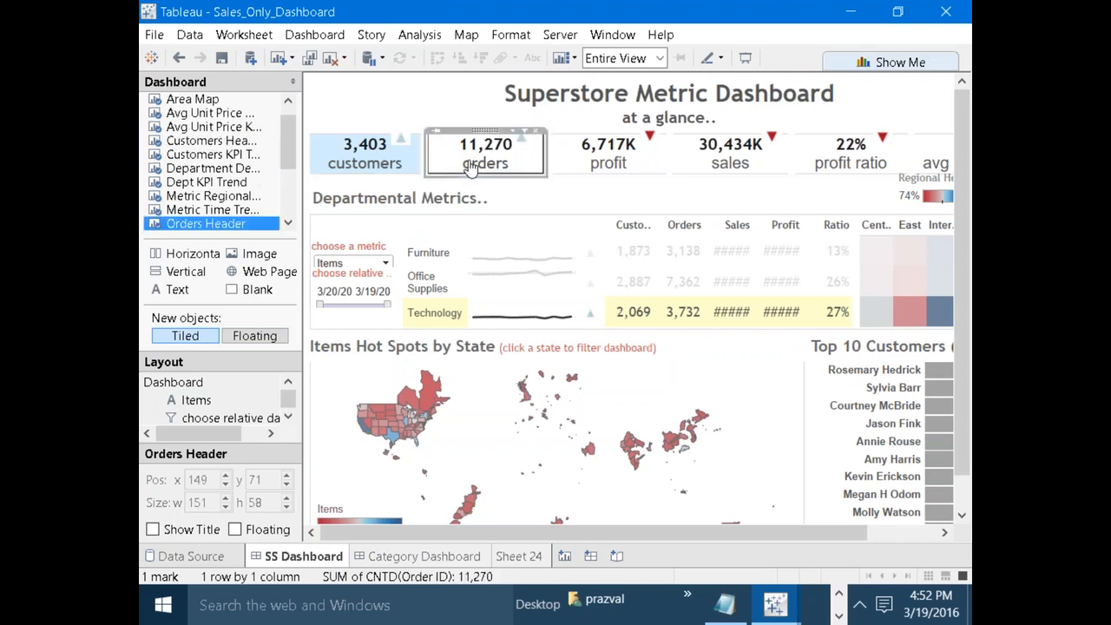
Examine the headline figures for customers, profit, sales and profit ratio on the Superstore Metric Dashboard.
left_click(599, 160)
left_click(731, 160)
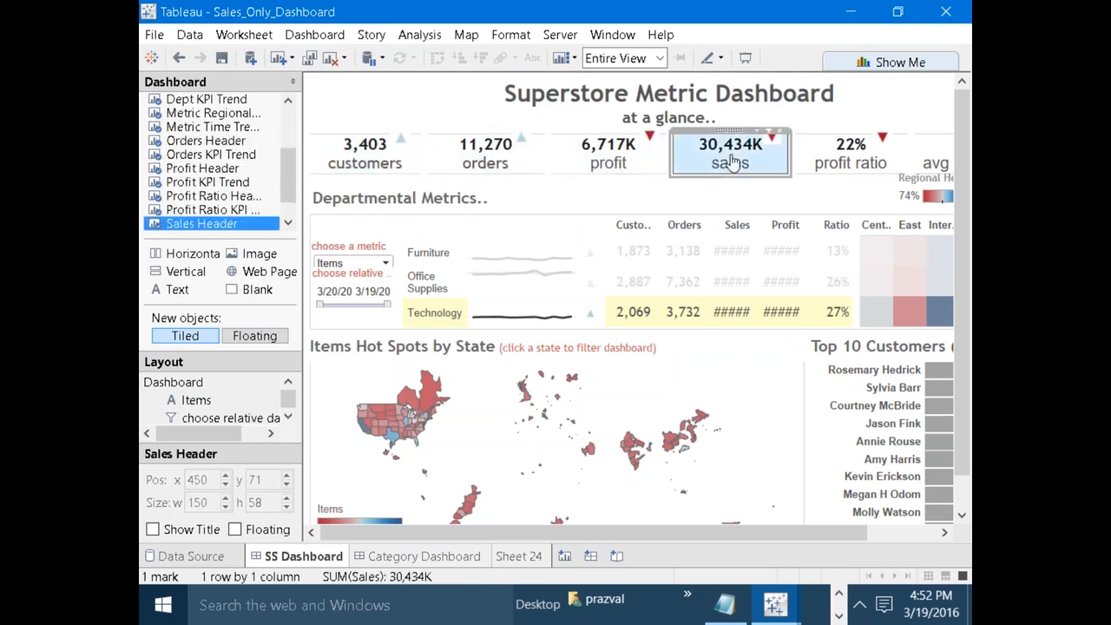
left_click(819, 165)
mouse_move(808, 289)
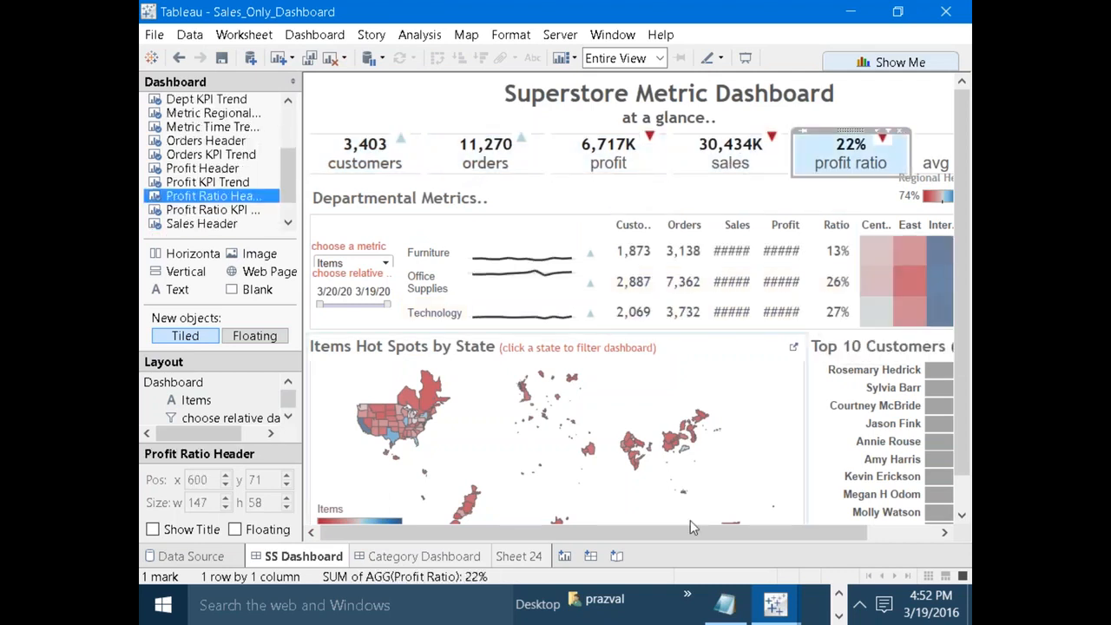
mouse_move(717, 526)
left_mouse_down()
mouse_move(802, 522)
mouse_move(731, 525)
left_mouse_up()
left_click(385, 162)
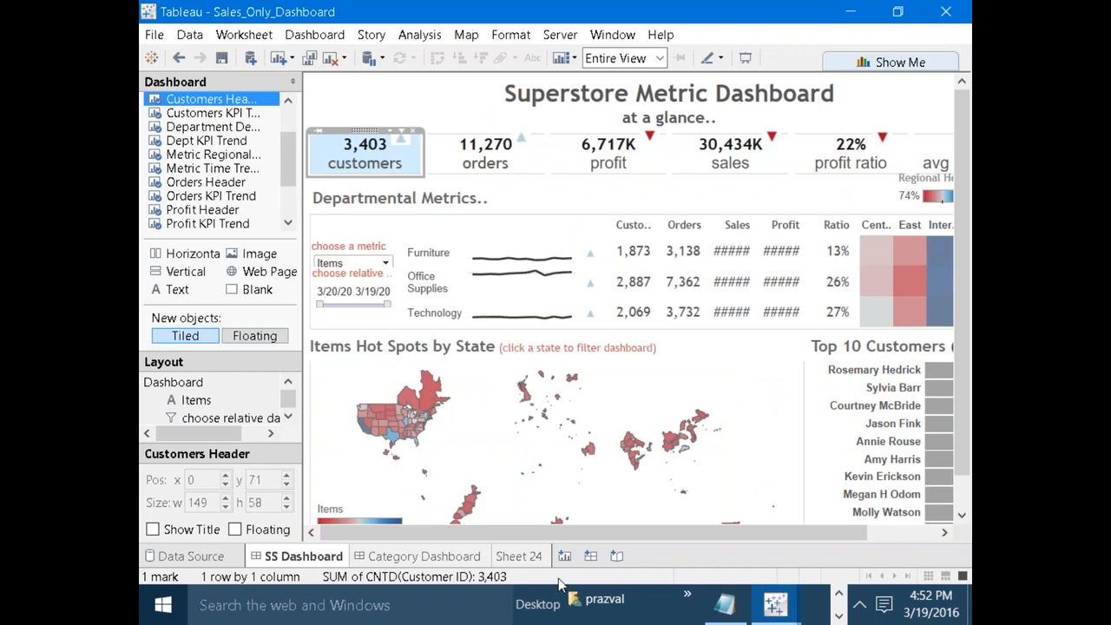
Clear the contents of Sheet 24 and rename the sheet as Customer_Count.
left_click(521, 557)
left_click(331, 58)
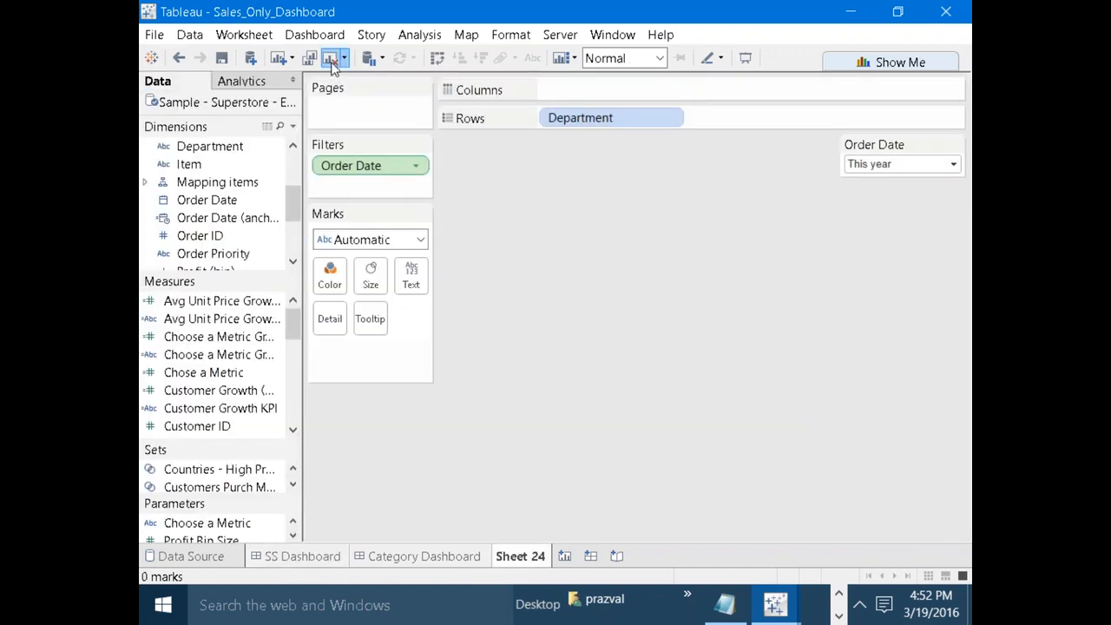
right_click(533, 560)
left_click(577, 382)
type("Customer")
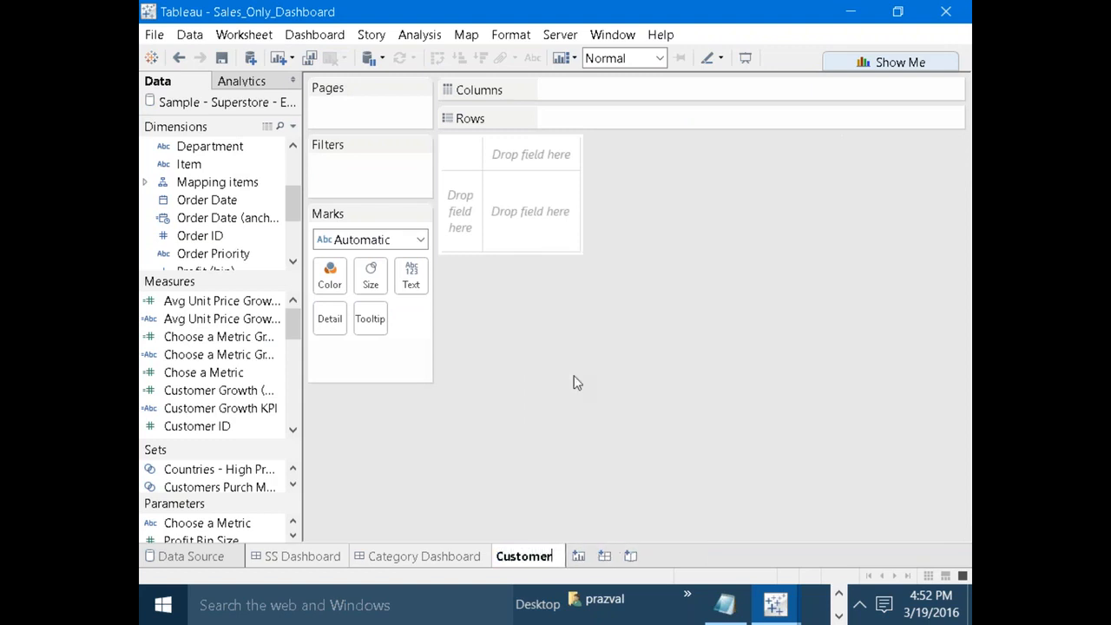
type(" Count")
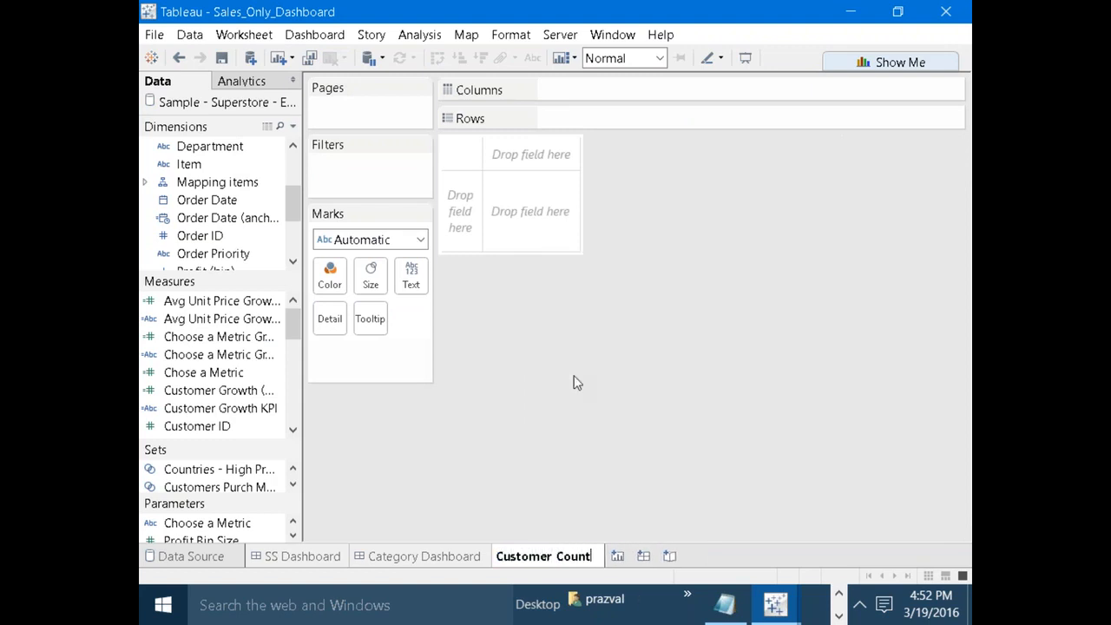
key("Return")
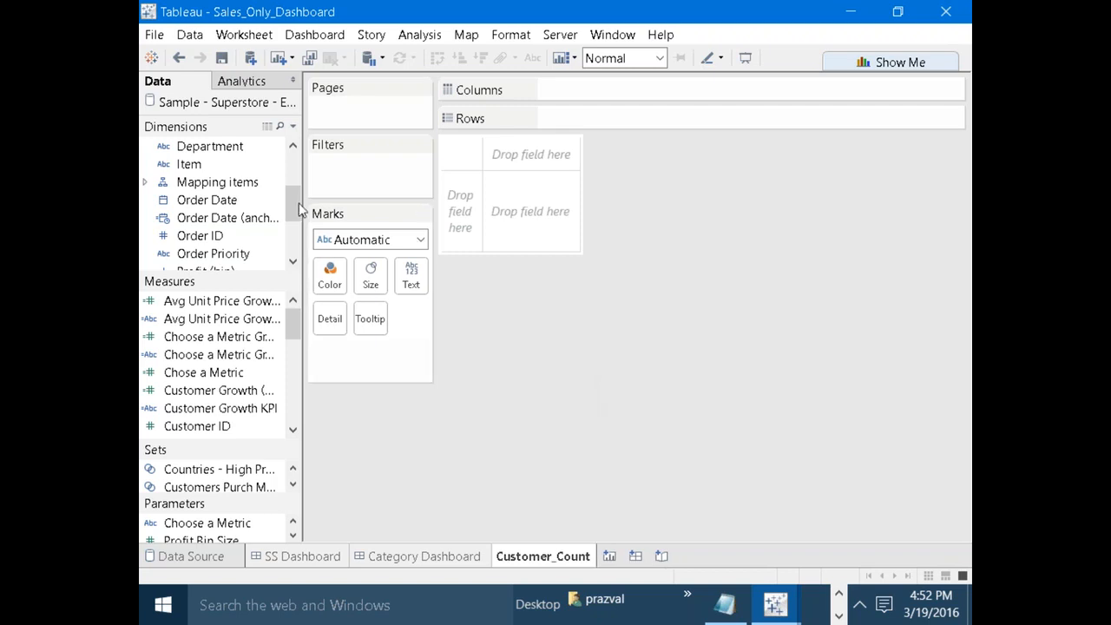
Show the Customer Name field as text, aggregated as Count (Distinct).
left_click_drag(293, 203, 293, 157)
left_click_drag(215, 219, 411, 276)
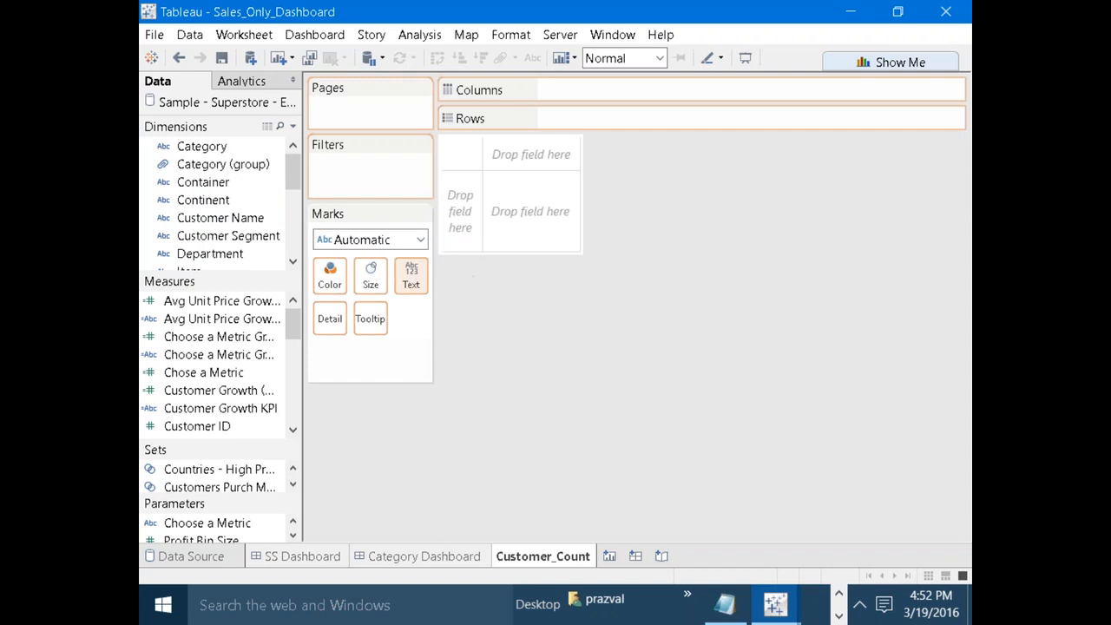
right_click(380, 351)
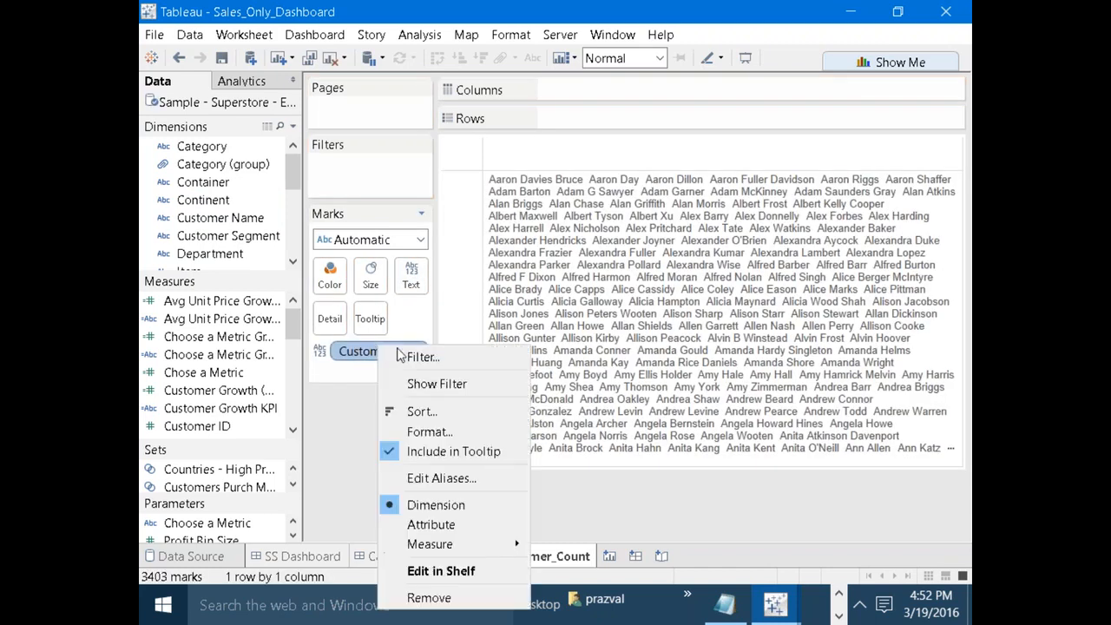
mouse_move(499, 543)
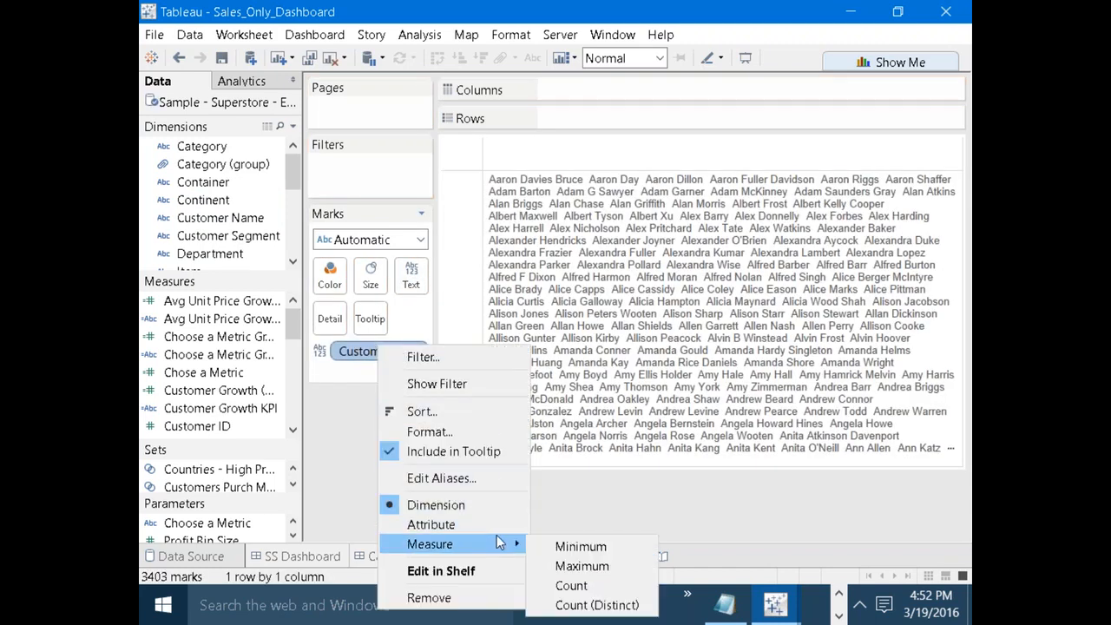
left_click(582, 604)
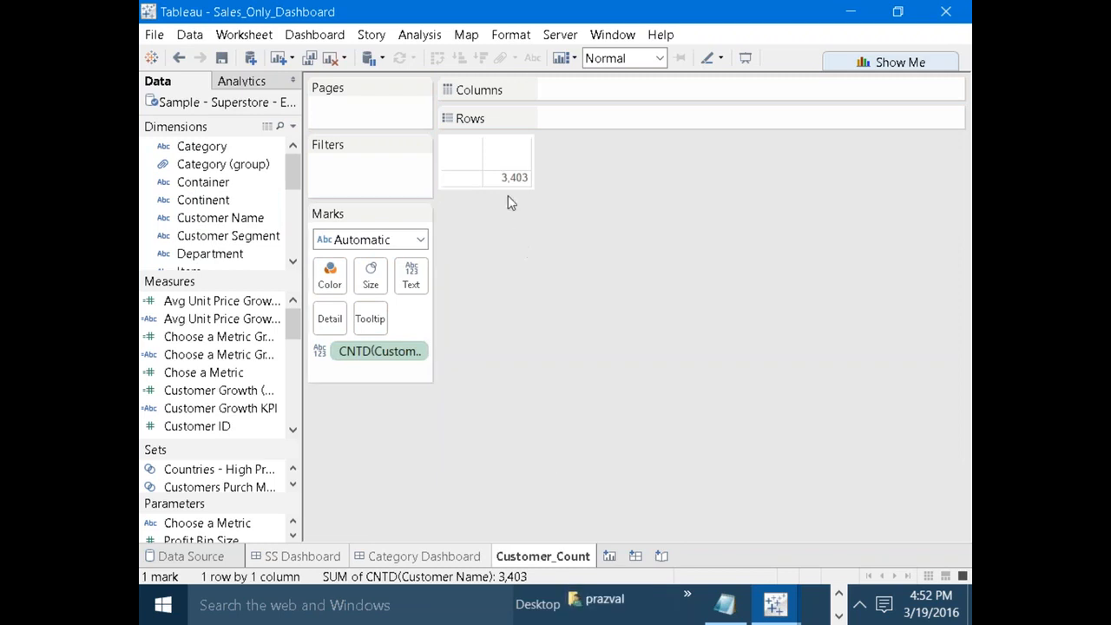
Enlarge the cell holding the customer count and align its text to the middle vertically and the center horizontally.
left_click_drag(494, 186, 578, 201)
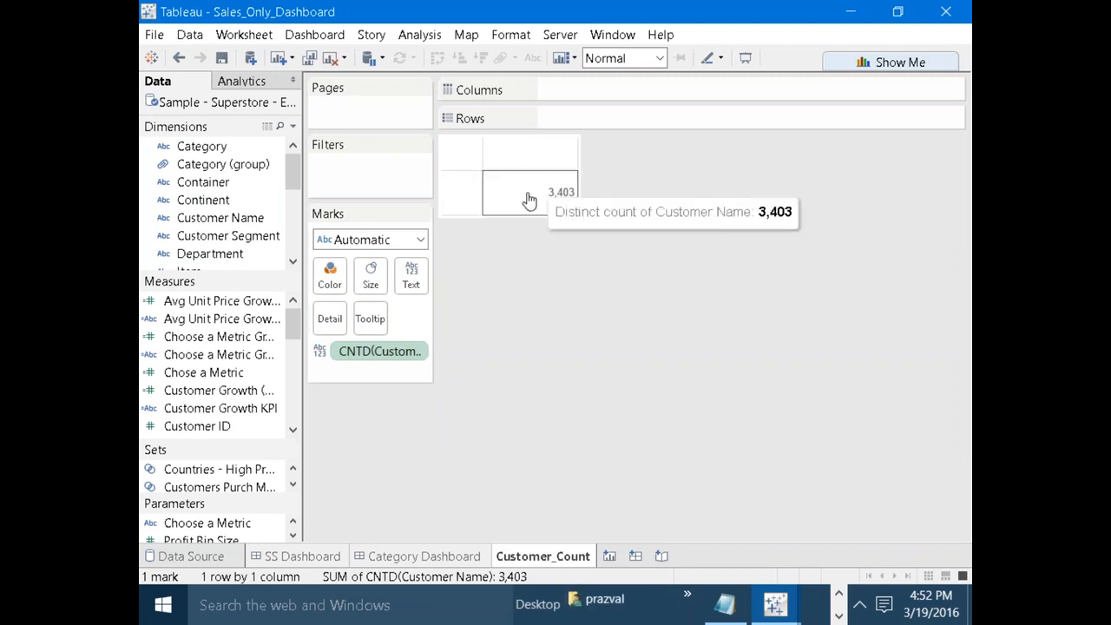
left_click(411, 278)
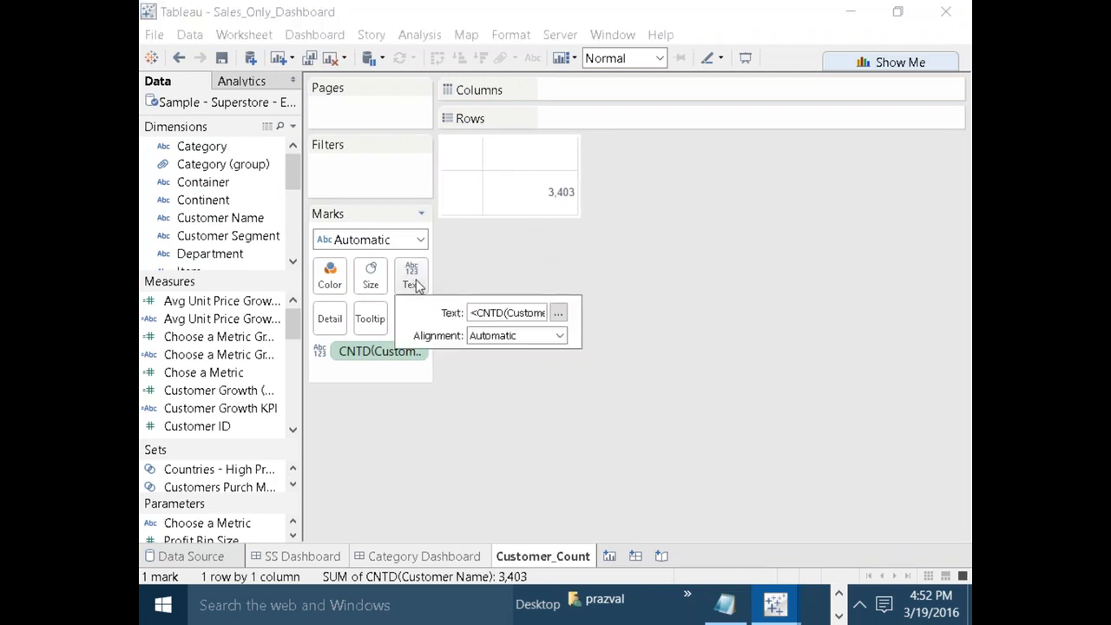
left_click(561, 336)
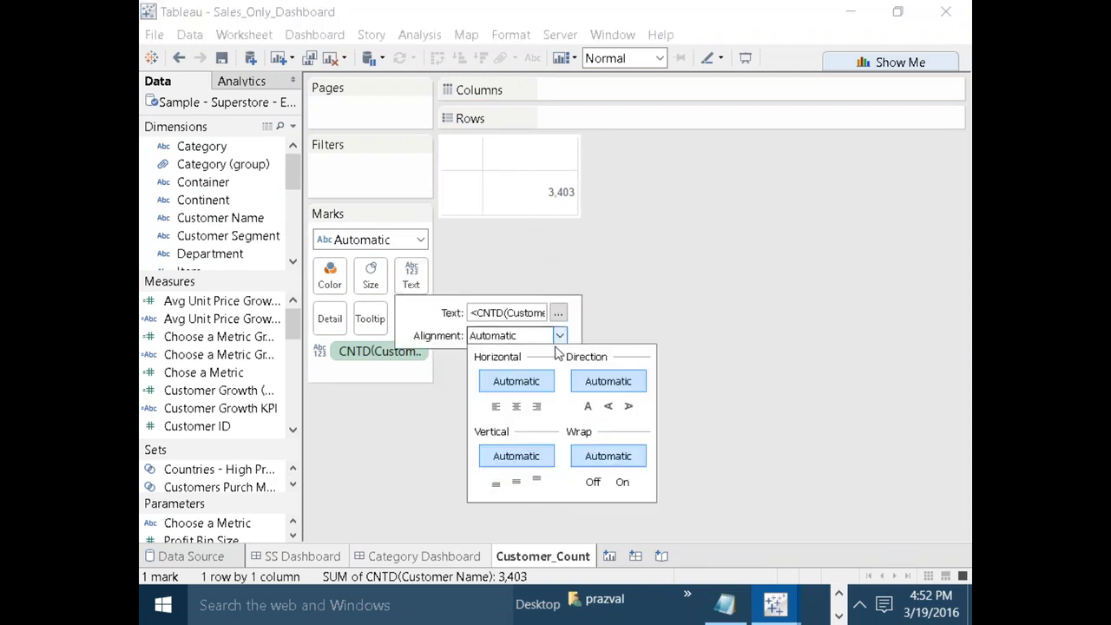
left_click(519, 480)
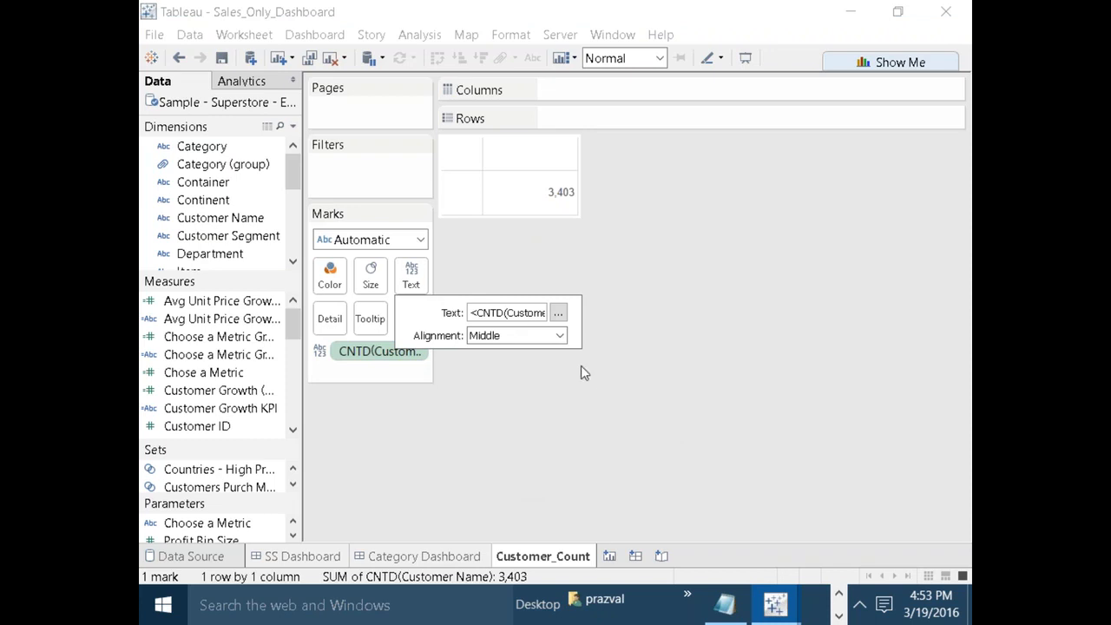
left_click(559, 336)
left_click(516, 407)
left_click(739, 351)
Format the CNTD(Customer Name) field in the text label as bold at size 12.
left_click(411, 276)
left_click(558, 316)
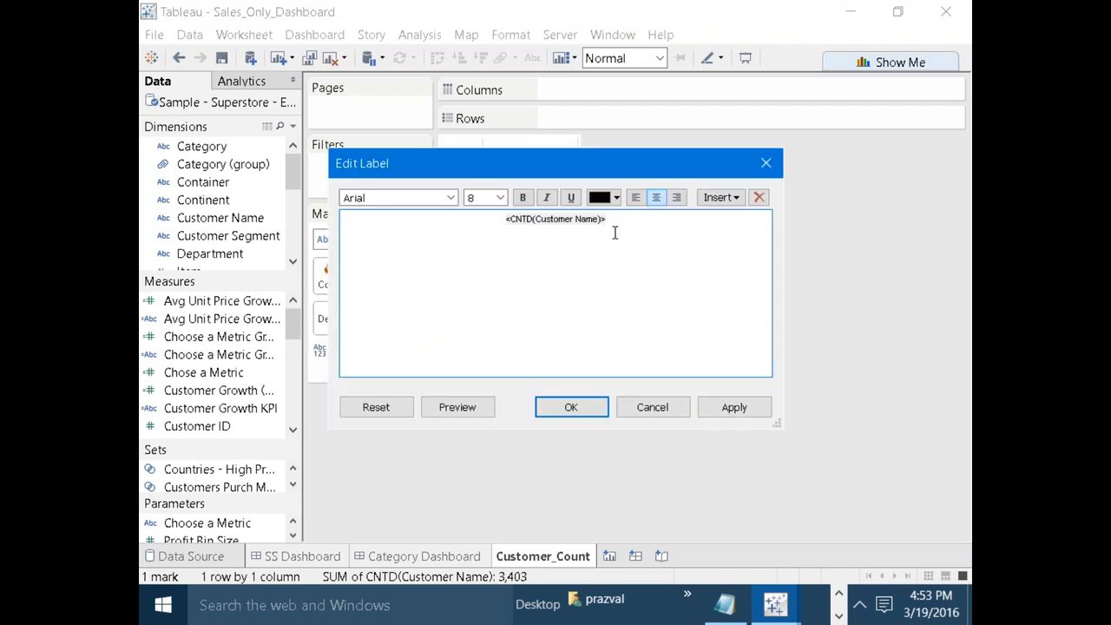
left_click_drag(607, 220, 515, 222)
key("ctrl+b")
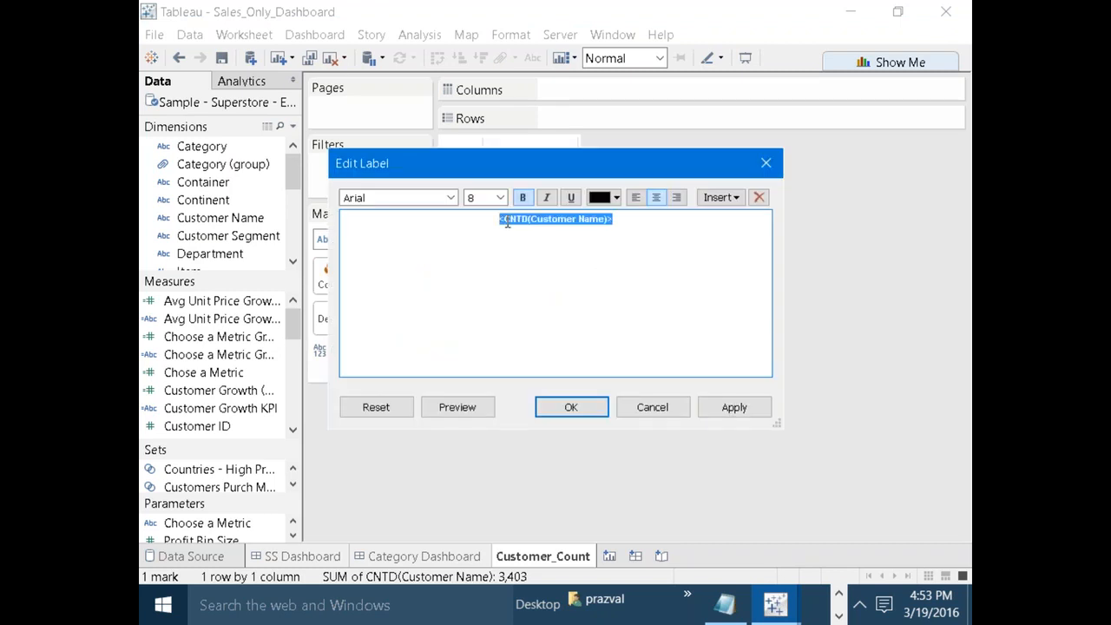
left_click(500, 197)
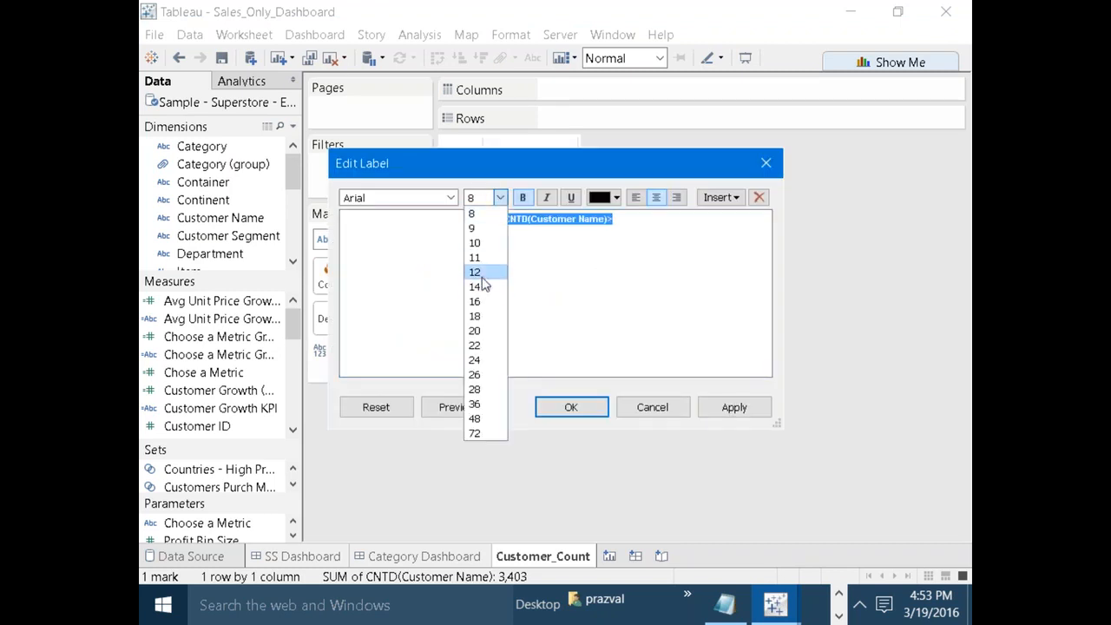
left_click(489, 272)
Add a non-bold line reading "Customers" beneath the count field in the label and apply the change.
left_click(643, 227)
key("Return")
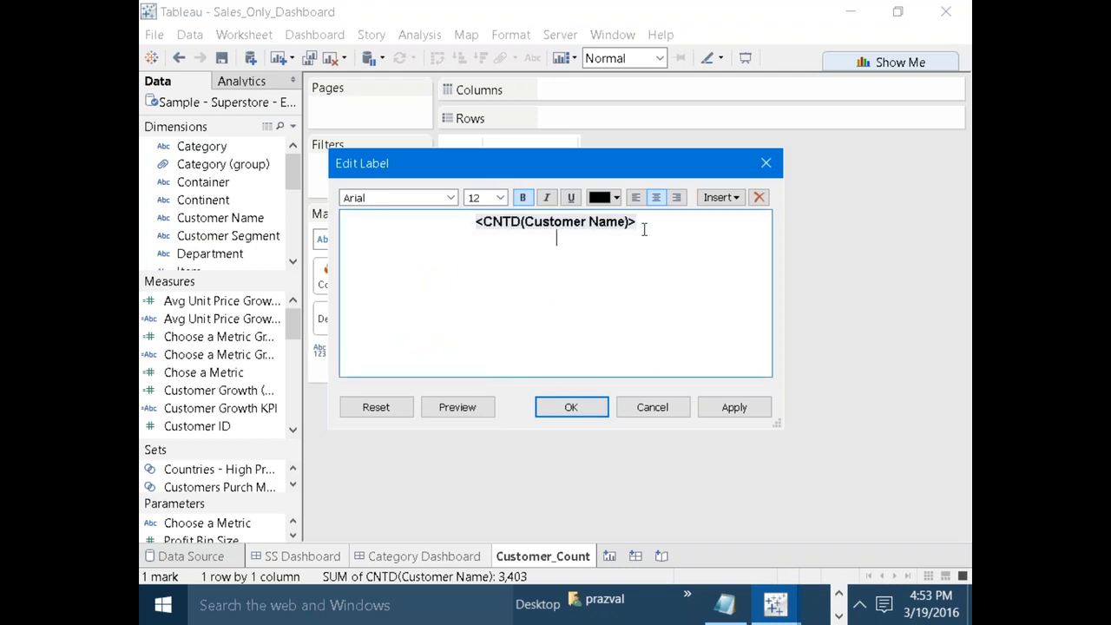
type("Customers")
left_click_drag(592, 238, 519, 239)
key("ctrl+b")
key("Right")
left_click(708, 407)
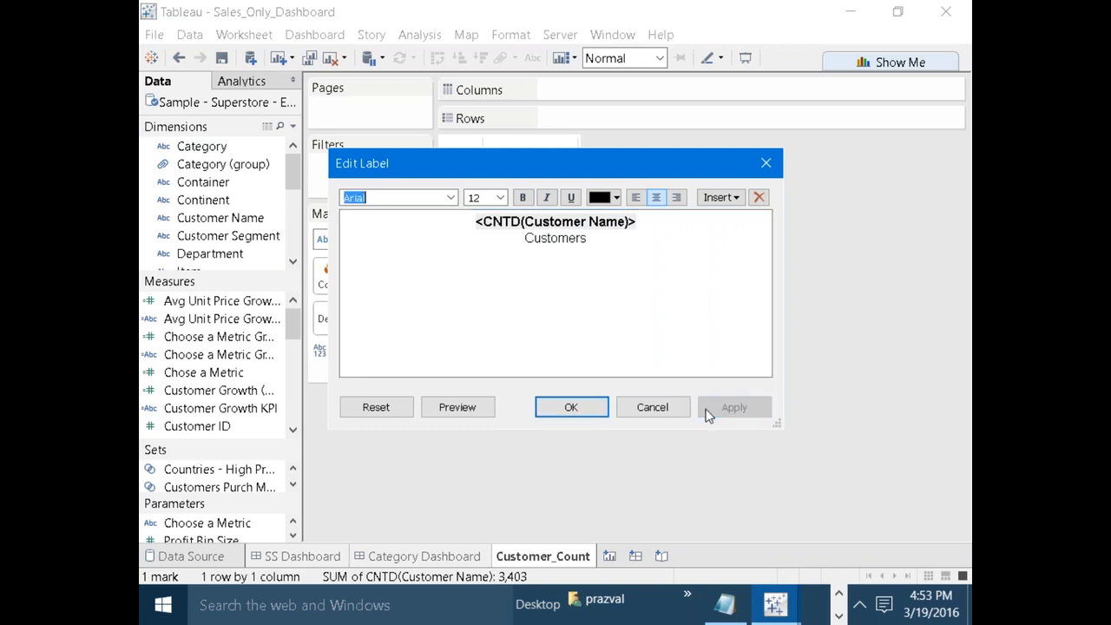
Color the count field in the label dark gold, apply the label, and slightly enlarge the cell in the view.
left_click_drag(639, 223, 506, 209)
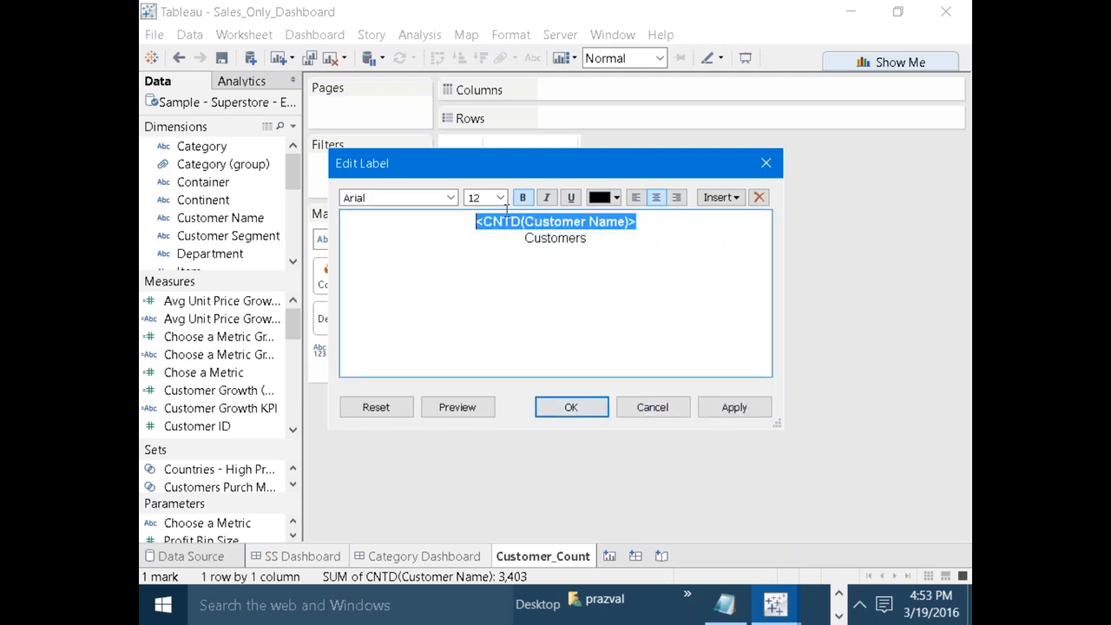
left_click(616, 198)
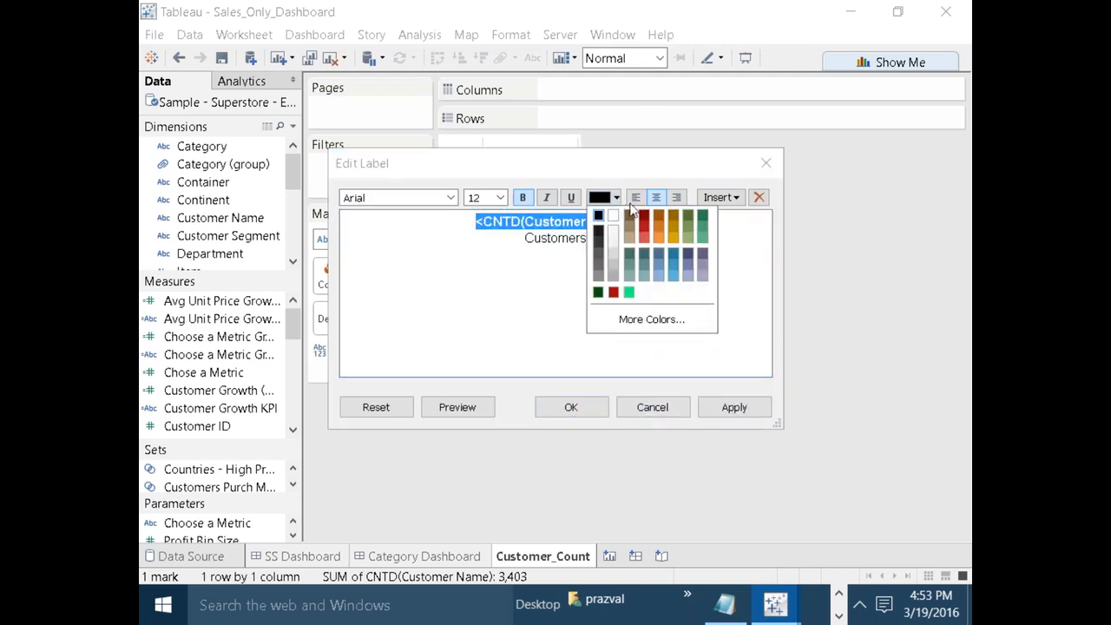
left_click(676, 214)
left_click(661, 308)
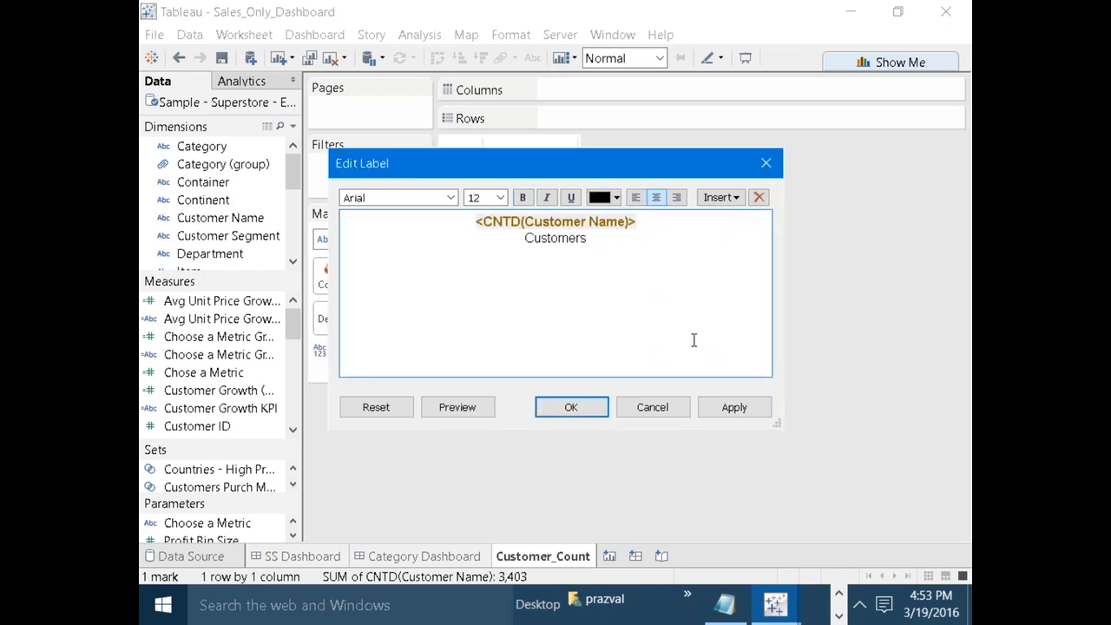
left_click(734, 410)
left_click(593, 411)
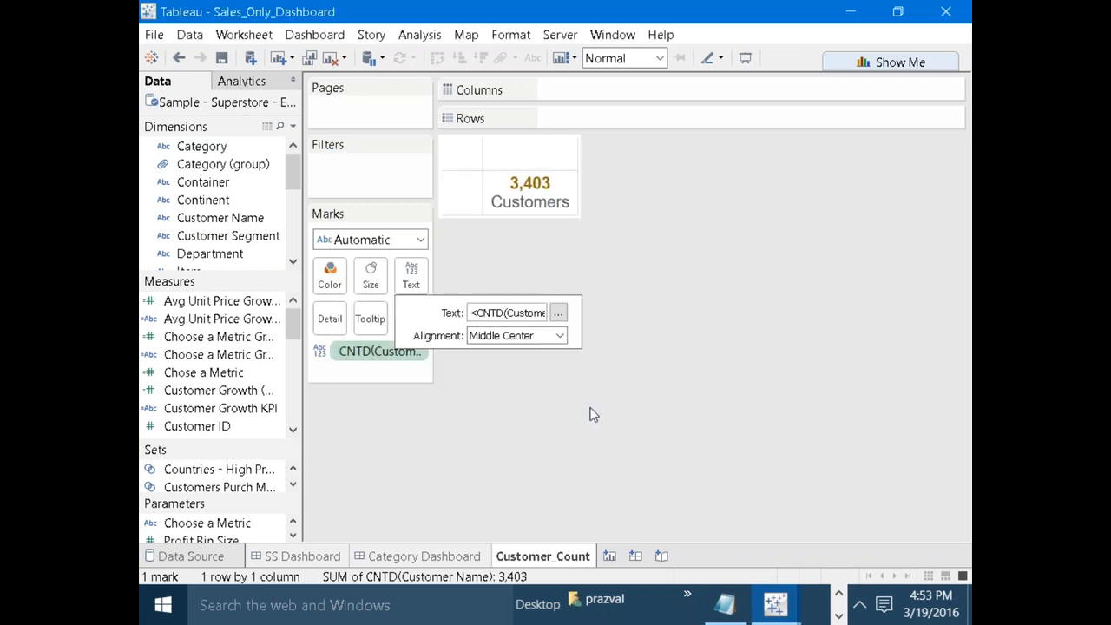
left_click(711, 349)
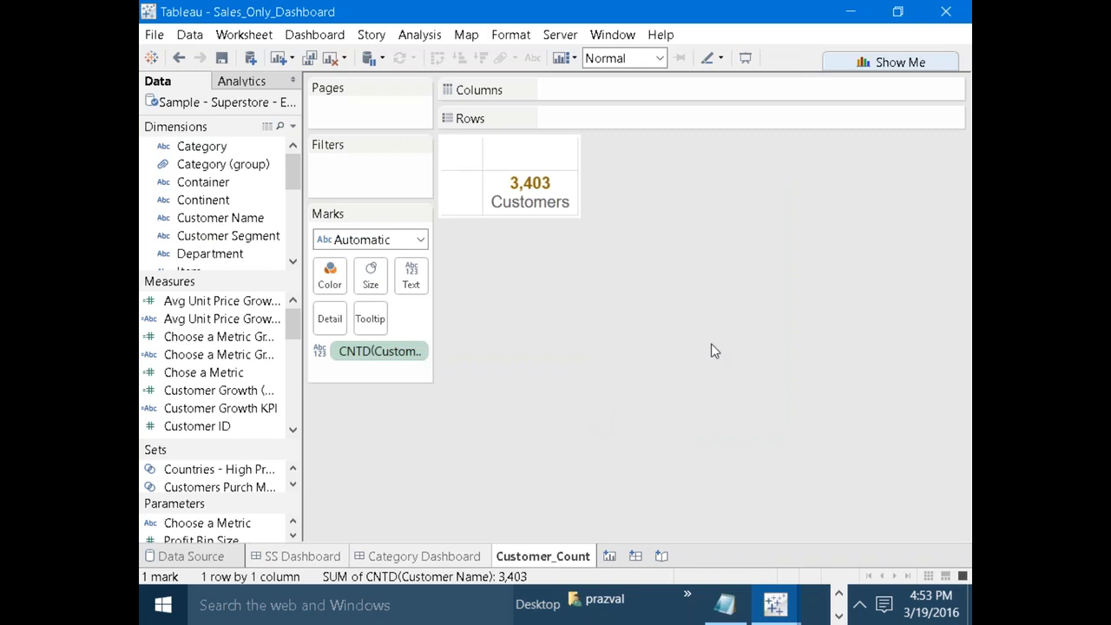
left_click_drag(579, 192, 588, 223)
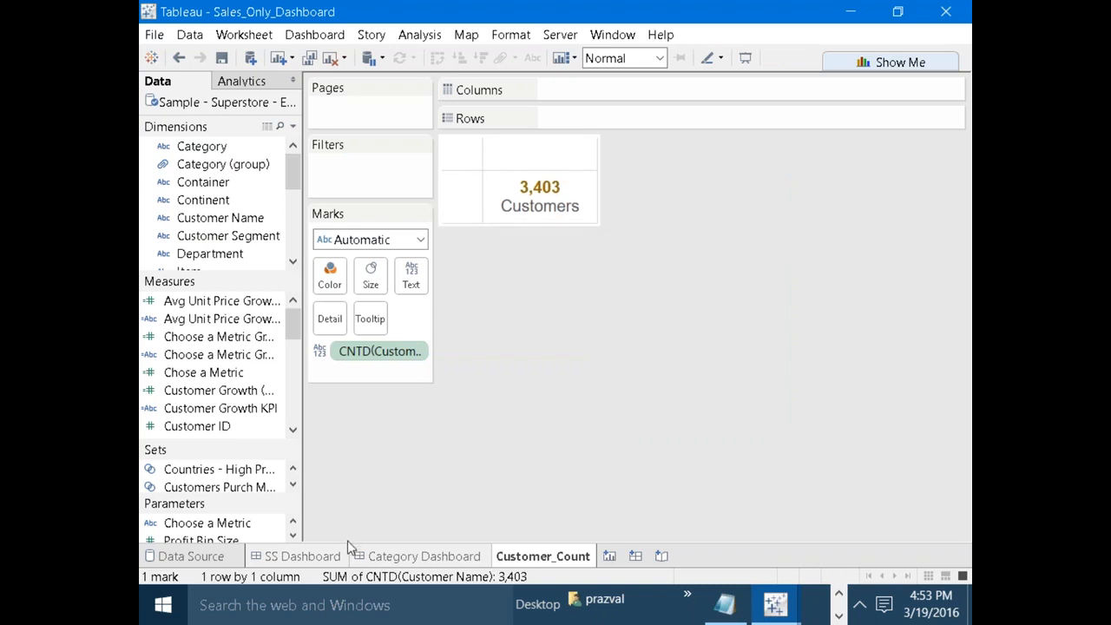
Check the headline figures on SS Dashboard again, and add a new worksheet named Order_Count.
left_click(315, 559)
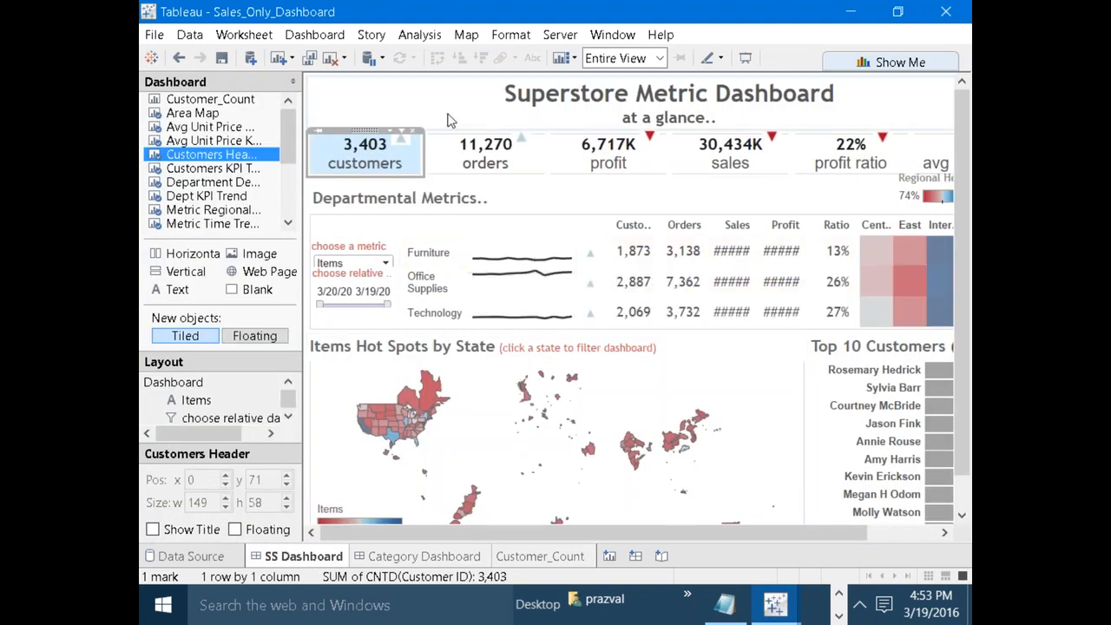
left_click(449, 121)
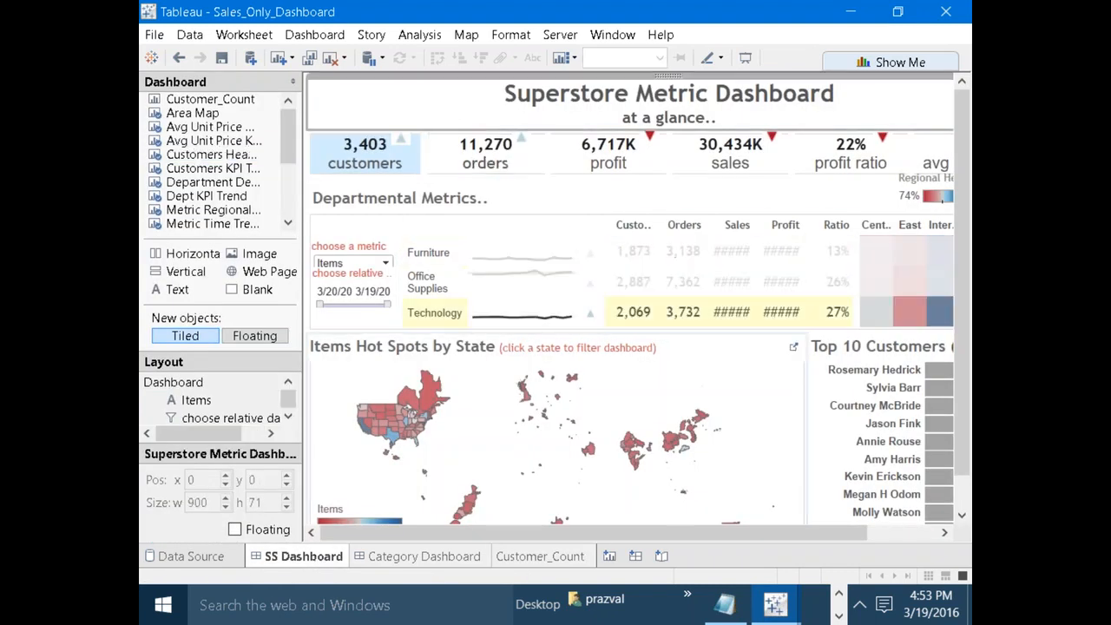
left_click(610, 557)
right_click(630, 560)
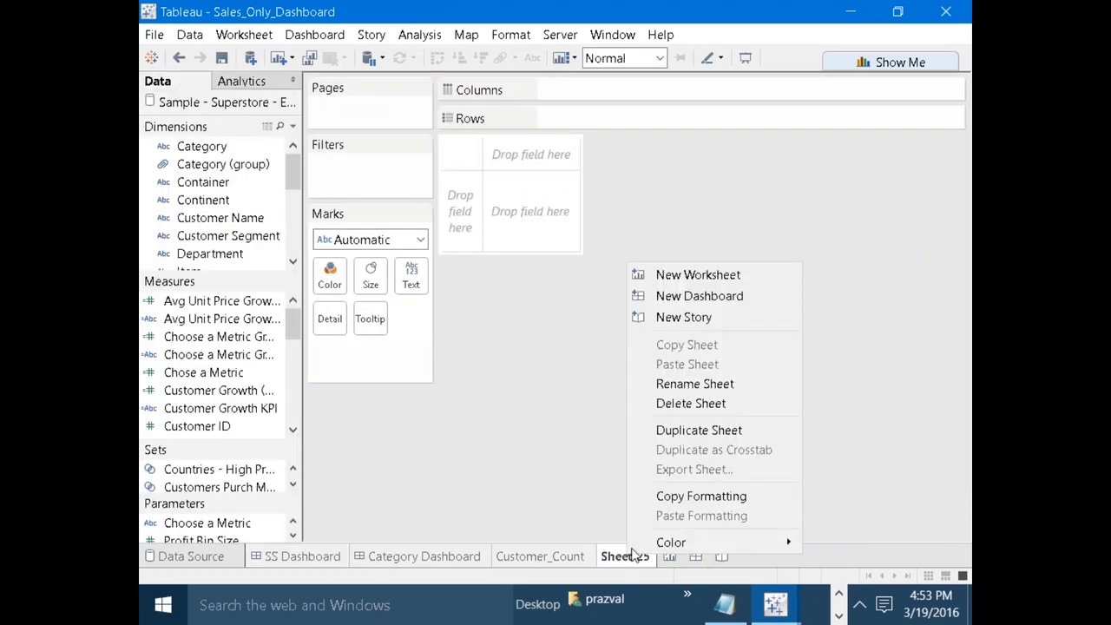
left_click(670, 383)
type("o")
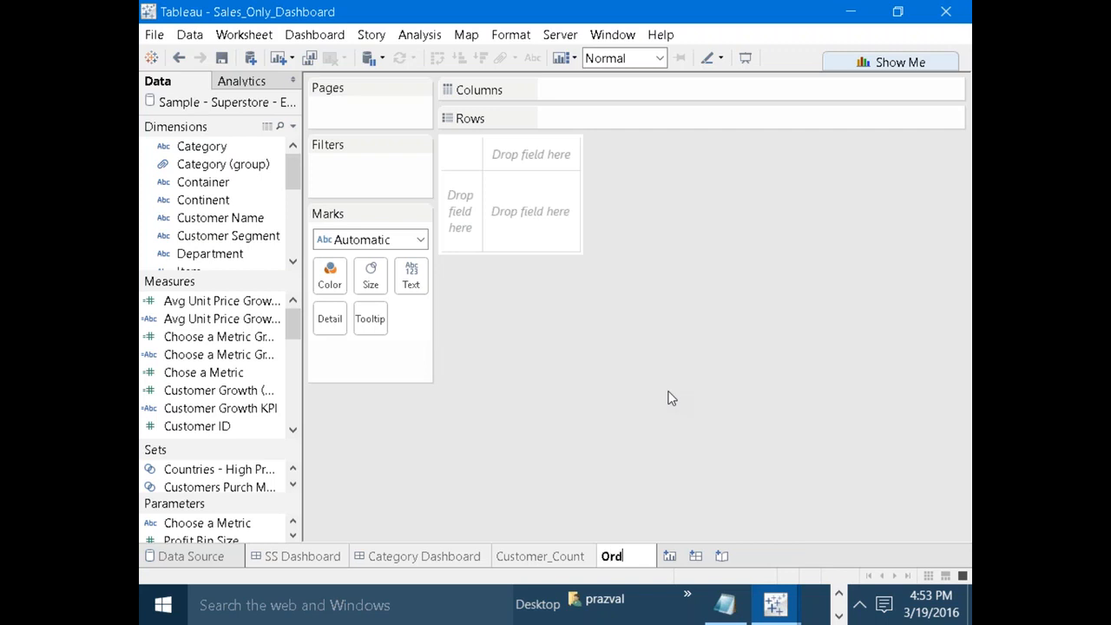
key("Return")
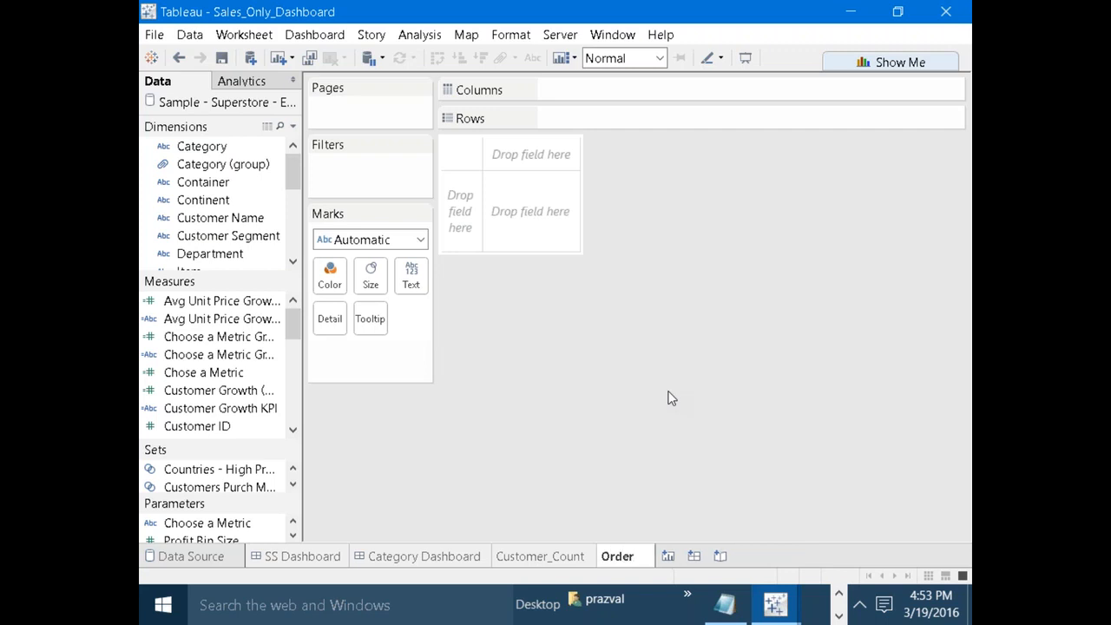
right_click(631, 560)
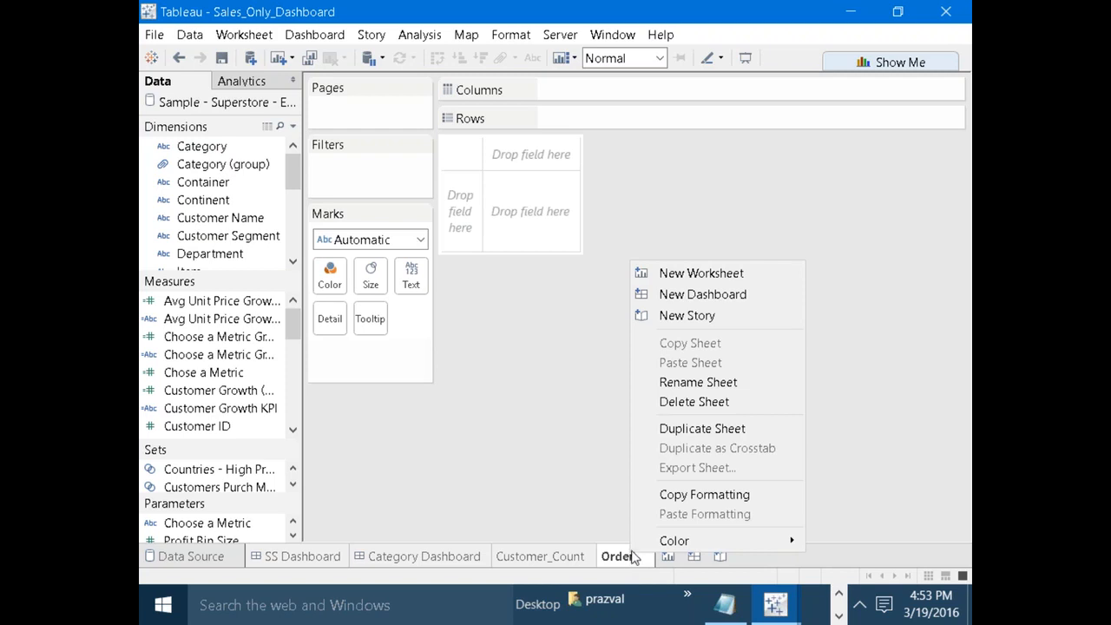
left_click(695, 382)
left_click(646, 558)
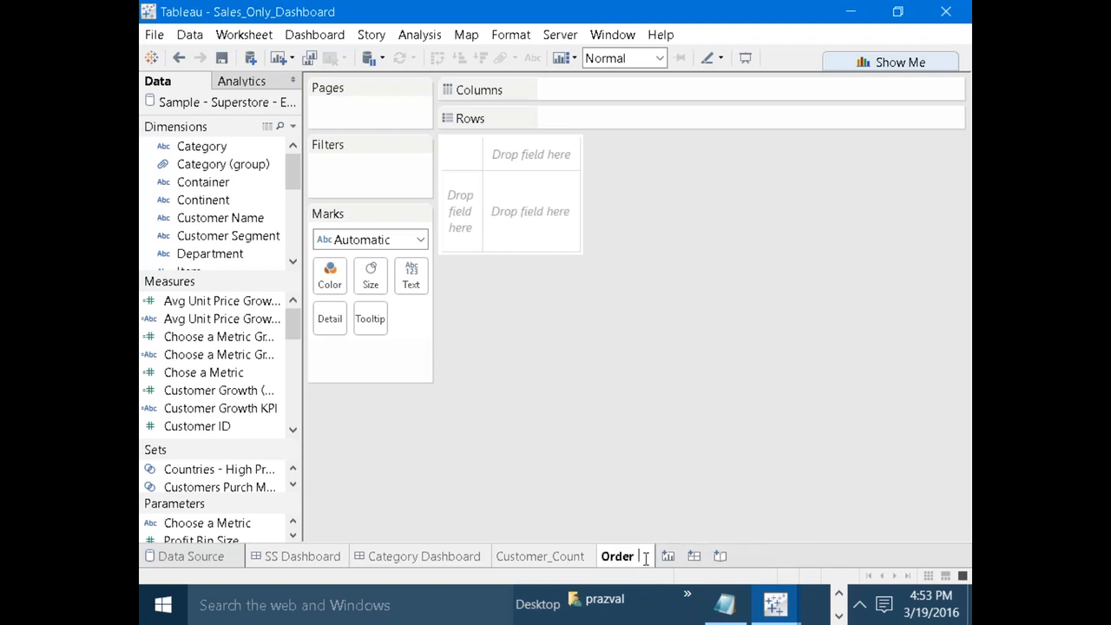
type("Count")
key("Return")
Display the Order ID dimension as text in the Order_Count sheet.
left_click_drag(292, 189, 293, 238)
left_click_drag(199, 164, 411, 276)
left_click_drag(489, 338, 466, 357)
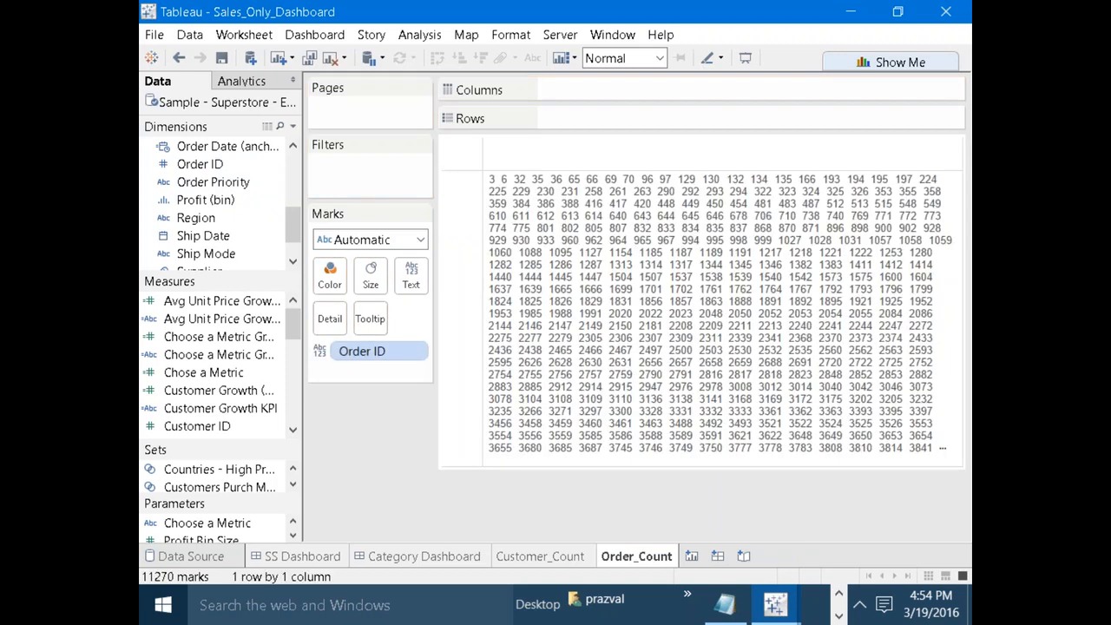
Convert Order ID on the text mark to a measure aggregated as a distinct count.
right_click(383, 362)
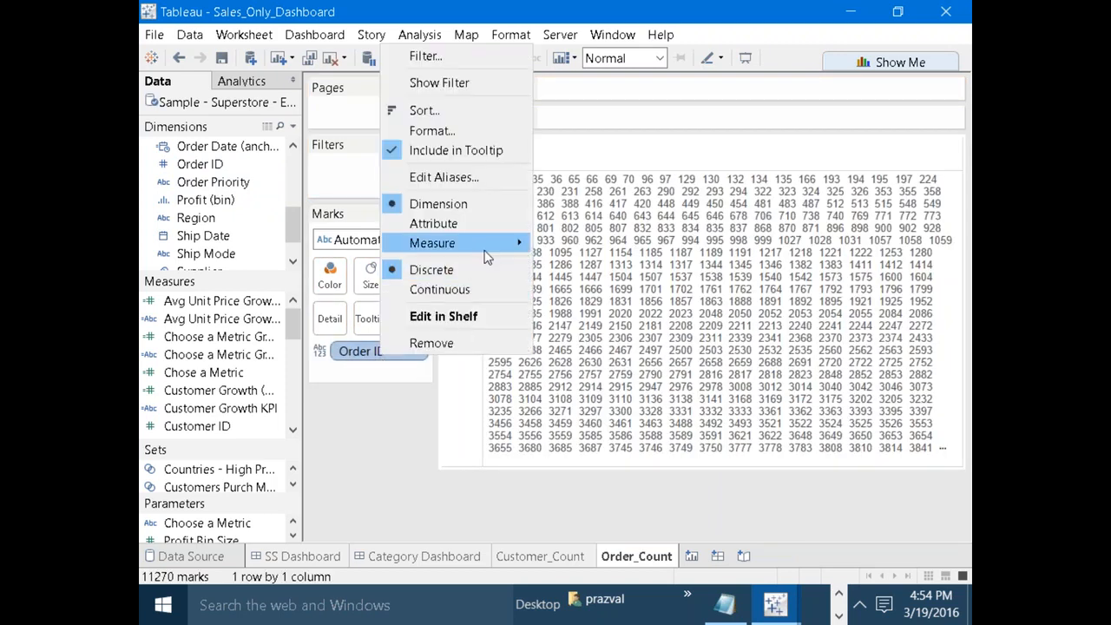
mouse_move(503, 245)
left_click(583, 301)
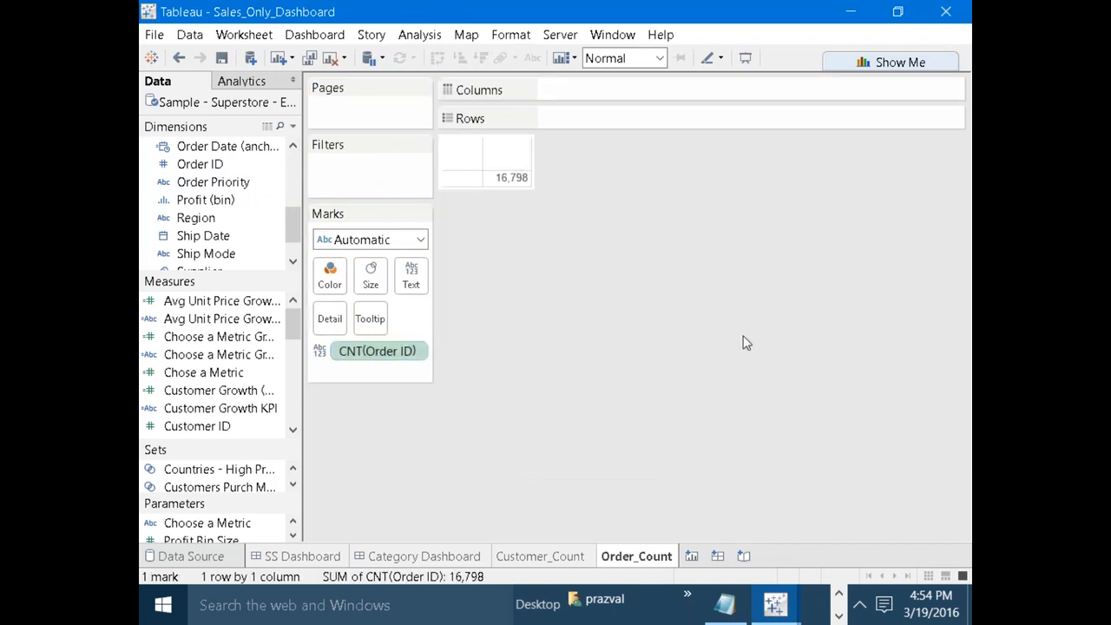
right_click(389, 362)
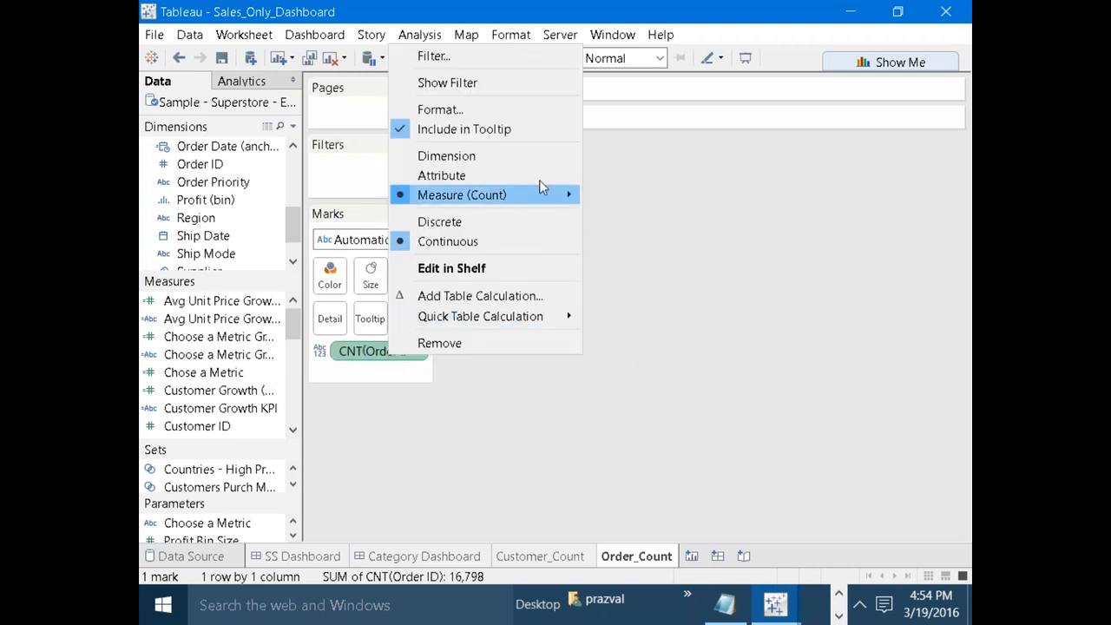
mouse_move(541, 205)
left_click(644, 274)
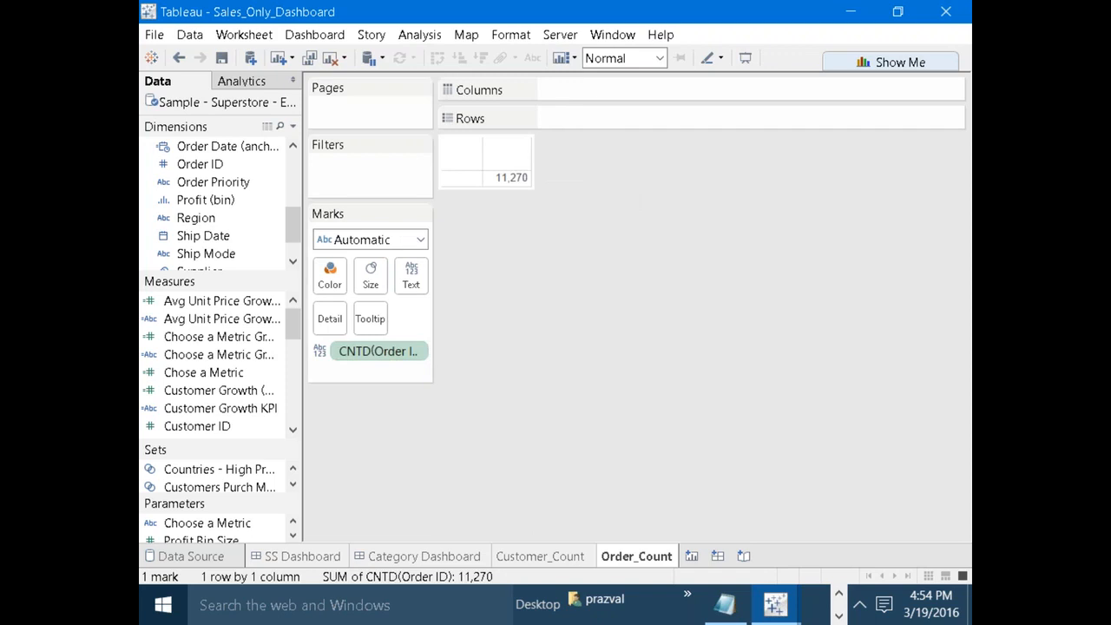
Enlarge the order count cell in the view and set the text alignment to Center.
left_click_drag(514, 187, 558, 205)
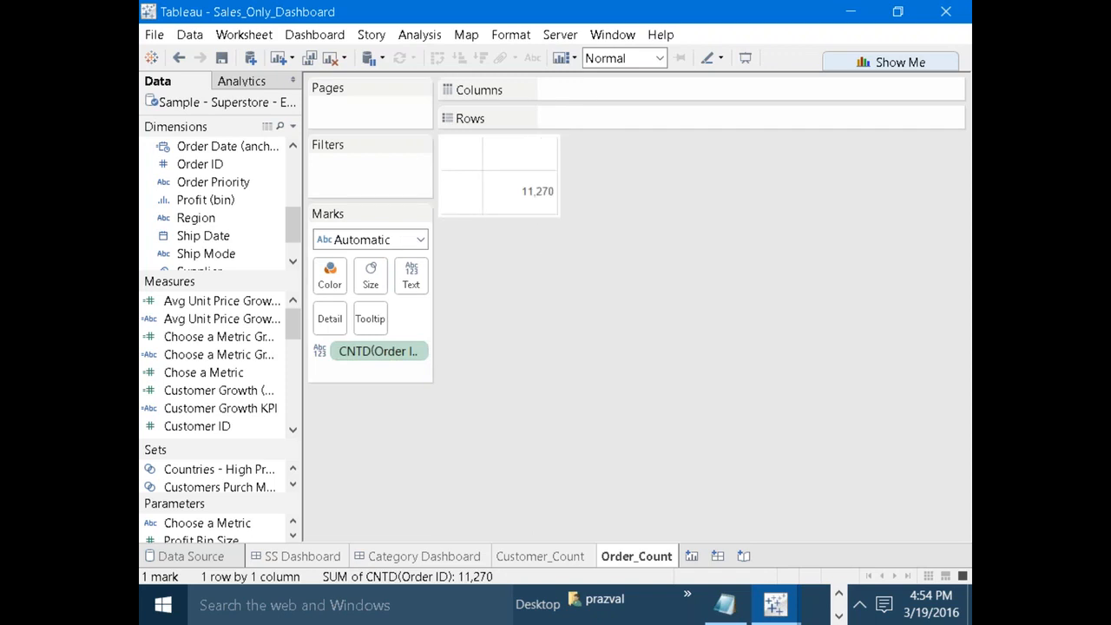
left_click(411, 276)
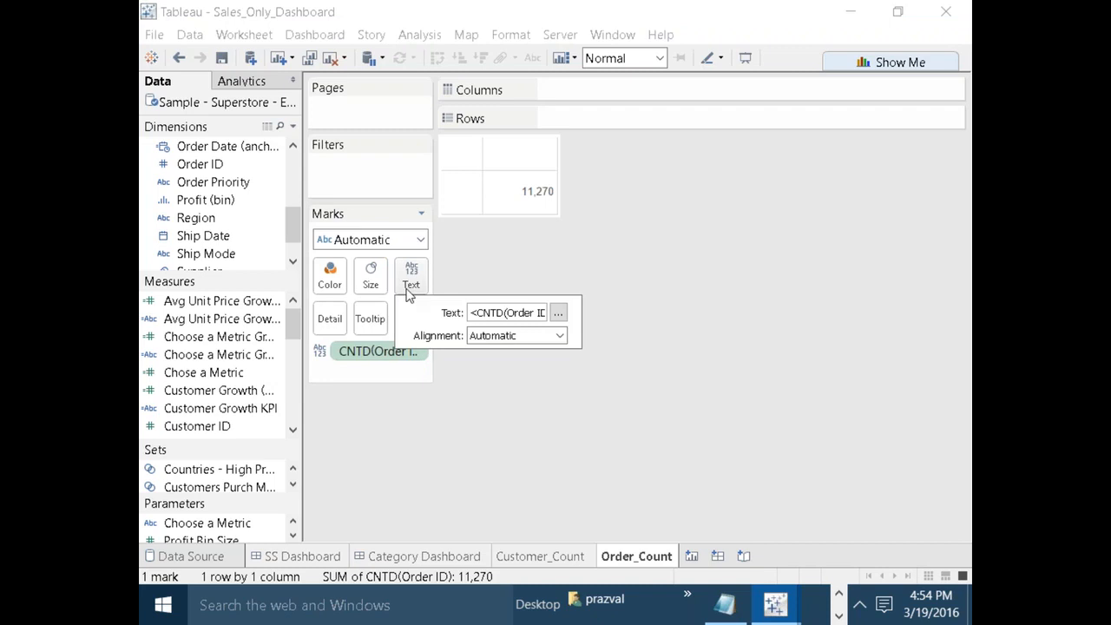
left_click(562, 336)
left_click(516, 406)
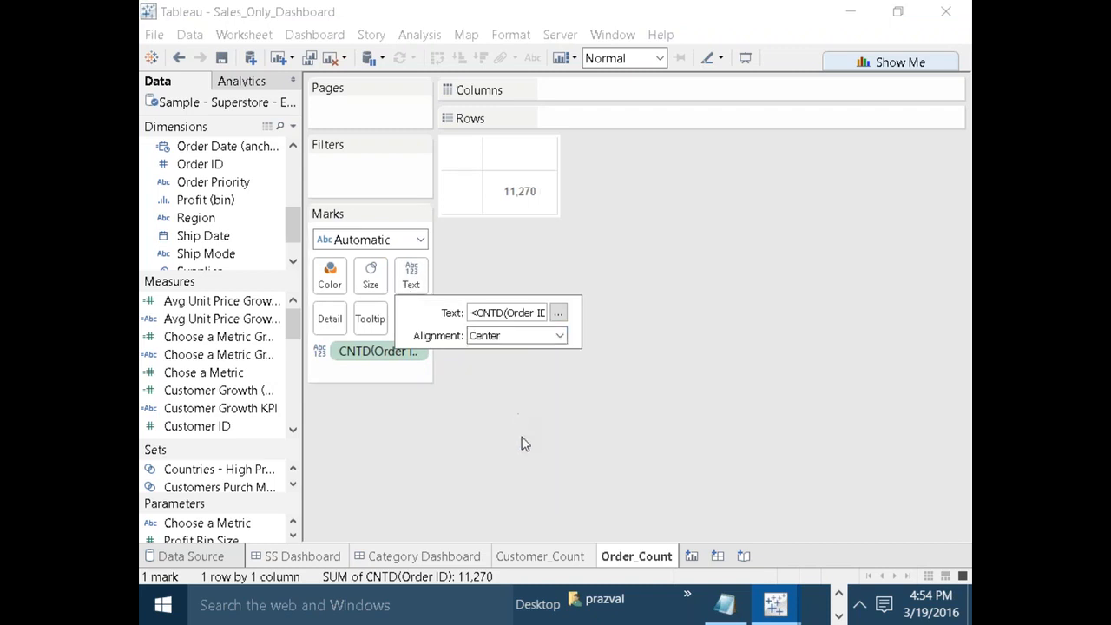
Format the CNTD(Order ID) field in the text label as bold at size 12.
left_click(559, 313)
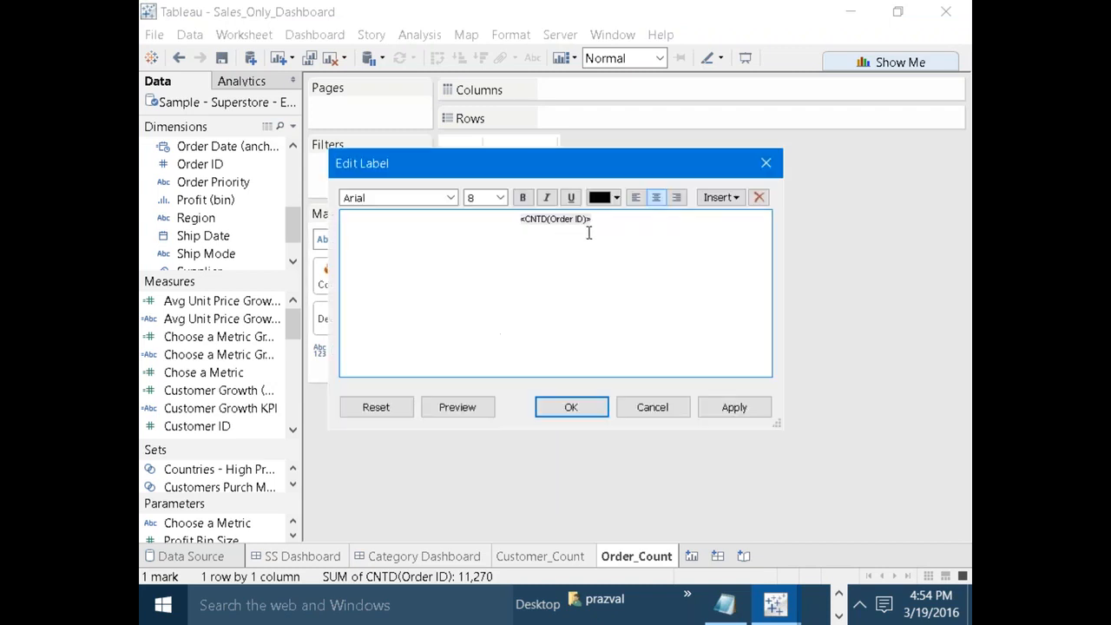
key("ctrl+a")
key("ctrl+b")
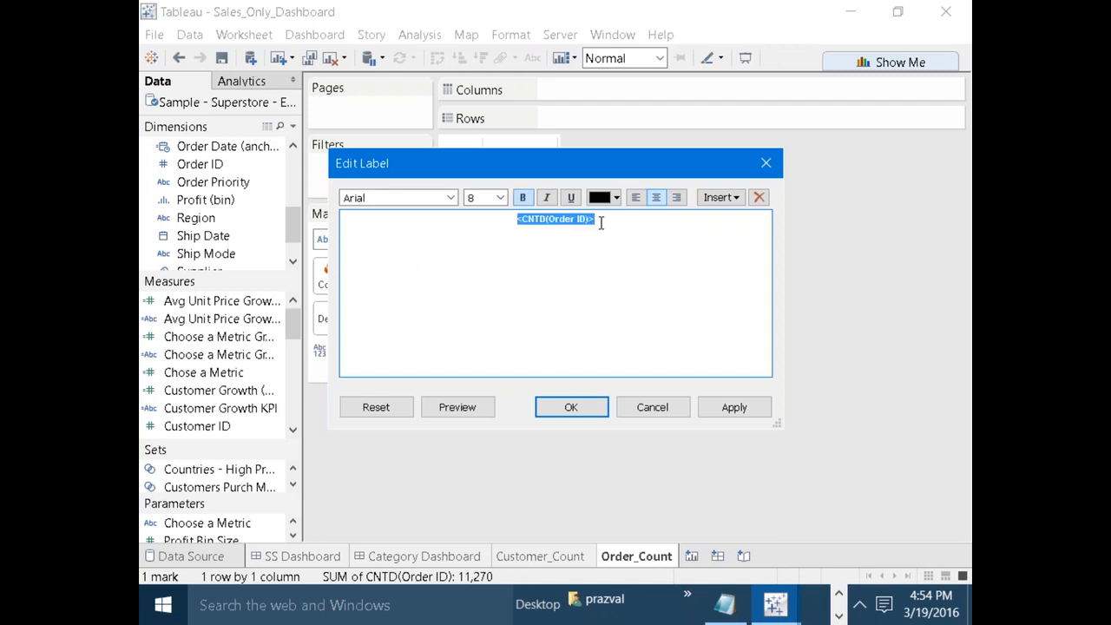
left_click(500, 197)
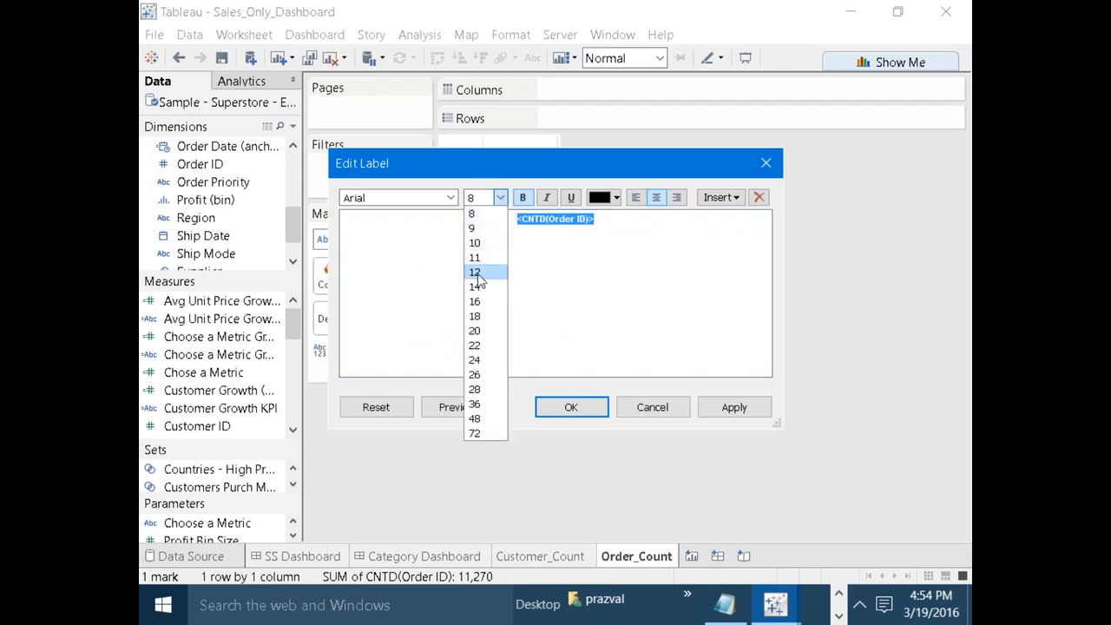
left_click(475, 272)
Add a non-bold line reading "Orders" beneath the CNTD(Order ID) field and apply the label.
left_click(627, 228)
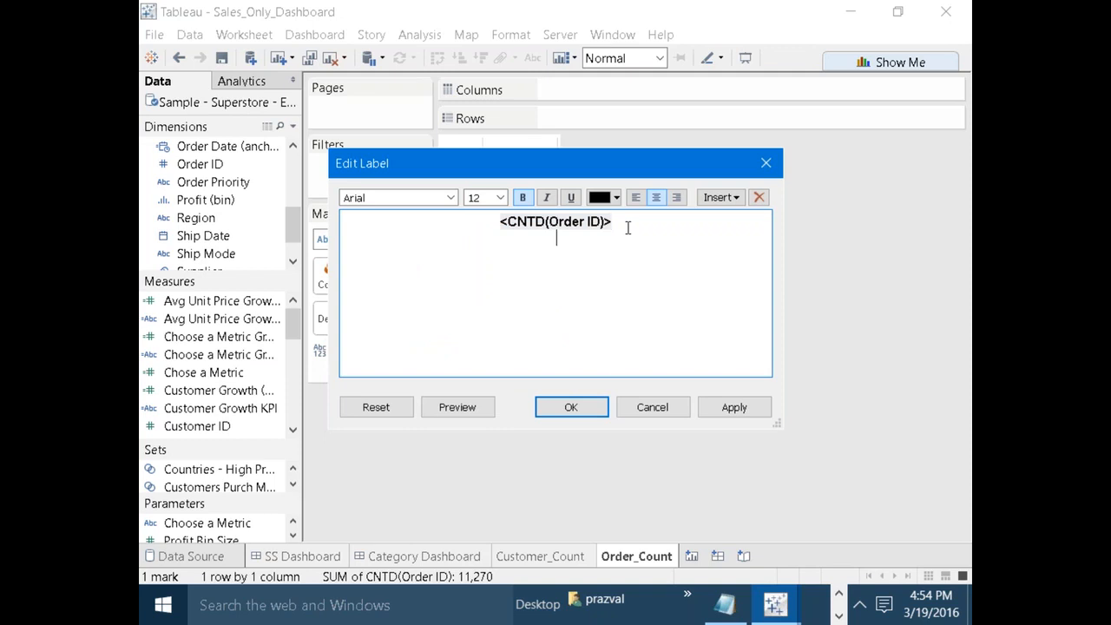
type("Orders")
left_click_drag(584, 242, 534, 240)
key("ctrl+b")
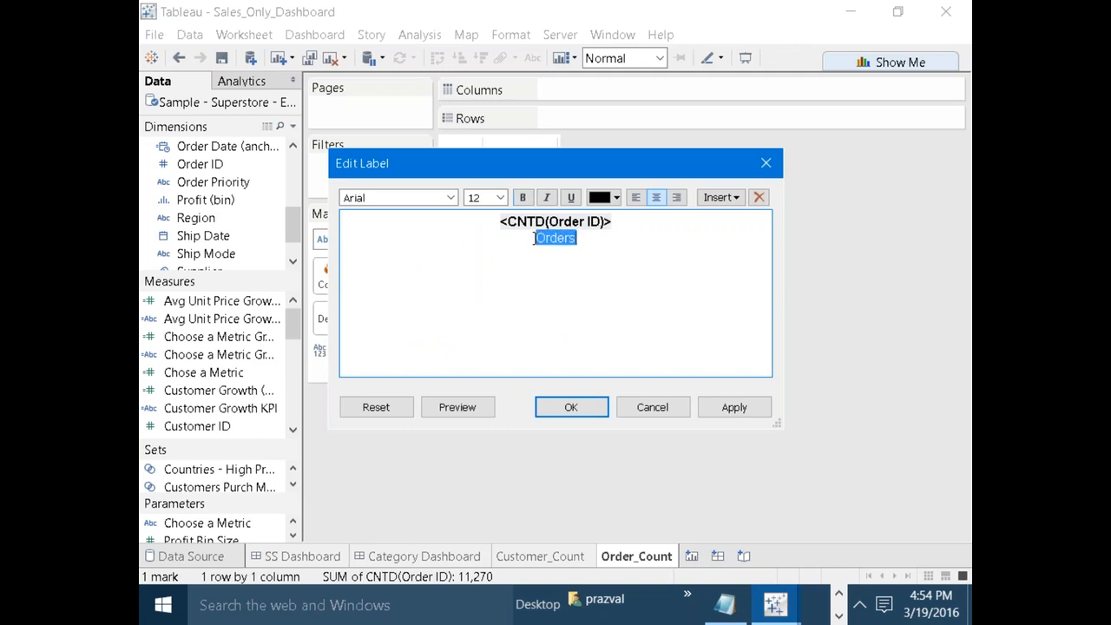
left_click(585, 241)
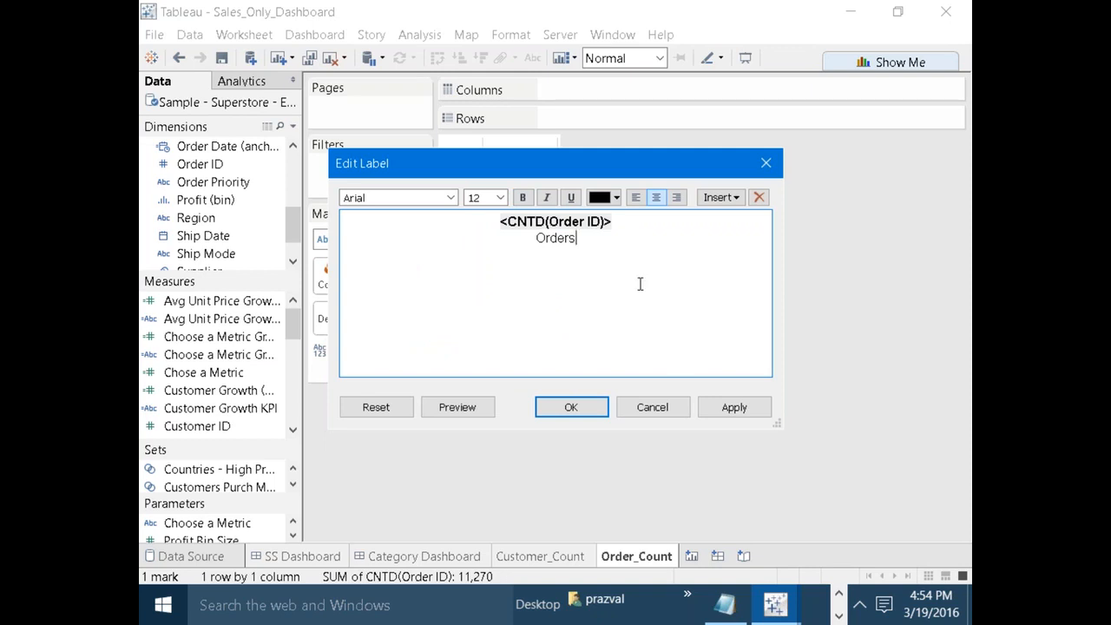
left_click(720, 407)
left_click(587, 408)
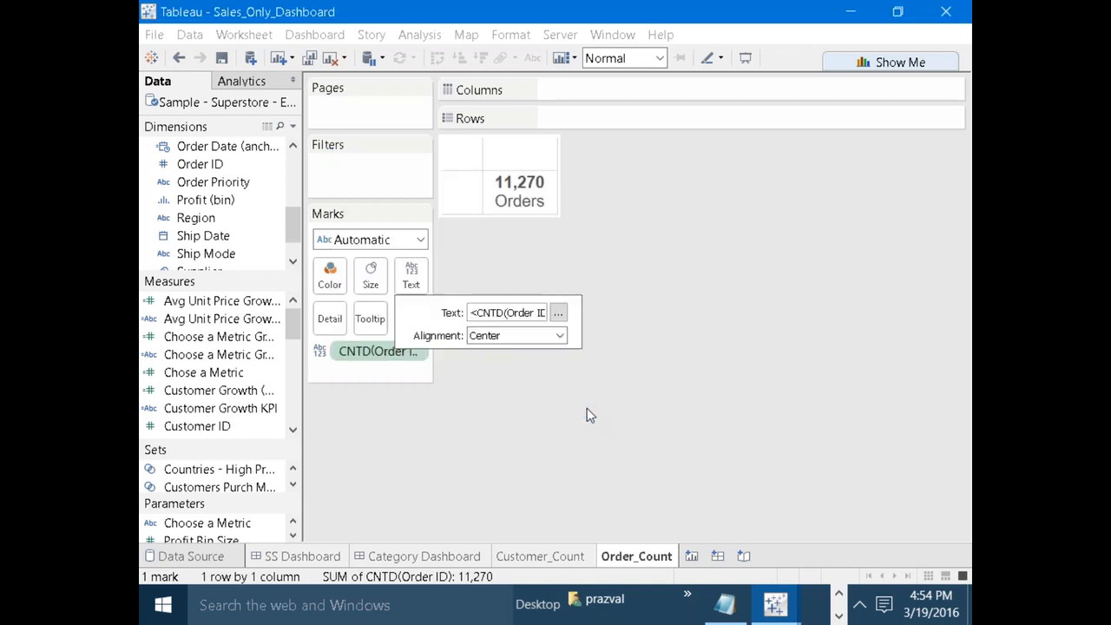
left_click(667, 372)
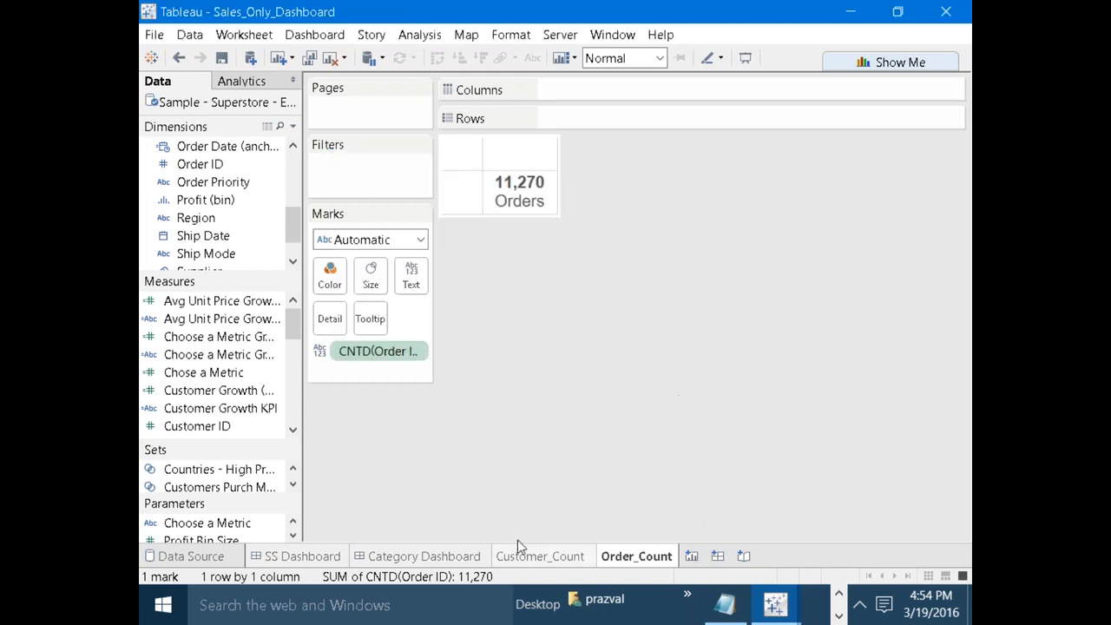
Add a new worksheet named Profit and display the sum of the Profit measure as its text.
left_click(302, 556)
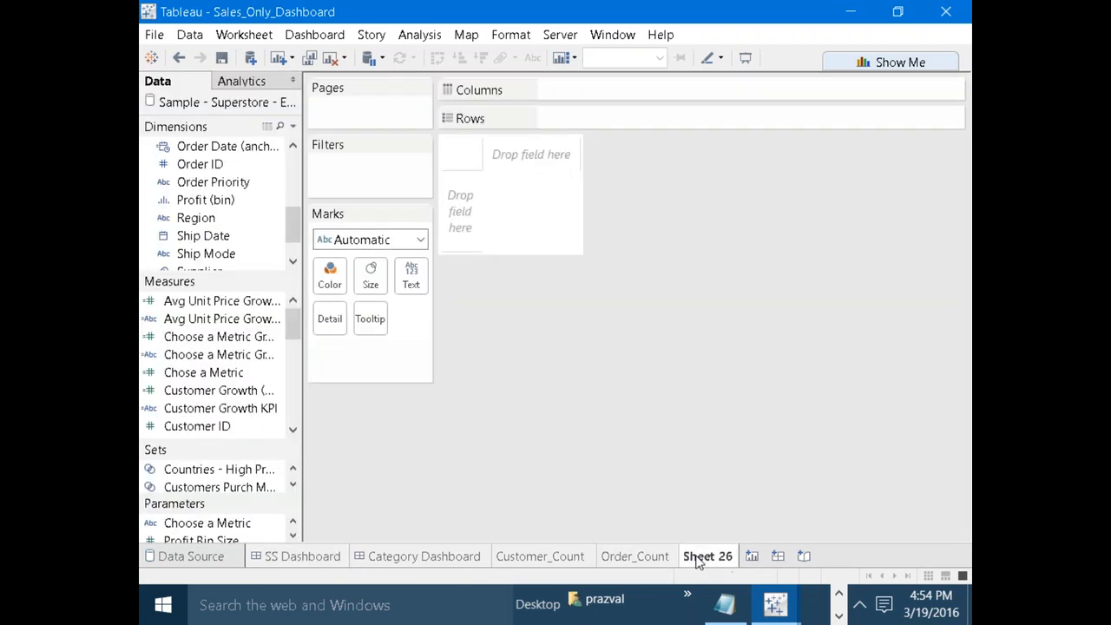
left_click(690, 556)
right_click(697, 560)
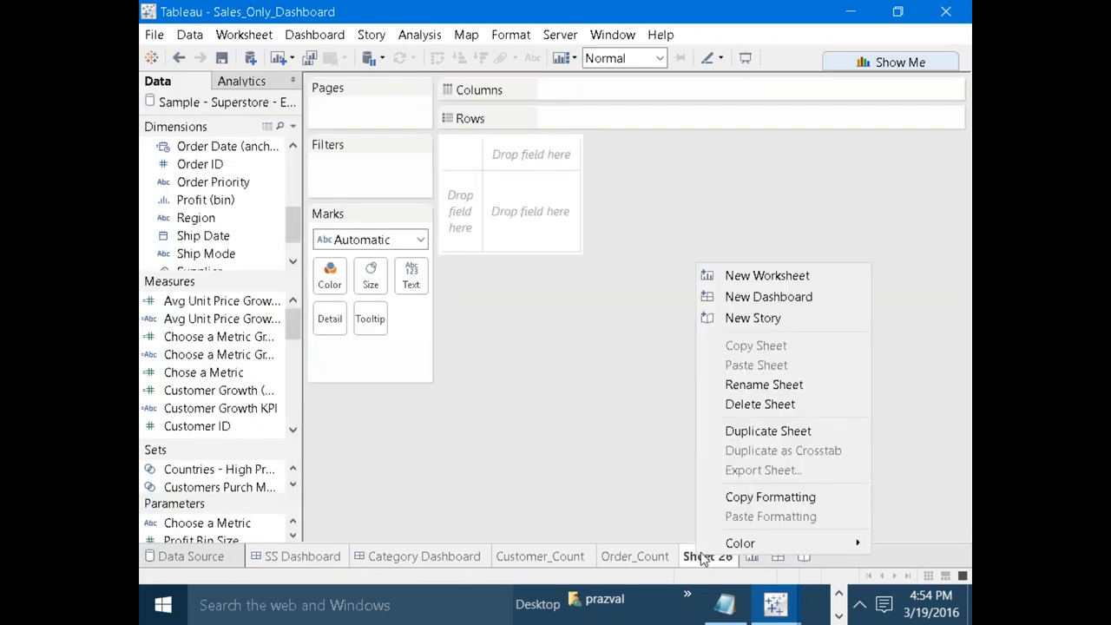
left_click(757, 392)
type("Pr")
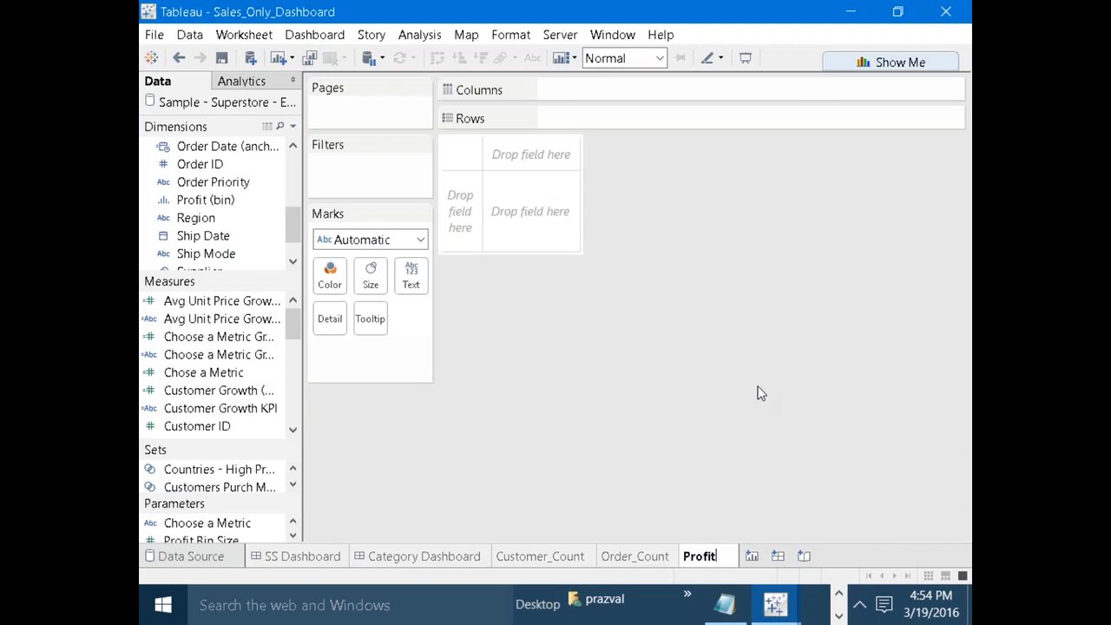
type("ofit")
key("Return")
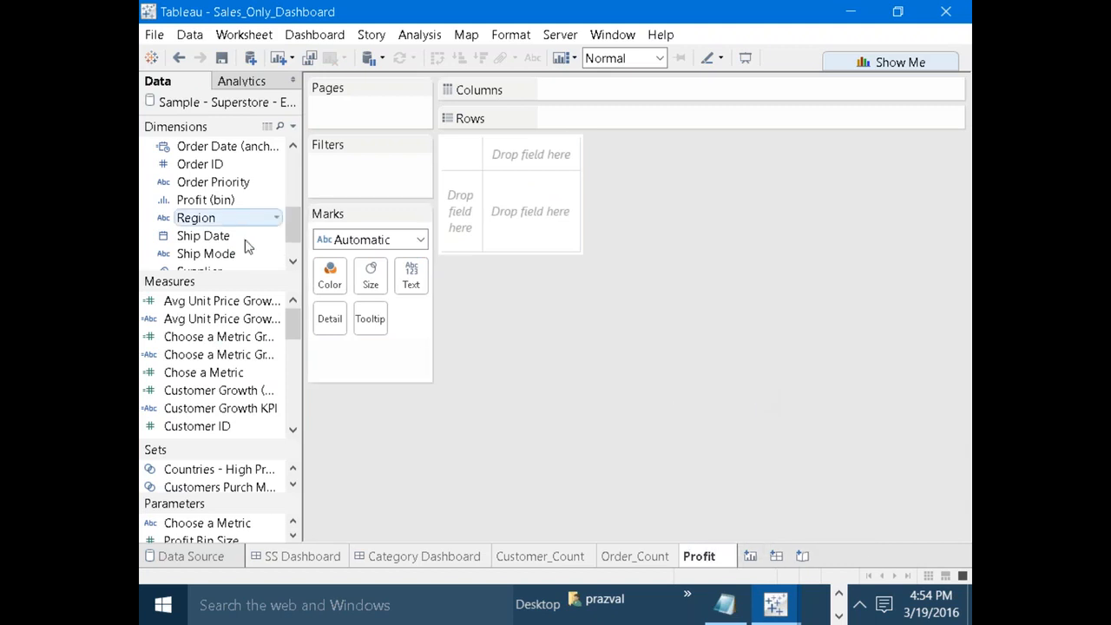
left_click_drag(293, 338, 293, 370)
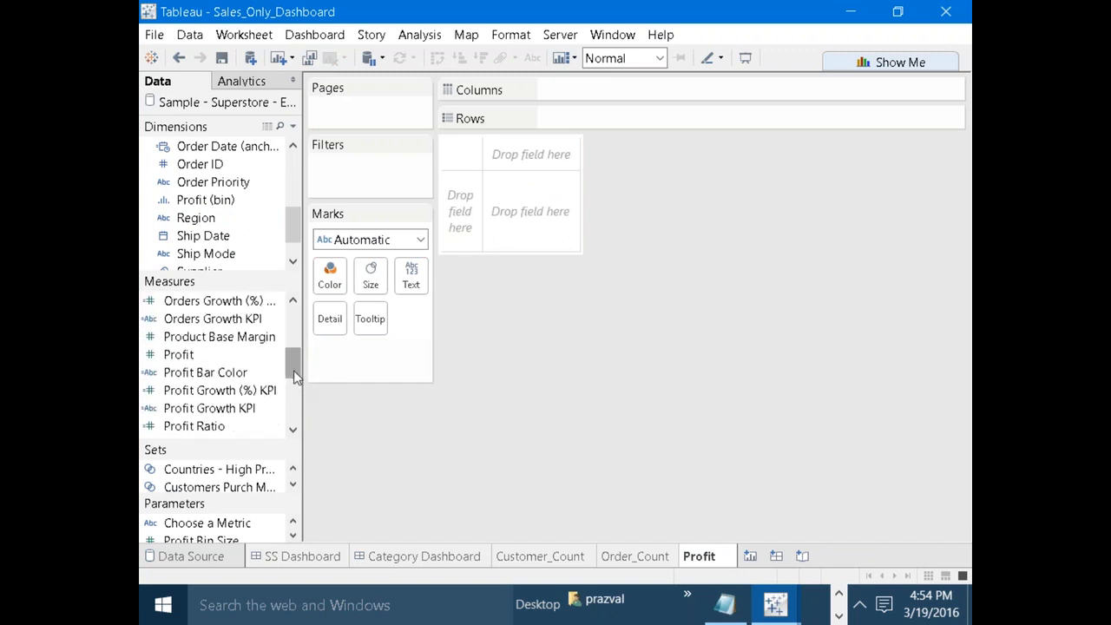
left_click_drag(189, 361, 410, 276)
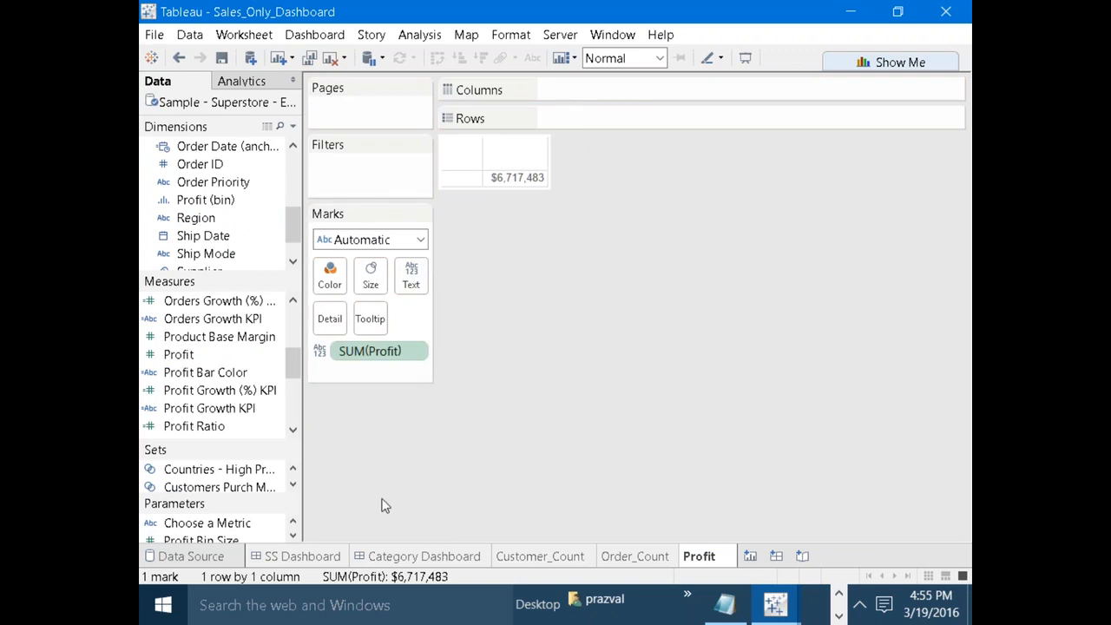
Check how the profit figure is formatted in the SS Dashboard header, and return to the Profit sheet.
left_click(308, 558)
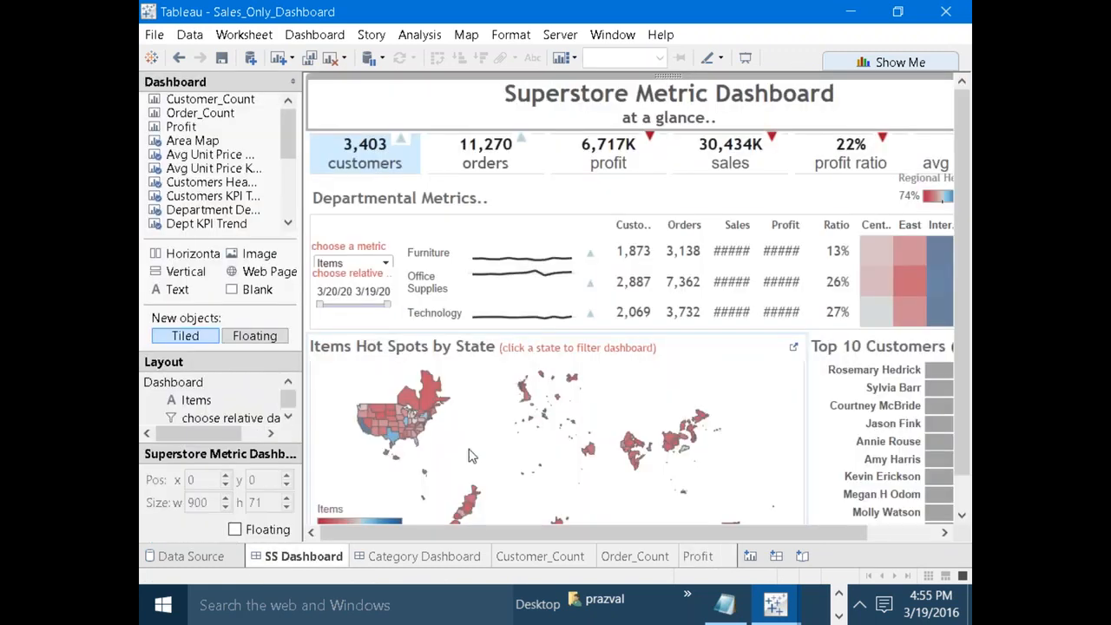
left_click(636, 165)
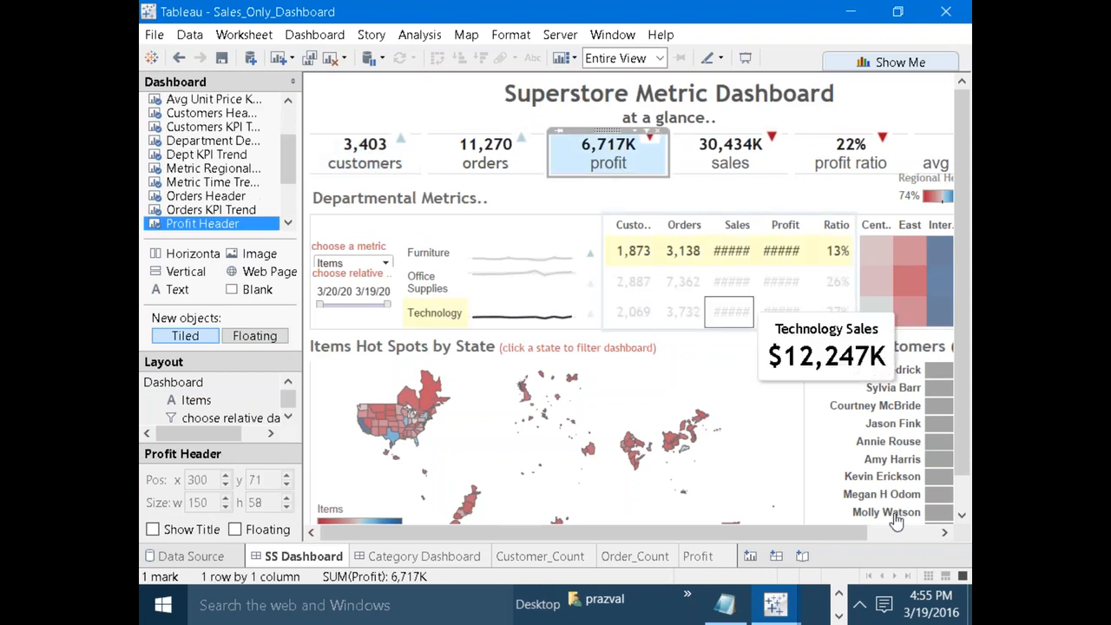
left_click(731, 311)
mouse_move(775, 605)
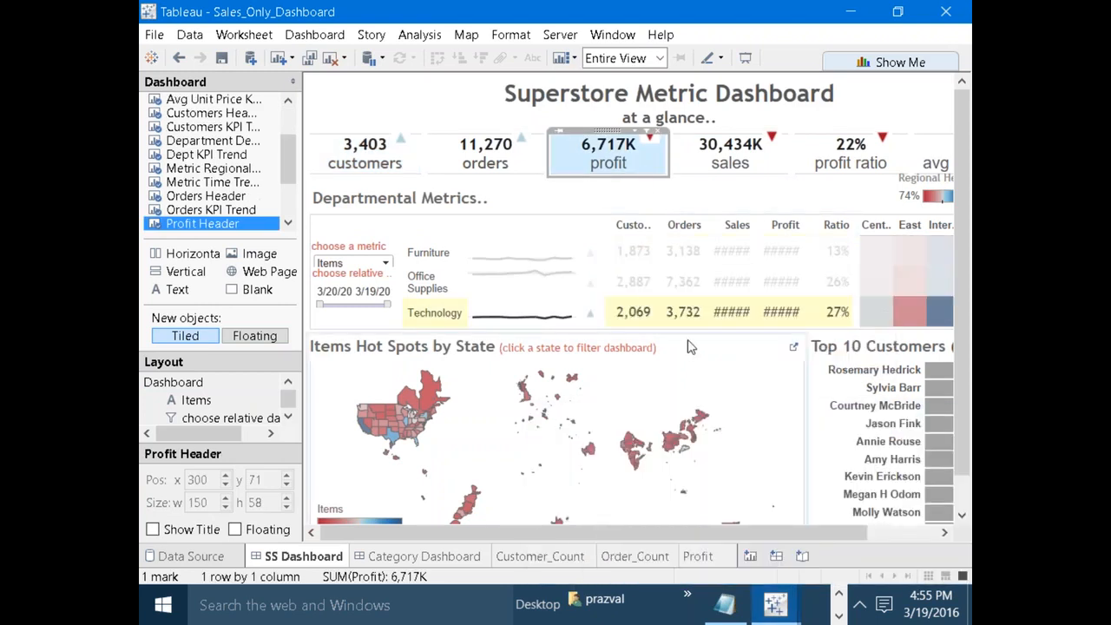
left_click(759, 347)
left_click(700, 556)
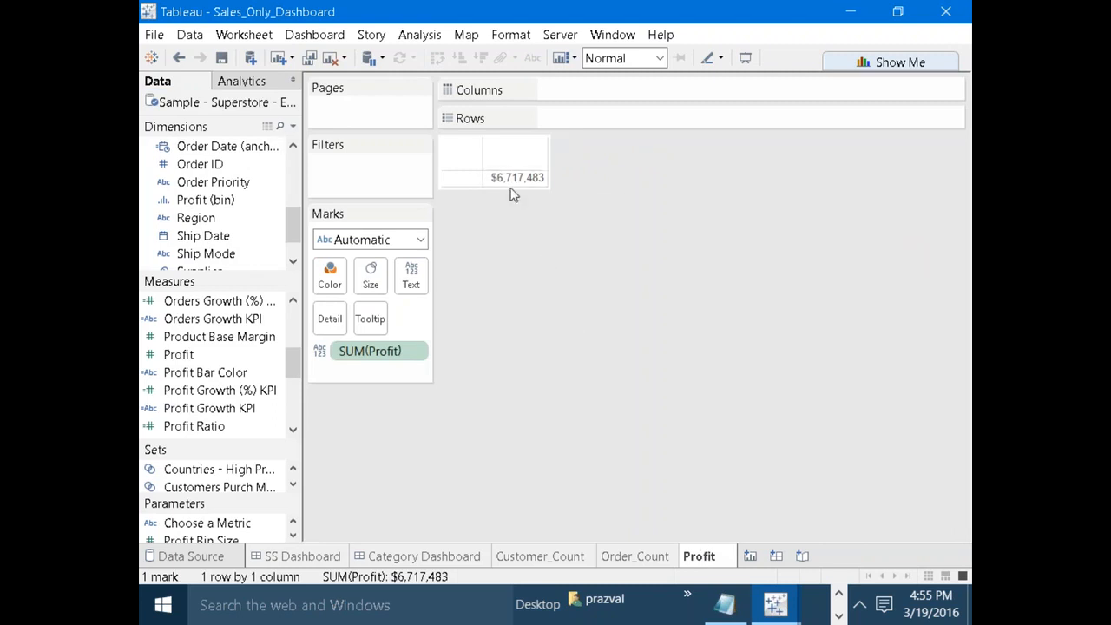
Make the profit cell taller and set the SUM(Profit) number format to Number (Custom) in Thousands (K).
left_click_drag(512, 189, 512, 205)
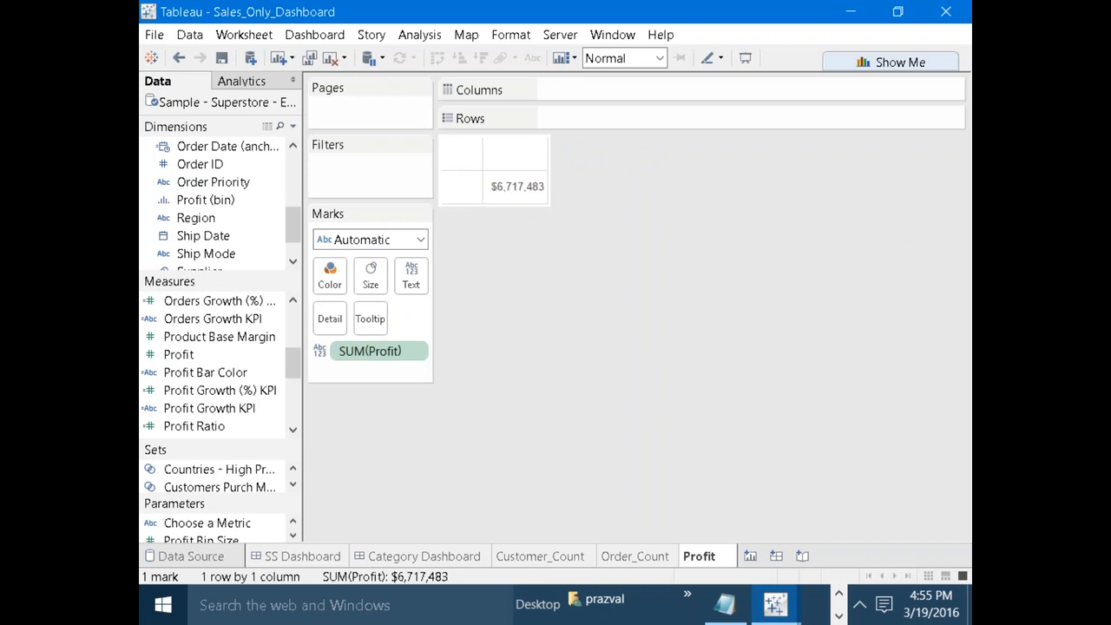
right_click(355, 351)
left_click(398, 100)
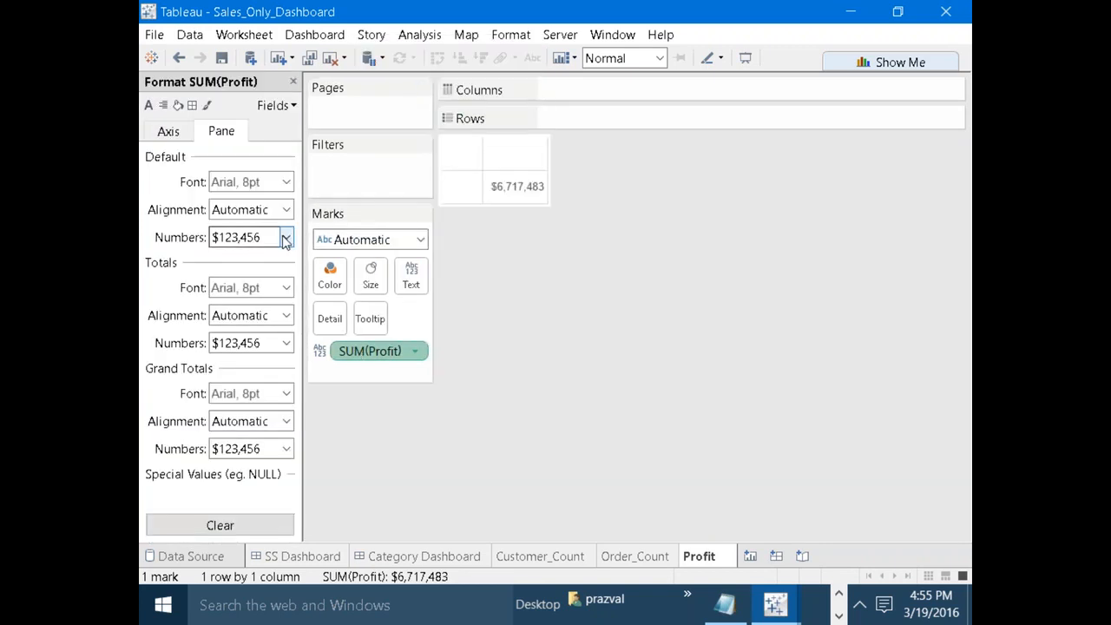
left_click(285, 238)
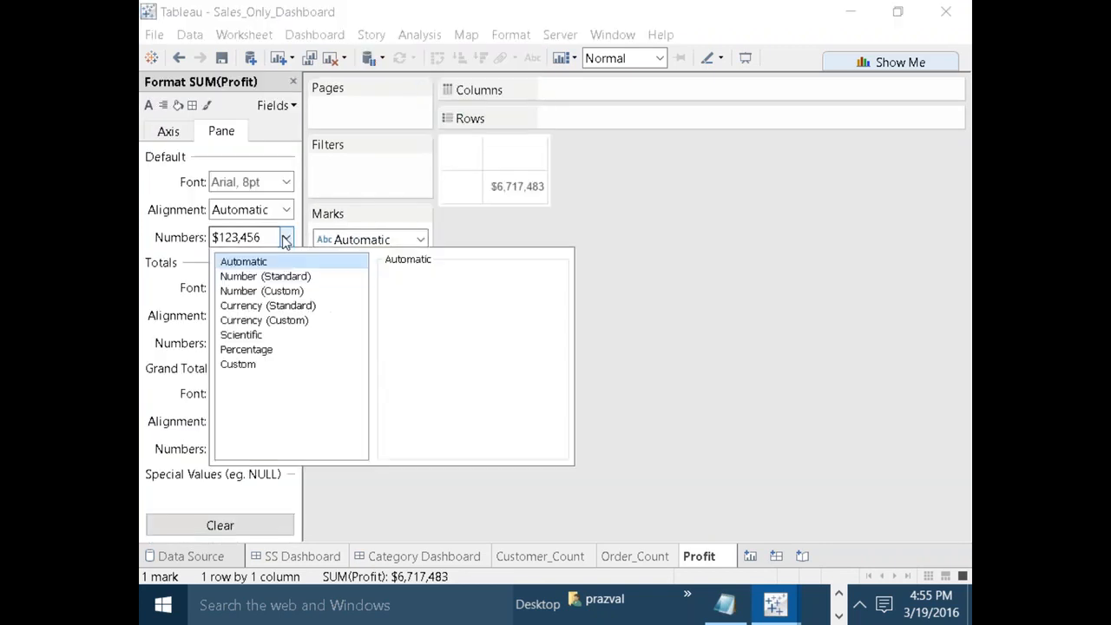
left_click(265, 292)
left_click(467, 378)
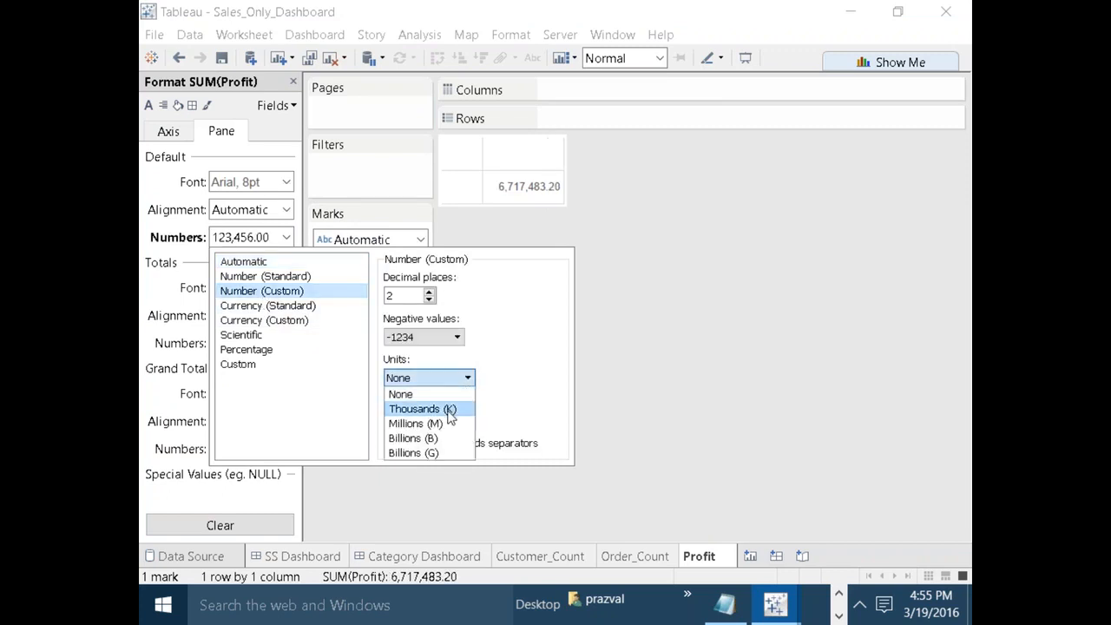
left_click(449, 409)
left_click(717, 373)
Format the SUM(Profit) field in the text label as bold at size 12.
left_click(410, 275)
left_click(558, 314)
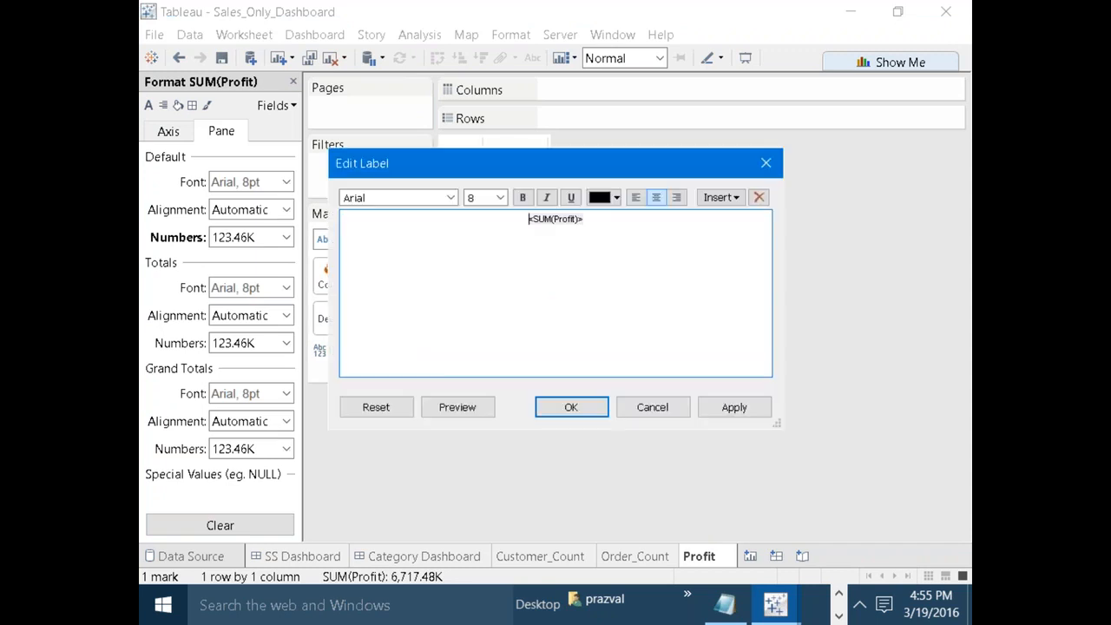
key("ctrl+a")
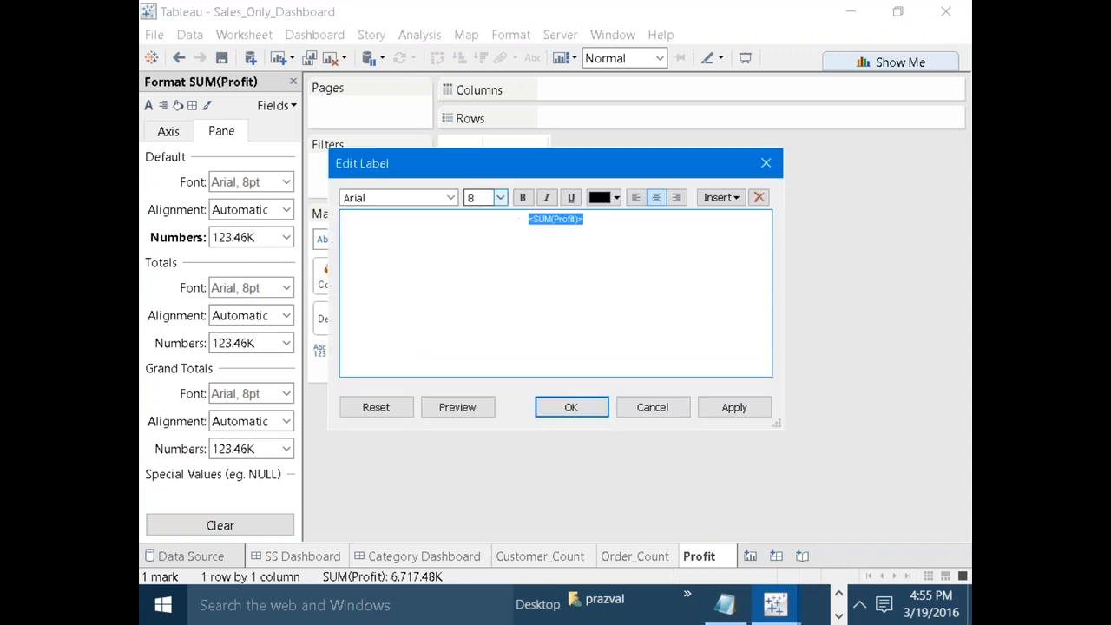
left_click(500, 198)
left_click(487, 270)
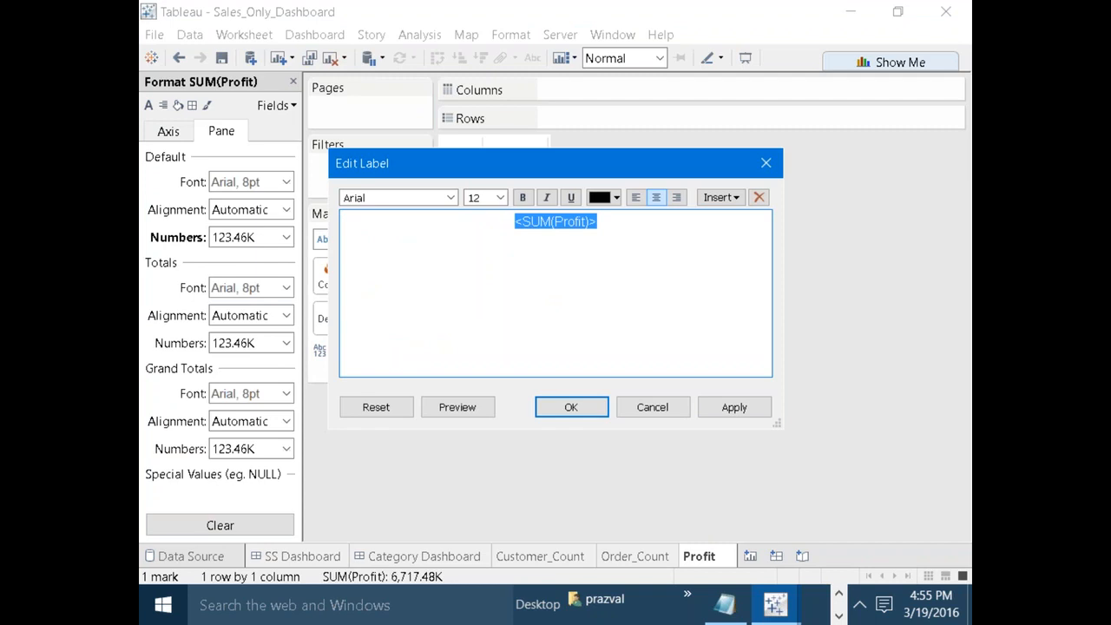
key("ctrl+b")
Add a second line reading Profits in regular weight below the SUM(Profit) field in the text label, and apply it.
left_click(619, 225)
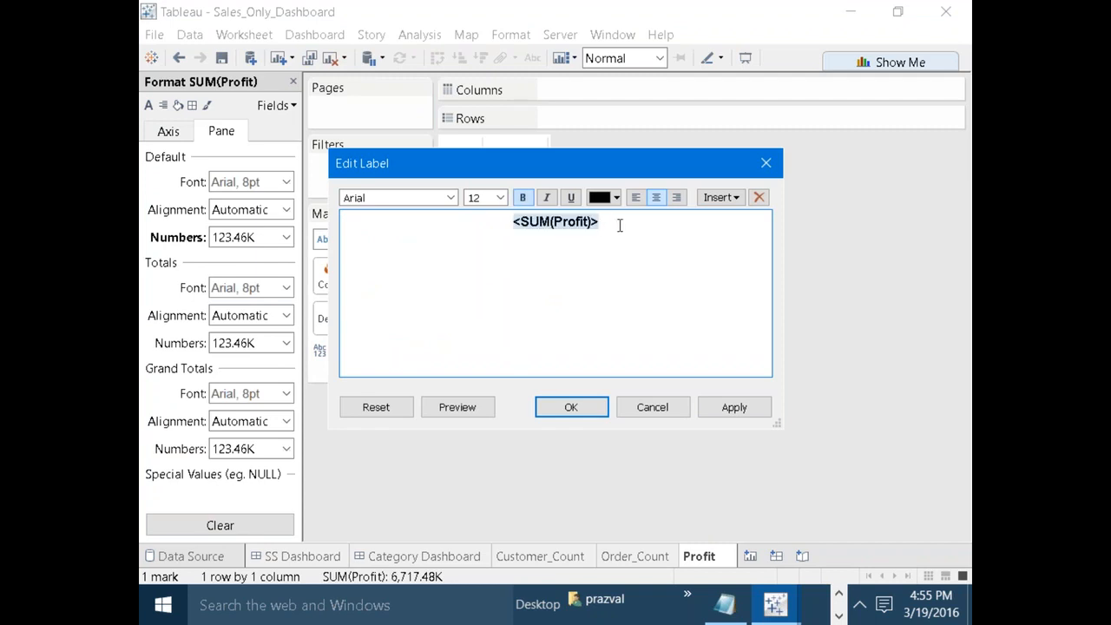
type("Profit)> Pr")
key("BackSpace")
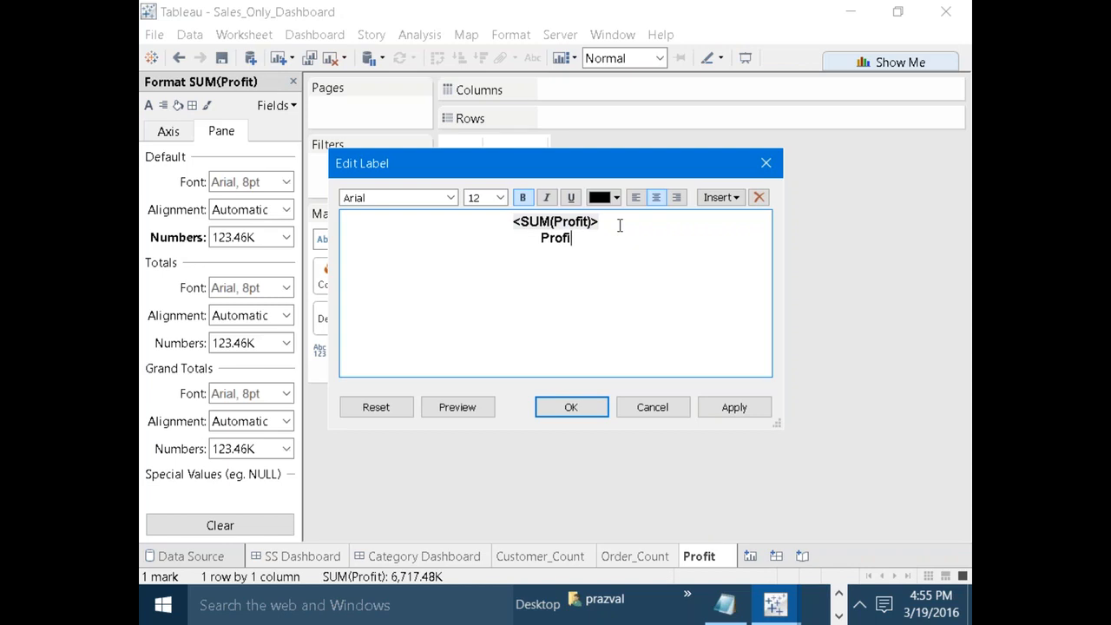
type("ts")
double_click(533, 246)
key("ctrl+b")
left_click(627, 314)
left_click(748, 412)
left_click(599, 402)
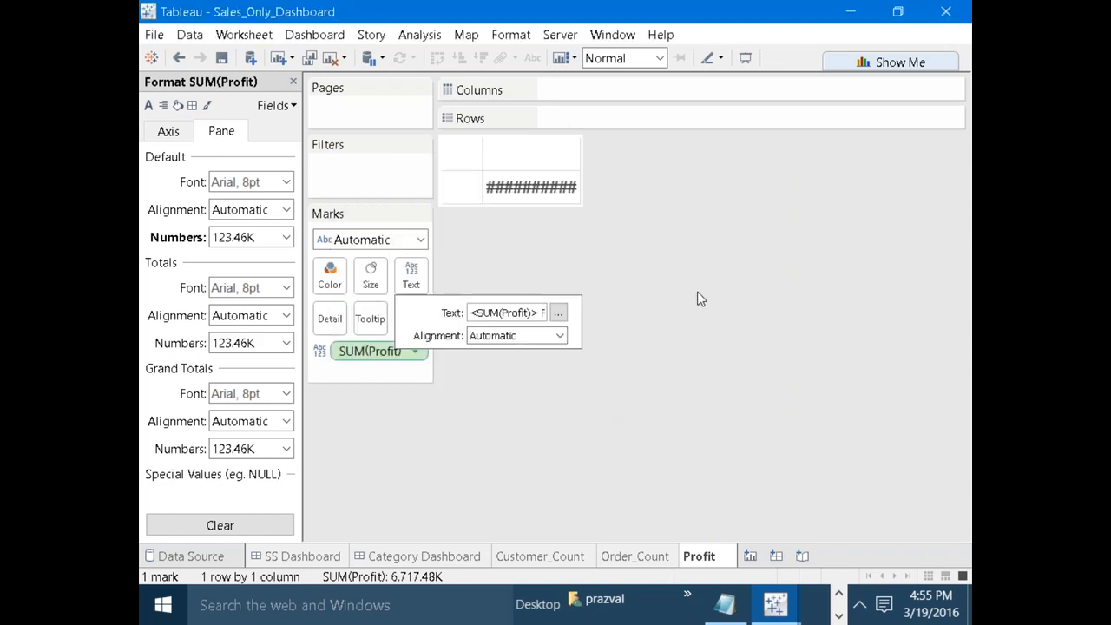
Center the profit text horizontally and make the profit cell taller to fit both label lines.
left_click(620, 258)
left_click(410, 276)
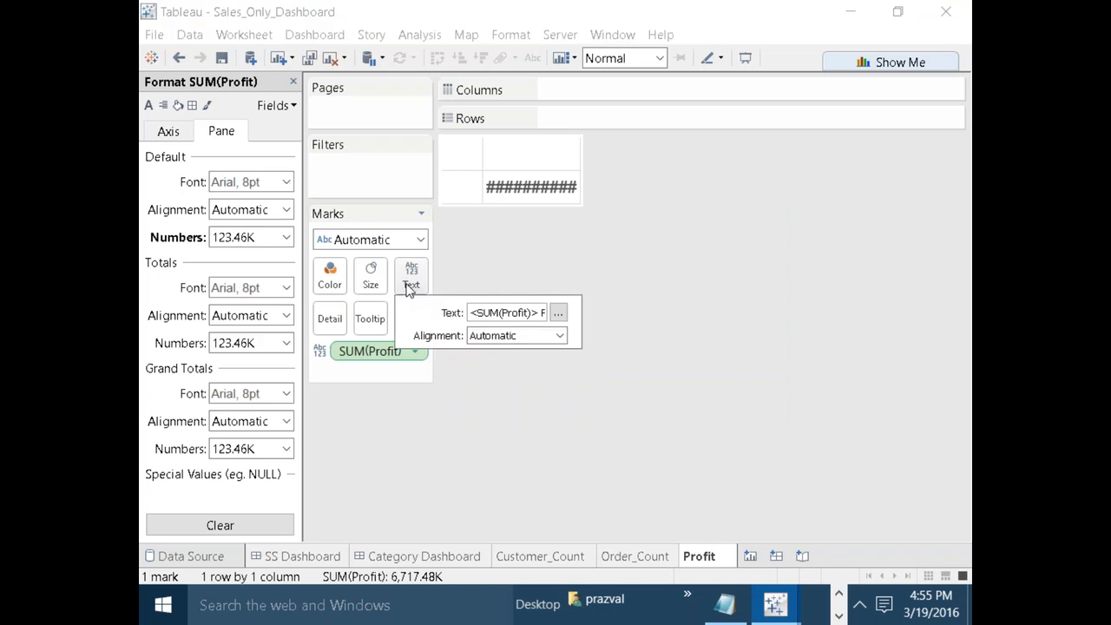
left_click(558, 314)
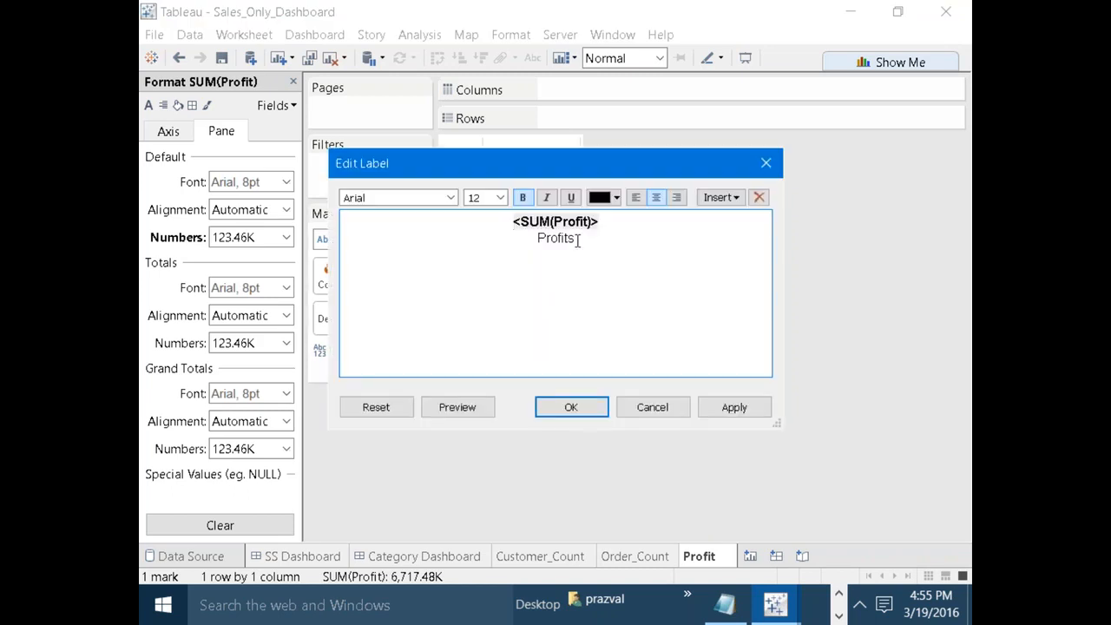
left_click(679, 406)
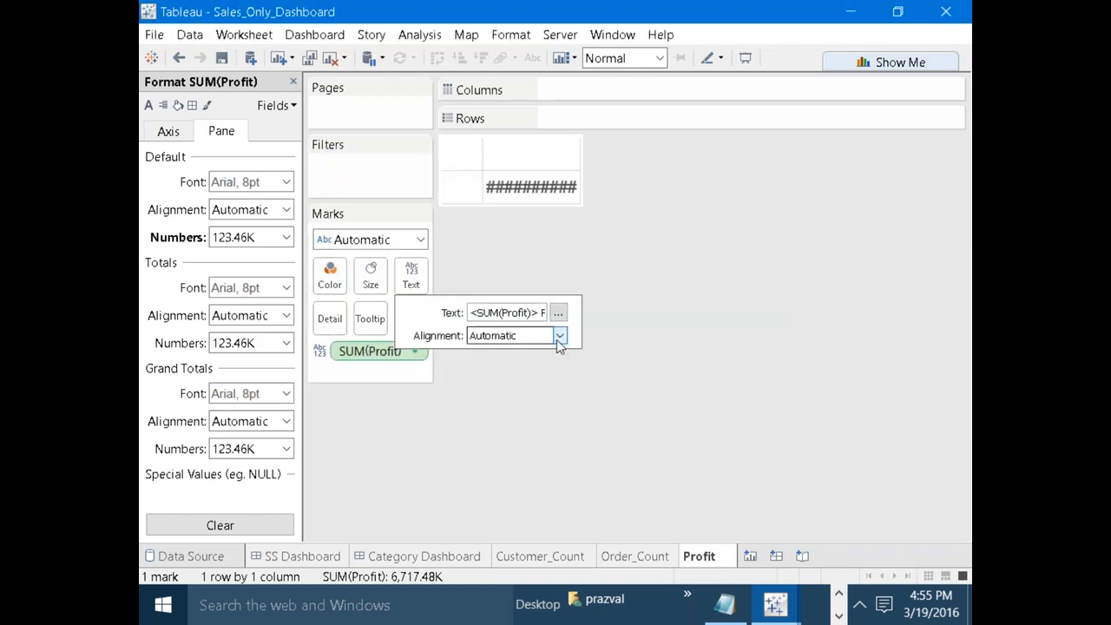
left_click(559, 337)
left_click(517, 406)
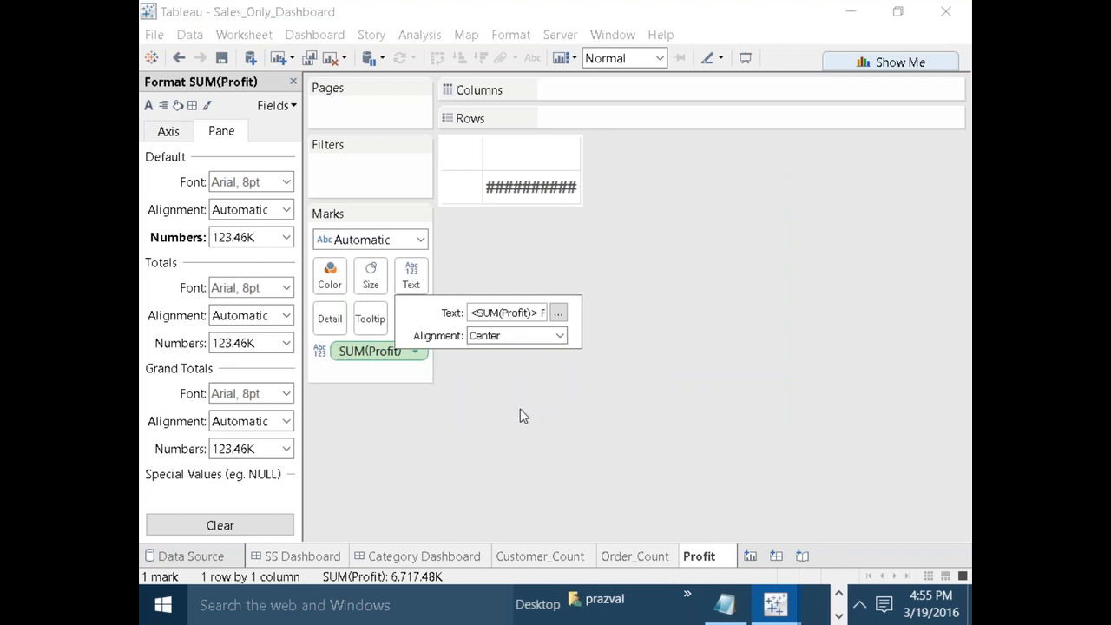
left_click(587, 281)
mouse_move(556, 211)
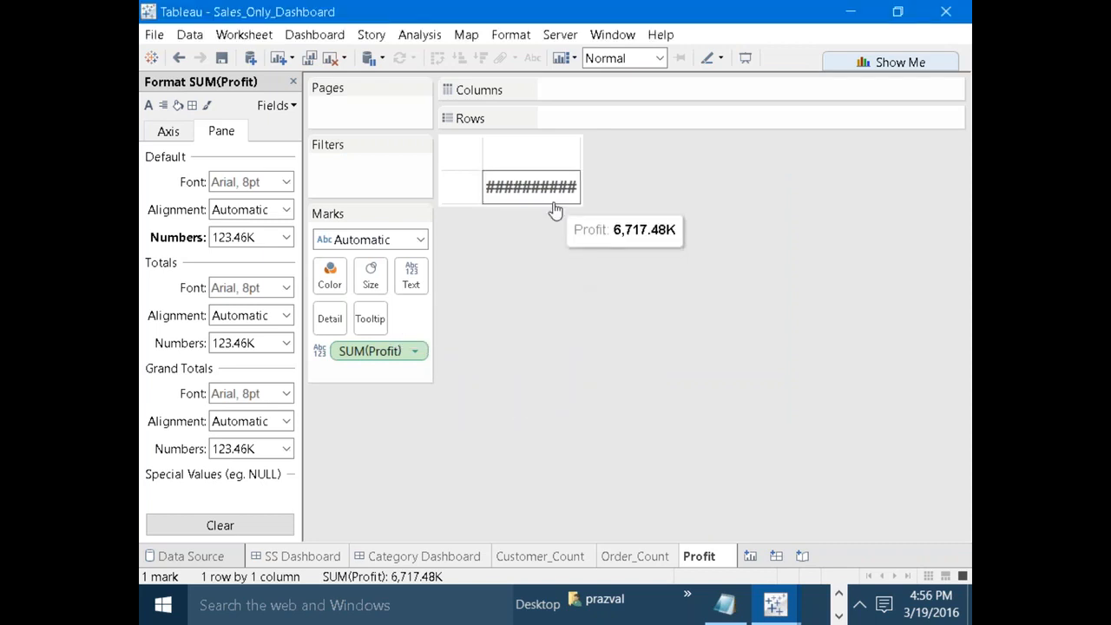
left_click_drag(554, 205, 550, 233)
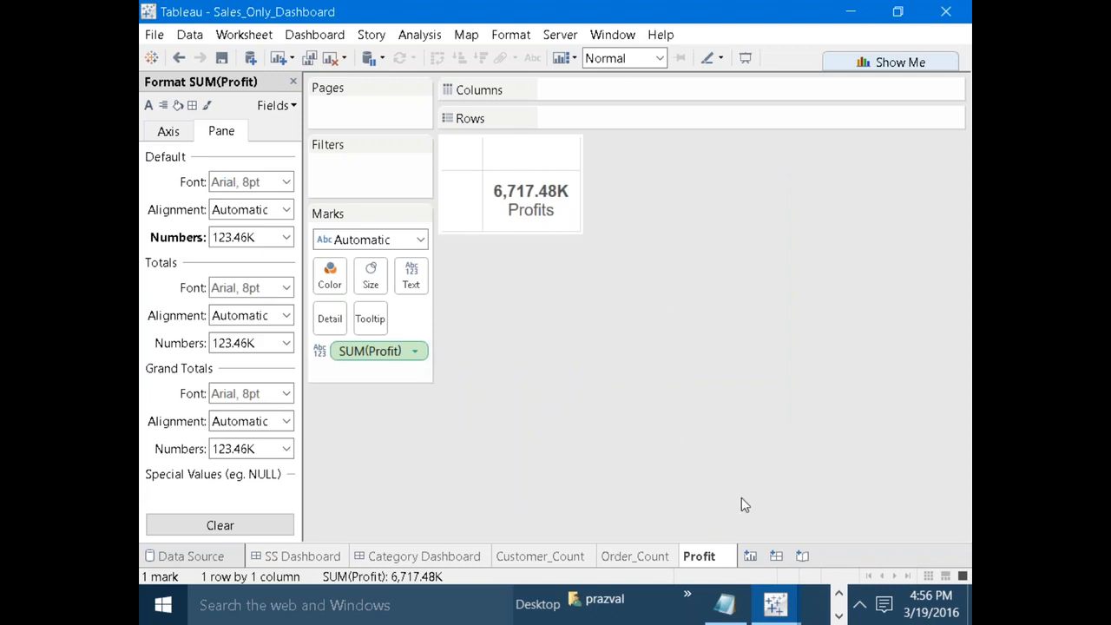
Add a new worksheet named Sales and display the sum of the Sales measure as its text.
left_click(750, 557)
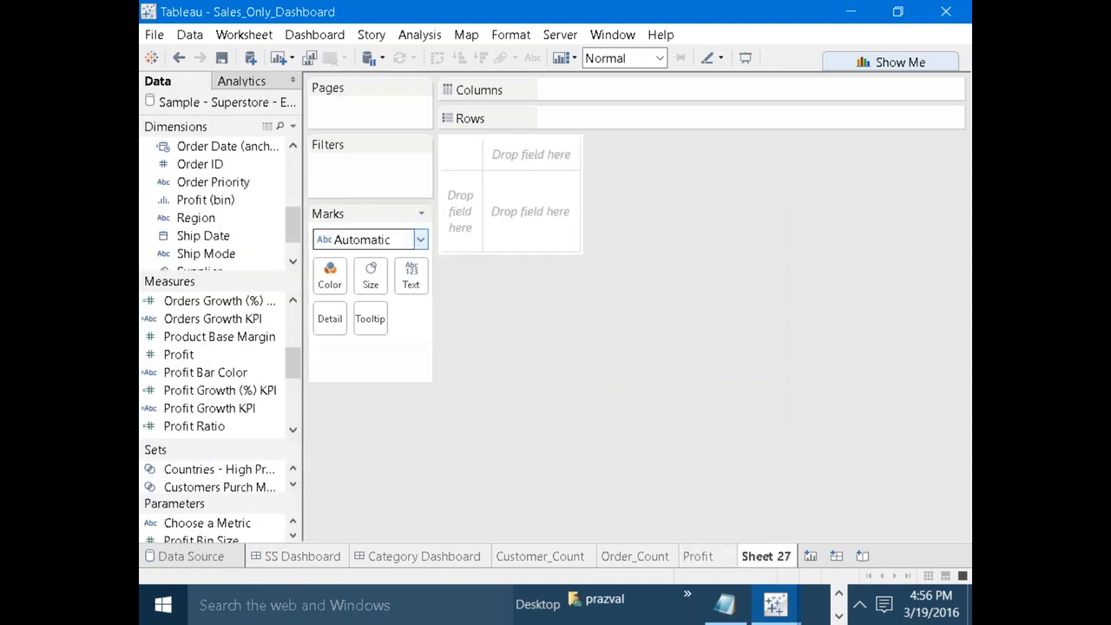
left_click(309, 557)
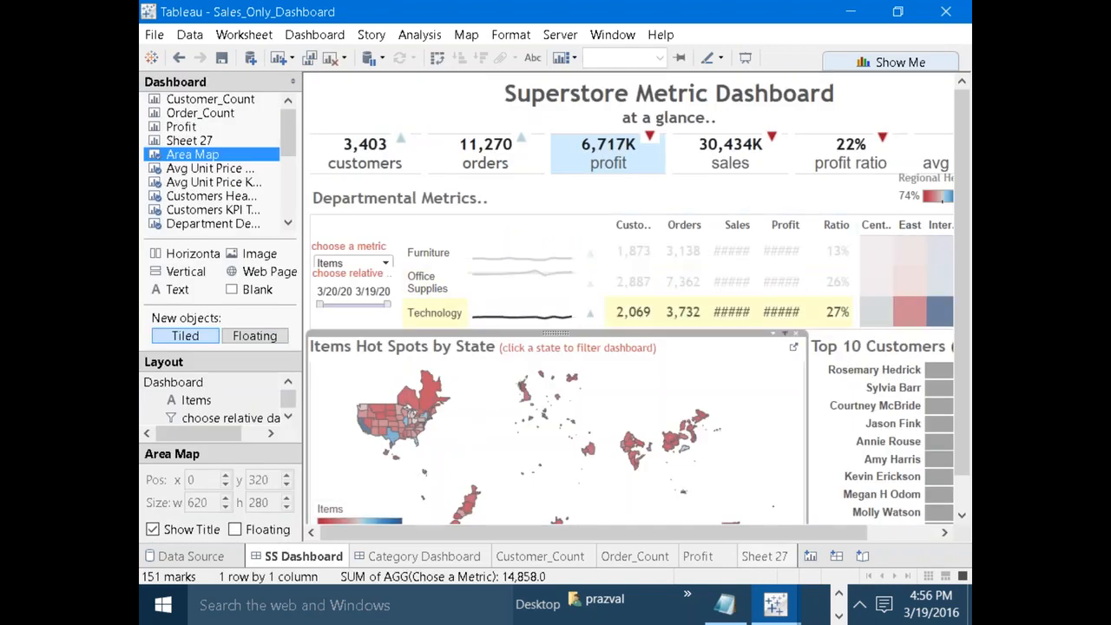
left_click(773, 565)
right_click(766, 564)
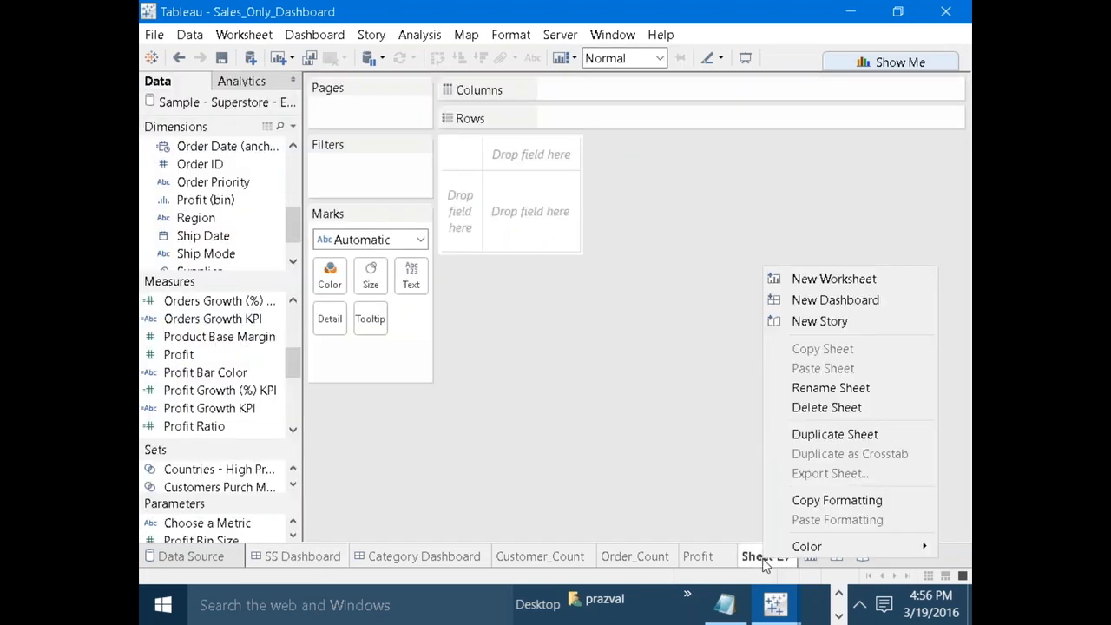
left_click(817, 395)
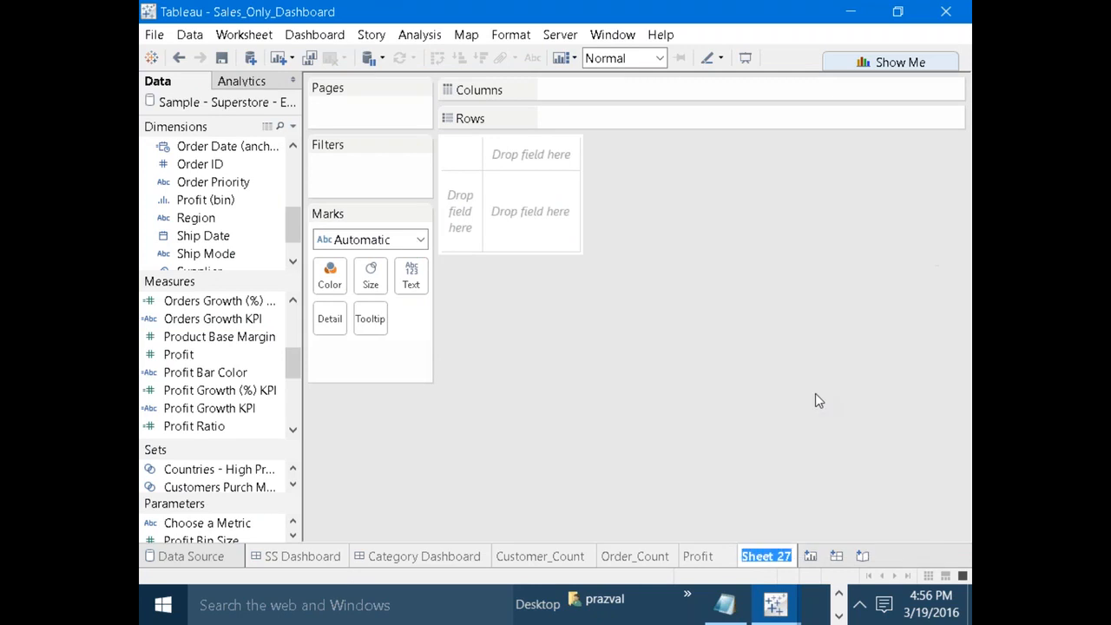
type("Sales")
key("Return")
left_click_drag(294, 360, 292, 386)
left_click_drag(184, 375, 410, 277)
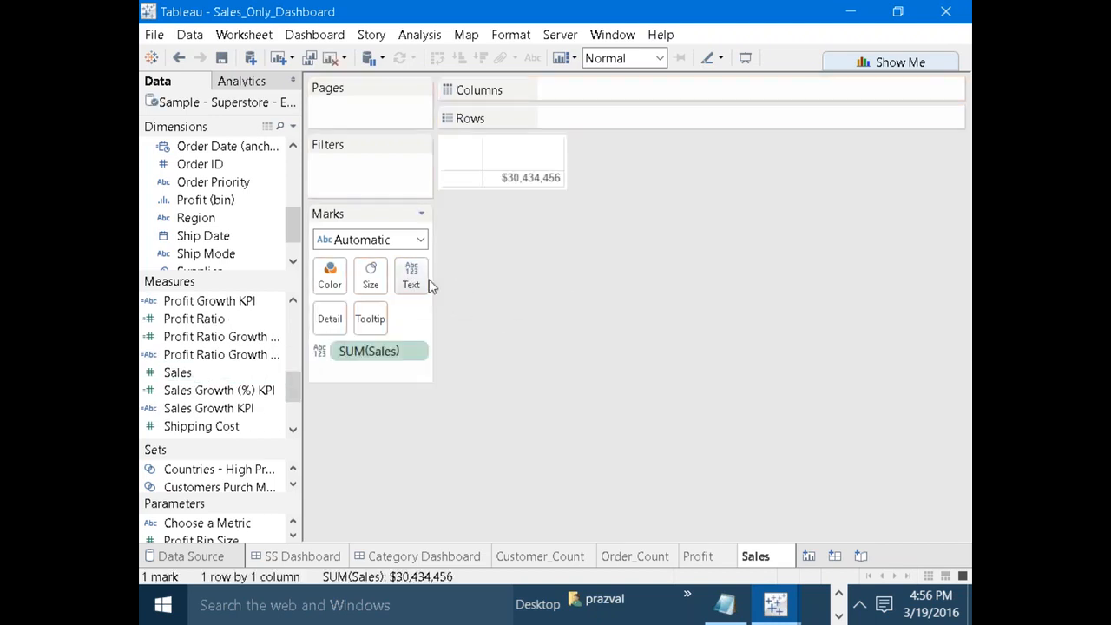
Set the SUM(Sales) default number format to Number (Custom) with units in Thousands (K).
right_click(386, 359)
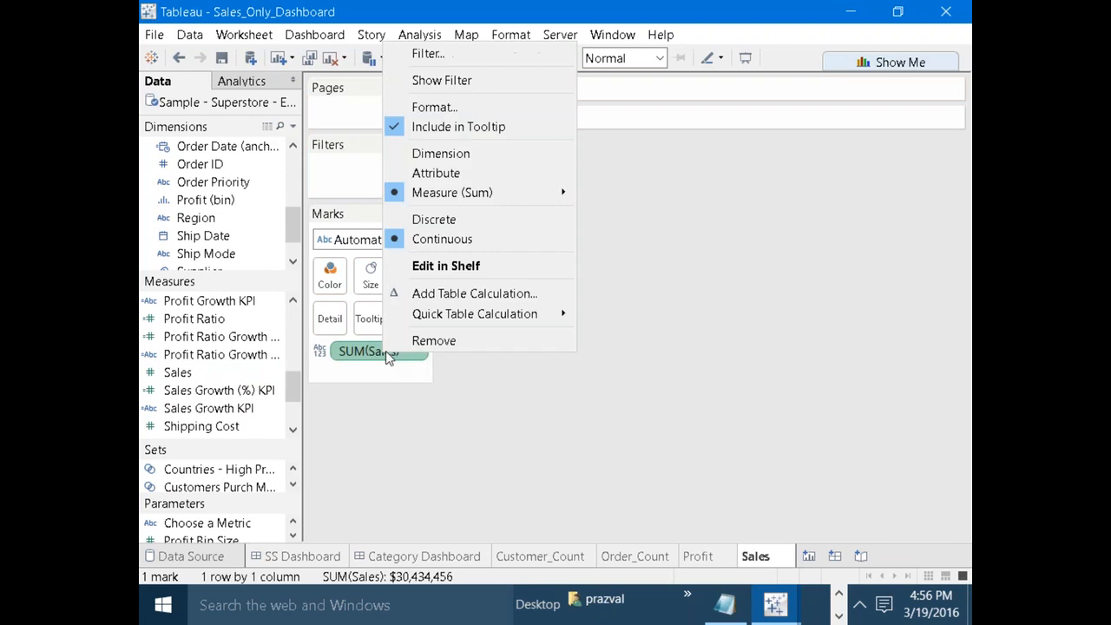
left_click(441, 112)
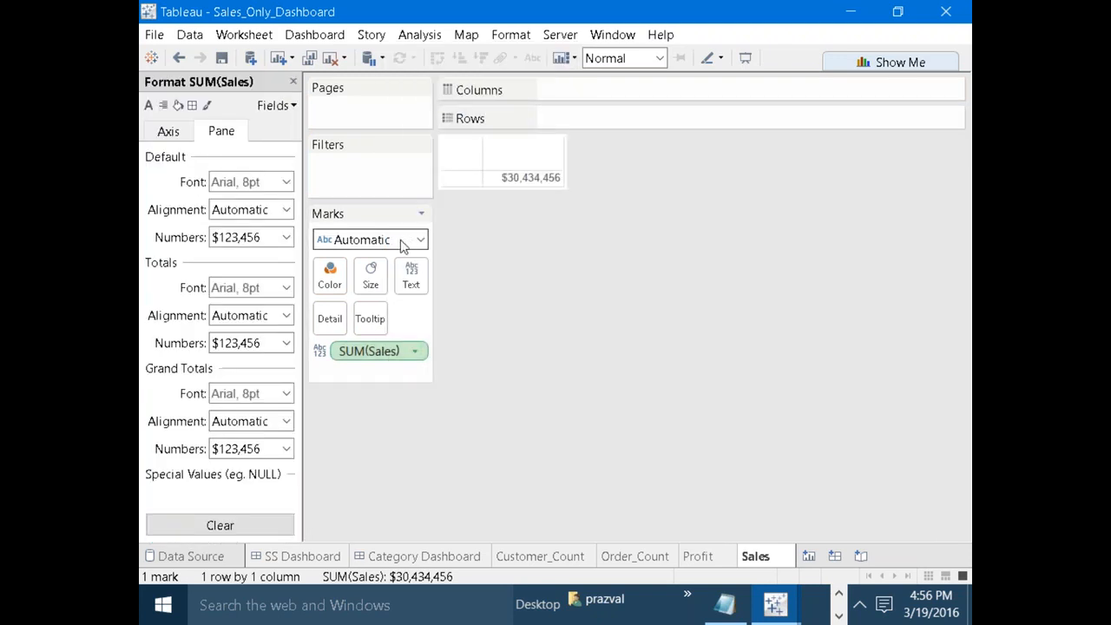
left_click(286, 239)
left_click(265, 291)
left_click(454, 377)
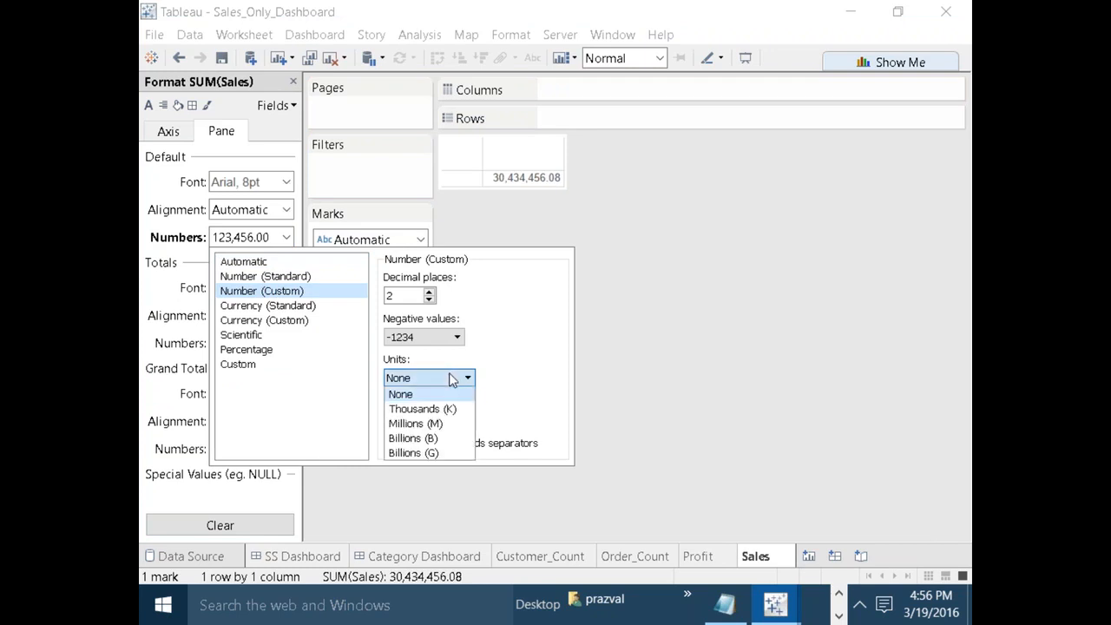
left_click(448, 407)
left_click(725, 387)
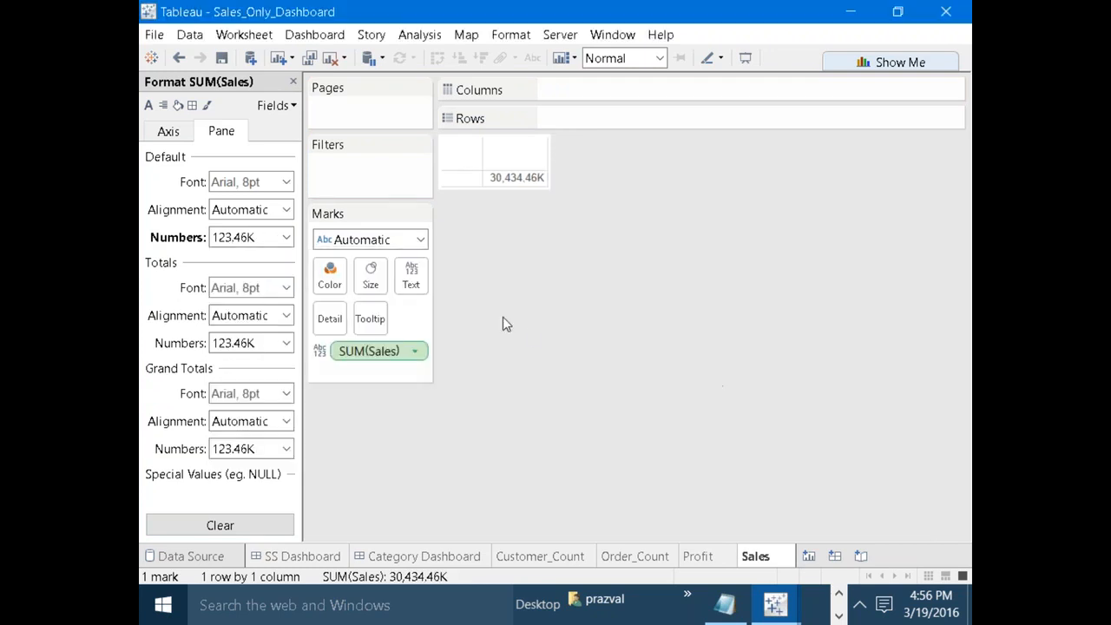
Center the sales text horizontally in its cell.
left_click(411, 276)
left_click(559, 336)
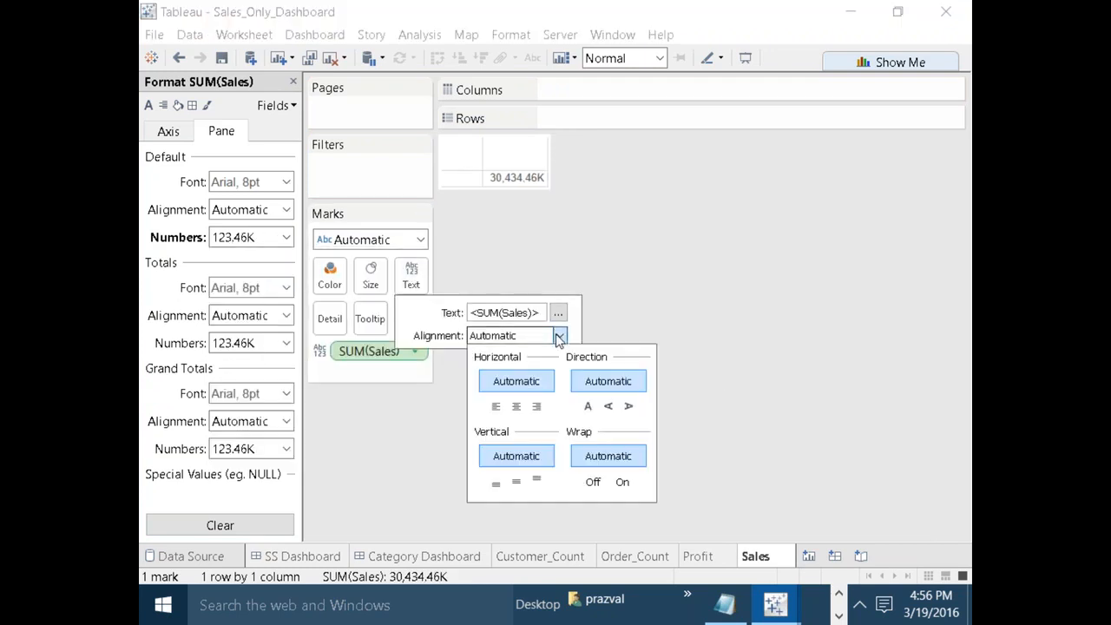
left_click(518, 405)
left_click(620, 323)
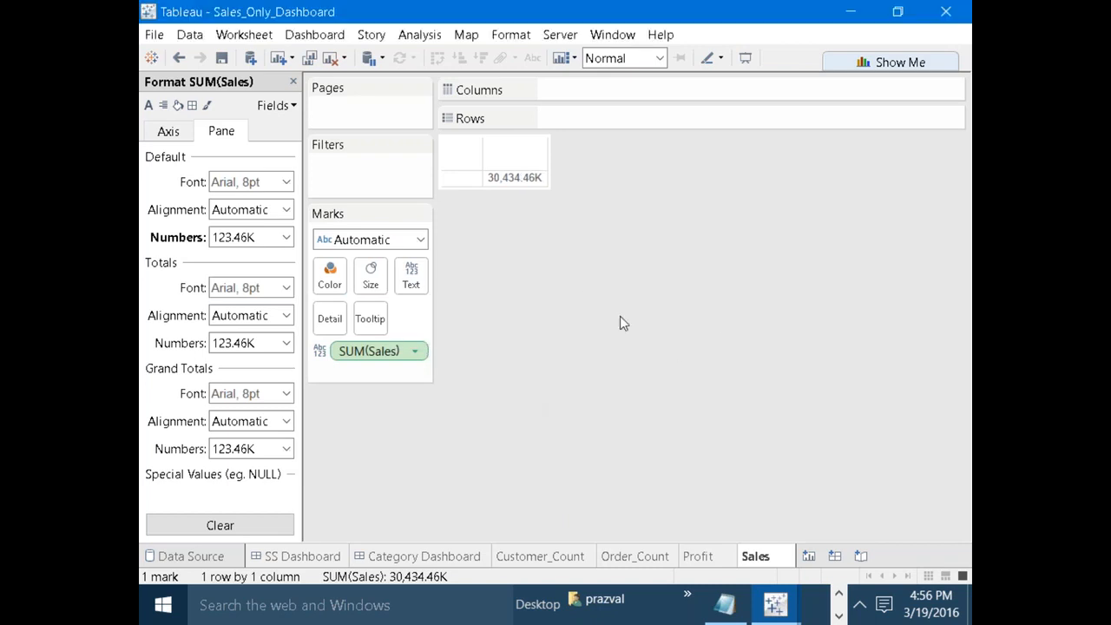
Format the SUM(Sales) field in the text label as bold at size 12.
left_click(416, 274)
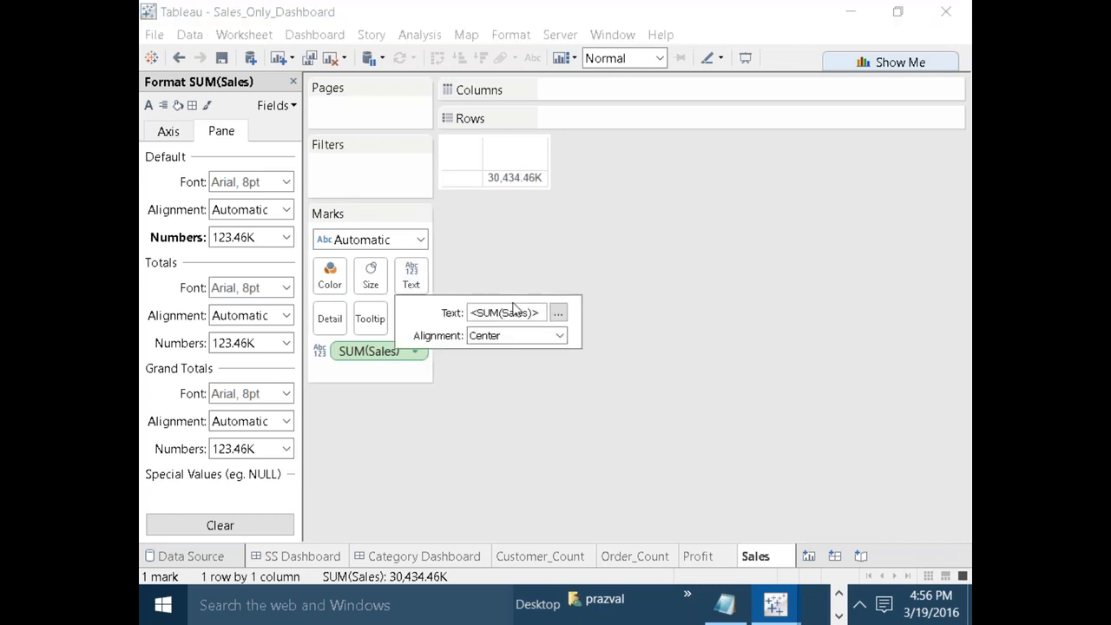
left_click(559, 319)
key("ctrl+a")
key("ctrl+b")
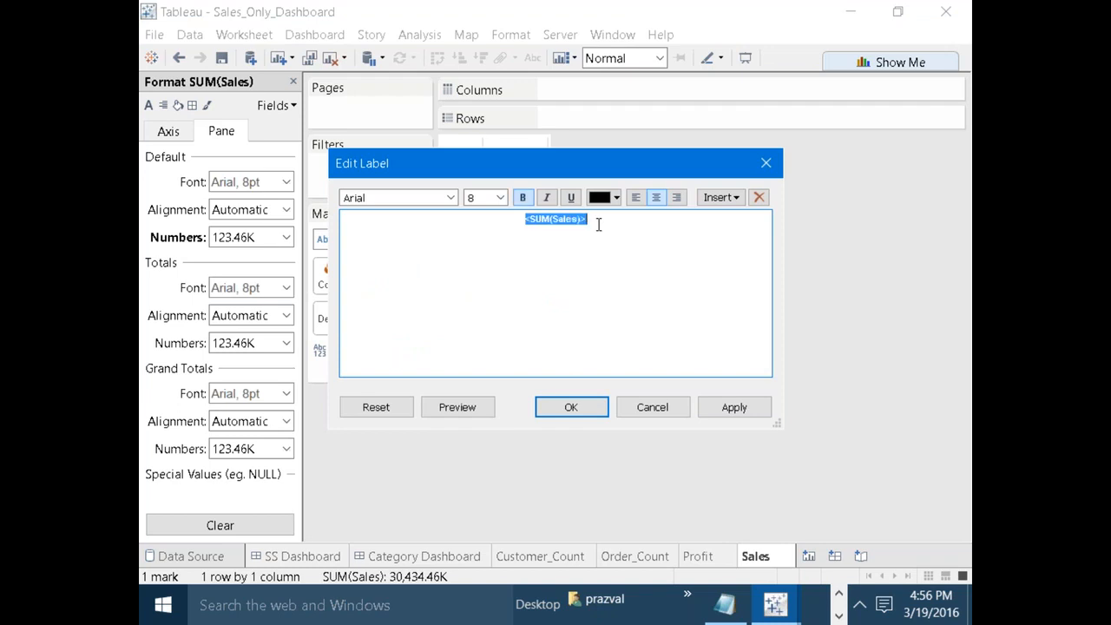
left_click(500, 198)
left_click(477, 273)
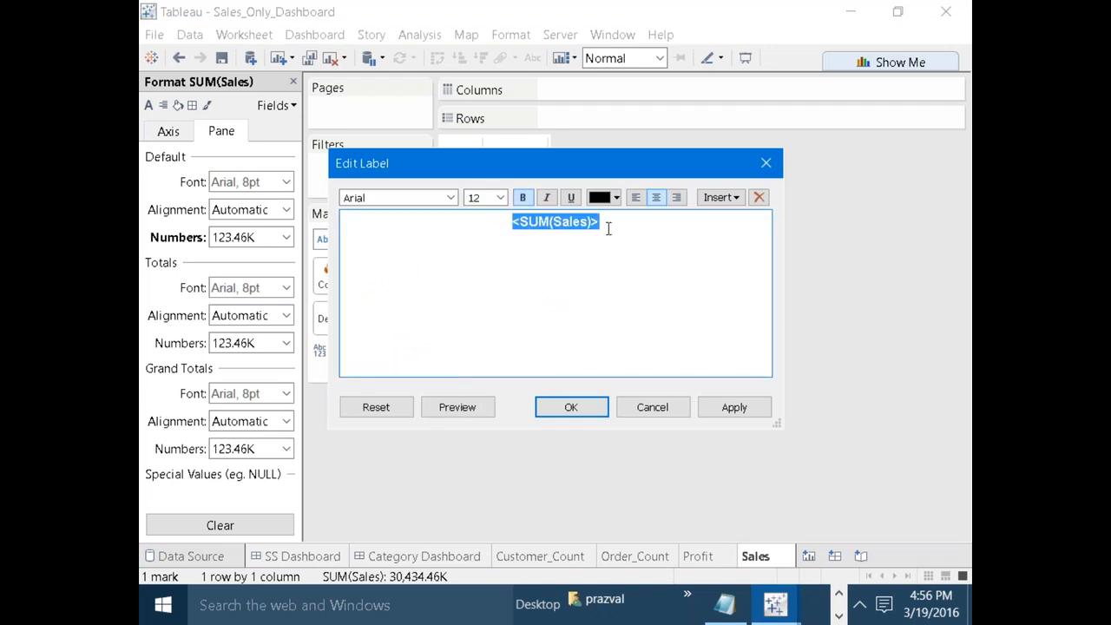
Add a second line reading Sales in regular weight below the SUM(Sales) field in the text label, and apply it.
key("Return")
key("ctrl+z")
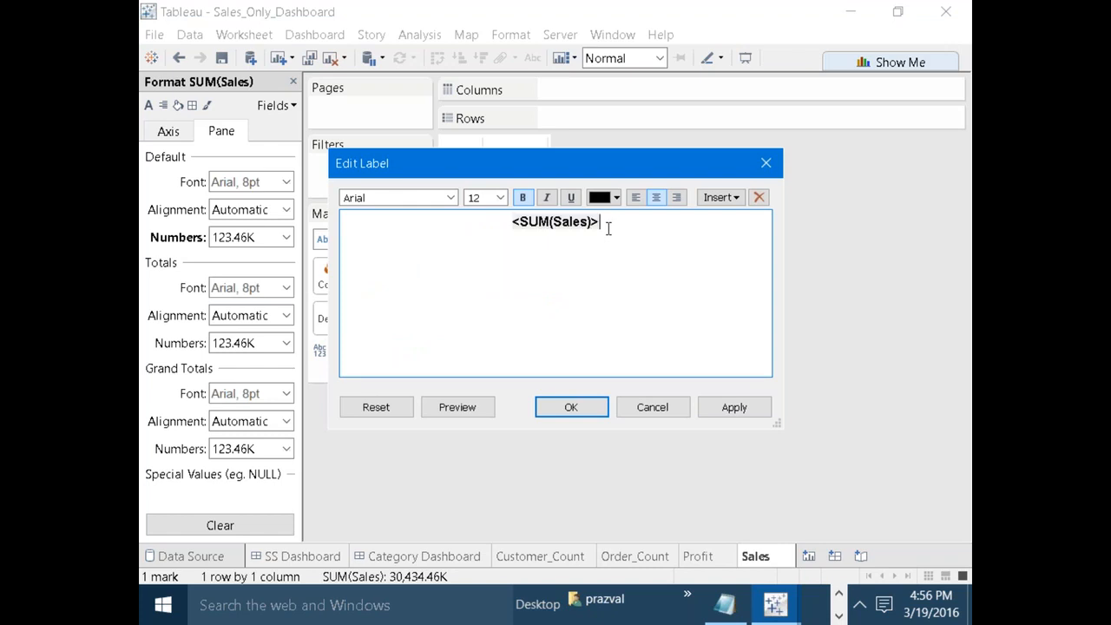
type("Sales")
left_click_drag(575, 237, 538, 240)
key("ctrl+b")
left_click(607, 255)
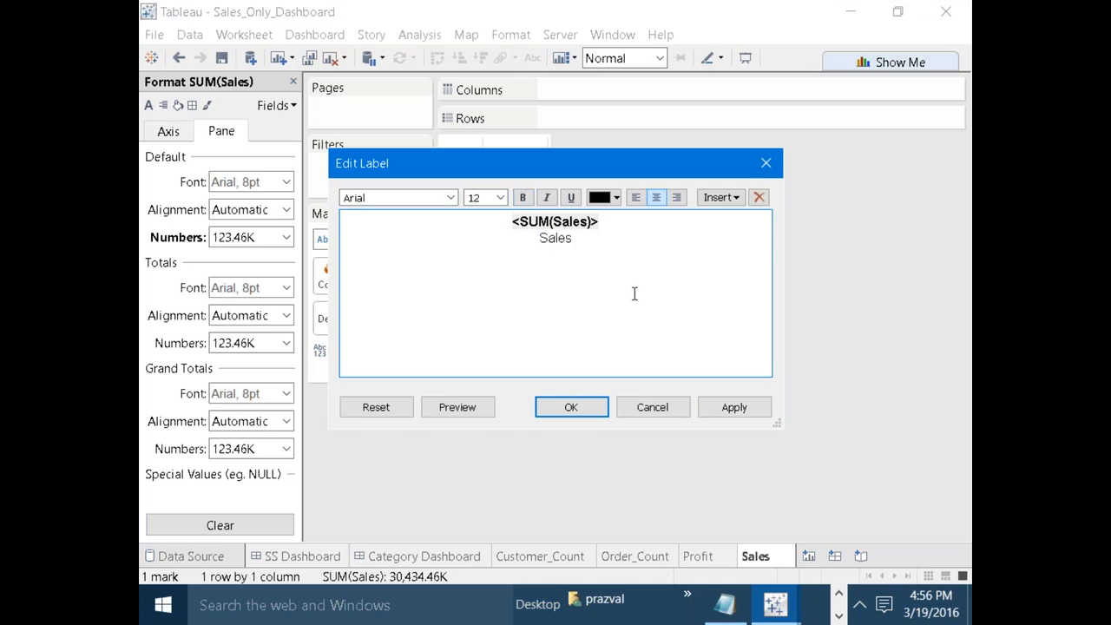
left_click(729, 408)
left_click(588, 409)
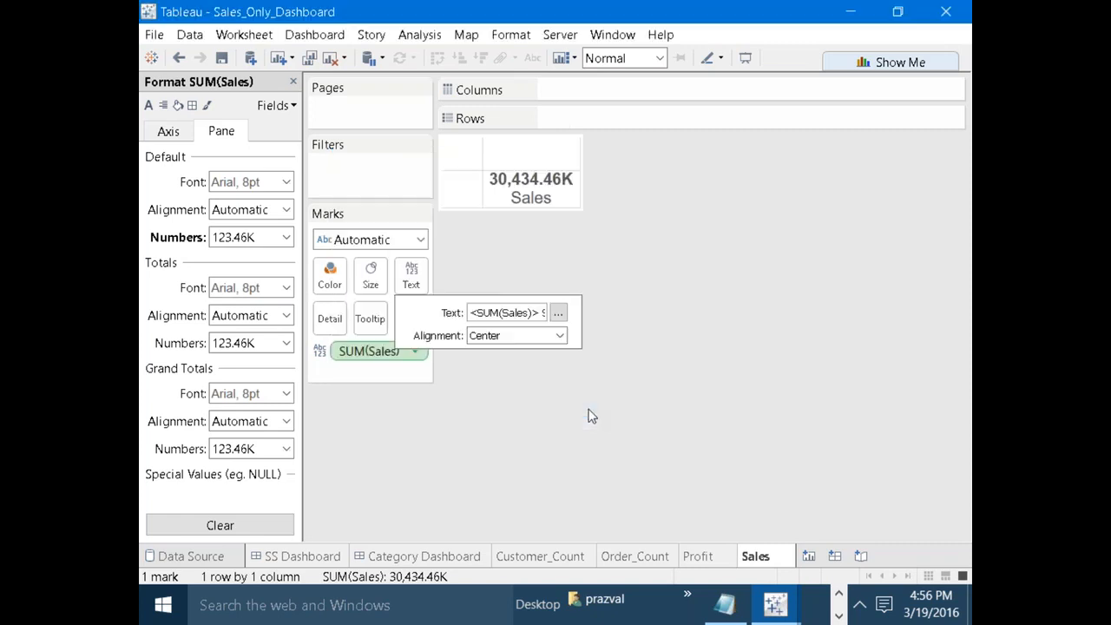
left_click(734, 370)
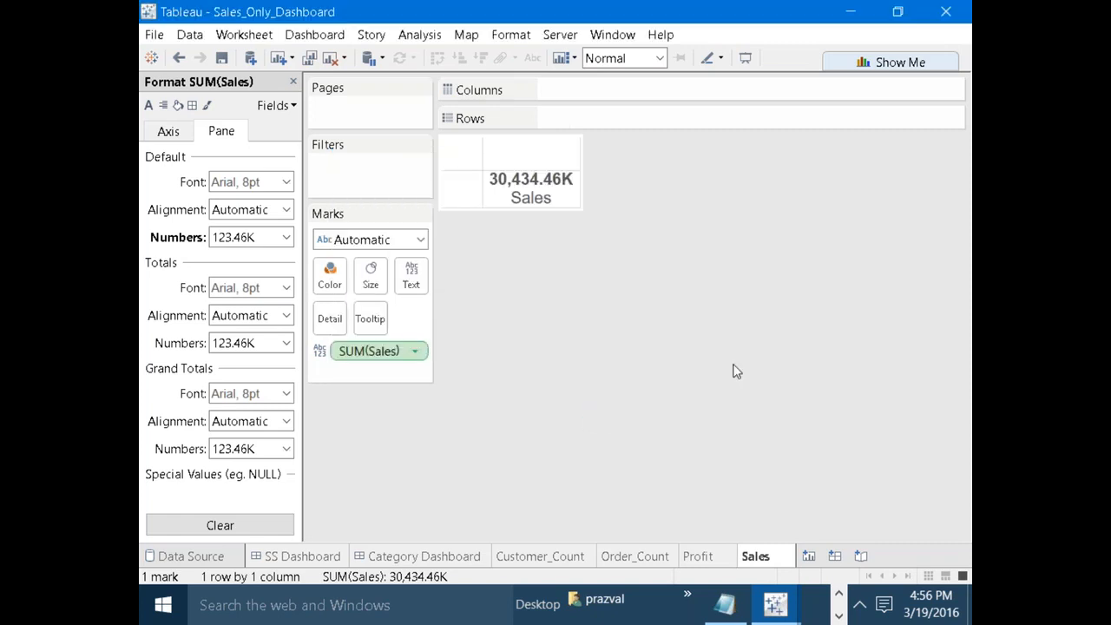
Compare the SS Dashboard header with the Profit sheet, and examine the SUM(Profit) axis and worksheet font format settings.
left_click(317, 560)
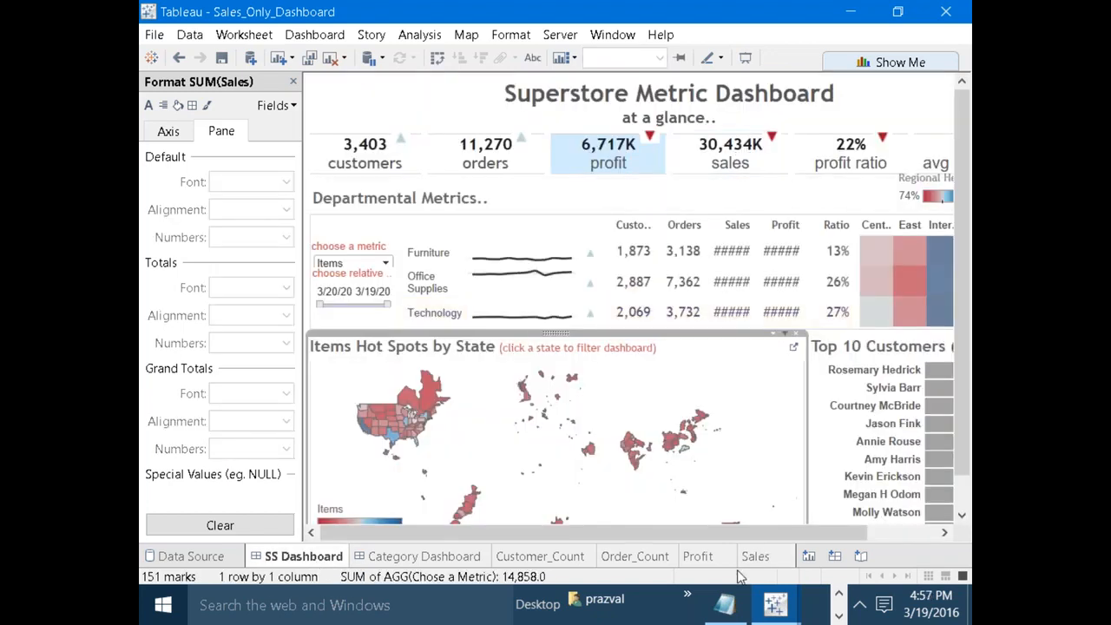
left_click(700, 557)
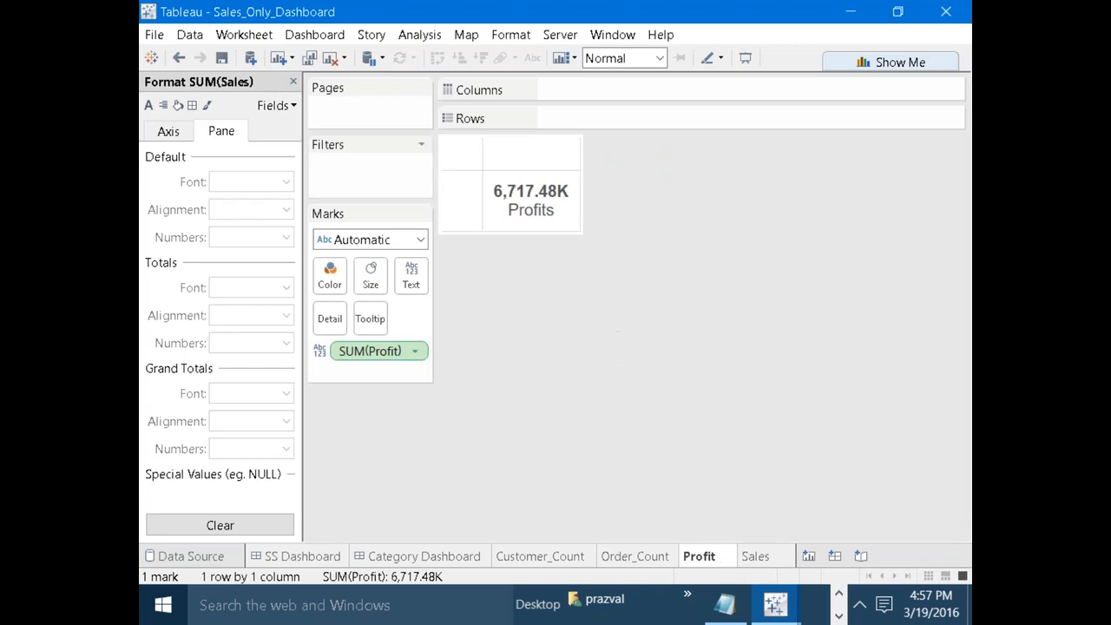
left_click(181, 141)
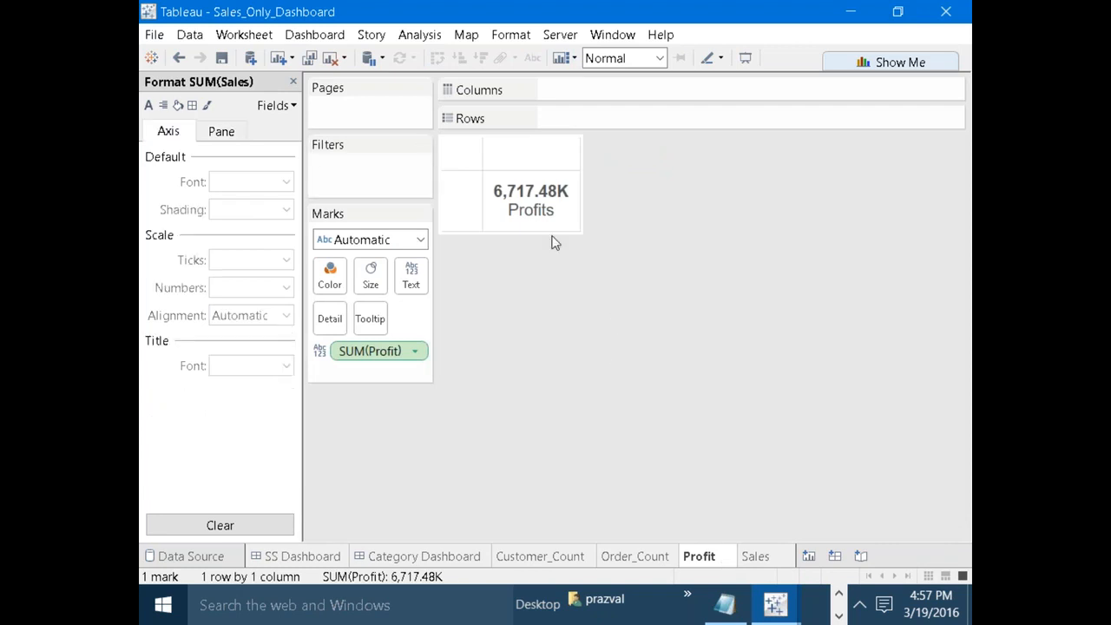
left_click(292, 82)
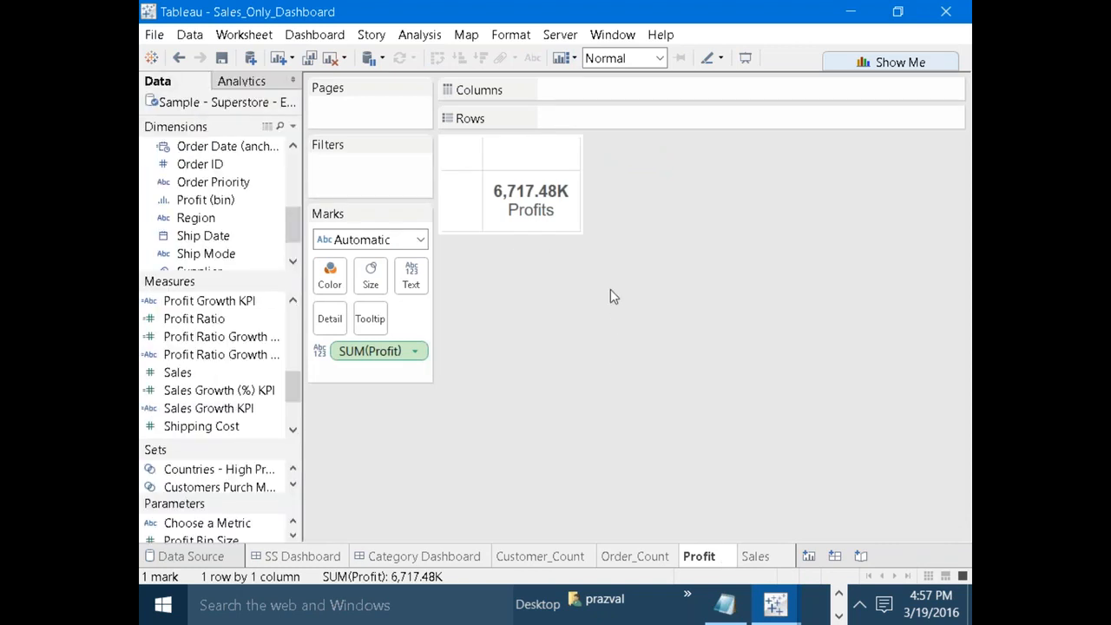
right_click(388, 351)
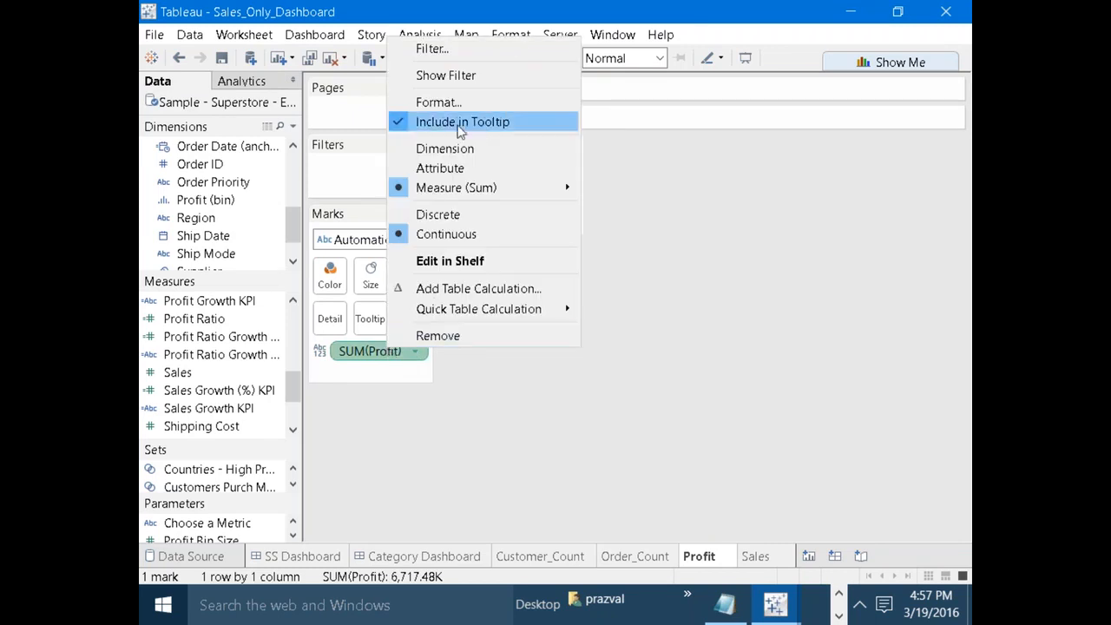
left_click(430, 102)
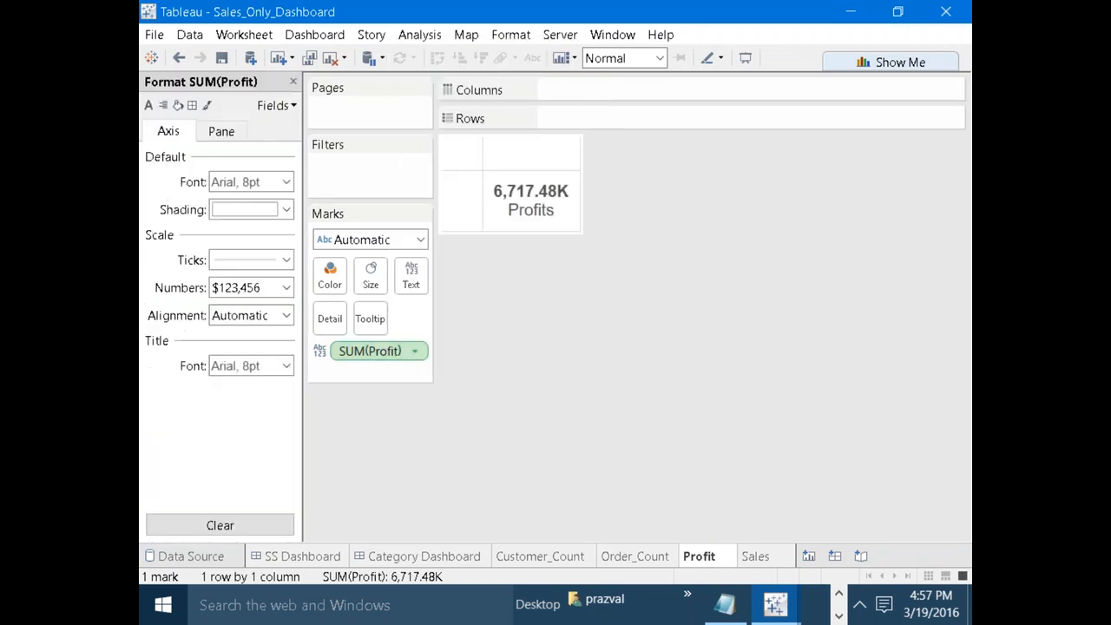
left_click(149, 106)
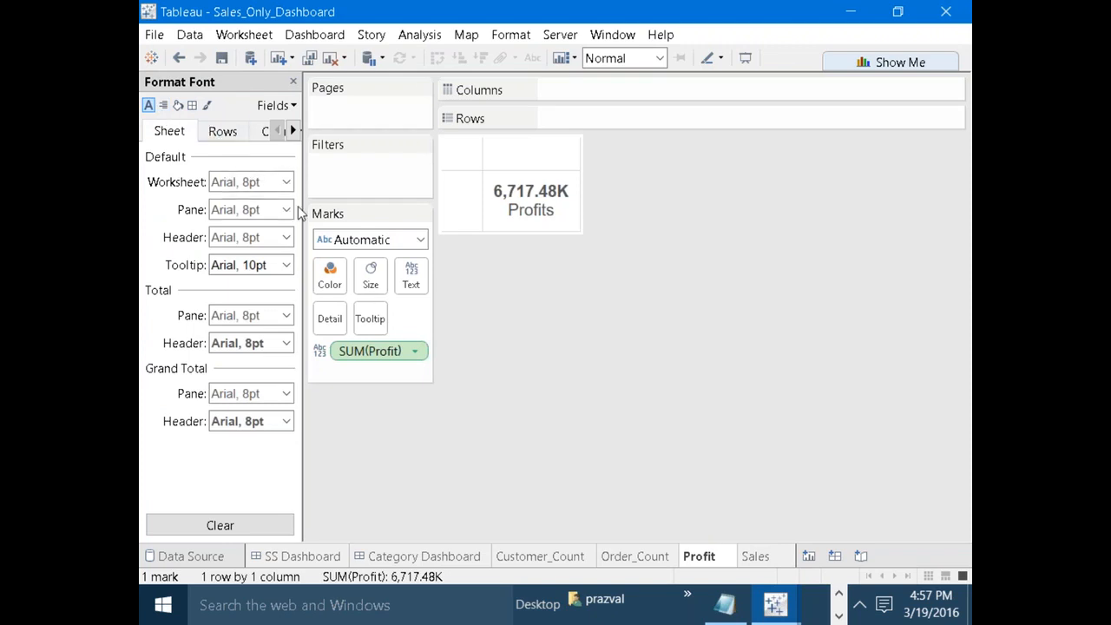
left_click(293, 81)
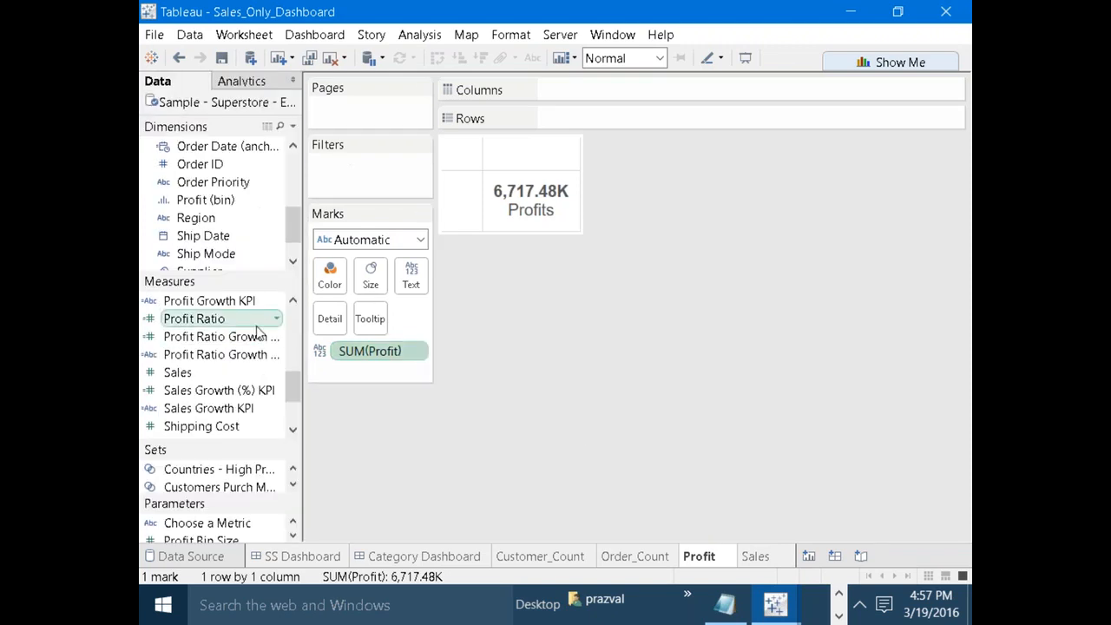
Set the SUM(Profit) label's custom number format to 0 decimal places, keeping thousands (K) units.
right_click(349, 357)
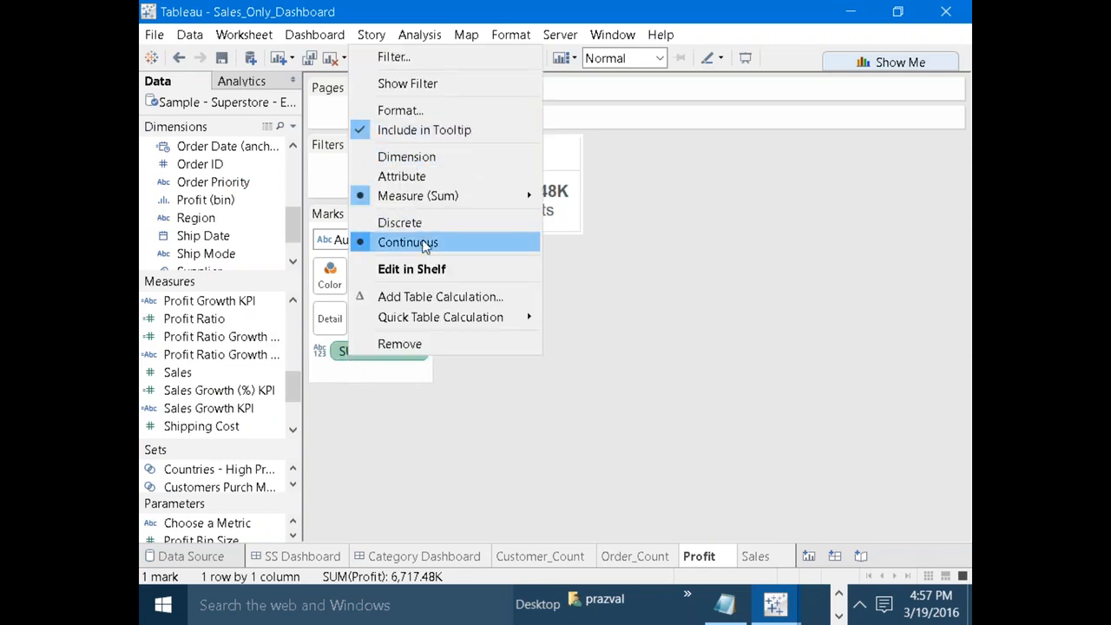
left_click(401, 111)
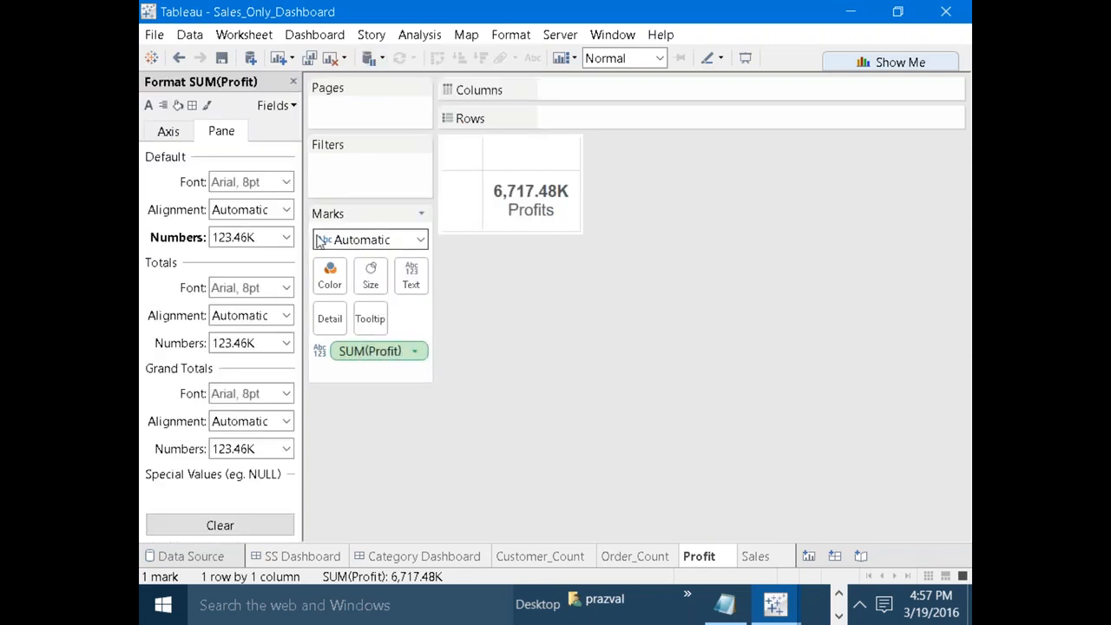
left_click(285, 237)
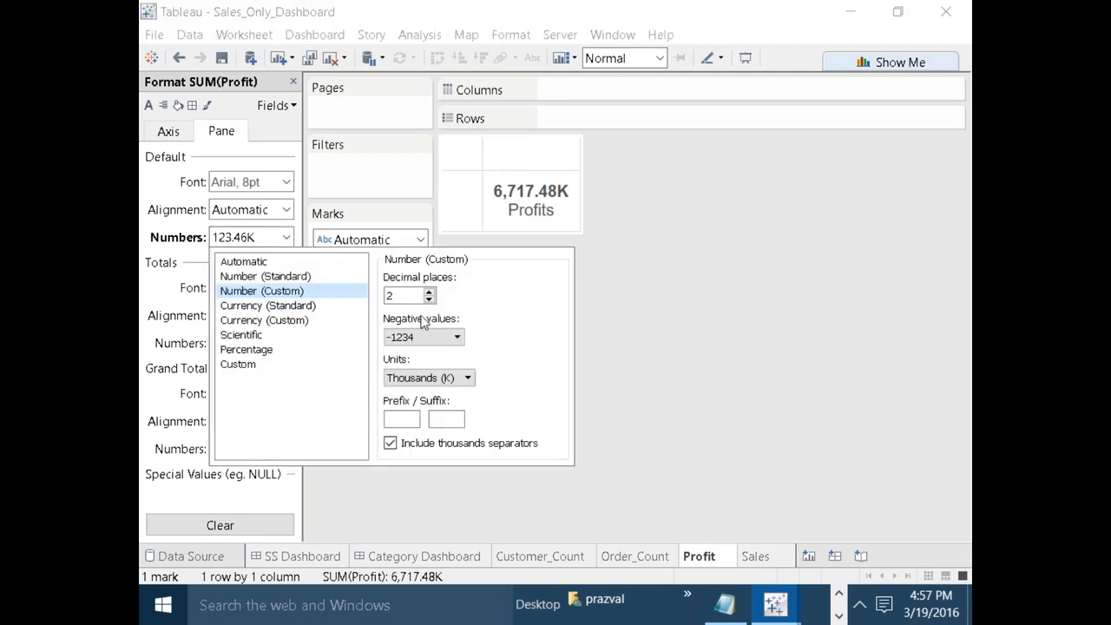
left_click(430, 301)
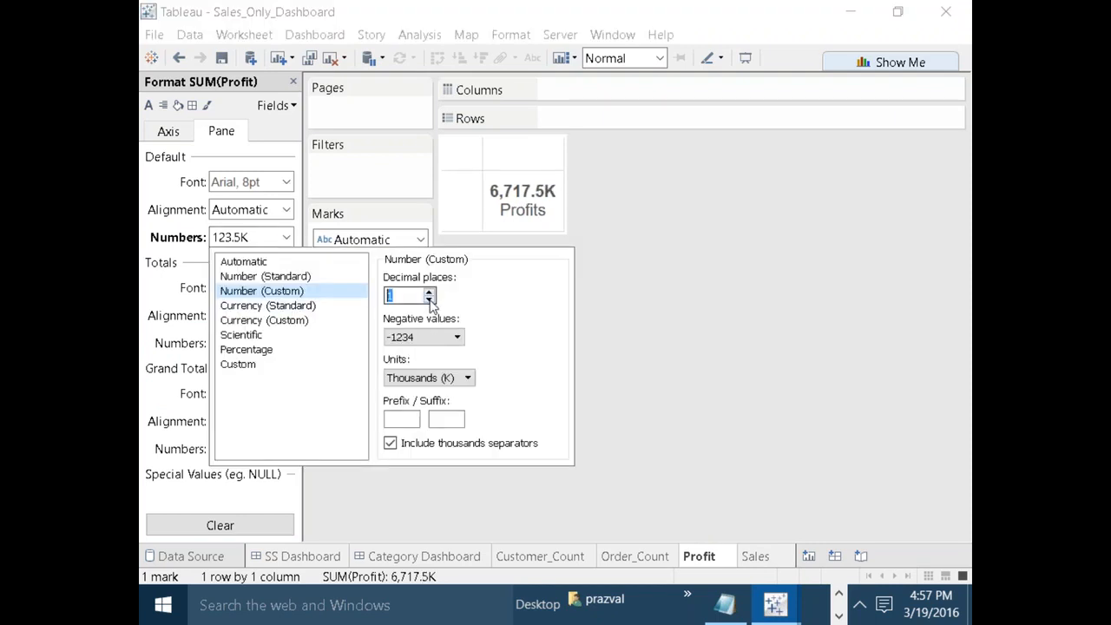
left_click(430, 300)
left_click(675, 376)
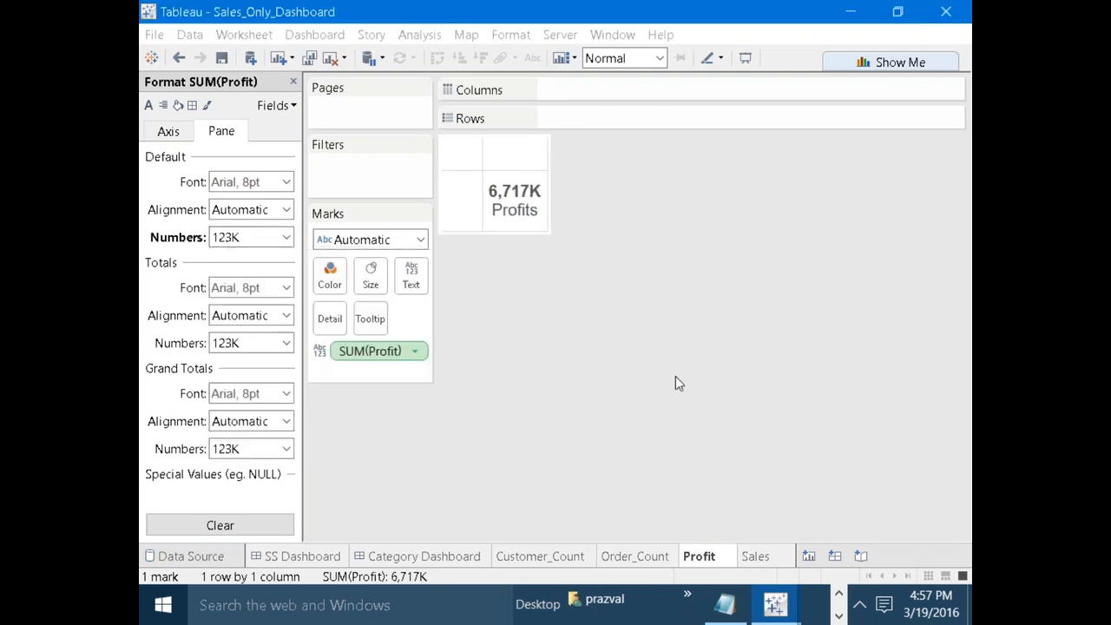
On the Sales sheet, set the SUM(Sales) label's custom number format to 0 decimal places, keeping thousands (K) units.
left_click(757, 557)
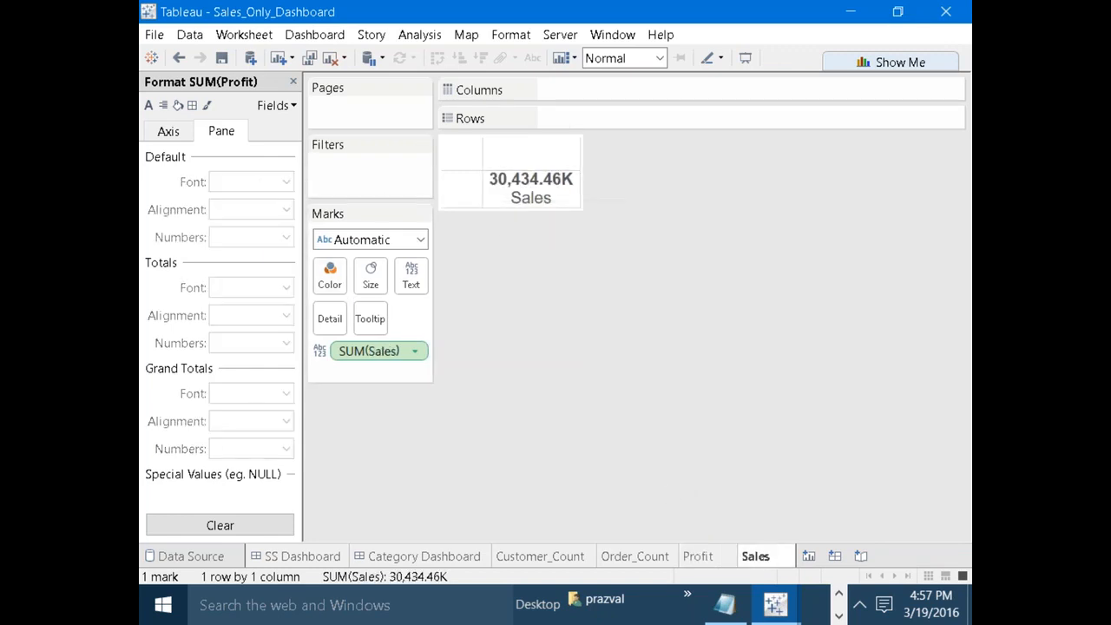
left_click(293, 82)
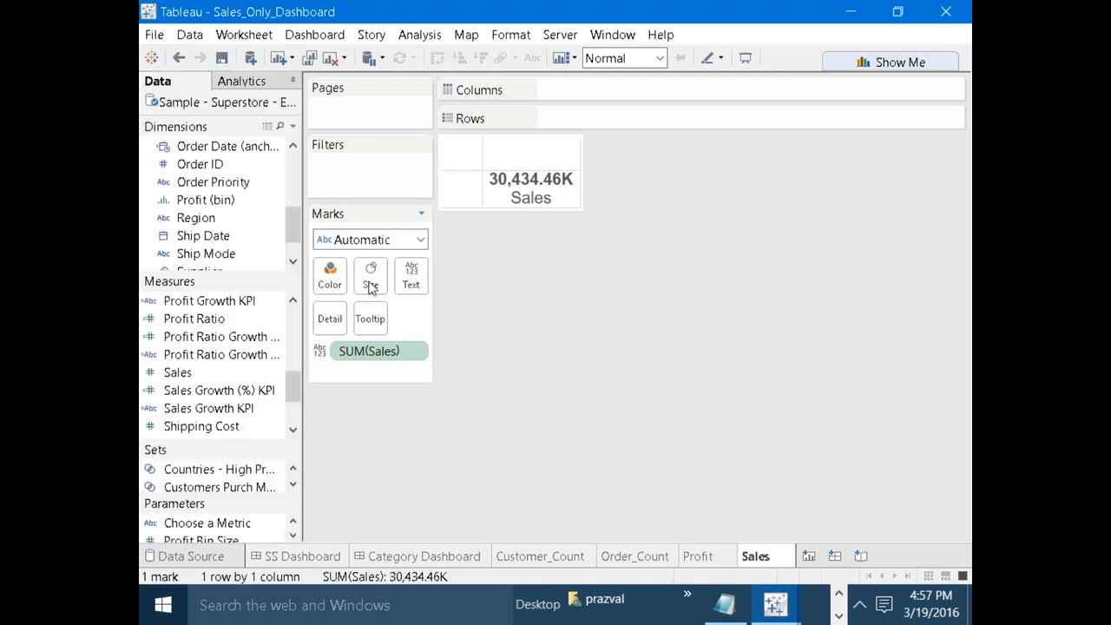
right_click(380, 350)
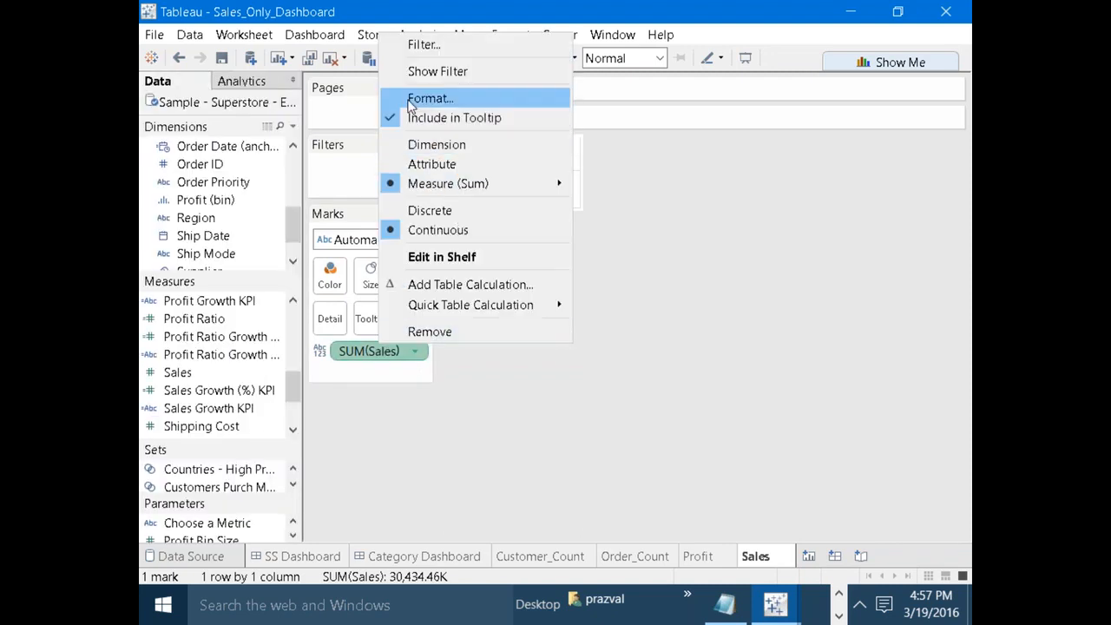
left_click(459, 97)
left_click(286, 238)
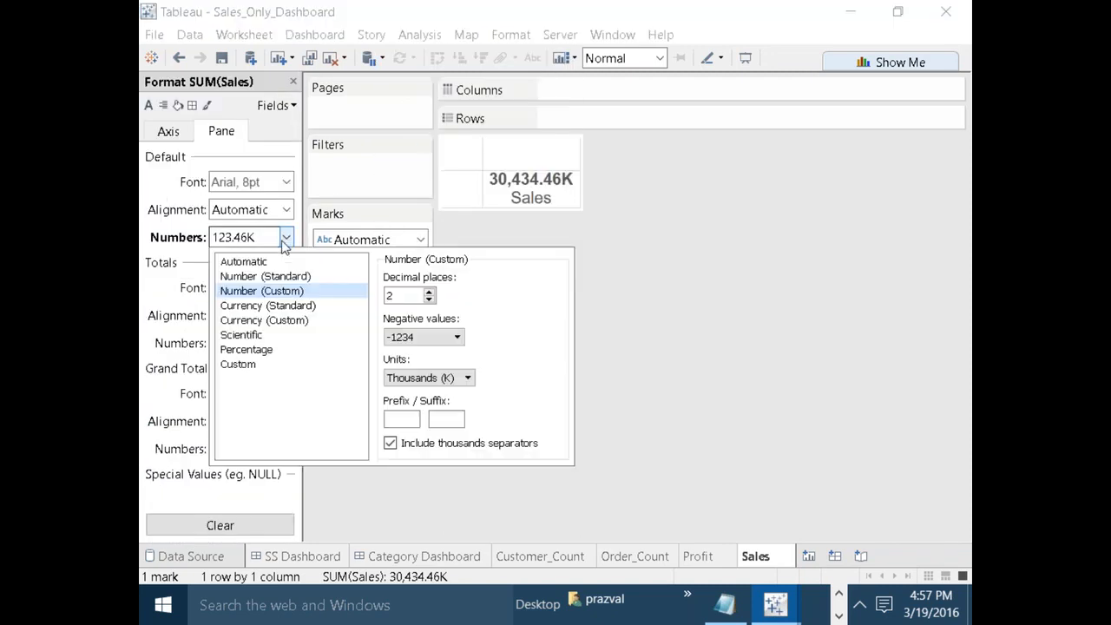
left_click(429, 300)
left_click(429, 299)
left_click(753, 368)
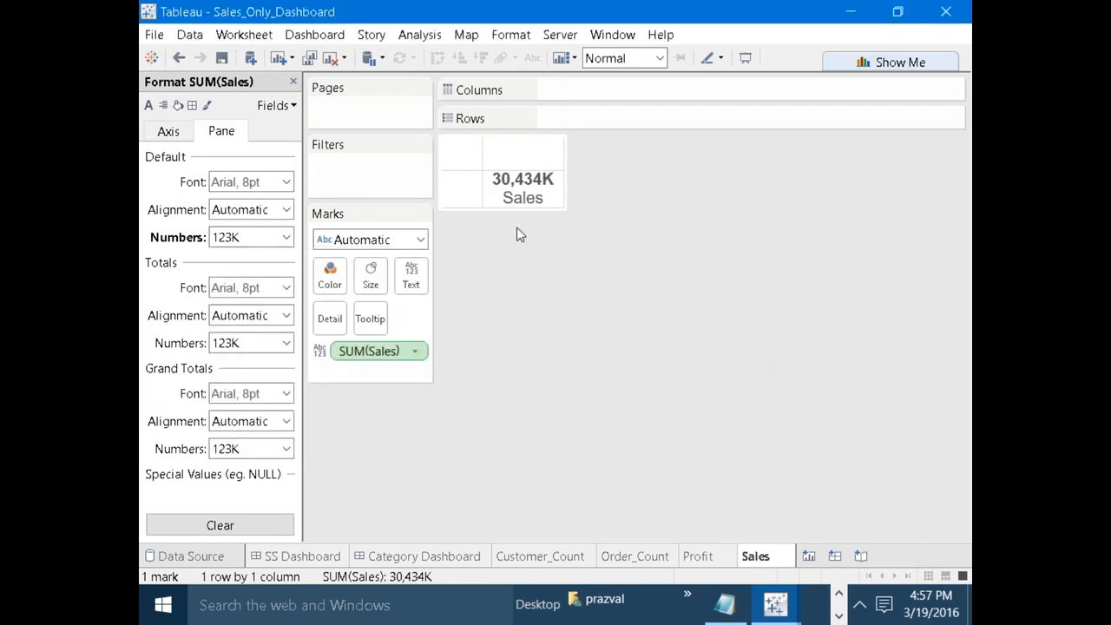
Check the SS Dashboard's KPI header, then add a new worksheet and start a calculated field named Profit_Ratio.
left_click(309, 561)
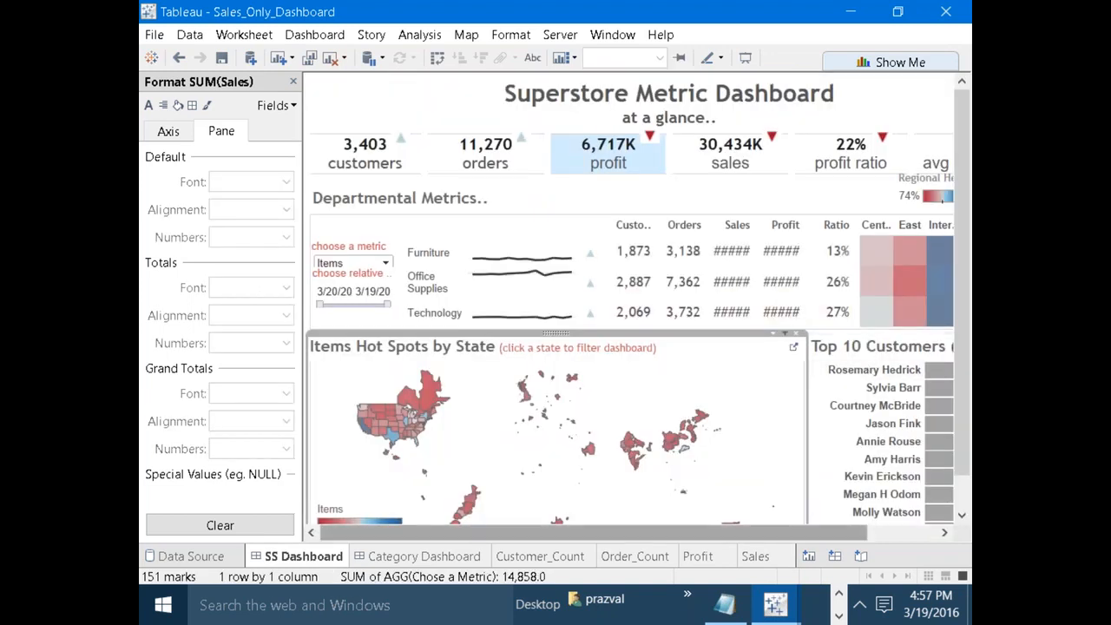
left_click(807, 556)
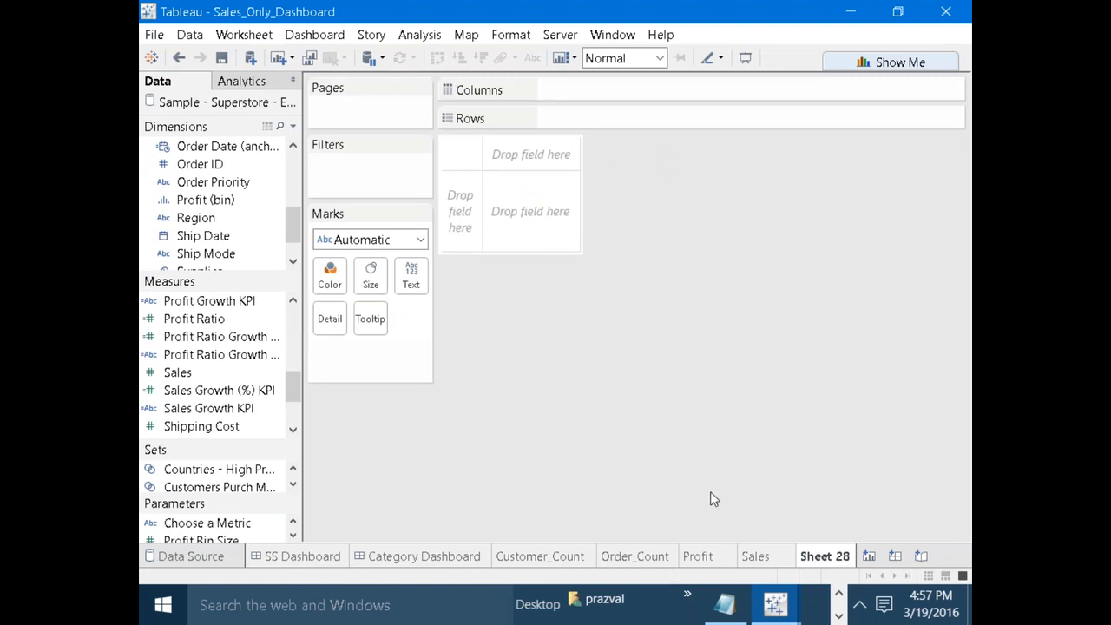
left_click(293, 126)
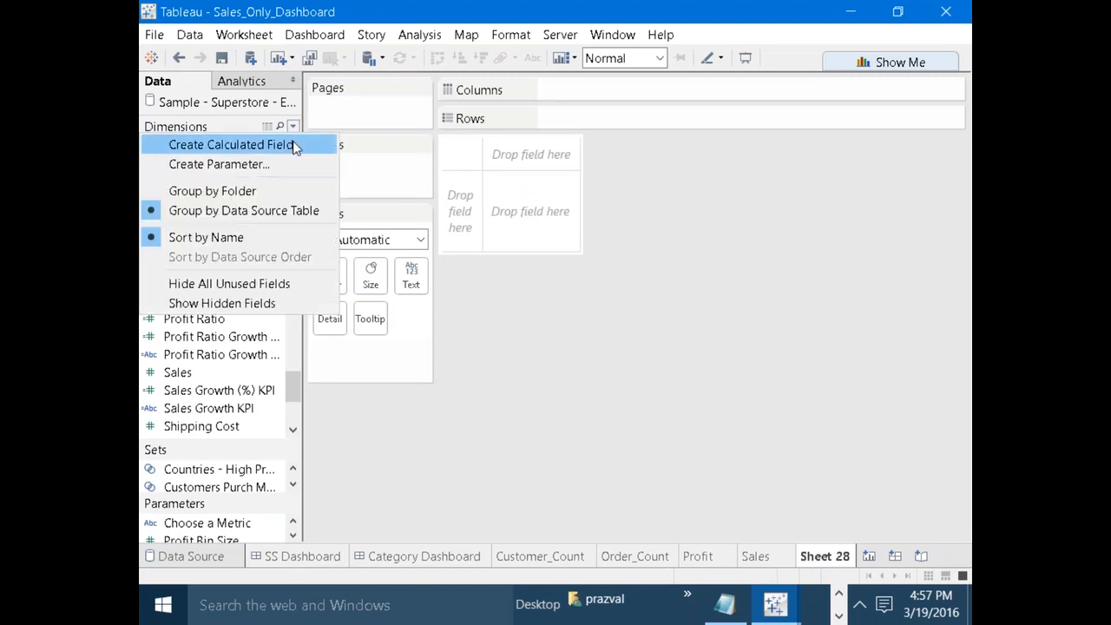
left_click(233, 145)
type("Profit_Ratio")
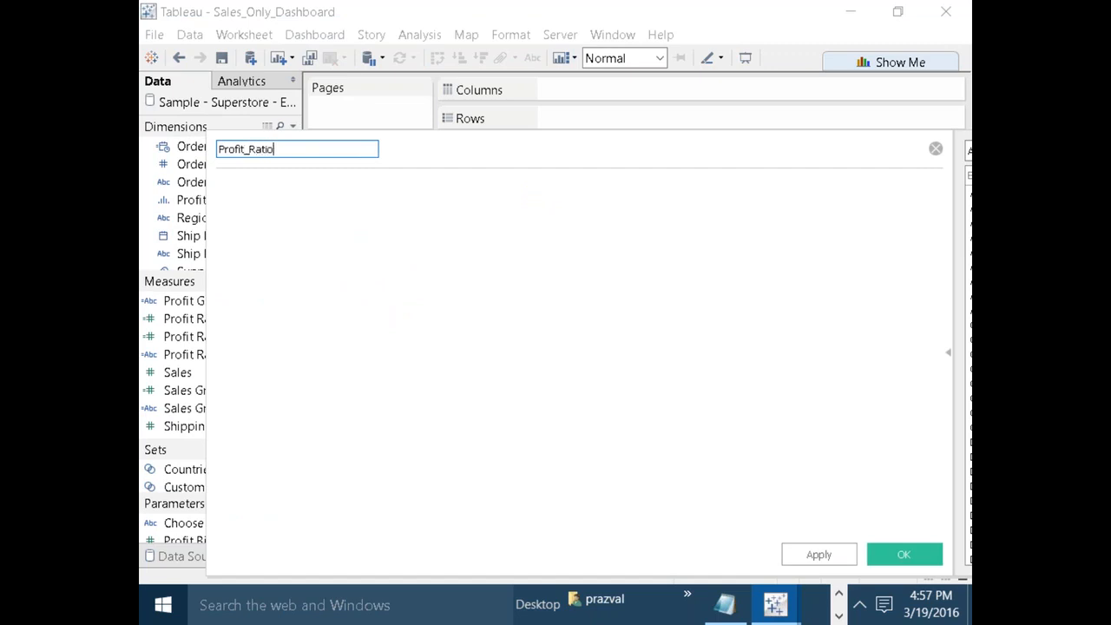
Define the Profit_Ratio calculation as SUM([Profit])/SUM([Sales]) and save the field.
left_click(391, 243)
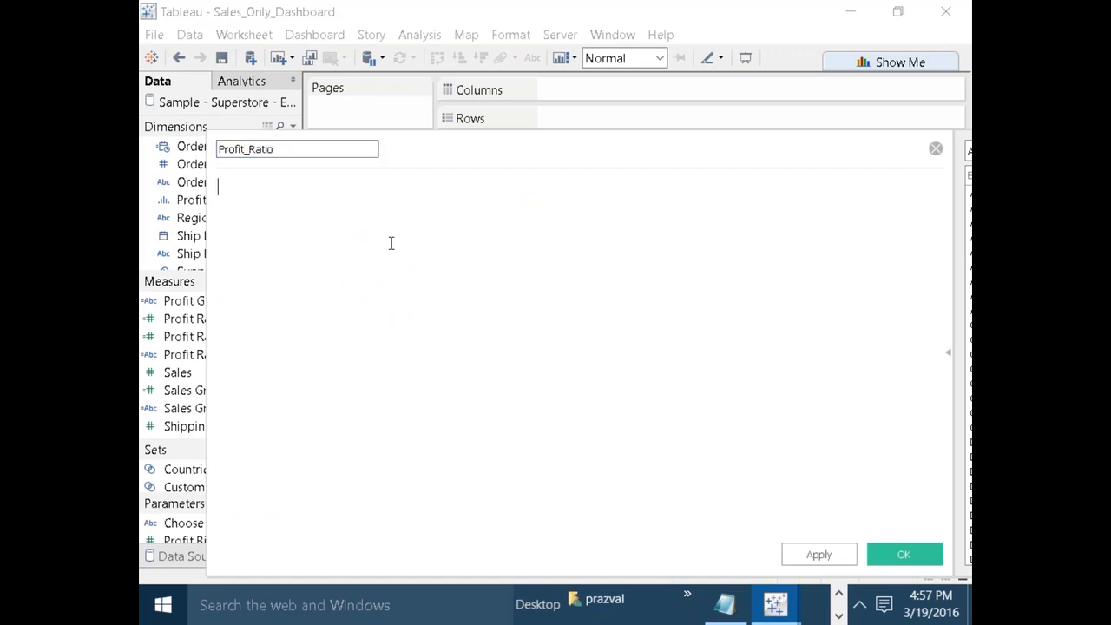
type("SUM(PRO")
left_click(373, 227)
type(")/SUM")
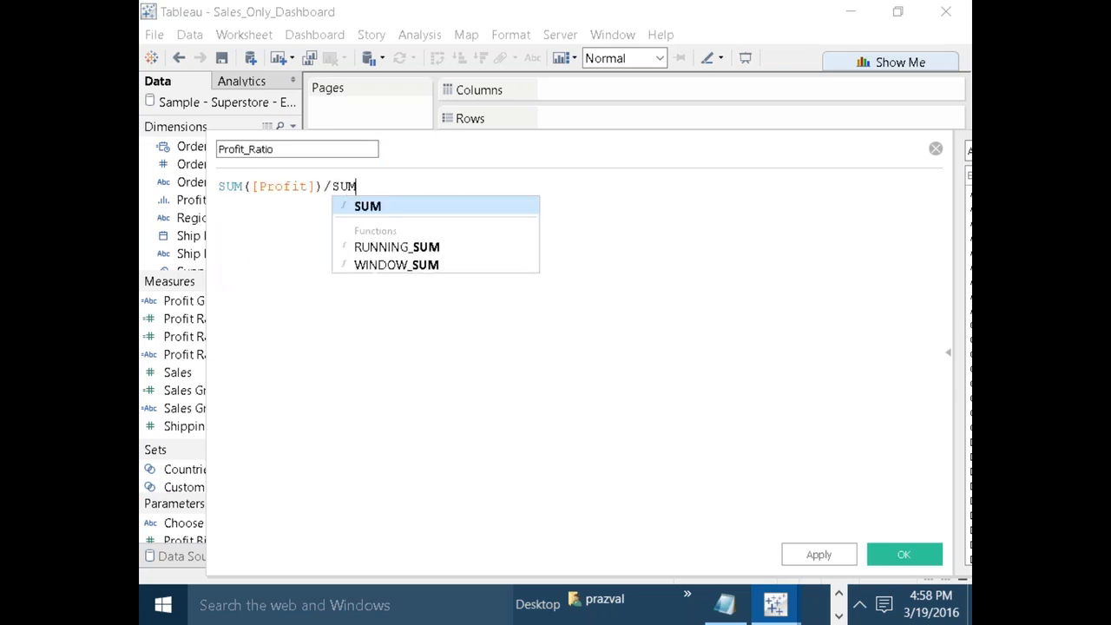
type("([S")
left_click(398, 205)
type(")")
scroll(377, 191, "up", 5)
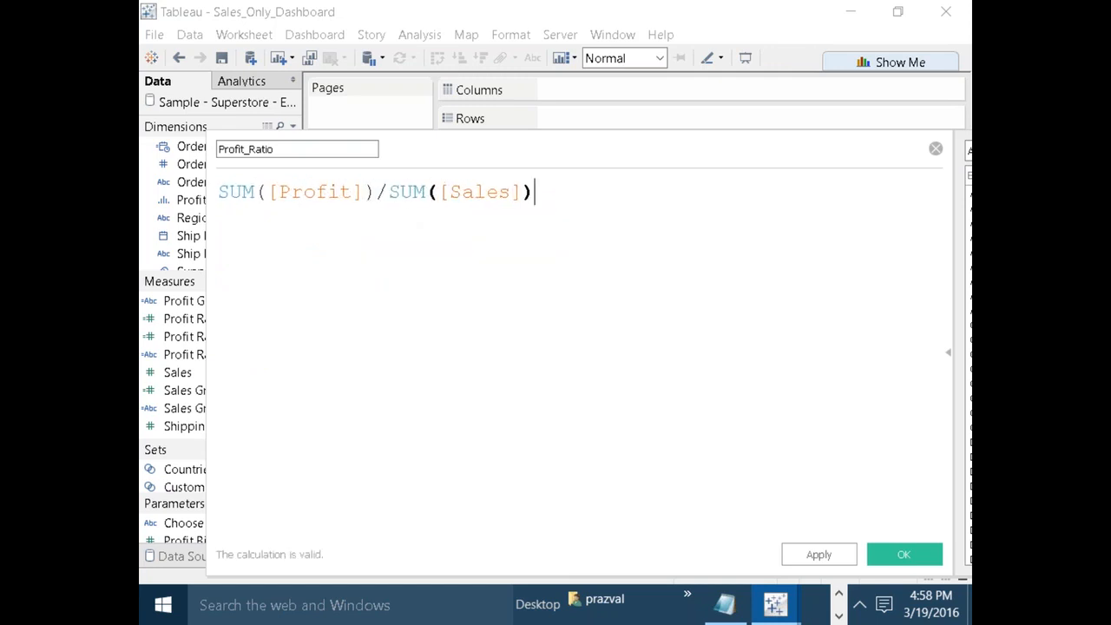
left_click(818, 557)
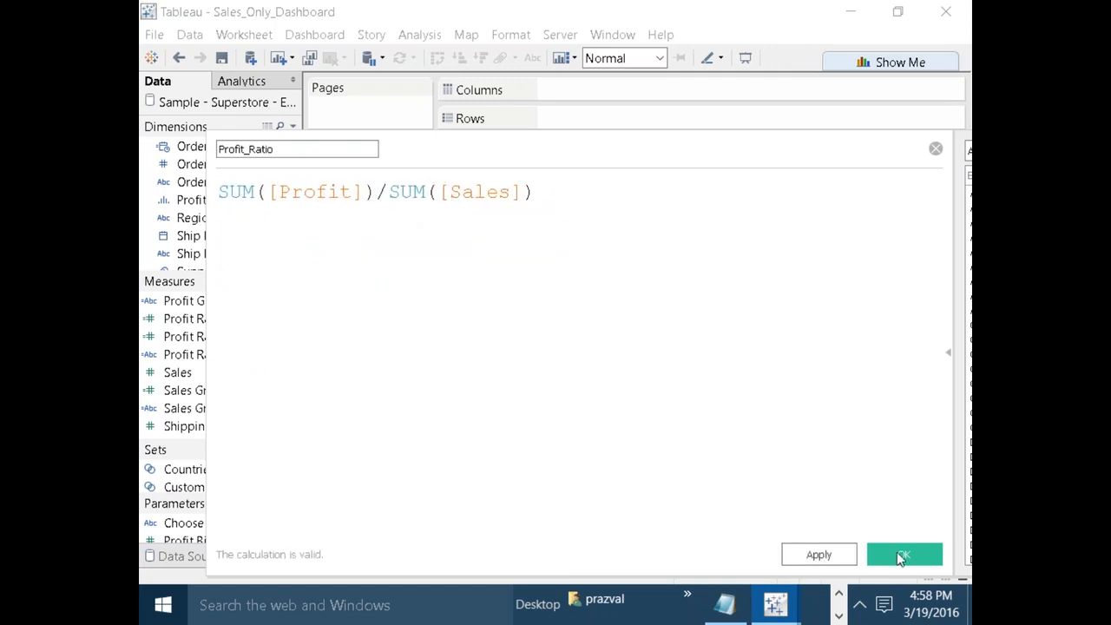
left_click(903, 553)
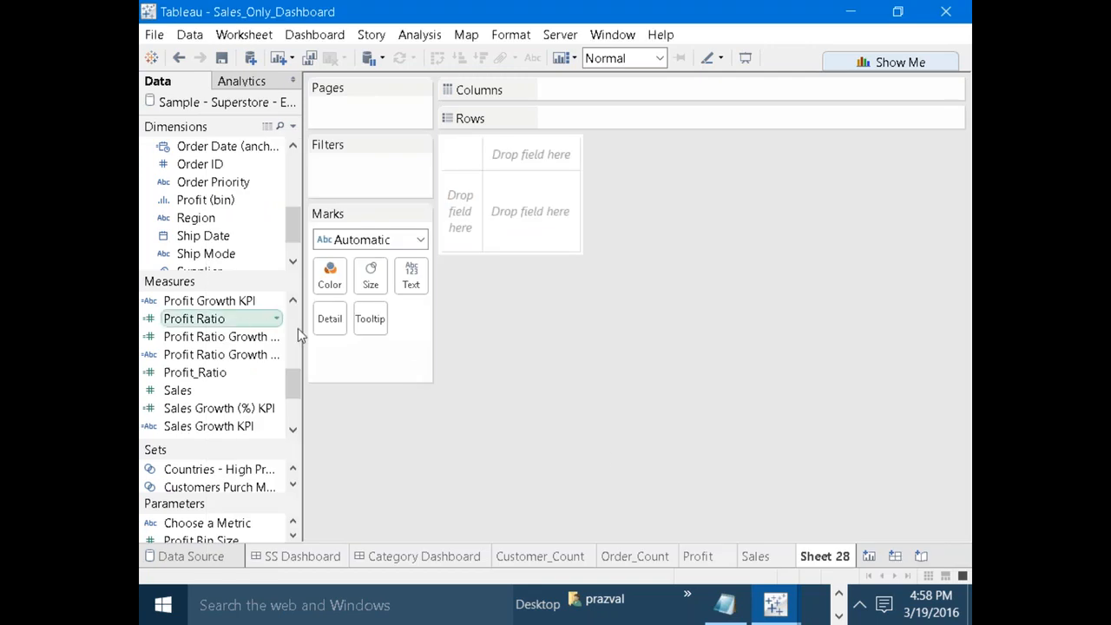
Show Profit_Ratio as the new sheet's text mark and format its numbers as a percentage with 0 decimal places.
left_click_drag(186, 376, 423, 289)
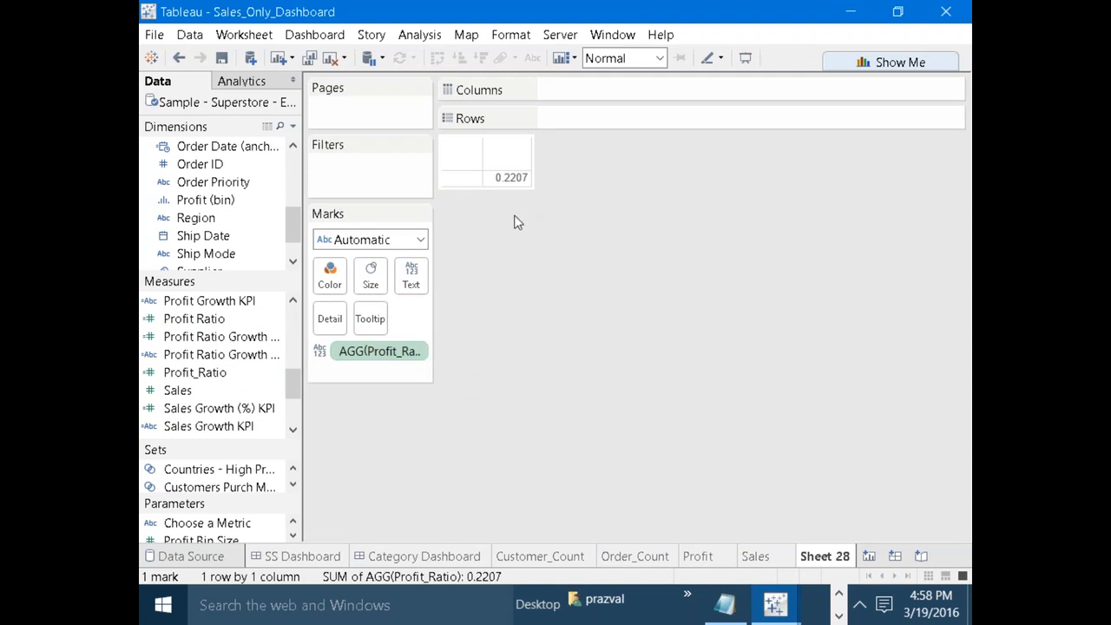
right_click(385, 350)
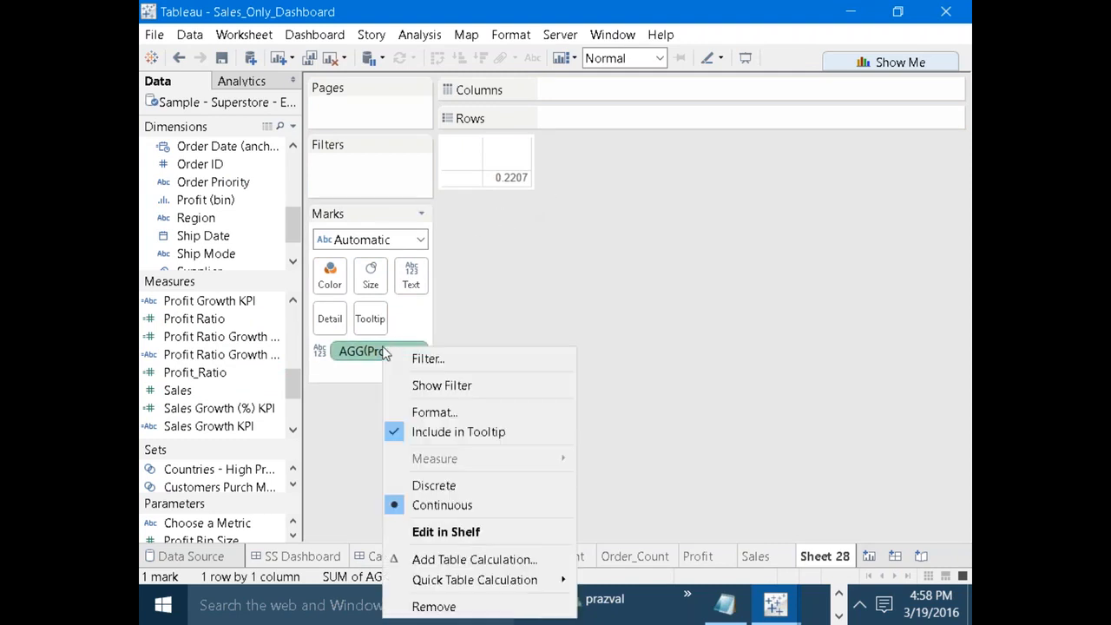
left_click(452, 410)
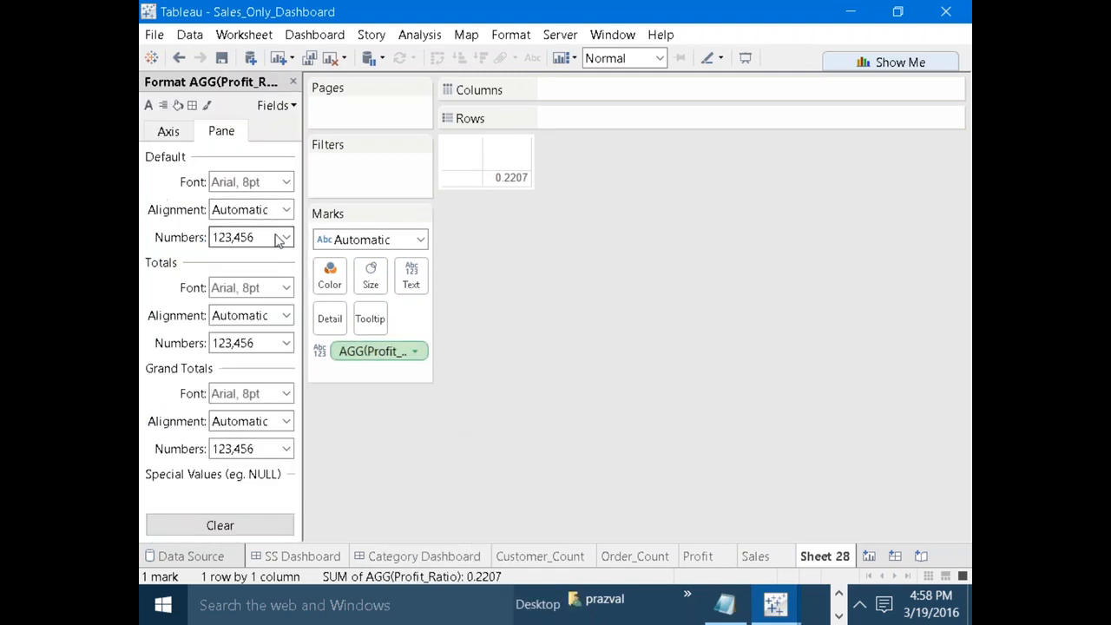
left_click(276, 237)
left_click(257, 349)
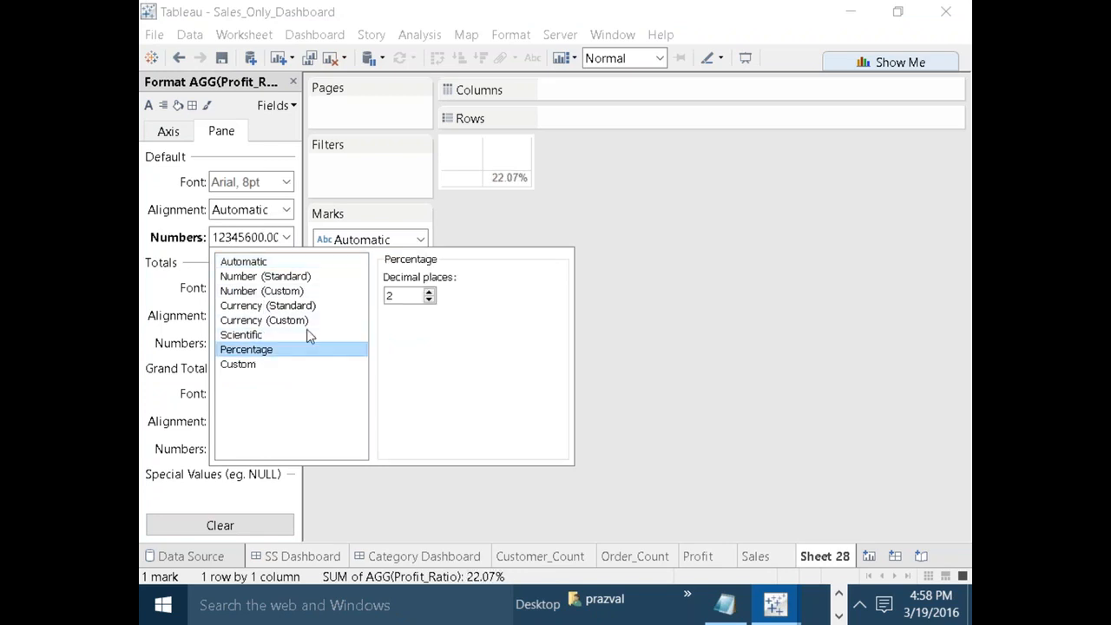
left_click(429, 299)
left_click(428, 299)
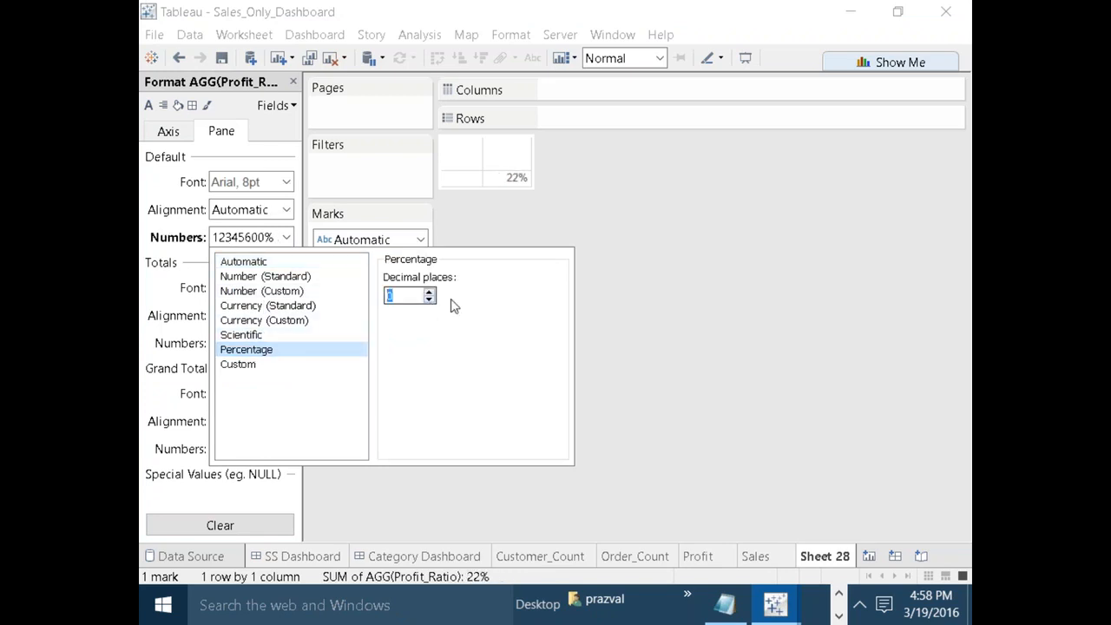
left_click(705, 307)
Make the AGG(Profit_Ratio) field bold in the text label and add a second line reading Profit Ratio.
left_click(410, 276)
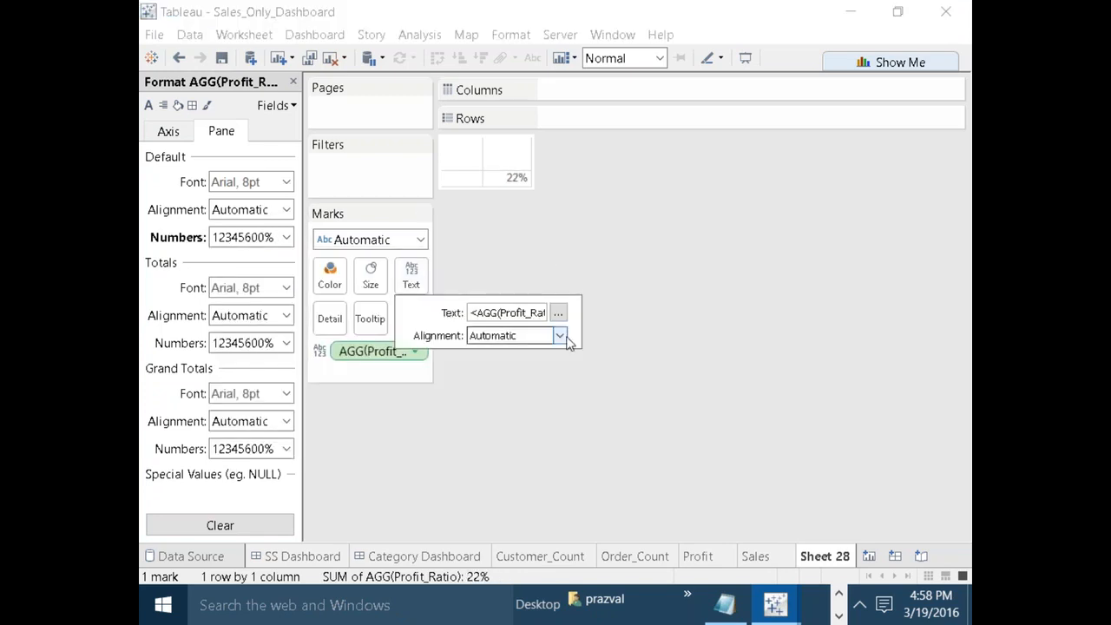
left_click(560, 313)
left_click_drag(600, 223, 512, 224)
key("ctrl+b")
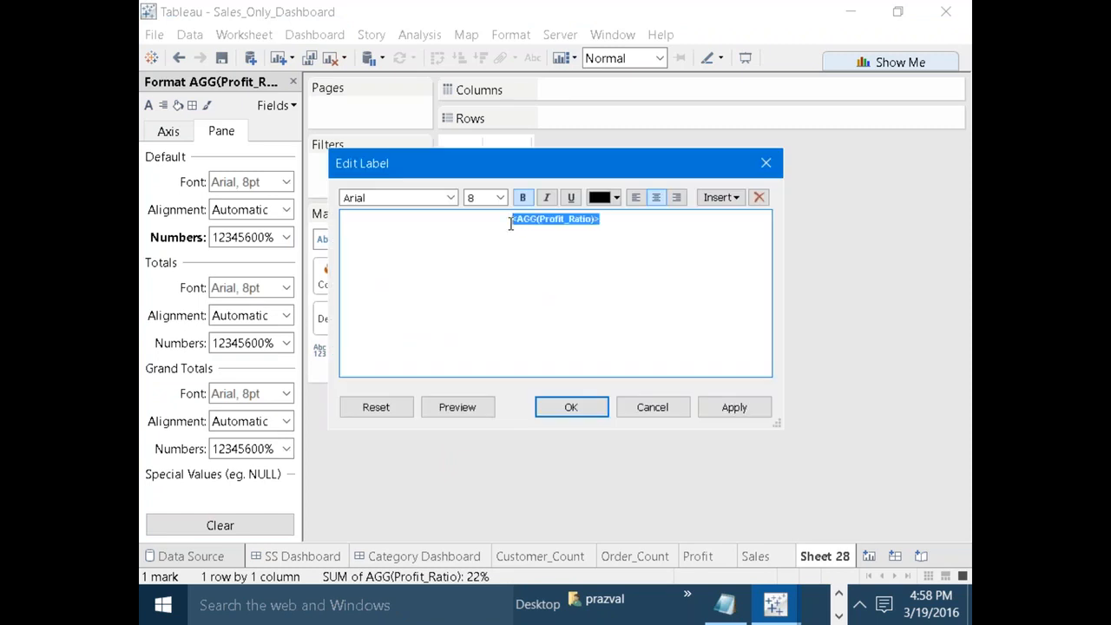
left_click(612, 227)
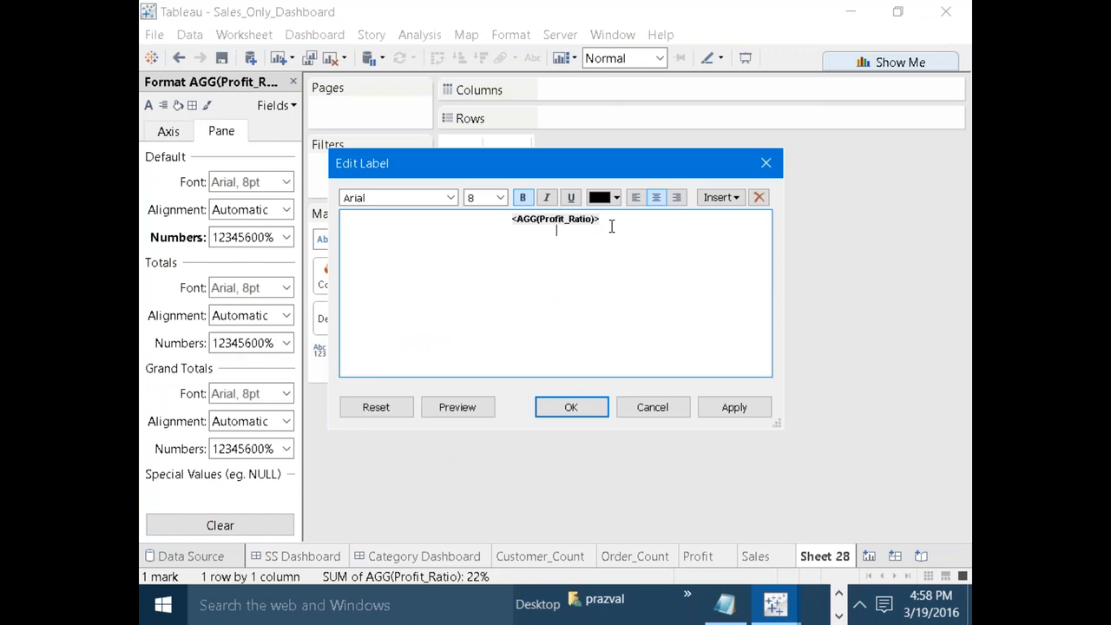
type("Ratio")
Set the AGG(Profit_Ratio) field to size 12 and the Profit Ratio line to regular weight at size 11, and apply the label.
left_click_drag(610, 222, 515, 219)
left_click(500, 198)
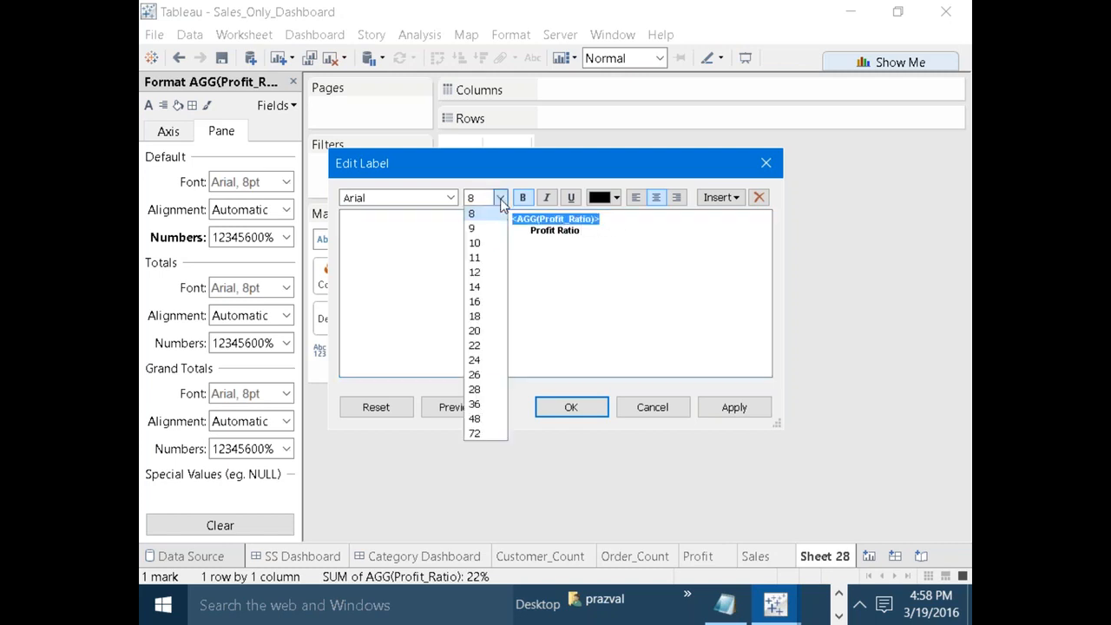
left_click(486, 274)
left_click(650, 258)
left_click_drag(590, 242, 533, 238)
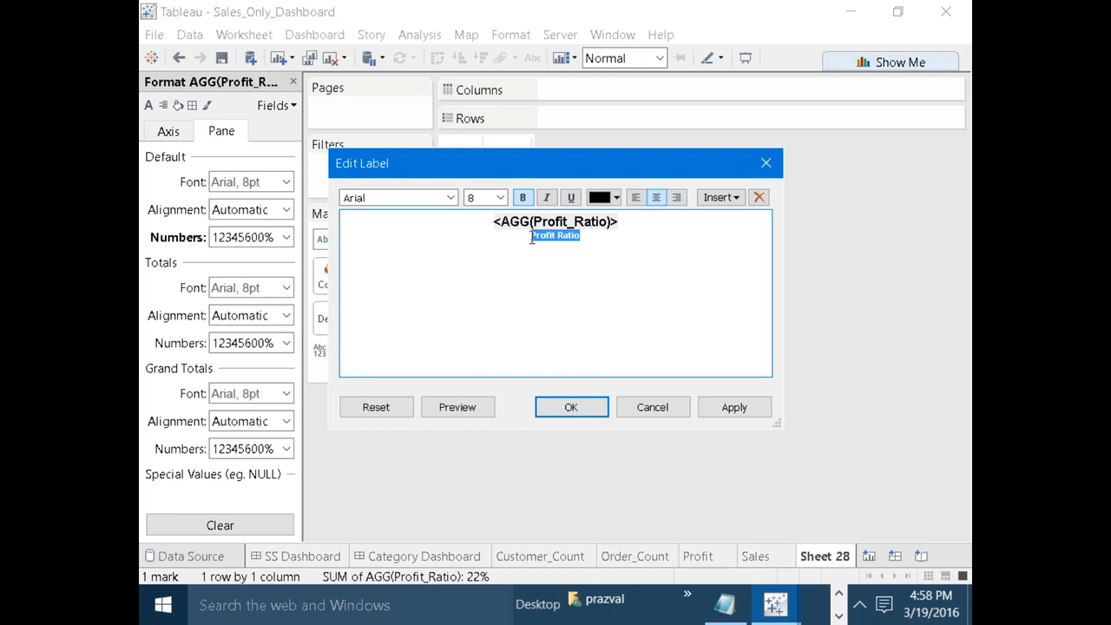
left_click(500, 198)
left_click(475, 258)
left_click(574, 296)
left_click(732, 409)
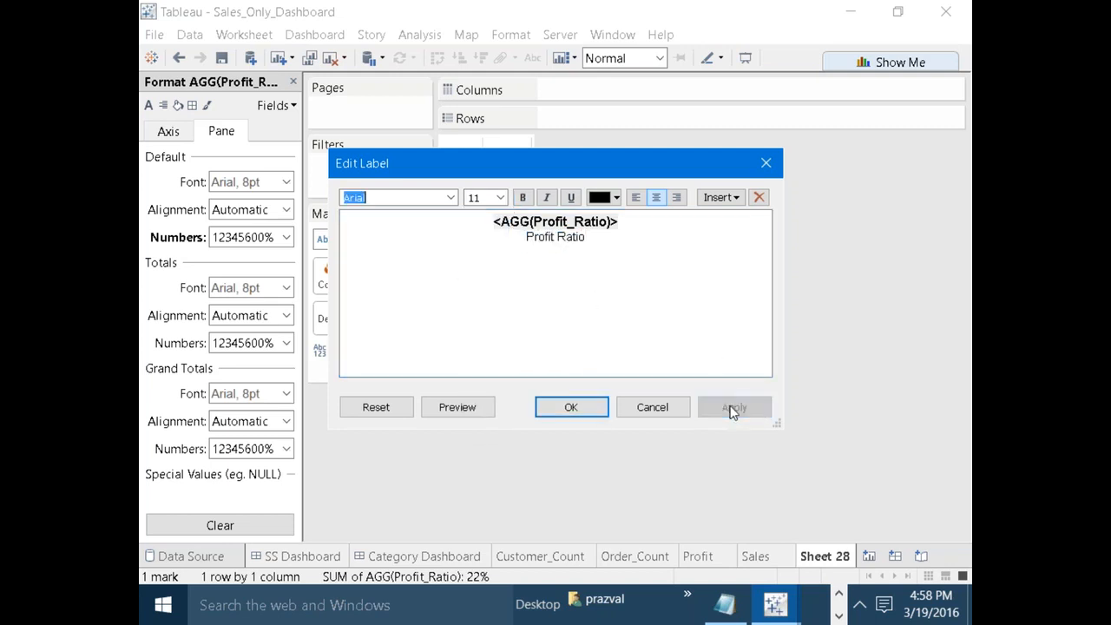
left_click(598, 406)
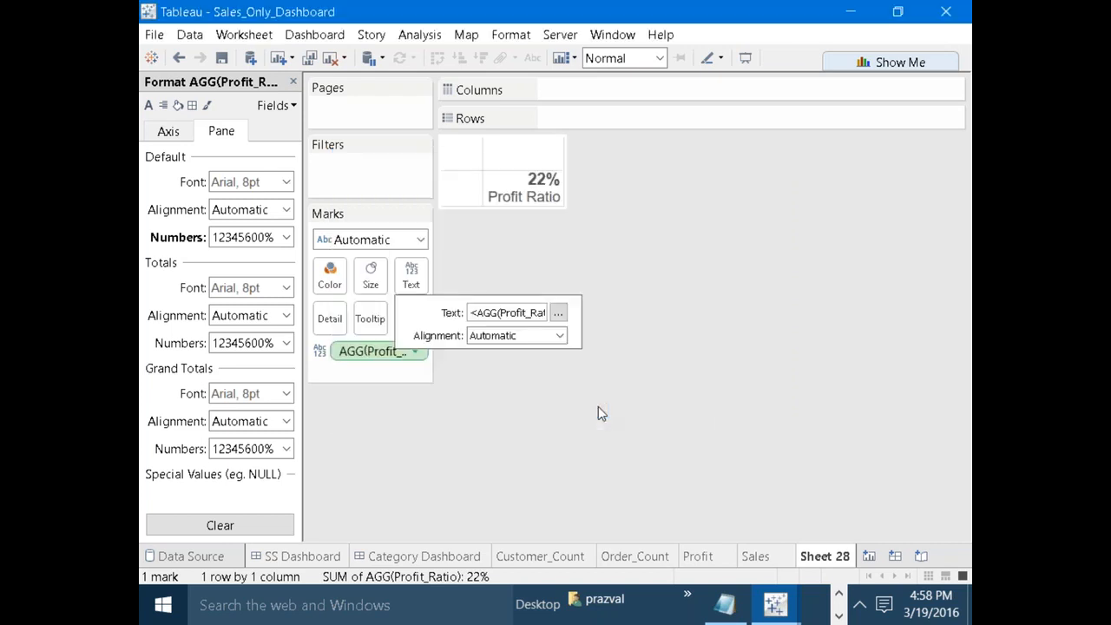
Center the profit ratio text horizontally in its cell.
left_click(419, 285)
left_click(561, 336)
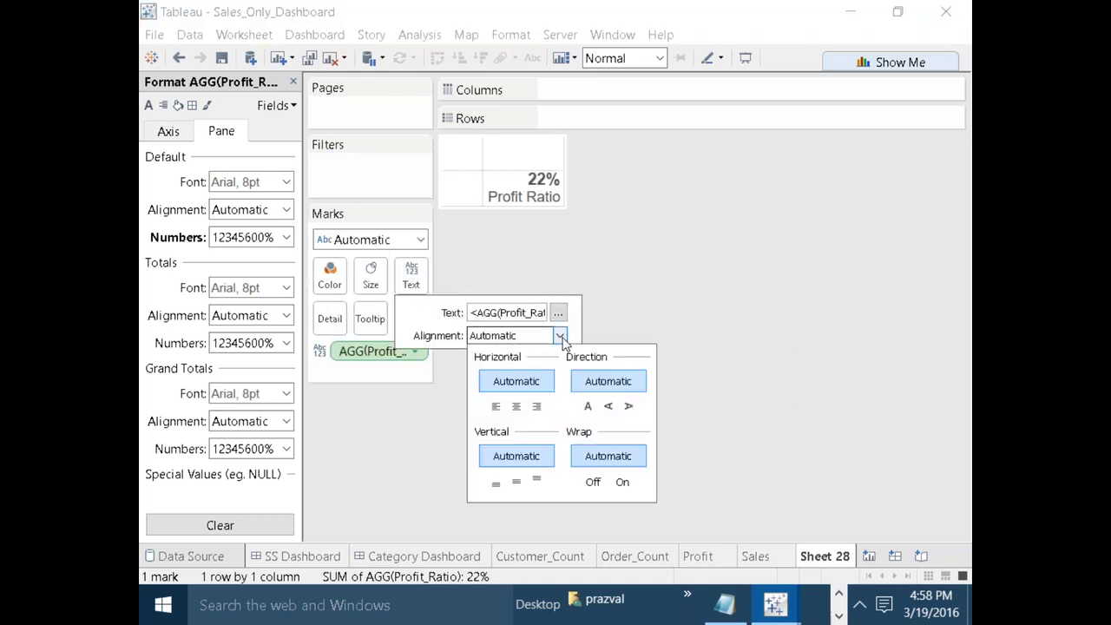
left_click(518, 405)
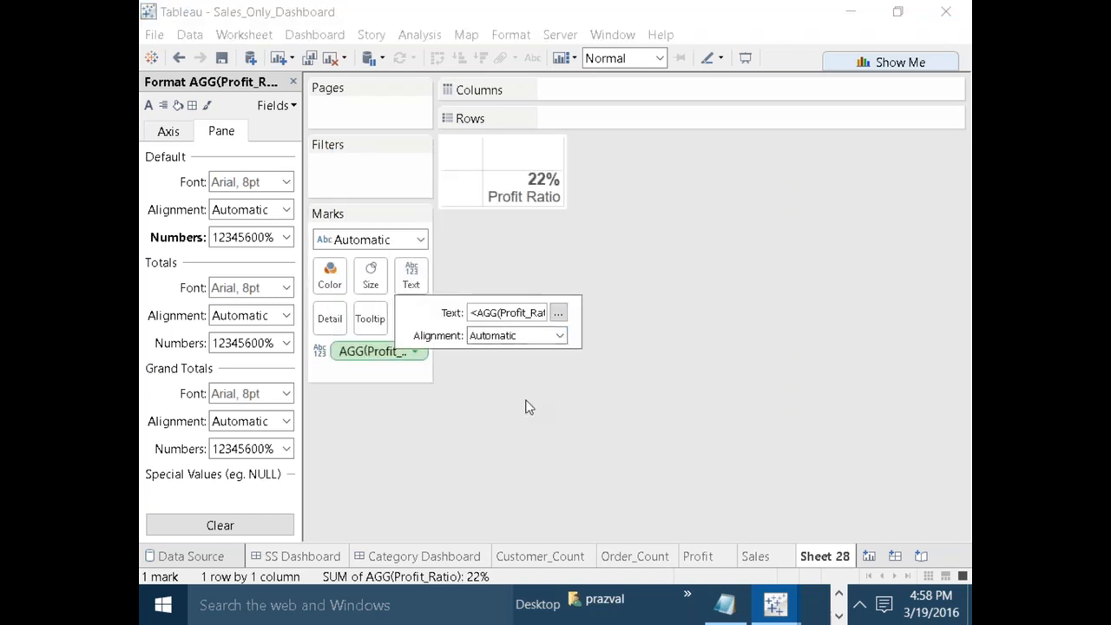
Rename the profit ratio sheet as Profit_Ratio.
right_click(822, 557)
left_click(833, 383)
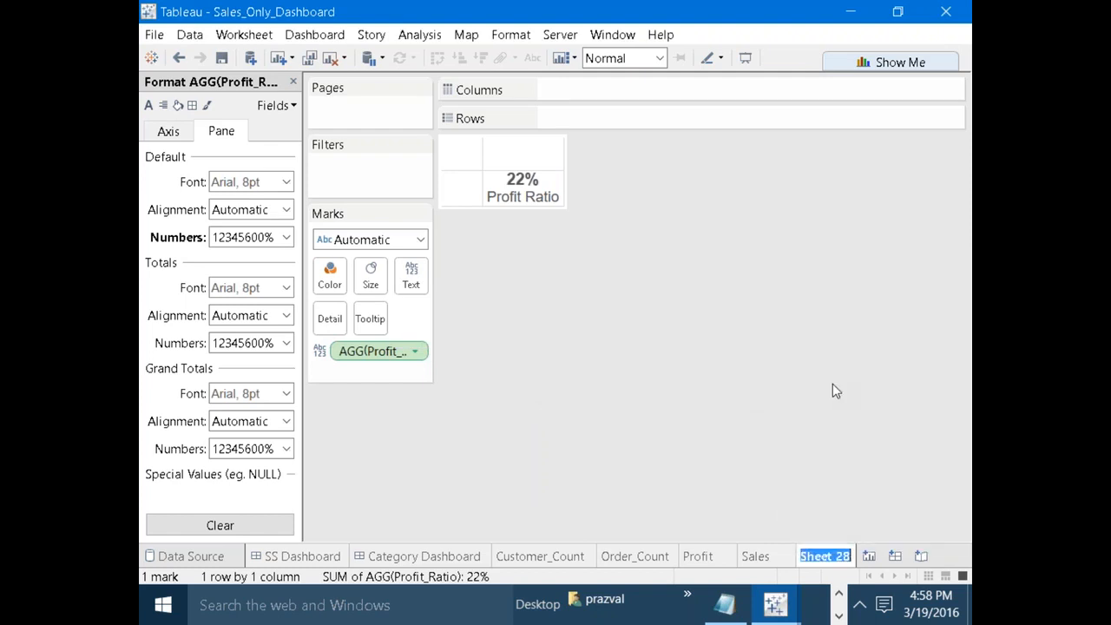
type("Profit")
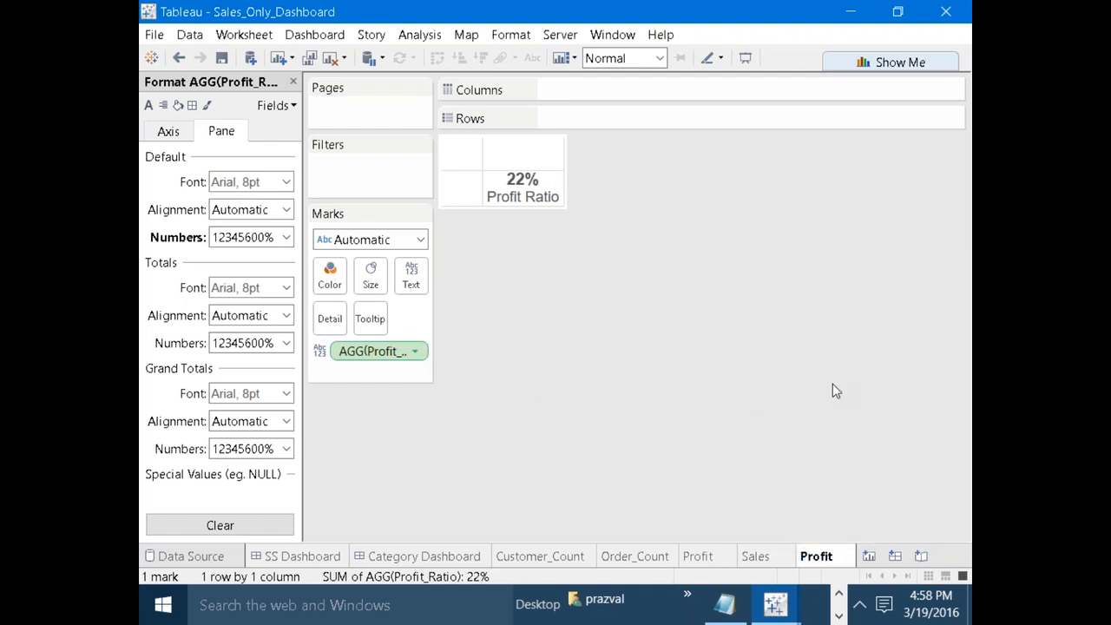
type(" Ratio")
key("Return")
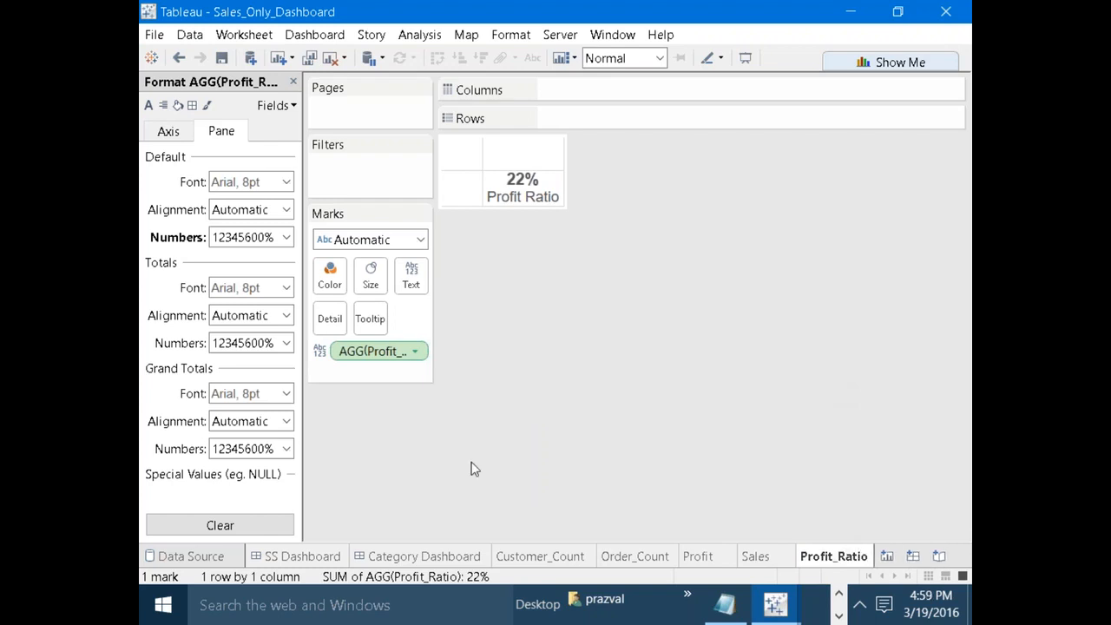
Check the remaining headline metric on the SS Dashboard, and add a new worksheet showing Unit Price as its text mark.
left_click(302, 556)
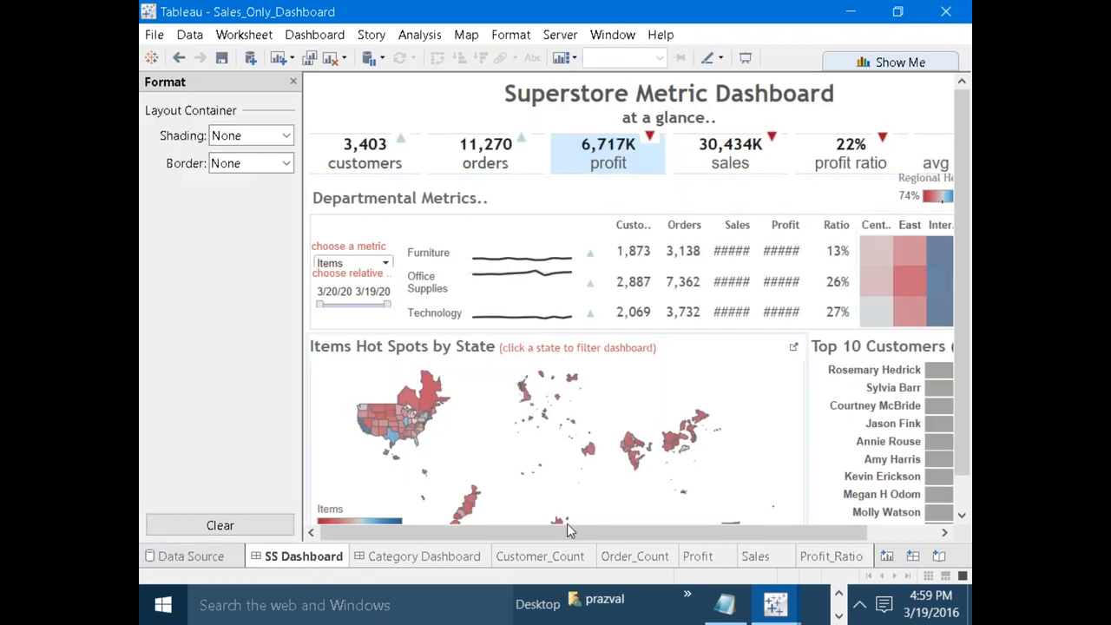
left_click_drag(624, 533, 695, 531)
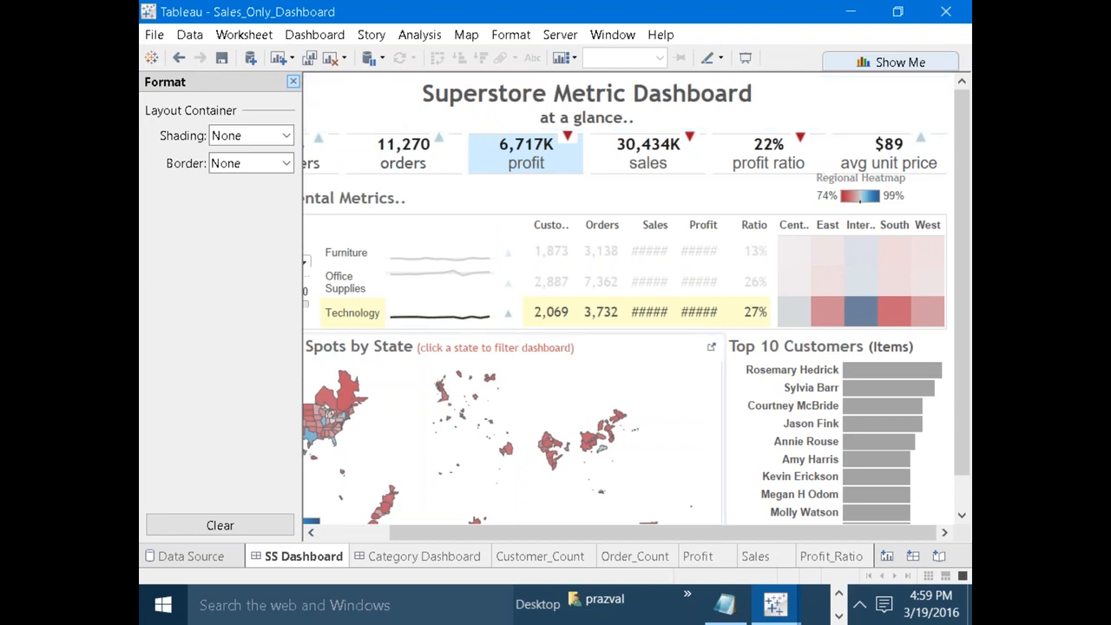
left_click(887, 557)
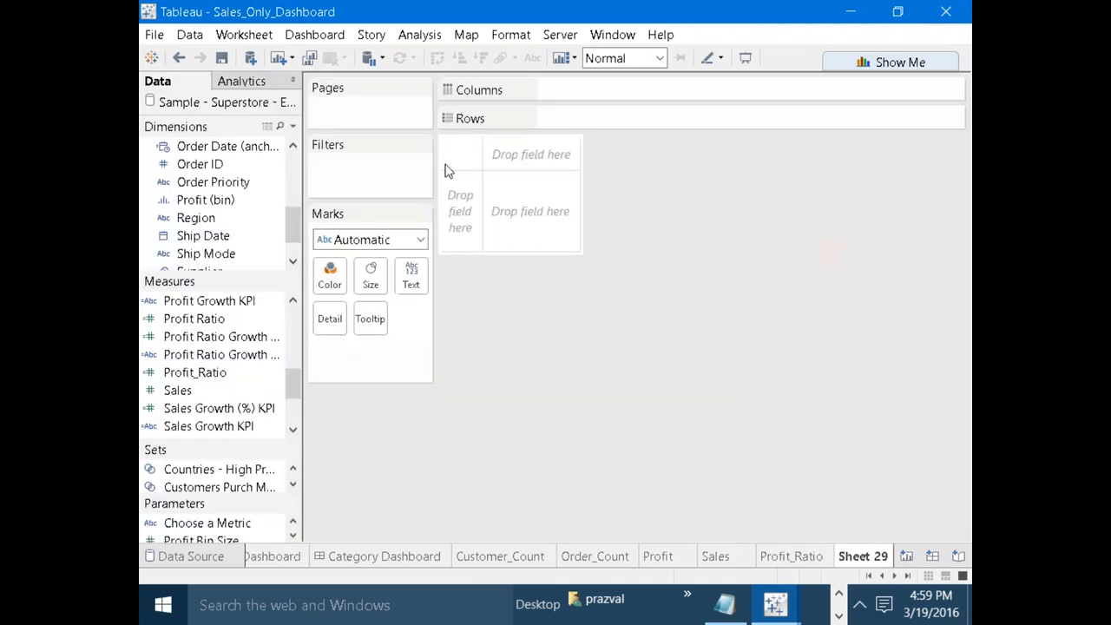
left_click_drag(293, 224, 293, 240)
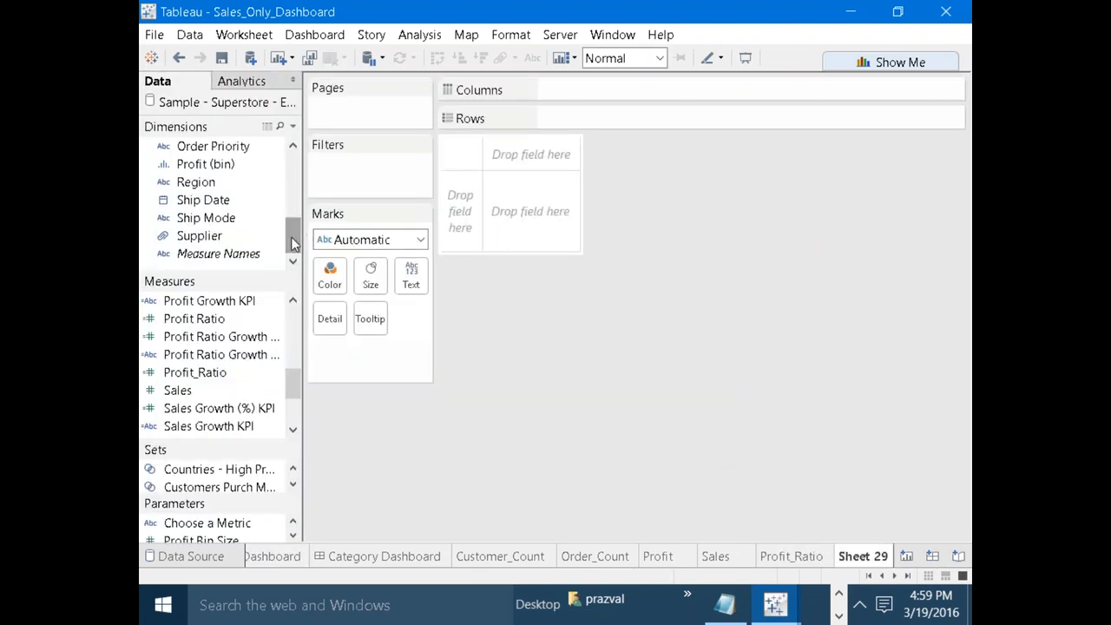
left_click_drag(293, 375, 293, 406)
left_click_drag(193, 390, 413, 293)
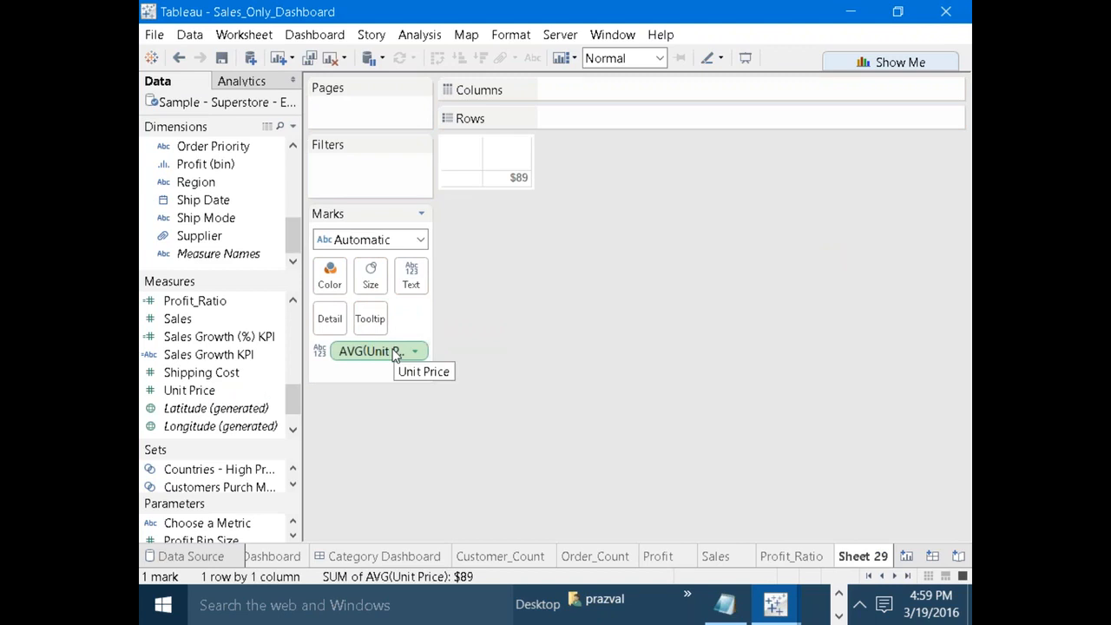
Center the average unit price text horizontally in its cell.
left_click(411, 275)
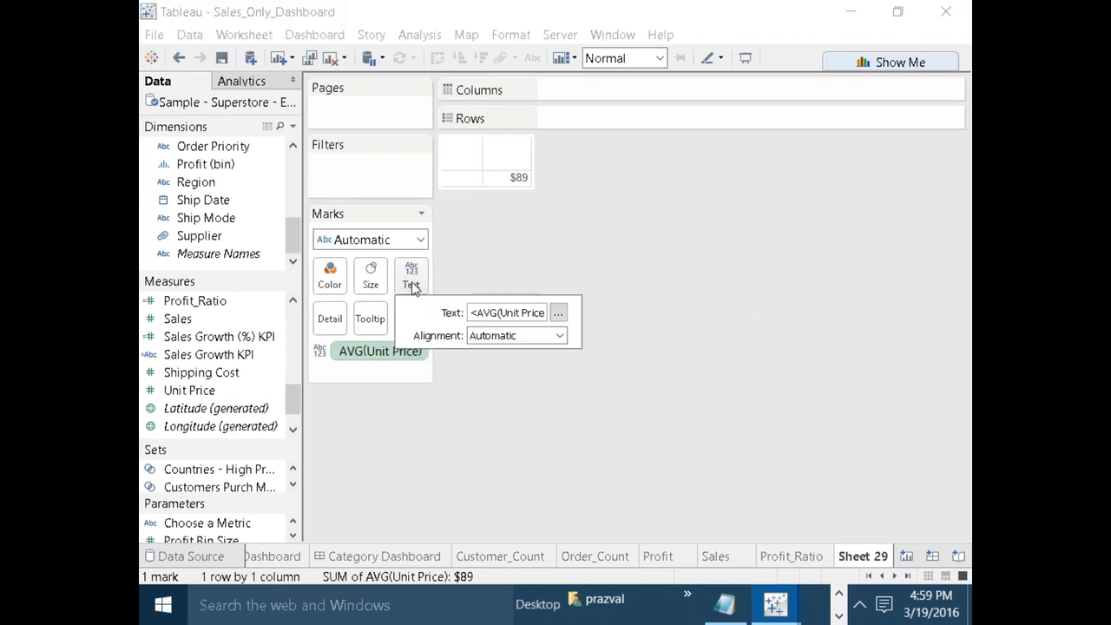
left_click(560, 336)
left_click(517, 403)
left_click(648, 313)
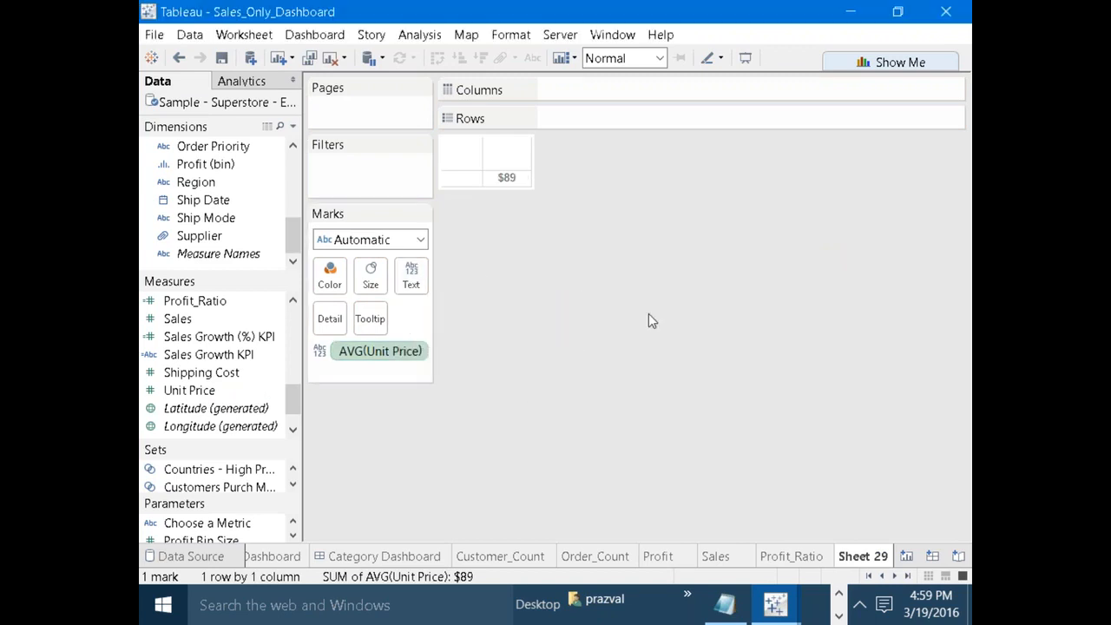
Make the AVG(Unit Price) field in the text label bold and size 12.
left_click(411, 278)
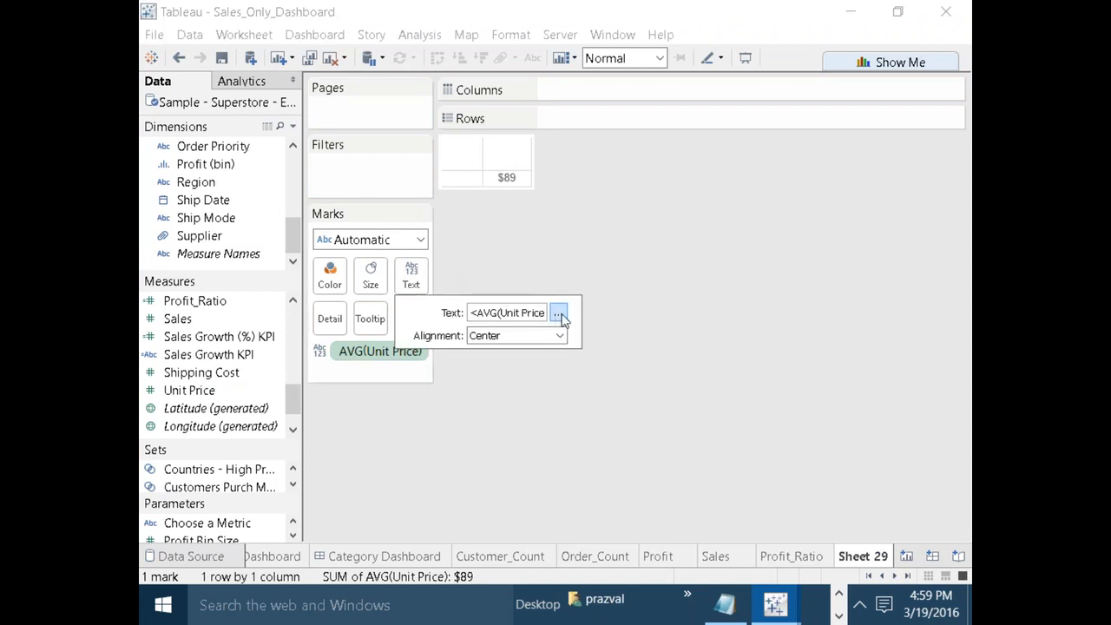
left_click(558, 312)
left_click_drag(591, 219, 517, 216)
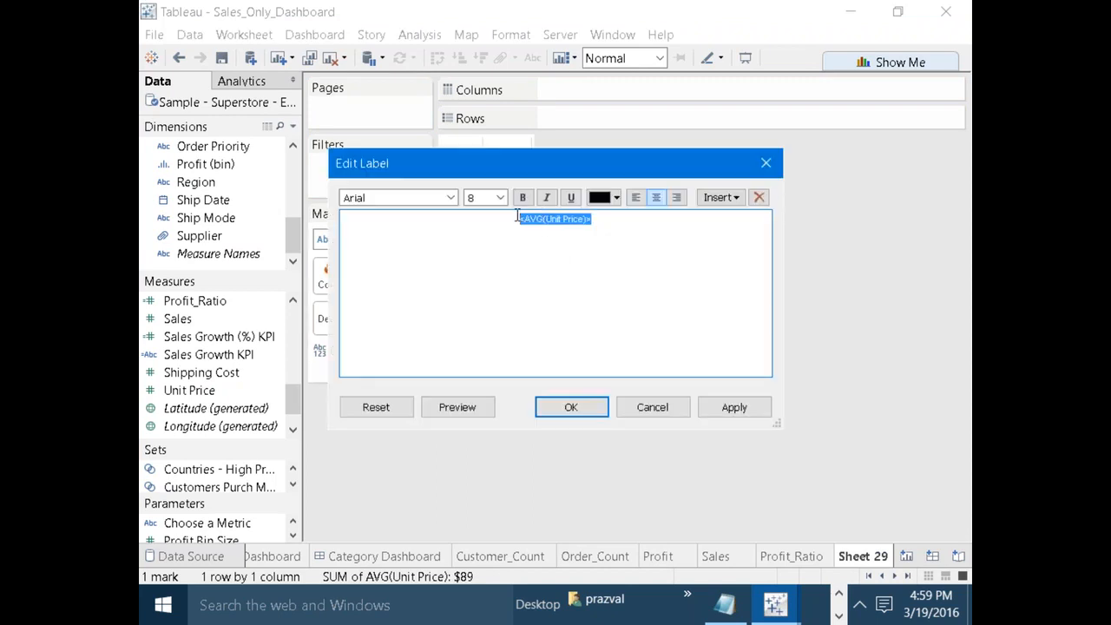
left_click(522, 197)
left_click(500, 197)
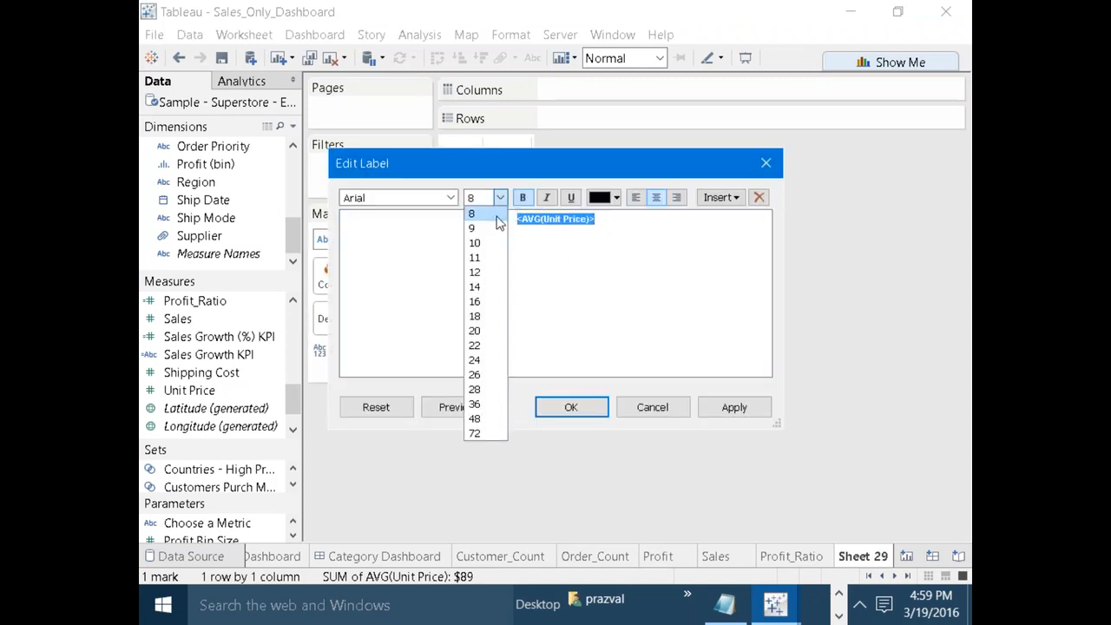
left_click(479, 273)
Add a second label line reading Avg Unit Price in regular weight at size 10, and apply the label.
left_click(624, 224)
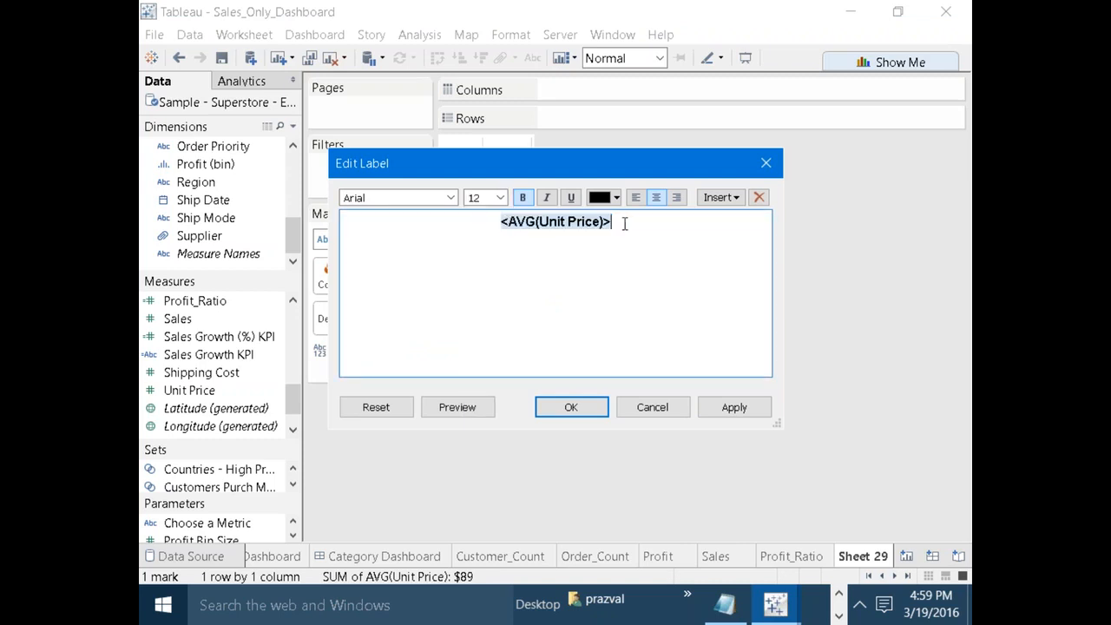
type("Avg")
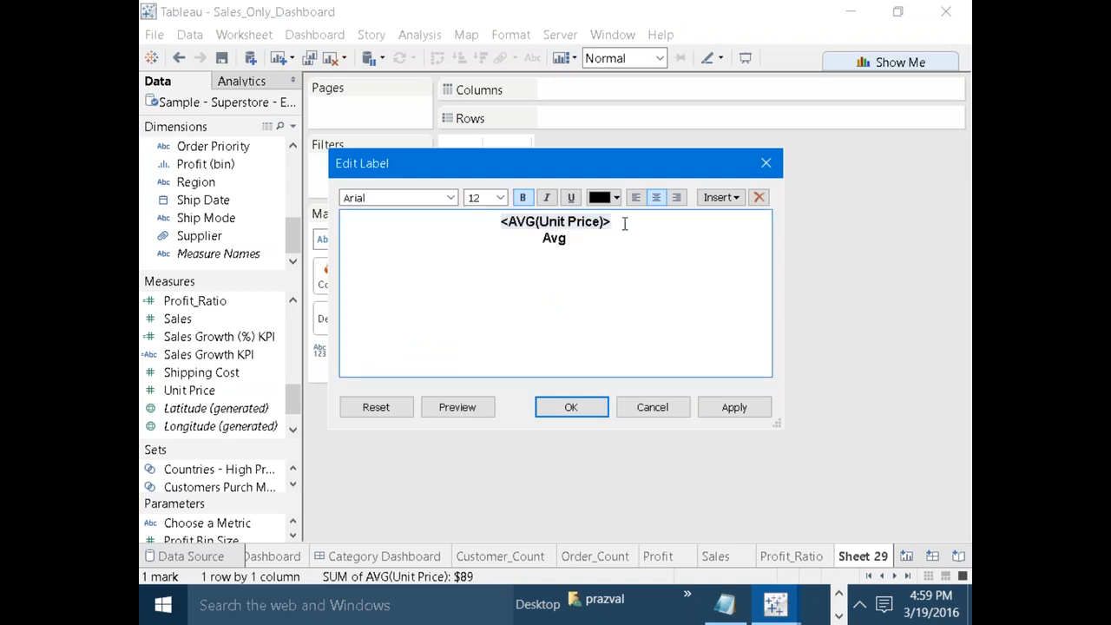
type(" Unit Price")
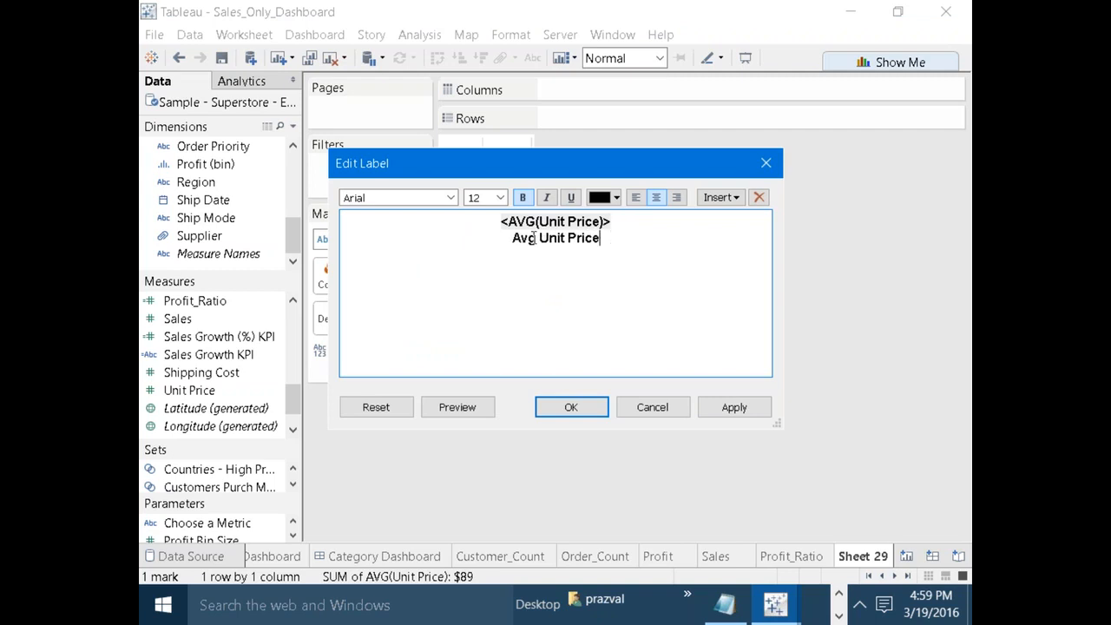
left_click_drag(603, 239, 505, 239)
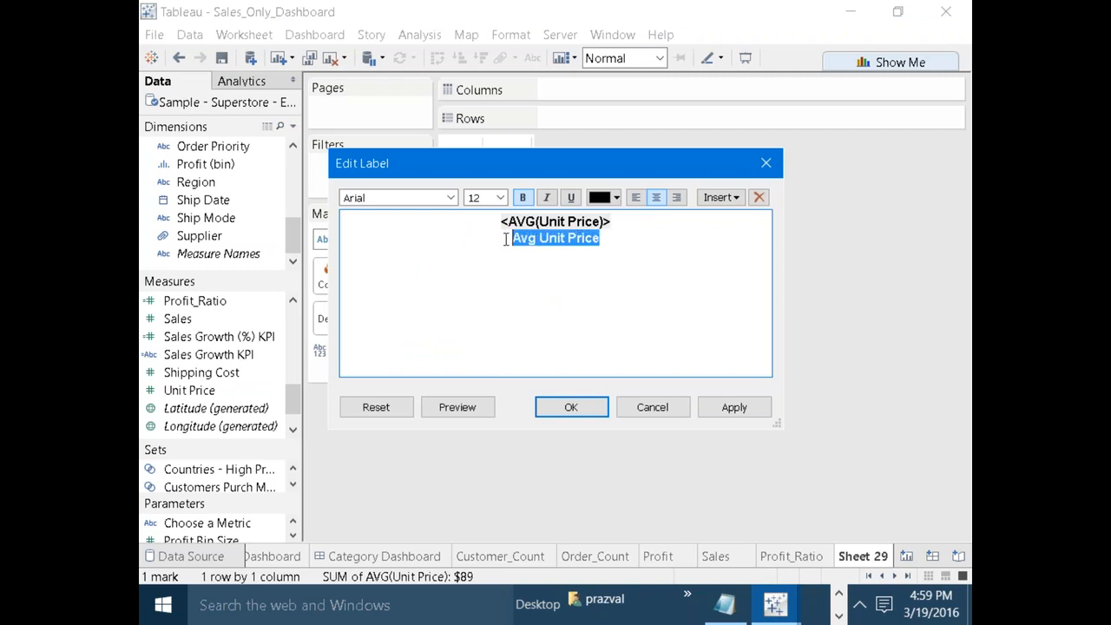
key("ctrl+b")
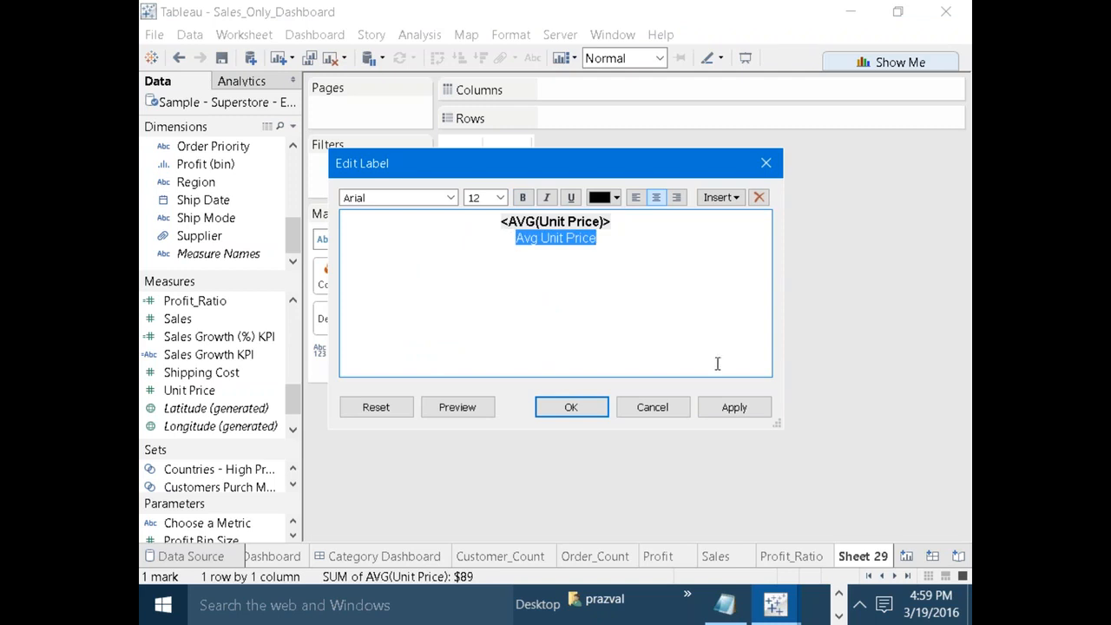
left_click(500, 198)
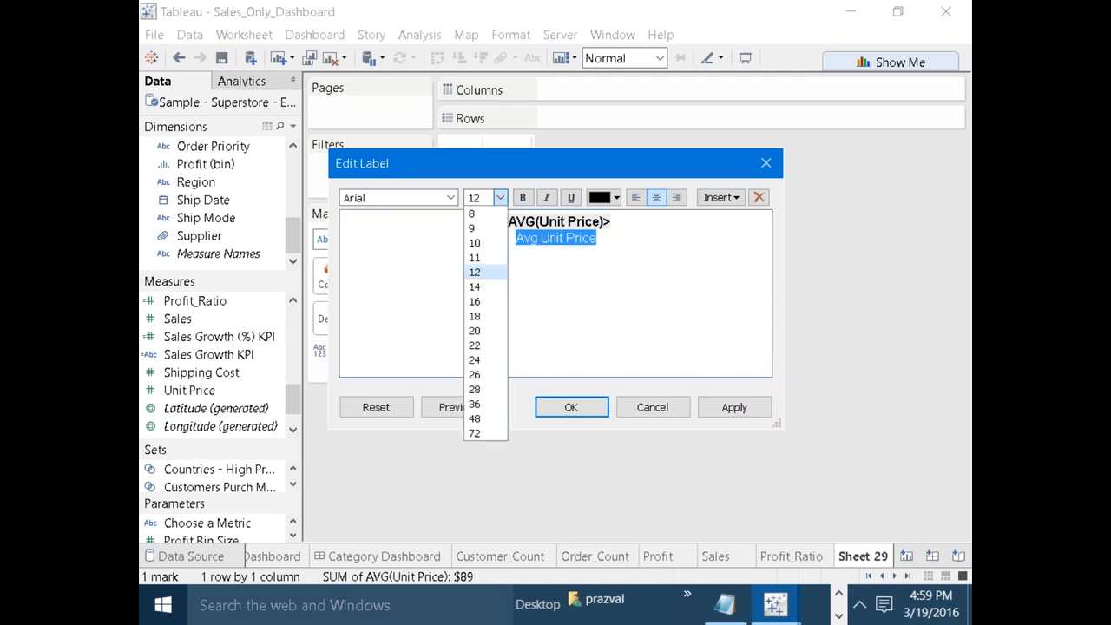
left_click(475, 243)
left_click(618, 295)
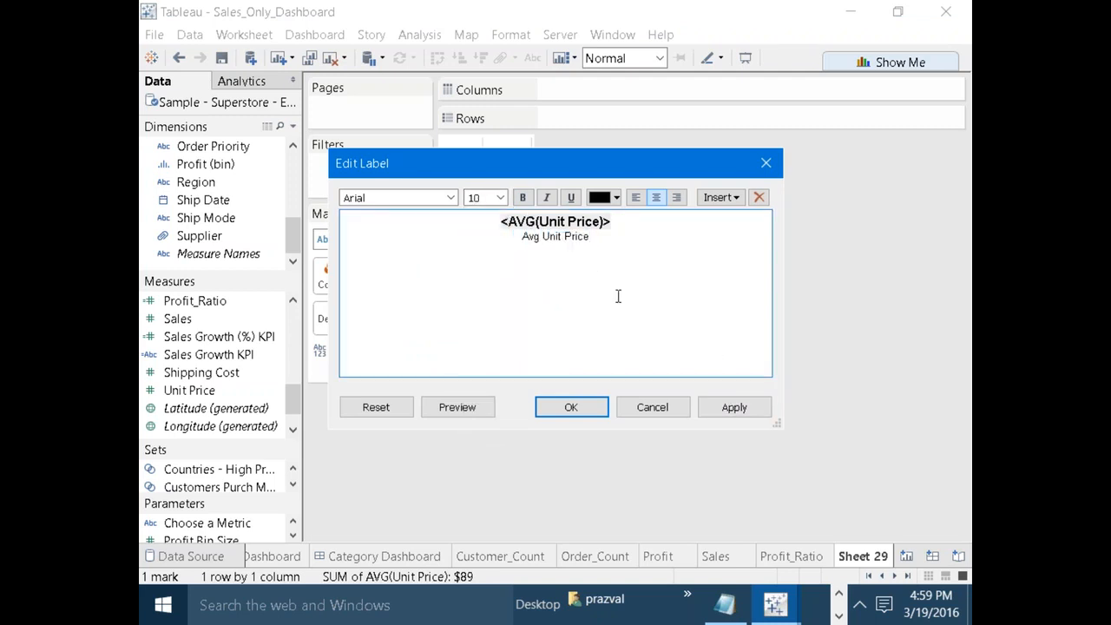
left_click(733, 408)
left_click(576, 408)
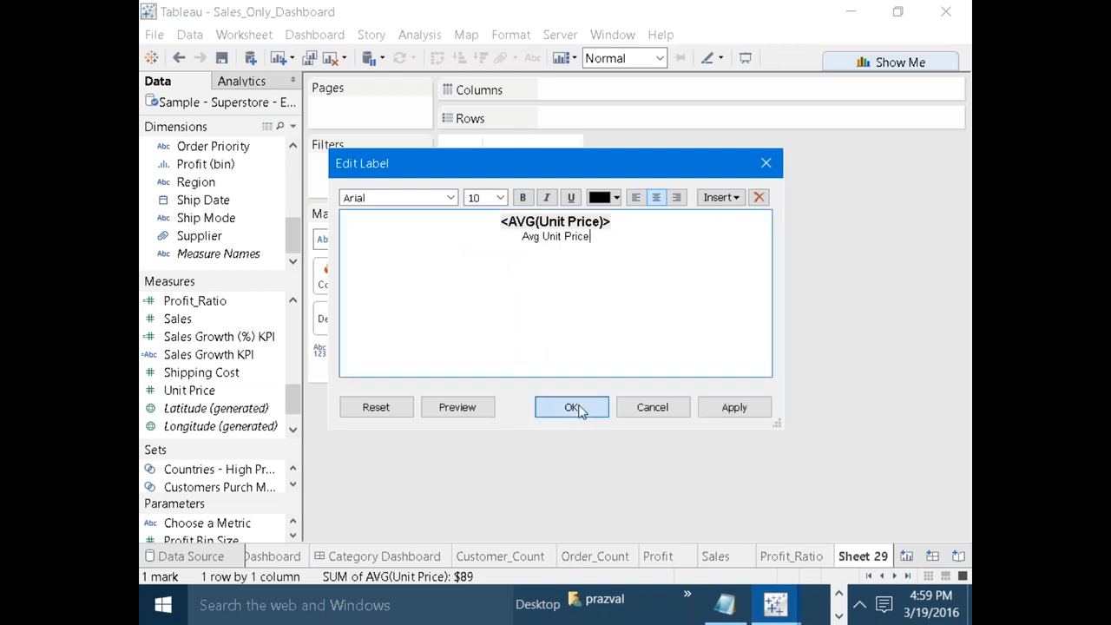
Rename the unit price sheet as Avg_UnitPrice.
right_click(855, 560)
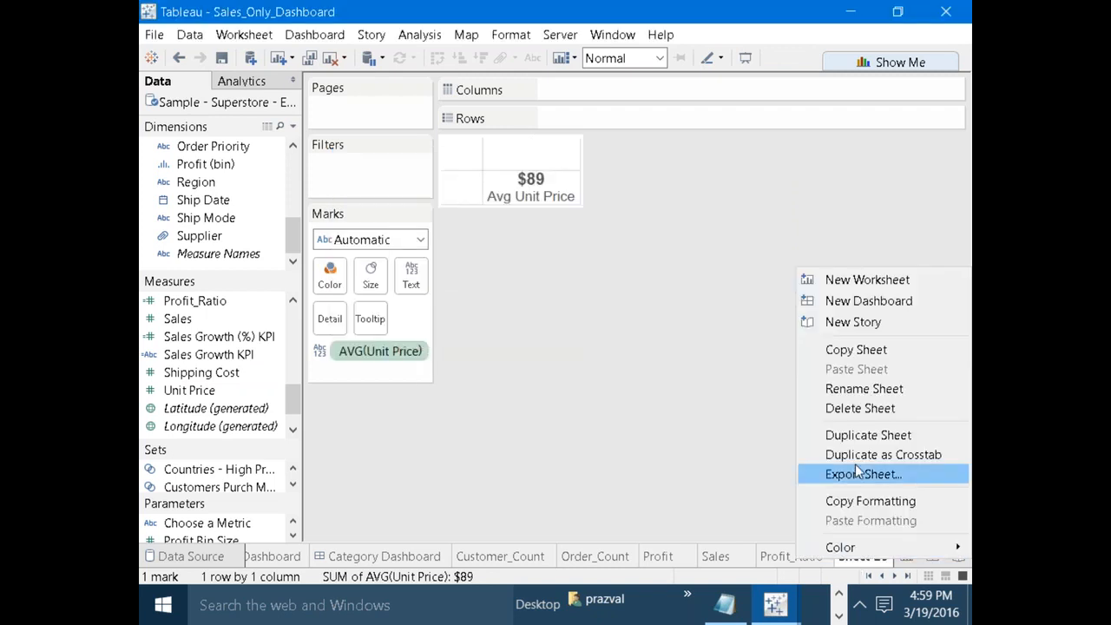
left_click(838, 396)
type("Avg")
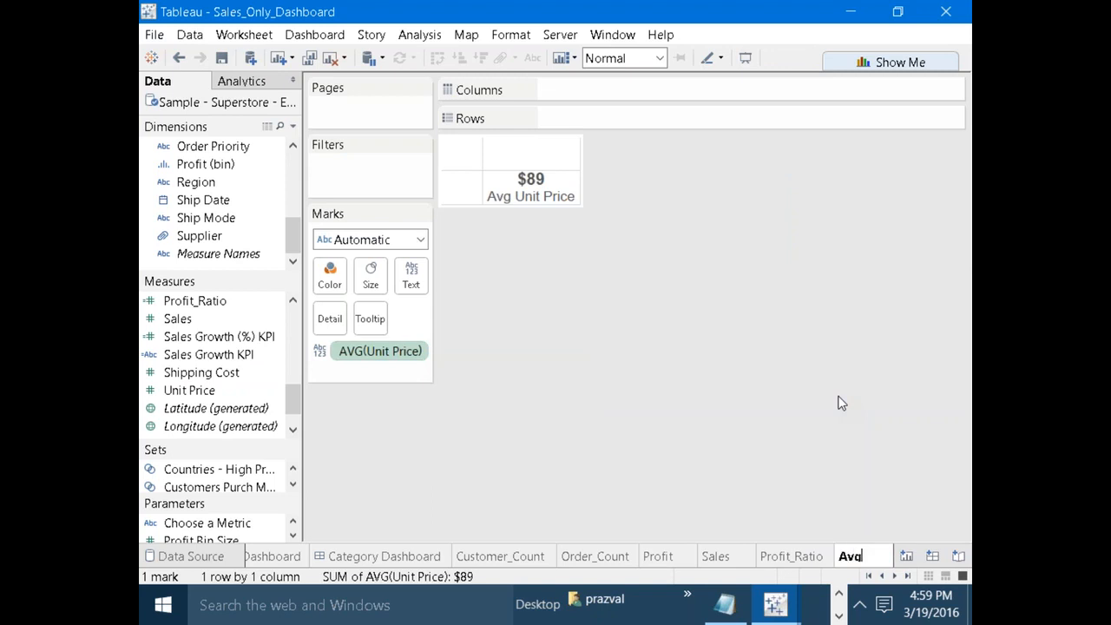
type(" UnitPrice")
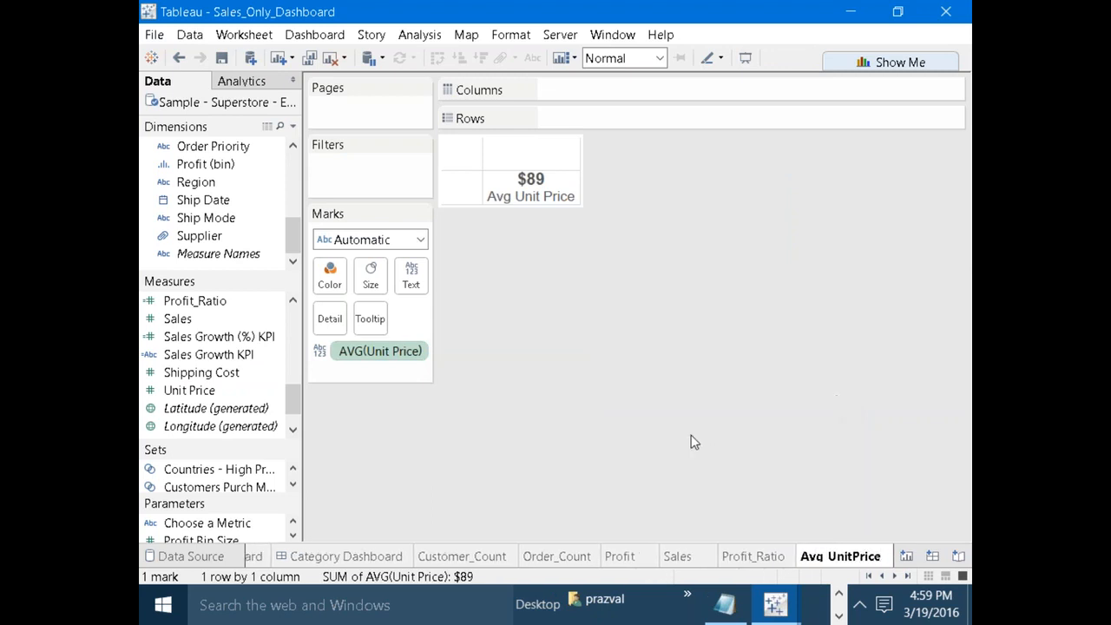
key("Return")
Return to the SS Dashboard and switch its chosen metric to Orders.
left_click(264, 553)
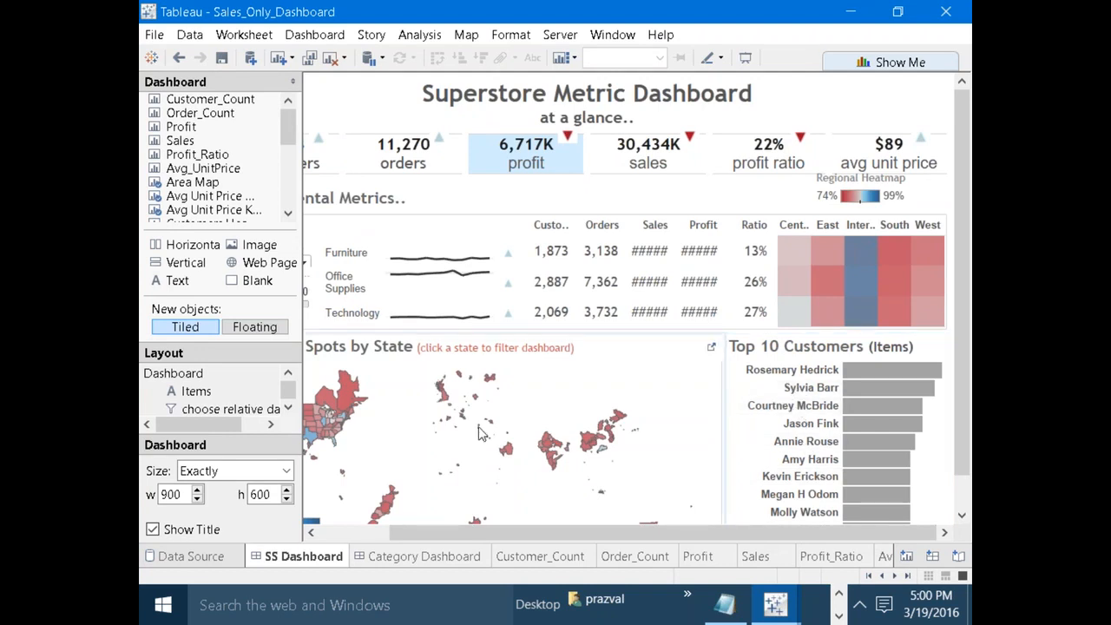
left_click_drag(425, 532, 283, 530)
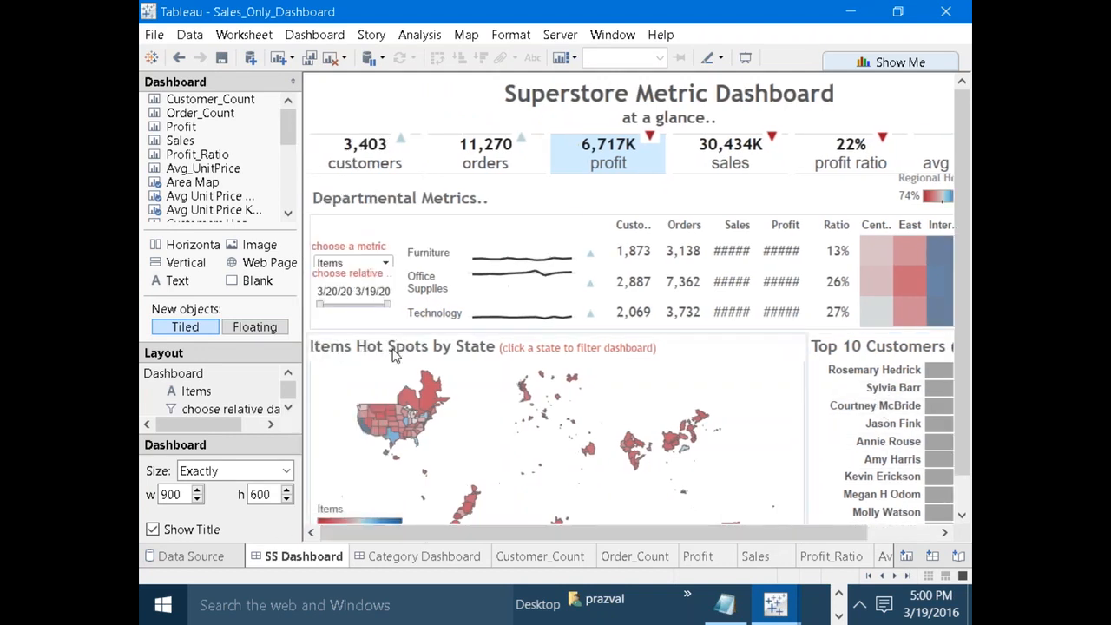
left_click(384, 263)
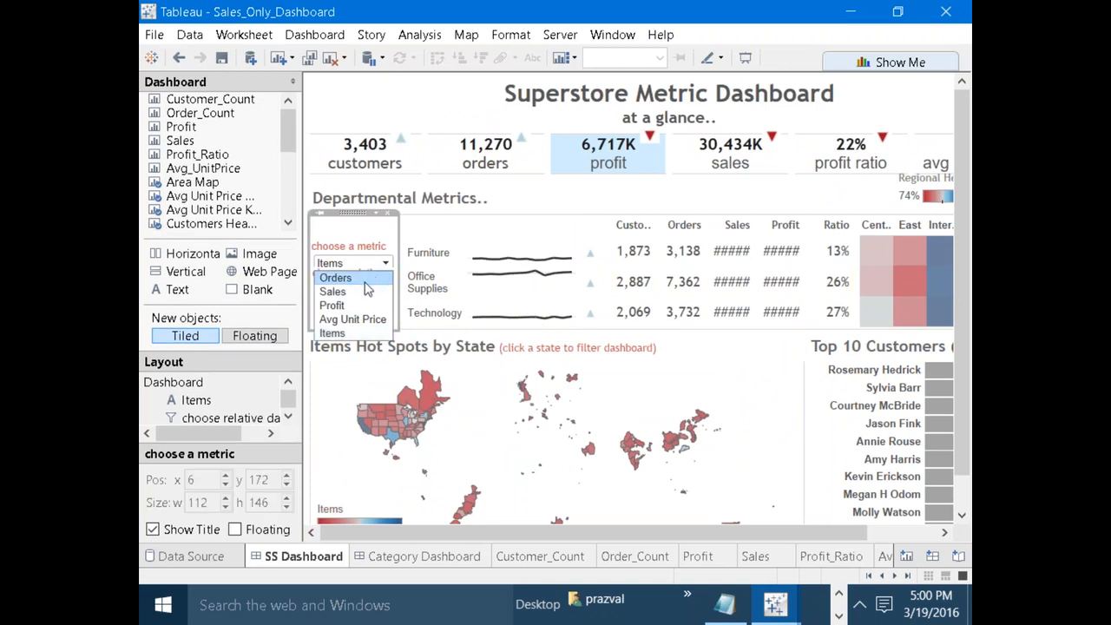
left_click(365, 280)
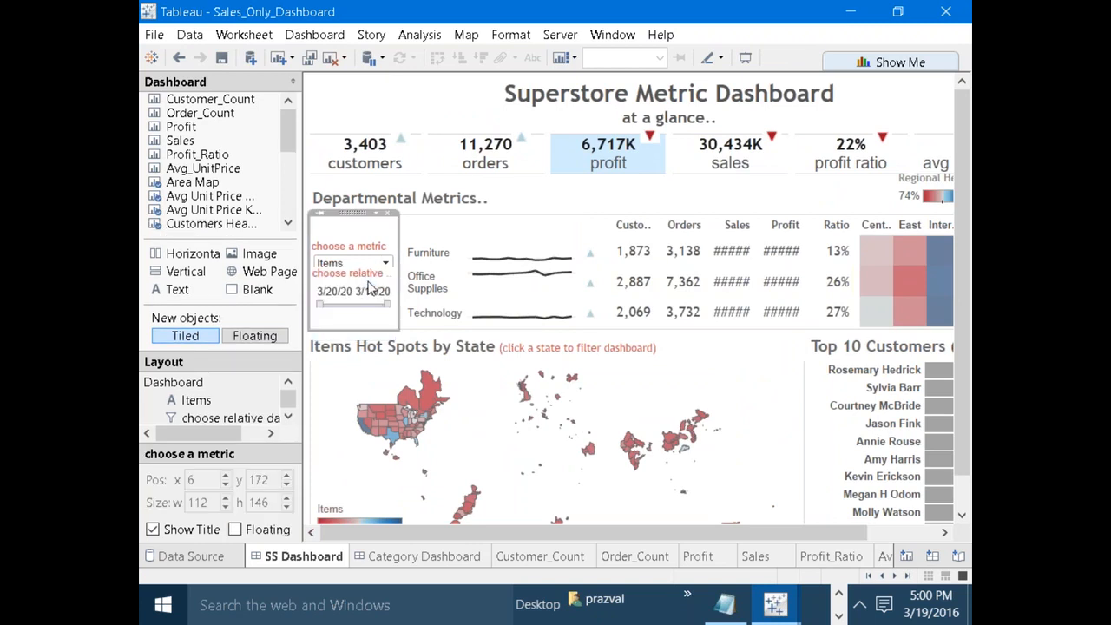
View the dashboard in presentation mode with the metric set to Sales and finally Profit, and return to the normal view.
left_click(744, 58)
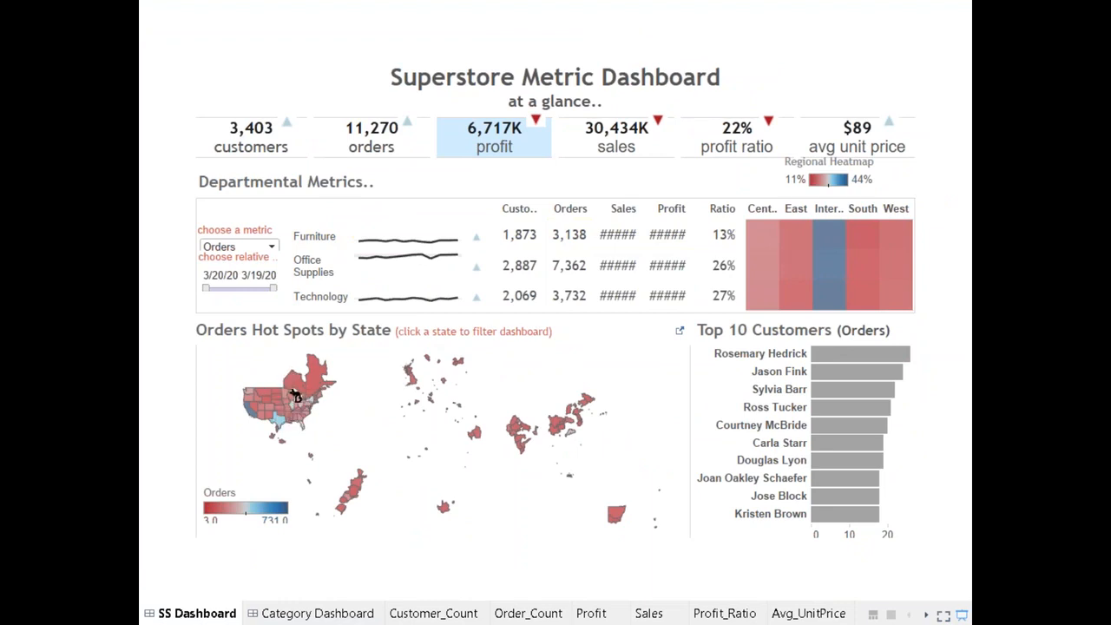
left_click(270, 247)
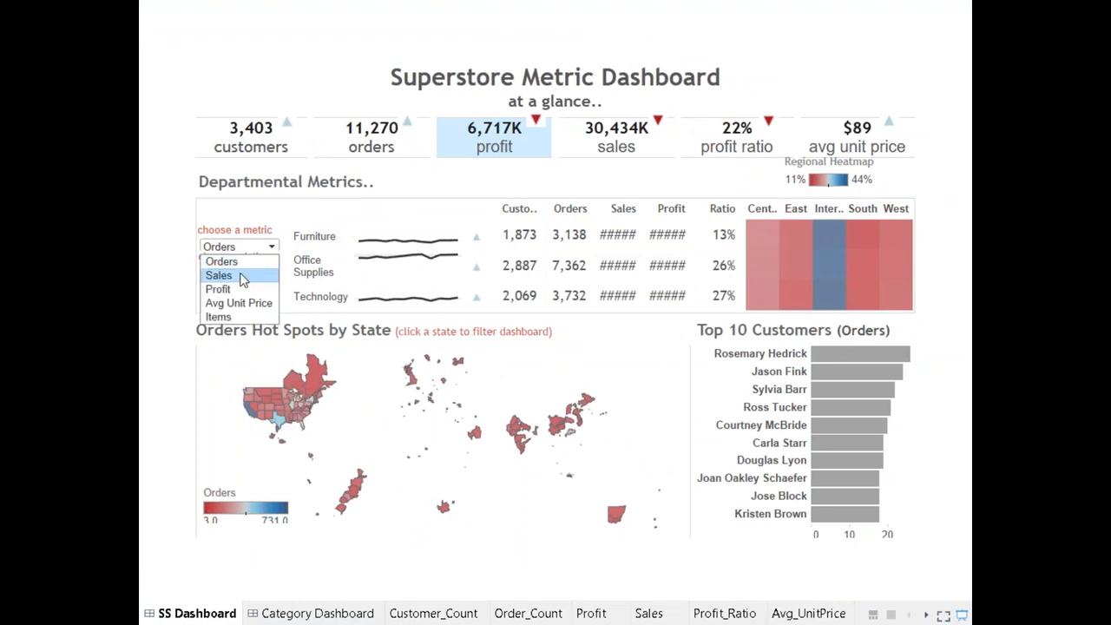
left_click(244, 280)
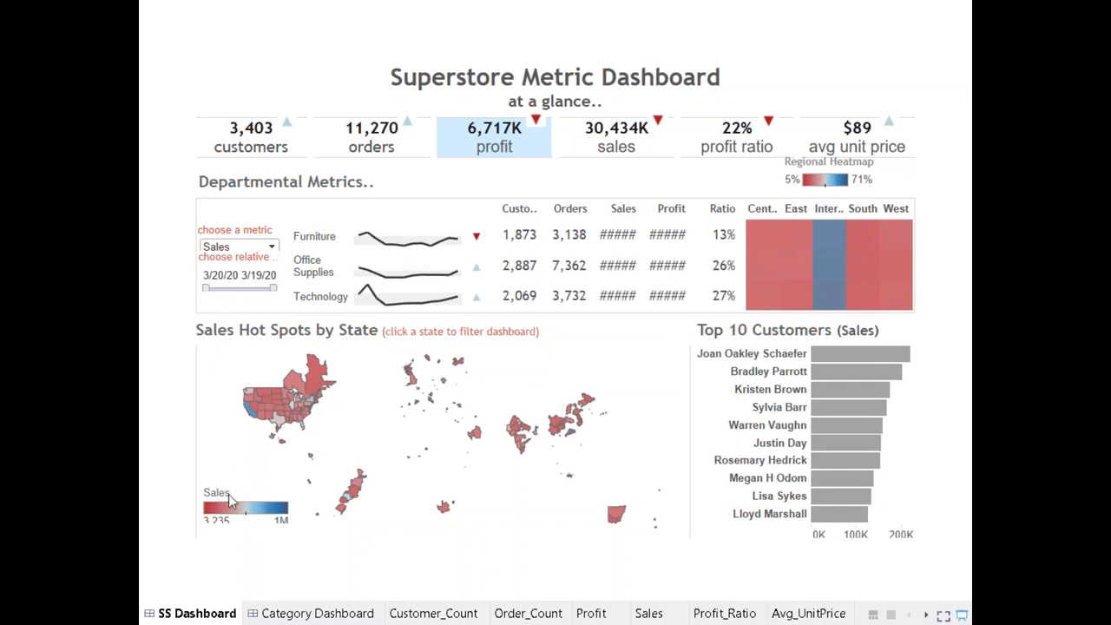
left_click(269, 247)
left_click(241, 292)
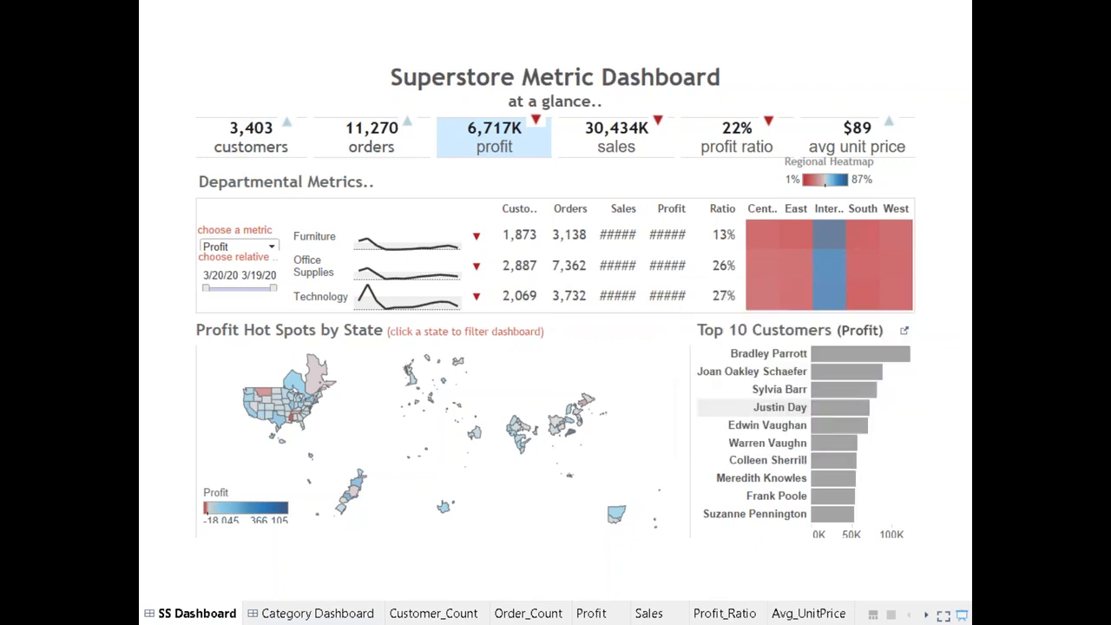
left_click(962, 614)
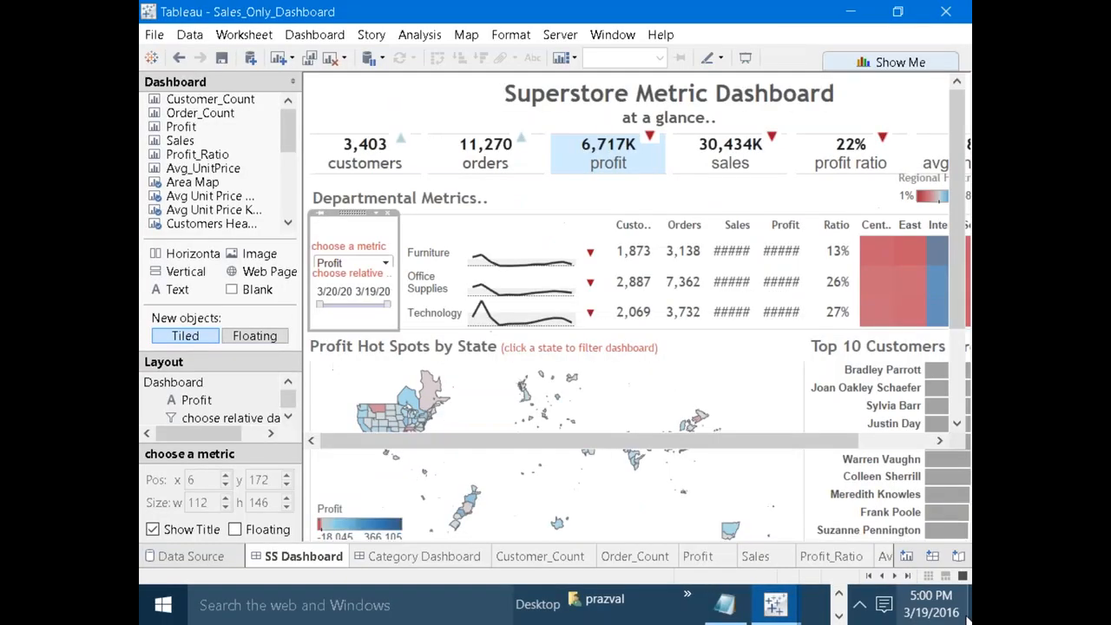
Add a new worksheet and review the list of values defined in the Choose a Metric parameter.
left_click(906, 557)
left_click_drag(240, 509, 228, 416)
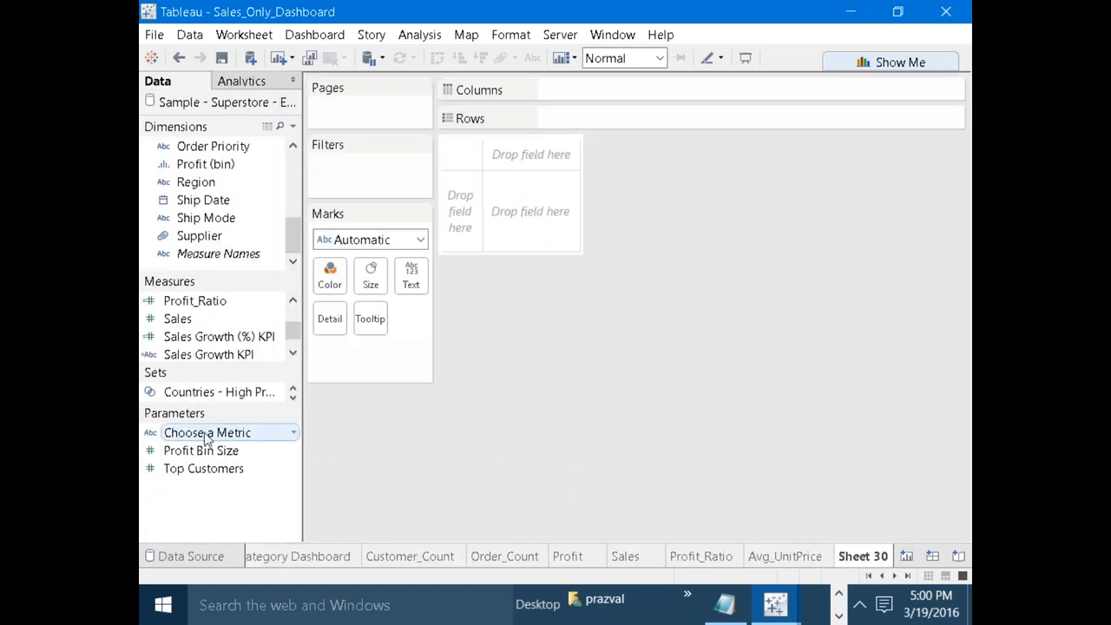
right_click(205, 435)
left_click(314, 220)
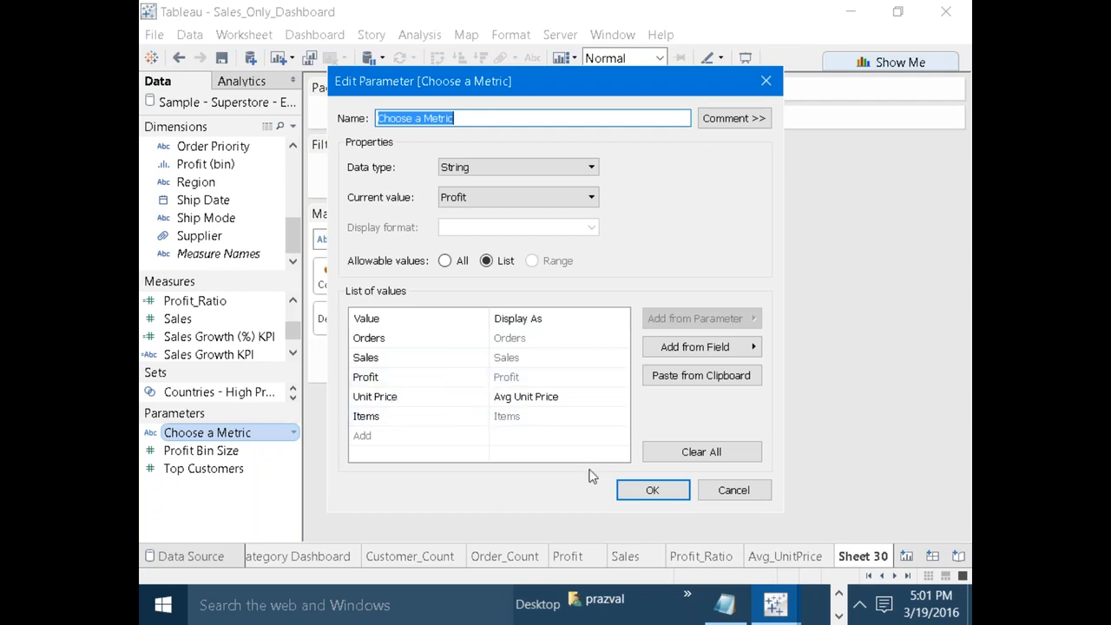
left_click(677, 491)
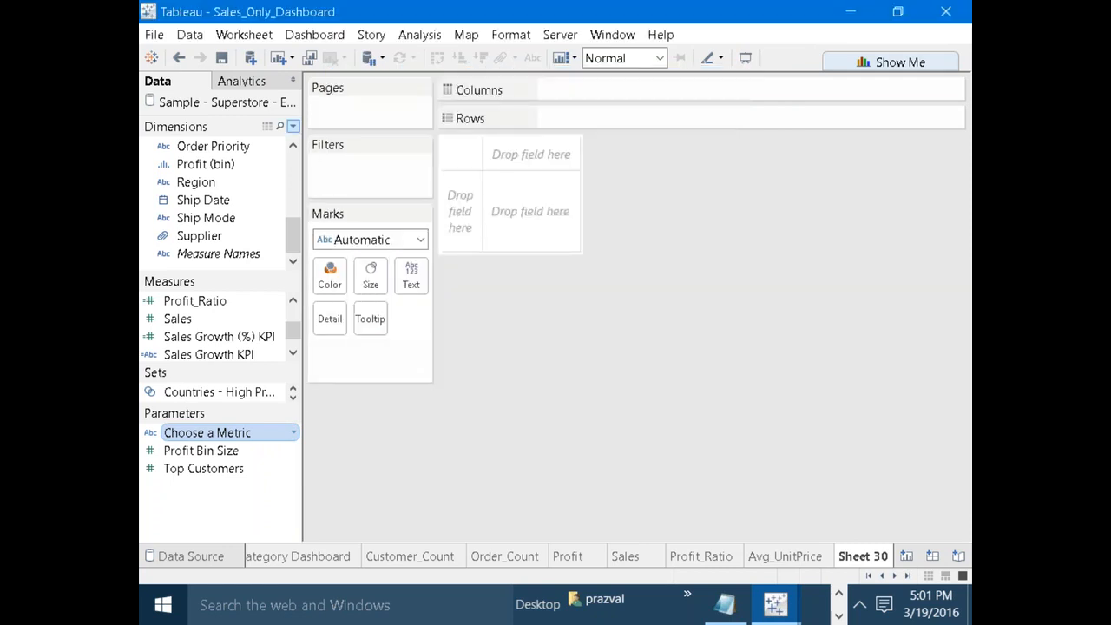
Create a new calculated field and name it Dynmc.Measure.
left_click(294, 128)
left_click(286, 144)
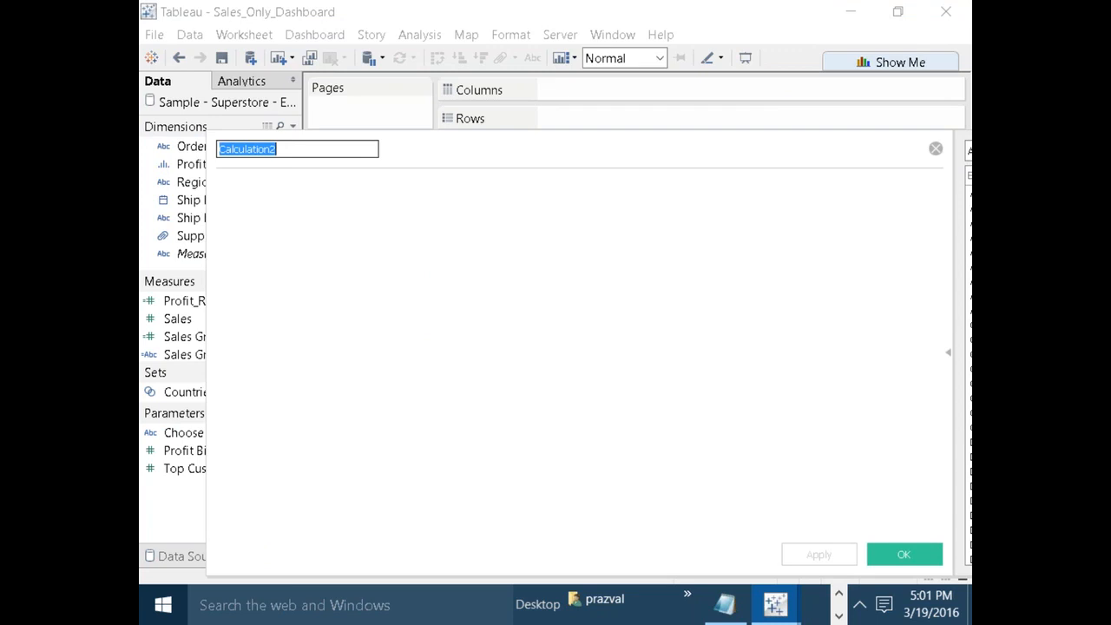
type("Measu")
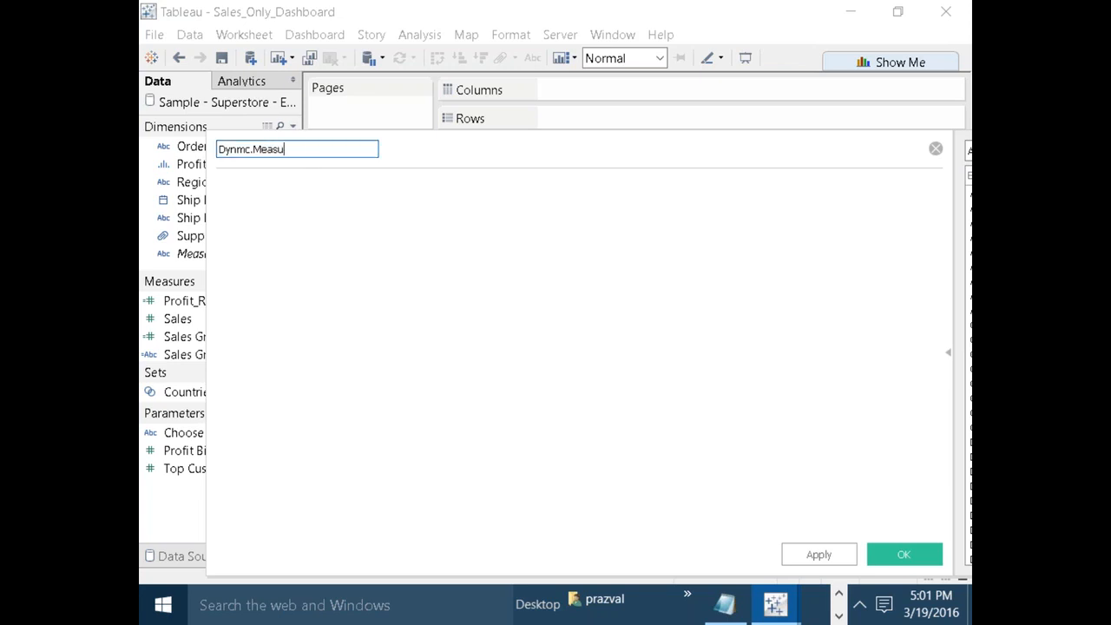
Begin the Dynmc.Measure formula with IF [Choose a Metric]='Sales' THEN SUM([Sales]).
left_click(328, 217)
type("IF [Ch")
key("Down")
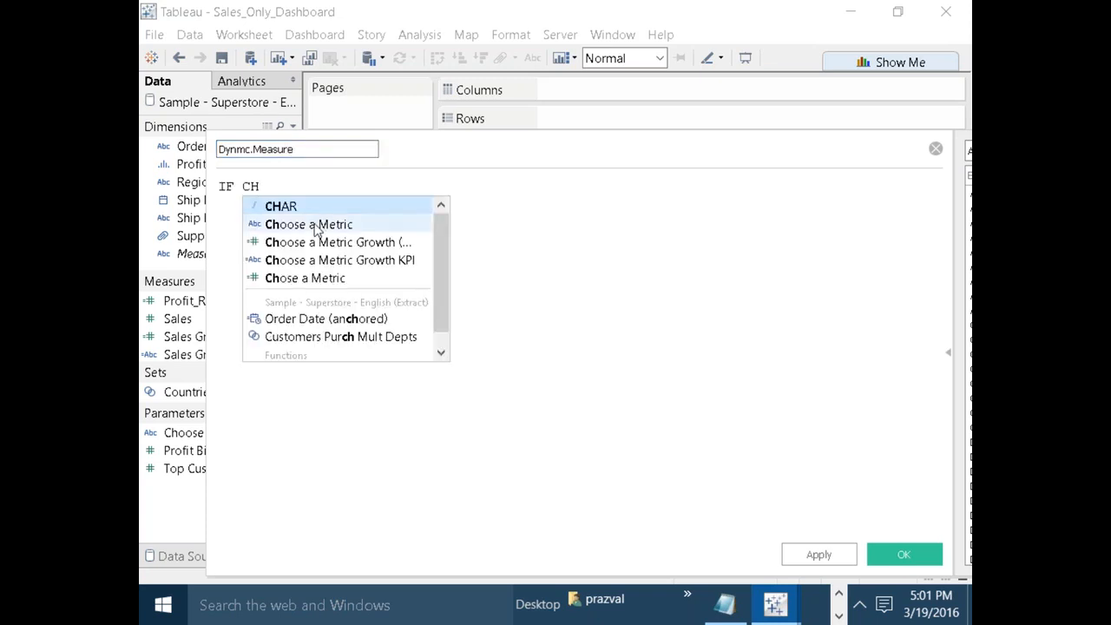
key("Return")
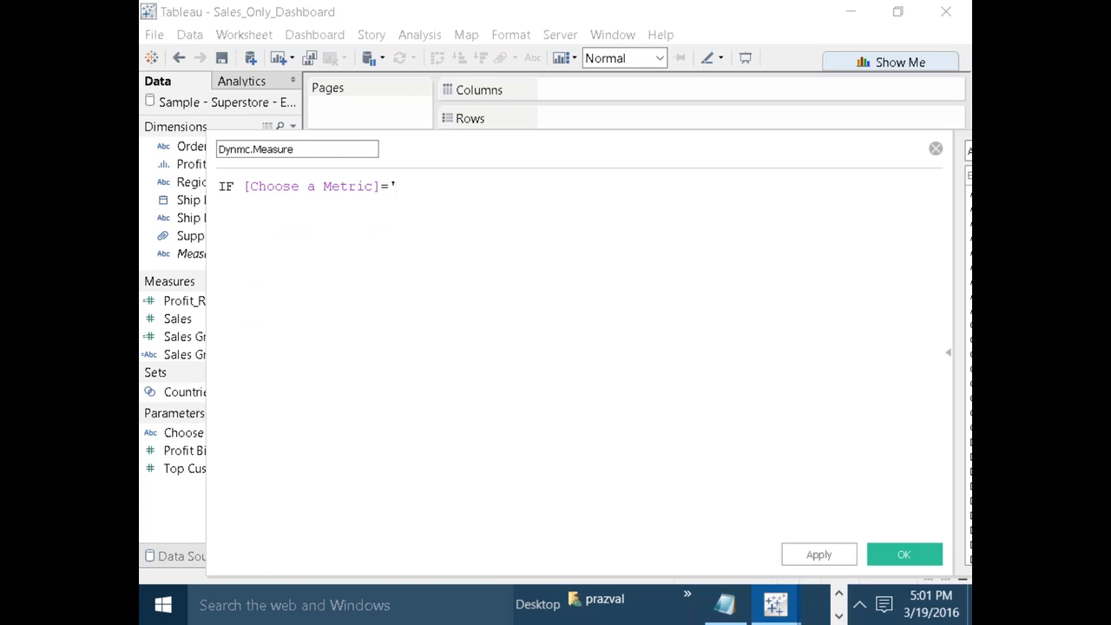
type("='Sales' THEN SUM(S")
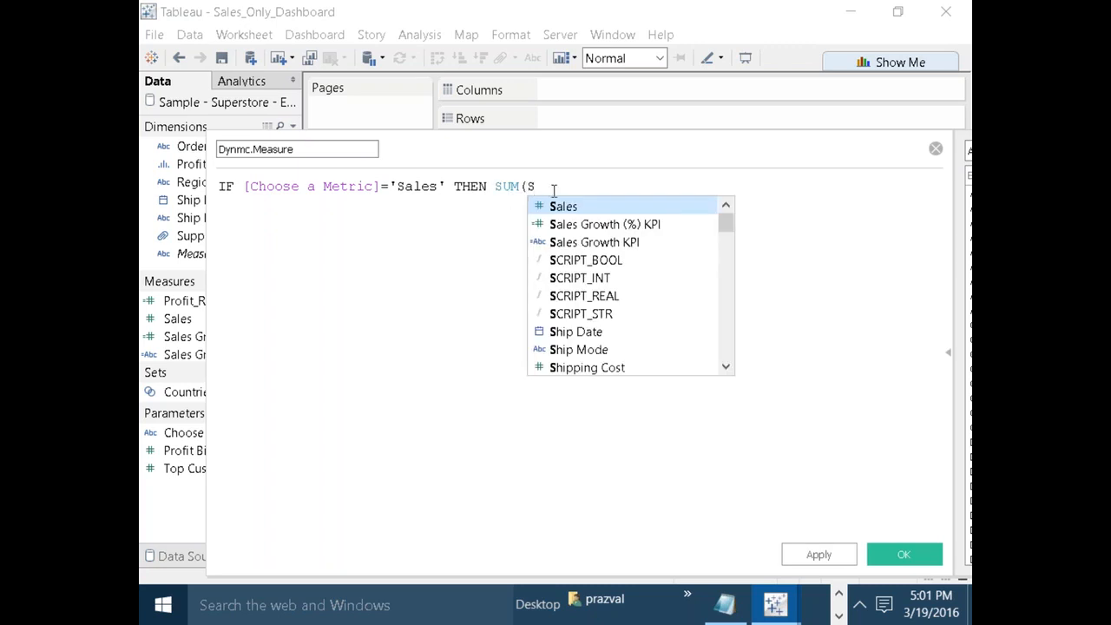
key("Return")
type(")")
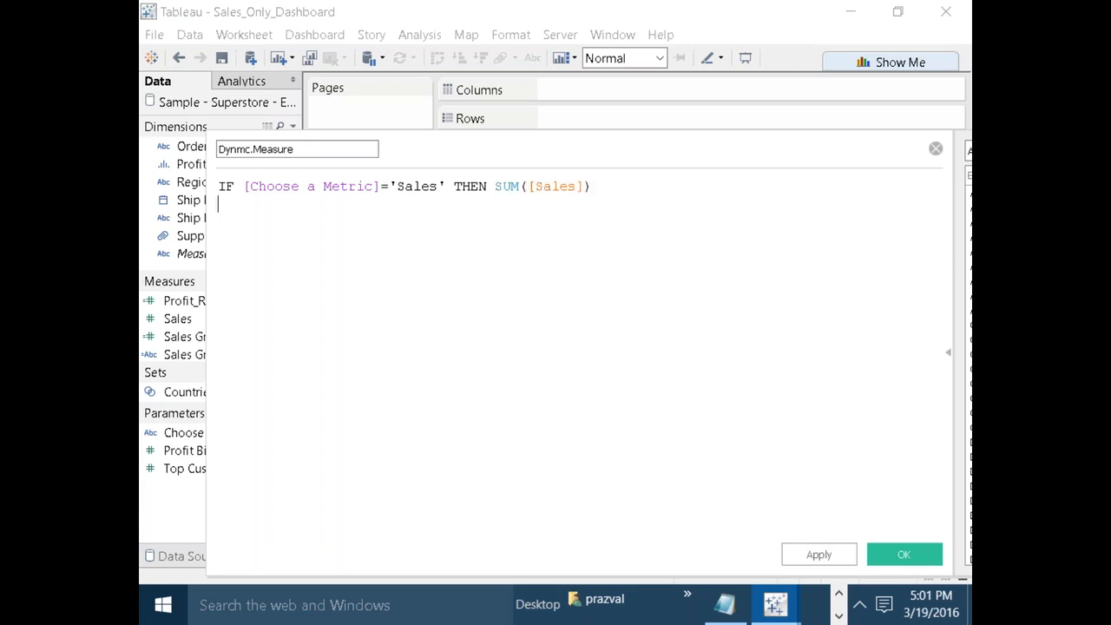
Add a second formula line reading ELSEIF [Choose a Metric]='Profit' THEN SUM([Profit]).
key("Return")
type("ELSEIF CHO")
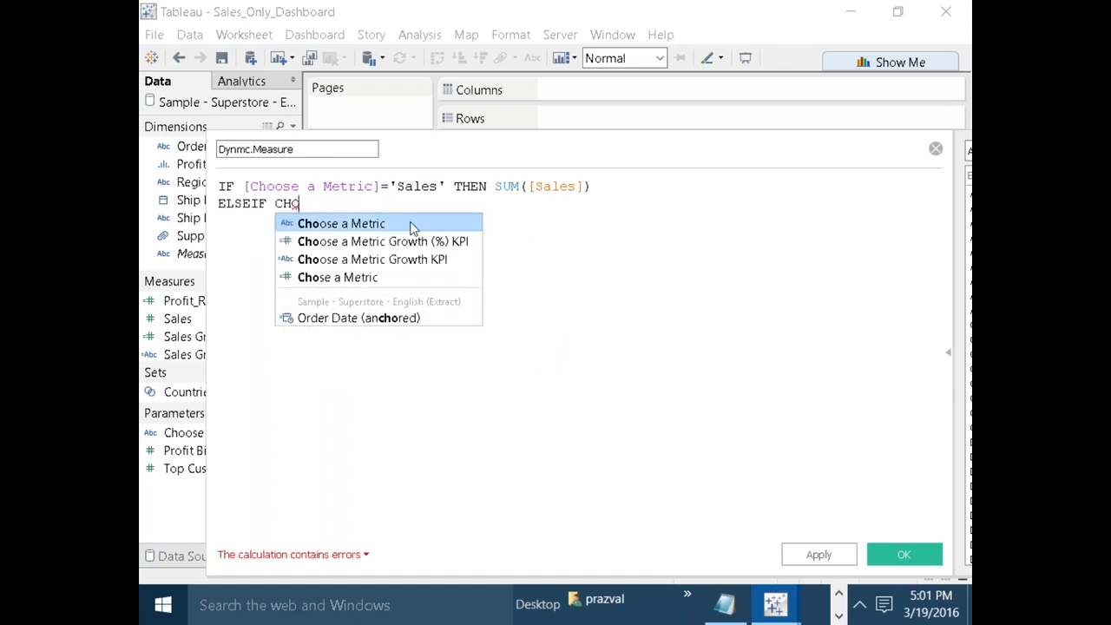
key("Return")
type("=")
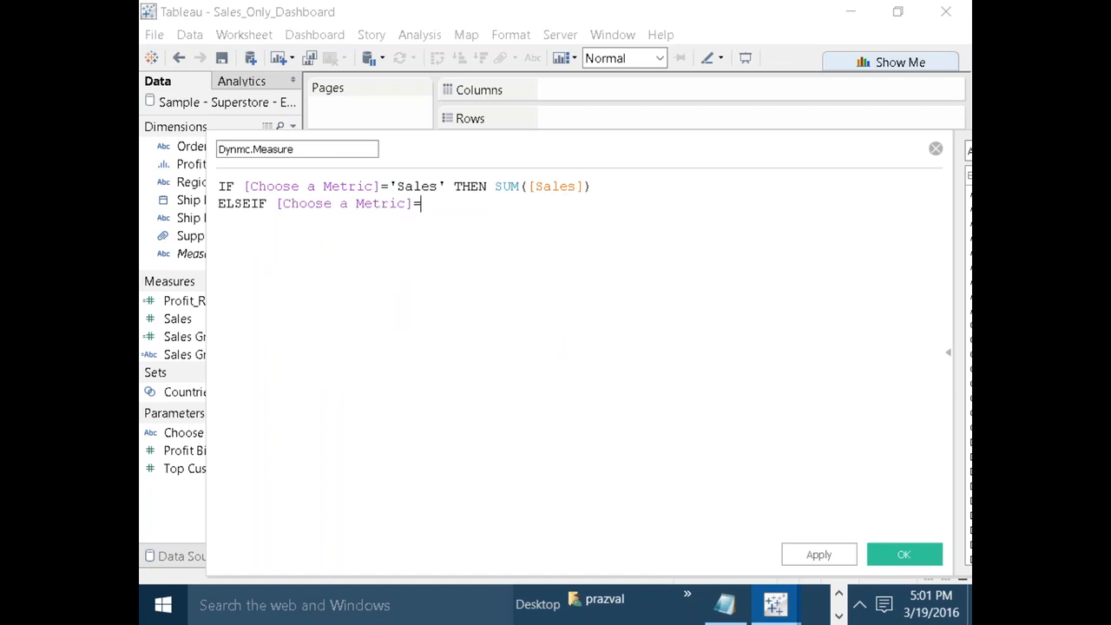
type("'Profit' THEN SUM(PRO")
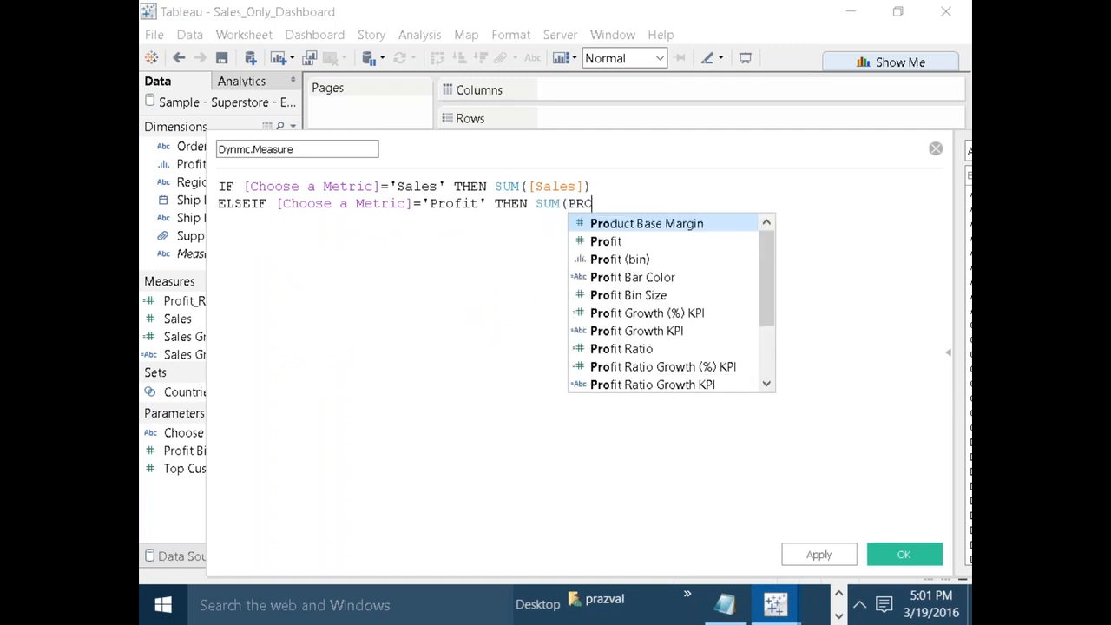
left_click(605, 243)
type(")")
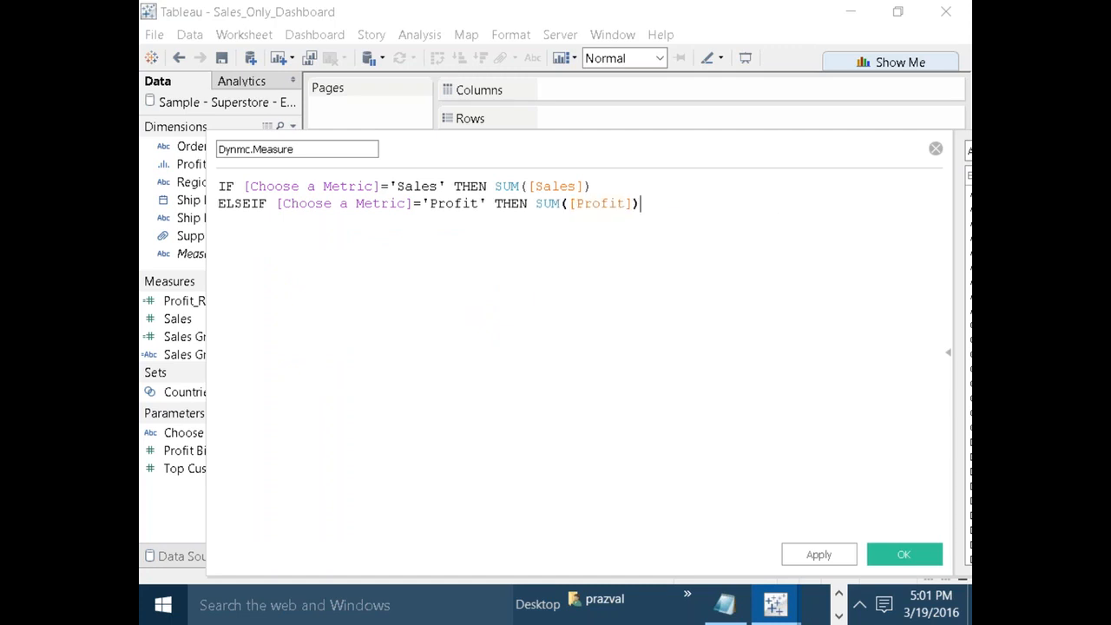
Add a third formula line reading ELSEIF [Choose a Metric]='Orders' THEN COUNTD([Order ID]).
key("Return")
type("ELSE")
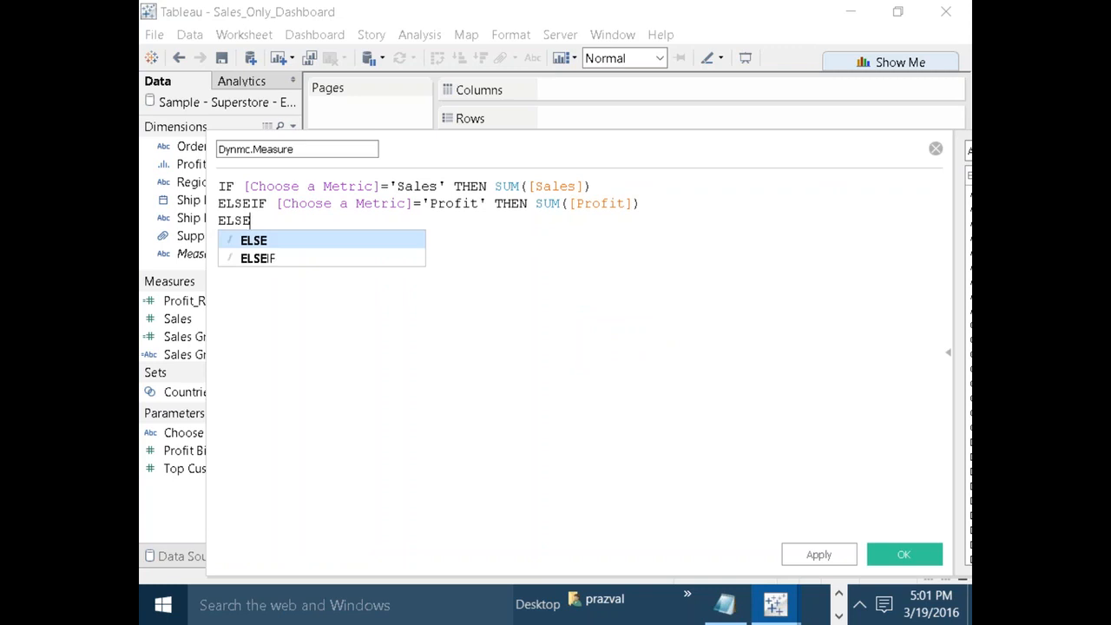
type("IF CHO")
left_click(409, 240)
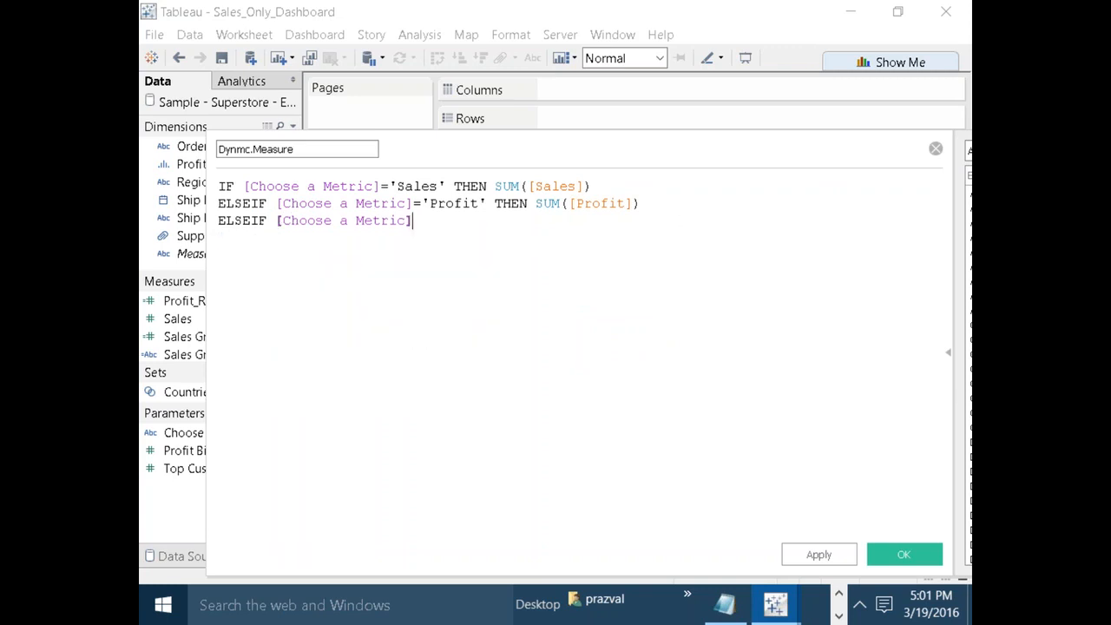
type("=")
type("'C")
type("rder")
type("s' THEN")
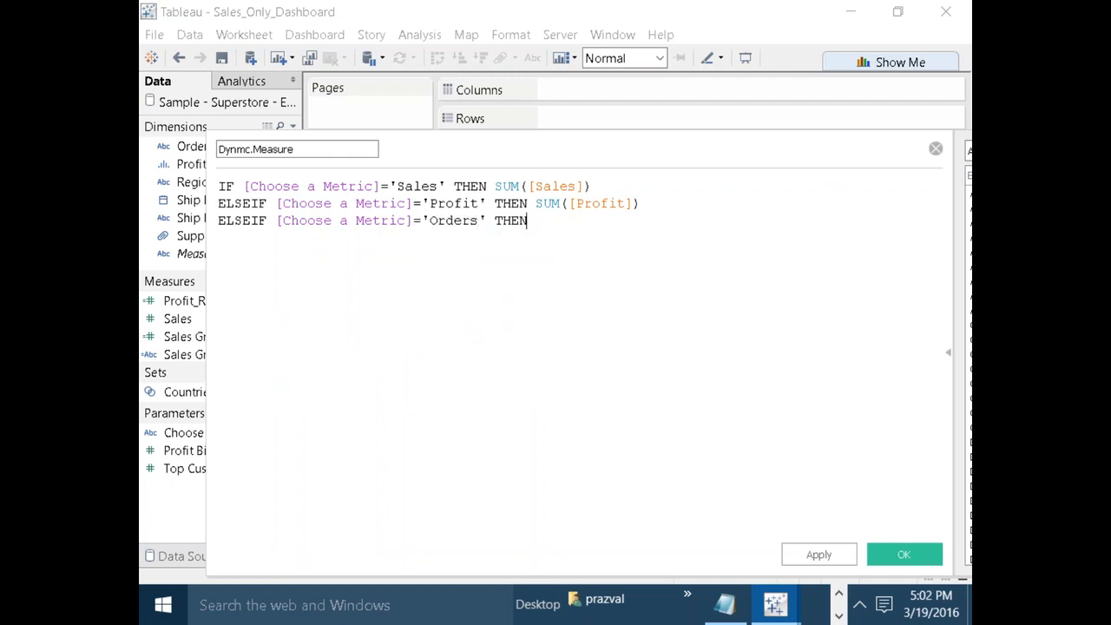
type("COUNTD")
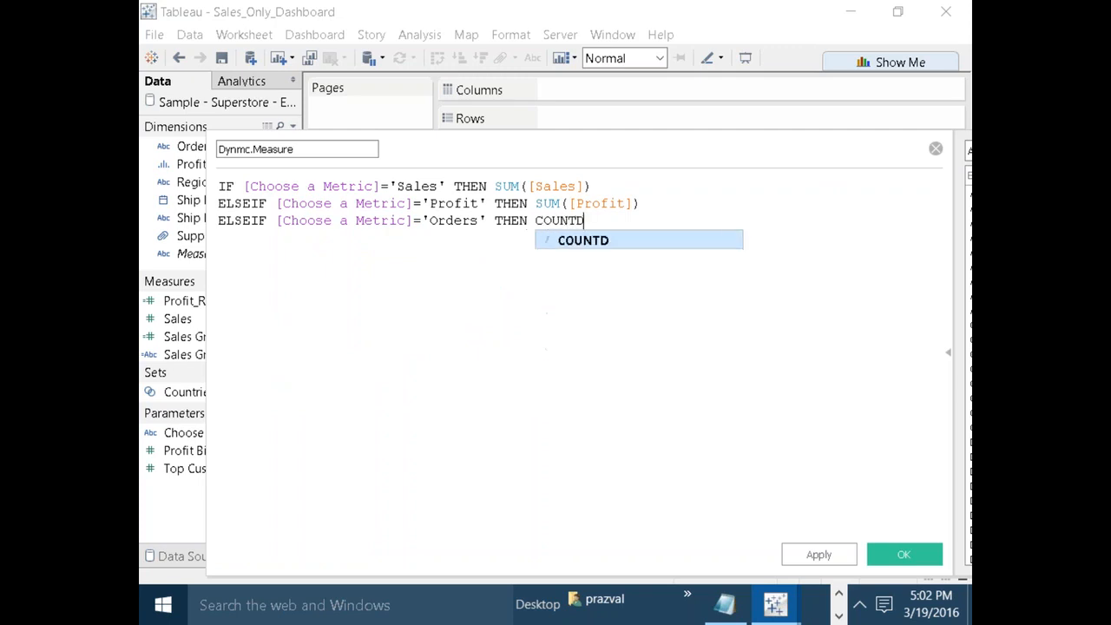
type("(OR")
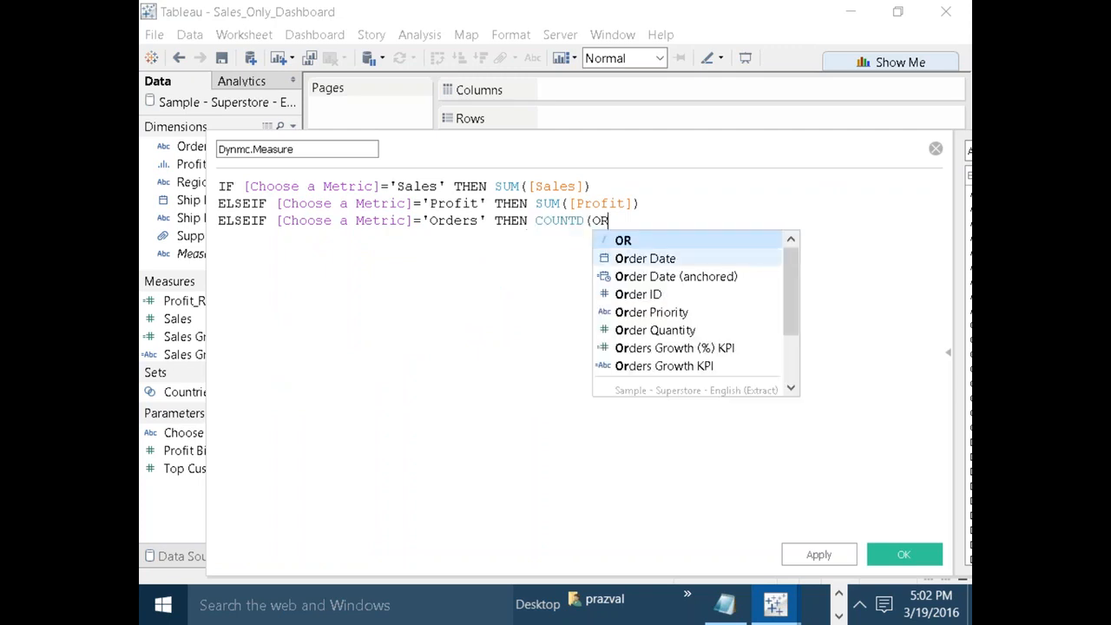
double_click(677, 292)
type(")")
Add a fourth formula line reading ELSEIF [Choose a Metric]='Avg UnitPrice' THEN AVG([Unit Price]).
key("Return")
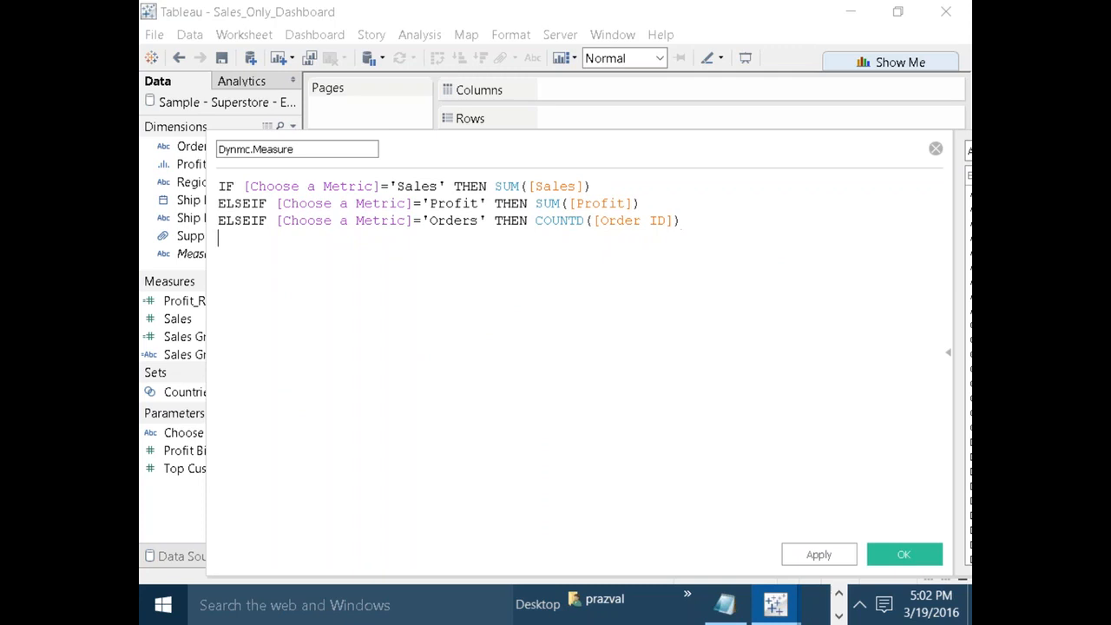
type("ELSEIF  CH")
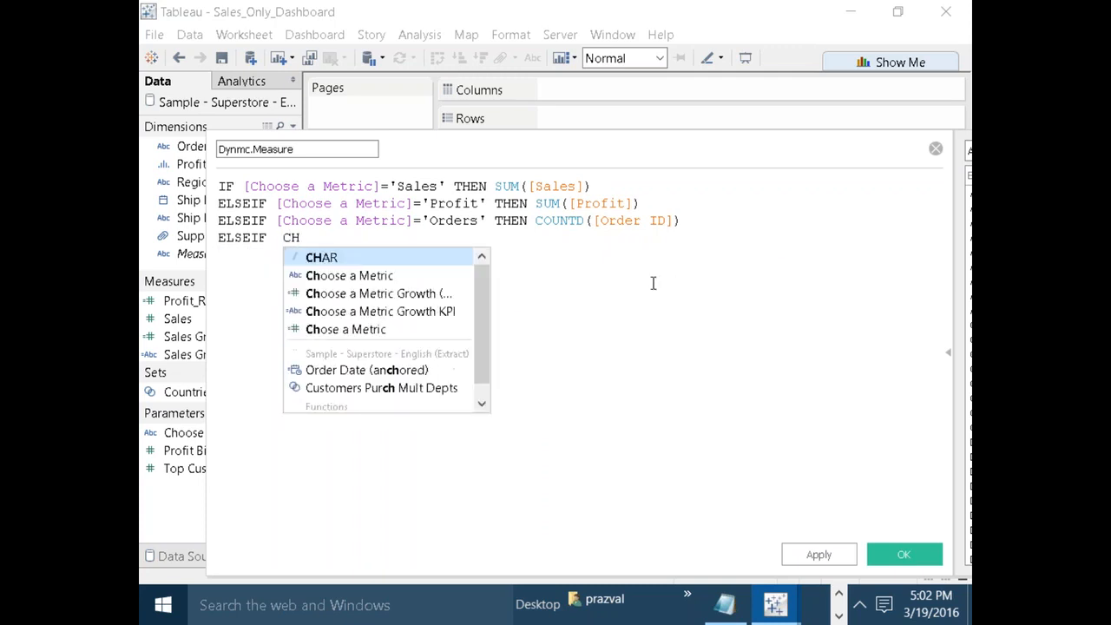
double_click(433, 276)
type("=")
left_click_drag(513, 148, 547, 104)
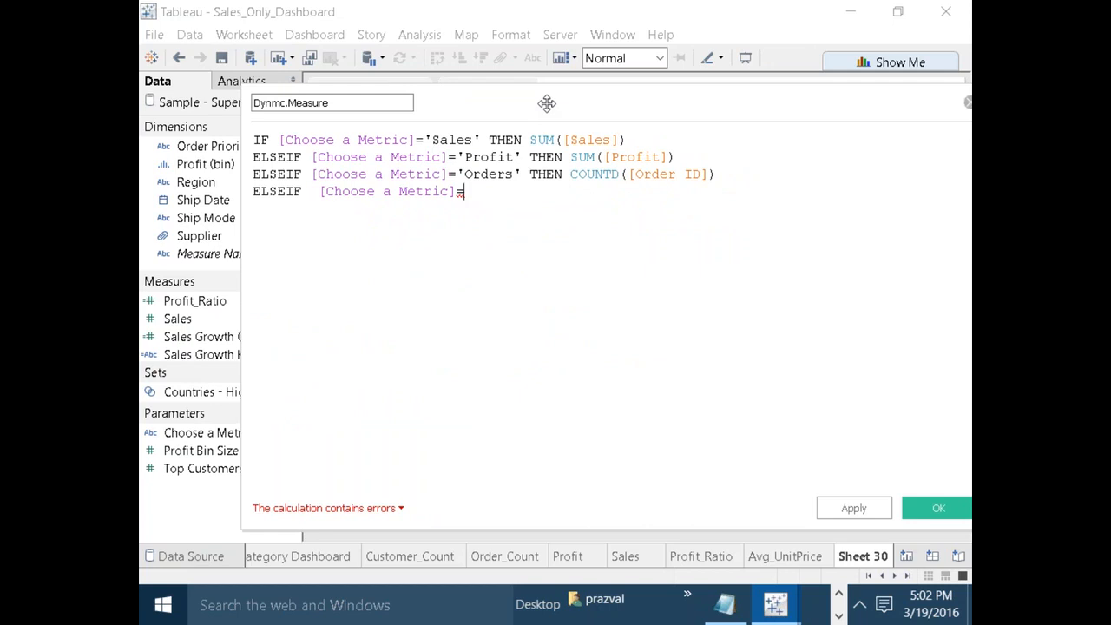
type("'Avg UnitPr")
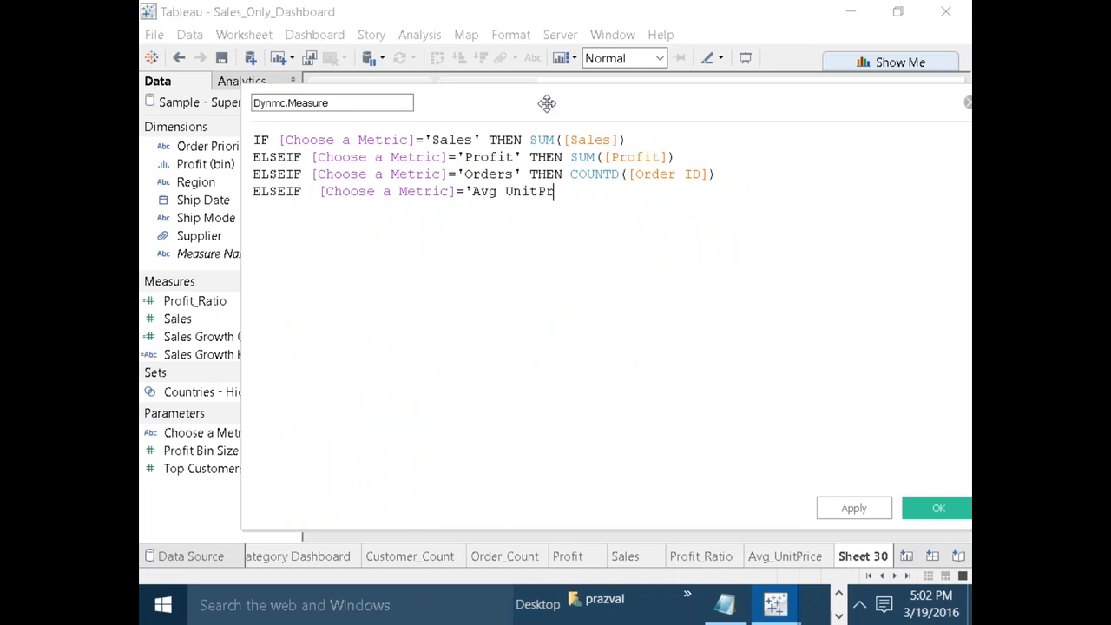
type("ice' THEN AVG(UN")
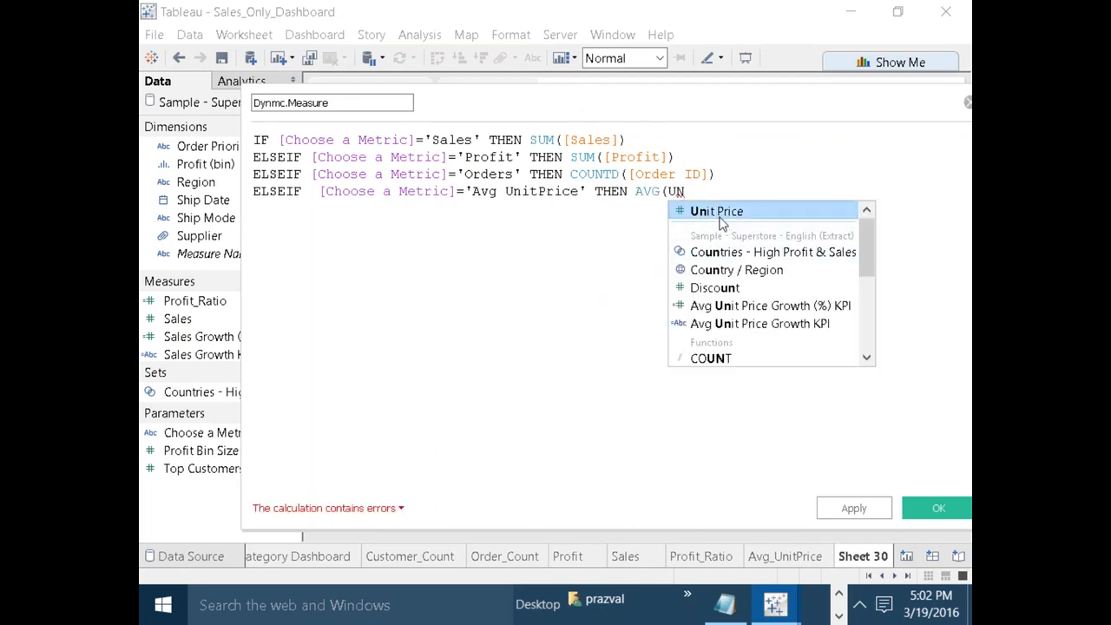
left_click(720, 217)
type(")")
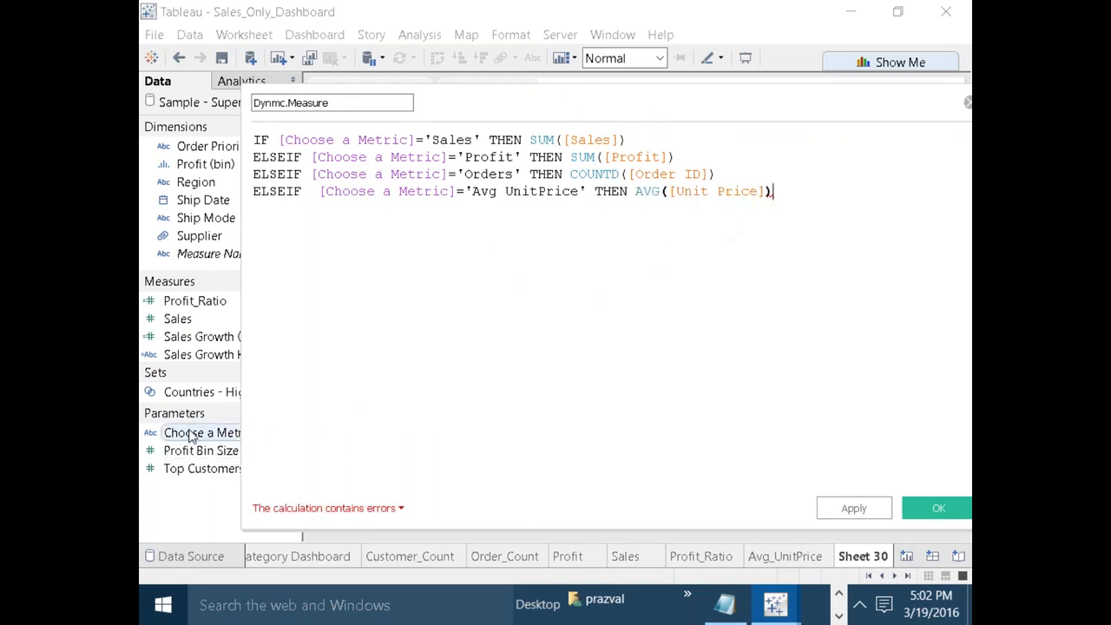
Show the Choose a Metric parameter control, check its option names, and correct the fourth line's text to 'Avg Unit Price'.
right_click(193, 436)
left_click(258, 140)
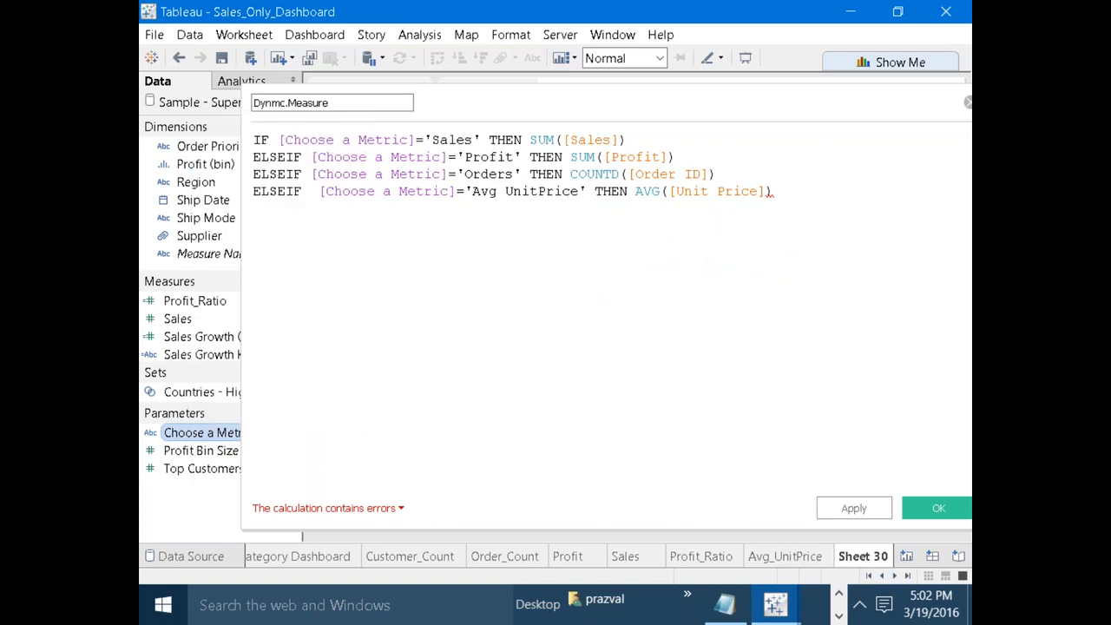
left_click_drag(639, 92, 577, 264)
left_click(877, 166)
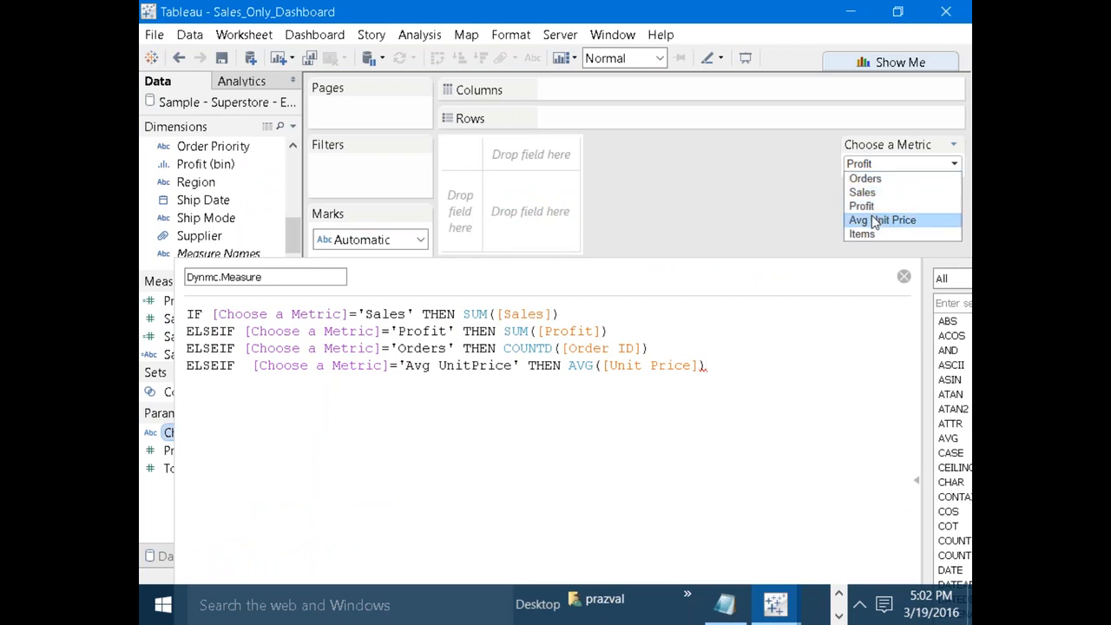
left_click(472, 366)
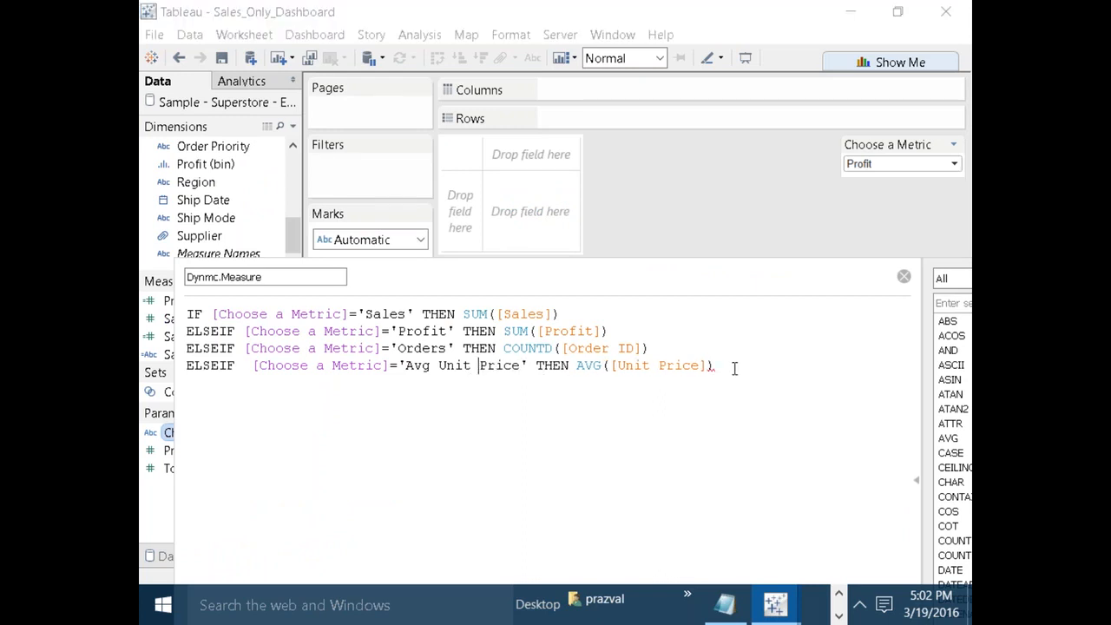
Add a fifth formula line reading ELSEIF [Choose a Metric]='Items' THEN COUNTD([Item]).
key("Return")
type("ESLE")
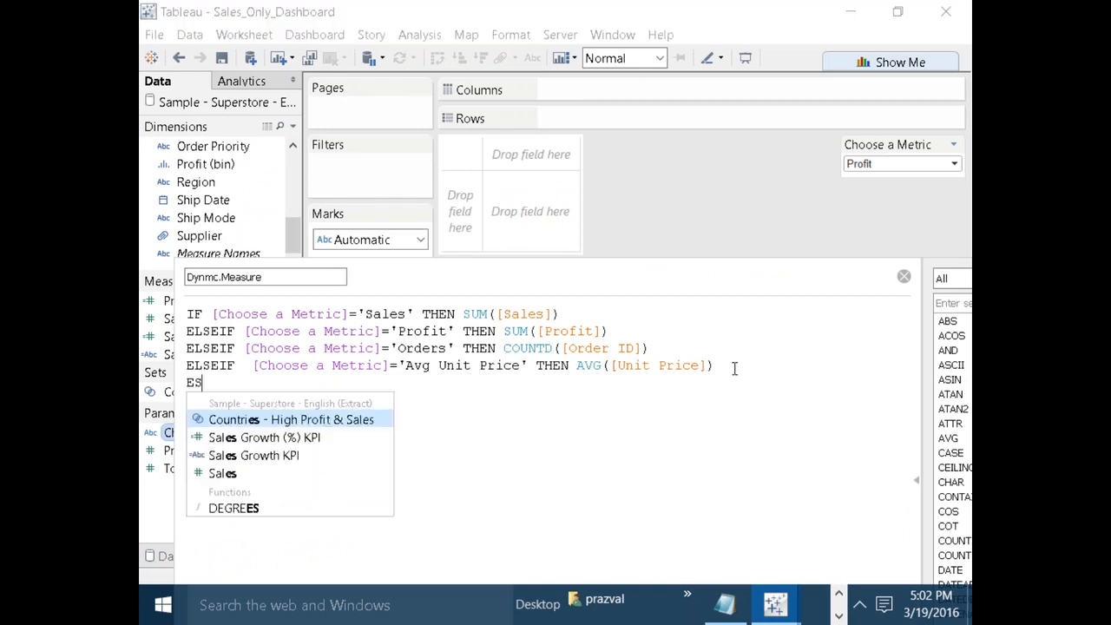
key("BackSpace")
key("BackSpace")
key("BackSpace")
type("LSEIF")
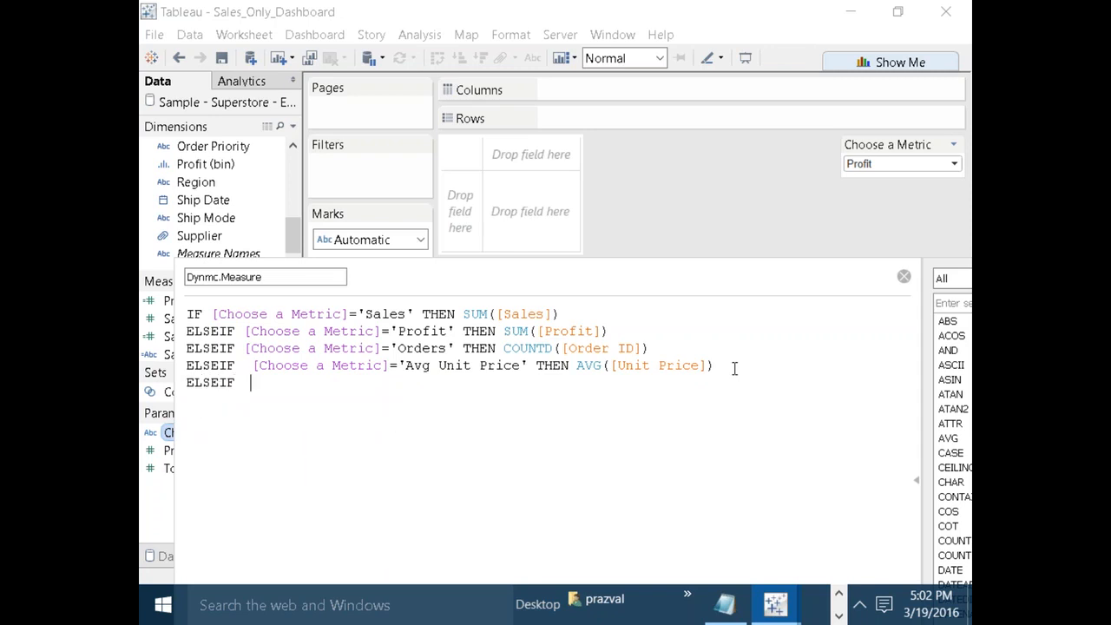
type("  CH")
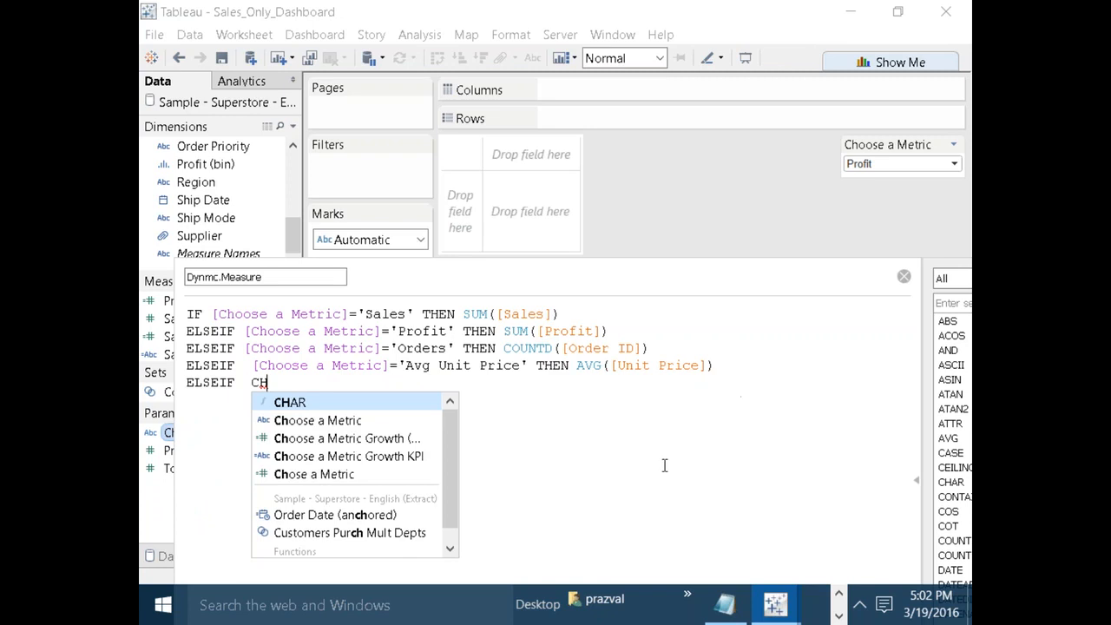
double_click(347, 420)
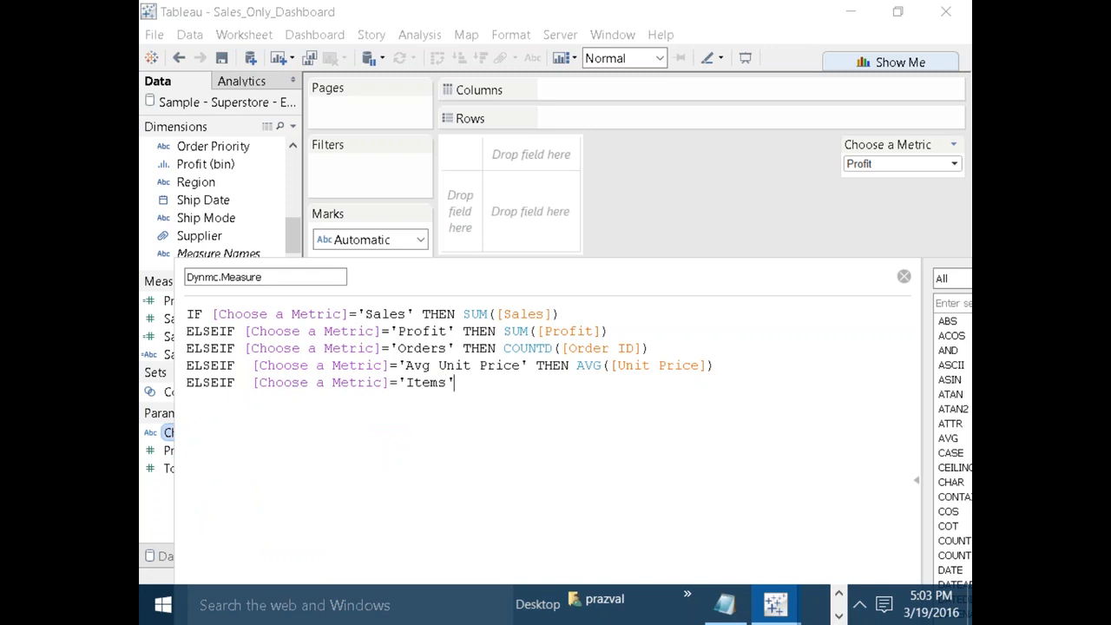
type("THEN COUNTD")
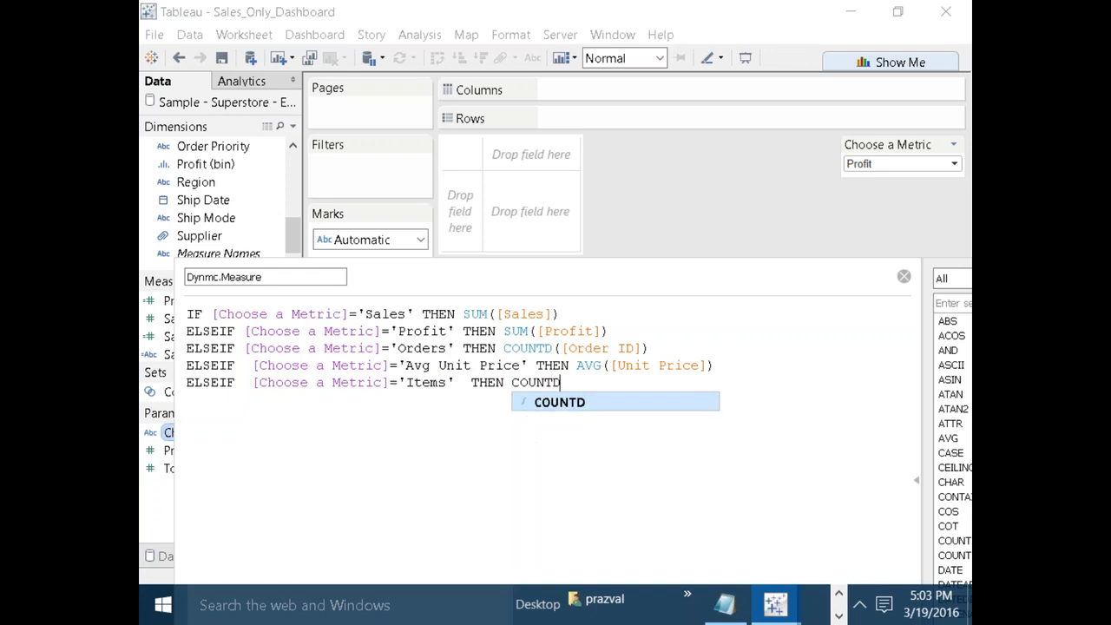
type("(IT")
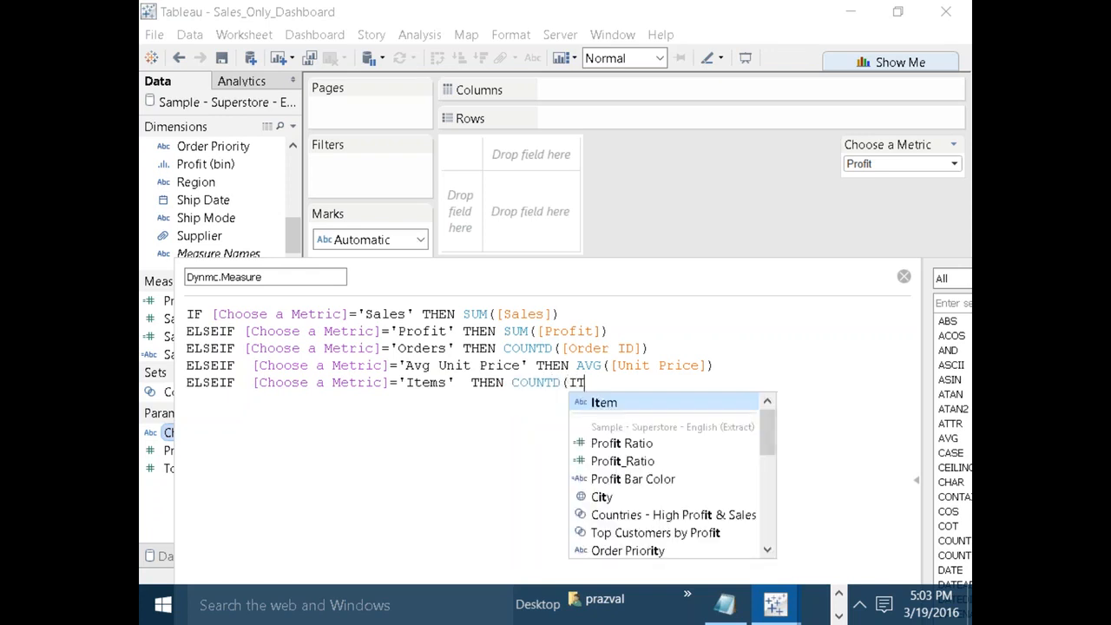
key("Return")
type(") ")
Complete the Dynmc.Measure formula with an ELSE 0 line and a closing END.
type("ELSE ")
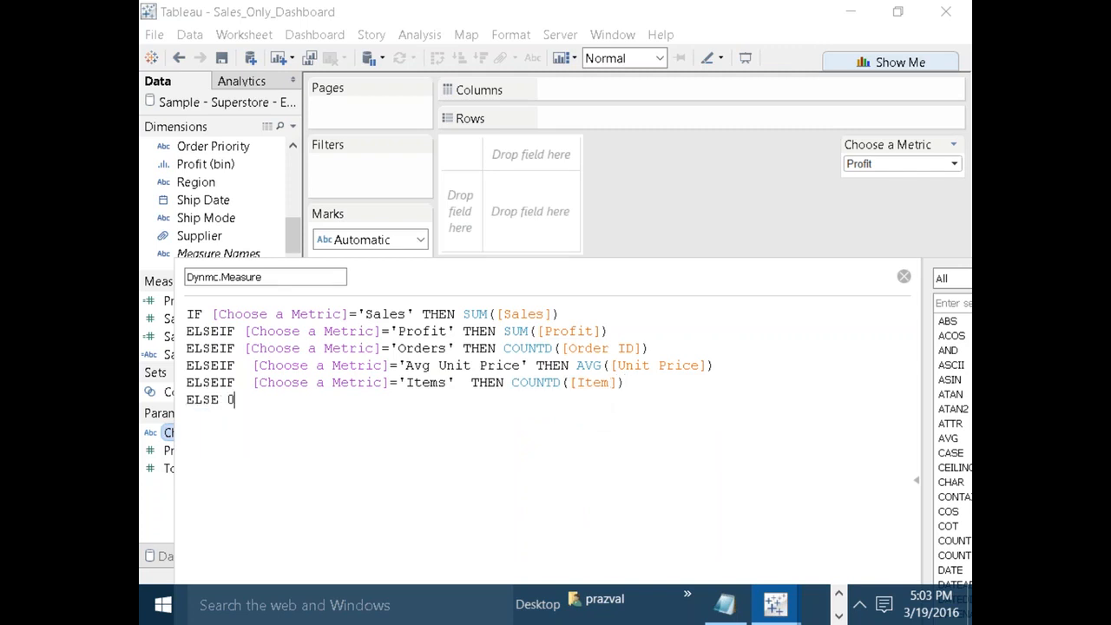
type("0")
key("Return")
type("END")
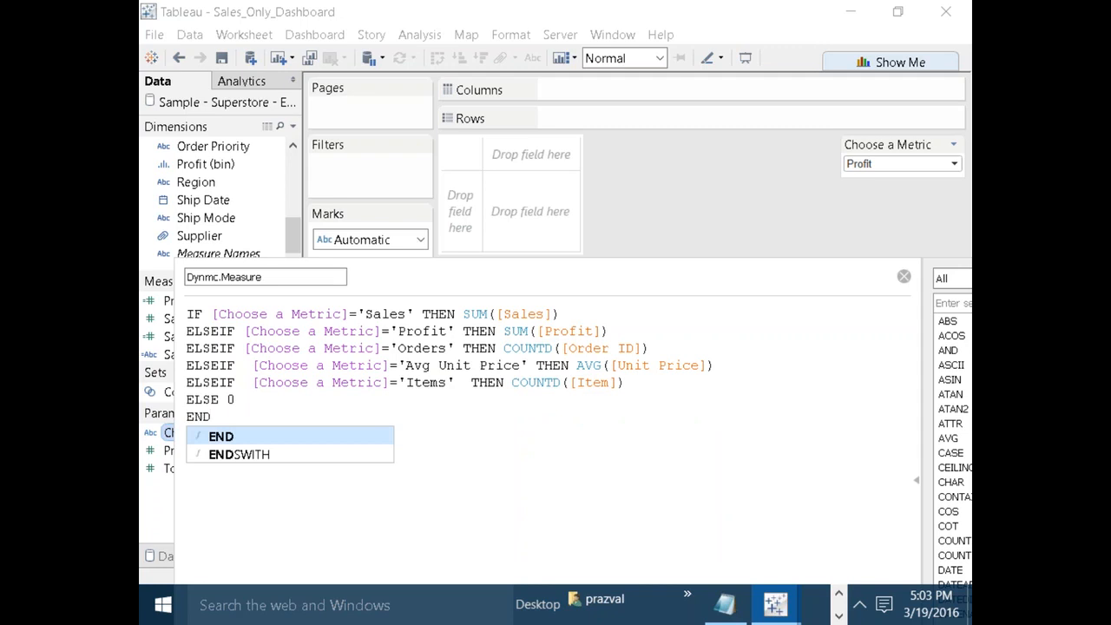
Apply and save the completed Dynmc.Measure calculated field.
left_click_drag(506, 281, 505, 123)
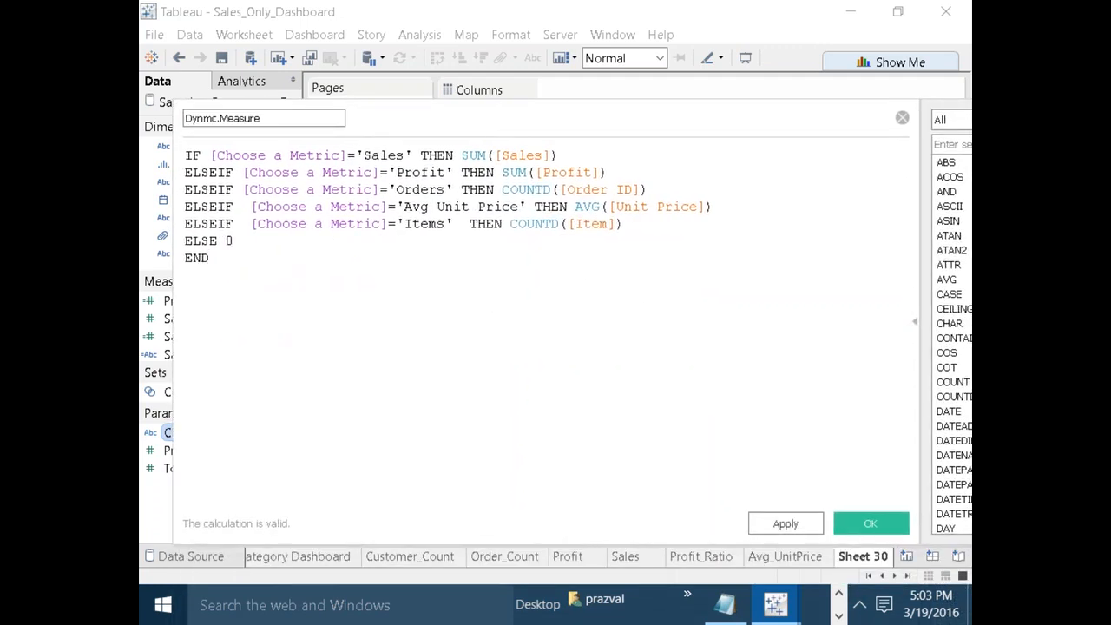
left_click(805, 527)
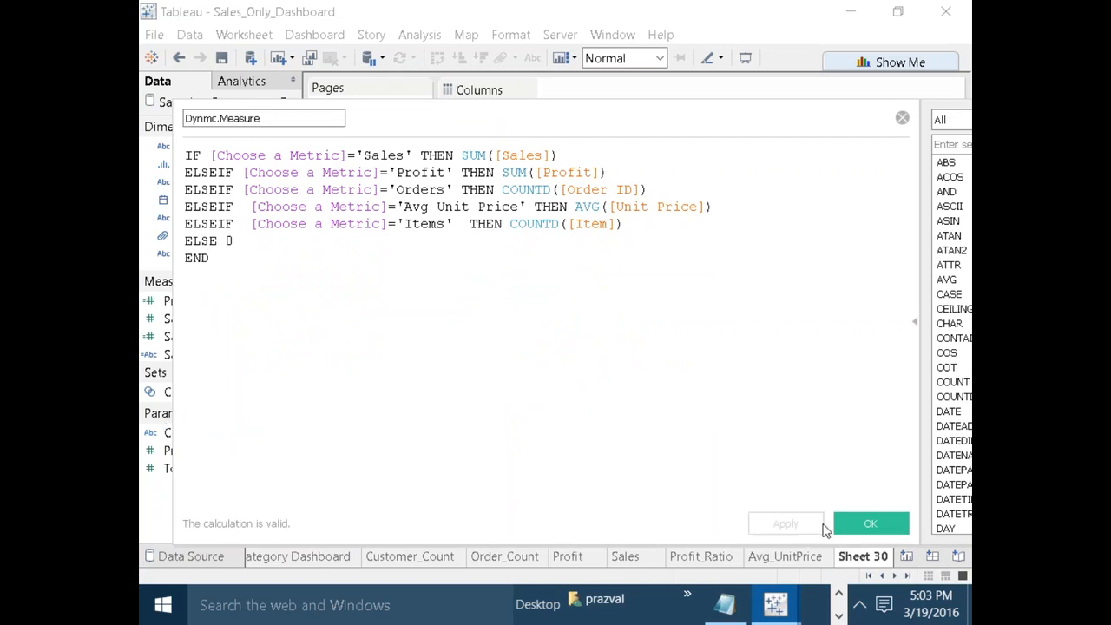
left_click(870, 524)
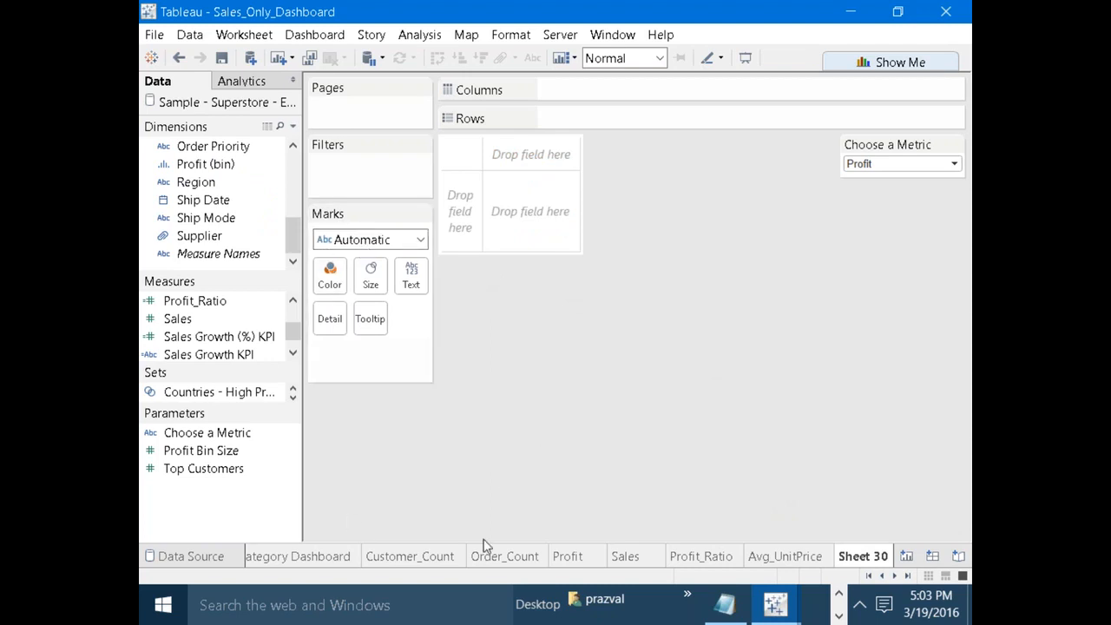
Open the SS Dashboard and set its metric to Sales to check how the state map and other views respond.
left_click(869, 576)
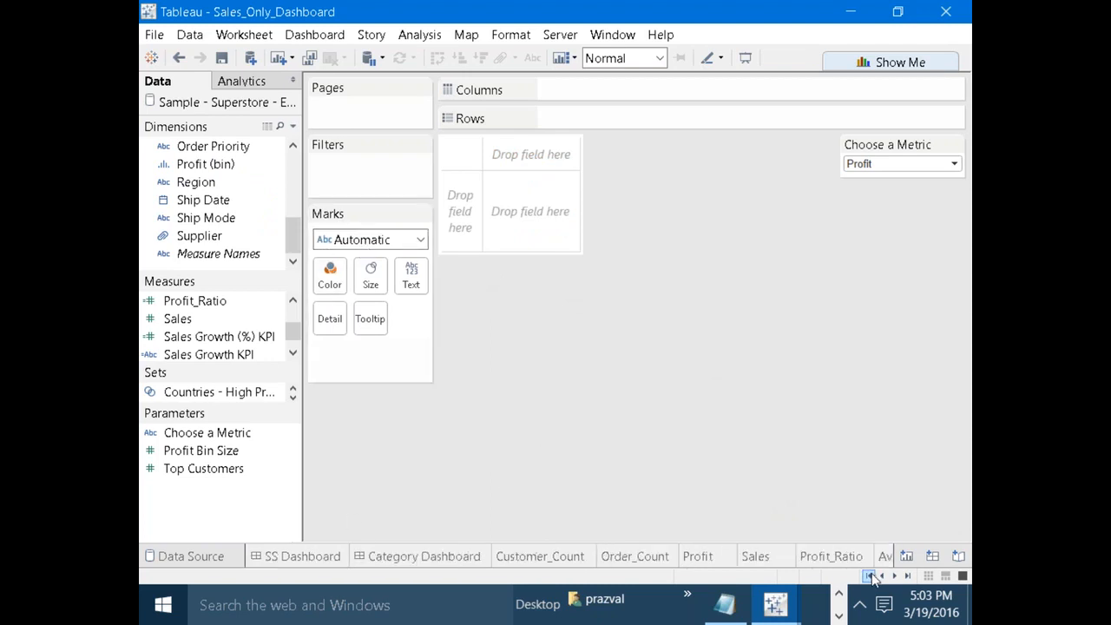
left_click(302, 556)
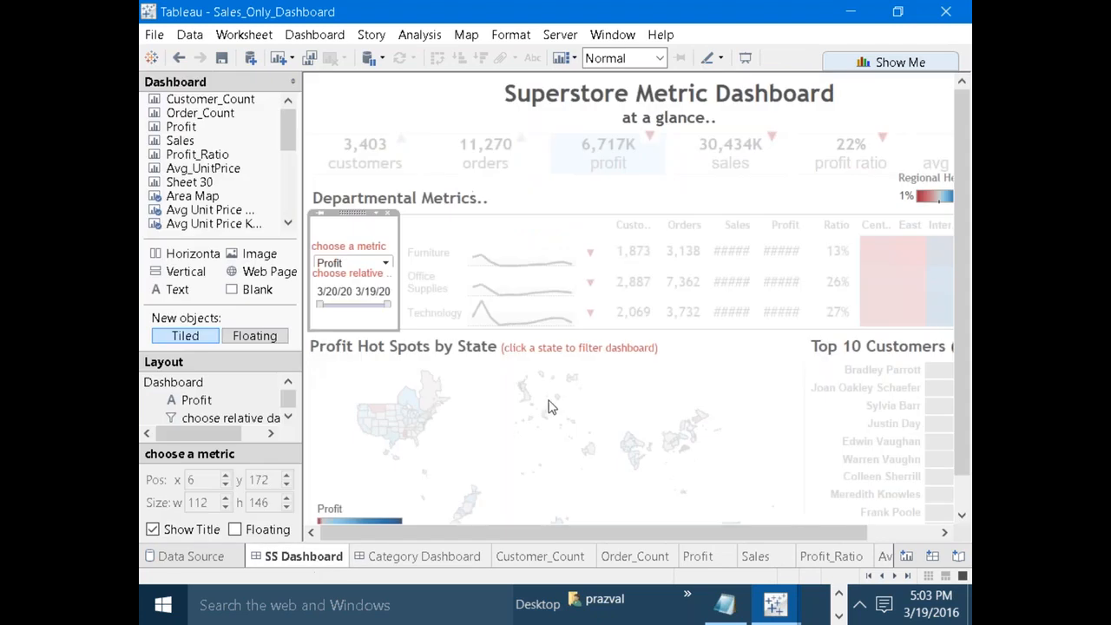
left_click(462, 446)
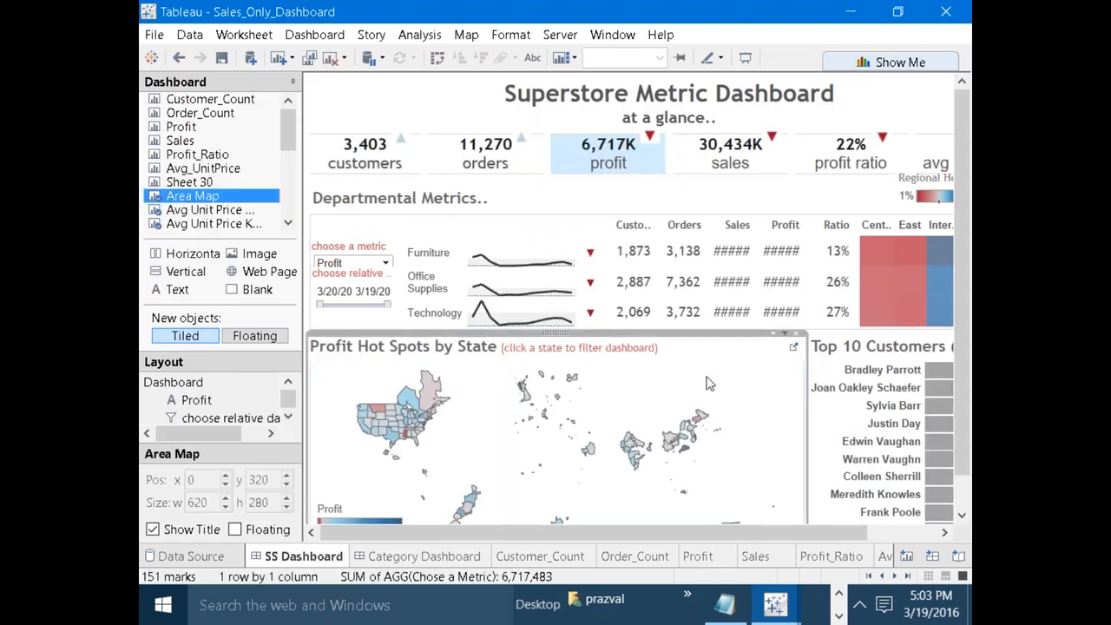
scroll(969, 248, "down", 2)
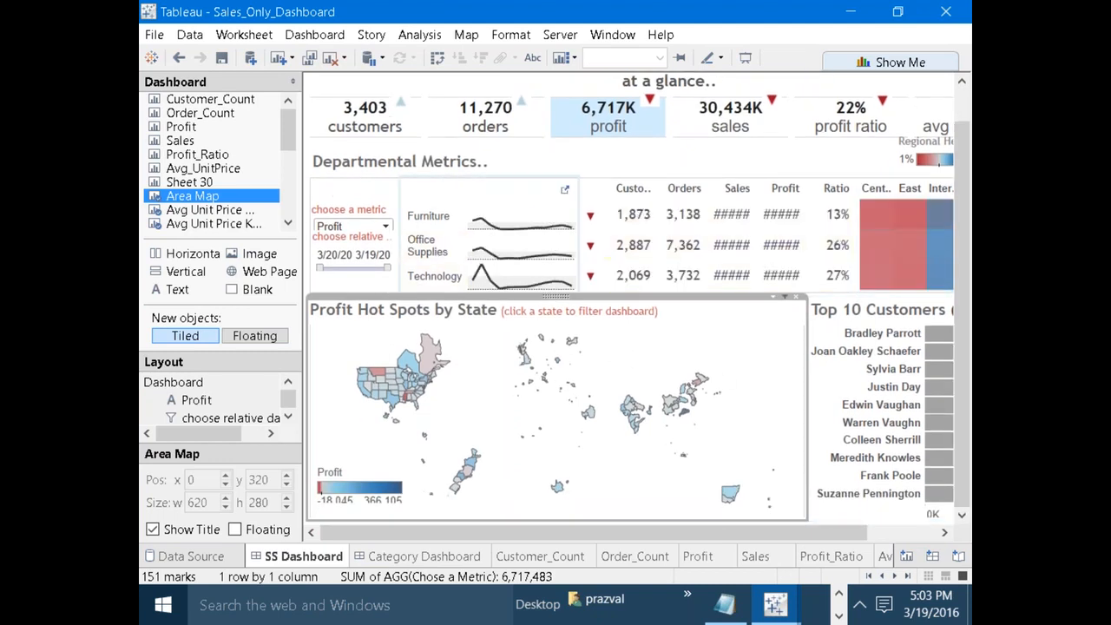
left_click(384, 225)
left_click(362, 257)
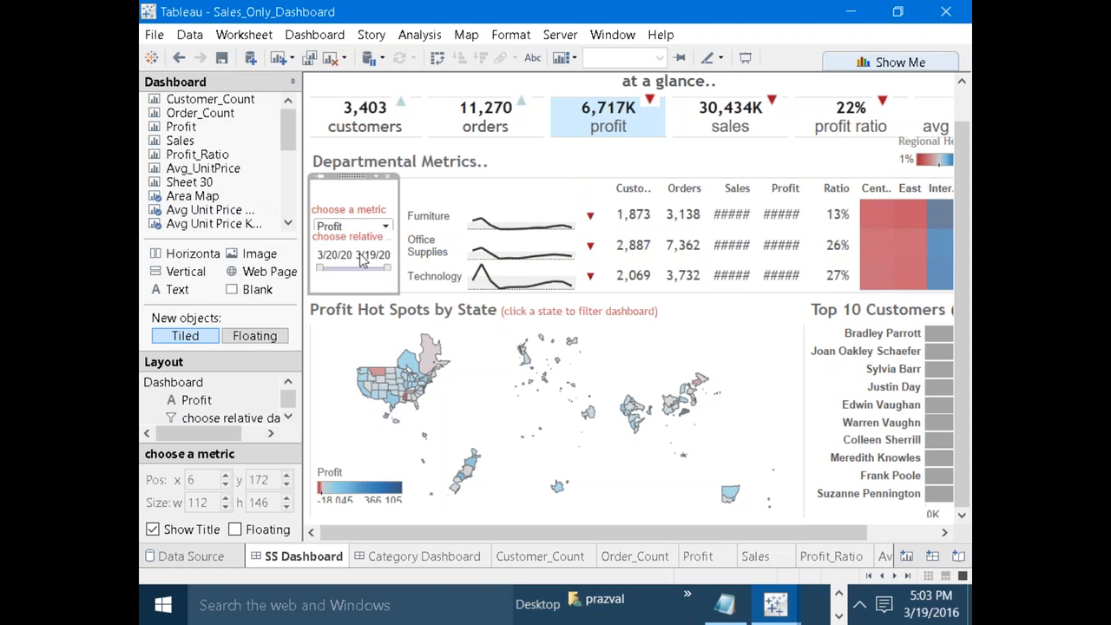
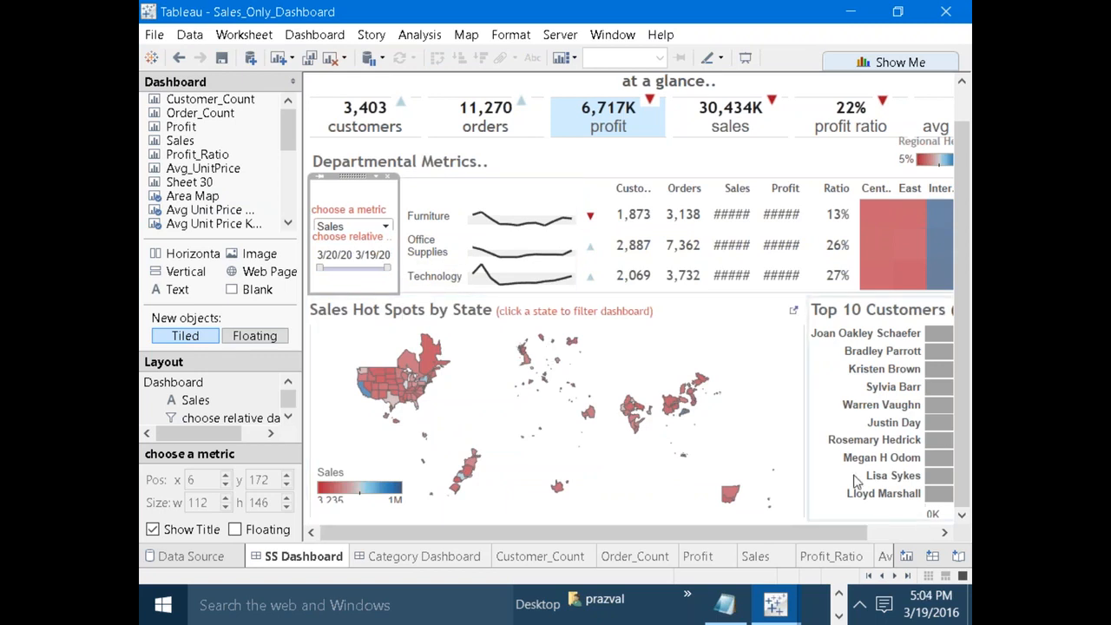
Return to Sheet 30 and build a map from the State field in the Mapping items hierarchy.
left_click(894, 577)
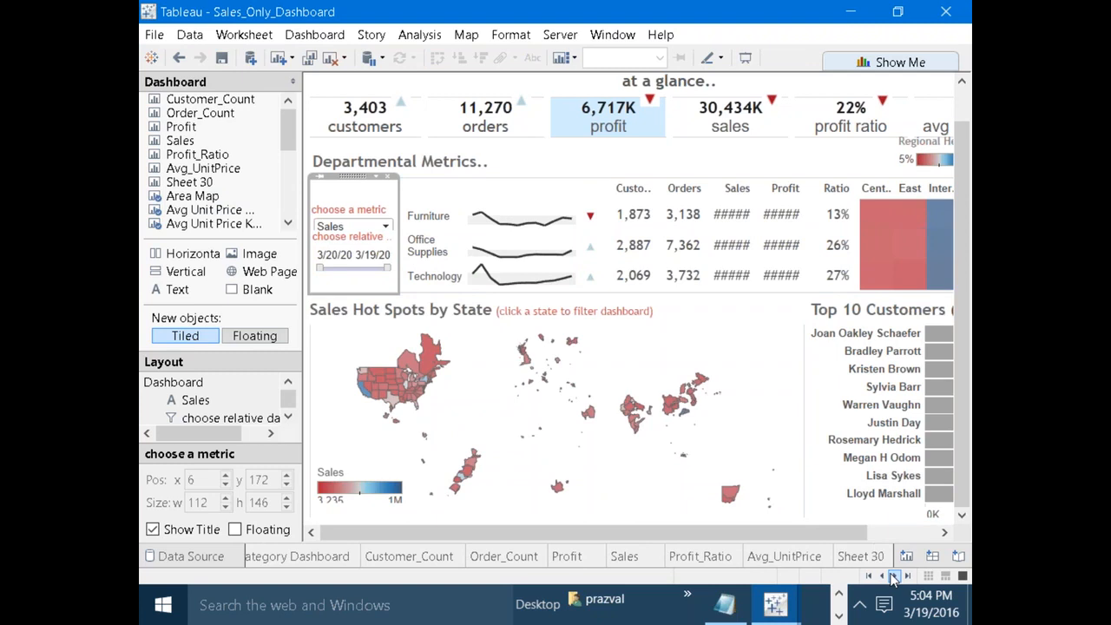
left_click(860, 556)
left_click_drag(292, 239, 295, 209)
left_click(146, 164)
left_click(223, 200)
double_click(222, 199)
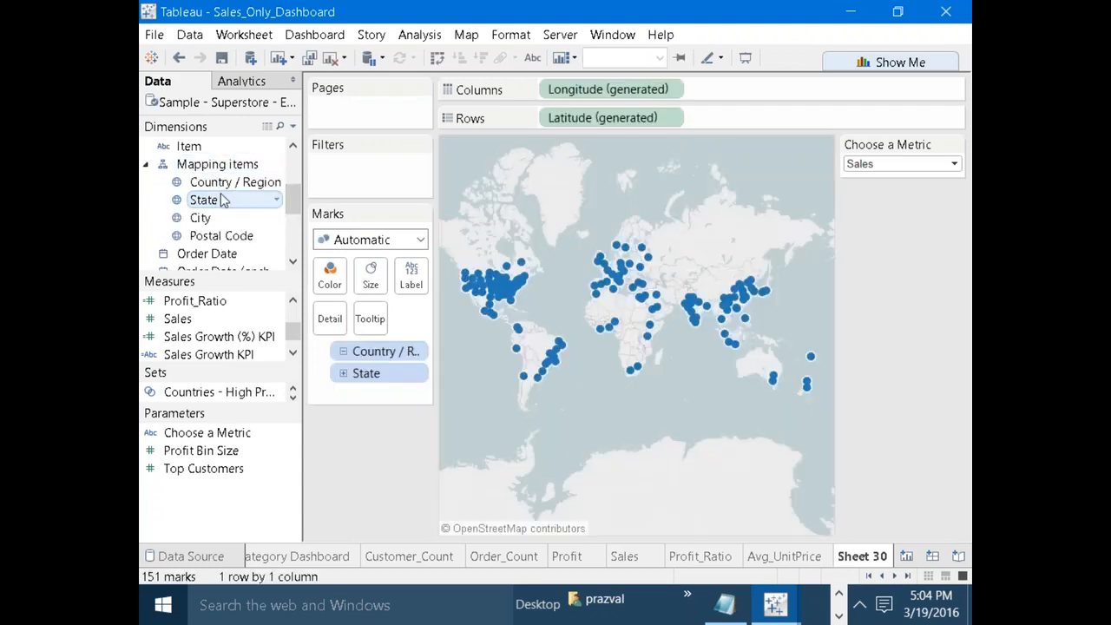
Filter the map by Country / Region, keeping only United States of America.
left_click(228, 181)
left_click_drag(228, 182, 365, 161)
left_click(521, 352)
left_click_drag(705, 201, 592, 291)
left_click(404, 300)
left_click(687, 532)
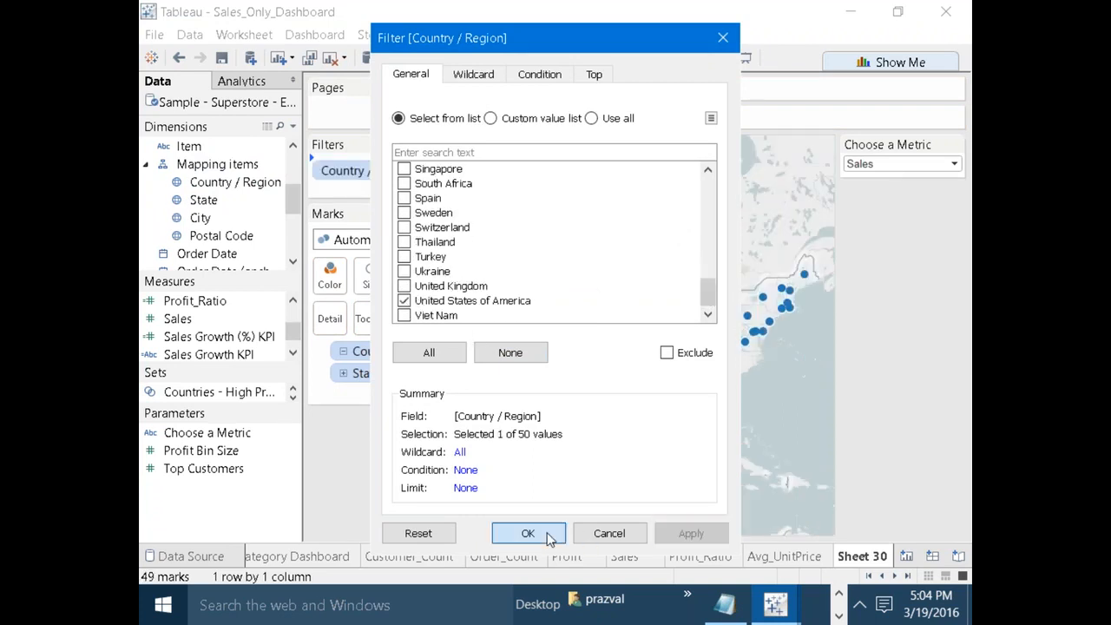
left_click(540, 534)
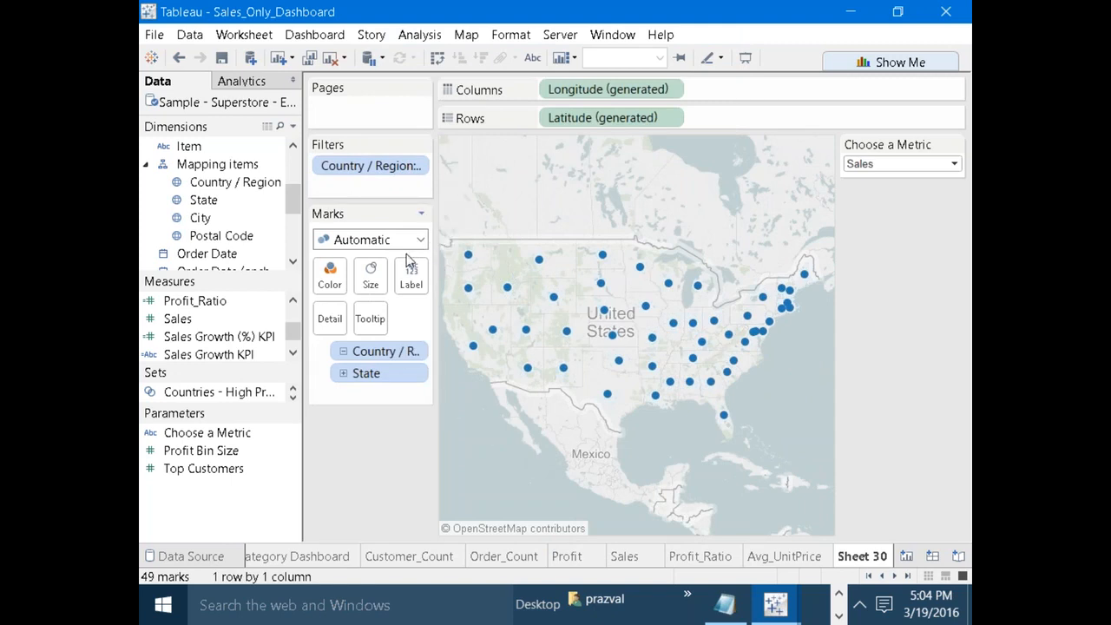
Color the states on the map by the Dynmc.Measure field.
mouse_move(294, 330)
left_mouse_down()
mouse_move(295, 314)
mouse_move(295, 325)
left_mouse_up()
left_click_drag(217, 301, 330, 285)
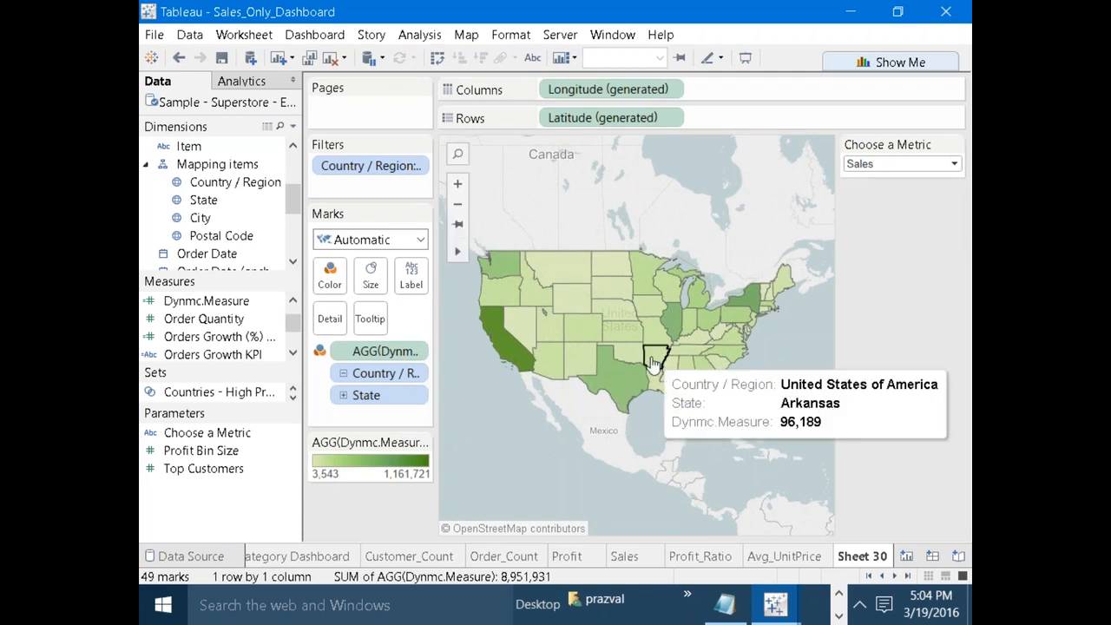
Set the metric to Profit on the SS Dashboard, and return to Sheet 30 to compare its map.
left_click(869, 576)
left_click(330, 561)
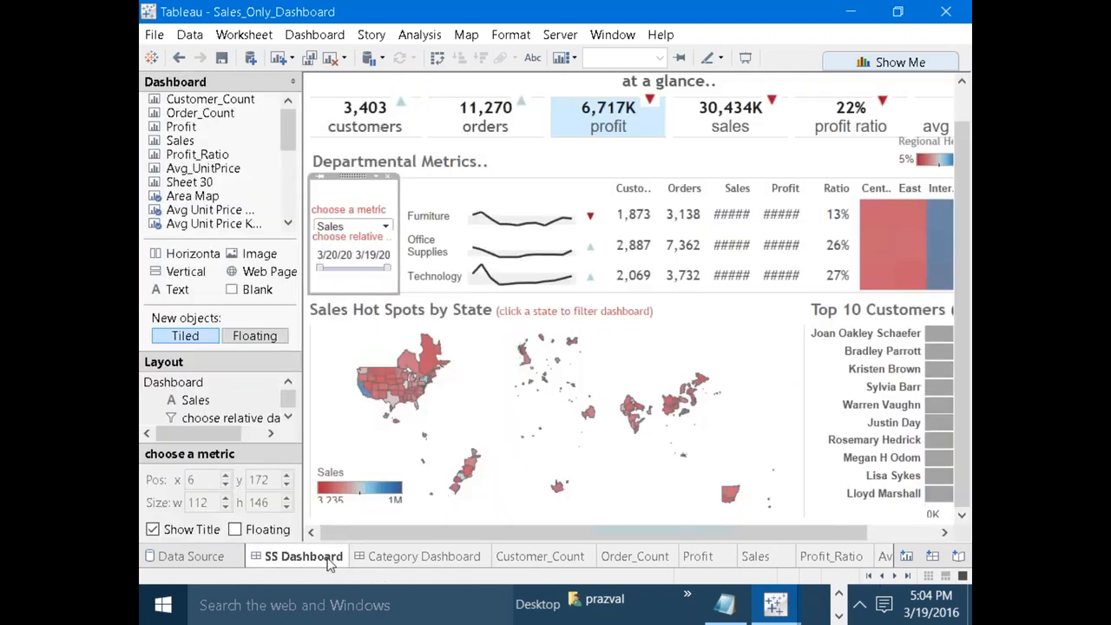
left_click(385, 225)
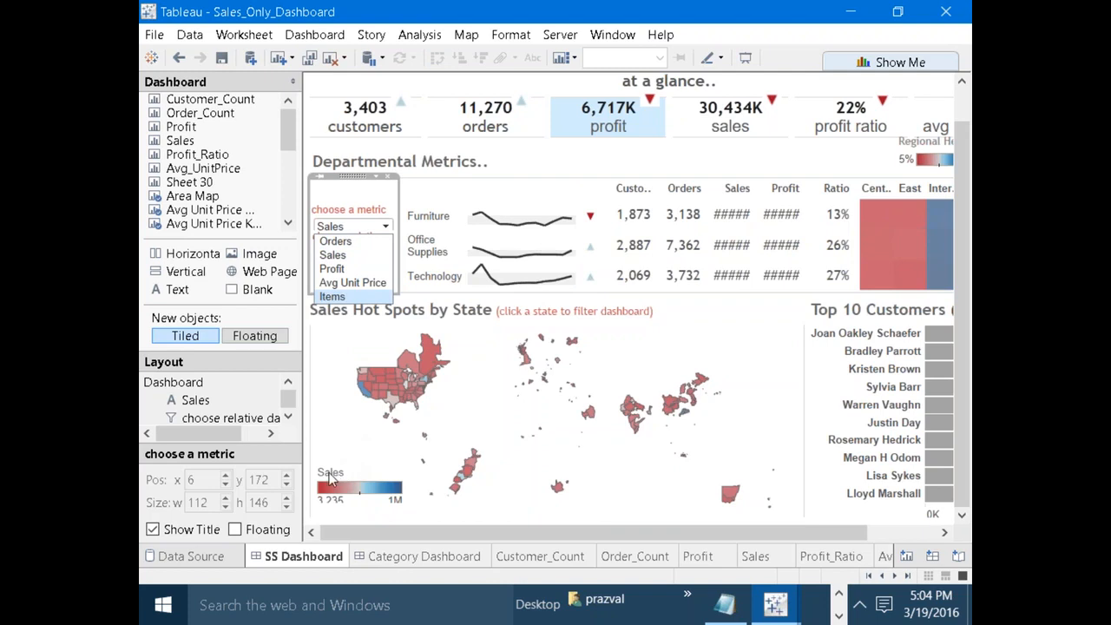
left_click(351, 268)
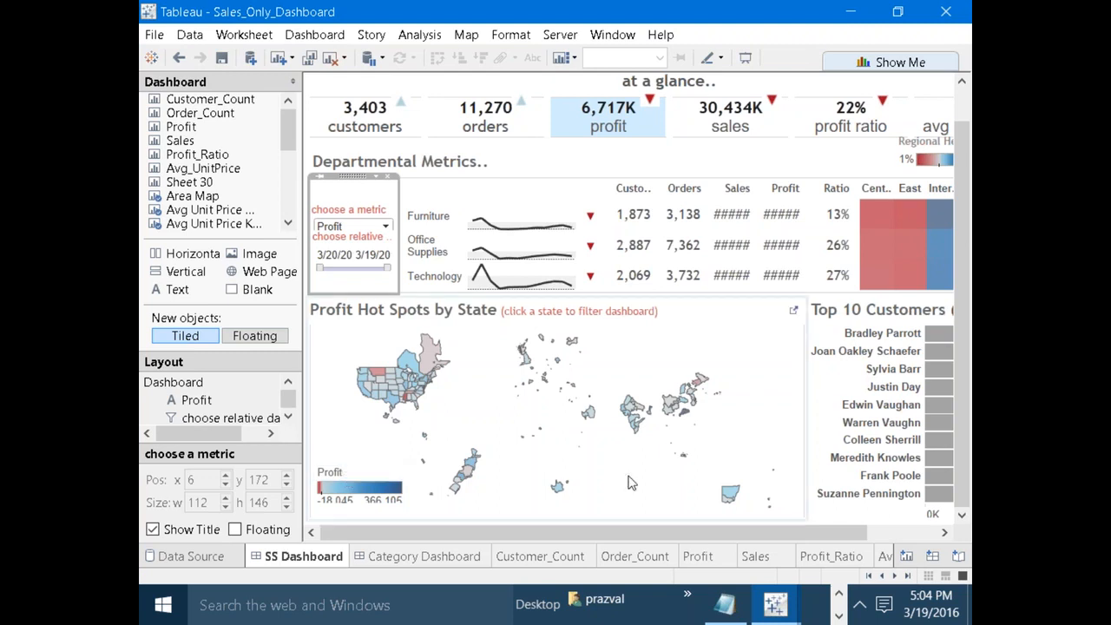
left_click(895, 575)
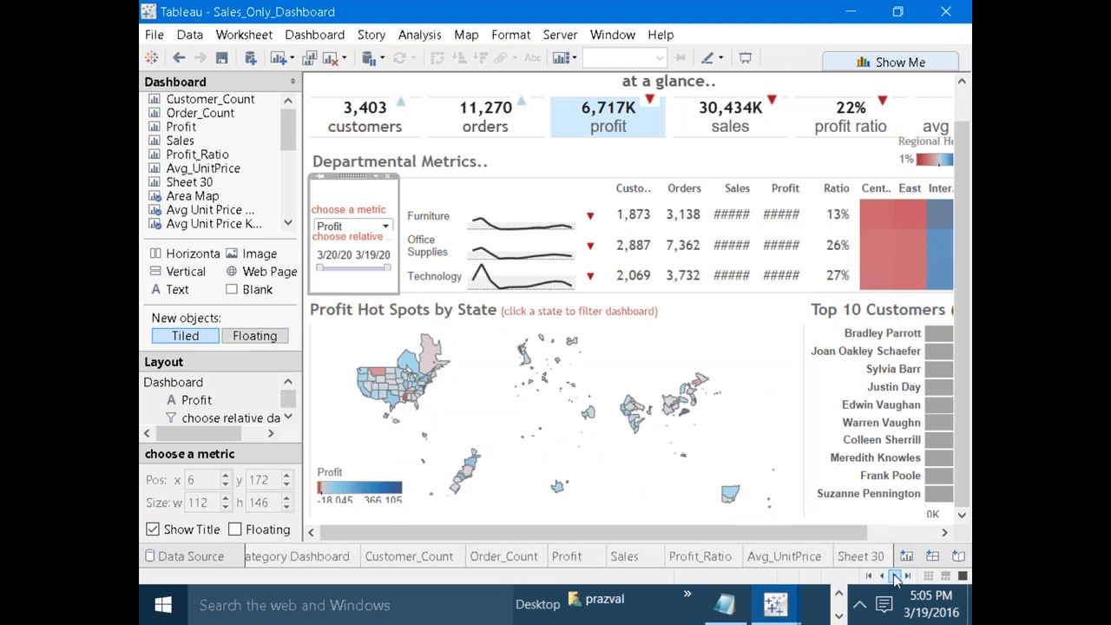
left_click(860, 556)
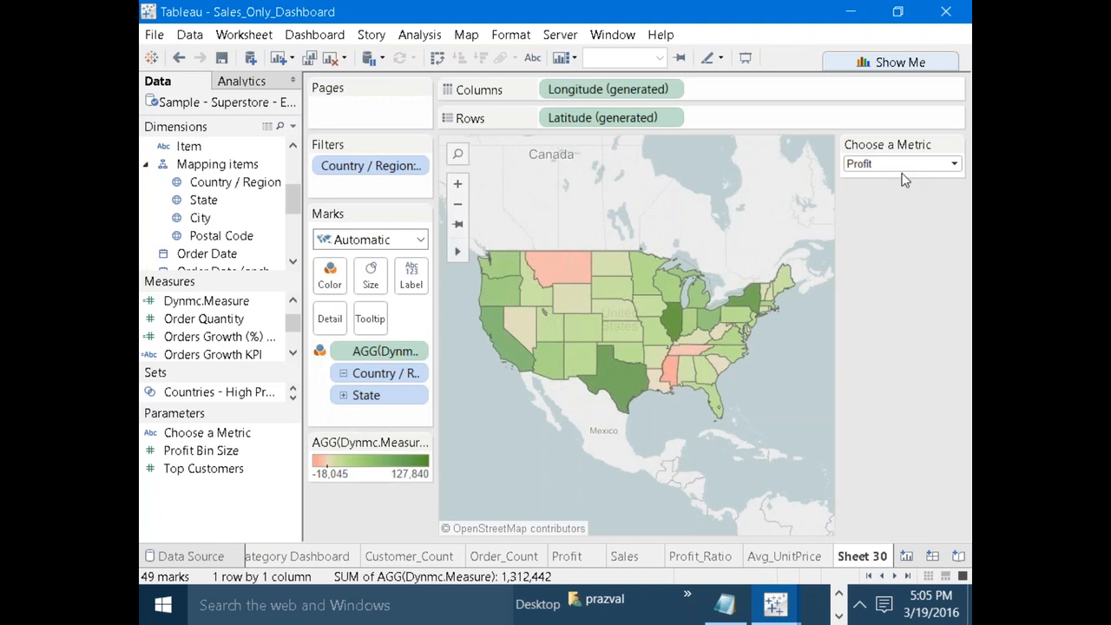
Test the map by switching Choose a Metric to Orders, Sales and Avg Unit Price in turn.
left_click(954, 165)
left_click(922, 178)
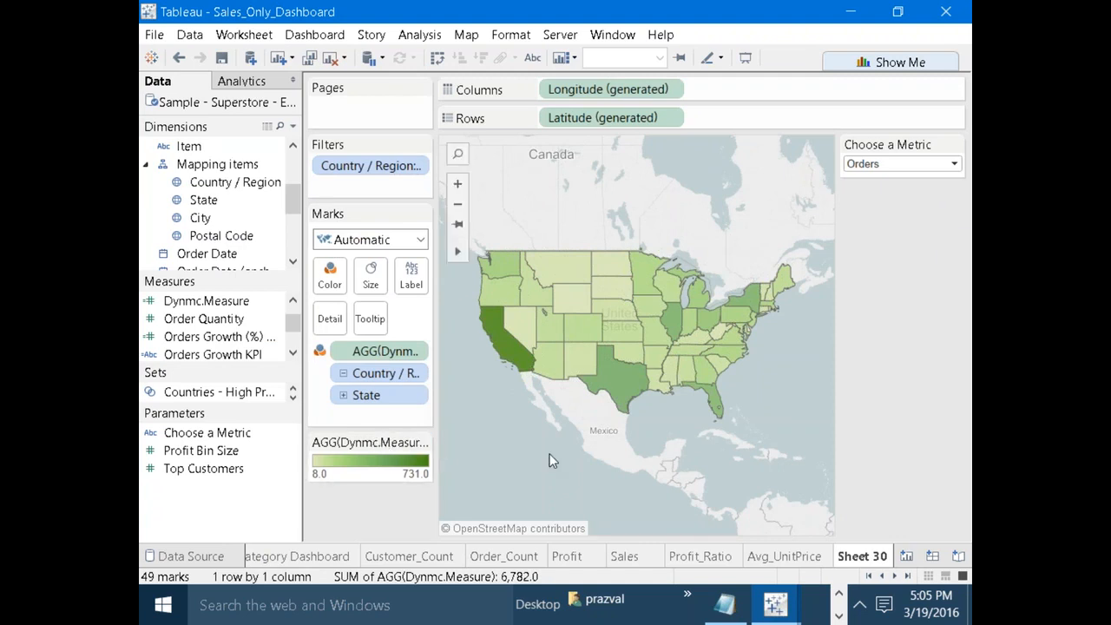
left_click(954, 164)
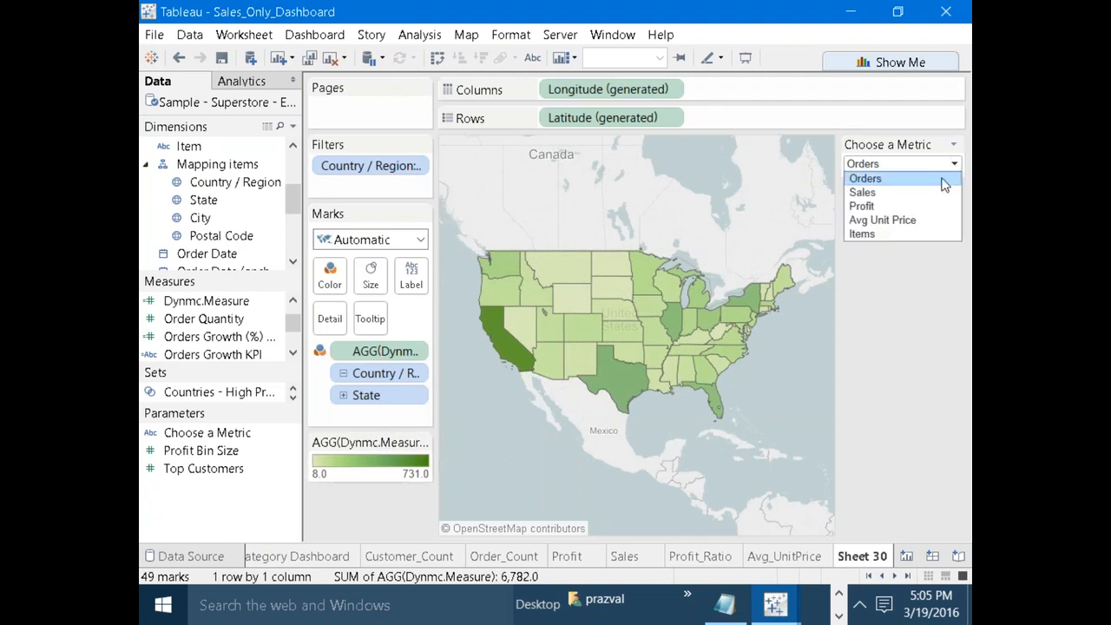
left_click(933, 192)
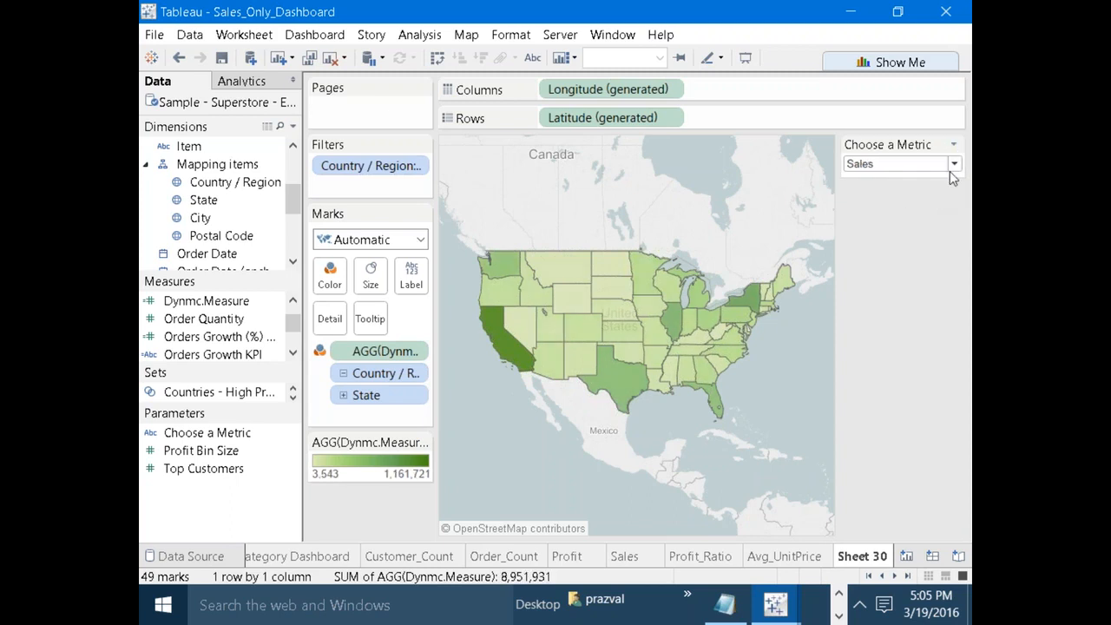
left_click(954, 167)
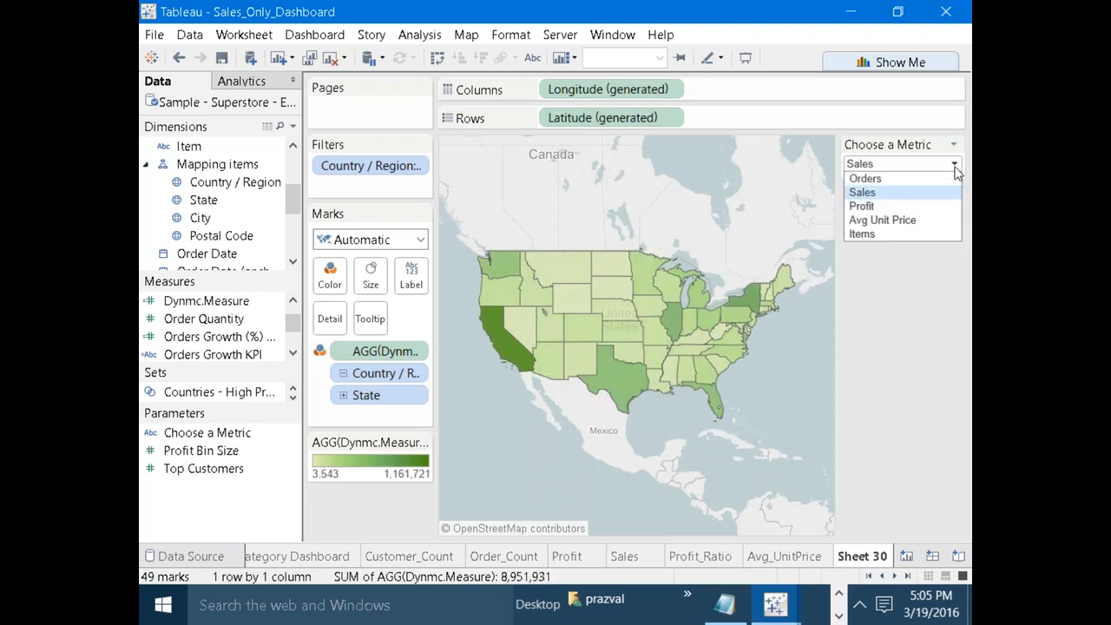
left_click(917, 218)
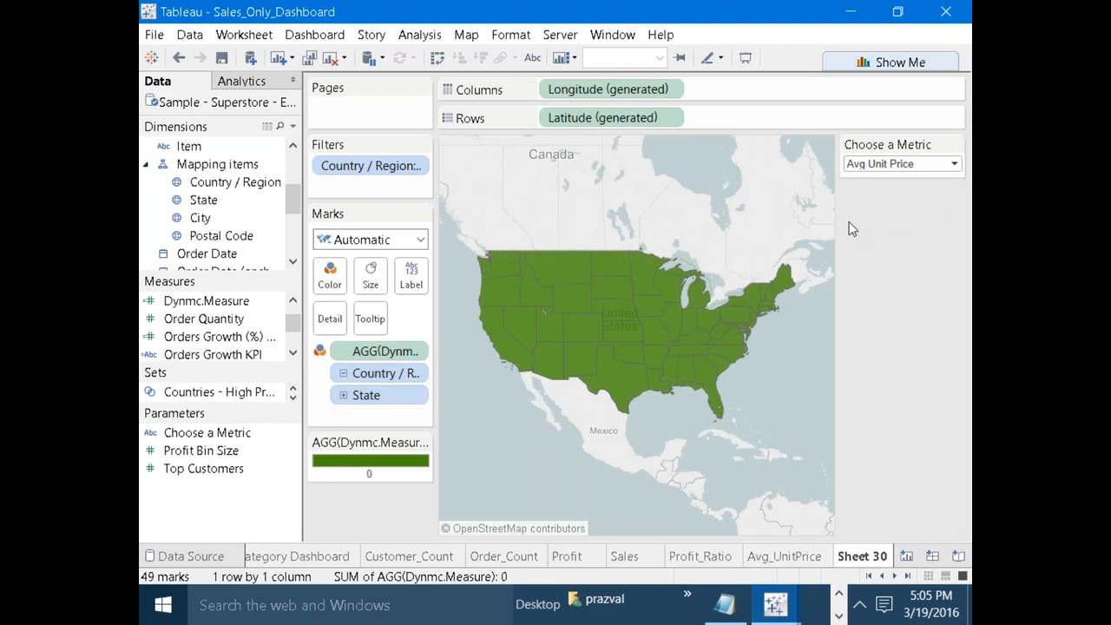
Reopen the Dynmc.Measure formula to check its Avg Unit Price line against the parameter, and close it without changes.
left_click(208, 301)
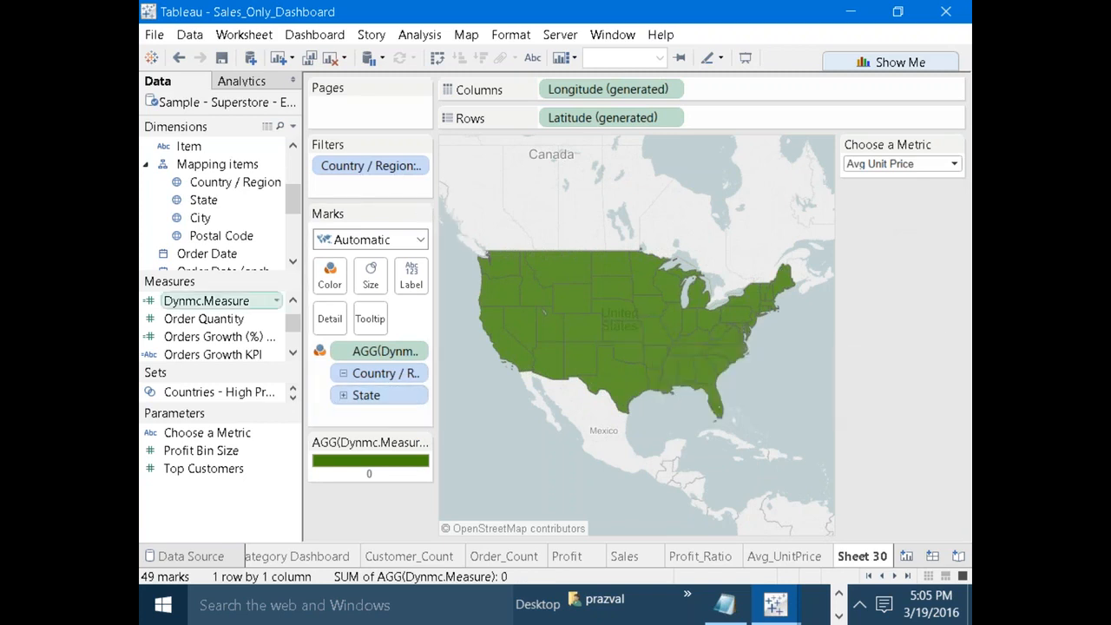
left_click(227, 318)
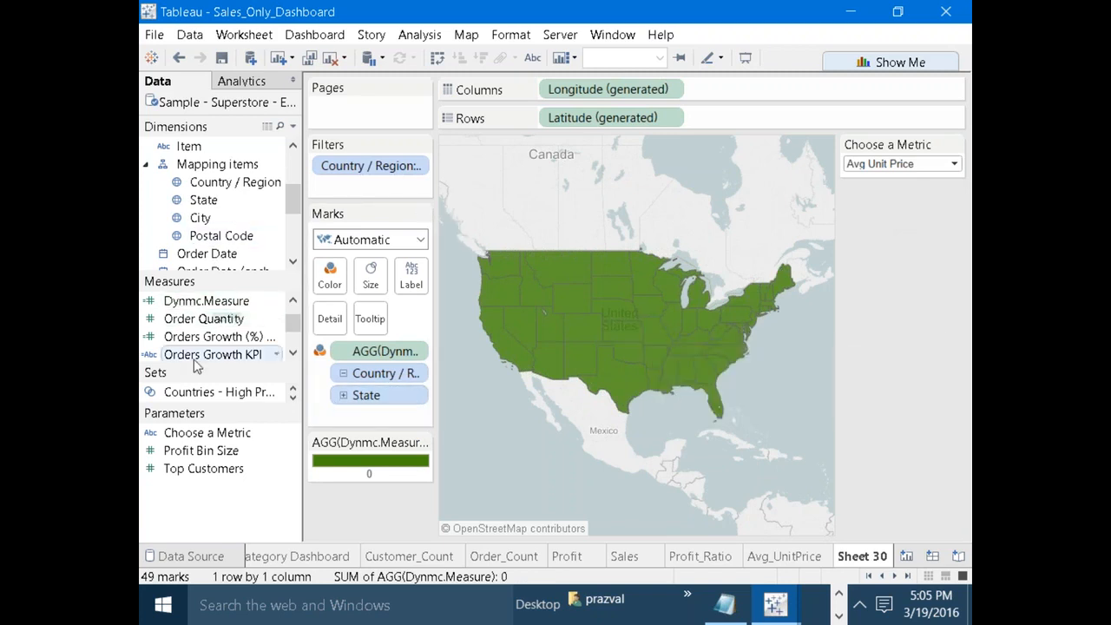
left_click(196, 300)
right_click(198, 300)
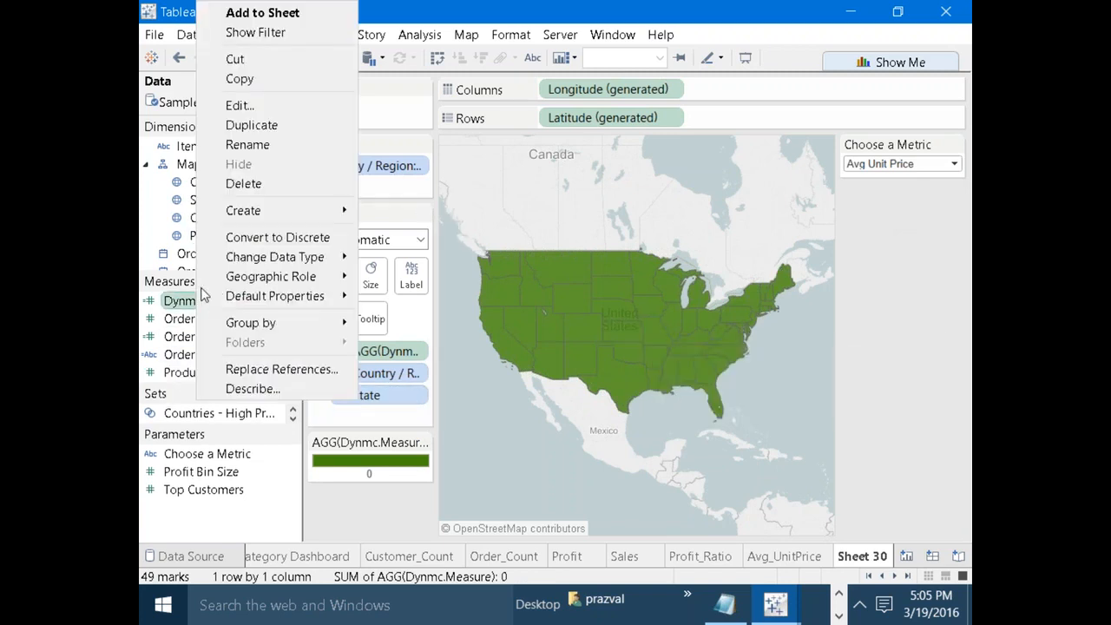
left_click(239, 105)
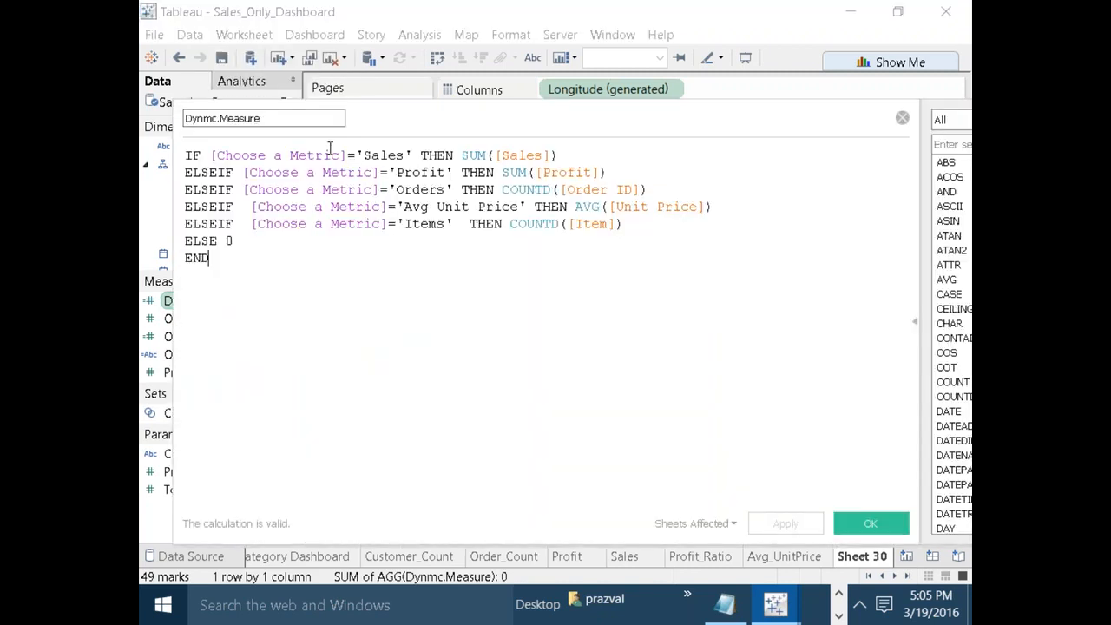
left_click_drag(466, 117, 478, 230)
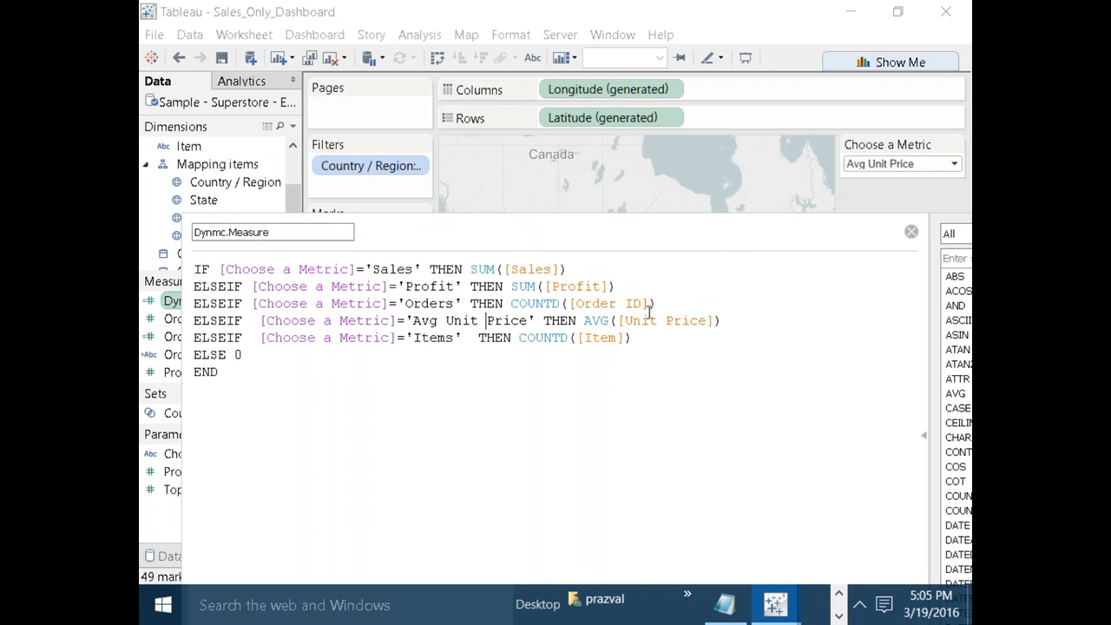
left_click(910, 232)
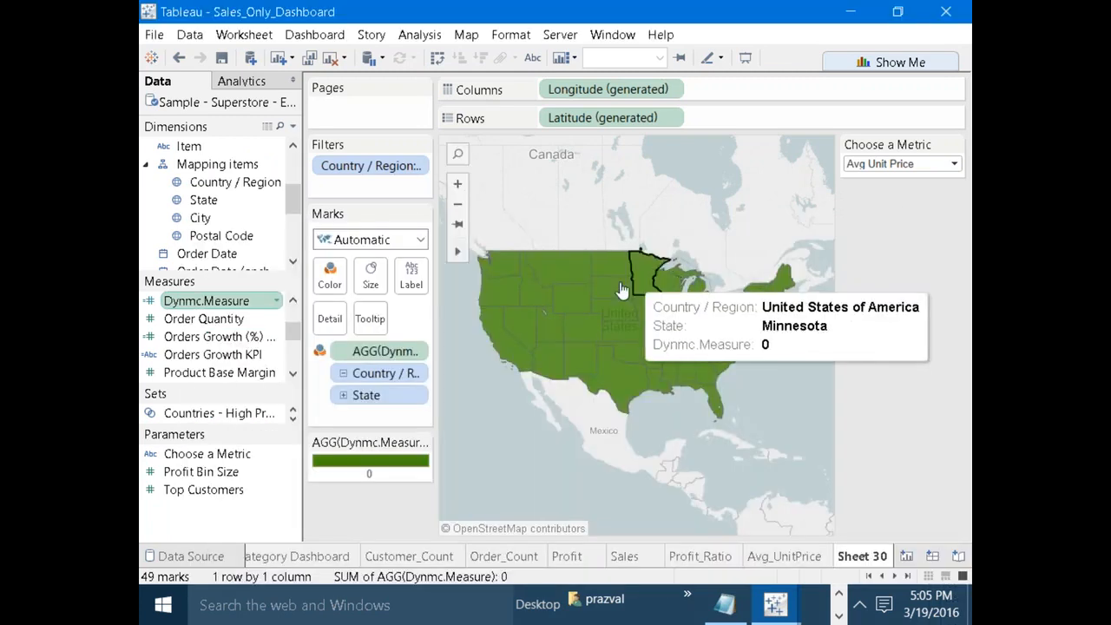
Inspect the stored values and display names in the Choose a Metric parameter, and leave it without changes.
right_click(225, 457)
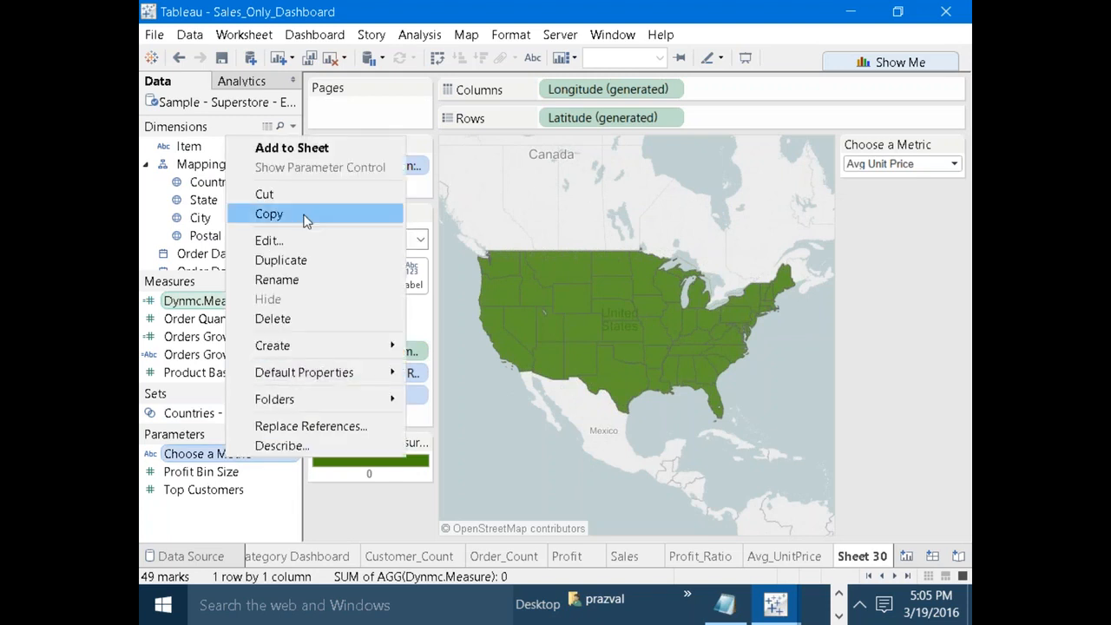
left_click(290, 240)
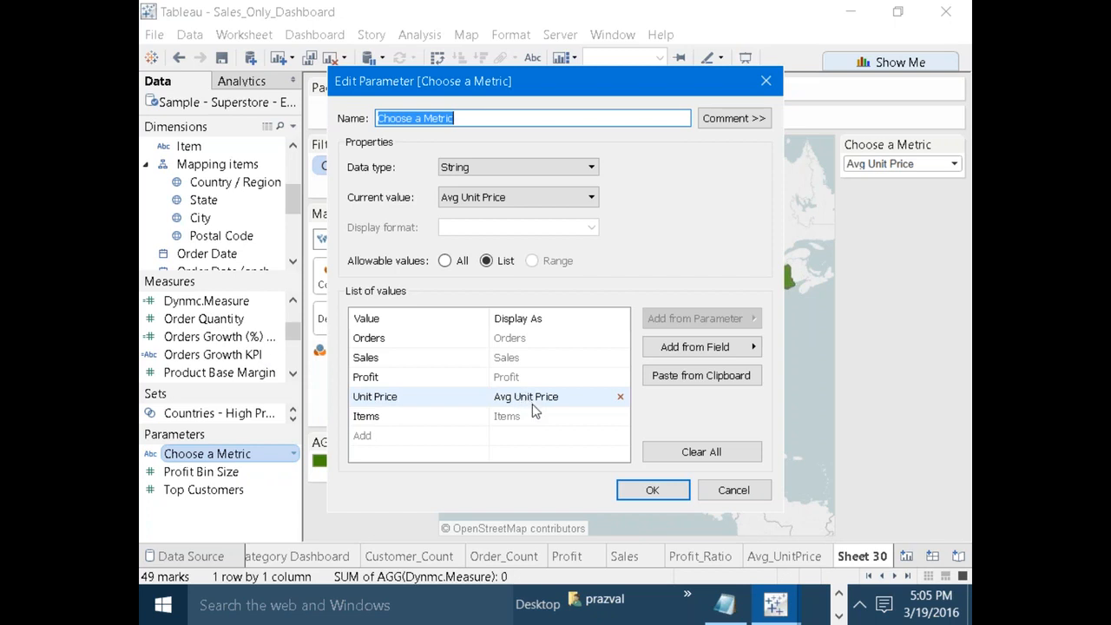
left_click(715, 488)
Change the compared text in the fourth line of the Dynmc.Measure formula to 'Unit Price'.
right_click(228, 300)
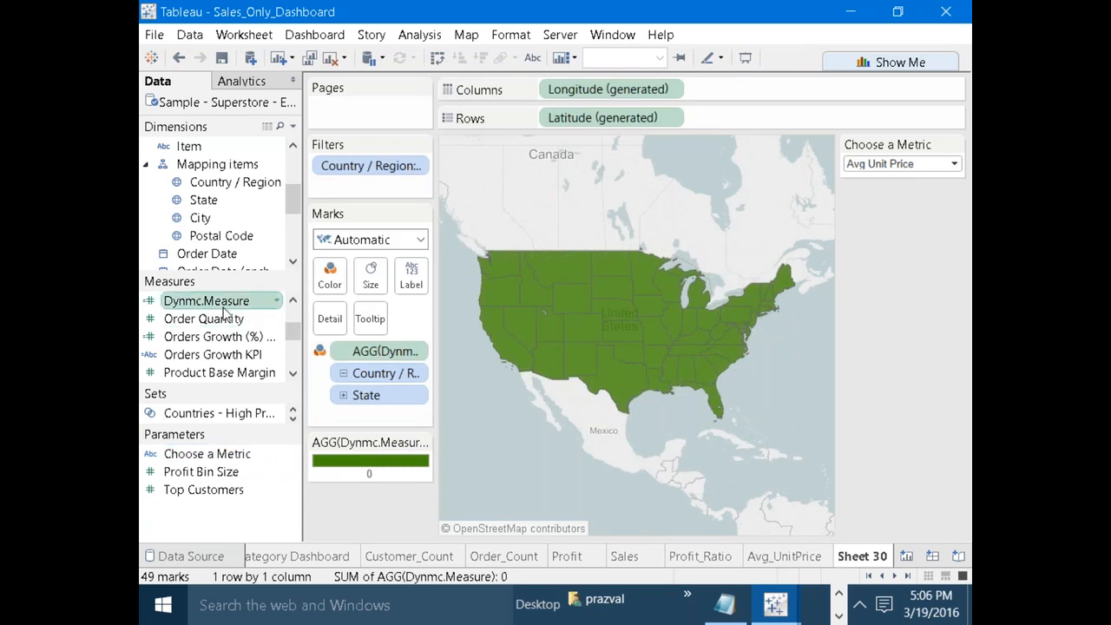
left_click(265, 105)
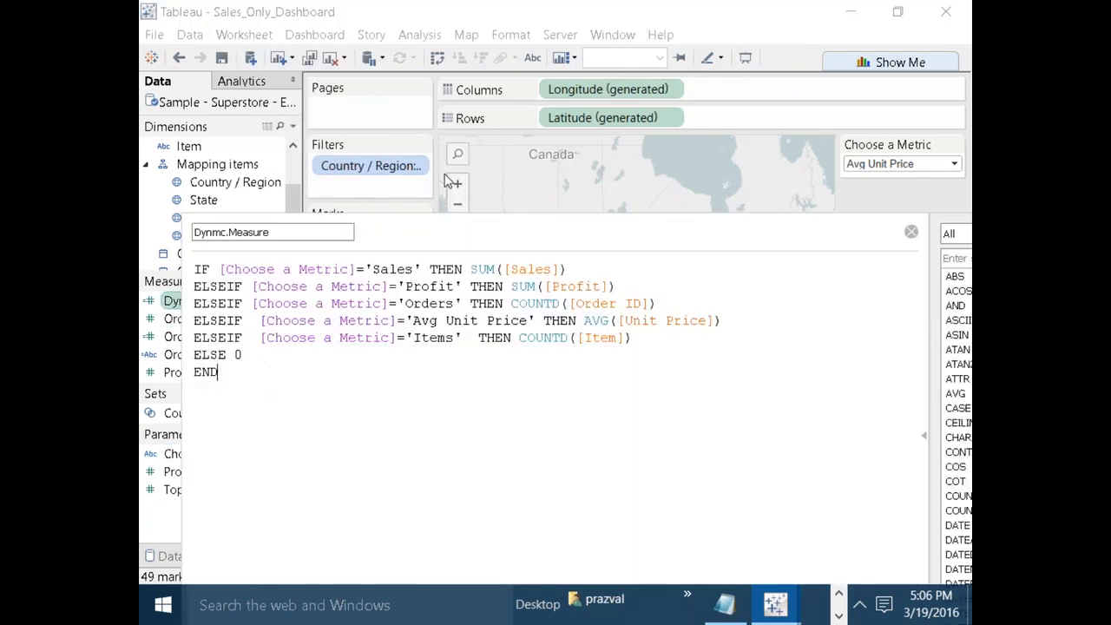
left_click(447, 320)
key("BackSpace")
key("BackSpace")
key("BackSpace")
key("BackSpace")
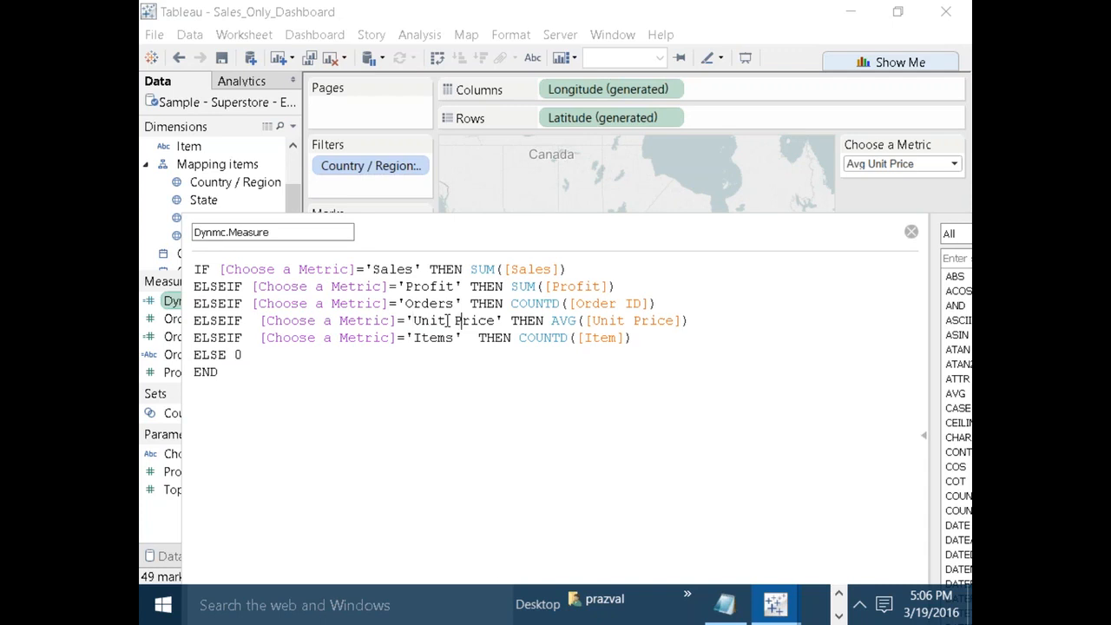
Try the compared text 'UnitPrice' without a space in the fourth line of the Dynmc.Measure formula, and save the calculation.
left_click(451, 321)
key("BackSpace")
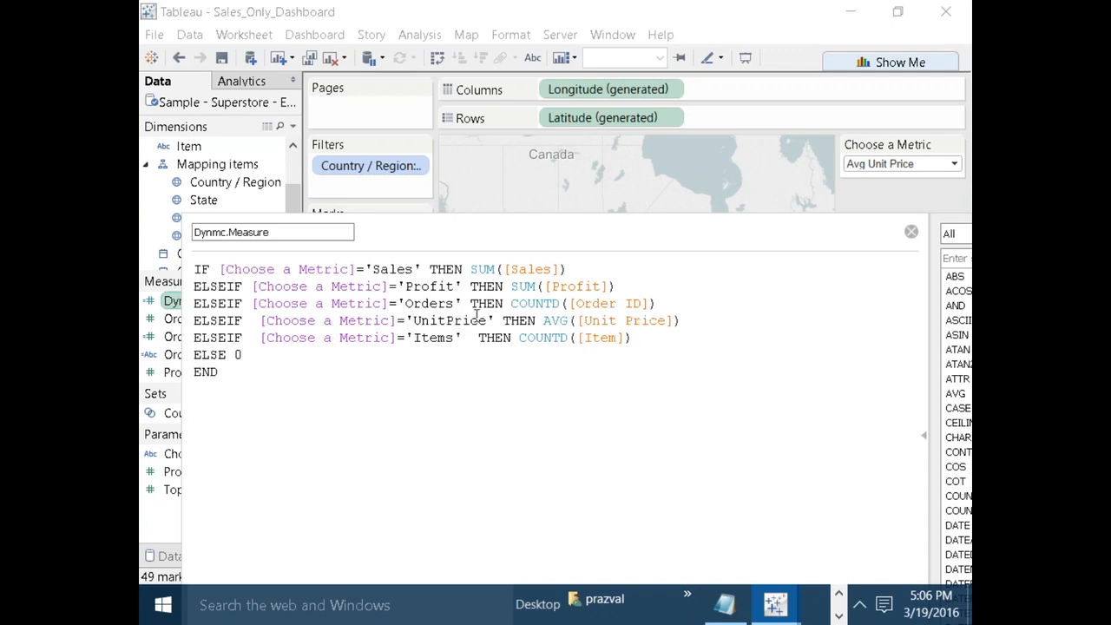
left_click_drag(506, 229, 494, 72)
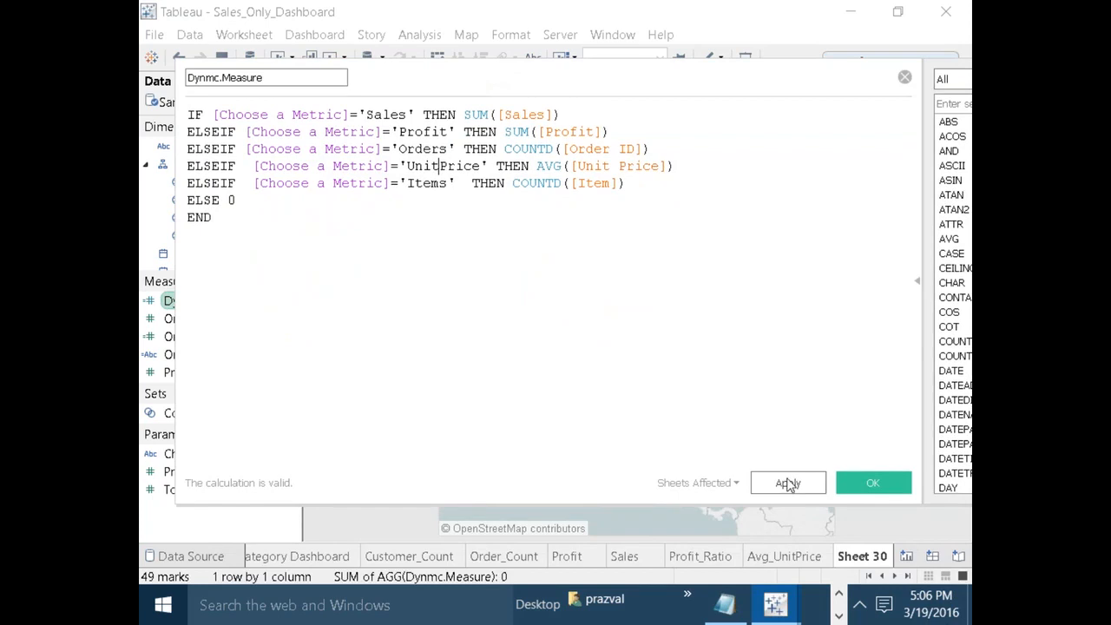
left_click(812, 484)
left_click(873, 482)
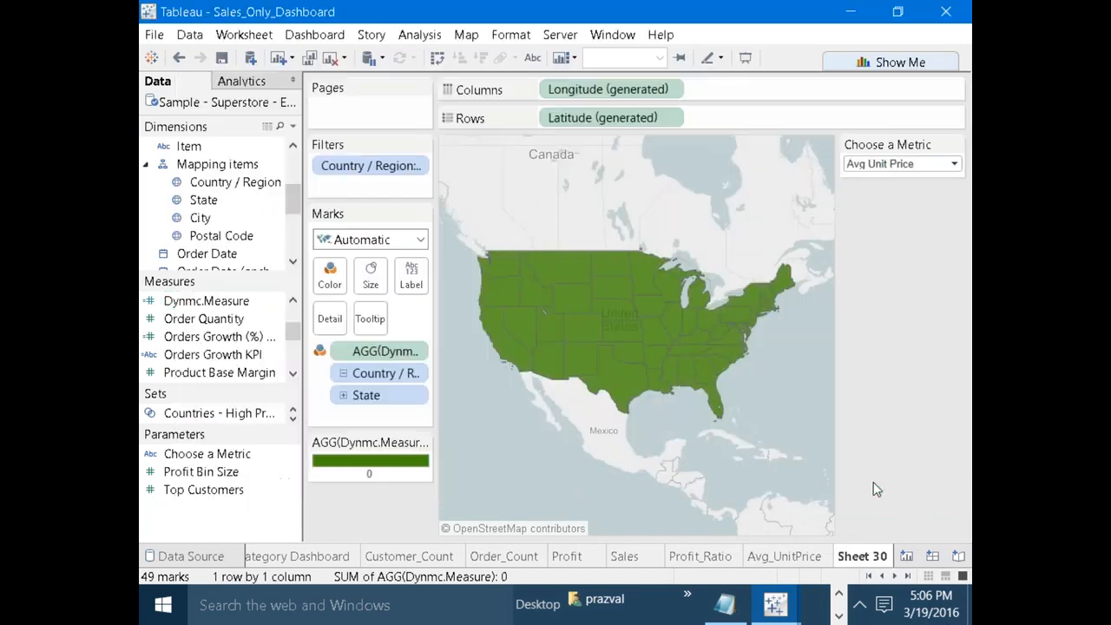
Reopen the Dynmc.Measure formula, put the space back so its fourth line compares with 'Unit Price', and save the calculation.
left_click(201, 304)
right_click(202, 308)
left_click(260, 106)
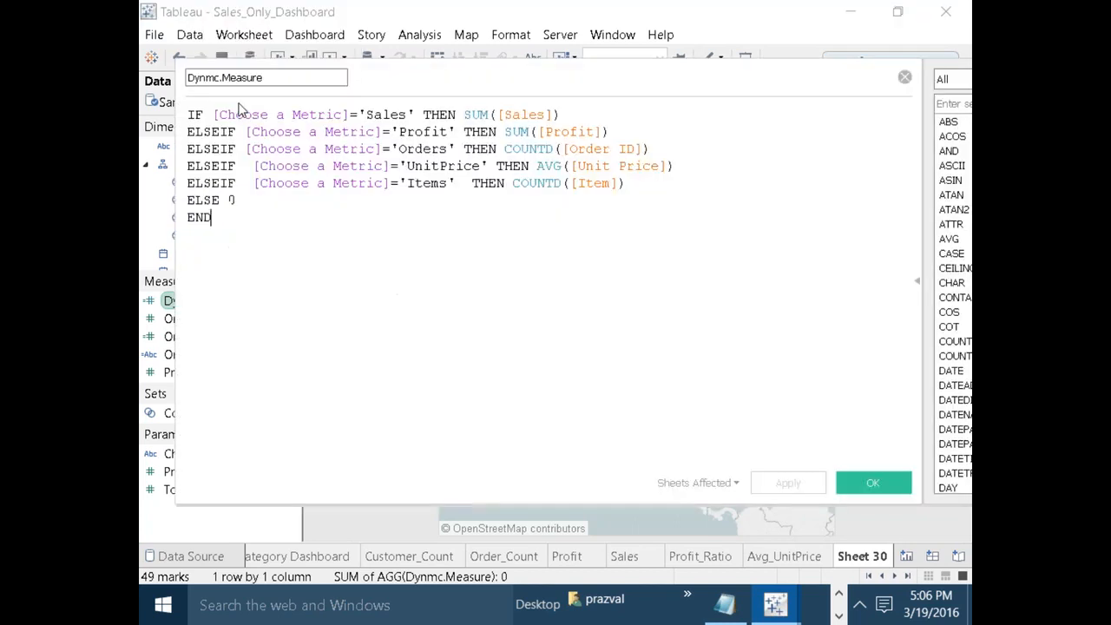
left_click(439, 166)
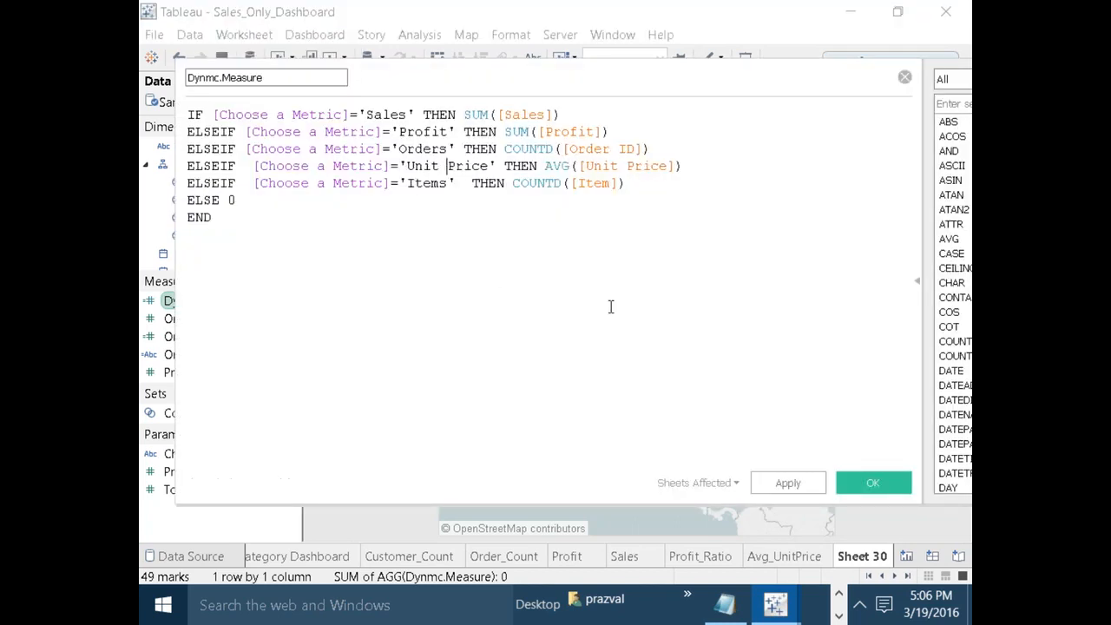
left_click(790, 483)
left_click(869, 483)
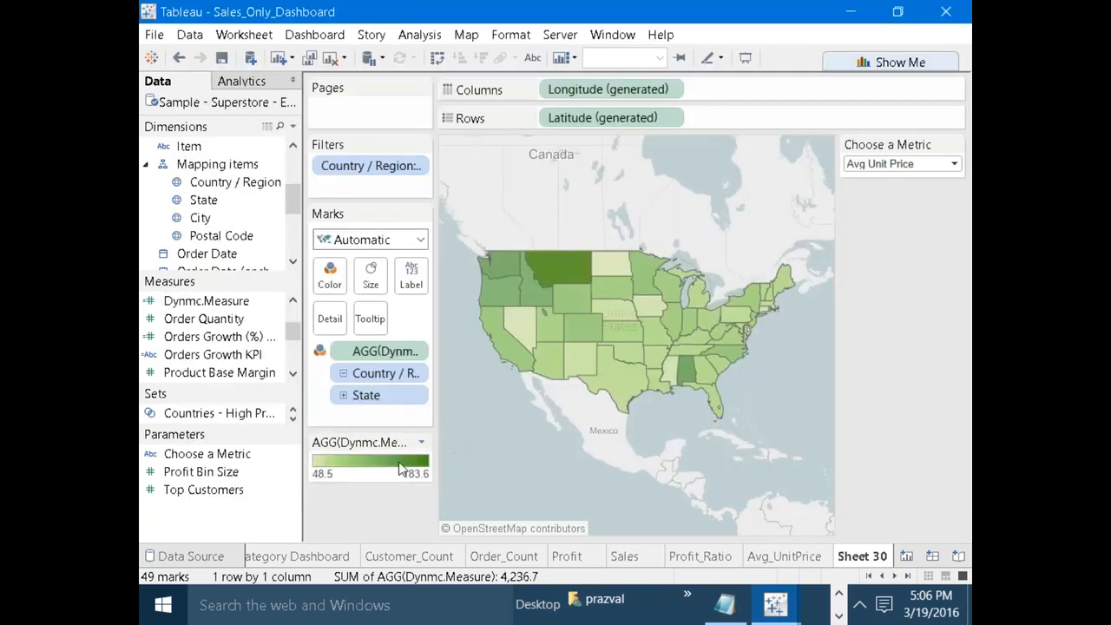
Test the state map with Choose a Metric set to Items.
left_click(903, 164)
left_click(886, 233)
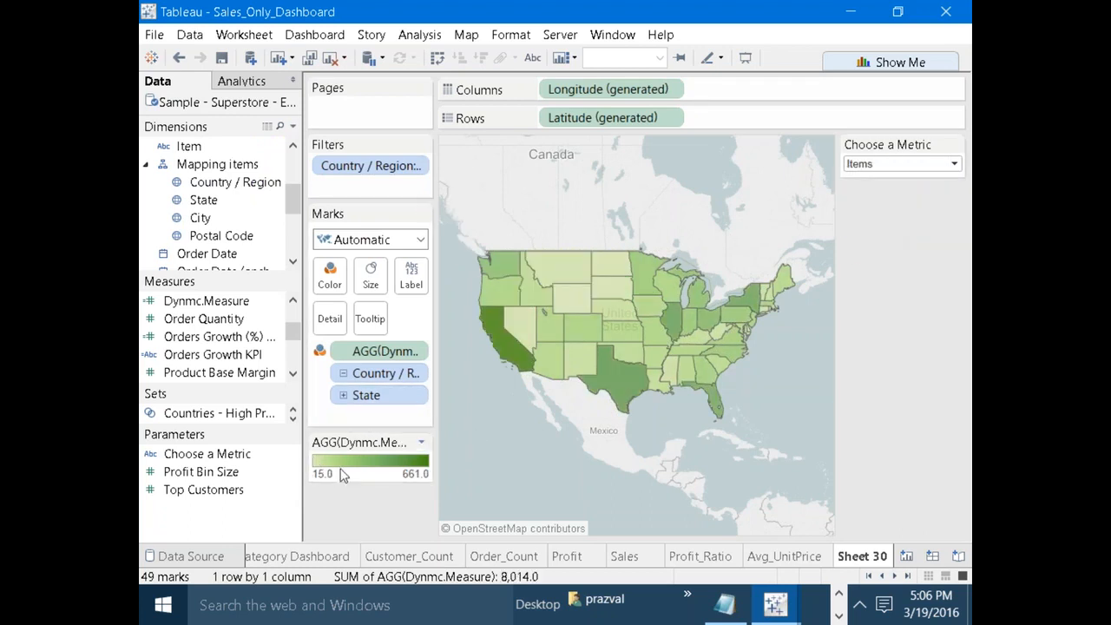
mouse_move(707, 401)
Check the colors of the Hot Spots by State map on SS Dashboard, and return to Sheet 30.
left_click(867, 575)
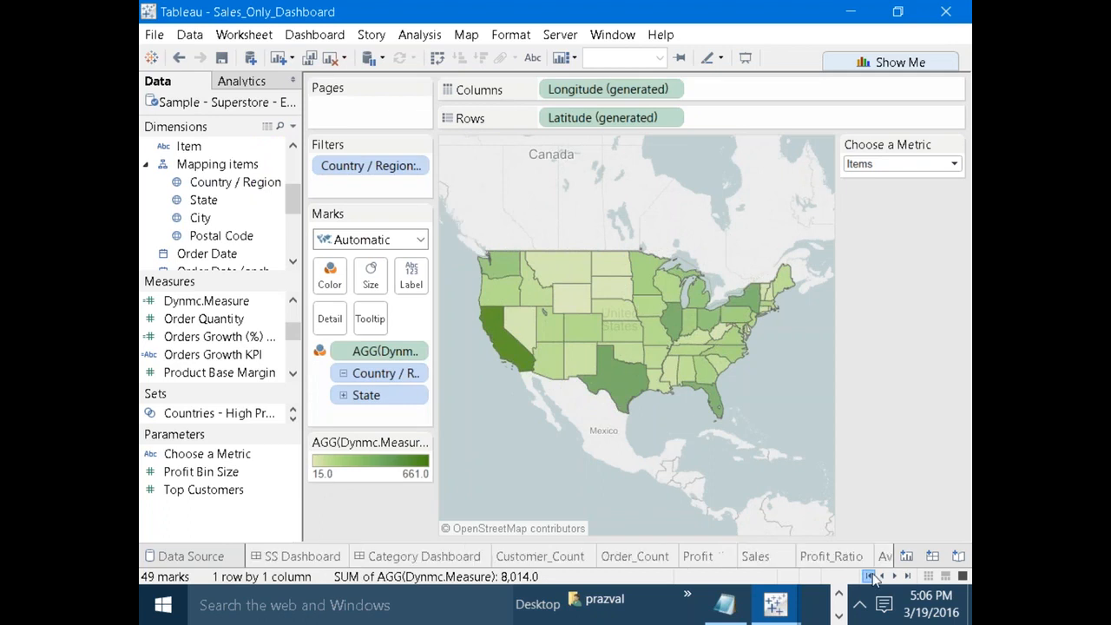
left_click(300, 560)
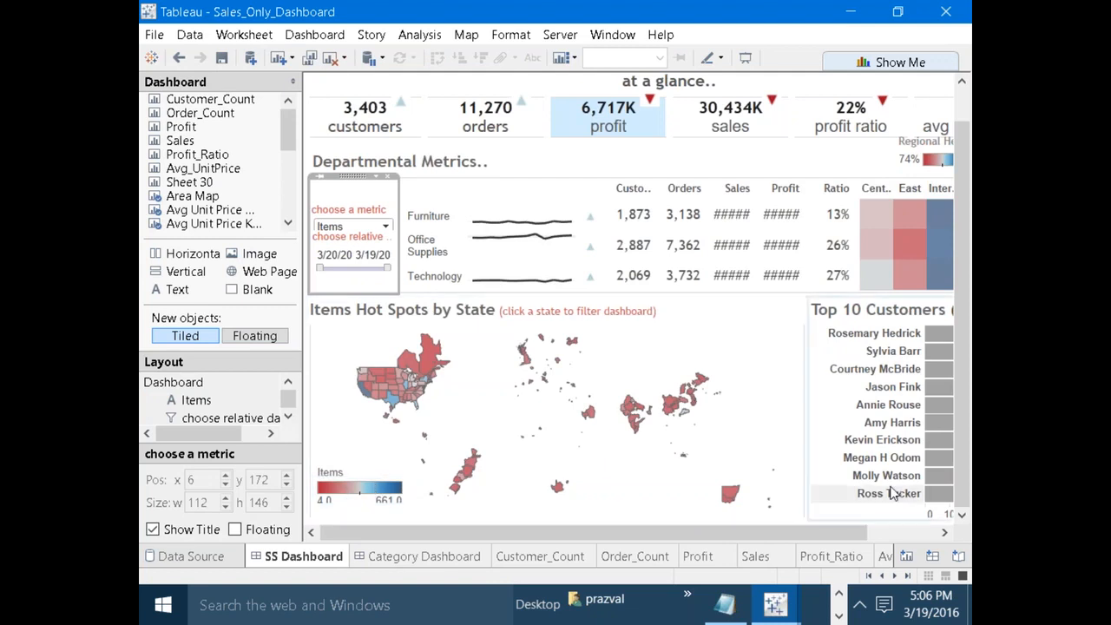
left_click(895, 576)
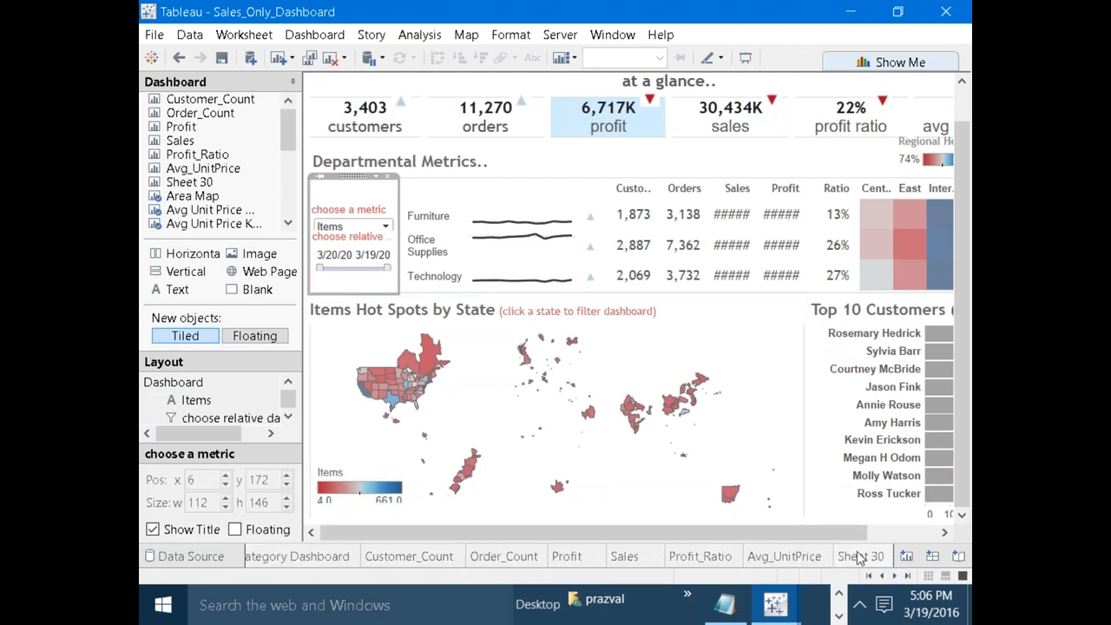
left_click(860, 556)
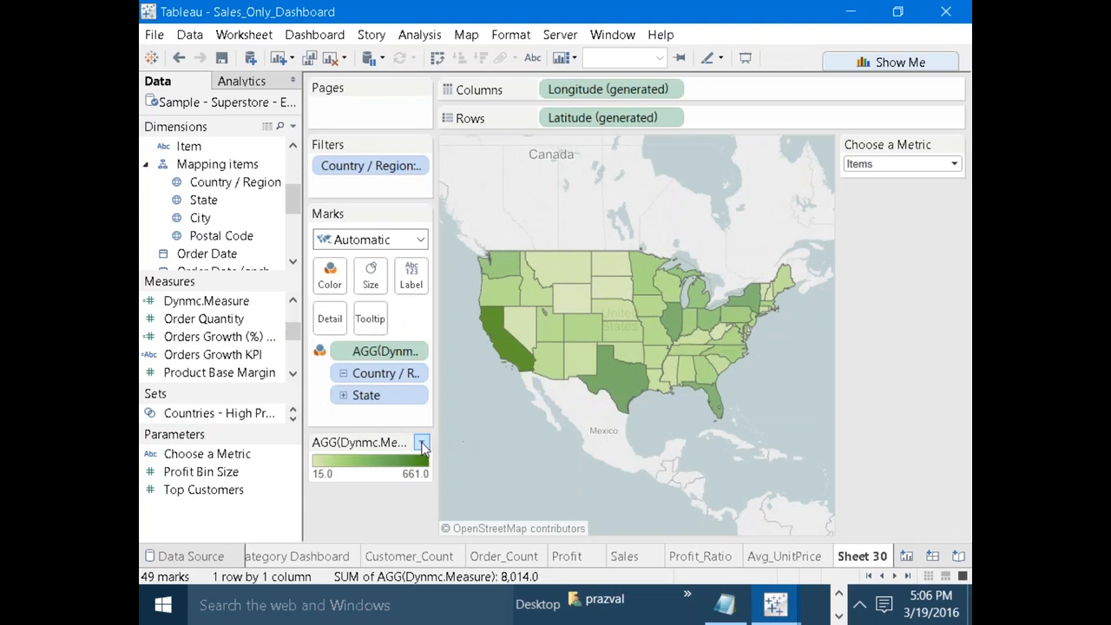
Change the color palette of the Dynmc.Measure legend to Red-Blue Diverging.
left_click(422, 445)
left_click(389, 461)
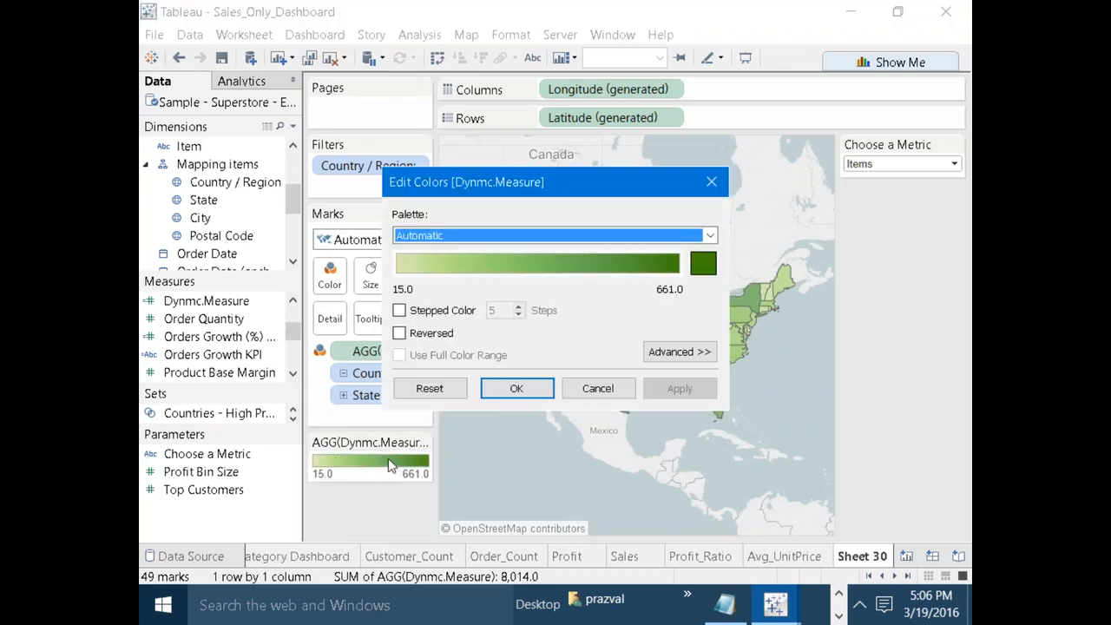
left_click(710, 236)
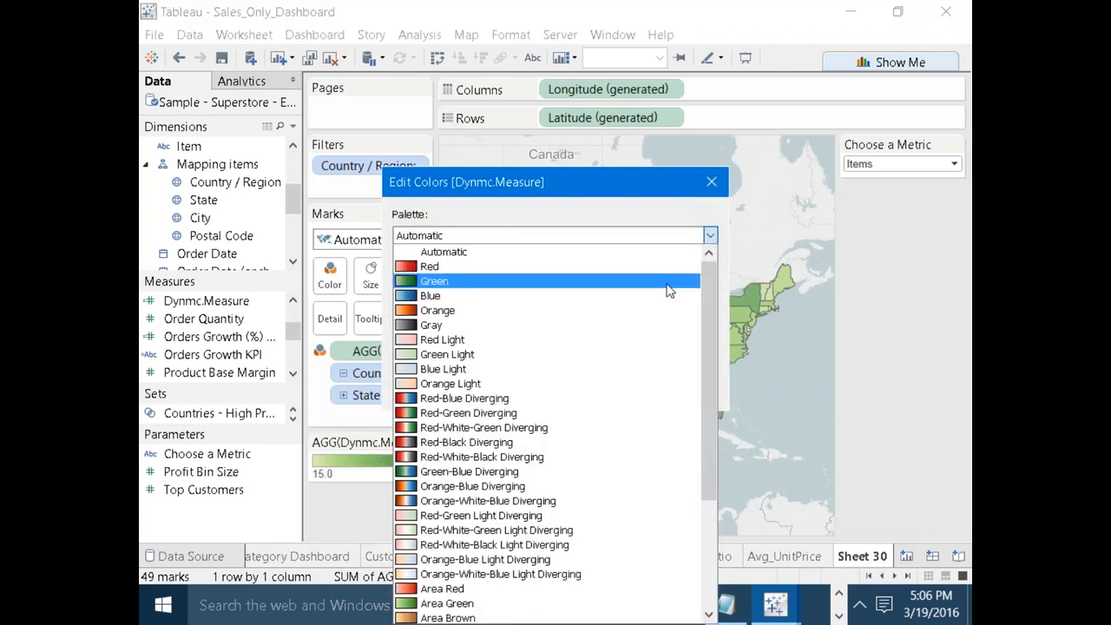
left_click(578, 398)
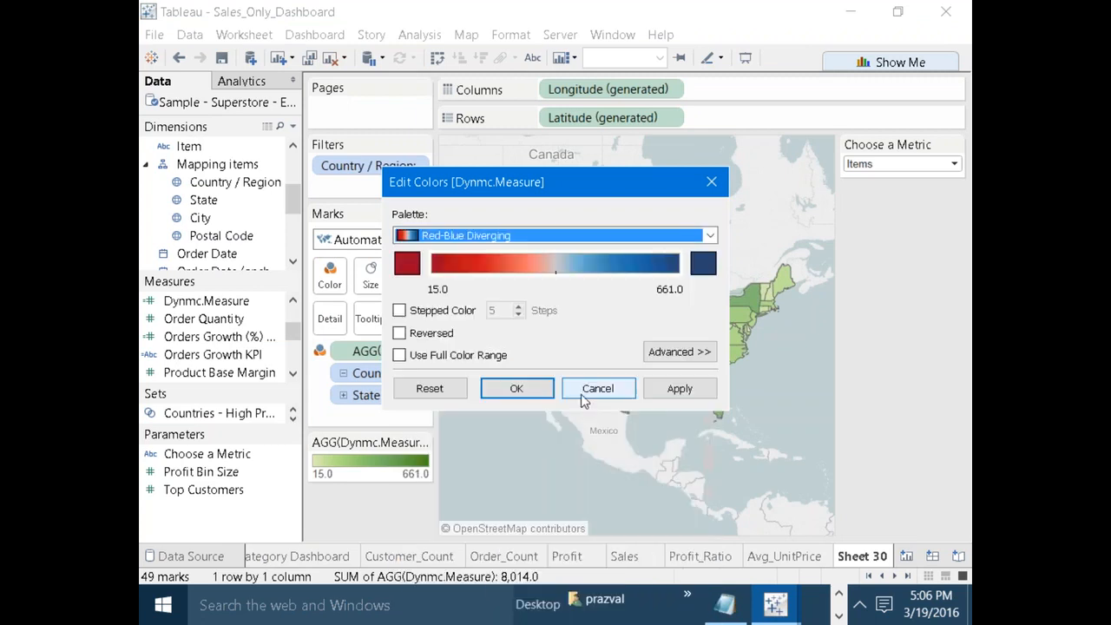
left_click(664, 394)
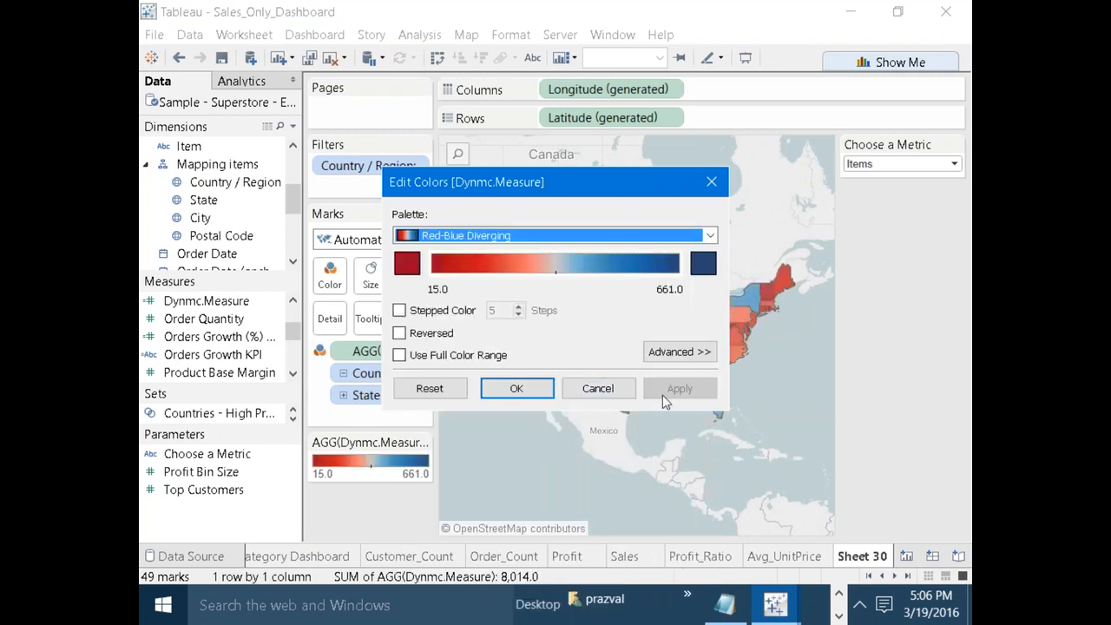
left_click(538, 392)
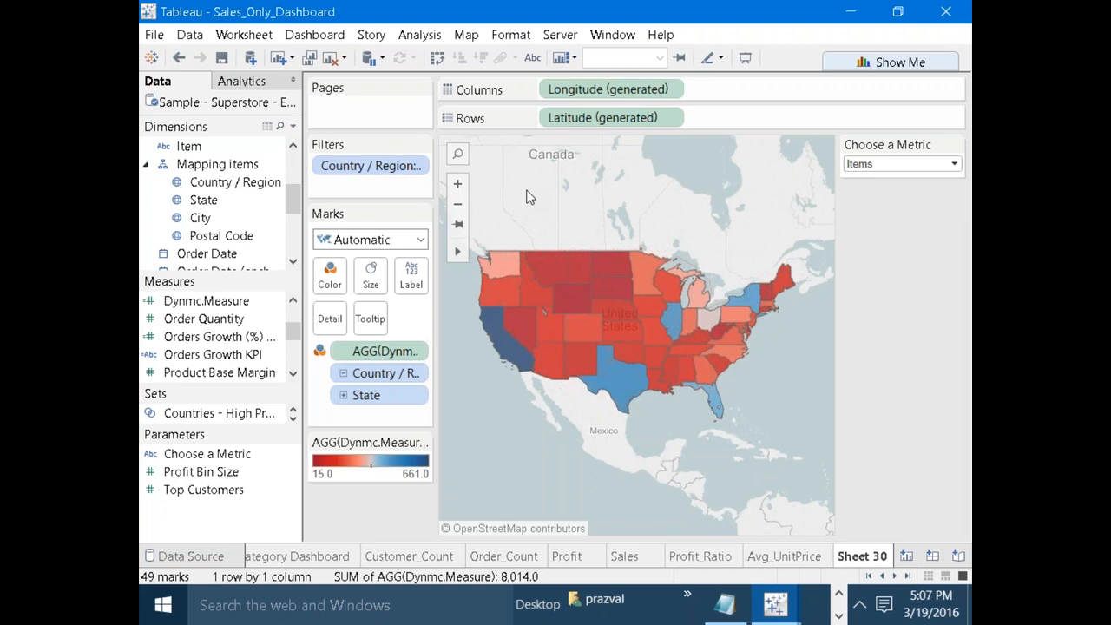
On SS Dashboard, switch the metric to Sales and then Profit to examine how the Hot Spots by State title responds.
left_click(868, 576)
left_click(321, 553)
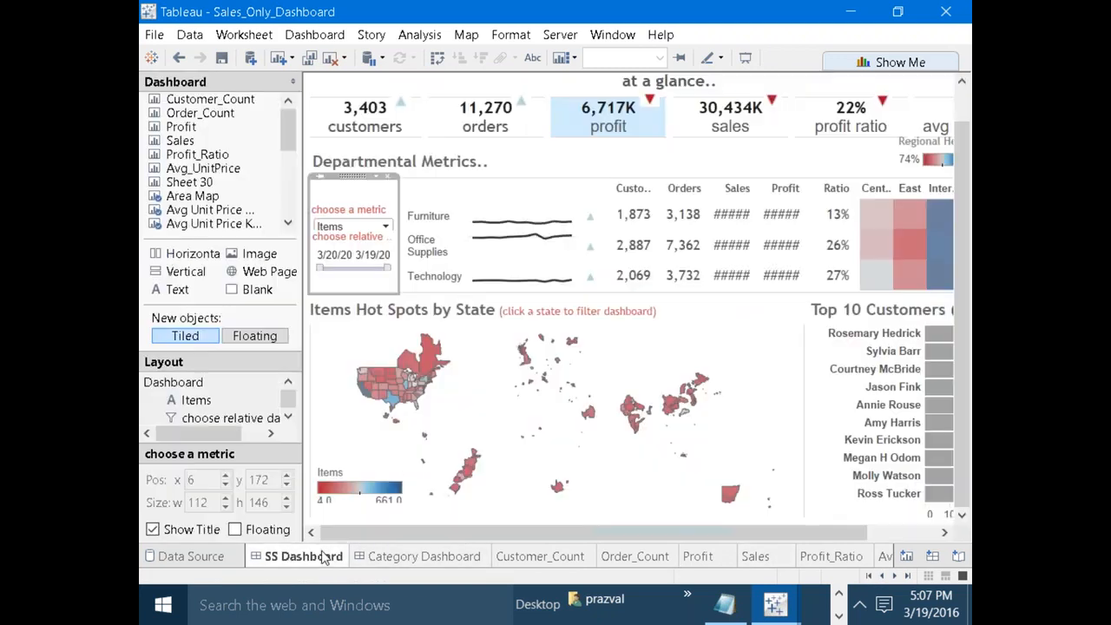
left_click(434, 313)
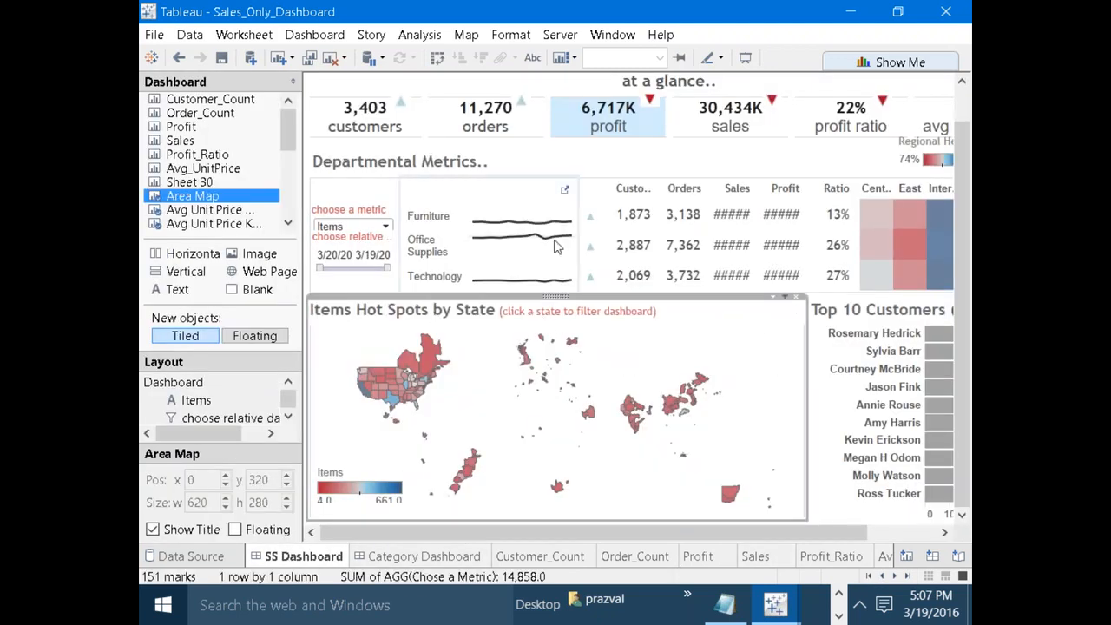
left_click(389, 228)
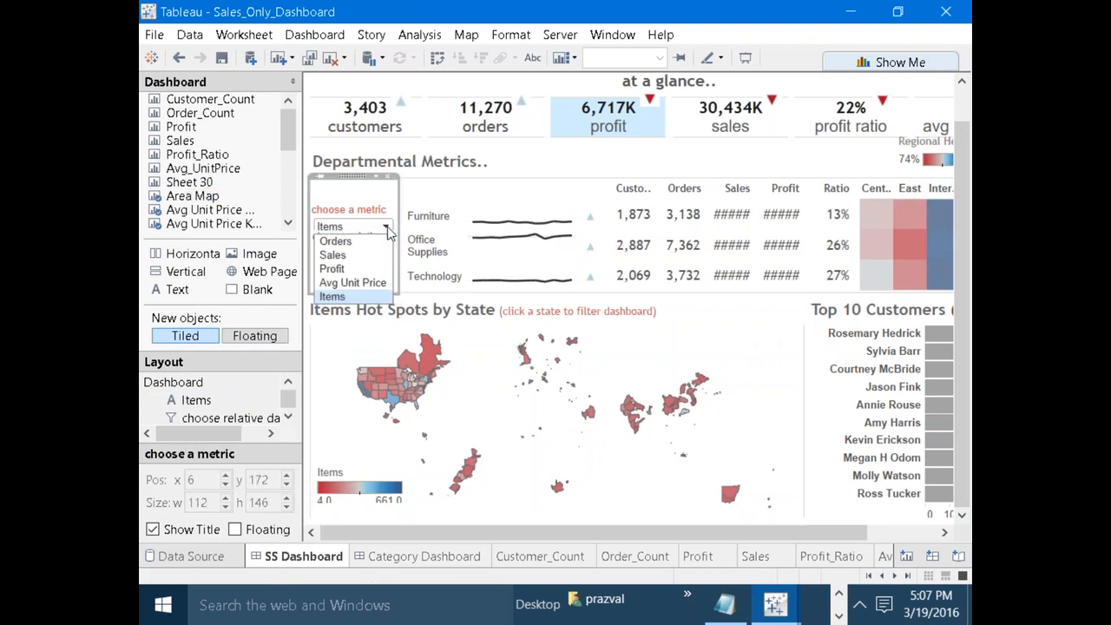
left_click(334, 254)
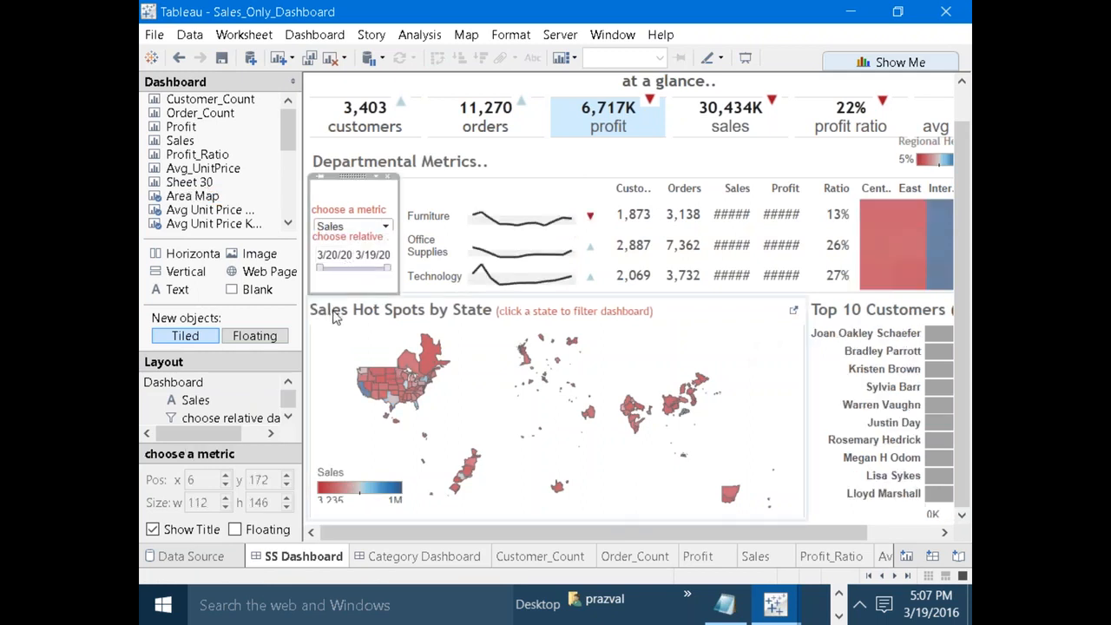
left_click(382, 227)
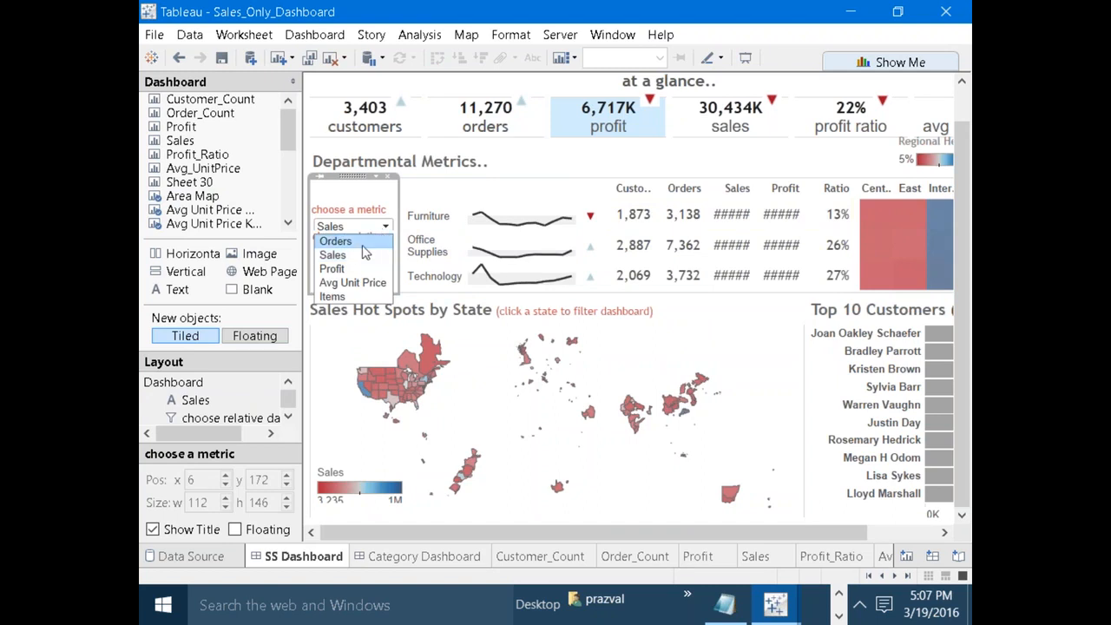
left_click(341, 270)
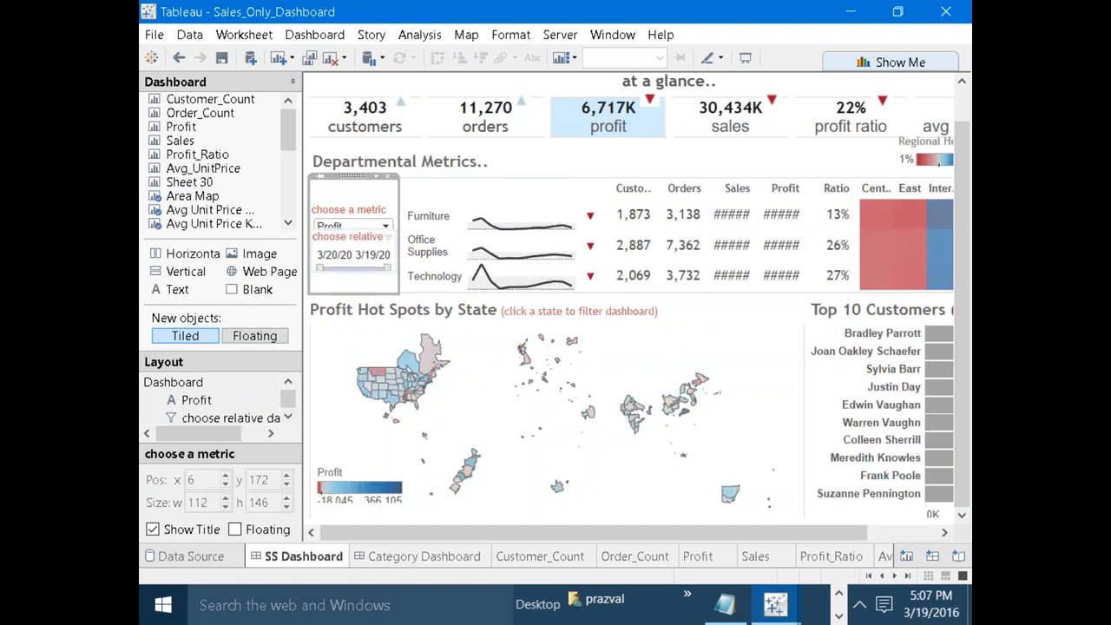
Examine the floating text label above the color legend of the Hot Spots by State map.
left_click(337, 481)
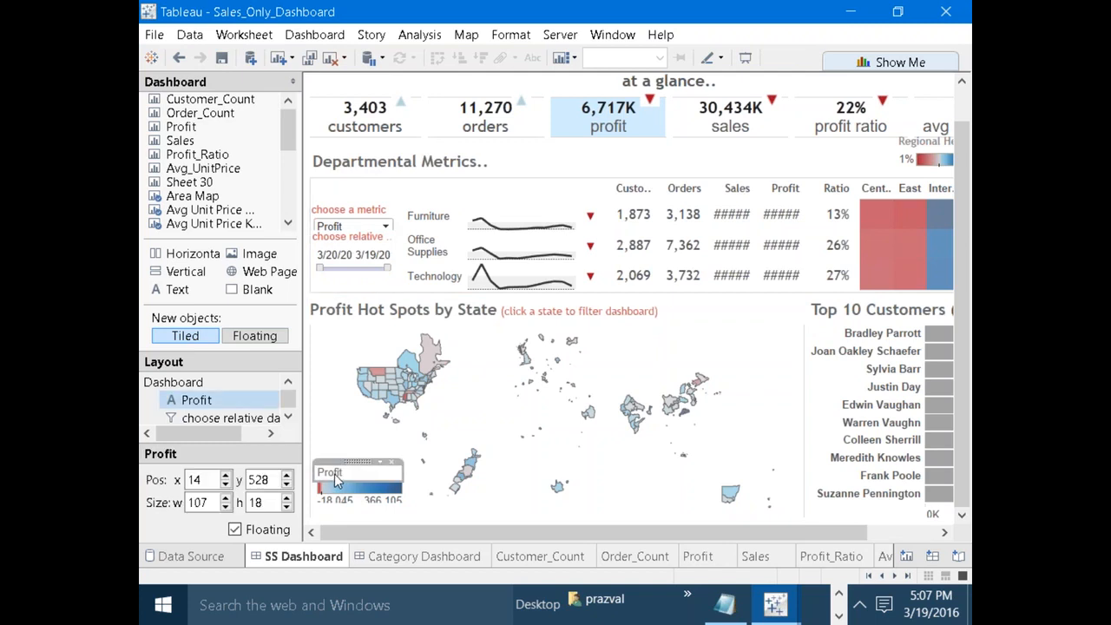
left_click(358, 432)
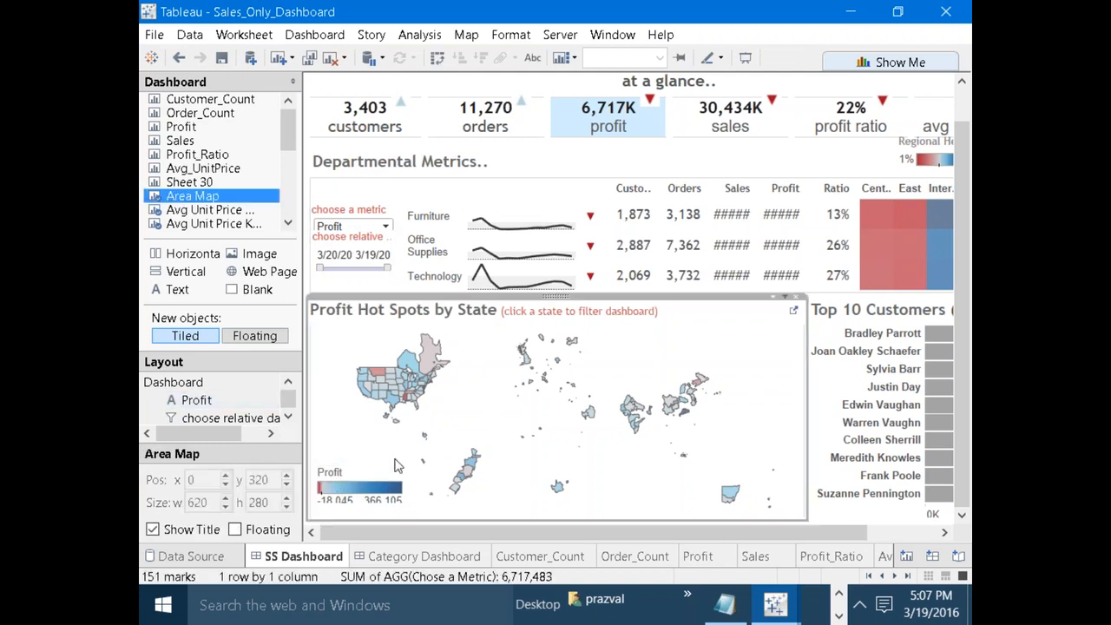
left_click(359, 478)
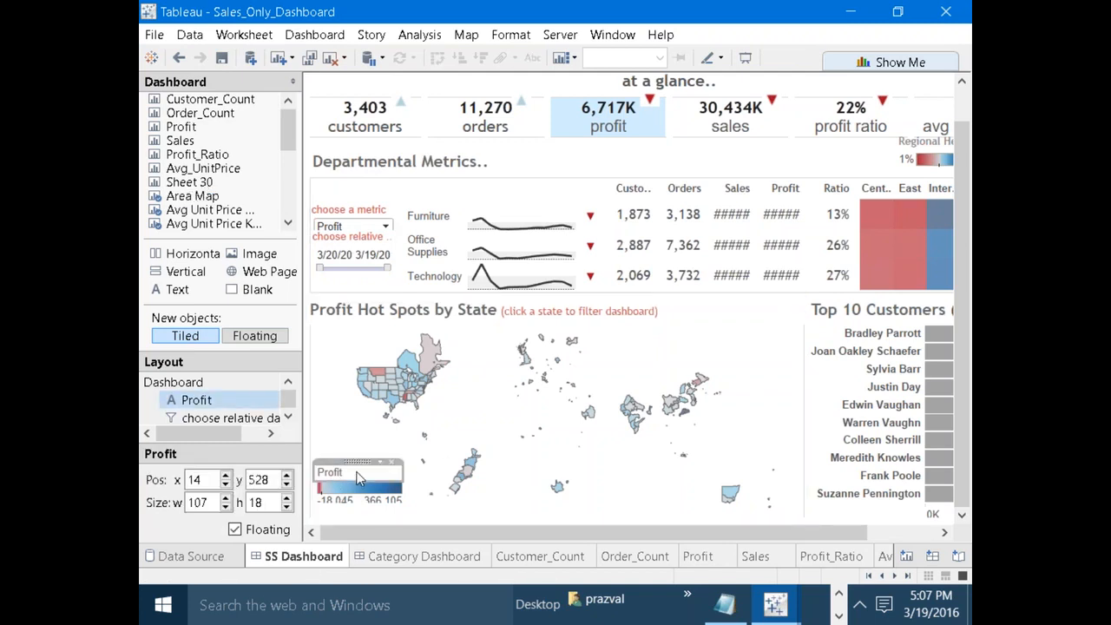
Return to Sheet 30 and show the worksheet title above the state map.
left_click(902, 576)
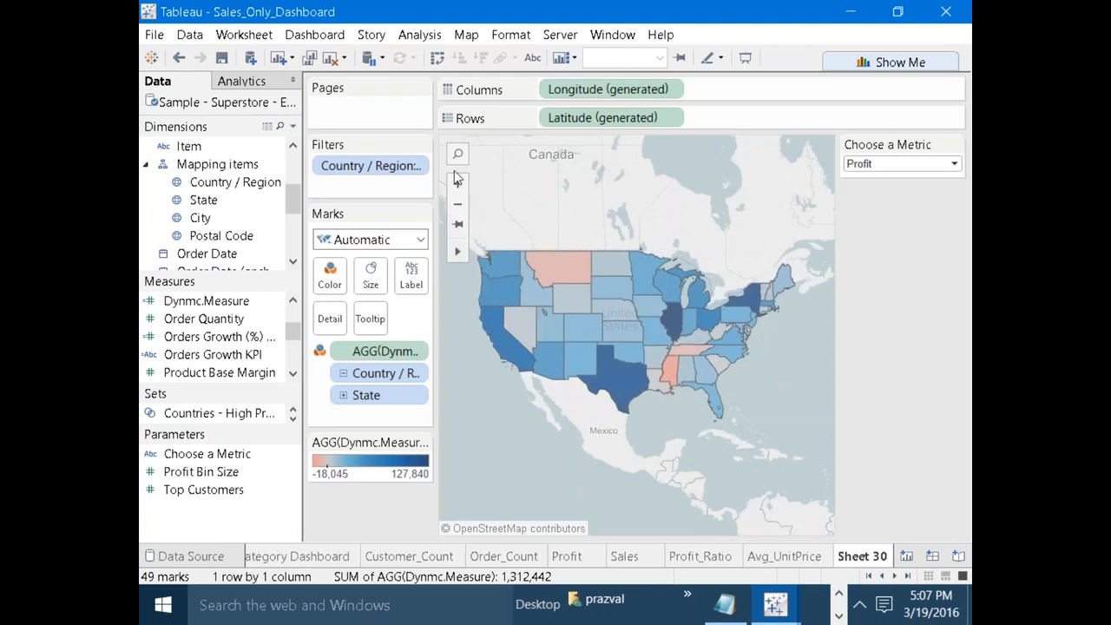
left_click(248, 38)
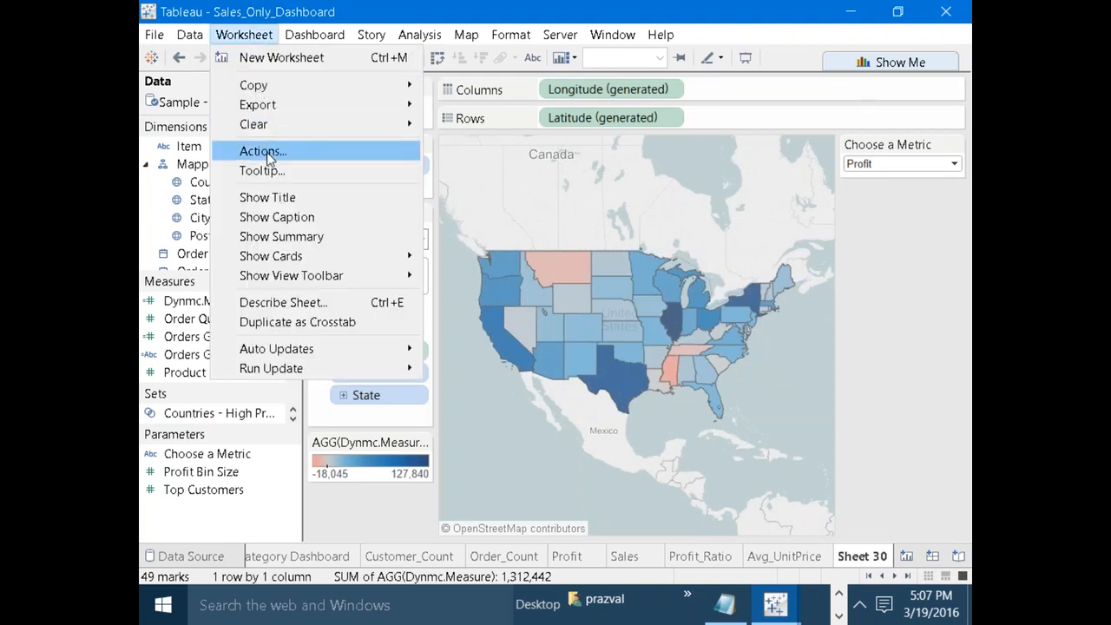
left_click(269, 197)
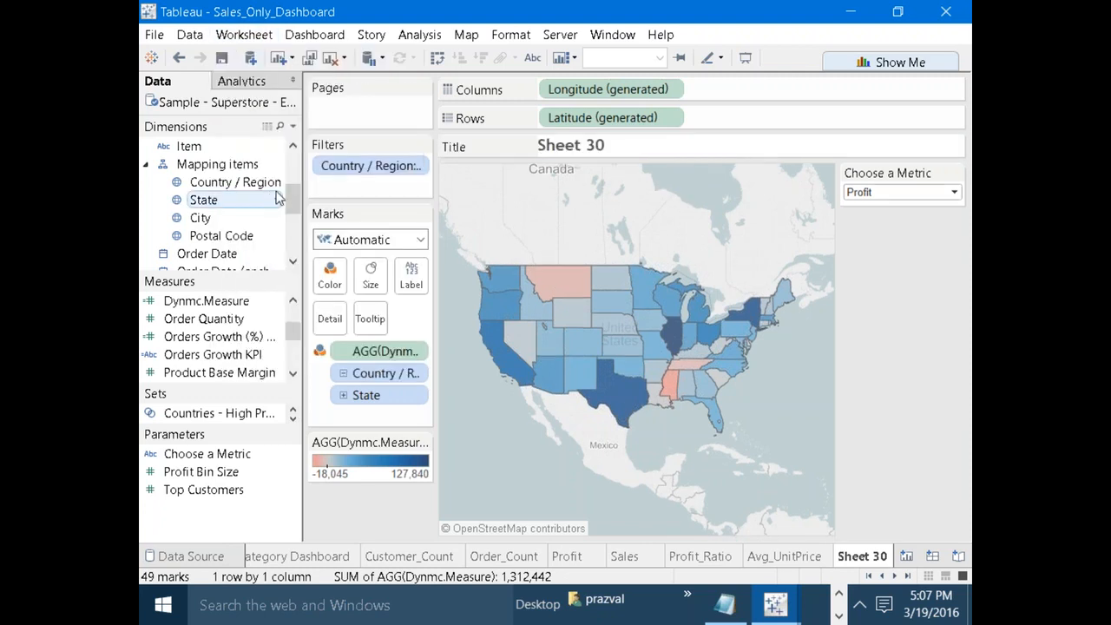
Replace the sheet name in the Sheet 30 title with the inserted parameter Choose a Metric.
double_click(622, 153)
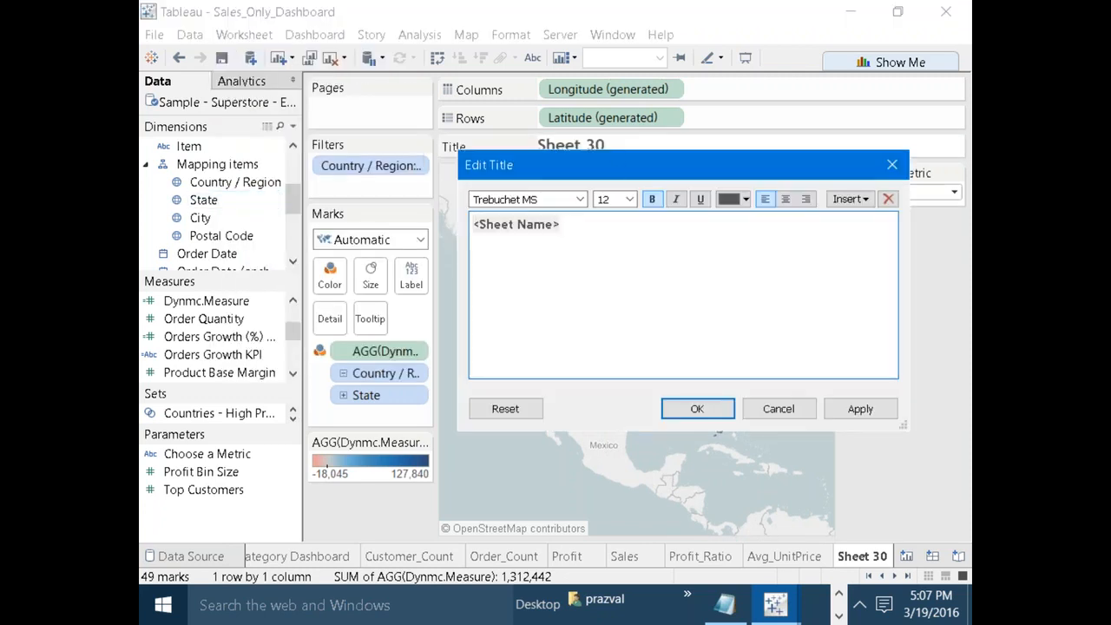
left_click_drag(561, 225, 474, 224)
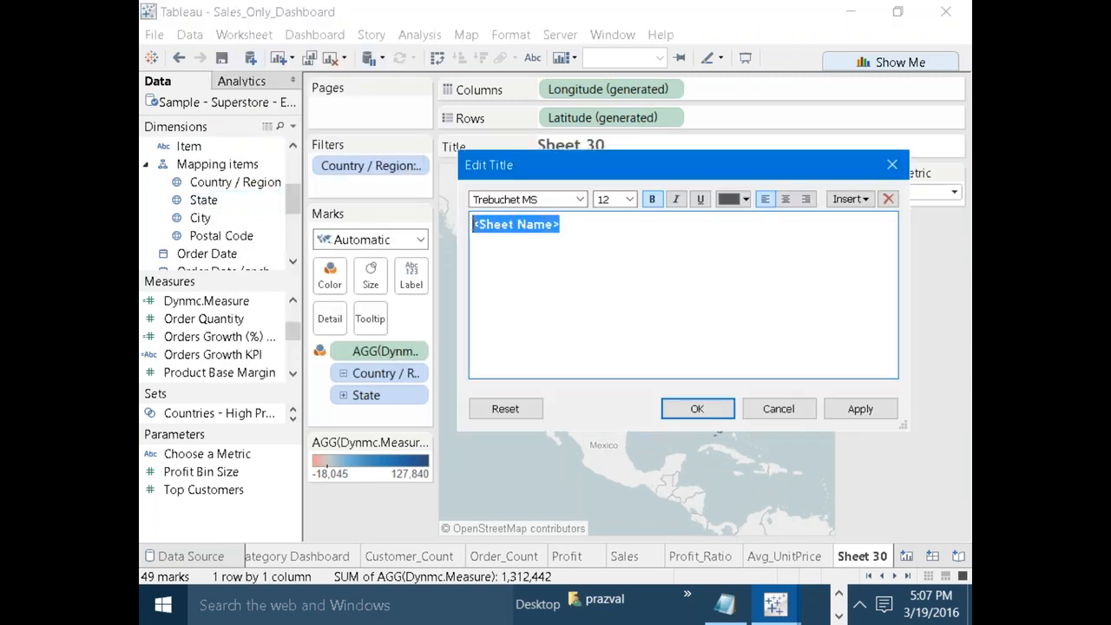
key("Delete")
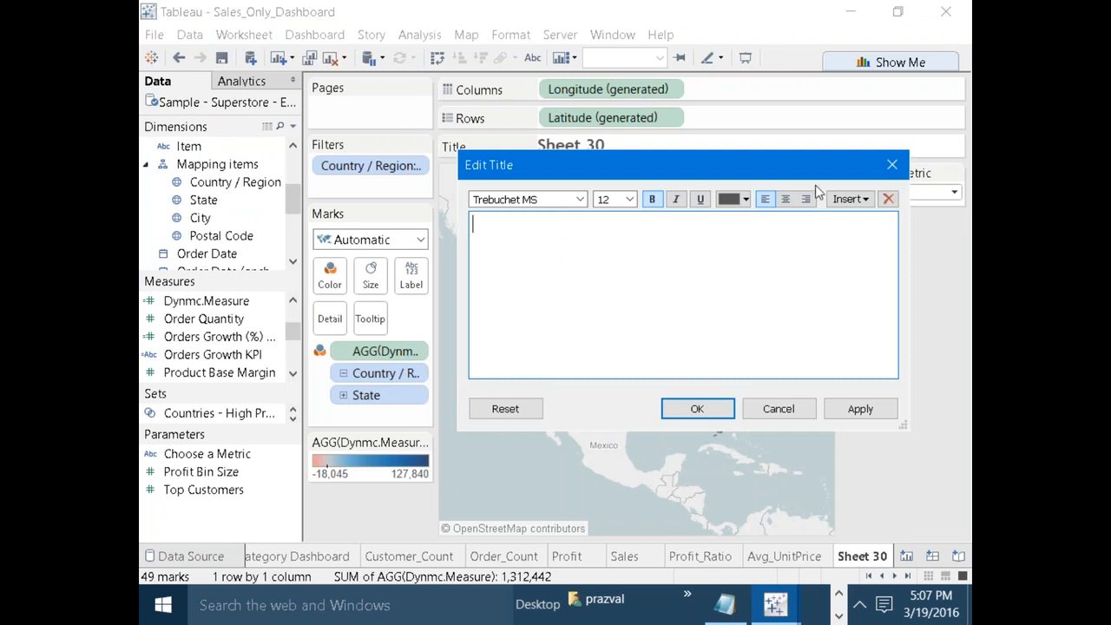
left_click(847, 199)
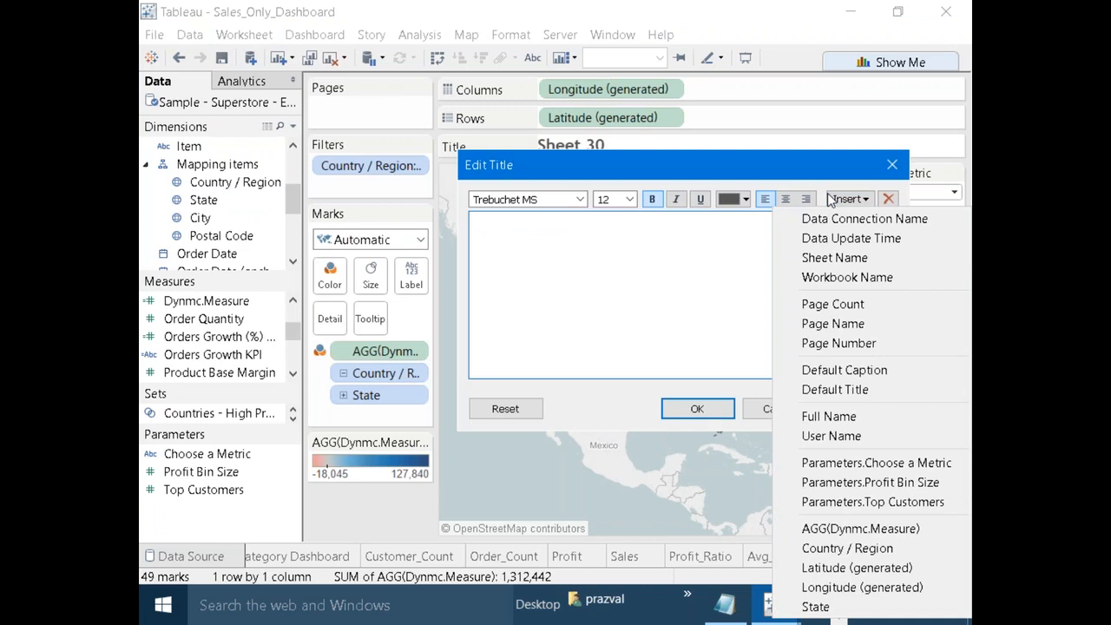
left_click(811, 463)
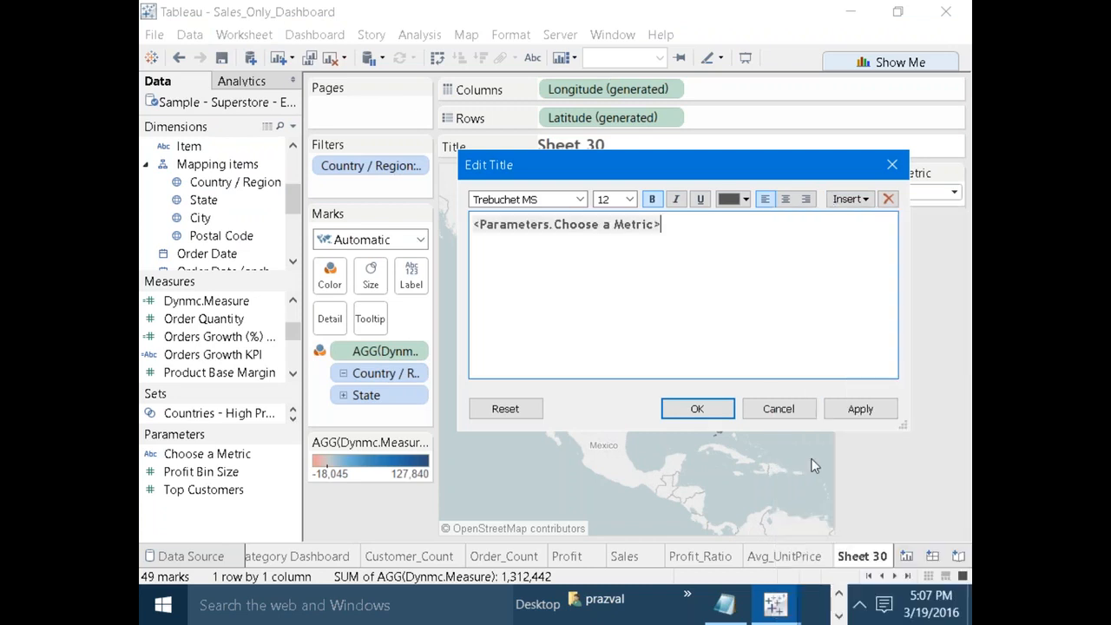
left_click(839, 409)
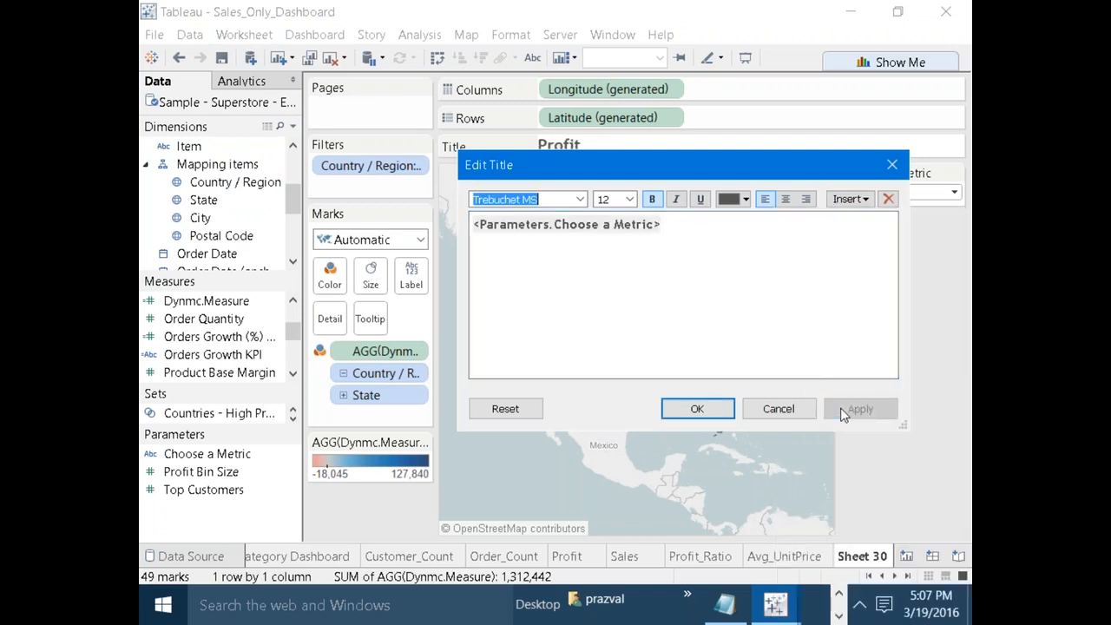
left_click(697, 409)
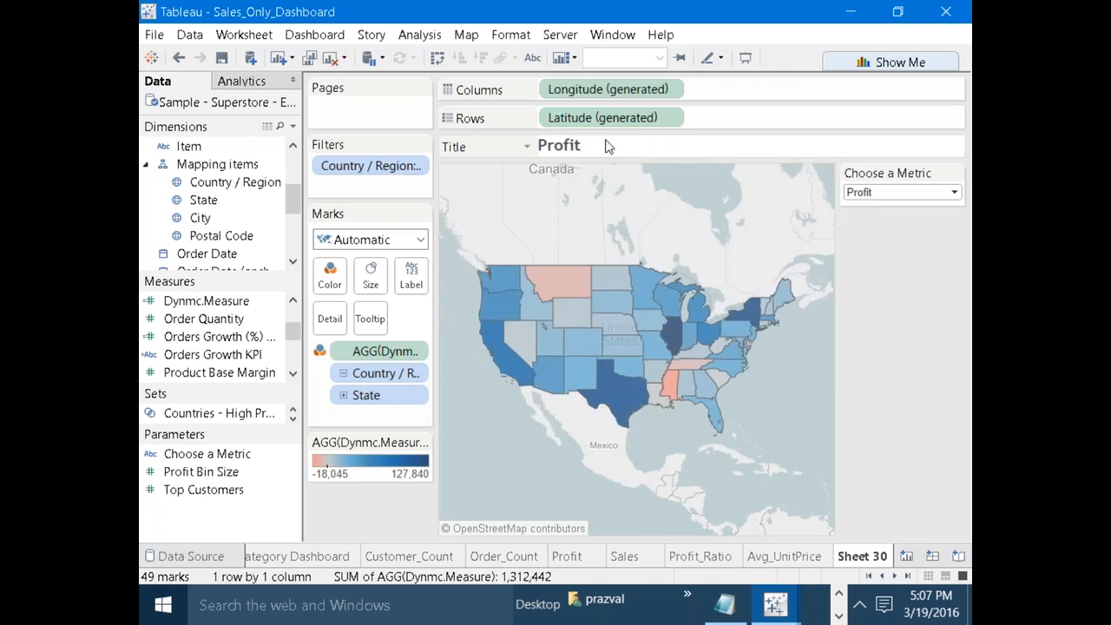
Switch the Choose a Metric parameter to Orders to check how the Sheet 30 title responds.
left_click(954, 193)
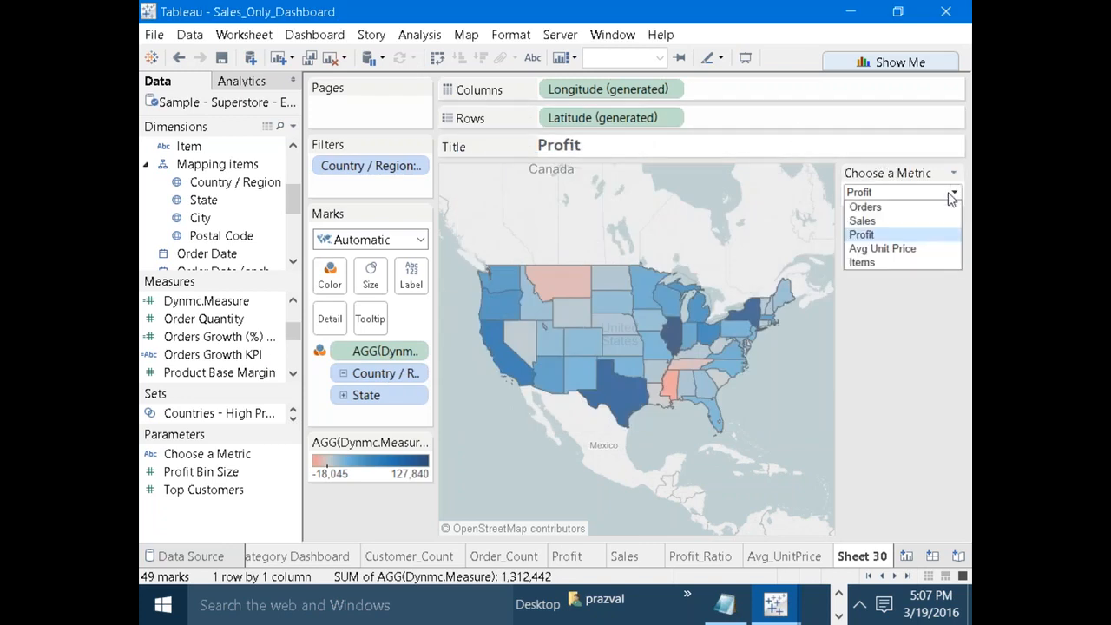
left_click(868, 207)
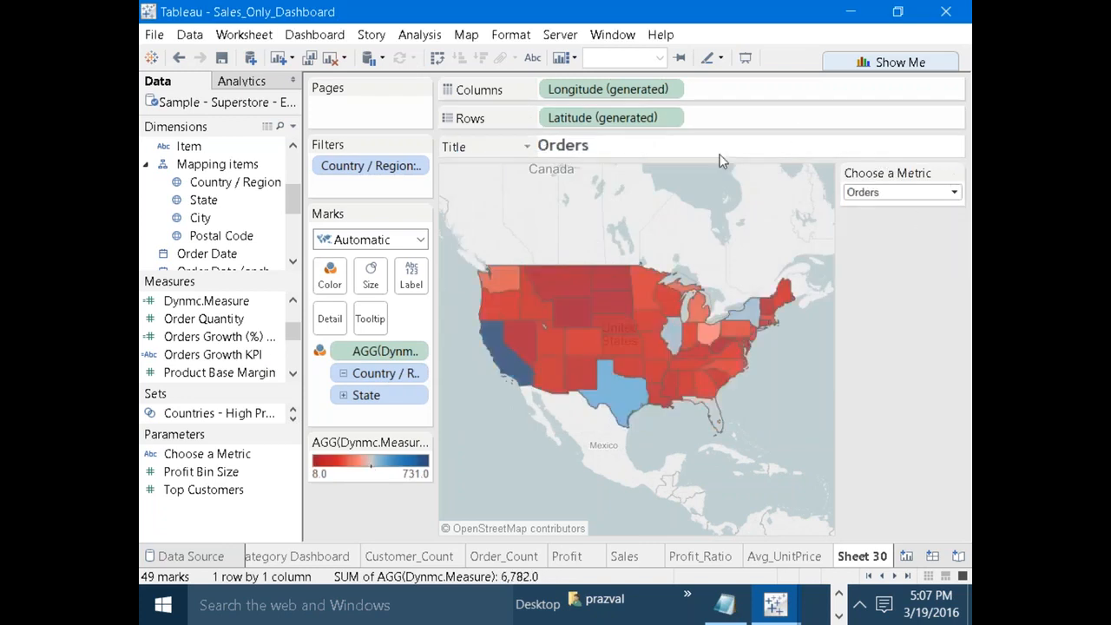
double_click(650, 151)
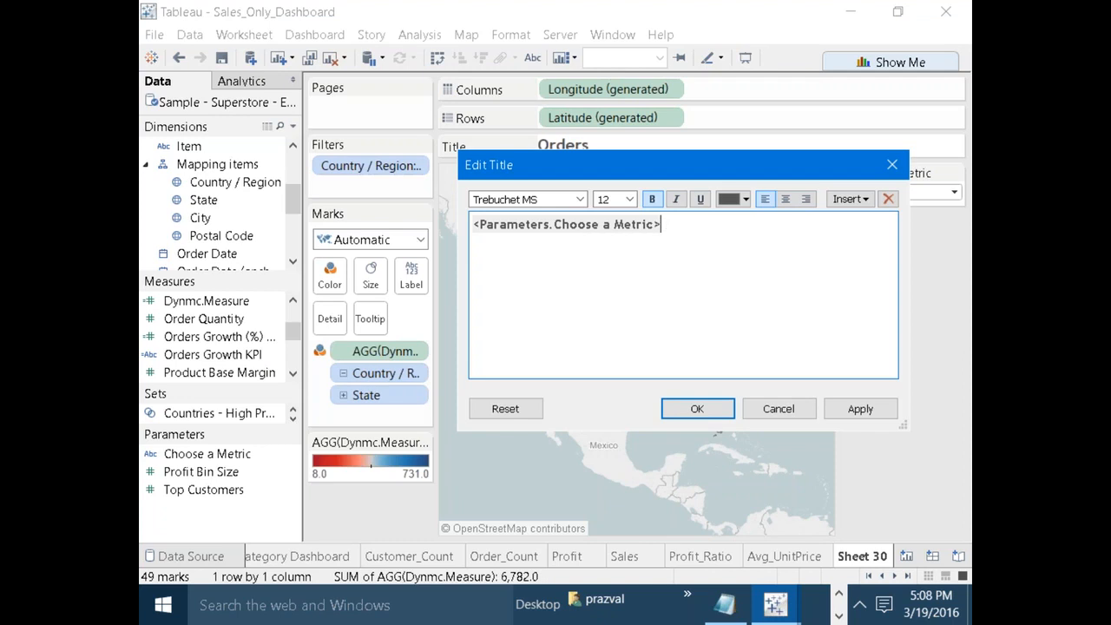
left_click(833, 205)
left_click(711, 248)
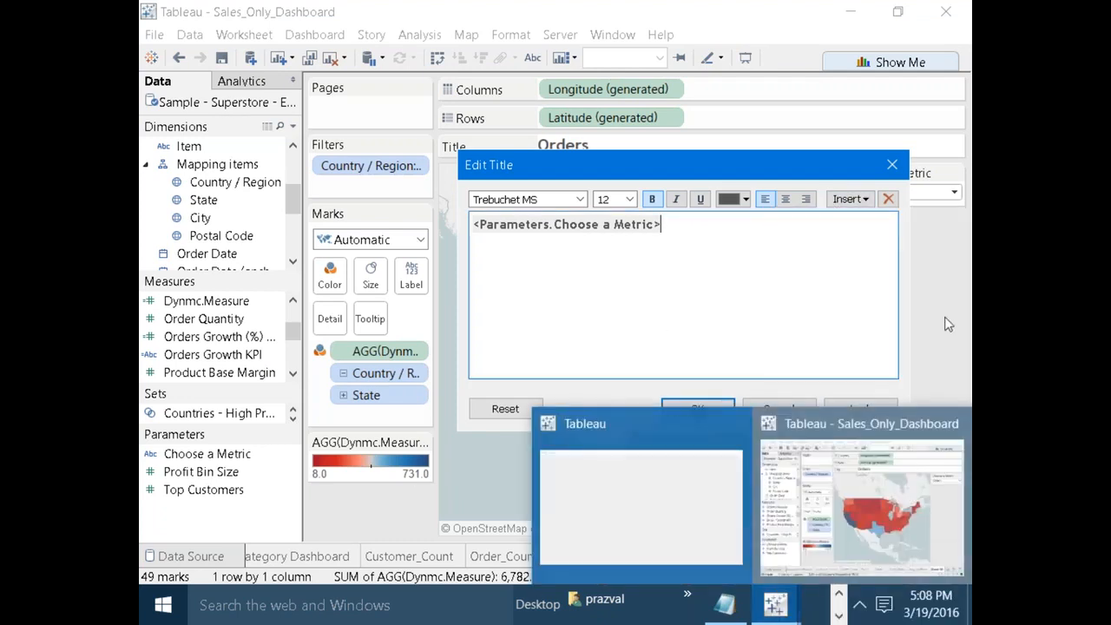
left_click(778, 409)
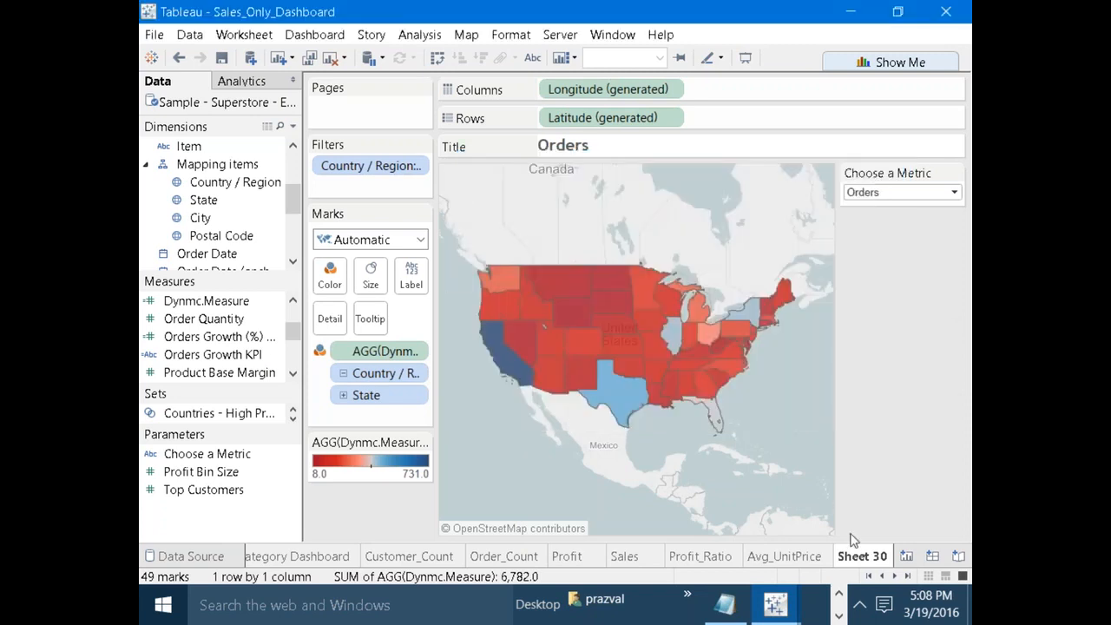
Check the wording of the Hot Spots by State title on SS Dashboard and return to Sheet 30.
left_click(868, 576)
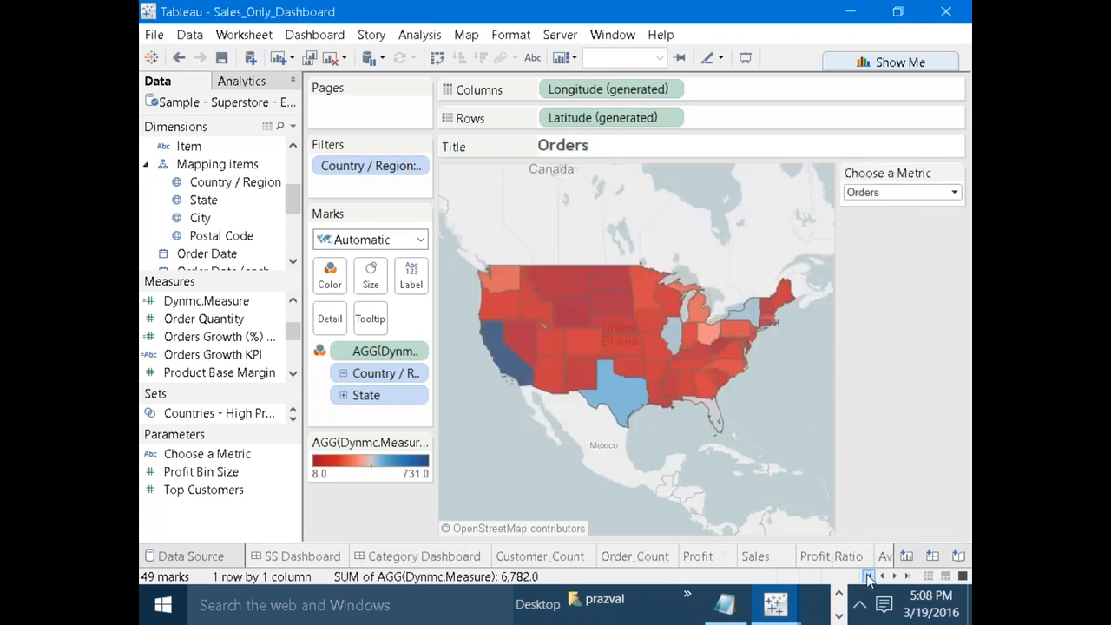
left_click(299, 556)
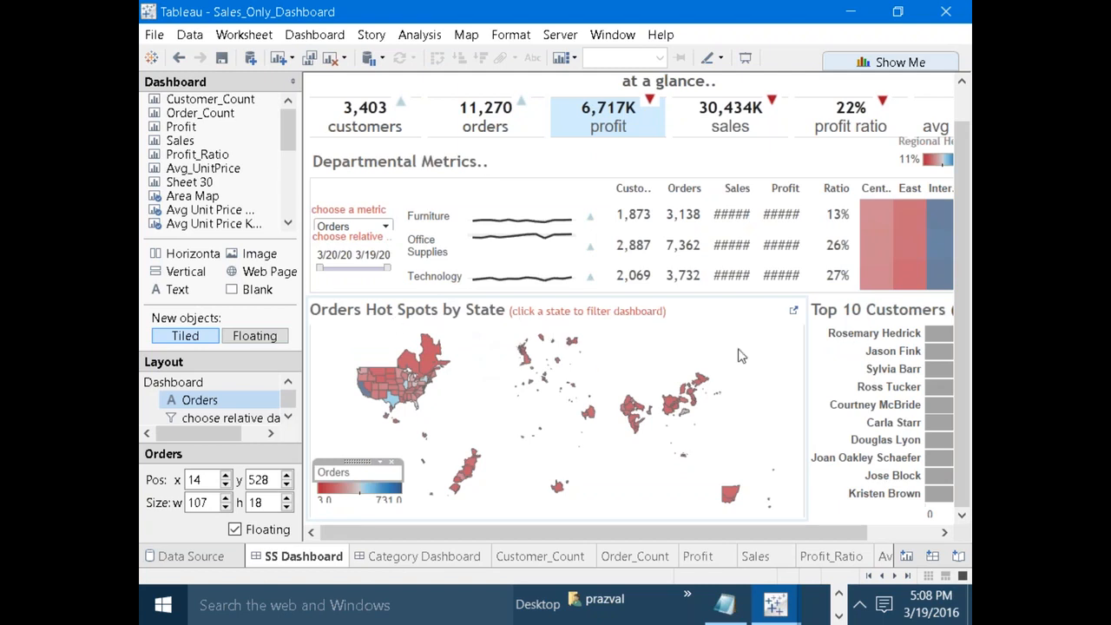
left_click(895, 576)
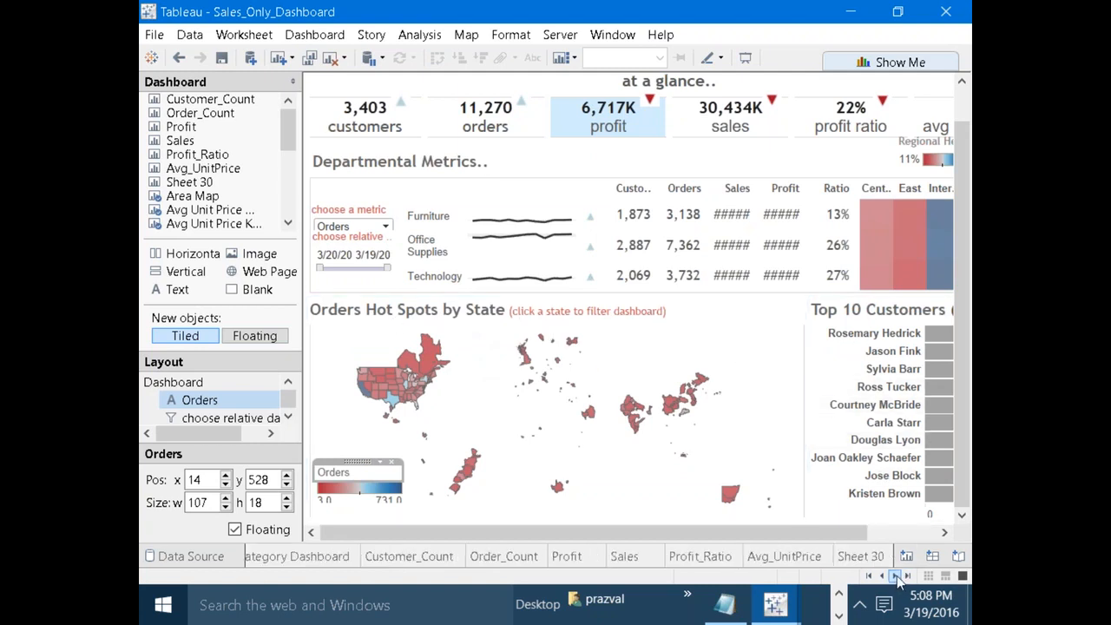
left_click(868, 557)
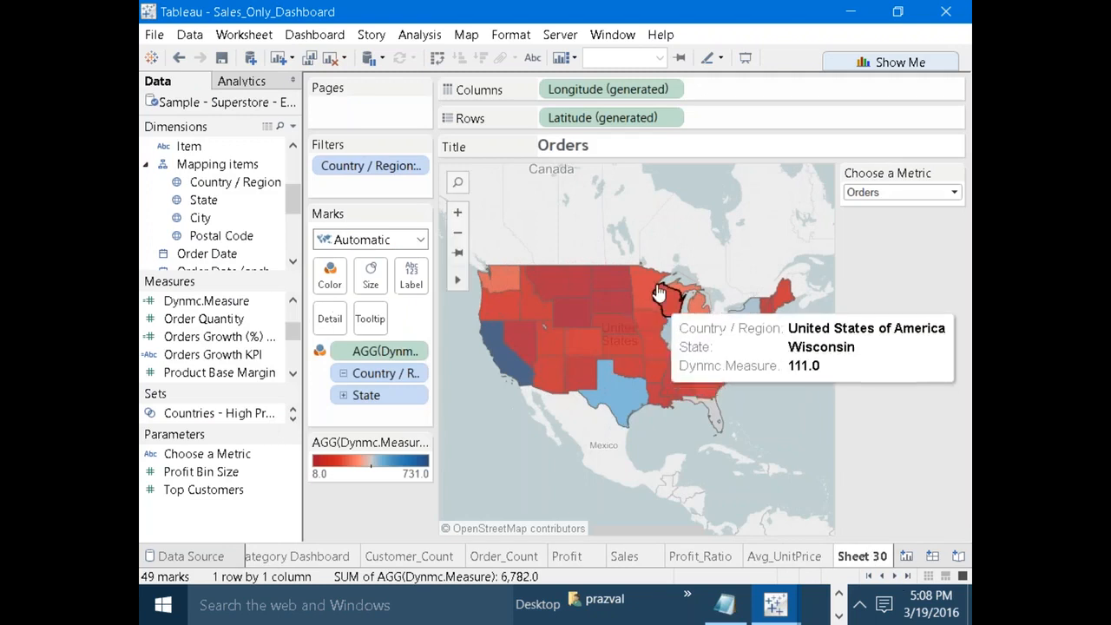
Add the text HotSpots by State after the Choose a Metric parameter in the Sheet 30 title.
double_click(625, 155)
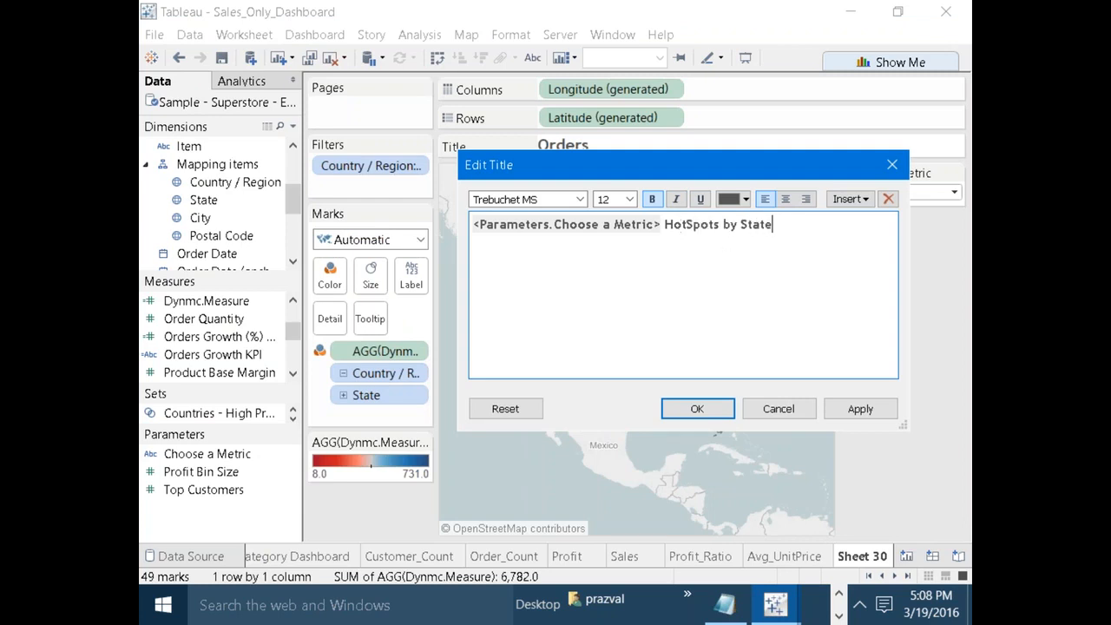
left_click(886, 412)
left_click(694, 409)
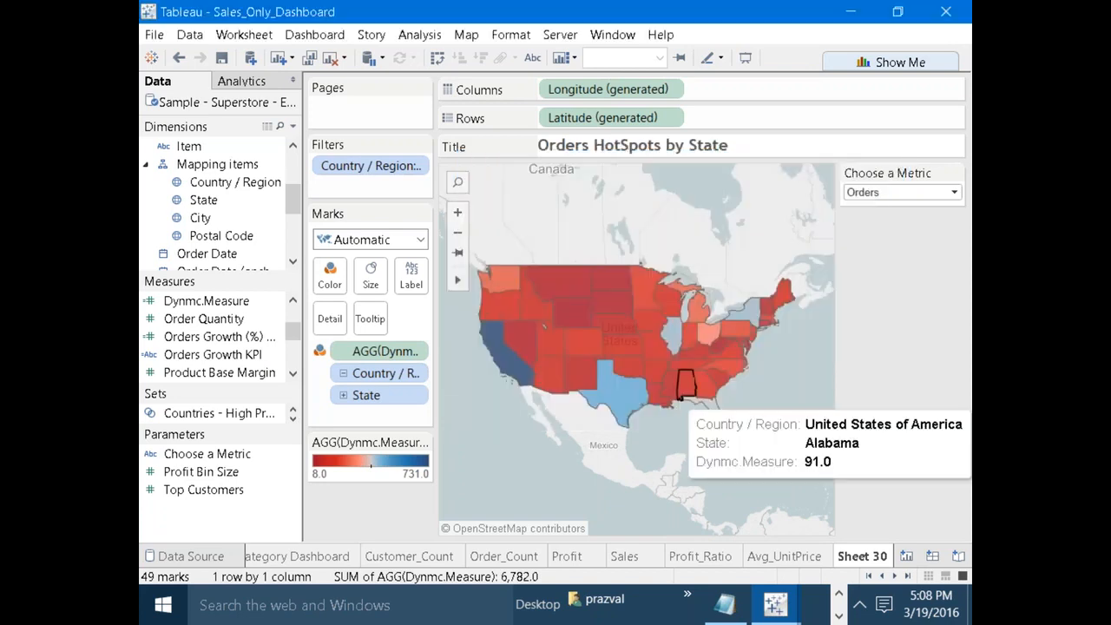
Switch the metric to Sales, Profit and Avg Unit Price, and review the Sheet 30 title and its underlying text.
left_click(953, 194)
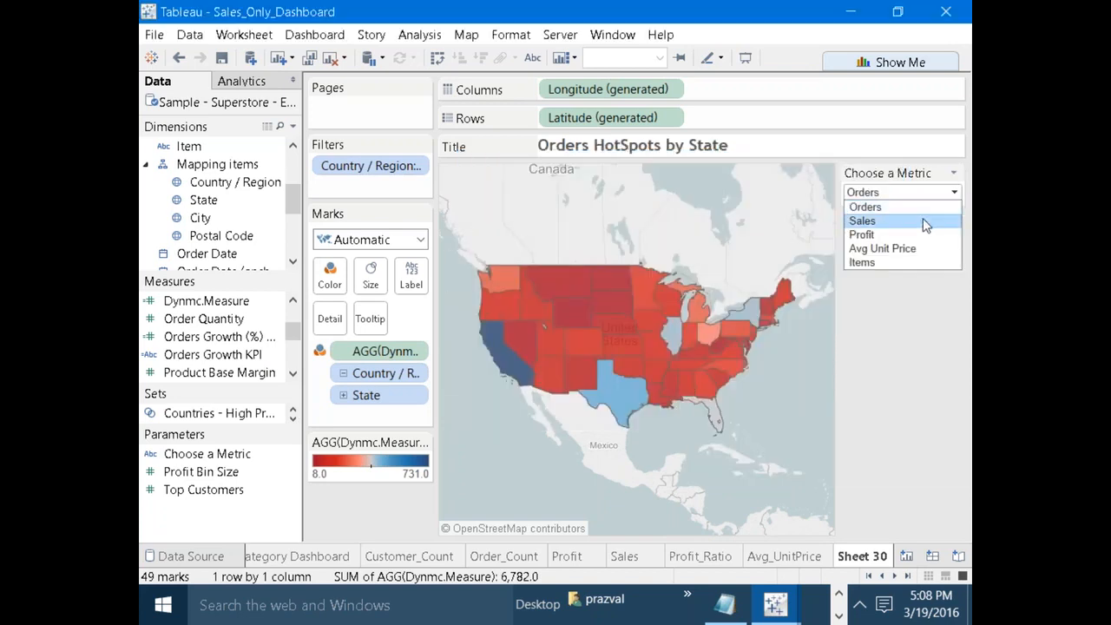
left_click(923, 219)
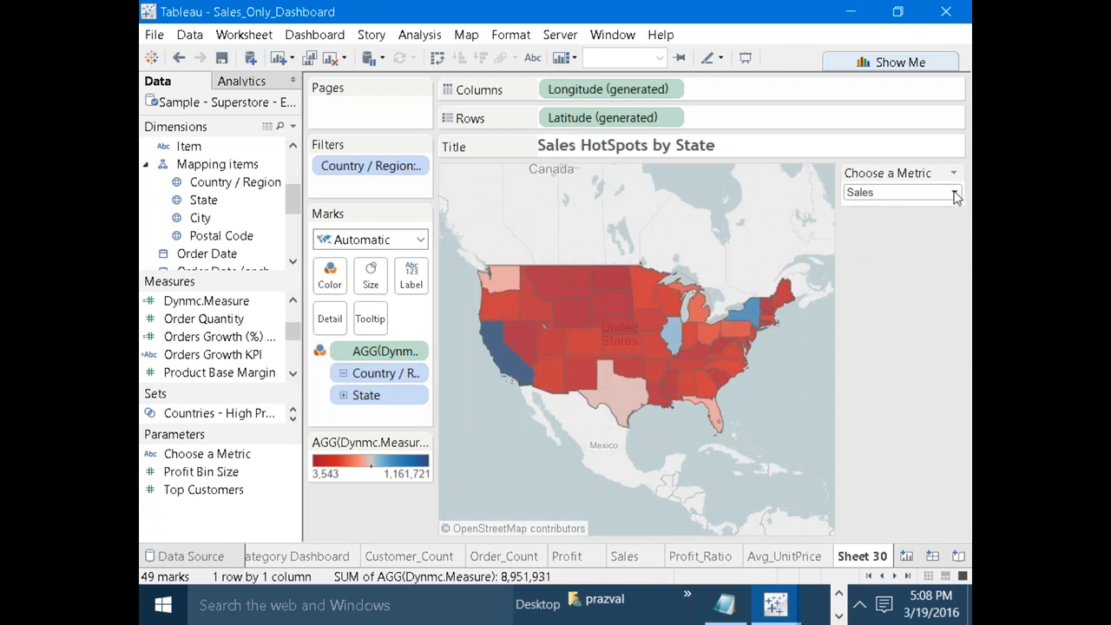
left_click(955, 193)
left_click(926, 233)
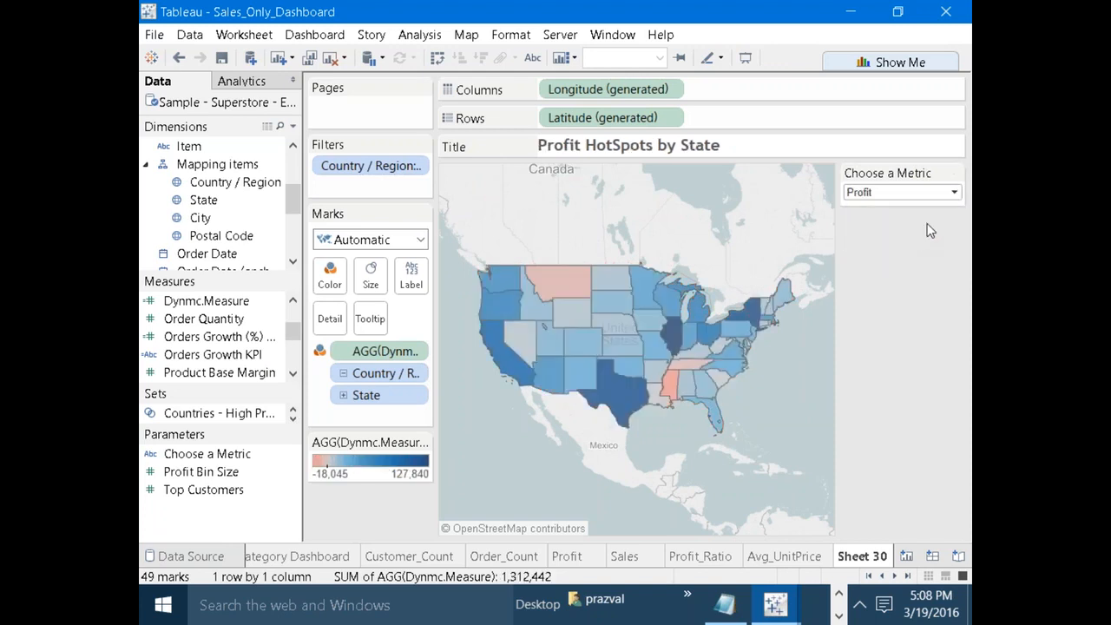
left_click(949, 195)
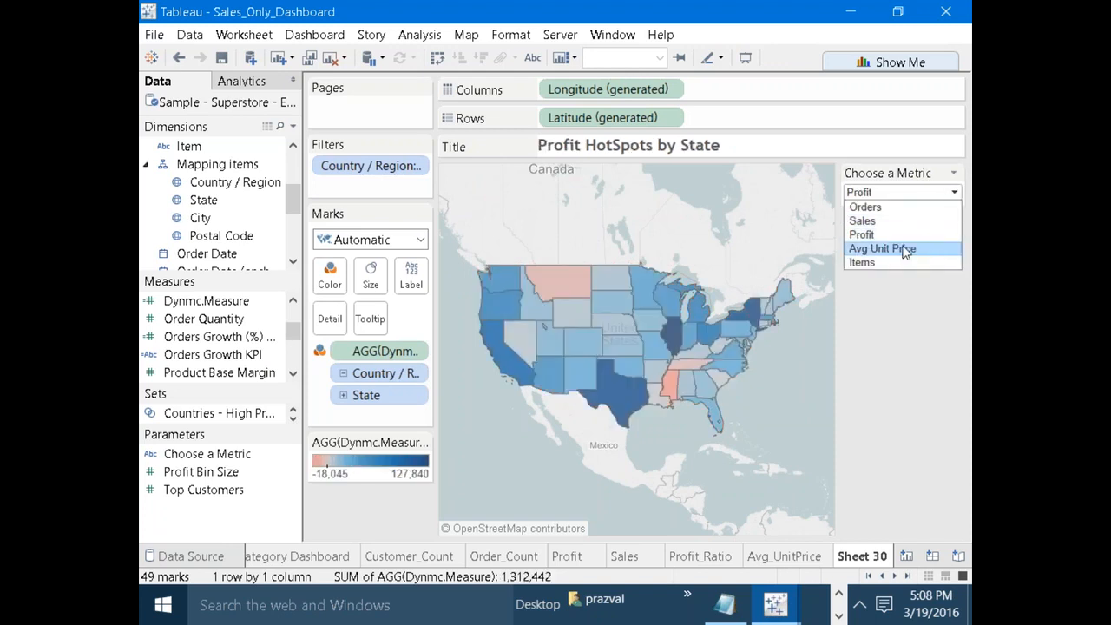
left_click(903, 249)
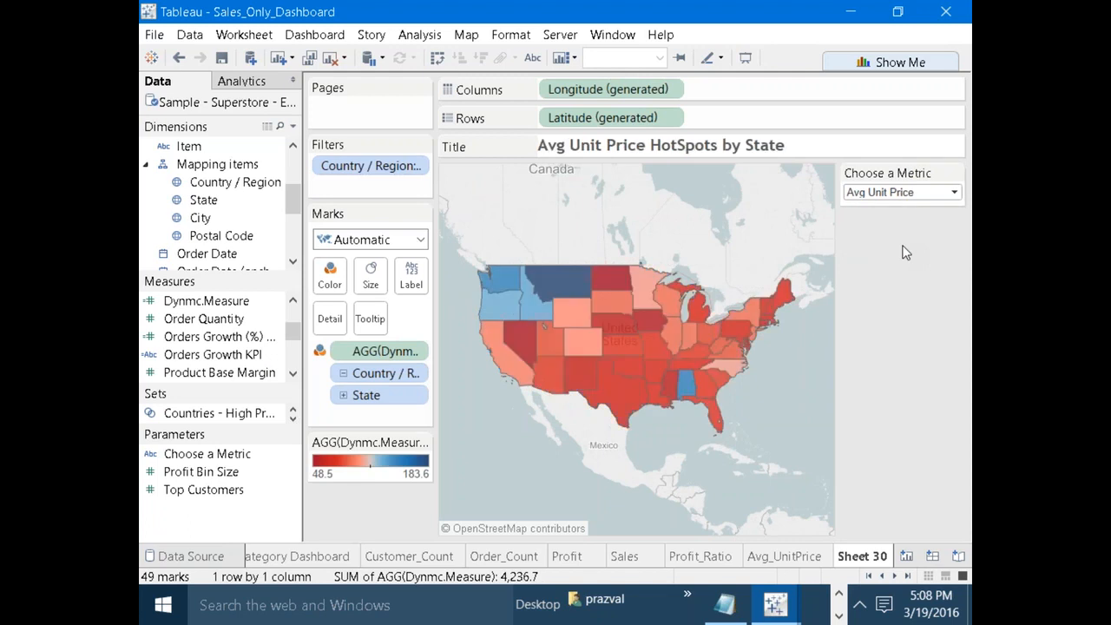
double_click(810, 149)
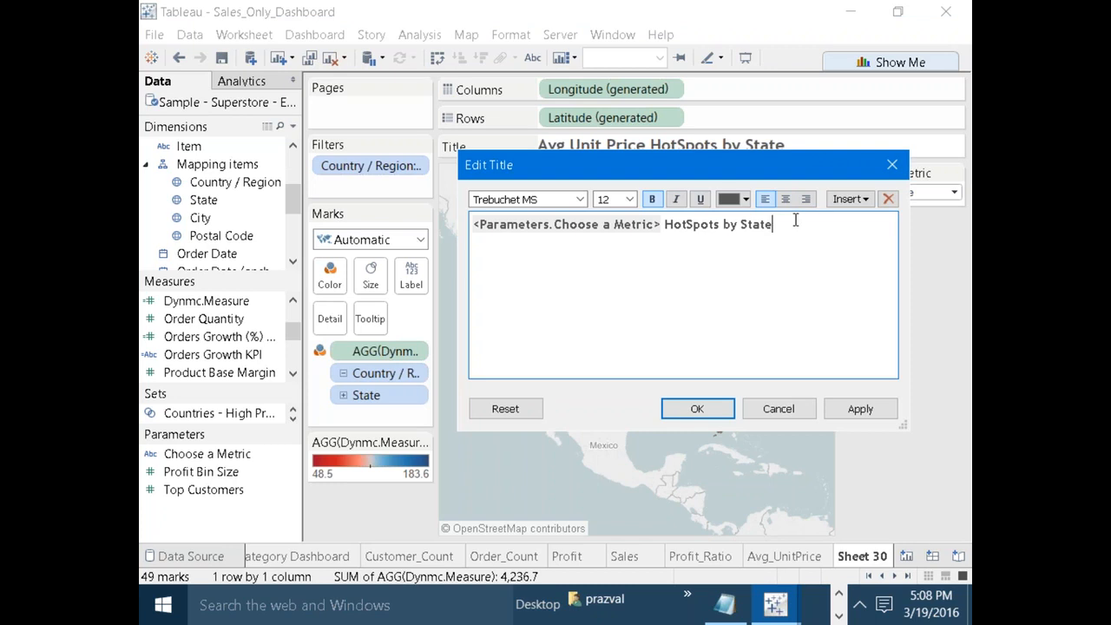
left_click(793, 408)
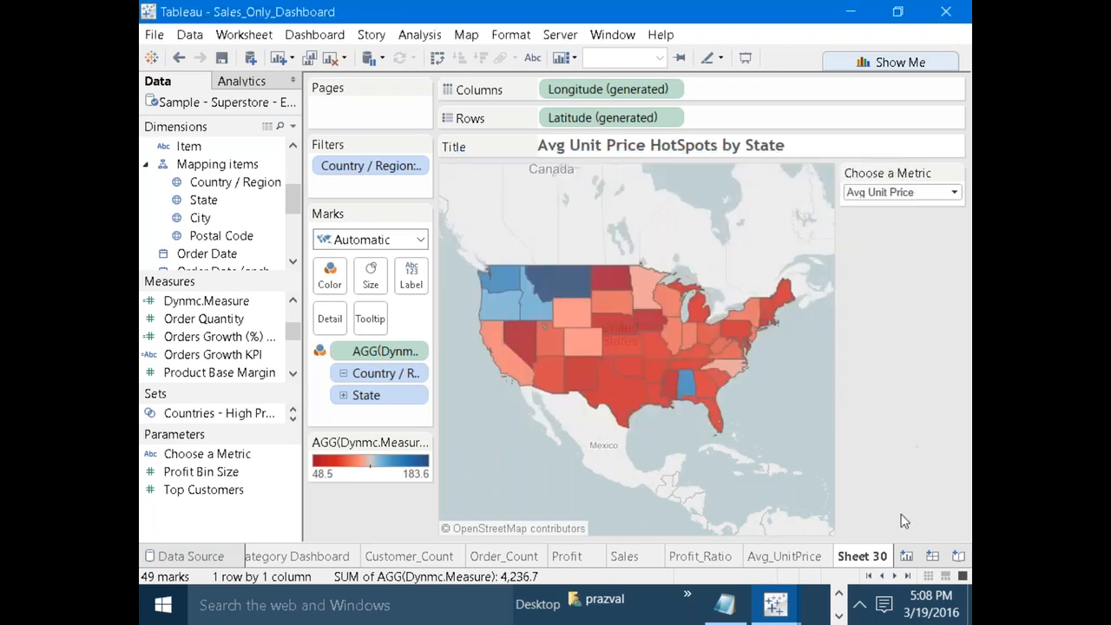
On a new worksheet, create a calculated field named Metric that returns the Choose a Metric parameter.
left_click(907, 556)
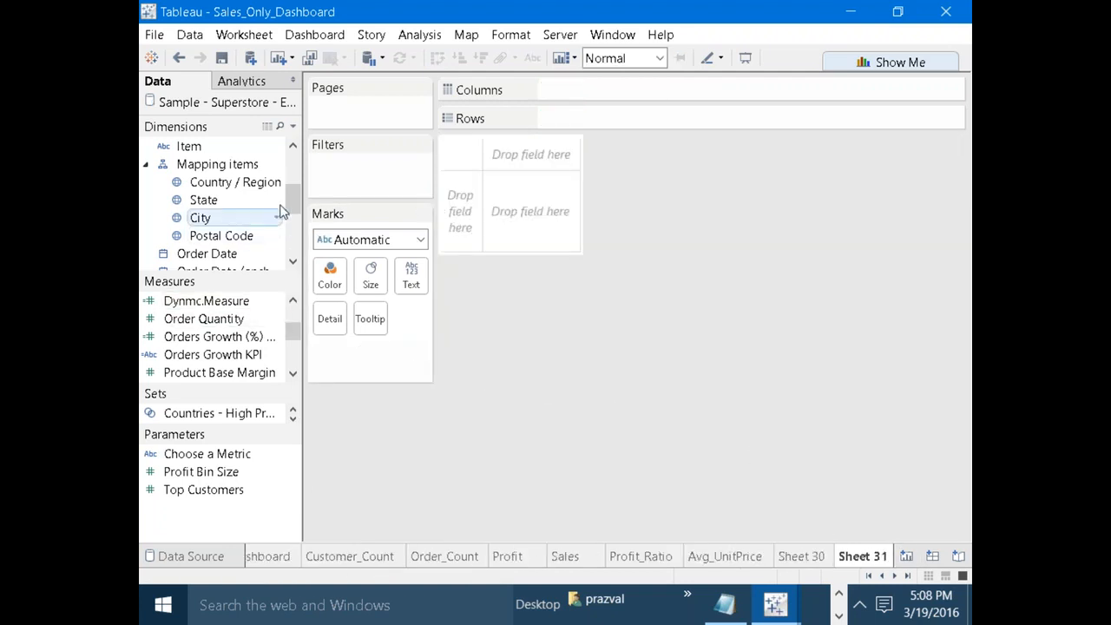
left_click(292, 127)
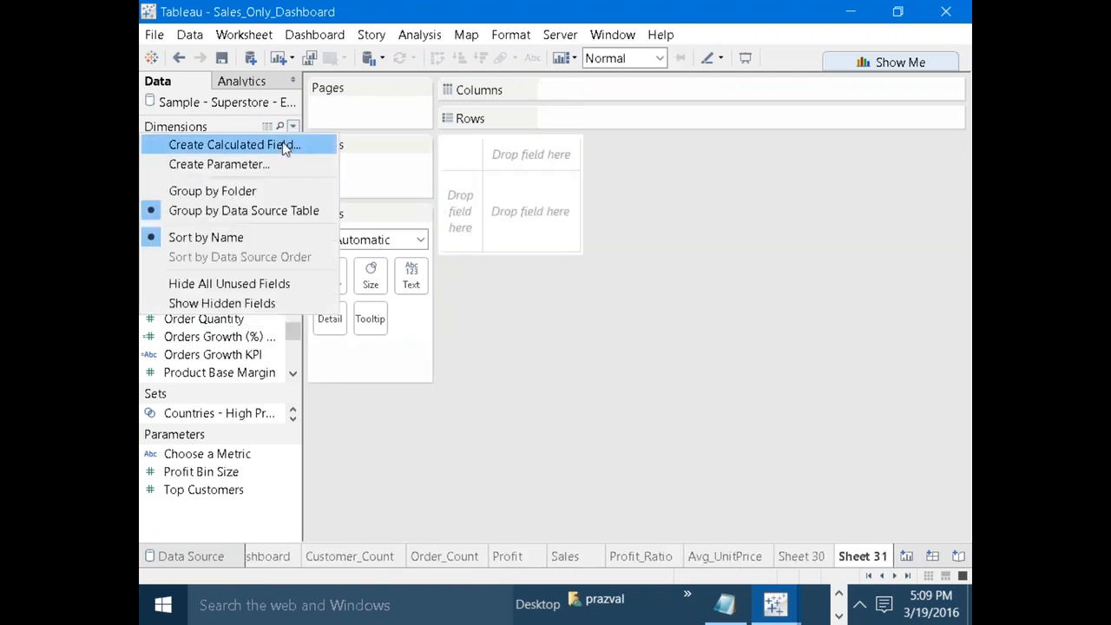
left_click(284, 147)
type("Metric")
left_click(300, 188)
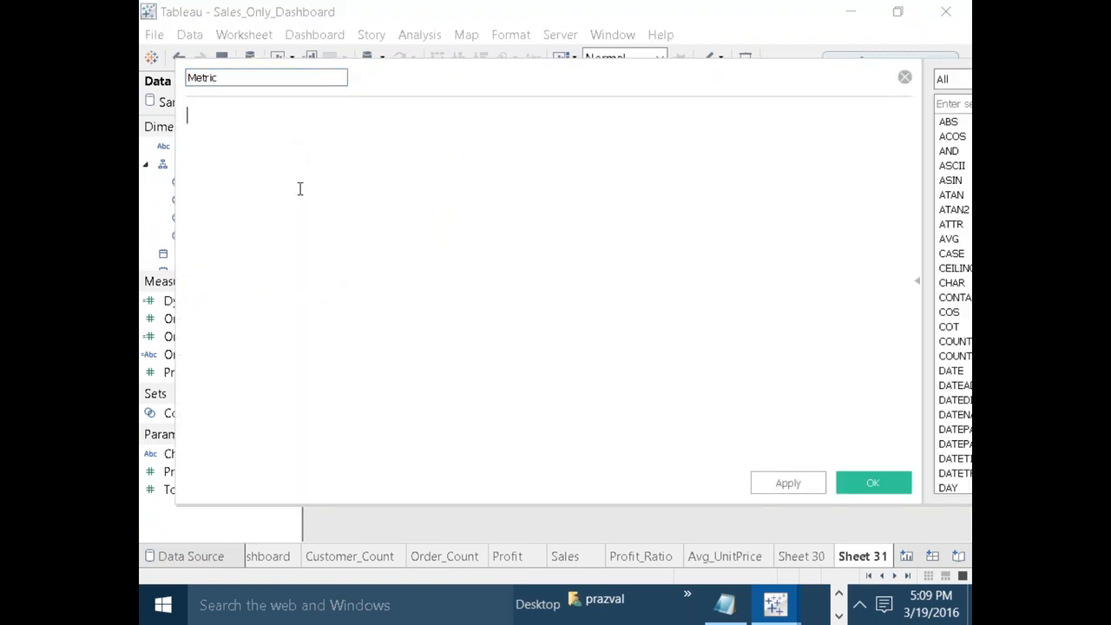
type("choo")
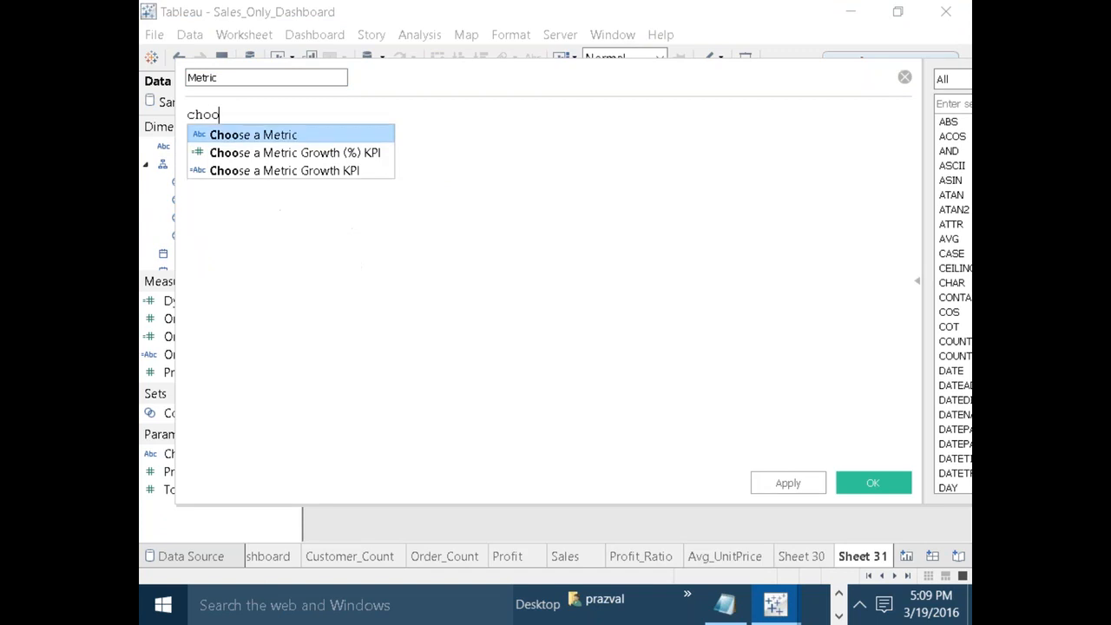
key("Return")
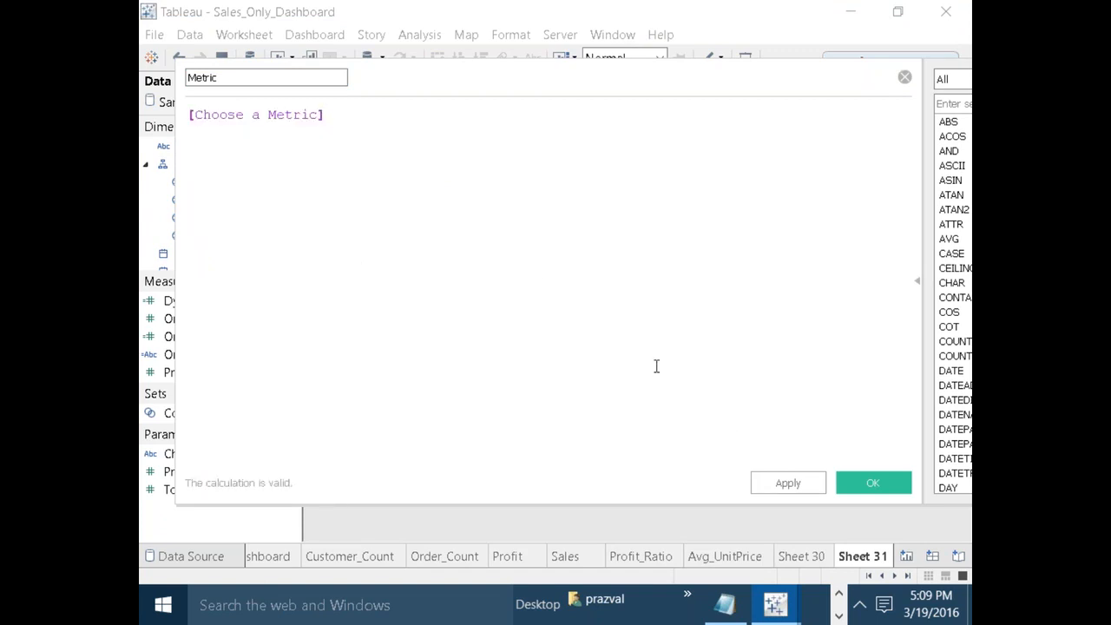
left_click(864, 484)
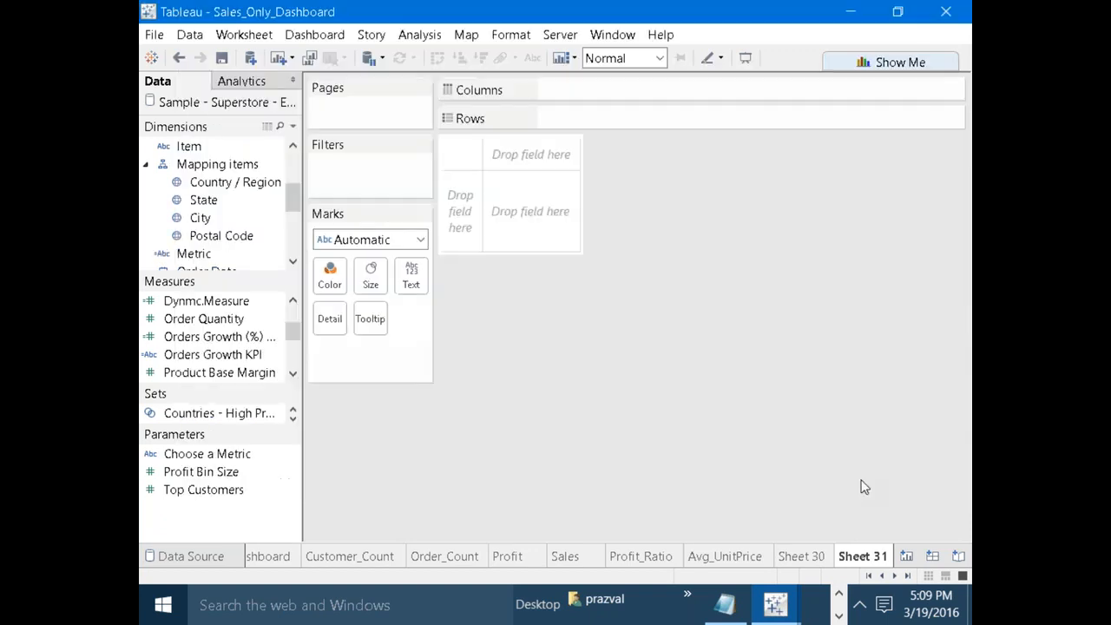
Place the Metric field on the rows of Sheet 31 and also use it as the mark text.
left_click_drag(211, 258, 608, 118)
left_click_drag(211, 253, 411, 276)
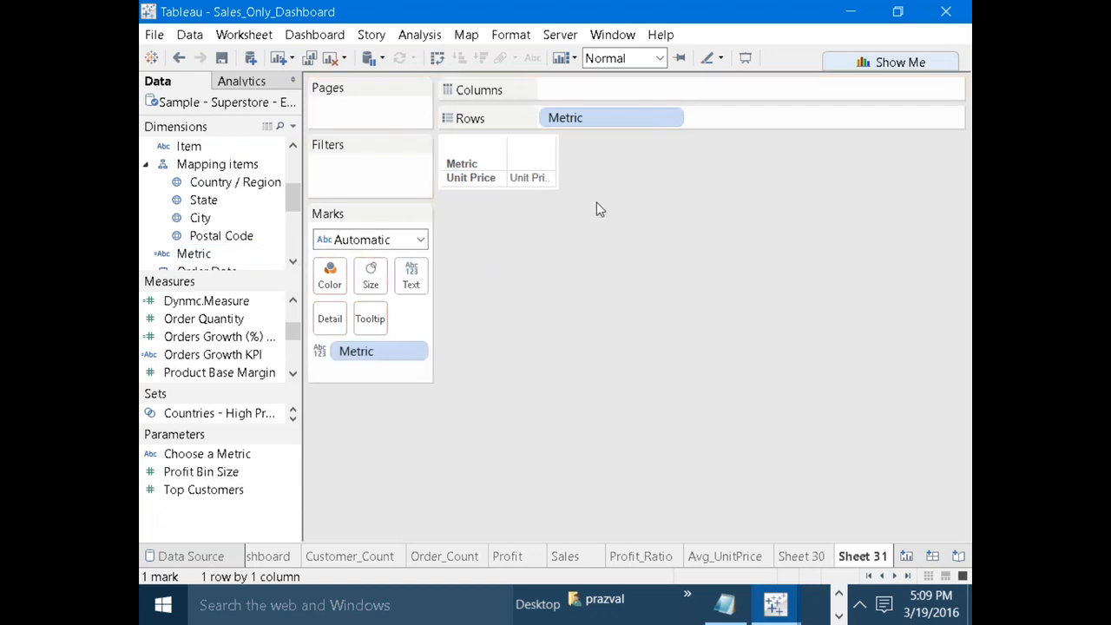
Hide the Metric row header on Sheet 31 and enlarge the remaining text cell so the metric name fits.
right_click(591, 119)
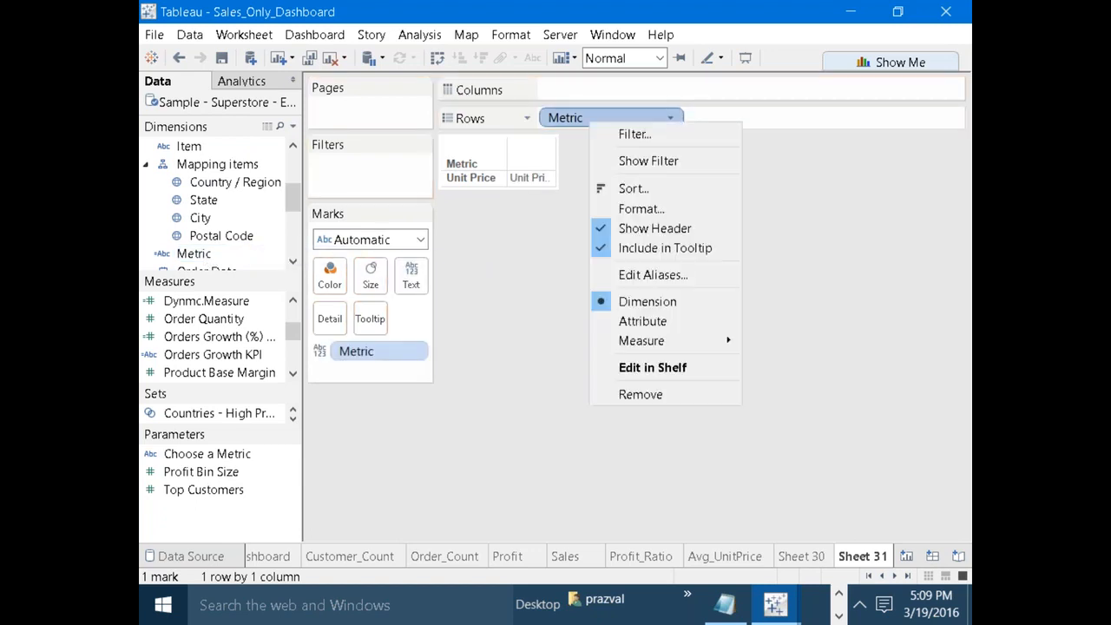
left_click(622, 228)
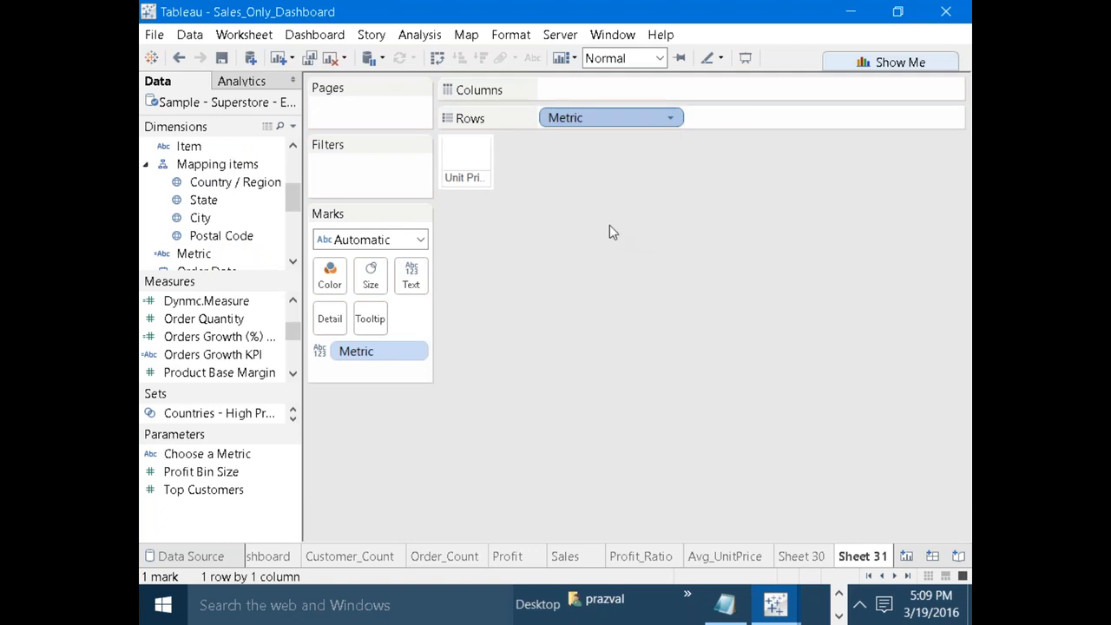
left_click_drag(487, 186, 548, 184)
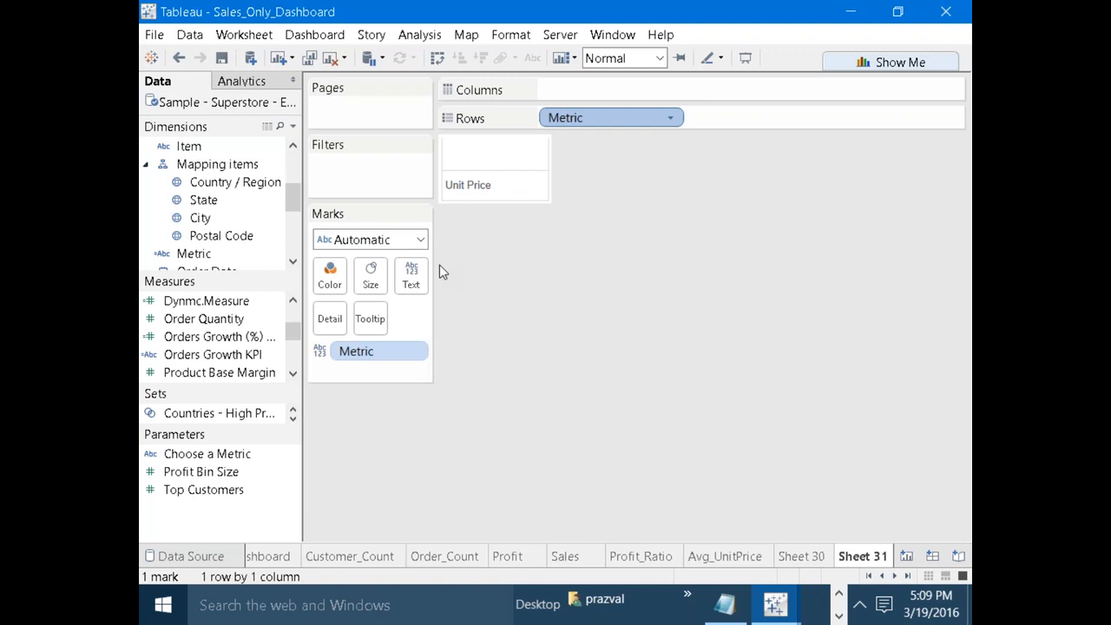
Set the Choose a Metric parameter to Orders on Sheet 30 and return to Sheet 31.
left_click(806, 556)
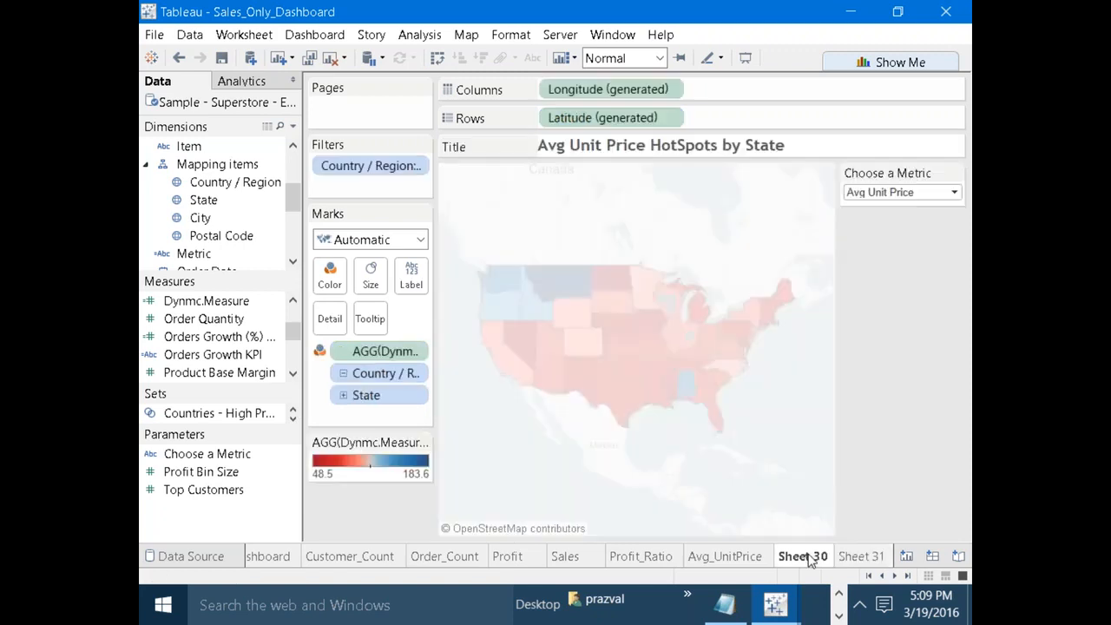
left_click(948, 193)
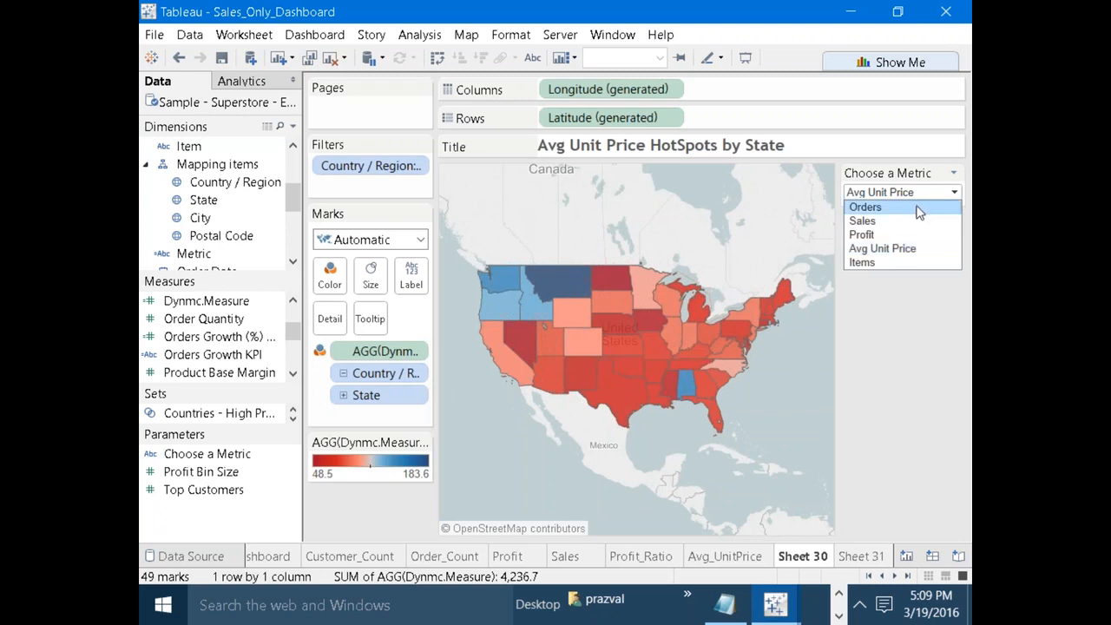
left_click(919, 208)
left_click(848, 560)
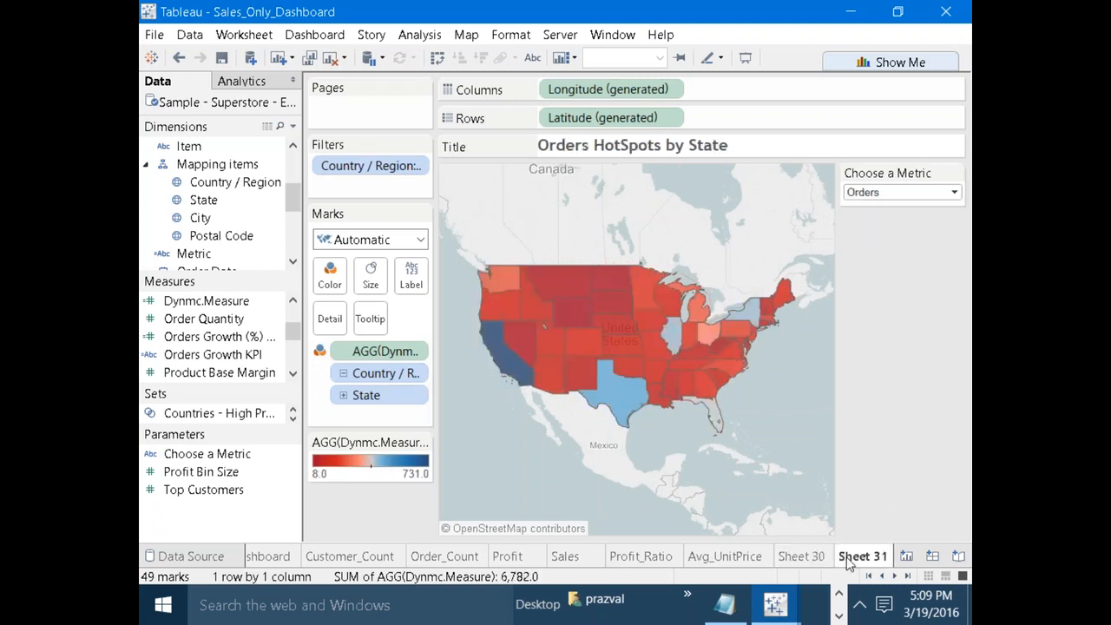
Center the Metric text horizontally in its cell on Sheet 31.
left_click(414, 286)
left_click(560, 335)
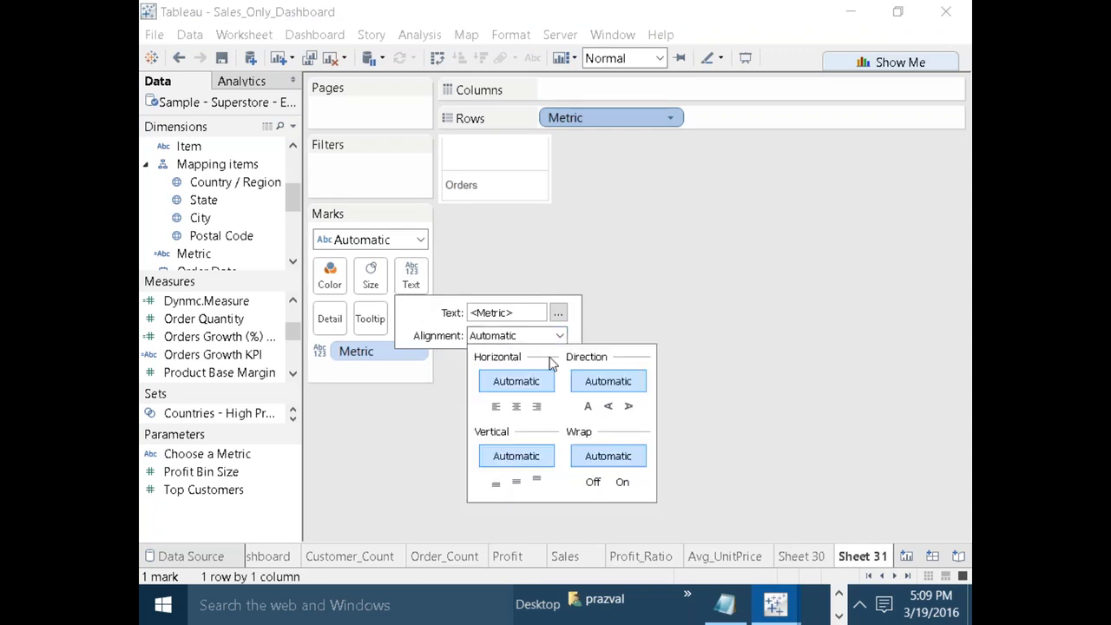
left_click(517, 406)
left_click(756, 330)
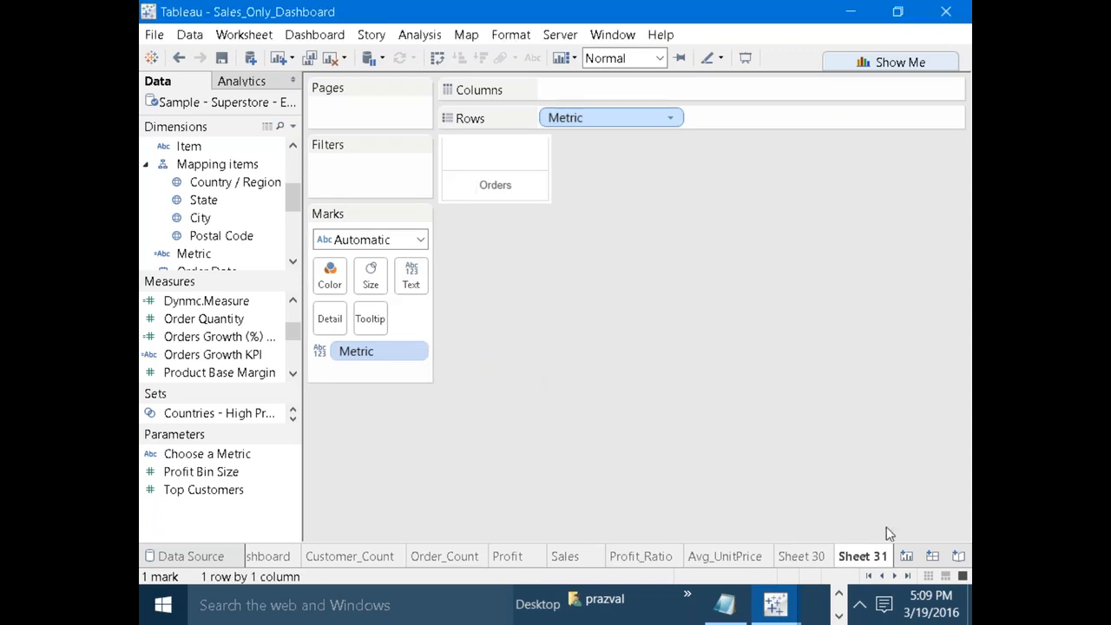
Create a new dashboard and place the Sheet 30 state map on it as a tiled object.
left_click(932, 557)
left_click(218, 182)
left_click_drag(218, 182, 431, 170)
left_click_drag(371, 279, 373, 280)
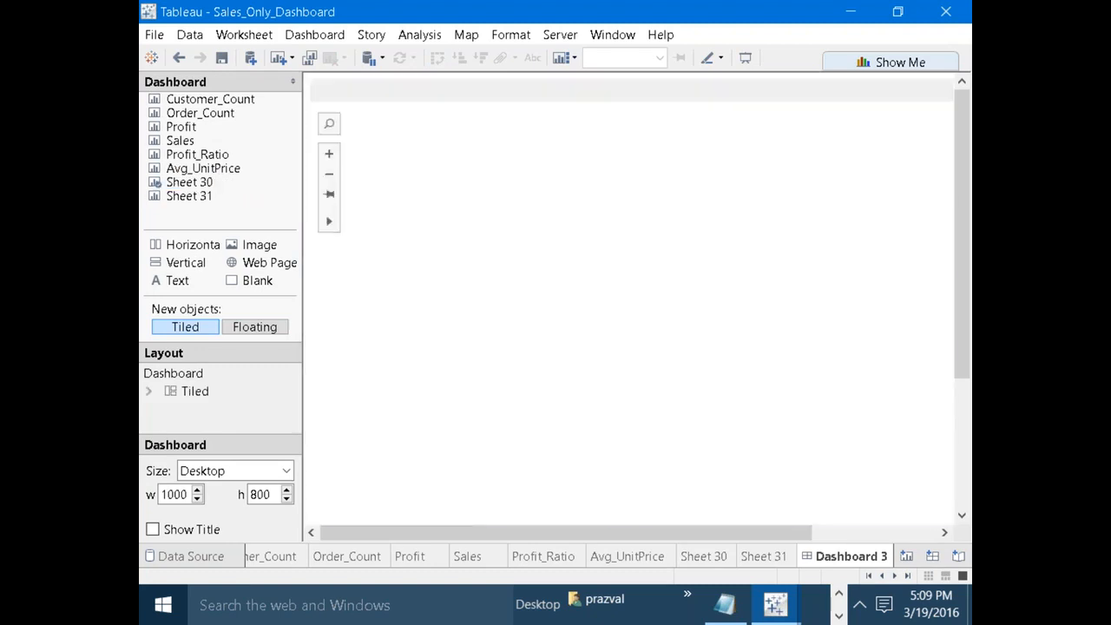
Add Sheet 31 as a floating object over the upper-left part of the state map on Dashboard 3.
left_click(260, 327)
left_click_drag(187, 196, 352, 112)
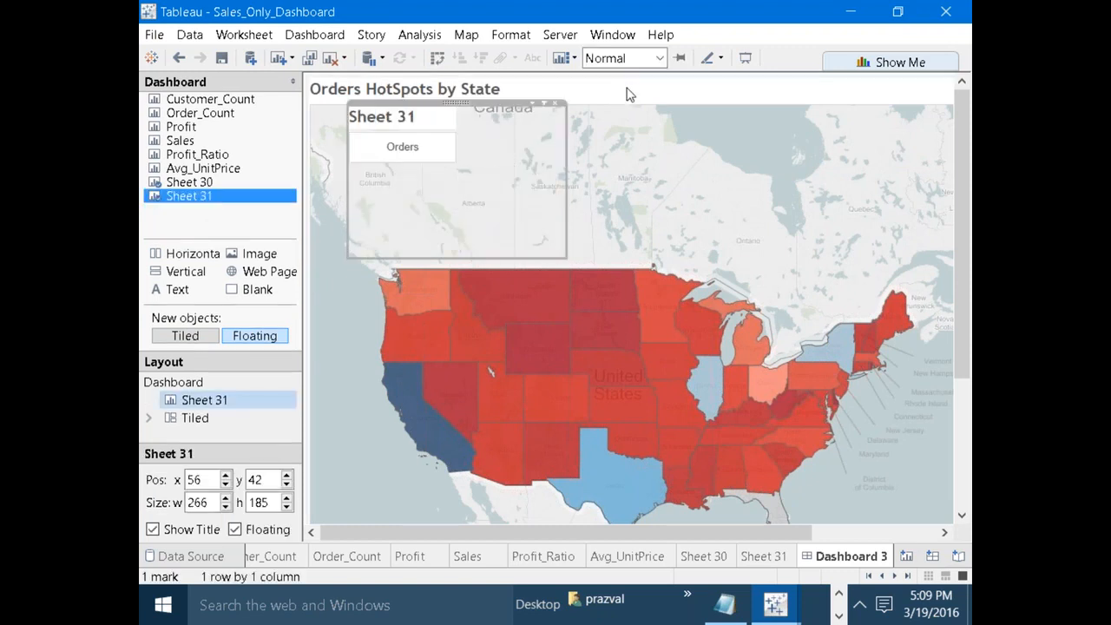
Hide the floating Sheet 31 label's title, fit it to Entire View, and shrink the object to 223 by 37.
left_click(159, 529)
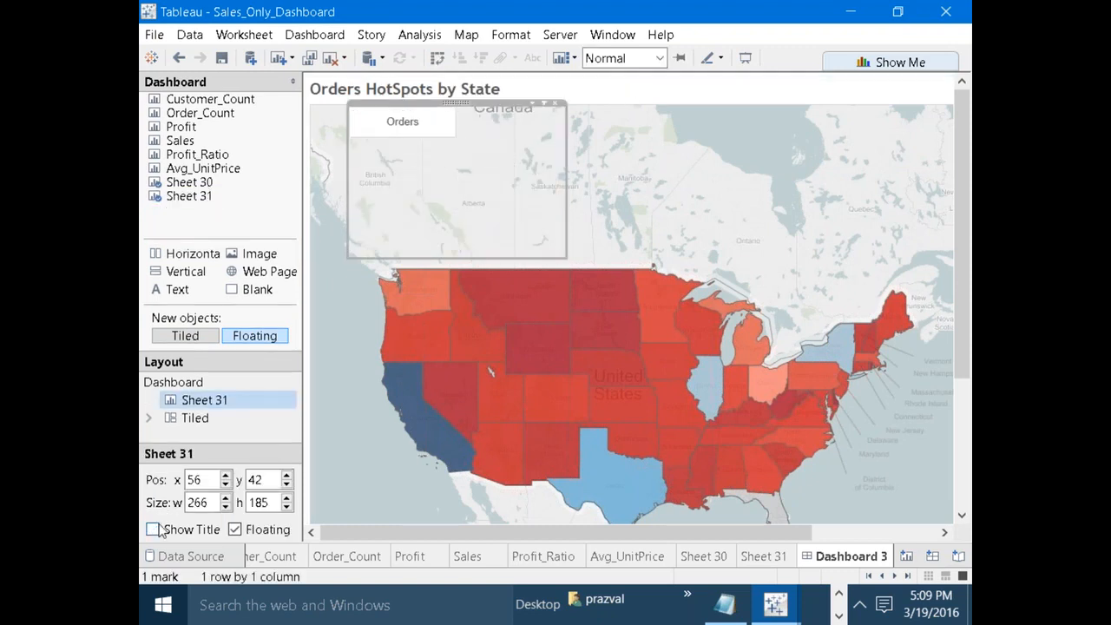
left_click(660, 58)
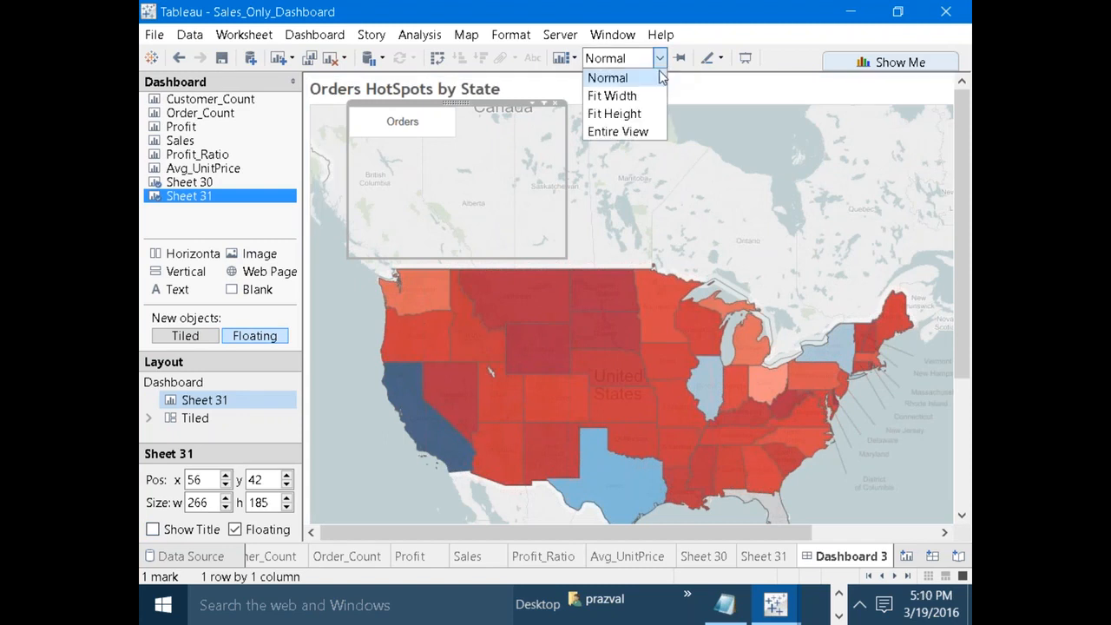
left_click(638, 129)
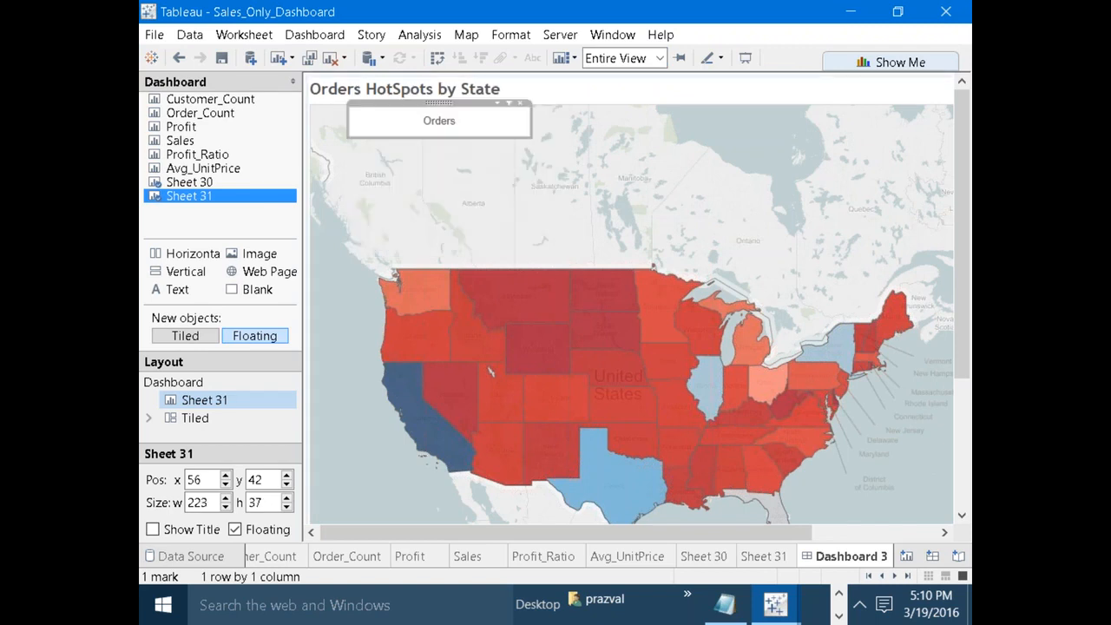
left_click(622, 135)
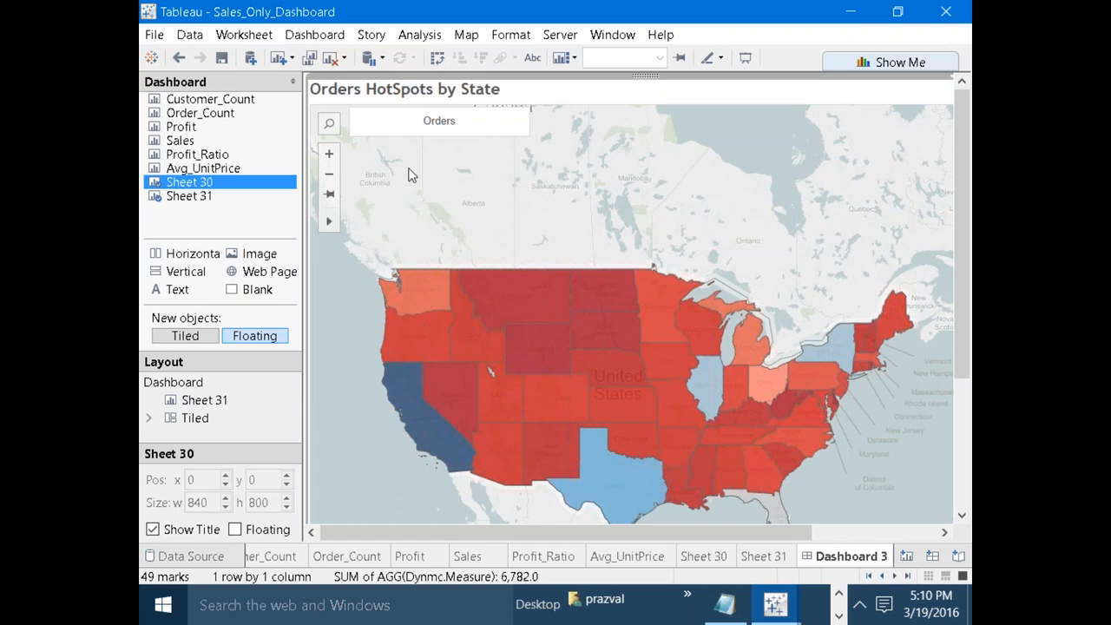
Move the floating Sheet 31 label up beside the map title, to position x 251, y 8.
left_click(420, 119)
left_click_drag(420, 119, 596, 78)
left_click(787, 139)
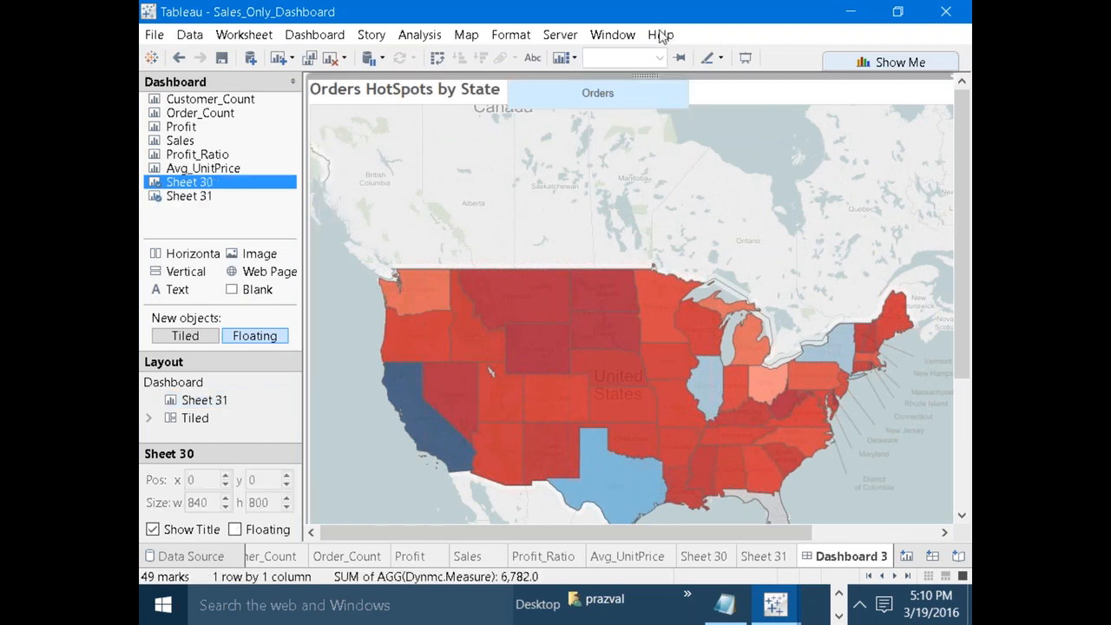
Remove the floating Sheet 31 label from Dashboard 3 and clear all fields from the Sheet 31 worksheet.
left_click(665, 91)
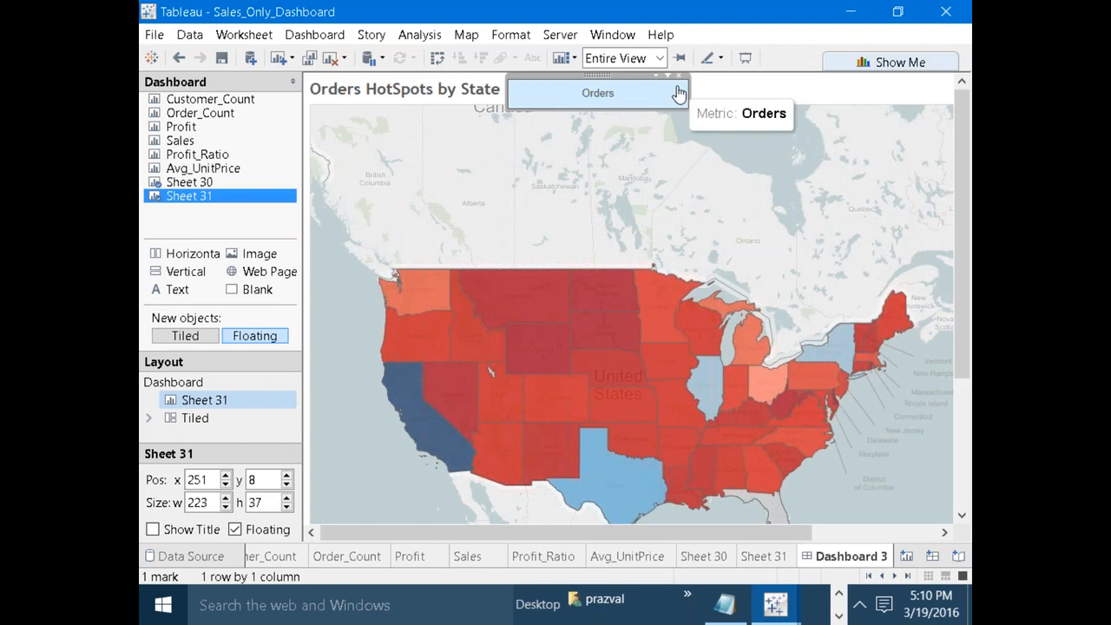
left_click(679, 76)
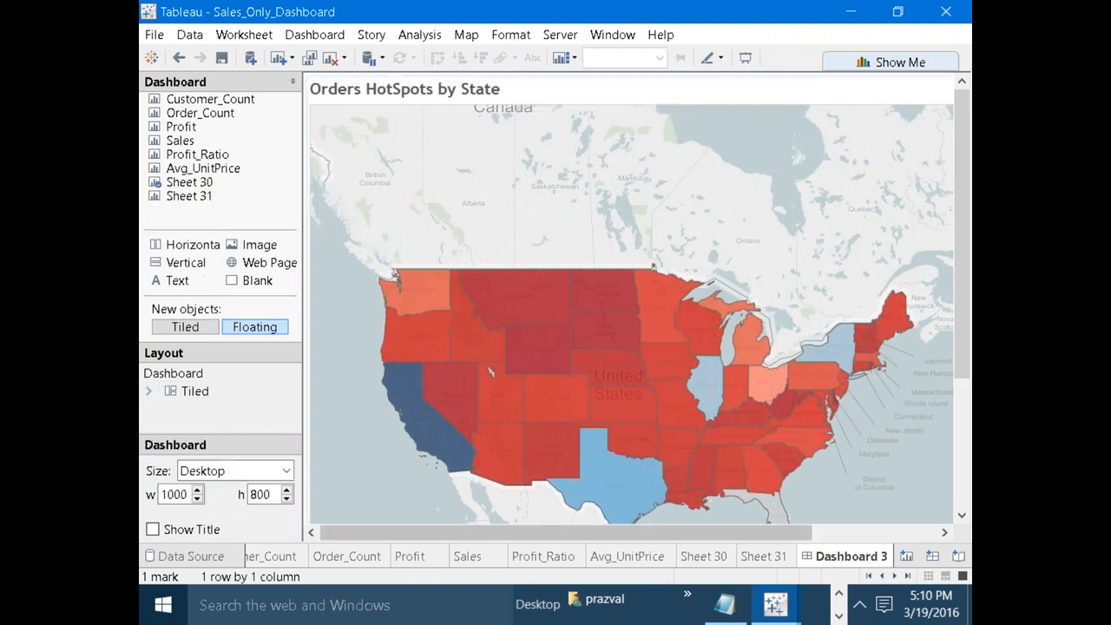
left_click(783, 557)
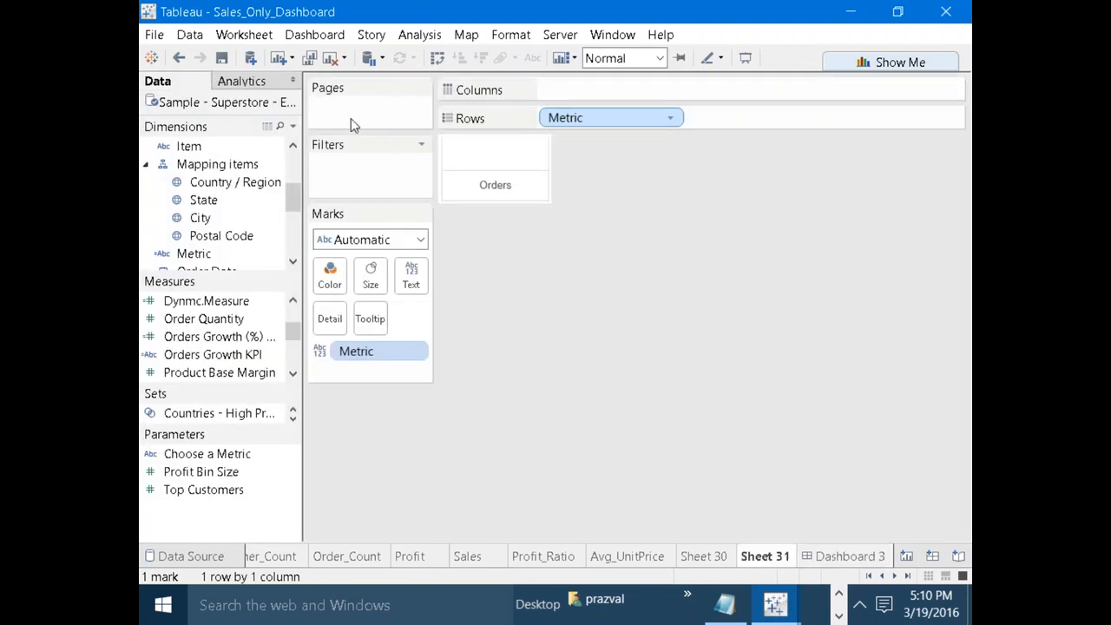
left_click(330, 59)
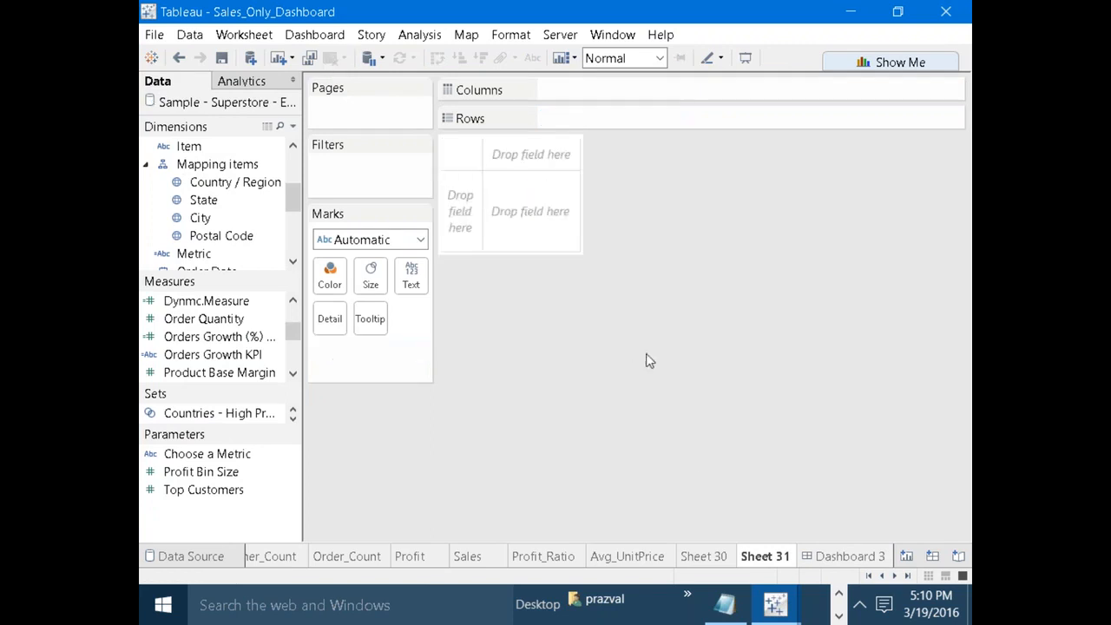
On Sheet 30, move the Dynmc.Measure color legend directly beneath the Choose a Metric control.
left_click(705, 558)
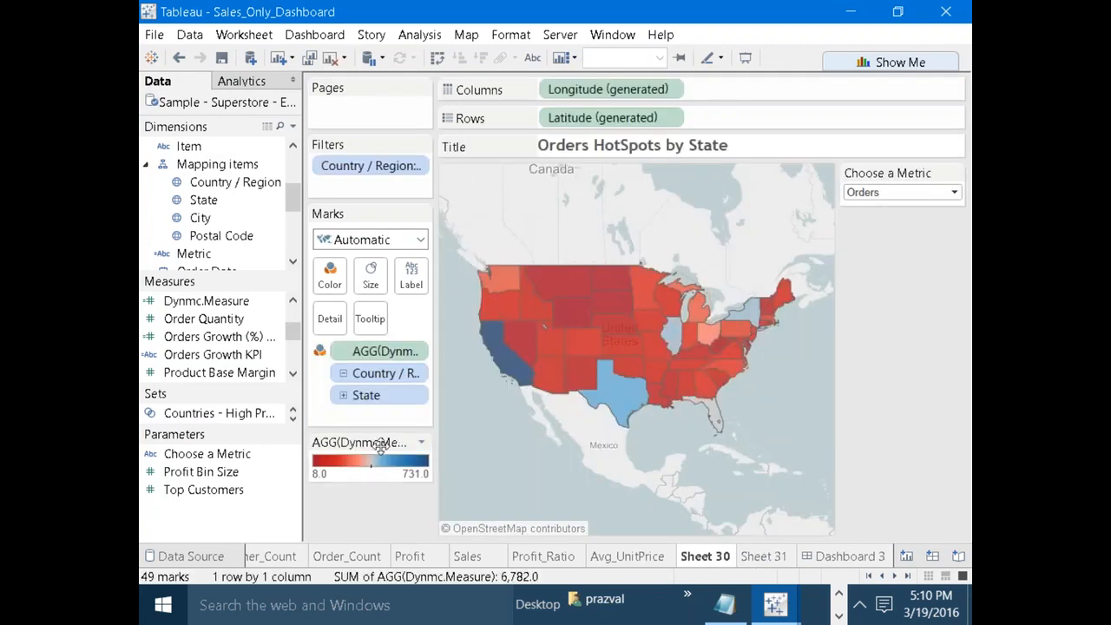
left_click_drag(373, 444, 903, 230)
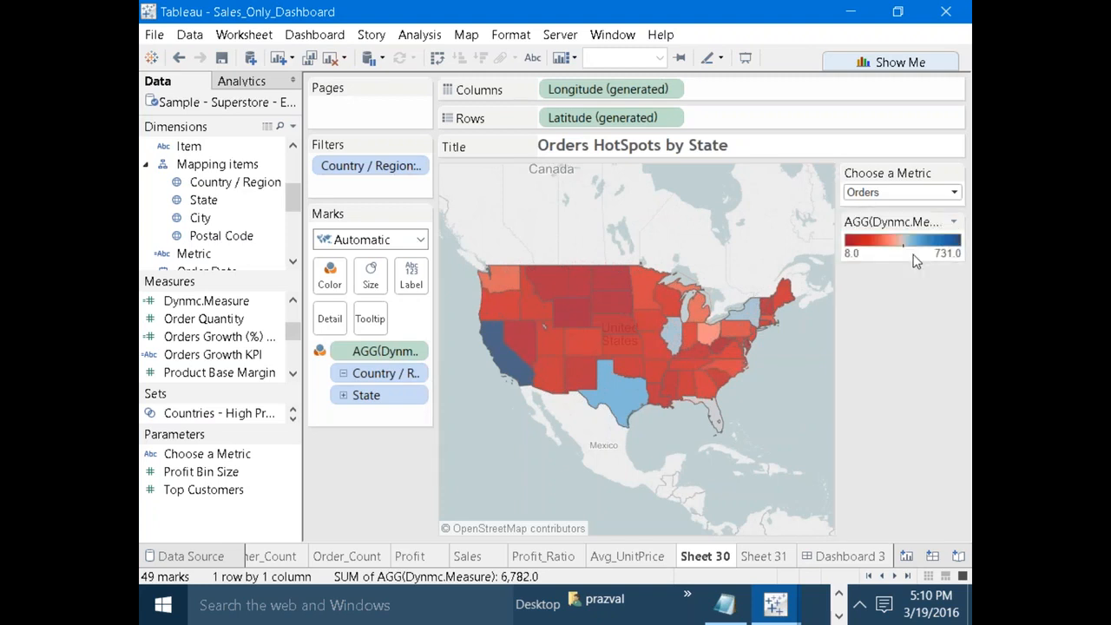
left_click(952, 225)
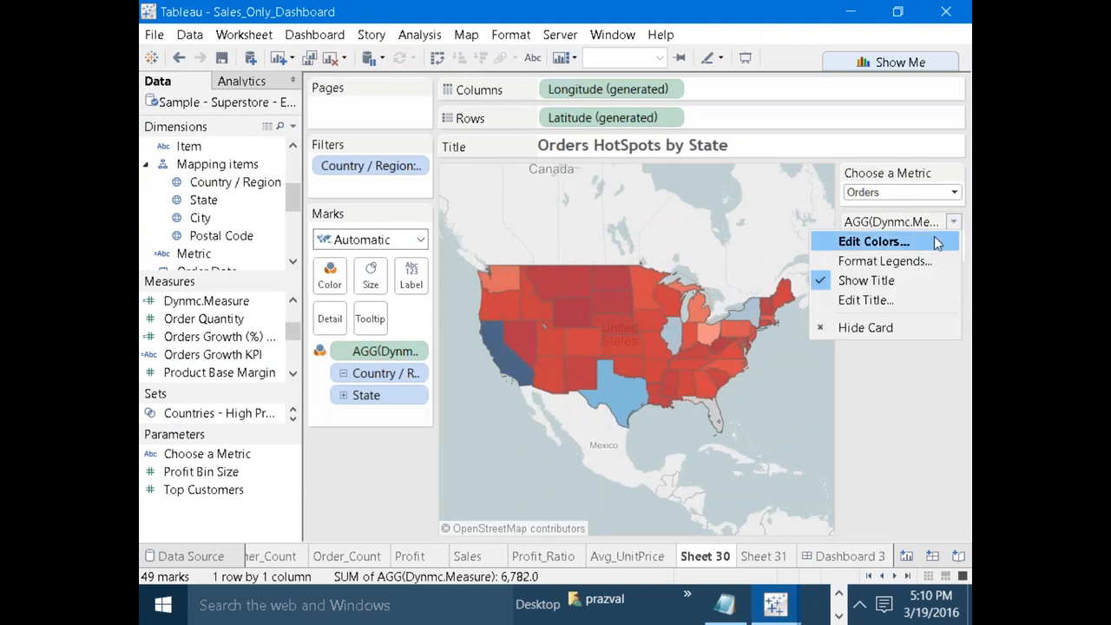
left_click(865, 300)
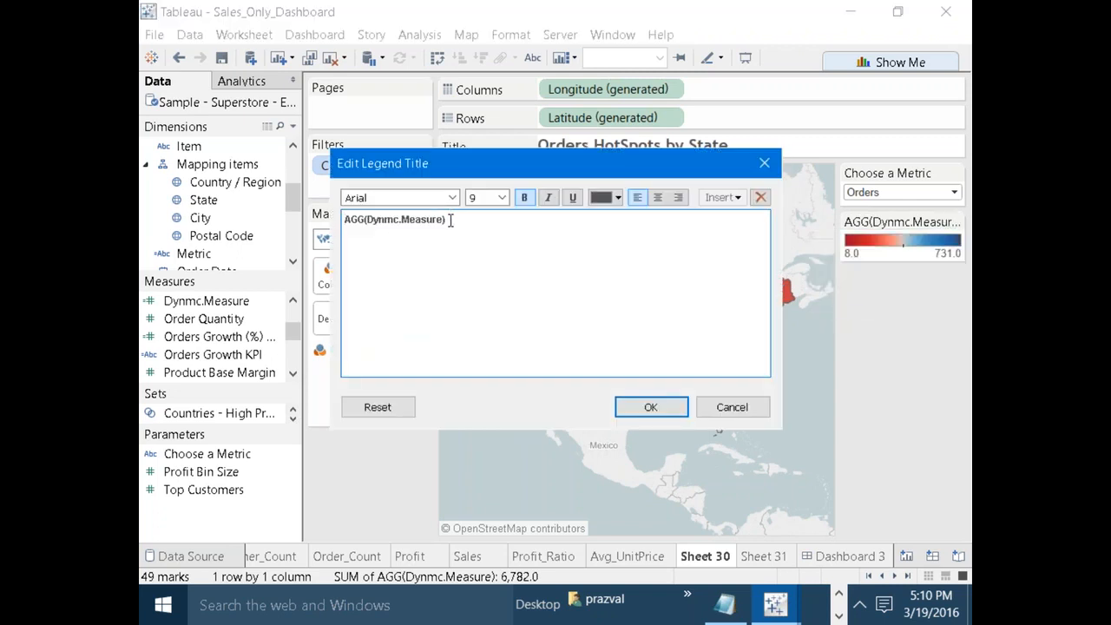
left_click_drag(447, 223, 352, 223)
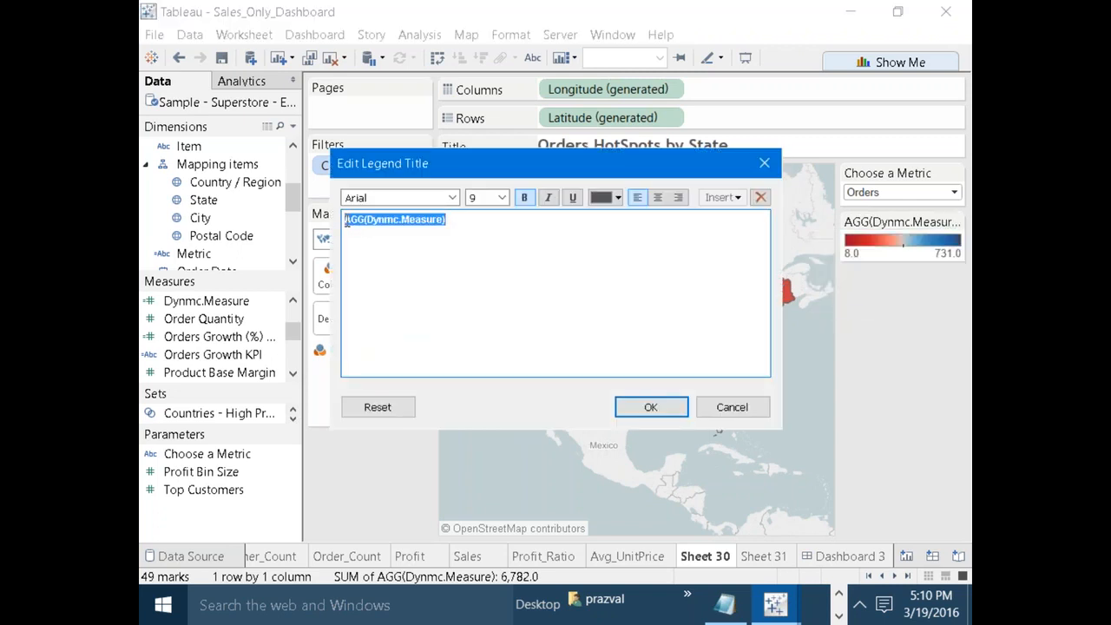
key("BackSpace")
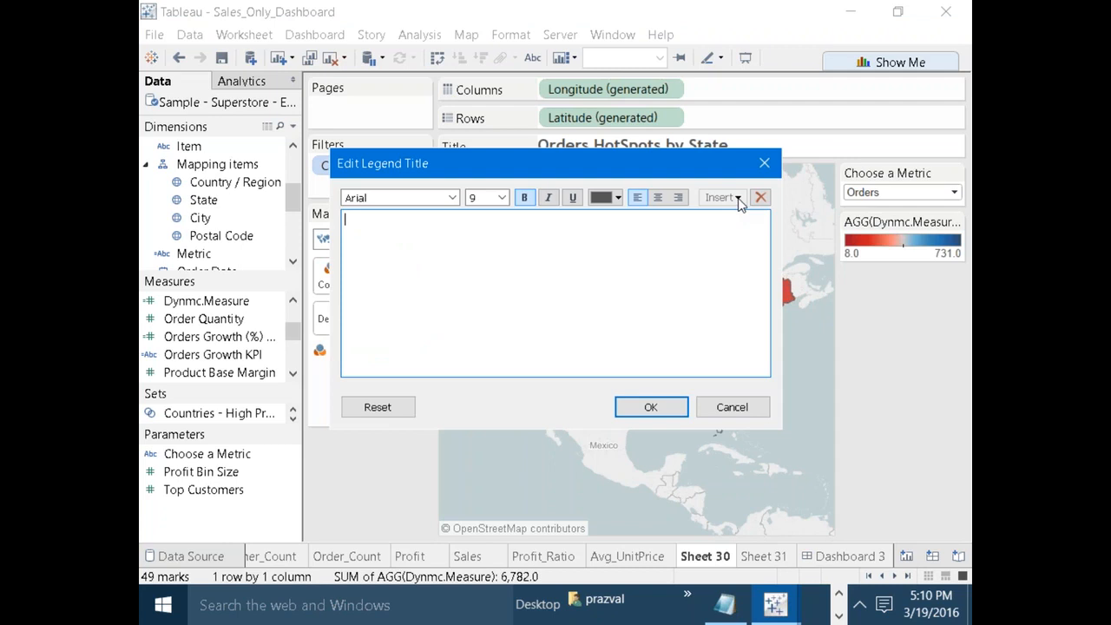
left_click(714, 409)
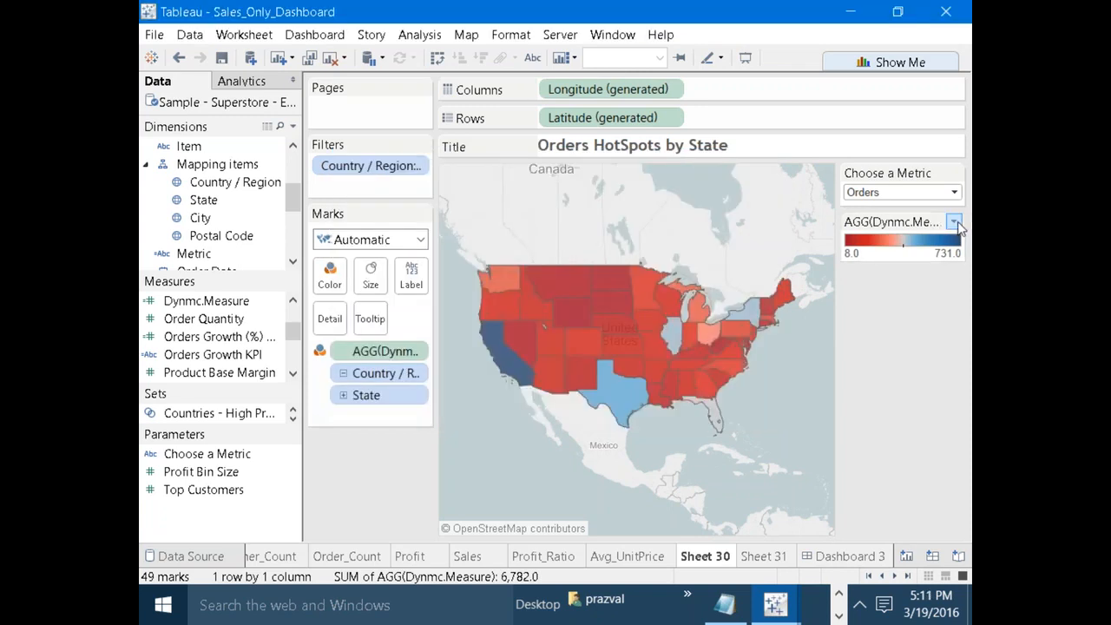
Hide the title of the Dynmc.Measure color legend on Sheet 30.
left_click(954, 222)
left_click(908, 280)
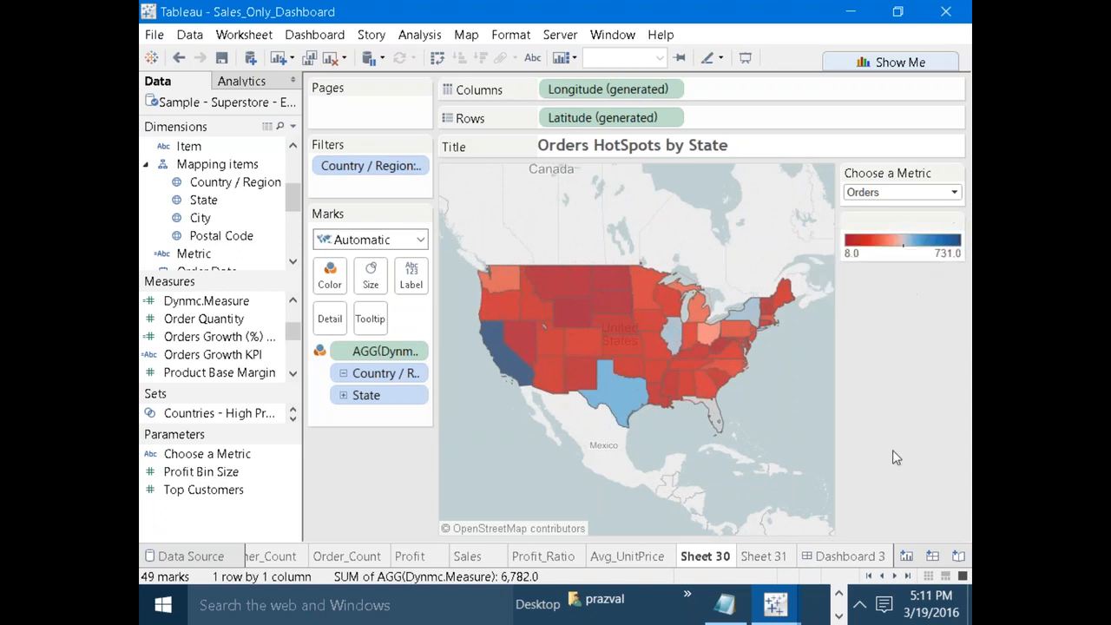
On Dashboard 3, float the color legend out of its tiled vertical container to x 861, y 123, below the Choose a Metric control.
left_click(854, 555)
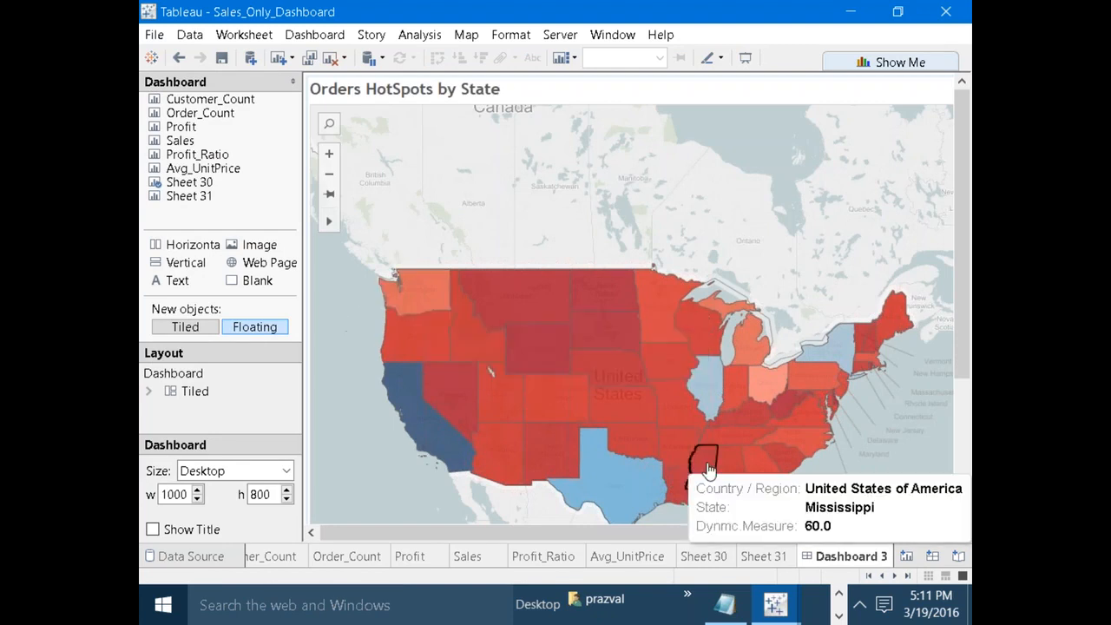
left_click_drag(660, 530, 829, 512)
left_click(829, 512)
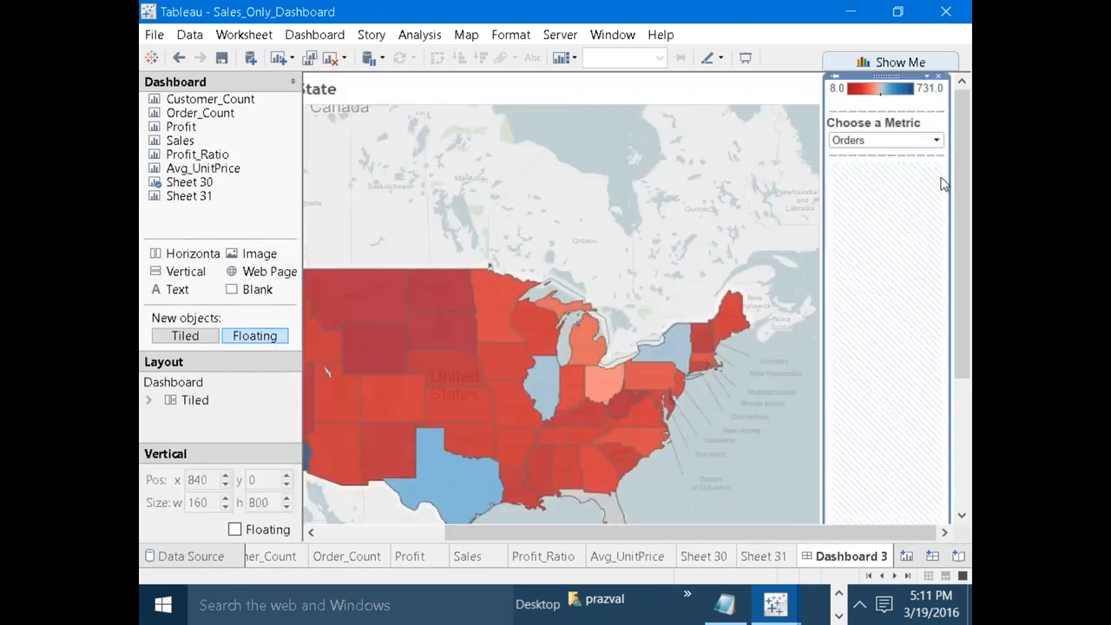
left_click(916, 99)
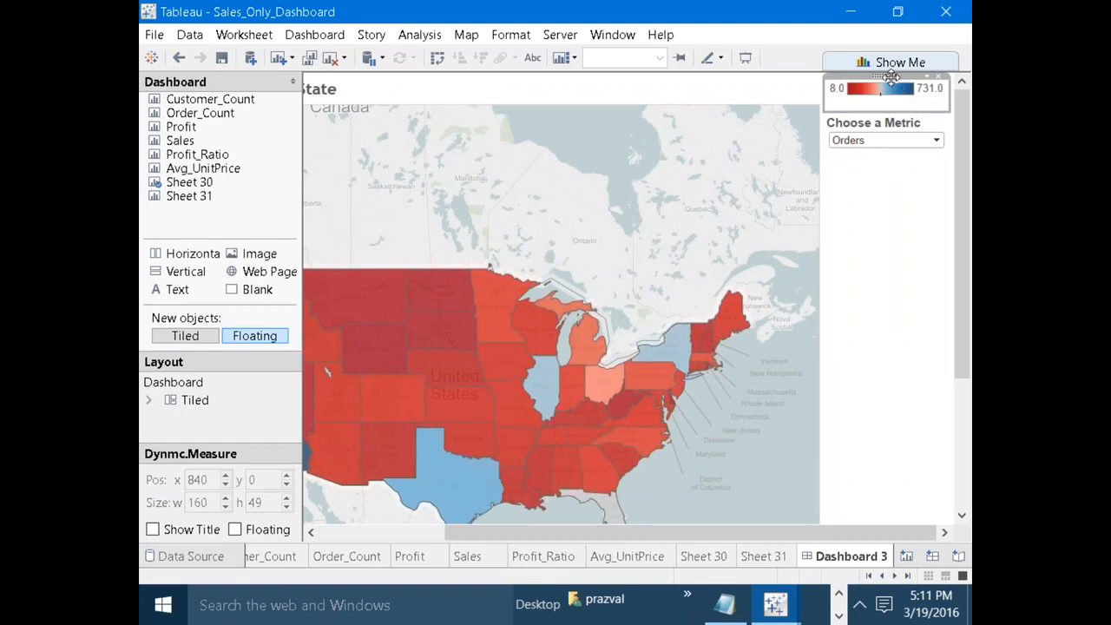
left_click_drag(892, 77, 899, 184)
left_click(885, 141)
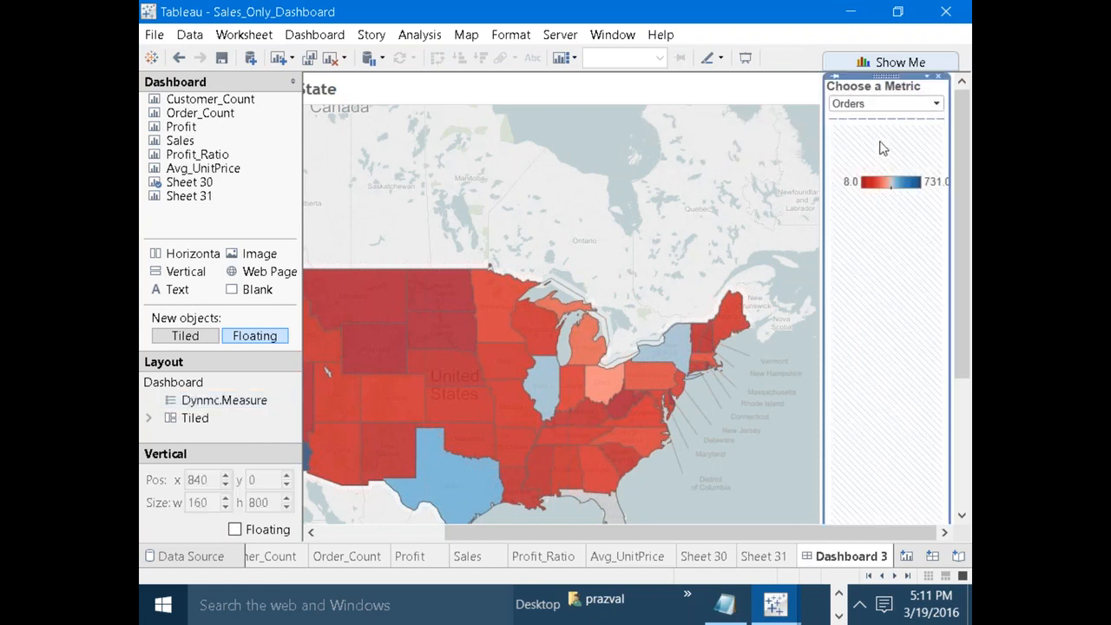
Add a floating vertical container over the upper part of the map at x 409, y 47, and resize it to 212 by 84.
left_click_drag(698, 525, 566, 517)
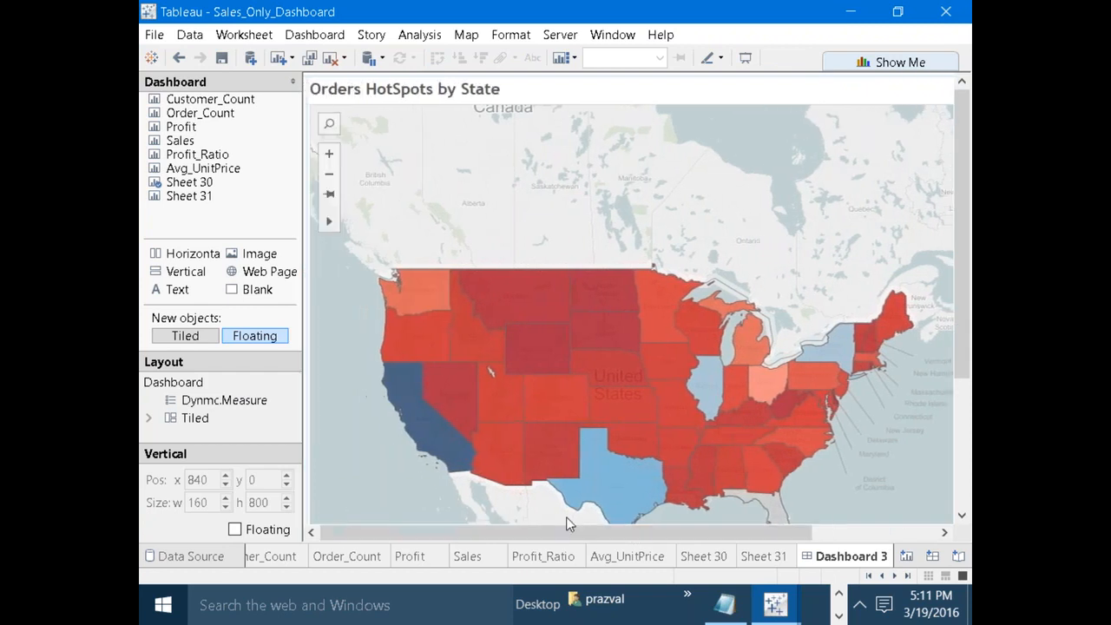
left_click(197, 276)
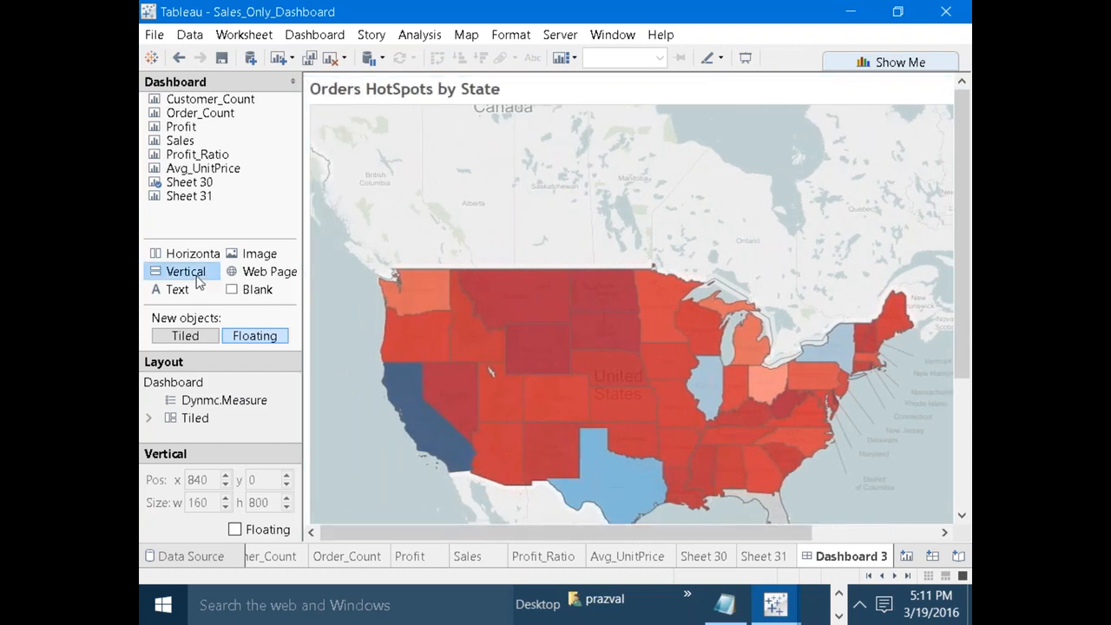
left_click_drag(198, 279, 638, 114)
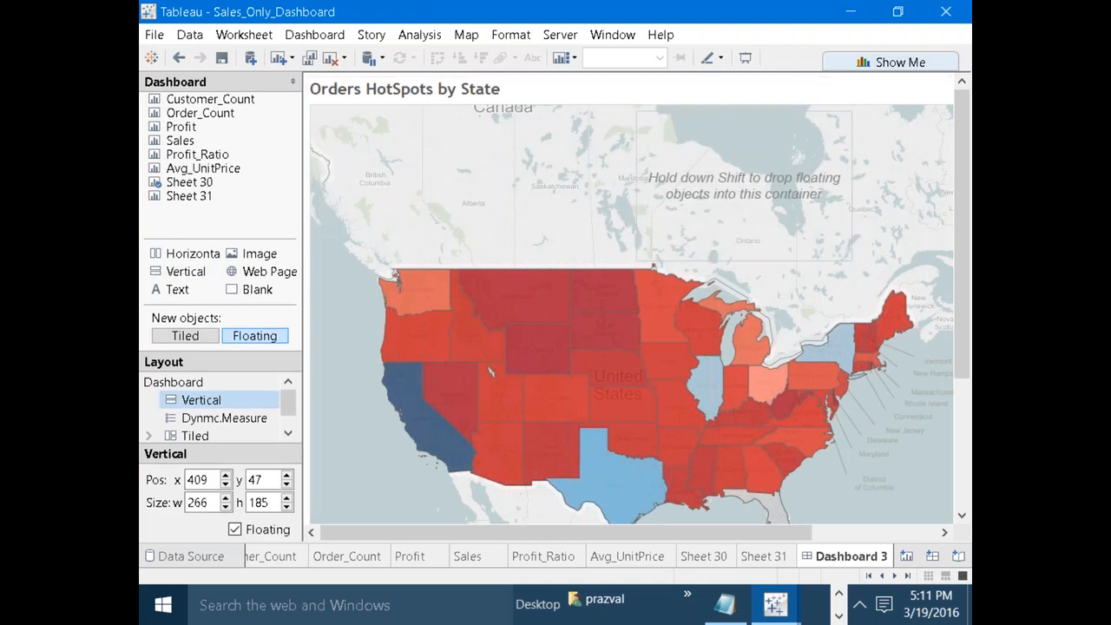
left_click_drag(828, 202, 810, 179)
Place the floating color legend inside the new vertical container over the map.
left_click_drag(693, 530, 860, 530)
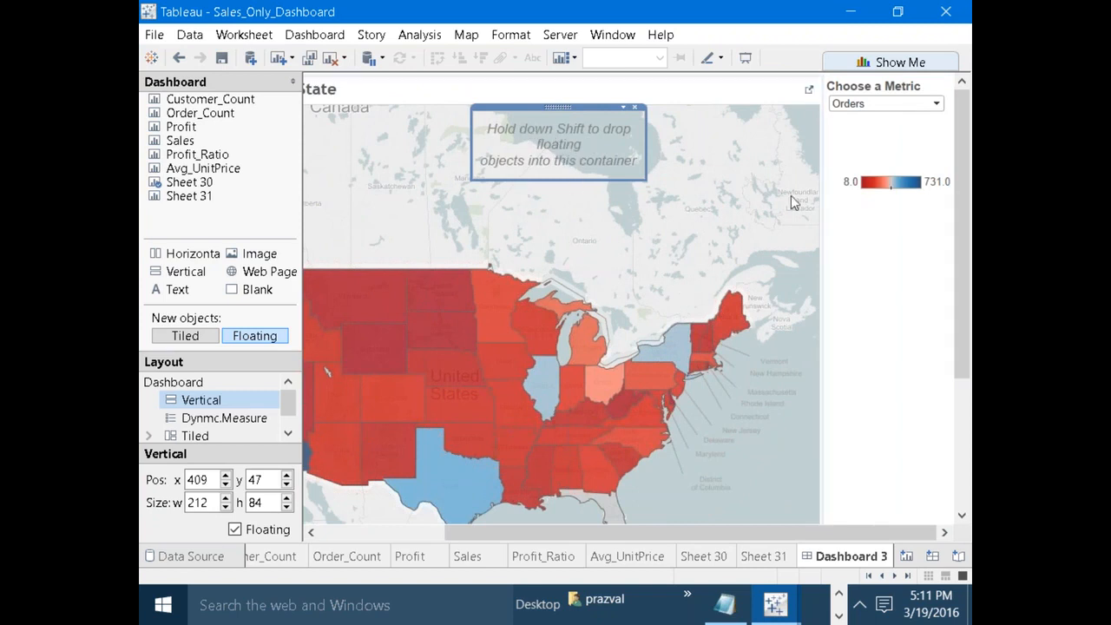
left_click(886, 184)
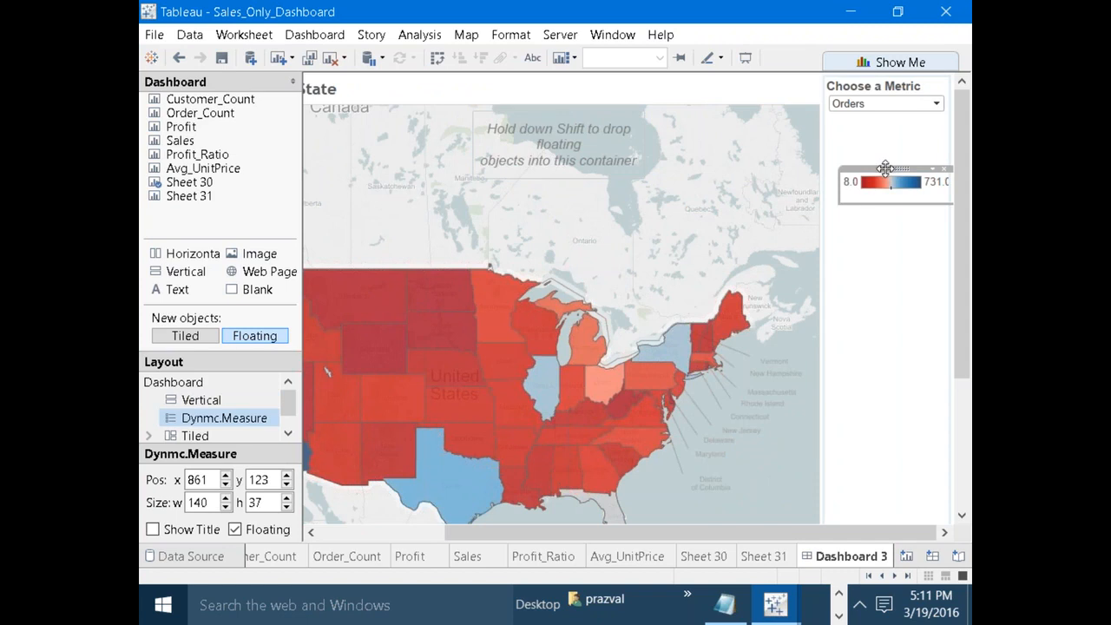
left_click_drag(886, 168, 583, 153)
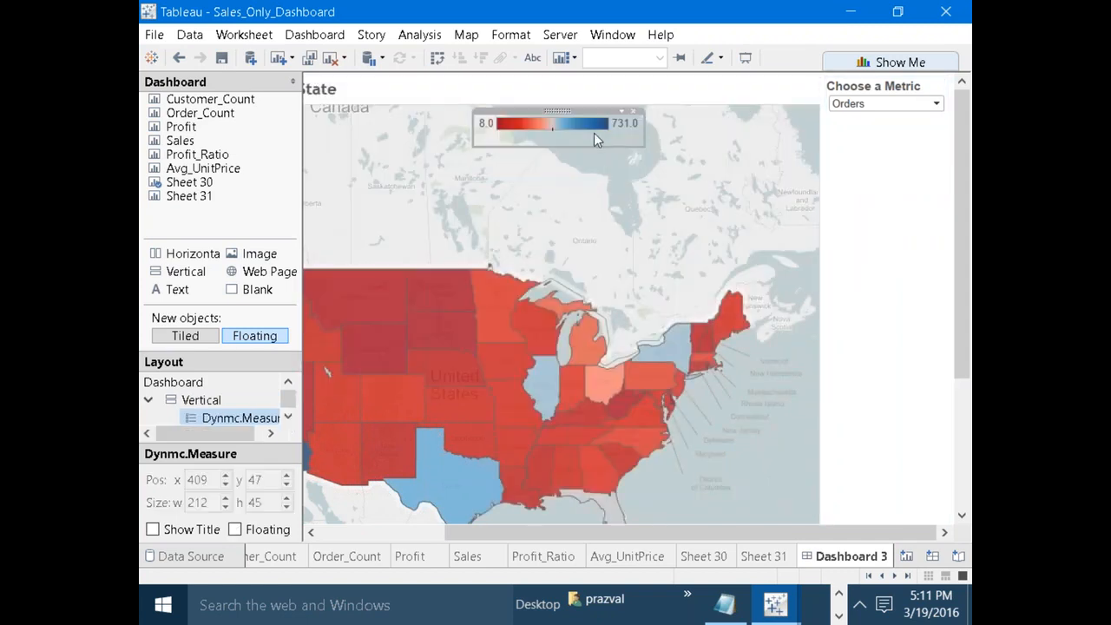
left_click(558, 150)
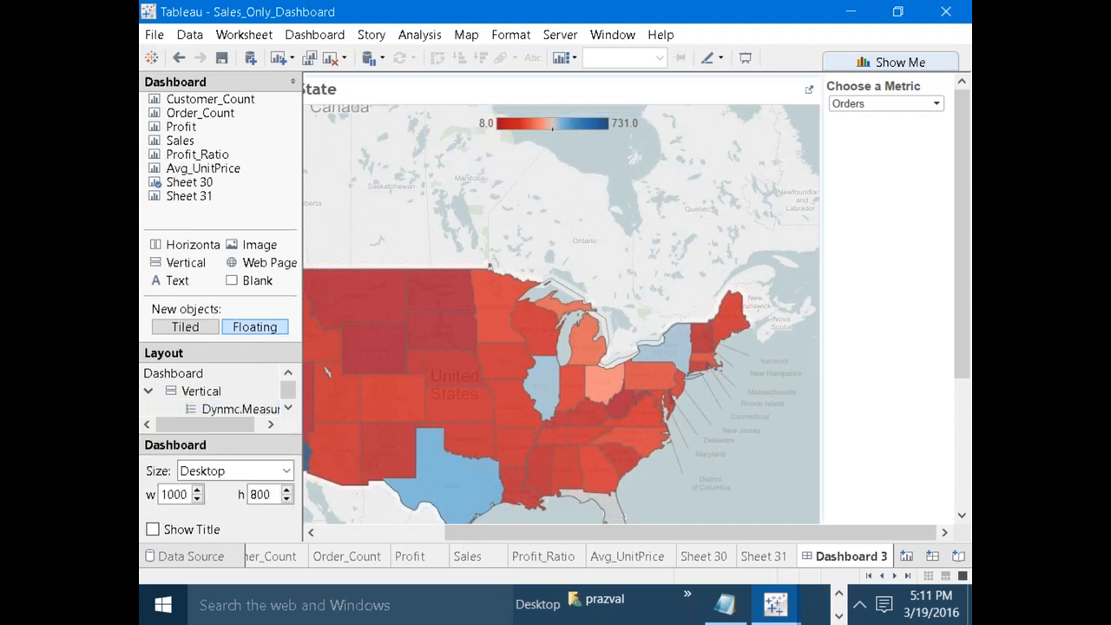
Add Sheet 31 to Dashboard 3 as a floating object over the western part of the map, at x 62, y 156.
mouse_move(199, 203)
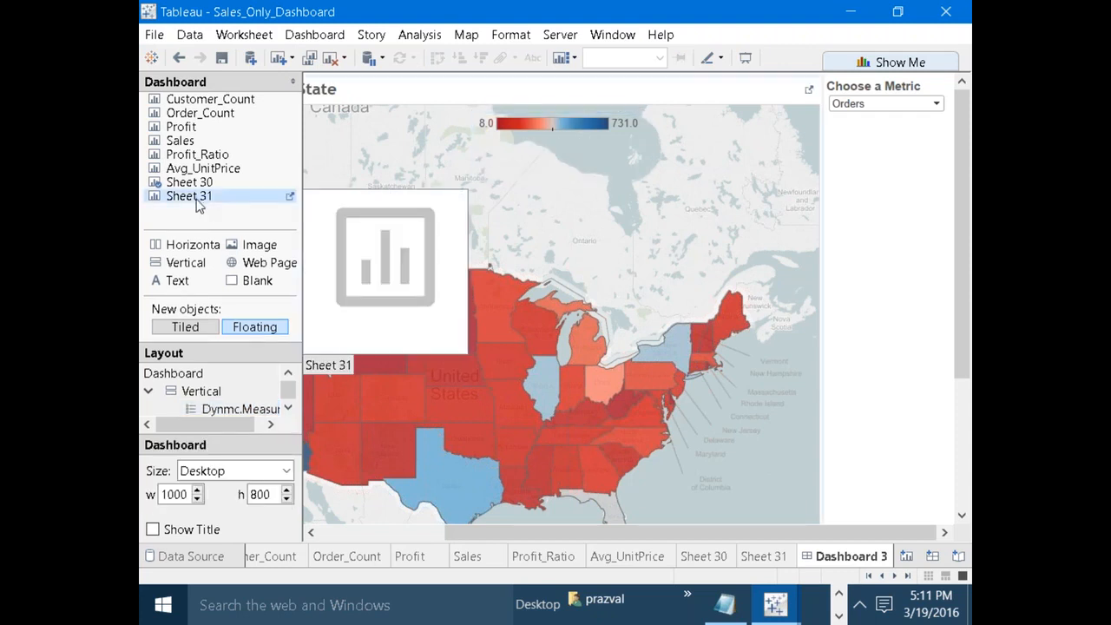
left_click_drag(198, 203, 319, 192)
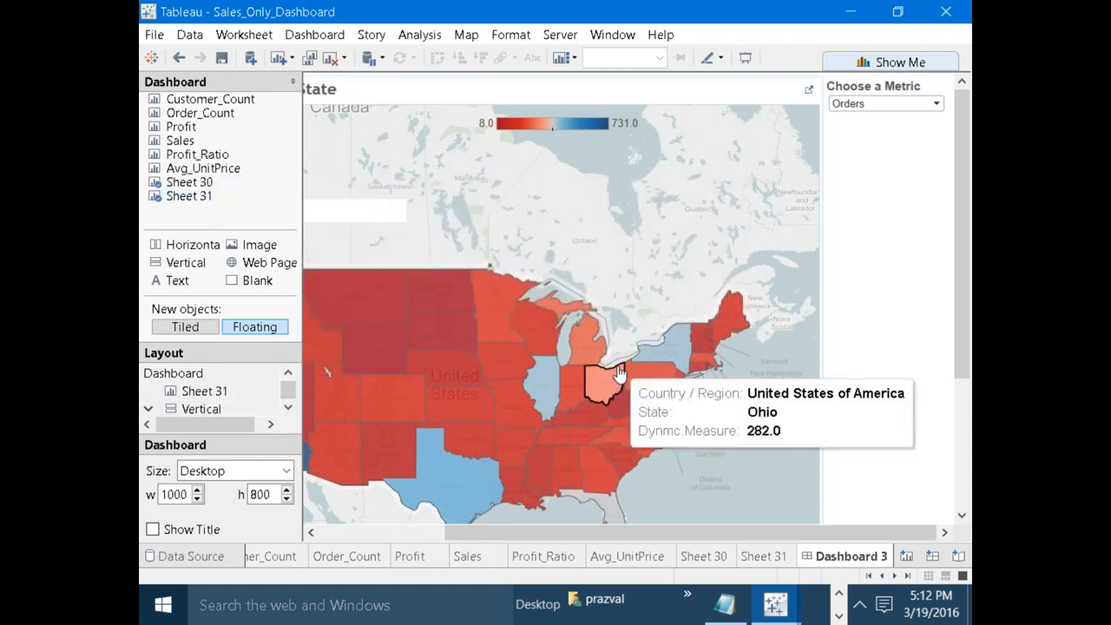
left_click_drag(621, 529, 422, 231)
left_click(418, 224)
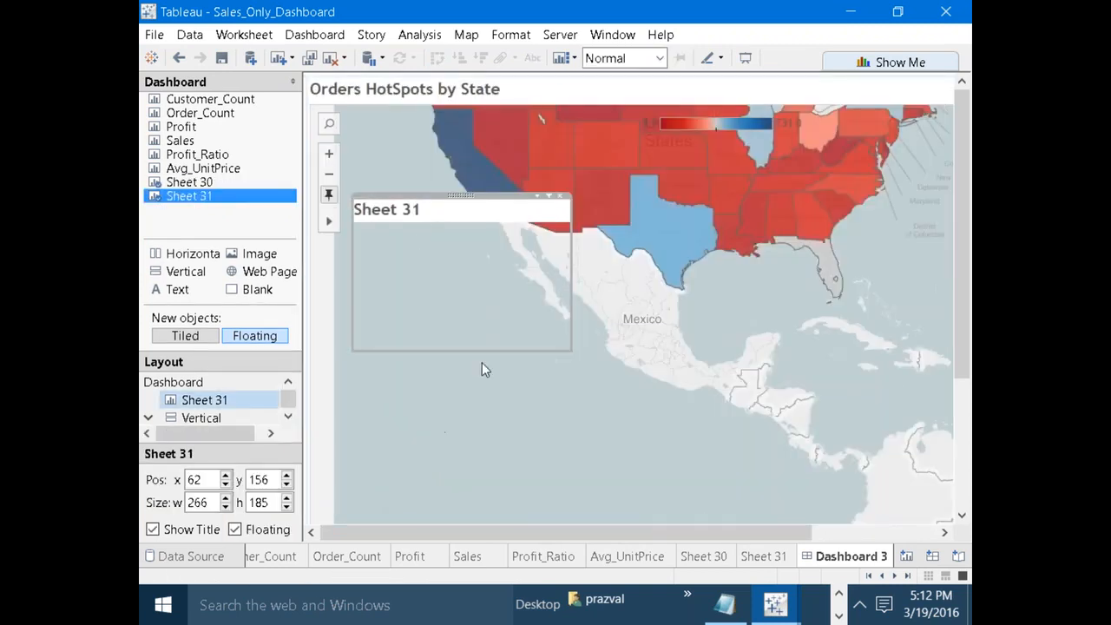
Rebuild the Sheet 31 worksheet with the Metric field on both Rows and Text.
left_click(774, 557)
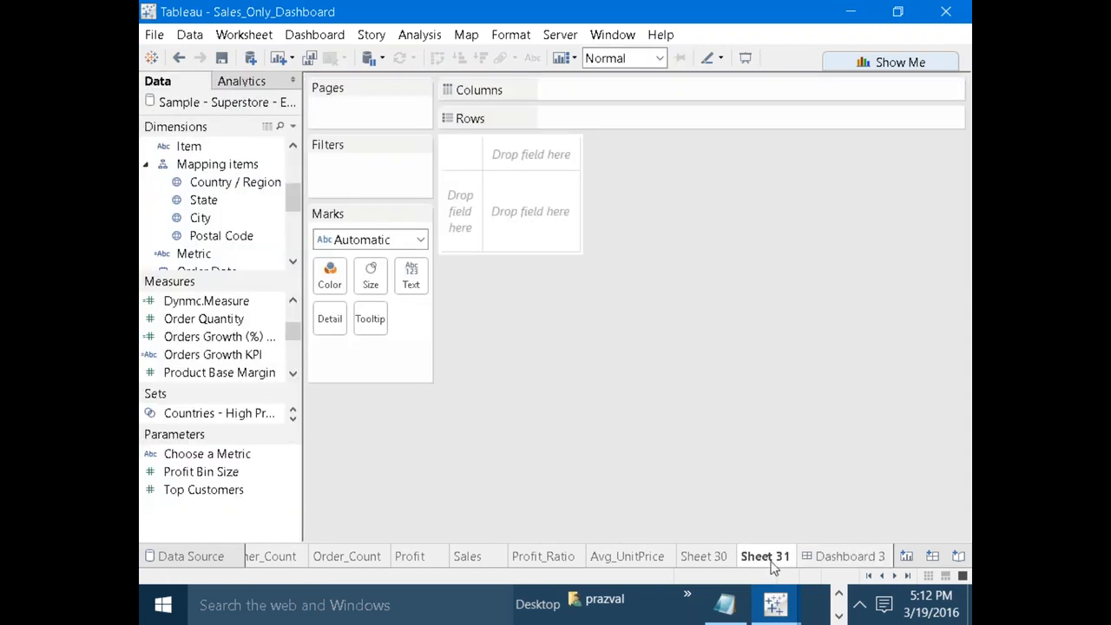
left_click_drag(194, 253, 612, 118)
left_click_drag(198, 257, 415, 276)
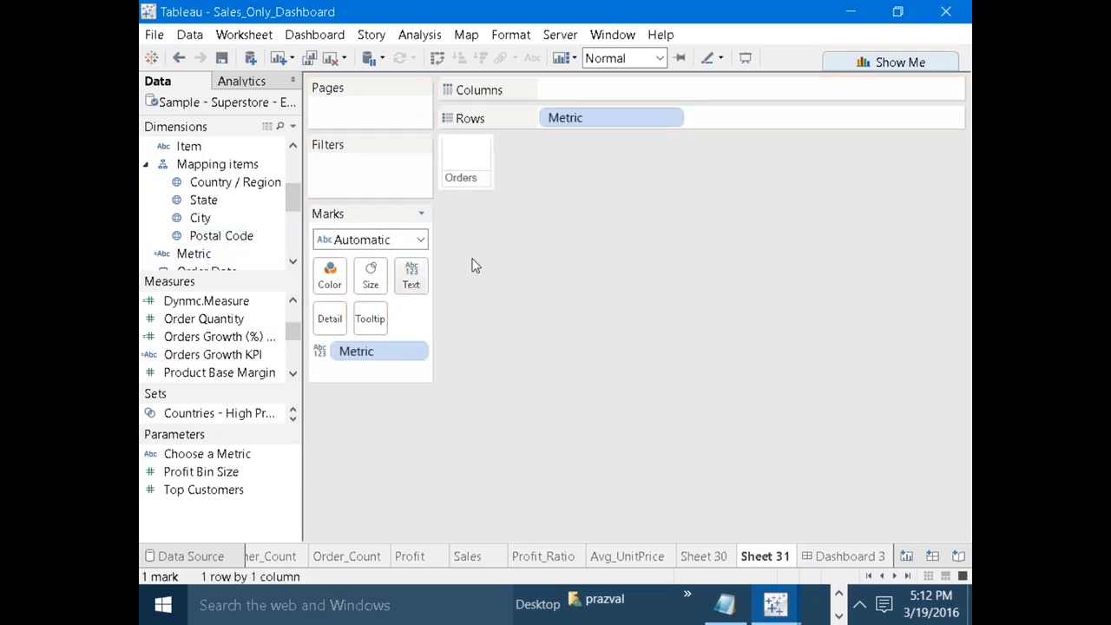
Fit the floating Sheet 31 object on Dashboard 3 to Entire View.
left_click(870, 560)
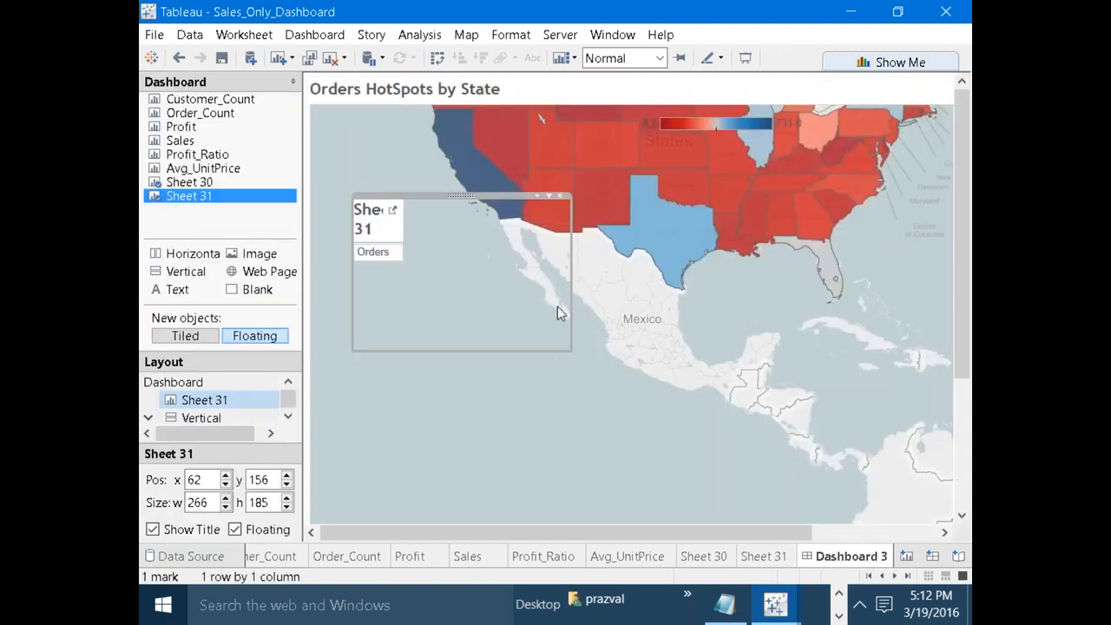
left_click(660, 58)
left_click(641, 134)
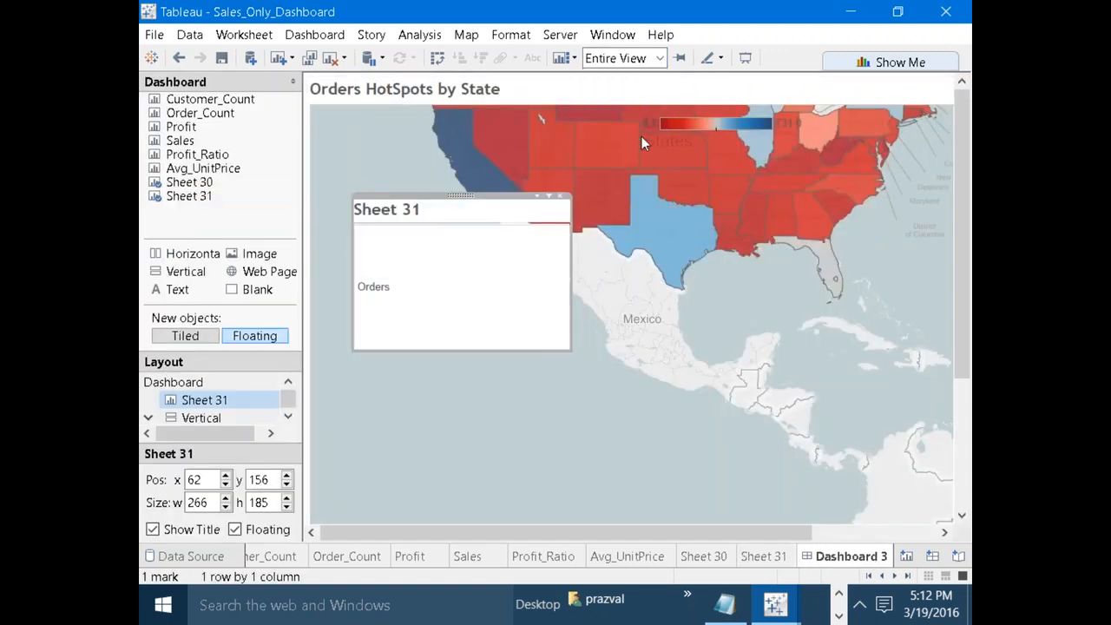
Hide the title of the floating Sheet 31 object and shrink it to about 89 by 32.
left_click(153, 530)
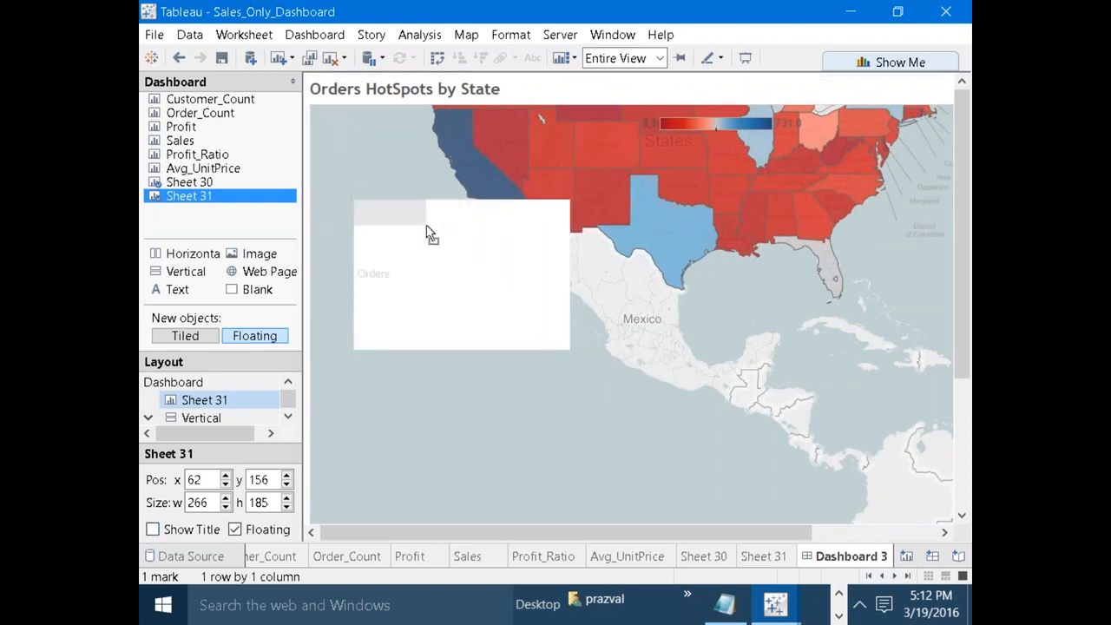
left_click_drag(426, 225, 428, 227)
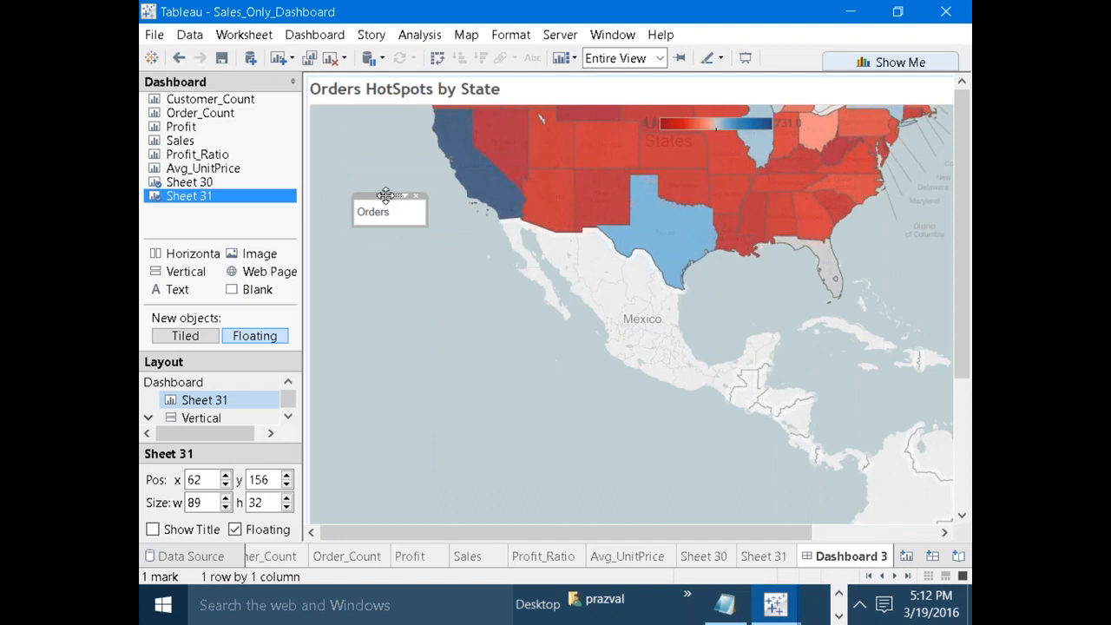
Move Sheet 31 into the floating vertical container and place it above the color legend.
left_click_drag(391, 194, 702, 150)
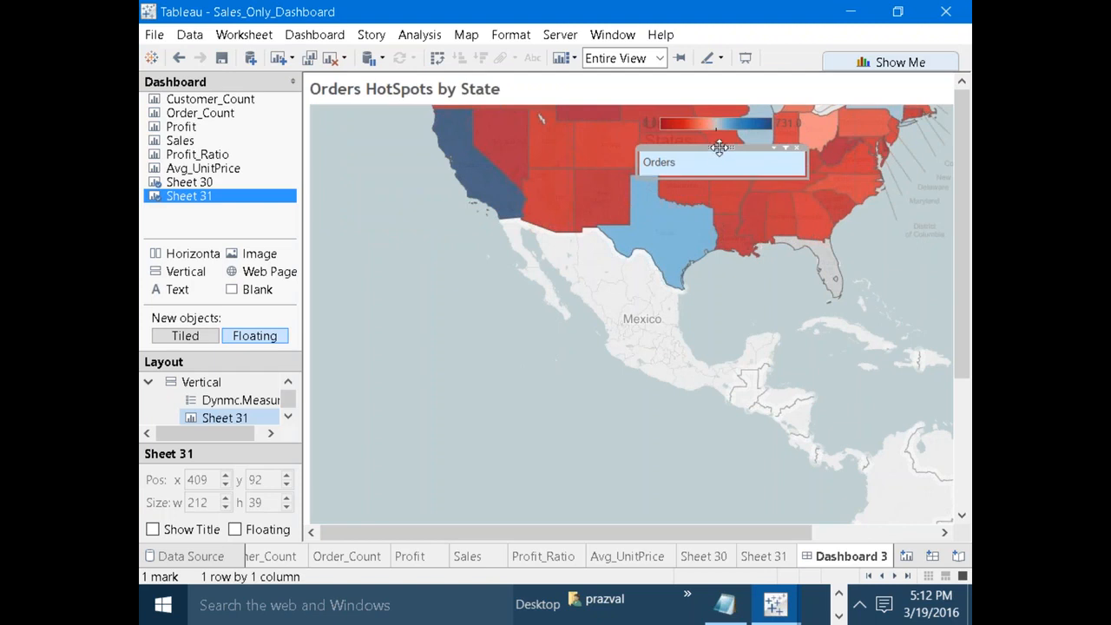
left_click_drag(720, 148, 716, 125)
left_click(752, 207)
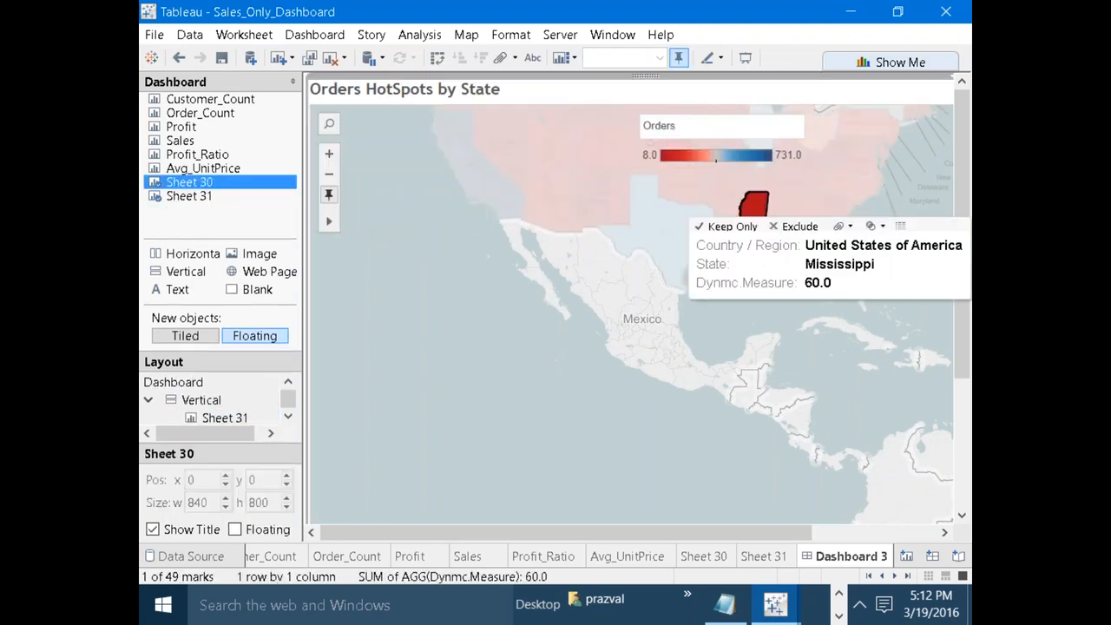
left_click(720, 129)
left_click_drag(713, 143, 713, 152)
left_click(426, 370)
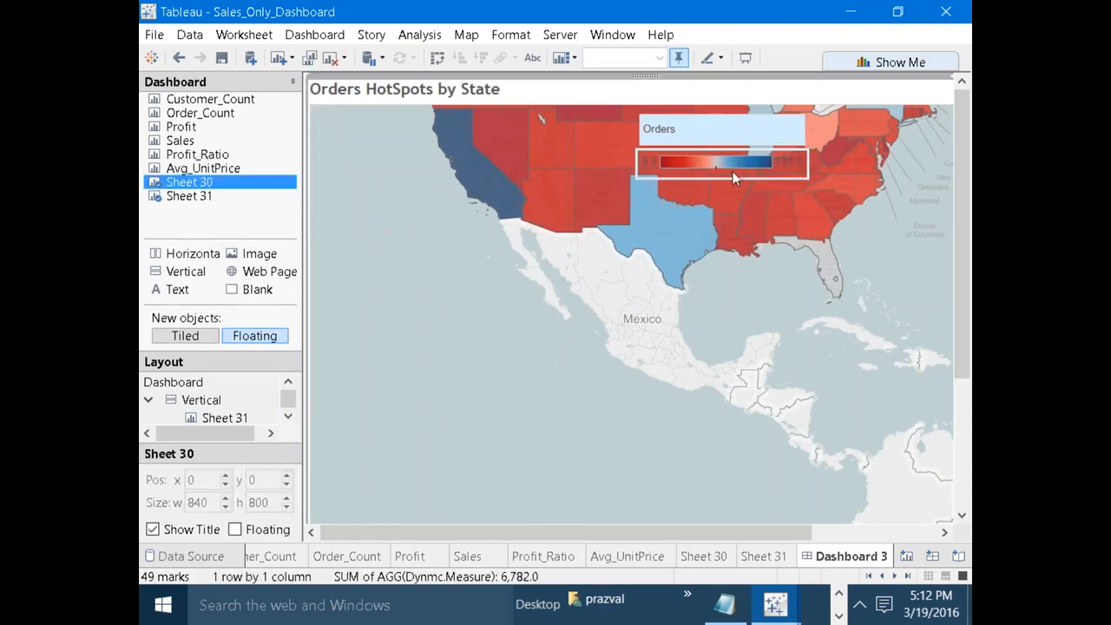
Move the vertical container with the metric label and legend over the ocean west of Mexico, at x 97, y 316.
left_click(753, 161)
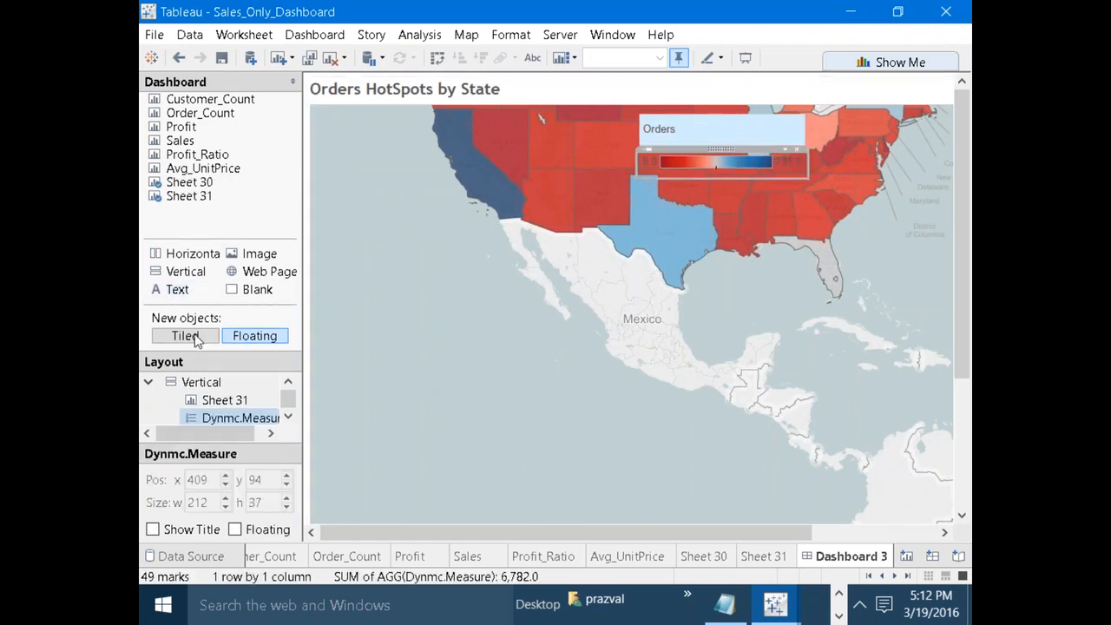
left_click(199, 383)
left_click_drag(720, 108, 374, 330)
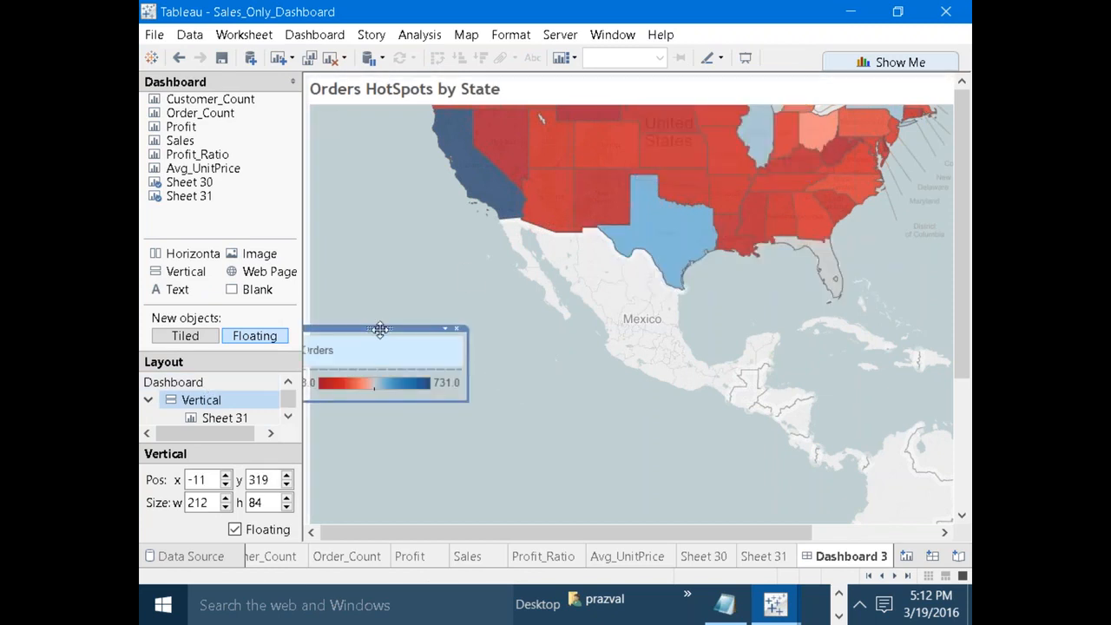
left_click_drag(379, 329, 473, 326)
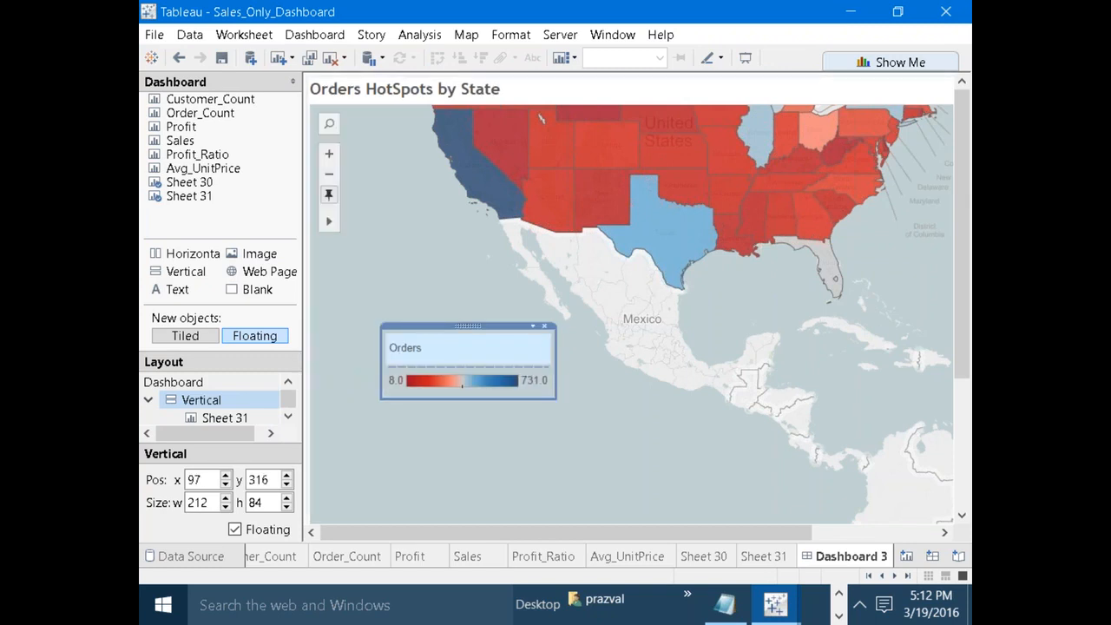
Shrink the vertical container to 117 wide and raise its upper edge to y 306.
left_click(477, 361)
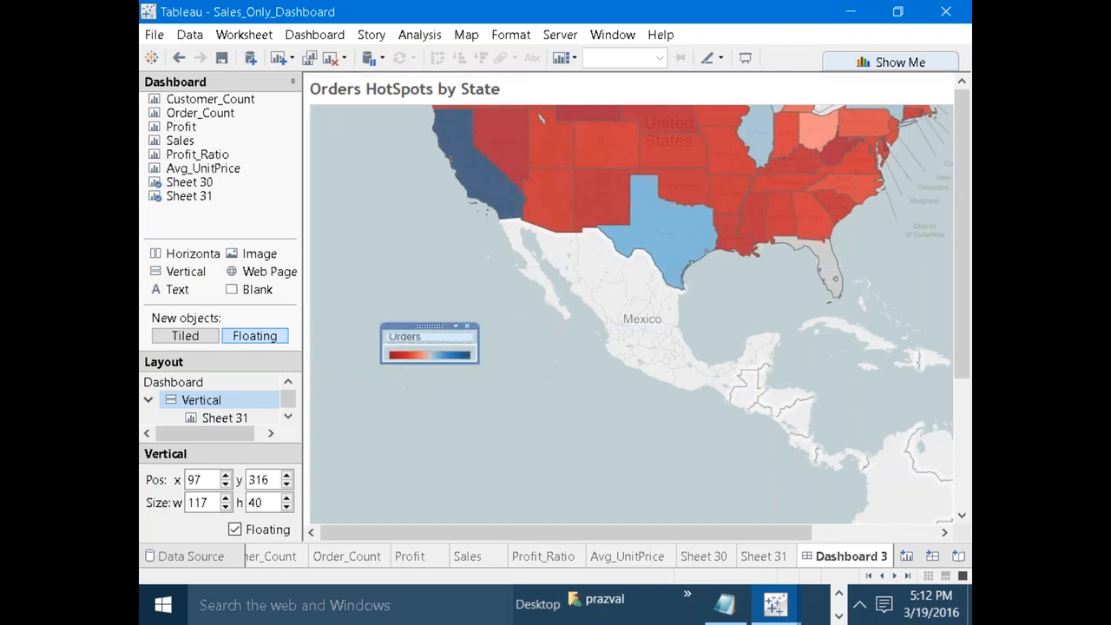
left_click(447, 356)
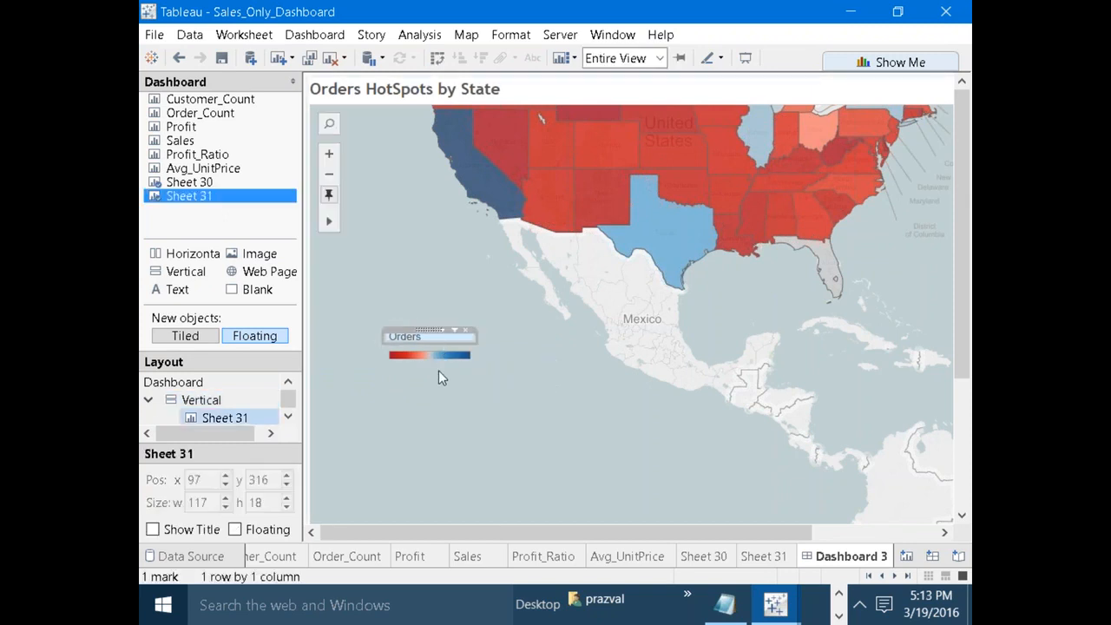
left_click(208, 400)
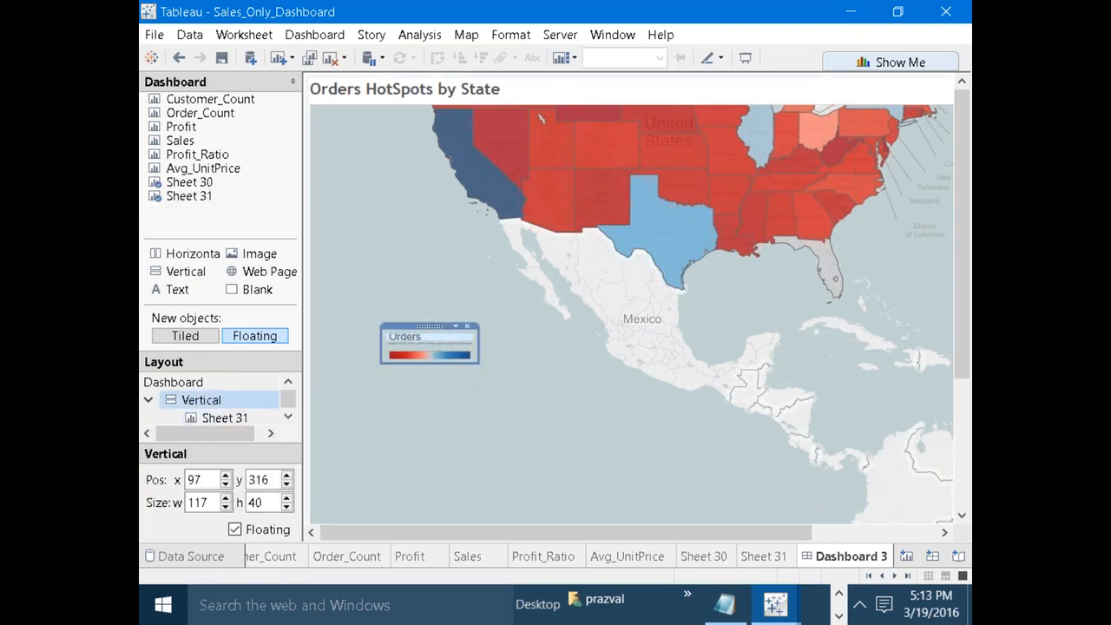
left_click_drag(414, 327, 414, 321)
left_click(431, 337)
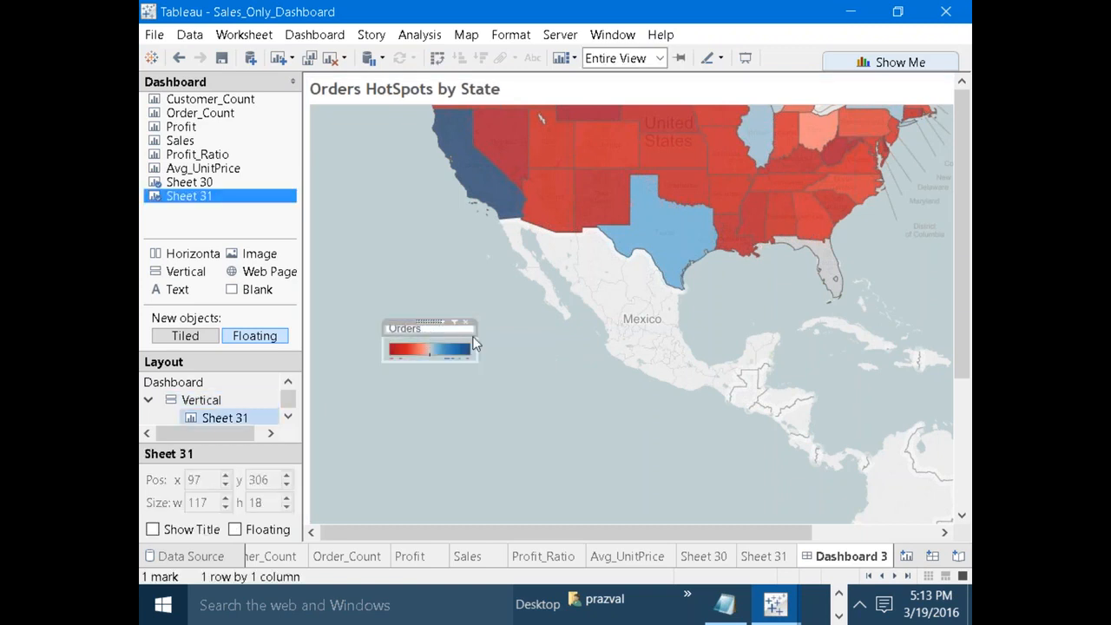
left_click(461, 366)
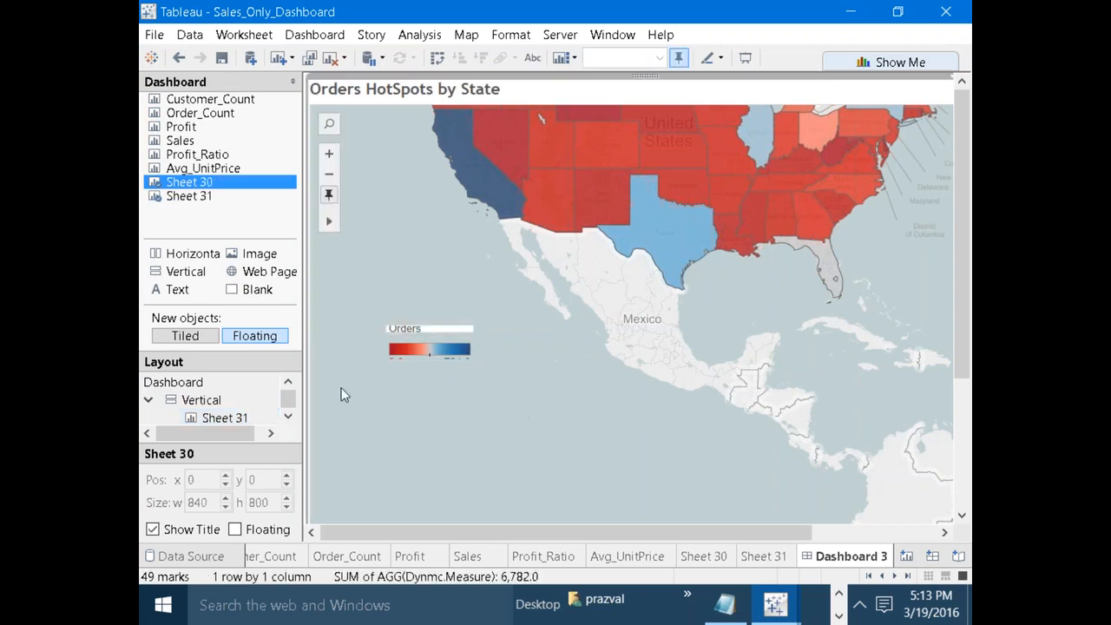
Extend the vertical container upward to y 253 and shorten the metric label to give the legend more height.
left_click(224, 400)
left_click_drag(396, 318, 398, 276)
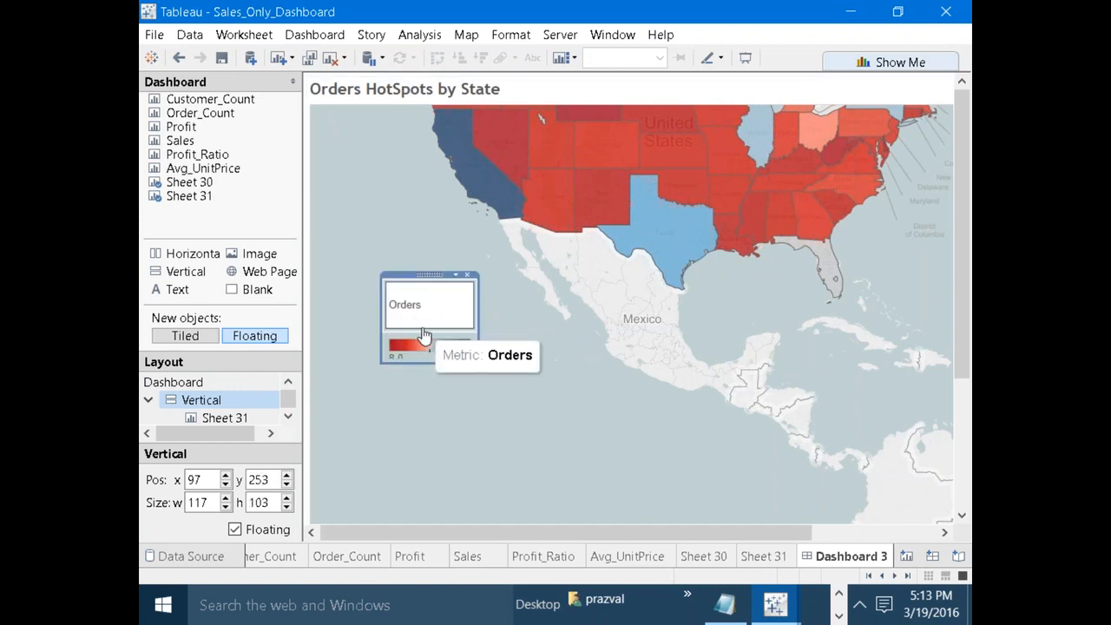
left_click(433, 329)
left_click_drag(431, 332, 432, 319)
Resize the vertical container to 78 by 70 at x 136, y 266, and adjust the divide between its items.
left_click(204, 391)
left_click_drag(382, 275, 415, 289)
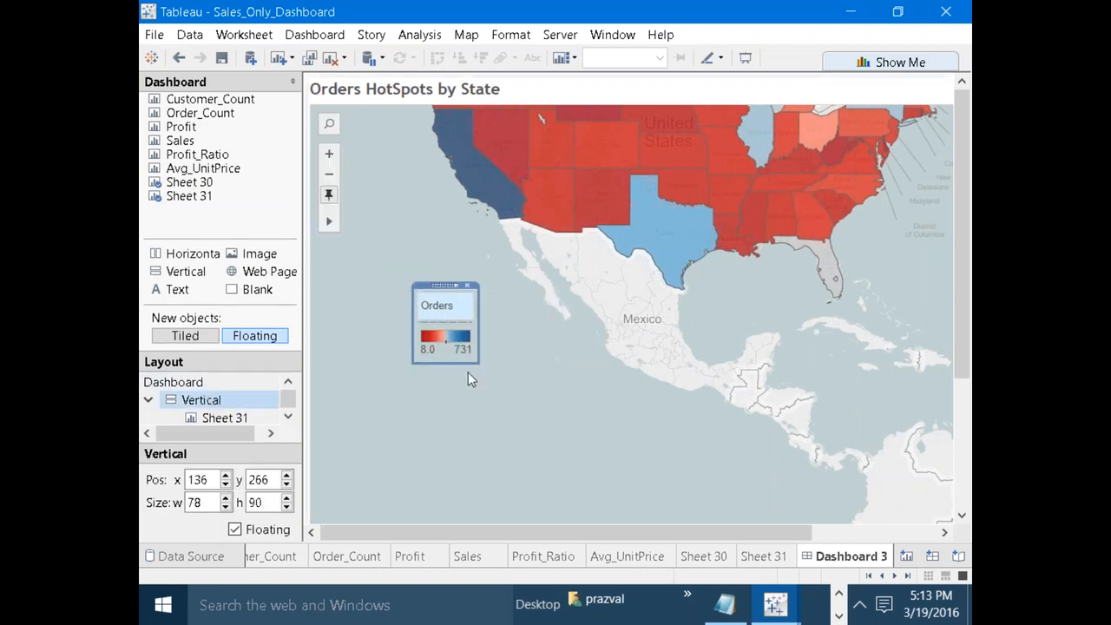
left_click_drag(445, 365, 448, 346)
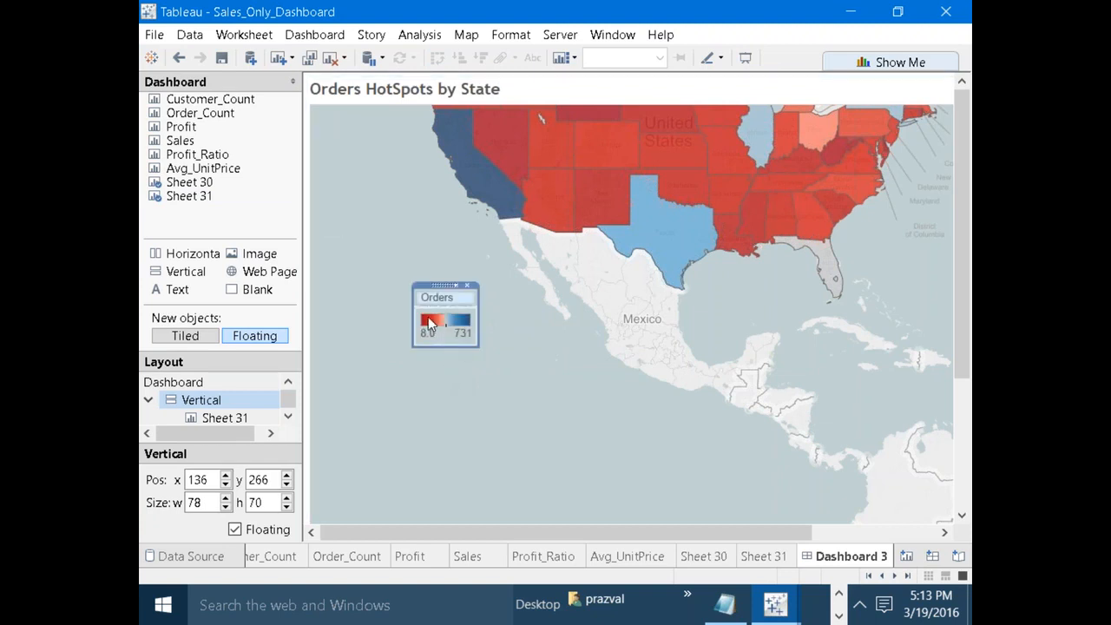
left_click(418, 306)
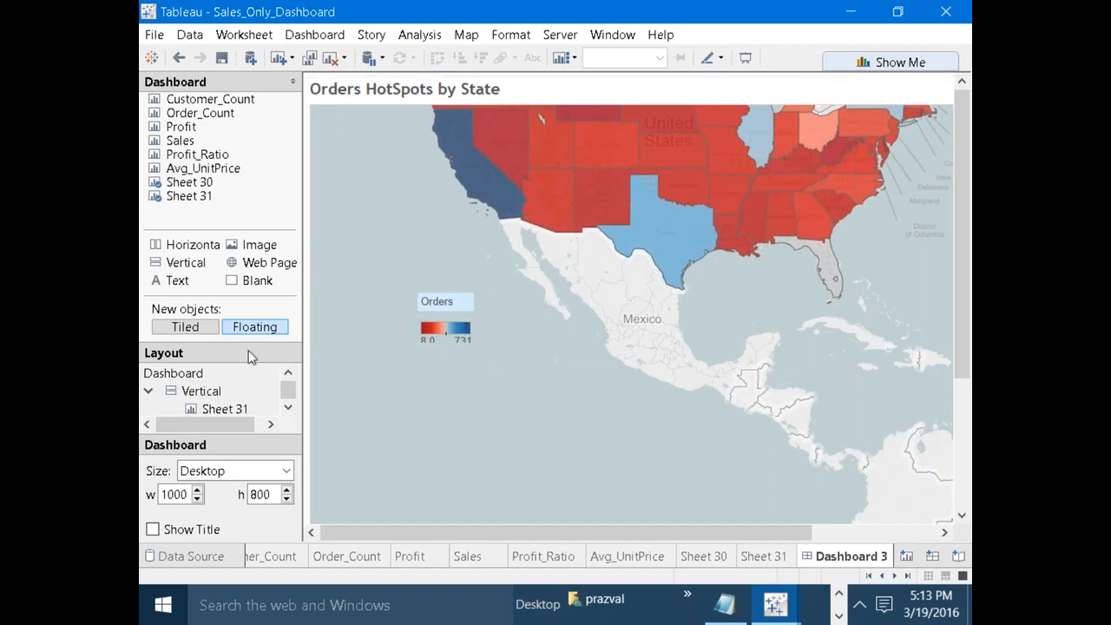
Increase the vertical container's height to 77 so the legend's range values fit below the color bar.
left_click(207, 389)
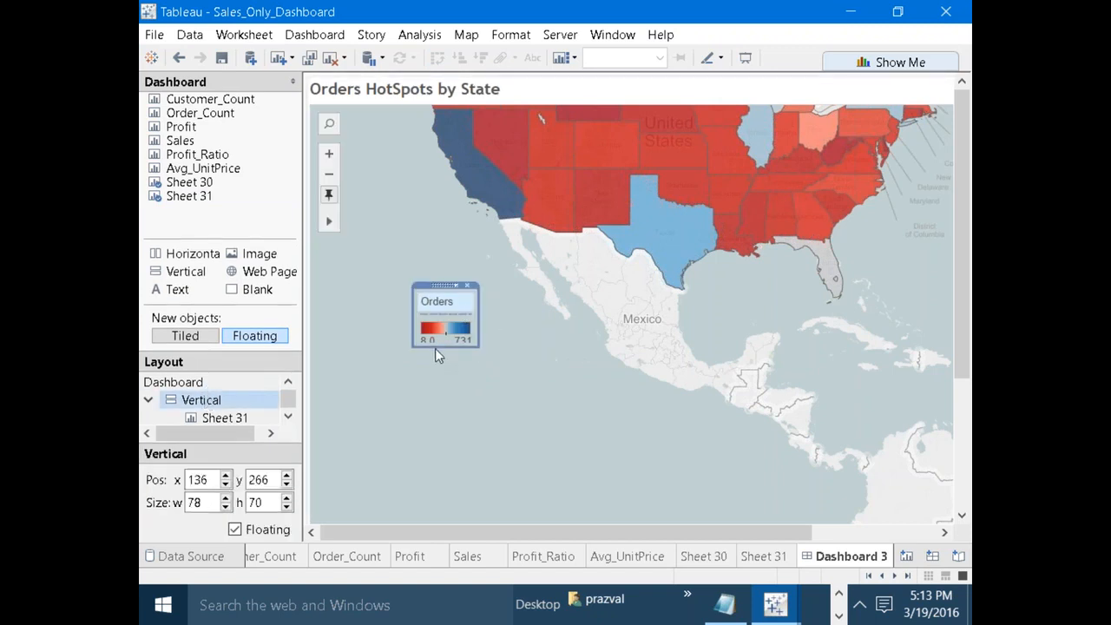
left_click_drag(434, 348, 461, 317)
left_click(430, 310)
left_click(479, 330)
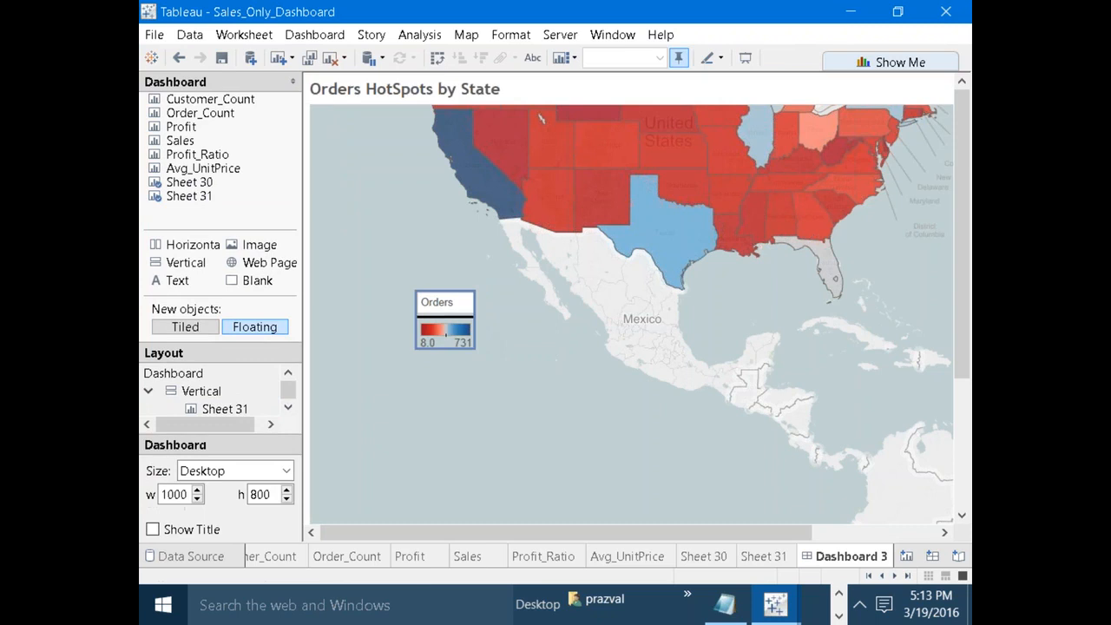
Widen the vertical container westward to 171 at x 43 and reduce its height to 64.
left_click(201, 392)
left_click_drag(410, 329, 340, 323)
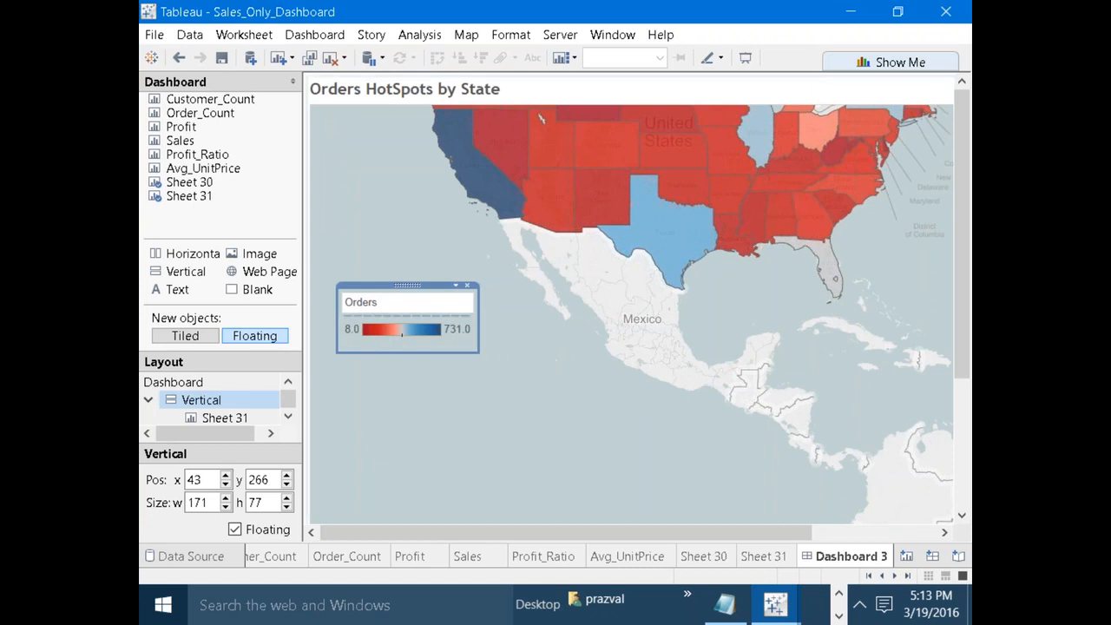
left_click_drag(445, 351, 445, 341)
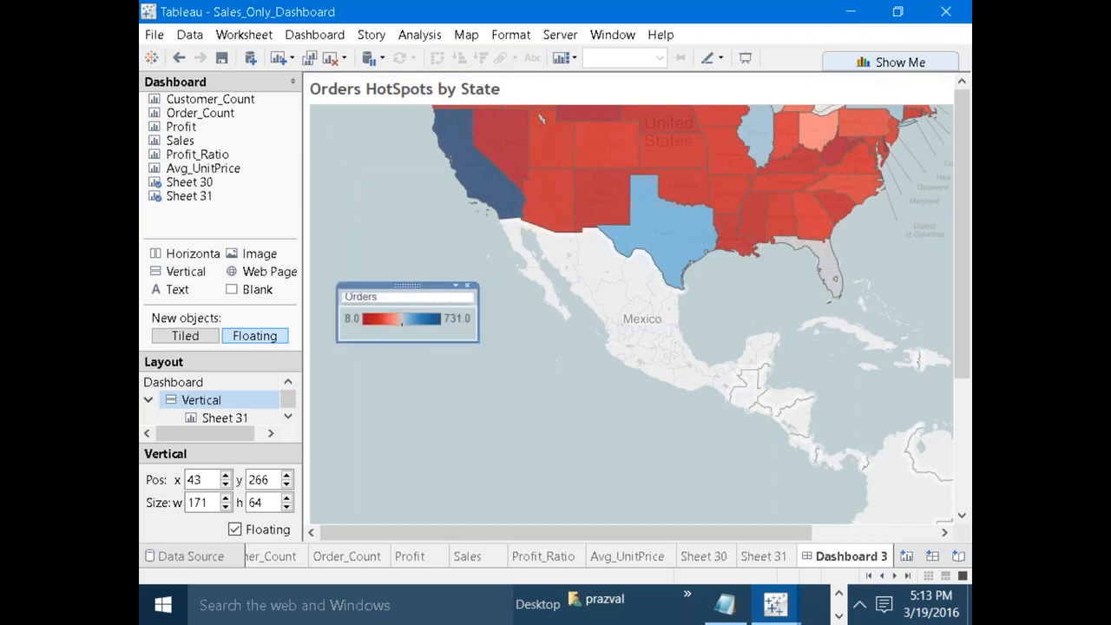
left_click(424, 314)
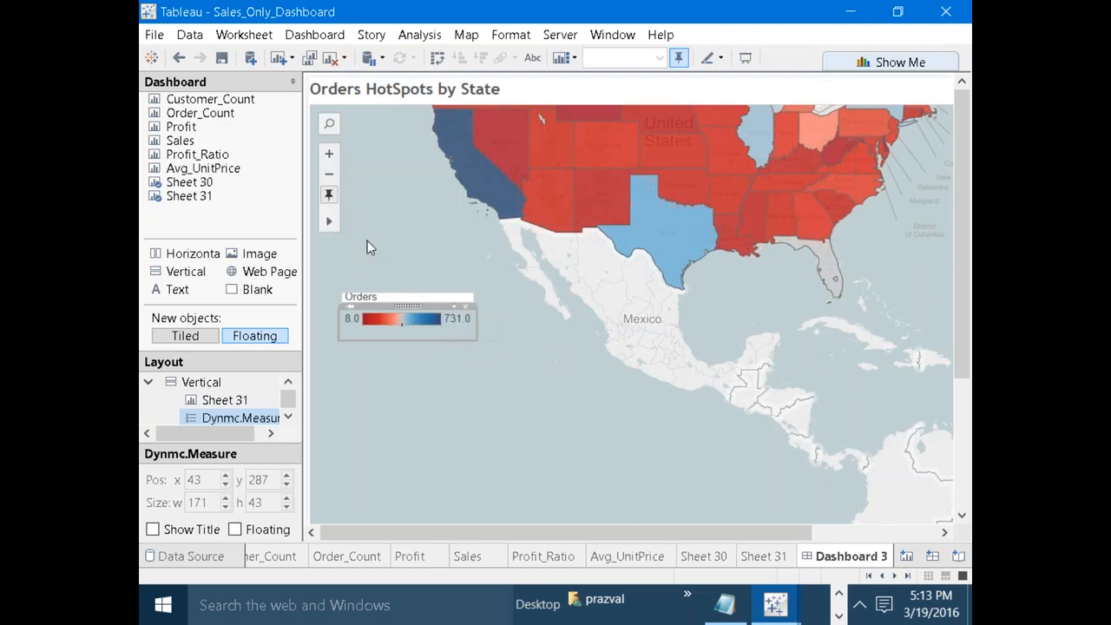
left_click(372, 267)
left_click(370, 333)
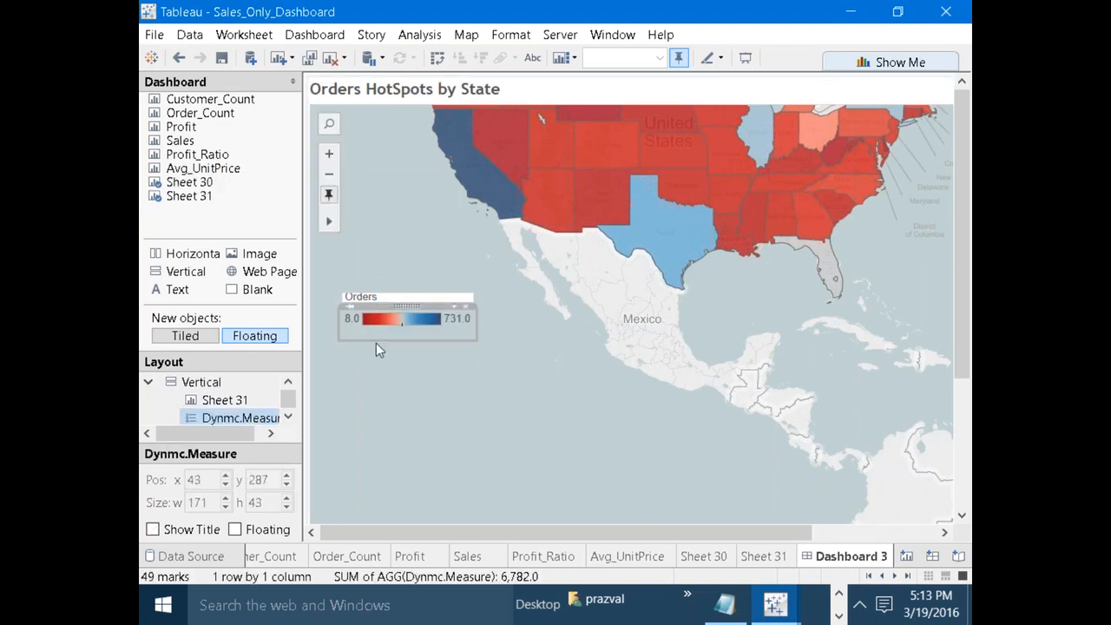
left_click(213, 383)
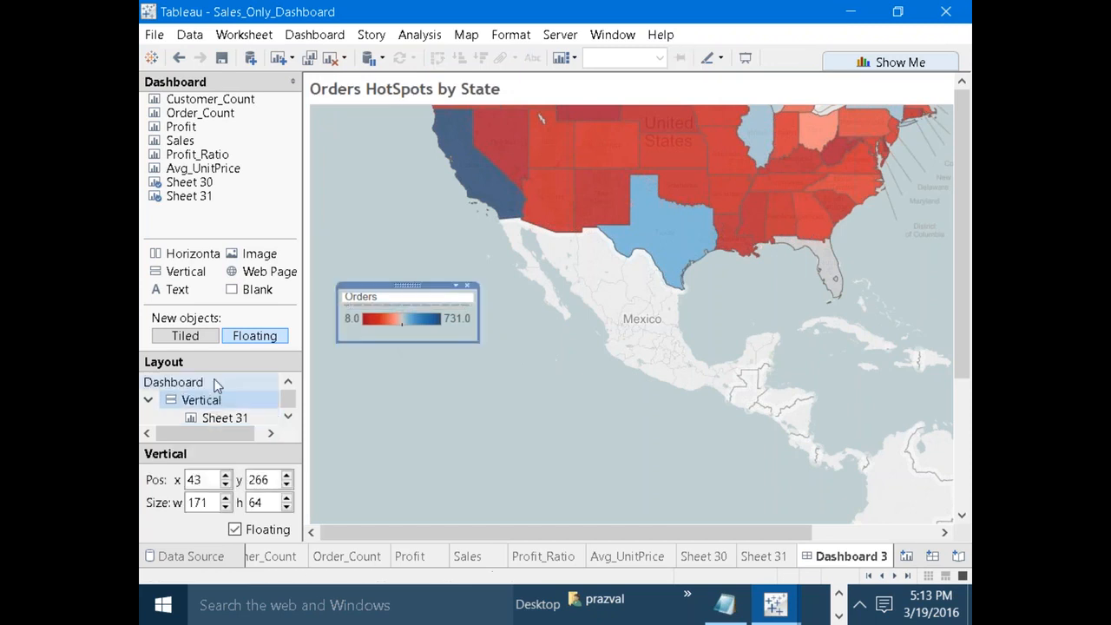
left_click(375, 315)
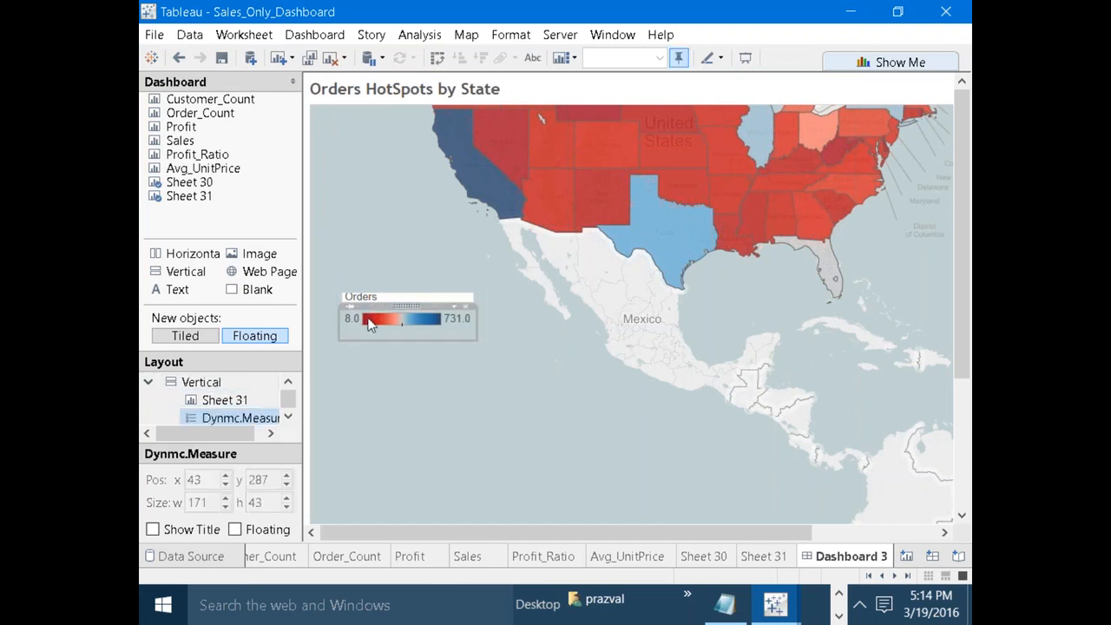
left_click(443, 245)
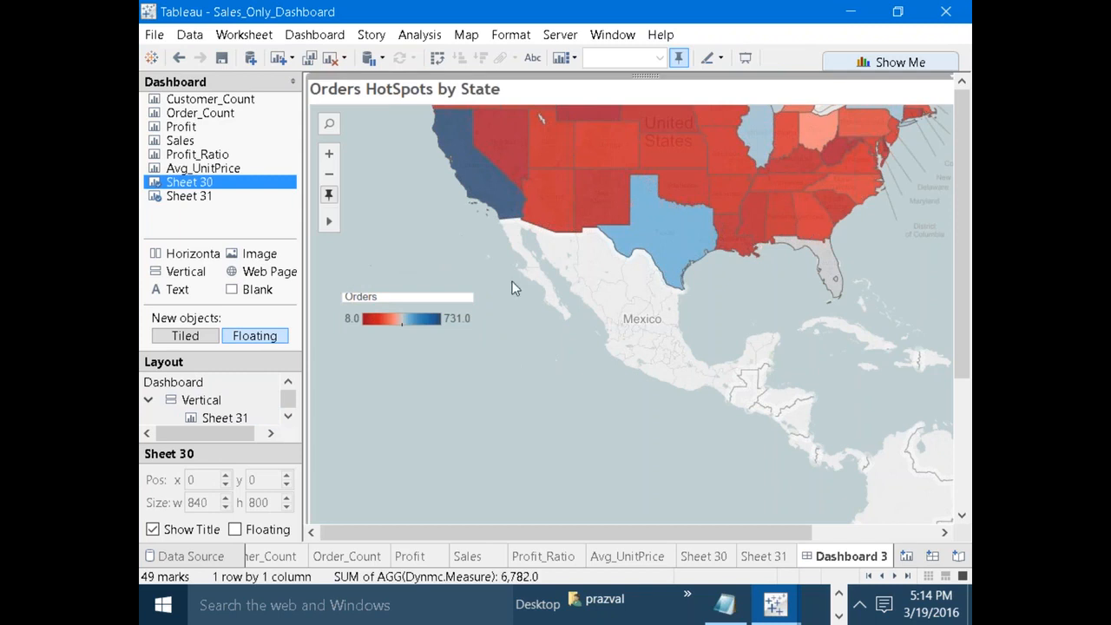
Preview Dashboard 3 in presentation mode with Choose a Metric set to Sales, and check the floating metric label.
left_click(745, 57)
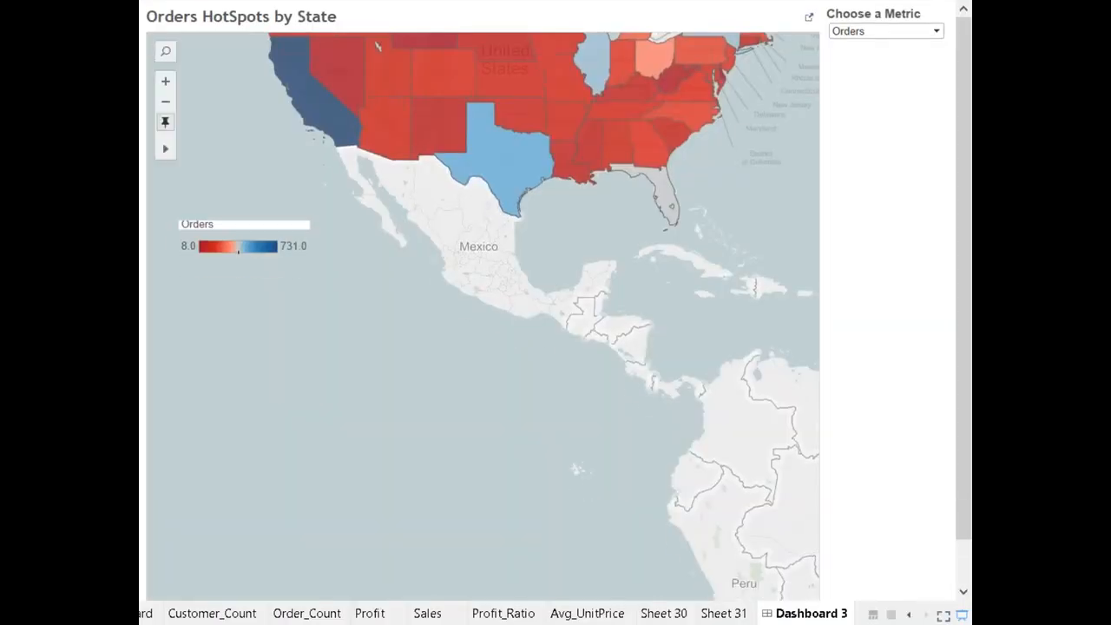
left_click(935, 32)
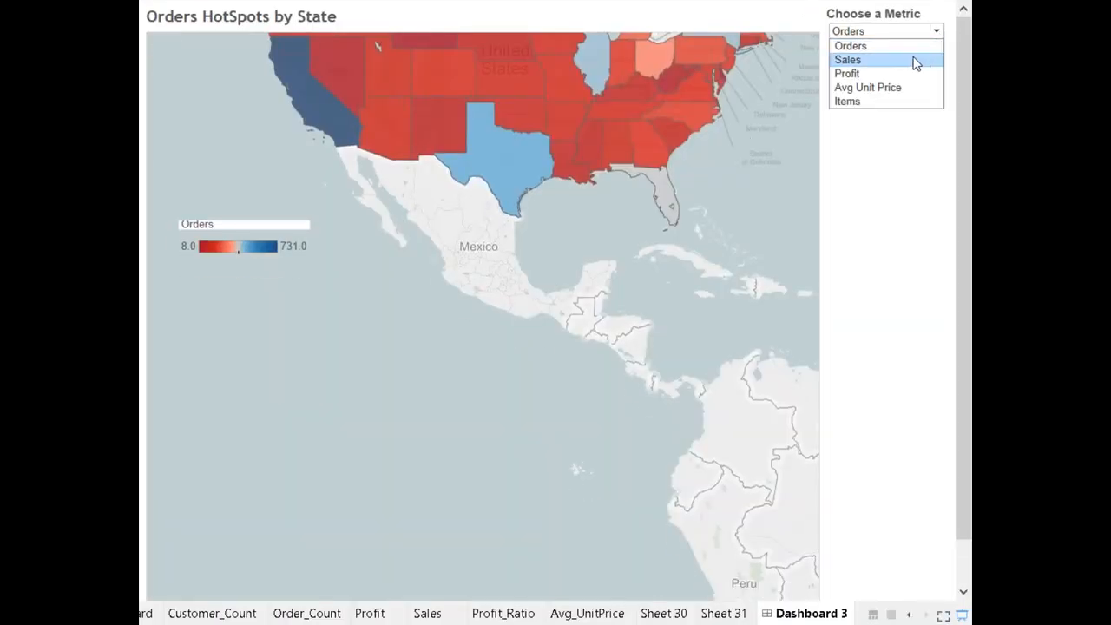
left_click(914, 60)
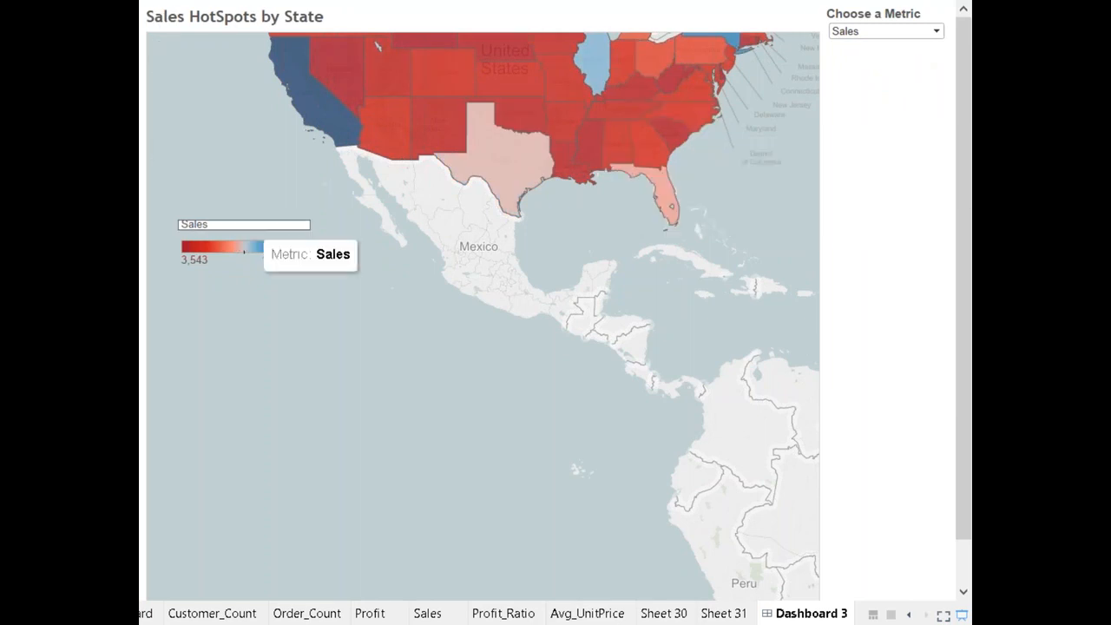
left_click(252, 228)
left_click(243, 229)
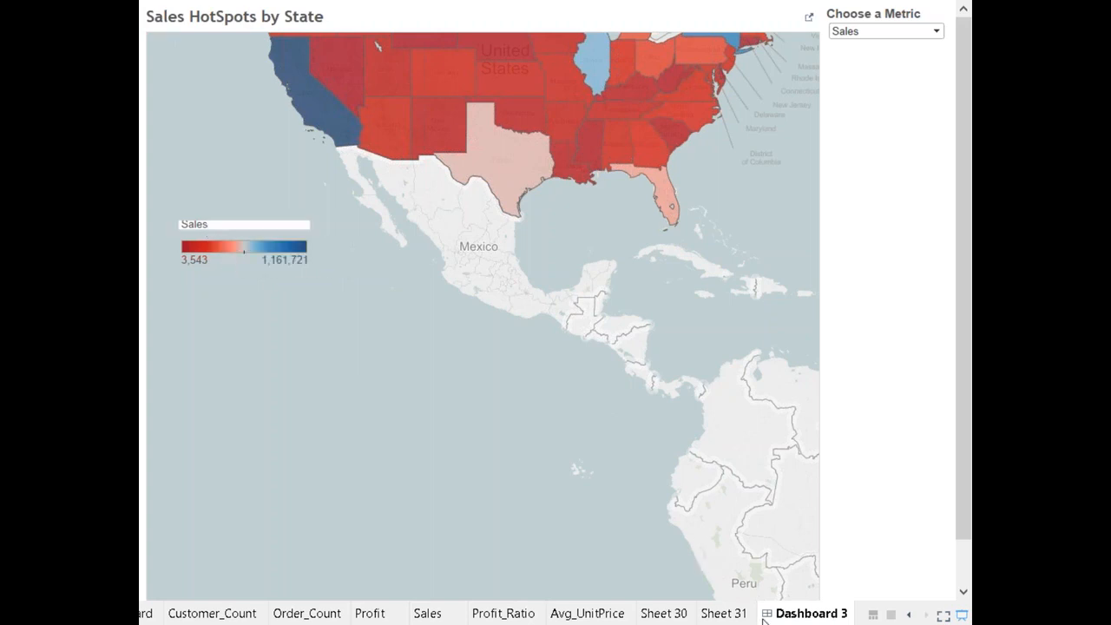
Leave presentation mode, set Sheet 31's default worksheet shading to a pale green, and check the metric label on Dashboard 3.
left_click(735, 616)
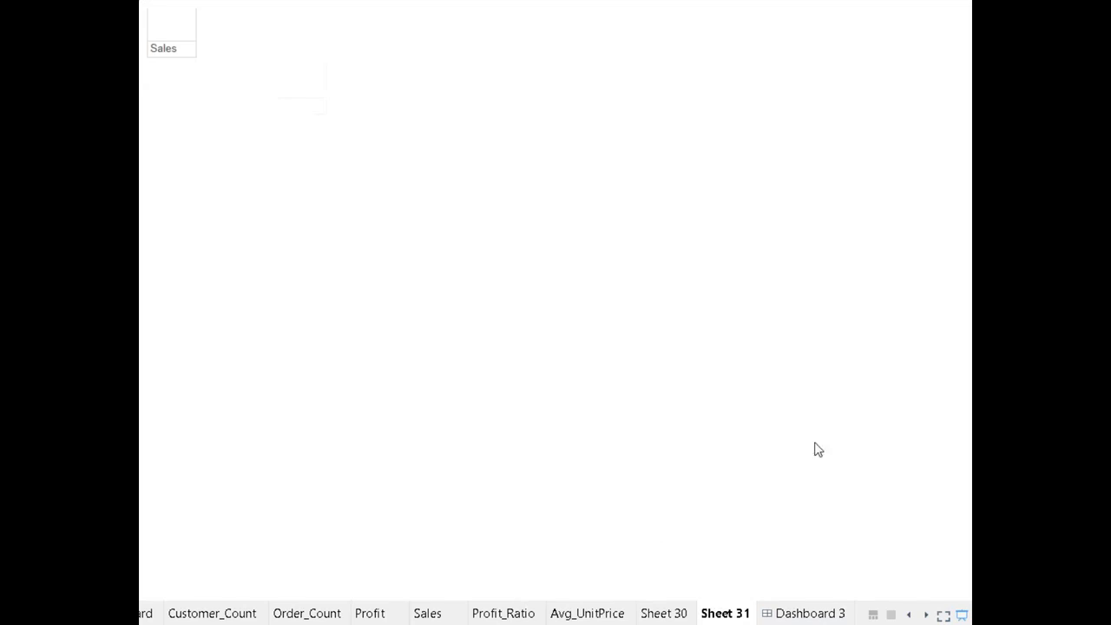
left_click(964, 615)
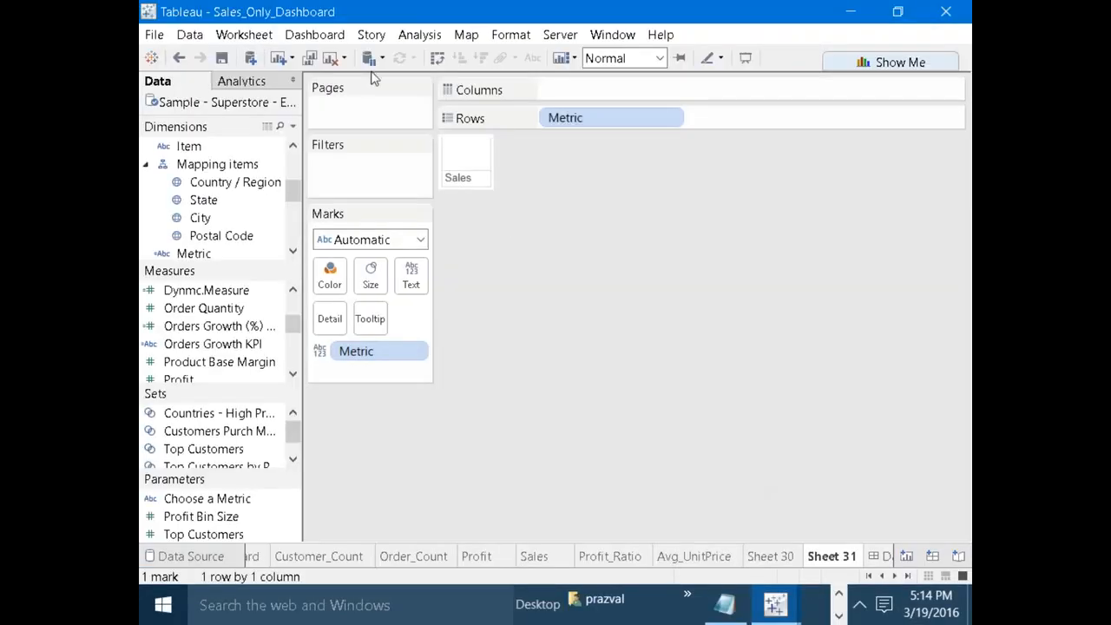
left_click(503, 40)
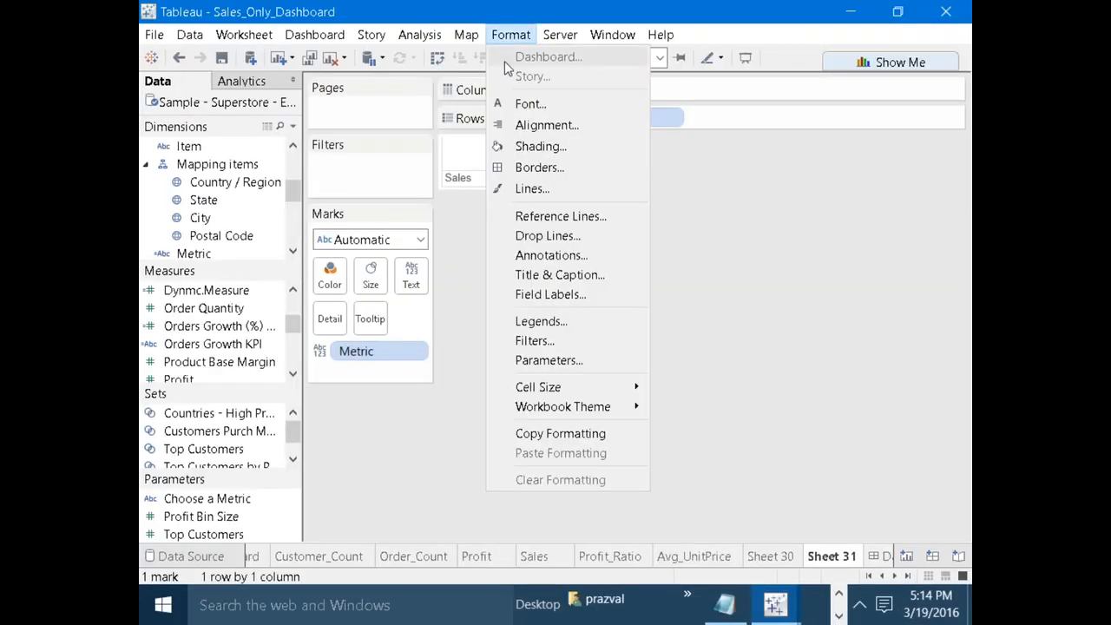
left_click(526, 103)
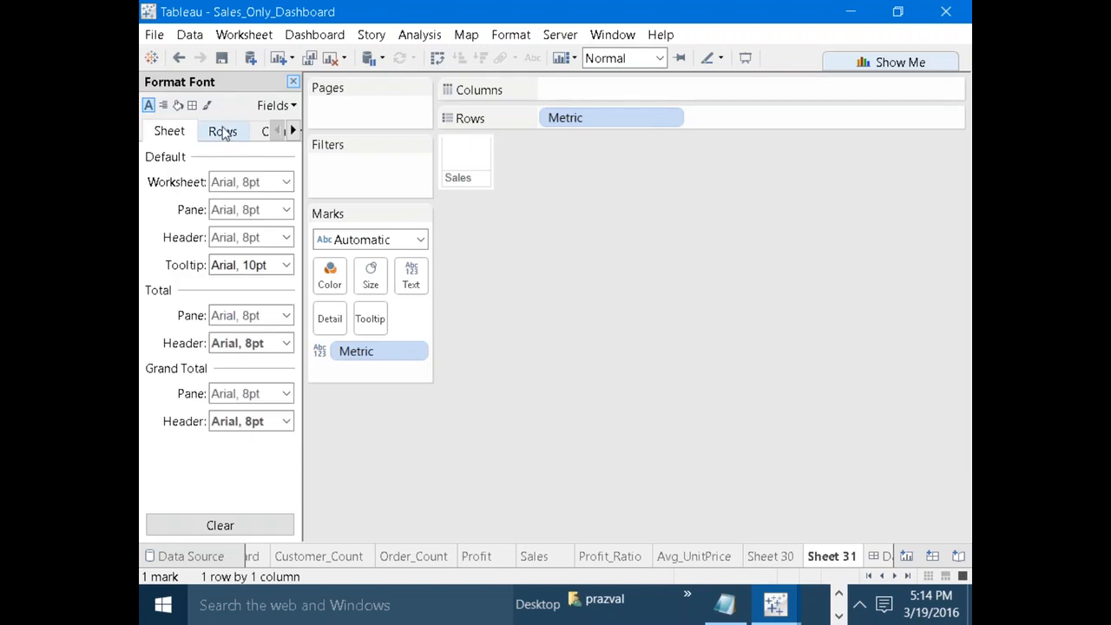
left_click(178, 105)
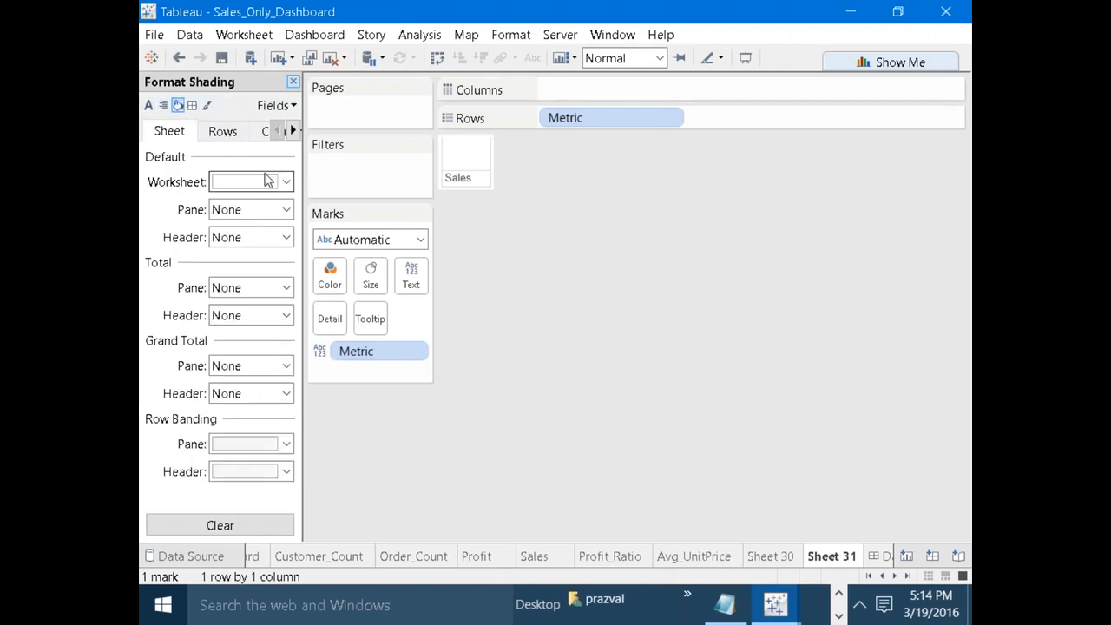
left_click(286, 182)
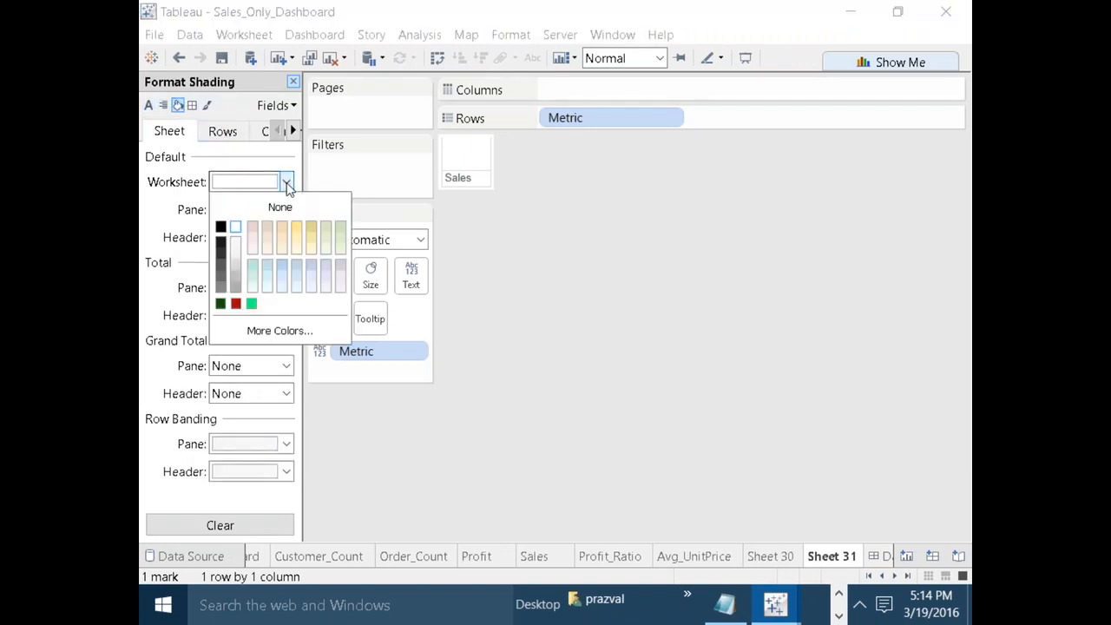
left_click(253, 283)
left_click(501, 310)
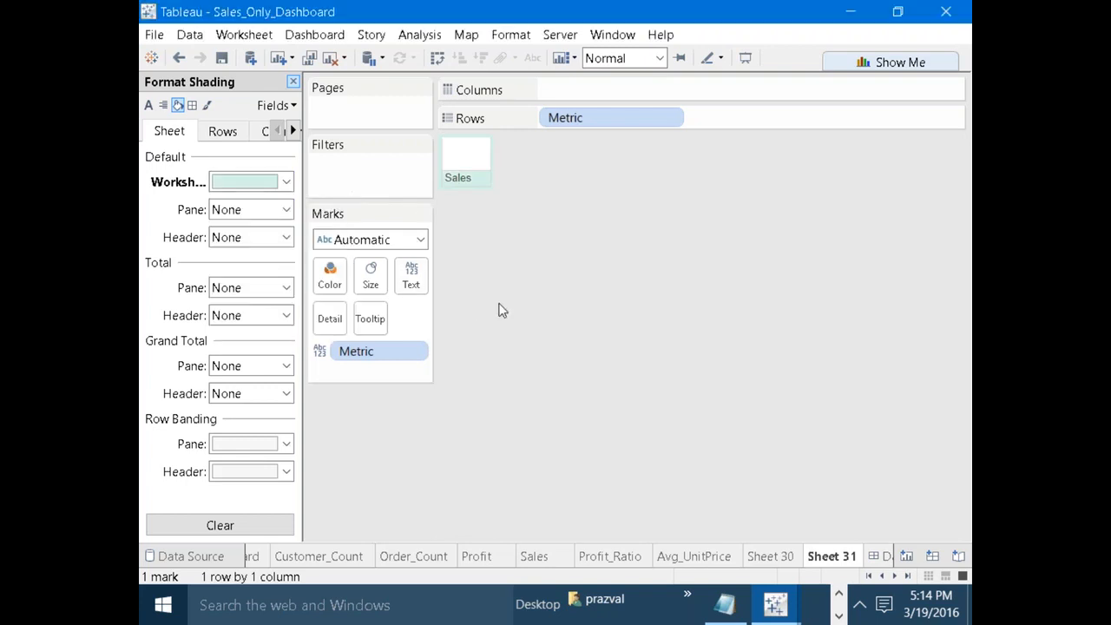
left_click(885, 563)
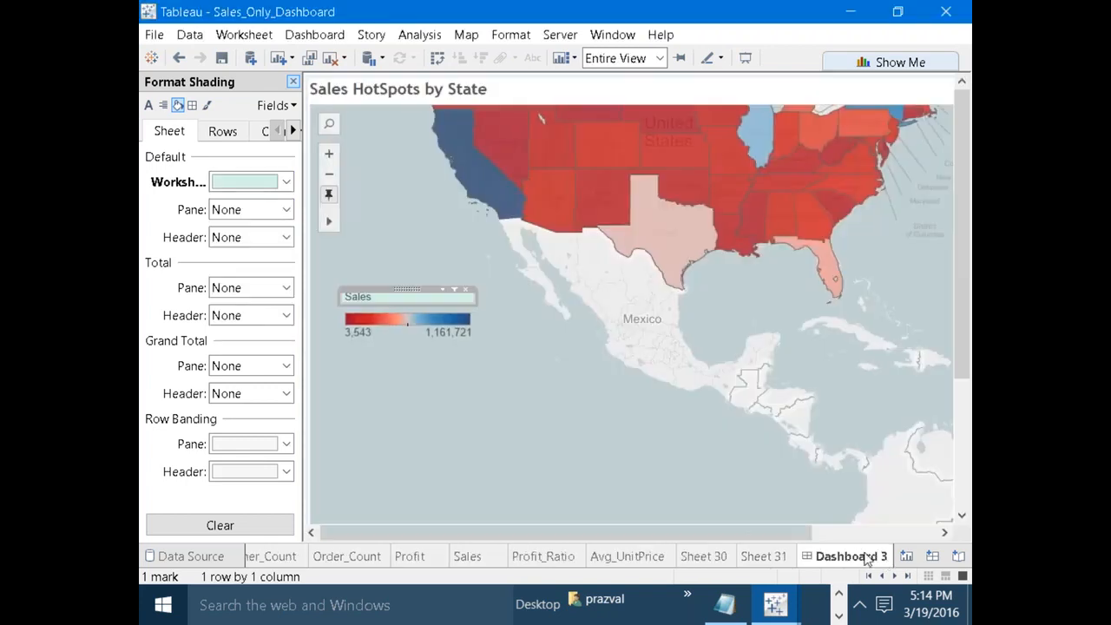
left_click(640, 453)
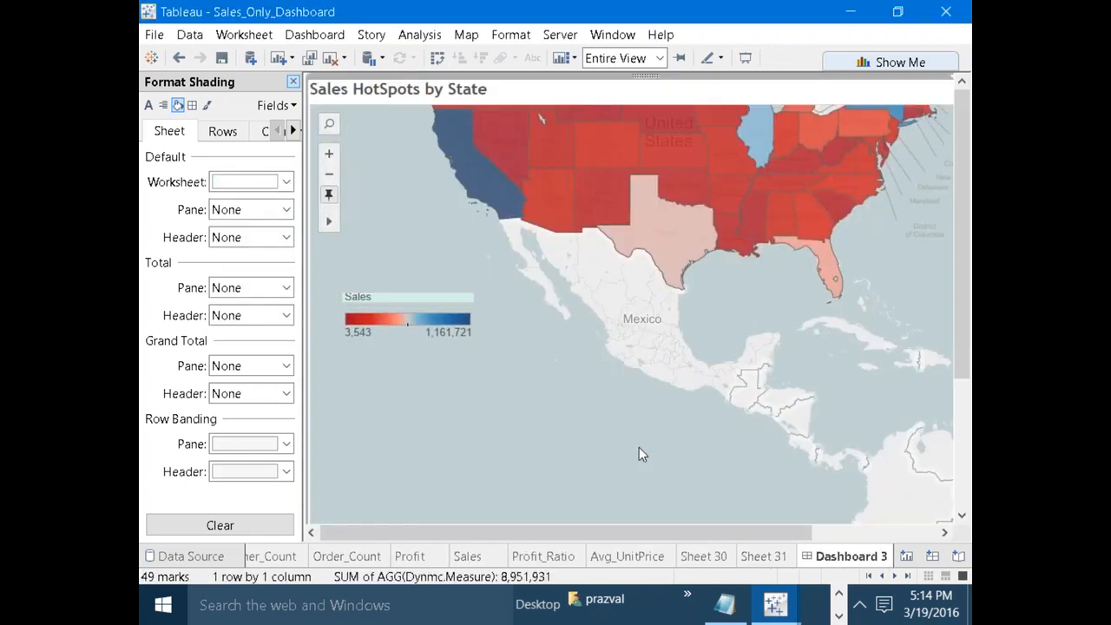
left_click(425, 304)
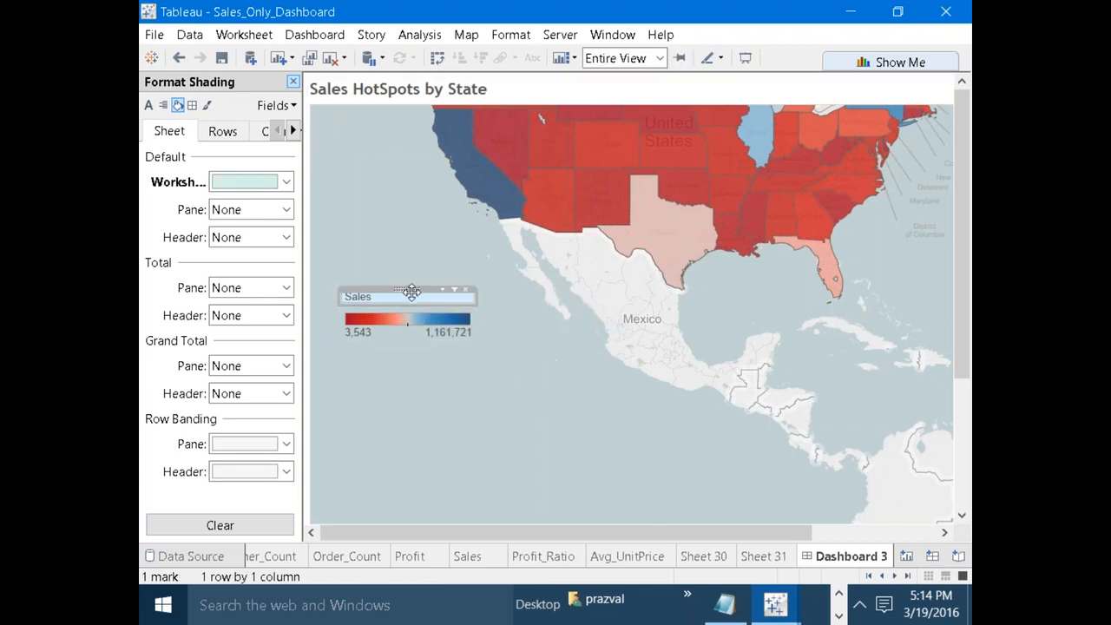
left_click(515, 375)
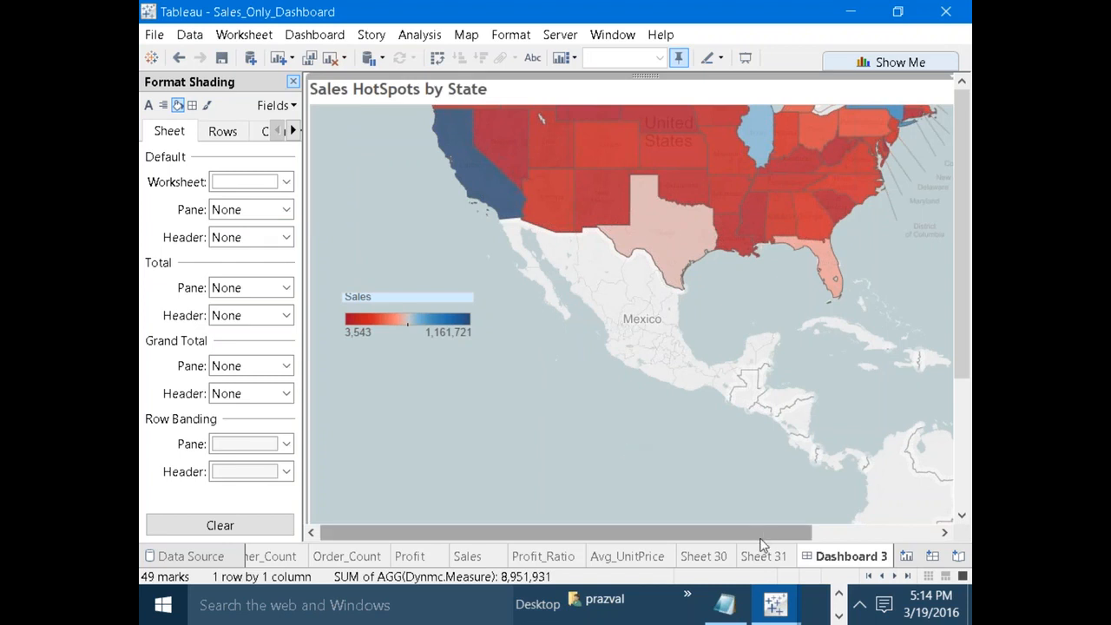
Close the shading settings and rename the Sheet 30 map worksheet as StatesInfo.
left_click(752, 556)
left_click(723, 557)
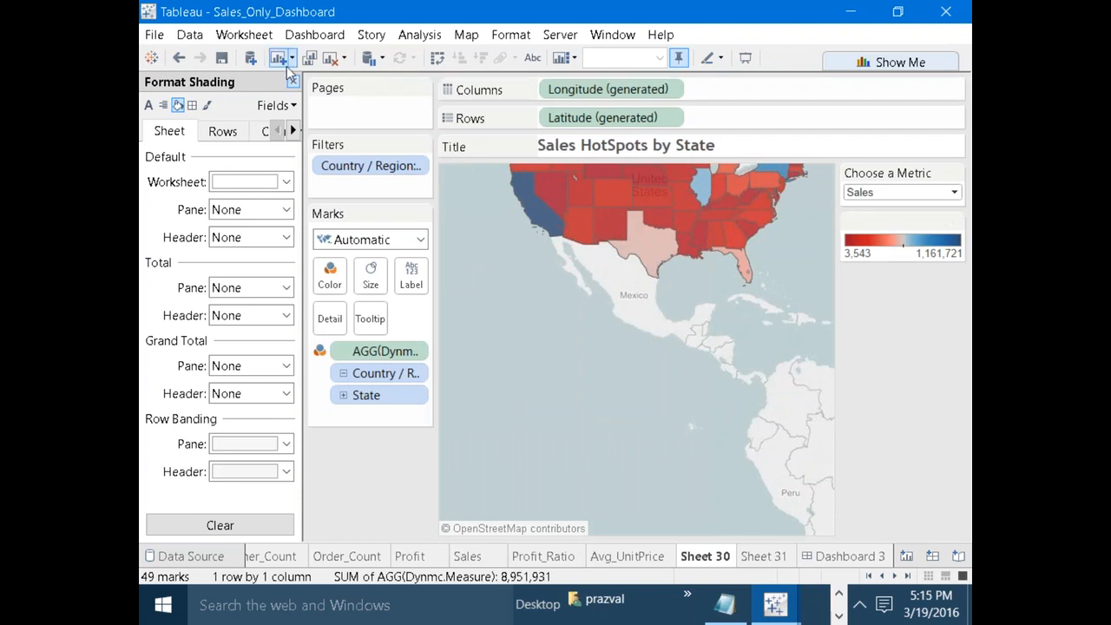
left_click(292, 83)
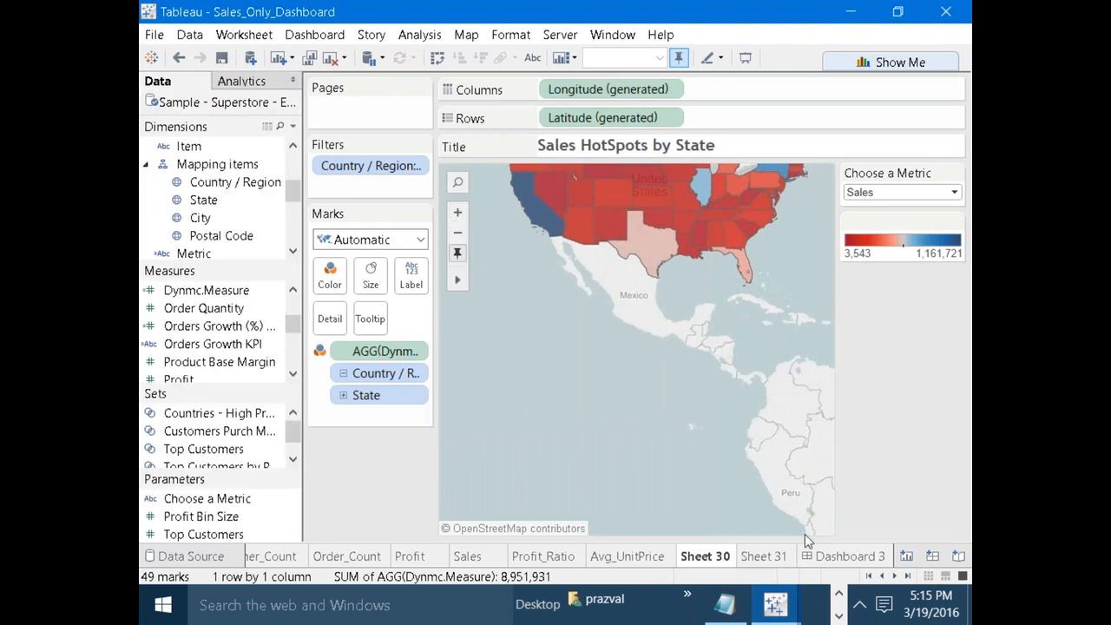
right_click(692, 558)
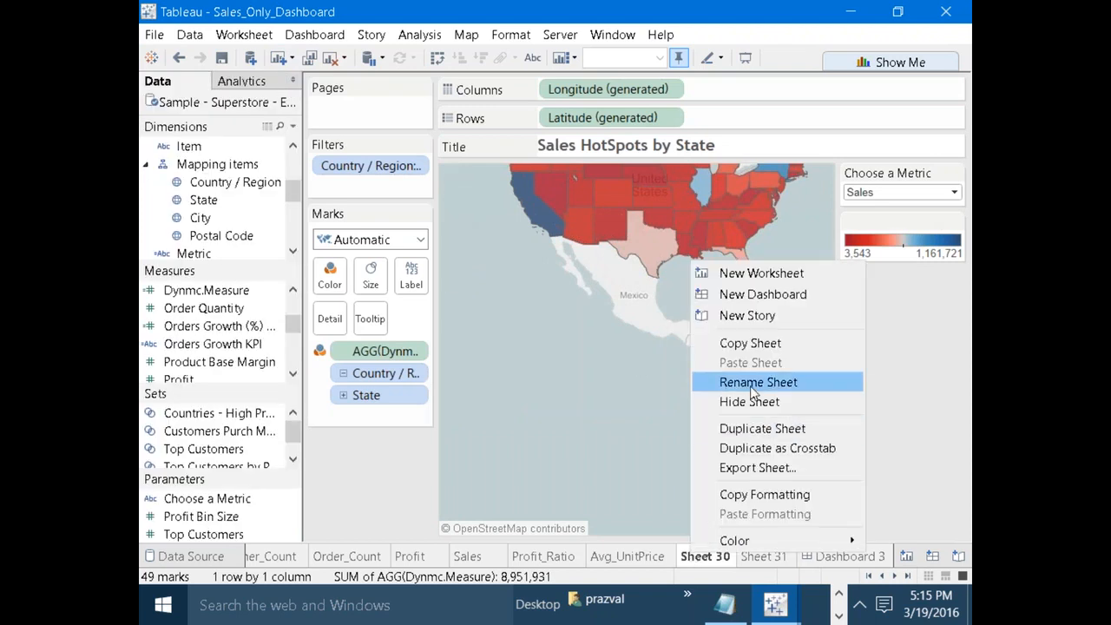
left_click(750, 388)
type("States")
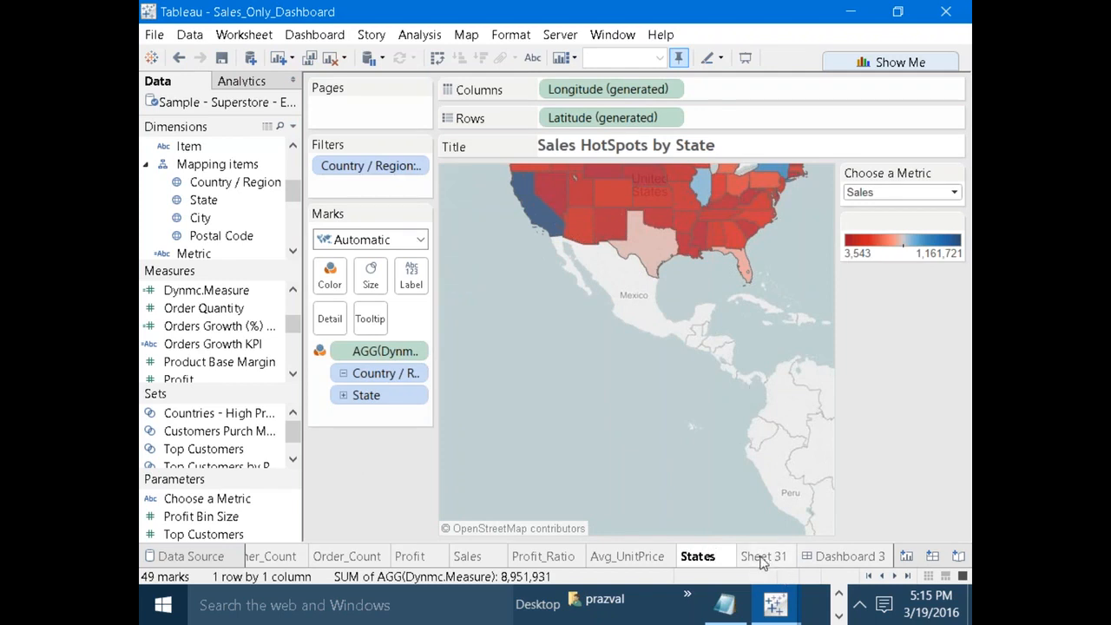
type("Info")
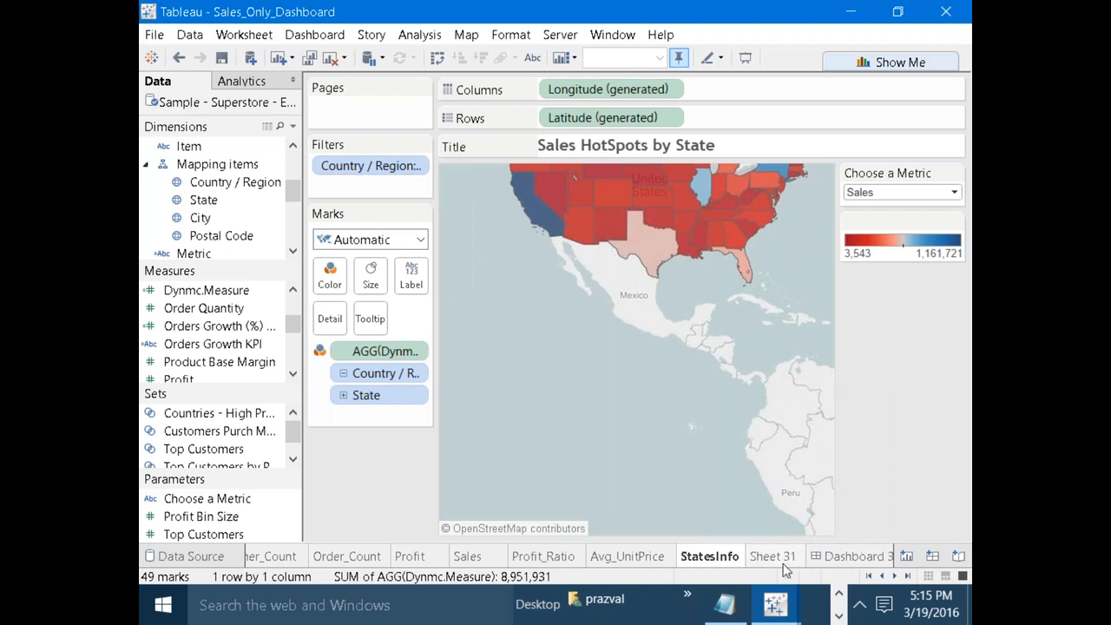
Rename the worksheet Sheet 31 as Title.
right_click(782, 564)
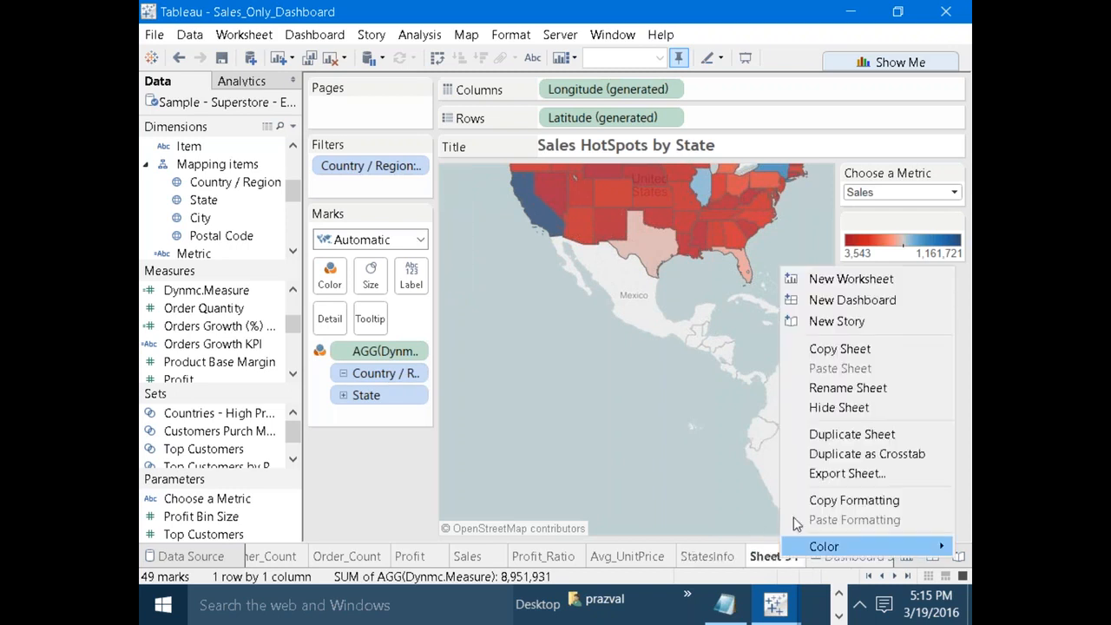
left_click(847, 384)
type("Title")
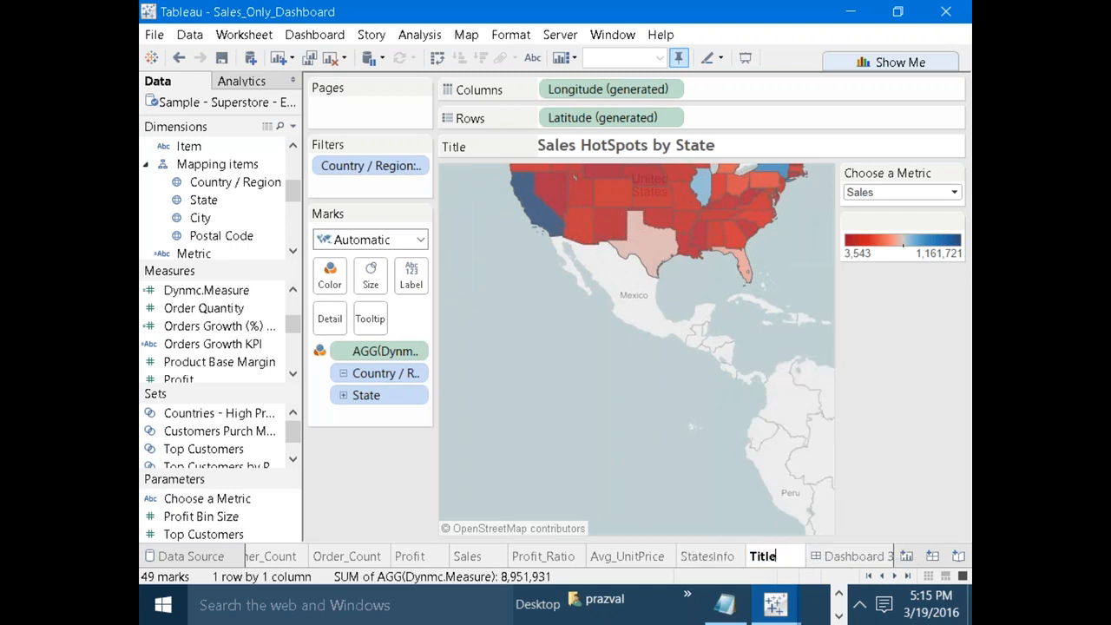
key("Return")
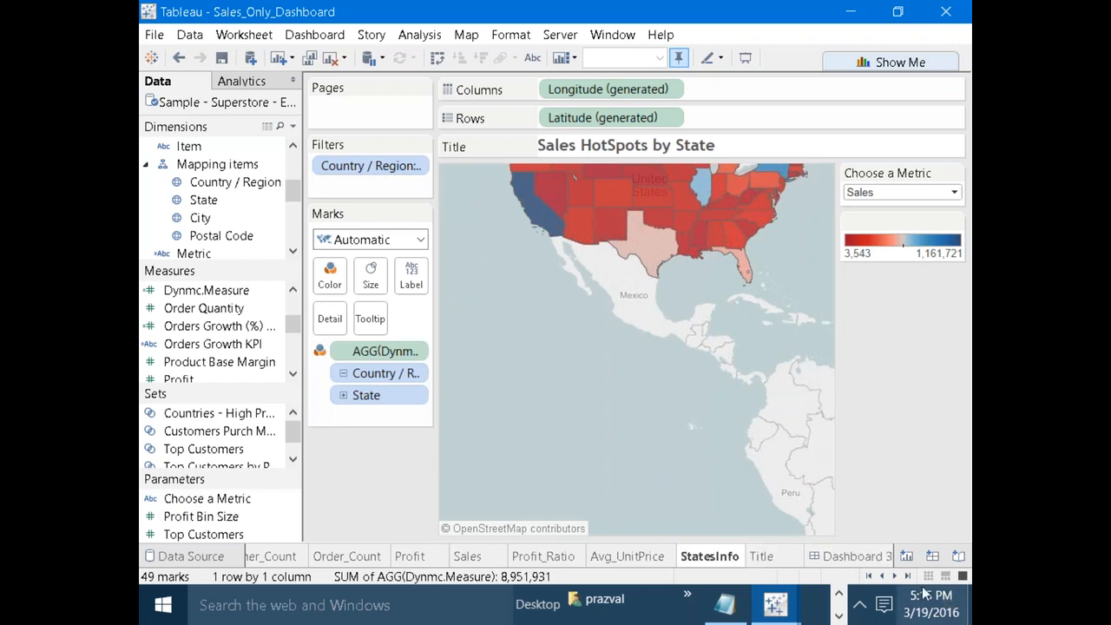
Open the SS Dashboard and examine its Top 10 Customers chart.
left_click(868, 577)
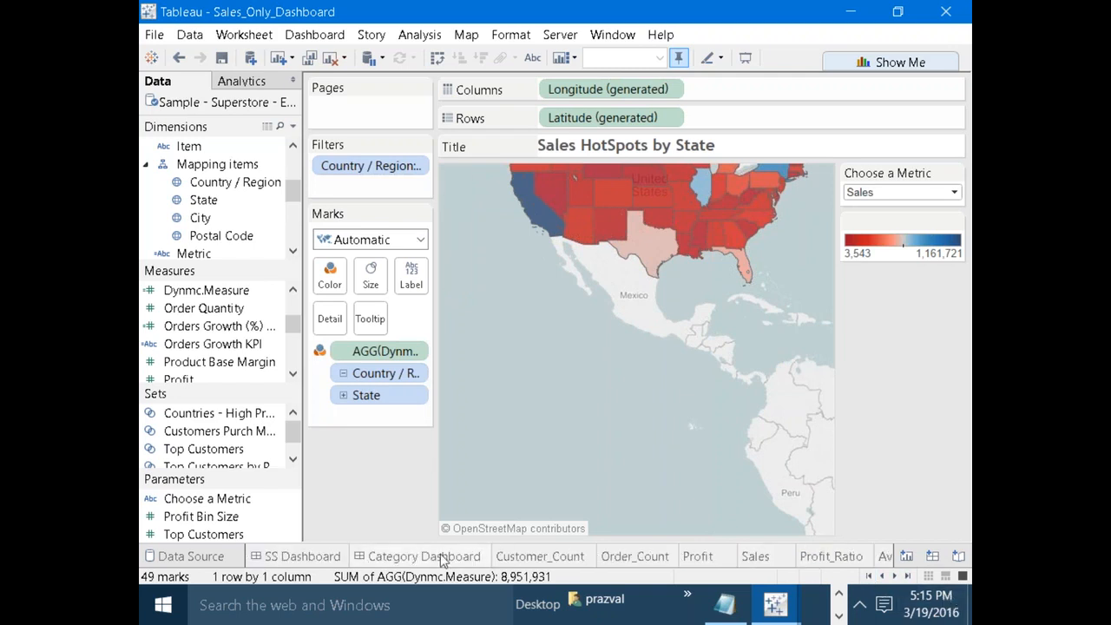
left_click(314, 554)
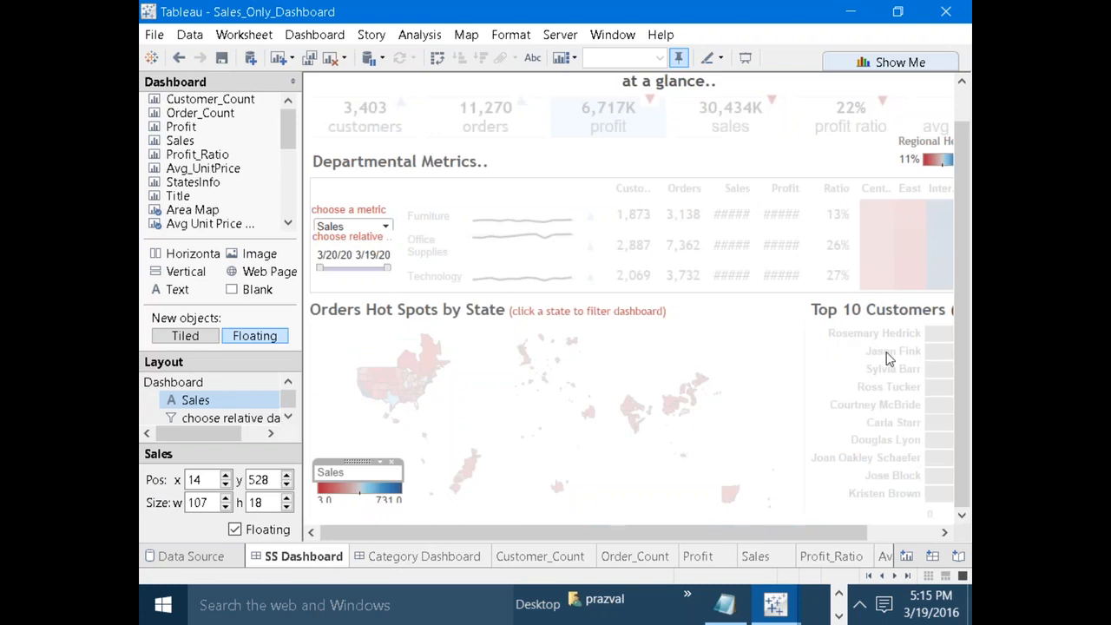
left_click(889, 354)
left_click_drag(784, 533, 852, 533)
left_click(928, 466)
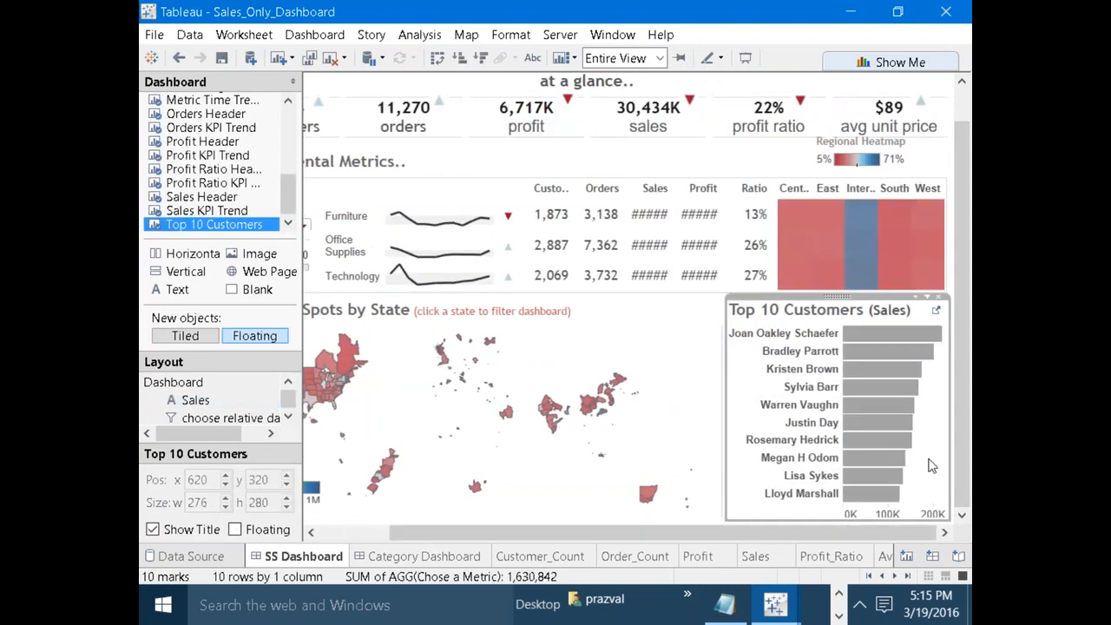
mouse_move(865, 342)
Try Items as the dashboard's metric, switch the metric to Avg Unit Price, and check the Top 10 Customers chart.
left_click_drag(605, 535, 526, 536)
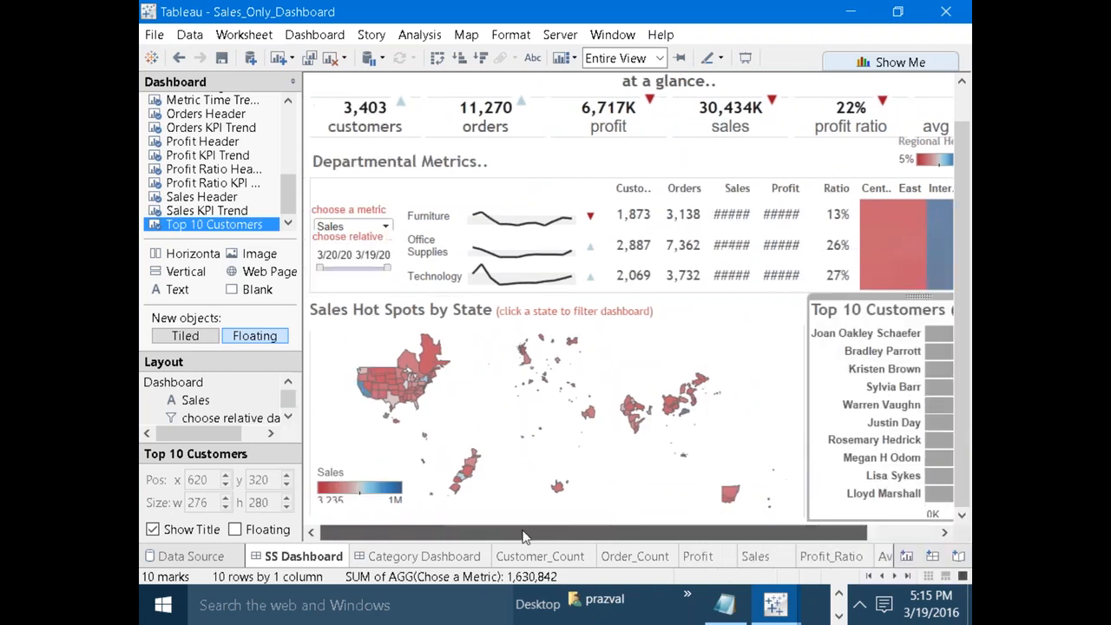
left_click(386, 228)
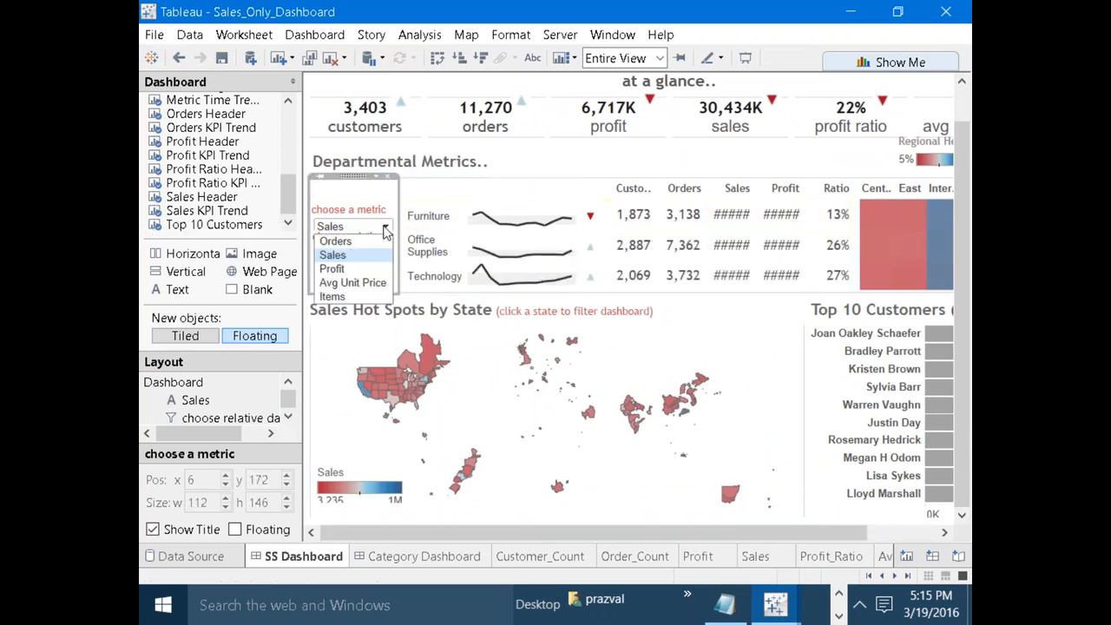
left_click(332, 297)
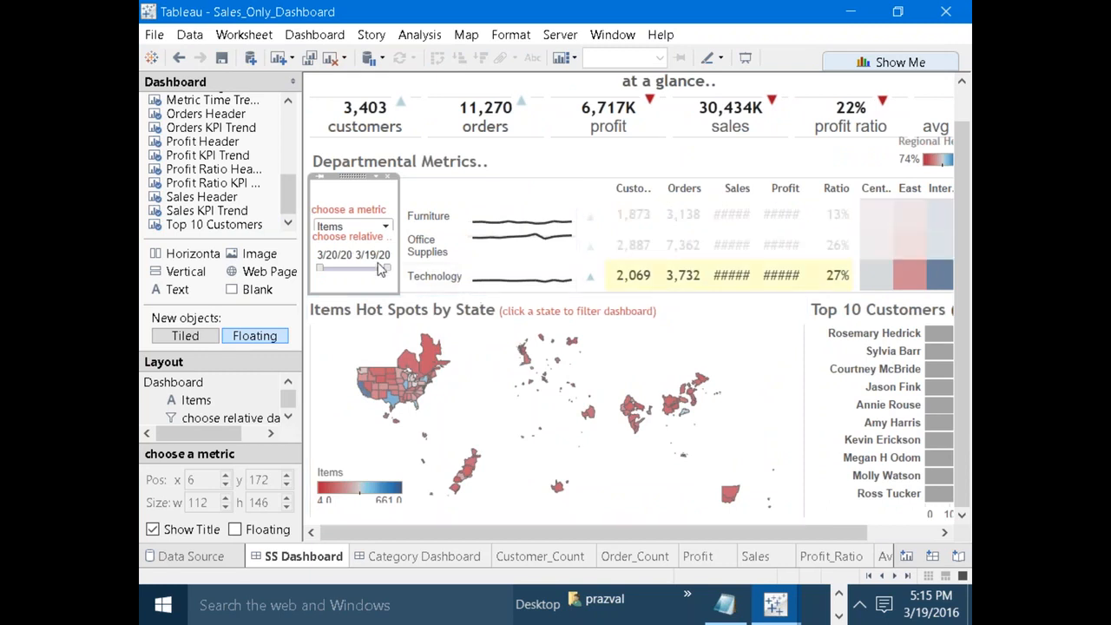
left_click(385, 227)
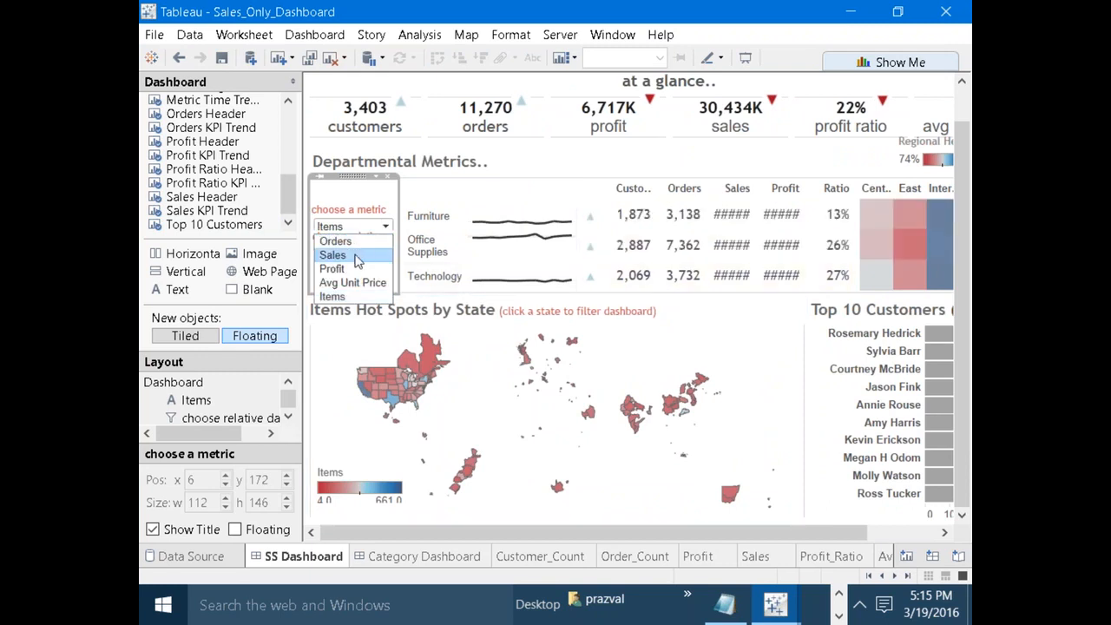
left_click(343, 294)
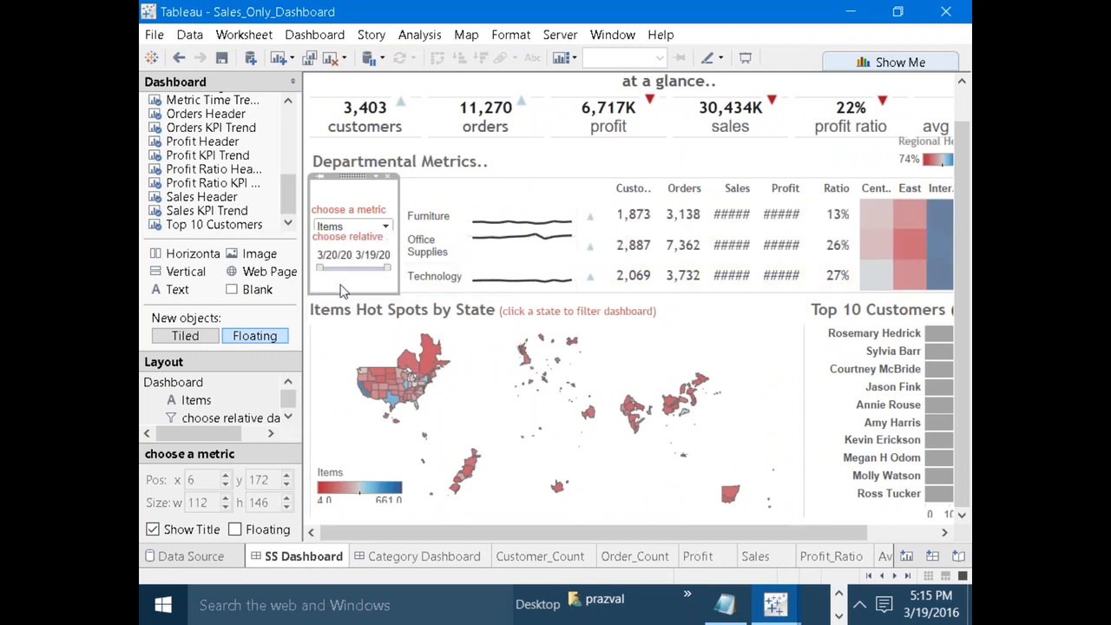
left_click_drag(553, 535, 622, 535)
mouse_move(883, 383)
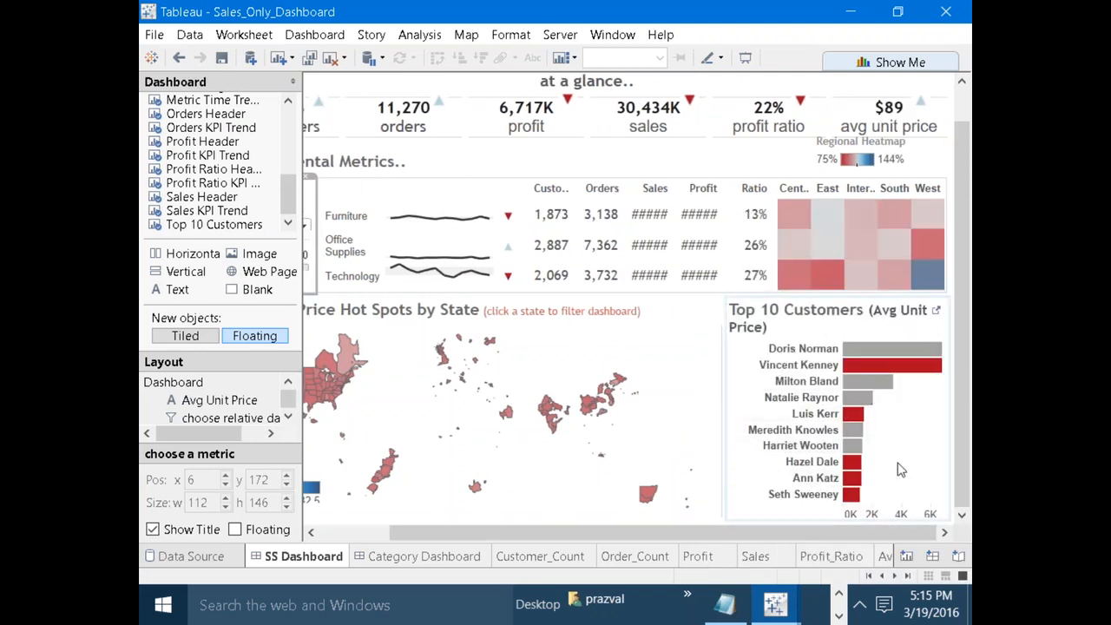
Add a new worksheet and filter Customer Name to the top 10 by the Chose a Metric field.
left_click(906, 556)
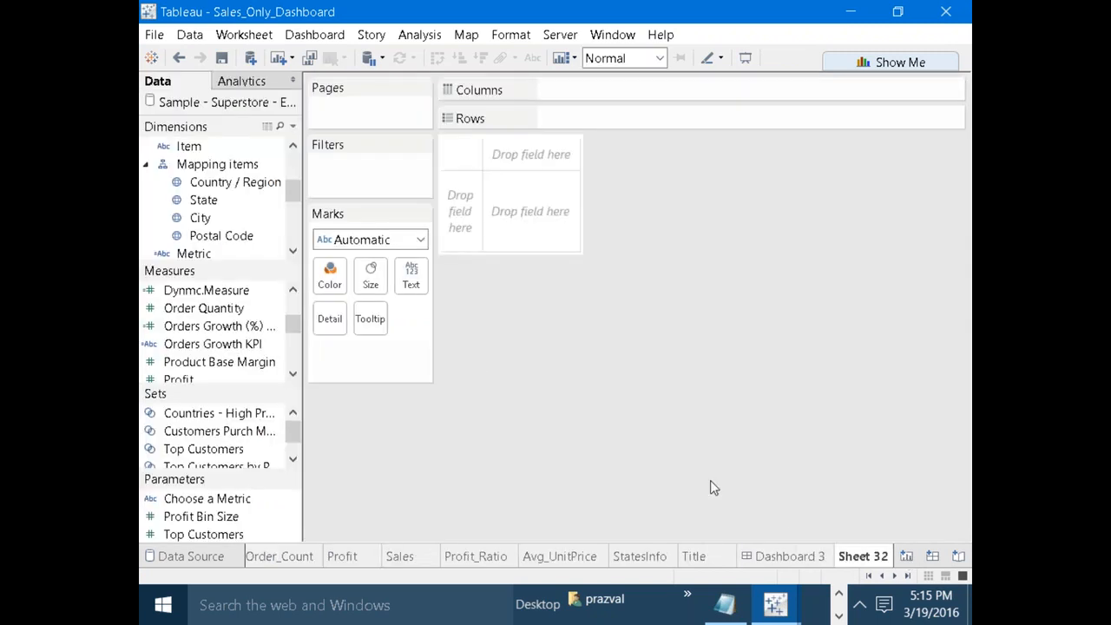
left_click_drag(289, 191, 290, 170)
left_click_drag(220, 200, 401, 156)
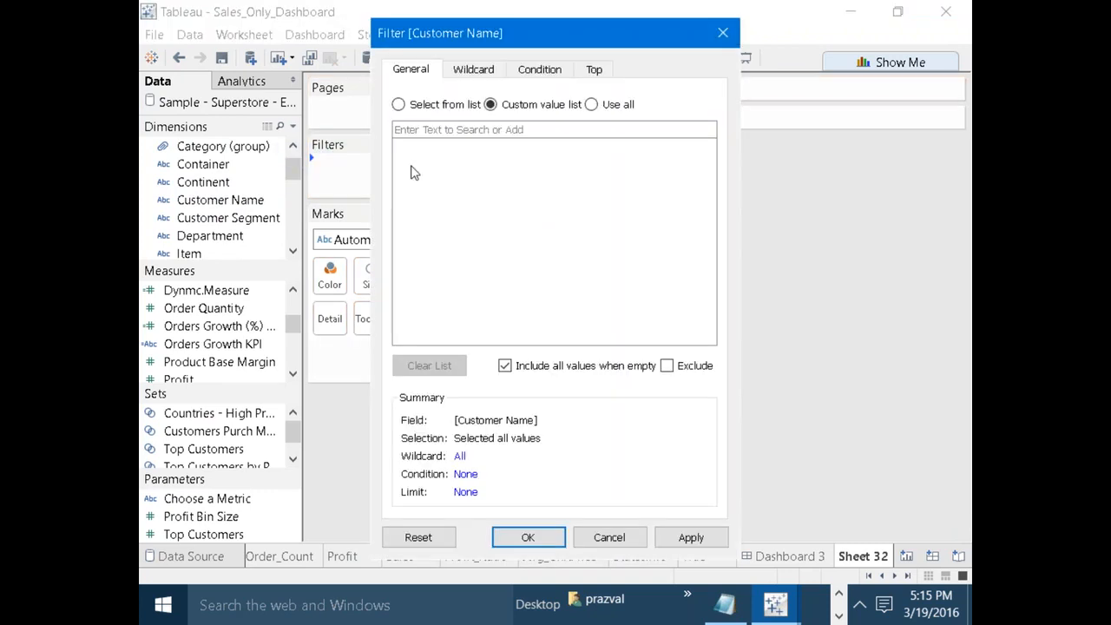
left_click(595, 71)
left_click(416, 121)
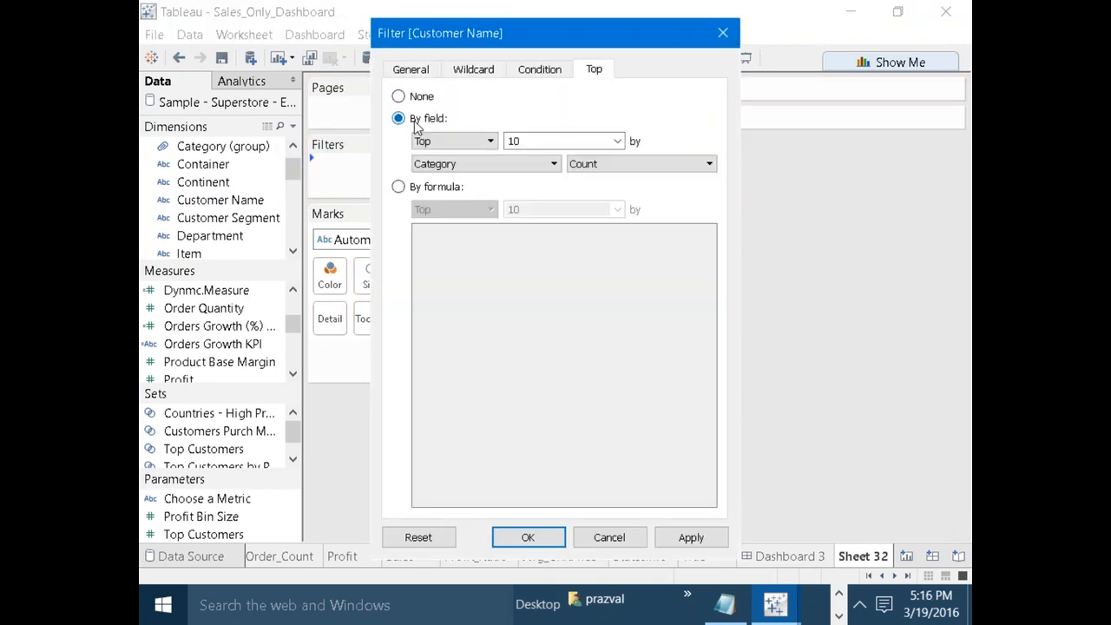
left_click(617, 142)
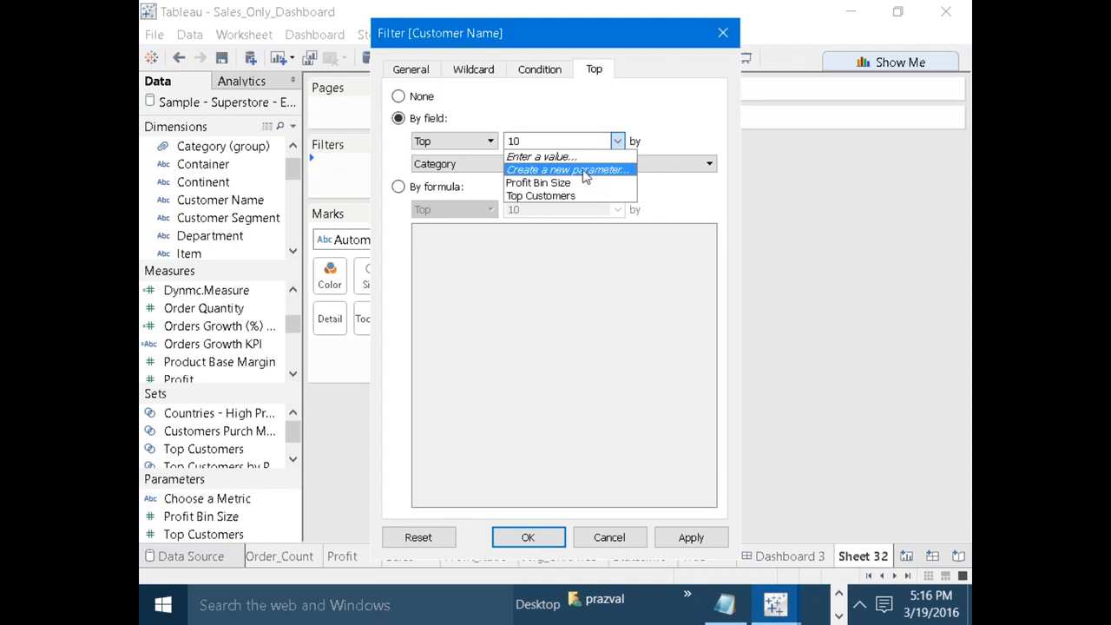
left_click(543, 326)
left_click(529, 163)
mouse_move(559, 273)
left_mouse_down()
mouse_move(555, 338)
mouse_move(553, 254)
left_mouse_up()
left_click(511, 223)
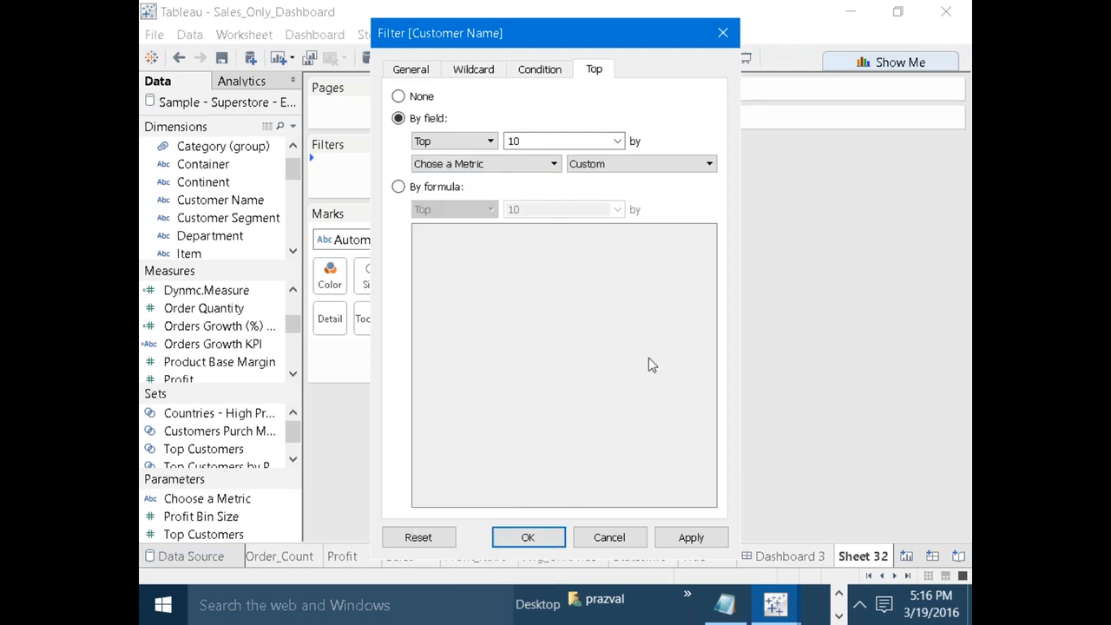
left_click(690, 537)
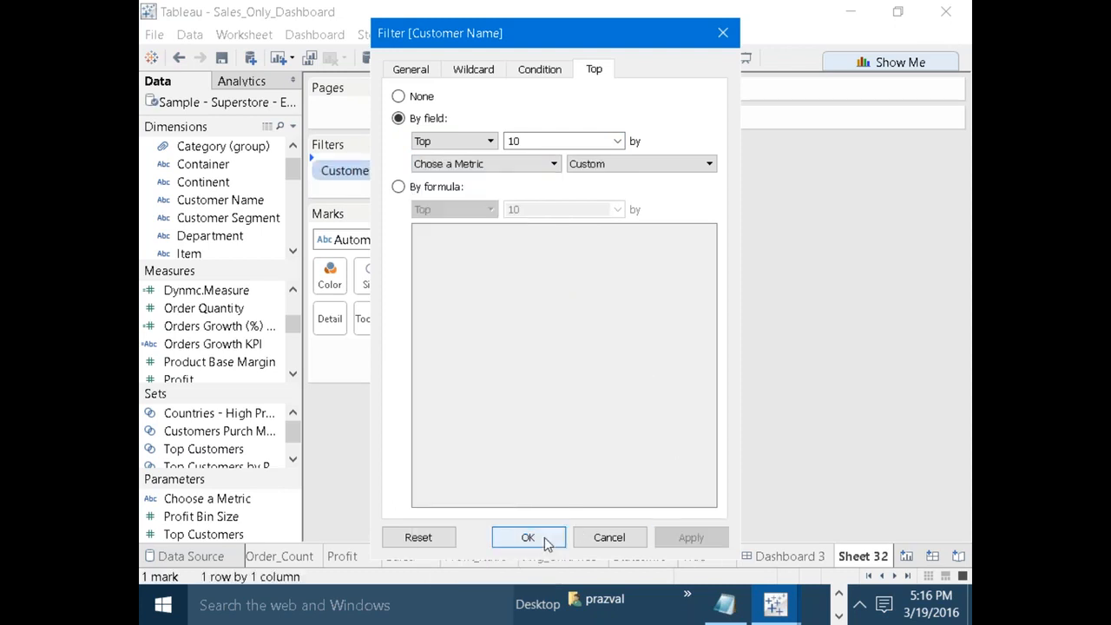
left_click(528, 537)
List Customer Name in the rows and change its top 10 filter to rank by Dynmc.Measure.
left_click_drag(228, 201, 609, 122)
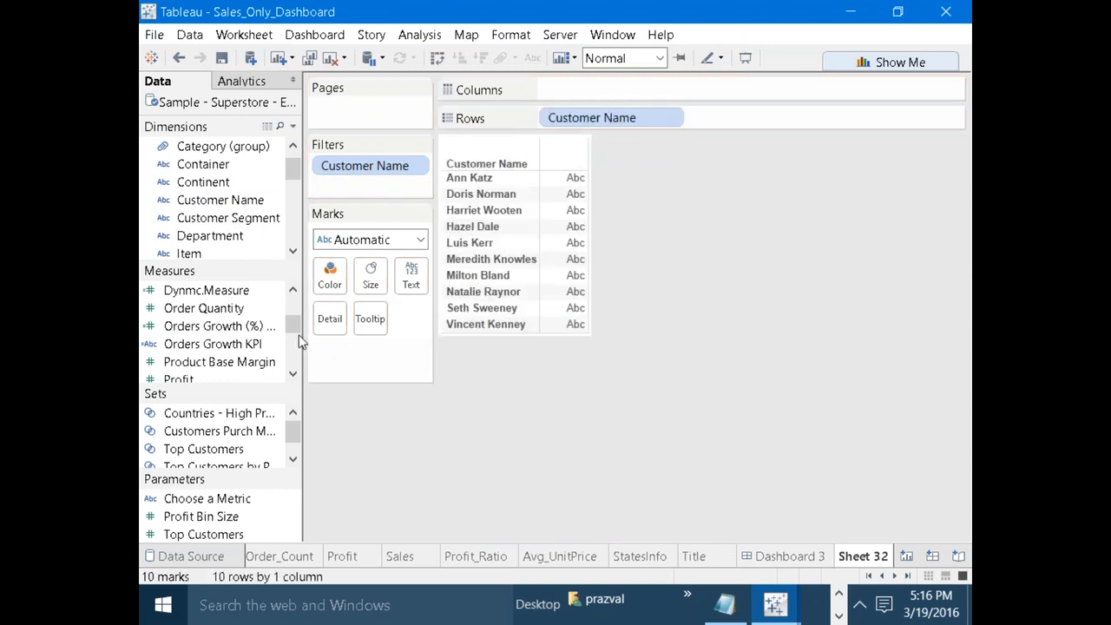
scroll(294, 336, "up", 2)
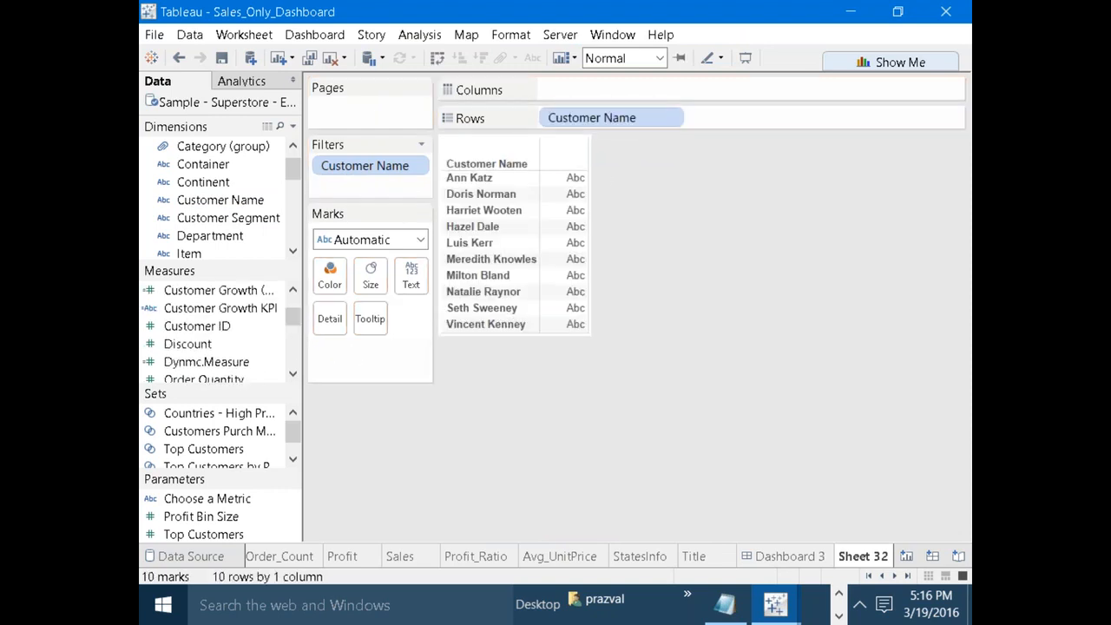
right_click(375, 166)
left_click(401, 169)
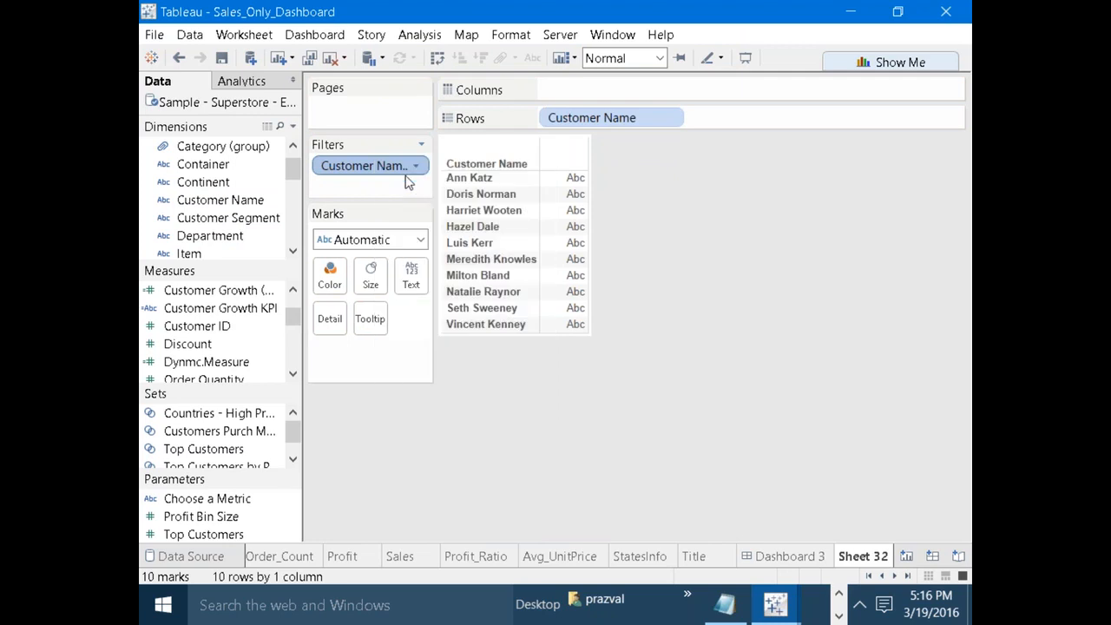
left_click(594, 70)
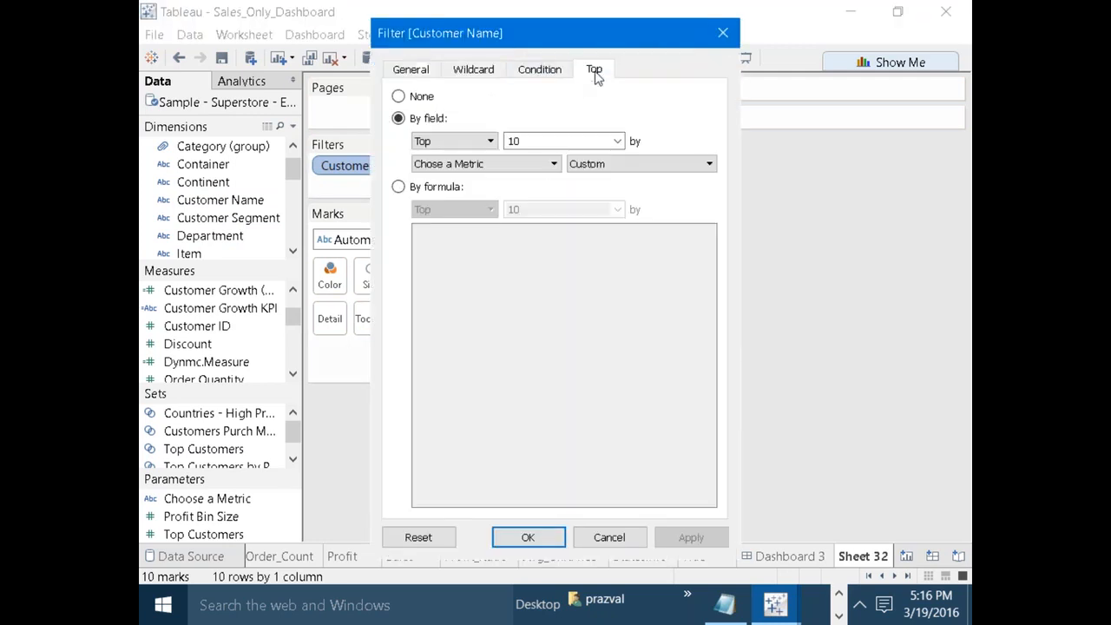
left_click(526, 172)
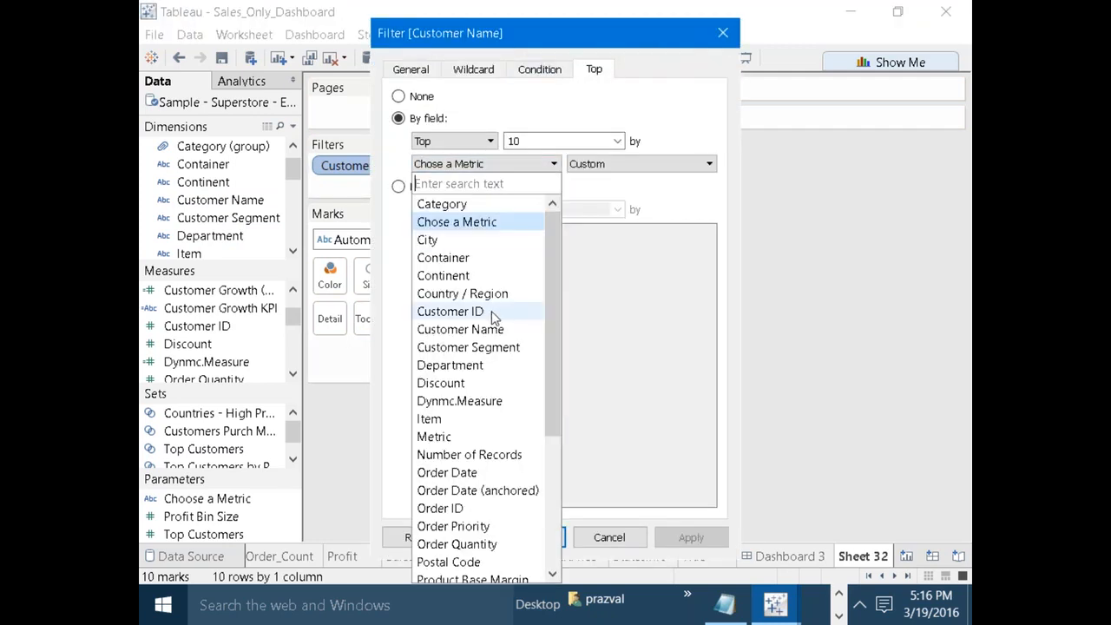
left_click(473, 400)
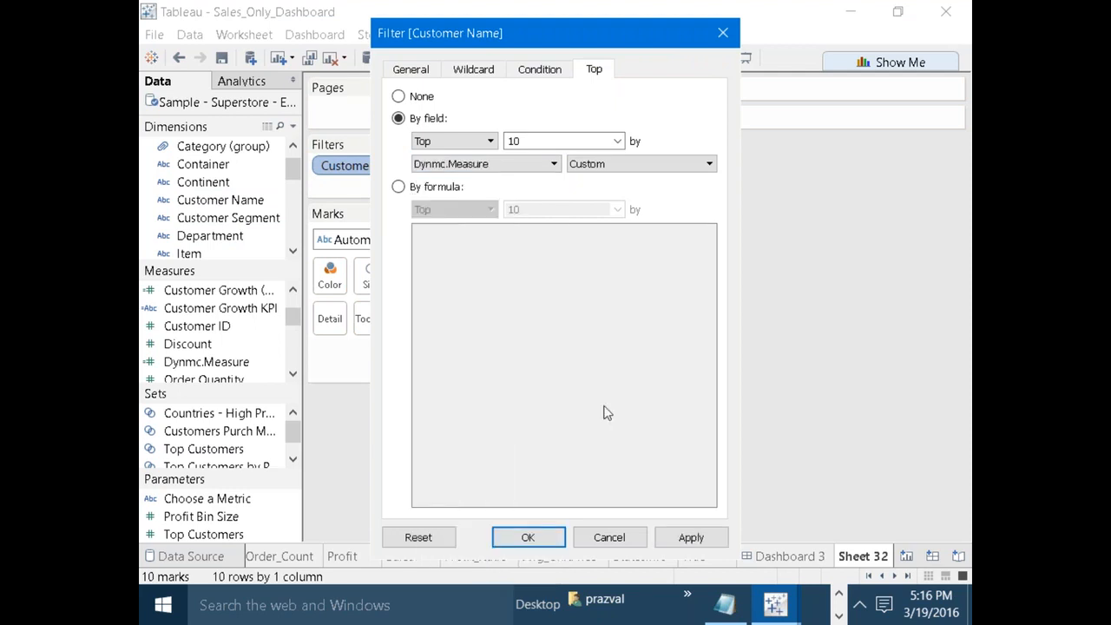
left_click(685, 539)
left_click(556, 538)
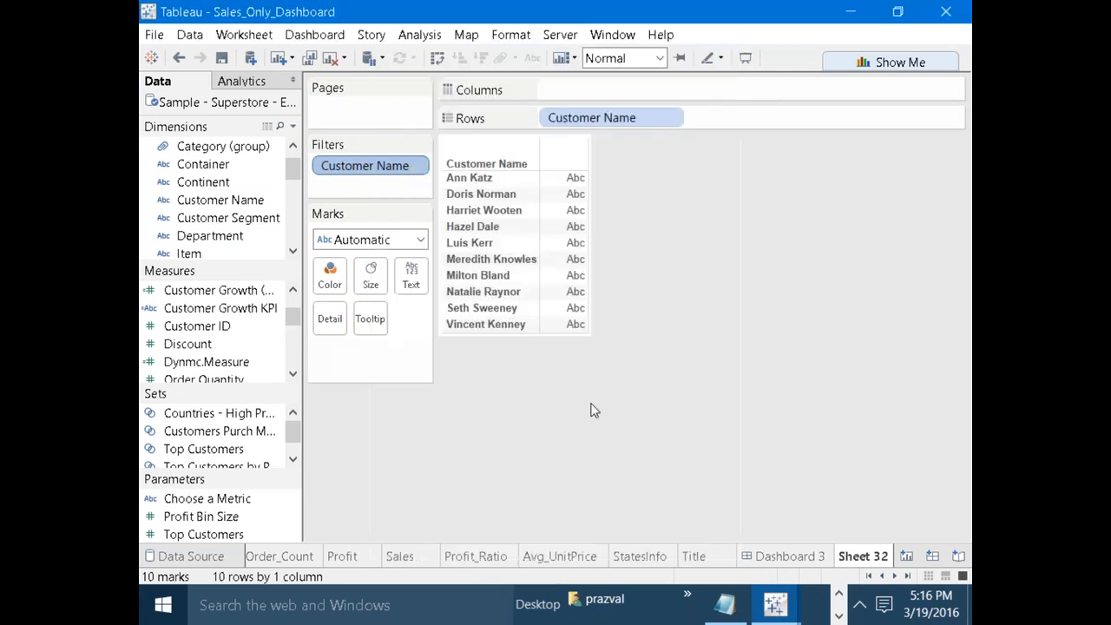
Plot Dynmc.Measure in the columns and sort the customers in descending order.
left_click_drag(206, 361, 599, 88)
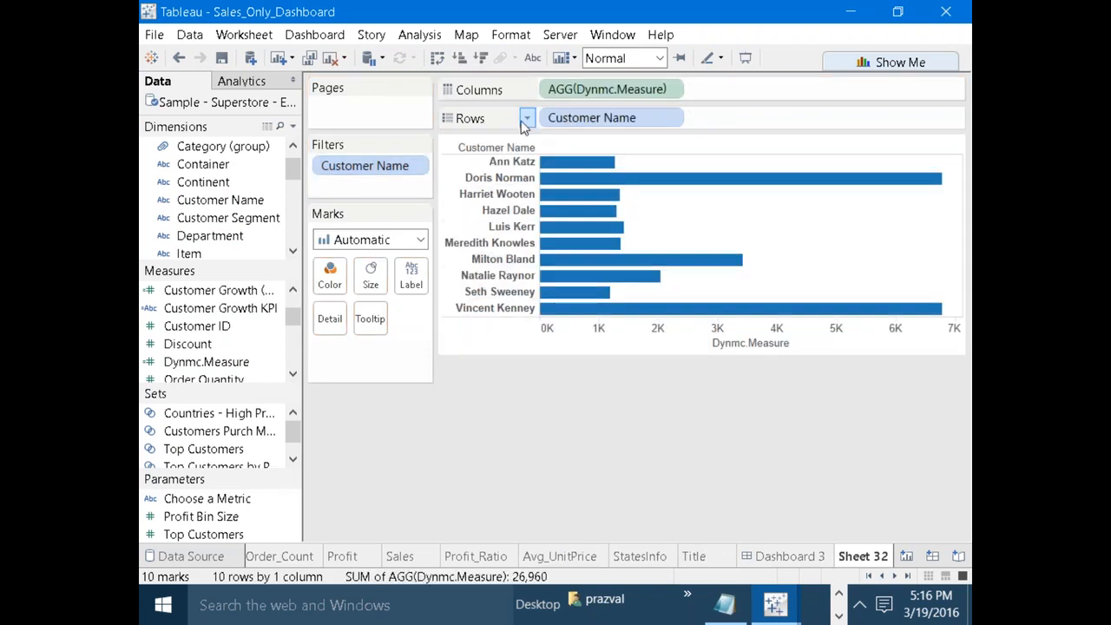
left_click(482, 60)
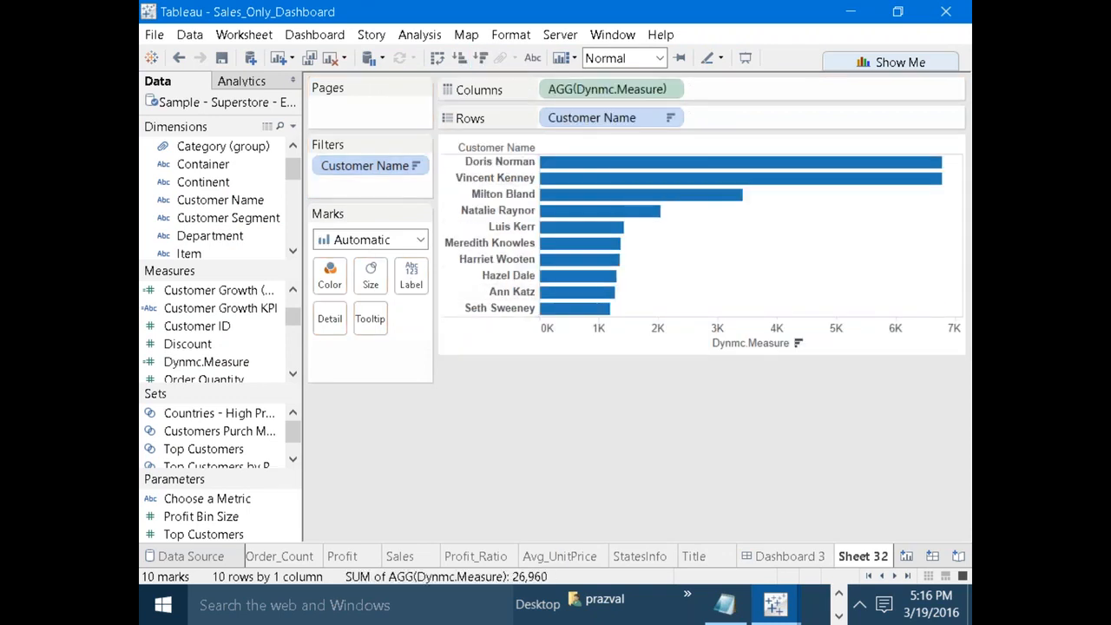
Show the parameter control for Choose a Metric on the worksheet.
right_click(217, 498)
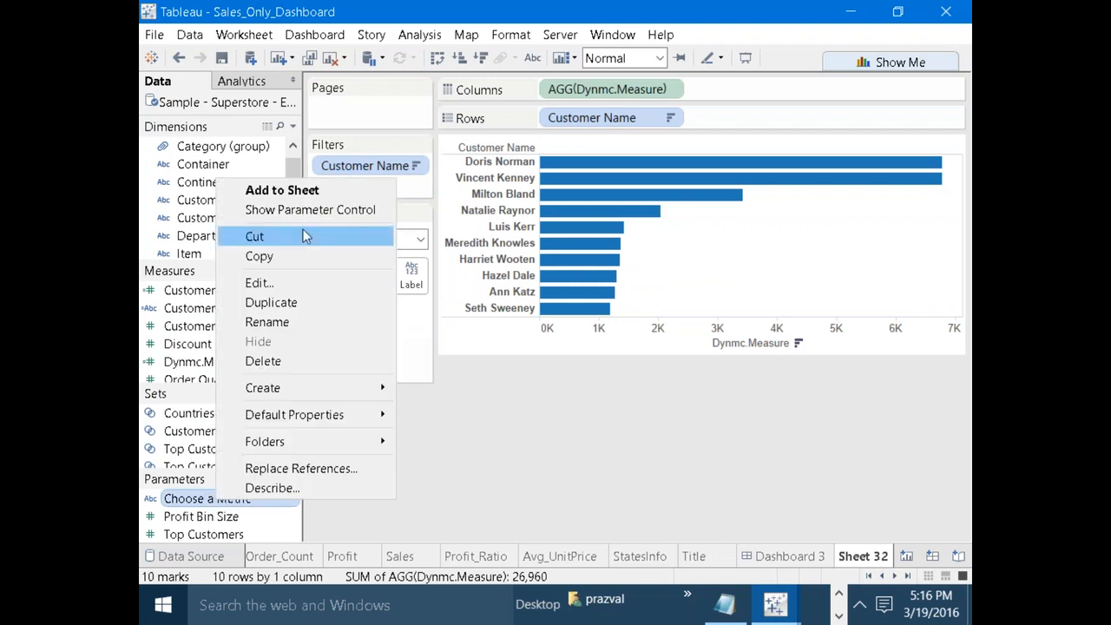
left_click(307, 211)
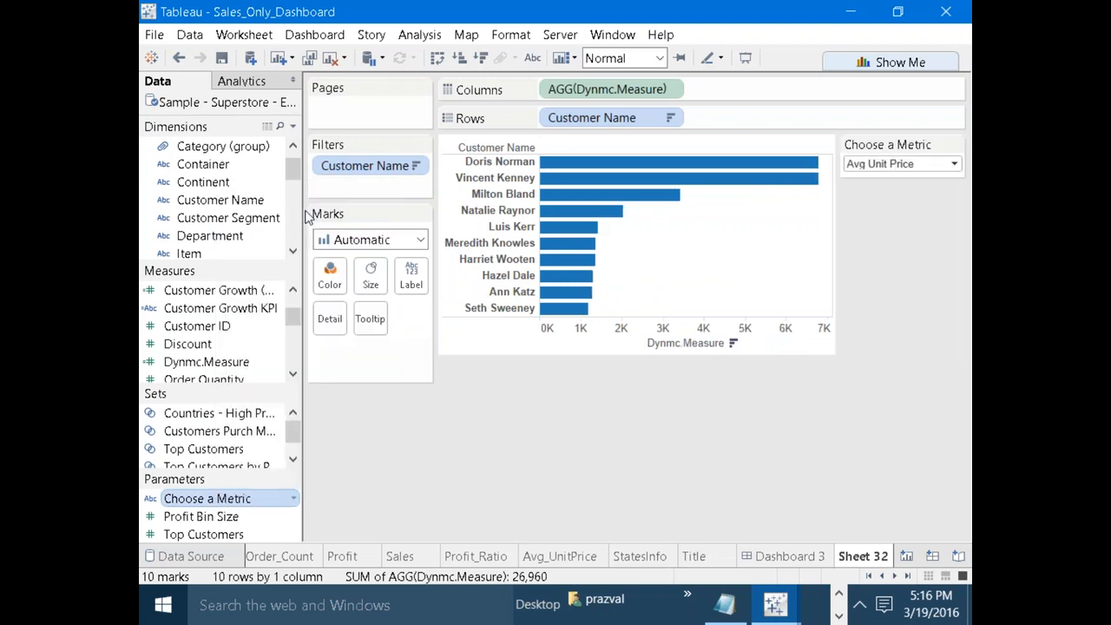
mouse_move(592, 185)
Create a calculated field named Color_Code whose formula begins IF SUM([Profit])>0 THEN "Profit".
left_click(293, 129)
left_click(283, 142)
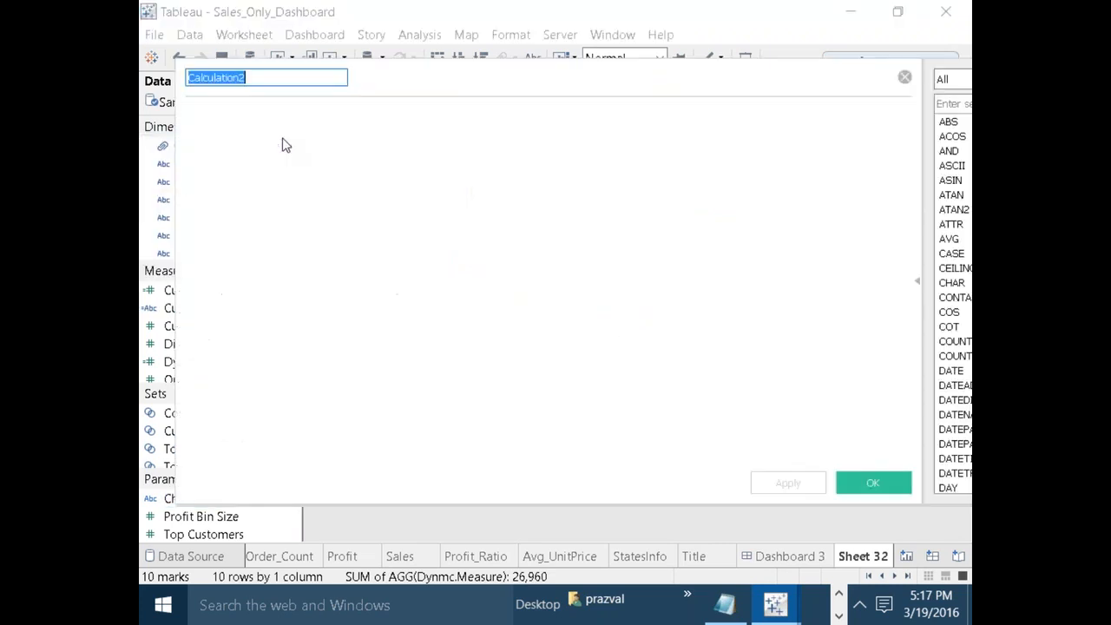
type("Color_Code")
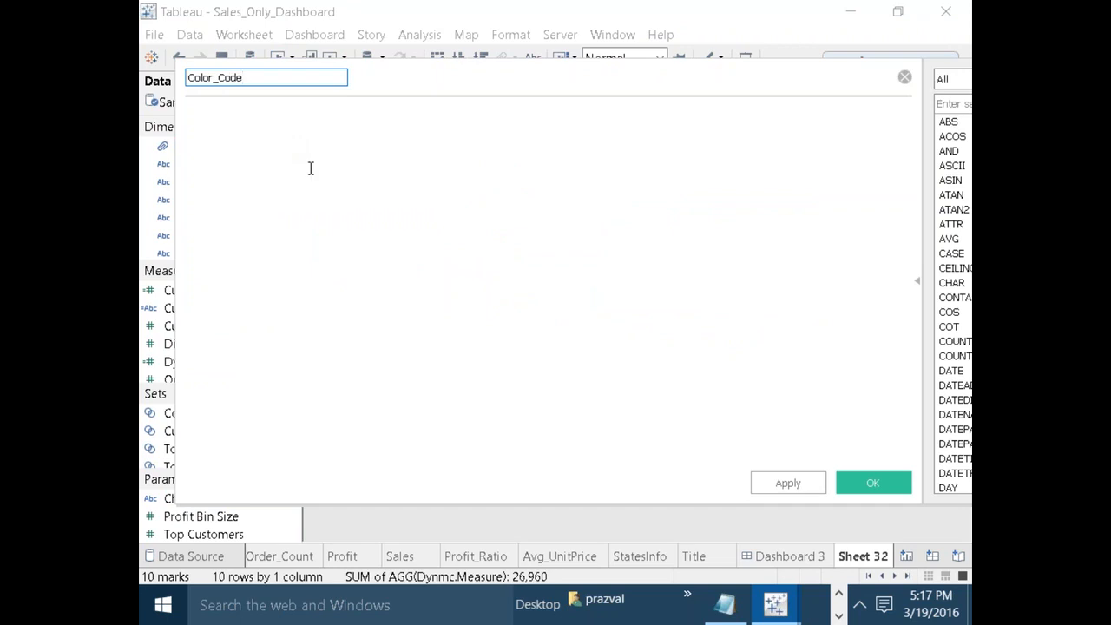
left_click(310, 168)
type("IF SUM")
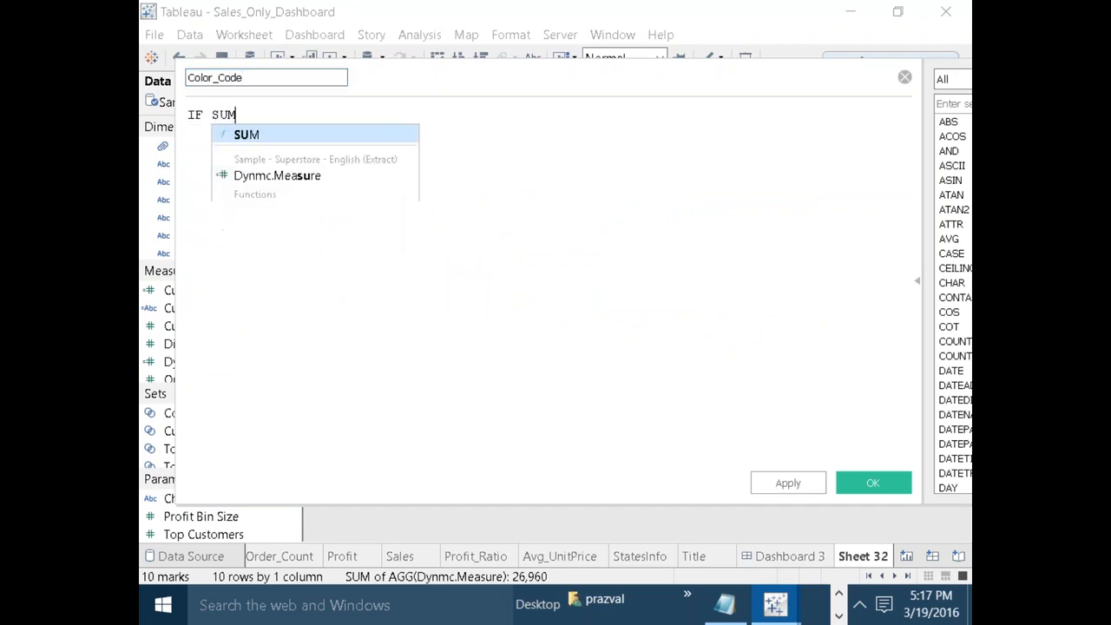
type("(PRO")
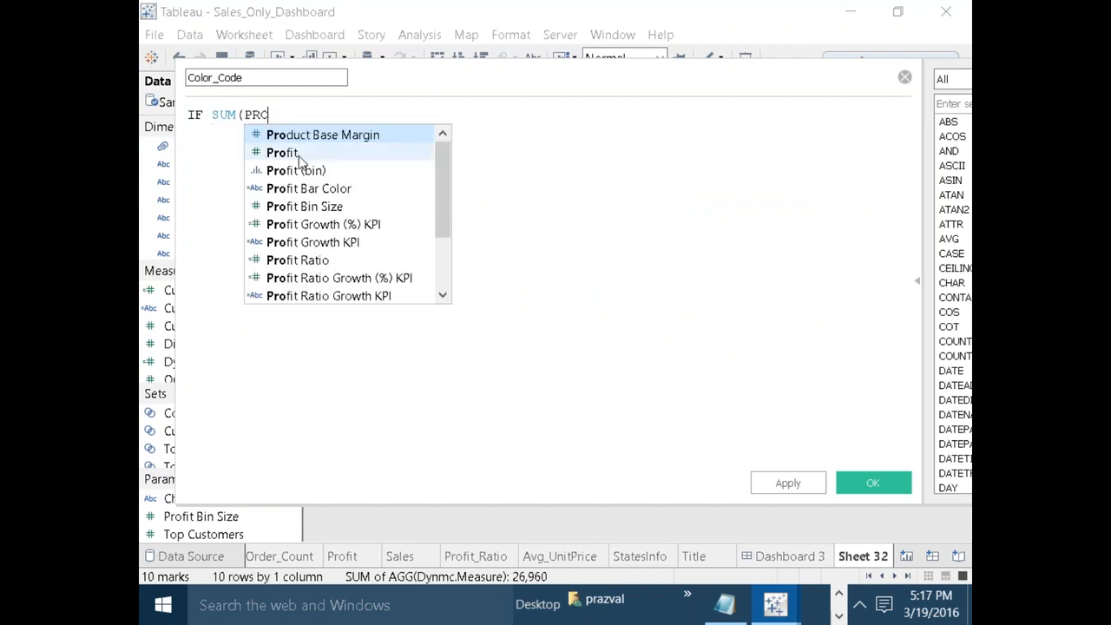
left_click(300, 157)
type(")")
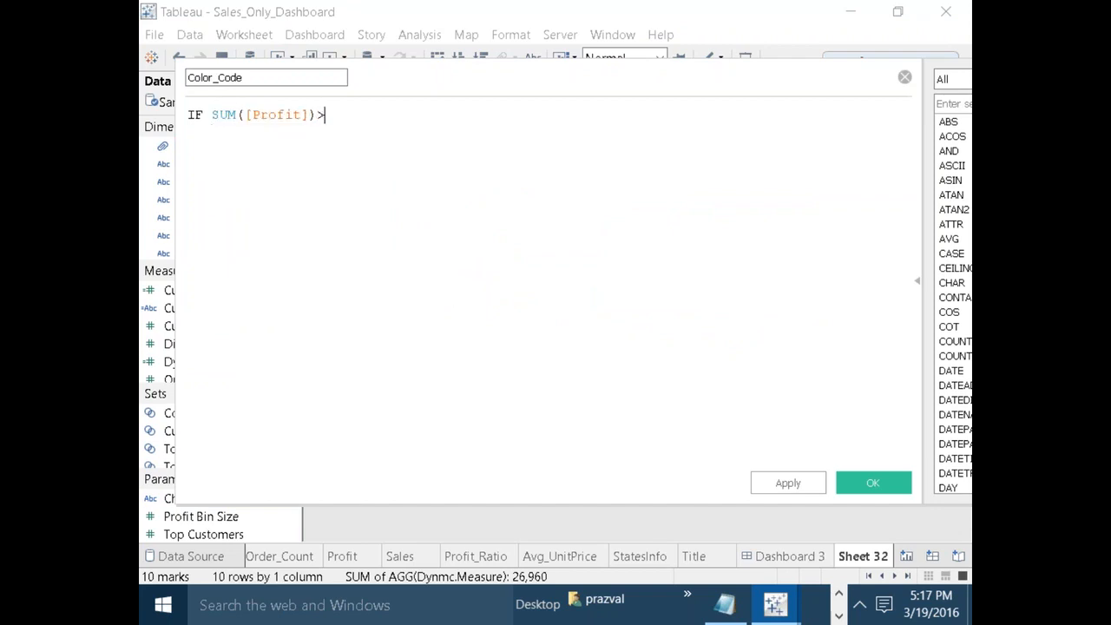
type(">0 THEN Profit\"")
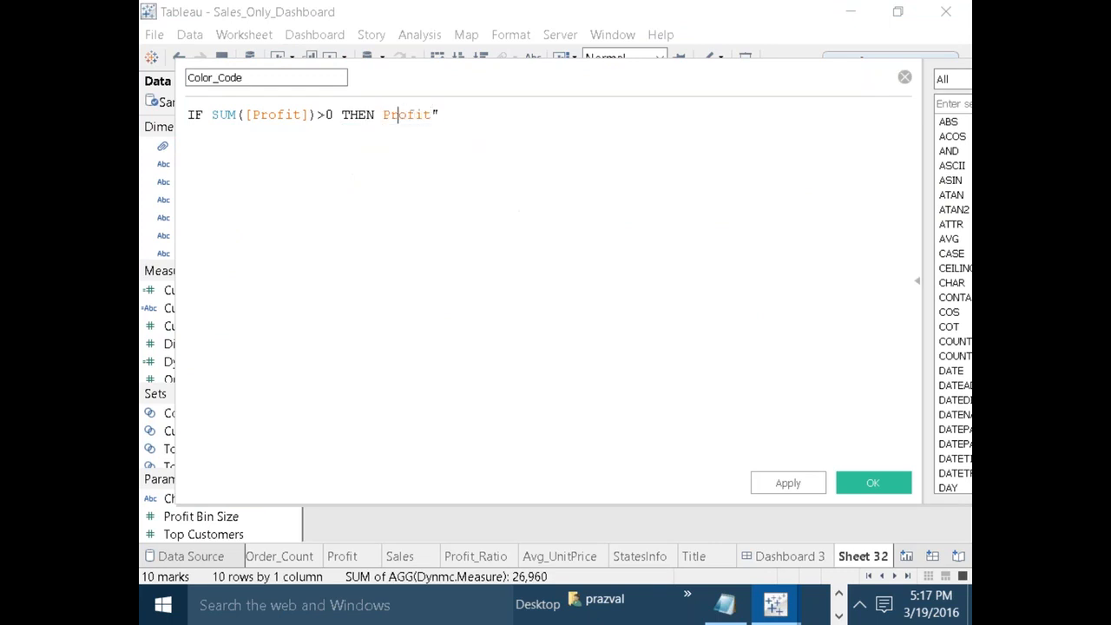
left_click(383, 114)
type("\"")
Complete the Color_Code formula with ELSE "Loss" and END, and save the calculated field.
key("Return")
type("ELSE ")
type("\"Loss\" ")
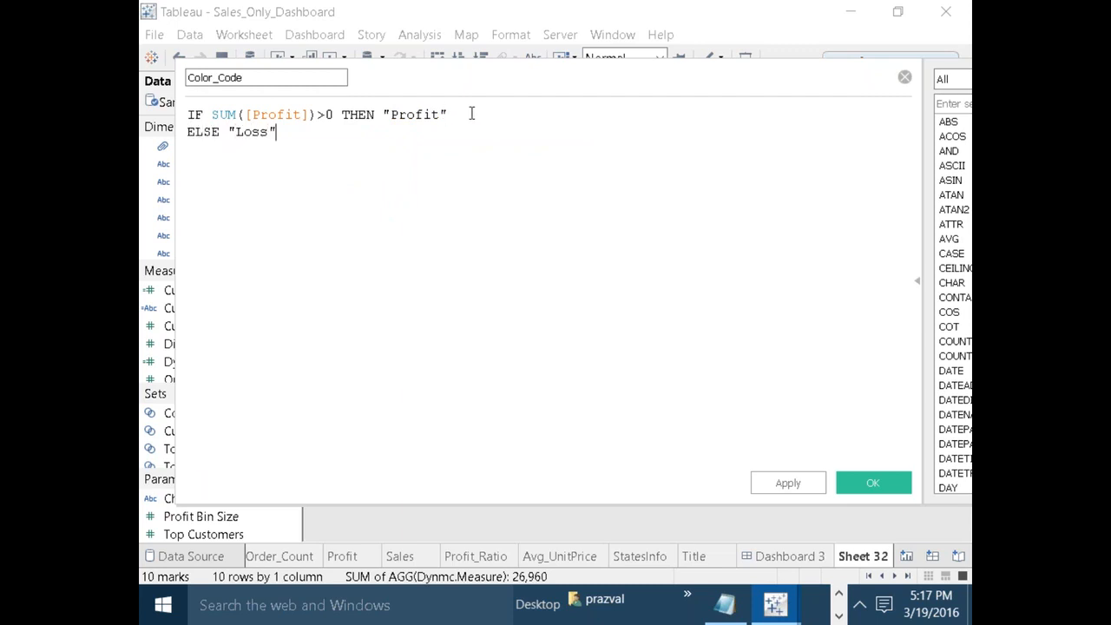
type("END")
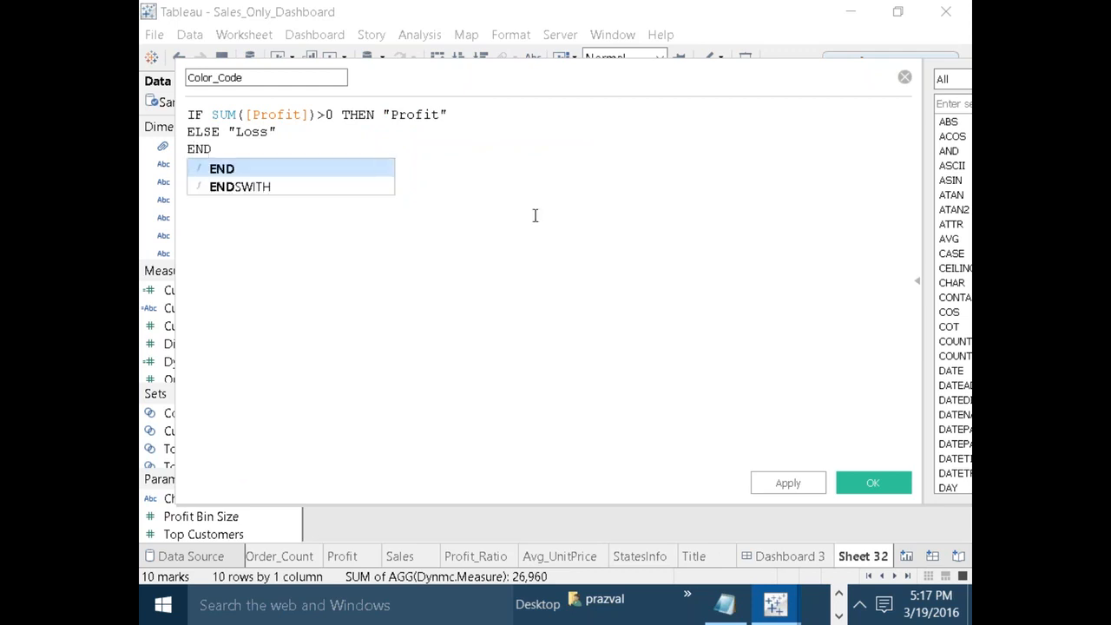
left_click(539, 240)
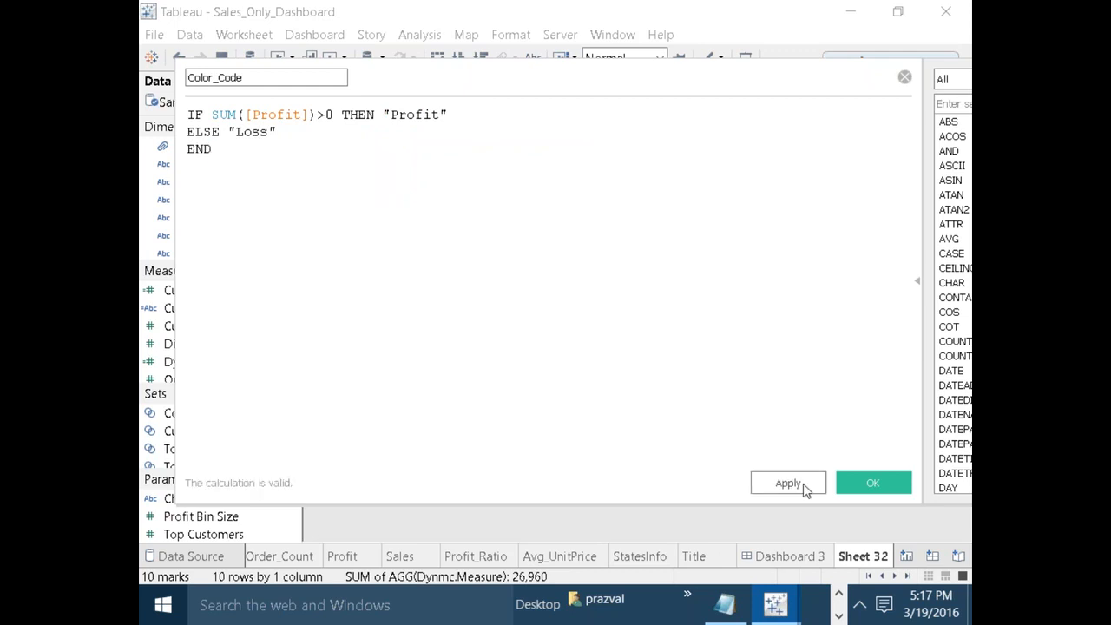
left_click(852, 477)
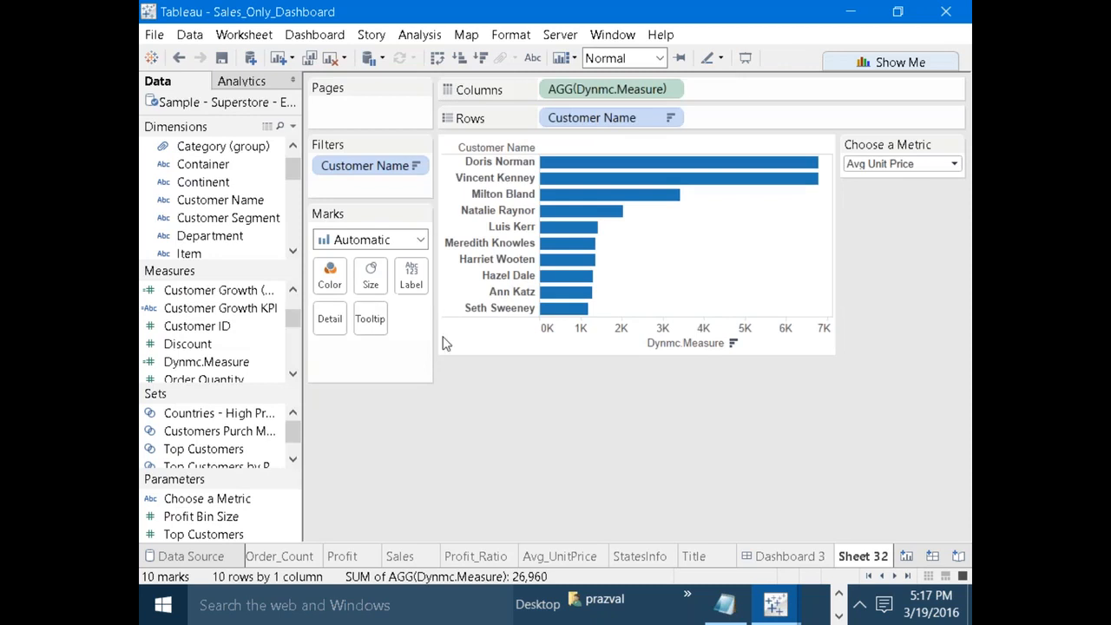
Color the customer bars by Color_Code, assigning grey to Profit and red to Loss from the Tableau 10 palette.
mouse_move(295, 322)
left_mouse_down()
mouse_move(295, 309)
mouse_move(294, 328)
left_mouse_up()
left_click_drag(195, 344, 330, 274)
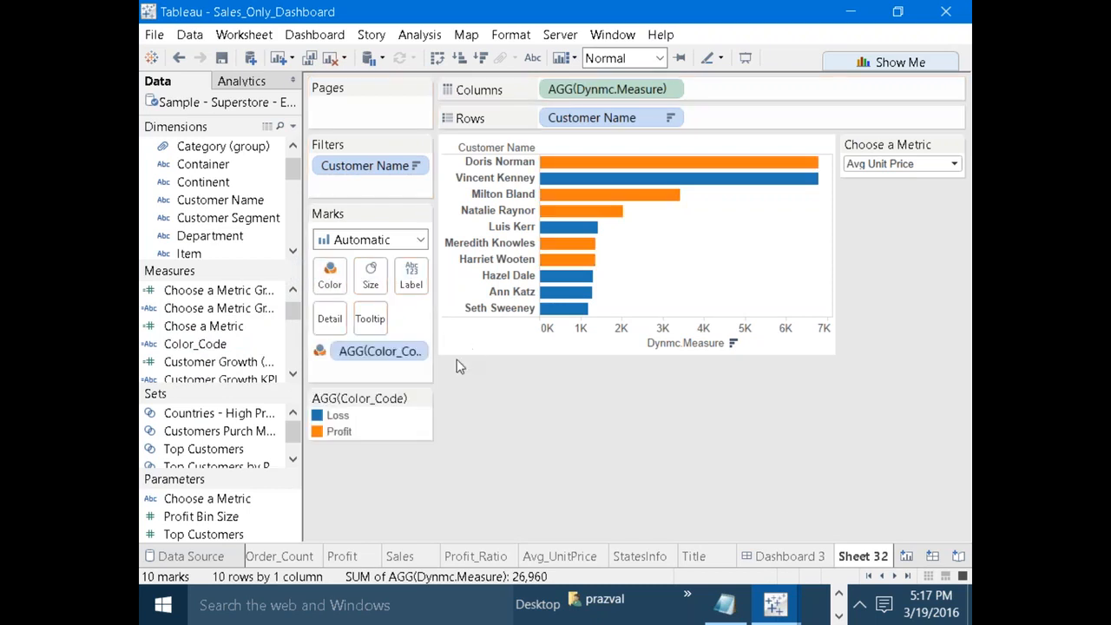
left_click(422, 400)
left_click(392, 419)
left_click(395, 199)
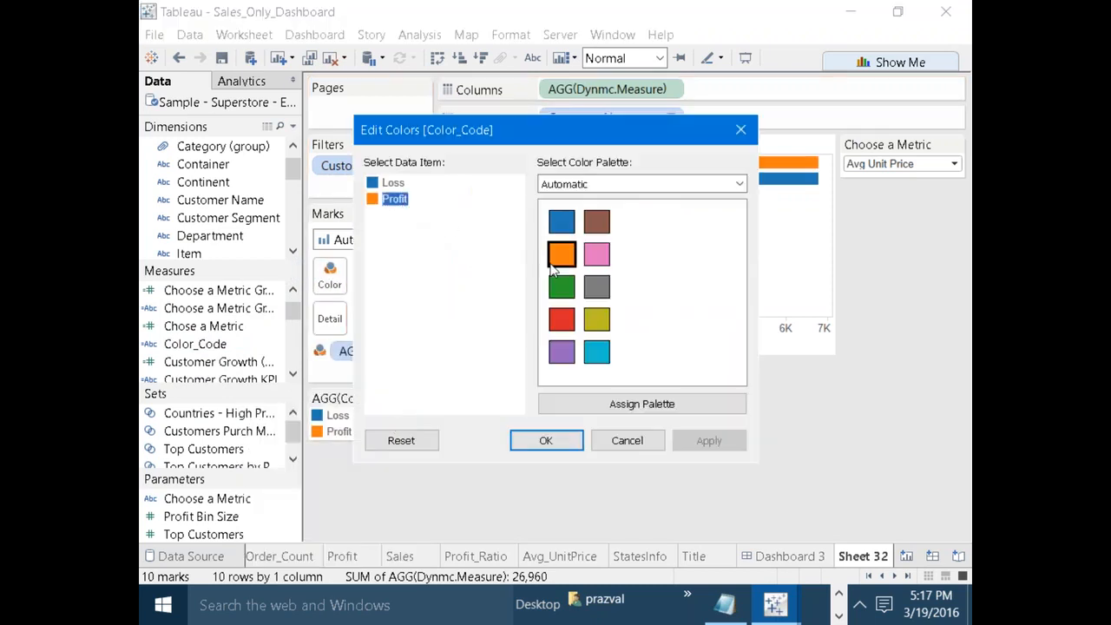
left_click(562, 320)
left_click(395, 184)
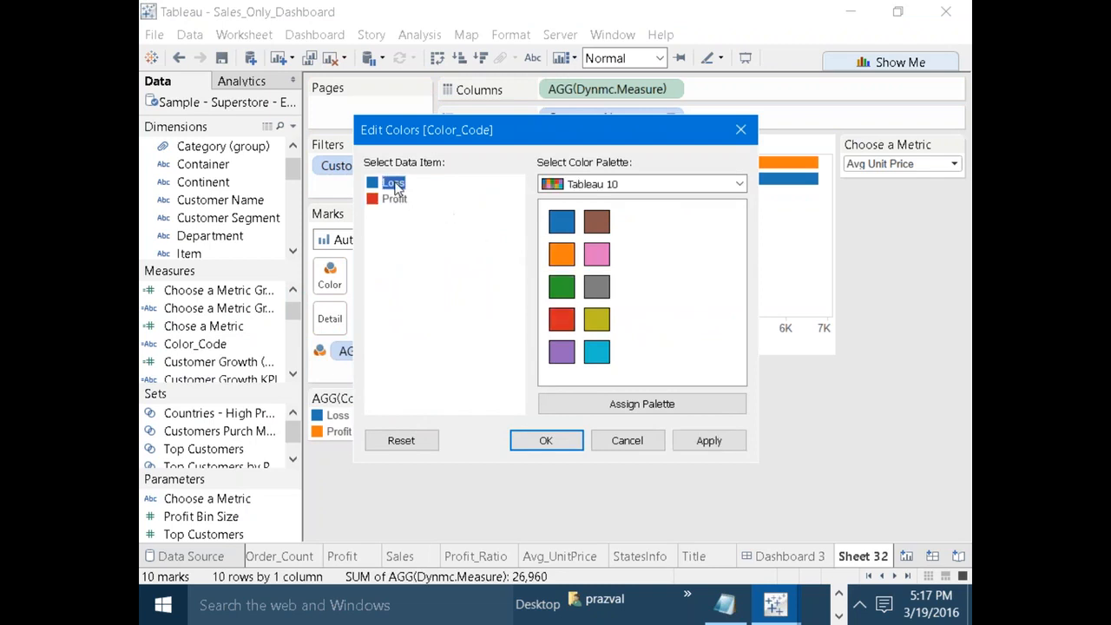
left_click(395, 199)
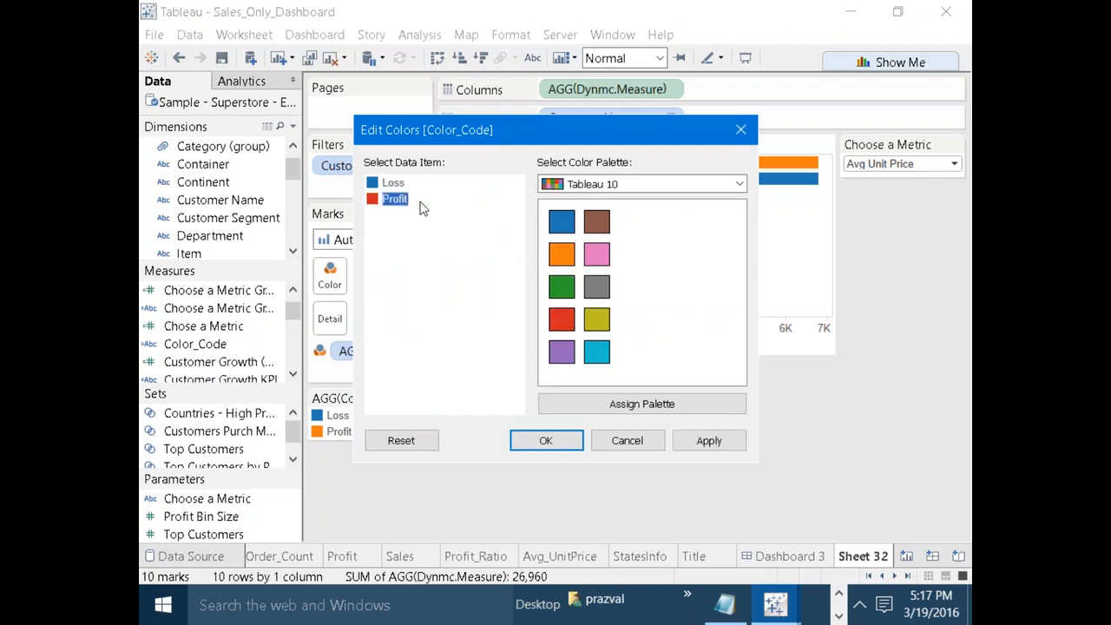
left_click(594, 289)
left_click(393, 183)
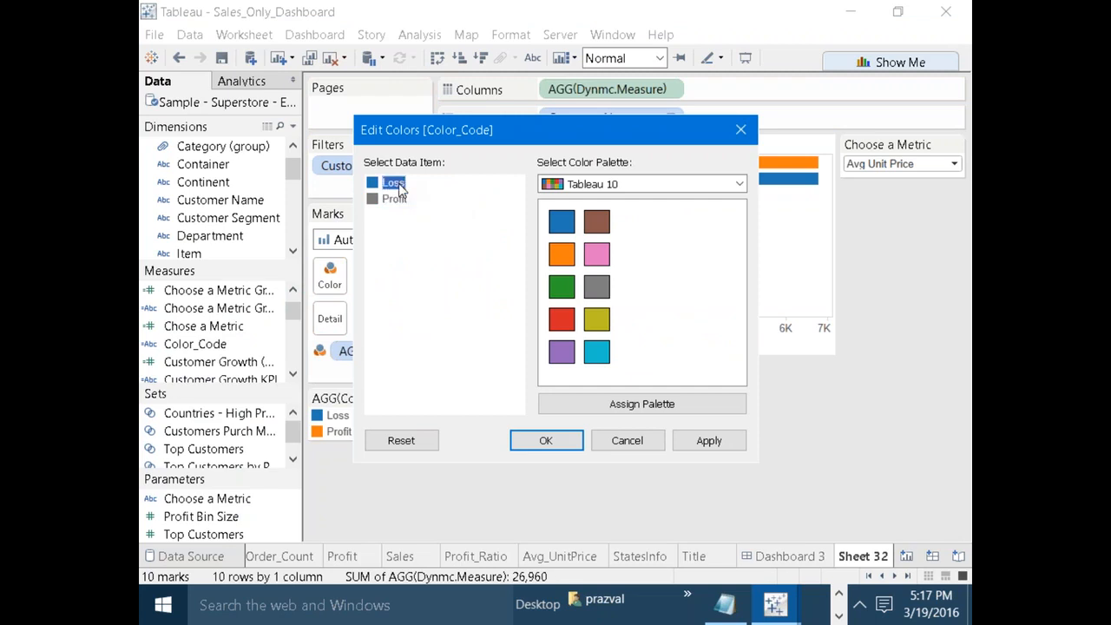
left_click(561, 323)
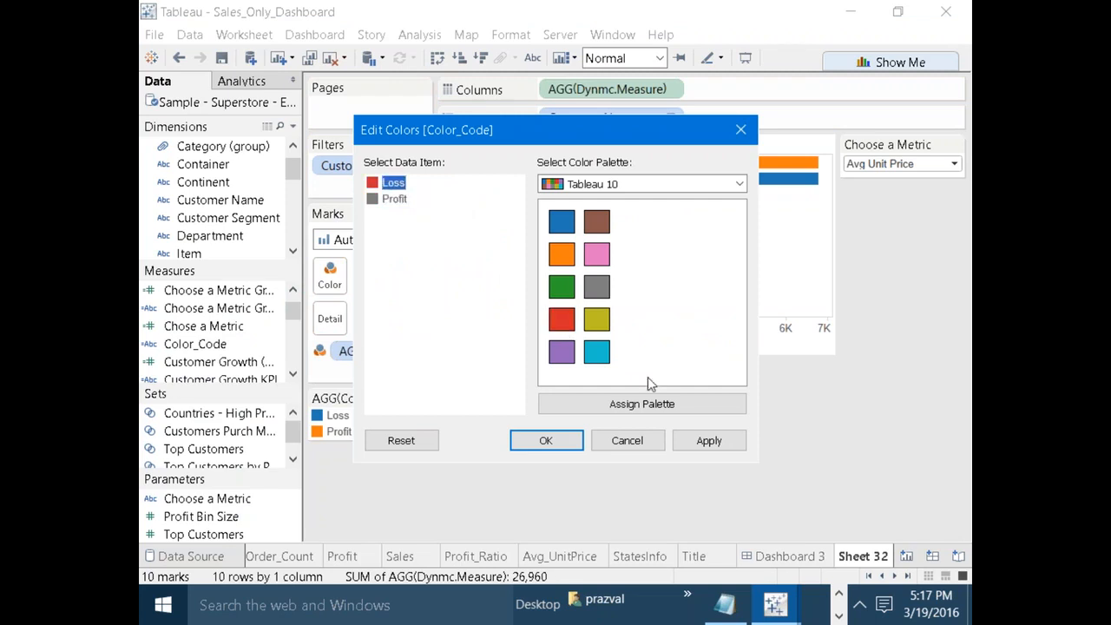
left_click(685, 441)
left_click(546, 441)
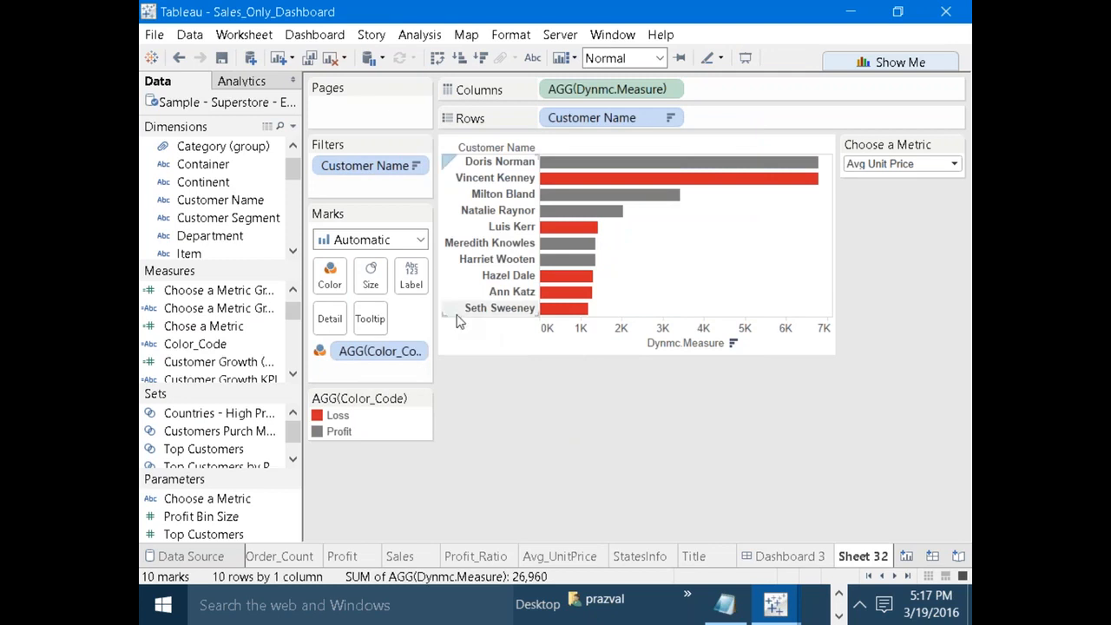
Switch the Choose a Metric parameter to Orders and increase the row height of the customer bars.
left_click(954, 163)
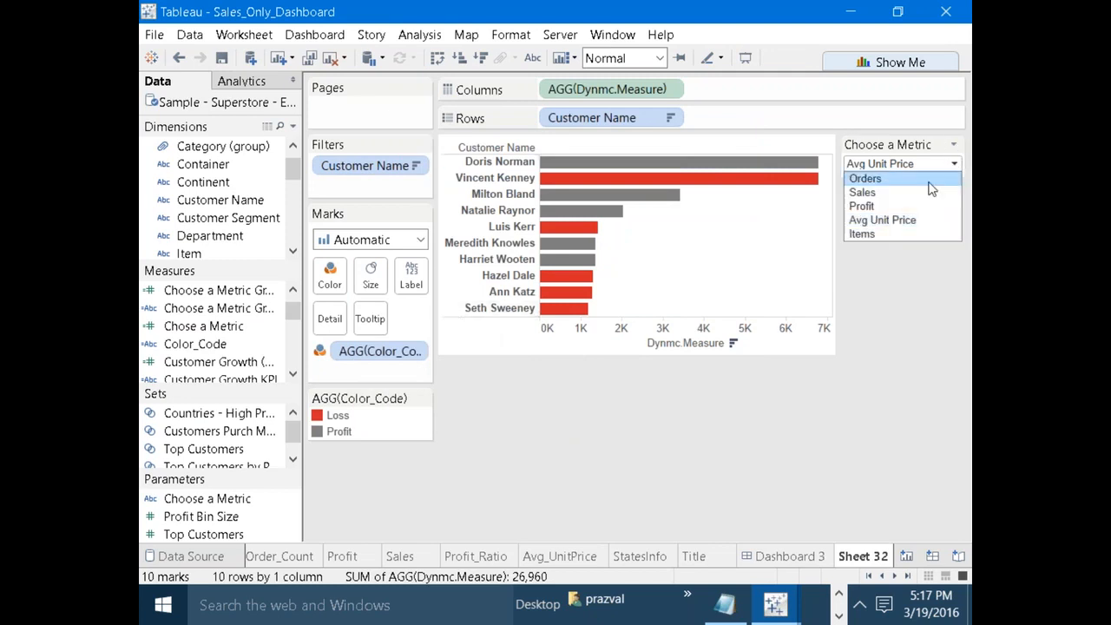
left_click(931, 188)
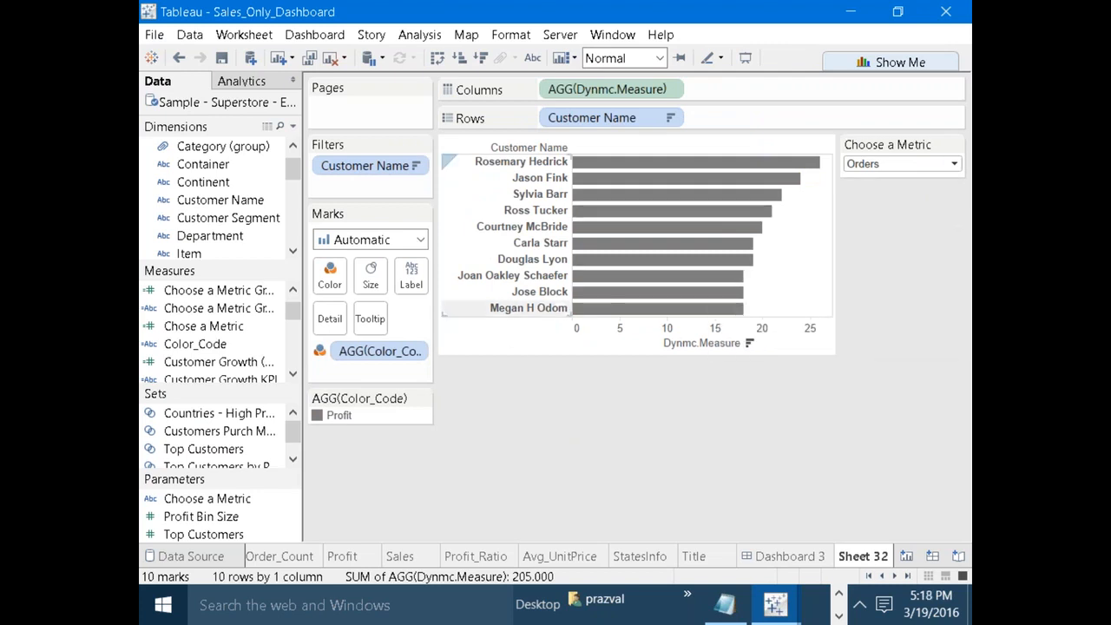
left_click(451, 314)
left_click(465, 390)
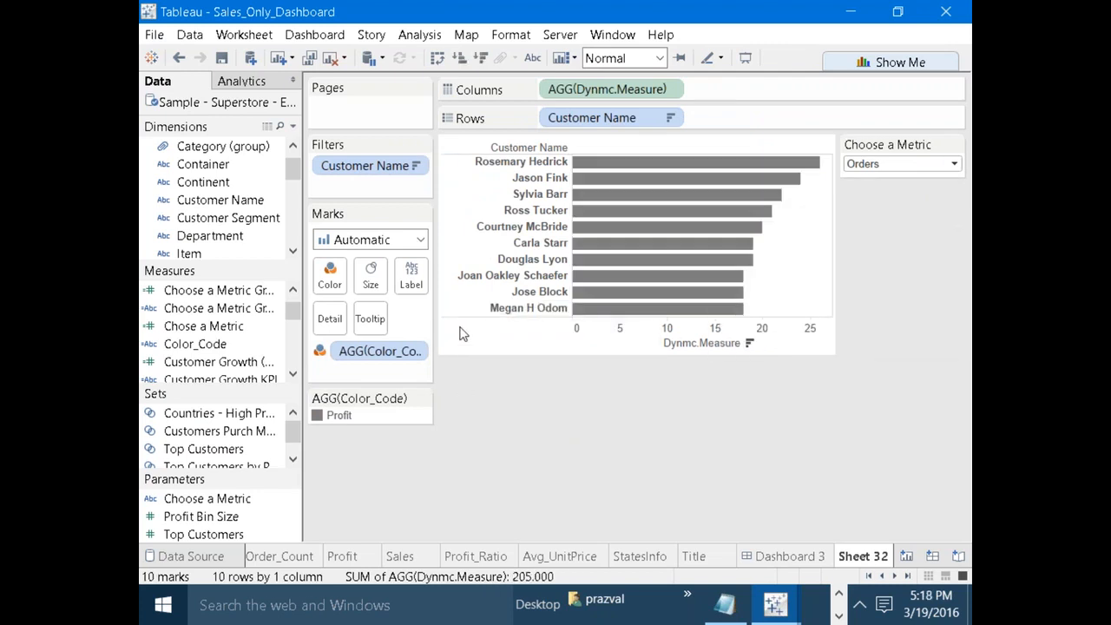
left_click_drag(452, 317, 455, 370)
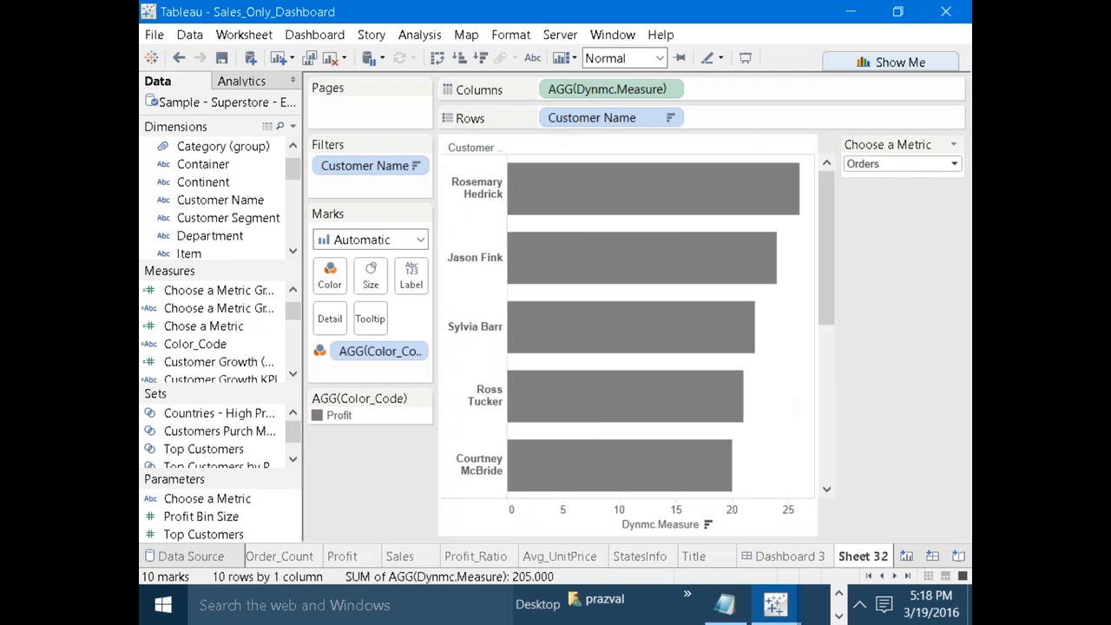
Try the chart with Choose a Metric on Sales and leave the parameter set to Profit.
left_click(953, 164)
left_click(923, 188)
mouse_move(829, 225)
left_mouse_down()
mouse_move(842, 353)
mouse_move(842, 219)
left_mouse_up()
left_click(954, 164)
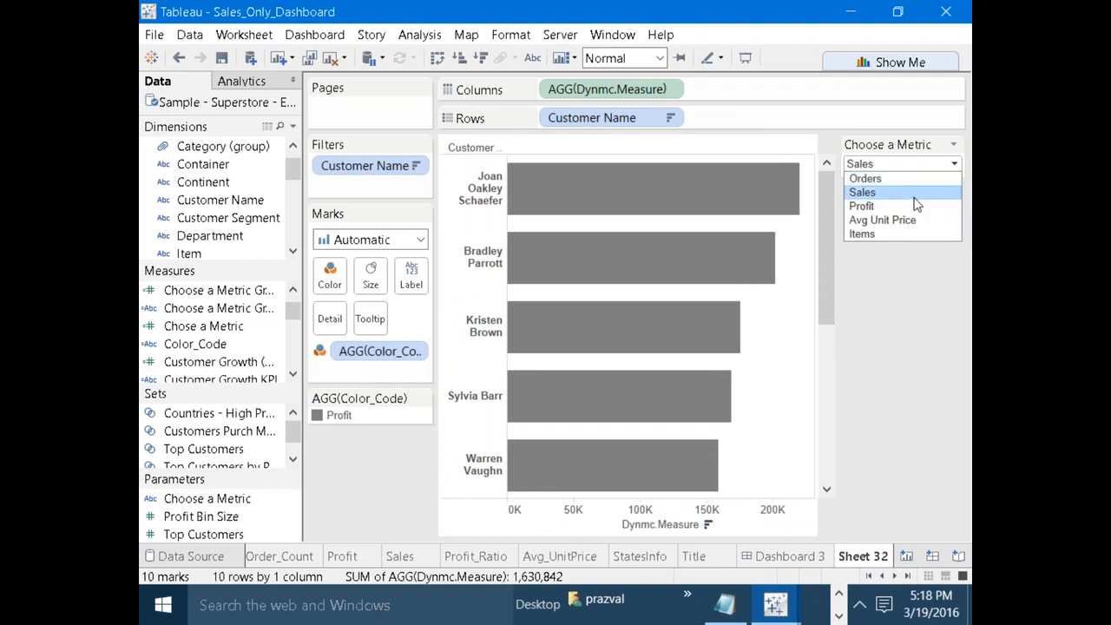
left_click(913, 207)
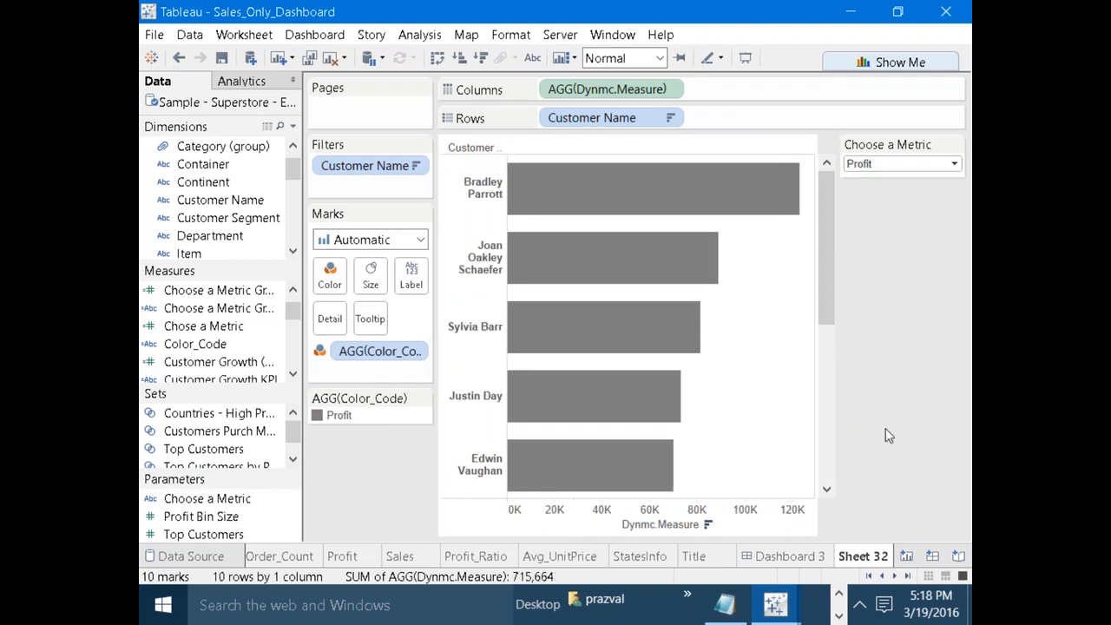
Rename the worksheet Sheet 32 as Cust_Info.
right_click(864, 560)
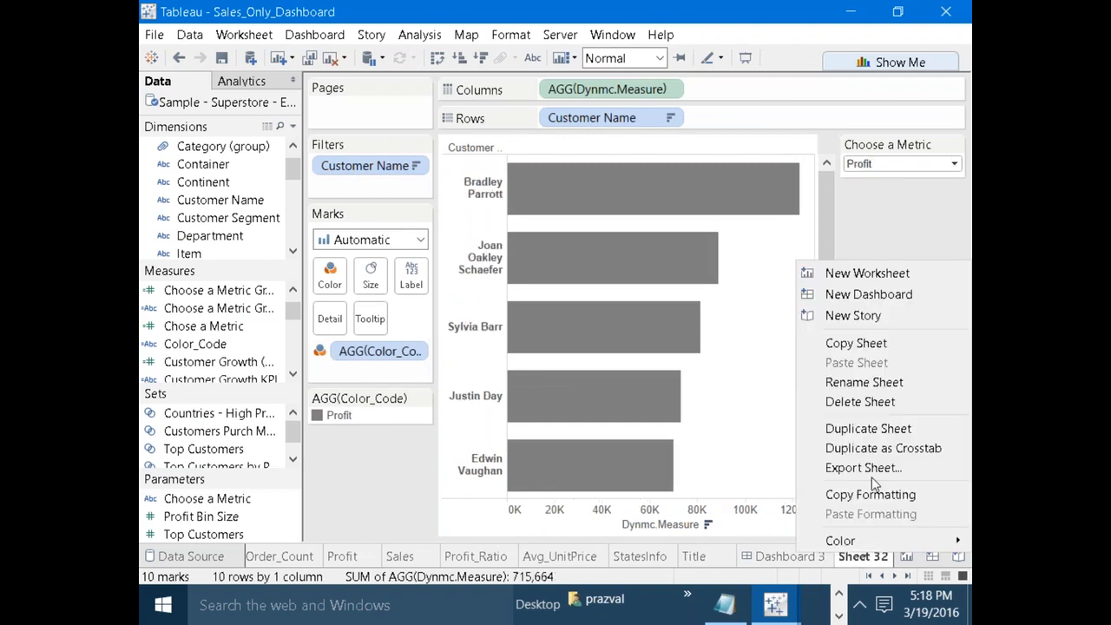
left_click(855, 388)
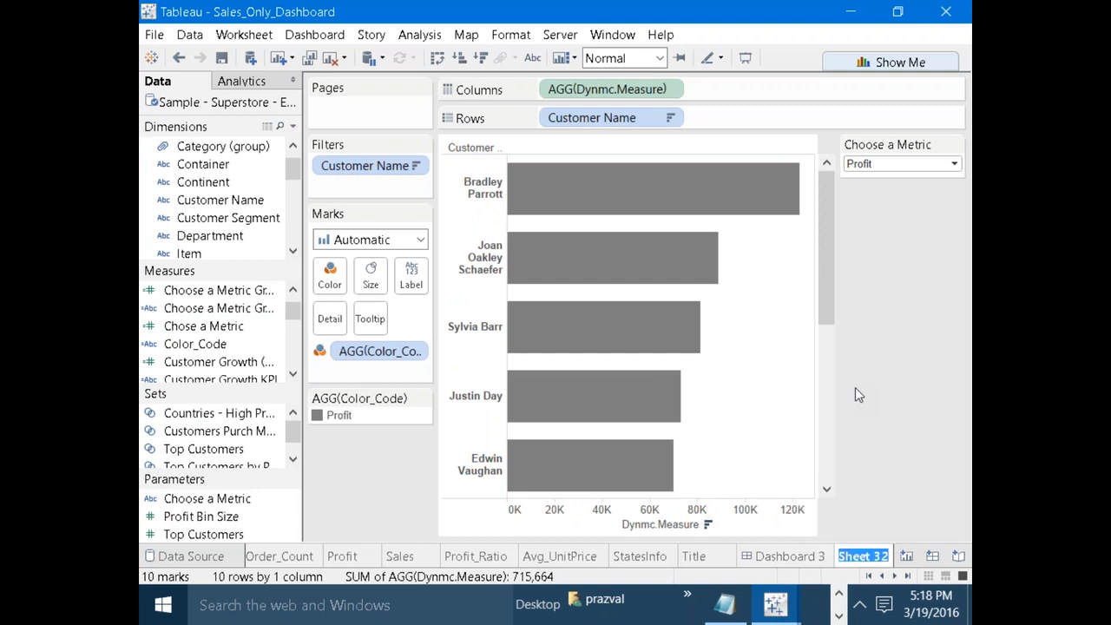
type("Cust Info")
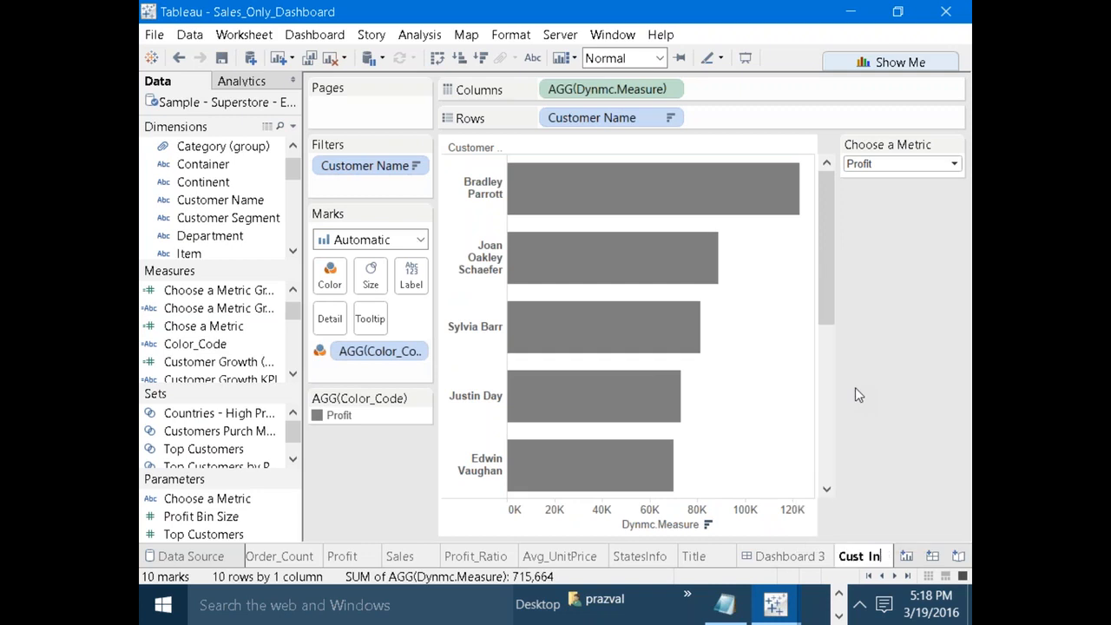
key("Return")
left_click(885, 389)
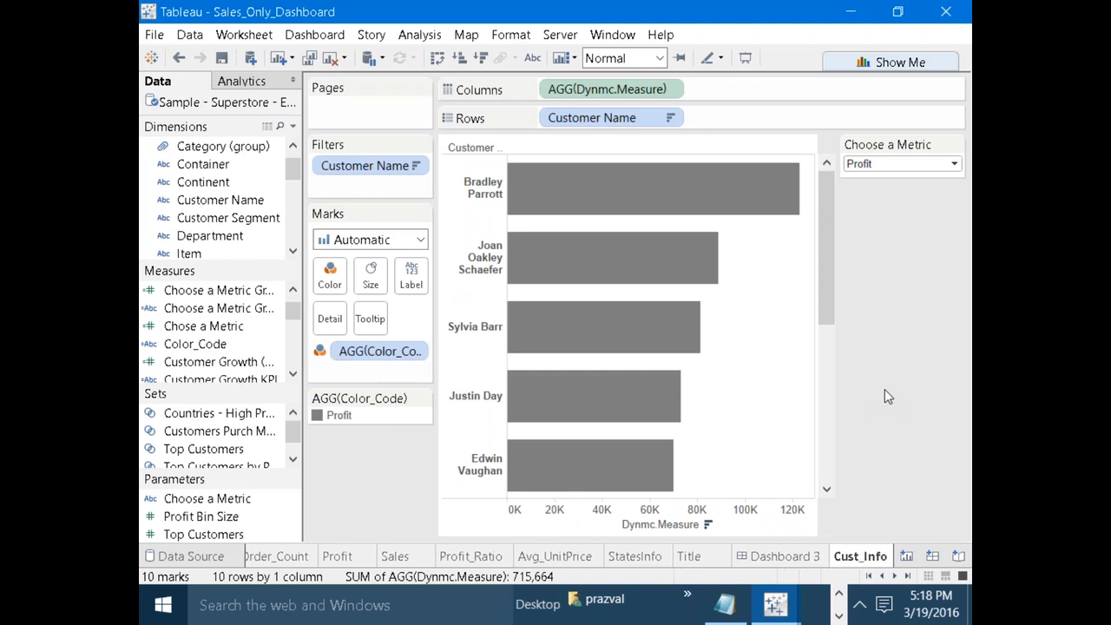
Examine the bar tooltips of the Top 10 Customers chart on the SS Dashboard.
left_click(869, 576)
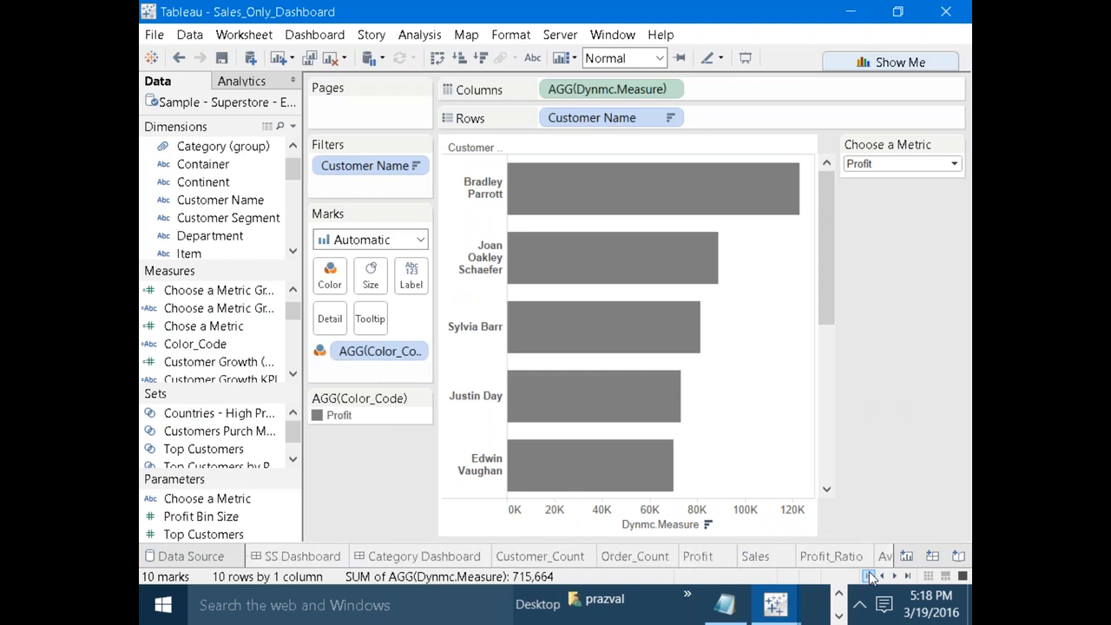
left_click(337, 565)
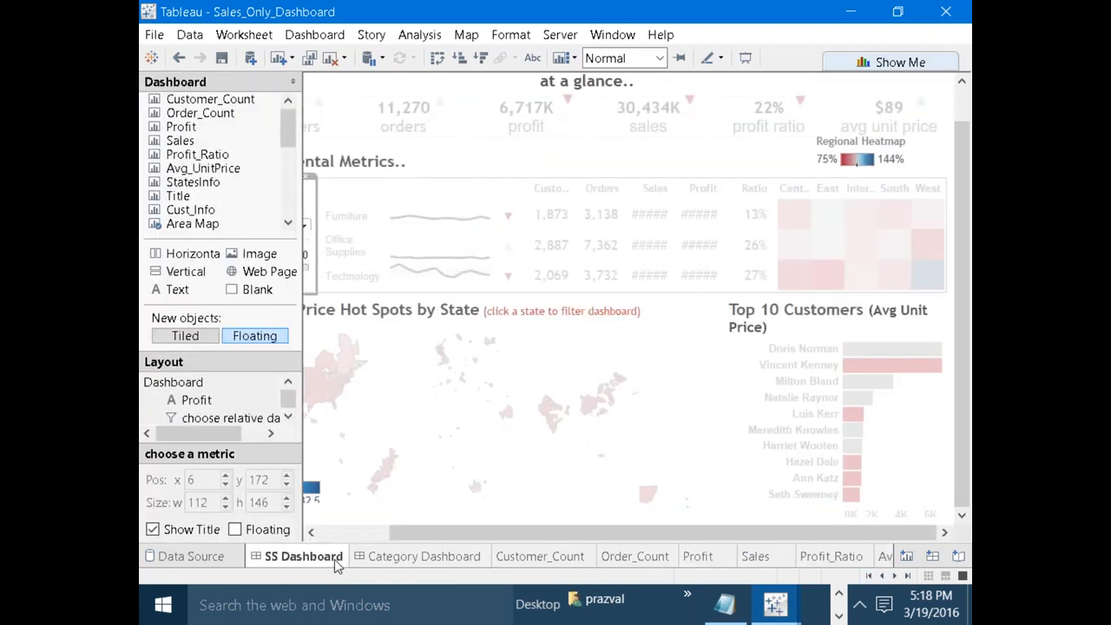
left_click(857, 429)
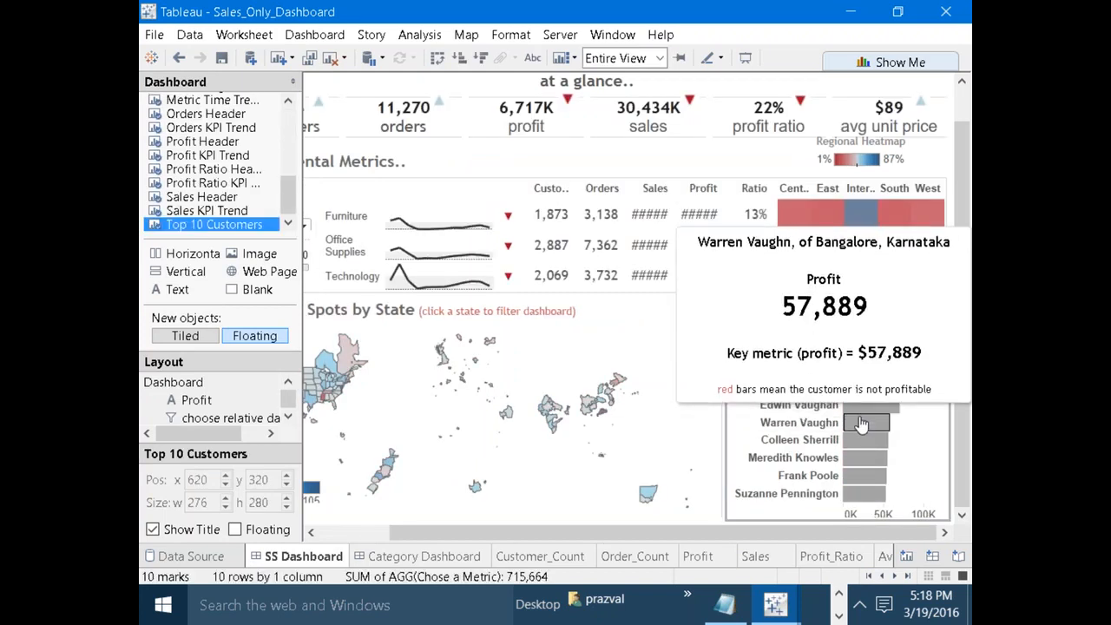
mouse_move(859, 408)
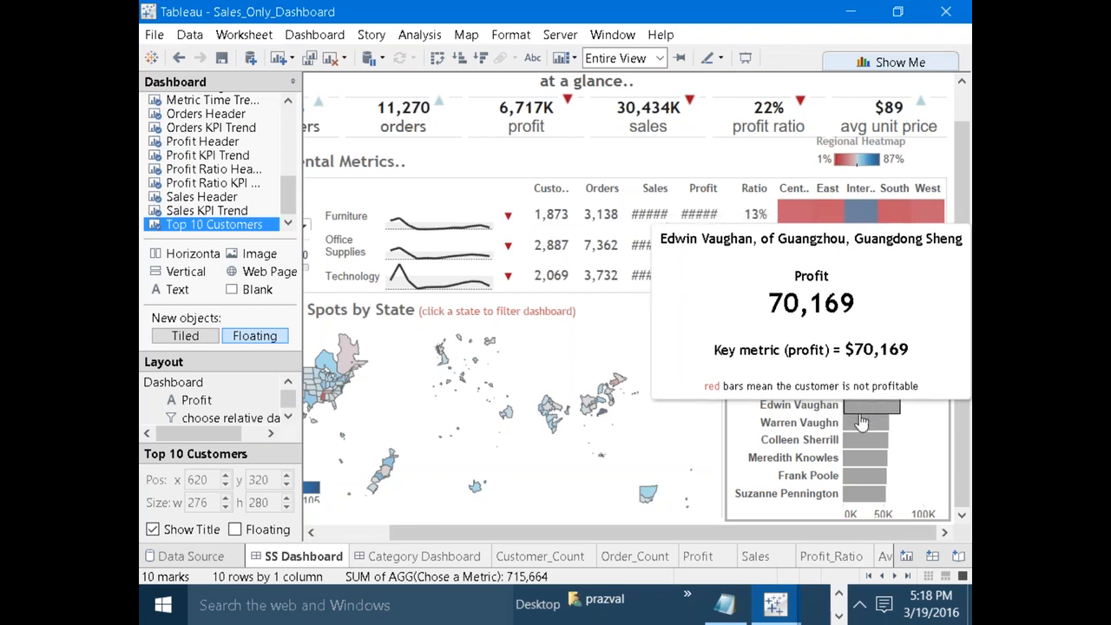
mouse_move(856, 434)
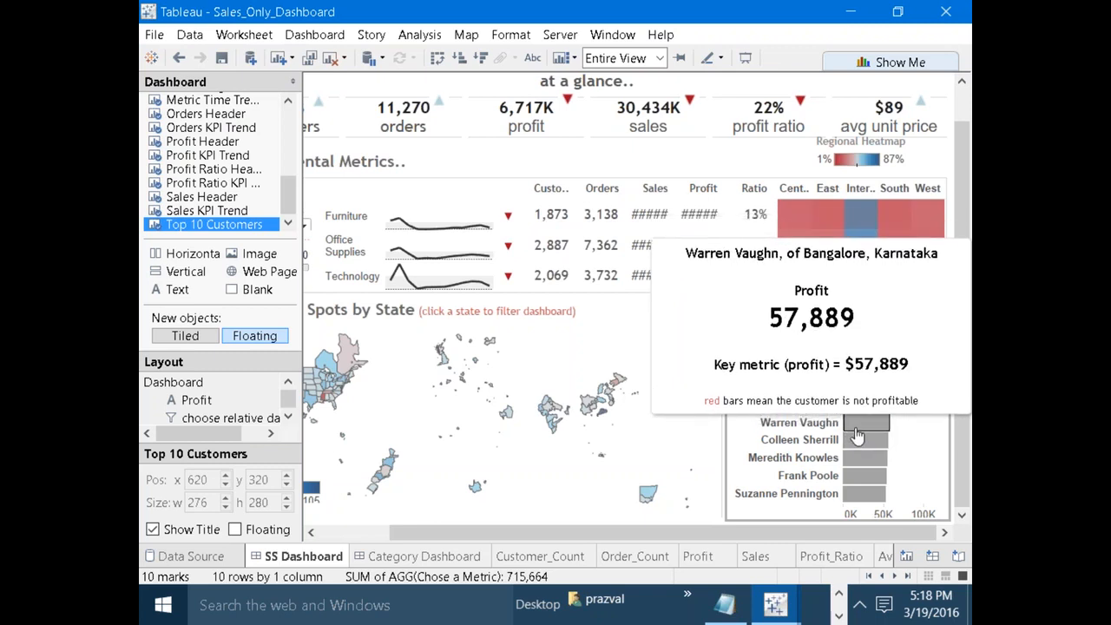
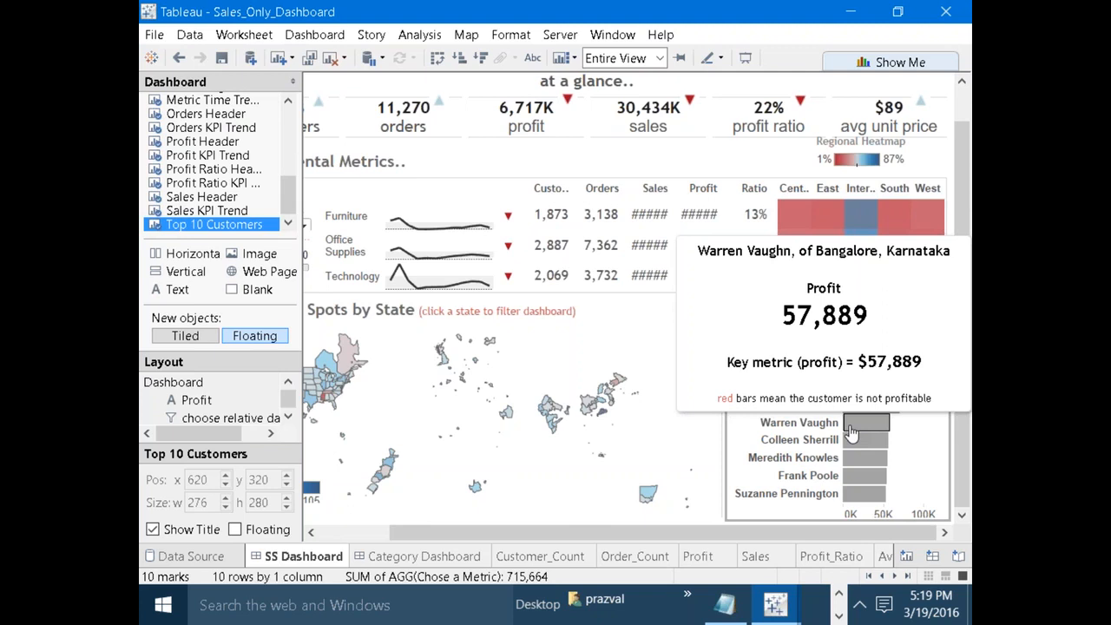
Return to the Cust_Info worksheet and remove the "Customer Name:" label from the tooltip, keeping the Customer Name field.
left_click(895, 577)
left_click(895, 576)
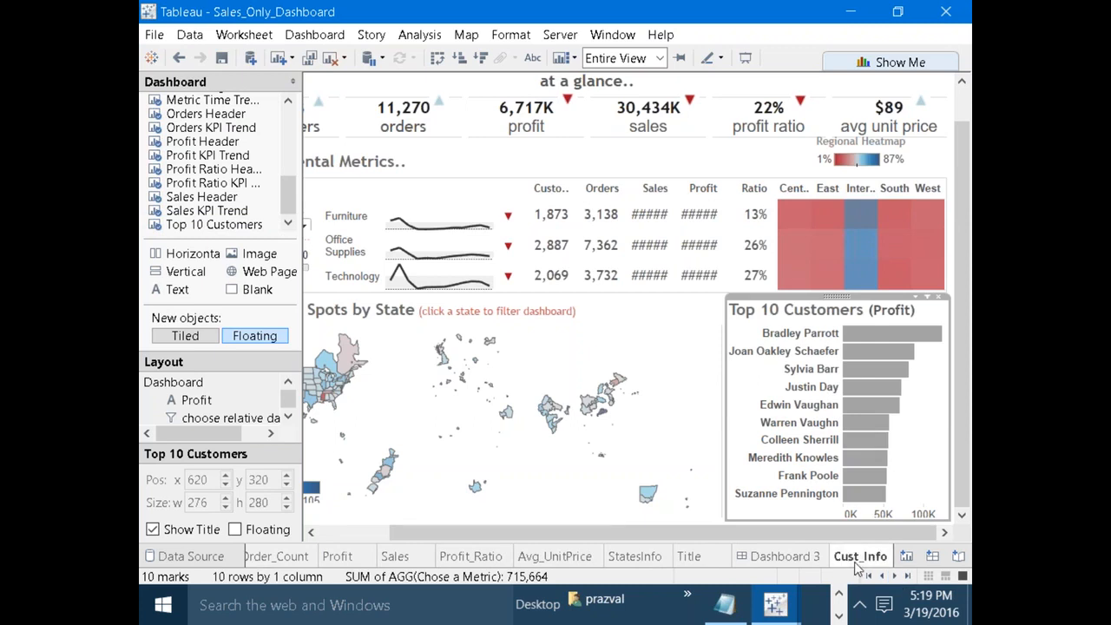
left_click(860, 556)
left_click(370, 319)
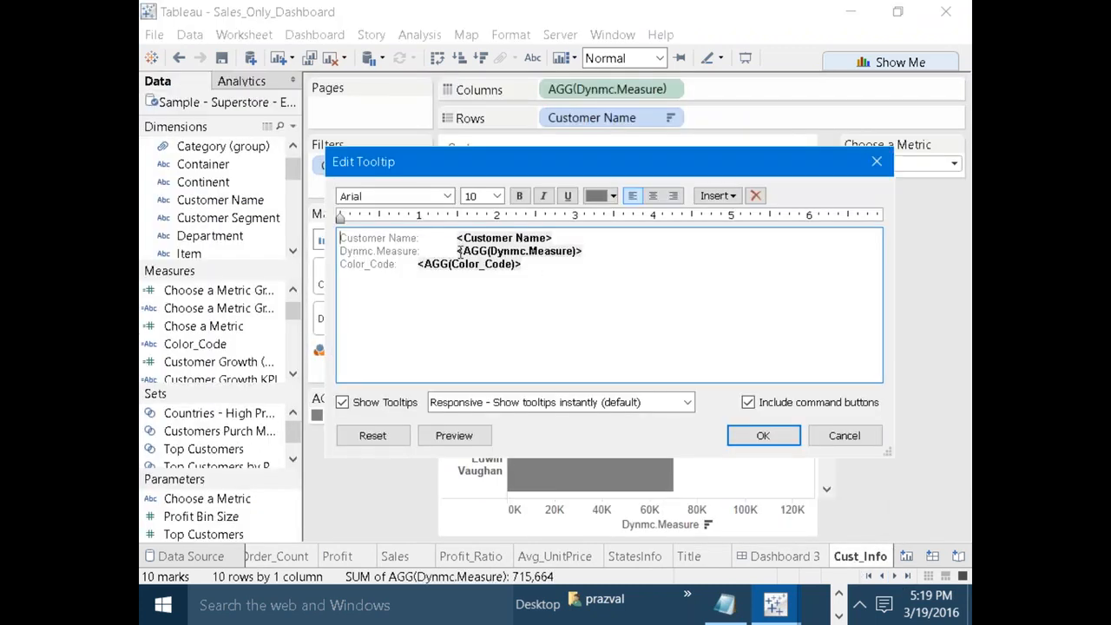
left_click_drag(446, 239, 352, 229)
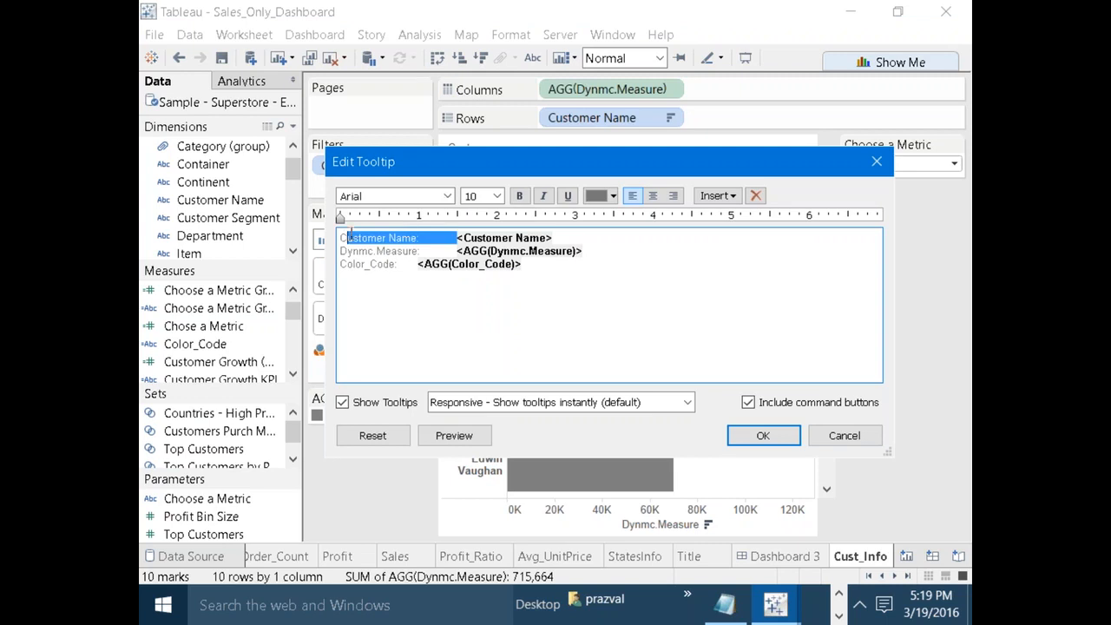
key("Delete")
key("BackSpace")
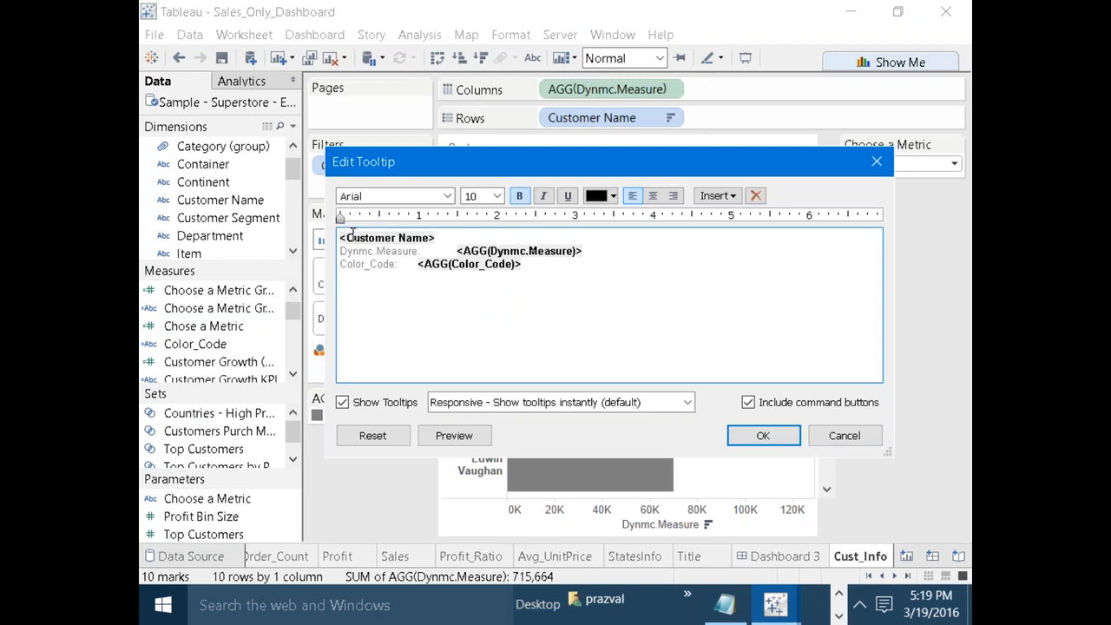
left_click(440, 244)
left_click(763, 436)
Add the Country / Region, State and City dimensions to the tooltip of the customer bars.
scroll(285, 179, "up", 1)
left_click_drag(291, 157, 293, 208)
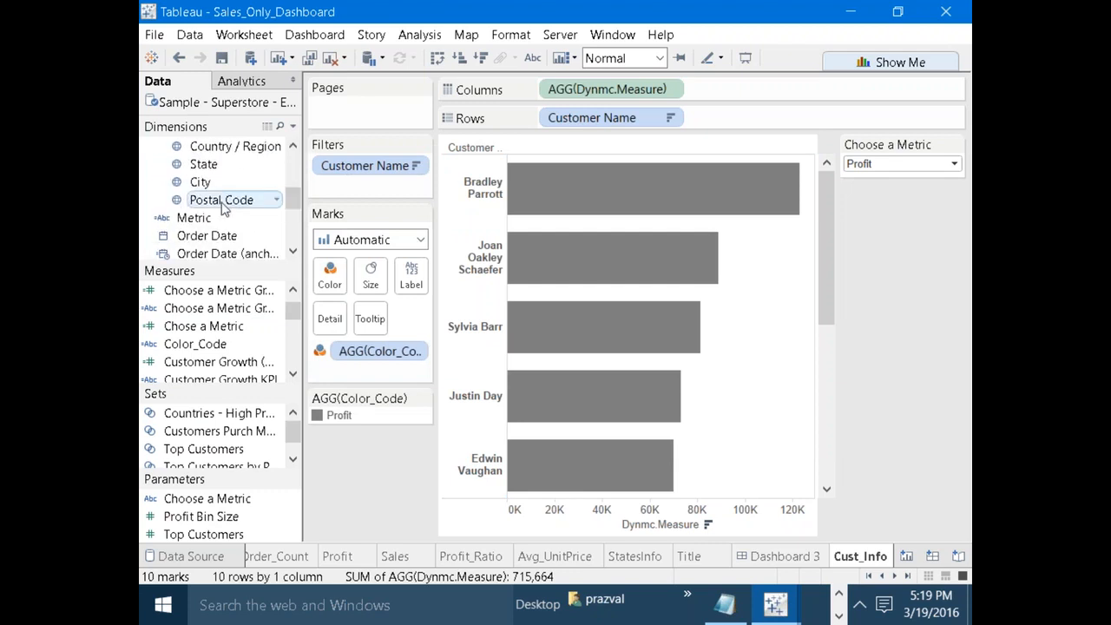
left_click_drag(200, 183, 370, 318)
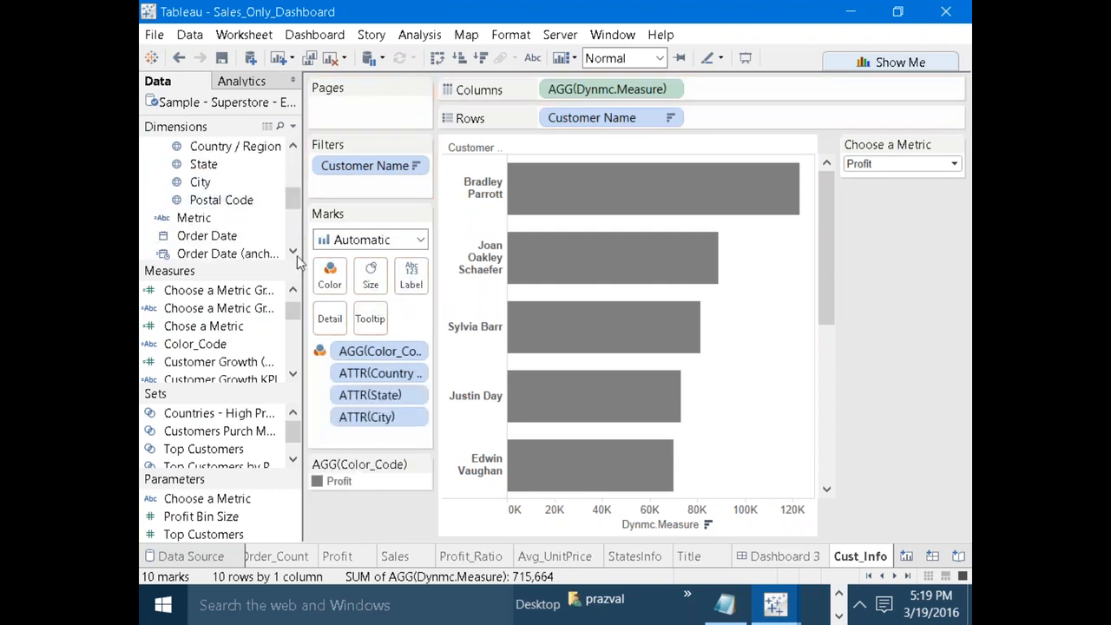
left_click_drag(202, 164, 373, 319)
Extend the tooltip's first line after Customer Name with ",of", the ATTR(City) field and another ",of".
left_click(372, 318)
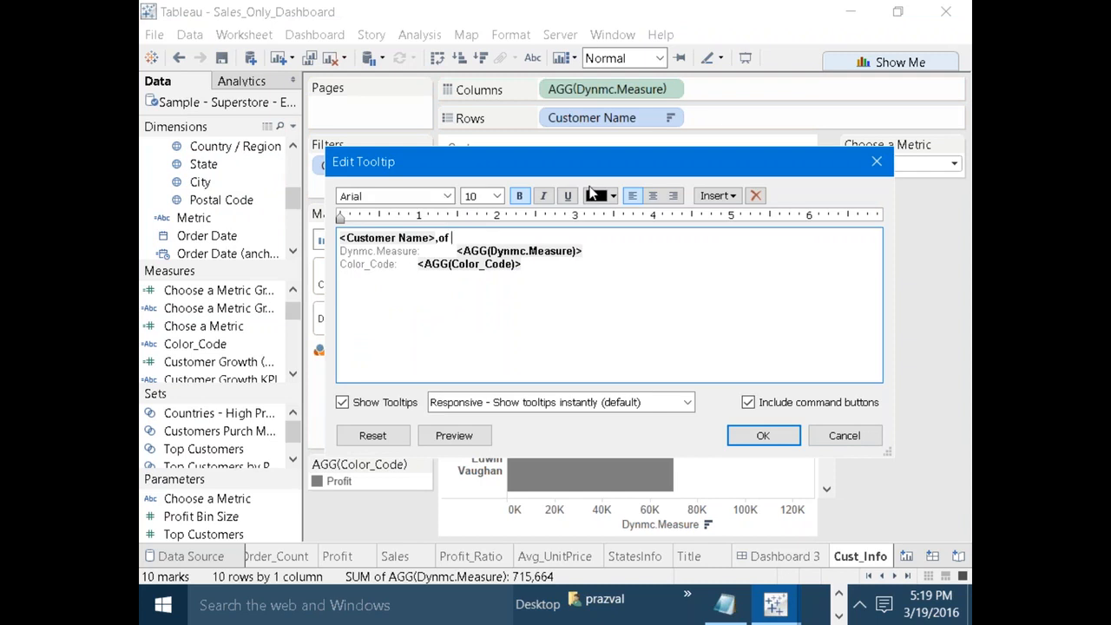
left_click(613, 196)
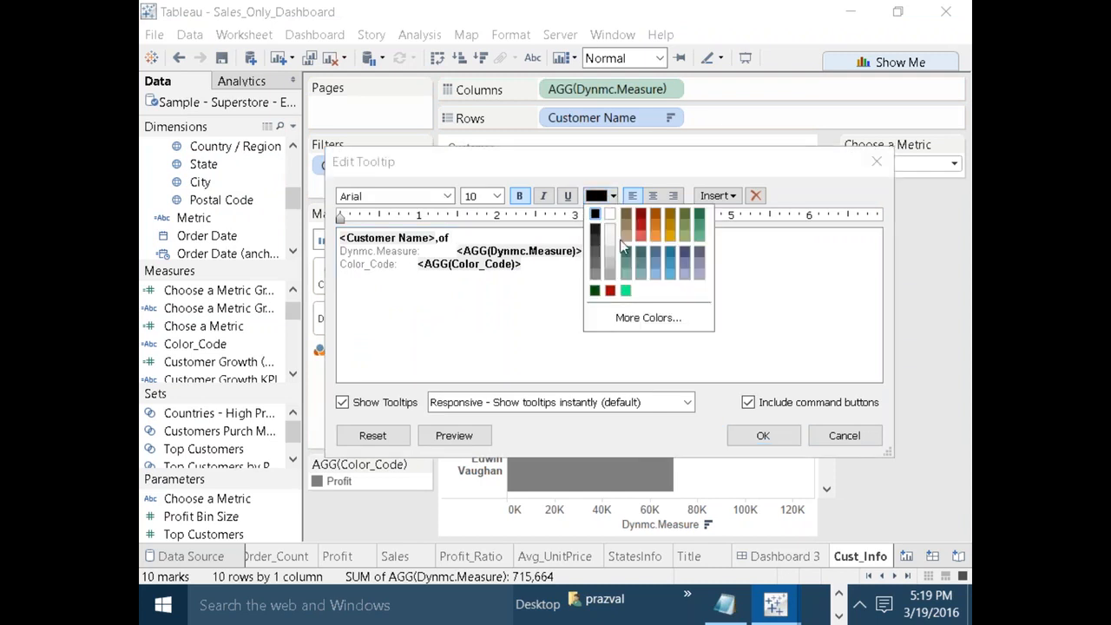
left_click(550, 340)
left_click(735, 198)
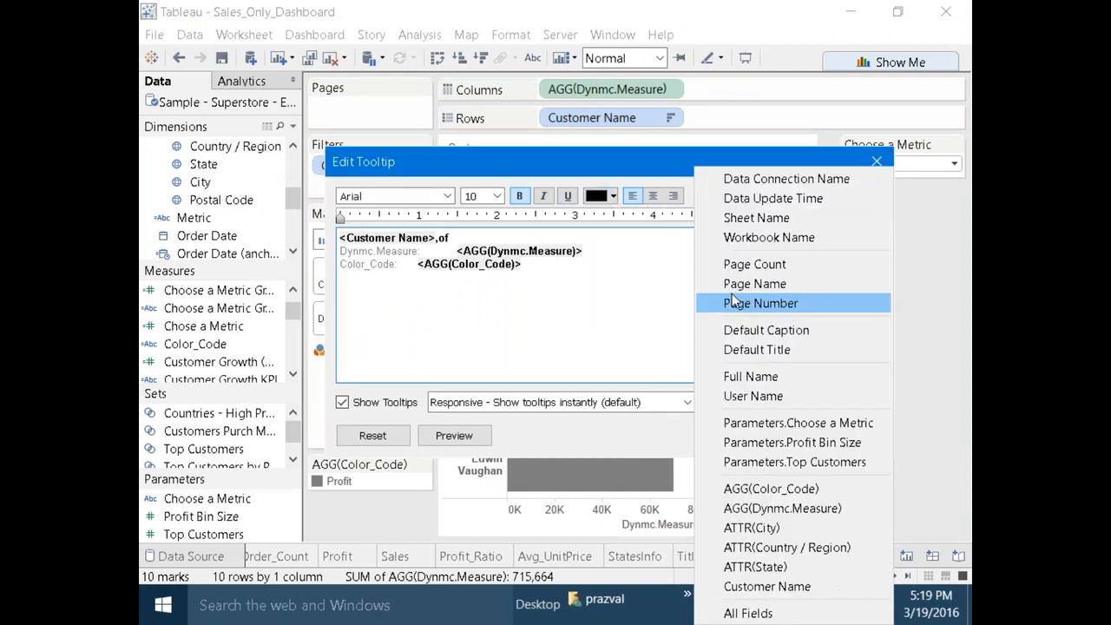
left_click(761, 526)
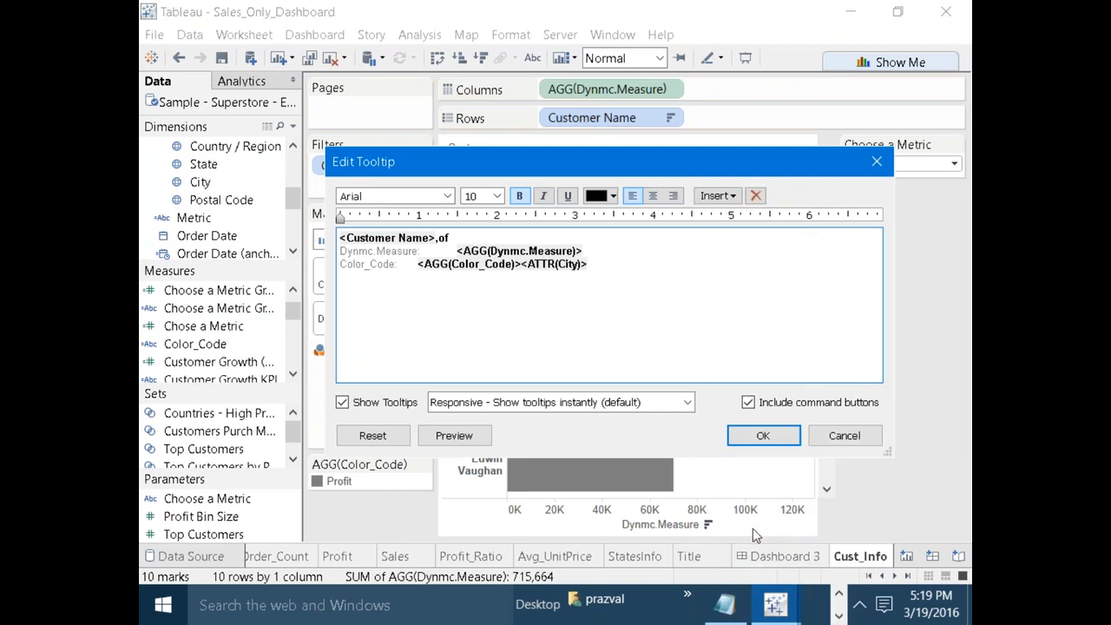
left_click_drag(588, 265, 525, 265)
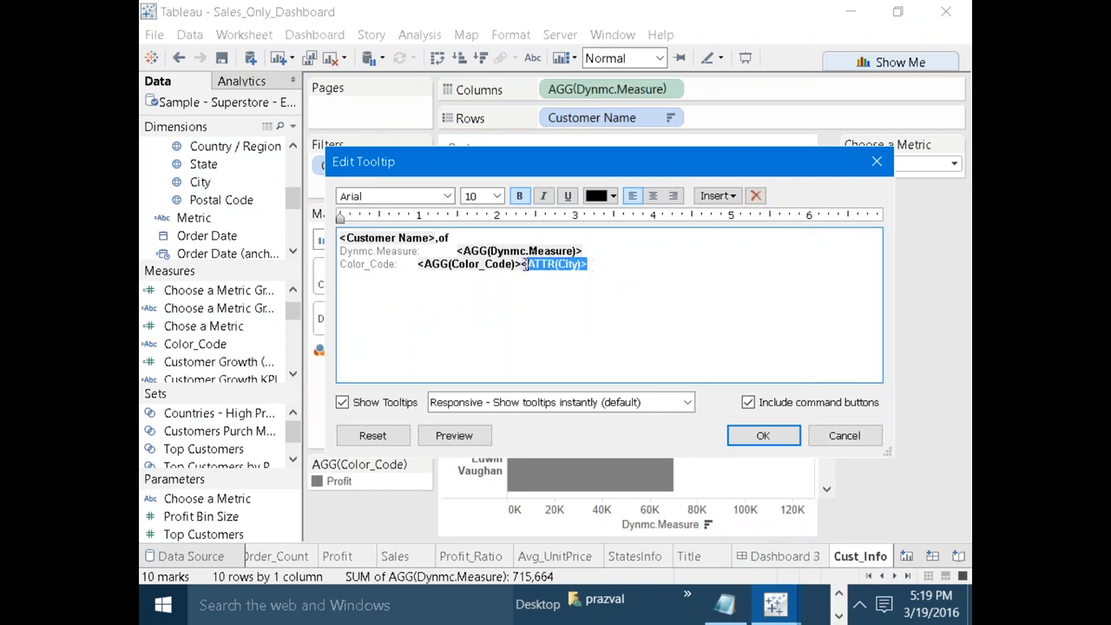
key("Delete")
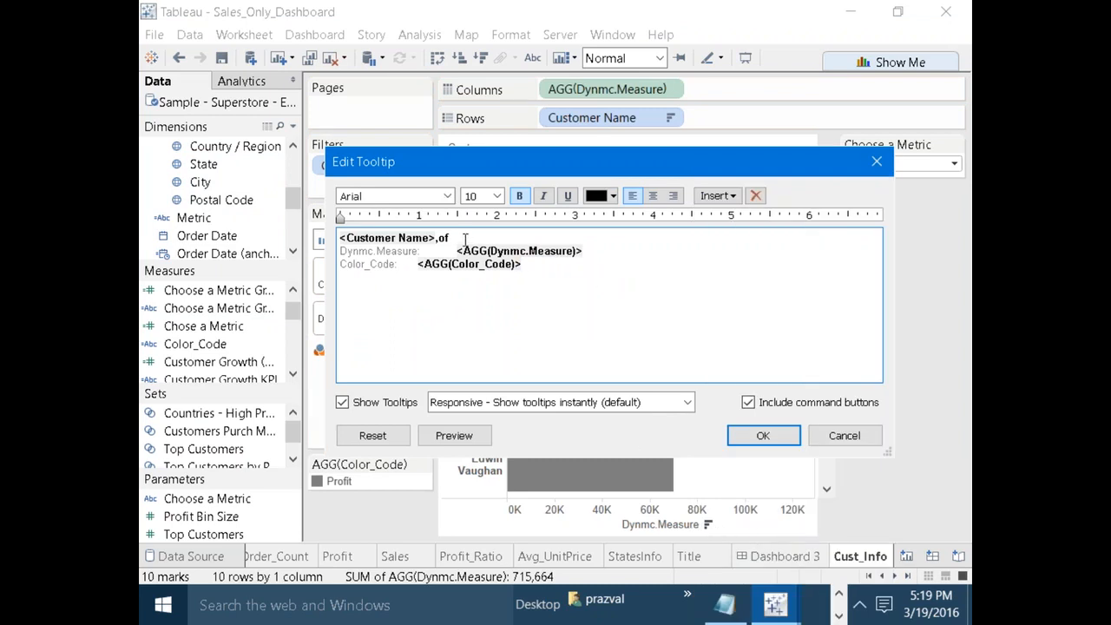
type("<ATTR(City)>")
type(",of")
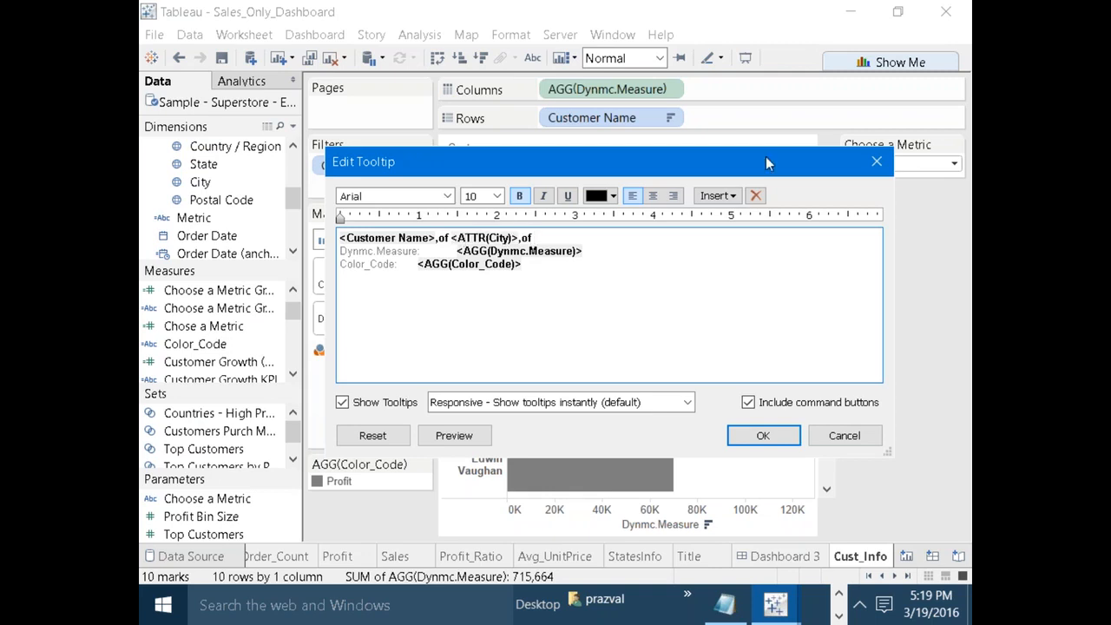
Put the ATTR(State) field at the end of the tooltip's first line, preview the tooltip and save it.
left_click(735, 196)
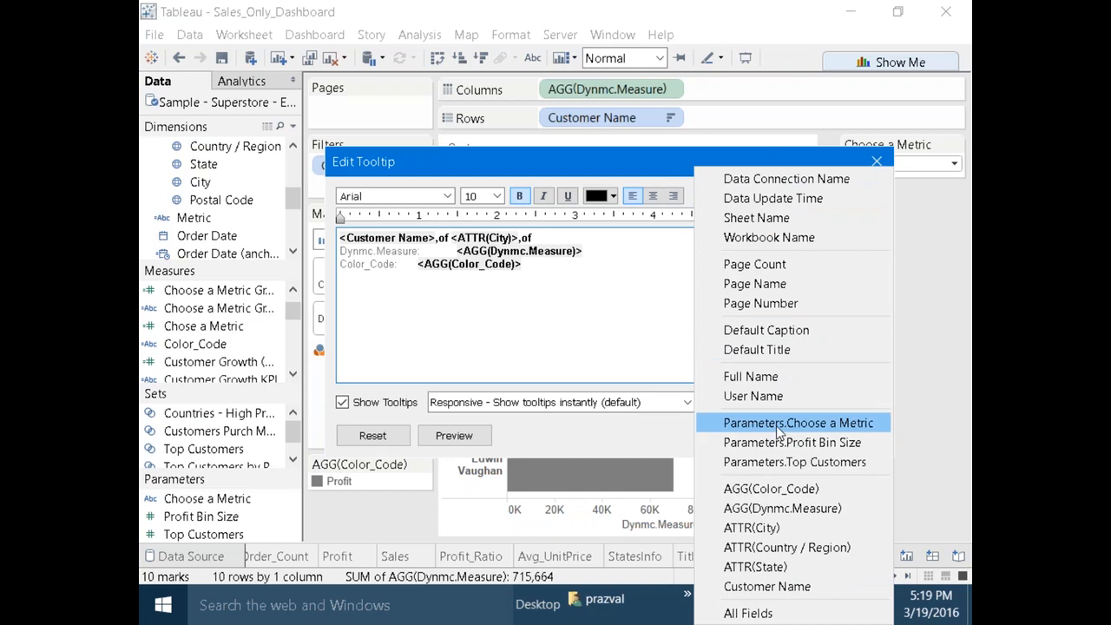
left_click(761, 569)
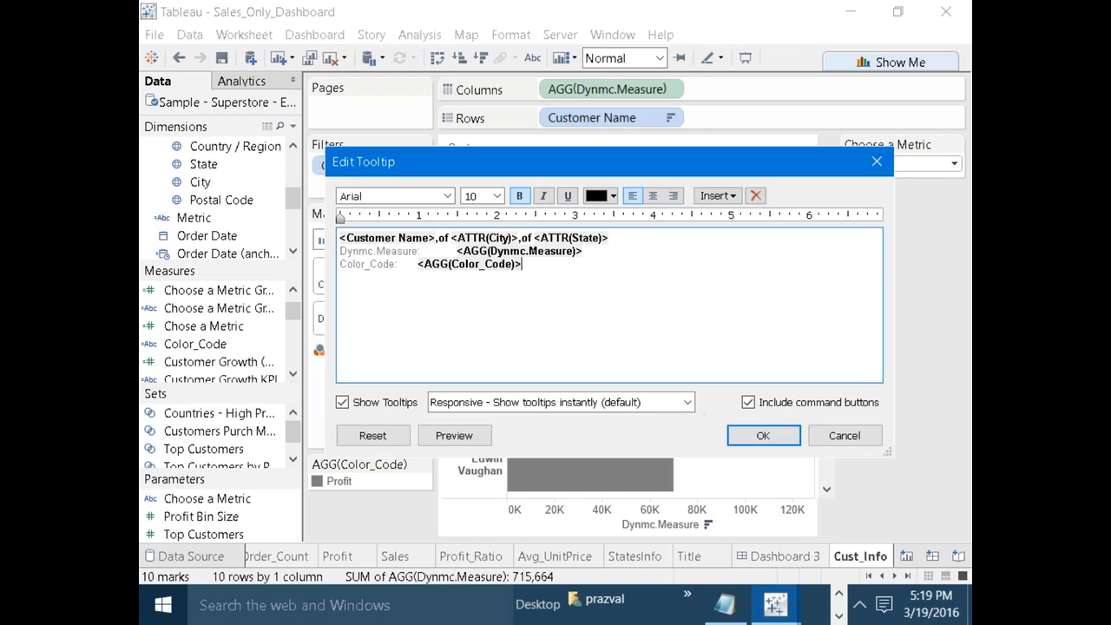
left_click(457, 436)
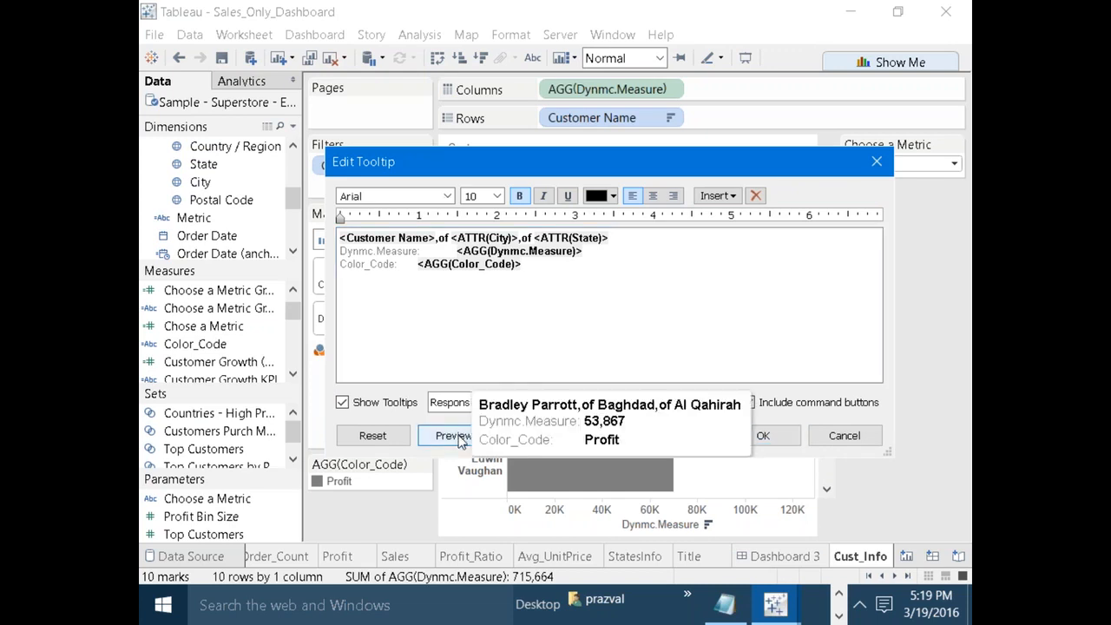
left_click(560, 327)
left_click(757, 436)
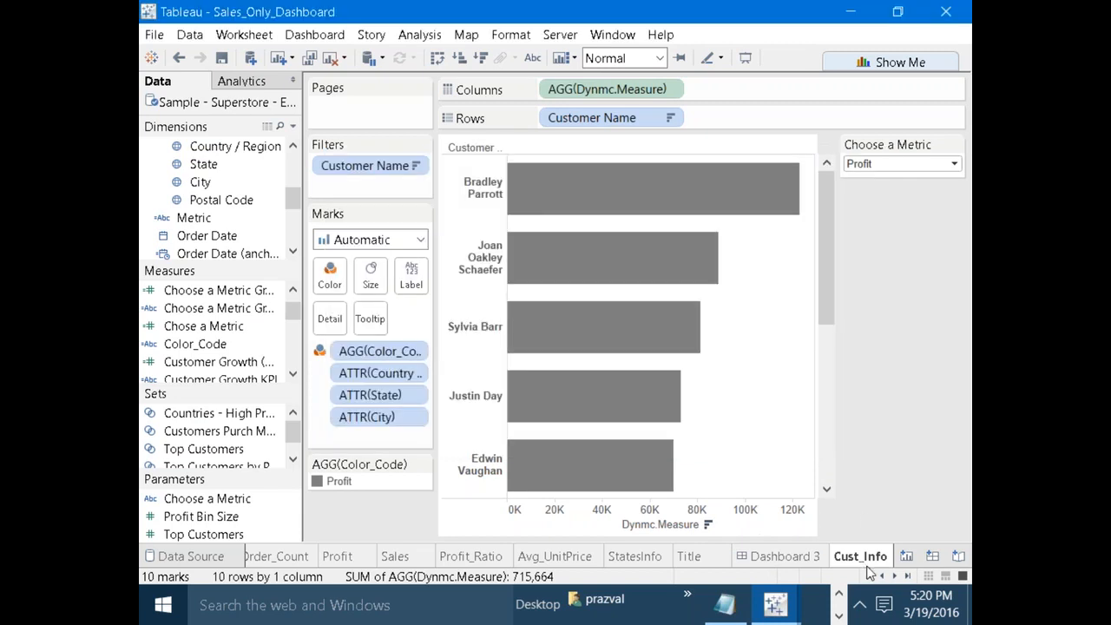
Present the SS Dashboard, set its metric to Sales and check the Top 10 Customers bar tooltips.
left_click(868, 575)
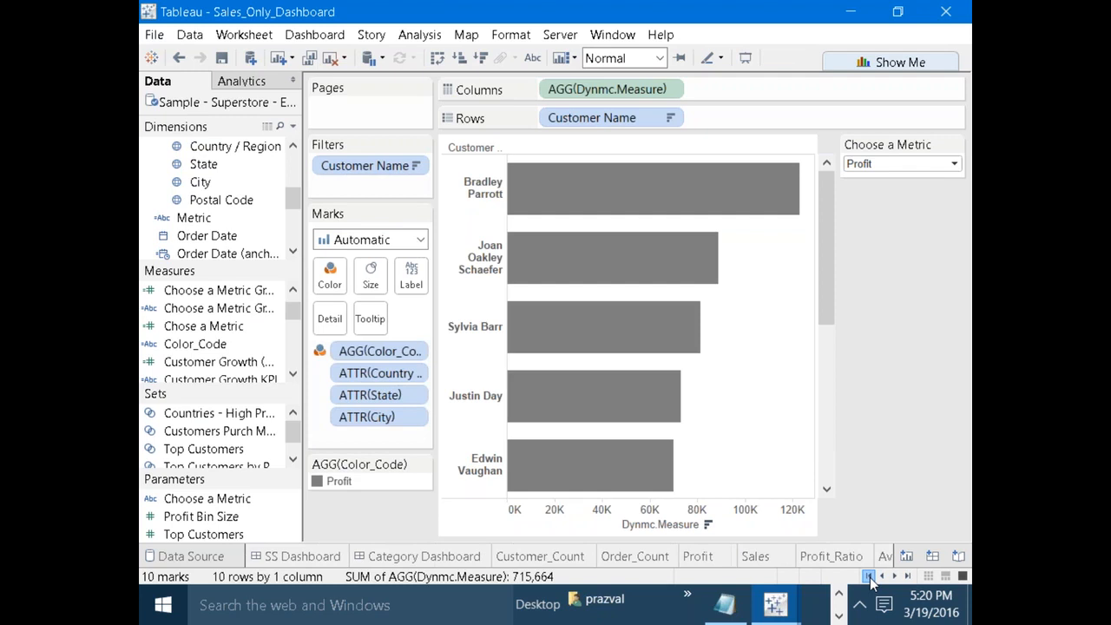
left_click(292, 555)
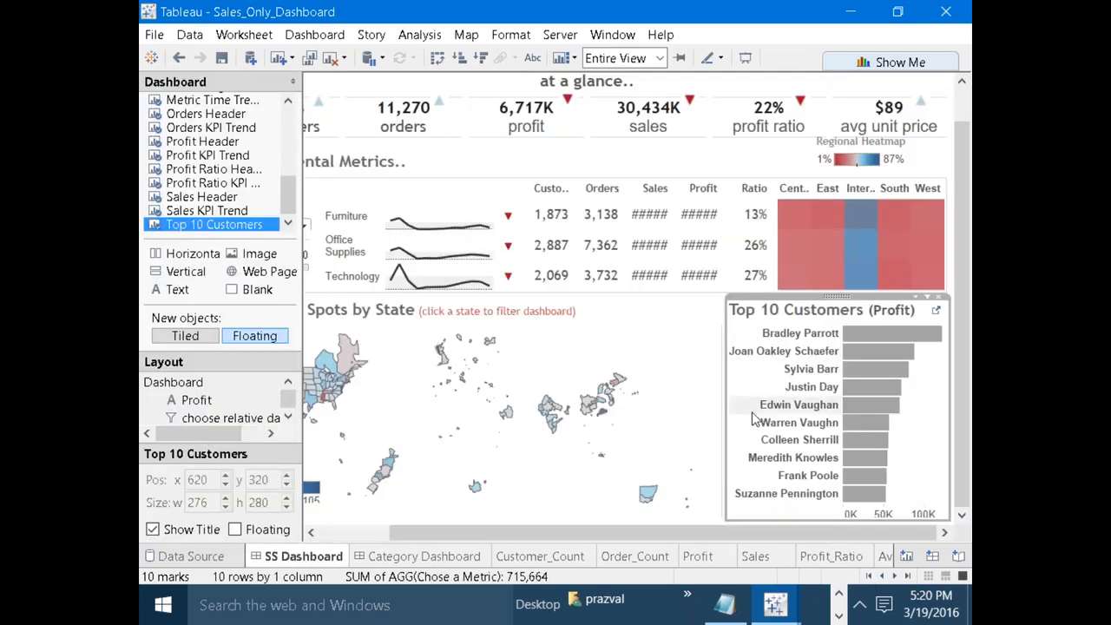
mouse_move(860, 364)
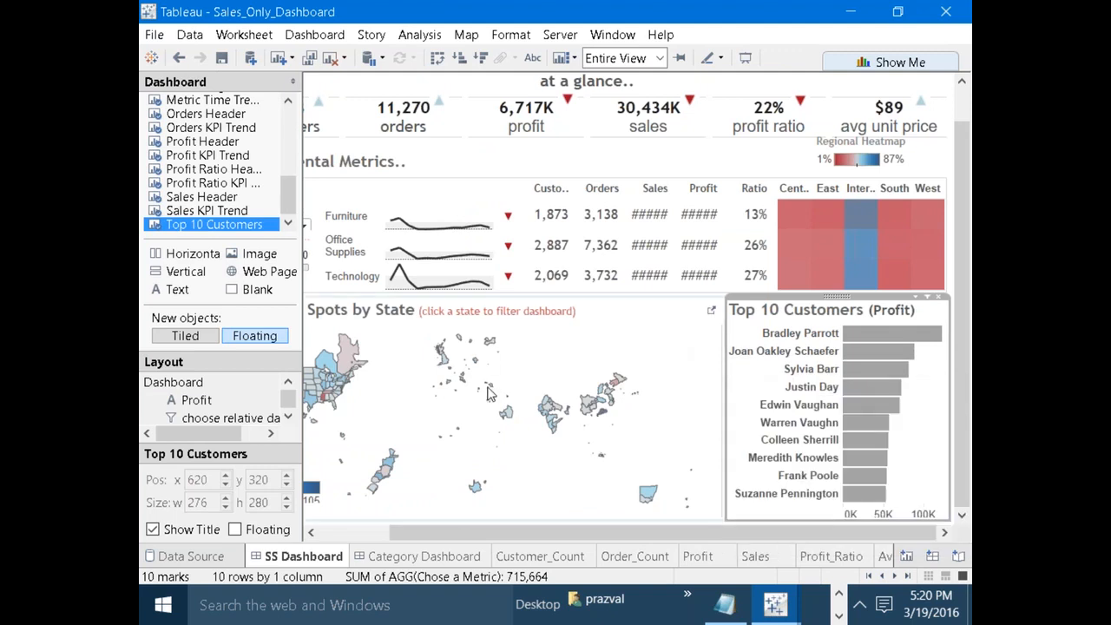
left_click(745, 57)
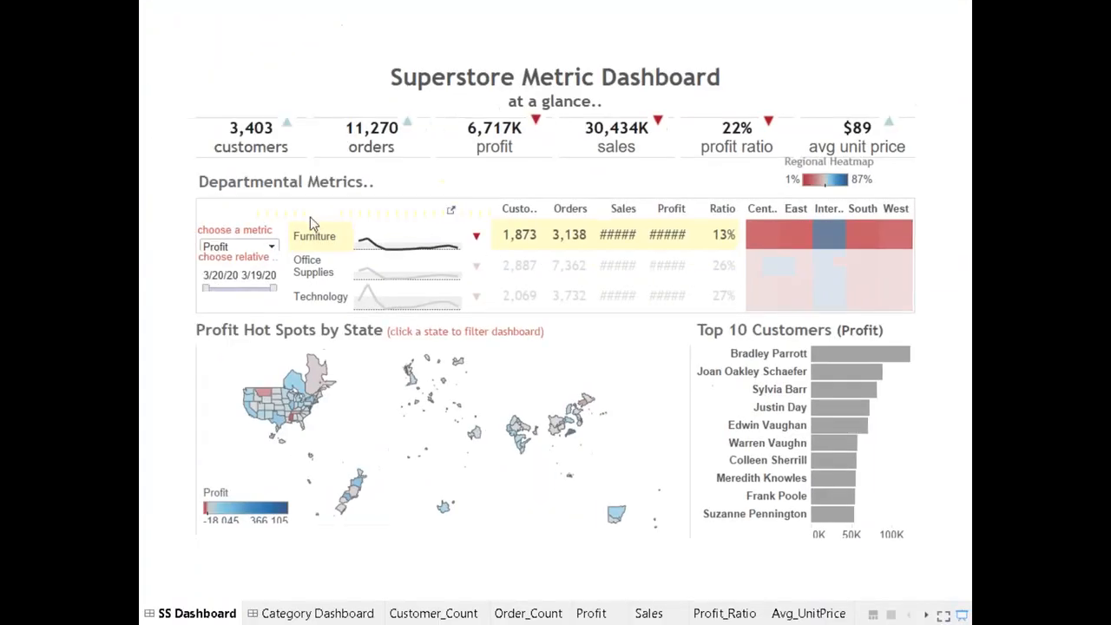
left_click(269, 250)
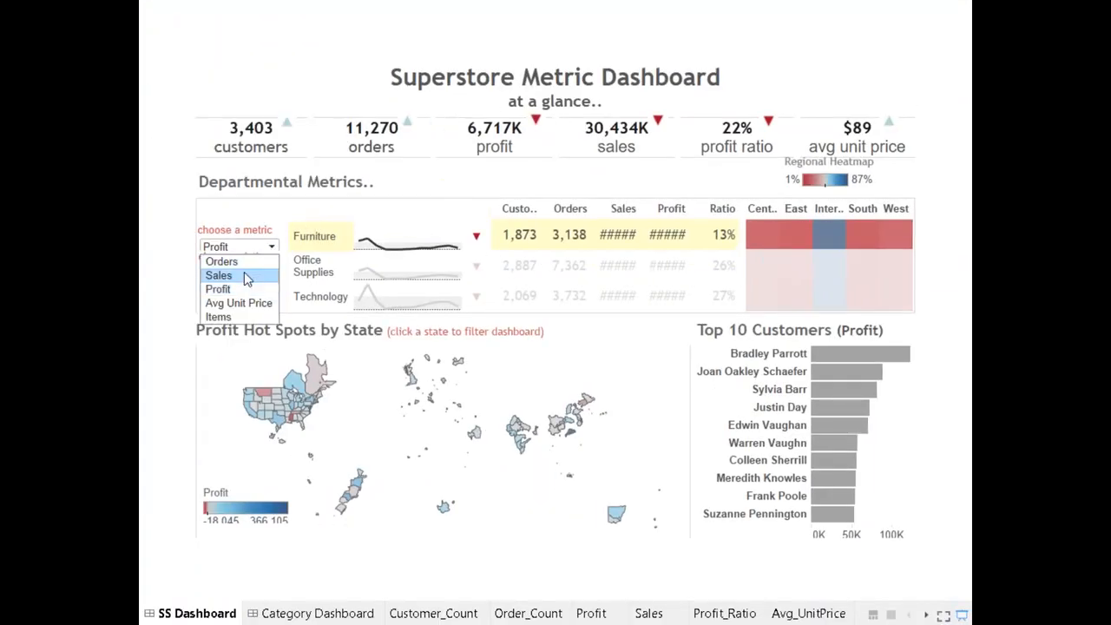
left_click(246, 278)
mouse_move(819, 376)
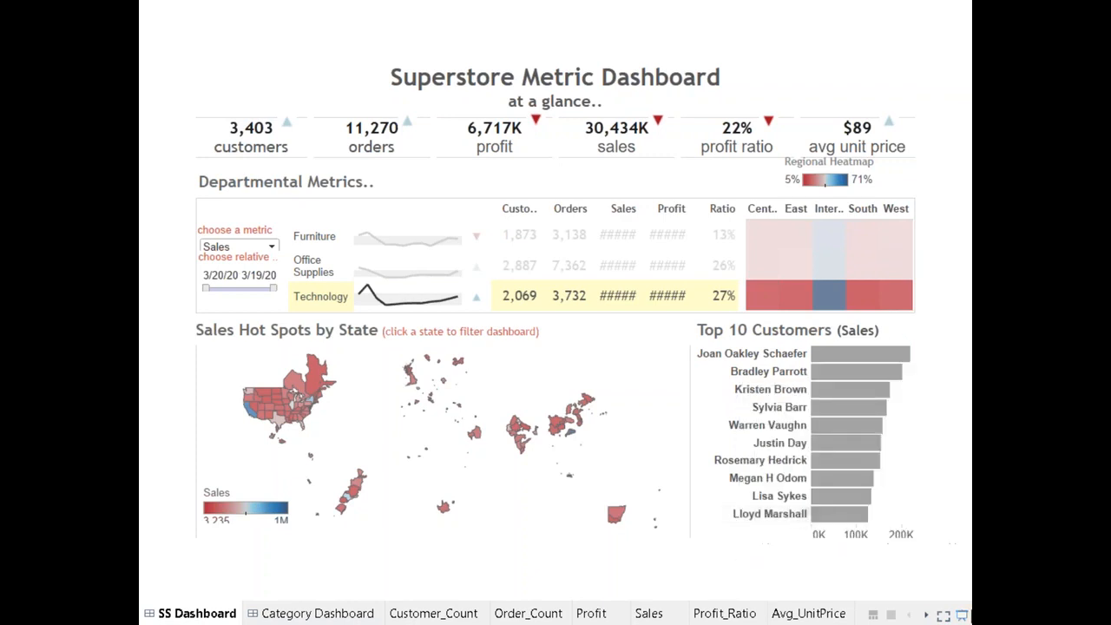
left_click(962, 615)
Reopen the Cust_Info tooltip for editing, remove the "Dynmc.Measure:" label and insert an empty line above the AGG(Dynmc.Measure) field.
left_click(896, 576)
left_click(896, 575)
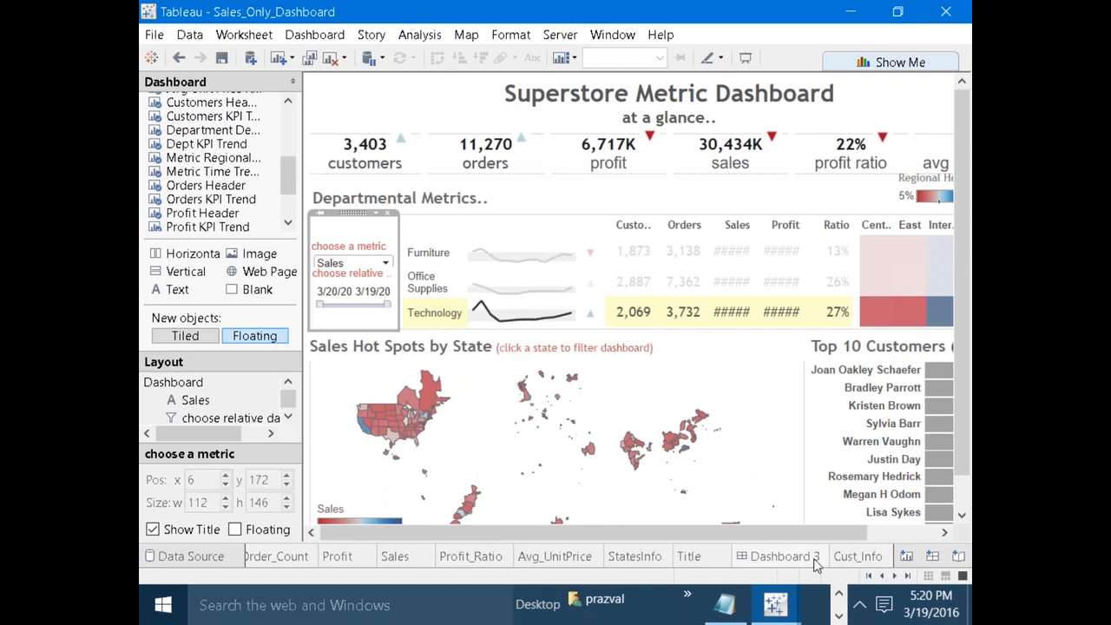
left_click(849, 557)
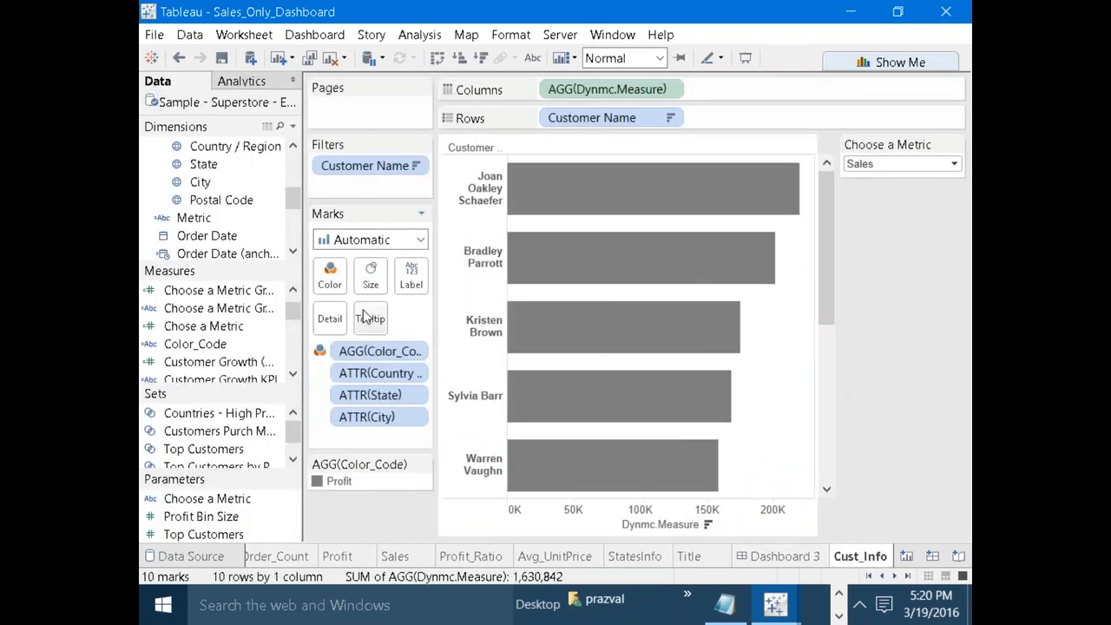
left_click(369, 319)
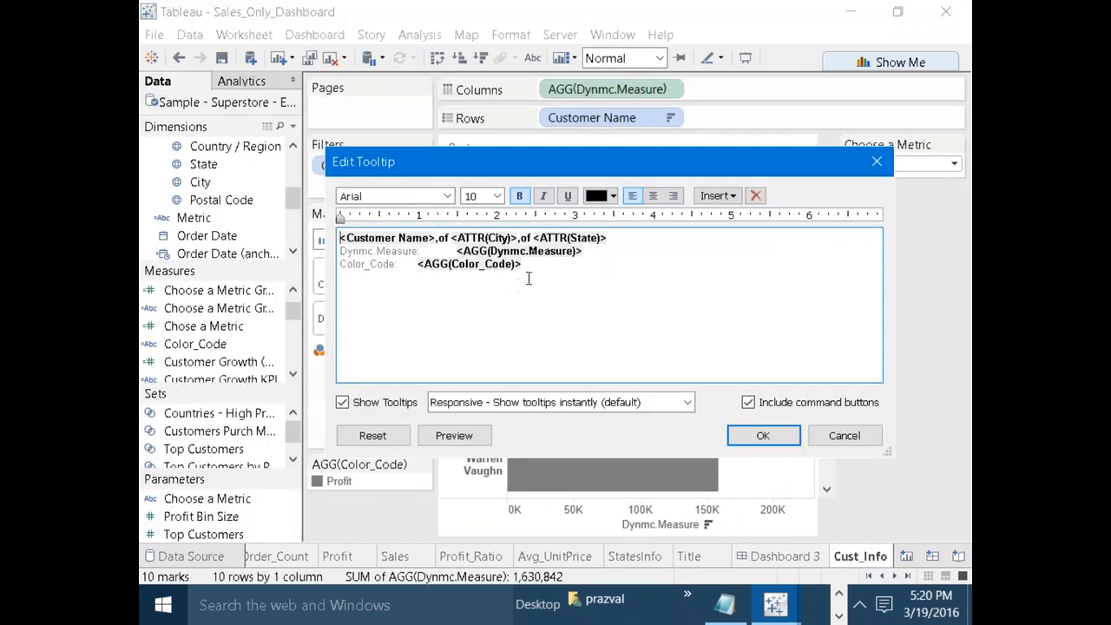
left_click_drag(448, 252, 342, 251)
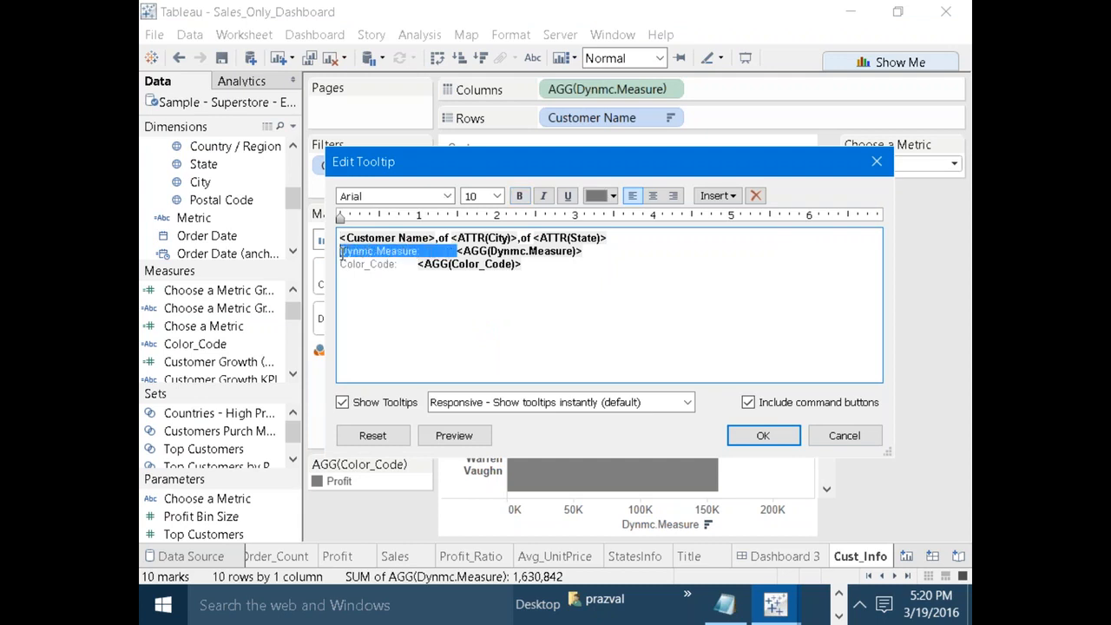
key("BackSpace")
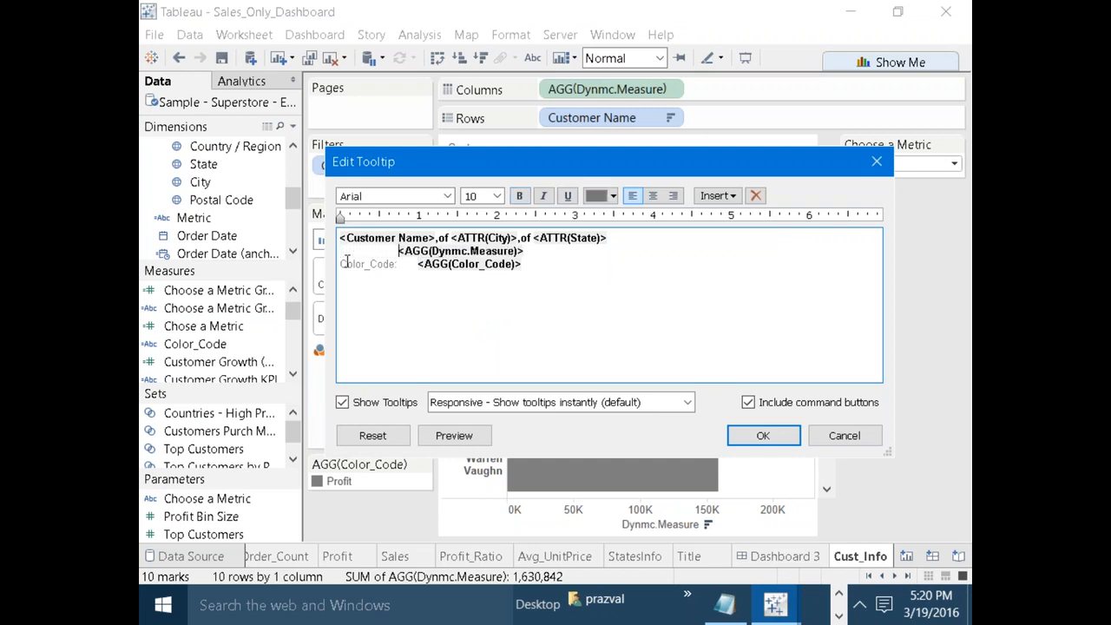
key("Return")
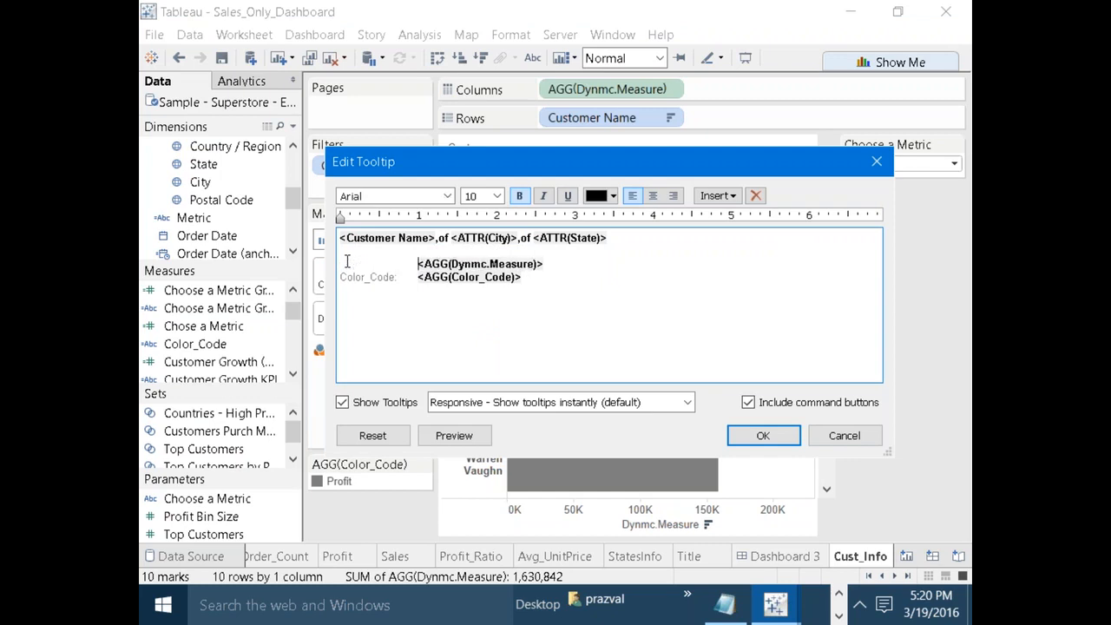
Insert the Choose a Metric parameter in the tooltip on its own indented line above AGG(Dynmc.Measure).
left_click(731, 197)
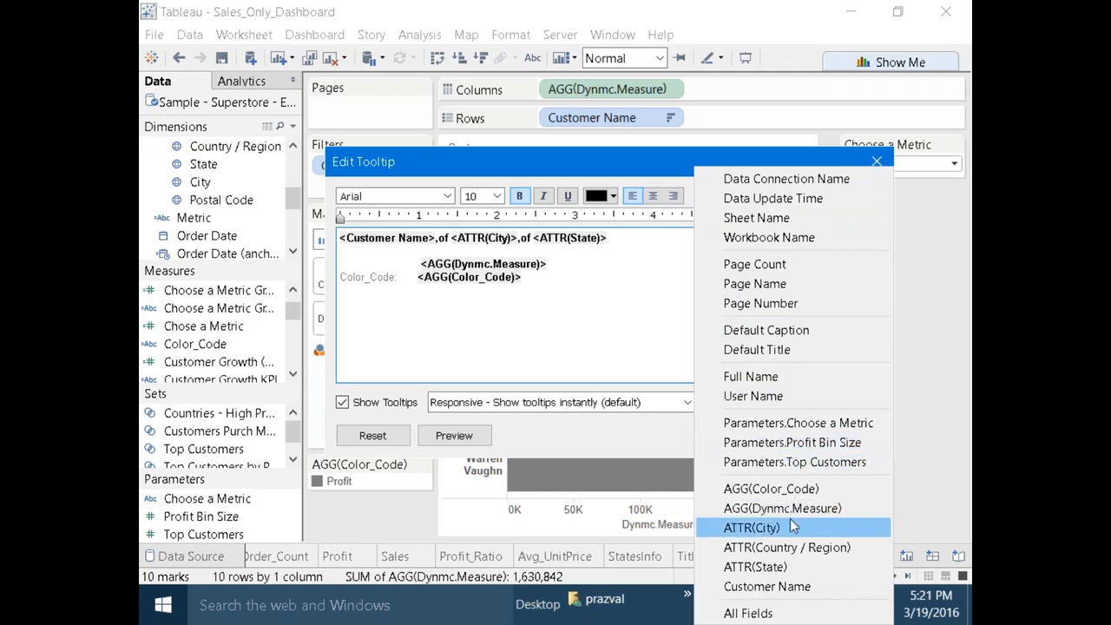
left_click(777, 423)
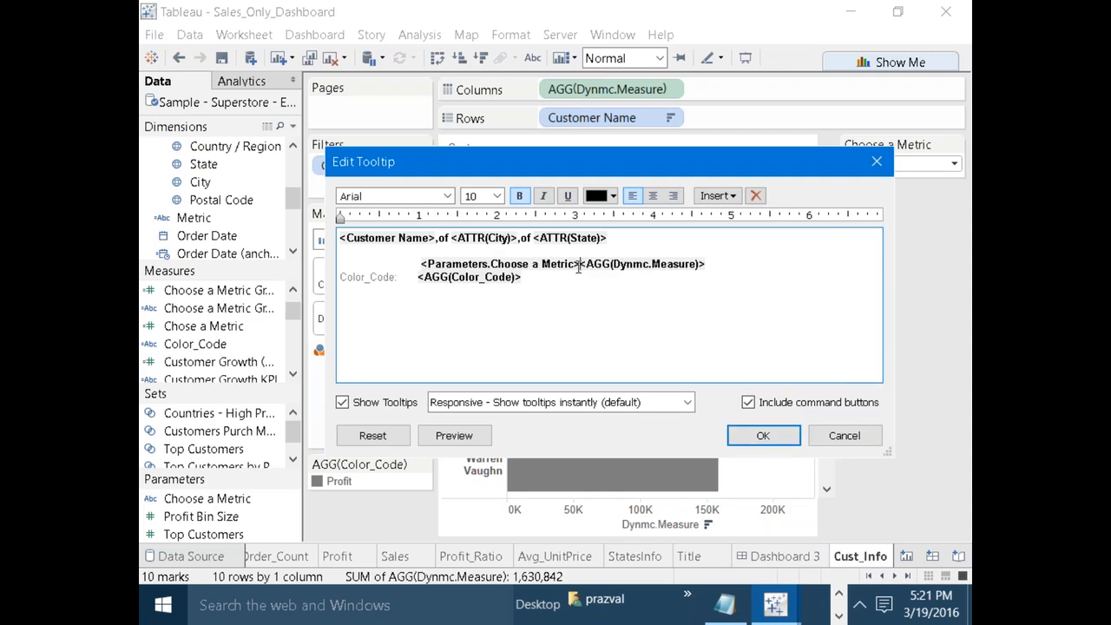
left_click_drag(579, 266, 421, 264)
key("ctrl+c")
key("Delete")
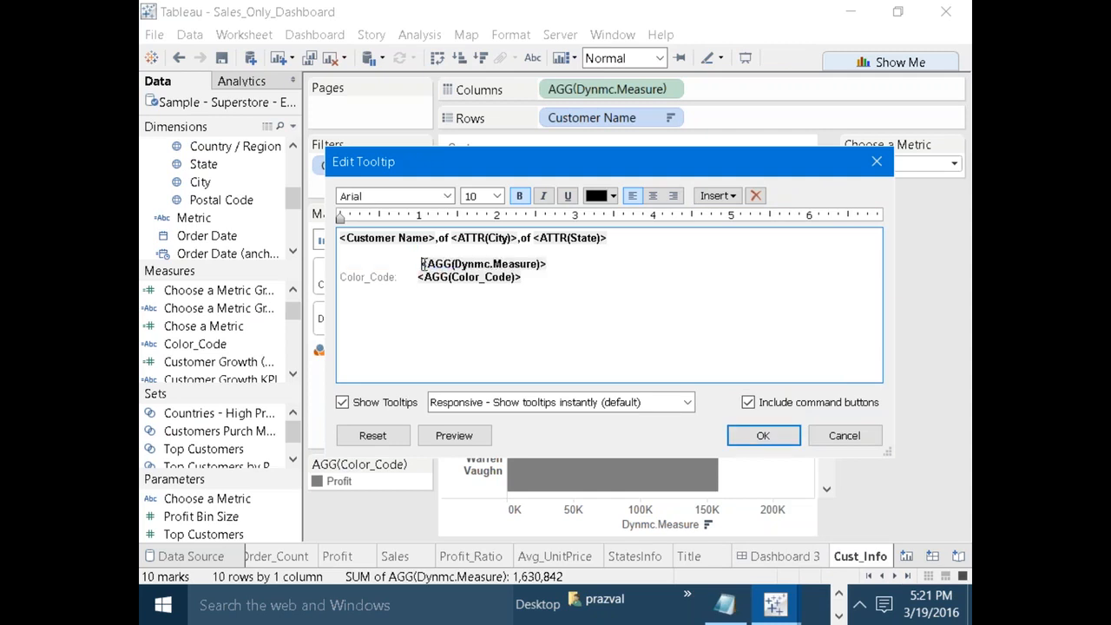
key("Up")
key("ctrl+v")
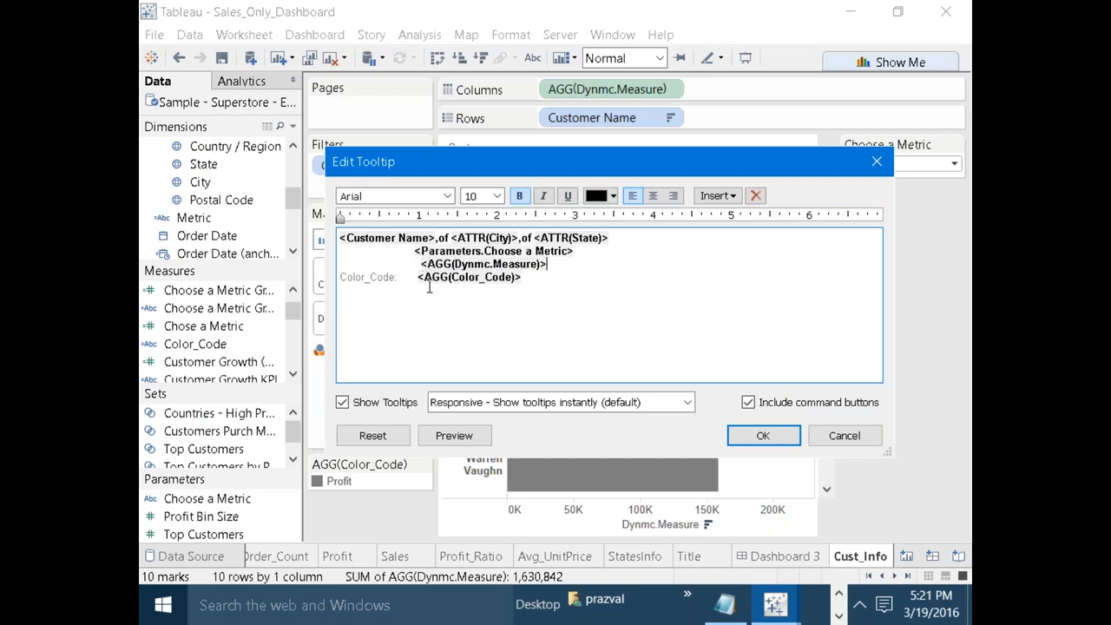
Remove the "Color_Code:" label from the tooltip and insert an empty line above the AGG(Color_Code) field.
left_click_drag(406, 278, 343, 273)
key("Delete")
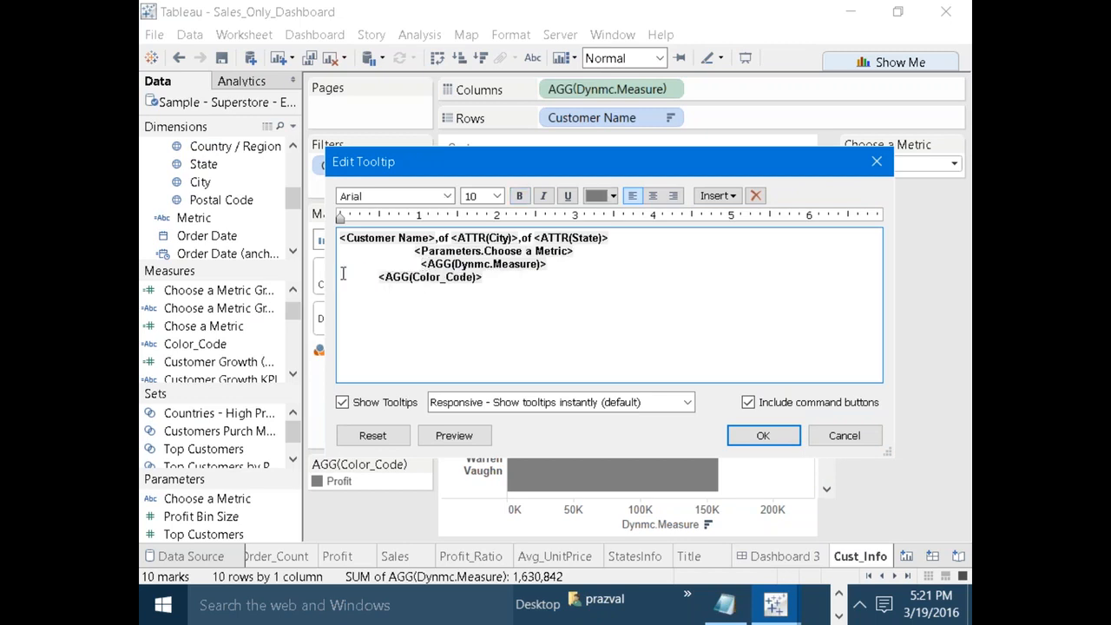
key("Return")
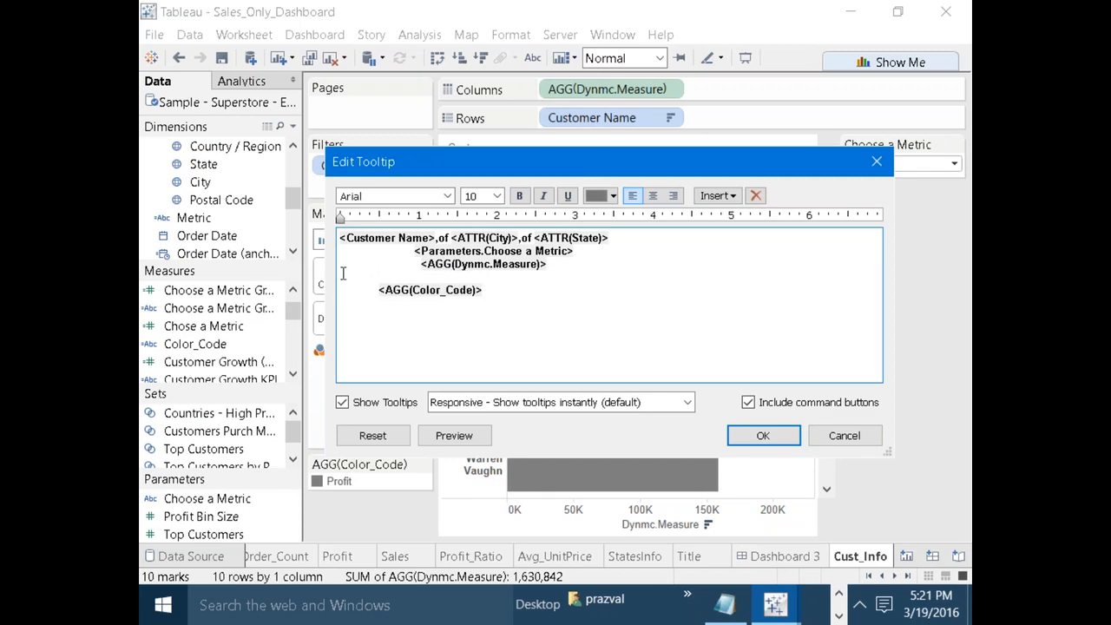
Add an indented "Key Metric(Profit) =" line above the AGG(Color_Code) field in the tooltip and apply the change.
key("Return")
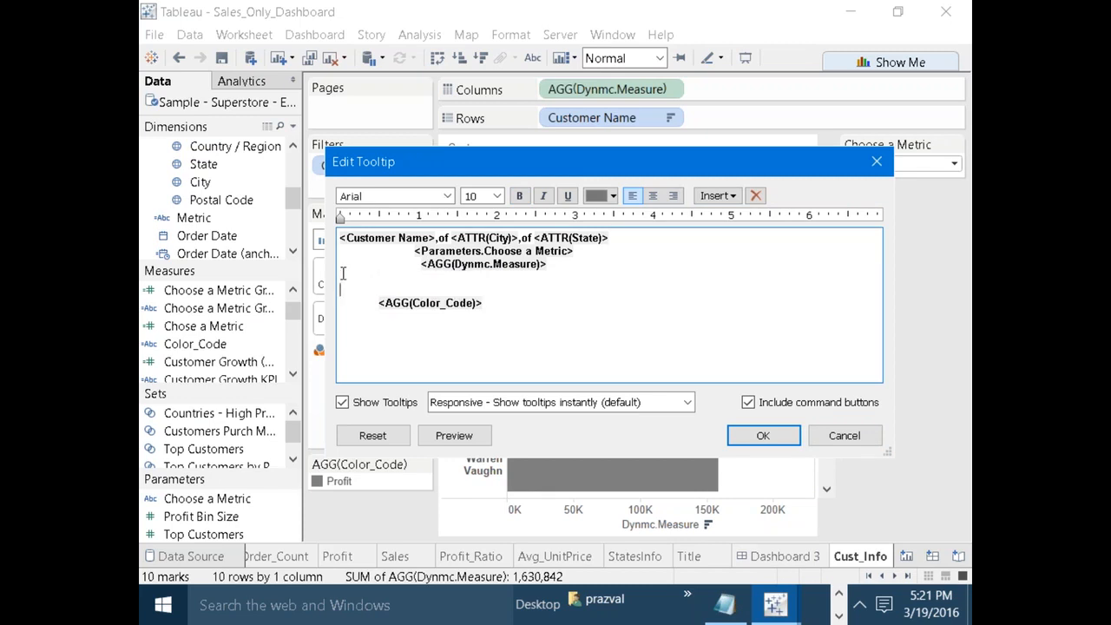
type("Key Metric(Profit) =")
left_click(718, 196)
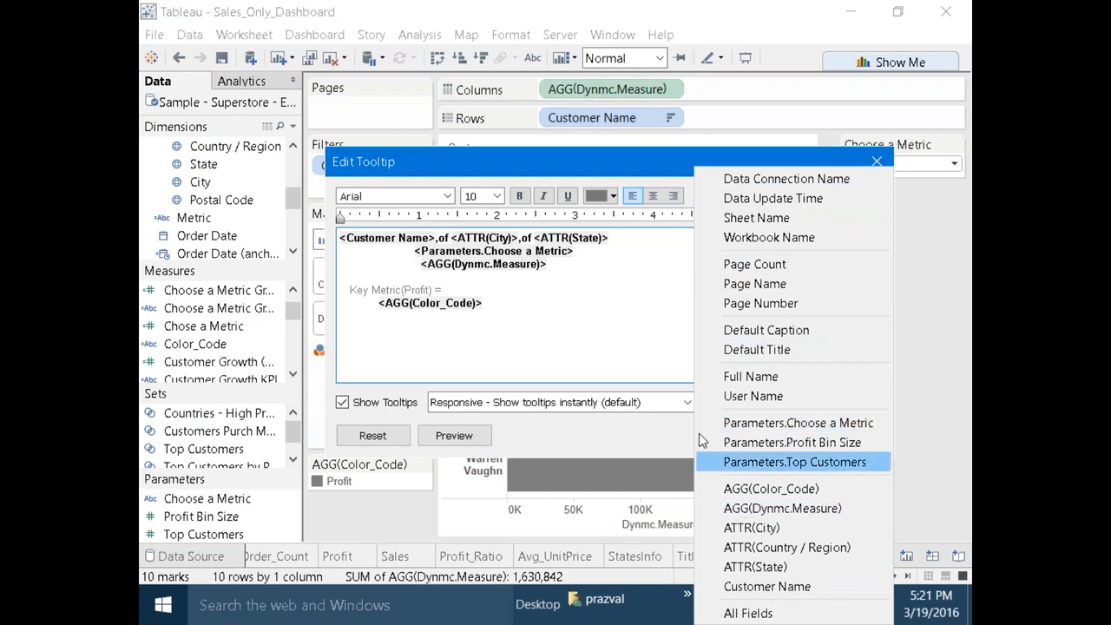
left_click(587, 305)
left_click(764, 434)
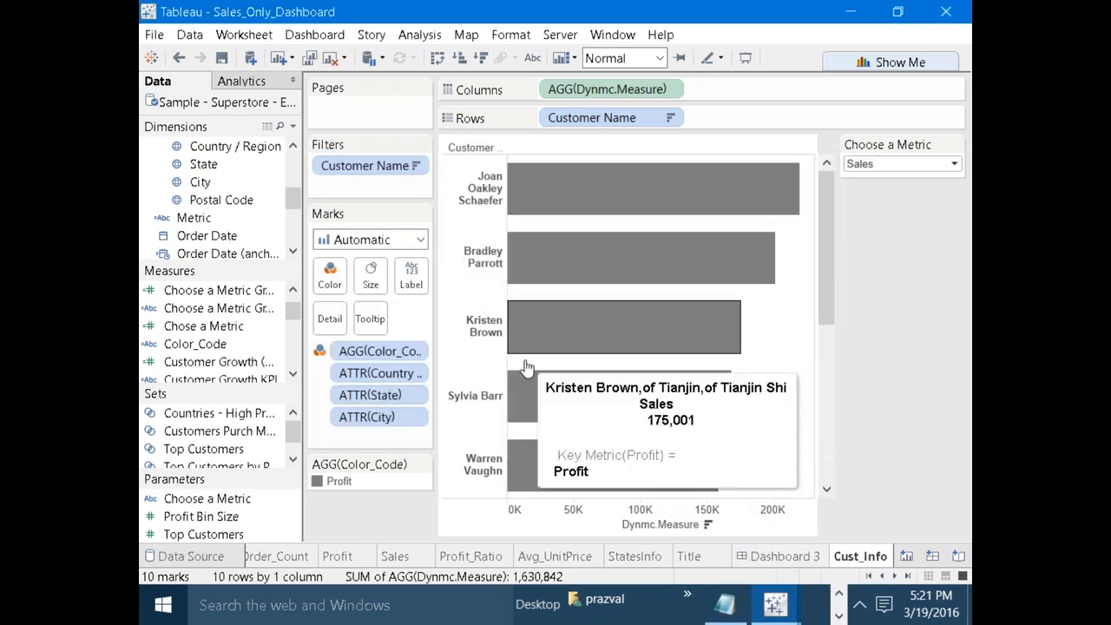
Add the Profit measure to the sheet's tooltip and insert SUM(Profit) after "Key Metric(Profit) =" in the tooltip text.
left_click_drag(293, 310, 295, 337)
left_click_drag(195, 332, 370, 319)
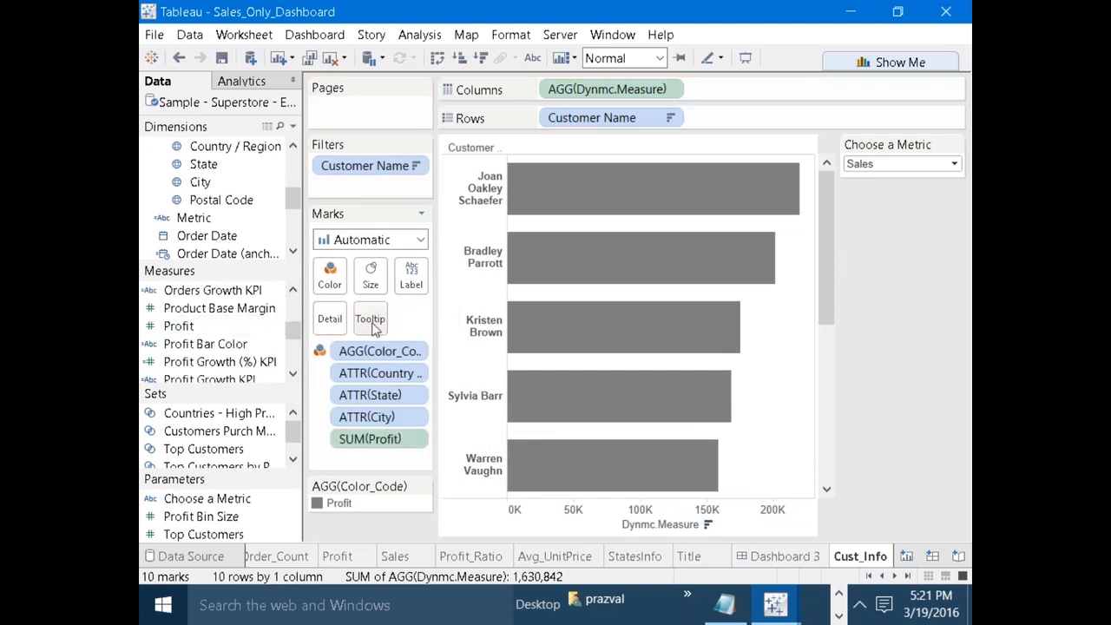
left_click(370, 319)
left_click(469, 292)
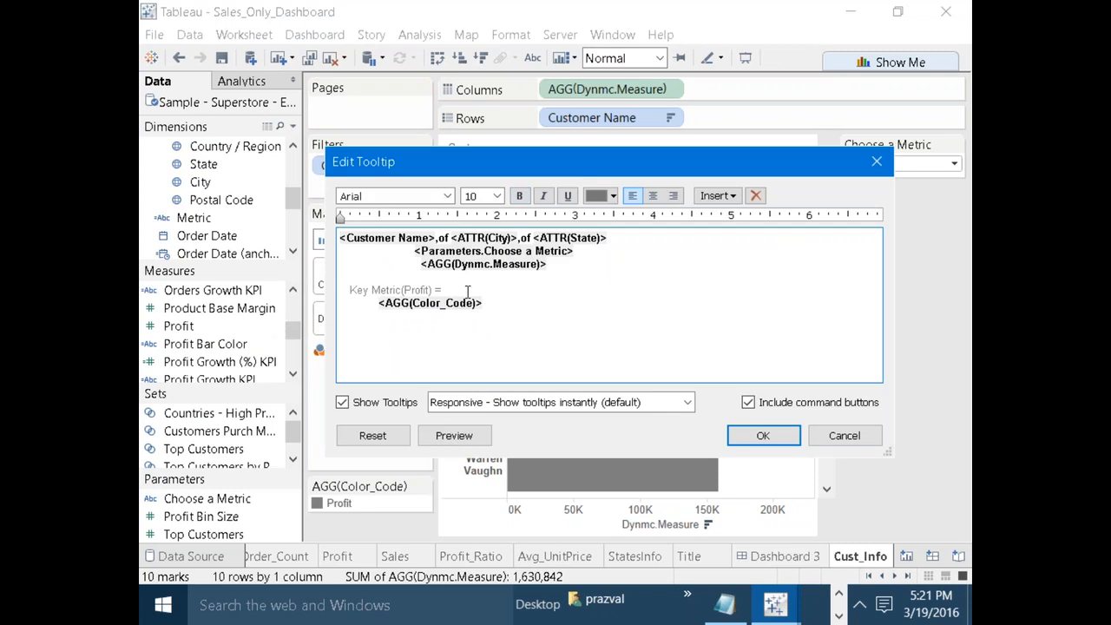
left_click(717, 196)
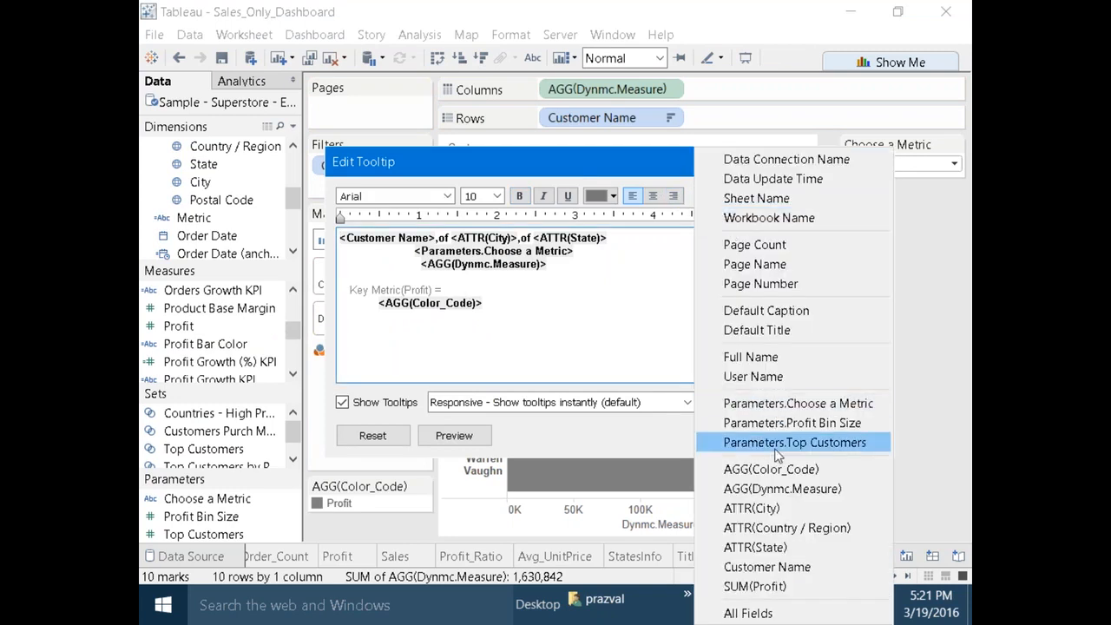
left_click(762, 586)
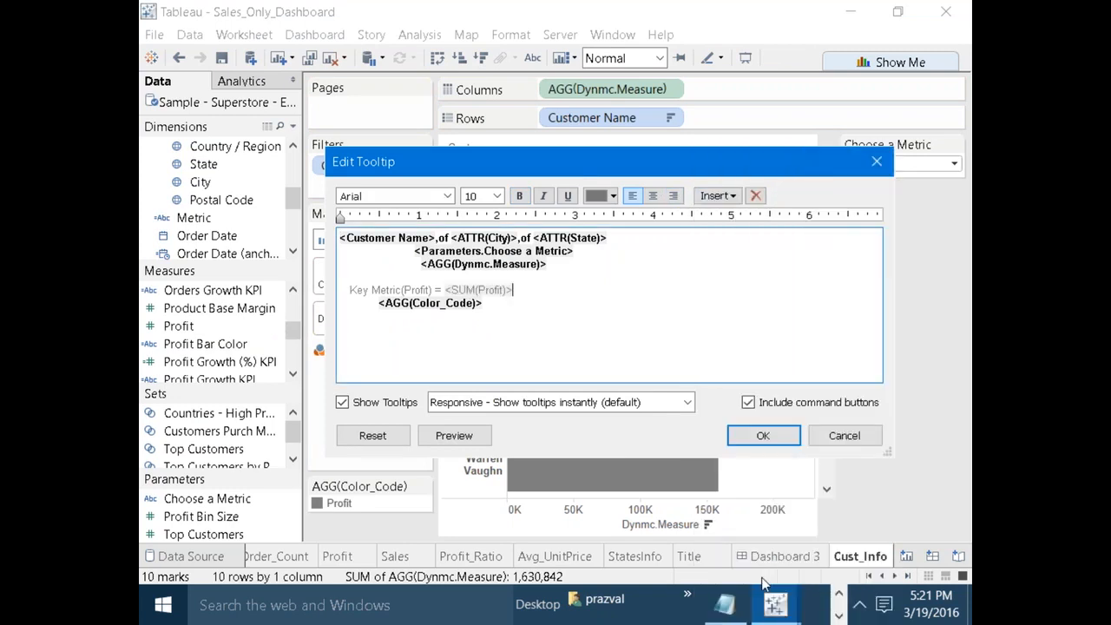
Replace the AGG(Color_Code) line with an empty line followed by "Red bars indicates customer is not profitable".
left_click_drag(503, 302, 381, 309)
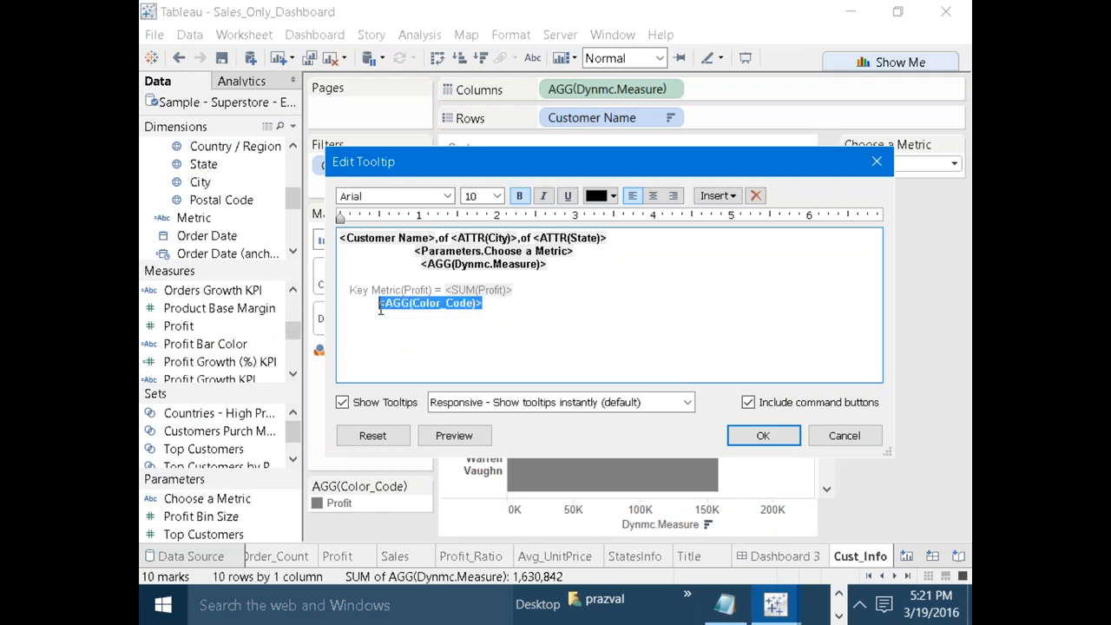
key("Delete")
key("BackSpace")
type("Red ")
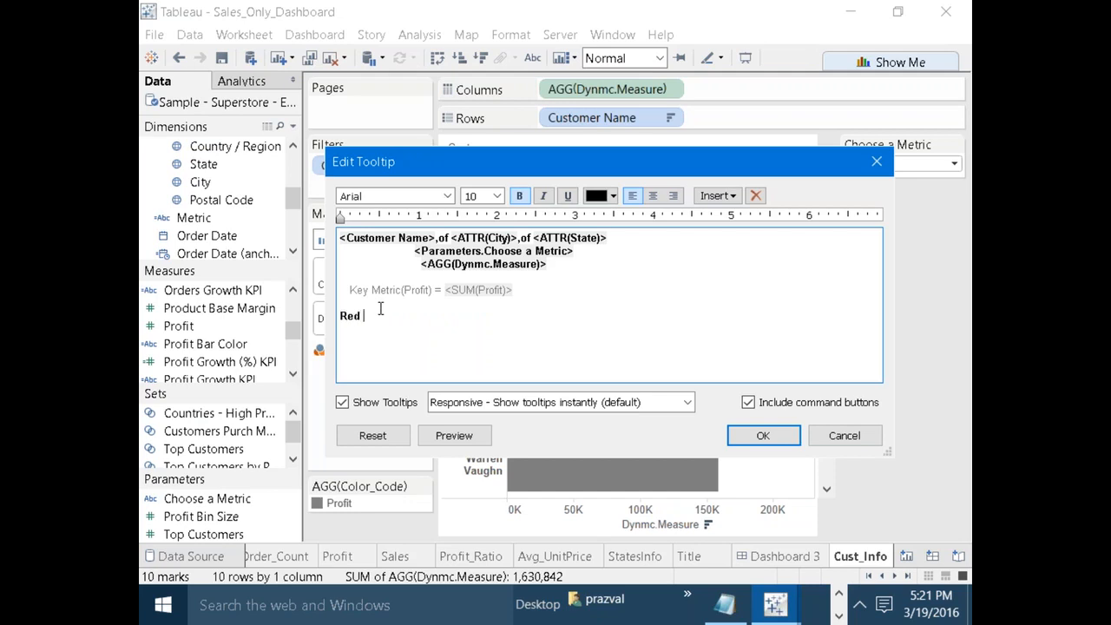
type("bars indicates customer is not profitable")
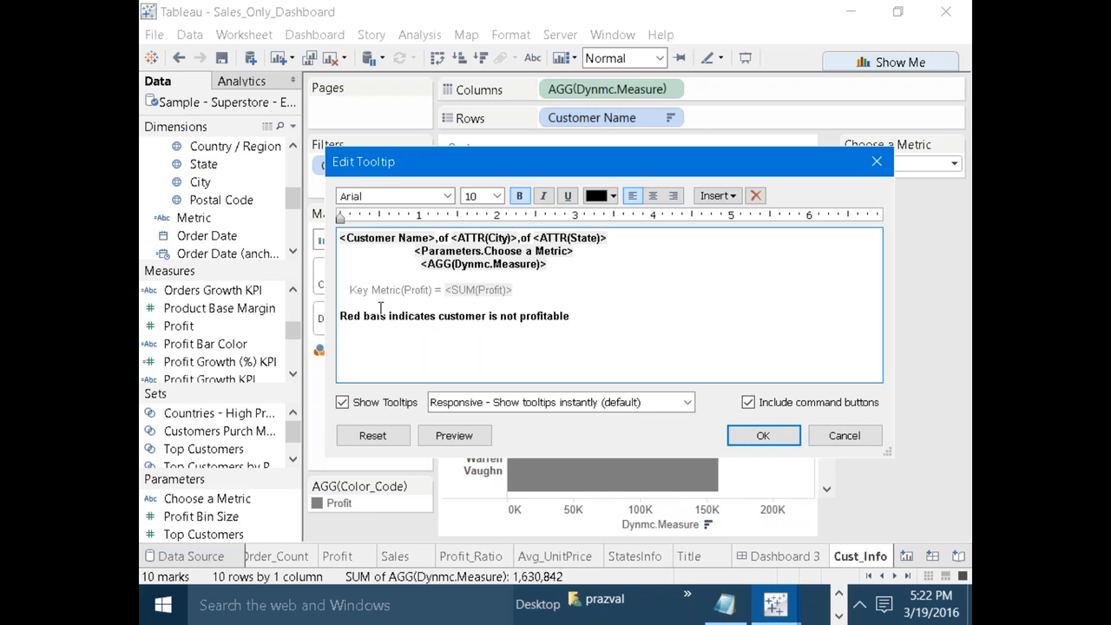
Color the word "Red" dark red in the tooltip's last line.
left_click_drag(360, 316, 342, 316)
left_click(613, 196)
left_click(639, 217)
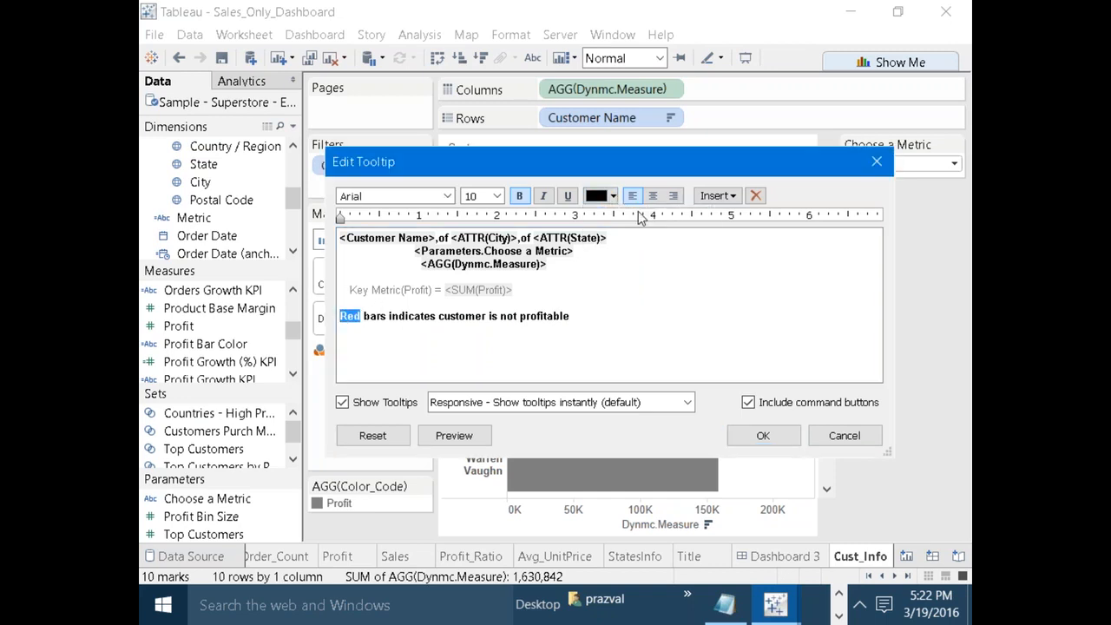
left_click(653, 304)
Format the AGG(Dynmc.Measure) field in the tooltip with font size 18 and a dark gold color.
left_click_drag(571, 269, 419, 265)
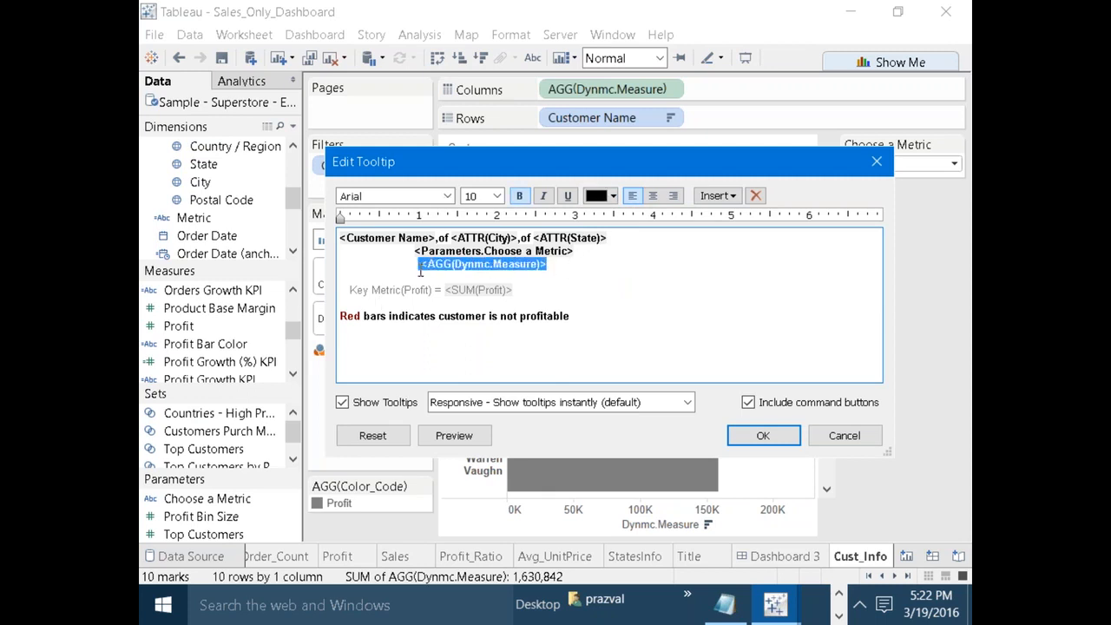
left_click(498, 196)
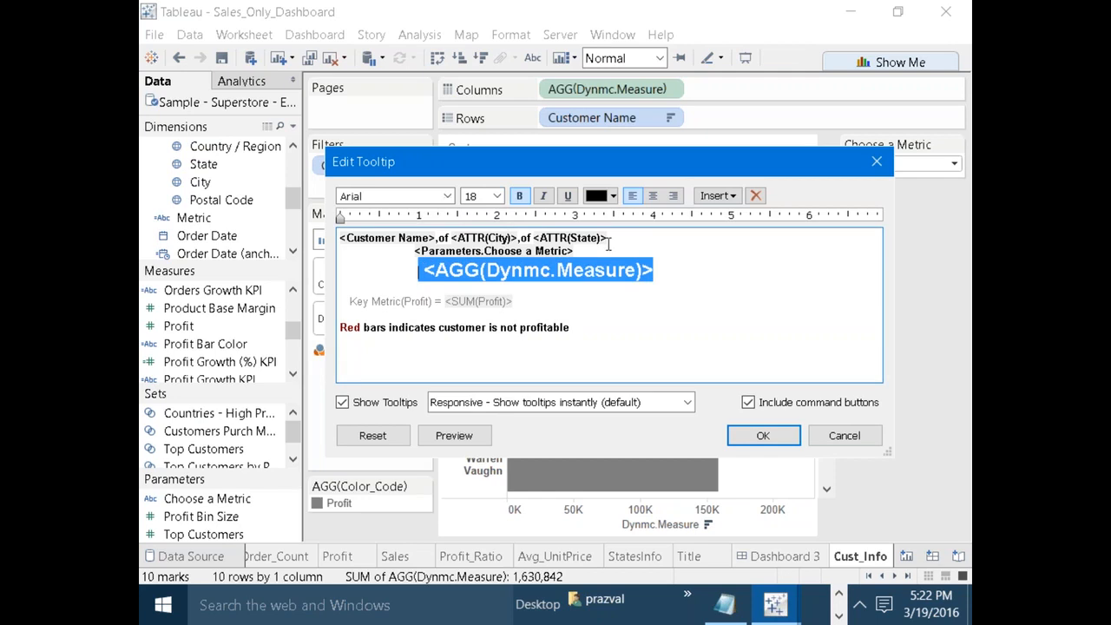
left_click(612, 196)
left_click(674, 224)
left_click(679, 322)
Make the "Key Metric(Profit) = <SUM(Profit)>" line bold and preview the tooltip.
left_click_drag(354, 305, 515, 303)
key("ctrl+b")
left_click(578, 306)
left_click(475, 437)
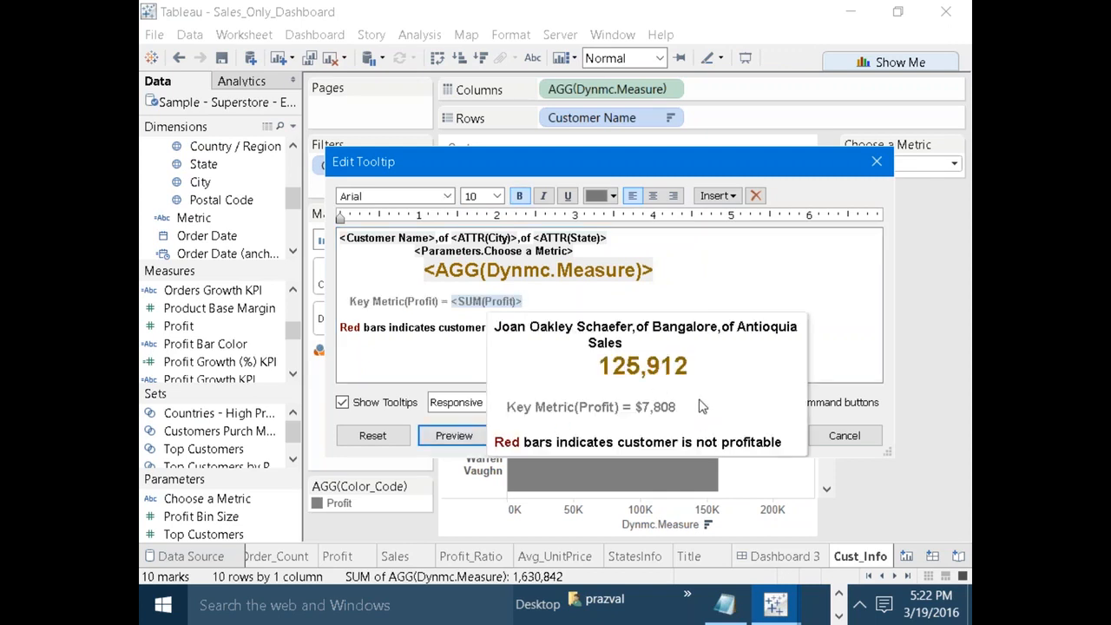
left_click(680, 295)
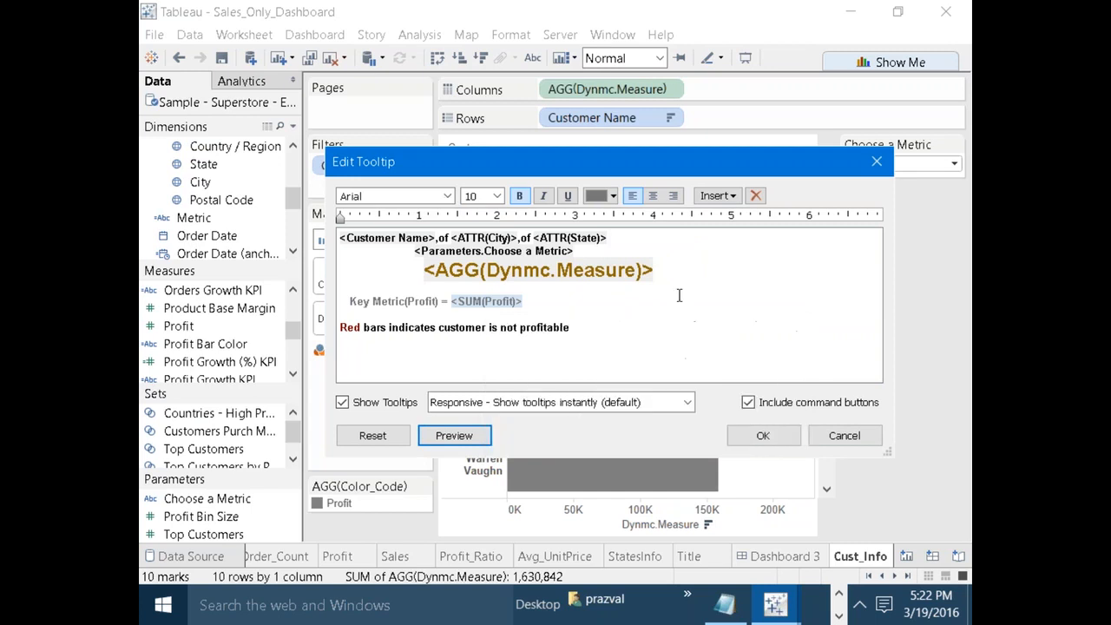
Add spaces around both "of" words between the customer name, city and state fields in the tooltip's first line.
left_click(440, 240)
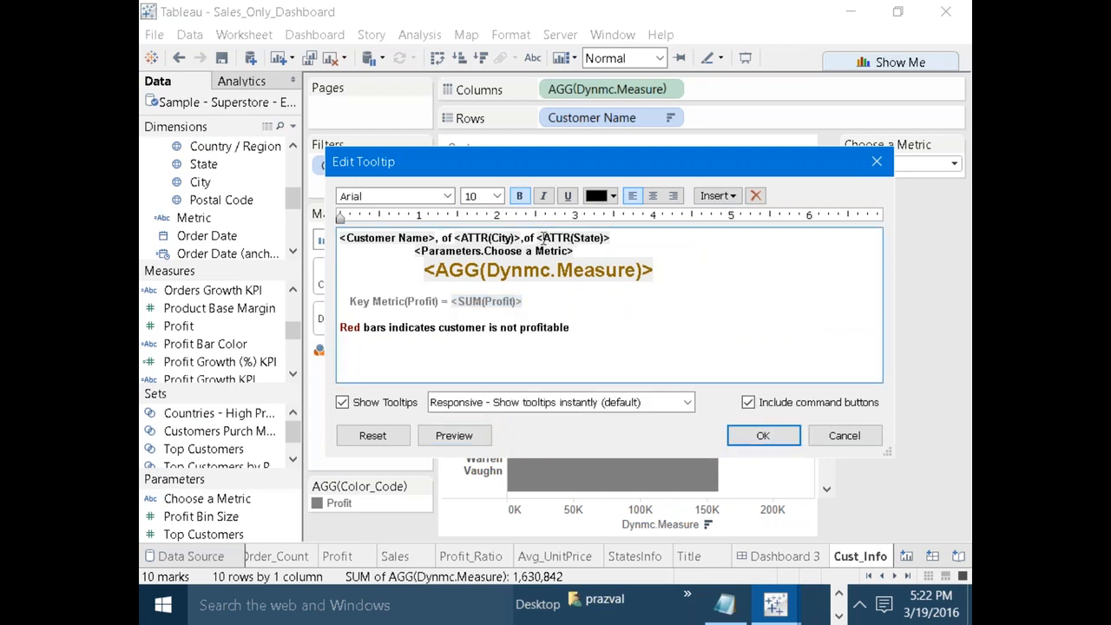
left_click(524, 238)
left_click(453, 239)
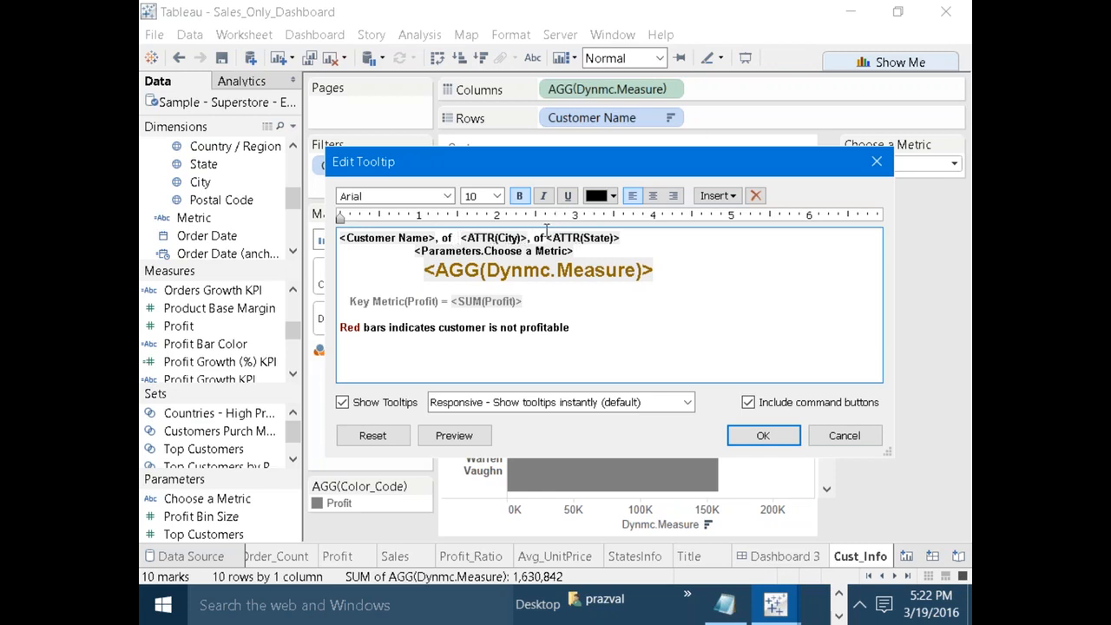
left_click(546, 237)
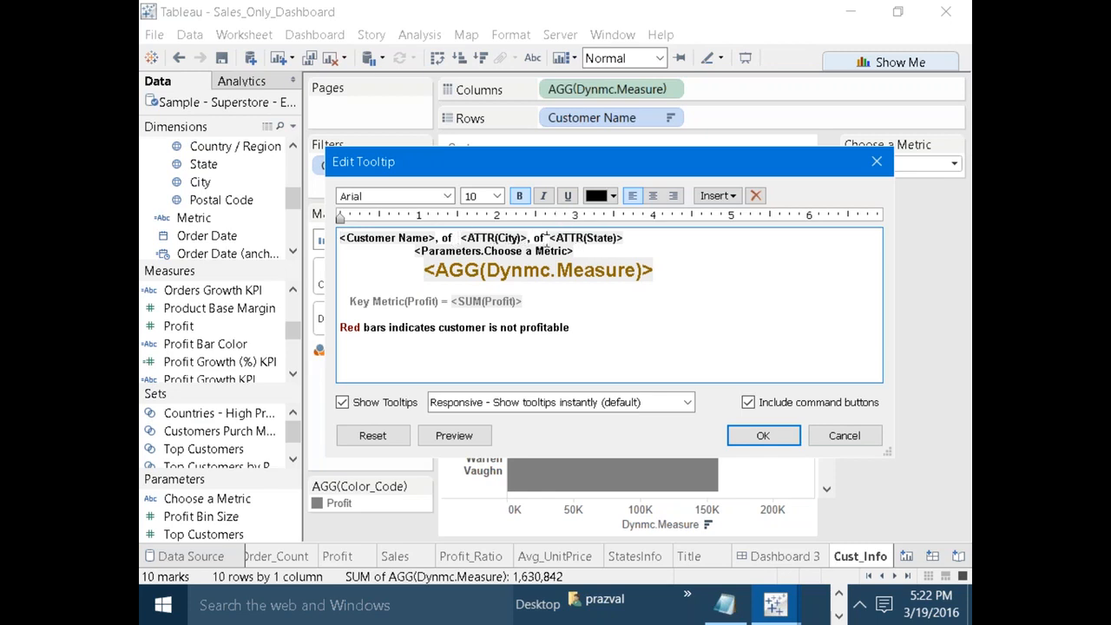
Set the font size of the Customer Name and ATTR(City) fields in the tooltip to 11.
left_click_drag(437, 237, 341, 238)
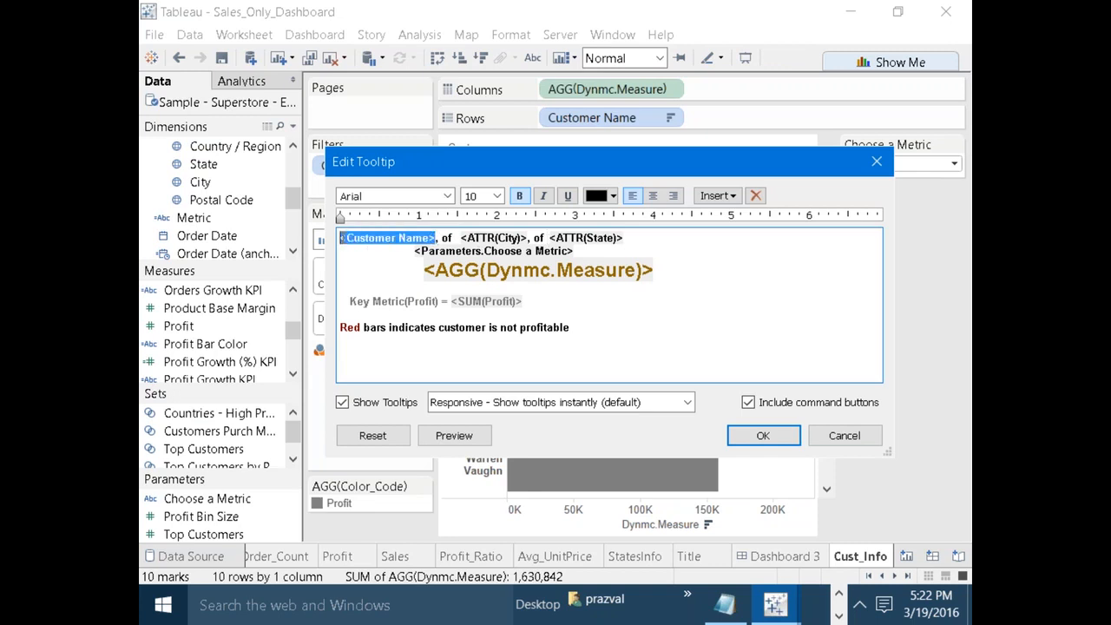
left_click(497, 196)
left_click(499, 252)
left_click_drag(533, 238, 483, 240)
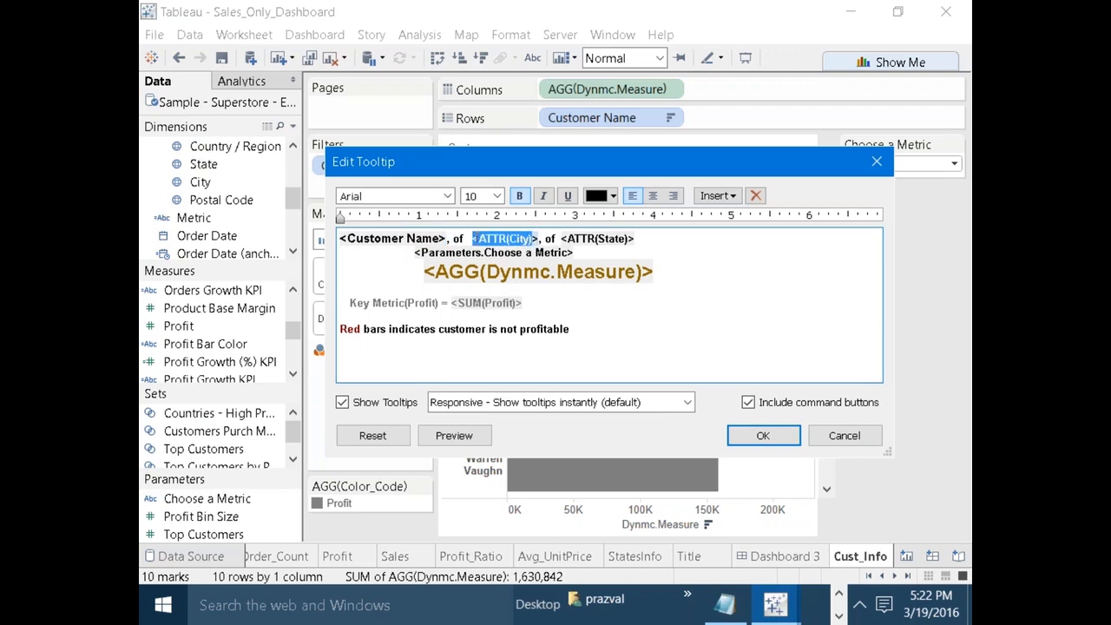
left_click(496, 196)
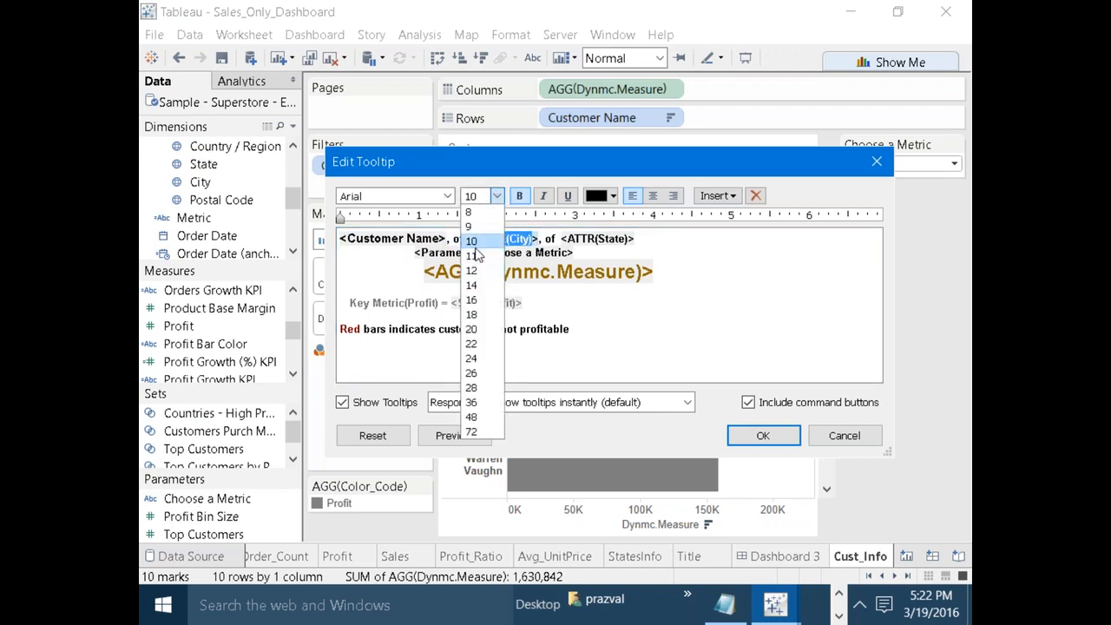
left_click(475, 248)
left_click(497, 197)
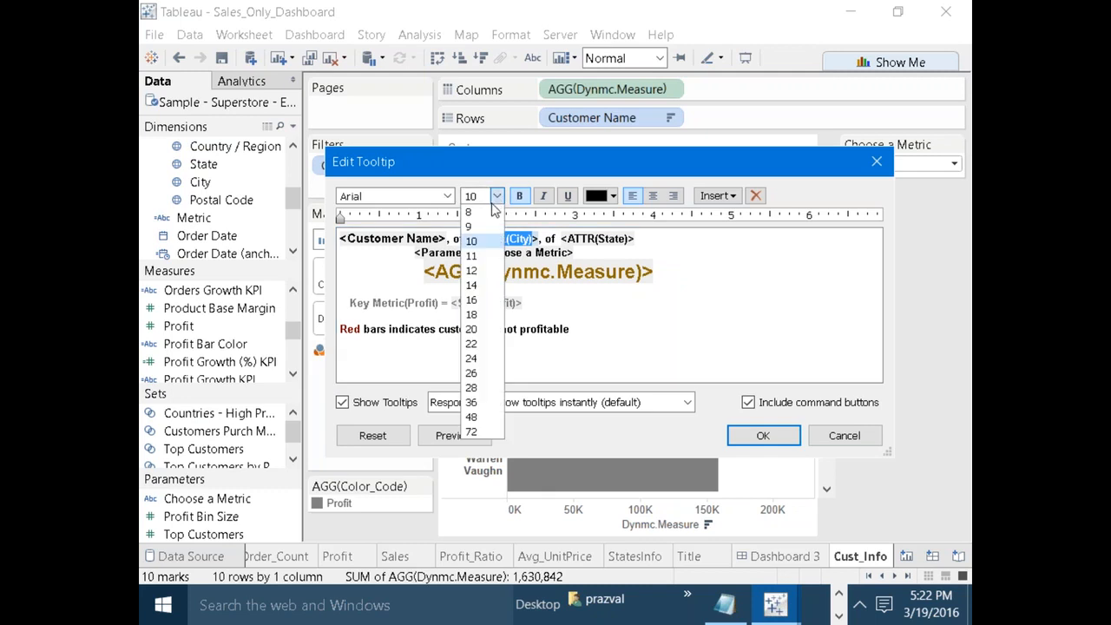
left_click(475, 251)
left_click(622, 247)
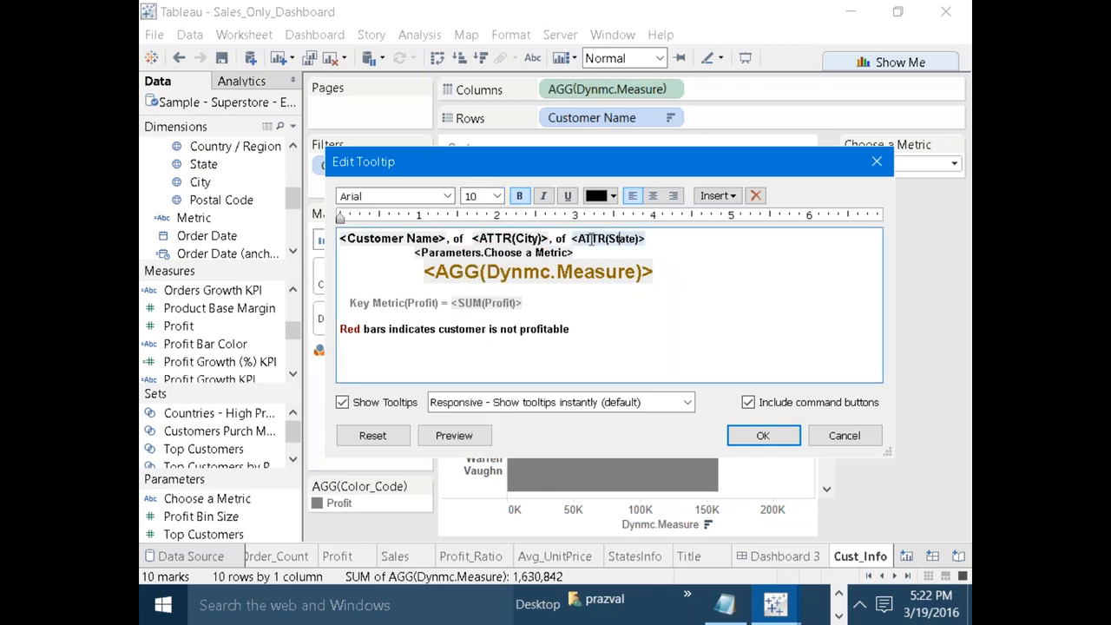
Set the font size of the ATTR(State) field in the tooltip to 12.
mouse_move(590, 239)
left_mouse_down()
mouse_move(510, 201)
mouse_move(676, 242)
mouse_move(586, 236)
left_mouse_up()
left_click(677, 243)
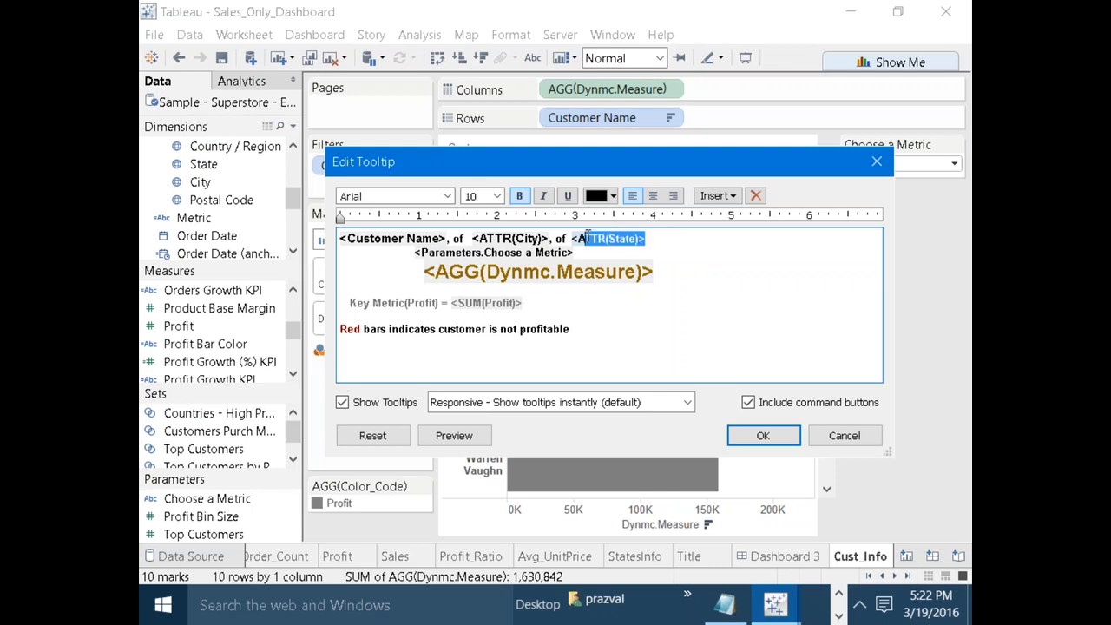
left_click(497, 196)
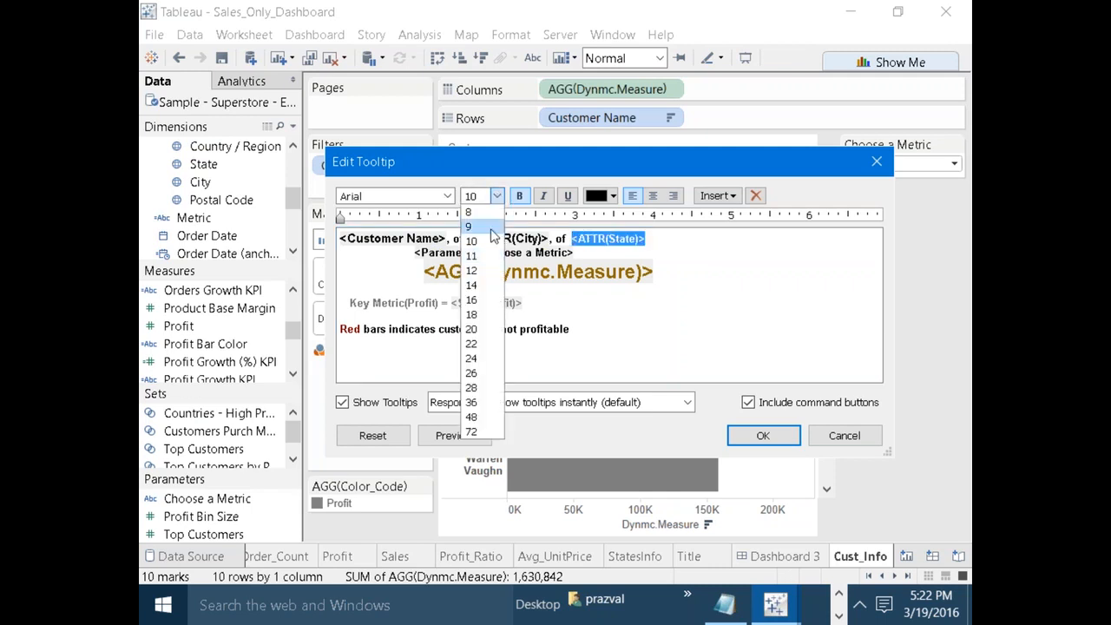
left_click(488, 265)
Insert an empty line above the Choose a Metric parameter, indent the parameter further, and apply the tooltip after previewing it.
left_click(584, 257)
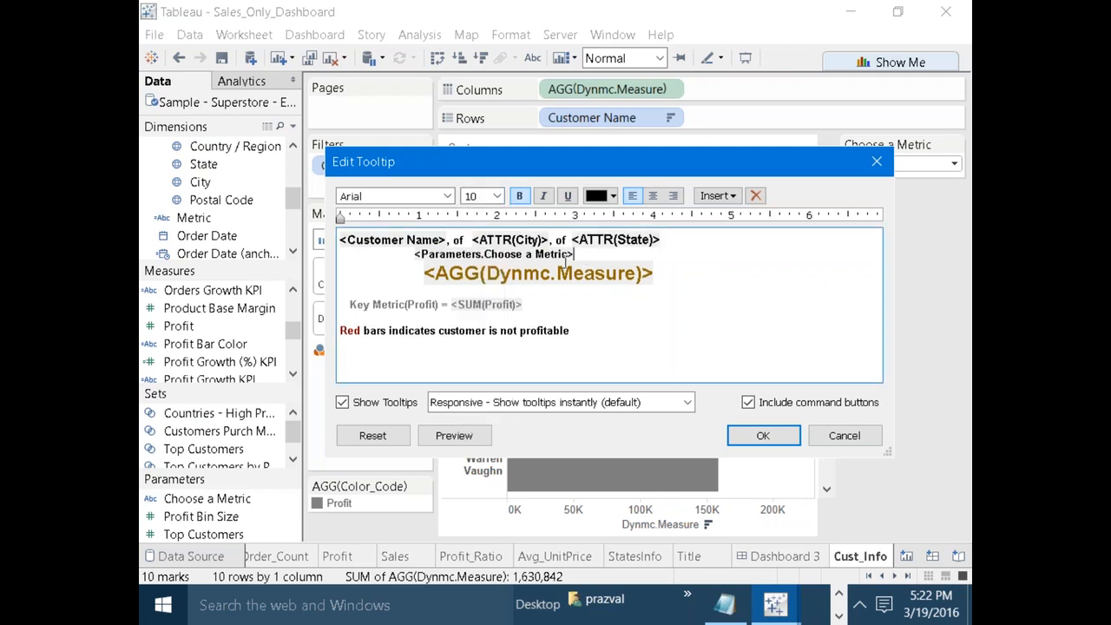
left_click(414, 254)
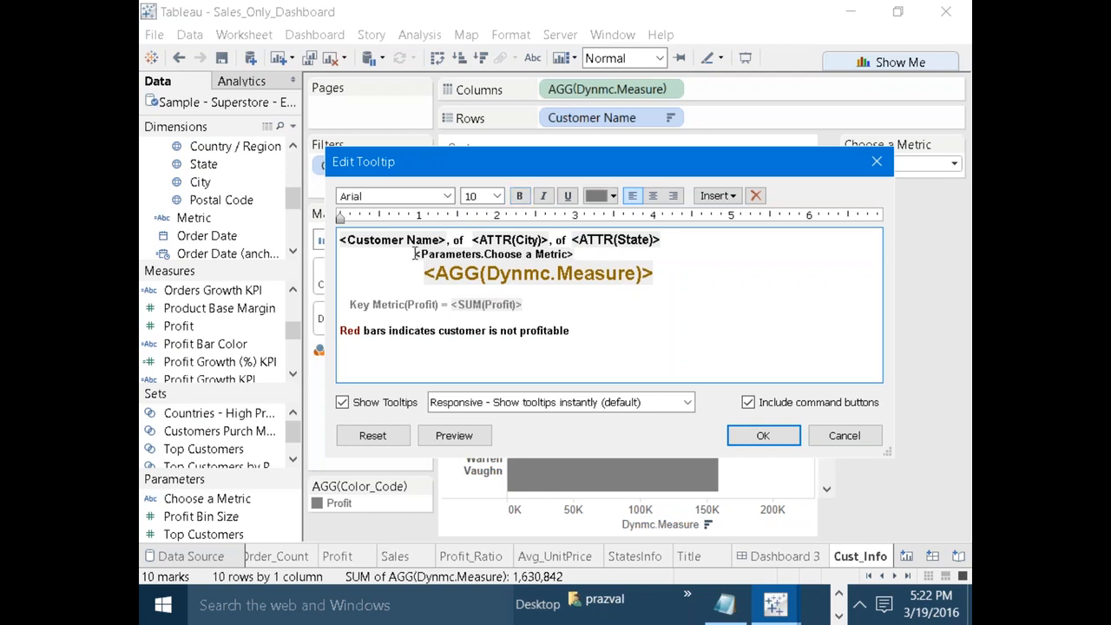
key("Return")
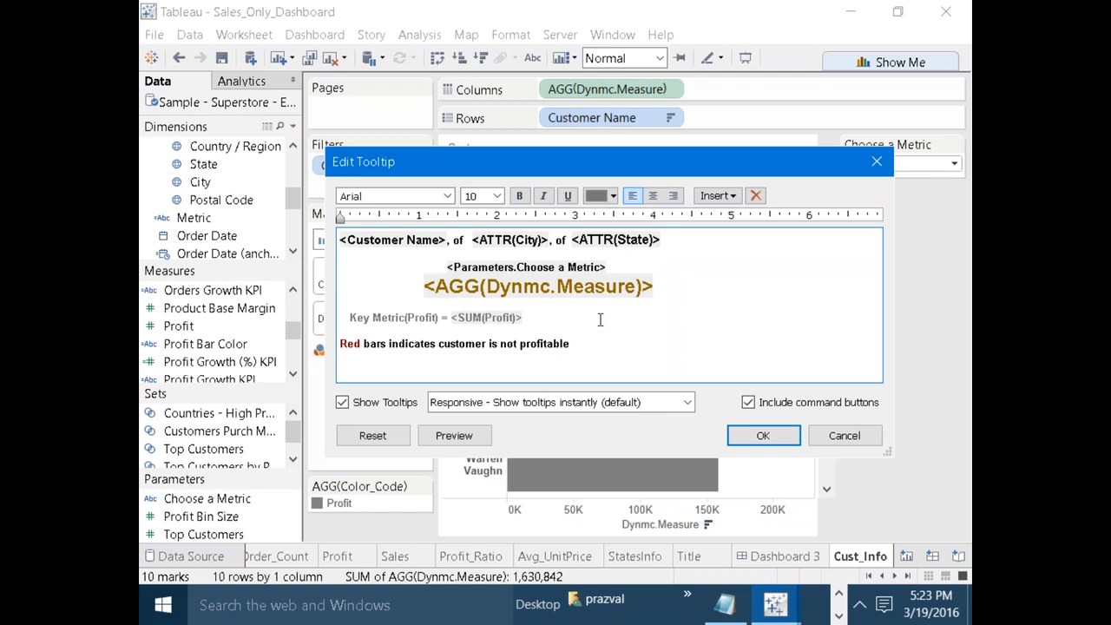
left_click(476, 438)
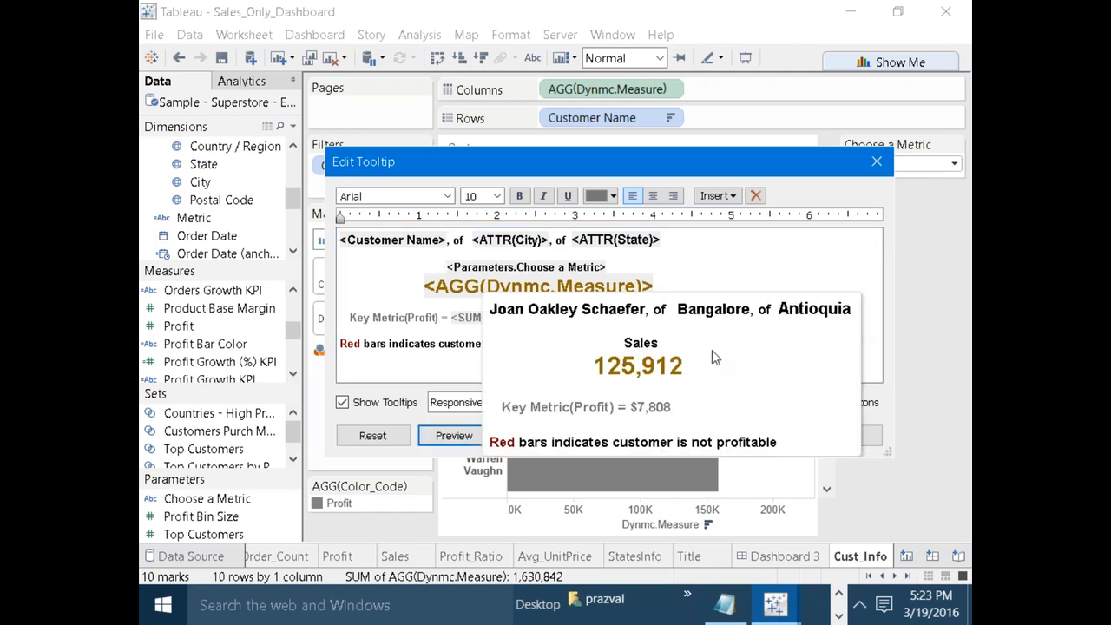
left_click(712, 238)
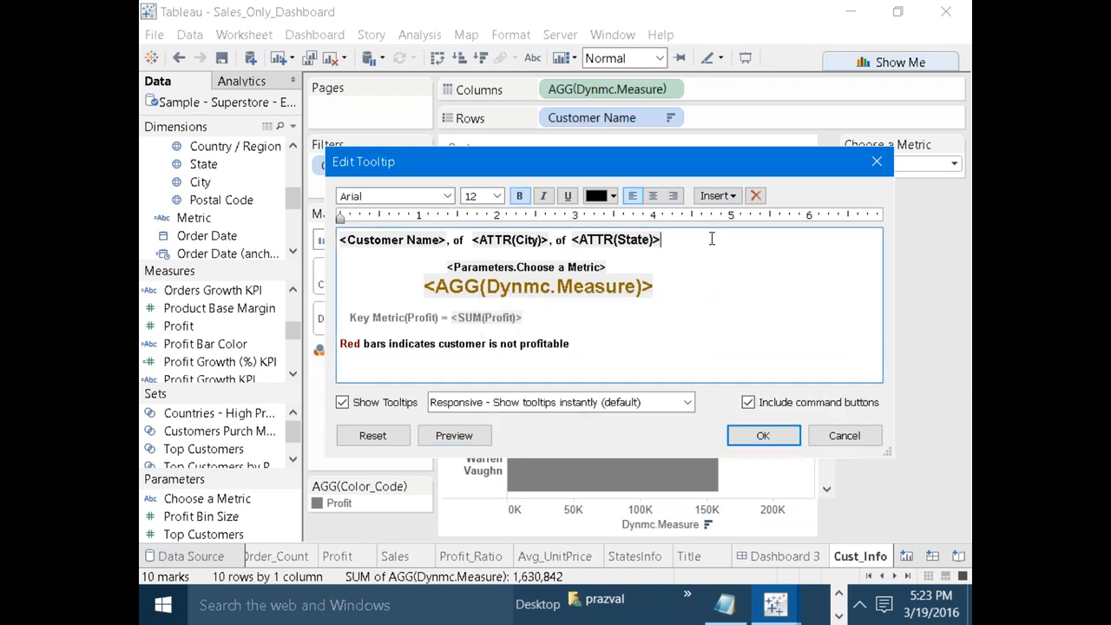
left_click(763, 435)
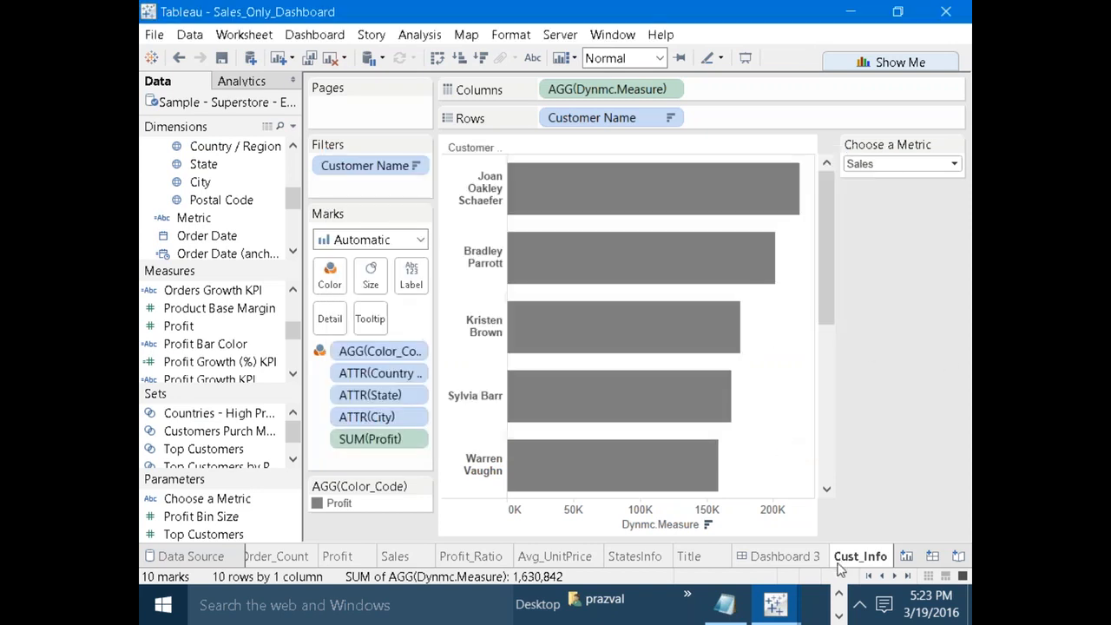
Check the customized tooltip on several customer bars from the top to the lower part of the chart.
mouse_move(618, 379)
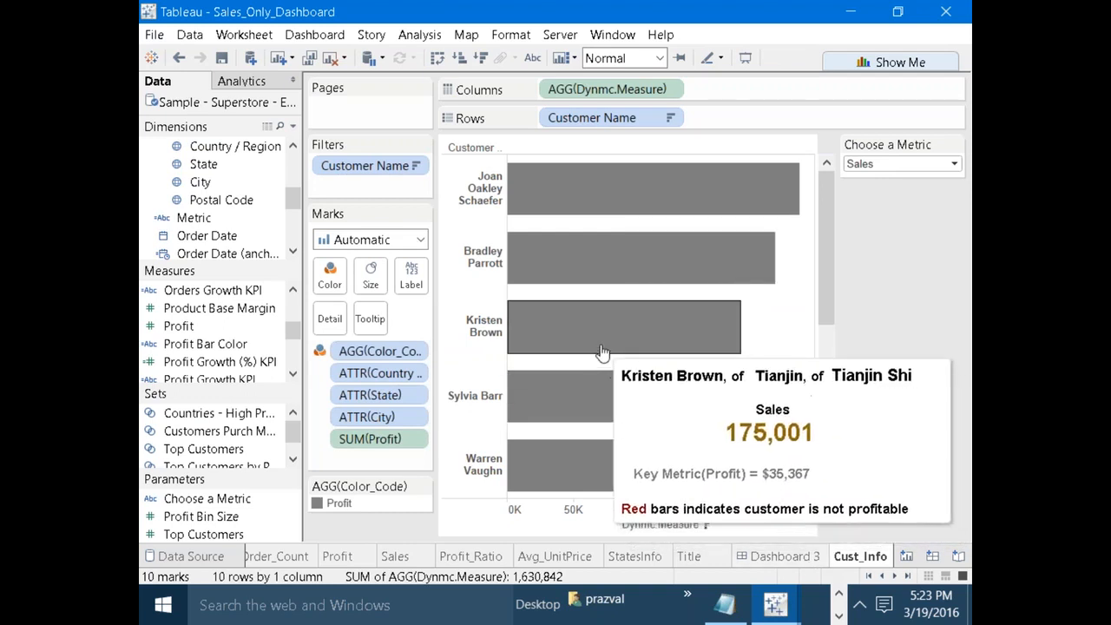
mouse_move(562, 265)
mouse_move(557, 200)
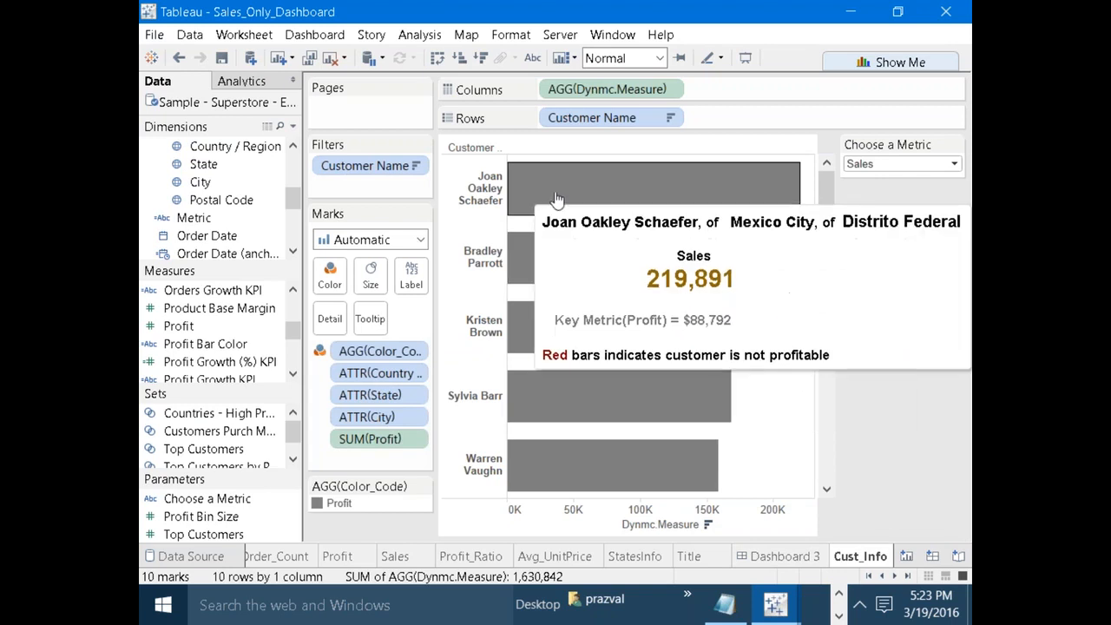
left_click_drag(831, 228, 826, 460)
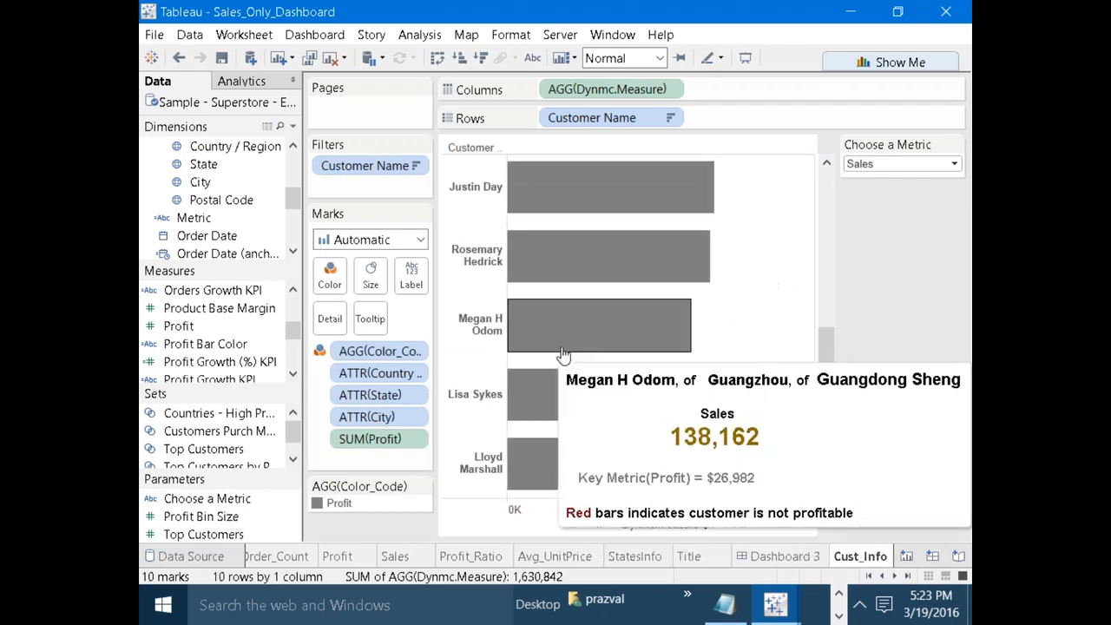
mouse_move(563, 266)
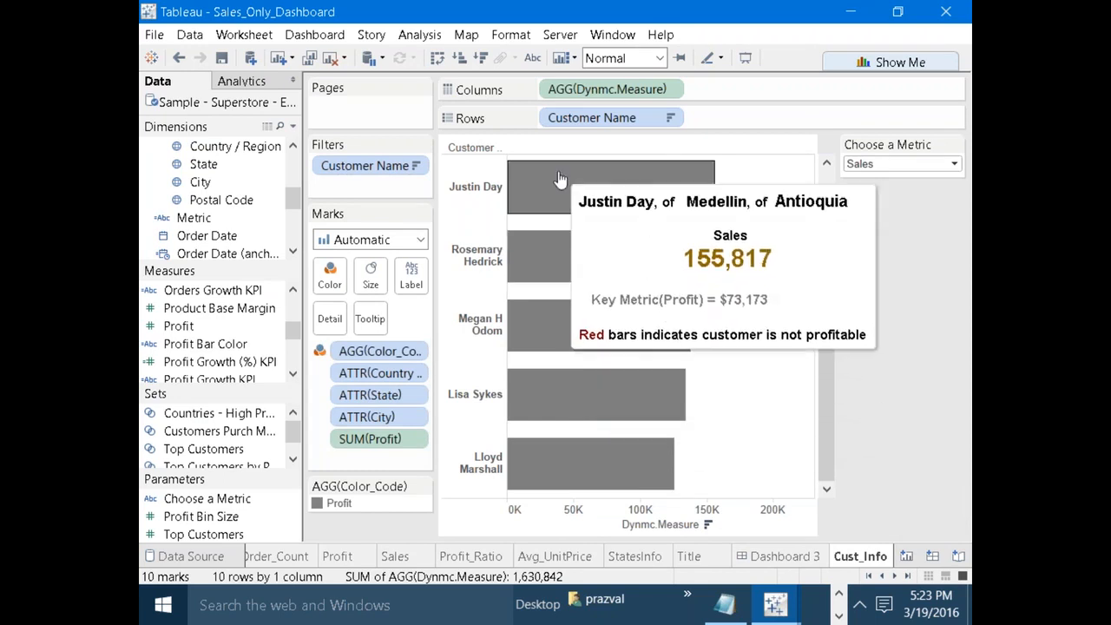
Switch the Choose a Metric parameter to Orders and check the tooltip on a customer bar.
left_click(954, 165)
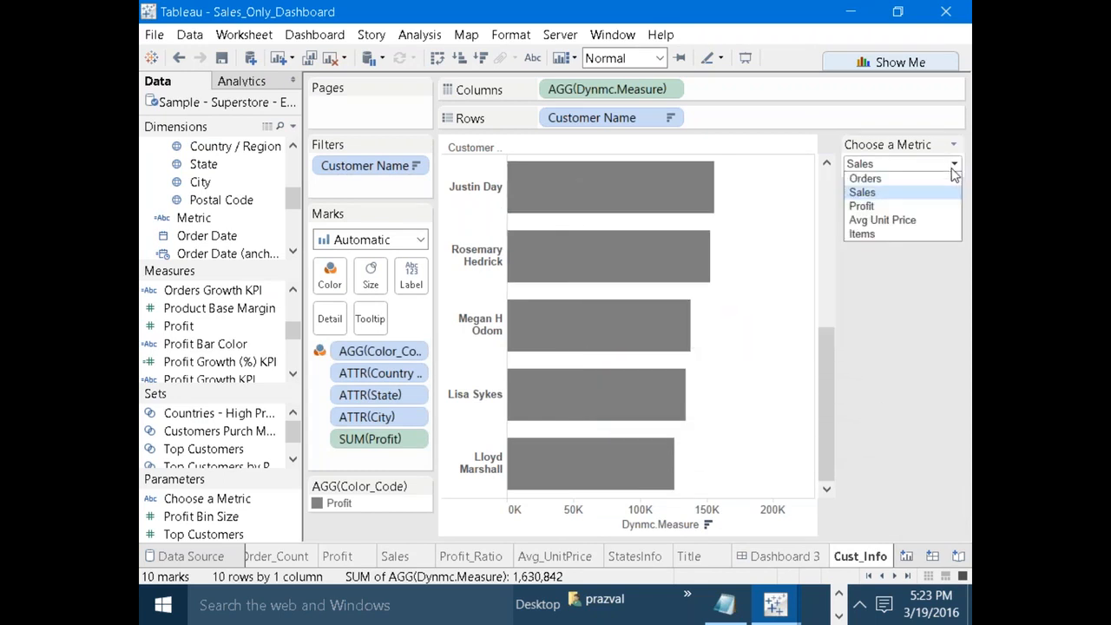
left_click(897, 189)
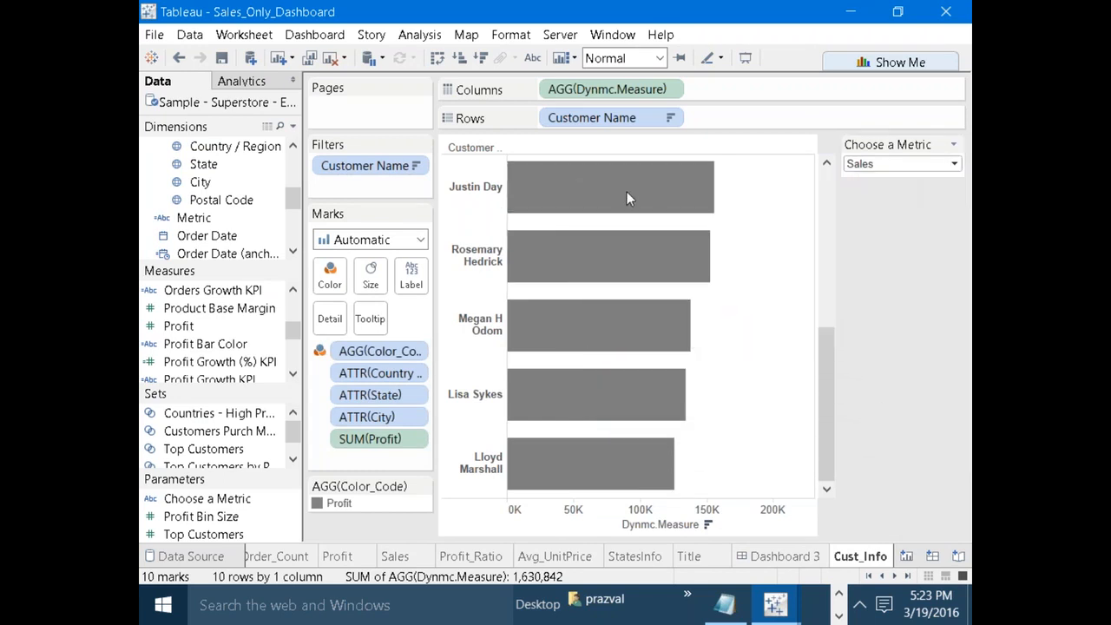
mouse_move(597, 197)
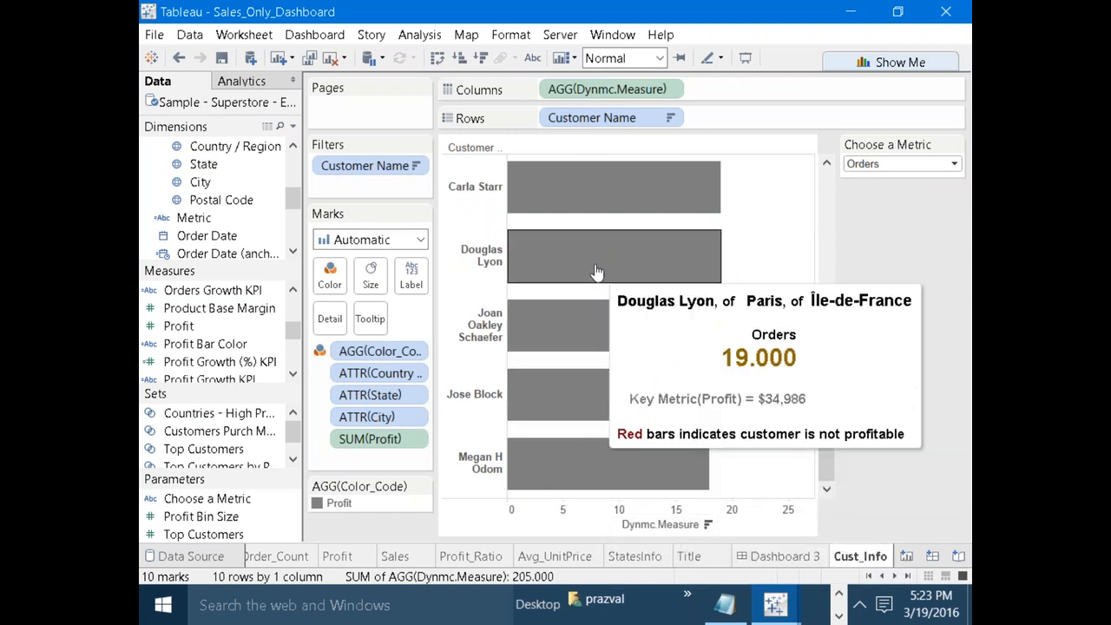
Reduce the indent before the Choose a Metric parameter in the customer tooltip, apply it, and check the tooltip on a bar.
left_click(370, 318)
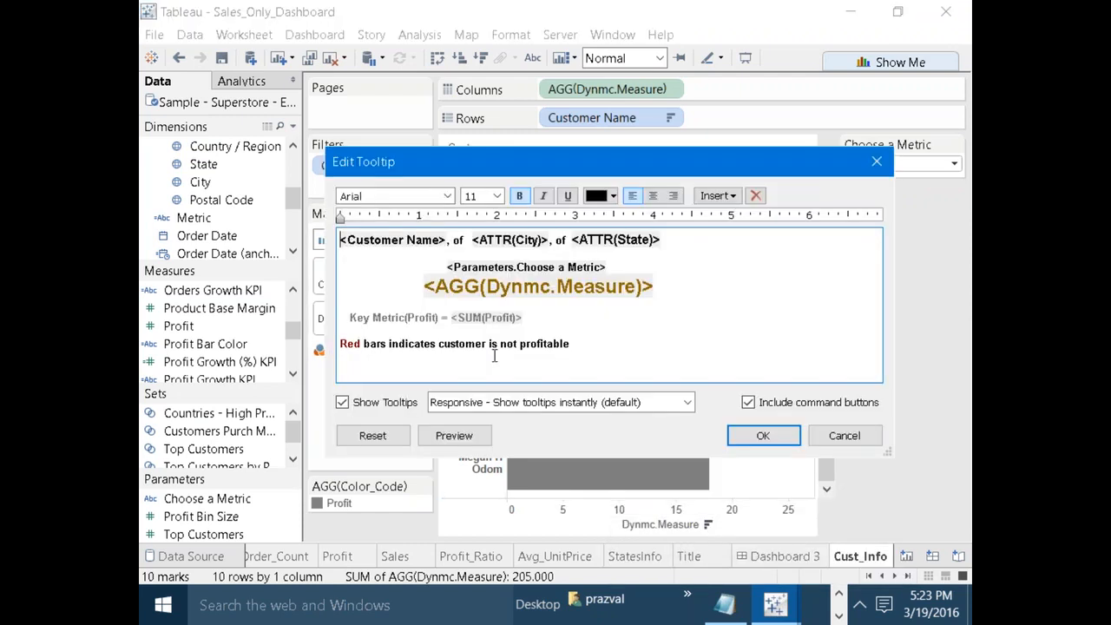
left_click(445, 269)
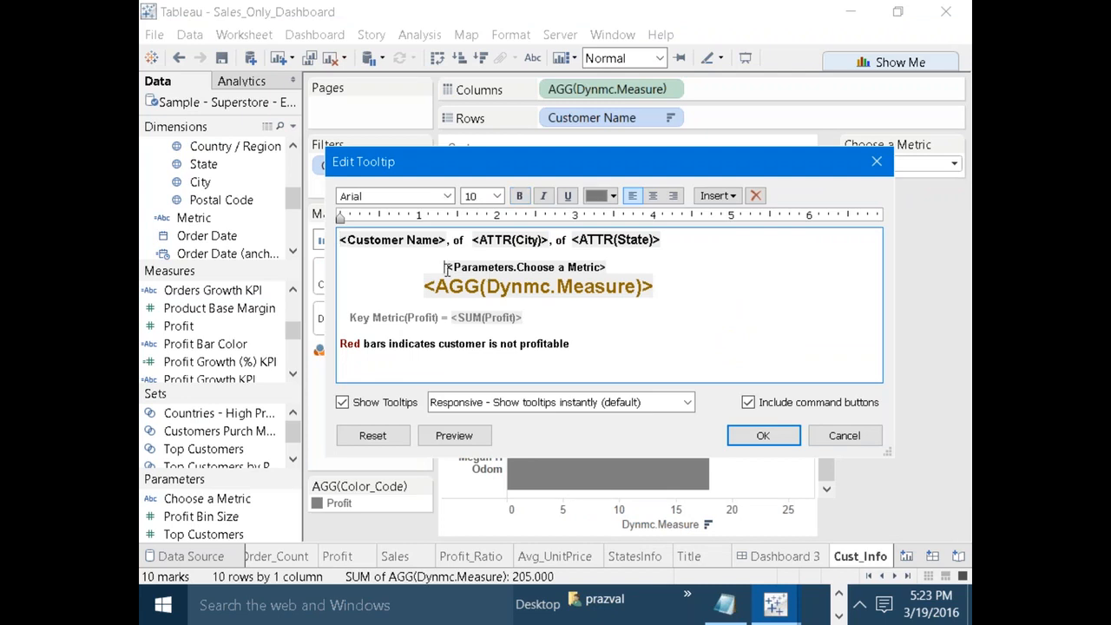
key("BackSpace")
key("BackSpace")
key("BackSpace")
key("BackSpace")
key("BackSpace")
key("BackSpace")
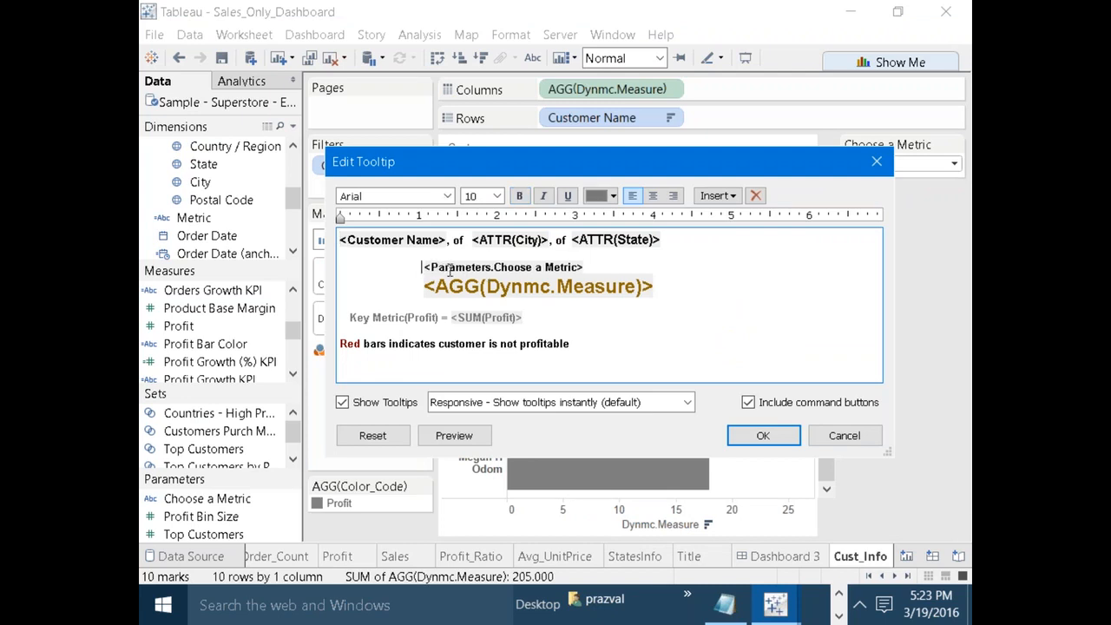
left_click(774, 436)
mouse_move(597, 331)
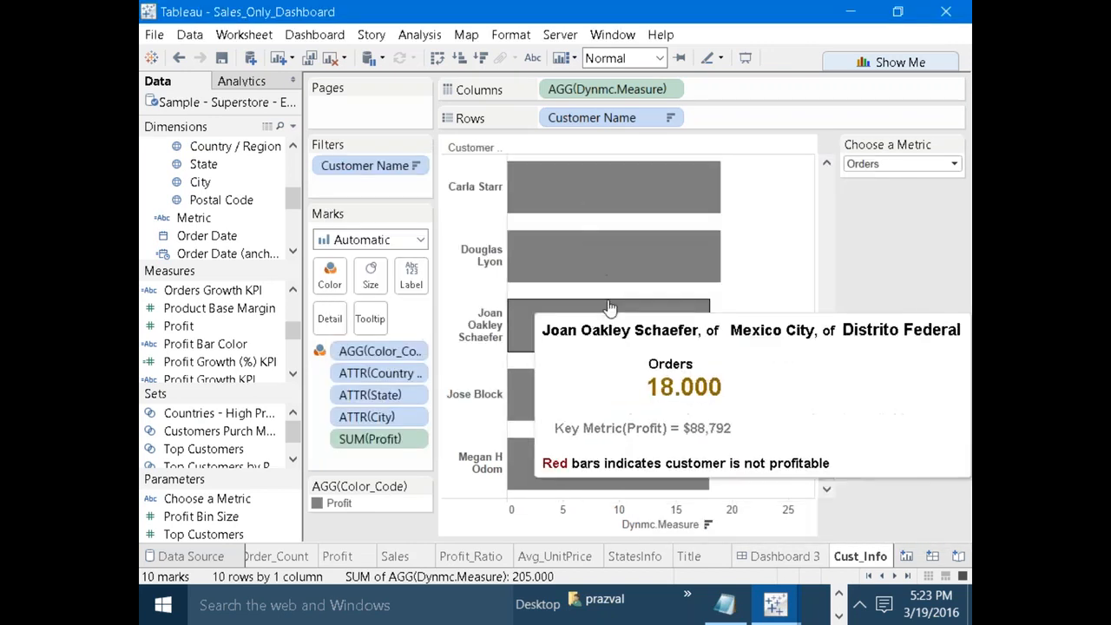
left_click_drag(825, 381, 821, 198)
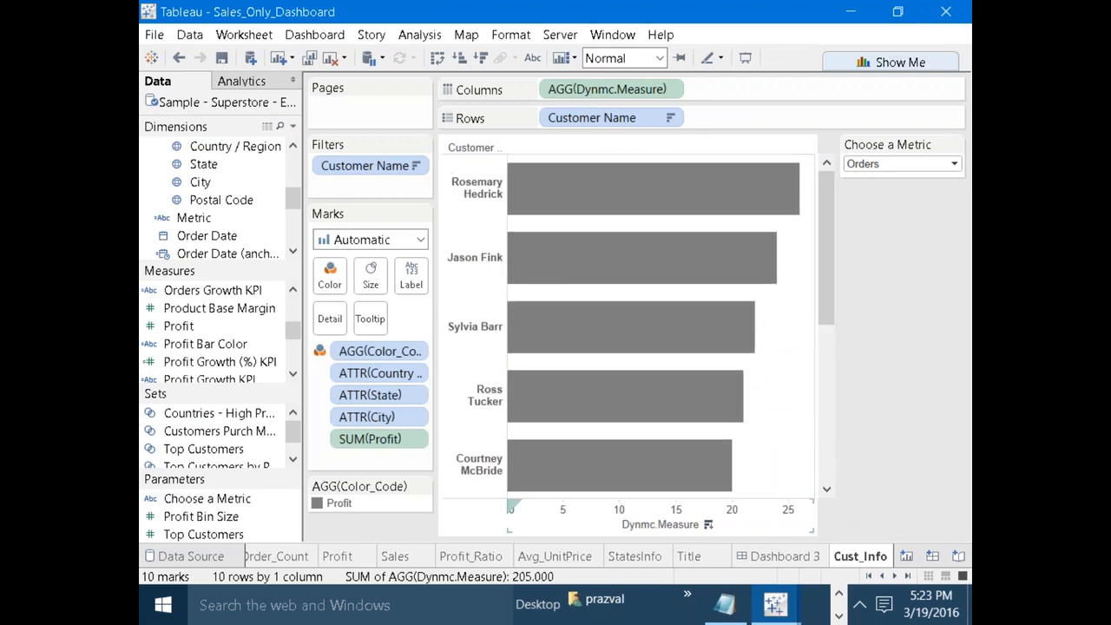
On the SS Dashboard, examine the state tooltips of the Orders Hot Spots by State map and how selecting Kansas filters the dashboard.
left_click(869, 576)
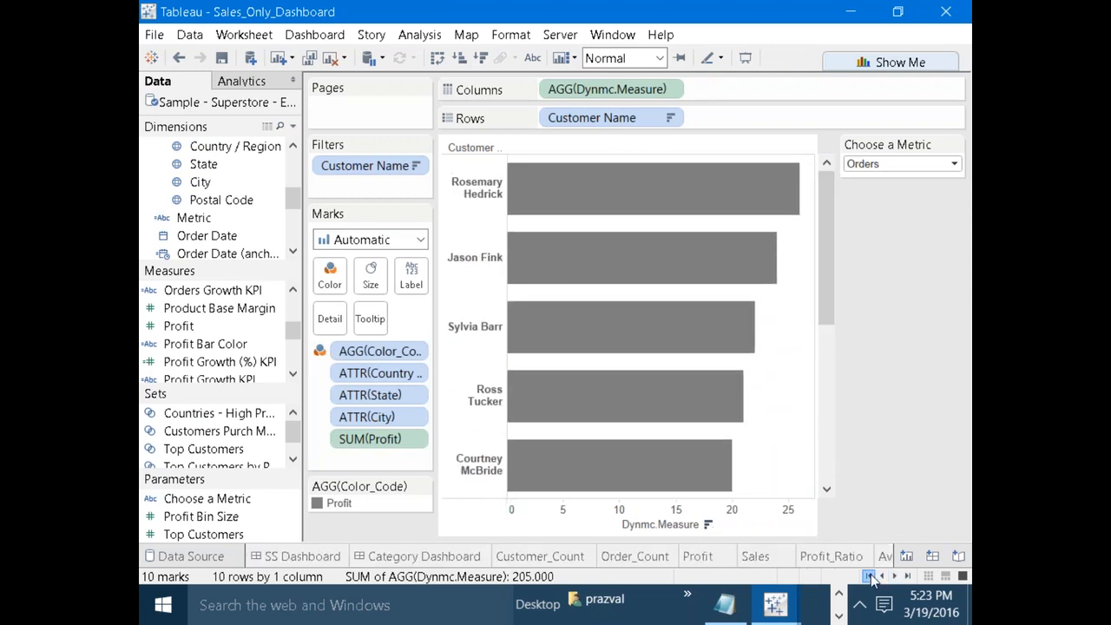
left_click(299, 556)
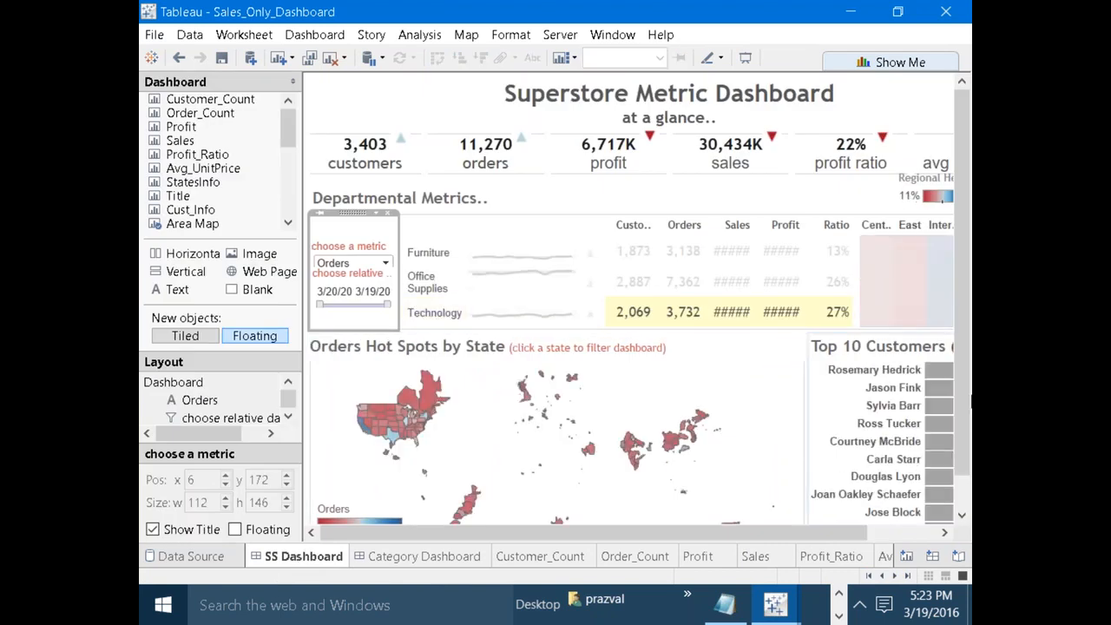
scroll(677, 391, "down", 1)
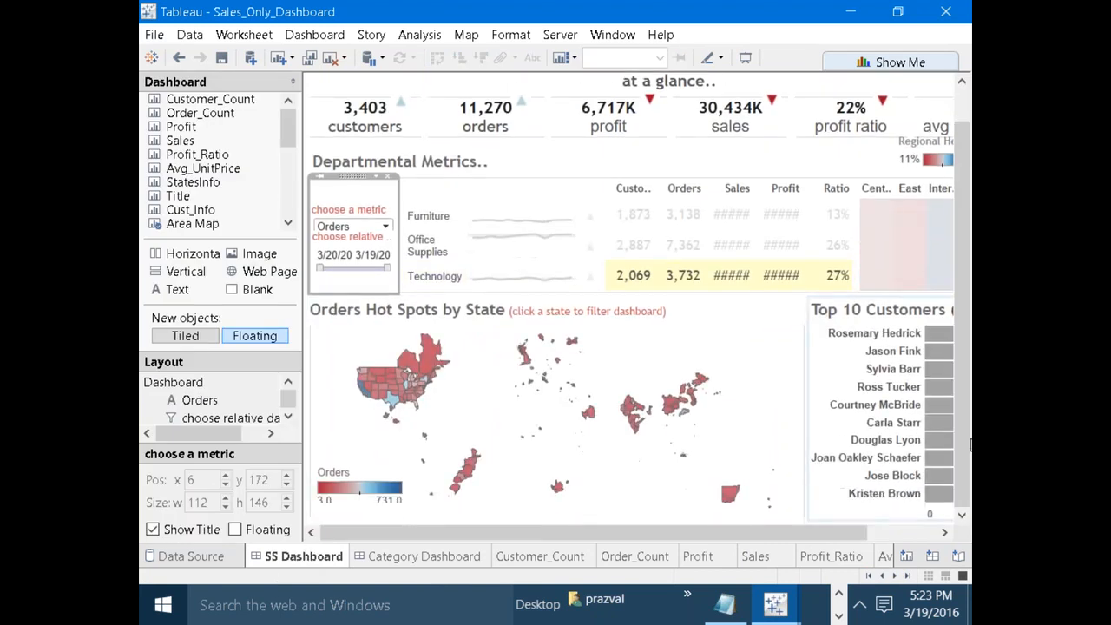
left_click(397, 393)
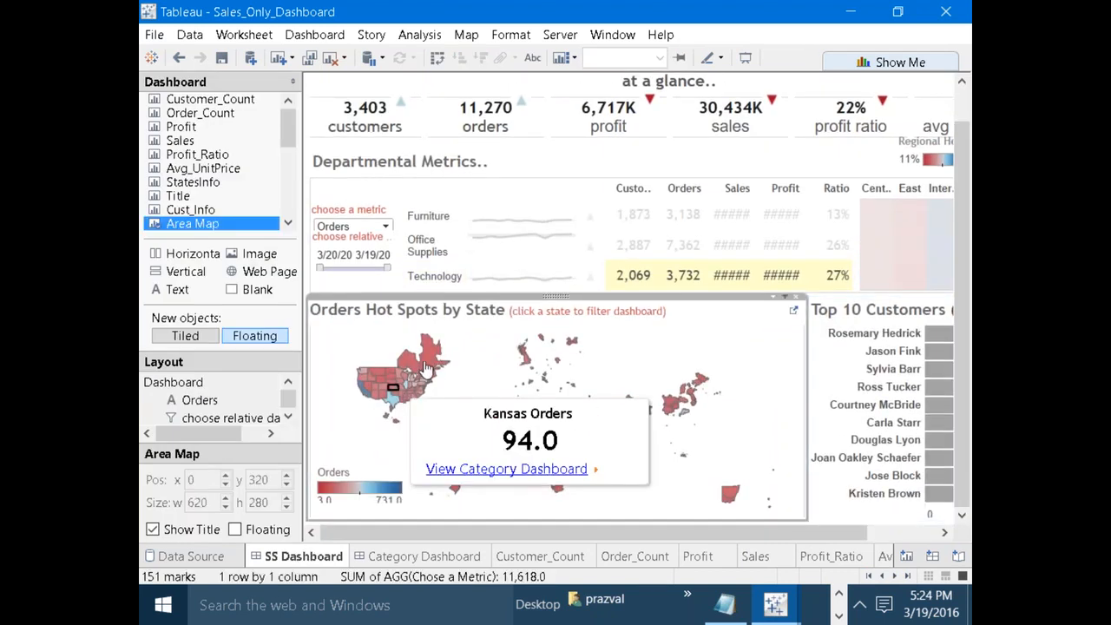
left_click(426, 369)
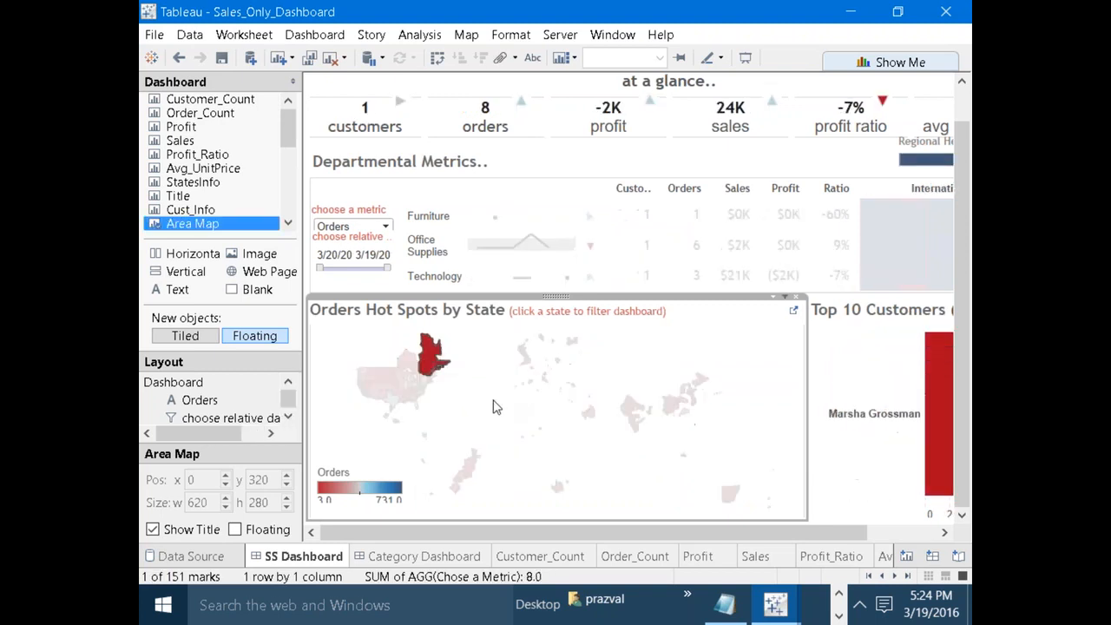
left_click(493, 401)
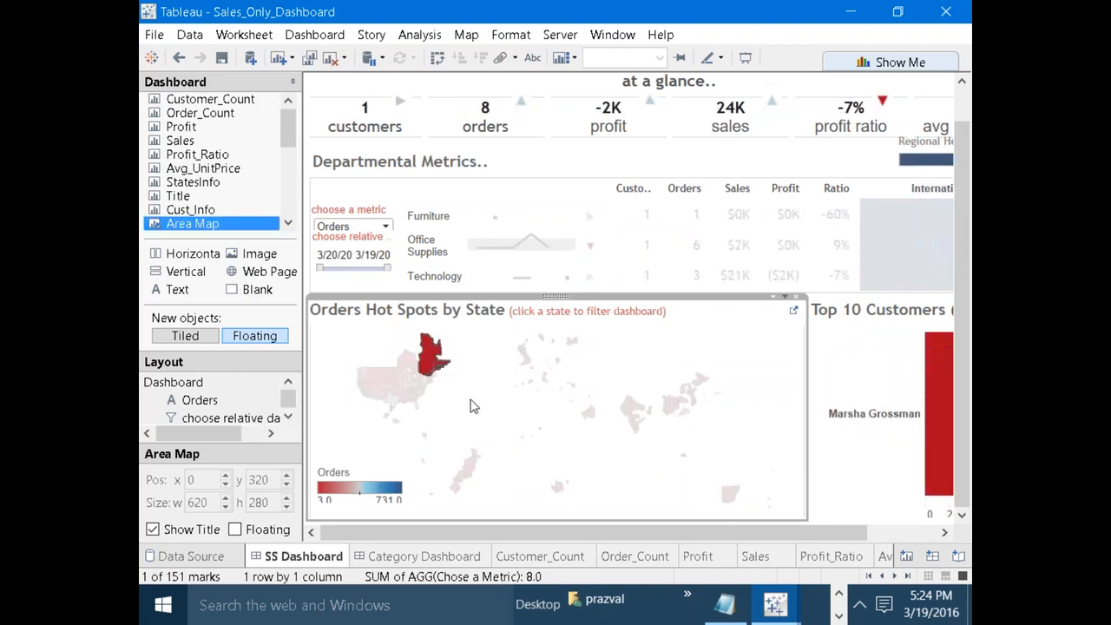
left_click(393, 387)
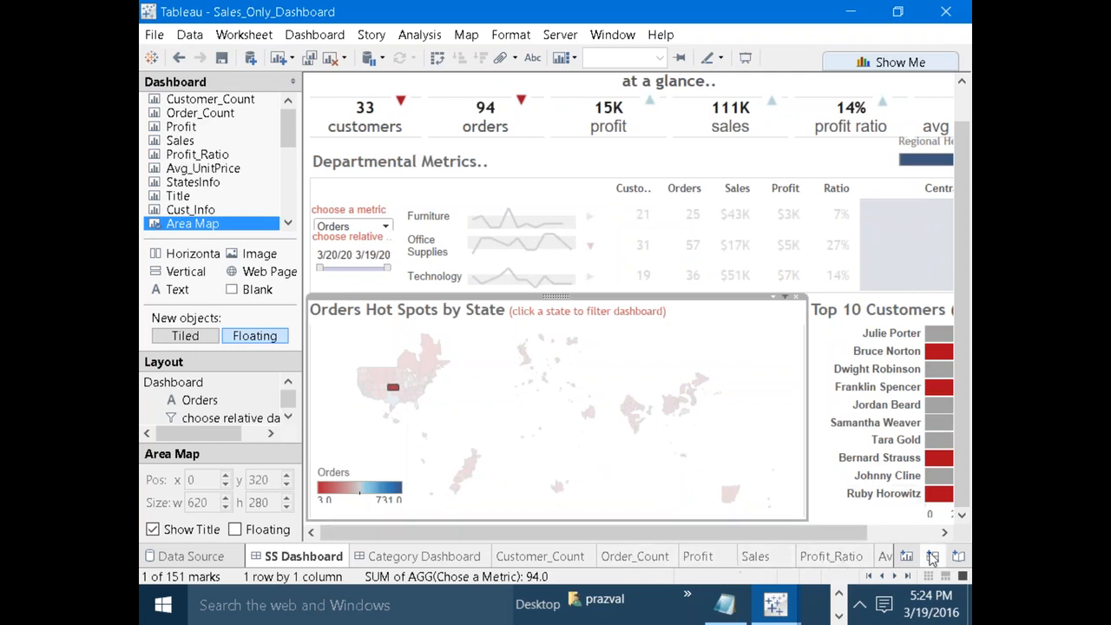
In the StatesInfo map's tooltip, delete the Country / Region line and the State and Dynmc.Measure labels, keeping only the State and AGG(Dynmc.Measure) fields.
left_click(897, 577)
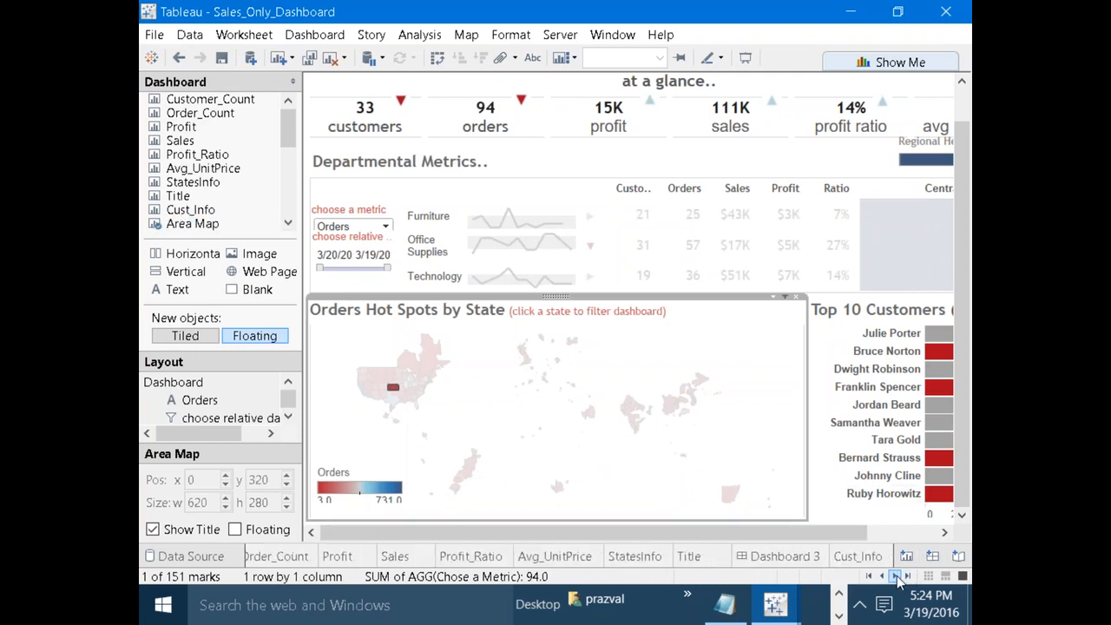
left_click(649, 562)
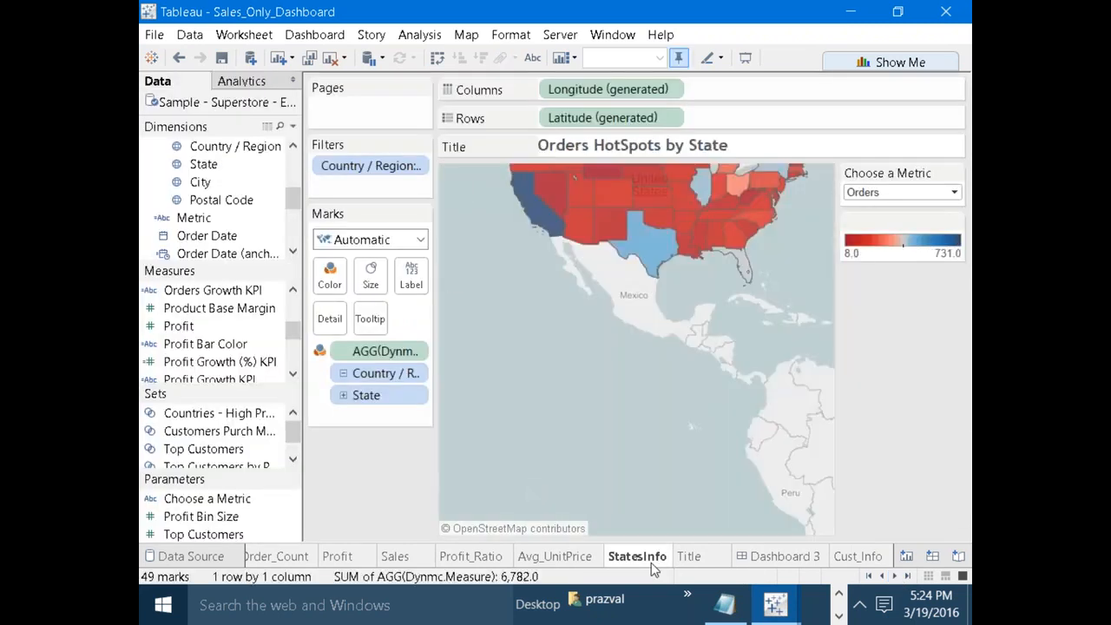
left_click(370, 320)
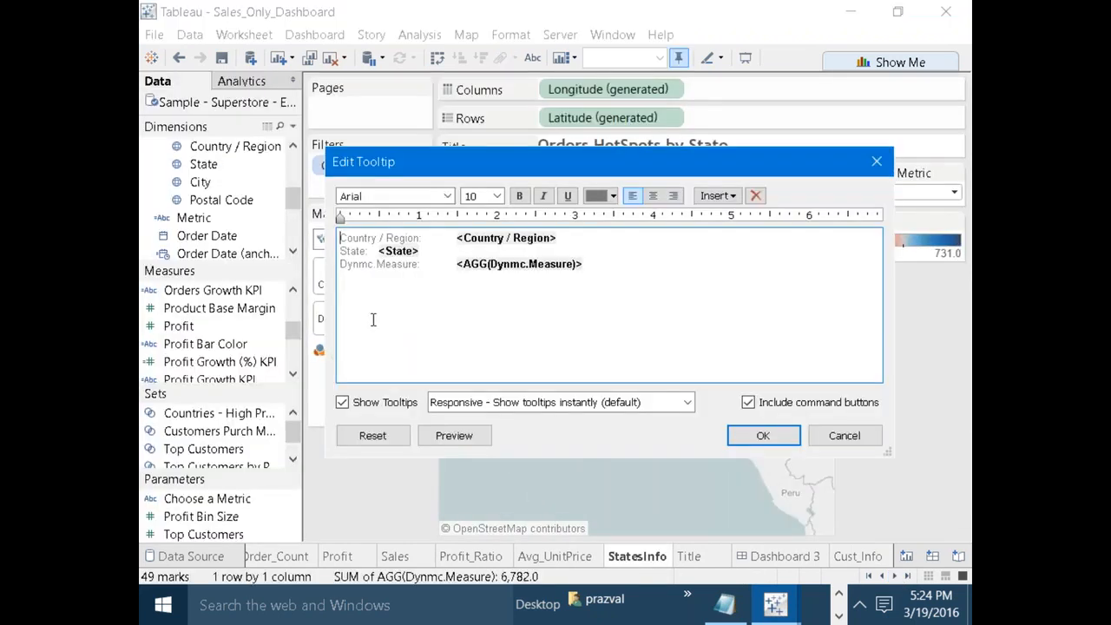
left_click_drag(572, 237, 473, 225)
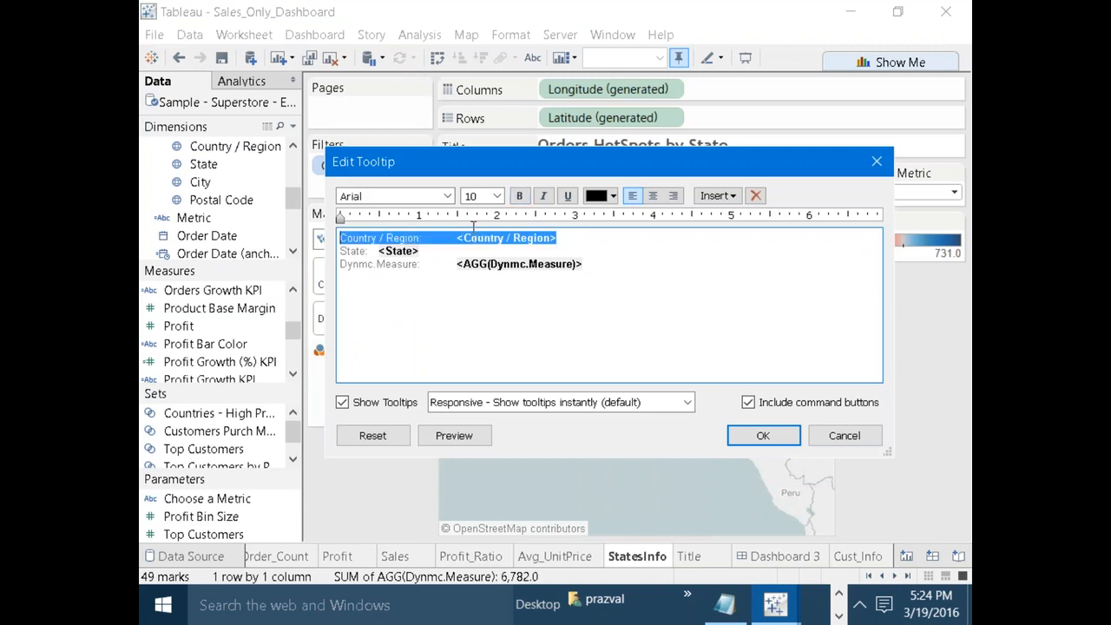
key("Delete")
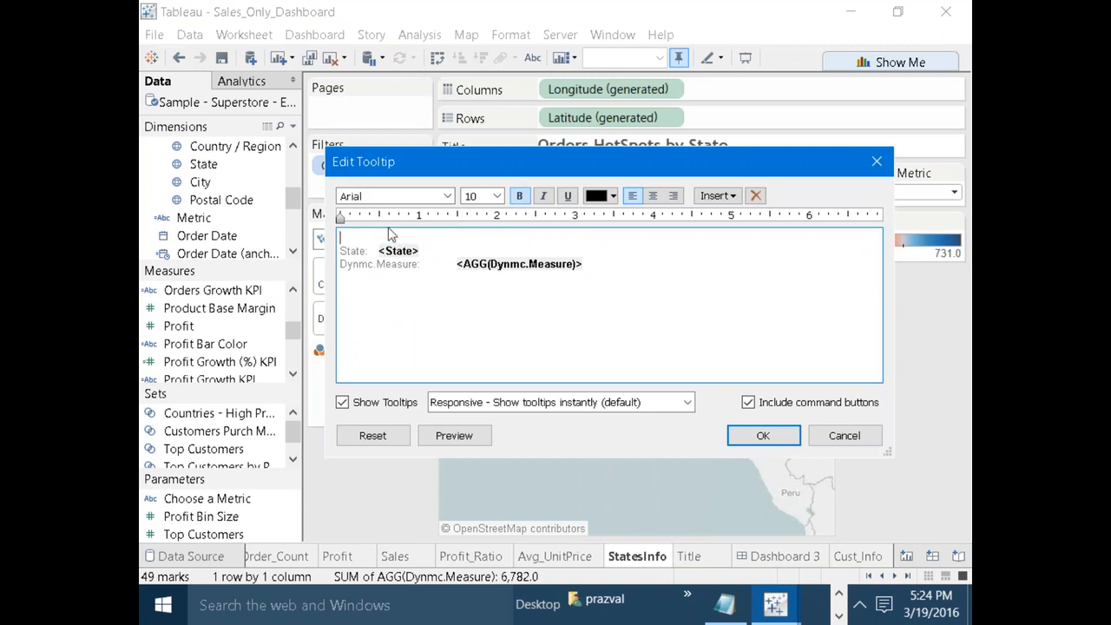
left_click_drag(377, 251, 341, 236)
key("Delete")
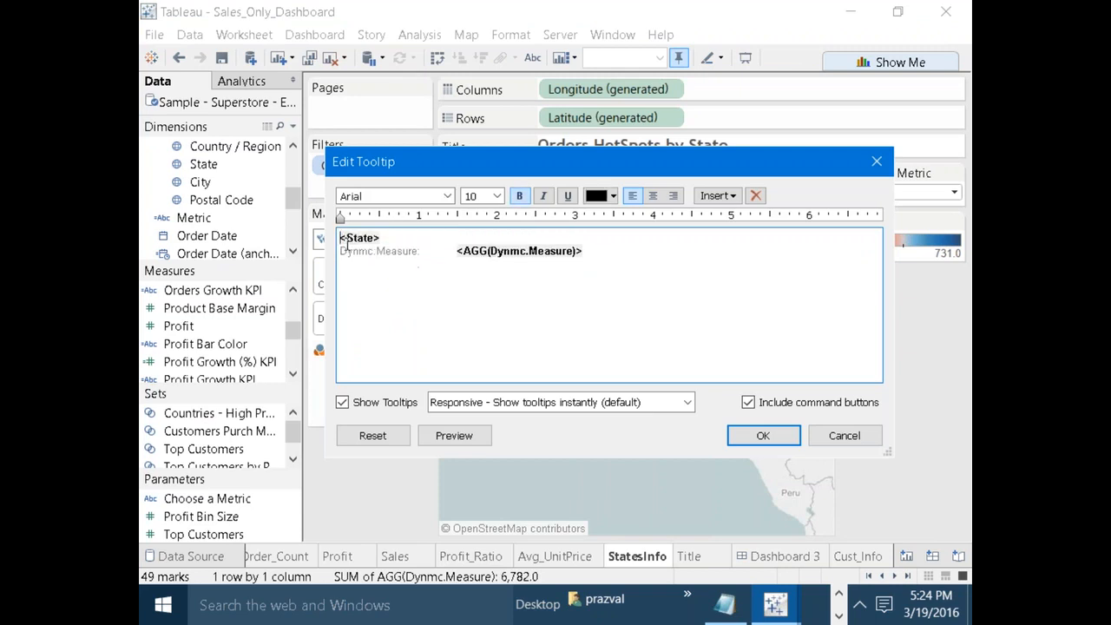
mouse_move(444, 254)
left_mouse_down()
mouse_move(328, 242)
mouse_move(353, 260)
mouse_move(342, 256)
mouse_move(433, 257)
left_mouse_up()
key("Delete")
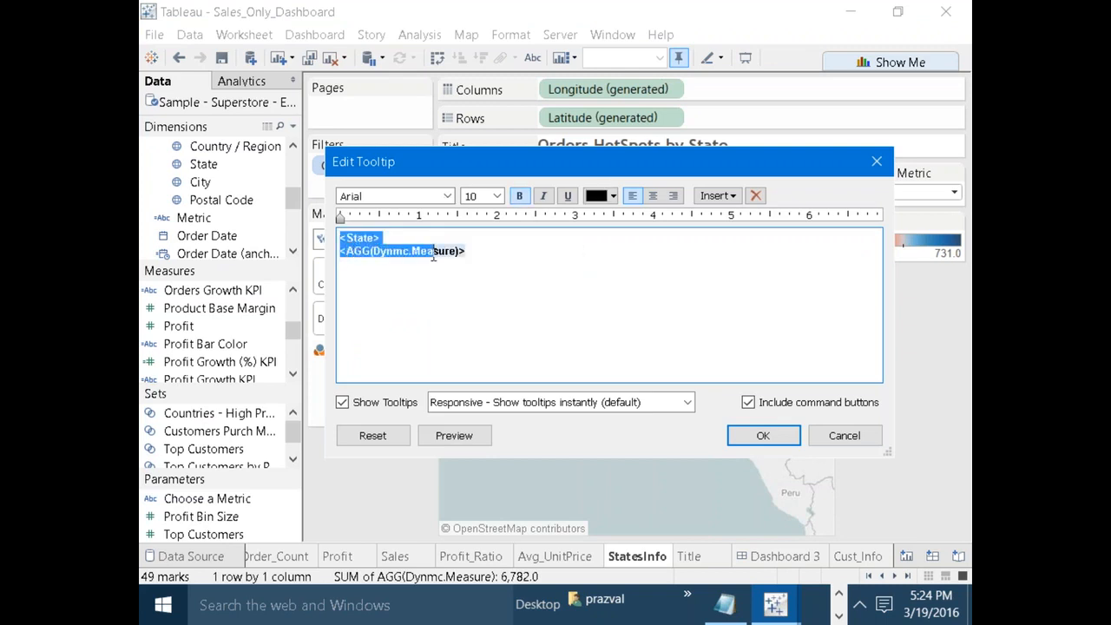
Center the tooltip text, set the AGG(Dynmc.Measure) field to font size 18, and apply it, checking the result on the map.
left_click(653, 195)
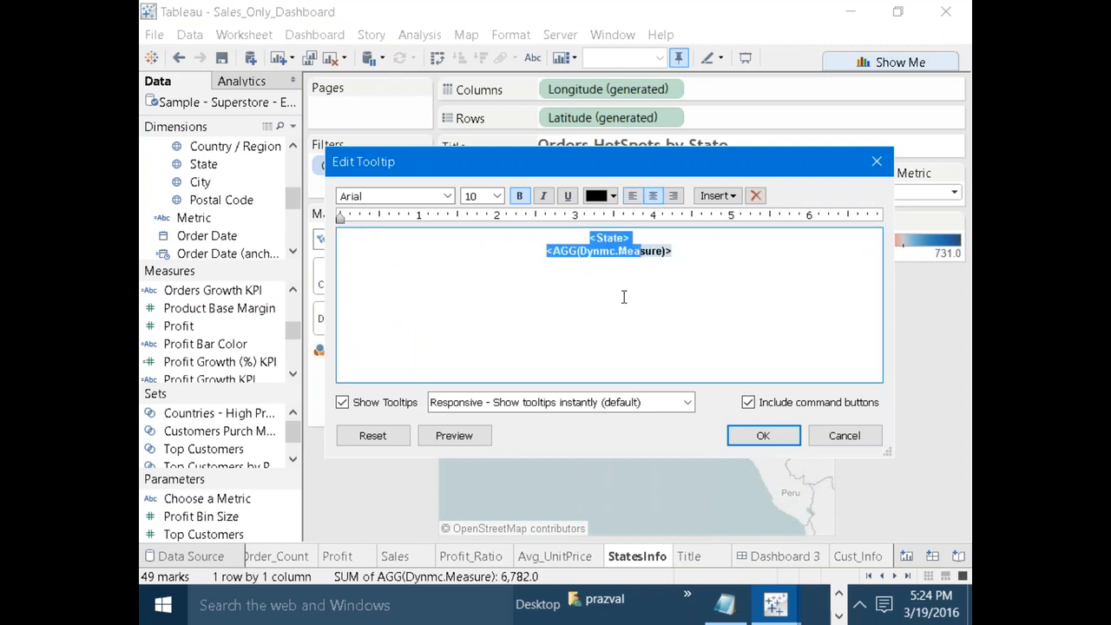
left_click(623, 296)
left_click(549, 254, "shift")
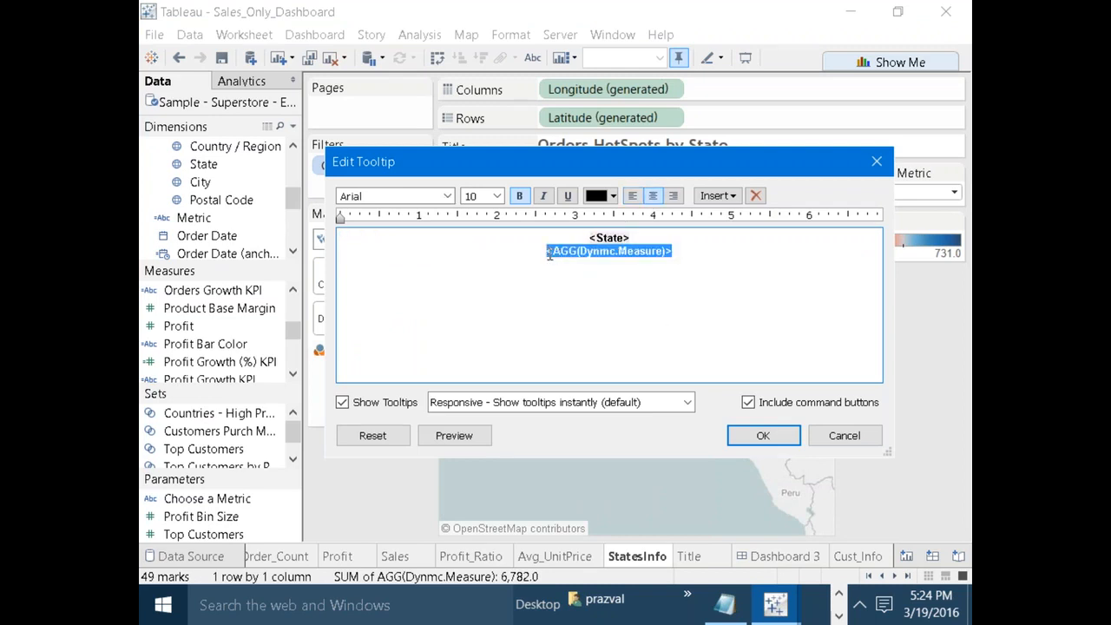
left_click(497, 196)
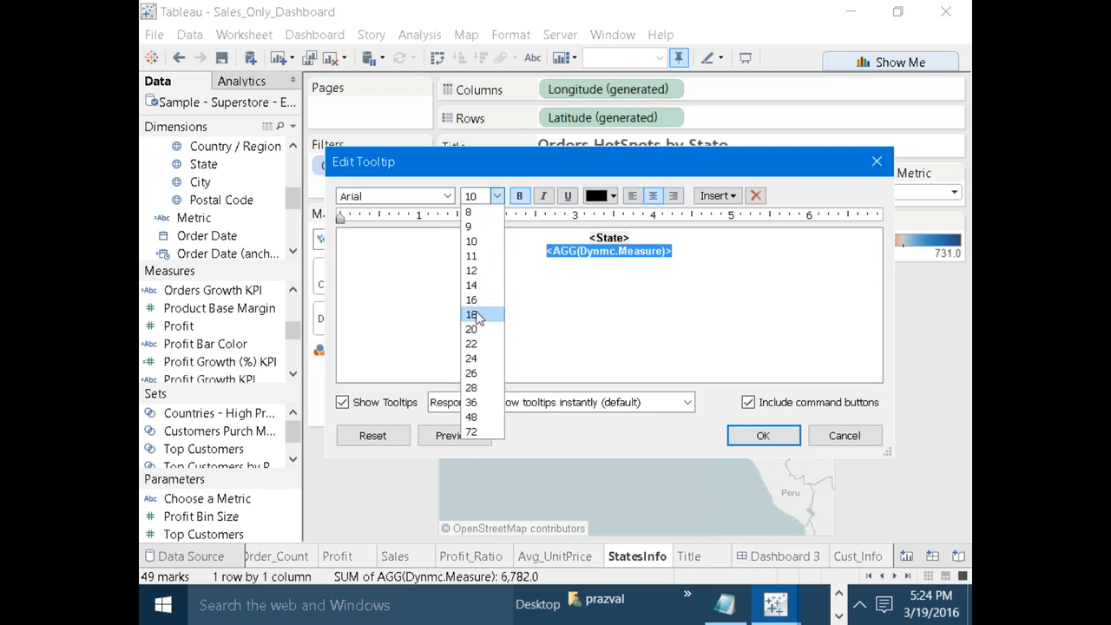
left_click(476, 310)
left_click(585, 352)
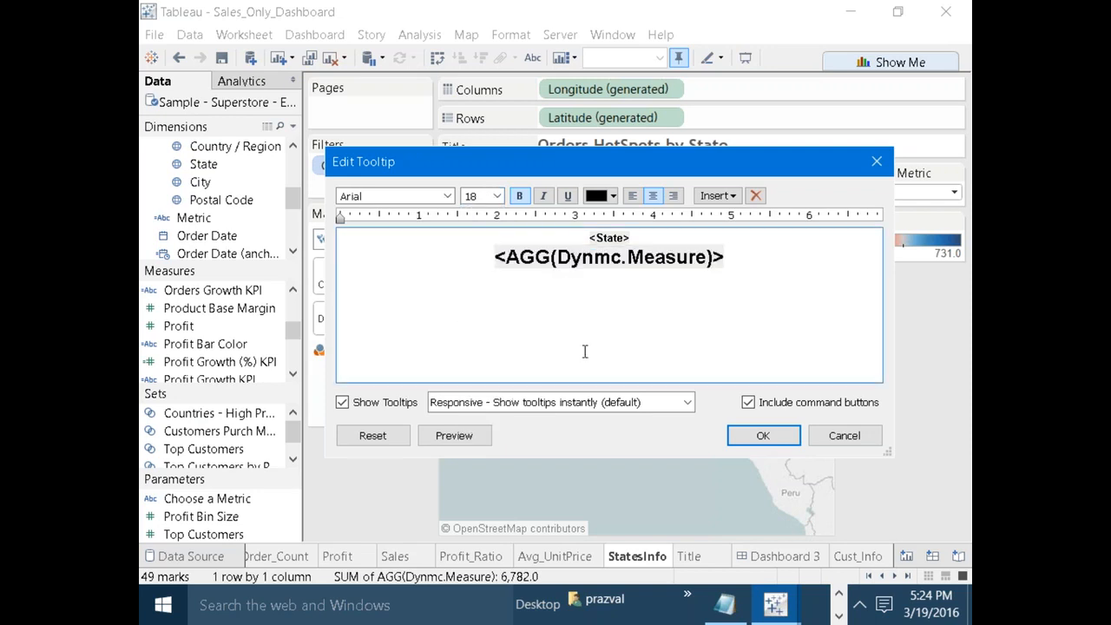
left_click(770, 439)
mouse_move(553, 208)
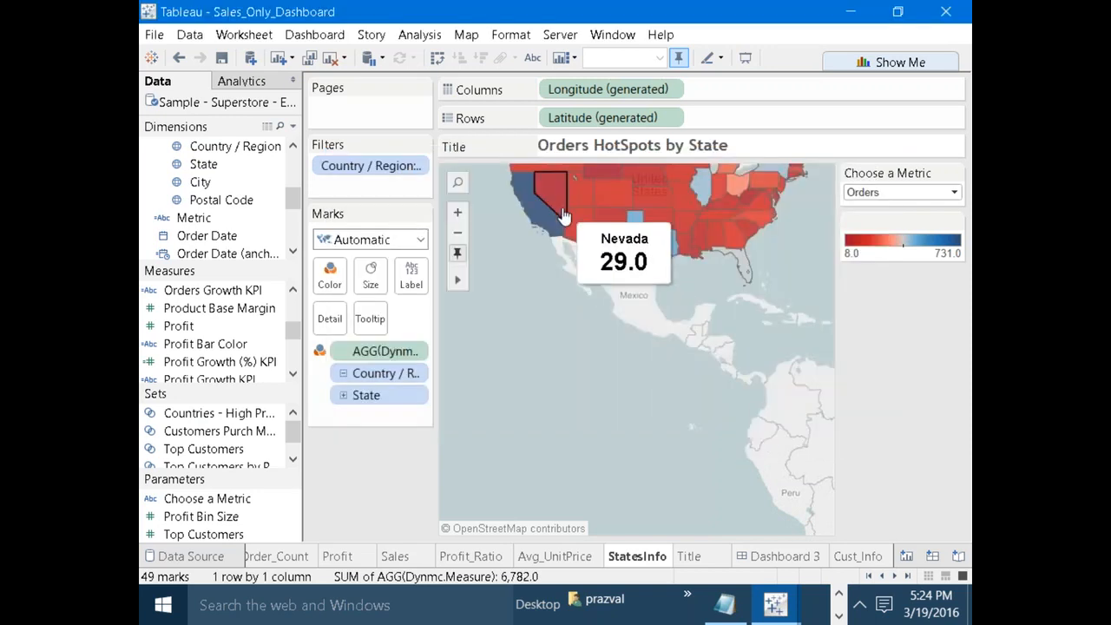
mouse_move(647, 230)
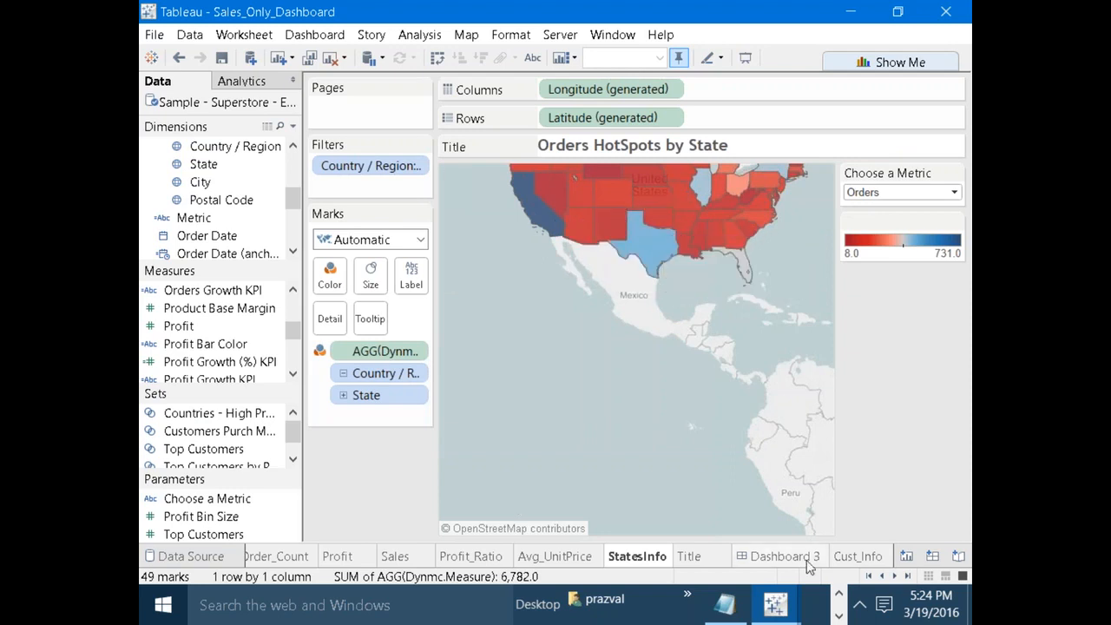
Compare with the state tooltip on the SS Dashboard's Orders Hot Spots map, and return to the StatesInfo sheet.
left_click(867, 575)
left_click(296, 556)
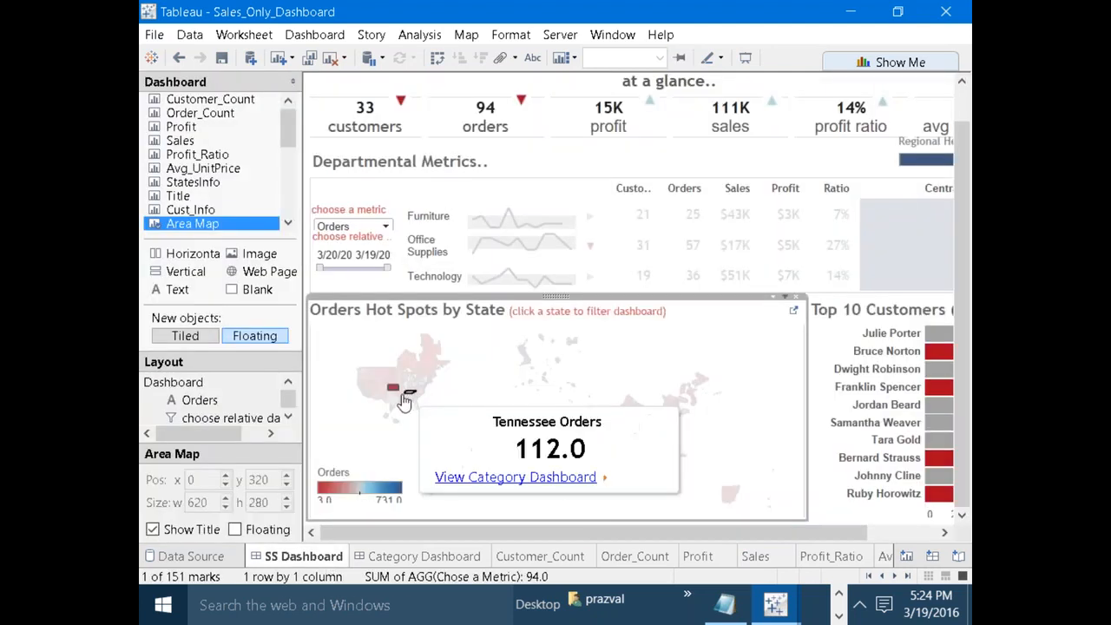
left_click(896, 577)
left_click(900, 576)
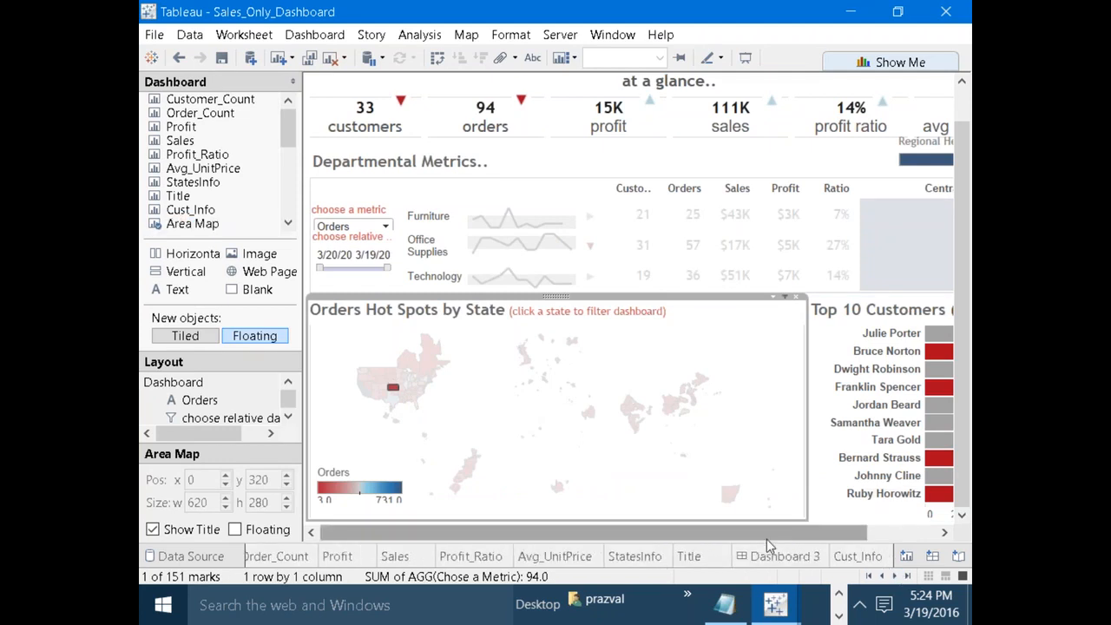
left_click(655, 562)
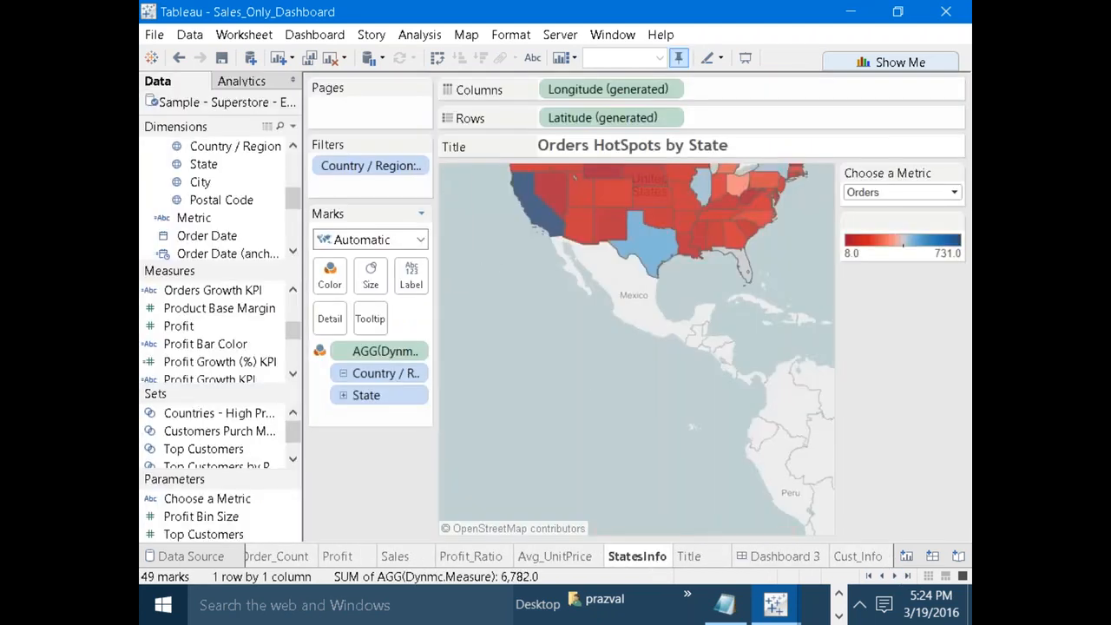
Insert the Parameters.Choose a Metric field after State in the map tooltip, separated by spaces, and apply it, checking the result on Nevada.
left_click(370, 319)
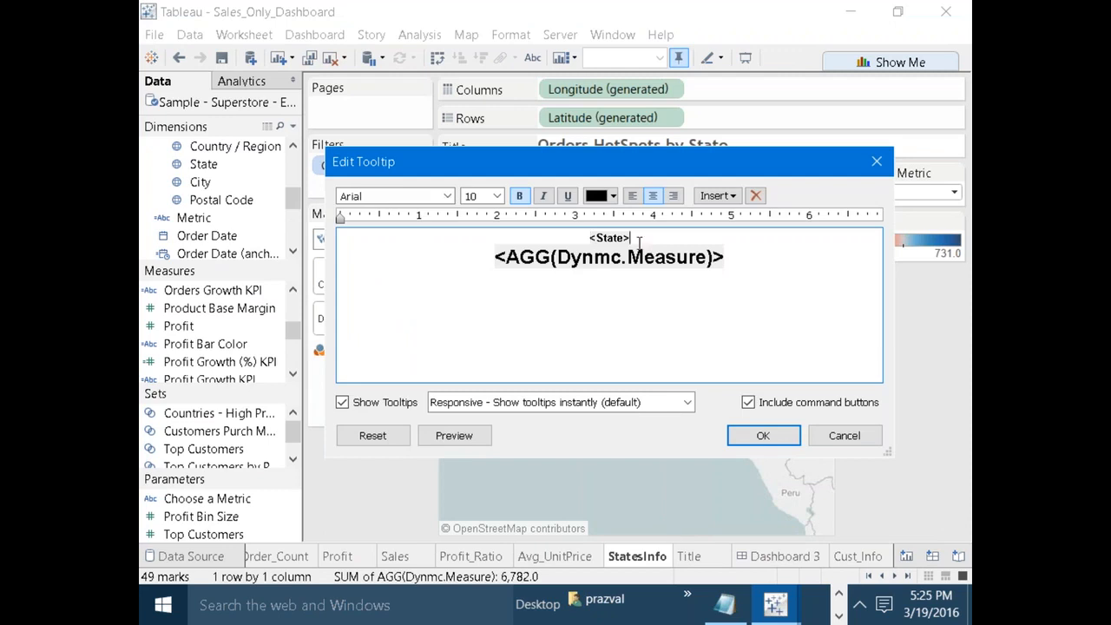
left_click(717, 195)
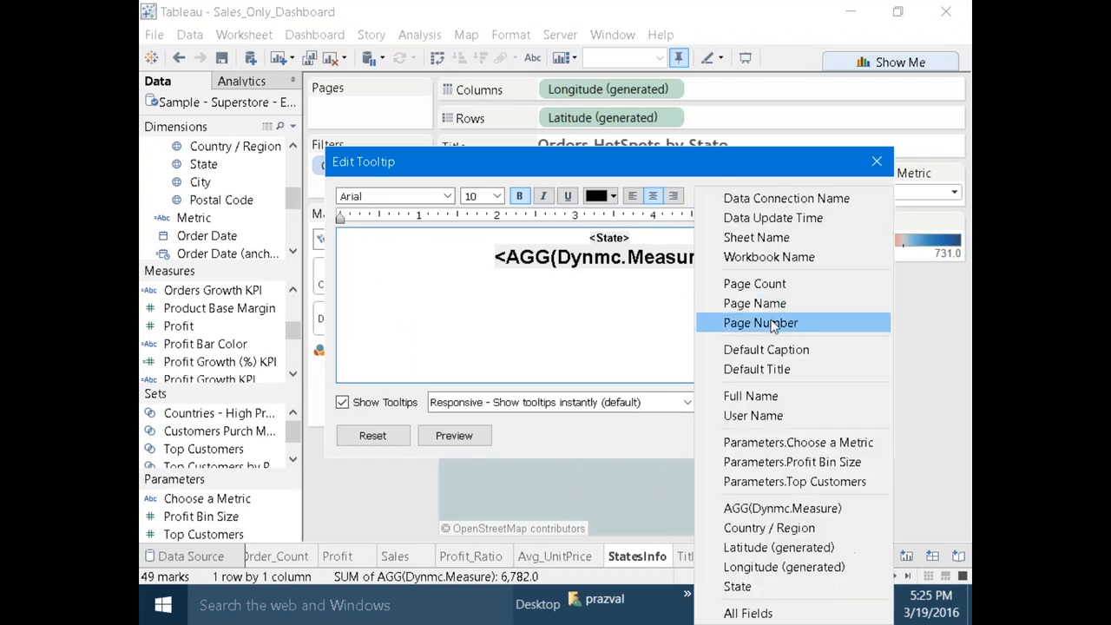
left_click(782, 442)
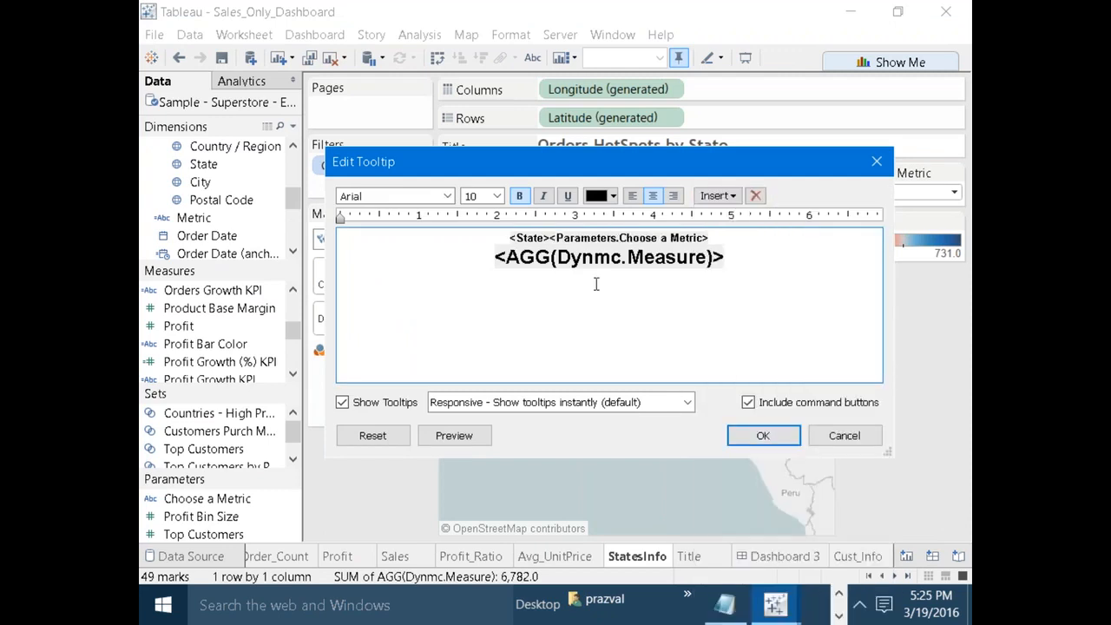
left_click(550, 238)
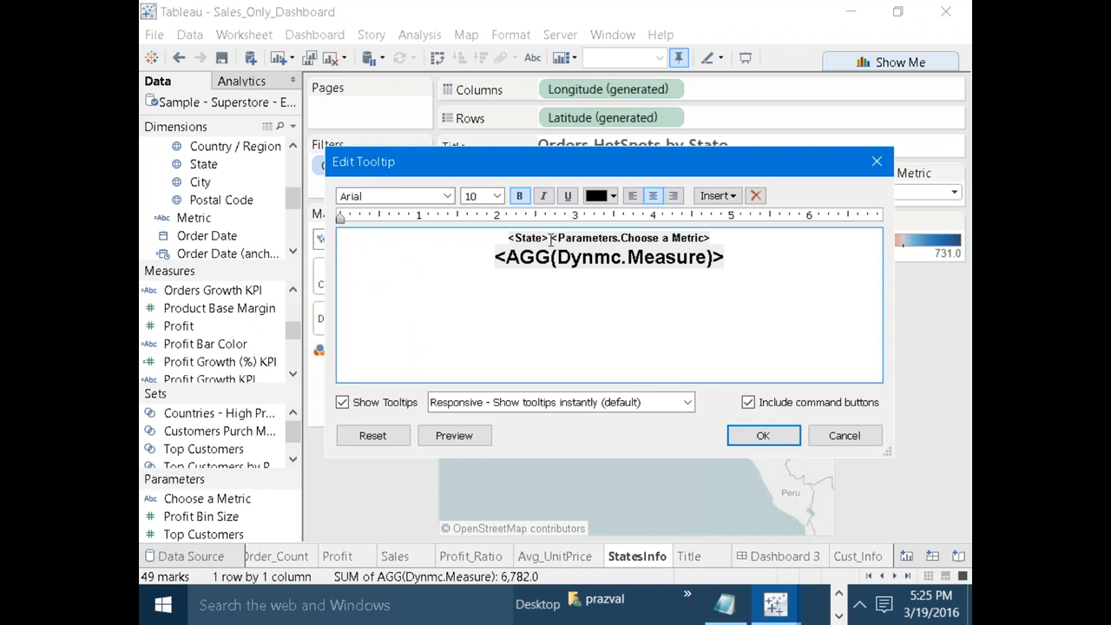
left_click(766, 435)
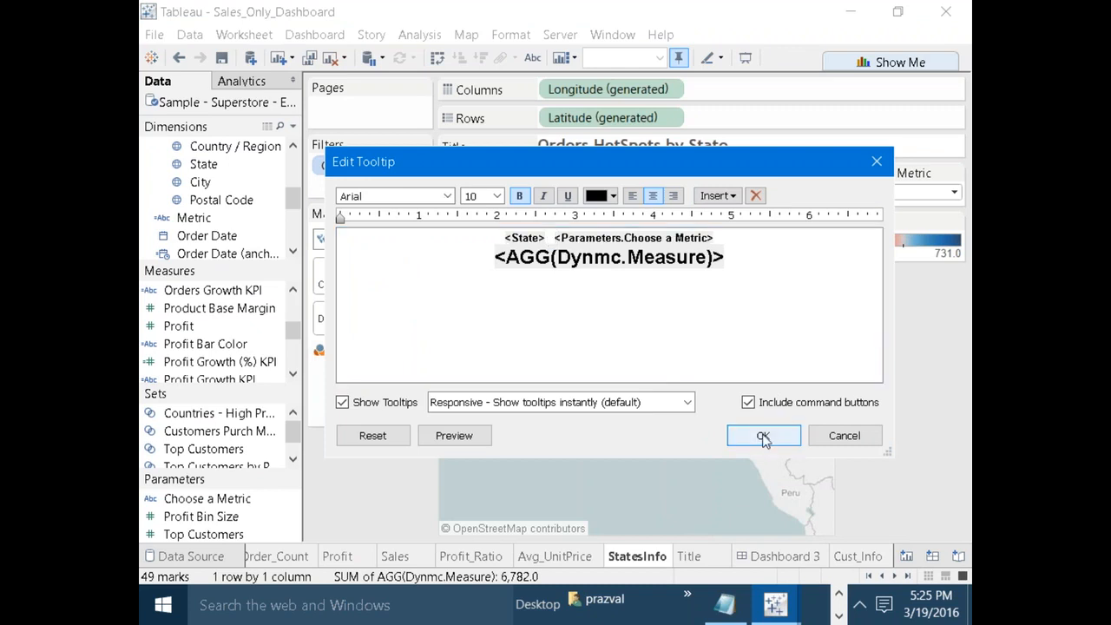
mouse_move(612, 232)
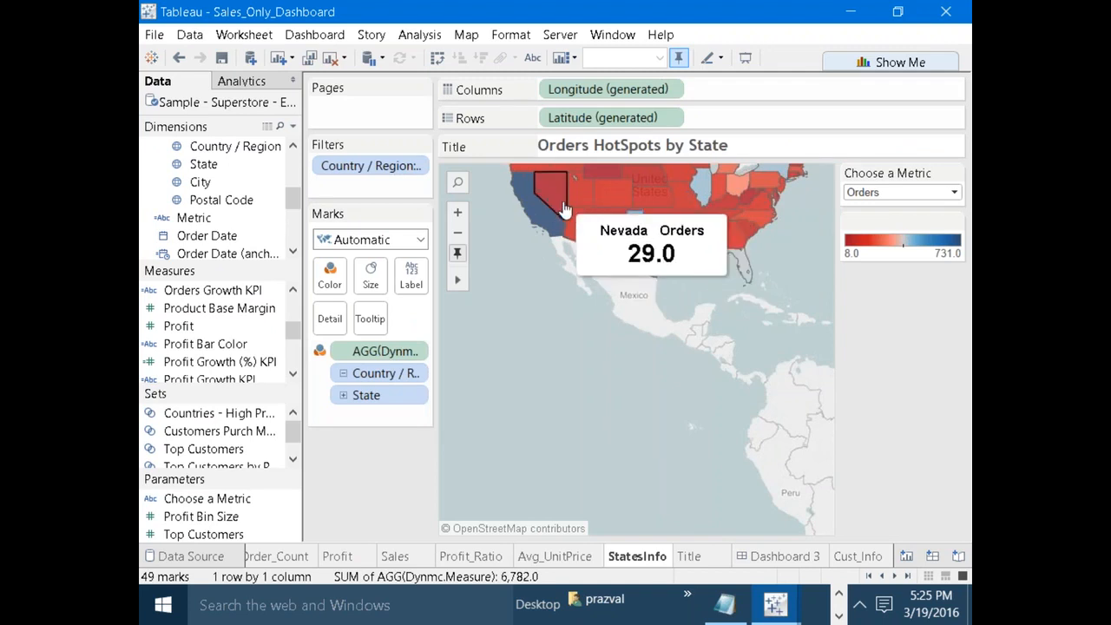
mouse_move(605, 196)
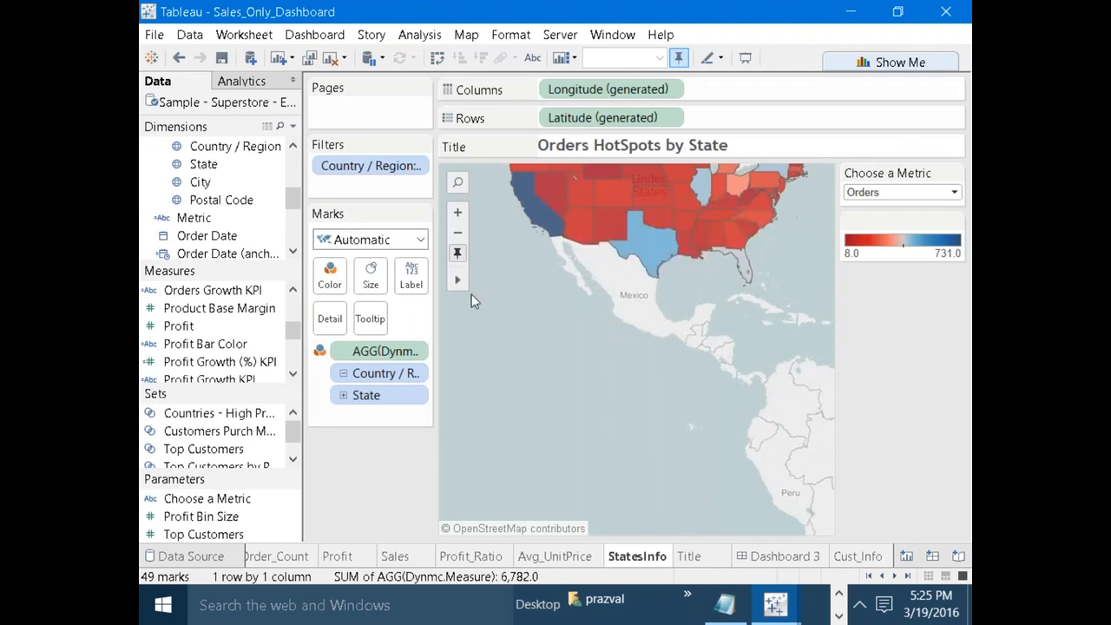
Format the State field in the map's tooltip with font size 12 and a dark gold color, and apply the change.
left_click(370, 318)
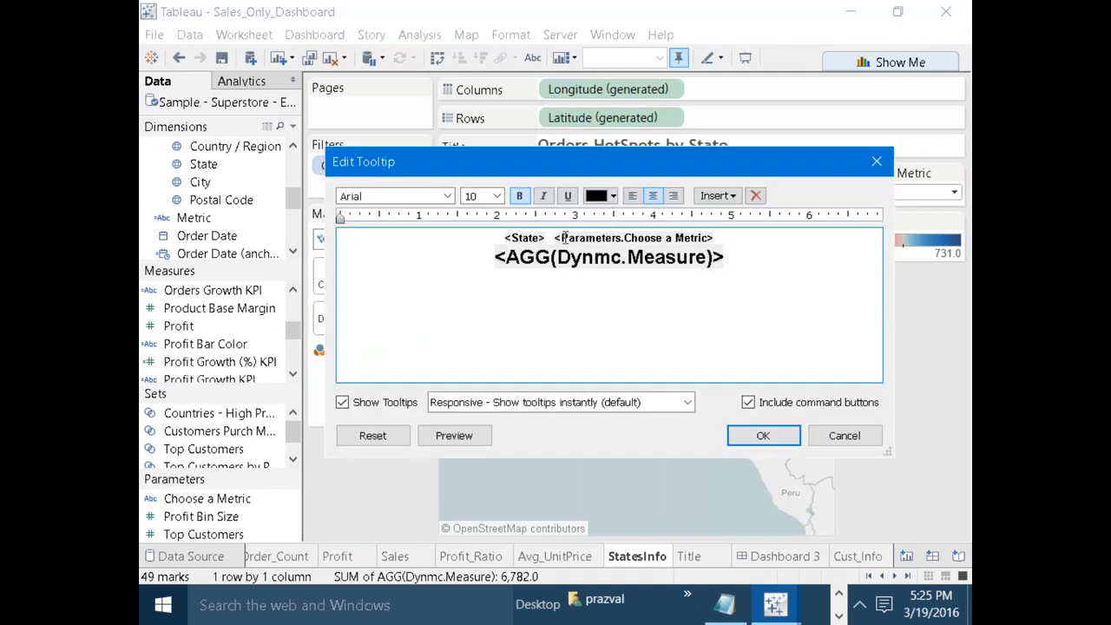
left_click_drag(550, 237, 508, 237)
left_click(496, 196)
left_click(492, 242)
left_click(501, 242)
left_click_drag(547, 237, 506, 238)
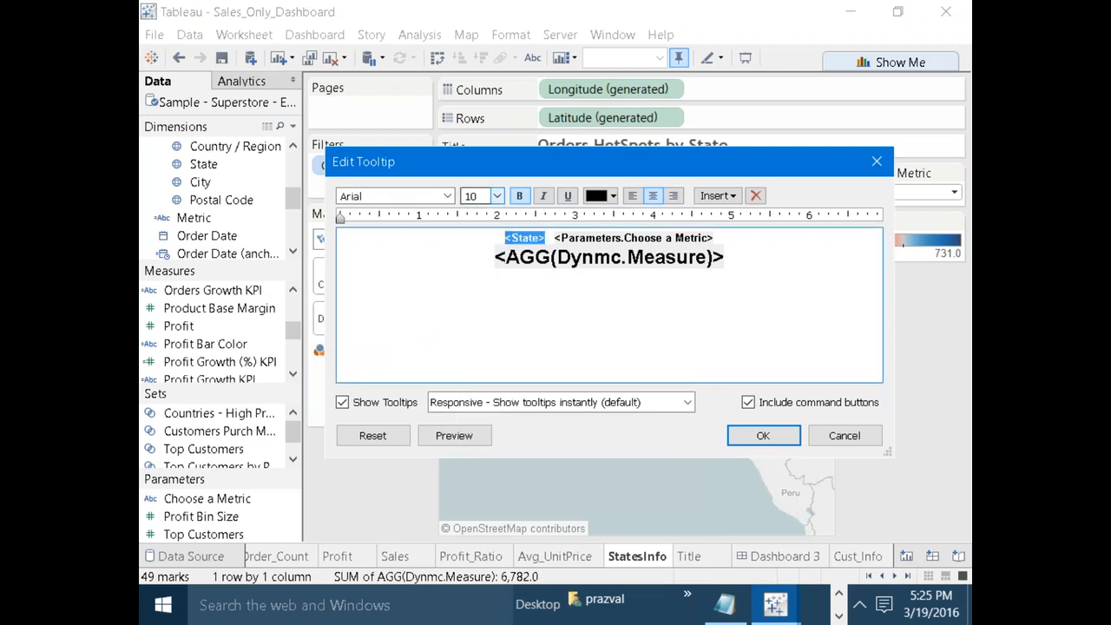
left_click(497, 196)
left_click(471, 272)
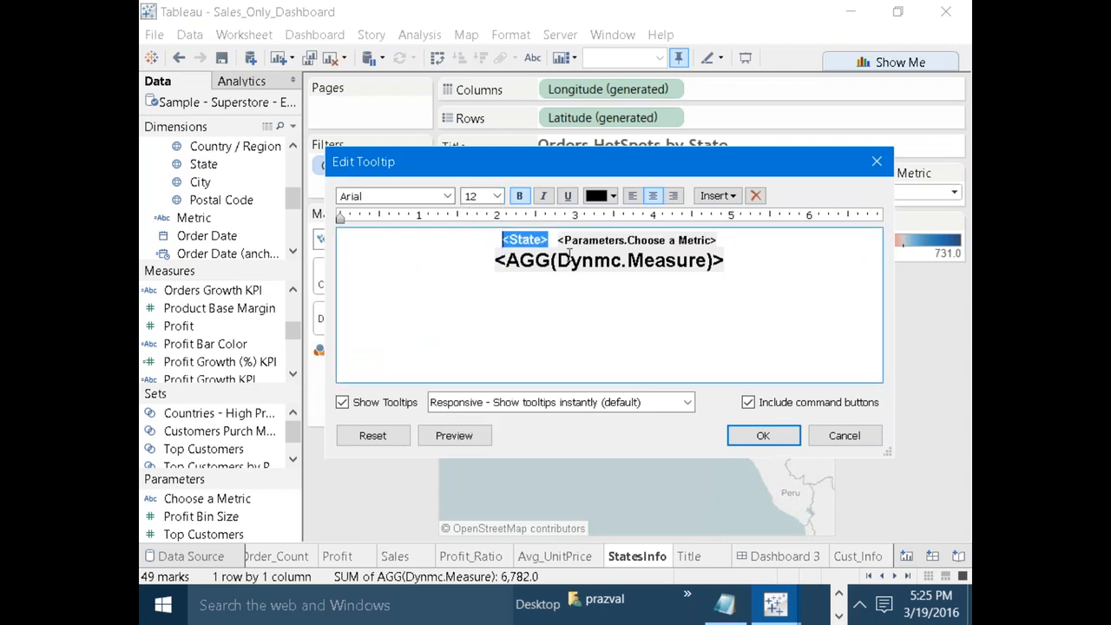
left_click(613, 198)
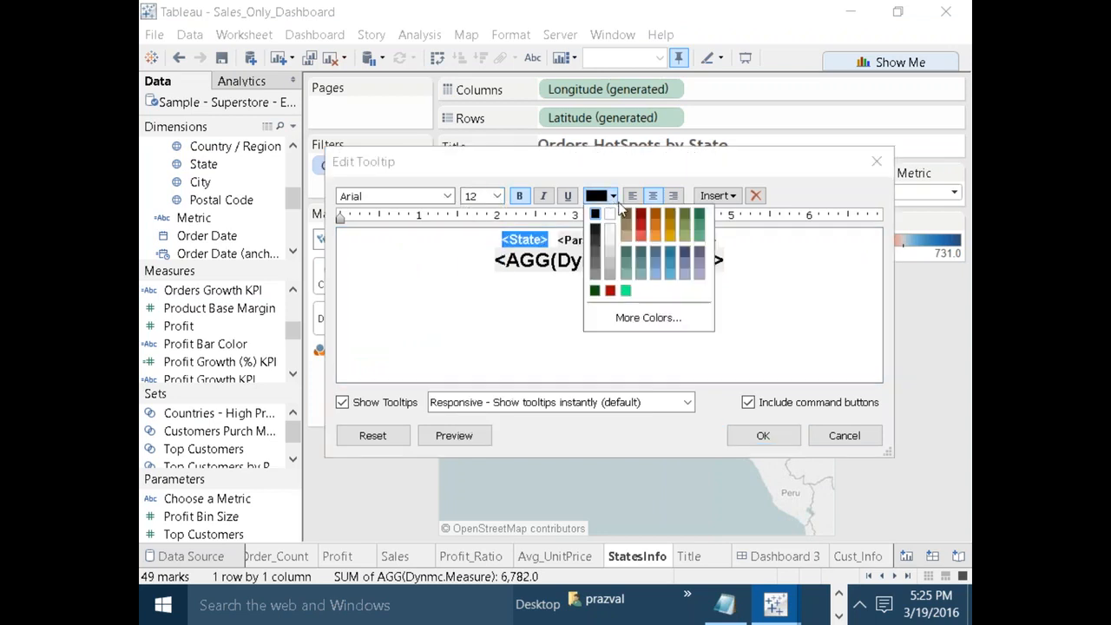
left_click(666, 215)
left_click(763, 435)
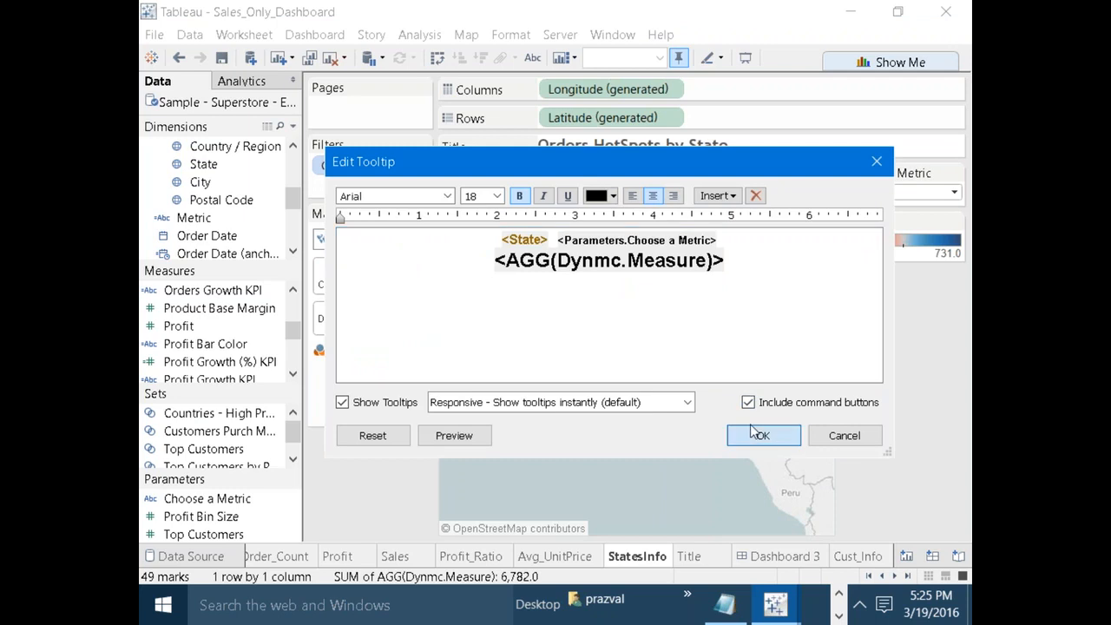
mouse_move(597, 220)
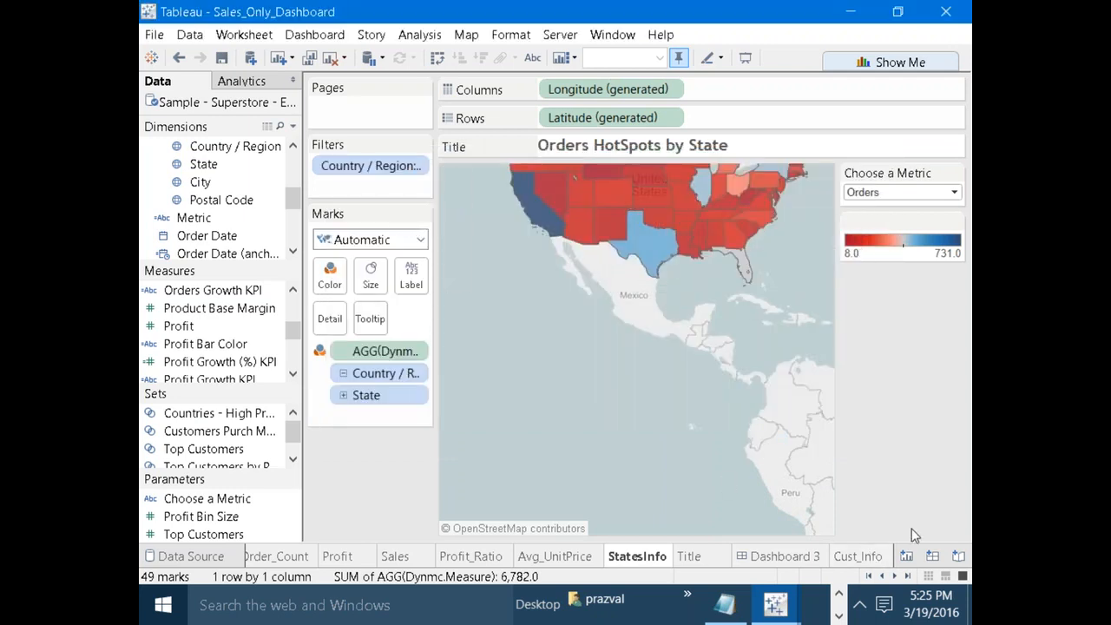
Show the SS Dashboard in presentation mode and examine the tooltips of the Regional Heatmap cells for the departments and regions.
left_click(870, 575)
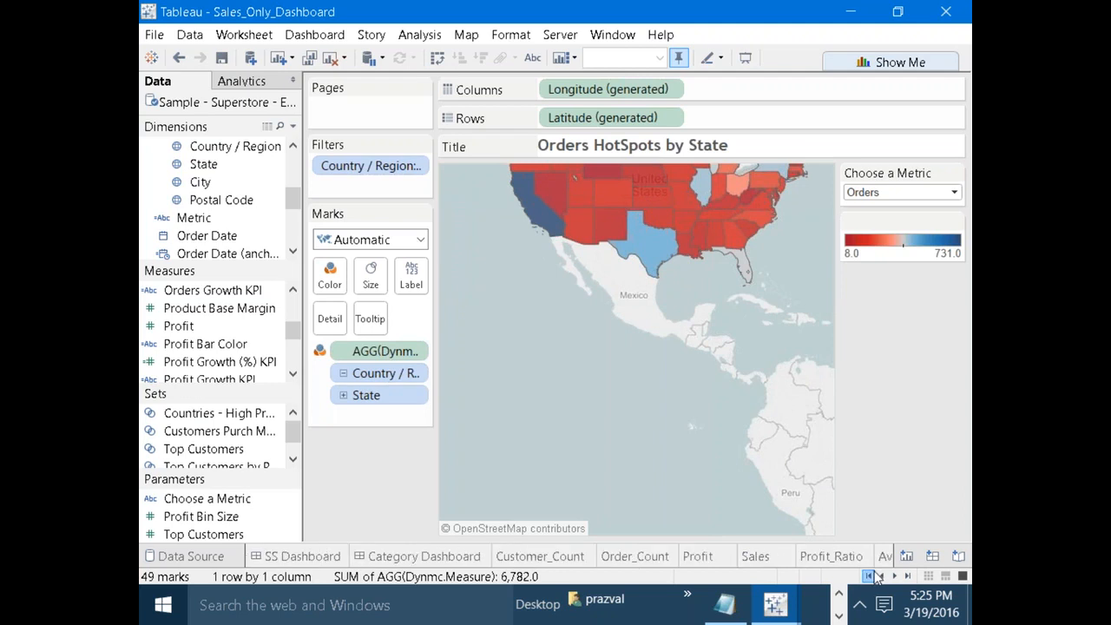
left_click(304, 557)
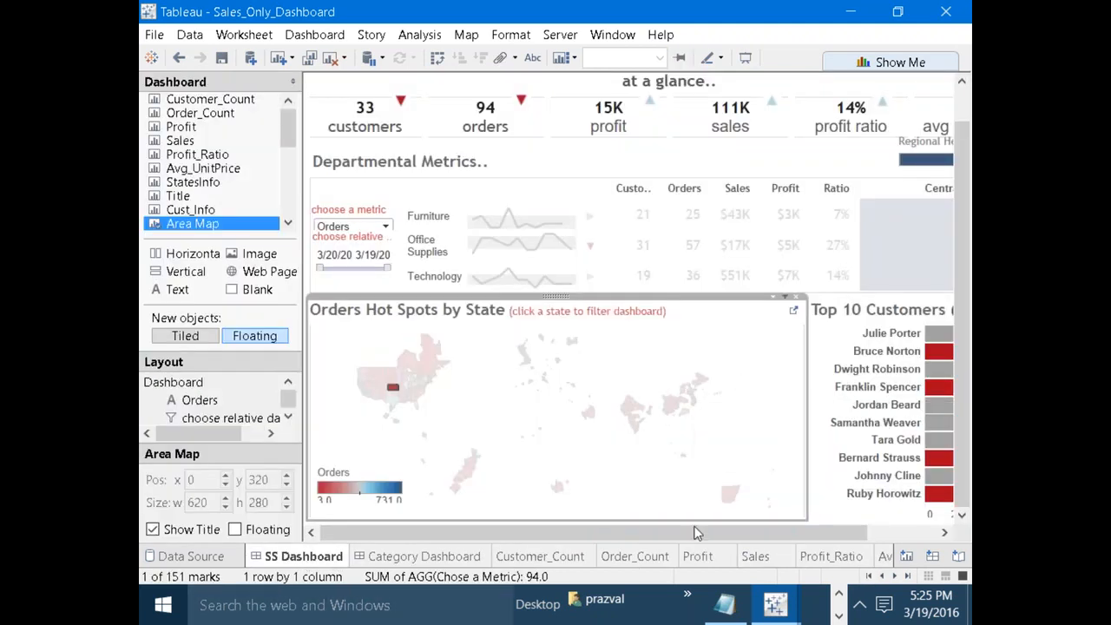
left_click_drag(688, 532, 906, 527)
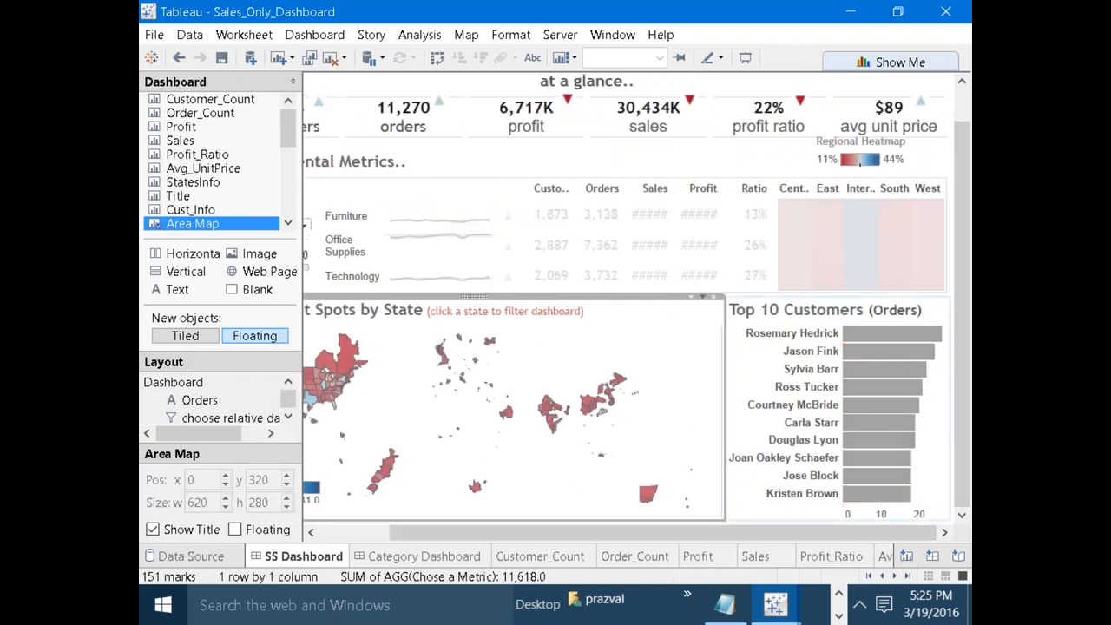
left_click(745, 57)
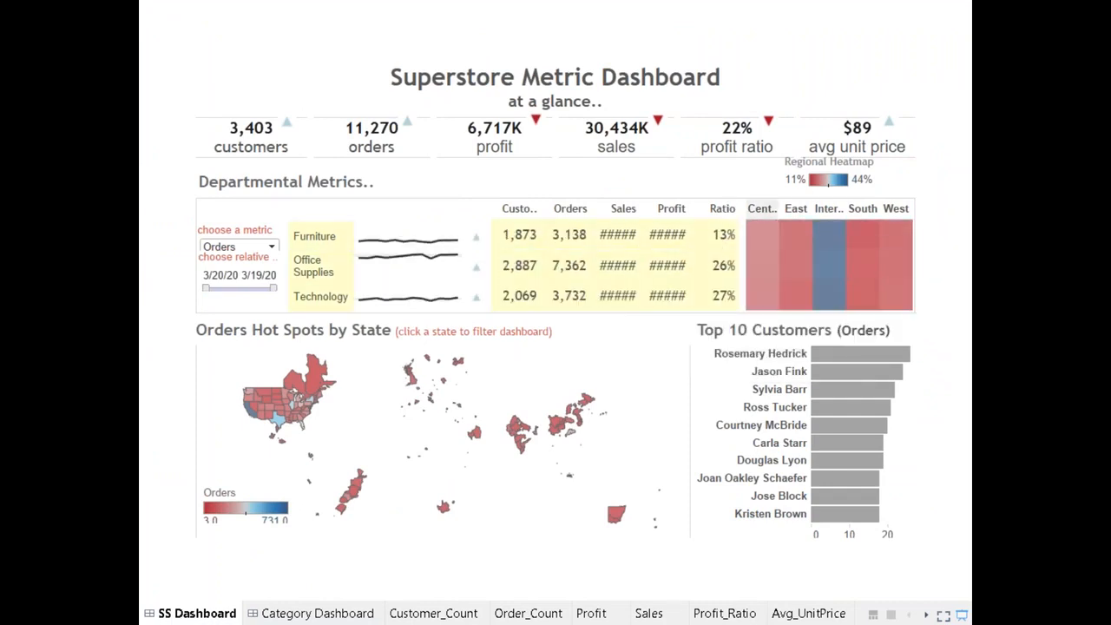
mouse_move(794, 238)
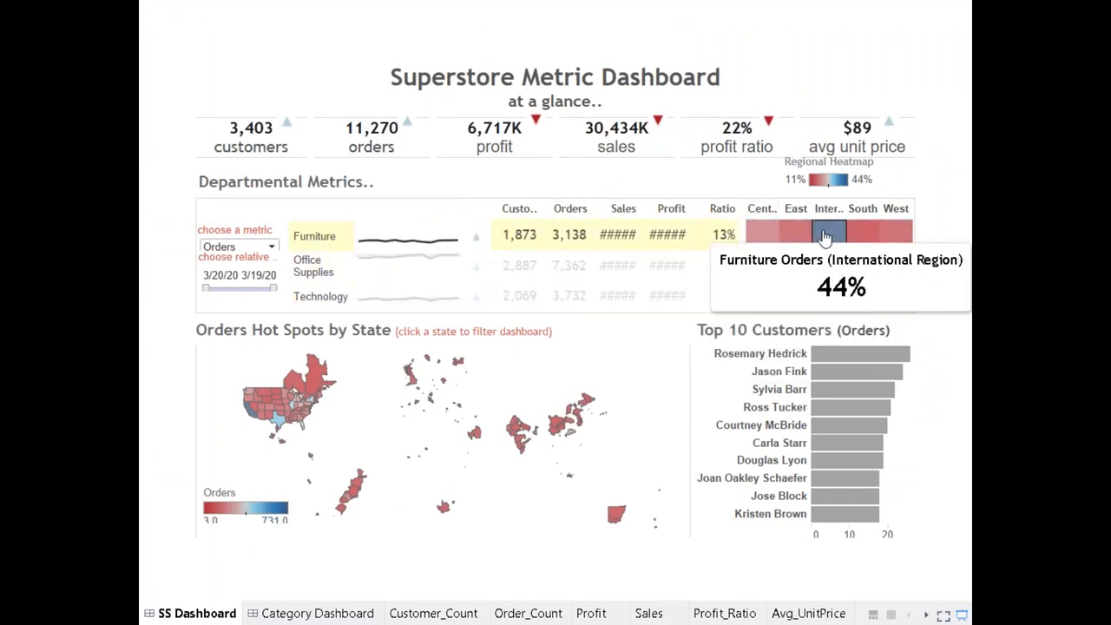
mouse_move(776, 281)
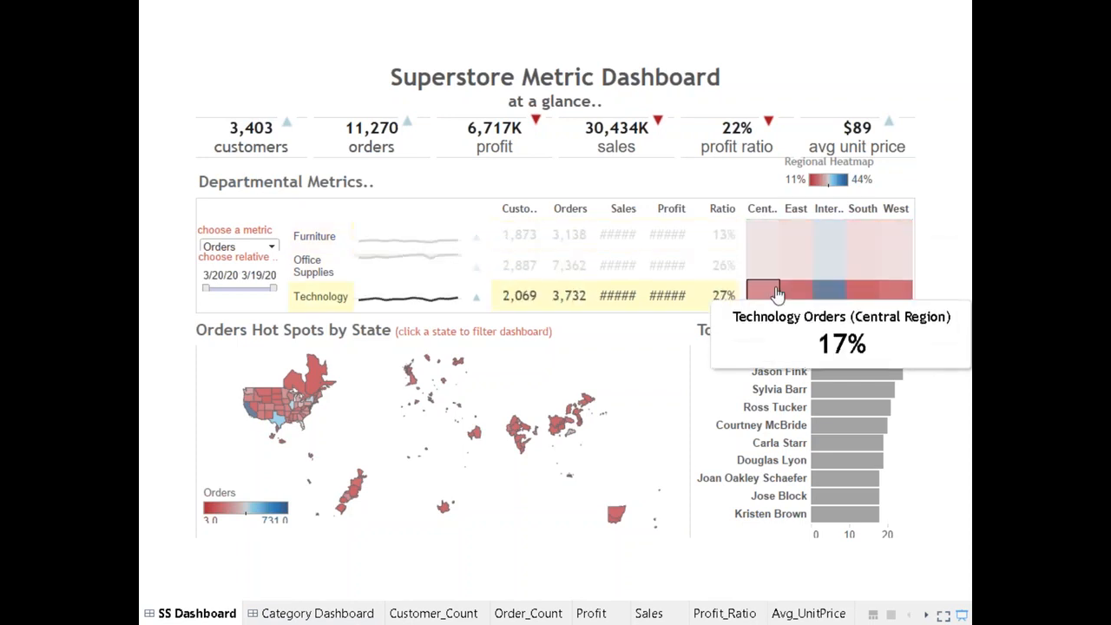
mouse_move(836, 298)
mouse_move(889, 293)
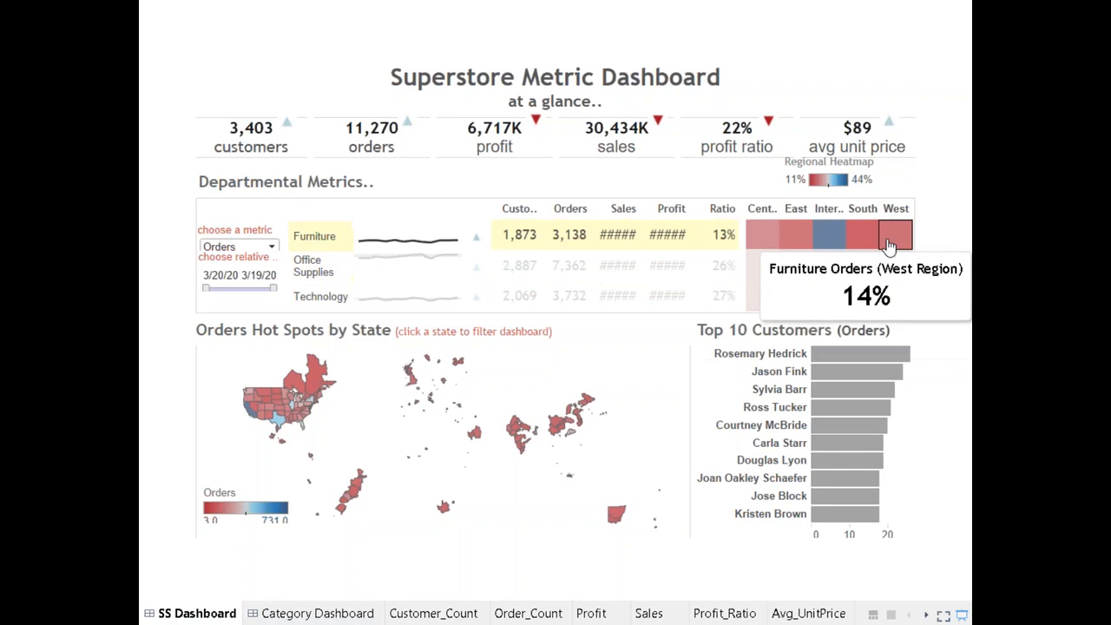
mouse_move(871, 240)
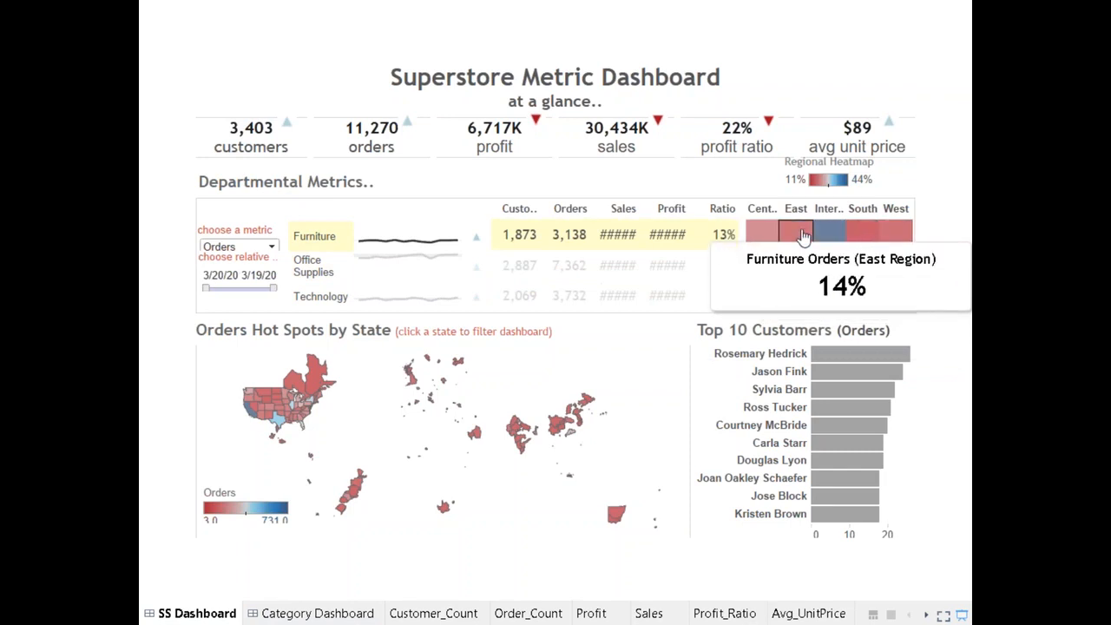
Switch the dashboard's metric to Sales and to Profit, examine the Regional Heatmap tooltips for each, and leave presentation mode.
left_click(271, 248)
left_click(256, 276)
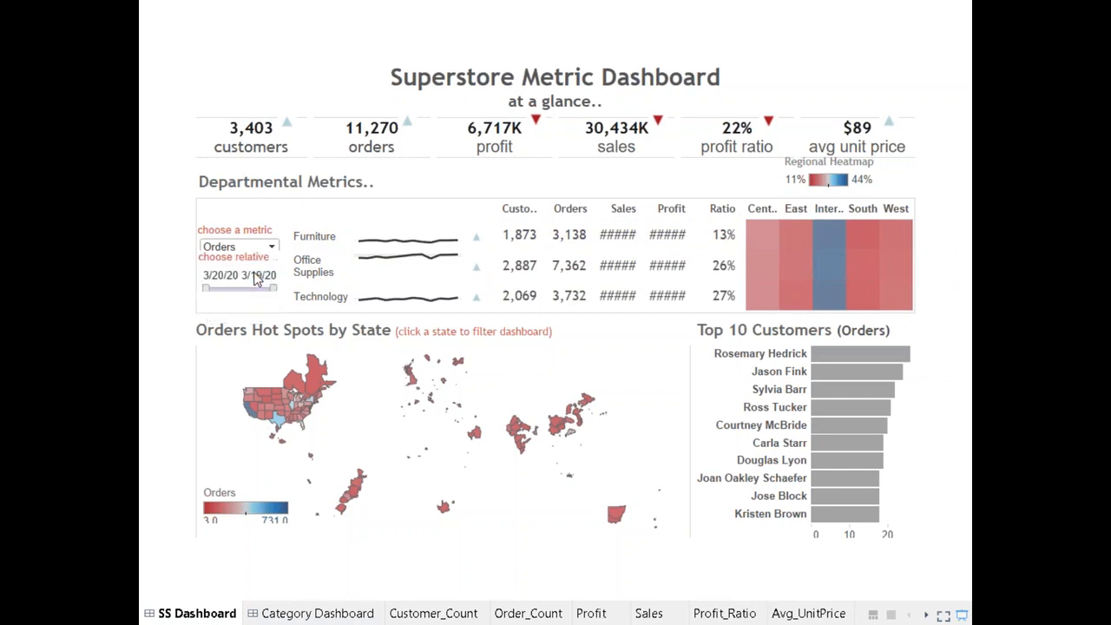
mouse_move(831, 248)
mouse_move(787, 249)
mouse_move(857, 277)
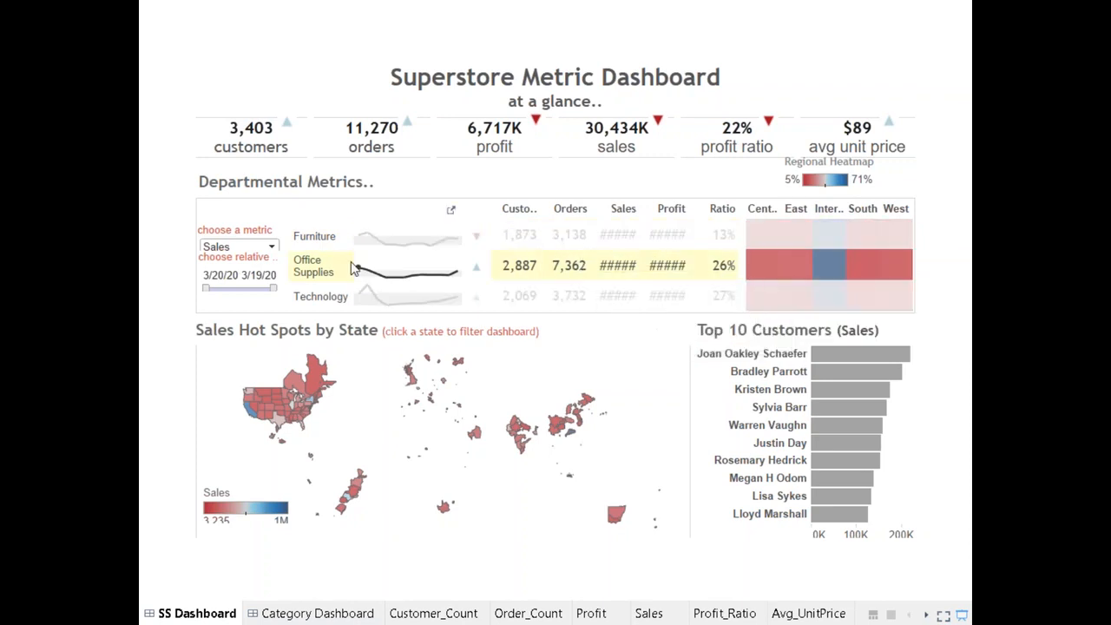
left_click(271, 251)
left_click(243, 292)
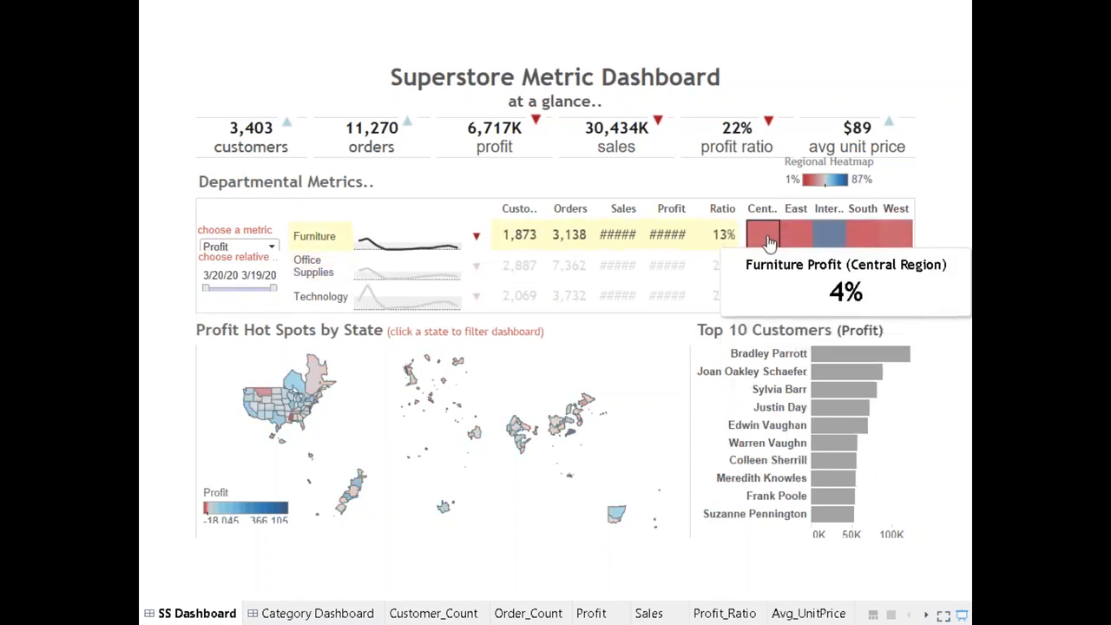
mouse_move(770, 258)
mouse_move(838, 262)
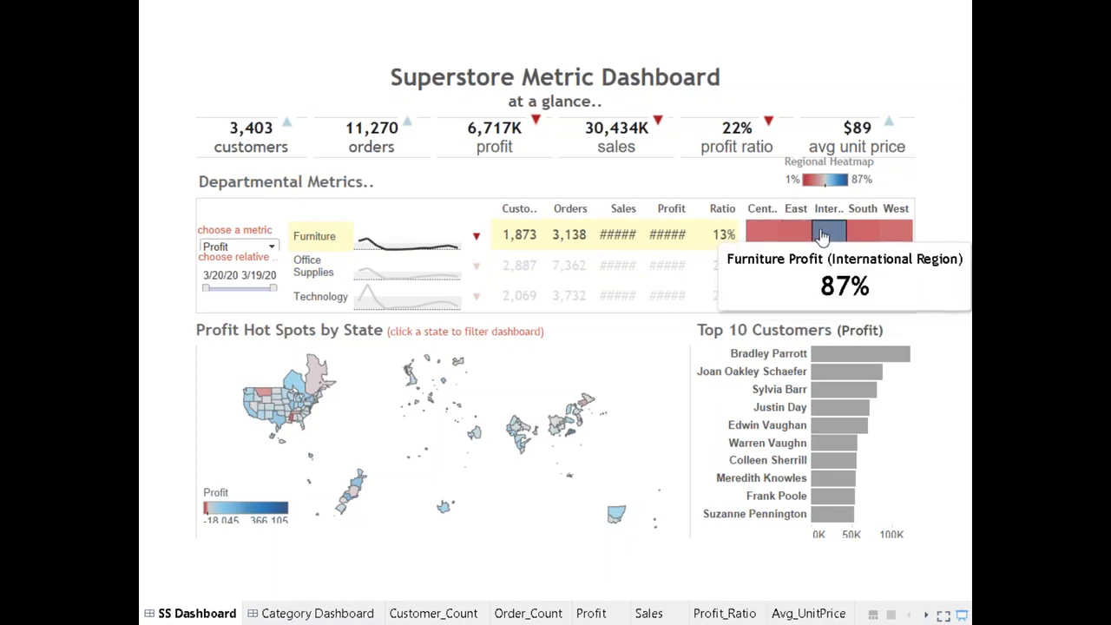
left_click(962, 615)
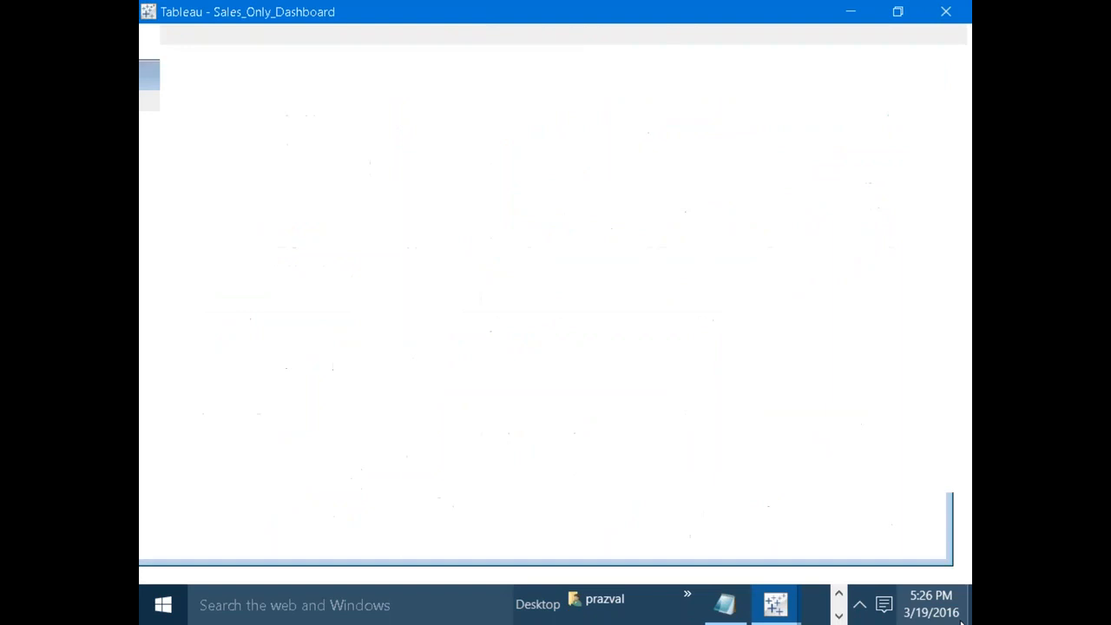
Create a new worksheet and place the Region dimension on Columns.
left_click(895, 575)
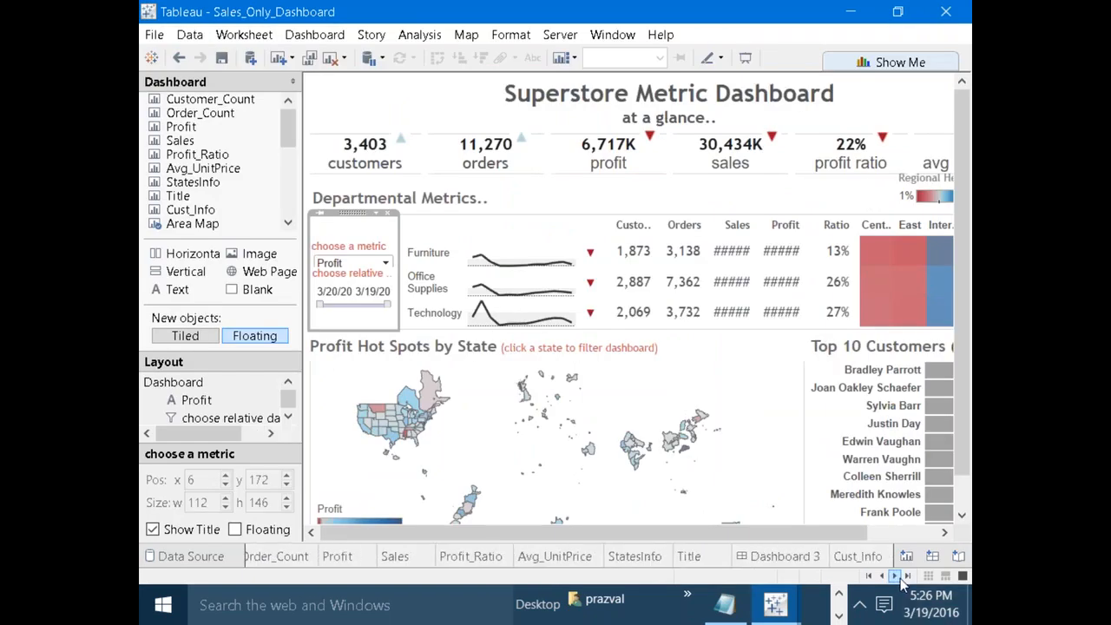
left_click(905, 557)
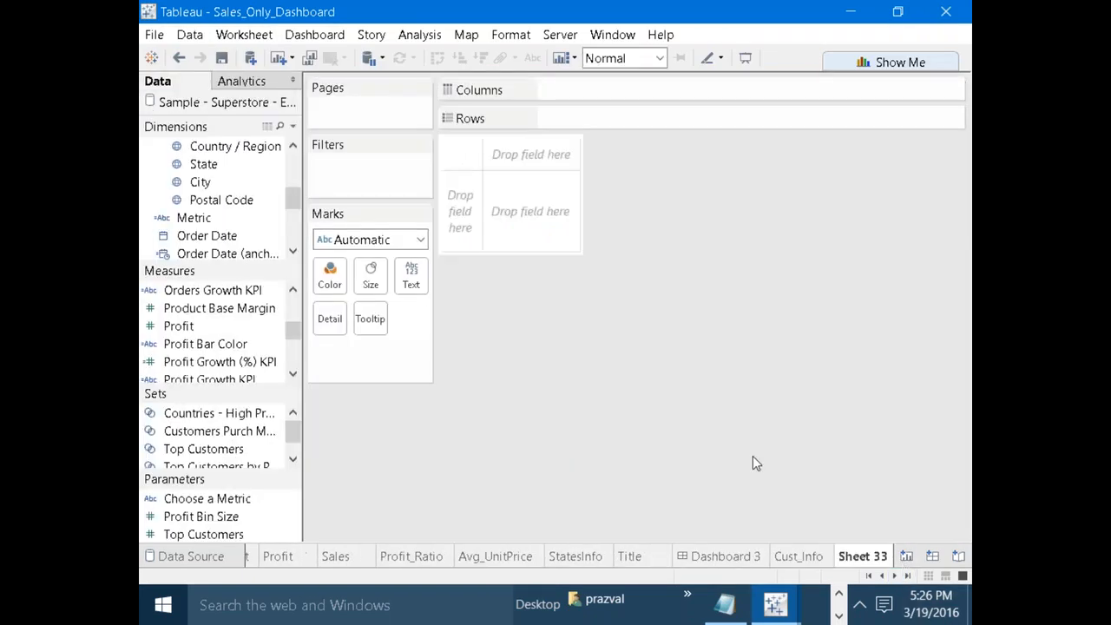
left_click_drag(293, 201, 618, 97)
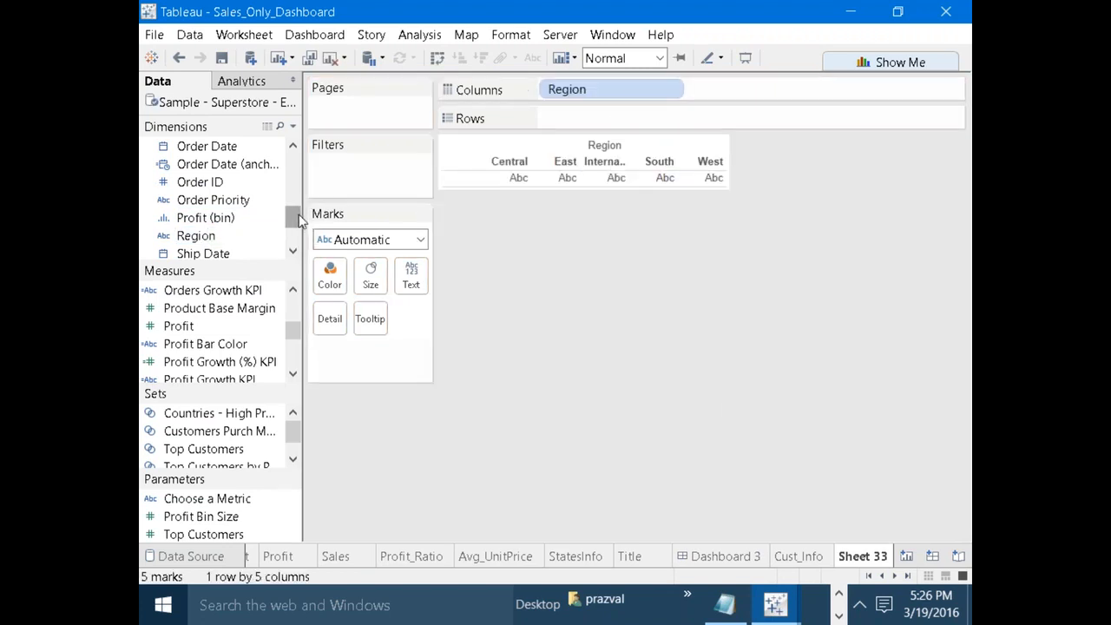
Review the layout of the Regional Heatmap on the SS Dashboard and return to Sheet 33.
left_click(869, 575)
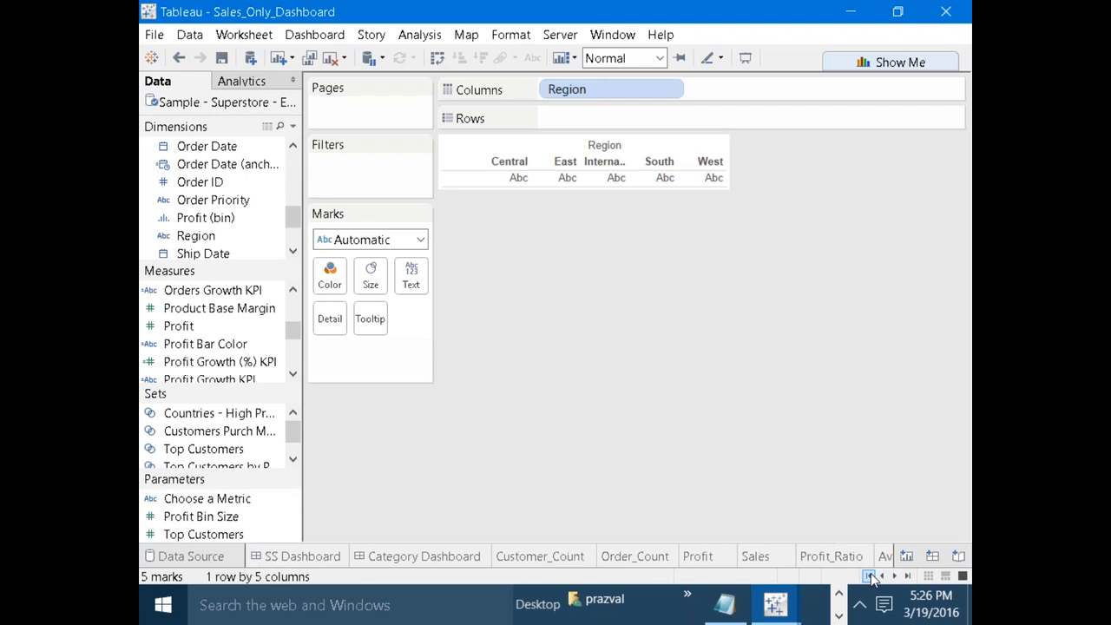
left_click(300, 556)
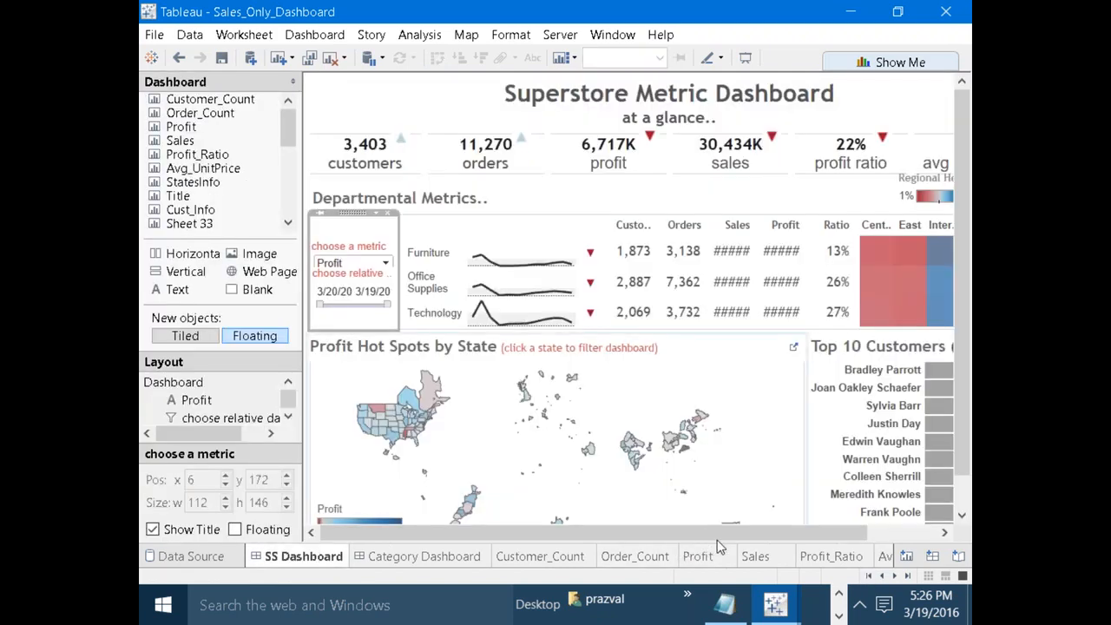
left_click_drag(703, 538, 771, 539)
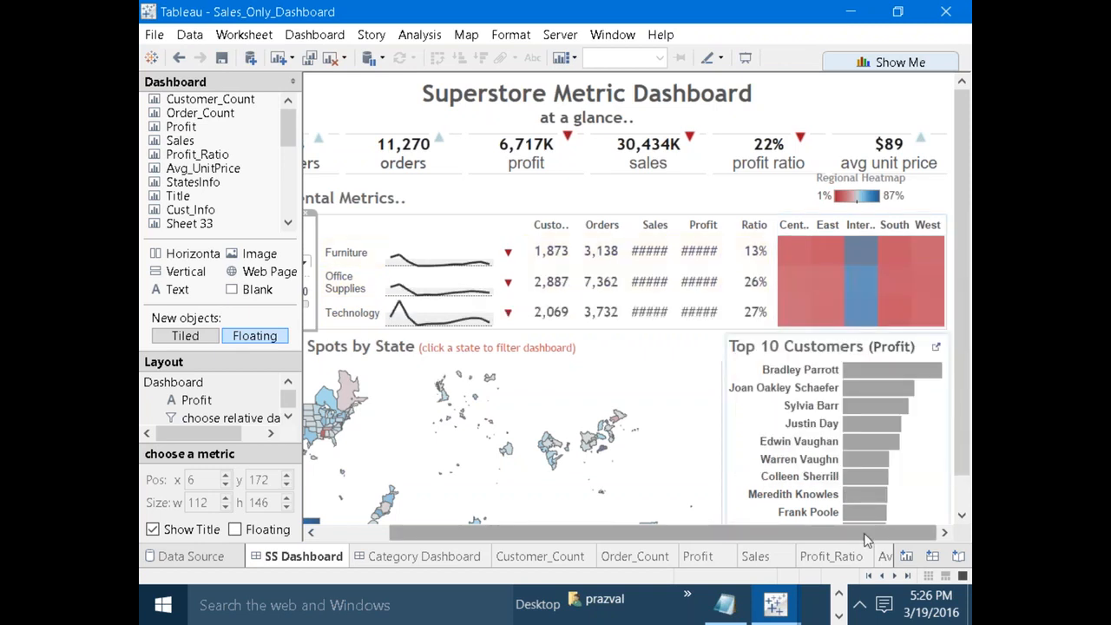
left_click(901, 575)
left_click(901, 575)
left_click(901, 576)
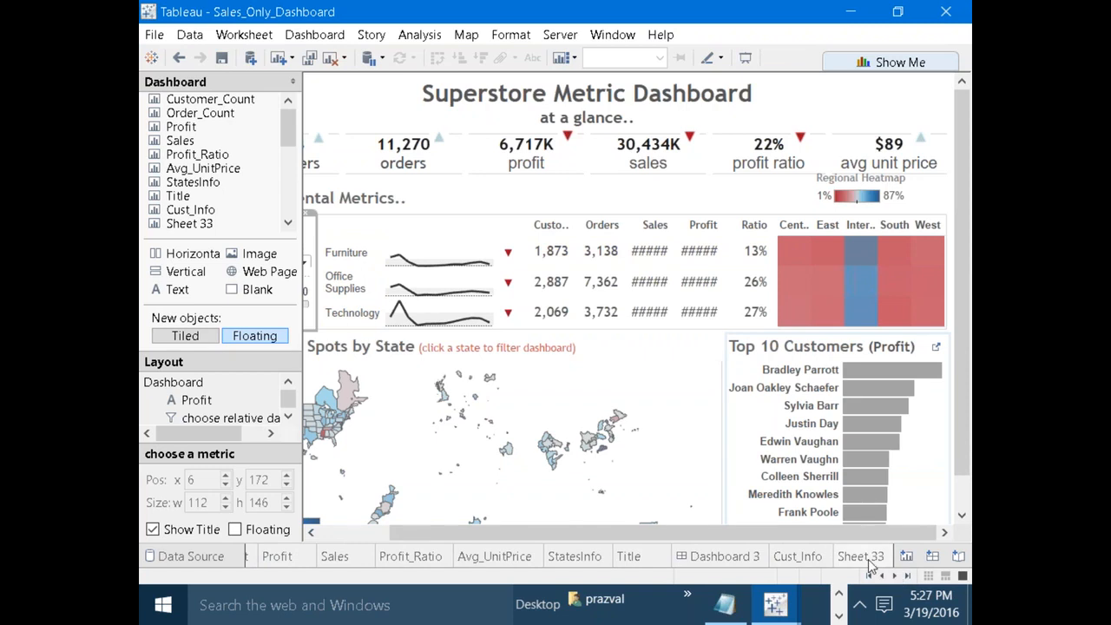
left_click(863, 556)
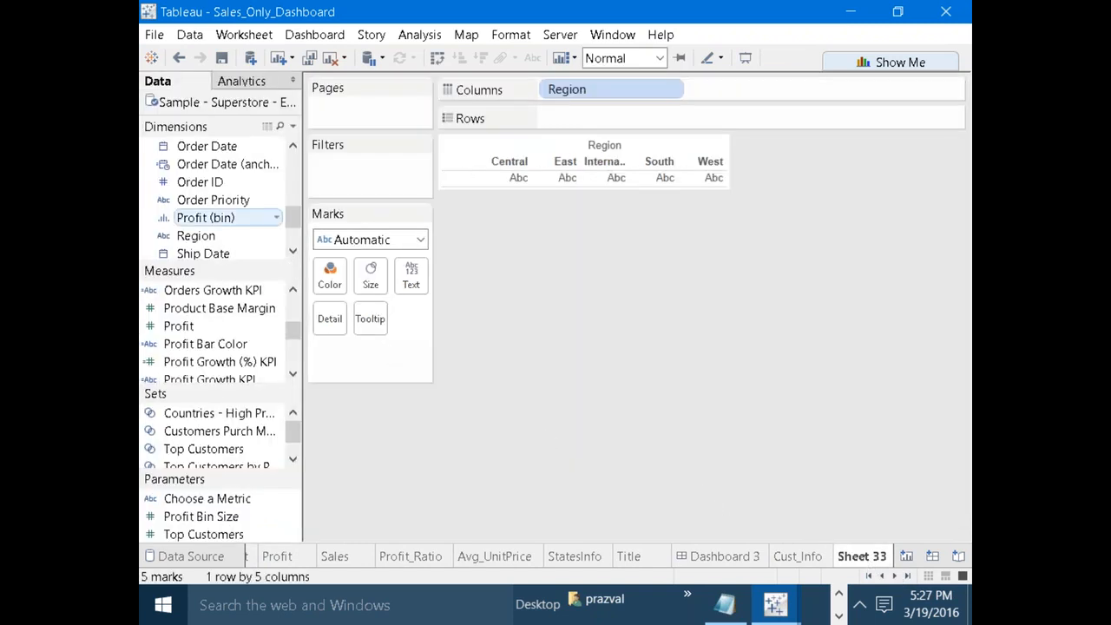
Place the Department dimension on Rows so that departments are crossed with regions.
left_click_drag(291, 230, 292, 178)
left_click(276, 200)
left_click(291, 201)
left_click_drag(218, 200, 608, 120)
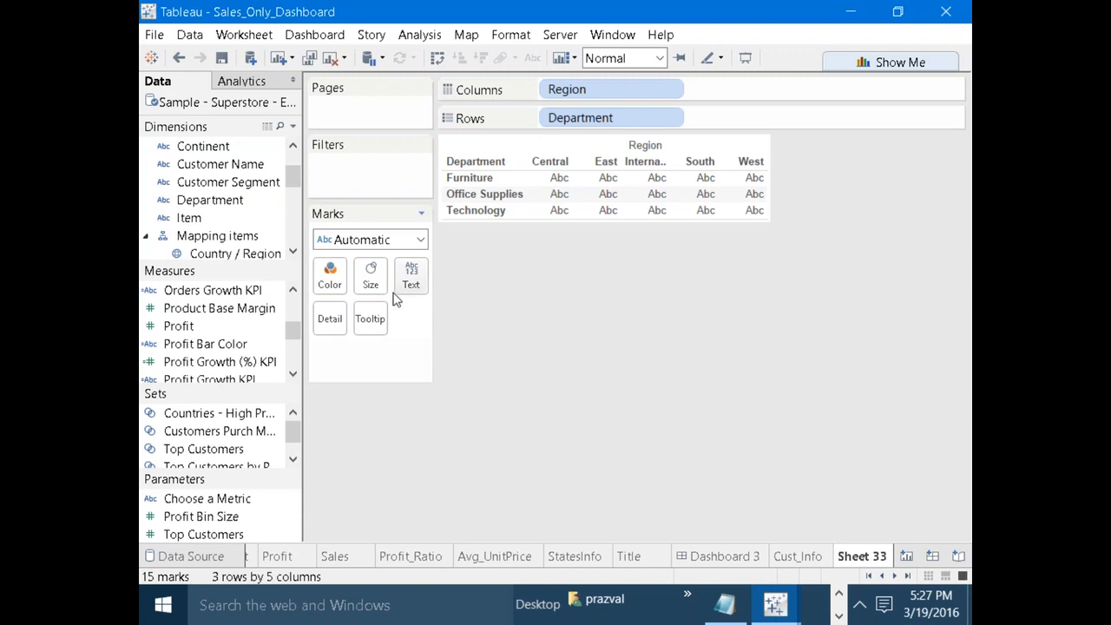
Colour the department-by-region cells by Dynmc.Measure and make the heatmap rows taller.
mouse_move(293, 330)
left_mouse_down()
mouse_move(294, 353)
mouse_move(292, 322)
left_mouse_up()
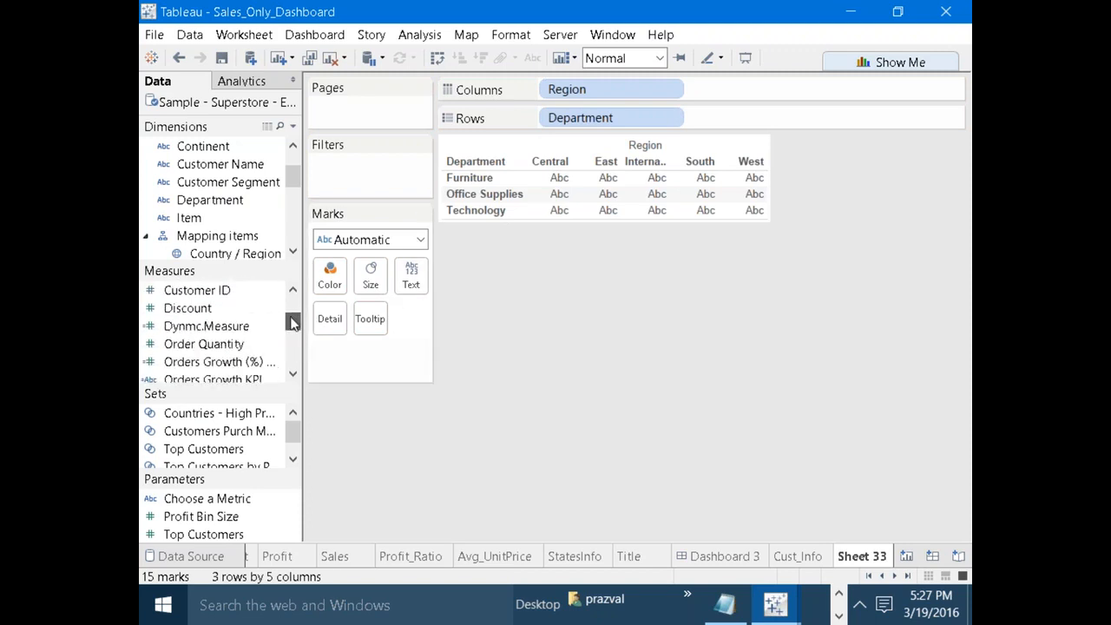
left_click_drag(222, 328, 328, 277)
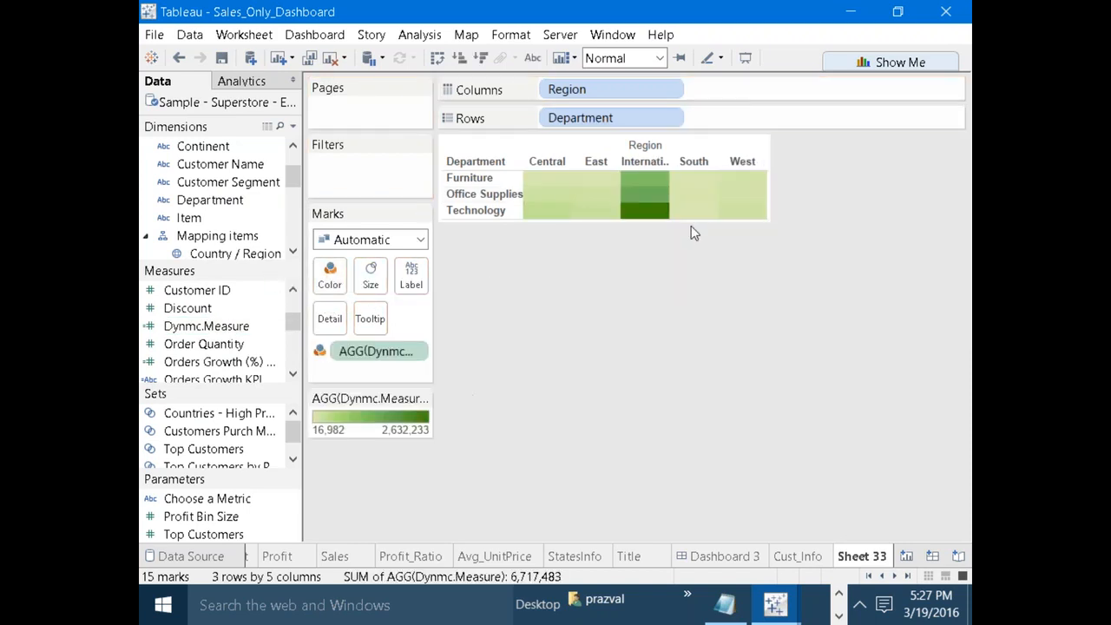
mouse_move(729, 214)
left_click_drag(729, 219, 731, 279)
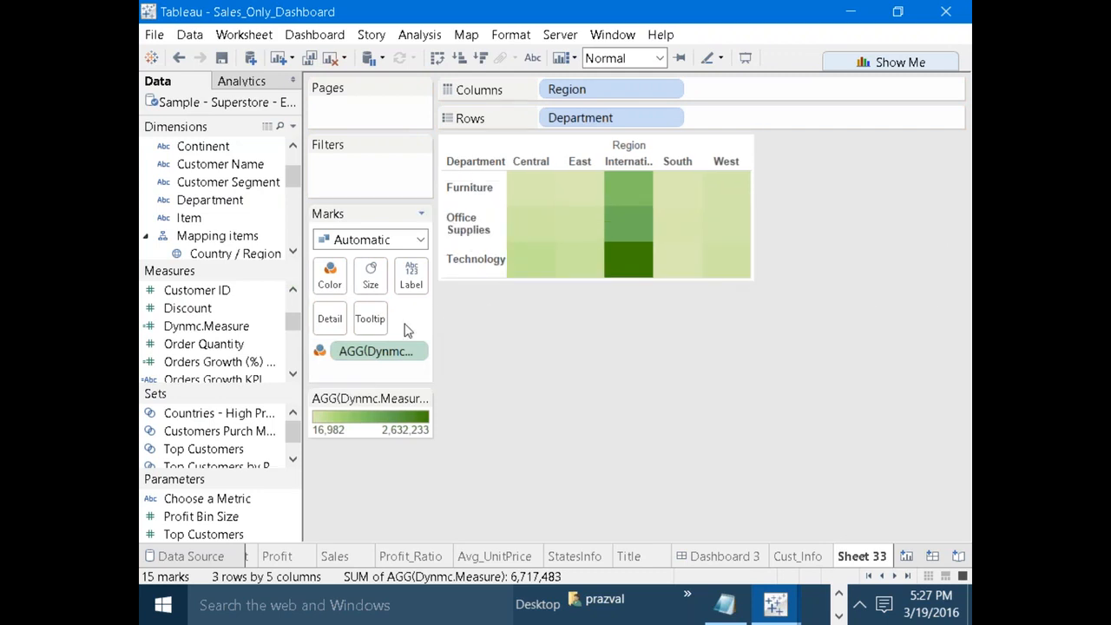
Change the Dynmc.Measure colour palette to Red-Blue Diverging.
left_click(422, 399)
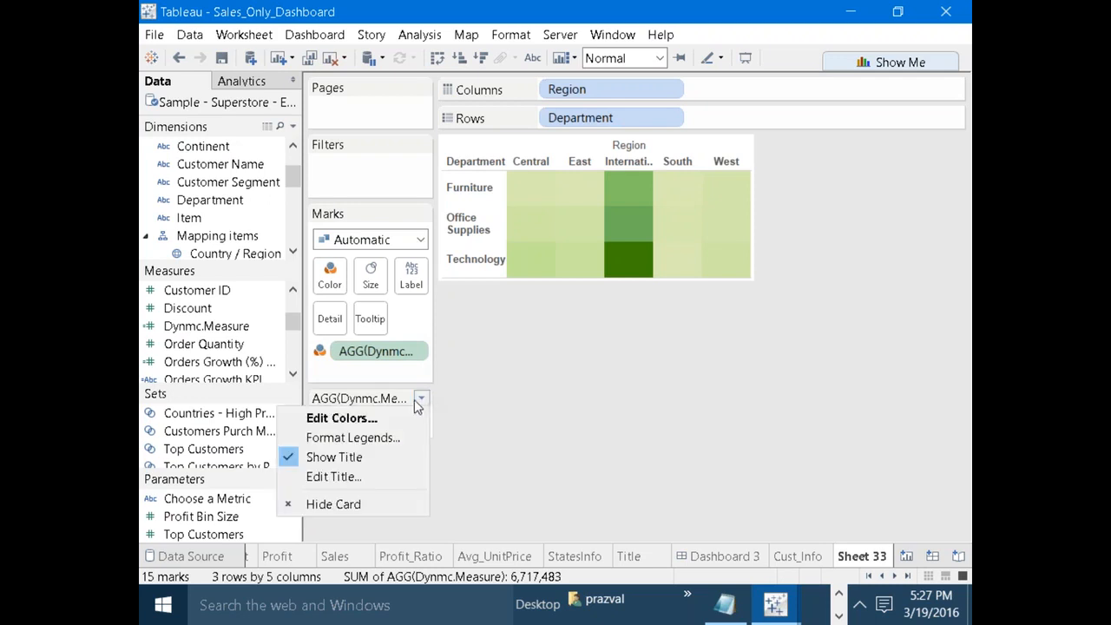
left_click(369, 417)
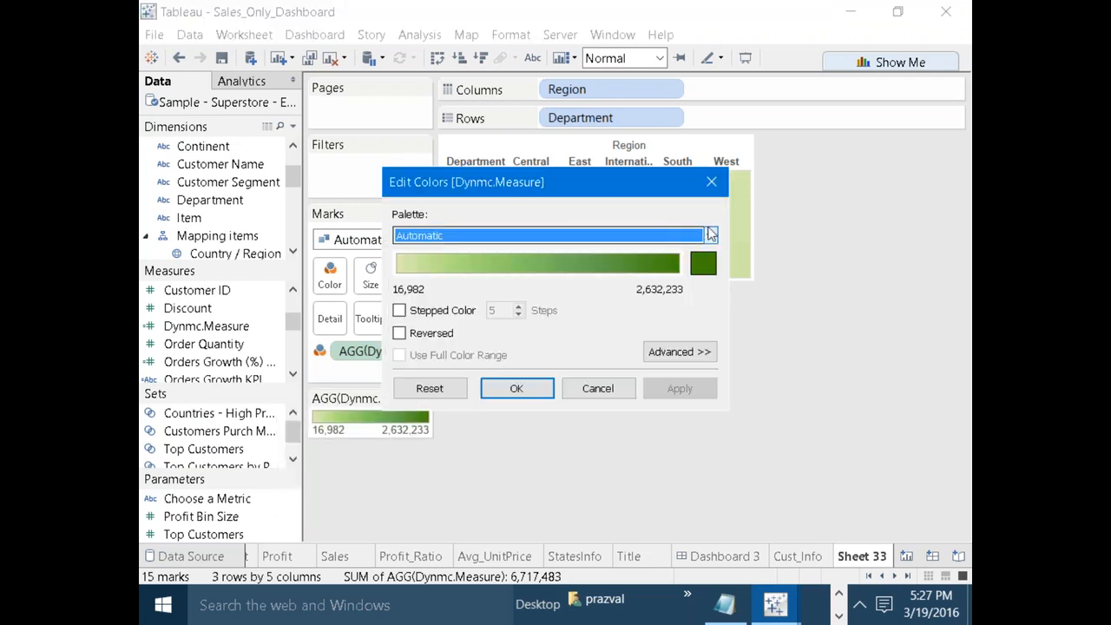
left_click(710, 236)
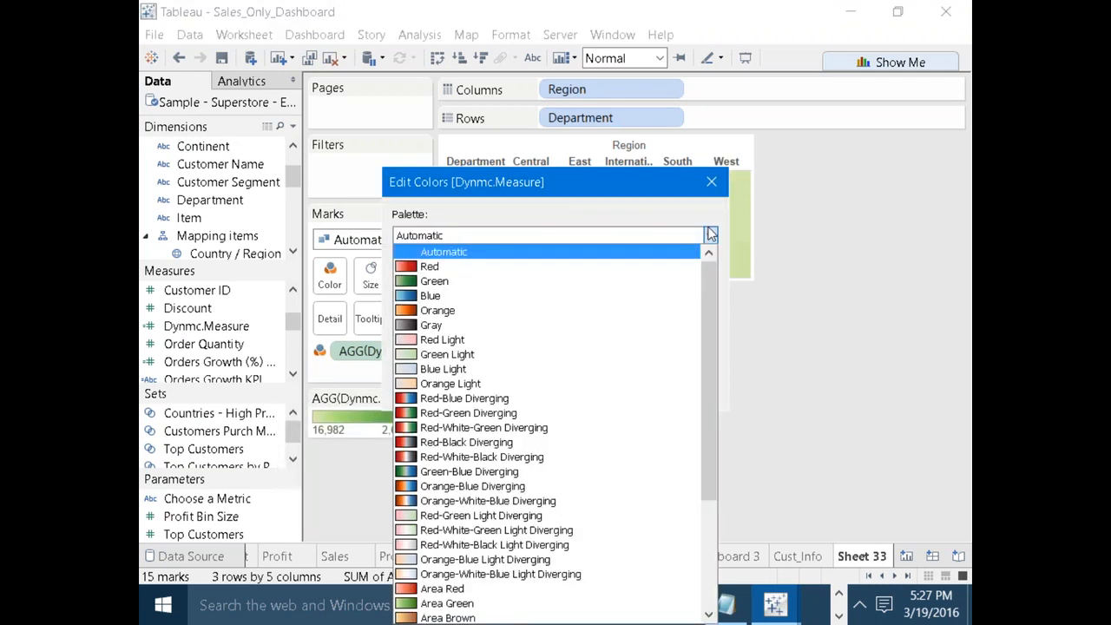
left_click(546, 397)
left_click(687, 390)
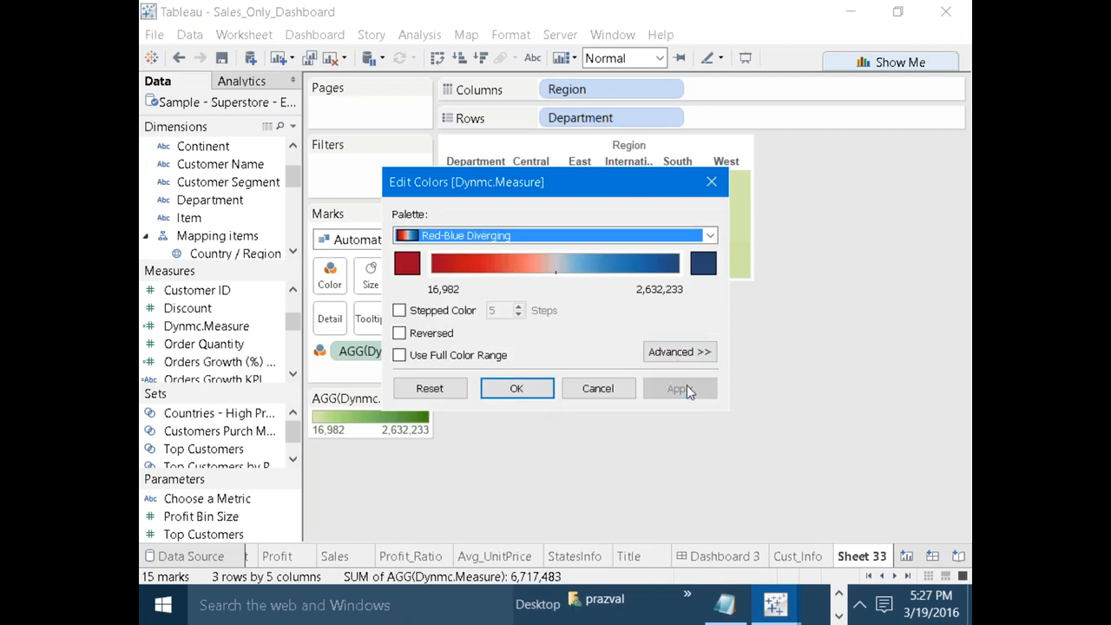
left_click(540, 390)
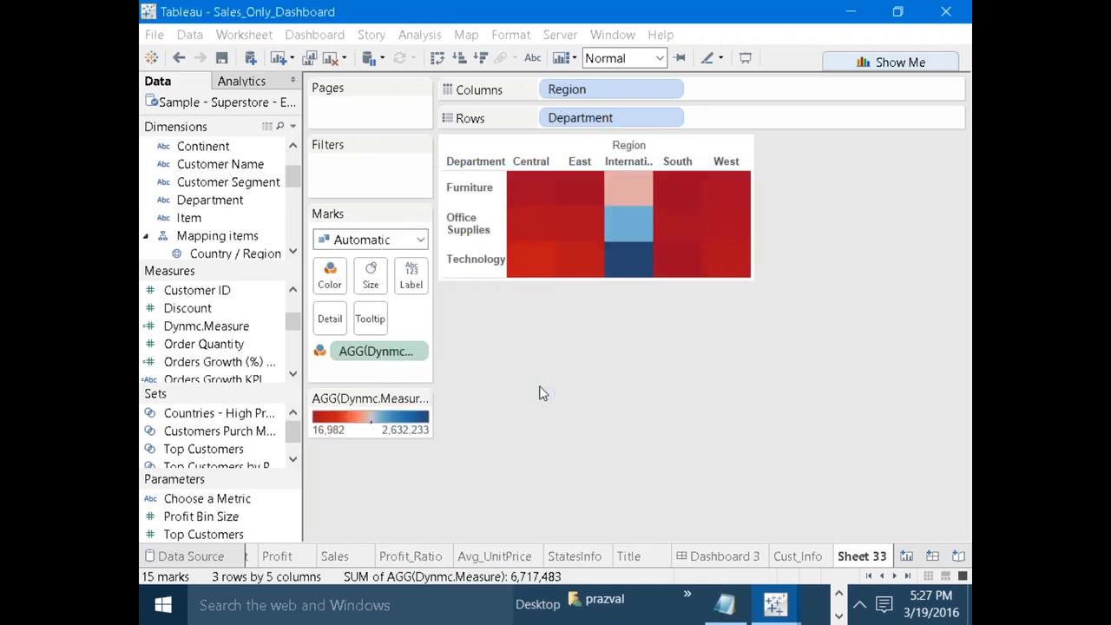
Hide the Department row headers and show the Choose a Metric parameter control on the sheet.
right_click(570, 122)
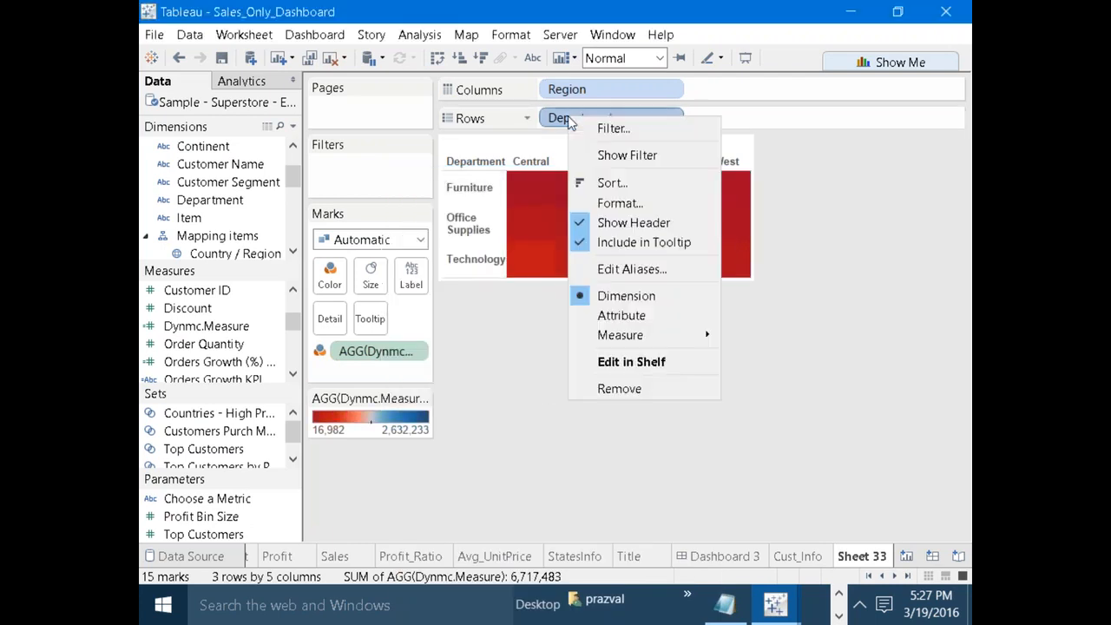
left_click(631, 223)
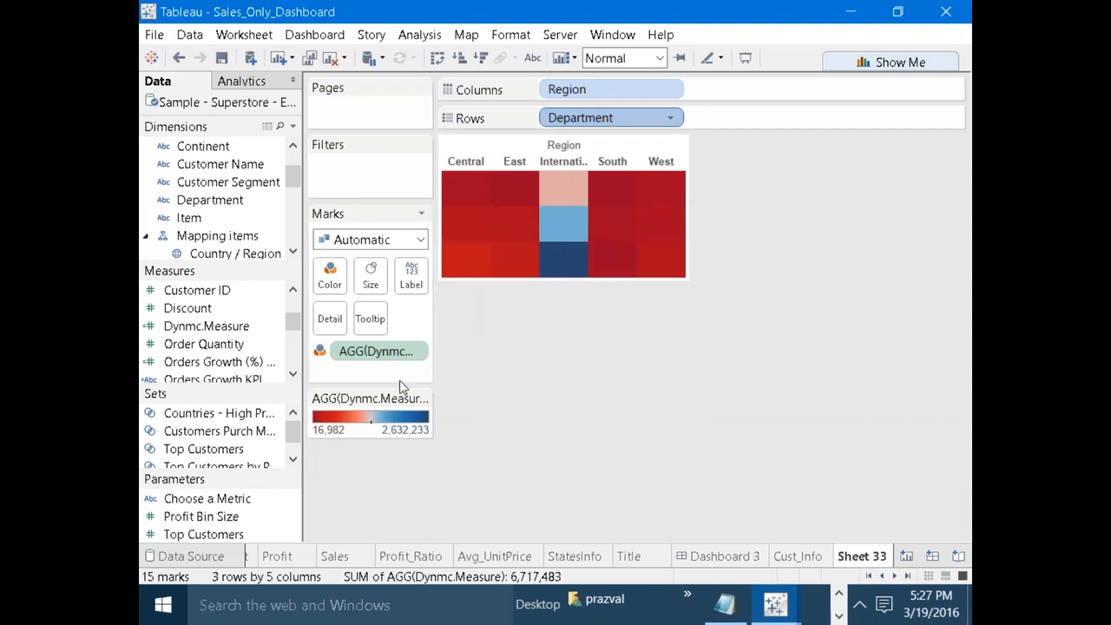
right_click(241, 502)
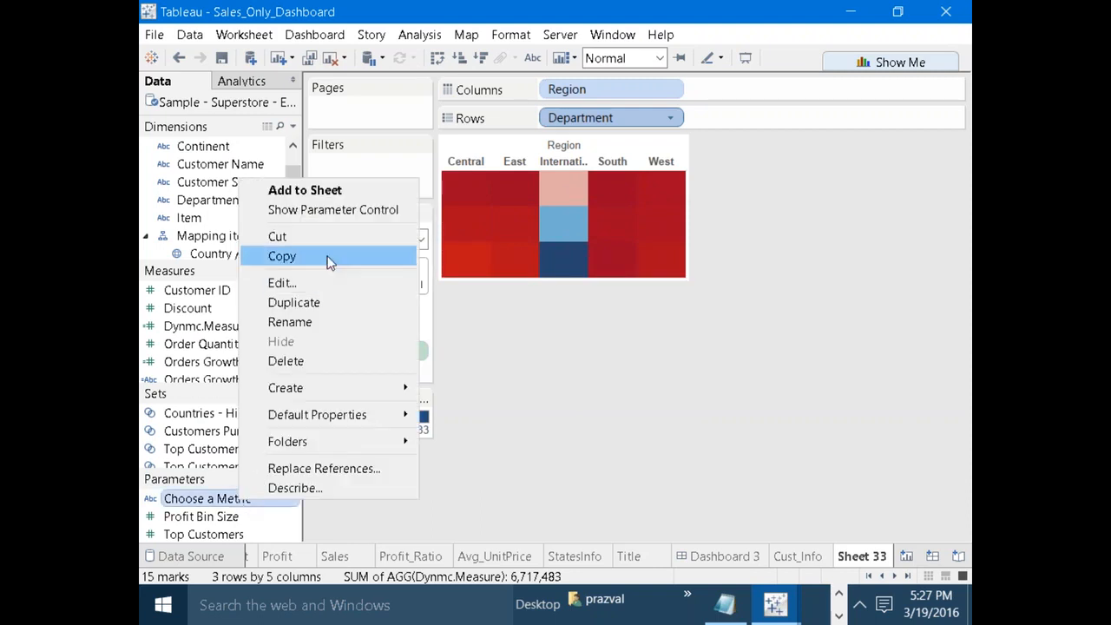
left_click(323, 210)
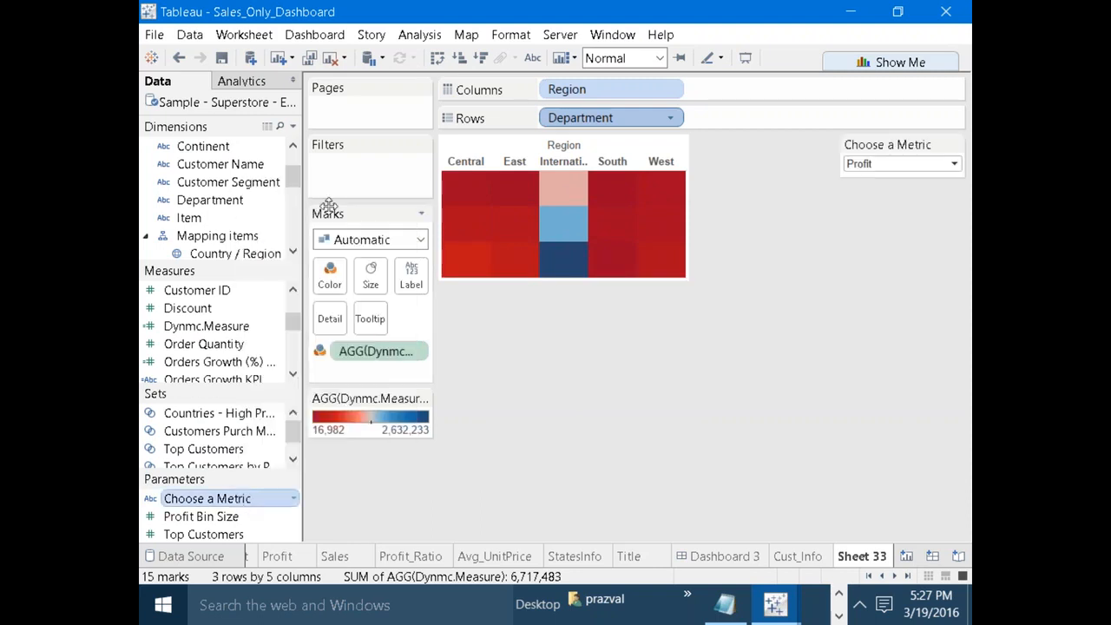
Set Choose a Metric to Orders and check the tooltip of the Furniture cell in the Central region.
left_click(953, 165)
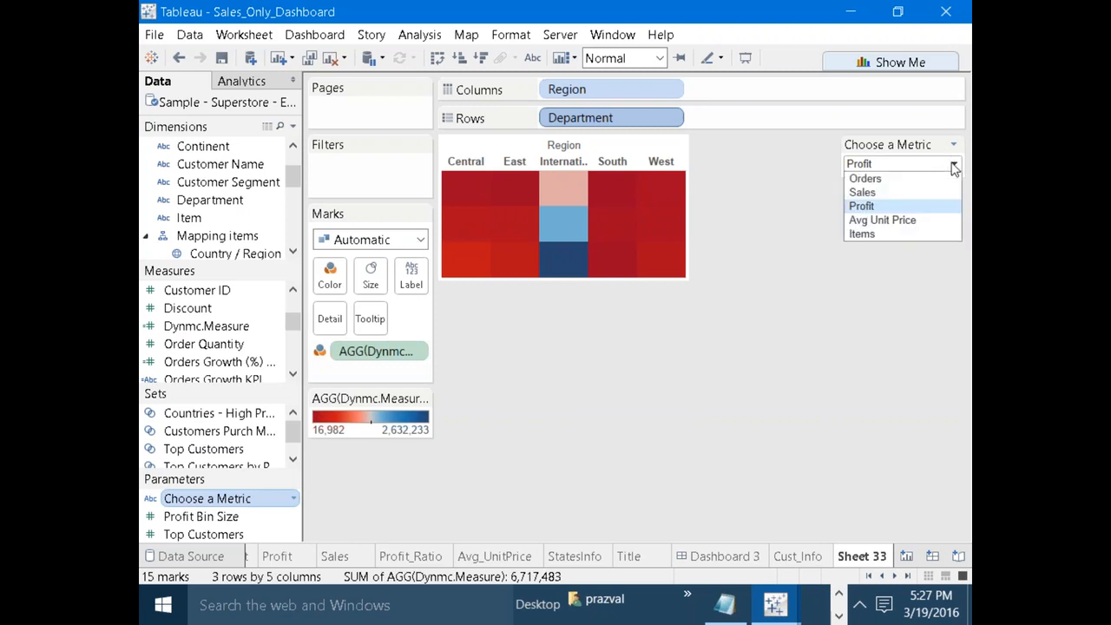
left_click(915, 180)
mouse_move(481, 193)
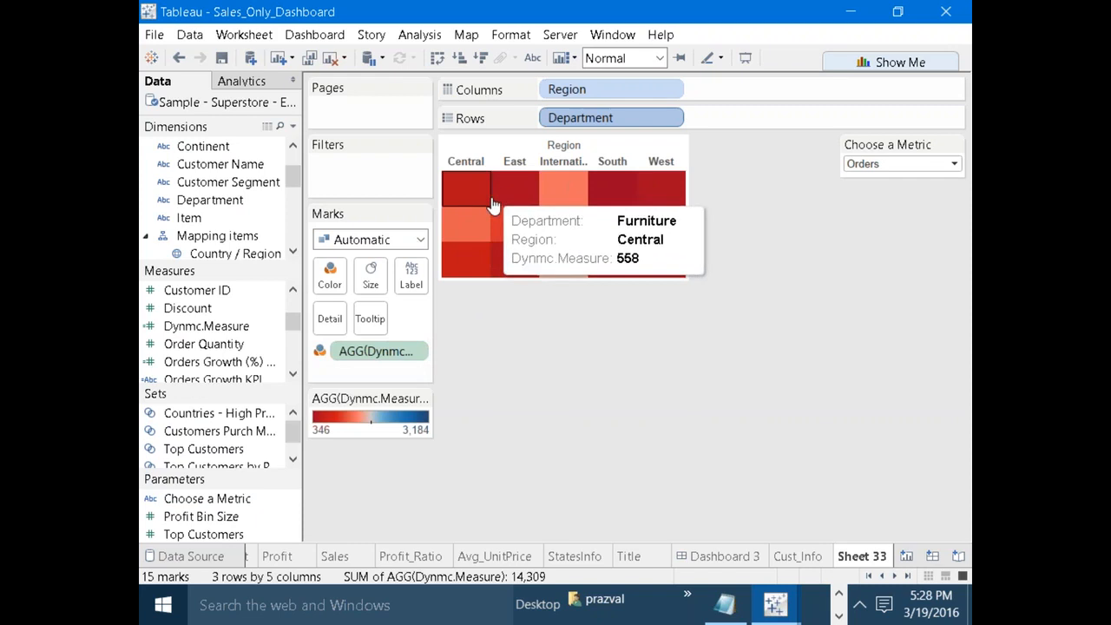
left_click(371, 320)
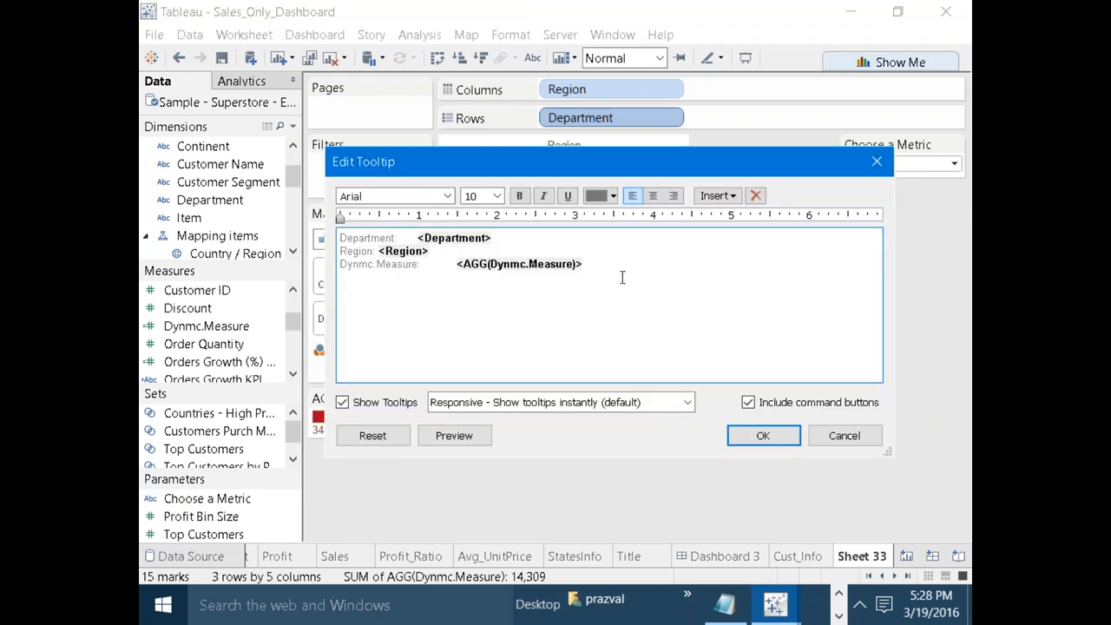
left_click_drag(416, 238, 397, 235)
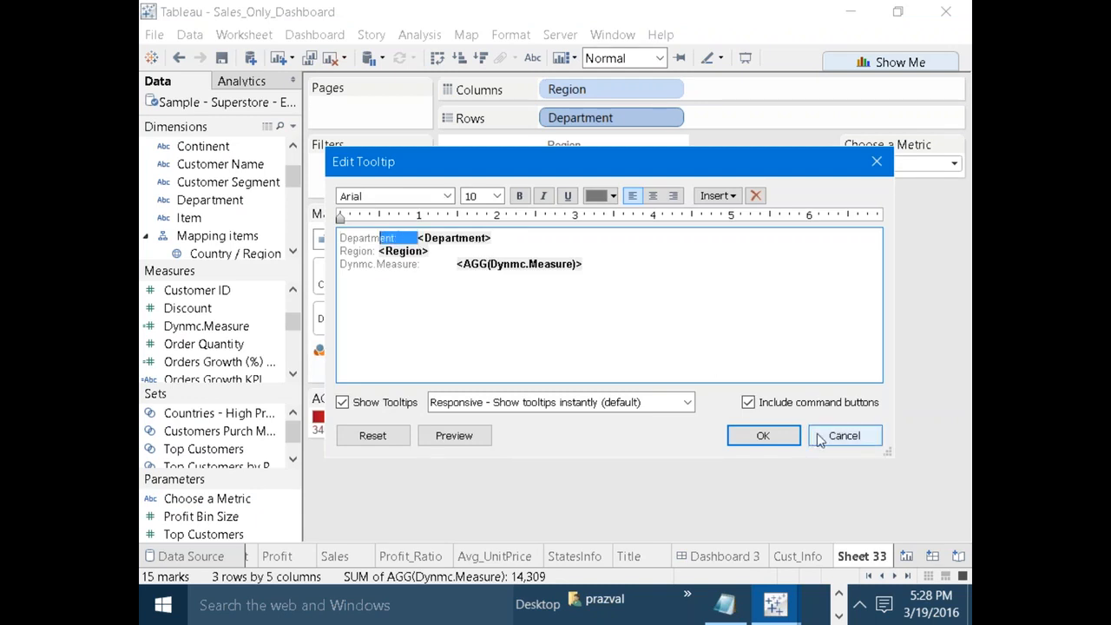
left_click(819, 439)
Examine the wording of the Regional Heatmap tooltip on the SS Dashboard and return to Sheet 33.
left_click(869, 578)
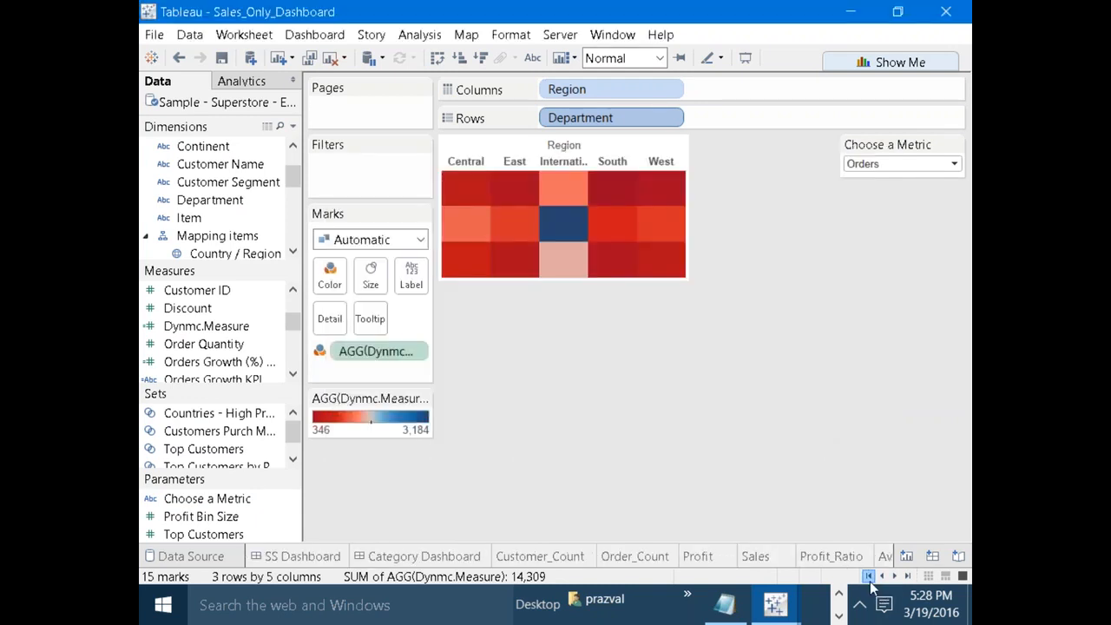
left_click(312, 560)
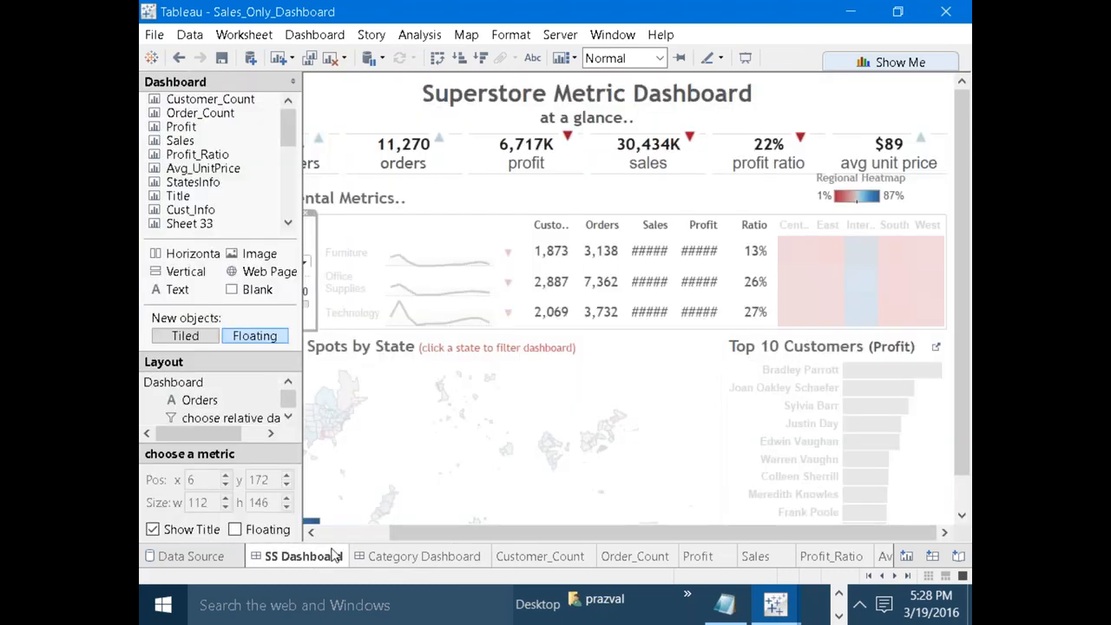
mouse_move(793, 255)
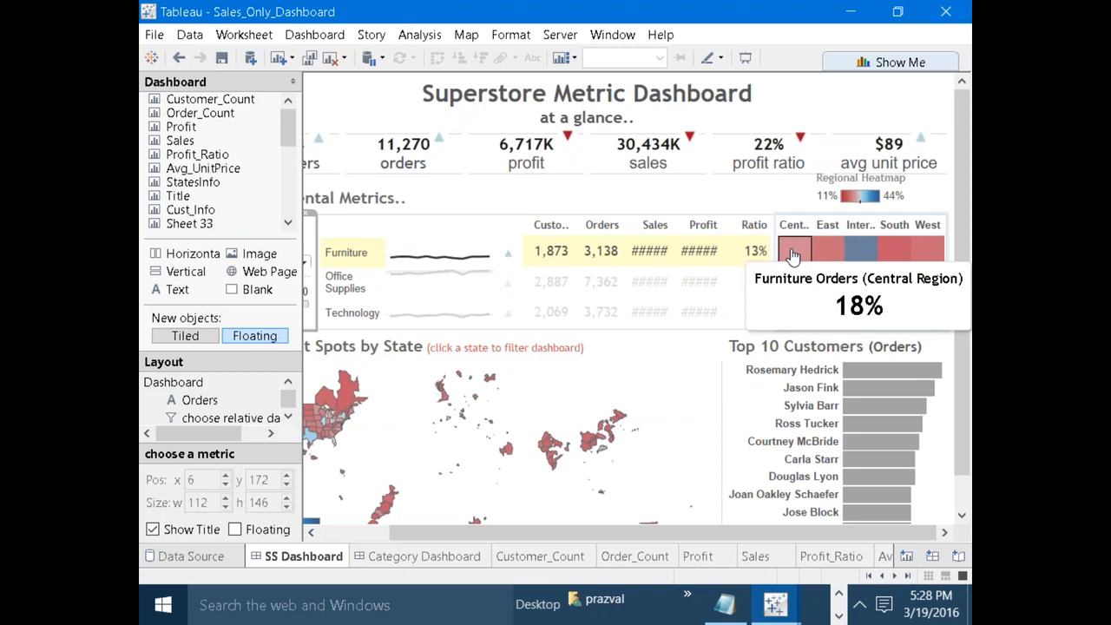
left_click(894, 575)
left_click(894, 576)
left_click(894, 576)
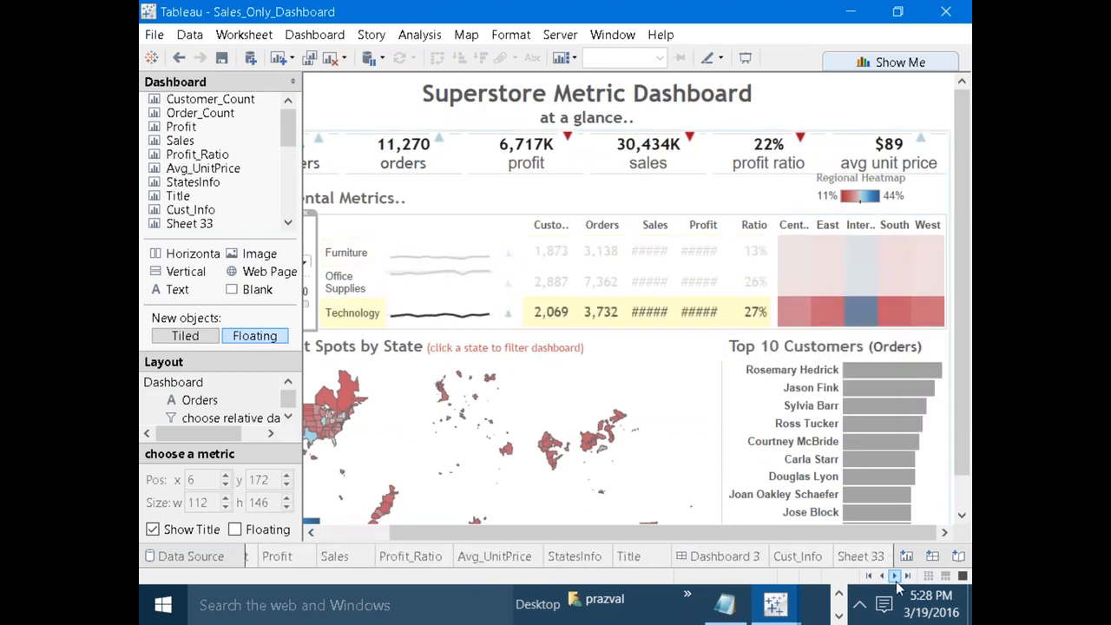
left_click(862, 556)
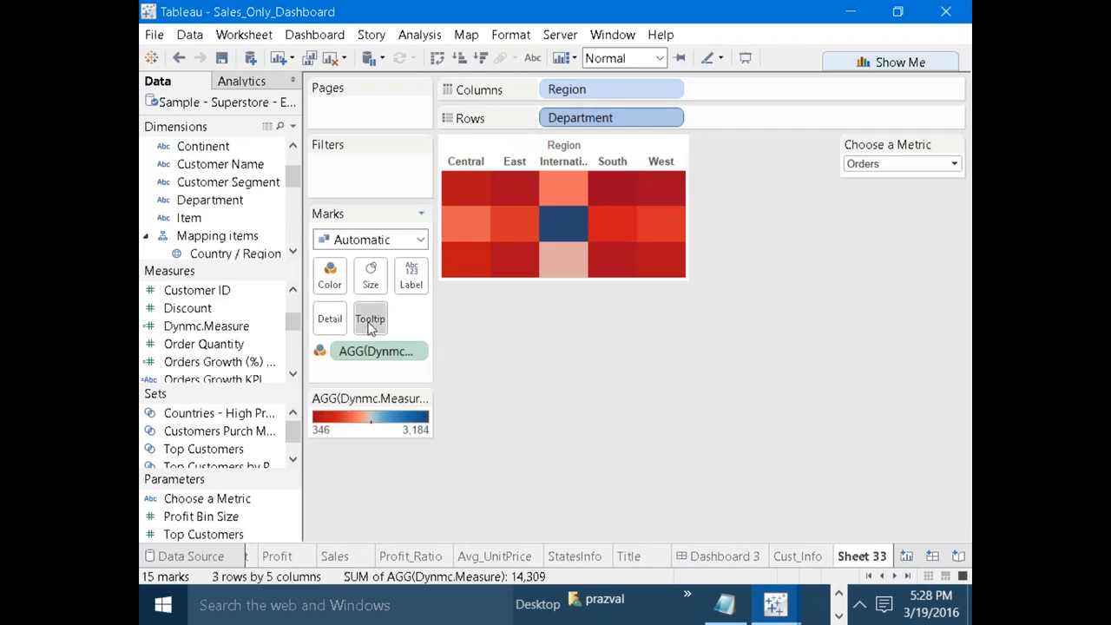
In the heatmap tooltip, remove the "Department:" label and insert the Choose a Metric parameter after the Department field, followed by an opening parenthesis.
left_click(370, 319)
left_click_drag(413, 236, 341, 237)
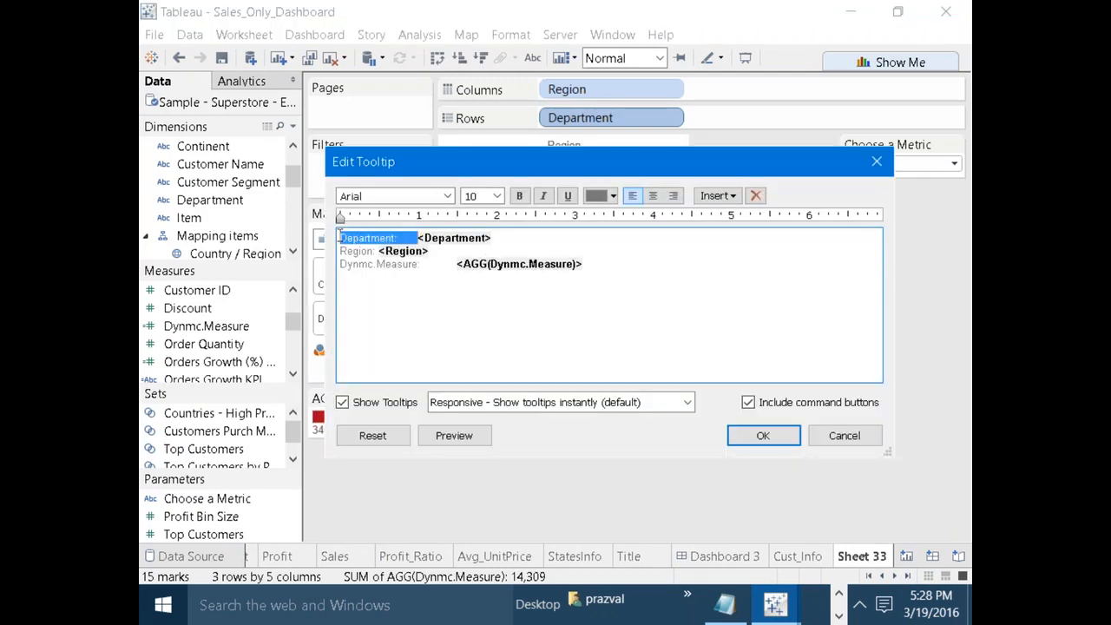
key("Delete")
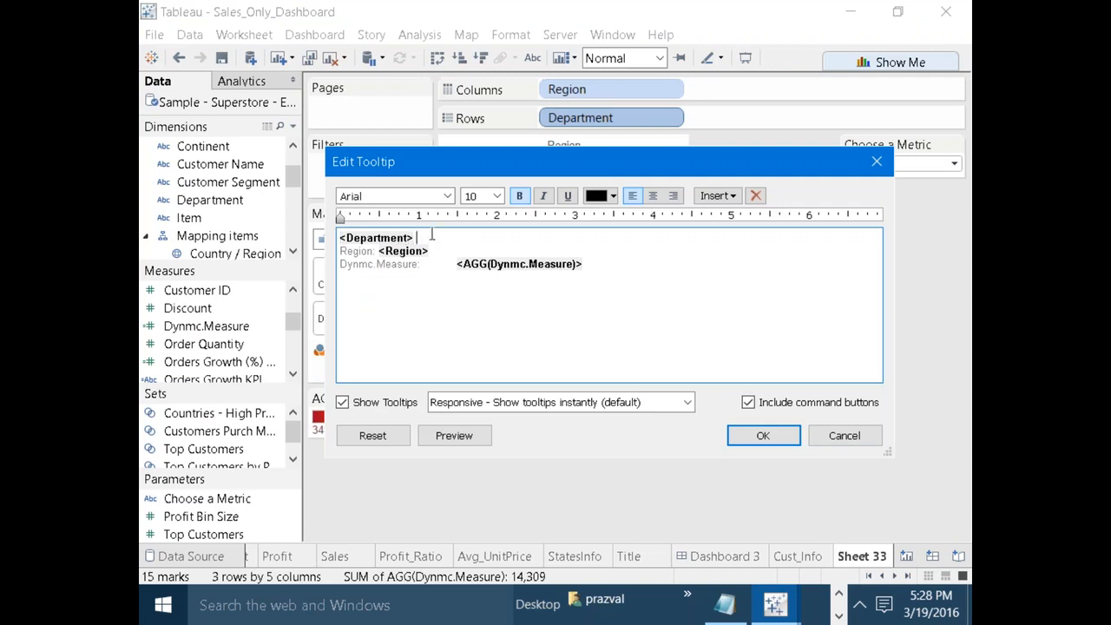
left_click(733, 195)
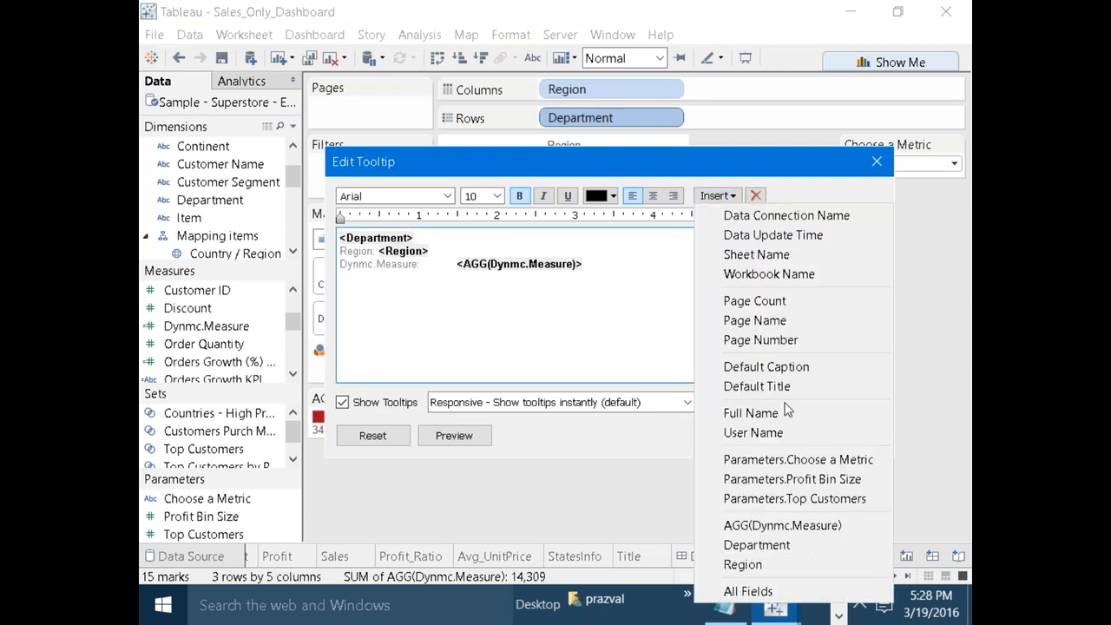
left_click(783, 459)
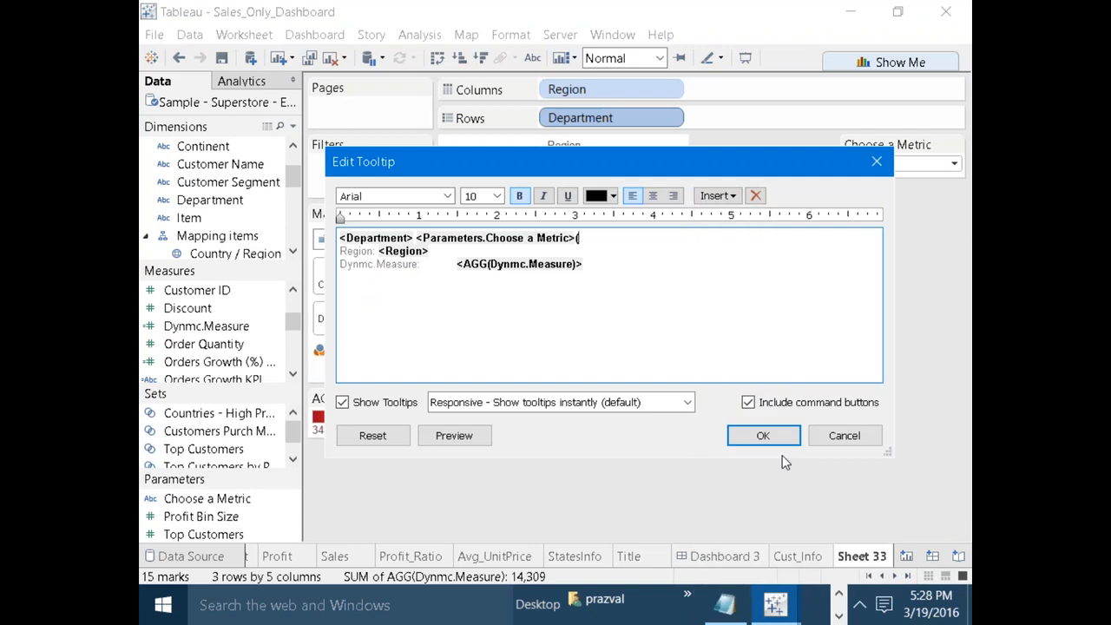
Move the Region field up to the tooltip's first line, enclosed in parentheses after the metric parameter.
left_click_drag(439, 251, 379, 251)
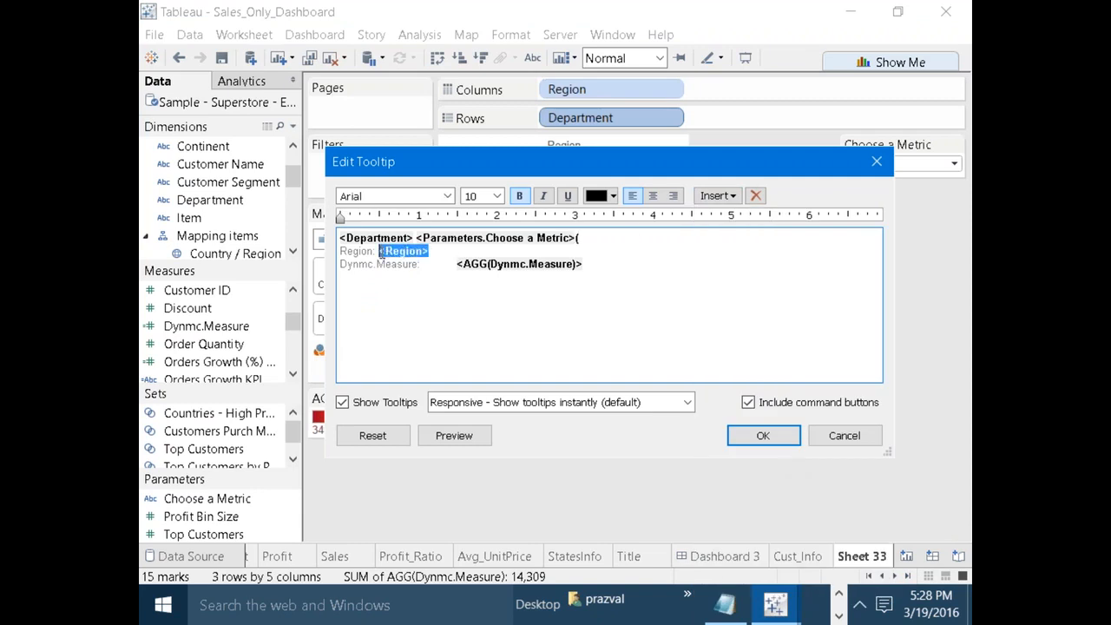
key("ctrl+x")
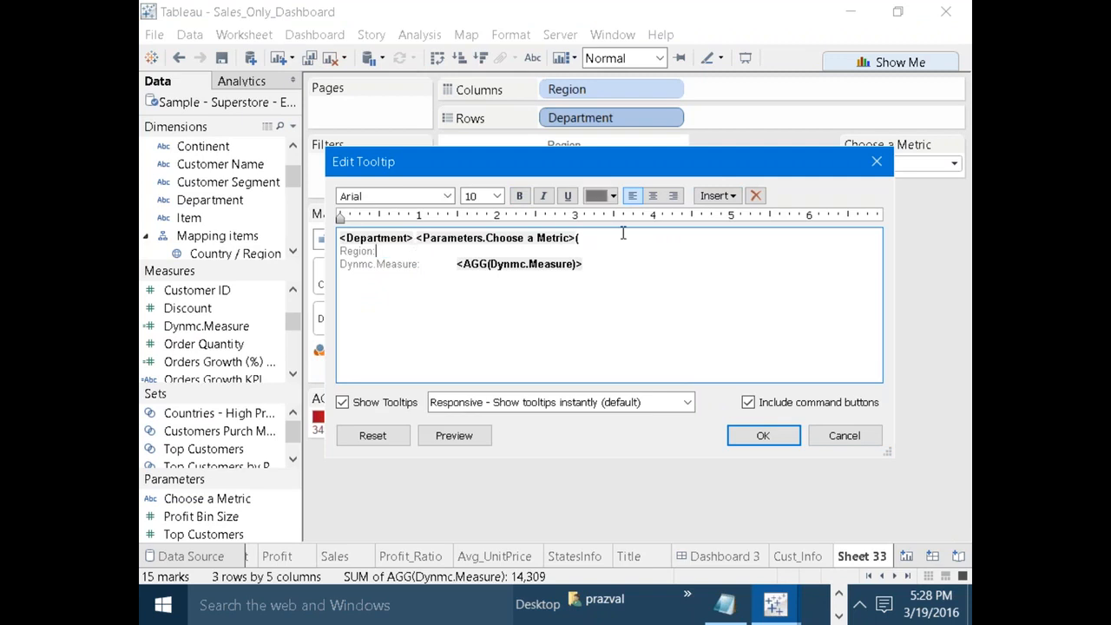
key("ctrl+v")
type(")")
left_click(612, 238)
key("BackSpace")
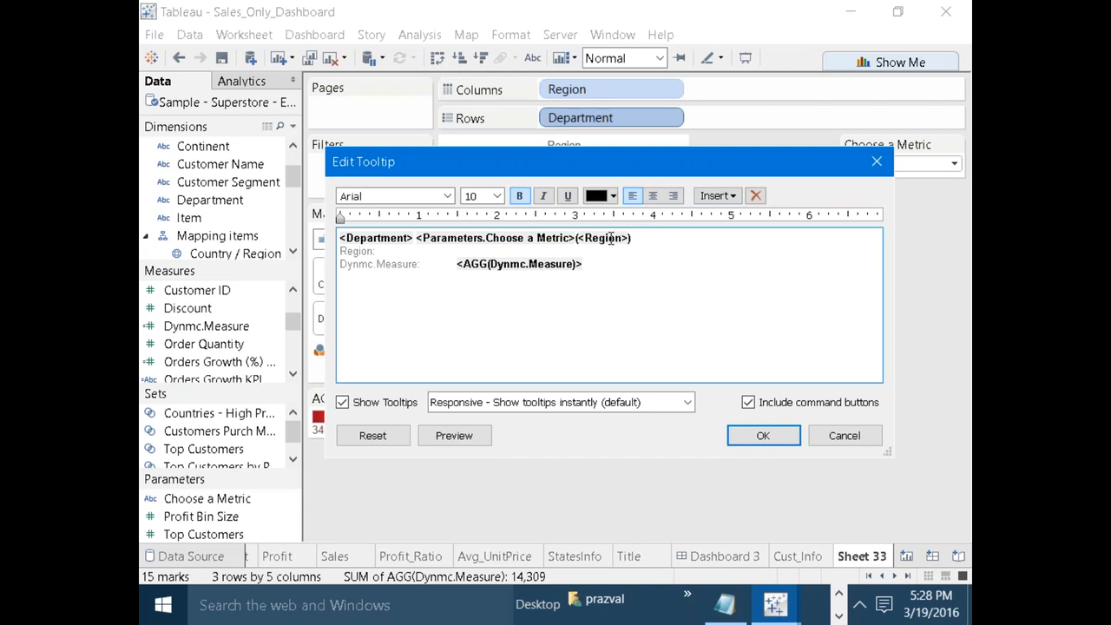
Delete the leftover Region and Dynmc.Measure lines from the tooltip, apply it, and check it on an East region cell.
left_click_drag(587, 266, 339, 251)
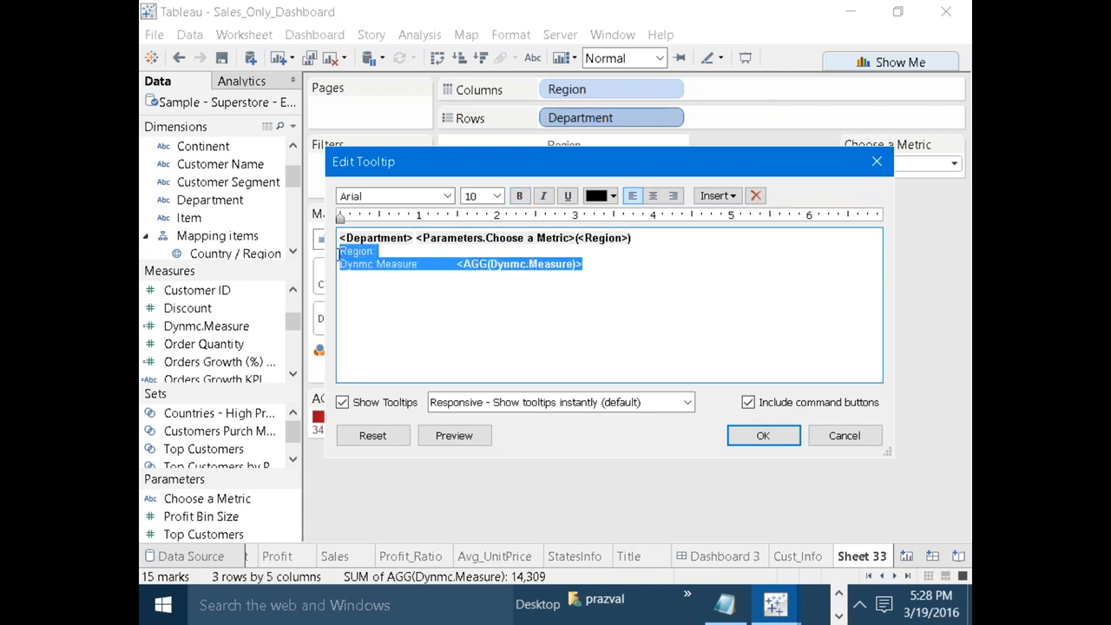
key("Delete")
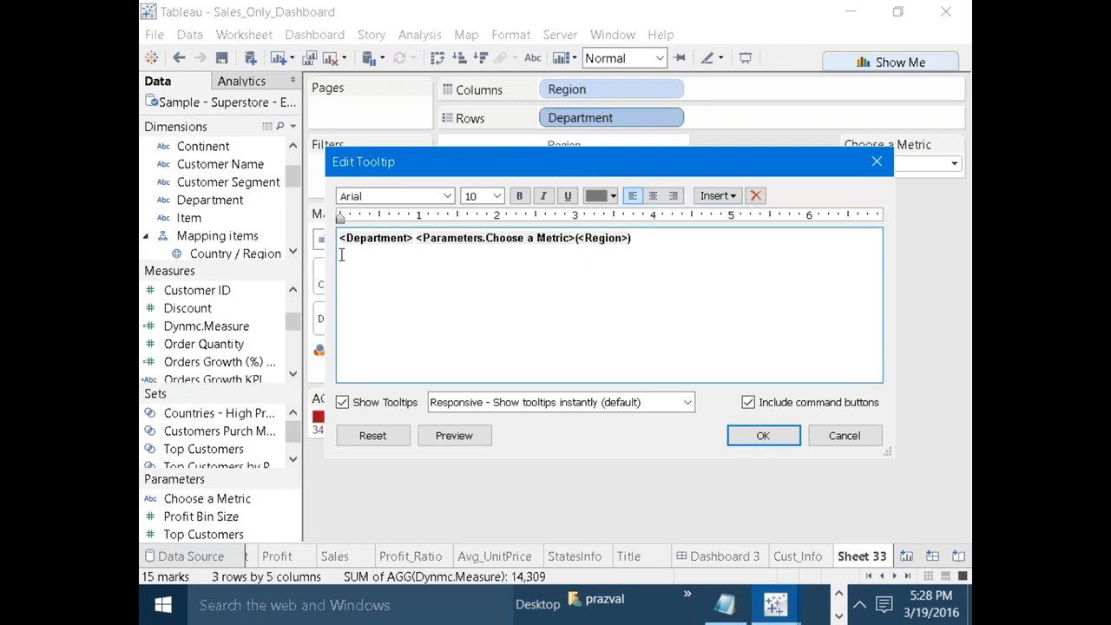
left_click(741, 436)
mouse_move(504, 226)
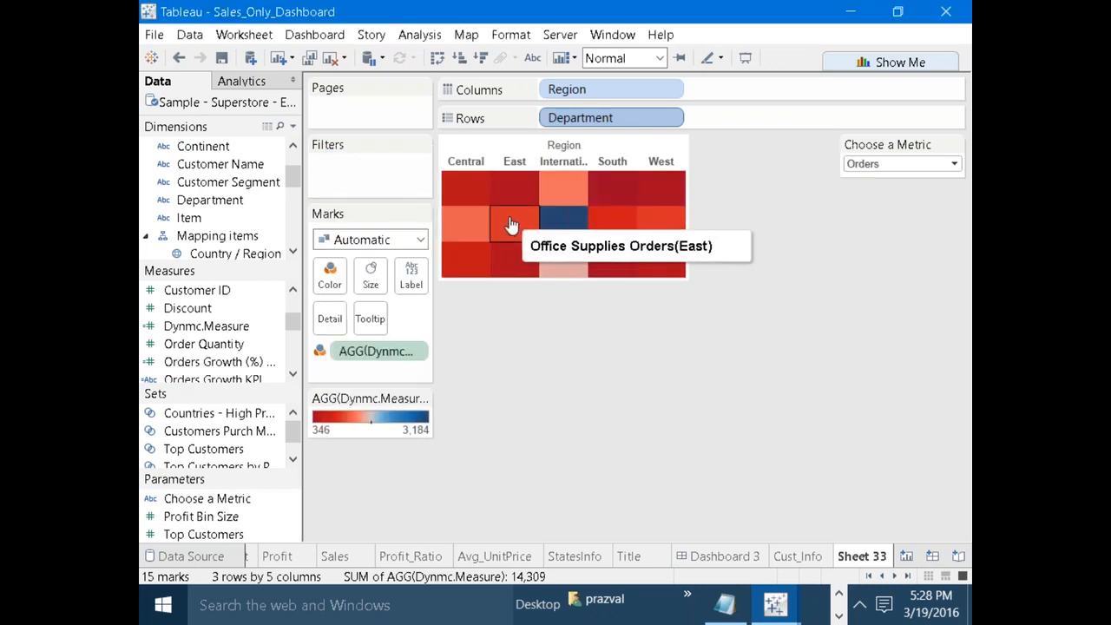
Add the word "in" before the Region field in the heatmap tooltip.
left_click(368, 318)
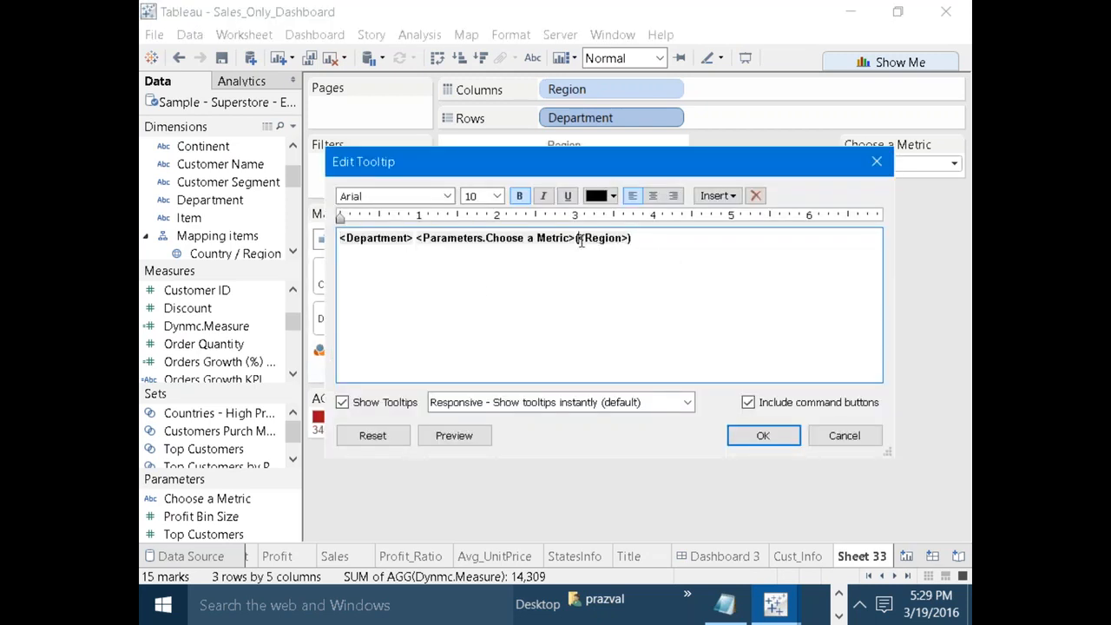
type("in")
left_click(776, 439)
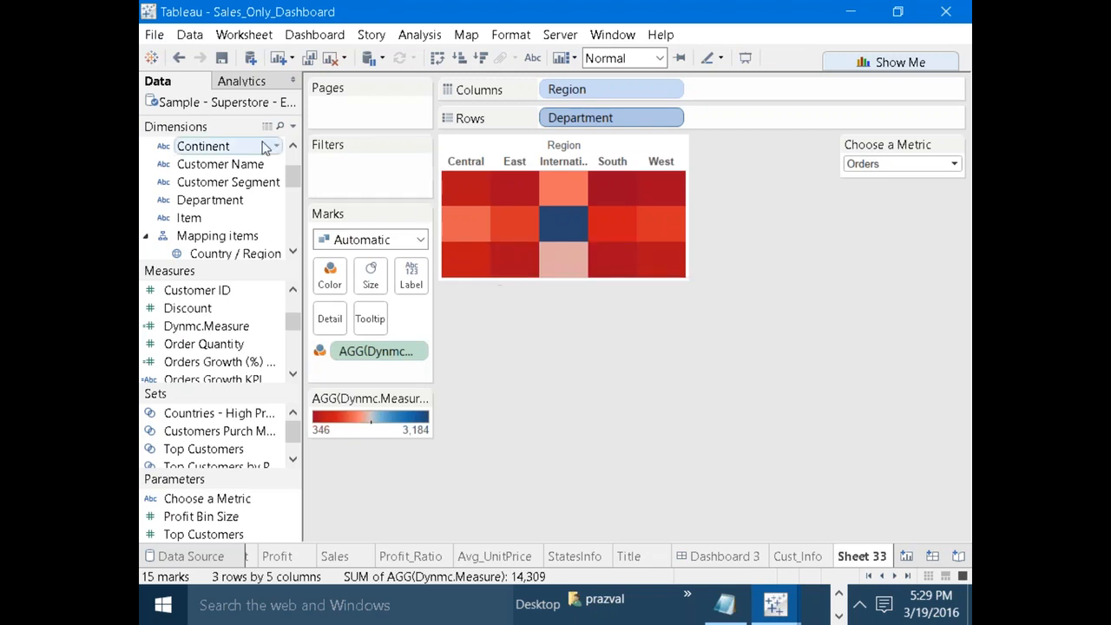
Create a calculated field named "%of total DM" with the formula [Dynmc.Measure]/TOTAL([Dynmc.Measure]).
left_click(294, 126)
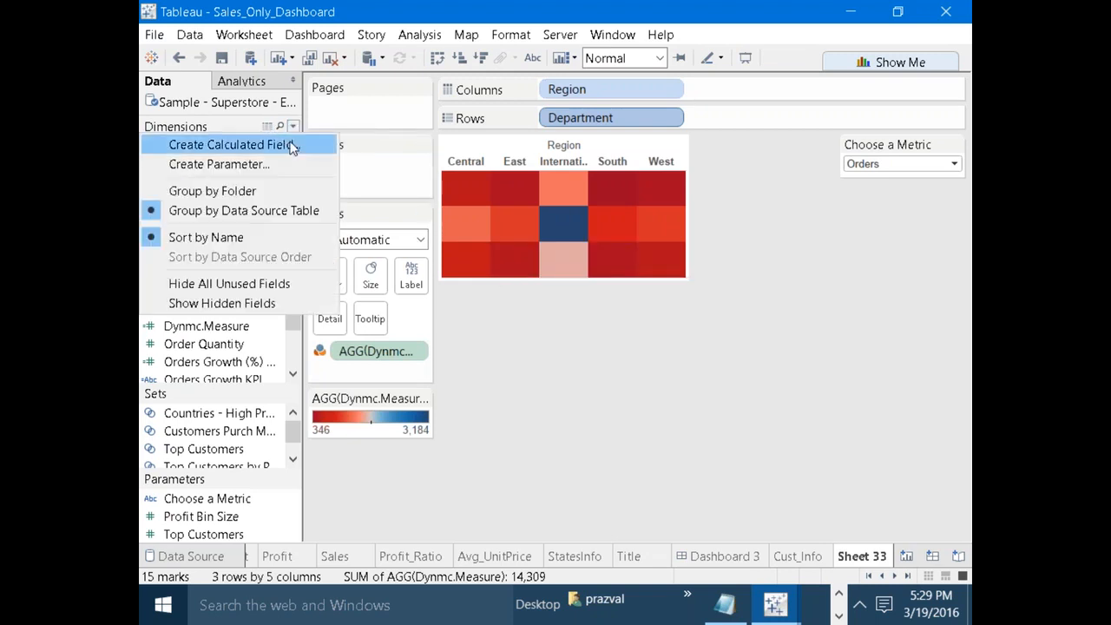
left_click(290, 144)
type("%of total DM")
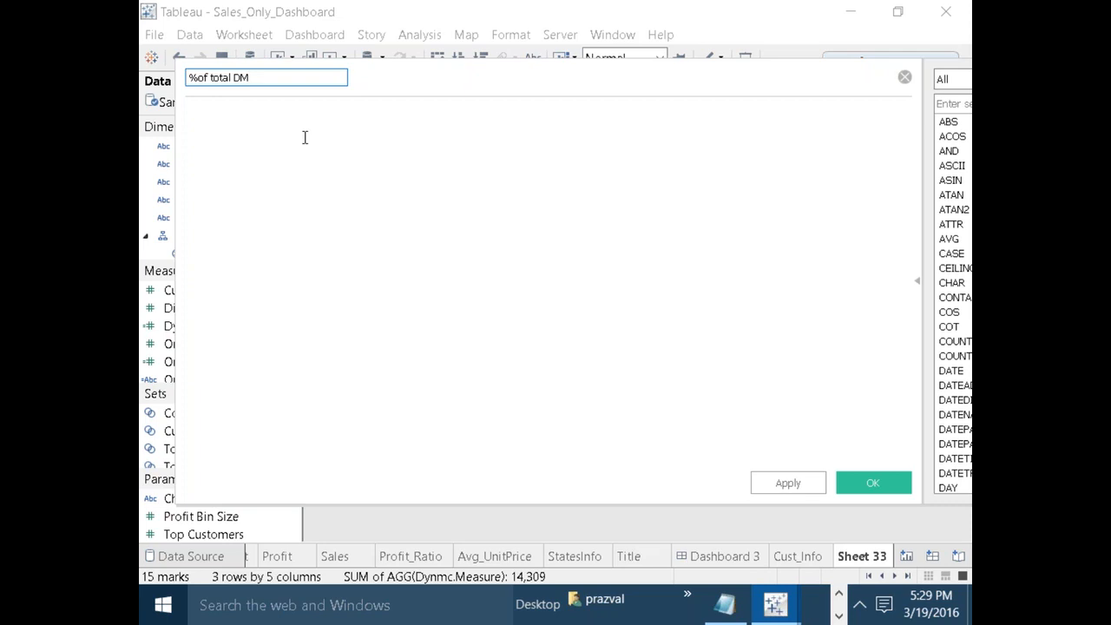
left_click(305, 137)
type("DYN")
left_click(278, 139)
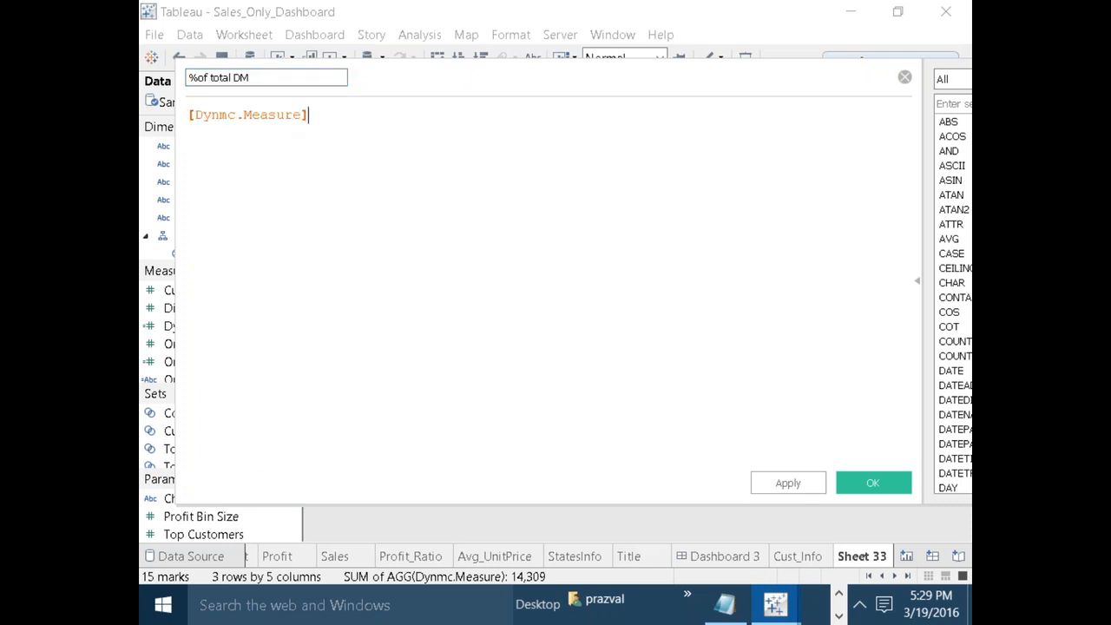
type("/TOTAL")
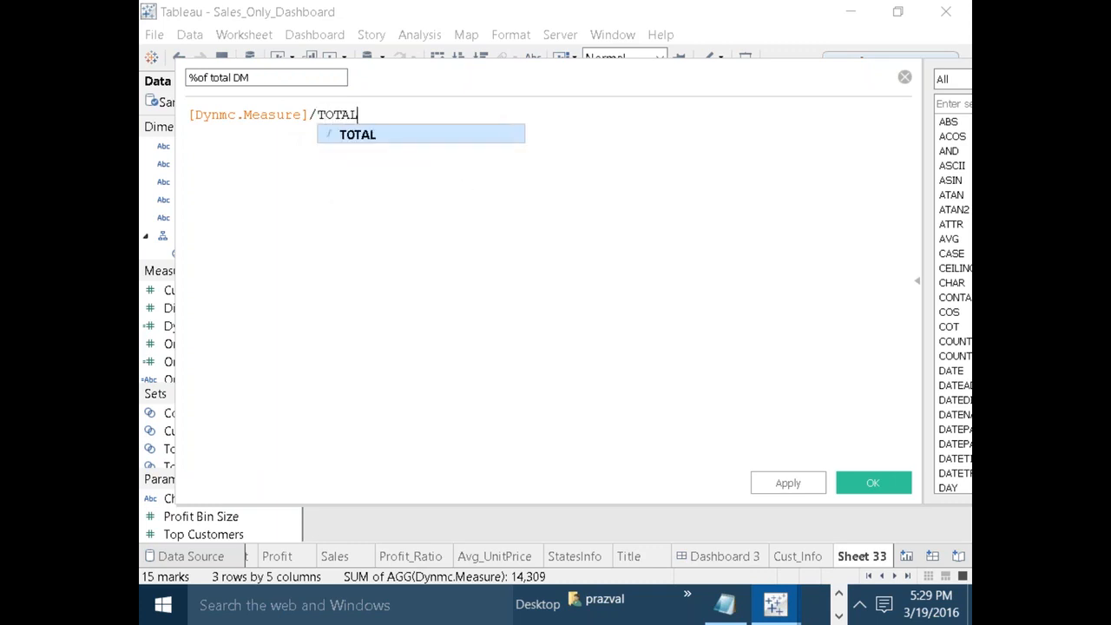
type("(DY")
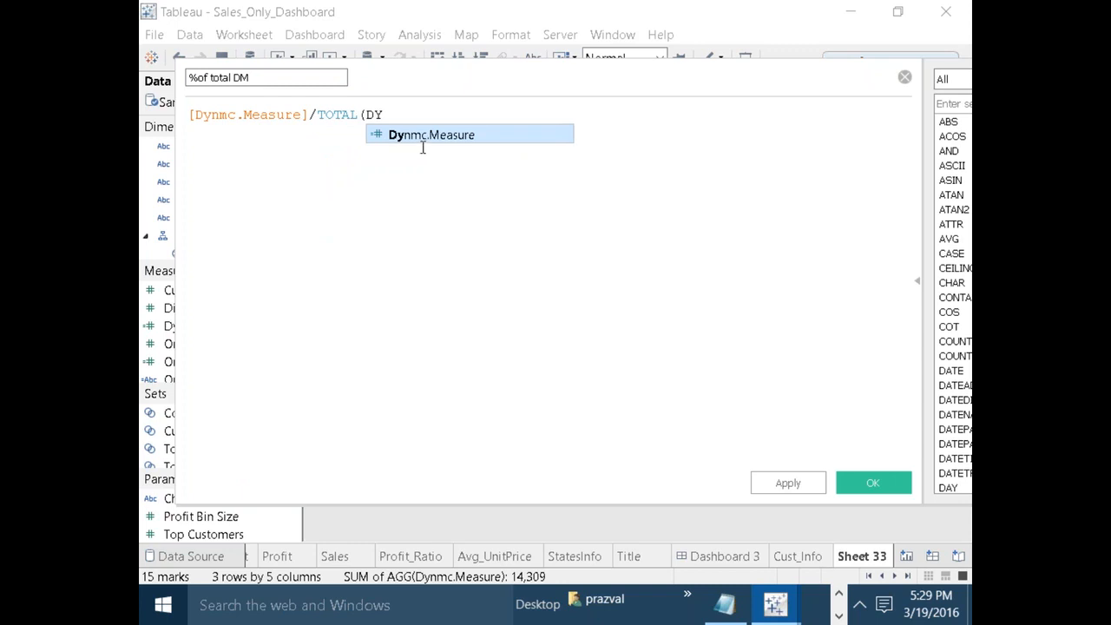
double_click(439, 141)
type(")")
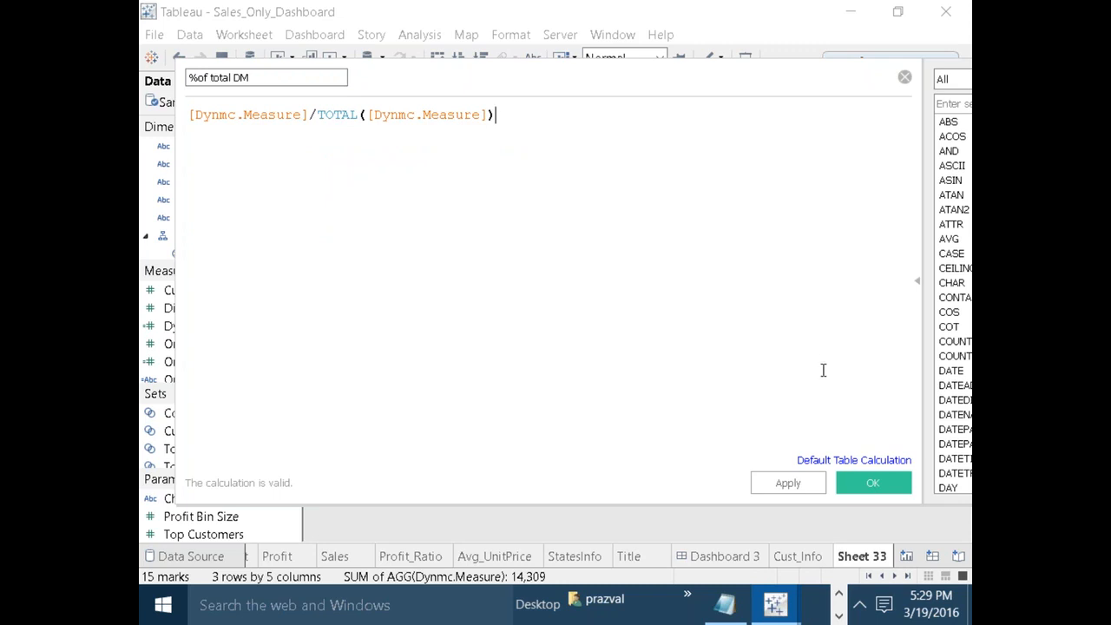
left_click(865, 484)
Review the Dynmc.Measure formula, focusing on the SUM([Sales]) aggregation, and close it without changes.
right_click(230, 331)
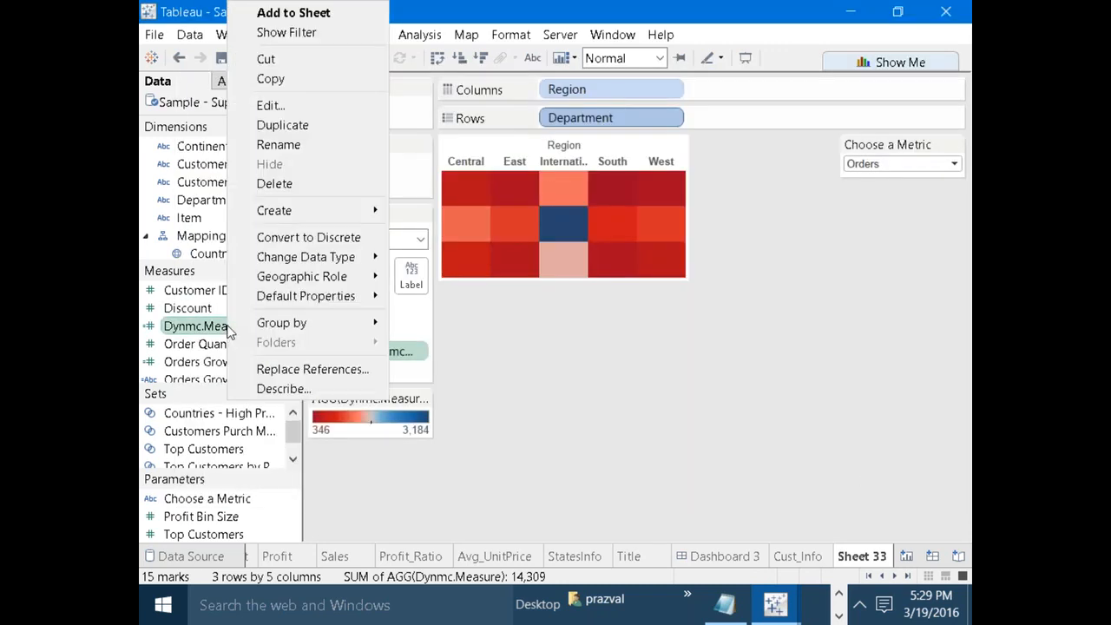
left_click(280, 108)
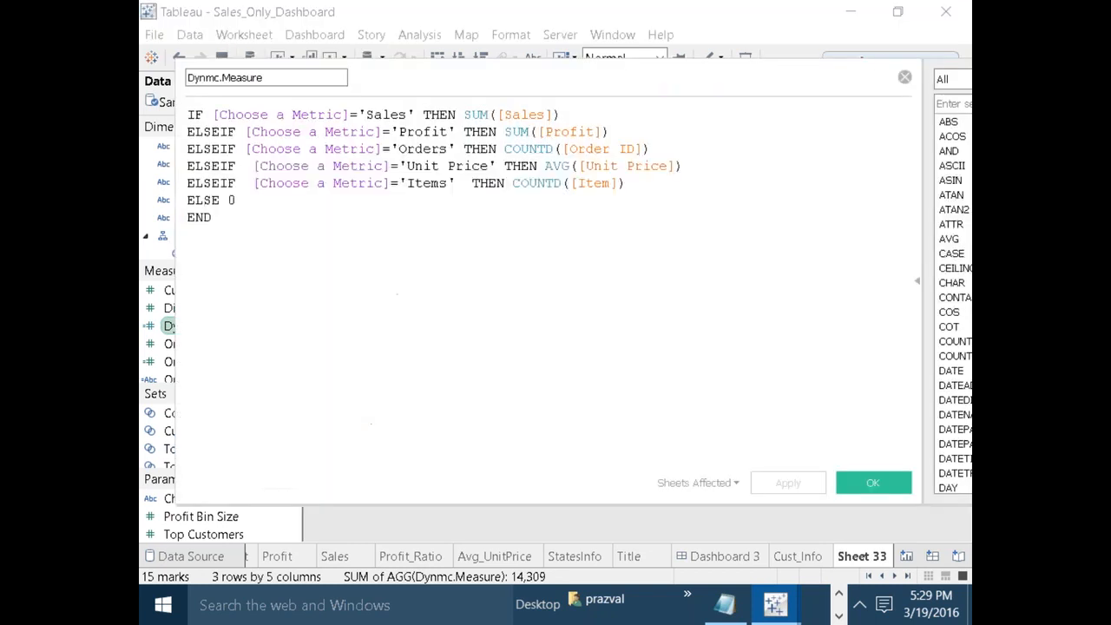
left_click_drag(465, 115, 570, 115)
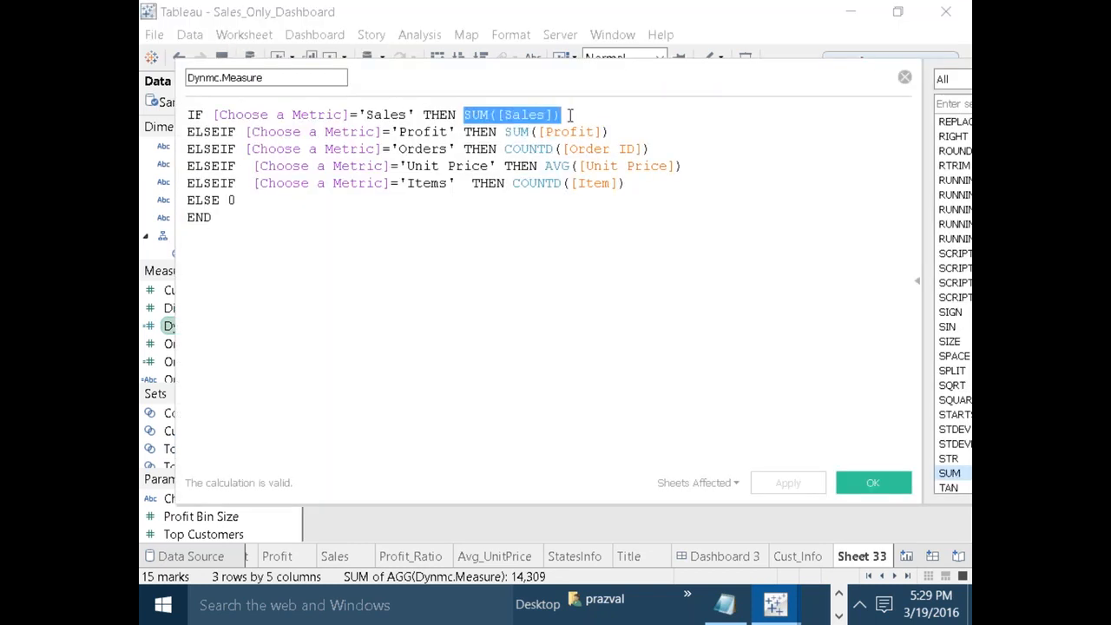
left_click(904, 78)
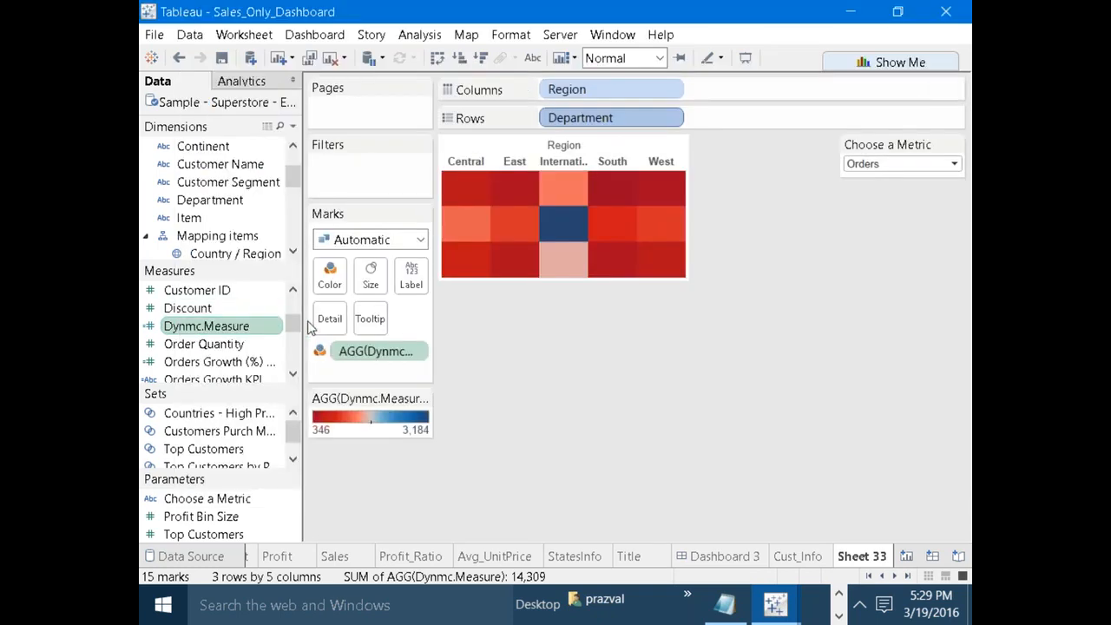
In the %of total DM calculation, write the example SUM(SALES)/TOTAL(SUM(SALES)) below the formula, delete it again and accept the calculation.
scroll(291, 346, "down", 5)
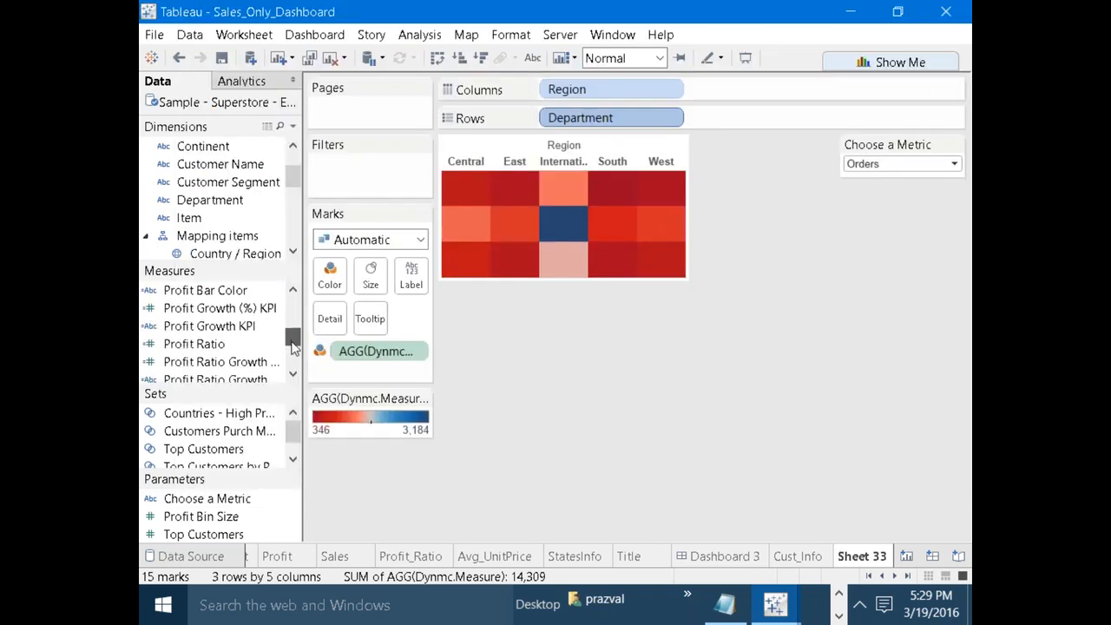
scroll(292, 356, "up", 5)
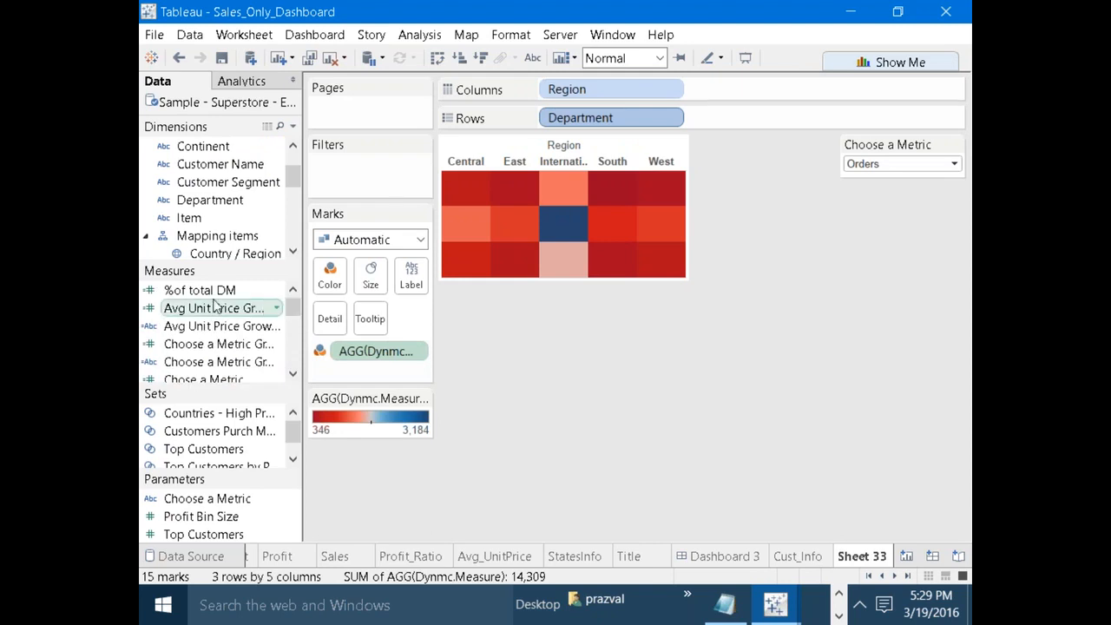
left_click(204, 292)
right_click(204, 291)
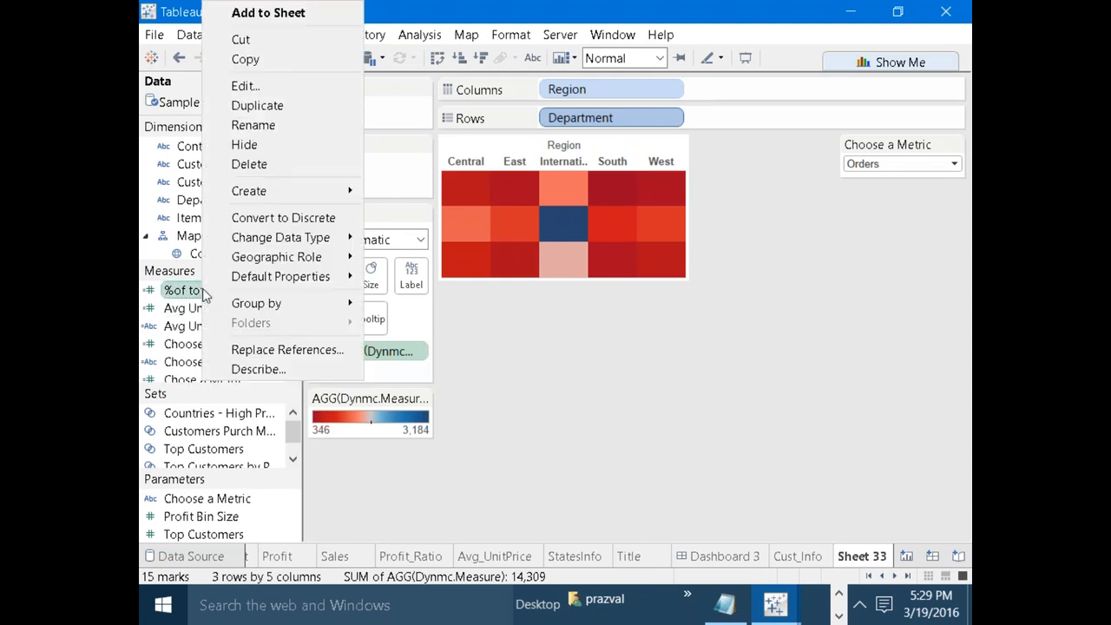
left_click(246, 86)
left_click_drag(411, 69, 584, 134)
key("Return")
key("Return")
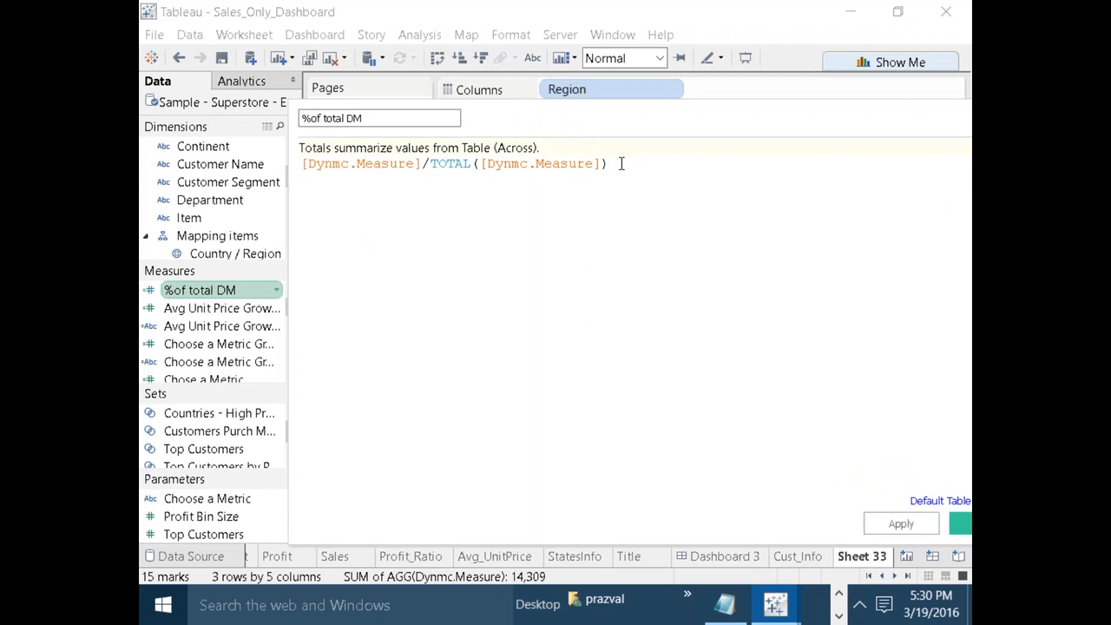
type("SUM(SALES)/TOTAL(")
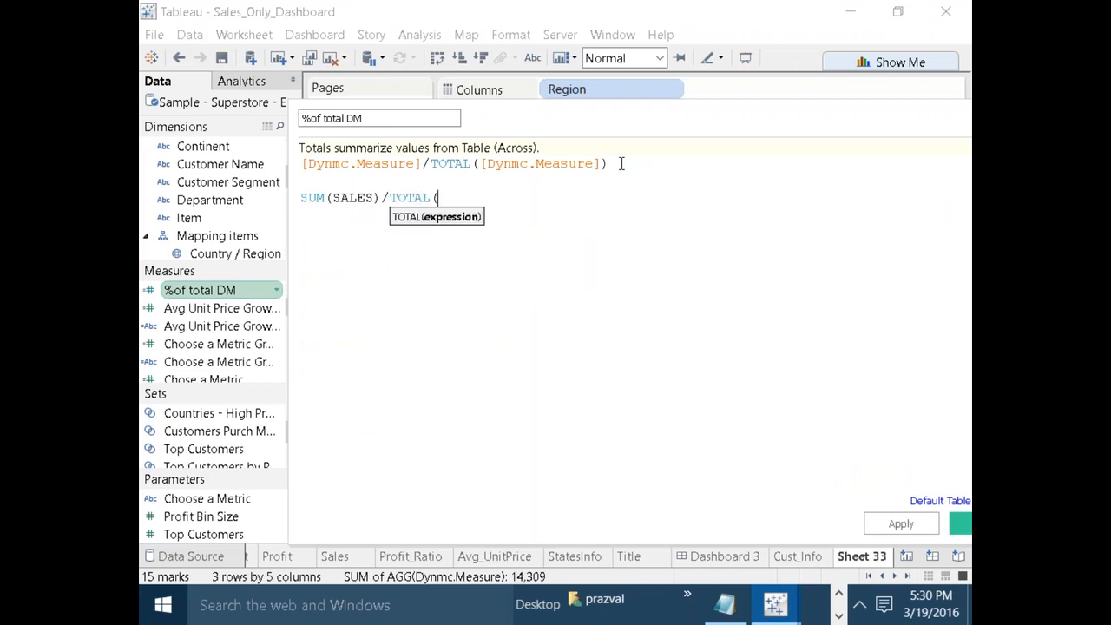
type("SUM(")
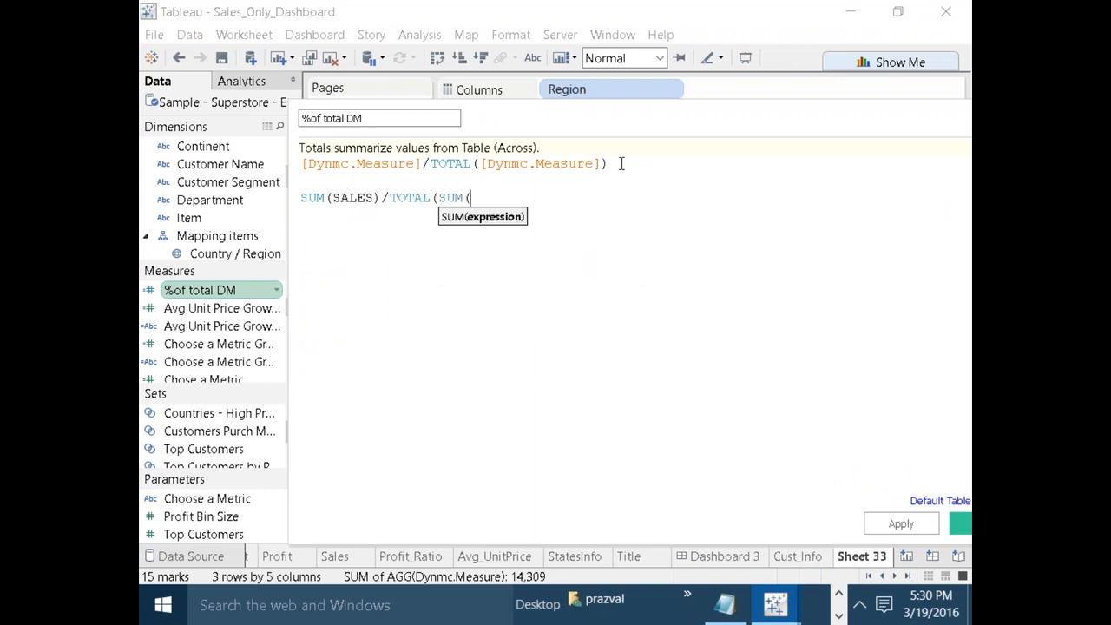
type("sa")
key("BackSpace")
key("BackSpace")
type("SALES))")
left_click_drag(531, 200, 284, 198)
key("BackSpace")
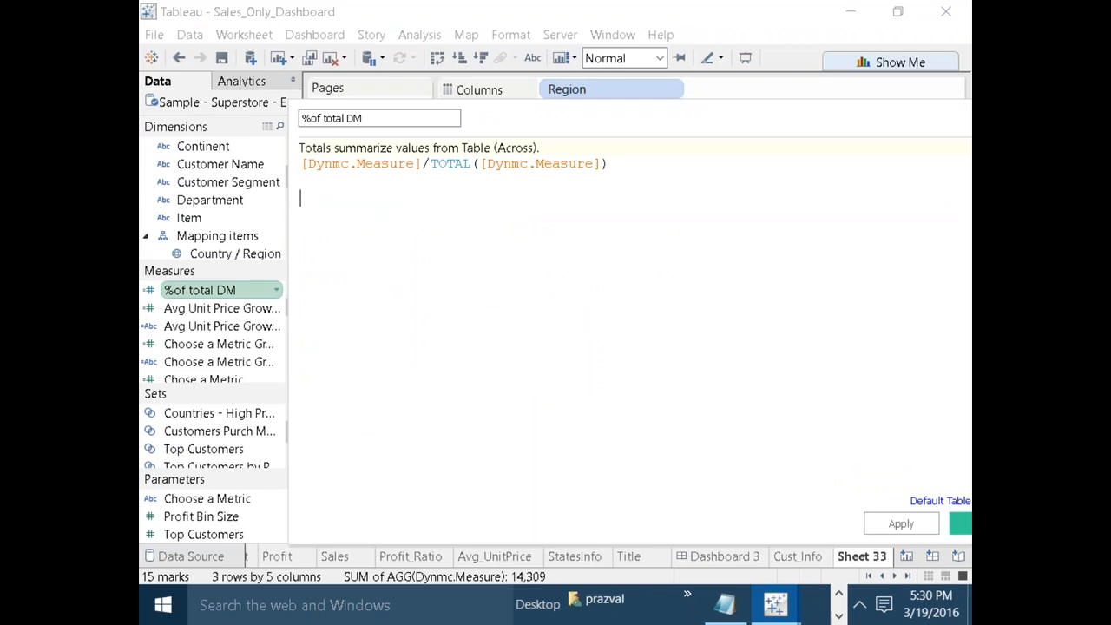
left_click(959, 525)
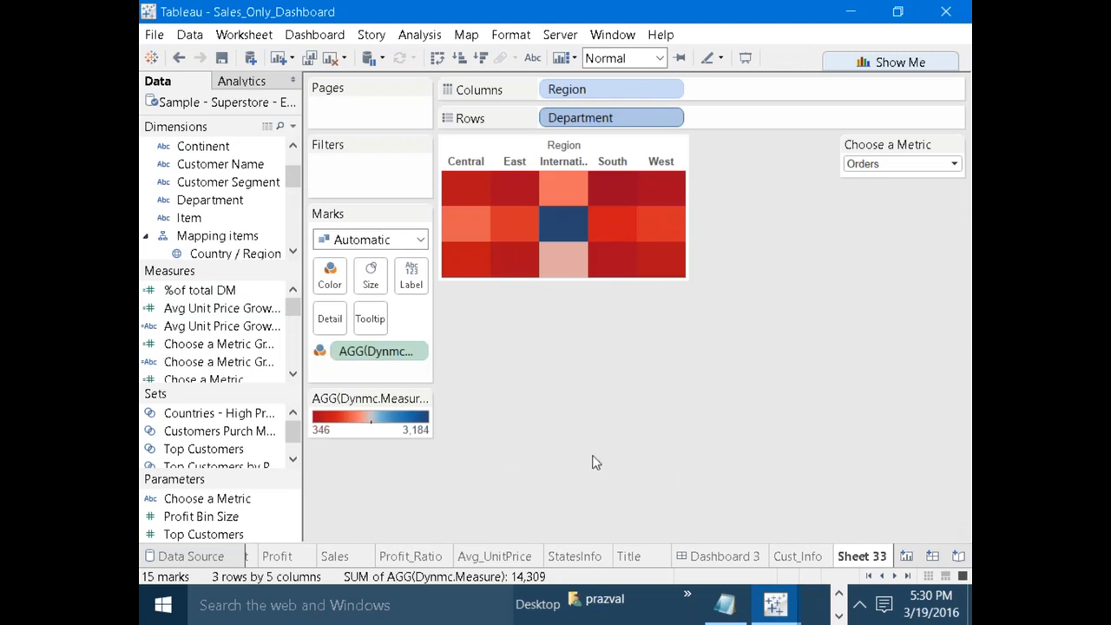
Add %of total DM to the heatmap's tooltip fields and insert it on the tooltip text's second line.
left_click_drag(200, 290, 370, 319)
left_click(370, 319)
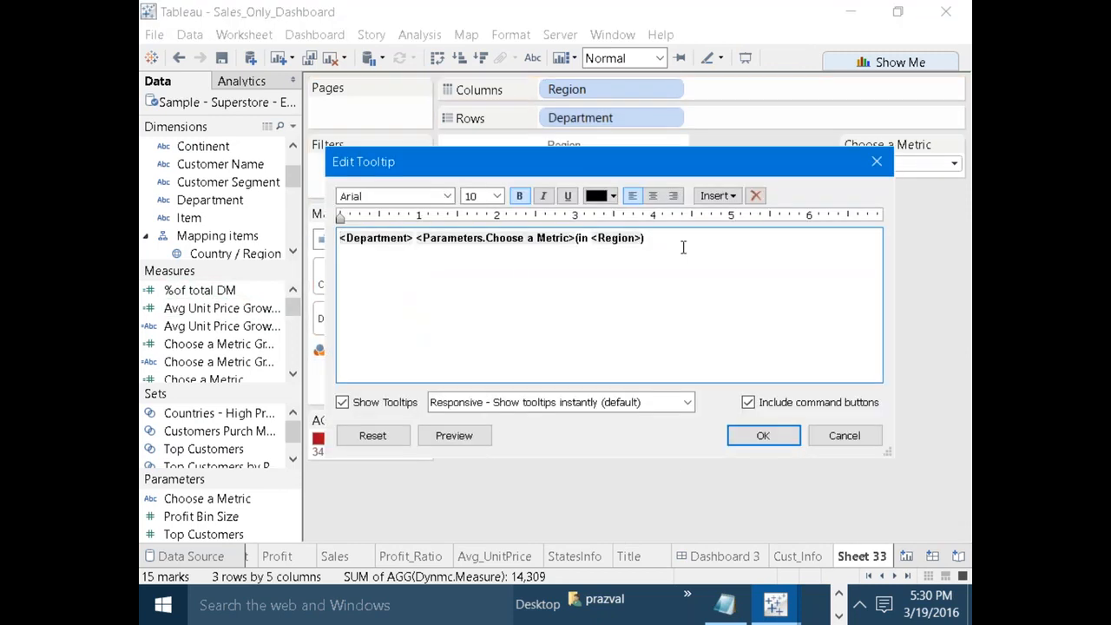
left_click(732, 196)
left_click(764, 523)
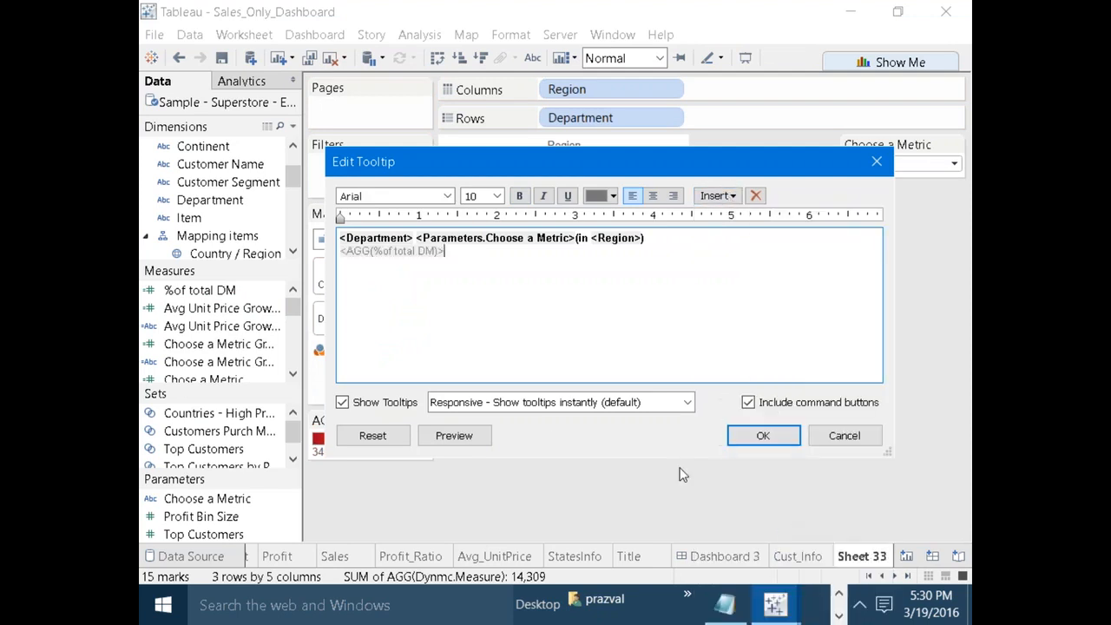
Try centre-aligning the %of total DM line in the tooltip and revert it to left alignment.
left_click_drag(344, 254, 446, 253)
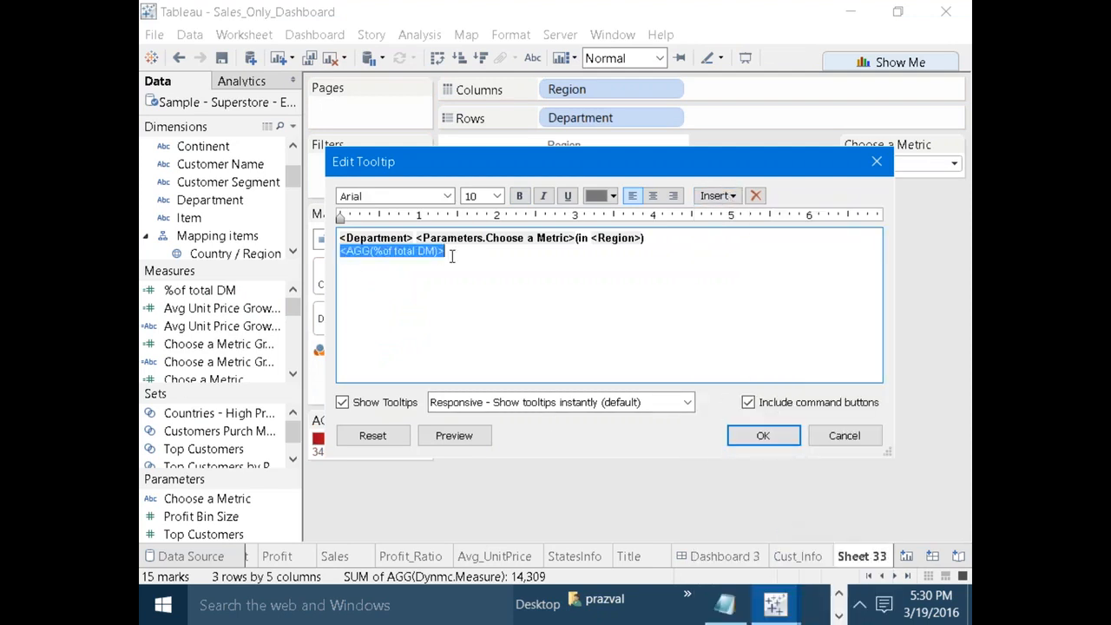
left_click(653, 196)
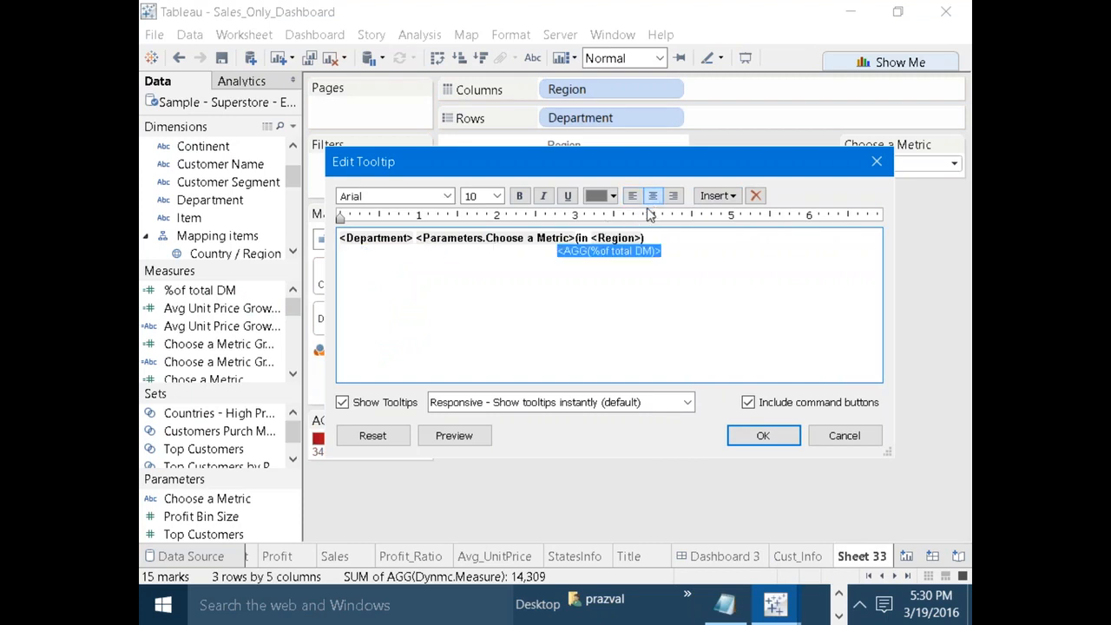
left_click(633, 195)
key("Delete")
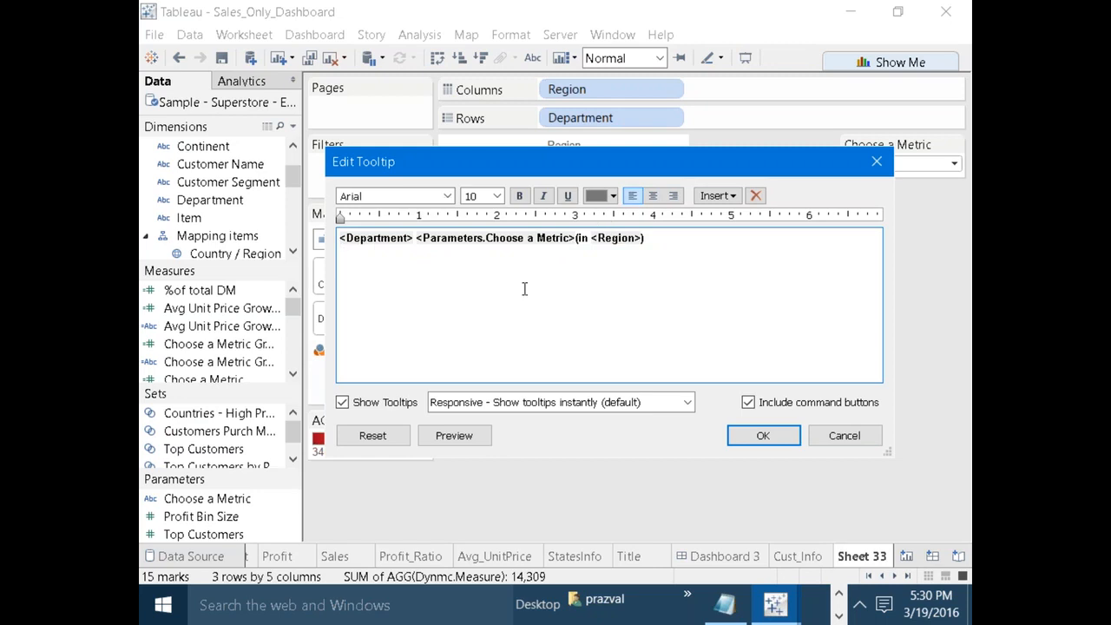
key("ctrl+z")
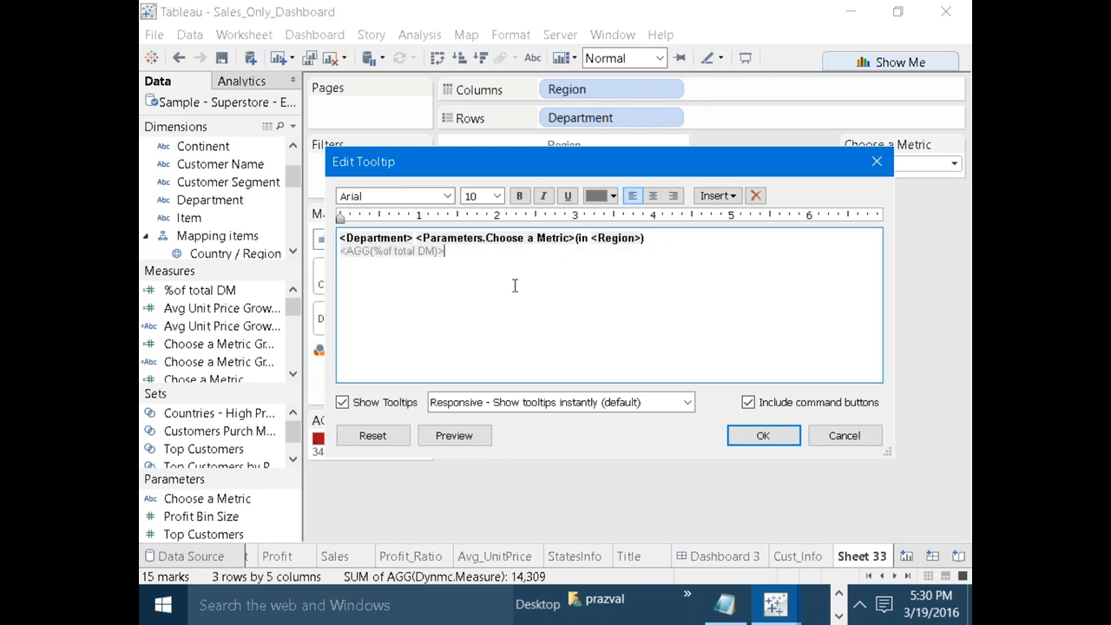
Indent the %of total DM field in the tooltip with leading spaces and format it bold at font size 20.
triple_click(345, 254)
left_click(346, 254)
left_click(346, 255)
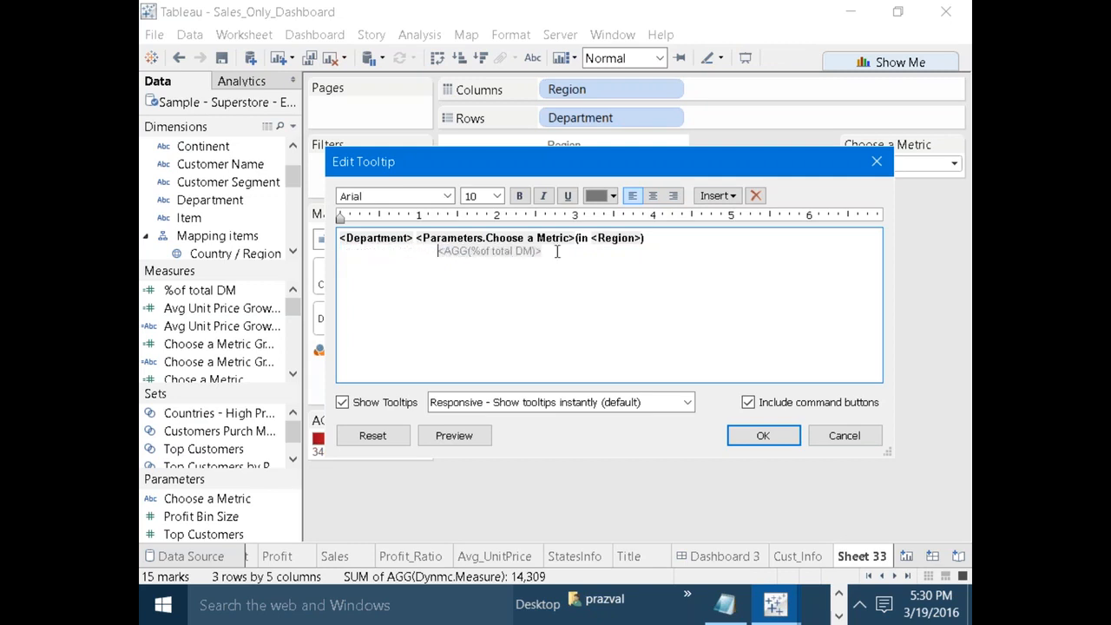
left_click_drag(537, 253, 435, 254)
key("ctrl+b")
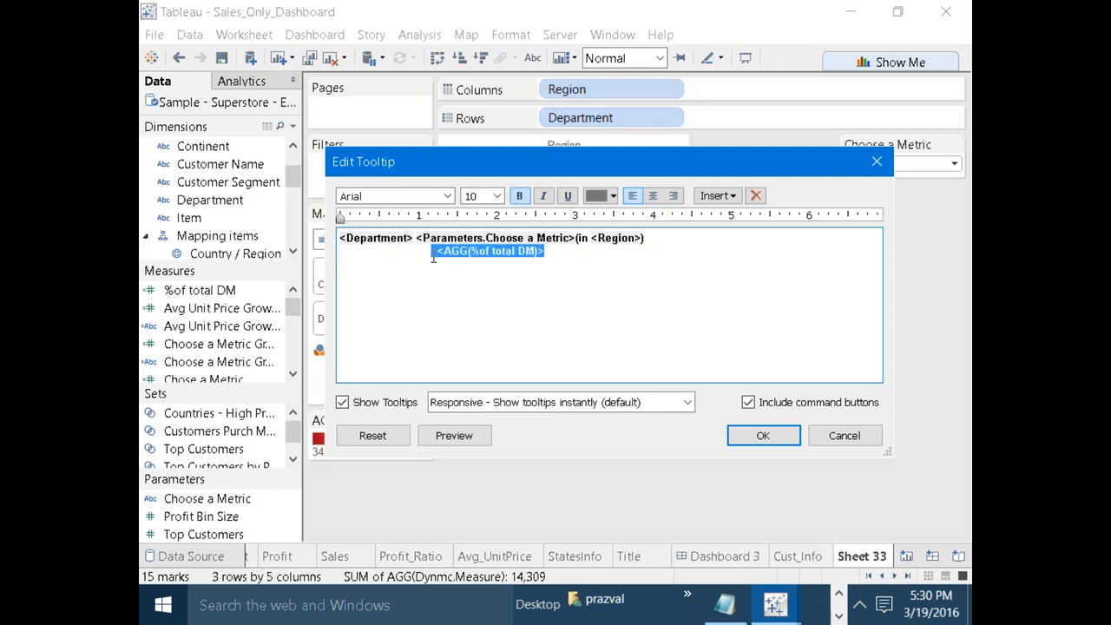
left_click(497, 196)
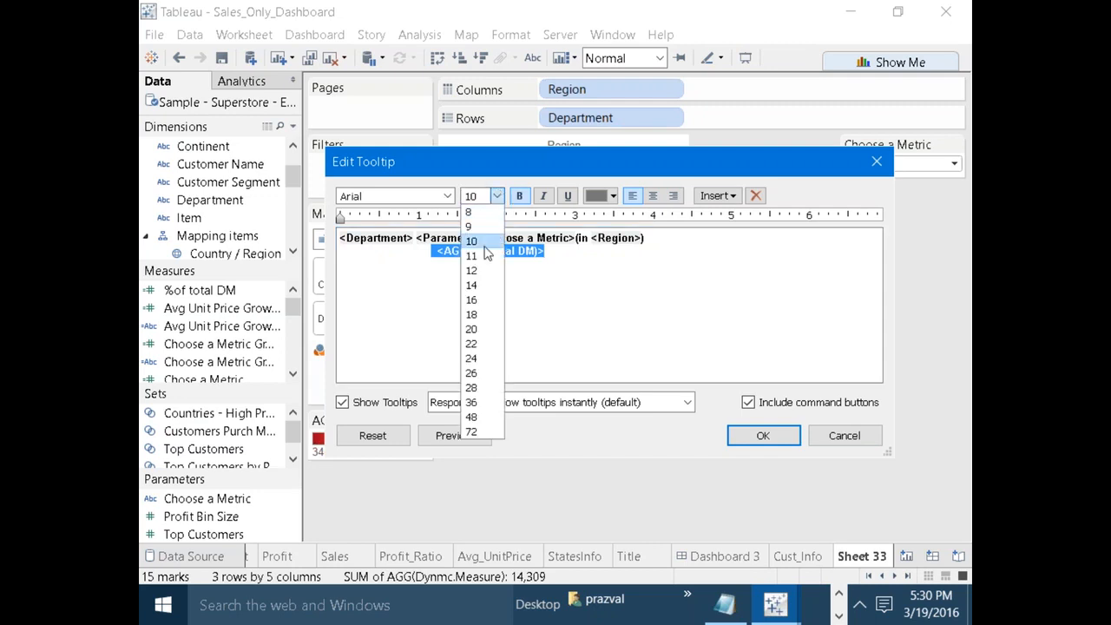
left_click(476, 327)
Delete some of the leading spaces so the enlarged %of total DM field sits roughly centred beneath the tooltip's first line.
left_click(607, 313)
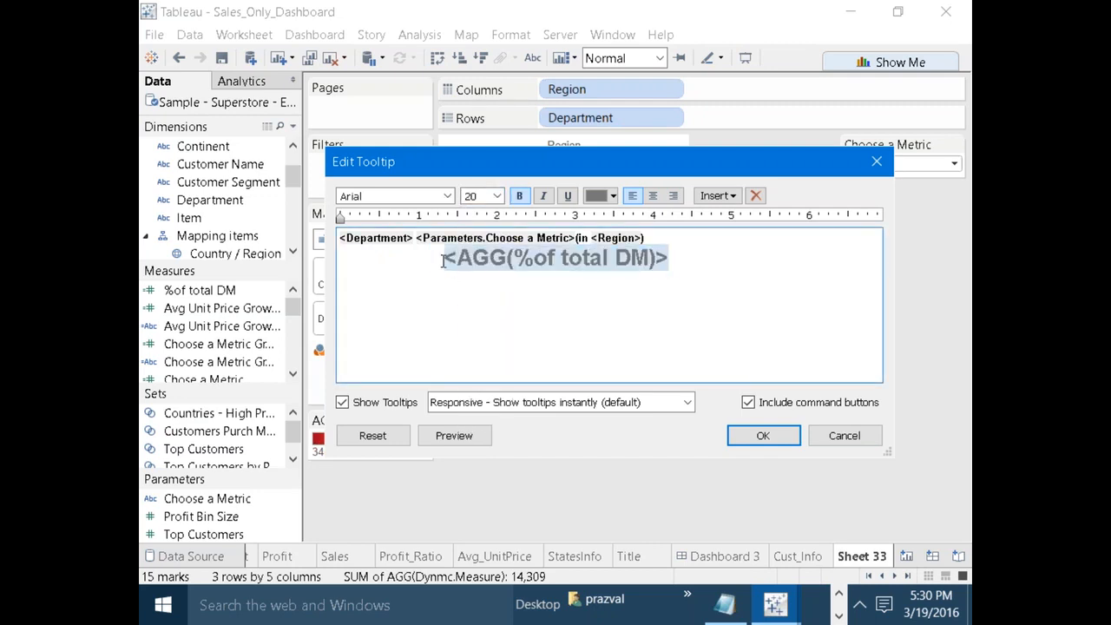
key("BackSpace")
key("BackSpace")
key("BackSpace")
key("BackSpace")
key("BackSpace")
key("BackSpace")
key("BackSpace")
key("BackSpace")
key("BackSpace")
key("BackSpace")
key("BackSpace")
key("BackSpace")
key("BackSpace")
key("BackSpace")
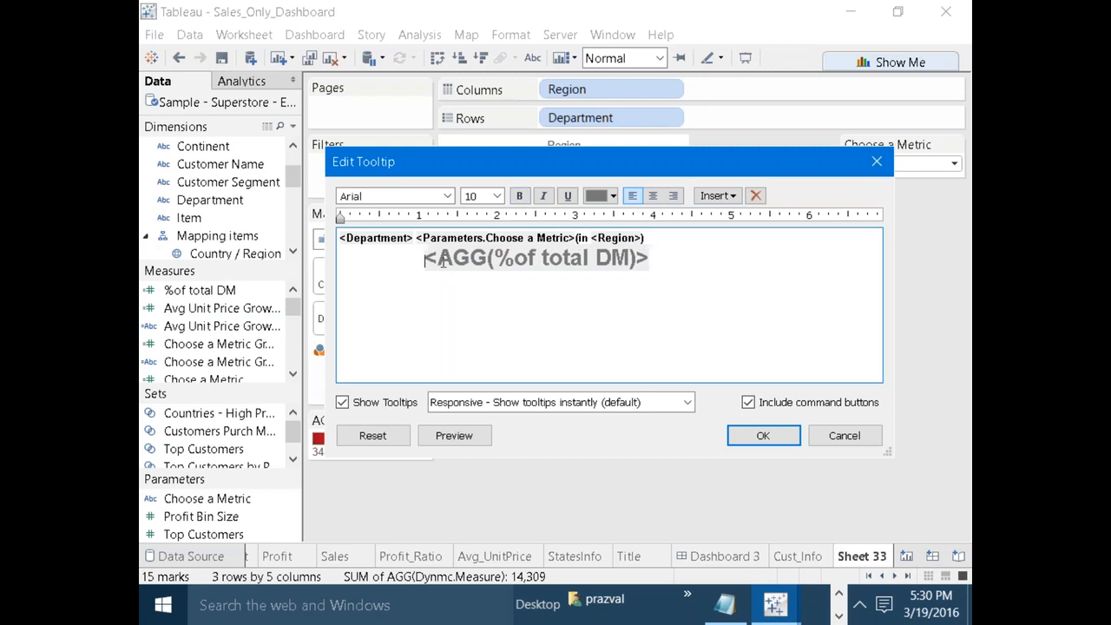
key("BackSpace")
key("BackSpace")
key("BackSpace")
key("BackSpace")
key("BackSpace")
key("BackSpace")
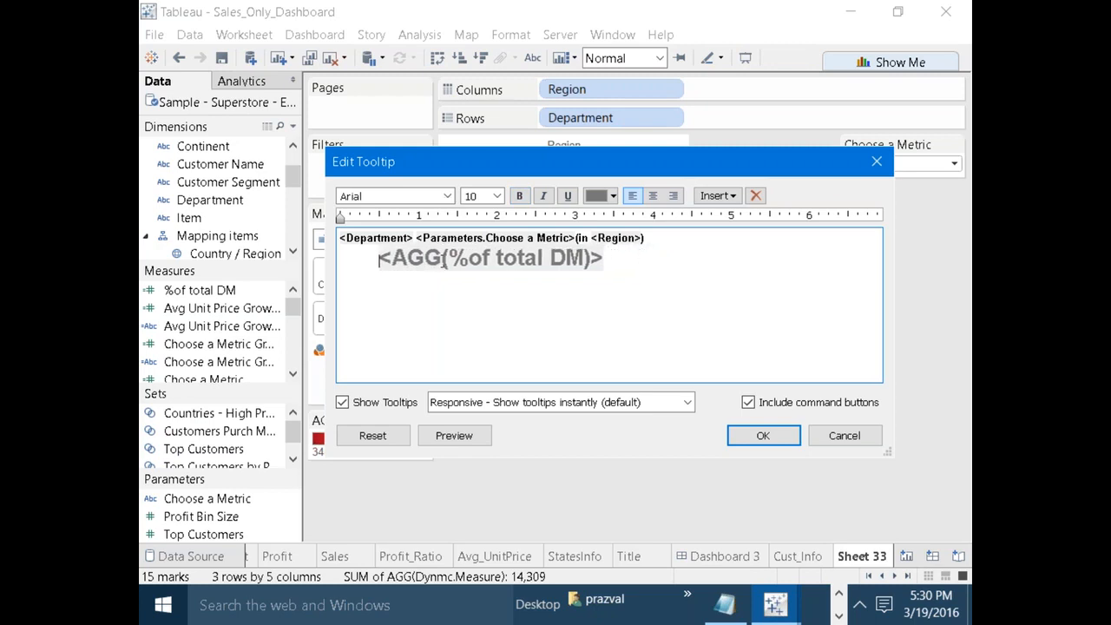
Apply the tooltip edits and check the tooltip on the Office Supplies and Furniture cells of the heatmap.
left_click(763, 436)
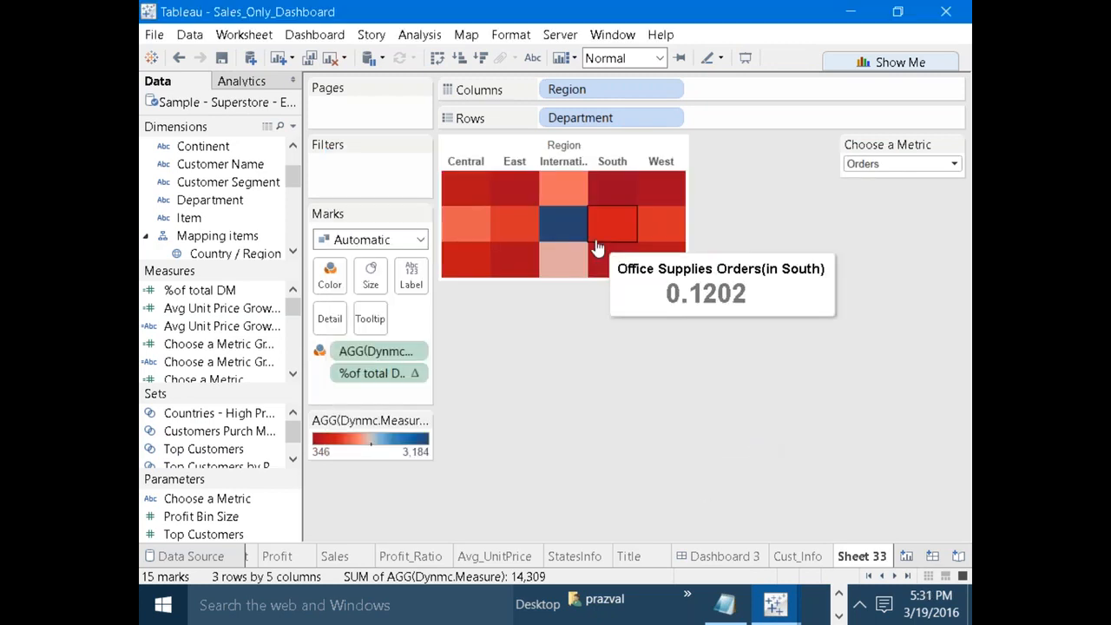
mouse_move(555, 241)
mouse_move(480, 227)
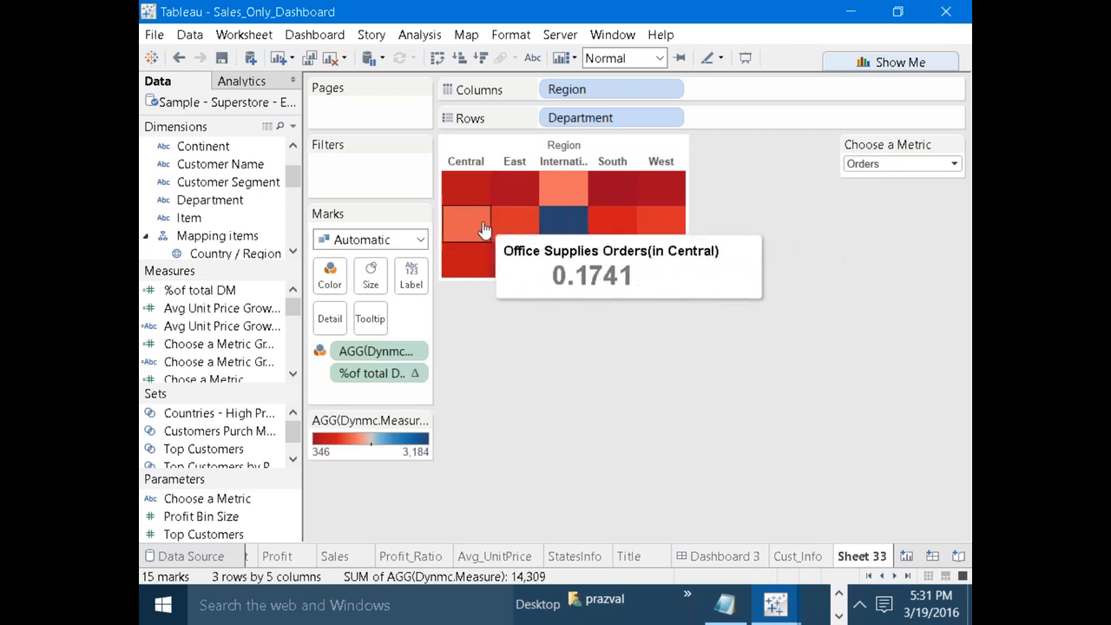
mouse_move(471, 200)
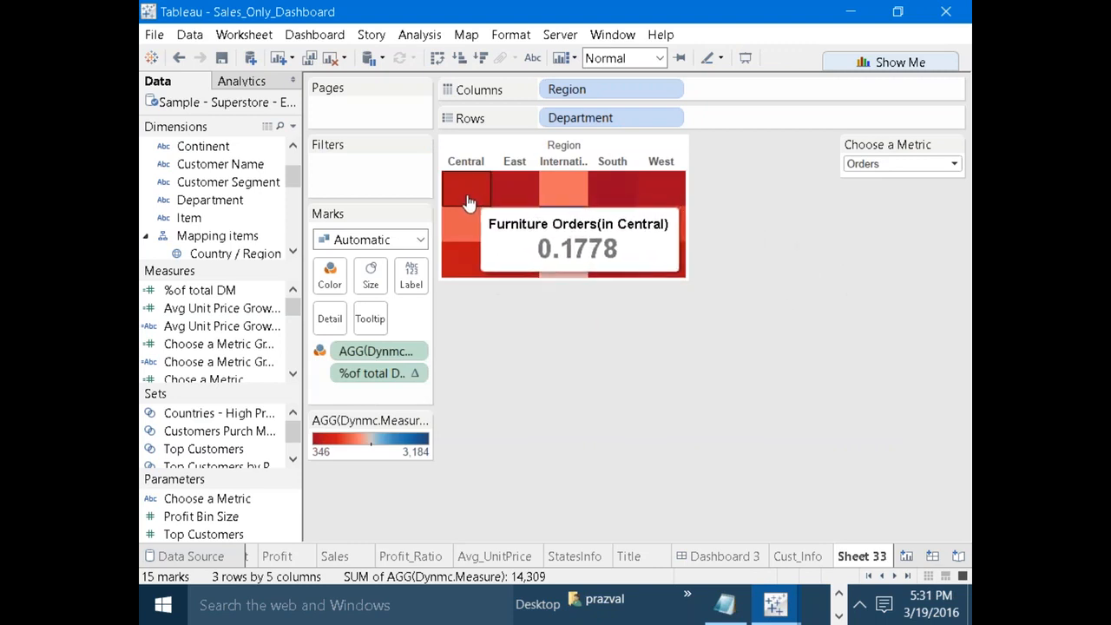
Set the default number format of the %of total DM measure to Percentage with 0 decimal places.
right_click(192, 290)
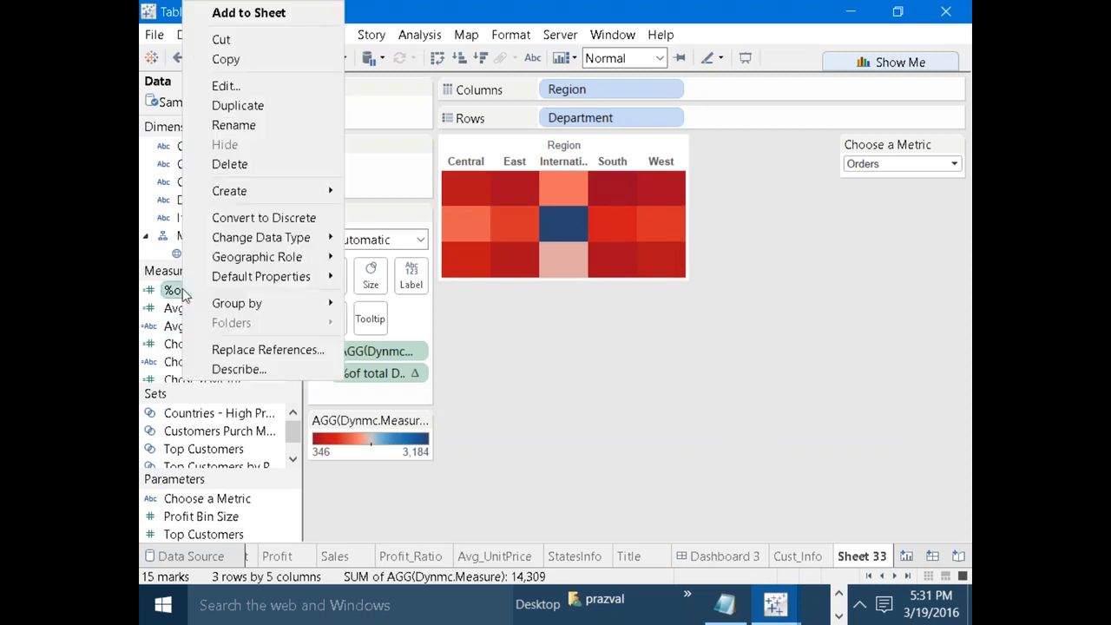
mouse_move(286, 276)
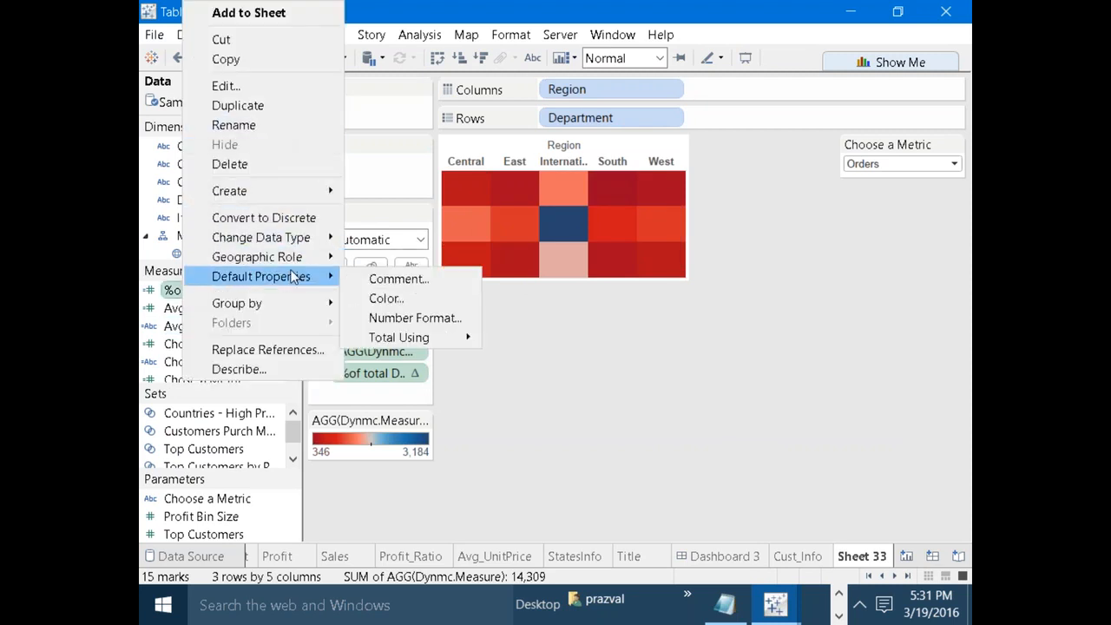
left_click(413, 318)
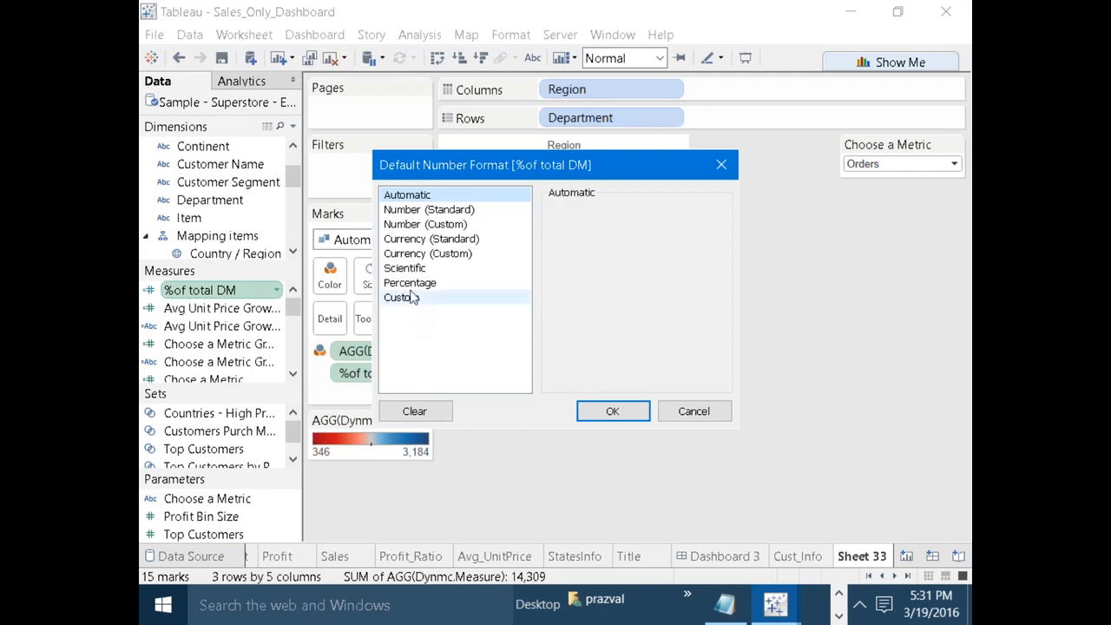
left_click(410, 283)
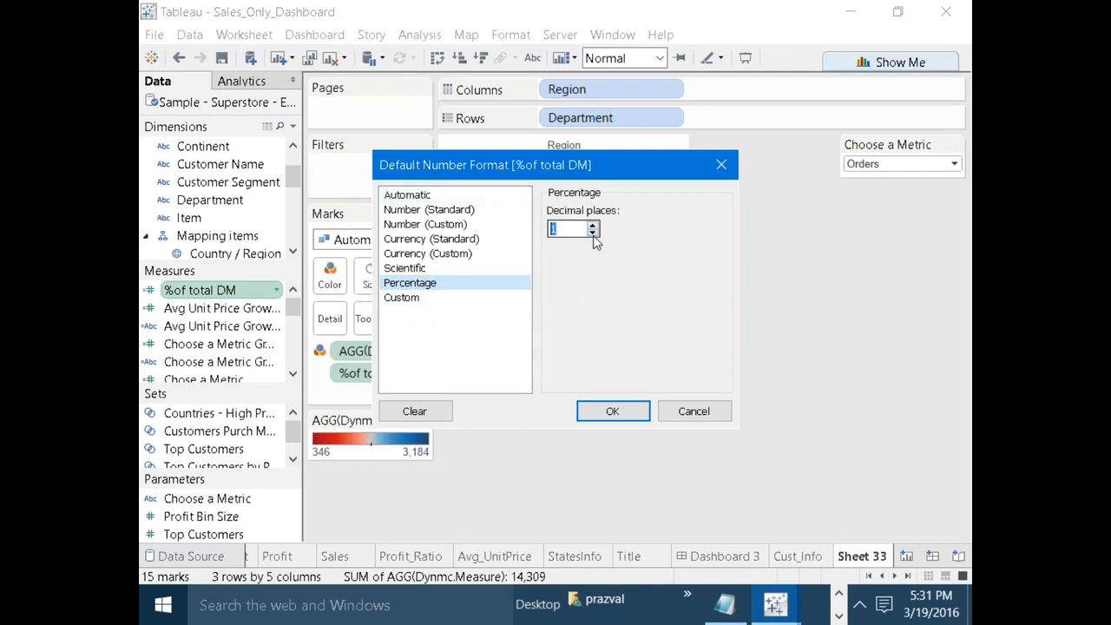
left_click(612, 408)
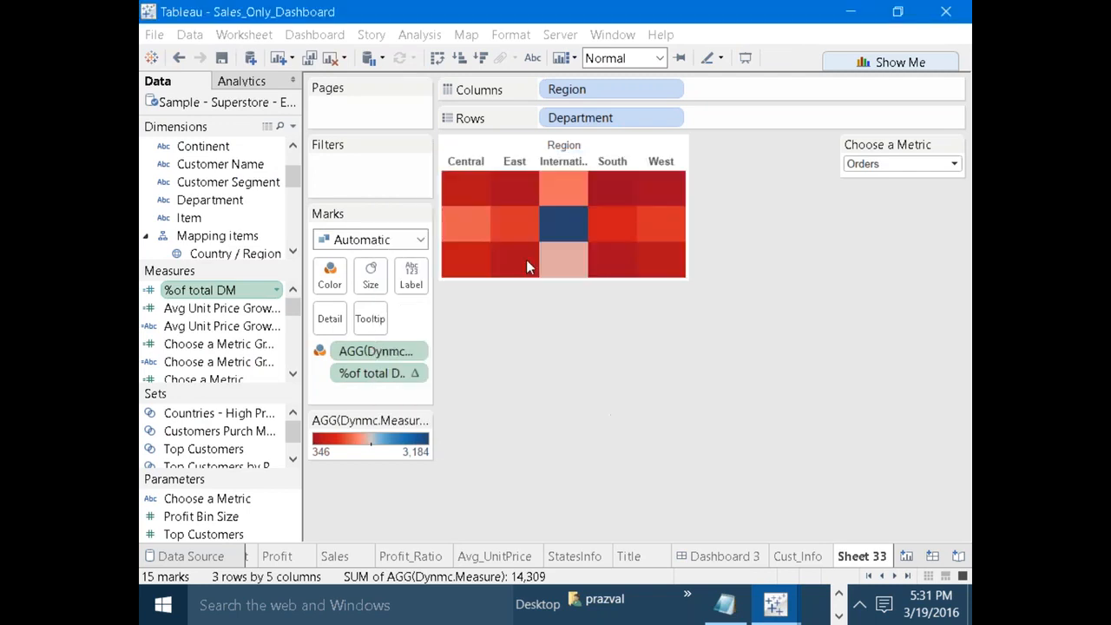
Set the Choose a Metric parameter to Profit and check the heatmap tooltips in the South column, leaving no cell selected.
left_click(505, 226)
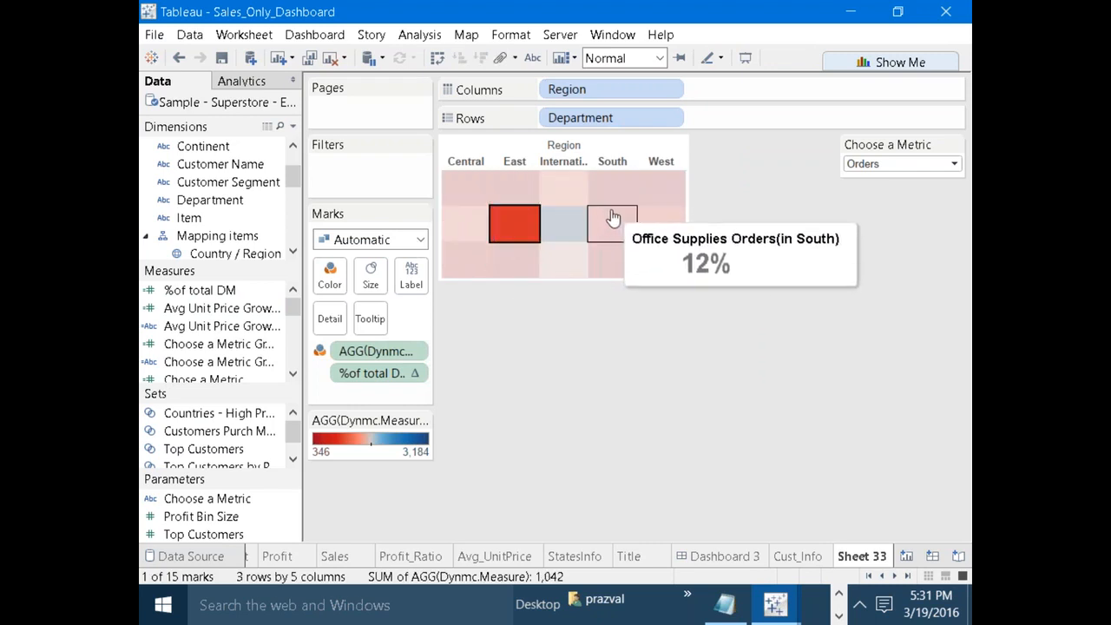
left_click(908, 163)
left_click(882, 204)
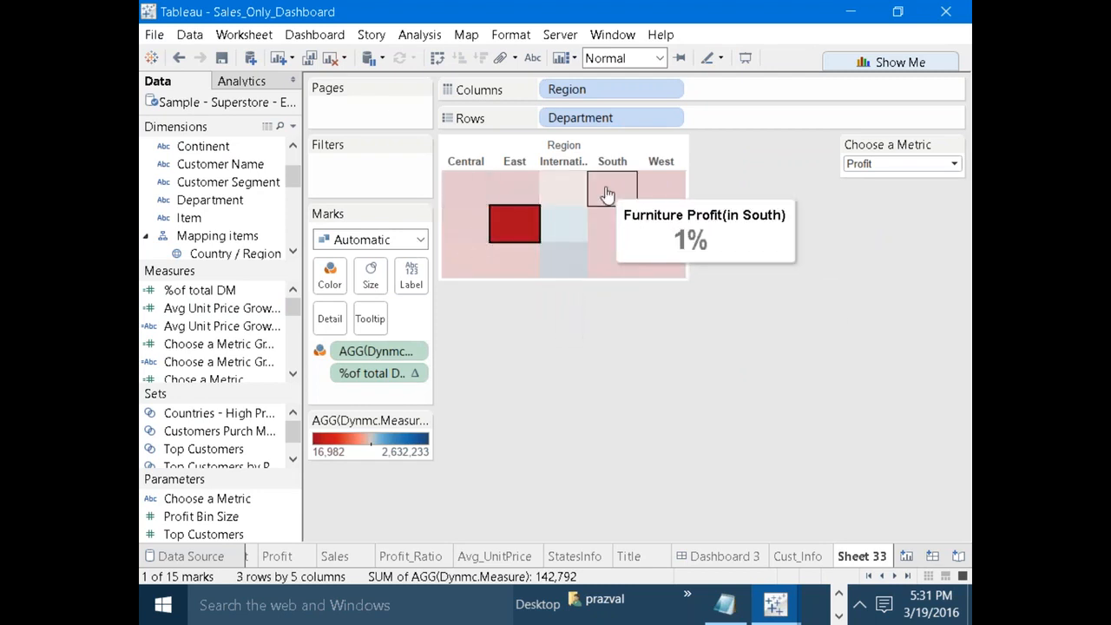
left_click(569, 341)
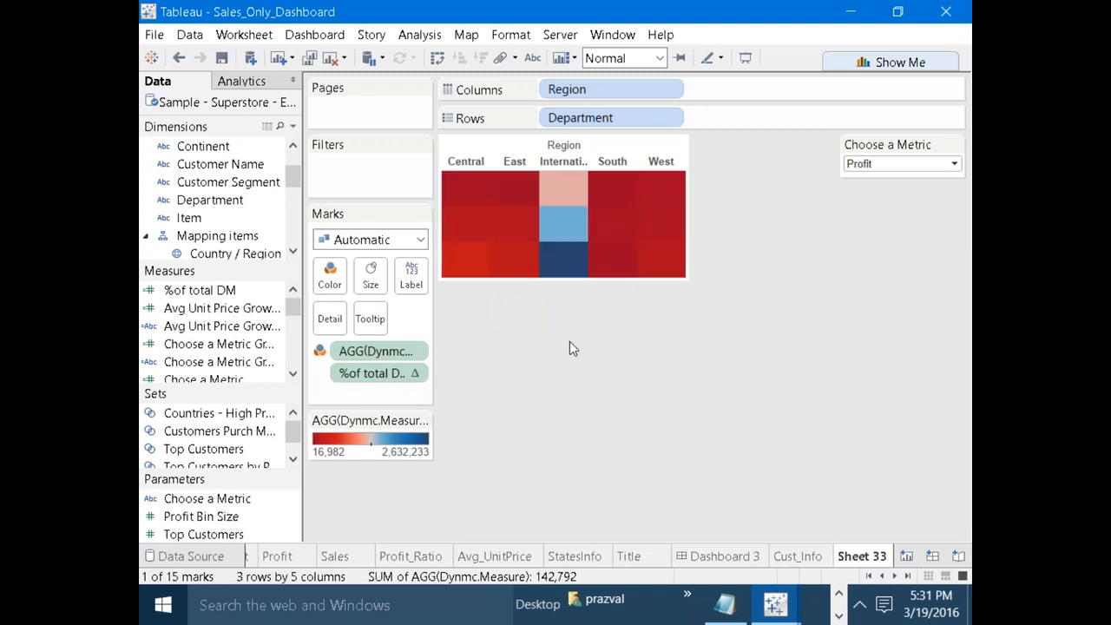
Rename the heatmap worksheet Sheet 33 as RegionInfo.
right_click(855, 558)
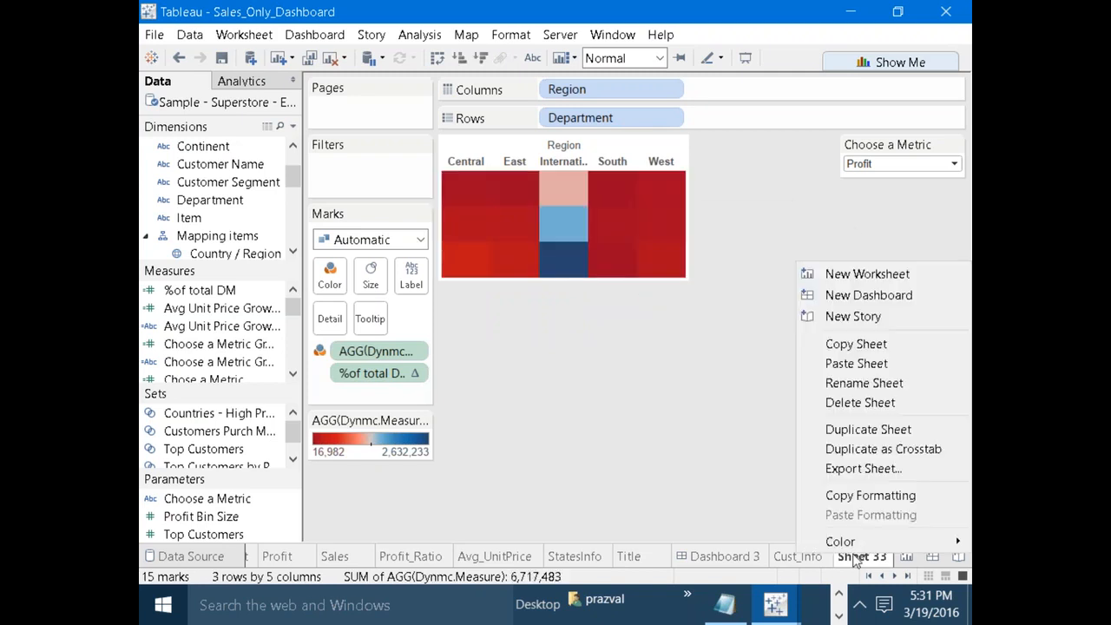
left_click(845, 387)
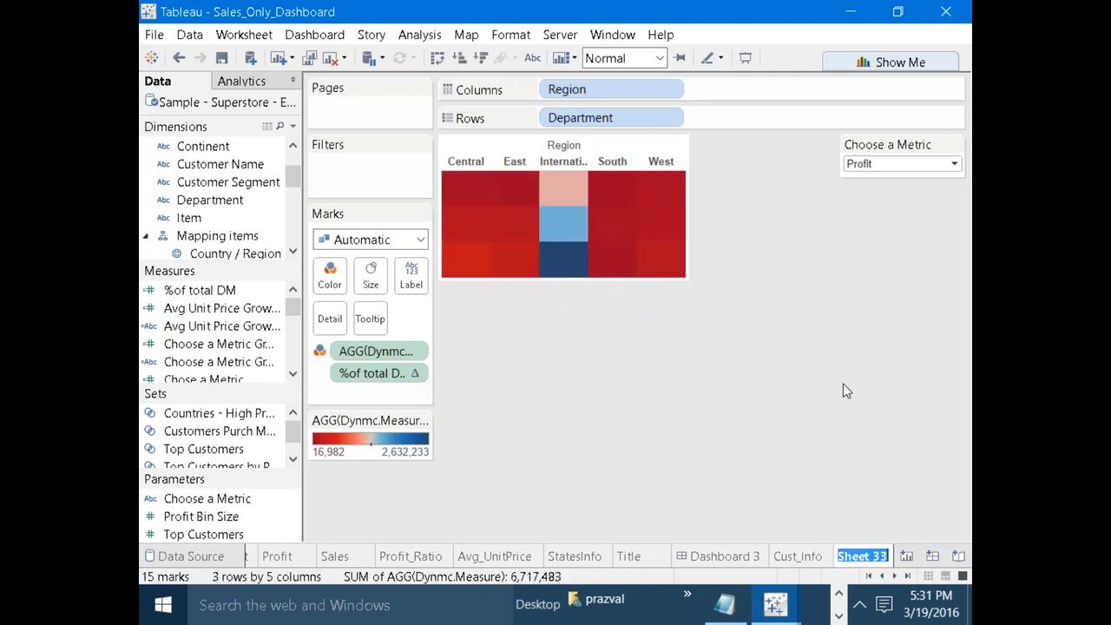
type("Re")
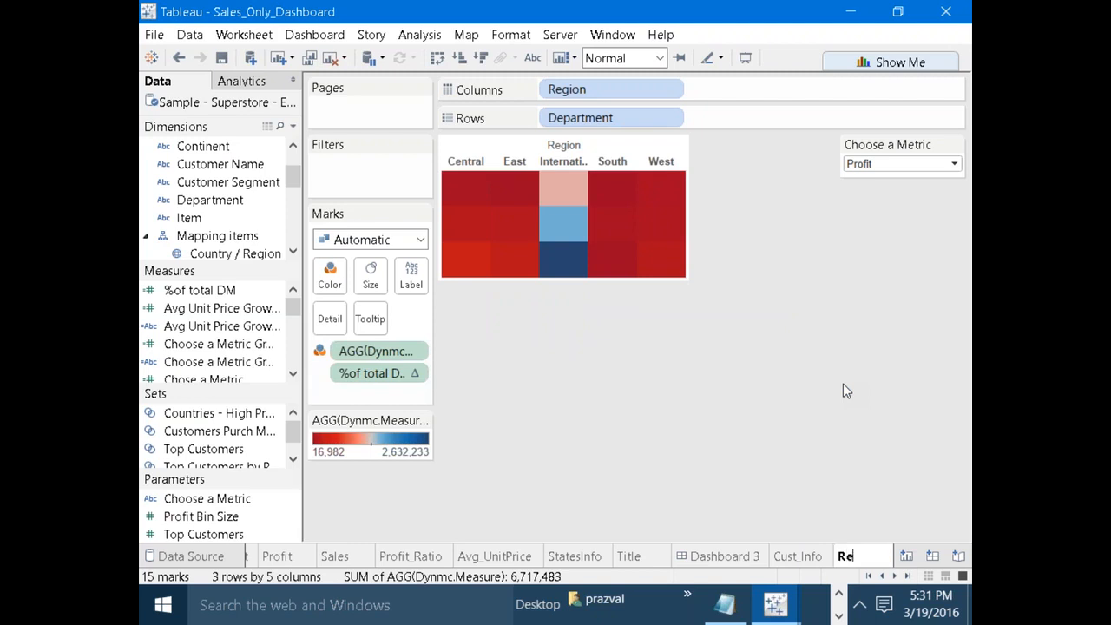
type("gionInfo")
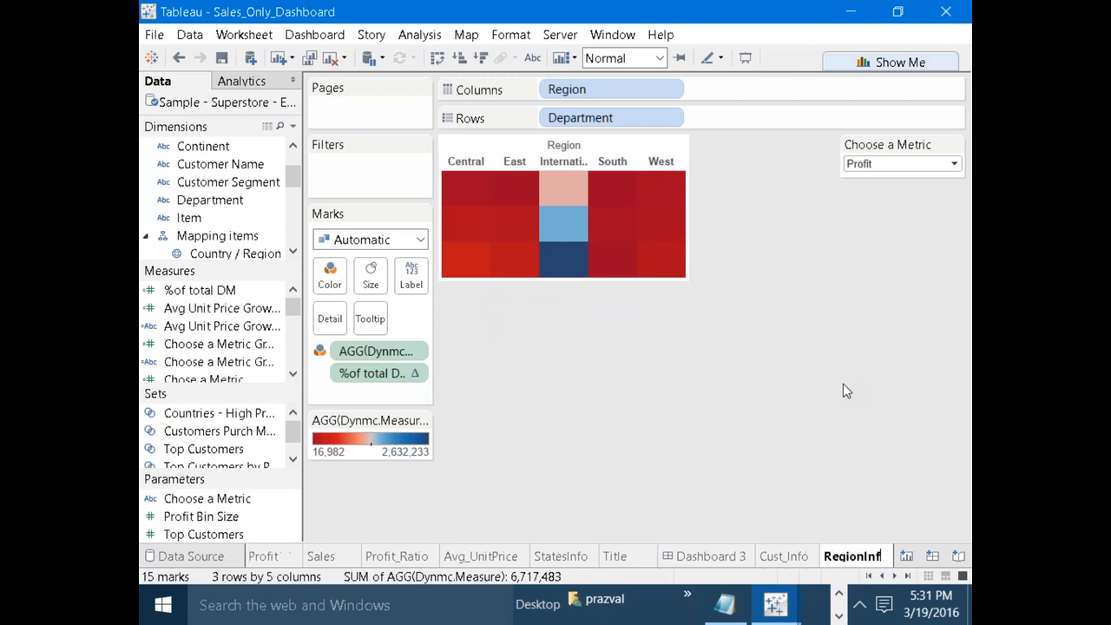
key("Return")
Open the SS Dashboard and show it in presentation mode.
left_click(869, 576)
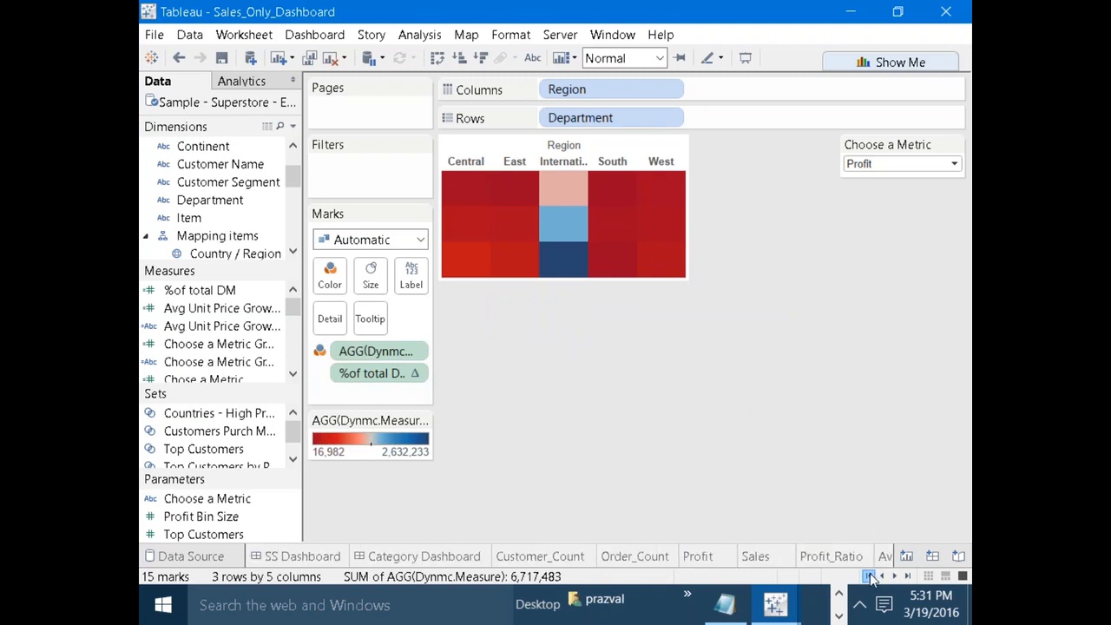
left_click(315, 566)
left_click(506, 470)
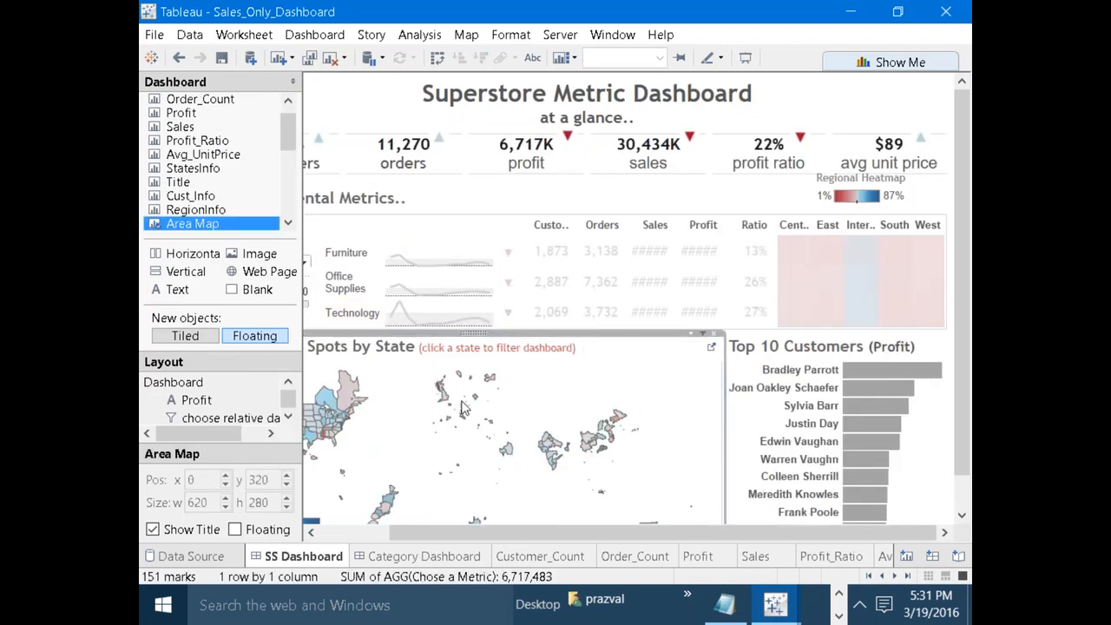
left_click(385, 238)
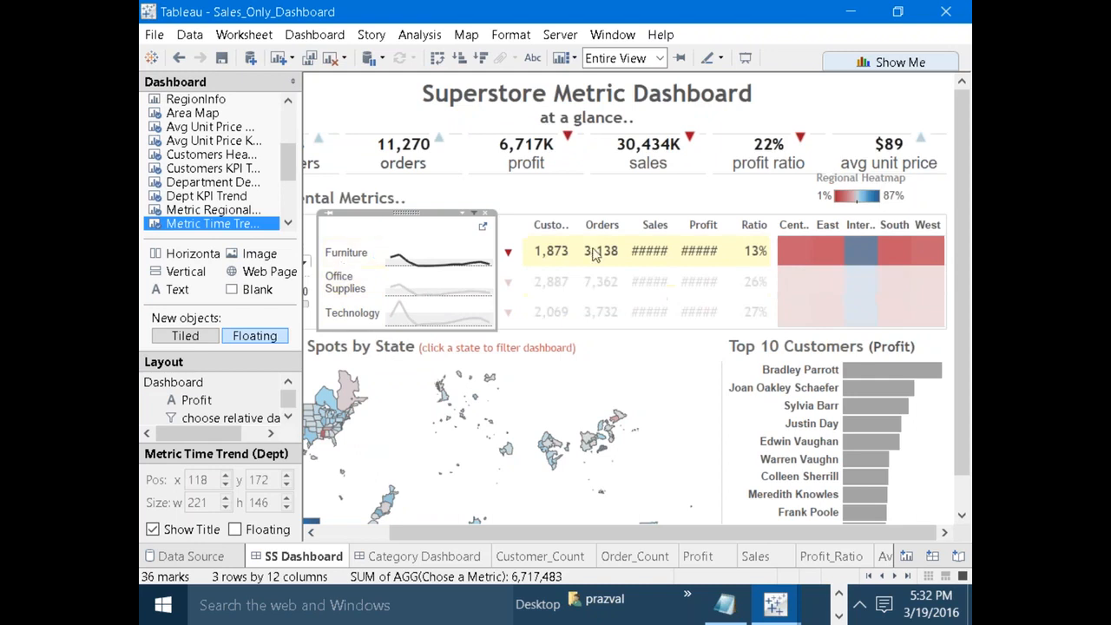
left_click(746, 58)
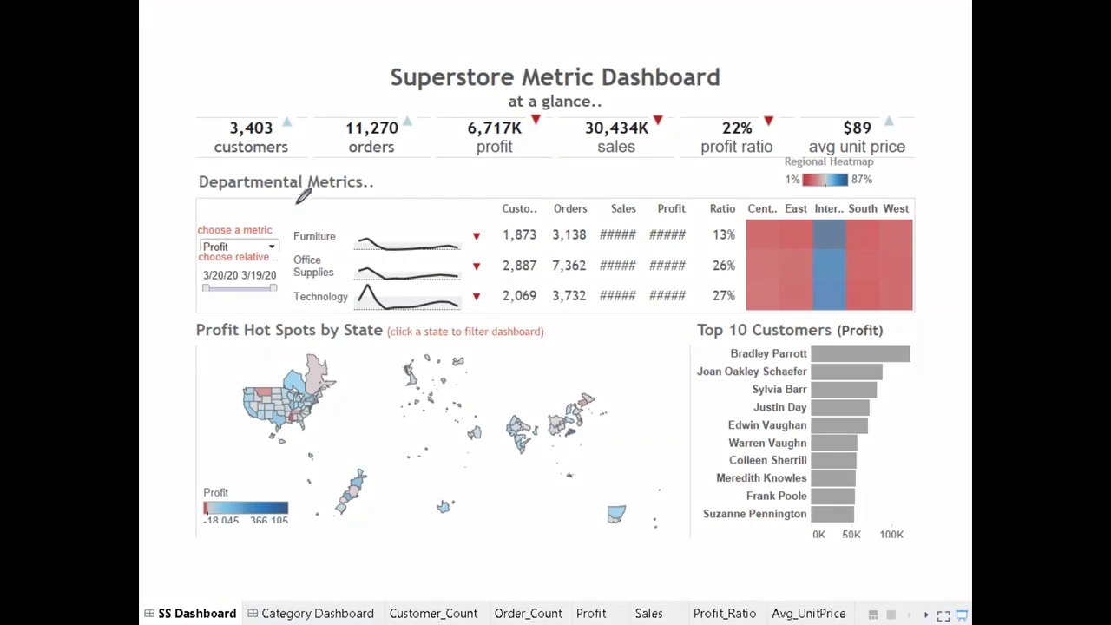
Examine the Departmental Metrics section and the Furniture and Technology trend line tooltips, and leave presentation mode.
mouse_move(295, 201)
left_mouse_down()
mouse_move(293, 274)
mouse_move(364, 308)
mouse_move(753, 316)
mouse_move(939, 293)
mouse_move(934, 208)
mouse_move(762, 191)
left_mouse_up()
left_click_drag(501, 183, 296, 196)
left_click_drag(295, 243, 934, 239)
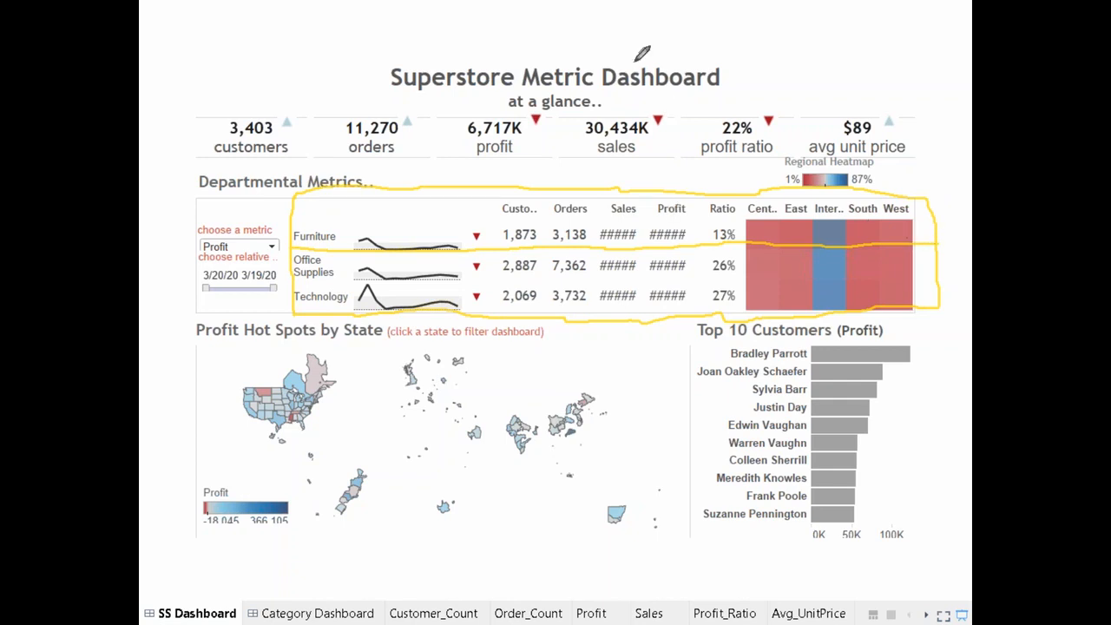
key("Escape")
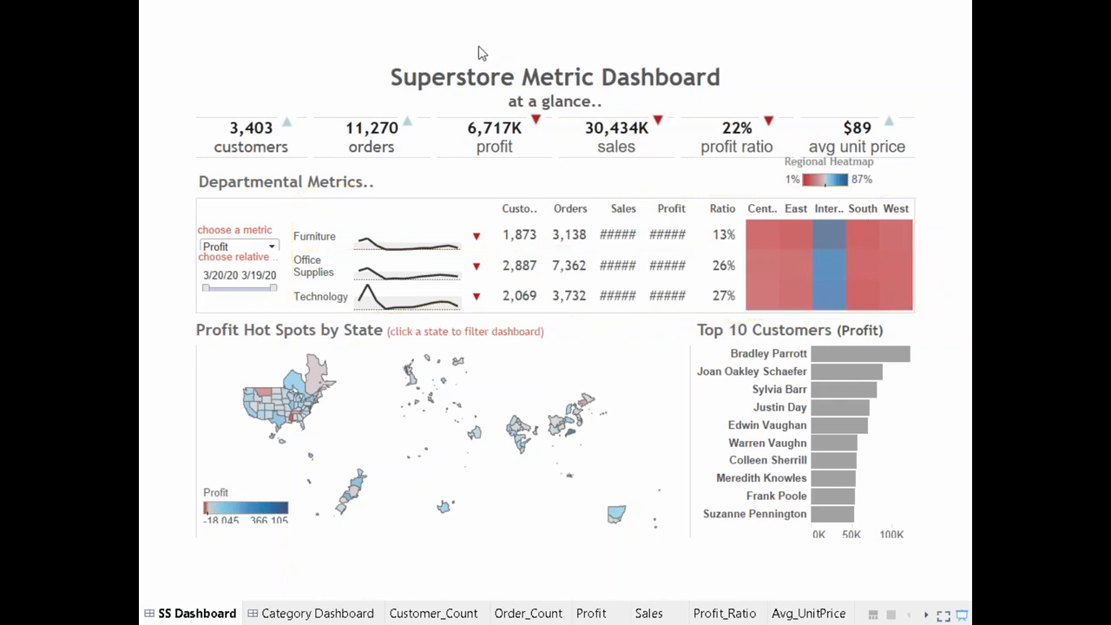
mouse_move(368, 246)
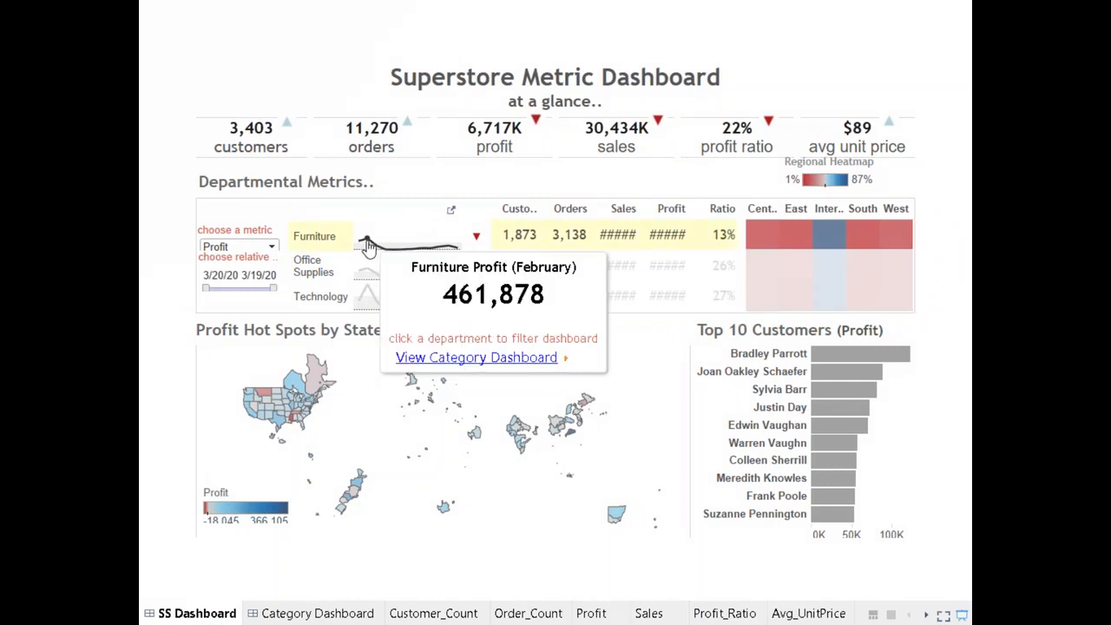
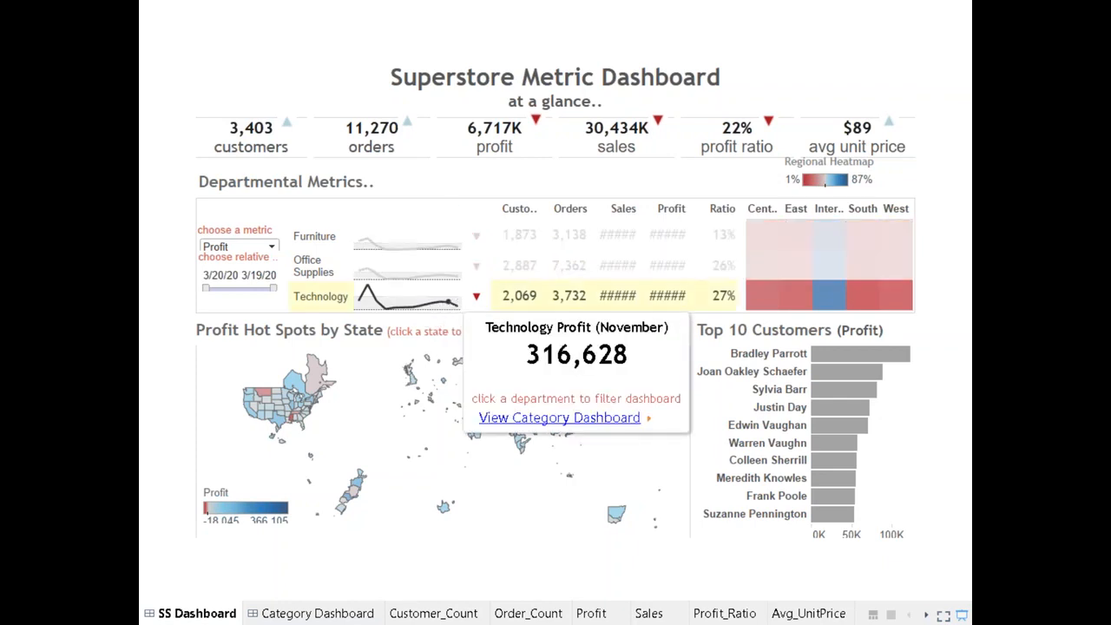
left_click(962, 614)
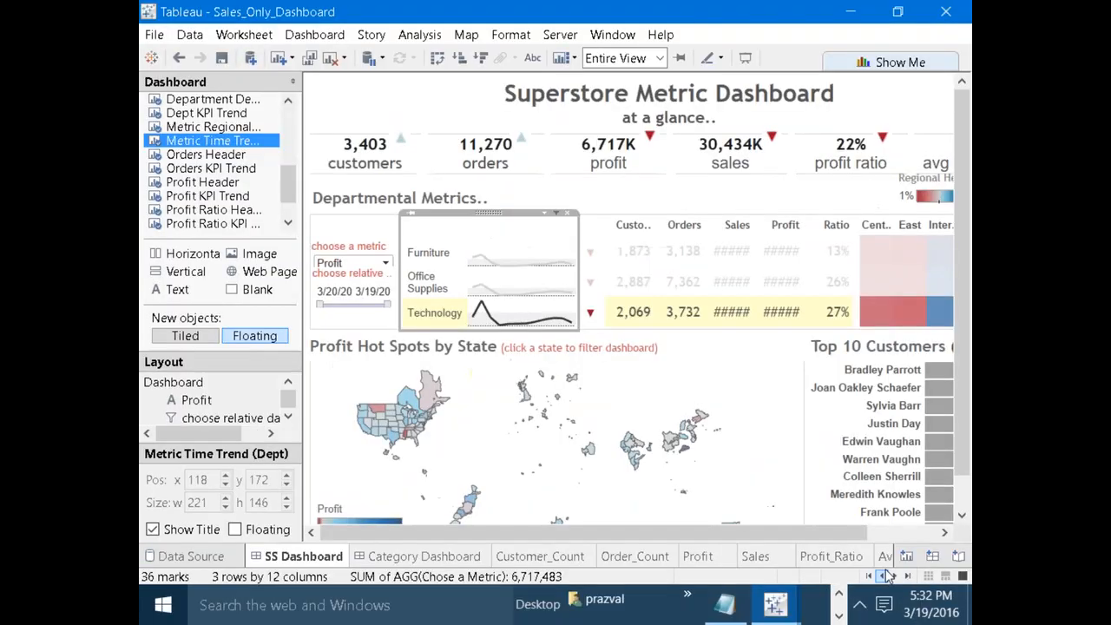
Create a new worksheet after RegionInfo and place Department on Rows.
left_click(895, 576)
left_click(895, 576)
left_click(895, 577)
left_click(895, 577)
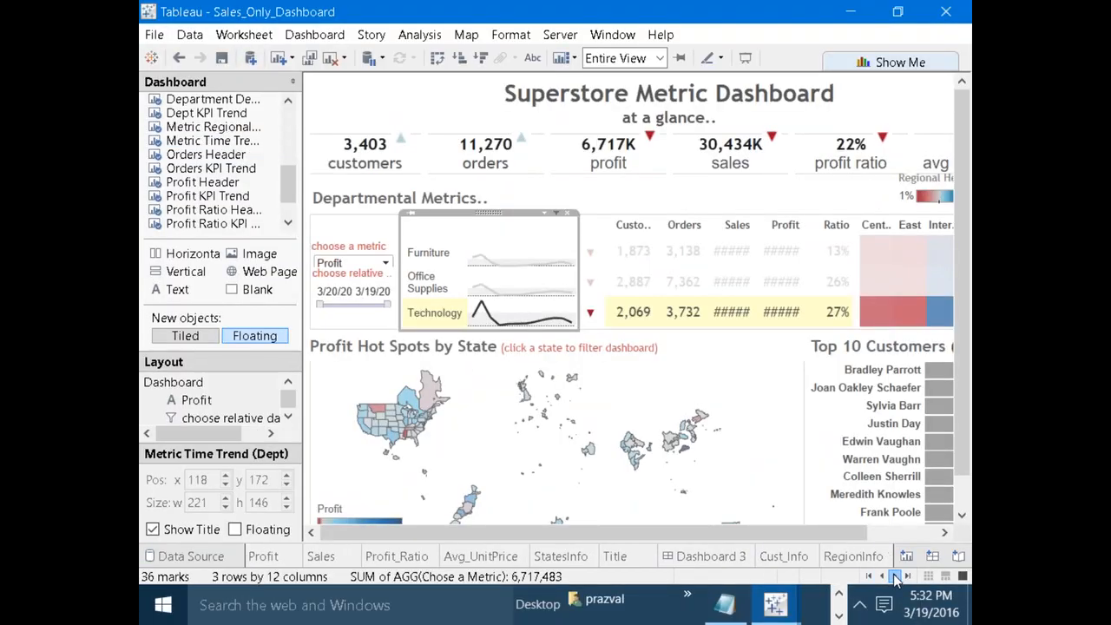
left_click(906, 556)
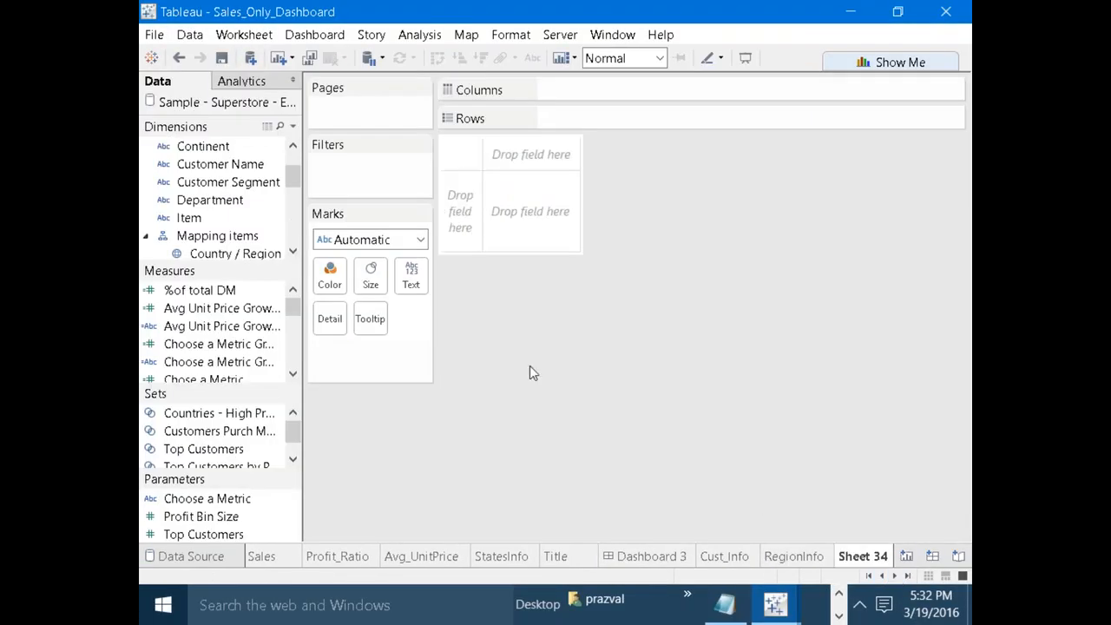
scroll(292, 168, "up", 1)
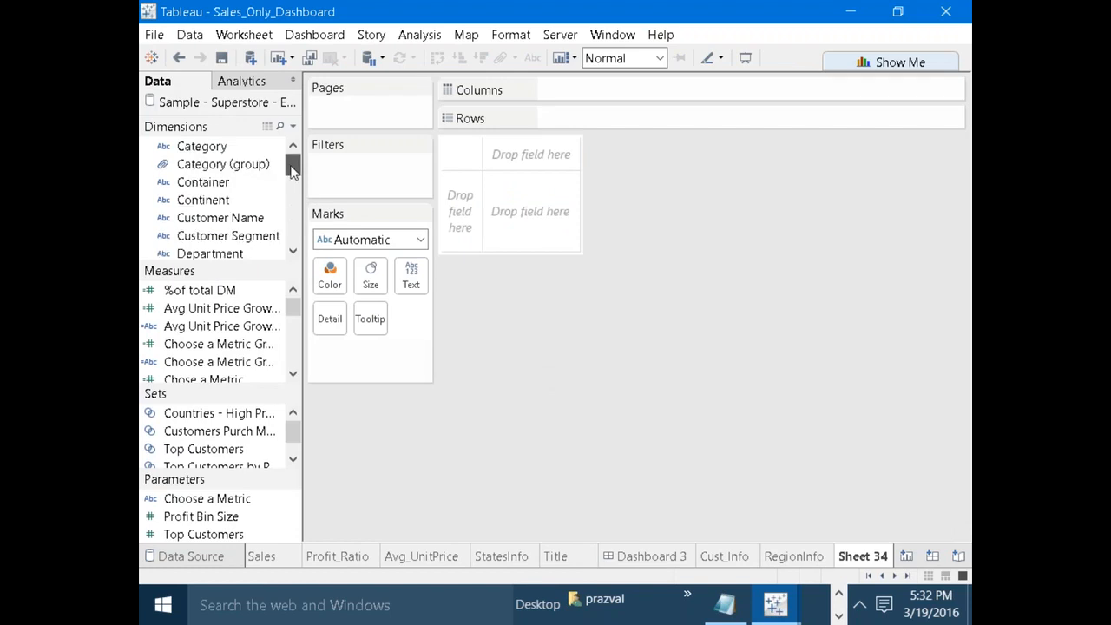
scroll(292, 170, "down", 1)
left_click_drag(210, 218, 580, 118)
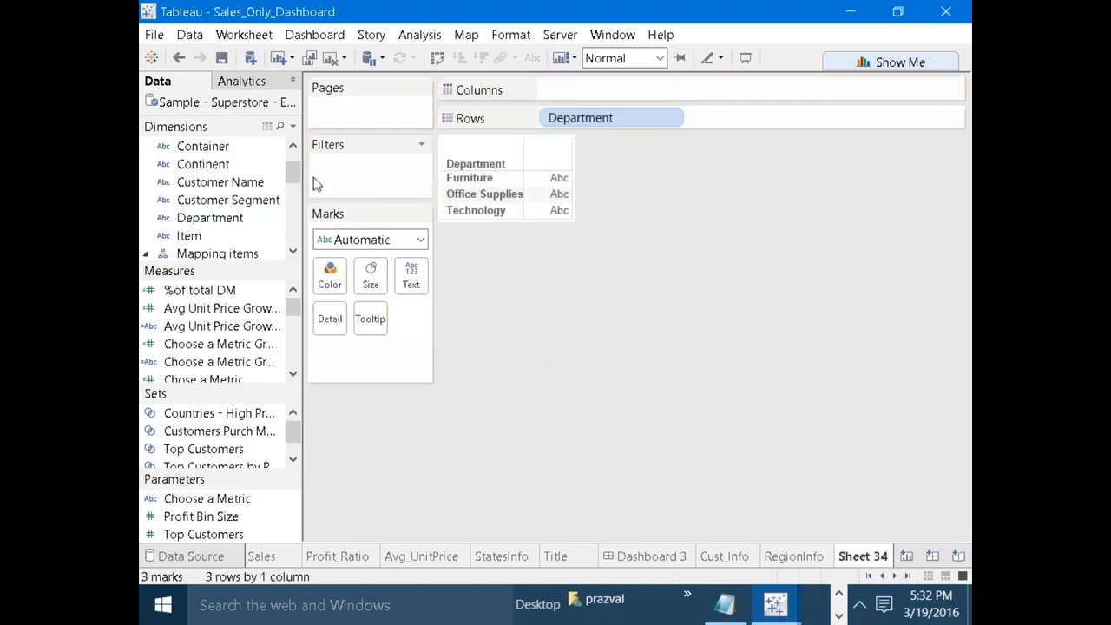
Place Order Date on Columns at the month level and set the mark type to Line.
scroll(292, 169, "up", 1)
scroll(292, 169, "down", 2)
scroll(292, 168, "up", 2)
scroll(292, 170, "down", 4)
left_click_drag(216, 164, 596, 94)
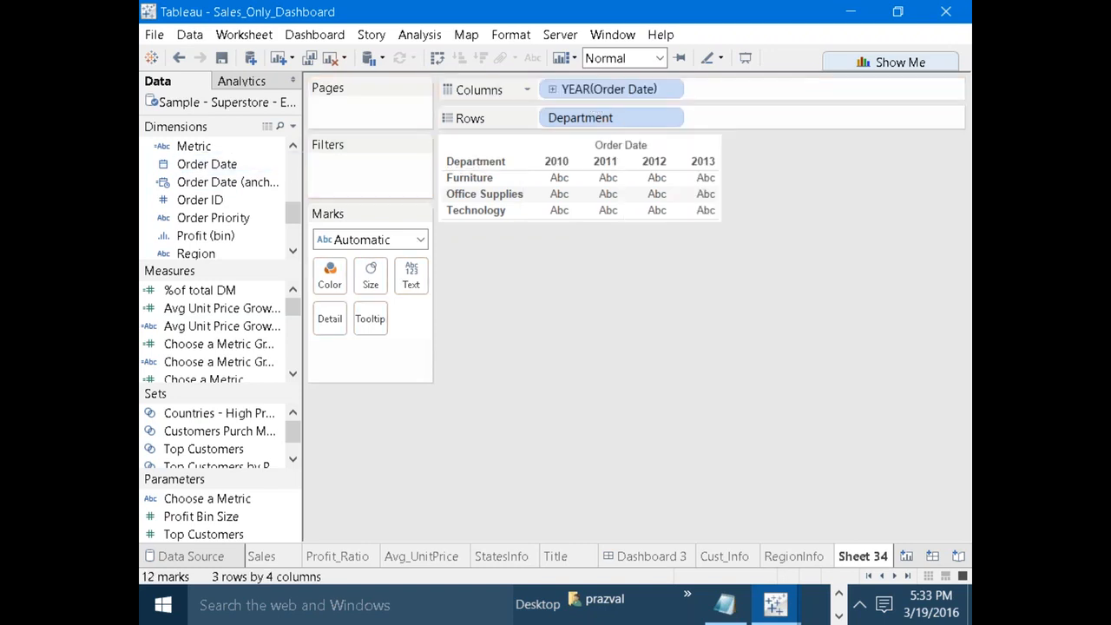
right_click(597, 96)
left_click(648, 223)
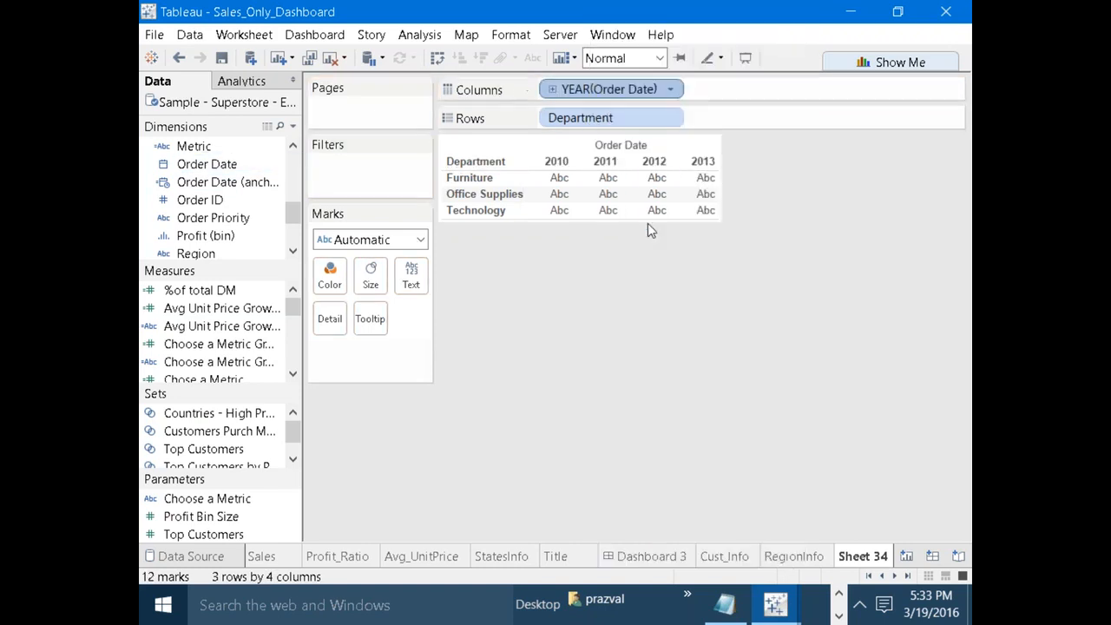
left_click(417, 240)
left_click(372, 305)
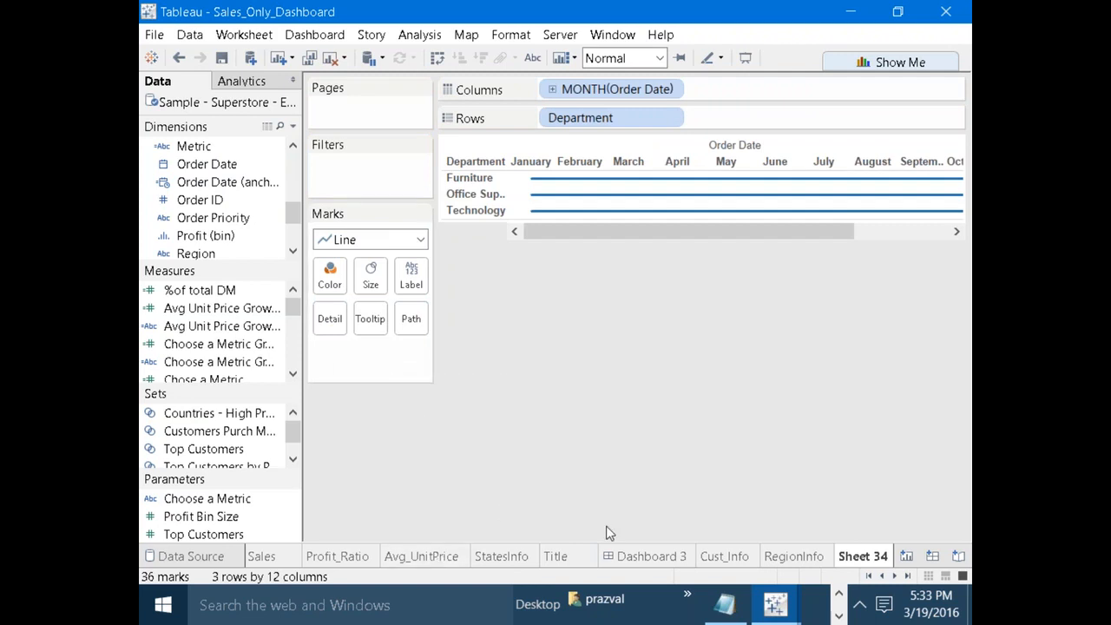
Show the SS Dashboard in presentation mode, set its metric to Sales, and inspect the Furniture trend line's reference band.
left_click(869, 576)
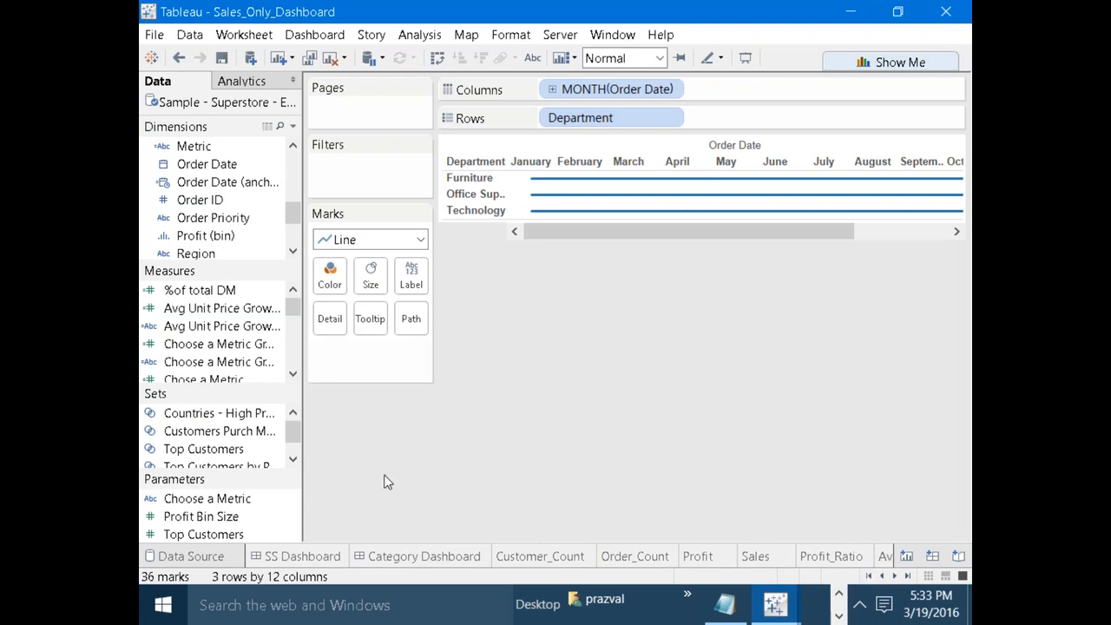
left_click(321, 556)
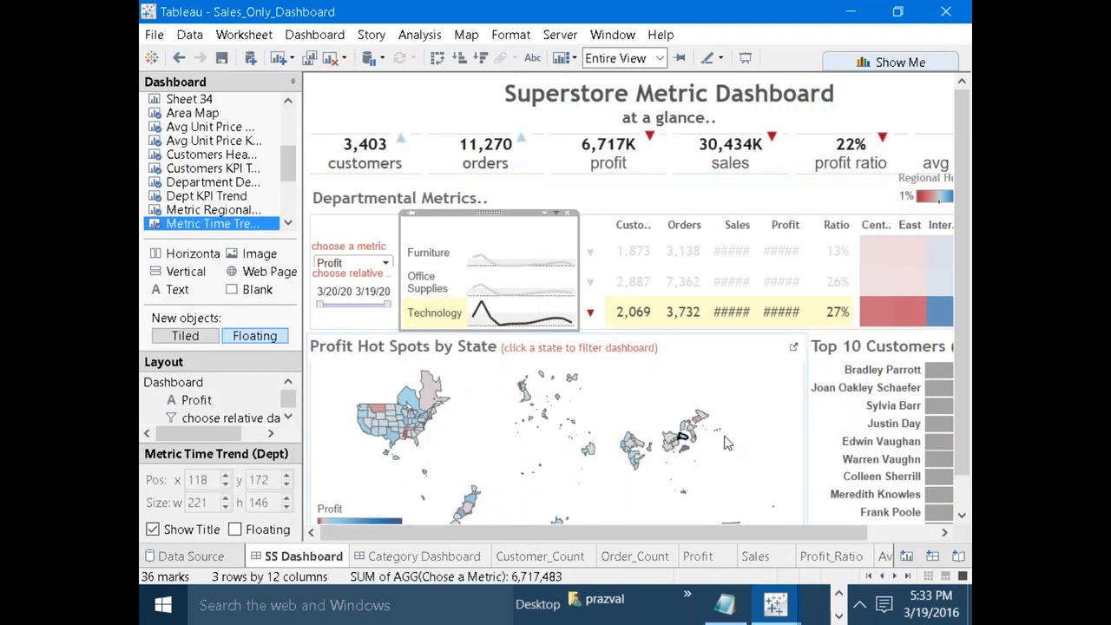
left_click(751, 437)
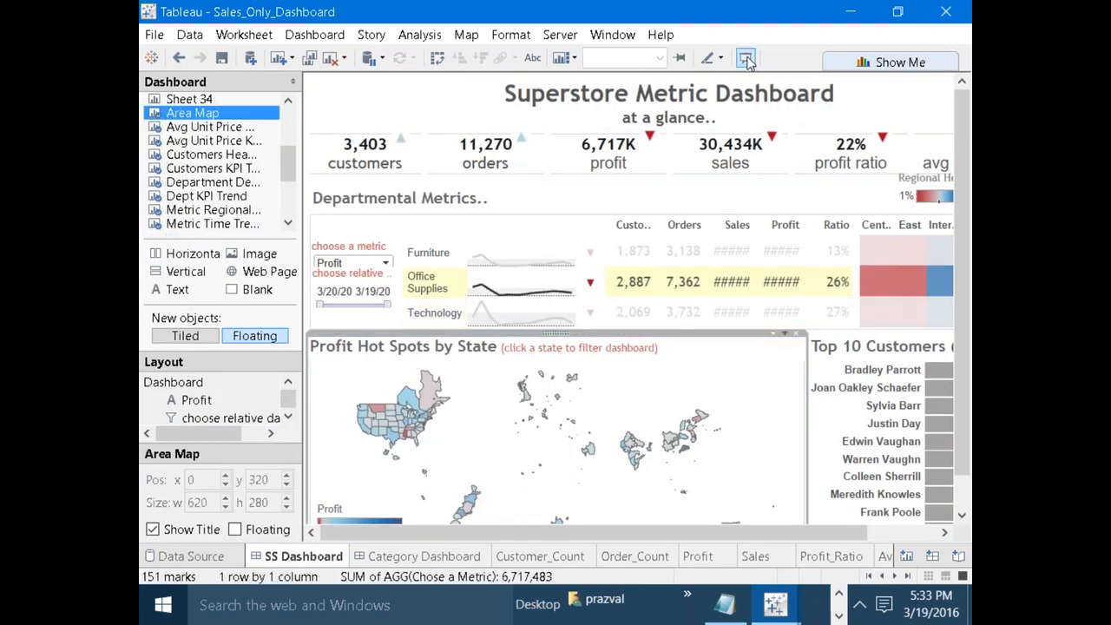
left_click(745, 57)
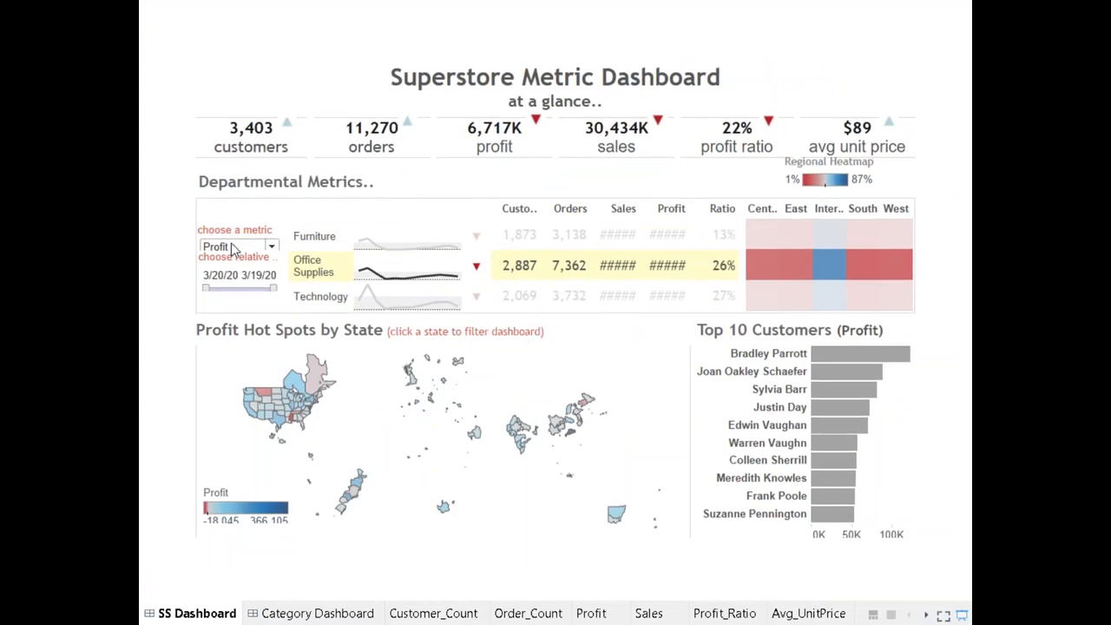
left_click(271, 246)
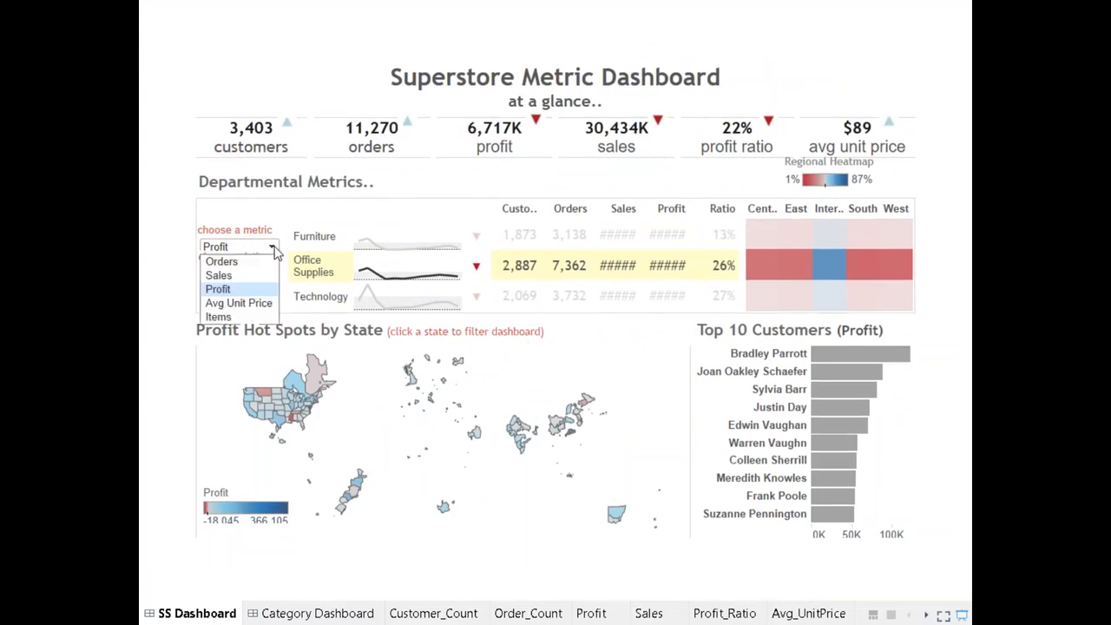
left_click(242, 276)
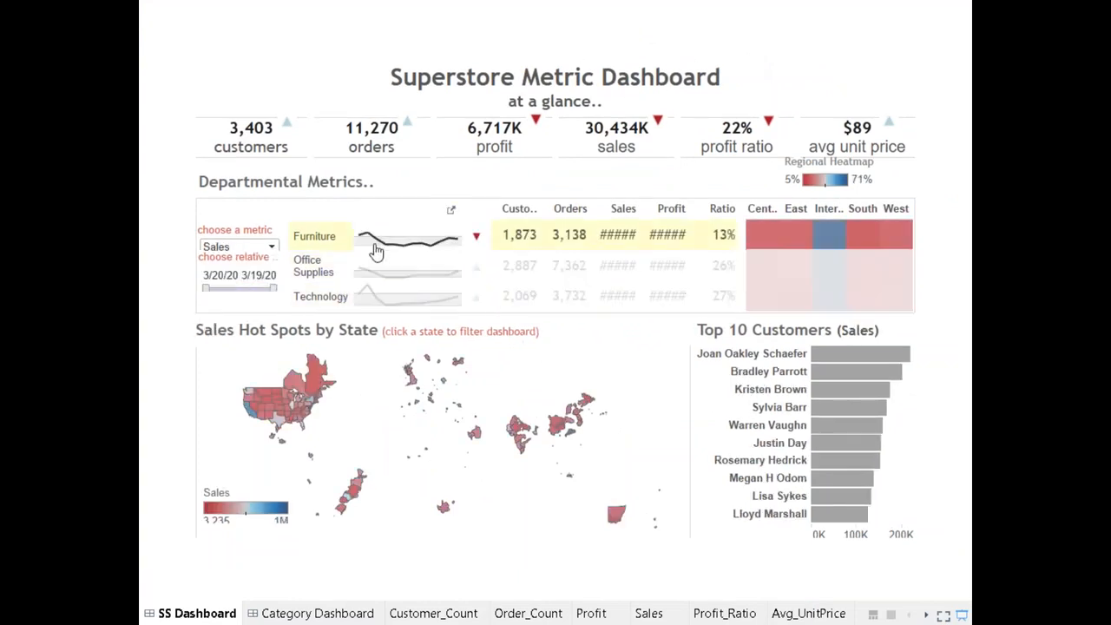
mouse_move(377, 255)
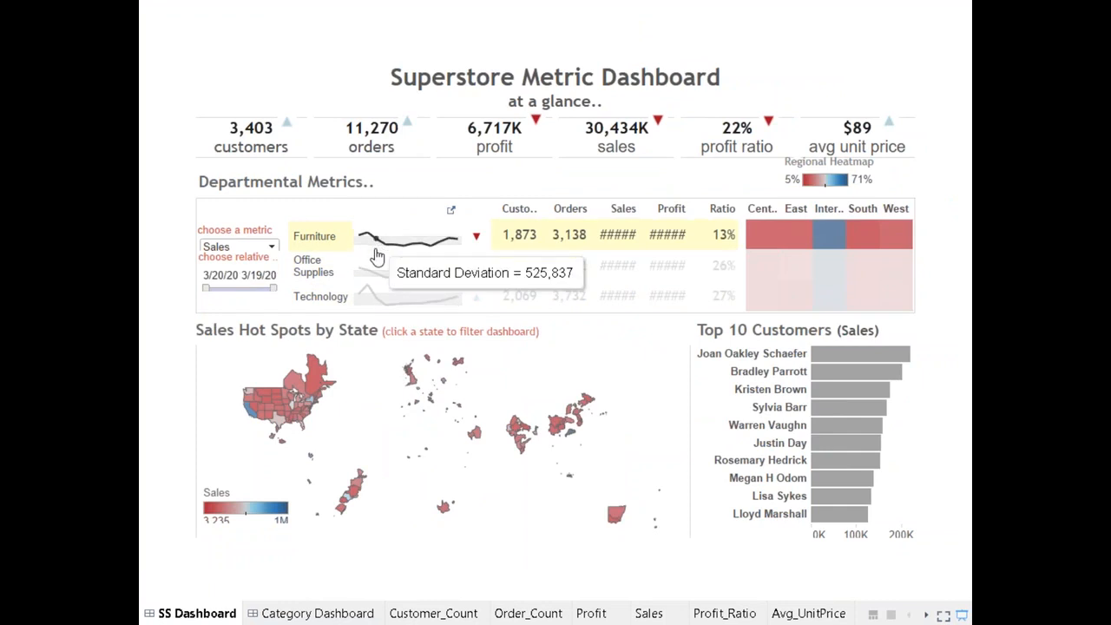
Filter the dashboard by an early month point on the Furniture trend line and leave presentation mode.
left_click(376, 254)
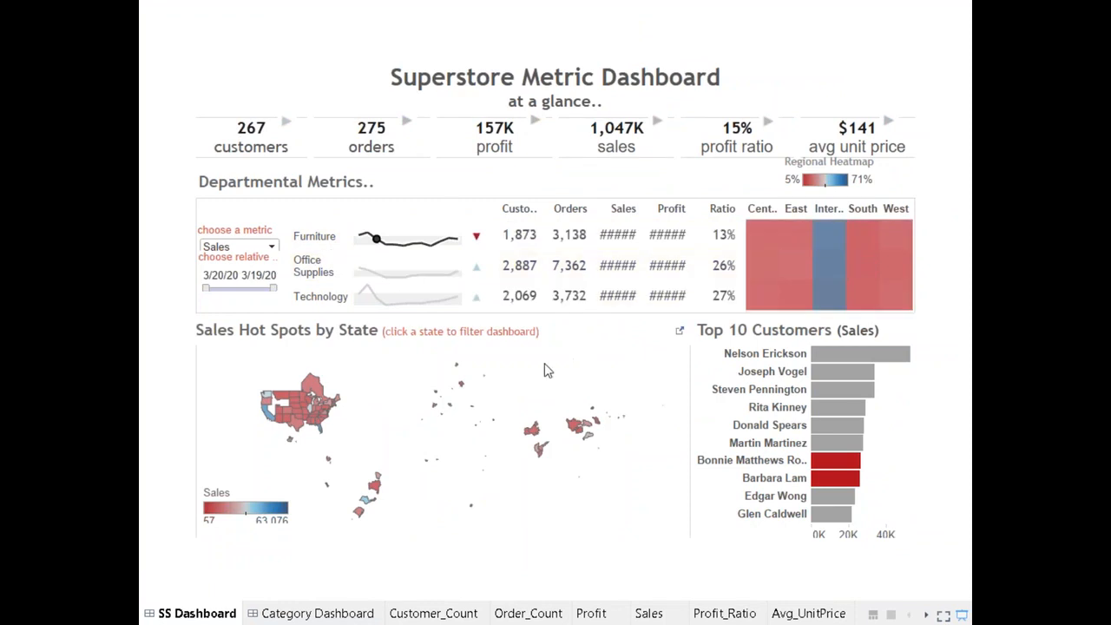
left_click(962, 614)
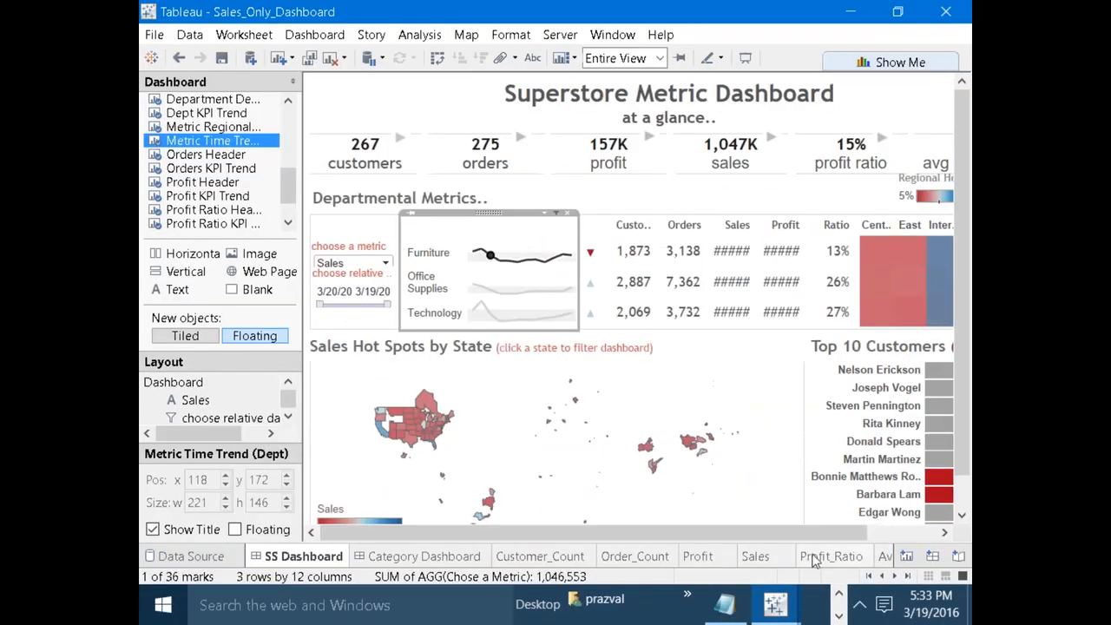
Return to Sheet 34 and colour the department lines by Dynmc.Measure.
left_click(896, 577)
left_click(895, 577)
left_click(860, 556)
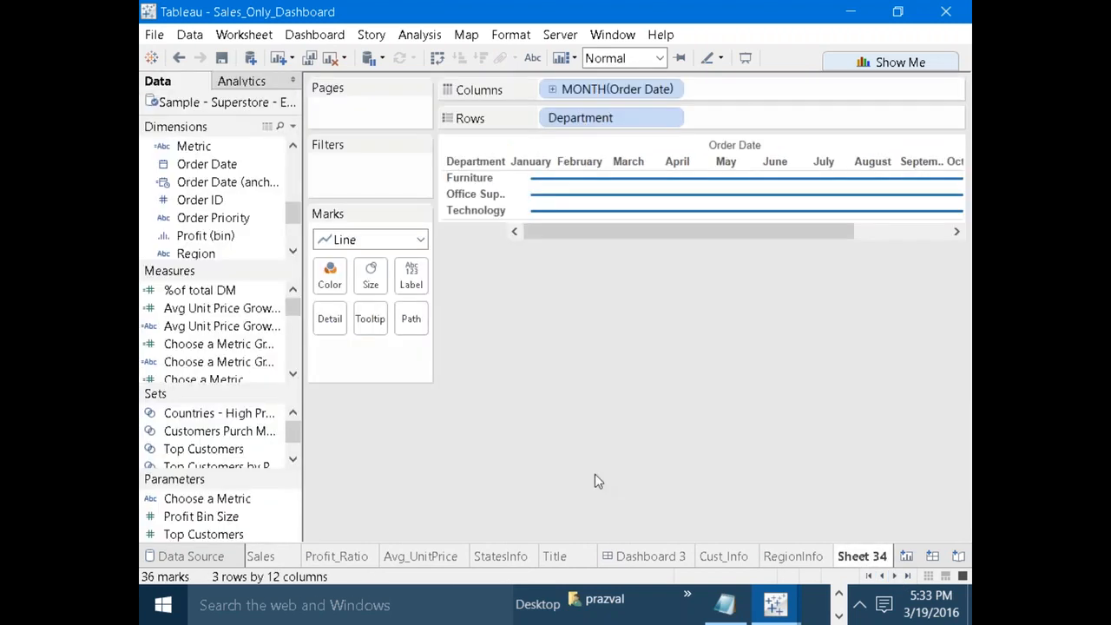
left_click_drag(292, 310, 293, 326)
left_click_drag(215, 334, 330, 276)
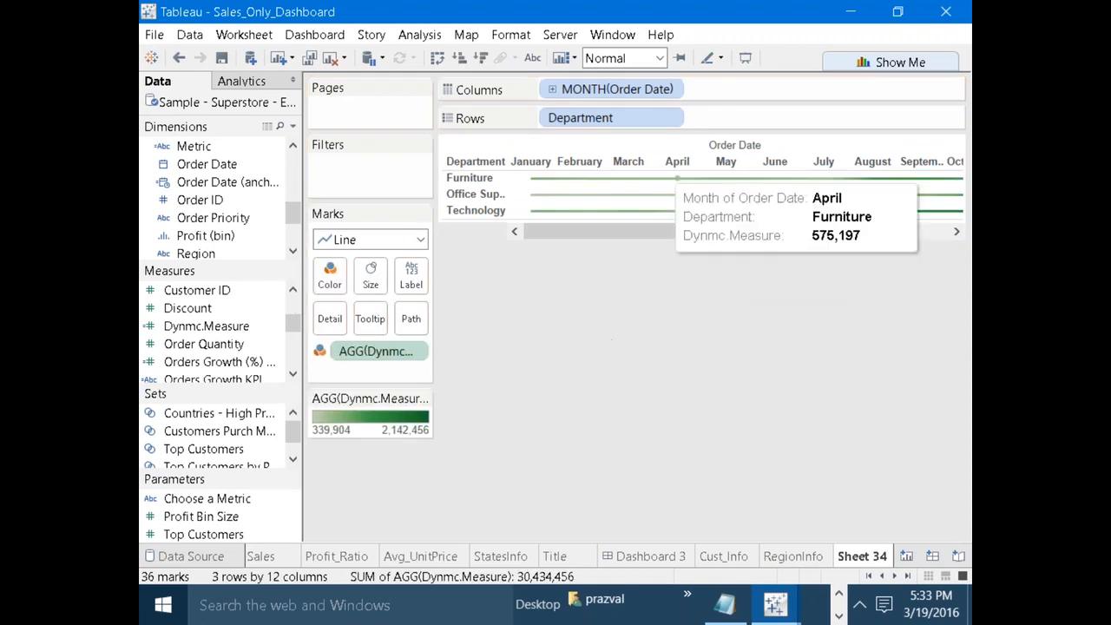
mouse_move(640, 218)
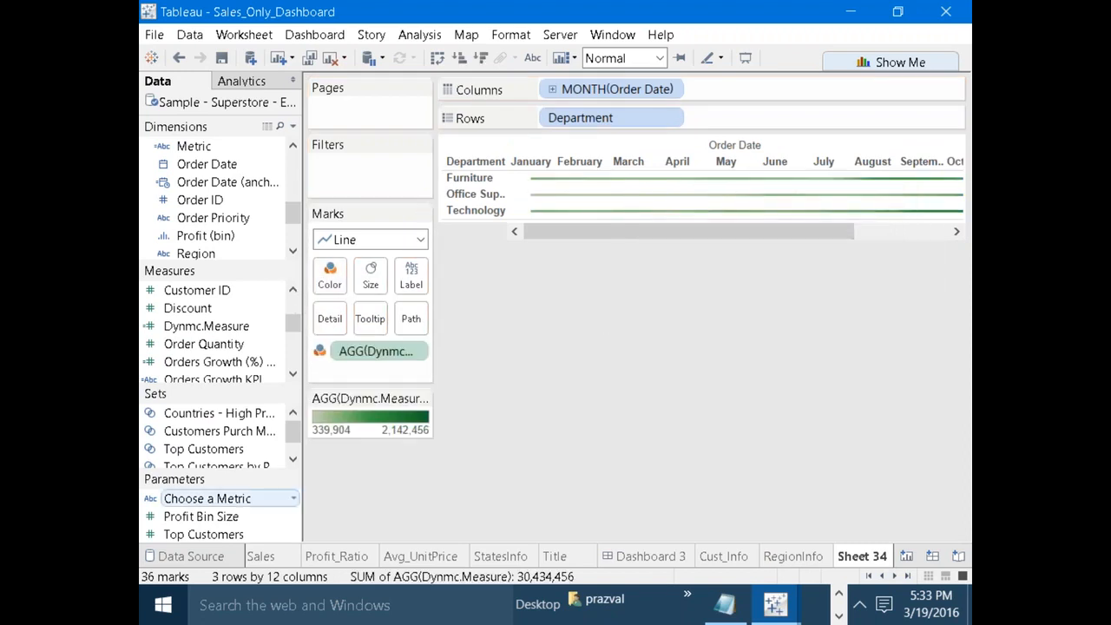
Show the Choose a Metric parameter control on the sheet and set it to Profit.
right_click(216, 503)
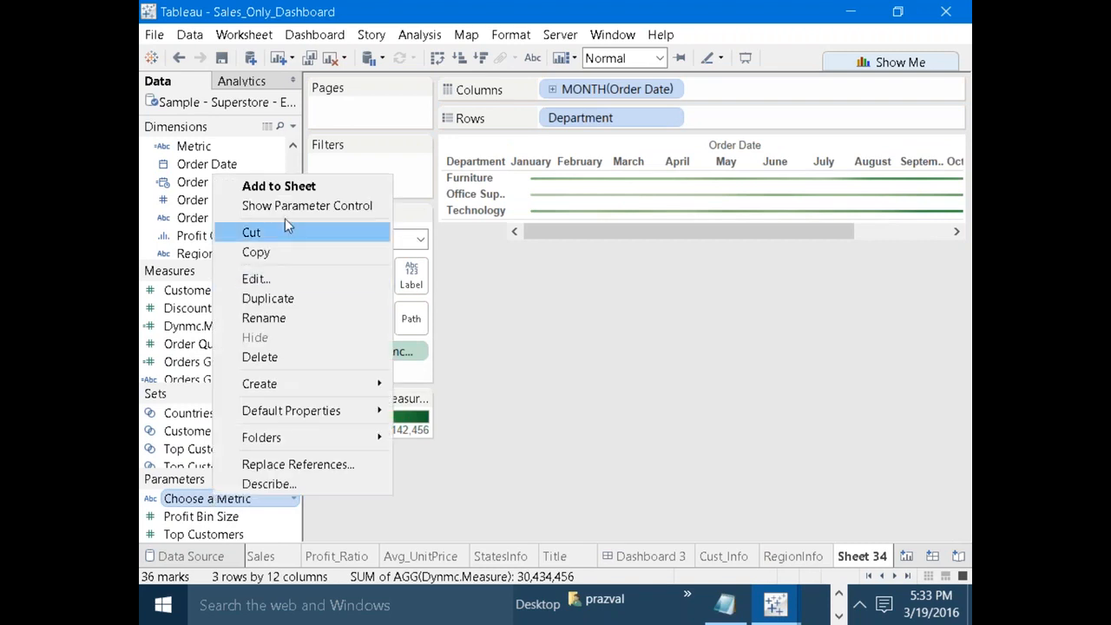
left_click(293, 207)
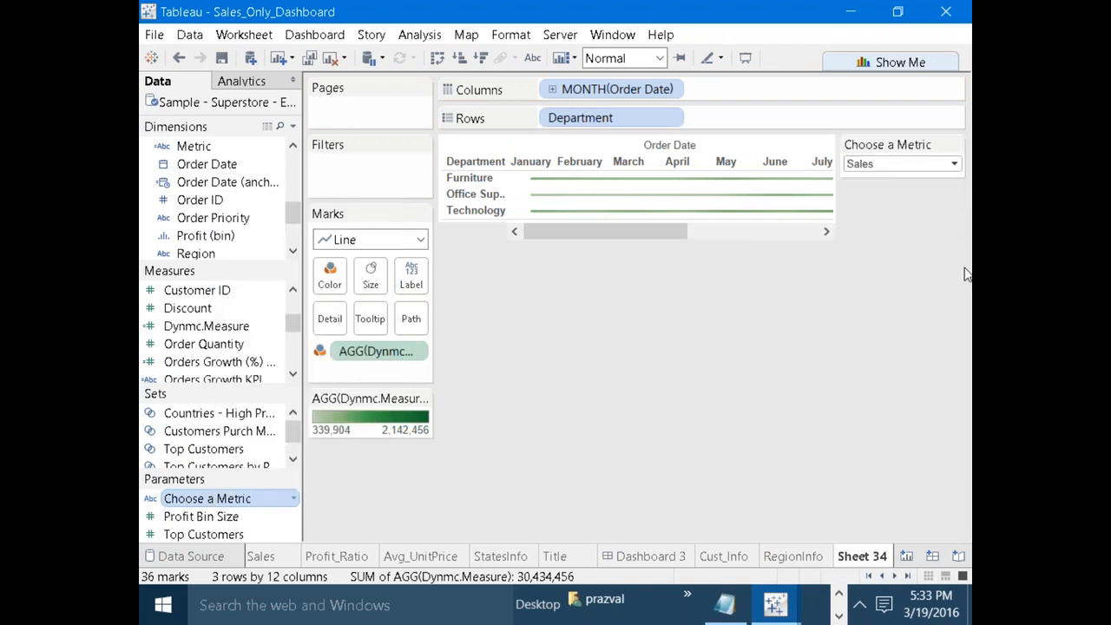
left_click(953, 173)
left_click(915, 207)
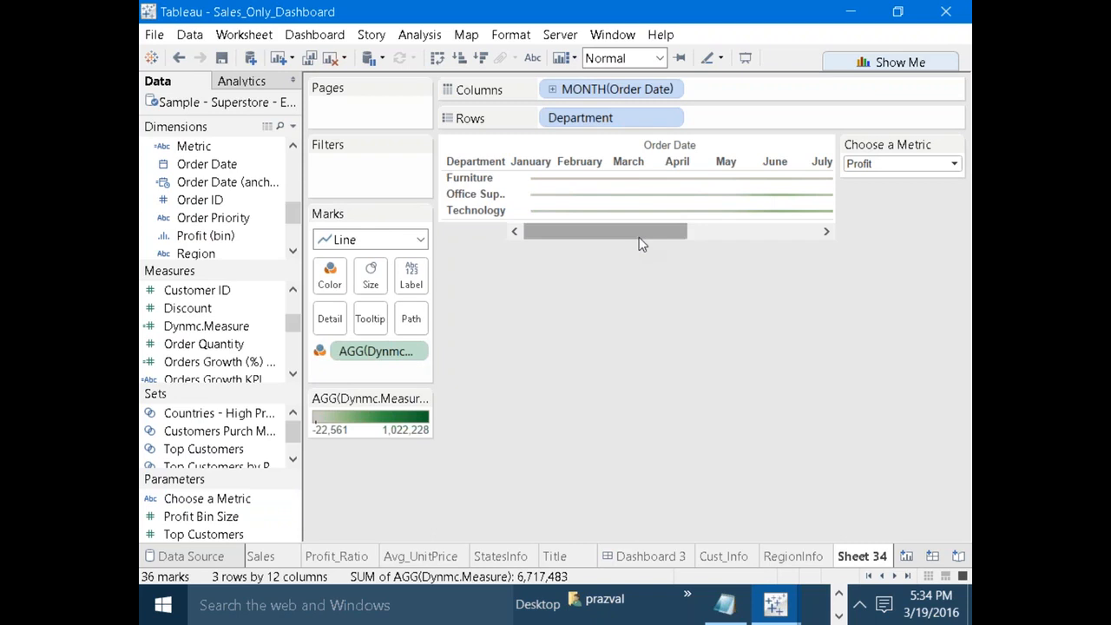
Add Dynmc.Measure to Rows after Department and widen the monthly line chart slightly.
left_click_drag(207, 330, 778, 122)
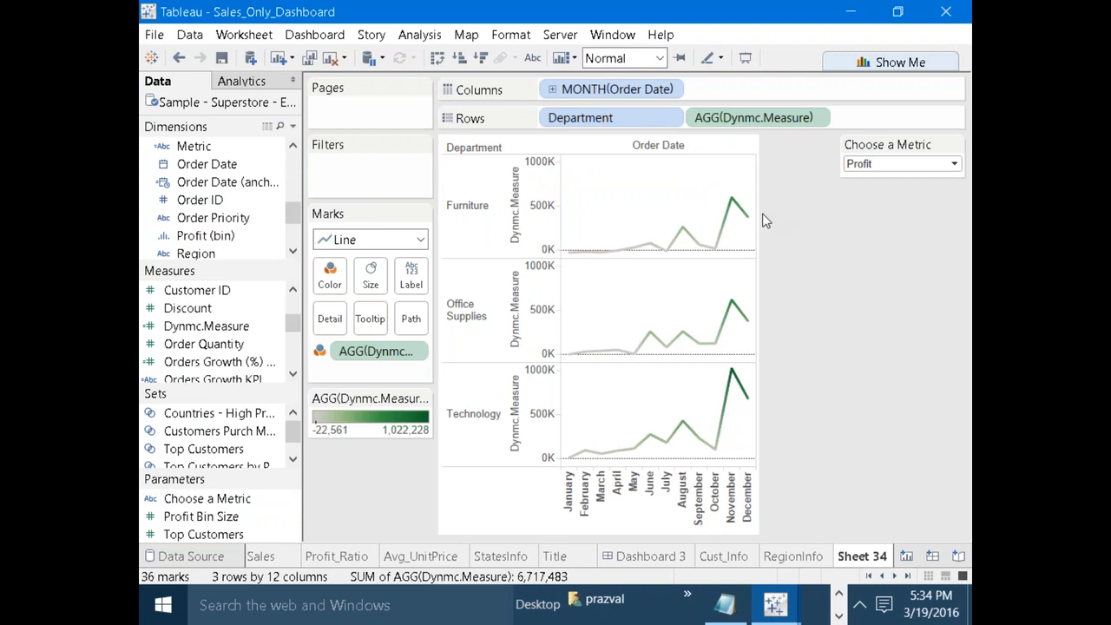
left_click_drag(757, 212, 788, 207)
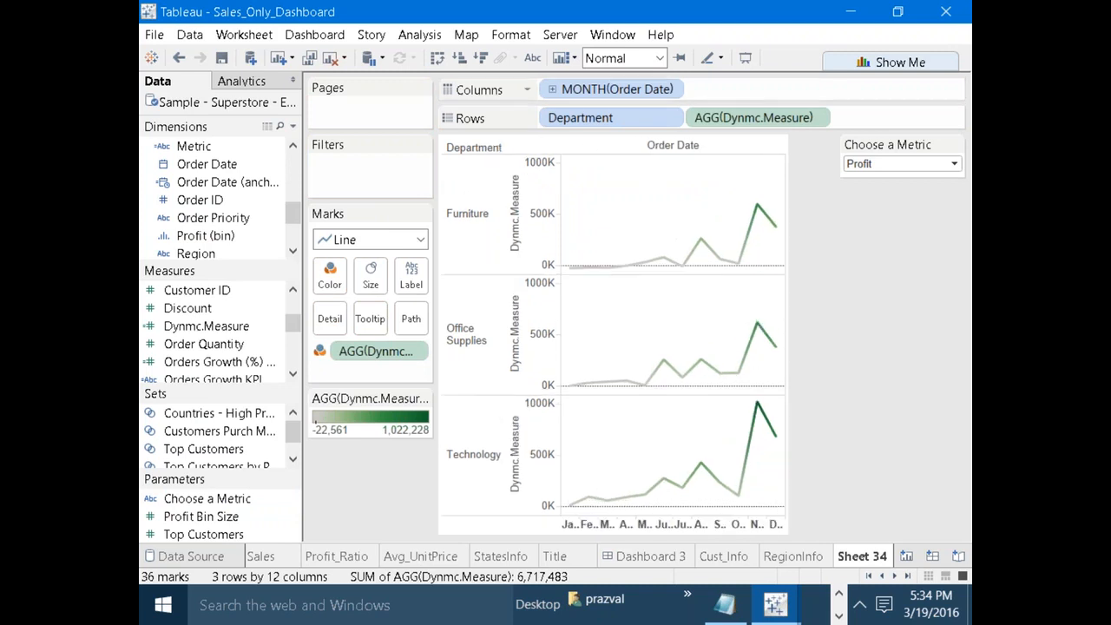
left_click(434, 61)
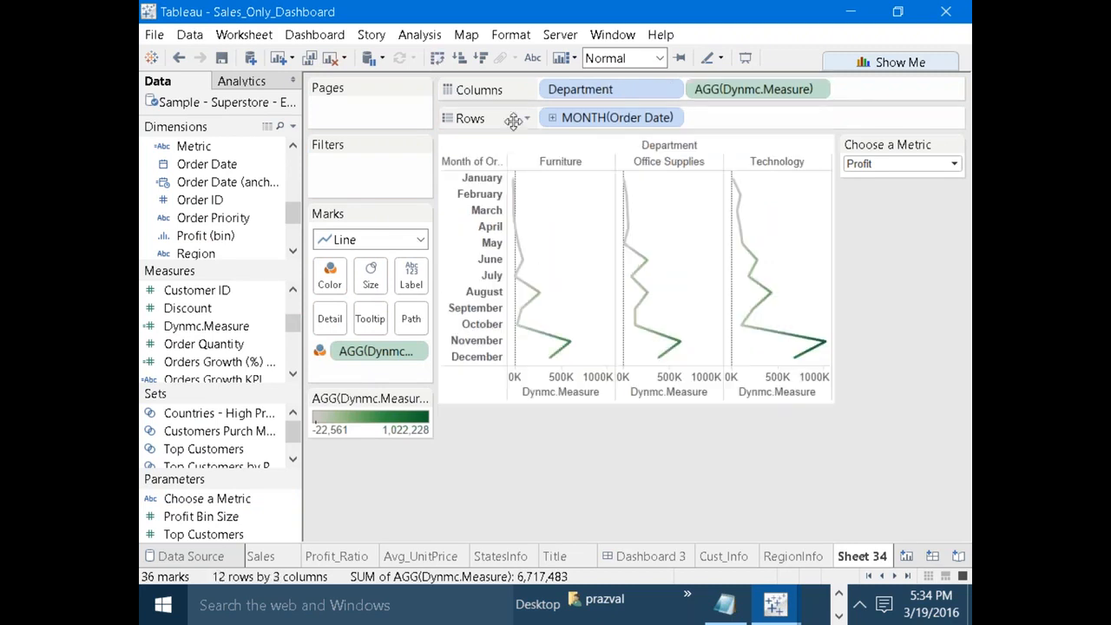
left_click(436, 59)
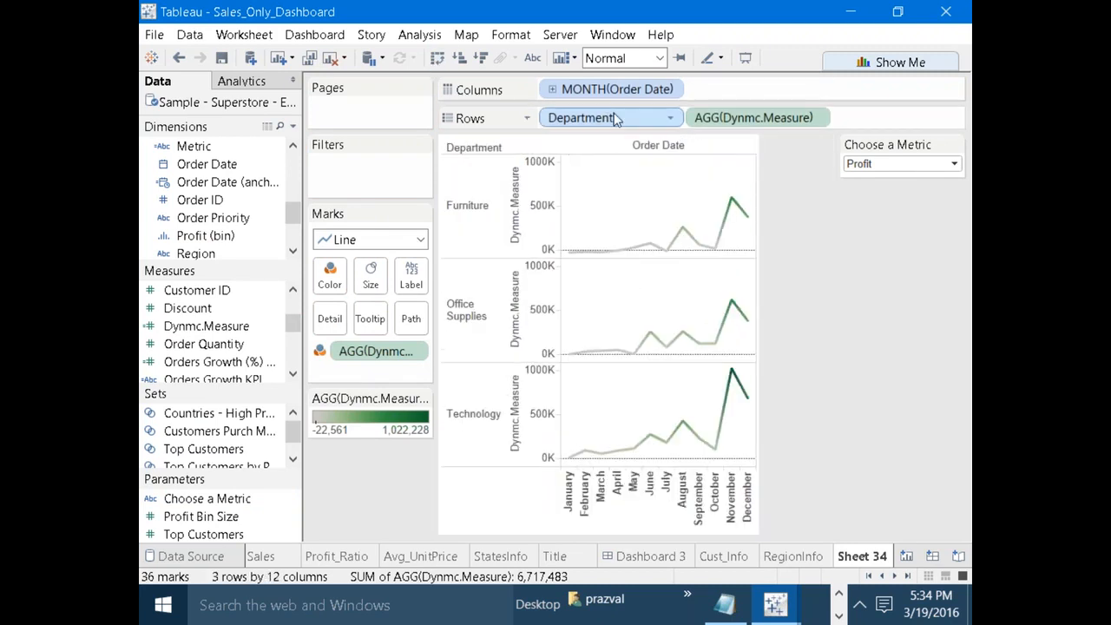
left_click_drag(731, 121, 757, 118)
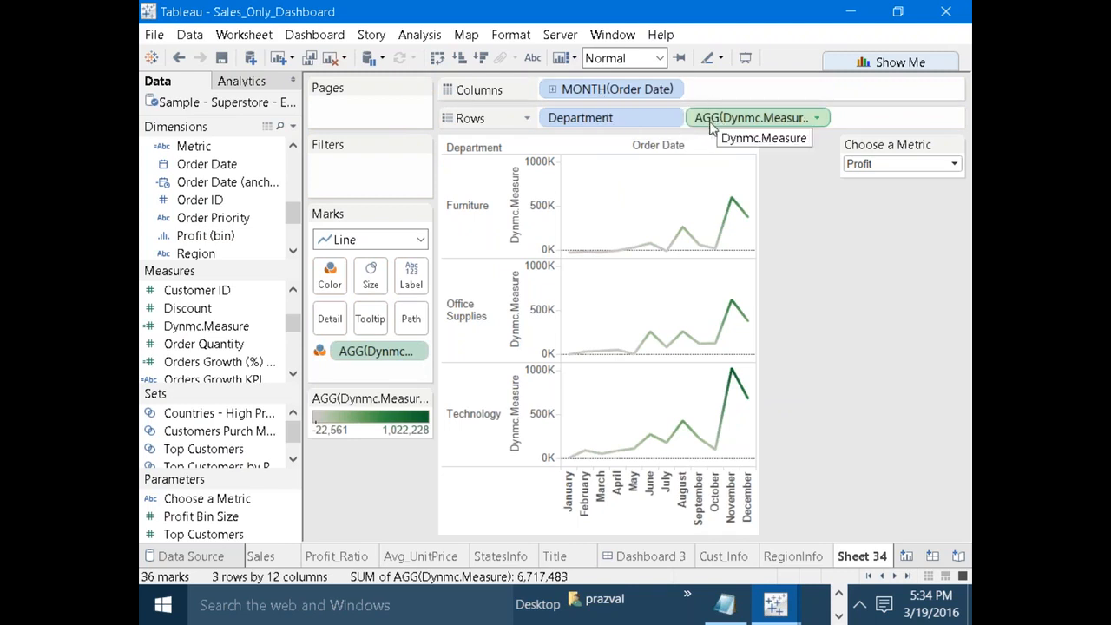
Hide the month header of Order Date in the department trend chart.
right_click(594, 90)
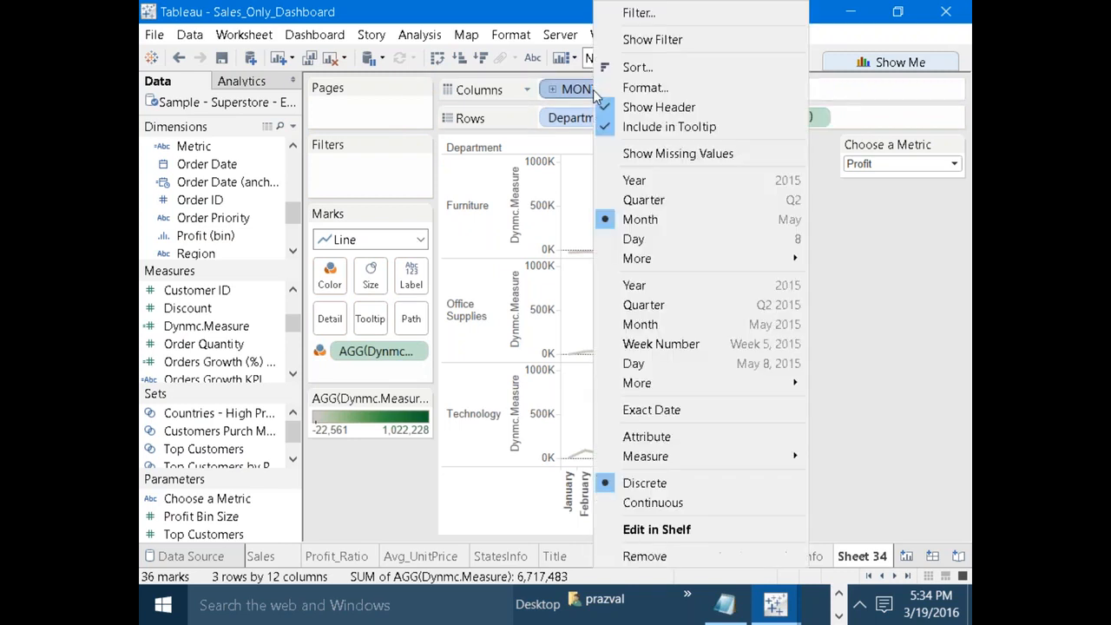
left_click(633, 107)
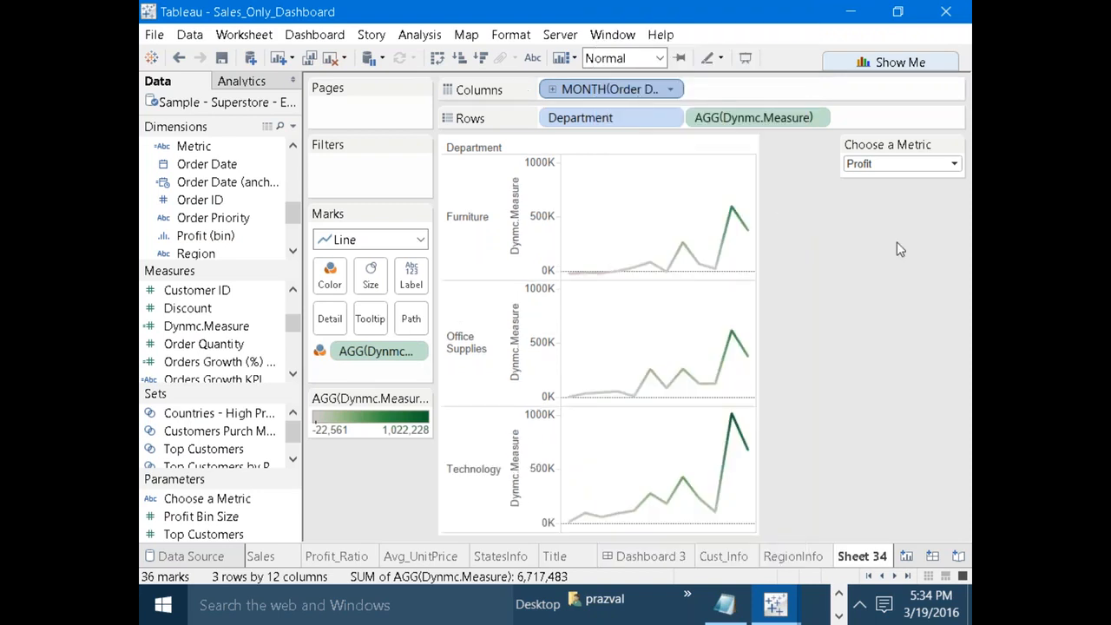
Preview the department trend lines with the Orders metric and set Choose a Metric to Sales.
left_click(898, 165)
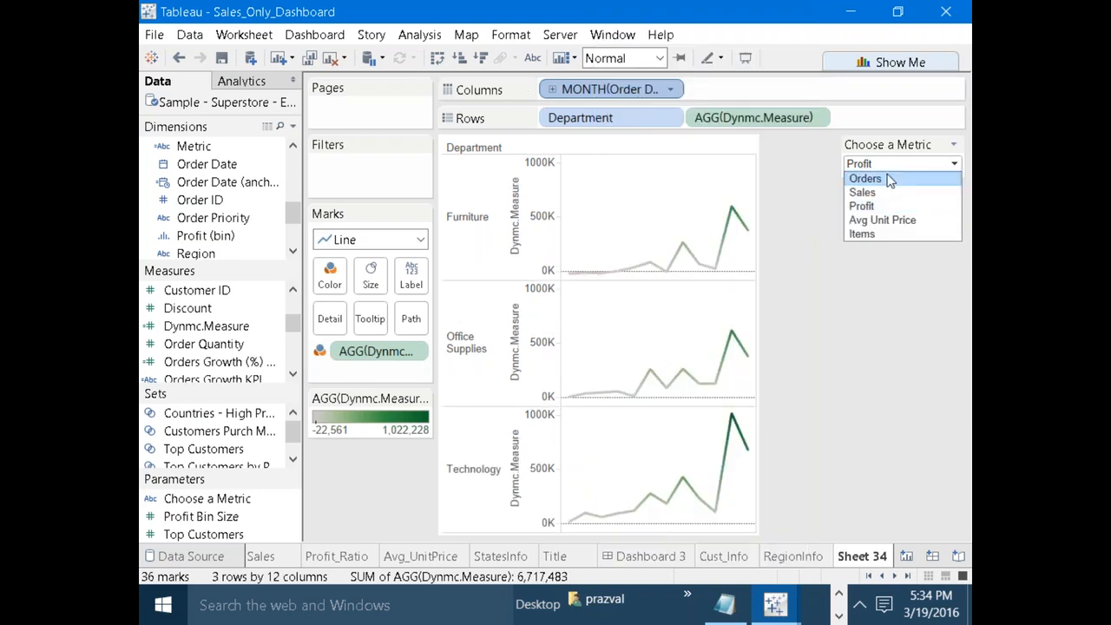
left_click(887, 178)
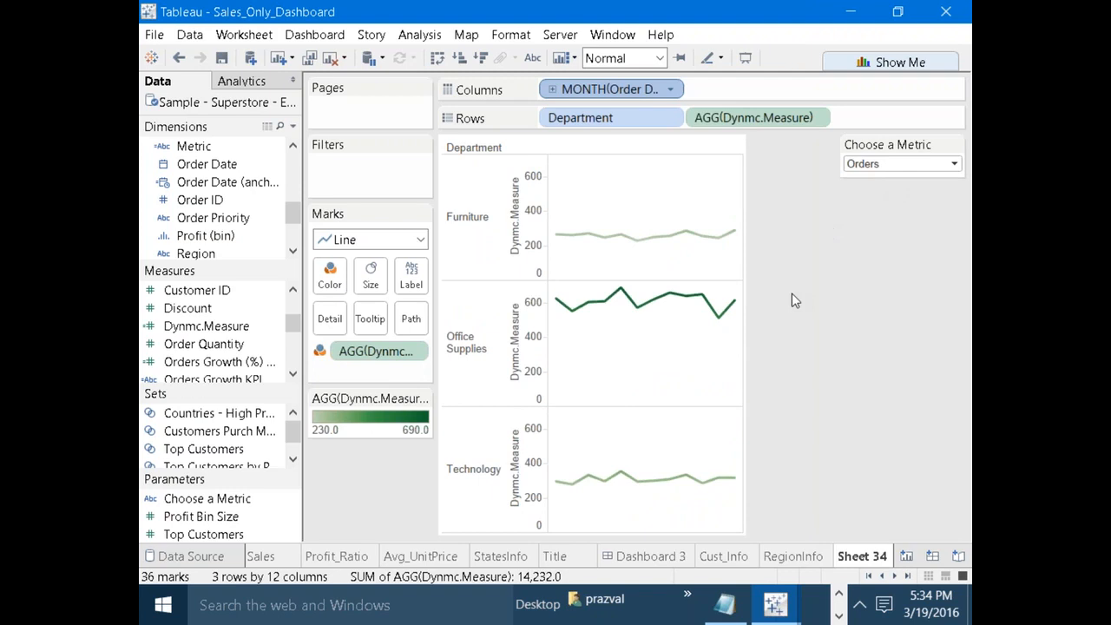
left_click(927, 165)
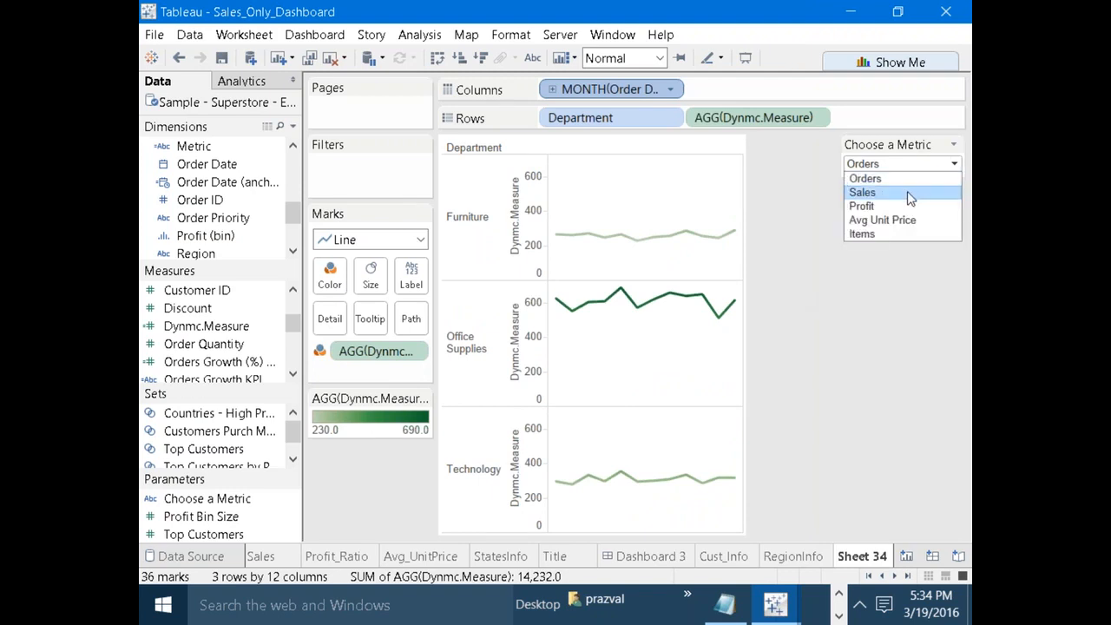
left_click(907, 192)
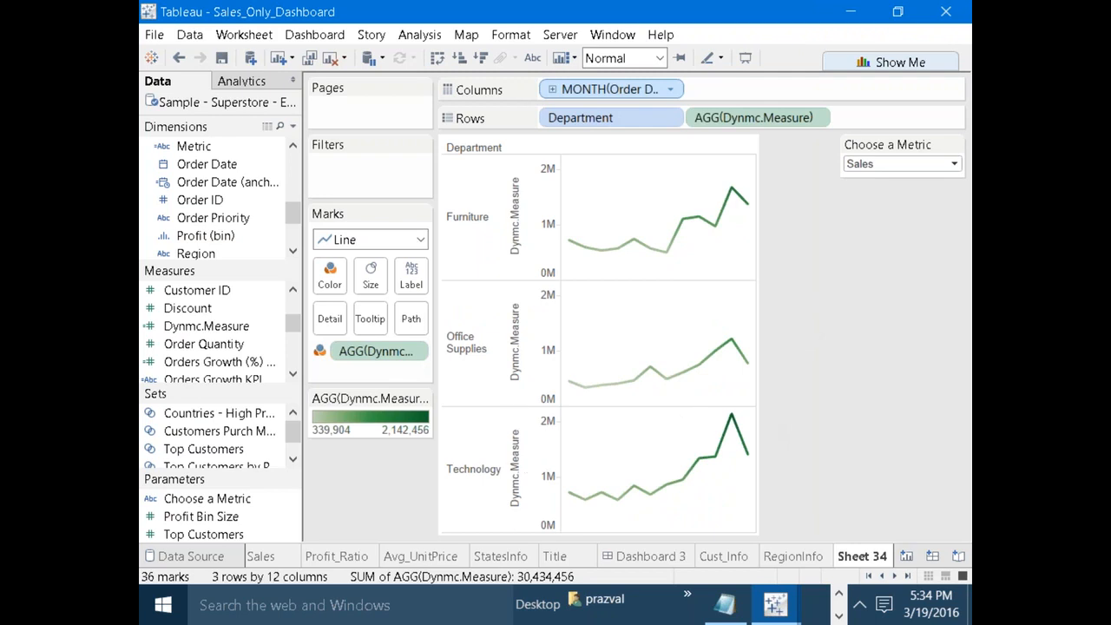
Show the SS Dashboard and examine the January and February tooltips on the Technology trend line.
left_click(868, 576)
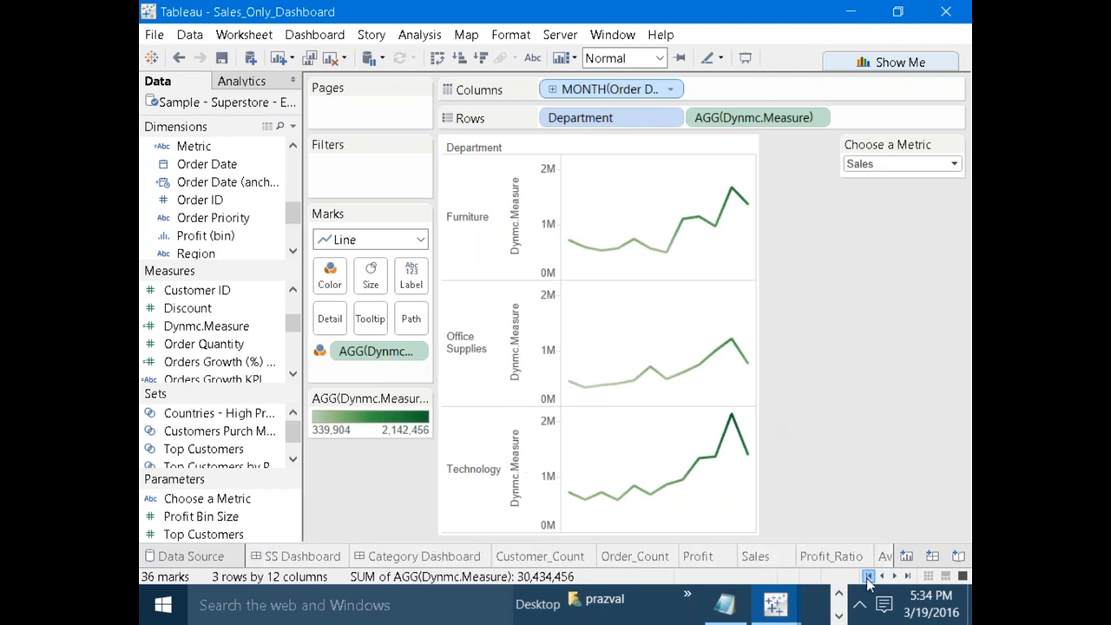
left_click(316, 557)
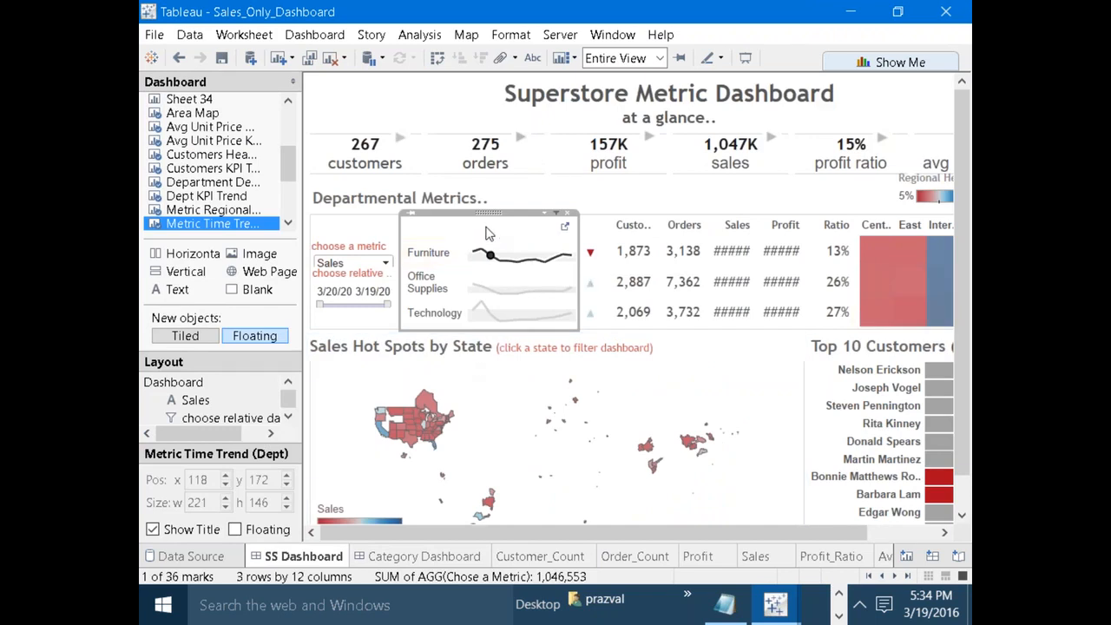
double_click(489, 232)
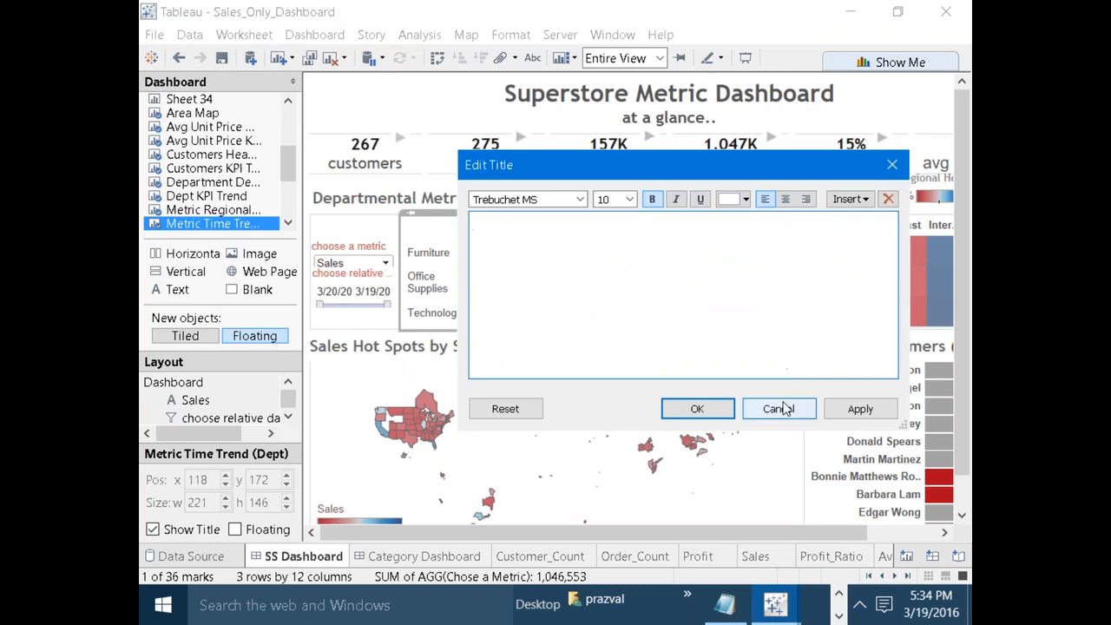
left_click(783, 407)
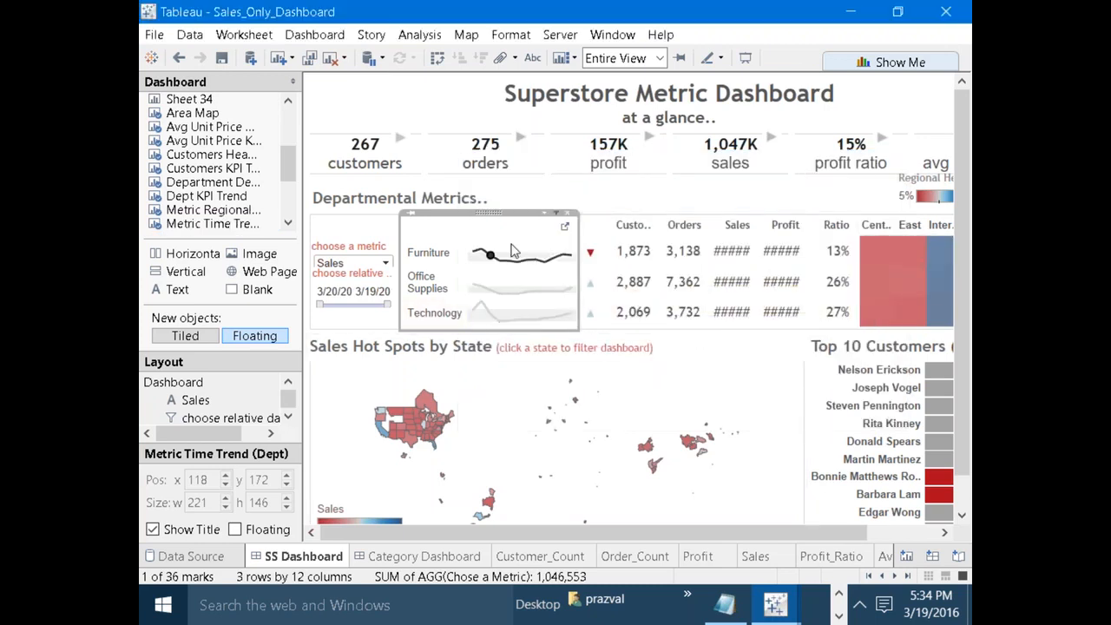
mouse_move(475, 314)
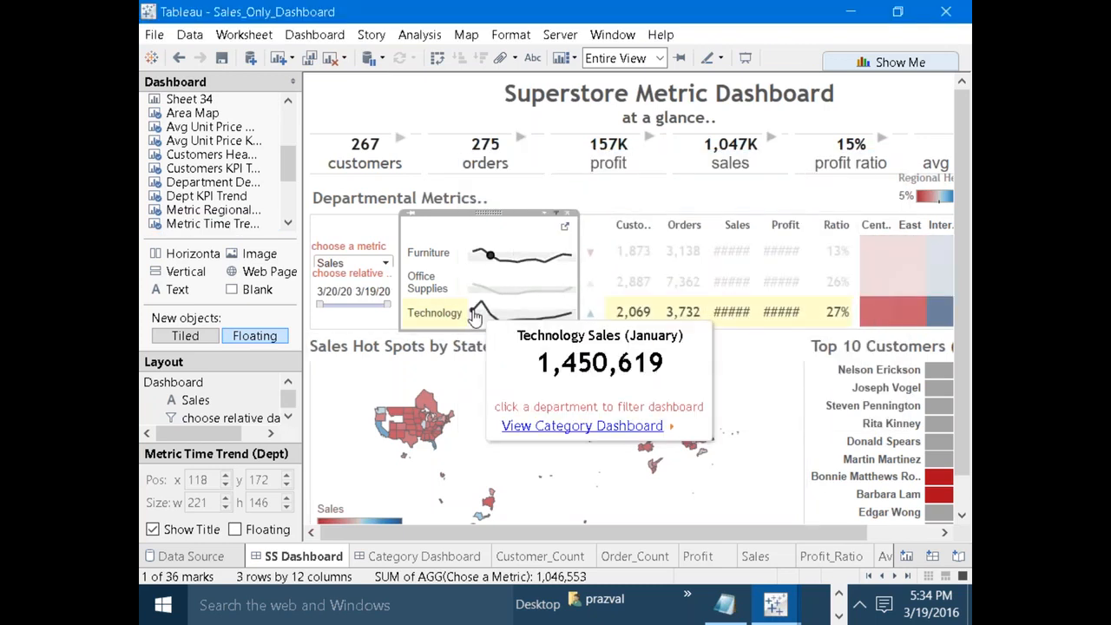
left_click(473, 312)
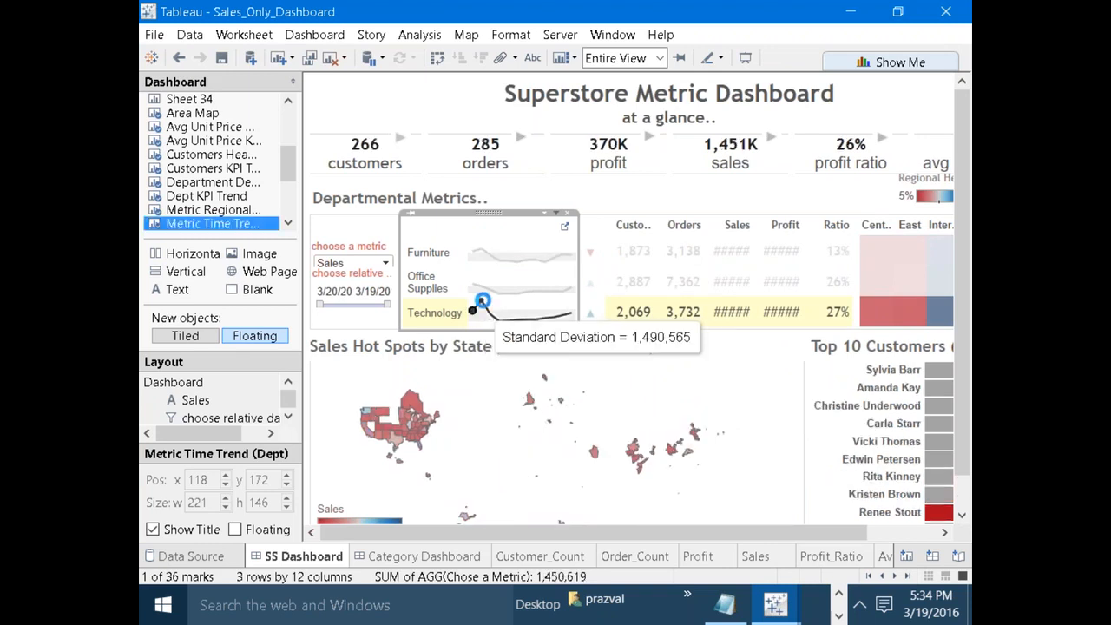
left_click(493, 301)
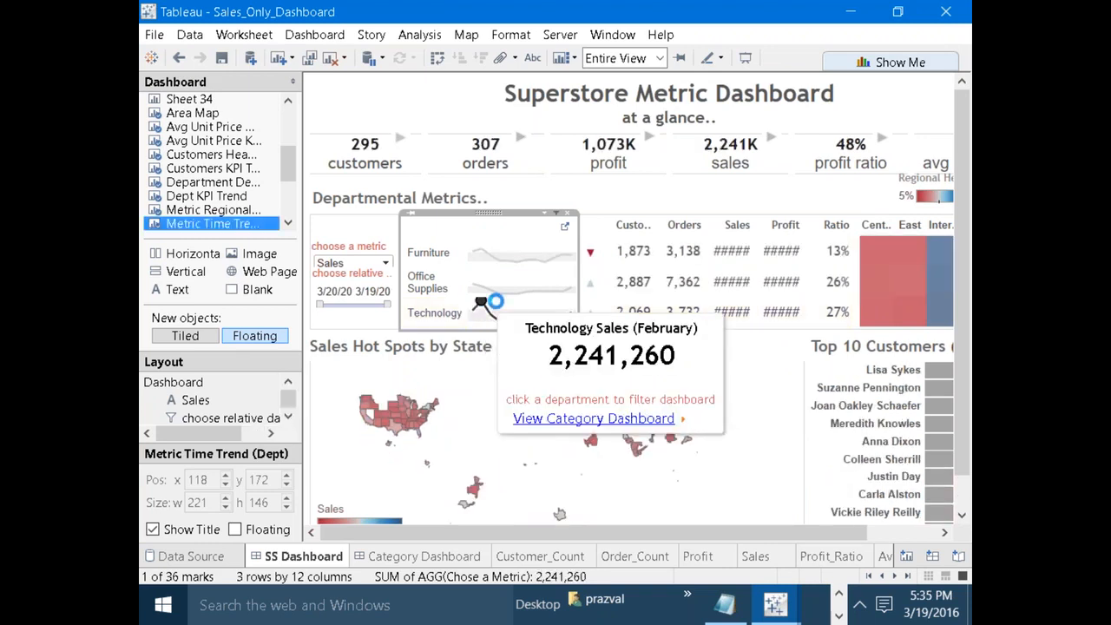
left_click(493, 302)
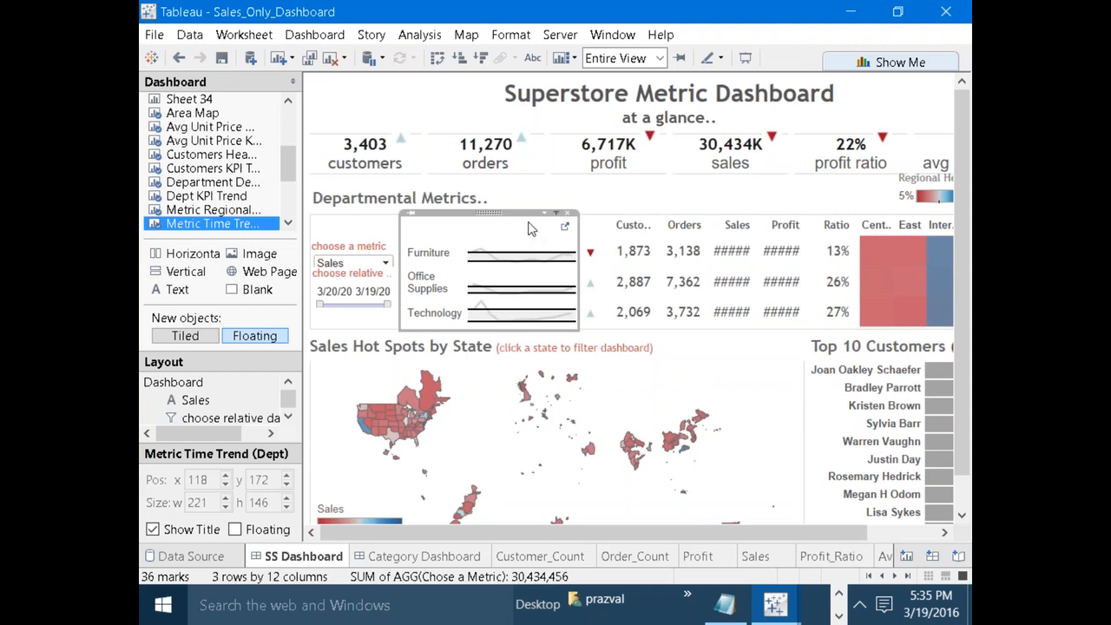
Open Sheet 34's tooltip for editing and delete the "Department:" and "Month of Order Date:" labels.
left_click(894, 576)
left_click(894, 577)
left_click(894, 576)
left_click(859, 556)
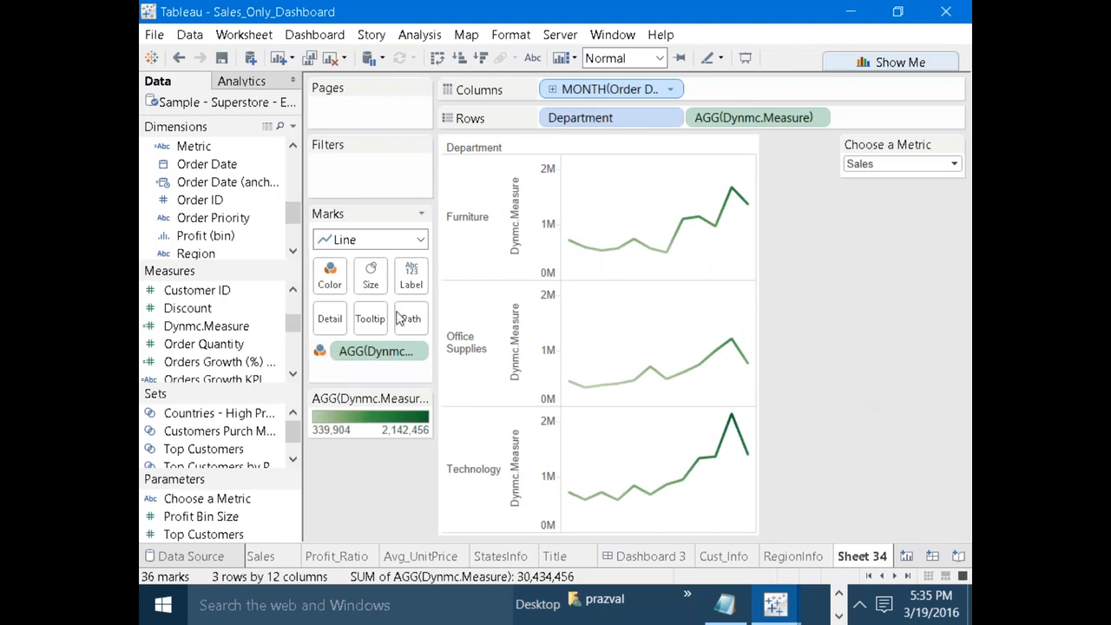
left_click(369, 319)
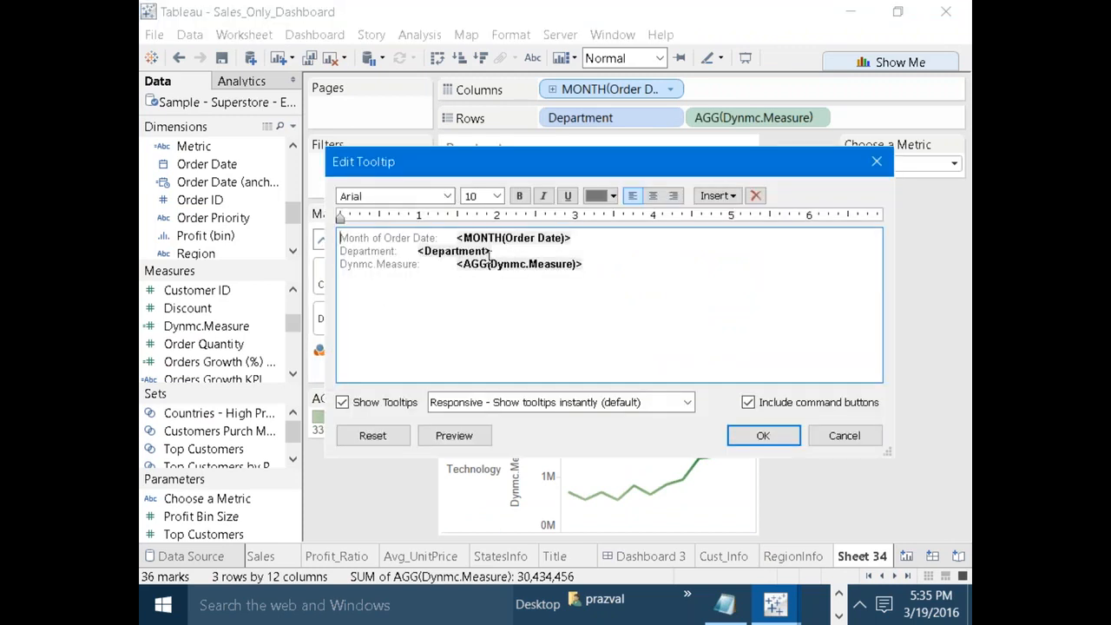
left_click_drag(408, 254, 342, 250)
key("Delete")
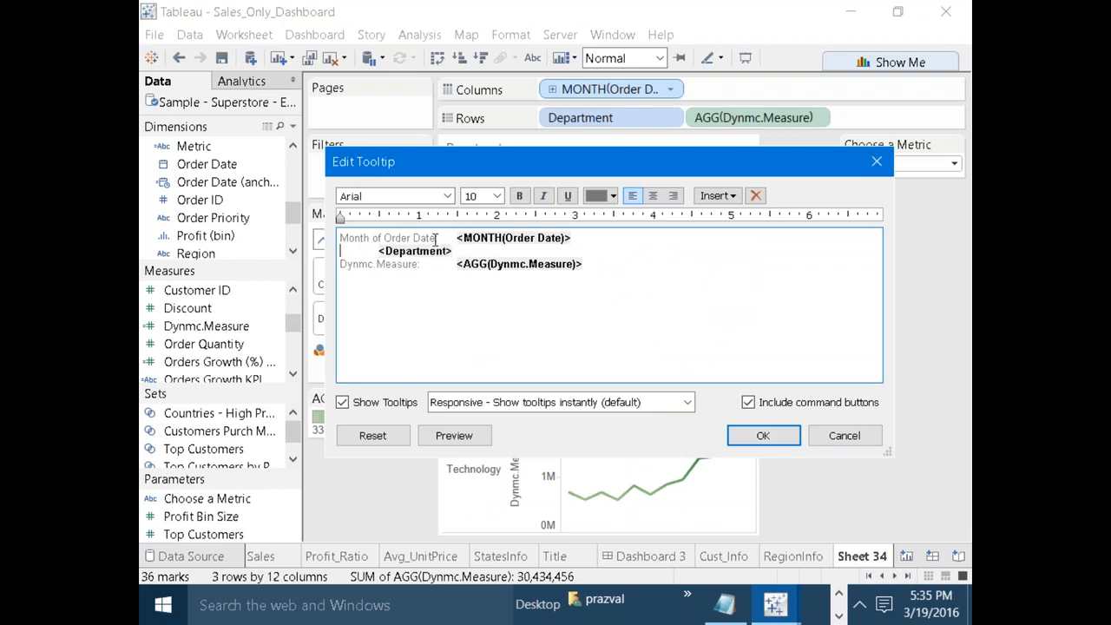
left_click_drag(448, 237, 342, 224)
key("Delete")
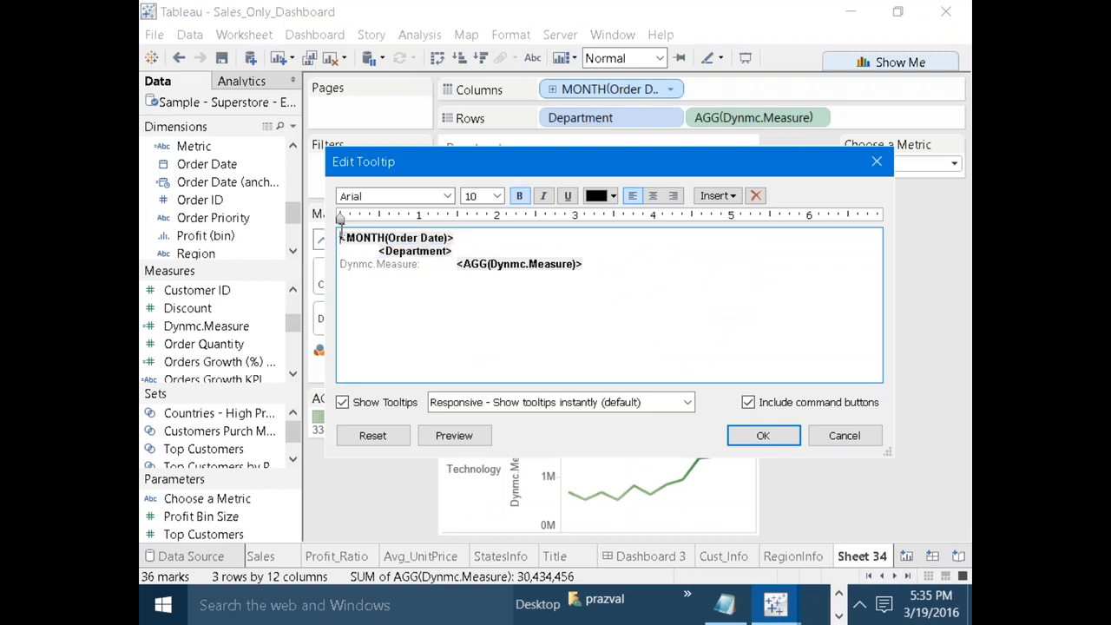
Move the Department field in front of the month in Sheet 34's tooltip and enclose the month in parentheses.
left_click_drag(459, 248, 375, 254)
key("ctrl+c")
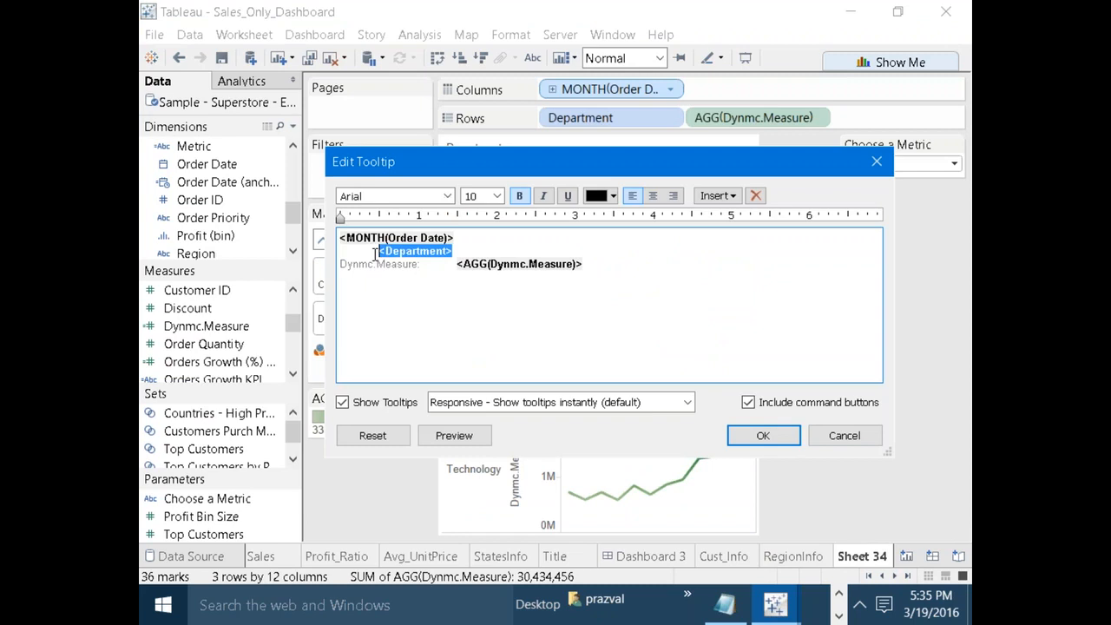
key("Delete")
left_click(341, 237)
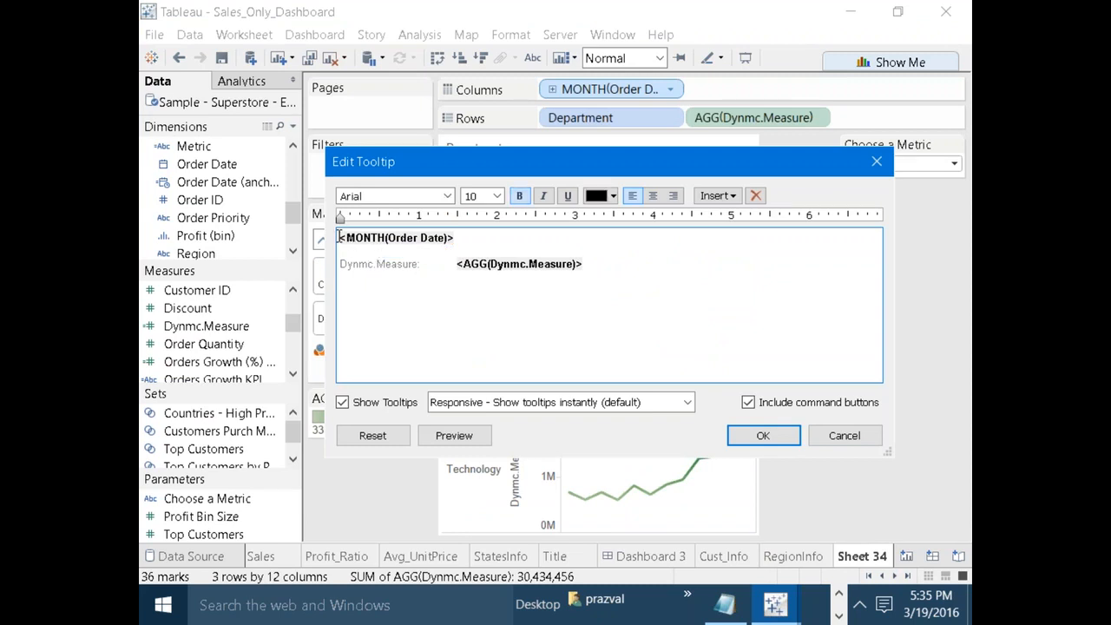
key("ctrl+v")
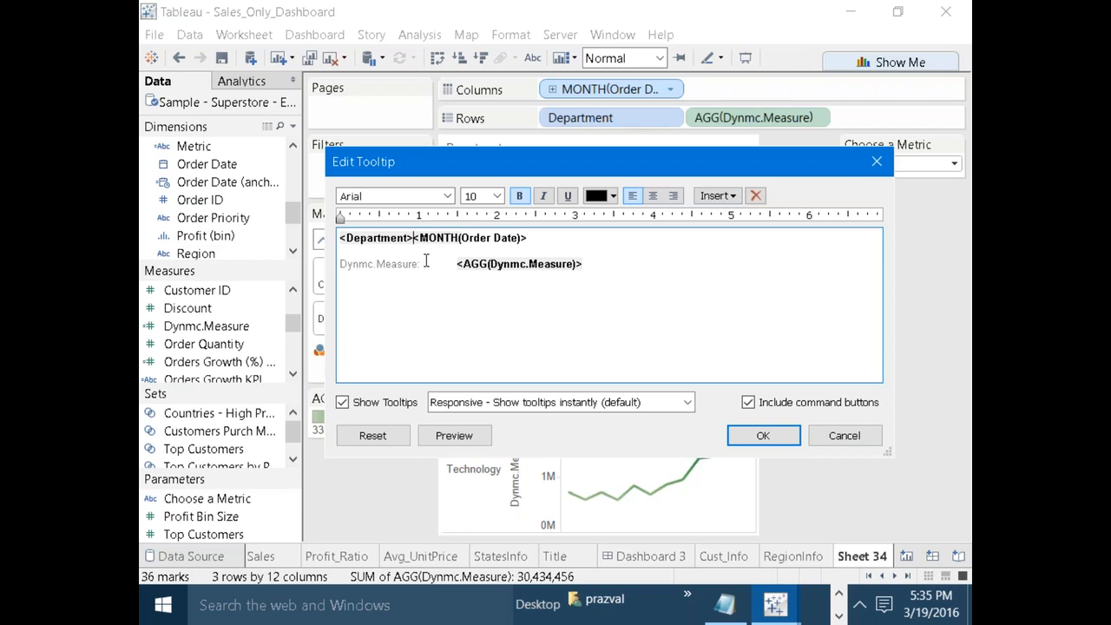
type("(")
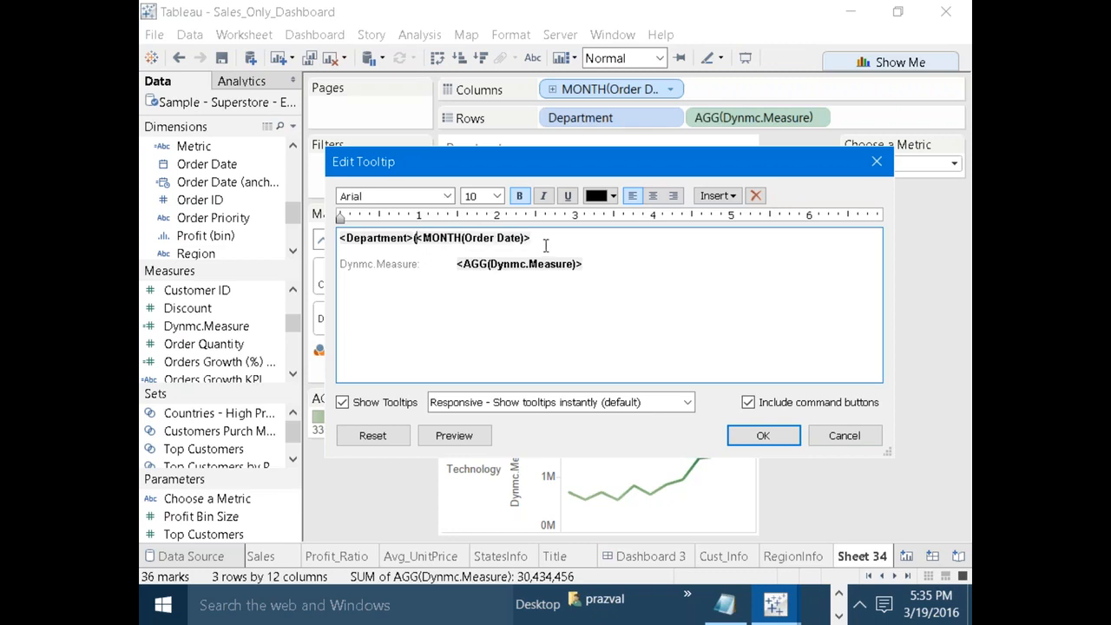
key("Up")
Remove the "Dynmc.Measure:" label from the tooltip and set the measure value's font size to 16.
left_click_drag(356, 267, 469, 266)
key("Delete")
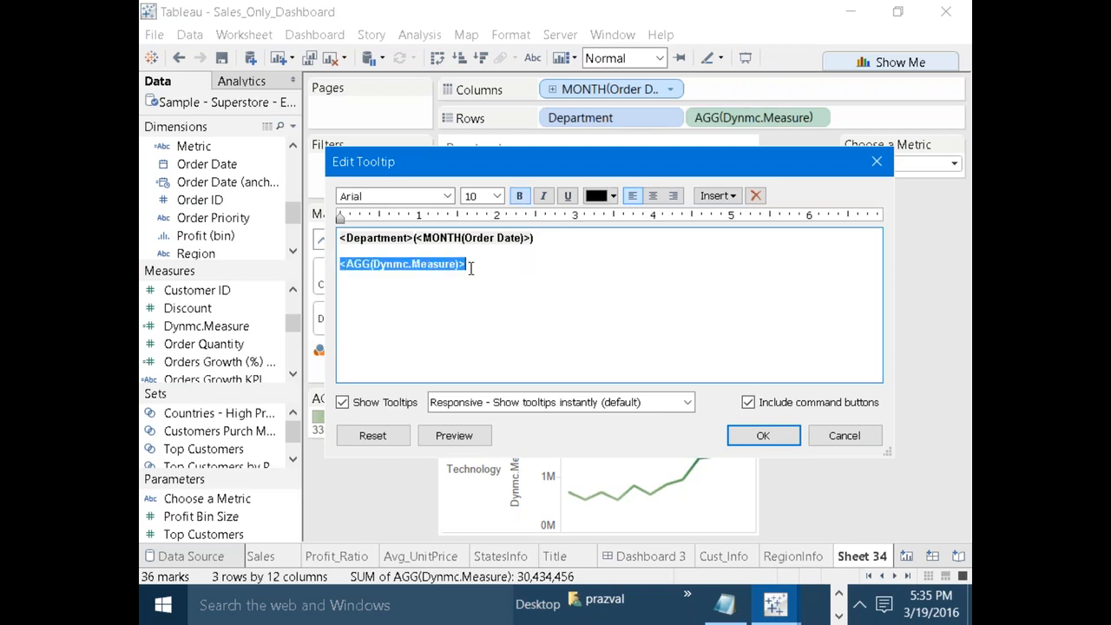
left_click(498, 198)
left_click(482, 296)
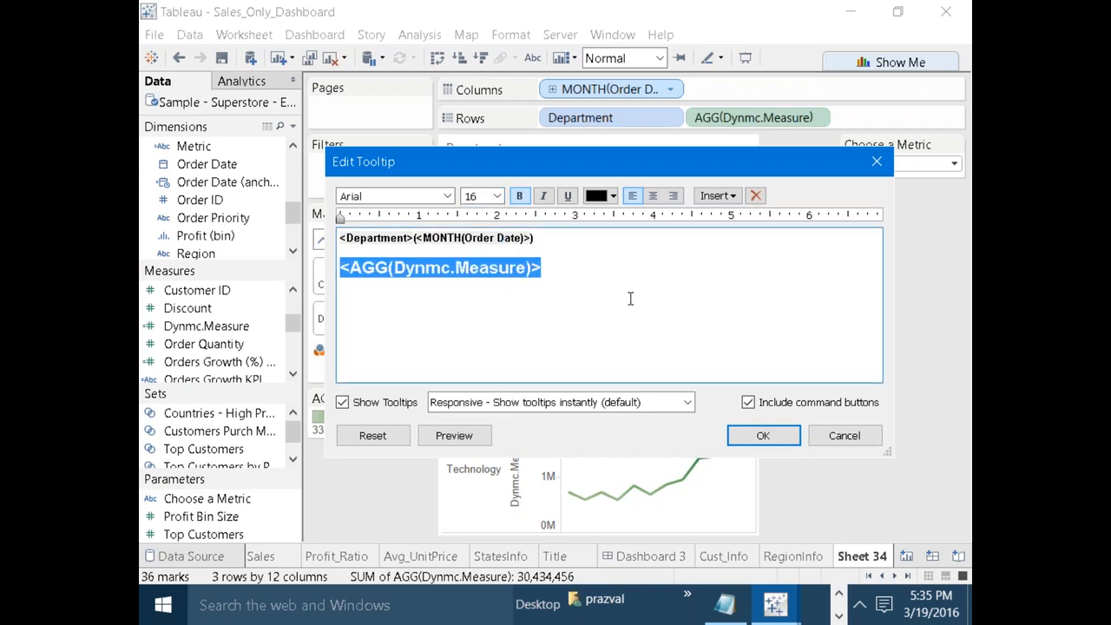
left_click(742, 435)
mouse_move(634, 239)
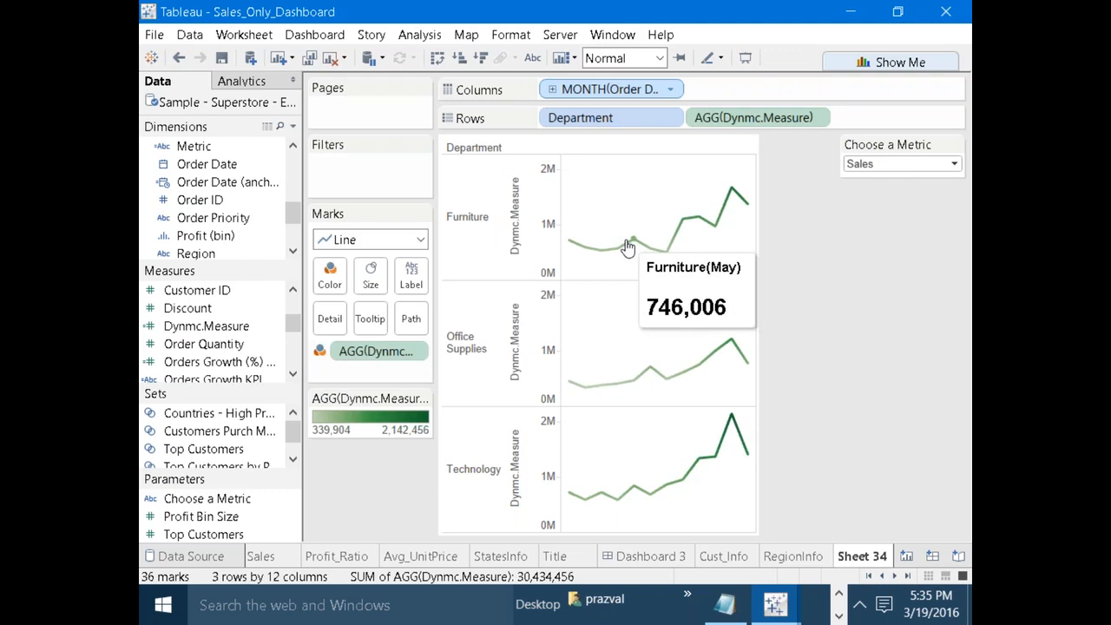
Add "in" before the month in the tooltip and insert the Choose a Metric parameter on the line above the measure value.
left_click(376, 323)
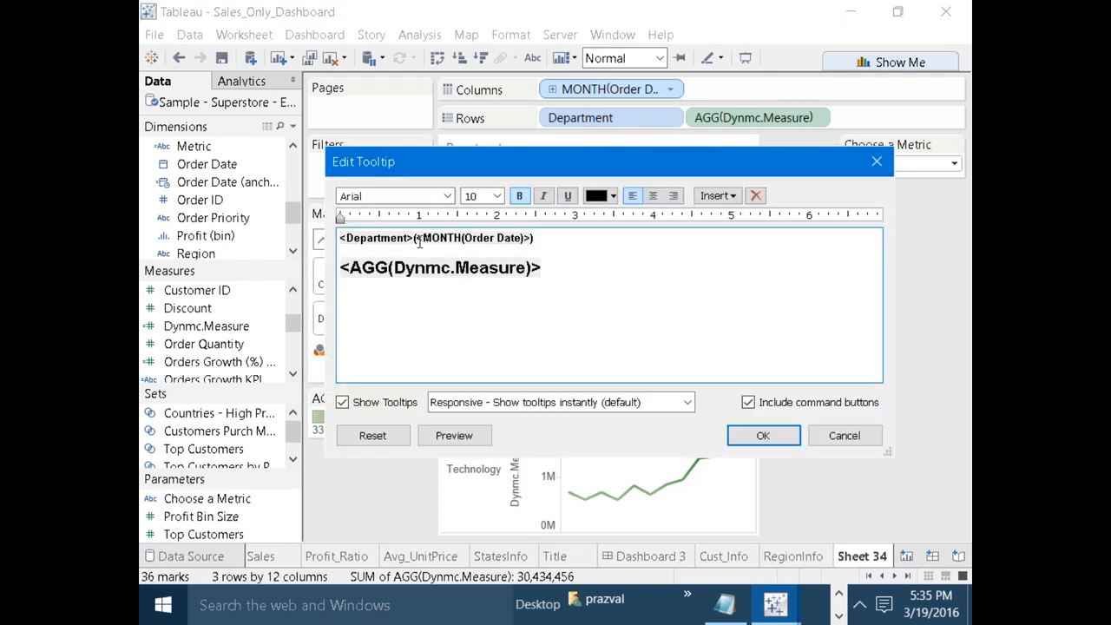
type("In")
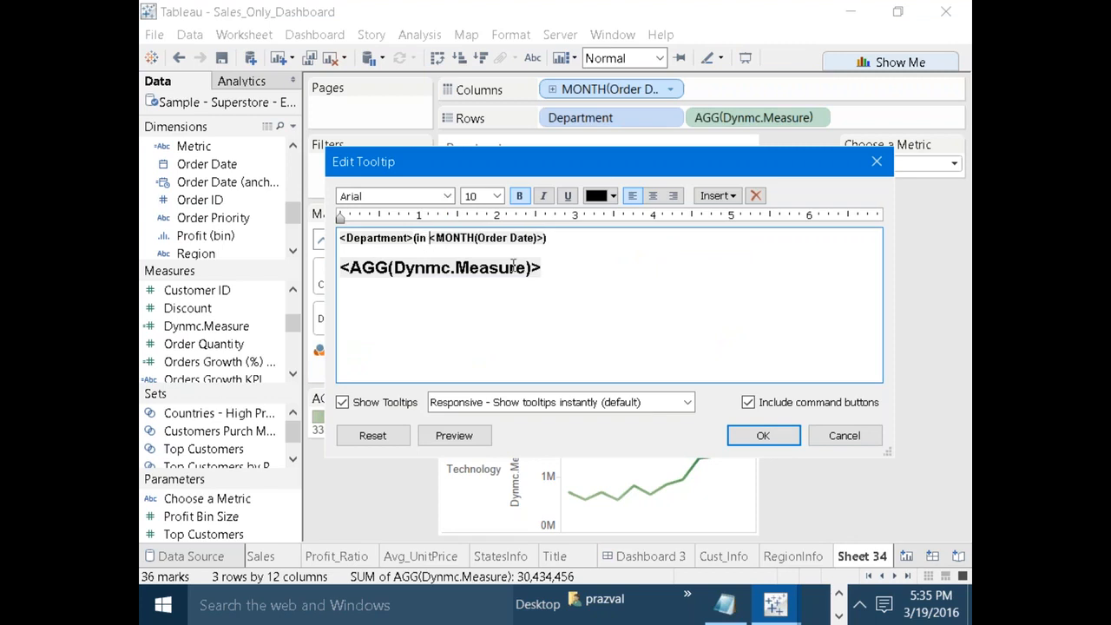
left_click(468, 249)
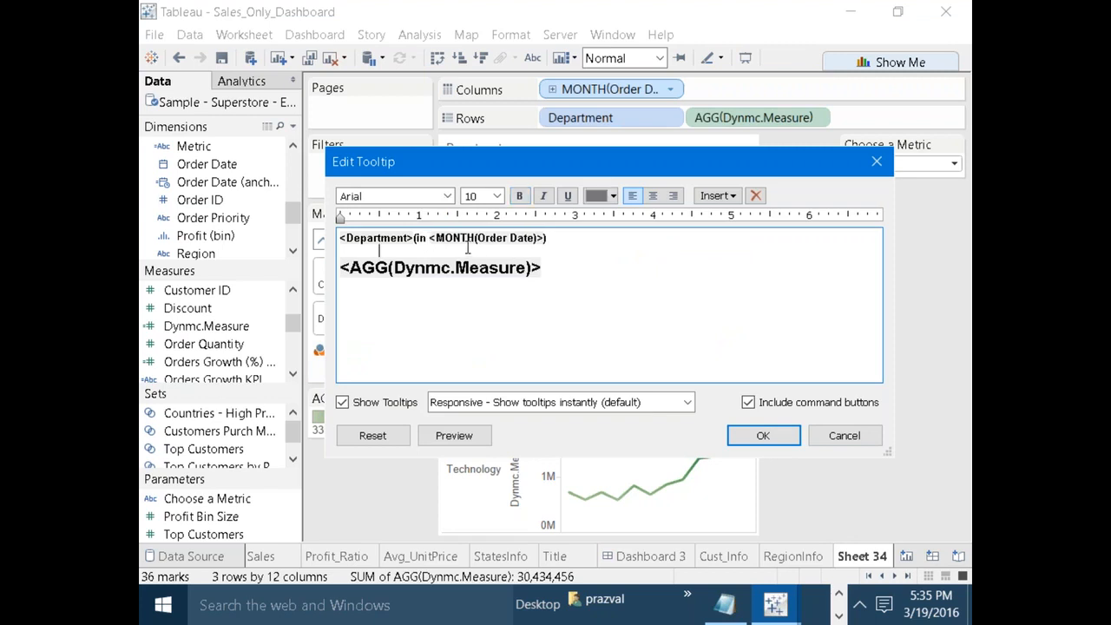
left_click(718, 196)
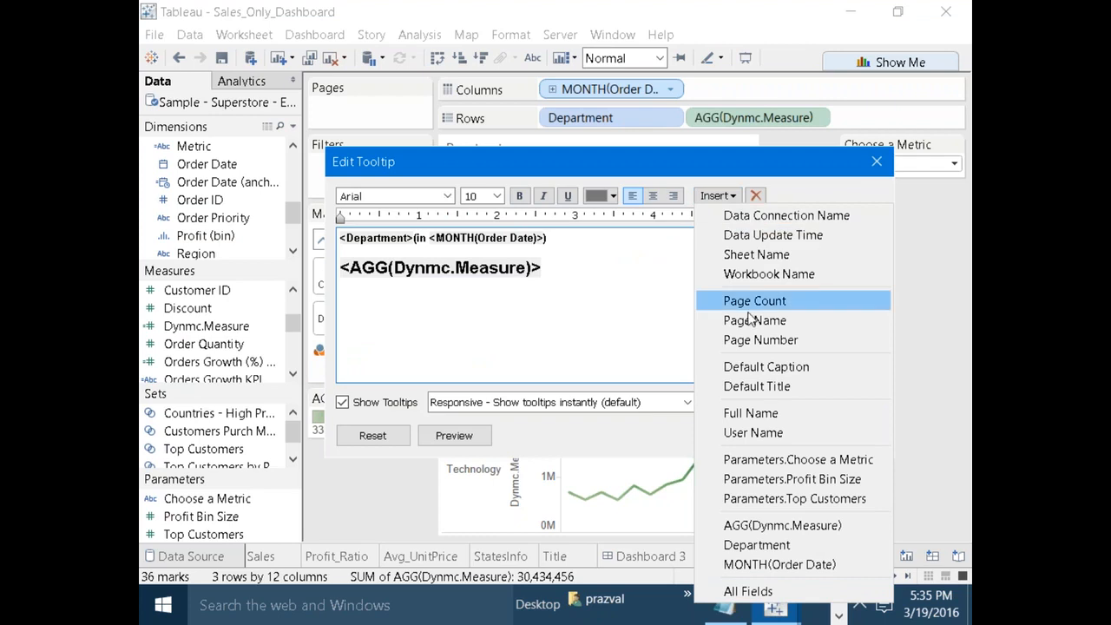
left_click(779, 460)
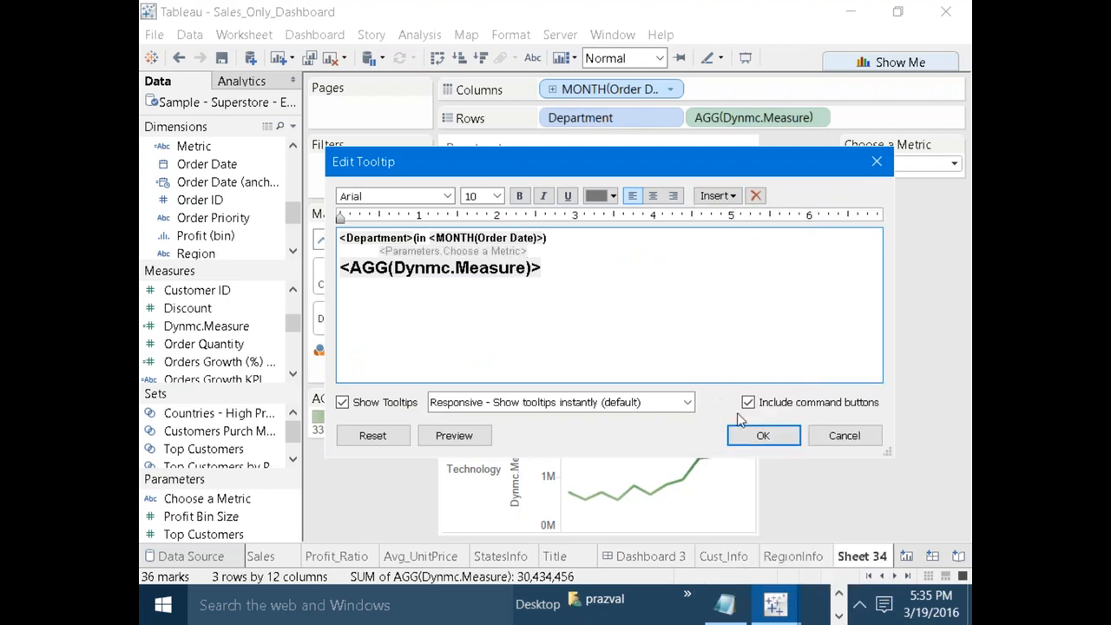
left_click(764, 436)
mouse_move(585, 385)
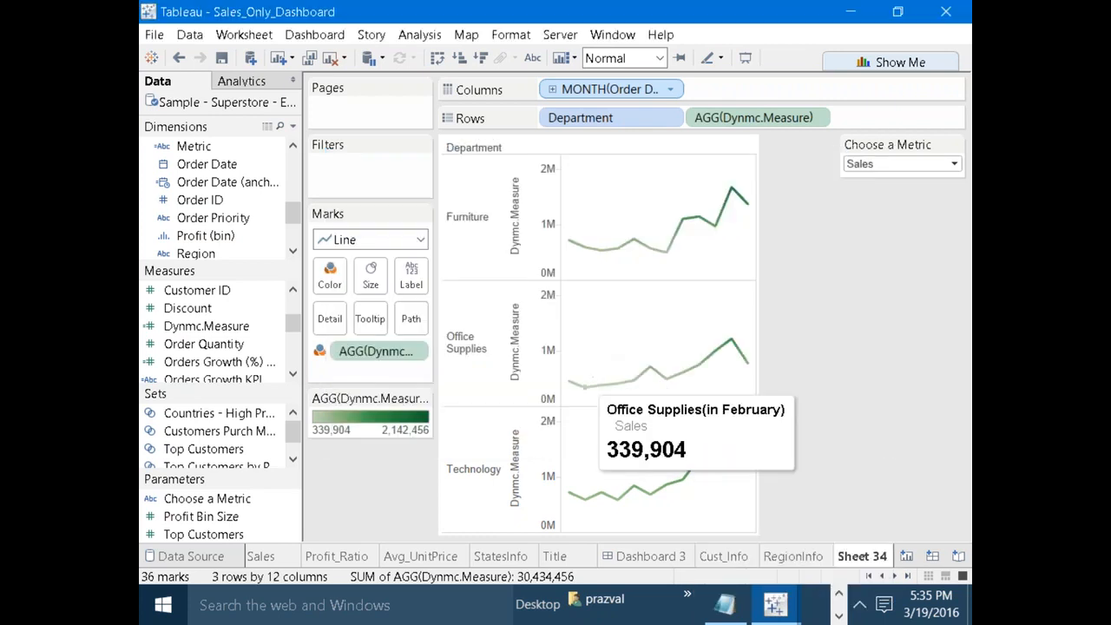
Make the Choose a Metric parameter line bold in Sheet 34's tooltip.
left_click(370, 319)
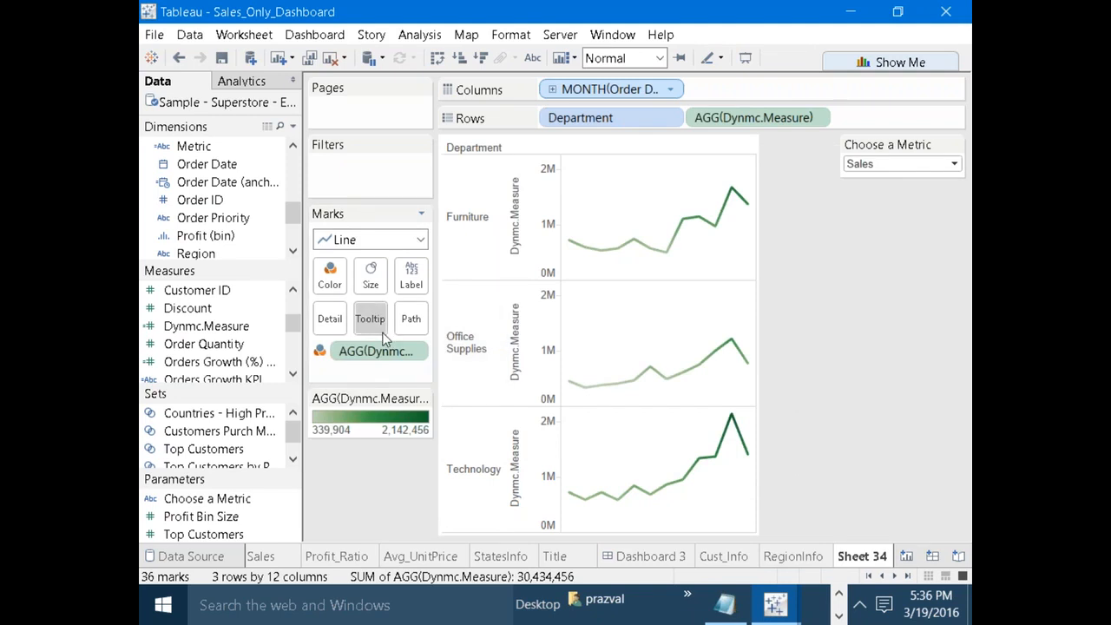
left_click_drag(527, 251, 379, 249)
key("ctrl+b")
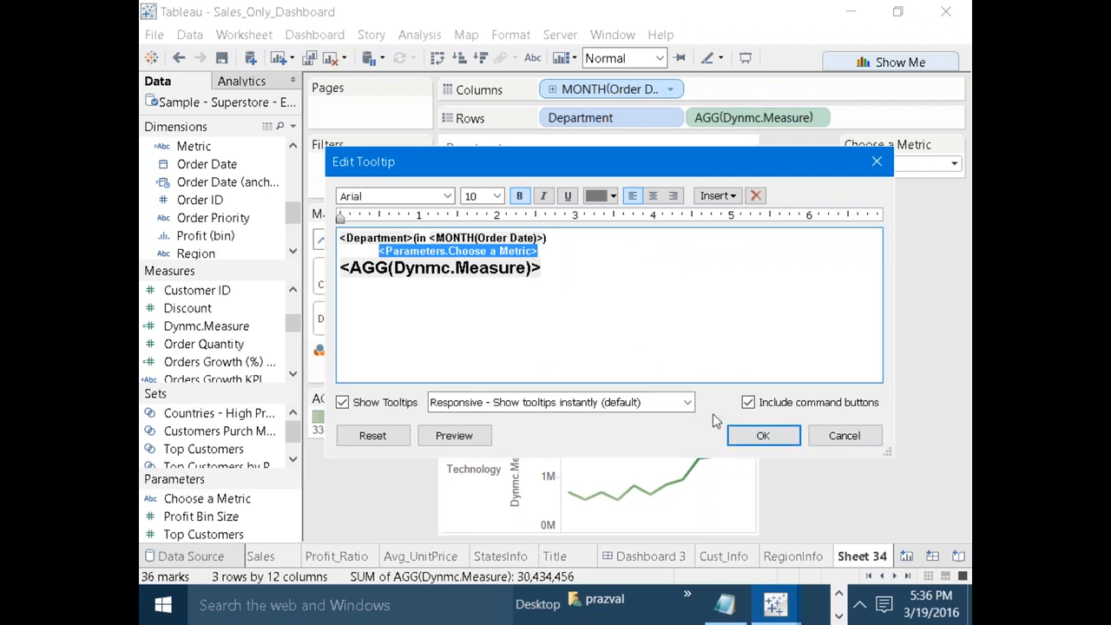
left_click(757, 436)
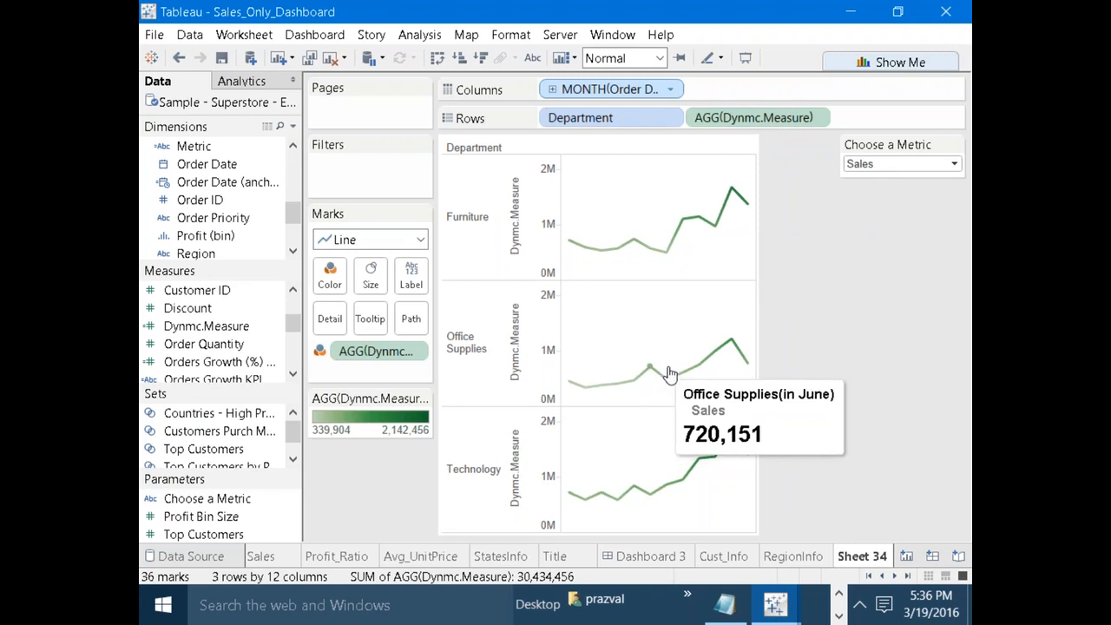
Set Choose a Metric to Profit and check the tooltip on the Furniture trend line.
left_click(954, 165)
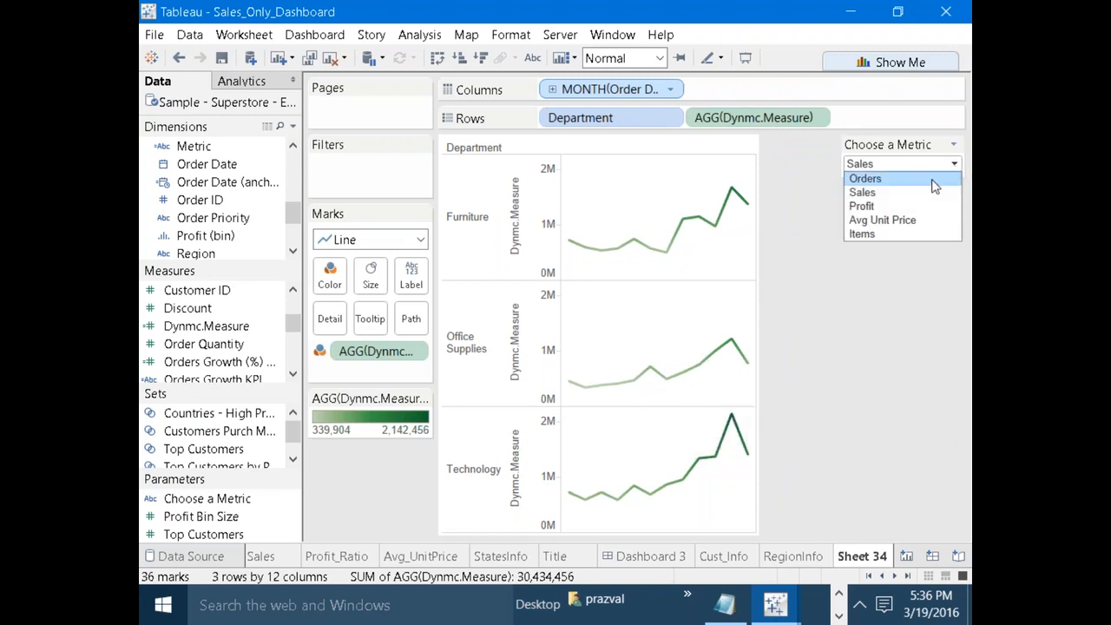
left_click(896, 206)
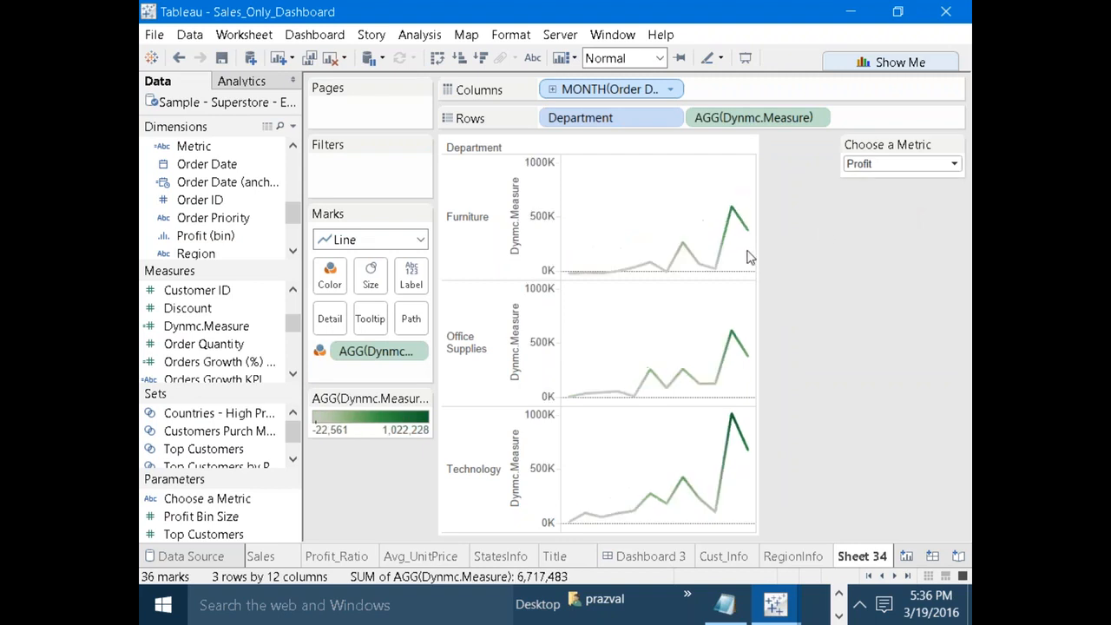
mouse_move(620, 278)
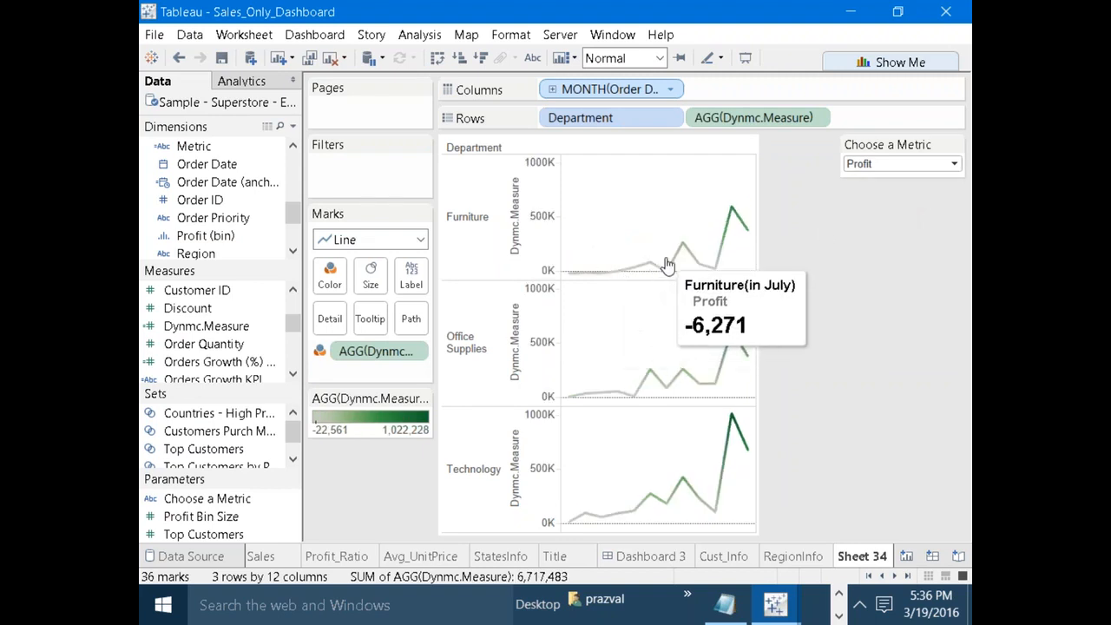
Show the SS Dashboard in presentation mode and examine the January tooltips on the Furniture and Technology trend lines.
left_click(869, 575)
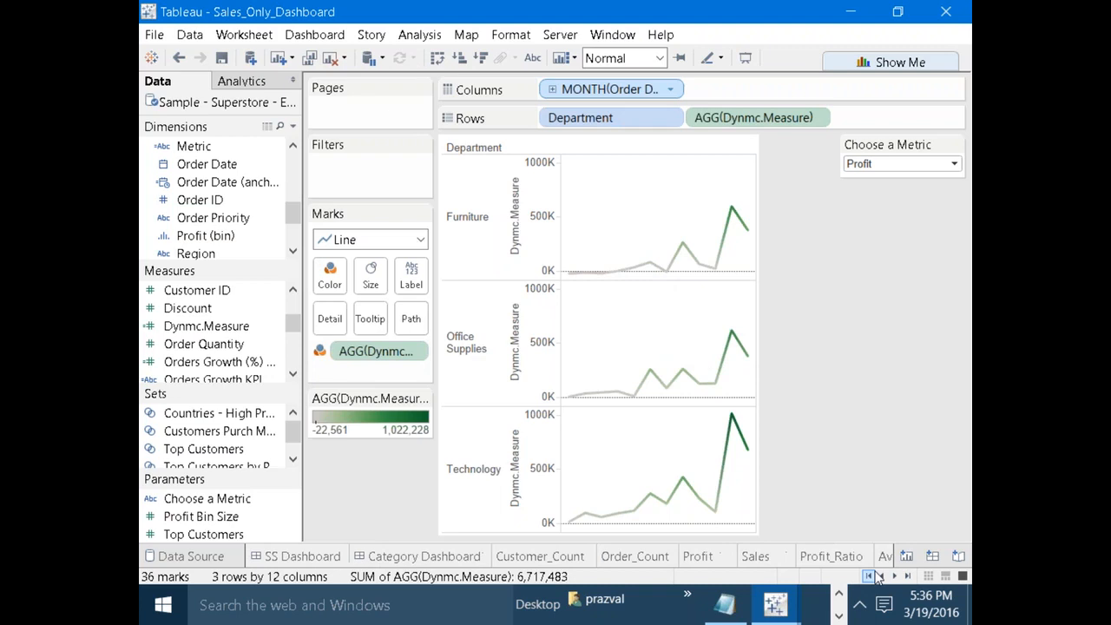
left_click(304, 556)
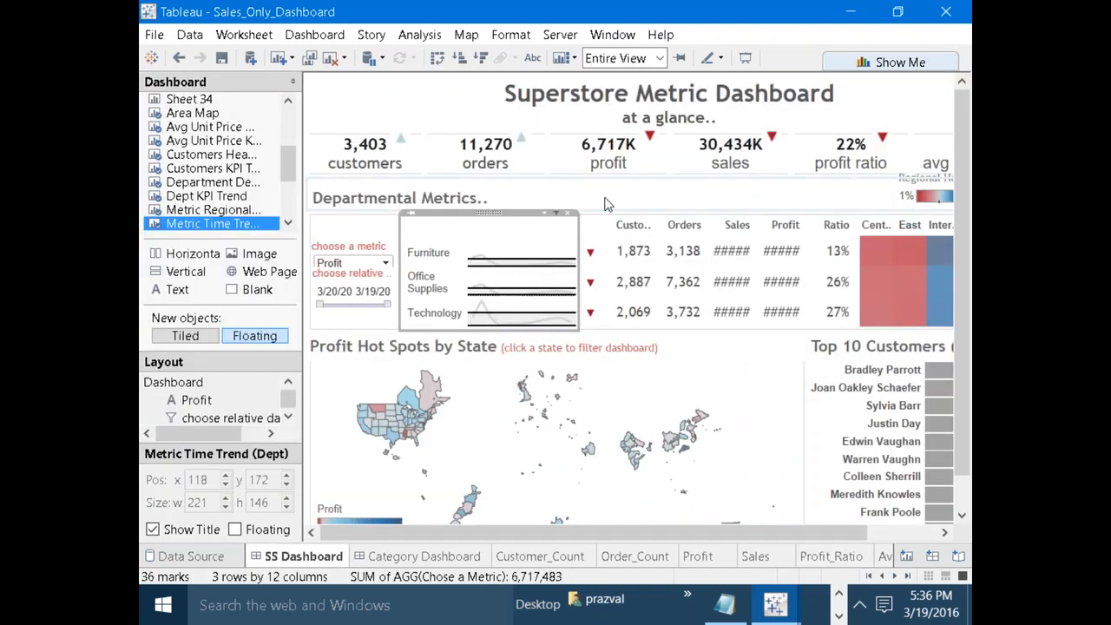
left_click(608, 205)
left_click(524, 232)
left_click(745, 58)
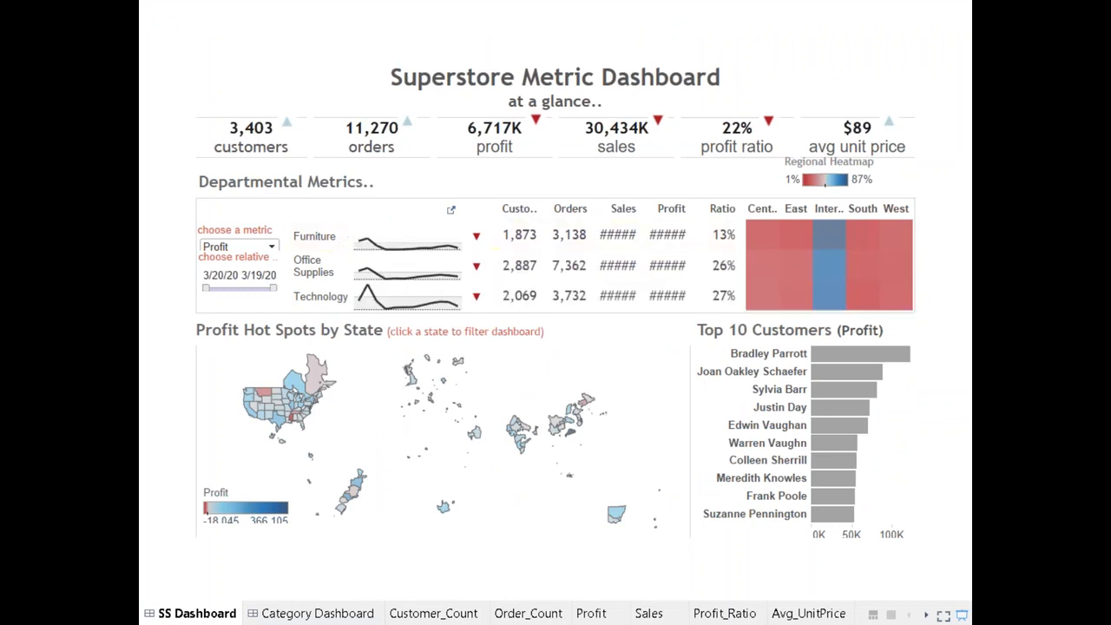
mouse_move(364, 248)
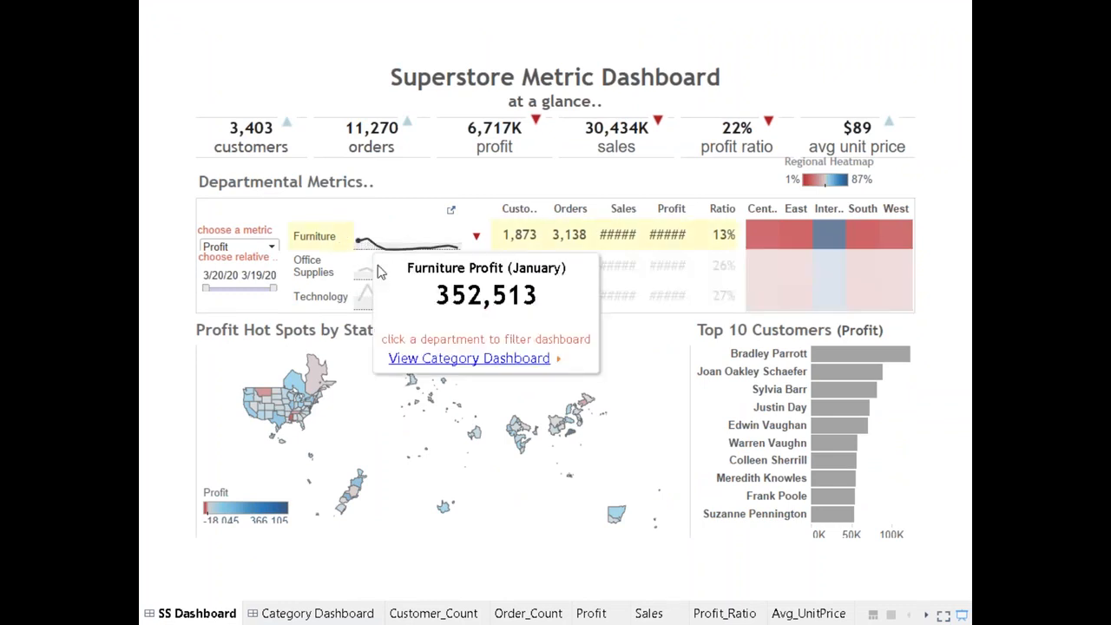
mouse_move(364, 276)
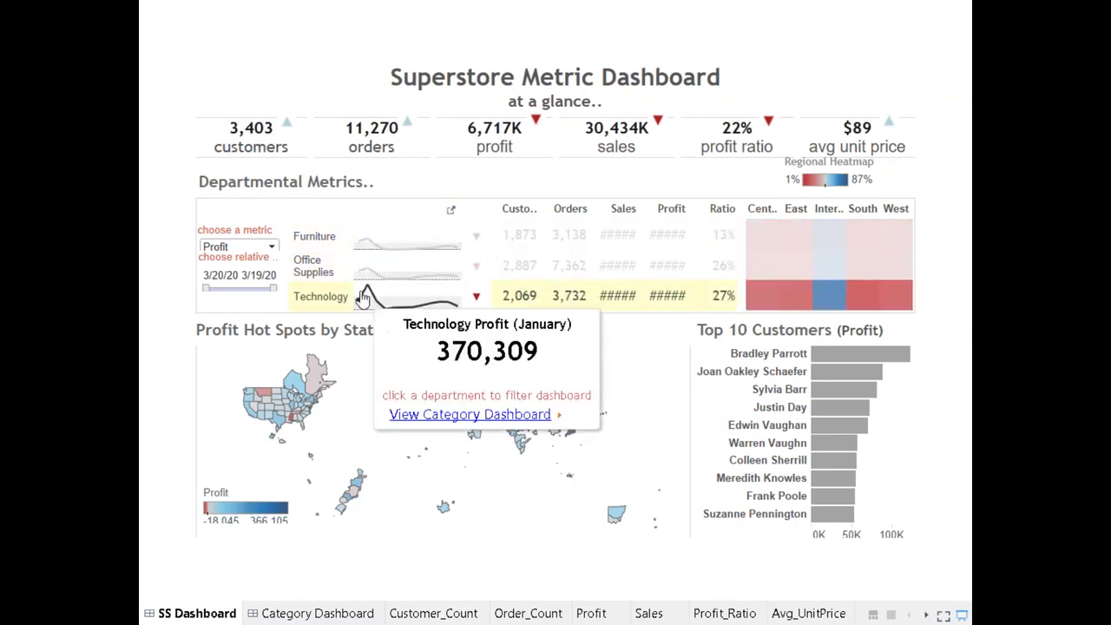
mouse_move(395, 310)
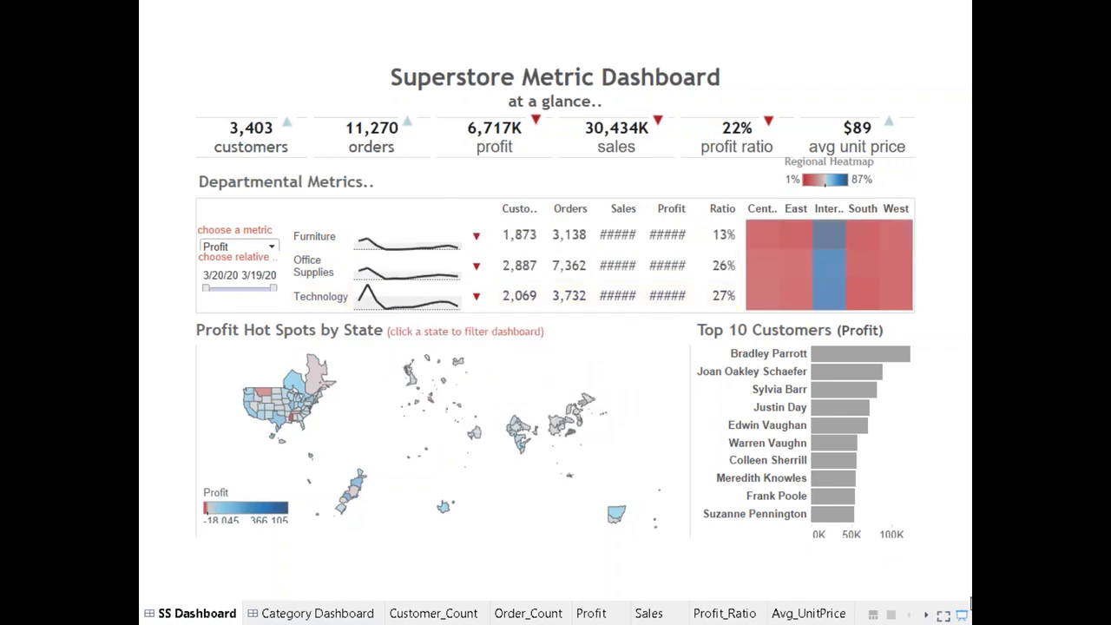
Exit presentation mode and return to the department trend chart on Sheet 34.
left_click(961, 614)
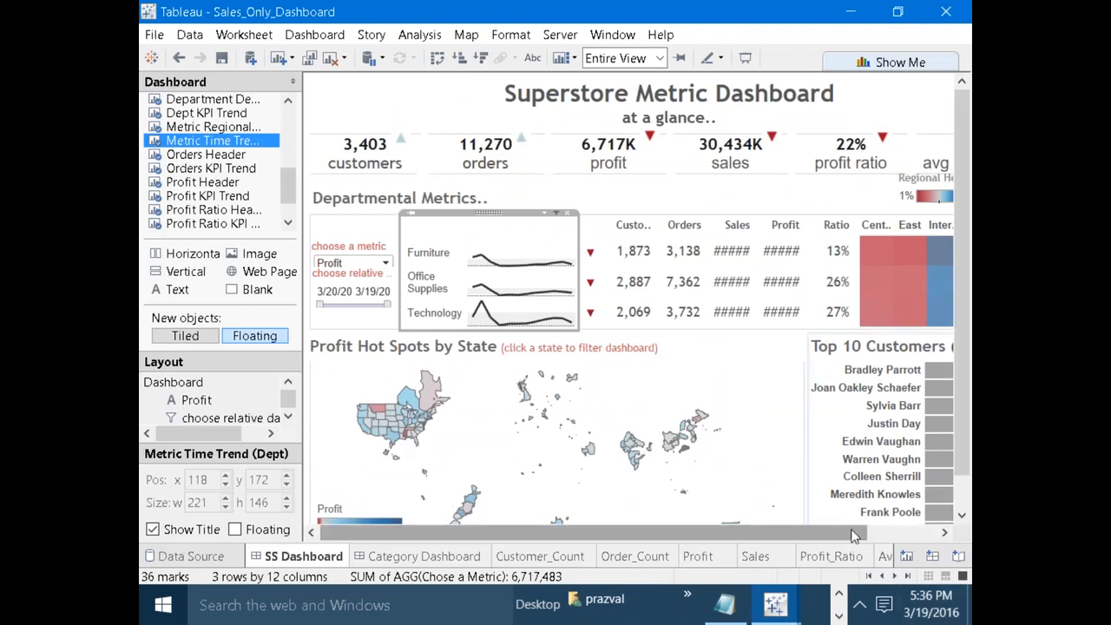
left_click(895, 576)
left_click(895, 575)
left_click(895, 575)
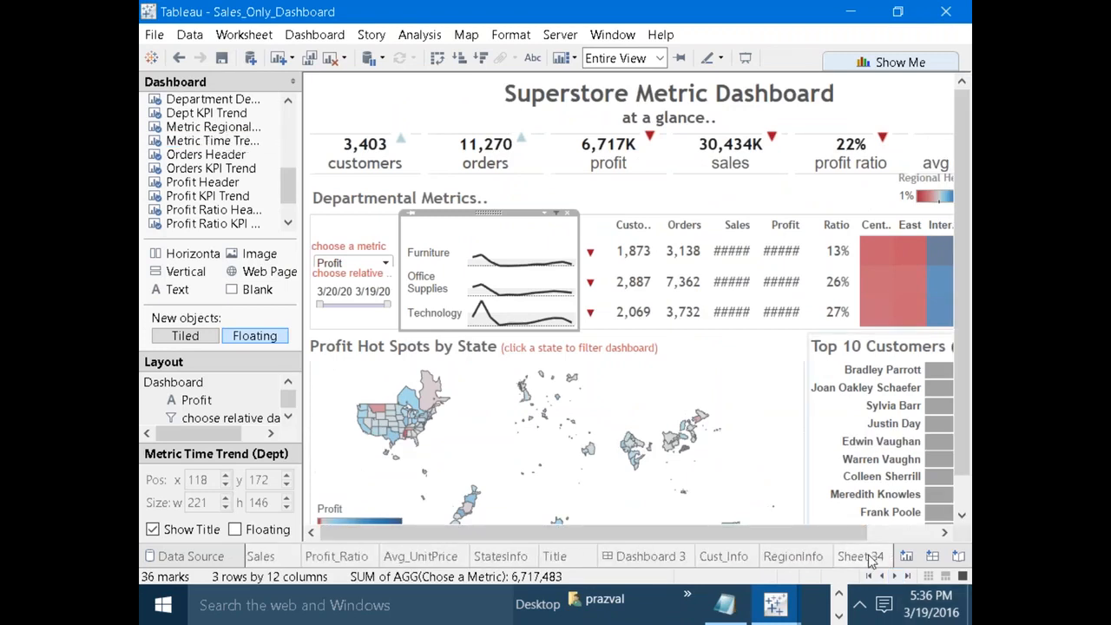
left_click(869, 557)
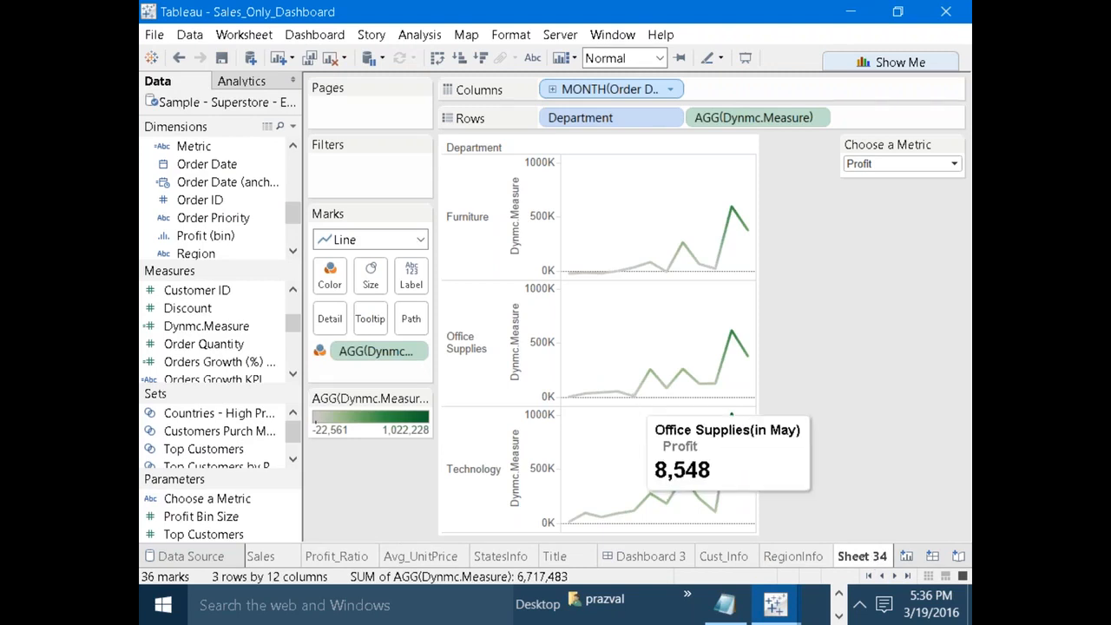
left_click(522, 58)
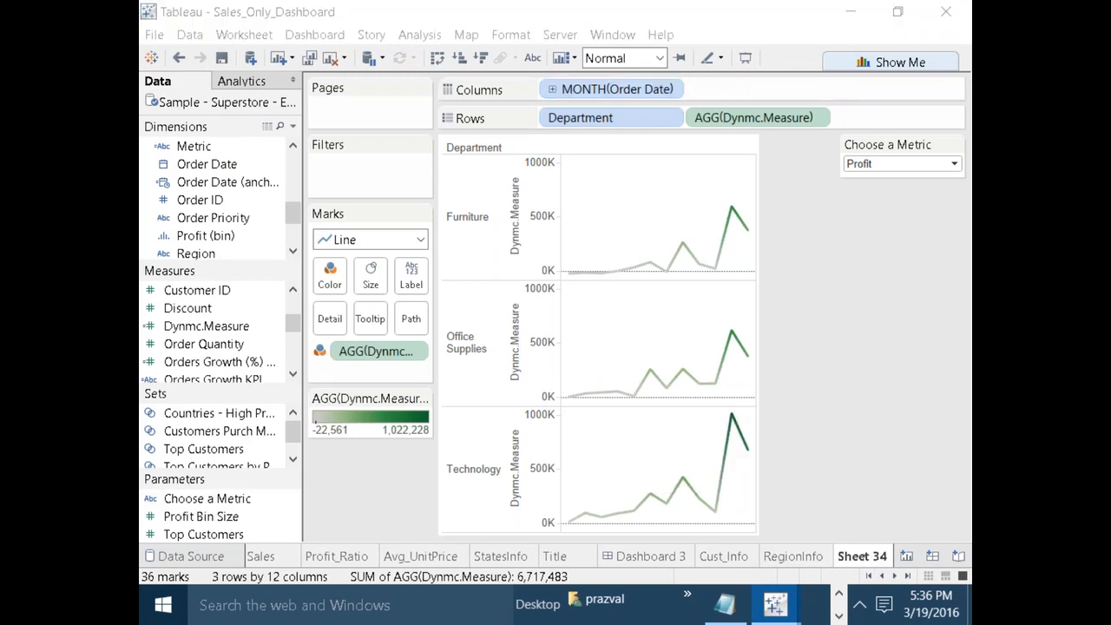
mouse_move(569, 159)
left_mouse_down()
mouse_move(565, 260)
mouse_move(578, 249)
left_mouse_up()
mouse_move(560, 176)
left_mouse_down()
mouse_move(567, 169)
mouse_move(588, 199)
left_mouse_up()
mouse_move(564, 288)
left_mouse_down()
mouse_move(565, 384)
mouse_move(575, 382)
left_mouse_up()
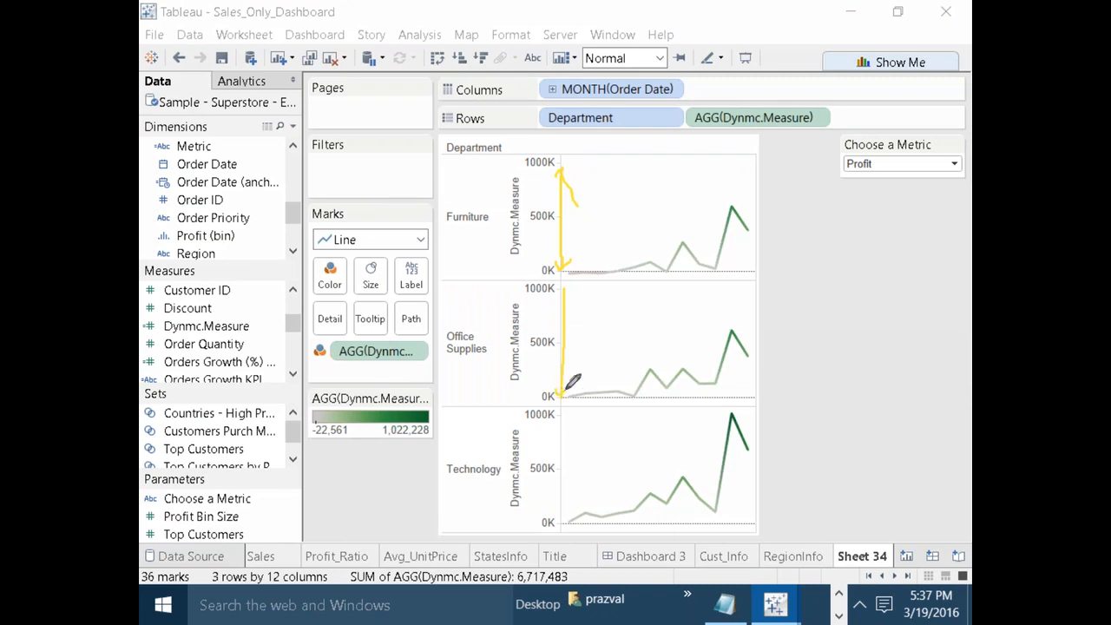
left_click_drag(566, 286, 578, 284)
left_click_drag(565, 415, 570, 512)
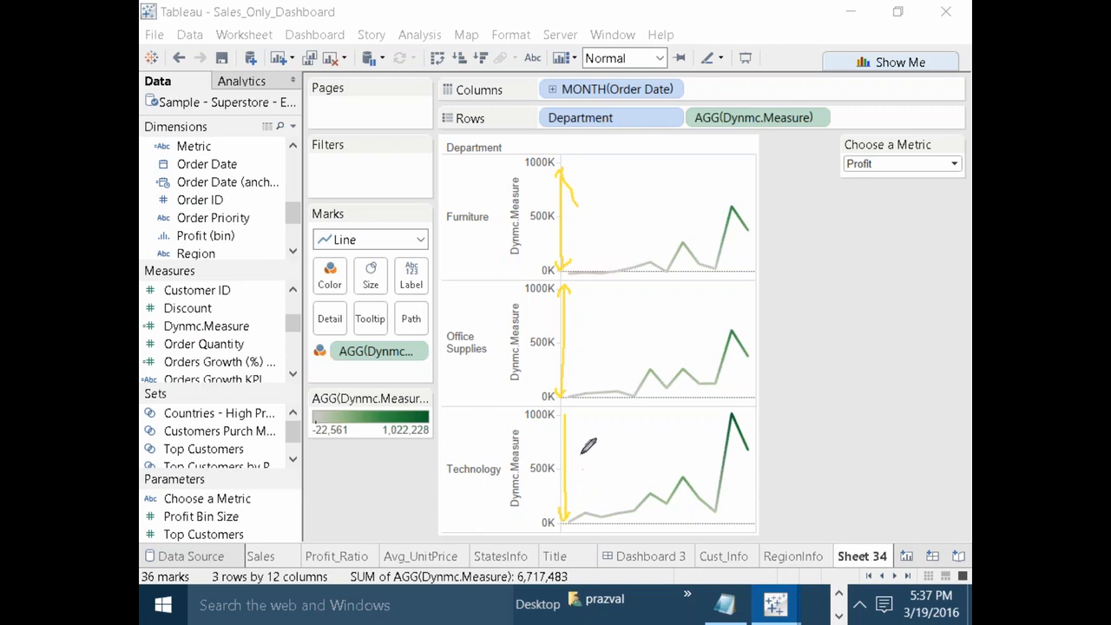
mouse_move(560, 427)
left_mouse_down()
mouse_move(564, 410)
mouse_move(542, 396)
mouse_move(525, 487)
mouse_move(550, 525)
mouse_move(568, 510)
left_mouse_up()
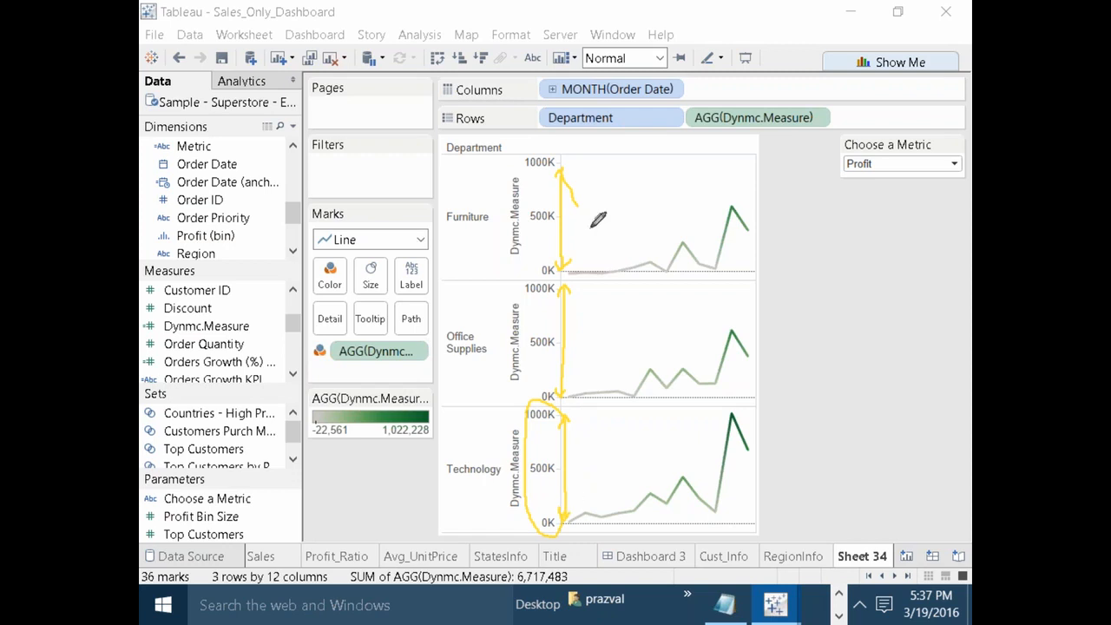
left_click(622, 59)
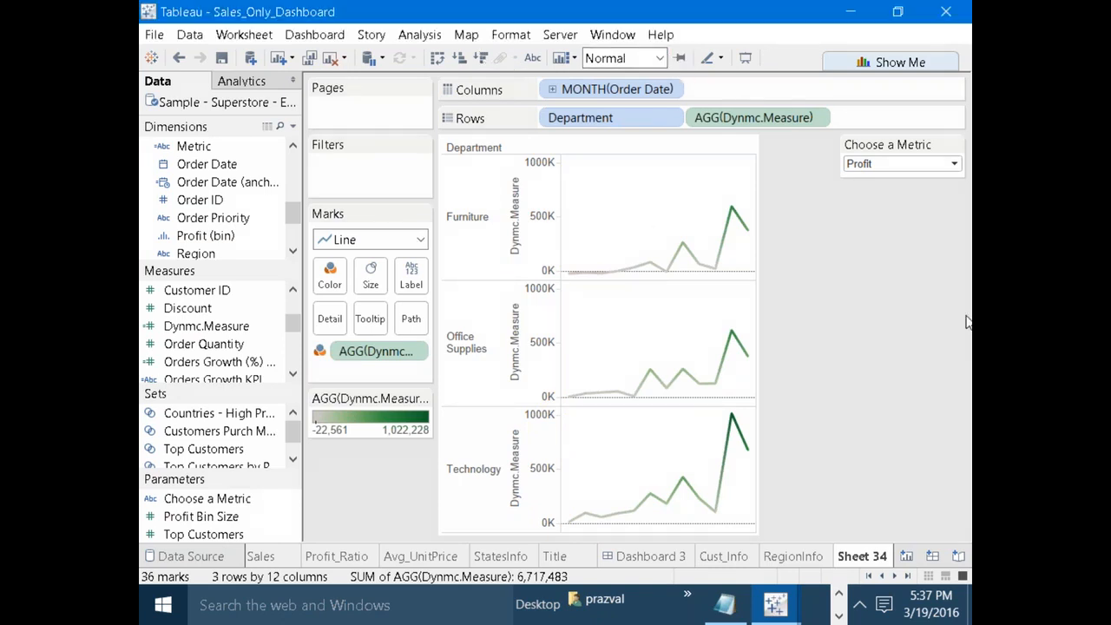
Edit the Dynmc.Measure axis to use independent axis ranges for each row or column.
right_click(545, 211)
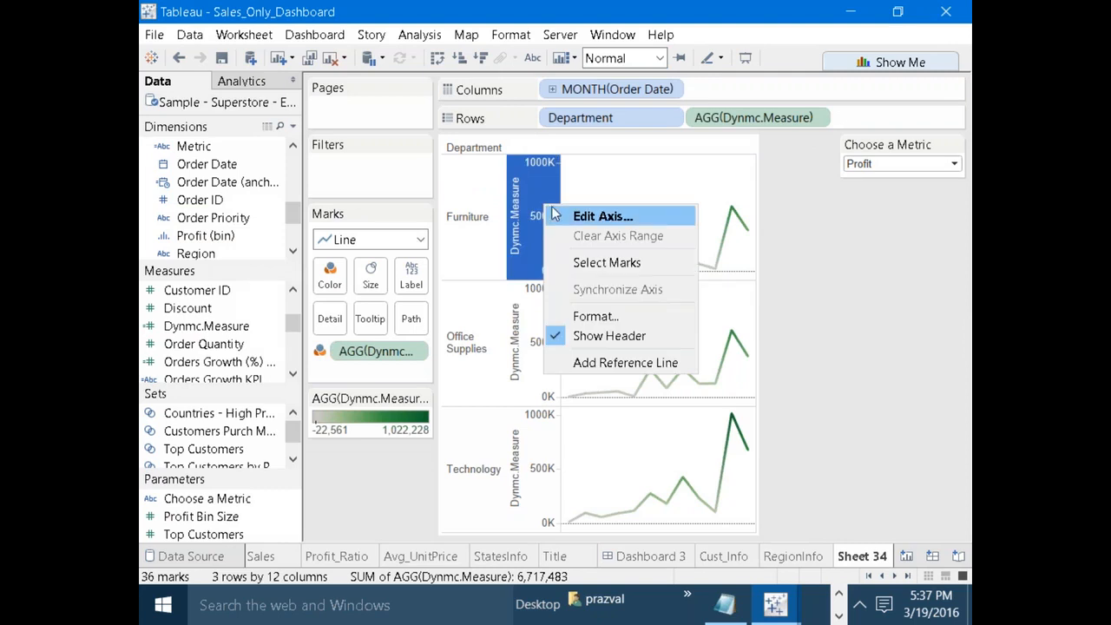
left_click(566, 219)
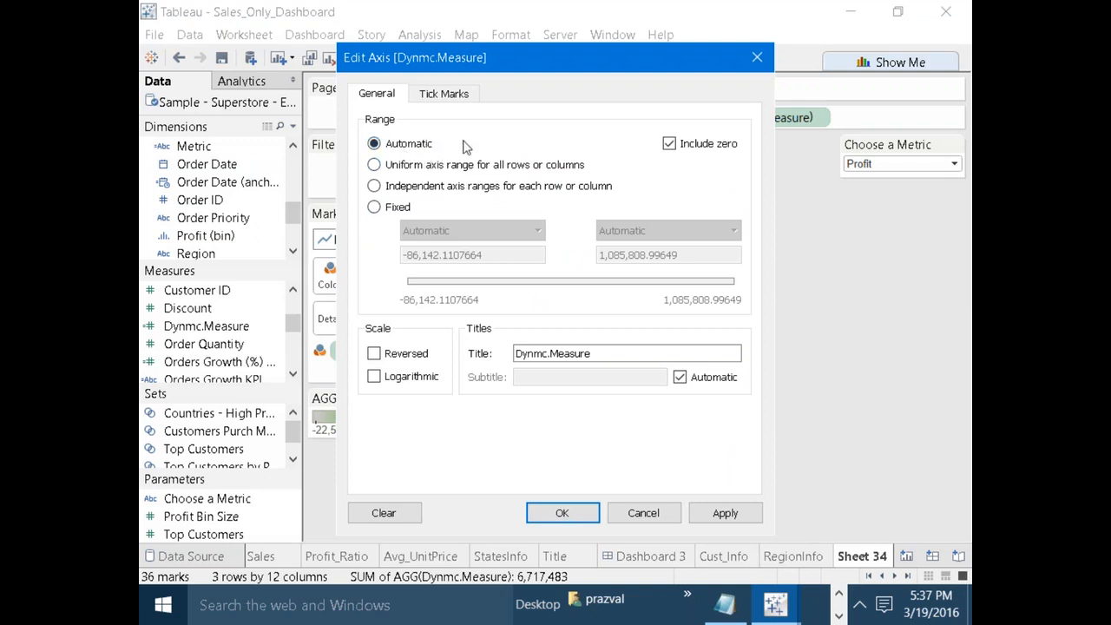
left_click(422, 165)
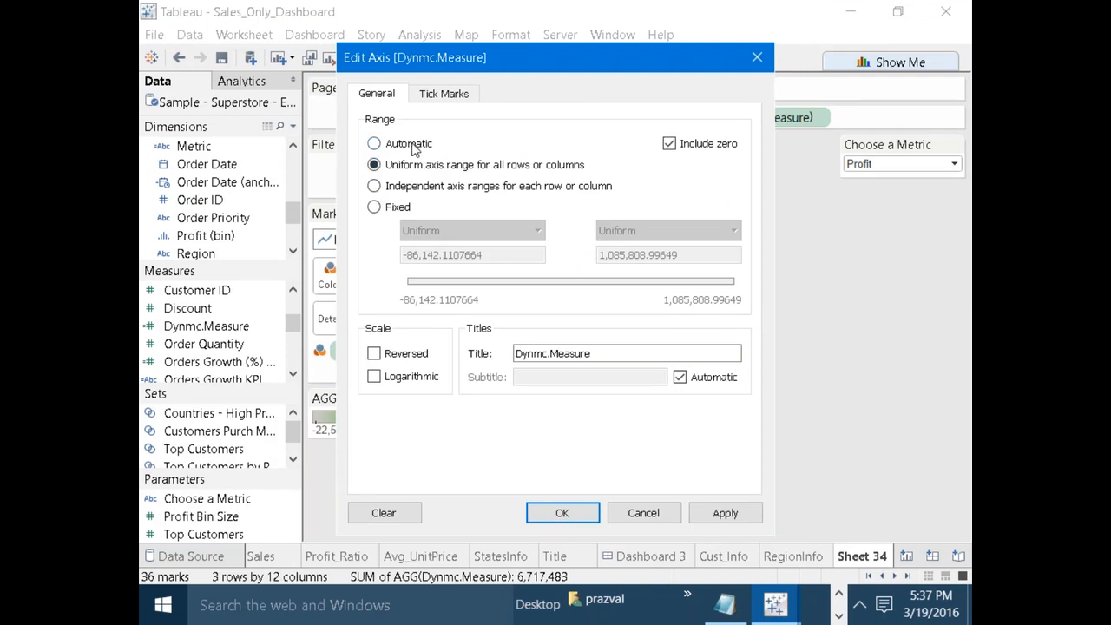
left_click_drag(530, 63, 790, 90)
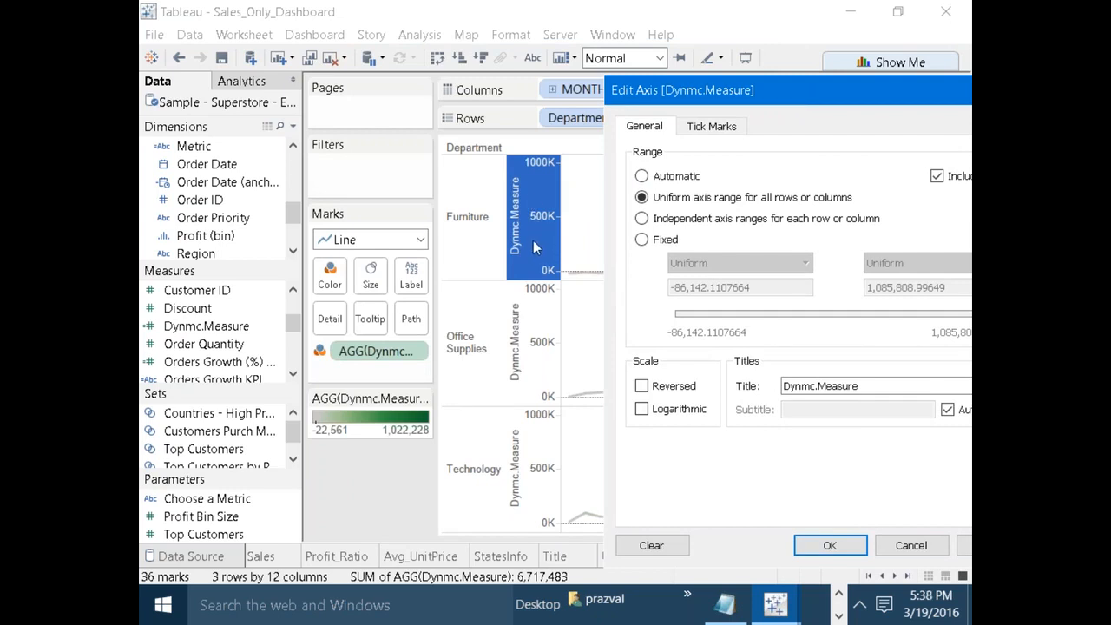
left_click(665, 178)
left_click(665, 200)
left_click(664, 178)
left_click(646, 220)
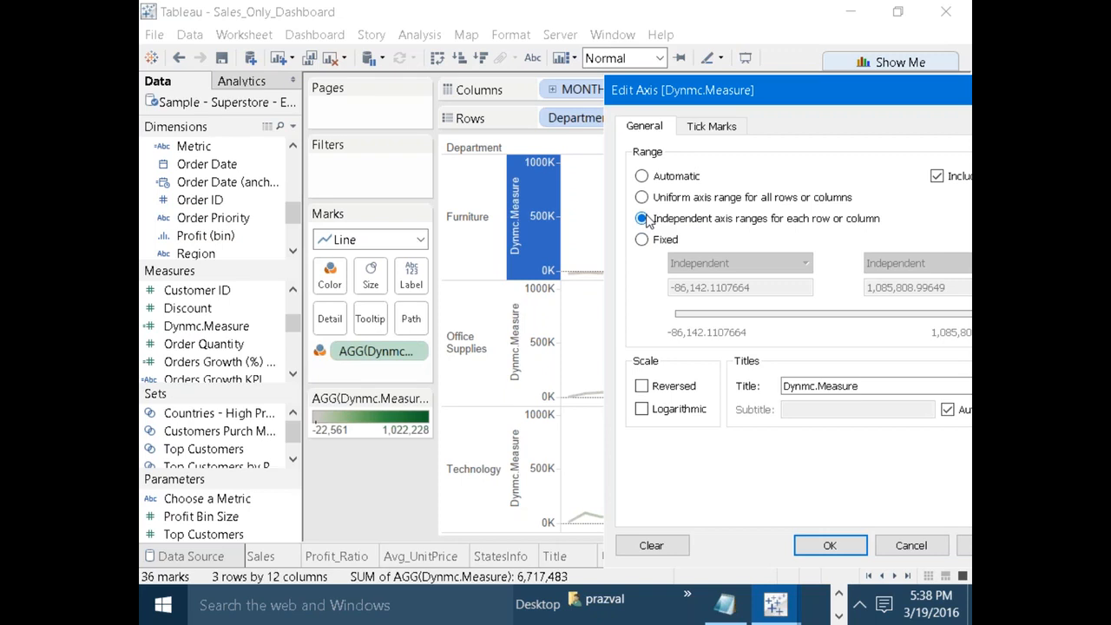
left_click_drag(788, 83, 710, 56)
left_click(568, 199)
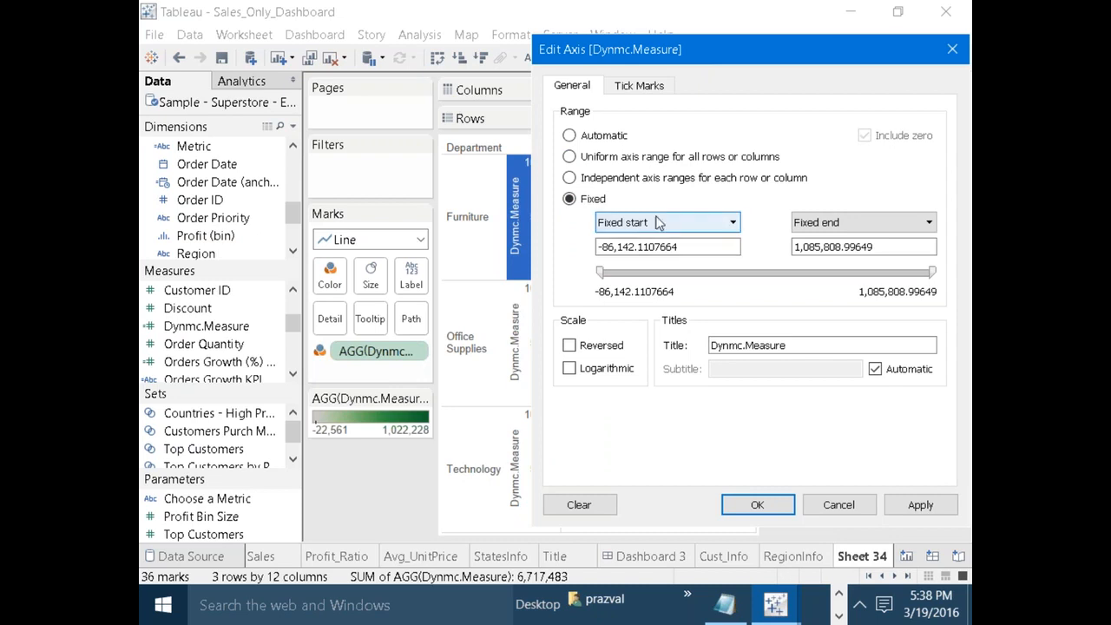
left_click(607, 178)
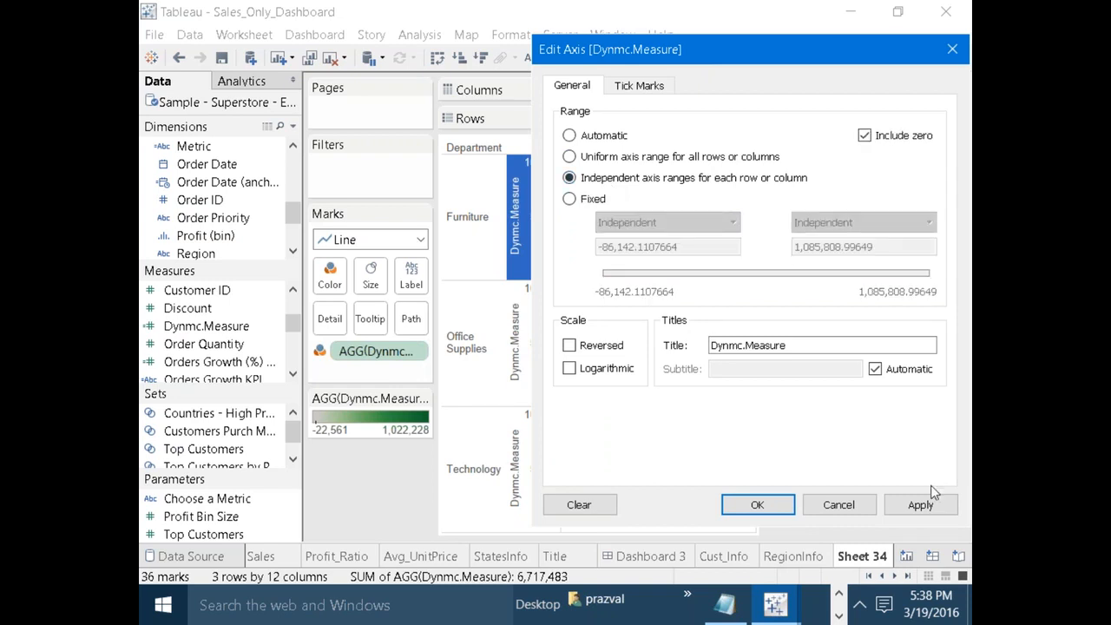
left_click(923, 506)
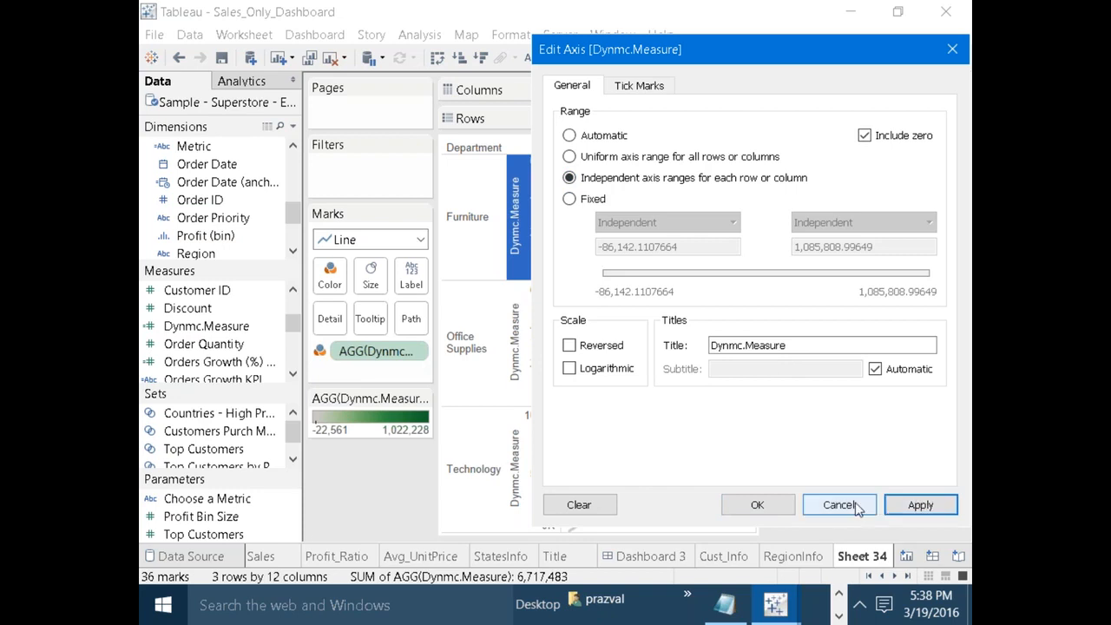
left_click(766, 503)
left_click(850, 447)
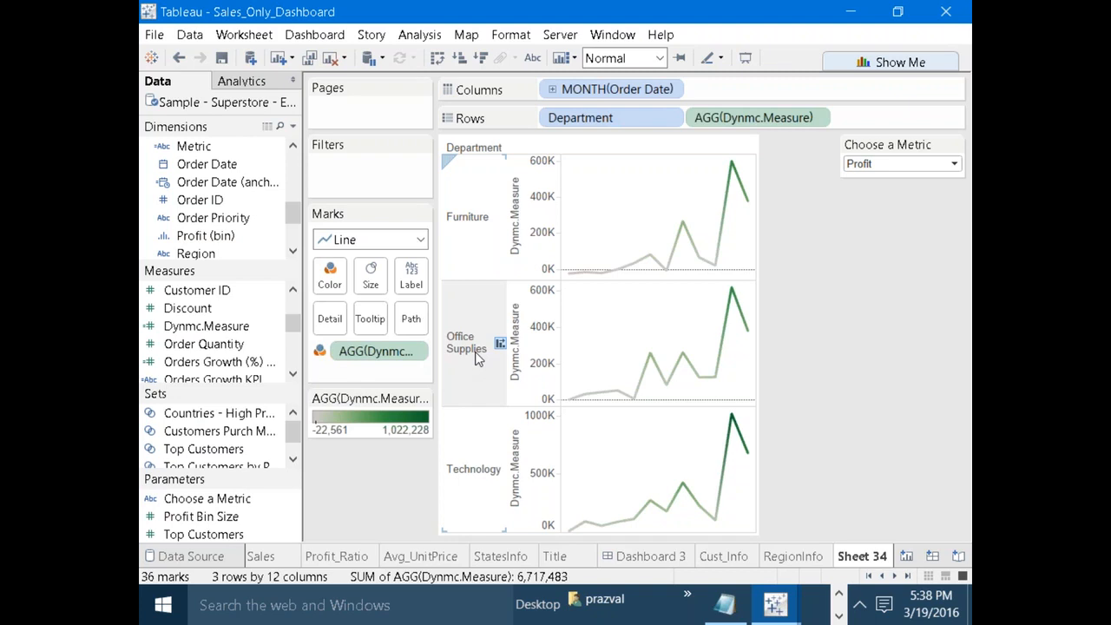
Review the range settings of the Technology row's Dynmc.Measure axis and close them without changes.
right_click(555, 458)
left_click(571, 461)
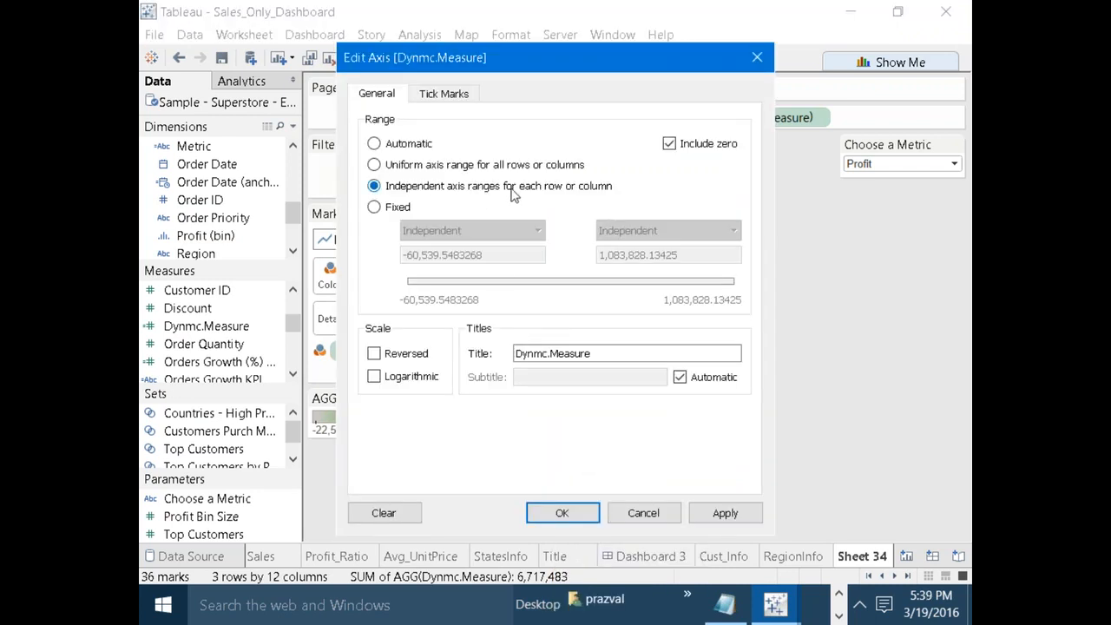
left_click(756, 57)
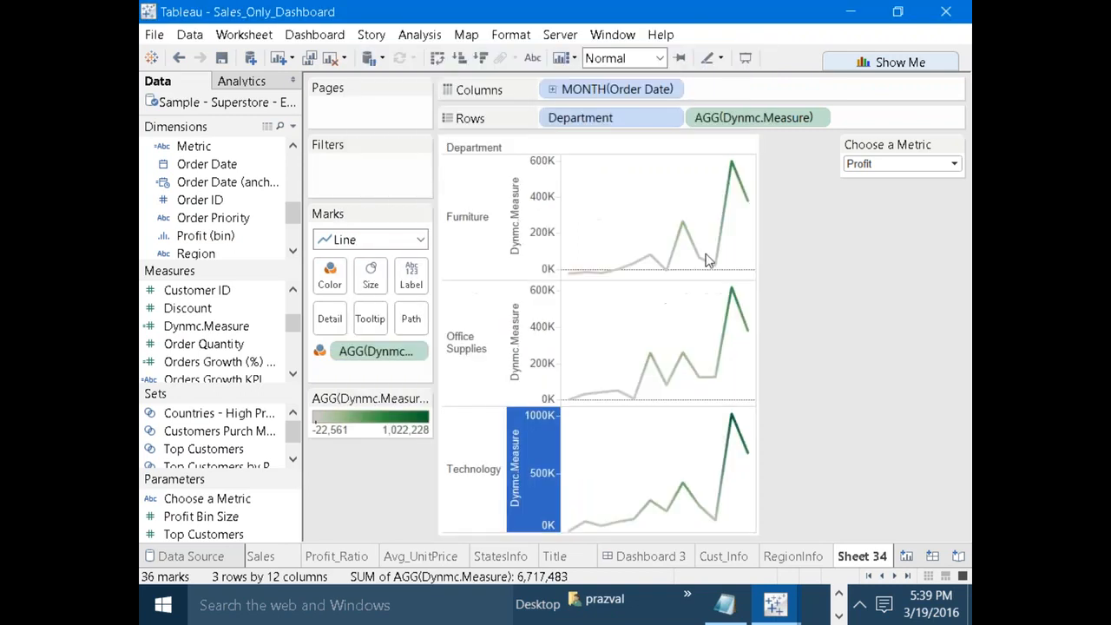
Check the department trend lines on the SS Dashboard for reference and return to Sheet 34.
left_click(868, 576)
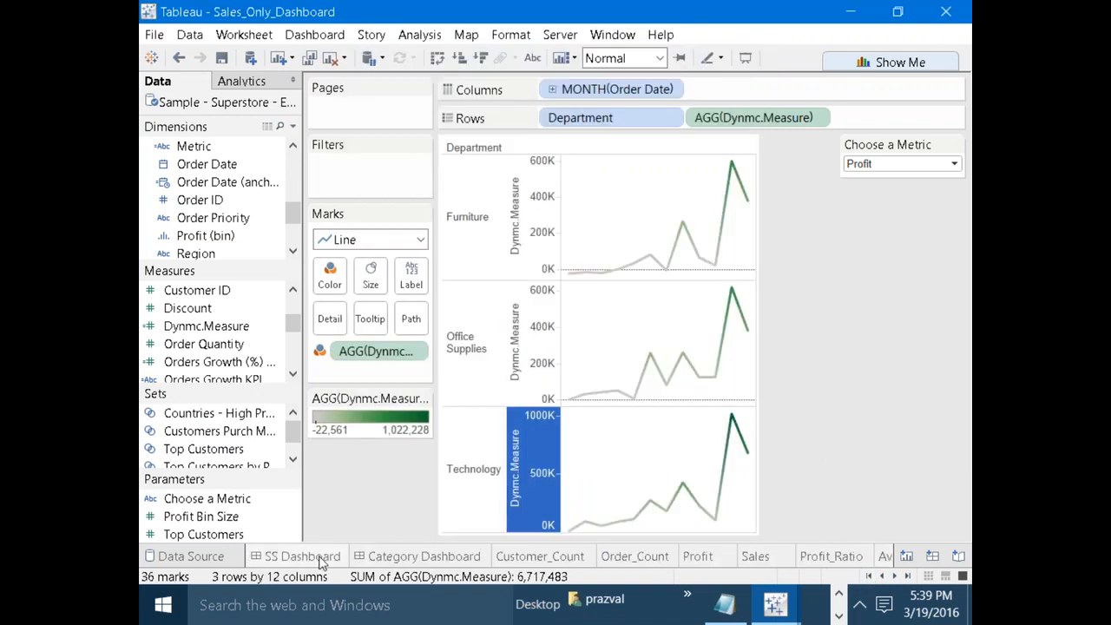
left_click(261, 556)
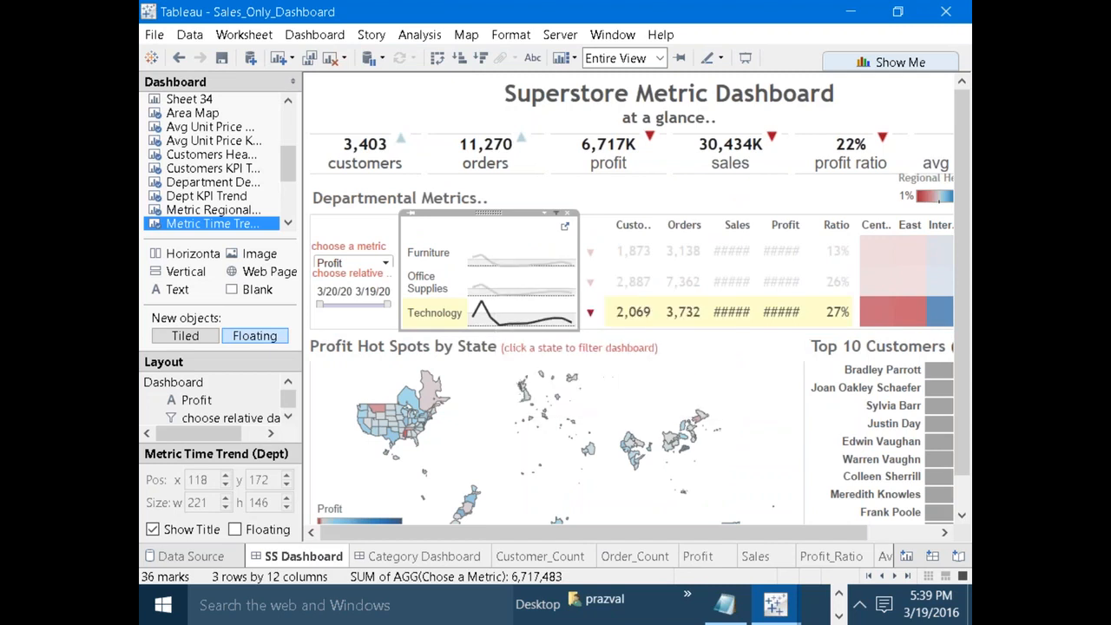
left_click(895, 576)
left_click(894, 576)
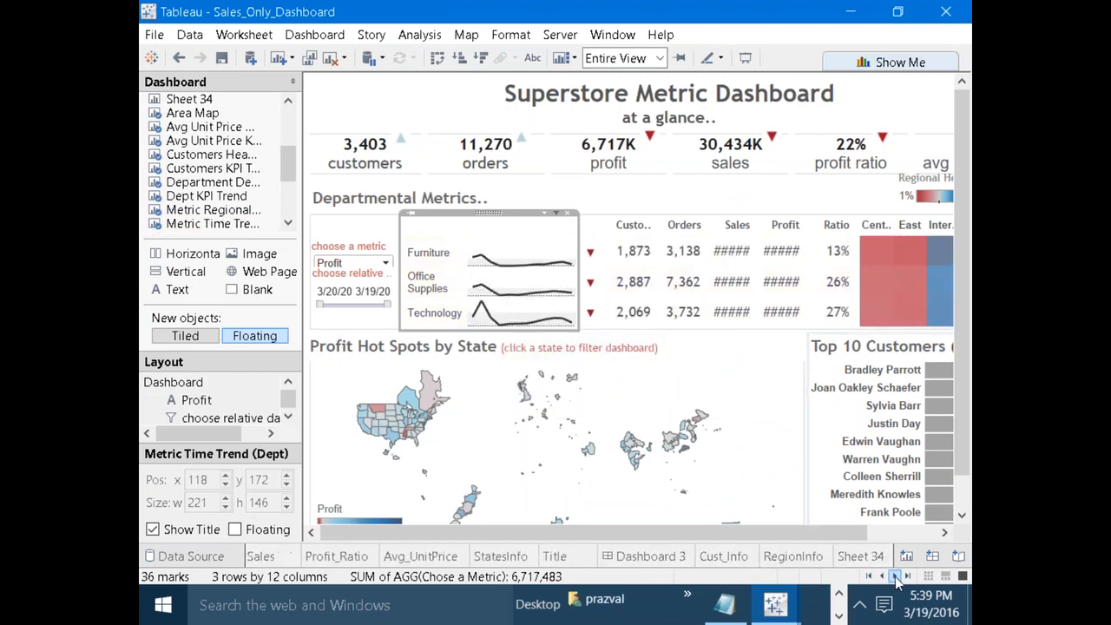
left_click(871, 560)
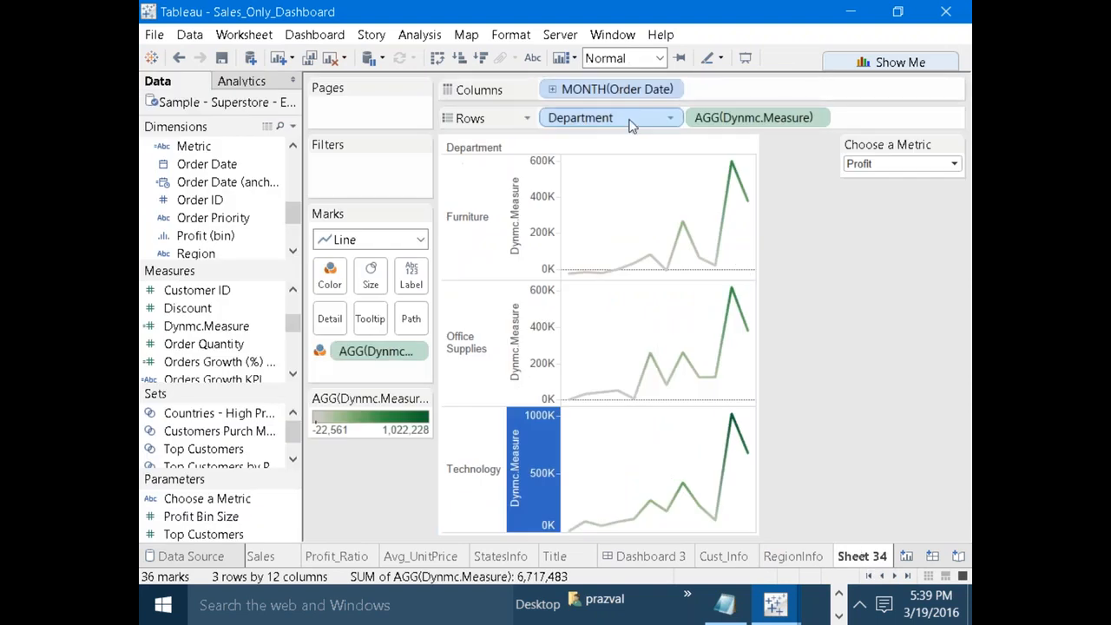
Hide the Dynmc.Measure axis header and shrink the department rows into a compact trend chart.
right_click(704, 128)
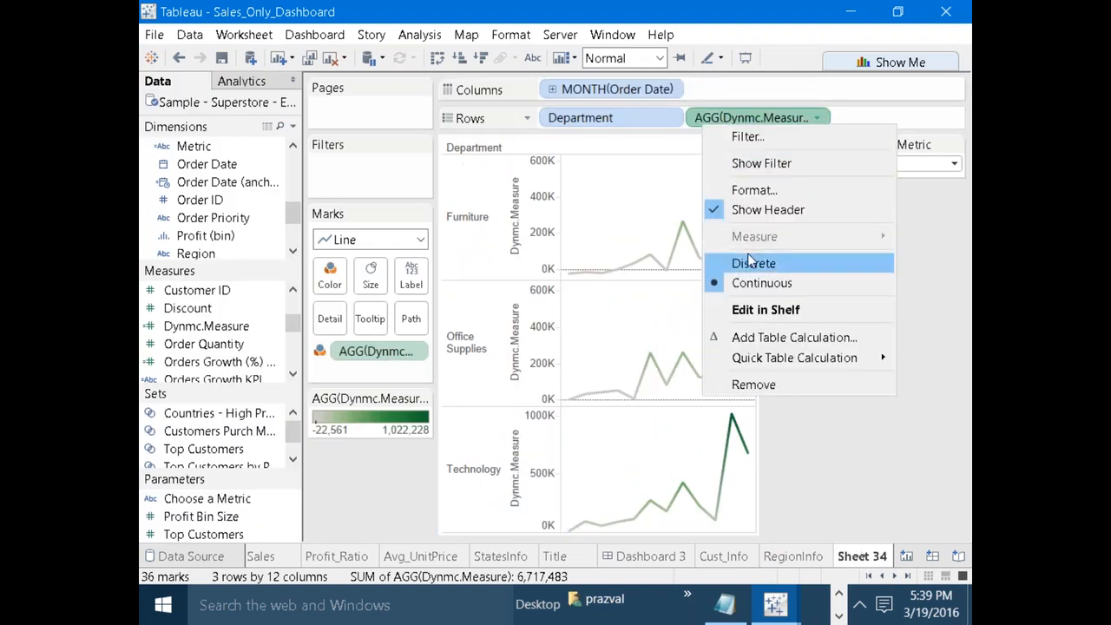
left_click(745, 212)
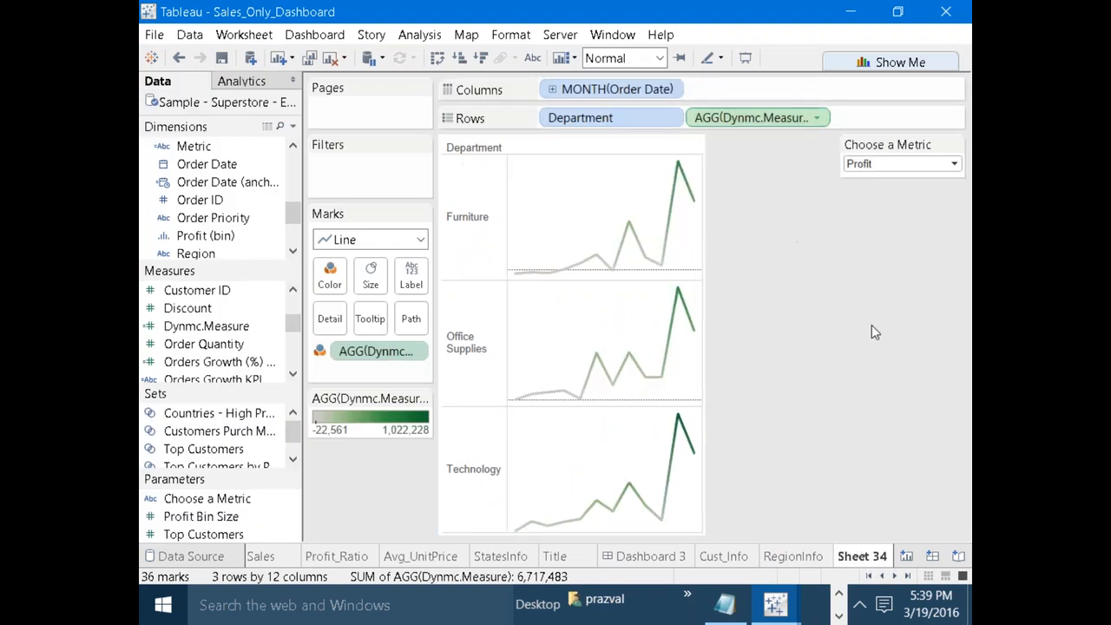
left_click_drag(473, 278, 470, 246)
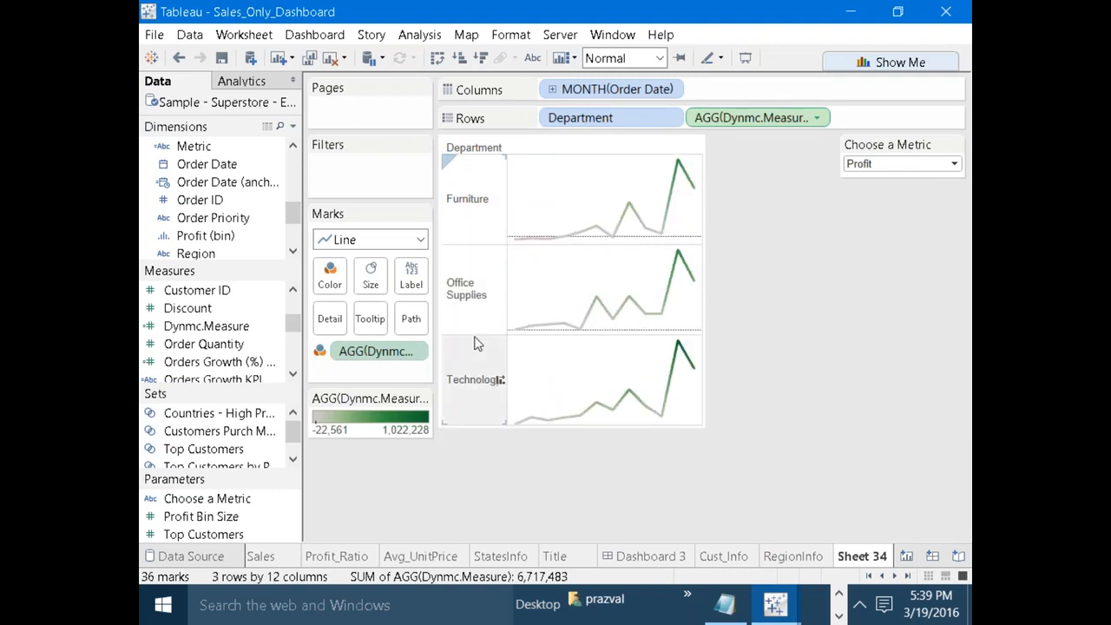
left_click_drag(474, 335, 466, 256)
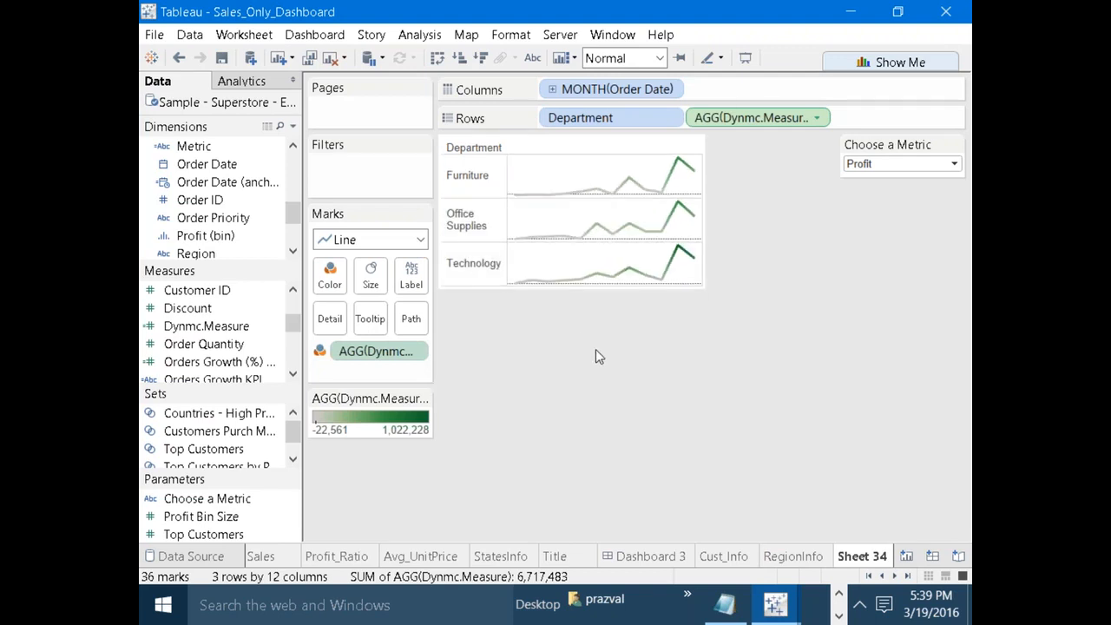
Change the Dynmc.Measure color palette of the trend lines to Gray.
left_click(419, 399)
left_click(364, 418)
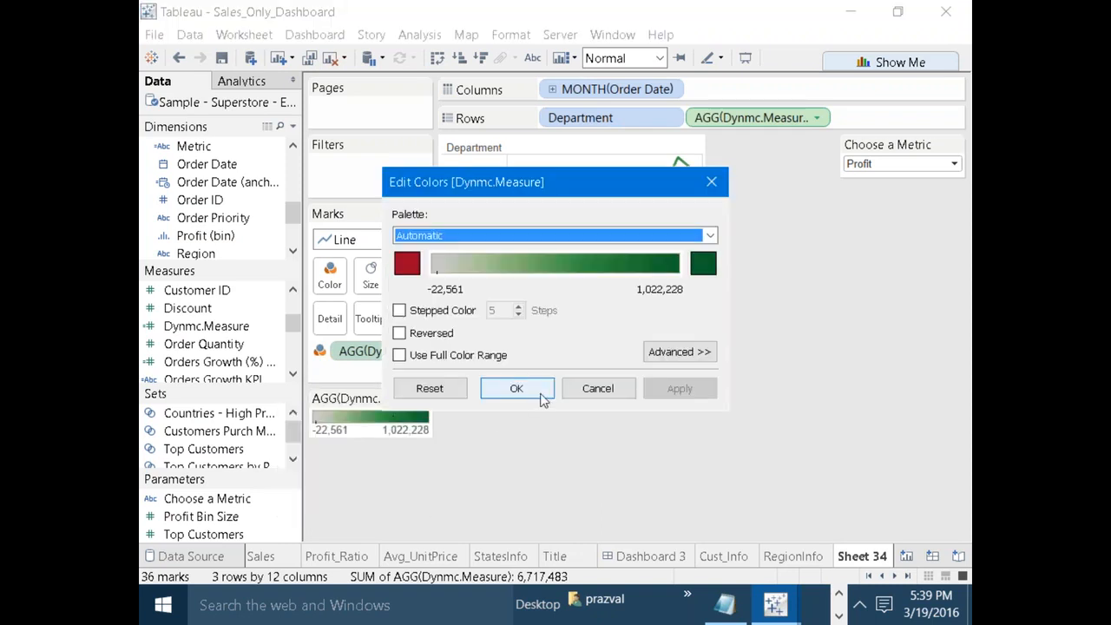
left_click(711, 236)
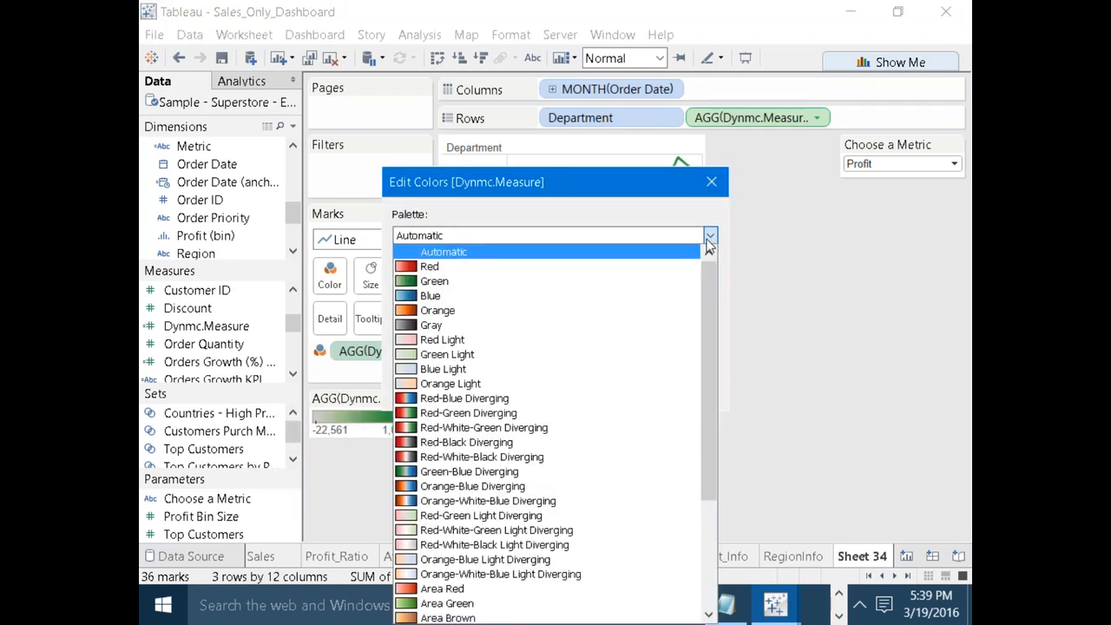
left_click(534, 327)
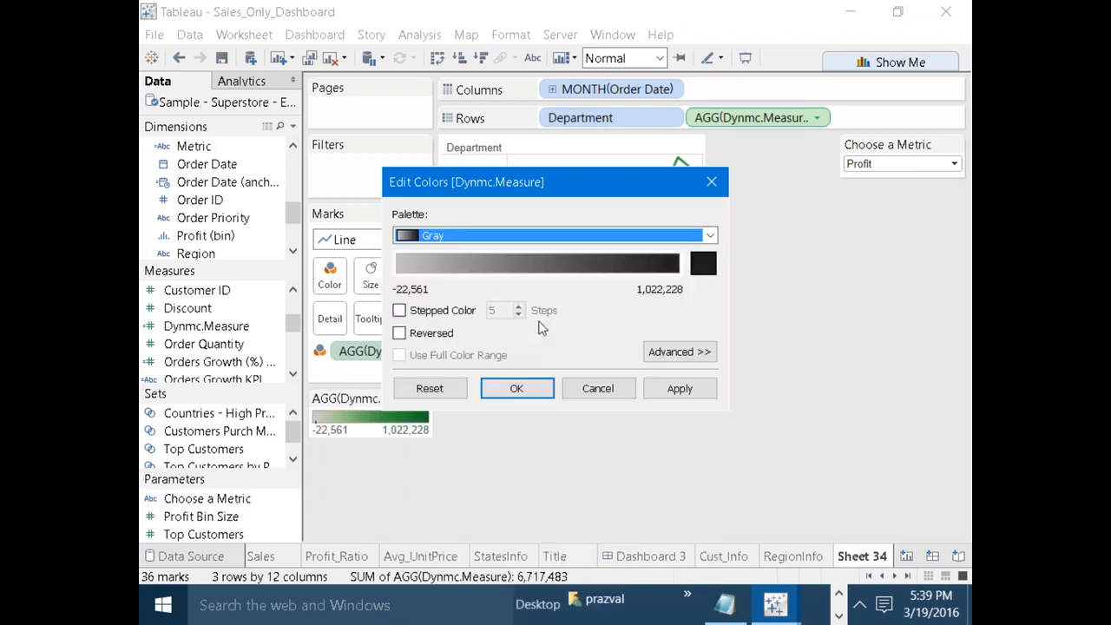
left_click(677, 389)
left_click(545, 386)
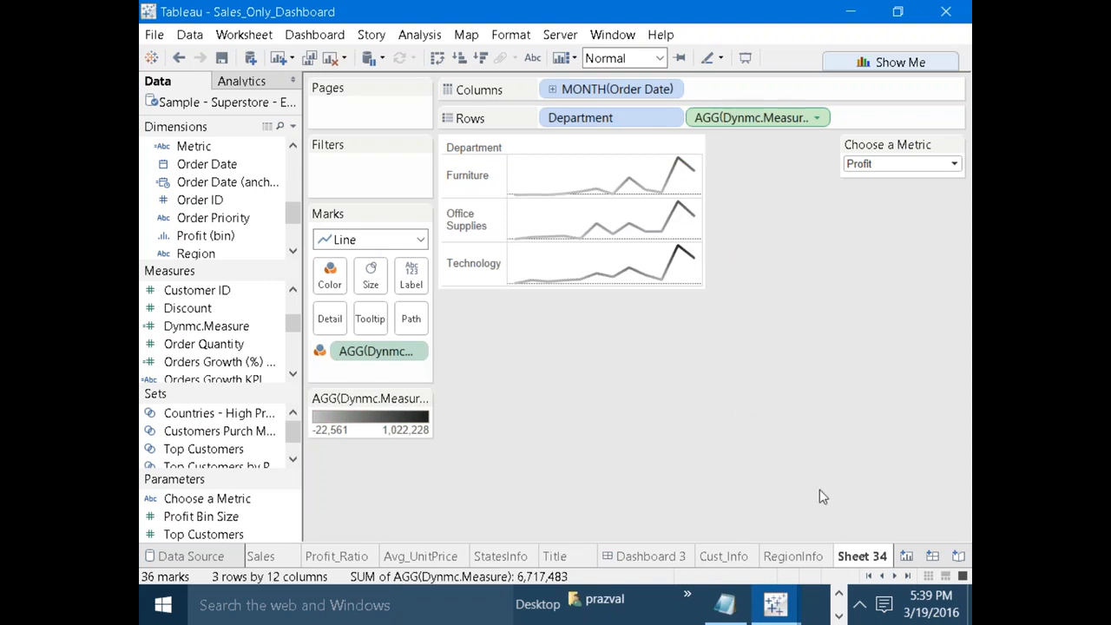
Open the name of Sheet 34 for renaming.
right_click(864, 563)
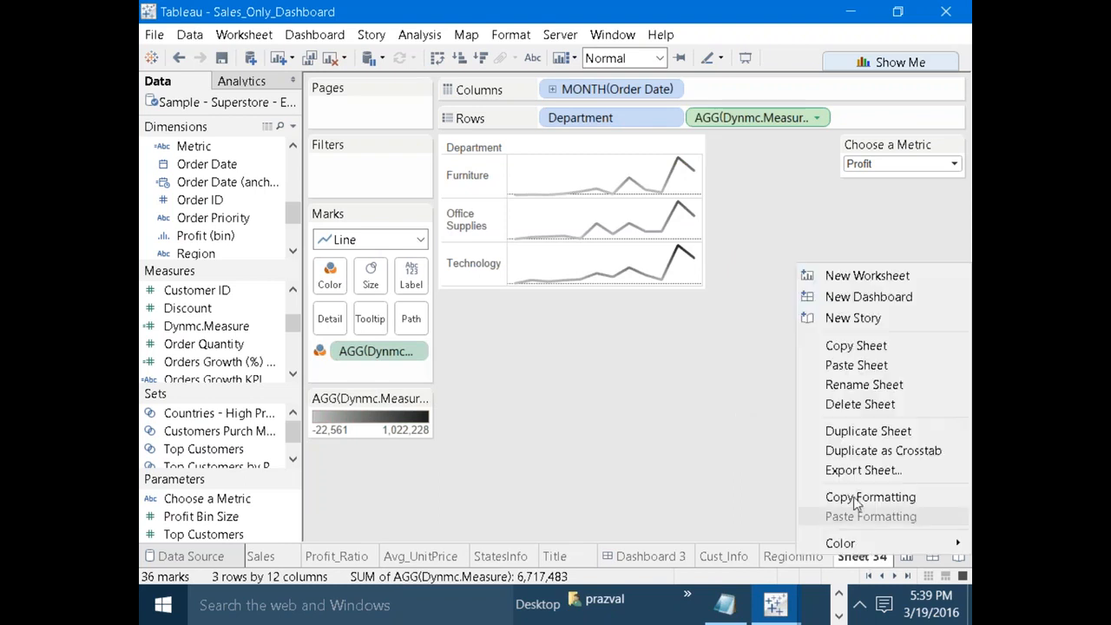
left_click(842, 380)
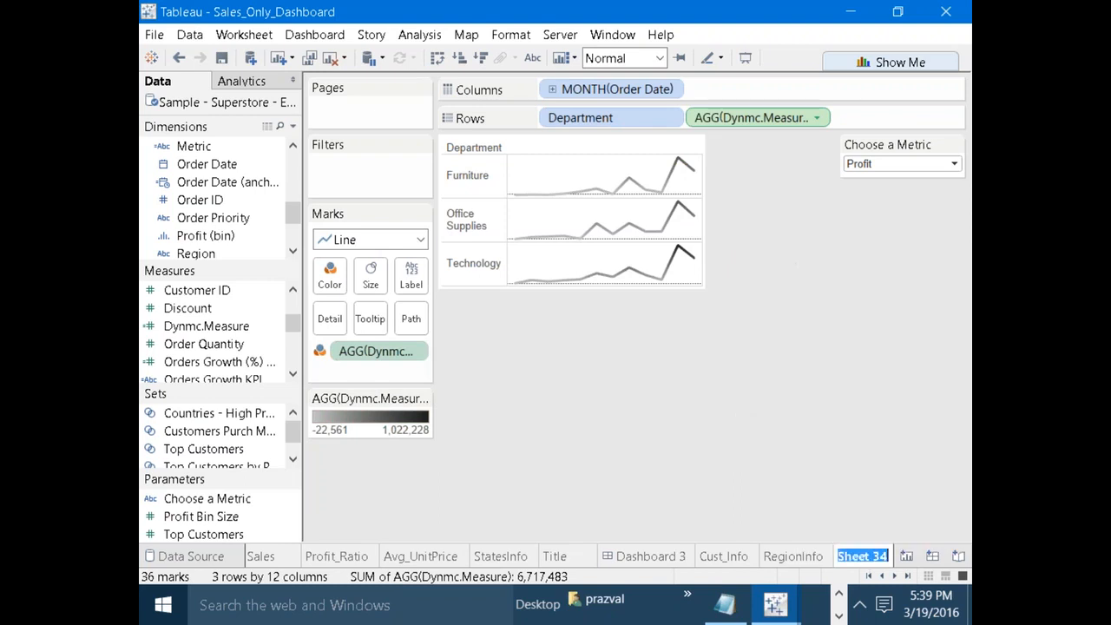
Rename the current worksheet as DeptInfo.
type("Dept")
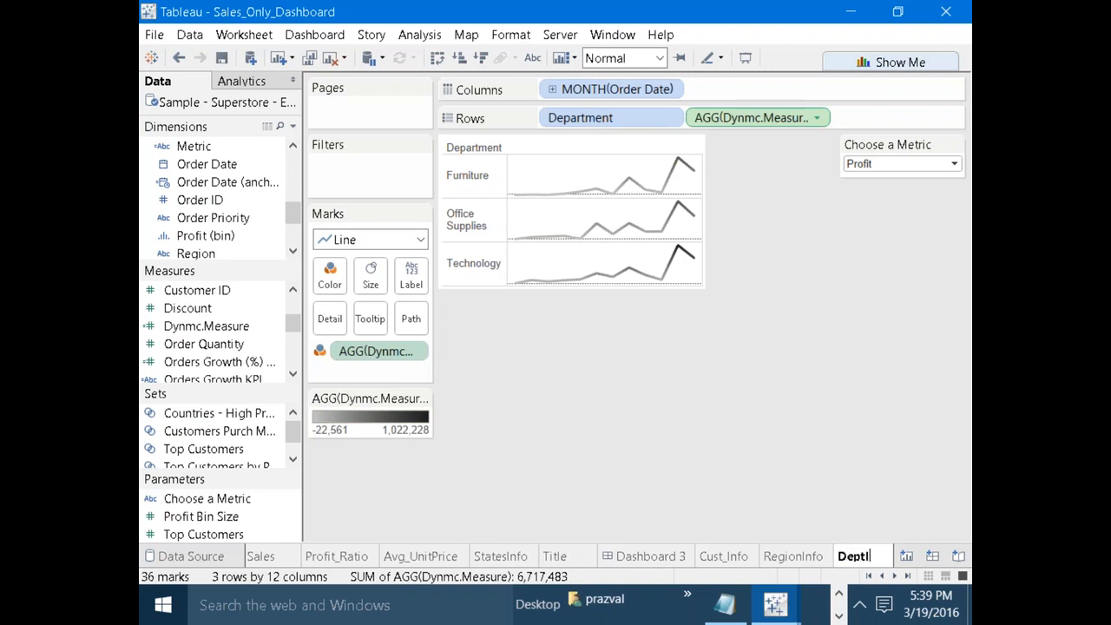
type("Info")
left_click(910, 408)
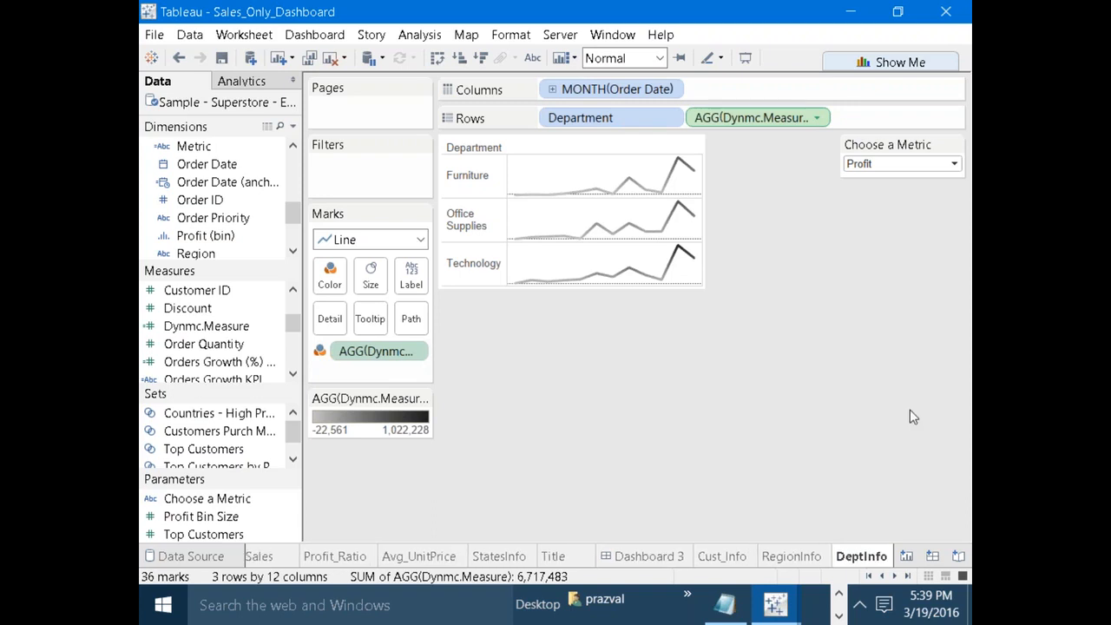
Add a new worksheet and examine the department details table on the SS Dashboard.
left_click(907, 555)
left_click(868, 577)
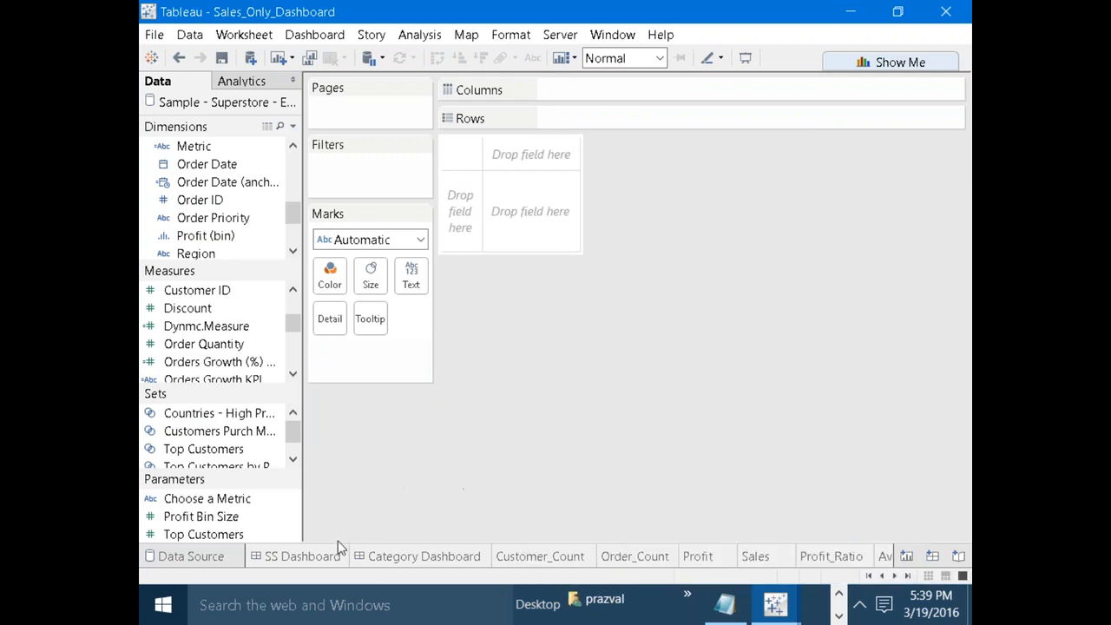
left_click(319, 559)
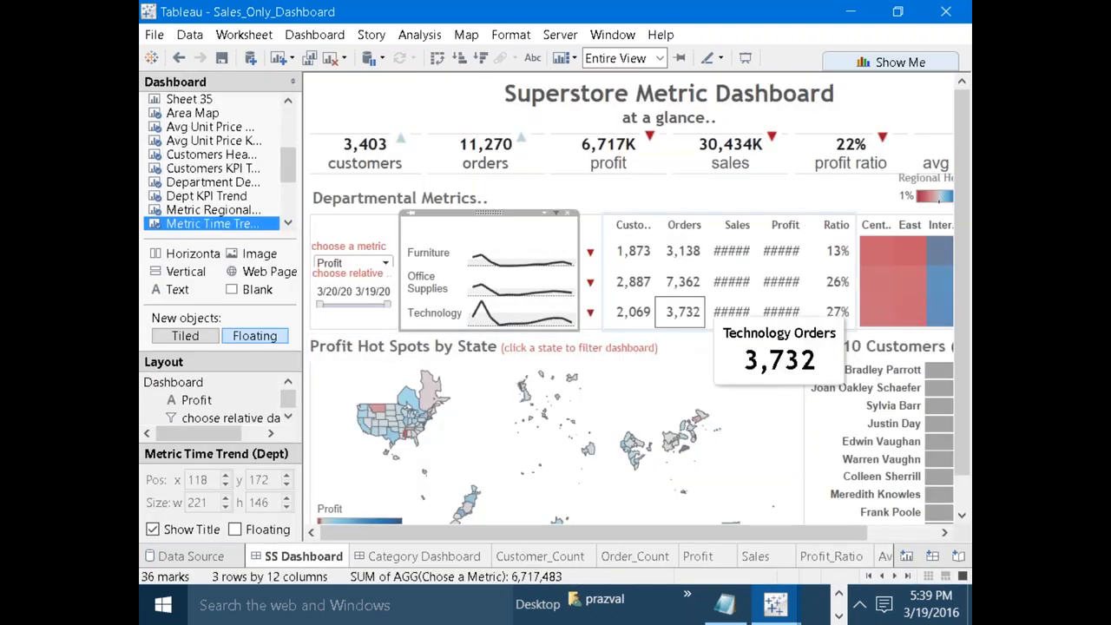
left_click(732, 251)
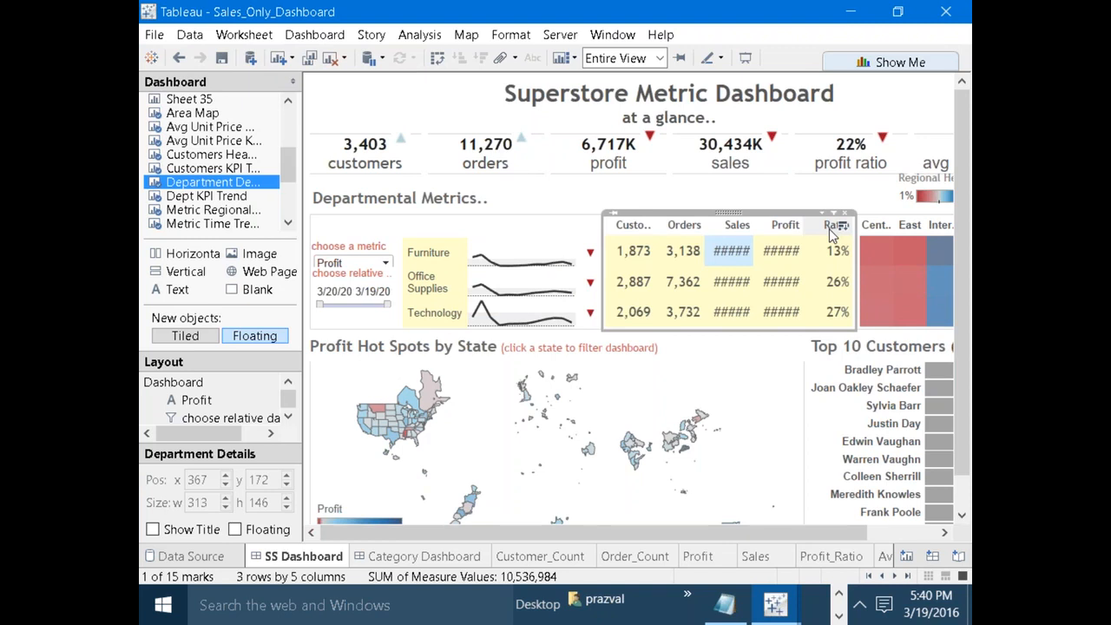
Create another new worksheet and list the Department dimension in its rows.
left_click(906, 557)
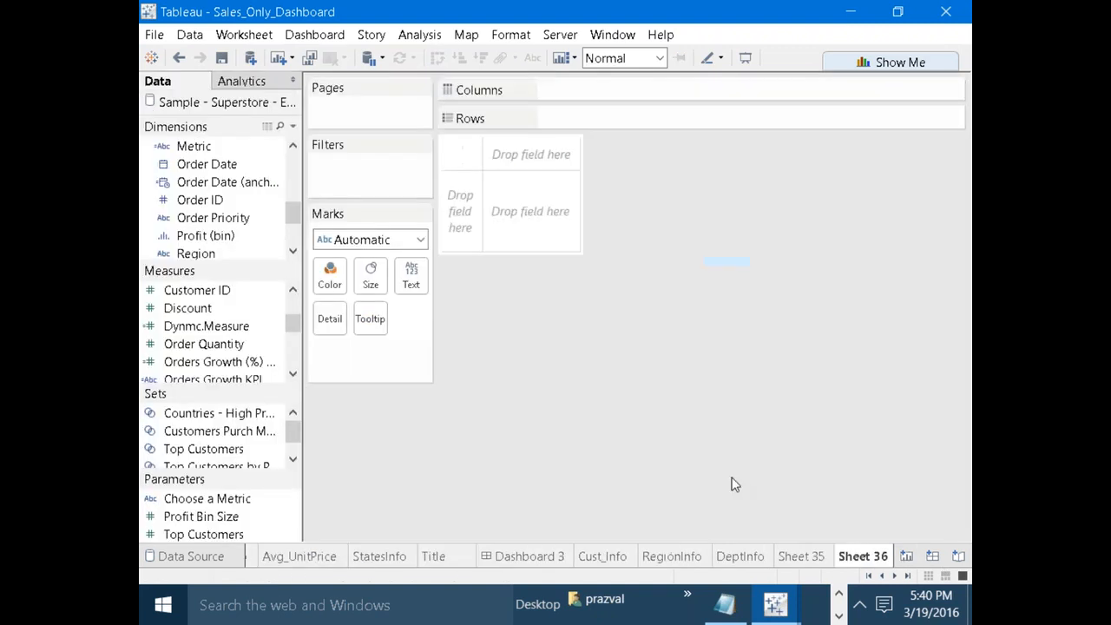
left_click_drag(293, 222, 291, 170)
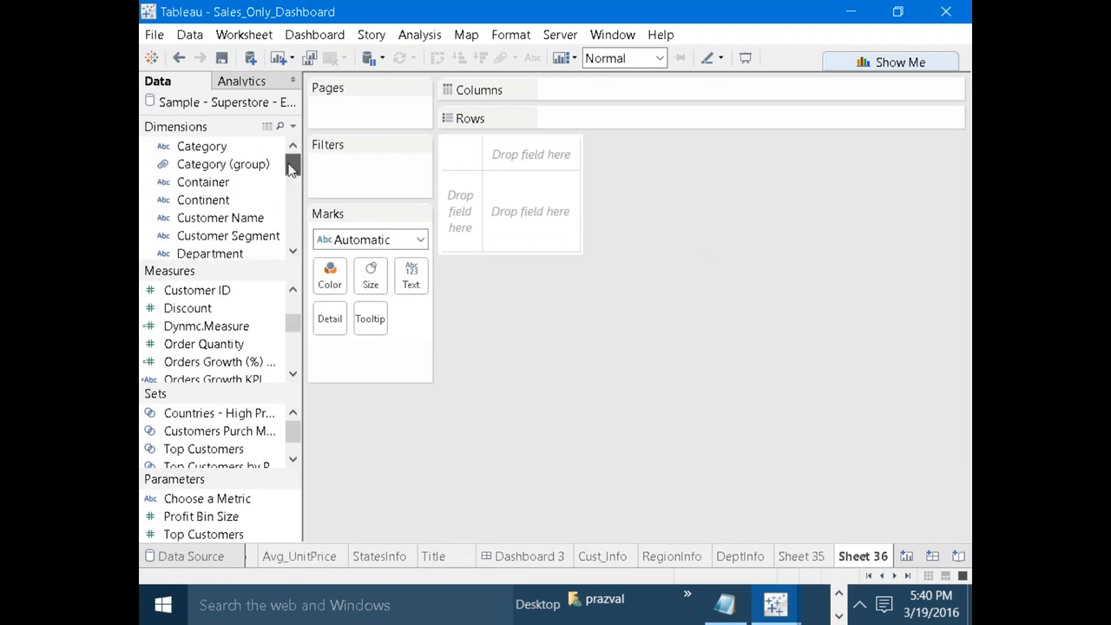
left_click_drag(213, 253, 580, 121)
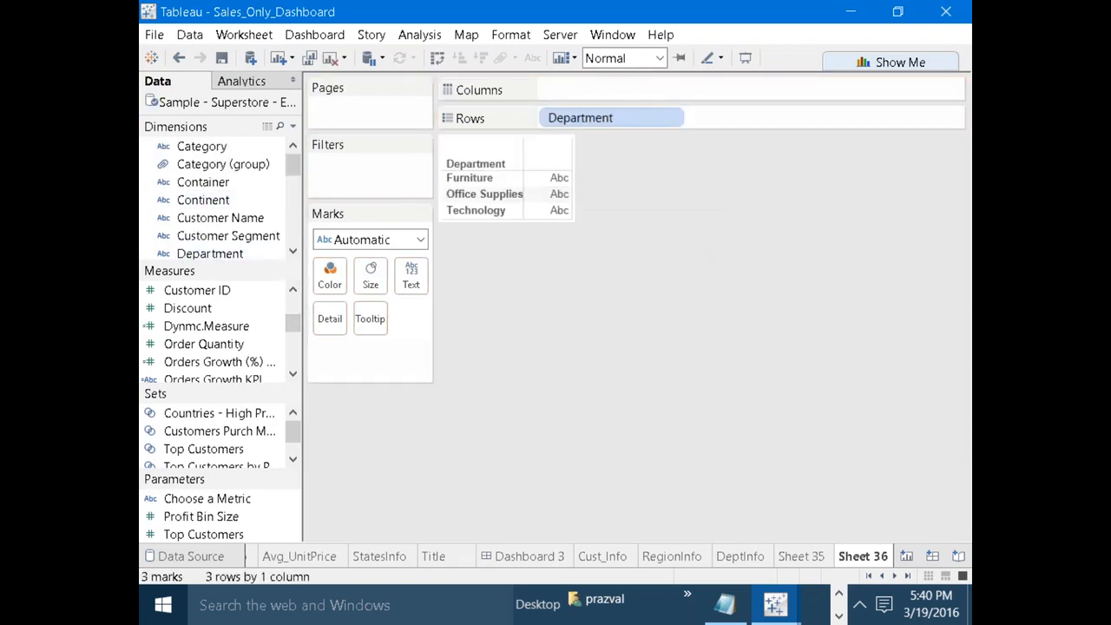
Show Customer ID as text for each department, aggregated as Count (Distinct).
mouse_move(294, 323)
left_mouse_down()
mouse_move(293, 304)
mouse_move(291, 323)
left_mouse_up()
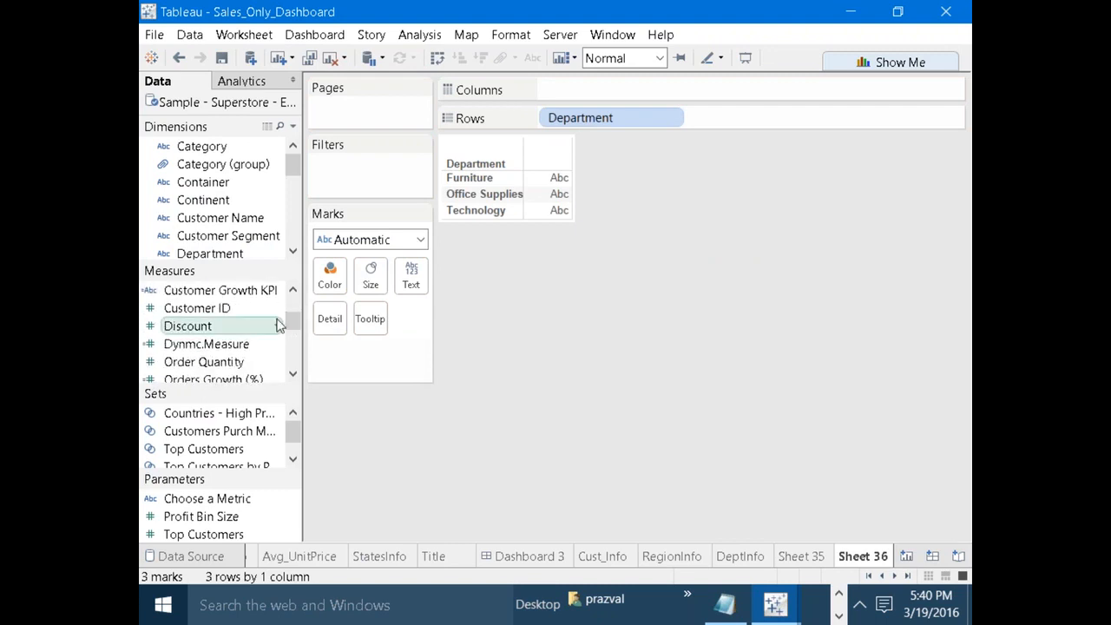
left_click_drag(203, 308, 410, 271)
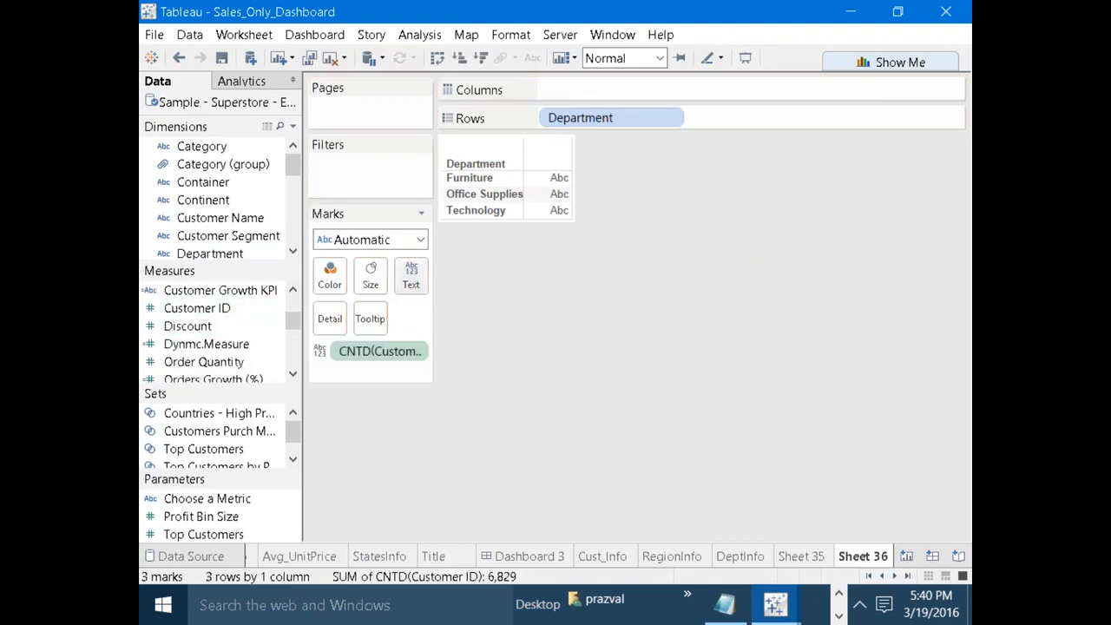
right_click(403, 350)
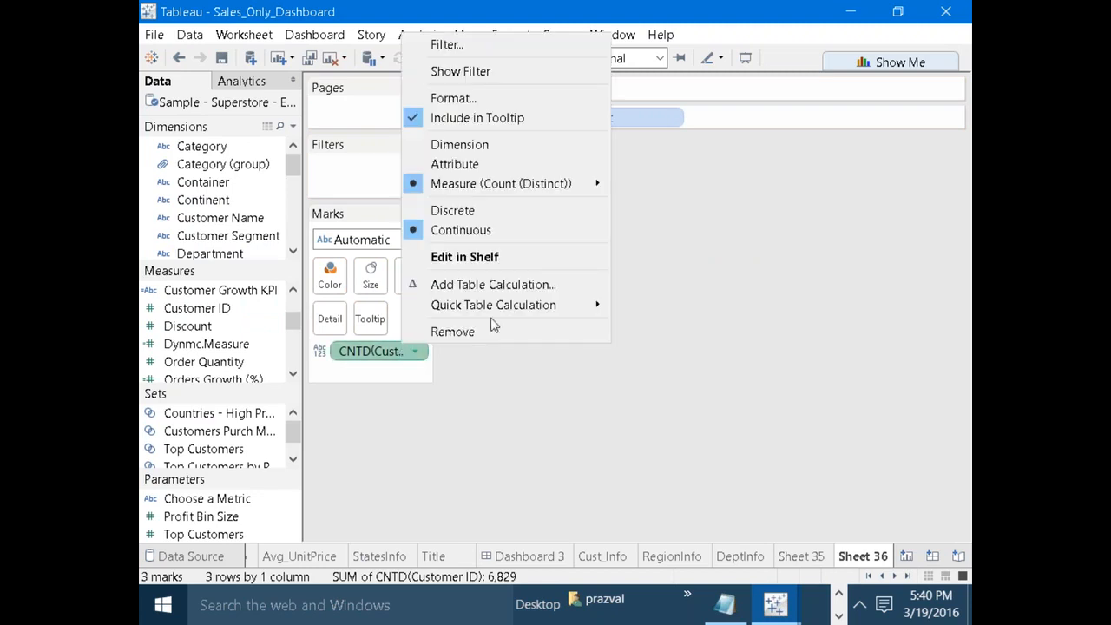
mouse_move(599, 184)
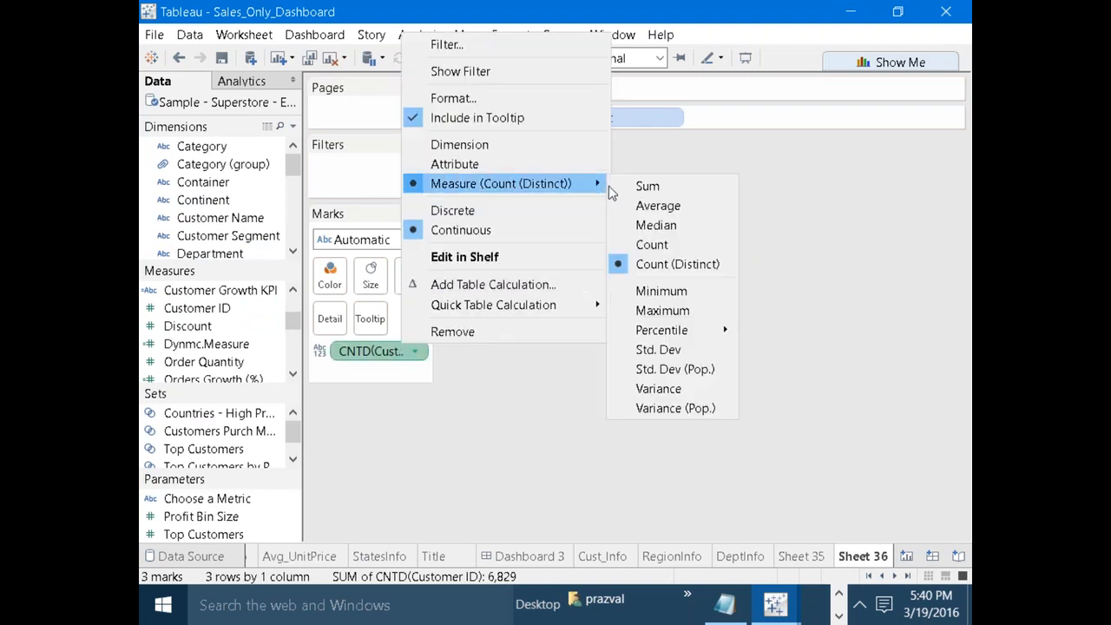
left_click(672, 264)
mouse_move(547, 210)
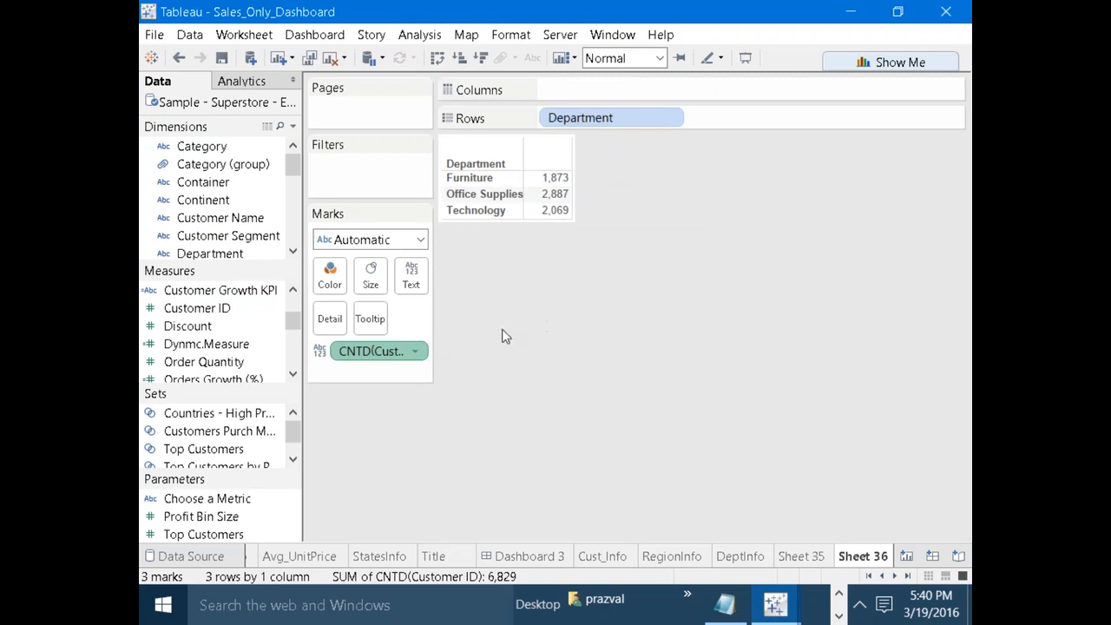
Check the department details table on the SS Dashboard for reference and return to Sheet 36.
left_click(869, 575)
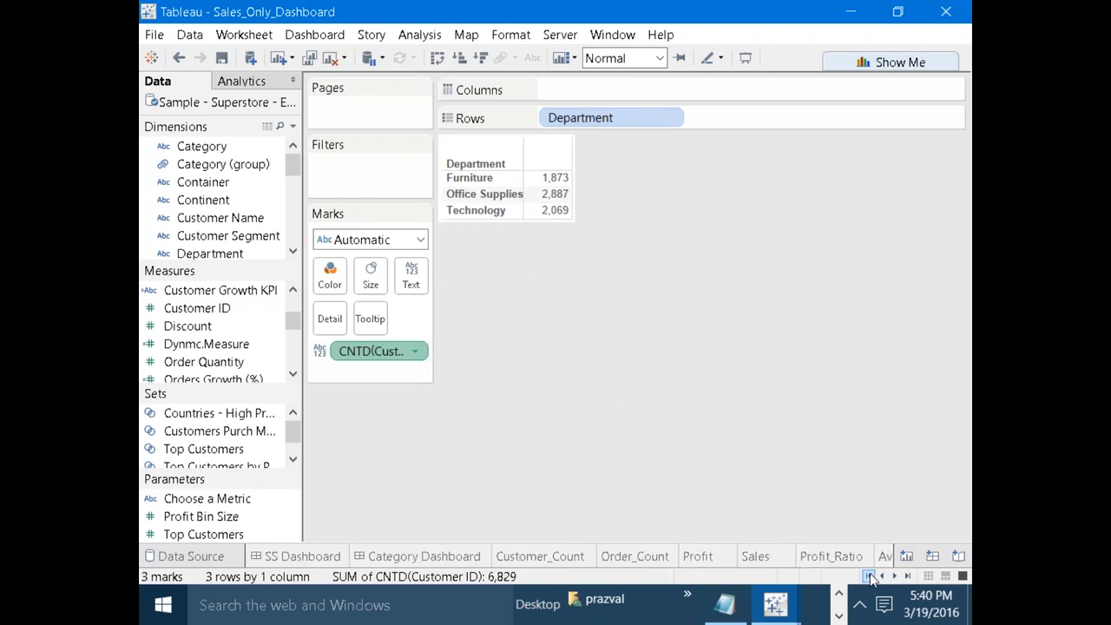
left_click(295, 555)
mouse_move(632, 263)
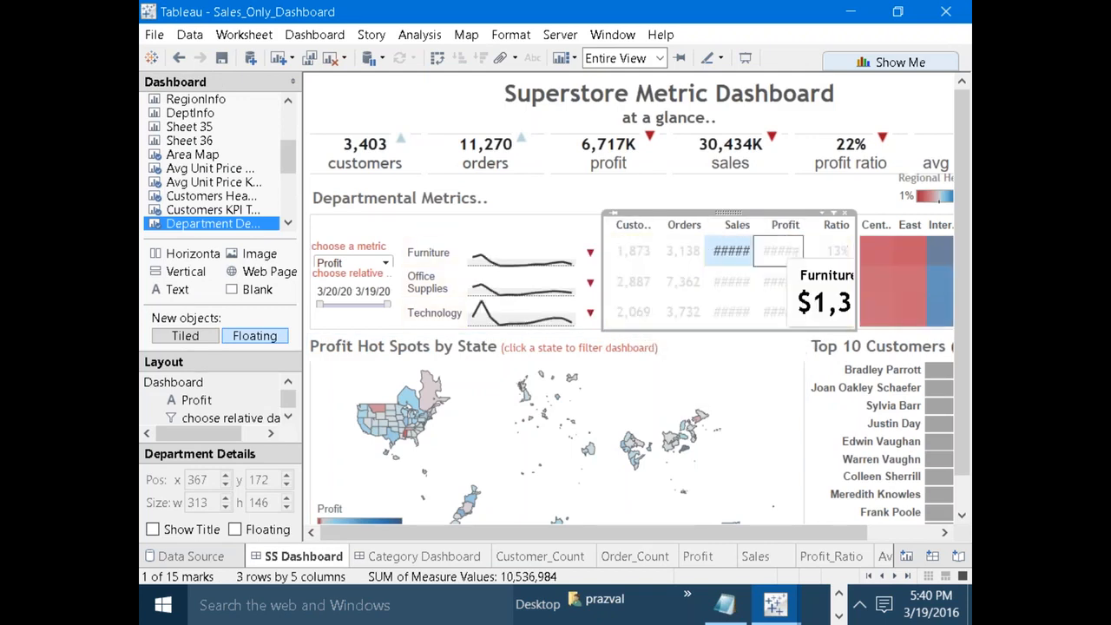
left_click(908, 576)
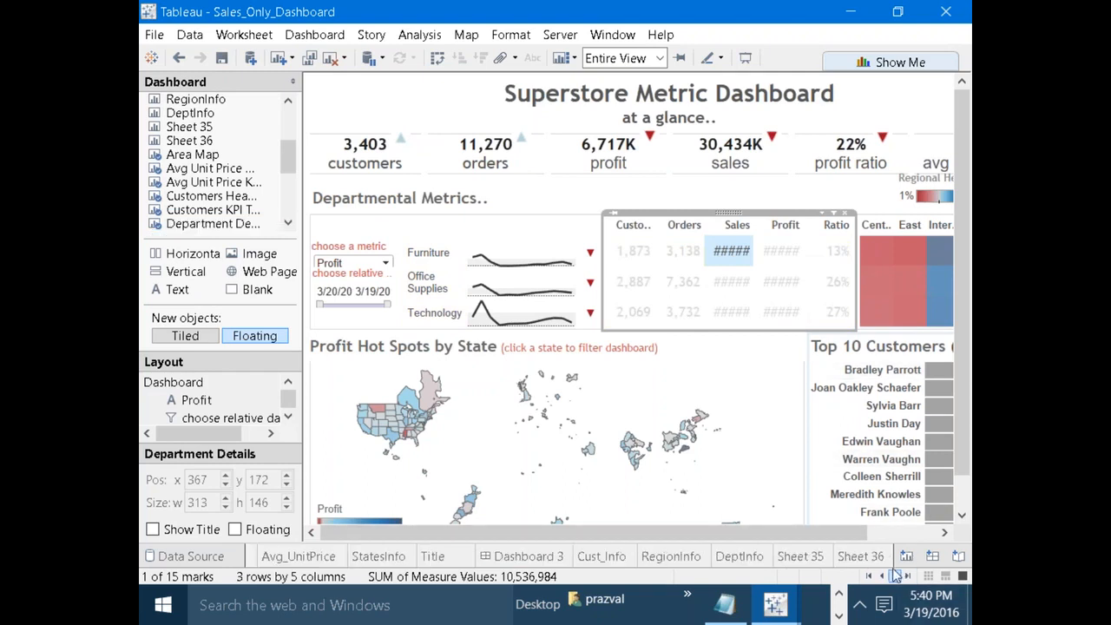
left_click(860, 555)
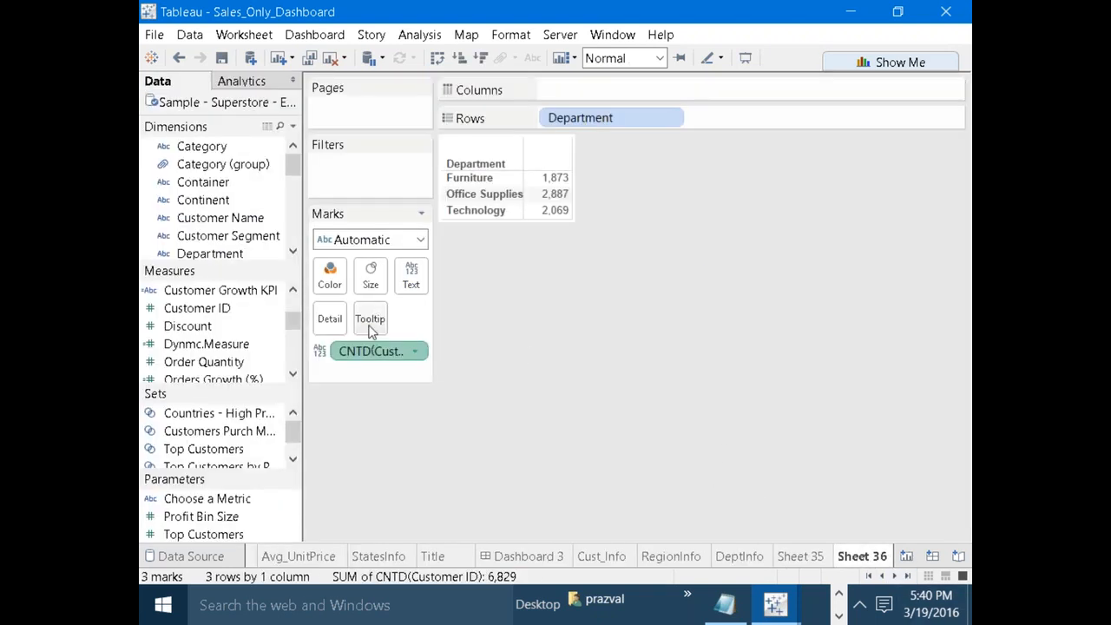
Place Measure Names on the columns of the department table and widen its value column.
left_click_drag(292, 178, 293, 243)
left_click_drag(221, 240, 573, 91)
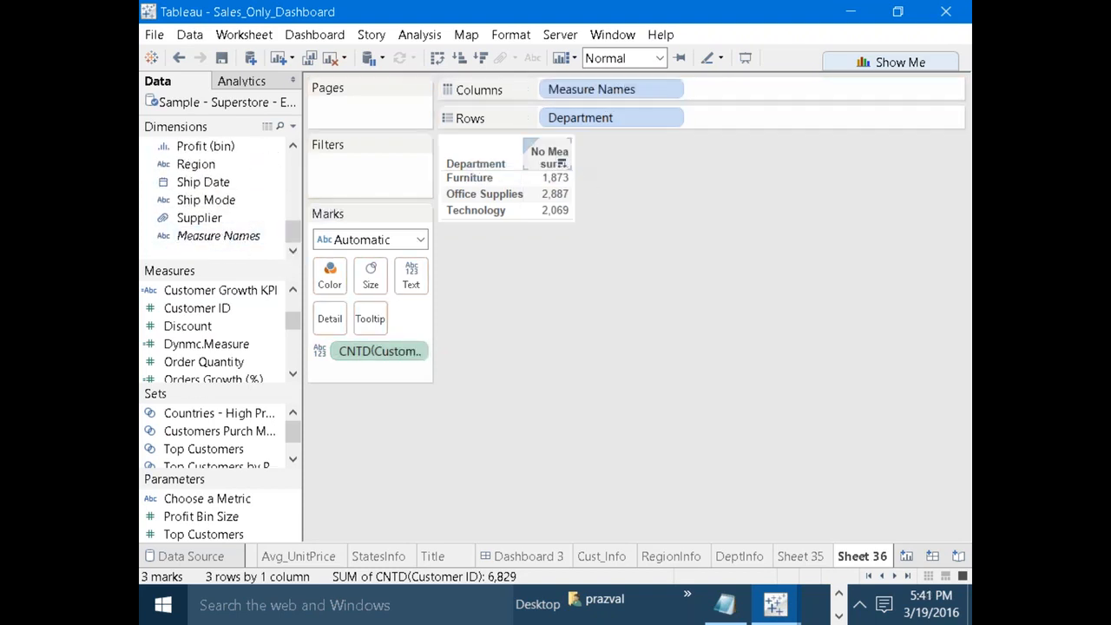
left_click_drag(573, 161, 605, 161)
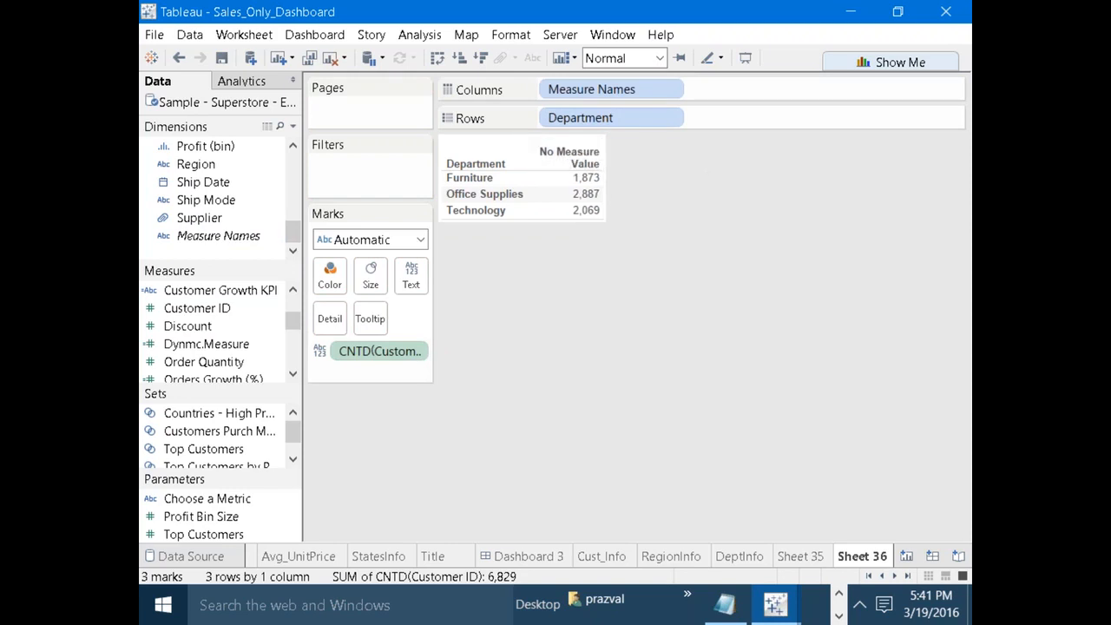
Try the alias Orders for the value column header, and set it to orders in lower case instead.
right_click(571, 158)
left_click(622, 287)
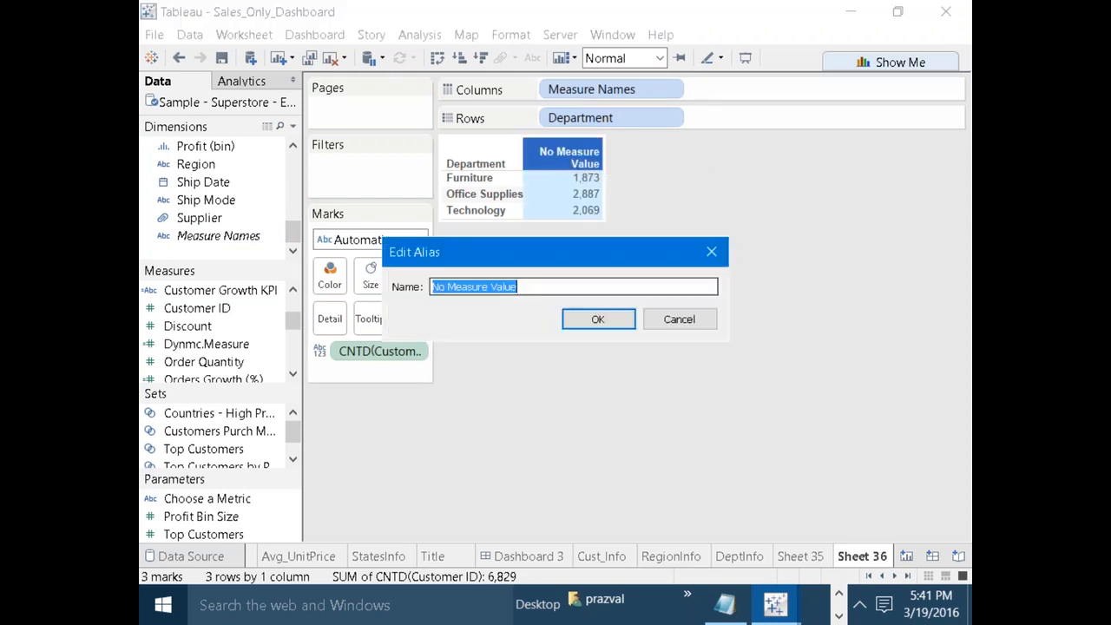
type("Orders")
left_click(614, 319)
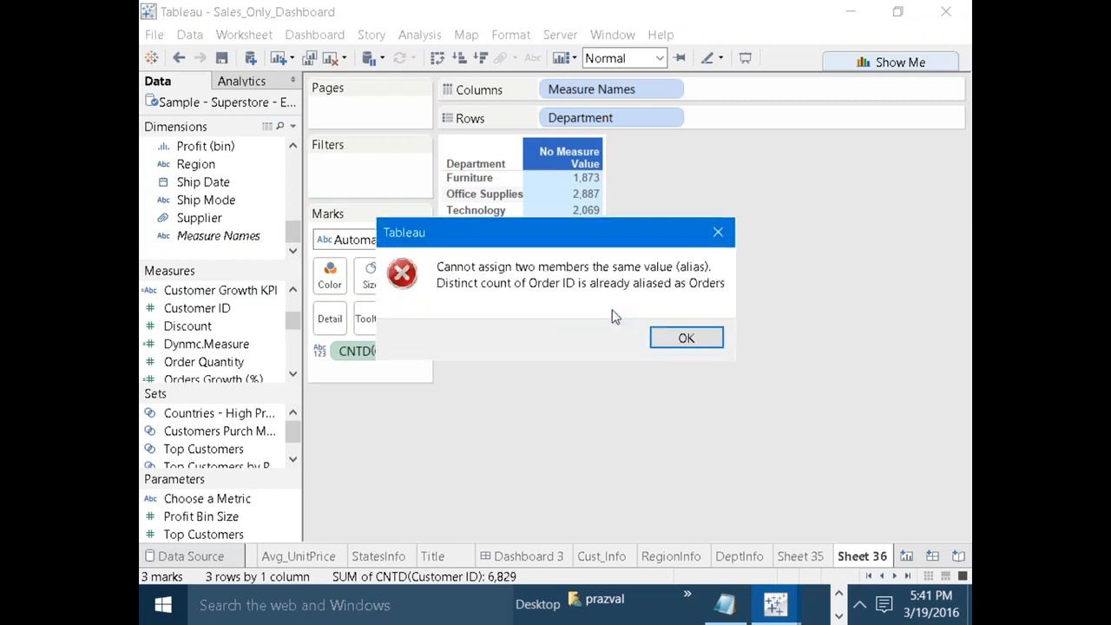
left_click(672, 338)
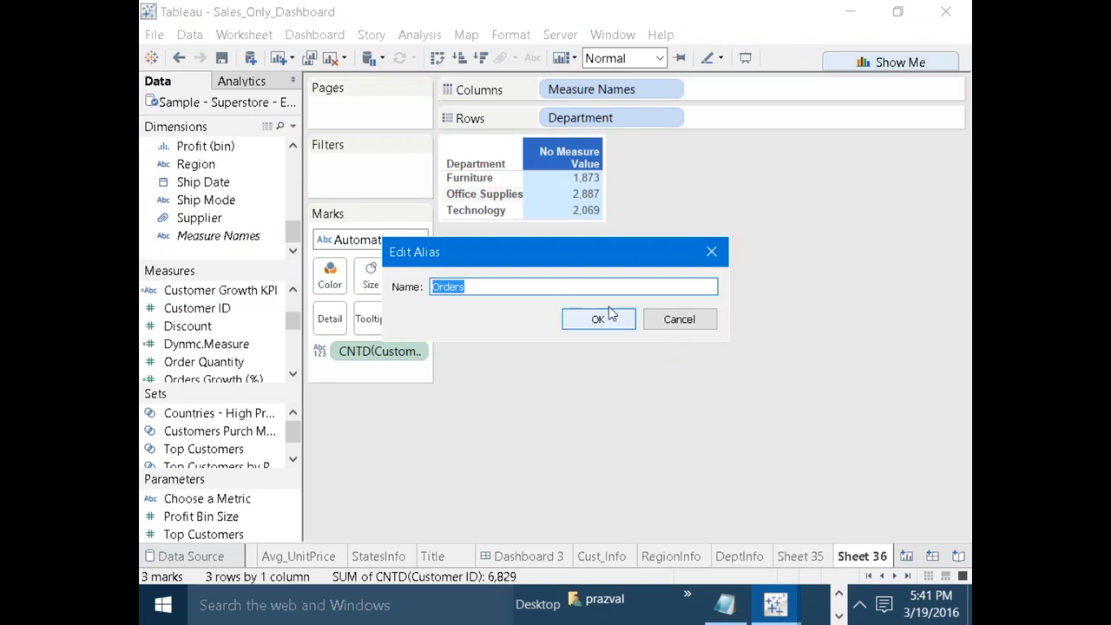
left_click(553, 288)
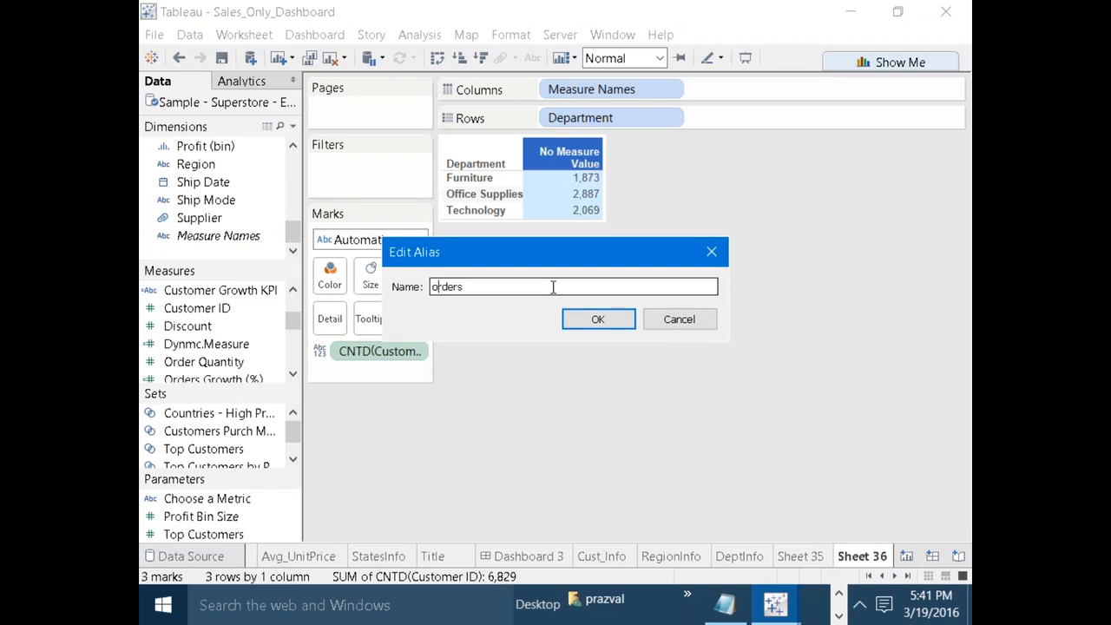
left_click(583, 319)
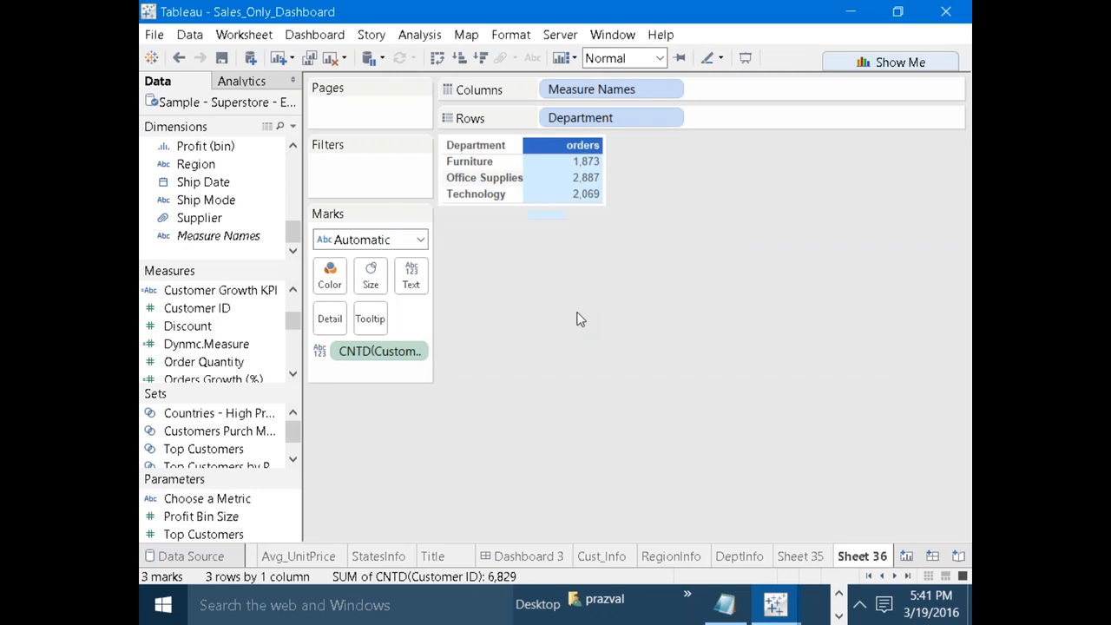
left_click(580, 318)
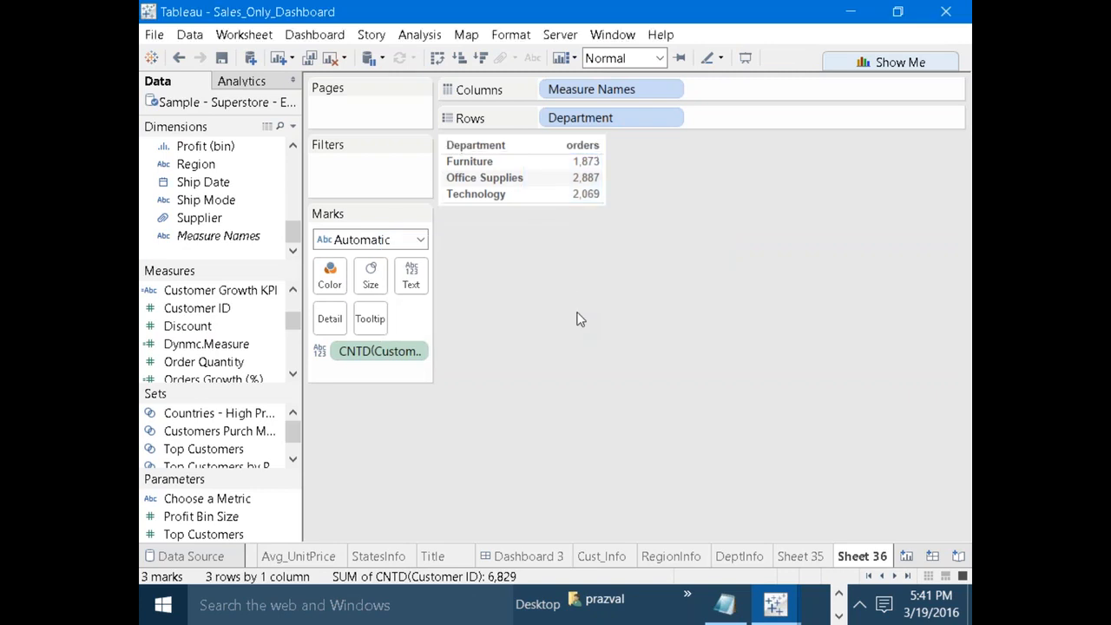
Change the alias of the customer count column header to CustCount.
left_click(869, 575)
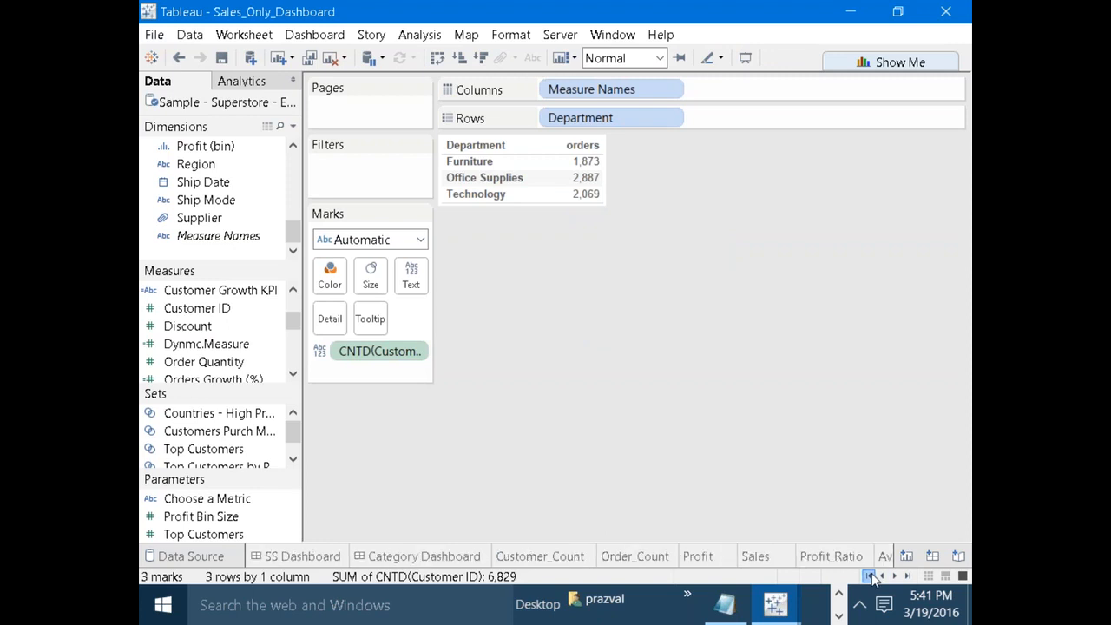
left_click(579, 146)
right_click(577, 146)
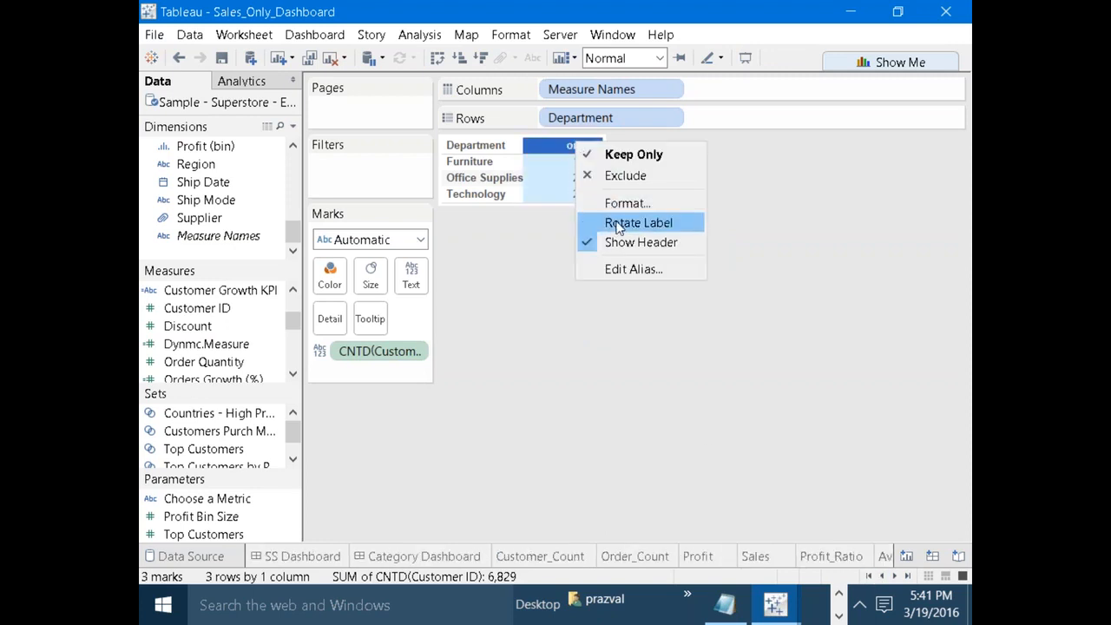
left_click(616, 270)
type("CustCount")
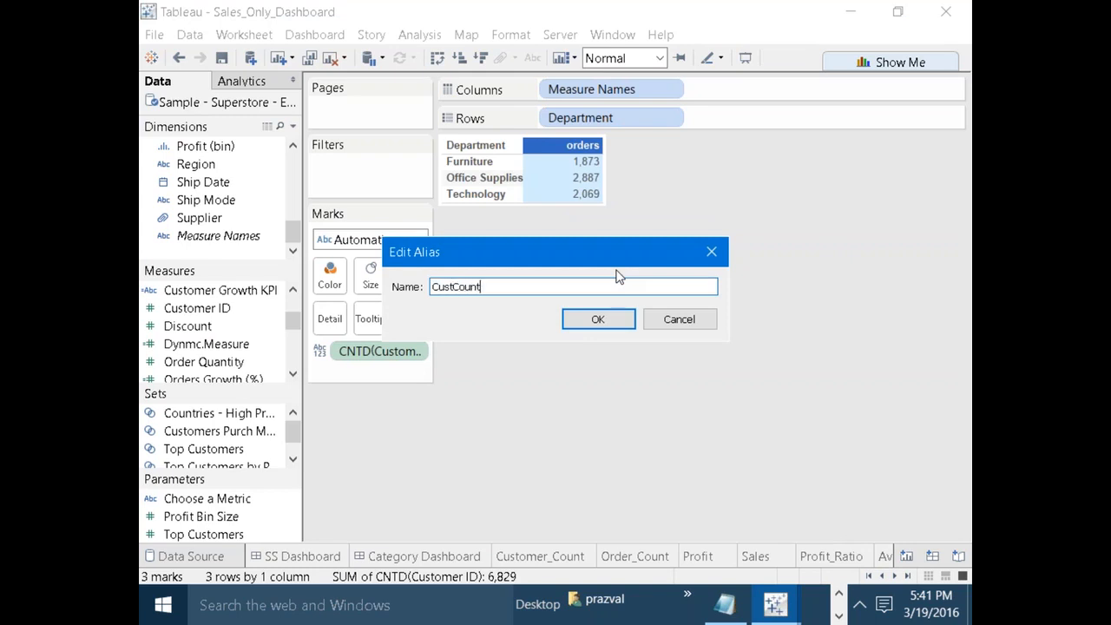
left_click(601, 318)
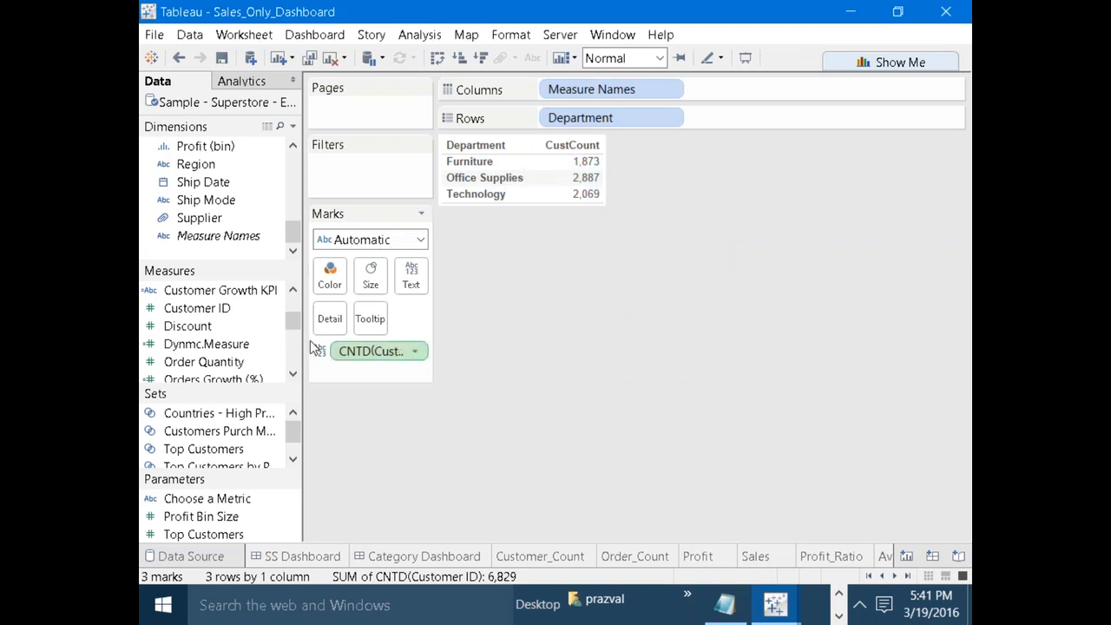
Add Order ID to the columns of the department table and aggregate it as Count (Distinct).
scroll(294, 316, "up", 5)
mouse_move(294, 316)
left_mouse_down()
mouse_move(293, 360)
mouse_move(294, 304)
left_mouse_up()
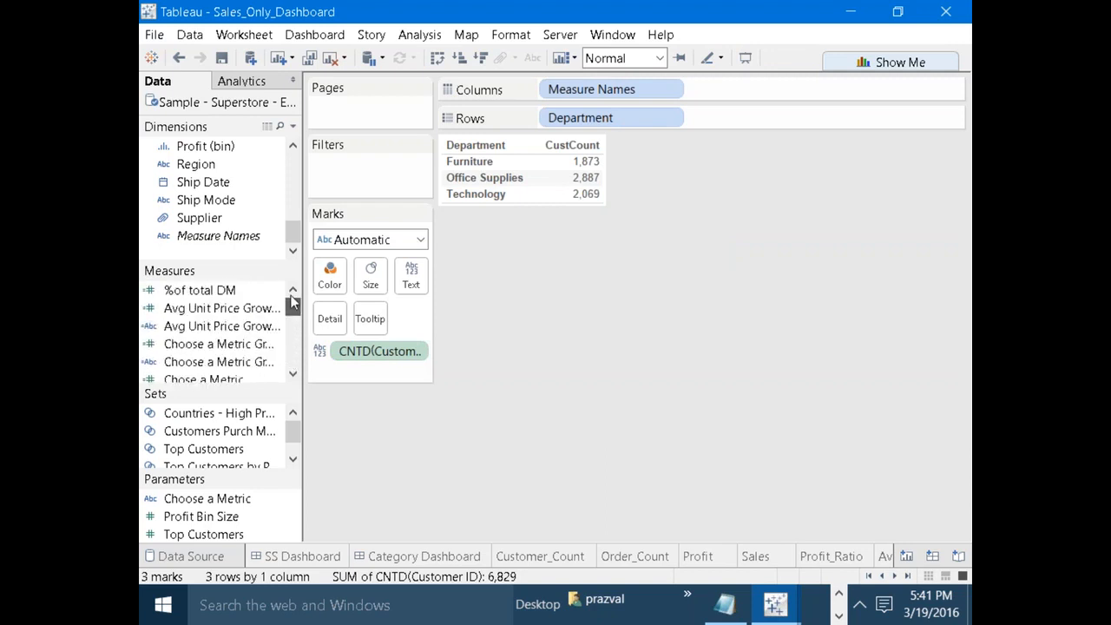
left_click_drag(296, 232, 583, 188)
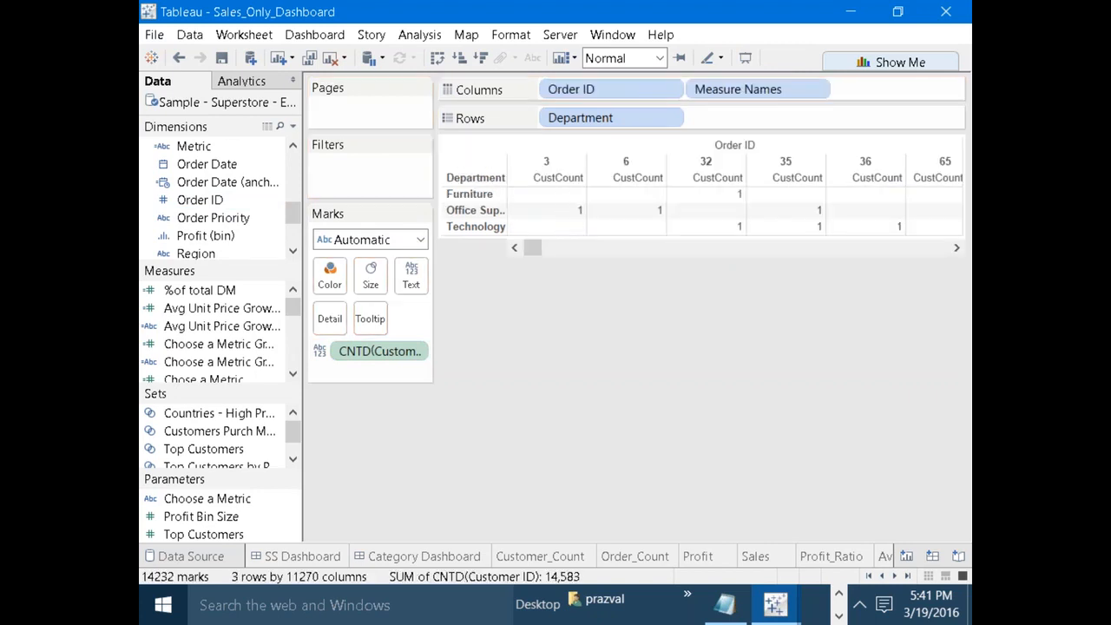
right_click(619, 94)
mouse_move(740, 310)
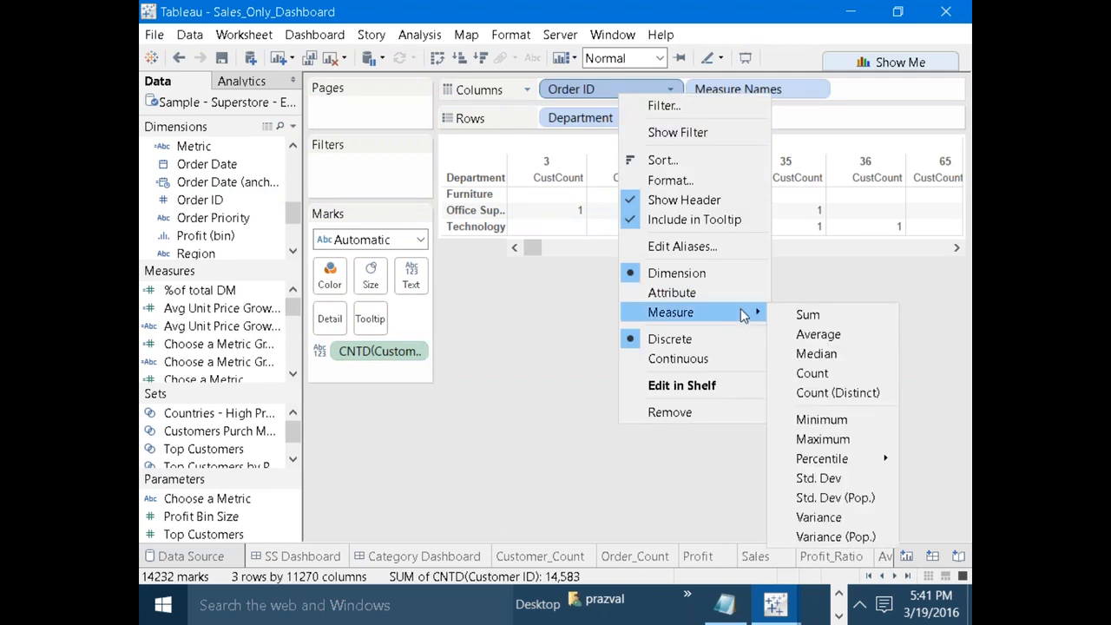
left_click(825, 394)
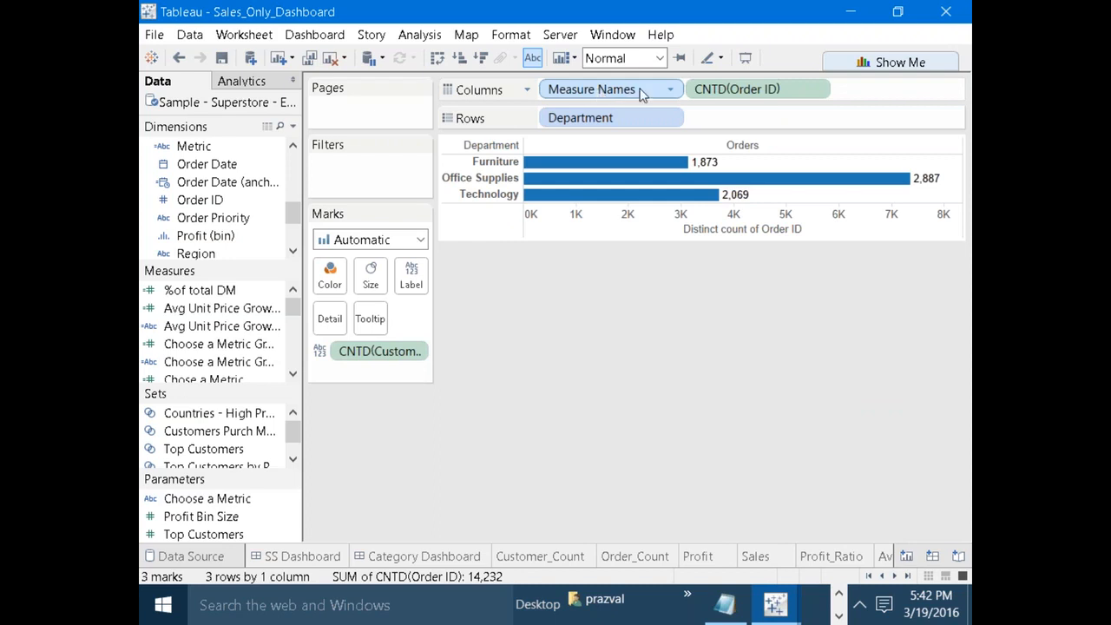
Remove the Order ID count, Measure Names and the Customer ID count from the view, keeping only Department.
left_click_drag(724, 87, 731, 319)
left_click_drag(669, 89, 776, 340)
left_click_drag(409, 351, 607, 404)
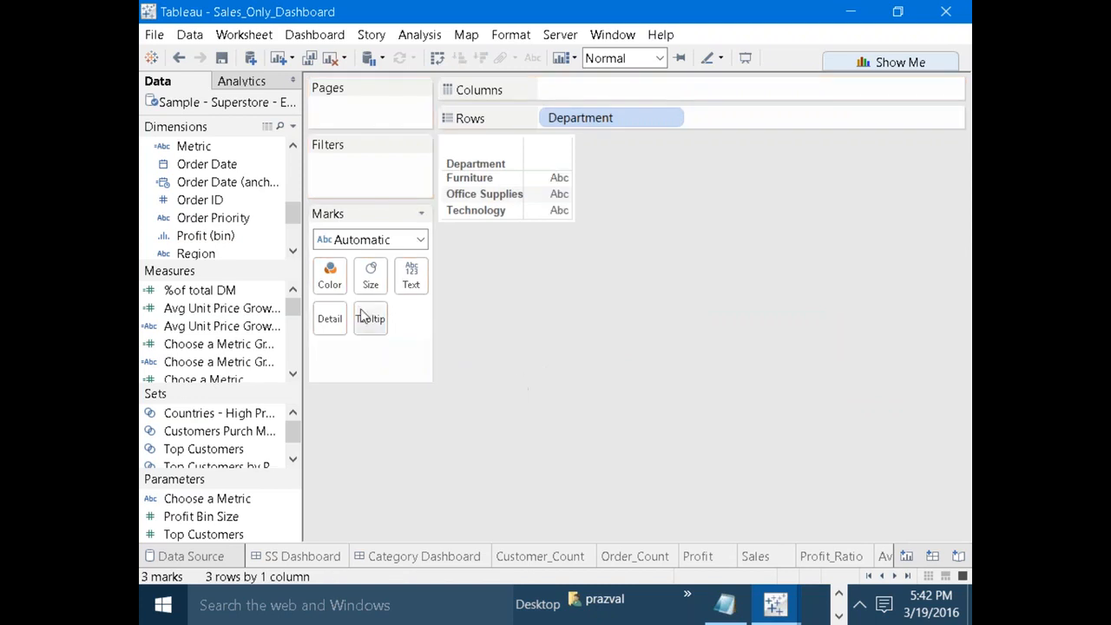
Show Measure Values as text for each department.
left_click_drag(293, 309, 424, 282)
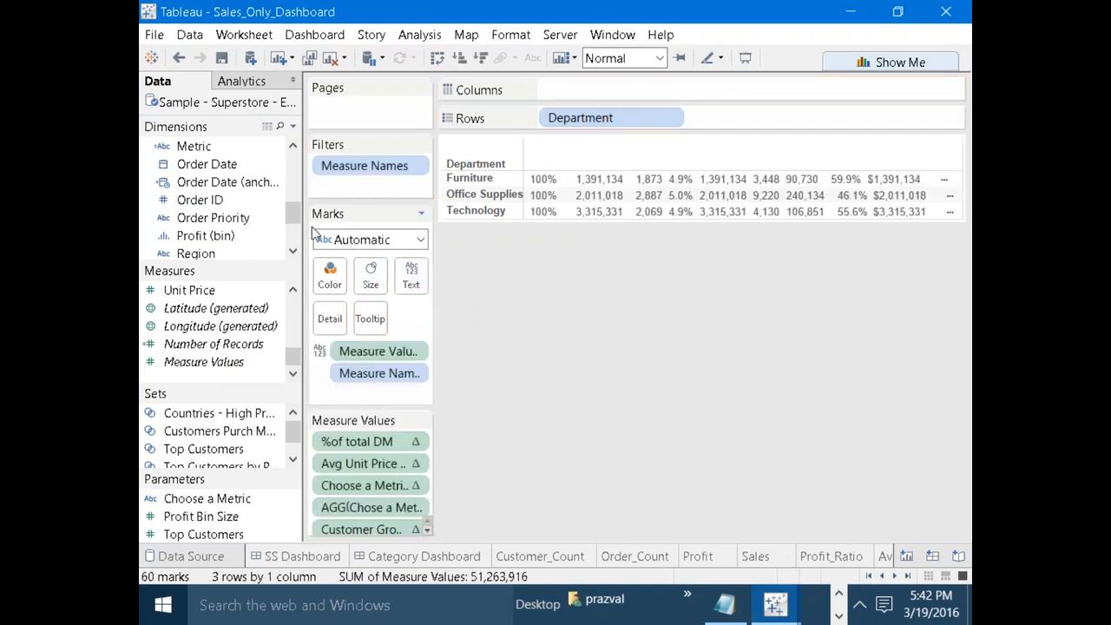
Place Measure Names on the columns so each measure gets its own column per department.
left_click(294, 235)
left_click_drag(261, 235, 665, 88)
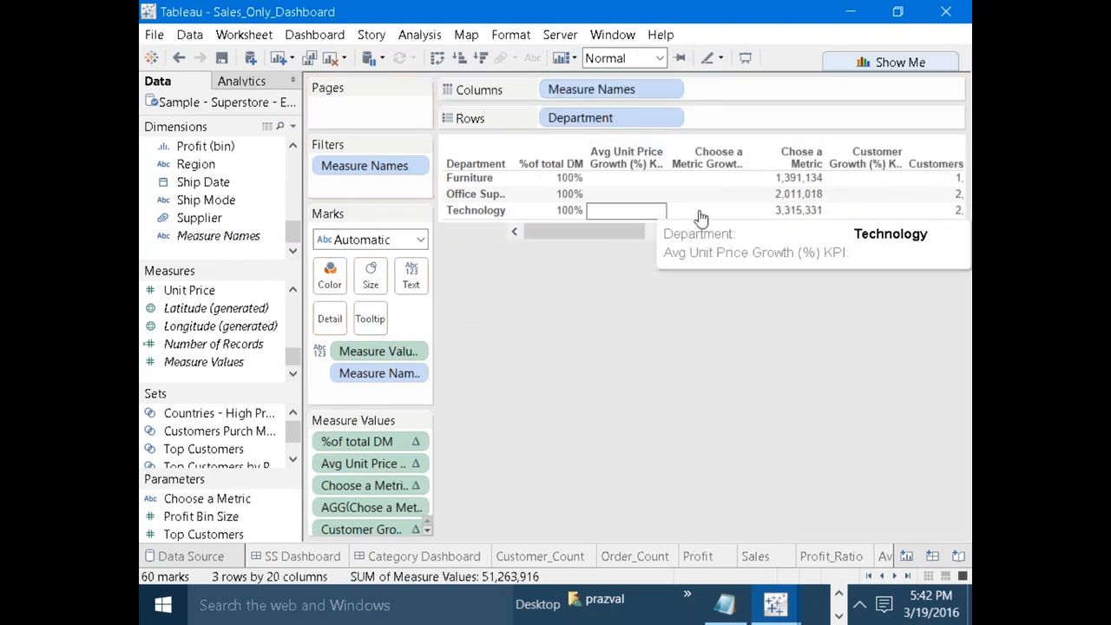
Remove %of total DM, the Choose a Metric measures, Customer Growth, Dynmc.Measure and Number of Records from the measure values.
left_click_drag(386, 445, 529, 451)
left_click_drag(373, 463, 476, 475)
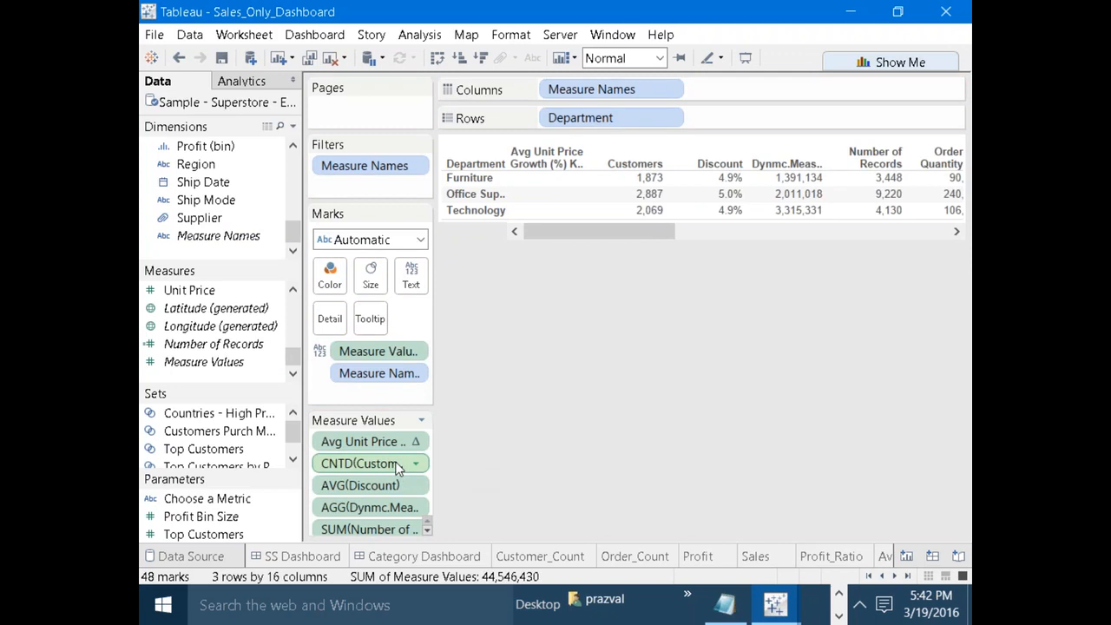
left_click_drag(404, 507, 620, 458)
left_click_drag(395, 508, 531, 466)
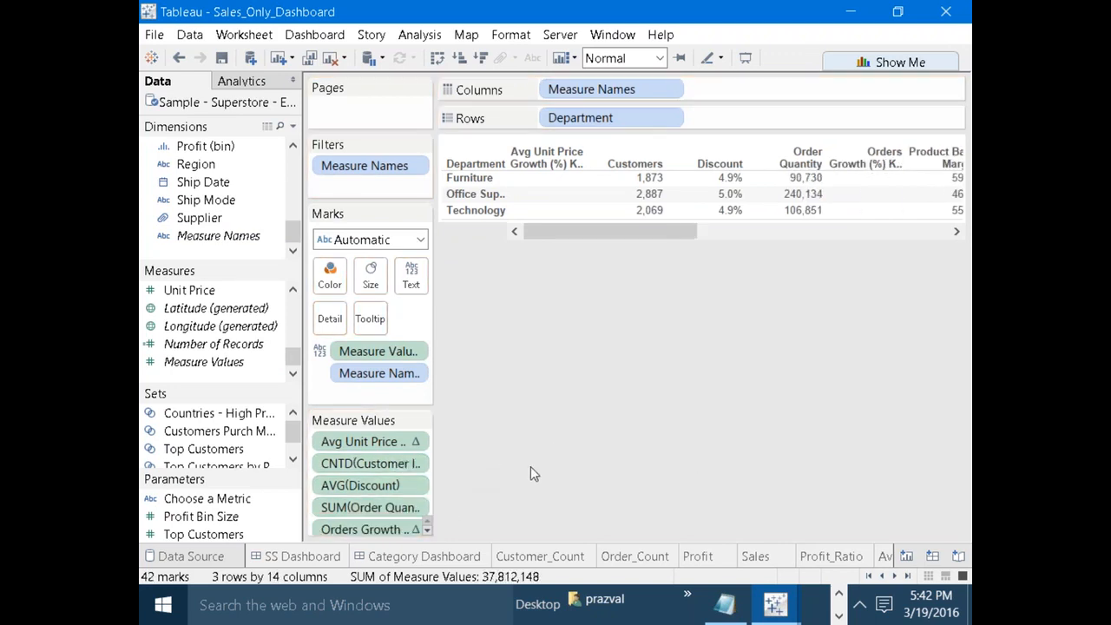
Remove Orders Growth, Product Base Margin and Profit Growth from the measure values.
left_click(426, 531)
left_click_drag(369, 492, 557, 451)
left_click_drag(410, 501, 712, 434)
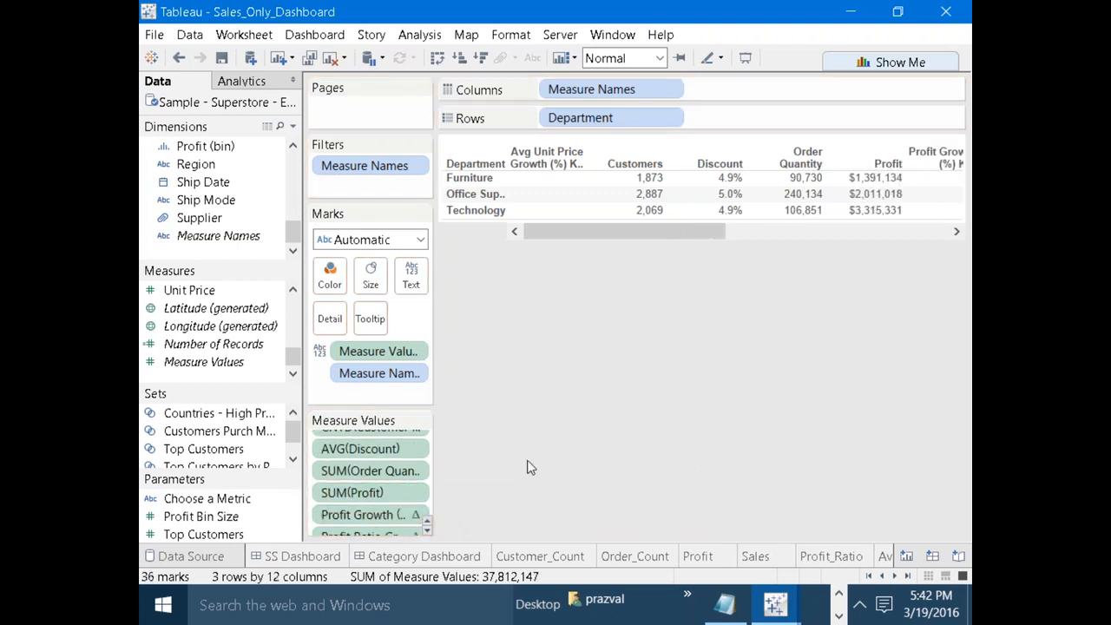
left_click_drag(382, 526, 660, 480)
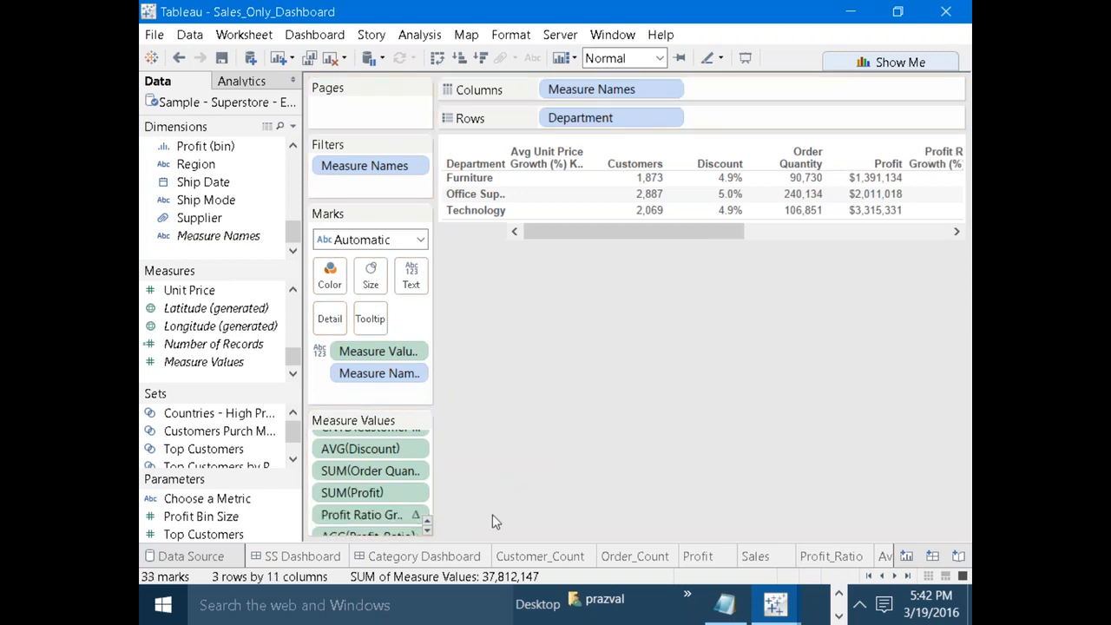
Remove the remaining growth measures and other extras, keeping only Customers, Discount, Order Quantity, Profit, Profit_Ratio and Sales.
left_click(431, 532)
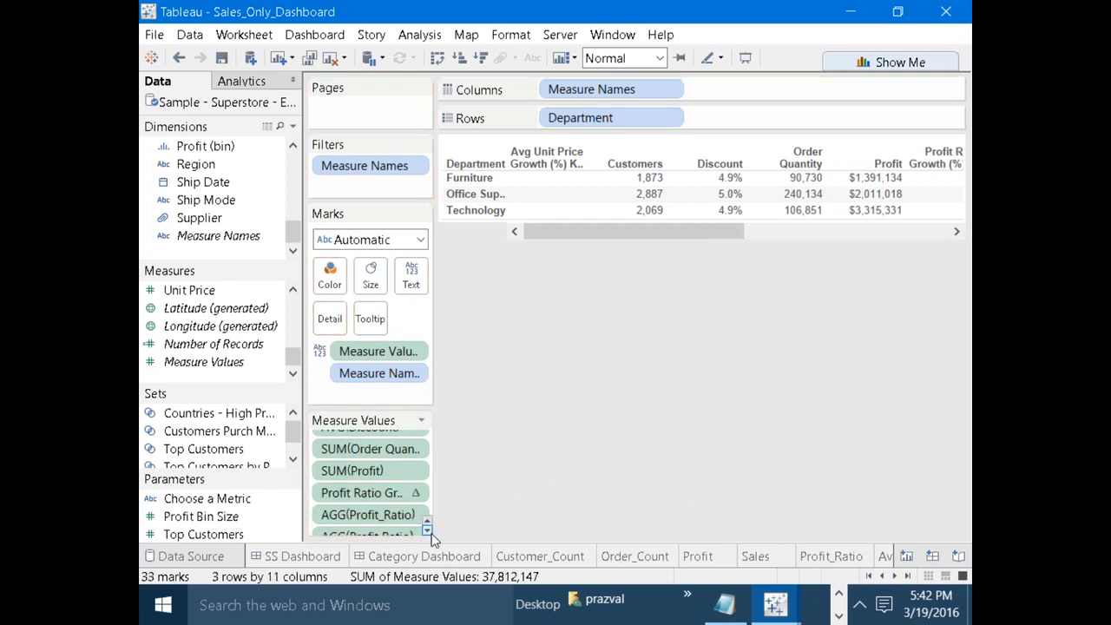
left_click(427, 531)
left_click_drag(369, 471, 435, 464)
left_click_drag(372, 492, 599, 442)
left_click_drag(395, 517, 639, 426)
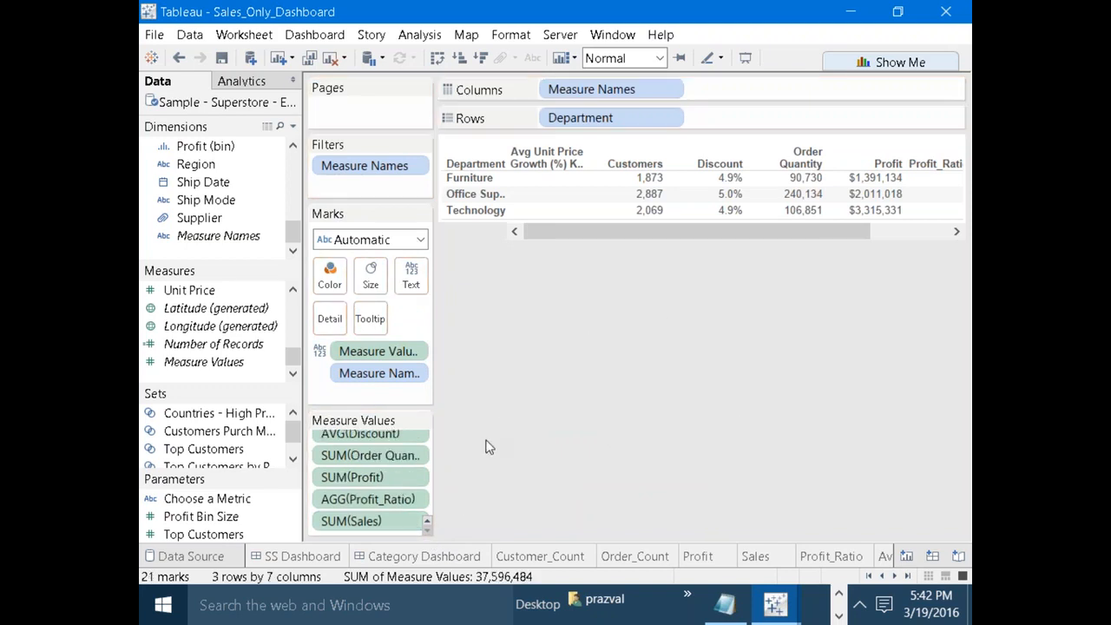
scroll(428, 524, "up", 3)
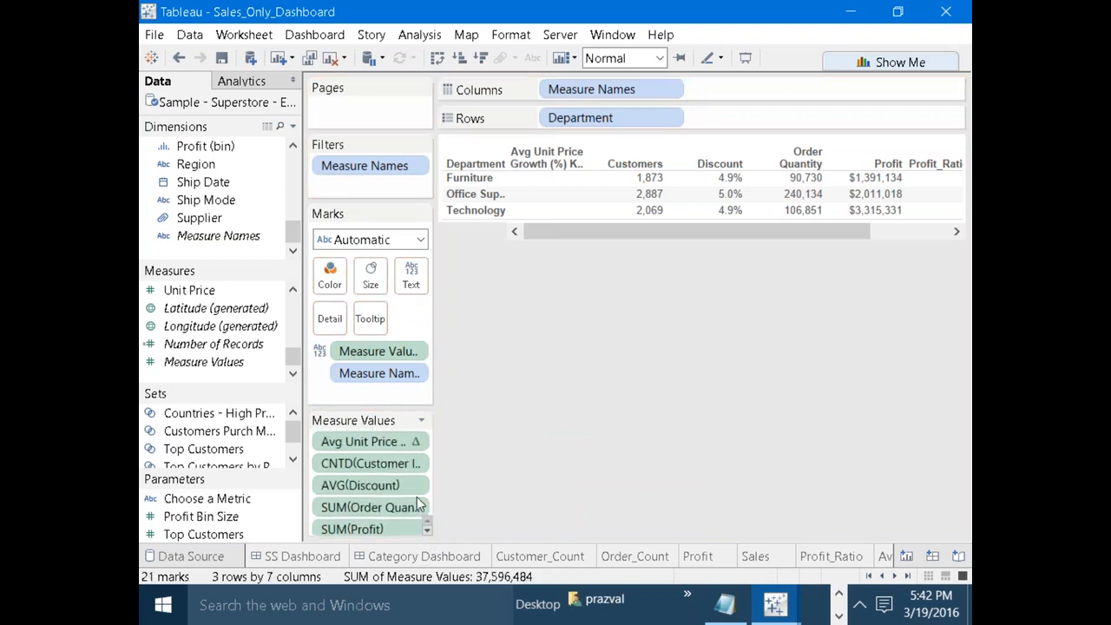
left_click_drag(370, 441, 643, 347)
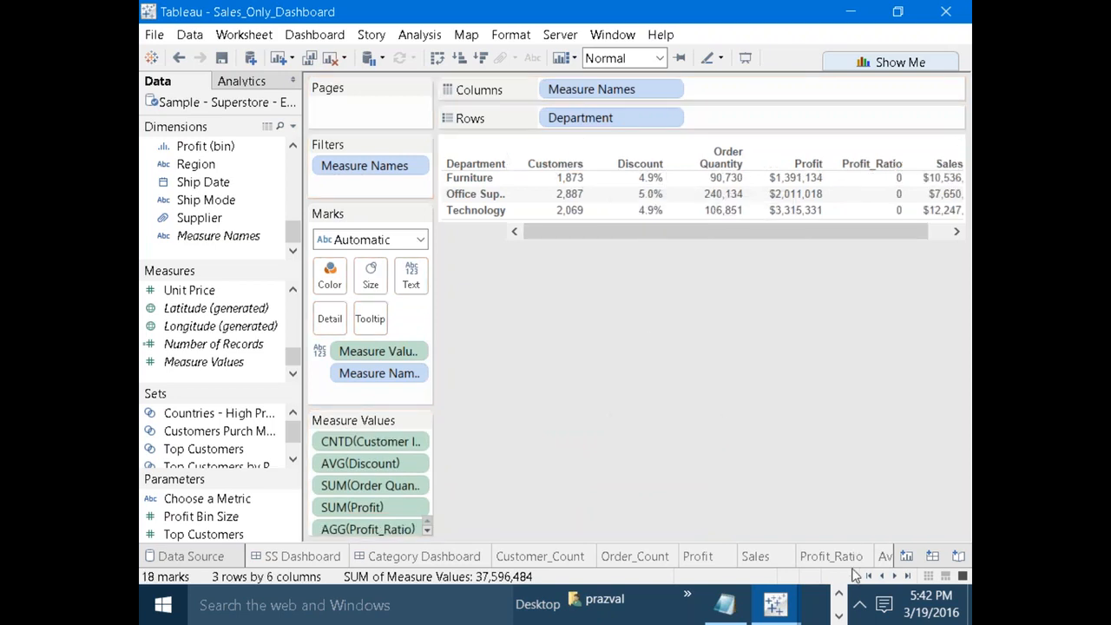
Check which measures the Departmental Metrics table on the SS Dashboard lists, and return to Sheet 36.
left_click(839, 594)
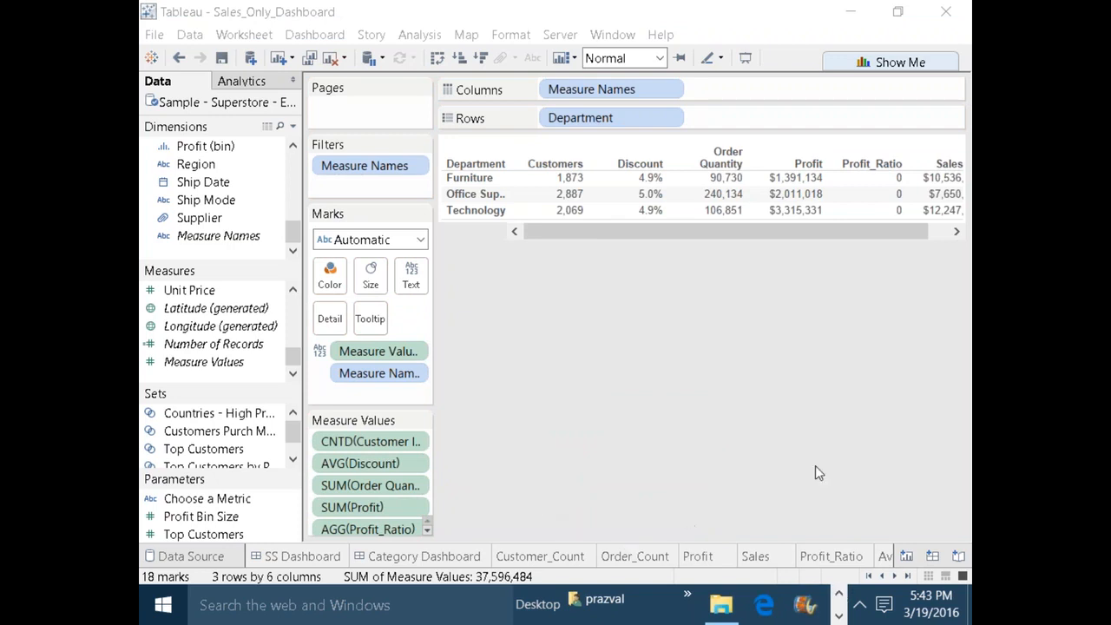
left_click(872, 579)
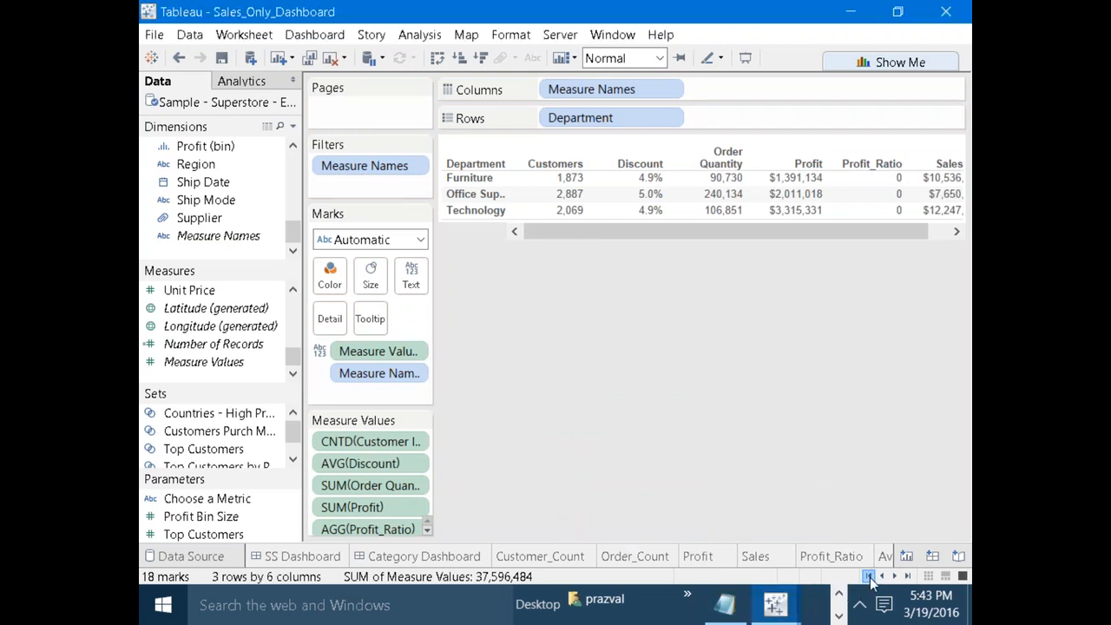
left_click(302, 556)
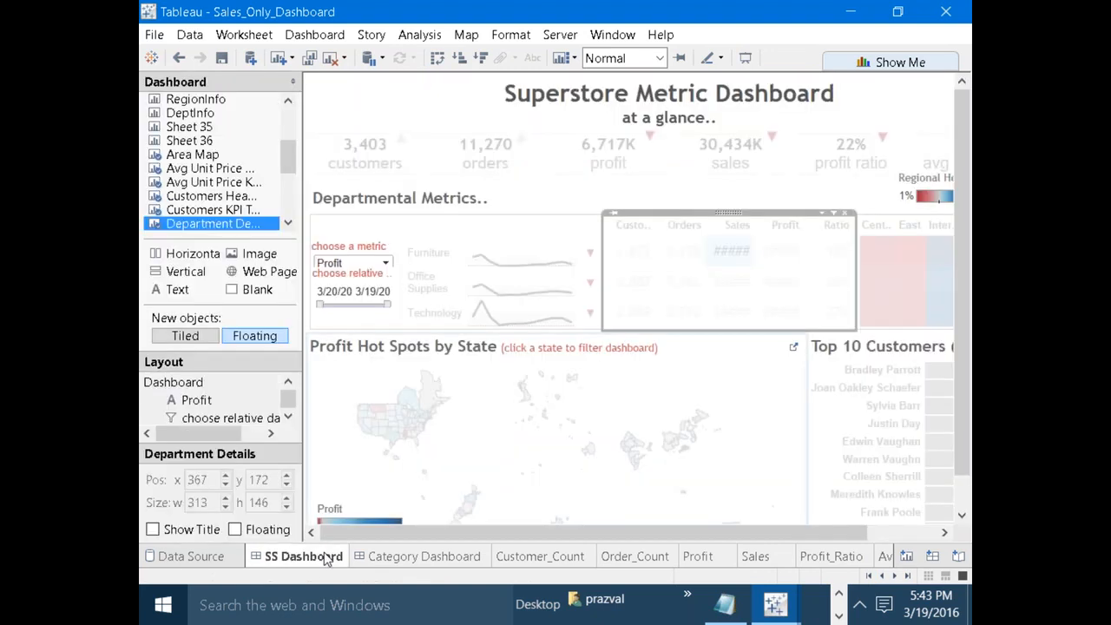
left_click(712, 363)
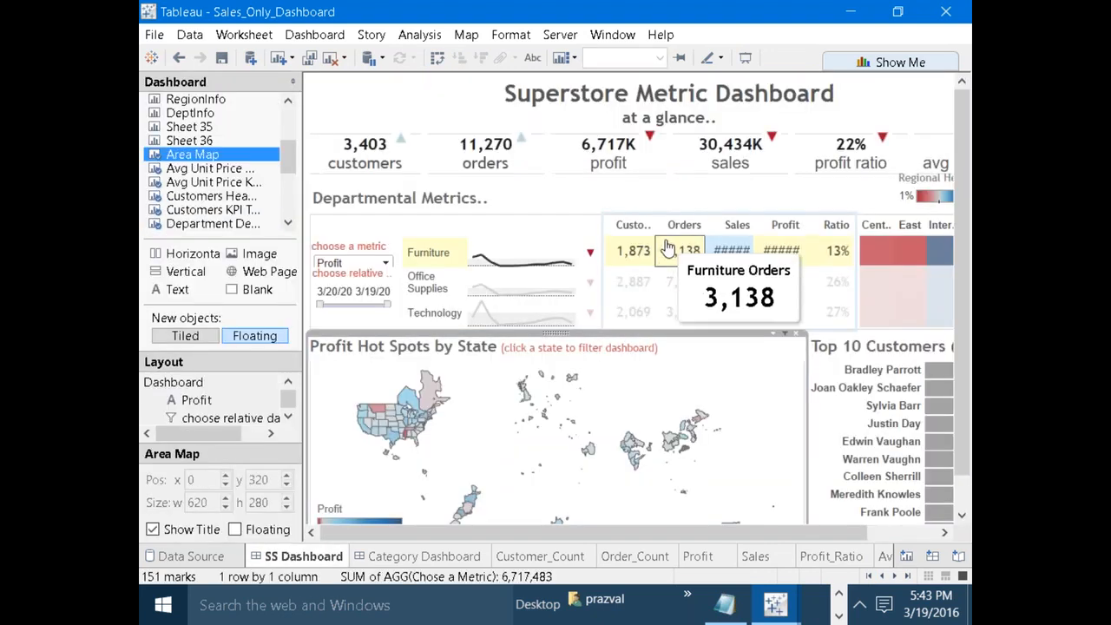
left_click(725, 247)
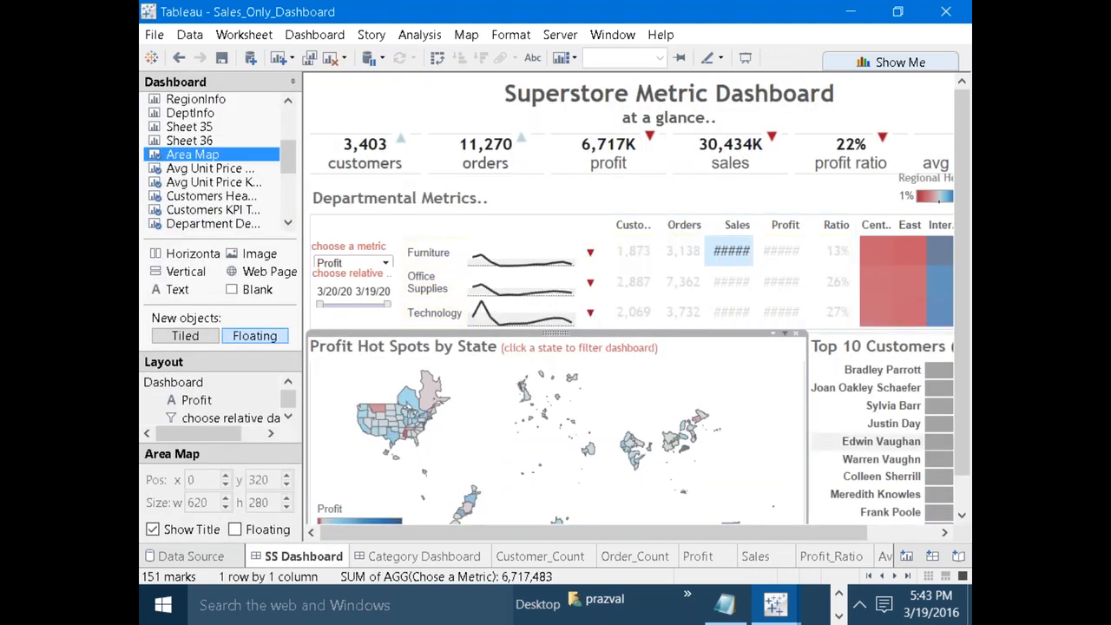
left_click(894, 576)
left_click(895, 577)
left_click(895, 576)
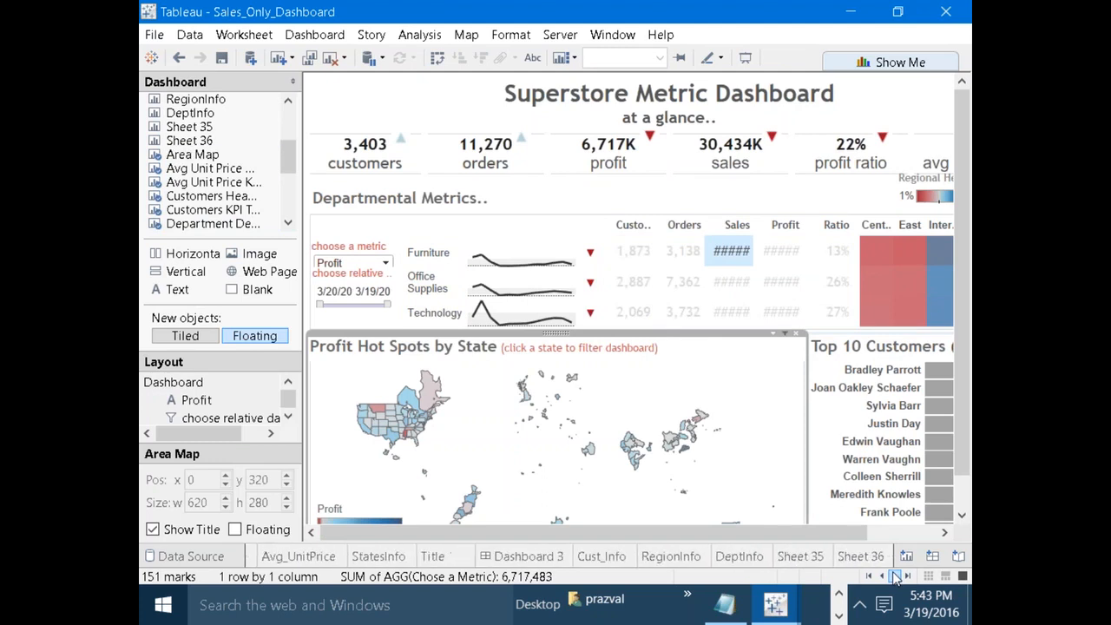
left_click(861, 557)
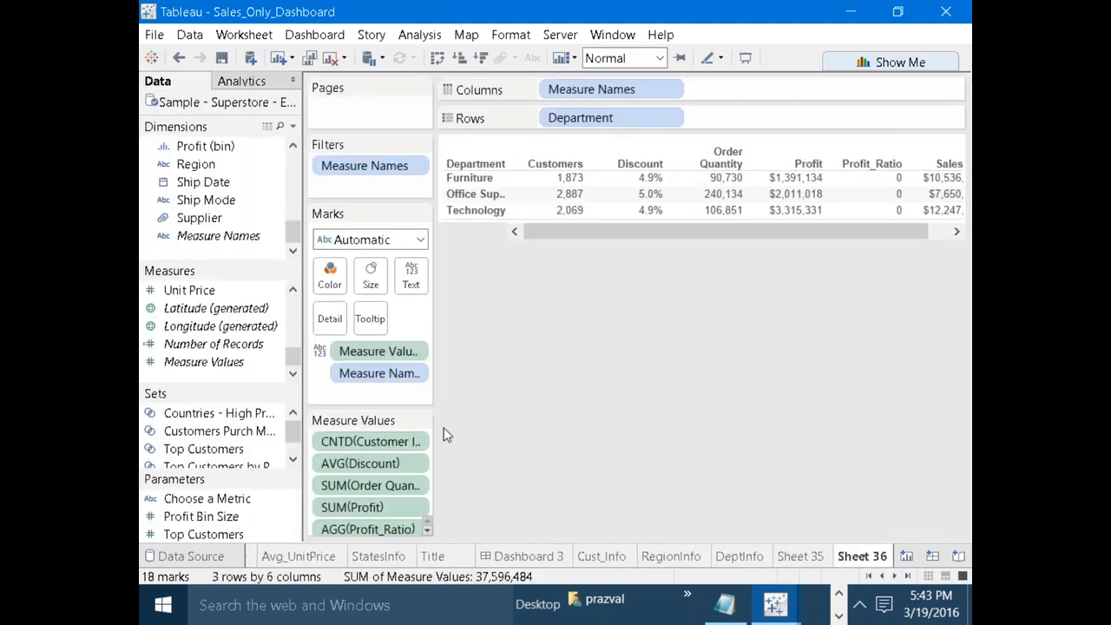
Remove Discount and Order Quantity from the measure values.
left_click_drag(360, 463, 578, 447)
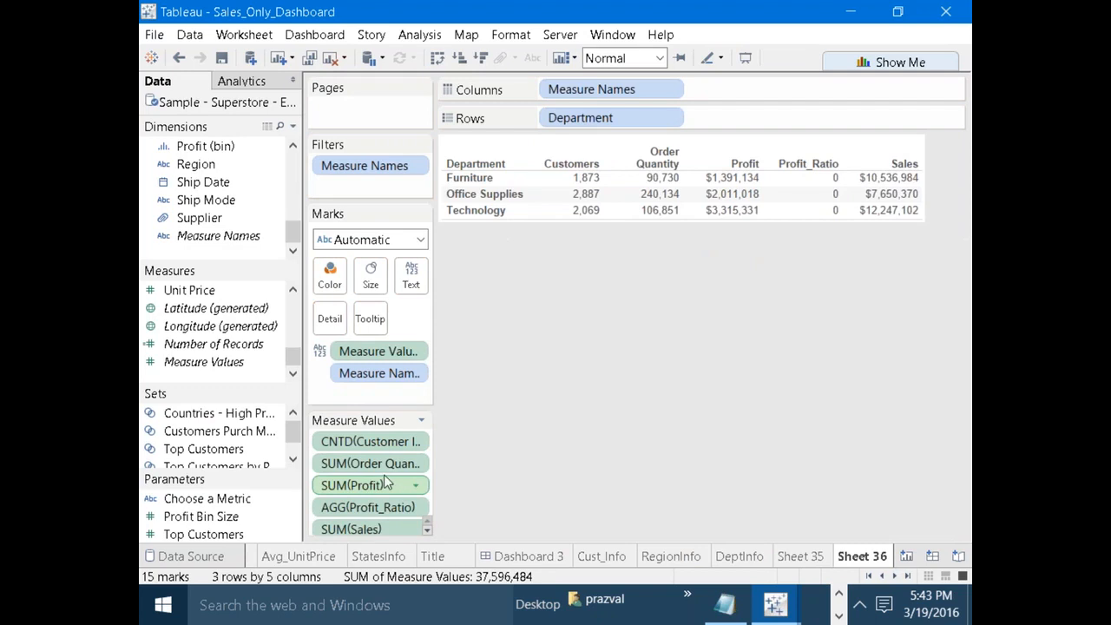
left_click_drag(379, 467, 615, 444)
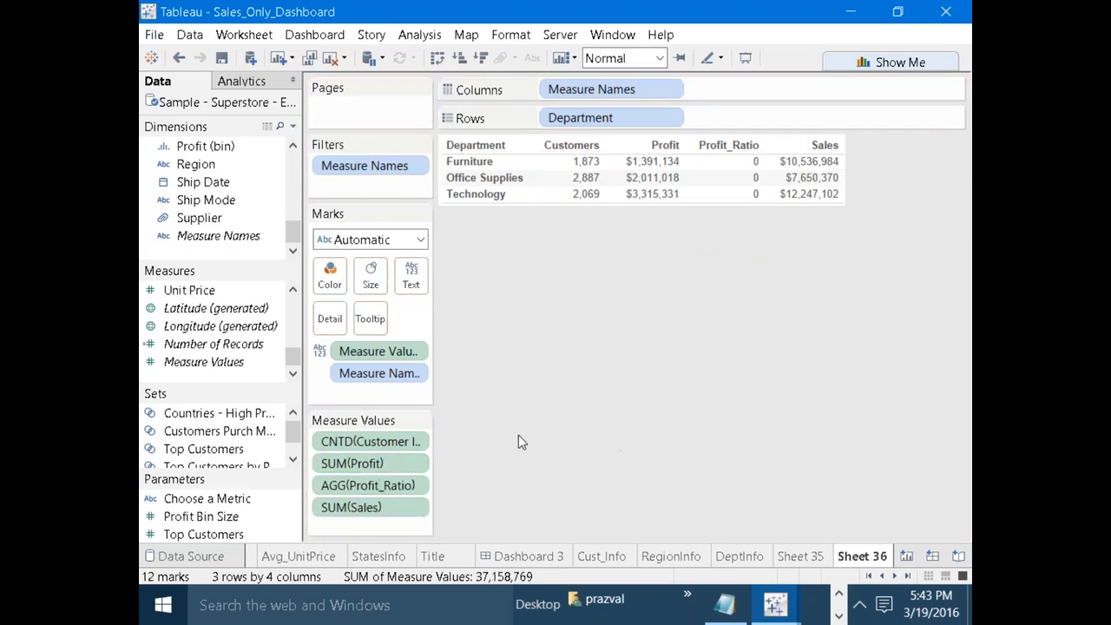
Convert Order ID from a dimension to a measure and add its distinct count to the measure values.
left_click_drag(291, 241, 289, 218)
left_click_drag(207, 168, 211, 304)
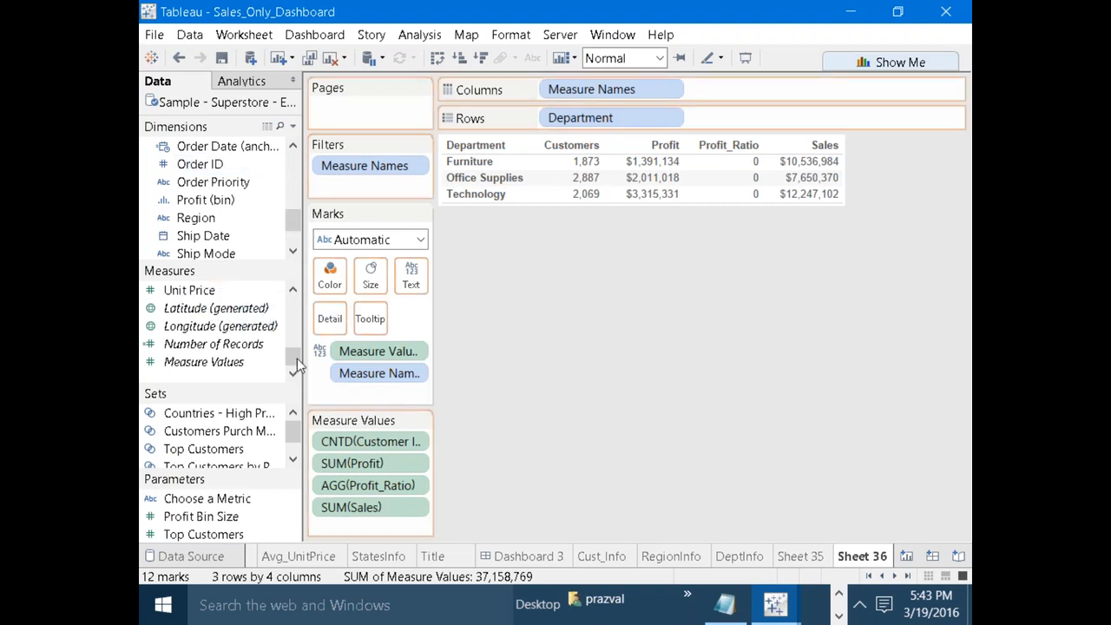
left_click_drag(294, 367, 292, 323)
left_click_drag(187, 325, 375, 534)
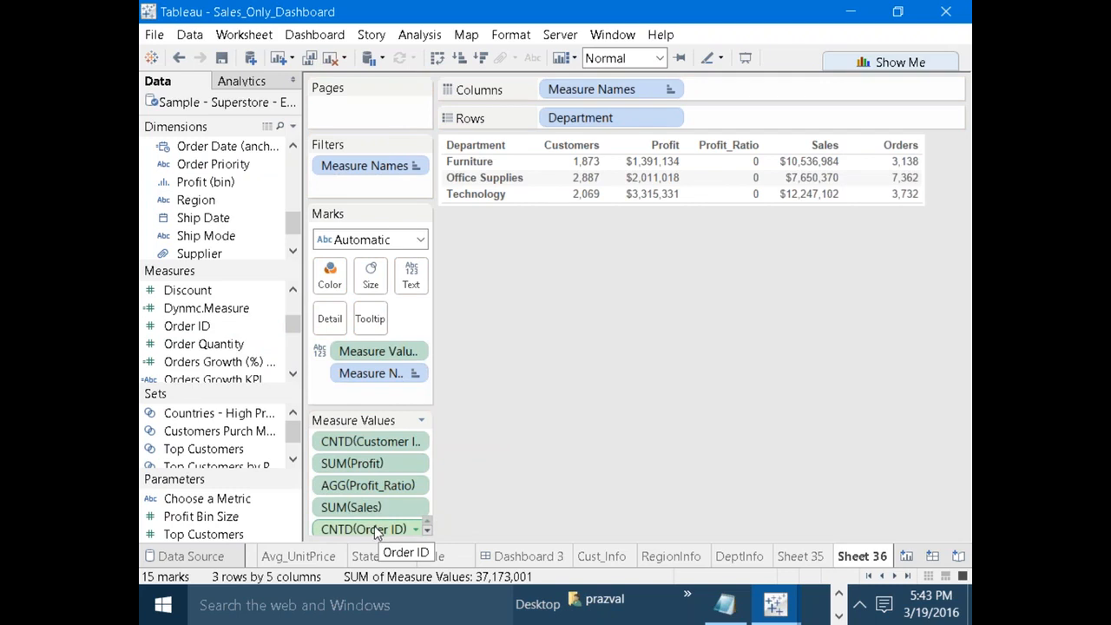
Reorder the measure columns so that Orders directly follows Customers and Sales comes before Profit_Ratio.
left_click_drag(374, 525, 384, 460)
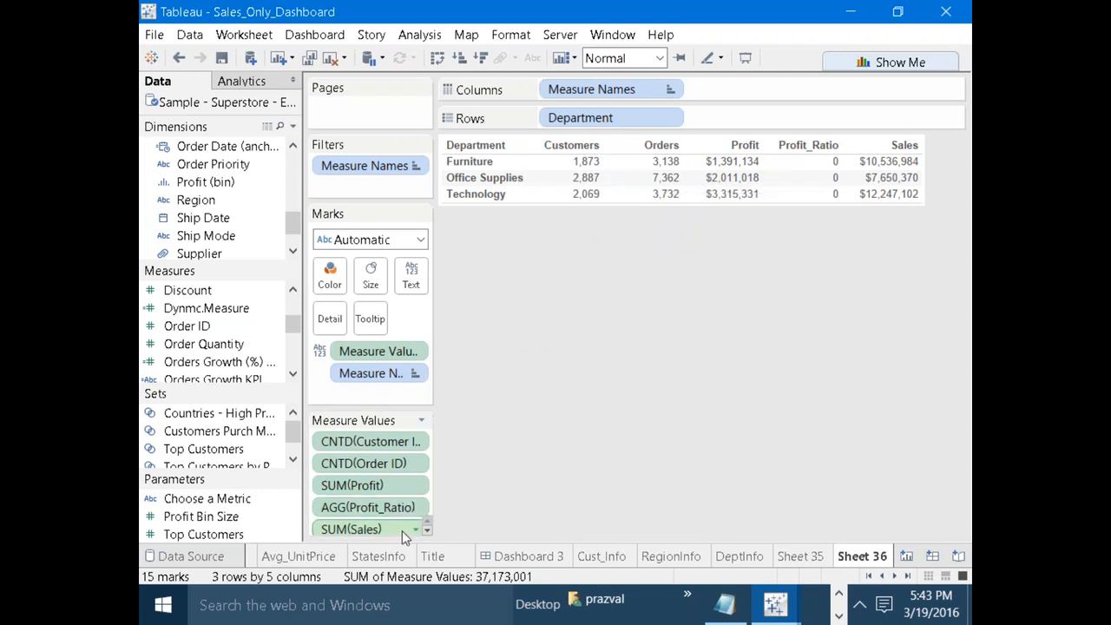
left_click_drag(386, 534, 384, 494)
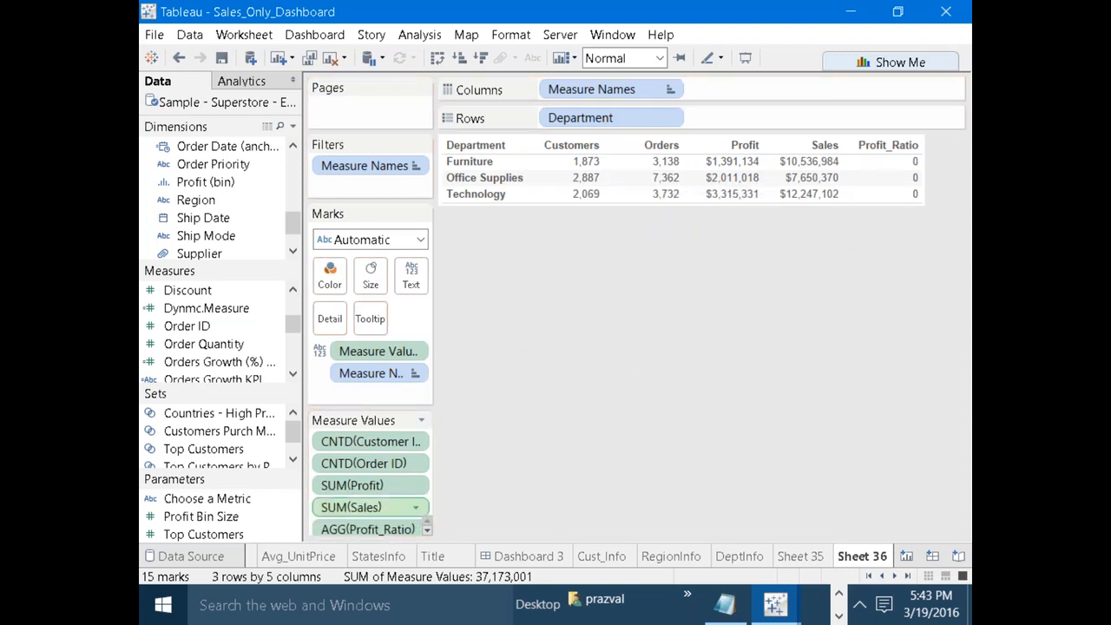
Format the Profit_Ratio values in the department table as Percentage.
left_click(427, 531)
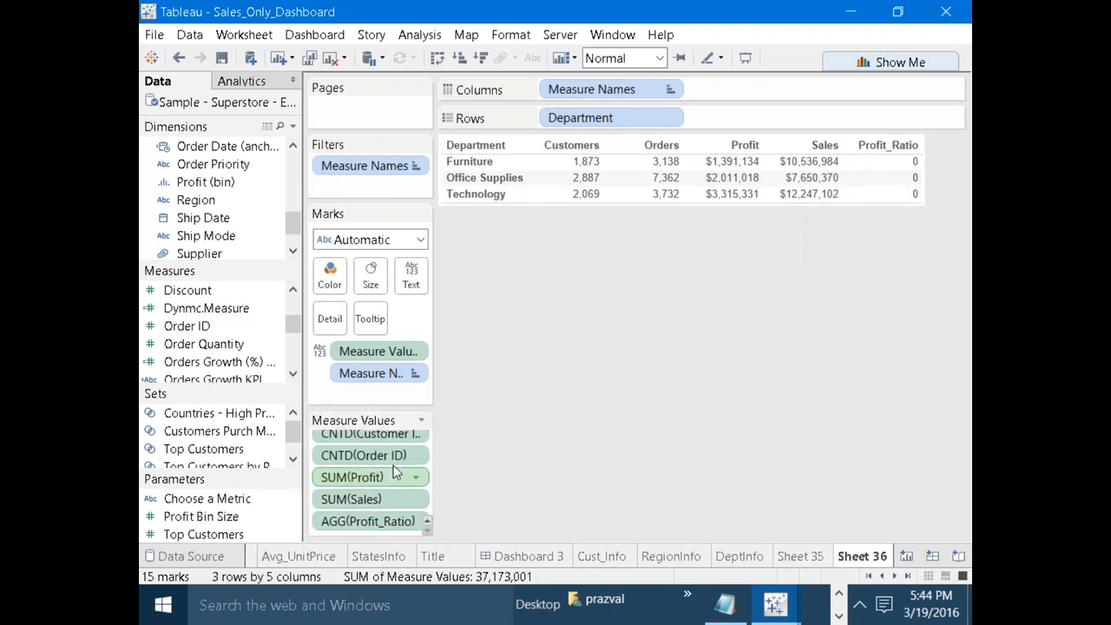
right_click(338, 520)
left_click(414, 362)
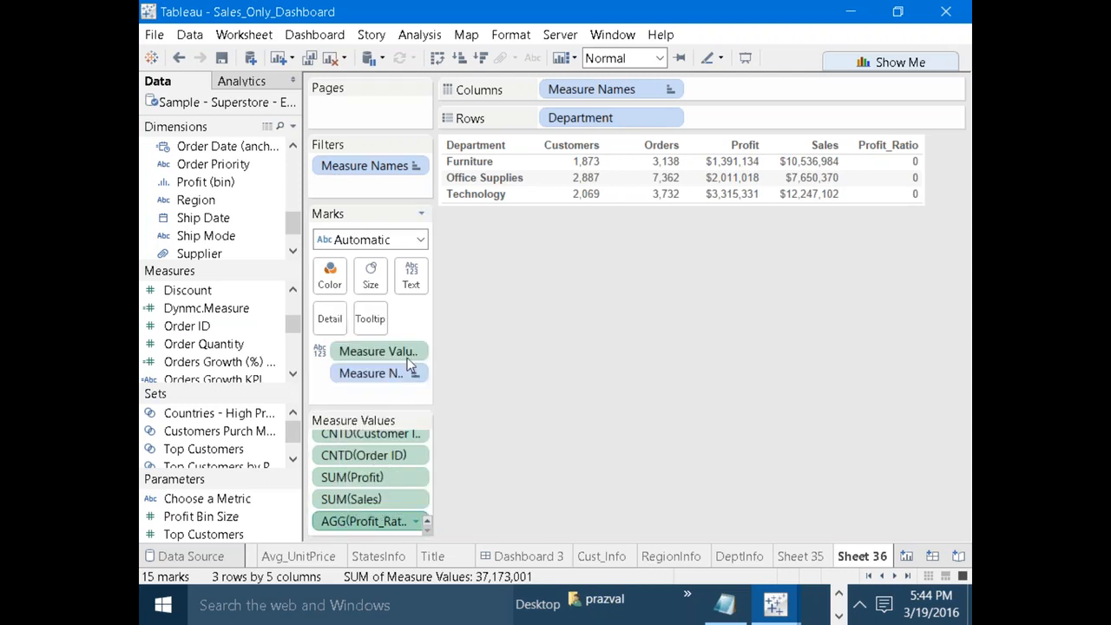
left_click(285, 183)
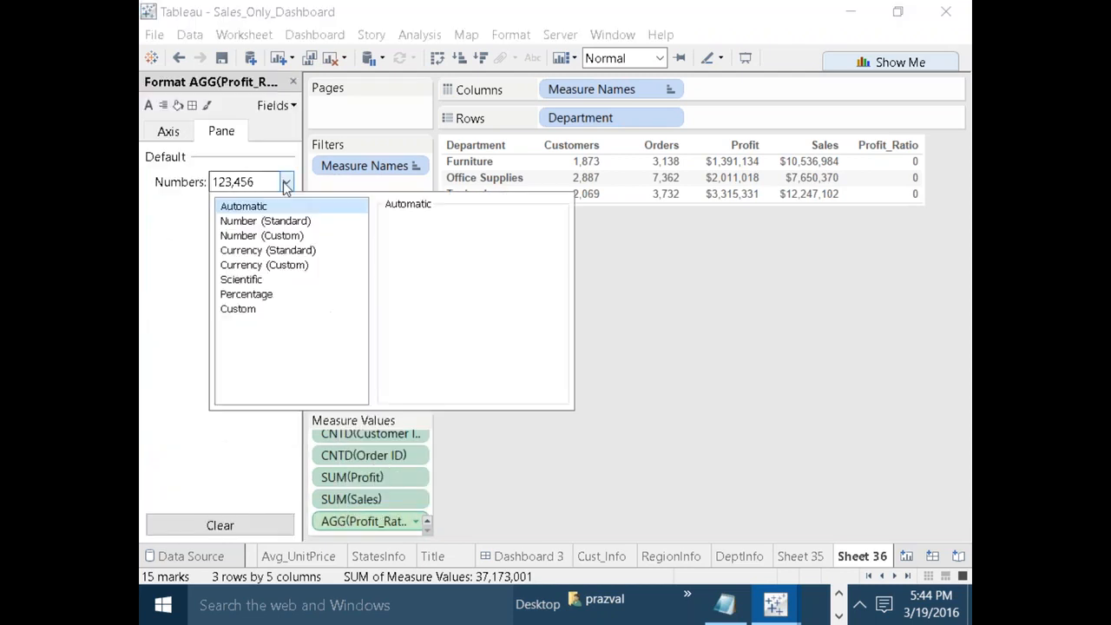
left_click(260, 294)
left_click(621, 346)
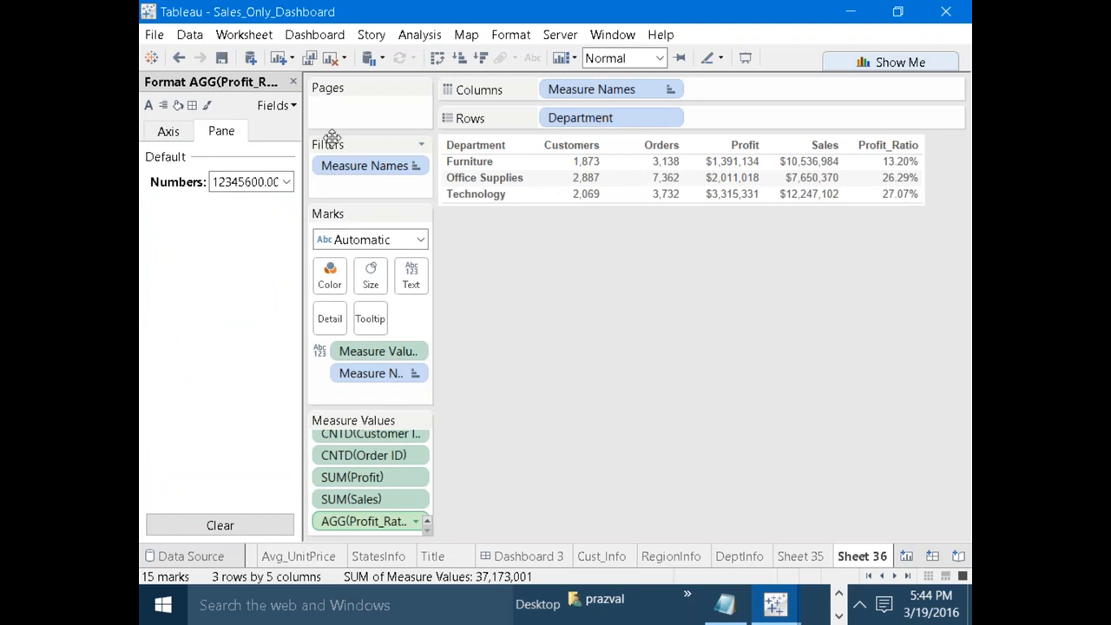
left_click(293, 81)
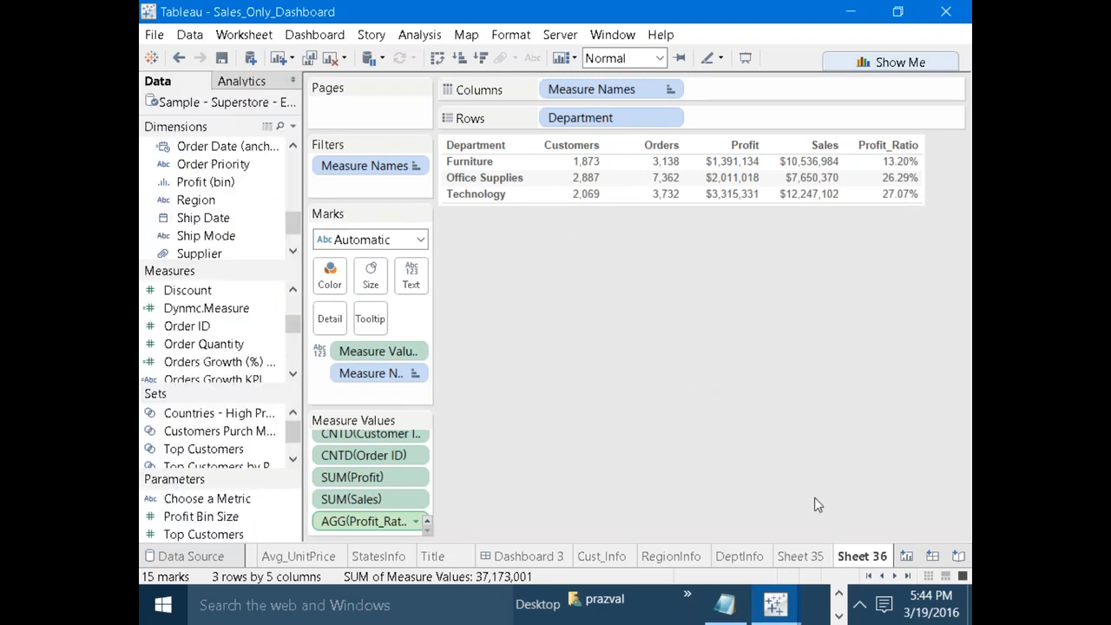
Examine how Furniture sales and profit are formatted in the SS Dashboard's Departmental Metrics table, and return to Sheet 36.
left_click(869, 576)
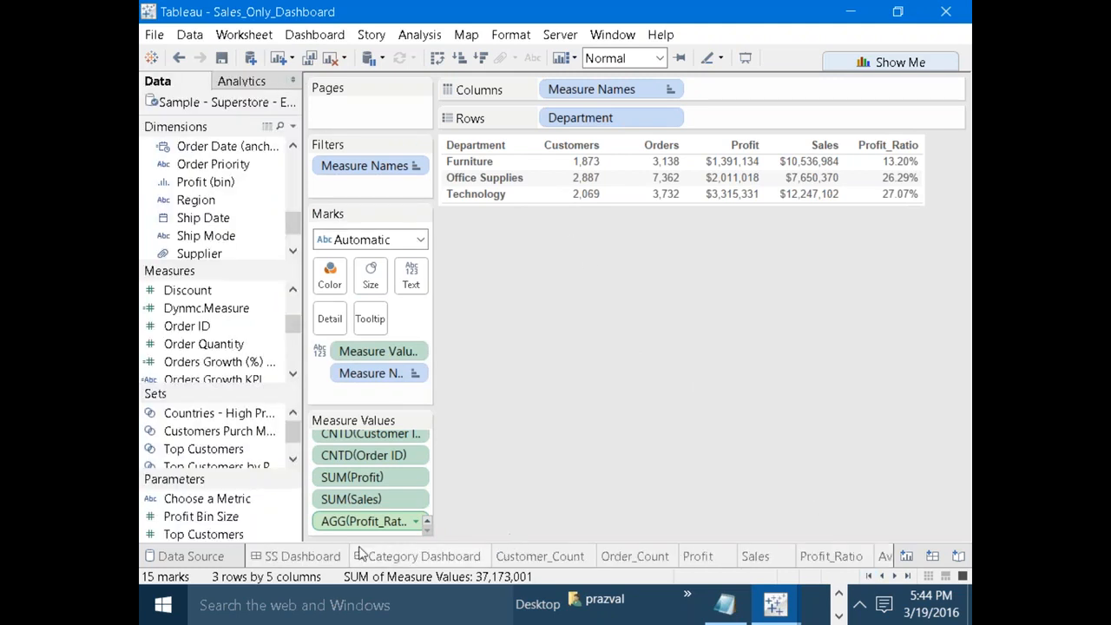
left_click(316, 560)
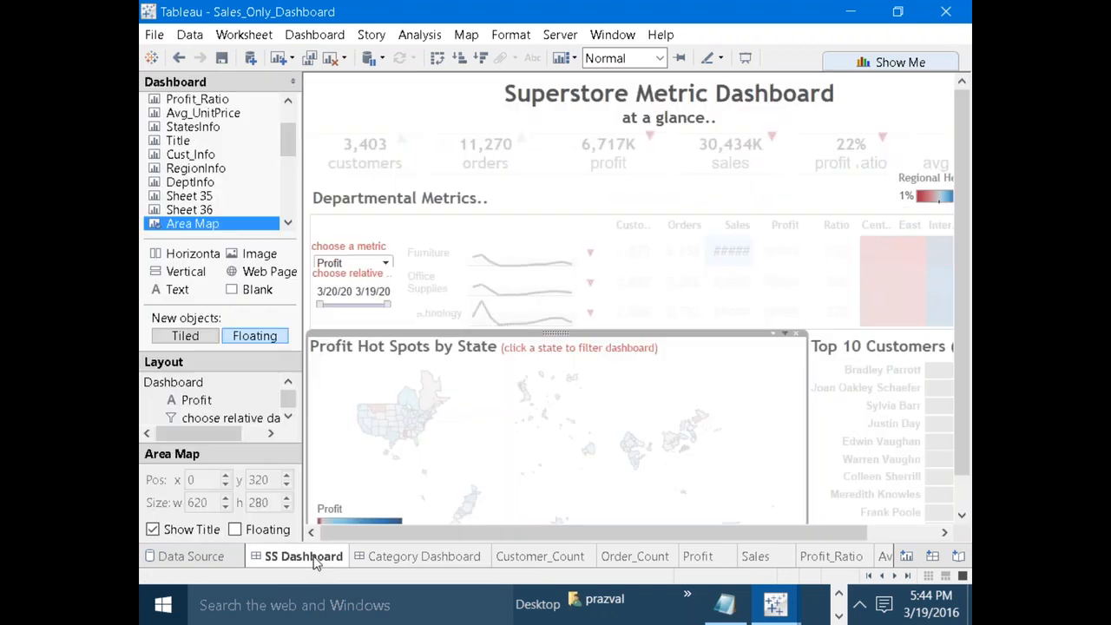
left_click(834, 308)
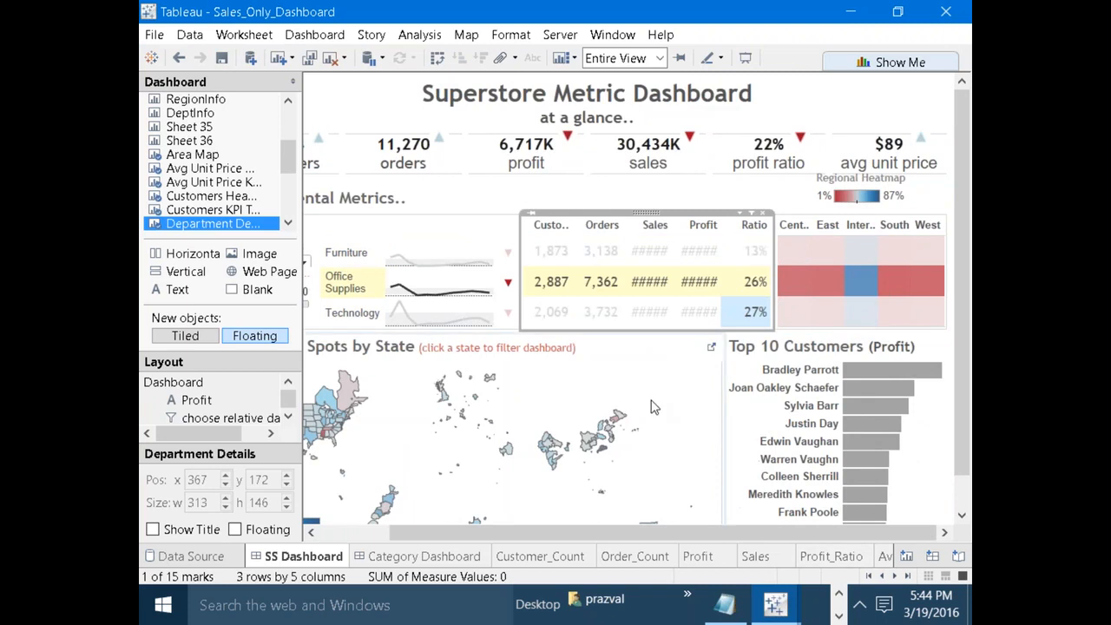
left_click(652, 254)
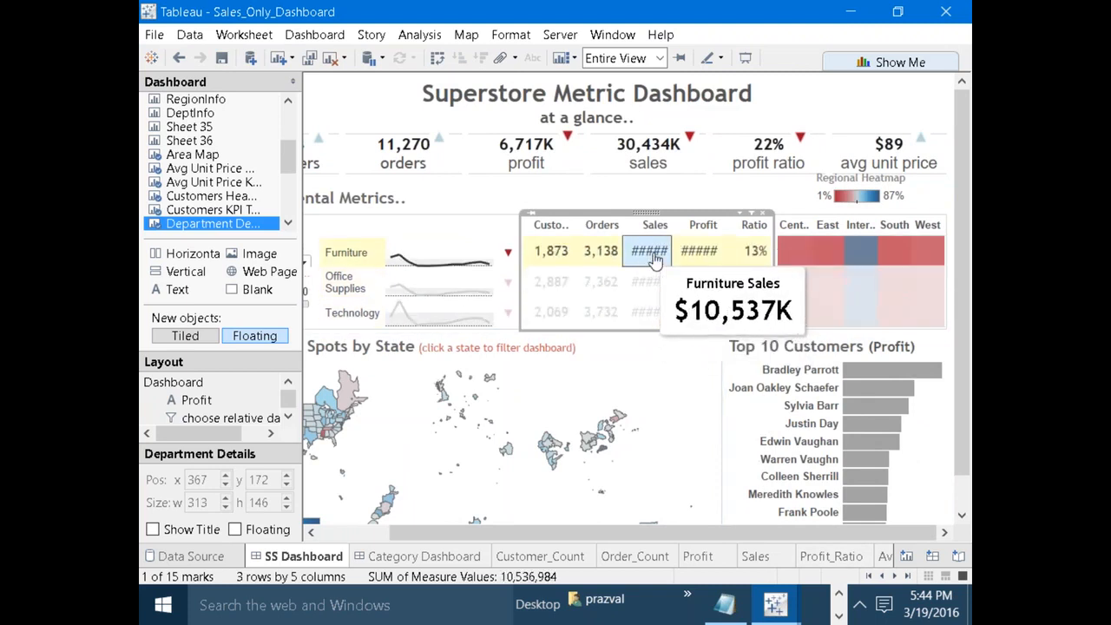
left_click(700, 252)
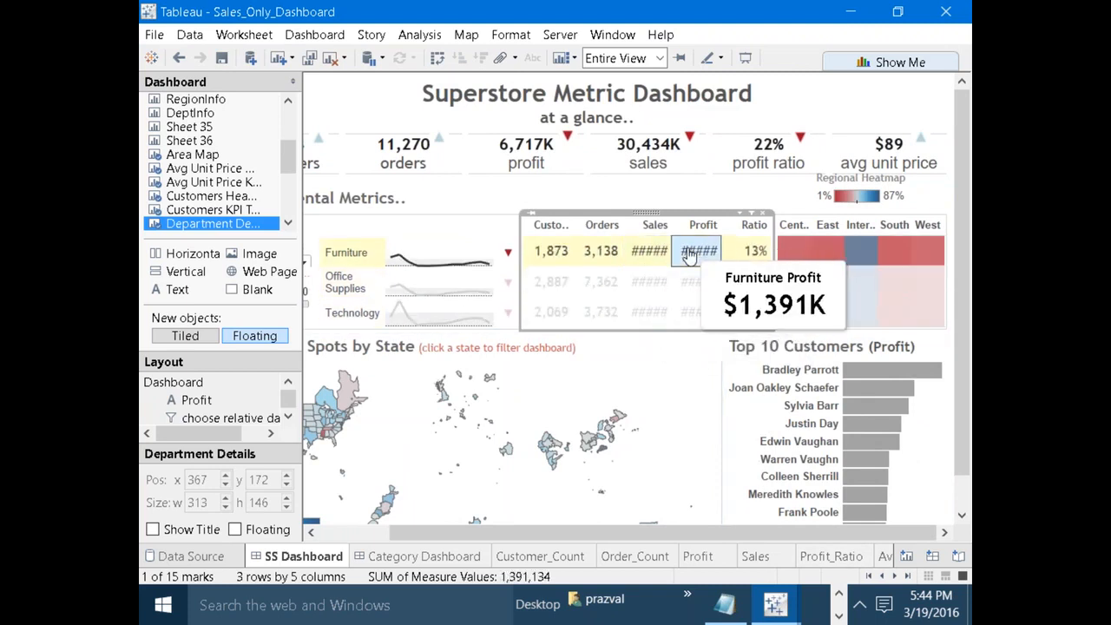
left_click(895, 576)
left_click(895, 575)
left_click(895, 575)
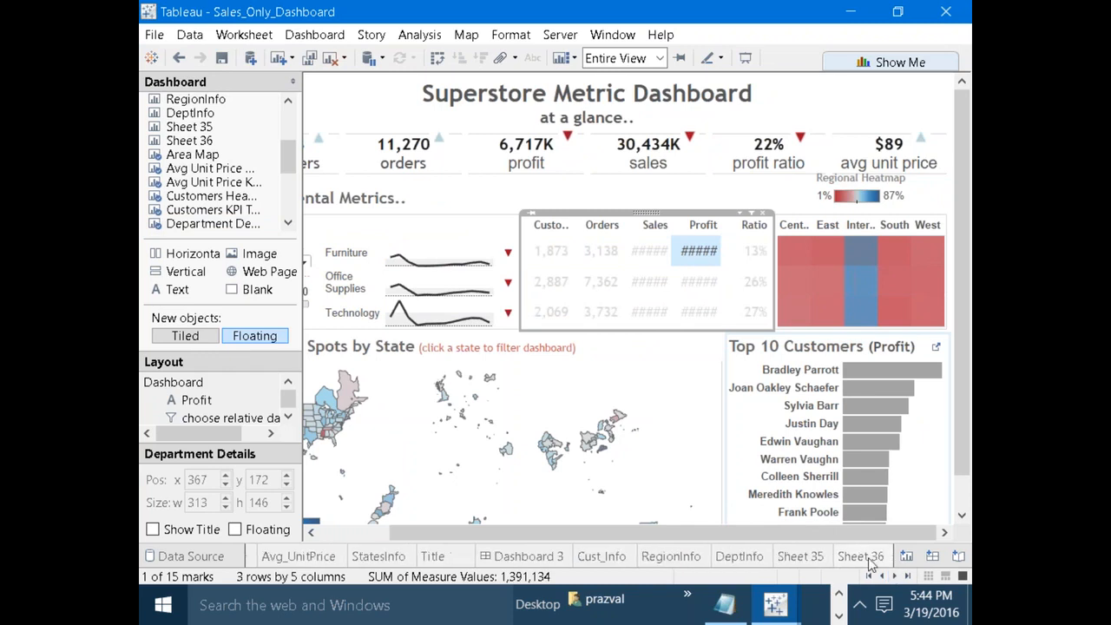
left_click(862, 557)
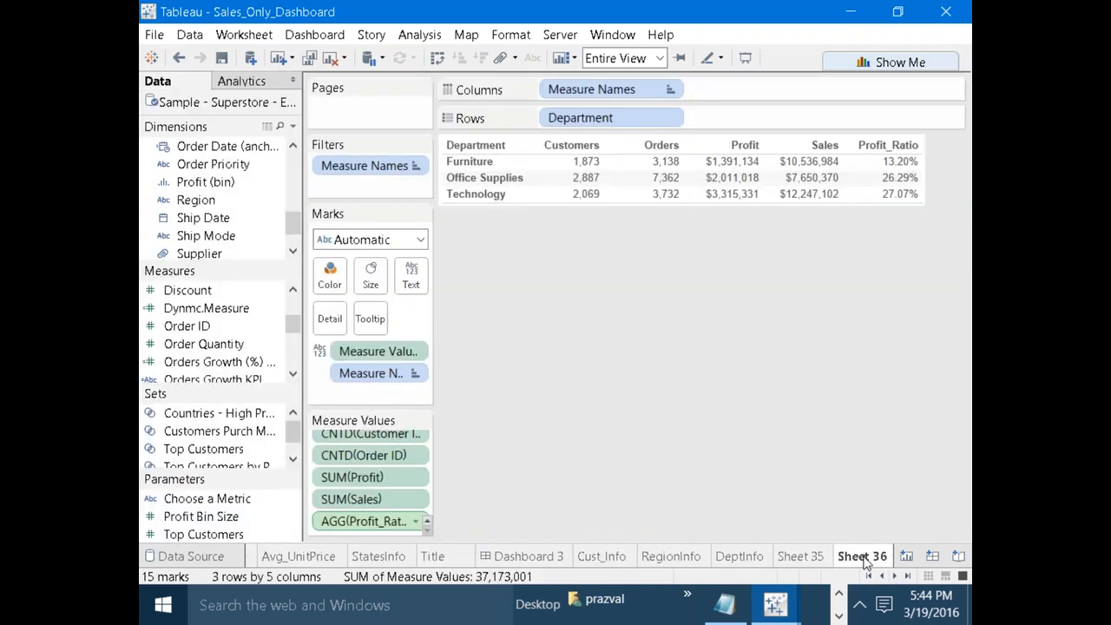
right_click(346, 480)
left_click(408, 301)
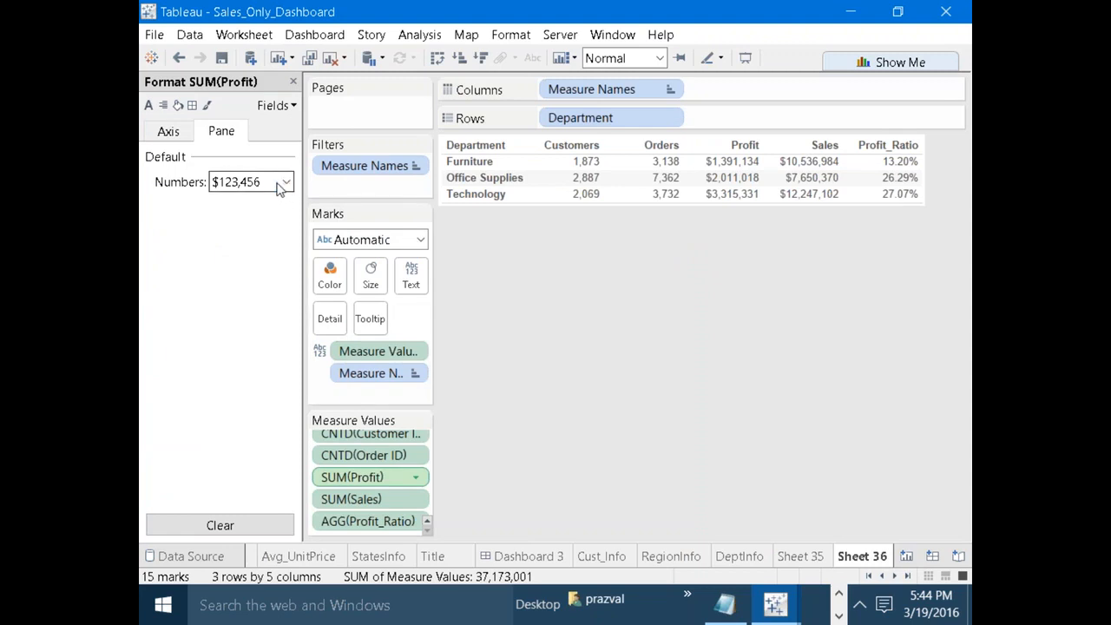
left_click(148, 105)
left_click(293, 83)
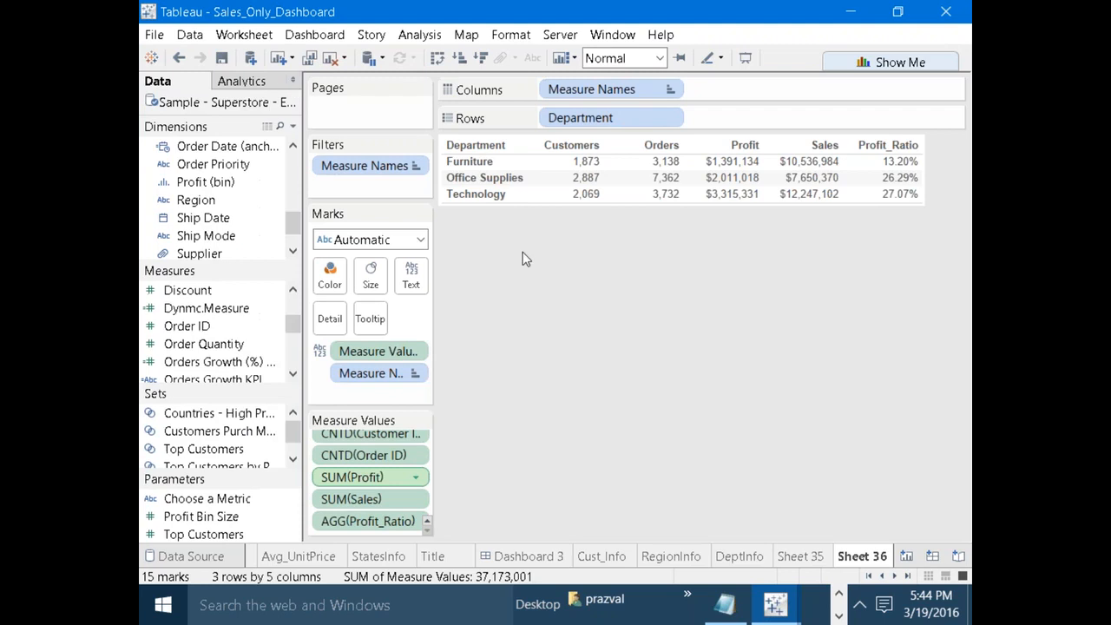
Set the default number format of the Sales measure to display currency in Thousands (K).
scroll(292, 313, "up", 3)
left_click_drag(293, 310, 293, 345)
right_click(183, 334)
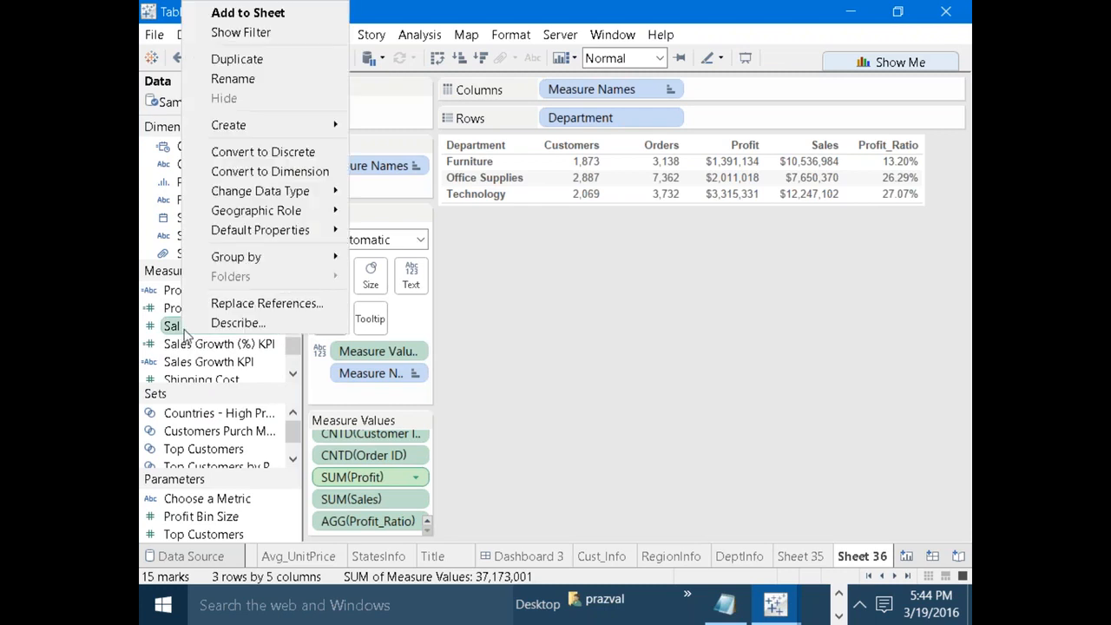
mouse_move(325, 238)
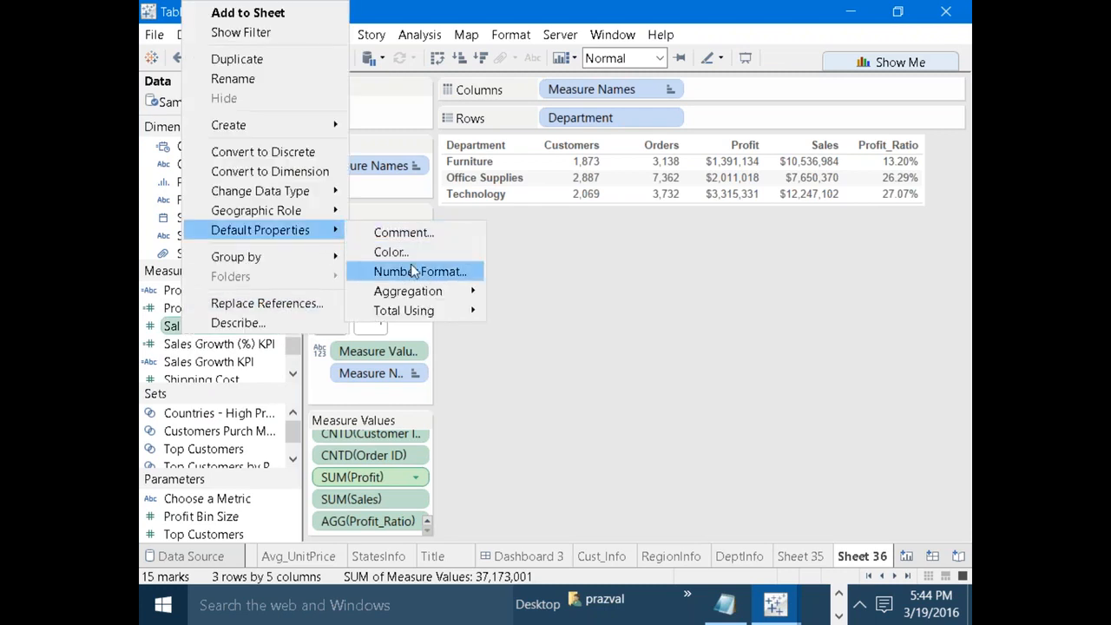
left_click(451, 271)
left_click(608, 314)
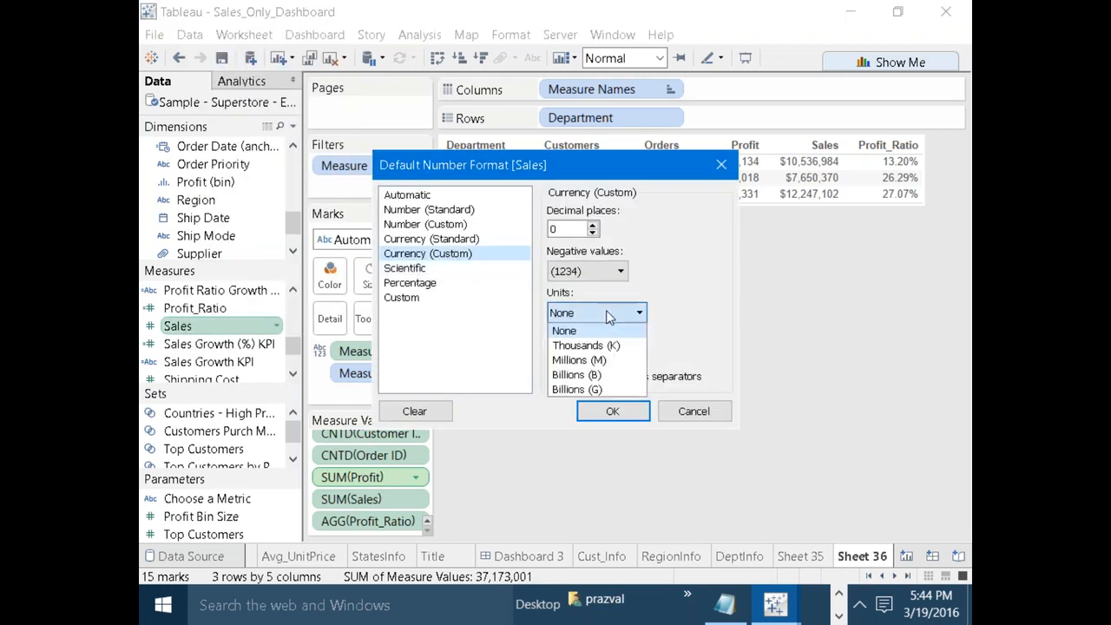
left_click(612, 346)
left_click(613, 413)
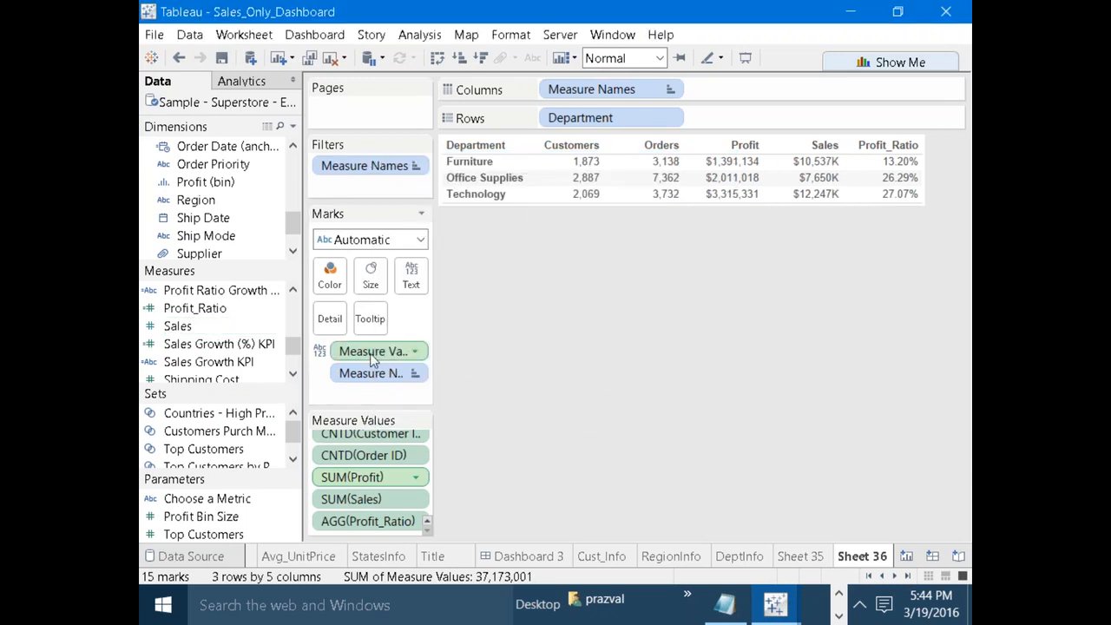
Set the default number format of the Profit measure to display currency in Thousands (K).
left_click(292, 290)
left_click(293, 289)
left_click(292, 290)
left_click(292, 290)
left_click(293, 290)
left_click(293, 290)
left_click(293, 290)
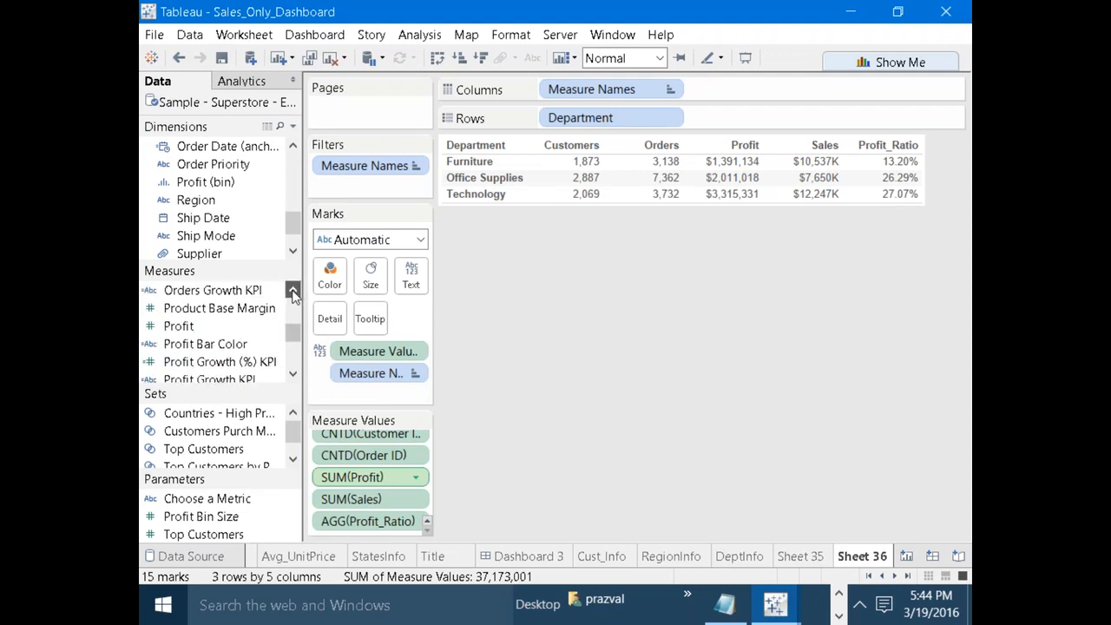
right_click(194, 328)
mouse_move(287, 229)
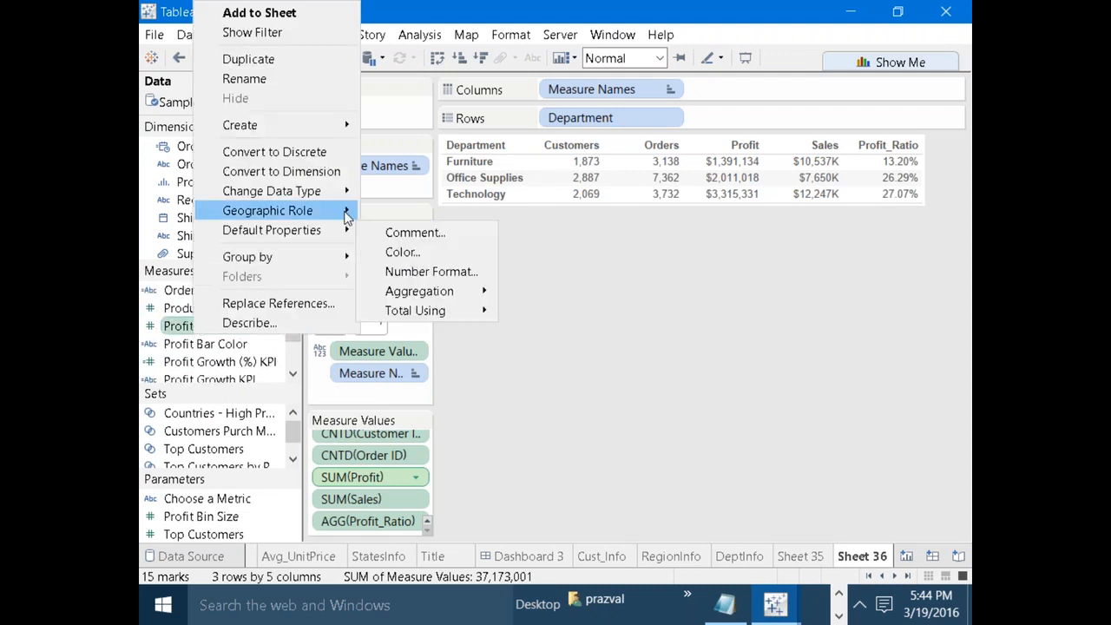
left_click(431, 272)
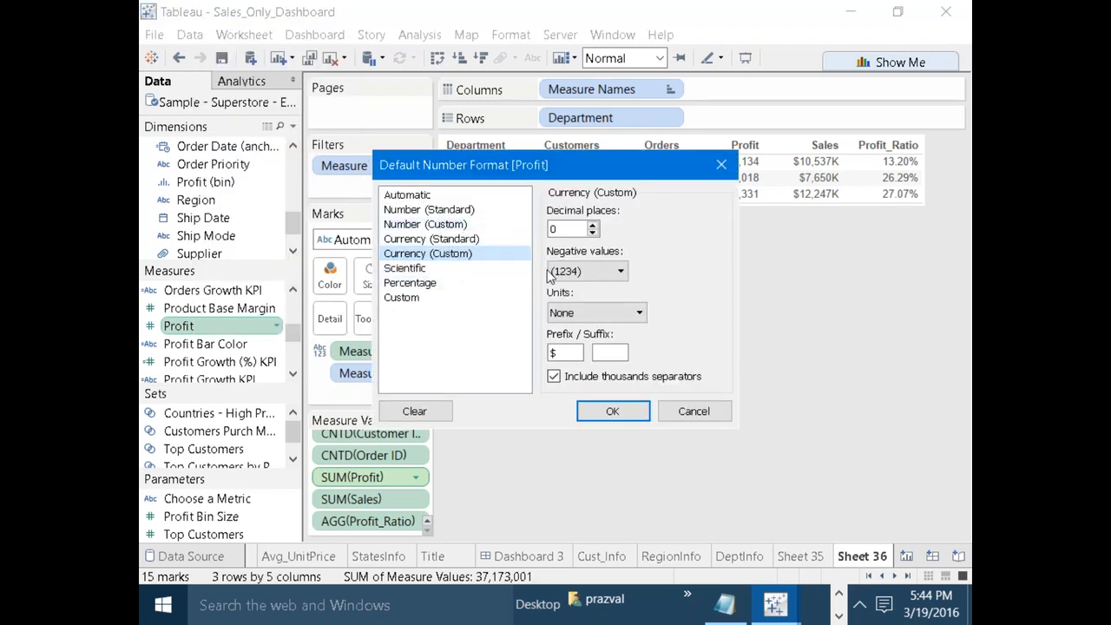
left_click(573, 313)
left_click(579, 345)
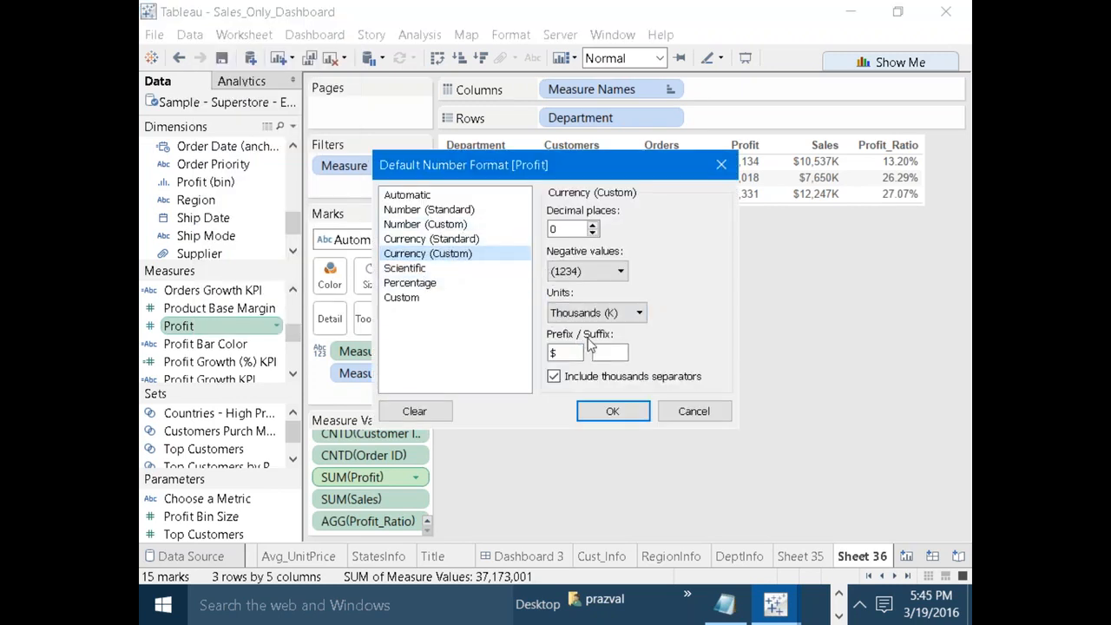
left_click(633, 414)
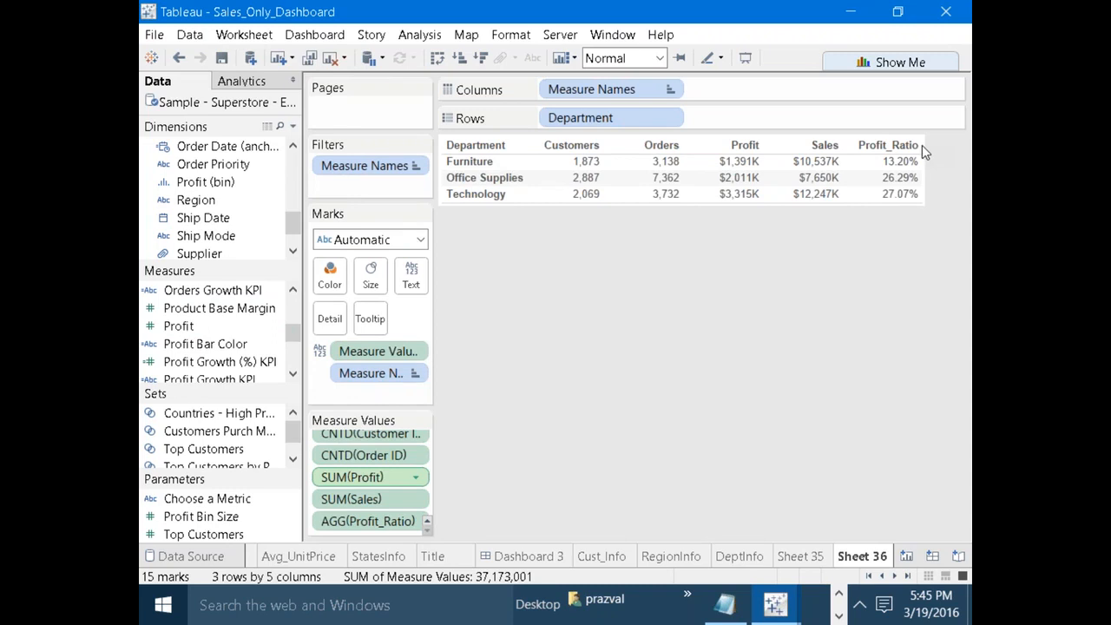
Narrow the department table's columns while keeping all sales values readable, and rename the worksheet Text_Table.
left_click_drag(889, 148, 764, 148)
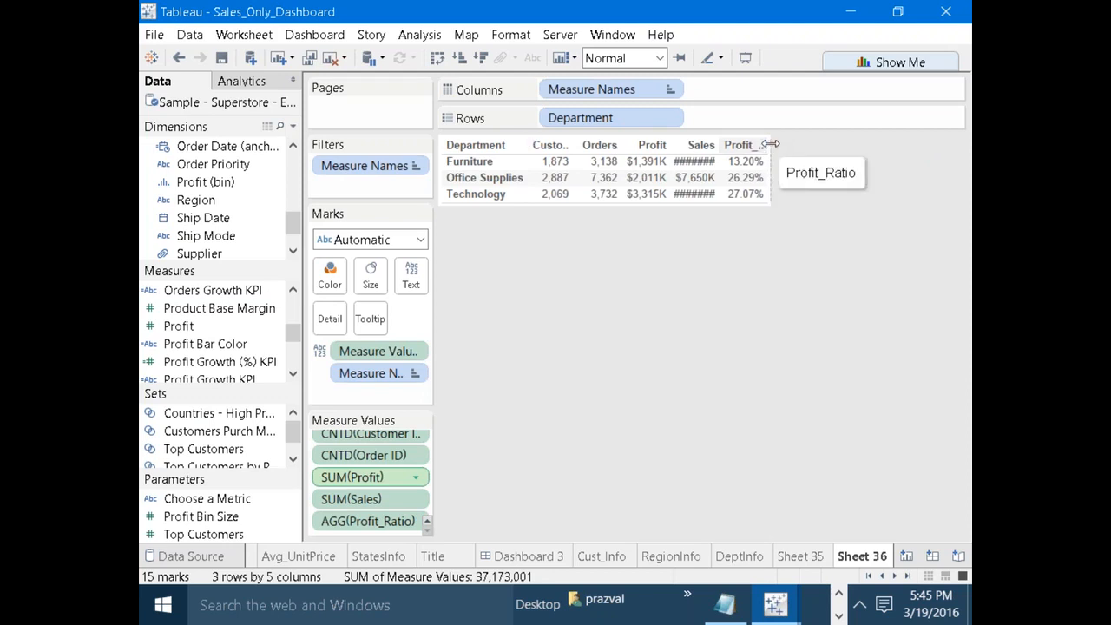
left_click_drag(777, 142, 820, 142)
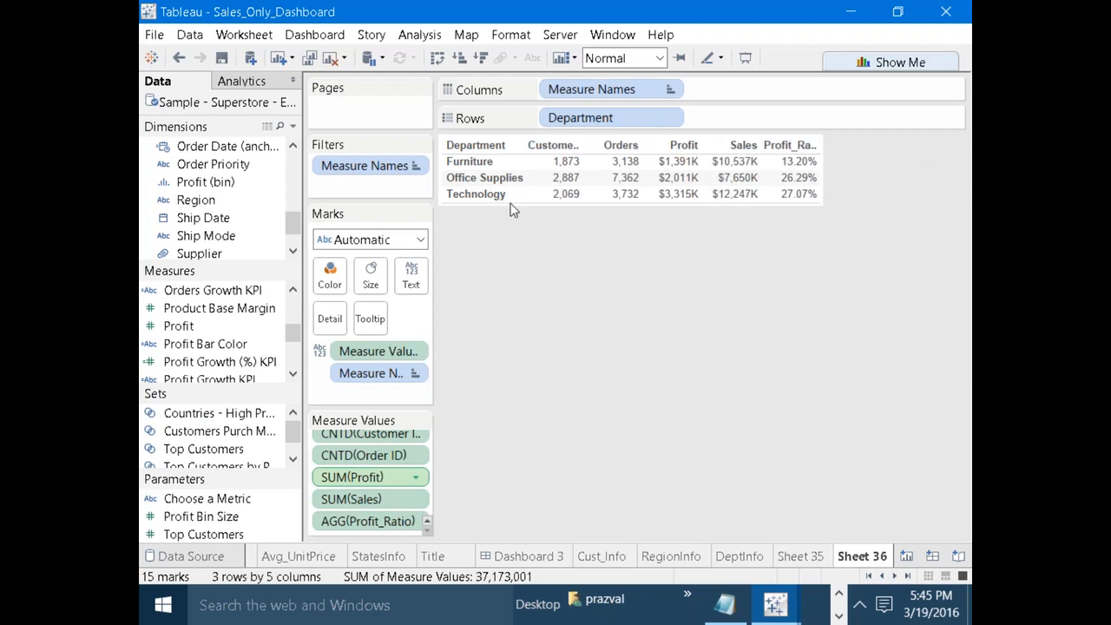
right_click(863, 558)
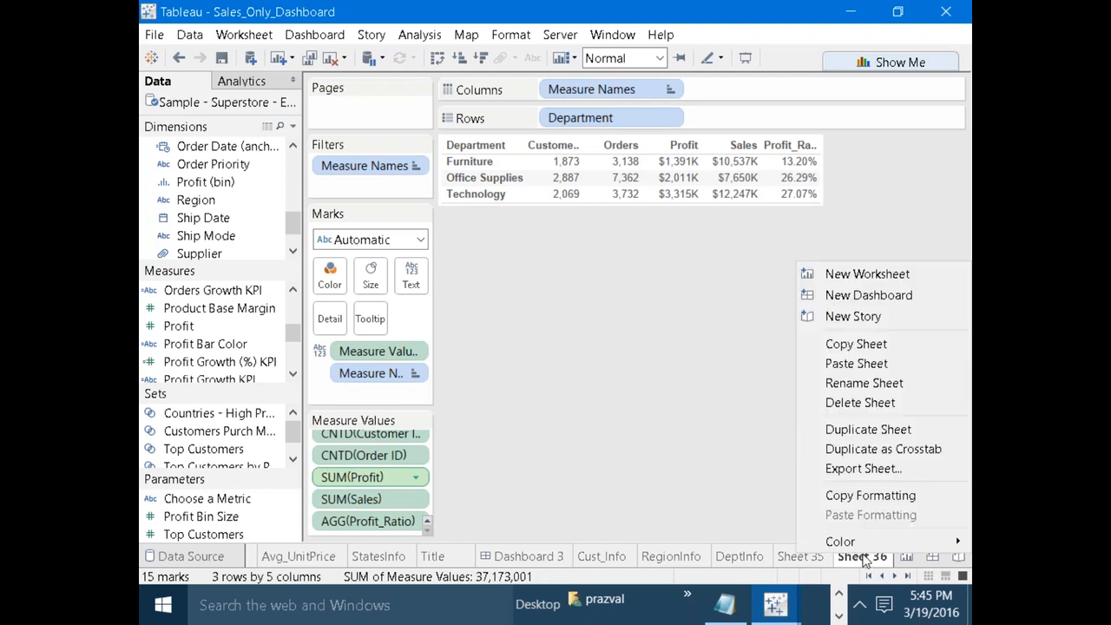
key("Escape")
type("Text")
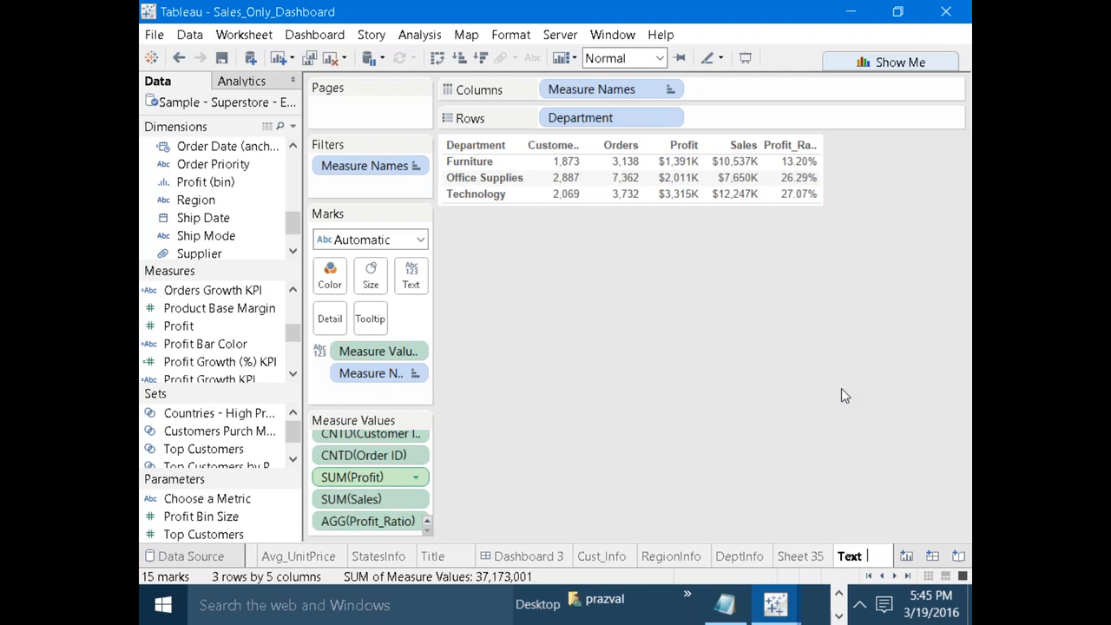
type(" Table")
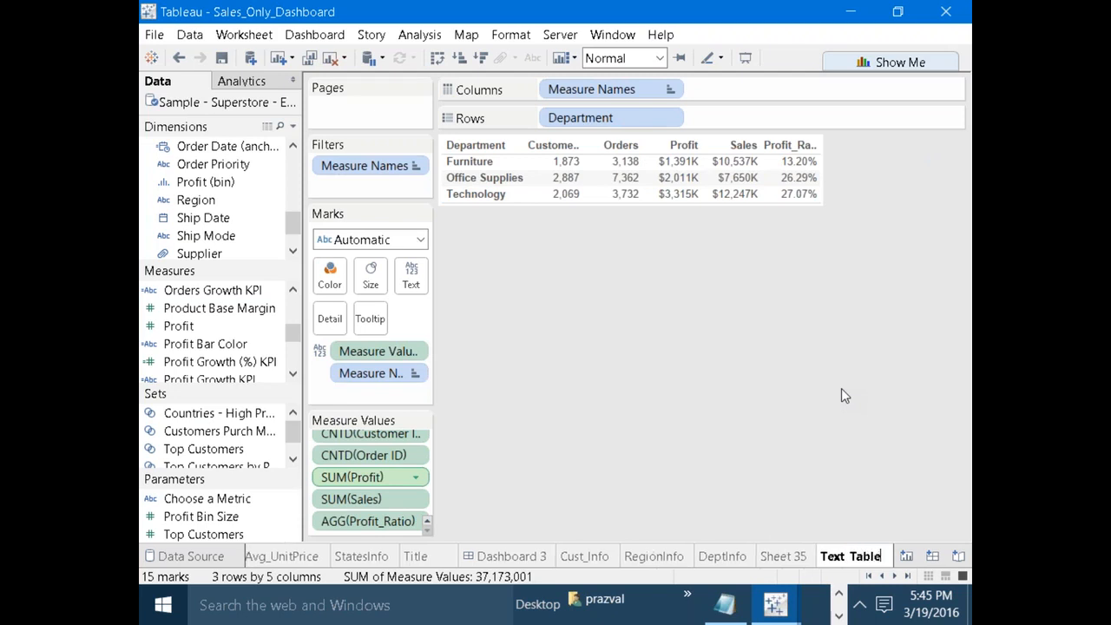
key("Return")
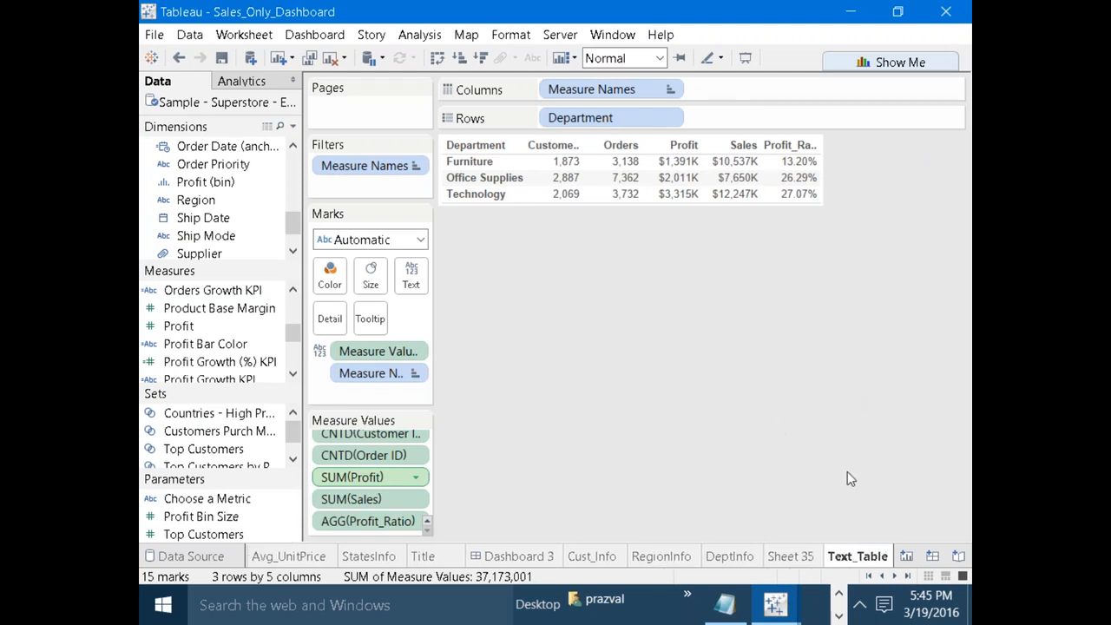
Examine in presentation mode how the SS Dashboard arranges its metric cards, Departmental Metrics sections, profit map and Top 10 Customers chart.
left_click(866, 577)
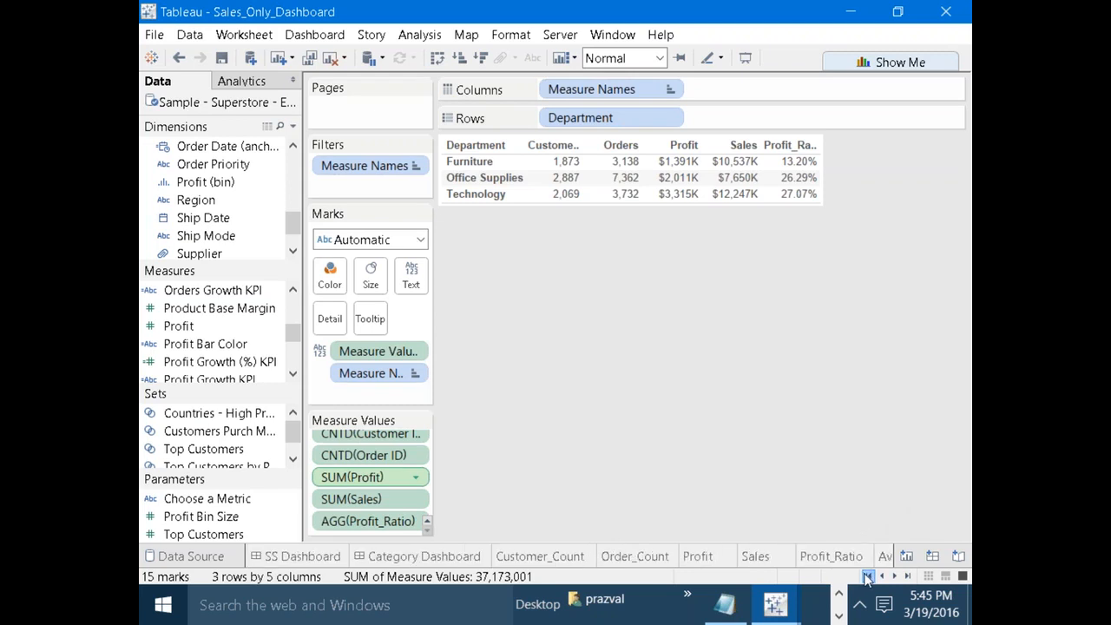
left_click(300, 556)
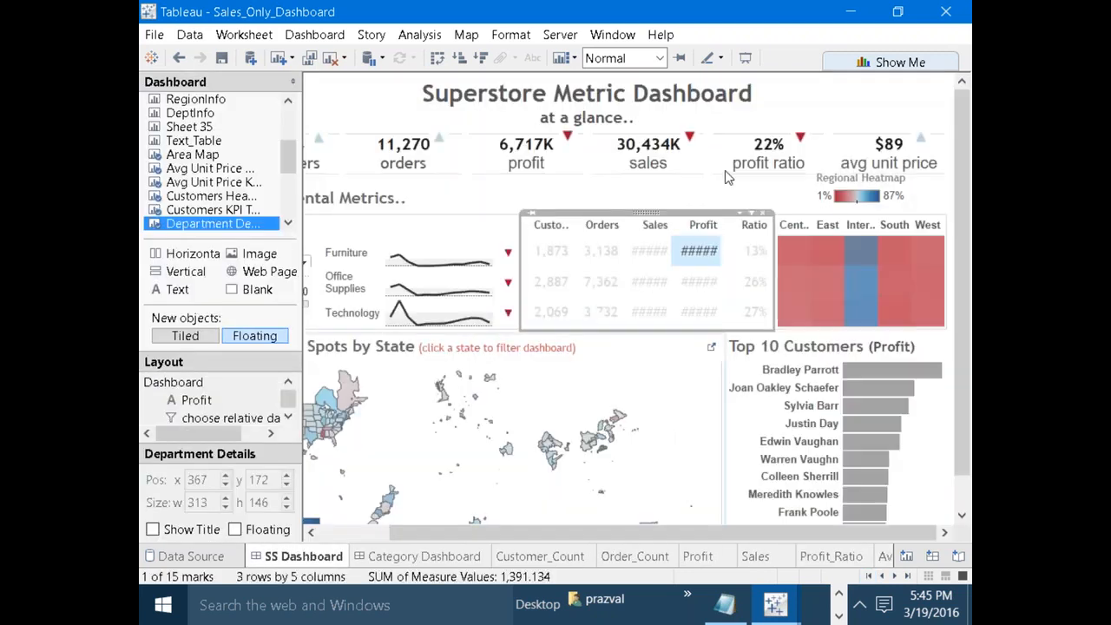
left_click(745, 58)
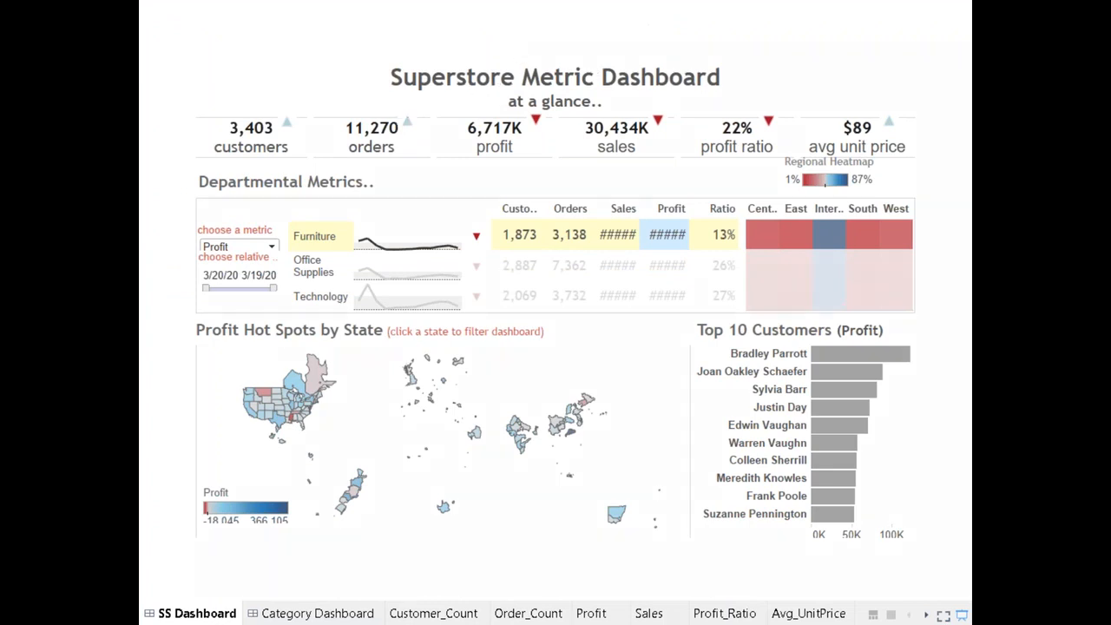
mouse_move(206, 105)
left_mouse_down()
mouse_move(205, 156)
mouse_move(286, 158)
mouse_move(920, 151)
mouse_move(925, 111)
mouse_move(206, 107)
left_mouse_up()
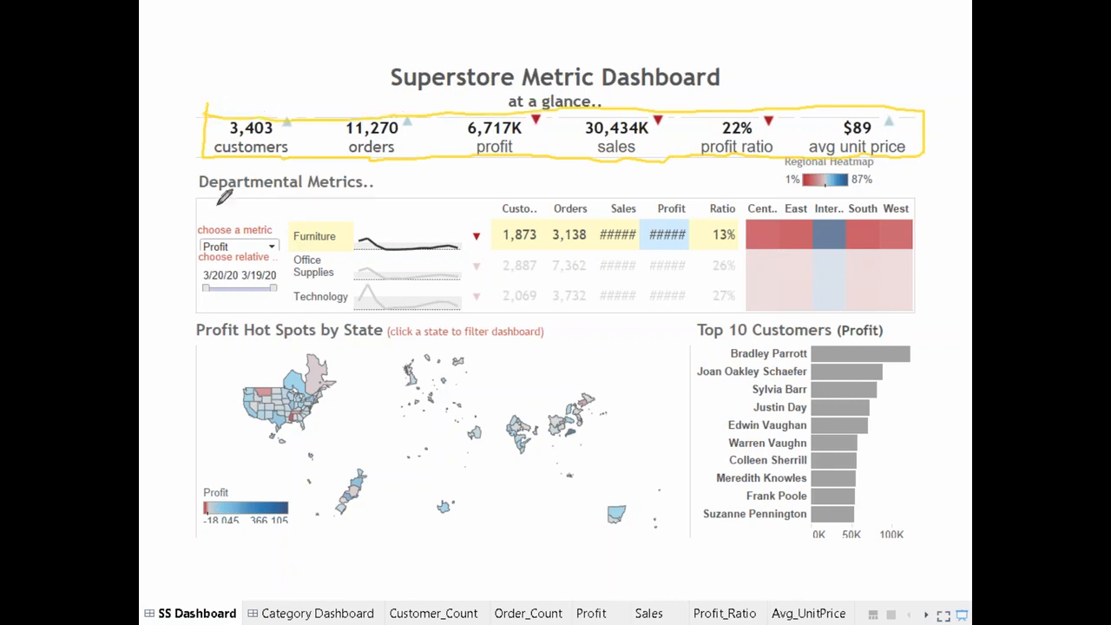
mouse_move(196, 198)
left_mouse_down()
mouse_move(197, 300)
mouse_move(727, 305)
mouse_move(930, 292)
mouse_move(929, 203)
mouse_move(745, 184)
mouse_move(201, 194)
left_mouse_up()
left_click_drag(284, 200, 283, 300)
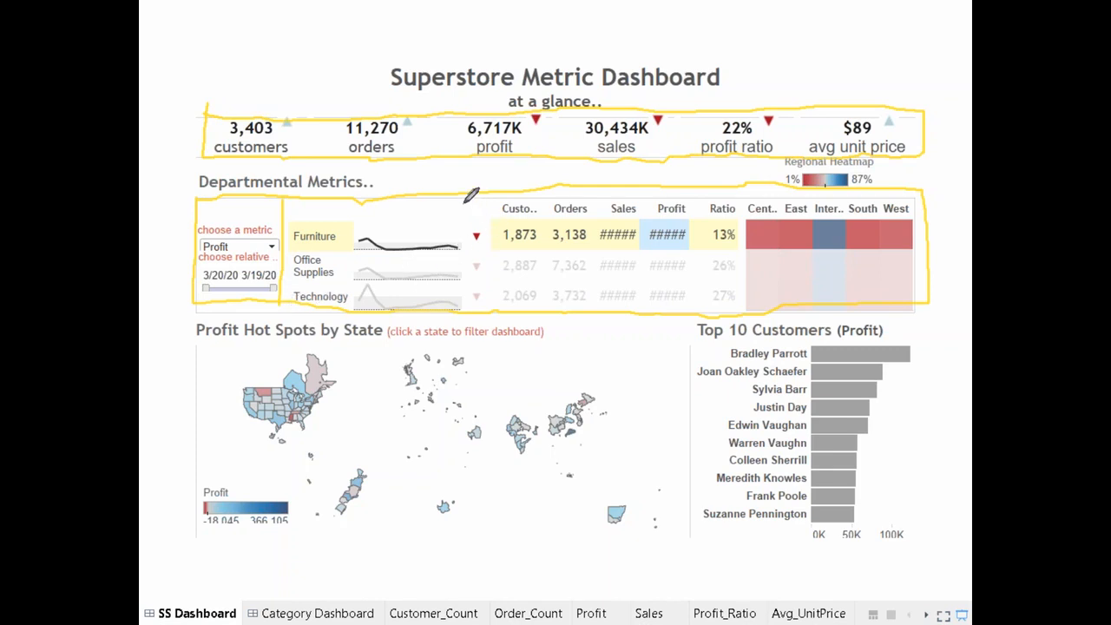
left_click_drag(461, 198, 458, 311)
left_click_drag(493, 194, 491, 300)
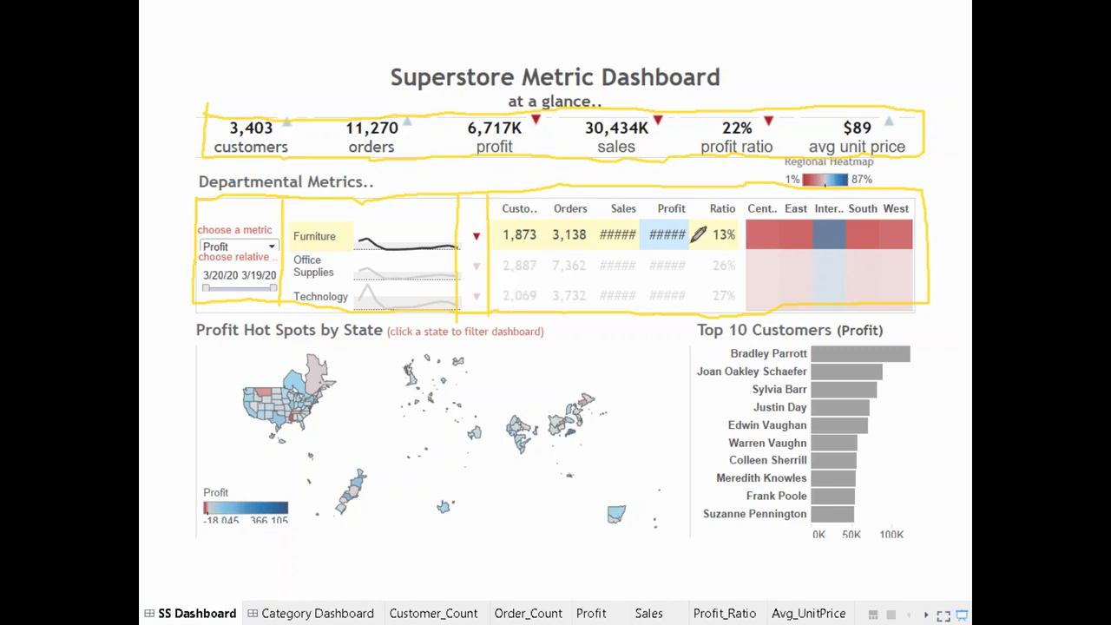
left_click_drag(744, 186, 740, 304)
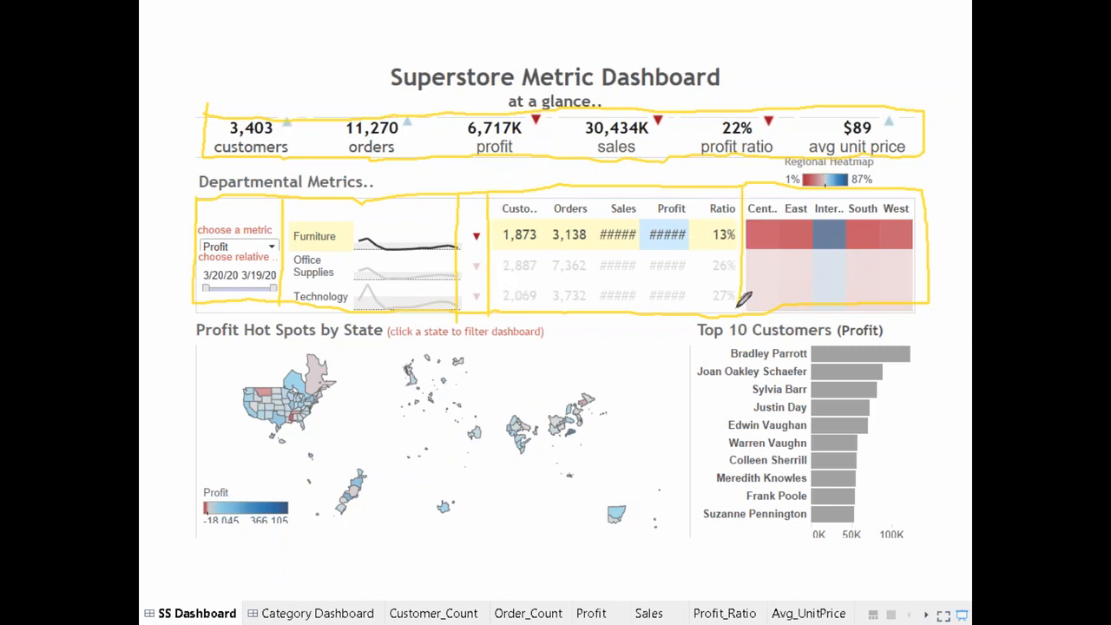
left_click_drag(324, 121, 321, 152)
left_click_drag(440, 113, 442, 154)
left_click_drag(566, 108, 568, 154)
left_click_drag(682, 106, 680, 163)
left_click_drag(792, 107, 790, 160)
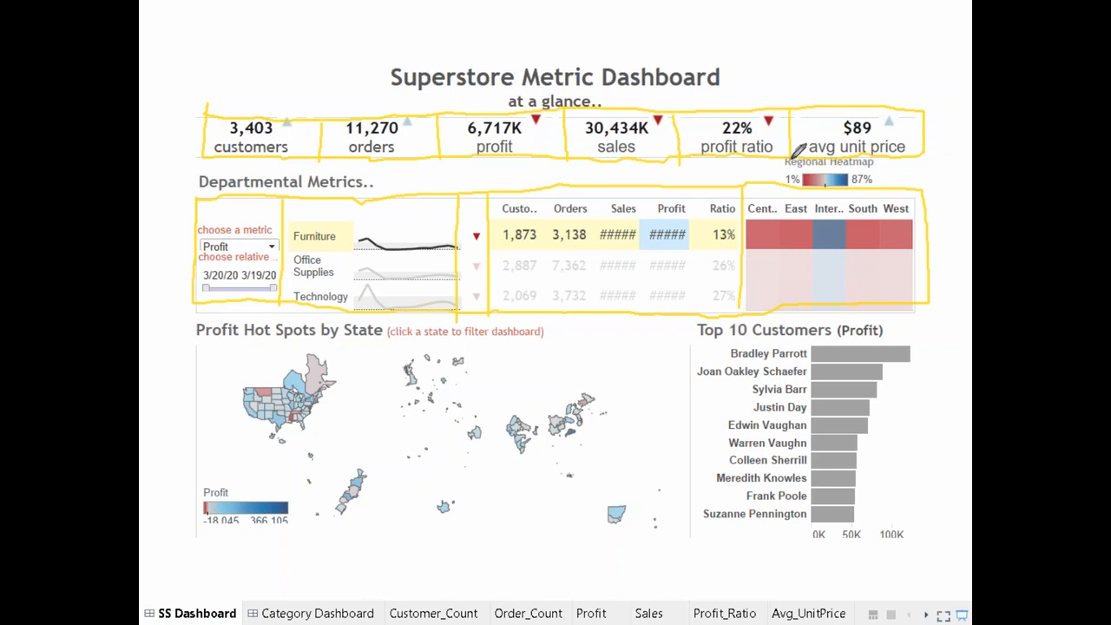
mouse_move(206, 323)
left_mouse_down()
mouse_move(197, 563)
mouse_move(691, 546)
mouse_move(692, 374)
mouse_move(614, 315)
mouse_move(188, 320)
left_mouse_up()
mouse_move(686, 314)
left_mouse_down()
mouse_move(929, 303)
mouse_move(943, 426)
mouse_move(944, 519)
mouse_move(799, 563)
mouse_move(698, 559)
left_mouse_up()
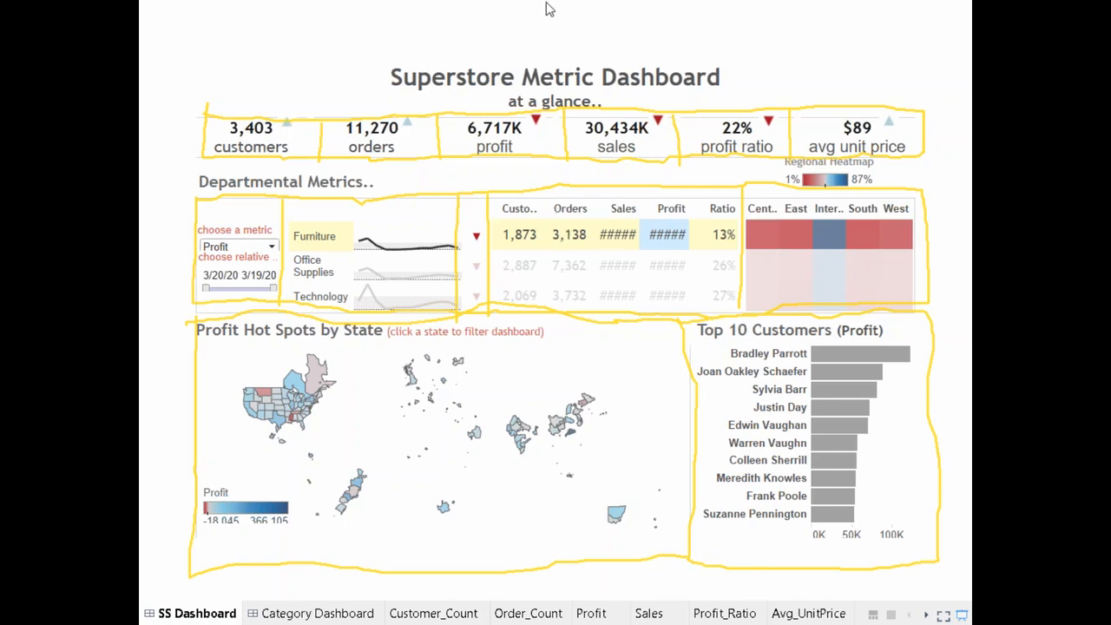
left_click(616, 57)
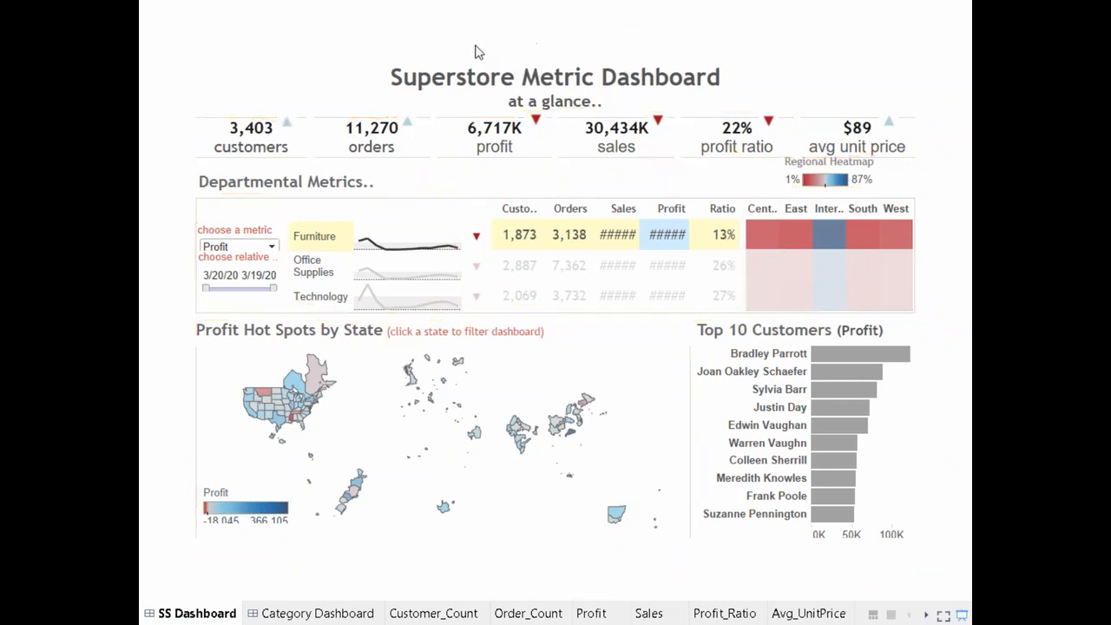
left_click(962, 614)
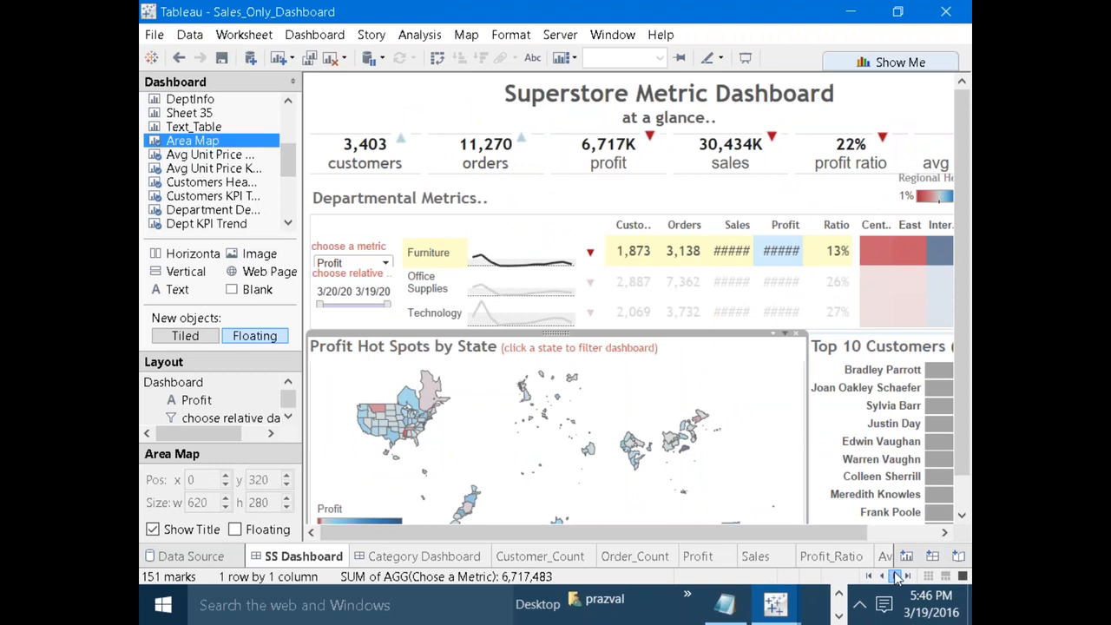
Create a new blank dashboard after the Text_Table sheet and bring its most recent worksheets into view.
left_click(896, 576)
left_click(895, 576)
left_click(895, 576)
left_click(895, 576)
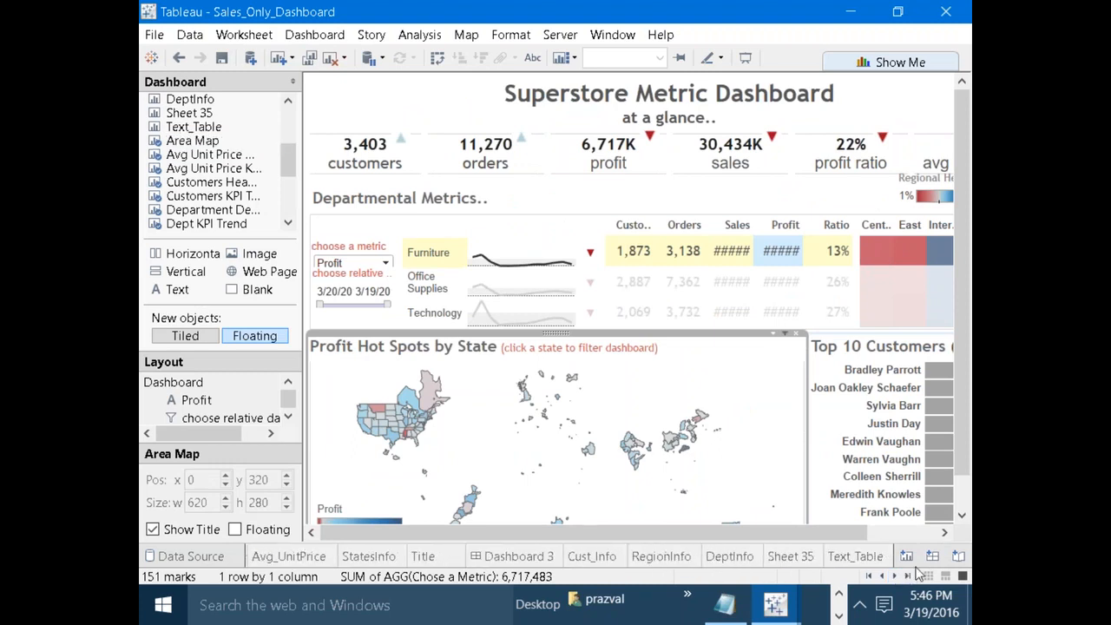
left_click(932, 557)
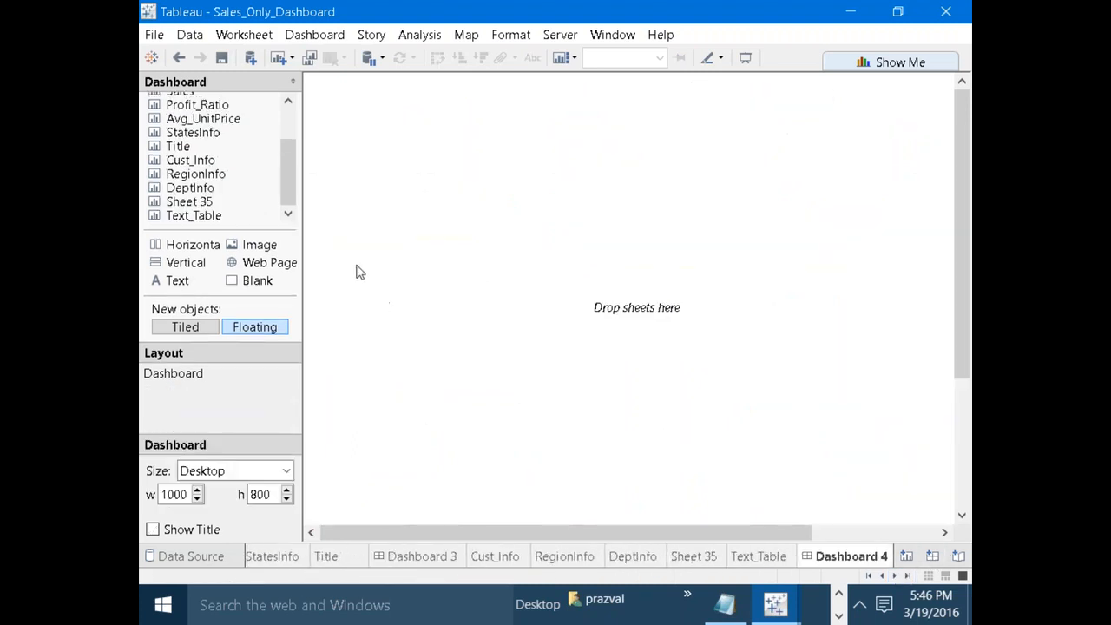
left_click_drag(286, 183, 289, 214)
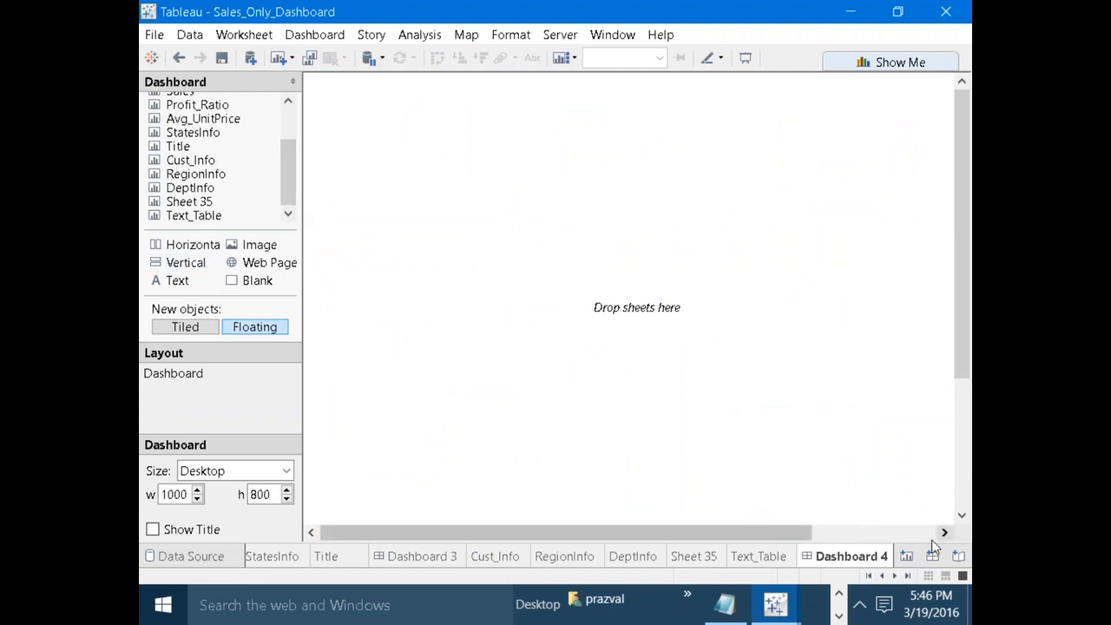
Review the SS Dashboard's layout once more and return to the blank Dashboard 4.
left_click(869, 576)
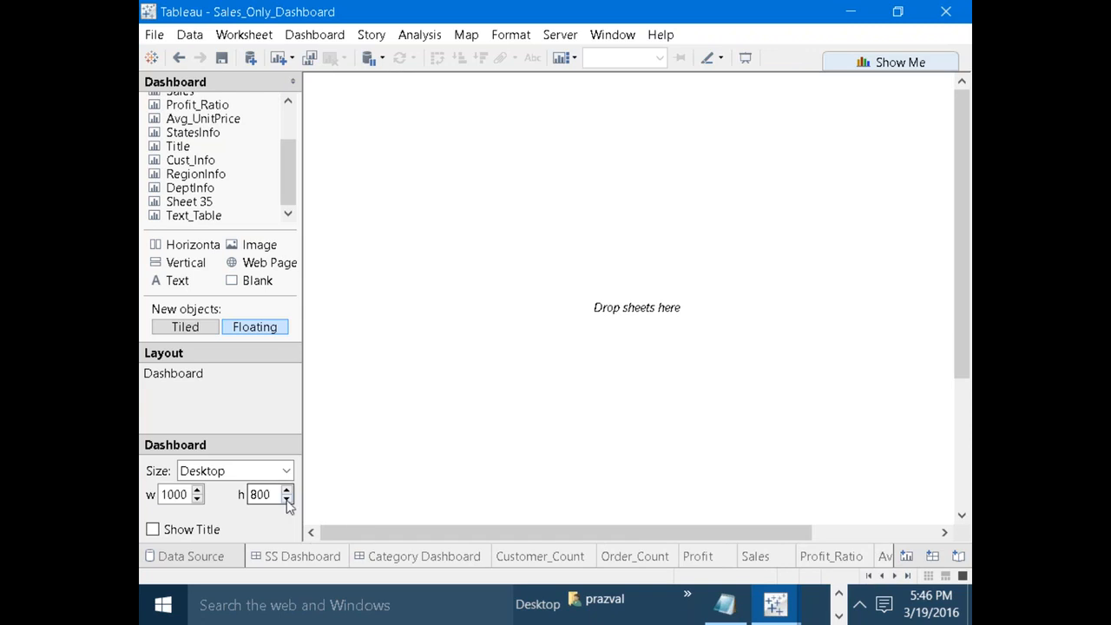
left_click(282, 558)
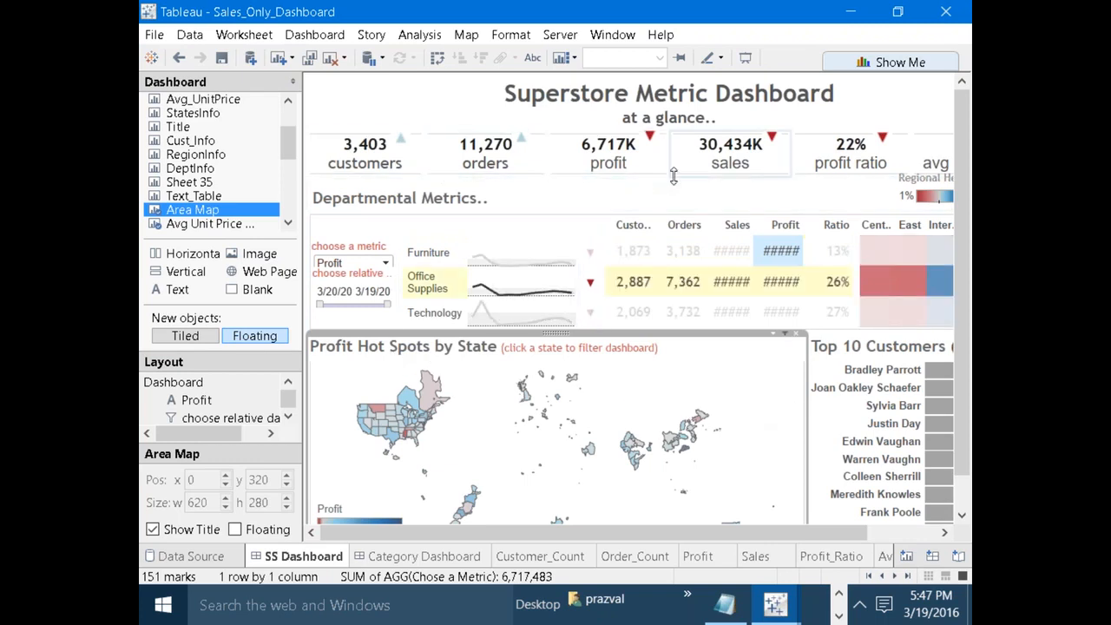
left_click(896, 577)
left_click(896, 577)
left_click(896, 576)
left_click(895, 576)
left_click(895, 577)
left_click(896, 576)
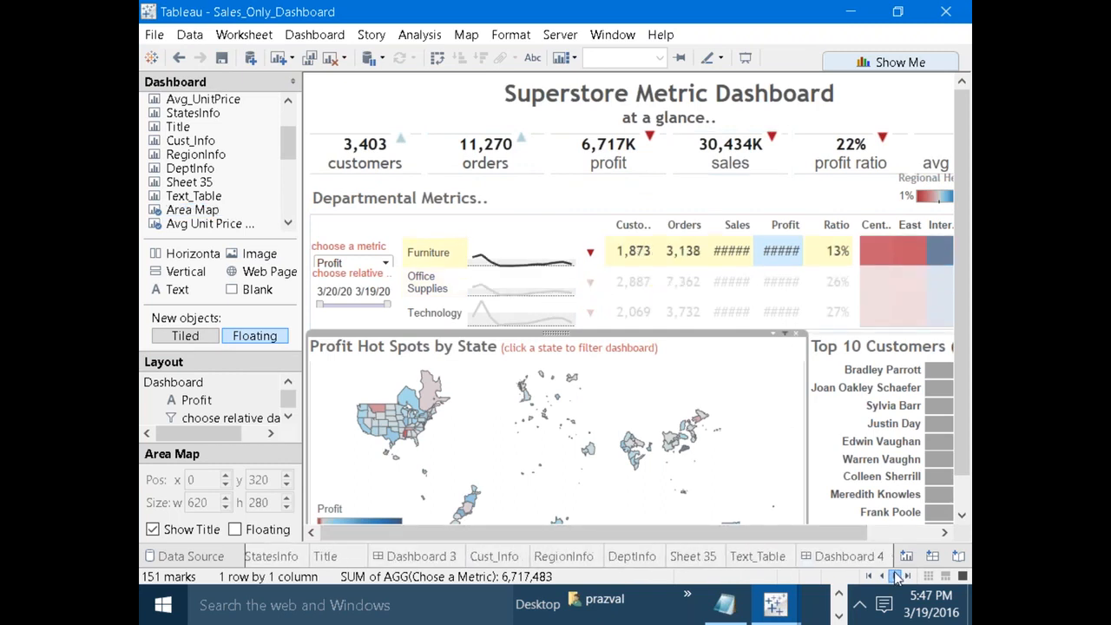
left_click(865, 566)
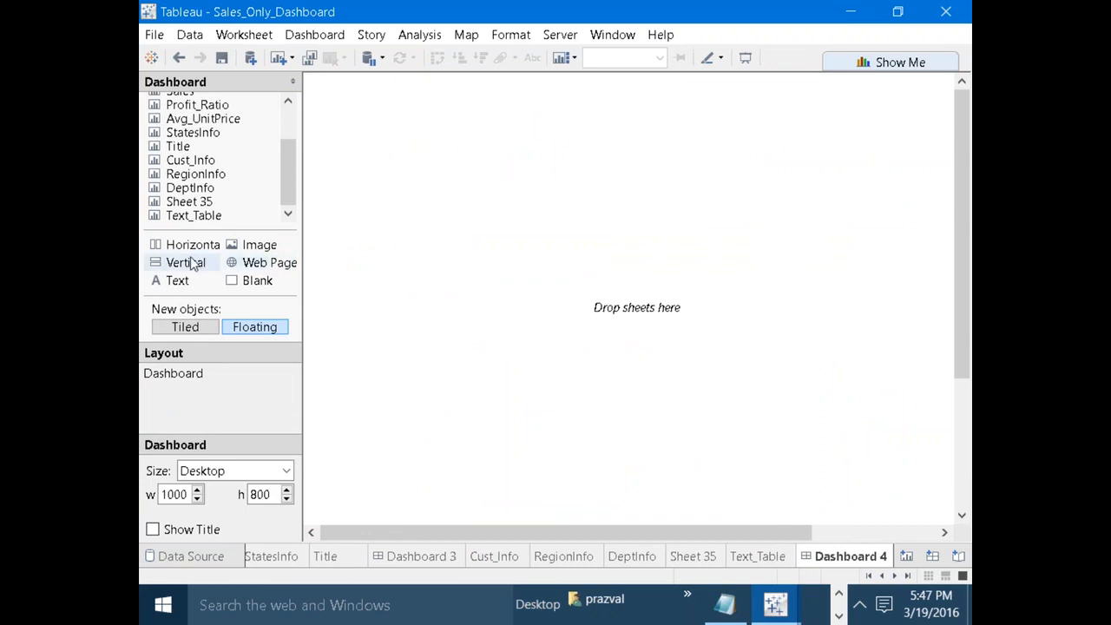
Set new objects to tiled and place a vertical layout container across the whole blank Dashboard 4.
left_click_drag(183, 262, 472, 141)
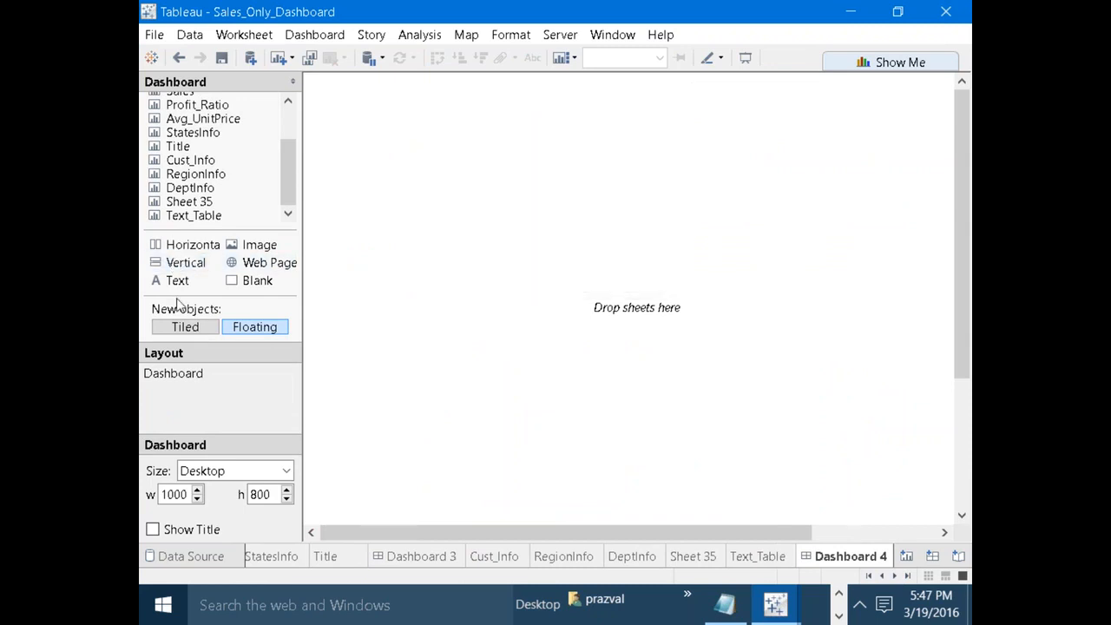
left_click(179, 326)
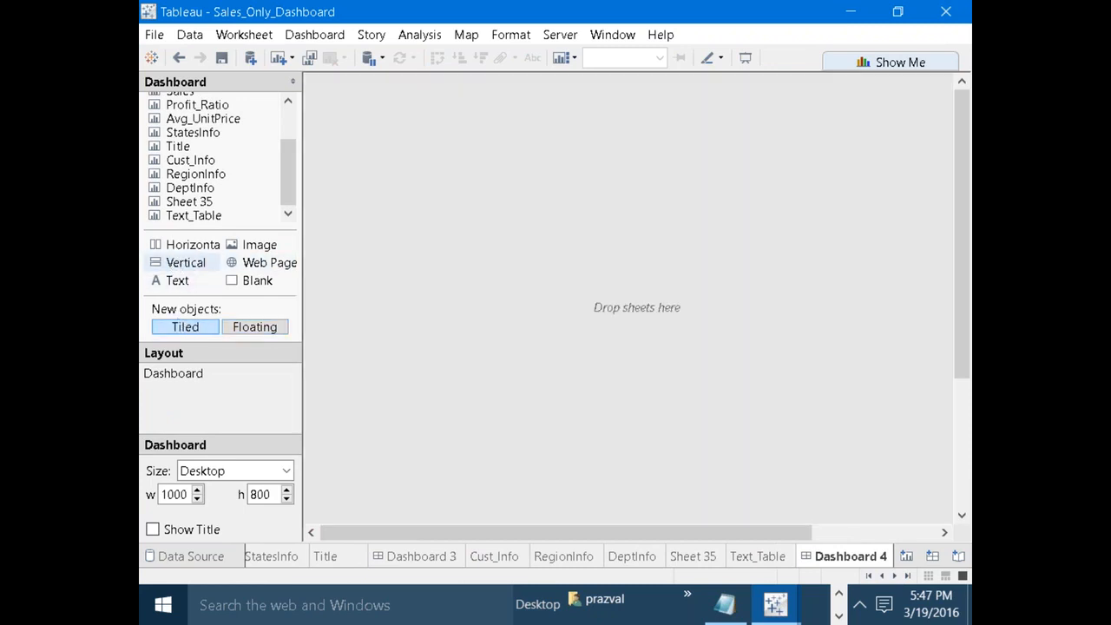
left_click_drag(184, 263, 617, 223)
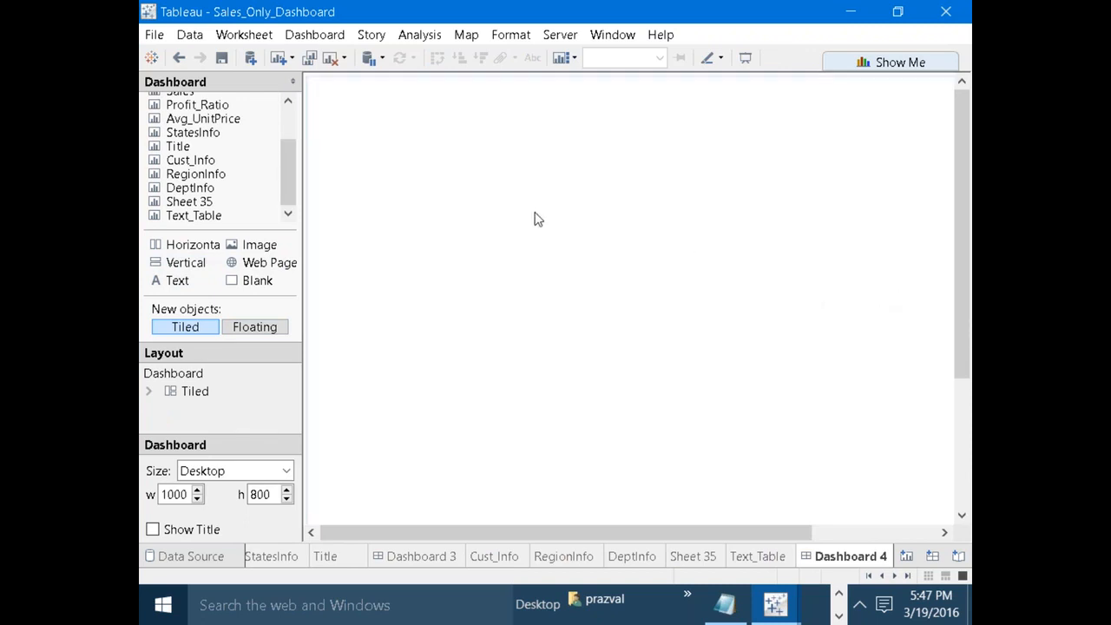
left_click_drag(962, 264, 970, 393)
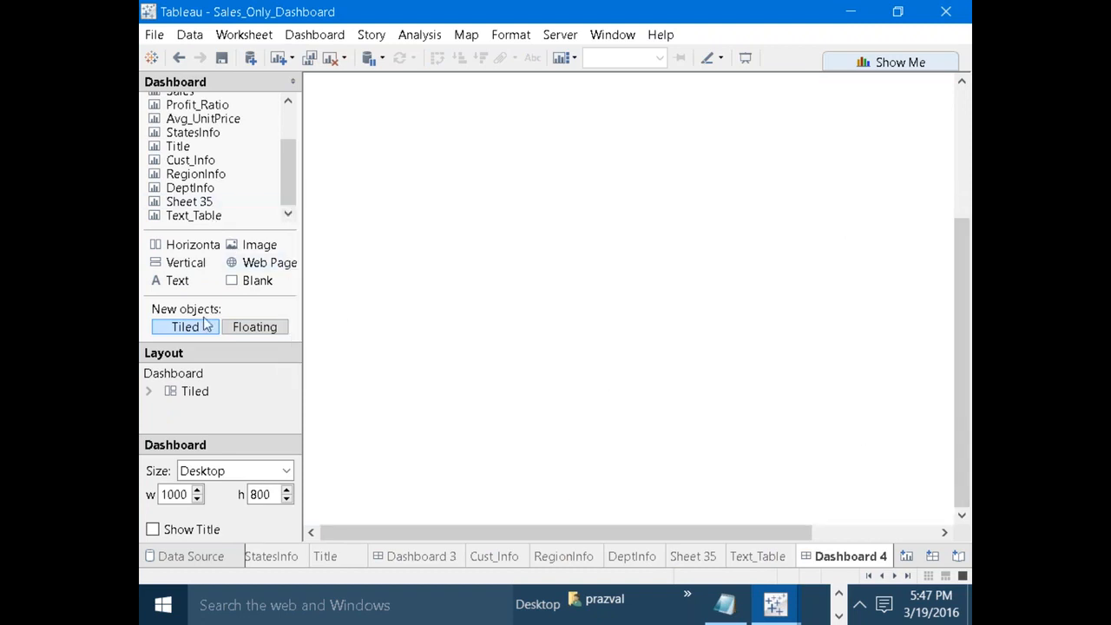
Add a second tiled vertical container filling the lower half of Dashboard 4.
left_click_drag(164, 263, 640, 524)
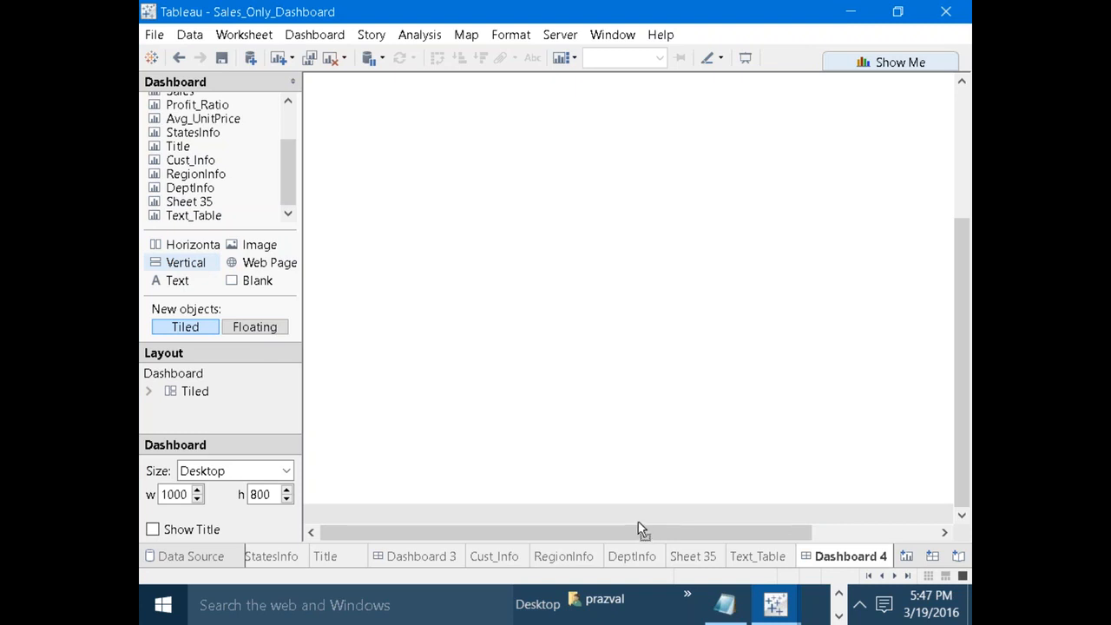
left_click_drag(636, 522, 642, 409)
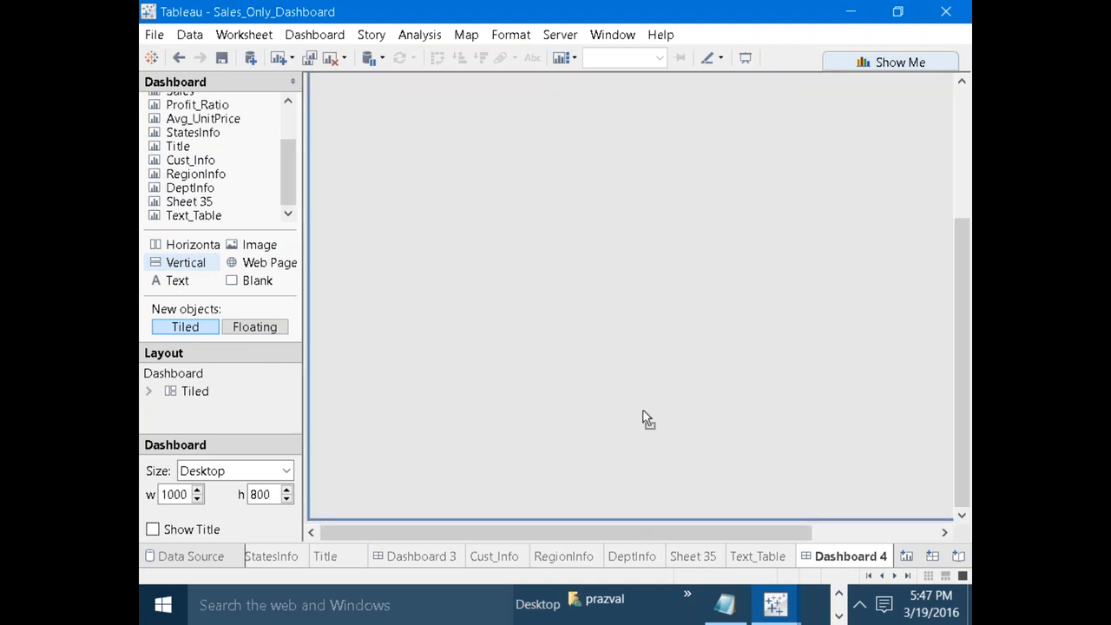
left_click_drag(643, 411, 613, 519)
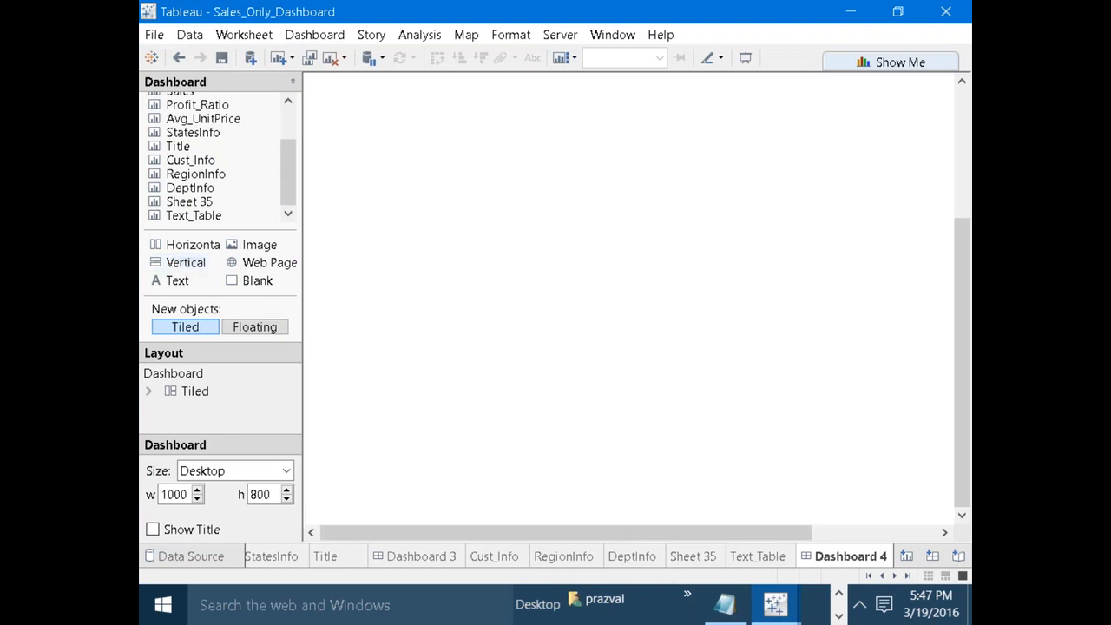
left_click_drag(960, 310, 971, 405)
left_click(856, 440)
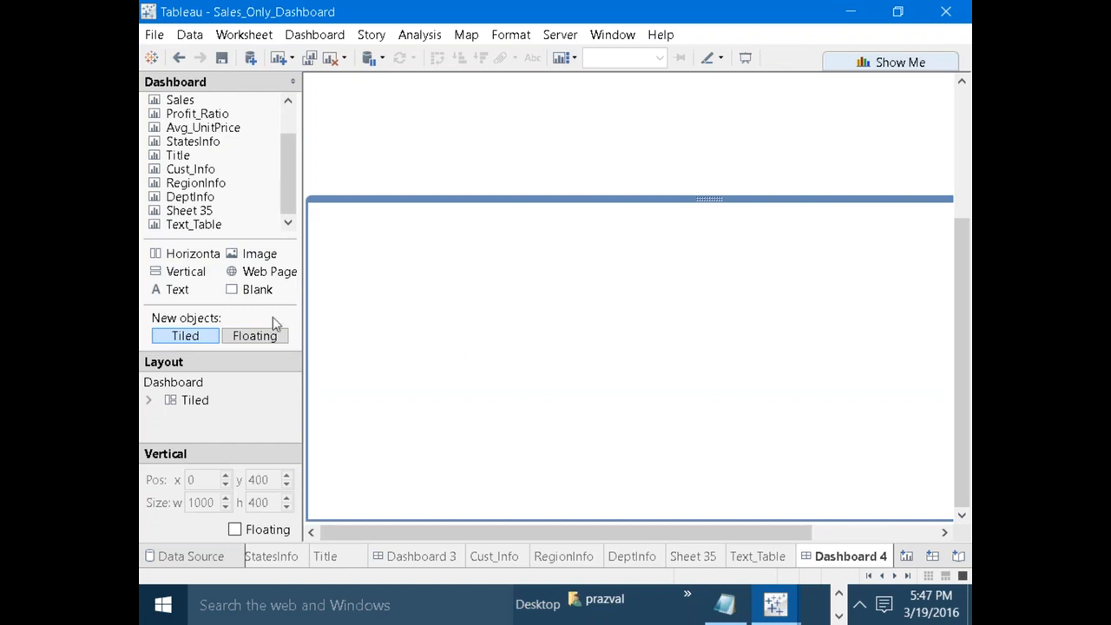
Try to add a third tiled vertical container along the bottom edge of Dashboard 4.
left_click_drag(174, 276, 395, 354)
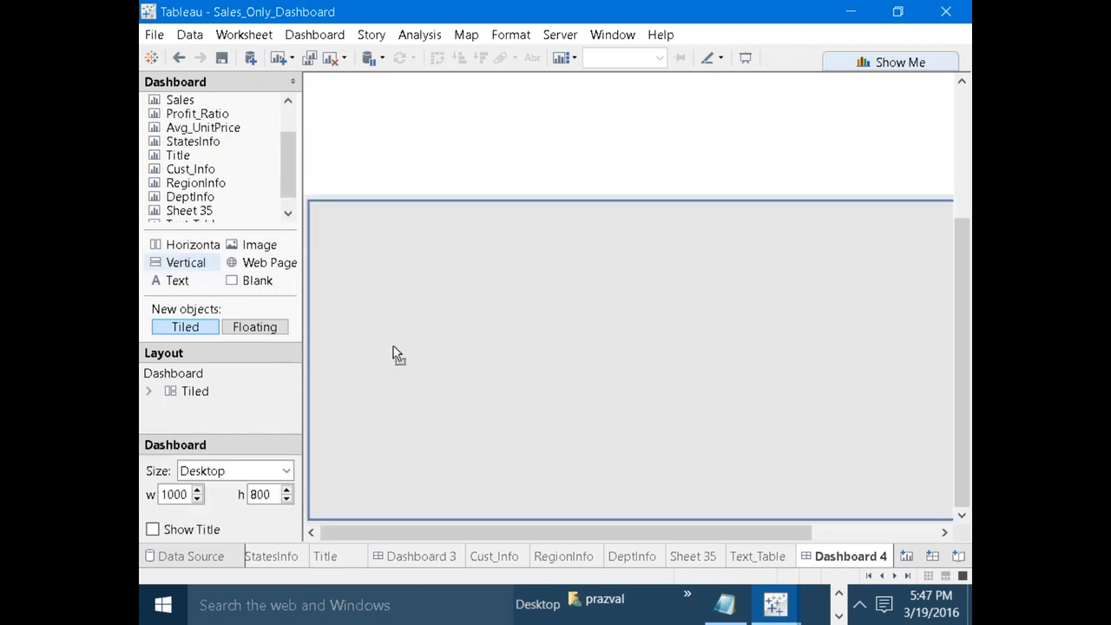
left_click_drag(558, 481, 646, 520)
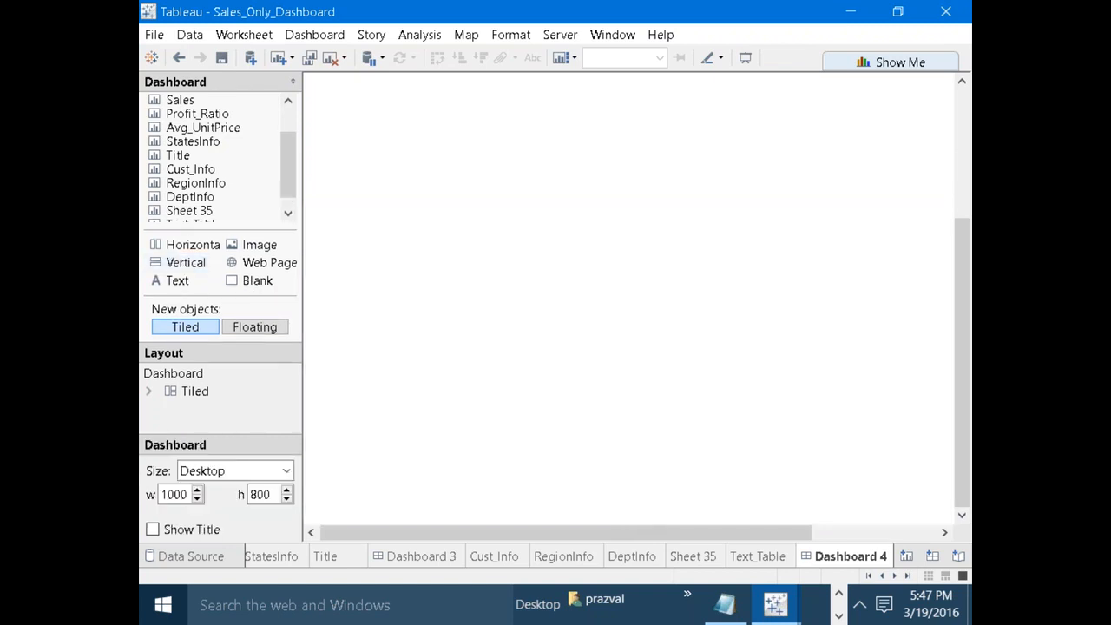
left_click_drag(584, 411, 575, 149)
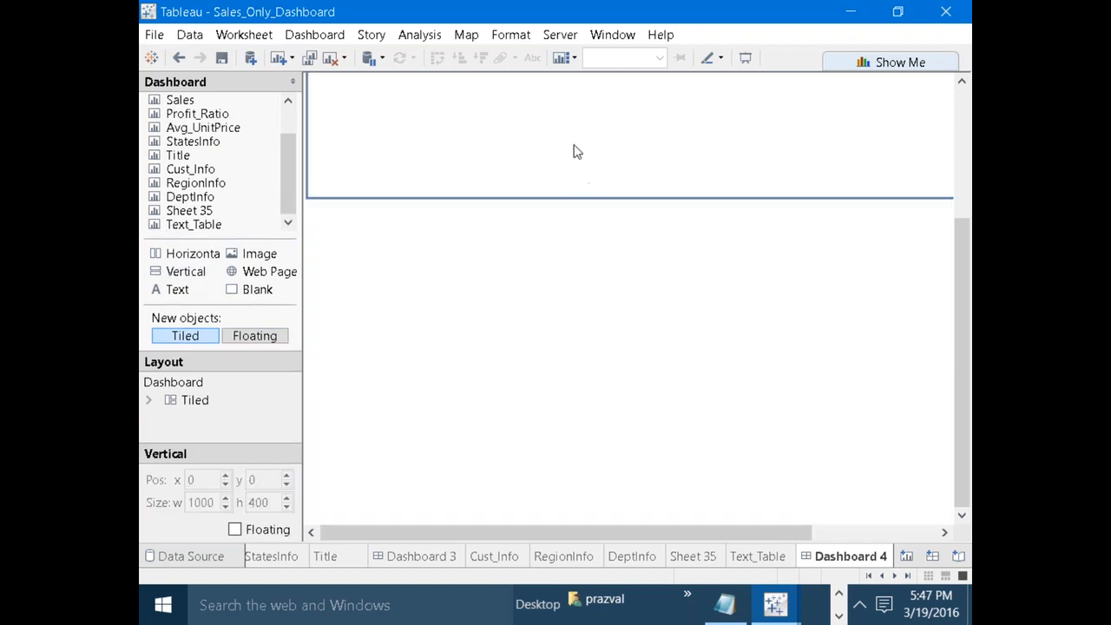
Bring up the SS Dashboard as the layout reference and open Paint with the mspaint command.
left_click(868, 576)
left_click(299, 556)
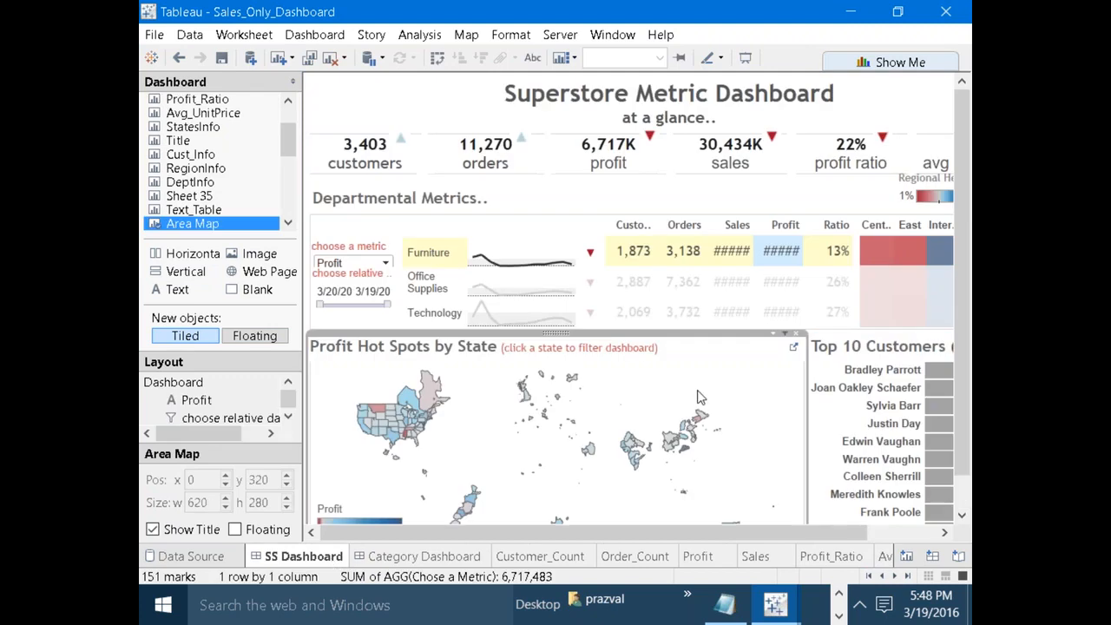
key("super+r")
type("mspaint")
key("Return")
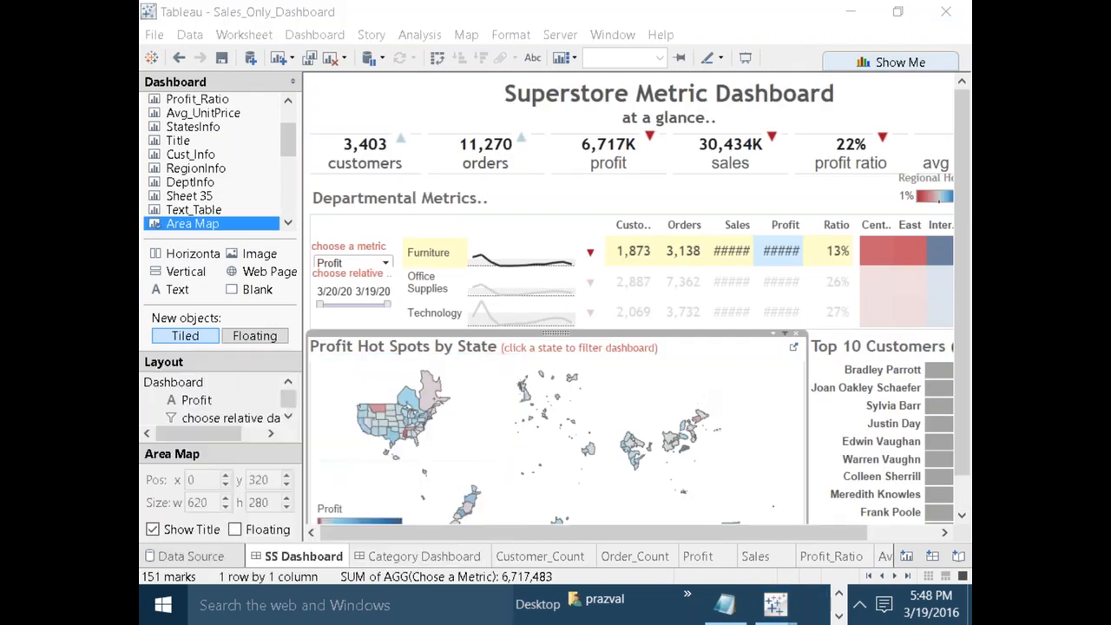
Sketch three full-width rectangles of equal width stacked directly beneath each other to represent the dashboard's main rows.
left_click(444, 103)
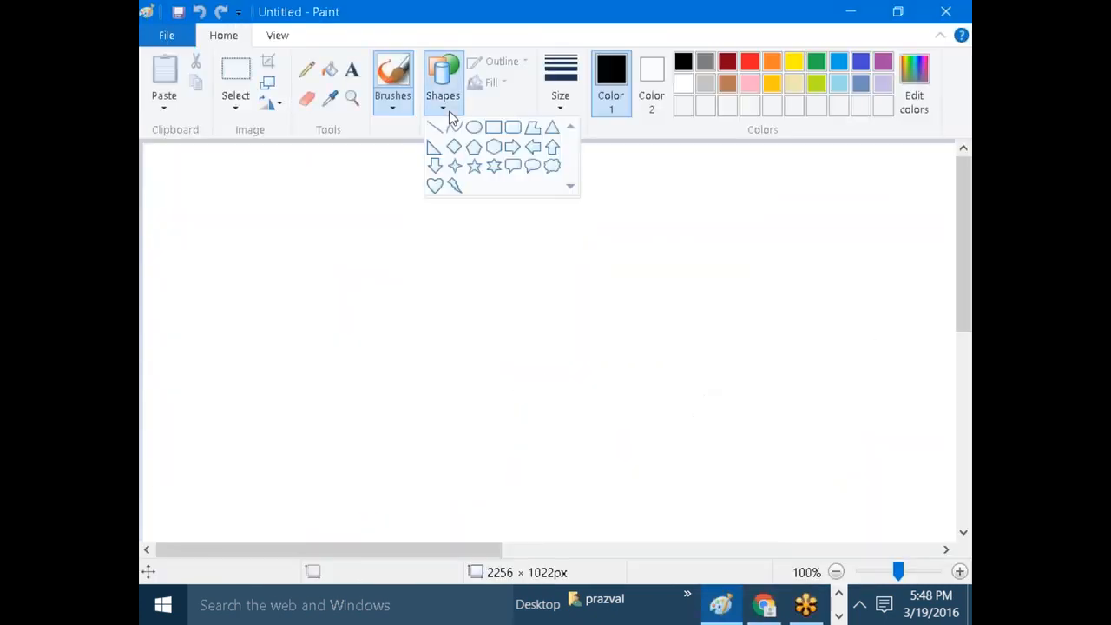
left_click(498, 131)
left_click_drag(276, 191, 650, 283)
left_click(701, 426)
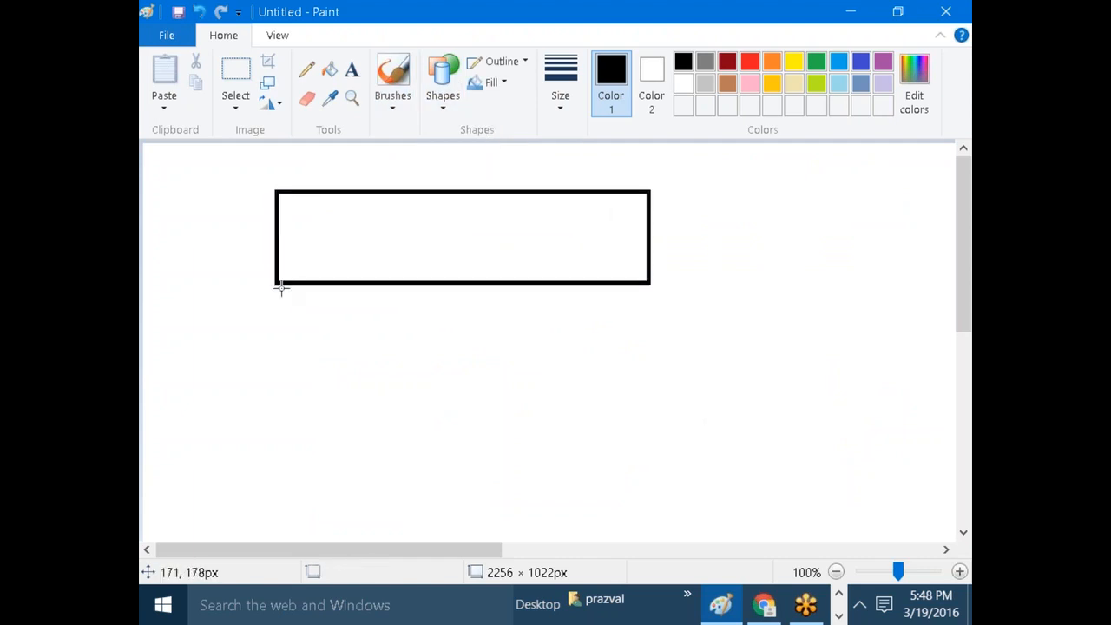
left_click_drag(276, 283, 649, 392)
left_click(408, 407)
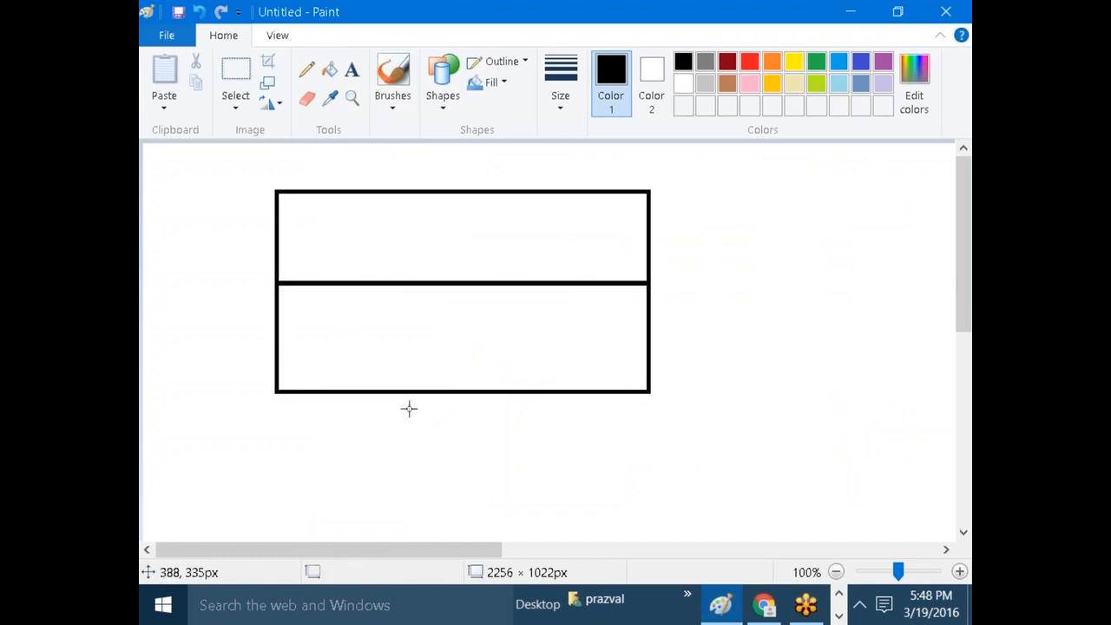
left_click_drag(275, 390, 650, 514)
left_click(826, 503)
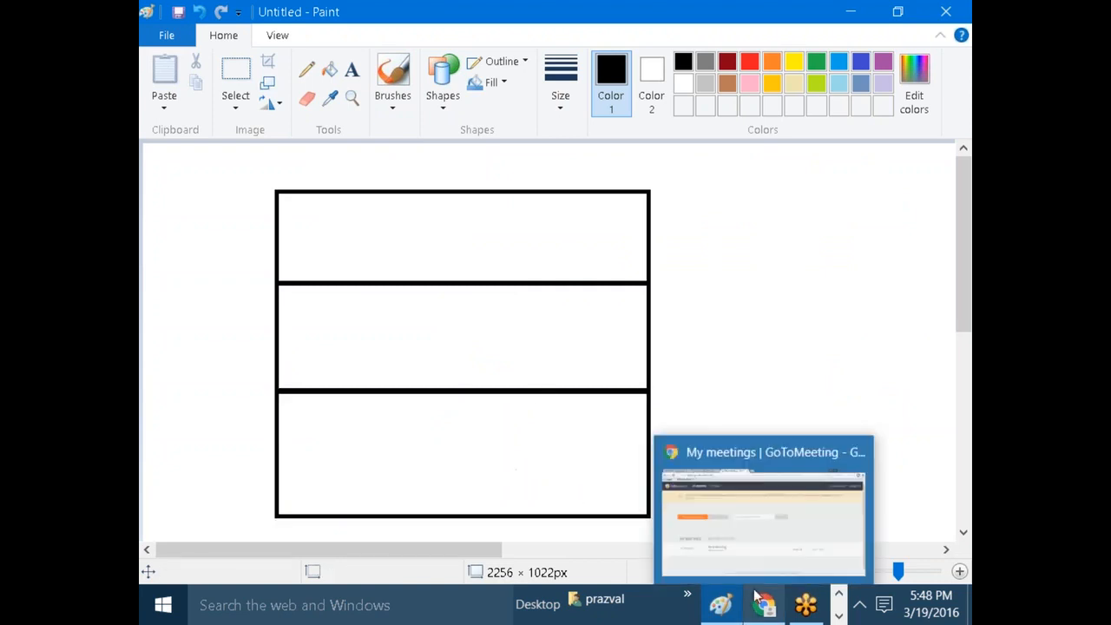
Switch back to Tableau and examine how the SS Dashboard's departmental row and its map and customers row are divided.
left_click(839, 596)
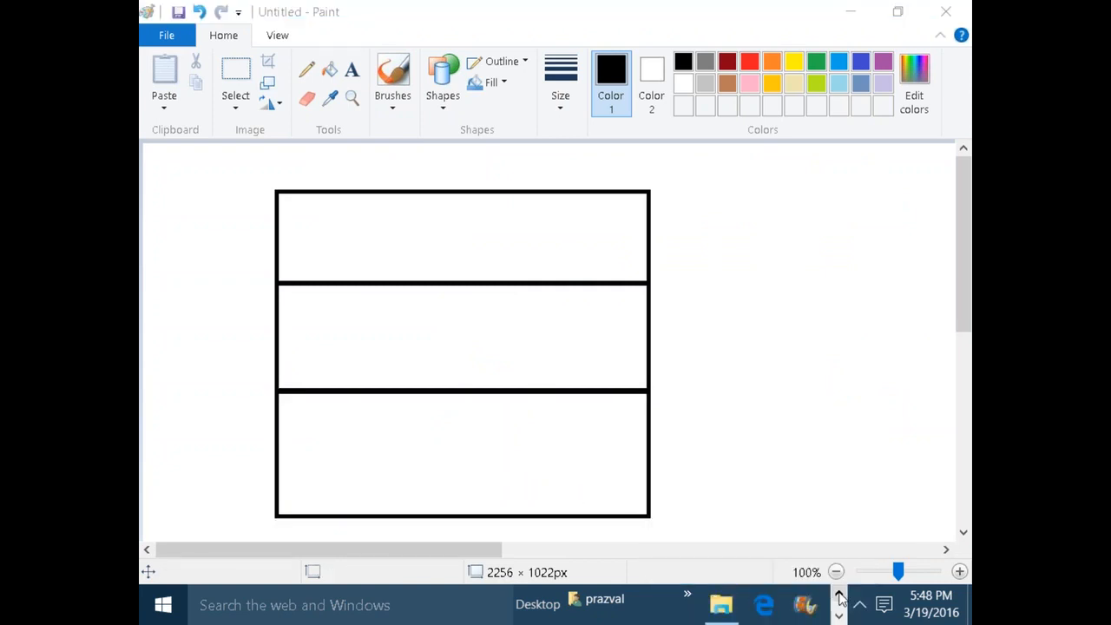
left_click(839, 614)
mouse_move(790, 608)
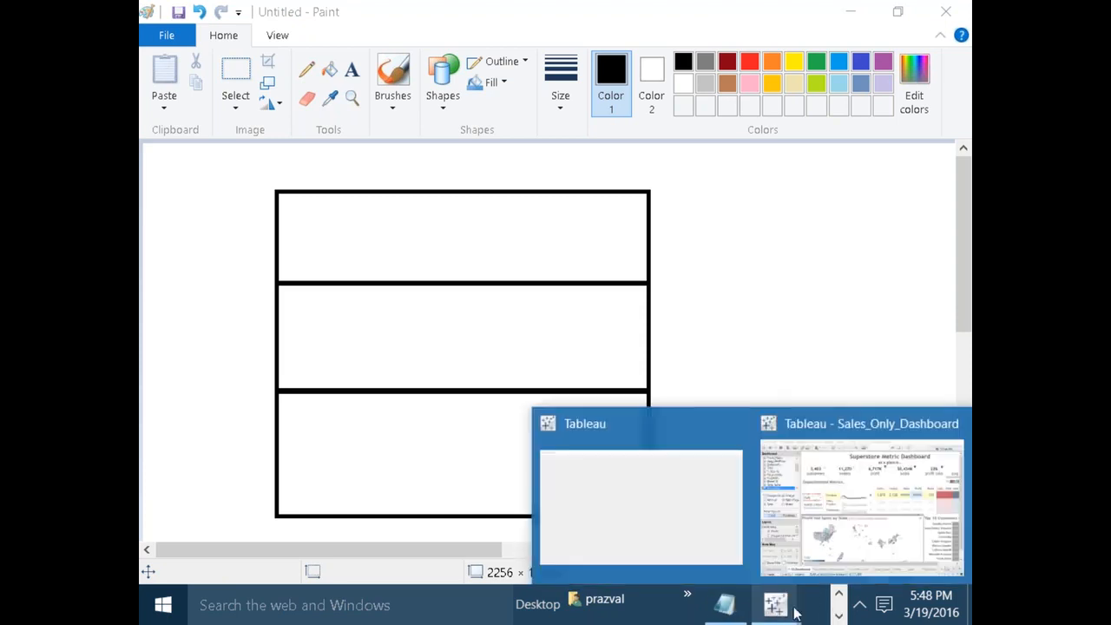
left_click(811, 539)
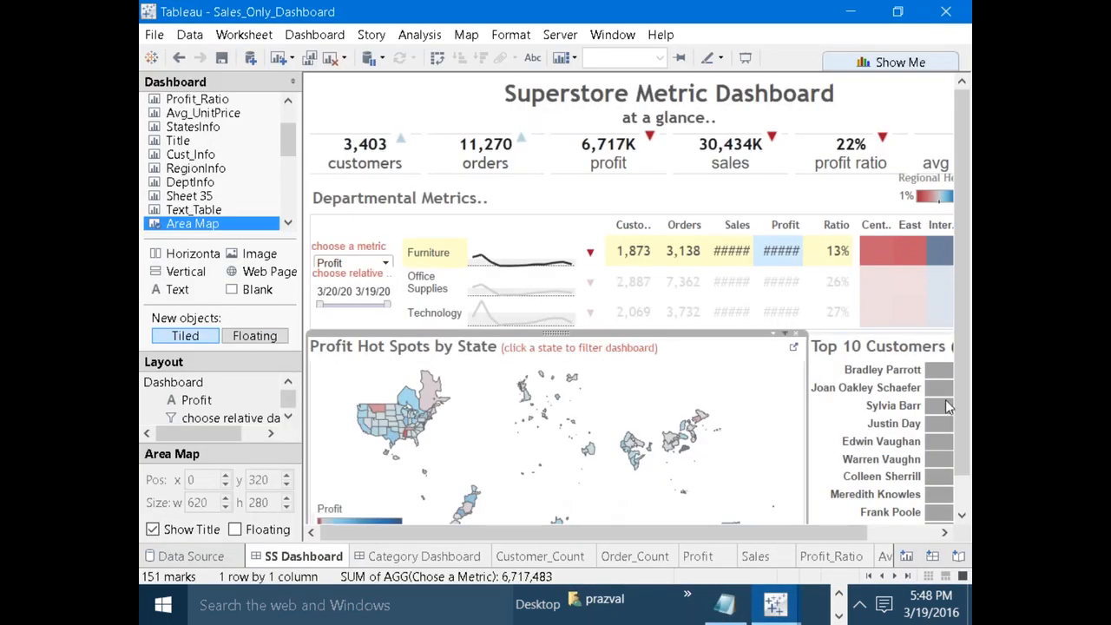
left_click_drag(964, 358, 965, 435)
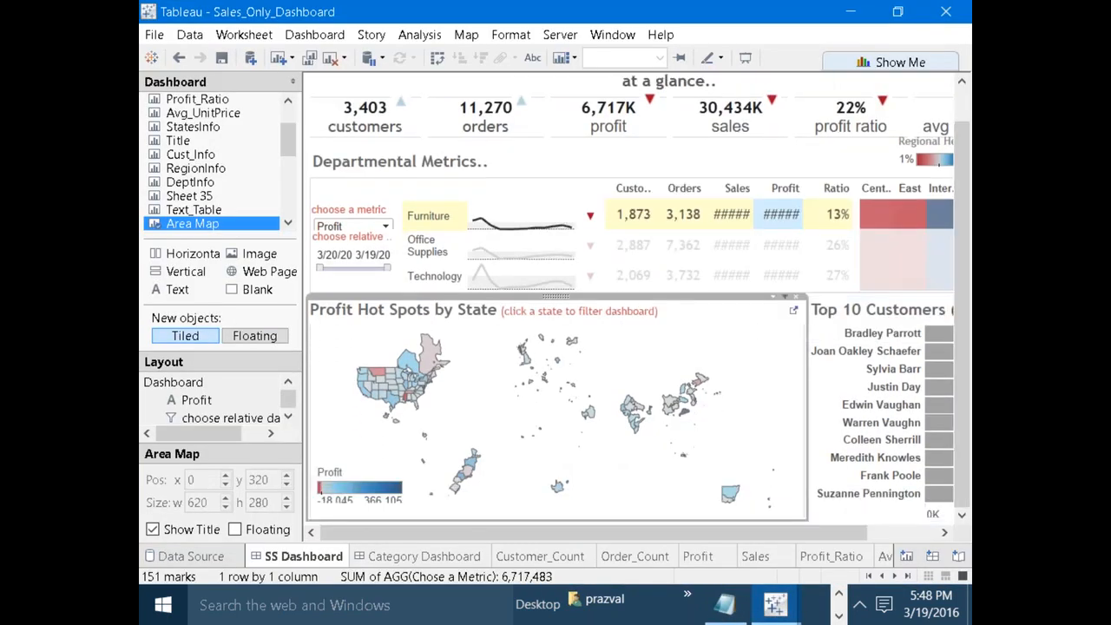
left_click(830, 410)
left_click(846, 408)
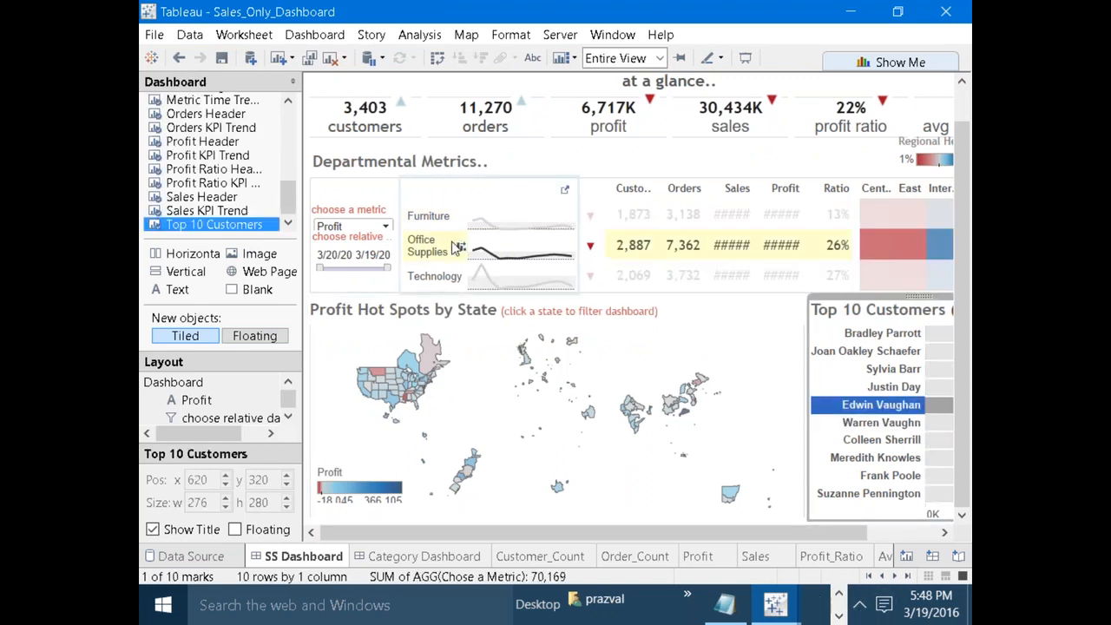
left_click(368, 233)
left_click(482, 210)
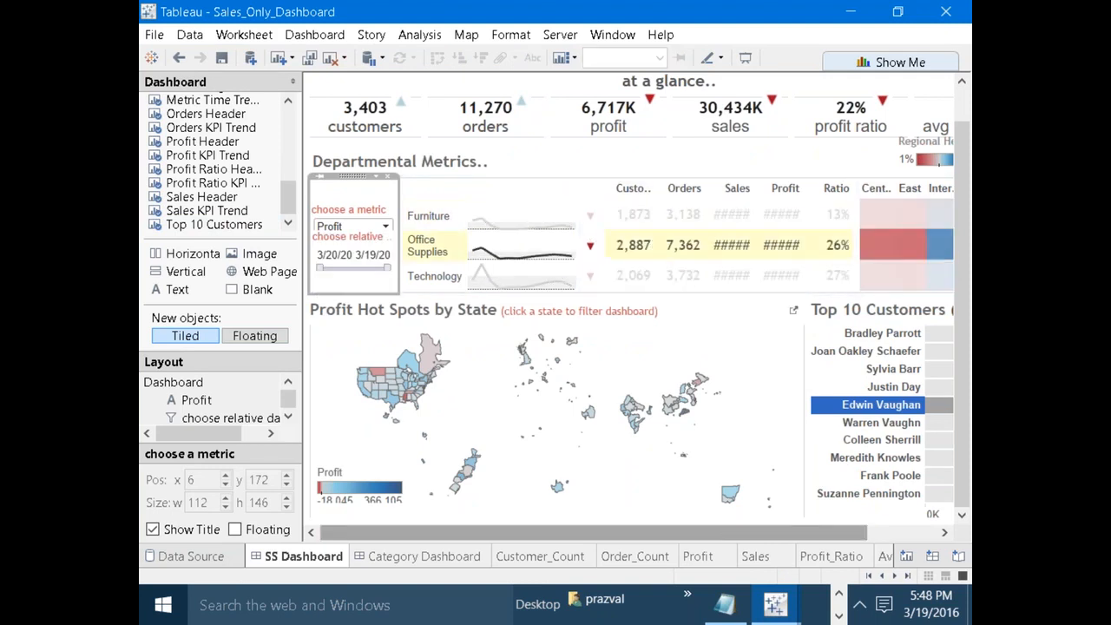
left_click_drag(732, 532, 801, 532)
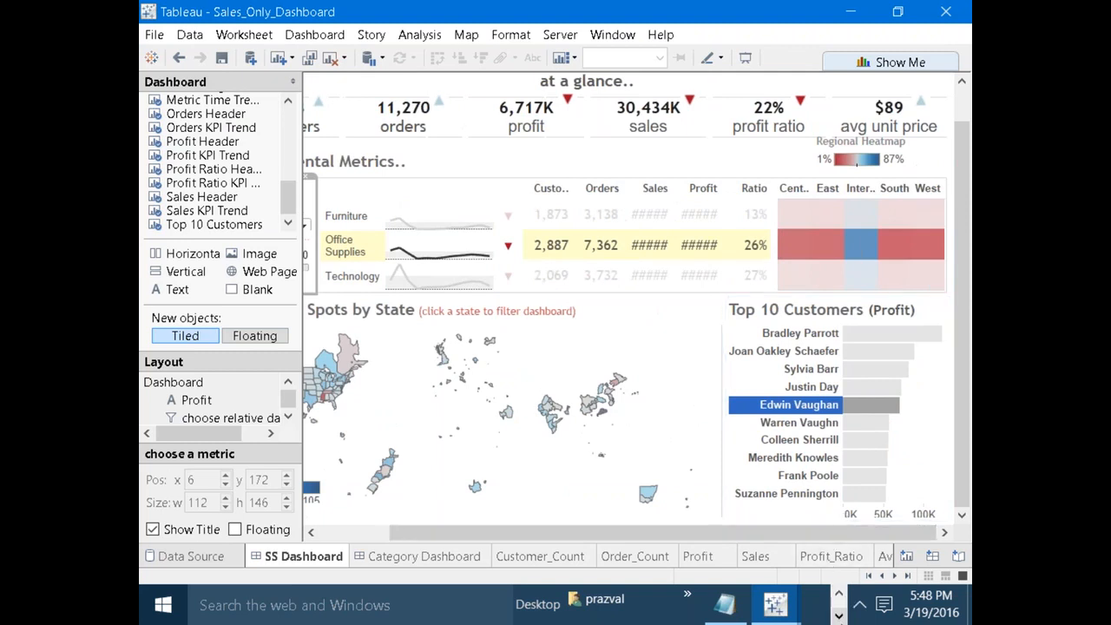
Switch to Paint and divide the bottom rectangle with a vertical line about two-thirds of the way across.
left_click(838, 616)
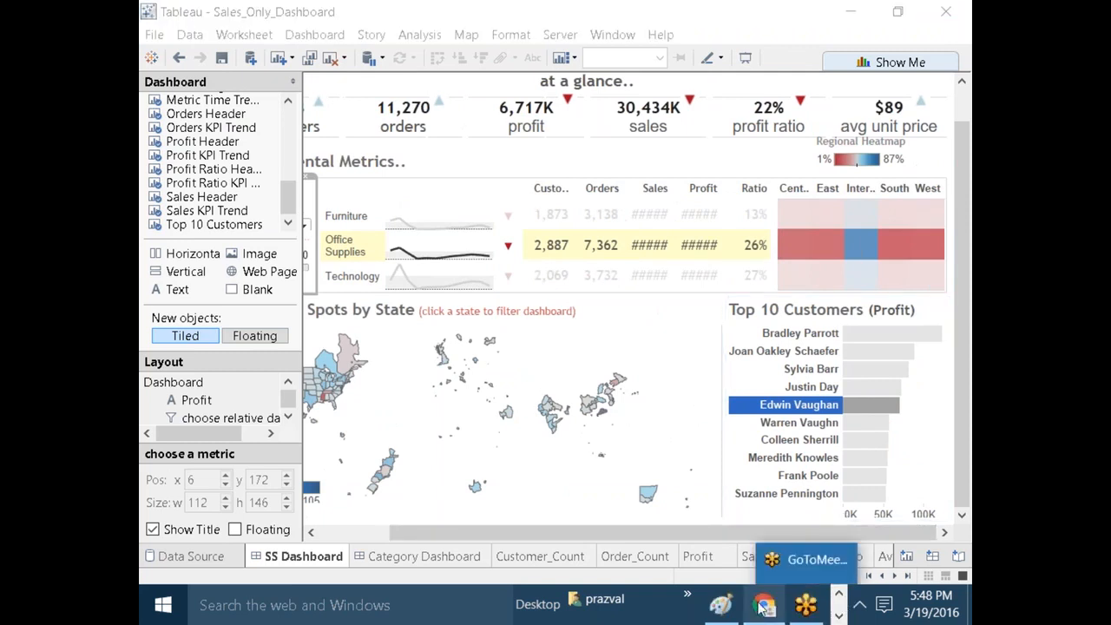
mouse_move(721, 605)
left_click(784, 546)
left_click(444, 117)
left_click(438, 122)
left_click_drag(430, 393, 440, 502)
key("ctrl+z")
left_click_drag(520, 393, 522, 513)
left_click(766, 465)
Divide the middle rectangle into five cells with four full-height vertical lines.
left_click_drag(334, 284, 334, 388)
left_click(437, 337)
left_click_drag(403, 286, 403, 389)
left_click(517, 344)
left_click_drag(477, 285, 478, 388)
left_click(573, 332)
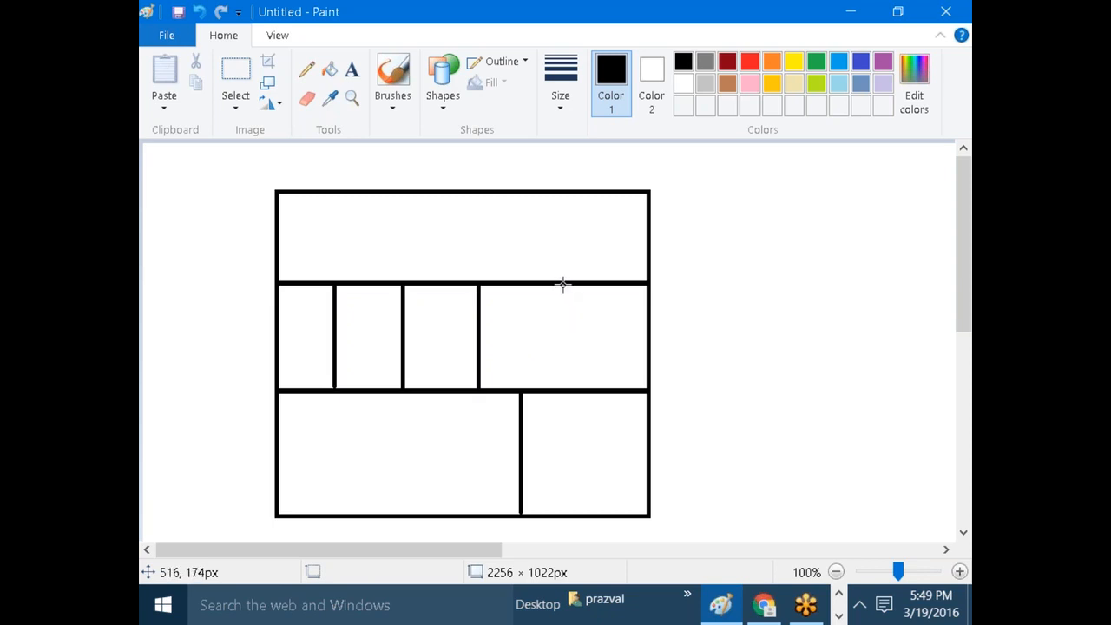
left_click_drag(564, 284, 565, 387)
left_click(734, 367)
Switch to Tableau and examine the SS Dashboard's metric cards one by one, from customers through avg unit price.
left_click(839, 592)
left_click(839, 616)
left_click(839, 616)
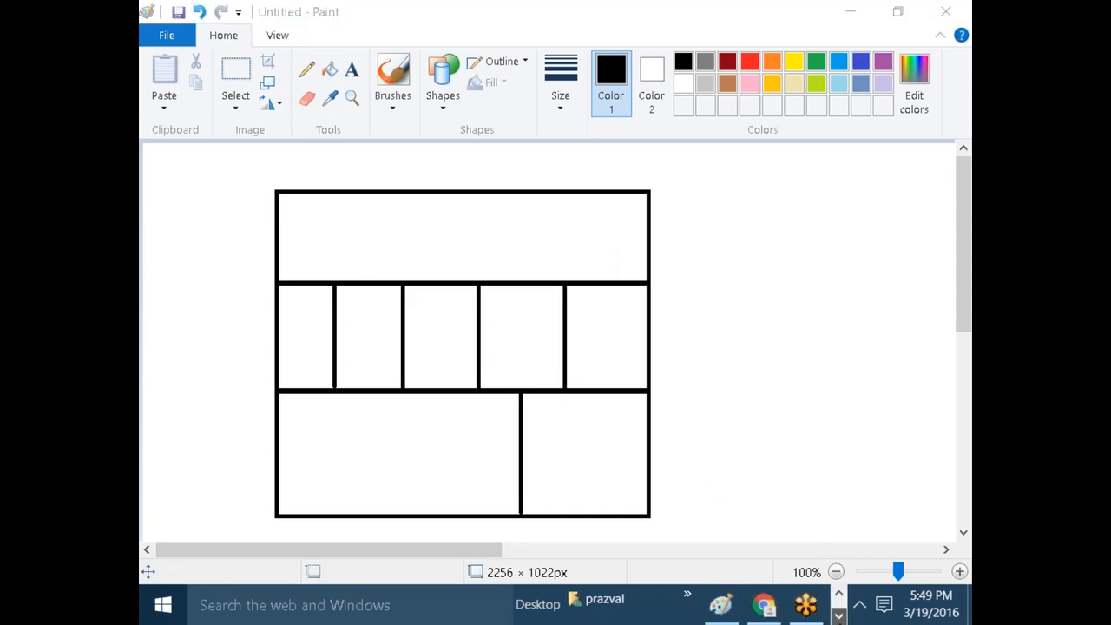
left_click(839, 616)
left_click(788, 622)
left_click(833, 486)
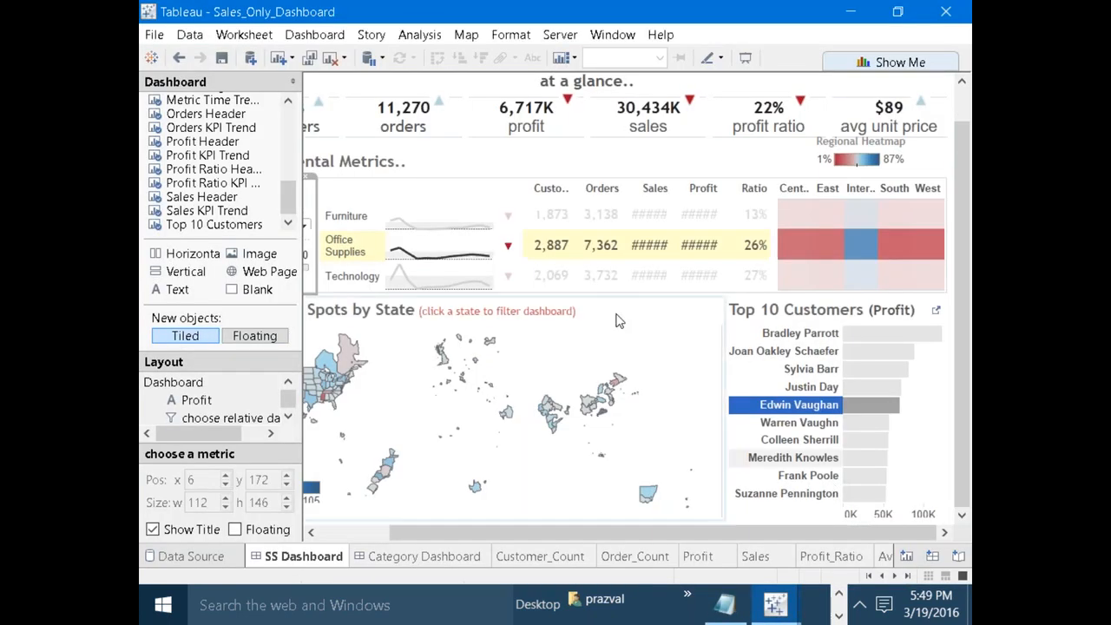
left_click_drag(596, 531, 413, 512)
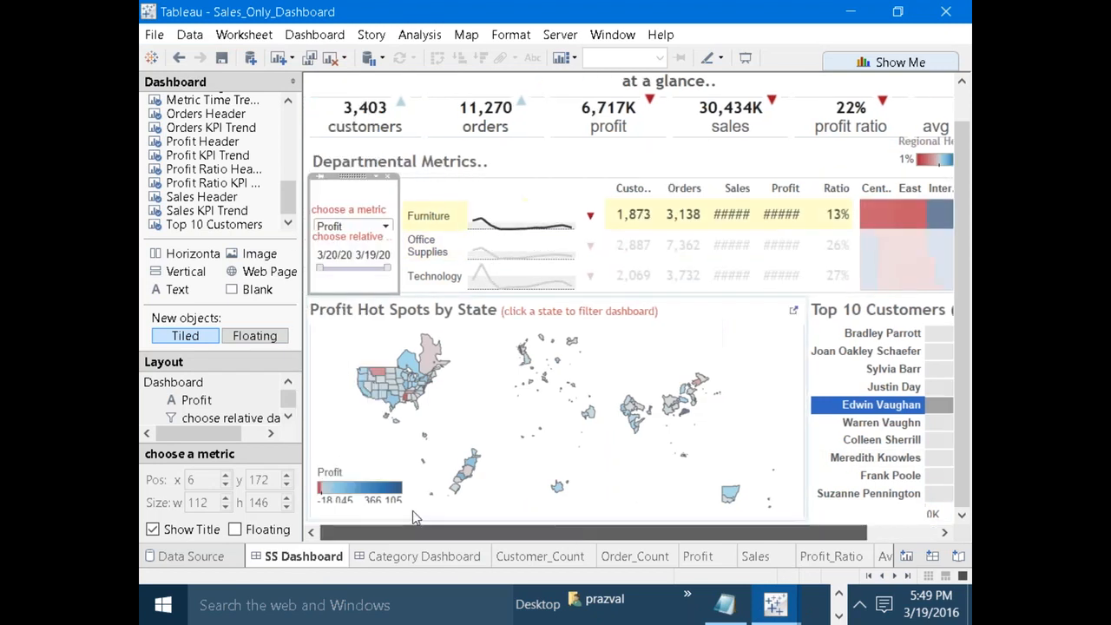
left_click(358, 139)
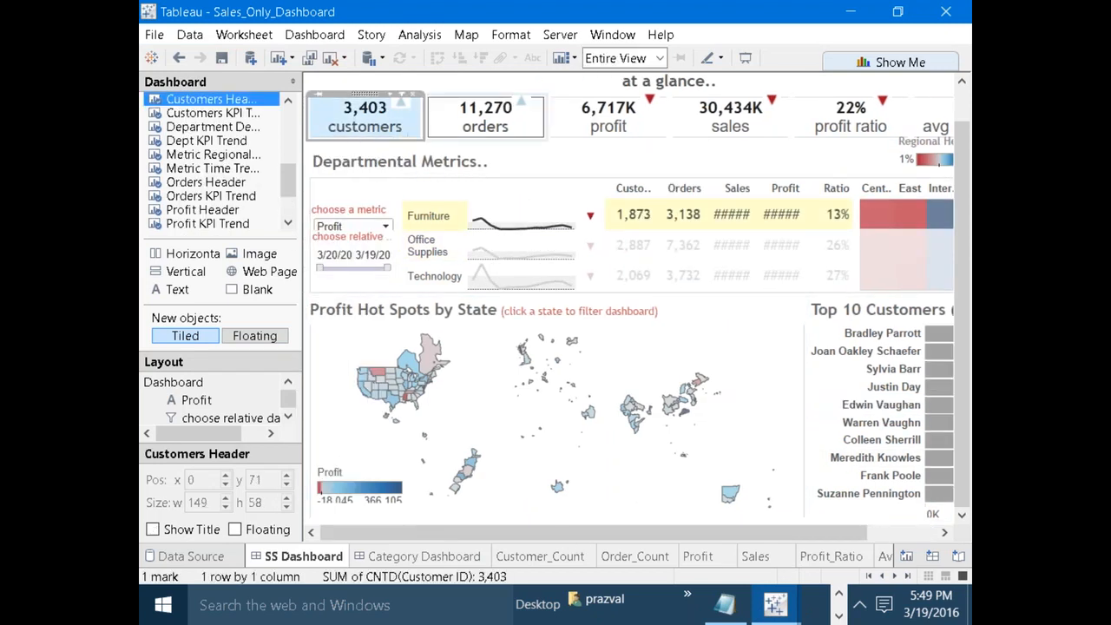
left_click(473, 130)
left_click(597, 128)
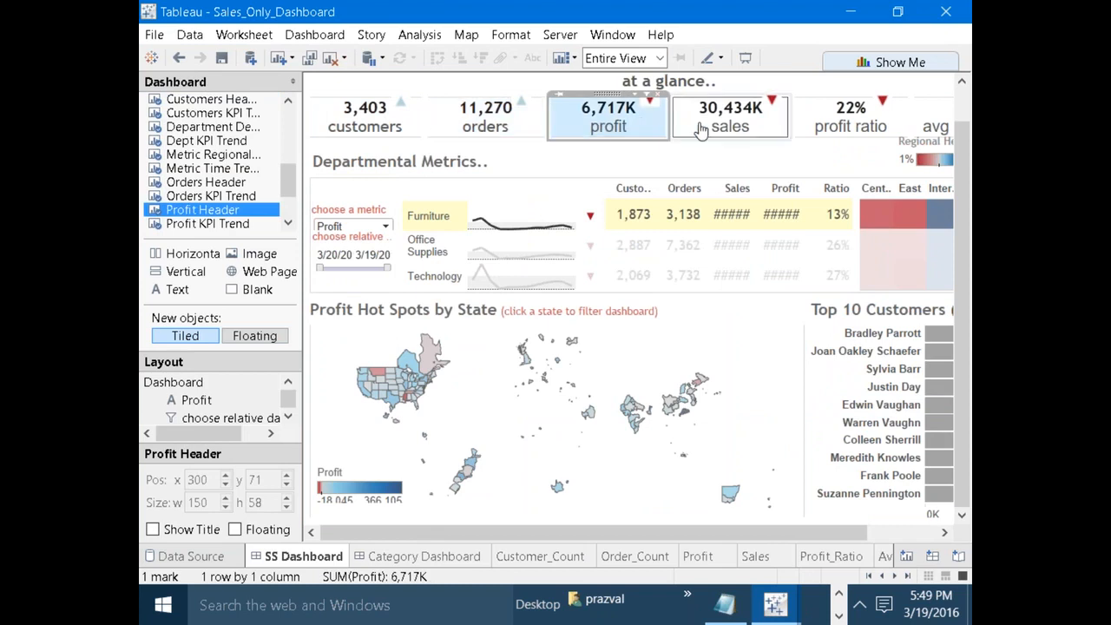
left_click(730, 120)
left_click(849, 120)
left_click_drag(787, 534, 963, 503)
Switch to Paint and divide the top rectangle into six cells with five full-height vertical lines.
left_click(838, 615)
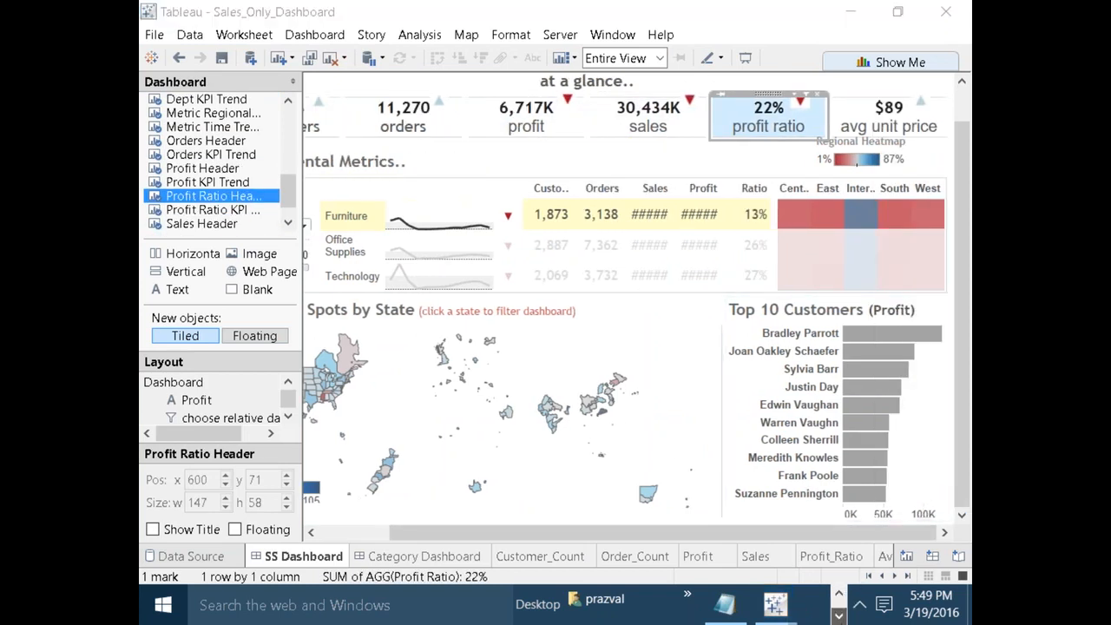
left_click(840, 595)
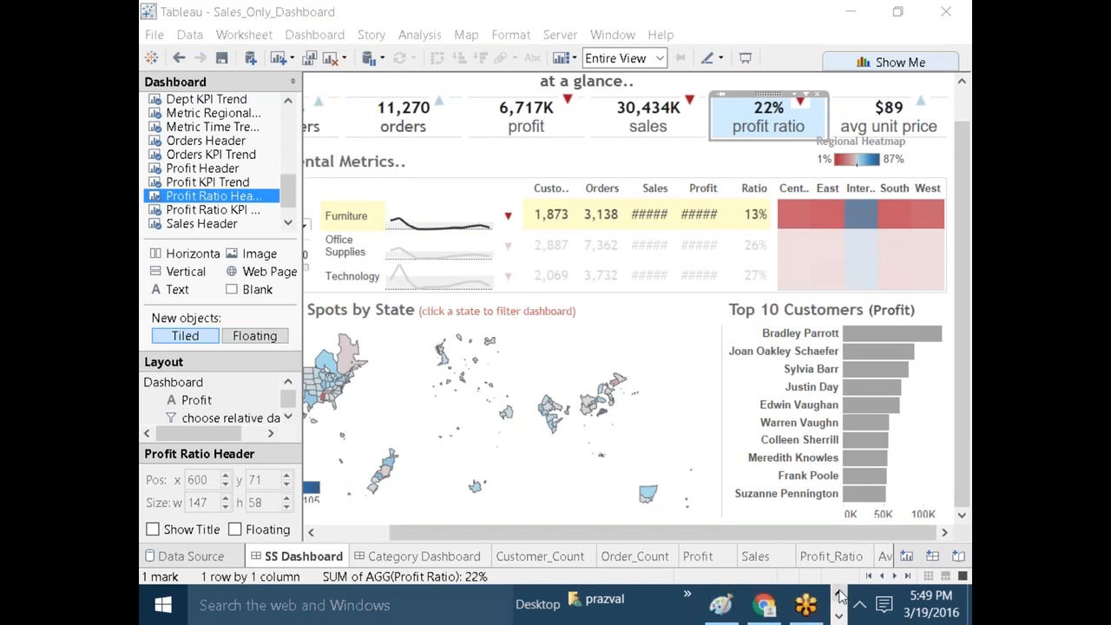
mouse_move(721, 605)
left_click(766, 548)
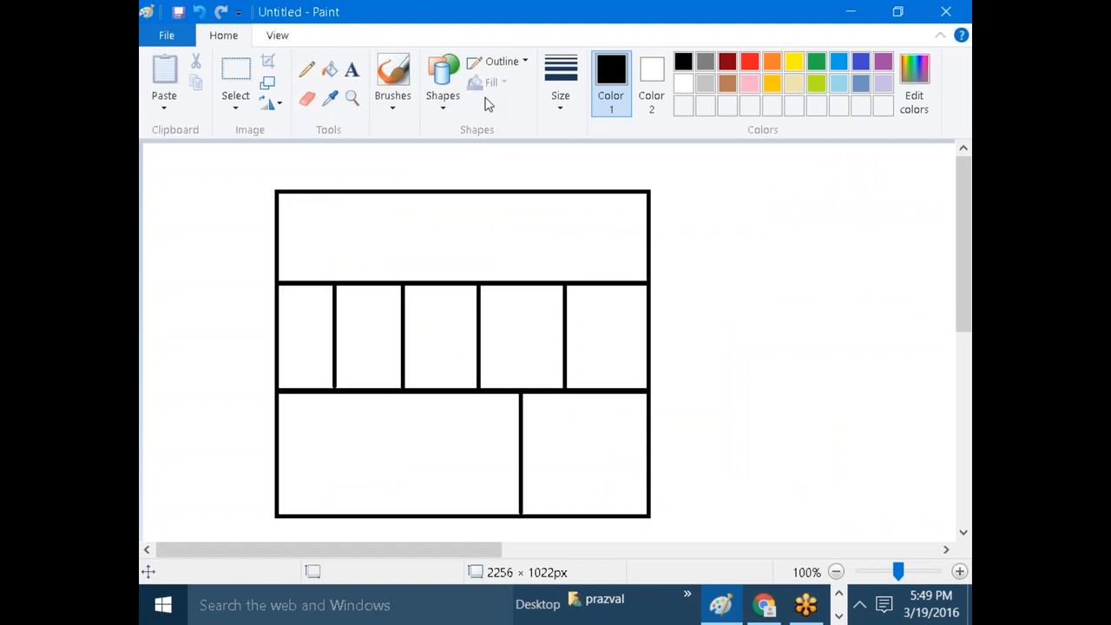
left_click(448, 98)
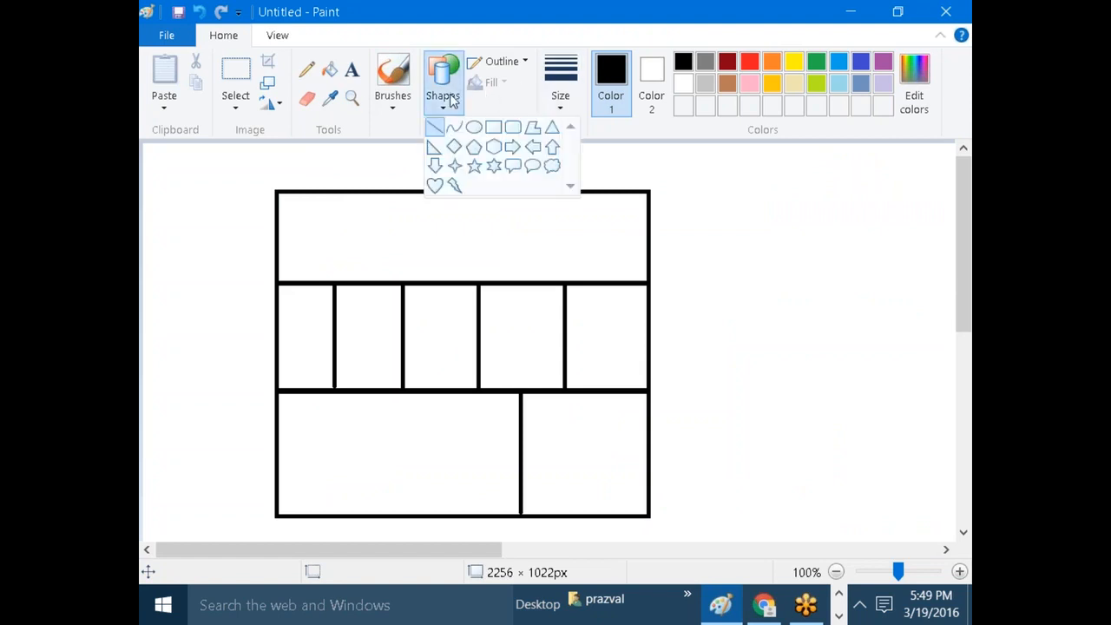
left_click(436, 130)
left_click_drag(313, 192, 312, 281)
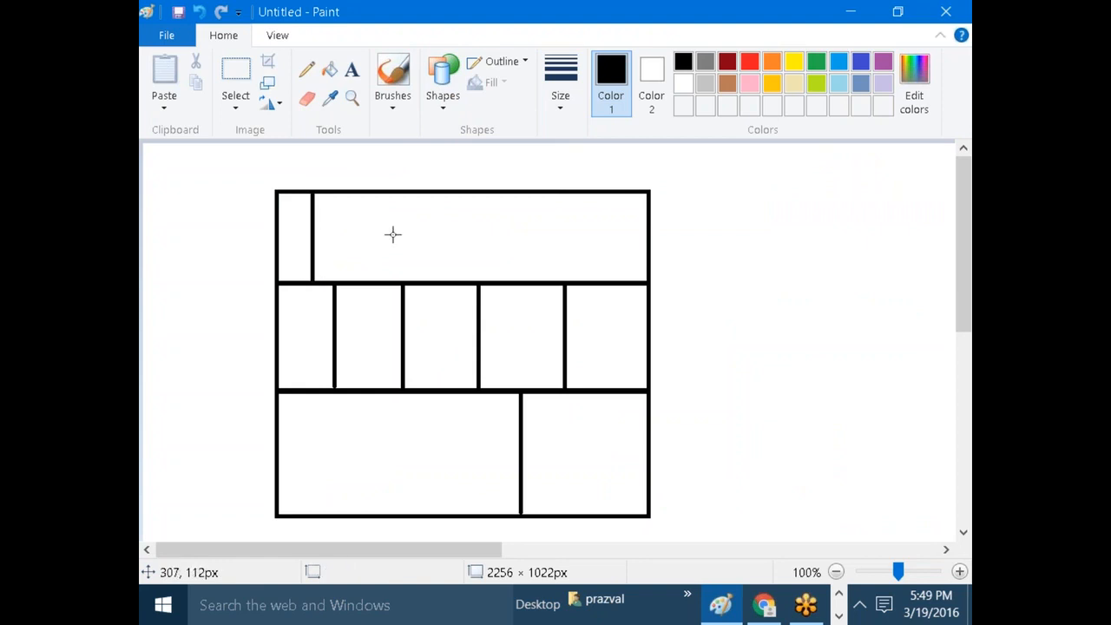
left_click_drag(371, 193, 370, 280)
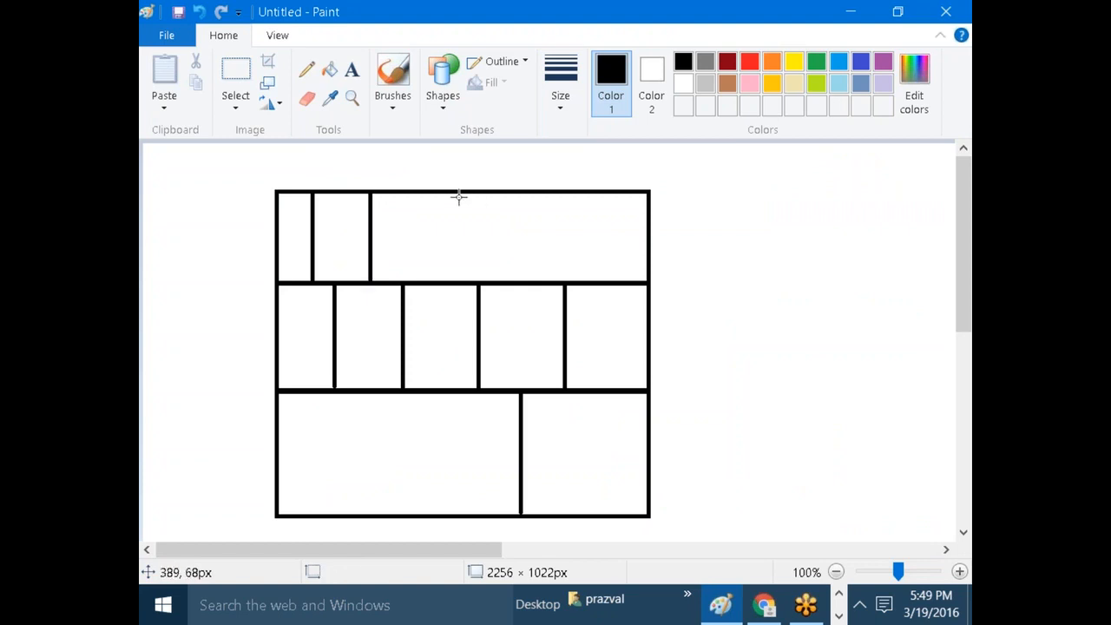
left_click_drag(442, 192, 443, 281)
left_click_drag(502, 191, 504, 280)
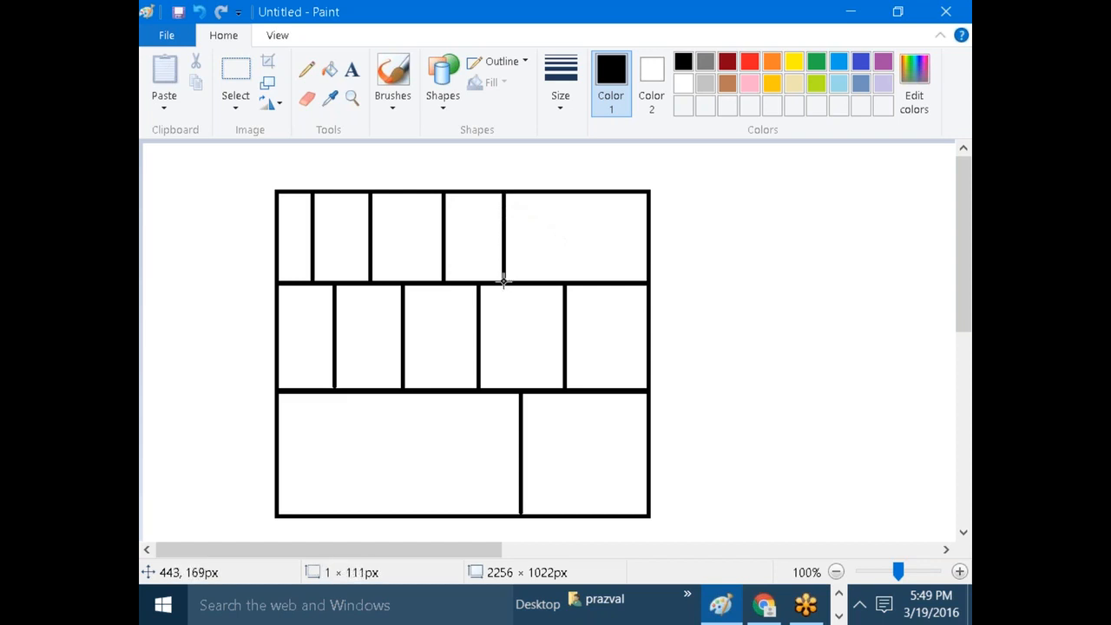
left_click(621, 227)
left_click_drag(572, 194, 572, 281)
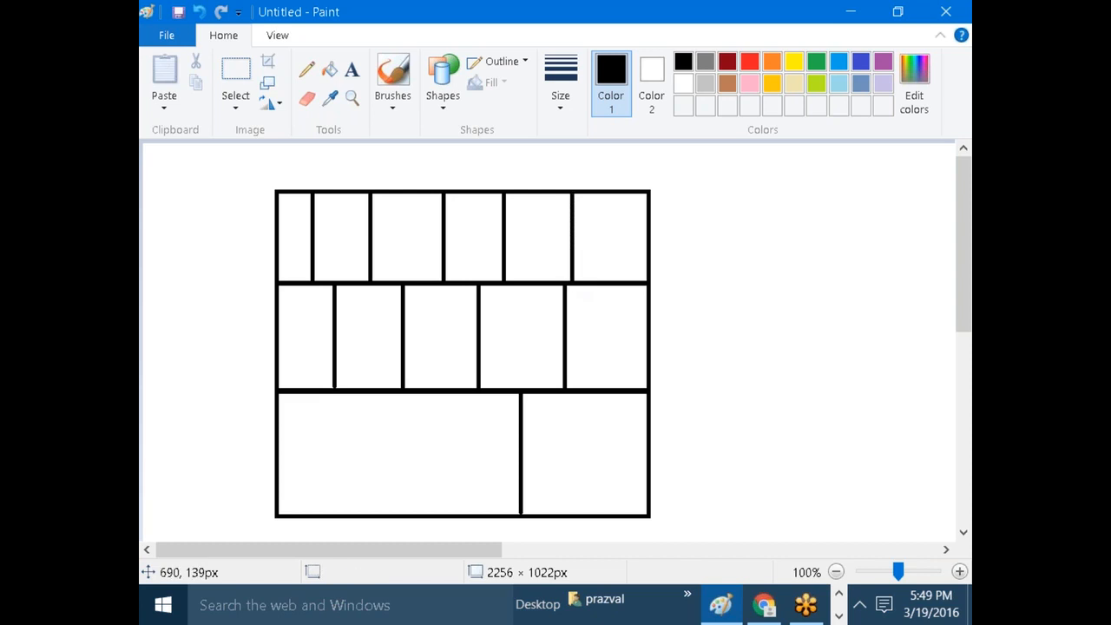
Switch back to Tableau and open Dashboard 4 at its top section.
left_click(839, 615)
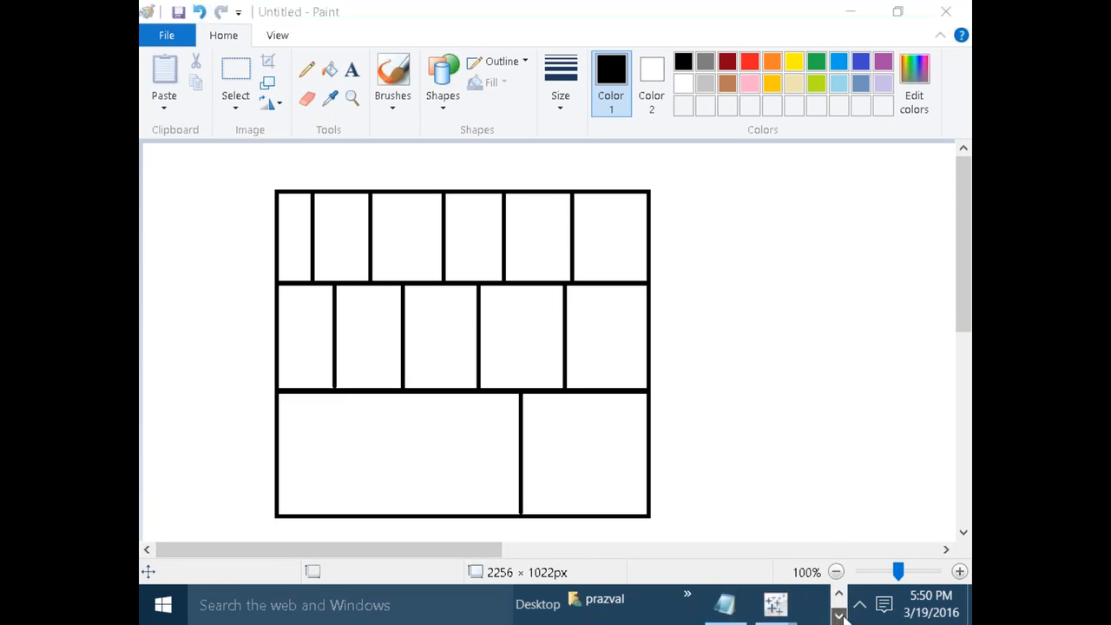
mouse_move(778, 607)
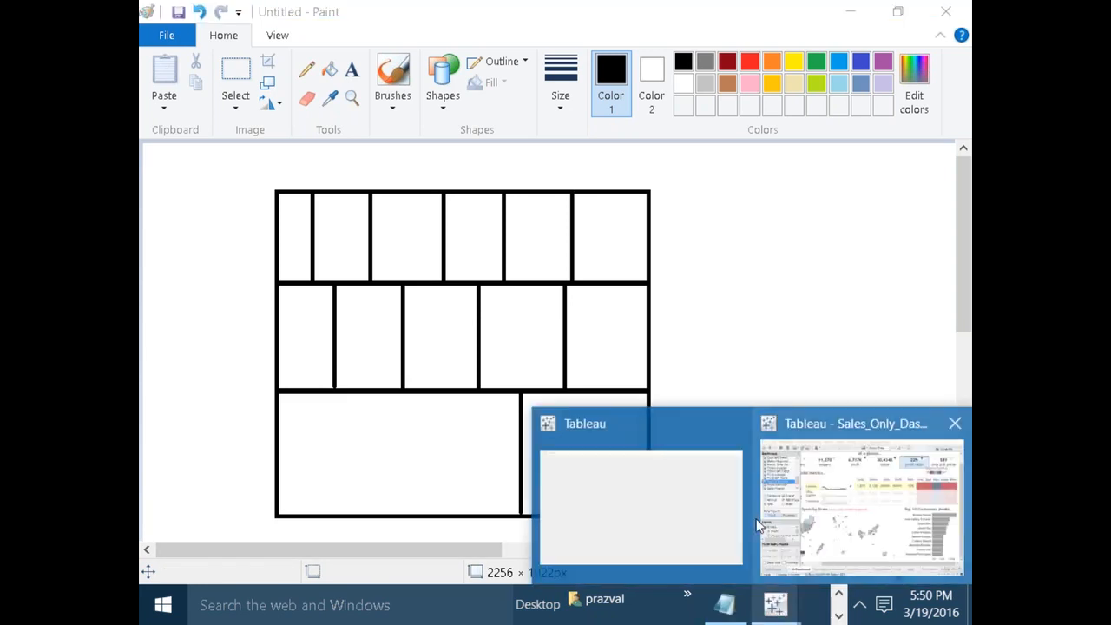
left_click(795, 513)
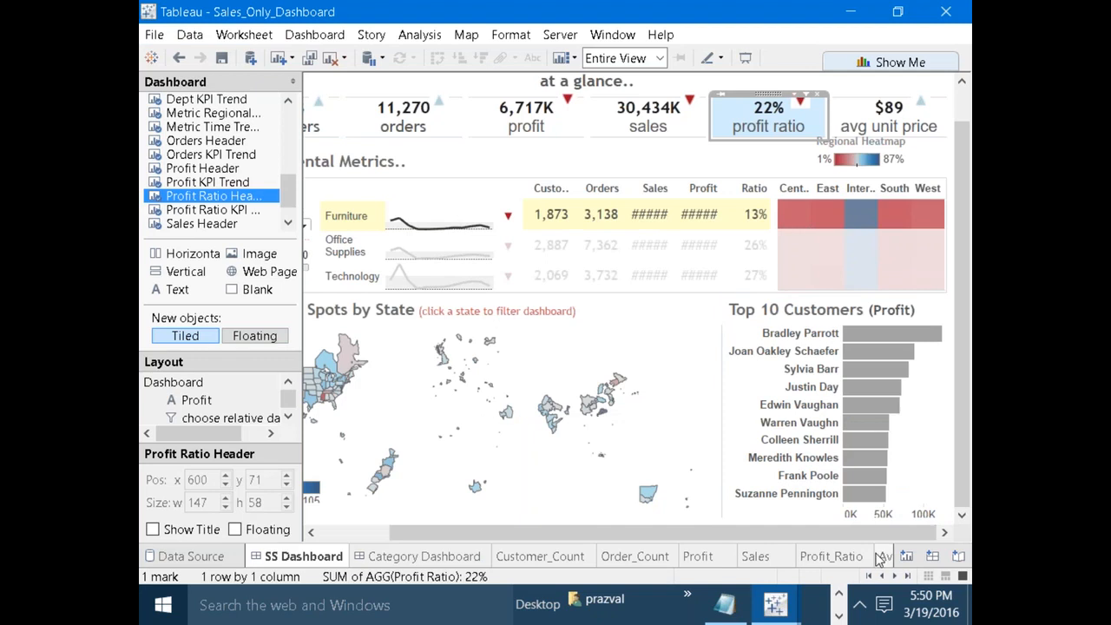
left_click(895, 576)
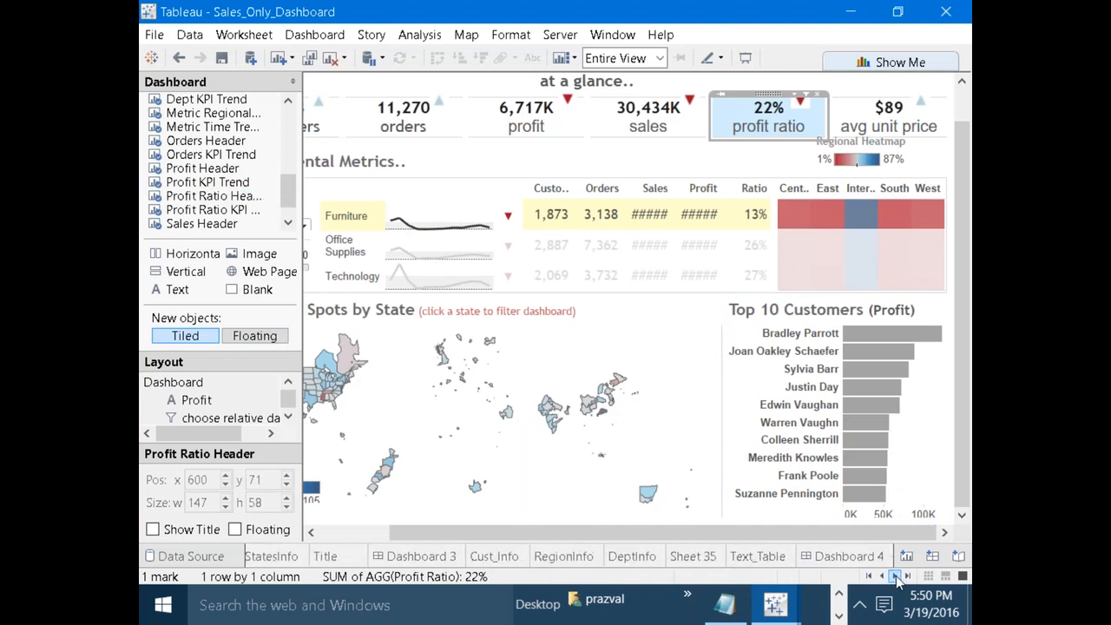
left_click(849, 557)
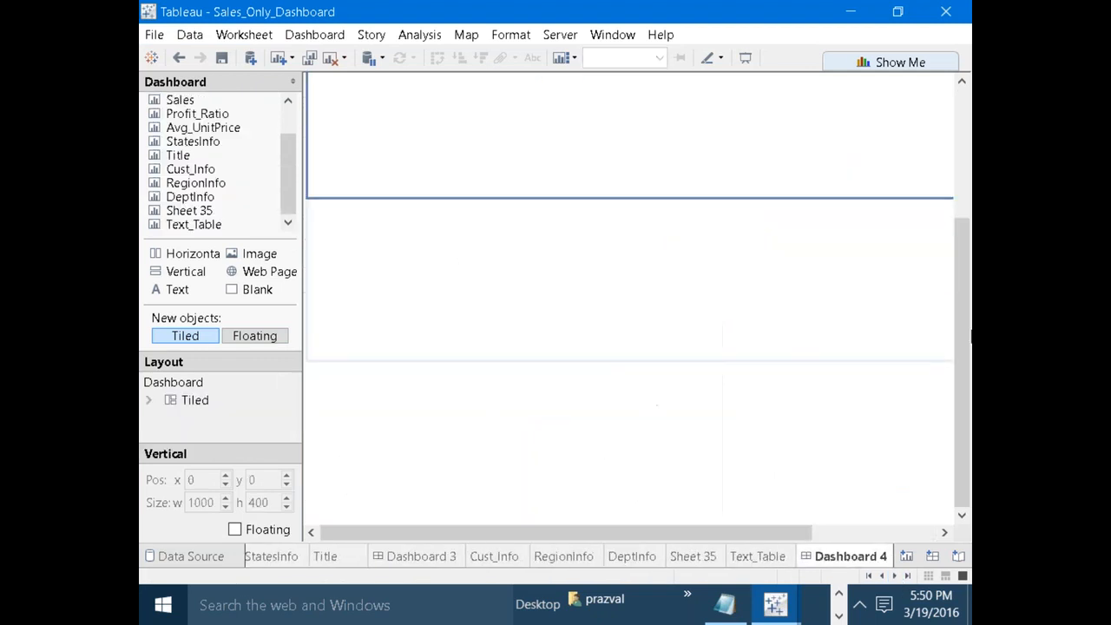
left_click_drag(967, 364, 966, 148)
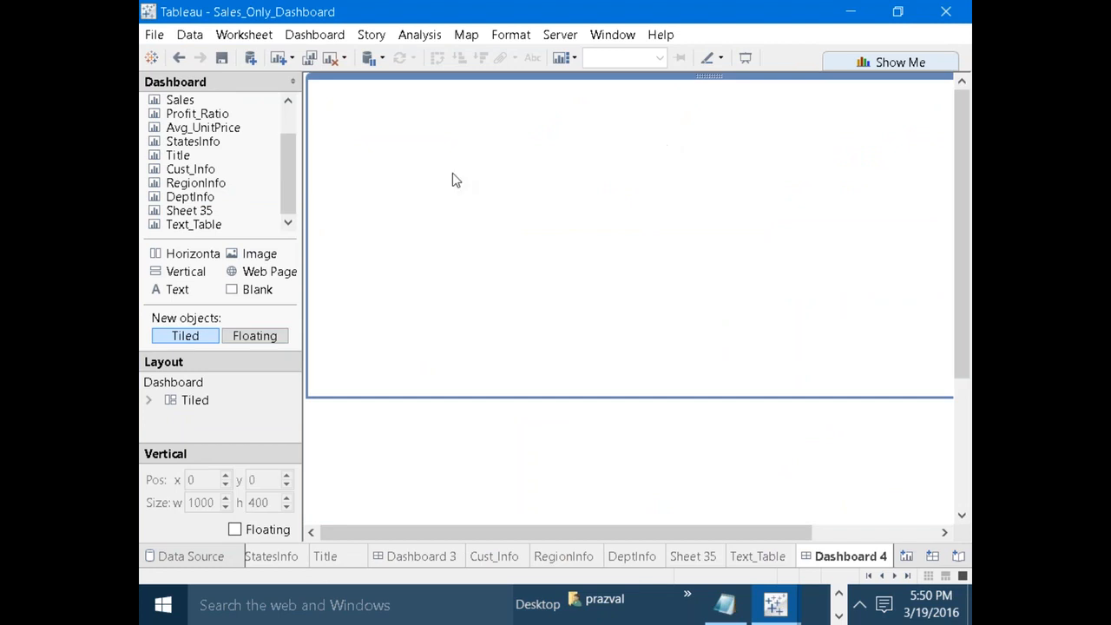
Fill the top section of Dashboard 4 with a horizontal container and nest a first horizontal container inside it.
left_click_drag(175, 254, 391, 243)
left_click_drag(327, 219, 327, 219)
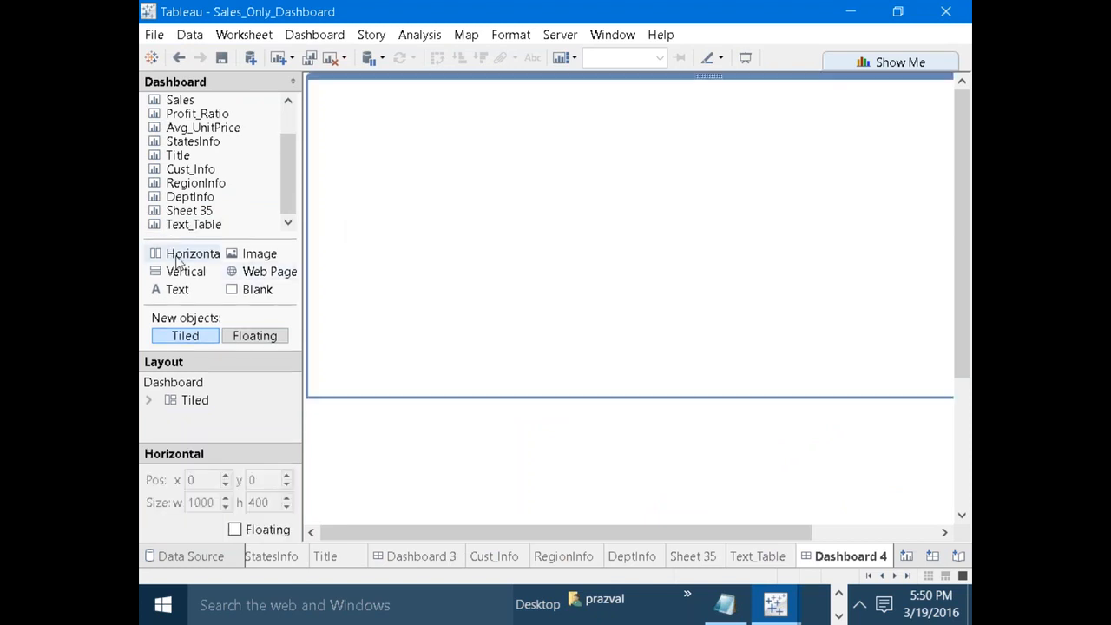
left_click_drag(171, 255, 186, 259)
left_click_drag(266, 238, 325, 205)
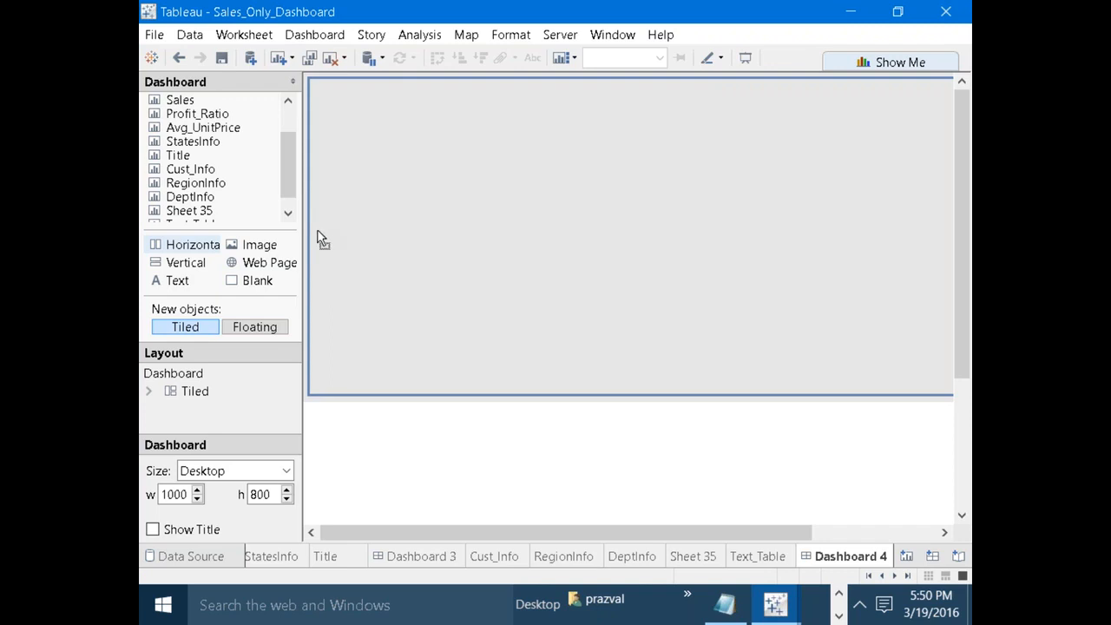
mouse_move(316, 232)
left_mouse_down()
mouse_move(314, 197)
mouse_move(340, 139)
mouse_move(241, 164)
left_mouse_up()
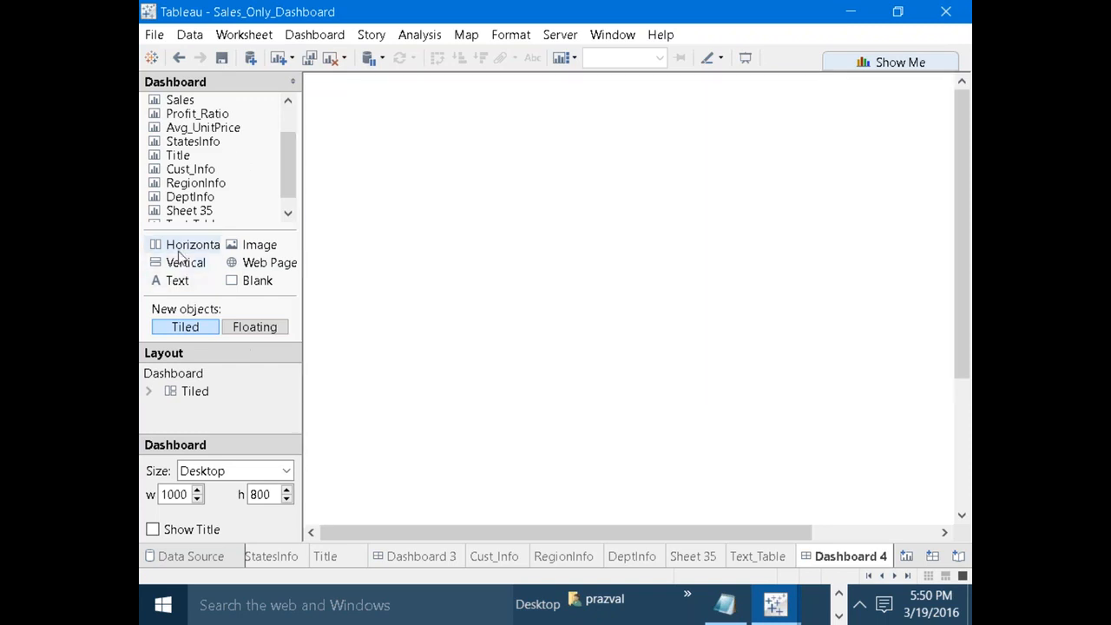
mouse_move(245, 237)
left_mouse_down()
mouse_move(344, 200)
mouse_move(310, 182)
mouse_move(322, 178)
mouse_move(308, 161)
mouse_move(321, 173)
left_mouse_up()
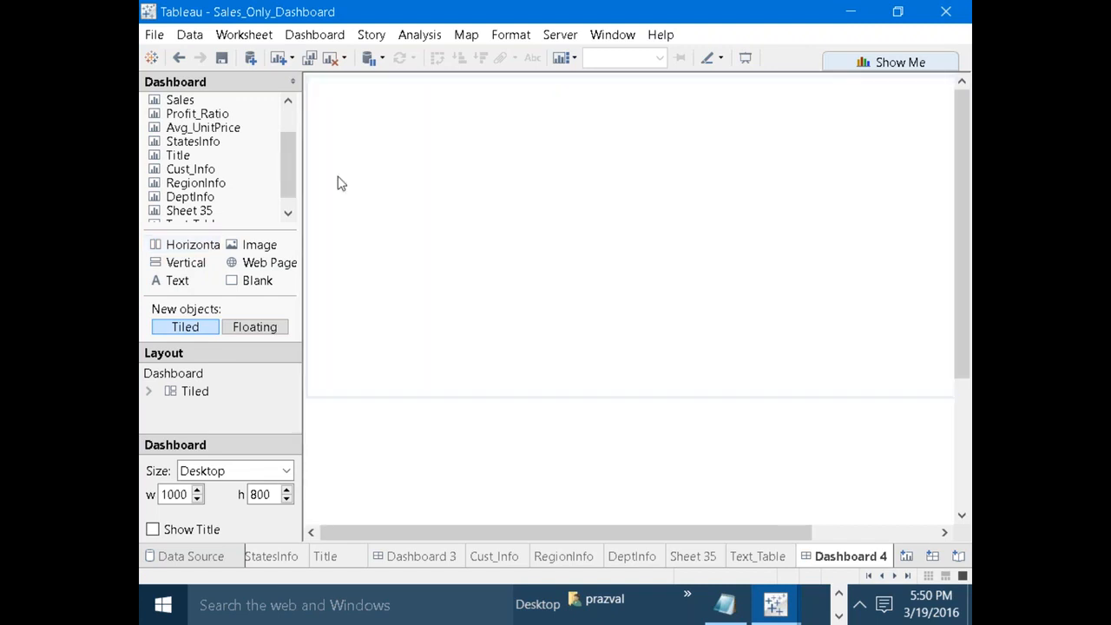
Add a second nested horizontal container along the right edge of the top section and check the split into halves.
left_click_drag(475, 534, 838, 513)
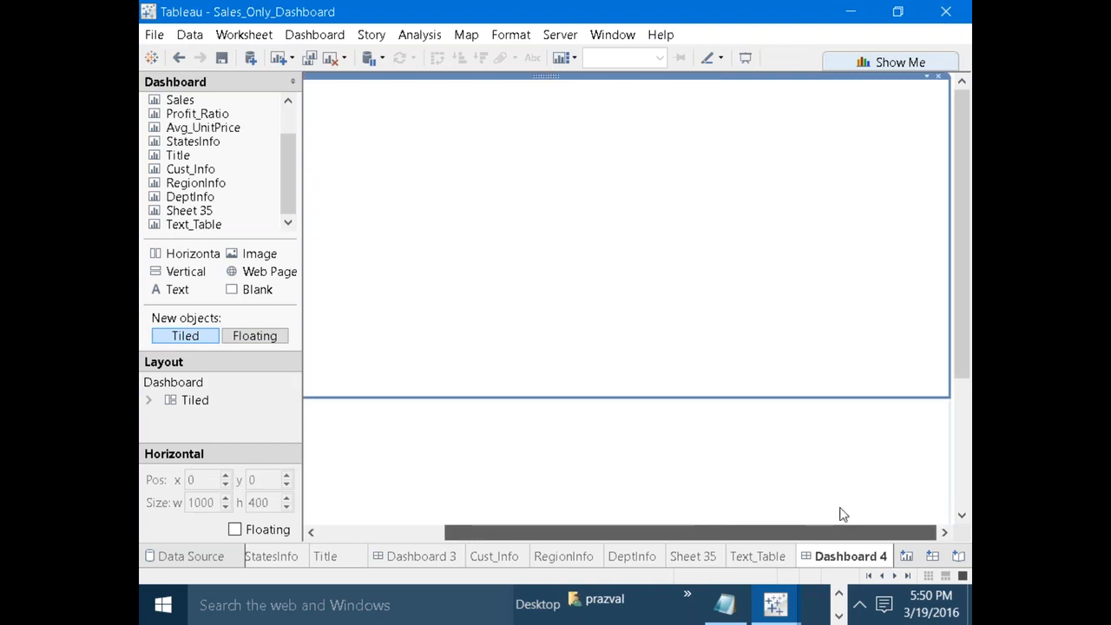
left_click_drag(172, 261, 454, 214)
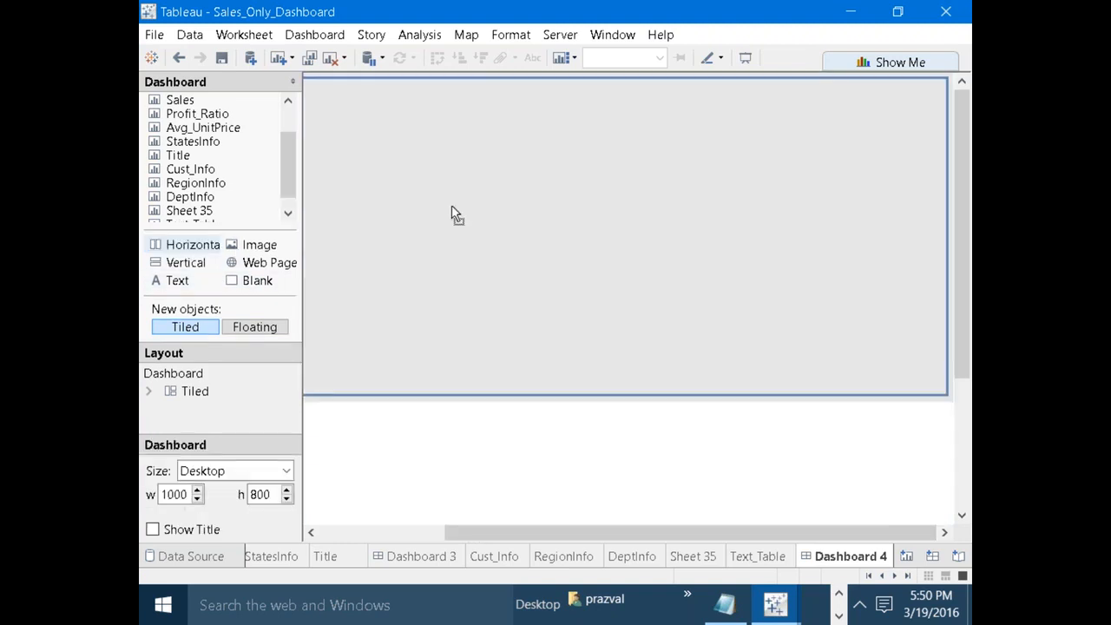
mouse_move(937, 146)
left_mouse_down()
mouse_move(955, 175)
mouse_move(945, 172)
left_mouse_up()
left_click(838, 194)
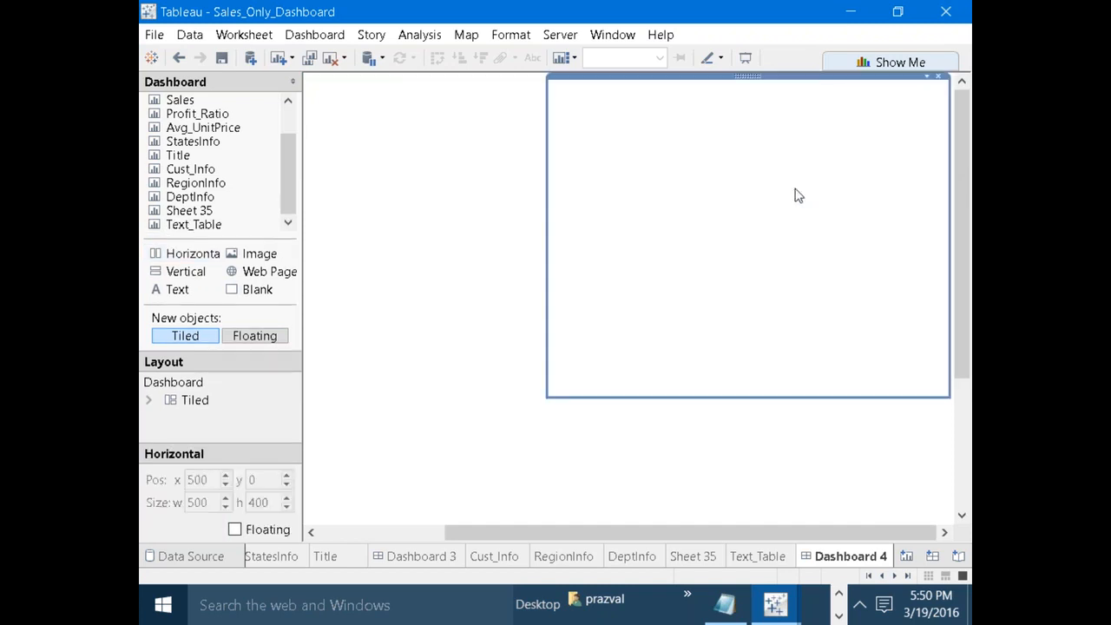
left_click(469, 234)
Add a third horizontal container along the right edge of the top section and check each of the three.
left_click_drag(186, 253, 782, 206)
left_click_drag(940, 195, 950, 204)
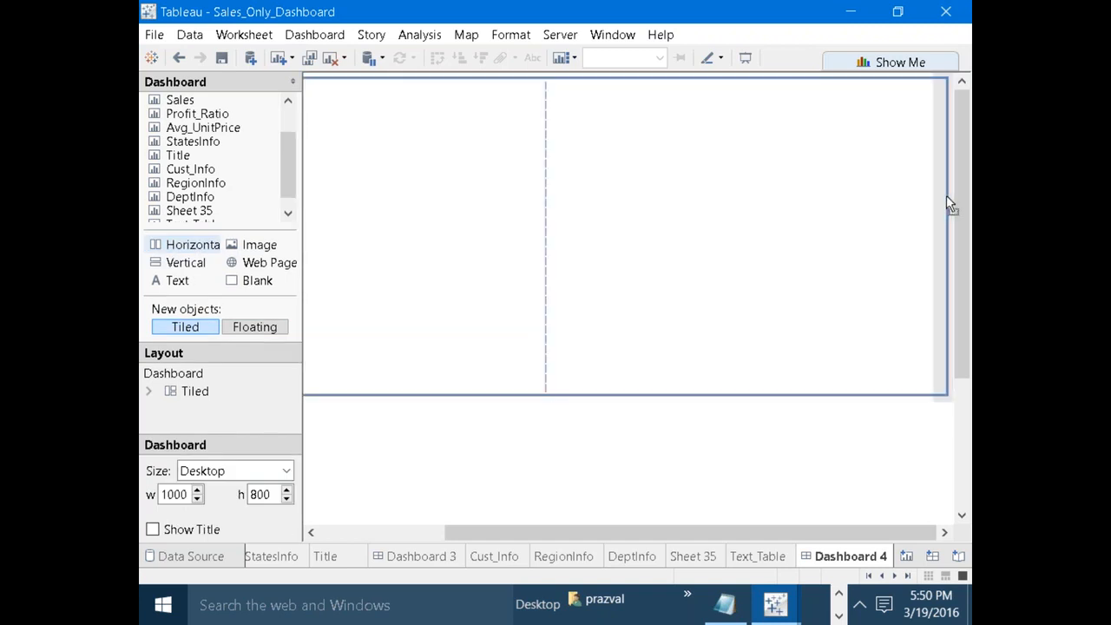
left_click(816, 211)
left_click(565, 217)
left_click(337, 199)
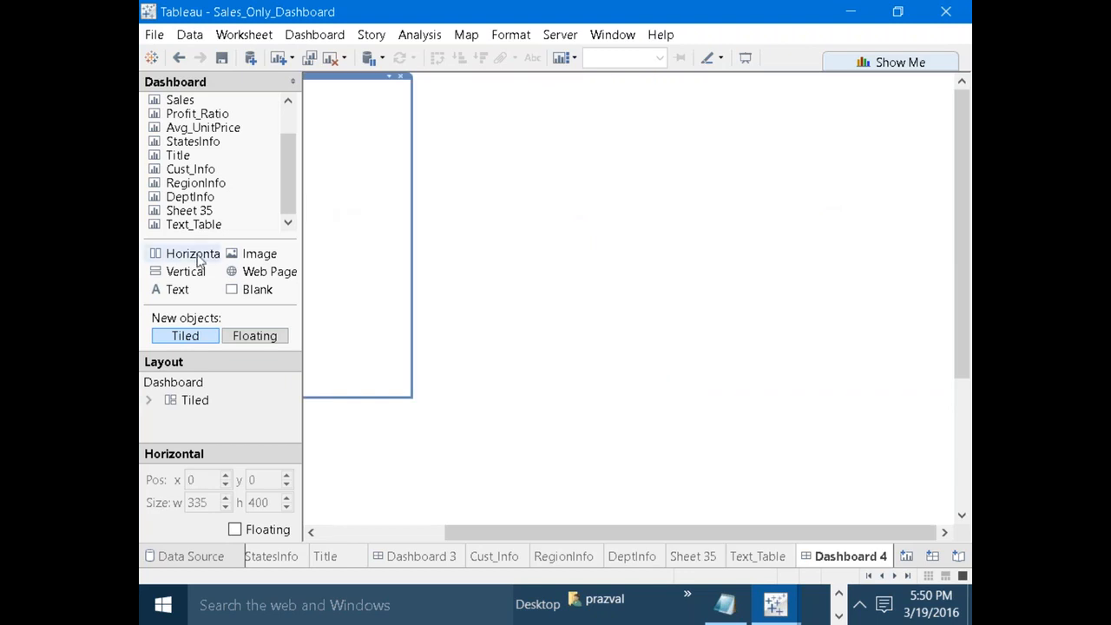
Add a fourth horizontal container along the right edge of the top section and check the resulting columns.
left_click_drag(173, 254, 946, 183)
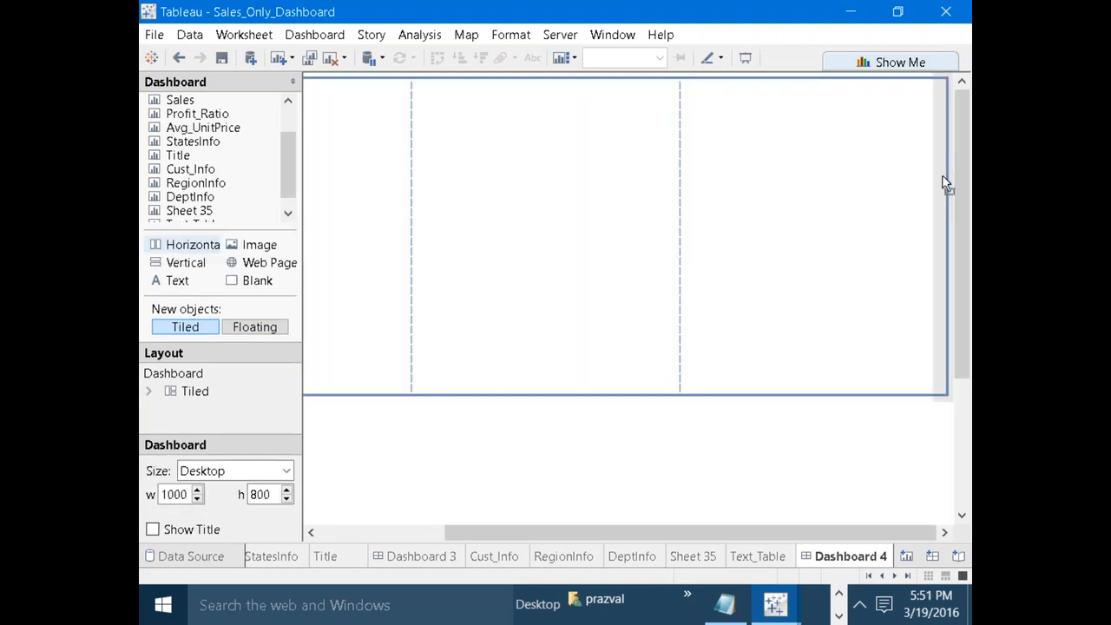
left_click(786, 217)
left_click(645, 228)
left_click(404, 215)
Add a fifth and a sixth horizontal container along the right edge of the top section.
left_click_drag(178, 254, 948, 190)
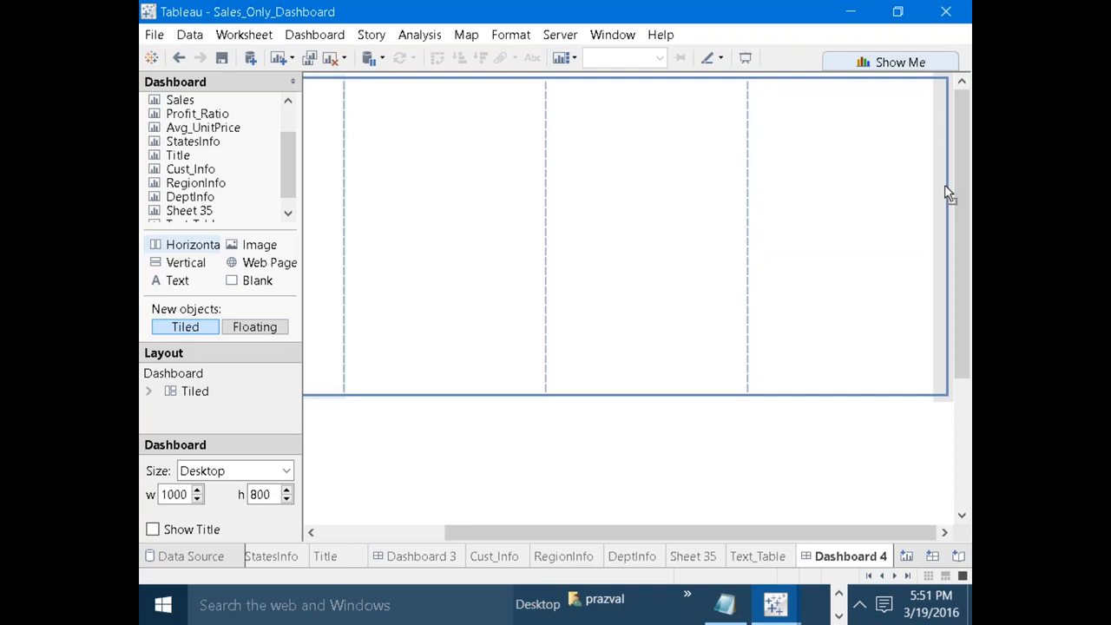
left_click(902, 198)
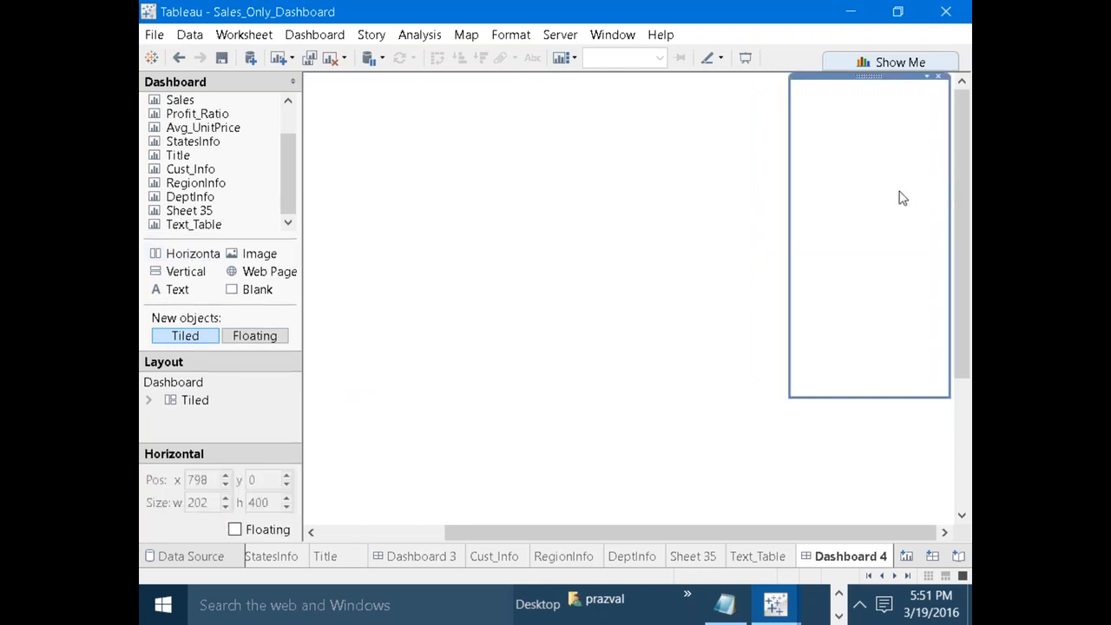
left_click(721, 214)
left_click_drag(180, 253, 946, 187)
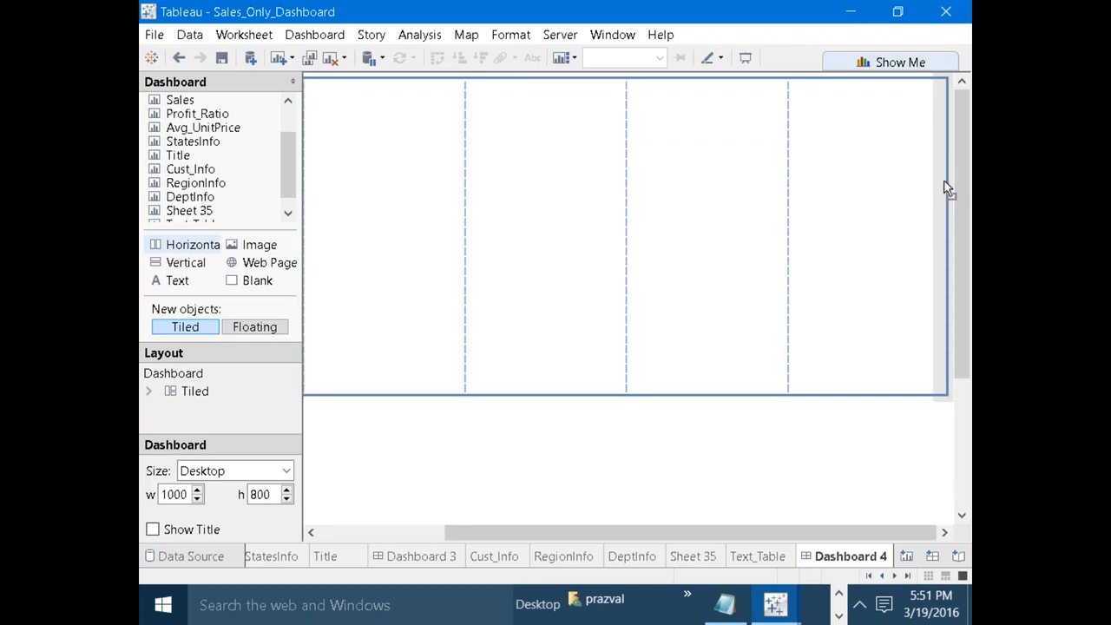
left_click(850, 200)
left_click(747, 208)
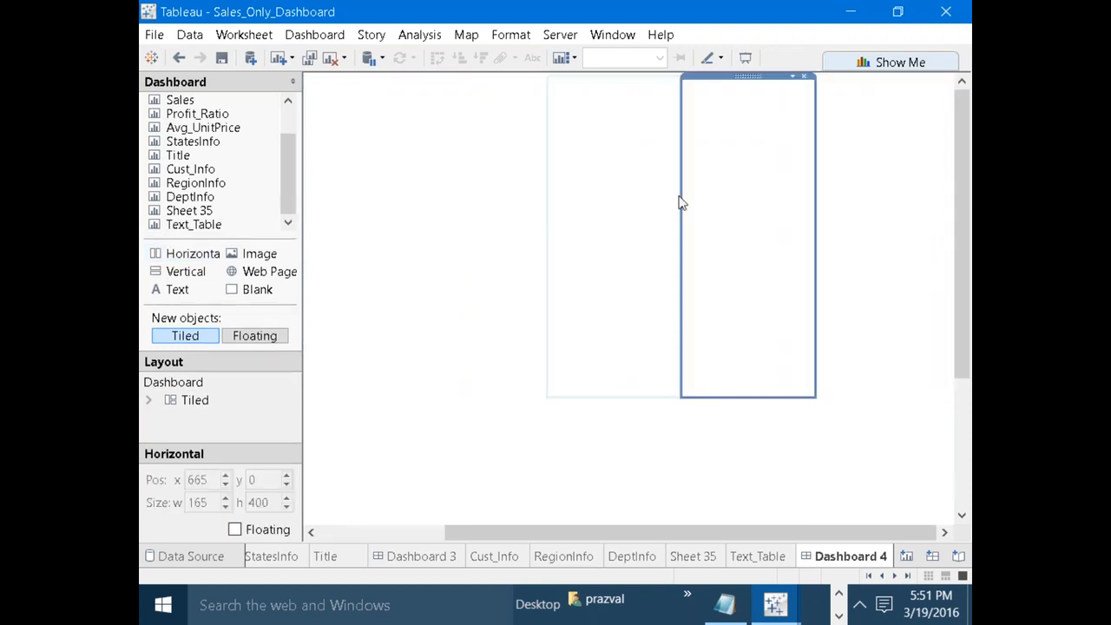
Enlarge the middle vertical container to a height of about 263 by lowering its bottom border.
left_click_drag(968, 269, 967, 421)
left_click_drag(833, 533, 664, 533)
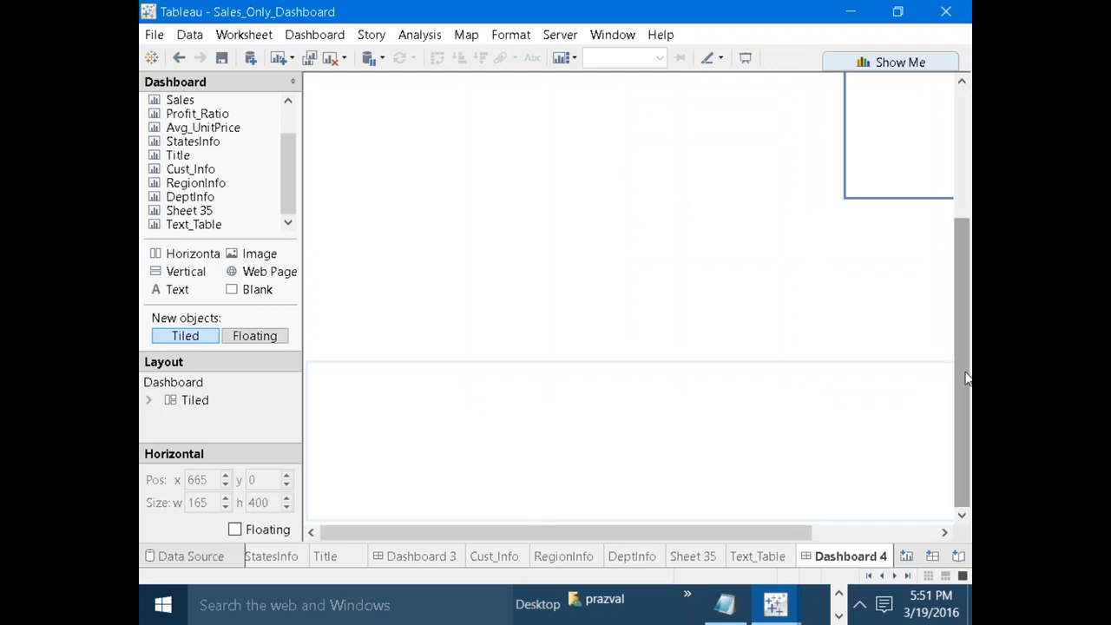
left_click(711, 294)
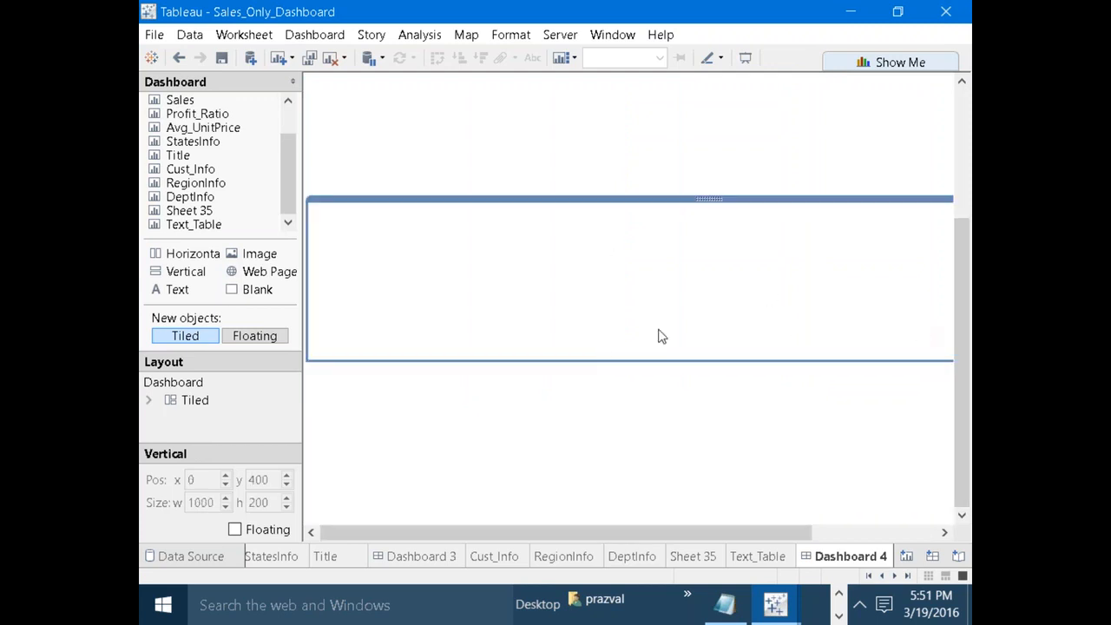
mouse_move(966, 309)
left_mouse_down()
mouse_move(967, 289)
mouse_move(969, 321)
left_mouse_up()
left_click_drag(685, 362, 685, 412)
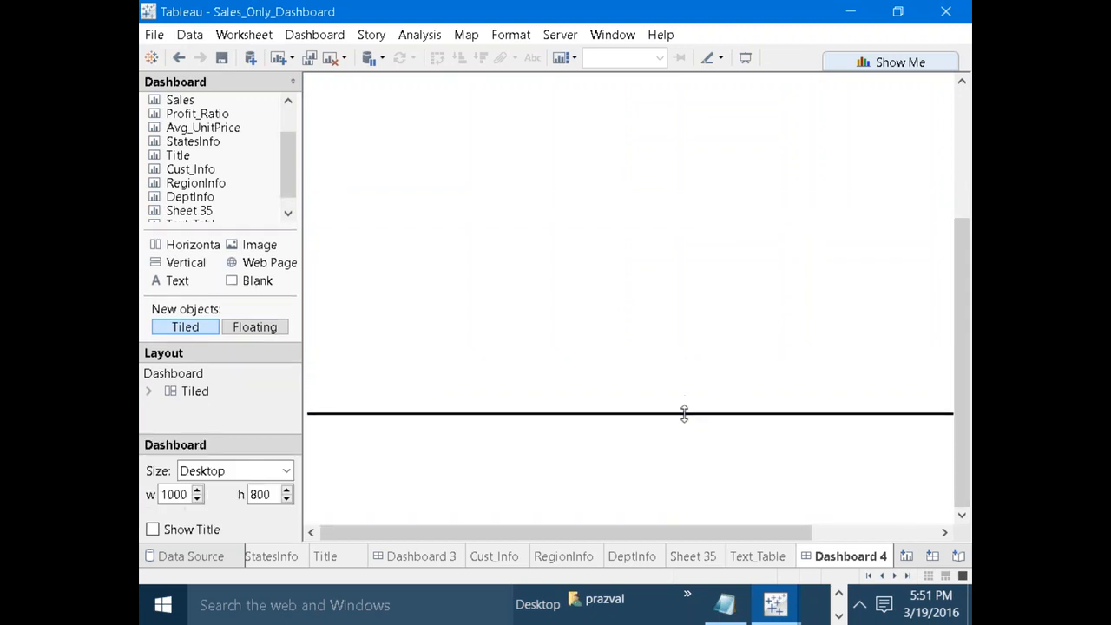
left_click(612, 337)
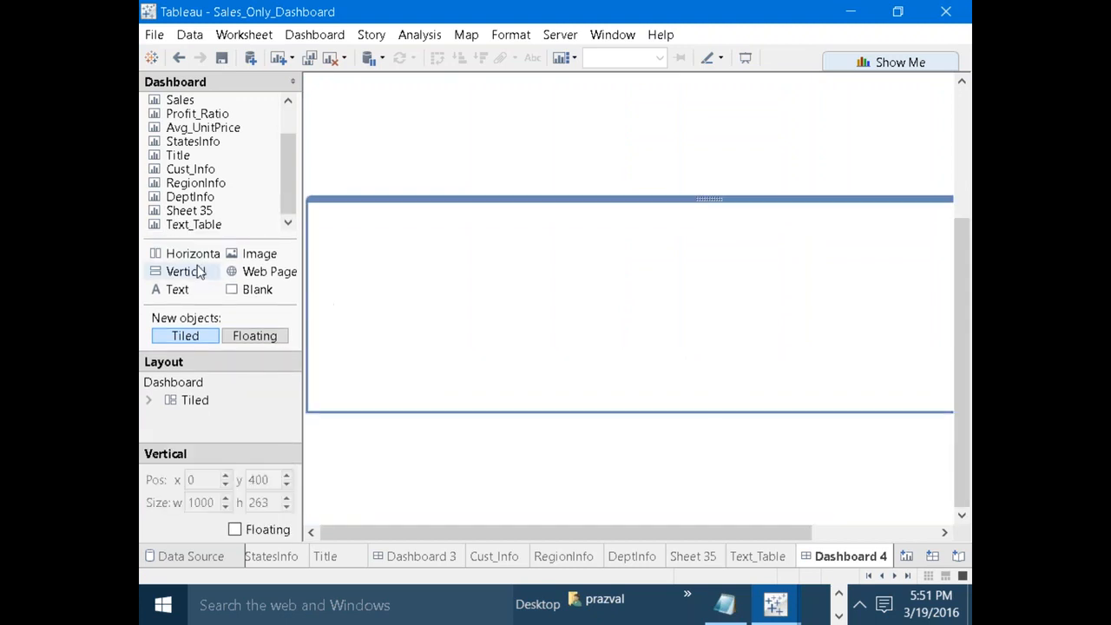
Divide the middle section into three side-by-side horizontal containers, splitting its left half in two.
left_click_drag(256, 253, 394, 281)
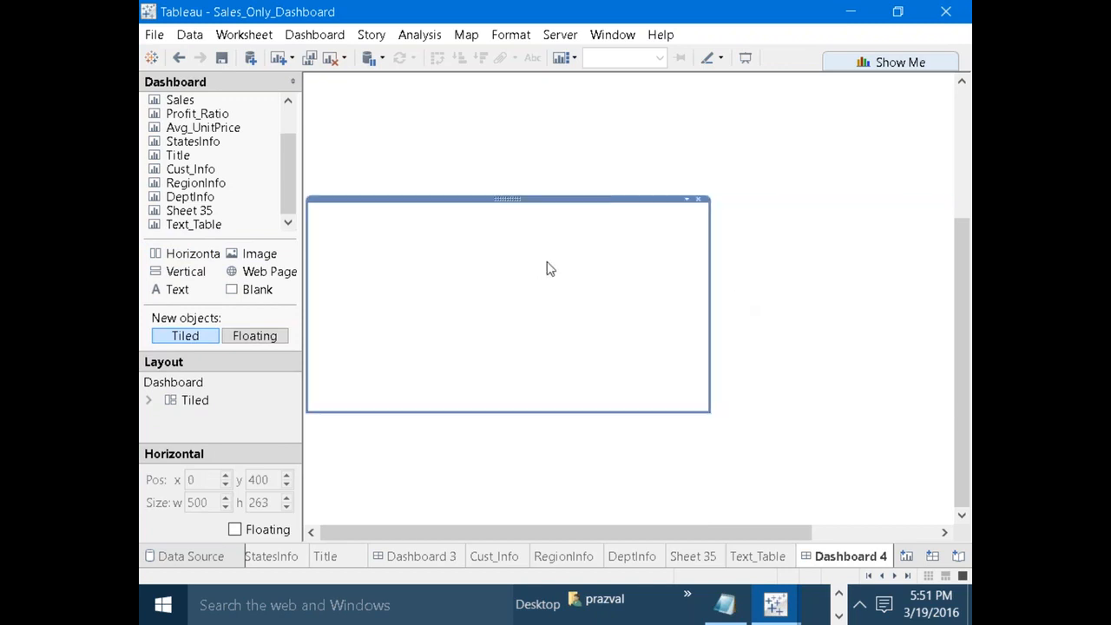
left_click_drag(192, 252, 330, 253)
left_click(420, 270)
left_click(641, 287)
left_click(869, 316)
left_click(634, 330)
Add a fourth horizontal container at the left edge of the middle section and check the narrowed columns.
left_click(170, 251)
left_click_drag(170, 252, 333, 276)
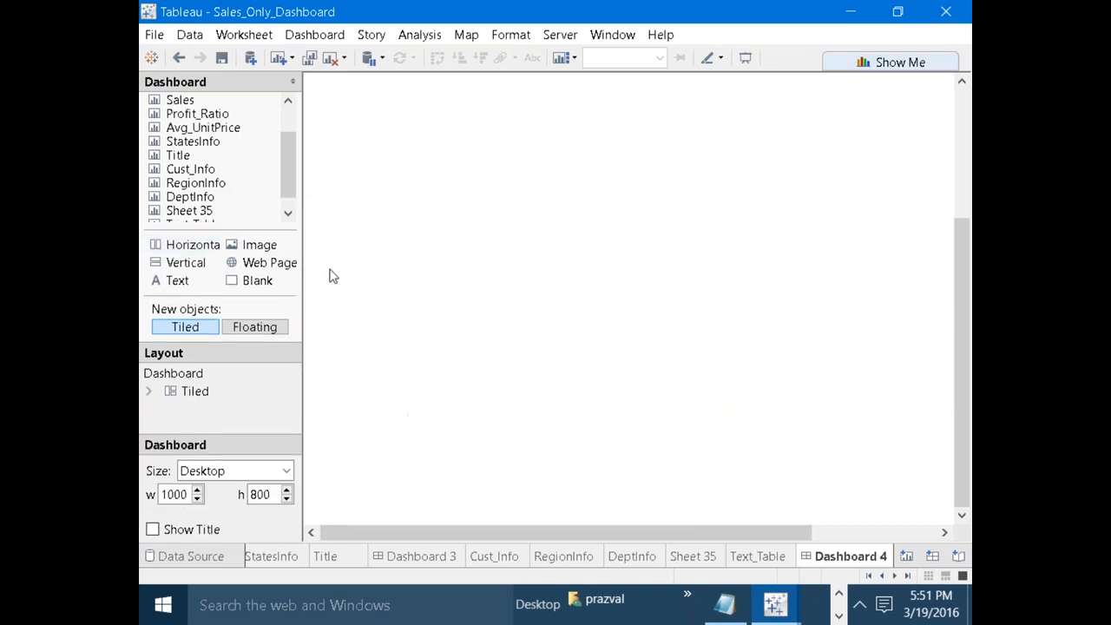
left_click(464, 275)
left_click(365, 288)
left_click(453, 291)
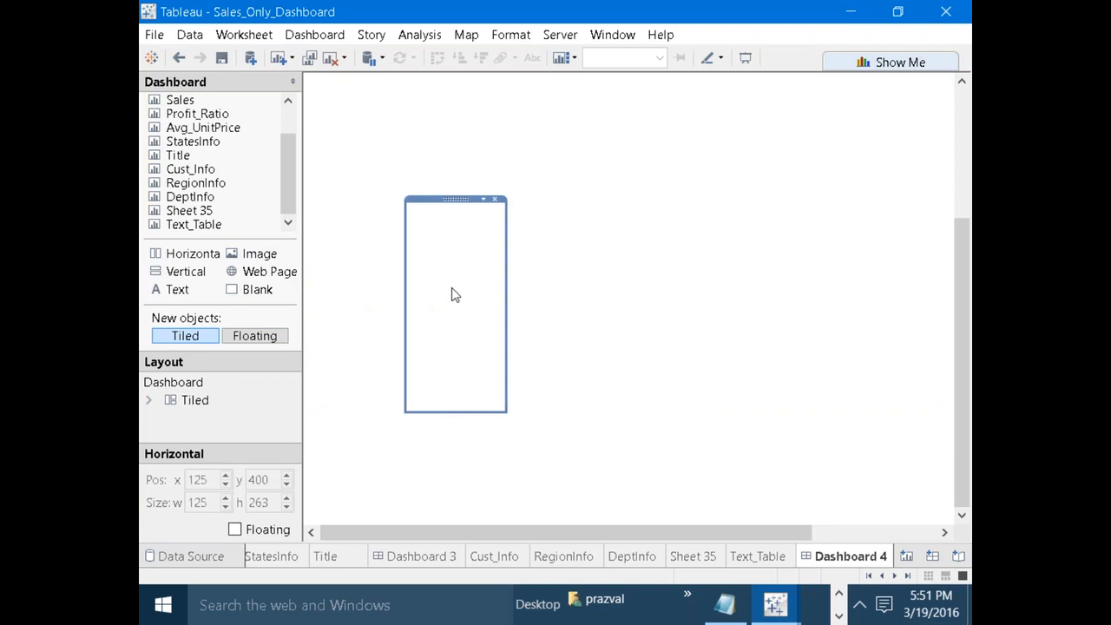
Split the wide right half of the middle section in two by adding a fifth horizontal container.
left_click(594, 291)
left_click(744, 285)
left_click_drag(716, 531, 845, 491)
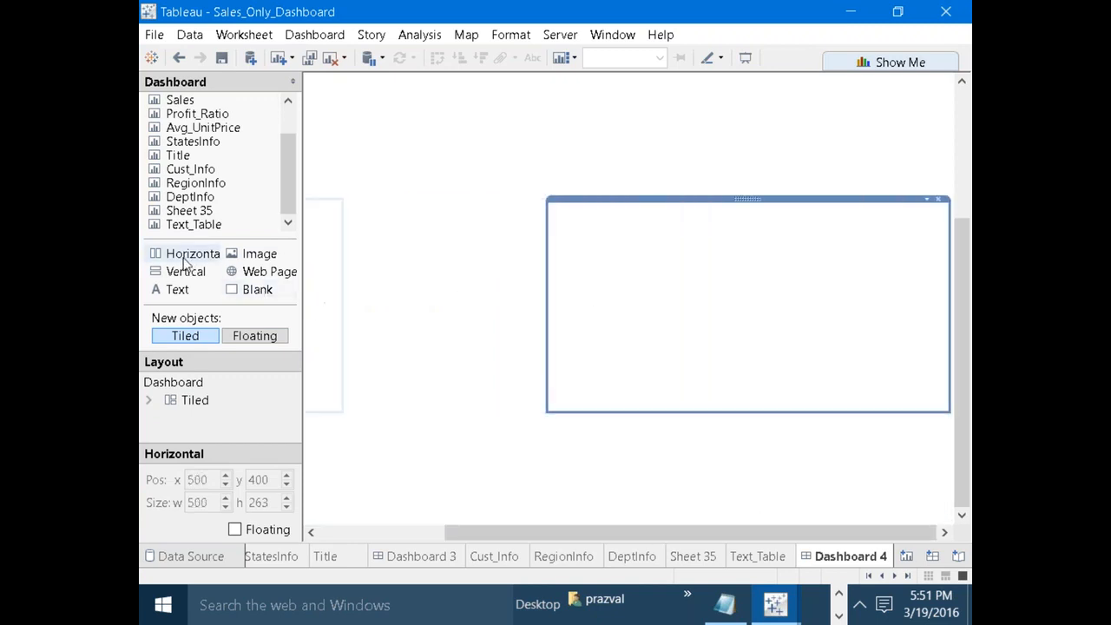
left_click_drag(183, 260, 727, 273)
left_click_drag(899, 276, 936, 270)
left_click(859, 277)
left_click(712, 288)
left_click_drag(545, 294, 547, 293)
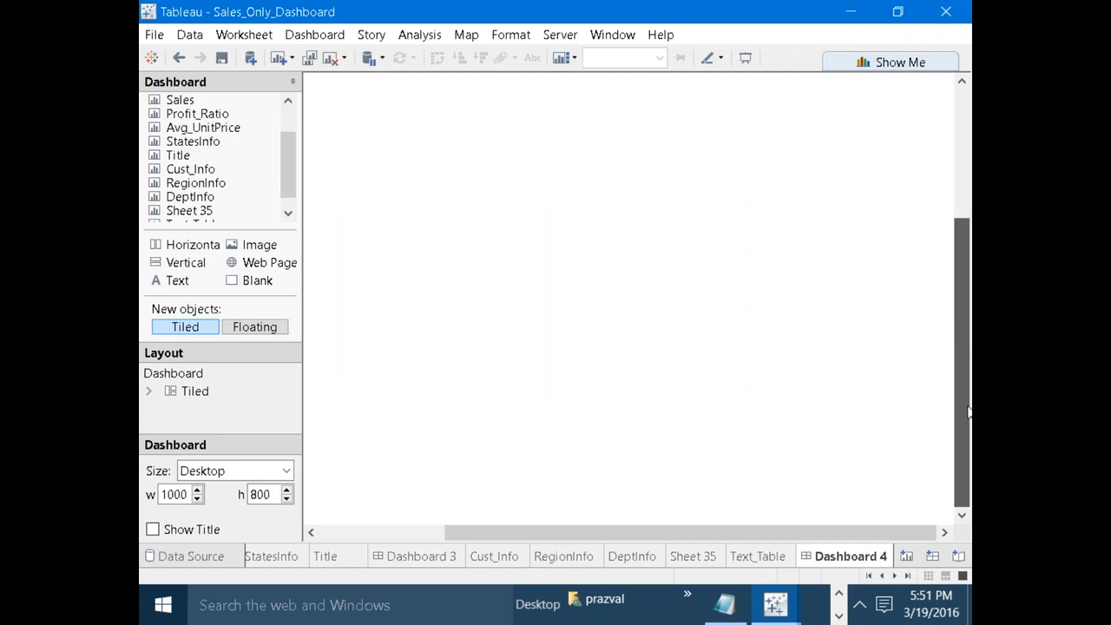
Place a full-width horizontal container inside the vertical container that forms the bottom section.
left_click_drag(759, 532, 466, 532)
left_click(535, 498)
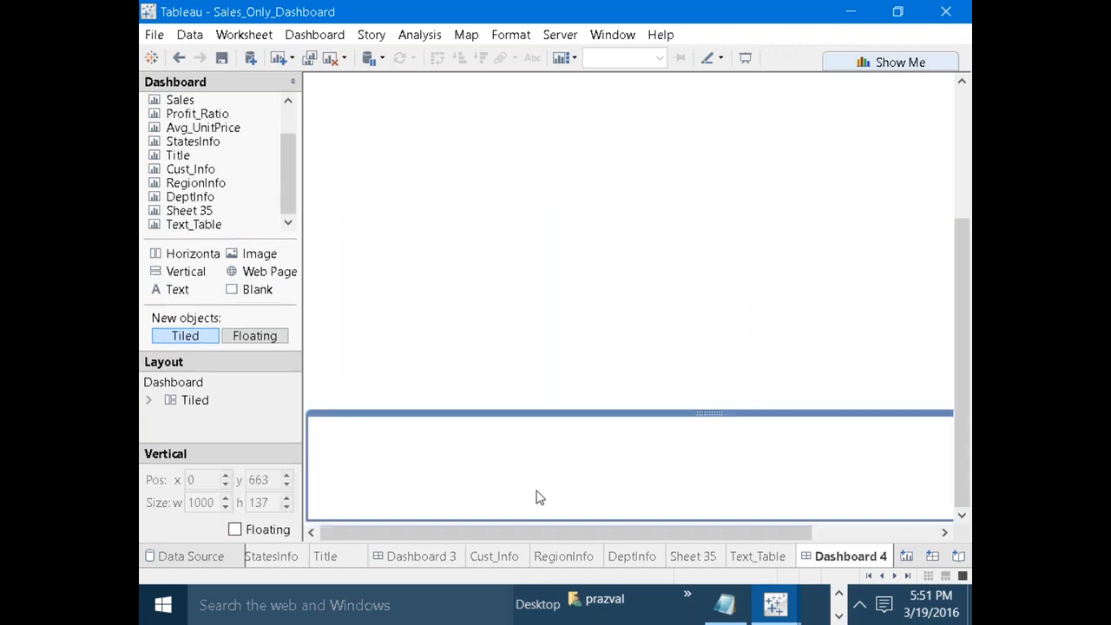
left_click(174, 254)
left_click_drag(265, 254, 607, 469)
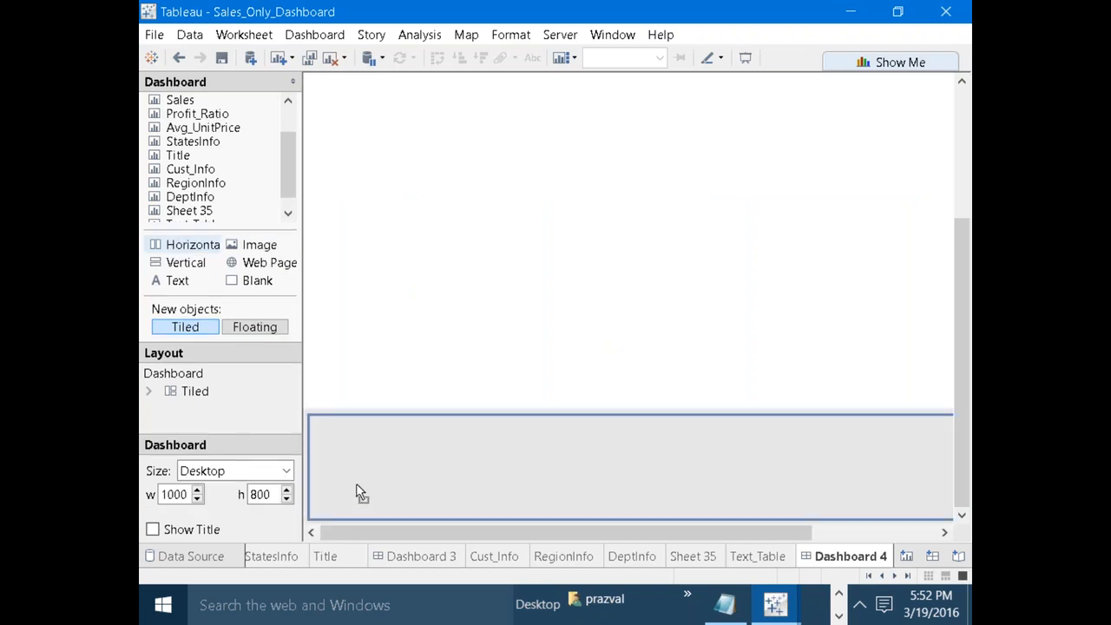
left_click_drag(361, 491, 385, 486)
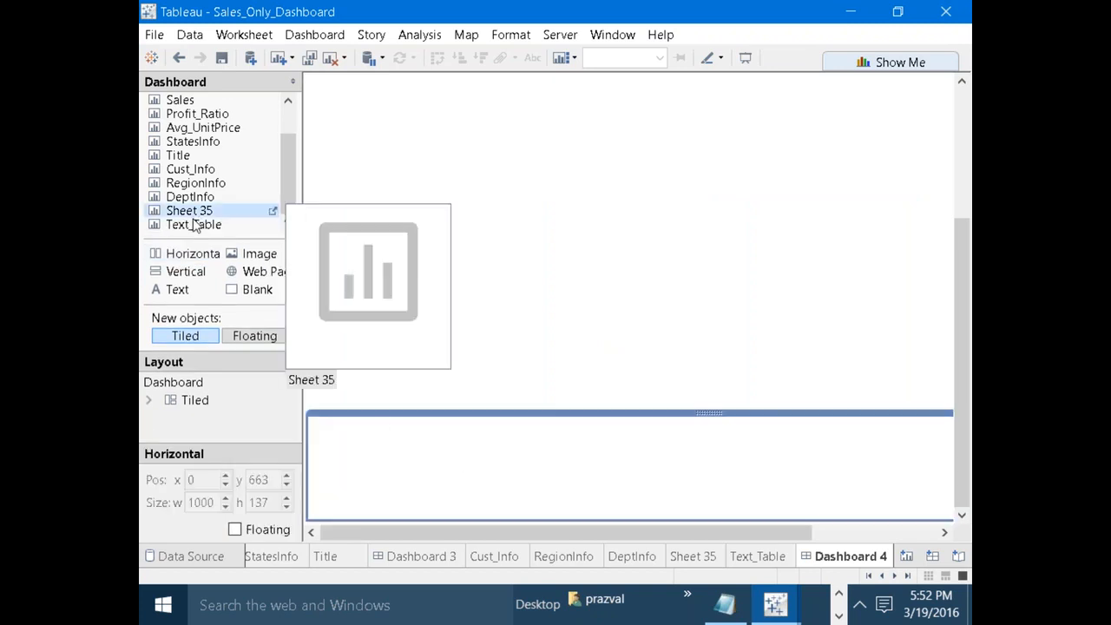
Add a second horizontal container at the left edge of the bottom section, dividing it into two 500-wide halves.
left_click(176, 257)
left_click_drag(291, 417, 310, 471)
left_click(402, 465)
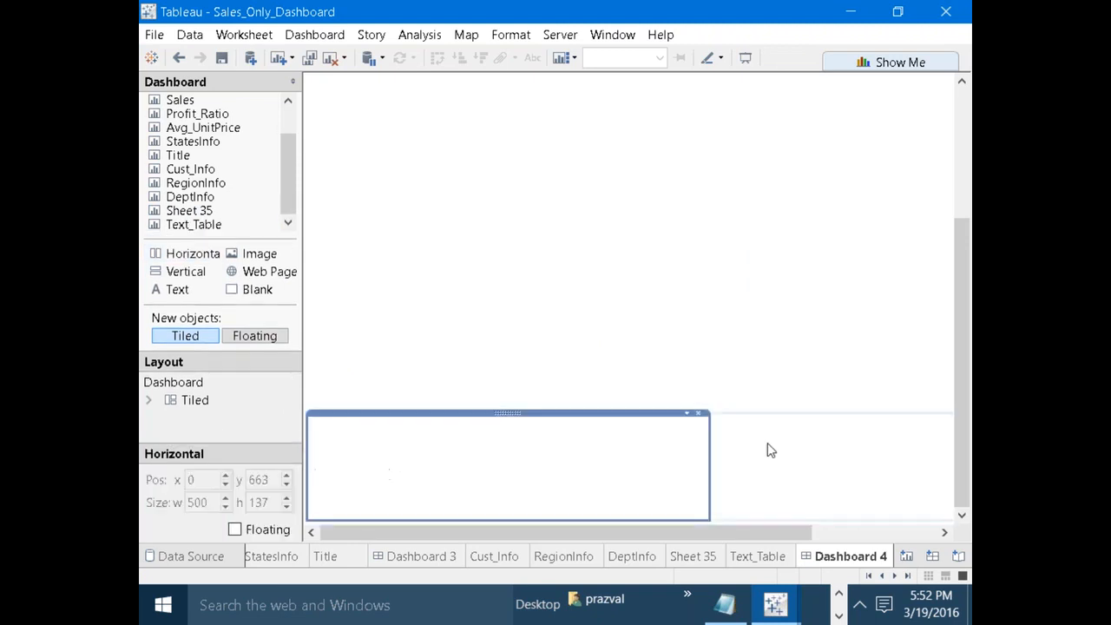
left_click(770, 440)
Open the container formatting for the first container of the top section and give it a solid grey border in the second-thinnest weight.
left_click_drag(969, 273, 968, 251)
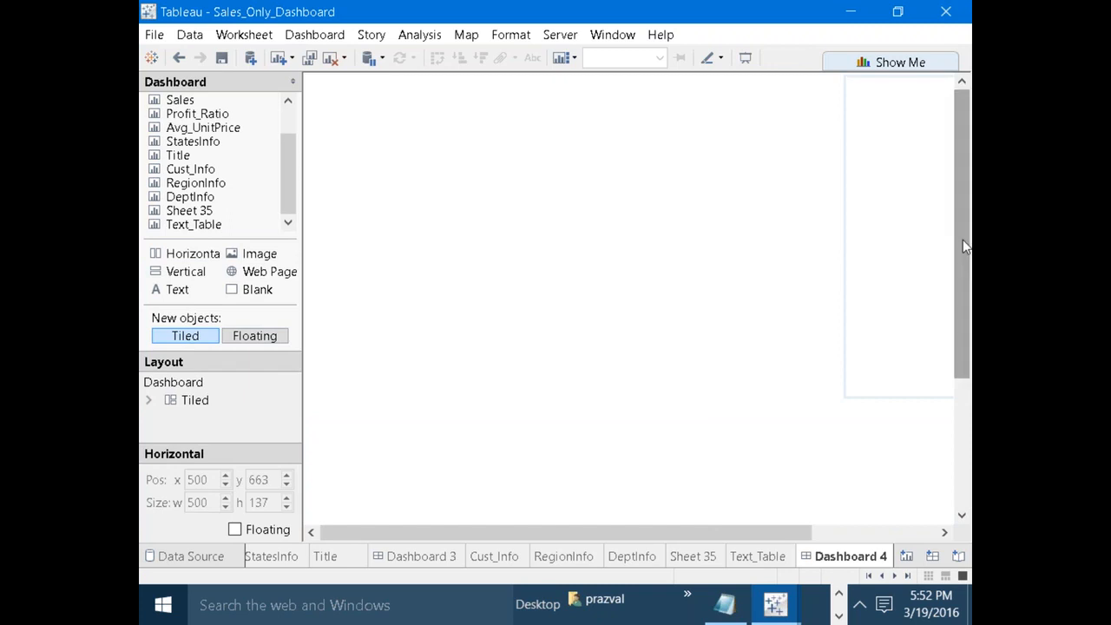
left_click(757, 189)
left_click_drag(743, 187, 423, 222)
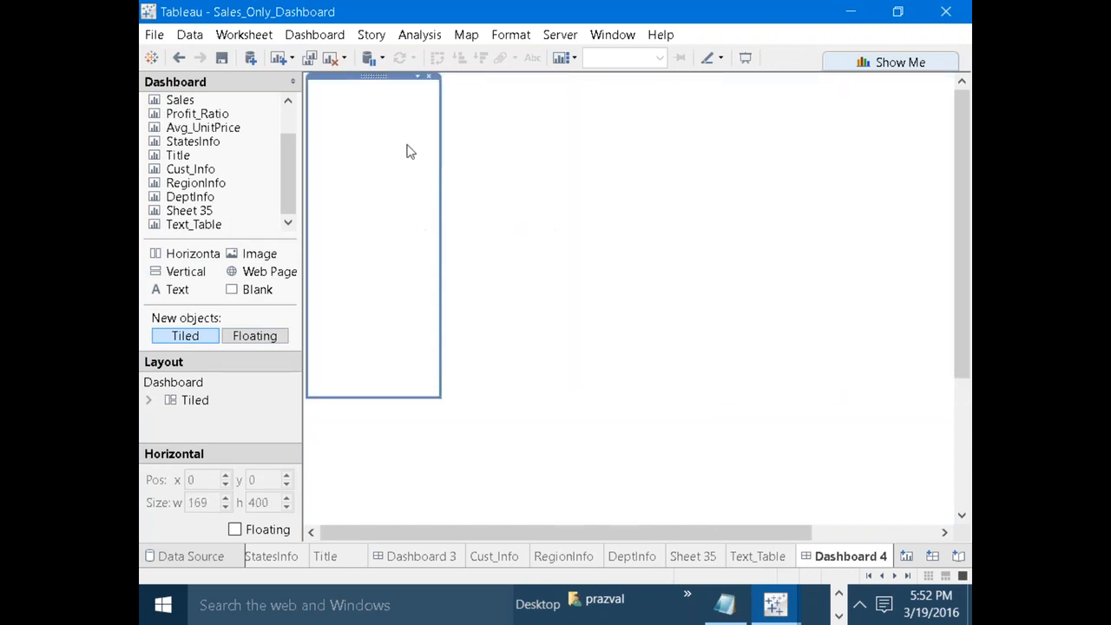
left_click(417, 77)
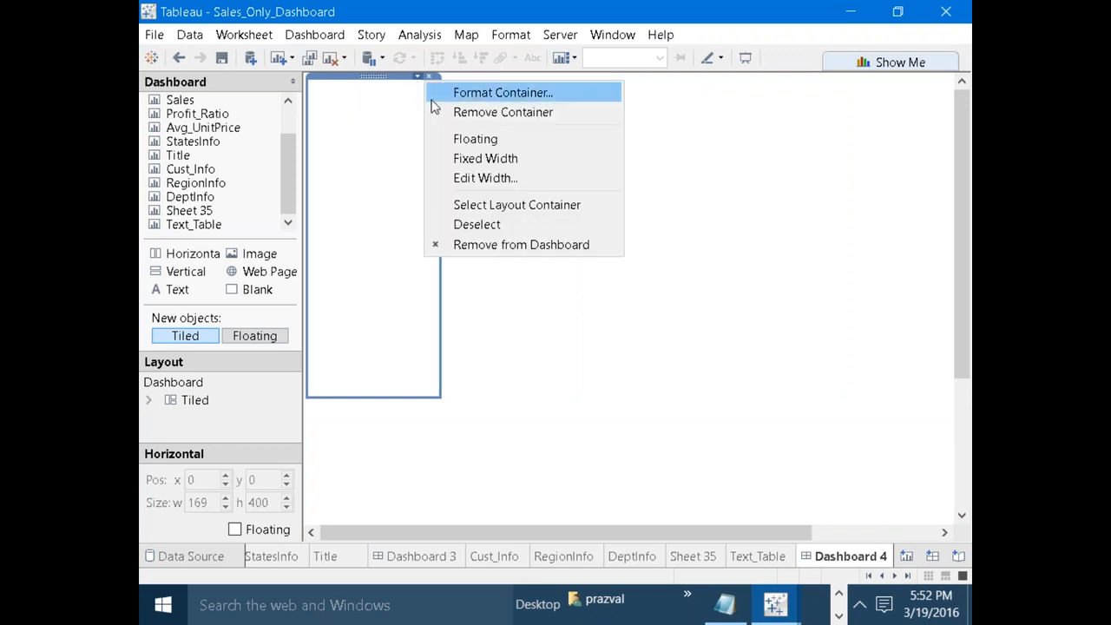
left_click(442, 96)
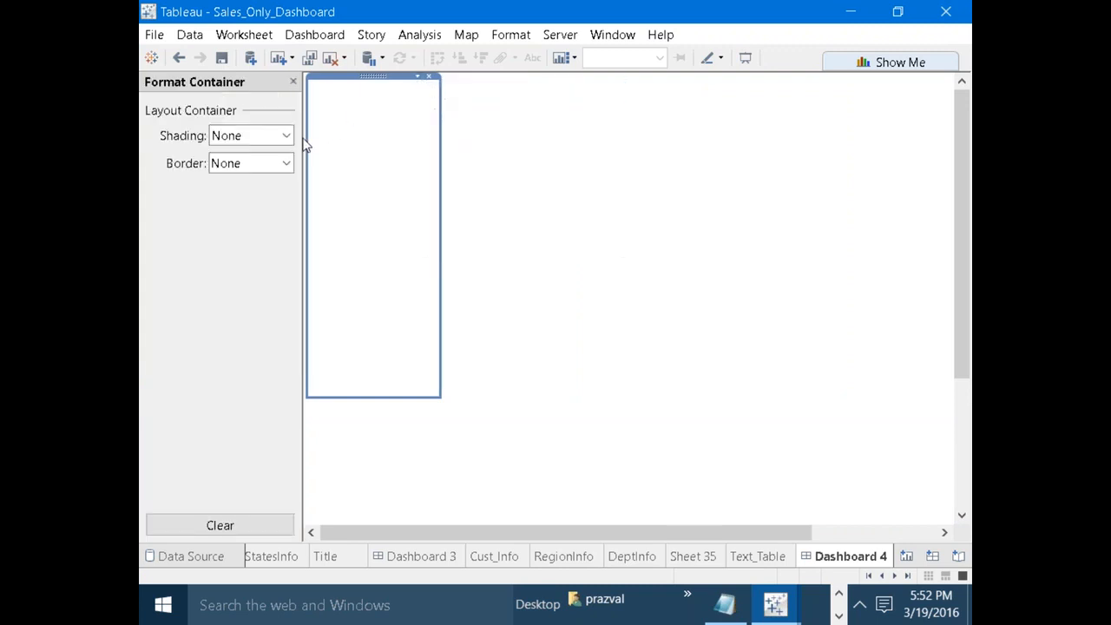
left_click(286, 163)
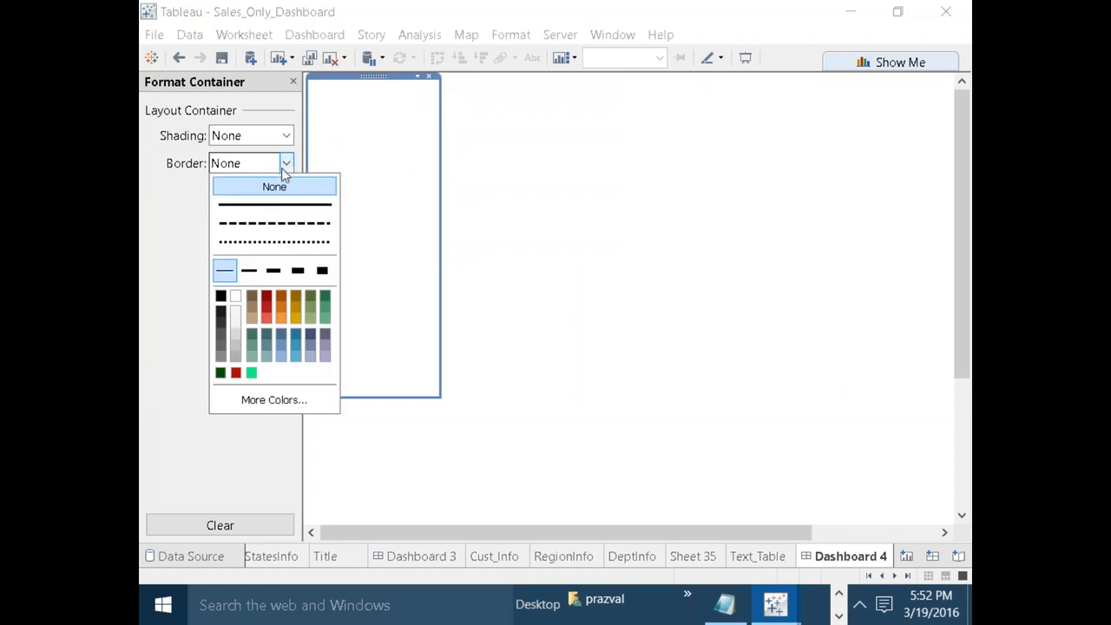
left_click(249, 271)
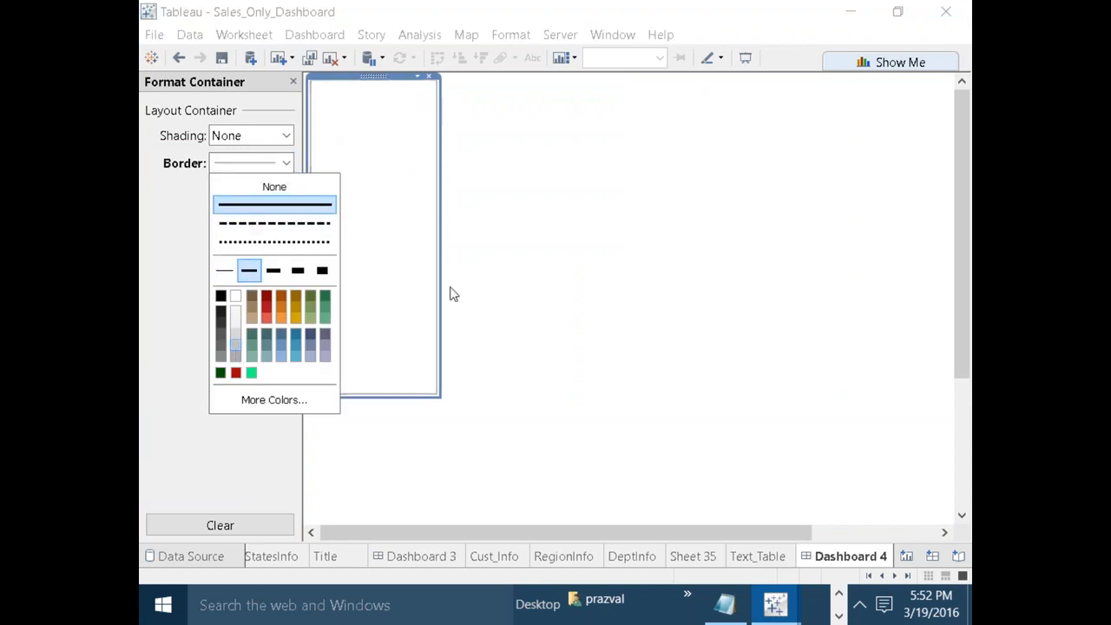
Give the second and third containers of the top section a solid grey border in the second-thinnest weight.
left_click(510, 278)
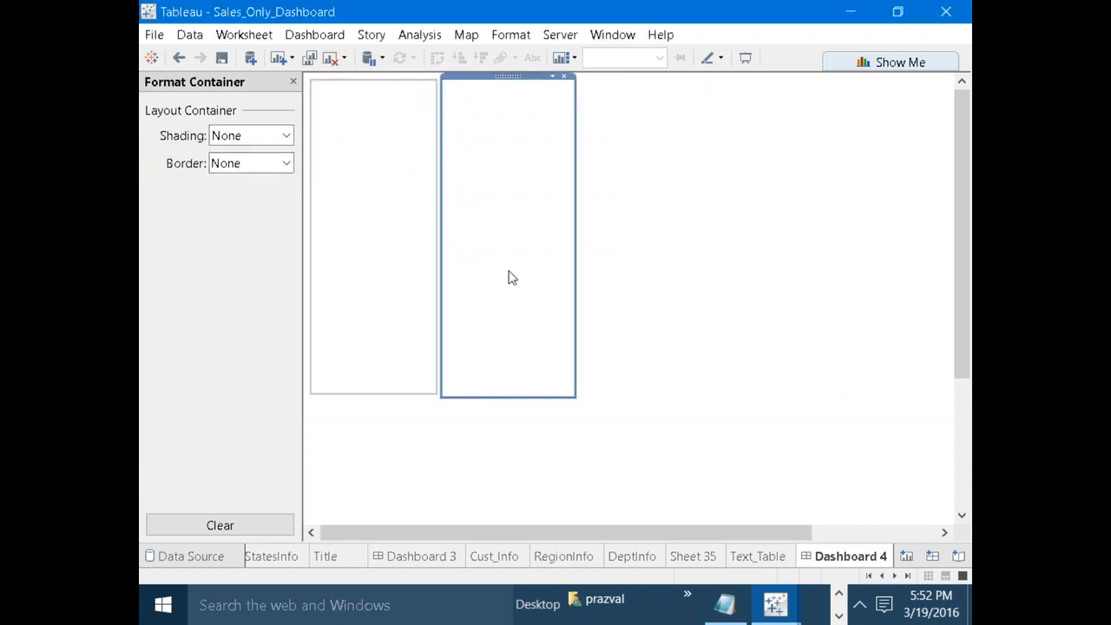
left_click(285, 163)
left_click(249, 270)
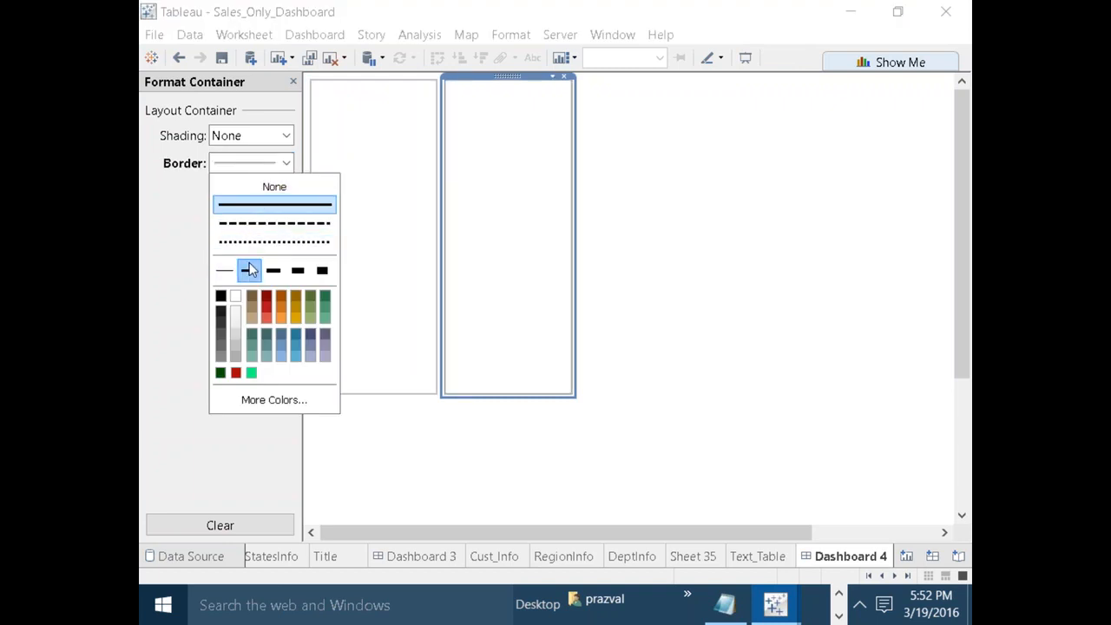
left_click(237, 351)
left_click(648, 256)
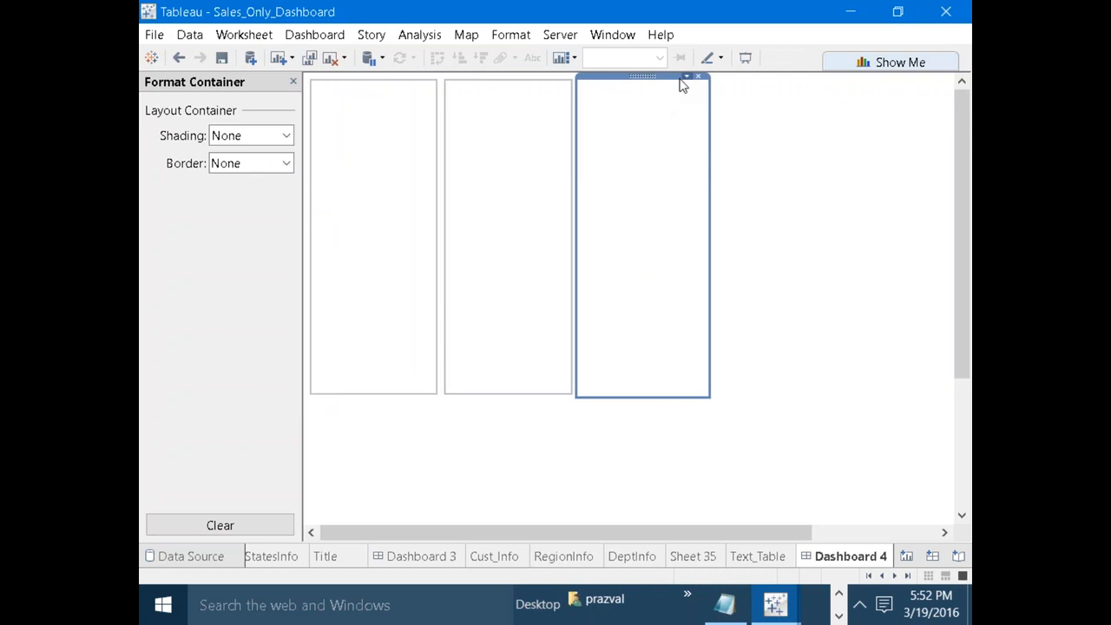
left_click(287, 163)
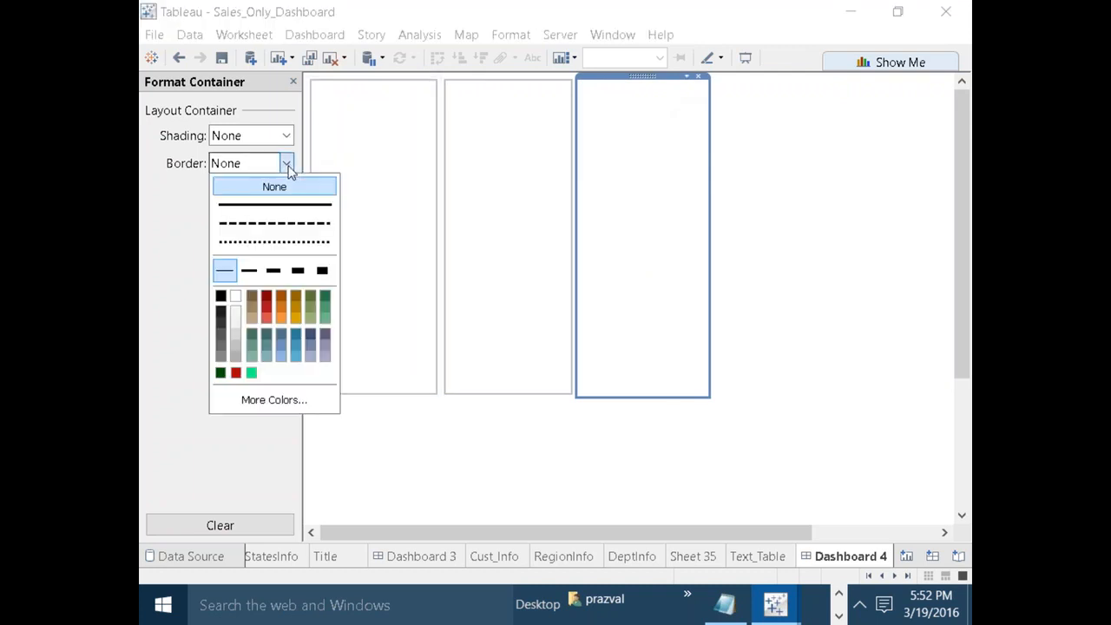
left_click(249, 271)
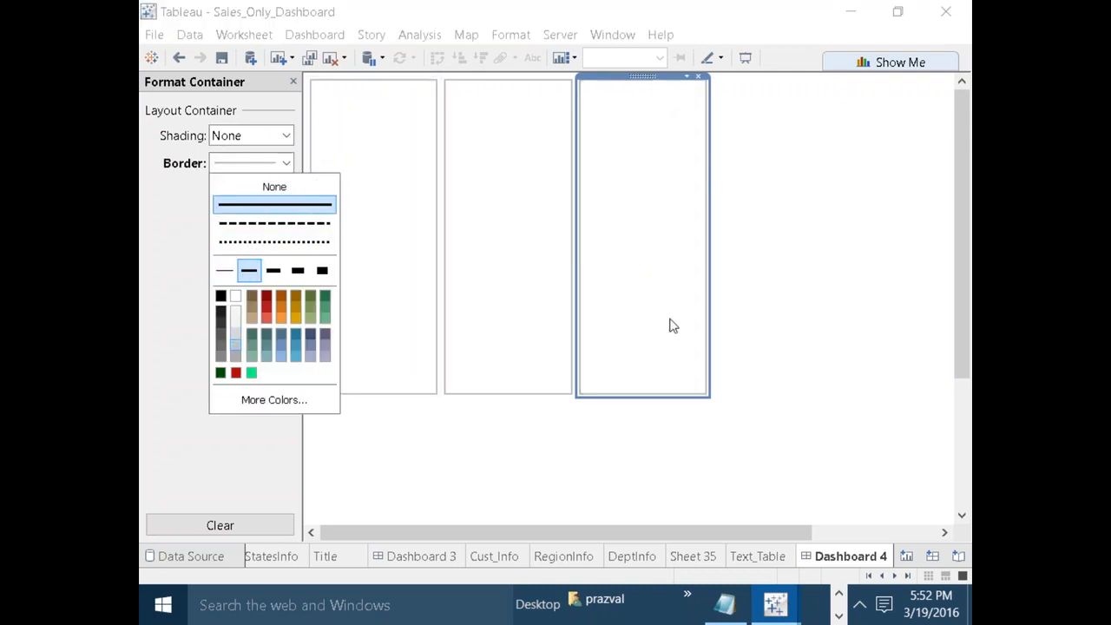
Apply the second-thinnest solid grey border to the fourth and fifth containers of the top section.
left_click(784, 315)
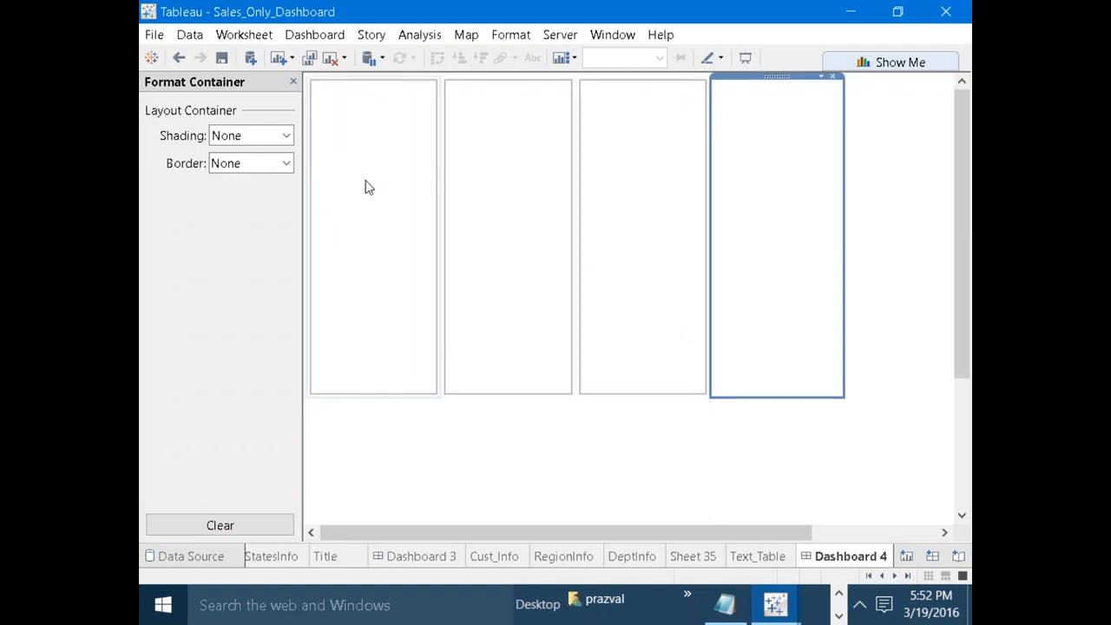
left_click(287, 163)
left_click(249, 270)
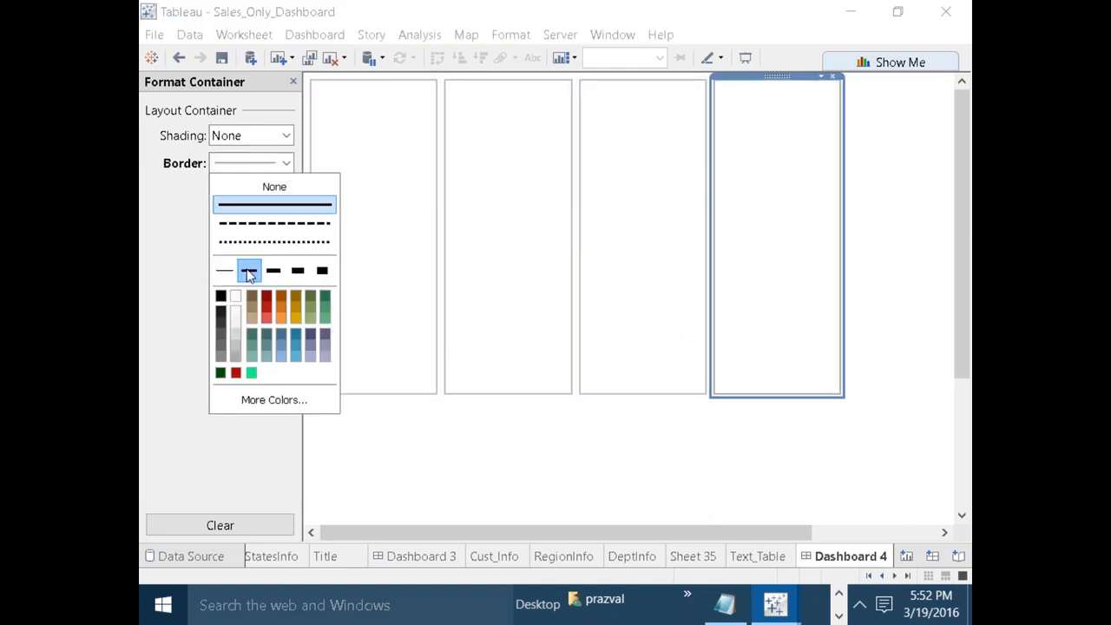
left_click(882, 352)
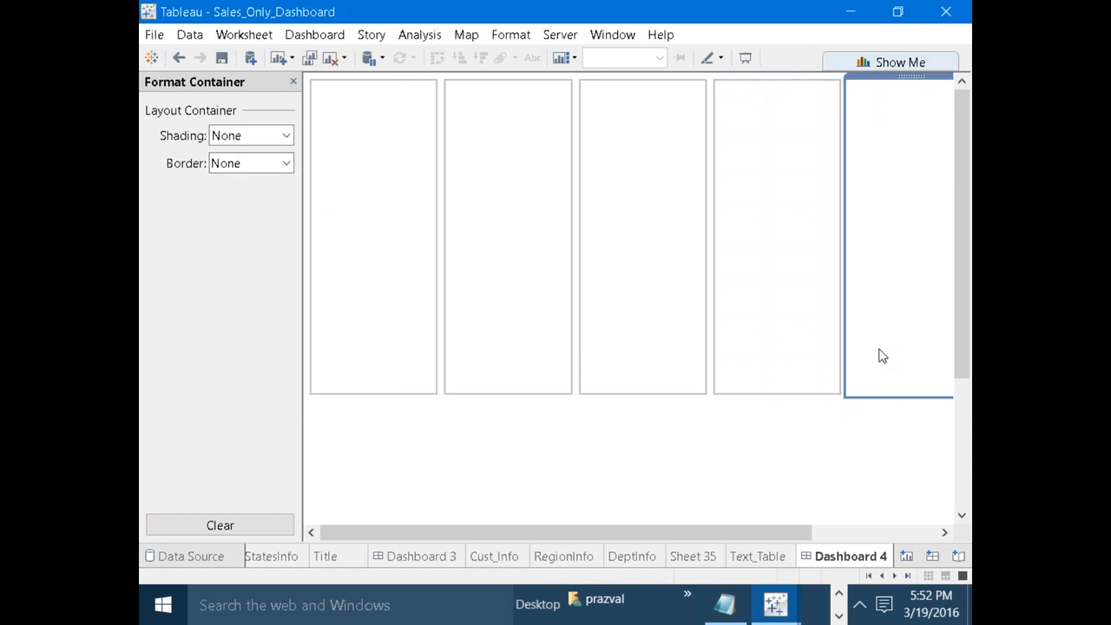
left_click(283, 164)
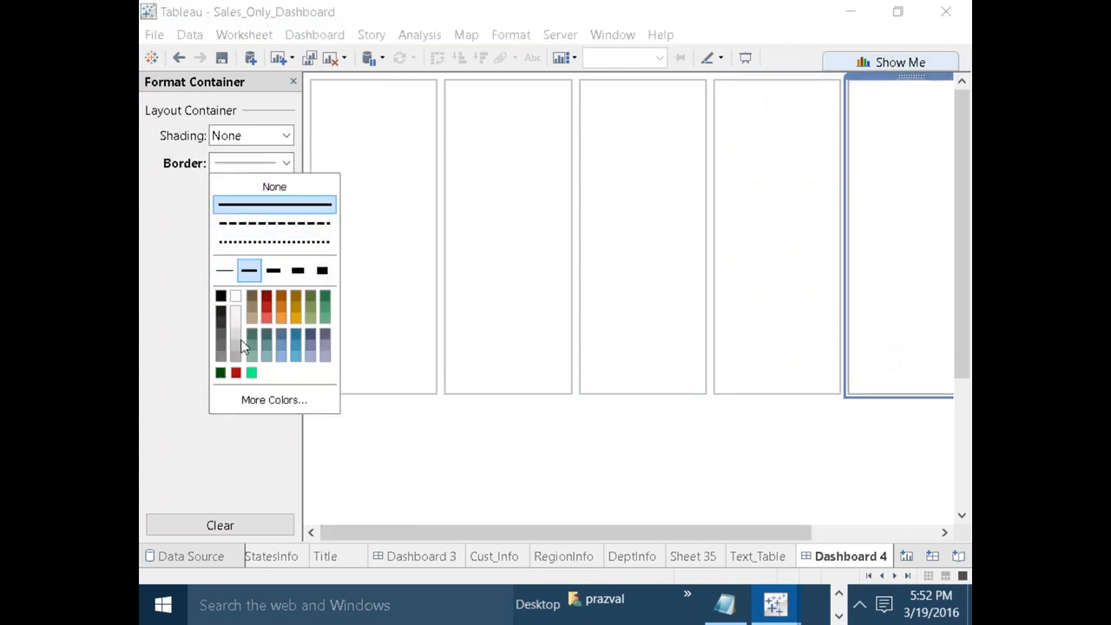
left_click(442, 461)
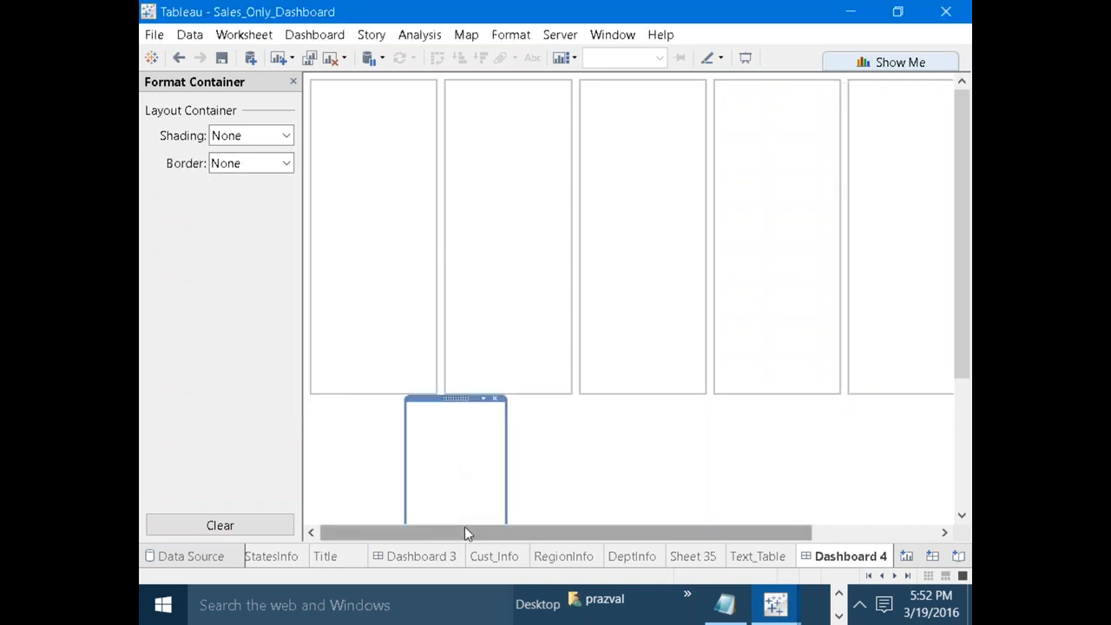
Apply the second-thinnest solid grey border to the sixth container, at the right end of the top section.
left_click_drag(465, 528, 637, 509)
left_click(902, 301)
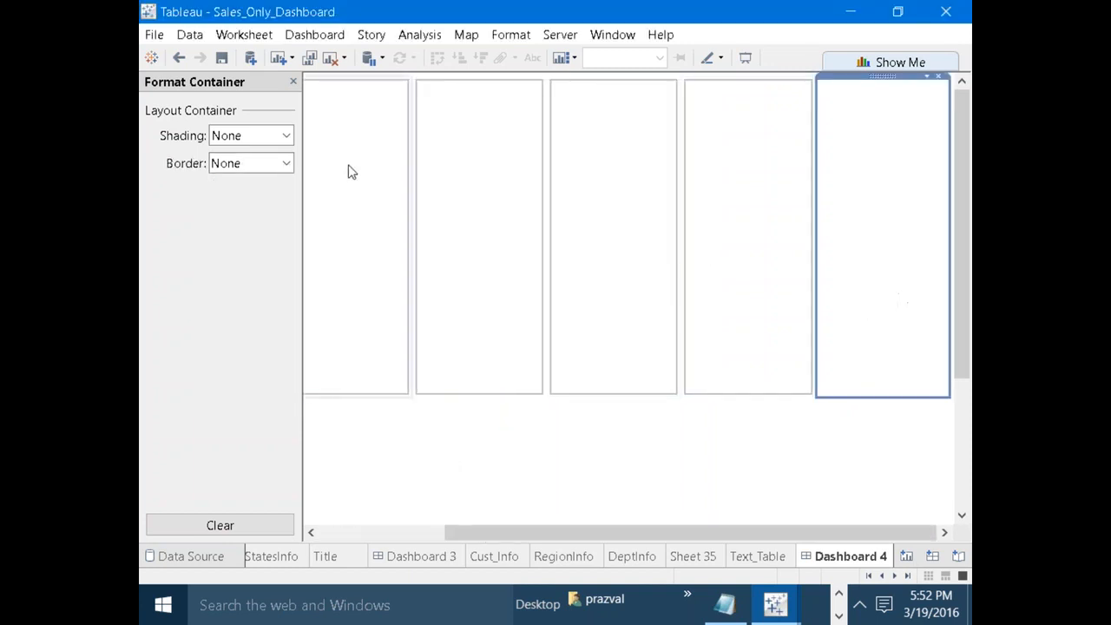
left_click(286, 164)
left_click(248, 269)
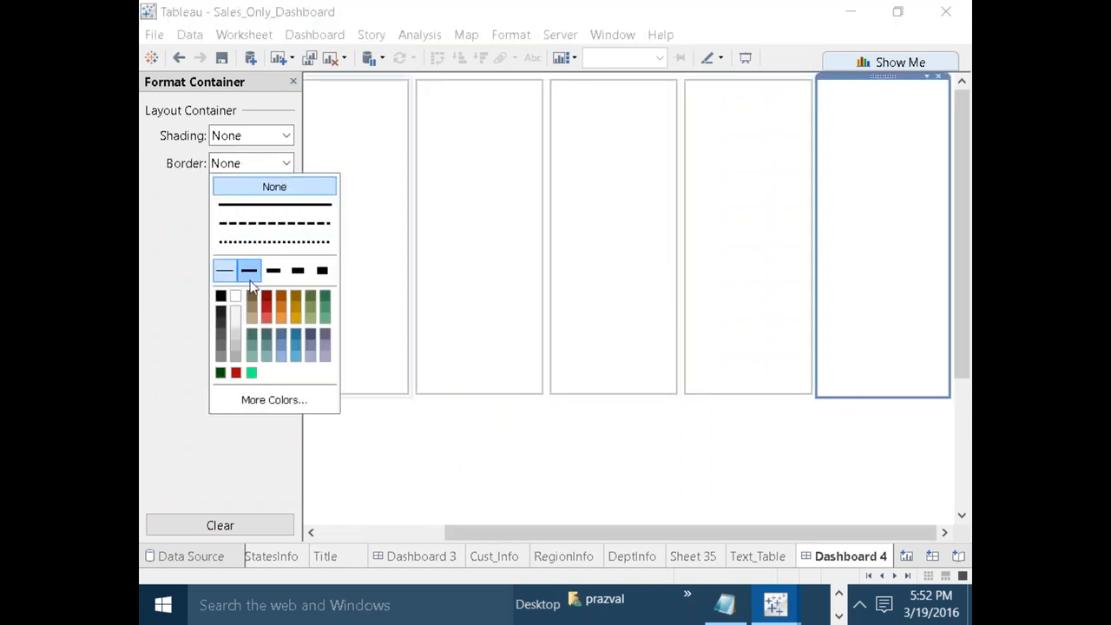
Give the rightmost container of the middle section a solid grey border in the second-thinnest weight.
left_click(873, 447)
left_click(285, 163)
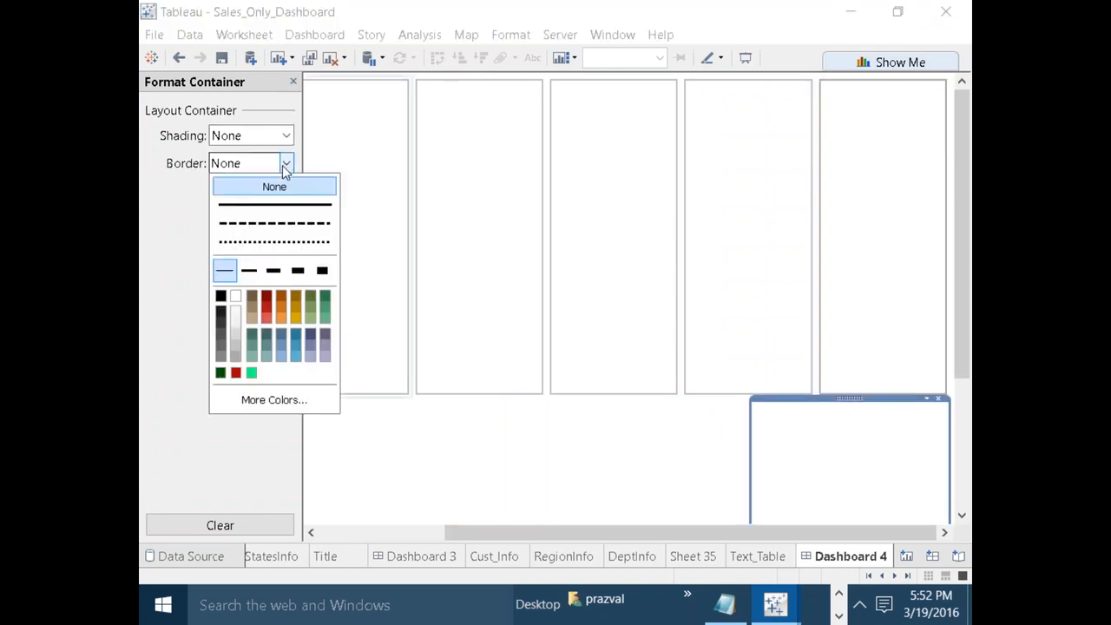
left_click(248, 270)
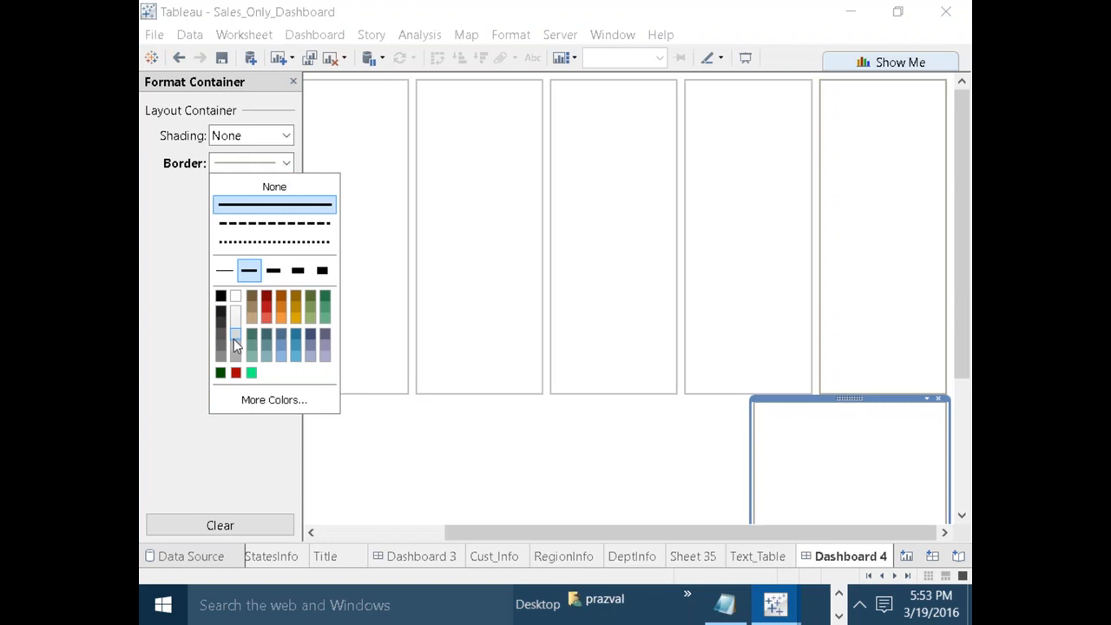
Apply the second-thinnest solid grey border to the second and third containers from the right in the middle section.
left_click_drag(960, 229, 962, 359)
left_click(652, 290)
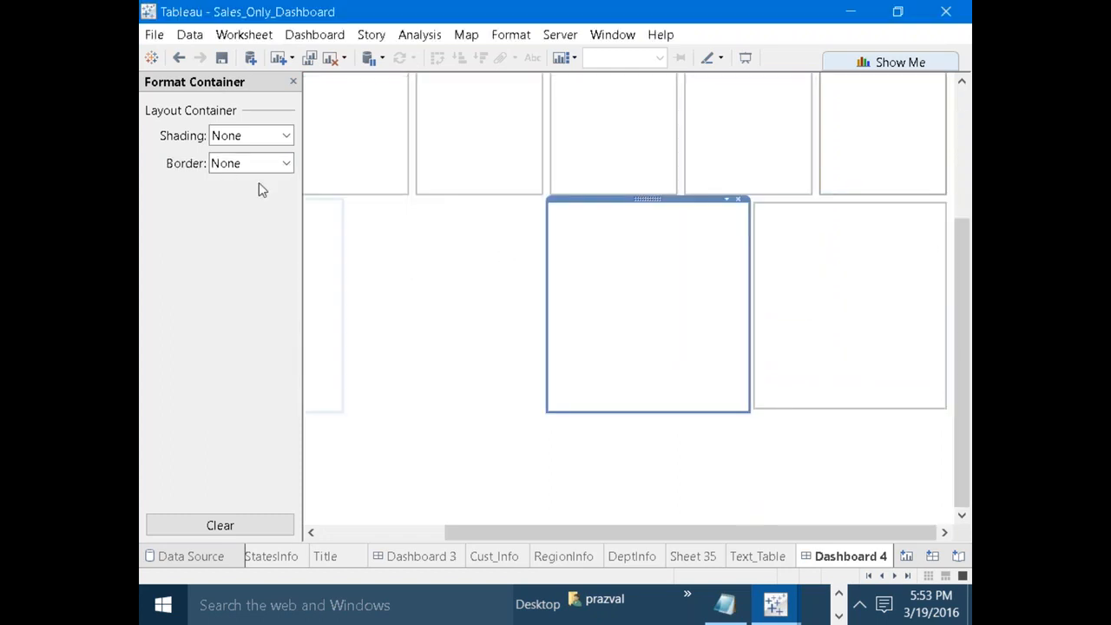
left_click(286, 163)
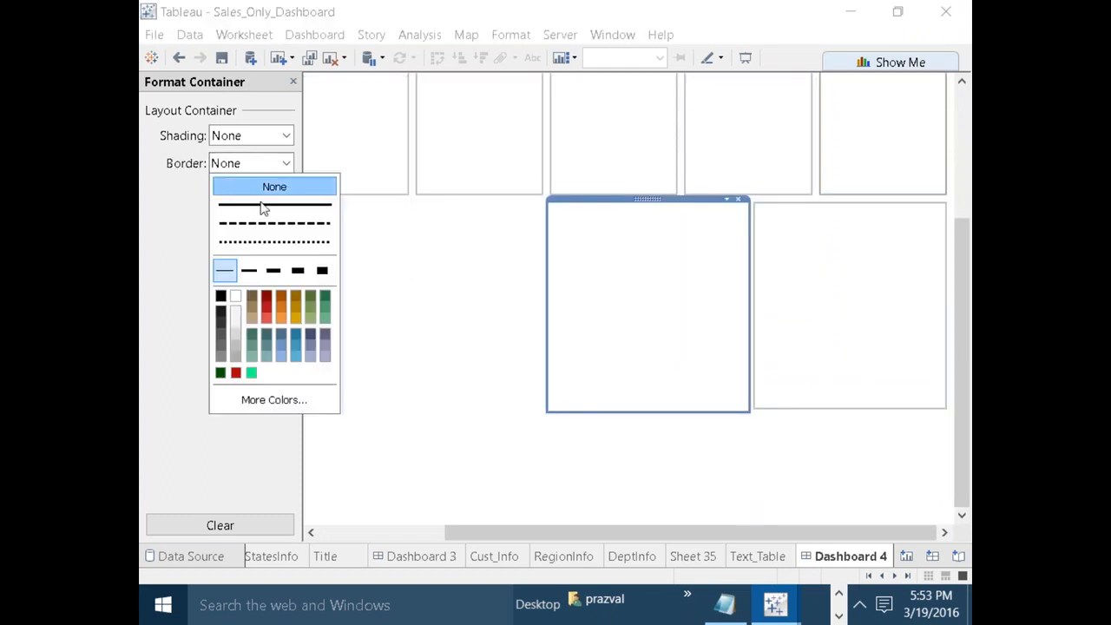
left_click(249, 270)
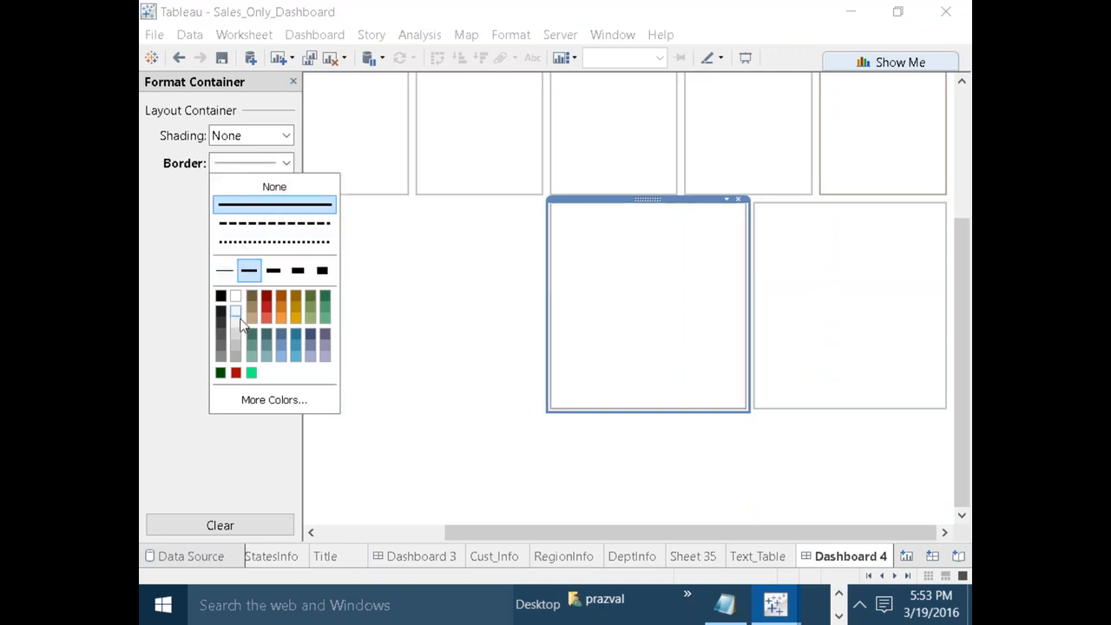
left_click(433, 314)
left_click(286, 164)
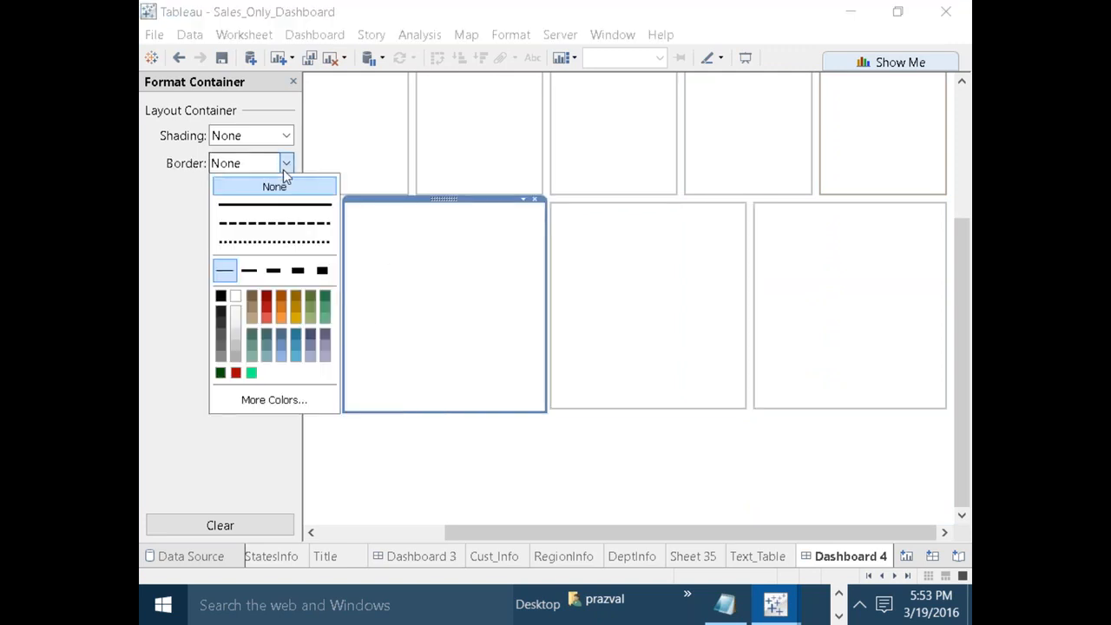
left_click(248, 270)
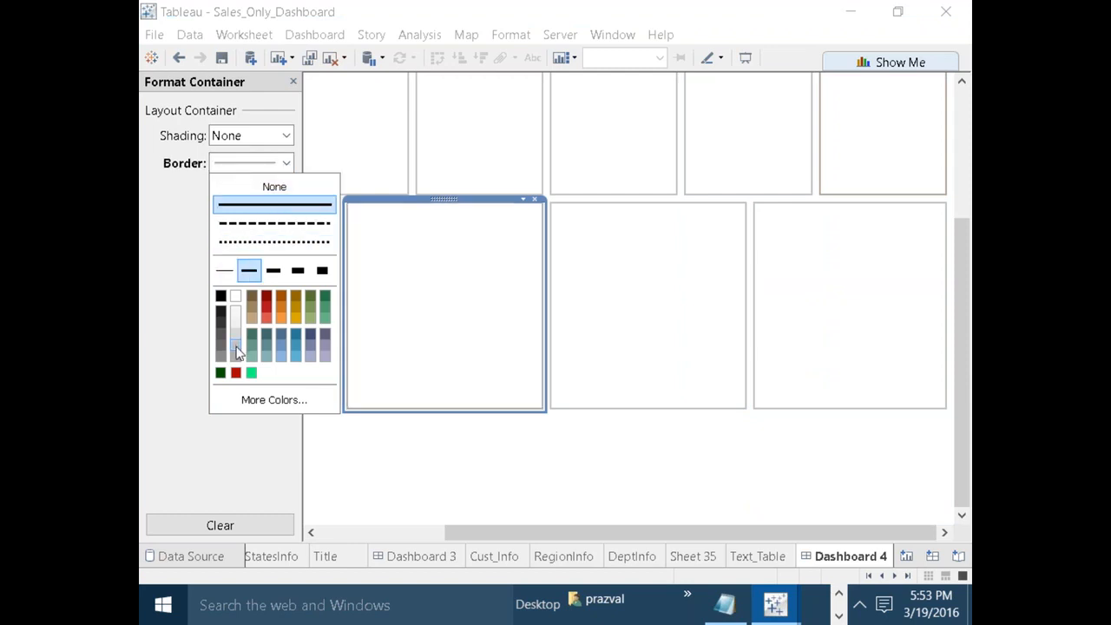
Apply the second-thinnest solid grey border to the two narrow containers at the left end of the middle section.
left_click_drag(483, 530, 320, 524)
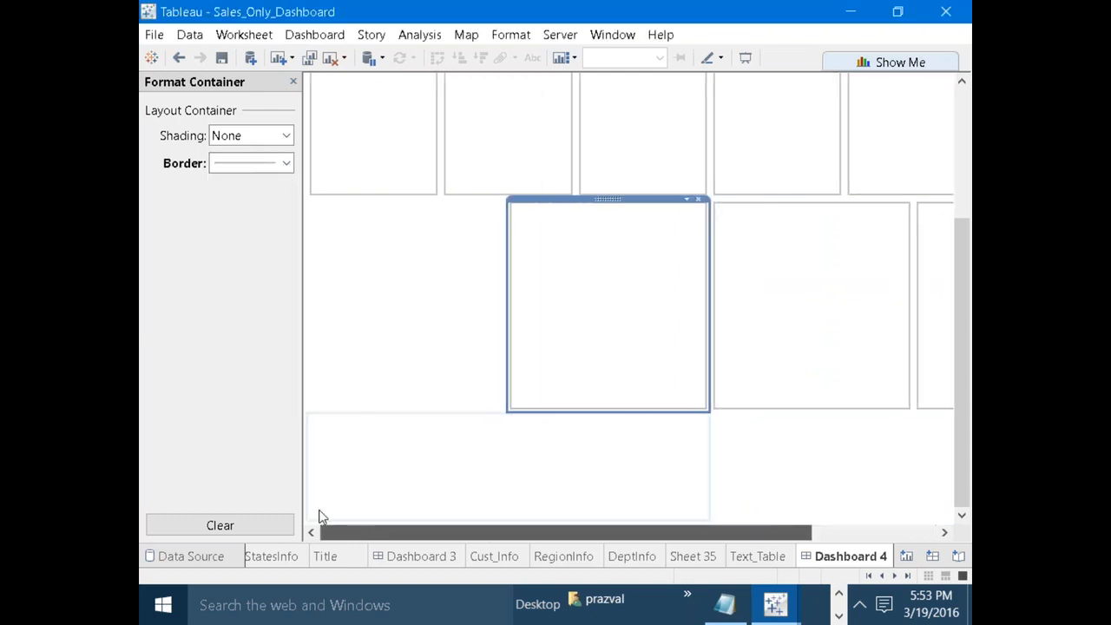
left_click(365, 344)
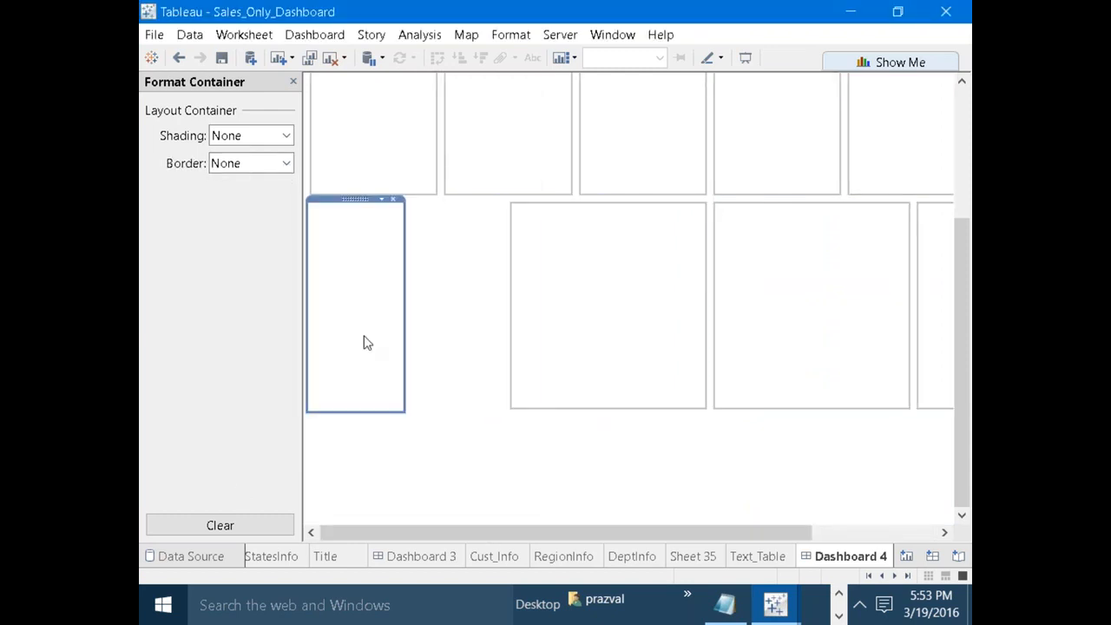
left_click(287, 165)
left_click(249, 270)
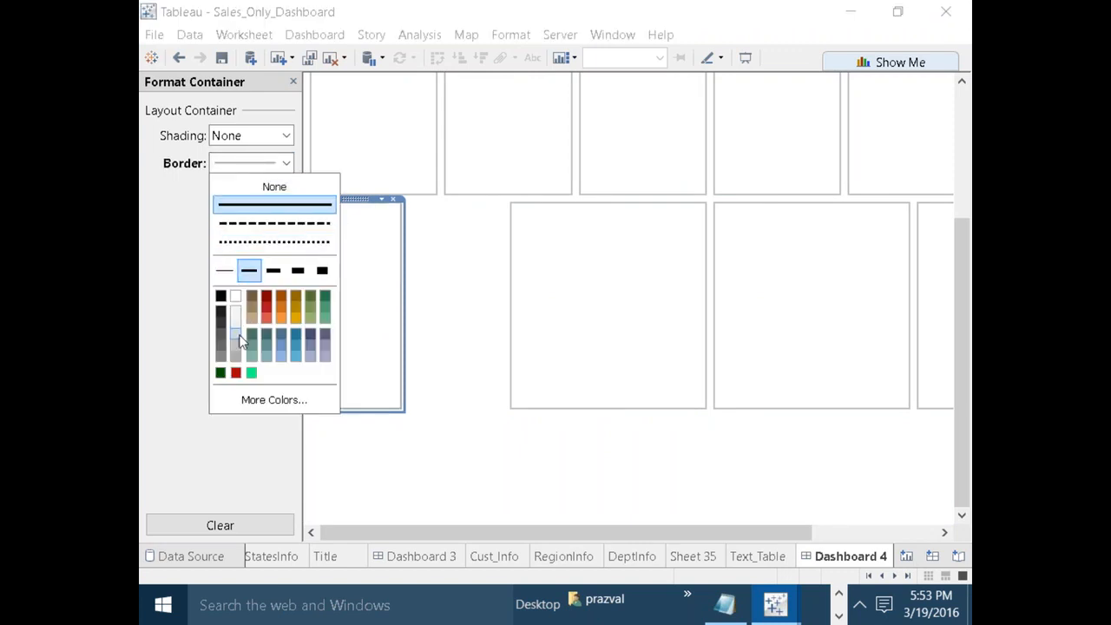
left_click(141, 287)
left_click(472, 255)
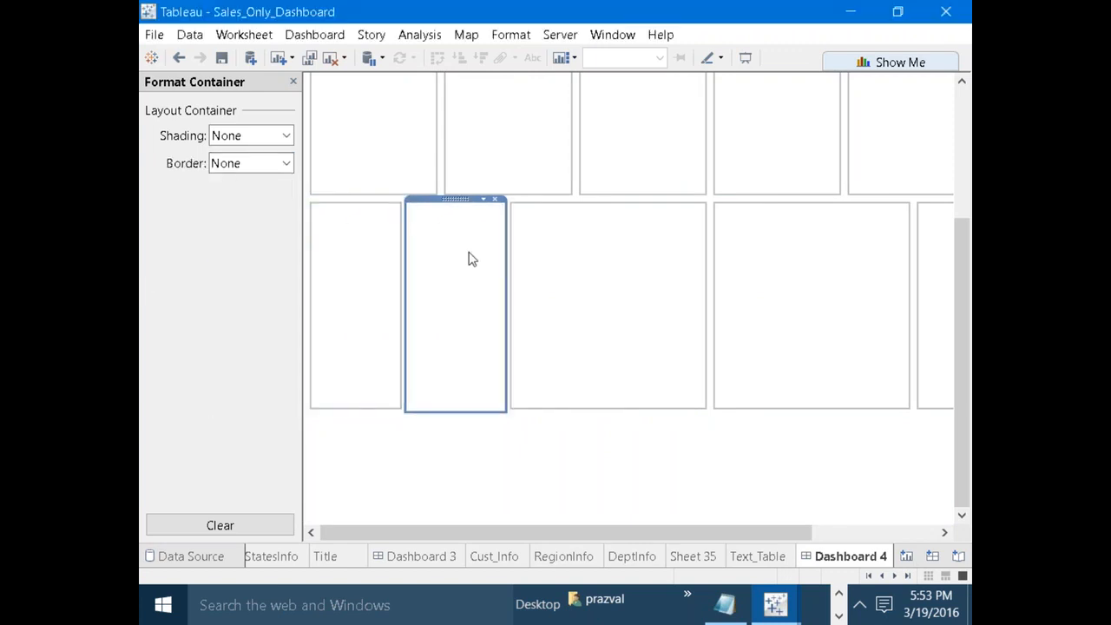
left_click(287, 164)
left_click(249, 270)
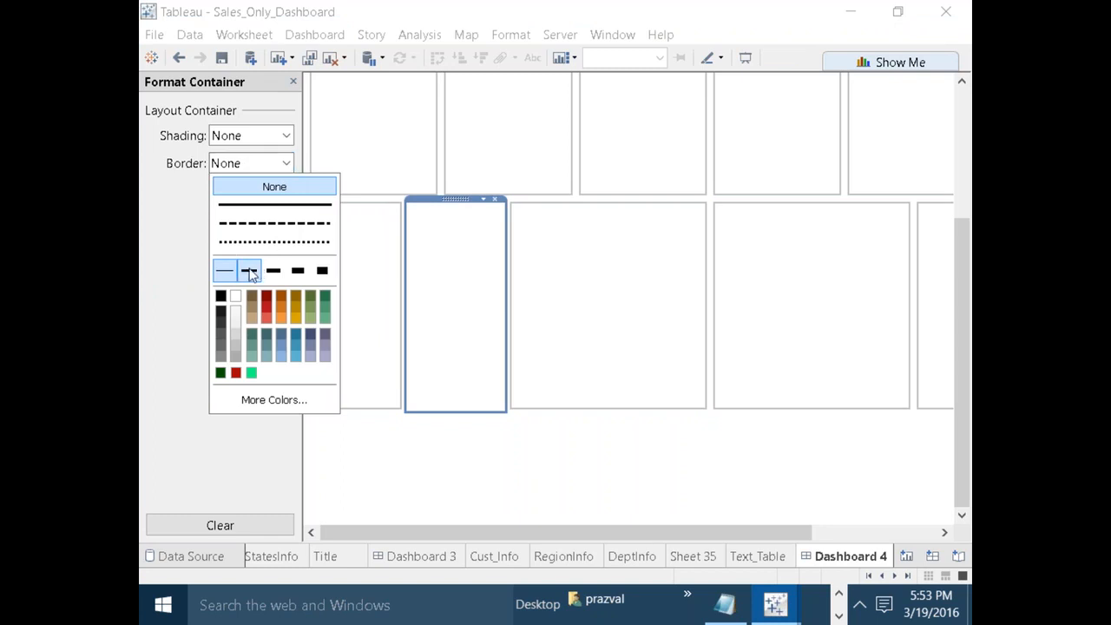
left_click(233, 350)
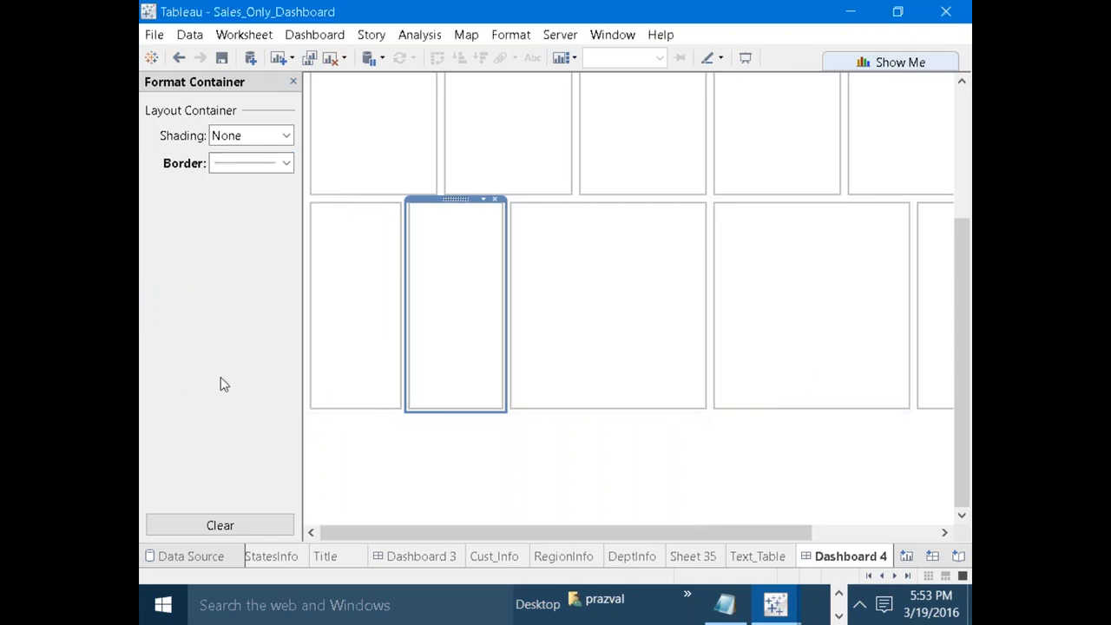
Apply the second-thinnest solid grey border to both wide containers of the bottom section.
left_click(559, 470)
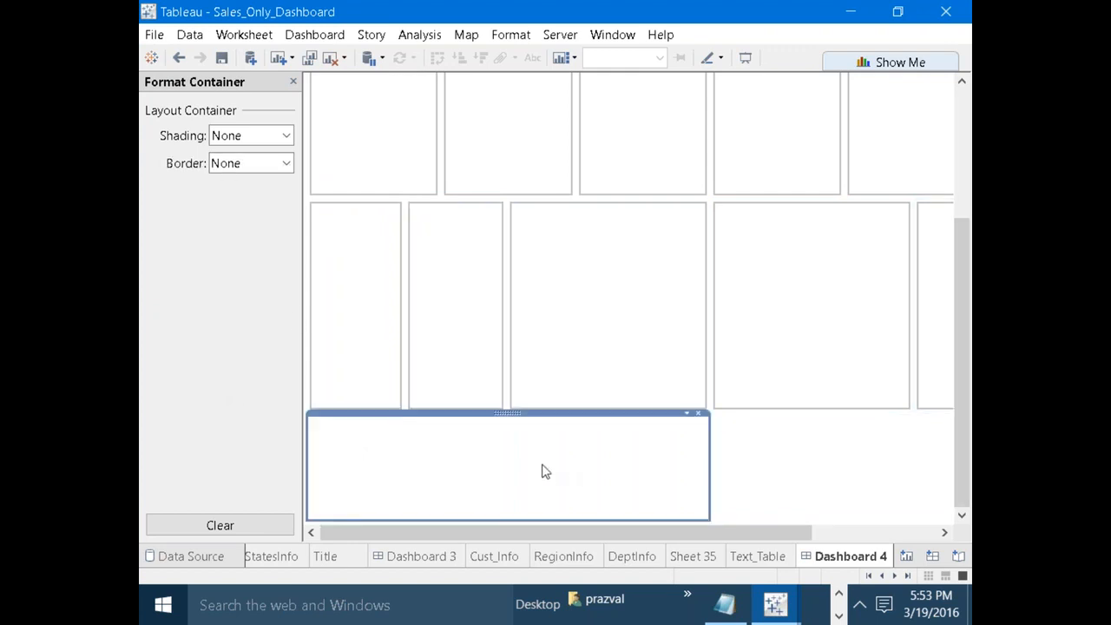
left_click(286, 163)
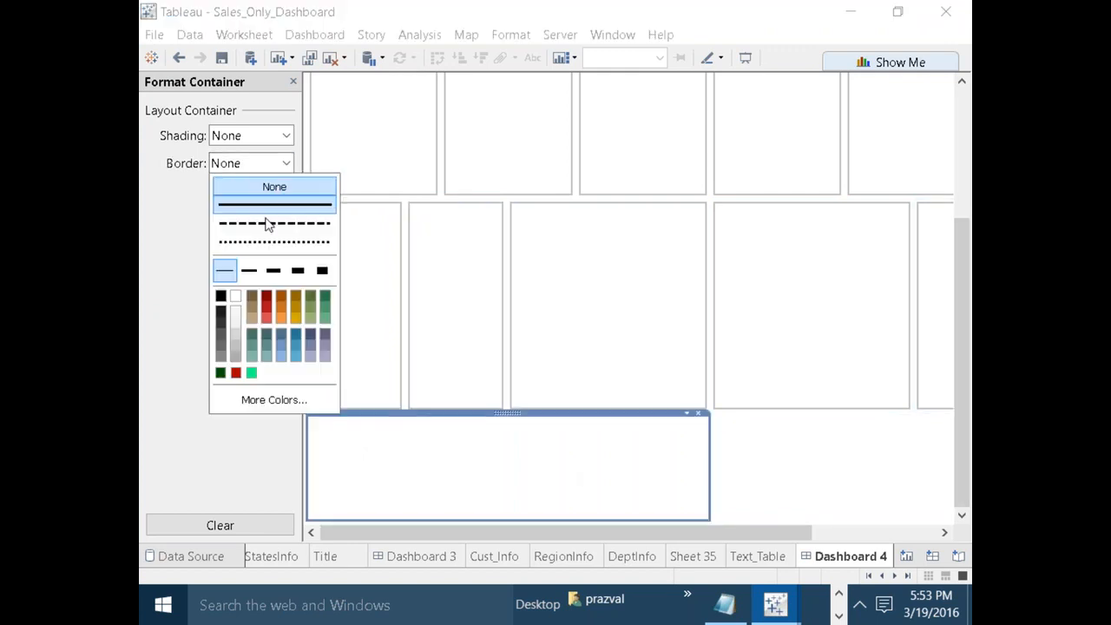
left_click(249, 271)
left_click(650, 434)
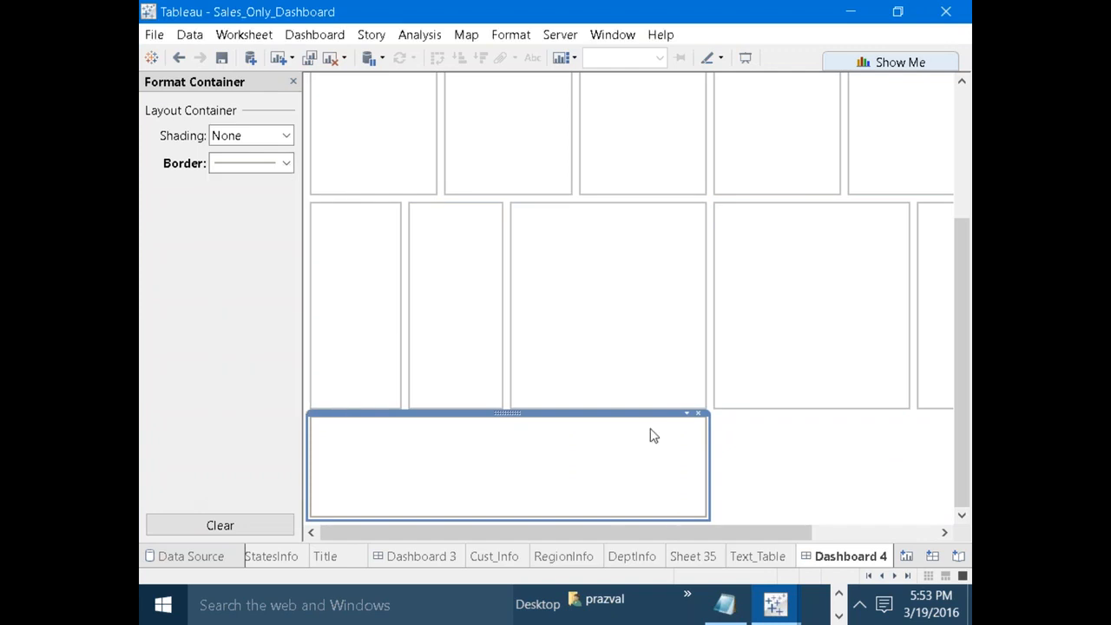
left_click(888, 452)
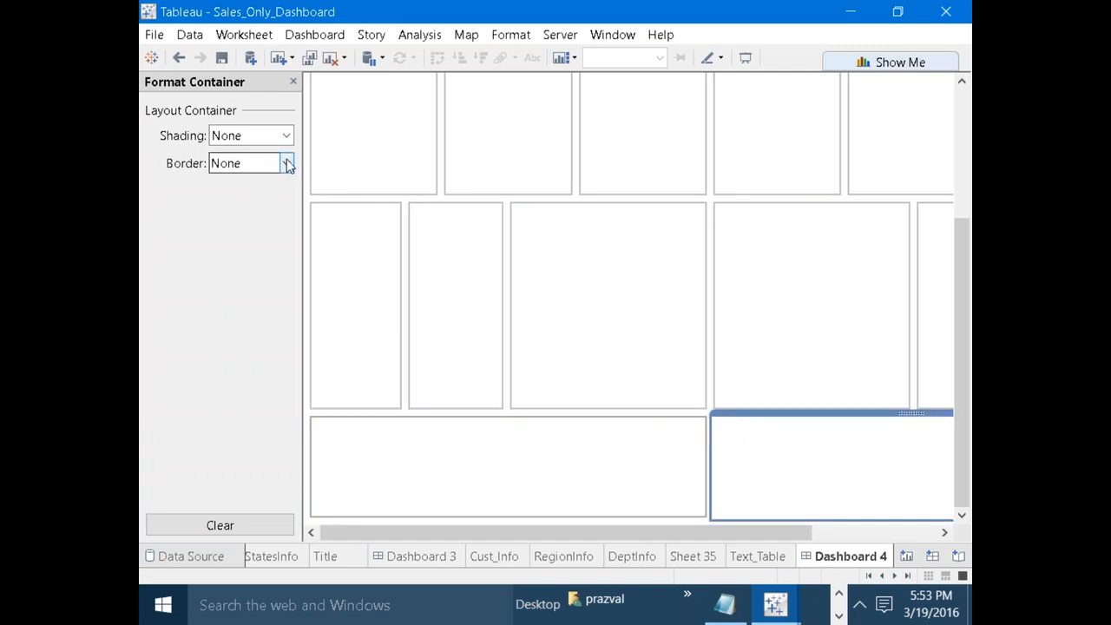
left_click(287, 163)
left_click(249, 271)
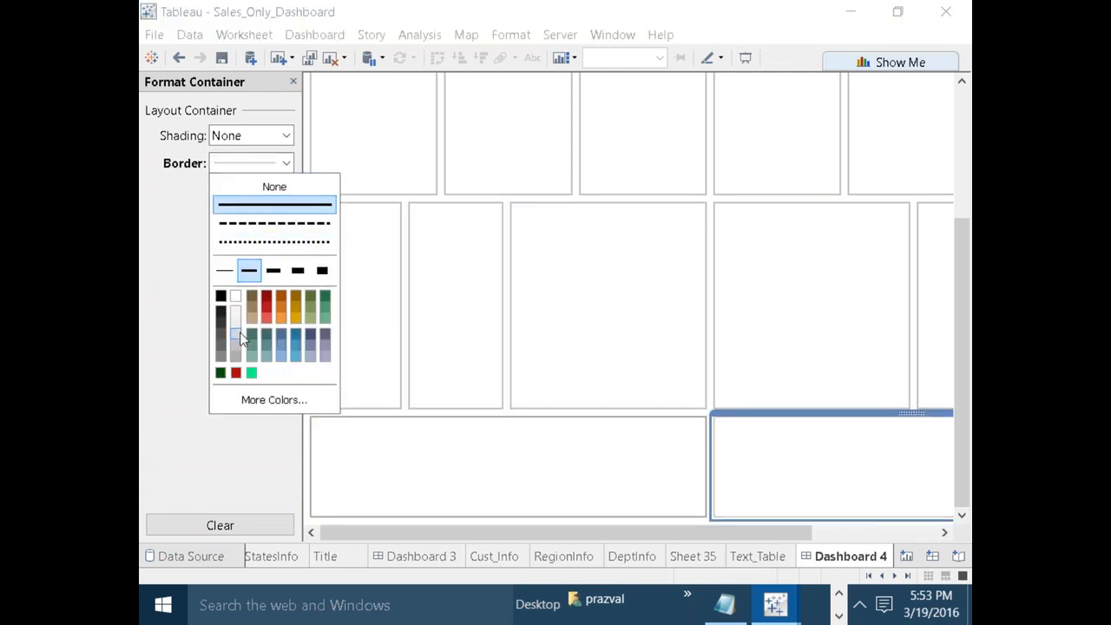
left_click(236, 335)
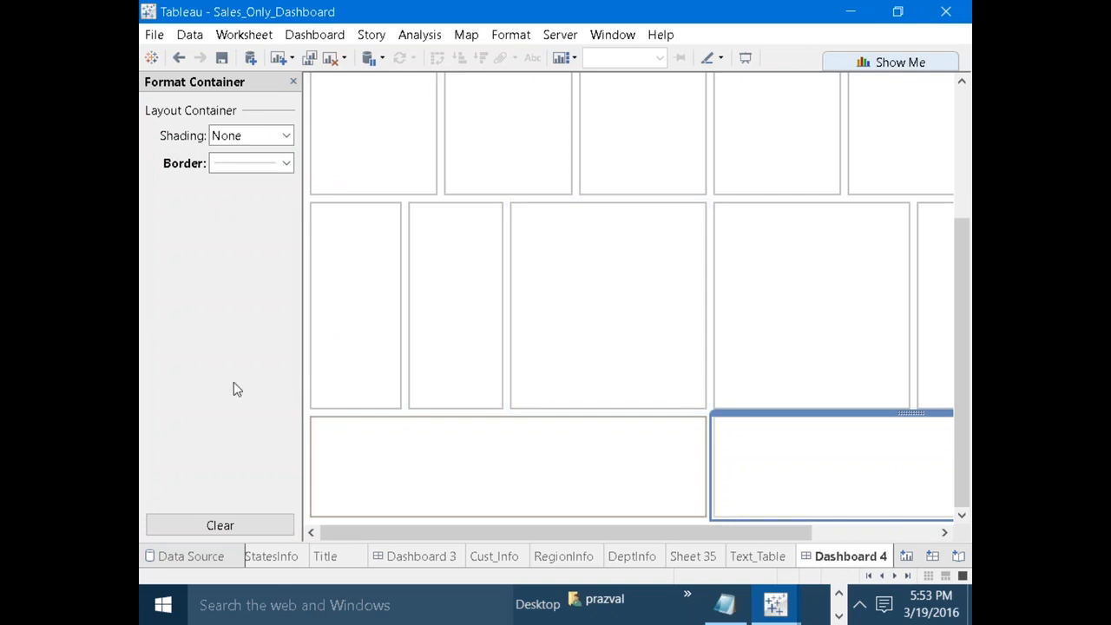
Close the container formatting and reduce the height of the whole top section to about 186 px.
left_click_drag(967, 295, 963, 130)
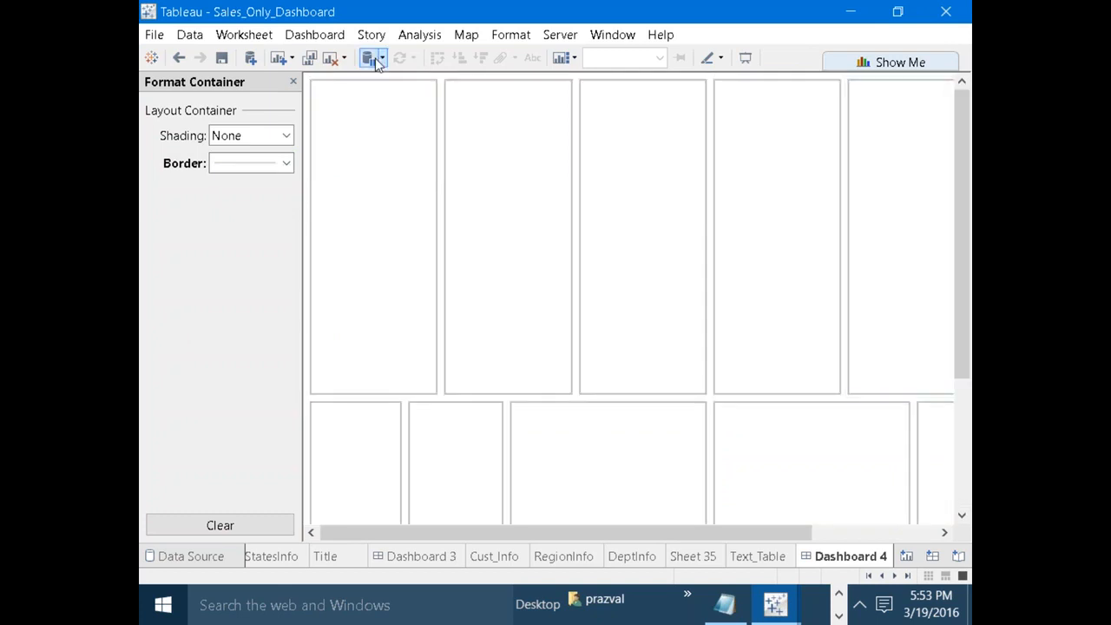
left_click(293, 83)
left_click(429, 221)
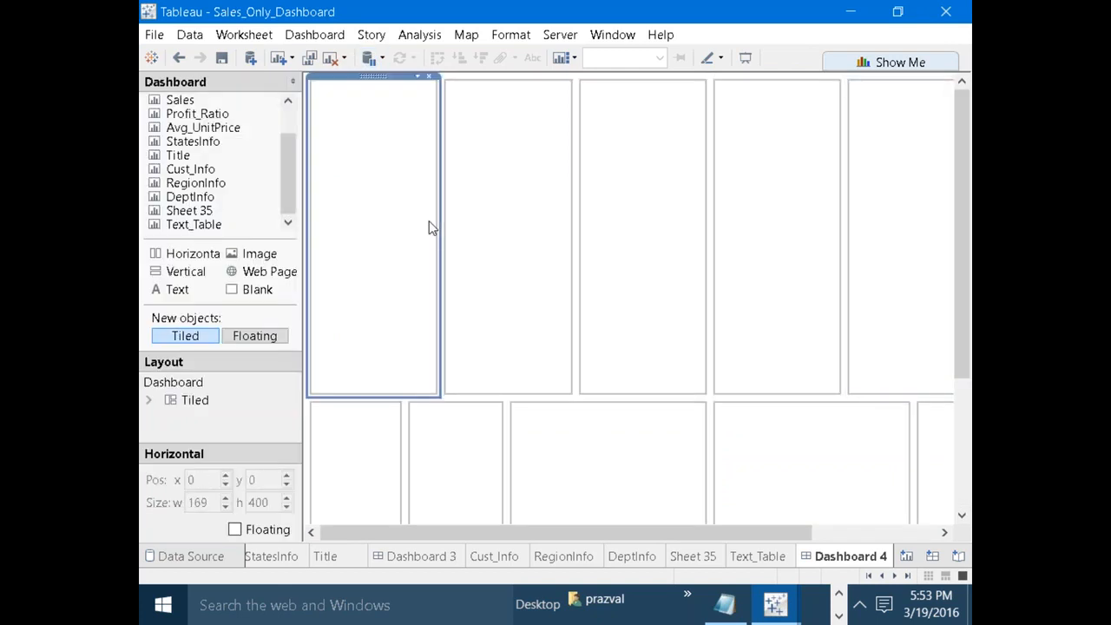
left_click(530, 241)
left_click(672, 235)
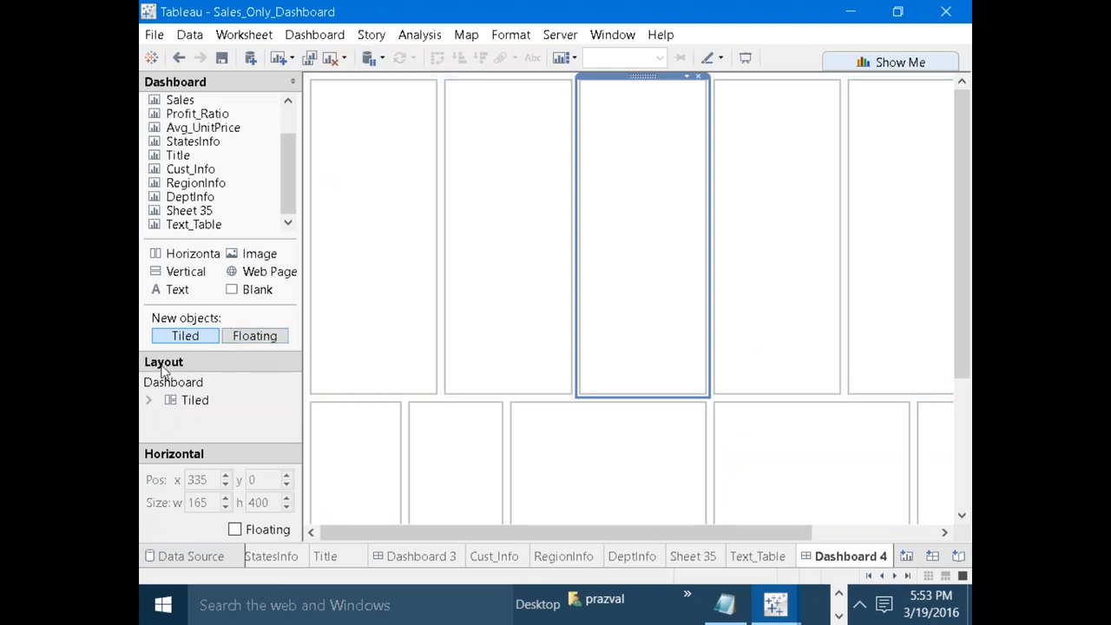
left_click(150, 400)
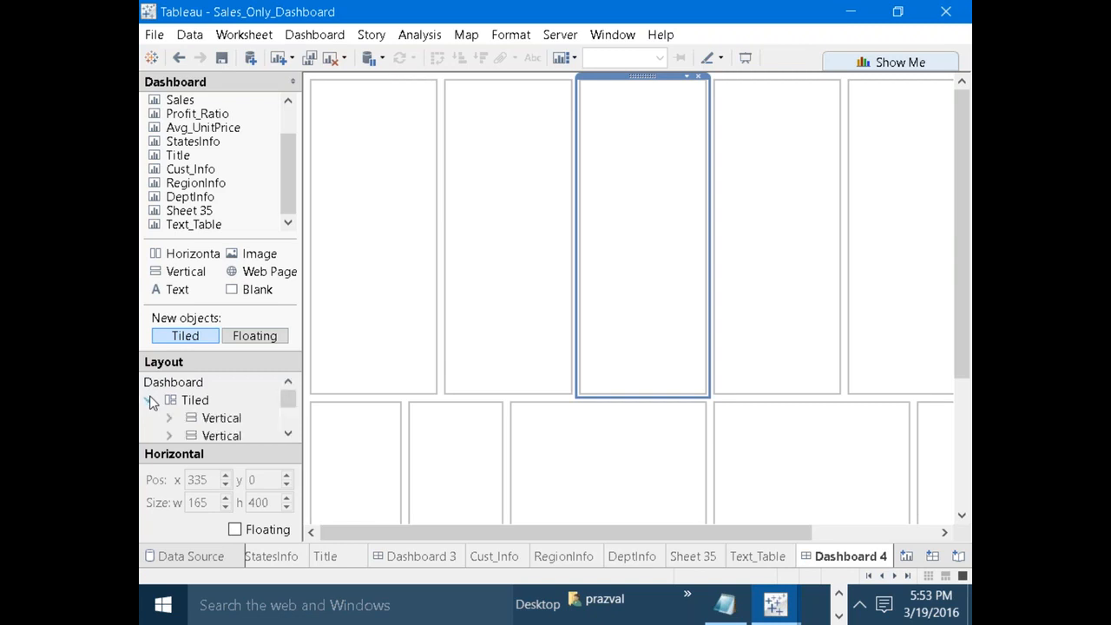
left_click(221, 418)
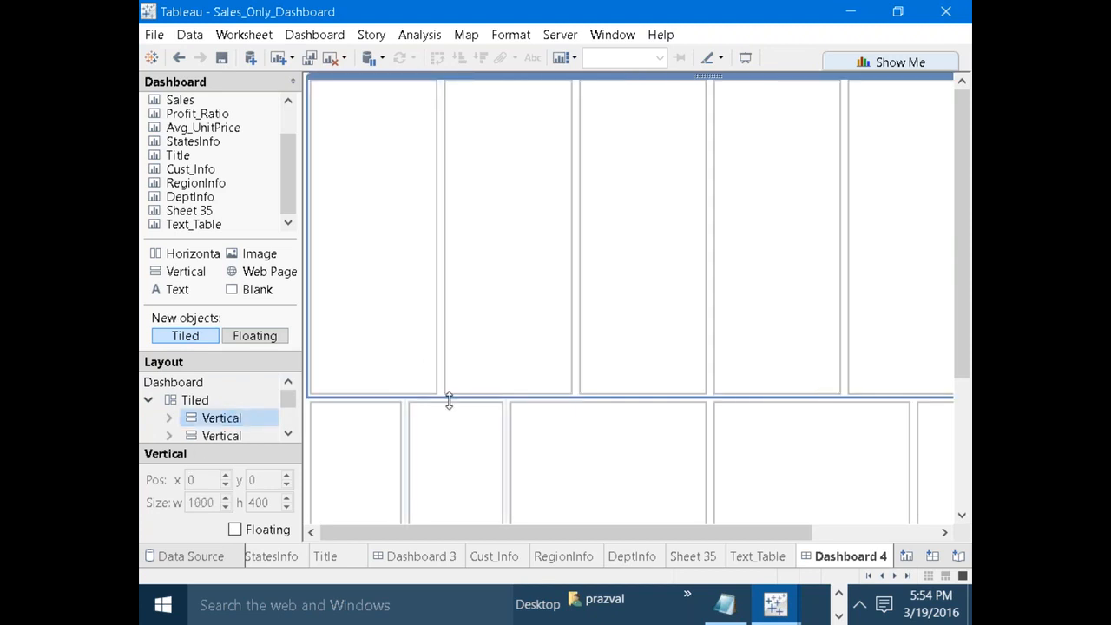
left_click_drag(455, 398, 439, 224)
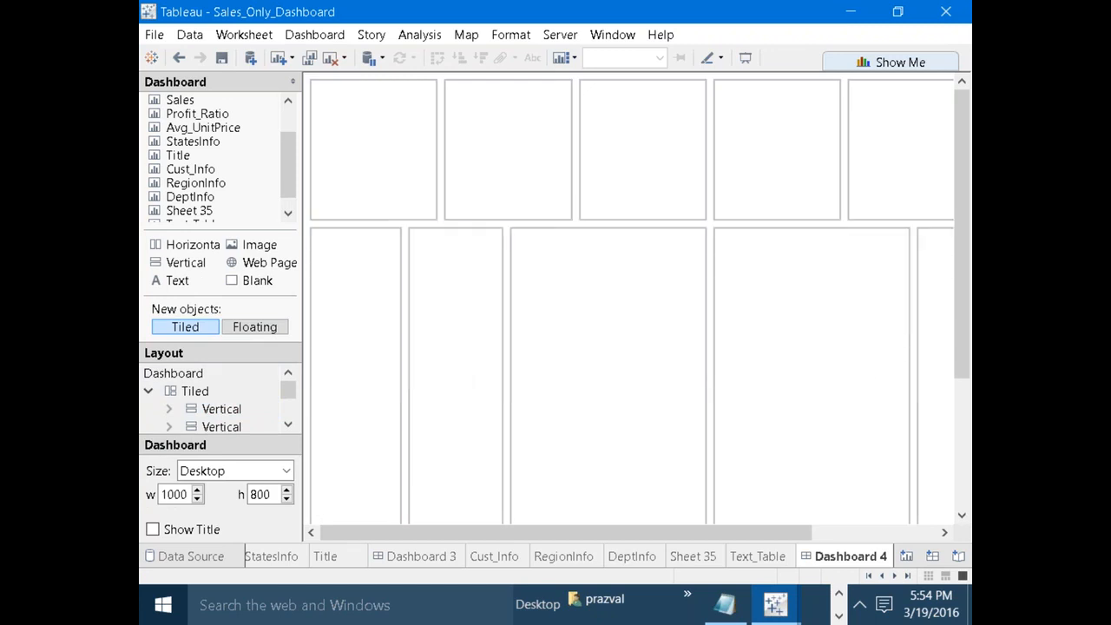
left_click(573, 275)
left_click_drag(965, 305, 965, 335)
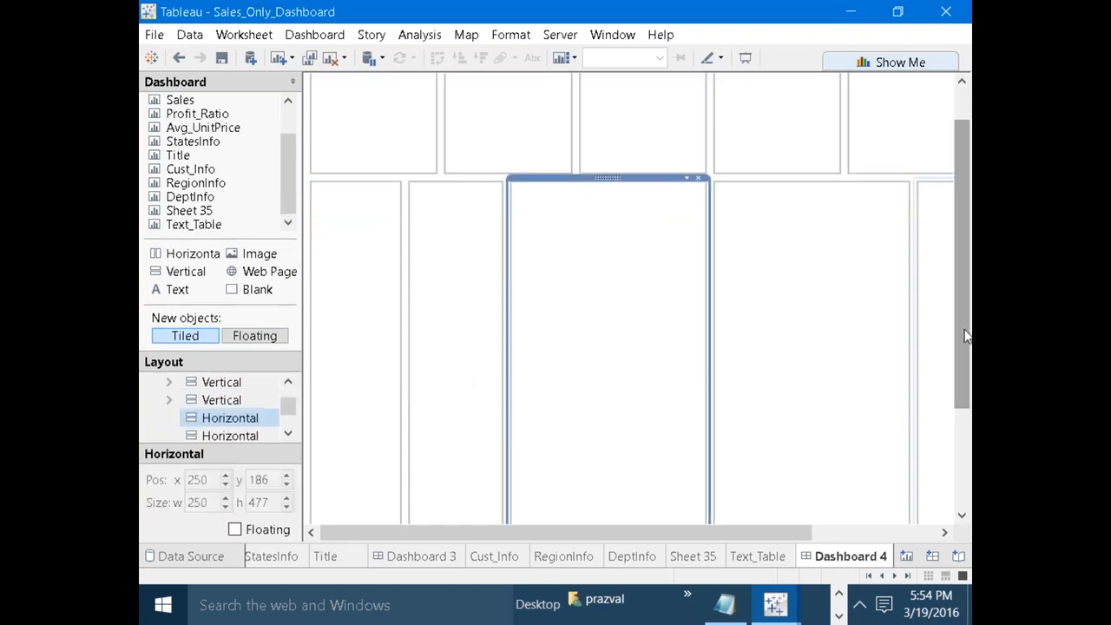
Examine the arrangement of the KPI tiles on SS Dashboard, starting with the customers tile, and return to Dashboard 4.
left_click(869, 575)
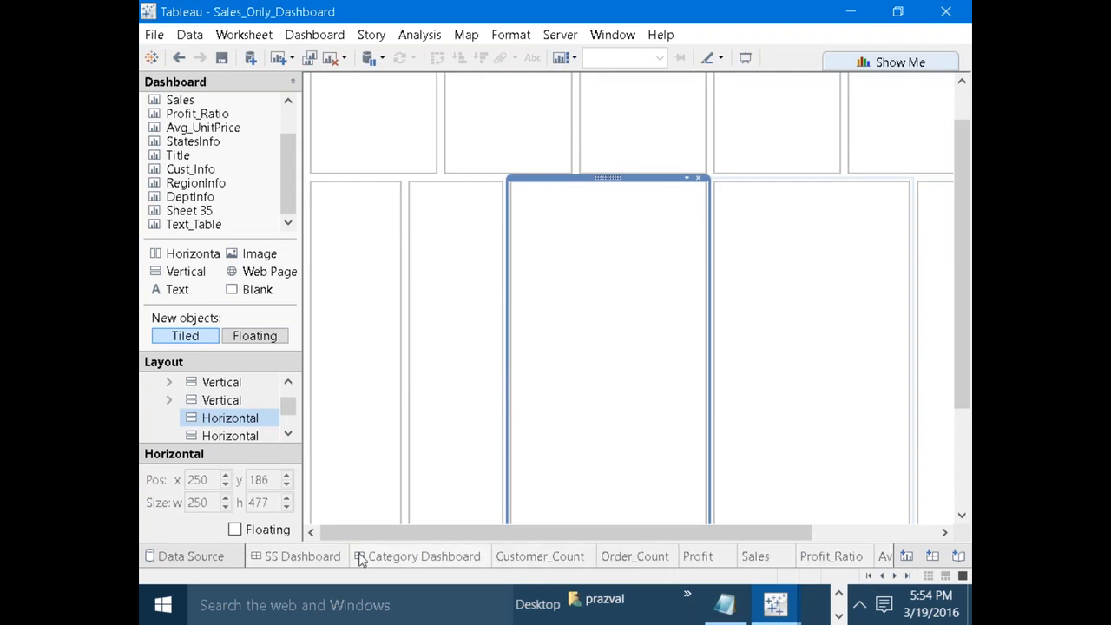
left_click(312, 556)
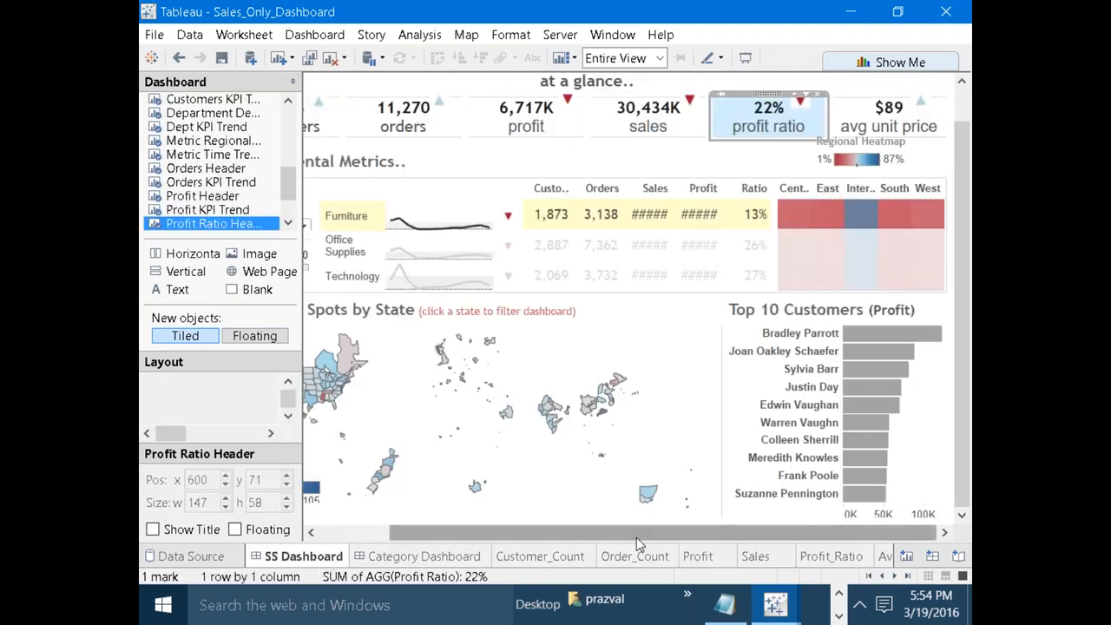
left_click_drag(583, 541, 513, 535)
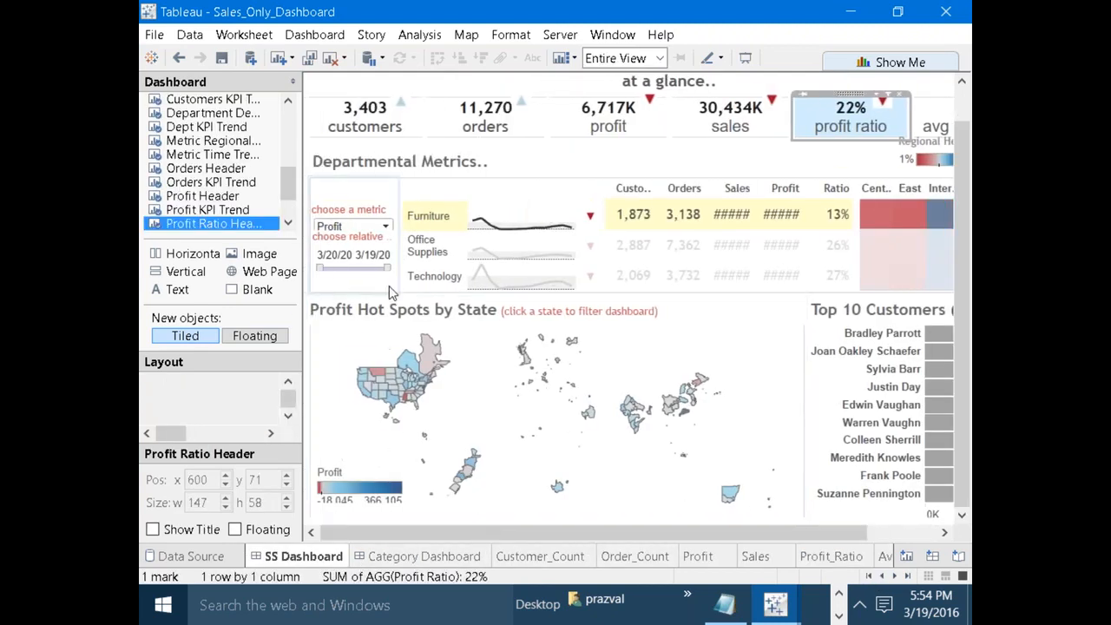
left_click(343, 132)
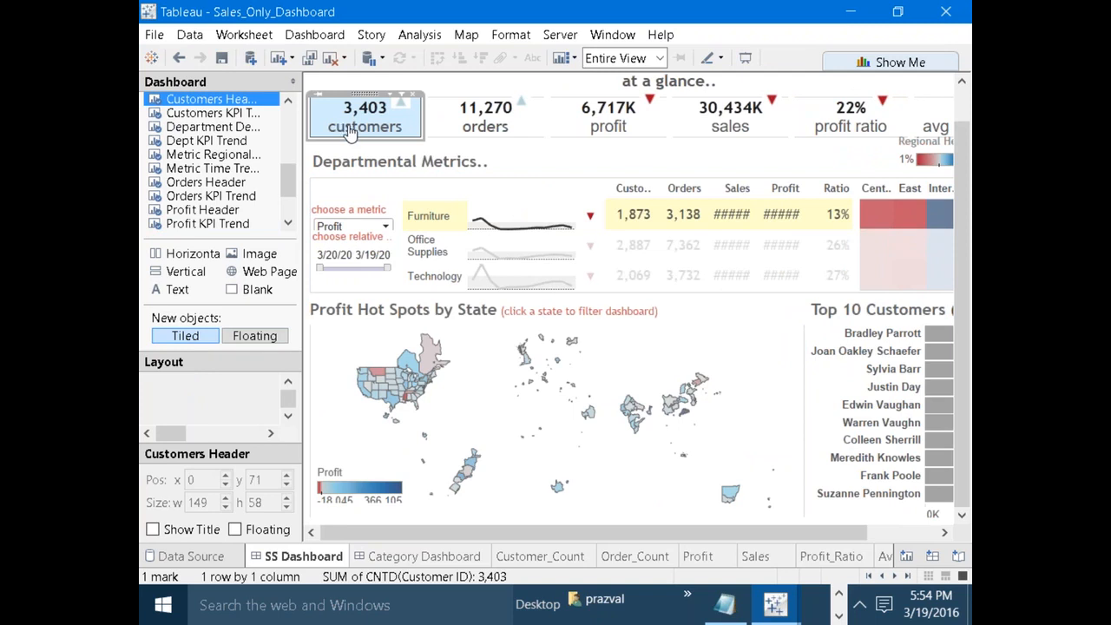
left_click(895, 575)
left_click(895, 576)
left_click(895, 575)
left_click(895, 575)
left_click(895, 575)
left_click(894, 575)
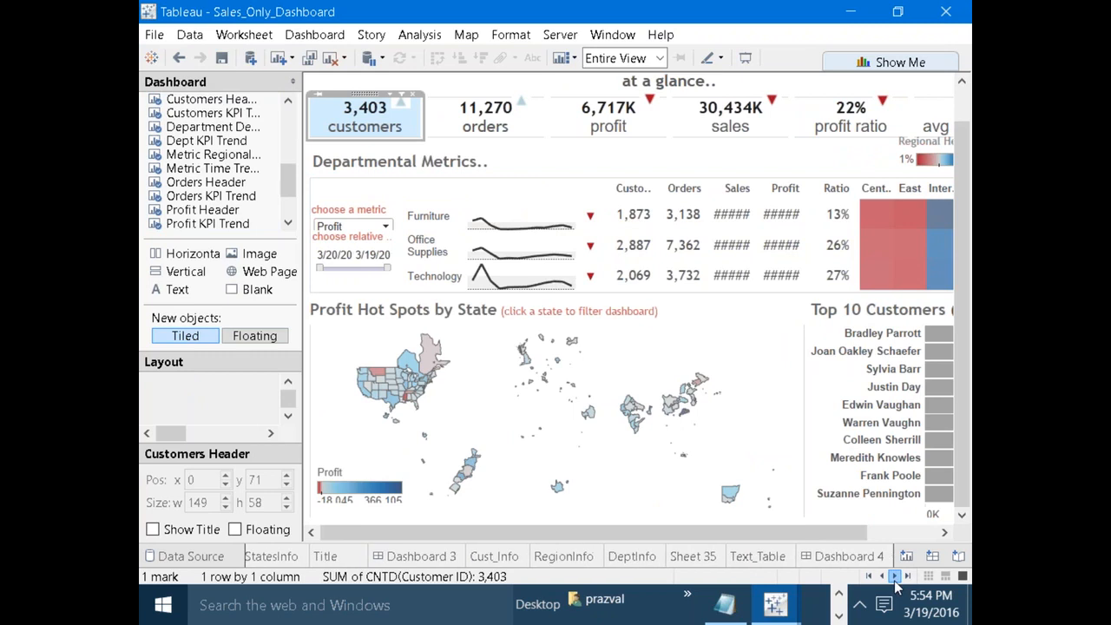
left_click(849, 556)
Place the Customer_Count worksheet in the first container of the top section.
scroll(286, 177, "up", 1)
scroll(286, 177, "up", 2)
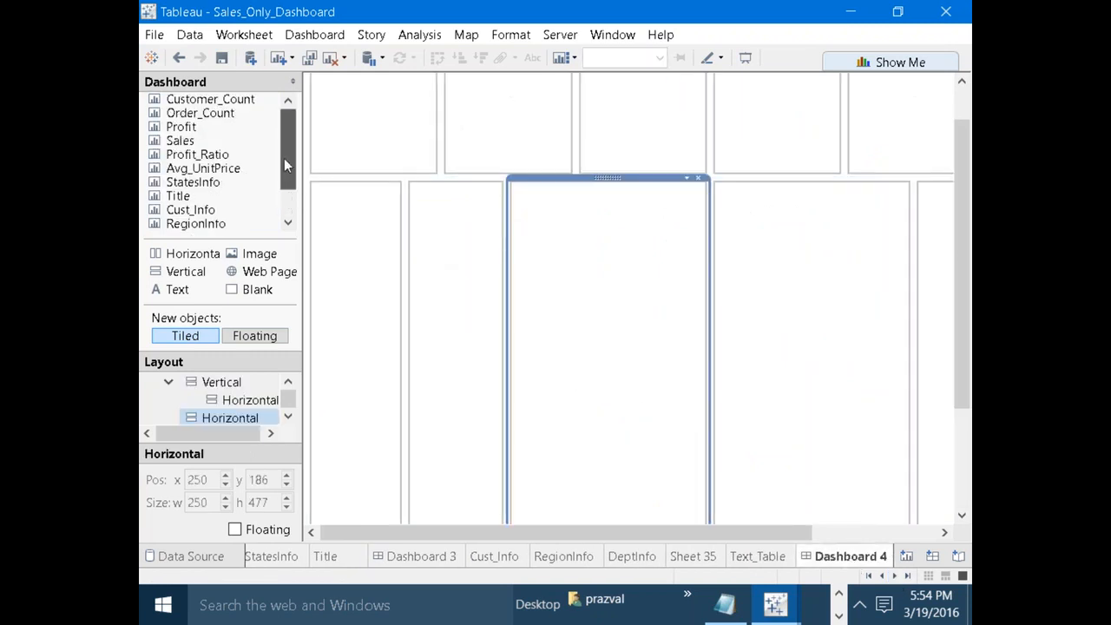
mouse_move(241, 125)
mouse_move(211, 108)
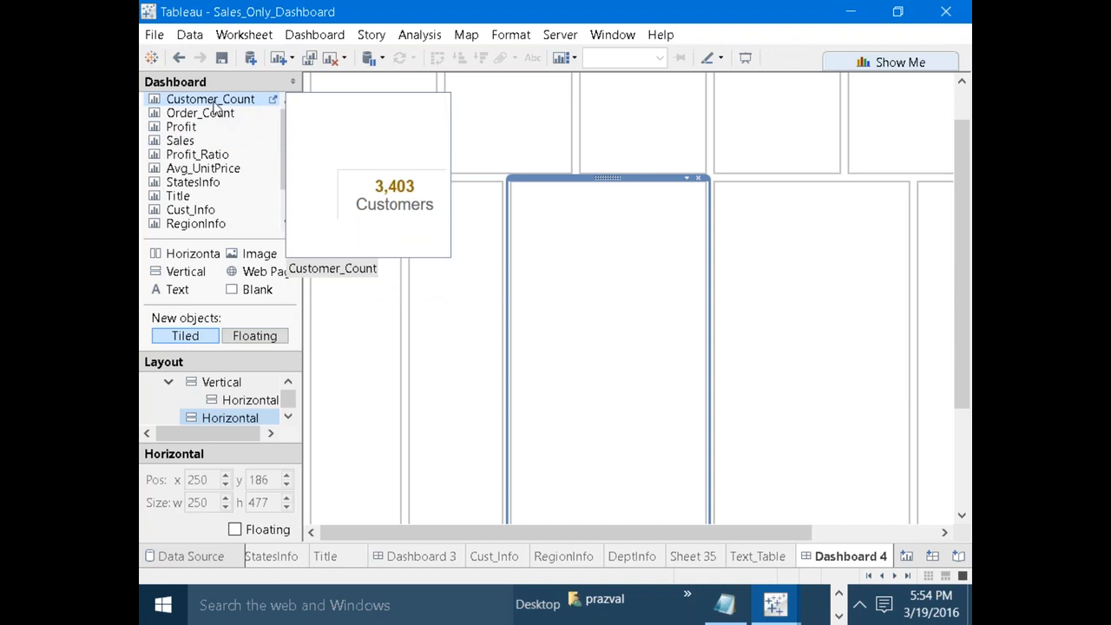
left_click_drag(214, 102, 326, 99)
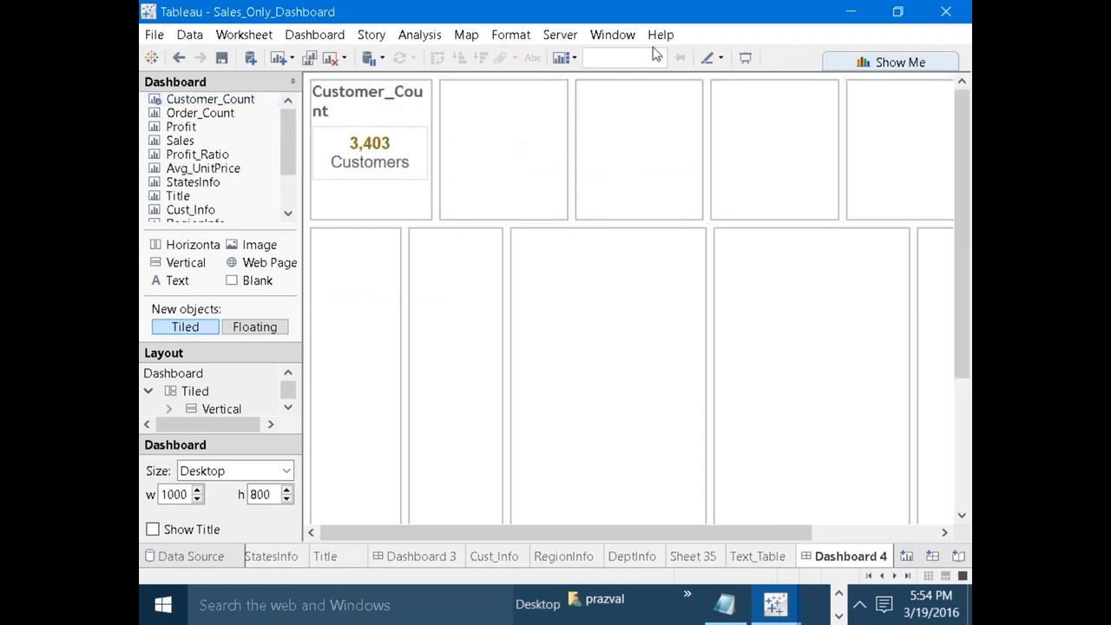
Fit the Customer_Count worksheet to Entire View and hide its title.
left_click(390, 104)
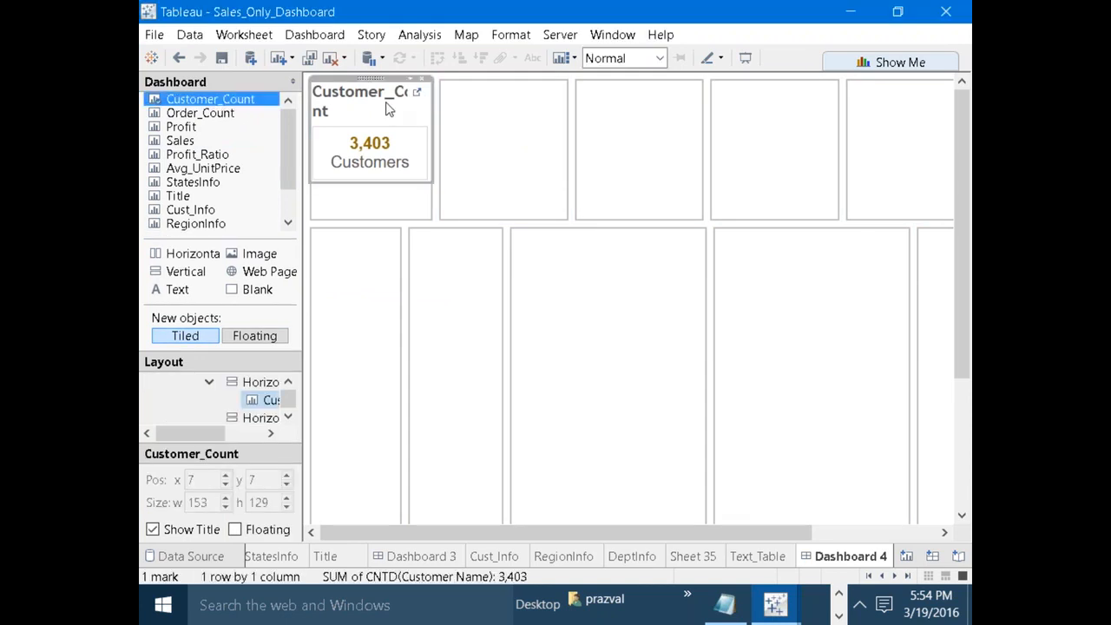
left_click(660, 58)
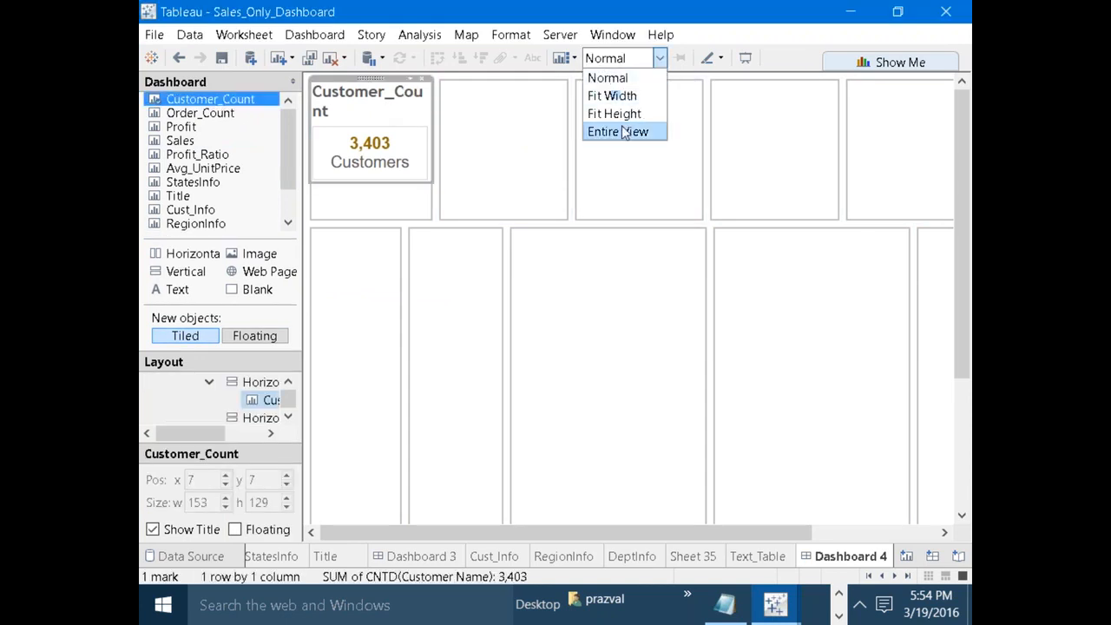
left_click(620, 131)
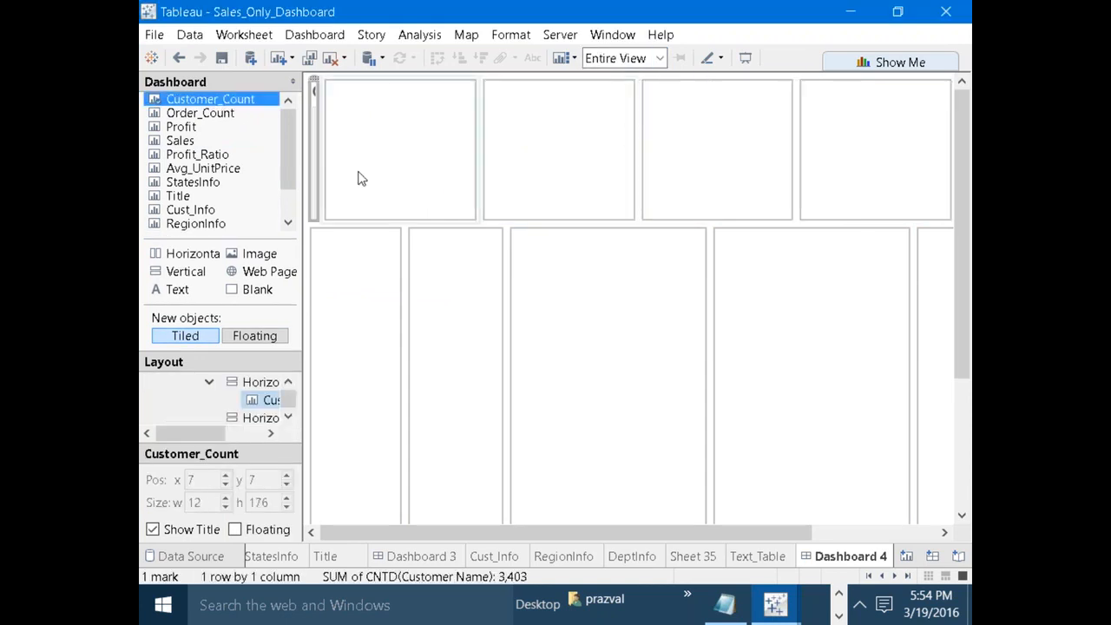
left_click(153, 530)
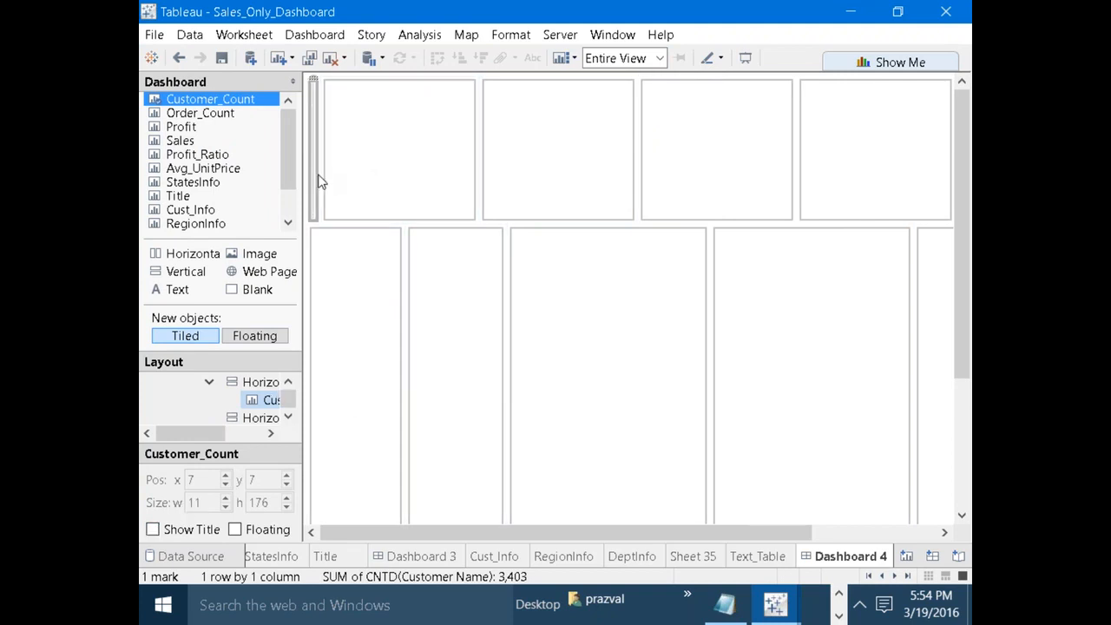
Widen the Customer_Count container until its number and label fit, and reduce the top section's height to about 136 px.
left_click_drag(323, 174, 381, 166)
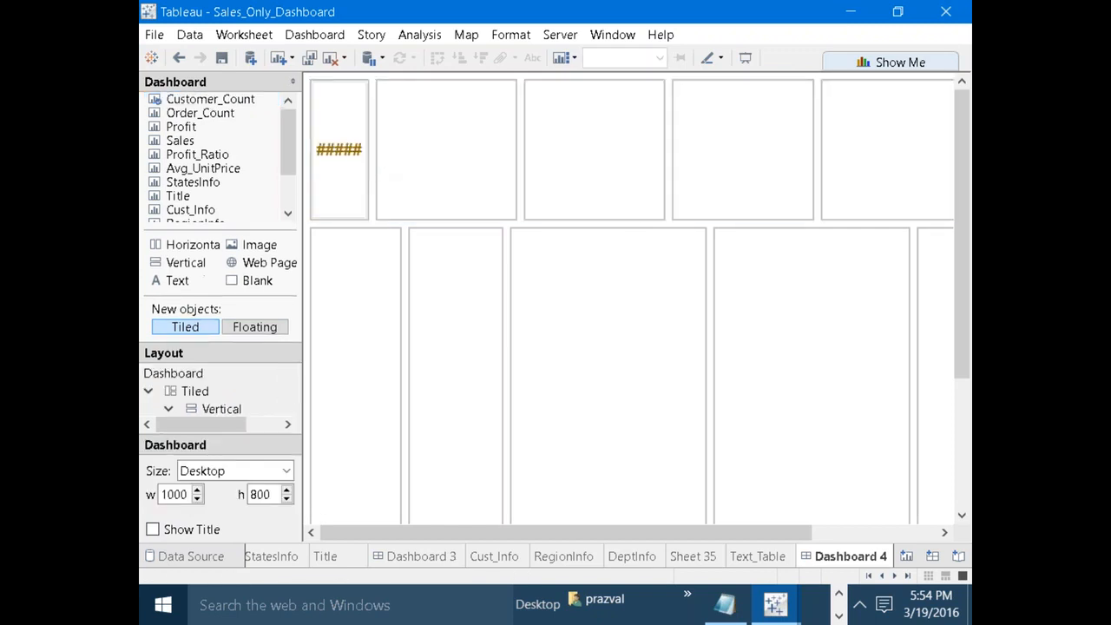
left_click(355, 182)
left_click_drag(368, 174, 425, 169)
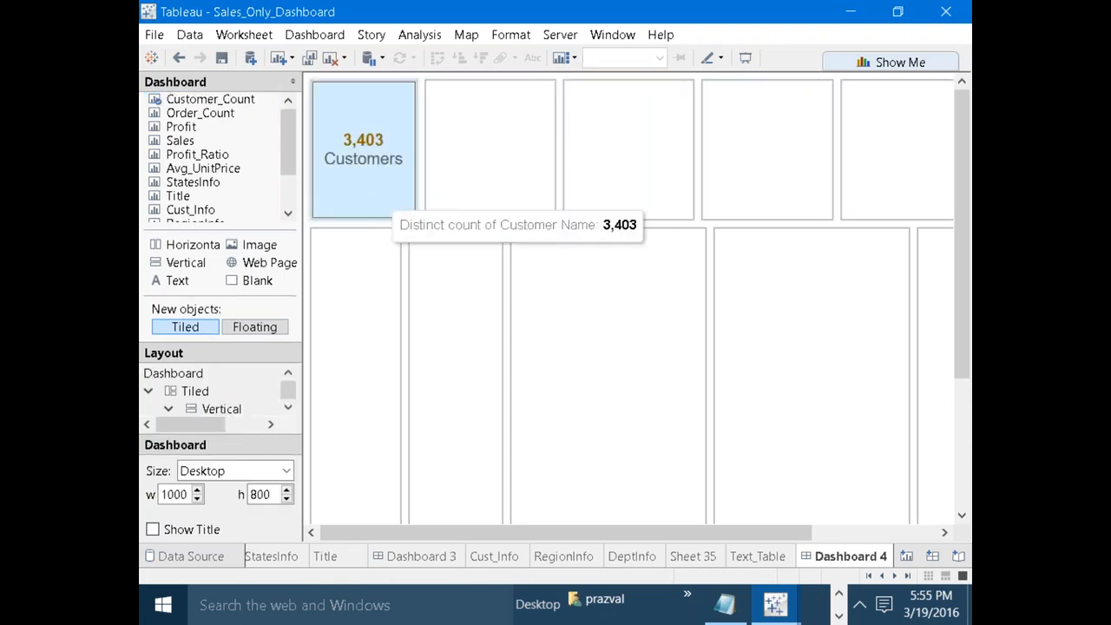
left_click(367, 205)
left_click_drag(359, 219, 365, 183)
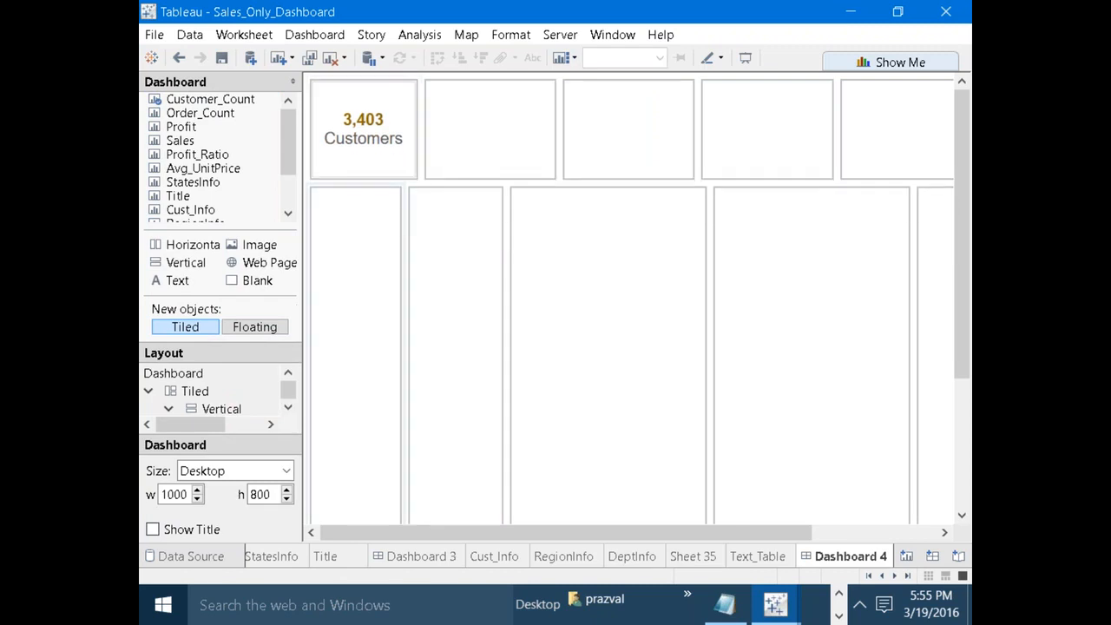
left_click(474, 275)
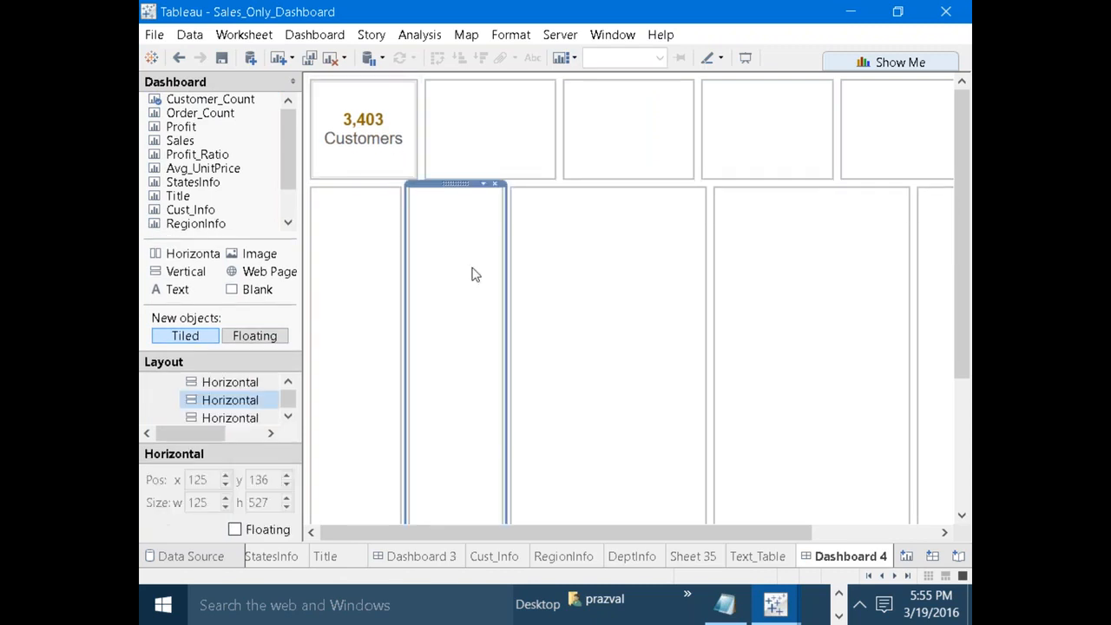
Check on SS Dashboard which KPI tile follows the customers tile, and return to Dashboard 4.
left_click(503, 146)
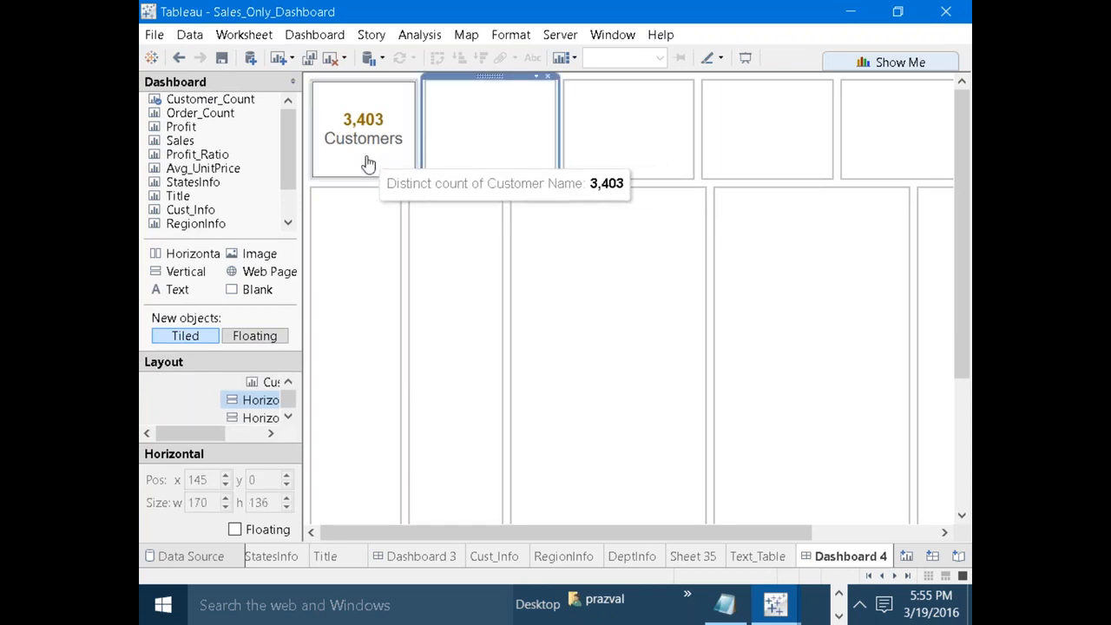
left_click(869, 577)
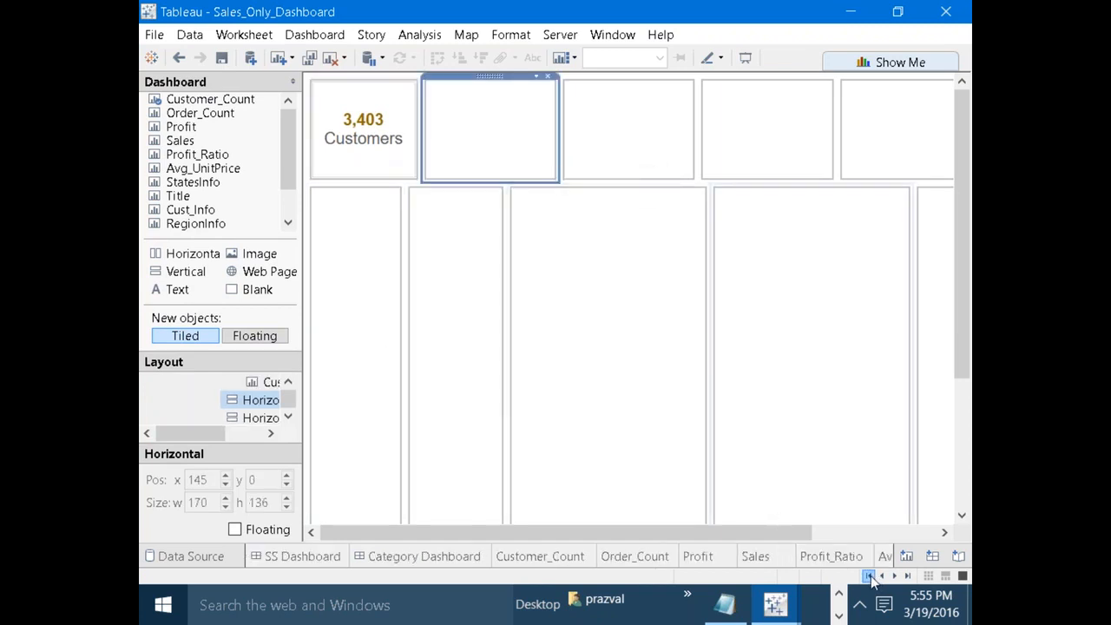
left_click(321, 557)
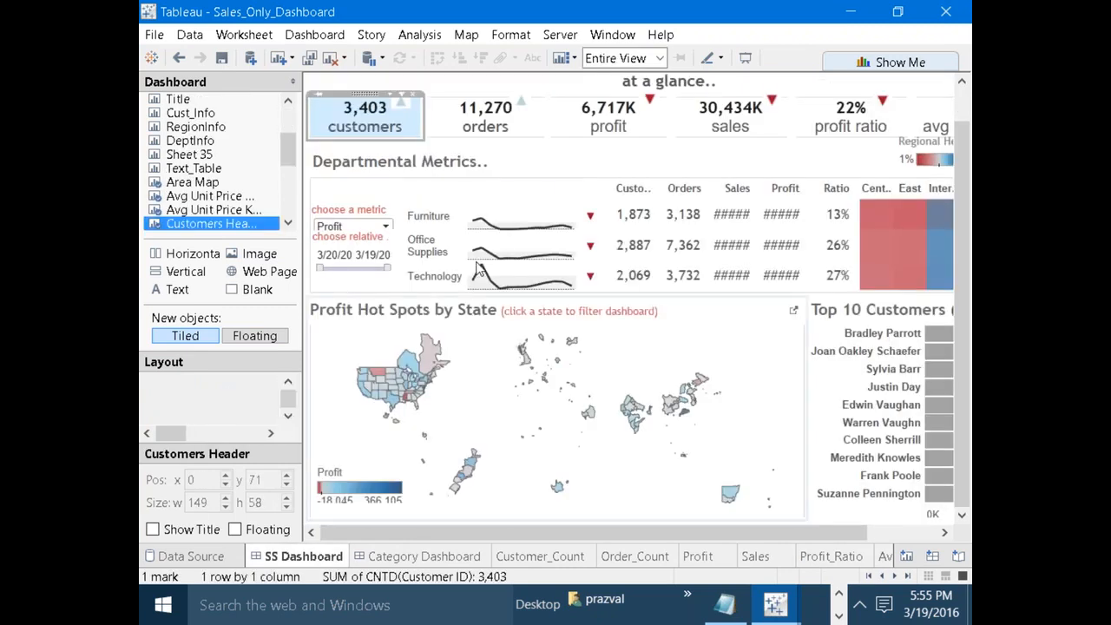
left_click(894, 577)
left_click(894, 577)
left_click(894, 577)
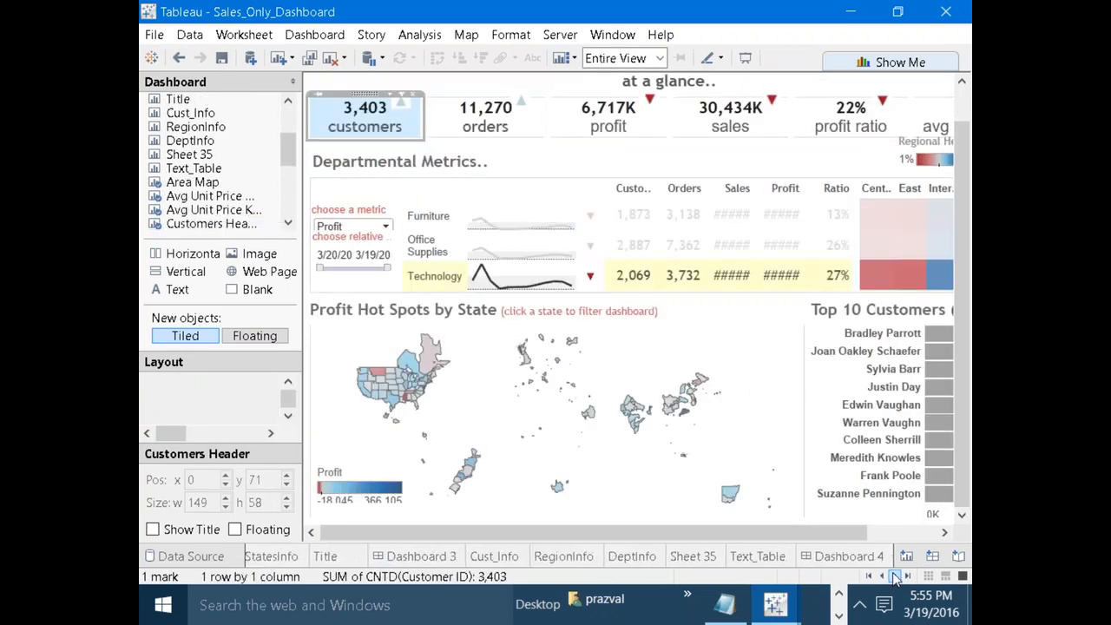
left_click(855, 557)
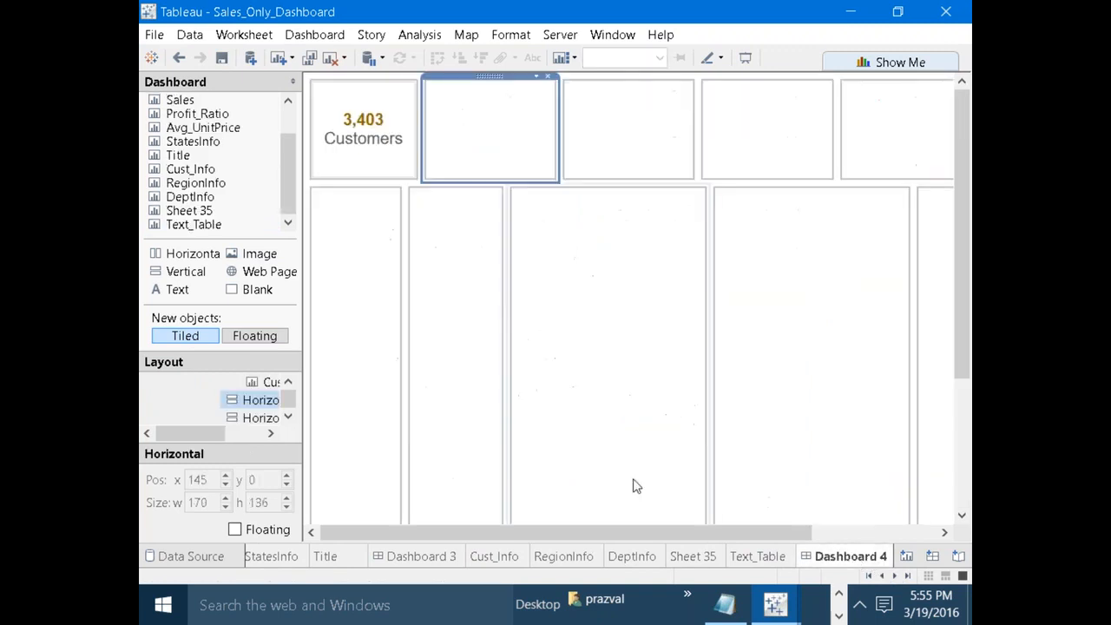
Place the Order_Count worksheet in the second container of the top section, beside Customer_Count.
left_click_drag(292, 201, 277, 153)
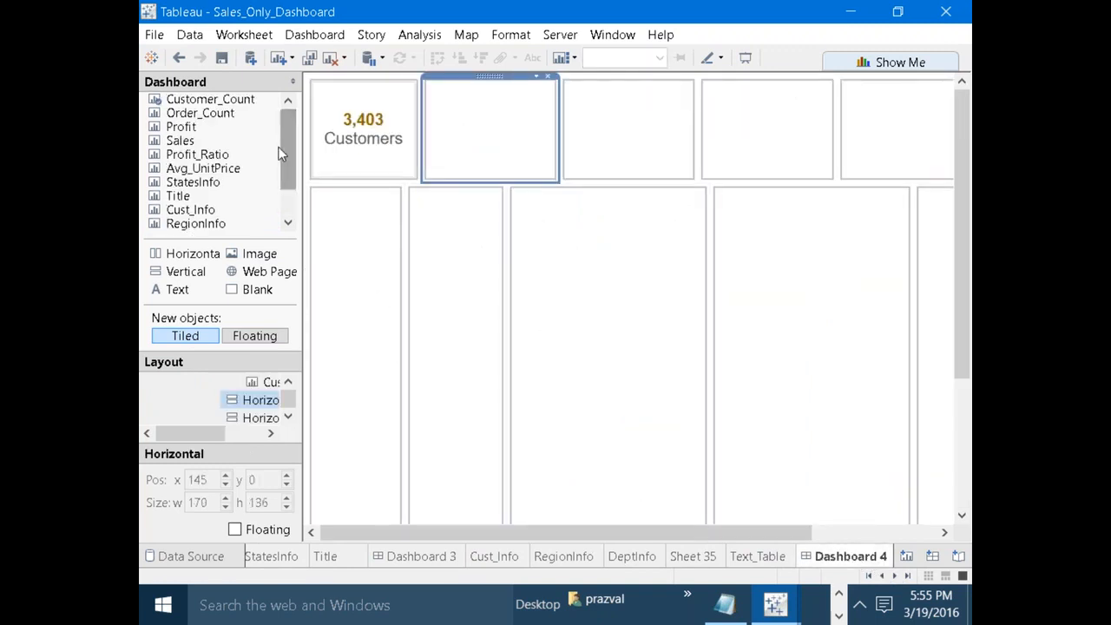
left_click_drag(202, 118, 510, 128)
left_click(486, 112)
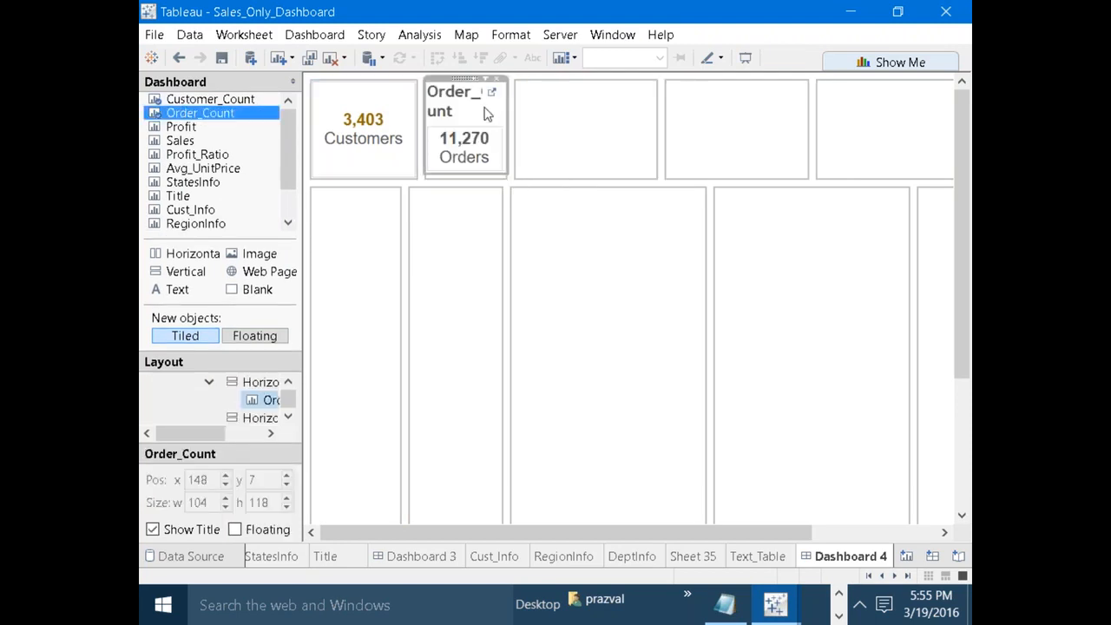
Hide the title of the Order_Count worksheet and fit it to Entire View.
left_click(153, 530)
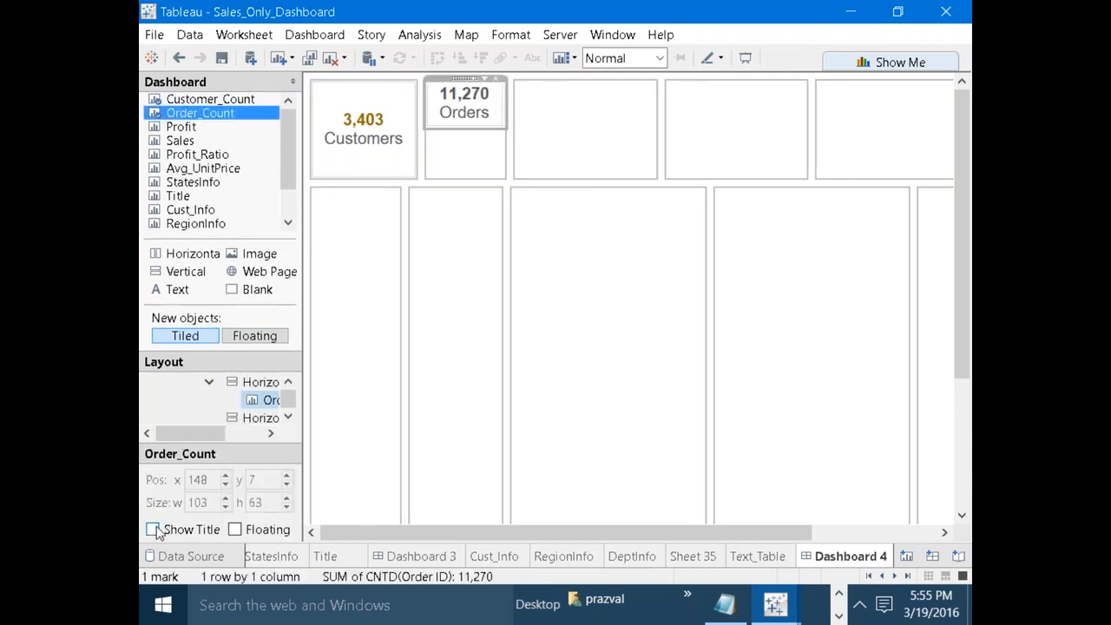
left_click(658, 59)
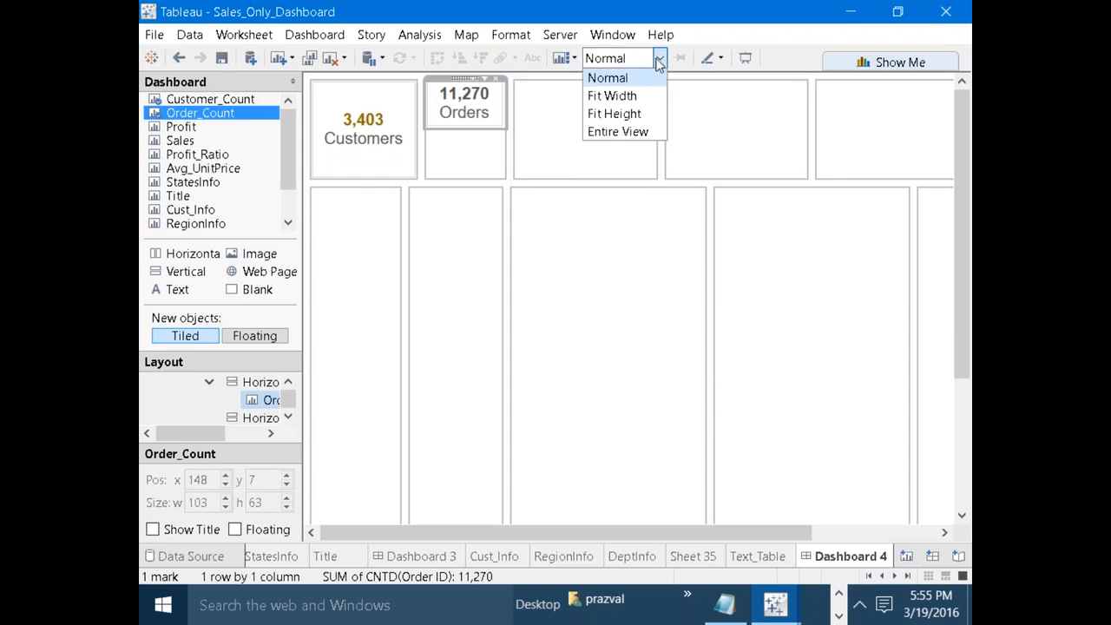
left_click(630, 132)
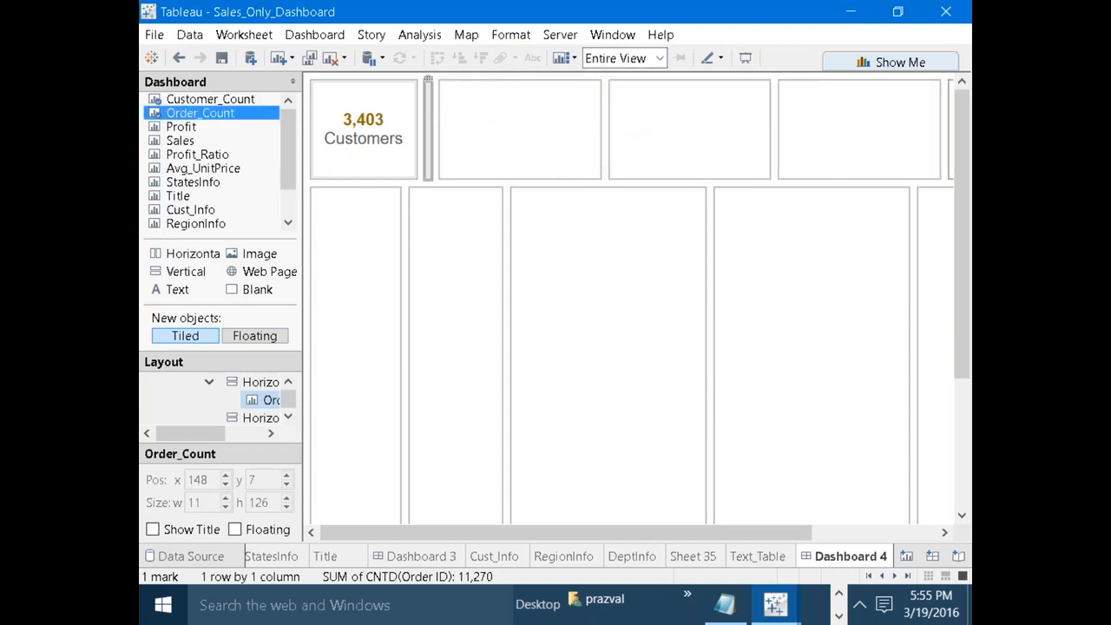
Widen the Order_Count worksheet to about 110 px and compare its width with the Customer_Count tile.
left_click_drag(437, 140, 522, 132)
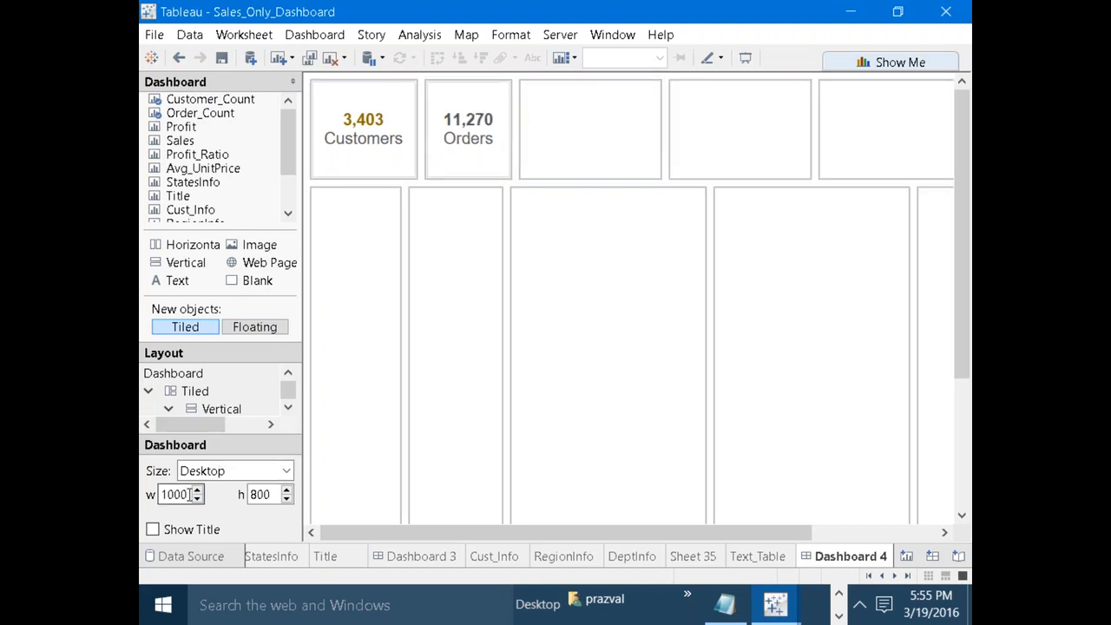
left_click(360, 160)
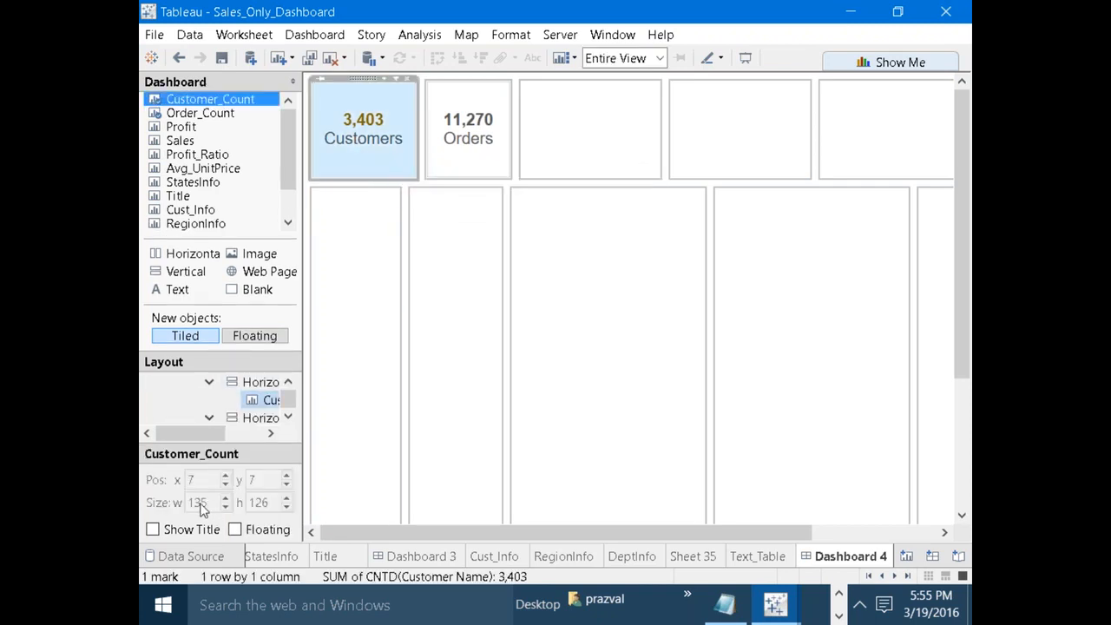
left_click(471, 165)
left_click(562, 135)
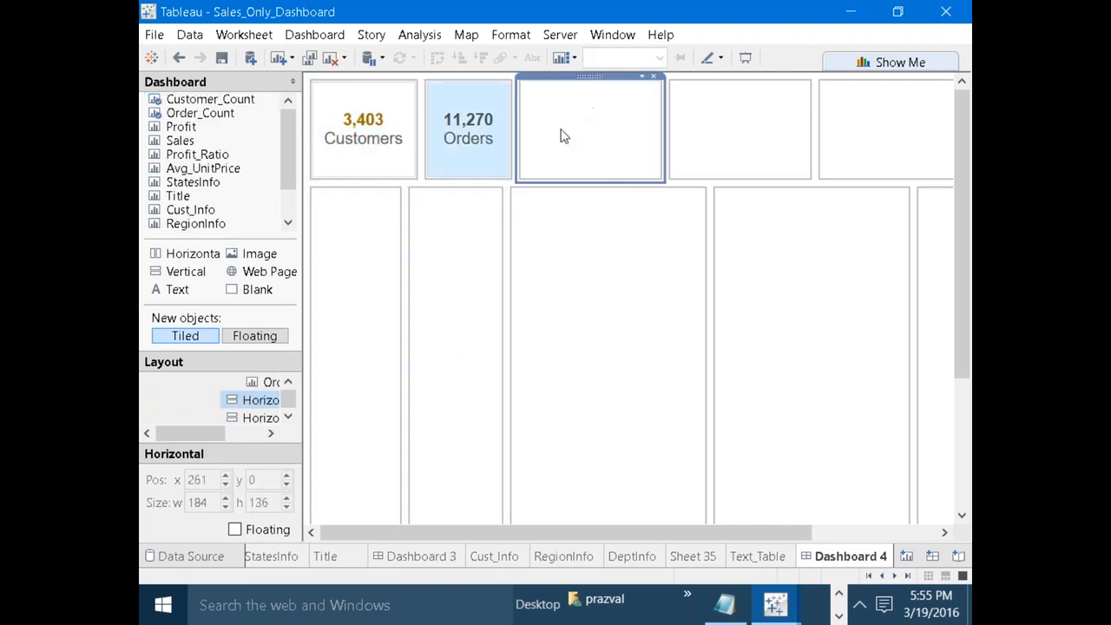
left_click(495, 155)
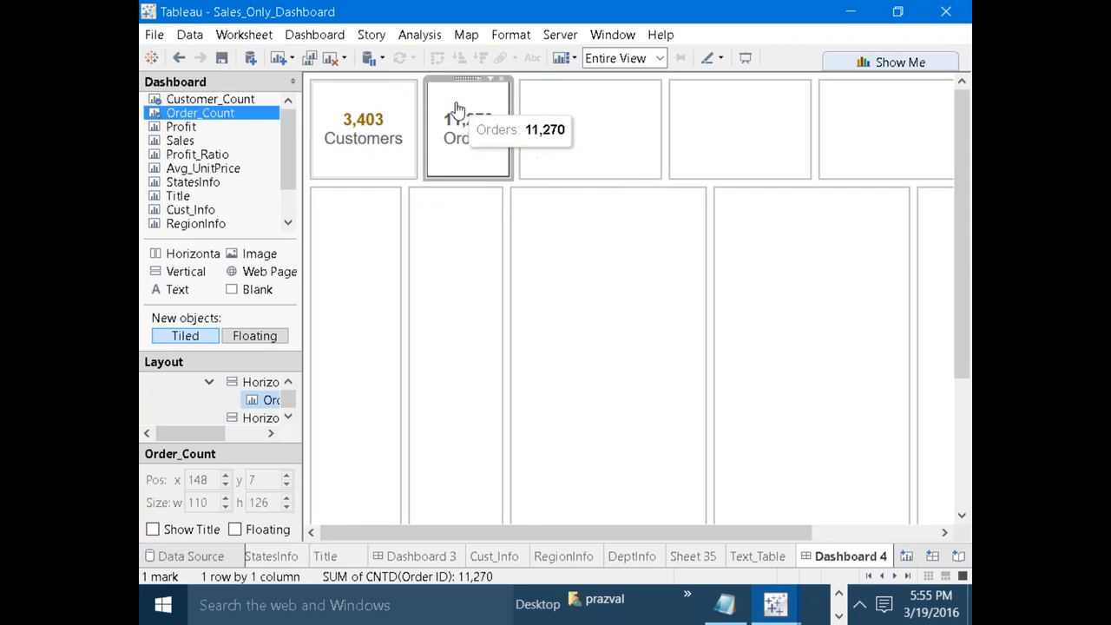
left_click(516, 163)
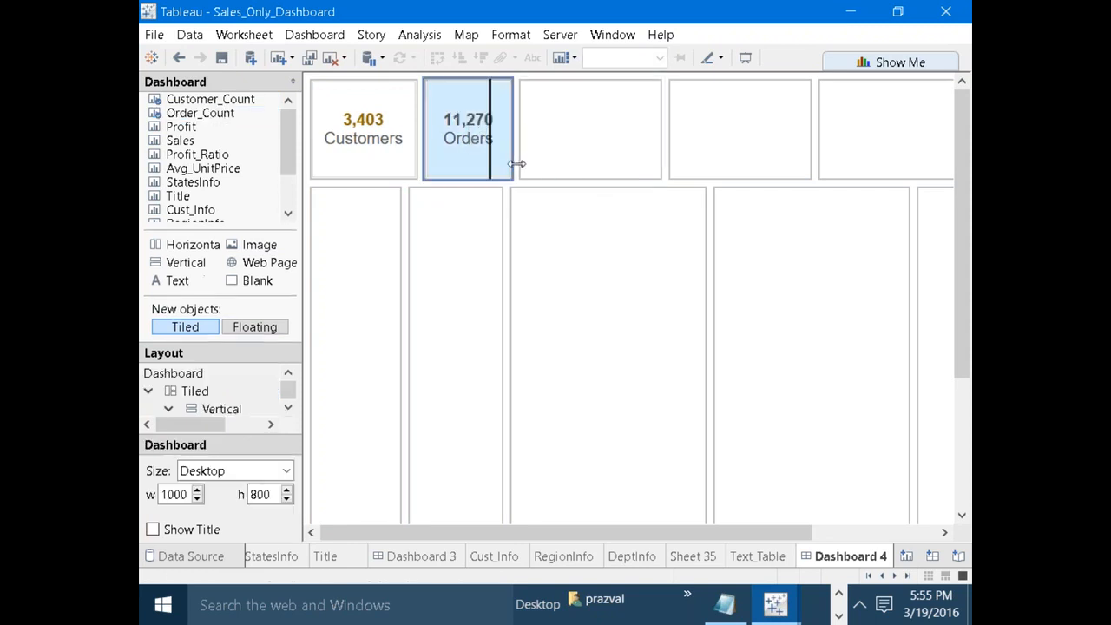
left_click(469, 165)
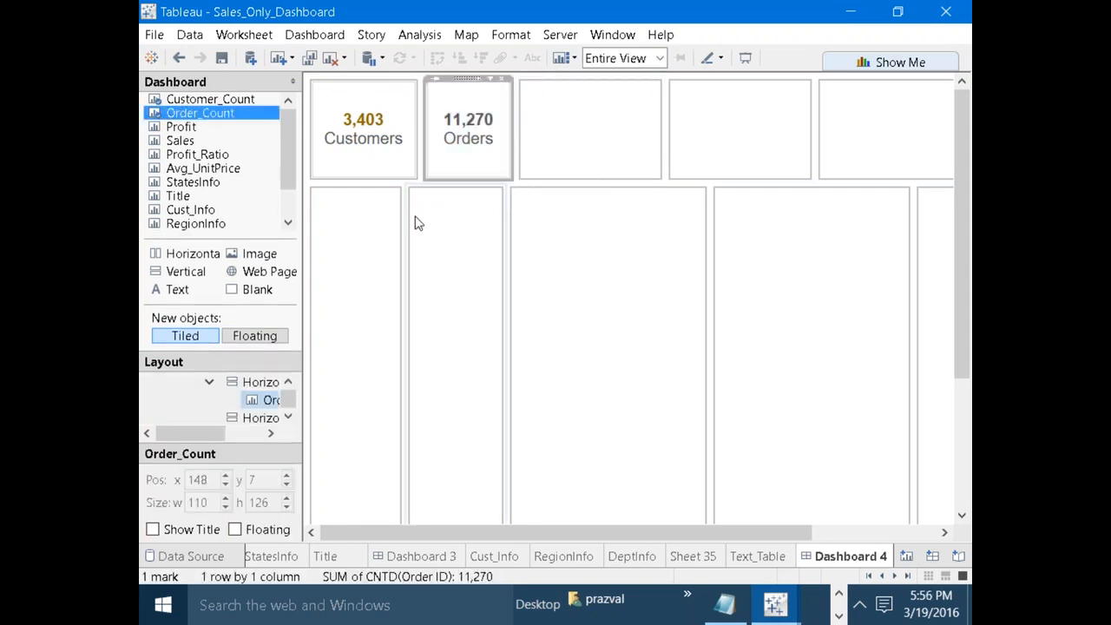
Widen the Order_Count worksheet further, to about 127 px, bringing it closer to the Customer_Count tile's width.
left_click(469, 106)
left_click_drag(517, 154, 537, 150)
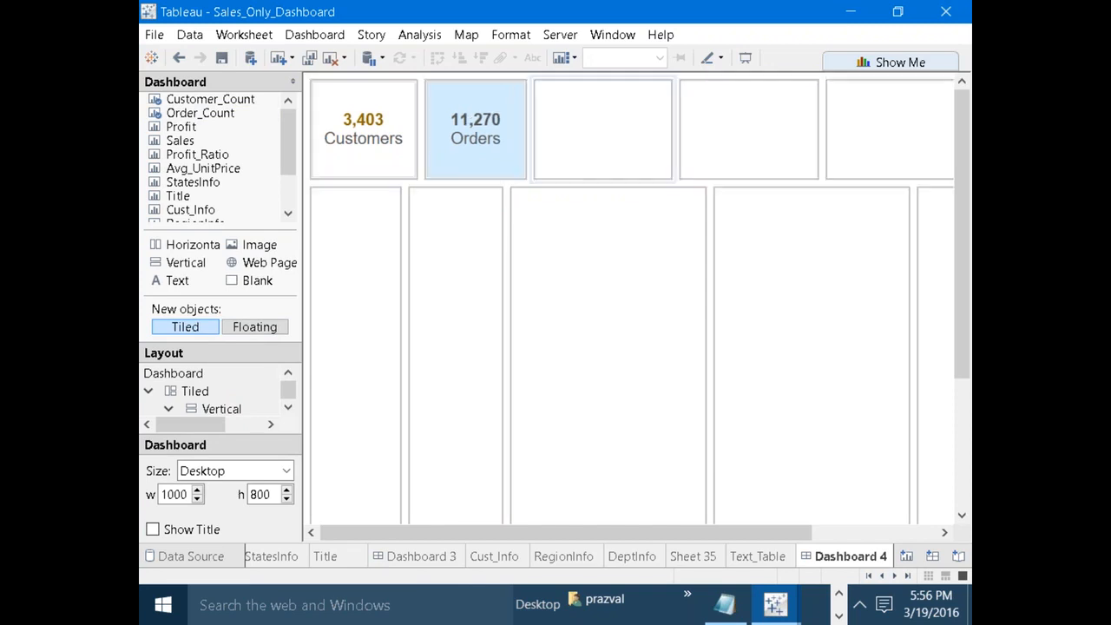
left_click(511, 168)
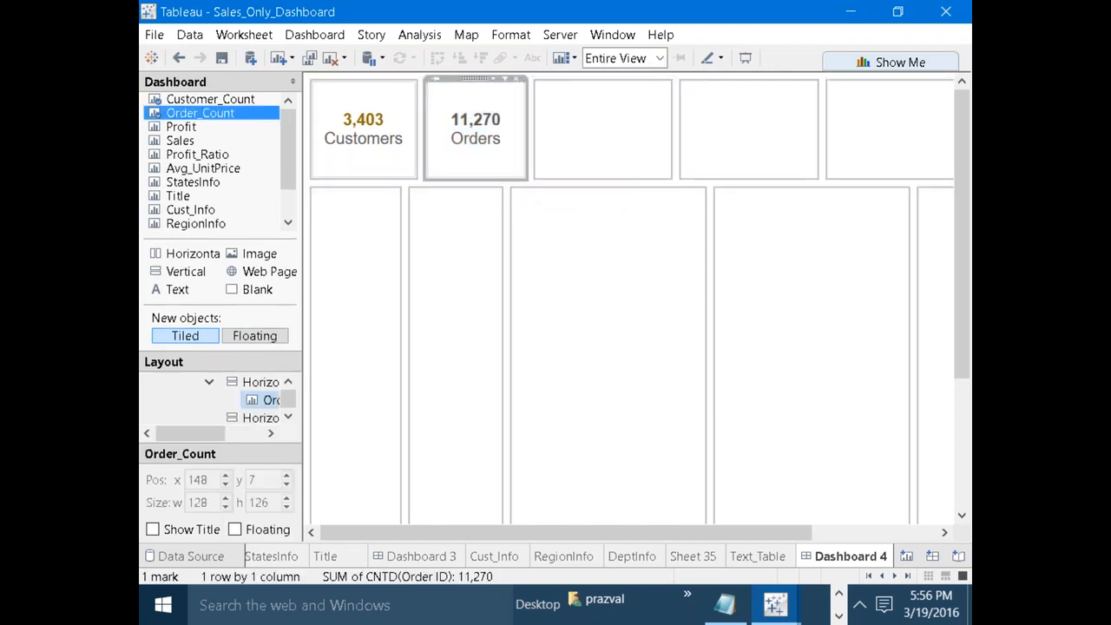
mouse_move(527, 149)
left_mouse_down()
mouse_move(550, 148)
mouse_move(536, 148)
left_mouse_up()
left_click(501, 174)
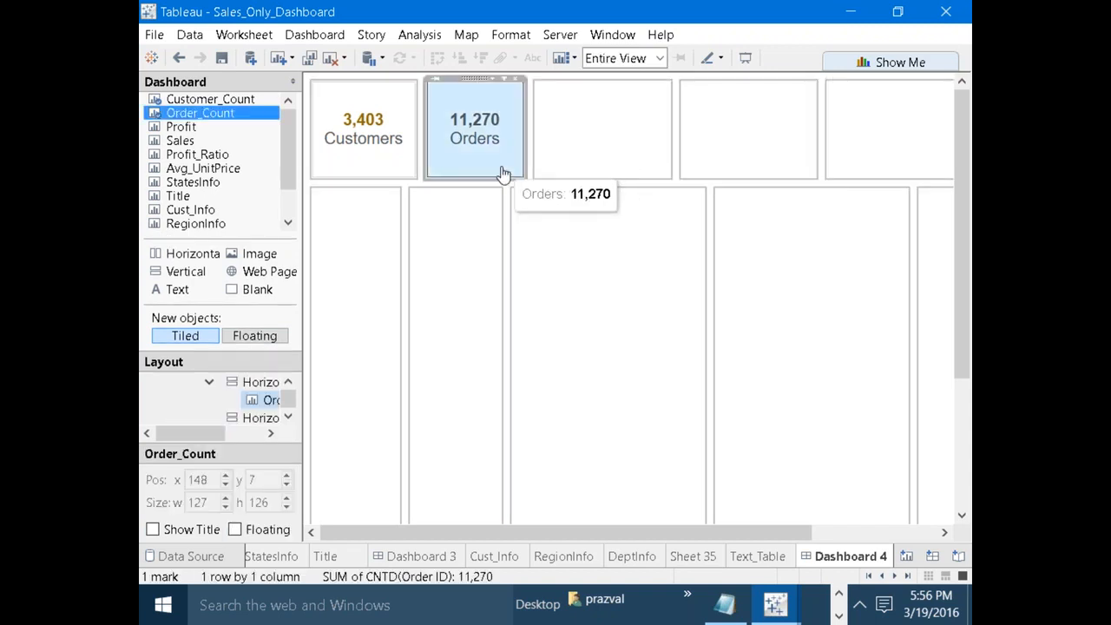
Try a width of about 143 px for the Order_Count worksheet and compare it with the Customer_Count tile.
left_click_drag(528, 157, 549, 157)
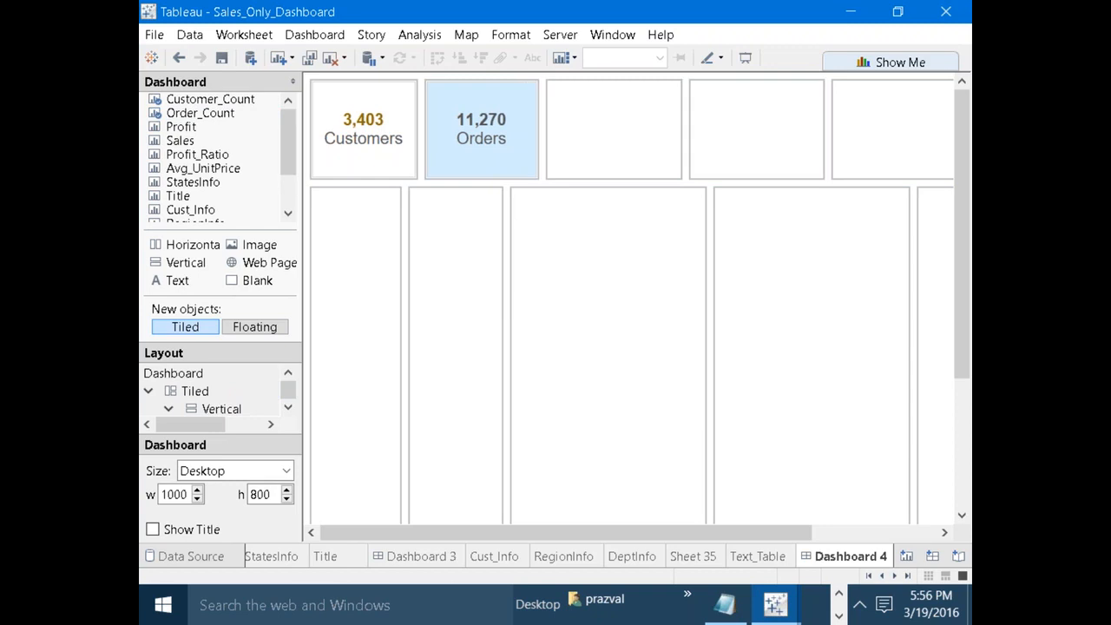
left_click(597, 157)
left_click(597, 241)
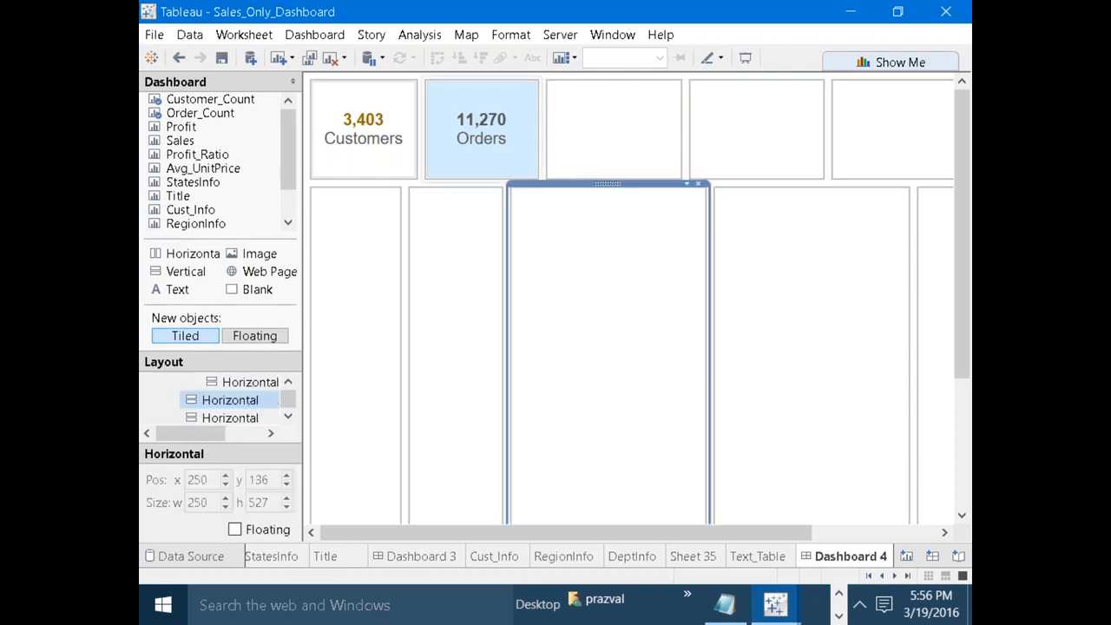
left_click(378, 166)
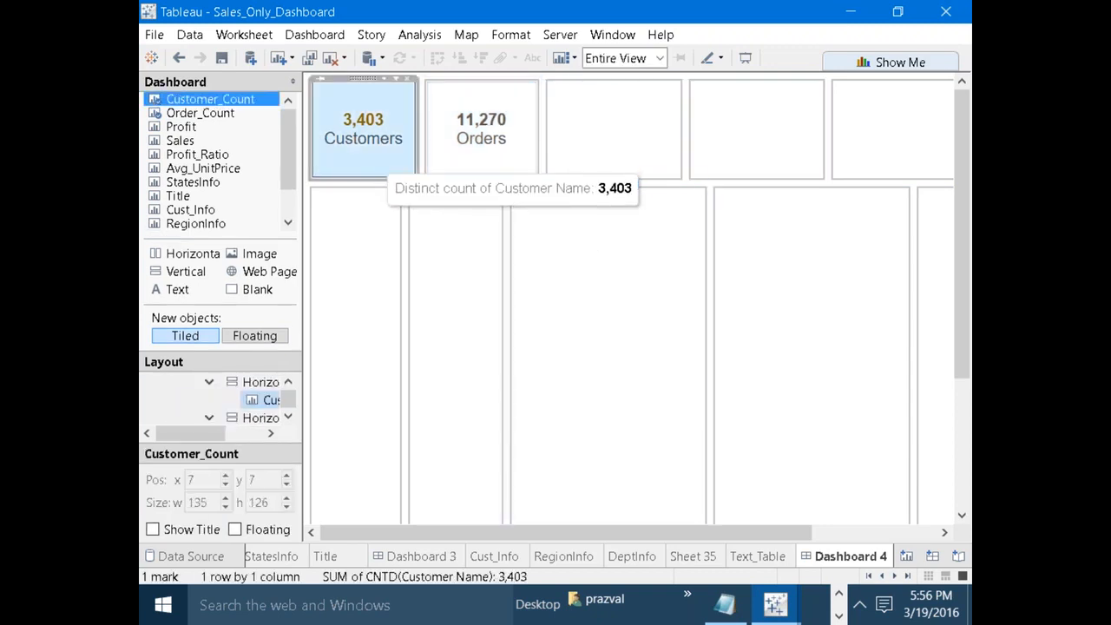
left_click(497, 137)
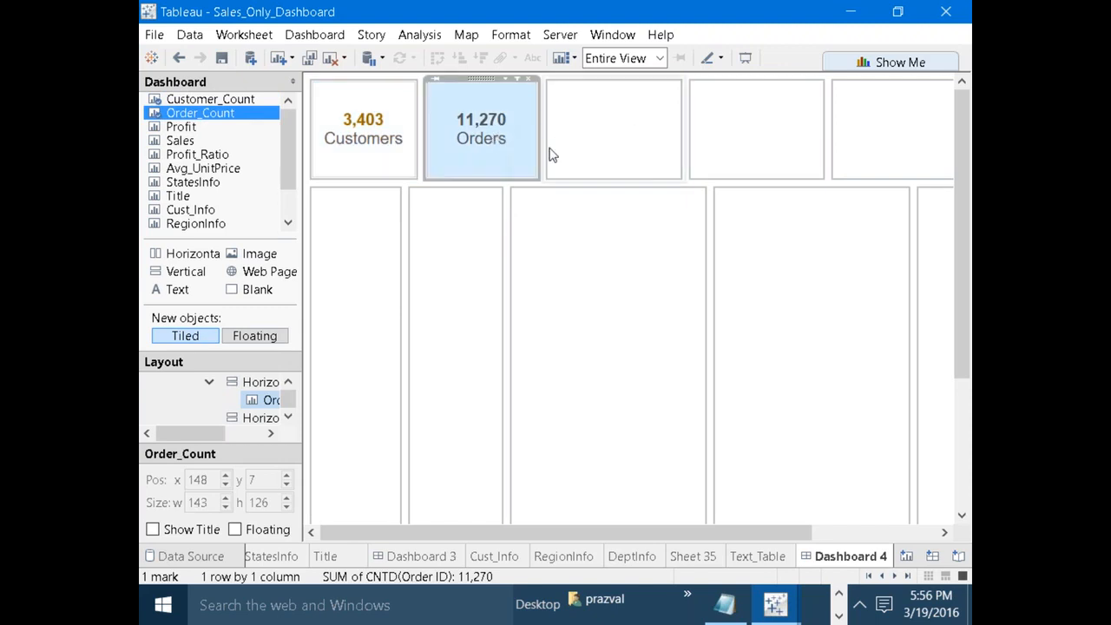
Narrow the Order_Count worksheet to about 124 px.
left_click_drag(541, 158, 534, 158)
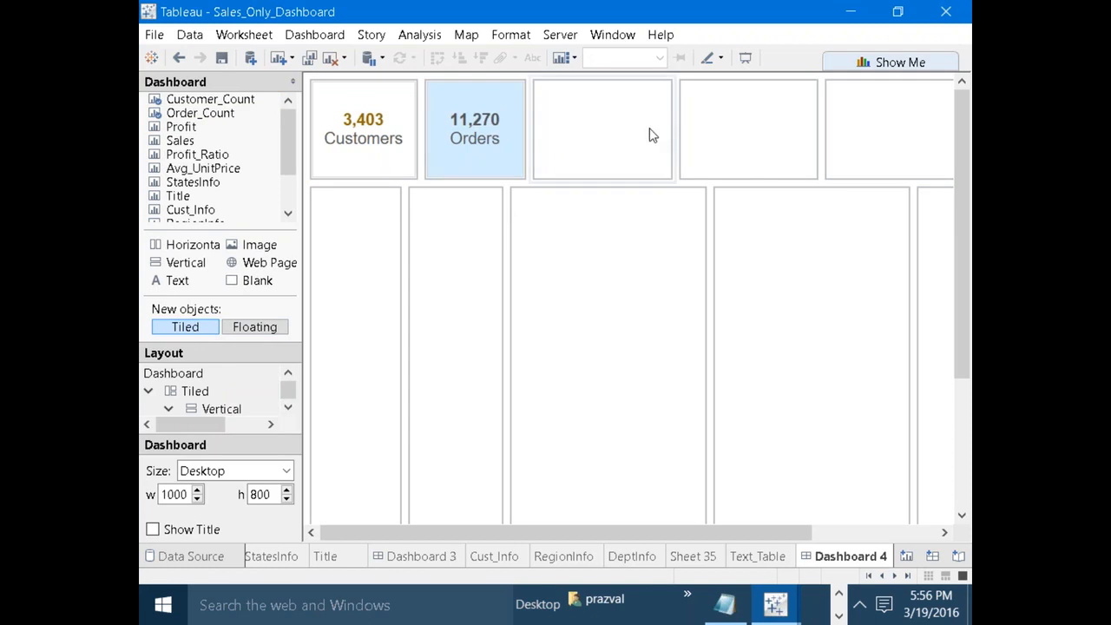
left_click(652, 136)
left_click(500, 148)
left_click_drag(528, 154, 533, 154)
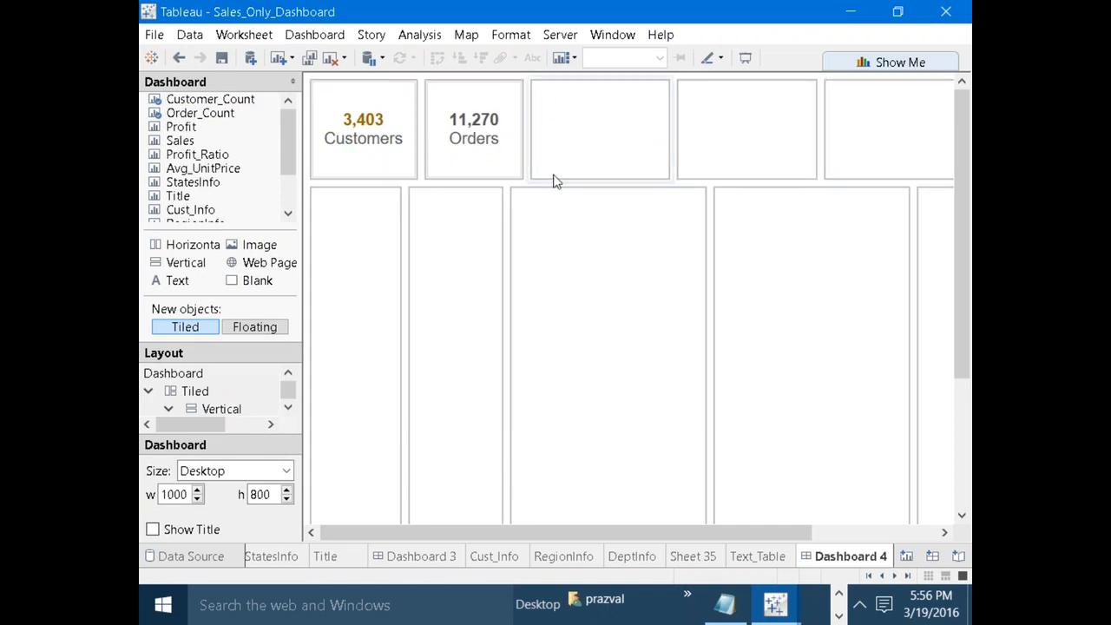
left_click(559, 132)
left_click(500, 135)
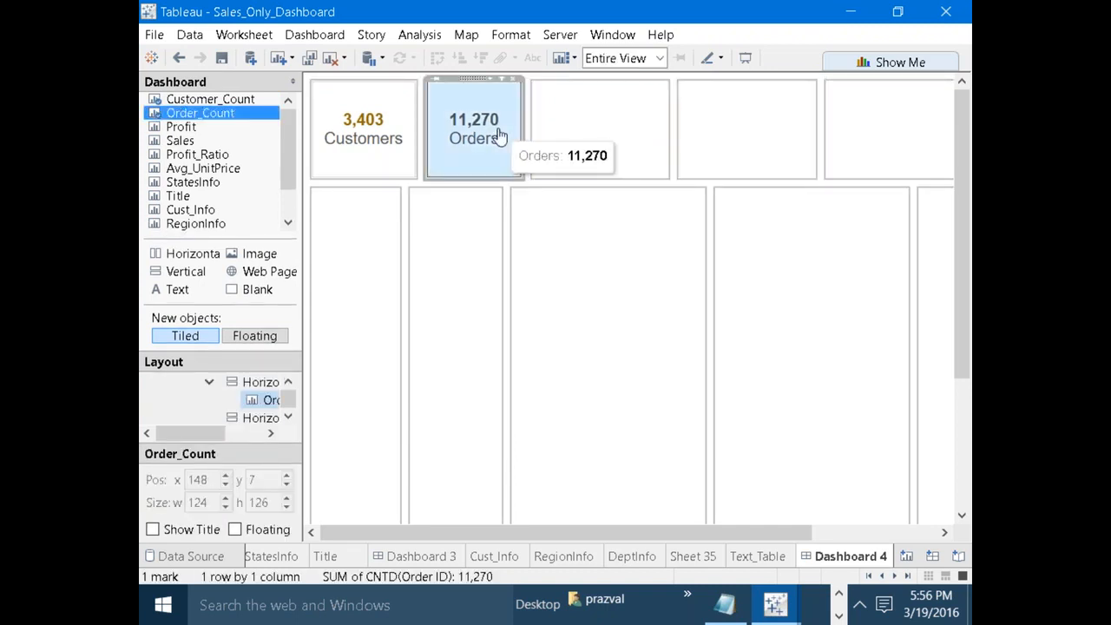
left_click(597, 124)
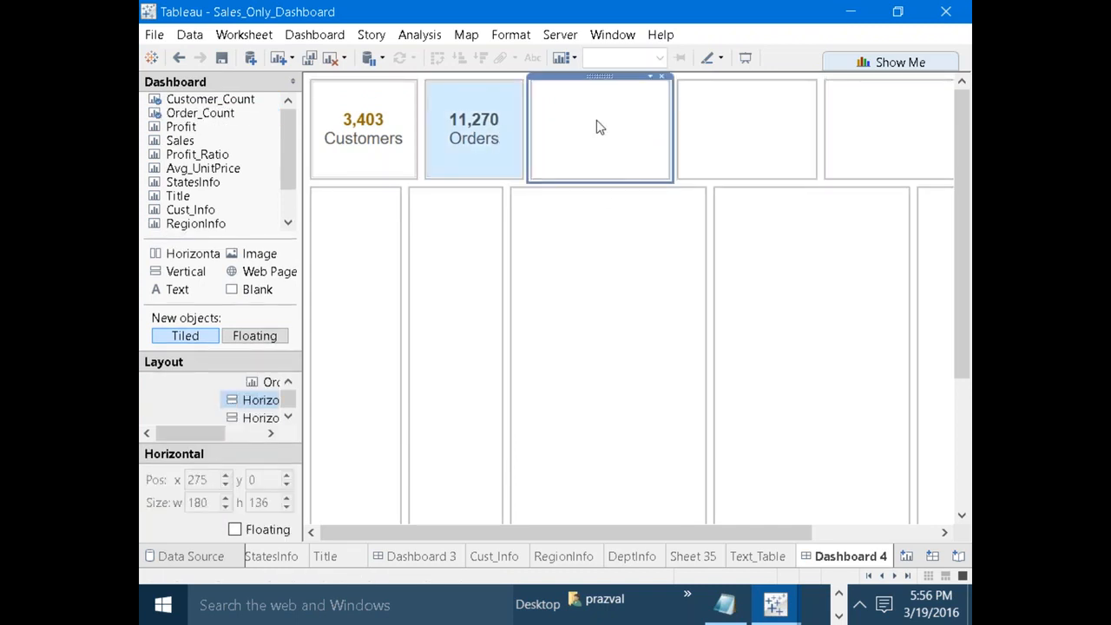
Check the KPI tile order on SS Dashboard and place the Profit worksheet in the third top container of Dashboard 4.
left_click(869, 576)
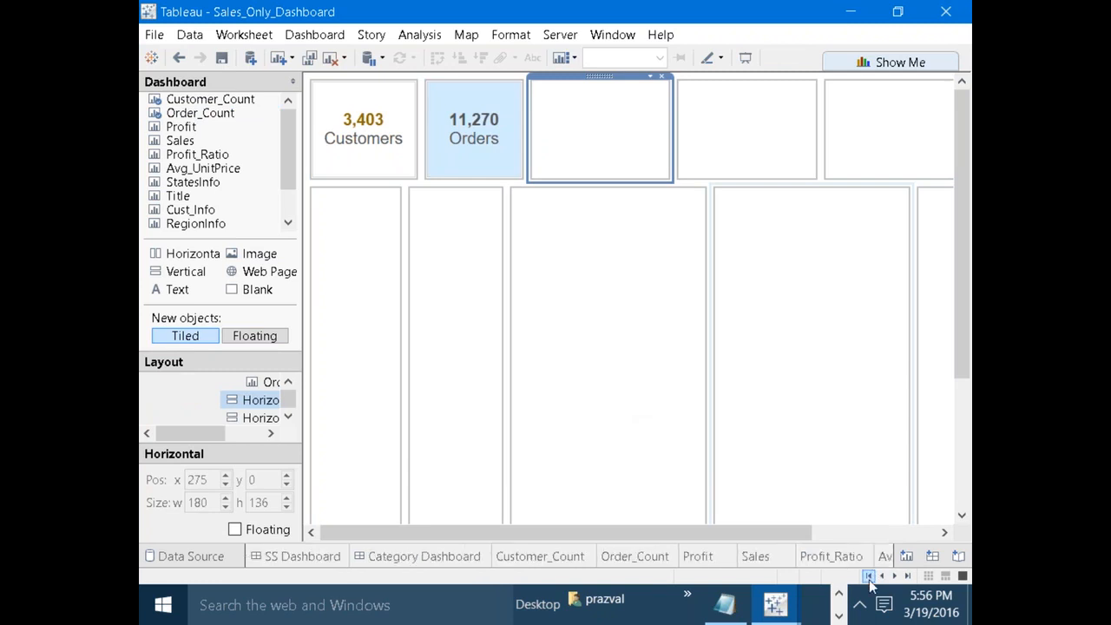
left_click(314, 563)
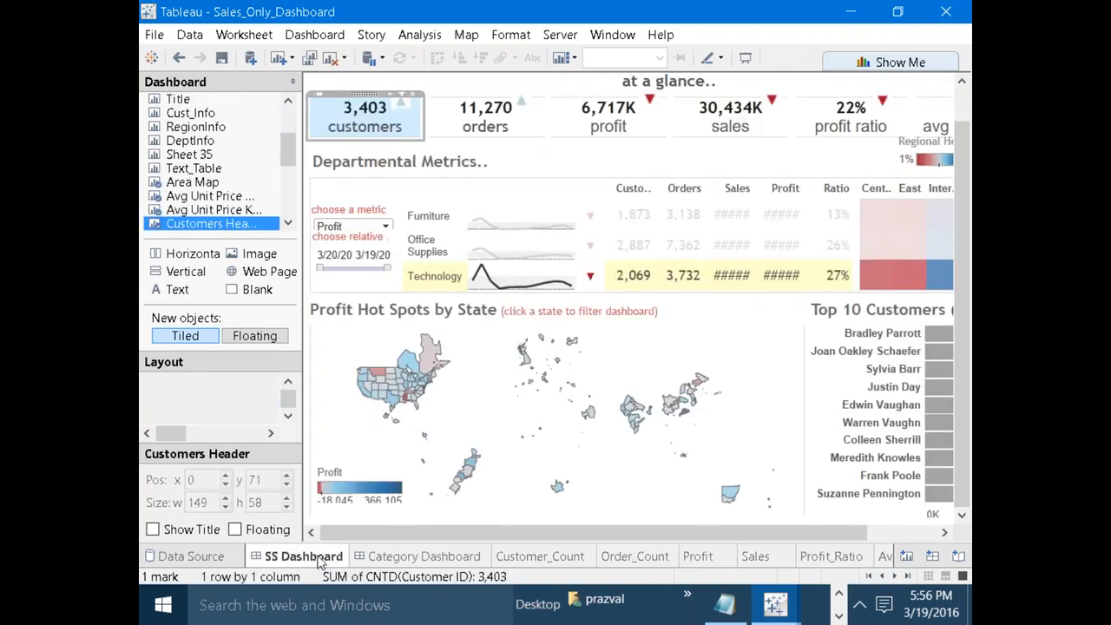
left_click(896, 575)
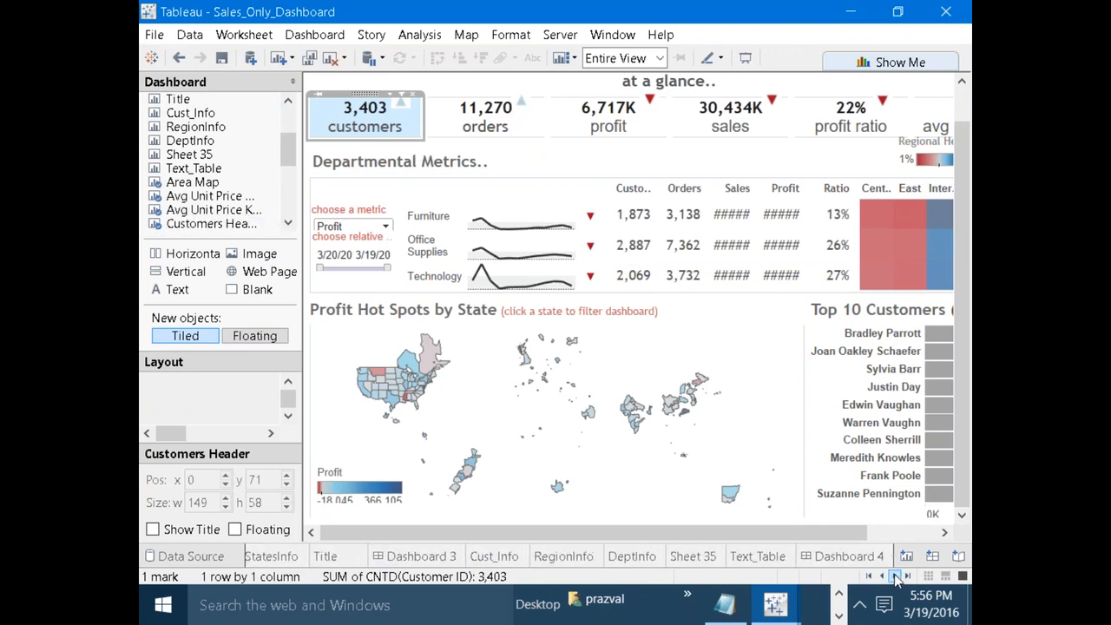
left_click(857, 562)
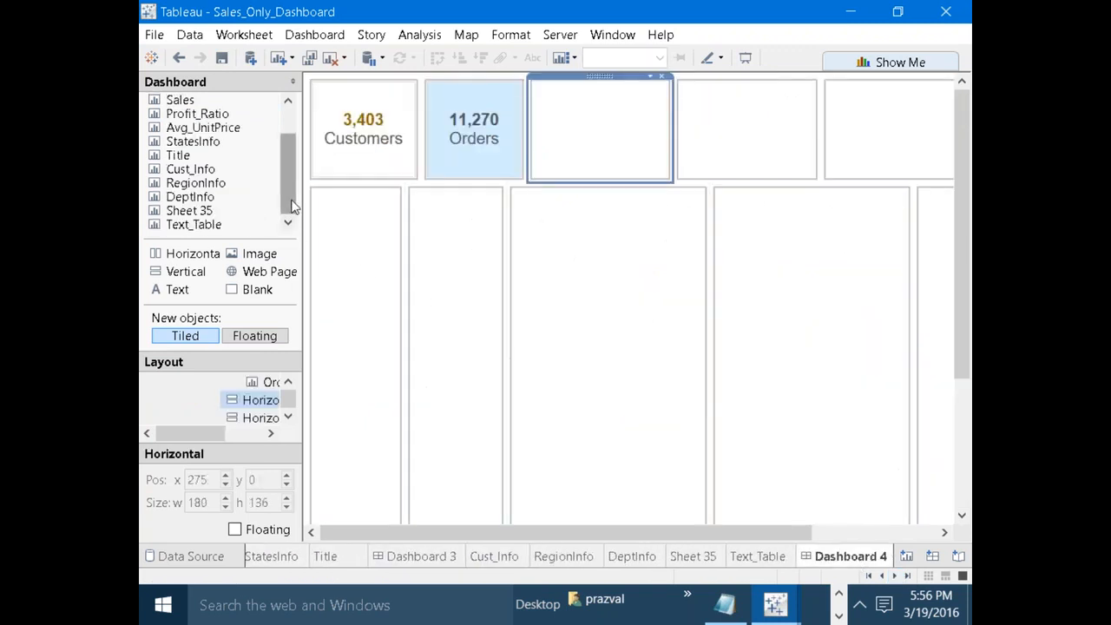
scroll(290, 178, "up", 1)
left_click_drag(181, 127, 595, 102)
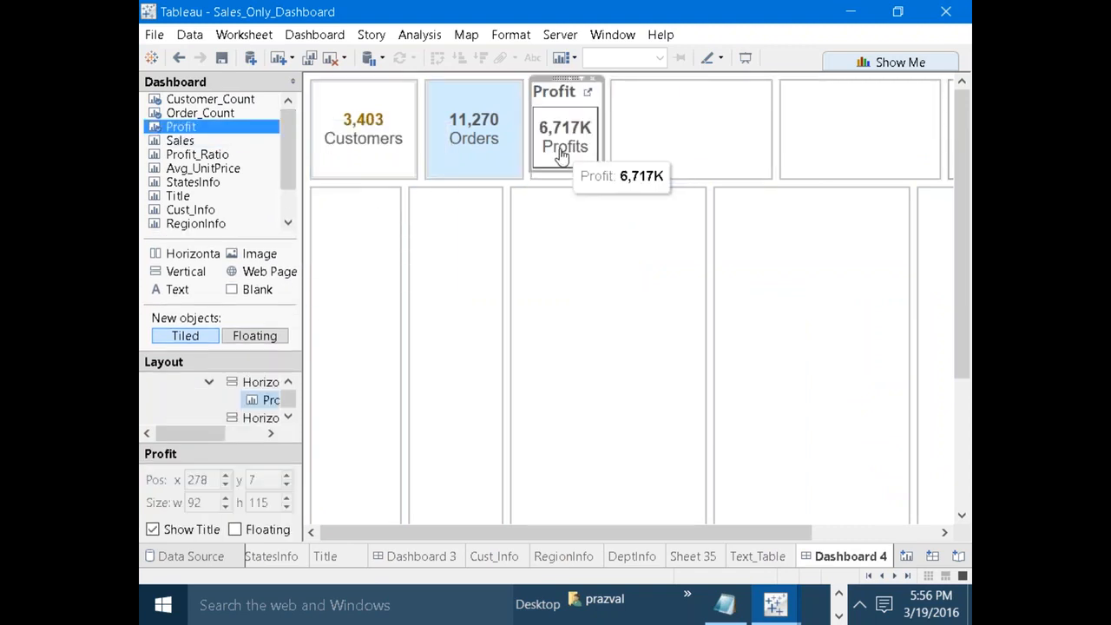
Fit the Profit worksheet to Entire View and hide its title.
left_click(661, 58)
left_click(604, 129)
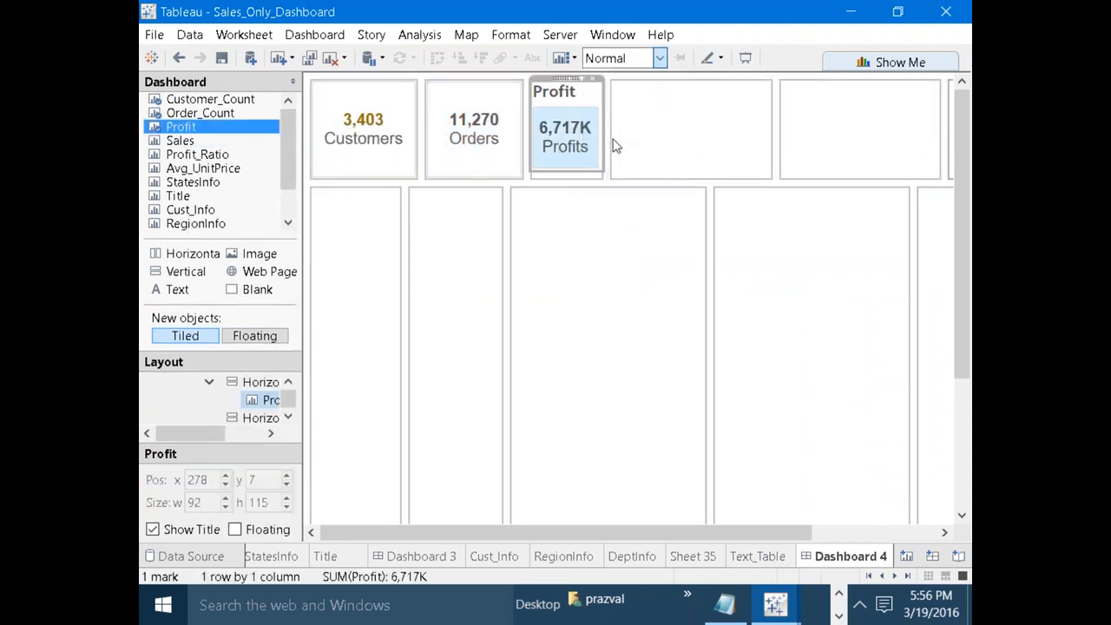
left_click(152, 530)
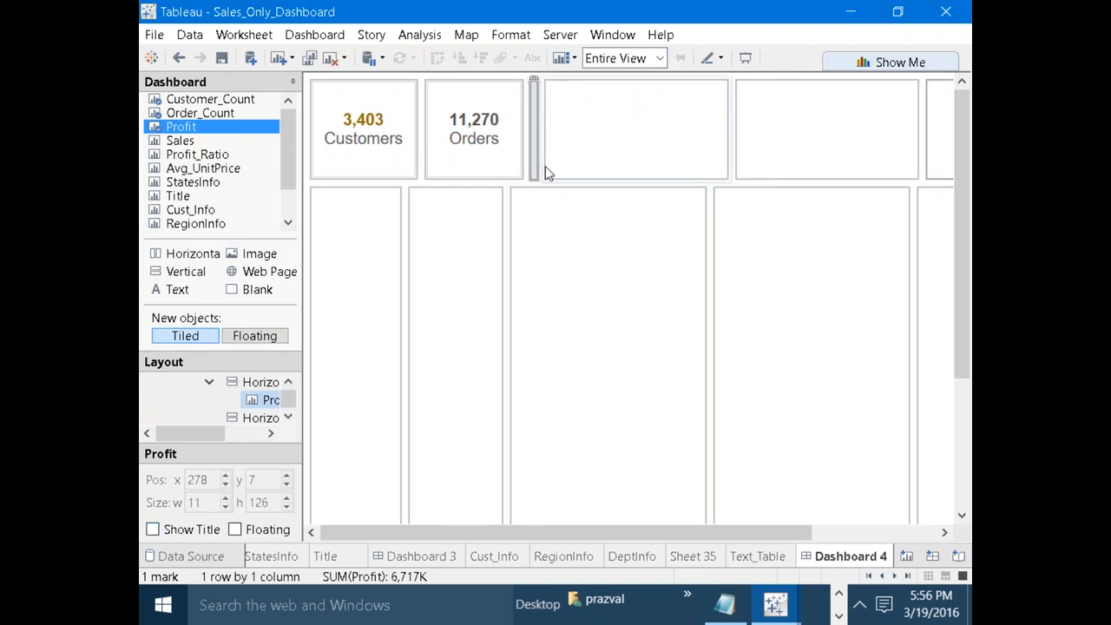
Widen the Profit container until its number and label fit.
left_click_drag(541, 166, 632, 159)
left_click(647, 155)
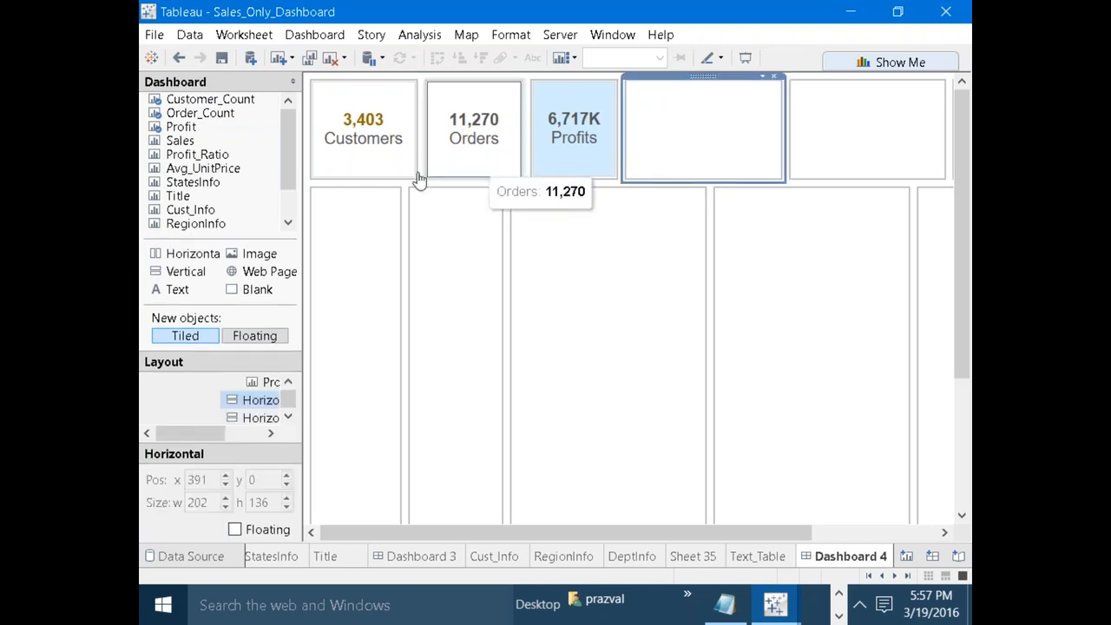
Place the Sales worksheet in the fourth top container of Dashboard 4 and fit it to Entire View.
mouse_move(192, 147)
left_click_drag(192, 148, 680, 141)
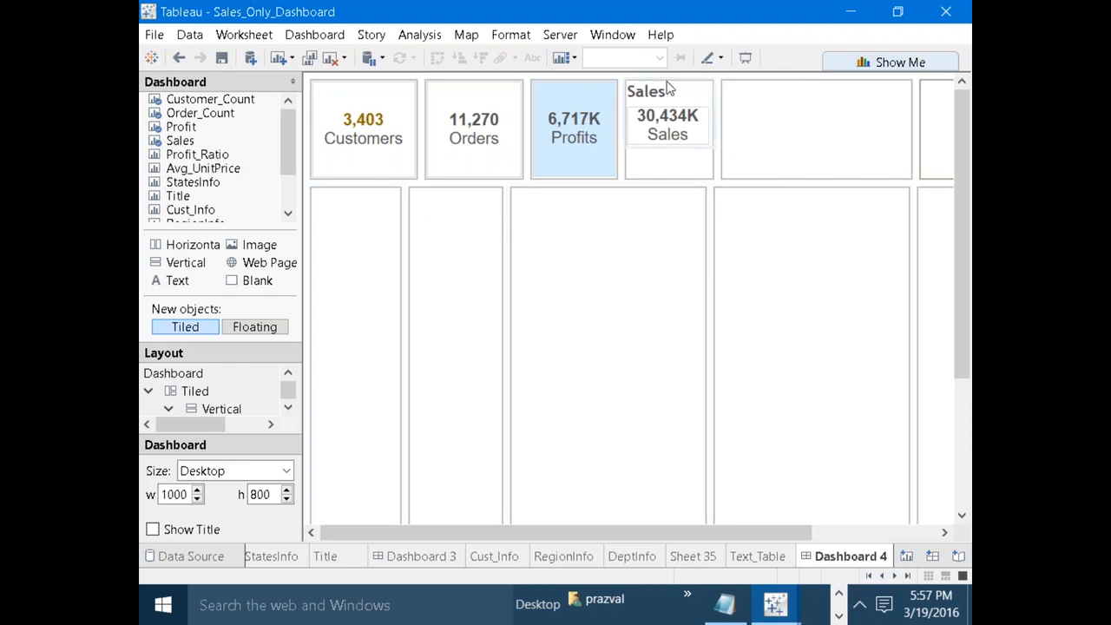
left_click(671, 116)
left_click(660, 58)
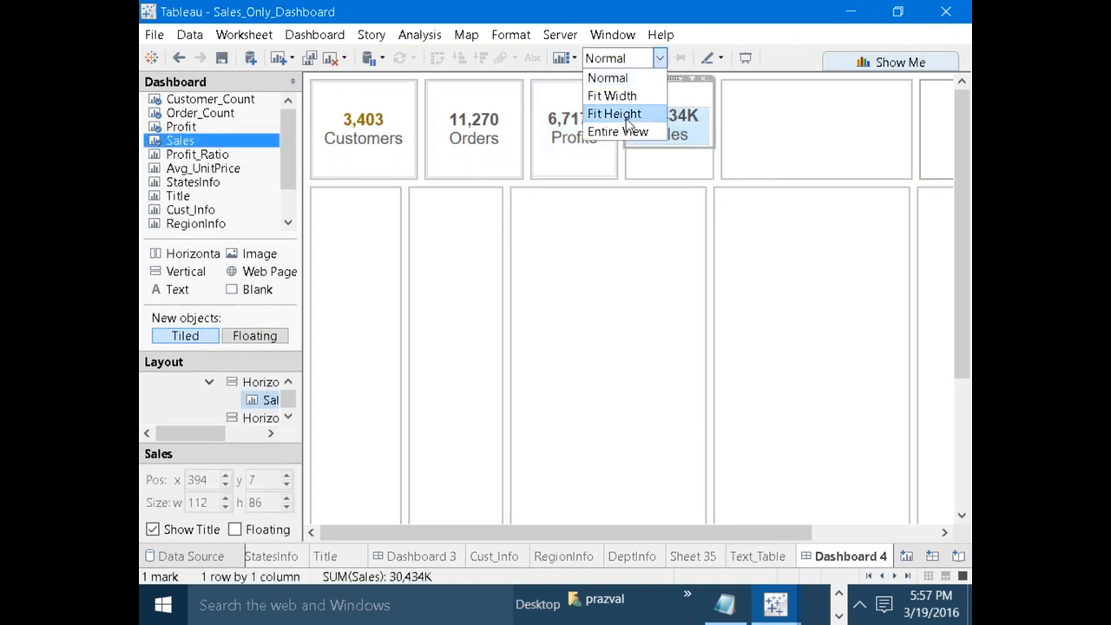
left_click(621, 131)
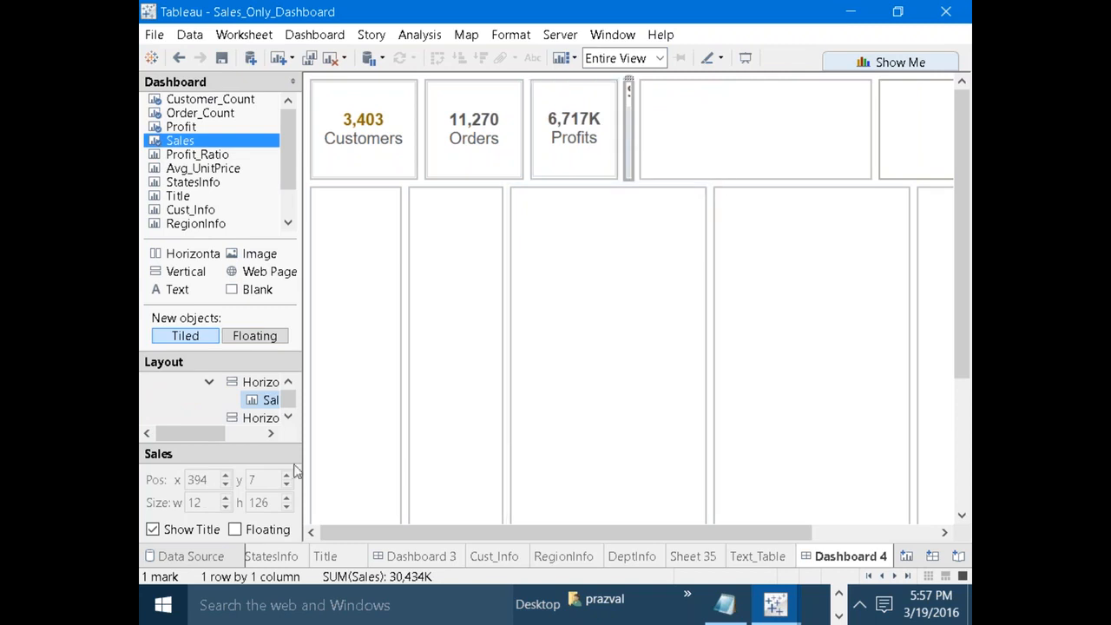
Hide the Sales worksheet's title and widen its container until the number and label fit.
left_click(156, 529)
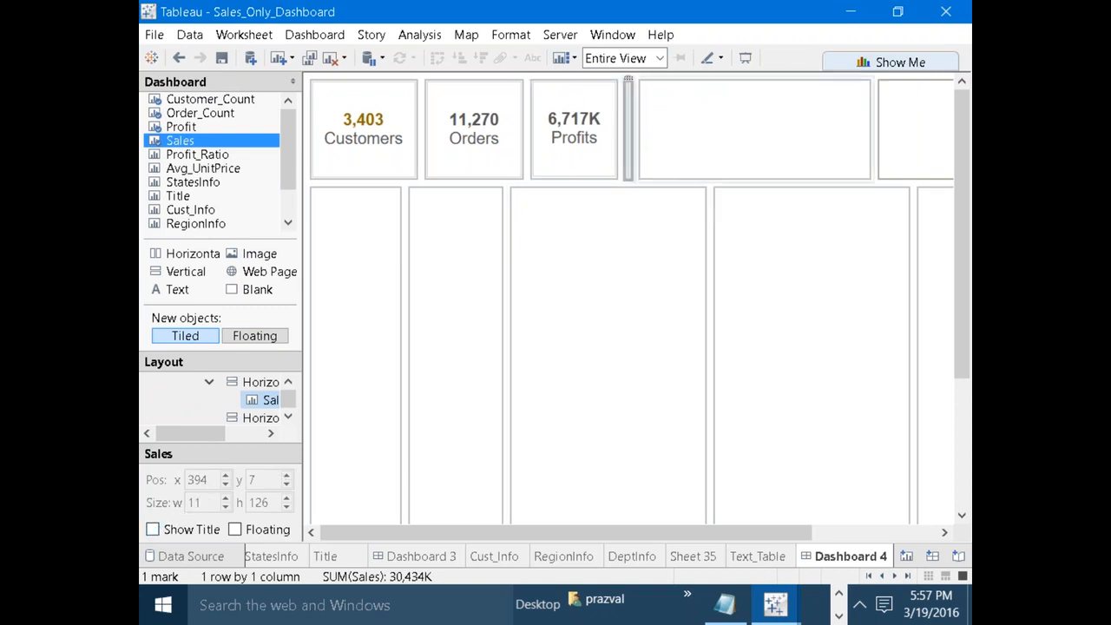
left_click_drag(637, 105, 729, 94)
left_click(812, 144)
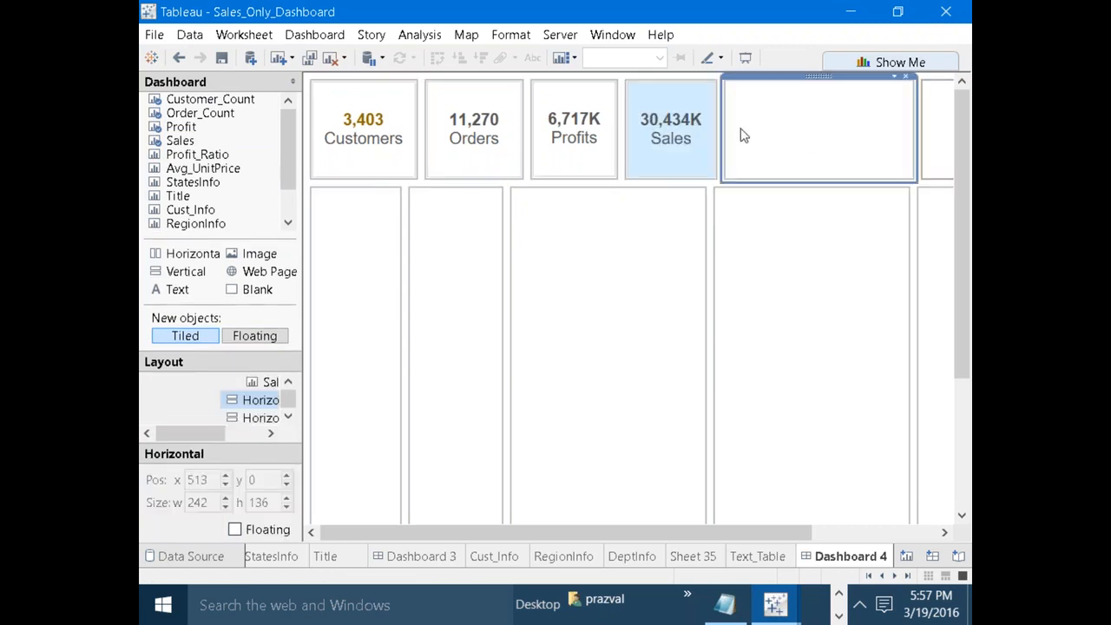
Check the KPI tile order on SS Dashboard and place the Profit_Ratio worksheet in the fifth top container of Dashboard 4.
left_click(806, 349)
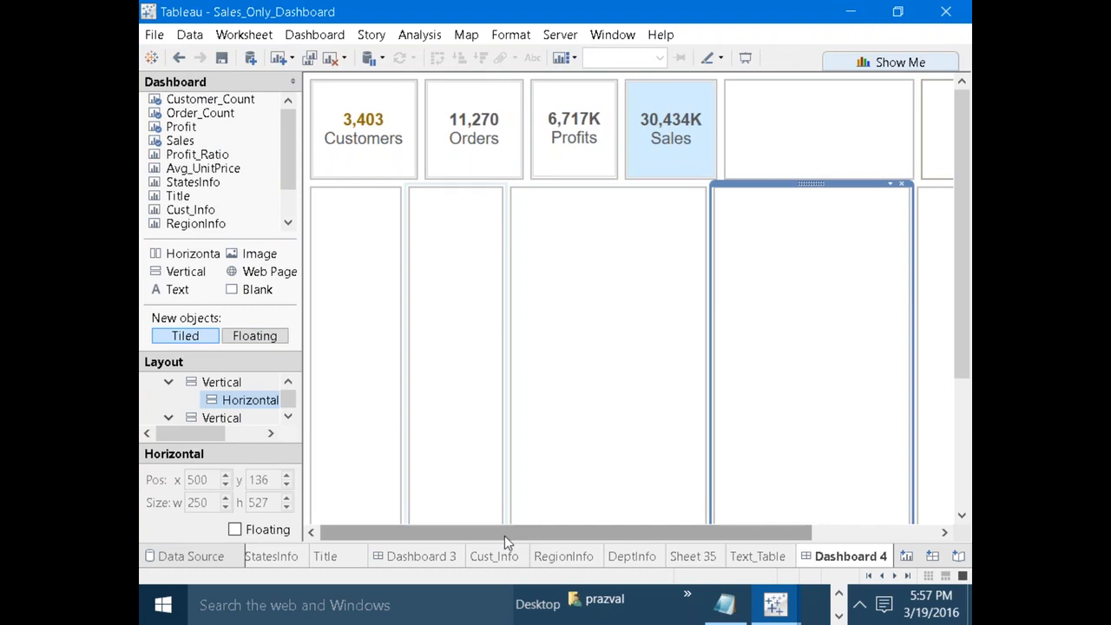
left_click(868, 575)
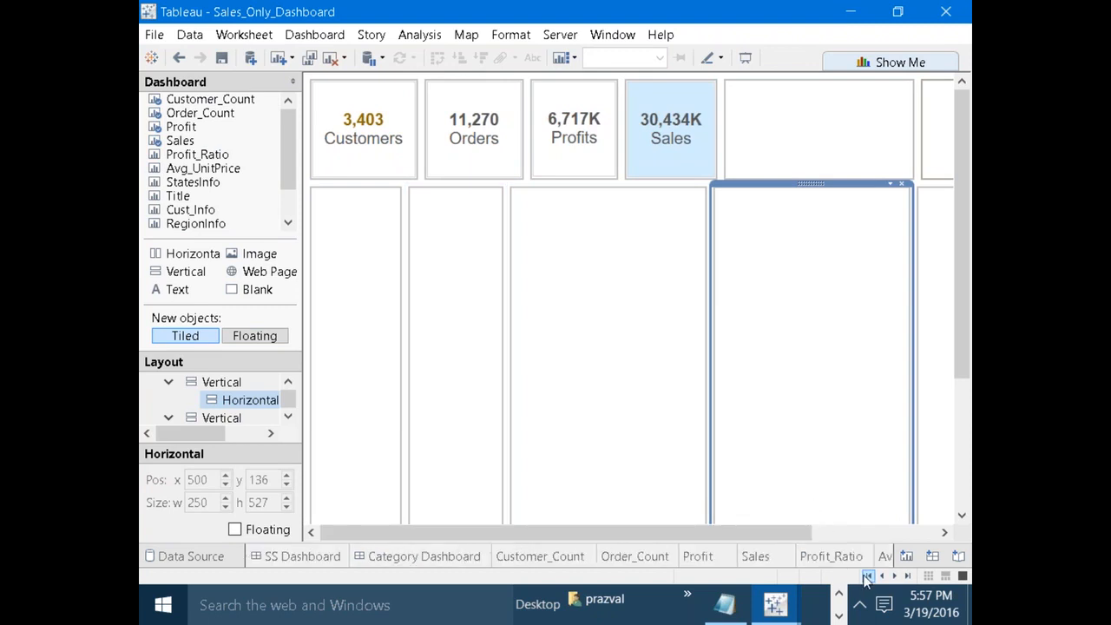
left_click(319, 562)
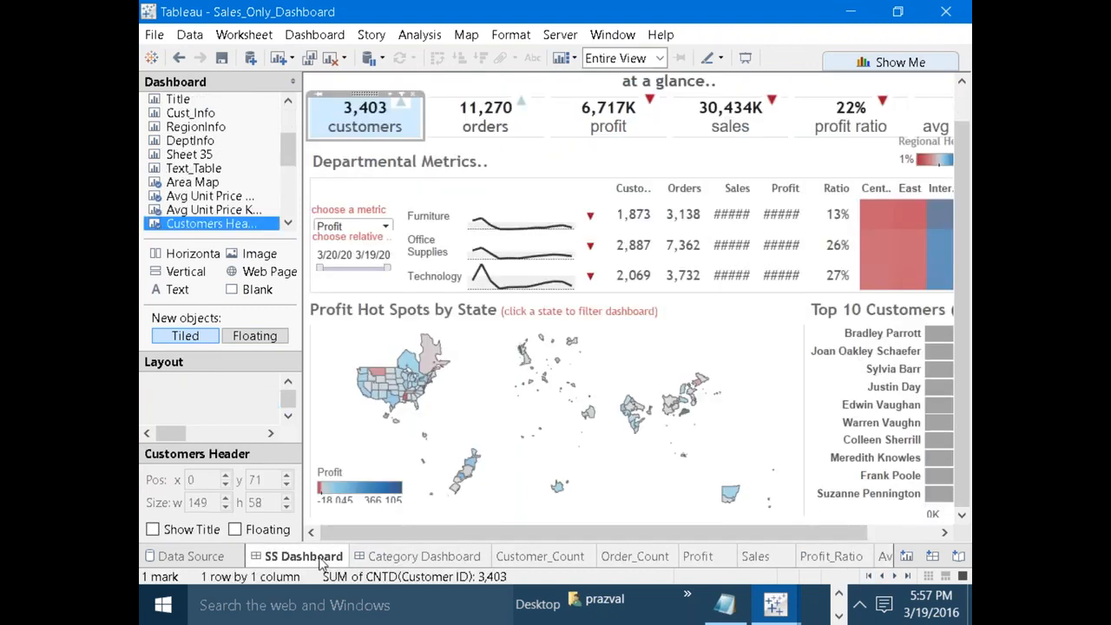
left_click_drag(779, 534, 912, 573)
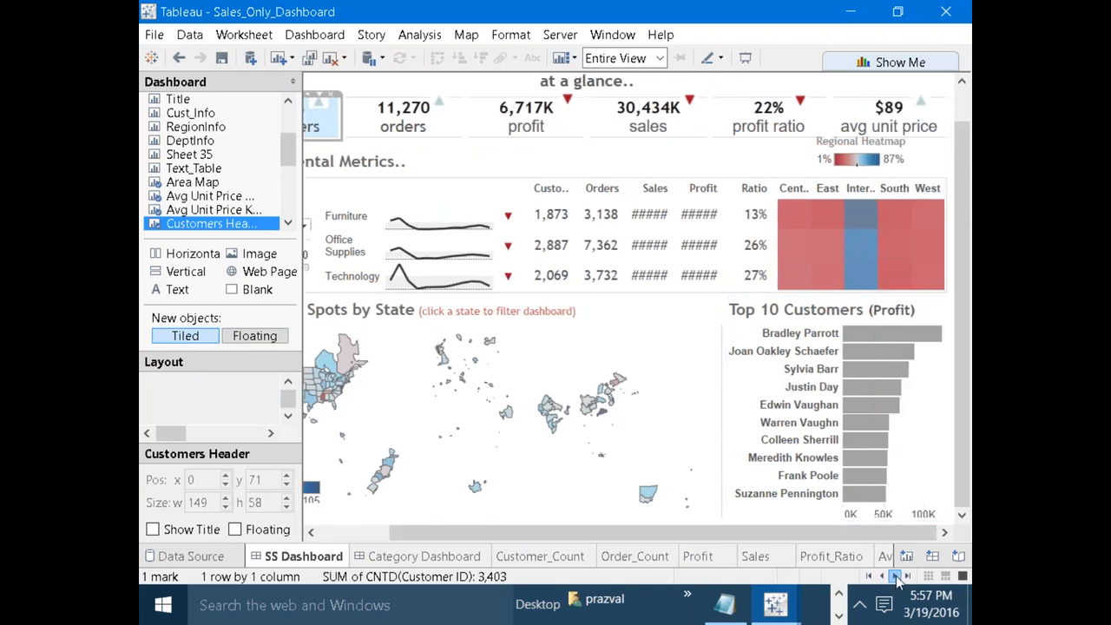
left_click(895, 576)
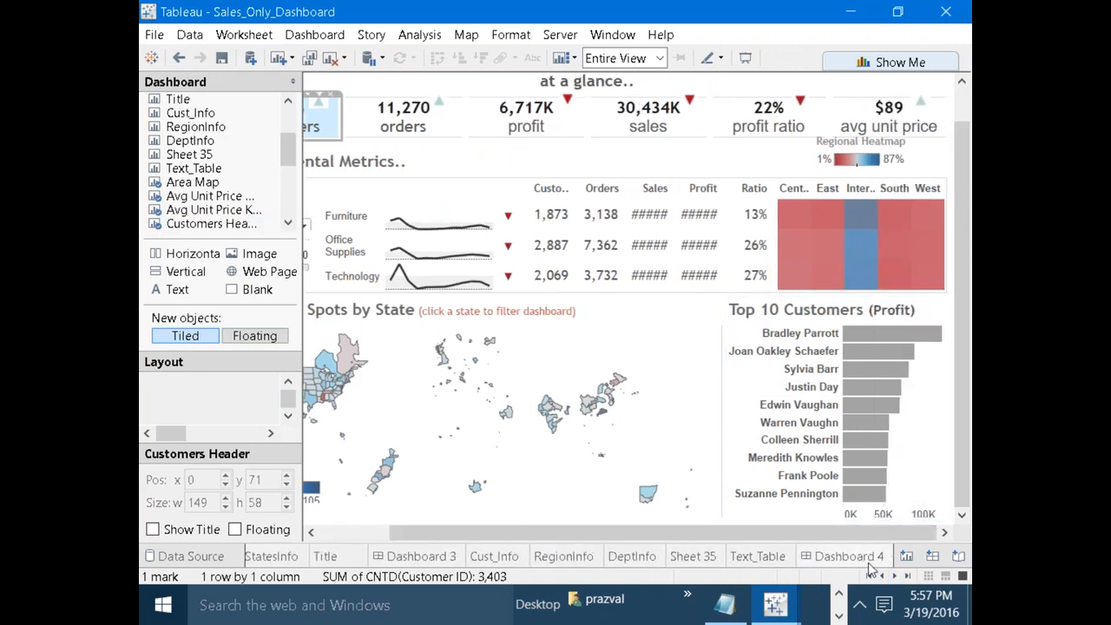
left_click(860, 560)
left_click(200, 113)
left_click_drag(199, 114, 822, 106)
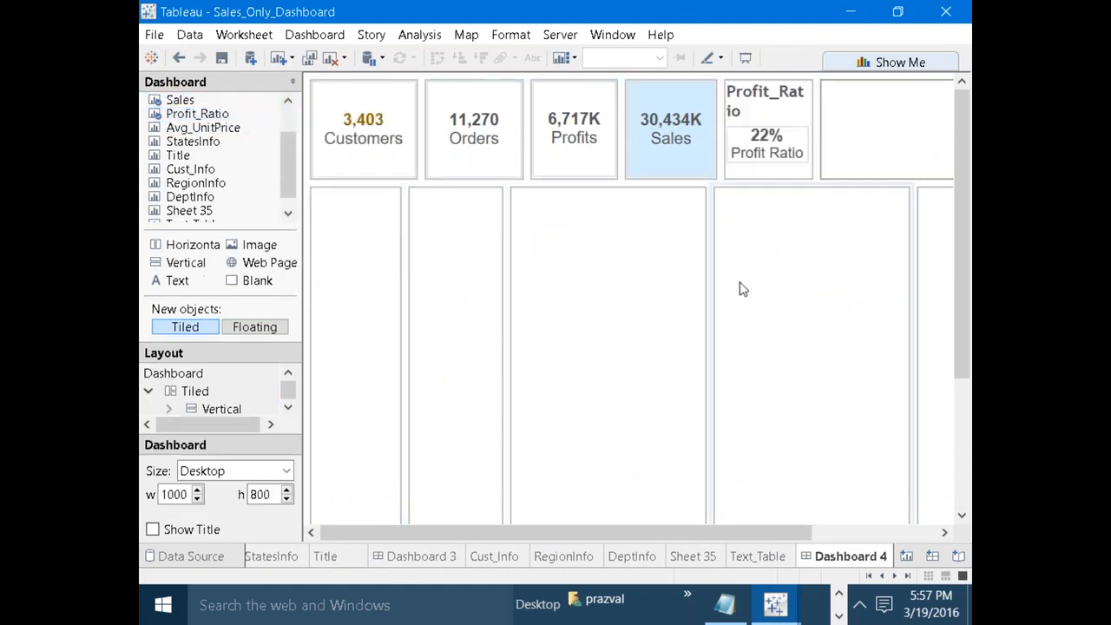
Fit the Profit_Ratio worksheet on Dashboard 4 to Entire View.
left_click(776, 170)
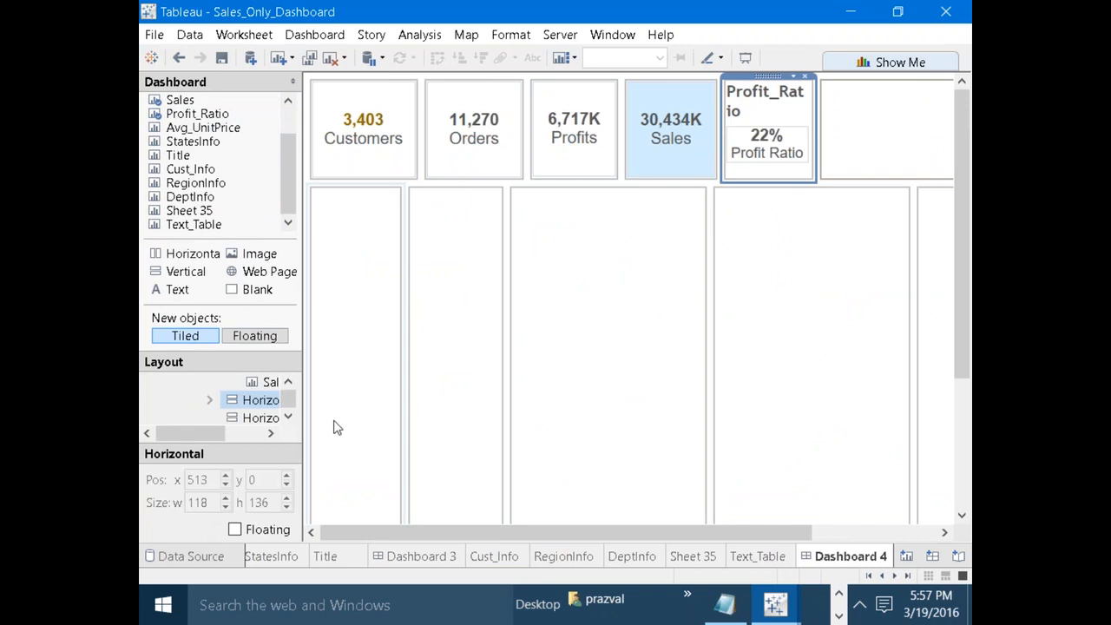
left_click(772, 122)
left_click(799, 92)
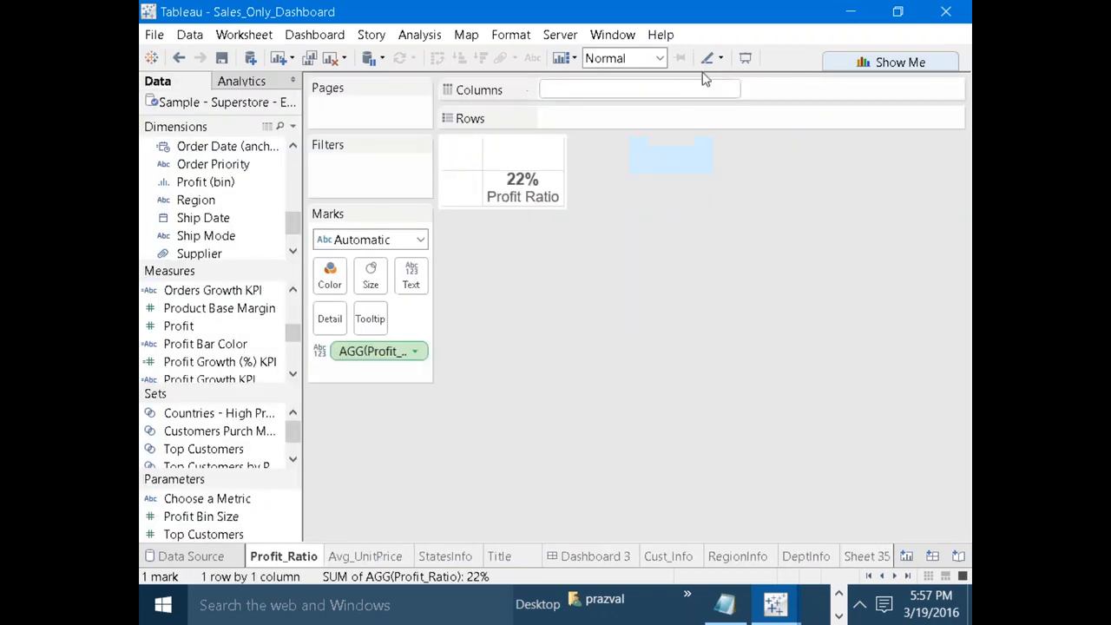
left_click(895, 576)
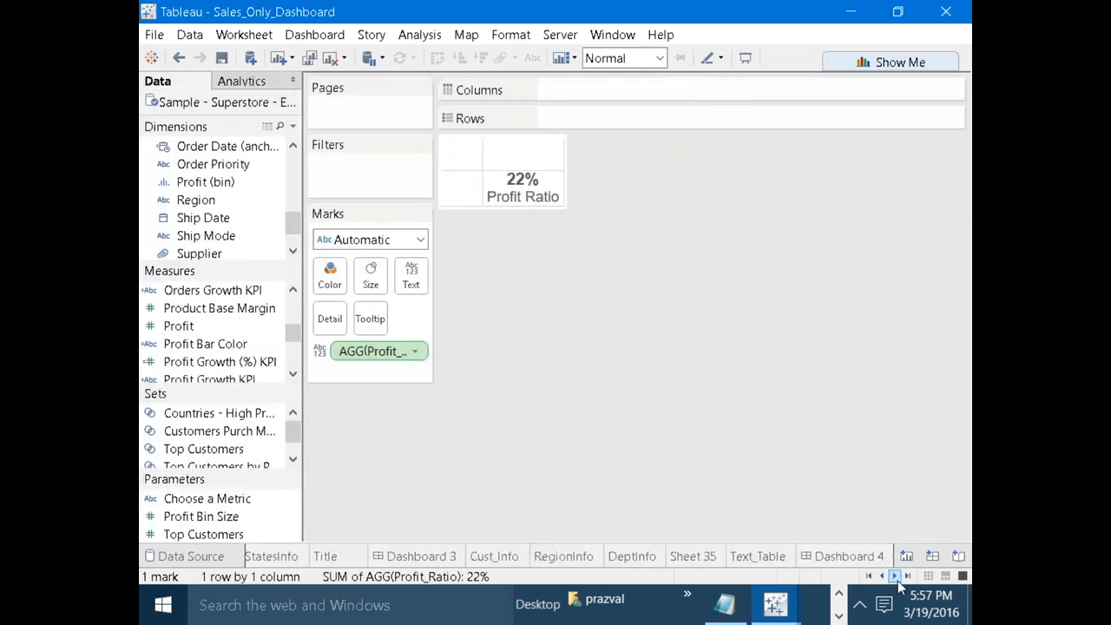
left_click(868, 563)
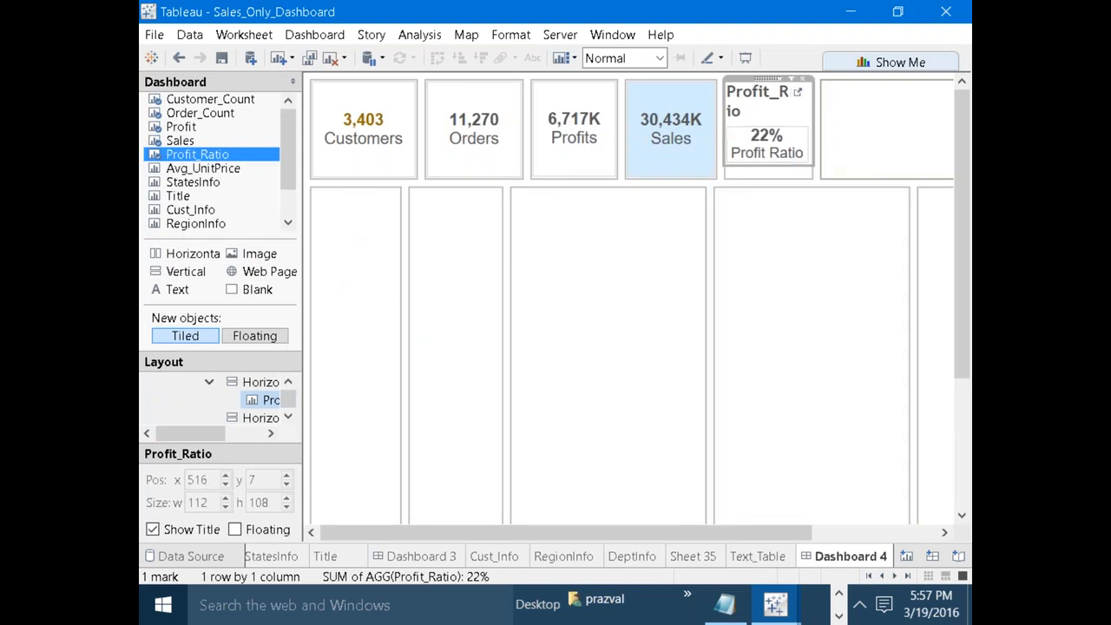
left_click(660, 58)
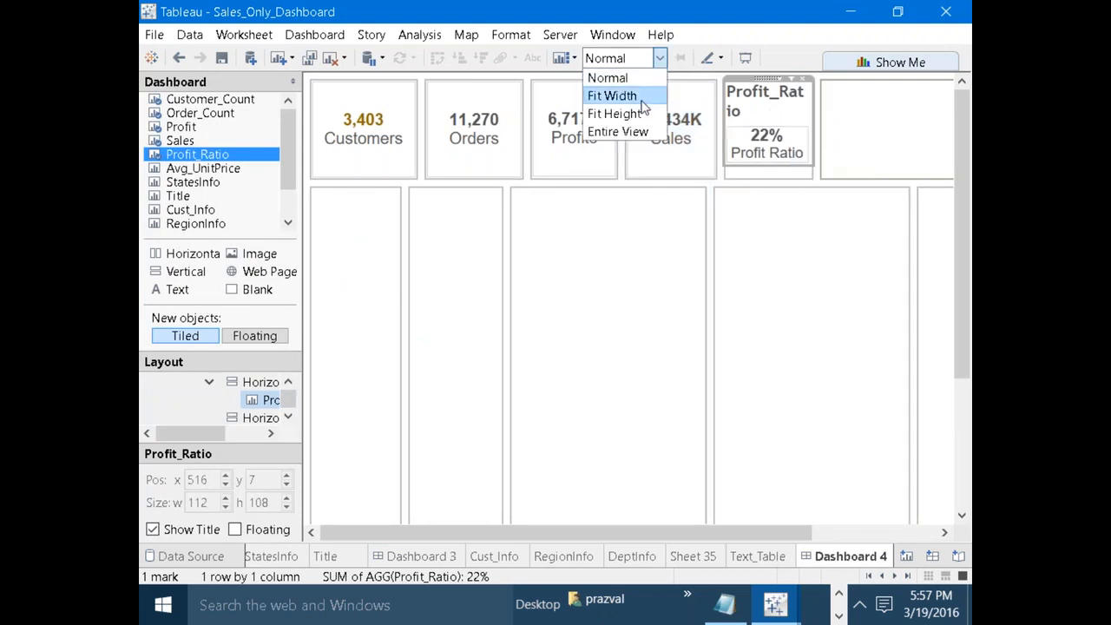
left_click(618, 130)
Hide the Profit_Ratio worksheet's title and widen its container until the percentage and label fit.
left_click(671, 130)
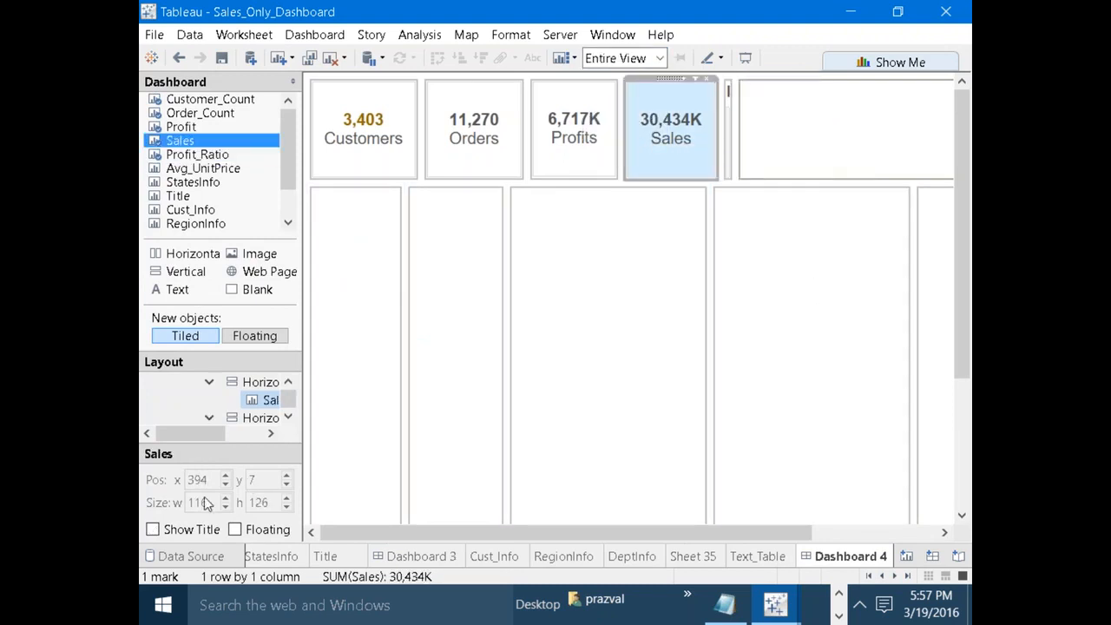
left_click(729, 135)
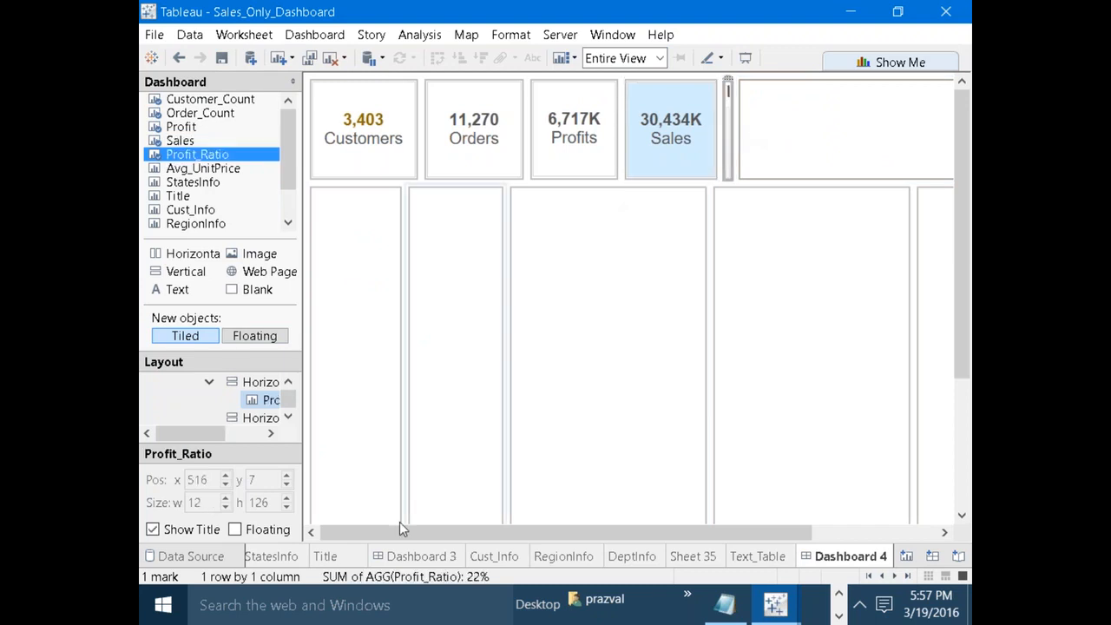
left_click(153, 529)
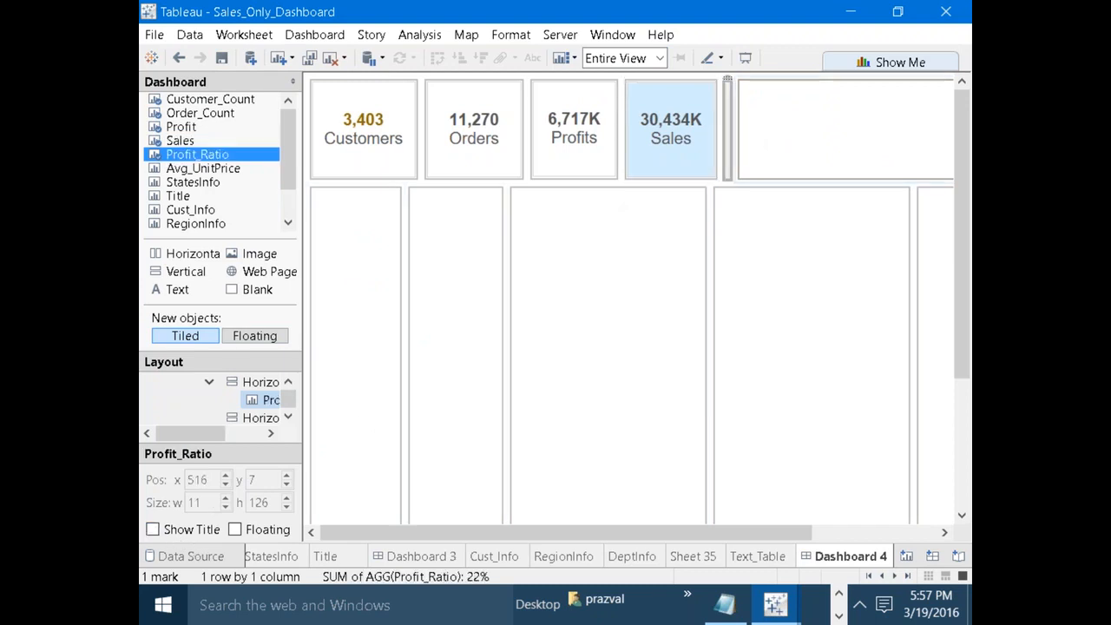
left_click_drag(739, 162, 831, 149)
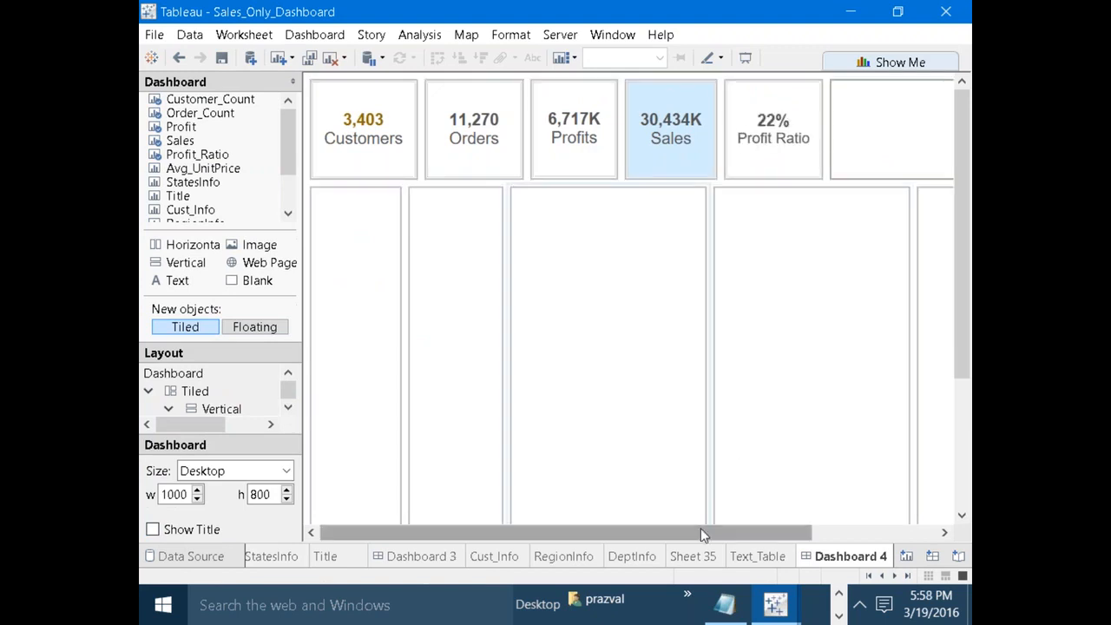
Place the Avg_UnitPrice worksheet in the last top container of Dashboard 4.
left_click_drag(700, 528, 834, 528)
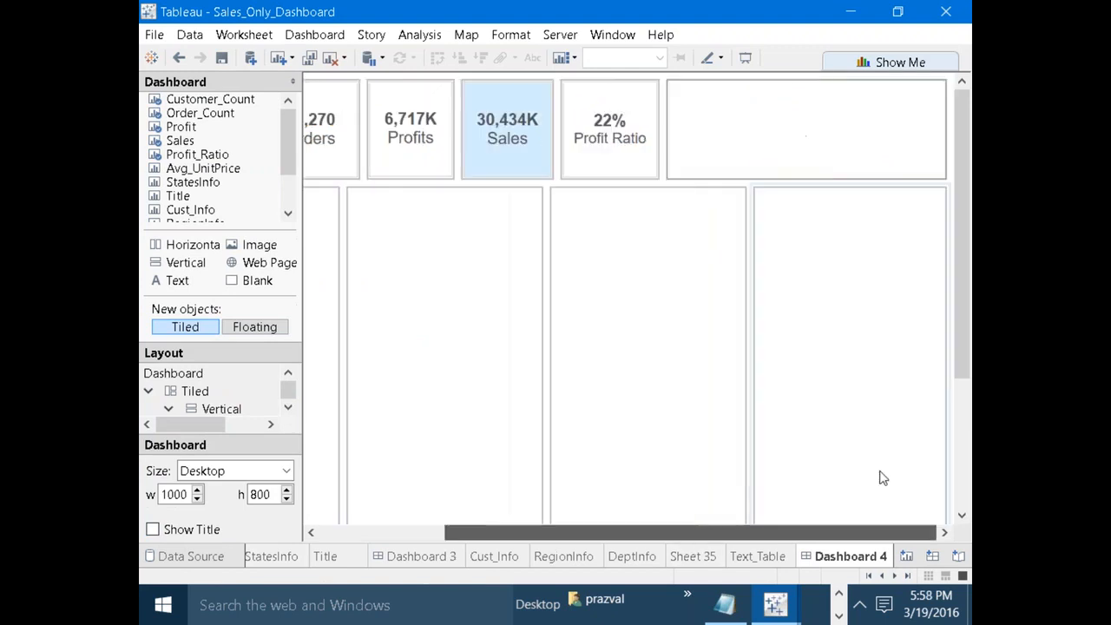
left_click(766, 171)
mouse_move(286, 164)
left_mouse_down()
mouse_move(286, 201)
mouse_move(286, 183)
left_mouse_up()
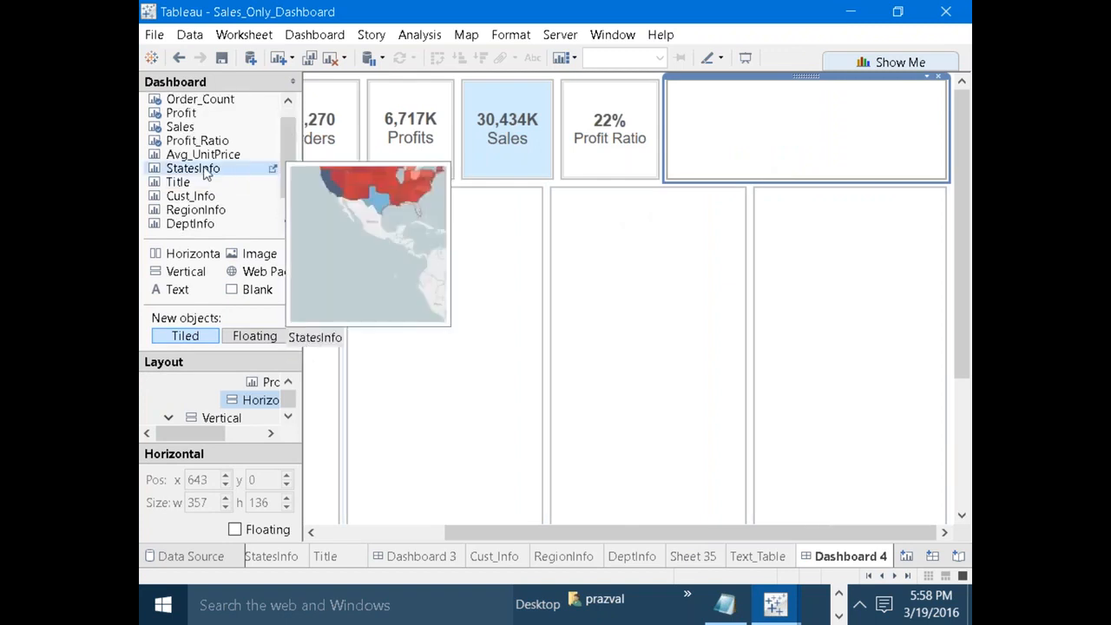
left_click_drag(202, 154, 730, 144)
Hide the Avg_UnitPrice worksheet's title and fit it to Entire View.
left_click(728, 113)
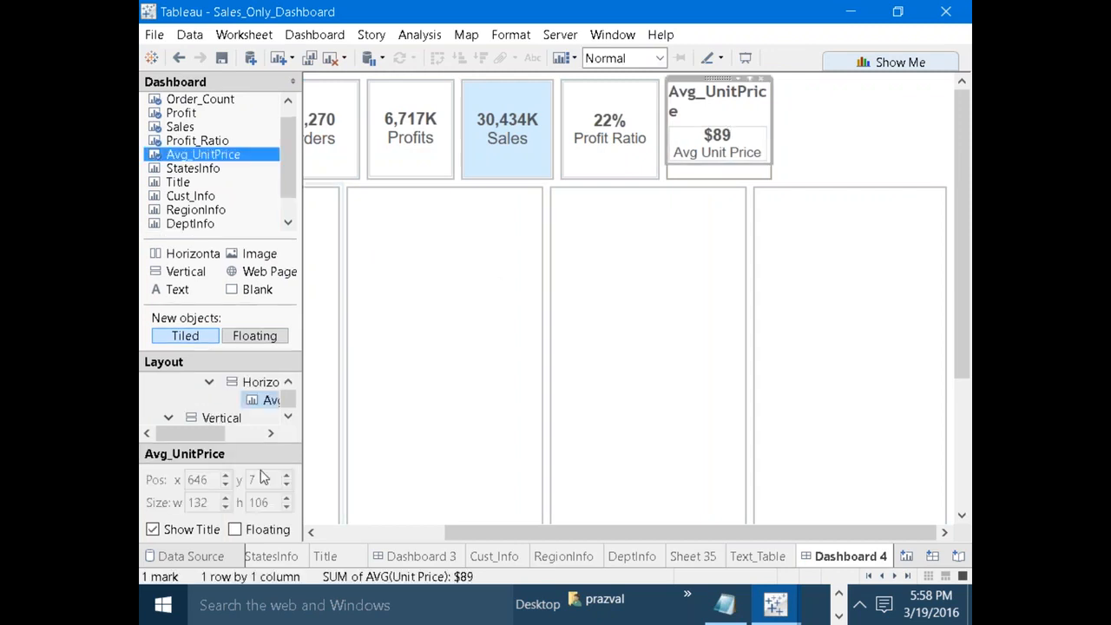
left_click(153, 529)
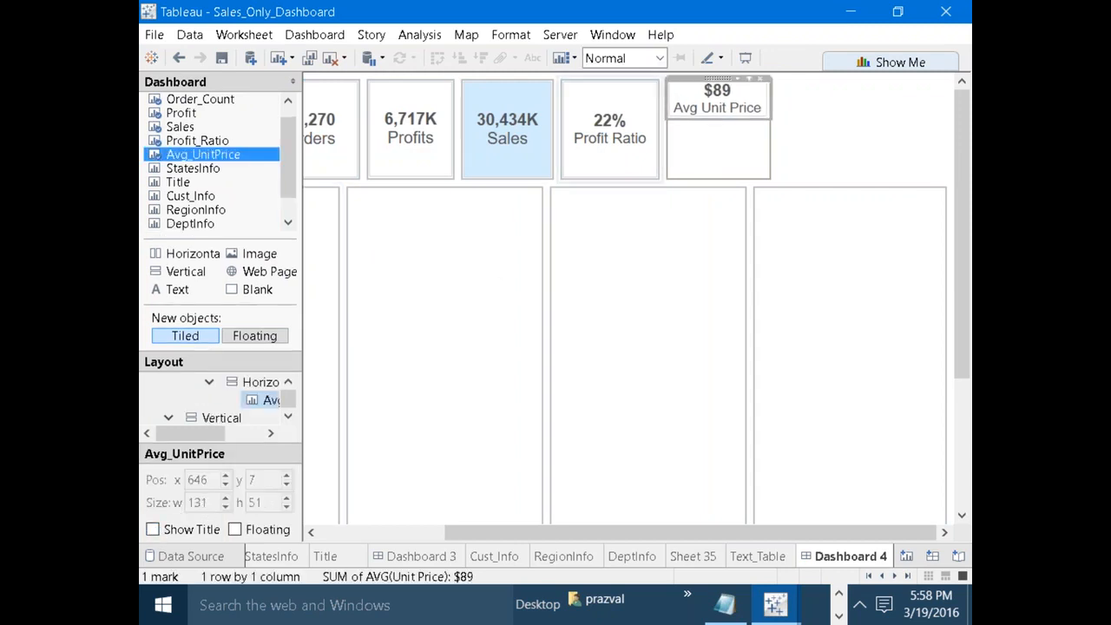
left_click(659, 58)
left_click(618, 132)
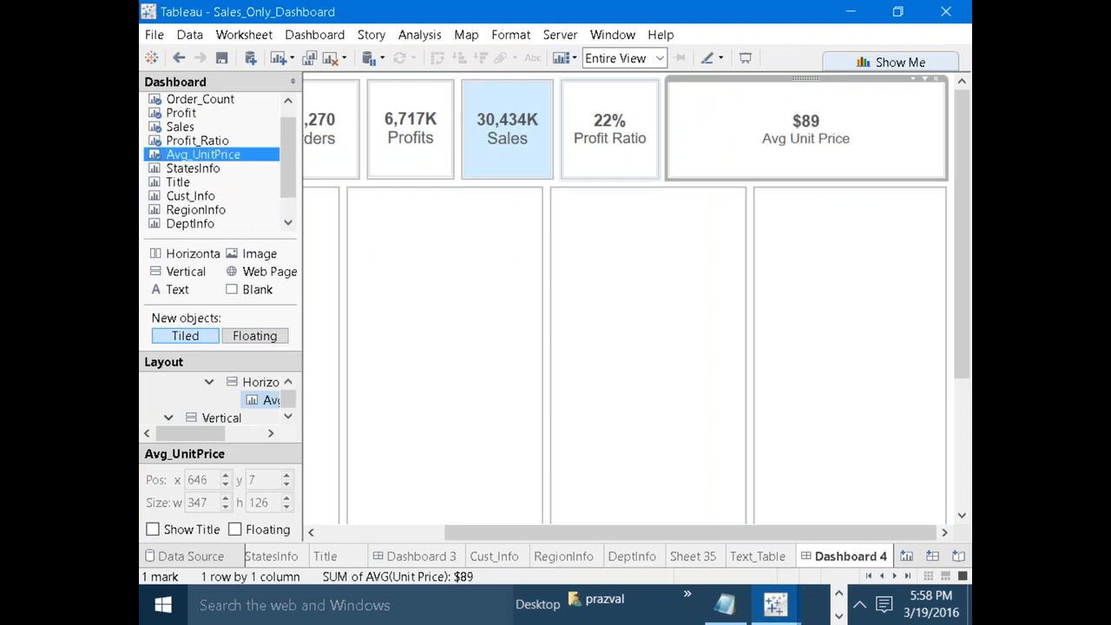
Widen the Profit Ratio, Sales and Profit tiles in the top row, making the Sales worksheet about 240 px wide.
left_click_drag(666, 143, 790, 132)
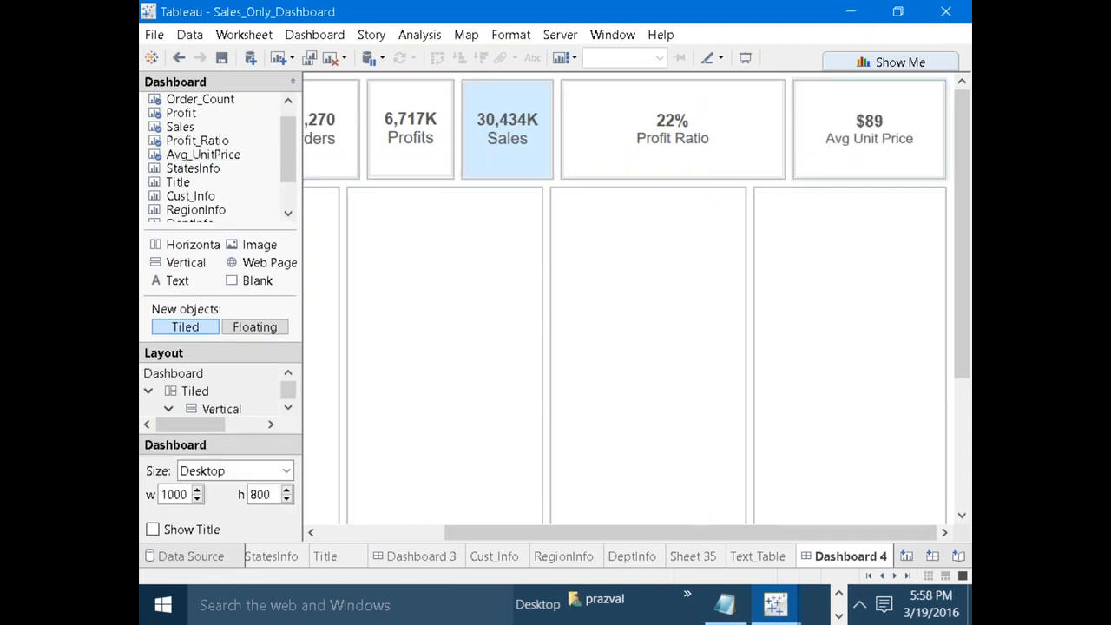
left_click_drag(561, 145, 654, 131)
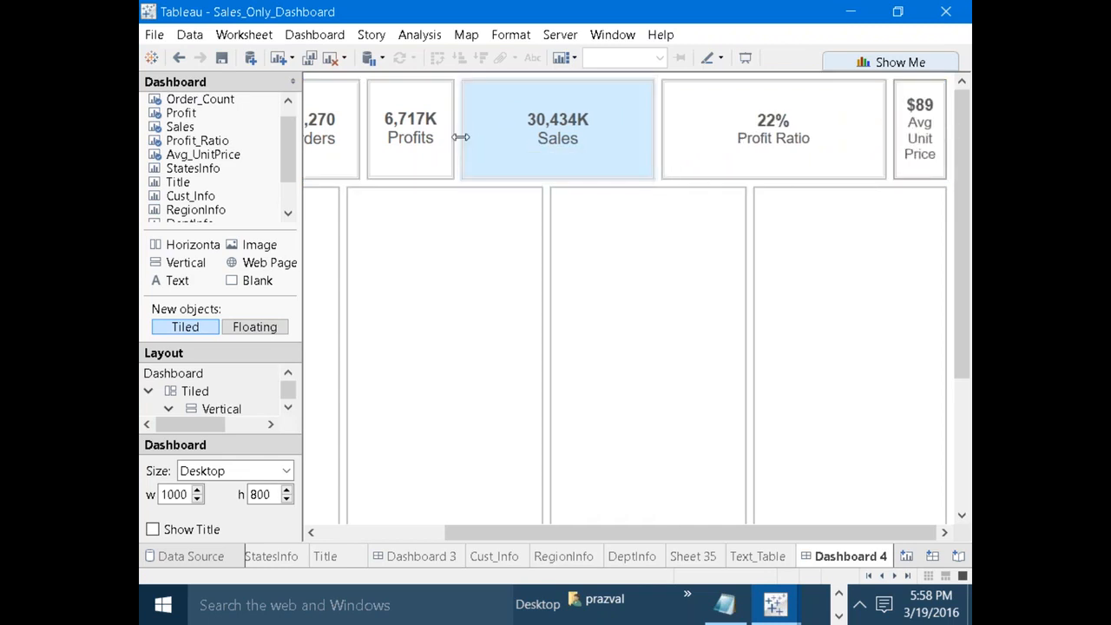
left_click(502, 142)
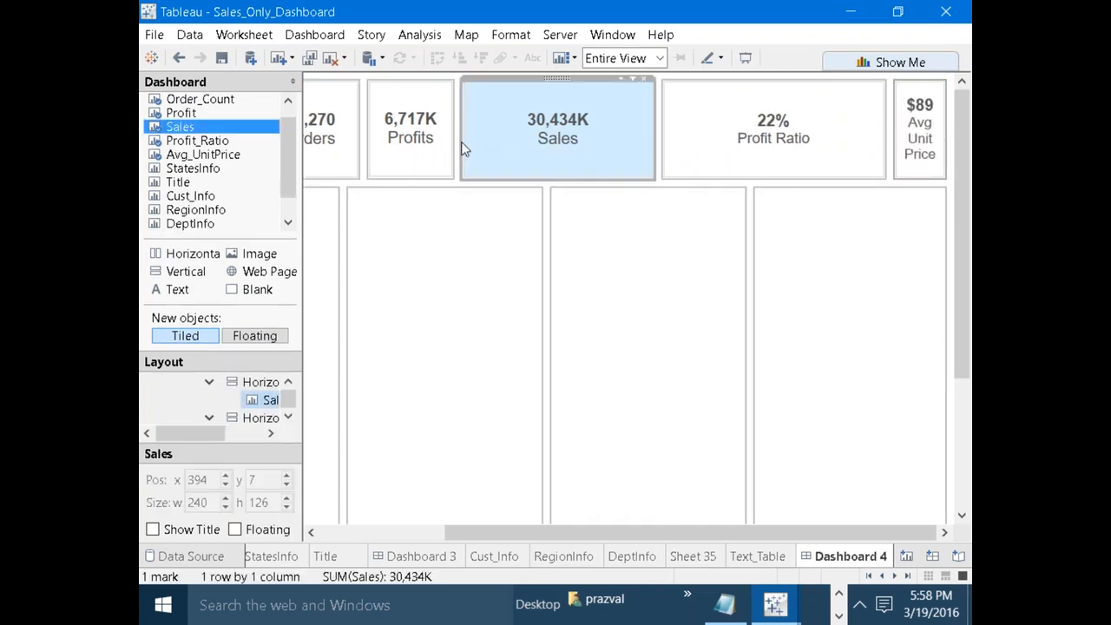
left_click_drag(461, 141, 513, 139)
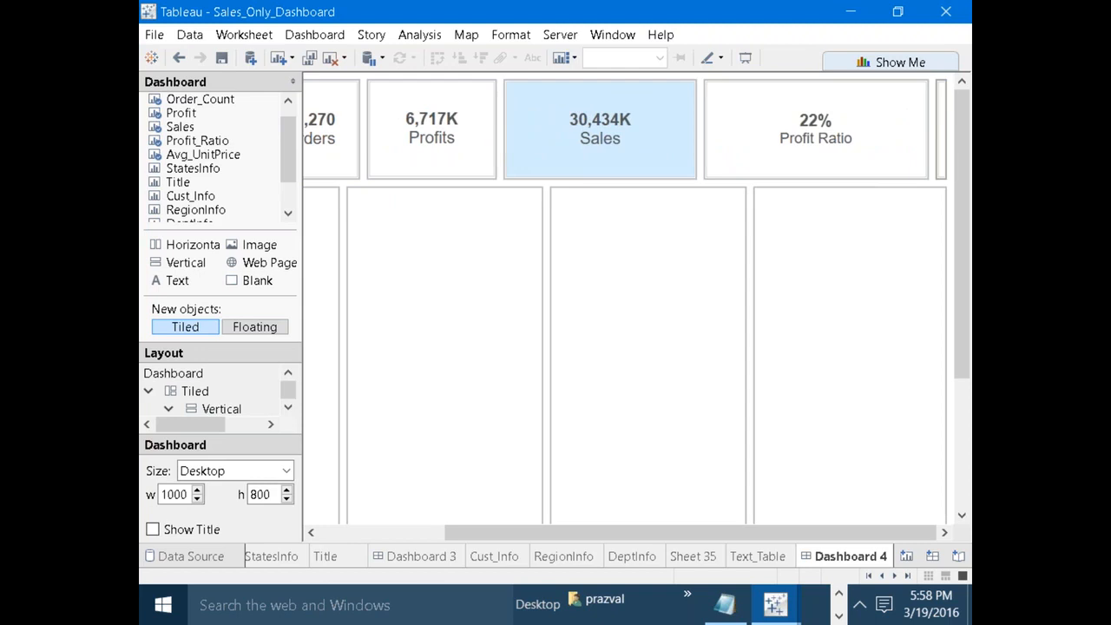
left_click_drag(644, 535, 405, 518)
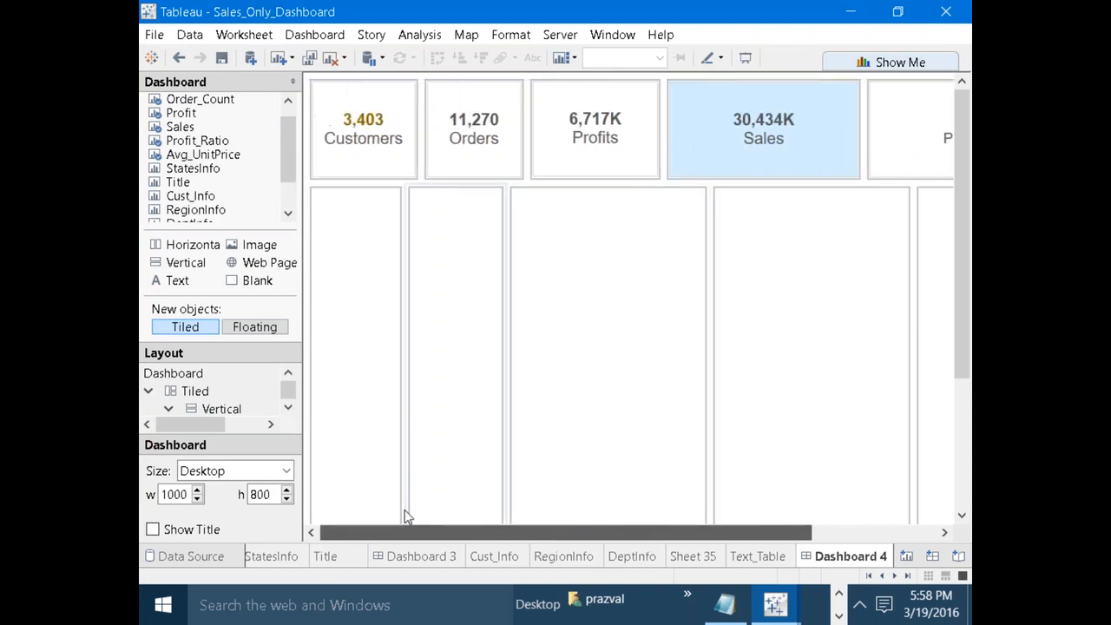
Review the KPI row and the layout beneath it on SS Dashboard as the reference for Dashboard 4.
left_click(798, 345)
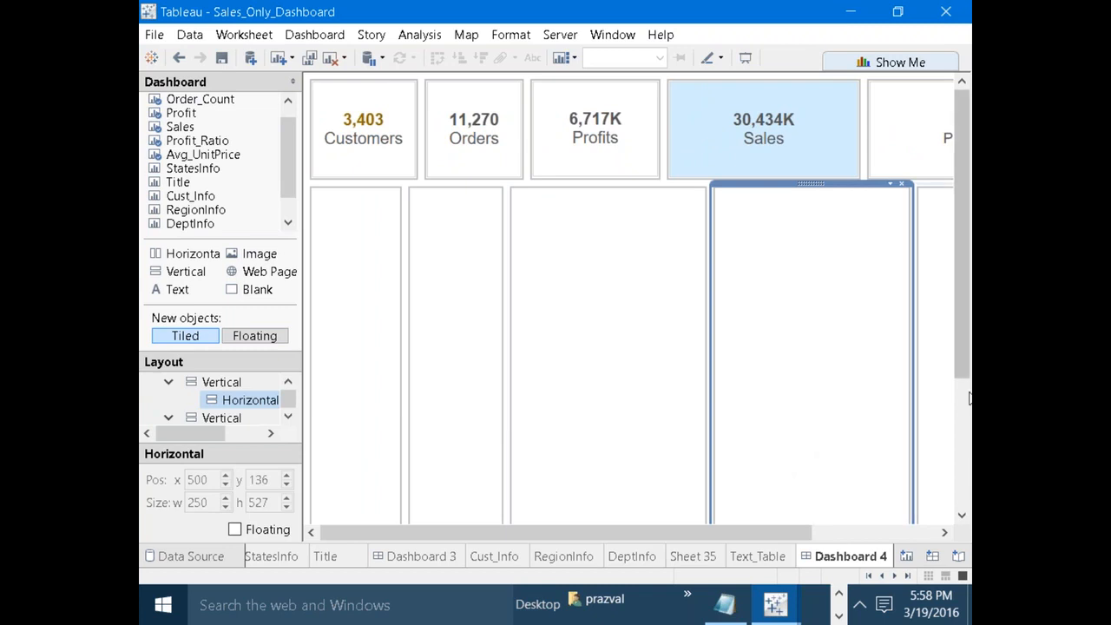
double_click(872, 566)
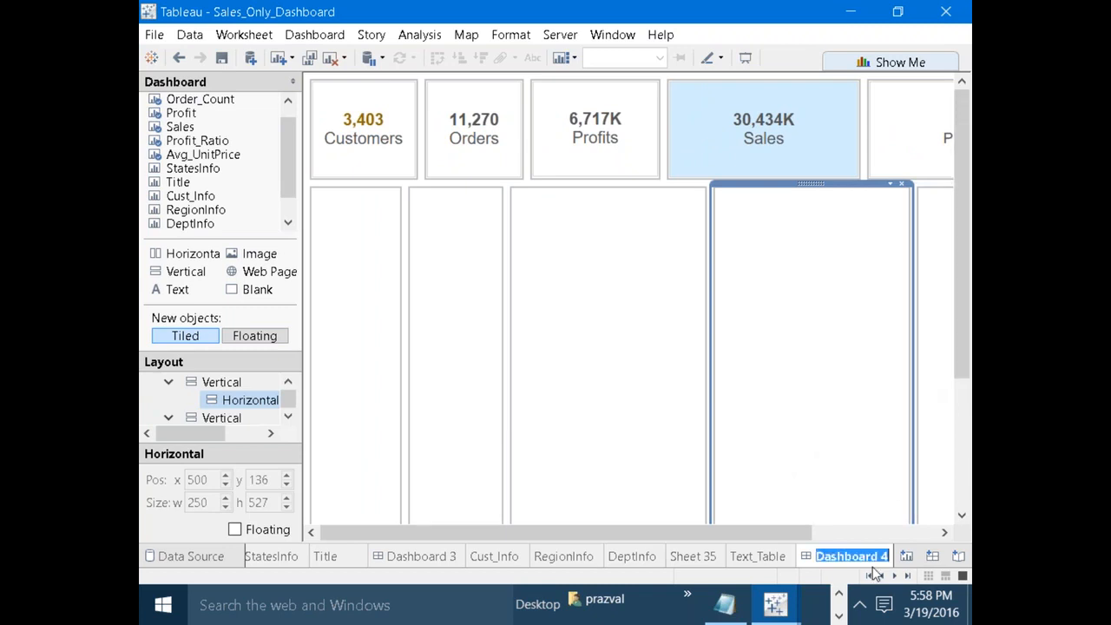
left_click(869, 576)
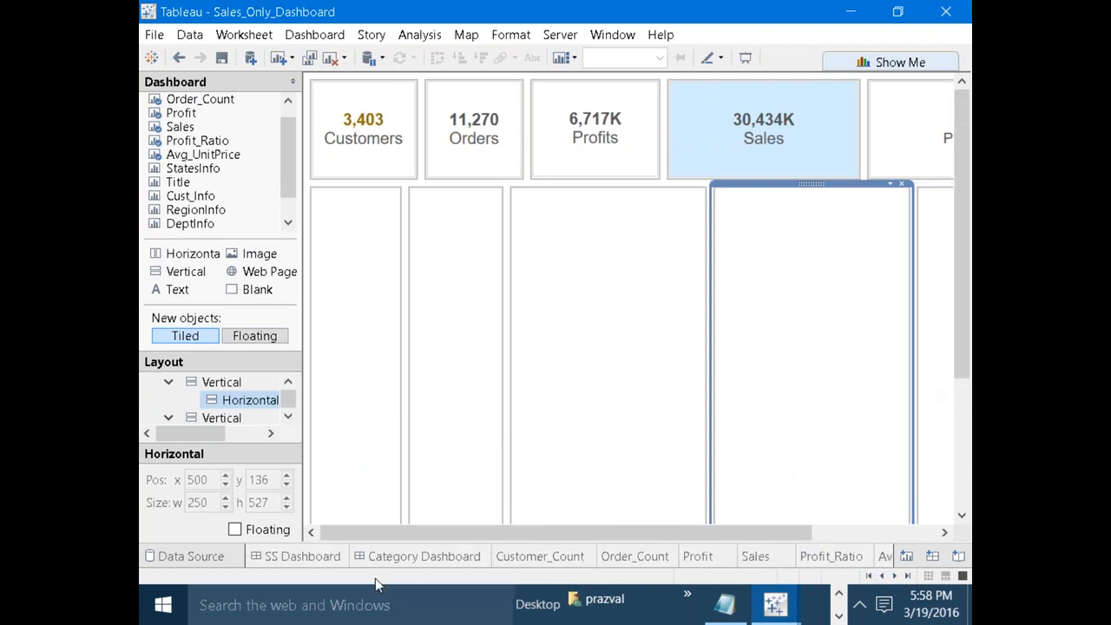
left_click(324, 556)
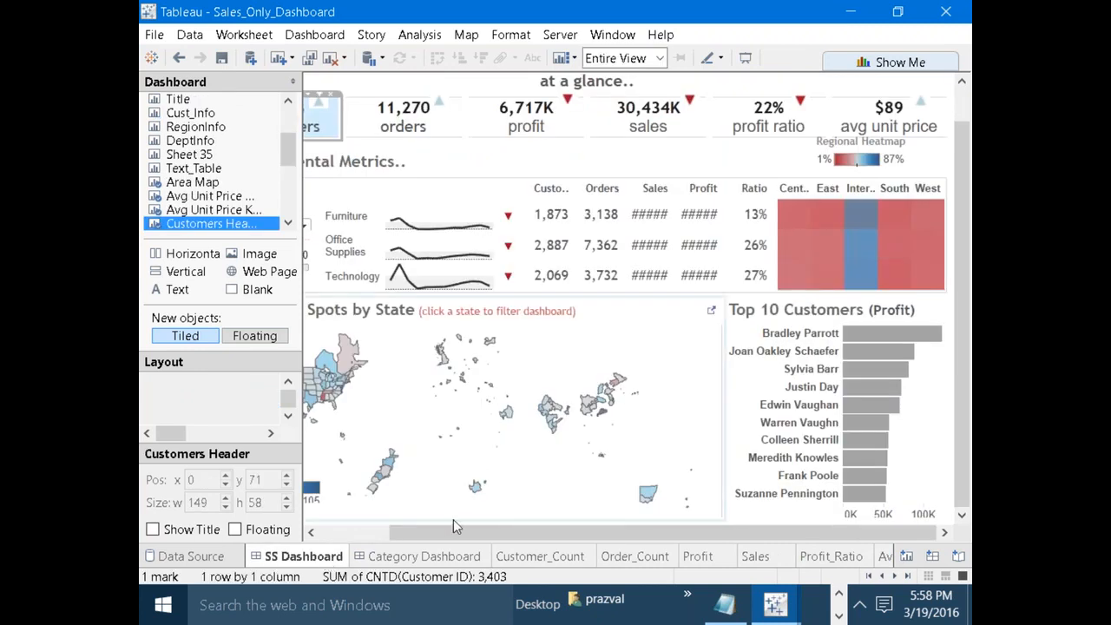
left_click_drag(456, 530, 386, 529)
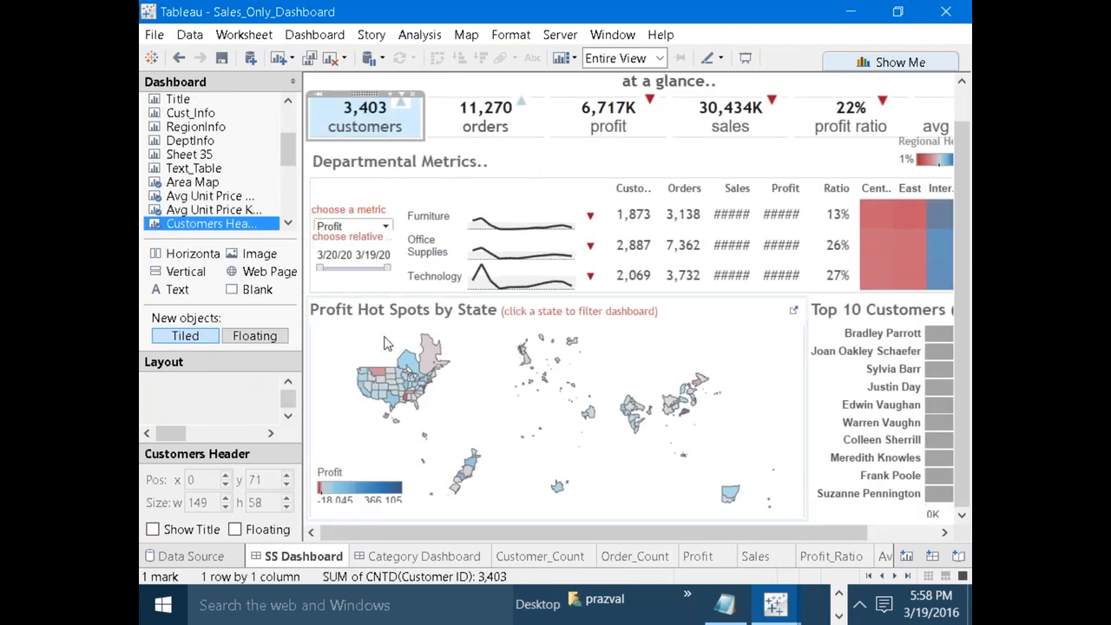
Check the "choose a metric" options on SS Dashboard, and return to Dashboard 4.
left_click(375, 229)
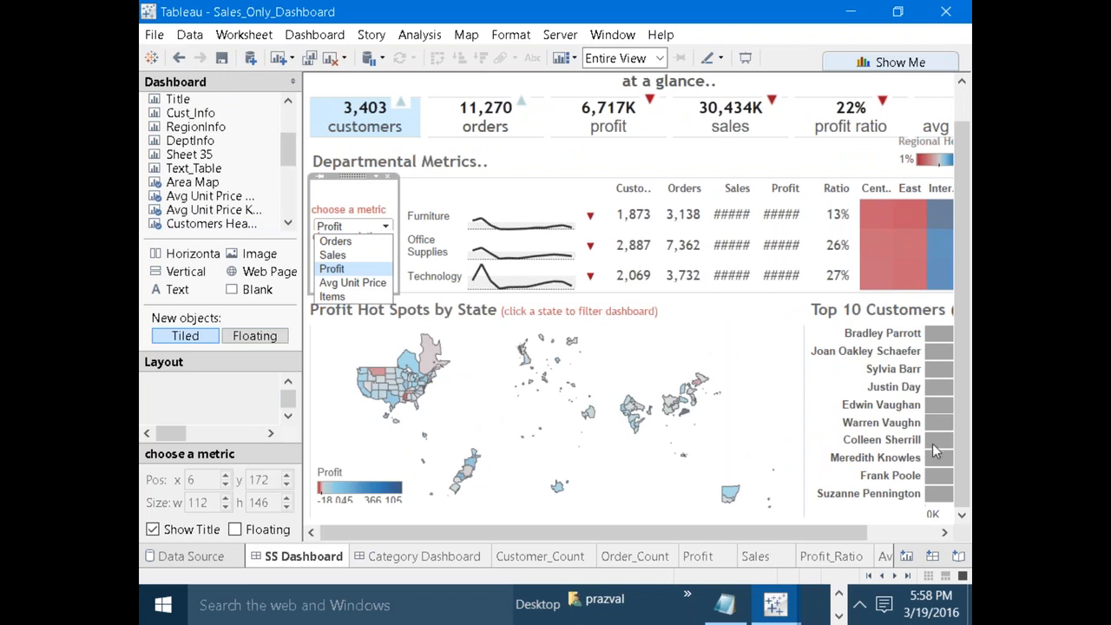
left_click(895, 576)
left_click(895, 576)
left_click(895, 576)
left_click(895, 575)
left_click(895, 576)
left_click(895, 575)
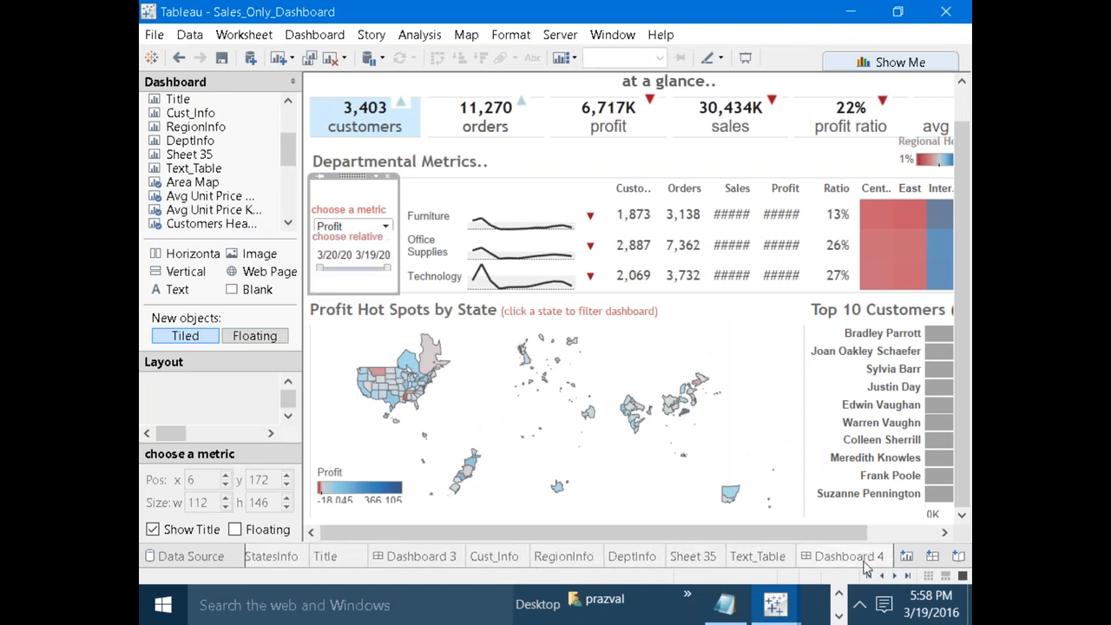
left_click(855, 557)
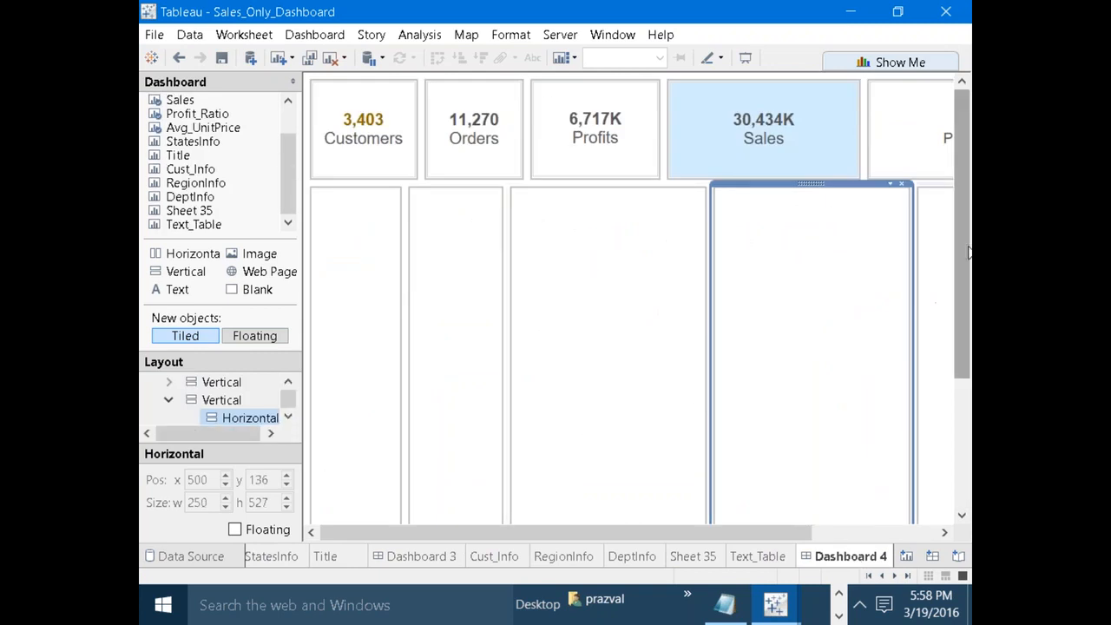
Extend the two bottom containers upward, making them about 229 px and 222 px high.
scroll(702, 391, "down", 3)
left_click(682, 484)
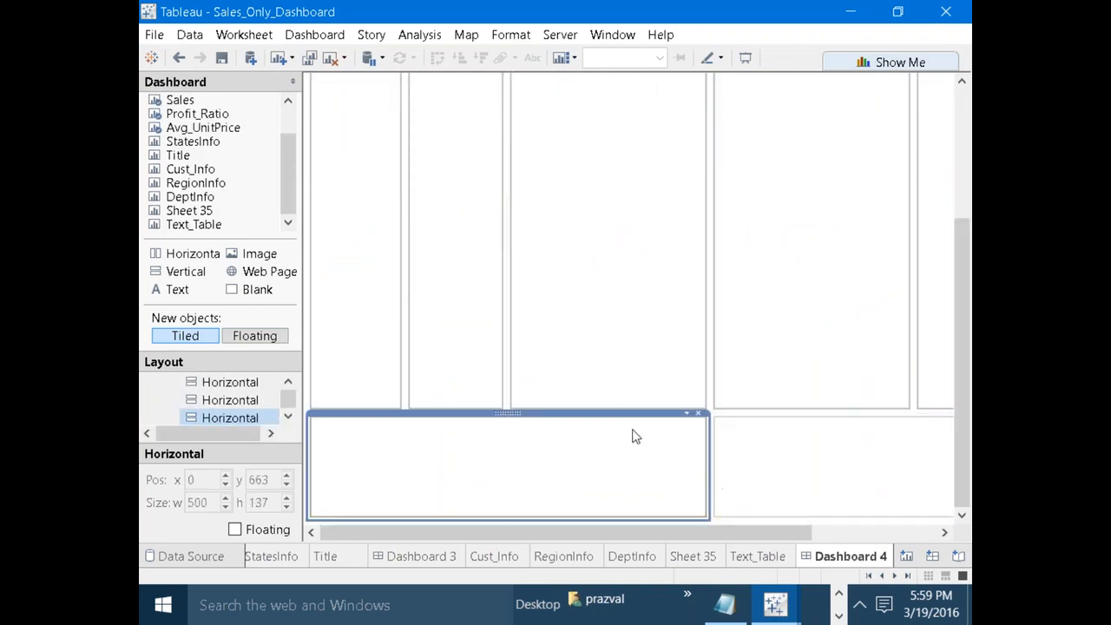
left_click_drag(603, 414, 595, 338)
left_click(781, 462)
left_click_drag(806, 414, 788, 347)
left_click(543, 409)
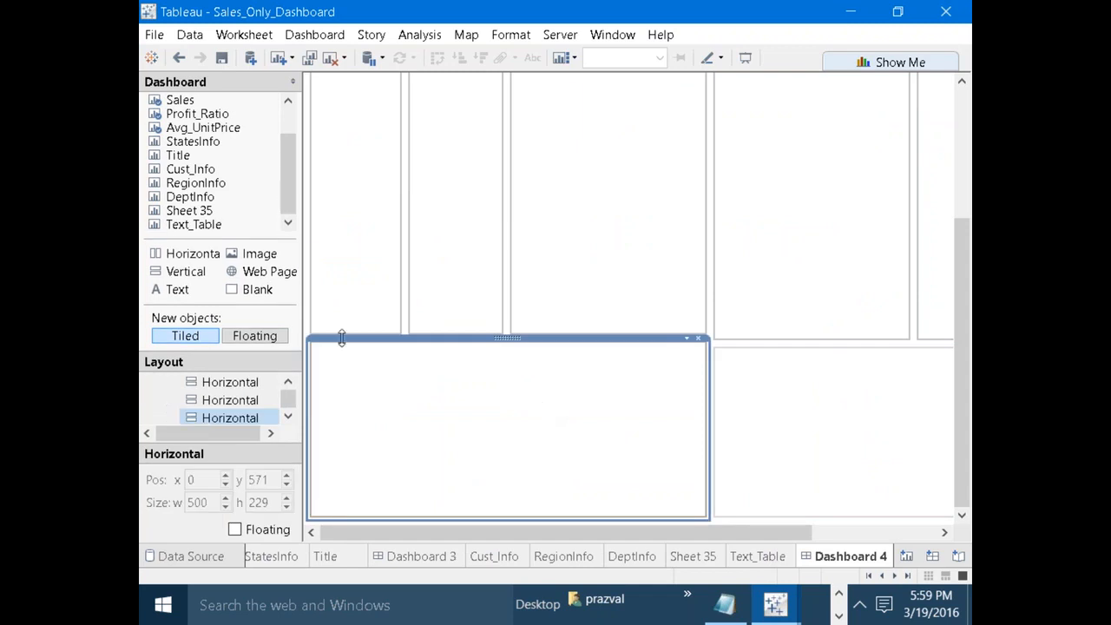
Examine how the bottom containers are nested in the dashboard's layout hierarchy.
left_click(288, 417)
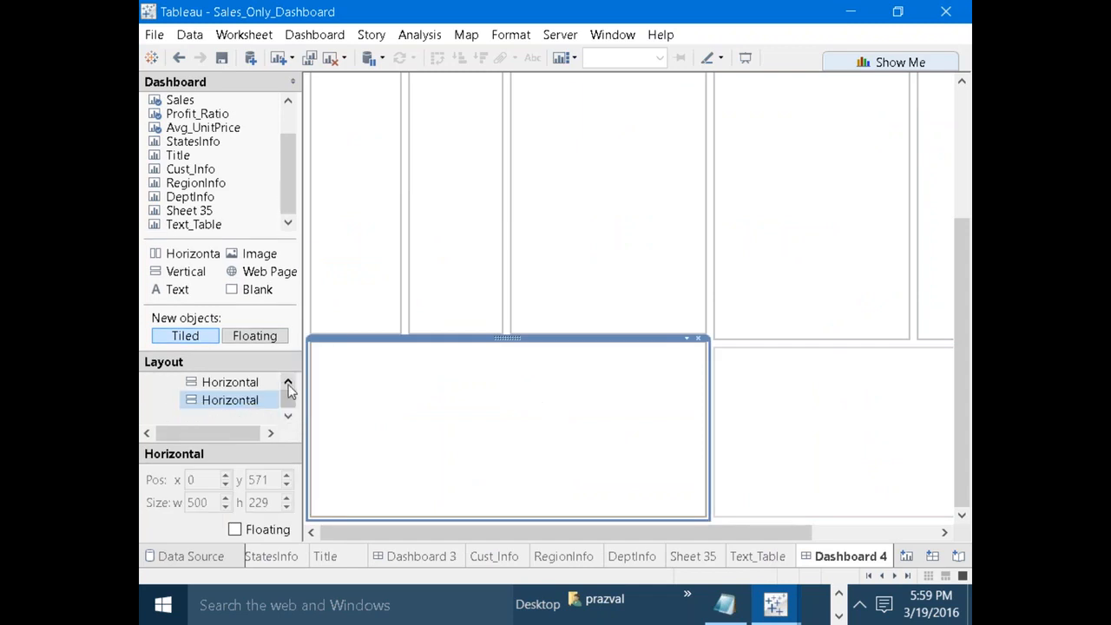
left_click(288, 383)
left_click(288, 384)
left_click(288, 383)
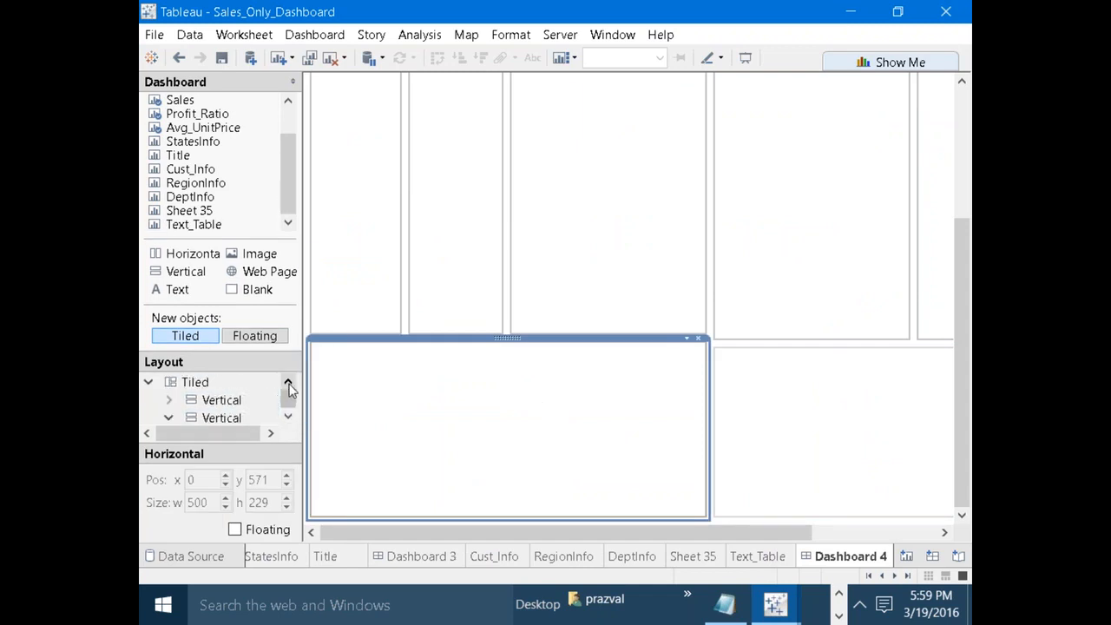
left_click(289, 418)
left_click(288, 418)
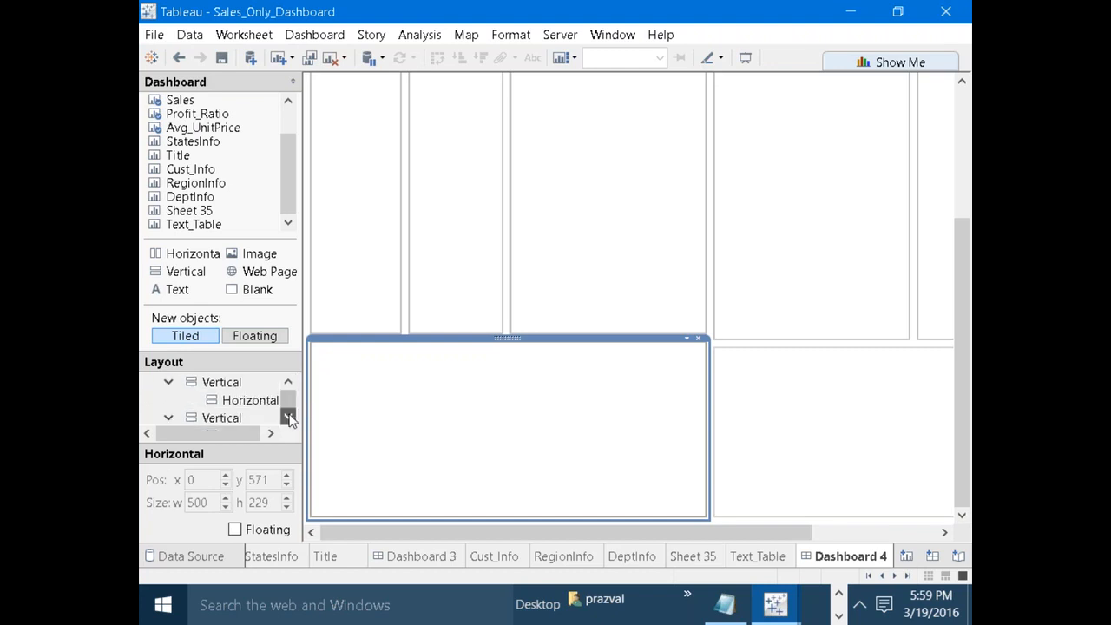
left_click(241, 419)
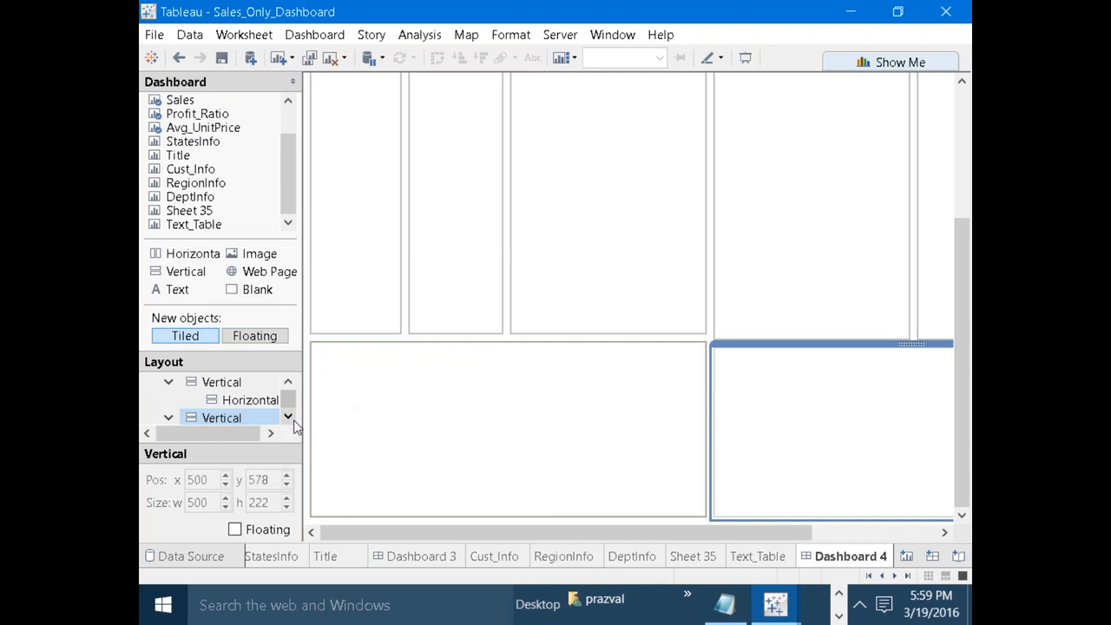
Extend the bottom containers further upward, to about 249 px high for the first and 255 px for the second.
left_click(580, 376)
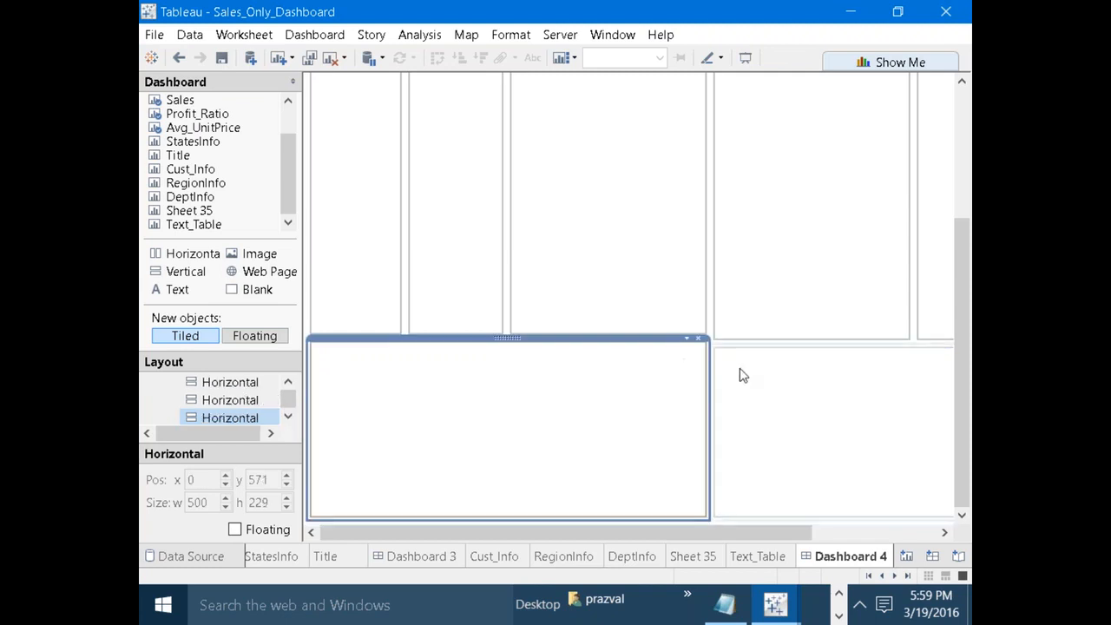
left_click_drag(739, 344, 737, 316)
left_click(662, 372)
left_click_drag(643, 336, 644, 320)
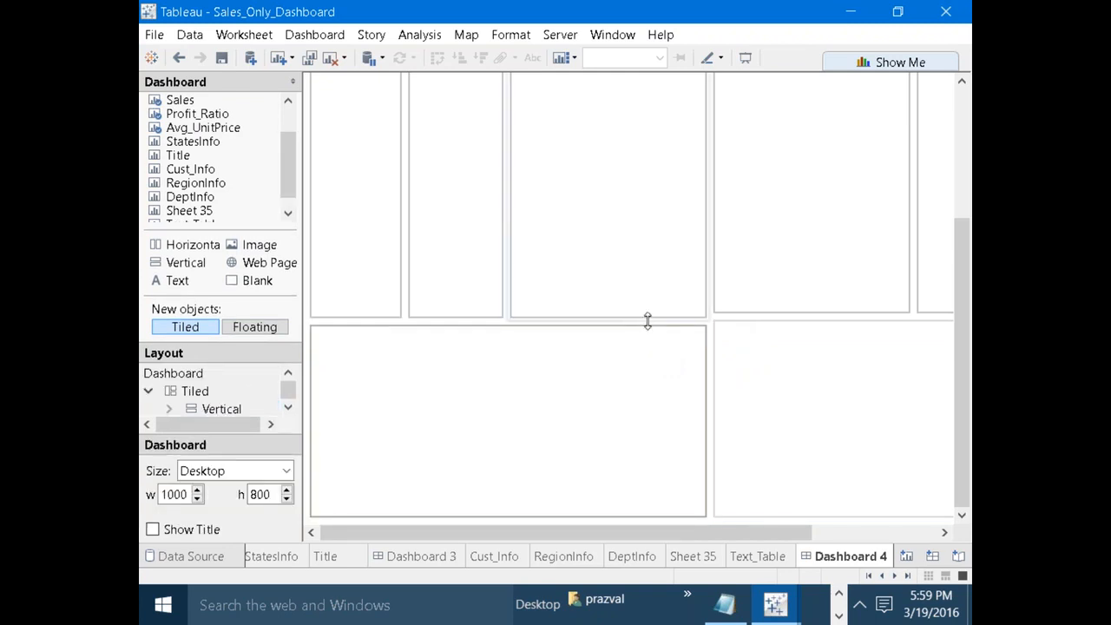
Delete both empty bottom containers from Dashboard 4.
left_click(795, 421)
left_click(684, 409)
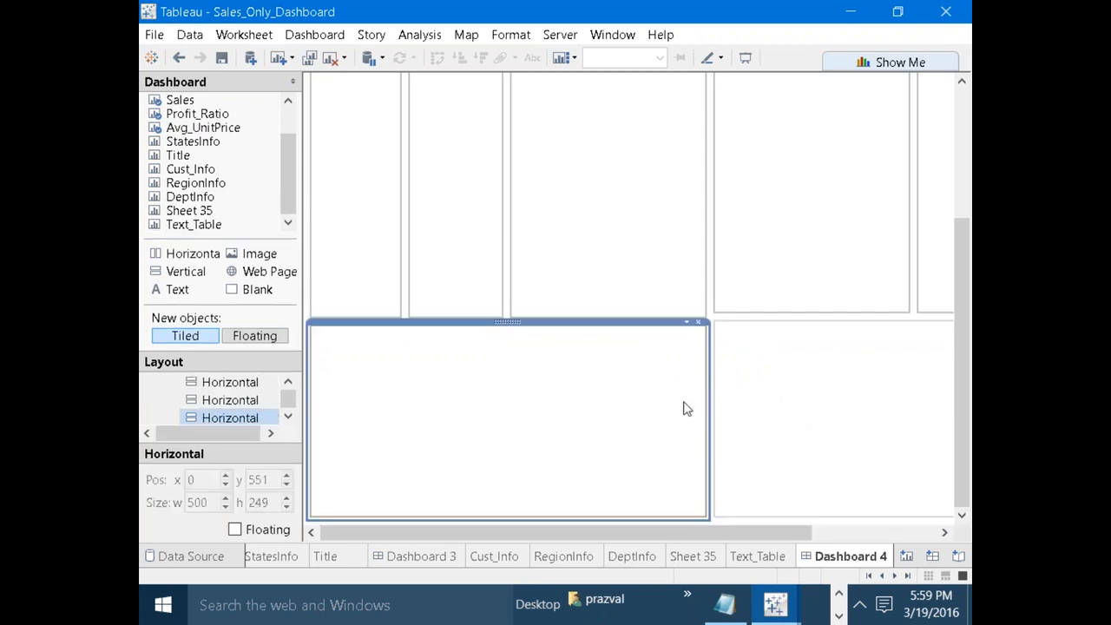
left_click(698, 323)
left_click(819, 414)
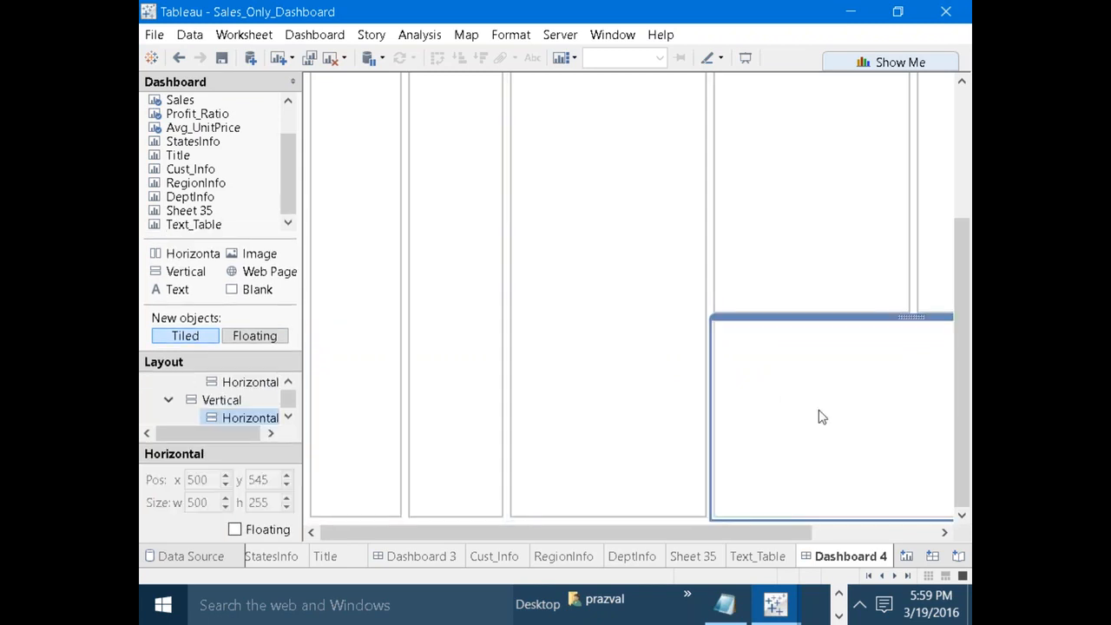
left_click_drag(688, 532, 813, 532)
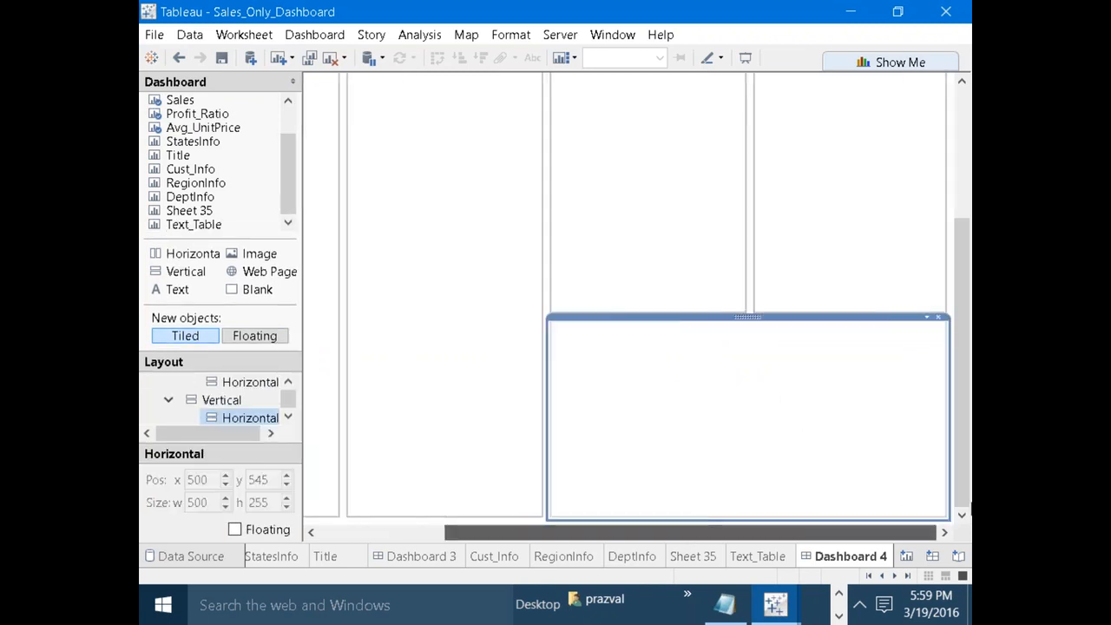
left_click(939, 319)
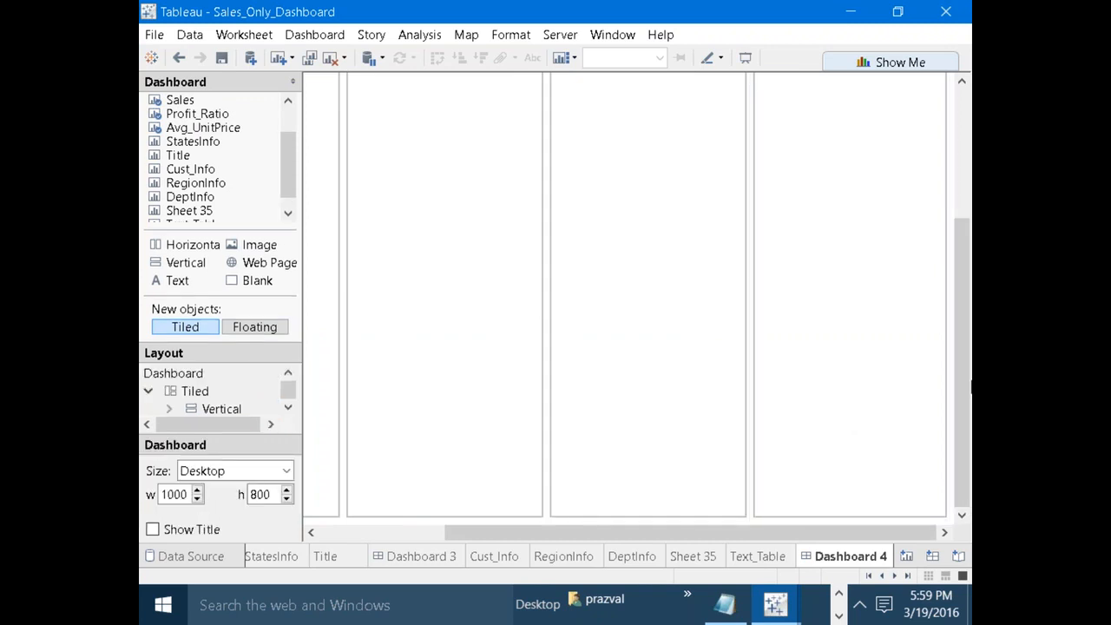
Add a full-width vertical container beneath the column containers and enlarge it to about 355 px high.
left_click_drag(182, 263, 638, 562)
left_click_drag(607, 523, 608, 514)
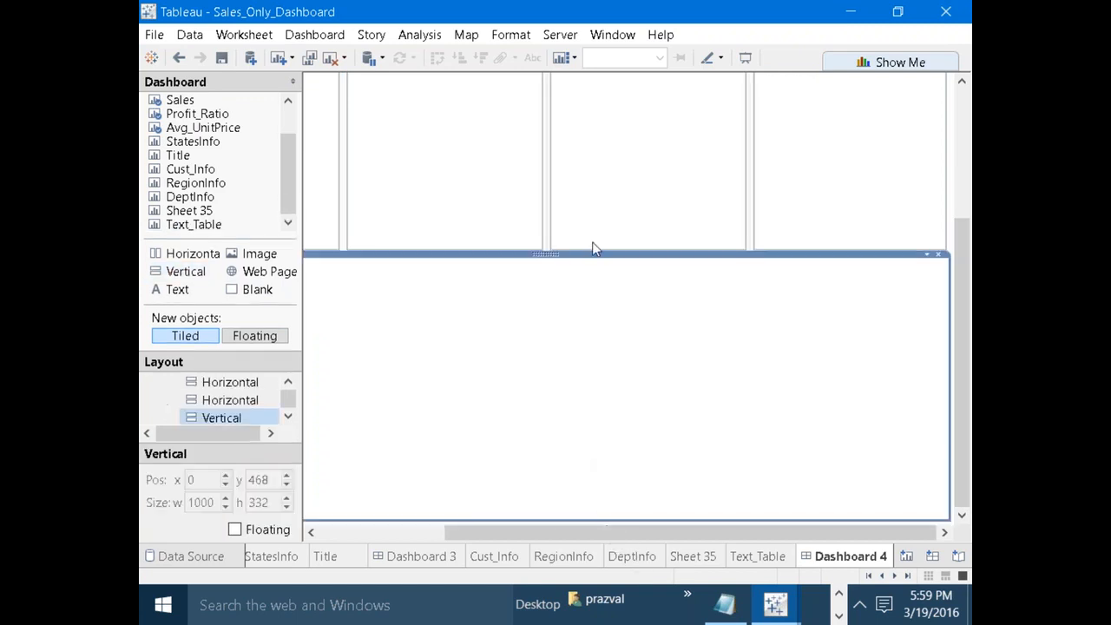
left_click_drag(591, 254, 592, 233)
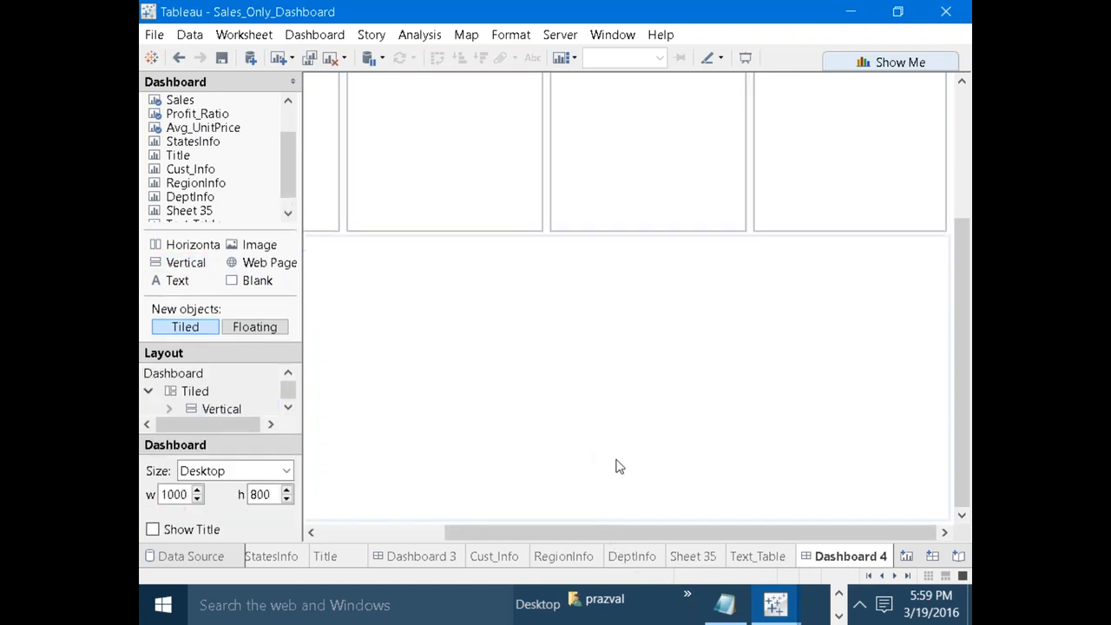
Insert horizontal containers into the bottom area to split it into two halves 500 px wide.
left_click_drag(602, 533, 387, 509)
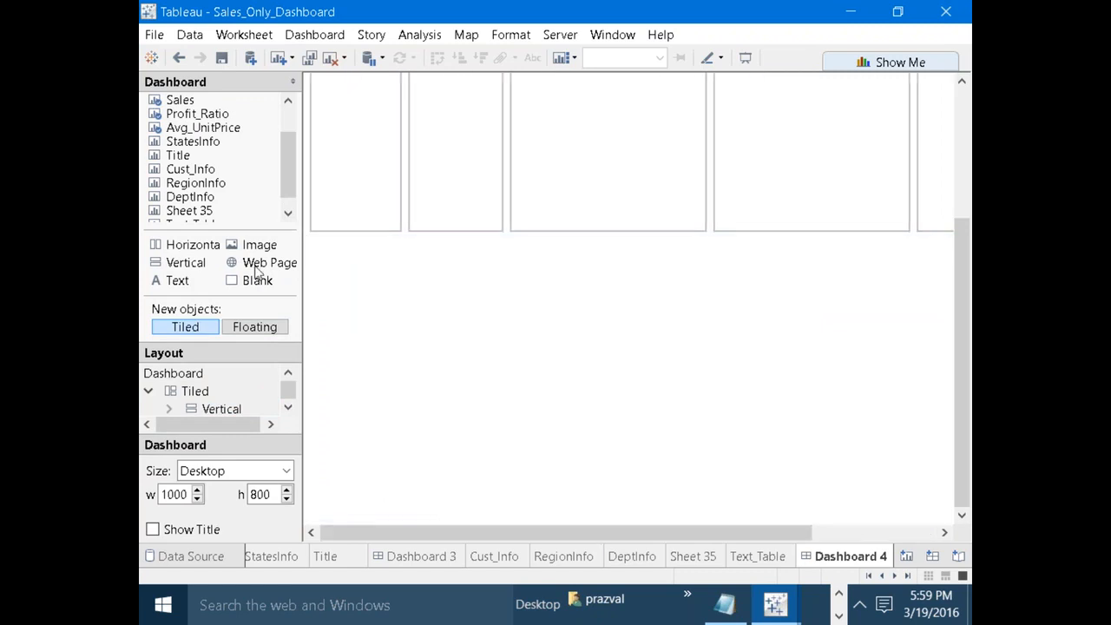
left_click_drag(263, 251, 486, 338)
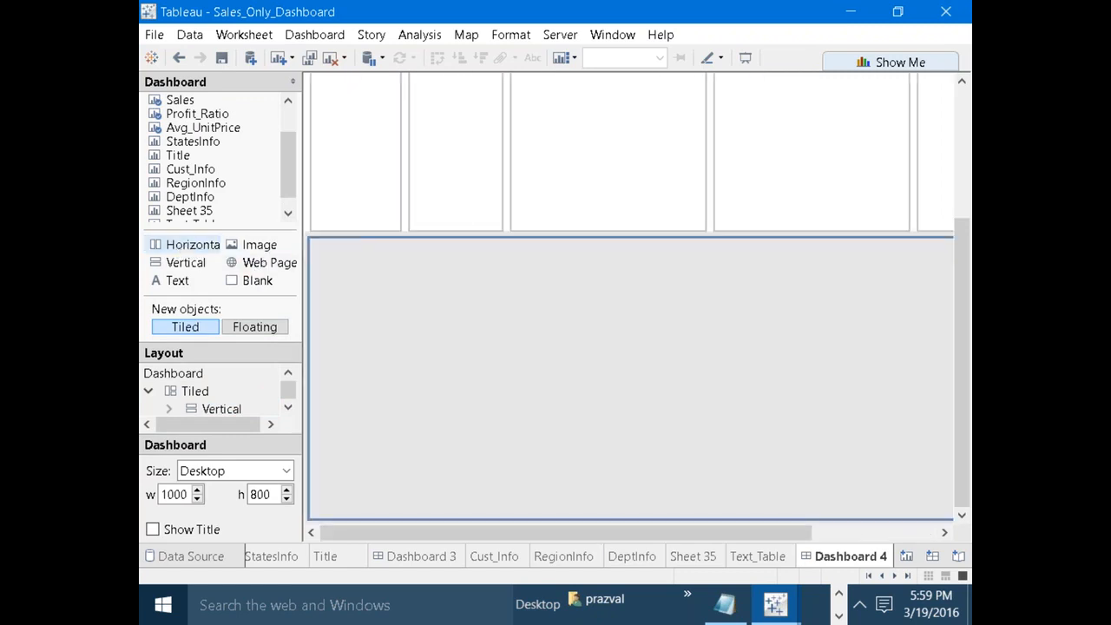
left_click_drag(356, 325, 356, 325)
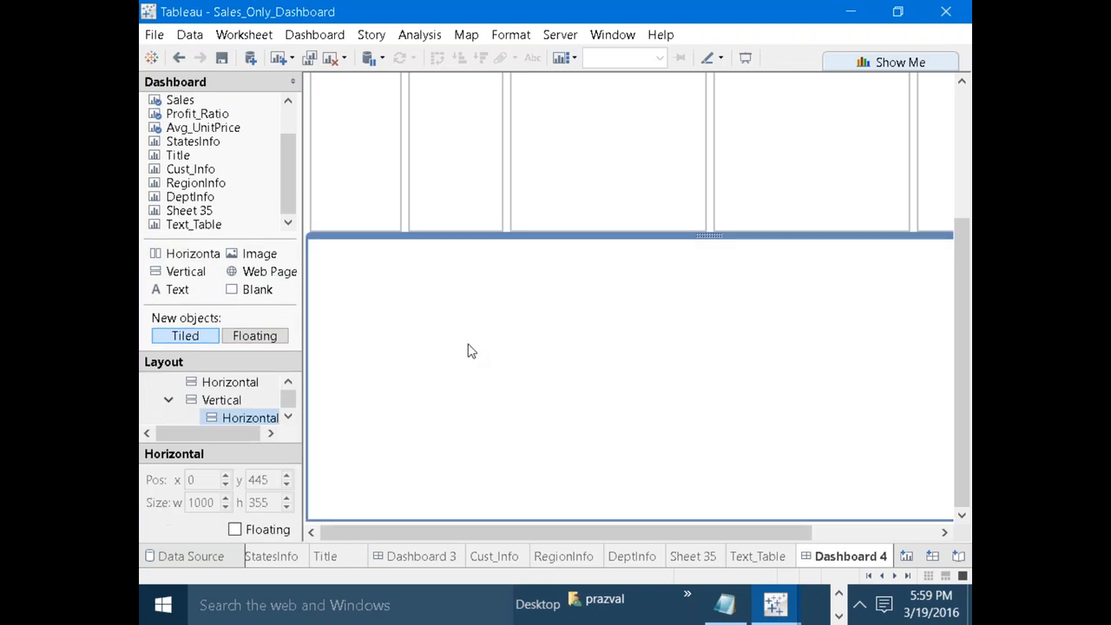
left_click_drag(185, 257, 390, 303)
left_click_drag(431, 336, 522, 357)
left_click_drag(330, 369, 548, 371)
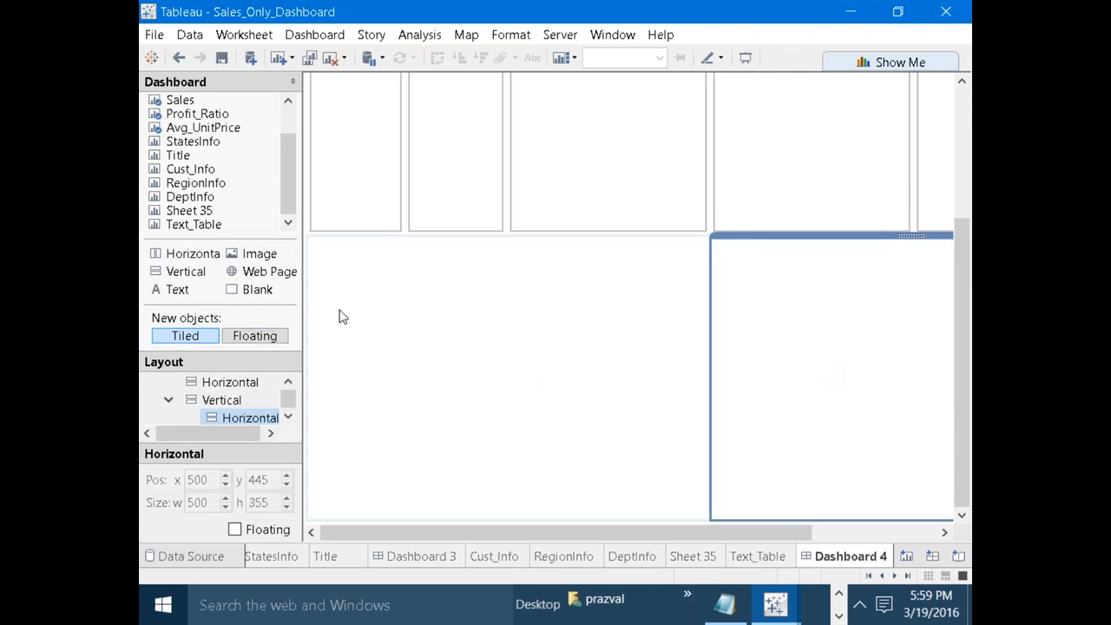
Inspect the nesting of the new bottom containers and remove both halves.
left_click(202, 404)
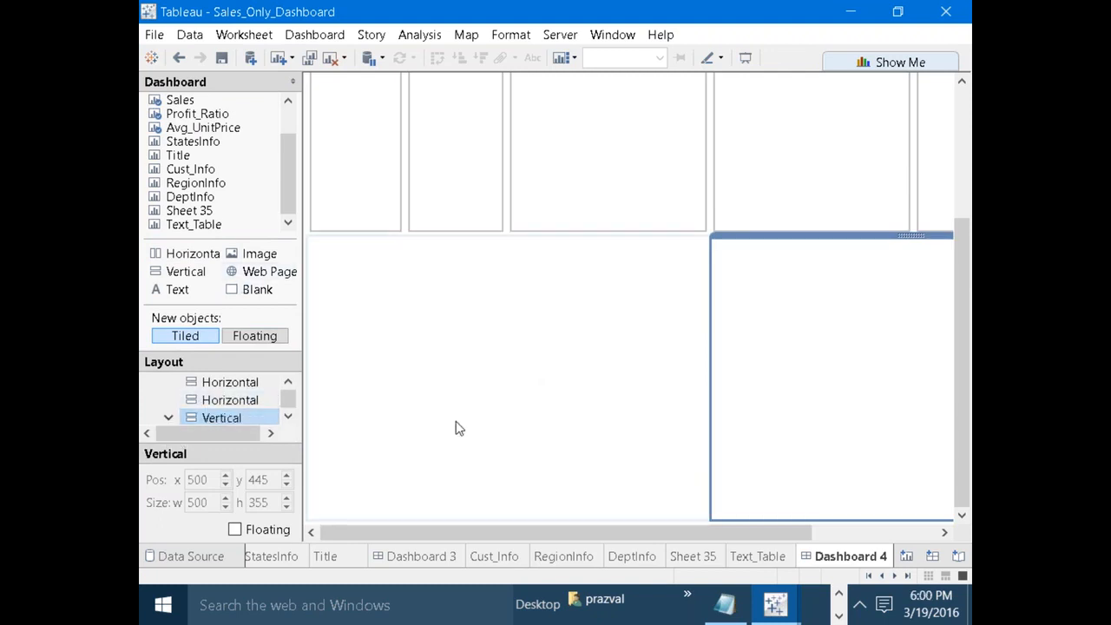
left_click(288, 417)
left_click(288, 418)
left_click(219, 404)
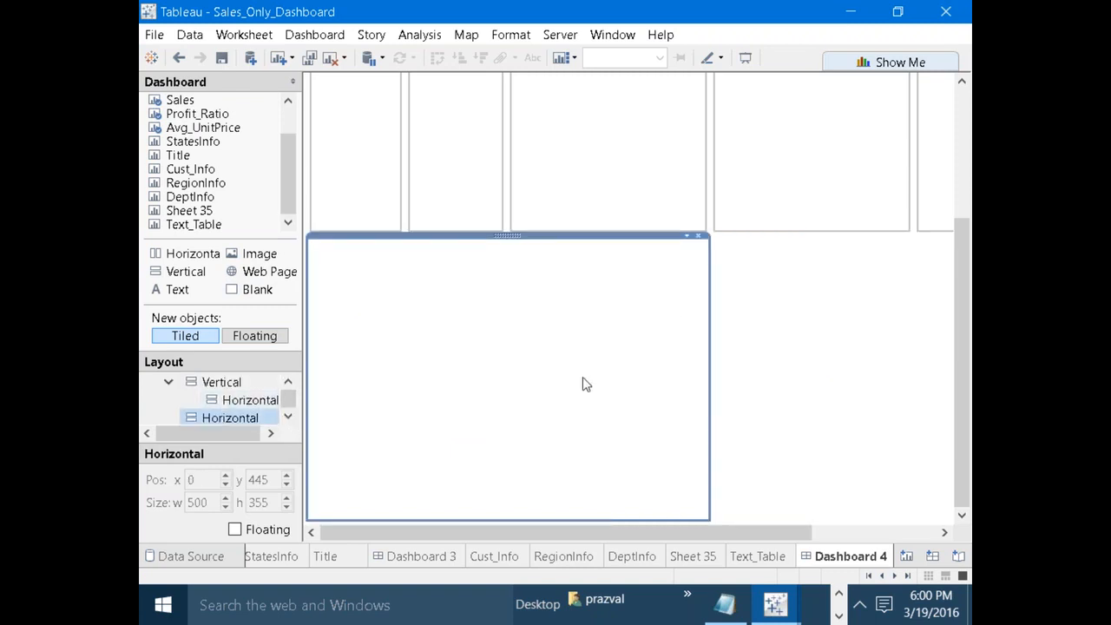
left_click(699, 236)
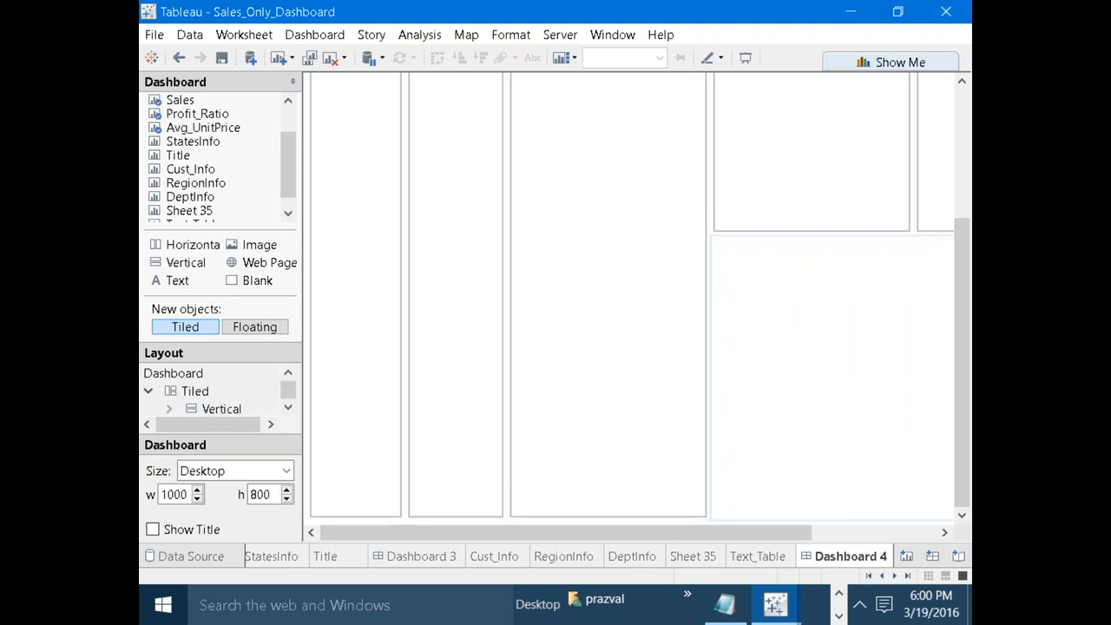
left_click(663, 373)
left_click(772, 387)
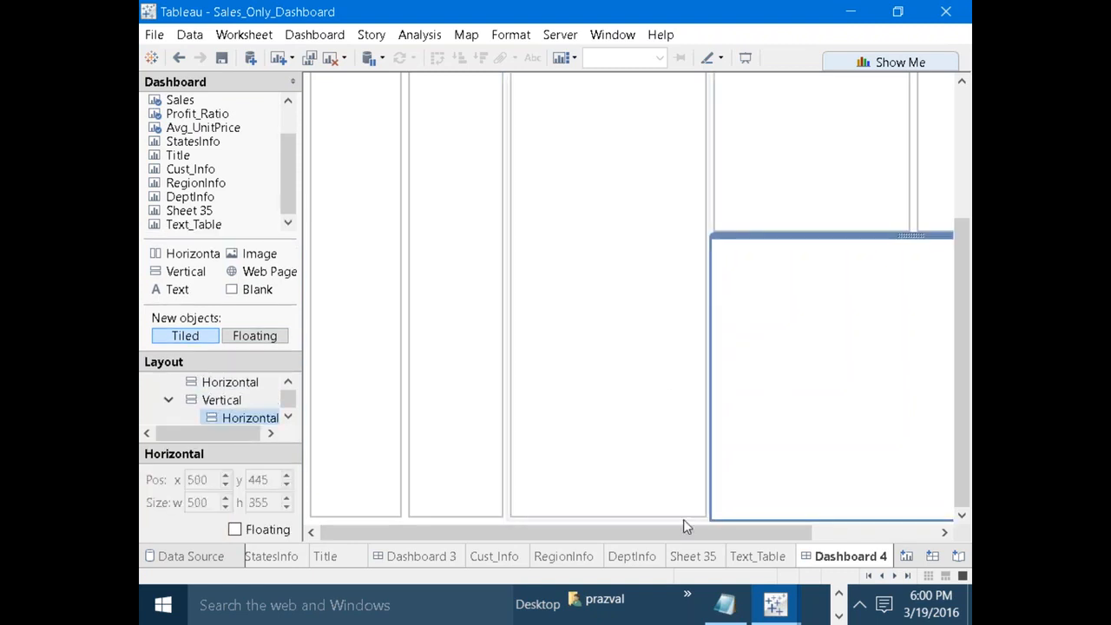
left_click_drag(687, 531, 812, 531)
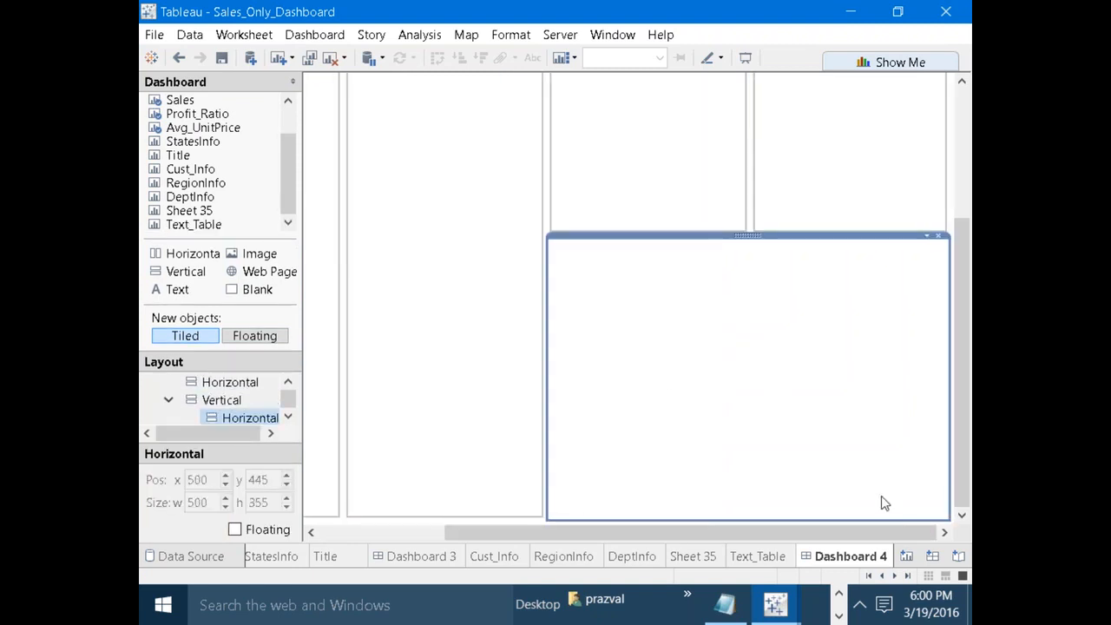
left_click(941, 236)
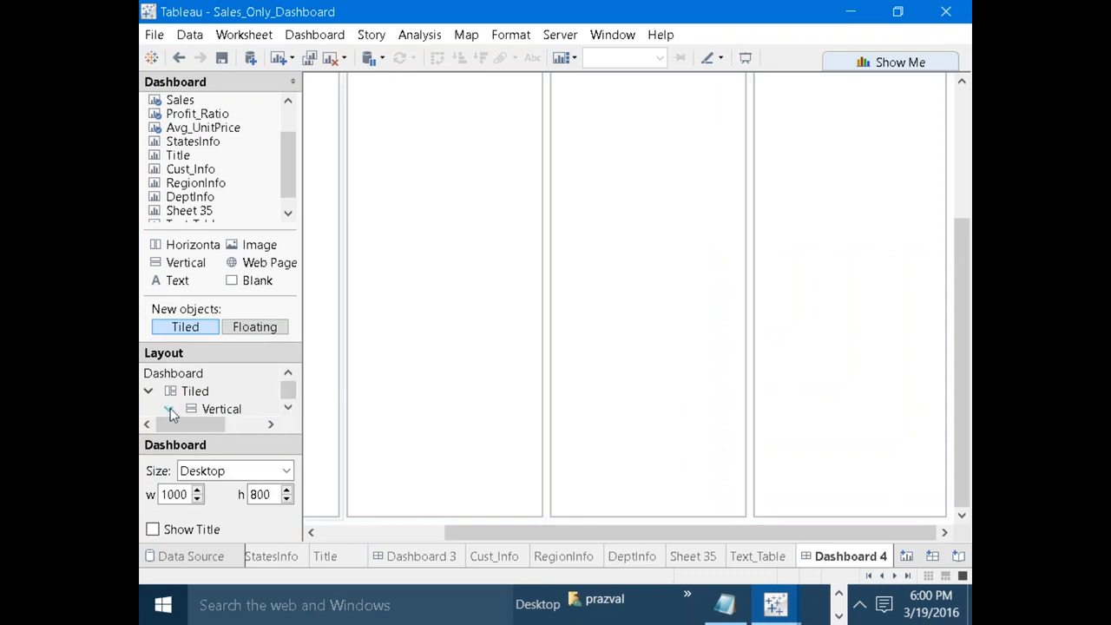
Examine the remaining containers of Dashboard 4 in the layout hierarchy.
left_click(287, 407)
left_click(287, 407)
left_click(287, 407)
left_click(287, 408)
left_click(287, 407)
left_click(288, 407)
left_click(288, 407)
left_click(287, 407)
left_click(288, 407)
left_click(287, 407)
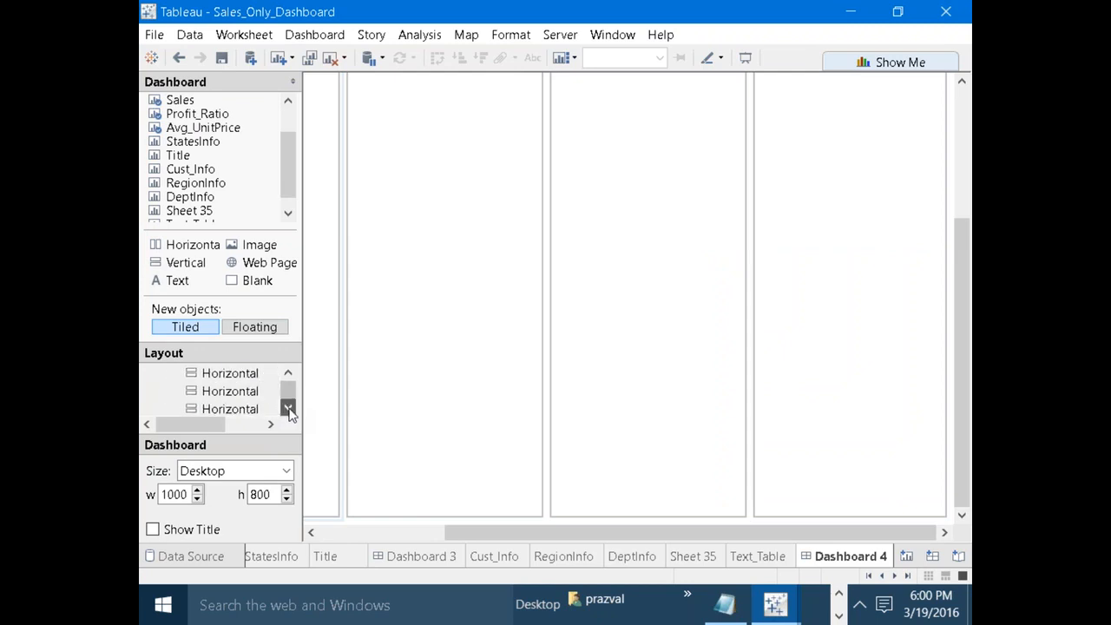
left_click(441, 373)
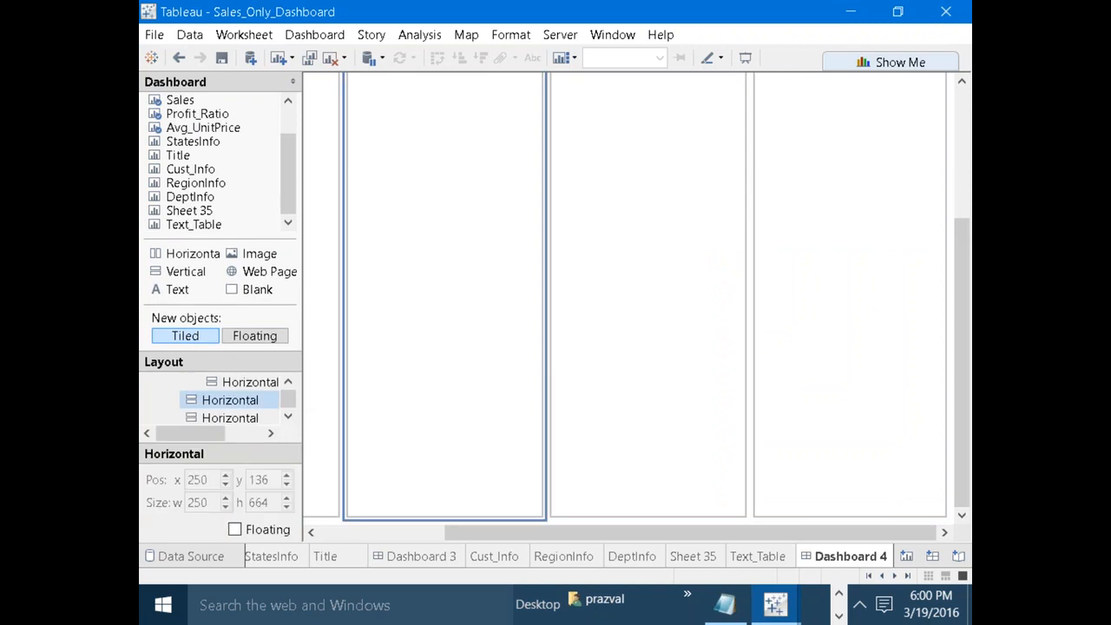
Add a full-width vertical container beneath the columns and place two horizontal containers side by side in that area.
left_click_drag(182, 271, 554, 519)
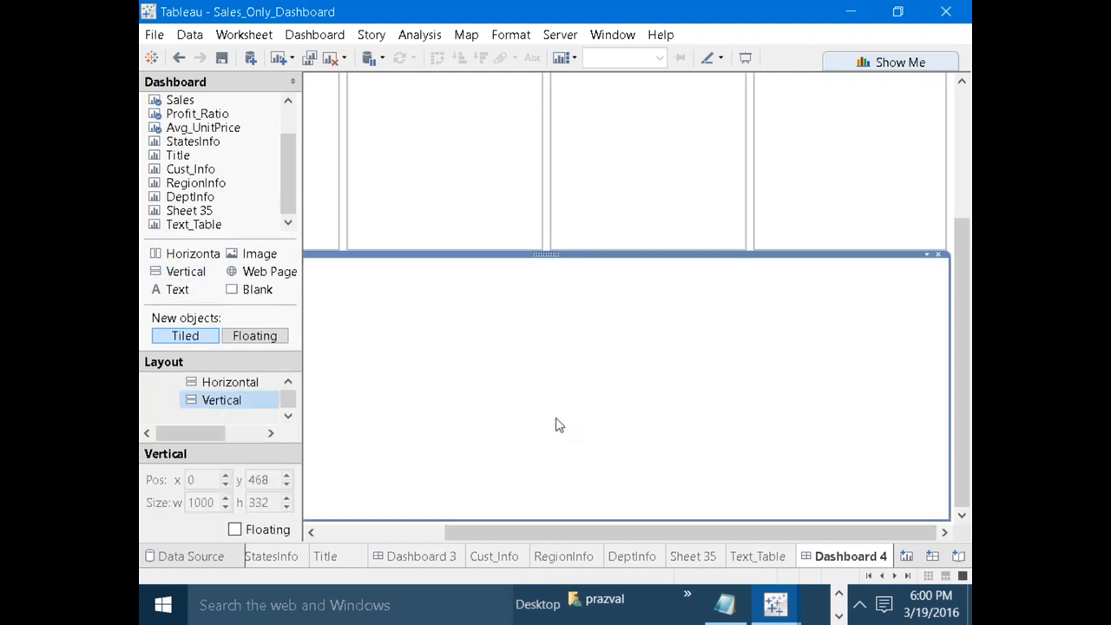
left_click_drag(168, 255, 428, 301)
left_click_drag(477, 388, 560, 401)
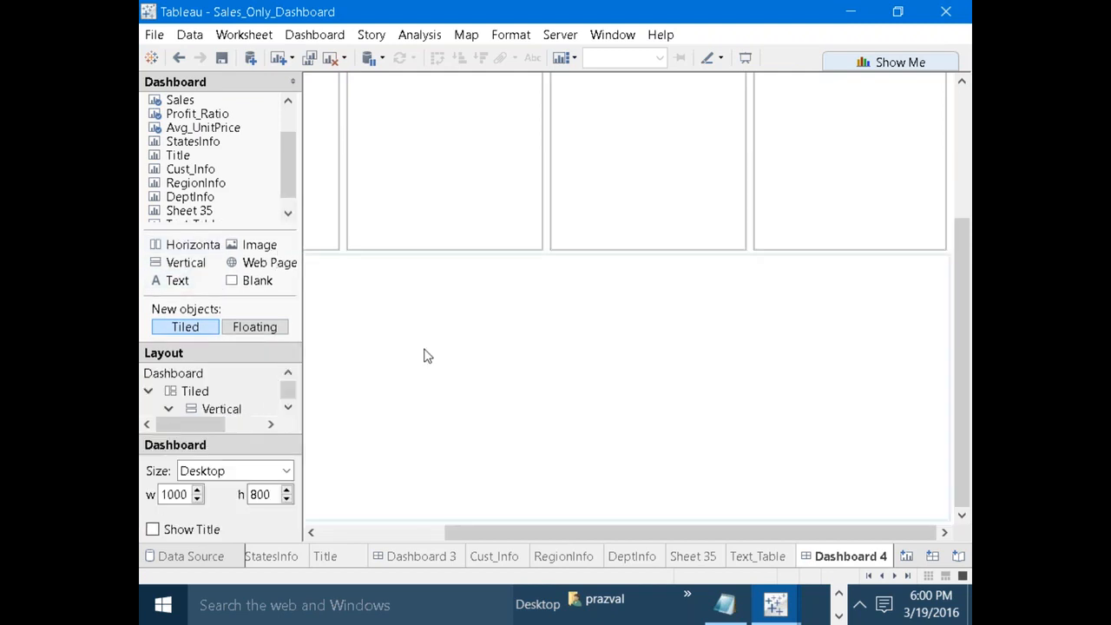
left_click_drag(180, 252, 856, 389)
left_click(516, 404)
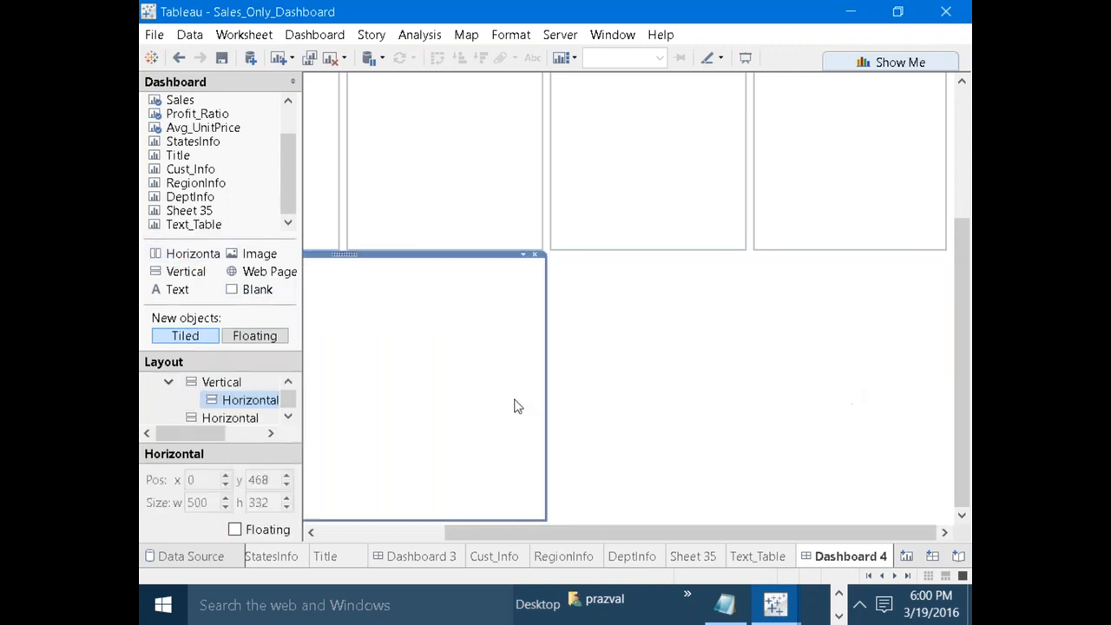
left_click(745, 404)
Place the StatesInfo worksheet in the first bottom container and clear the state selection on its map.
left_click_drag(645, 535, 316, 496)
left_click_drag(285, 186, 285, 212)
left_click_drag(193, 141, 488, 337)
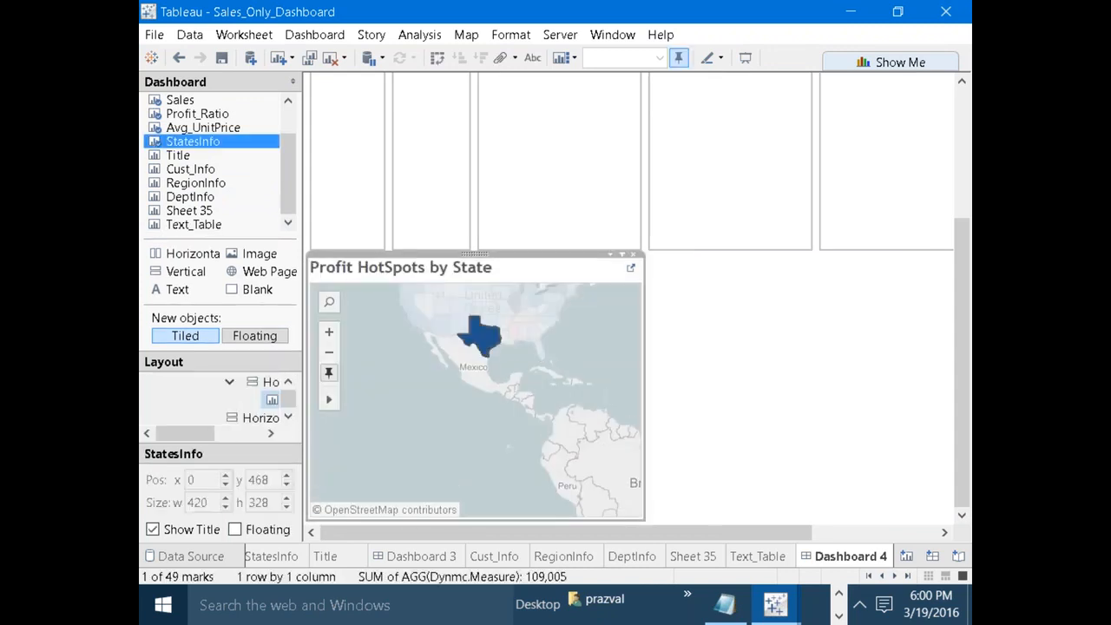
left_click(590, 366)
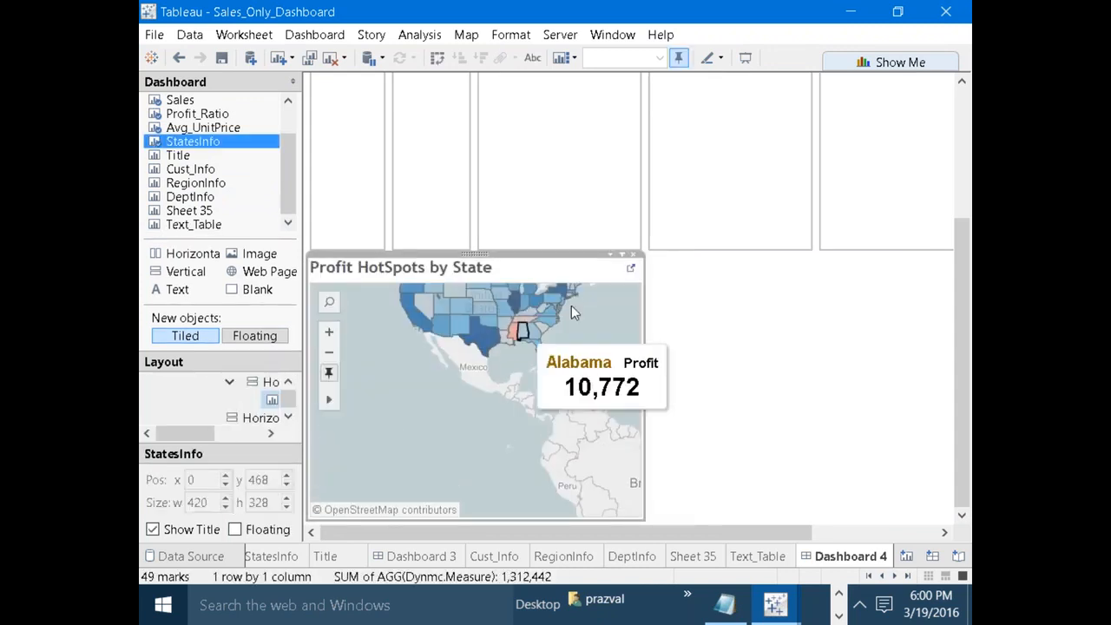
left_click(775, 376)
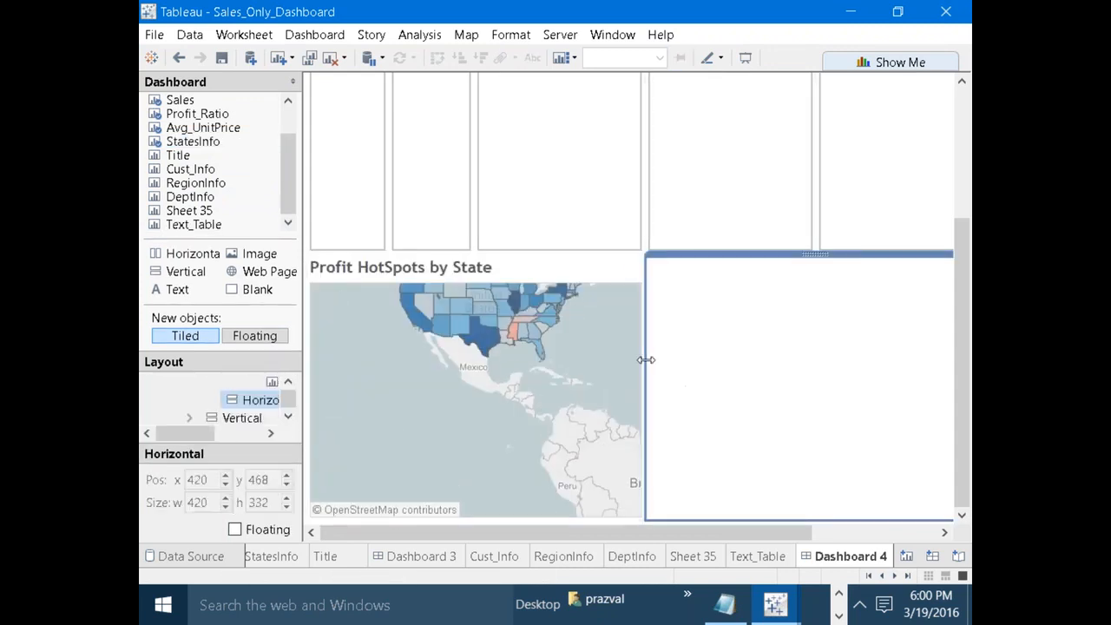
Widen the StatesInfo worksheet to about 610 pixels and zoom and reposition its map to frame the mainland United States.
left_click_drag(642, 359, 685, 358)
left_click(609, 346)
scroll(609, 346, "up", 4)
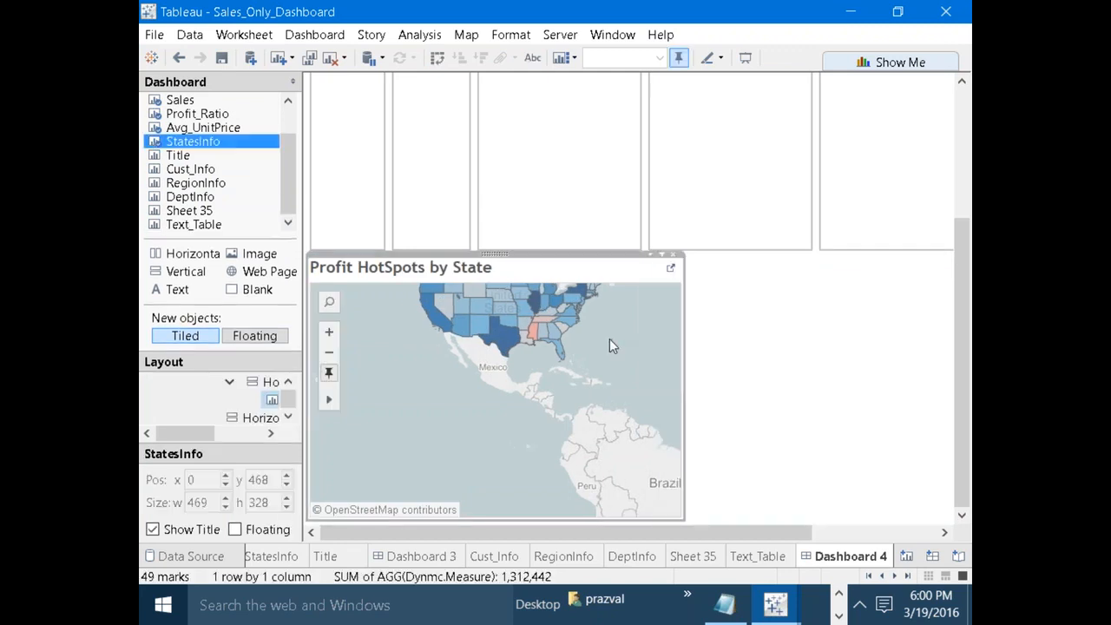
scroll(526, 351, "down", 4)
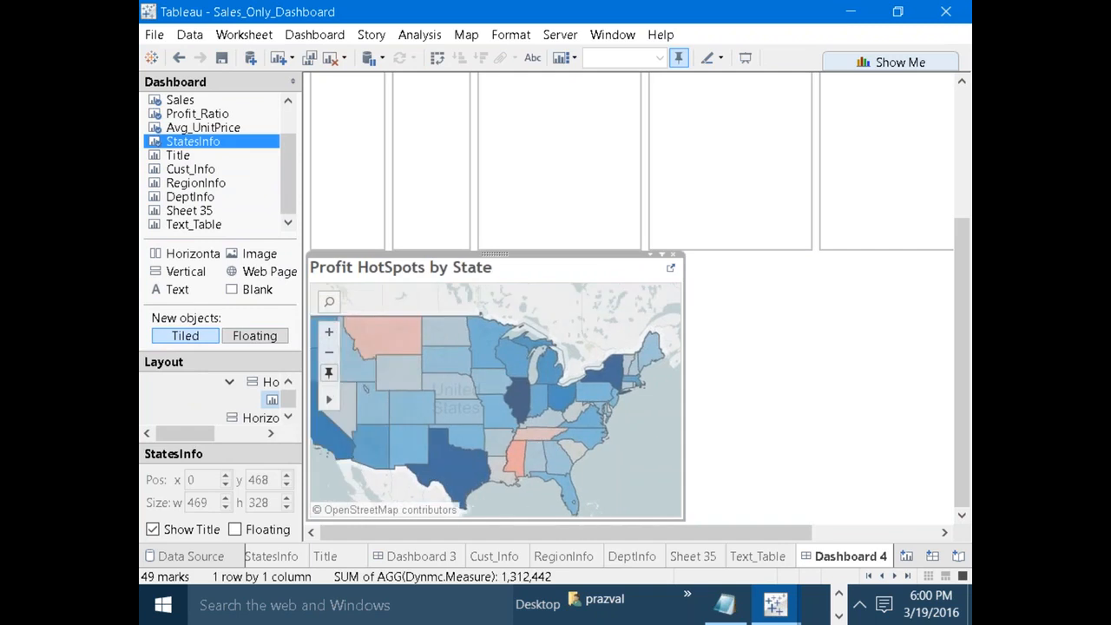
left_click_drag(684, 414, 801, 390)
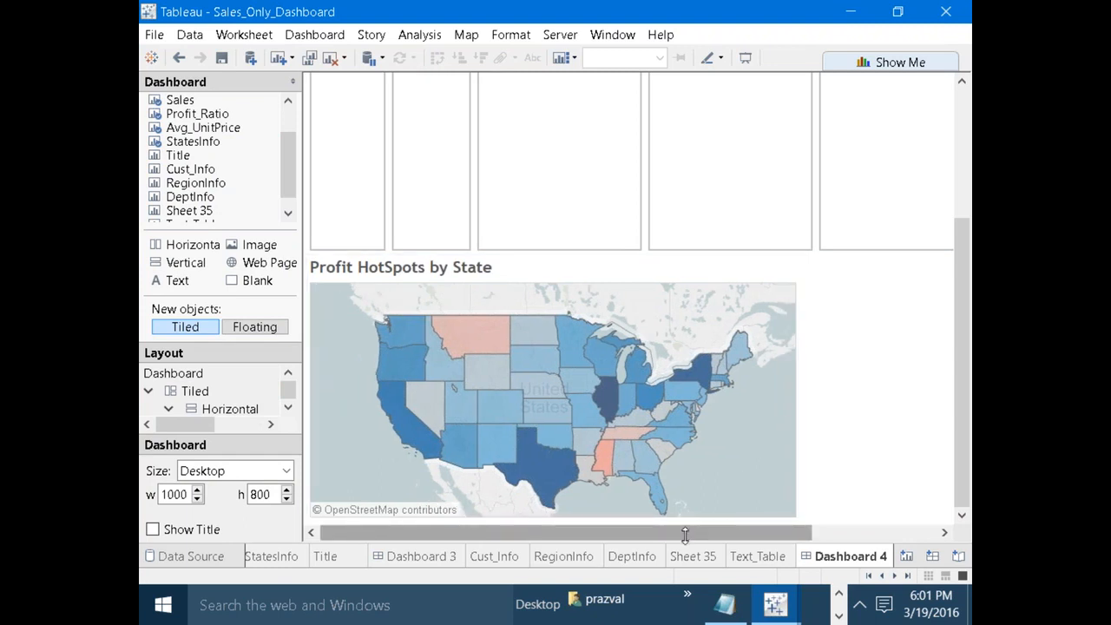
mouse_move(686, 391)
left_click(578, 300)
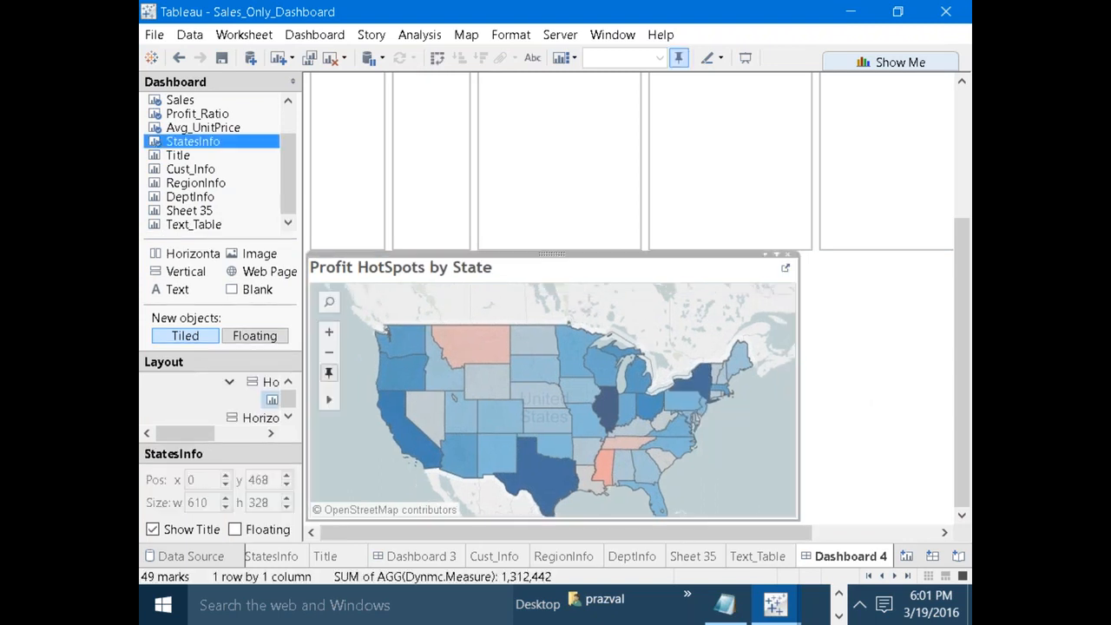
mouse_move(578, 299)
left_mouse_down()
mouse_move(560, 312)
mouse_move(572, 290)
left_mouse_up()
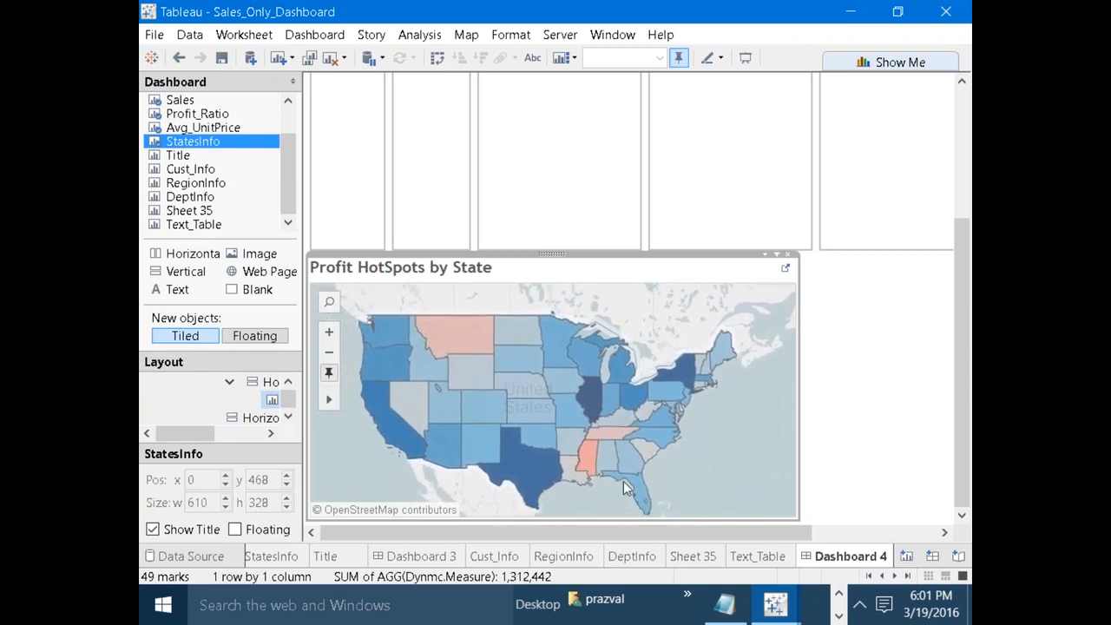
Place the Cust_Info worksheet in the empty container beside the map, fit it to Entire View and clear its customer selection.
left_click_drag(624, 530, 824, 524)
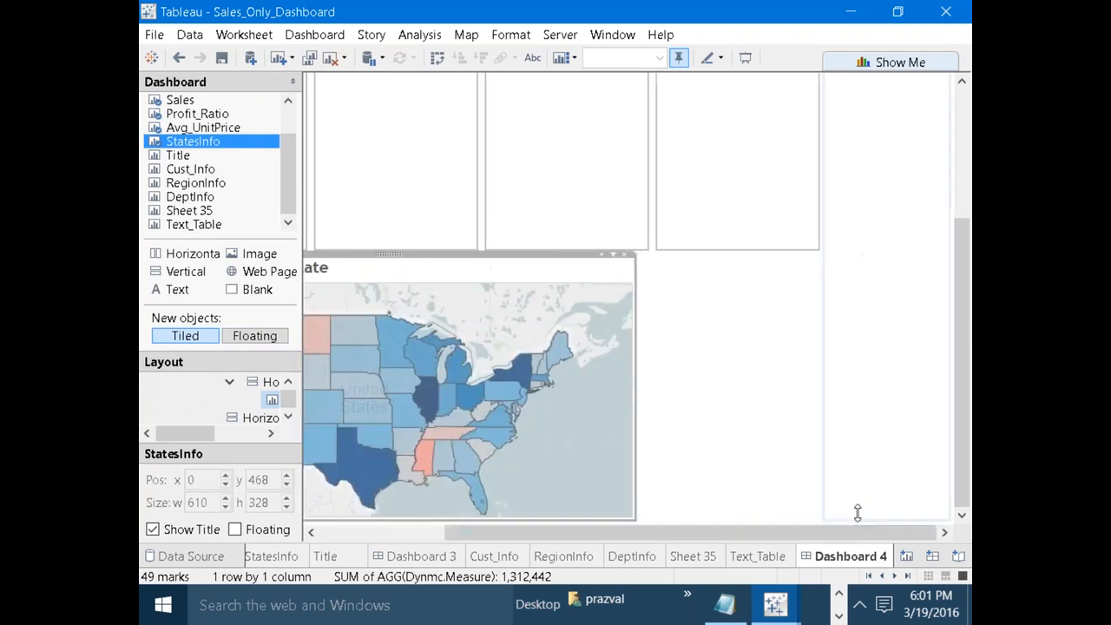
left_click(767, 444)
mouse_move(271, 170)
left_mouse_down()
mouse_move(261, 174)
mouse_move(797, 349)
mouse_move(745, 364)
left_mouse_up()
left_click(664, 363)
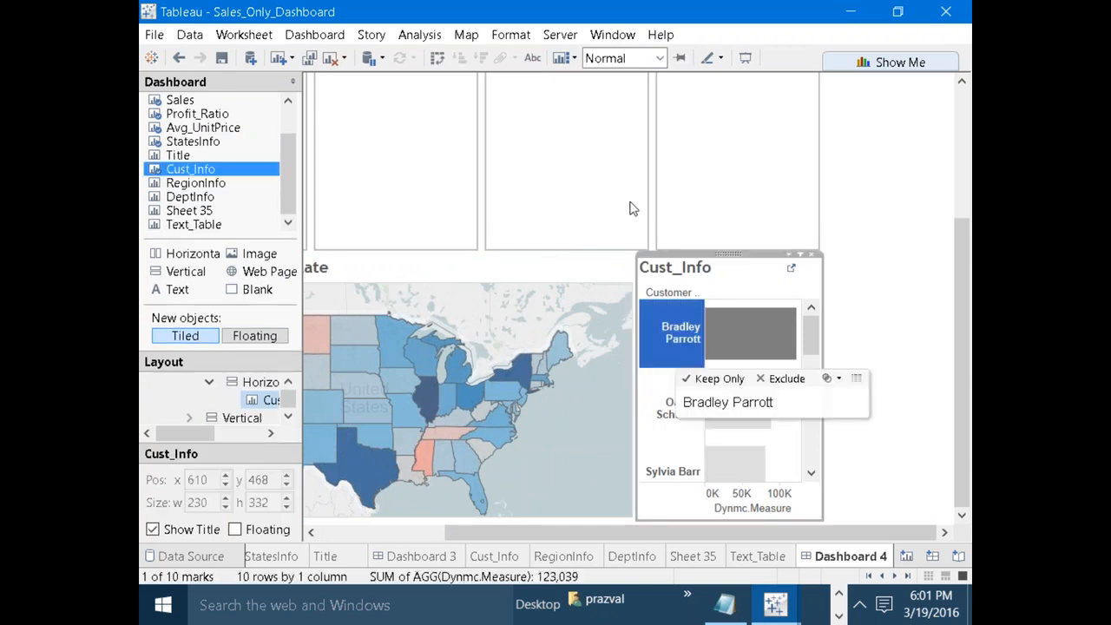
left_click(662, 58)
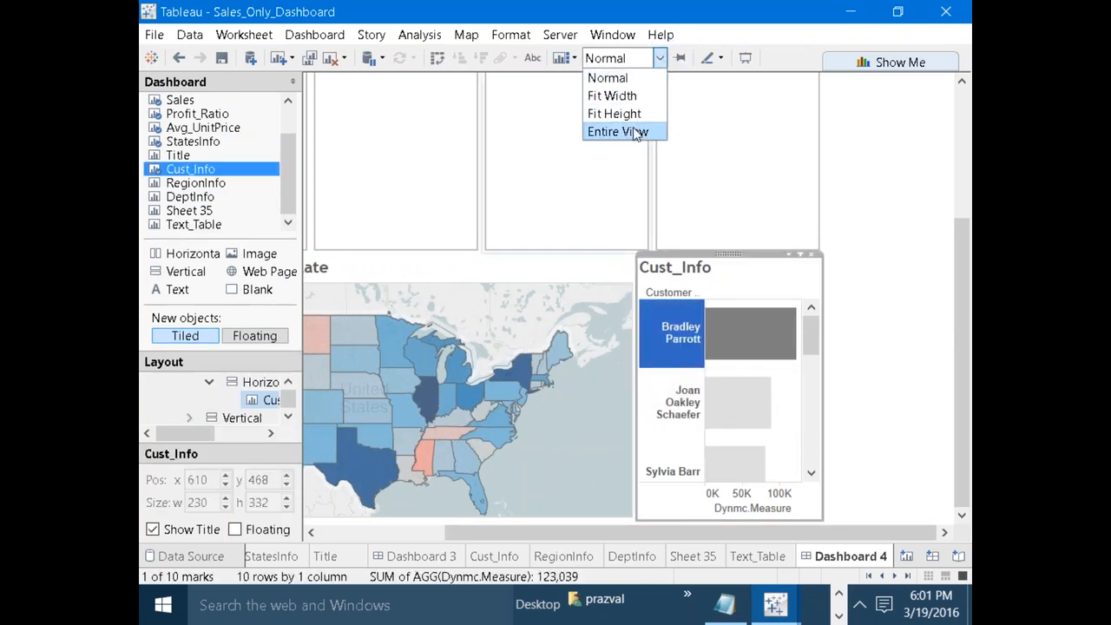
left_click(618, 132)
left_click(799, 422)
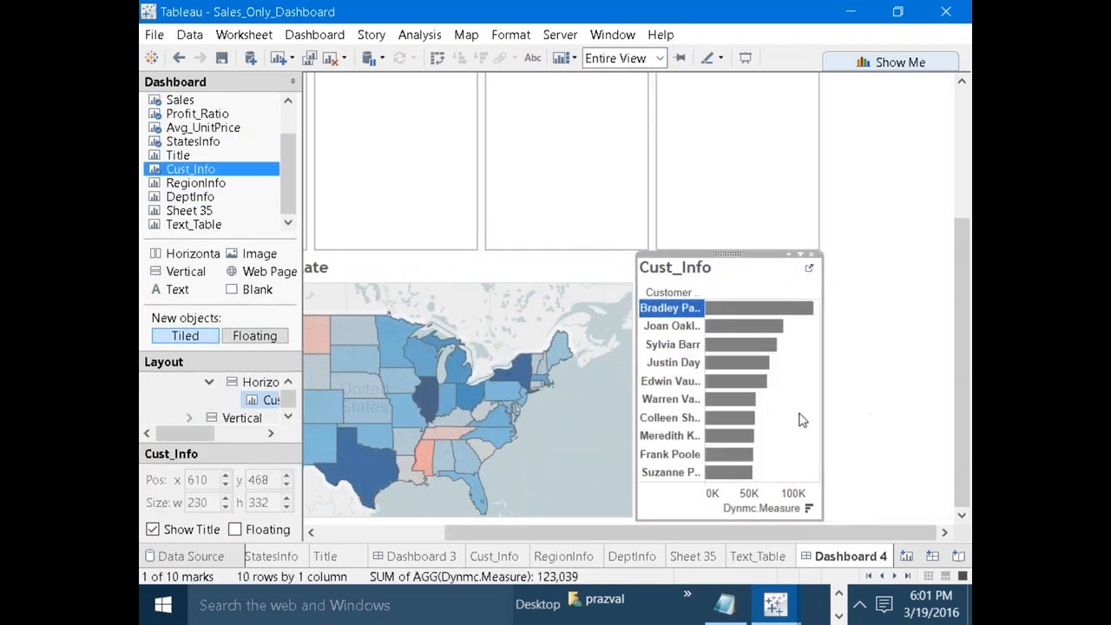
Examine the Top 10 Customers chart and the Regional Heatmap on the SS Dashboard as a reference, and return to Dashboard 4.
left_click(868, 576)
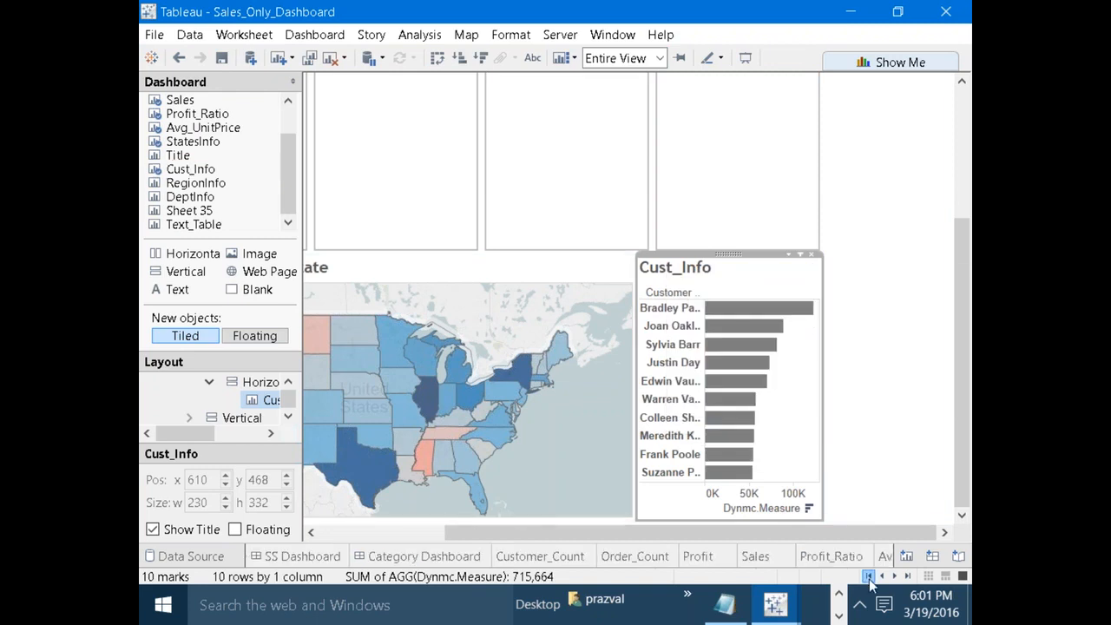
left_click(305, 556)
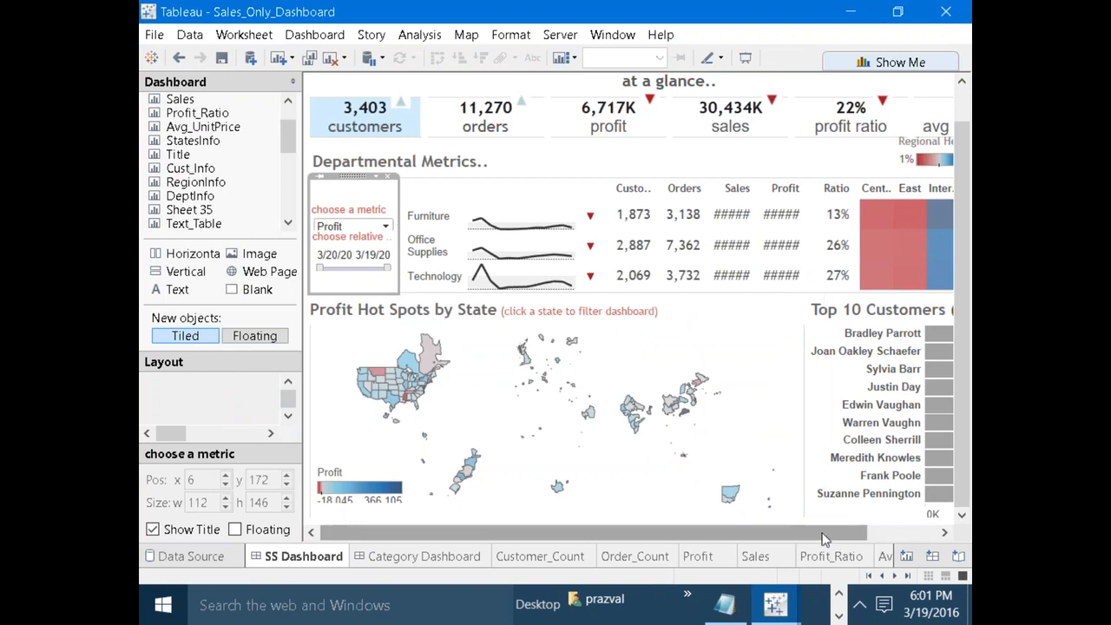
left_click_drag(824, 539, 893, 539)
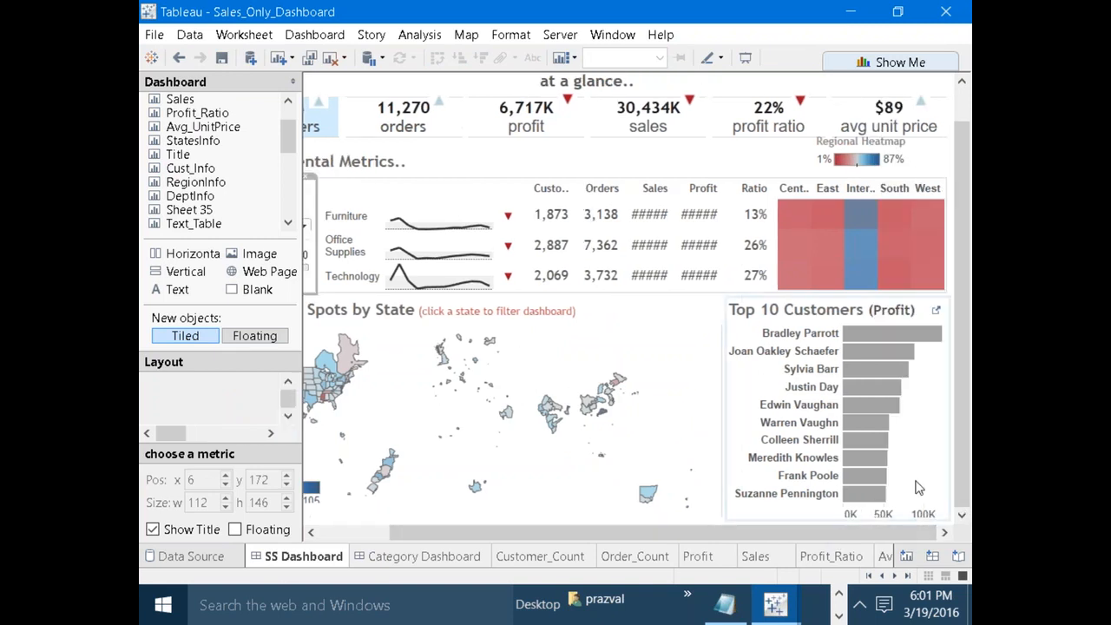
left_click(896, 580)
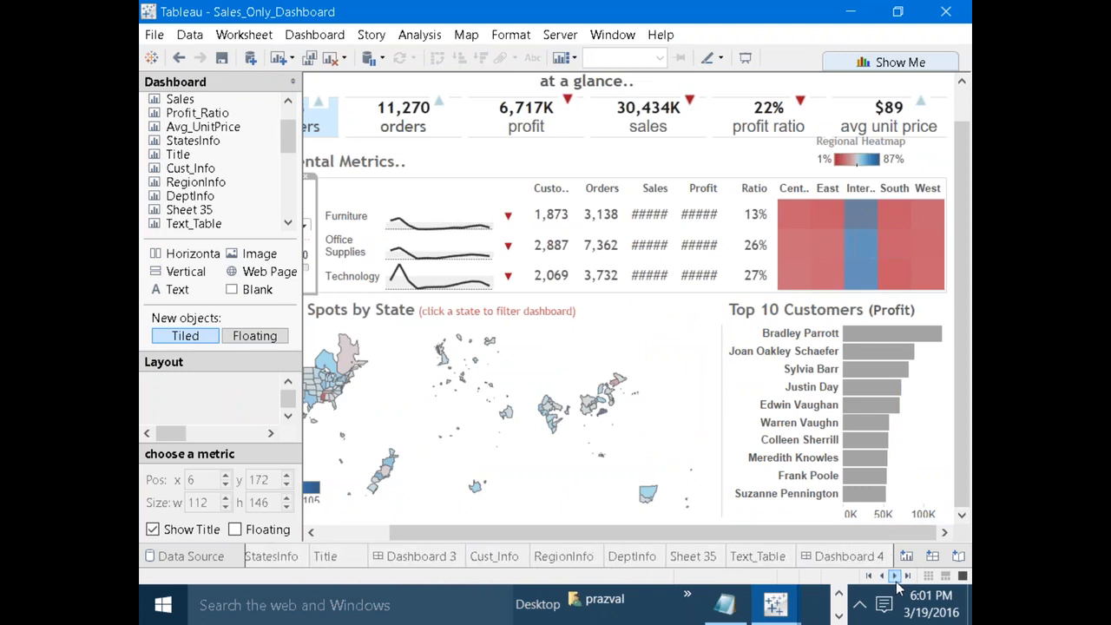
left_click(846, 557)
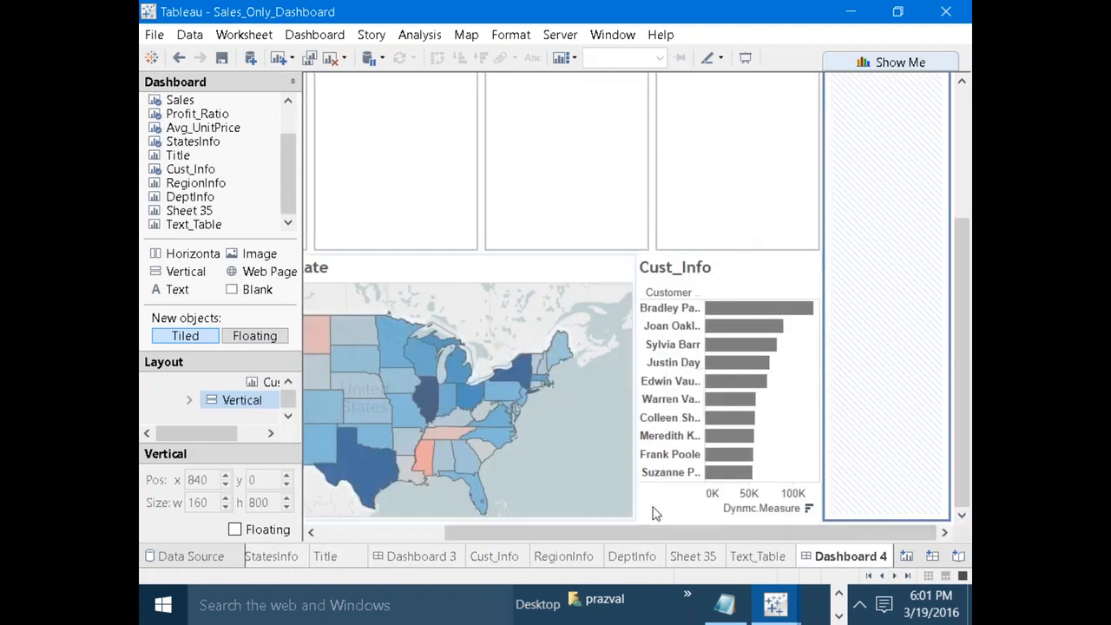
left_click(868, 576)
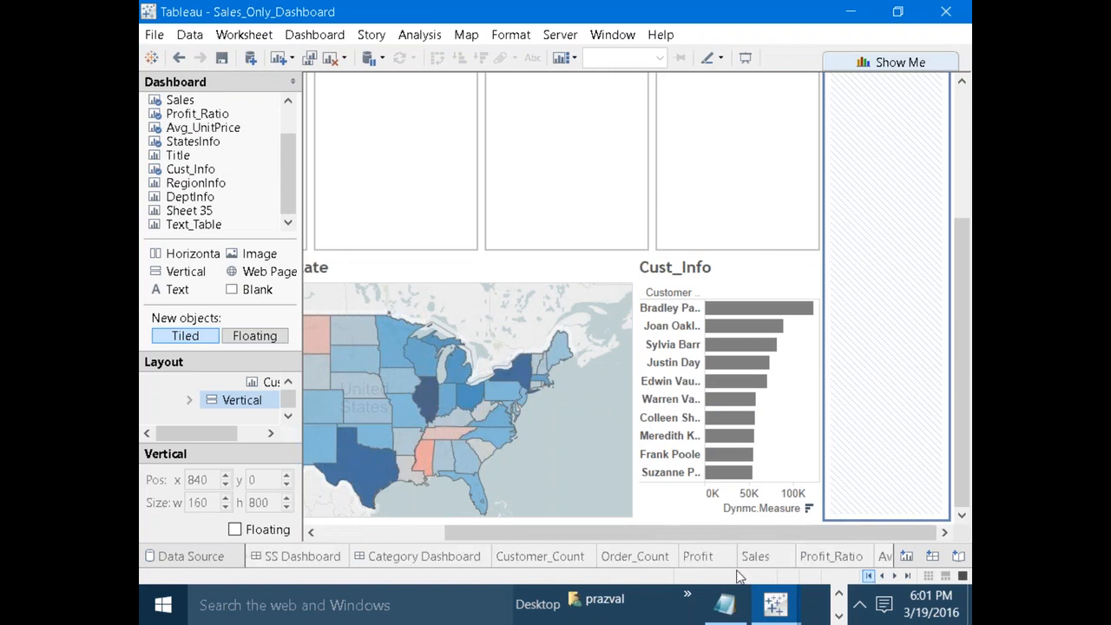
left_click(299, 556)
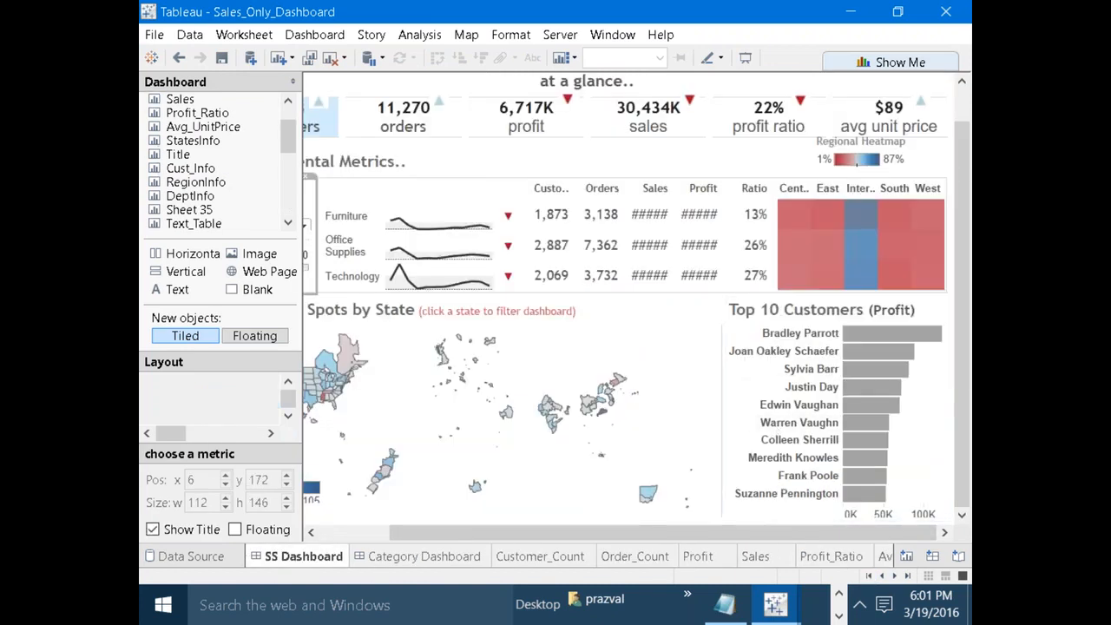
mouse_move(860, 270)
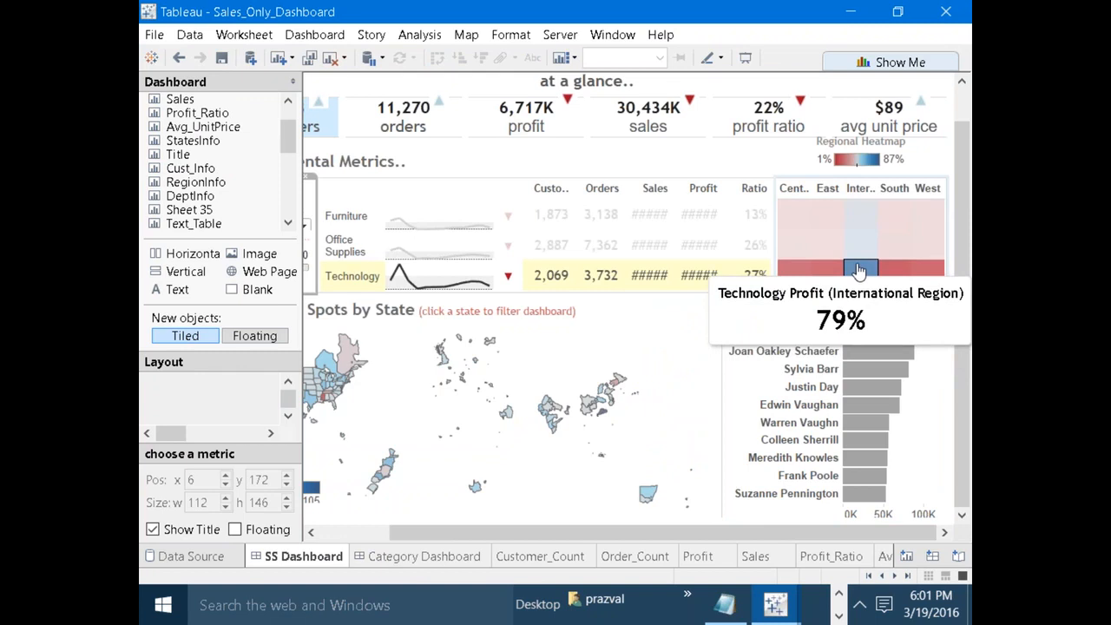
mouse_move(814, 230)
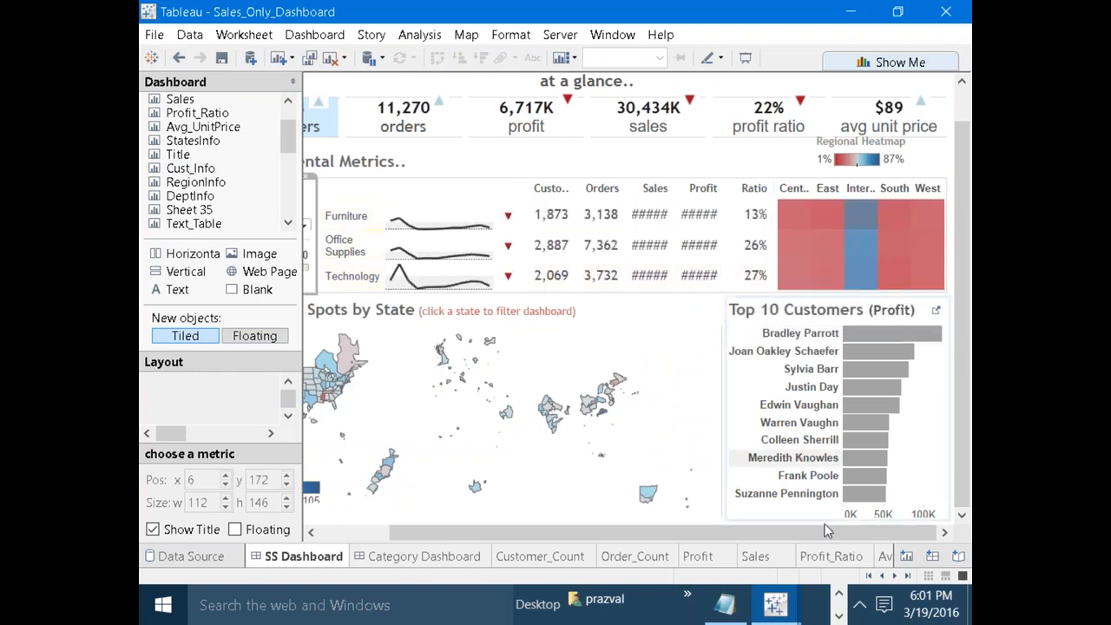
left_click(895, 577)
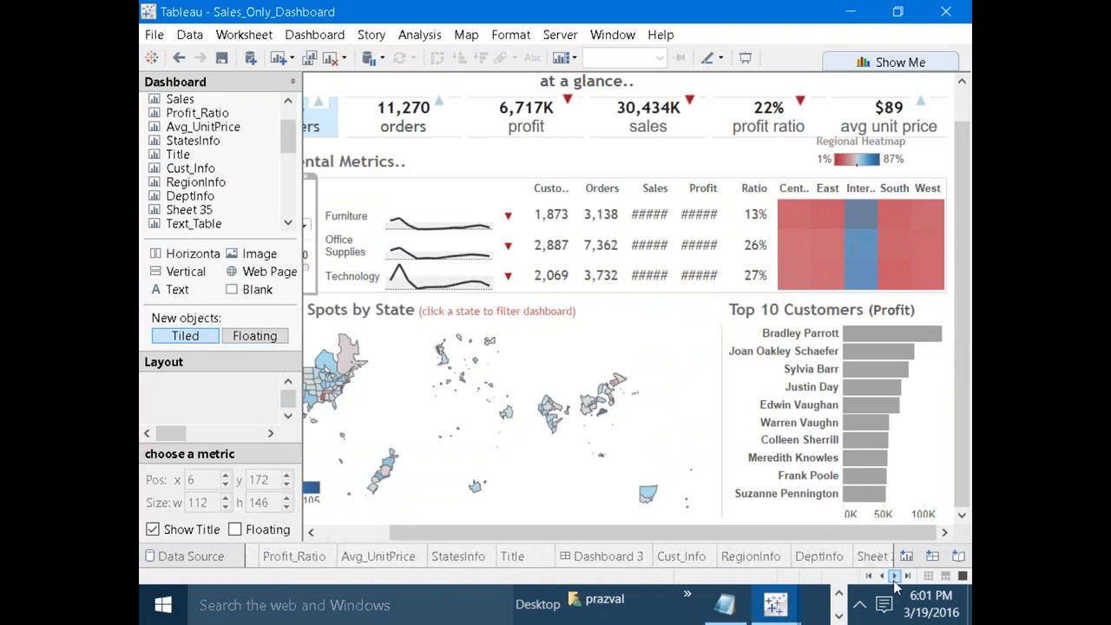
left_click(868, 563)
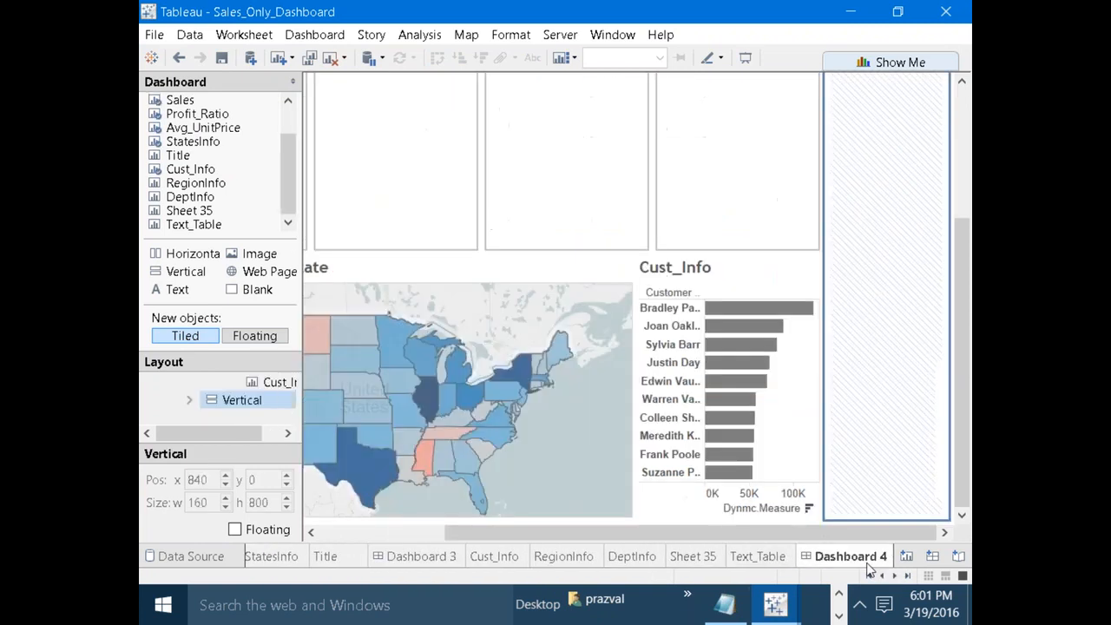
Inspect the nesting of the empty middle-row containers in Dashboard 4's layout hierarchy, ending on the last container of the row.
scroll(952, 265, "up", 1)
scroll(951, 209, "up", 3)
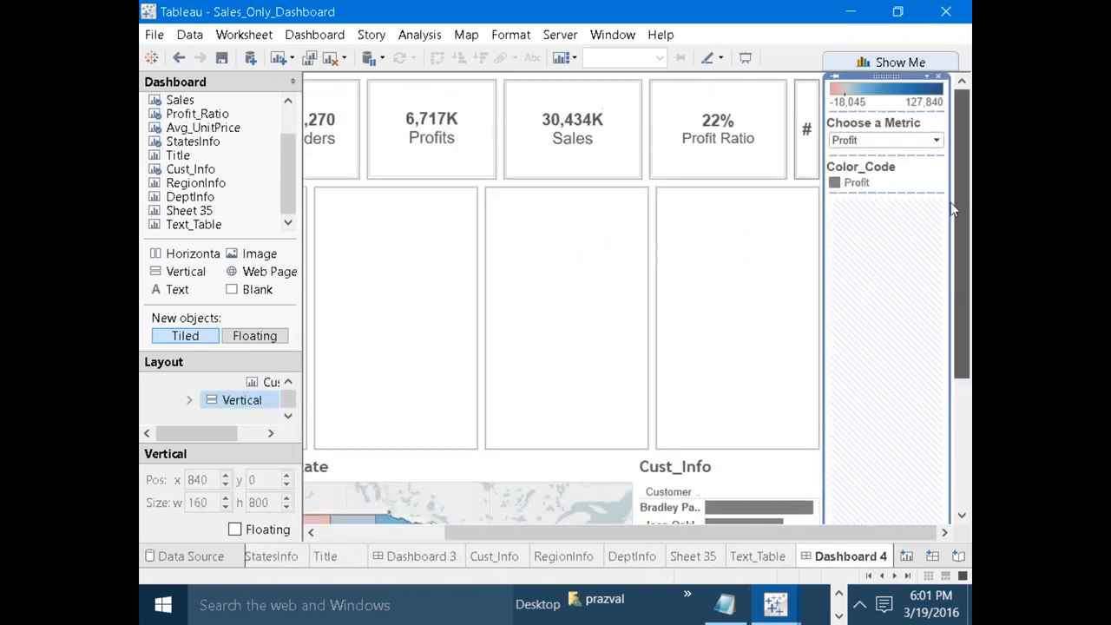
left_click(686, 439)
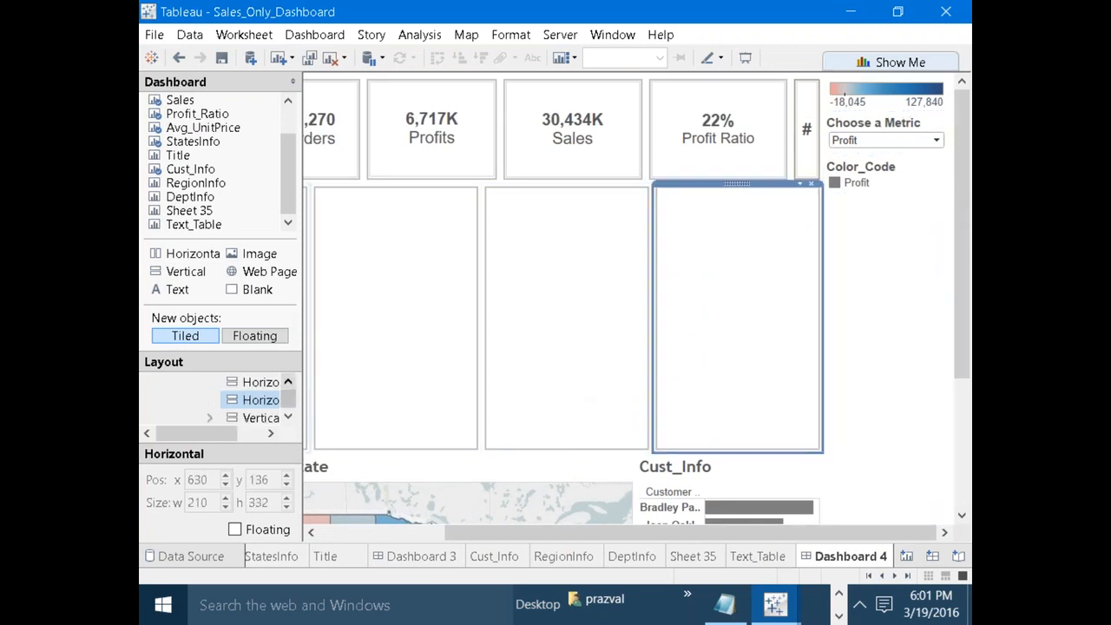
left_click(288, 383)
left_click(288, 384)
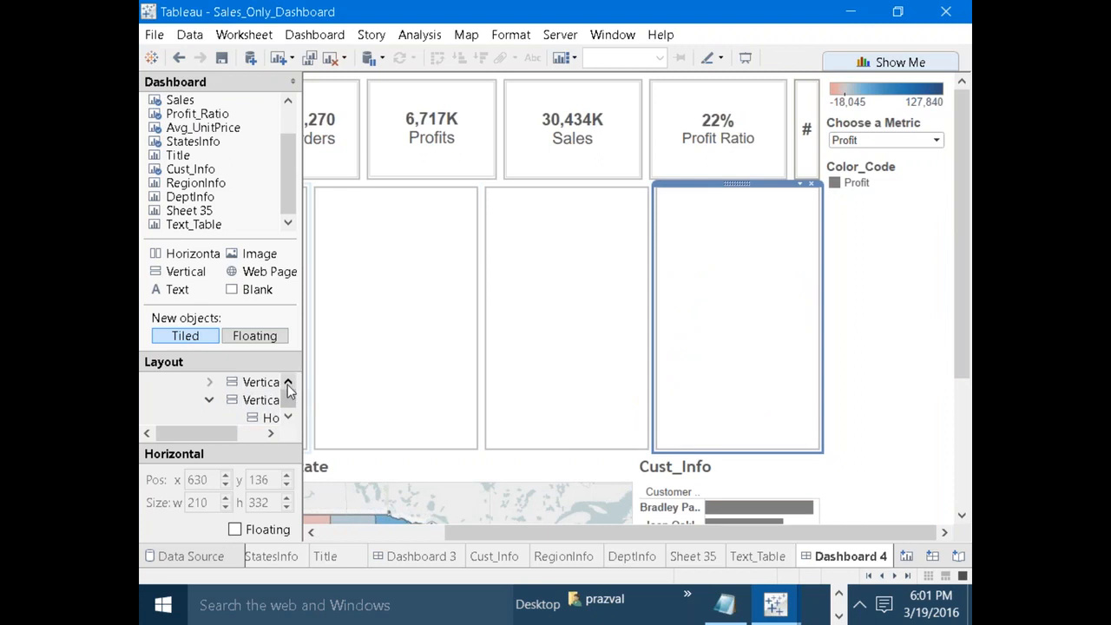
left_click(264, 401)
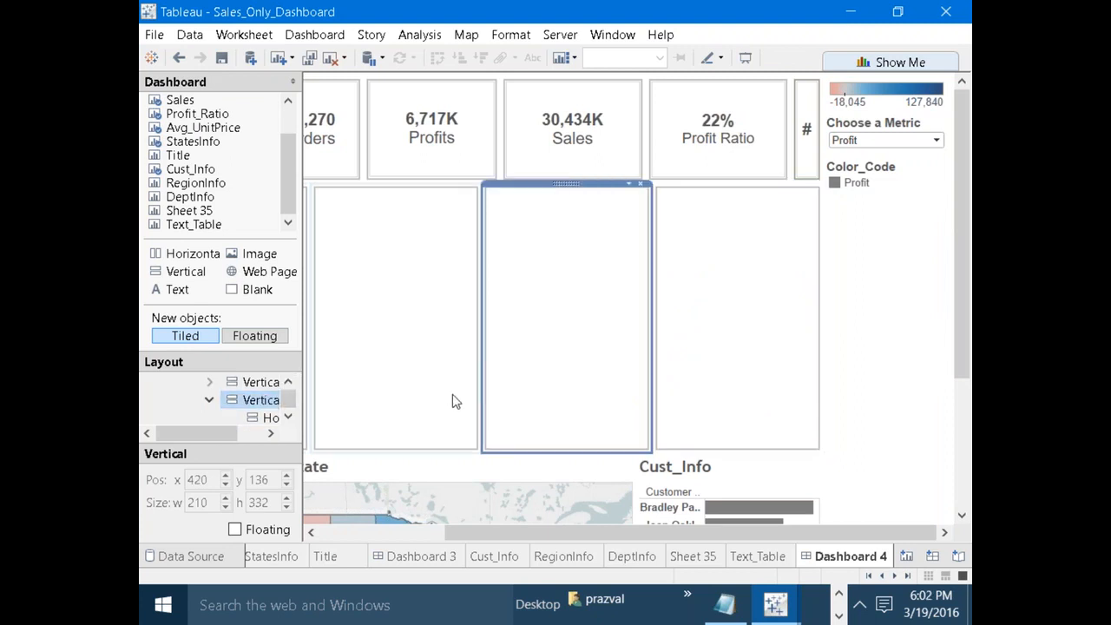
left_click(752, 346)
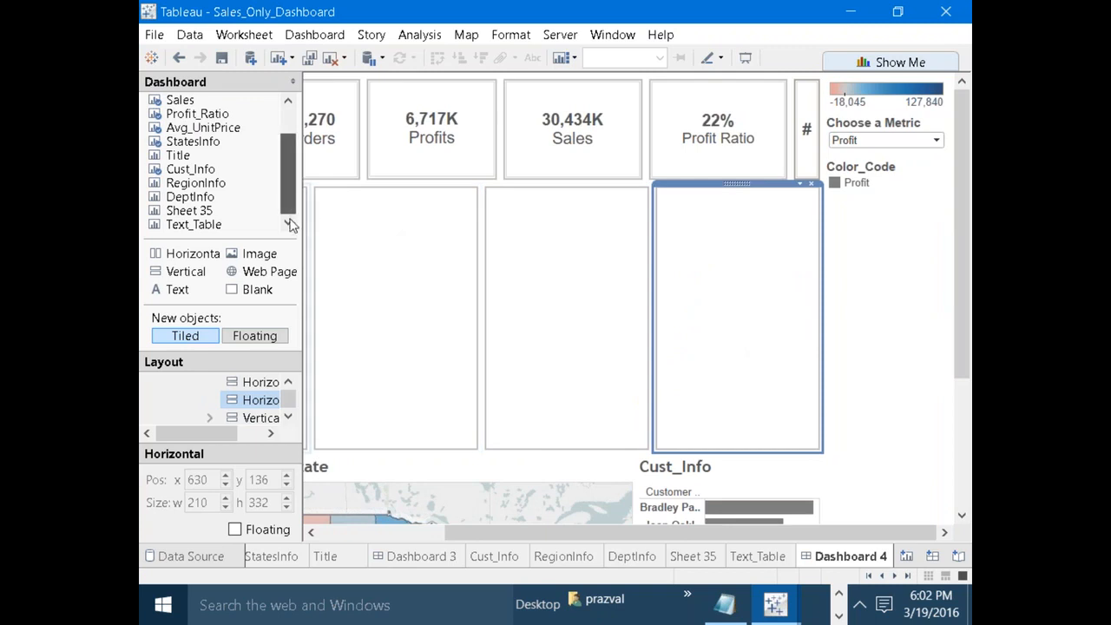
Check the RegionInfo worksheet, place it in the last middle-row container of Dashboard 4 and fit it to Entire View.
scroll(292, 224, "up", 1)
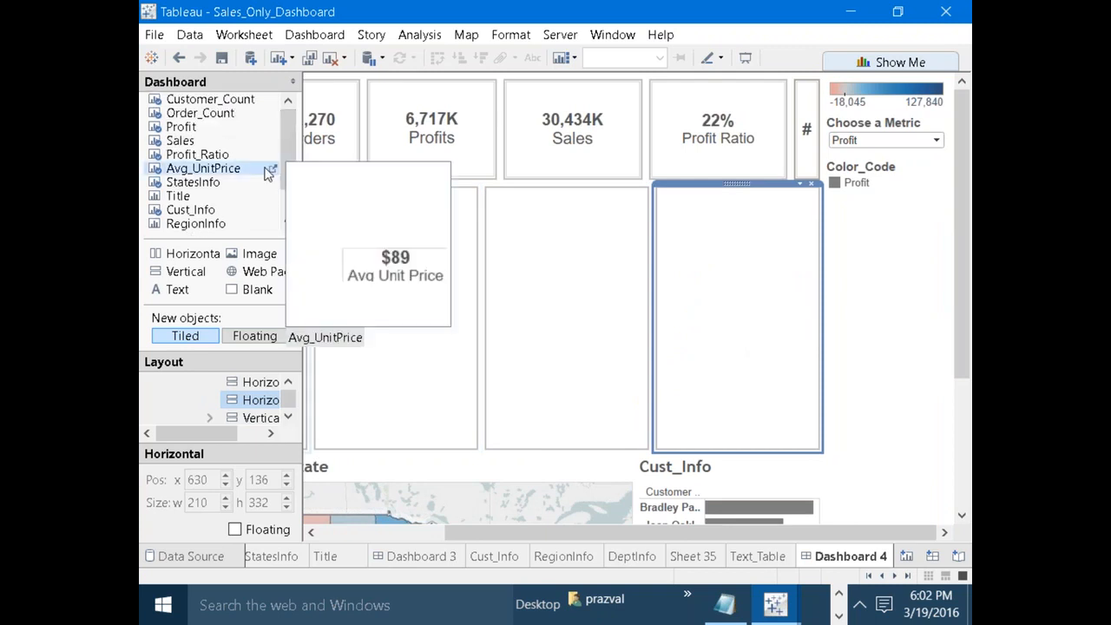
left_click_drag(291, 167, 290, 196)
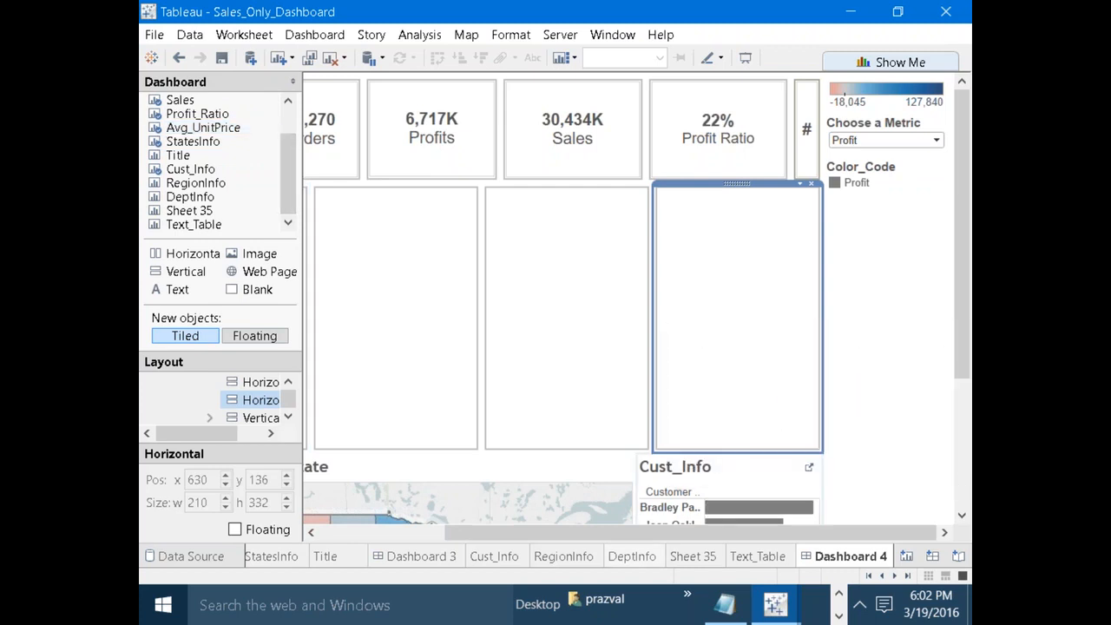
left_click(633, 555)
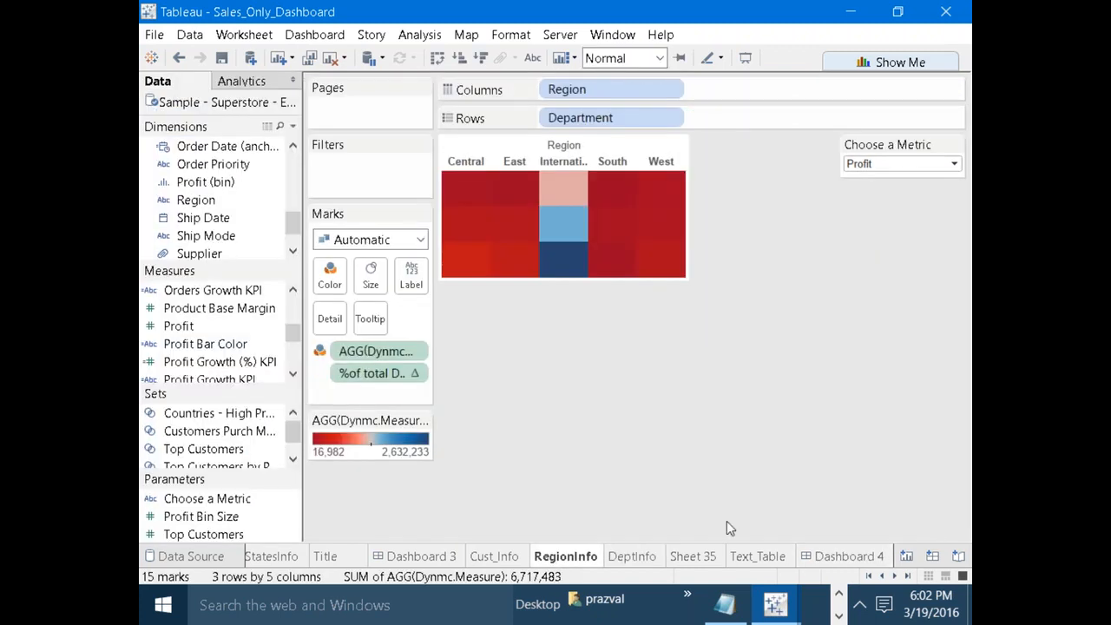
left_click(868, 560)
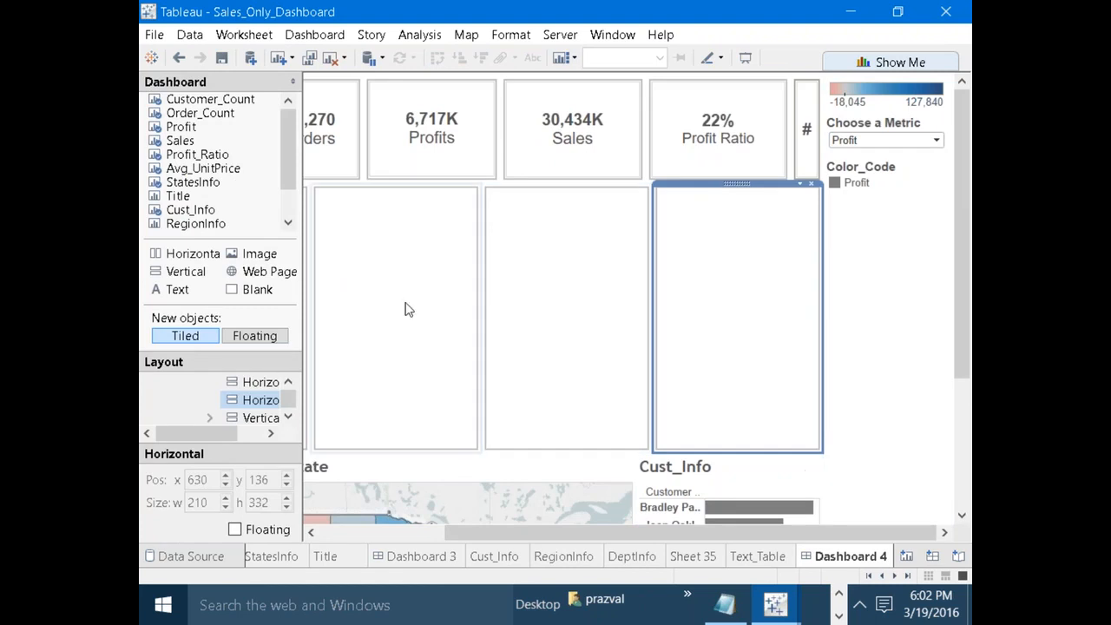
left_click_drag(243, 225, 729, 265)
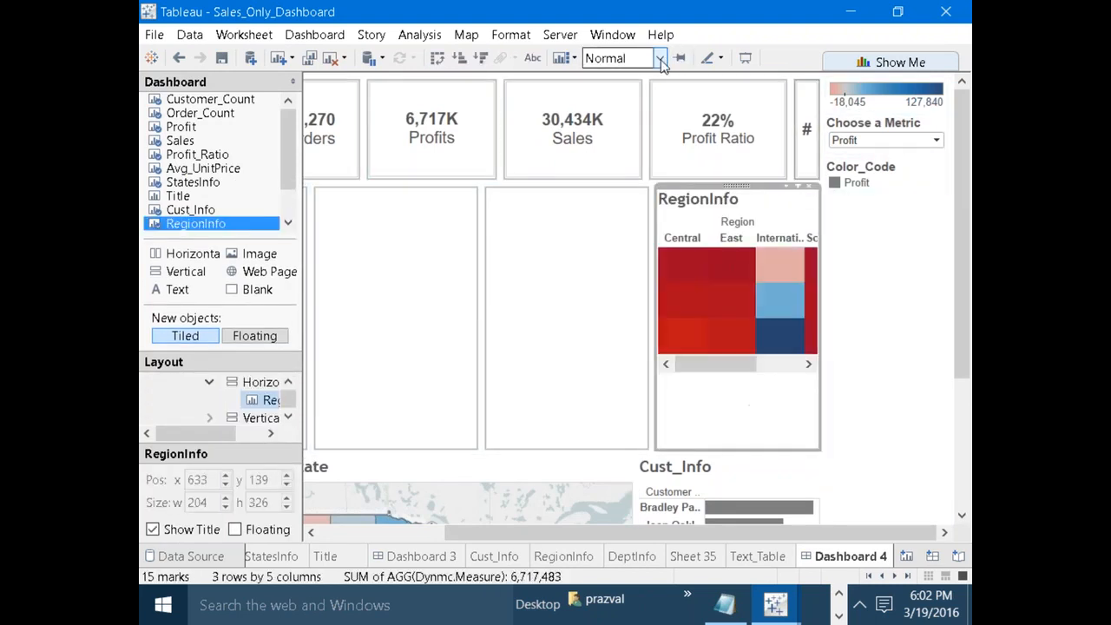
left_click(660, 58)
left_click(625, 131)
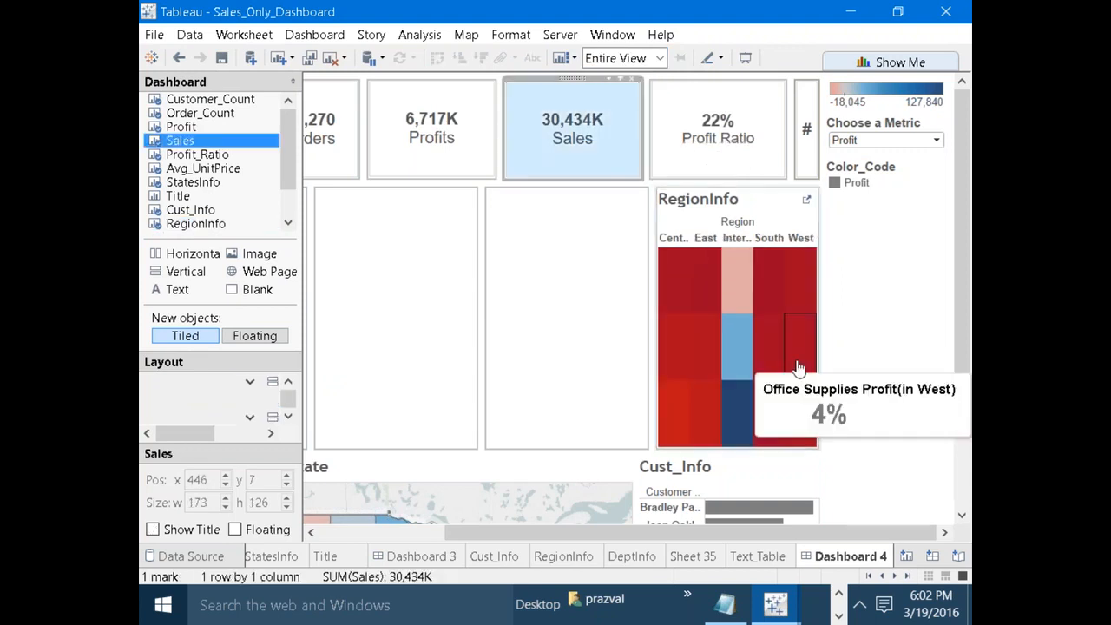
Hide the RegionInfo worksheet's title and the Region field label above its column headers.
left_click(769, 434)
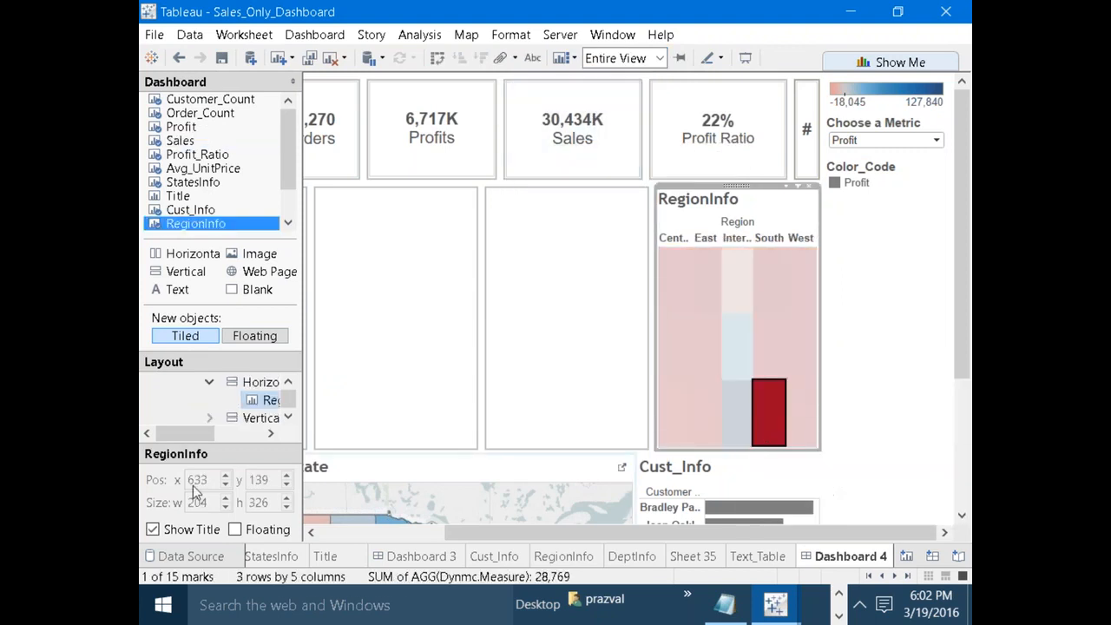
left_click(153, 529)
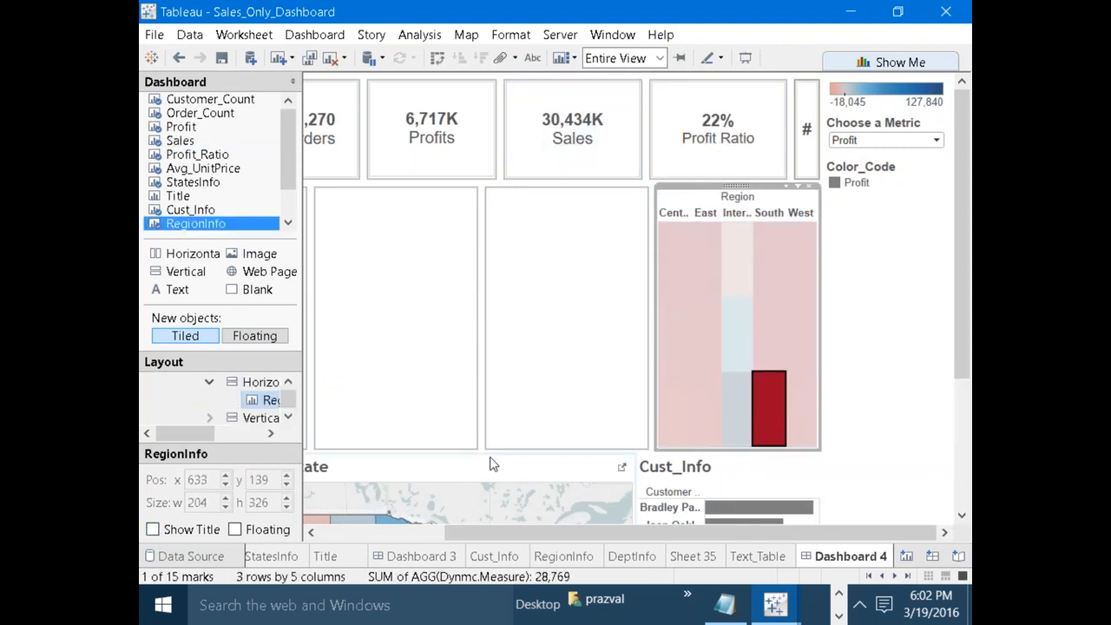
right_click(732, 201)
left_click(764, 224)
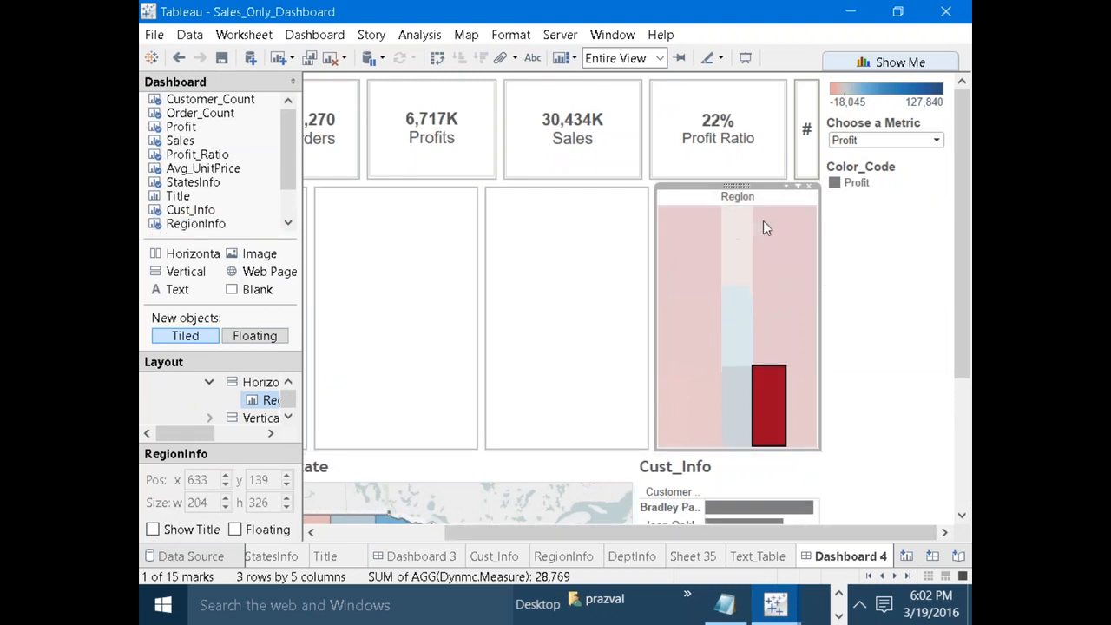
left_click(887, 335)
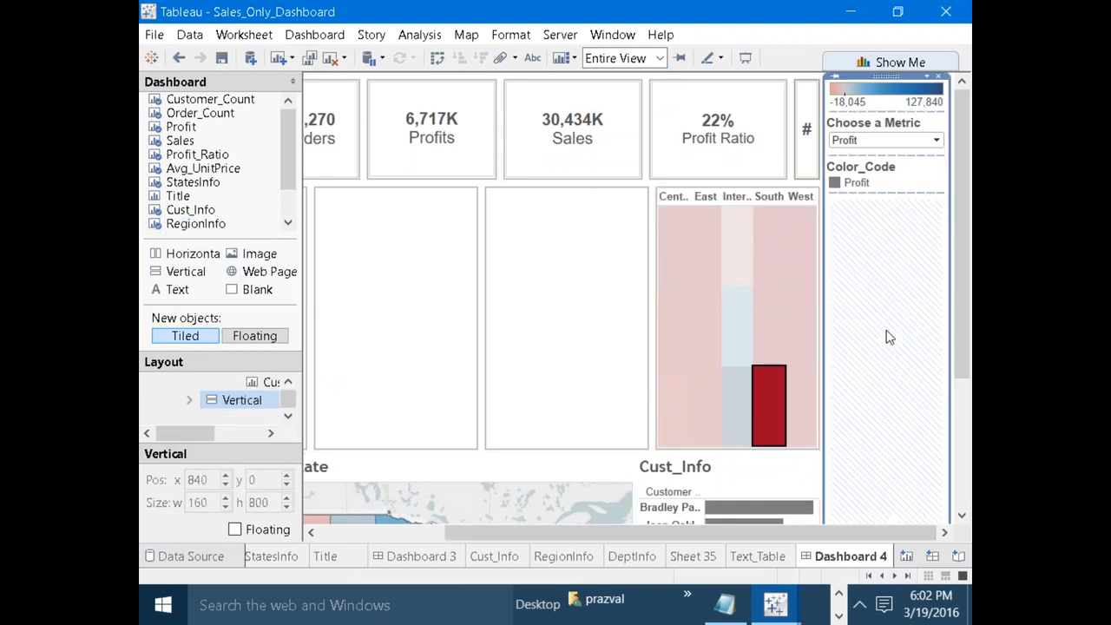
Widen the region heatmap's container toward the neighbouring empty container and reduce the height of the whole middle row.
left_click(656, 283)
left_click_drag(654, 283, 578, 283)
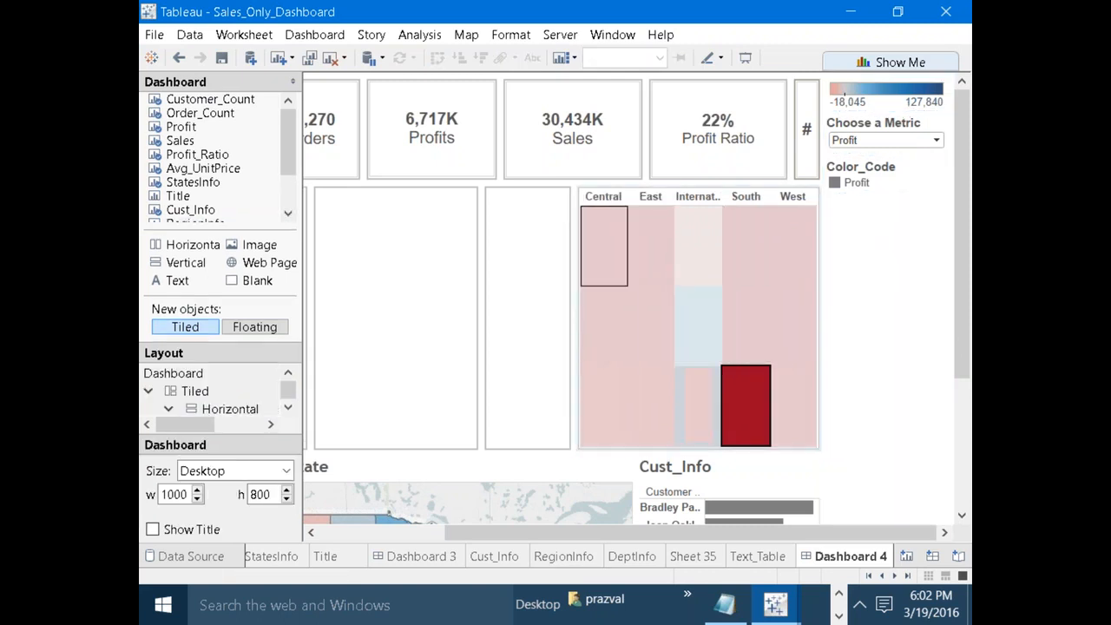
left_click_drag(588, 450, 577, 345)
left_click(914, 315)
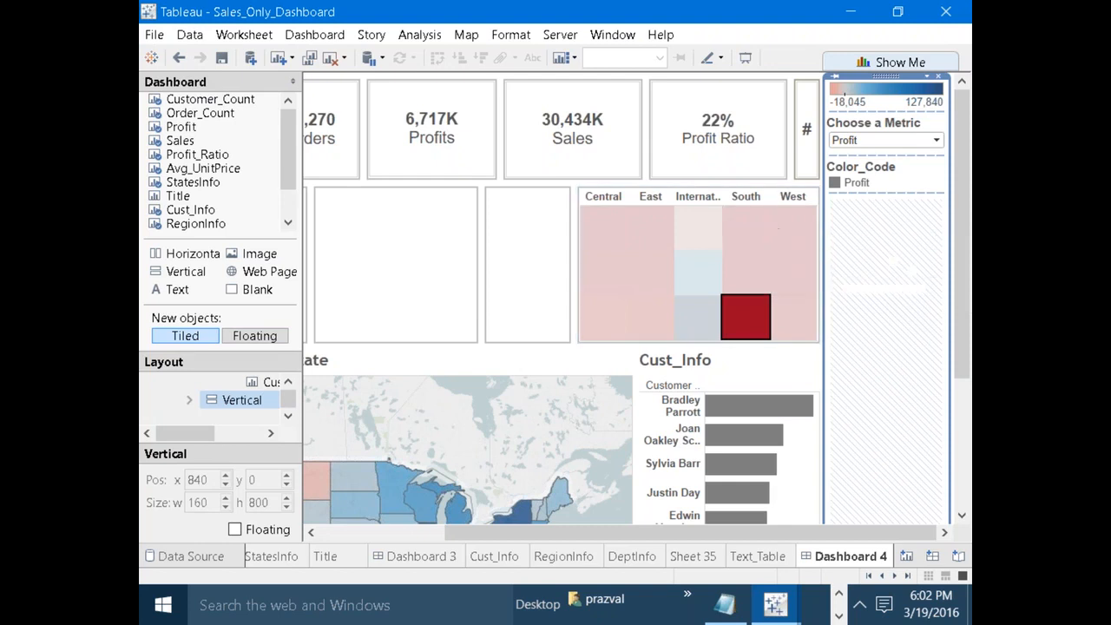
Check the SS Dashboard for how the departmental metrics, heatmap and top customers are arranged, and return to Dashboard 4.
mouse_move(741, 465)
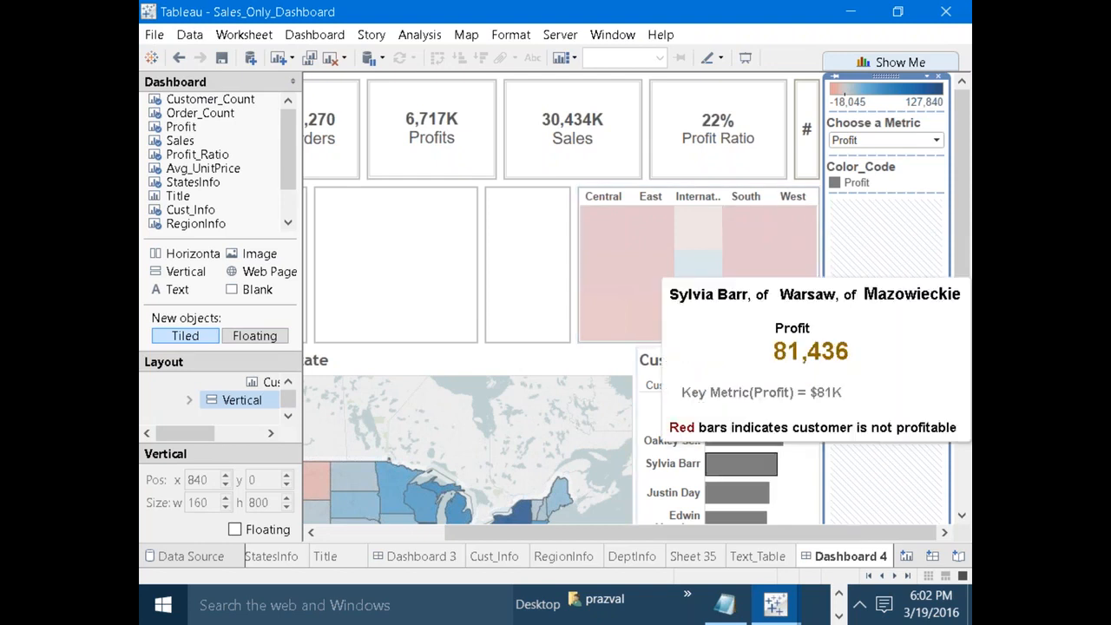
left_click(869, 575)
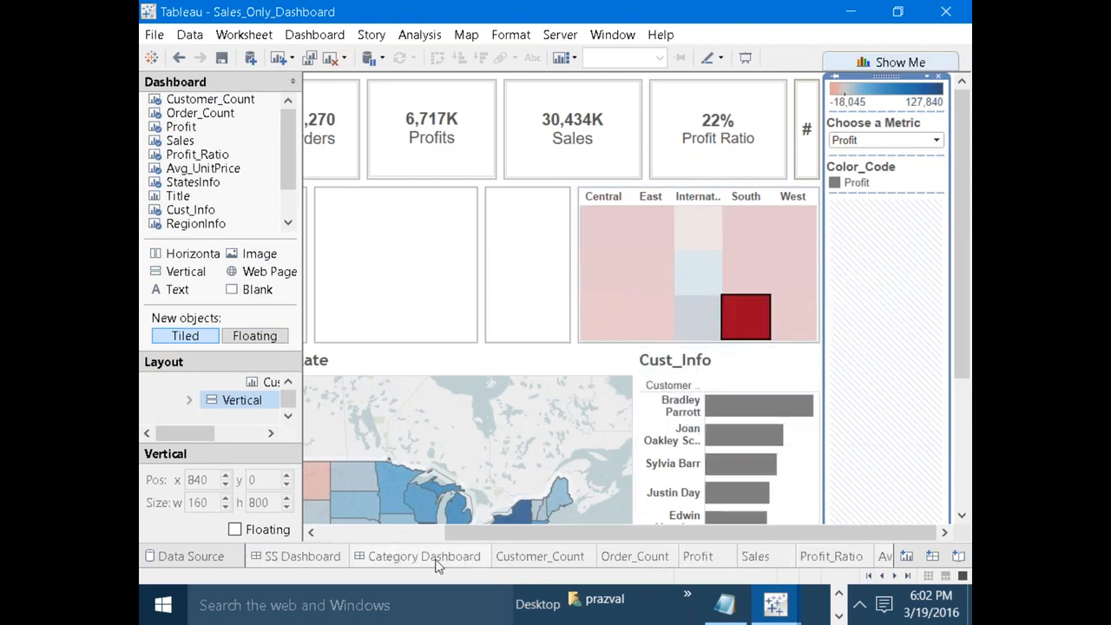
left_click(325, 557)
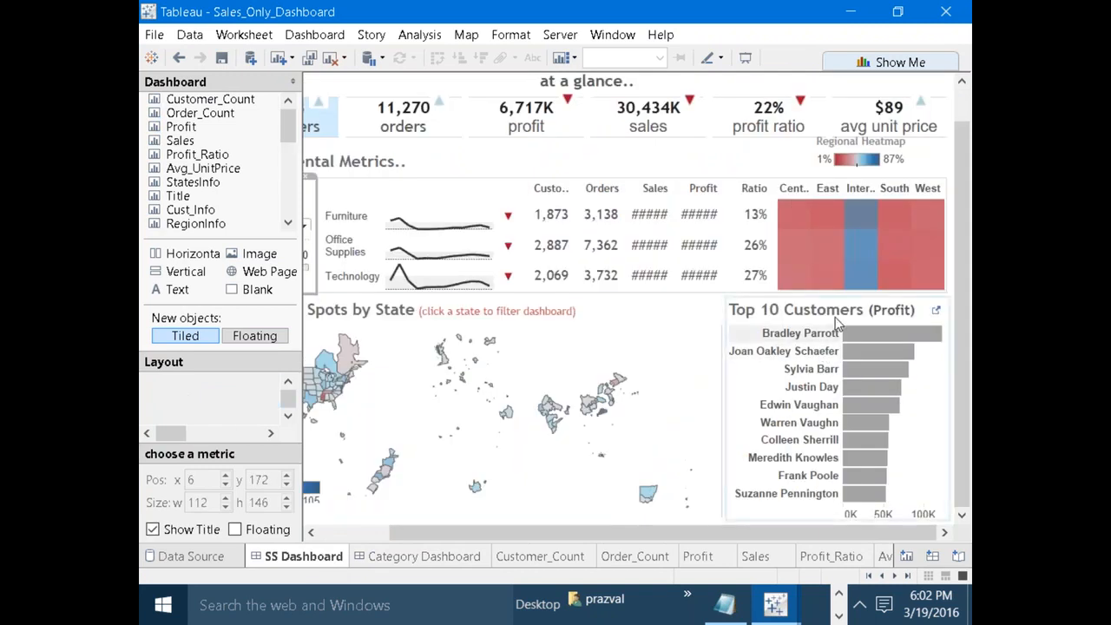
left_click(894, 576)
left_click(895, 576)
left_click(895, 575)
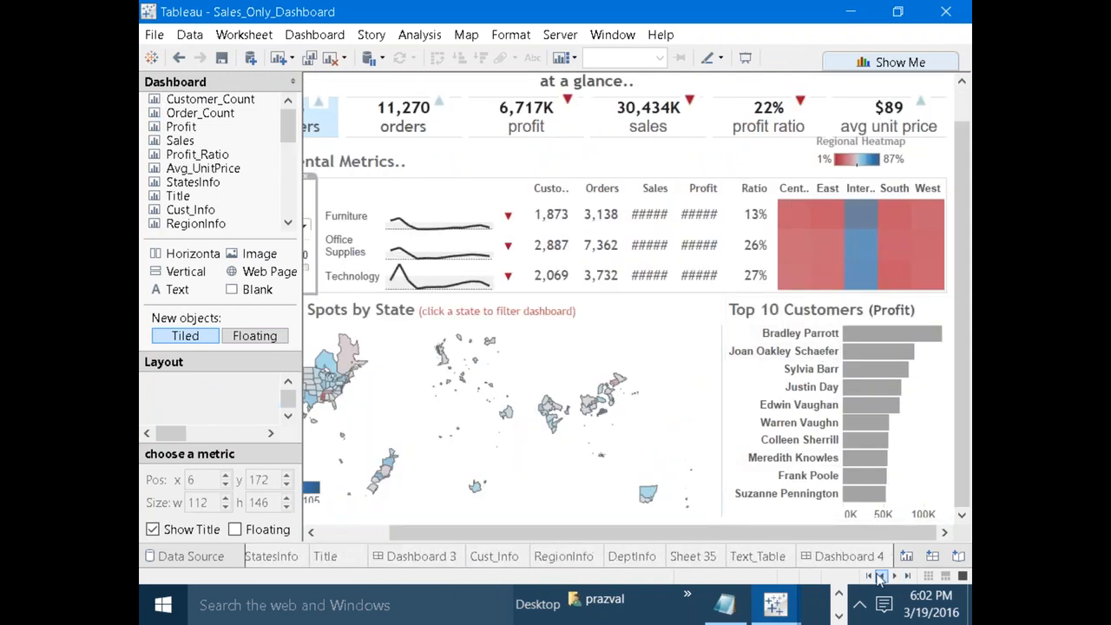
left_click(851, 556)
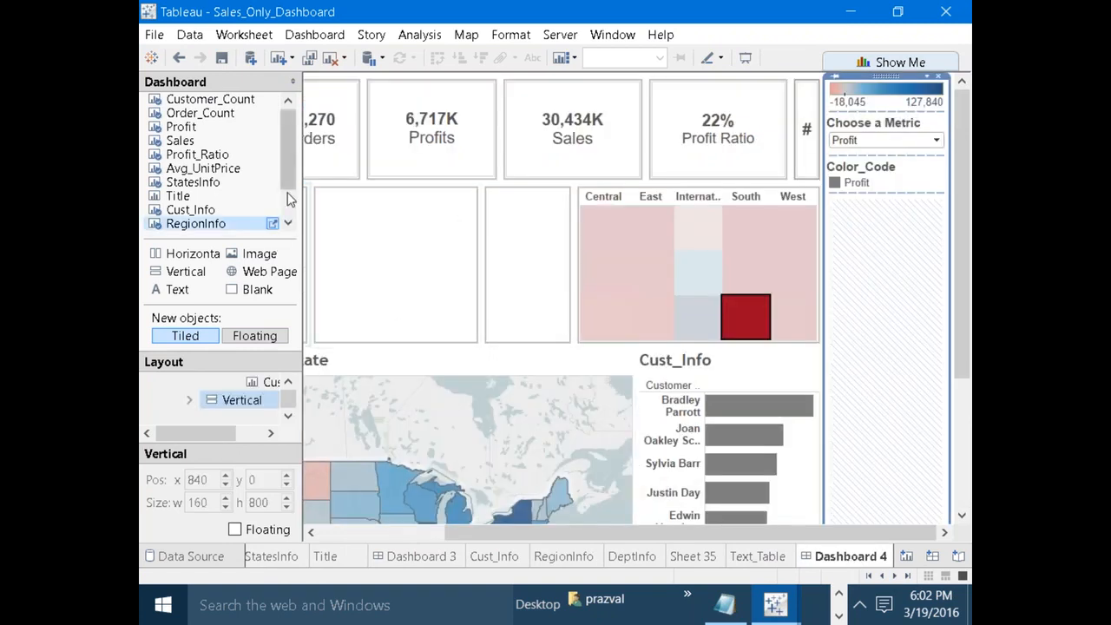
Place the Text_Table worksheet in the empty middle-row container beside the region heatmap and hide its title.
left_click_drag(291, 169, 291, 187)
left_click_drag(193, 223, 532, 280)
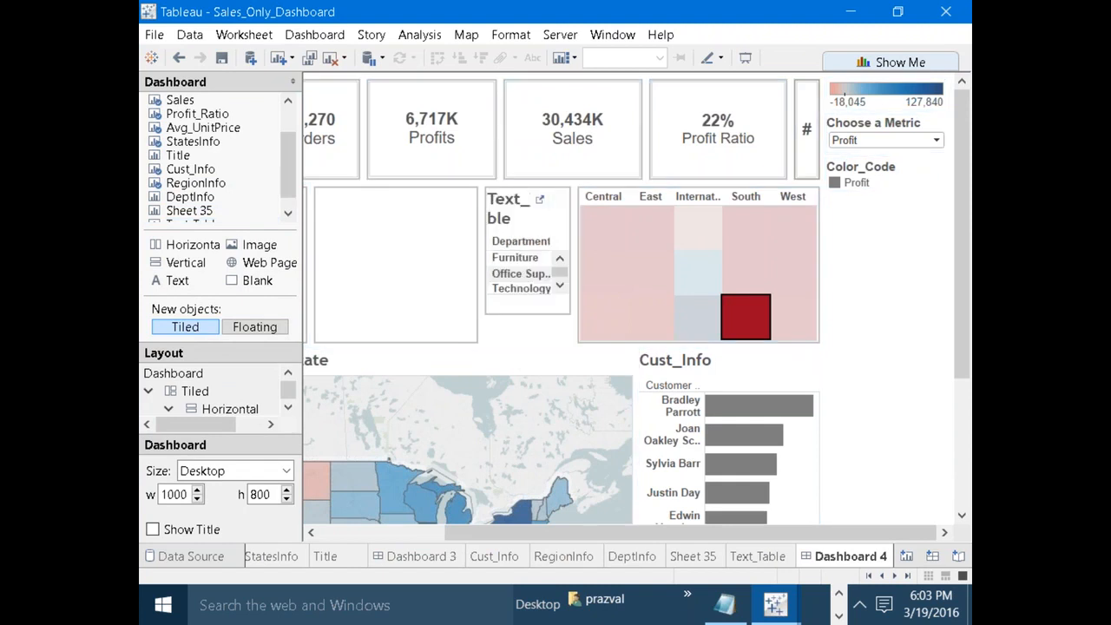
left_click(528, 274)
left_click(152, 529)
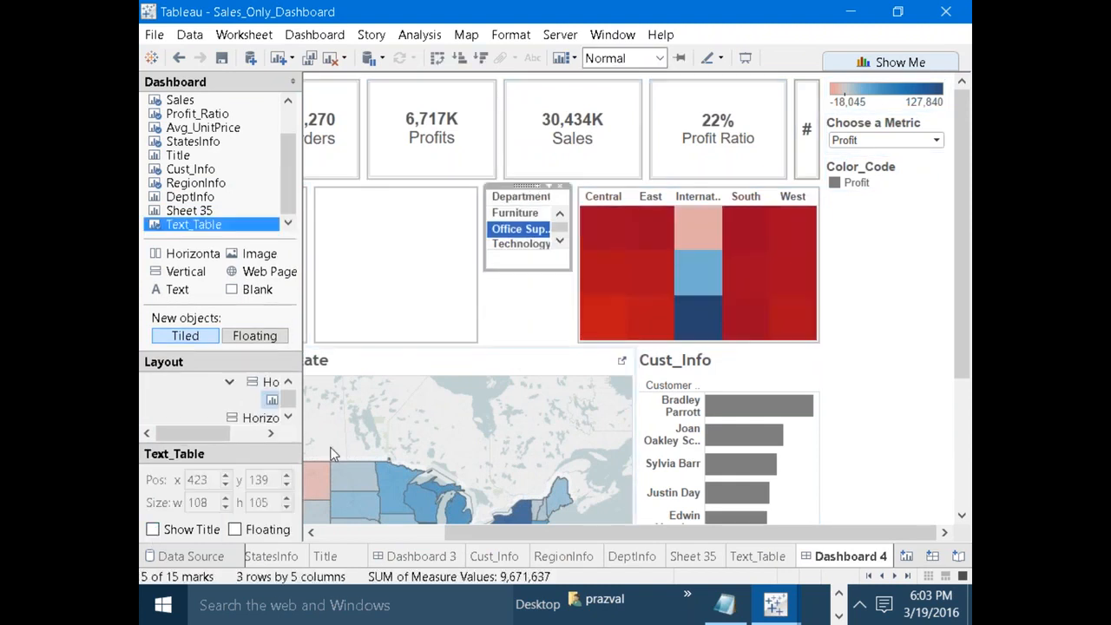
Fit the Text_Table worksheet to Entire View and widen its container toward the adjacent empty container so its metric columns show.
left_click(659, 61)
left_click(618, 131)
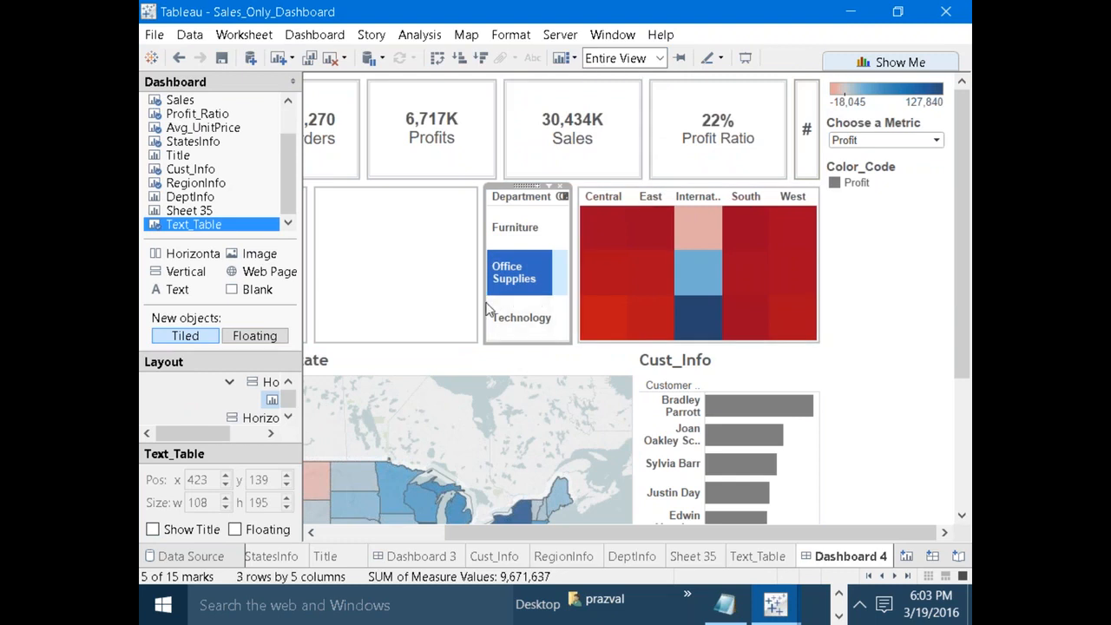
left_click(484, 313)
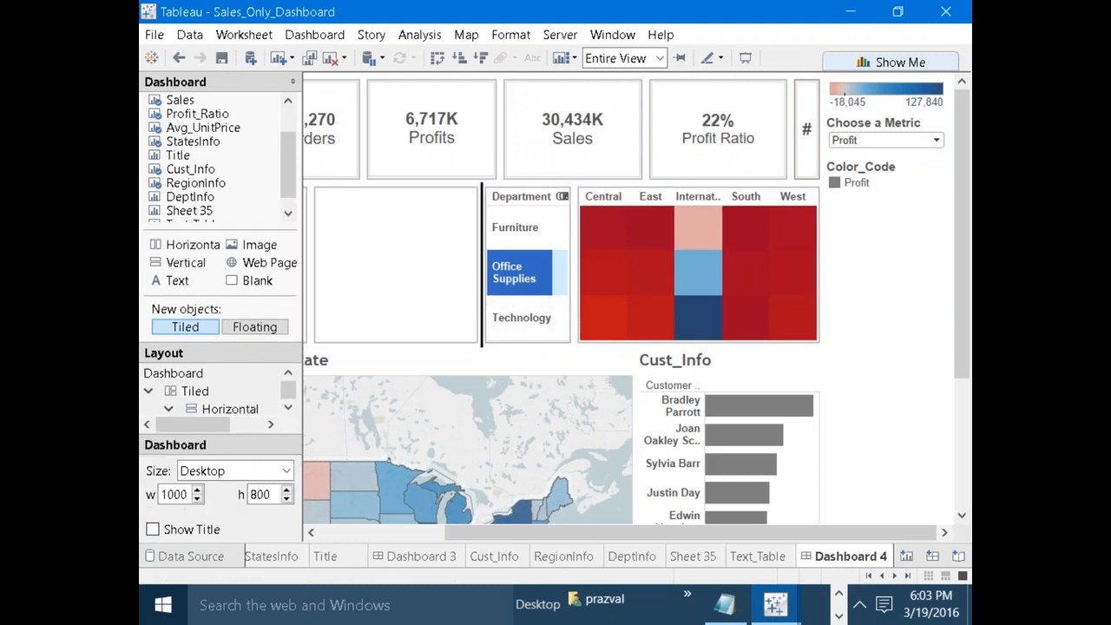
left_click_drag(467, 302, 345, 302)
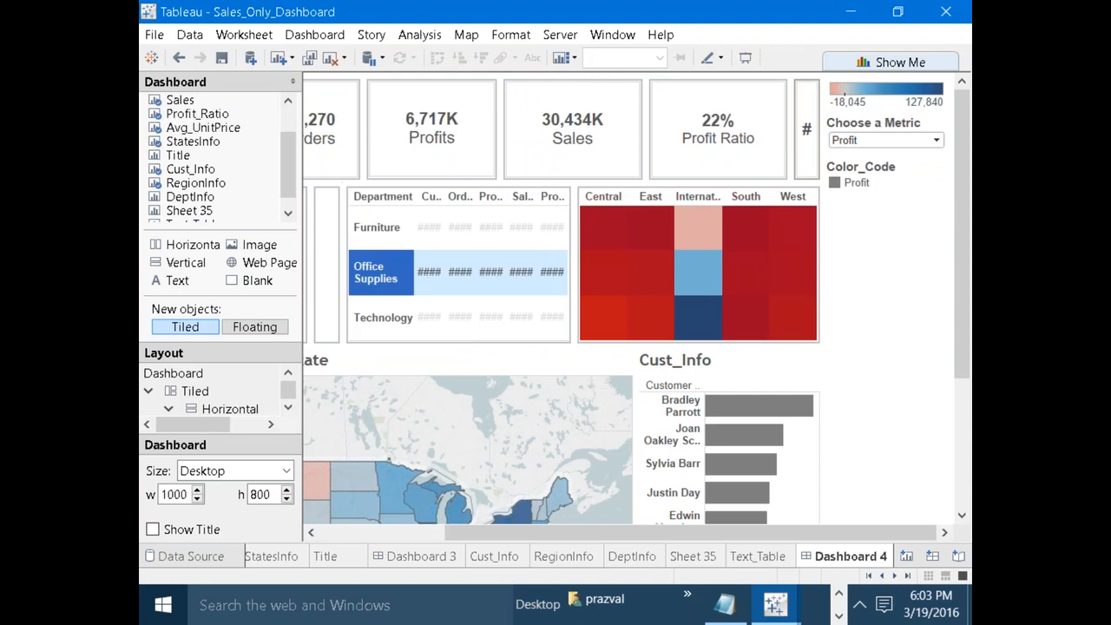
Examine the layout of the department metrics table on the SS Dashboard.
left_click(869, 578)
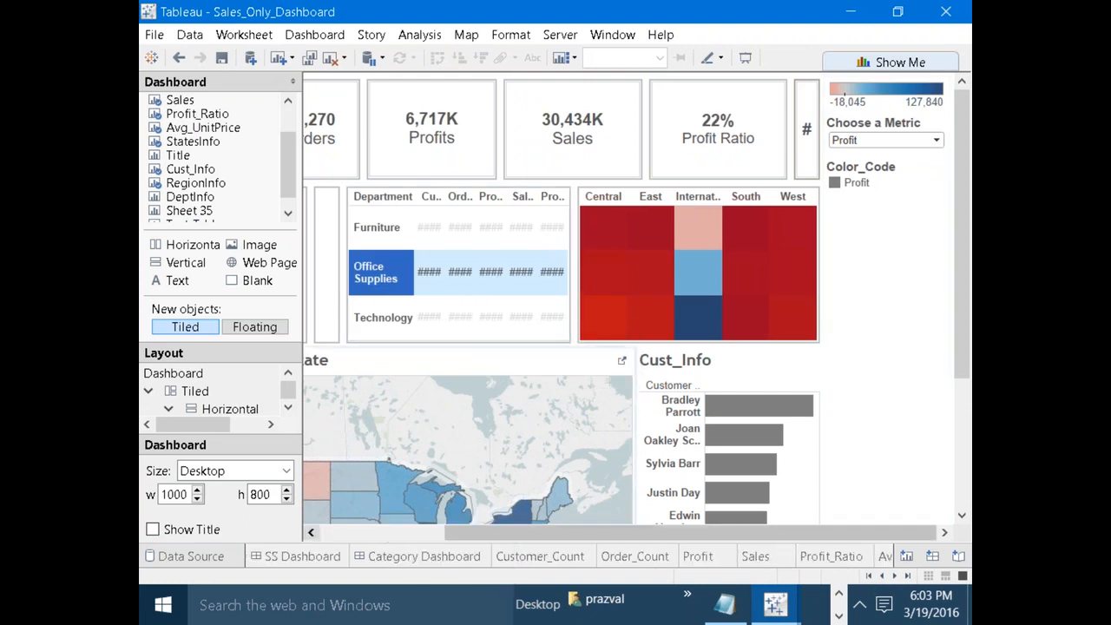
left_click(299, 556)
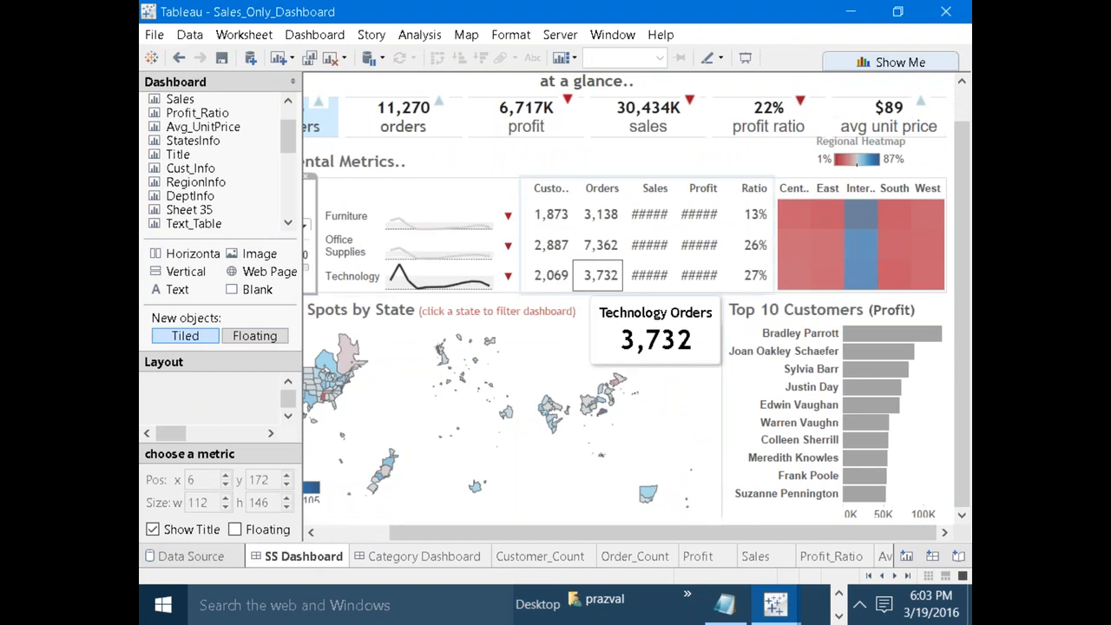
mouse_move(541, 225)
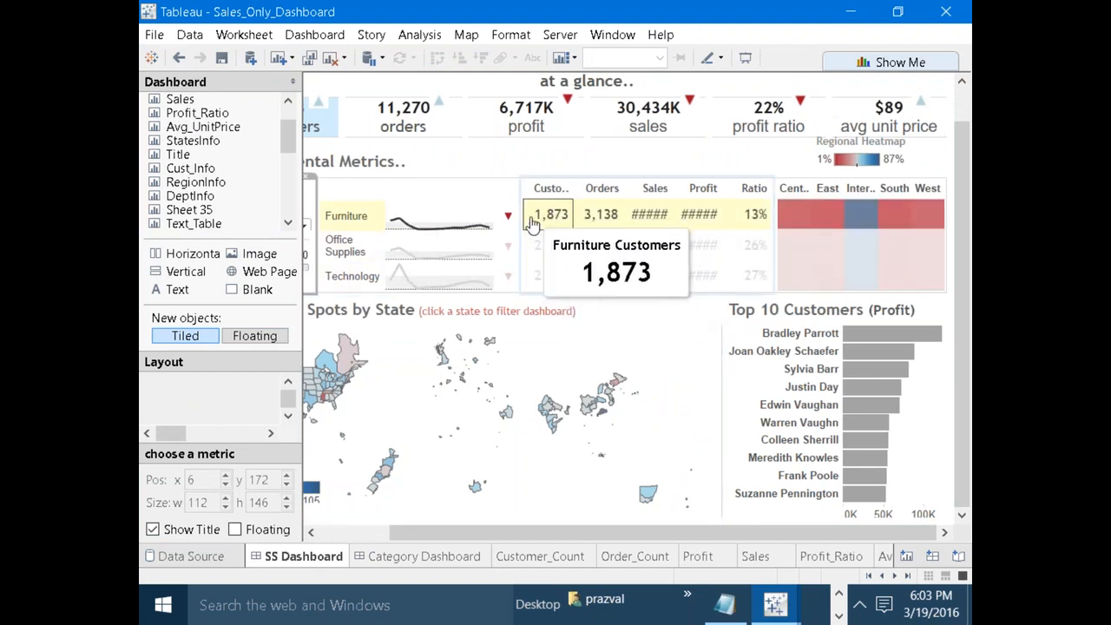
Hide the Department row headers in the Text_Table sheet and return to Dashboard 4.
left_click_drag(895, 575, 895, 576)
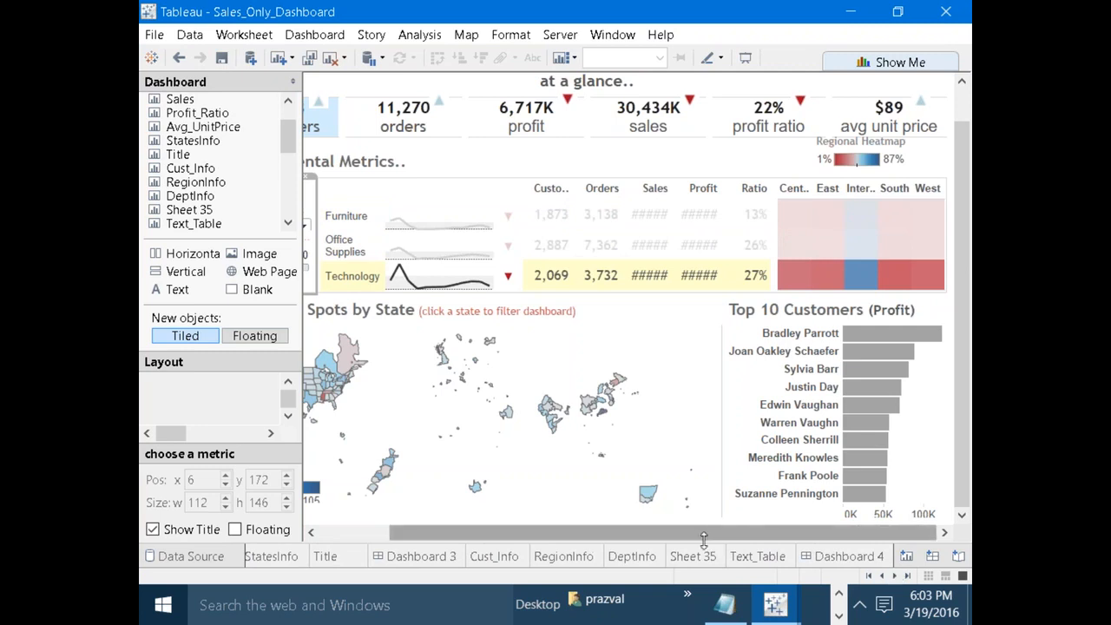
left_click(758, 556)
mouse_move(568, 179)
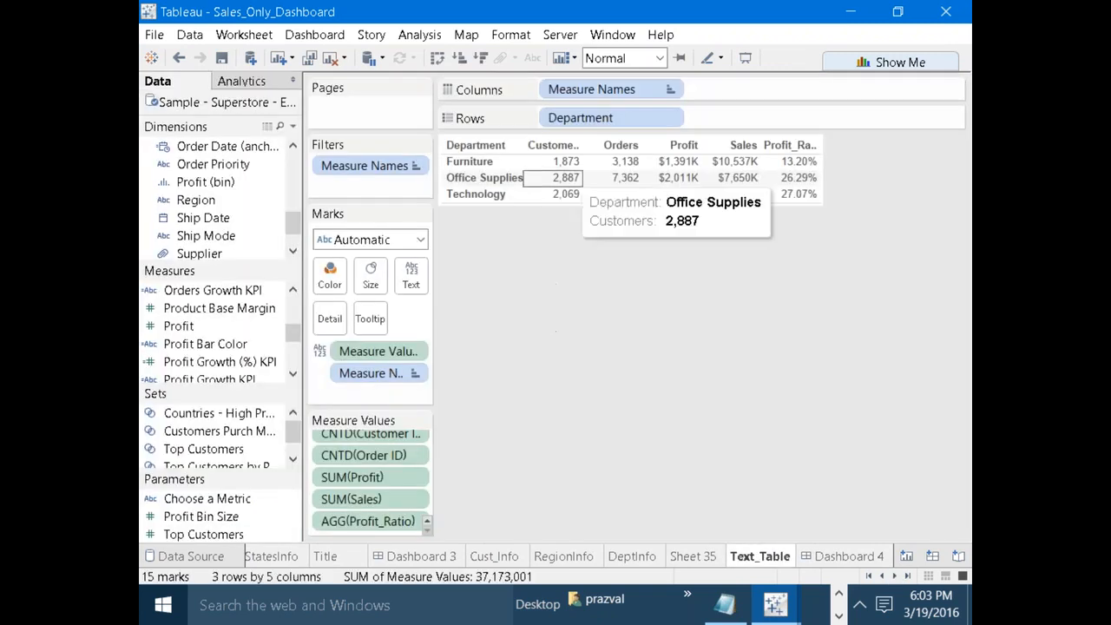
right_click(561, 118)
left_click(603, 229)
left_click(849, 557)
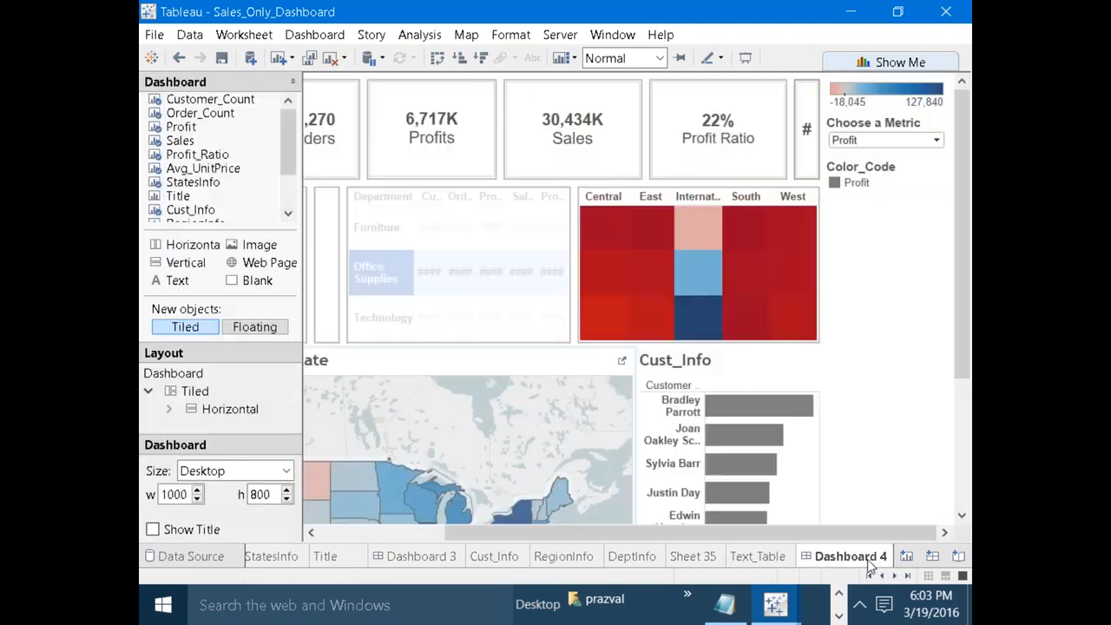
Resize the middle row of Dashboard 4, narrowing its first empty container, widening the second and reducing the row's height.
mouse_move(545, 337)
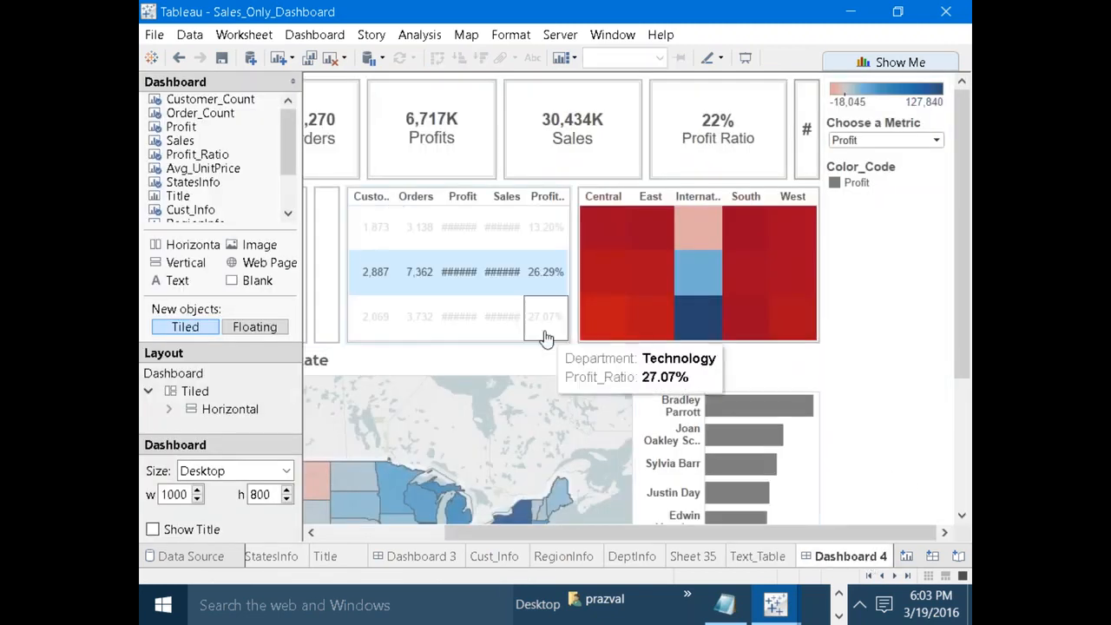
left_click(346, 319)
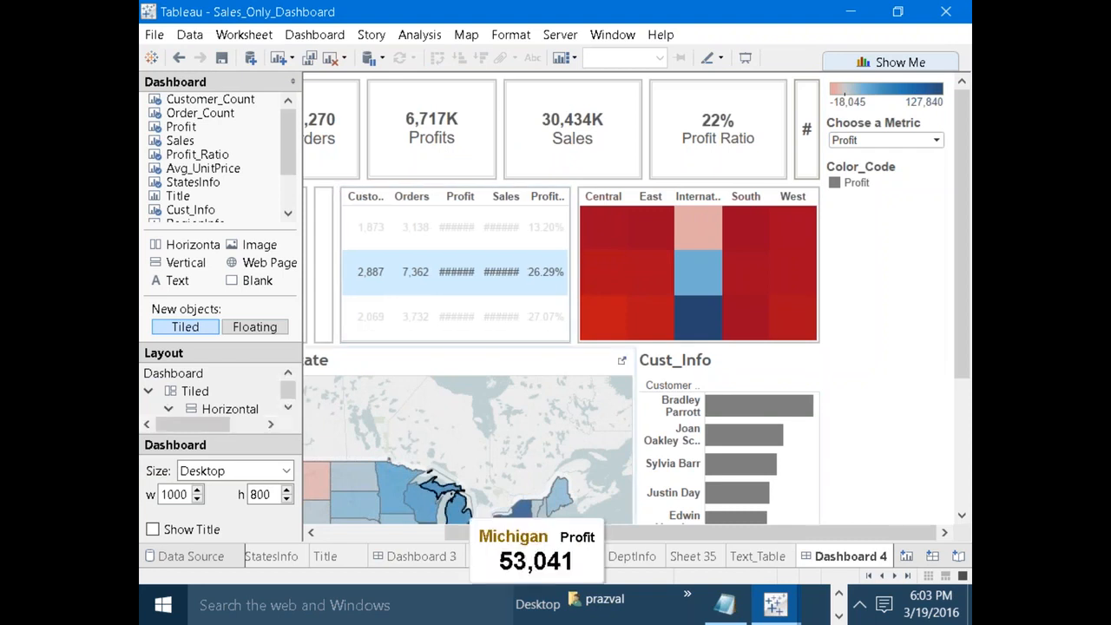
left_click_drag(468, 530, 336, 513)
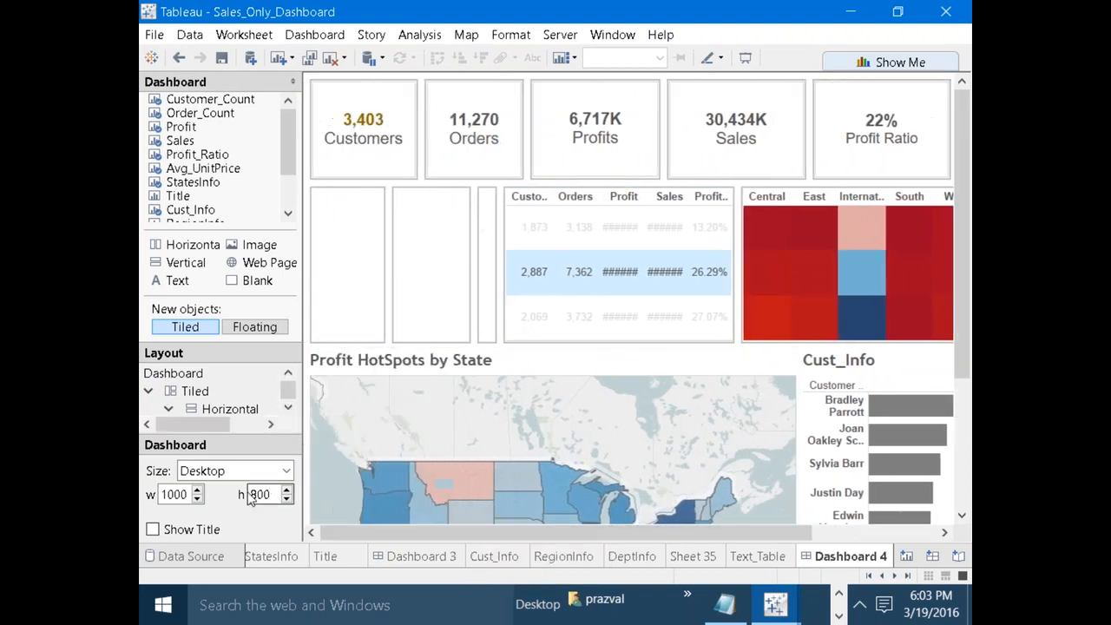
left_click(391, 325)
left_click_drag(390, 324, 352, 313)
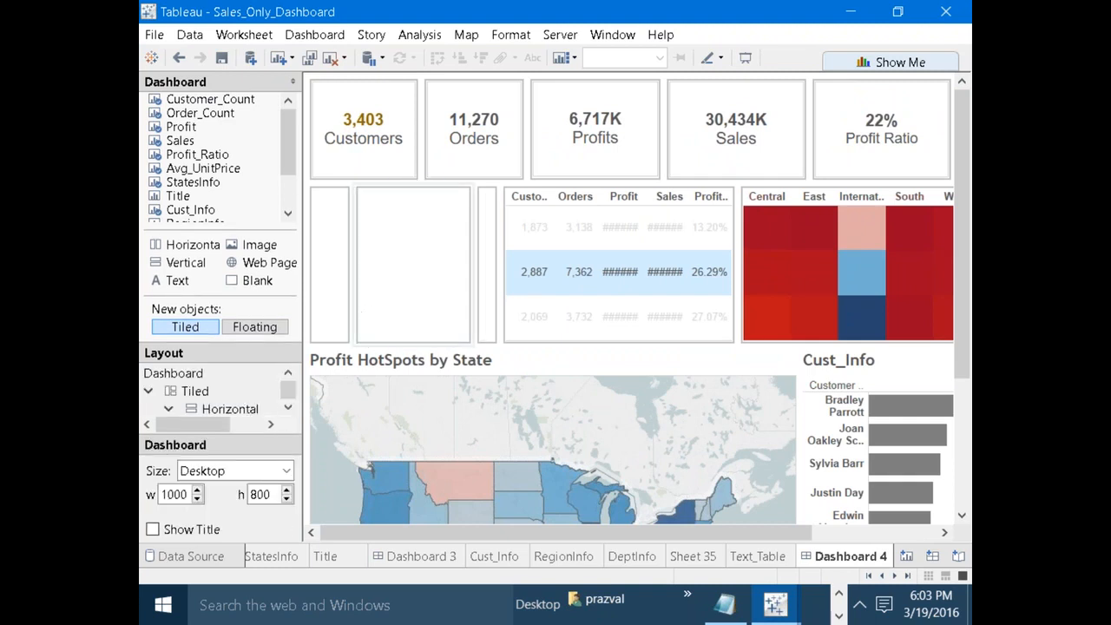
left_click(576, 360)
left_click_drag(581, 346, 636, 321)
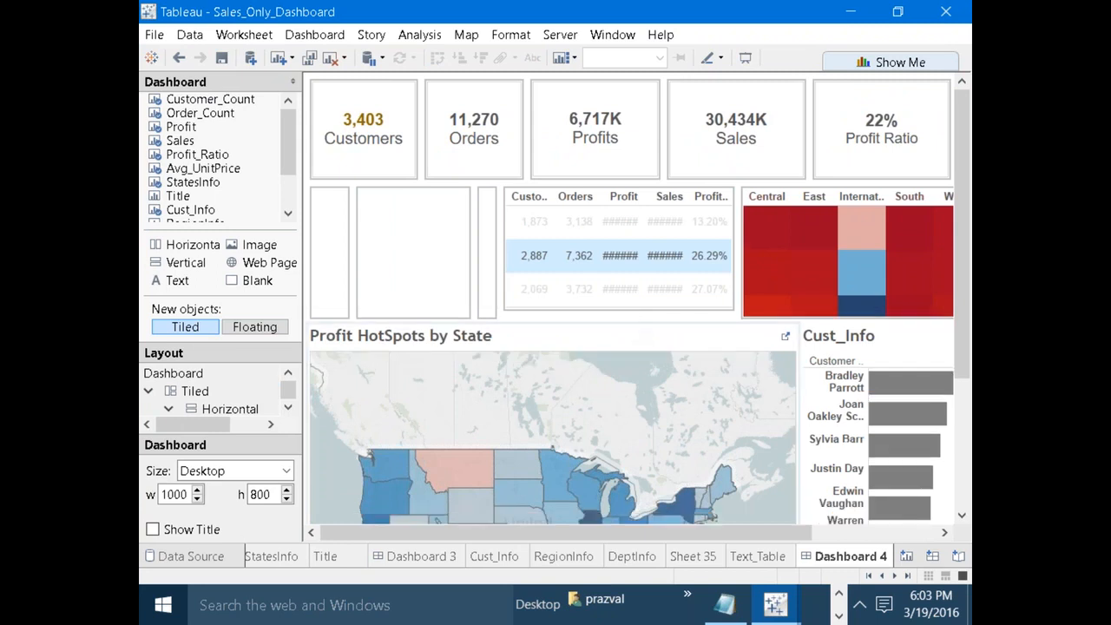
Try to stretch the Text_Table down to the bottom of its container on Dashboard 4.
left_click(620, 290)
left_click_drag(562, 312, 562, 324)
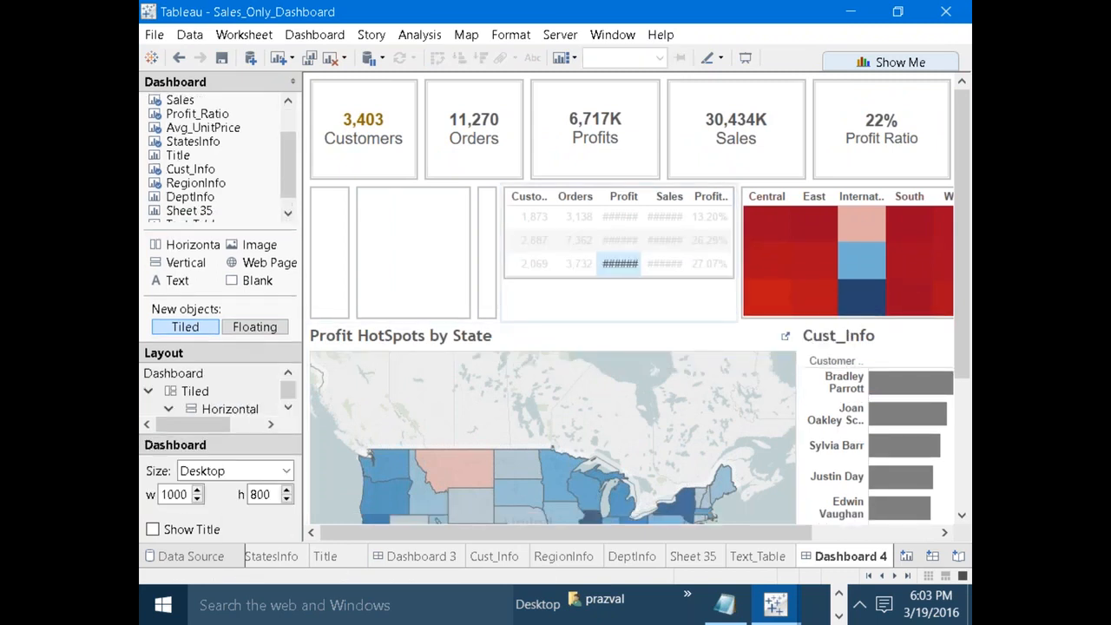
left_click_drag(539, 281, 544, 315)
left_click(555, 296)
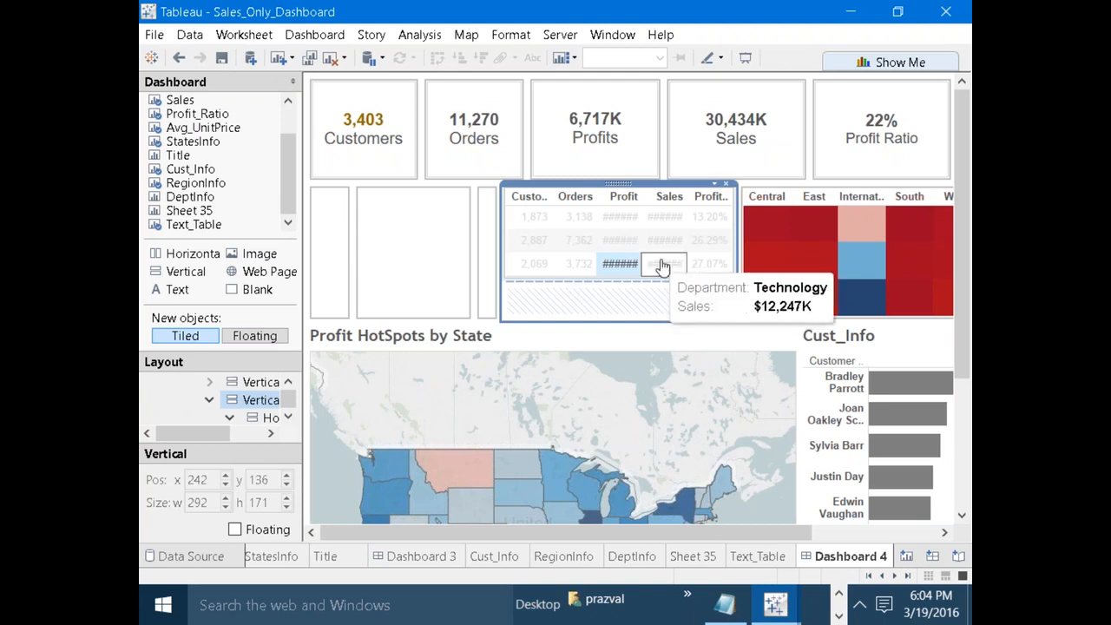
left_click(874, 341)
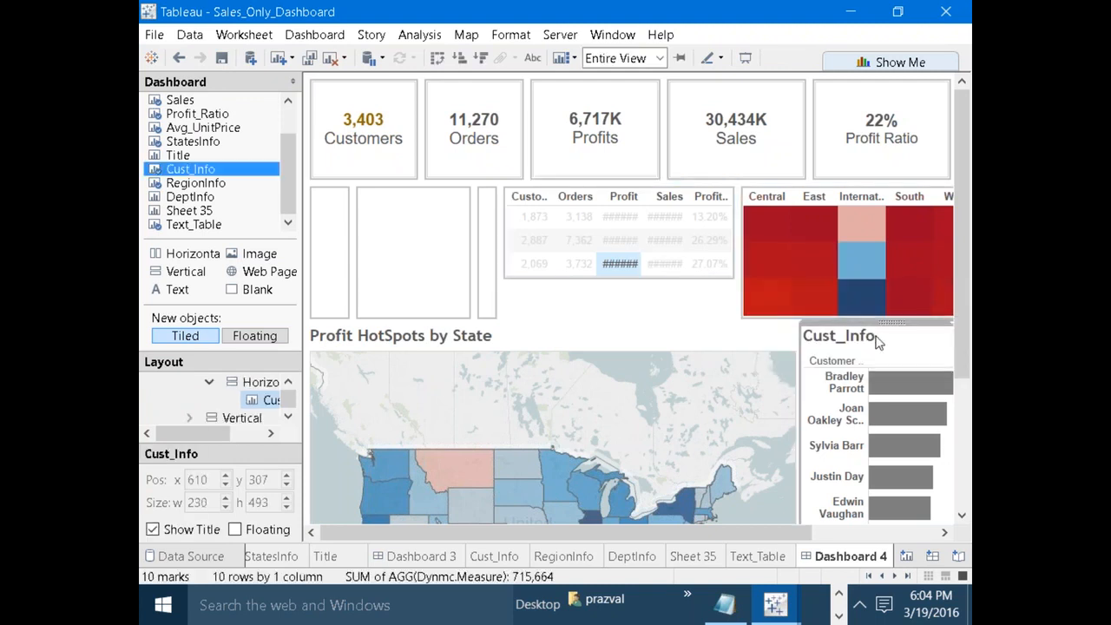
left_click(637, 222)
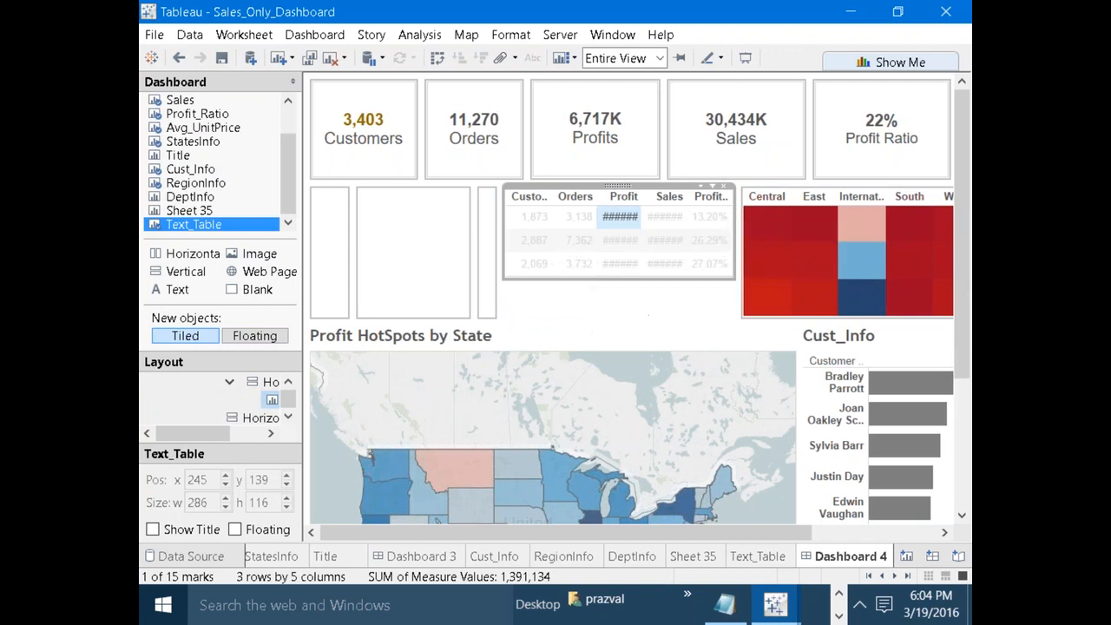
left_click(531, 263)
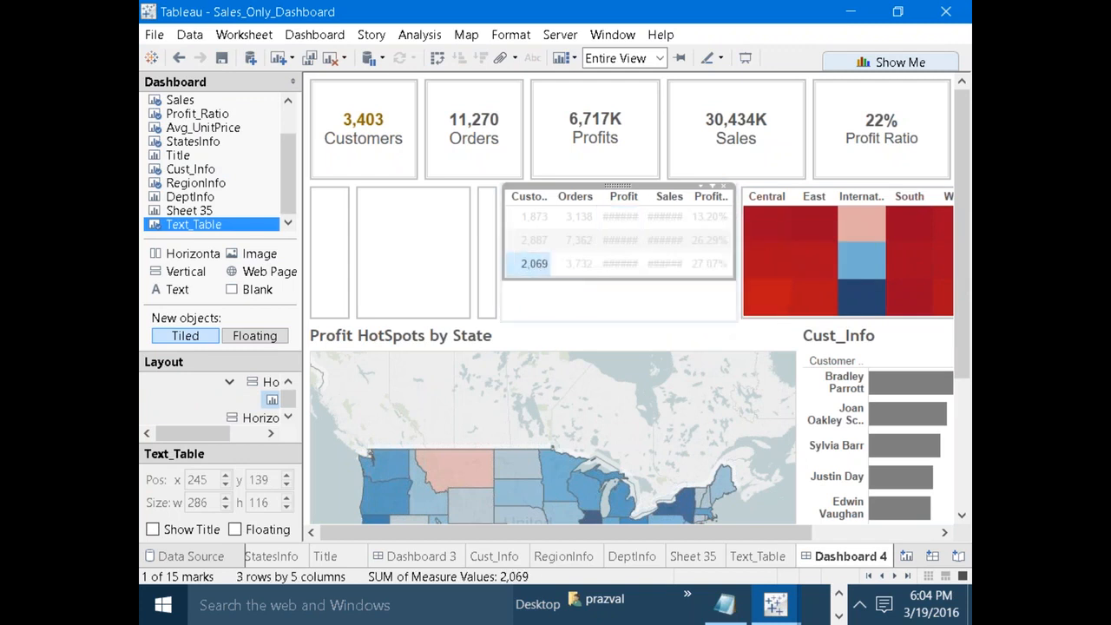
left_click_drag(562, 283, 559, 315)
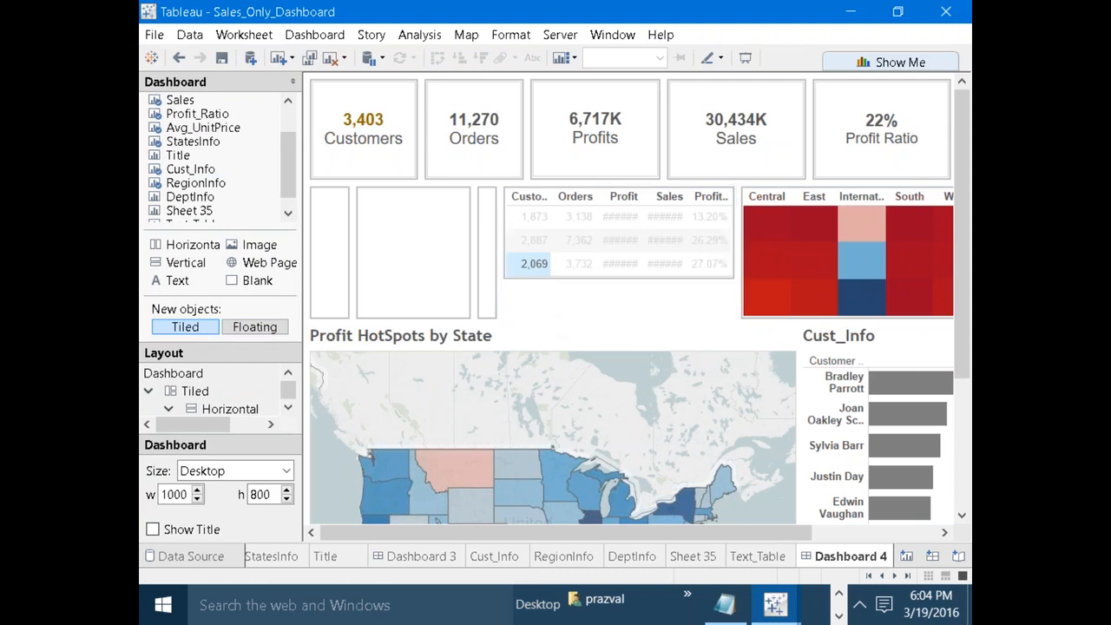
left_click(563, 290)
left_click(557, 217)
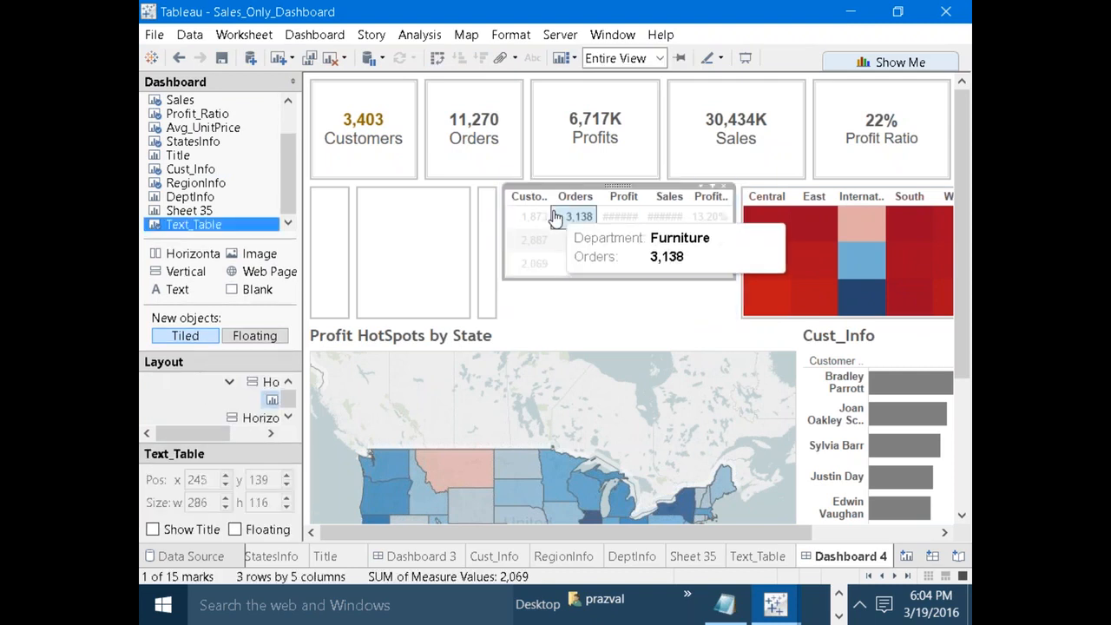
Switch the Text_Table's fit to Normal and back to Entire View, and retry extending its lower edge.
left_click(662, 57)
left_click(653, 75)
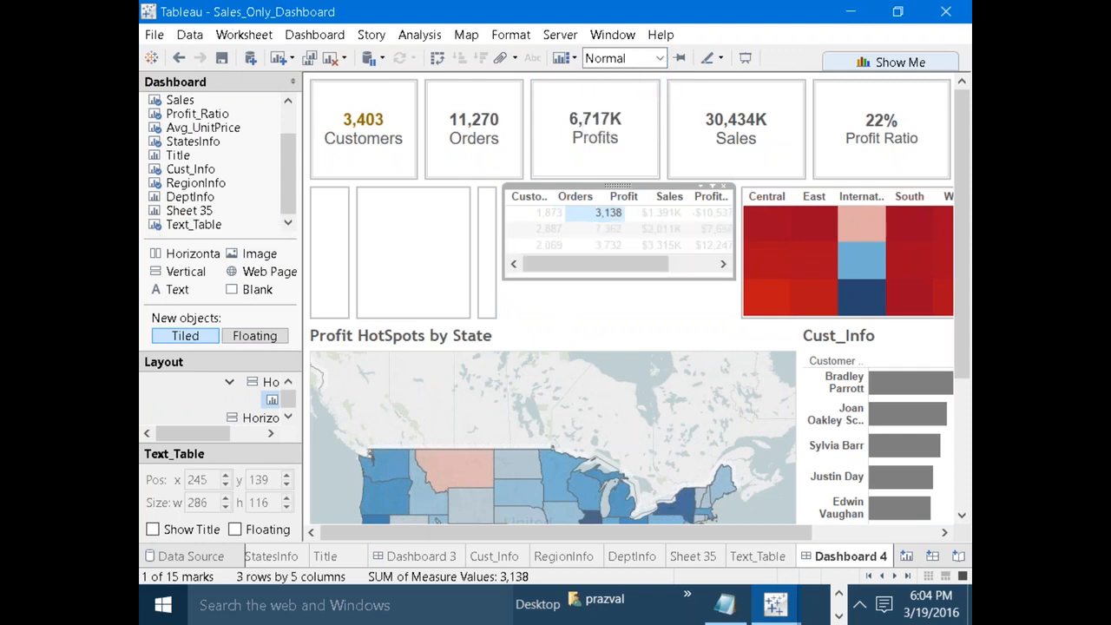
left_click(659, 57)
left_click(635, 134)
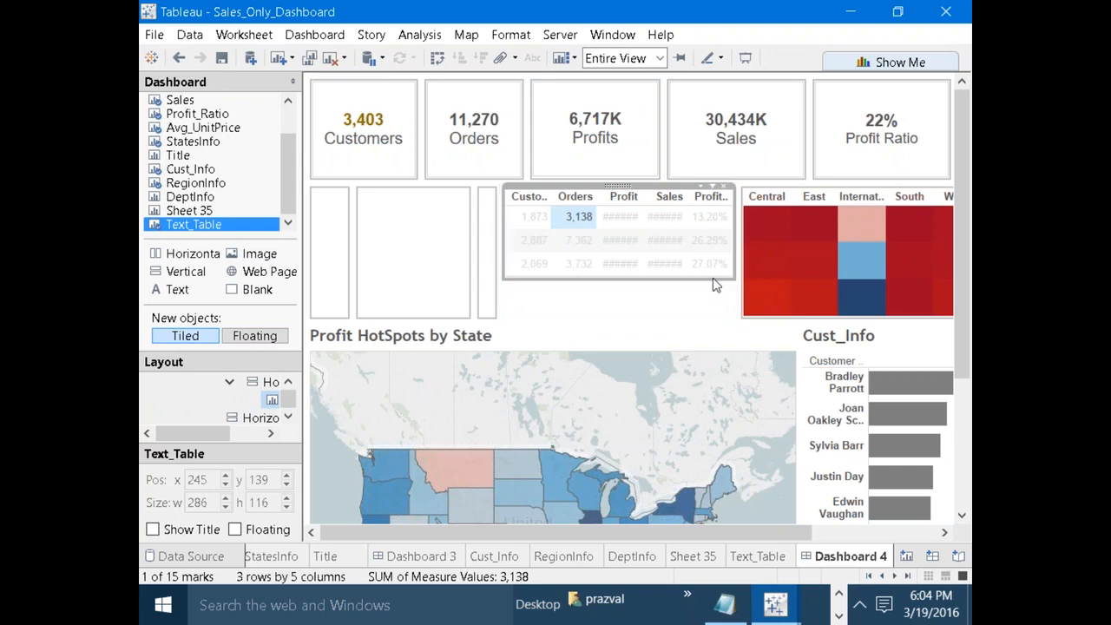
left_click_drag(710, 282, 713, 320)
left_click_drag(691, 280, 693, 314)
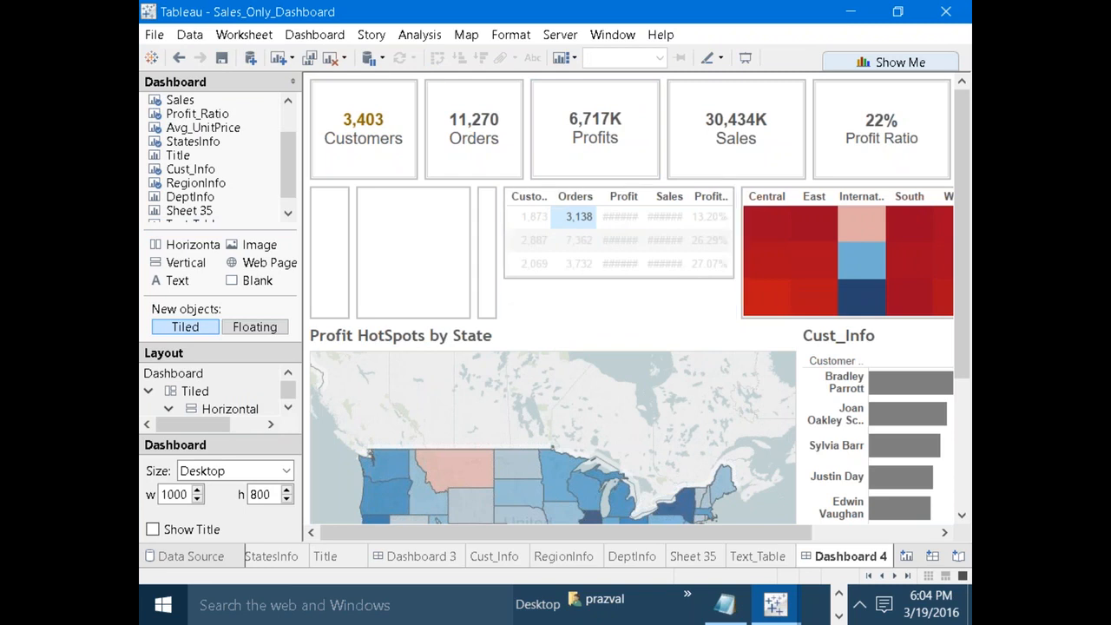
Insert a blank object below the Text_Table in its container and remove the Text_Table from the dashboard.
left_click_drag(233, 289, 590, 295)
left_click(665, 240)
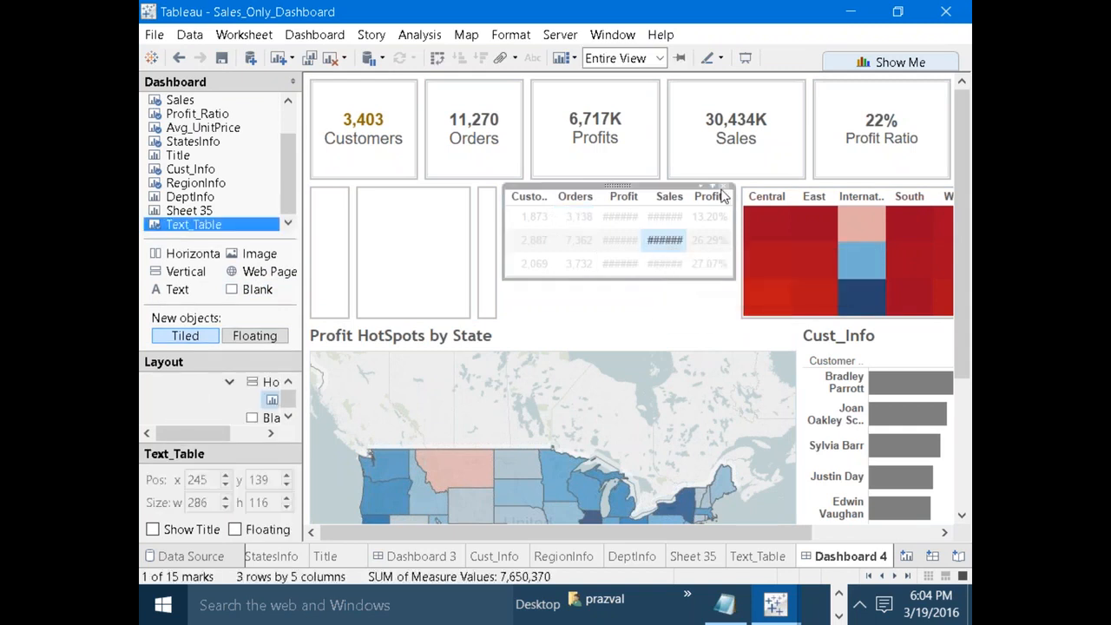
left_click(720, 189)
left_click(638, 257)
Add the Text_Table sheet back above the blank object, with its title hidden and its fit set to Entire View.
mouse_move(153, 230)
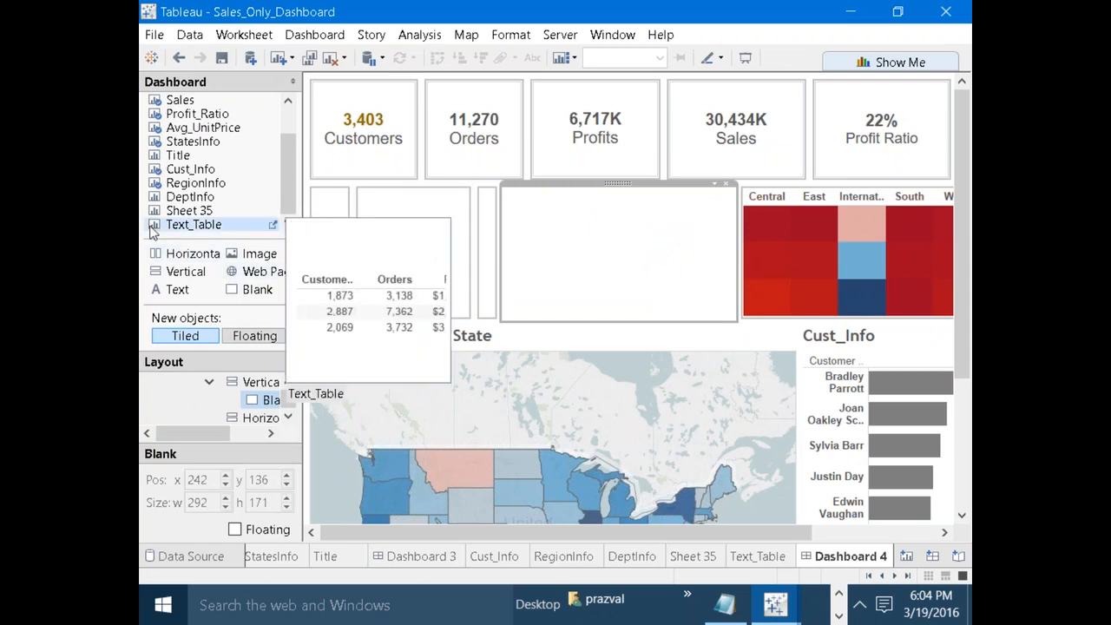
left_click_drag(168, 224, 622, 259)
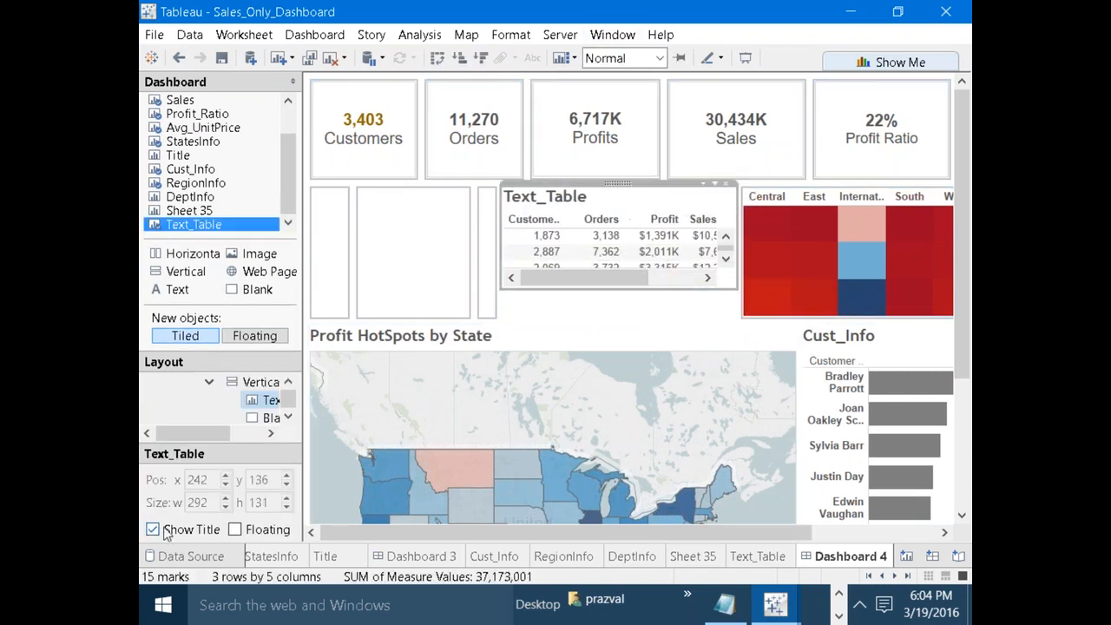
left_click(153, 529)
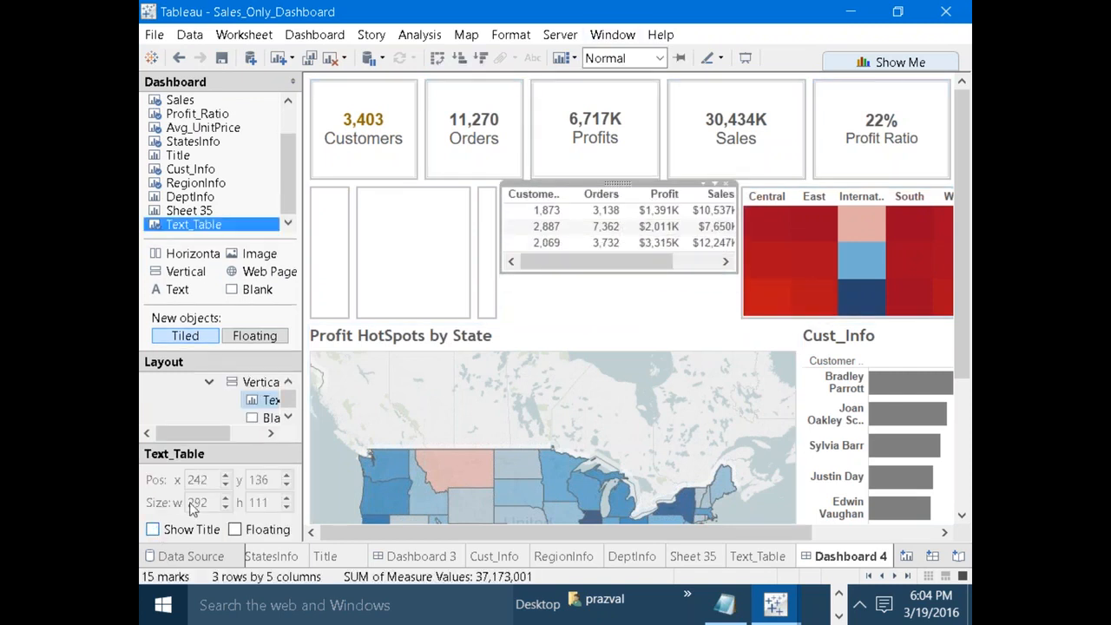
left_click(656, 64)
left_click(614, 132)
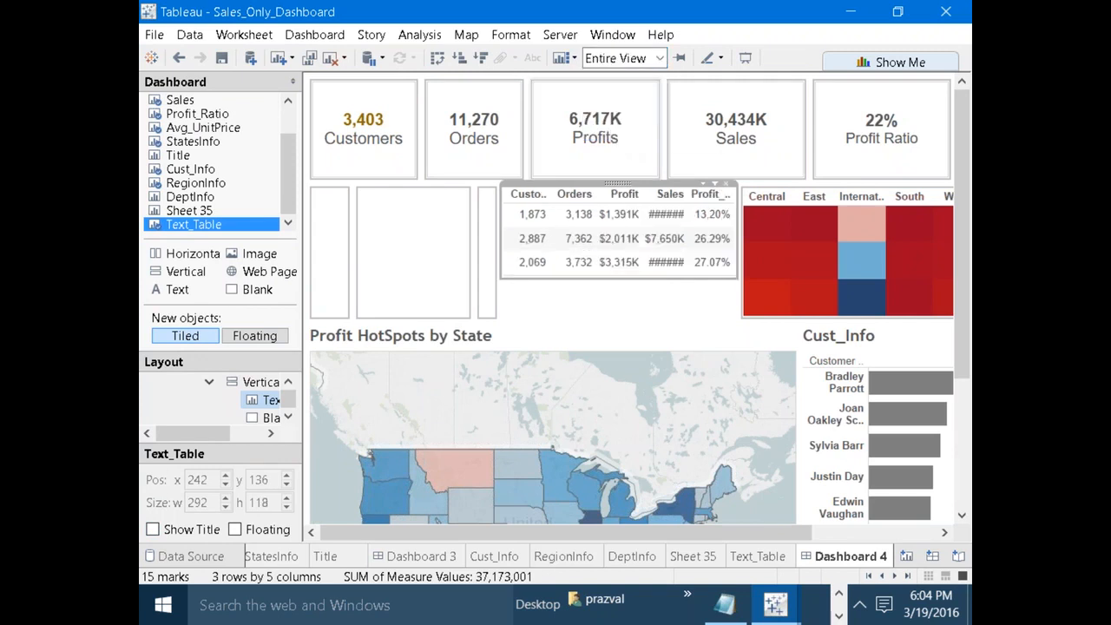
Enlarge the Text_Table's height and delete the blank object beneath it so the table fills its container.
left_click(638, 309)
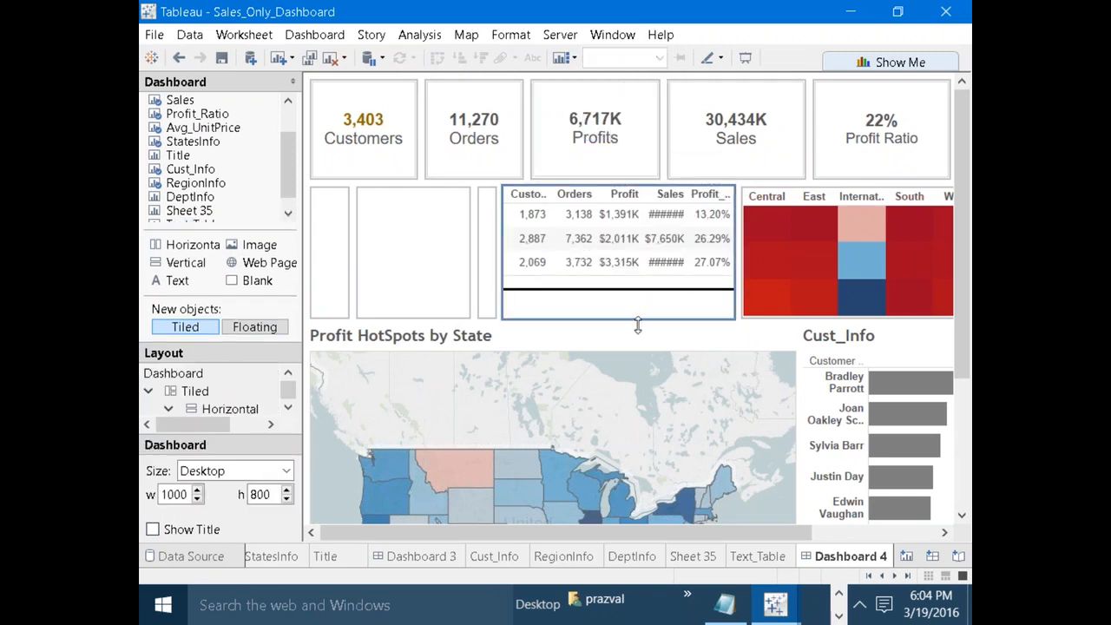
left_click_drag(638, 325, 638, 327)
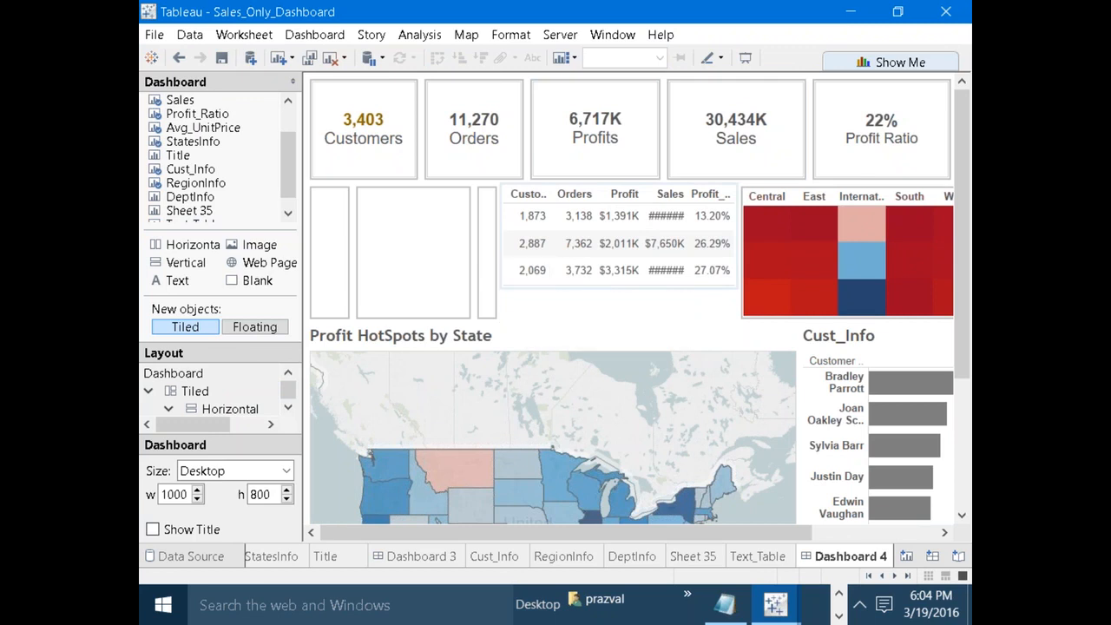
left_click(510, 289)
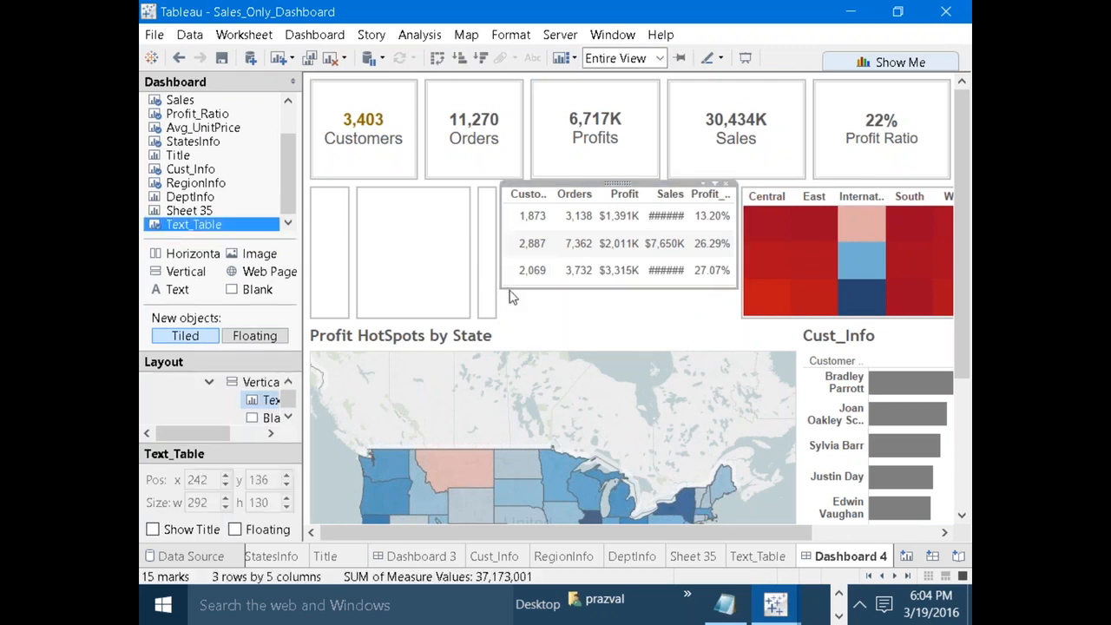
left_click_drag(509, 289, 513, 311)
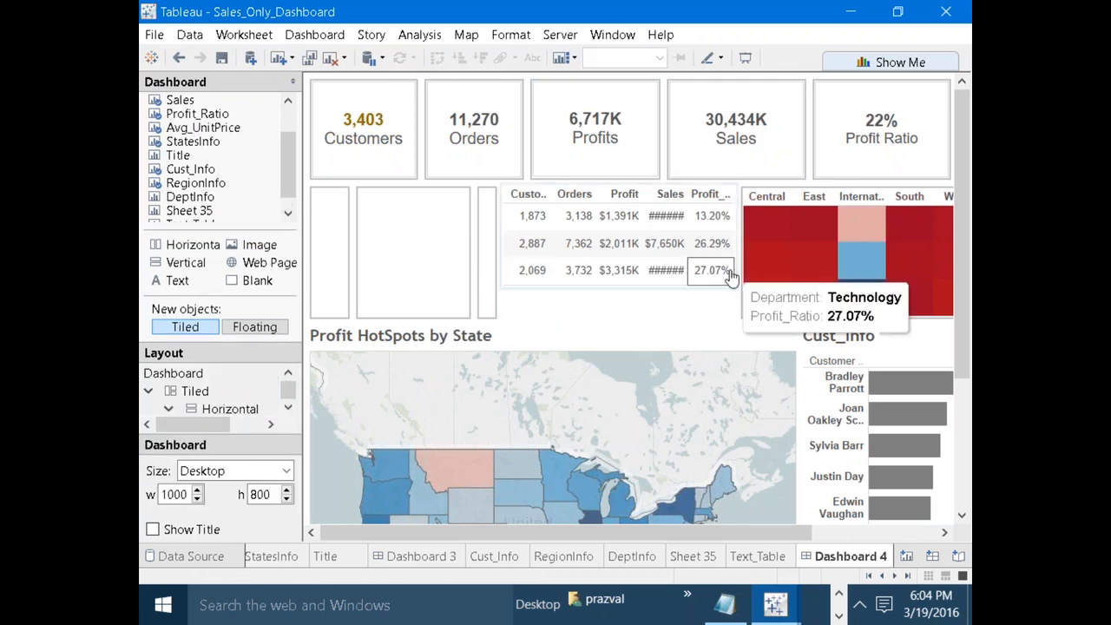
left_click_drag(717, 289, 717, 309)
left_click(657, 319)
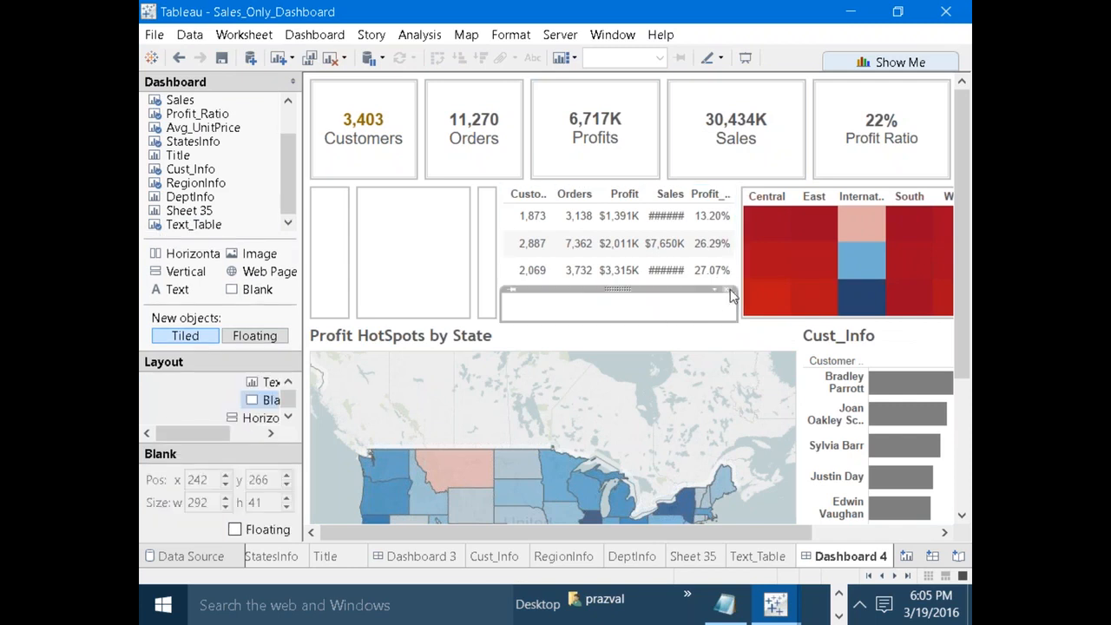
key("Delete")
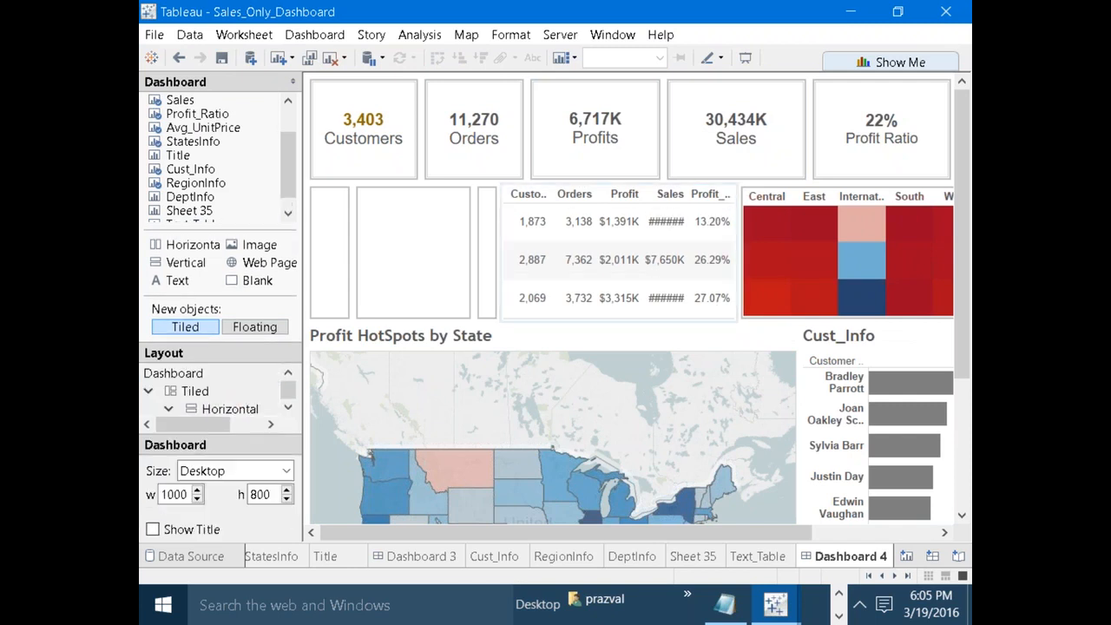
Check the department trend lines and metrics table on the SS Dashboard against the narrow empty container on Dashboard 4.
left_click(590, 340)
left_click(483, 260)
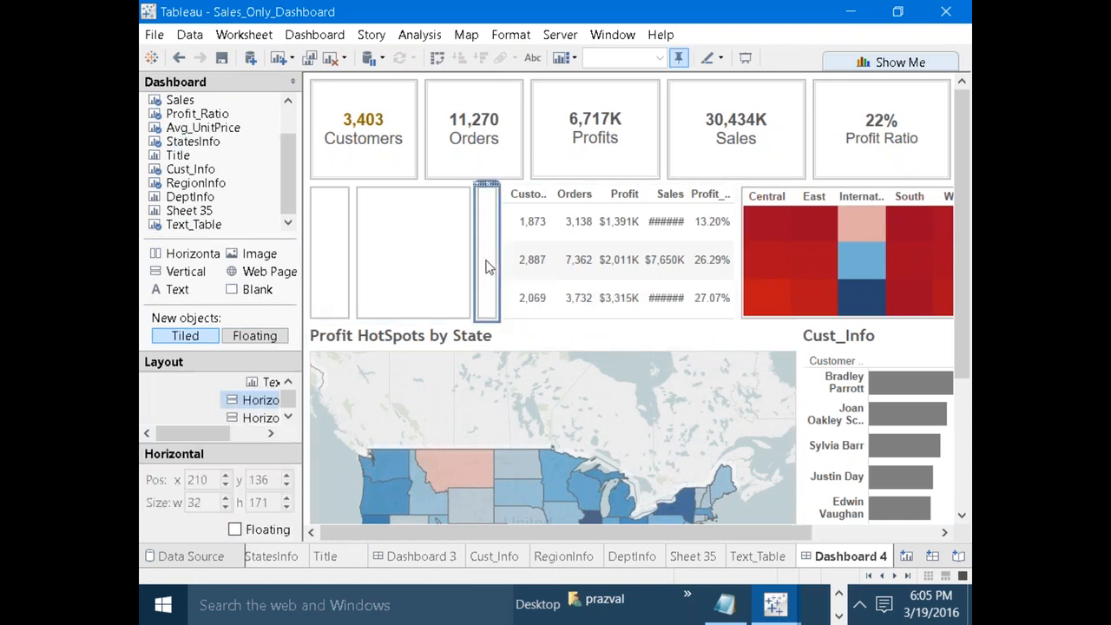
left_click(869, 576)
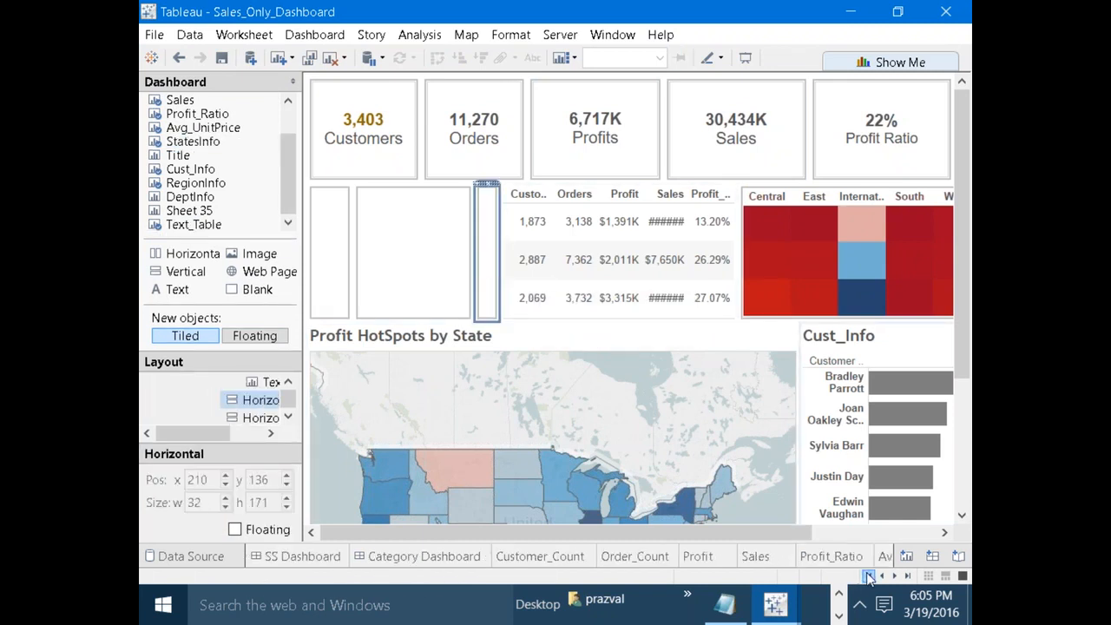
left_click(339, 556)
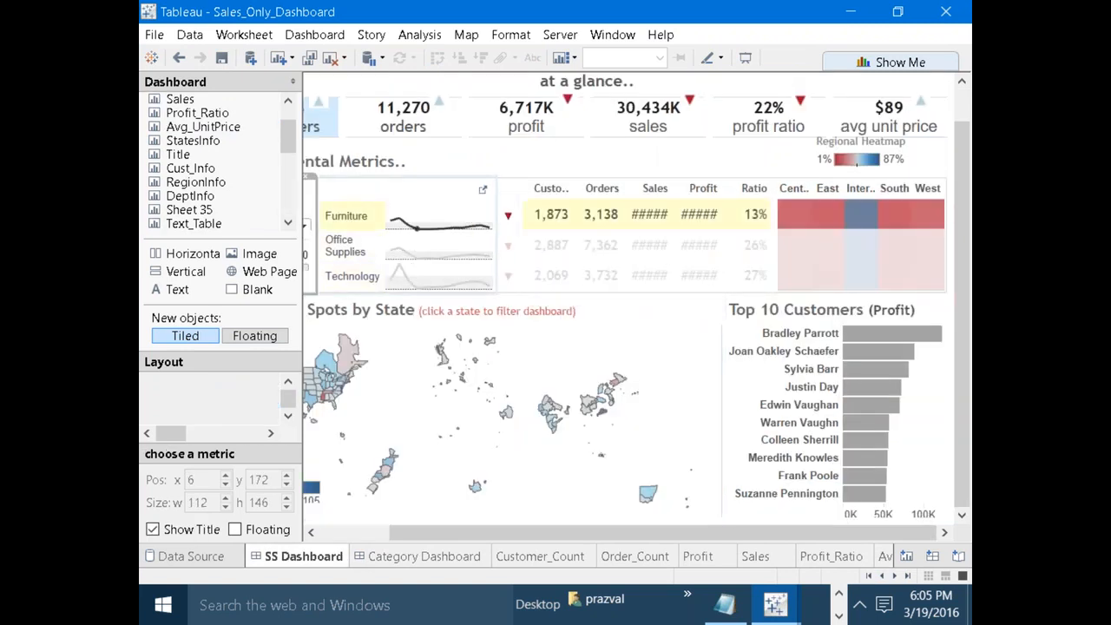
Return to Dashboard 4 and place the DeptInfo sheet in the wider empty container of the middle row, with its title hidden.
left_click_drag(471, 532, 397, 532)
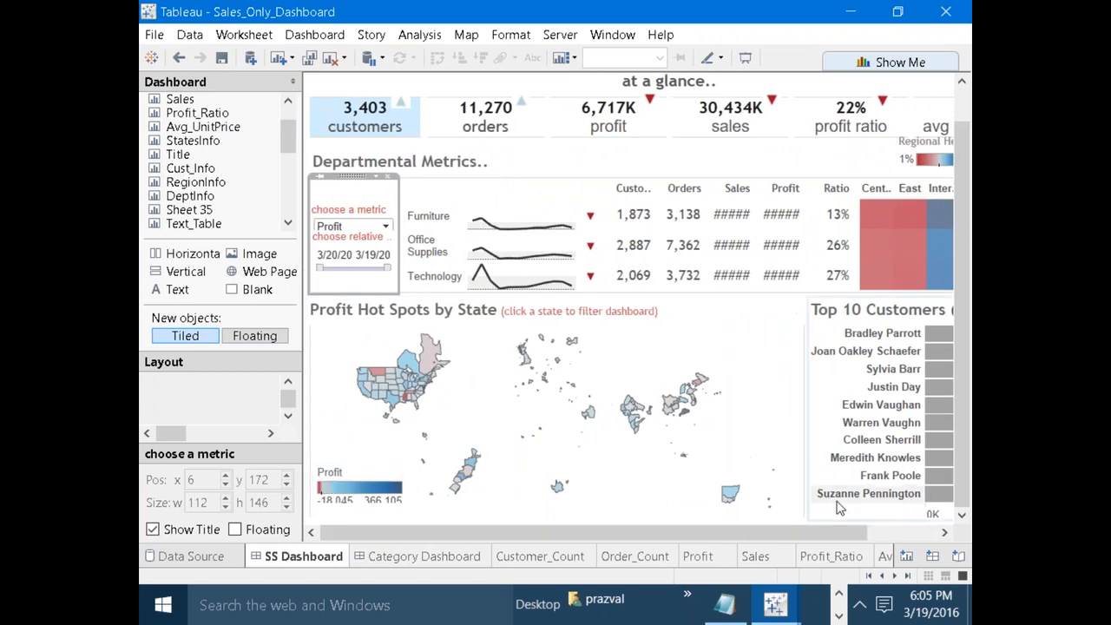
left_click(895, 576)
left_click(894, 575)
left_click(894, 575)
left_click(894, 576)
left_click(894, 576)
left_click(894, 575)
left_click(894, 575)
left_click(894, 576)
left_click(854, 561)
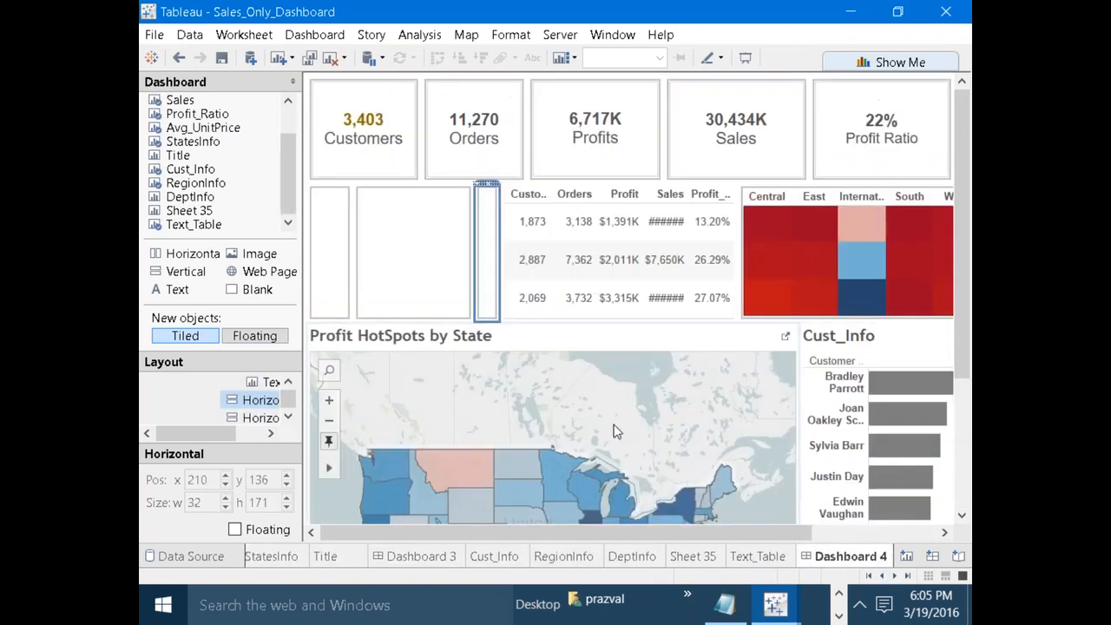
left_click_drag(190, 198, 401, 240)
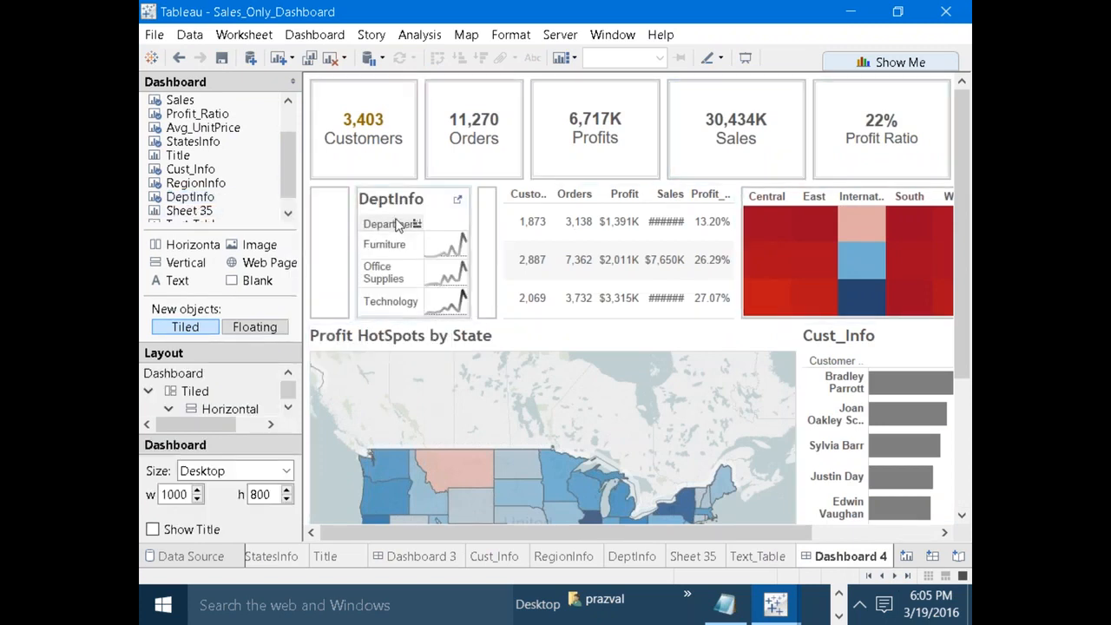
left_click(153, 529)
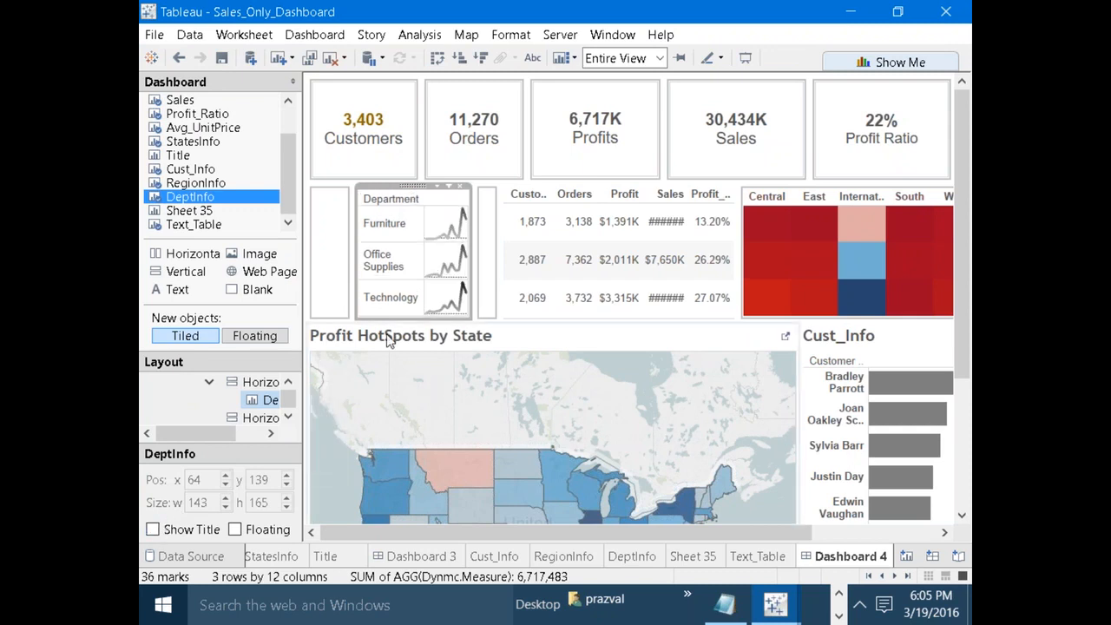
Narrow the department label column in the DeptInfo sheet and hide its field labels for rows.
left_click_drag(475, 274, 475, 274)
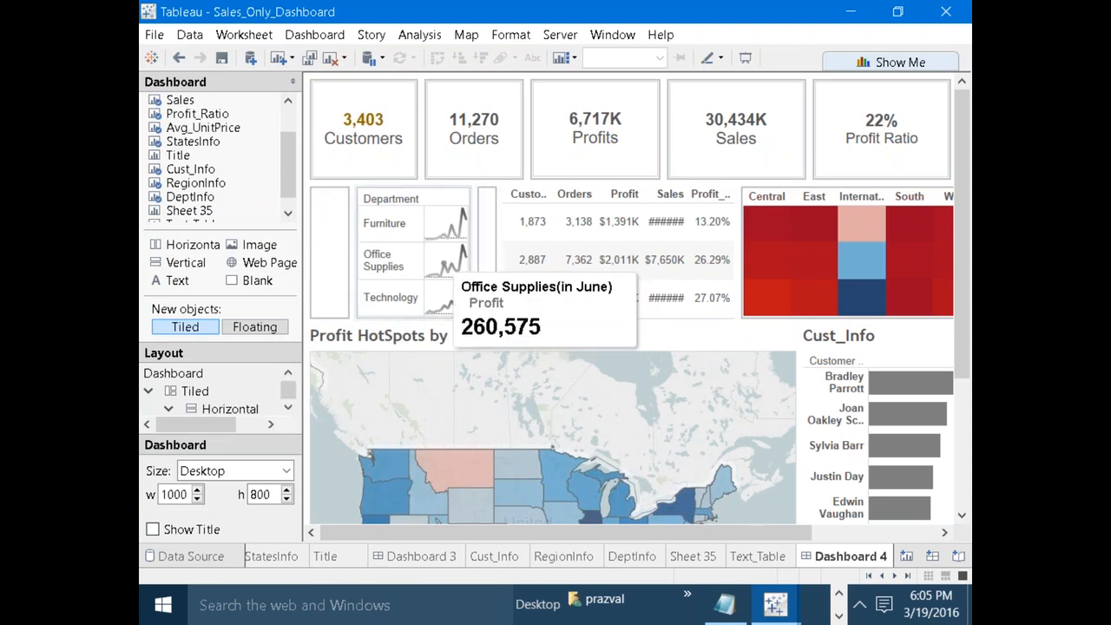
left_click(423, 253)
left_click_drag(423, 253, 402, 252)
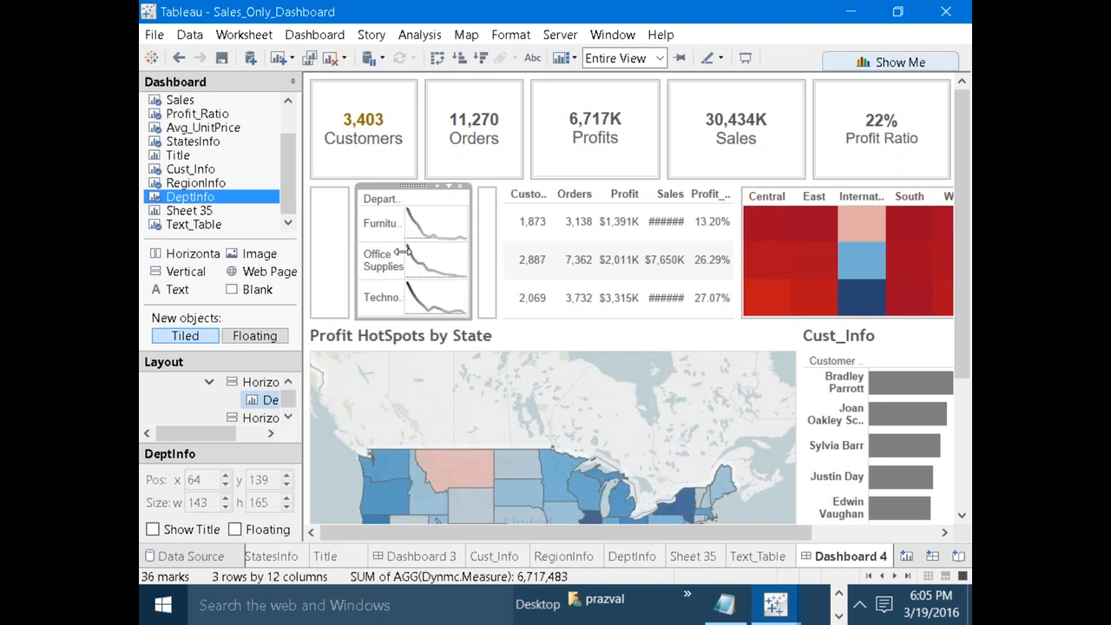
right_click(381, 207)
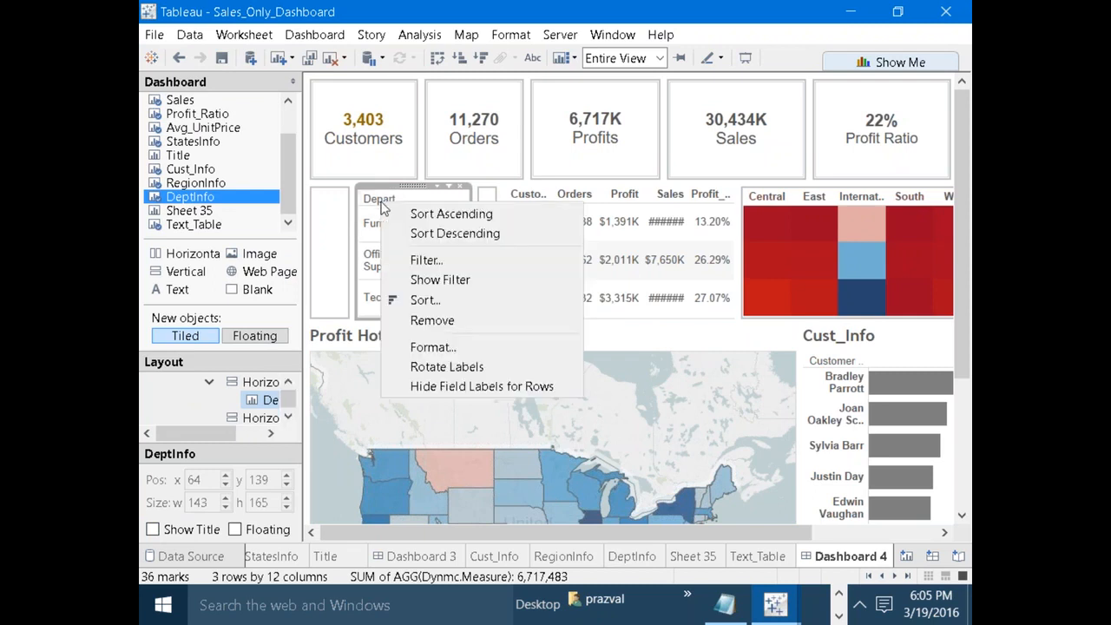
left_click(463, 388)
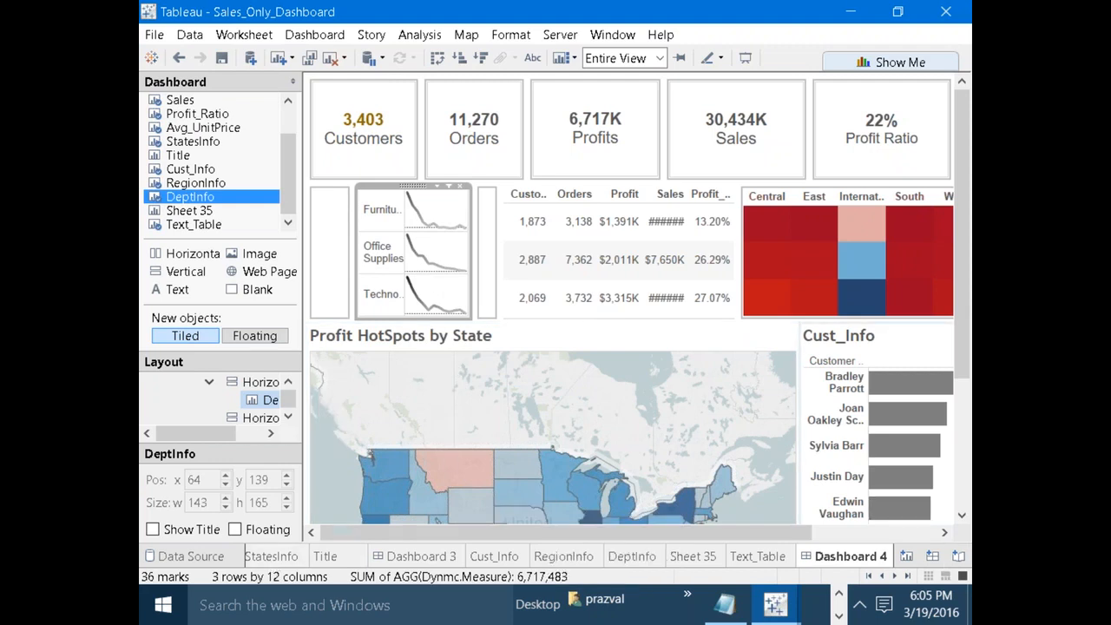
Compare Dashboard 4's department trend lines with those on the SS Dashboard, and widen the DeptInfo sheet in the middle row.
left_click(744, 59)
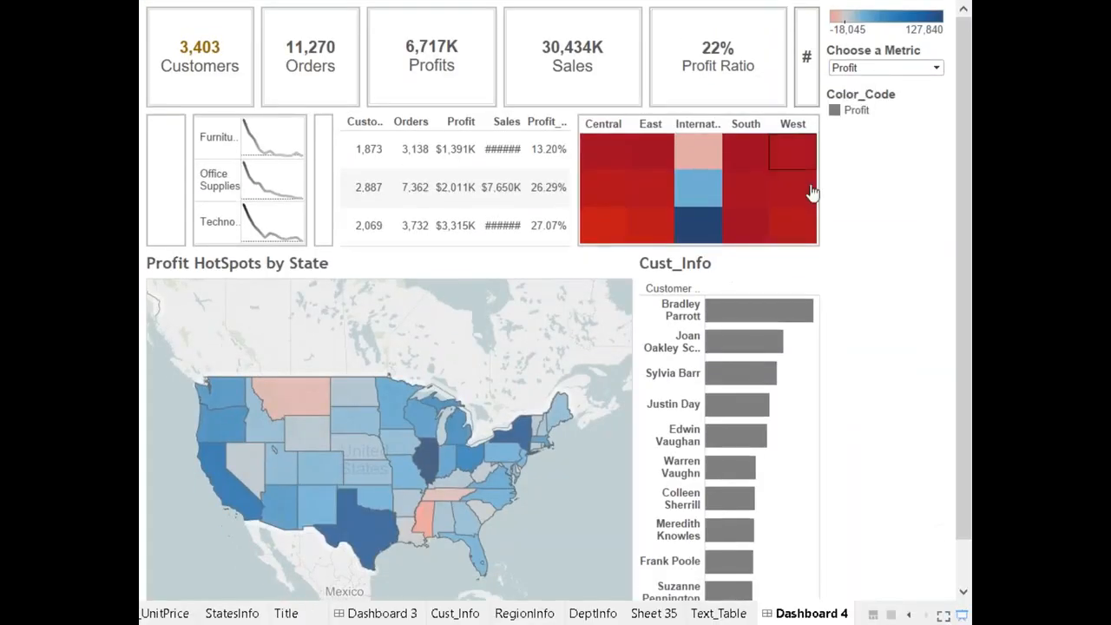
left_click(961, 615)
left_click(869, 575)
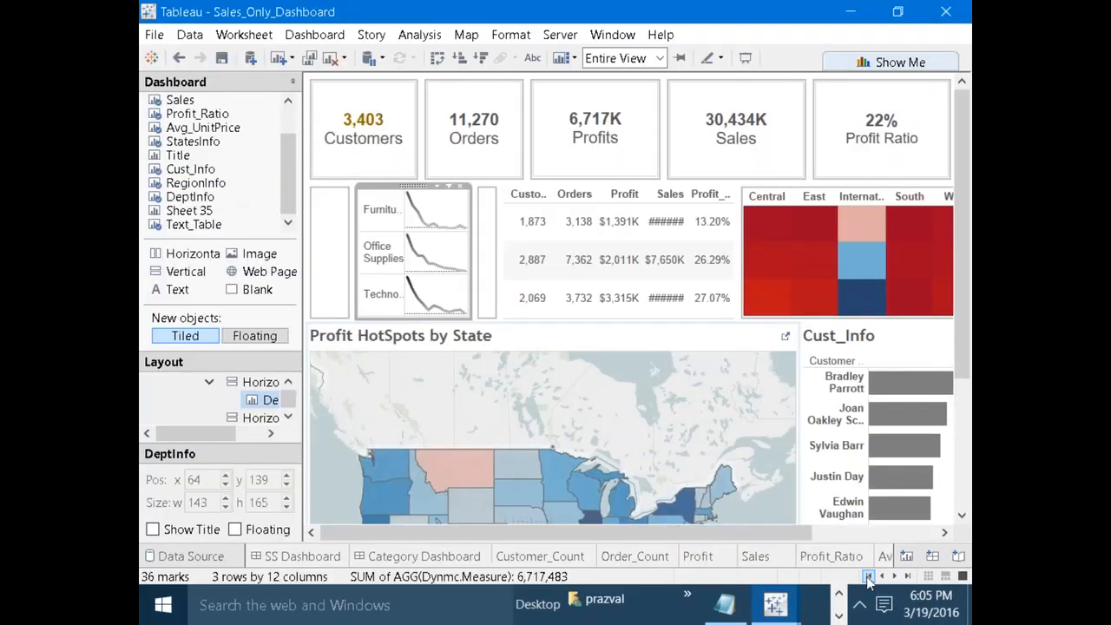
left_click(291, 556)
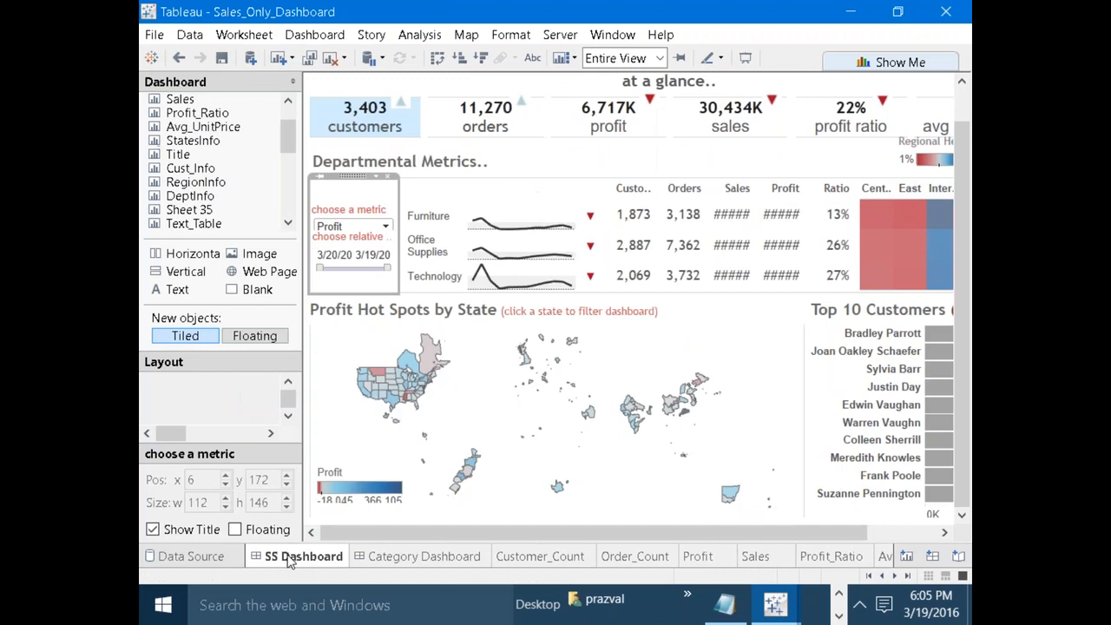
mouse_move(634, 295)
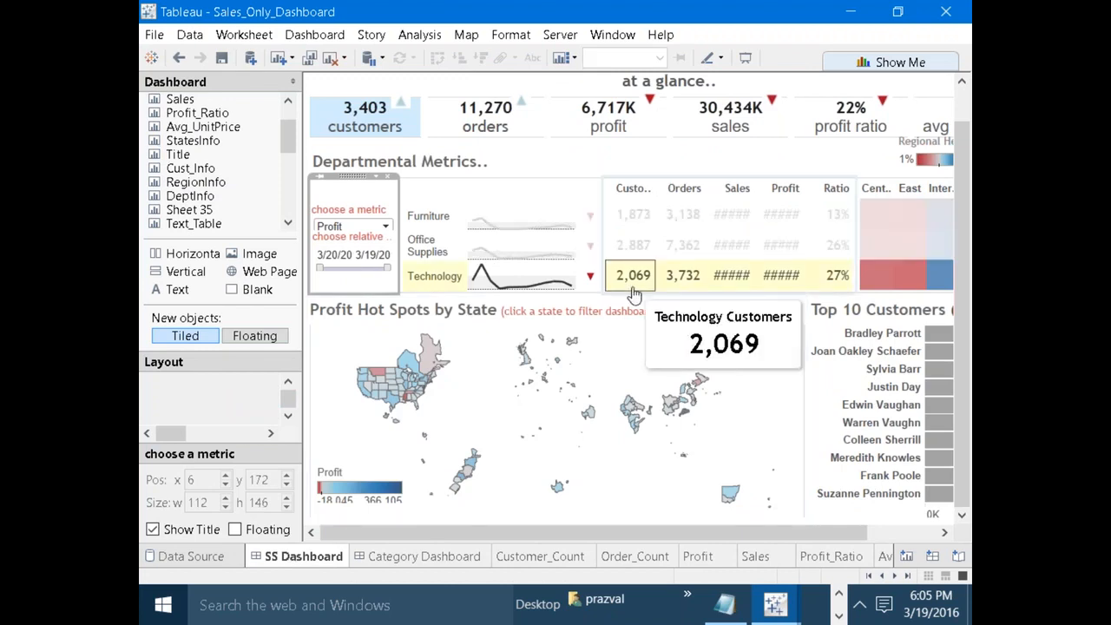
left_click(546, 202)
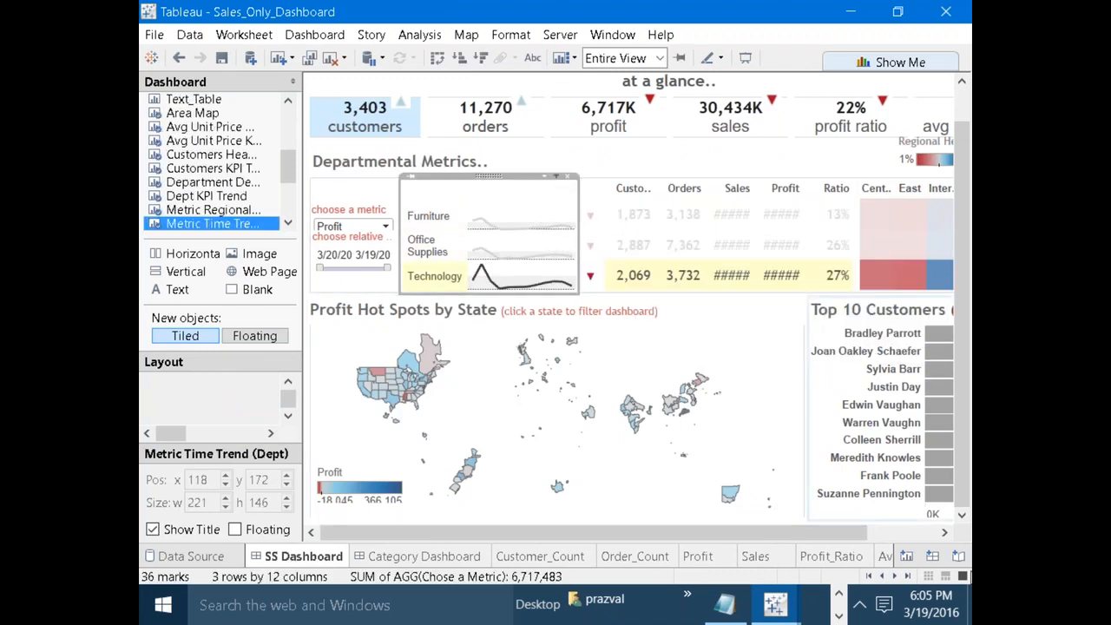
left_click(908, 576)
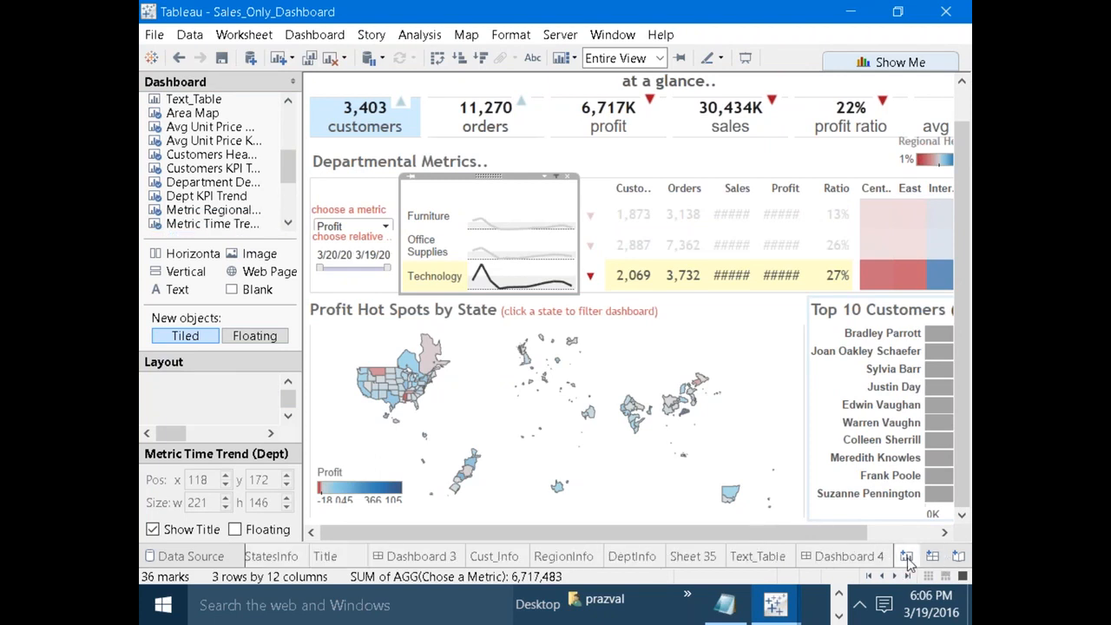
left_click(871, 557)
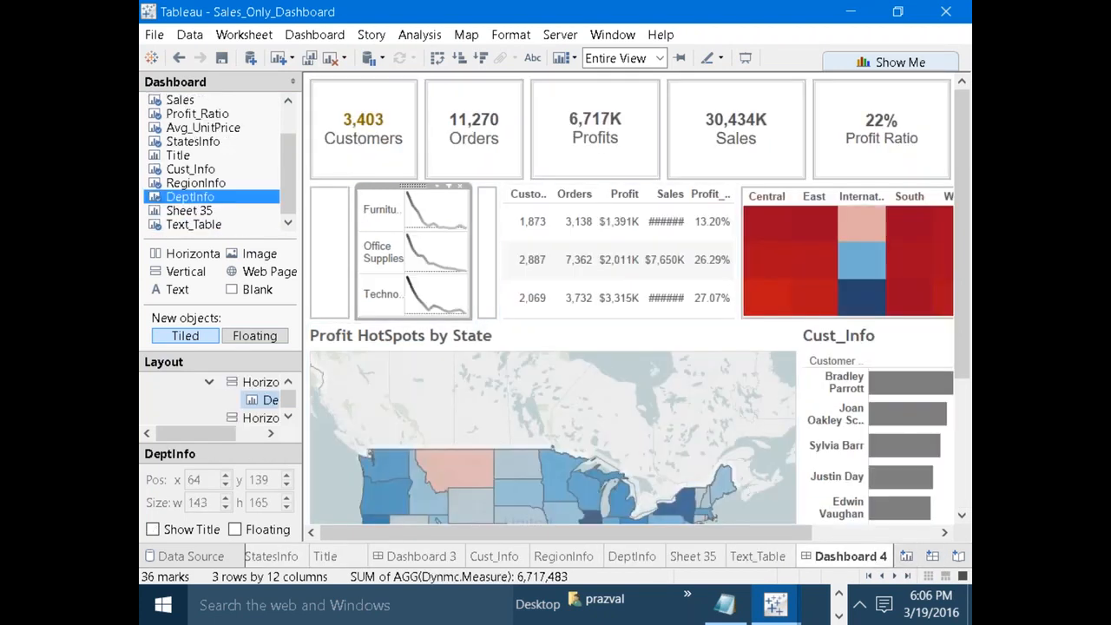
left_click_drag(471, 286, 510, 286)
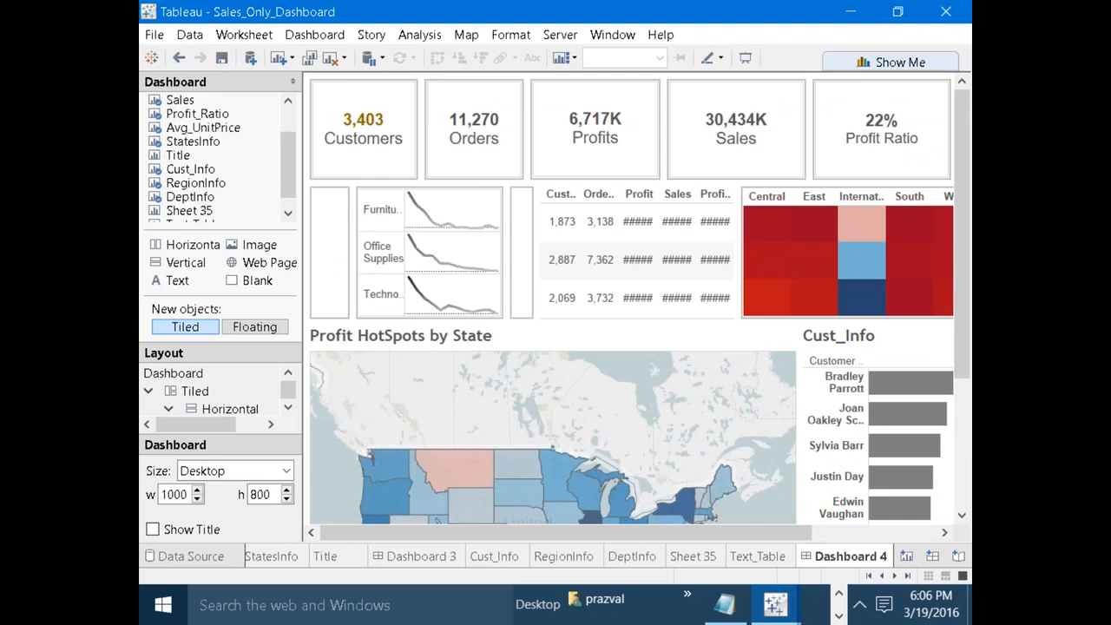
mouse_move(409, 282)
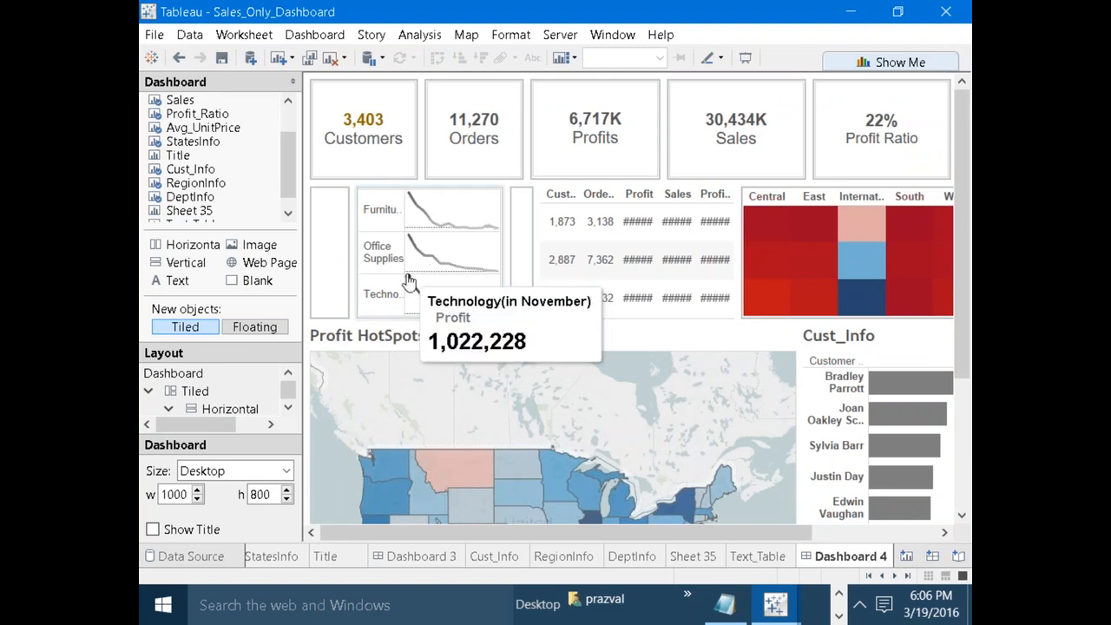
Remove the Choose a Metric control and the Color_Code legend from Dashboard 4's vertical side container.
left_click_drag(773, 536, 897, 535)
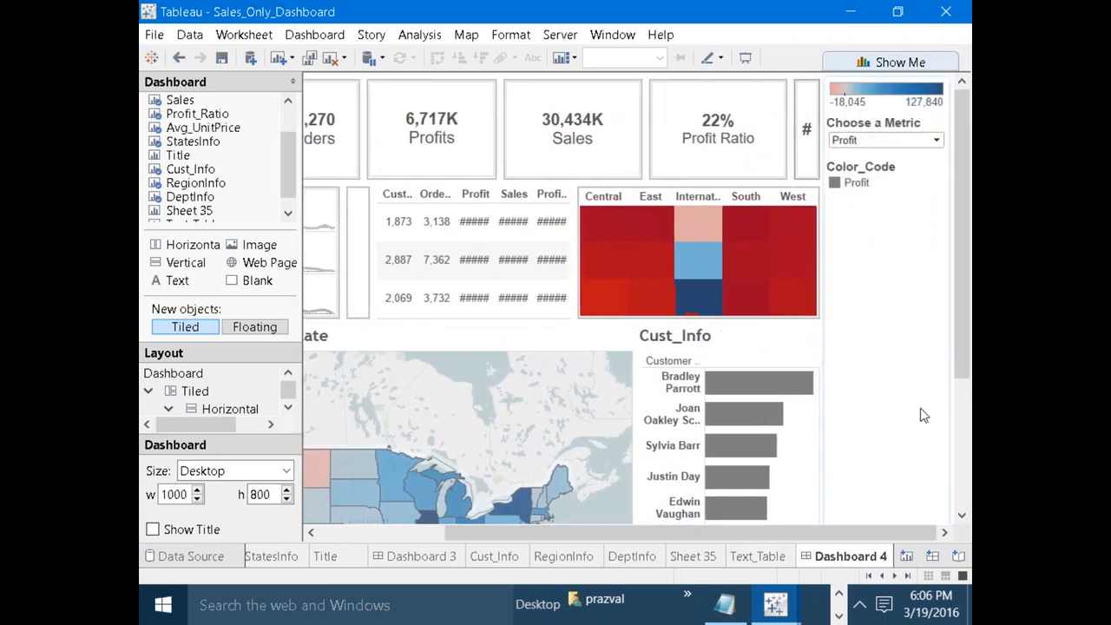
left_click(925, 415)
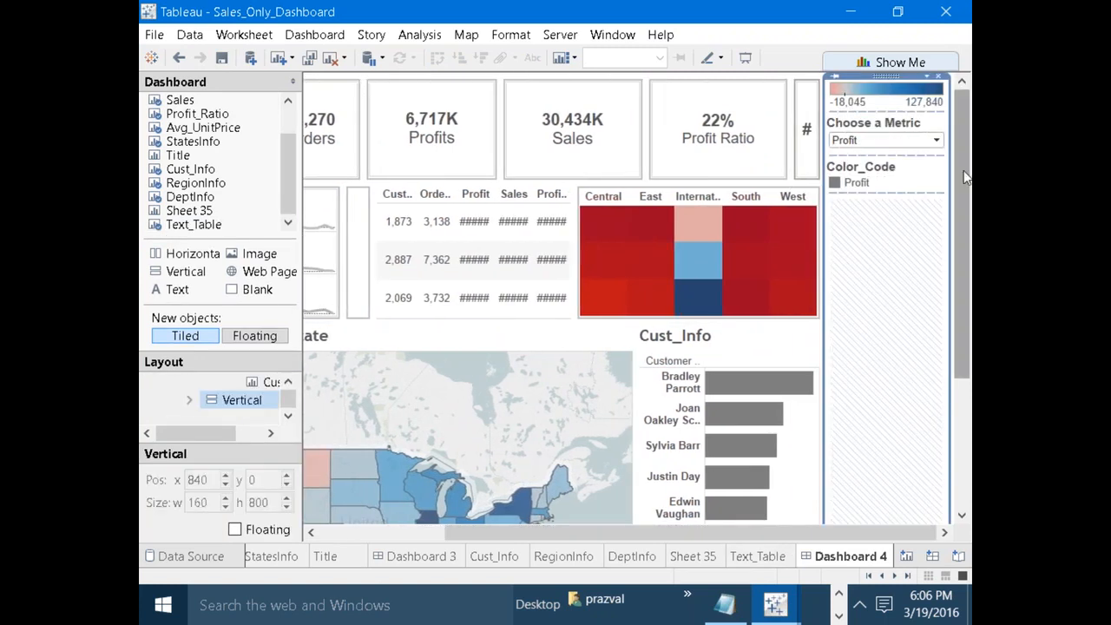
left_click(917, 142)
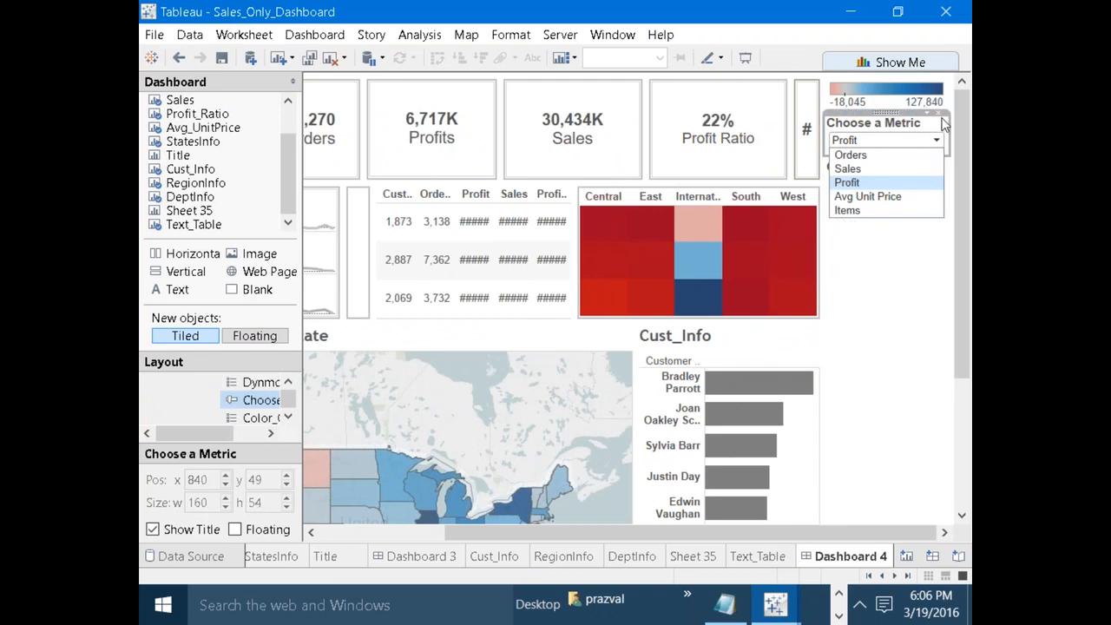
left_click(943, 118)
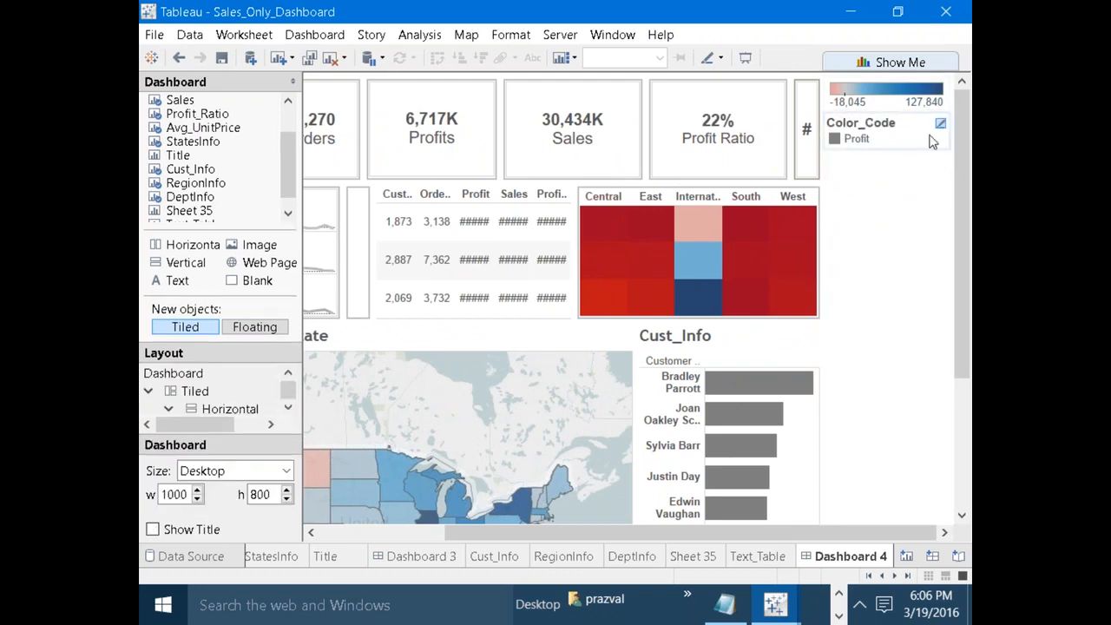
left_click(940, 124)
left_click(939, 124)
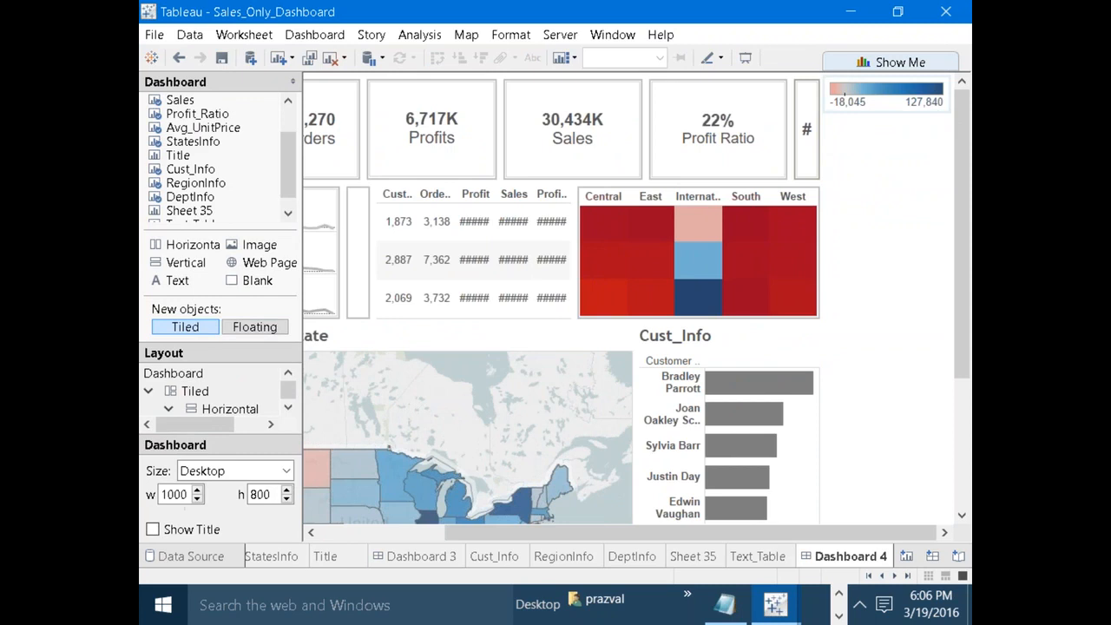
Delete the vertical layout container beside the dashboard content together with the color legend inside it.
left_click(910, 136)
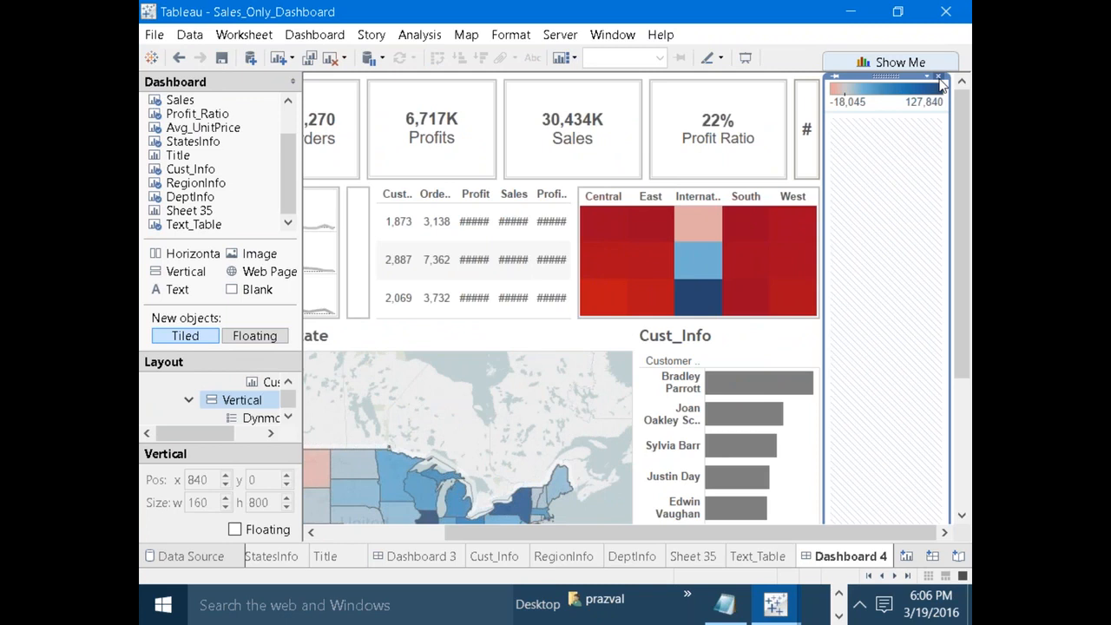
left_click(938, 77)
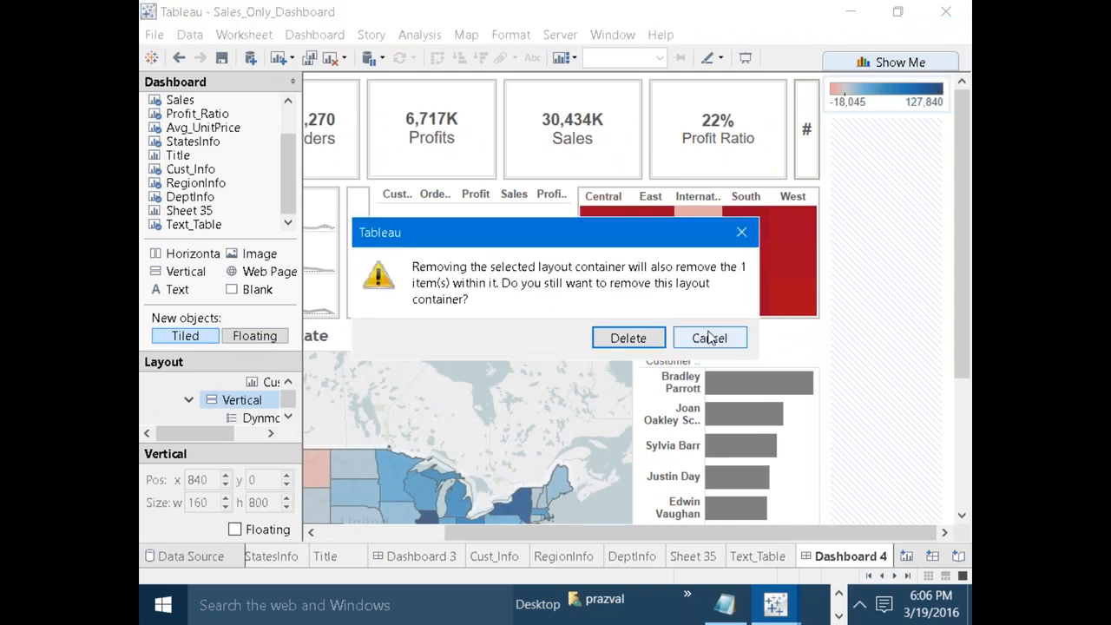
left_click(629, 339)
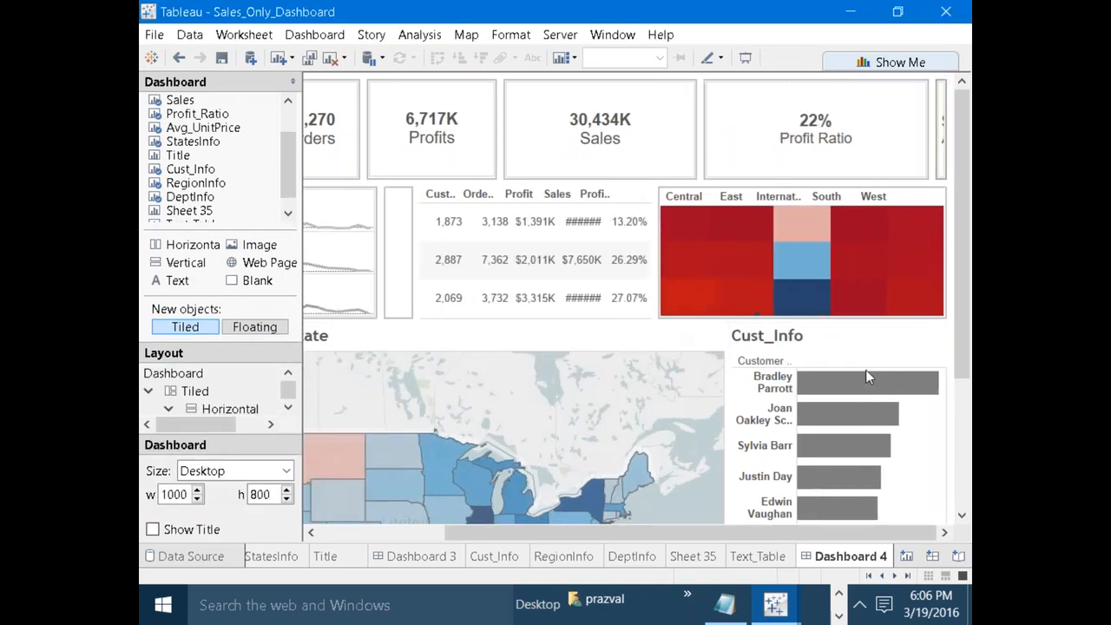
Shift the border between the Text_Table and the regional heatmap to narrow the heatmap and widen the table.
left_click_drag(515, 526, 390, 527)
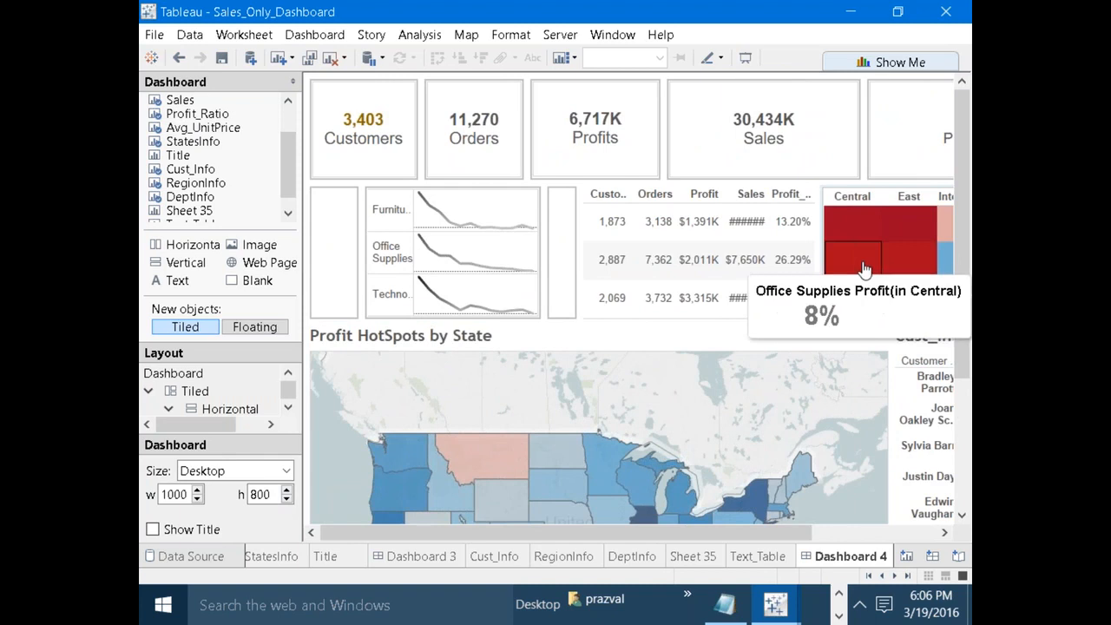
left_click_drag(786, 531, 958, 521)
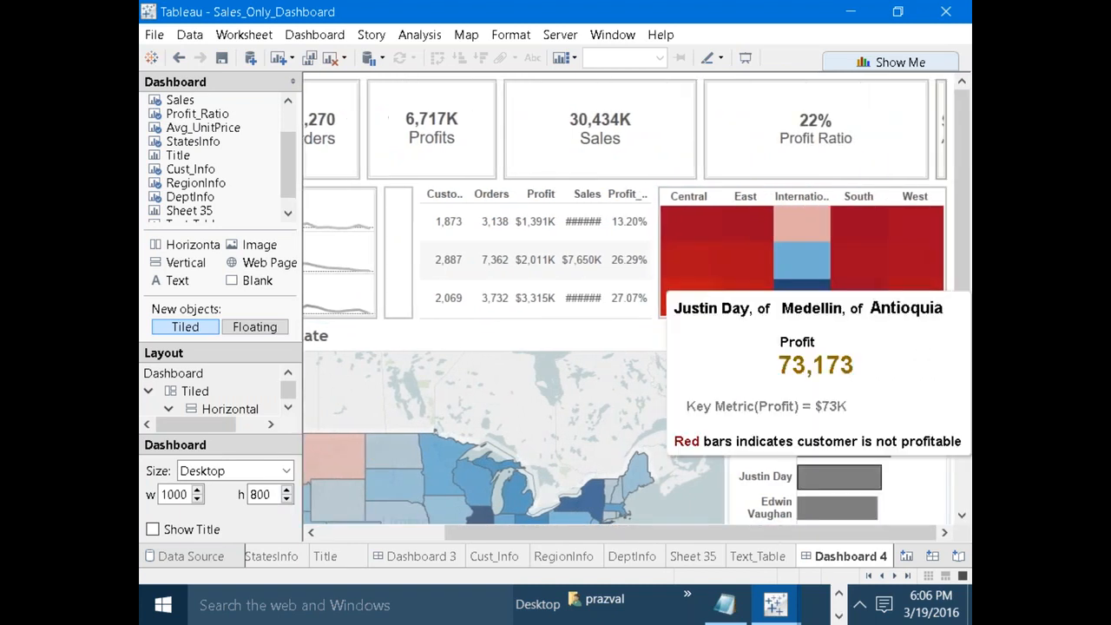
left_click_drag(659, 295, 712, 295)
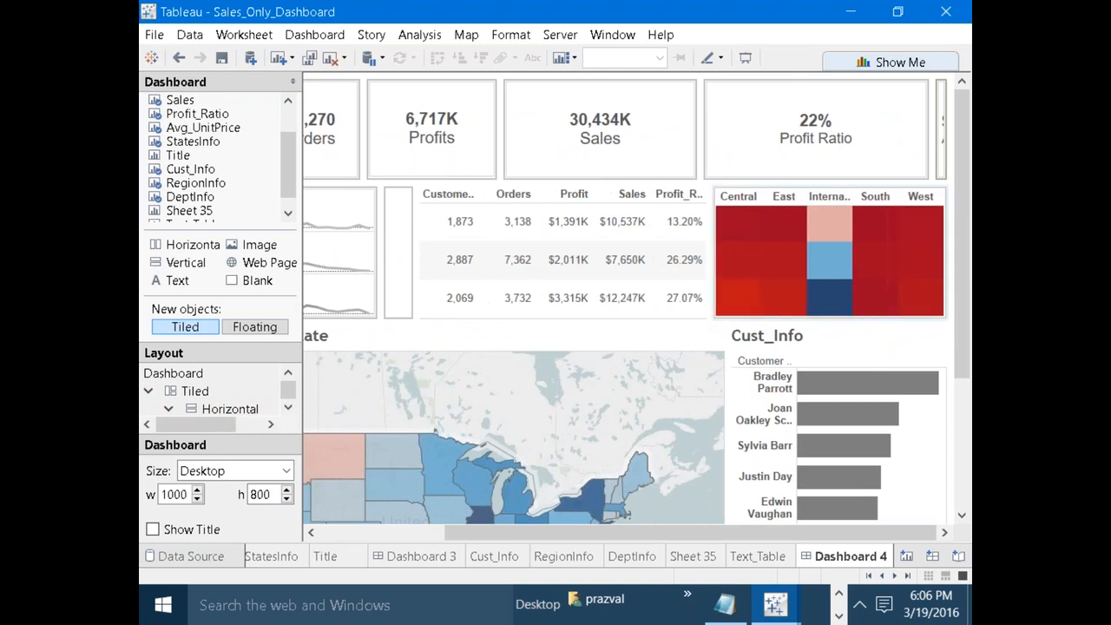
Narrow the Text_Table from its left edge and widen the DeptInfo trend lines, keeping the empty container between them narrow.
left_click(684, 297)
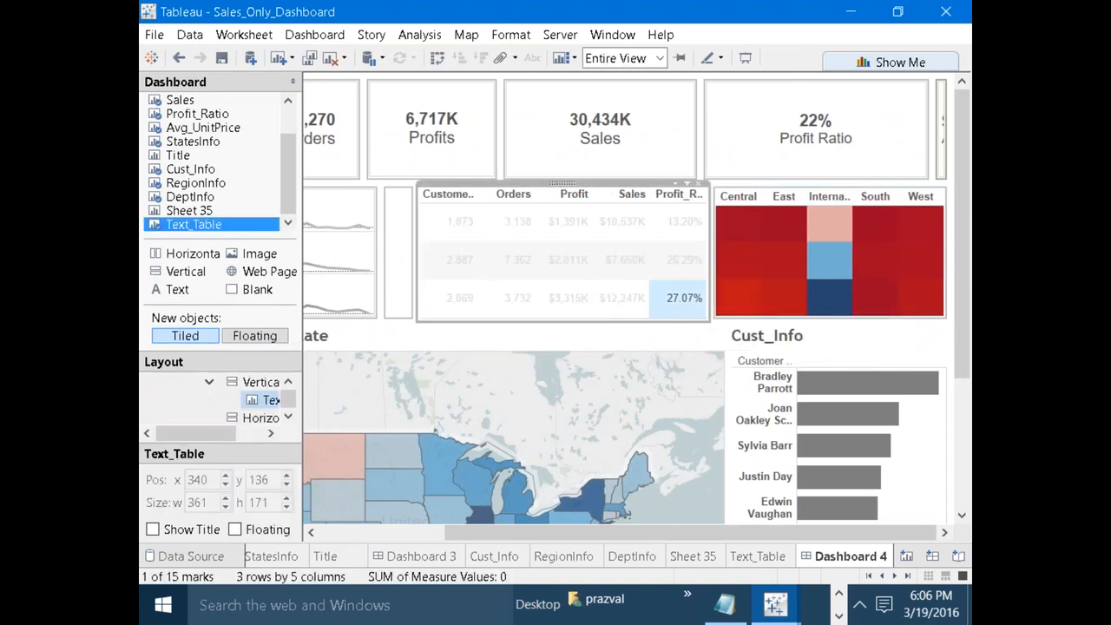
left_click_drag(420, 302, 466, 300)
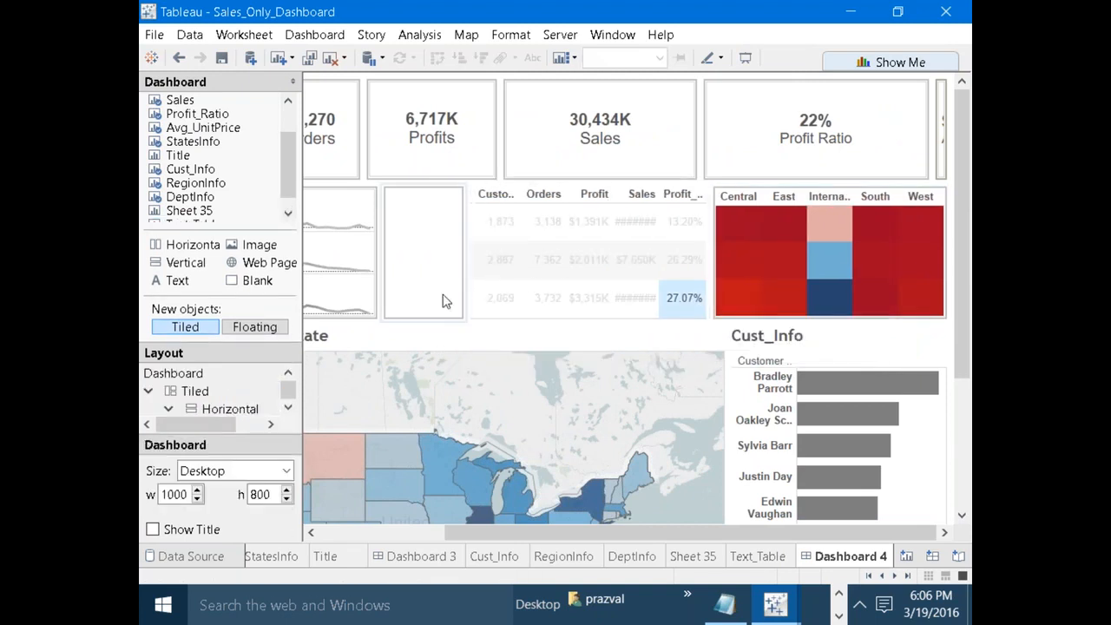
left_click_drag(384, 287, 429, 281)
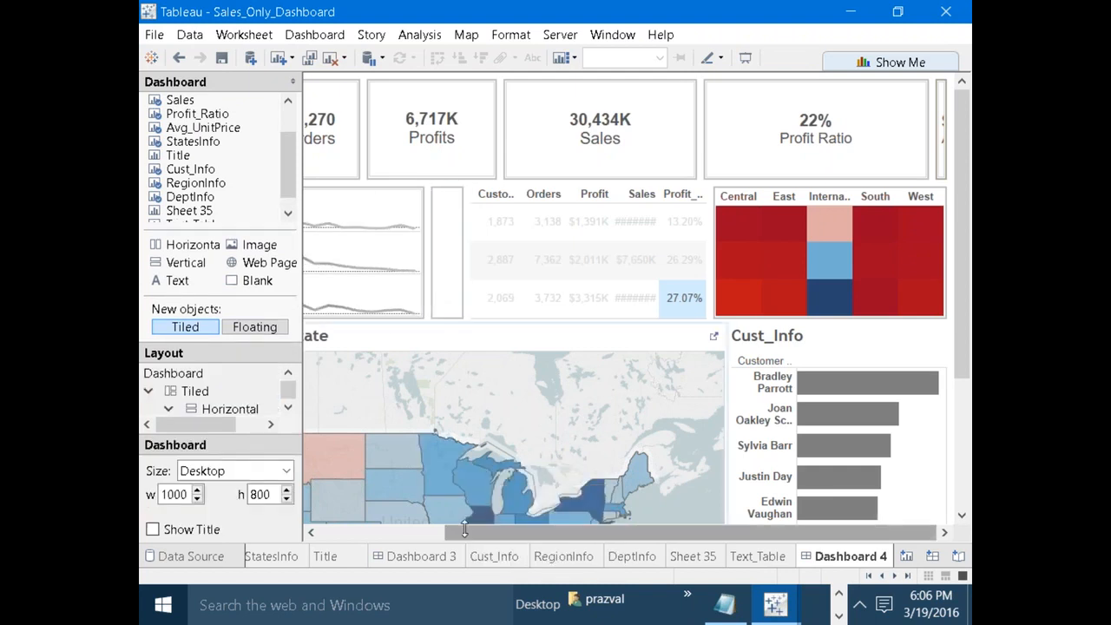
Widen the first empty container in the middle row to about 109 px by shifting its border with DeptInfo.
left_click_drag(382, 525, 310, 507)
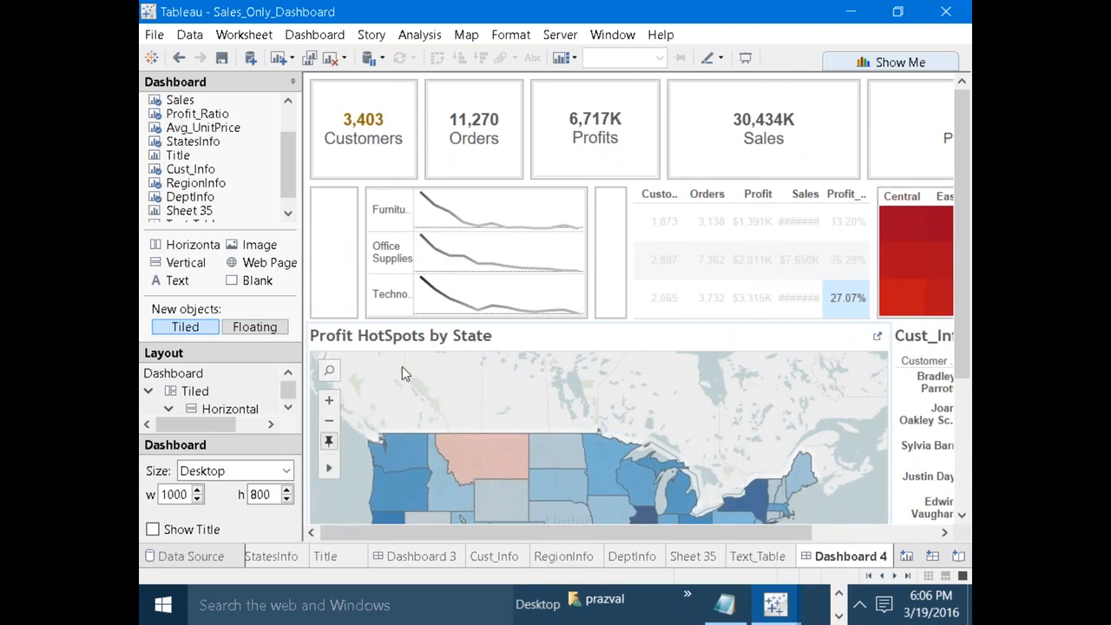
left_click_drag(365, 280, 393, 280)
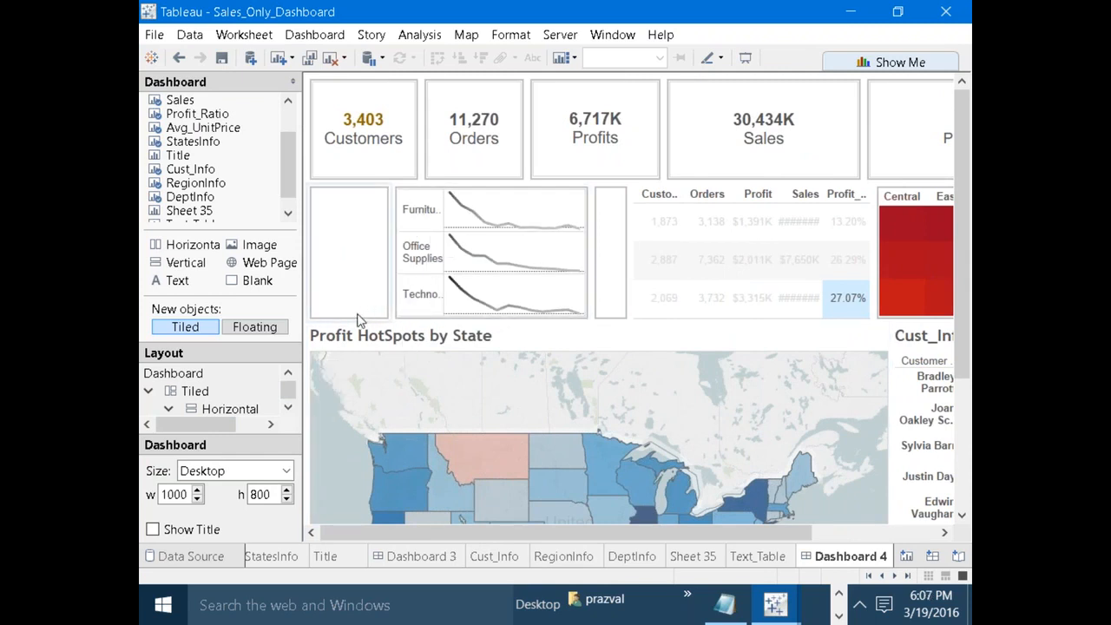
left_click(363, 280)
Open the SS Dashboard and examine its orders header, title object and departmental metrics layout.
left_click_drag(662, 534, 630, 507)
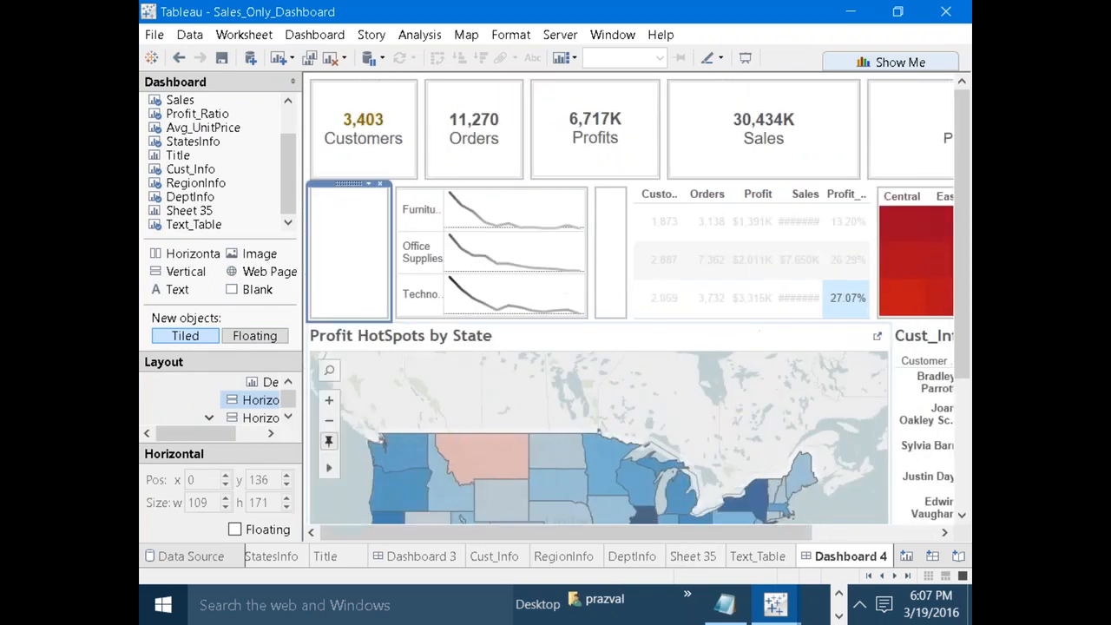
left_click(870, 576)
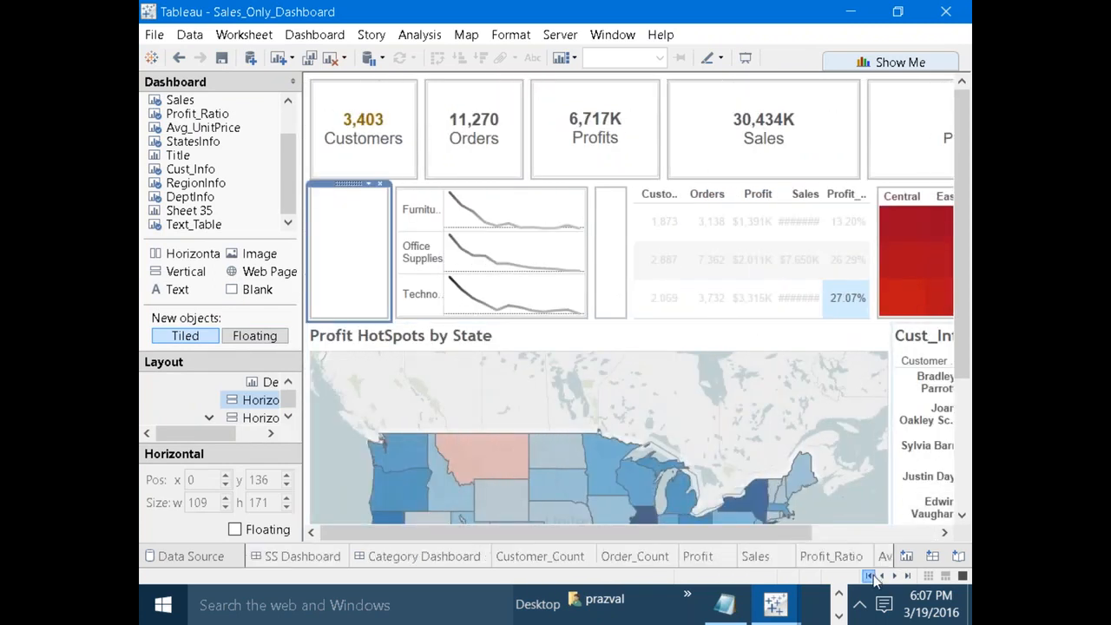
left_click(283, 556)
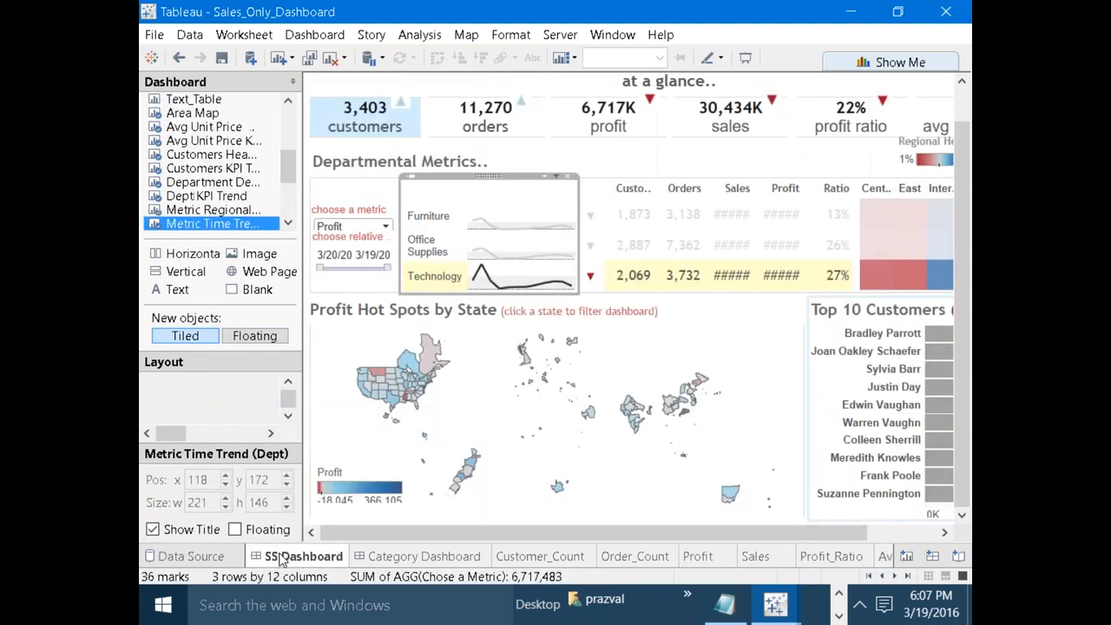
left_click(433, 126)
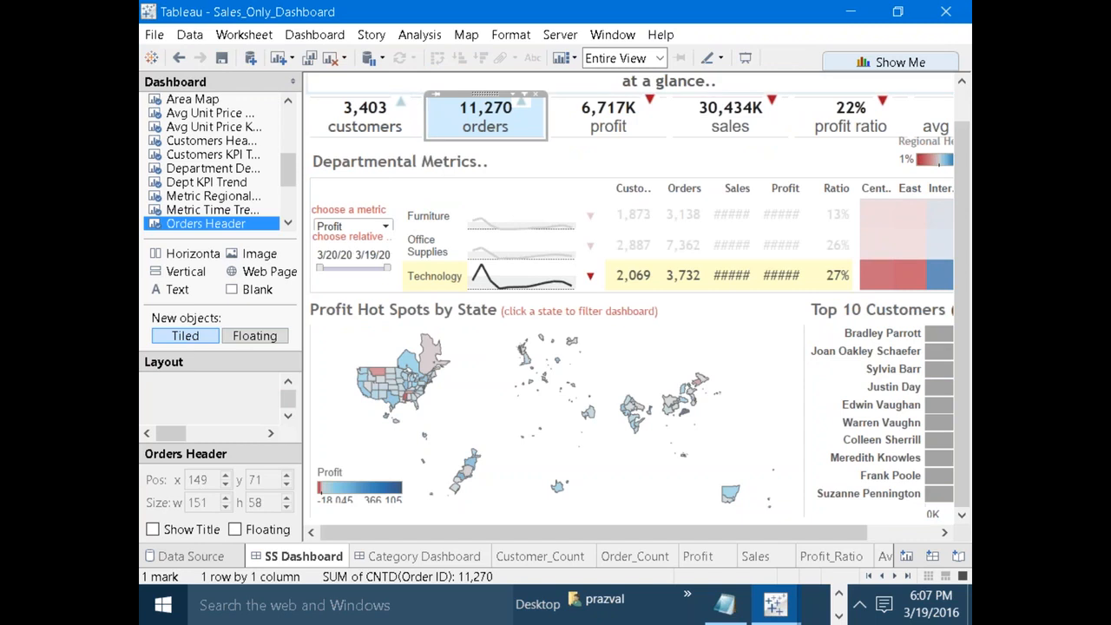
left_click(412, 94)
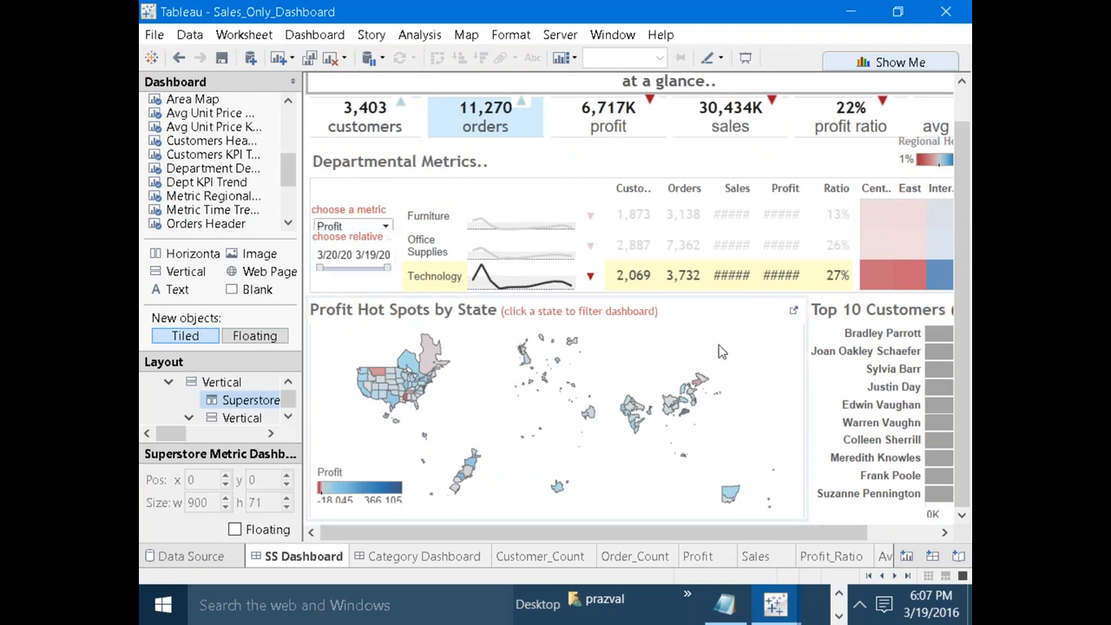
Add a new worksheet after Dashboard 4 and start a calculated field named Current_date.
left_click(897, 576)
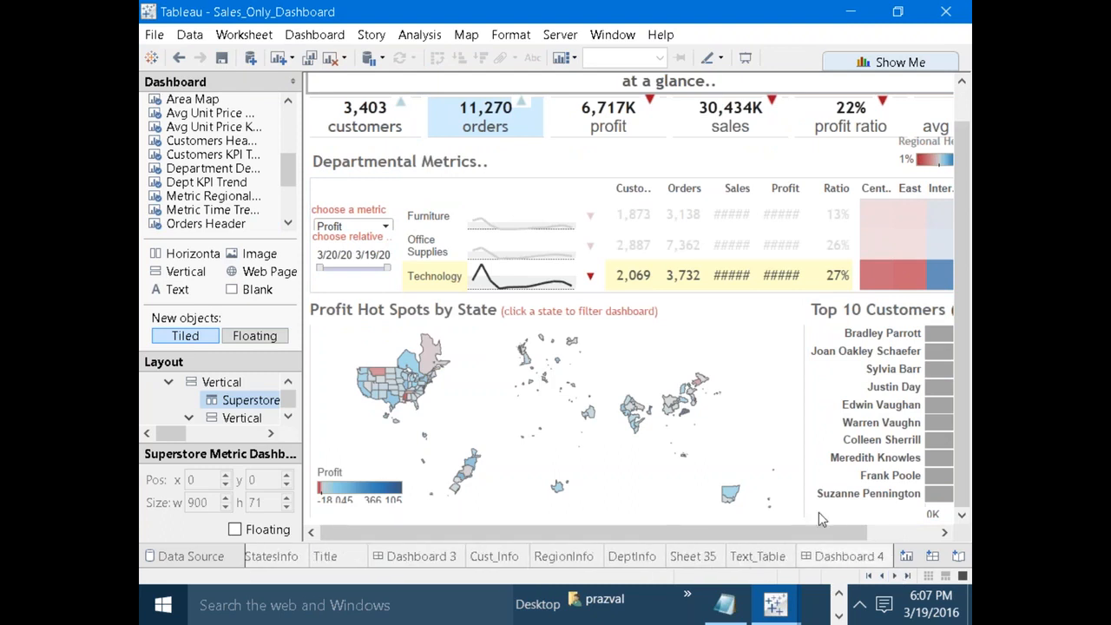
left_click(906, 557)
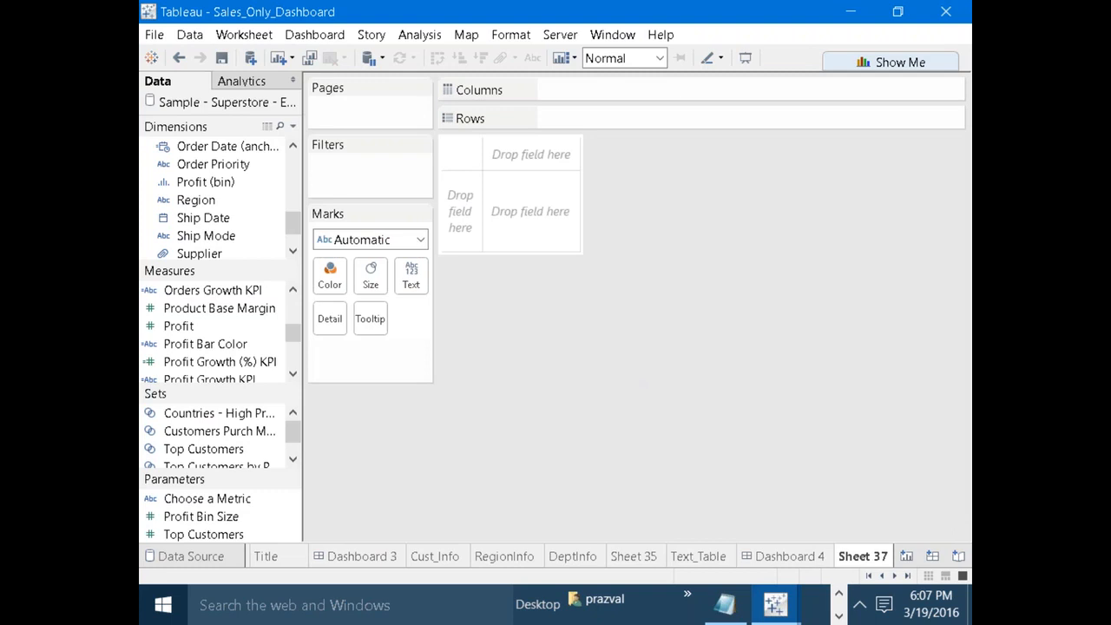
left_click(293, 126)
left_click(280, 145)
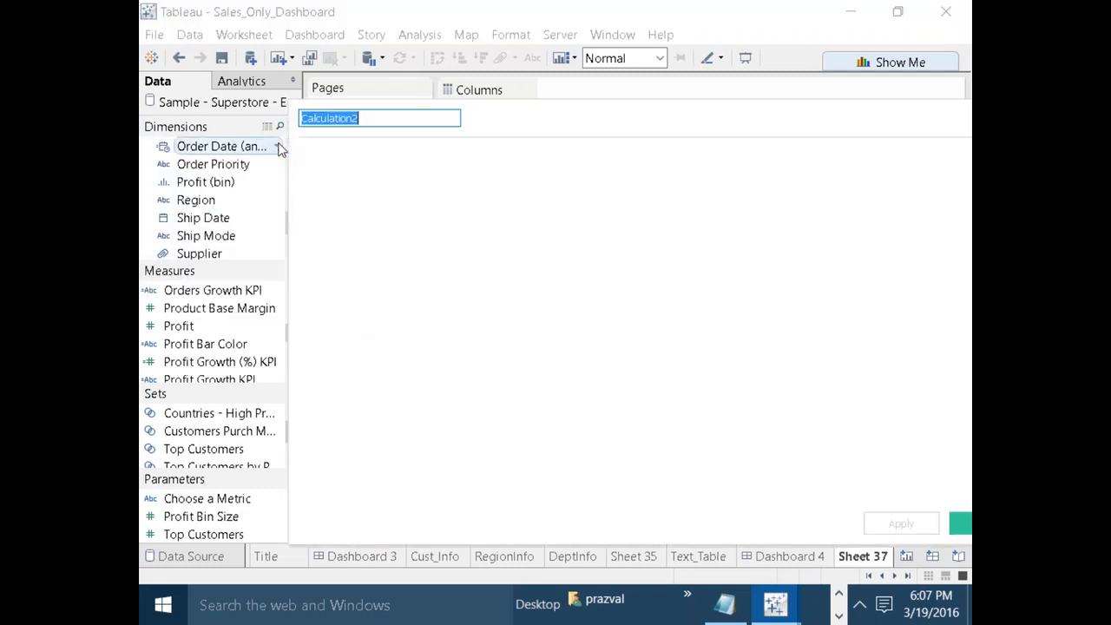
type("Current_date")
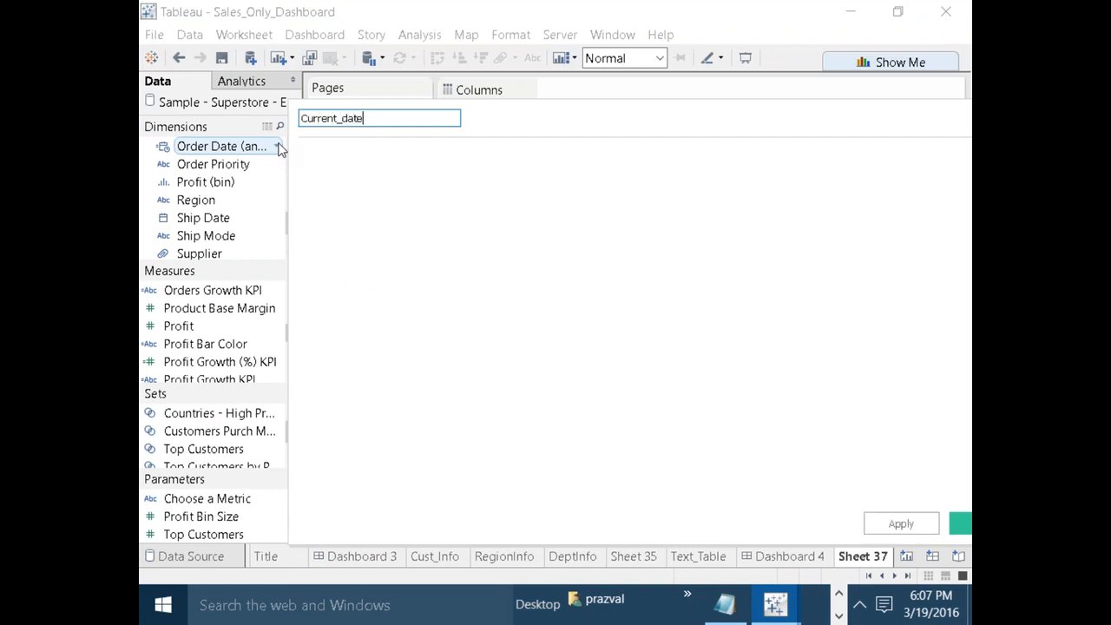
Enter the formula DATEDIFF('day',31-12-2013,today()) in the Current_date calculation.
left_click(364, 207)
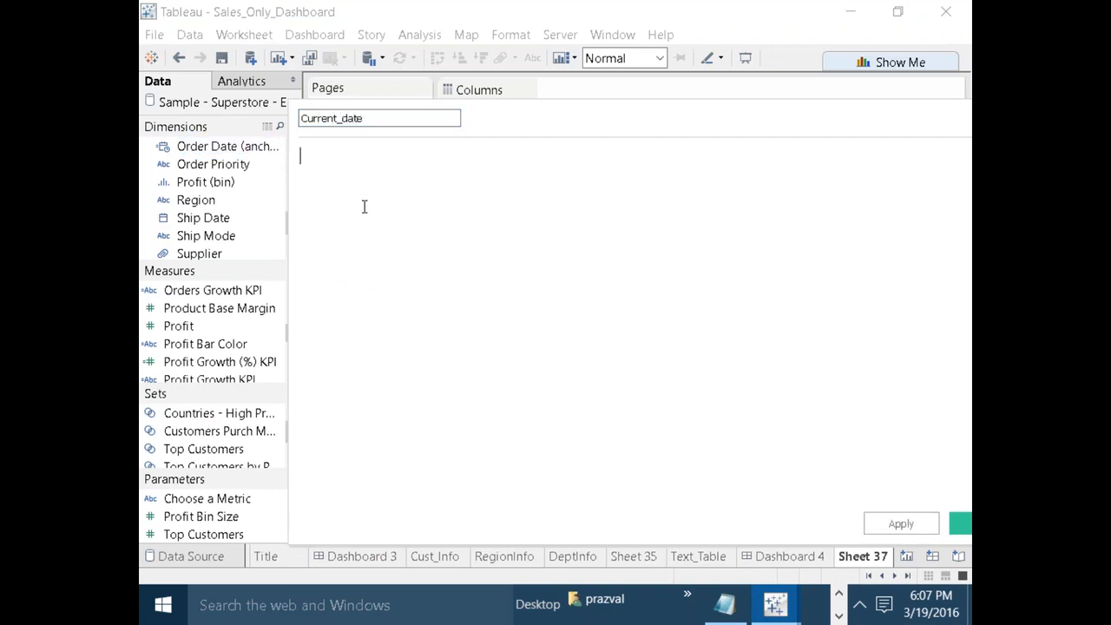
type("DATEDI")
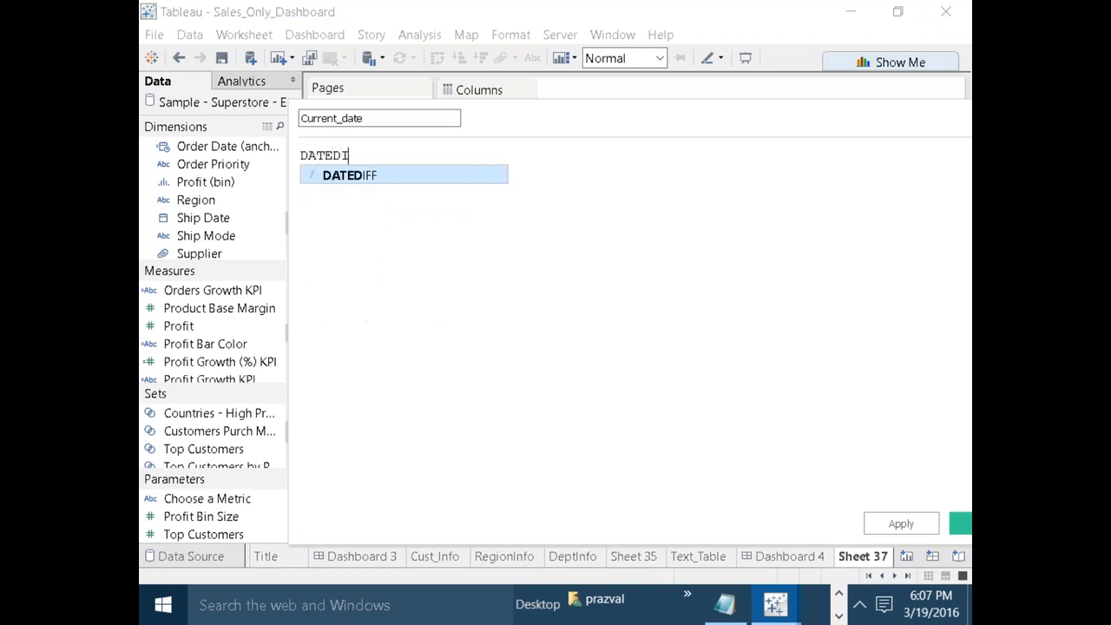
type("FF('d")
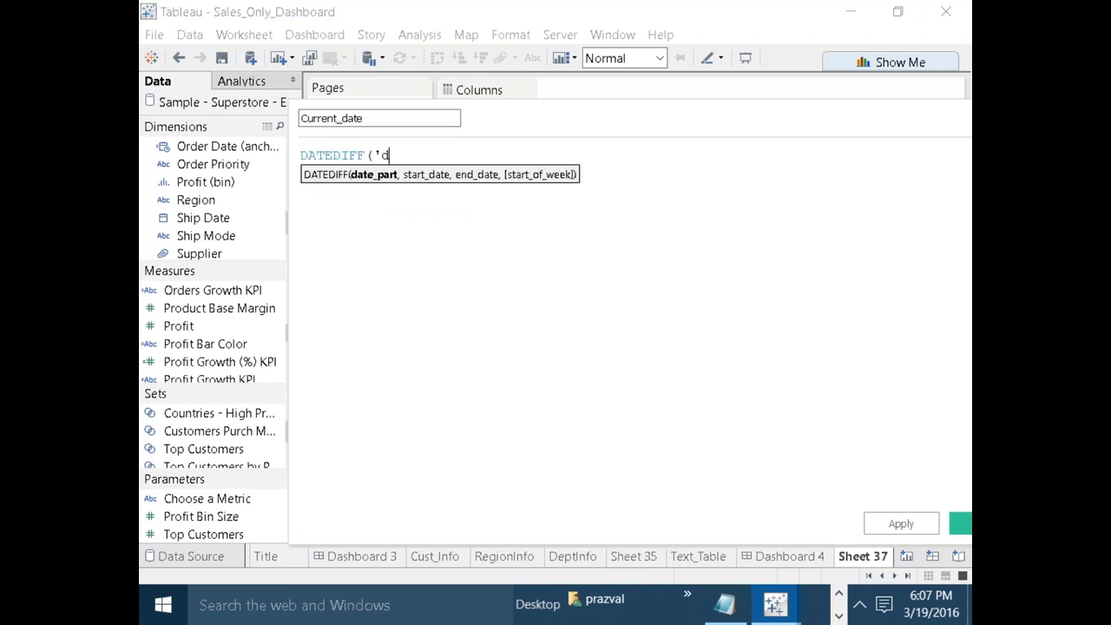
type("ay',")
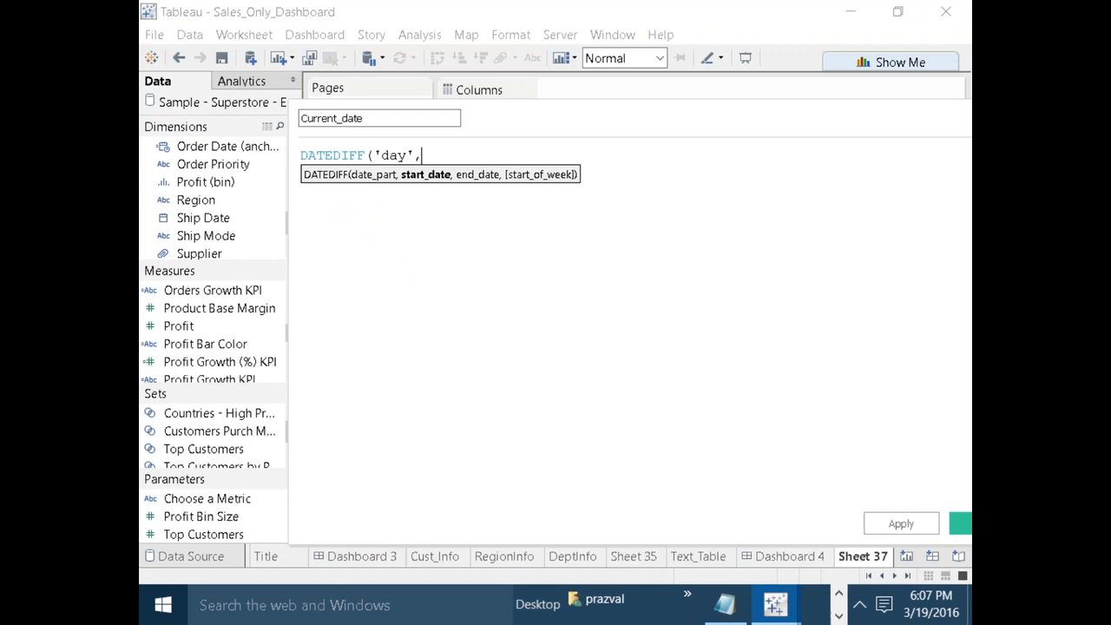
type("31-12-2013,")
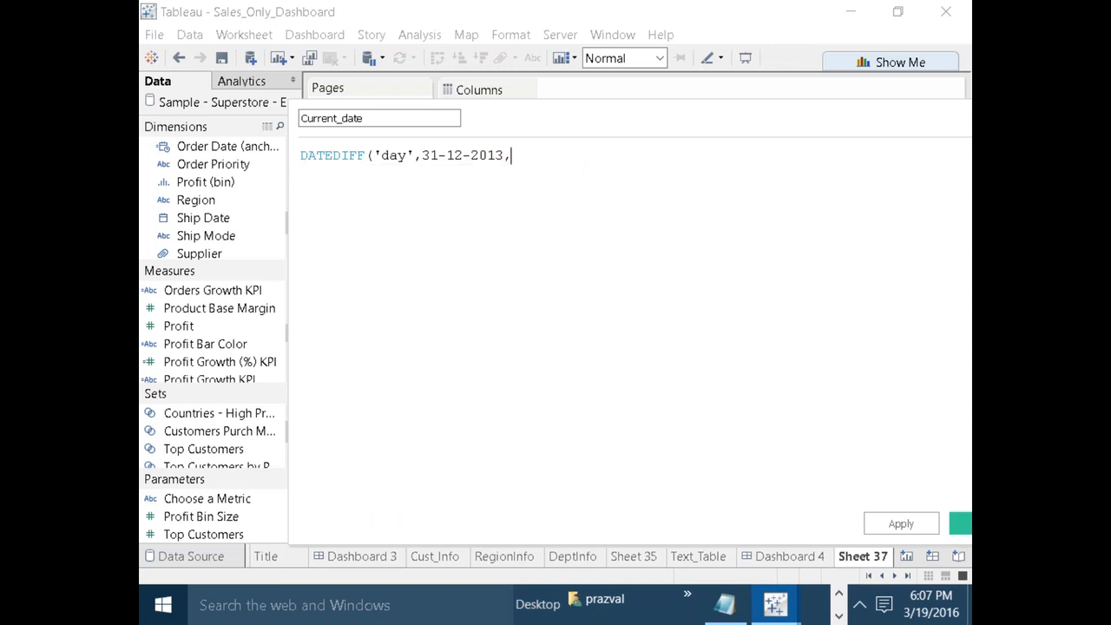
type("today()")
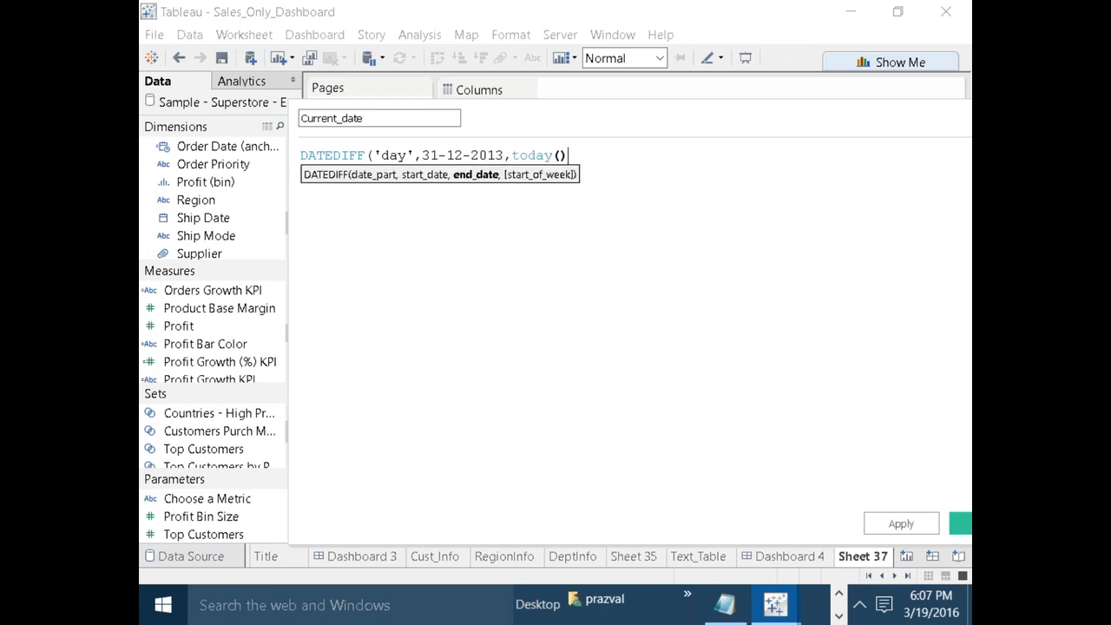
type(")")
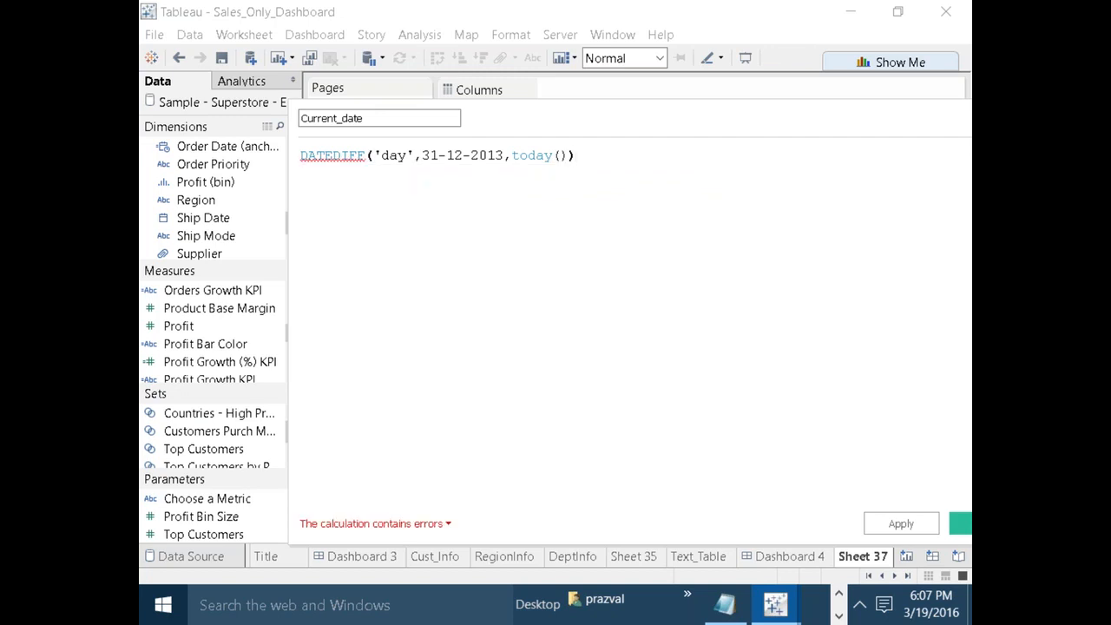
Enclose the start date as #31-12-2013# in the DATEDIFF formula and save the Current_date field.
left_click(421, 158)
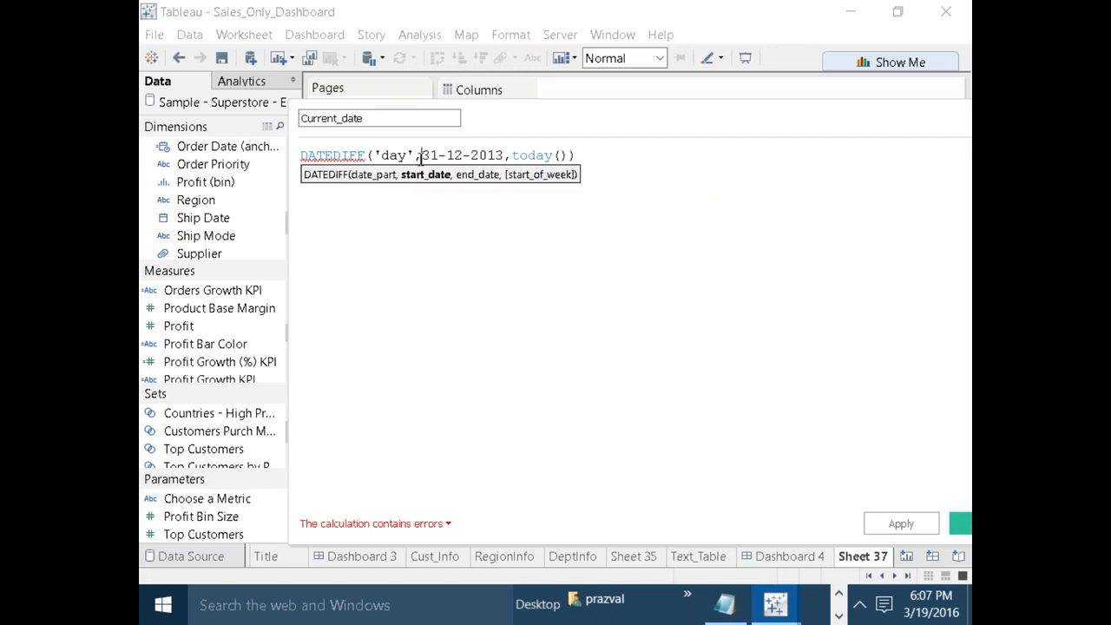
type("#")
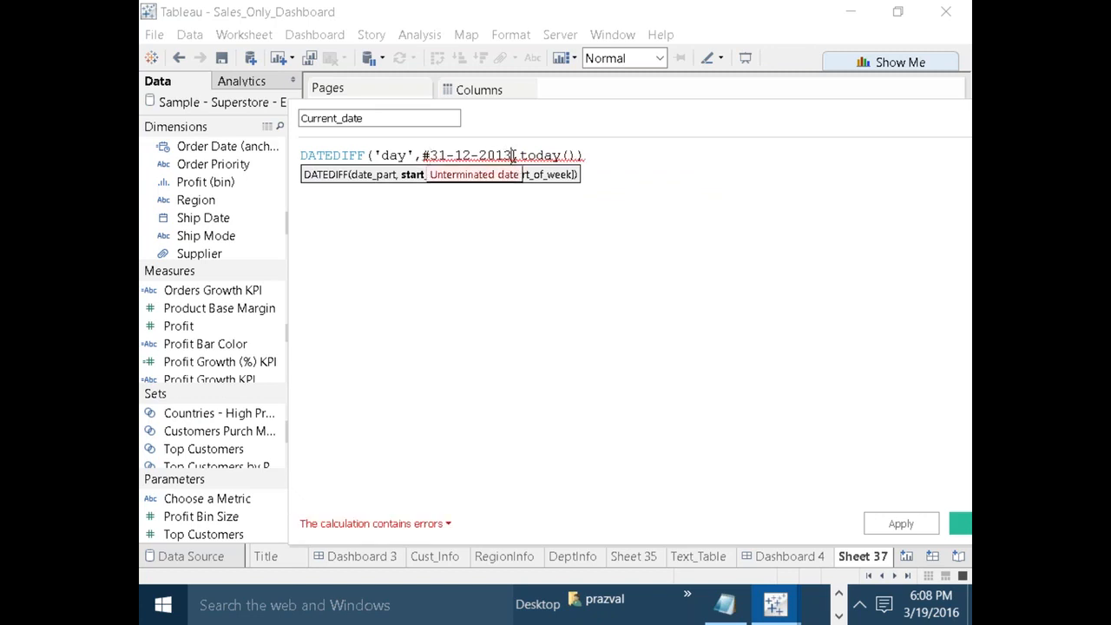
left_click(515, 155)
type("#")
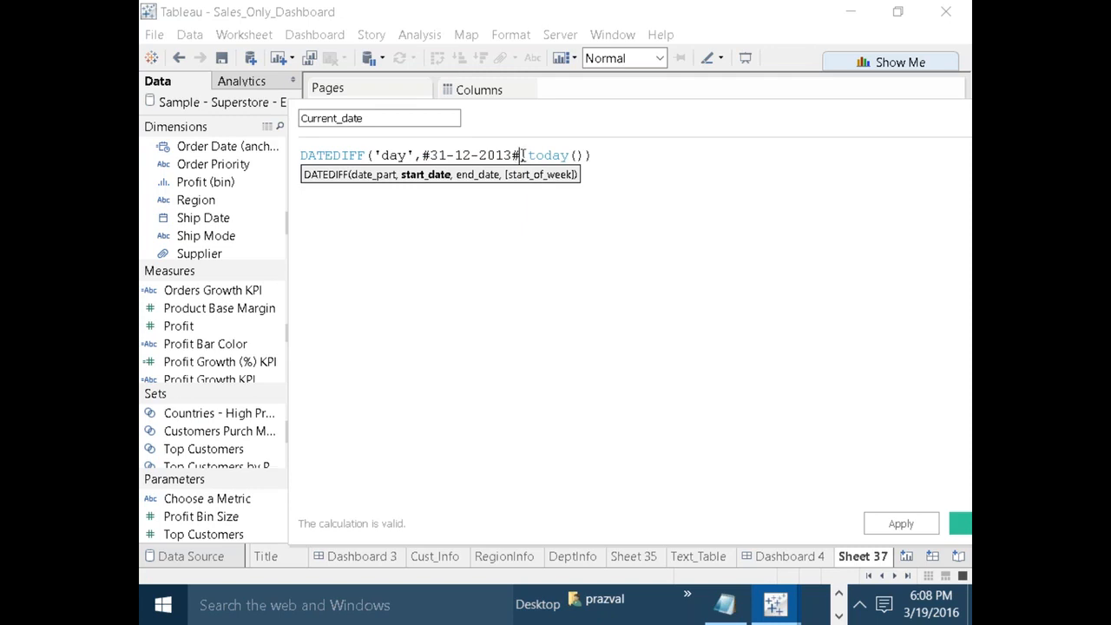
left_click_drag(425, 156, 515, 154)
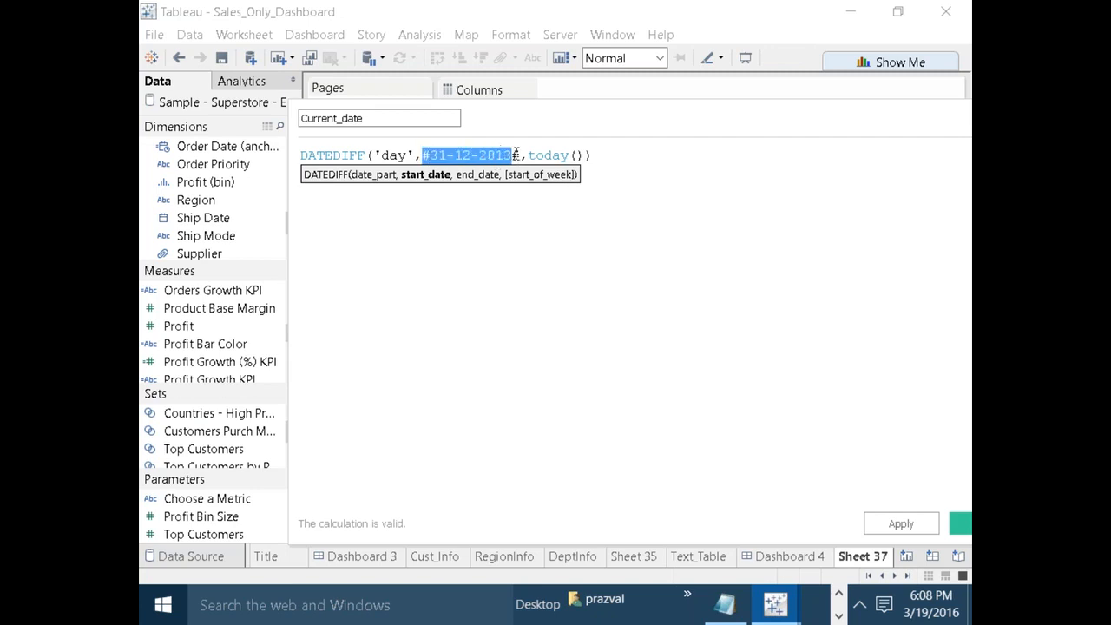
left_click(609, 263)
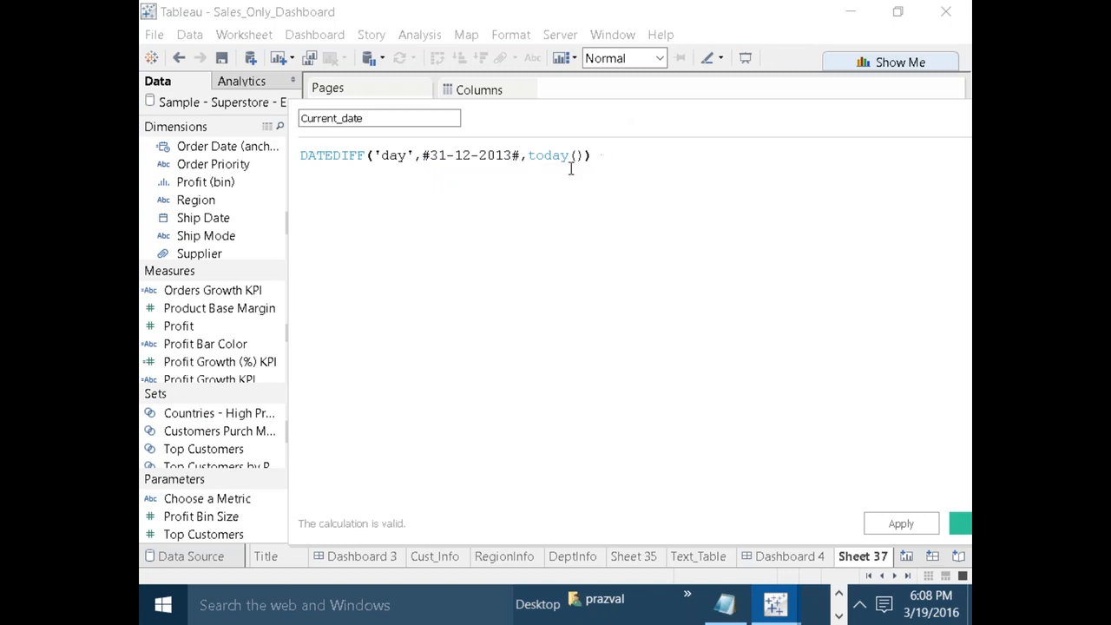
left_click_drag(528, 155, 565, 157)
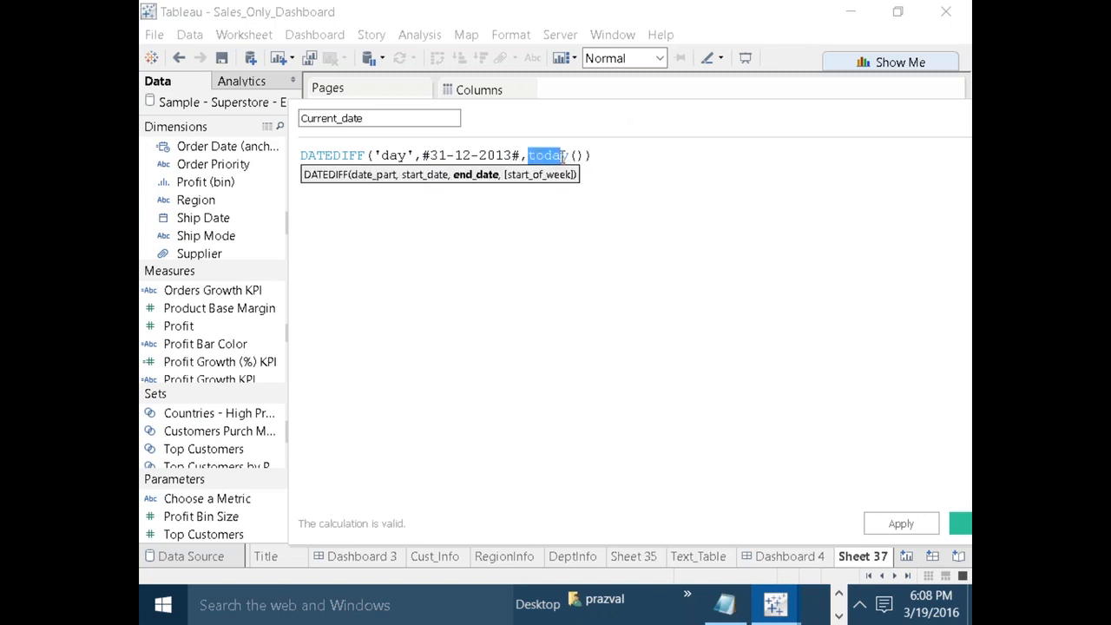
left_click(755, 345)
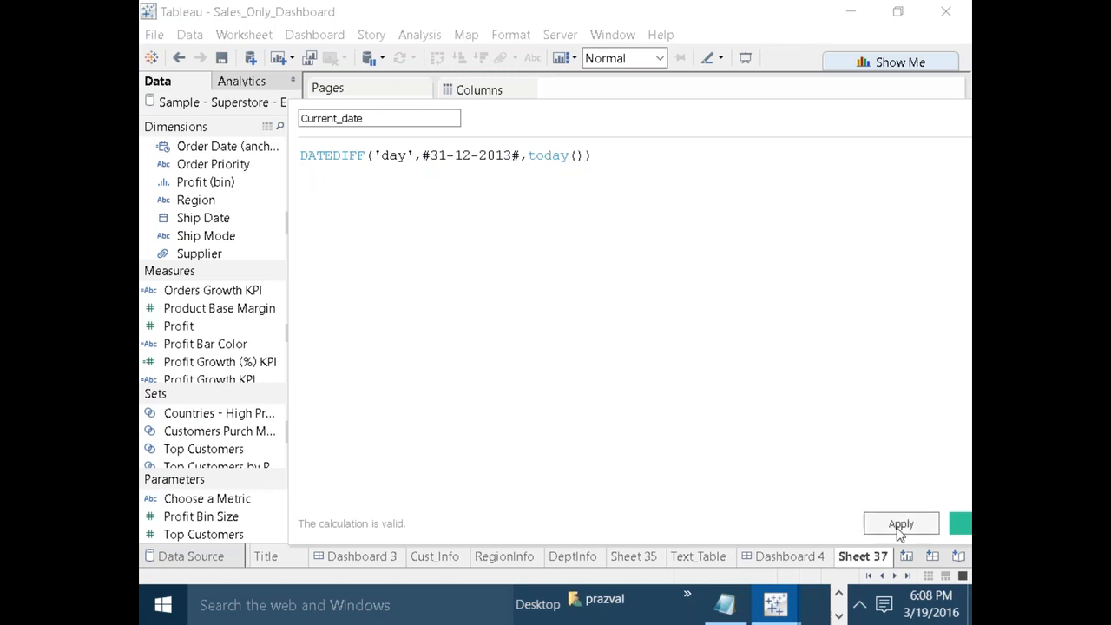
left_click(967, 527)
Test Current_date on the rows of Sheet 37 as a dimension, and remove it from the view.
left_click(907, 556)
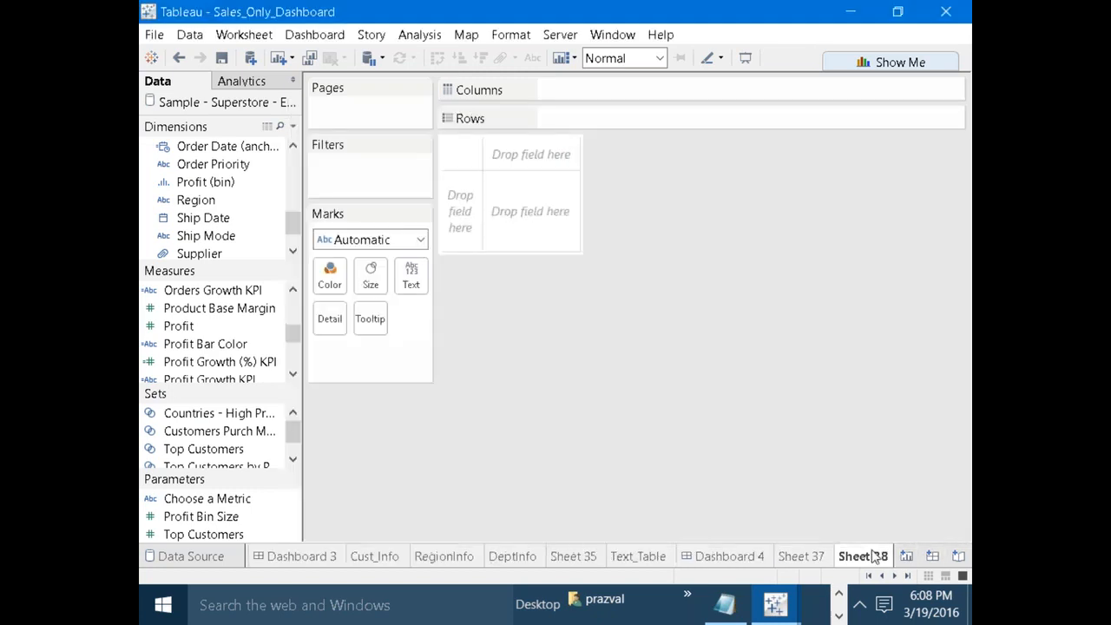
left_click(800, 556)
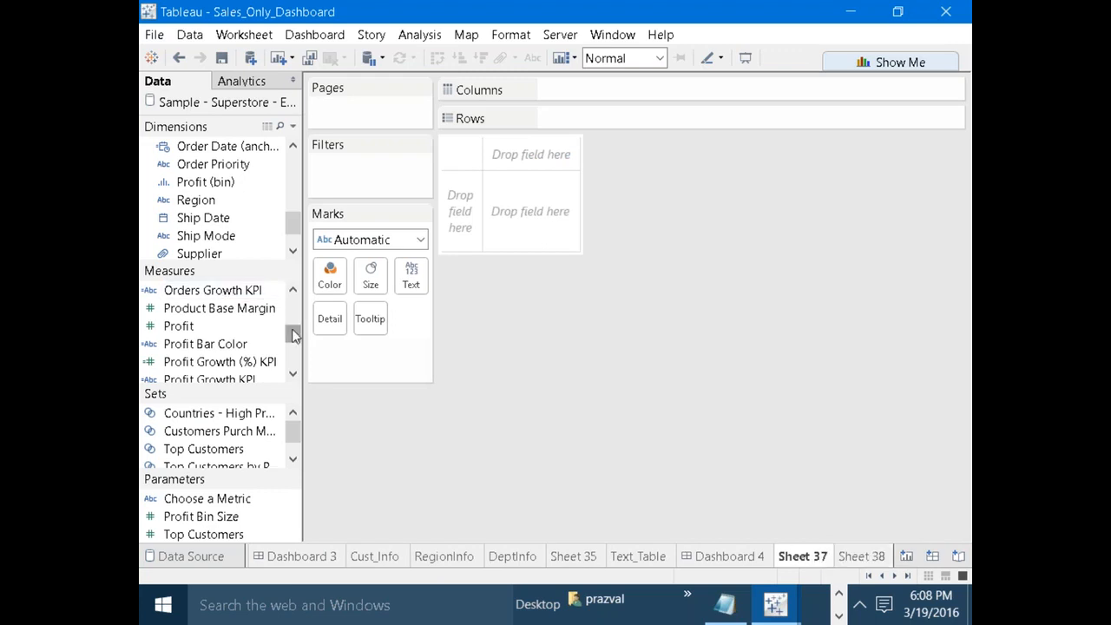
left_click_drag(293, 336, 293, 305)
left_click_drag(251, 387, 251, 467)
mouse_move(297, 339)
left_mouse_down()
mouse_move(296, 421)
mouse_move(293, 340)
left_mouse_up()
mouse_move(221, 307)
left_mouse_down()
mouse_move(665, 109)
mouse_move(608, 118)
left_mouse_up()
right_click(630, 118)
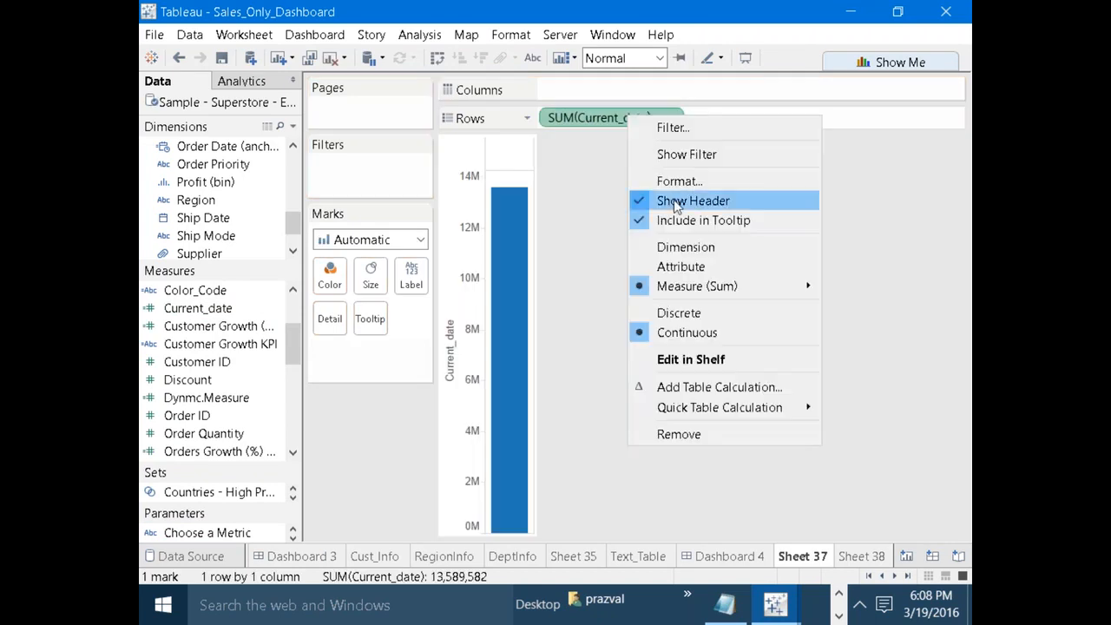
left_click(685, 250)
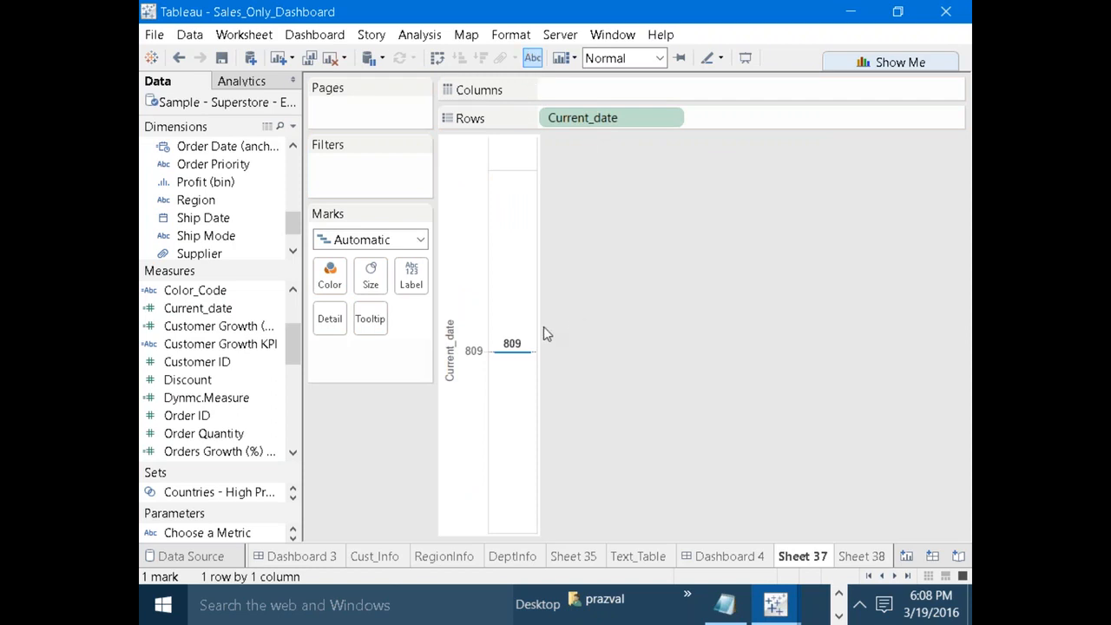
mouse_move(510, 351)
left_click_drag(625, 114, 722, 260)
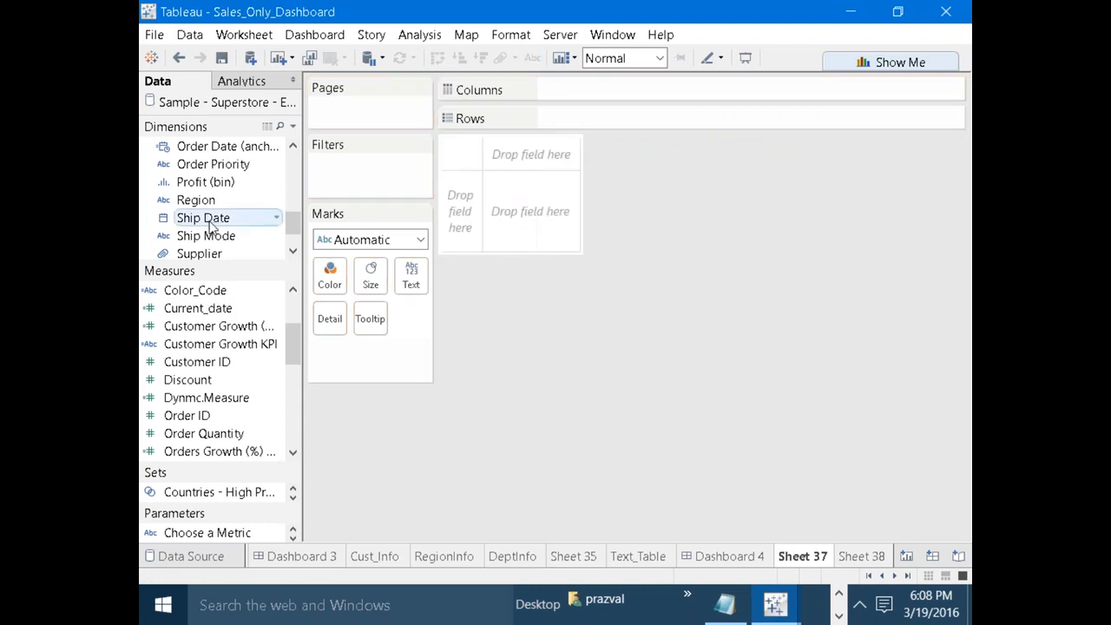
Reopen the Current_date calculation and put a DATEADD function with the date part 'day' in front of the DATEDIFF expression.
right_click(198, 310)
left_click(238, 86)
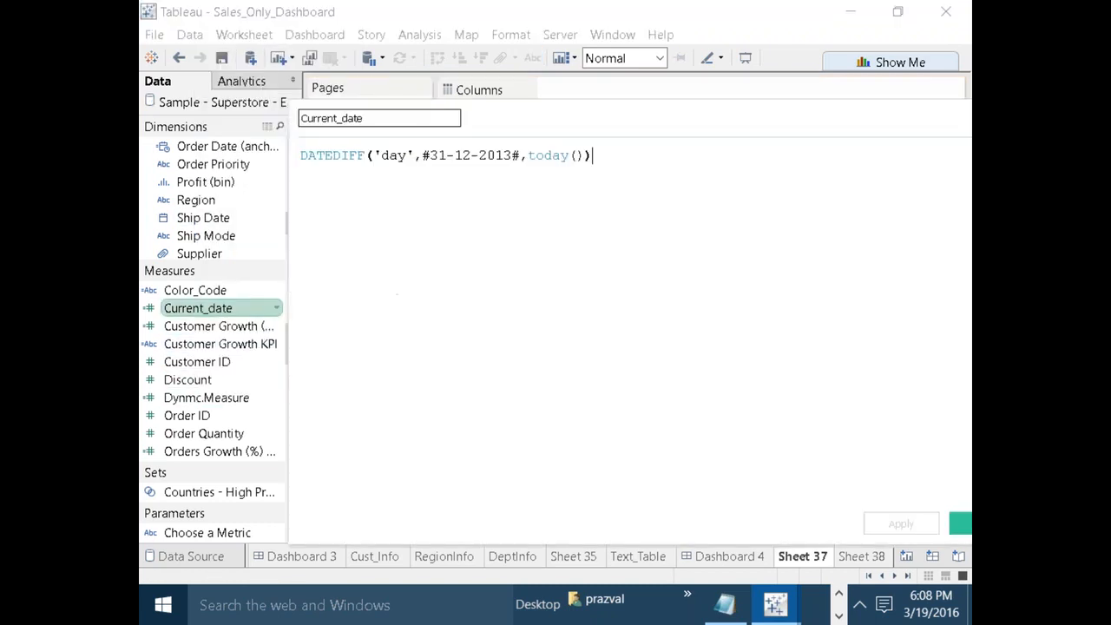
left_click(304, 154)
type("DATEADD")
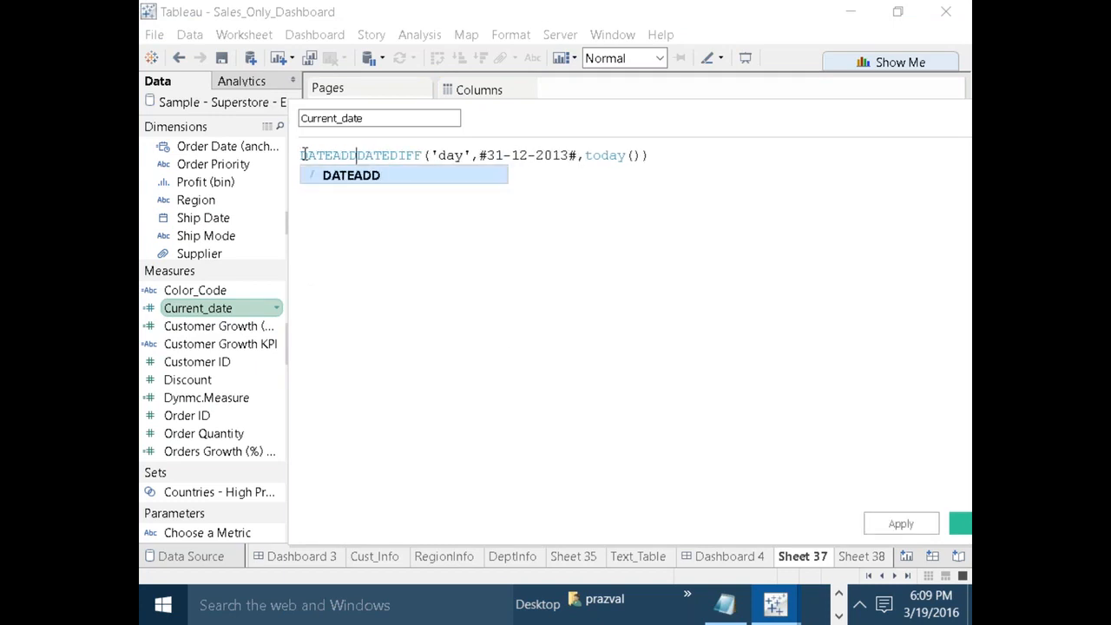
key("Return")
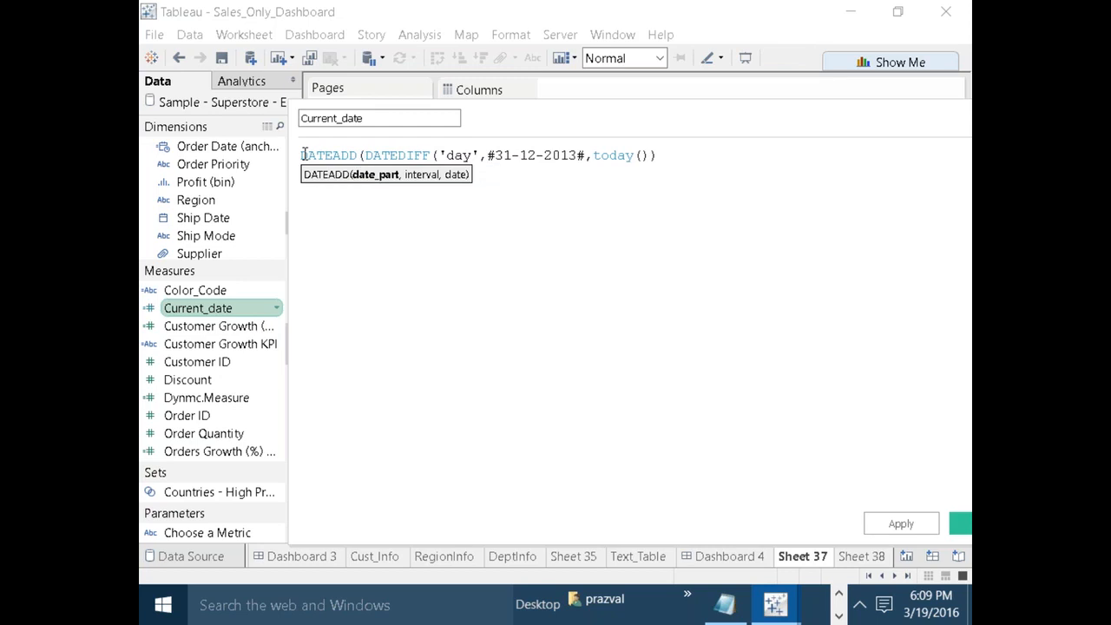
key("Return")
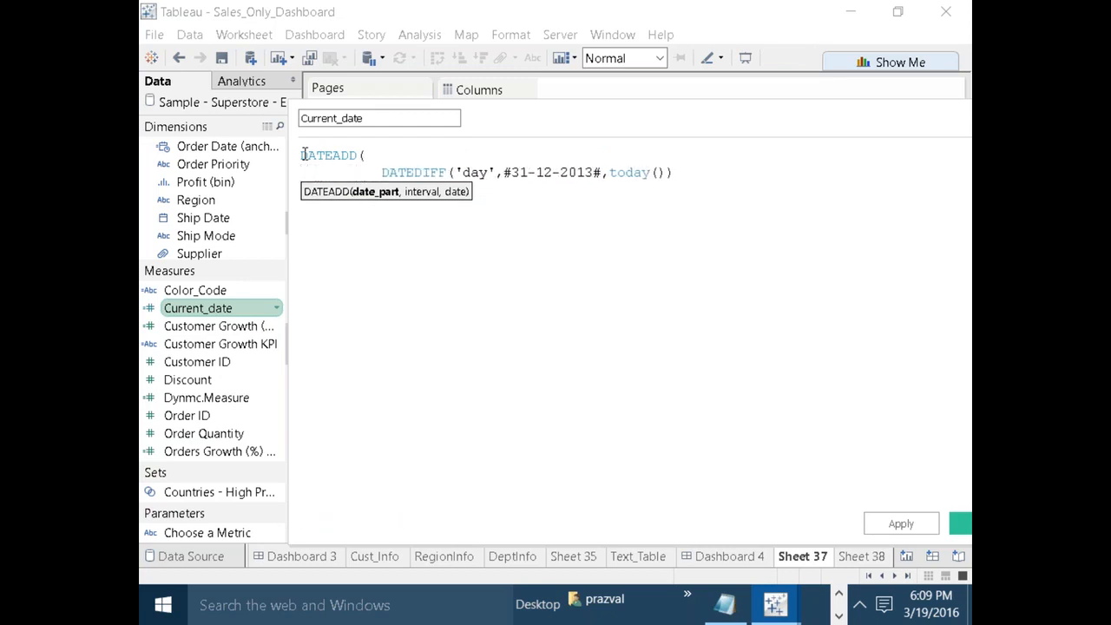
key("Up")
type("'day")
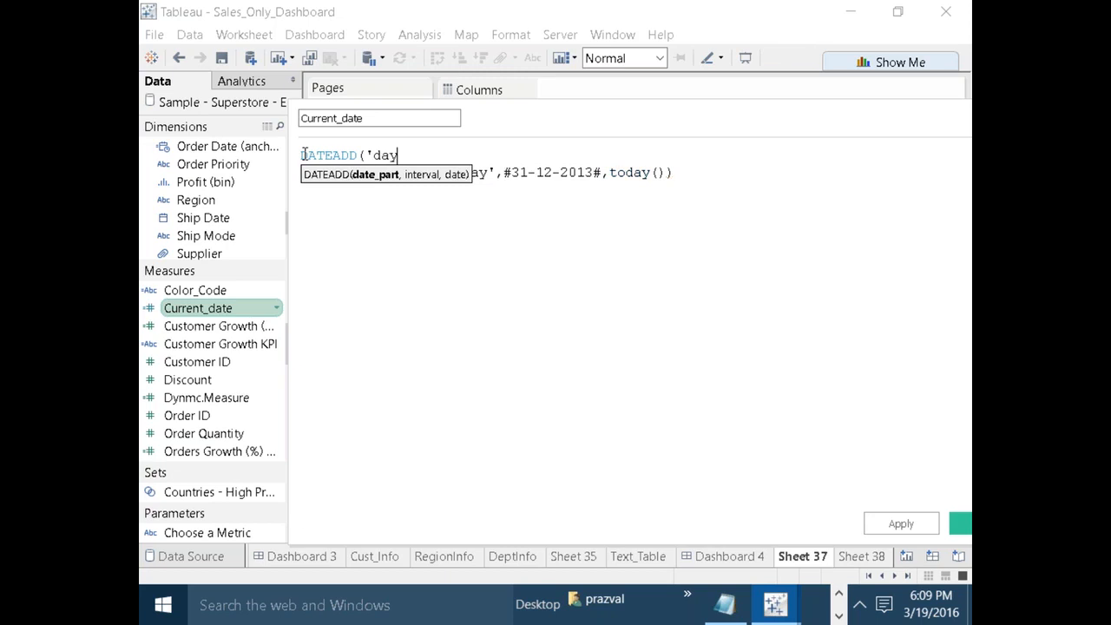
type("',")
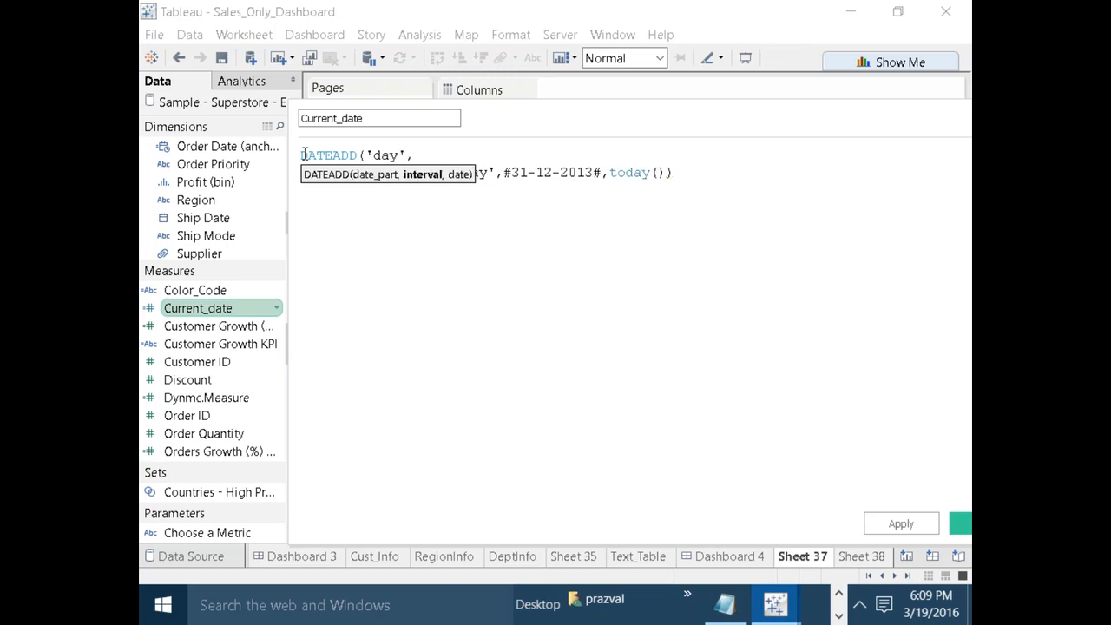
Complete the DATEADD formula with the DATEDIFF expression as interval and [Order Date] as date, and save the Current_date field.
left_click(667, 173)
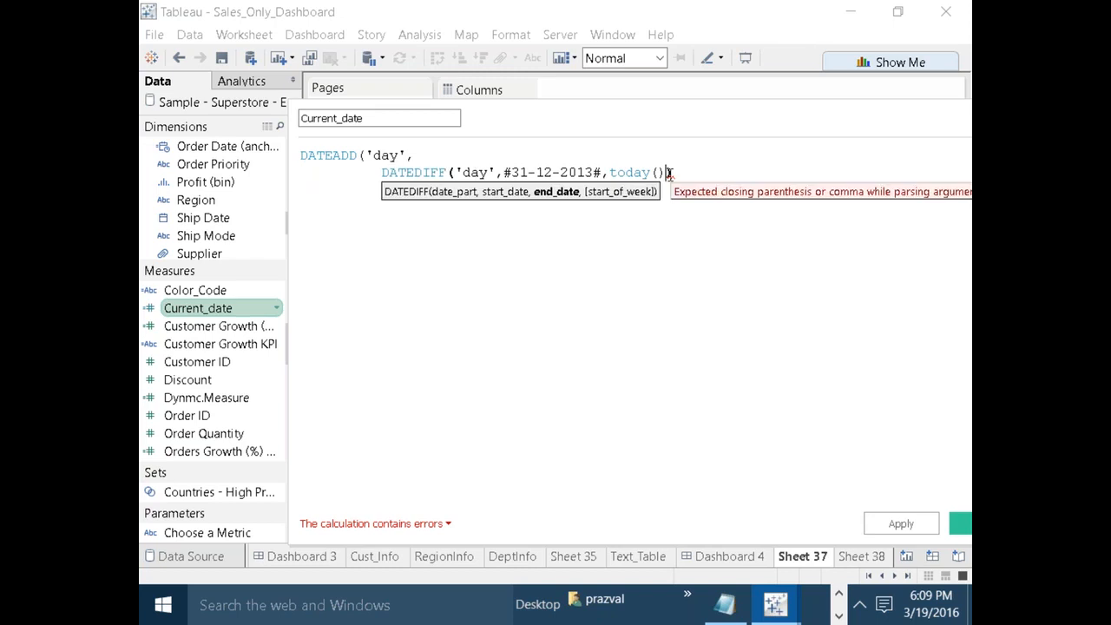
type("),")
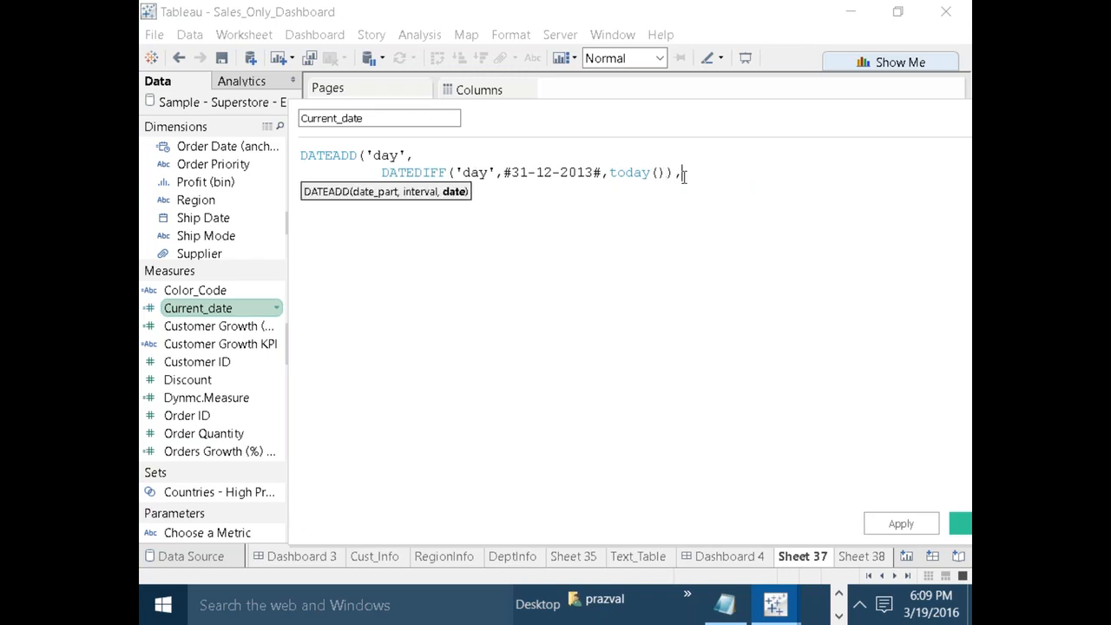
key("Return")
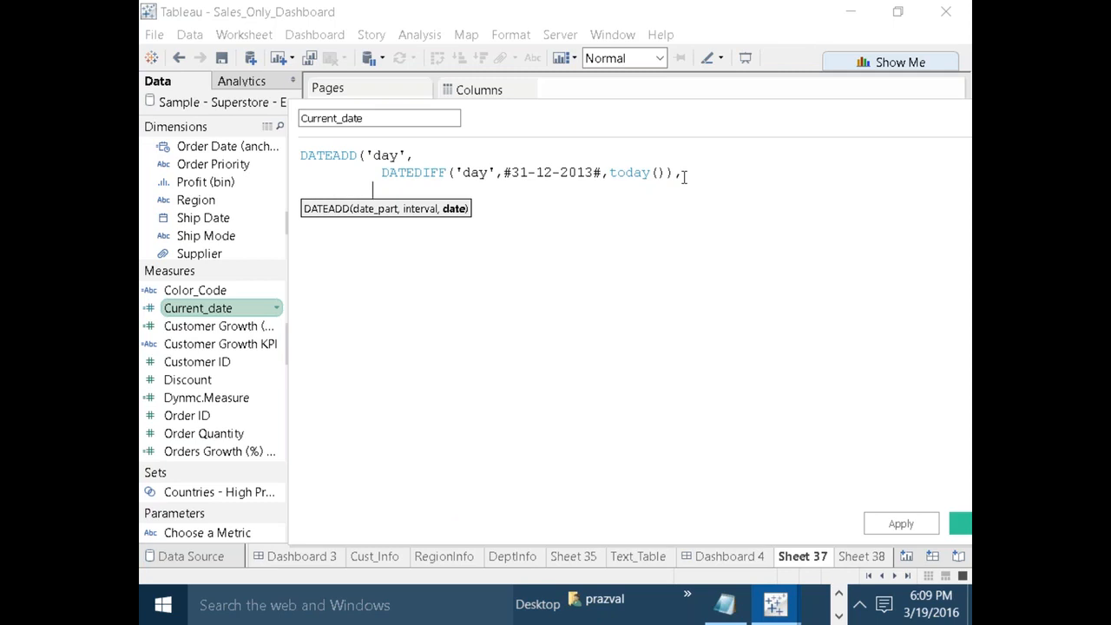
type("ORDER")
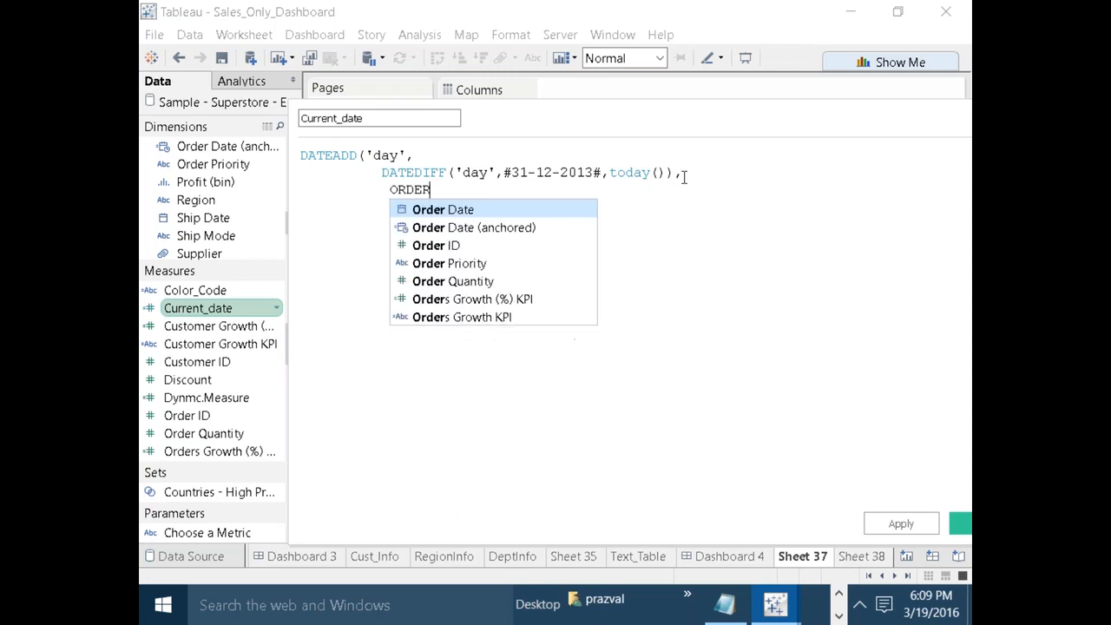
key("Return")
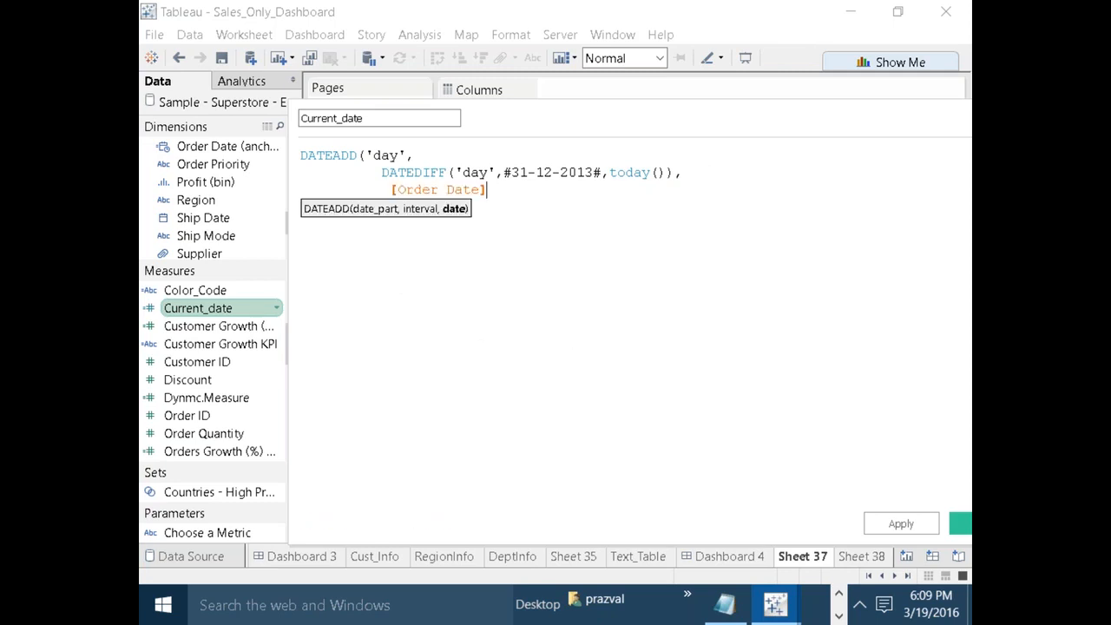
key("Return")
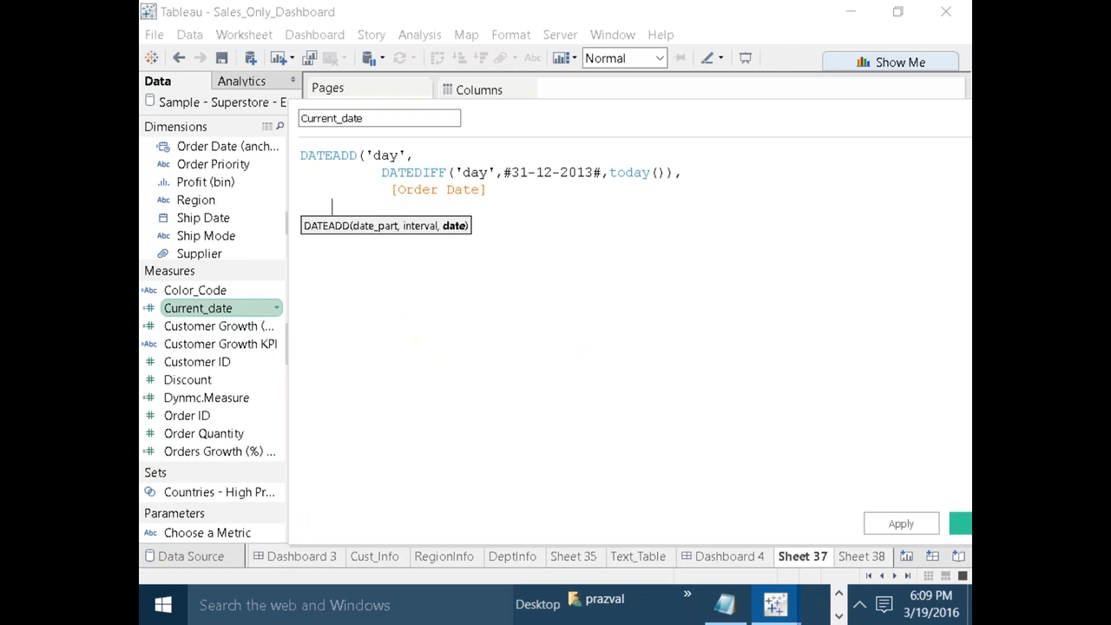
key("Return")
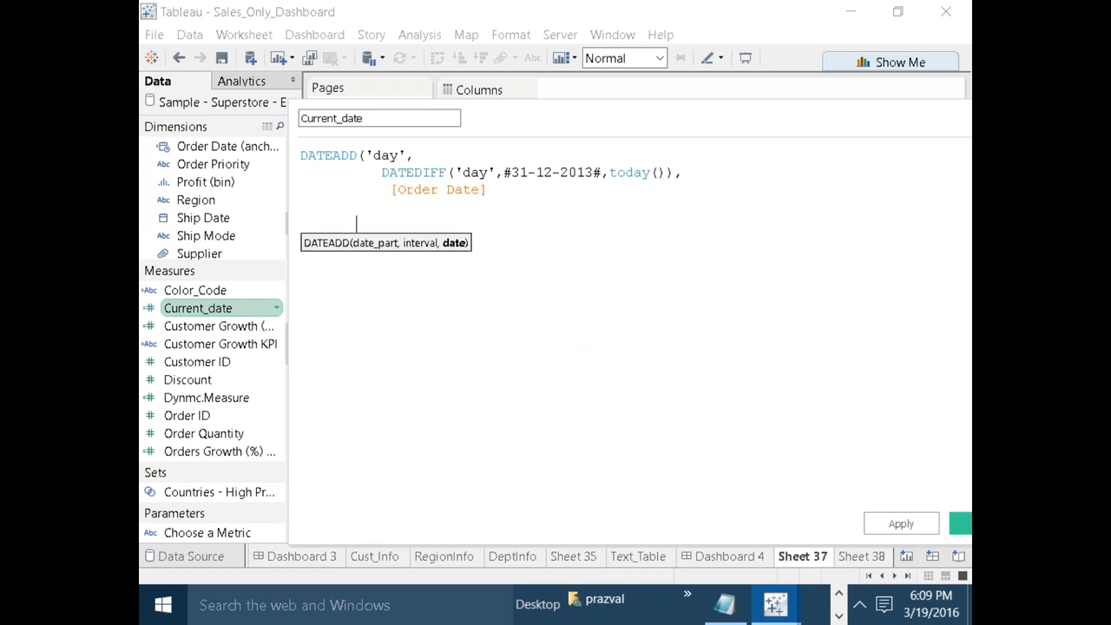
type(")")
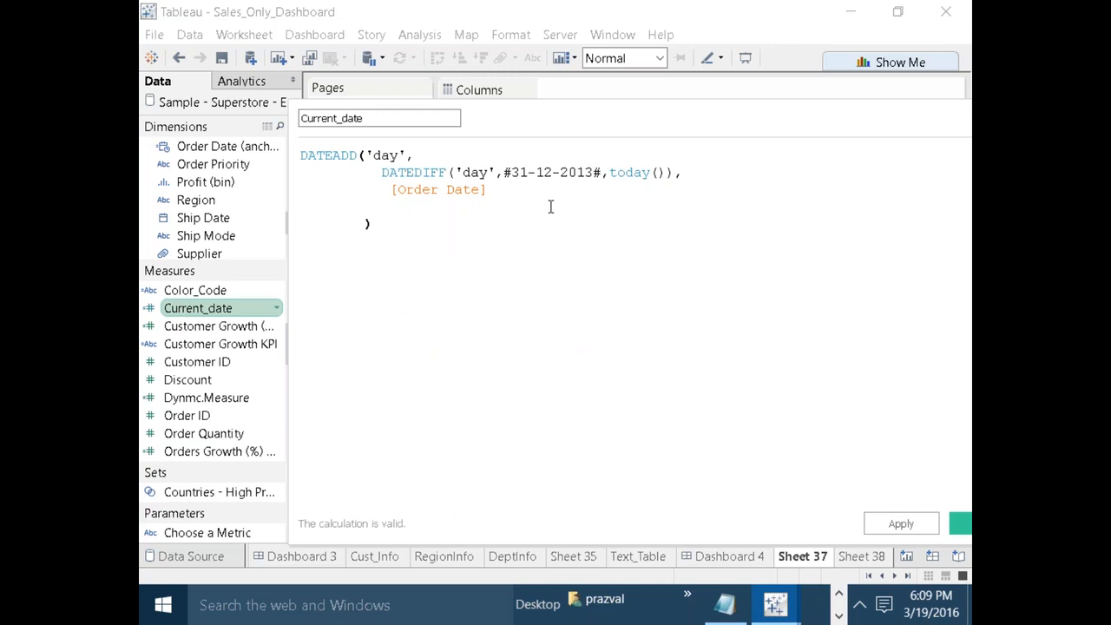
mouse_move(384, 172)
left_mouse_down()
mouse_move(561, 153)
mouse_move(674, 170)
left_mouse_up()
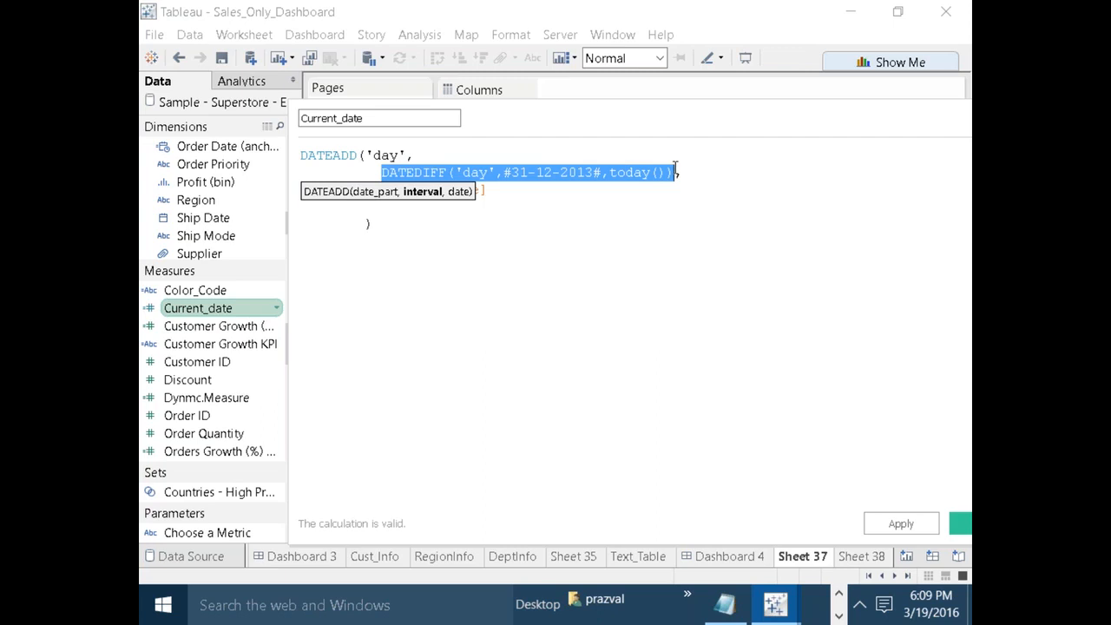
left_click(590, 153)
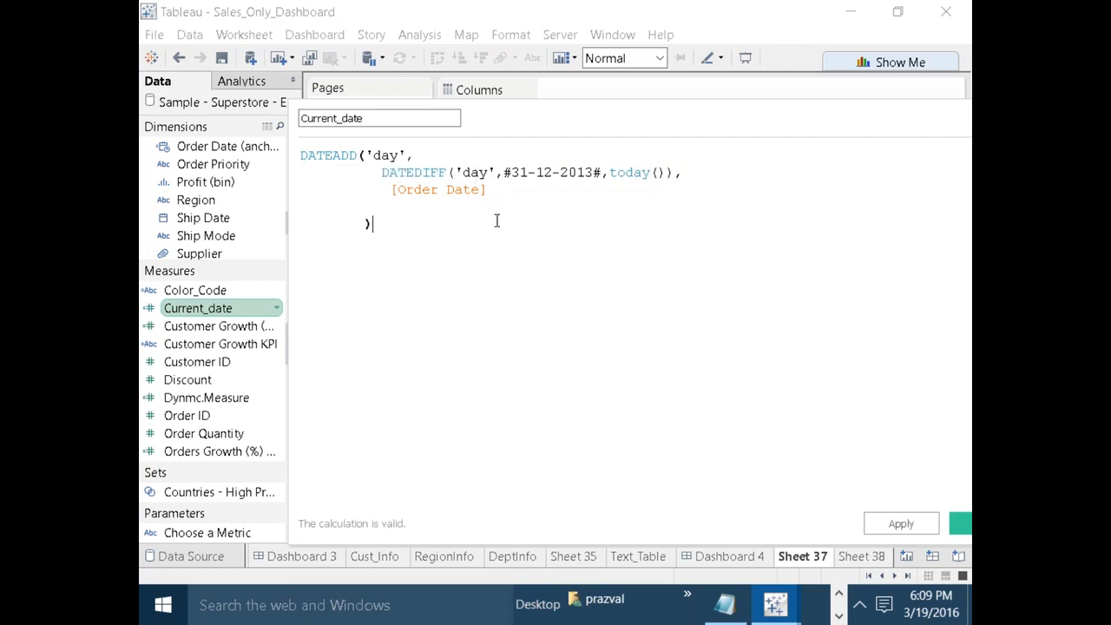
left_click(908, 524)
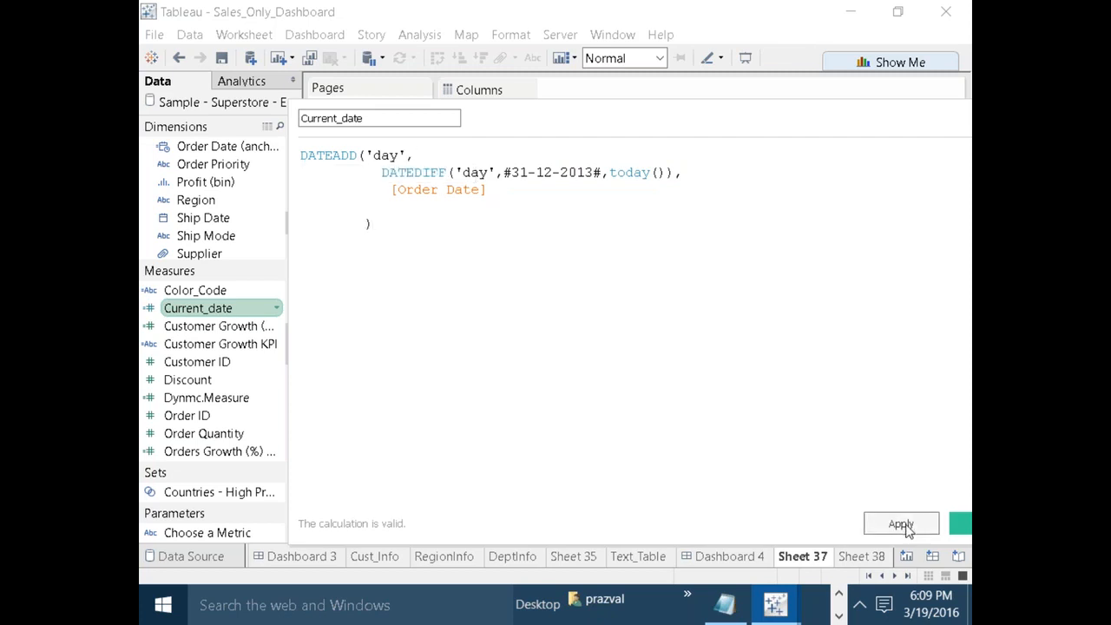
left_click(959, 525)
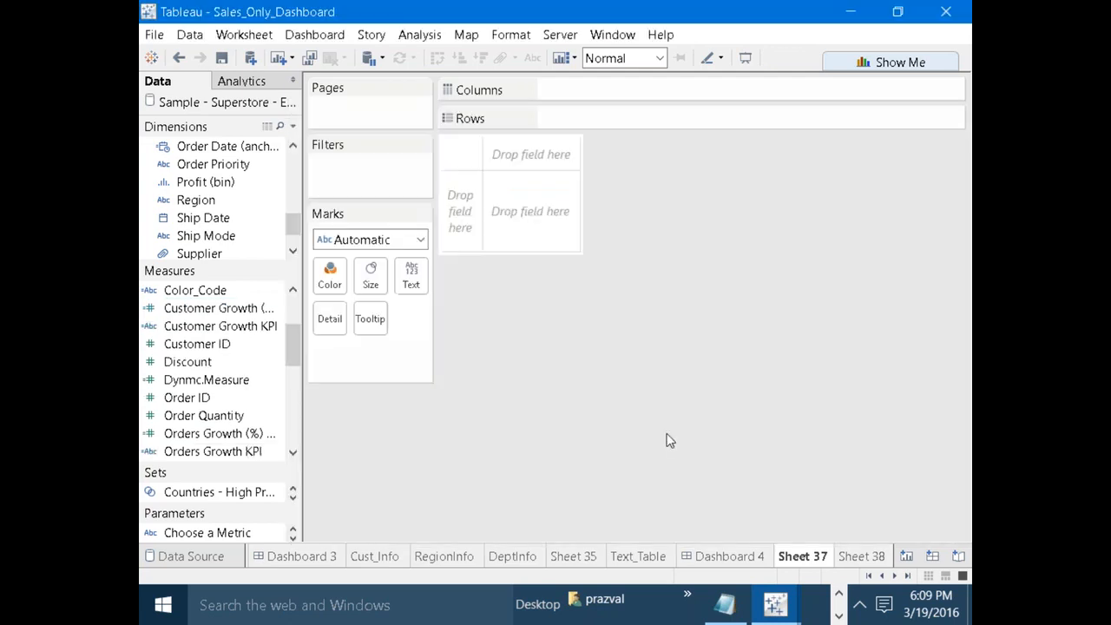
Add Current_date to the filters of Sheet 37 as a relative date filter set to the last 3 days.
scroll(292, 212, "up", 1)
left_click_drag(290, 213, 289, 170)
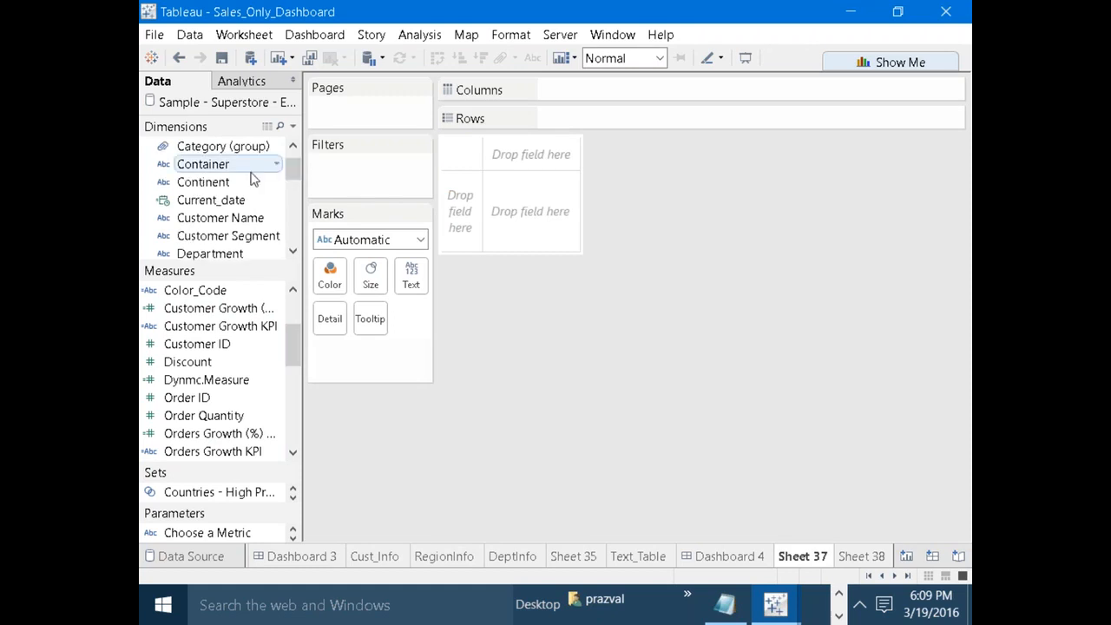
right_click(219, 199)
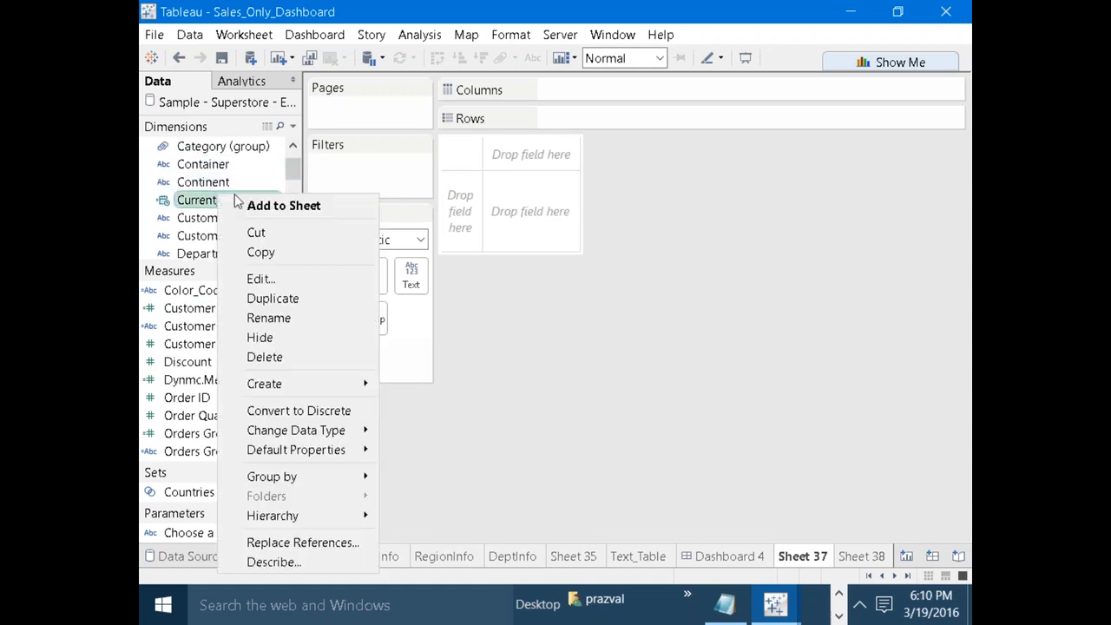
left_click(501, 318)
left_click_drag(221, 199, 343, 169)
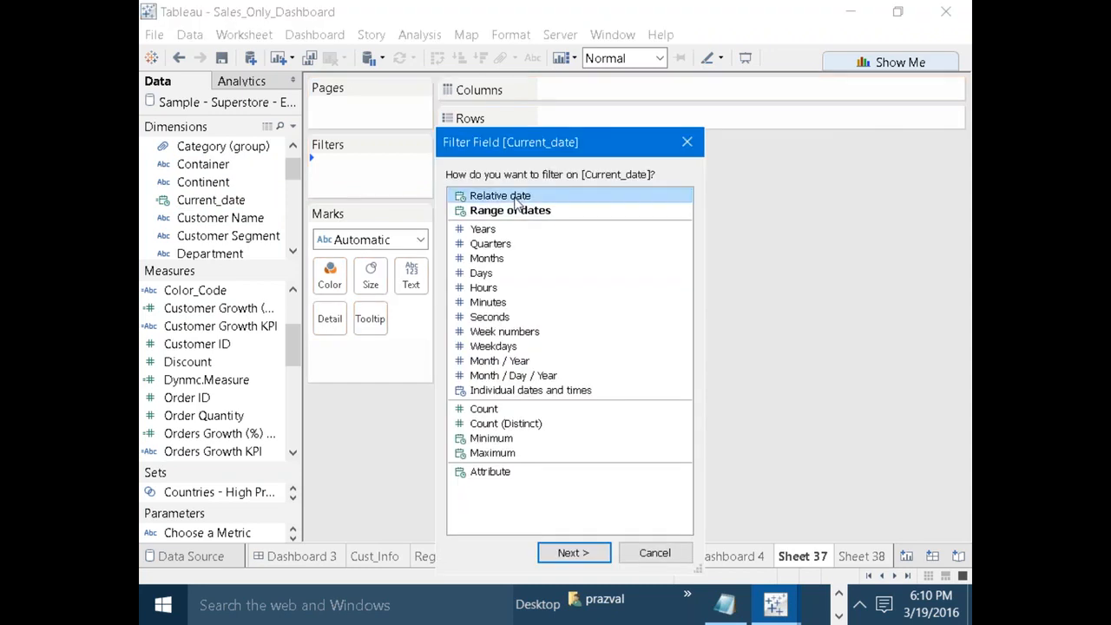
left_click(582, 560)
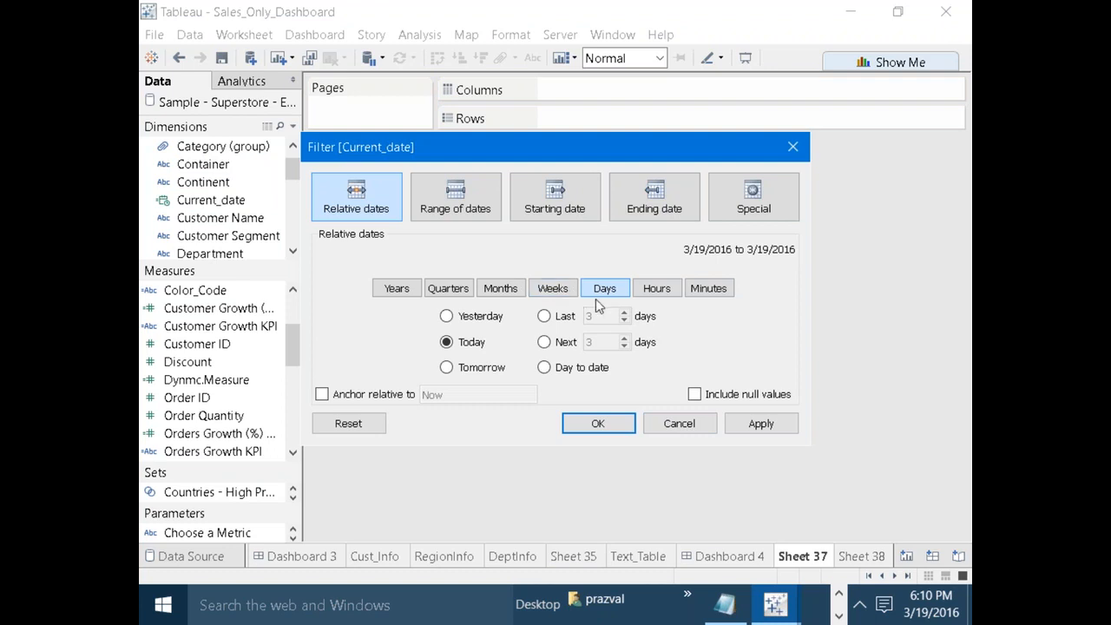
left_click(544, 316)
left_click(758, 424)
left_click(620, 428)
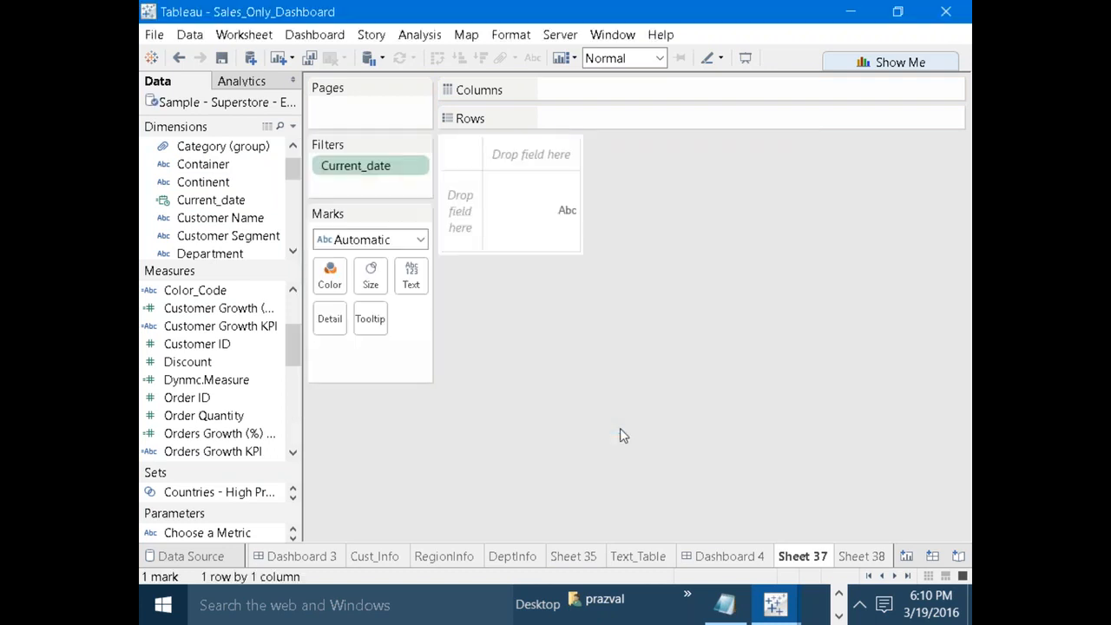
Show the Current_date filter control on the sheet and review its relative date range.
right_click(335, 170)
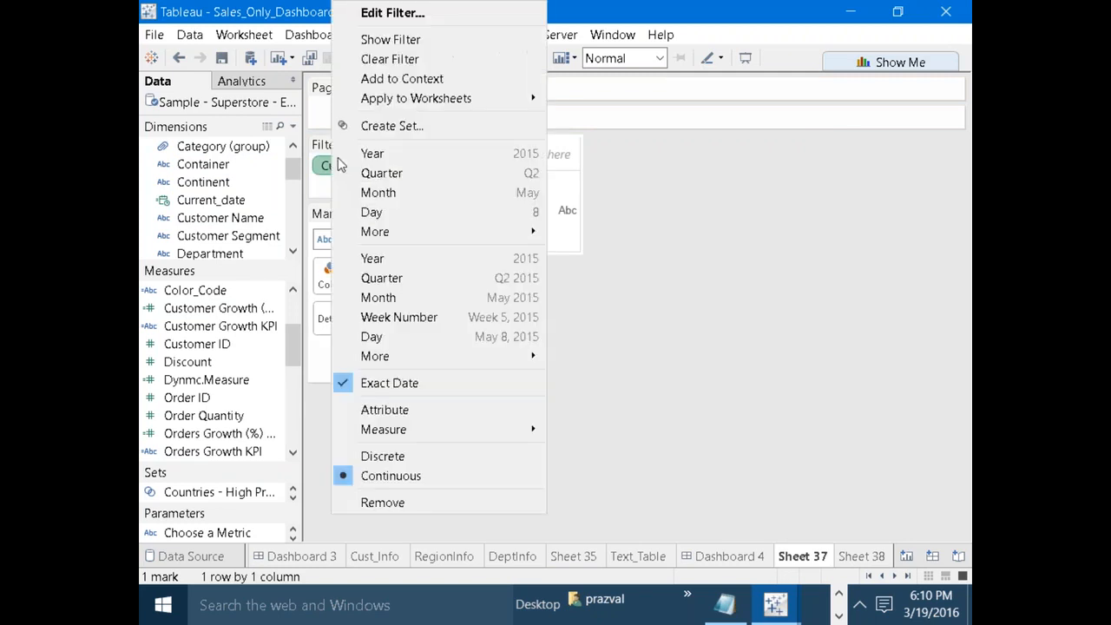
left_click(395, 40)
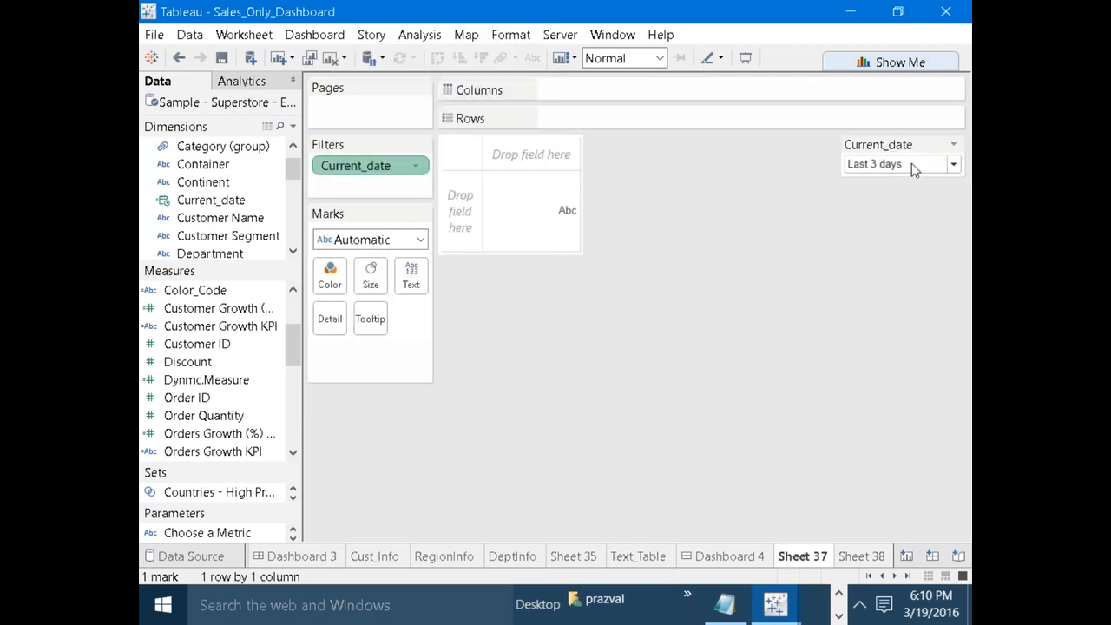
left_click(953, 166)
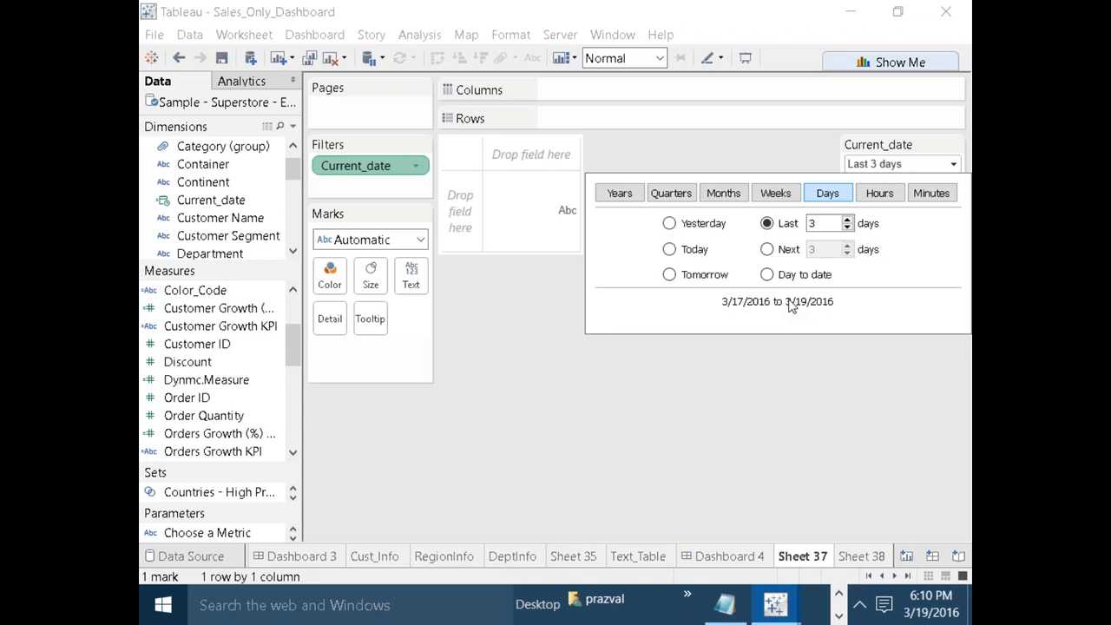
left_click(526, 335)
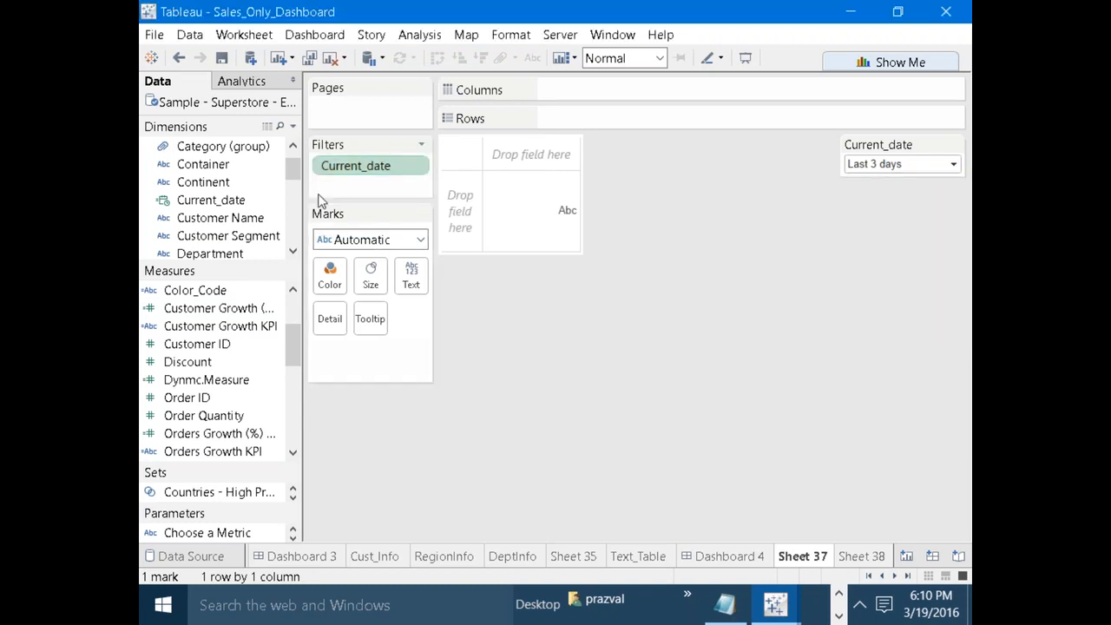
Place Department on the rows of Sheet 37 and recheck the date range covered by the Current_date filter.
left_click_drag(290, 164, 292, 189)
left_click_drag(224, 183, 579, 119)
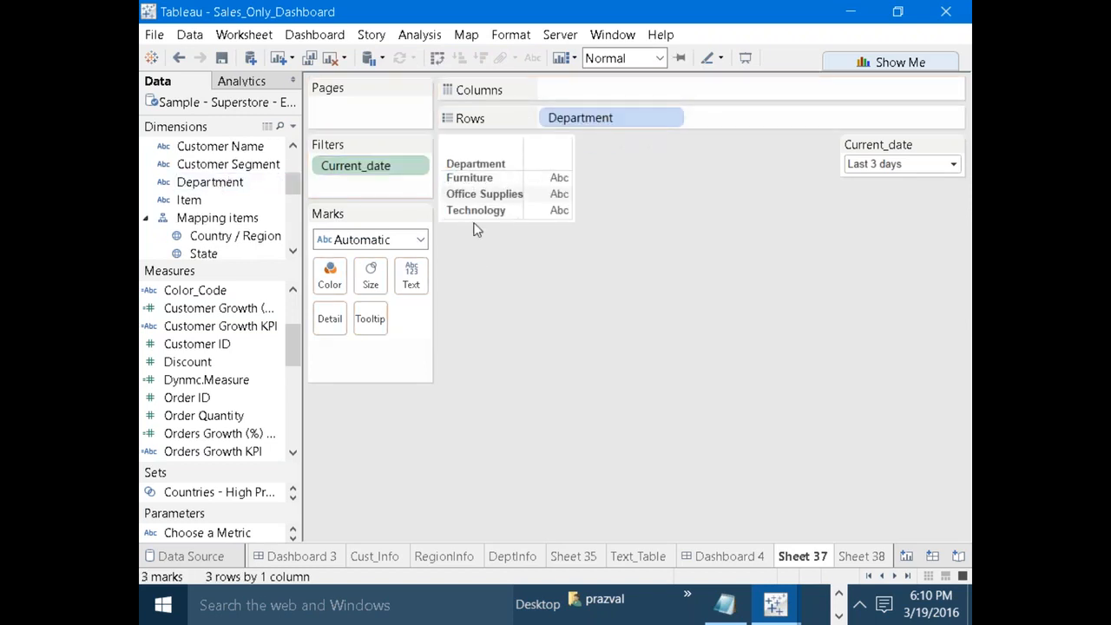
left_click(954, 168)
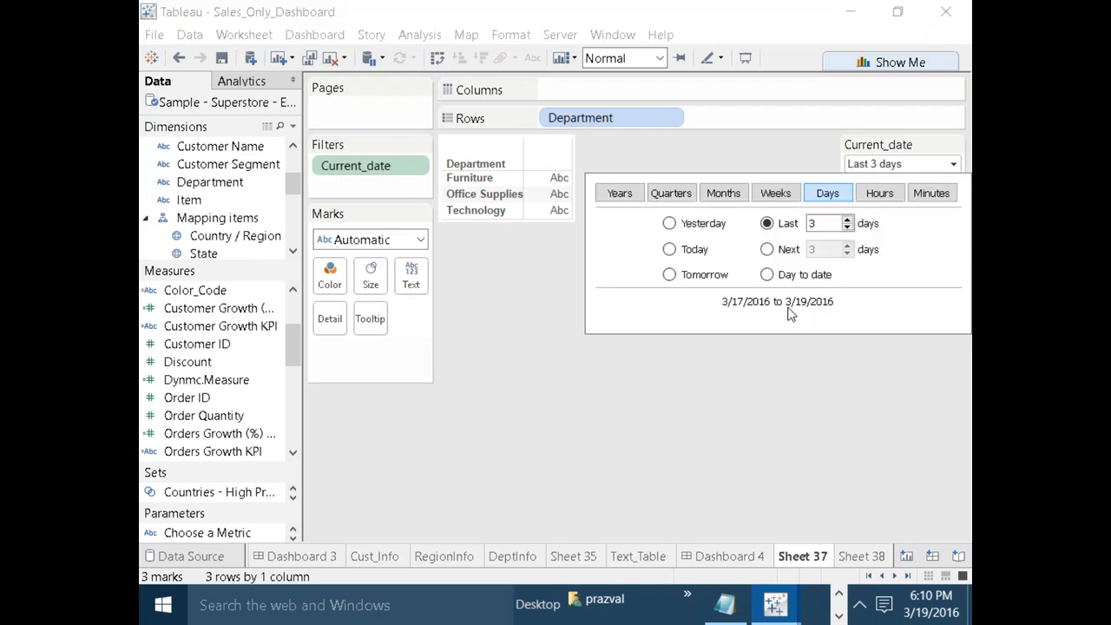
left_click(493, 276)
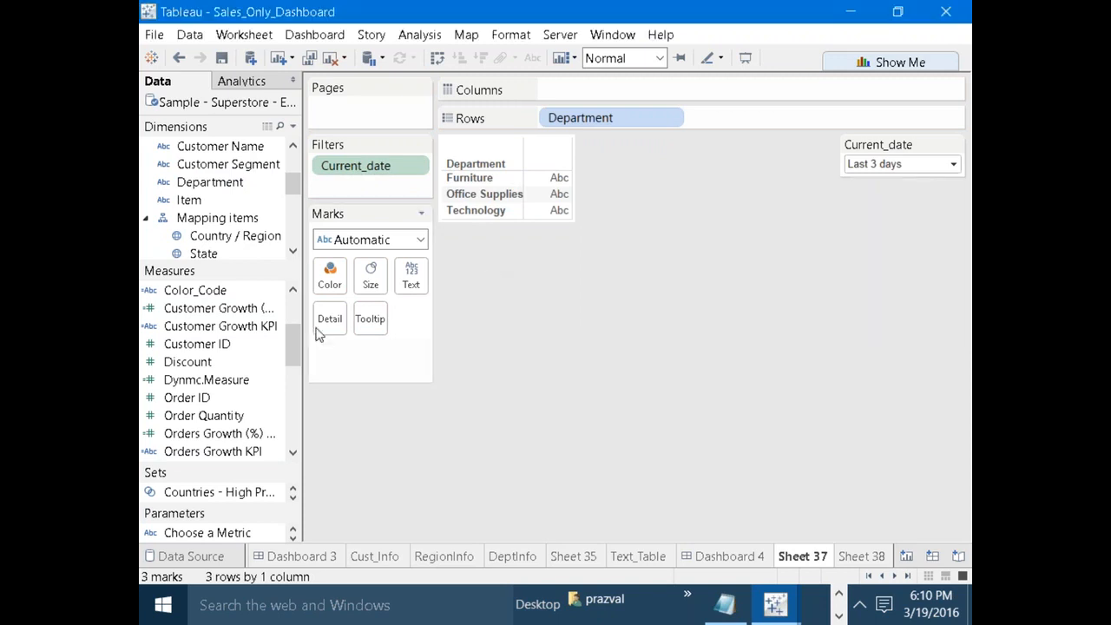
Display Sales as text for each department in a widened values column, and check the Current_date filter's period against it.
left_click_drag(293, 345, 291, 387)
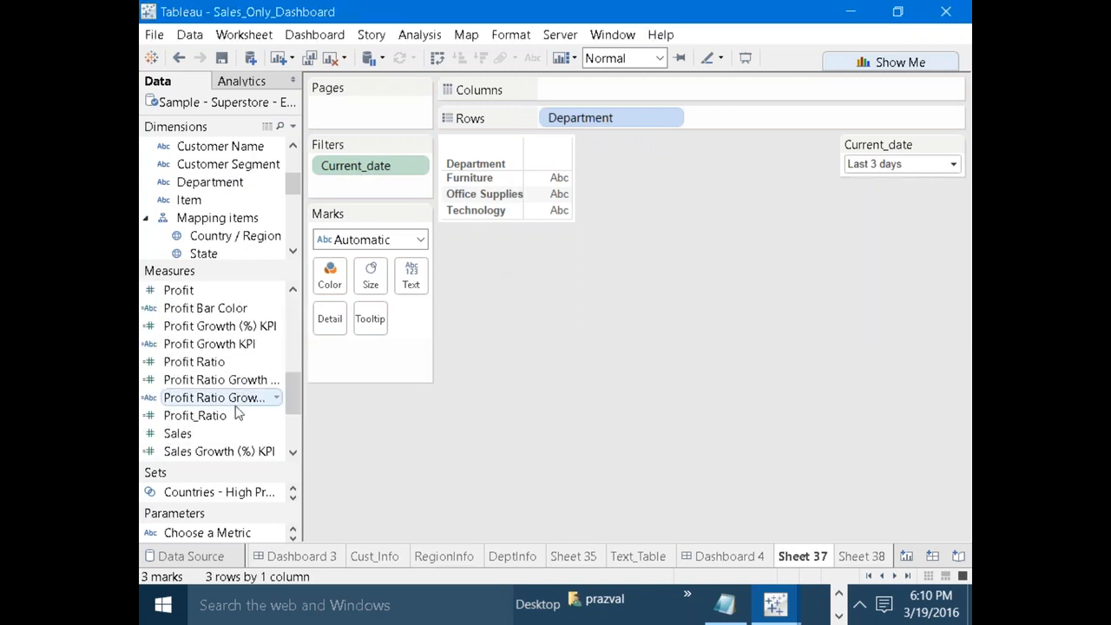
left_click_drag(173, 437, 411, 276)
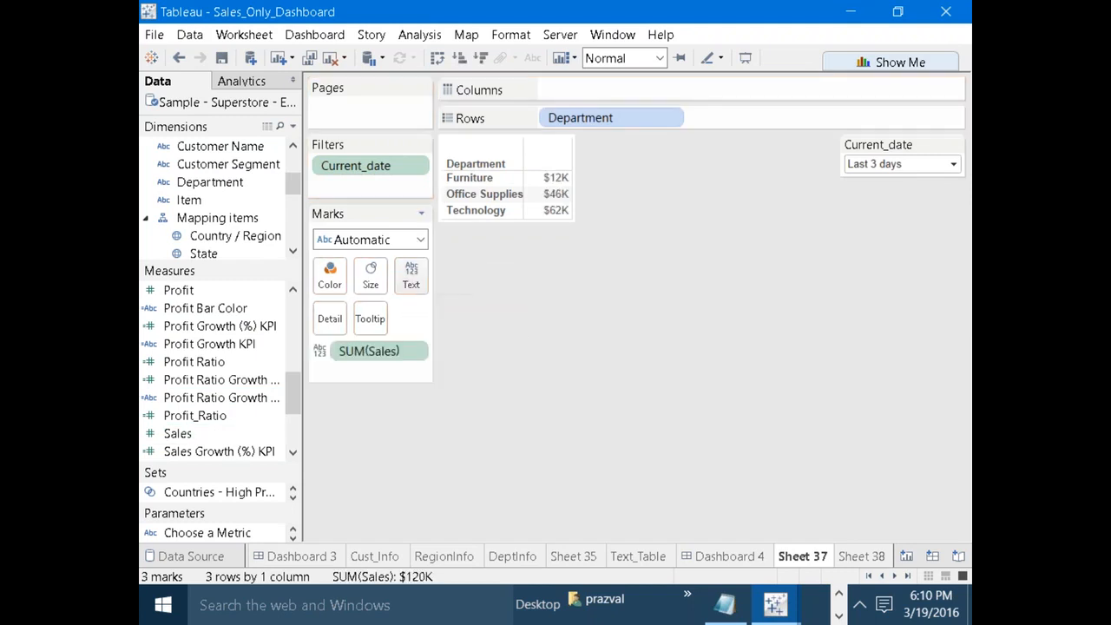
left_click_drag(571, 213, 635, 212)
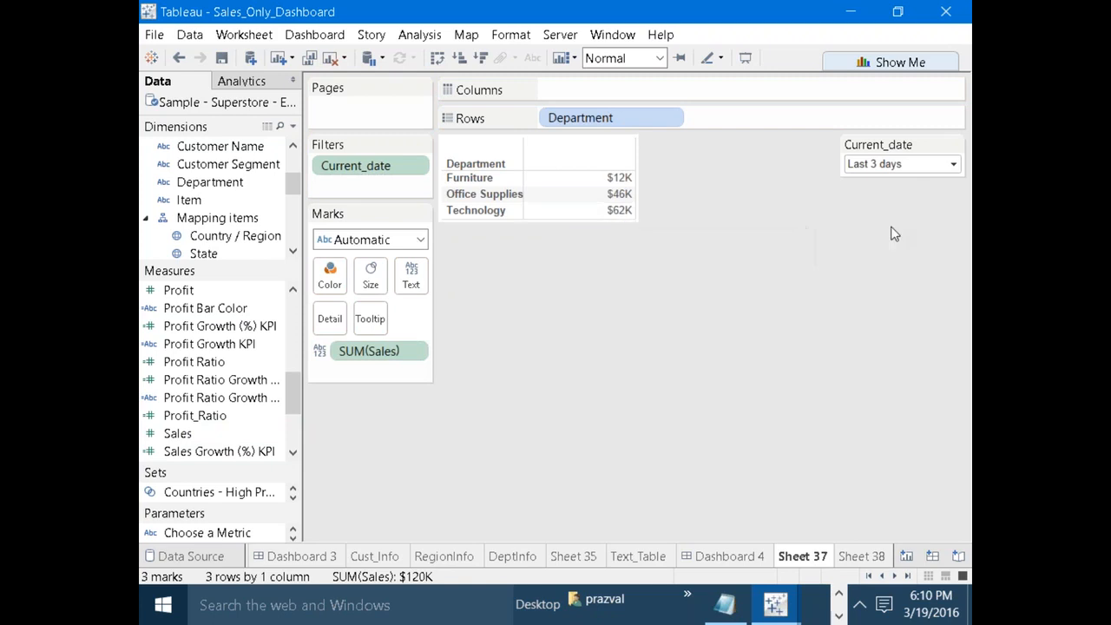
left_click(953, 170)
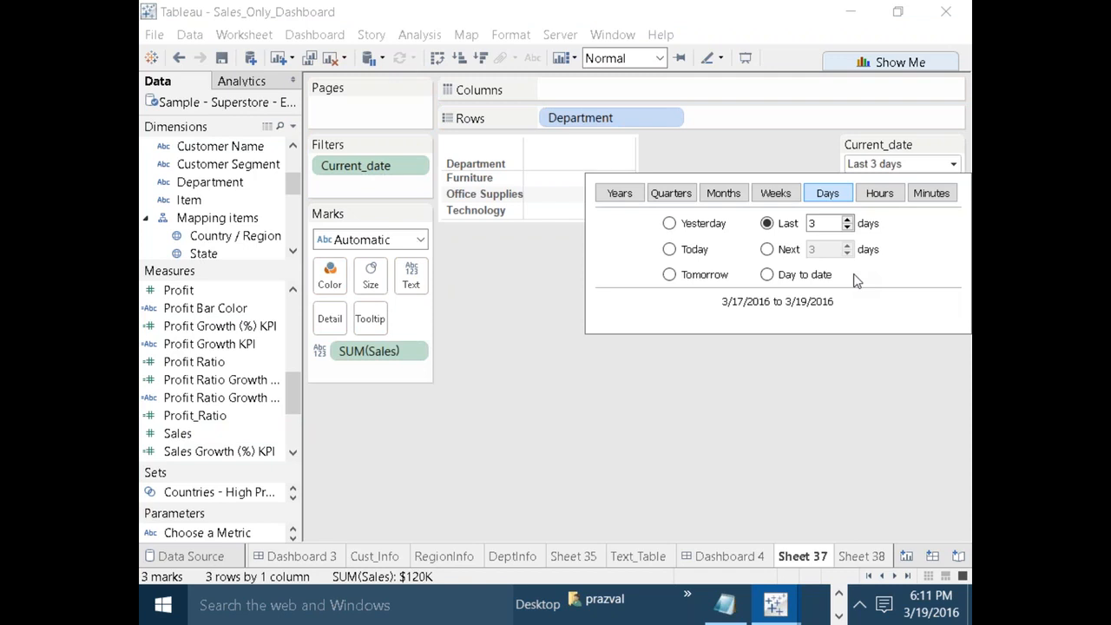
left_click(525, 318)
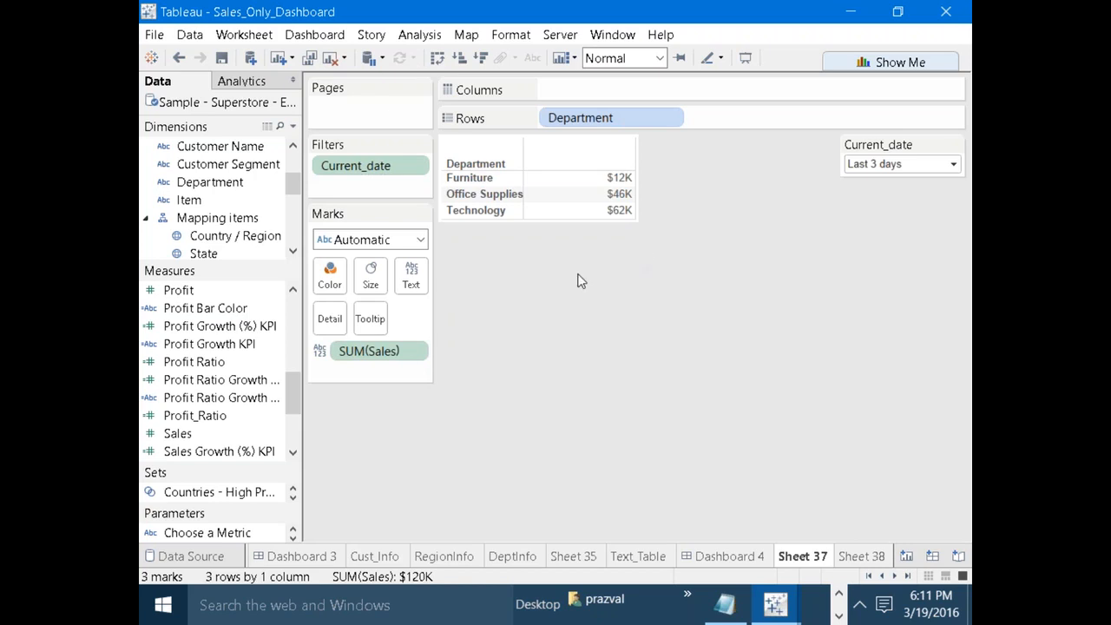
Open a new blank Notepad document and start the note with the heading DATE.
key("super+r")
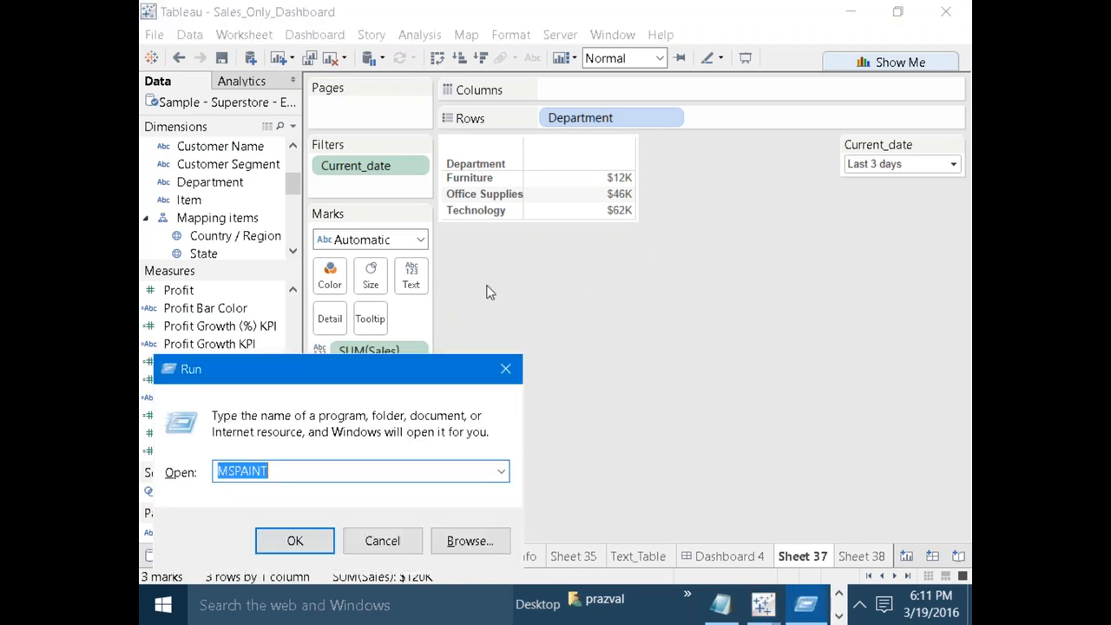
type("NOtepad")
key("Return")
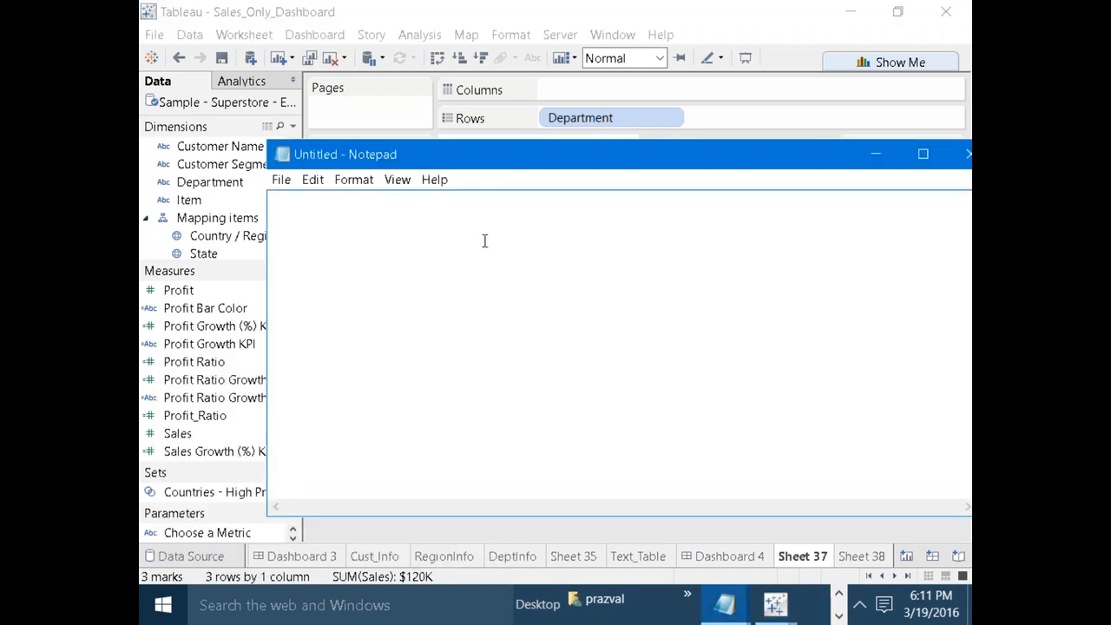
left_click_drag(467, 157, 600, 257)
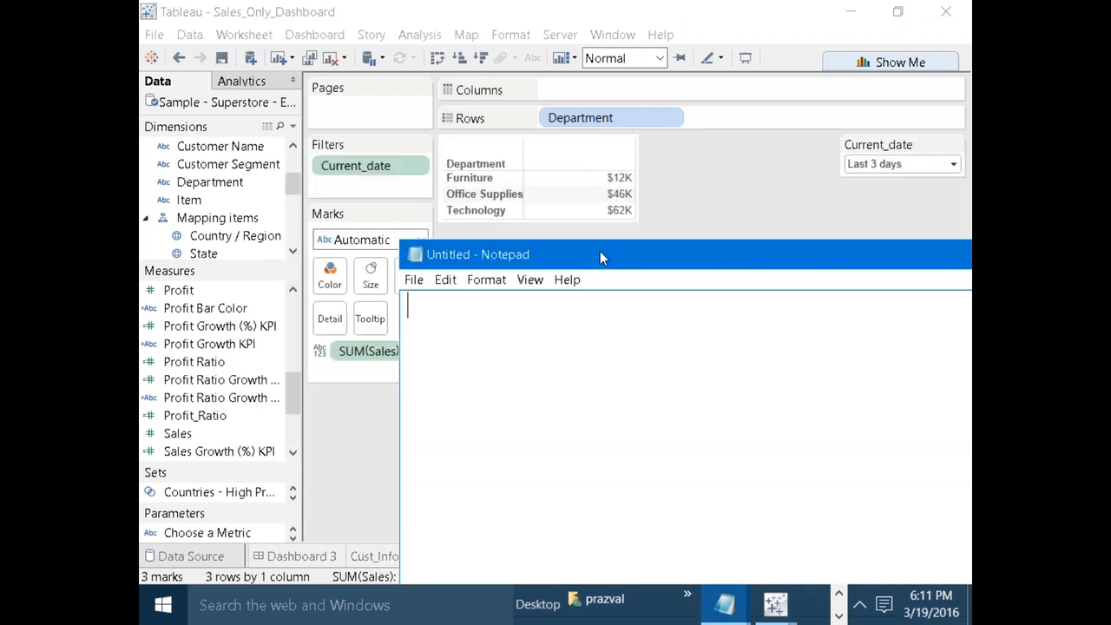
type("DATE")
Return to Tableau, copy the complete formula of the Current_date calculated field, and close its editor without changing it.
left_click_drag(204, 266, 203, 418)
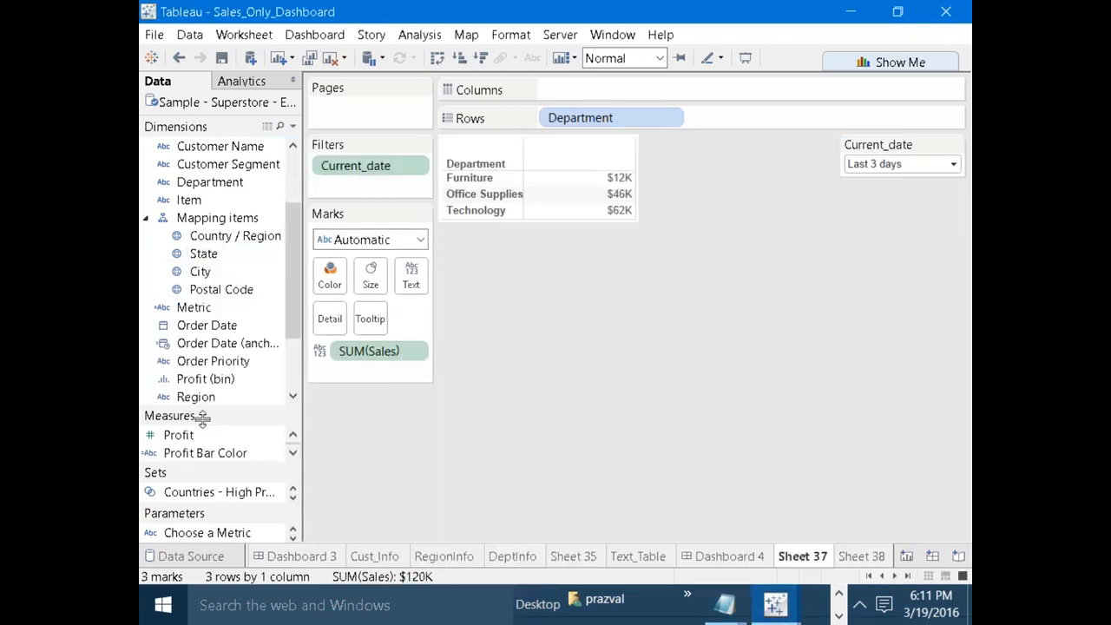
left_click_drag(289, 324, 295, 233)
left_click(229, 223)
right_click(230, 223)
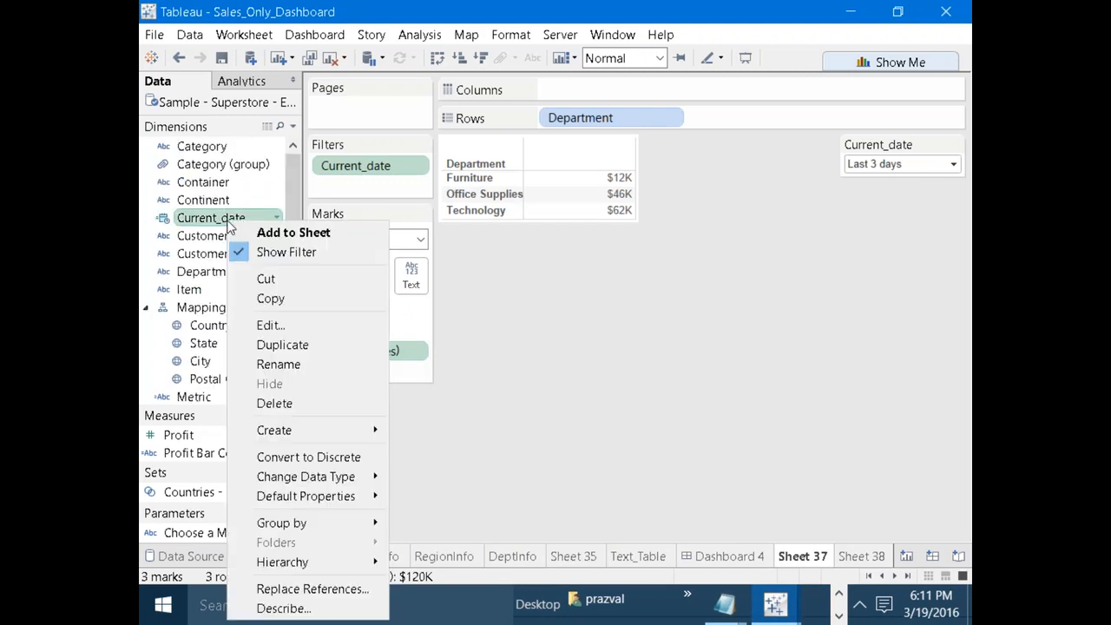
left_click(278, 324)
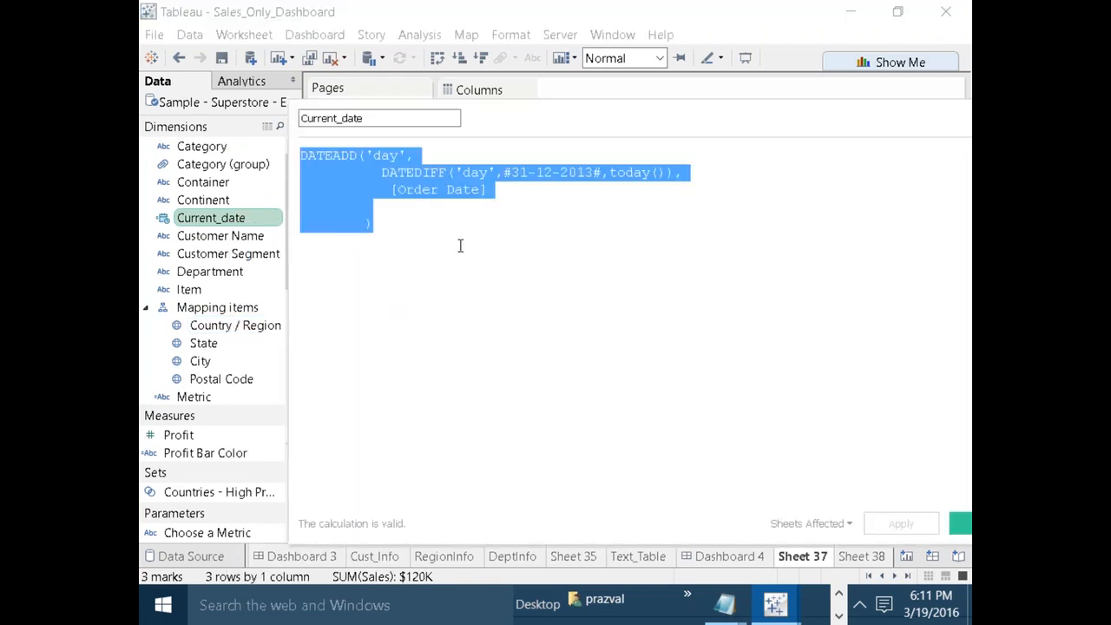
left_click_drag(700, 112, 570, 124)
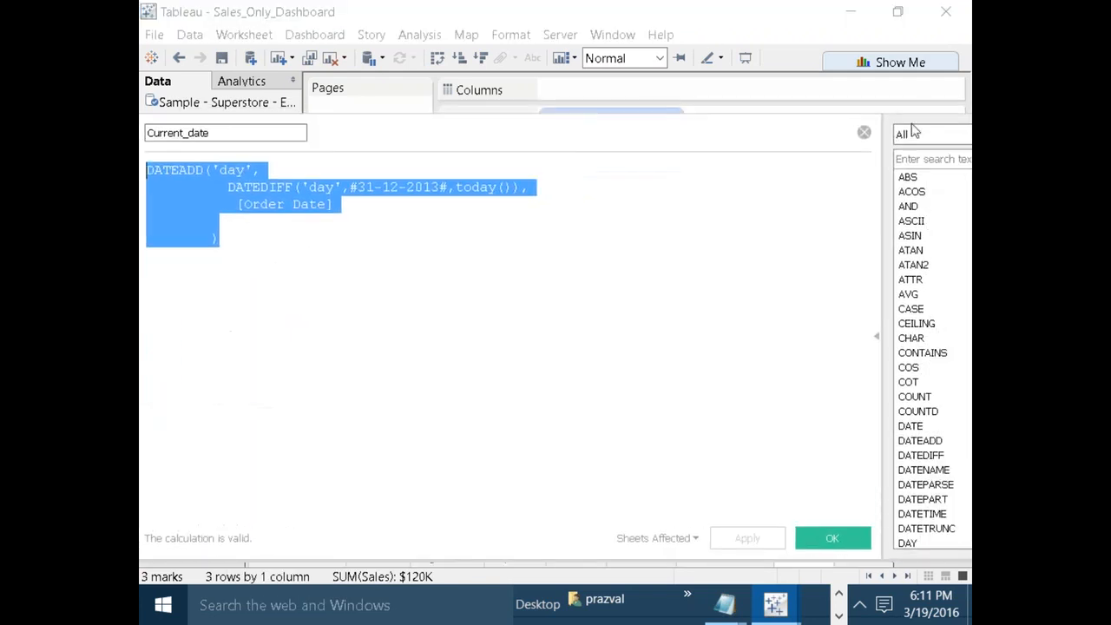
left_click(864, 132)
In the Notepad note, complete the heading as "DATE:-" and paste the Current_date DATEADD formula a few lines below it.
mouse_move(742, 605)
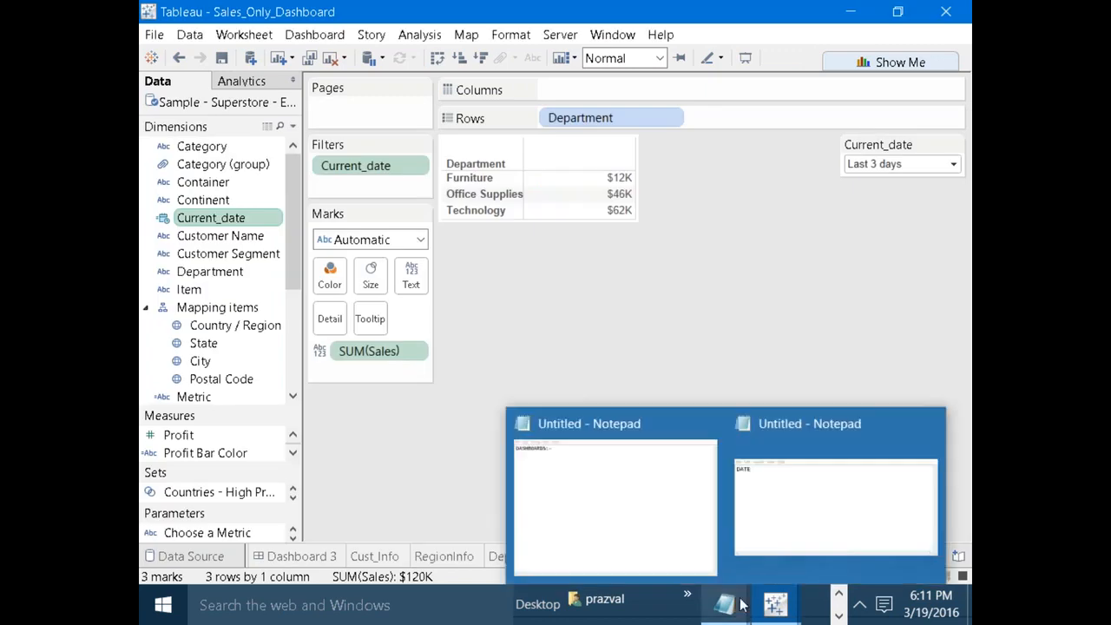
left_click(798, 509)
type(":-")
key("Return")
key("Return")
key("Return")
type("DATEADD('day',           DATEDIFF('day',#31-12-2013#,today()),            [Order Date]          )")
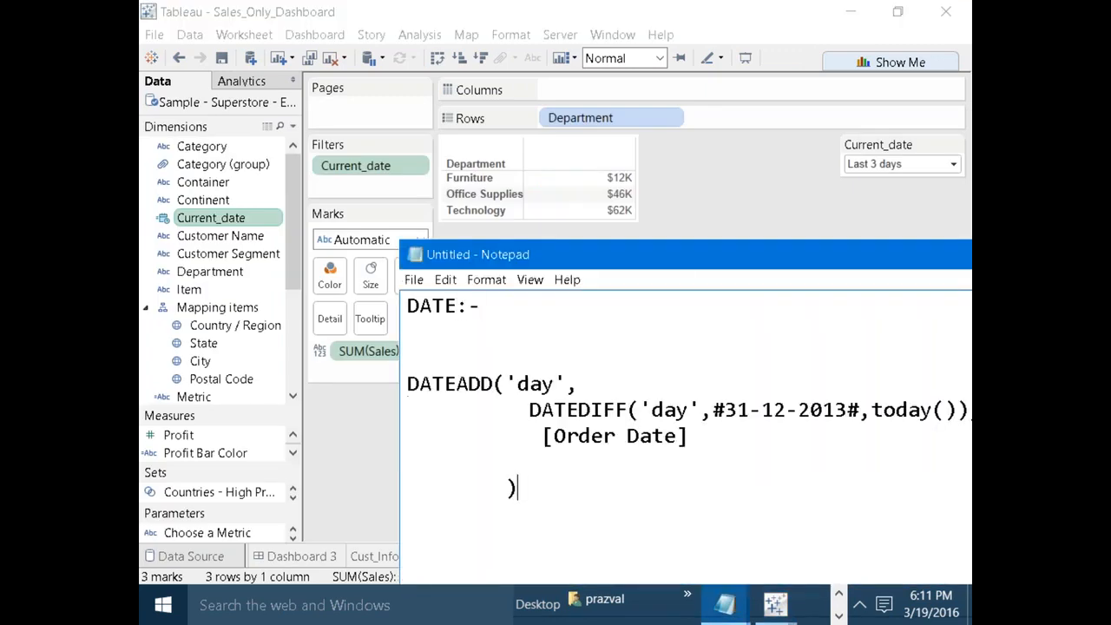
left_click_drag(725, 257, 573, 200)
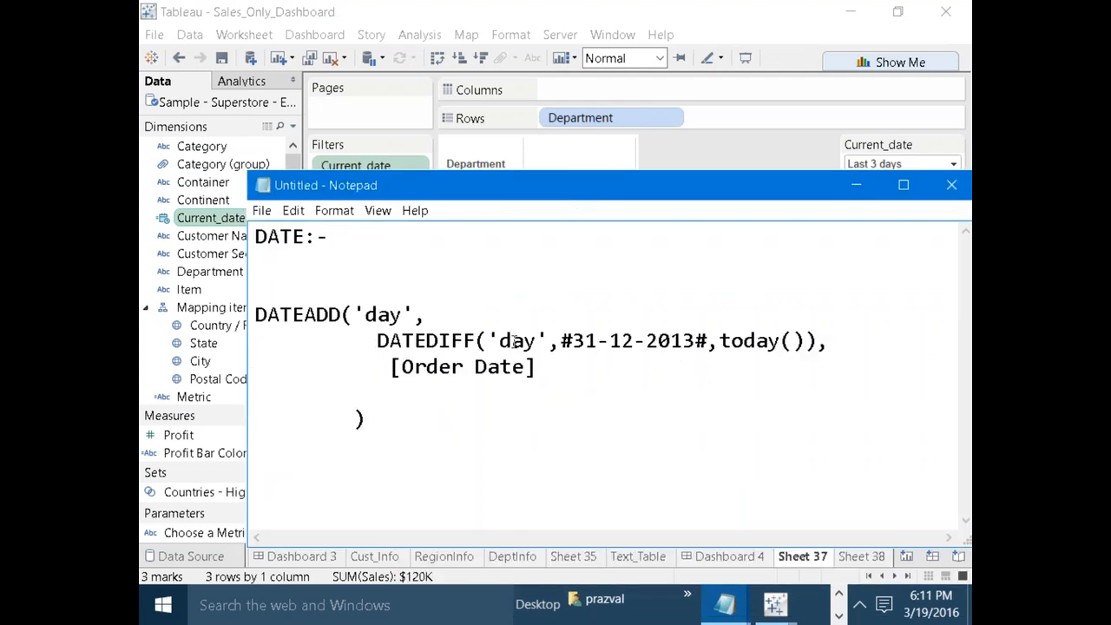
Below the pasted formula, write the general syntax line "DATEADD(datepart,interval,input_date)".
left_click_drag(512, 341, 494, 340)
left_click_drag(545, 368, 391, 366)
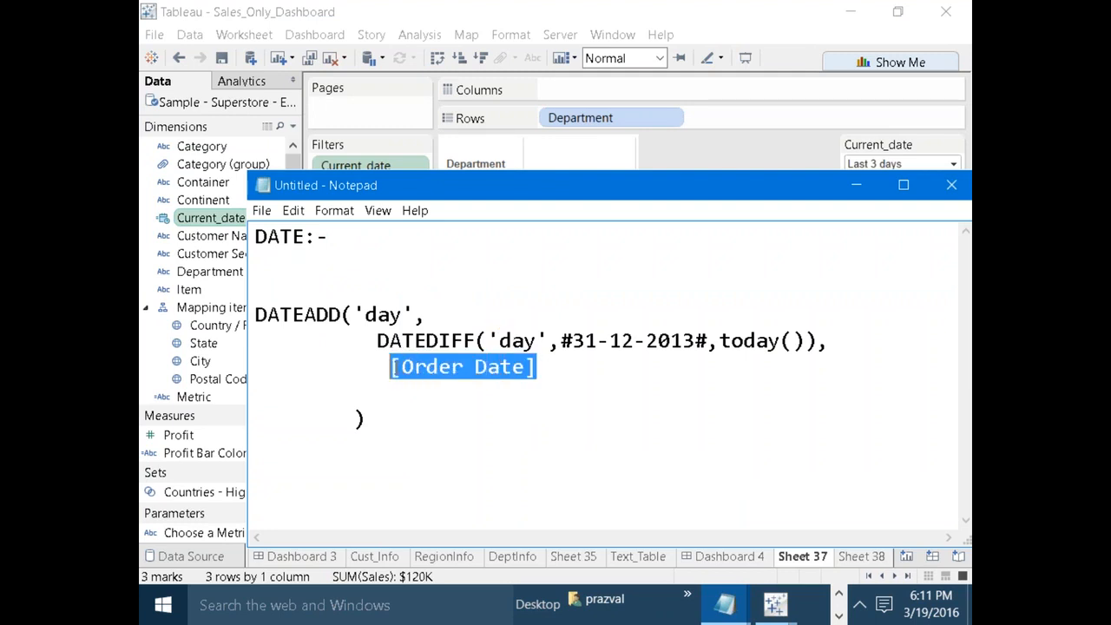
left_click(428, 430)
key("Return")
key("Return")
type("DATEADD(d")
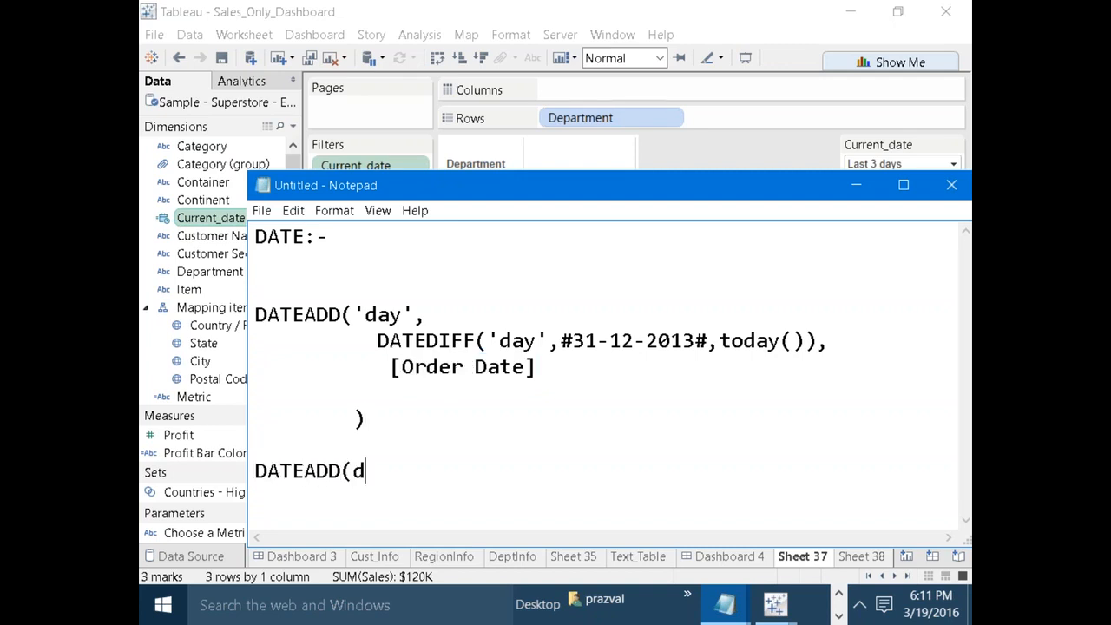
type("atepart,interval")
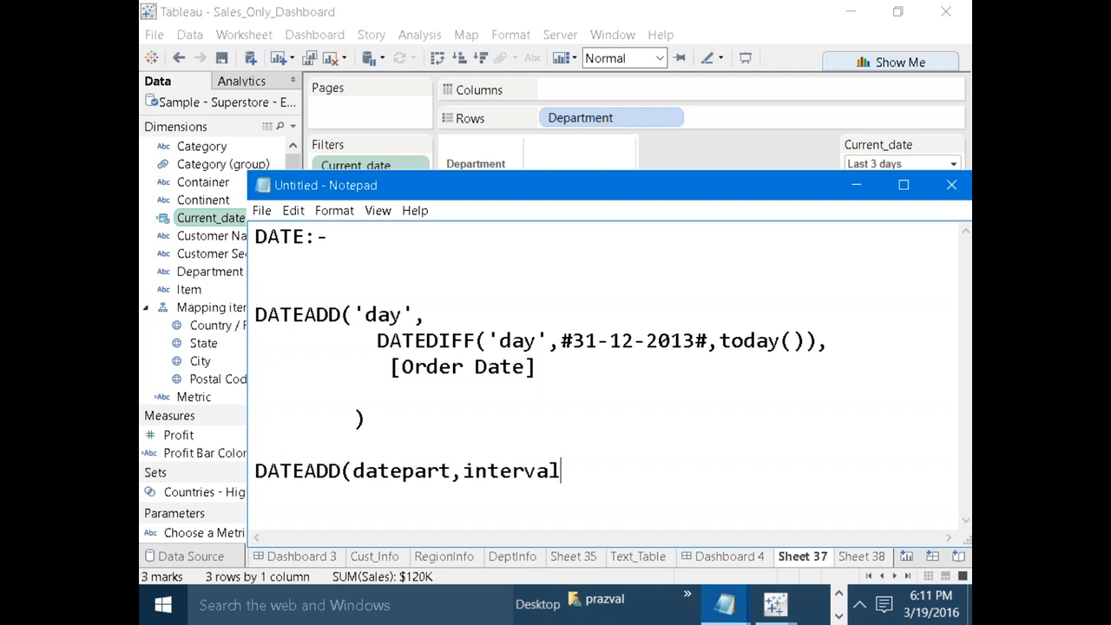
type(",input_da")
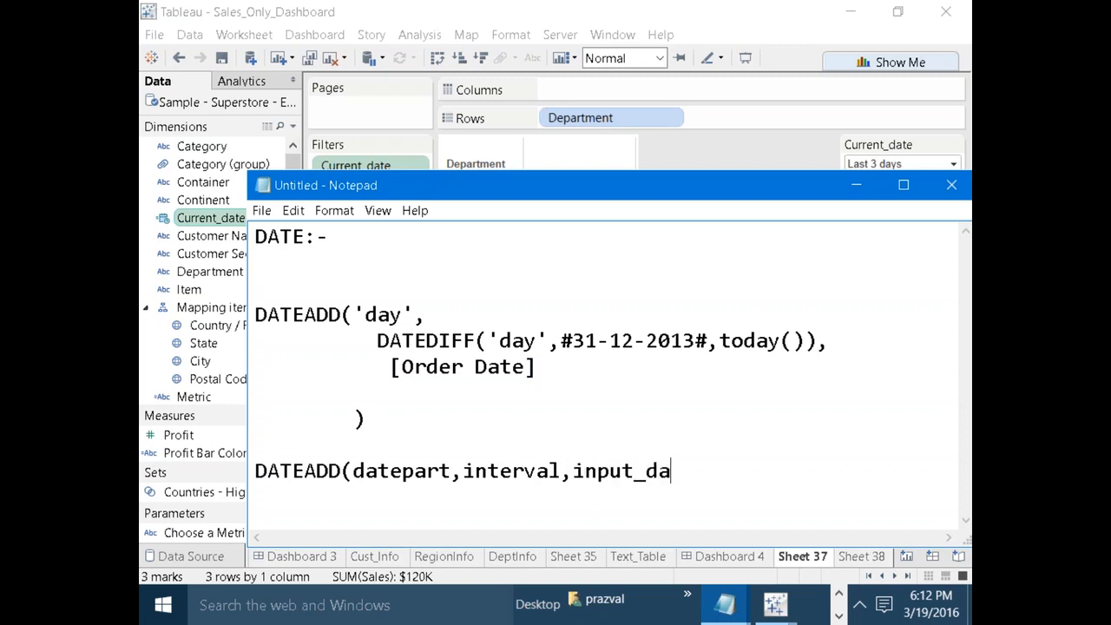
type("te)")
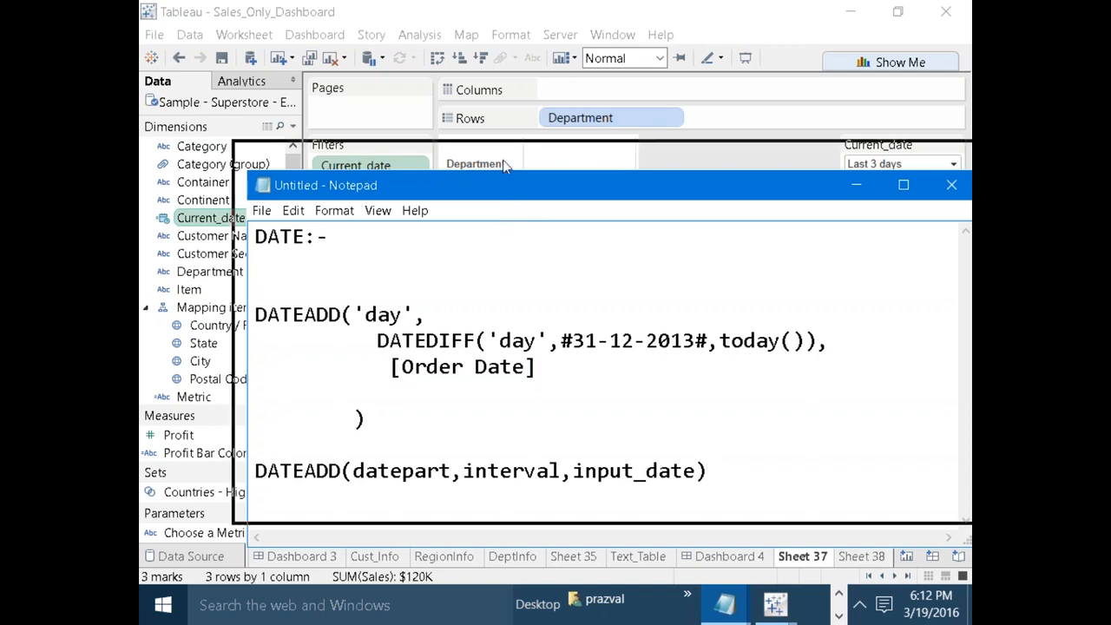
Write ORDER_DATE on the line below the syntax, aligned beneath the input_date argument.
left_click_drag(499, 130, 502, 132)
key("Return")
type("ORD")
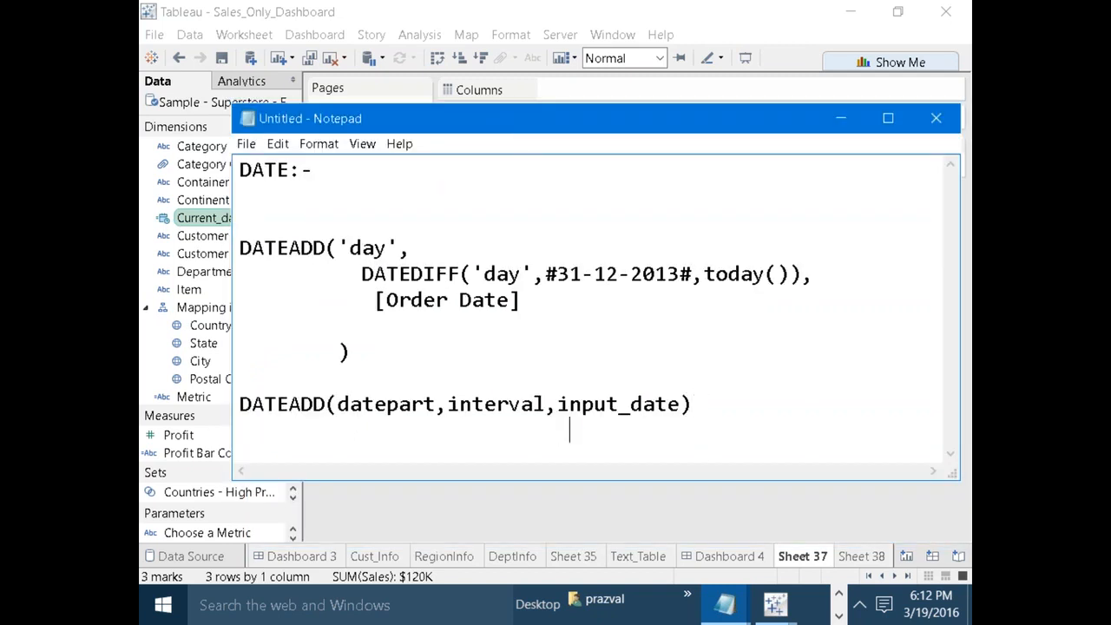
type("_DATE")
Add the interval value 809 and a comma beneath the interval argument, closing the gap before ORDER_DATE.
key("Left")
key("Left")
key("Left")
key("Left")
key("Left")
key("Left")
key("Left")
key("Left")
key("Left")
key("Left")
key("Left")
key("Left")
key("Left")
key("Left")
key("Left")
key("Left")
key("Left")
key("Left")
key("Left")
key("Left")
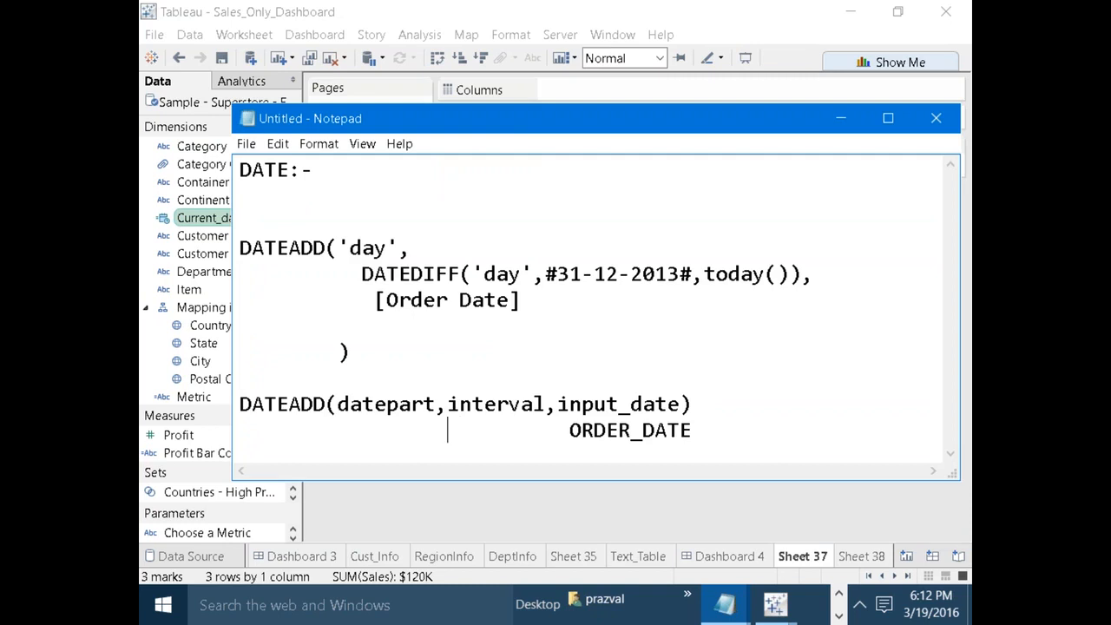
type("809          ")
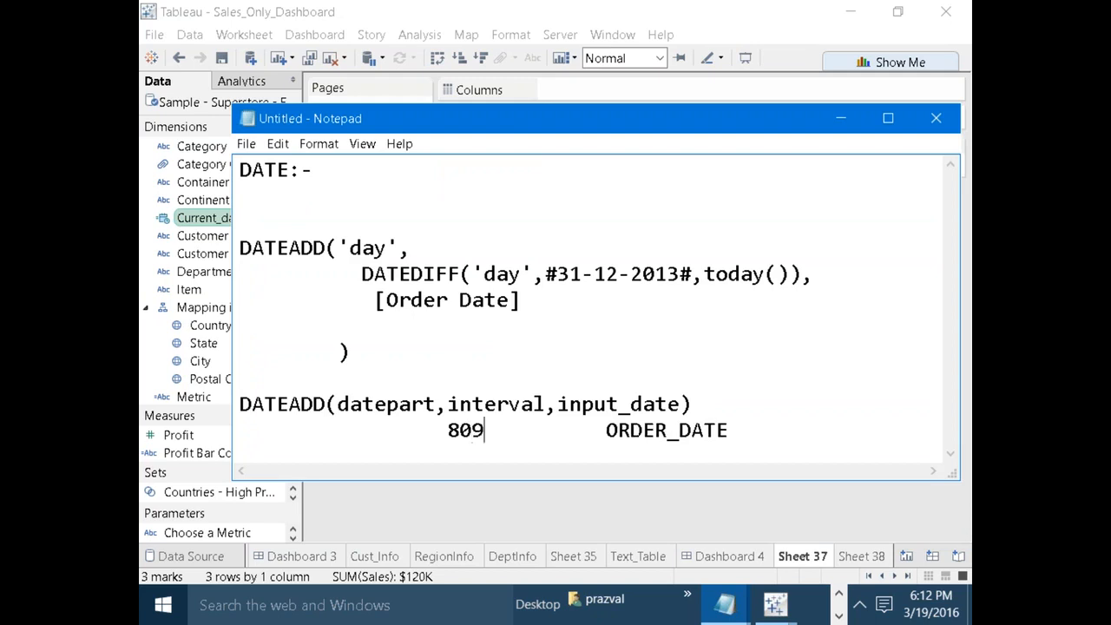
type(",")
key("Delete")
key("Delete")
key("Delete")
key("Delete")
key("Delete")
key("Delete")
key("Delete")
key("Delete")
key("Delete")
key("Delete")
Add 'day' and a comma beneath the datepart argument on the example line, spaced away from 809.
key("Left")
key("Left")
key("Left")
key("Left")
key("Left")
key("Left")
key("Left")
key("Left")
key("Left")
key("Left")
key("Left")
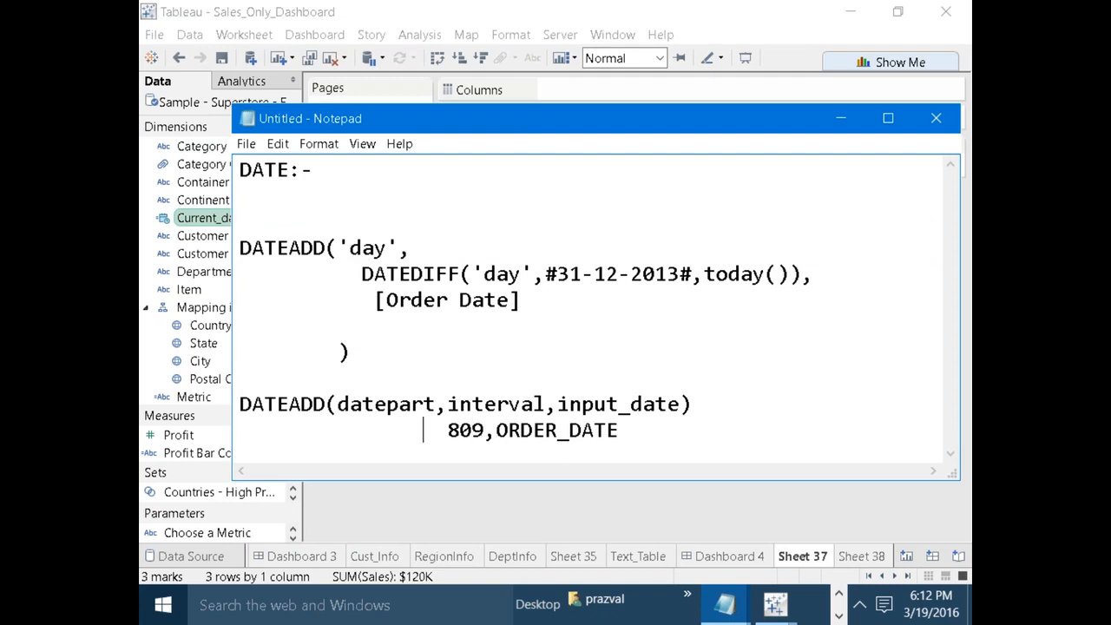
type("'day'       ")
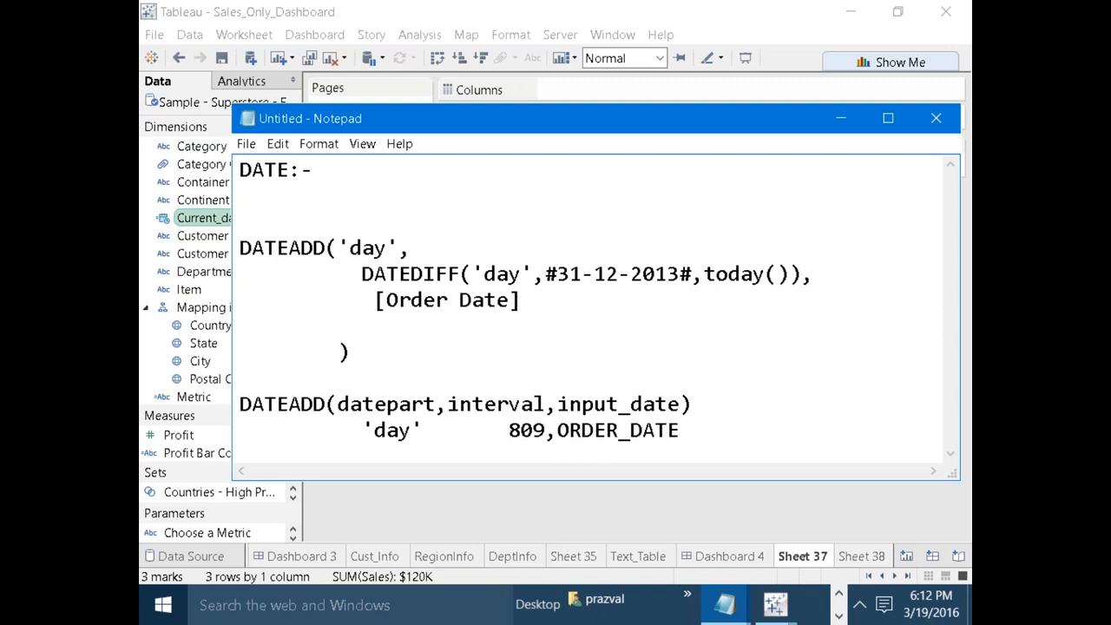
type(",")
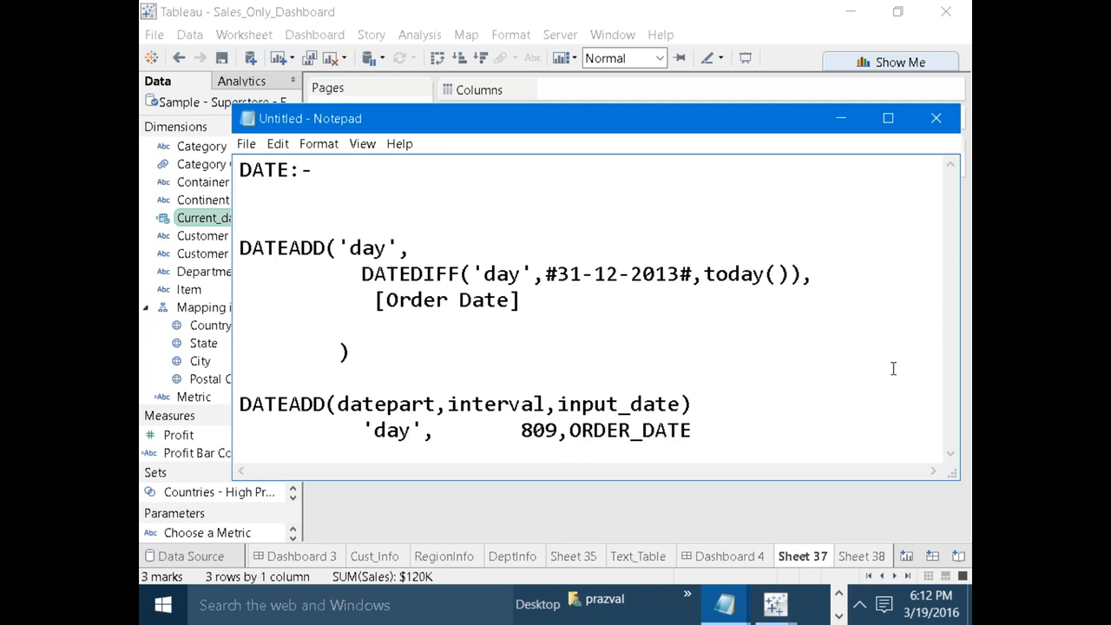
Add a dashed divider line below the example and start a section headed "Last 3 Days:-".
left_click(739, 436)
key("Return")
key("Return")
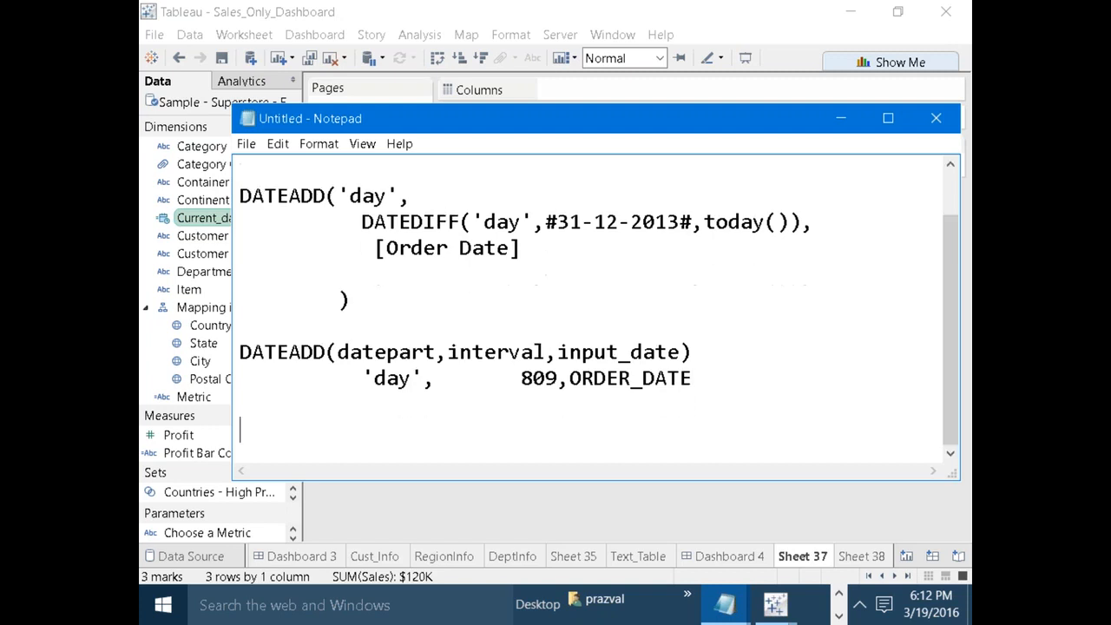
type("------------------------------------------")
key("Return")
key("Return")
type("L")
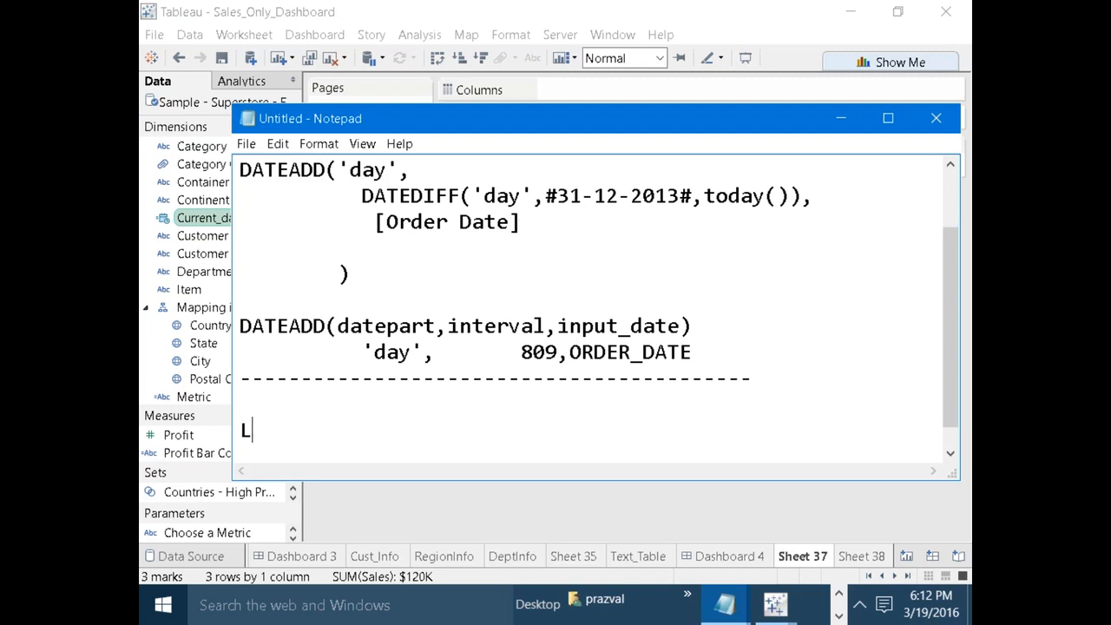
type("ast 3 Days")
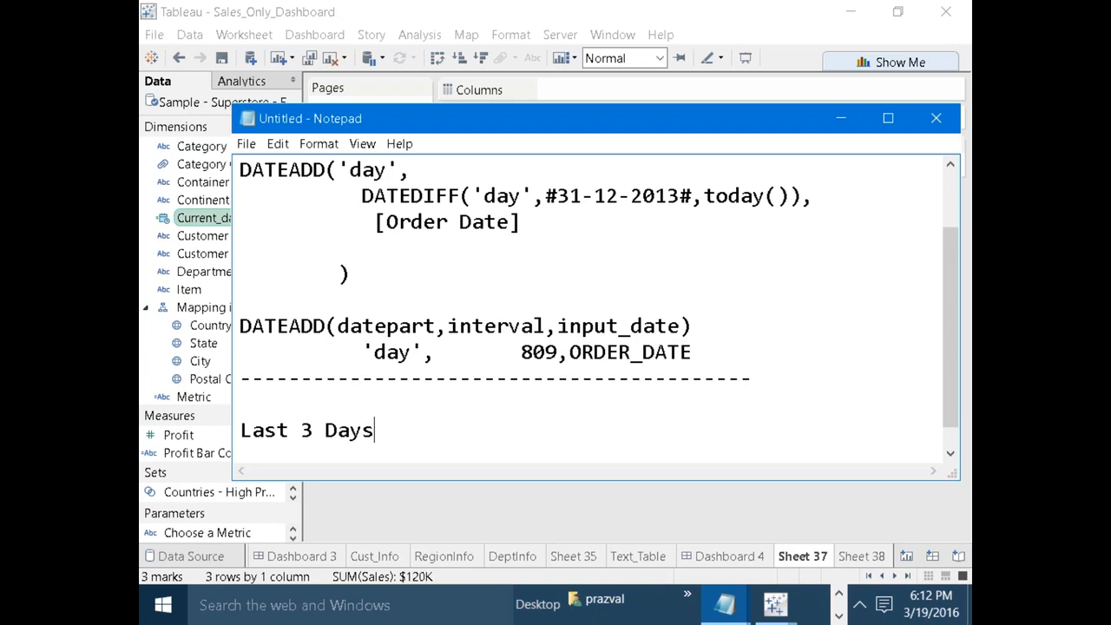
type(":-")
key("Return")
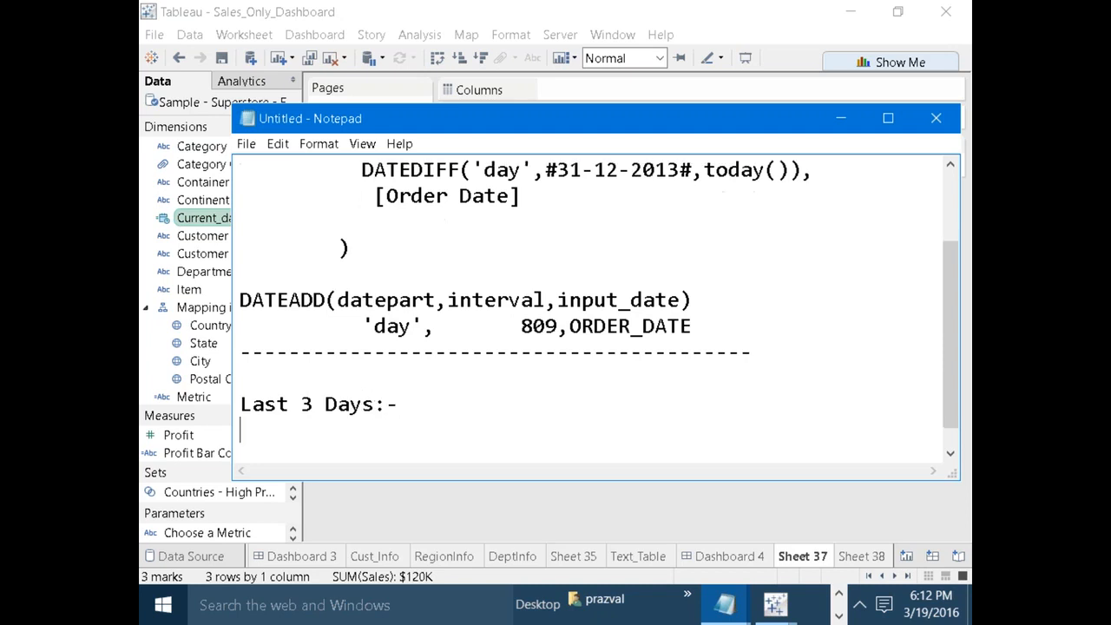
Write "---->809,808,807" under the Last 3 Days heading and compare these day offsets with today() in the formula.
type("---->809,808")
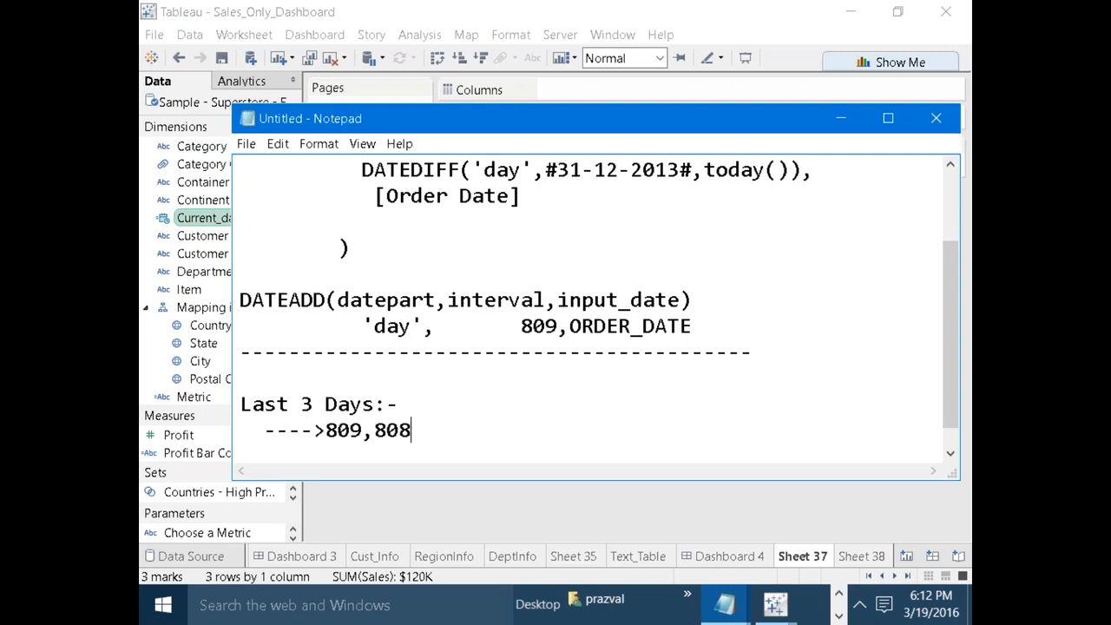
type(",807")
left_click_drag(705, 171, 792, 170)
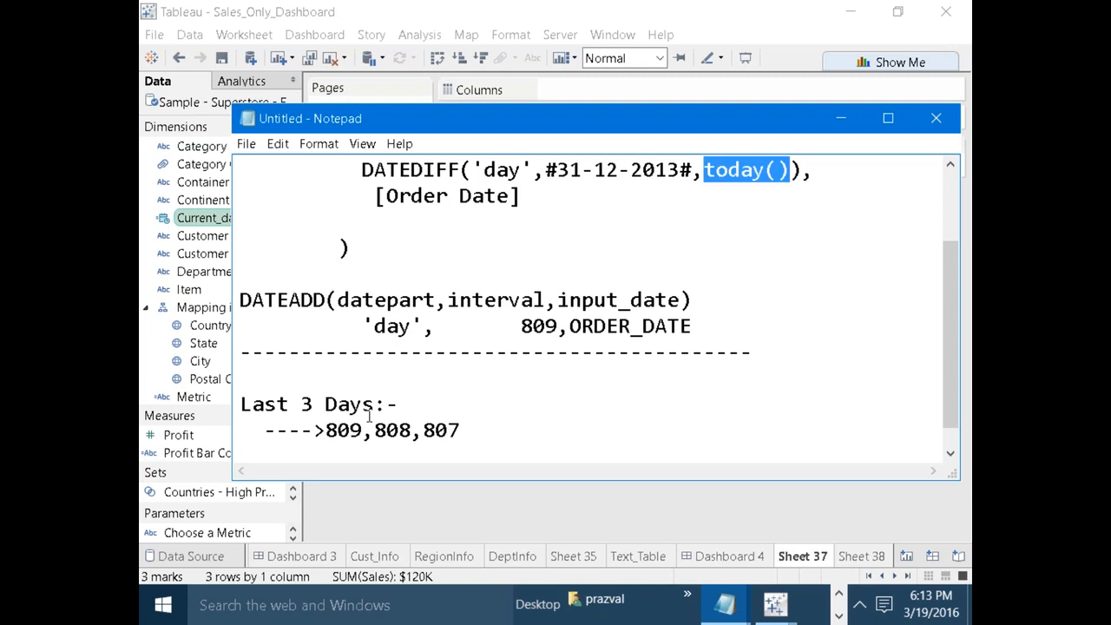
left_click_drag(373, 430, 329, 430)
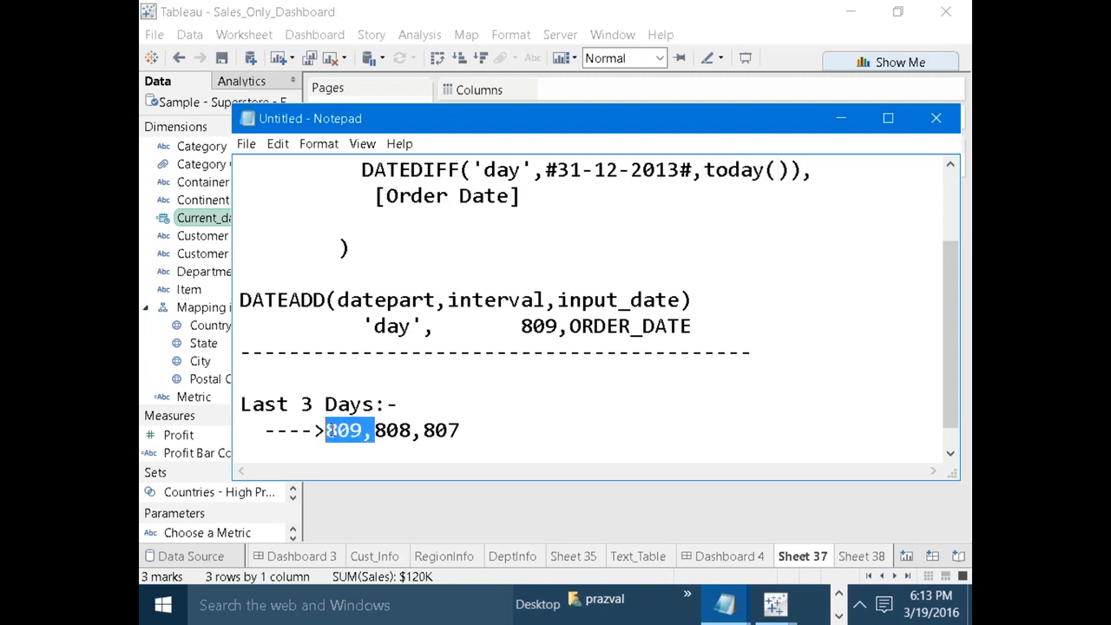
left_click_drag(413, 430, 375, 430)
left_click_drag(462, 431, 330, 432)
left_click(467, 431)
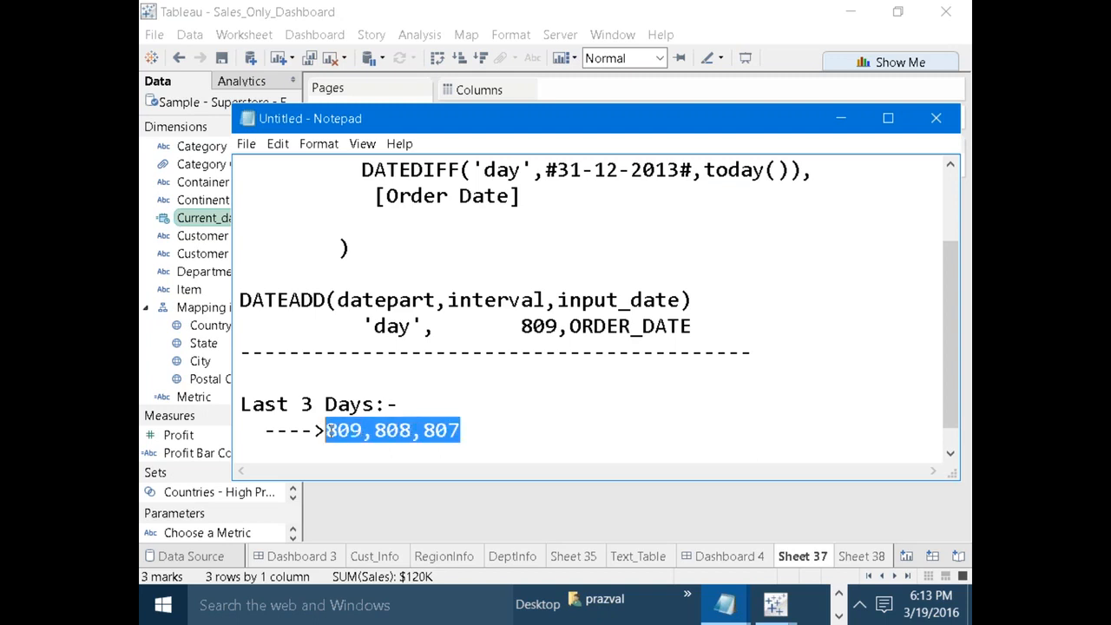
Below the offsets, note the matching order dates as 31-dec-2013 and, on the following line, 30,29.
left_click(501, 424)
key("Return")
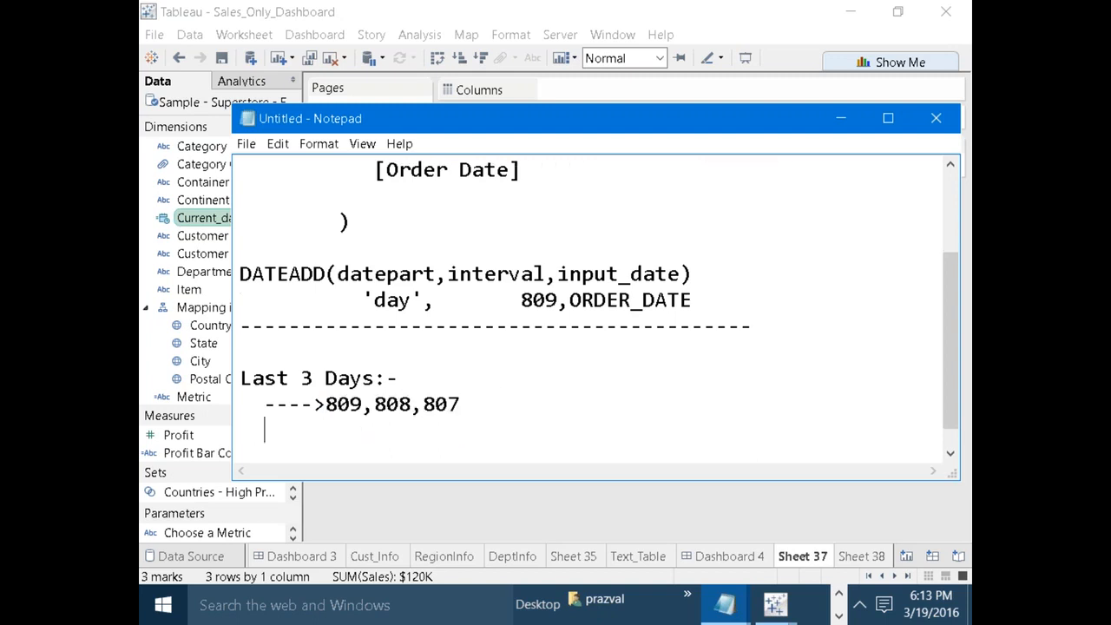
type("31-dec-2013")
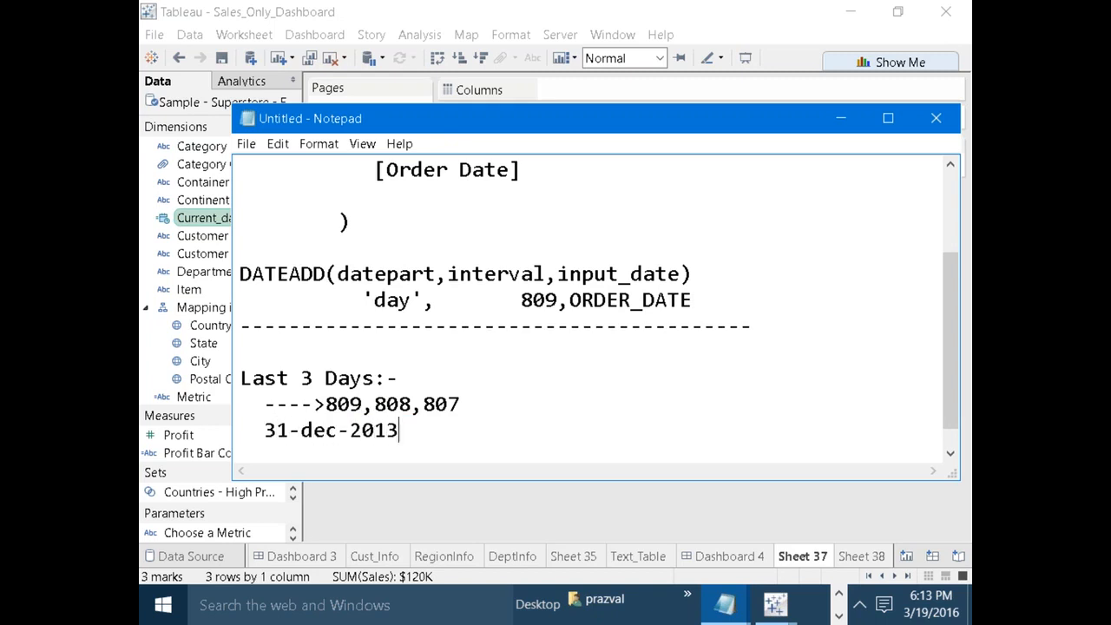
key("Return")
type("30,29")
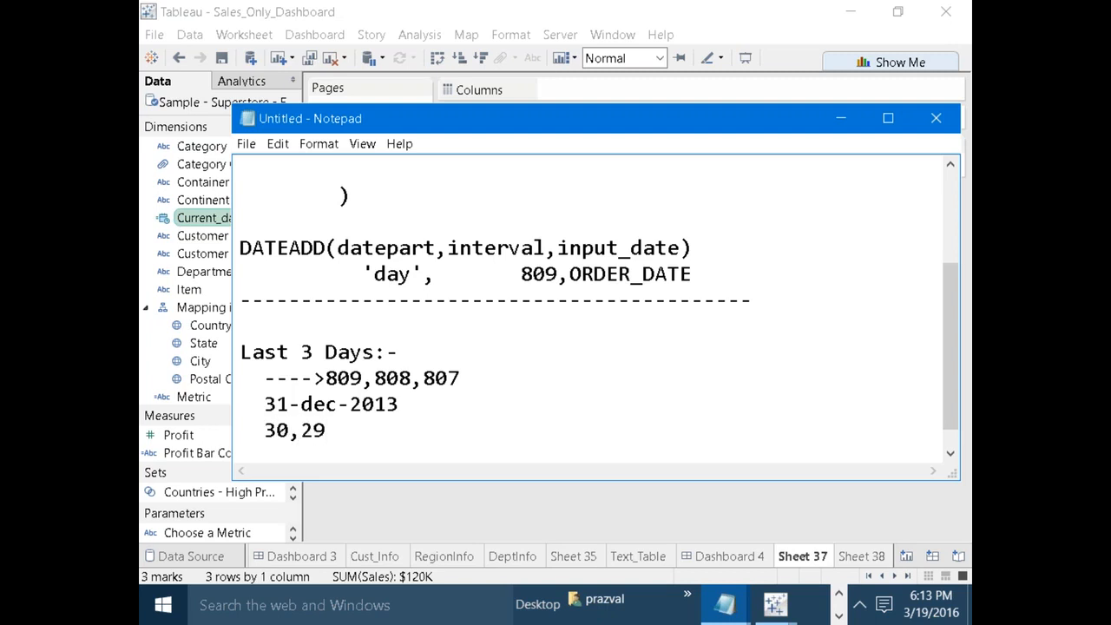
Put the Notepad note away and, in Tableau, color the Sheet 37 marks by Order Date at year level.
left_click(840, 118)
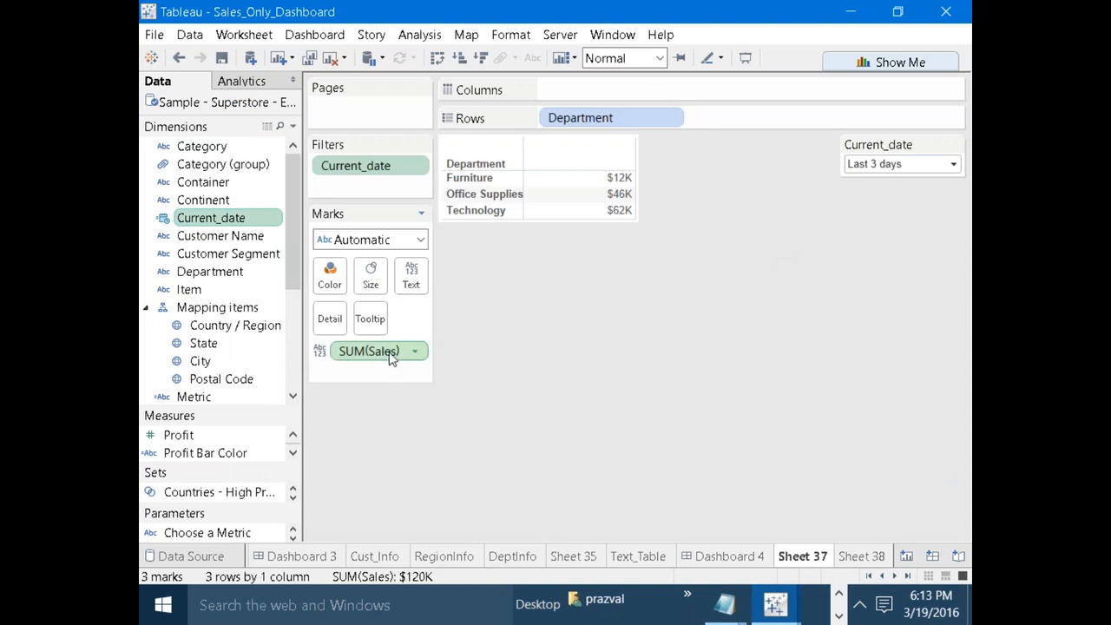
scroll(295, 303, "down", 2)
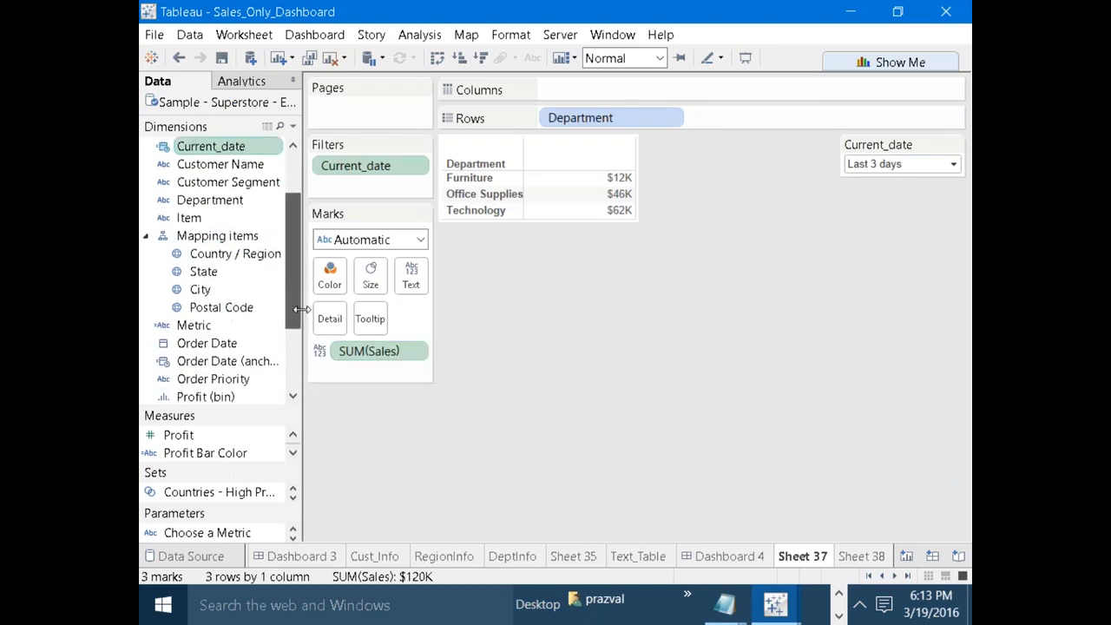
scroll(302, 309, "down", 1)
left_click_drag(198, 309, 330, 276)
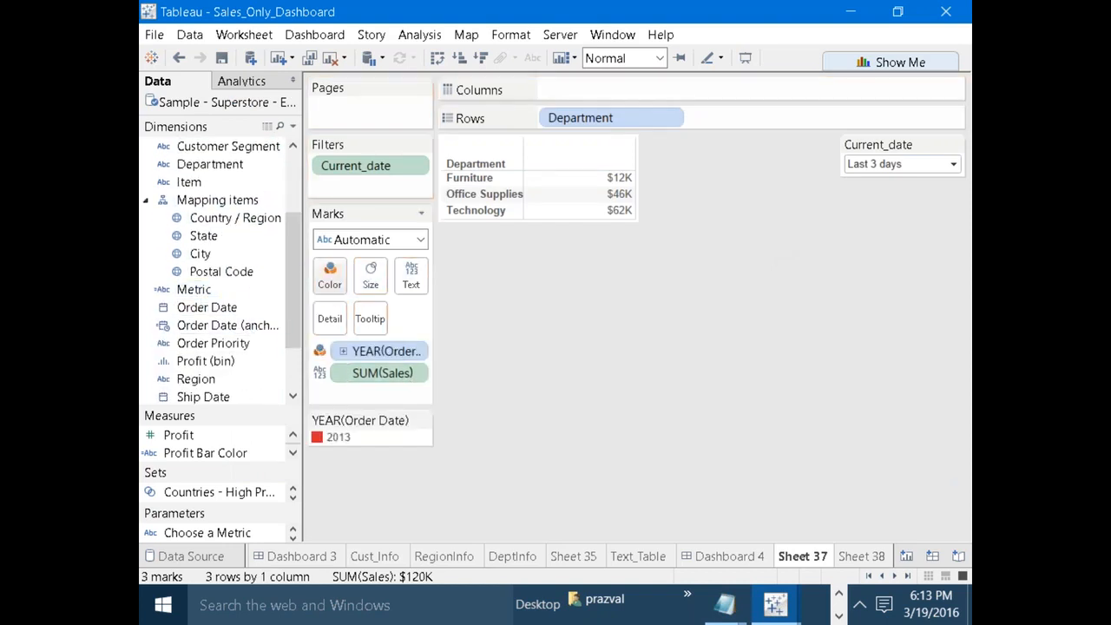
Color the Sheet 37 marks by exact Order Date and set the Current_date filter to the last 10 days.
right_click(357, 351)
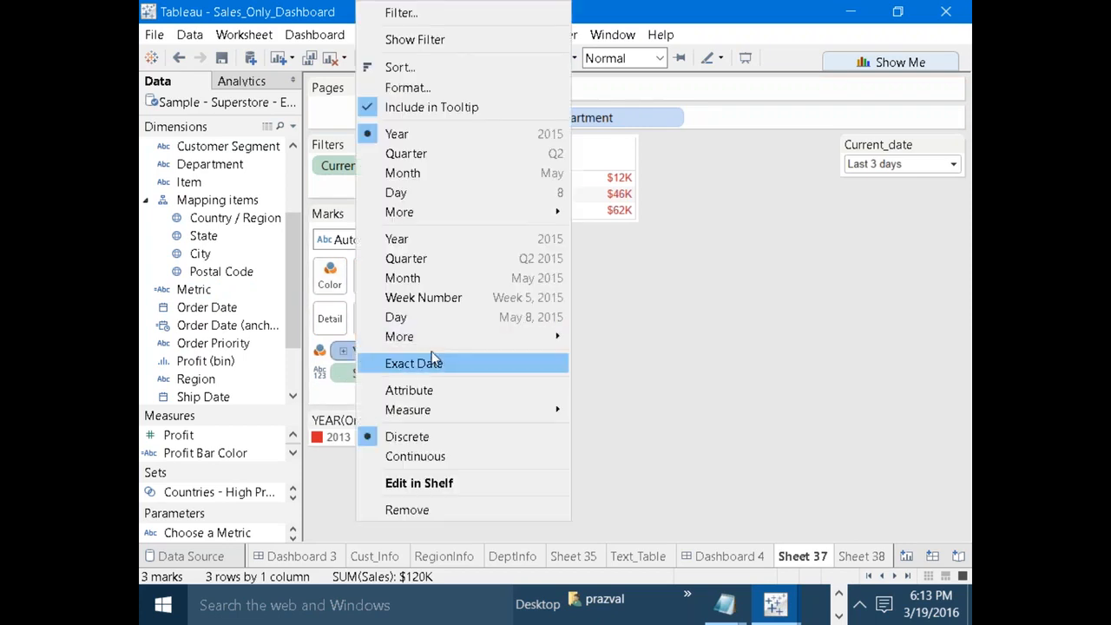
left_click(414, 364)
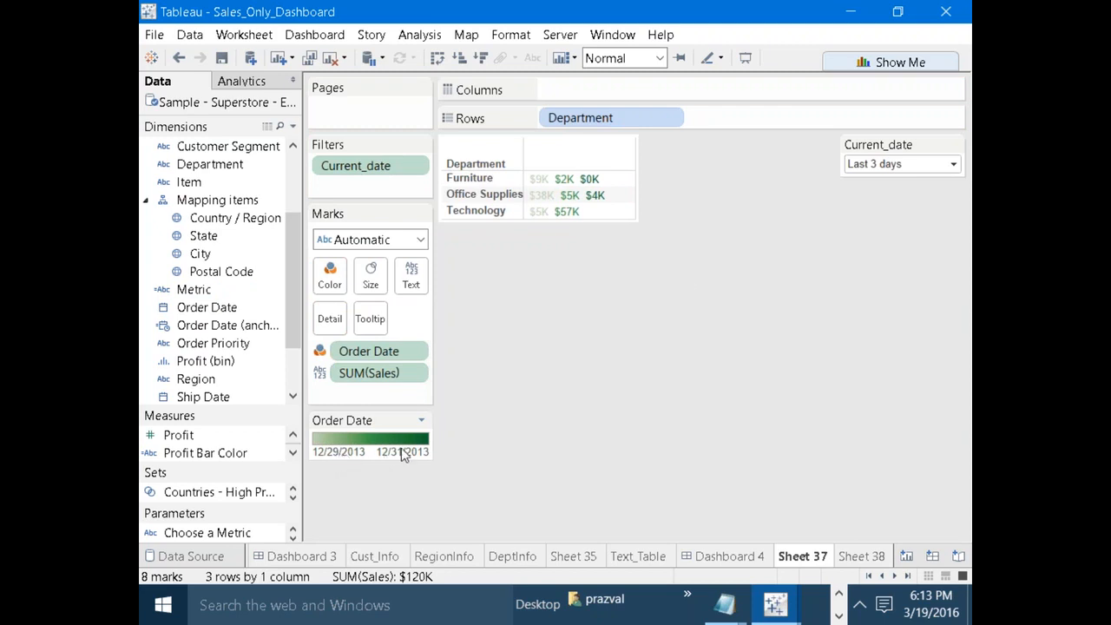
left_click(954, 165)
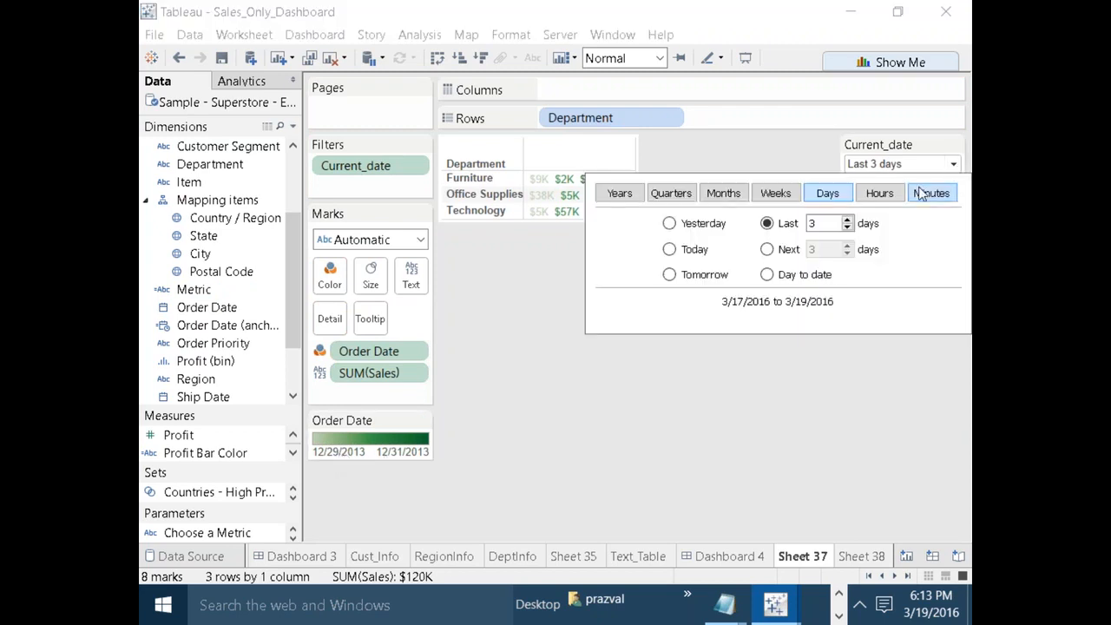
left_click(828, 222)
key("BackSpace")
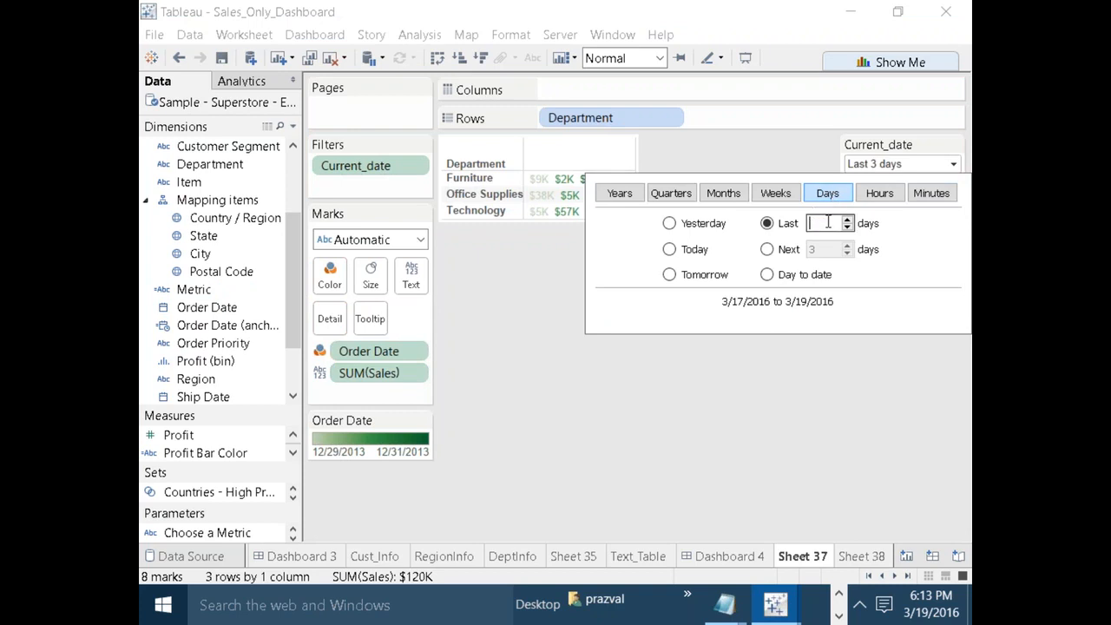
type("10")
key("Return")
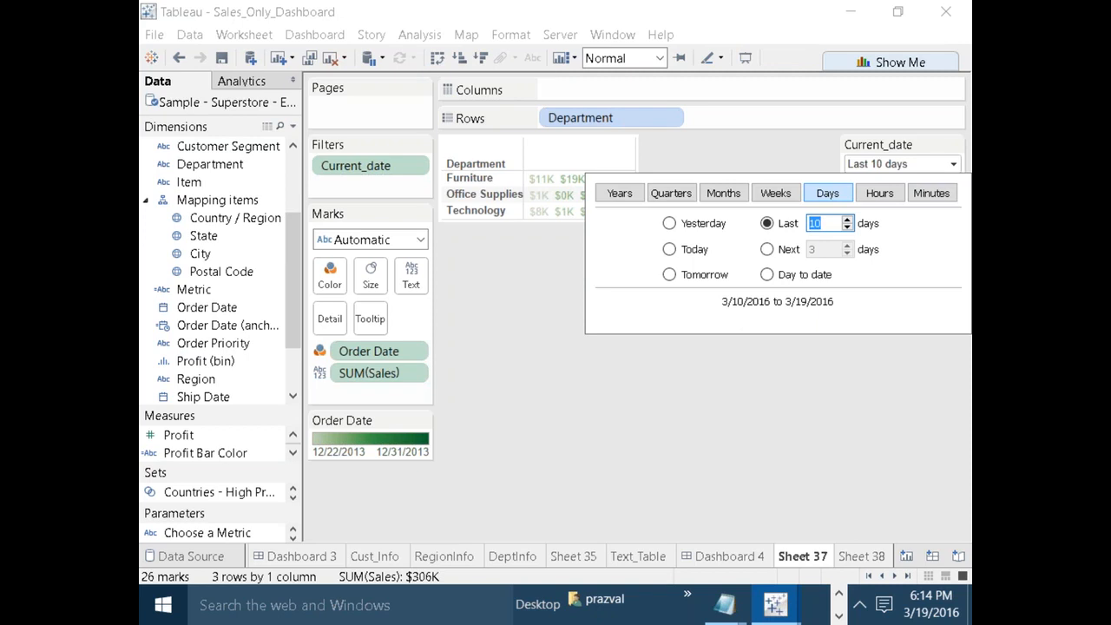
left_click(691, 363)
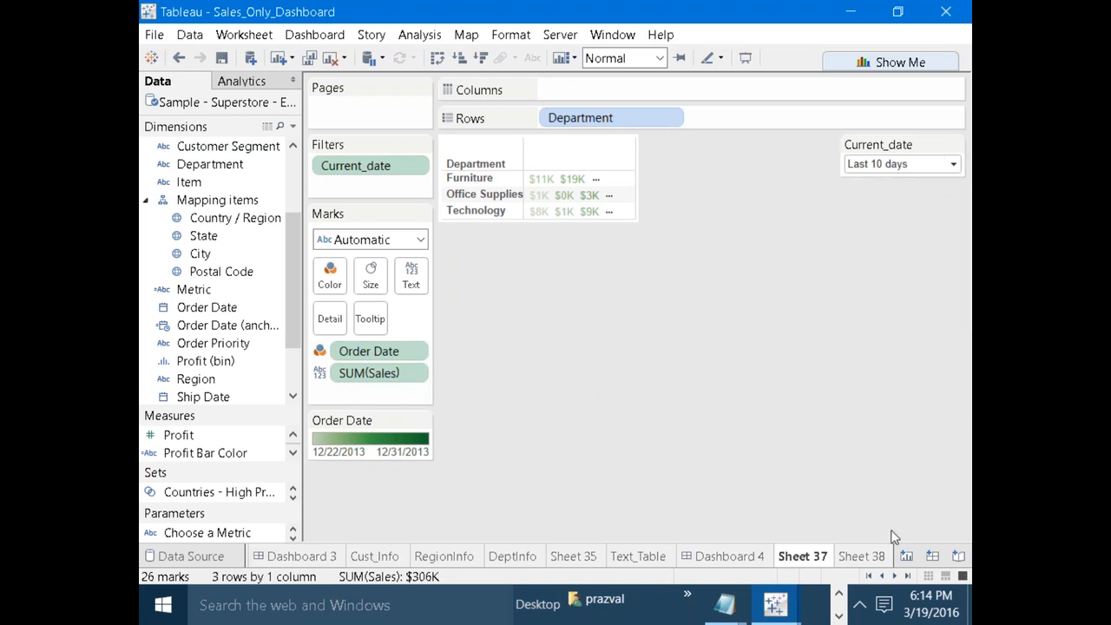
Go to the SS Dashboard and examine its relative date control and departmental metrics.
left_click(869, 576)
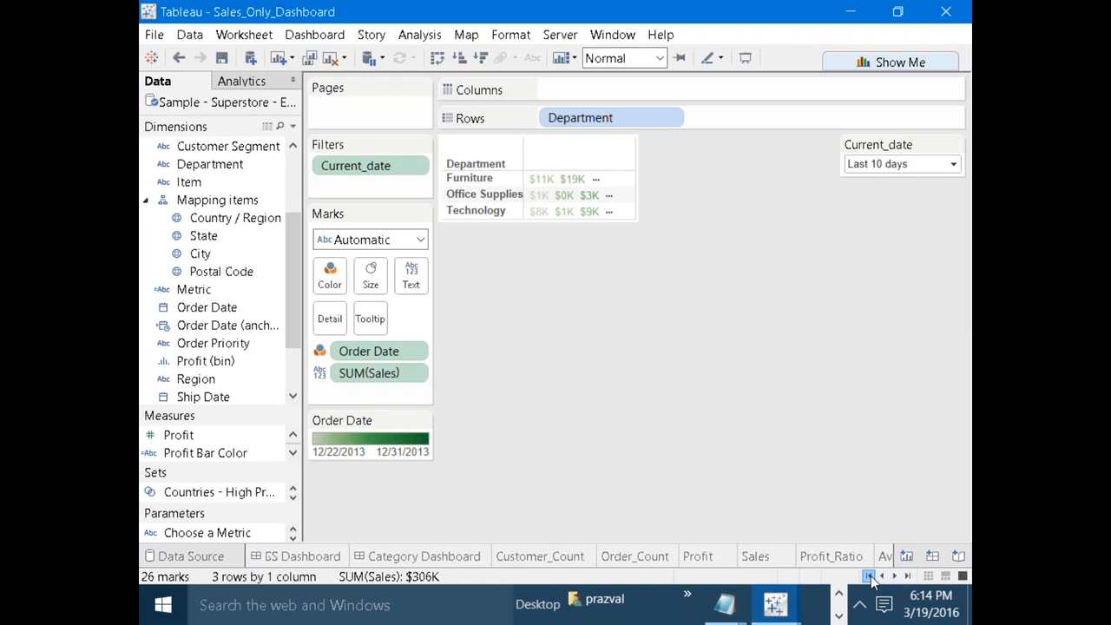
left_click(317, 554)
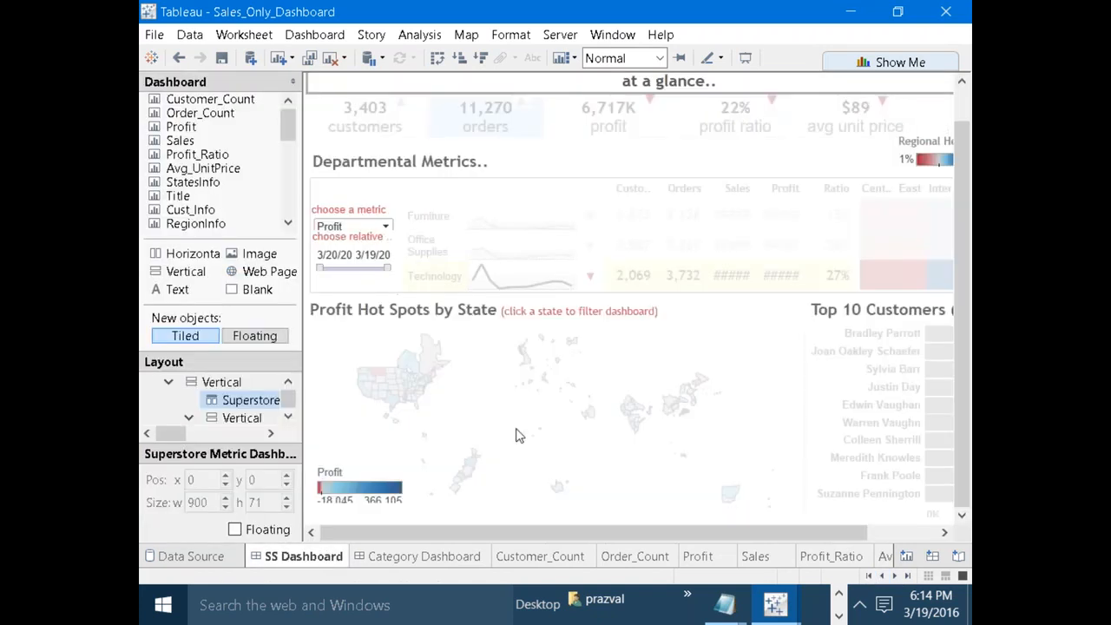
left_click(565, 403)
mouse_move(656, 110)
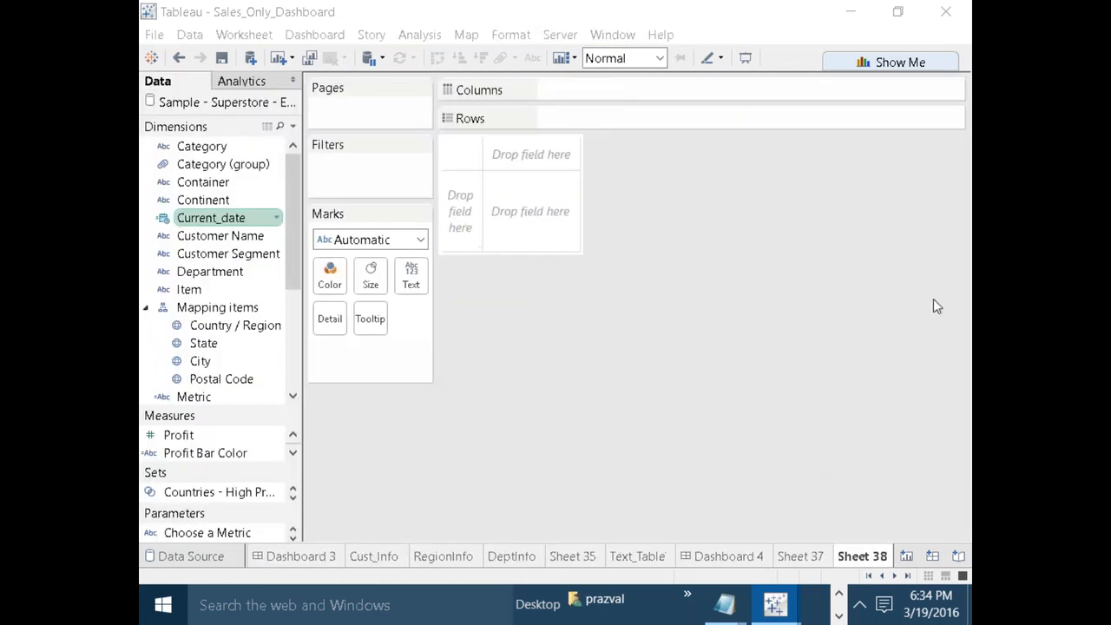
Review the DATEADD/DATEDIFF formula of the Current_date field from Sheet 38 and close it without edits.
left_click(946, 41)
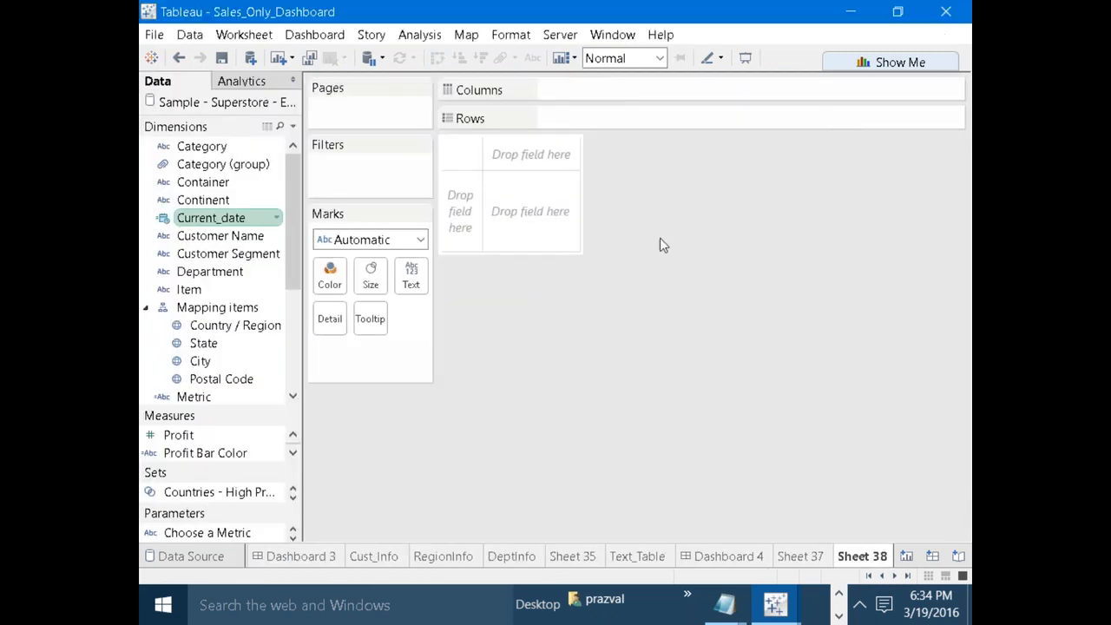
right_click(217, 222)
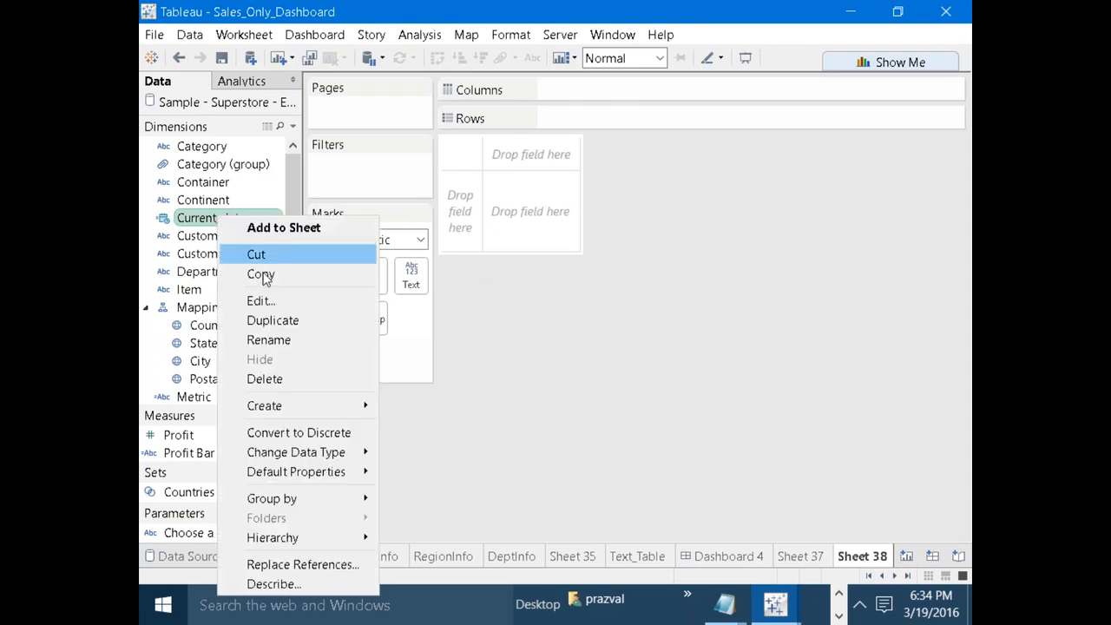
left_click(274, 300)
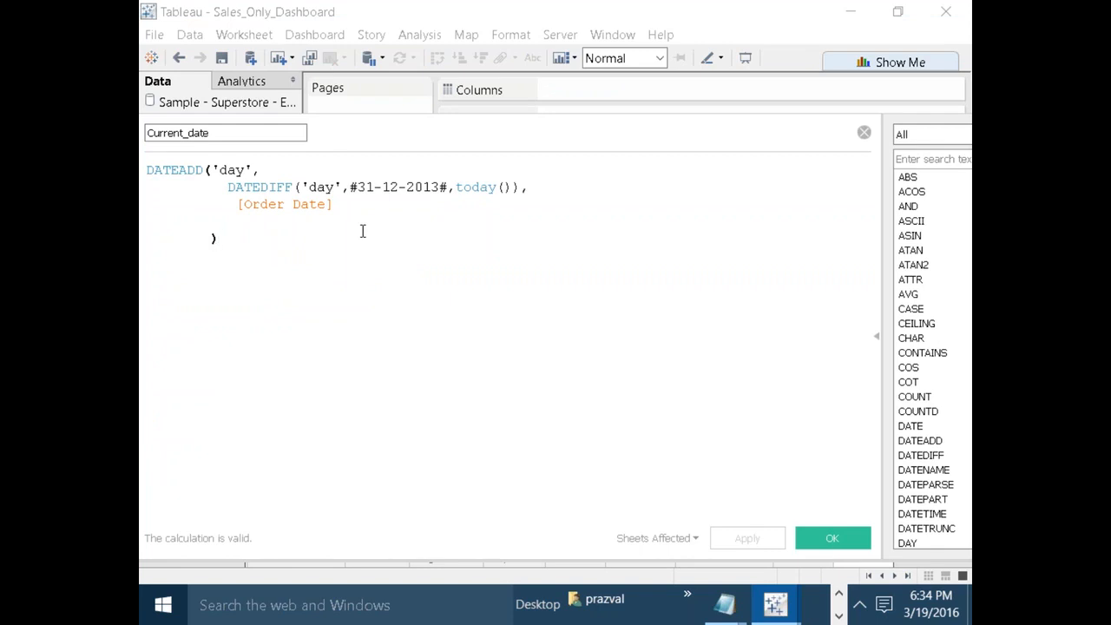
left_click(844, 536)
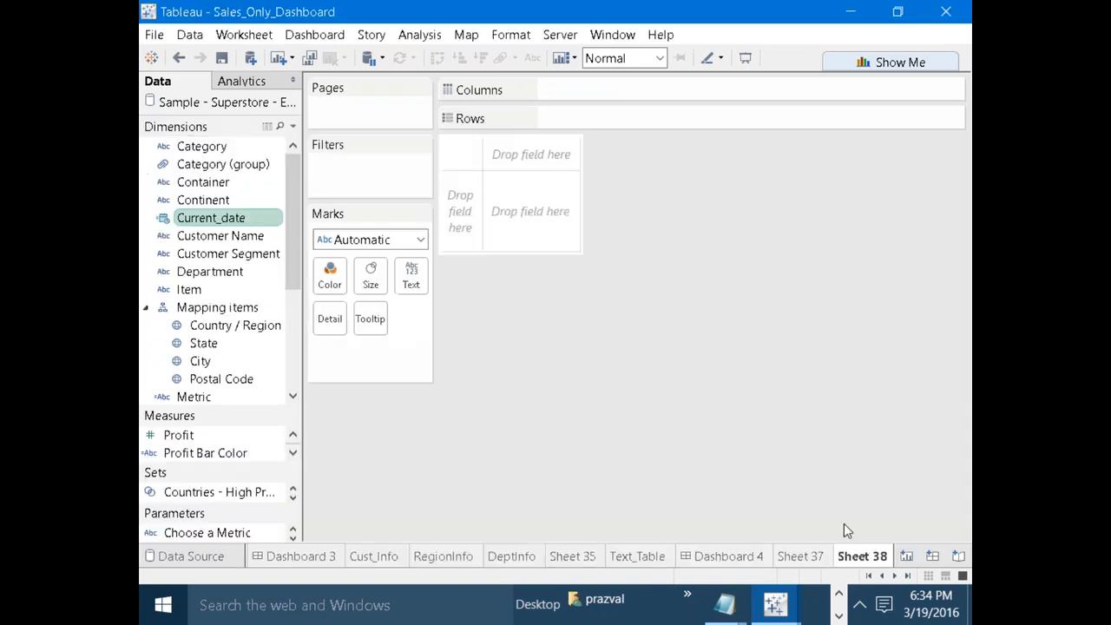
List Order Date as discrete exact dates on the rows of Sheet 38.
scroll(295, 193, "down", 3)
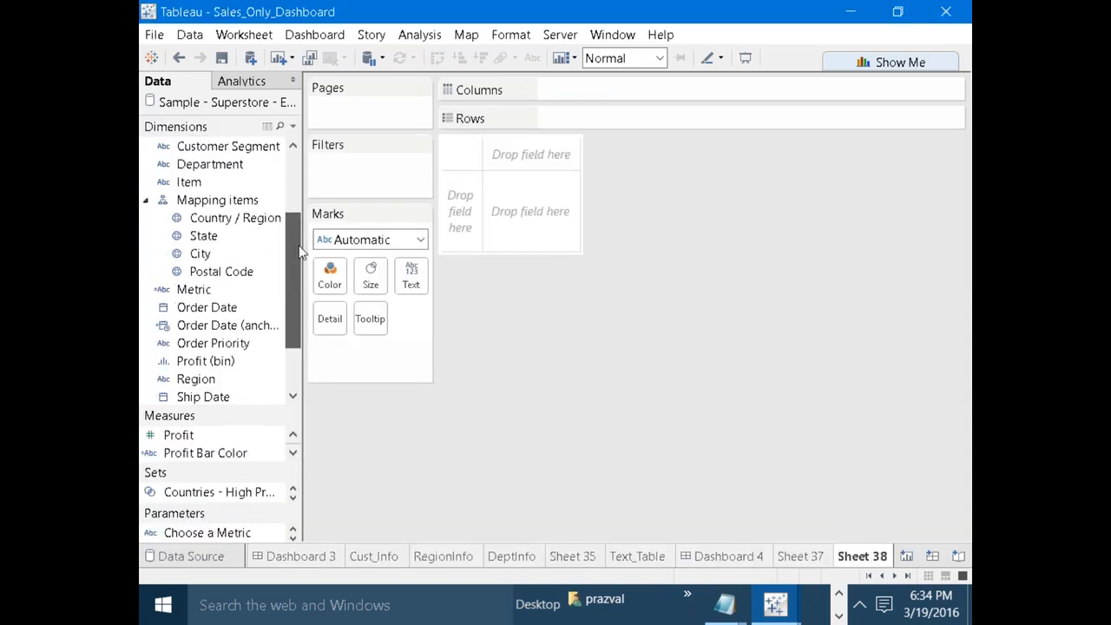
mouse_move(207, 270)
left_mouse_down()
mouse_move(465, 198)
mouse_move(551, 130)
mouse_move(543, 117)
mouse_move(598, 117)
left_mouse_up()
right_click(598, 117)
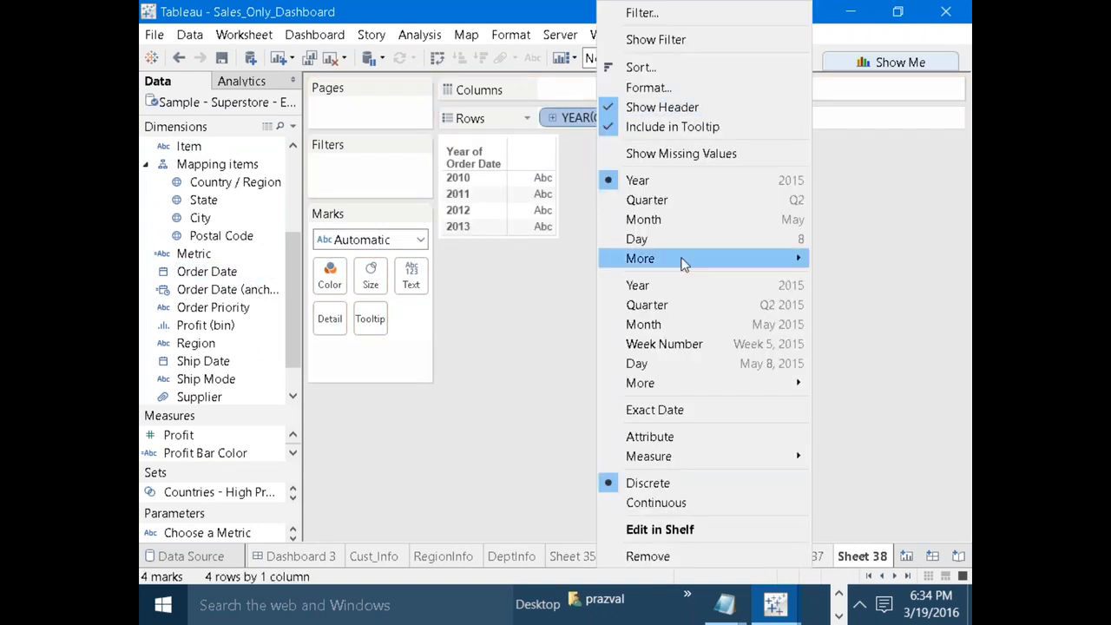
left_click(657, 411)
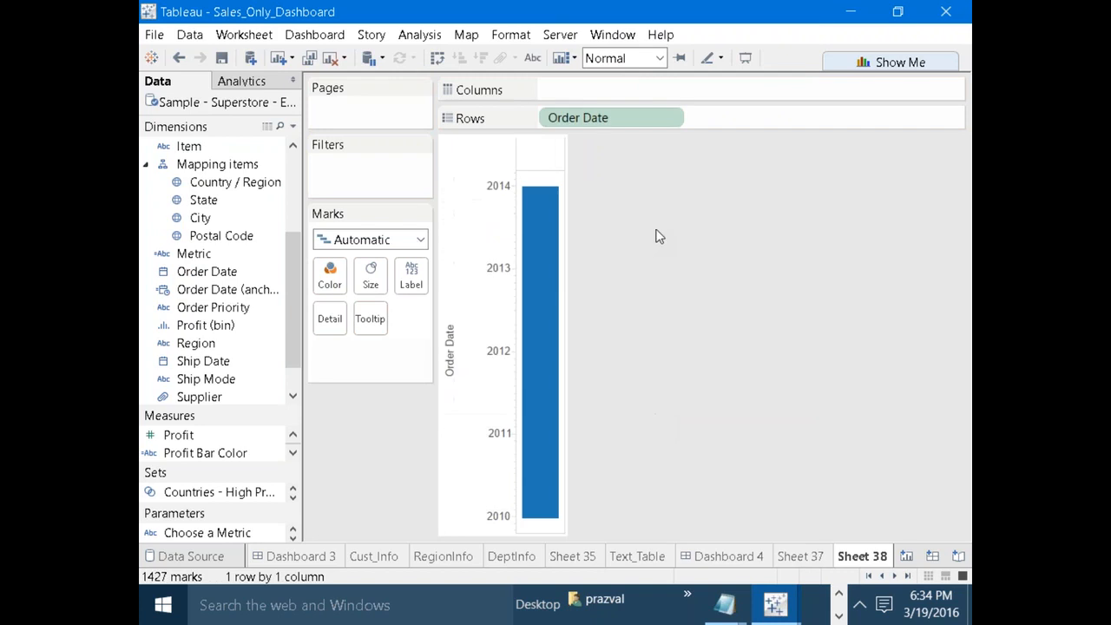
right_click(583, 124)
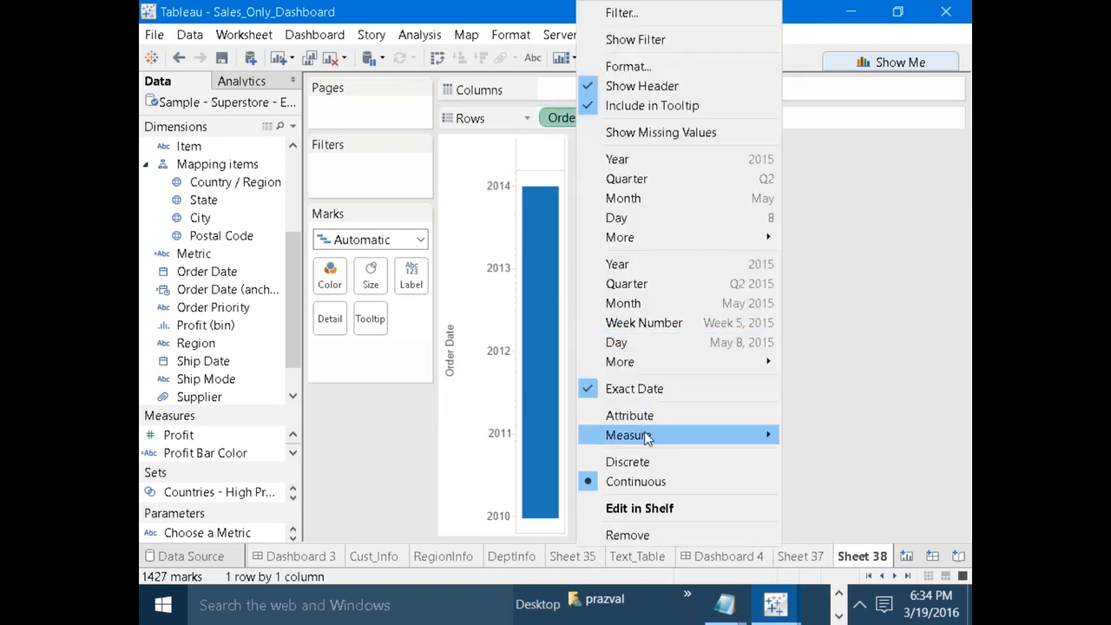
left_click(640, 463)
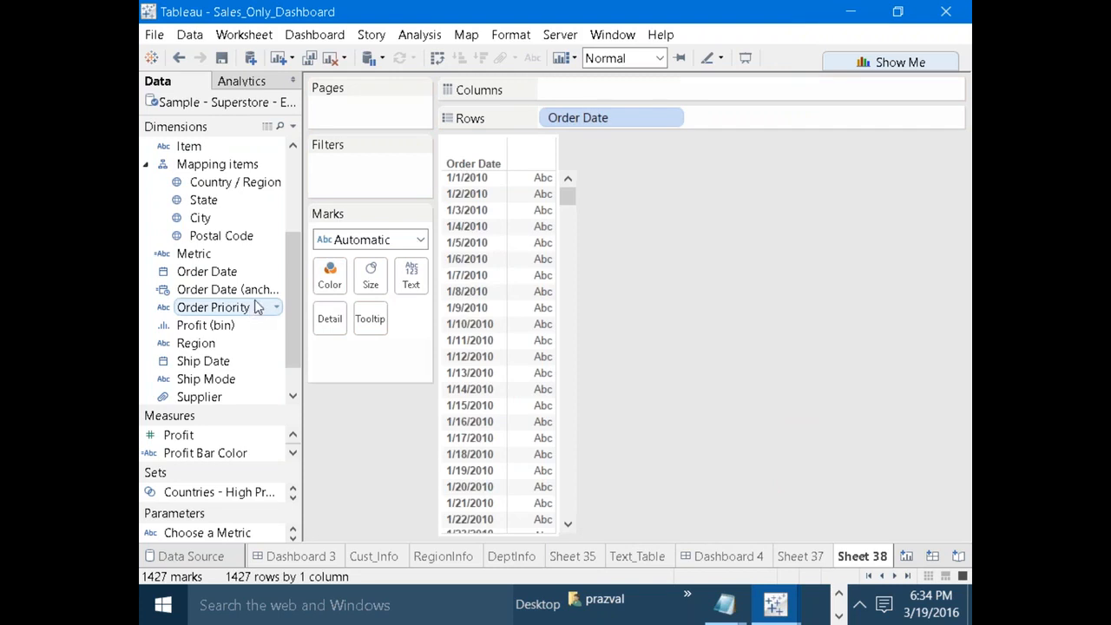
Add Current_date beside Order Date on the rows, also as discrete exact dates.
left_click_drag(293, 282, 309, 217)
mouse_move(217, 199)
left_mouse_down()
mouse_move(744, 80)
mouse_move(741, 118)
left_mouse_up()
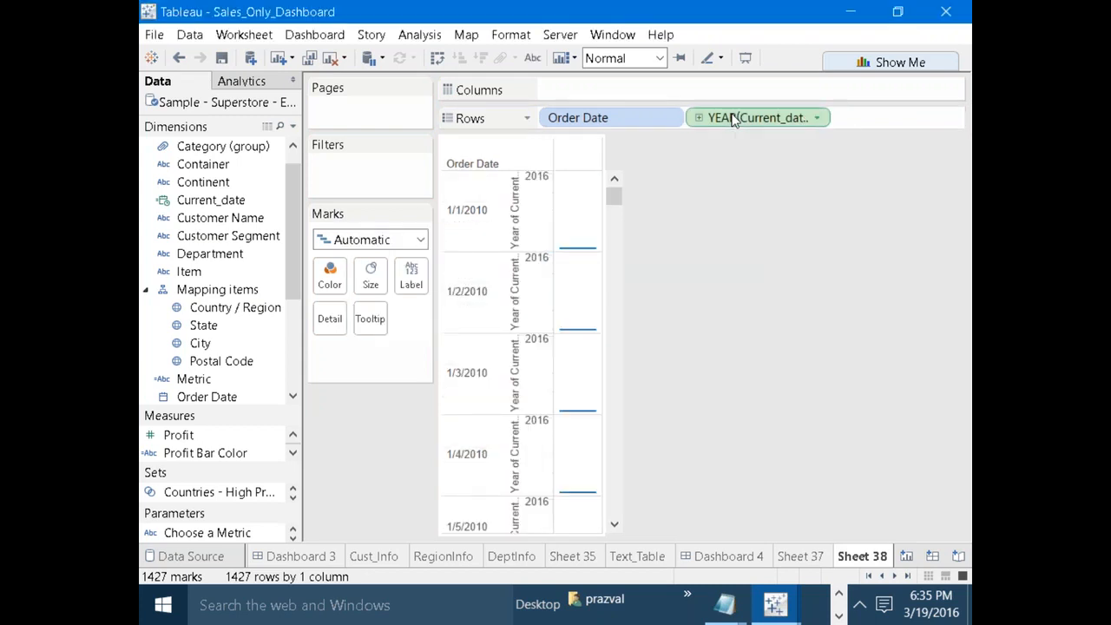
right_click(733, 119)
left_click(789, 389)
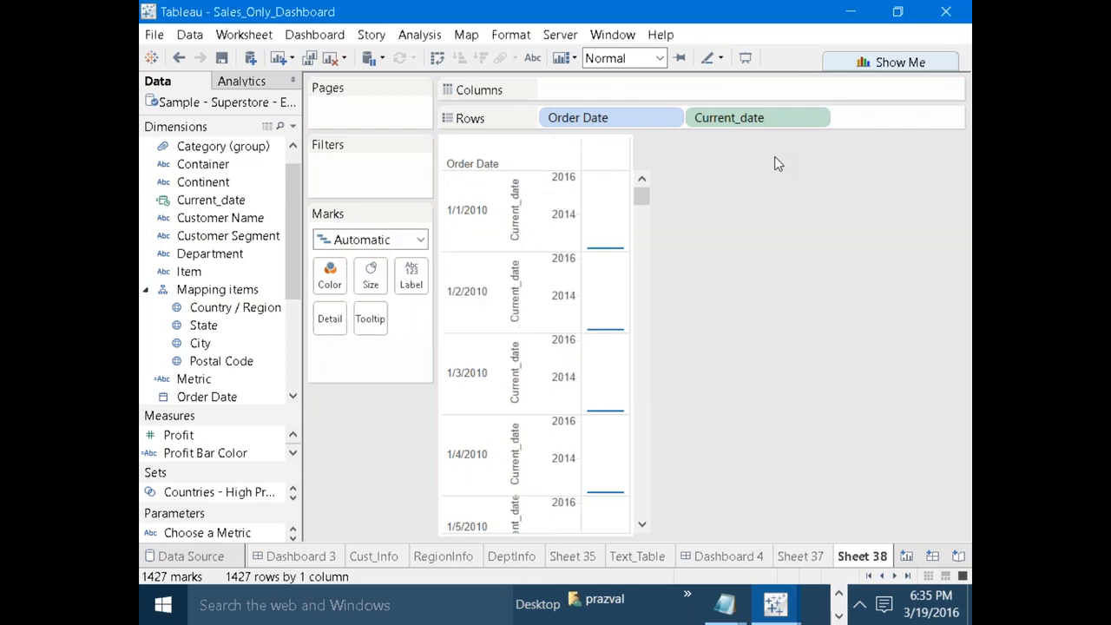
right_click(737, 123)
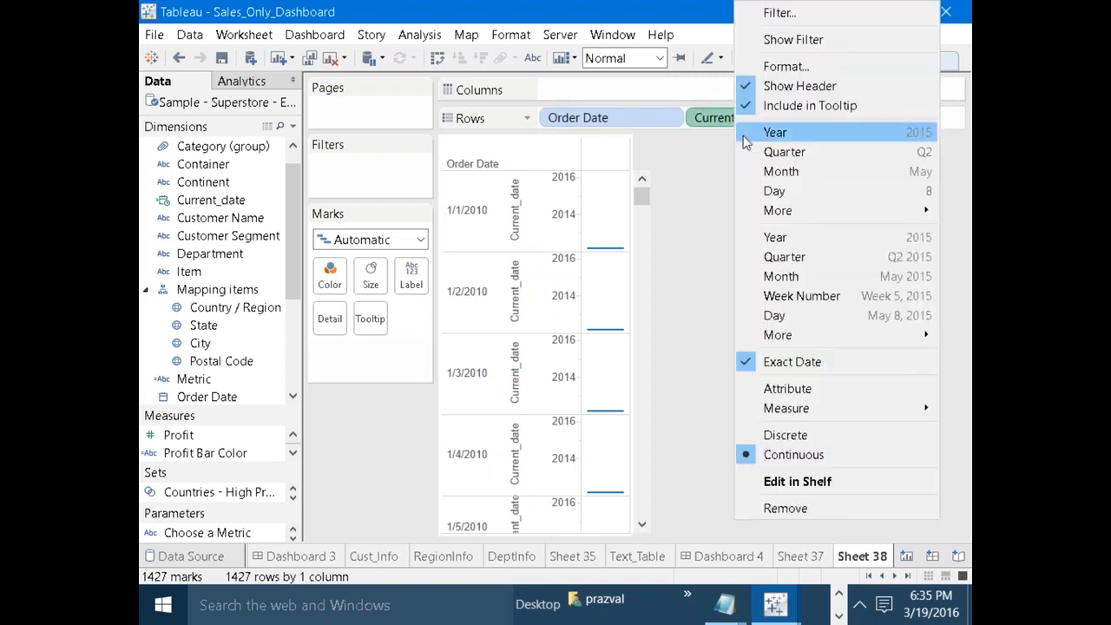
left_click(792, 437)
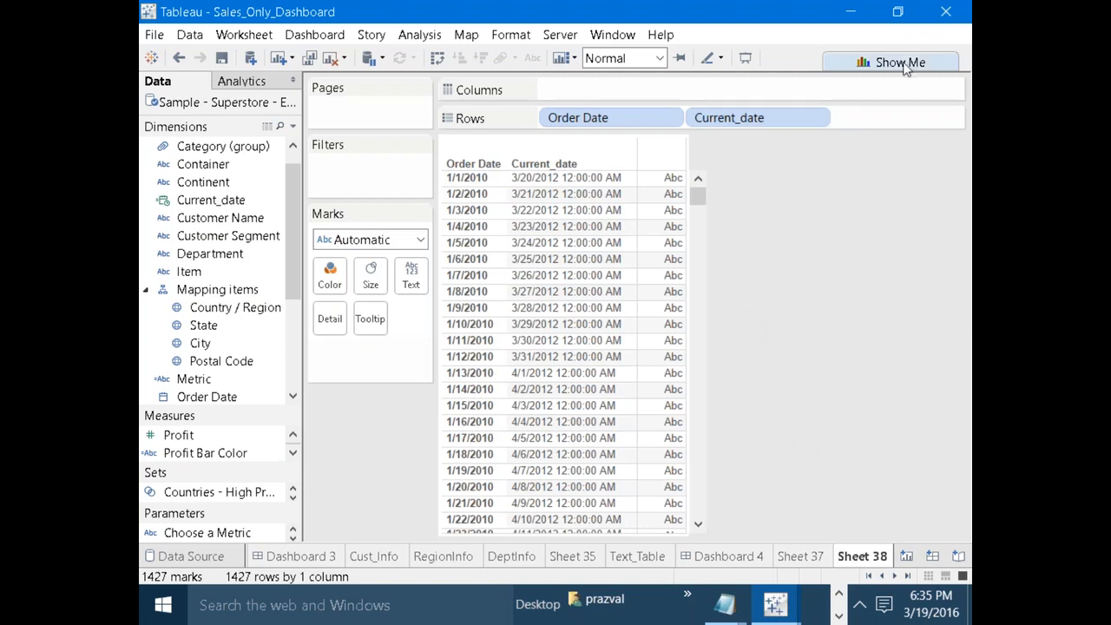
Underline the first row's Order Date and Current_date on screen to compare the two dates.
left_click(934, 24)
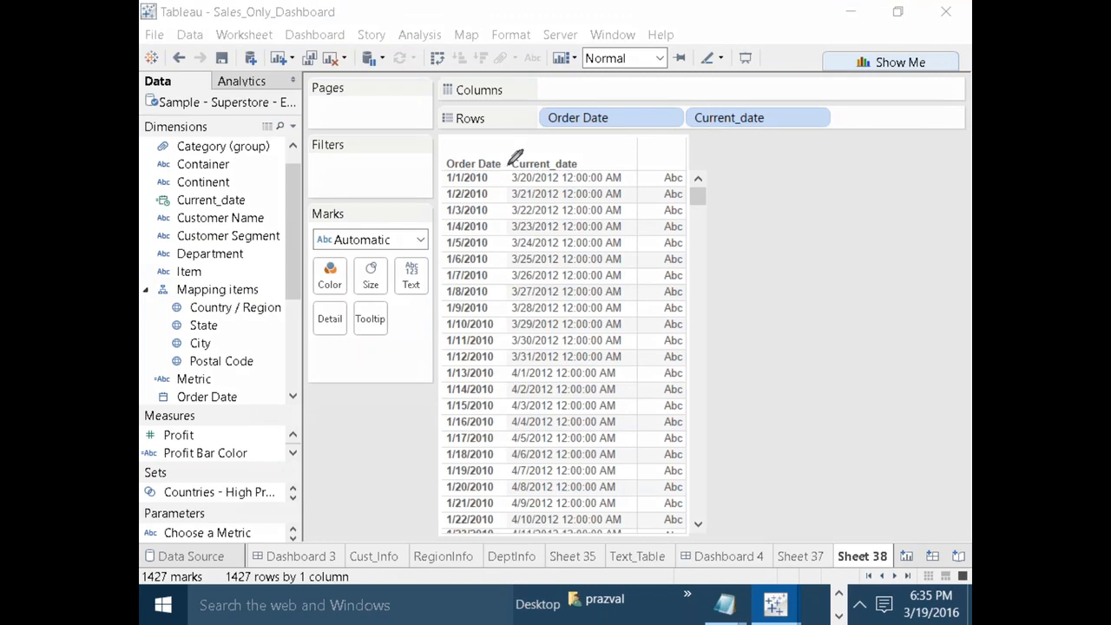
left_click_drag(444, 180, 490, 181)
left_click_drag(510, 184, 560, 183)
left_click(623, 52)
Copy the full formula of the Current_date field and close its calculation editor.
left_click(209, 201)
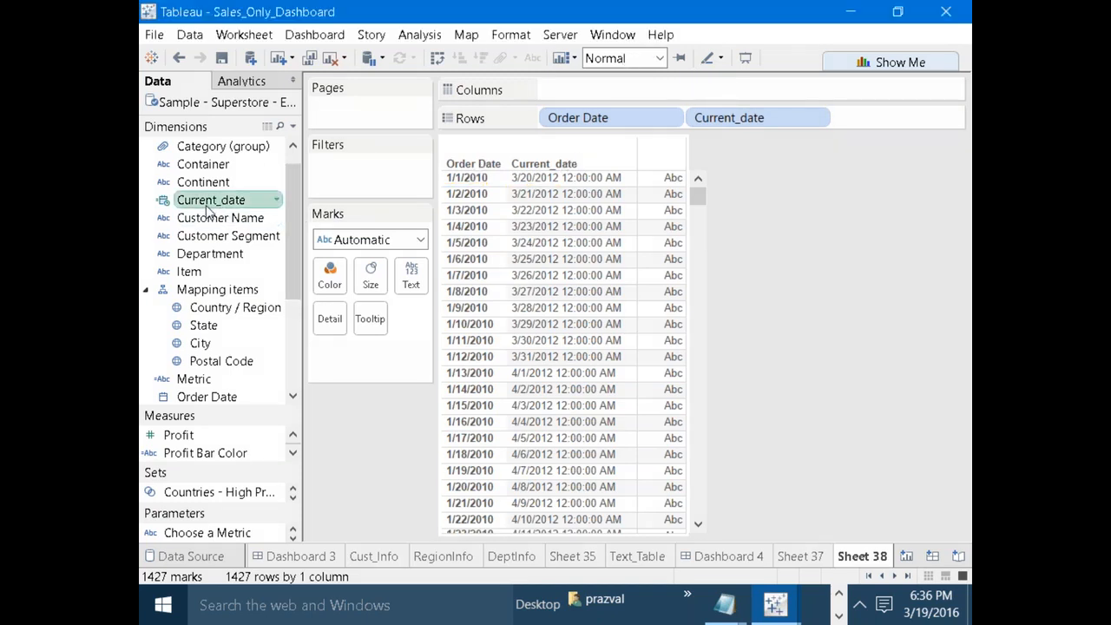
right_click(208, 206)
key("Escape")
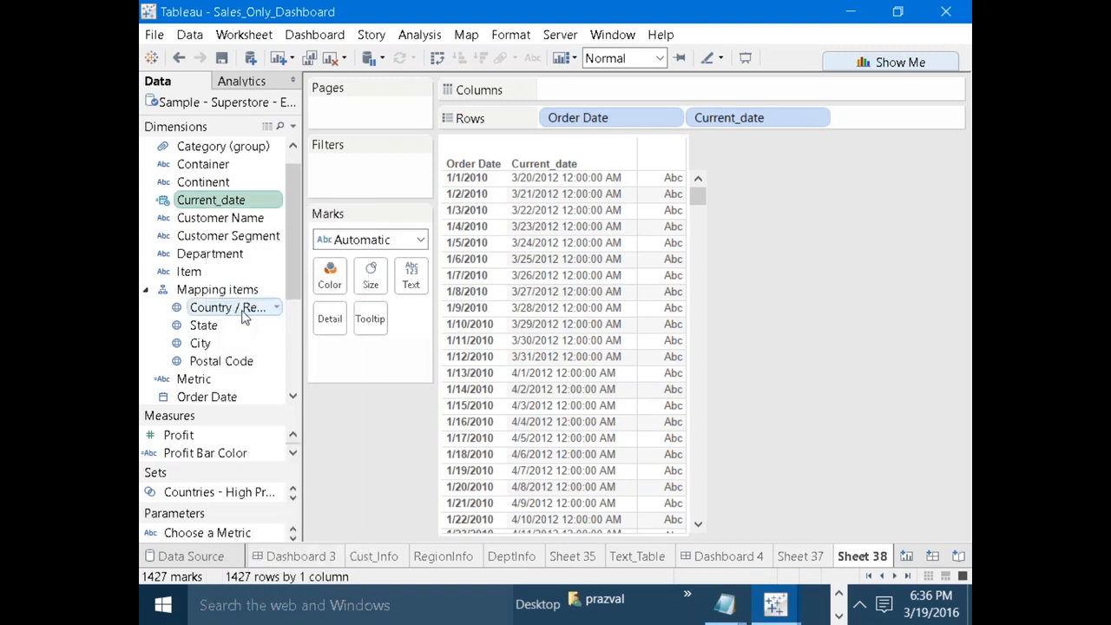
key("ctrl+a")
key("ctrl+c")
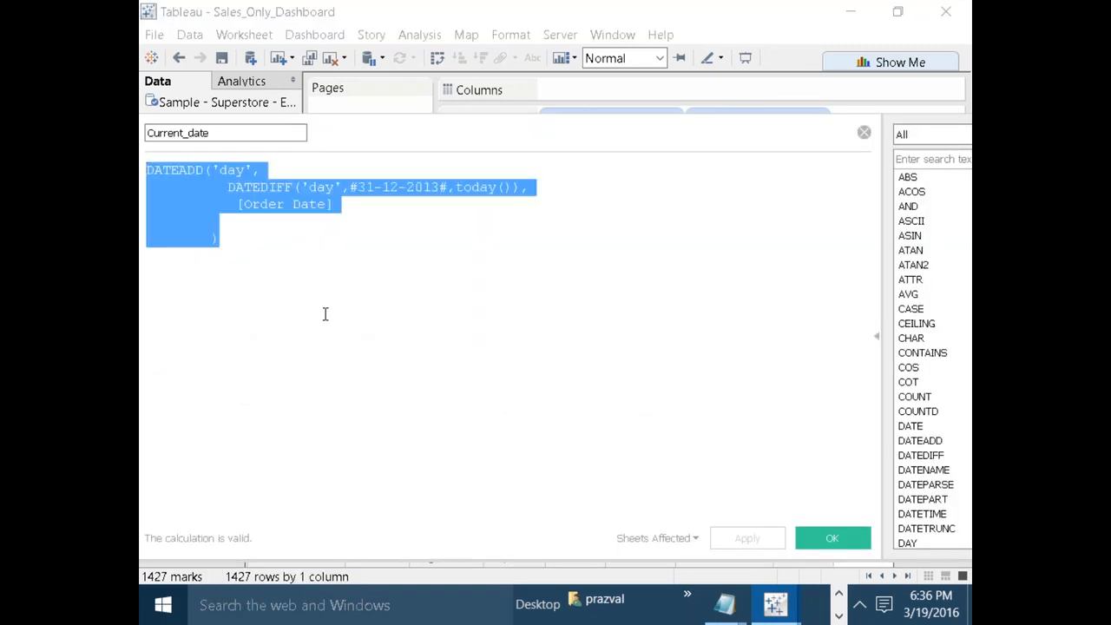
left_click(865, 135)
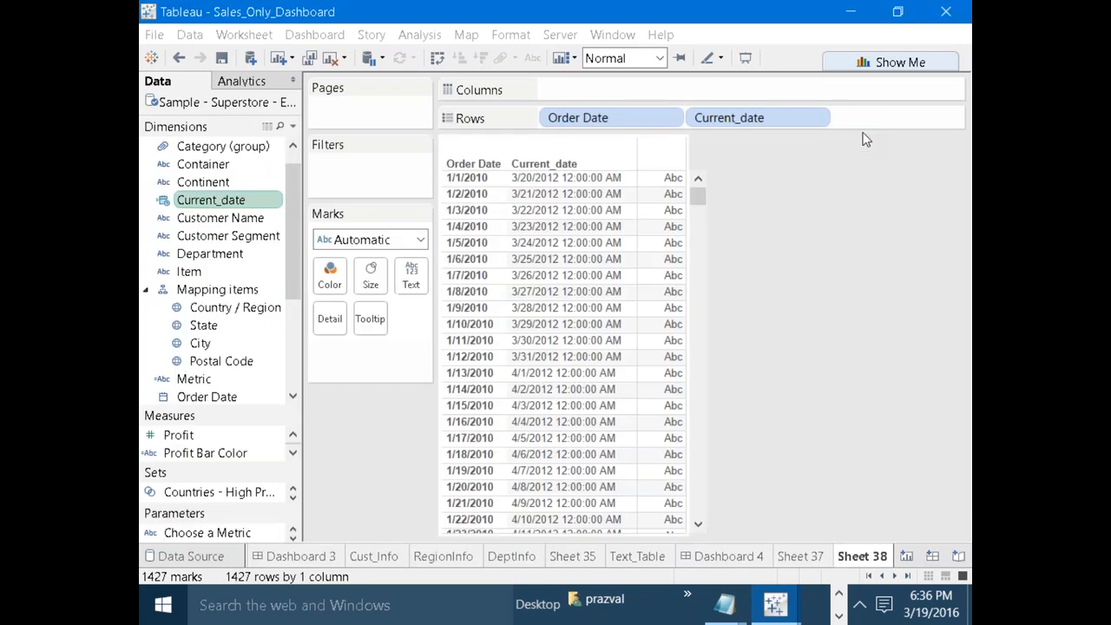
Open a blank Notepad note, place it below the table's first rows and paste the Current_date formula.
key("super+r")
key("Return")
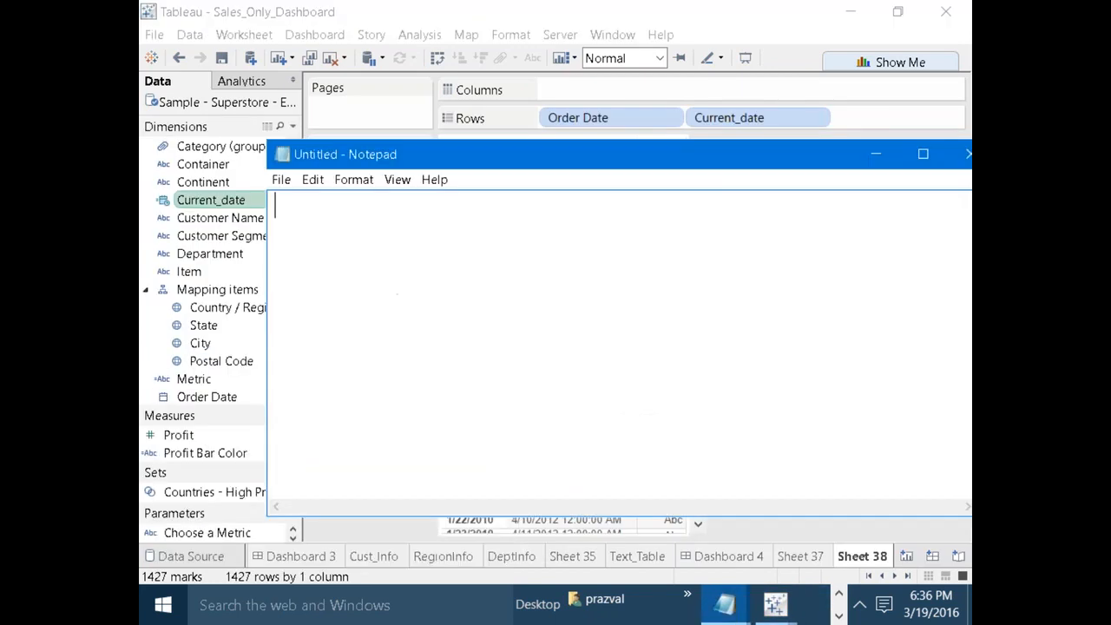
left_click_drag(704, 167, 665, 313)
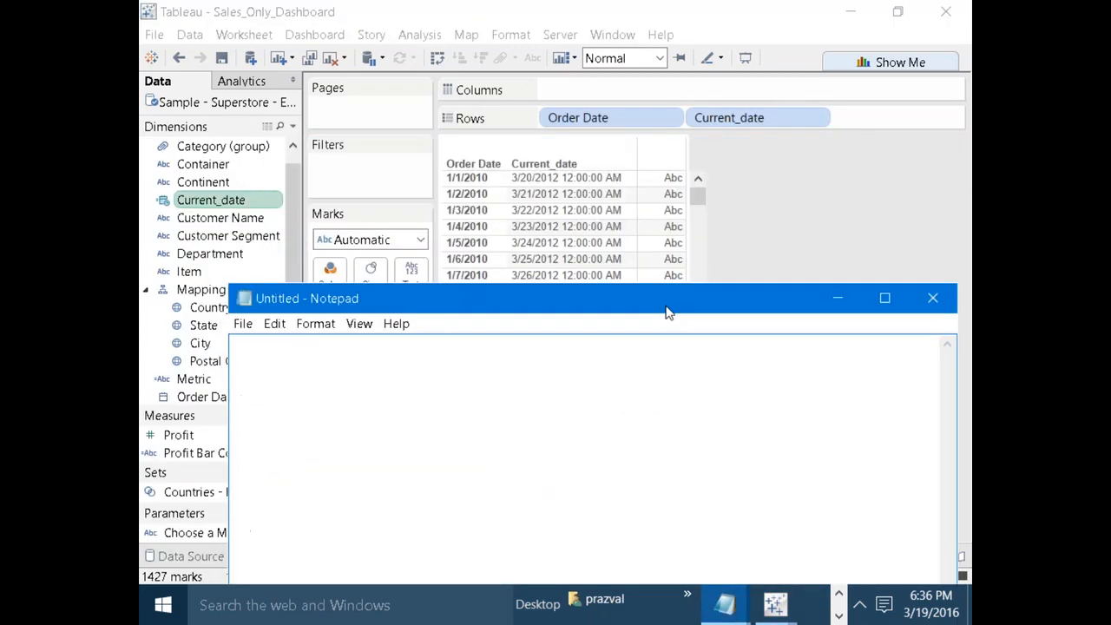
key("ctrl+v")
Add 809 right after the DATEDIFF expression in the note, and put the note away.
left_click_drag(521, 403, 802, 376)
left_click(816, 377)
key("Left")
type("809")
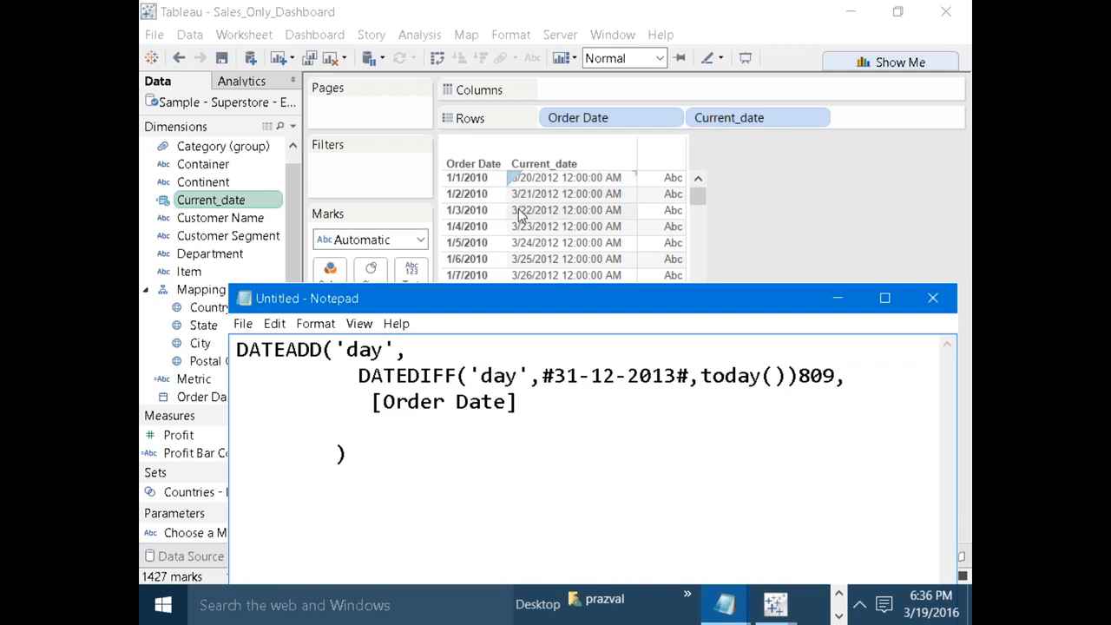
left_click(835, 300)
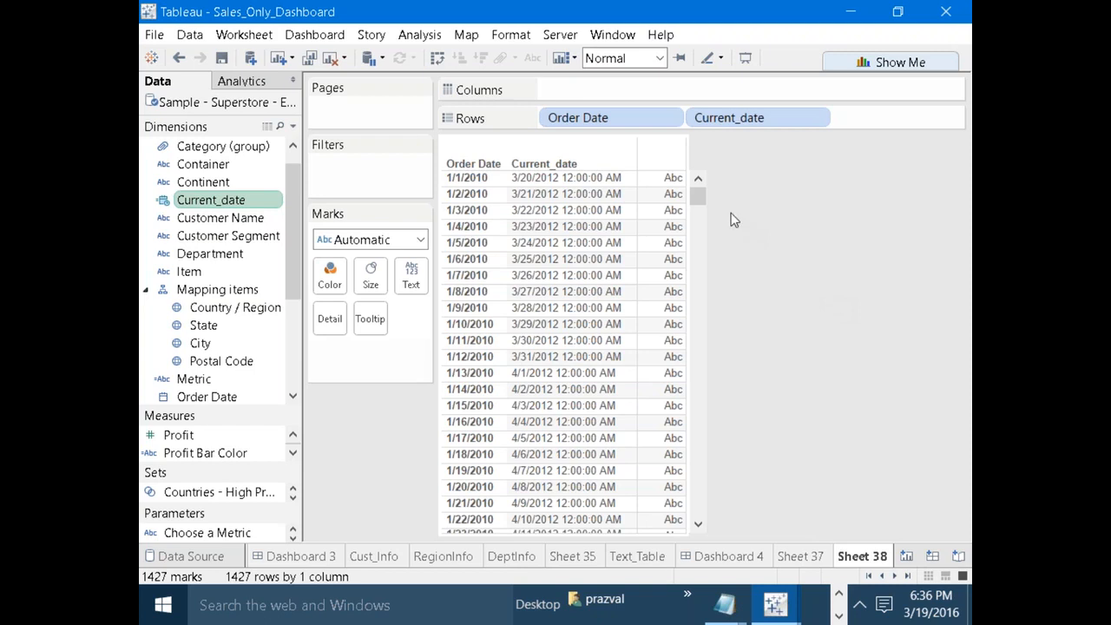
At the end of the table, box the Current_date values 3/17/2016 to 3/19/2016 and their order dates 12/29/2013 to 12/31/2013 on screen.
left_click_drag(699, 198, 711, 526)
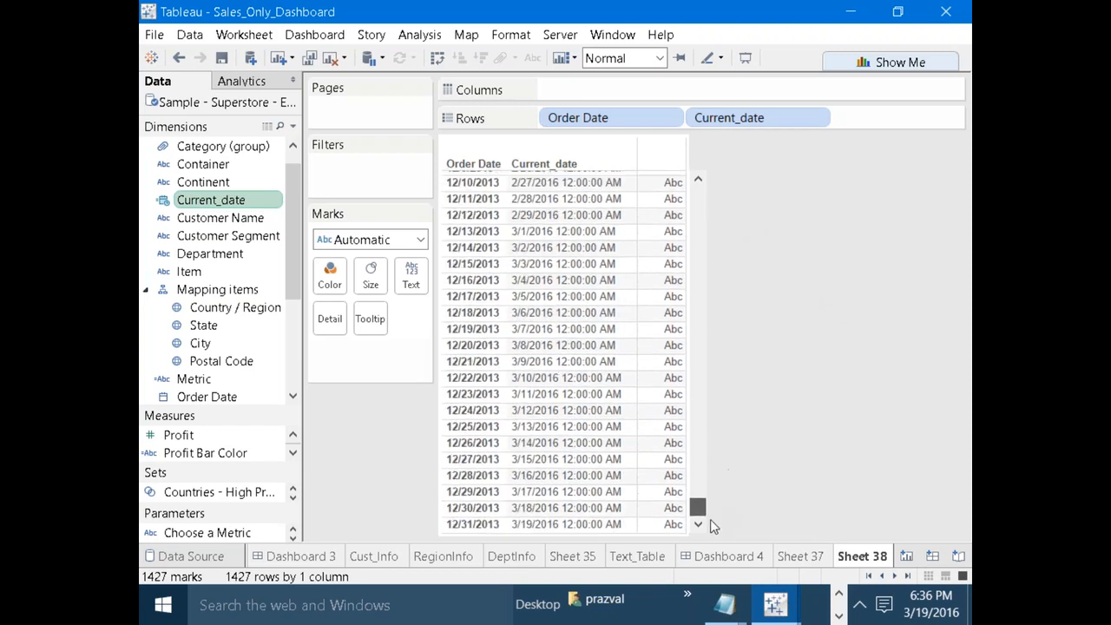
left_click(937, 28)
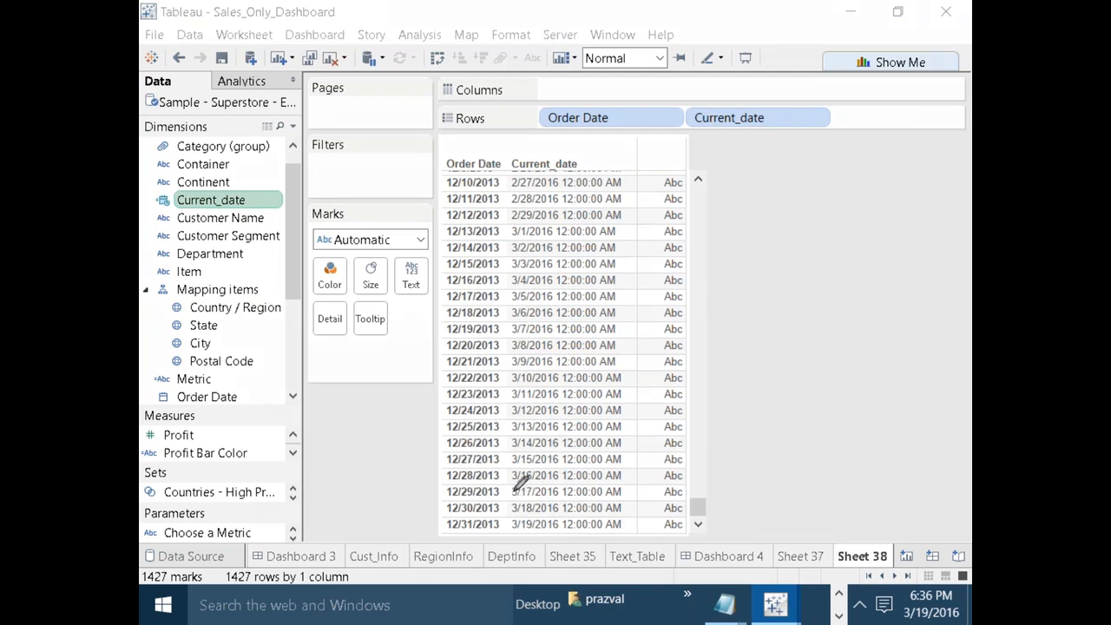
mouse_move(512, 510)
left_mouse_down()
mouse_move(510, 532)
mouse_move(631, 528)
mouse_move(636, 482)
mouse_move(512, 484)
left_mouse_up()
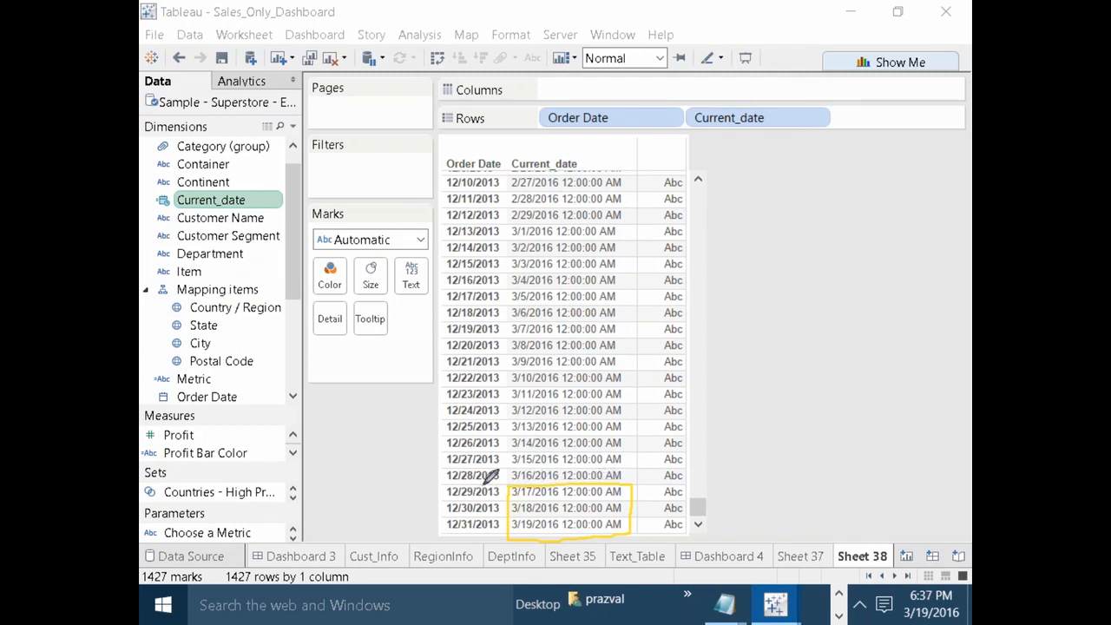
mouse_move(433, 486)
left_mouse_down()
mouse_move(505, 483)
mouse_move(504, 530)
mouse_move(443, 533)
mouse_move(437, 494)
left_mouse_up()
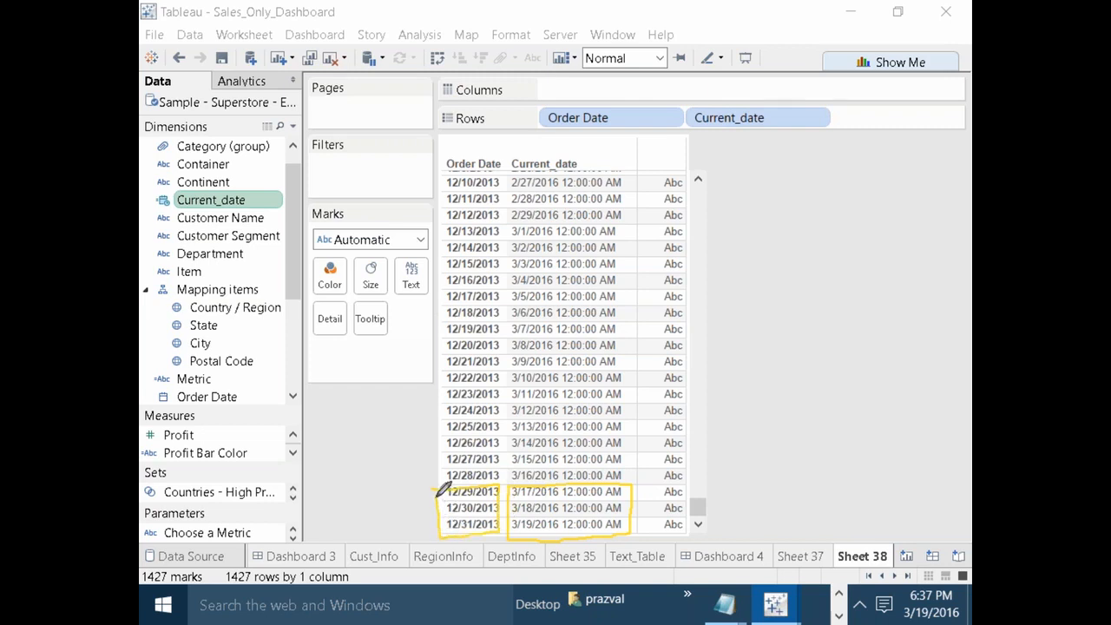
Mark the order dates 12/29/2013 to 12/31/2013 on screen at the table's end and clear all drawn marks.
left_click_drag(446, 491, 504, 488)
left_click_drag(437, 519, 482, 517)
left_click(614, 48)
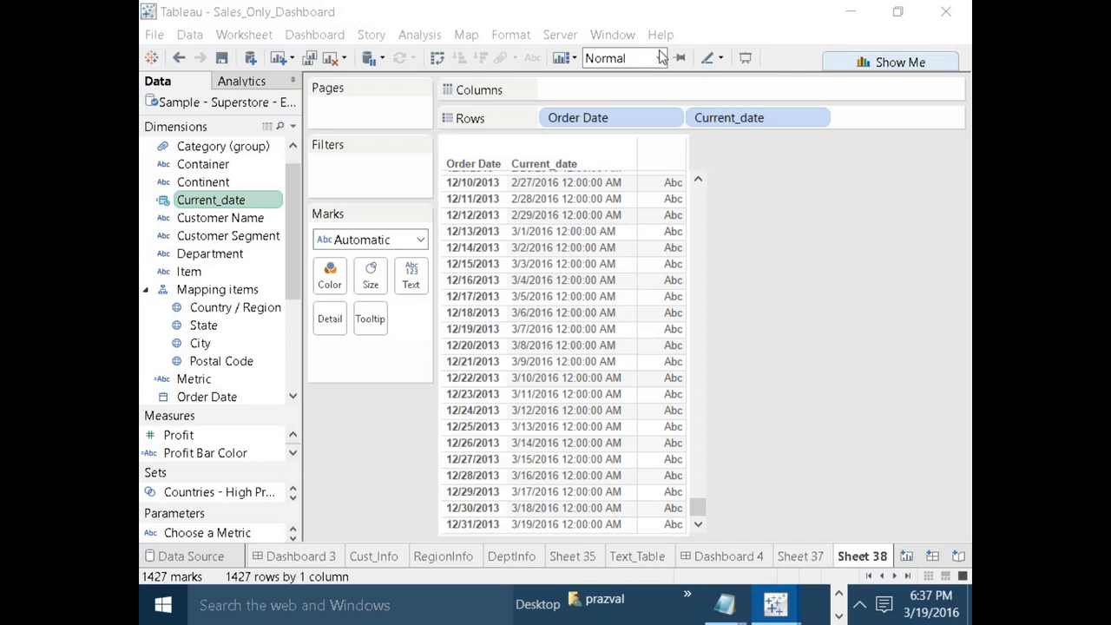
Remove the Order Date and Current_date fields from the rows of Sheet 38.
left_click(722, 122)
left_click_drag(722, 123, 798, 379)
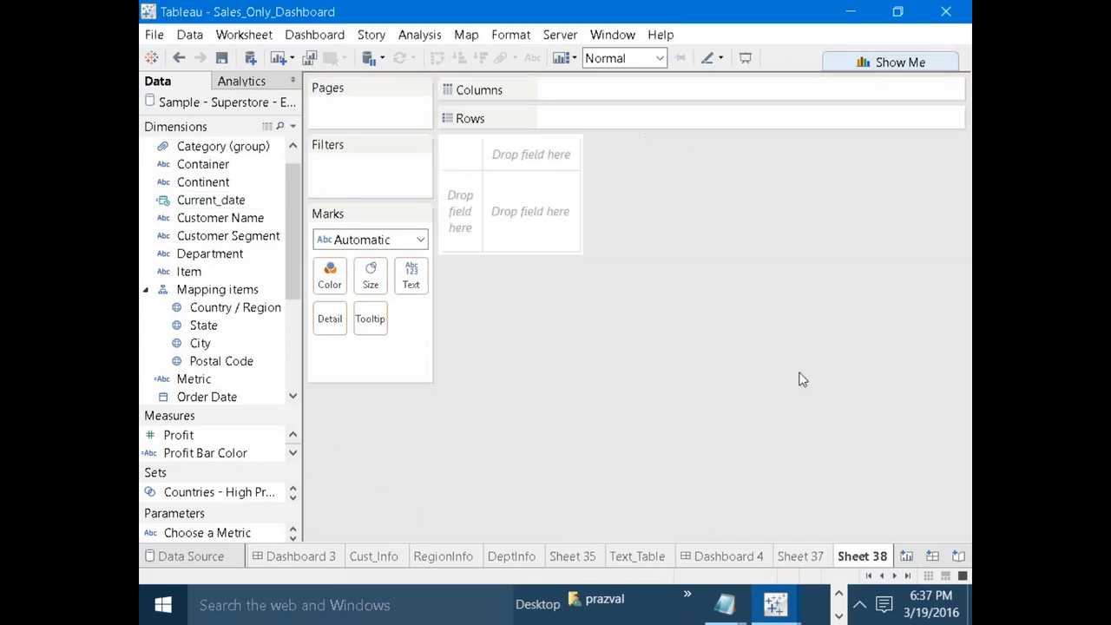
Go to the SS Dashboard and examine the growth tooltip of the customers KPI arrow.
left_click(869, 575)
left_click(315, 557)
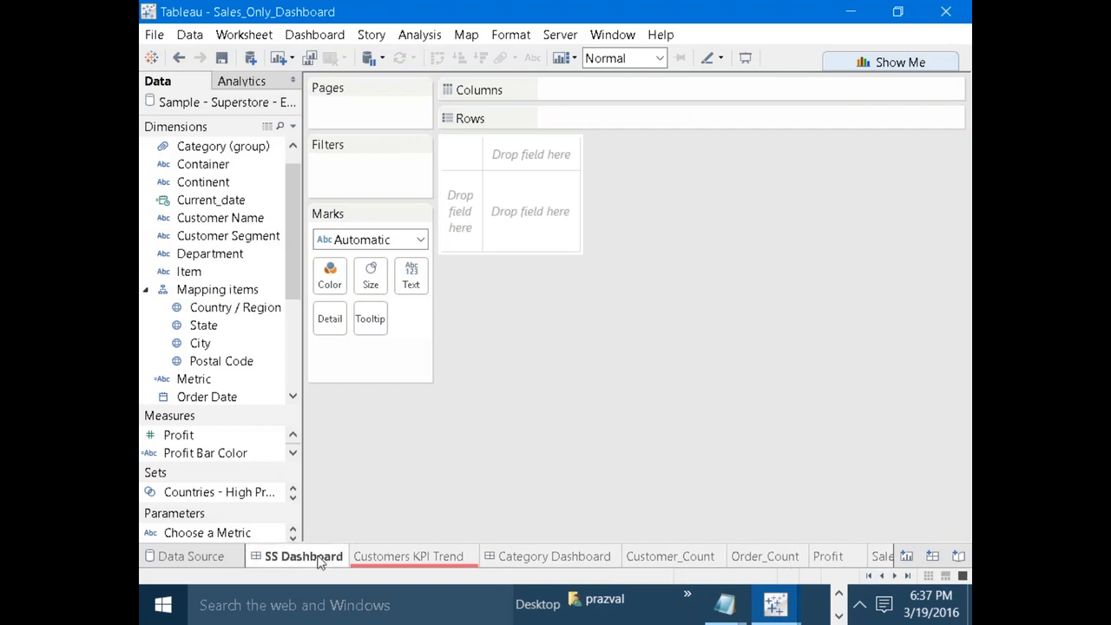
mouse_move(400, 102)
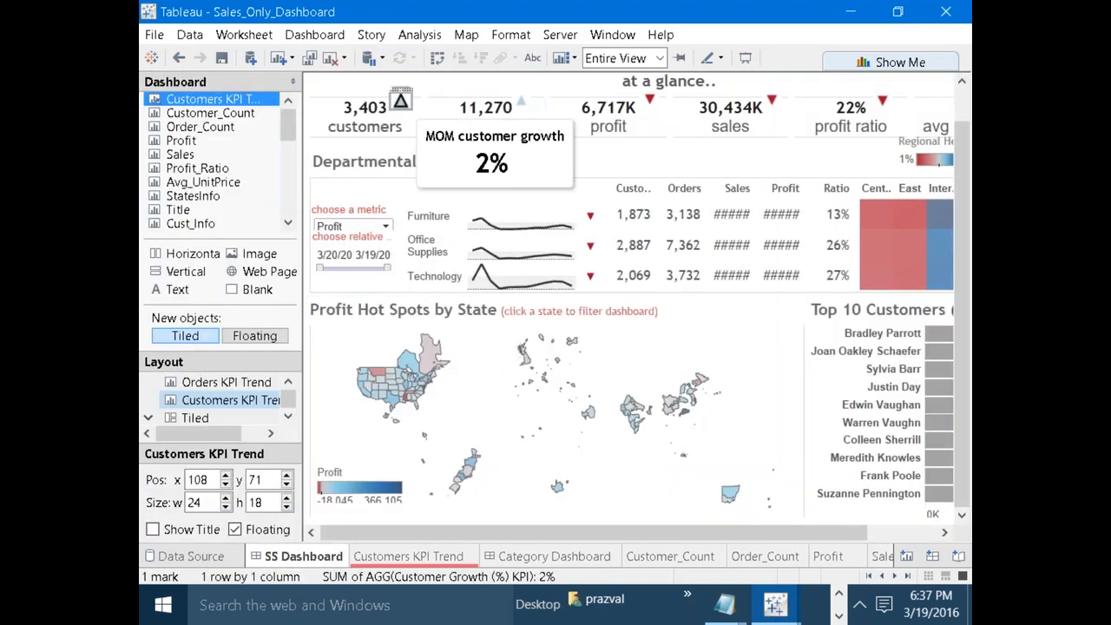
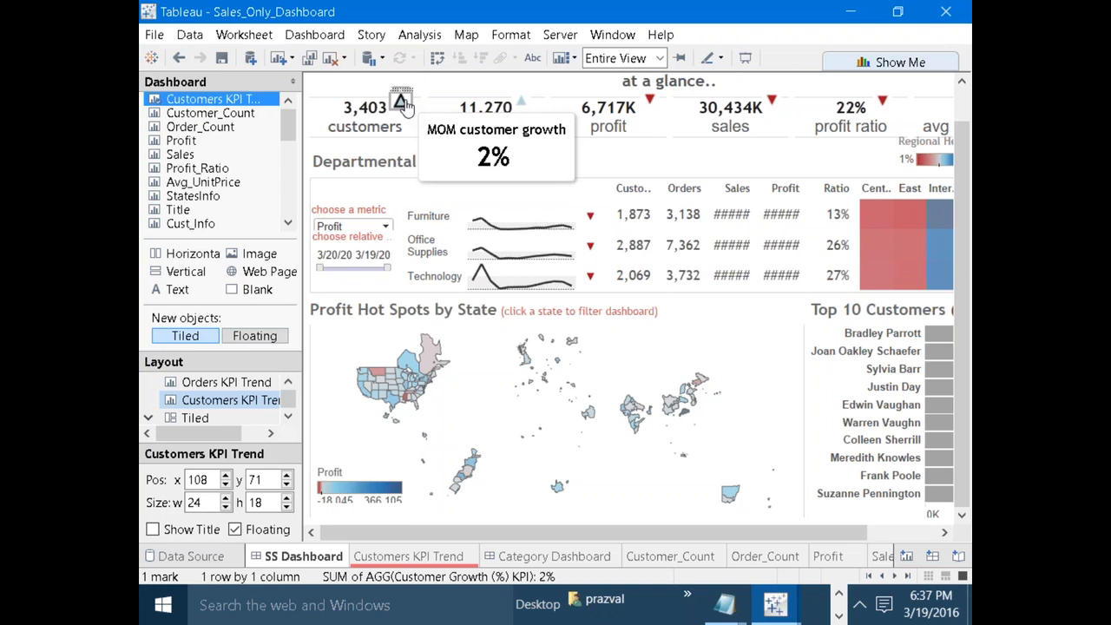
Bring up the Notepad note with the DATEADD formula and add a dashed divider and the heading "YOY Growth:-" below it.
mouse_move(725, 605)
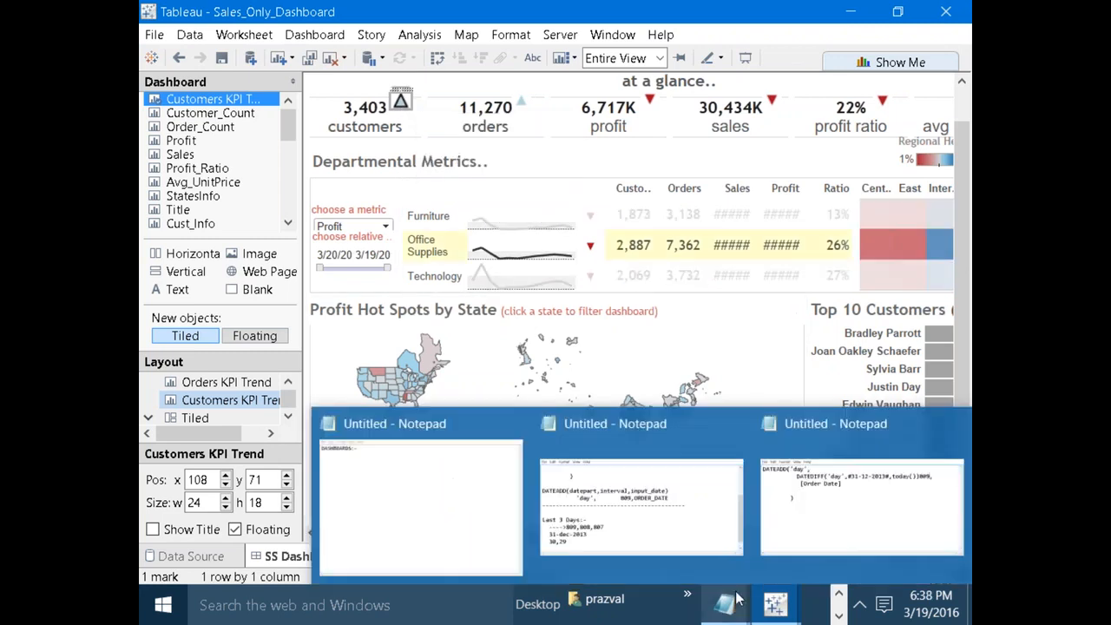
left_click(790, 525)
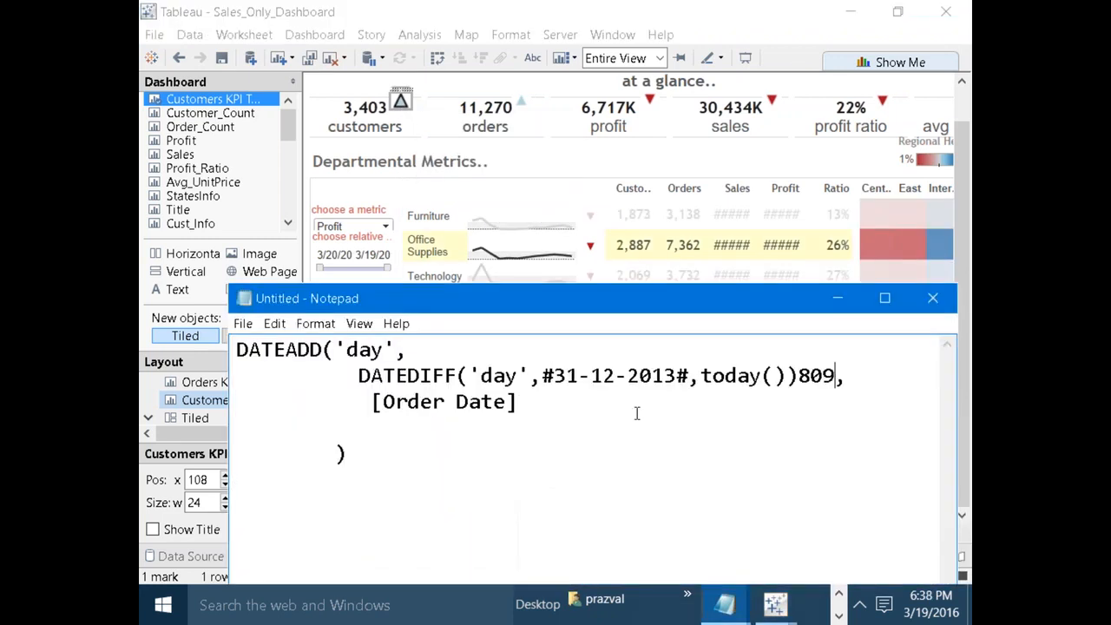
left_click(436, 434)
left_click(368, 456)
key("Return")
type("----------------------------")
key("Return")
type("YOY Gro")
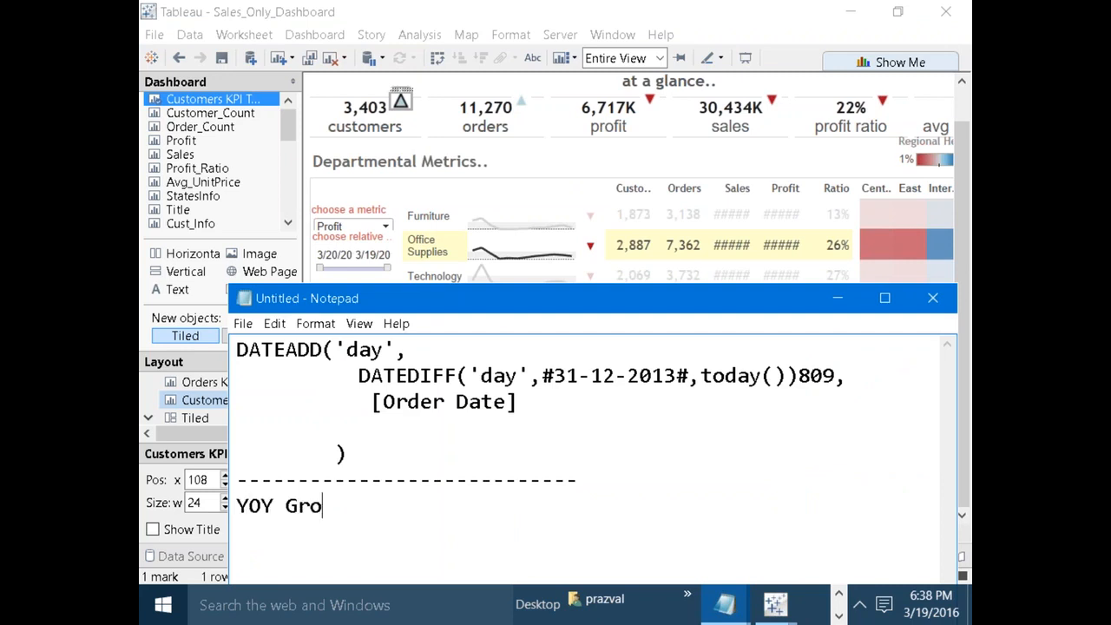
type("wth:-")
key("Return")
Move the note up over the dashboard, make it taller, and change its heading to "YOY Growth%:-".
left_click_drag(469, 308, 420, 95)
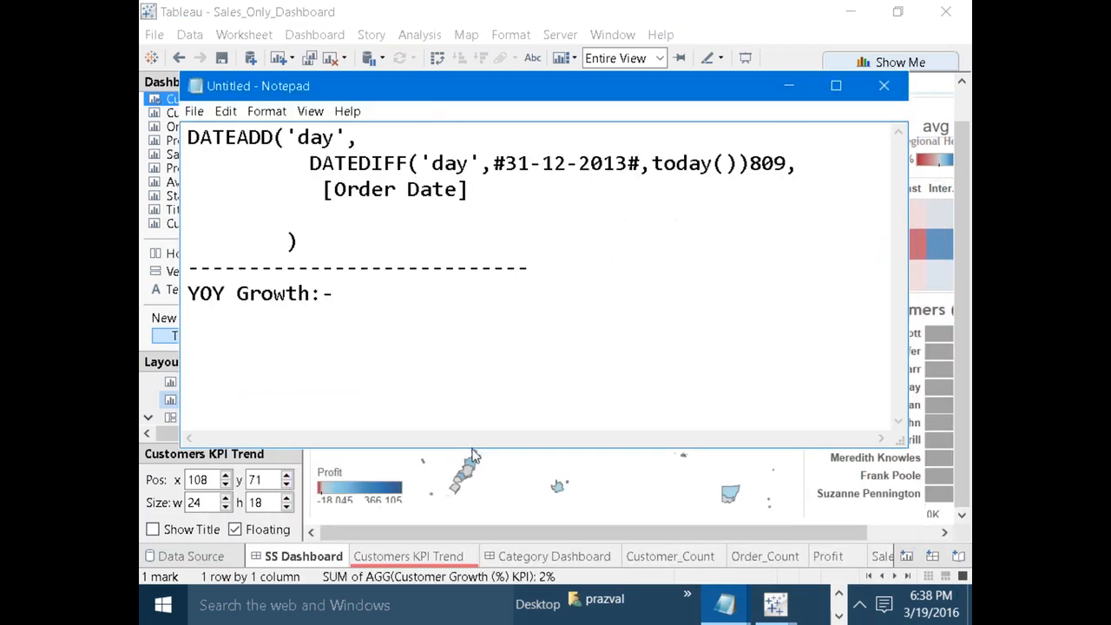
left_click_drag(470, 447, 467, 520)
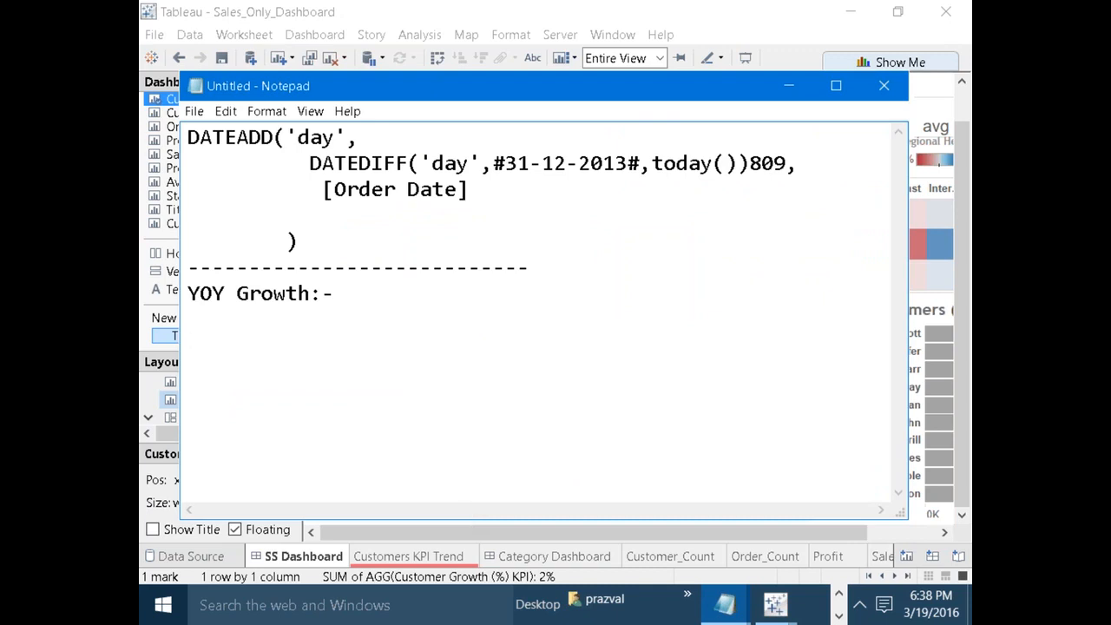
left_click(314, 293)
type("%")
Write "(Currentvalue - required value)/required value" below the YOY Growth% heading and put the note away.
left_click(373, 290)
key("Return")
key("Return")
type("Currentvalue - required val")
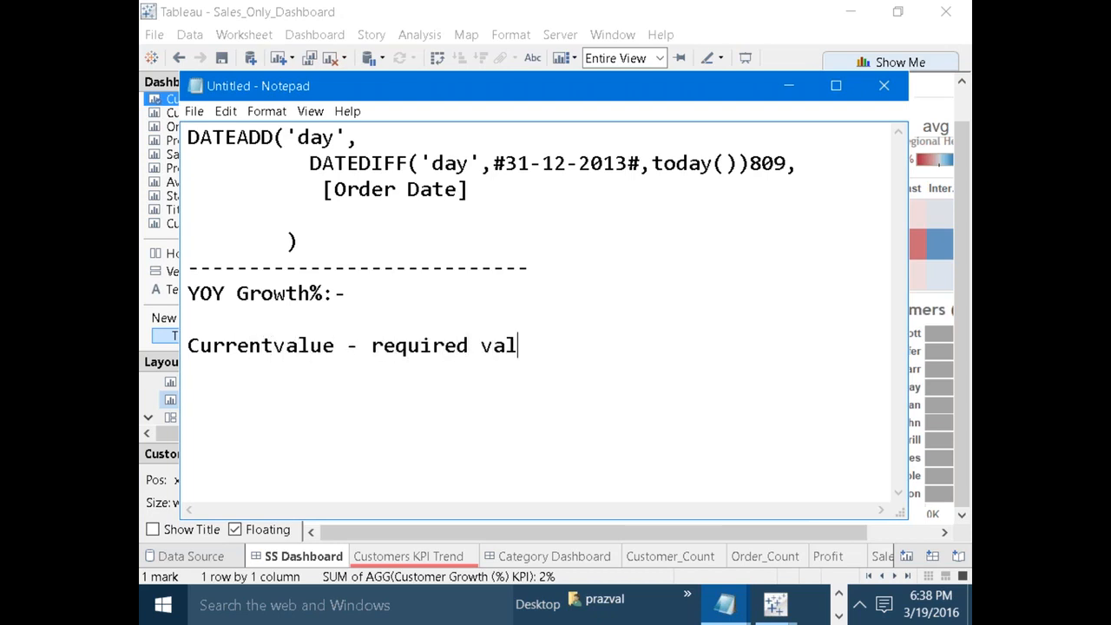
type("ue)")
key("Left")
key("Left")
key("Left")
key("Left")
key("Left")
key("Left")
key("Left")
key("Left")
key("Left")
key("Left")
key("Left")
key("Left")
key("Left")
key("Left")
key("Left")
key("Left")
key("Left")
key("Left")
key("Left")
key("Left")
type("(")
key("Right")
key("Right")
key("Right")
key("Right")
key("Right")
key("Right")
key("Right")
key("Right")
key("Right")
key("Right")
key("Right")
key("Right")
key("Right")
key("Right")
key("Right")
key("Right")
key("Right")
key("Right")
key("Right")
key("Right")
key("Right")
key("Right")
key("Right")
key("Right")
key("Right")
key("Right")
key("Right")
key("Right")
key("Right")
key("Right")
type("/required value")
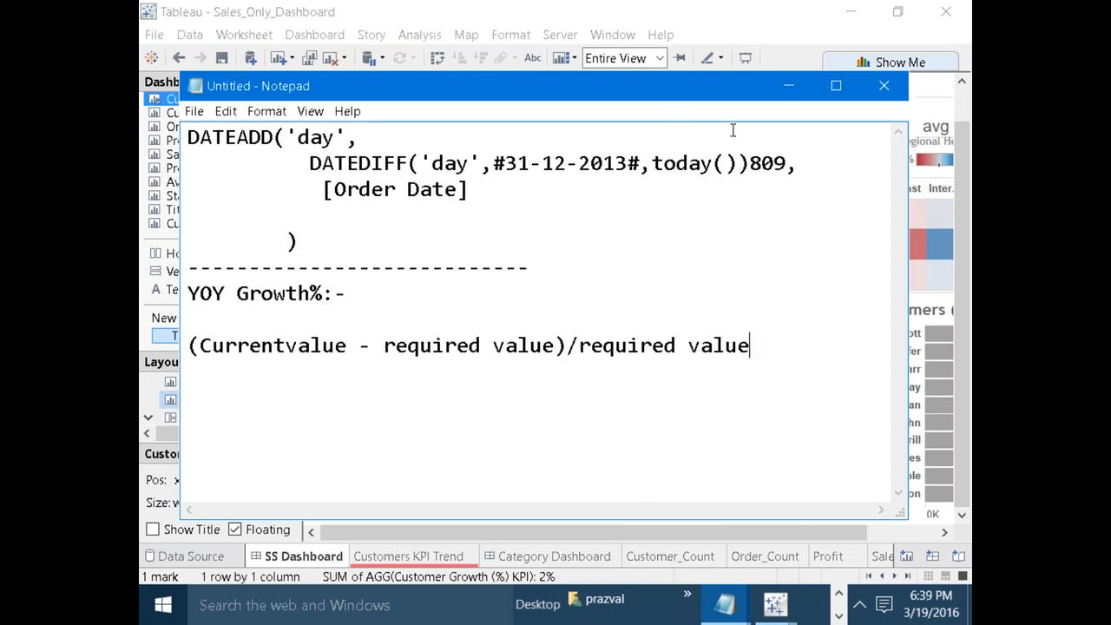
left_click(787, 86)
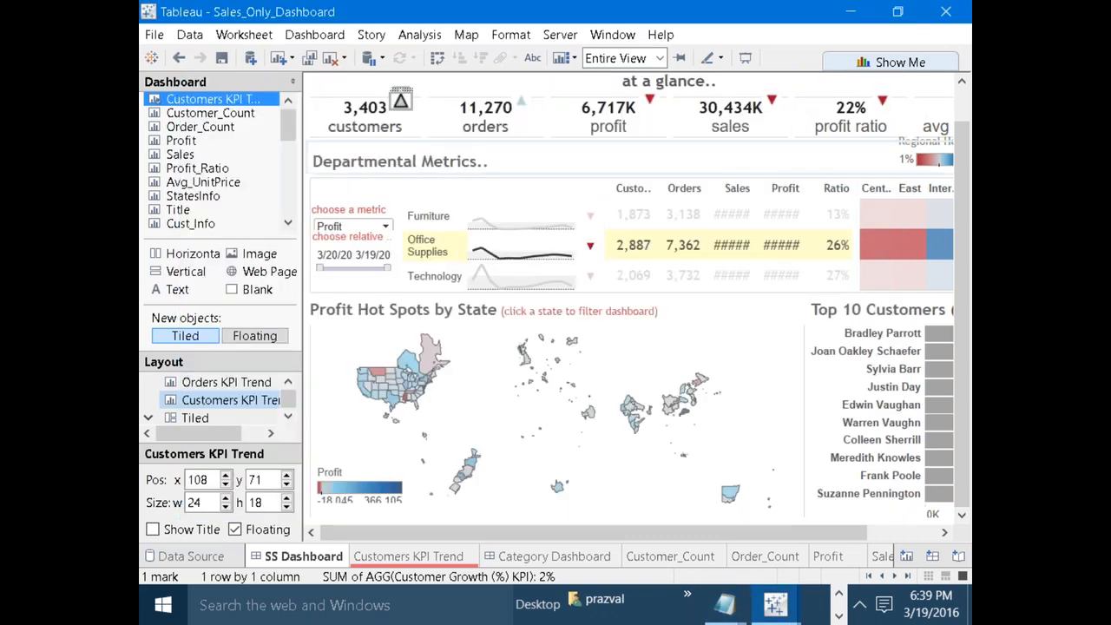
Add a new blank worksheet after Sheet 38 in the Tableau workbook.
left_click(895, 577)
left_click(895, 576)
left_click(895, 577)
left_click(895, 577)
left_click(895, 576)
left_click(895, 576)
left_click(894, 576)
left_click(895, 577)
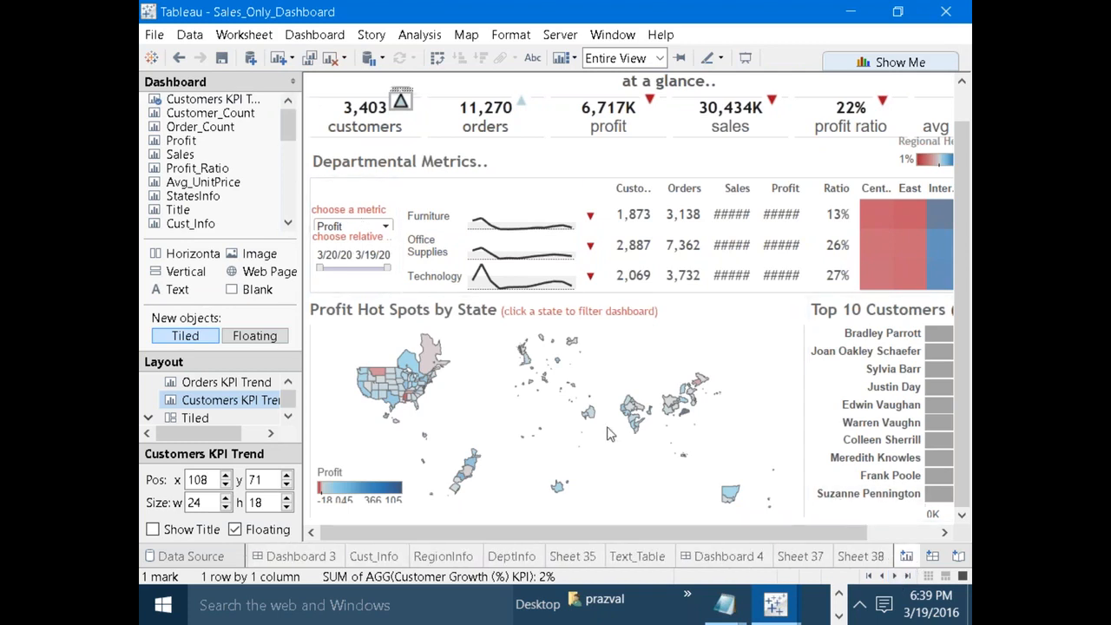
left_click(907, 557)
Start a new calculated field and name it Customer_Grwth%.
left_click(294, 126)
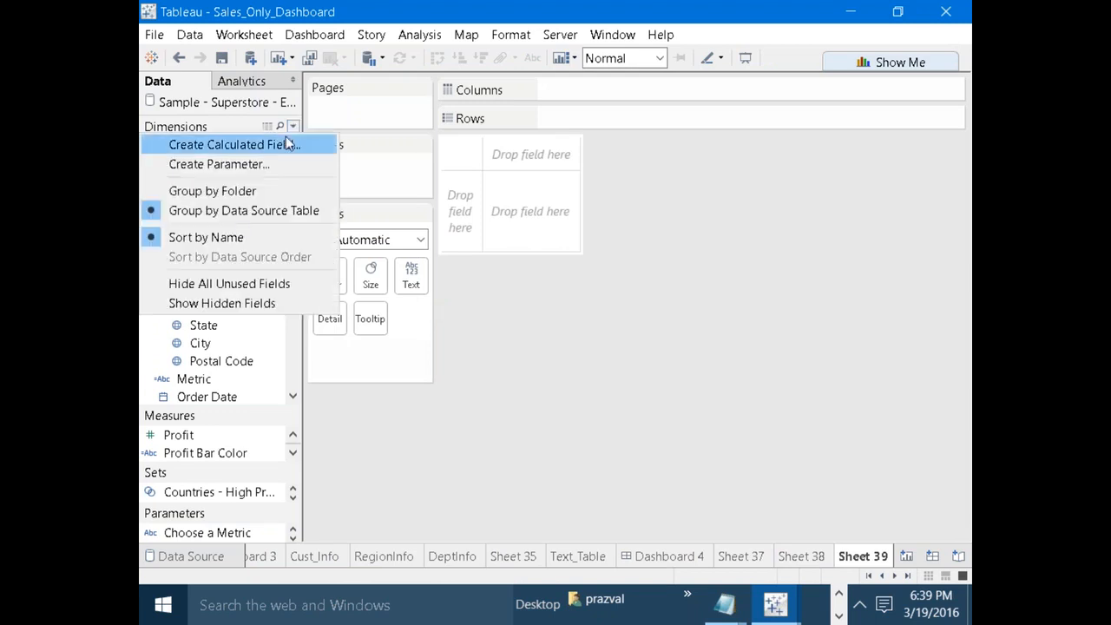
left_click(288, 142)
type("Cus")
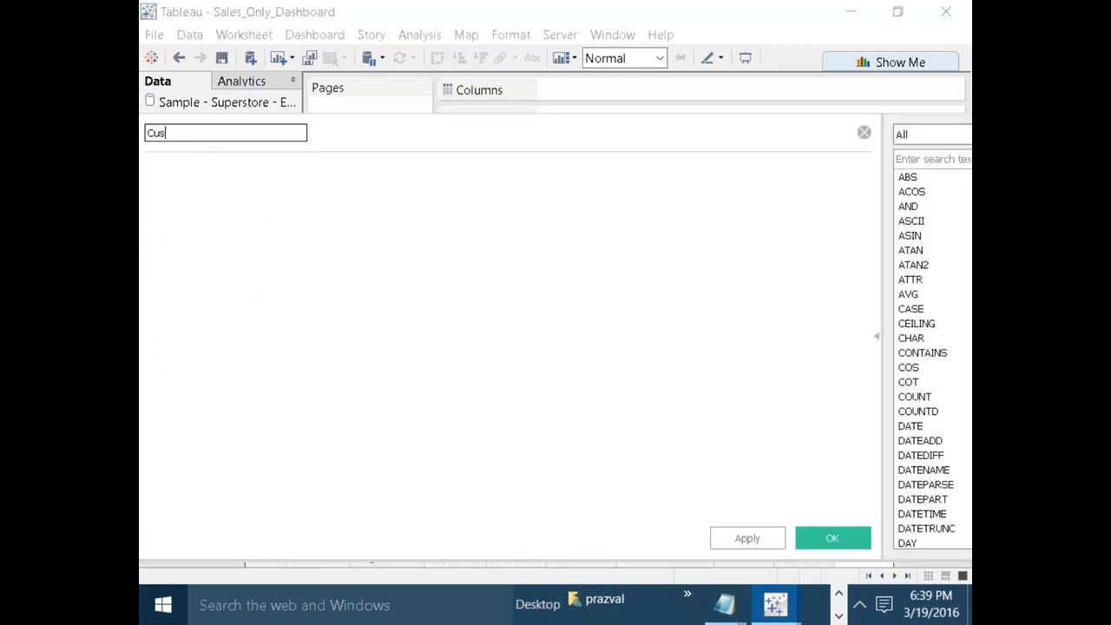
type("tomer_Grwth%")
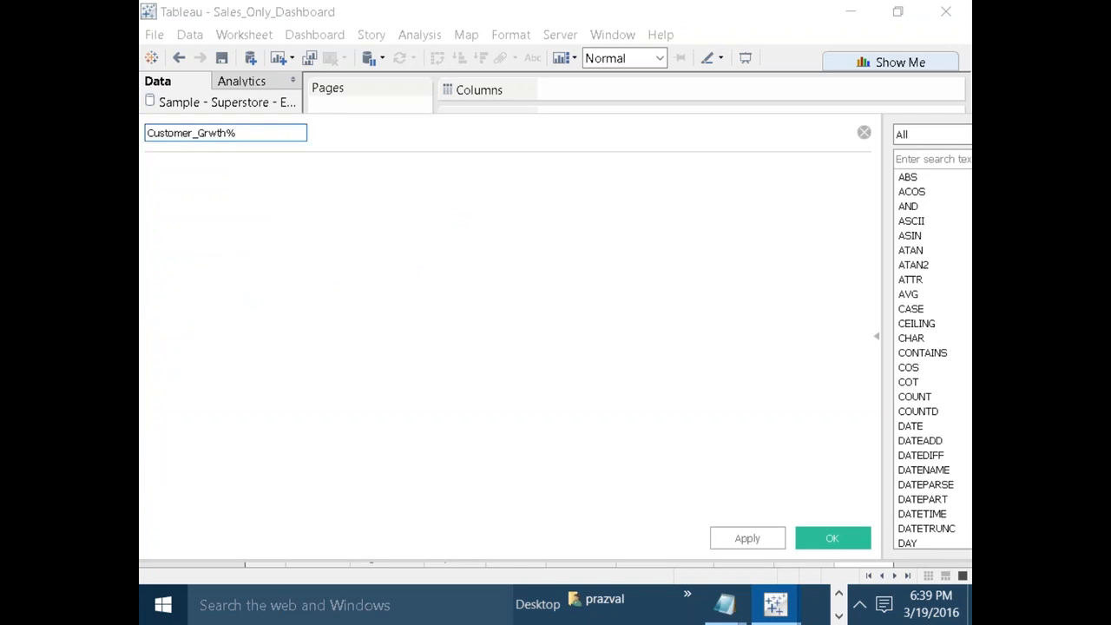
left_click(700, 11)
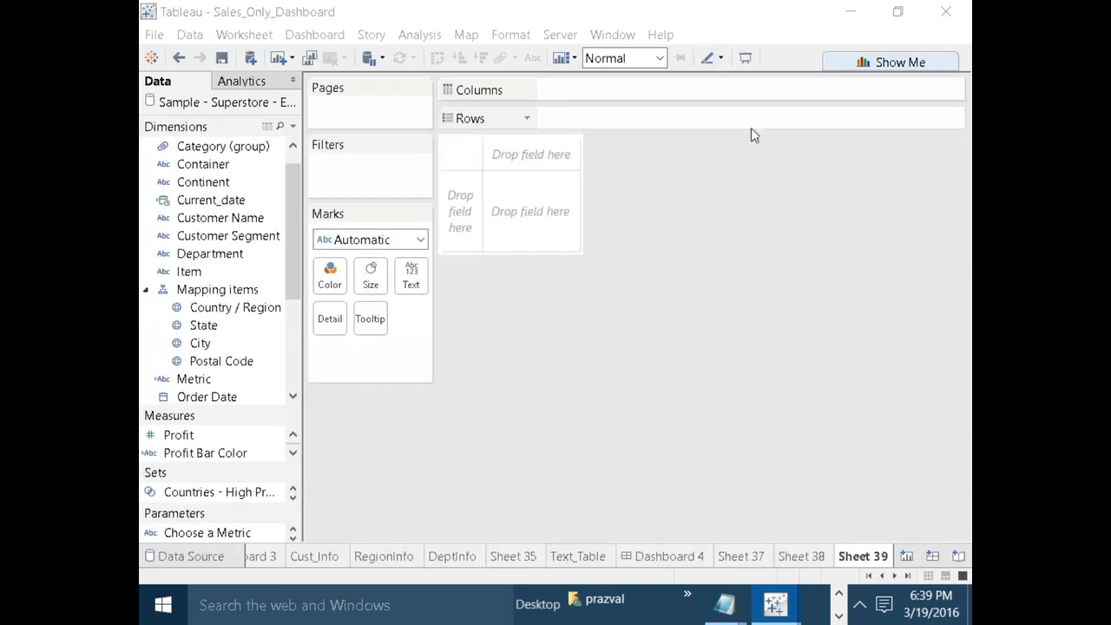
left_click(859, 605)
left_click(884, 483)
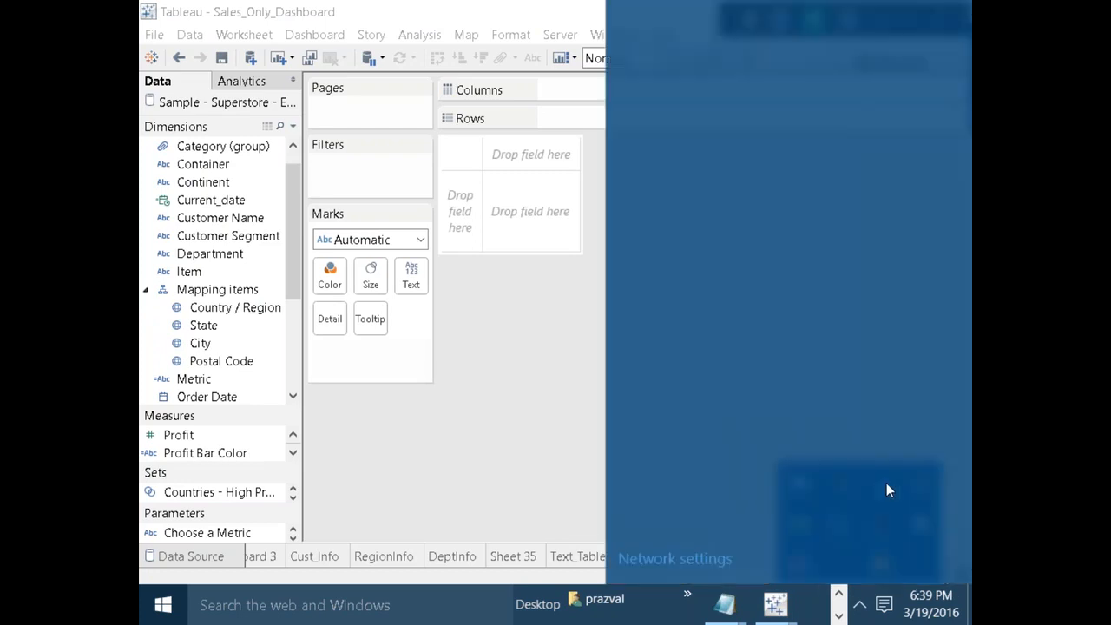
left_click(541, 355)
key("Escape")
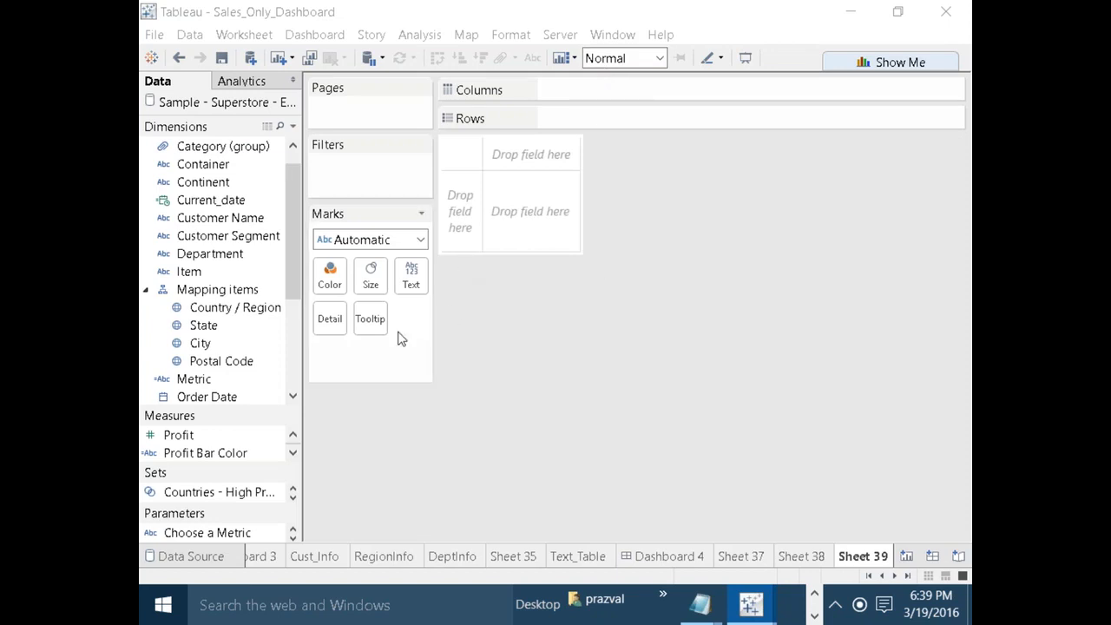
Return to the Customer_Grwth% calculation and begin its formula with ZN(COUNTD([Customer ID])).
left_click(294, 127)
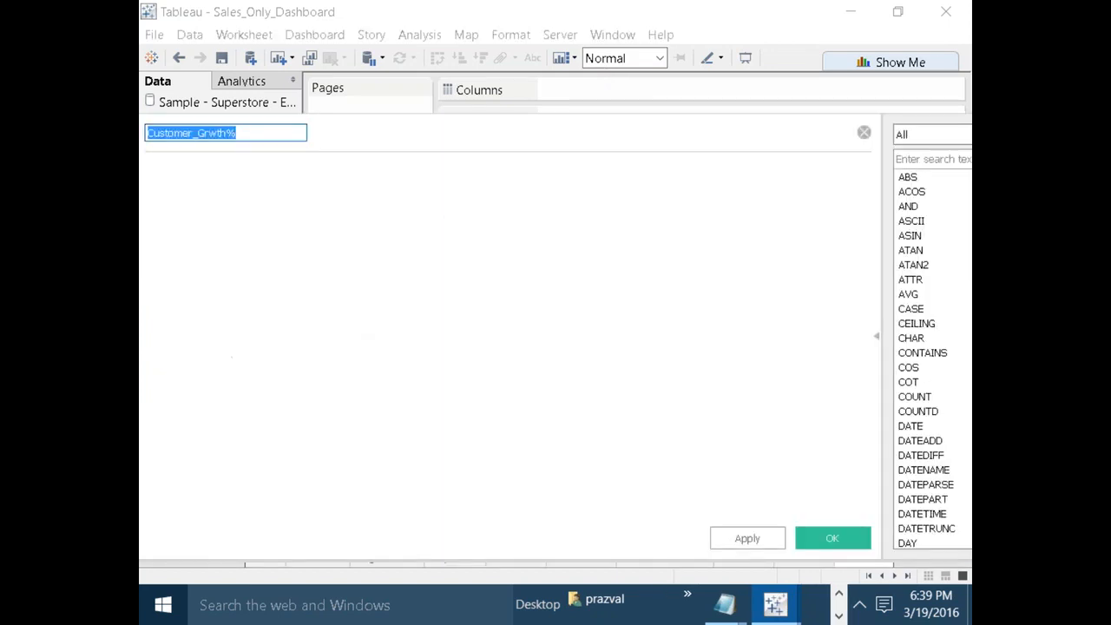
left_click(404, 254)
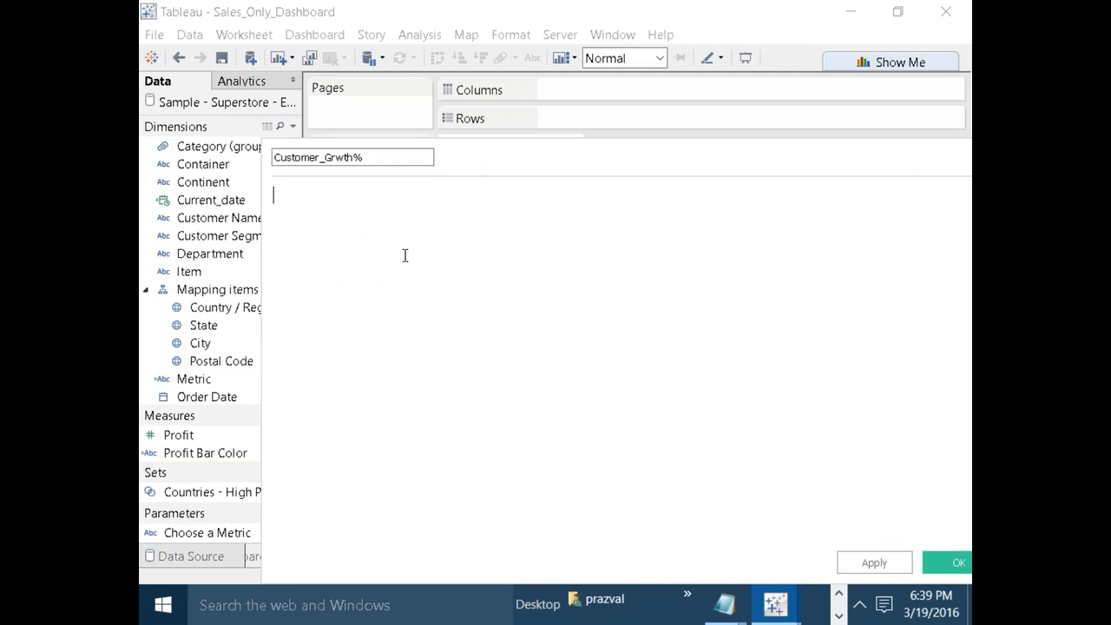
type("ZN")
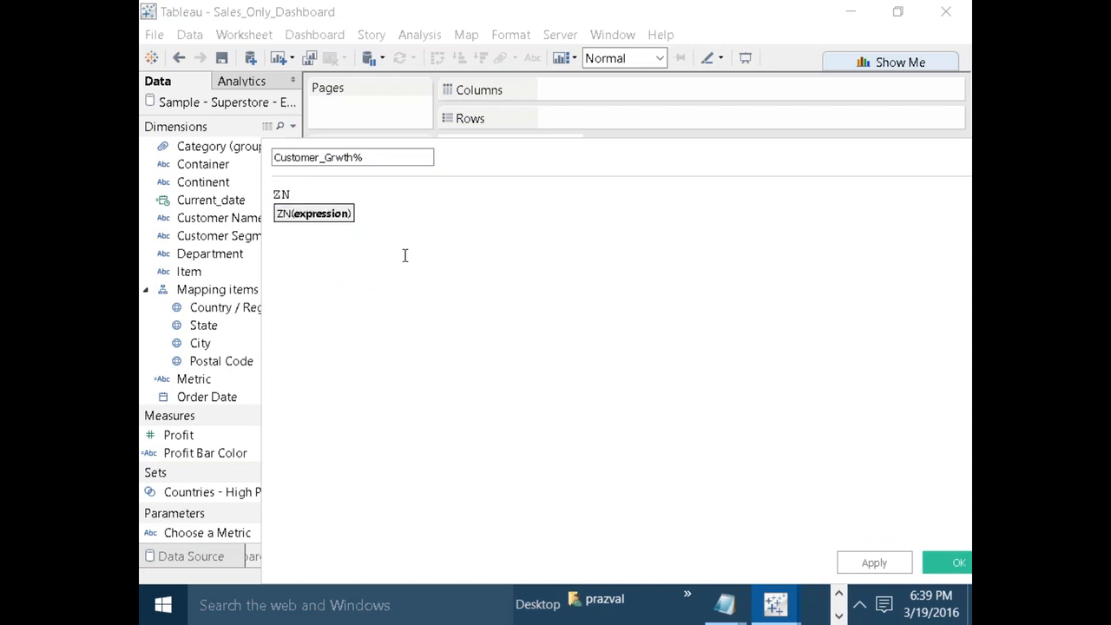
type("(COUNTD")
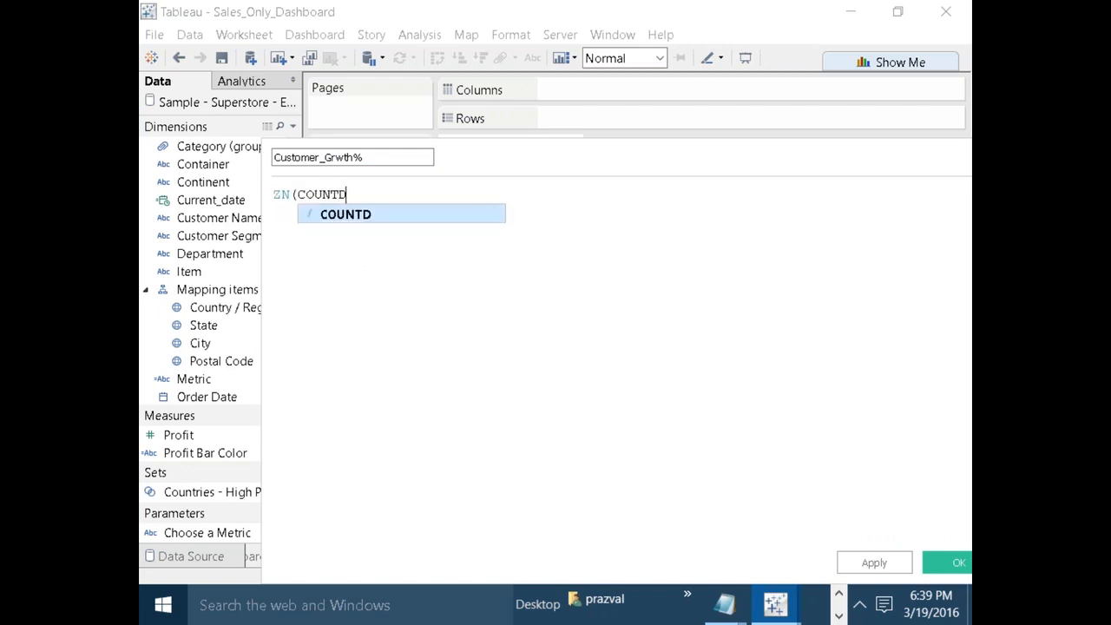
type("([Cust")
key("Down")
key("Down")
key("Return")
type(")) ")
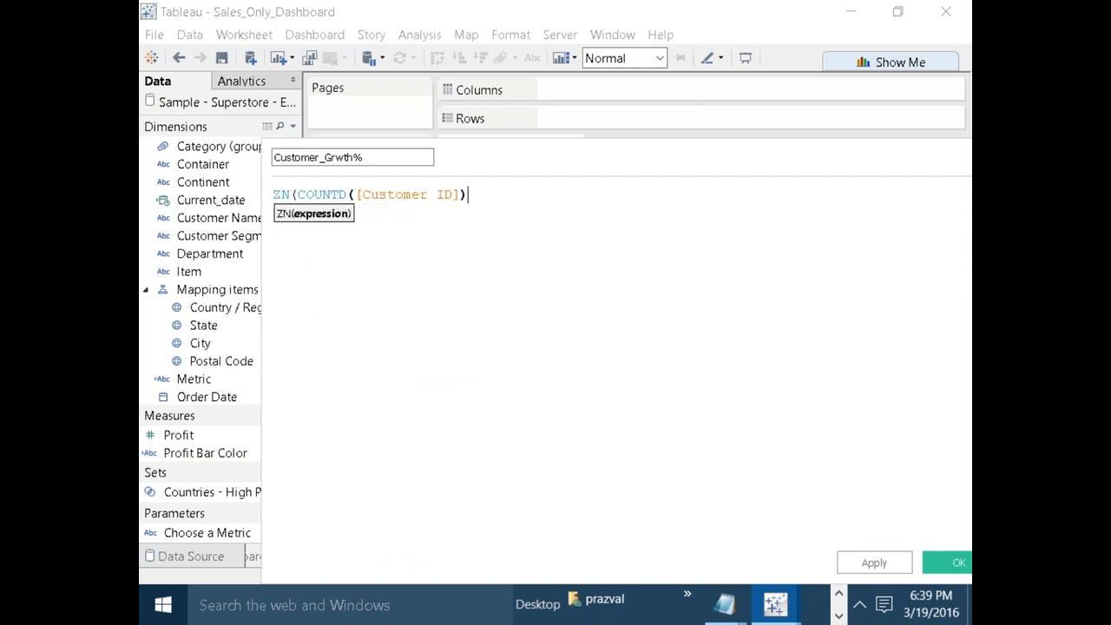
Extend the Customer_Grwth% formula with a minus sign and a LOOKUP around ZN(COUNTD([Customer ID])).
type("- ")
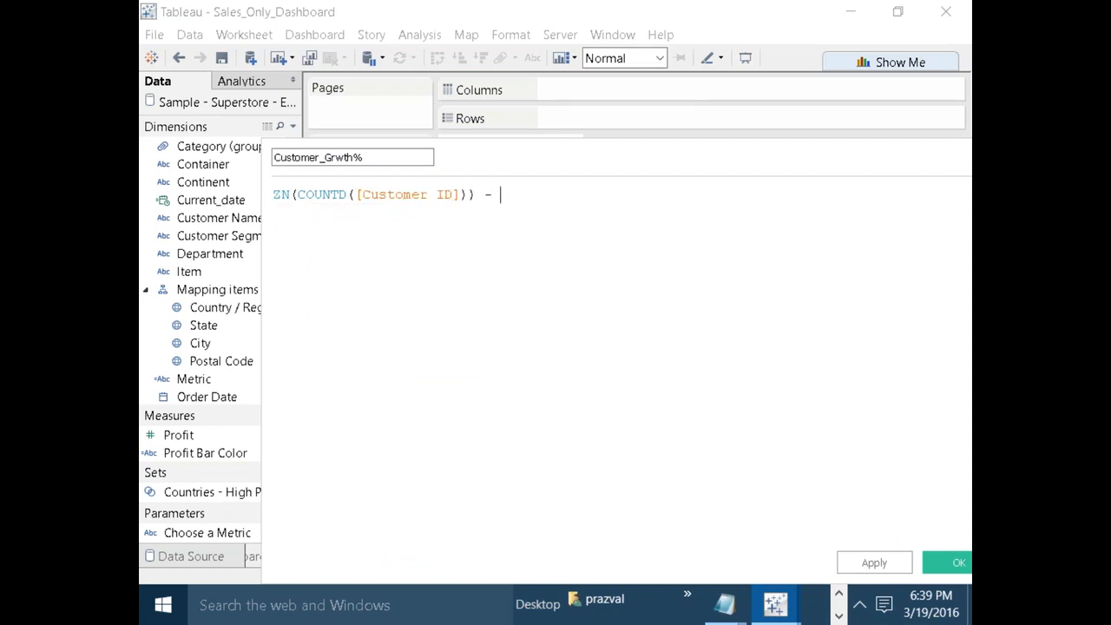
type("LOOK")
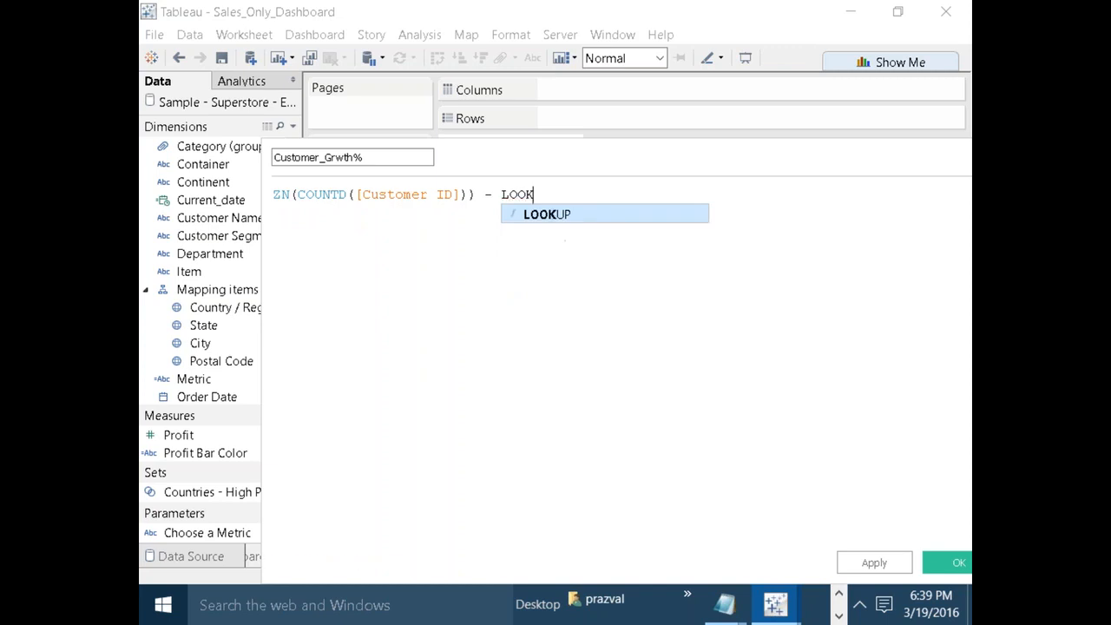
type("UP(")
type("ZN(")
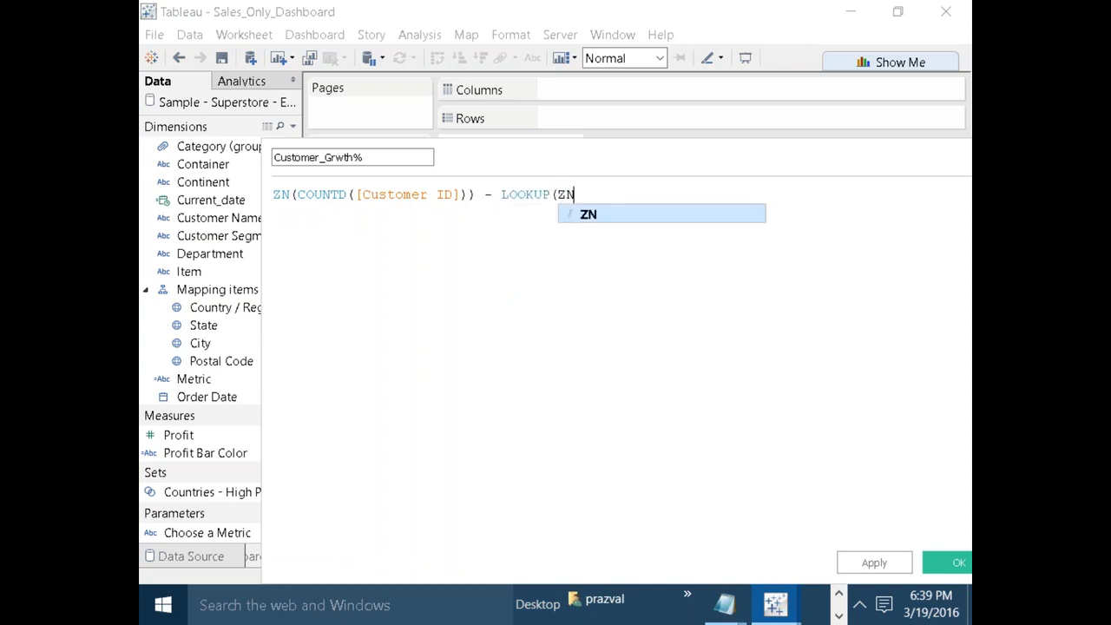
type("COU")
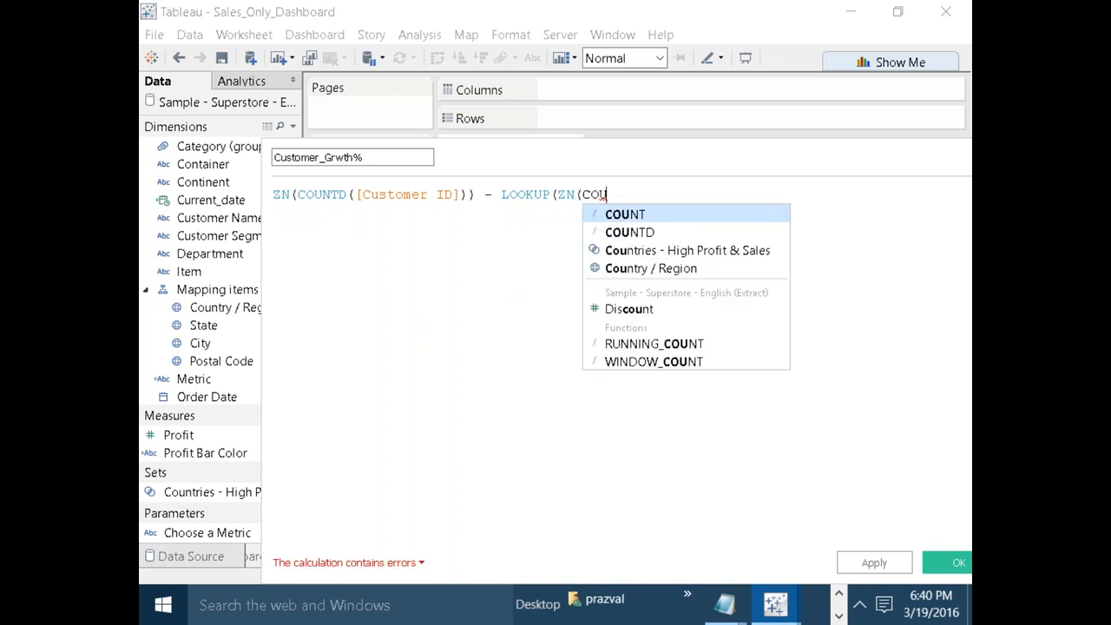
type("NTD(")
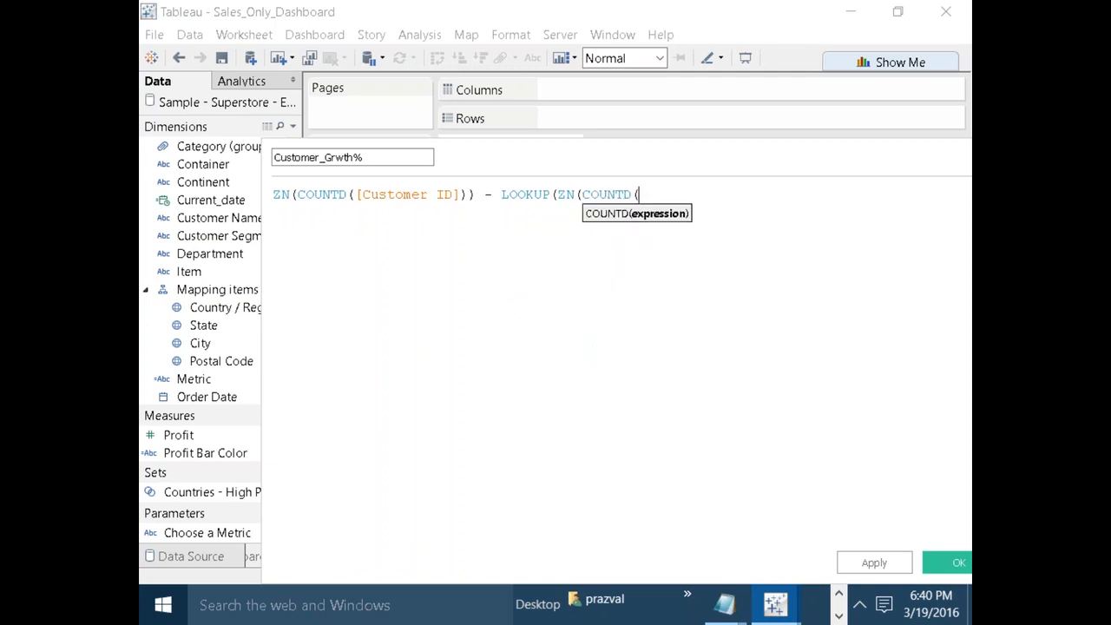
type("CUS")
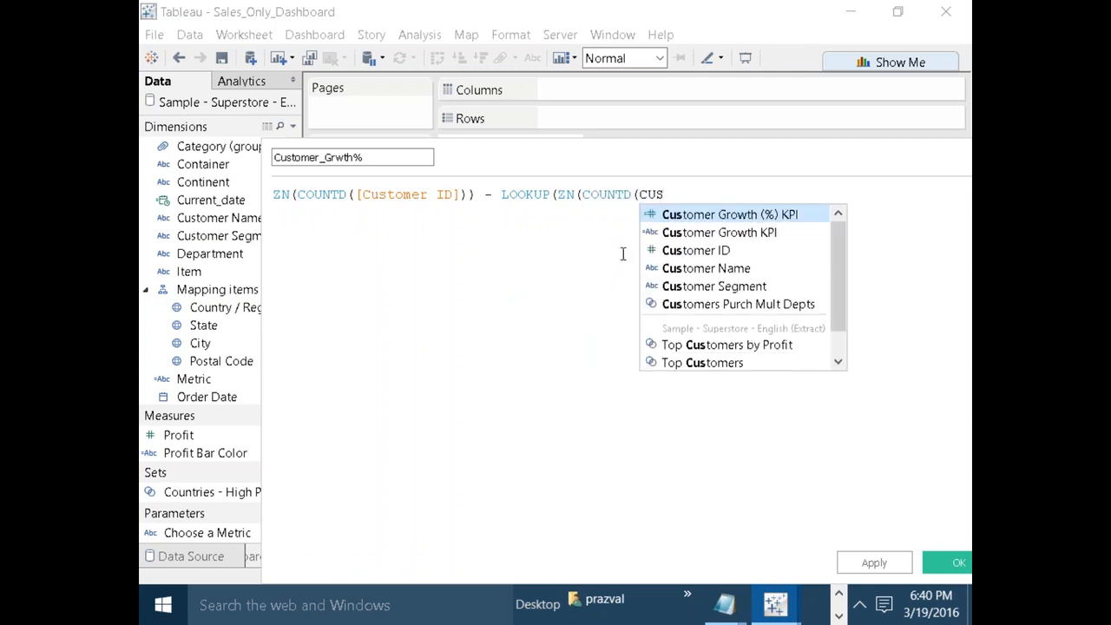
key("Down")
key("Down")
key("Return")
type(")")
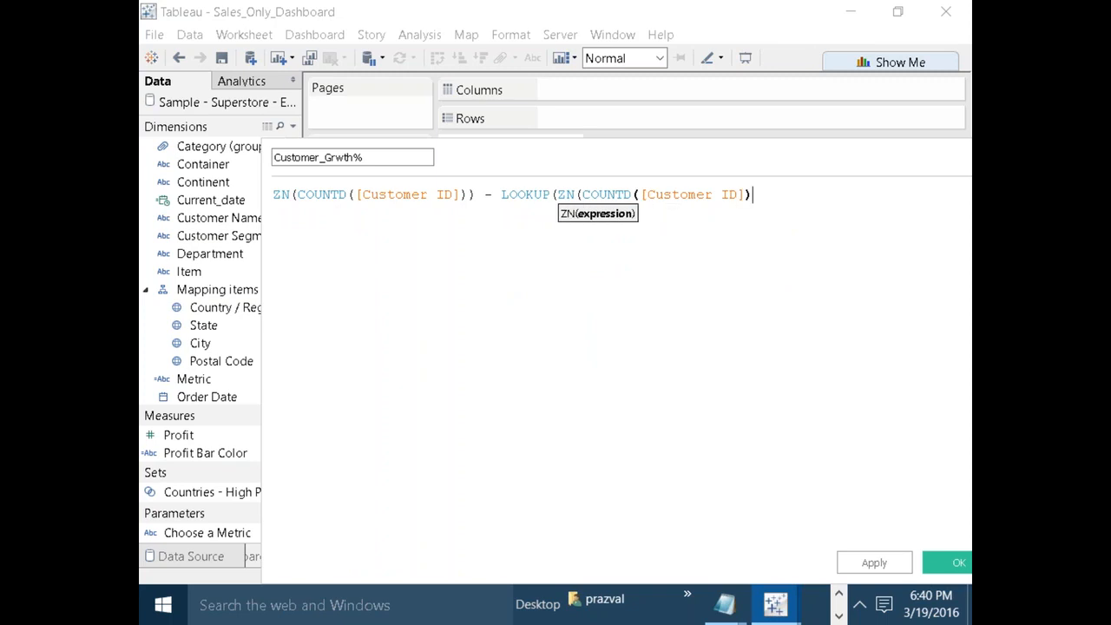
Finish the LOOKUP in the Customer_Grwth% formula with an offset of -1 and add a division sign on the following line.
type("),")
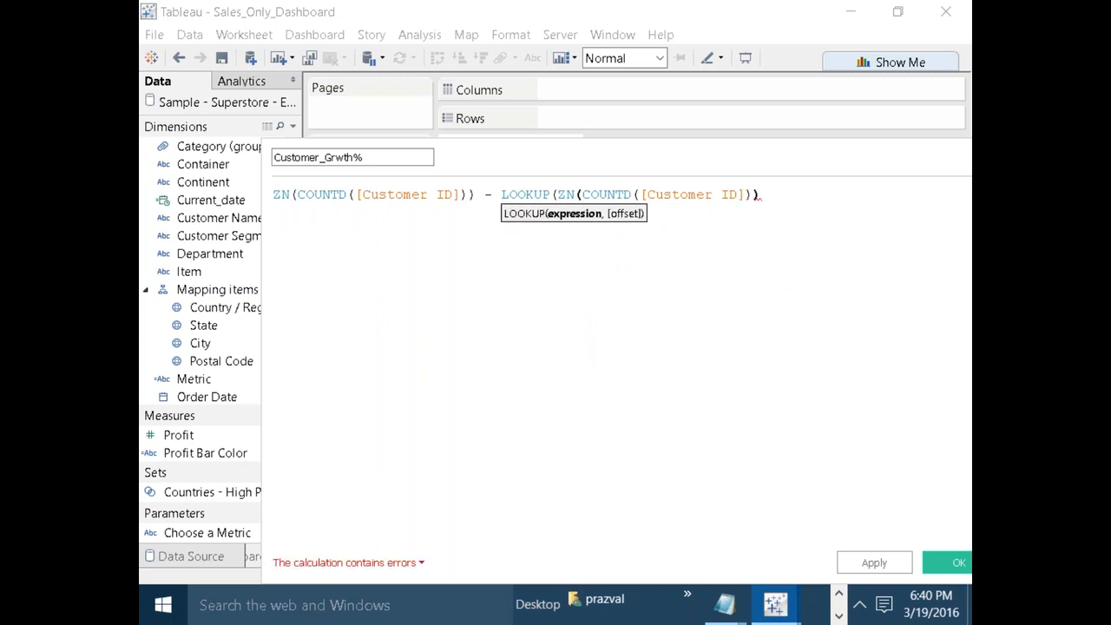
key("BackSpace")
key("Left")
type(",-1")
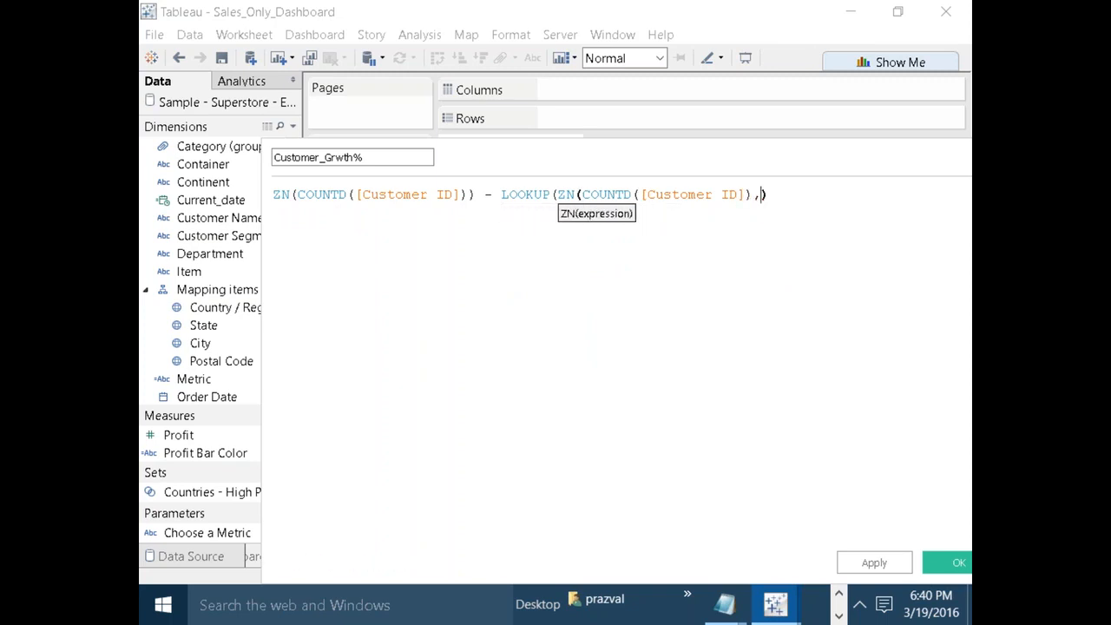
left_click(830, 197)
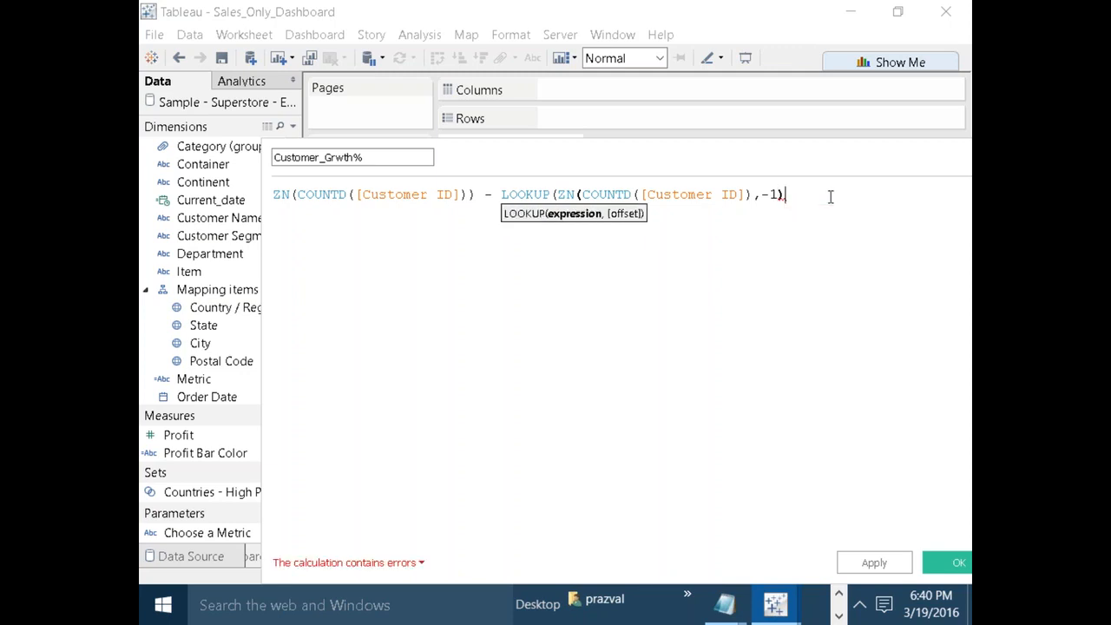
type(")")
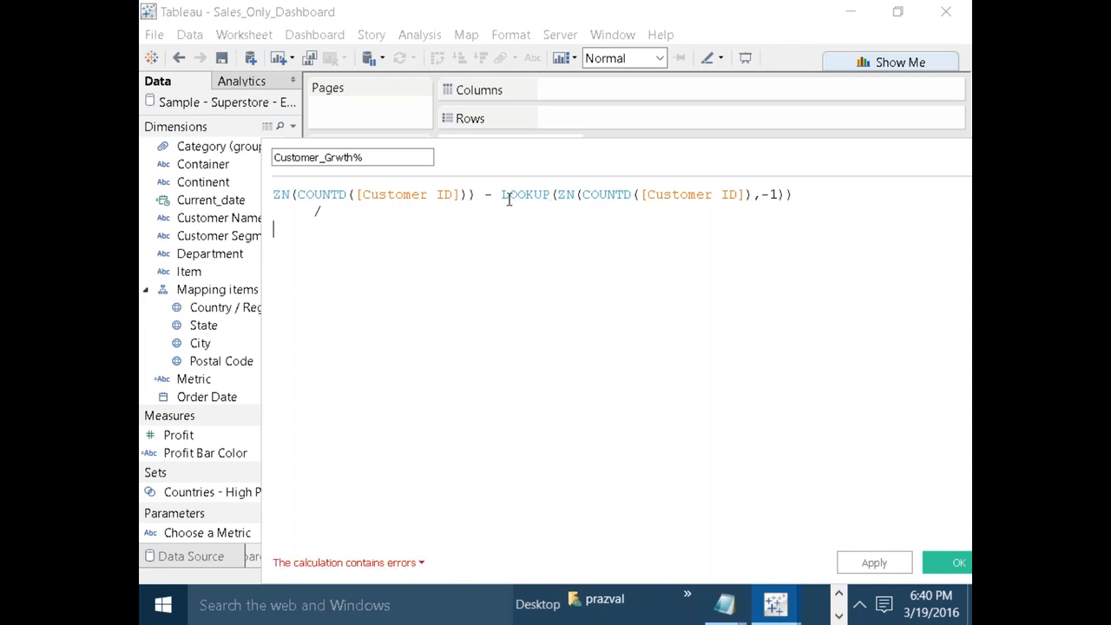
Add a copy of the LOOKUP expression as the formula's divisor and wrap it in ABS().
left_click_drag(502, 194, 796, 194)
key("ctrl+c")
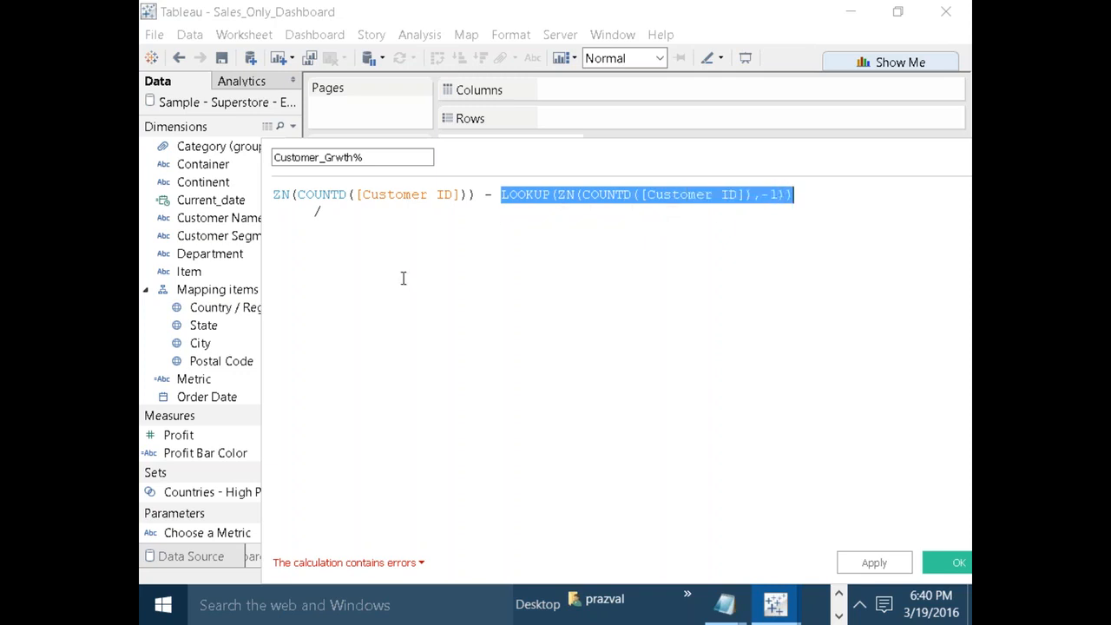
left_click(283, 231)
key("ctrl+v")
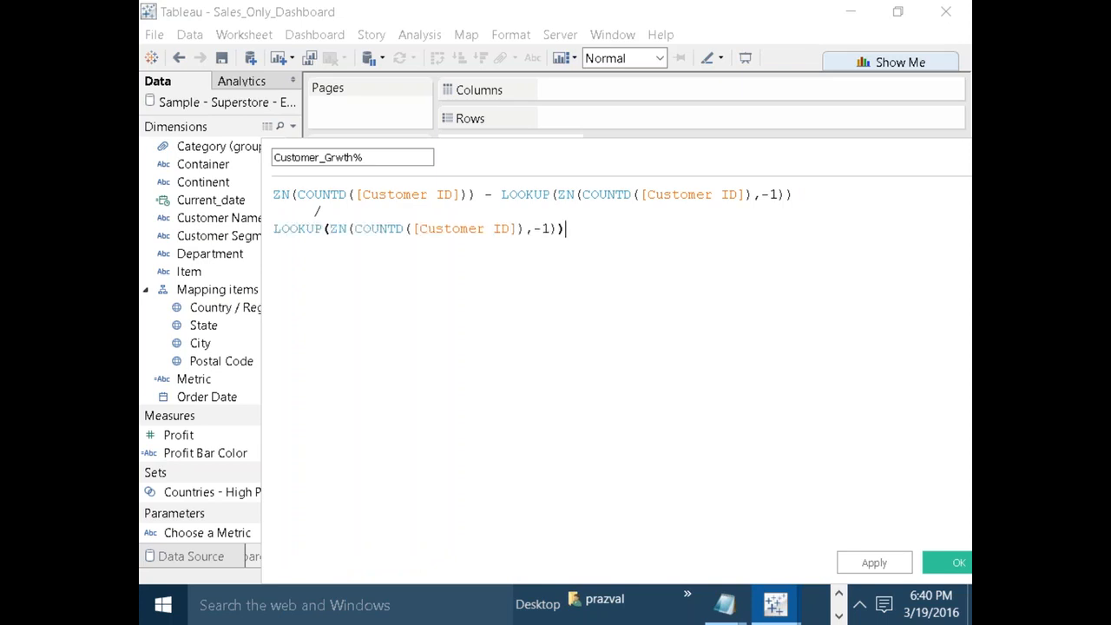
left_click(277, 230)
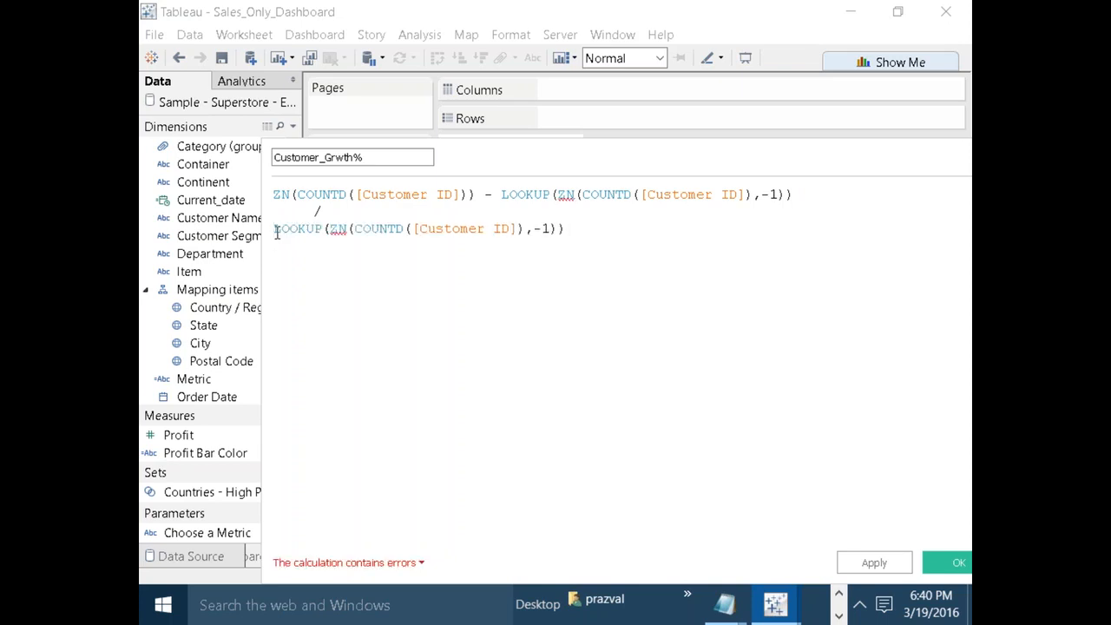
type("ABS(")
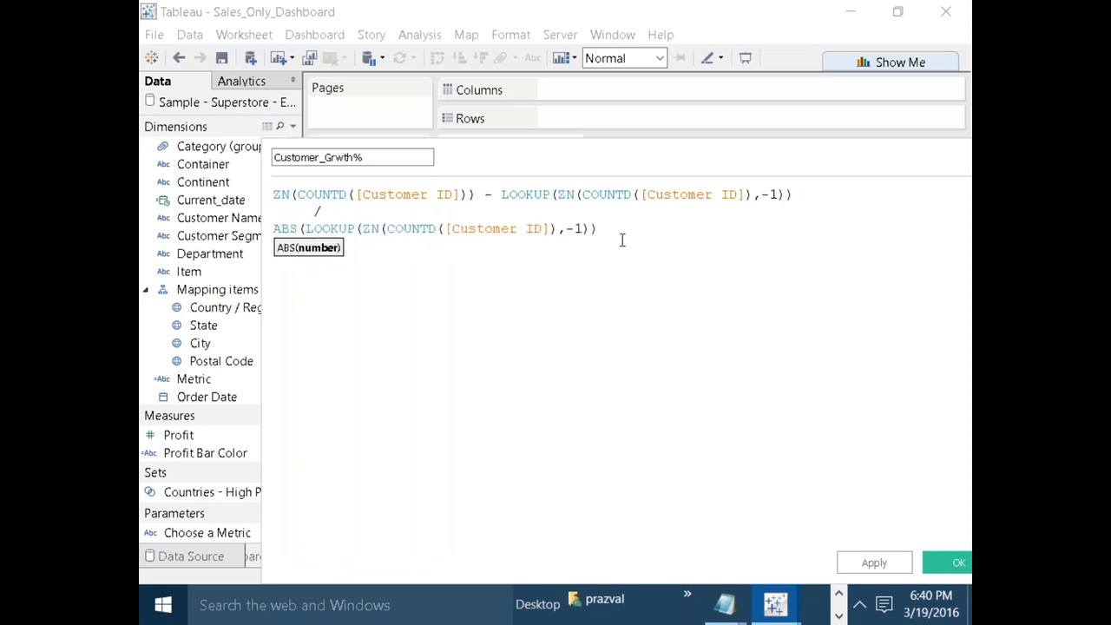
left_click(611, 229)
type("))")
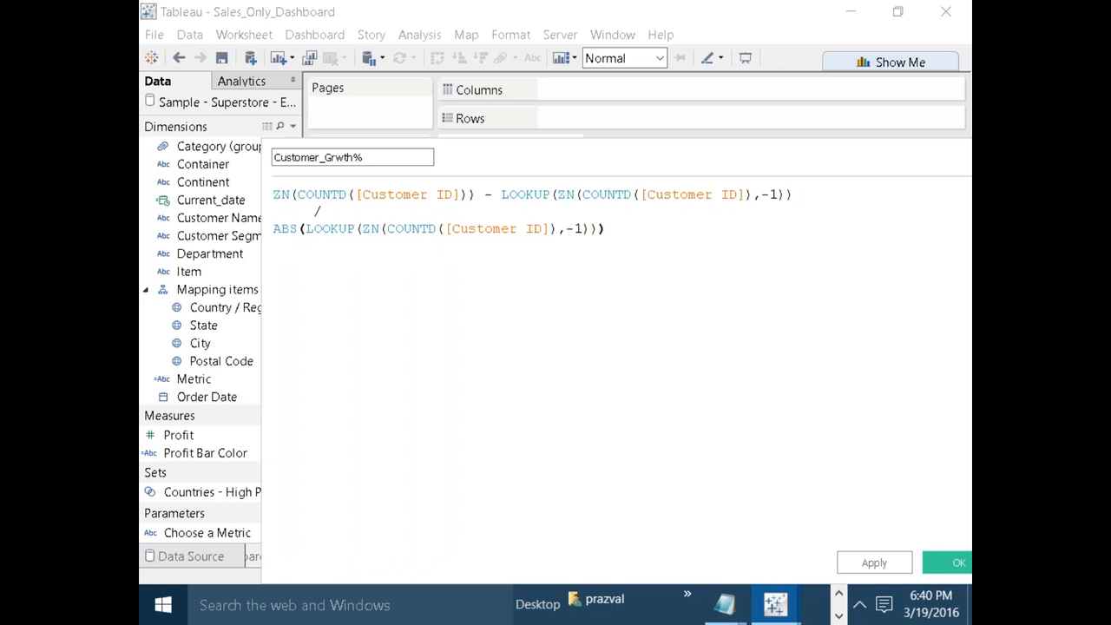
Enclose the whole subtraction above the division sign in parentheses.
left_click(276, 196)
type("(")
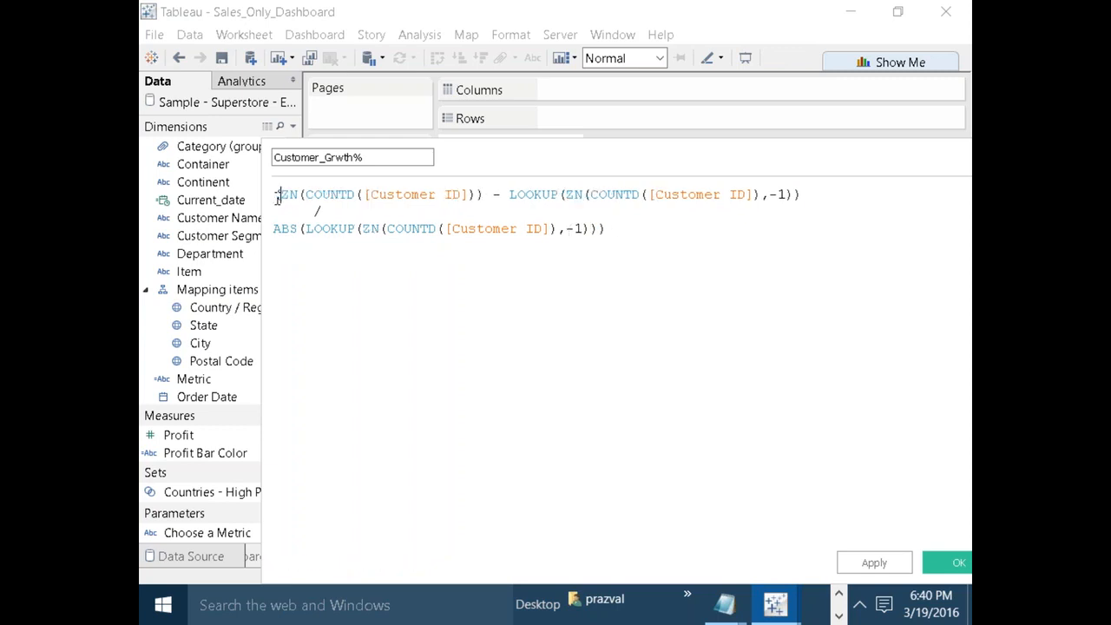
left_click(814, 188)
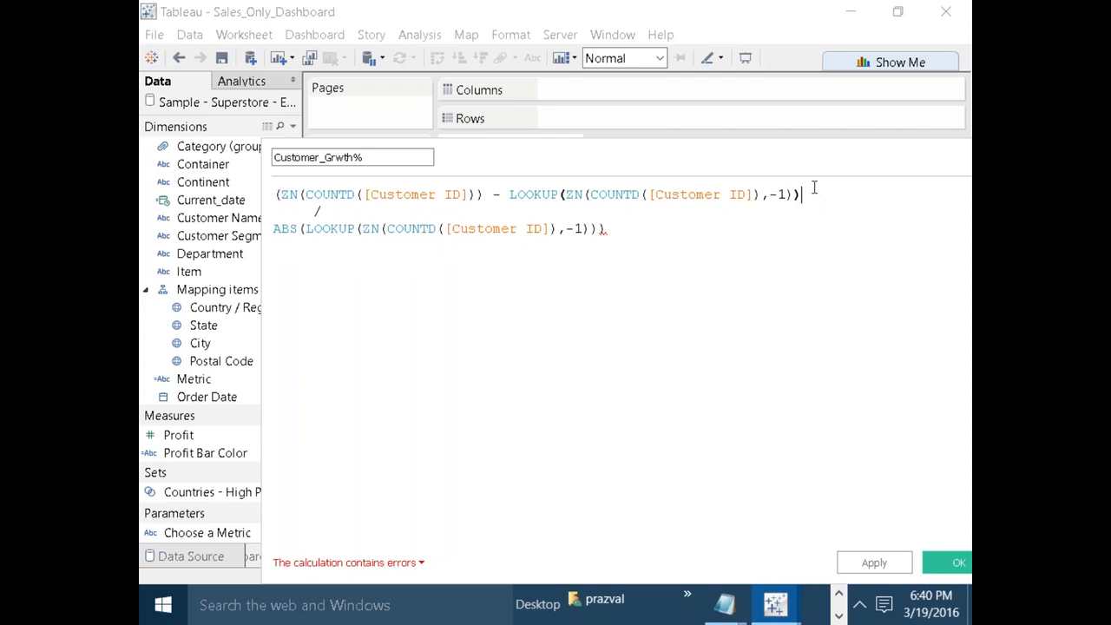
type(")")
Close the ZN function before the -1 offset in both LOOKUP expressions, trim closing parentheses, and check the syntax error.
left_click(629, 242)
type(")")
left_click(559, 228)
type(")")
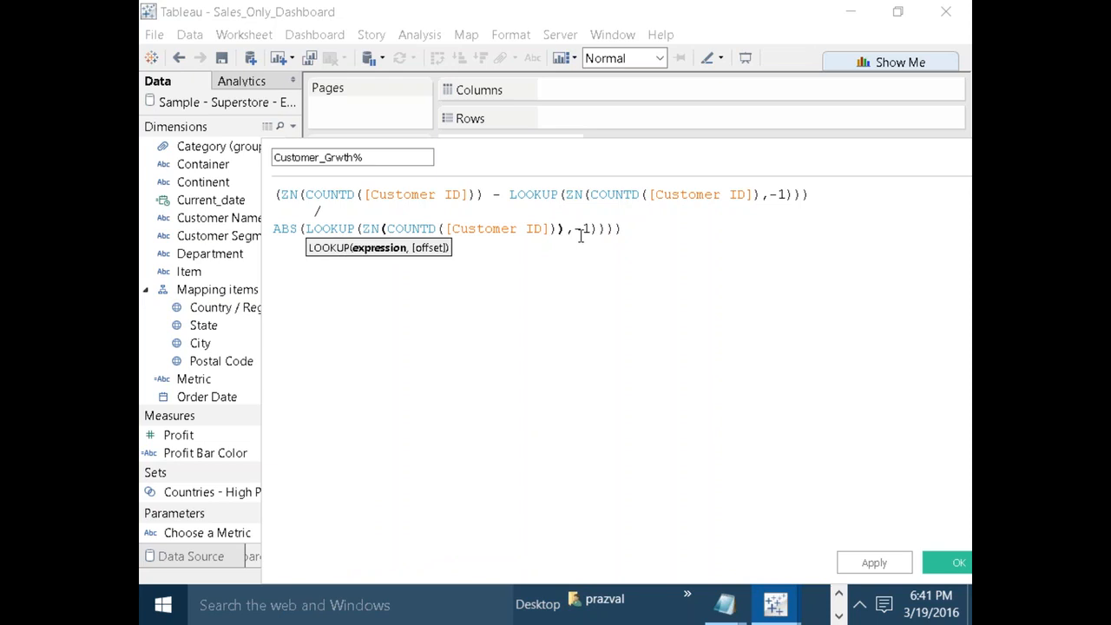
left_click(625, 233)
key("BackSpace")
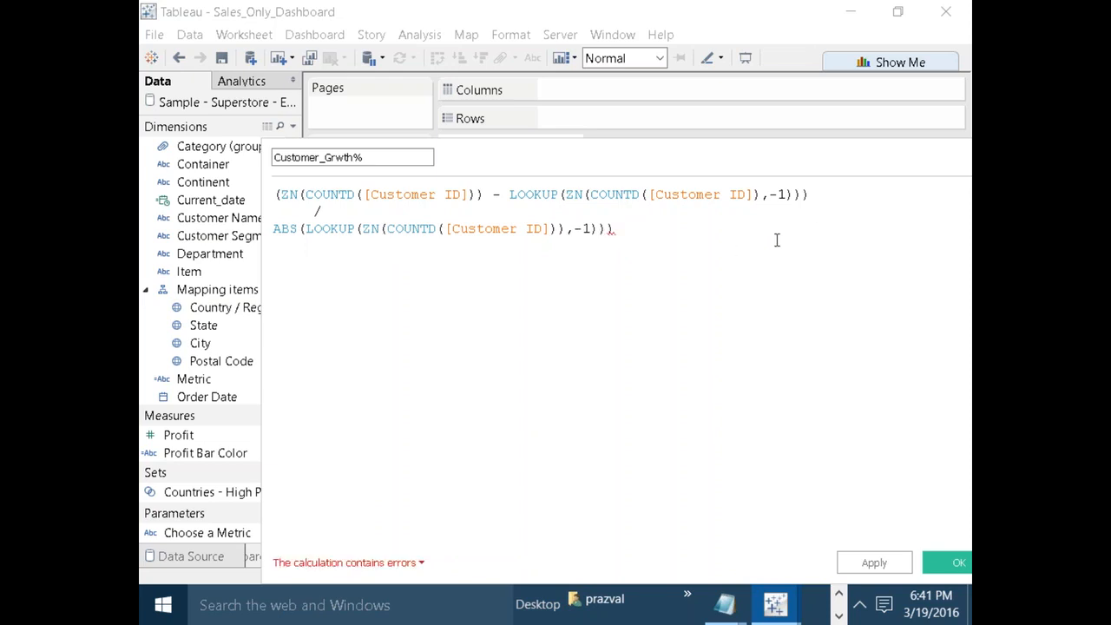
left_click(760, 195)
type(")")
left_click(825, 195)
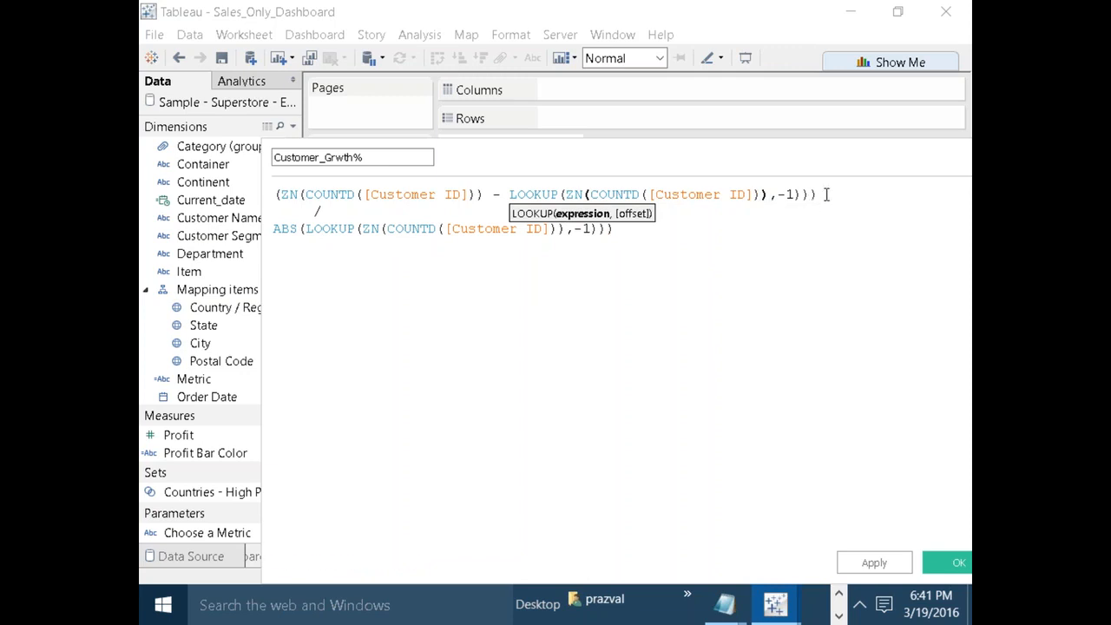
key("BackSpace")
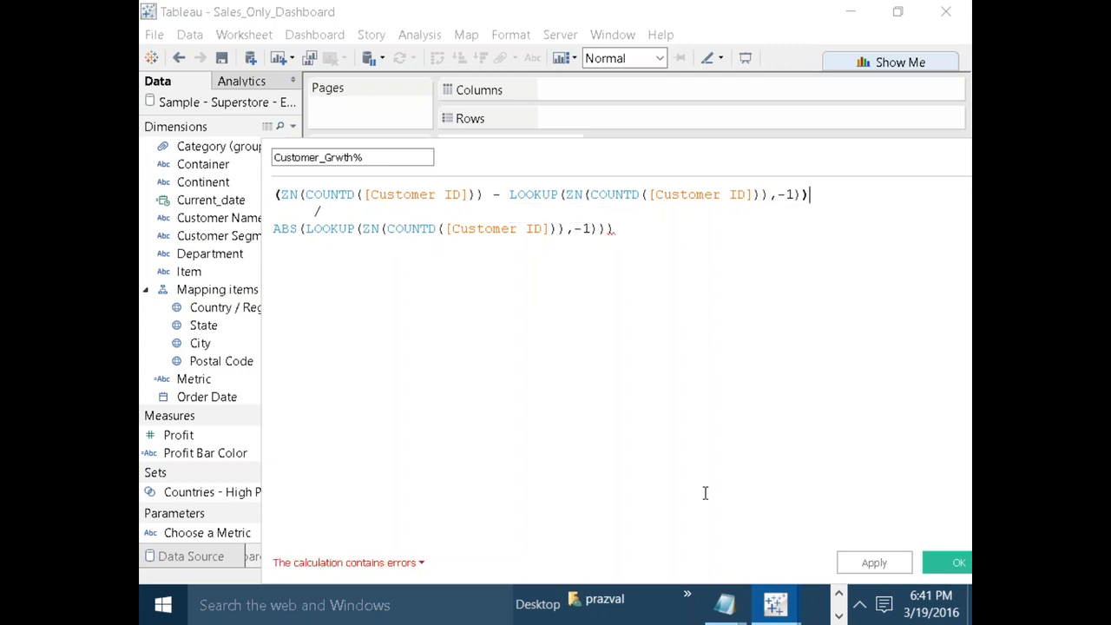
mouse_move(415, 564)
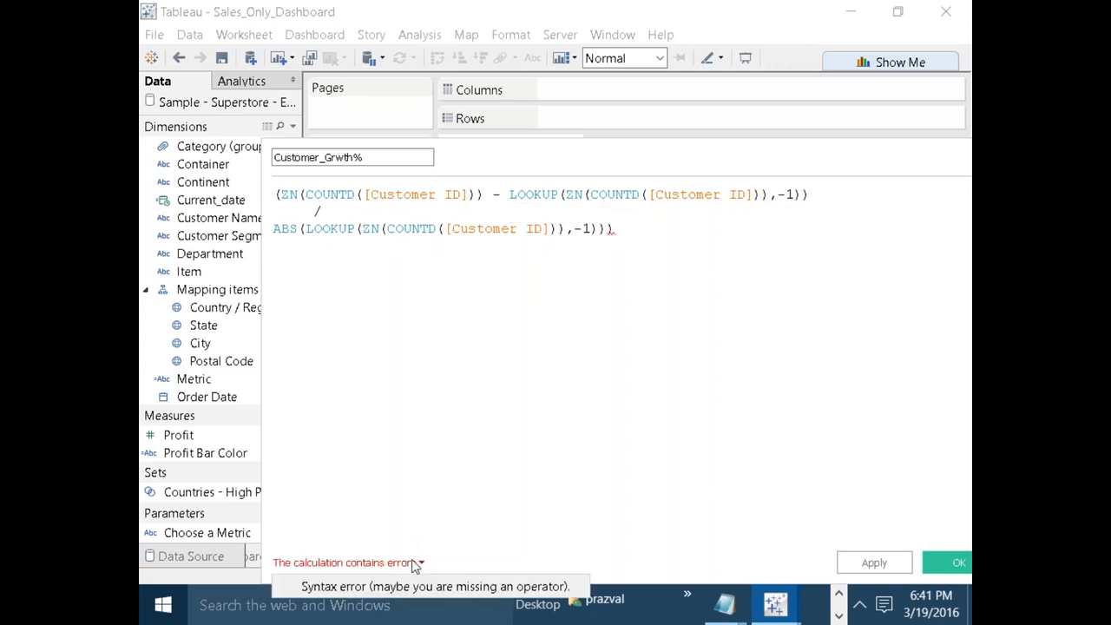
left_click_drag(588, 172, 507, 79)
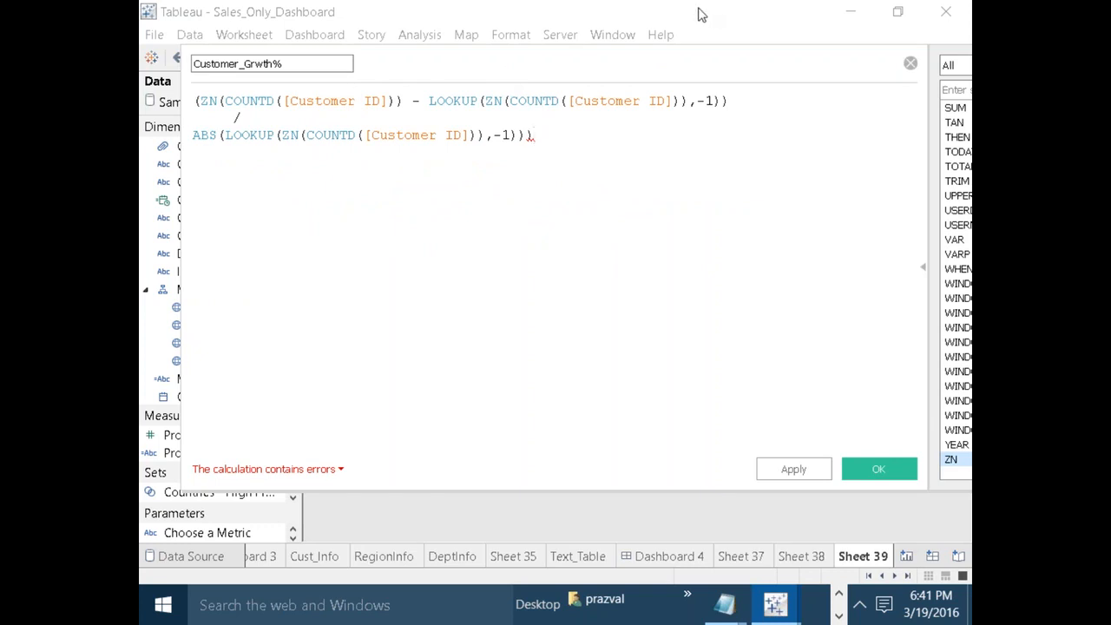
Switch the Windows display projection to PC screen only.
key("Escape")
left_click(860, 605)
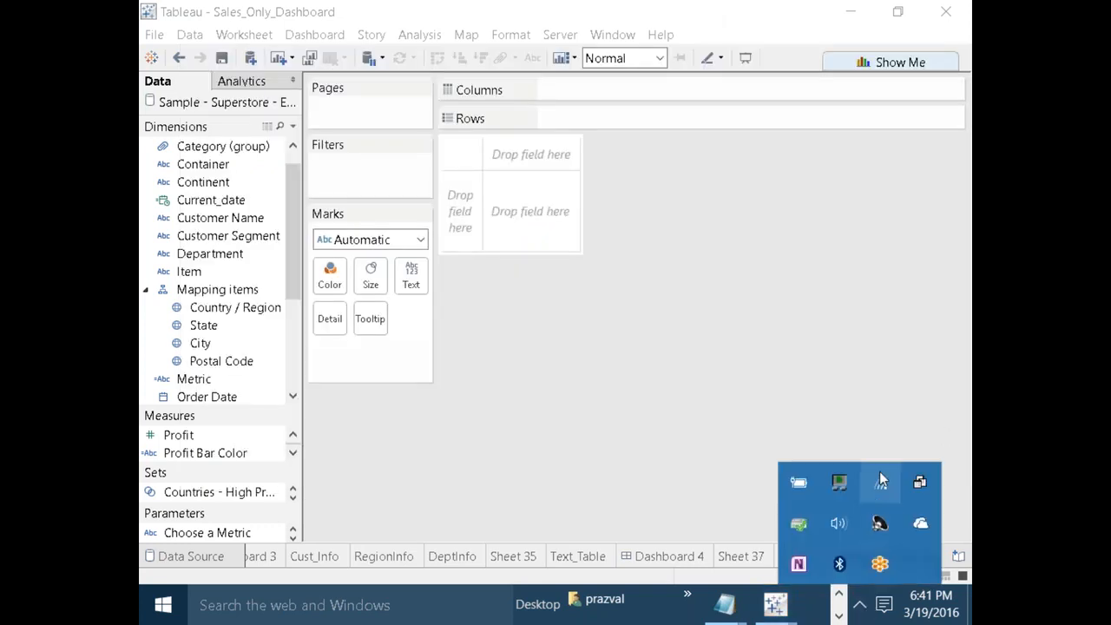
left_click(879, 479)
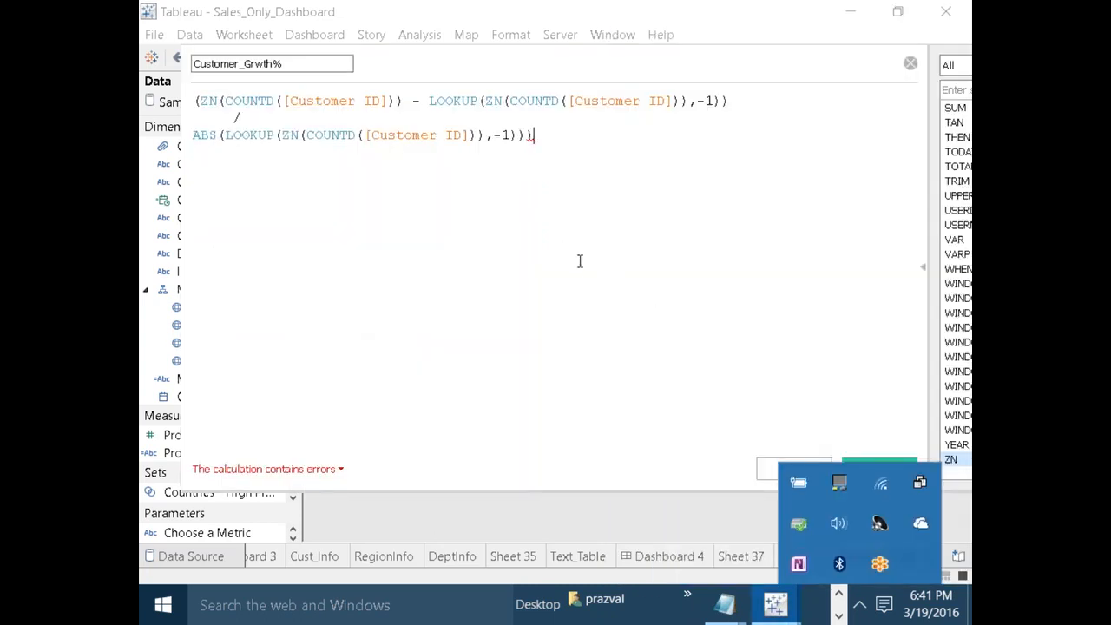
left_click(579, 261)
key("super+p")
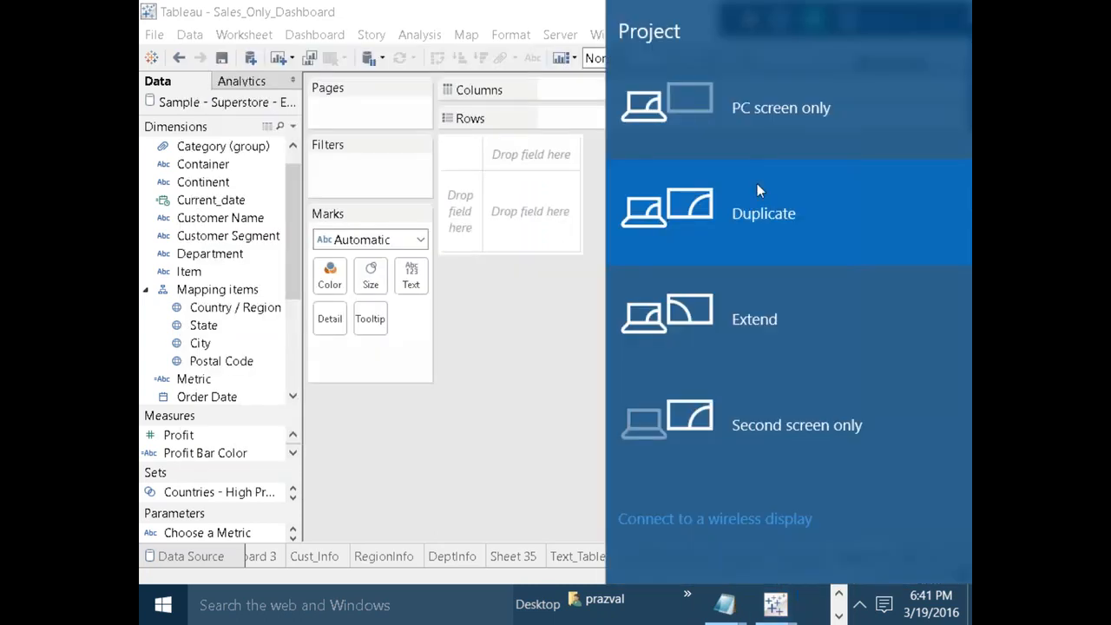
left_click(742, 131)
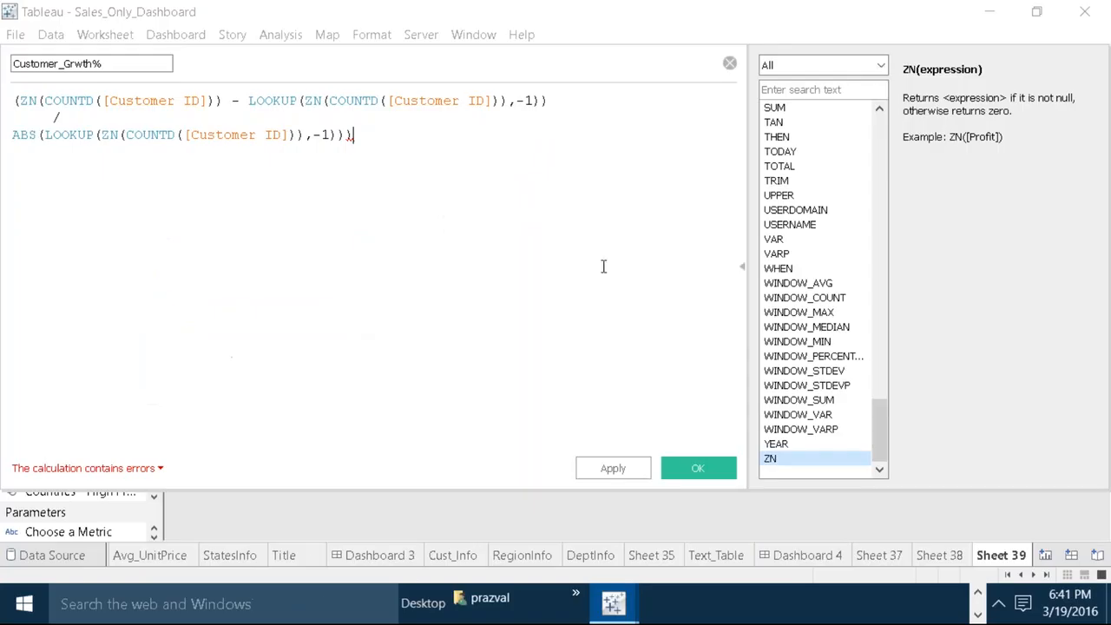
Switch the Windows display projection back to Duplicate.
left_click_drag(603, 266, 686, 20)
left_click(686, 20)
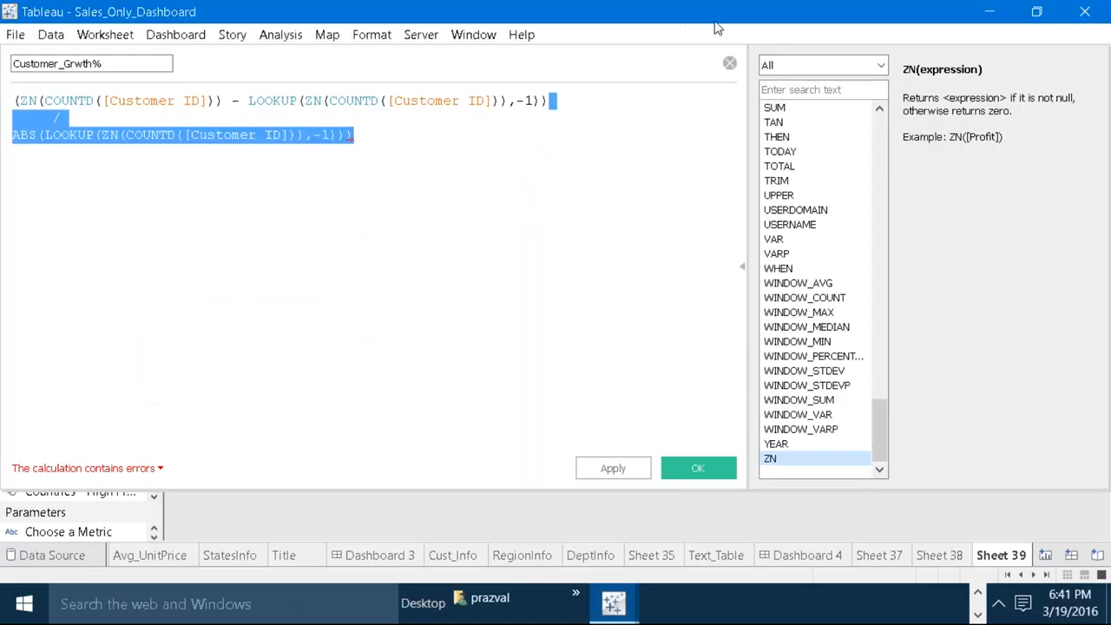
key("super+p")
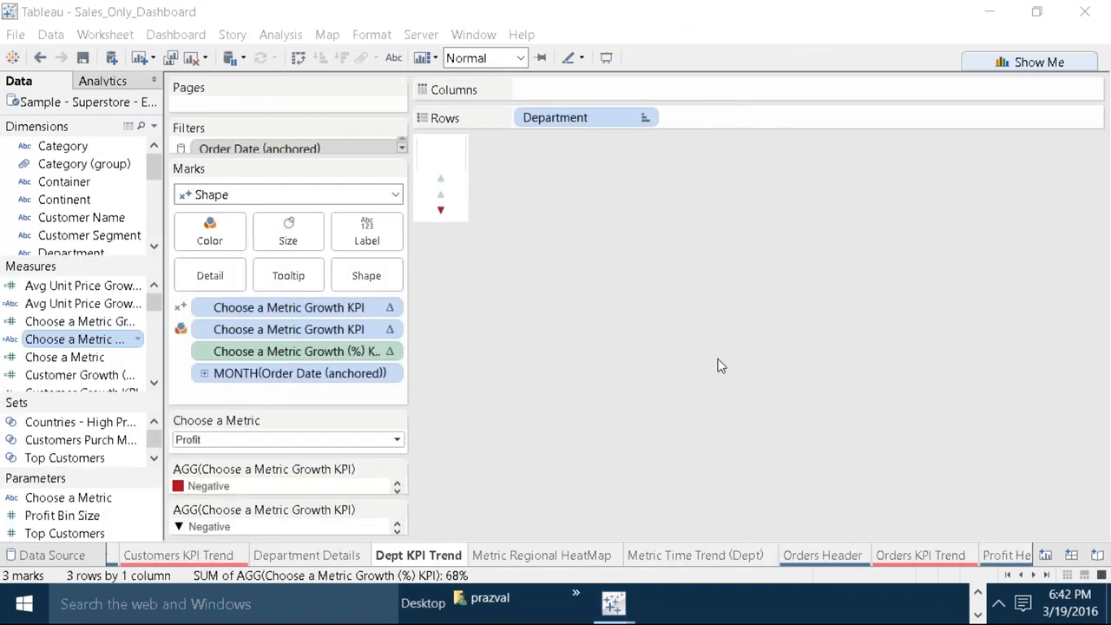
key("super+p")
left_click(903, 220)
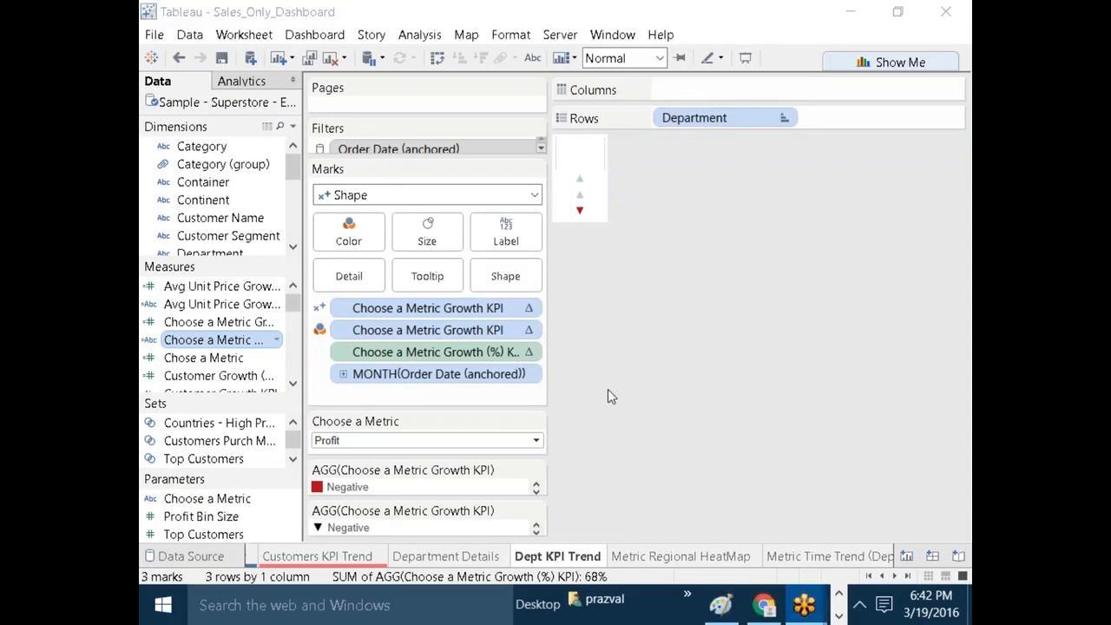
left_click(609, 390)
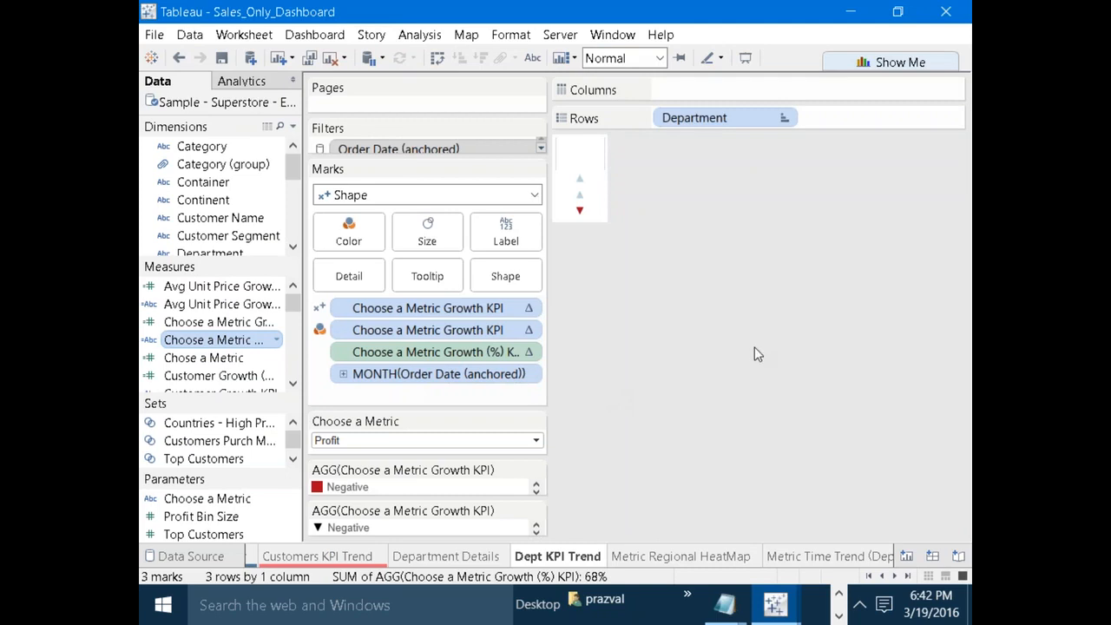
Return to the Customer_Grwth% calculation and delete the extra closing parenthesis at the end of the ABS expression.
left_click(951, 37)
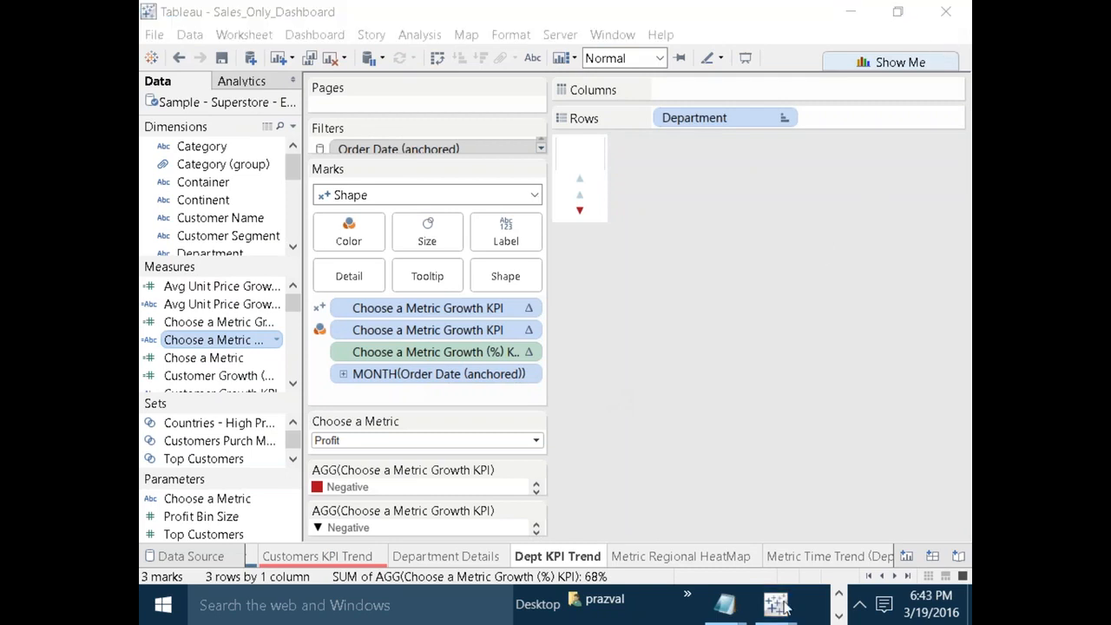
mouse_move(775, 614)
left_click(694, 521)
left_click(568, 223)
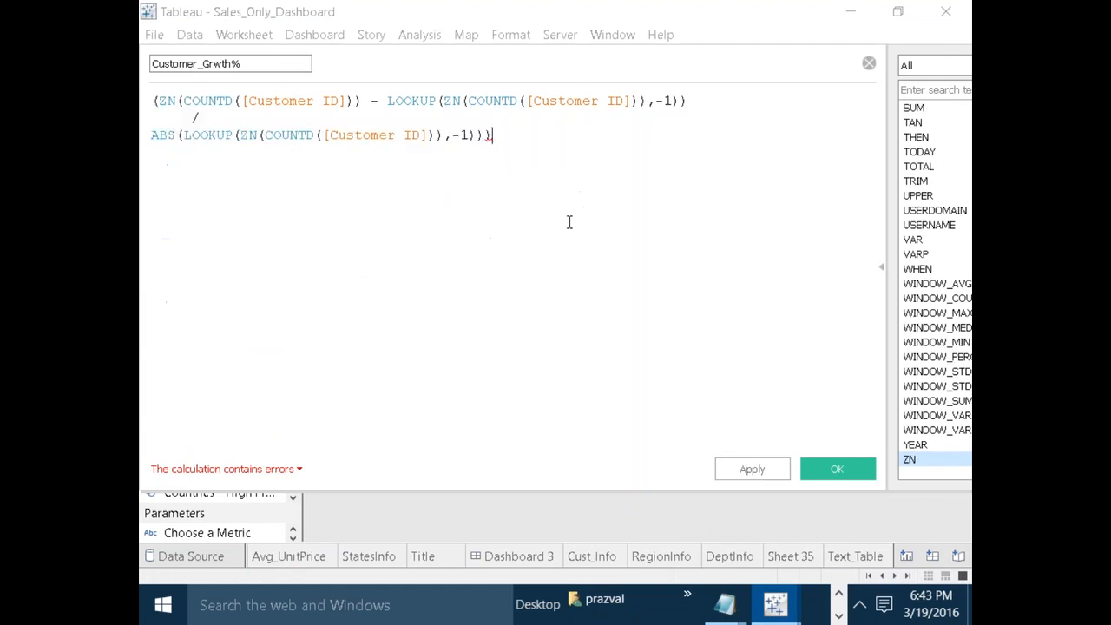
left_click_drag(496, 64, 613, 148)
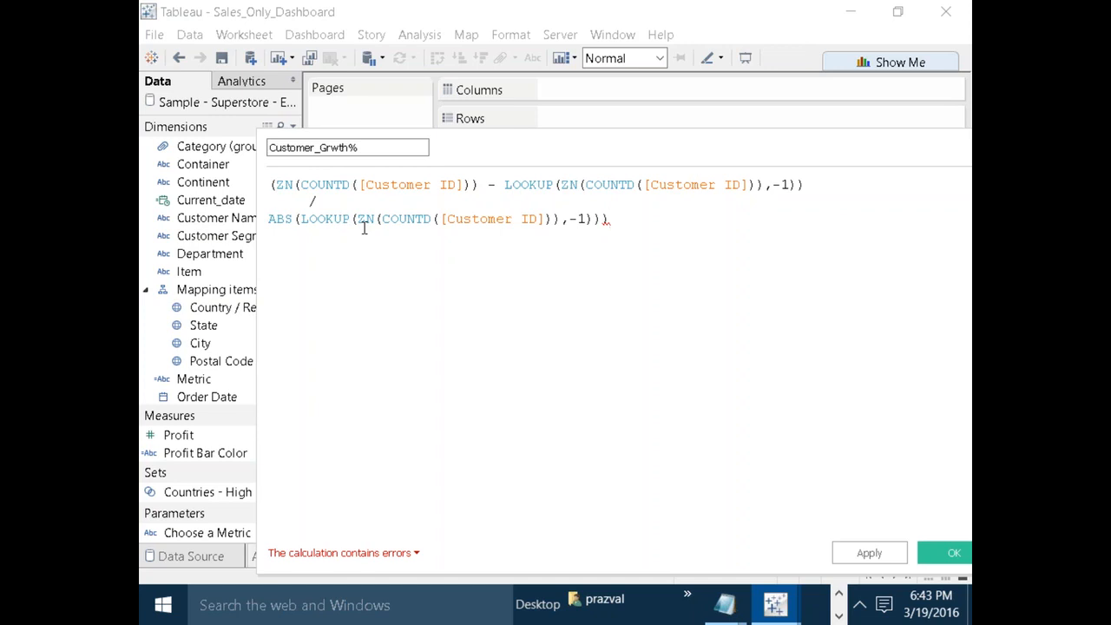
key("BackSpace")
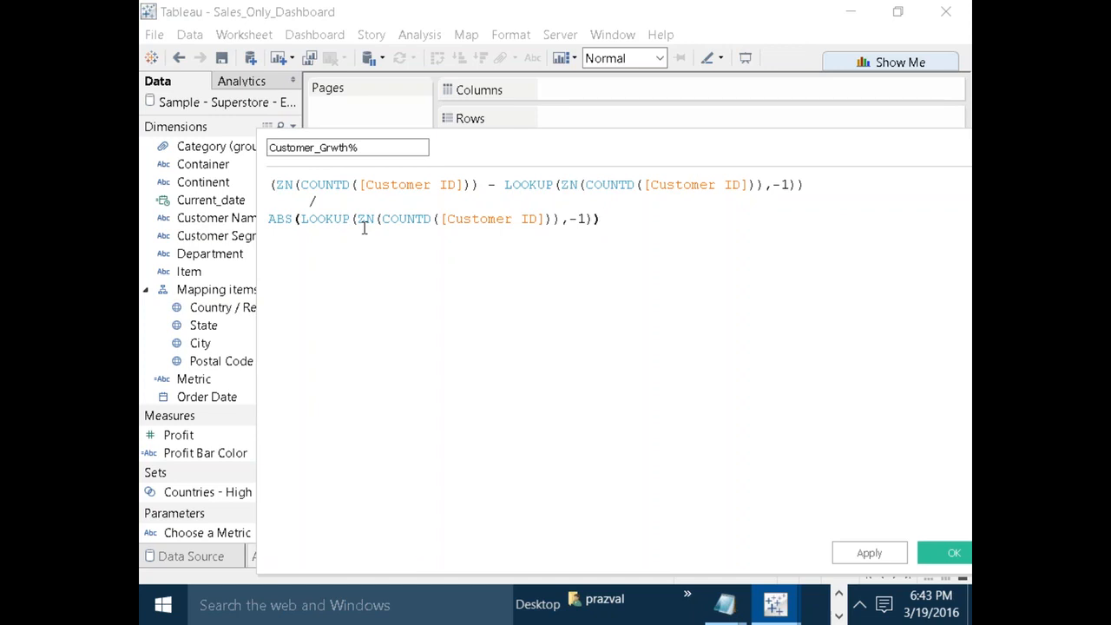
Enlarge the formula text in the calculation editor, then apply and save Customer_Grwth%.
left_click_drag(628, 155, 552, 94)
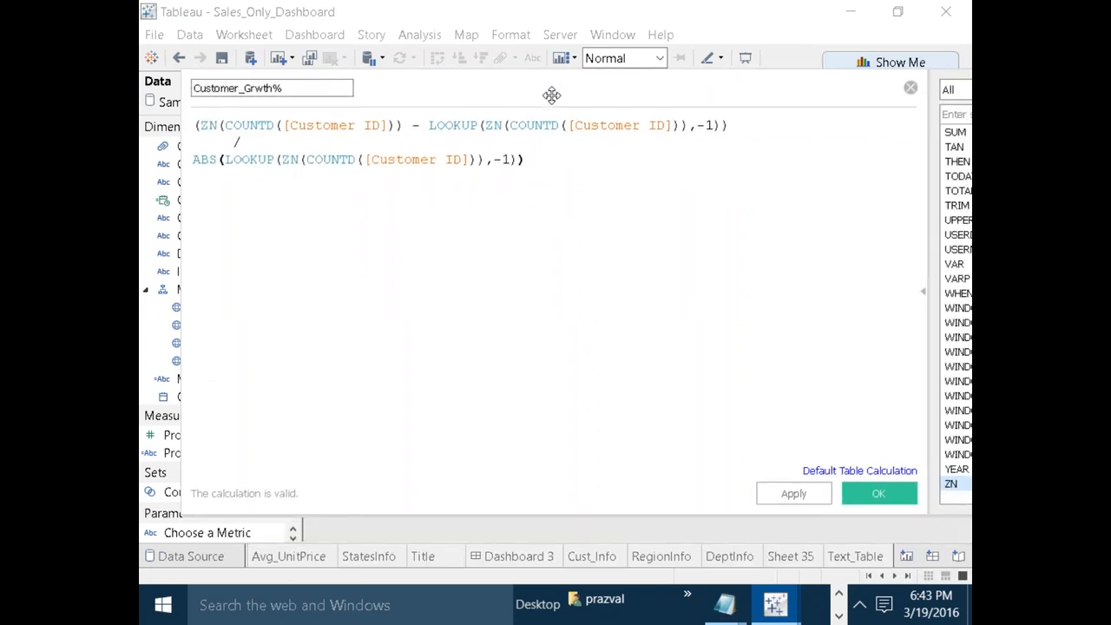
scroll(553, 94, "up", 6)
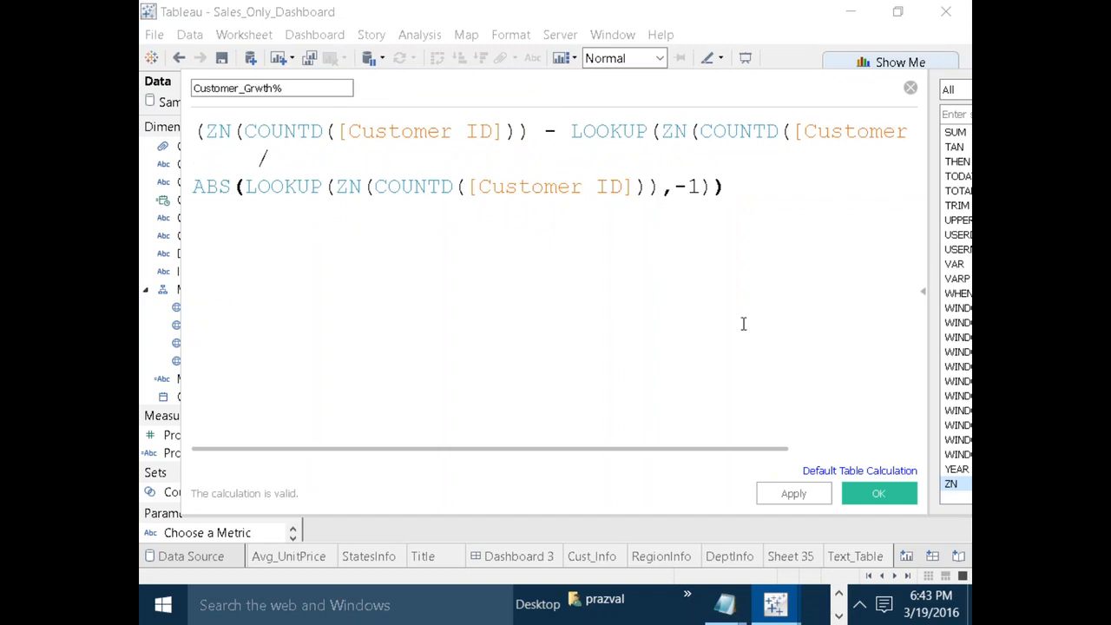
left_click(782, 498)
left_click(867, 493)
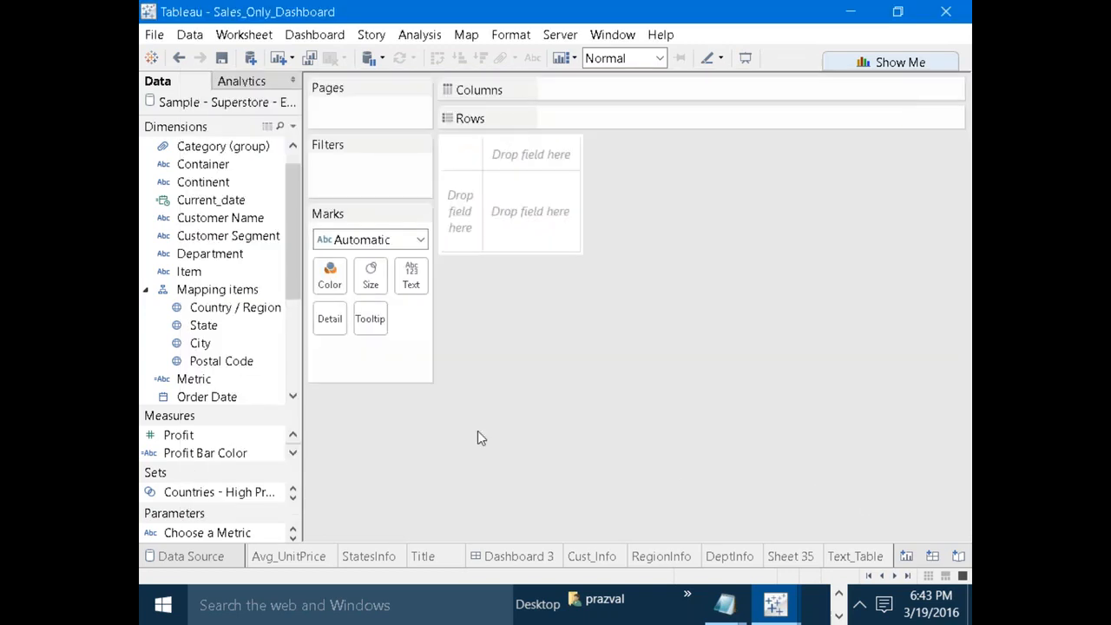
Open the SS Dashboard and examine the trend indicator beside the customers KPI.
left_click(869, 576)
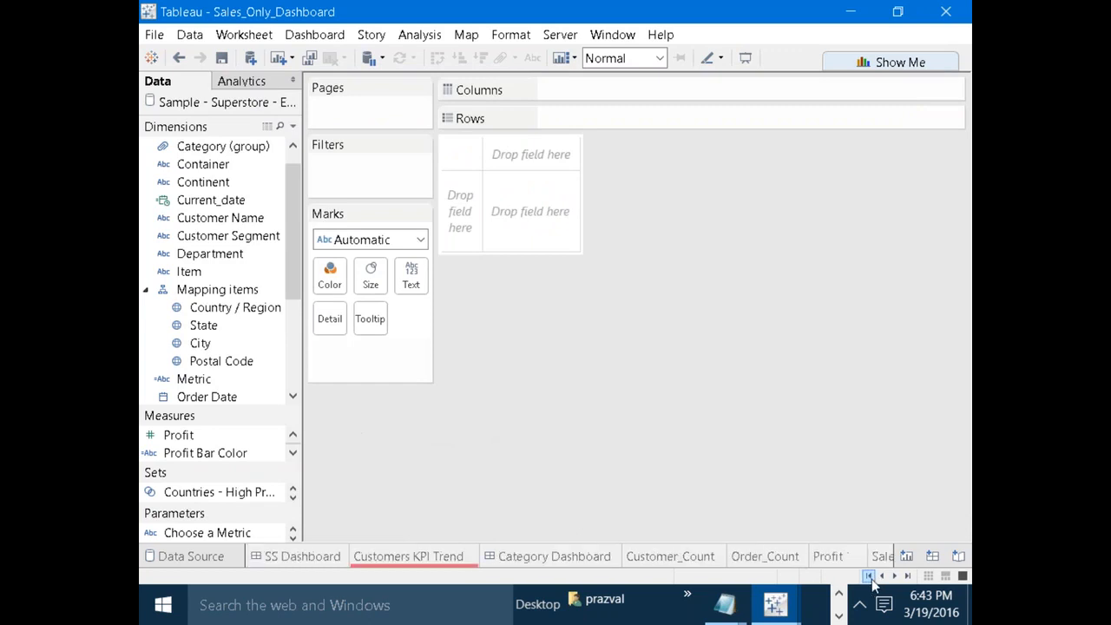
left_click(329, 556)
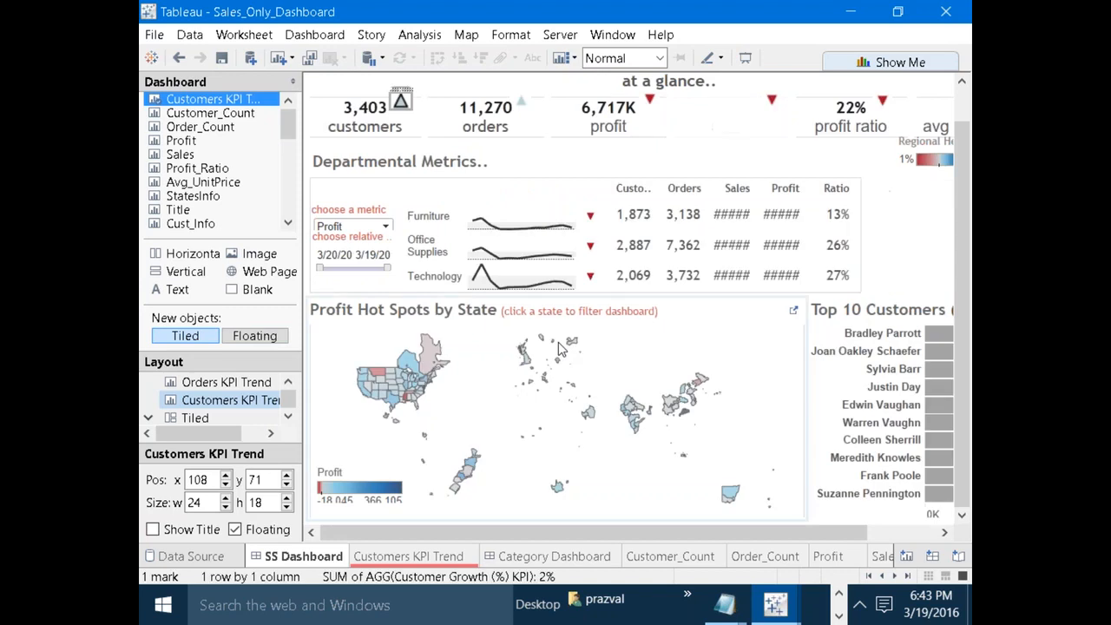
left_click(560, 349)
mouse_move(404, 106)
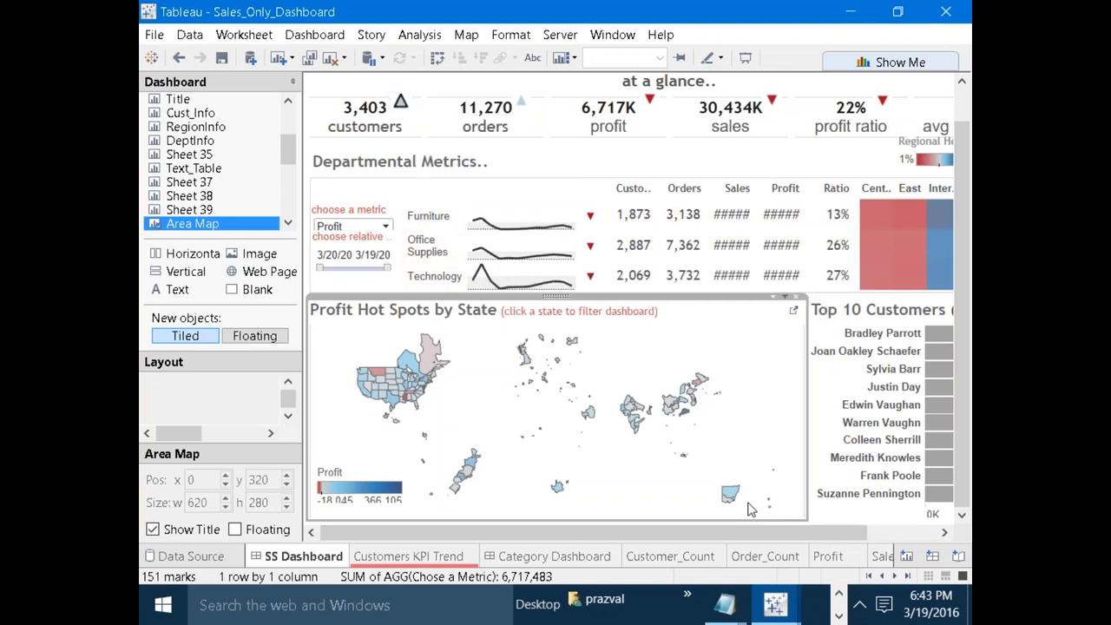
Open Sheet 39 and add Order Date to the columns, grouped by discrete Month.
left_click(896, 577)
left_click(895, 576)
left_click(896, 576)
left_click(896, 577)
left_click(896, 576)
left_click(895, 577)
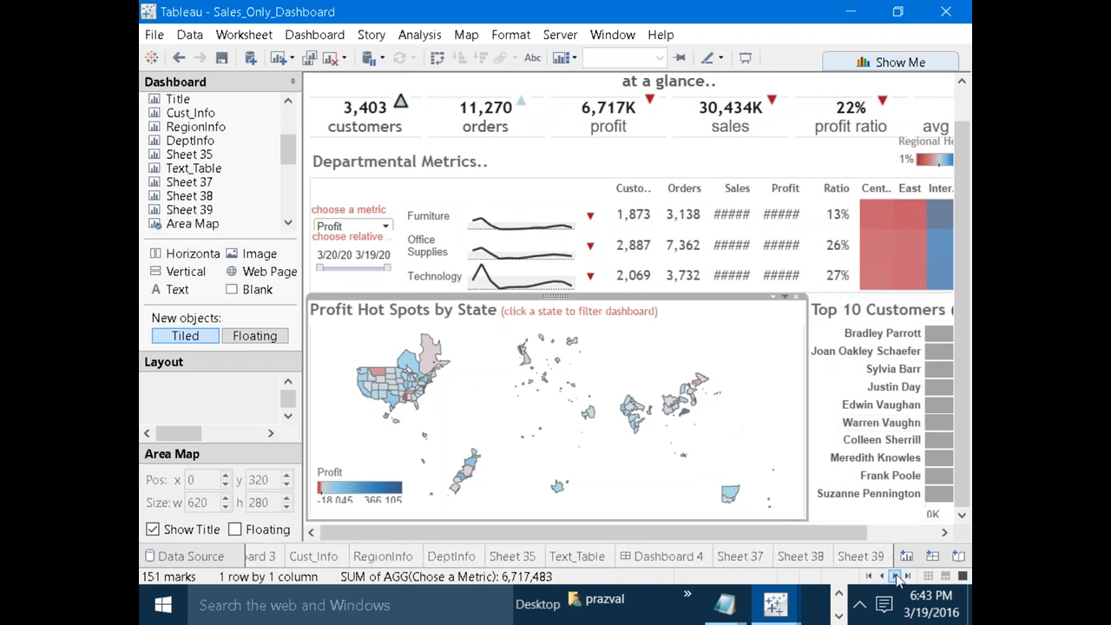
left_click(860, 556)
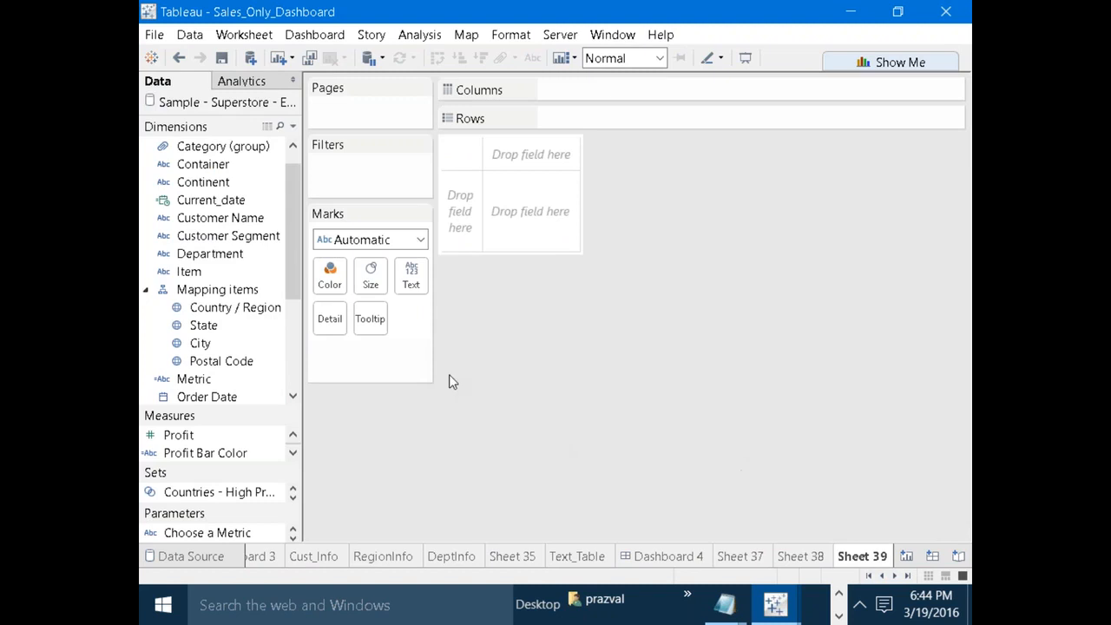
left_click_drag(294, 228, 291, 288)
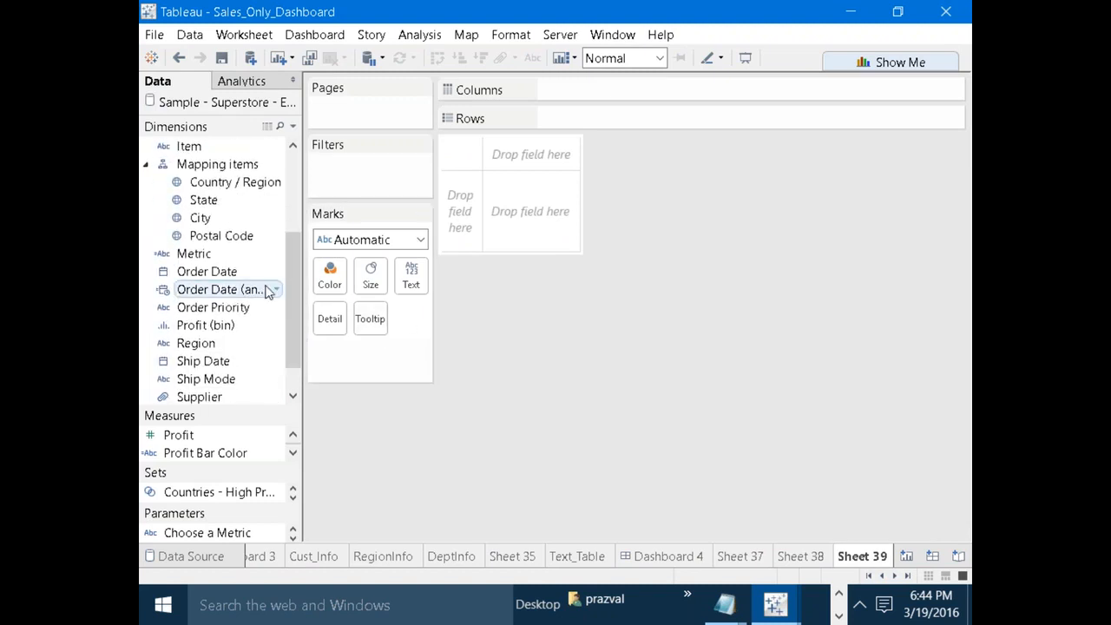
left_click_drag(204, 275, 623, 90)
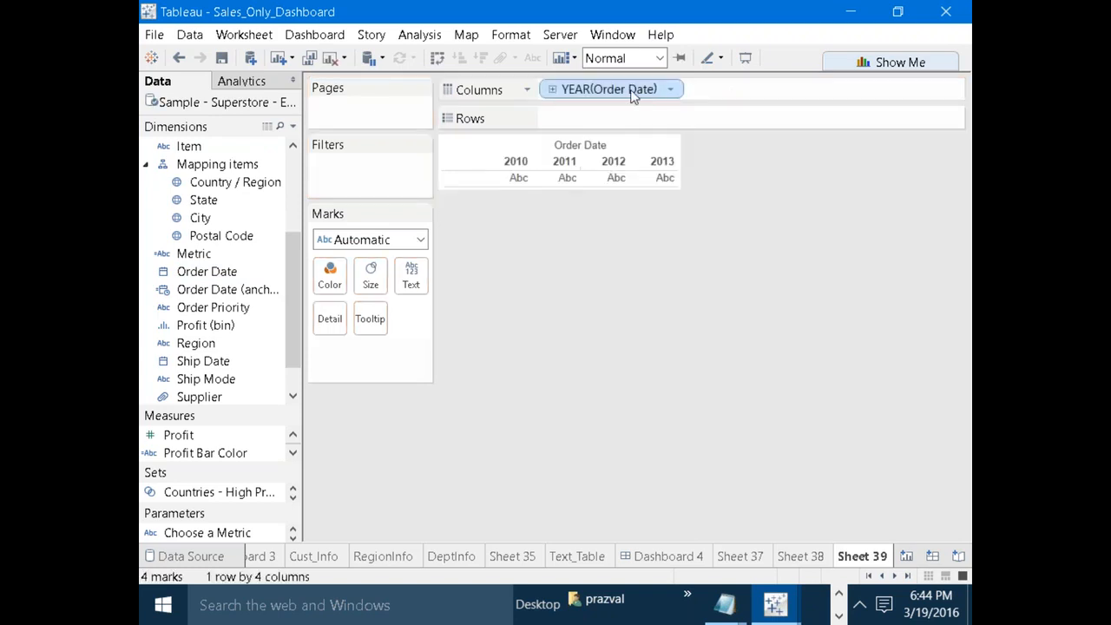
right_click(623, 89)
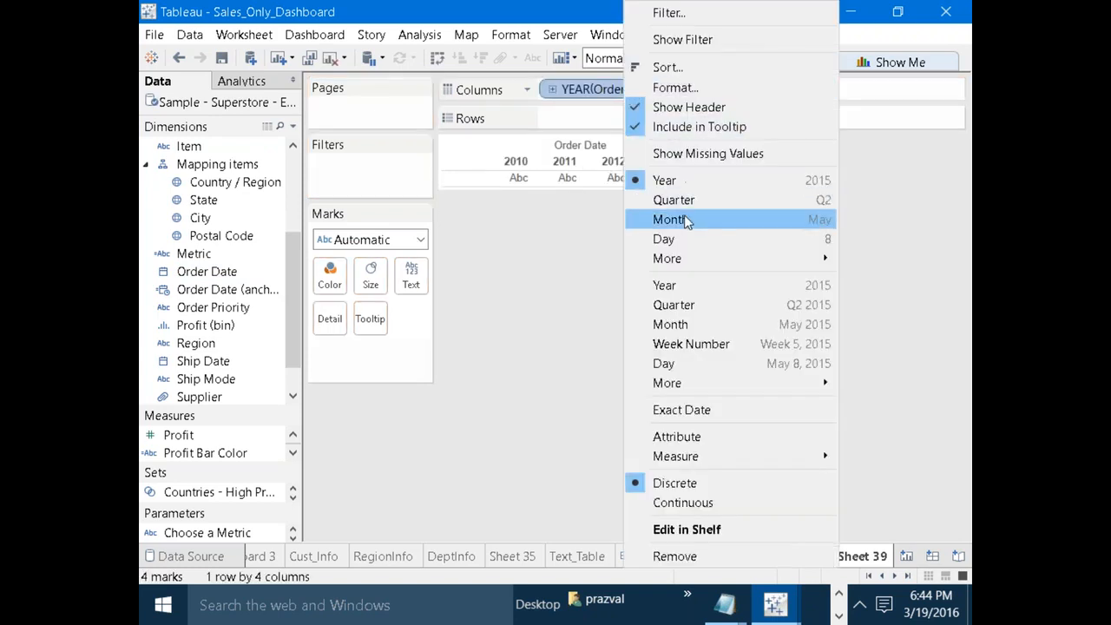
key("Escape")
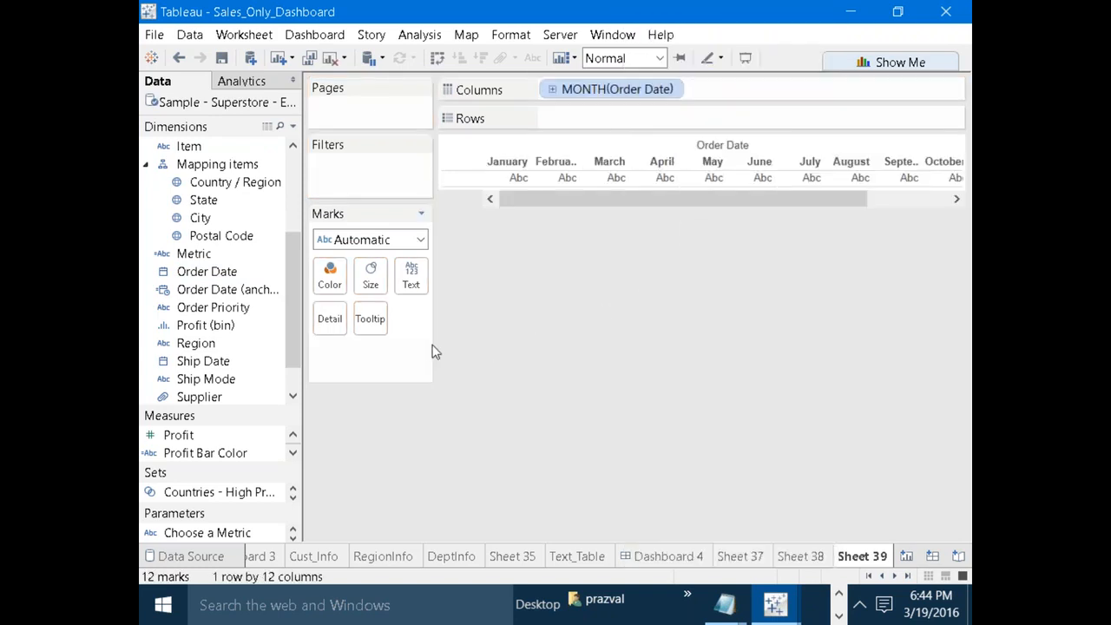
Show Customer Growth (%) KPI as the text for each month, coloured by Choose a Metric Growth (%) KPI.
left_click_drag(254, 408, 253, 206)
left_click_drag(296, 373, 294, 269)
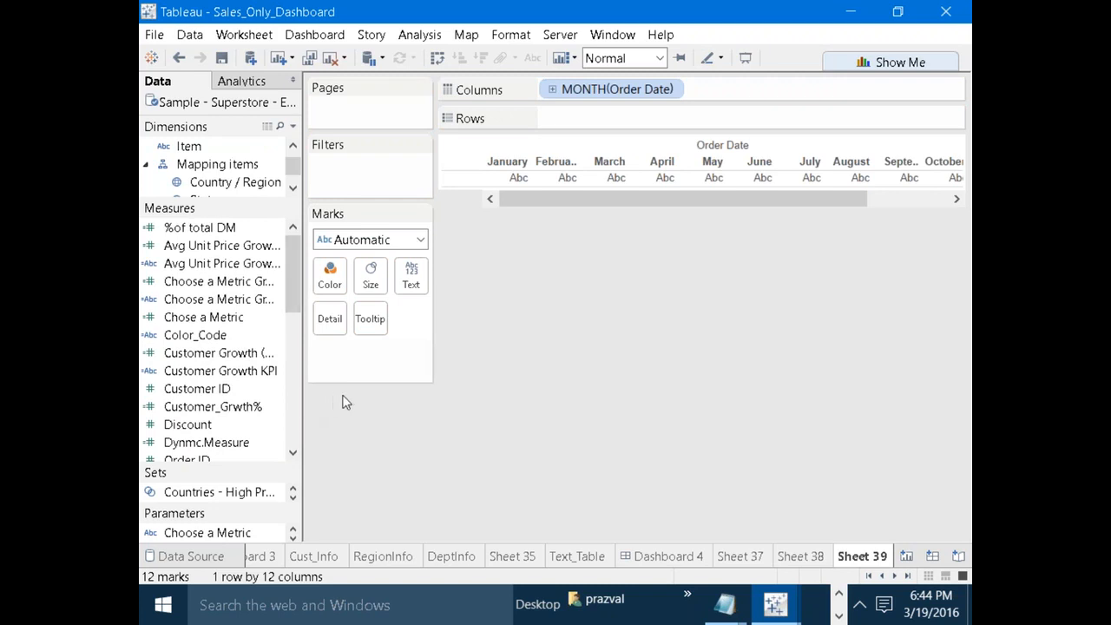
left_click_drag(302, 396, 363, 397)
left_click(239, 357)
left_click_drag(241, 363, 475, 280)
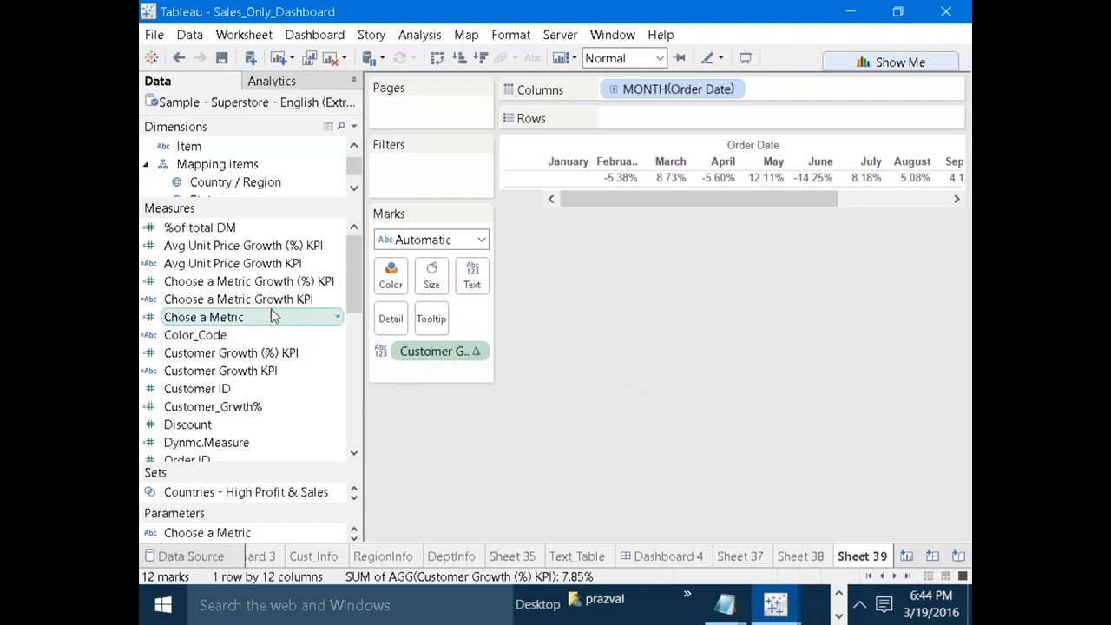
left_click_drag(260, 281, 390, 276)
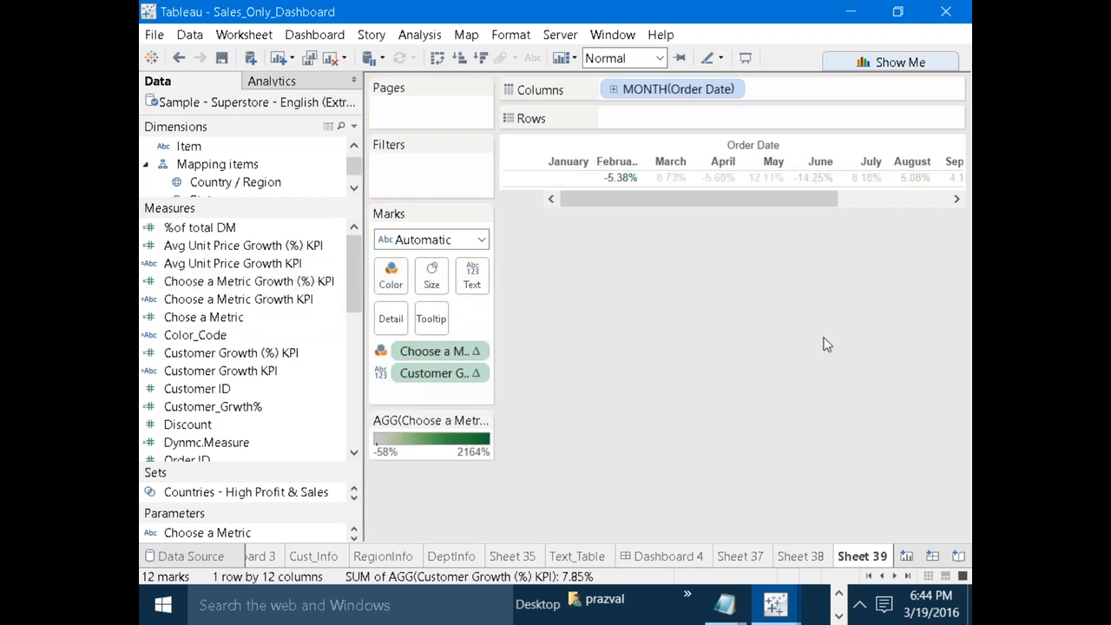
left_click_drag(664, 210, 597, 217)
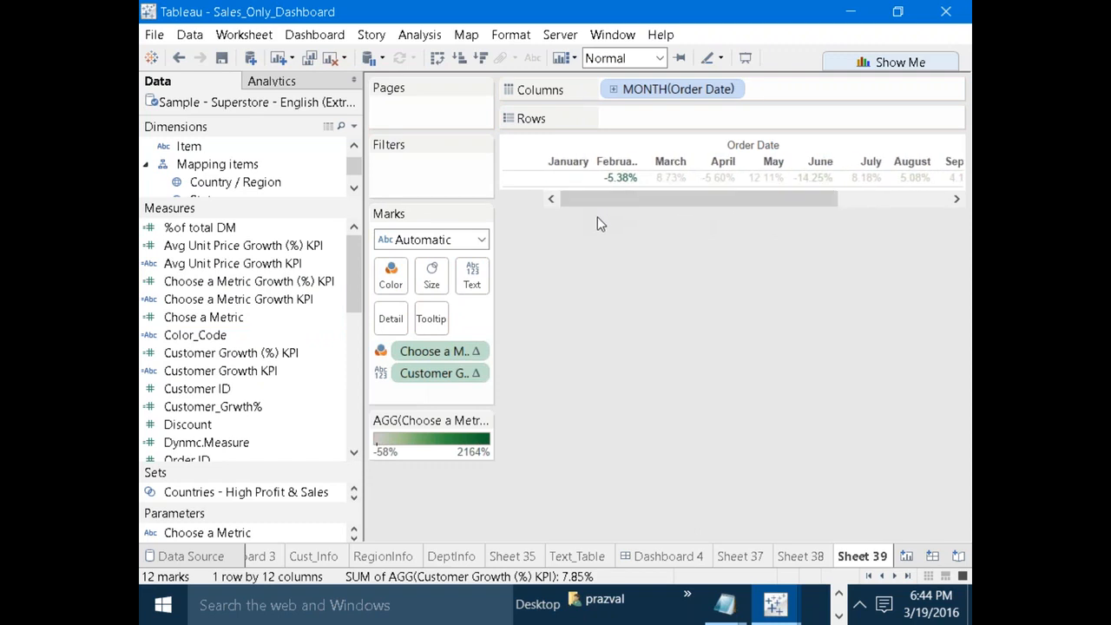
Change the mark type to Shape and use the filled upward triangle for the monthly marks.
left_click(481, 239)
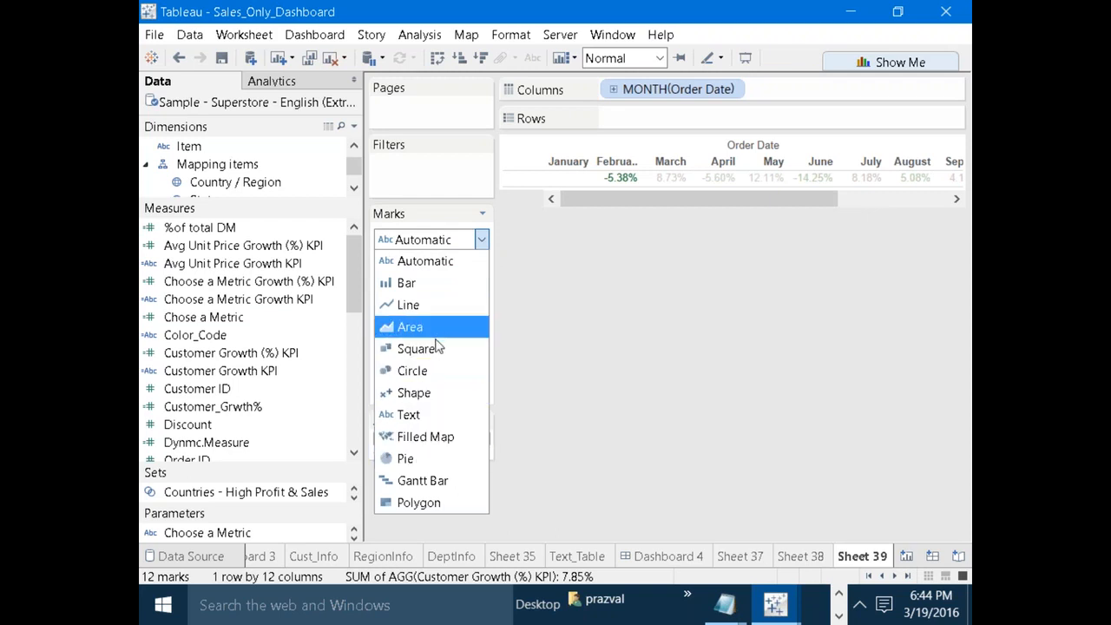
left_click(421, 393)
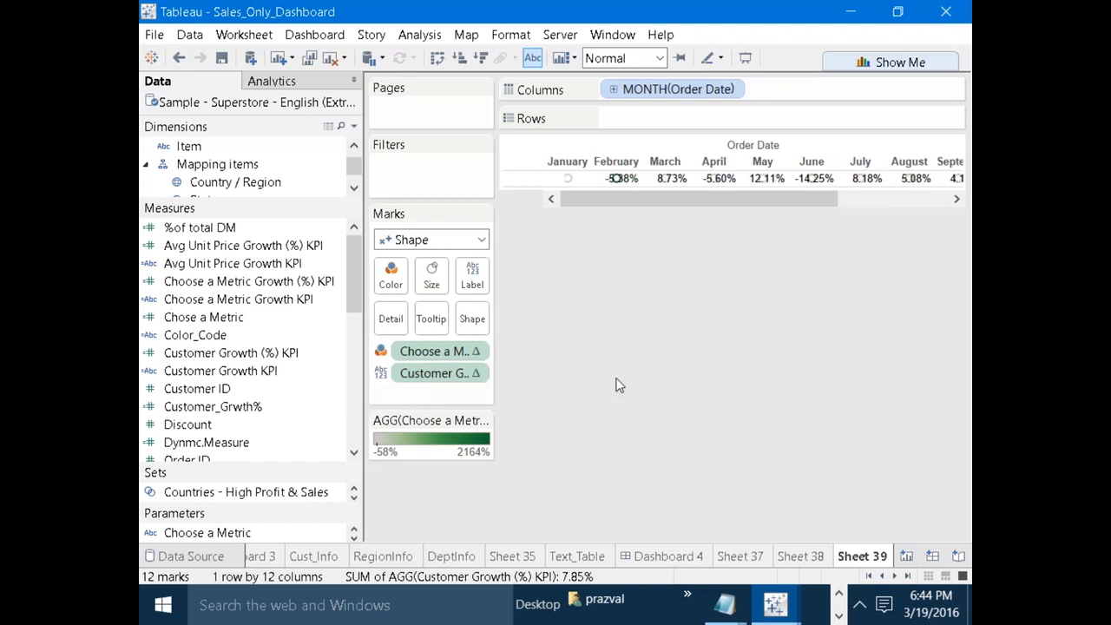
left_click(472, 317)
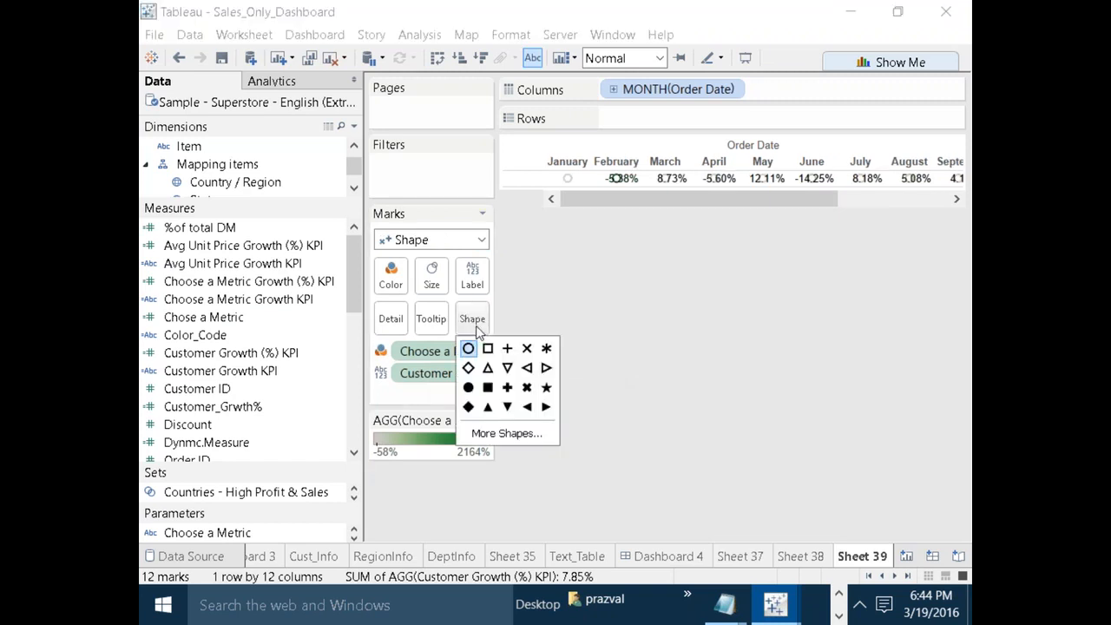
left_click(489, 408)
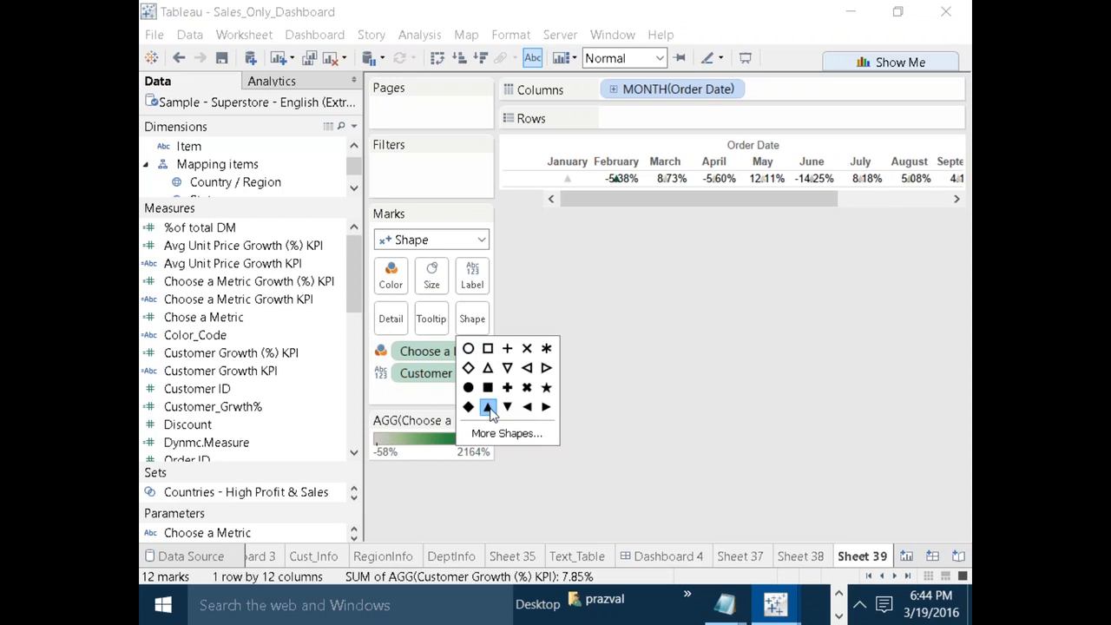
left_click(663, 370)
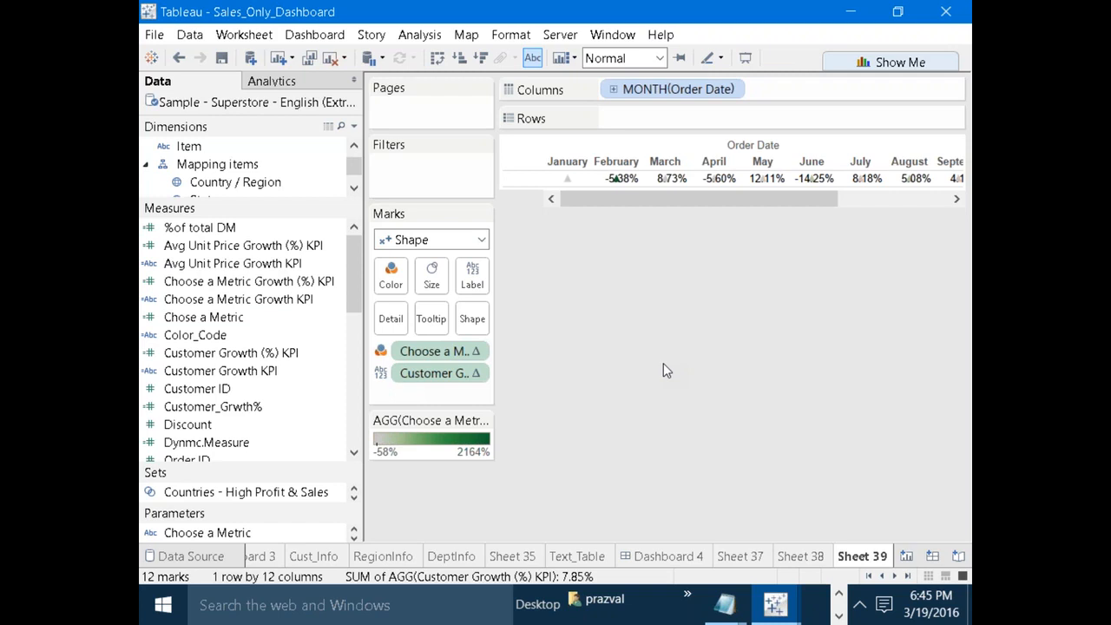
left_click_drag(614, 206, 831, 211)
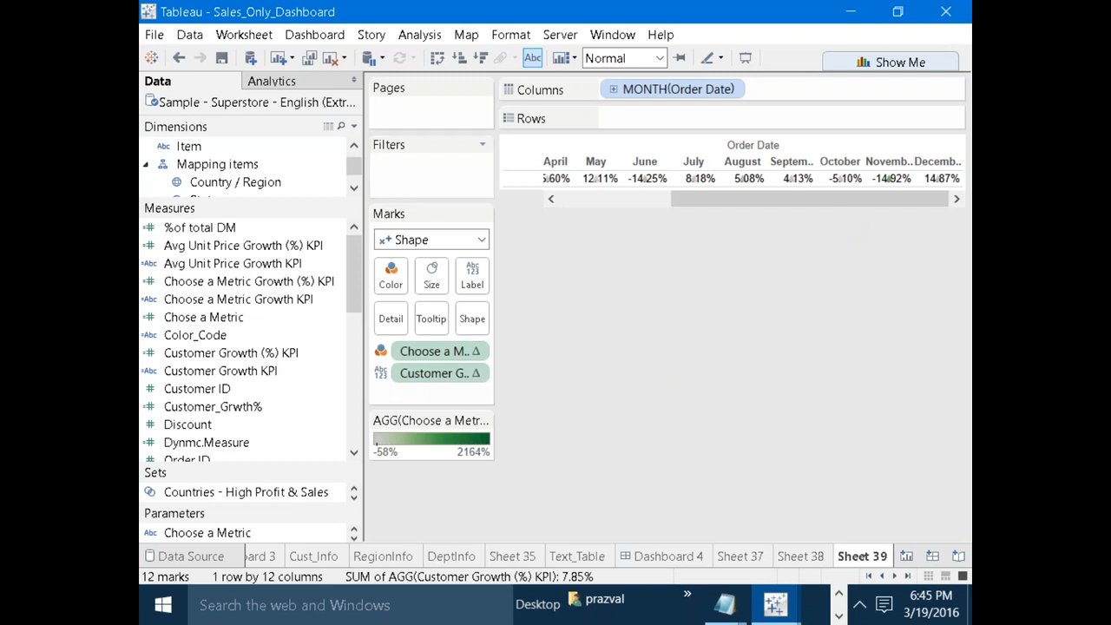
Create a calculated field named Customer KPI and begin its formula with IF LAST()=0 THEN.
left_click(355, 127)
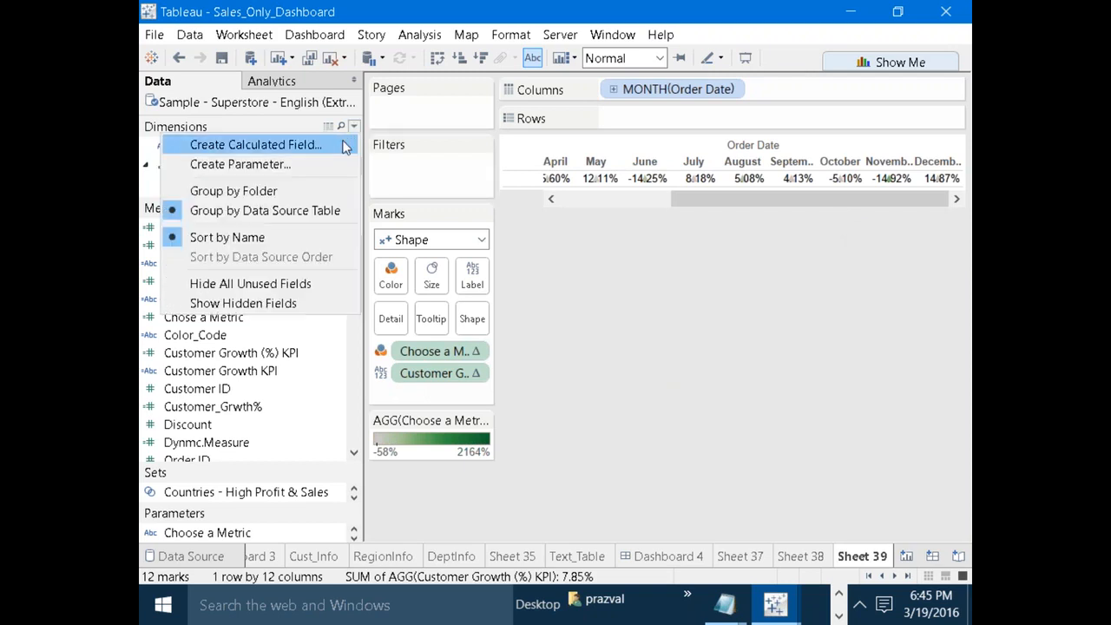
left_click(343, 148)
type("Customer KPI")
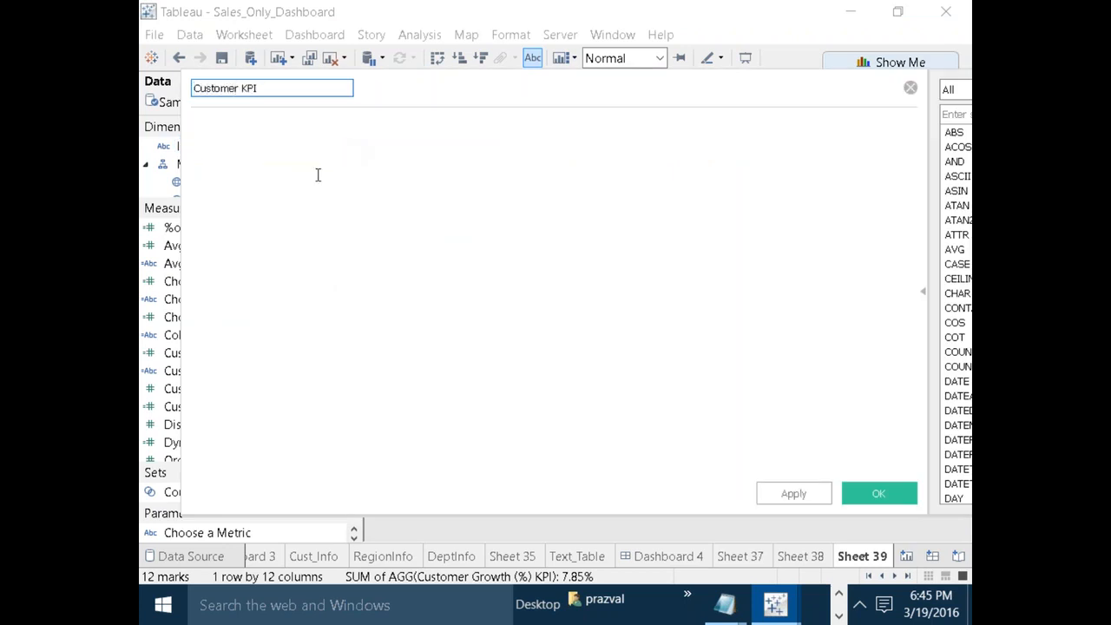
left_click(320, 177)
type("IF LAST")
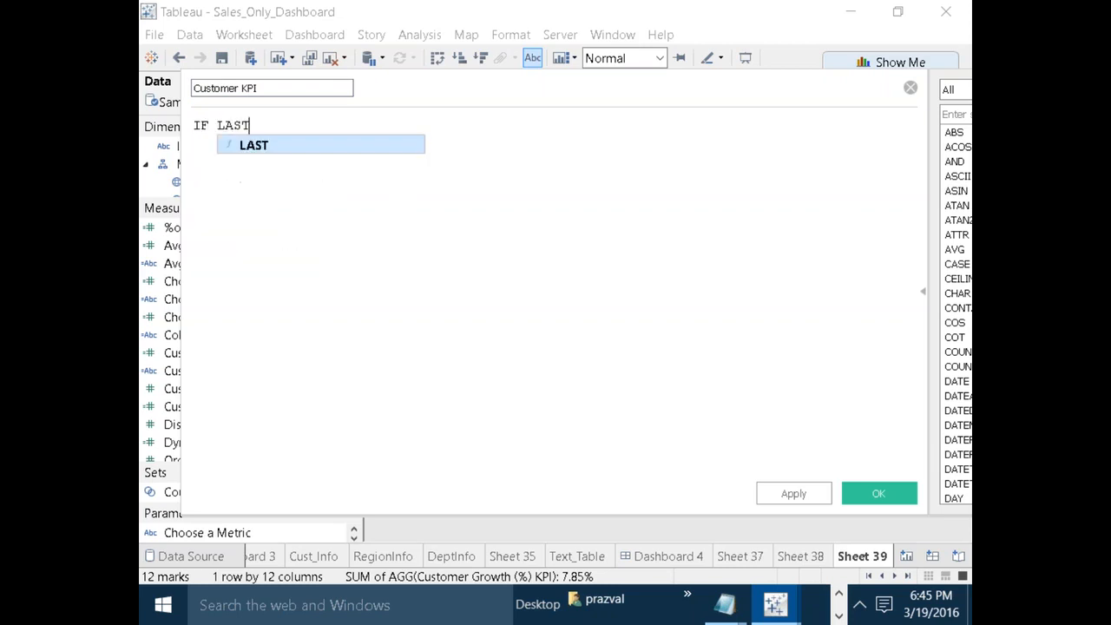
type("()=0")
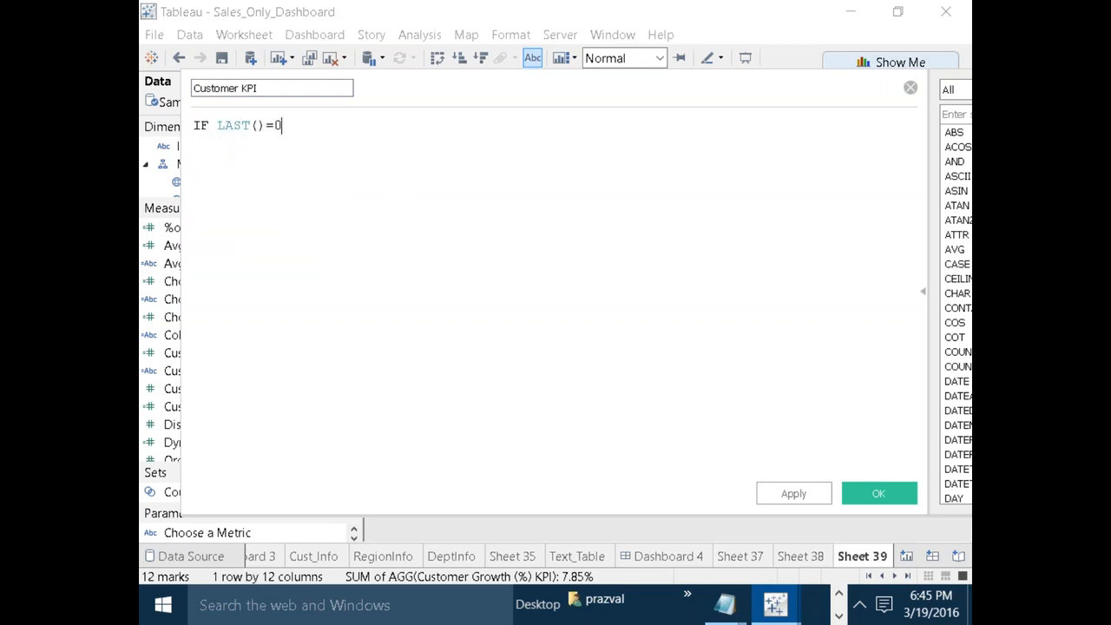
type(" THEN")
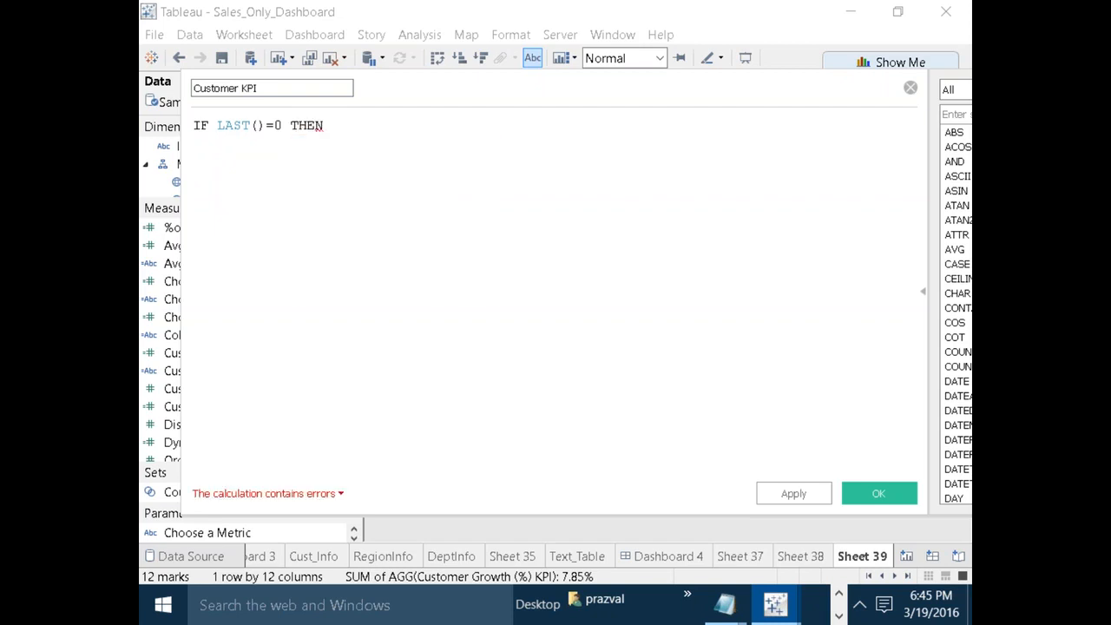
key("Return")
key("Return")
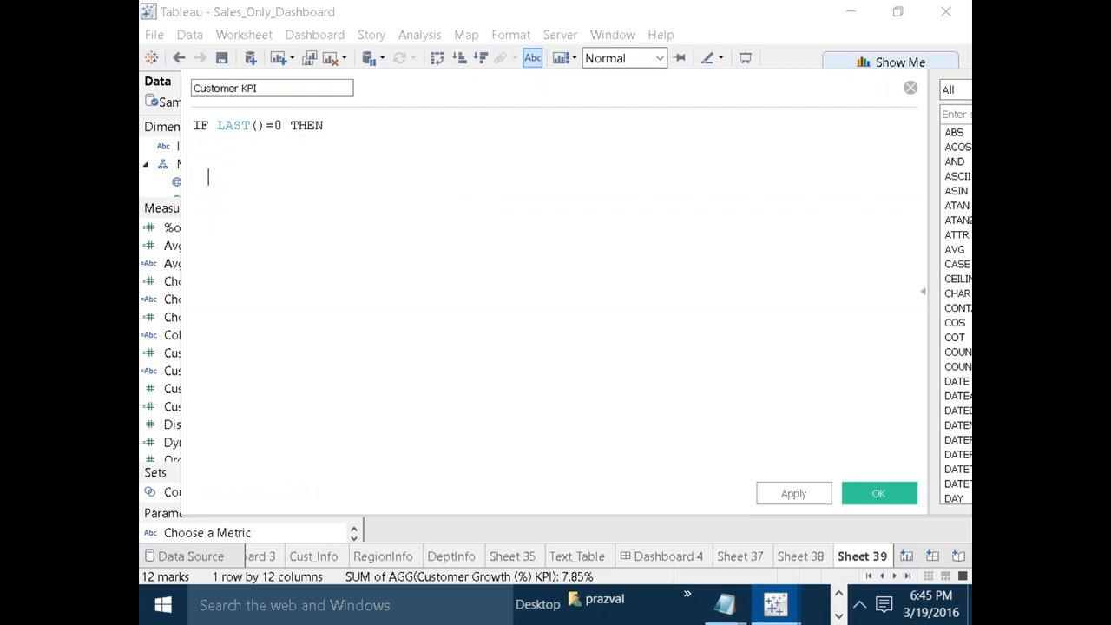
Add the nested condition ( IF [Customer_Grwth%]>LOOKUP([Customer_Grwth%],-1) THEN "Positive" to the Customer KPI formula.
type("( IF CUST")
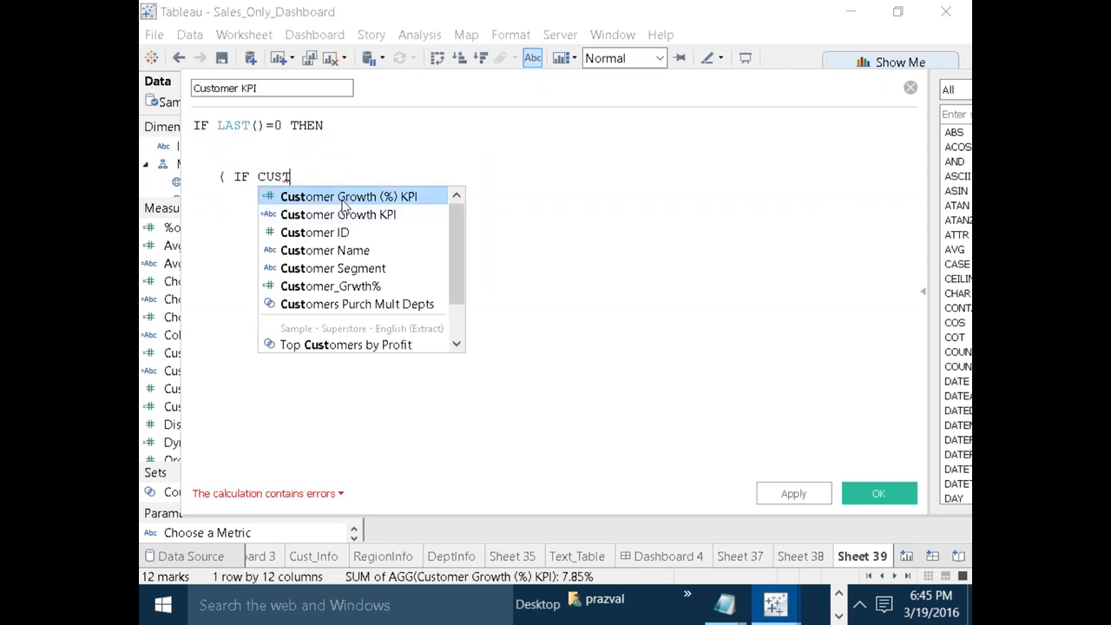
left_click(312, 288)
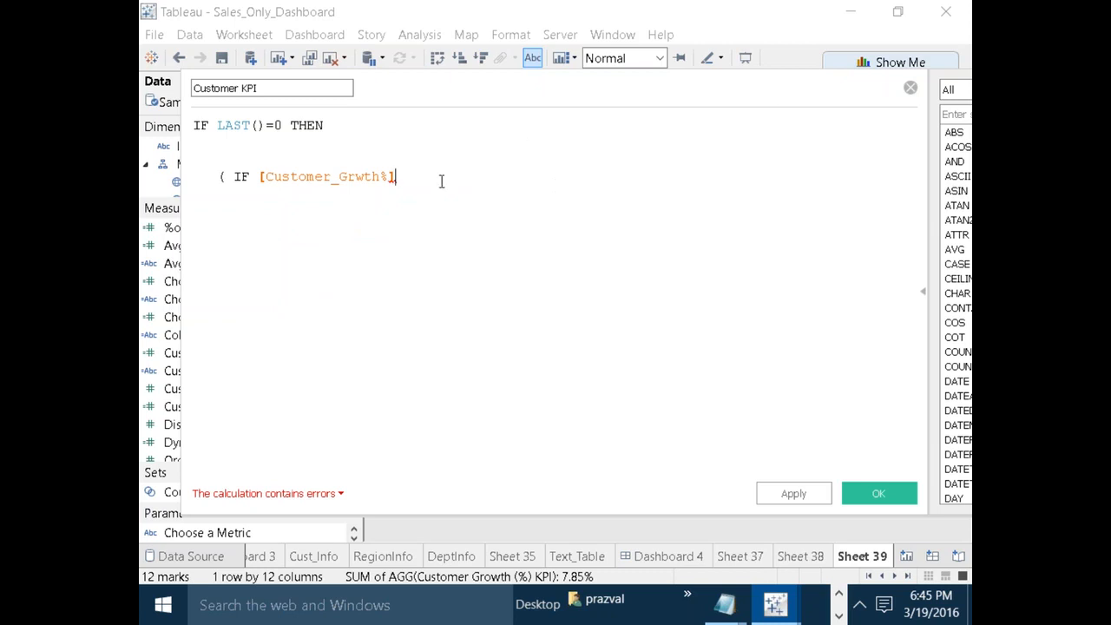
type(">")
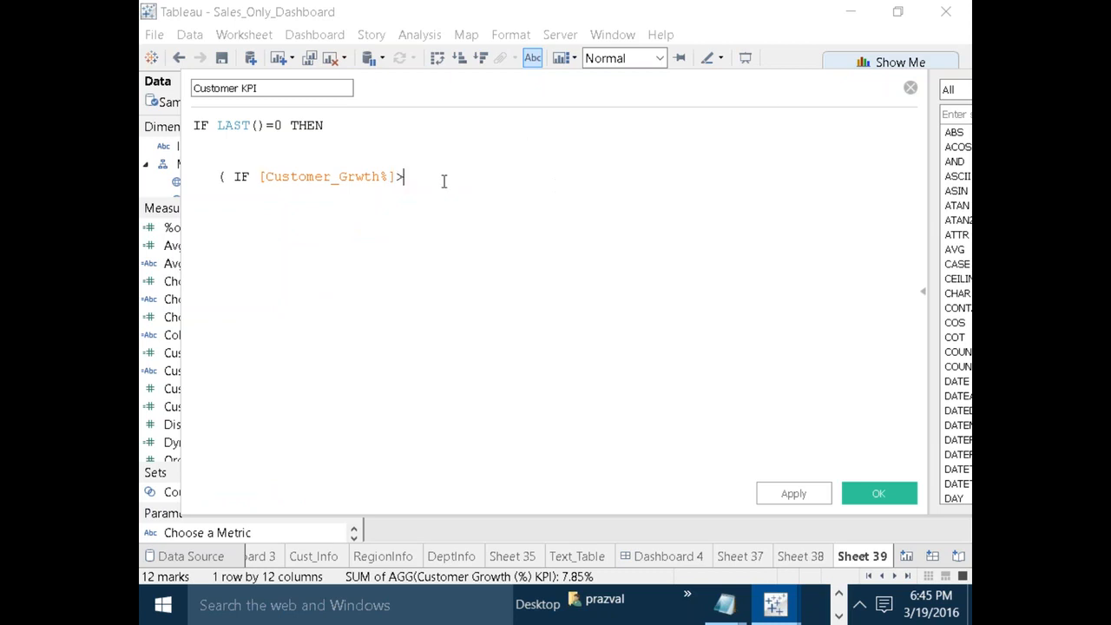
type("LOOKUP")
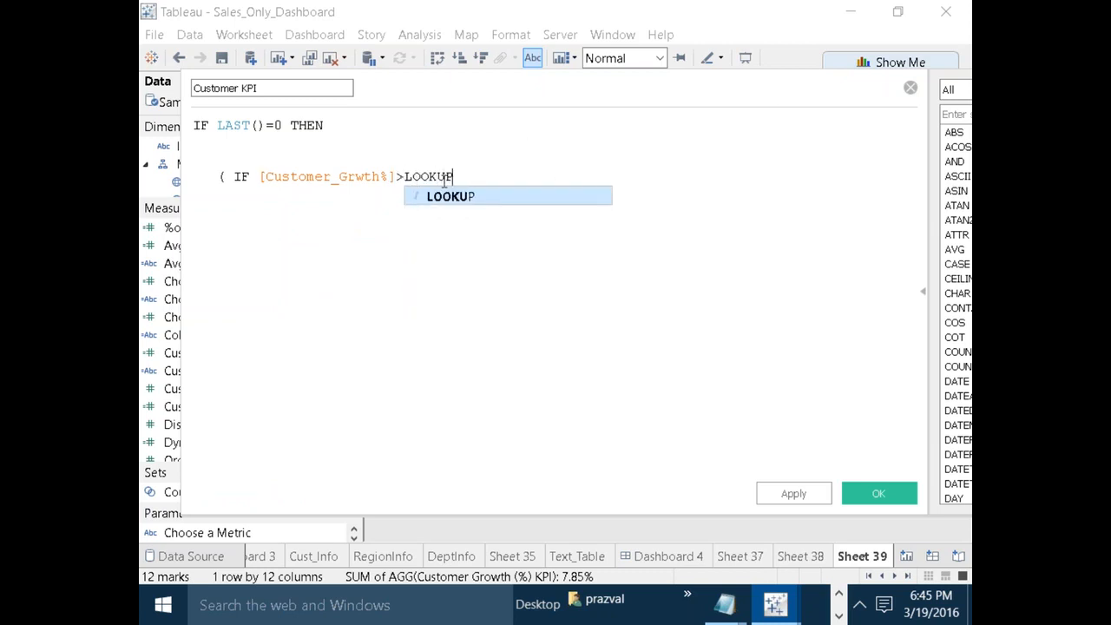
type("(")
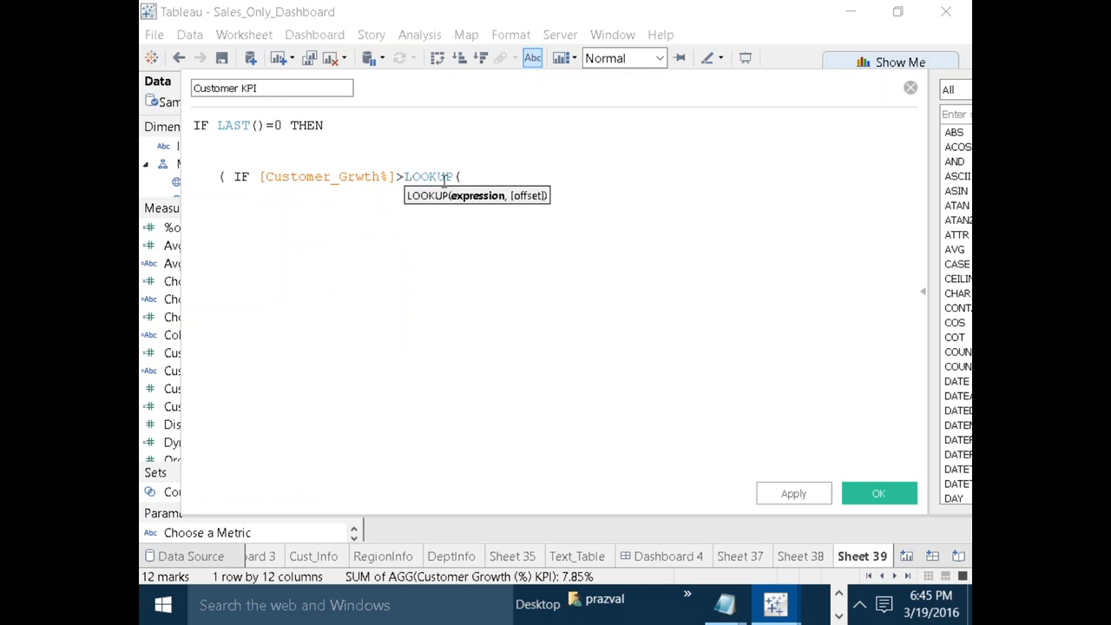
type("CUST")
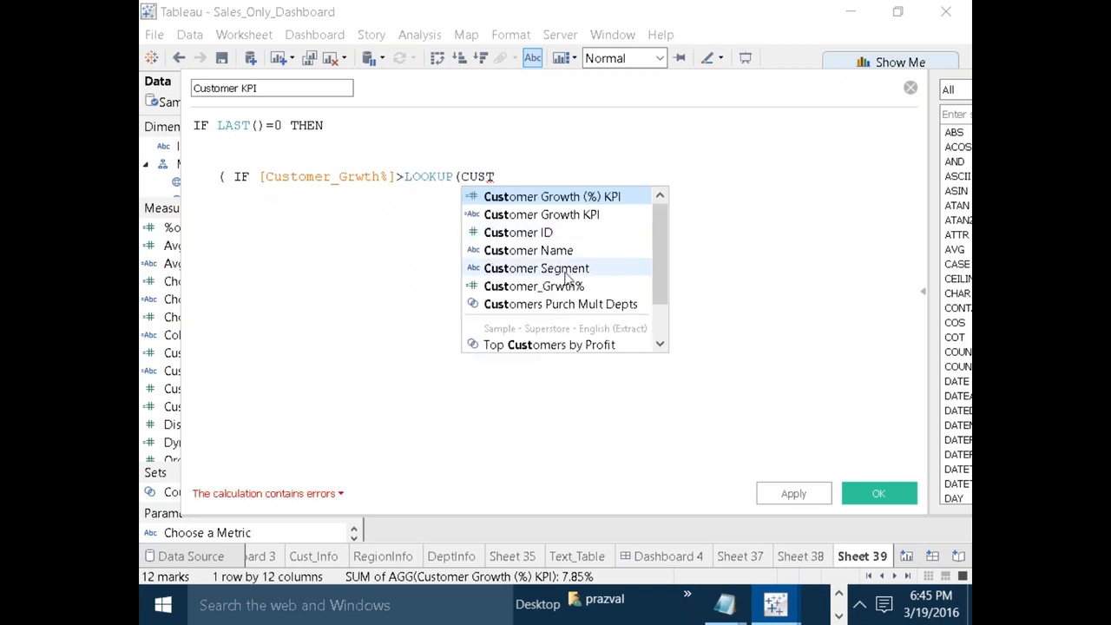
left_click(534, 286)
key("Return")
type(",-")
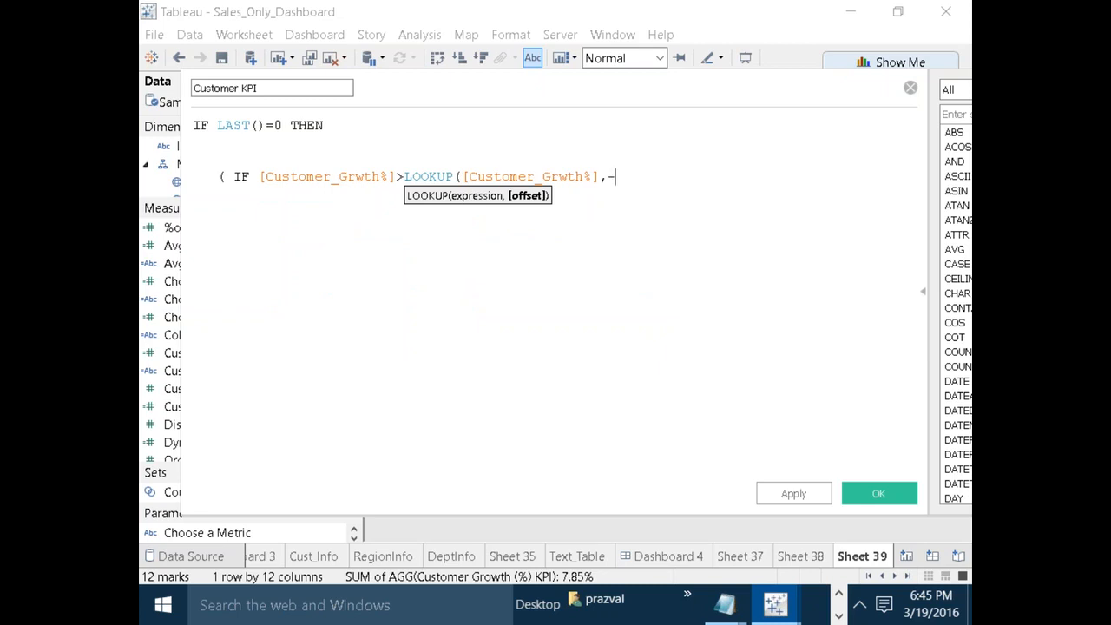
type("1) THEN \"Positive")
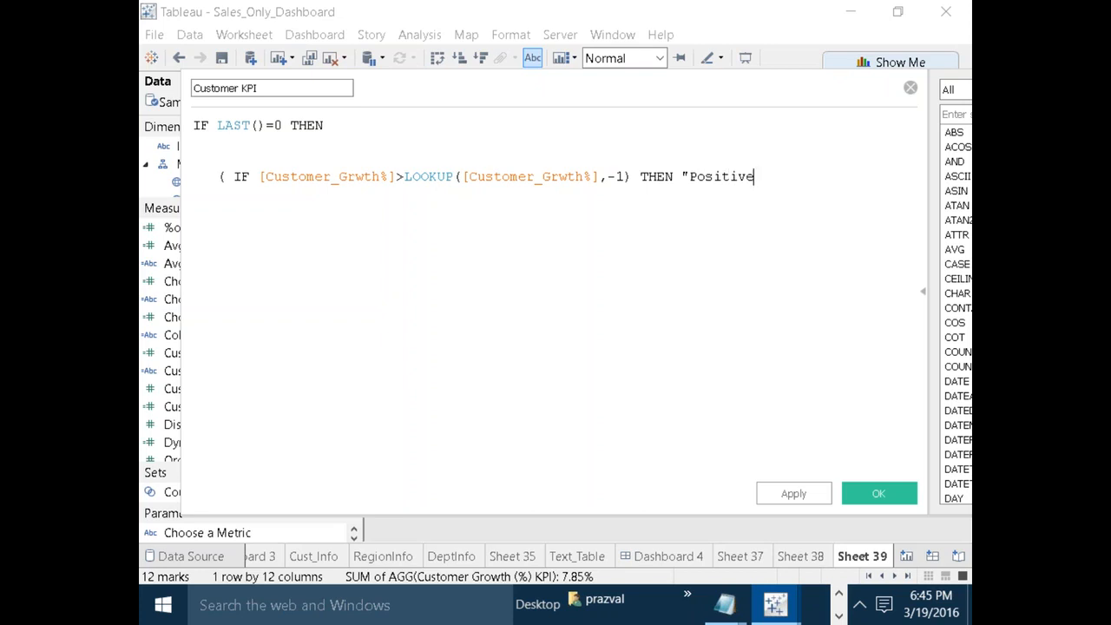
type("\"")
Add the branch ELSEIF [Customer_Grwth%]<LOOKUP([Customer_Grwth%],-1) THEN "Negative" to the Customer KPI formula.
key("Return")
type("elseif")
key("BackSpace")
key("BackSpace")
key("BackSpace")
key("BackSpace")
key("BackSpace")
key("BackSpace")
key("BackSpace")
key("BackSpace")
type("ELSEIF CUST")
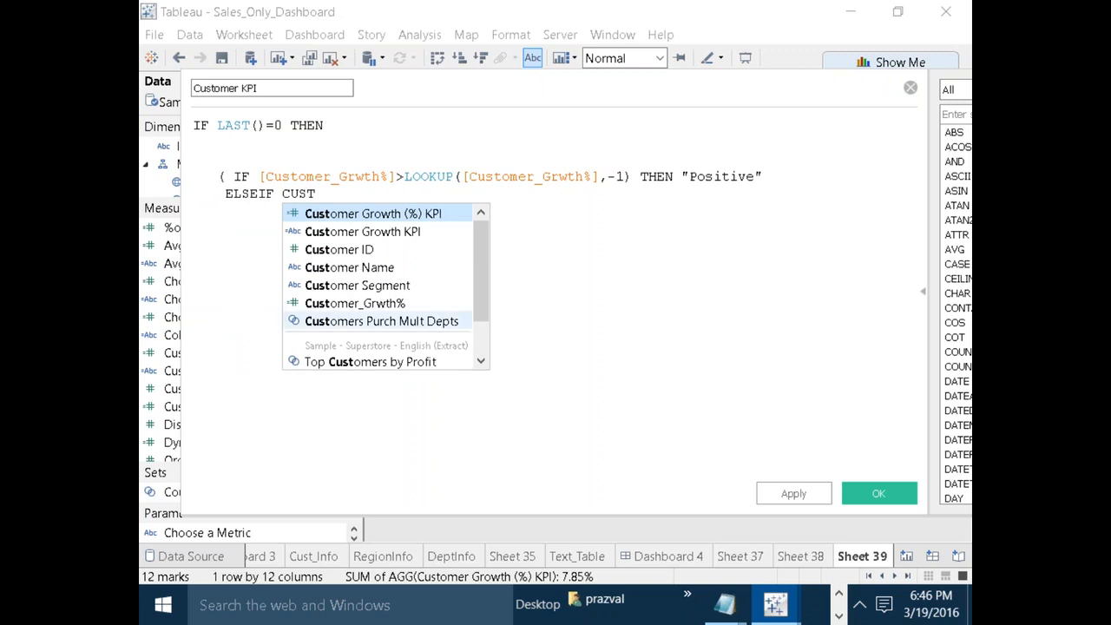
double_click(411, 304)
type("<LOOK")
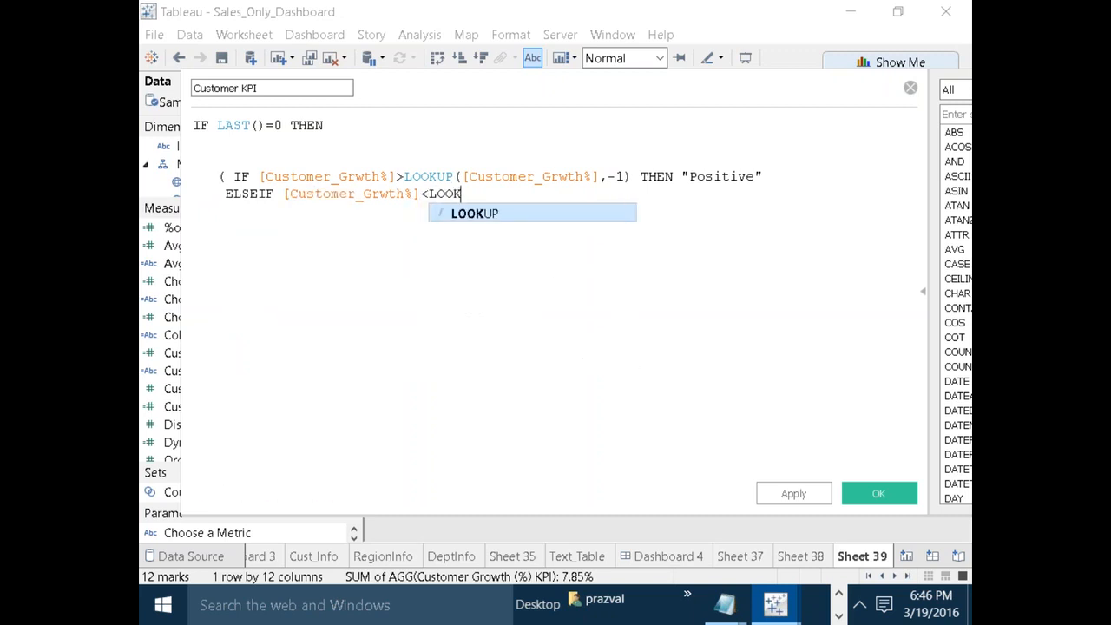
type("UP(")
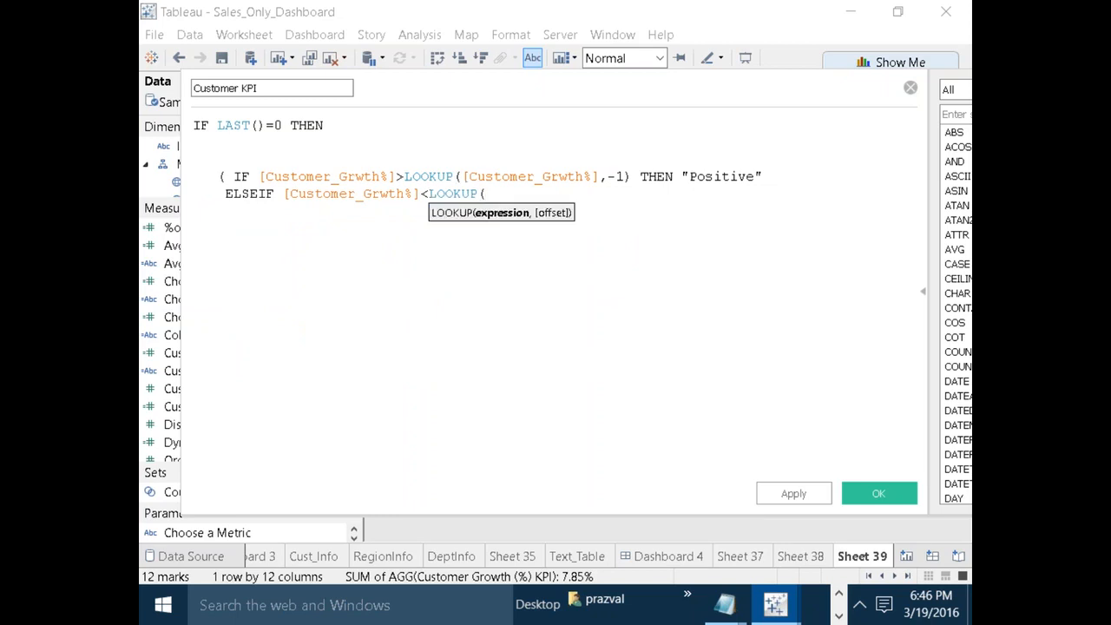
type("CUST")
double_click(521, 303)
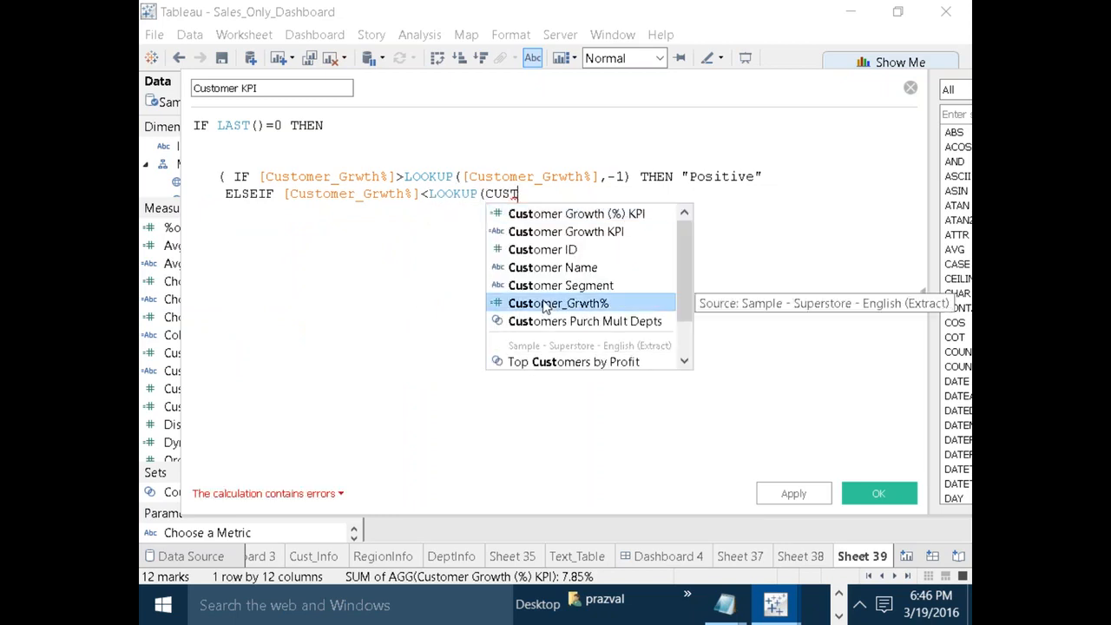
type(",-1")
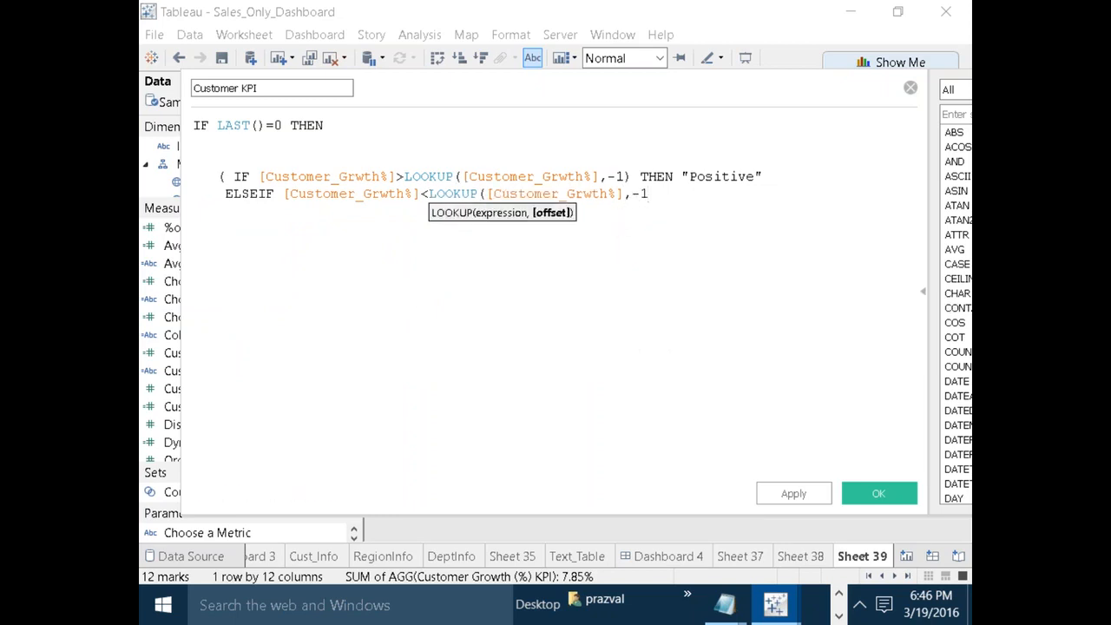
type(") THEN \"Negative")
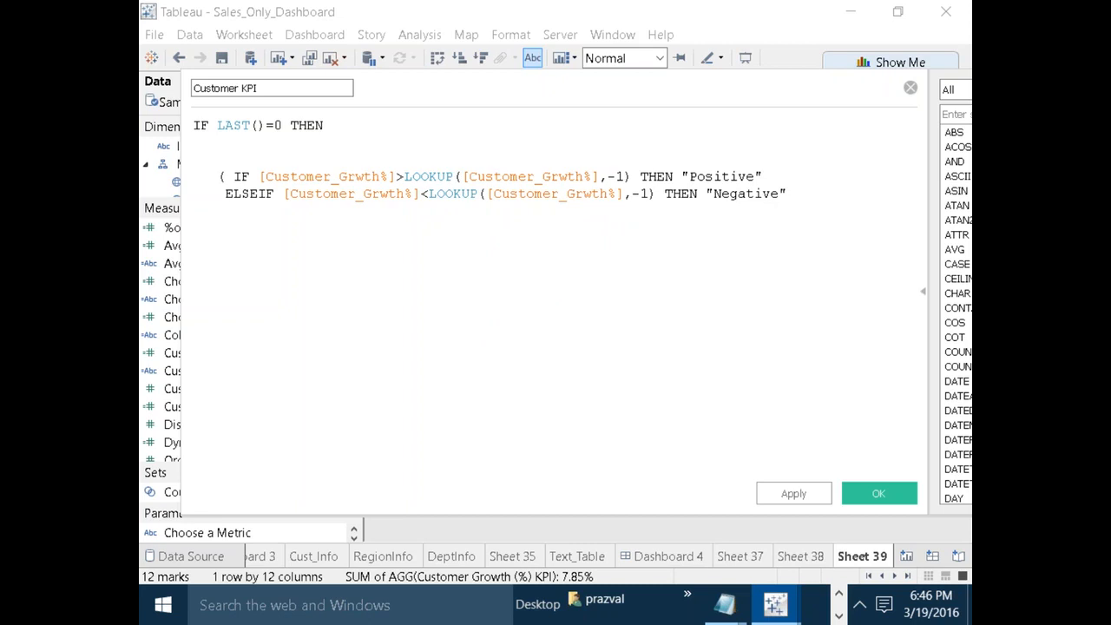
Add ELSE "No Value" and close the nested condition with END and a parenthesis, ending the outer IF with END.
key("Return")
type("ELSE \"No Value\"")
key("Return")
type("END     )")
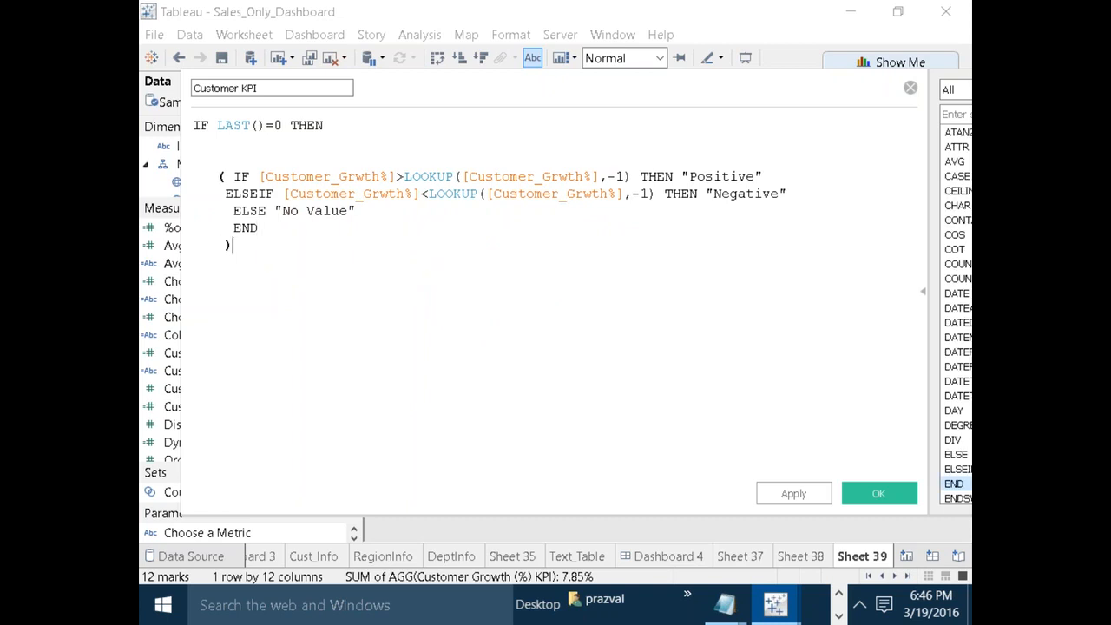
type(",")
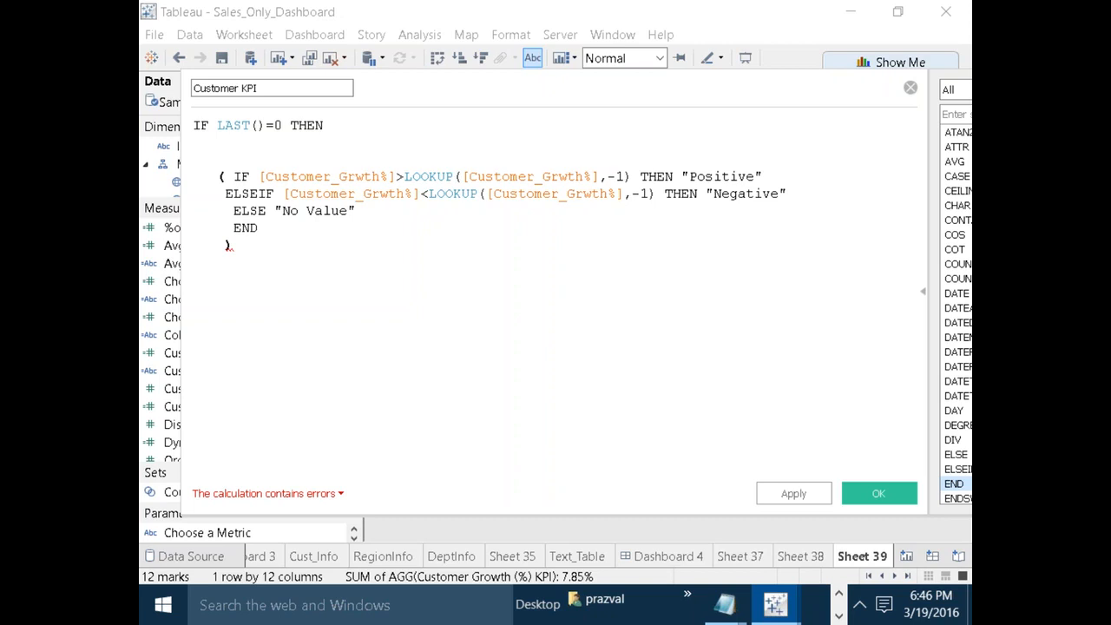
key("BackSpace")
key("Return")
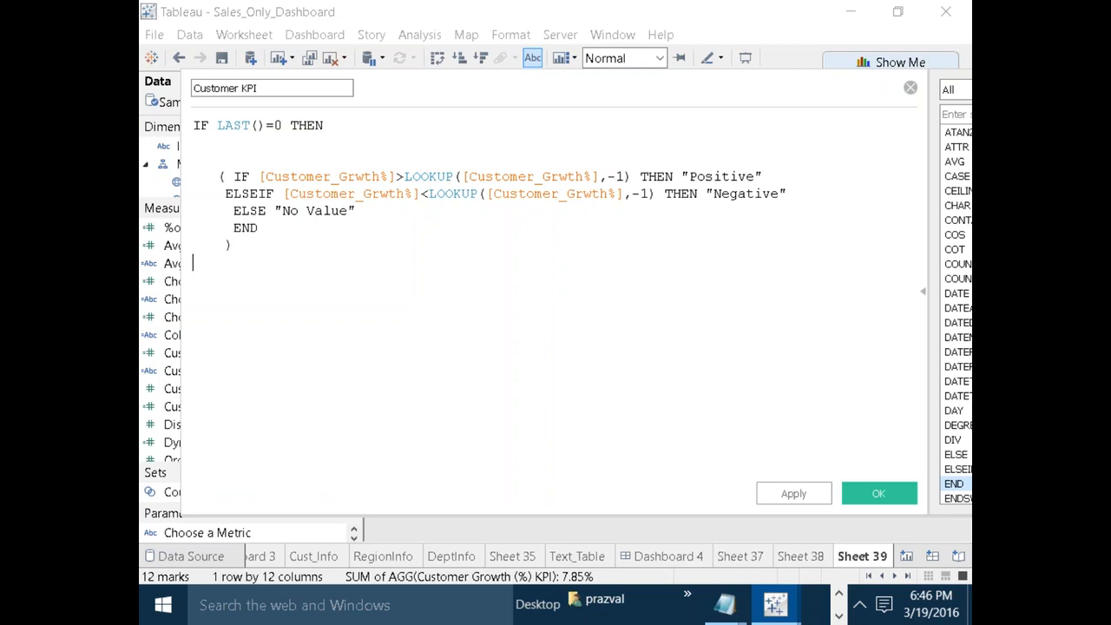
type("END")
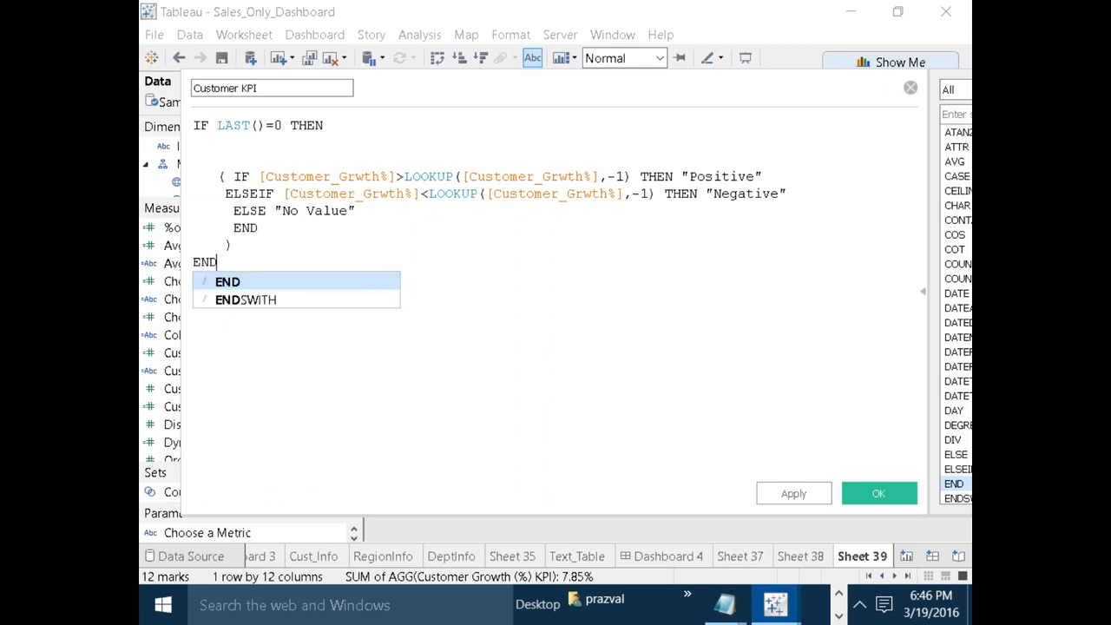
left_click(601, 356)
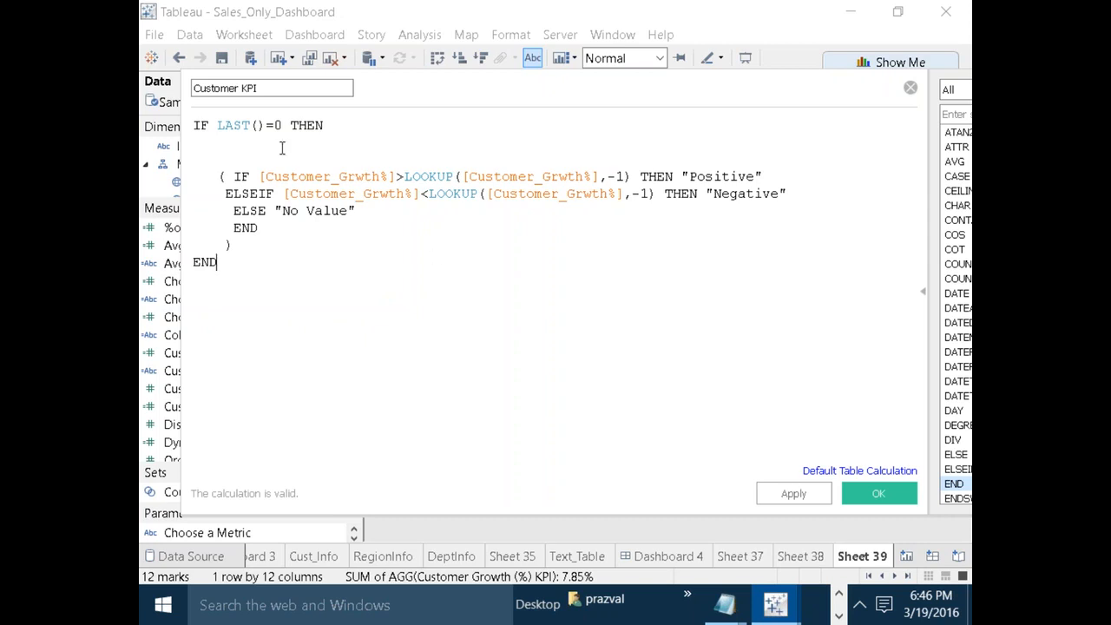
Check the formula's conditions and results, save the Customer KPI calculation, and colour the monthly marks by Customer KPI.
left_click_drag(278, 125, 216, 125)
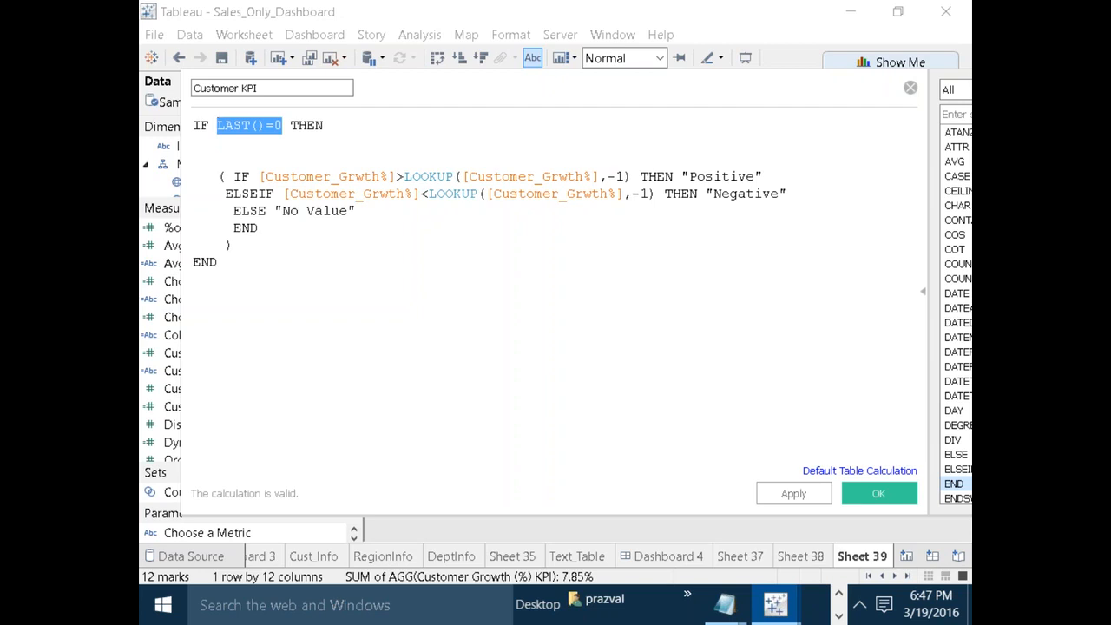
left_click_drag(401, 176, 258, 177)
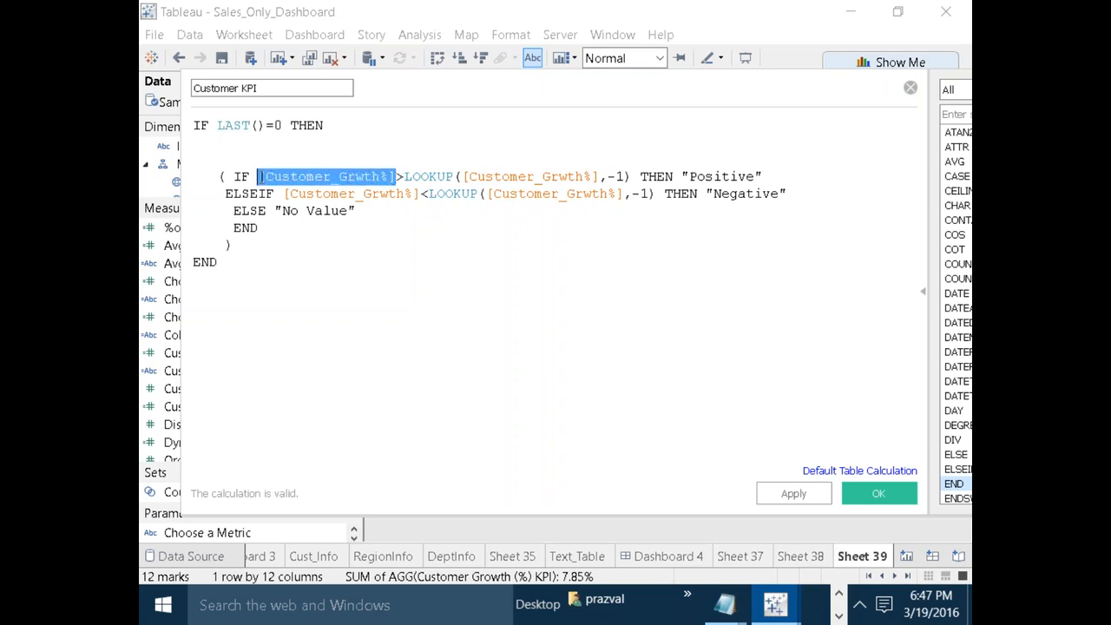
left_click(527, 175)
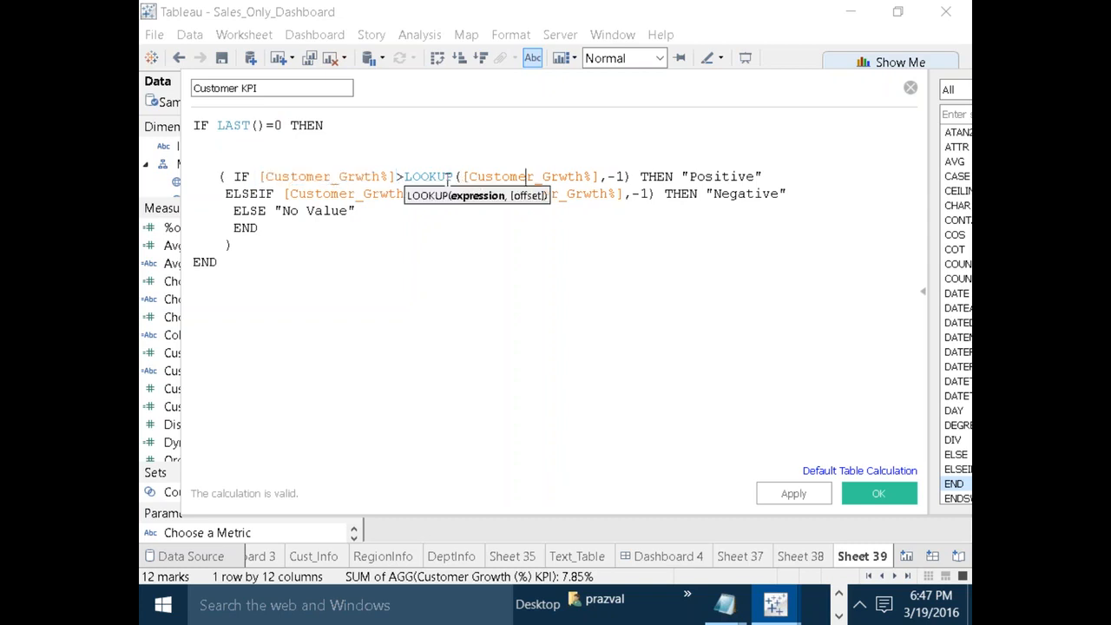
left_click_drag(403, 176, 764, 174)
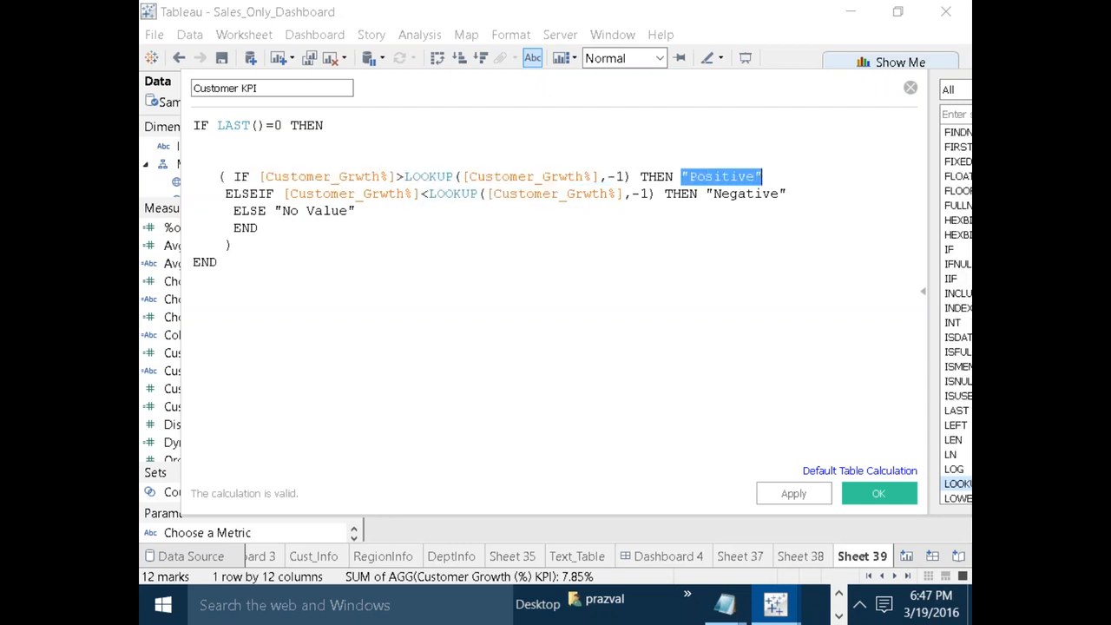
left_click(601, 258)
left_click_drag(706, 194, 790, 191)
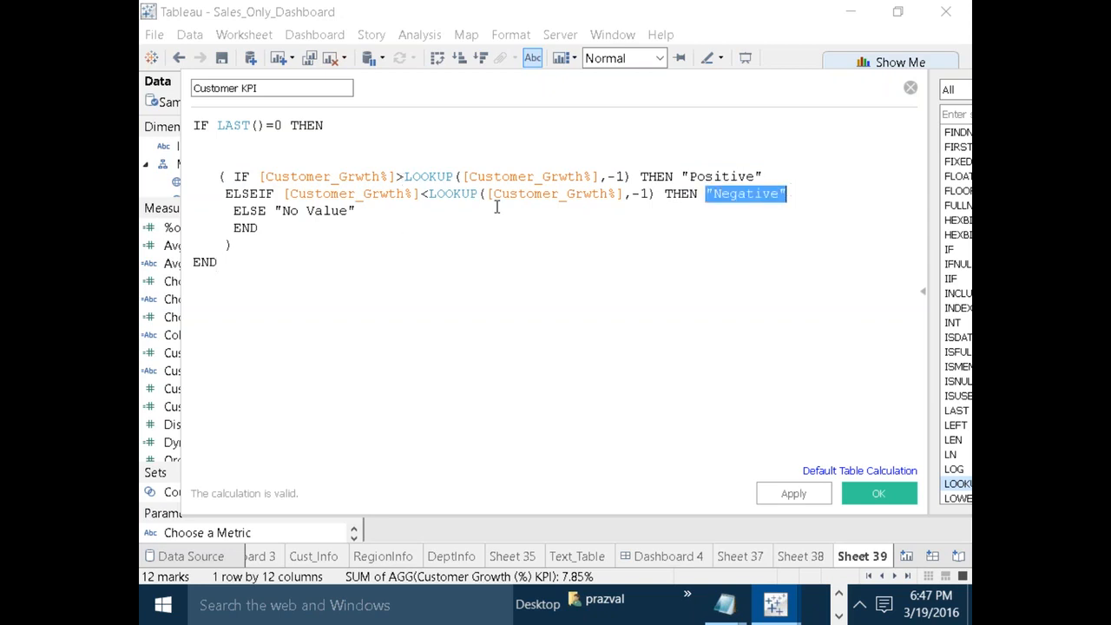
left_click_drag(357, 210, 275, 211)
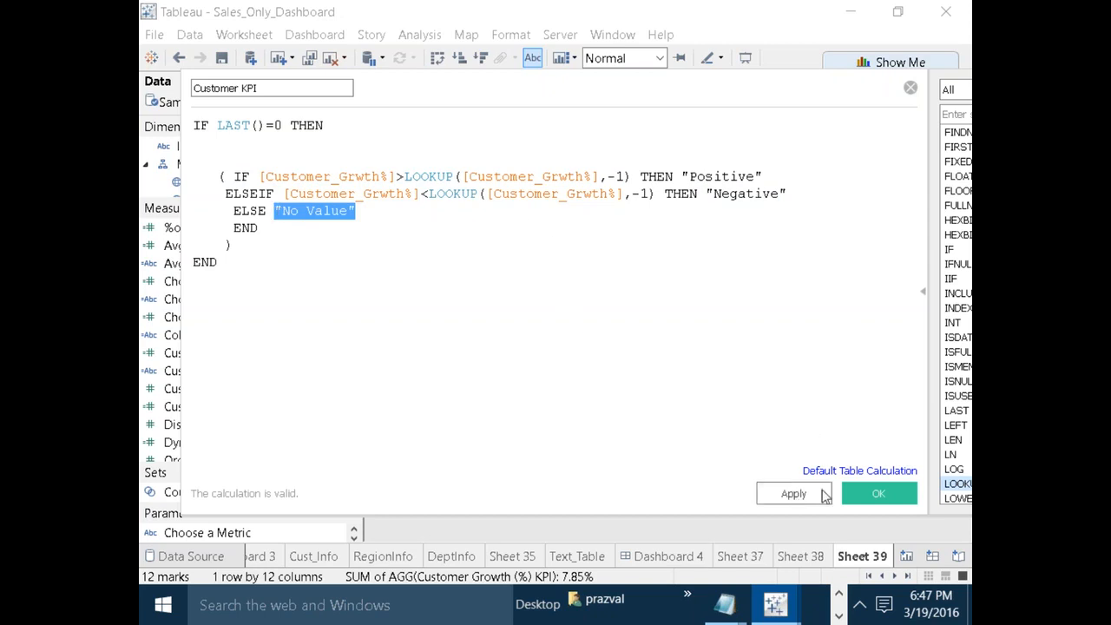
left_click(869, 502)
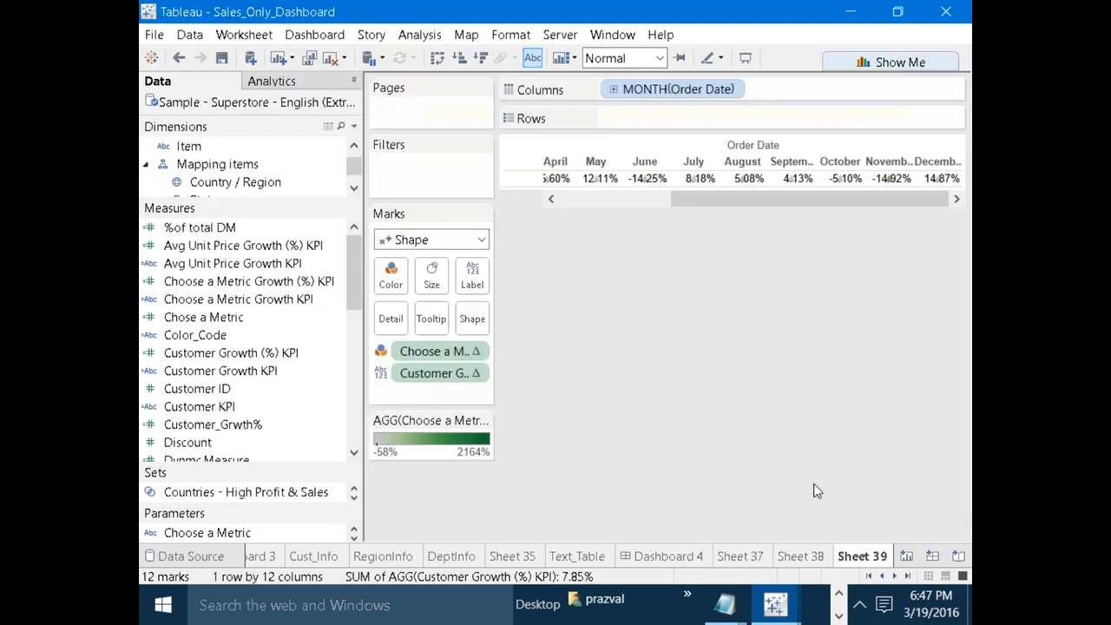
left_click_drag(291, 370, 390, 274)
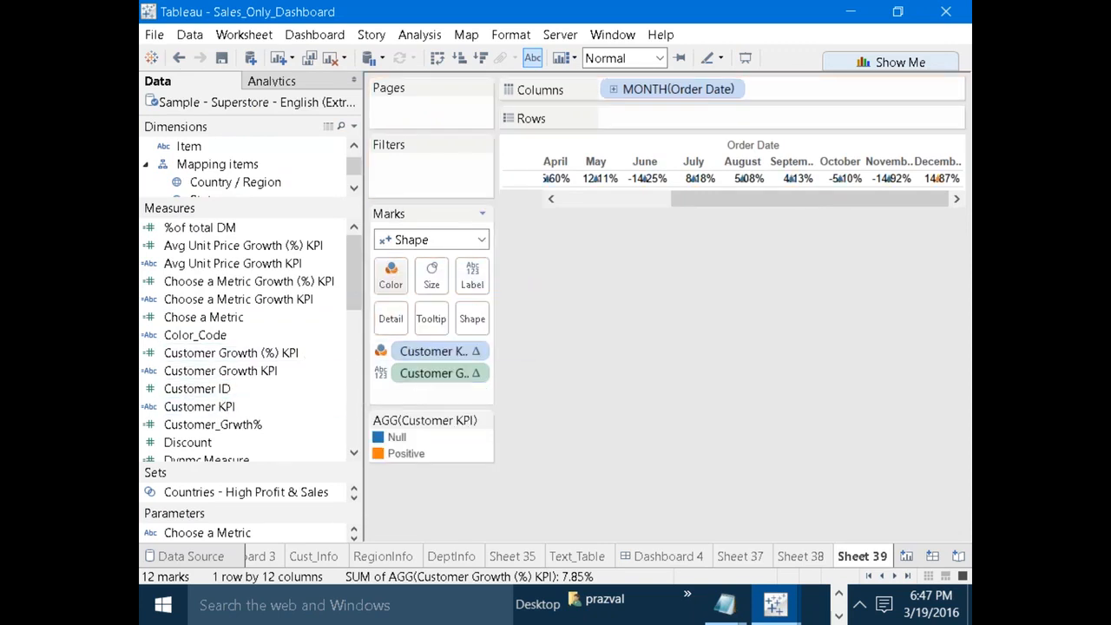
Hide the month header of the Order Date columns and increase the row height to enlarge the triangles.
right_click(634, 92)
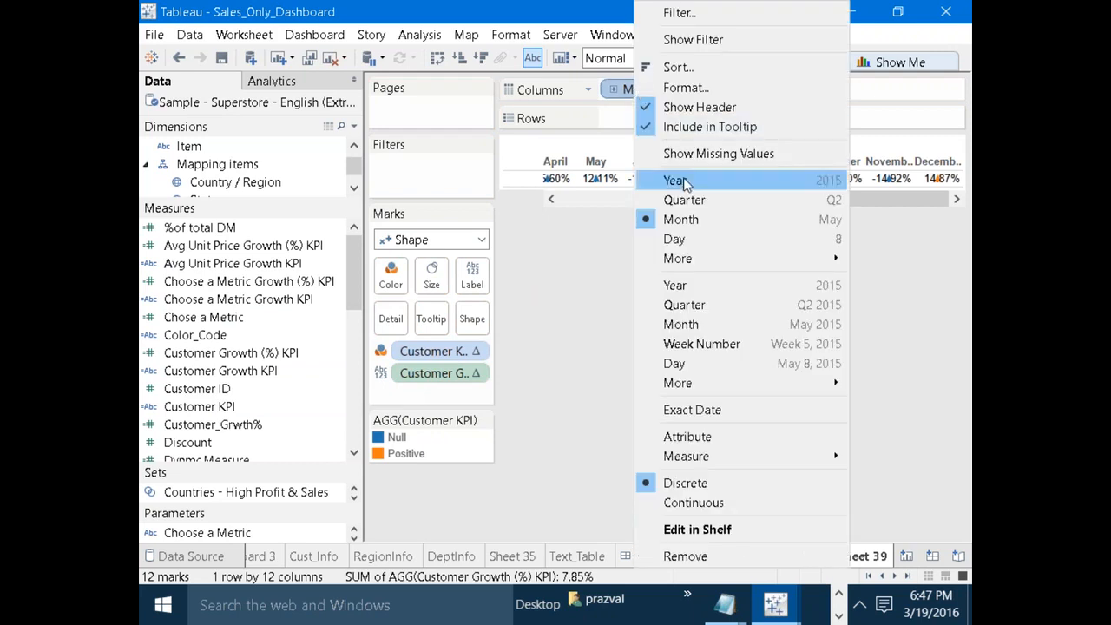
left_click(686, 107)
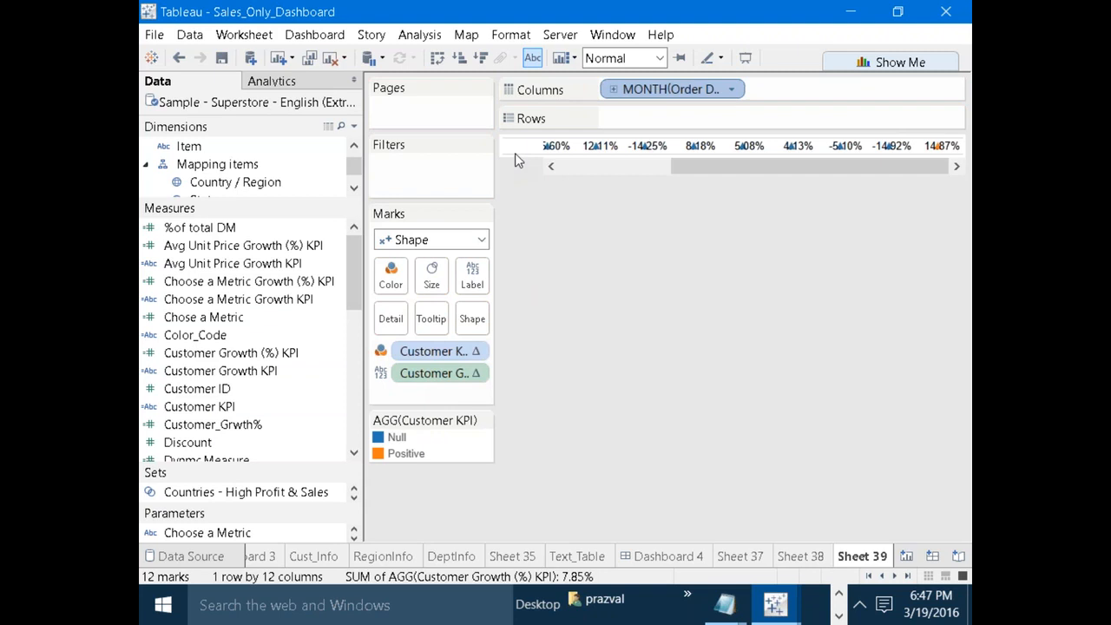
left_click_drag(521, 177, 525, 209)
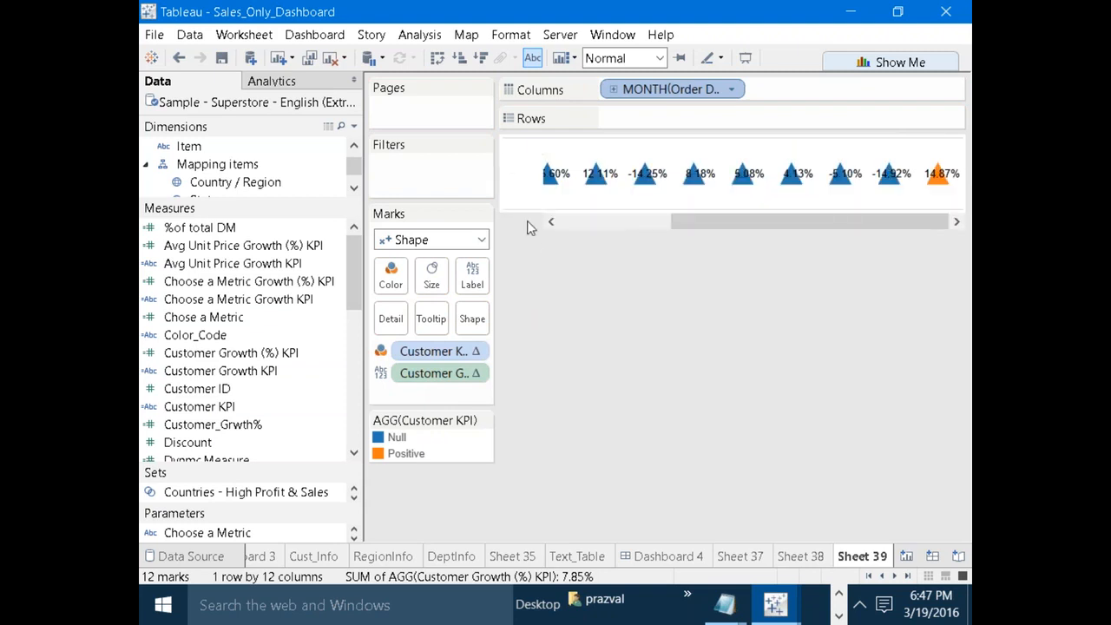
Highlight the Positive and Null marks in turn from the Customer KPI colour legend, and clear the highlighting.
left_click(398, 459)
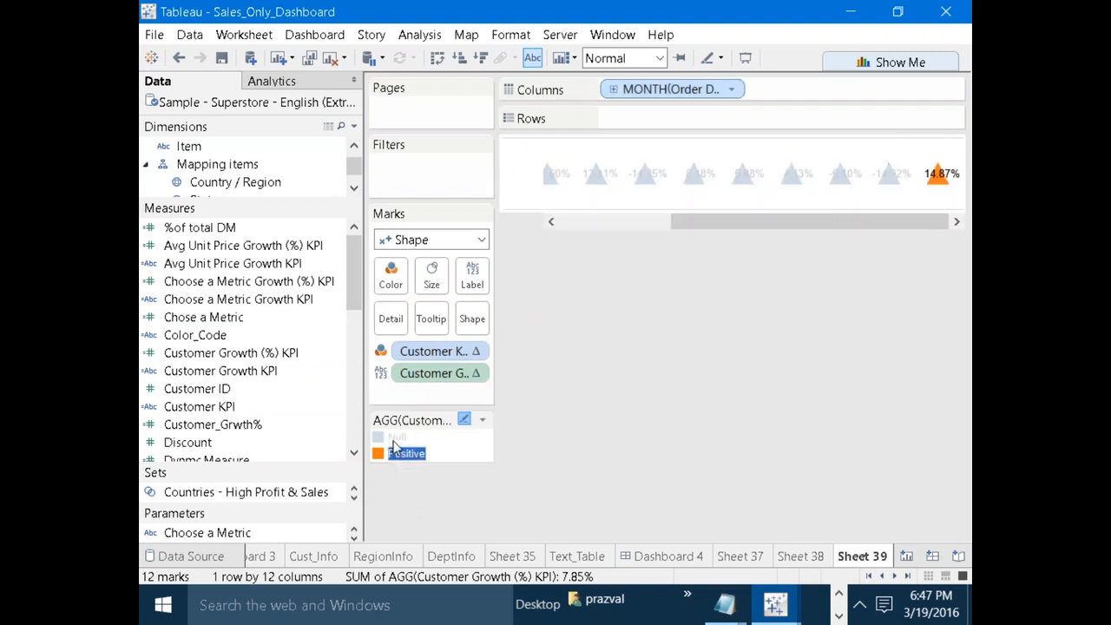
left_click(396, 438)
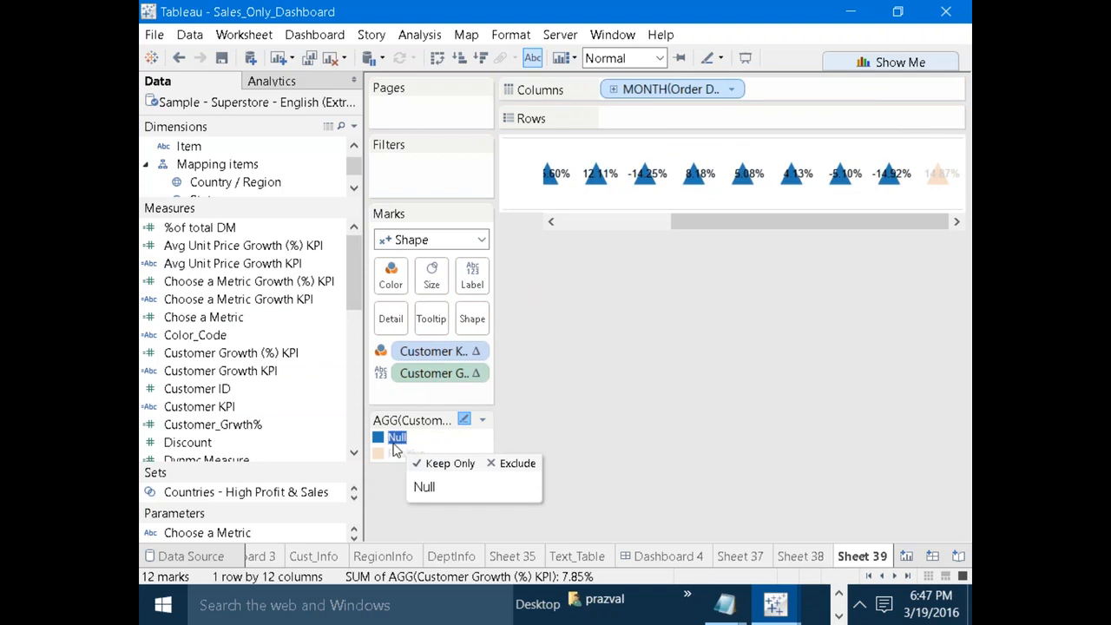
left_click(620, 343)
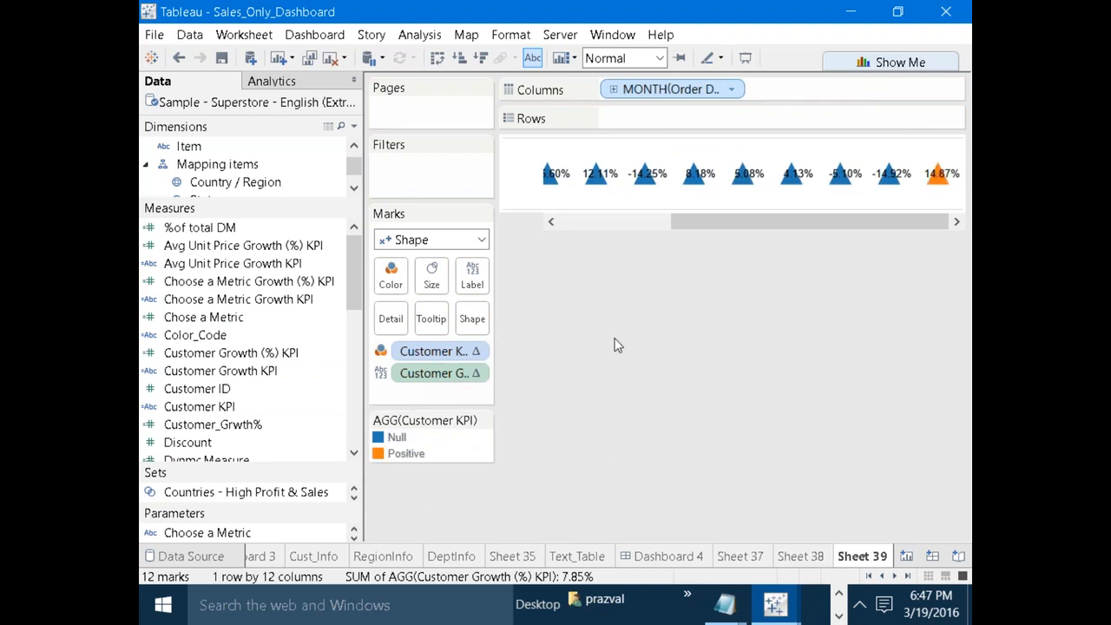
mouse_move(570, 182)
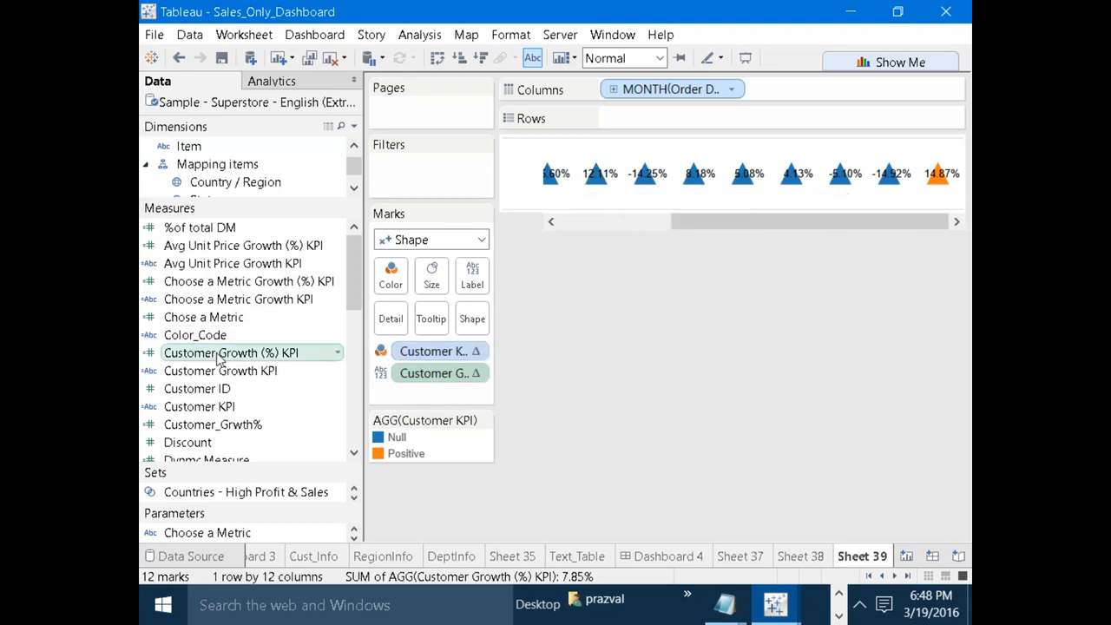
Edit the Customer KPI calculation and add an ELSE branch to the outer IF, just before its END.
right_click(195, 407)
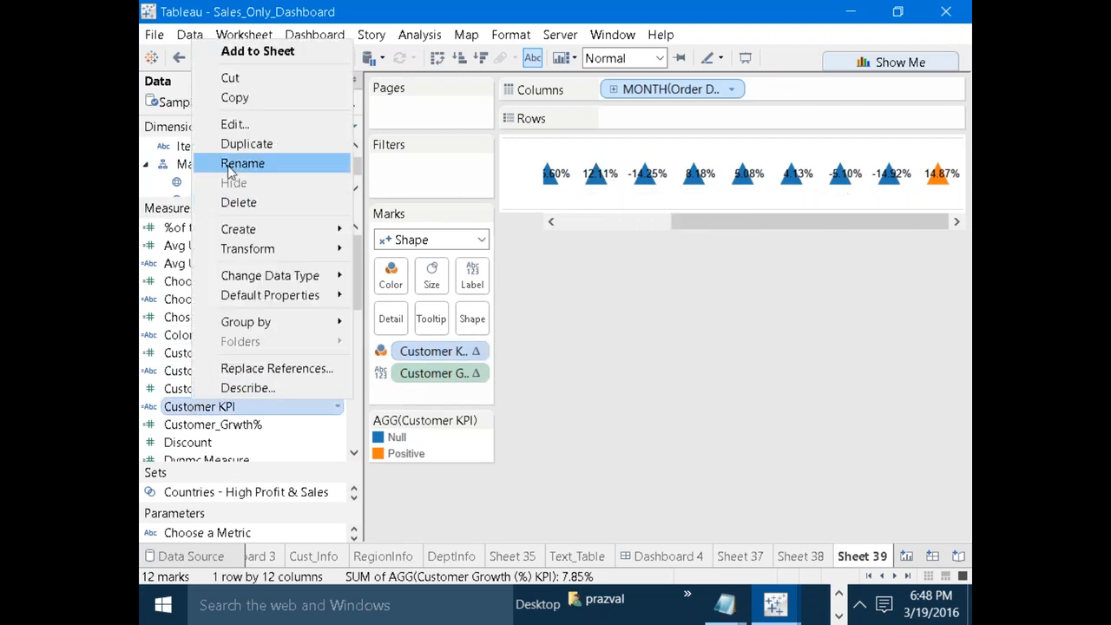
left_click(234, 124)
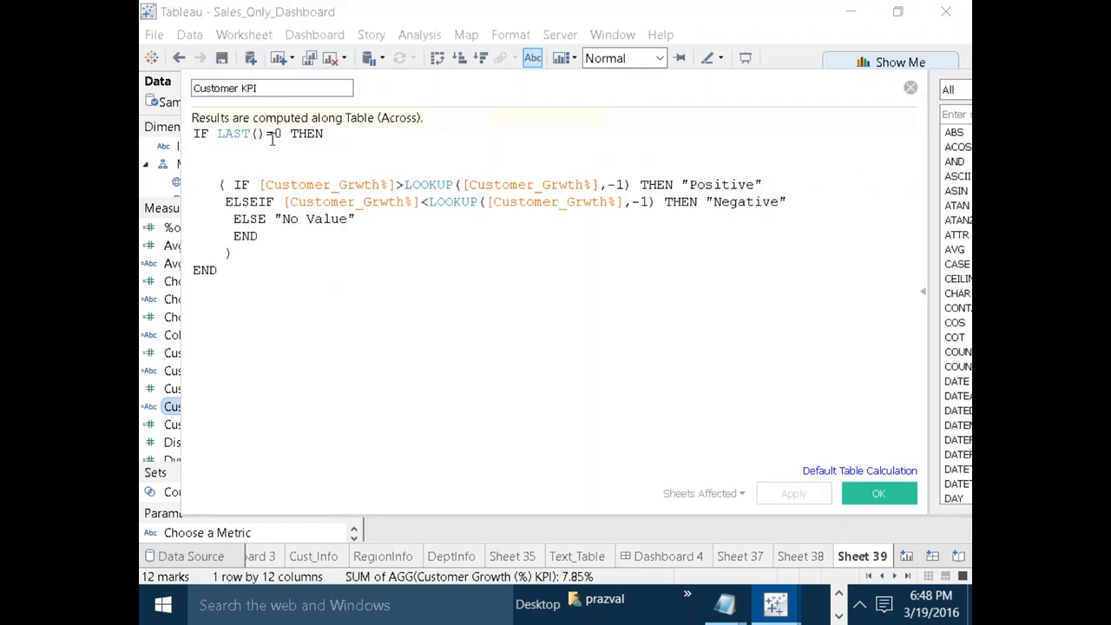
double_click(293, 136)
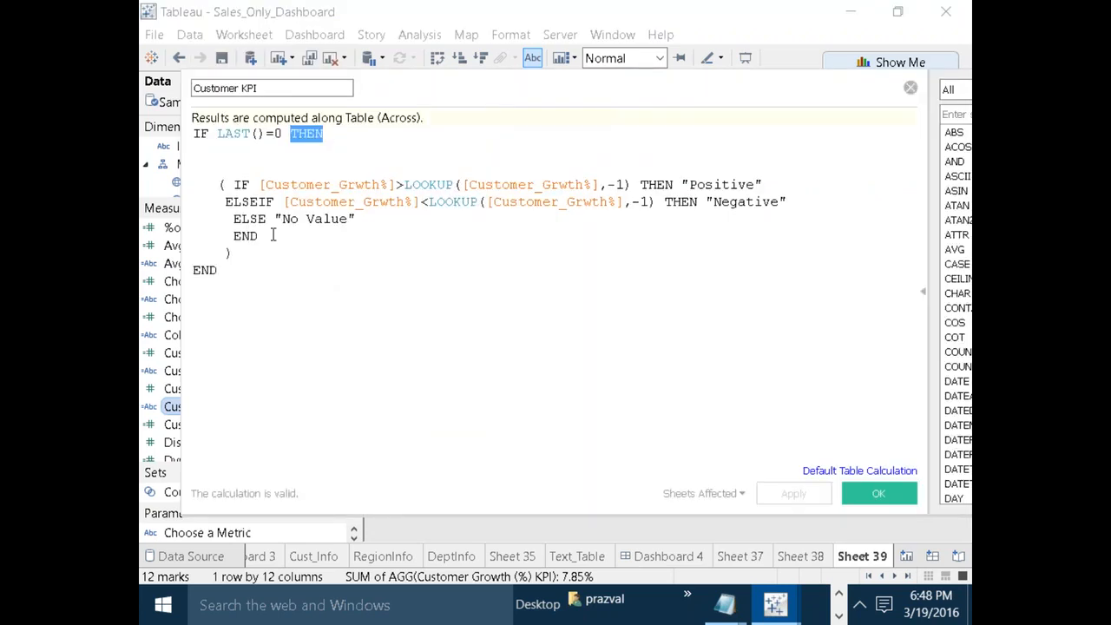
left_click(248, 250)
key("Return")
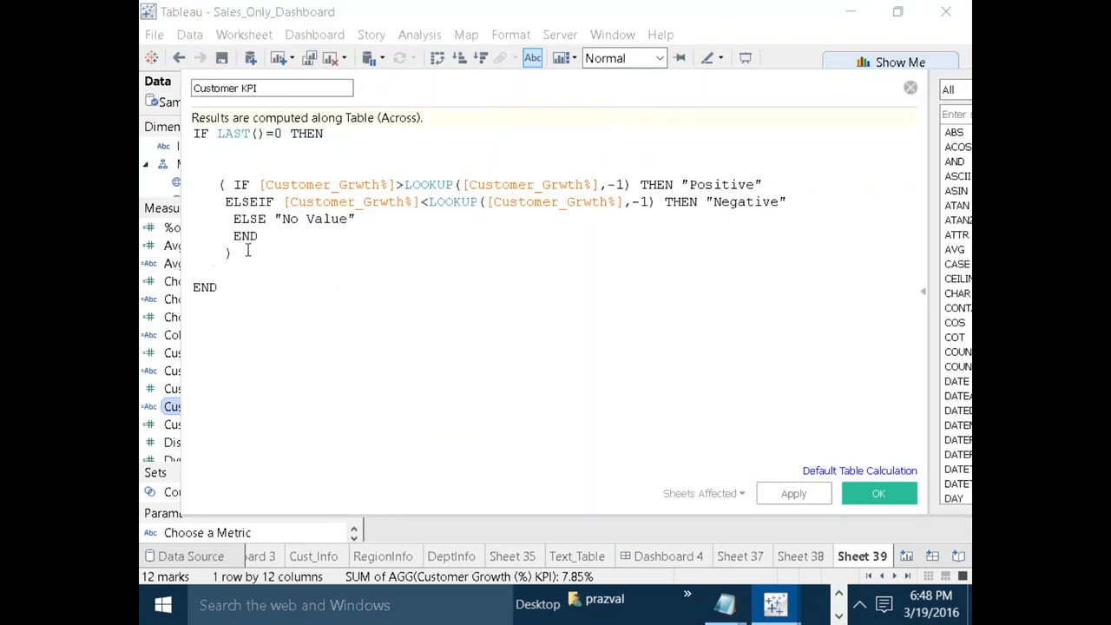
type("ELSE")
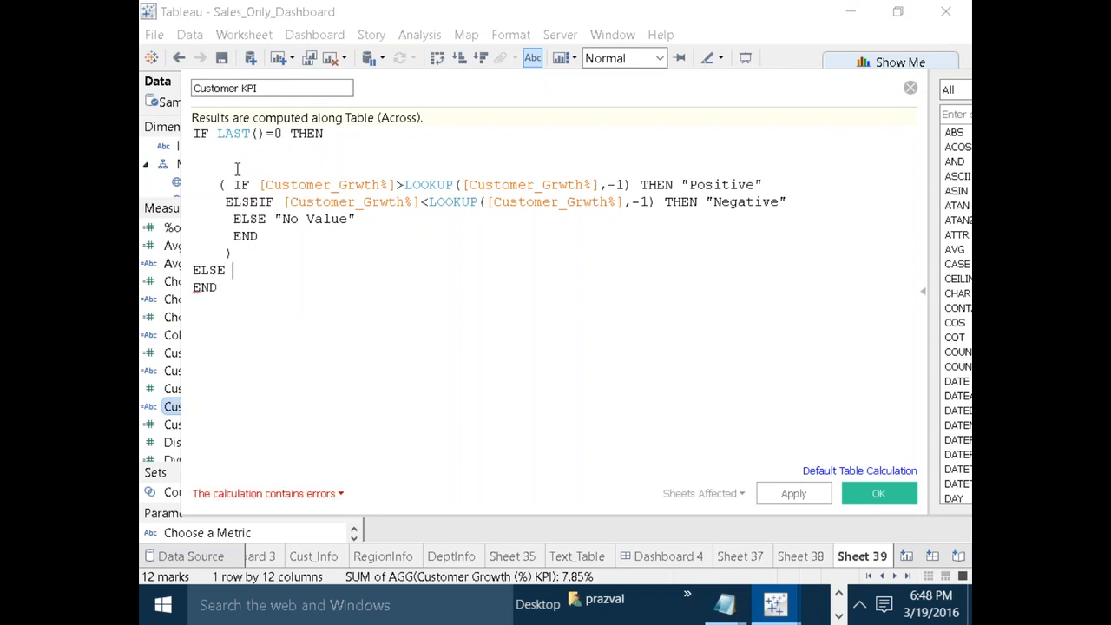
Make the outer ELSE return "Not Last Month" and save the Customer KPI calculation.
left_click_drag(217, 184, 260, 247)
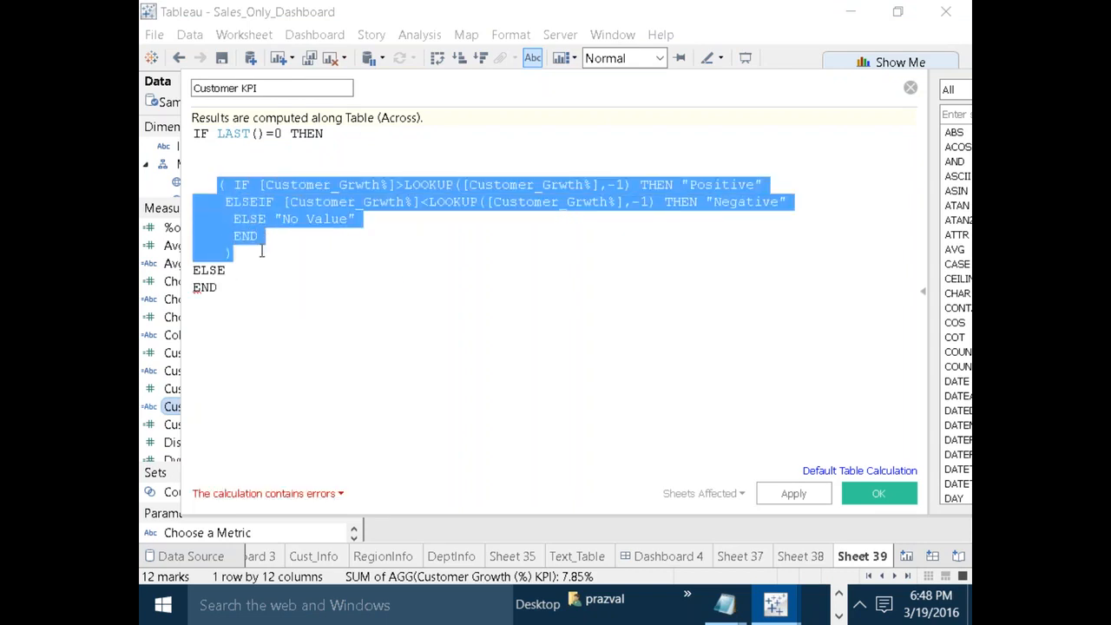
left_click_drag(290, 133, 329, 130)
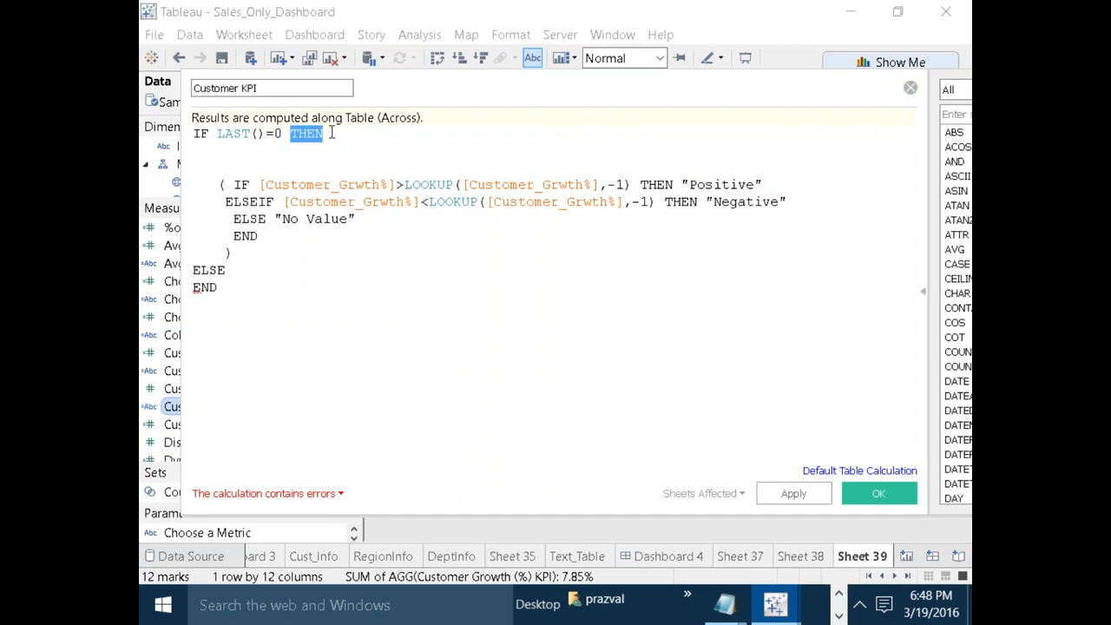
left_click_drag(218, 184, 255, 258)
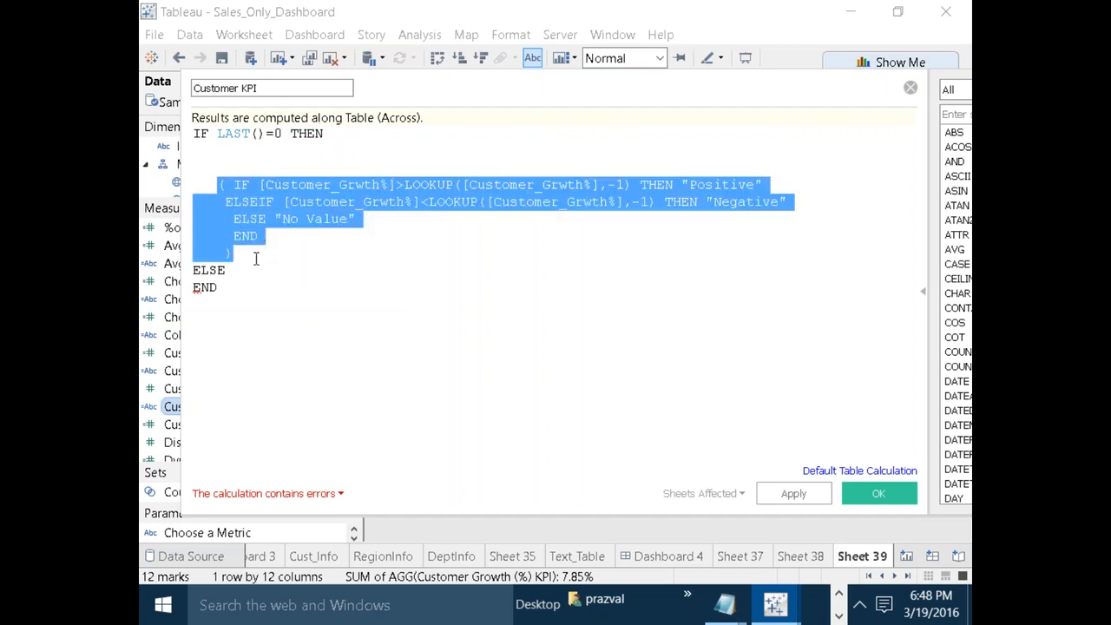
left_click(254, 266)
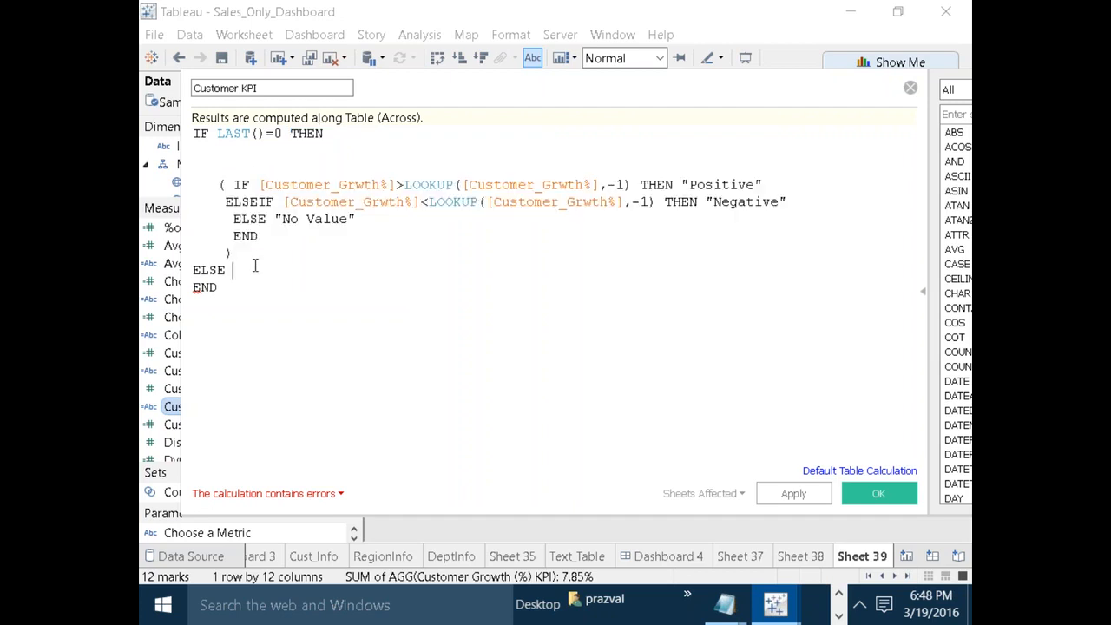
type("\"Not L")
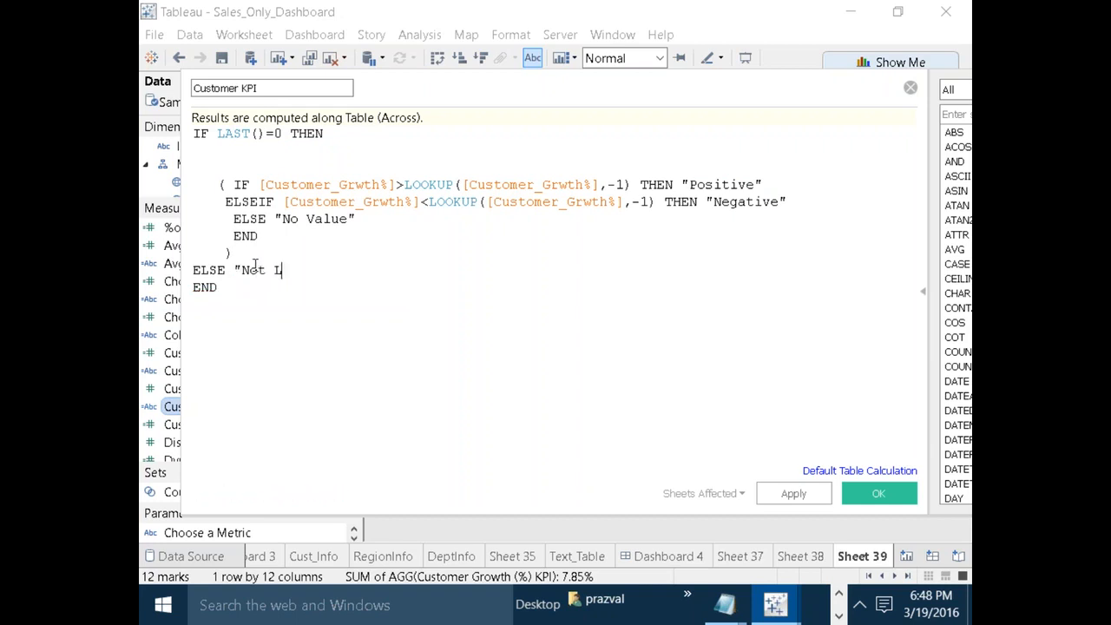
type("ast Month")
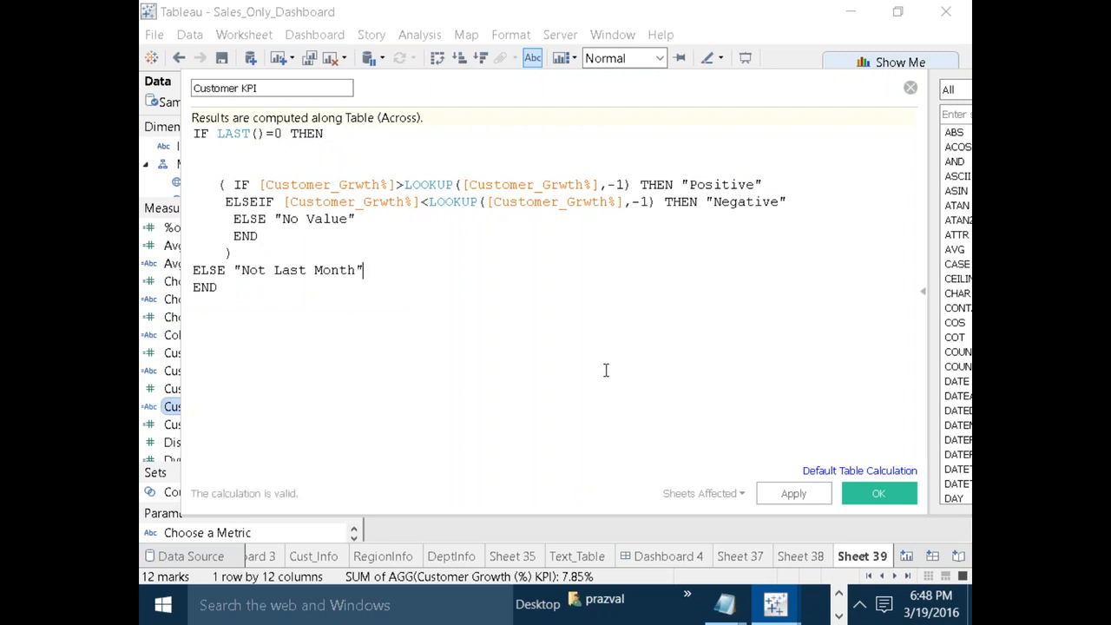
left_click(880, 494)
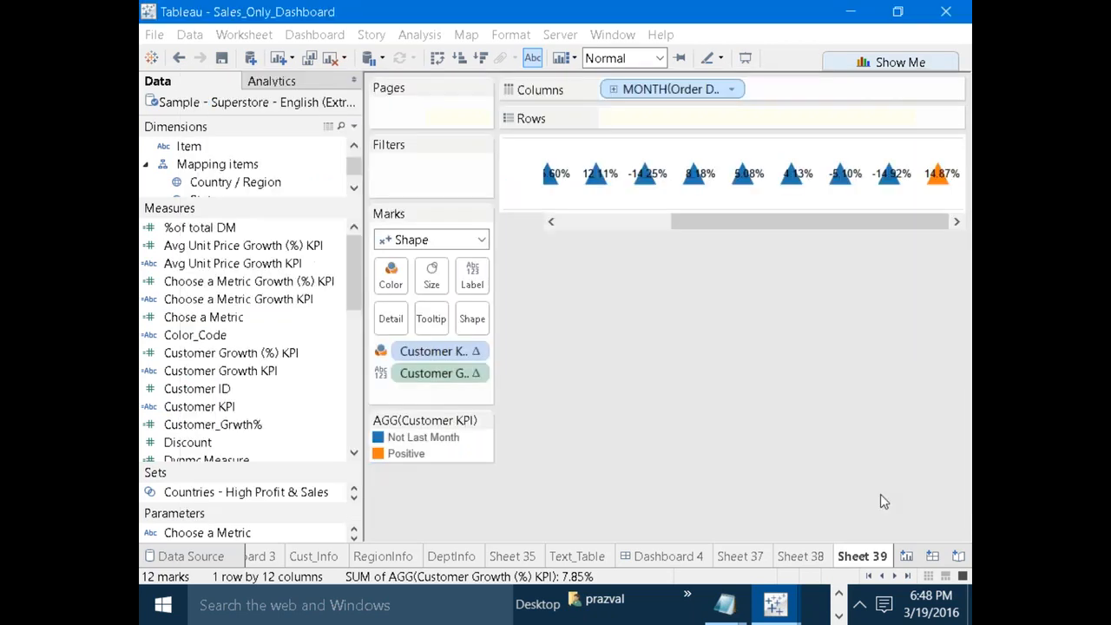
Move the Customer KPI colour legend beside the view, then highlight the Positive mark from it and clear the highlighting.
left_click(409, 453)
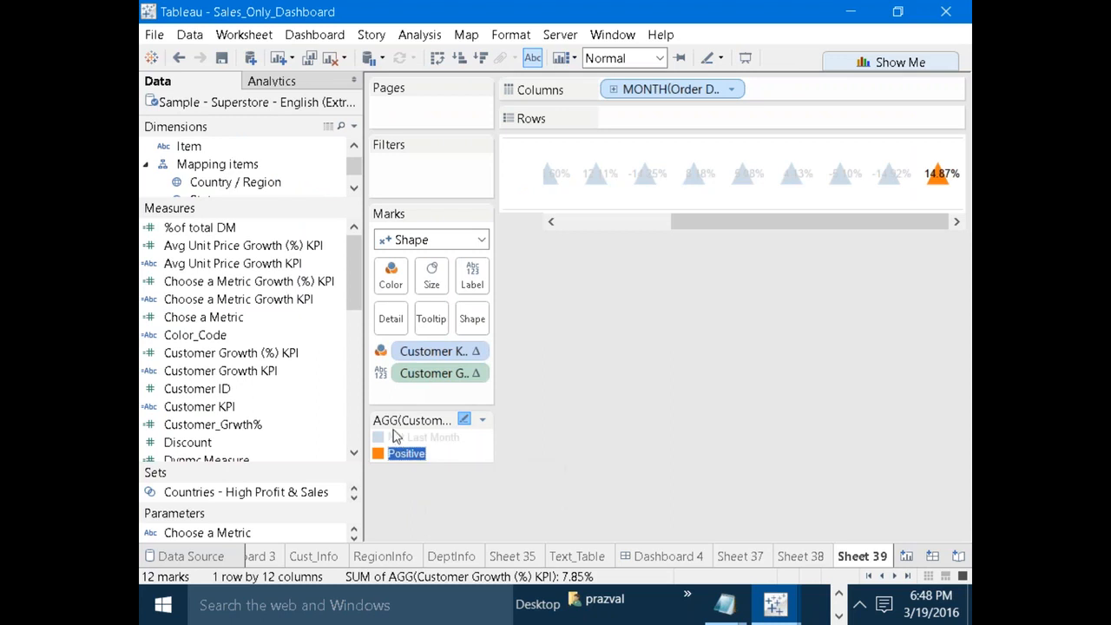
left_click_drag(412, 420, 921, 254)
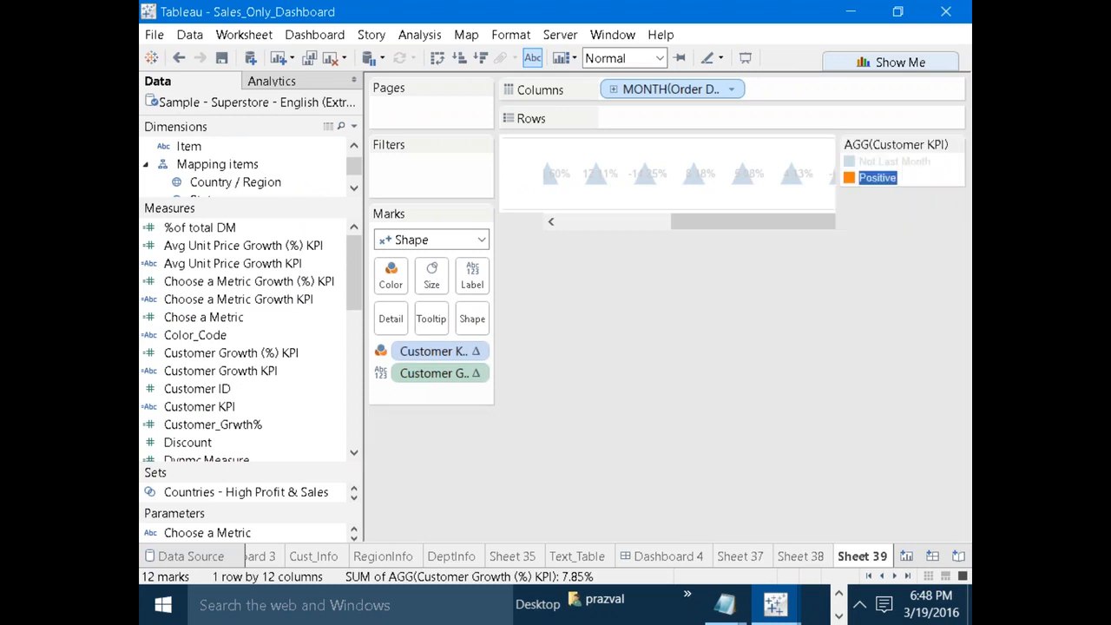
left_click(921, 255)
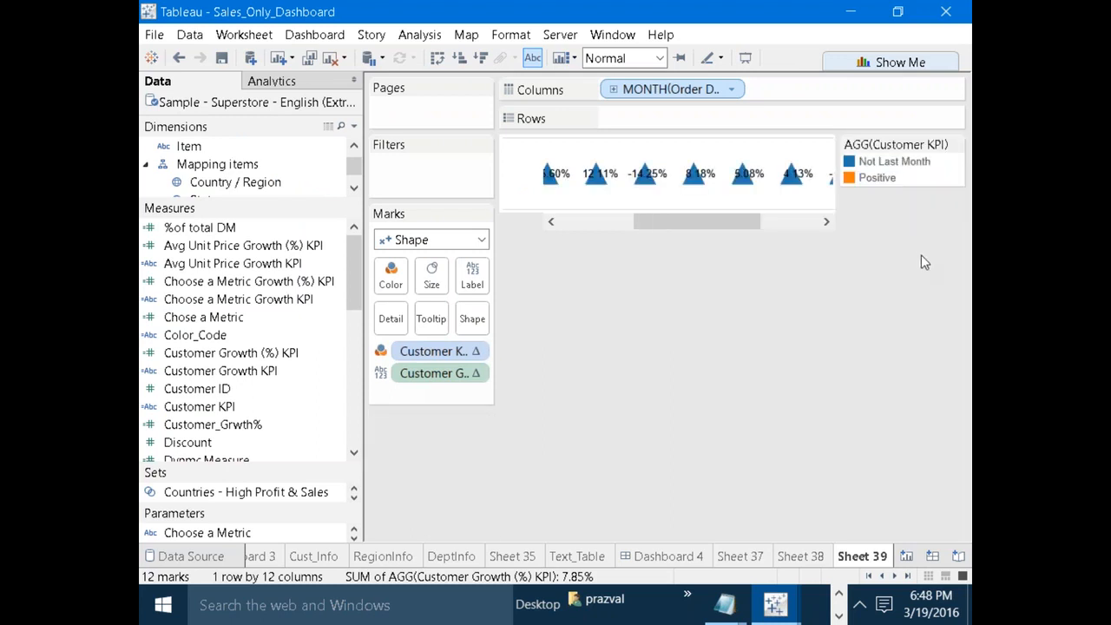
left_click(879, 178)
left_click_drag(734, 223, 819, 223)
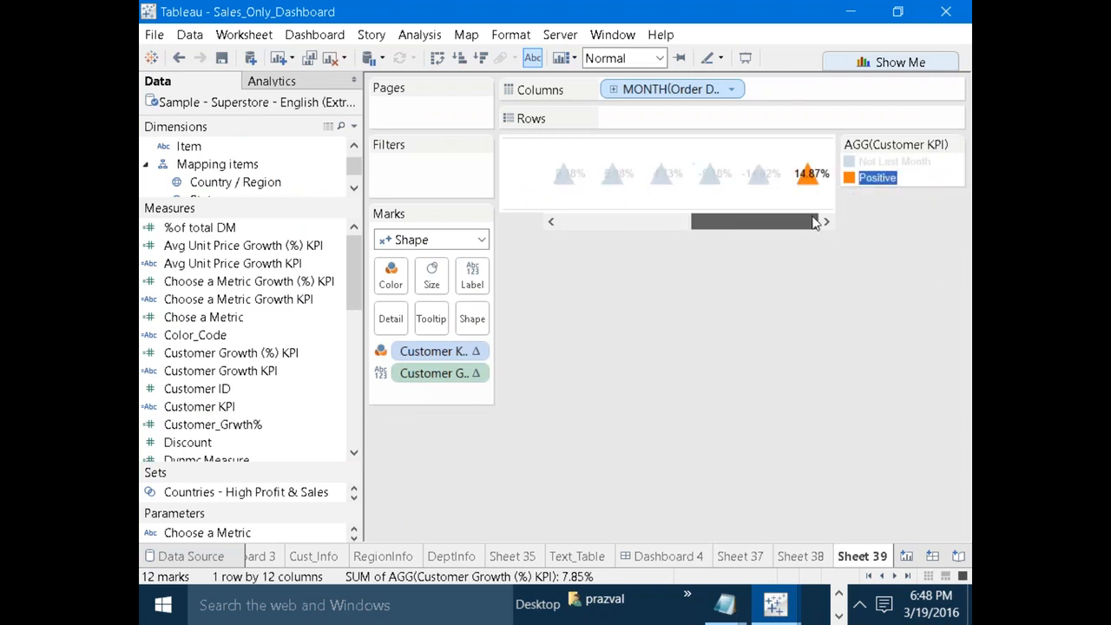
left_click(924, 289)
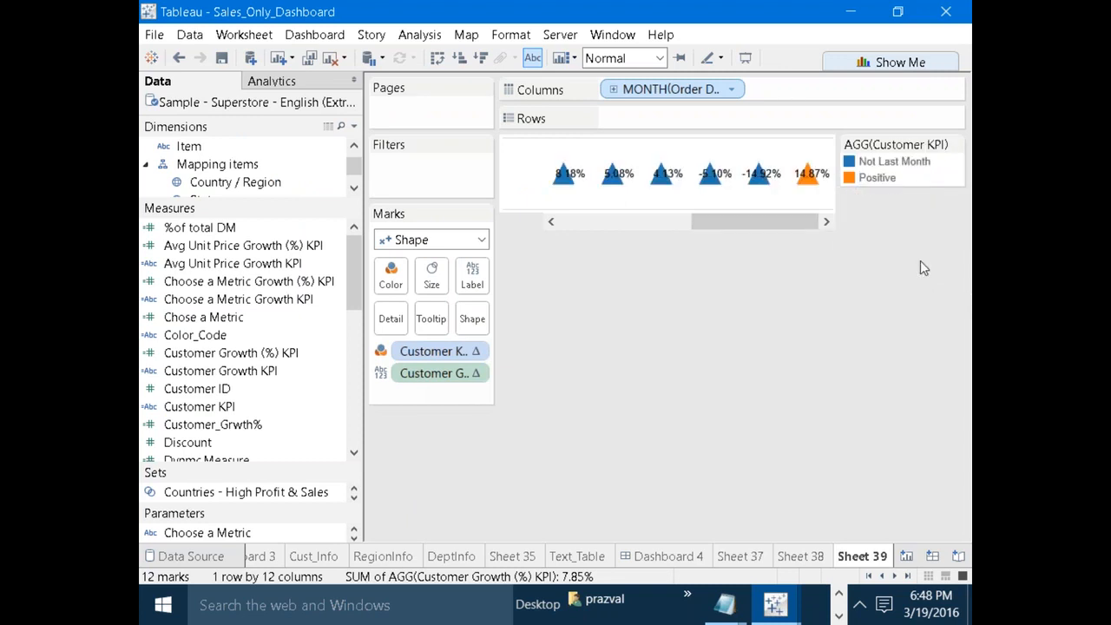
Exclude the Not Last Month marks from the view and widen the remaining column to enlarge its triangle.
left_click(895, 163)
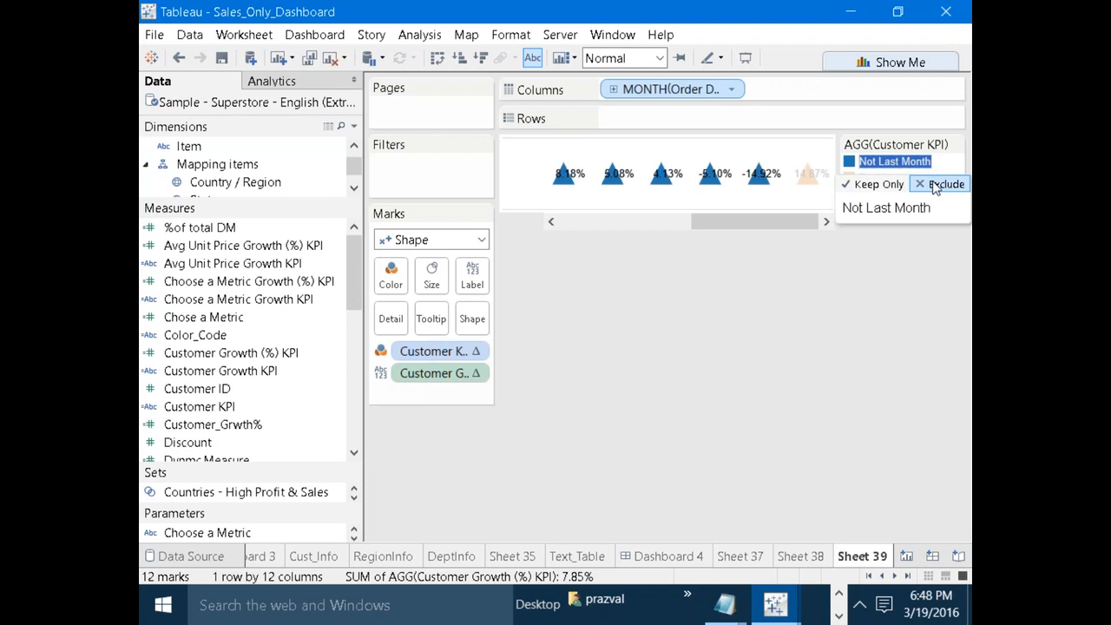
left_click(934, 183)
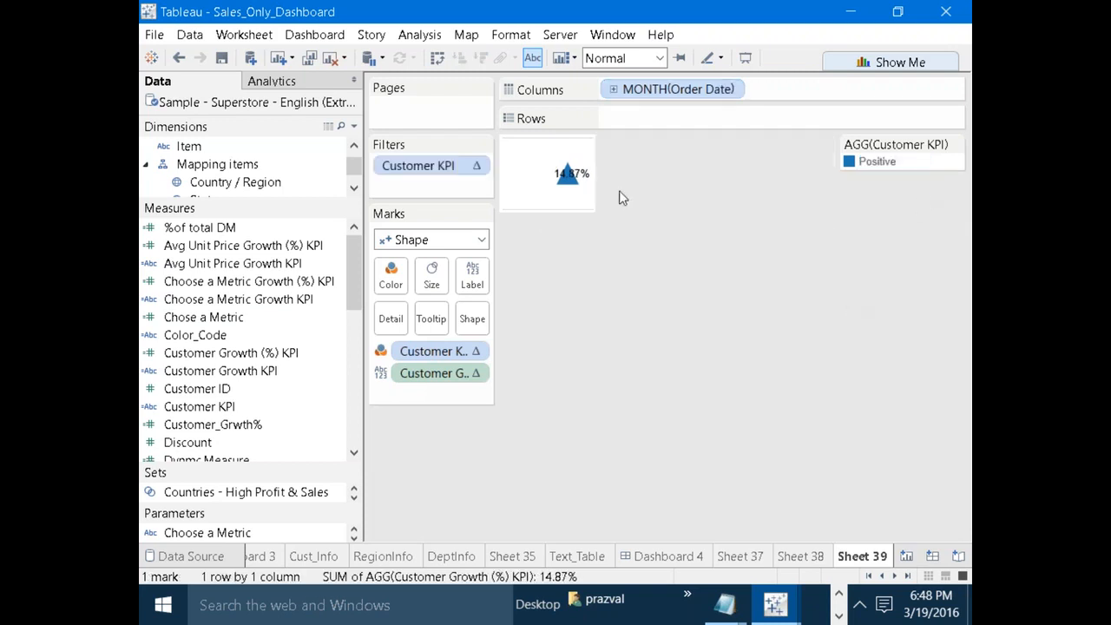
left_click_drag(593, 183, 652, 184)
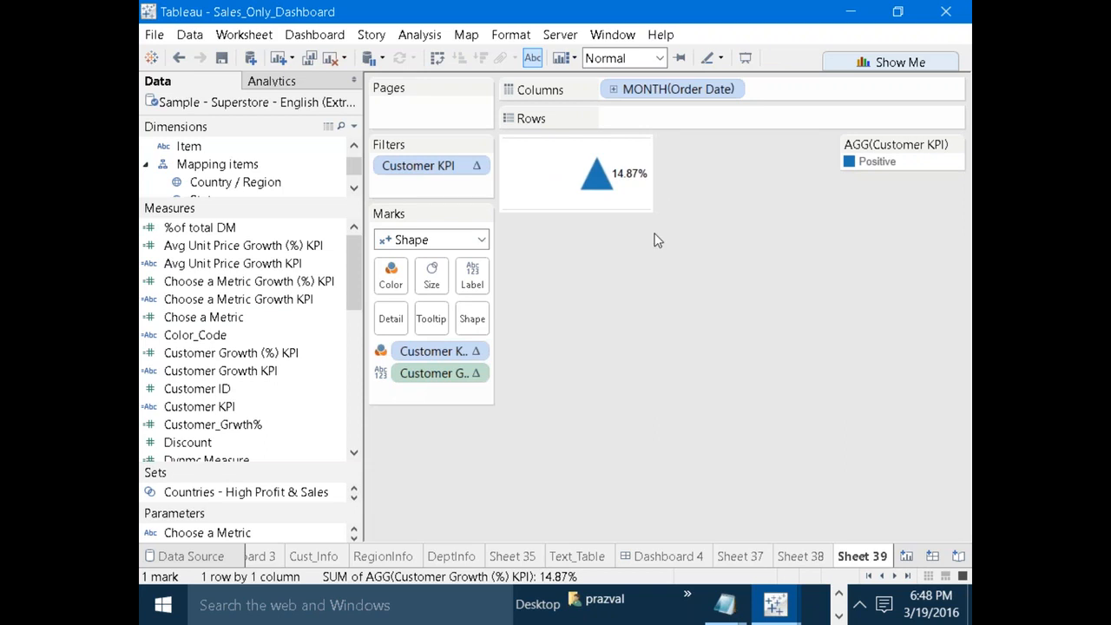
Replace the Customer Growth (%) KPI mark label with the Customer_Grwth% measure.
left_click(473, 278)
left_click(515, 315)
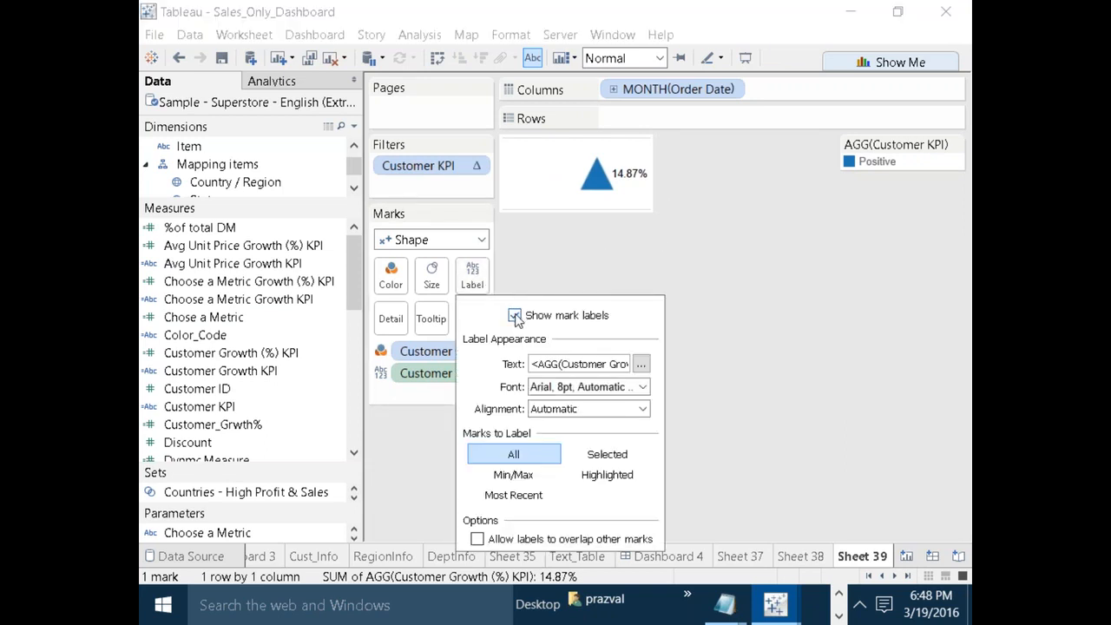
left_click(790, 304)
left_click_drag(446, 373, 514, 375)
left_click_drag(260, 425, 473, 278)
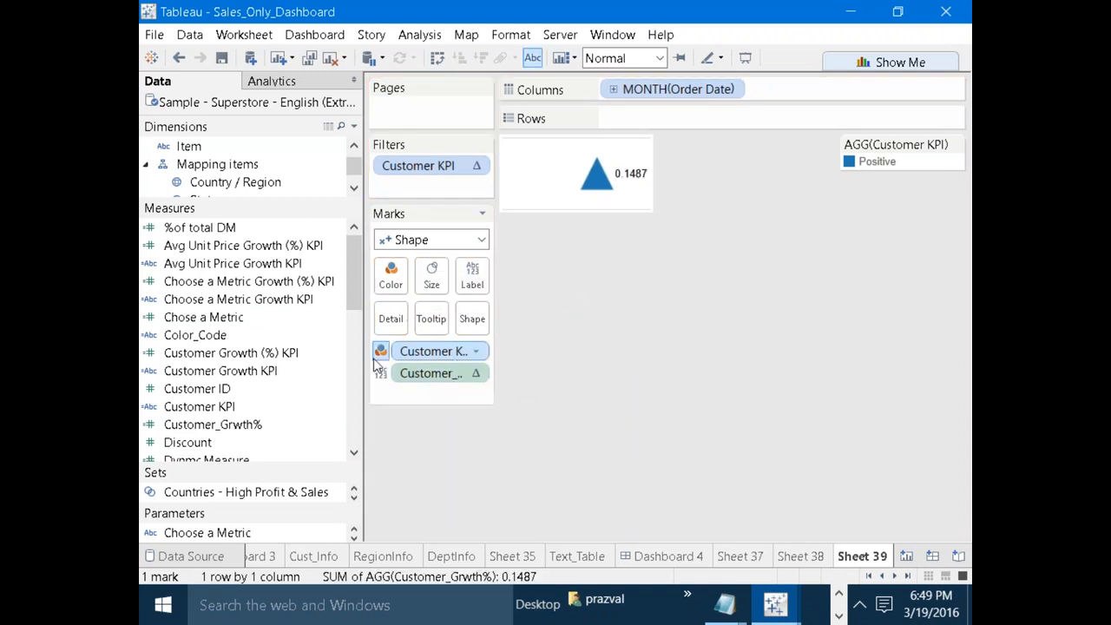
Set the default number format of Customer_Grwth% to Percentage with 2 decimal places.
right_click(227, 424)
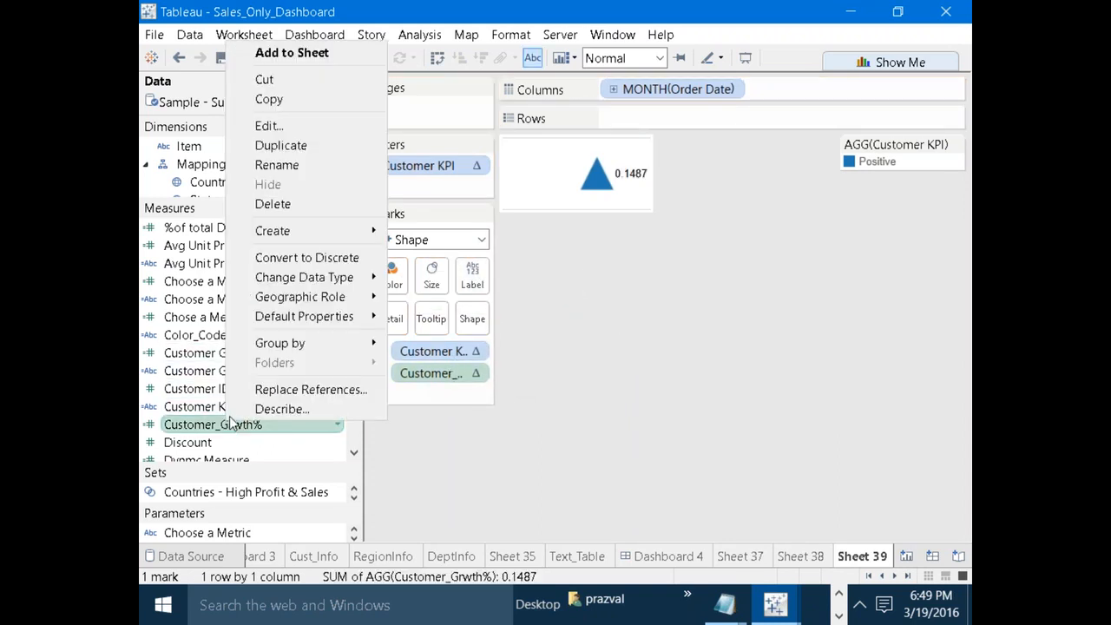
mouse_move(365, 326)
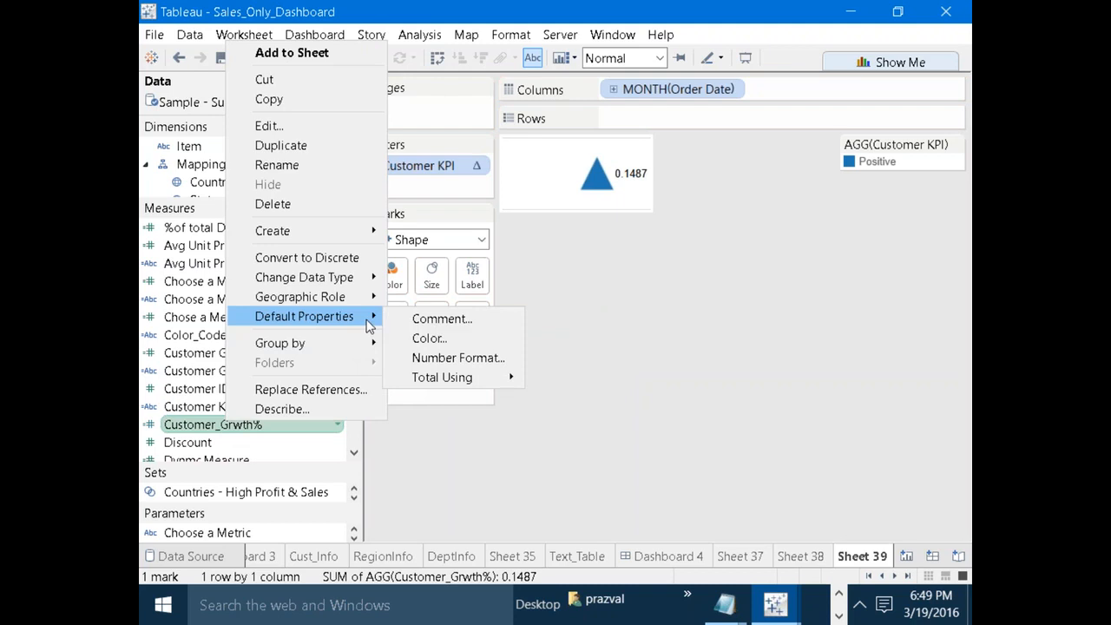
left_click(477, 365)
left_click(434, 283)
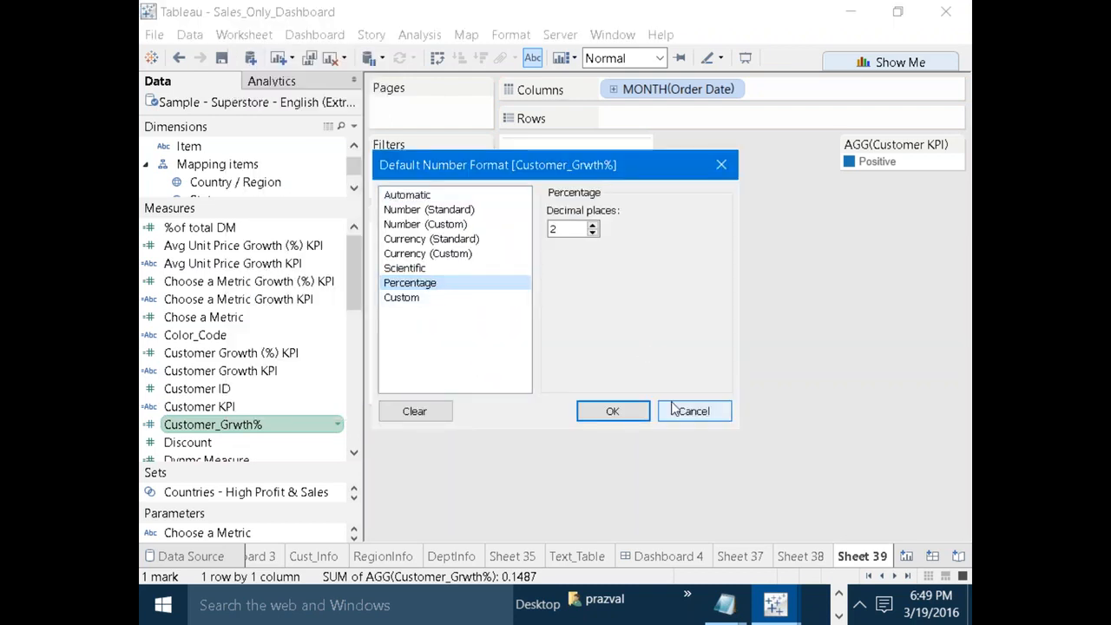
left_click(629, 412)
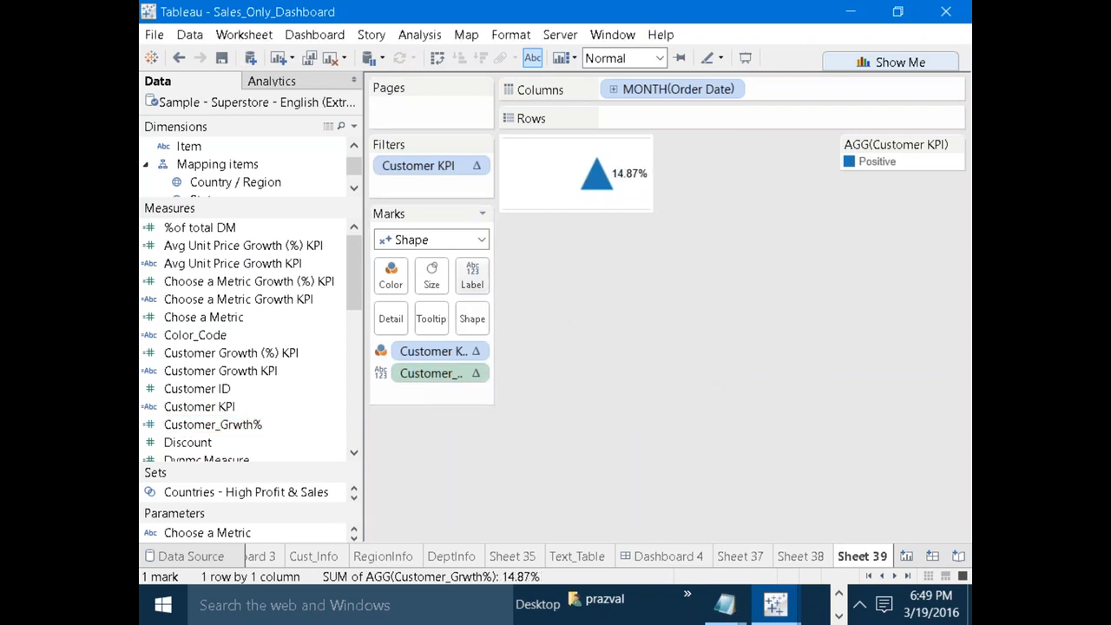
Turn off the mark labels so only the triangle is shown.
left_click(474, 280)
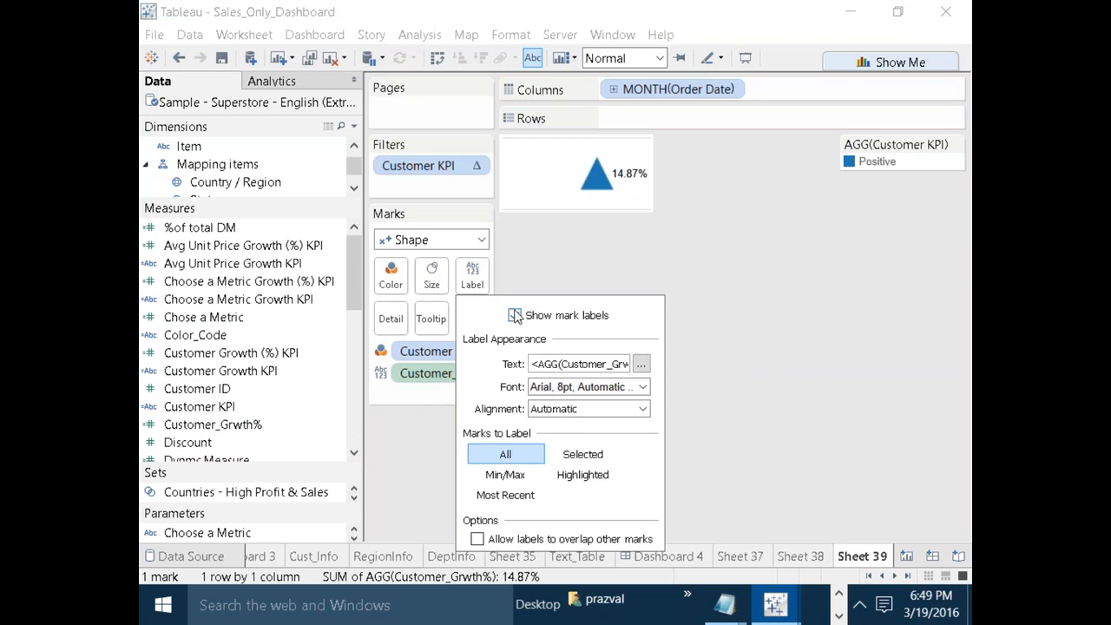
left_click(515, 315)
left_click(789, 243)
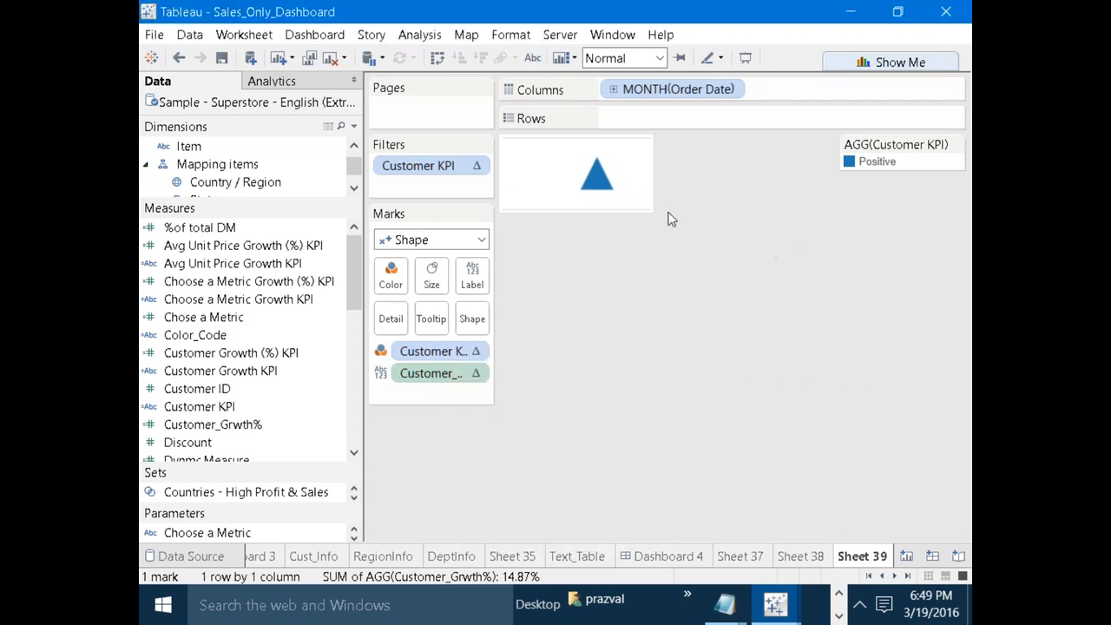
Delete the Customer KPI line from the tooltip and replace the Month of Order Date line with a bold "MOM Growth %" heading.
mouse_move(605, 186)
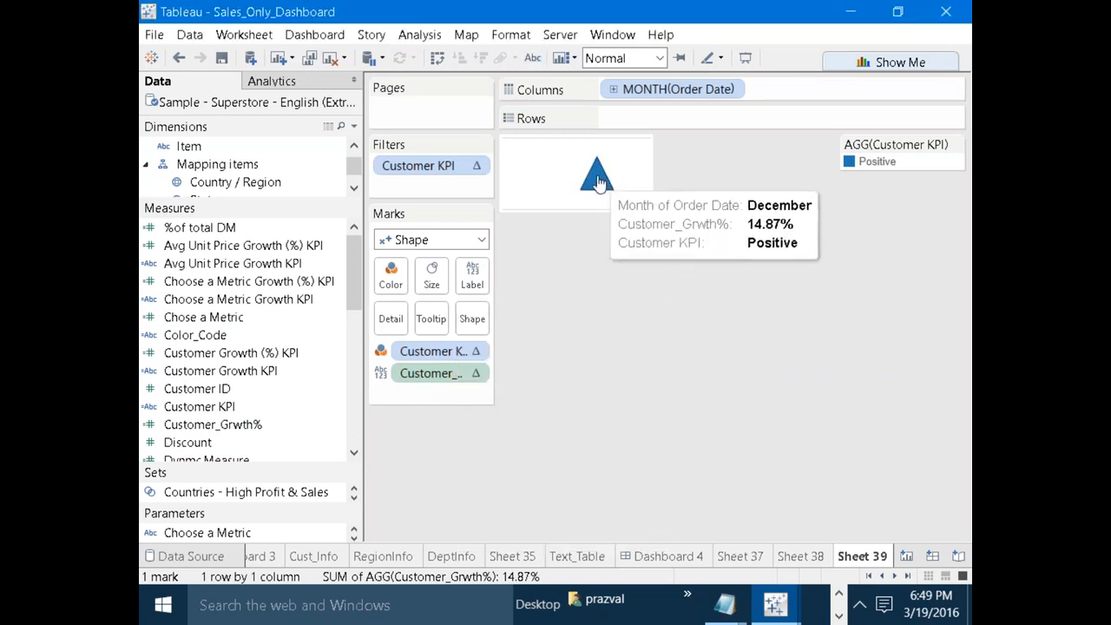
left_click(430, 319)
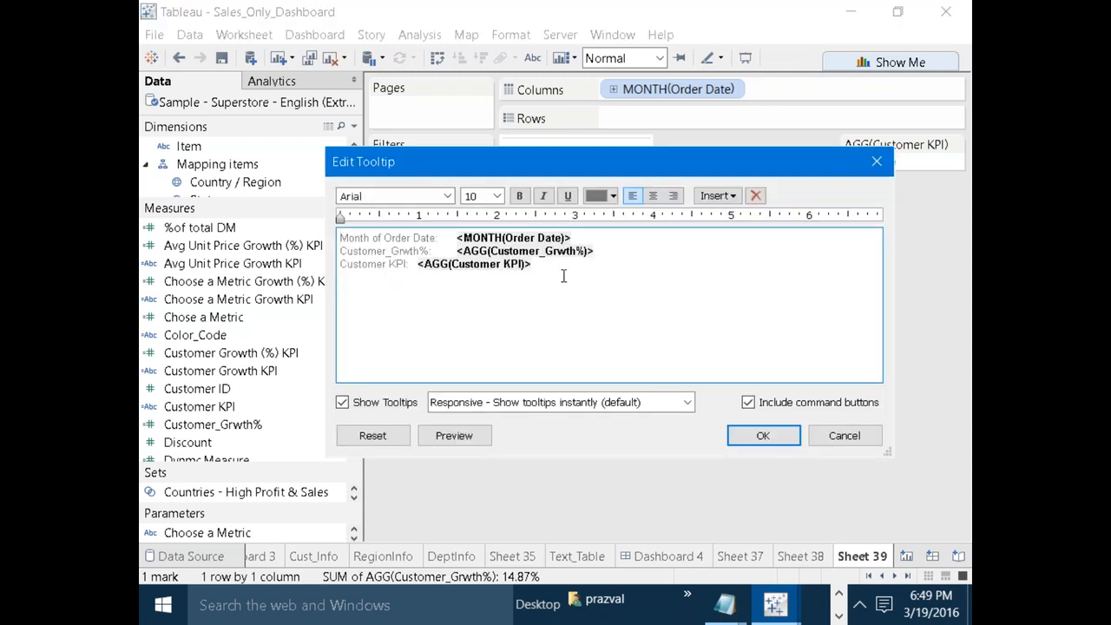
left_click_drag(543, 276, 336, 265)
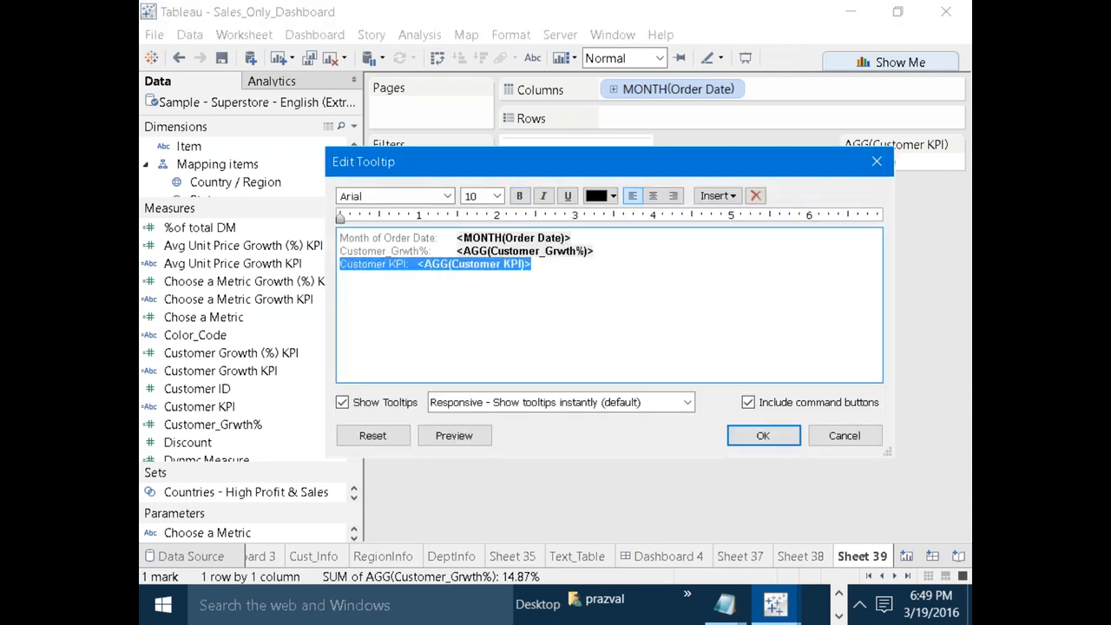
key("Delete")
left_click_drag(580, 238, 339, 238)
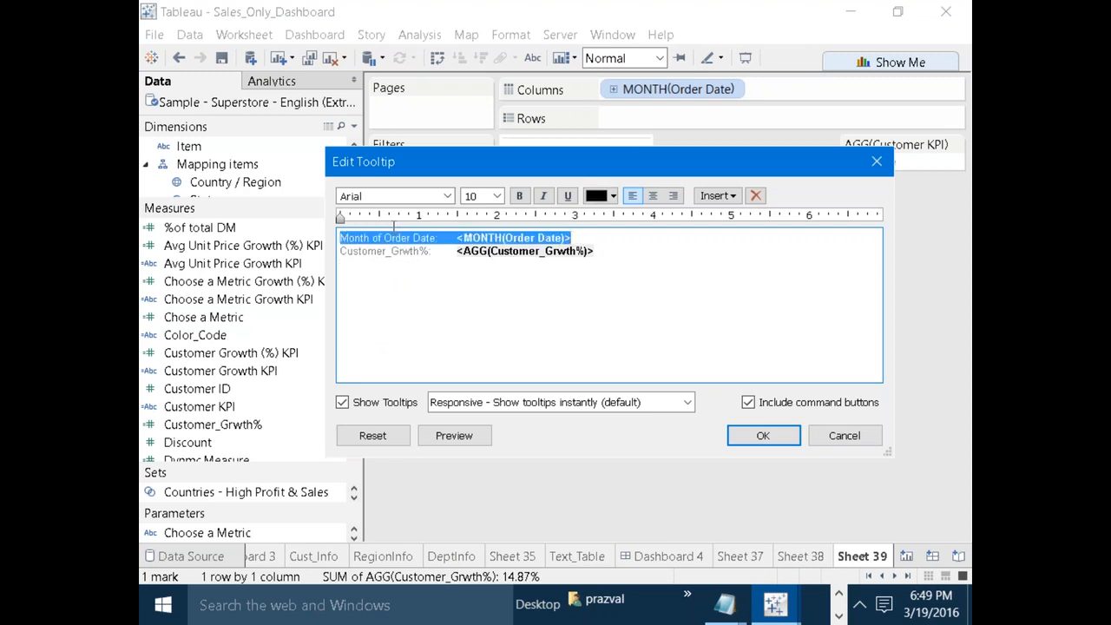
key("ctrl+b")
type("MOM Growth %")
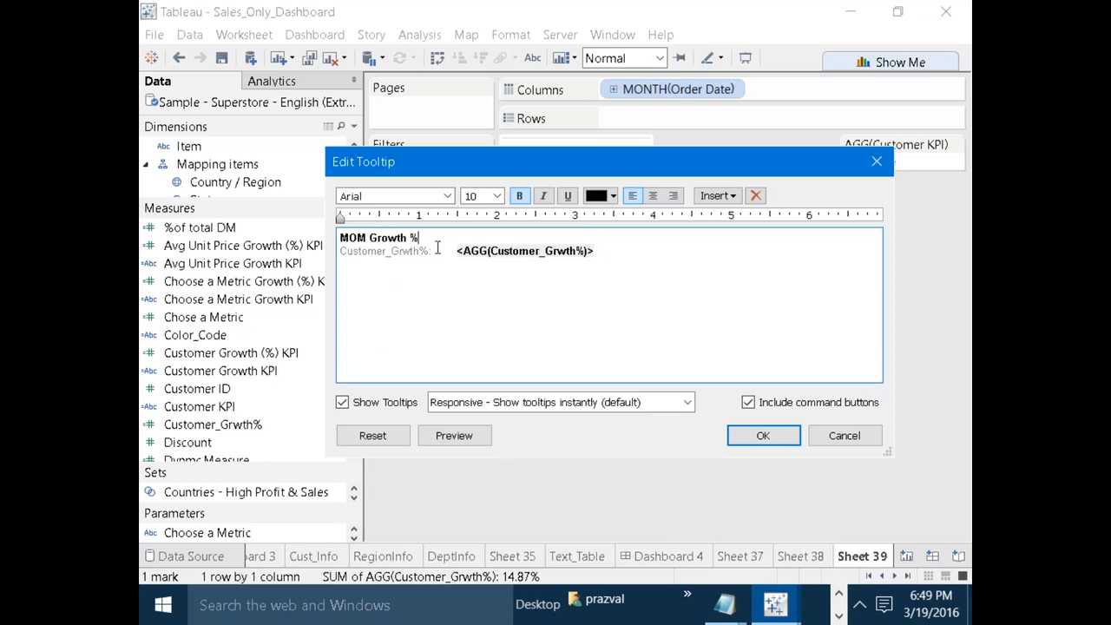
Remove the Customer_Grwth% caption in front of its value in the tooltip and preview the tooltip.
left_click_drag(448, 251, 342, 253)
key("Delete")
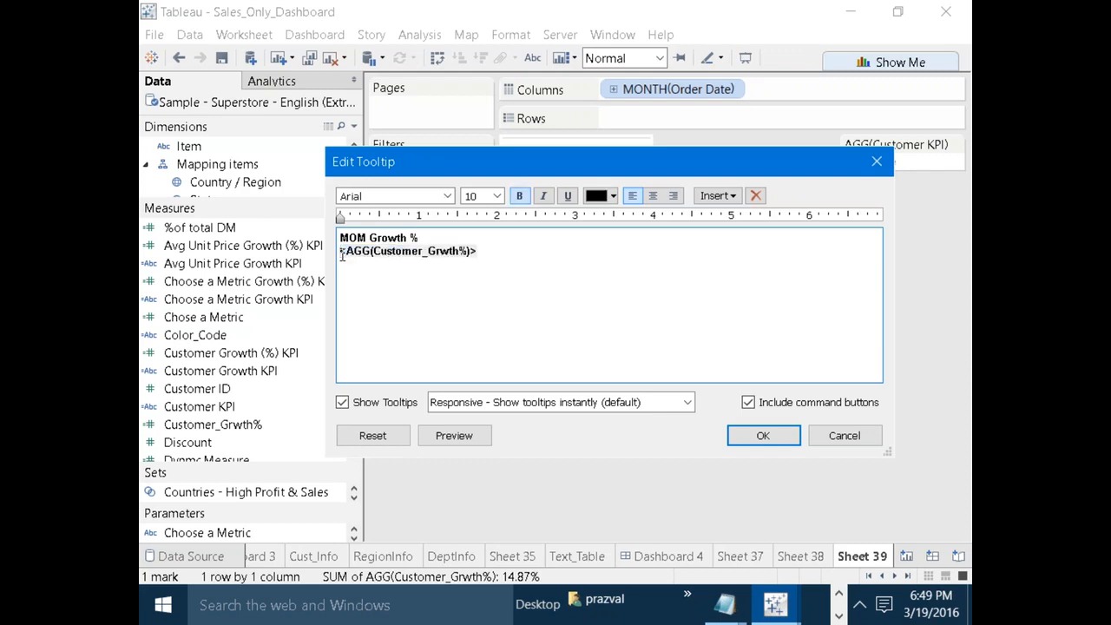
left_click(454, 435)
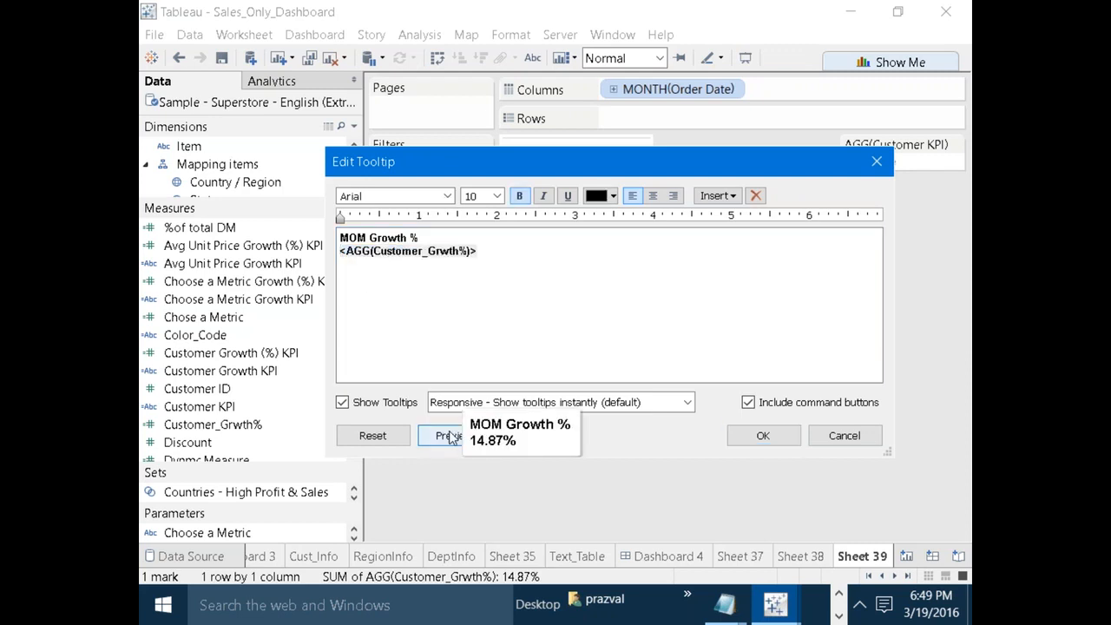
Shorten the tooltip heading to "MOM Growth", check it on the triangle, and choose the filled upward triangle as the mark shape.
left_click(442, 276)
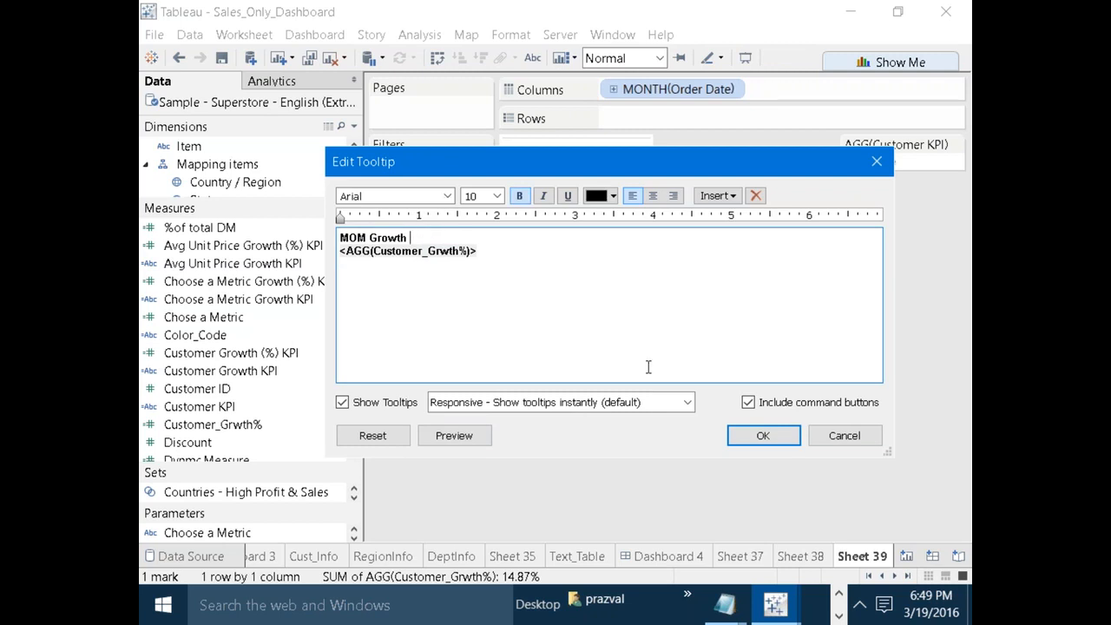
left_click(763, 435)
mouse_move(595, 173)
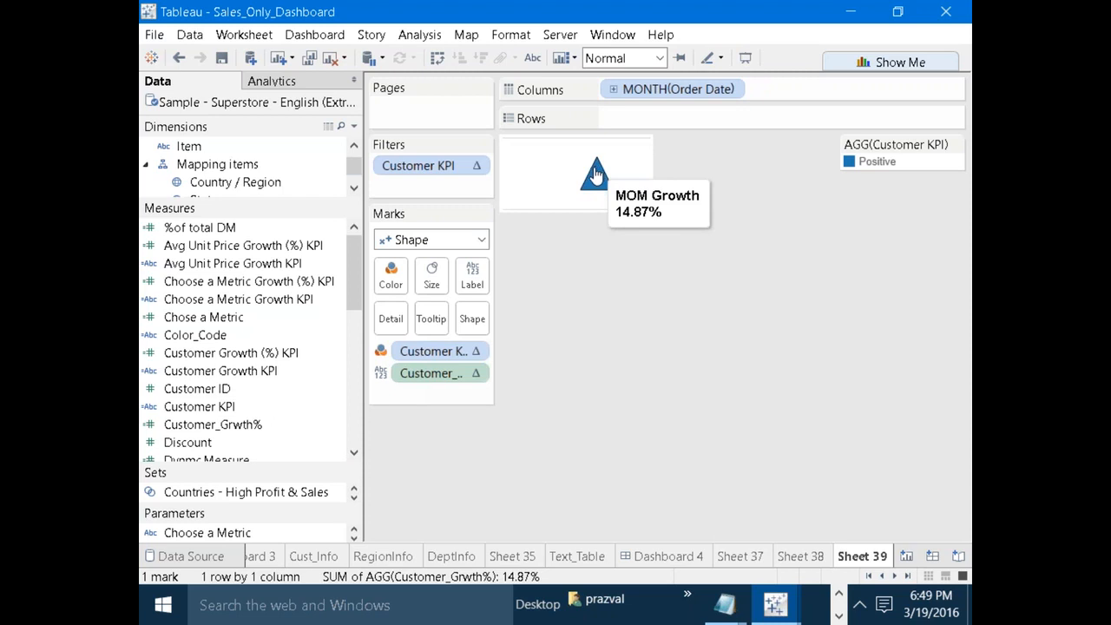
left_click(474, 324)
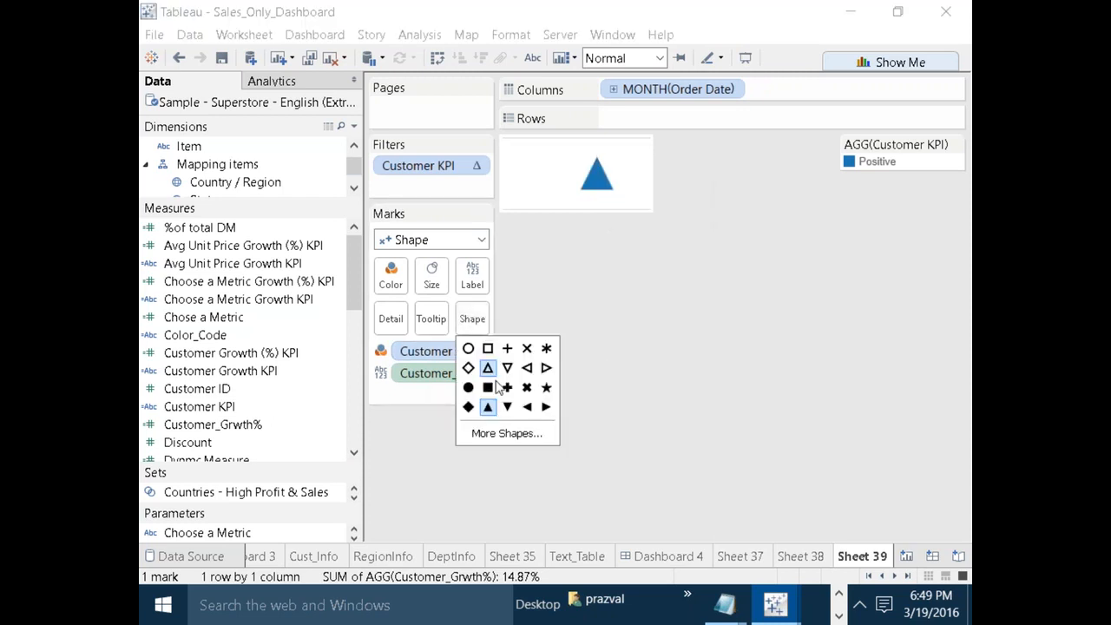
left_click(488, 411)
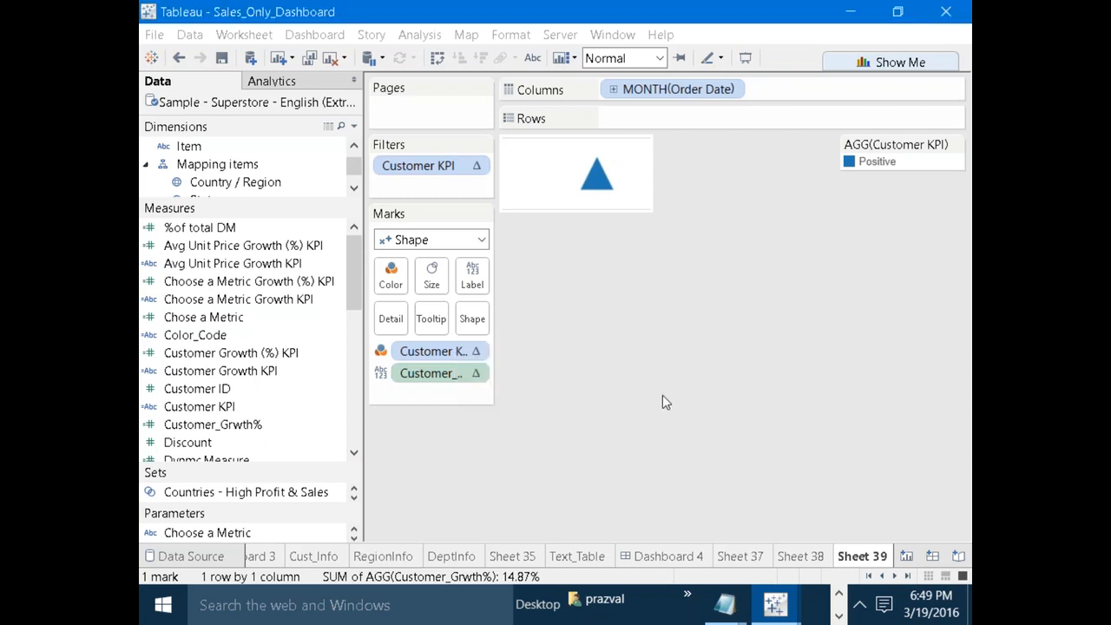
Rename Sheet 39 to Customer_KPI.
right_click(862, 560)
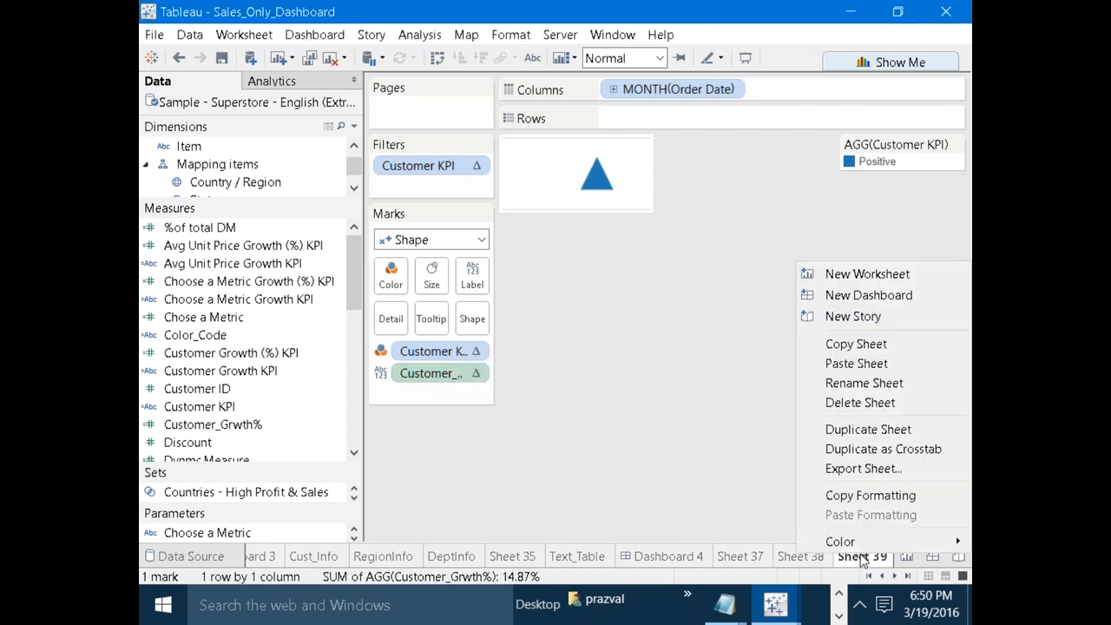
left_click(844, 385)
type("Customer KPI")
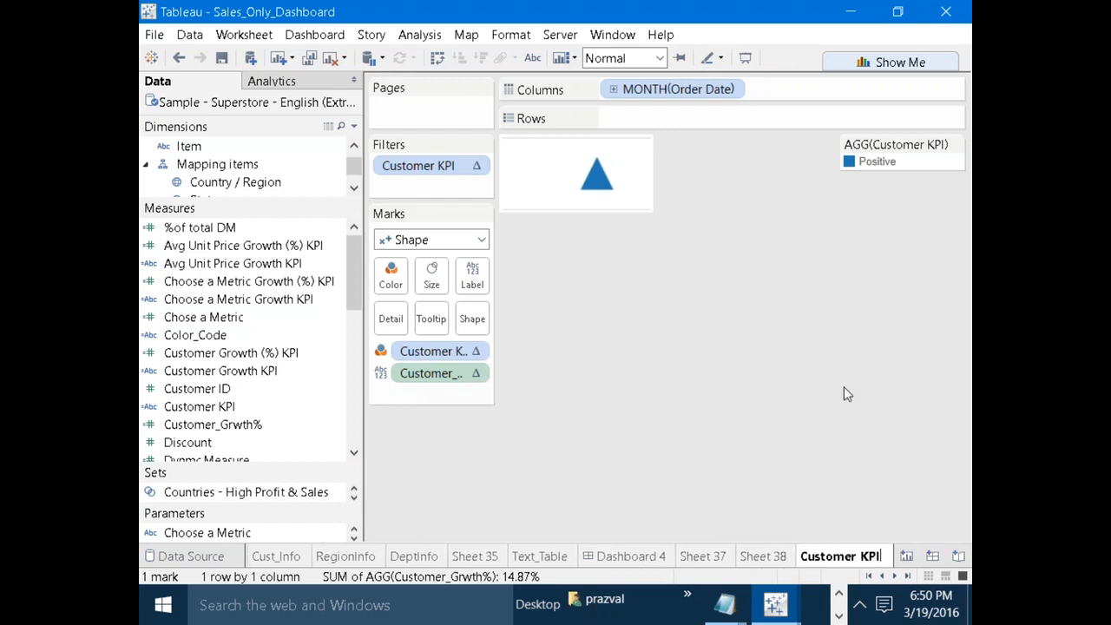
key("Return")
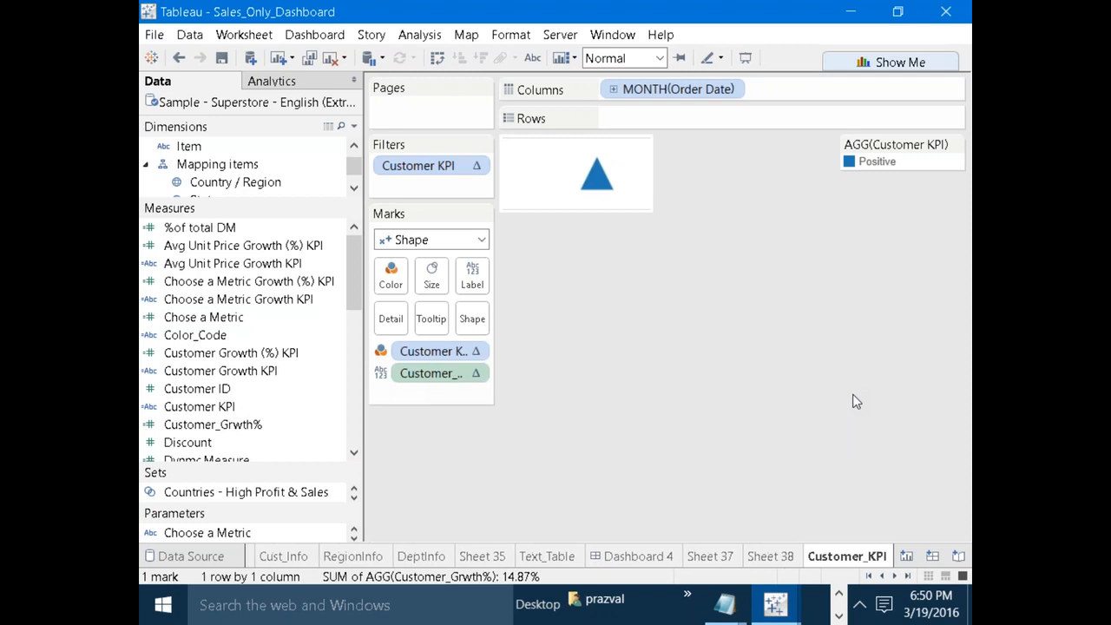
Add the Customer_KPI sheet to Dashboard 4 as a tiled view inside the Customers tile, right of the customer count.
left_click(868, 576)
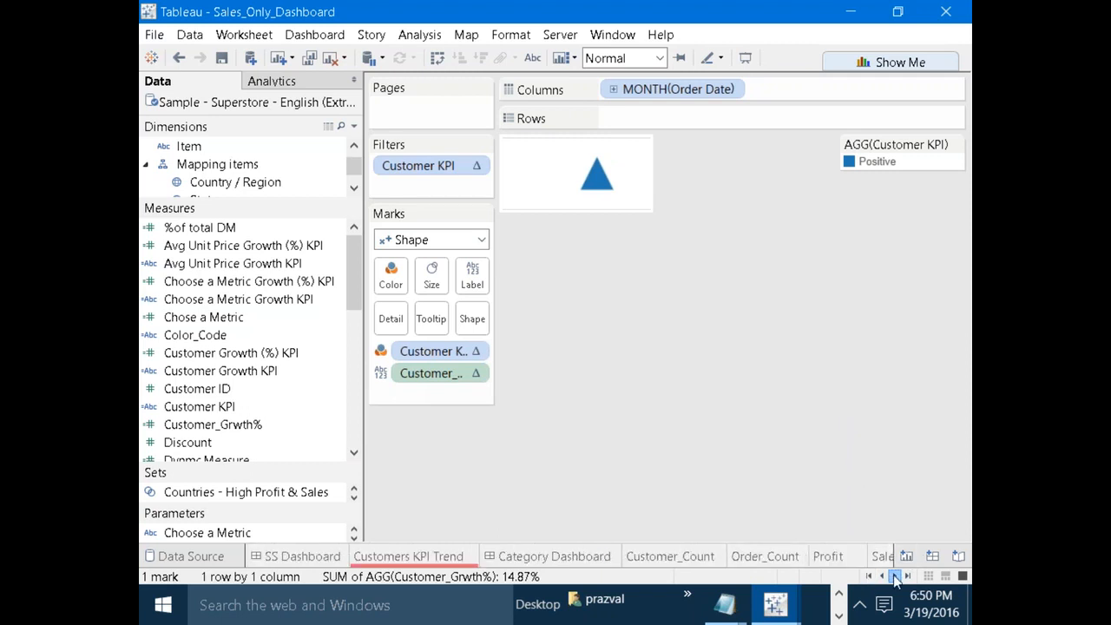
left_click(895, 576)
left_click(895, 576)
left_click(895, 577)
left_click(895, 577)
left_click(895, 576)
left_click(895, 576)
left_click(768, 561)
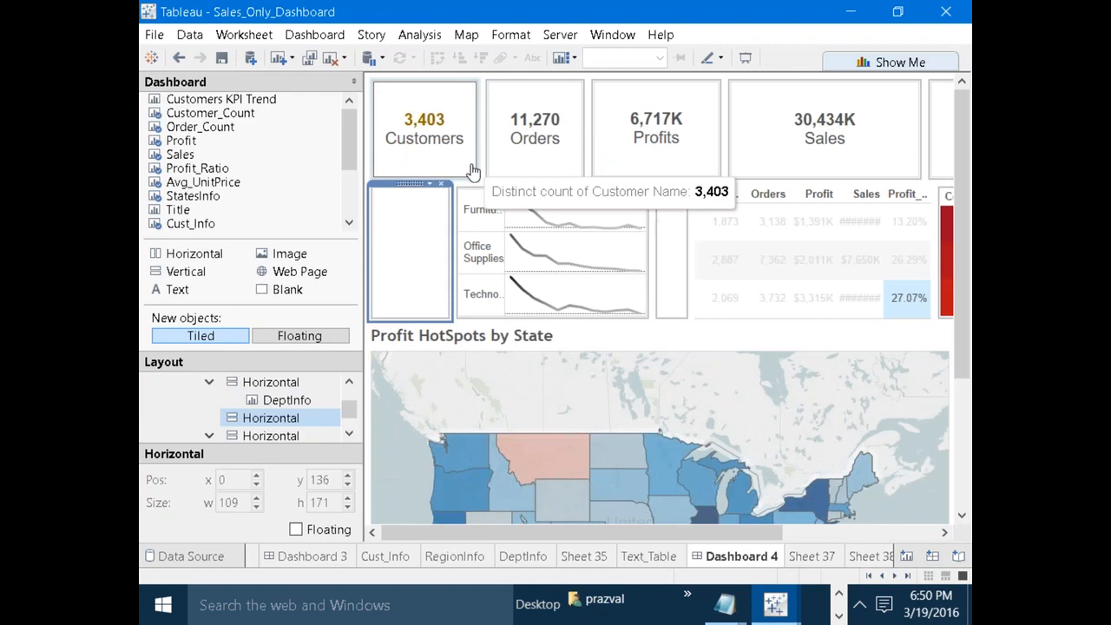
left_click(473, 172)
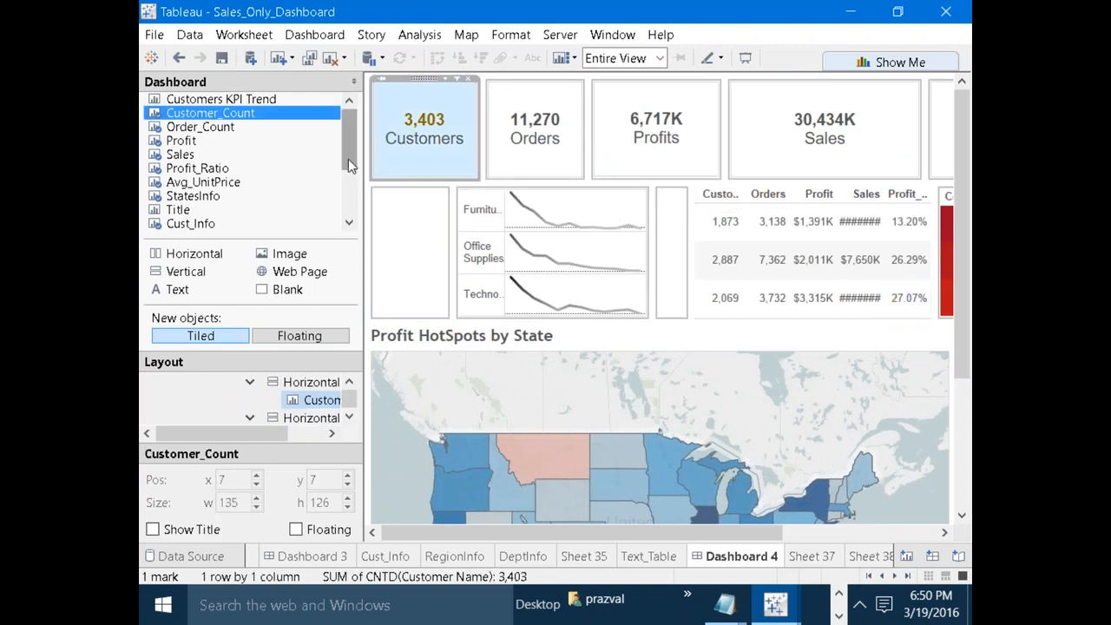
scroll(348, 158, "down", 3)
mouse_move(308, 233)
left_click(232, 231)
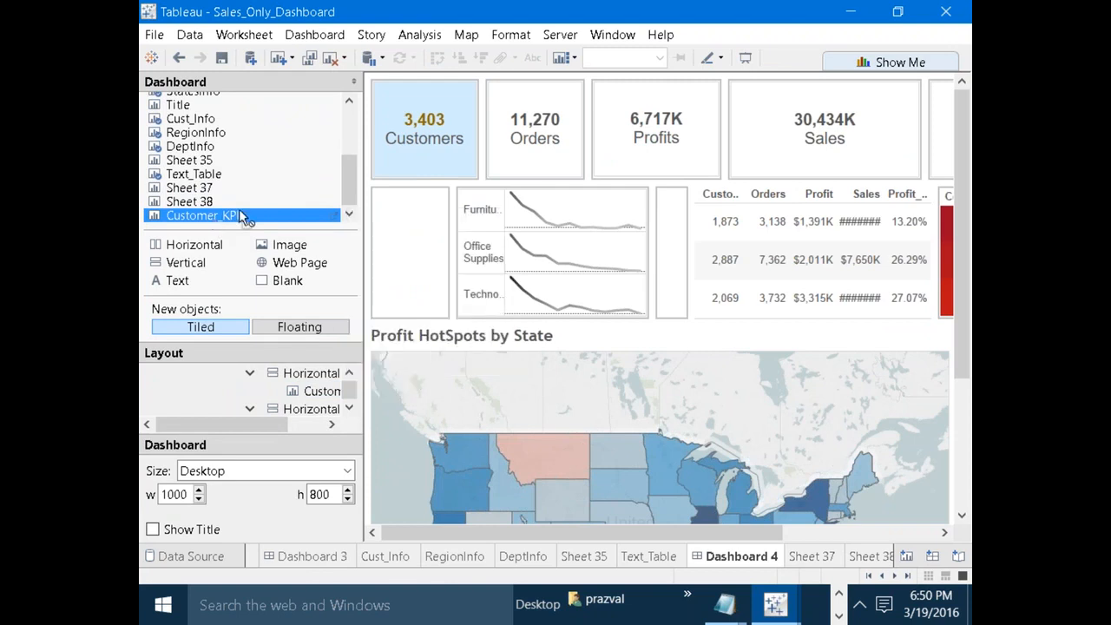
left_click_drag(269, 213, 459, 128)
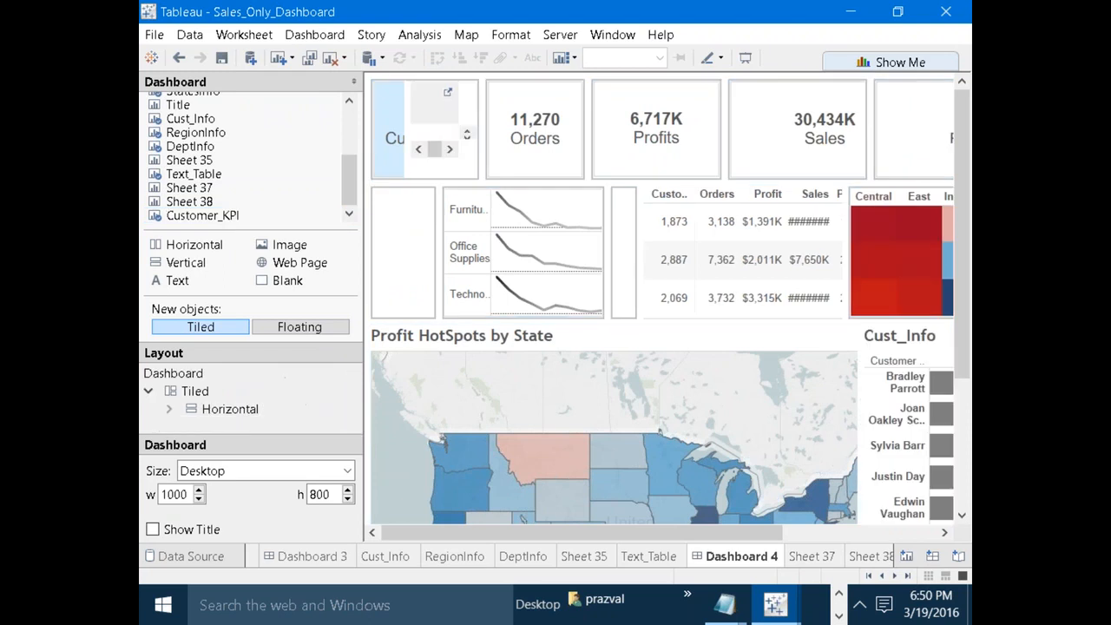
Fit the Customer_KPI view to Entire View and hide its title.
left_click(441, 167)
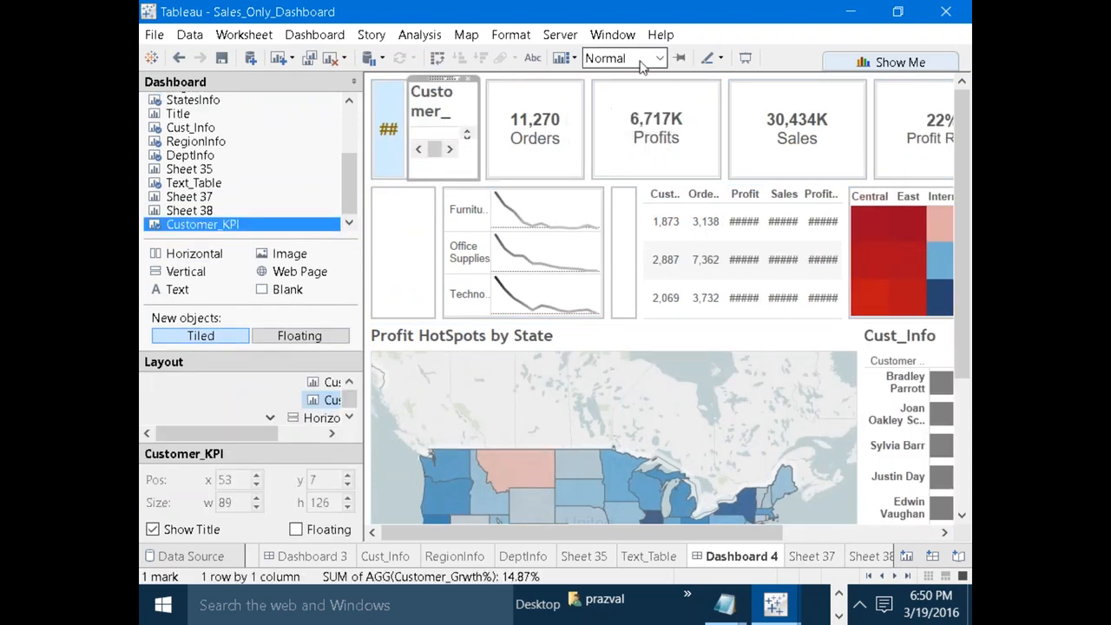
left_click(658, 60)
left_click(633, 133)
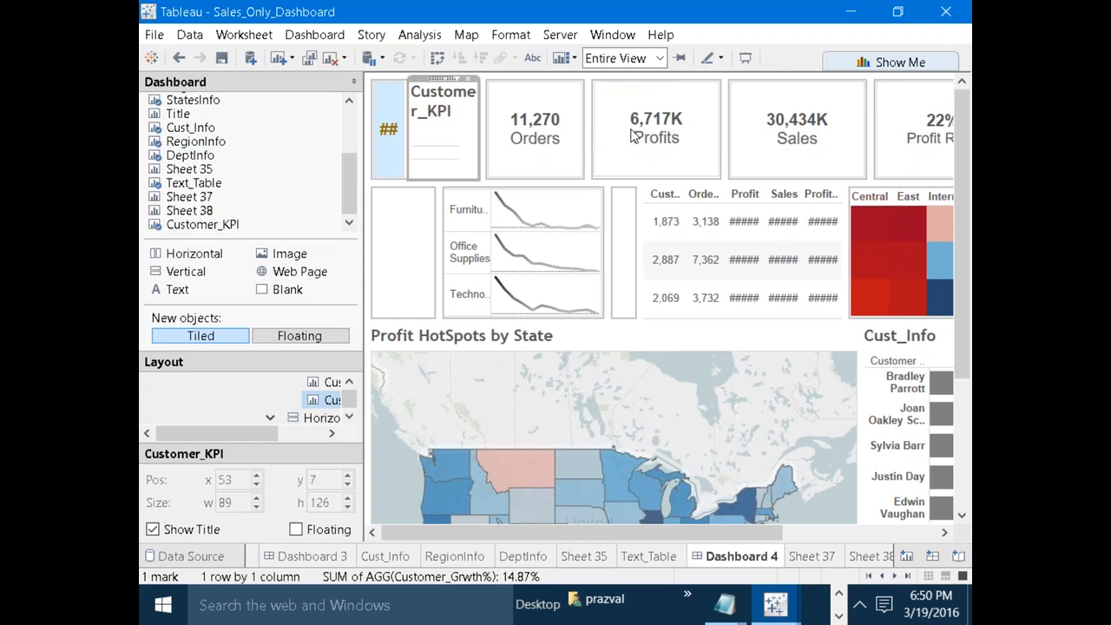
left_click(153, 530)
Narrow the Customer_KPI view to 29 px so the customer count gets most of the tile.
left_click_drag(406, 159, 467, 185)
left_click(465, 163)
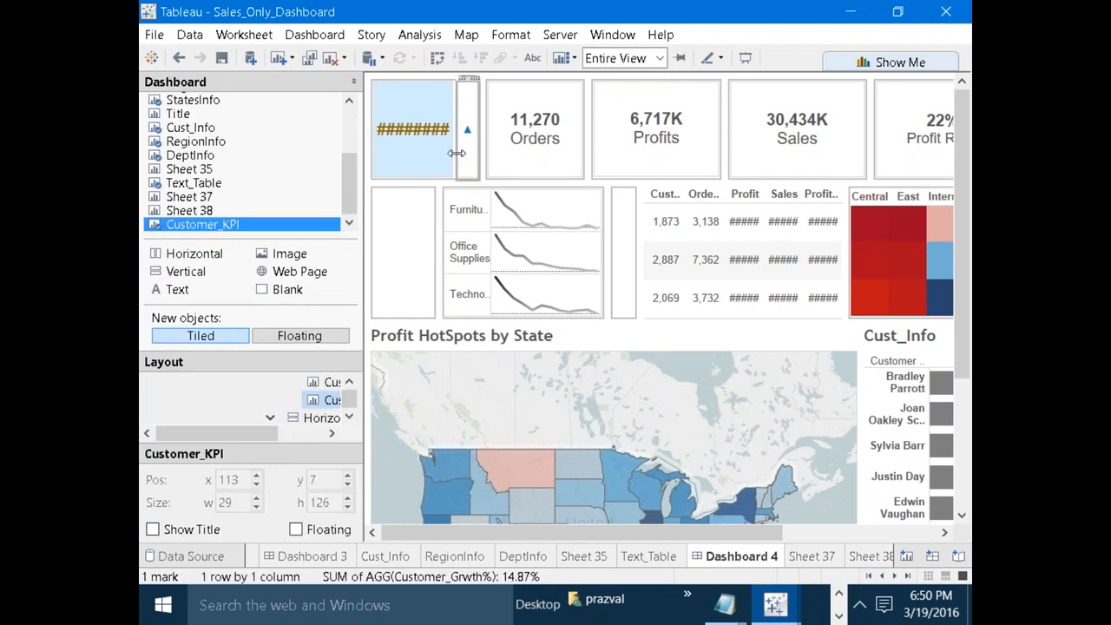
left_click(457, 153)
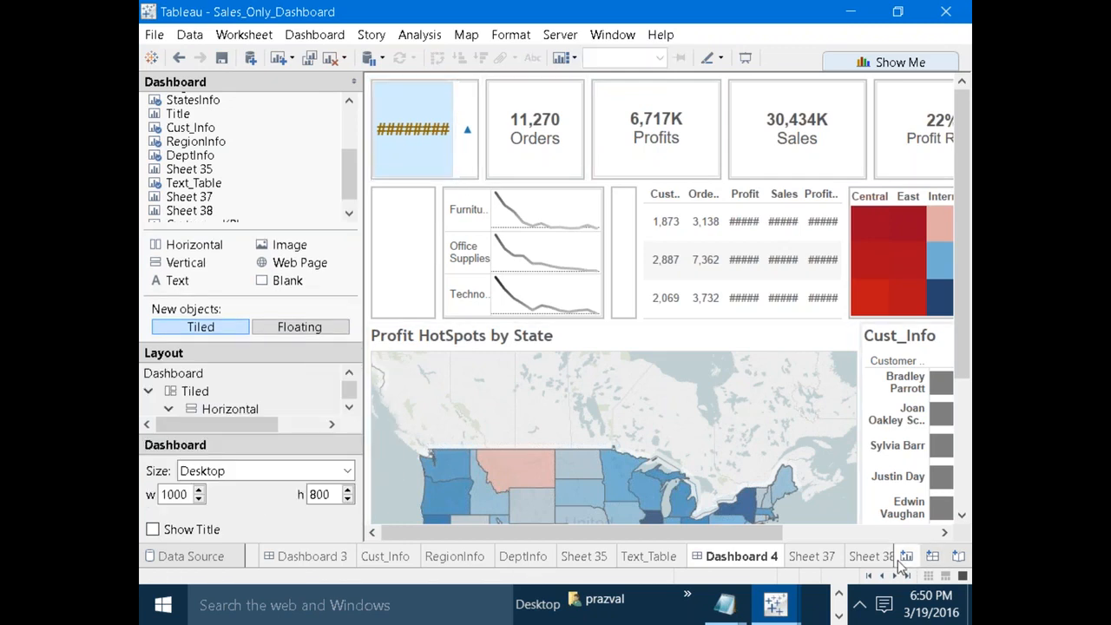
Try a mark size of about three quarters of the size range for the Customer_KPI triangle and check it in Dashboard 4.
left_click(870, 556)
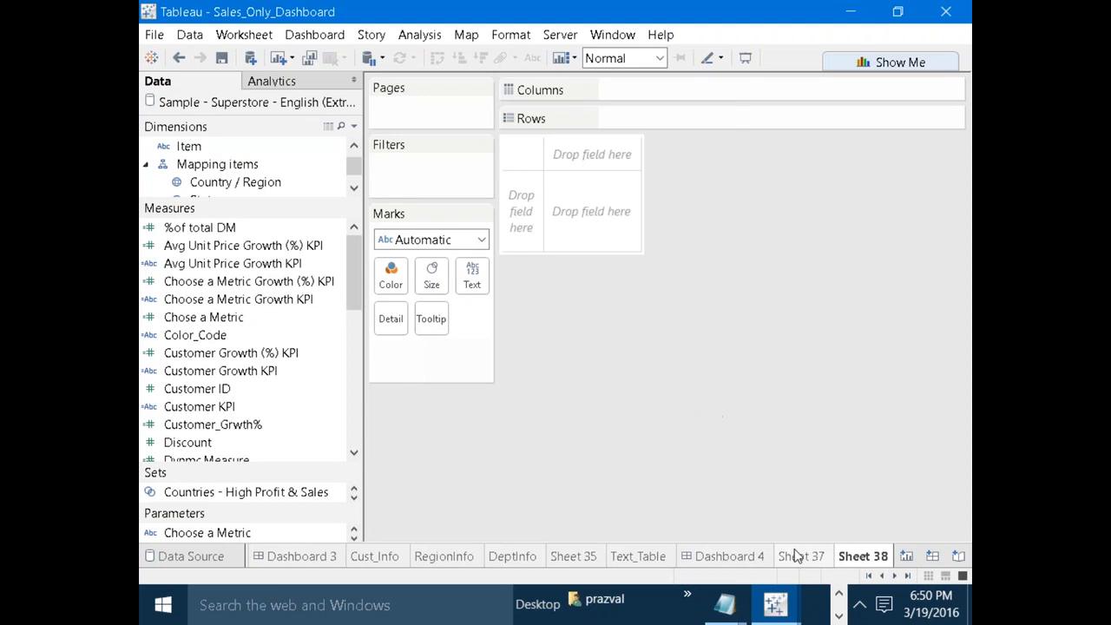
left_click(797, 556)
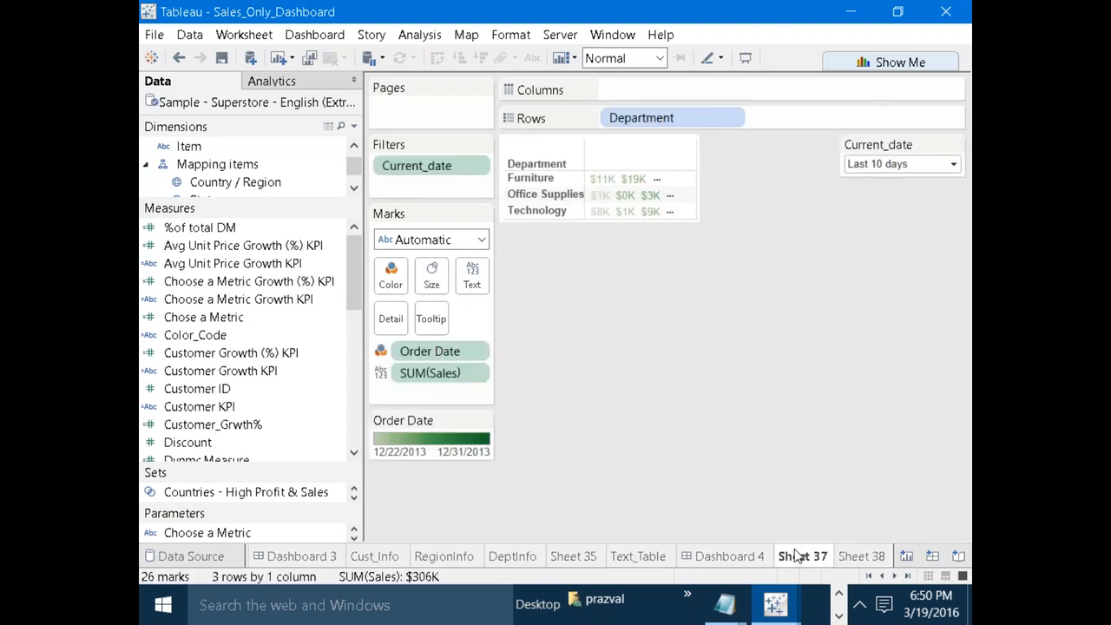
left_click(900, 577)
left_click(872, 560)
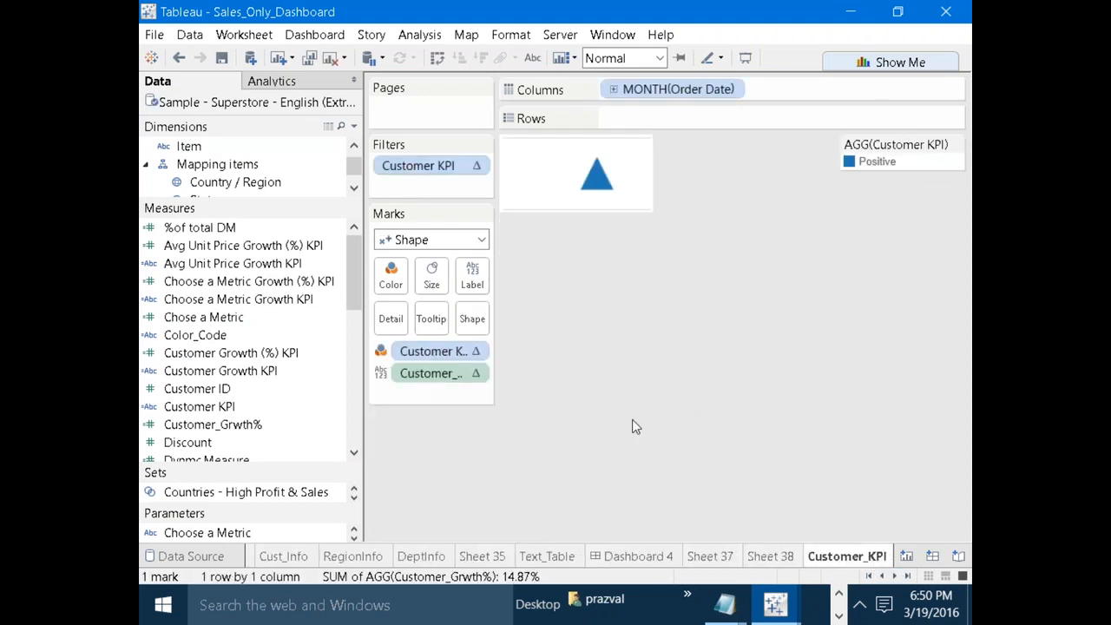
left_click(439, 289)
left_click_drag(466, 315, 536, 320)
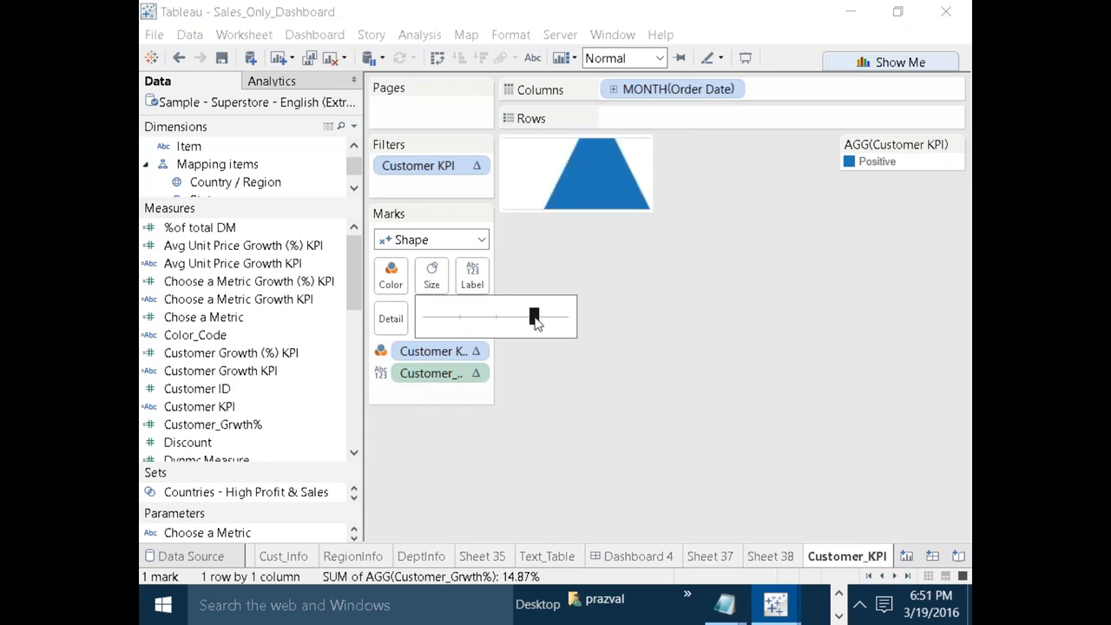
left_click(786, 395)
left_click(633, 560)
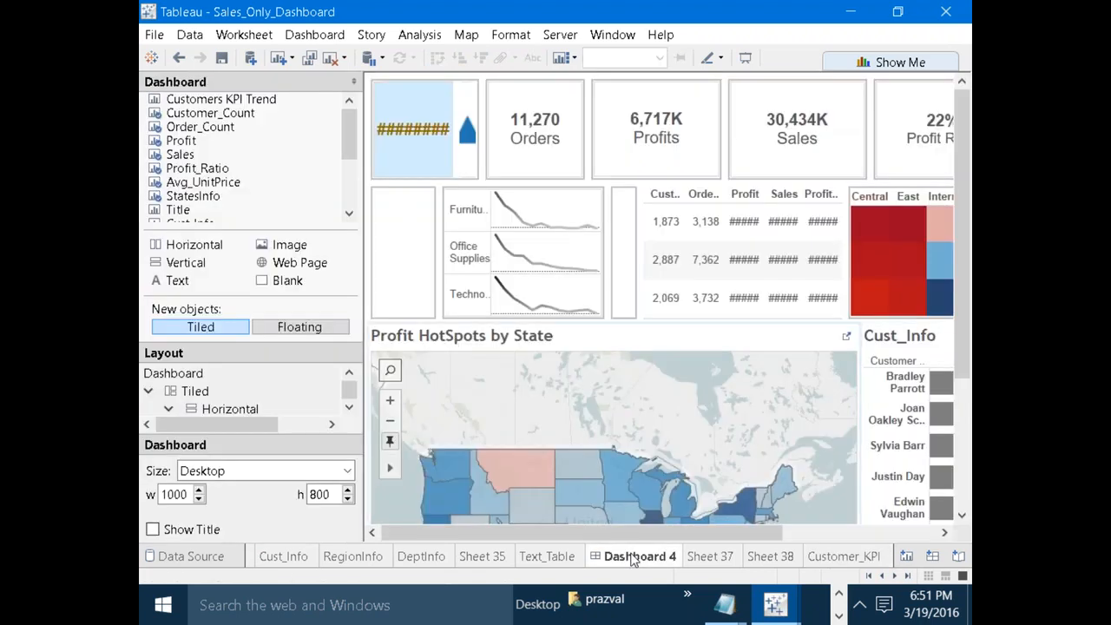
Set the triangle's mark size on the Customer_KPI sheet to slightly above the middle of the range and return to Dashboard 4.
left_click(857, 562)
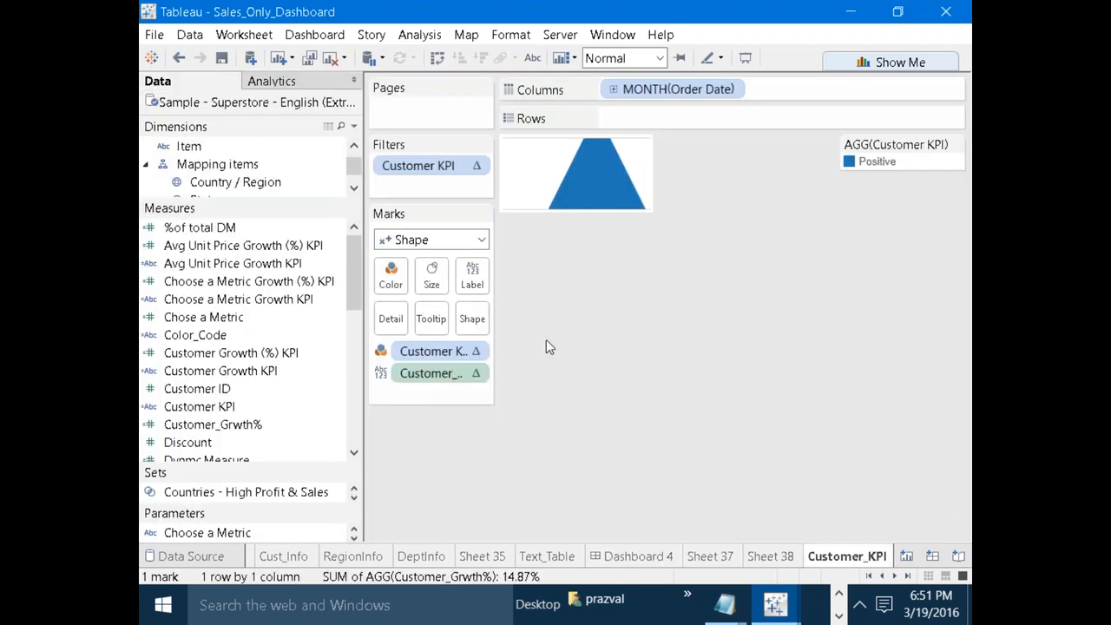
left_click(431, 275)
left_click_drag(512, 319, 506, 314)
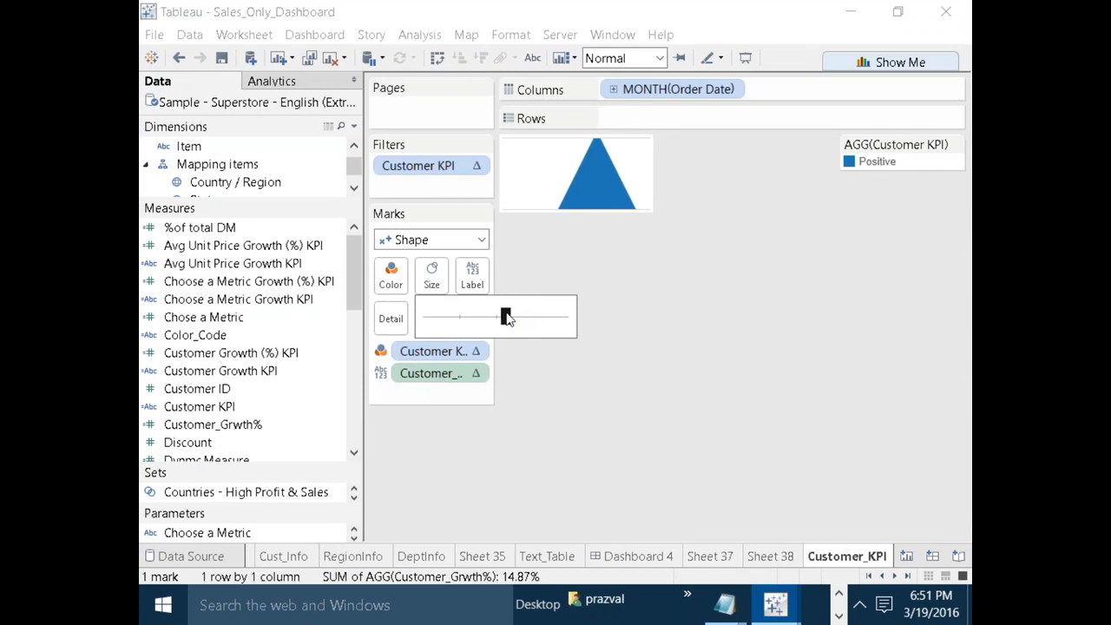
left_click(756, 378)
left_click(632, 556)
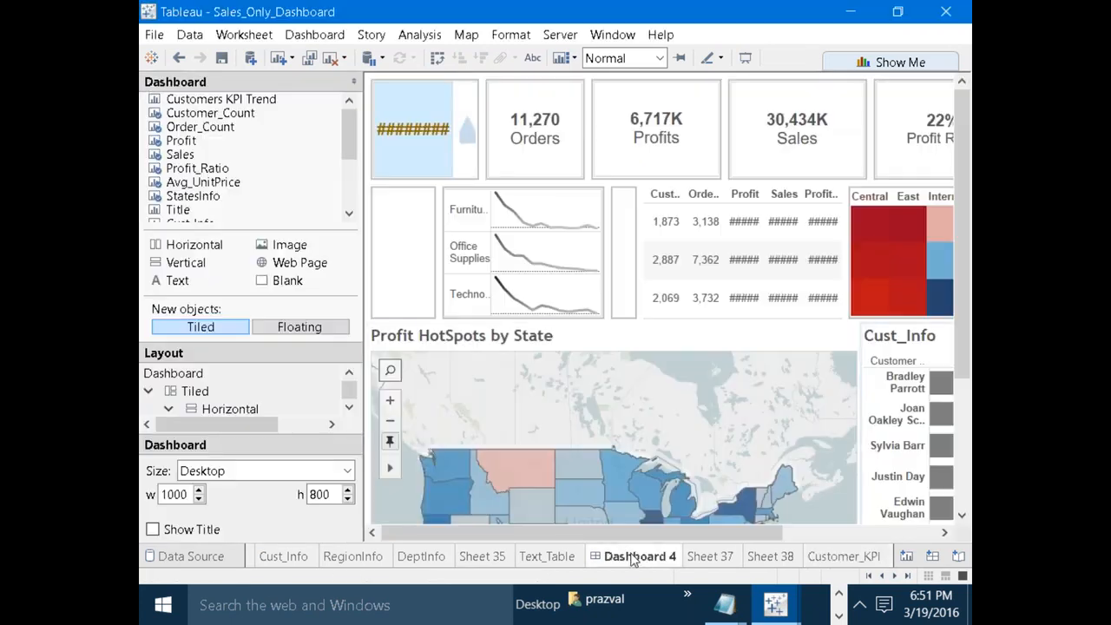
Widen the Customer_KPI view within the Customers tile to 34 px.
left_click(468, 157)
left_click_drag(456, 148, 488, 153)
left_click(477, 155)
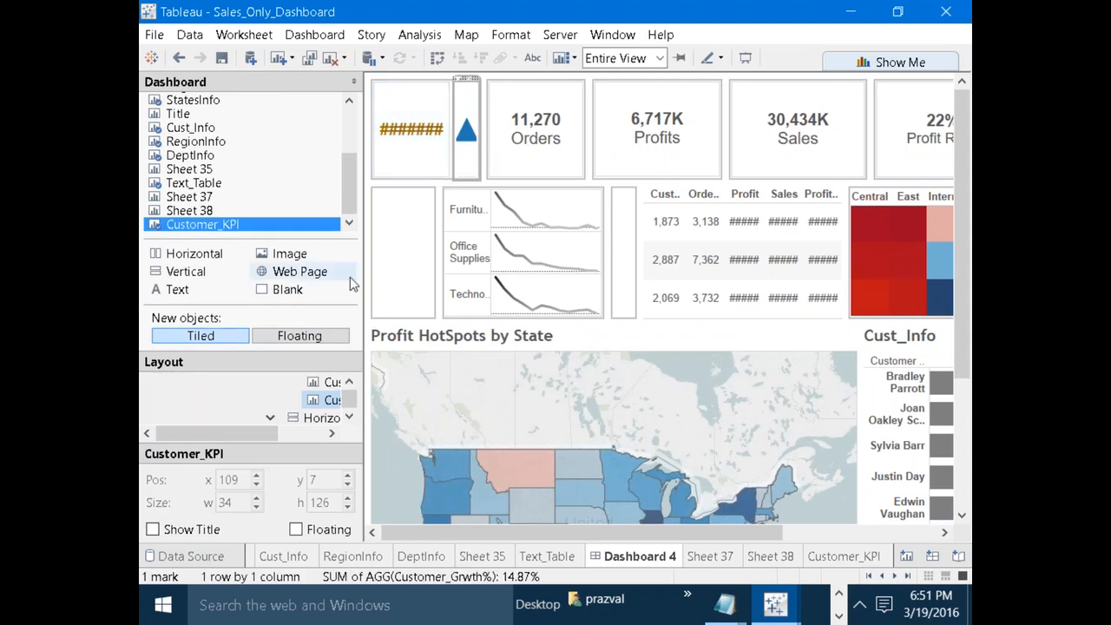
Widen the horizontal container holding the customer count and the triangle to 154 px.
left_click(349, 381)
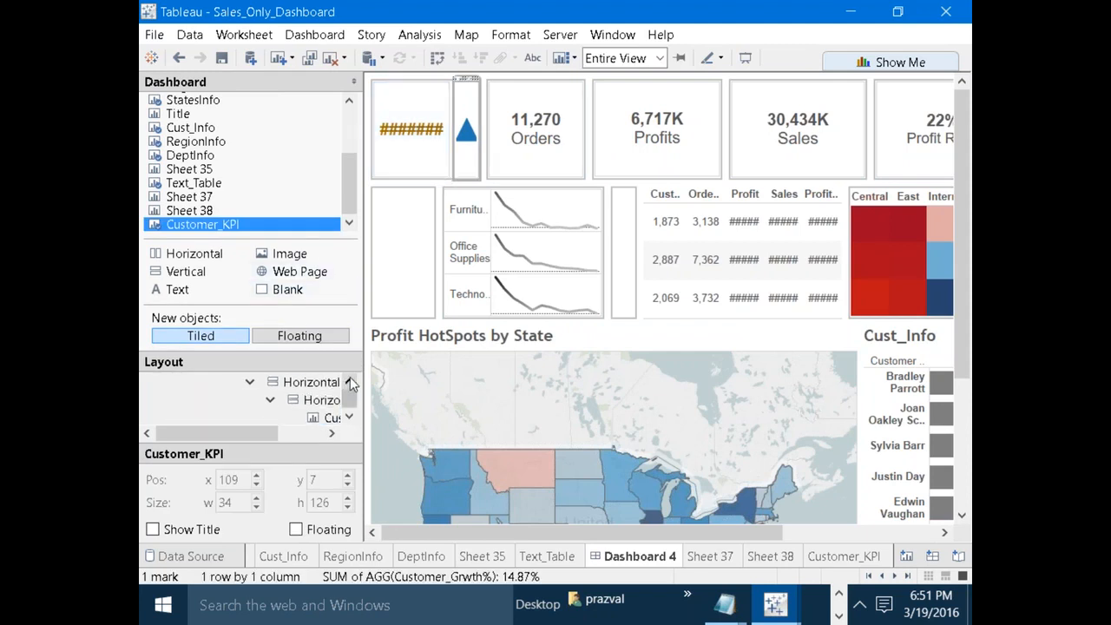
left_click(329, 399)
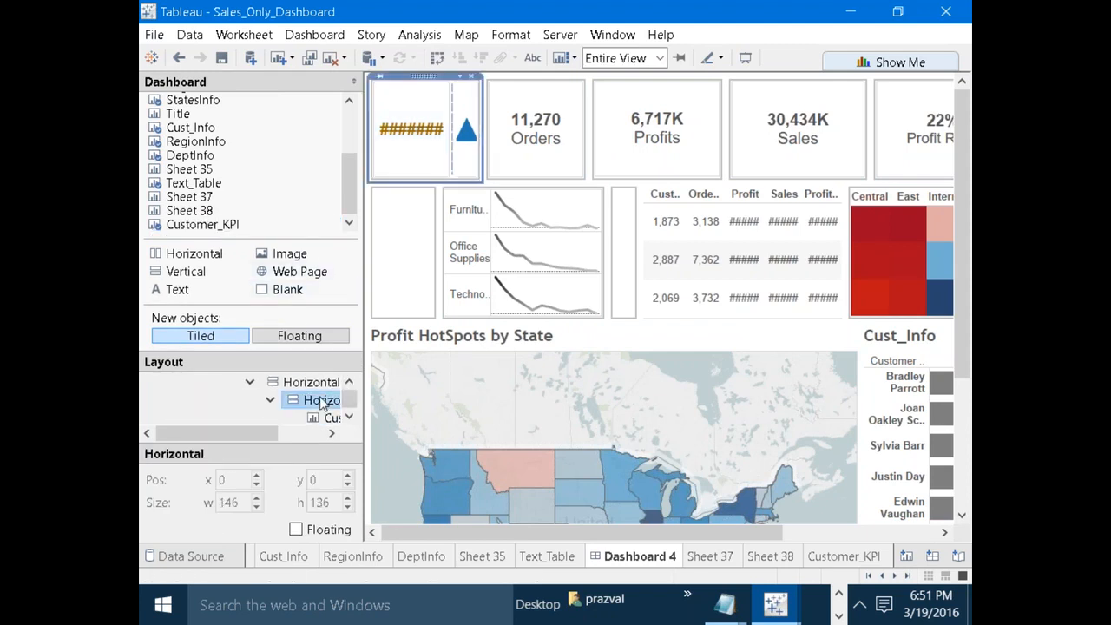
left_click_drag(484, 167, 509, 167)
left_click(477, 165)
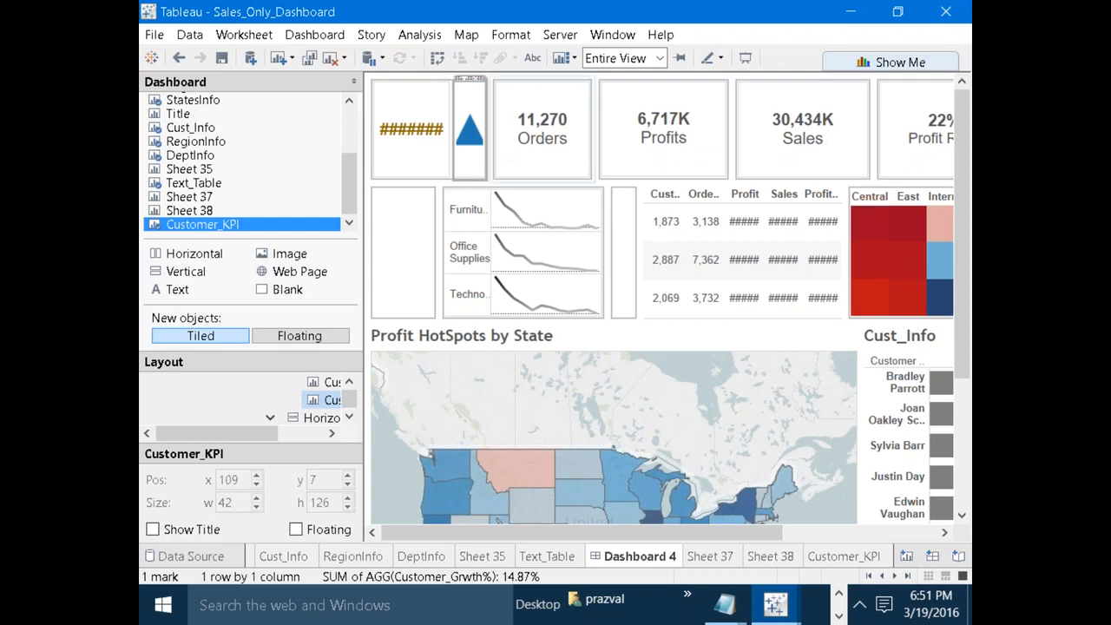
Select the horizontal container around the customer count and Customer_KPI triangle again.
left_click(349, 382)
left_click(349, 381)
left_click(322, 399)
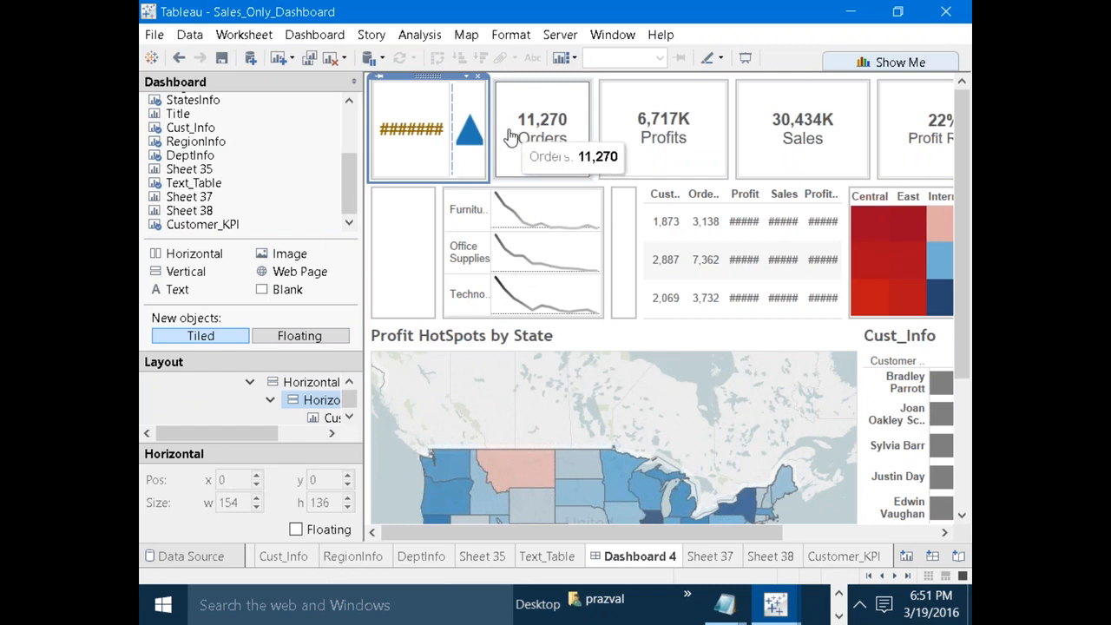
Widen the customers tile on Dashboard 4 and reduce the mark size of the triangle on the Customer_KPI sheet.
left_click_drag(491, 152, 520, 149)
left_click(491, 139)
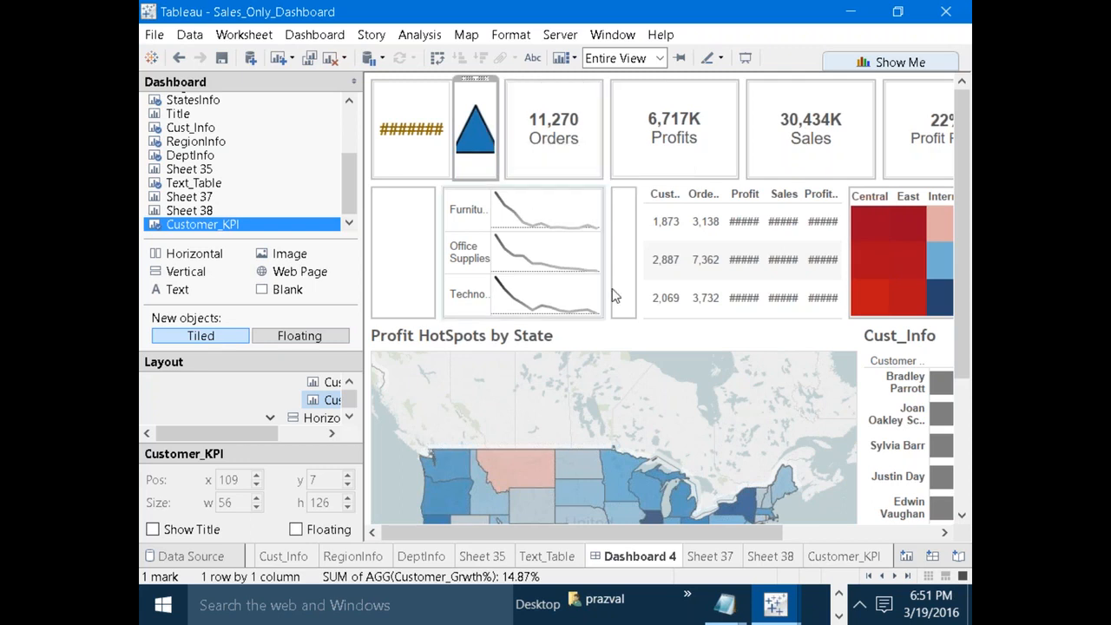
left_click(840, 556)
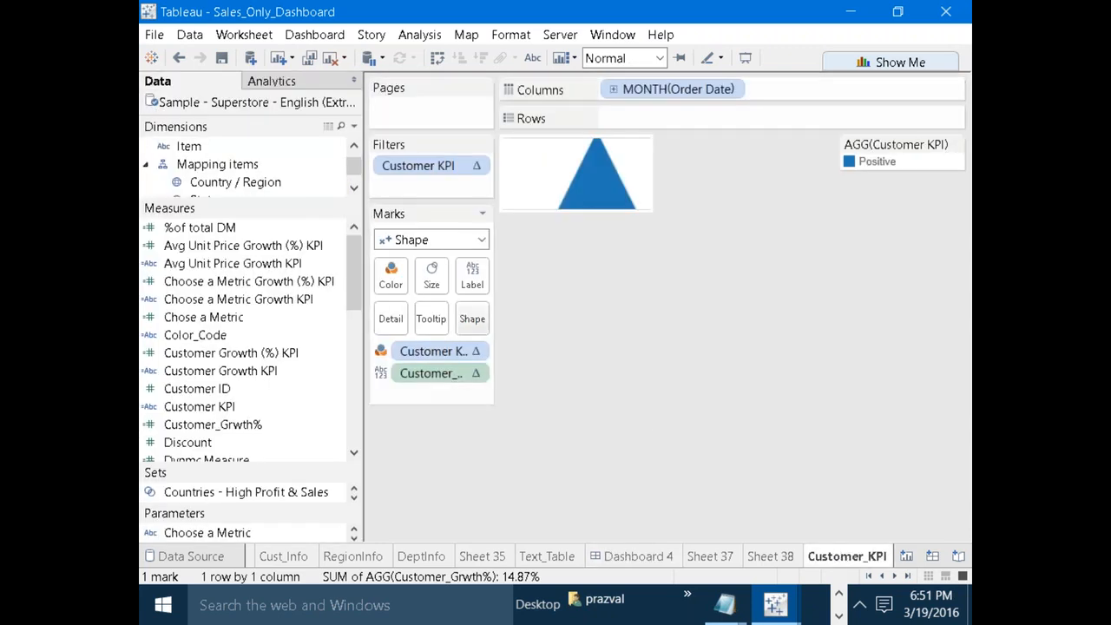
left_click(430, 280)
left_click_drag(506, 318, 489, 317)
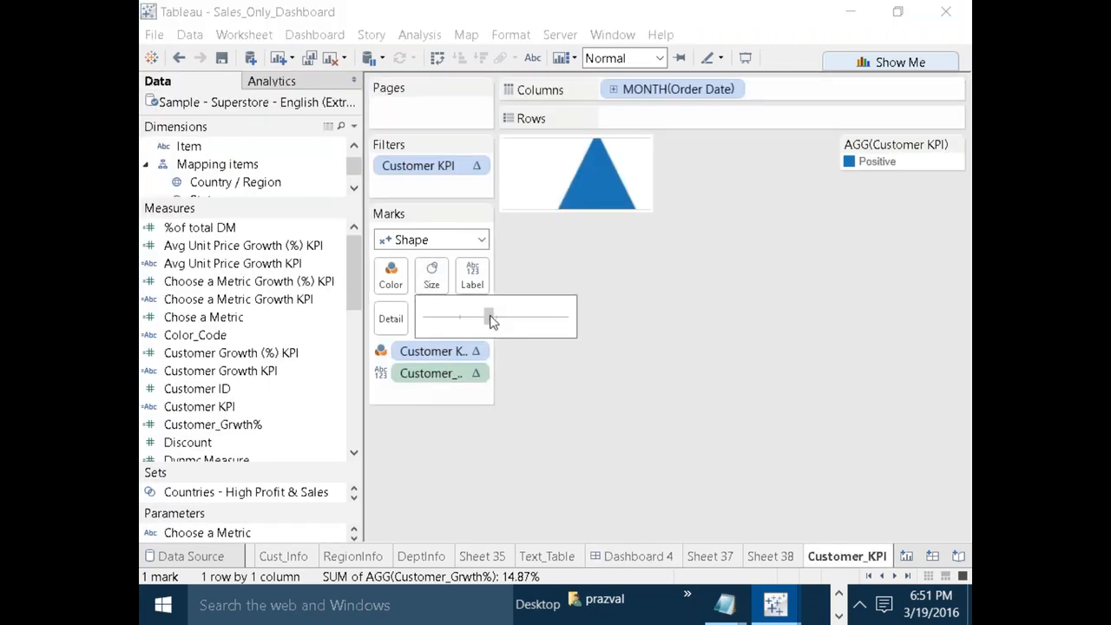
left_click(712, 387)
Widen Customer_Count on Dashboard 4 within the customers tile, narrowing the adjoining Customer_KPI triangle to about 41 px.
left_click(641, 556)
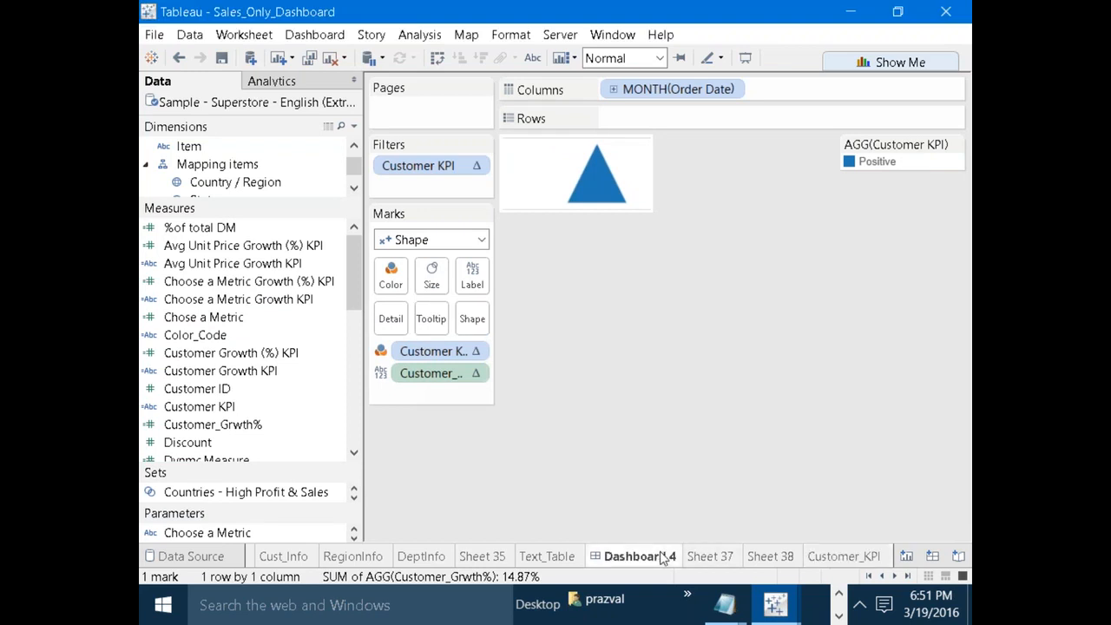
left_click(408, 158)
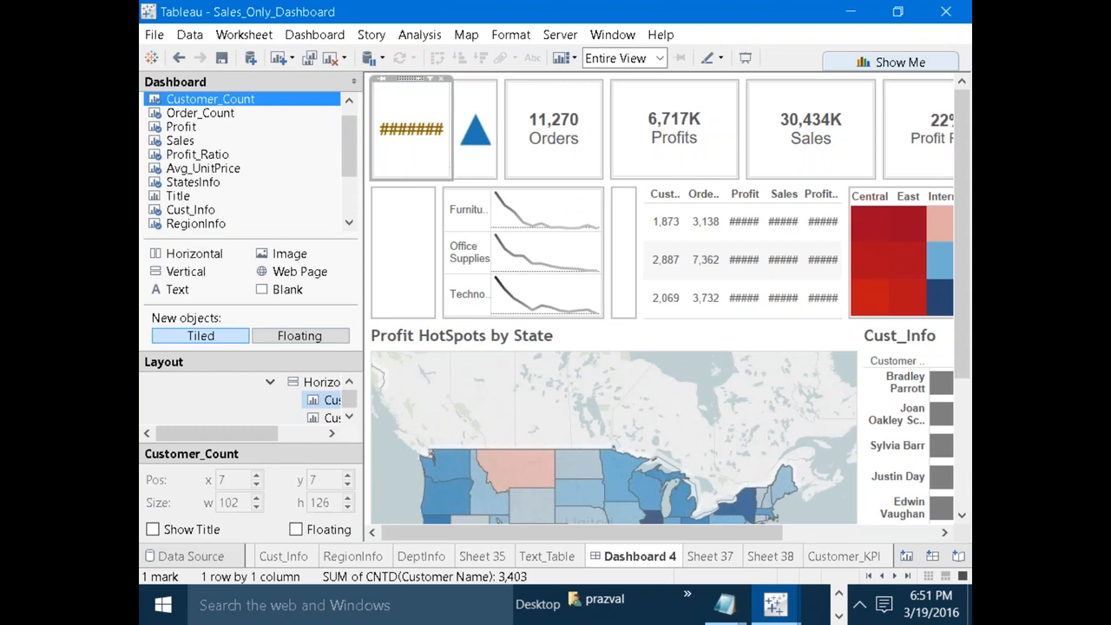
left_click_drag(454, 154, 466, 161)
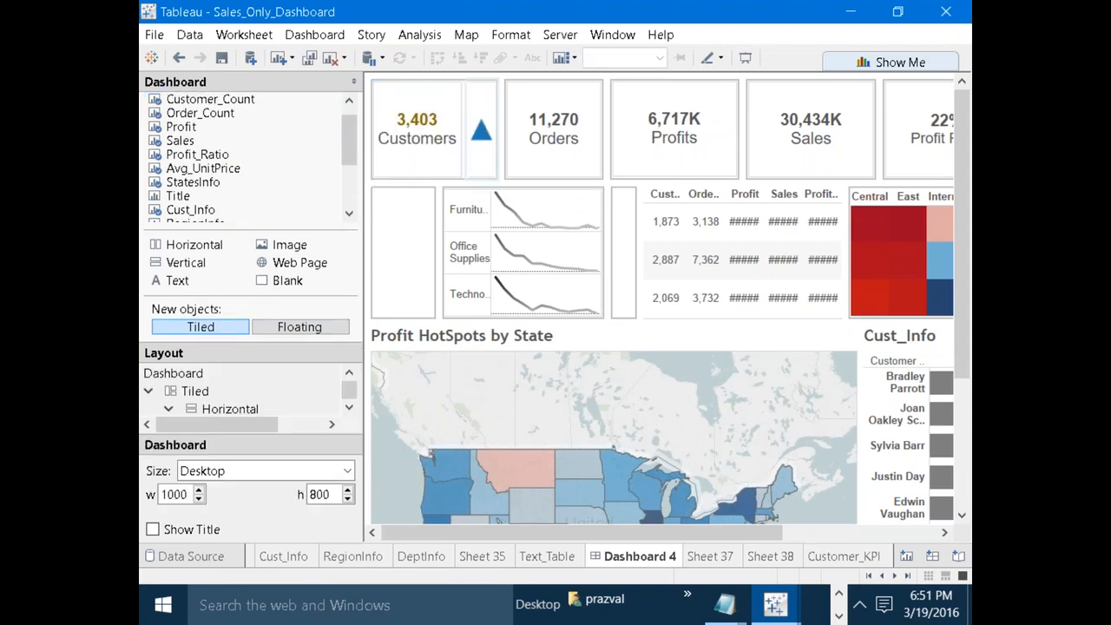
Examine the customer triangle's growth tooltip alongside the Profit, Customers and Orders tiles on the dashboard.
left_click(622, 169)
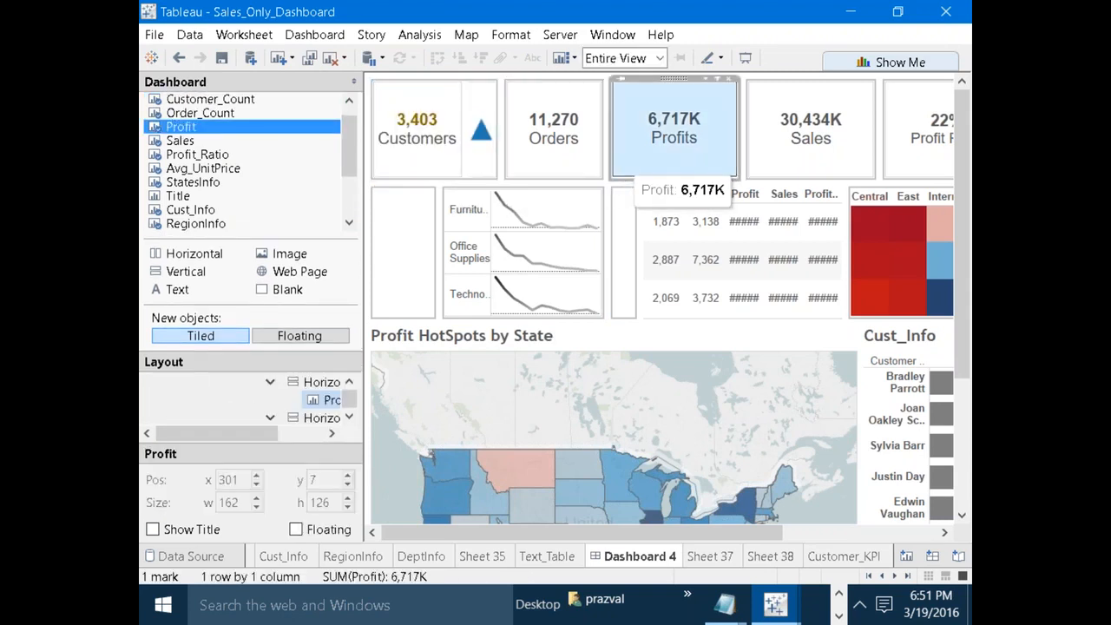
left_click(483, 132)
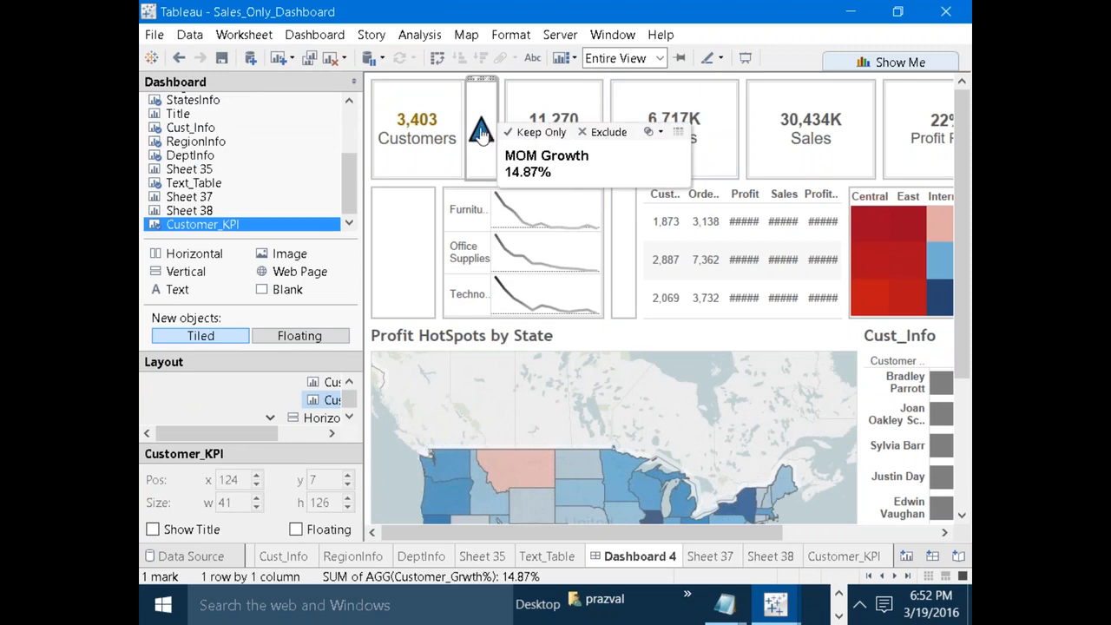
left_click(447, 136)
left_click(566, 104)
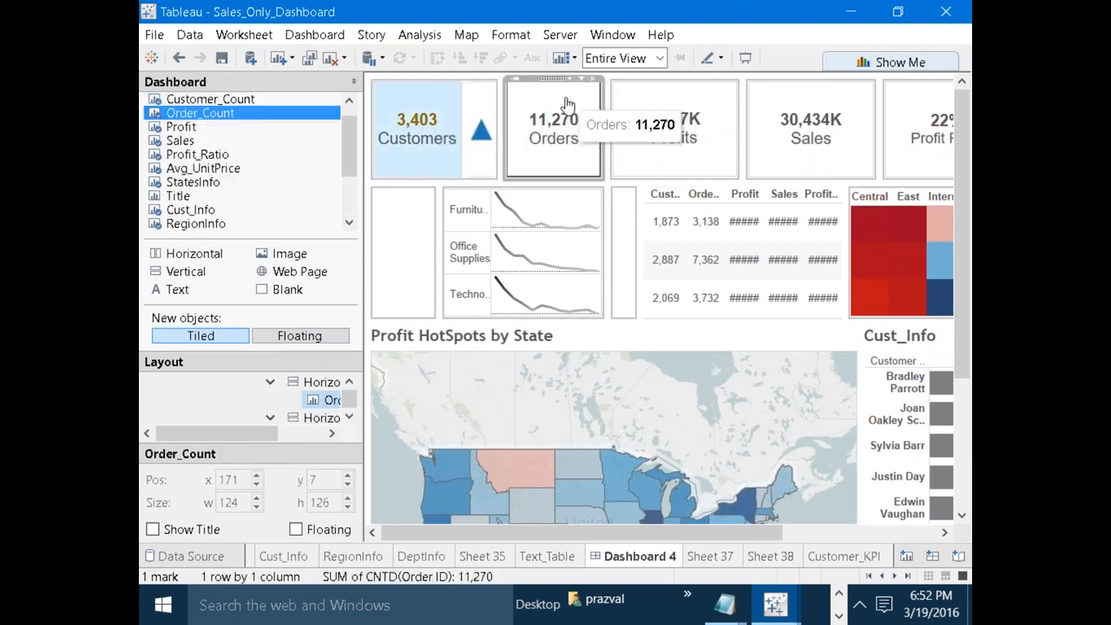
left_click(566, 104)
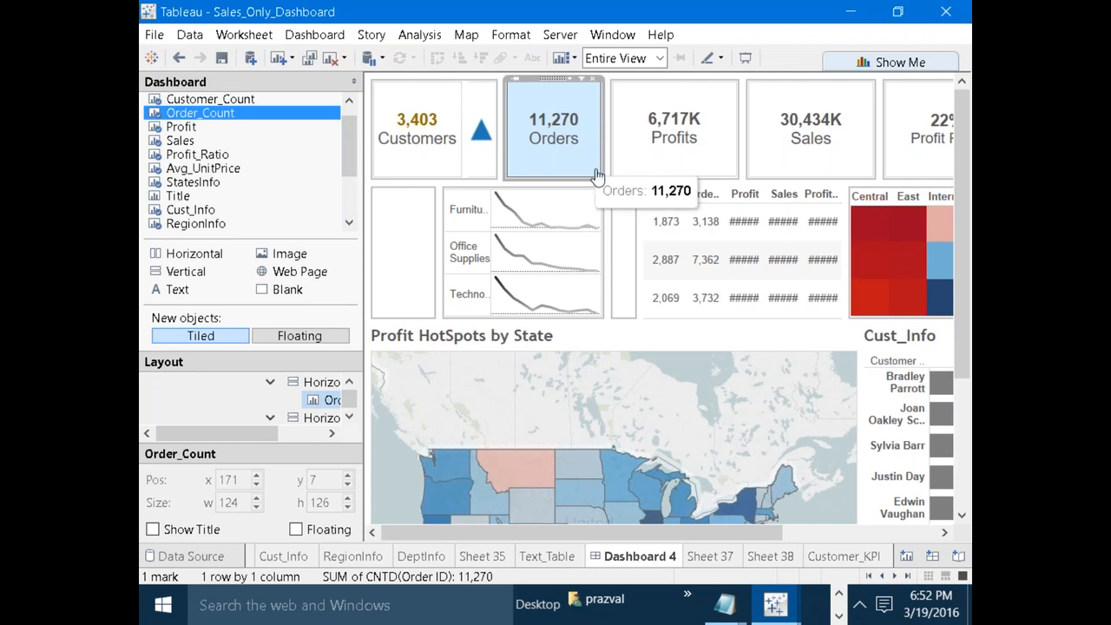
Create a new worksheet and place Order Date on Columns as discrete months.
left_click(906, 556)
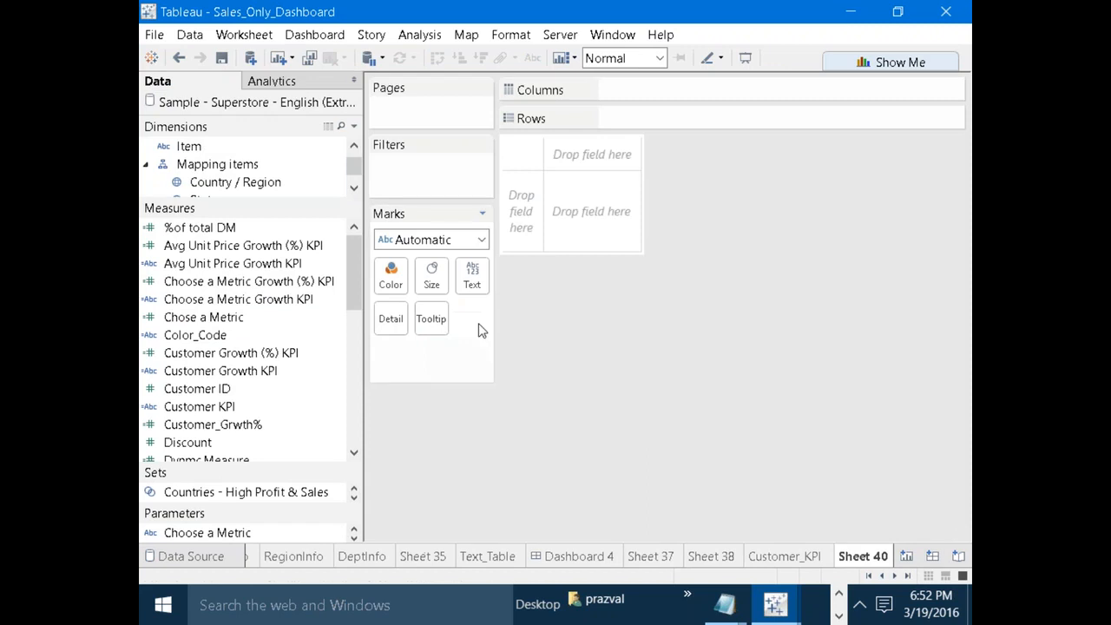
left_click_drag(293, 213, 285, 350)
left_click_drag(347, 287, 357, 203)
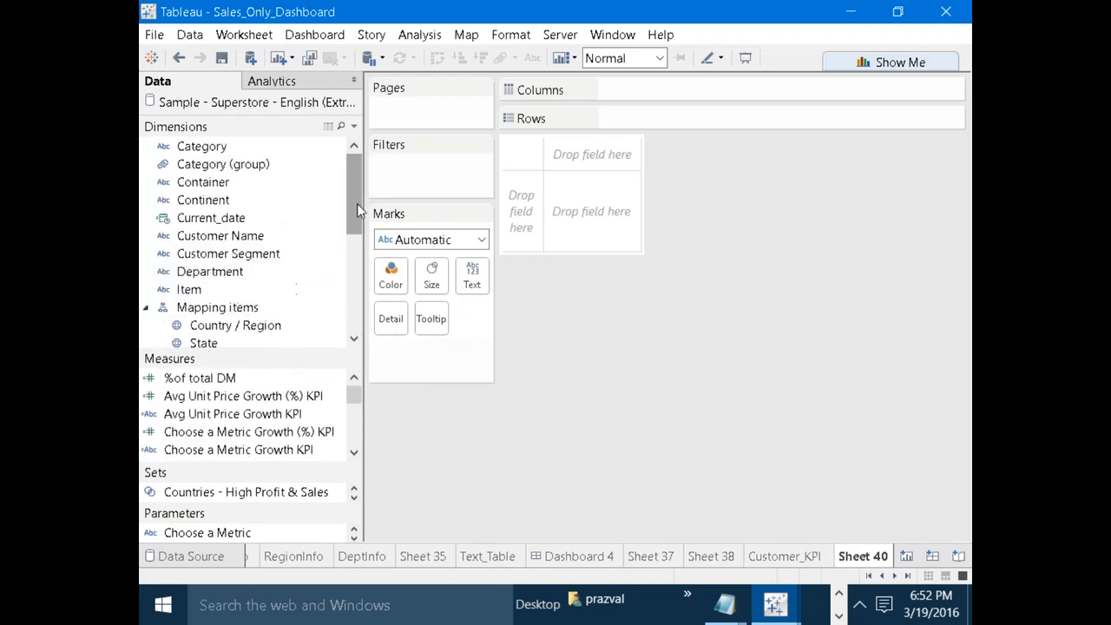
scroll(222, 286, "down", 3)
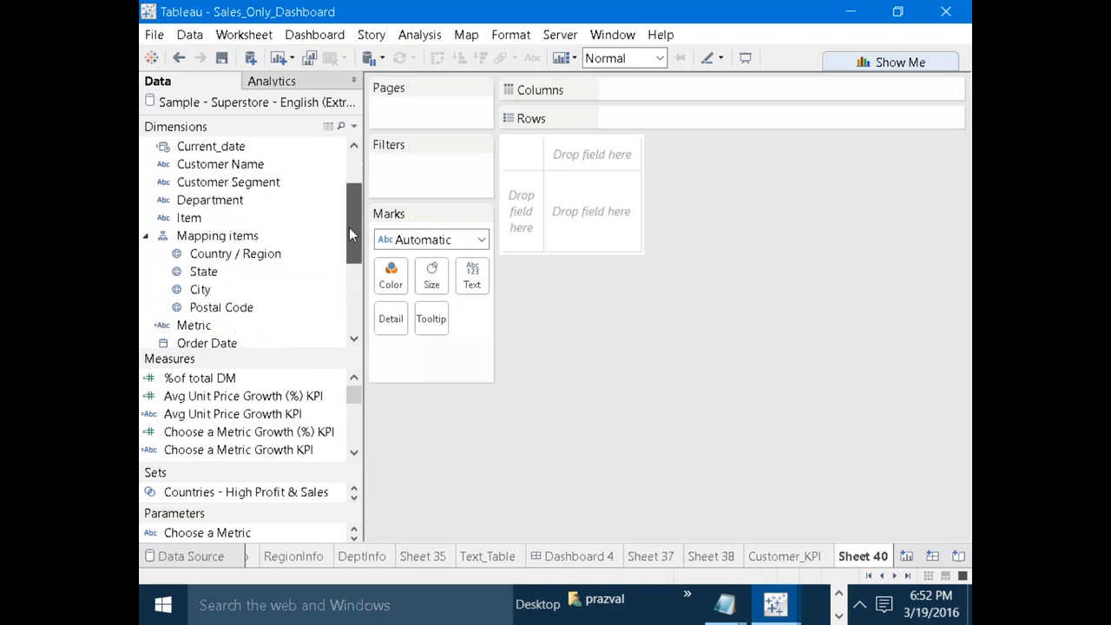
left_click_drag(209, 295, 647, 92)
right_click(634, 98)
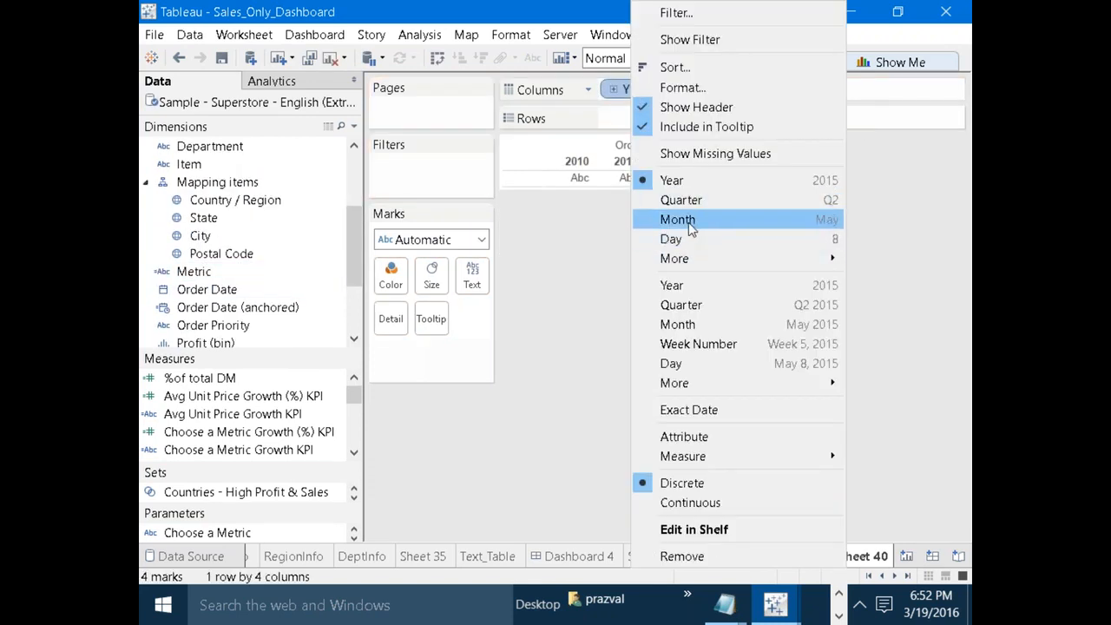
left_click(686, 227)
Duplicate the Customer_Grwth% measure, keeping the Discount field out of the view.
left_click_drag(257, 363, 249, 178)
right_click(236, 400)
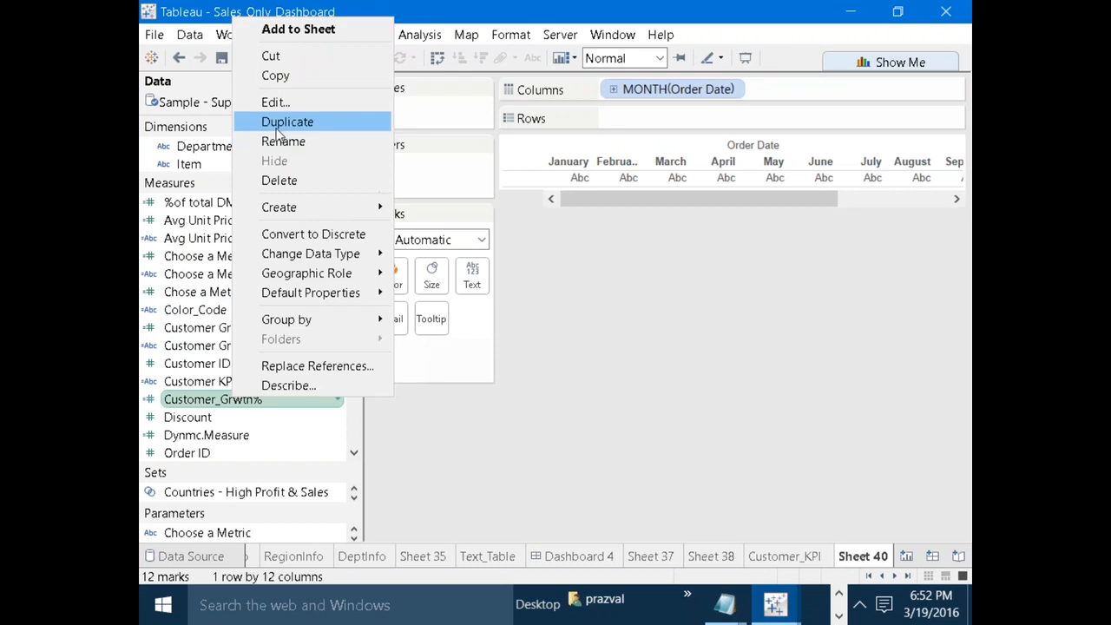
left_click(277, 127)
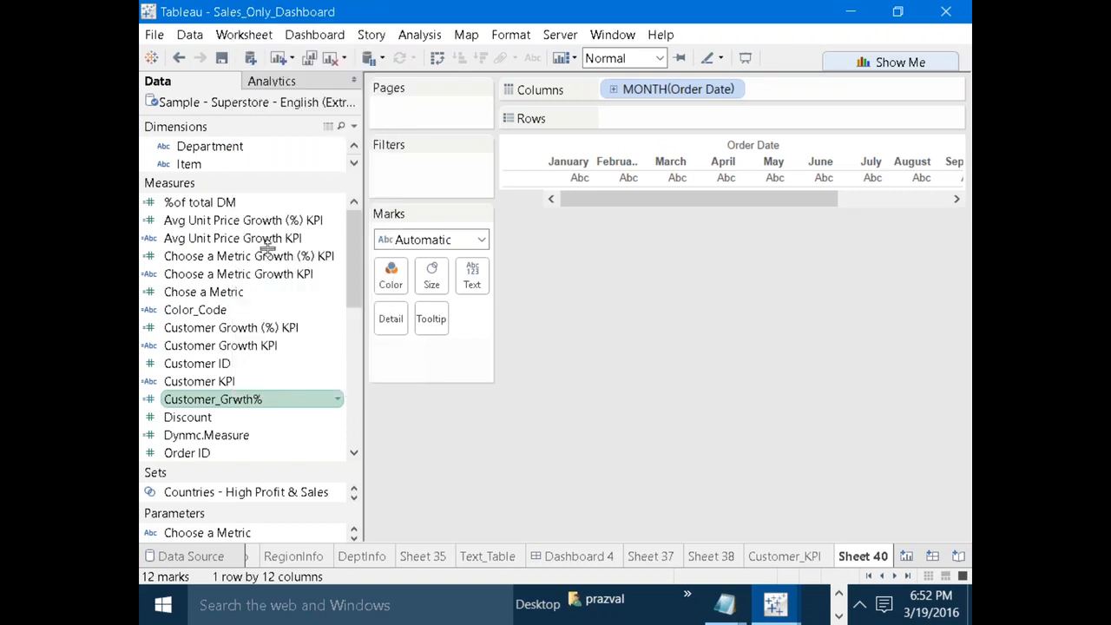
double_click(258, 434)
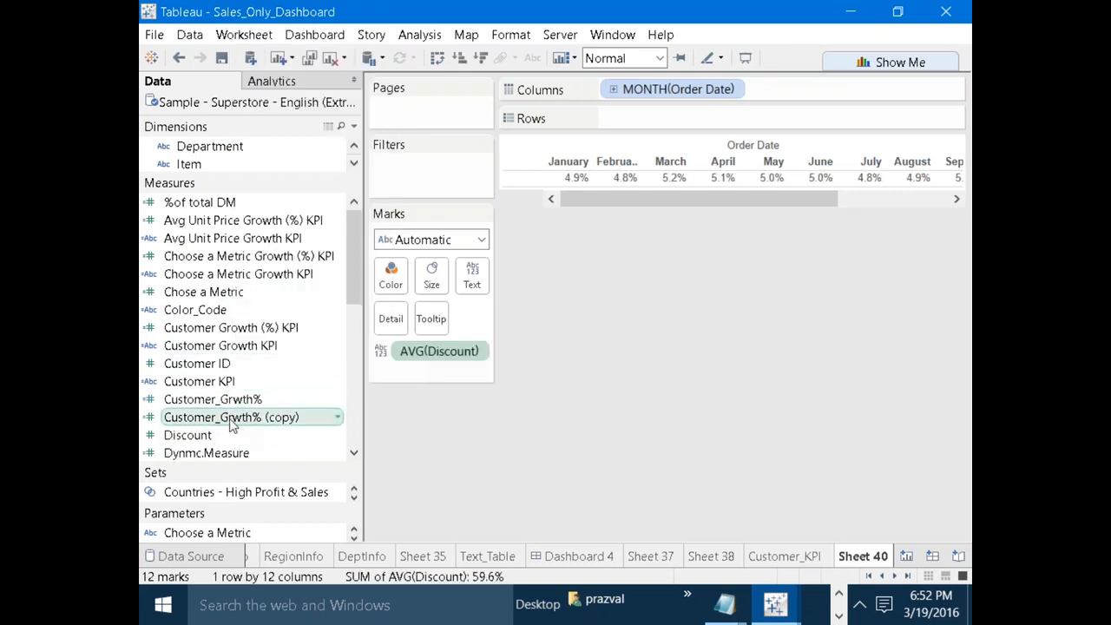
left_click_drag(471, 355, 488, 408)
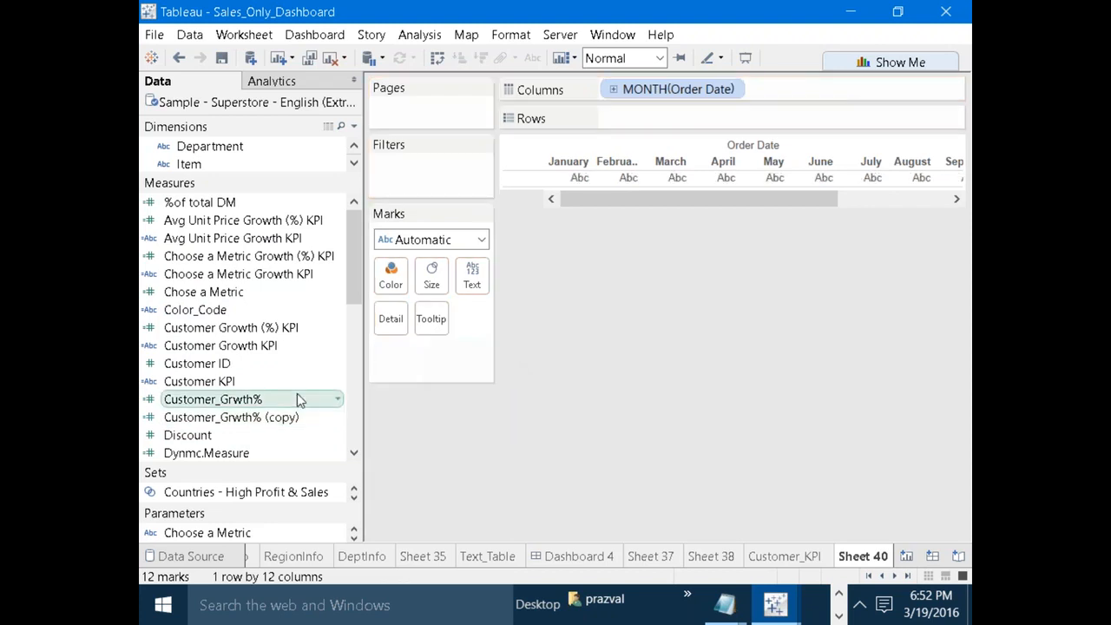
Open the duplicated Customer_Grwth% calculation for editing and rename it Orders%.
right_click(227, 417)
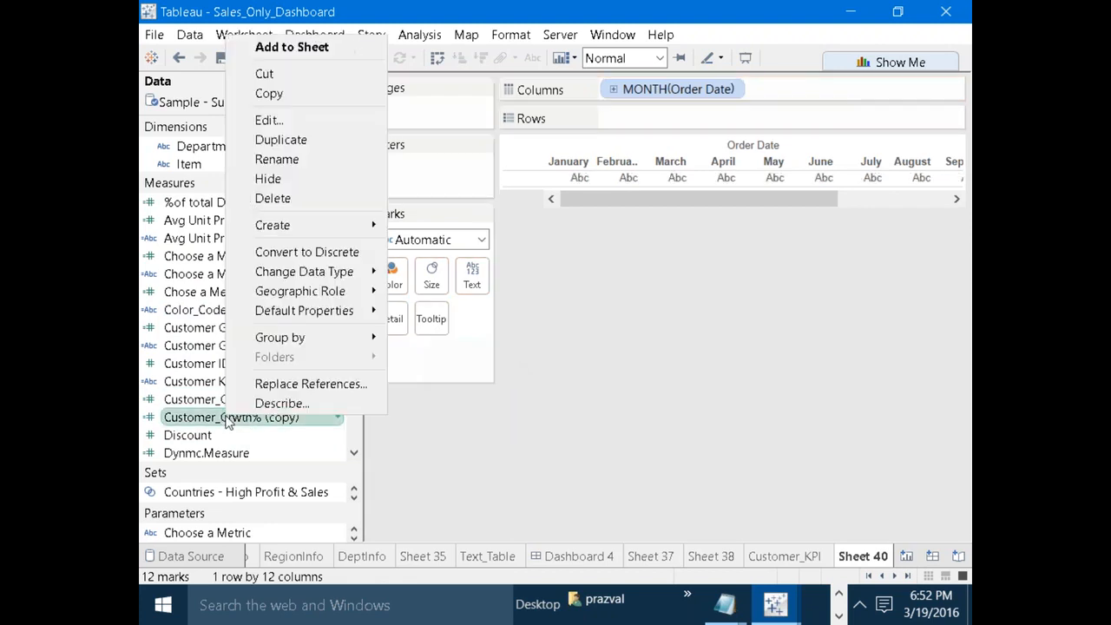
left_click(296, 122)
left_click(326, 88)
key("BackSpace")
key("BackSpace")
key("BackSpace")
key("BackSpace")
key("BackSpace")
key("BackSpace")
key("BackSpace")
key("BackSpace")
key("BackSpace")
key("BackSpace")
key("BackSpace")
key("BackSpace")
key("BackSpace")
key("BackSpace")
key("BackSpace")
key("BackSpace")
key("BackSpace")
key("BackSpace")
key("BackSpace")
key("BackSpace")
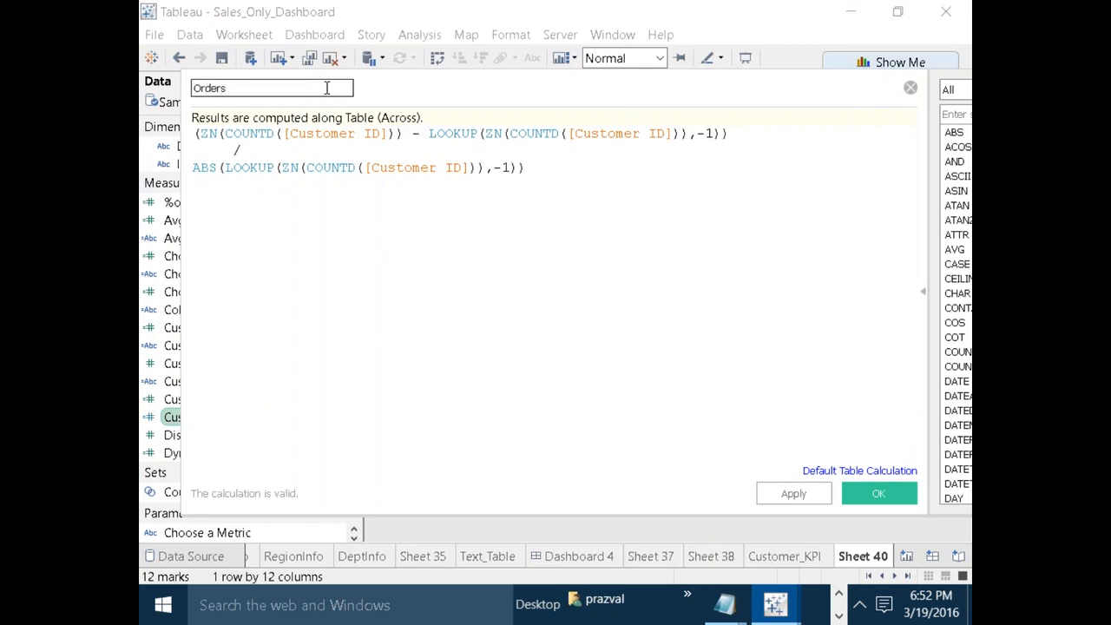
Replace Customer ID with Order ID in the first COUNTD of the Orders% formula.
left_click(277, 133)
left_click(361, 134)
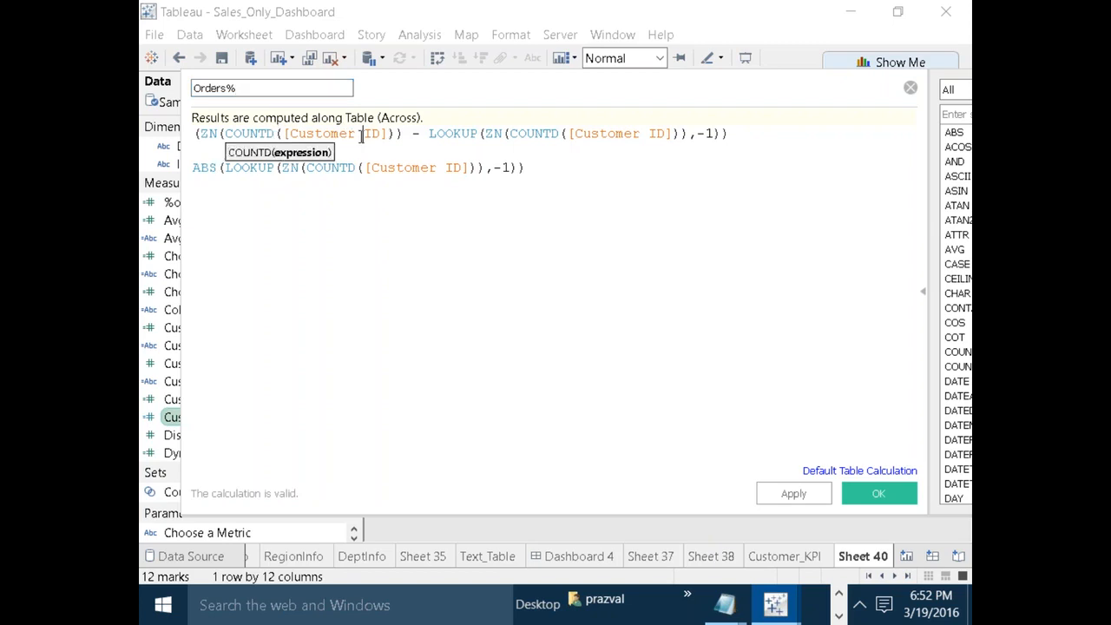
key("BackSpace")
key("BackSpace")
key("BackSpace")
key("BackSpace")
key("BackSpace")
key("BackSpace")
key("BackSpace")
key("BackSpace")
key("BackSpace")
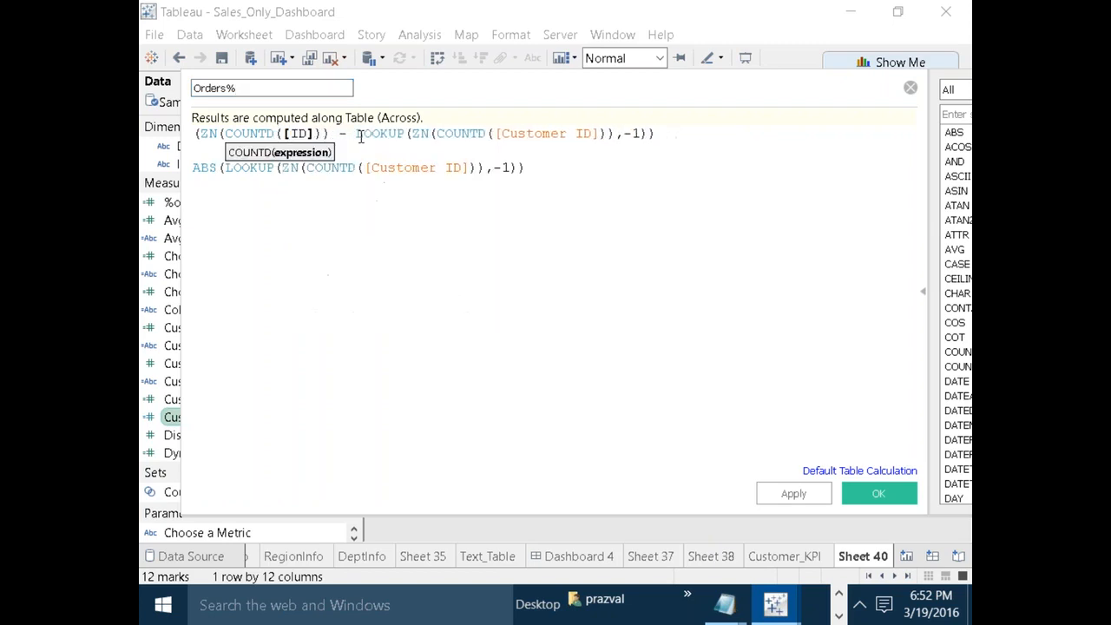
type("Or")
double_click(451, 188)
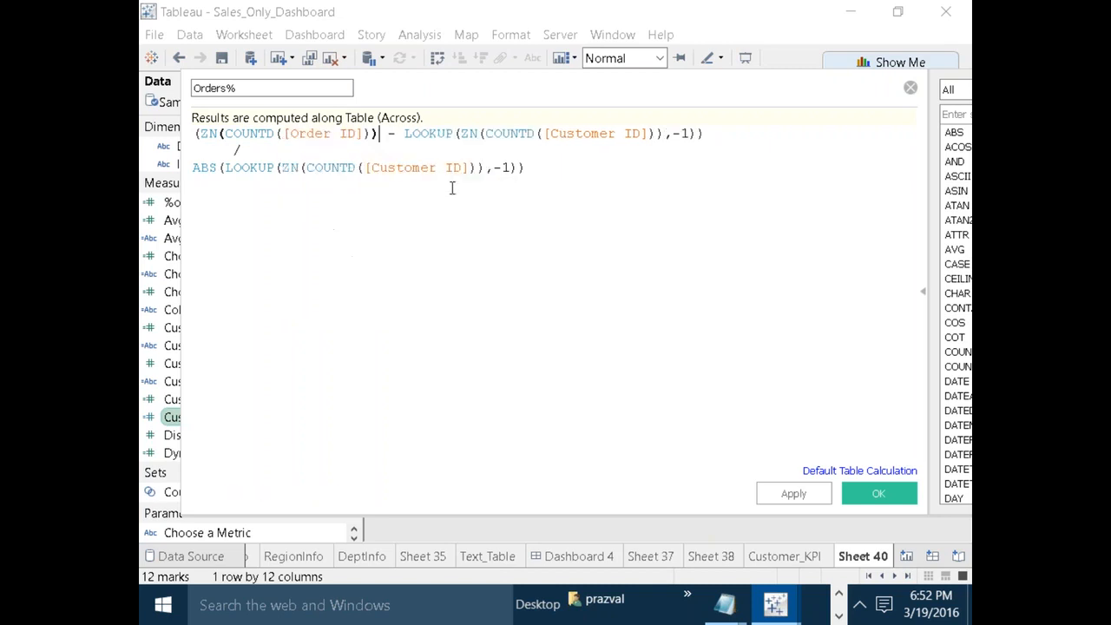
Replace Customer ID with Order ID inside the LOOKUP on the formula's first line.
left_click(646, 132)
key("BackSpace")
key("BackSpace")
key("BackSpace")
key("BackSpace")
key("BackSpace")
key("BackSpace")
key("BackSpace")
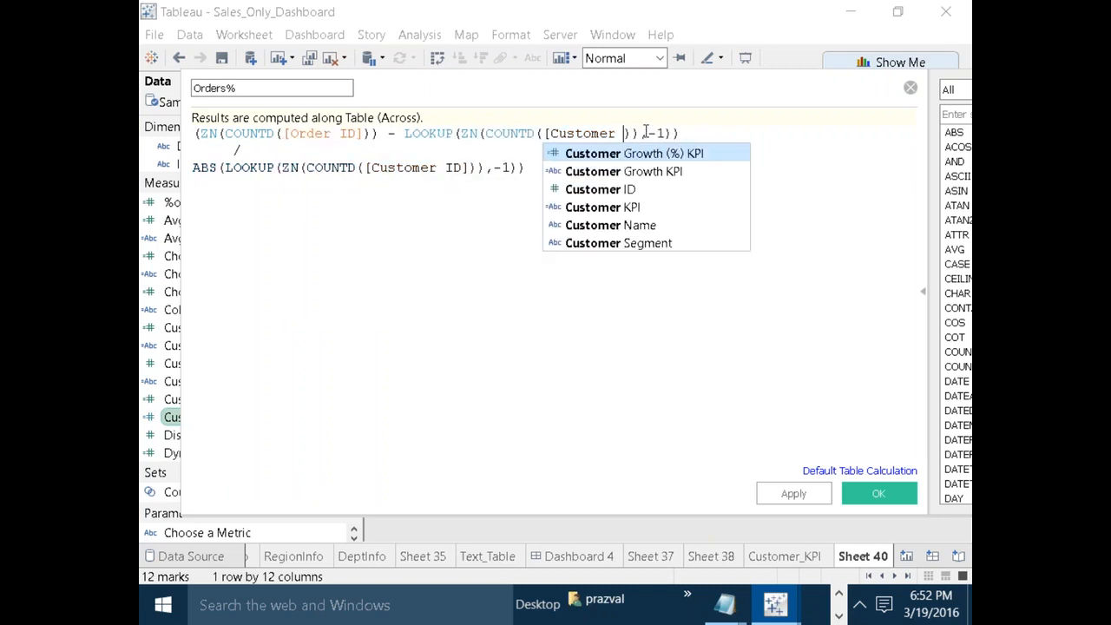
key("BackSpace")
key("BackSpace")
key("BackSpace")
key("BackSpace")
key("BackSpace")
key("BackSpace")
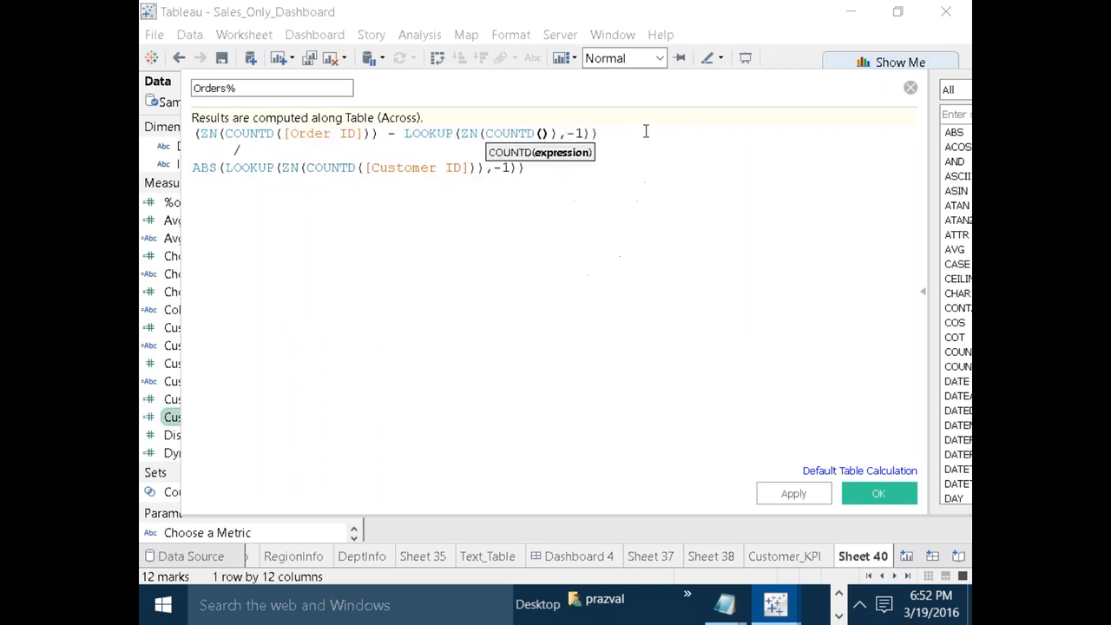
type("O")
double_click(617, 206)
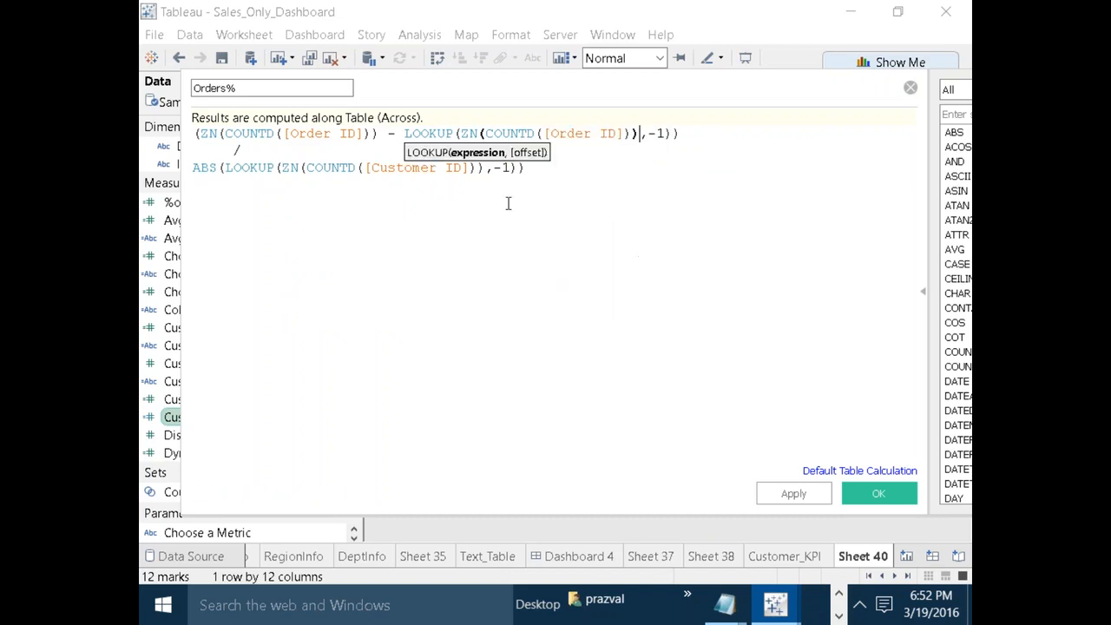
Replace Customer ID with Order ID in the ABS(LOOKUP()) denominator and save the Orders% calculation.
key("BackSpace")
key("BackSpace")
key("BackSpace")
key("BackSpace")
key("BackSpace")
key("BackSpace")
key("BackSpace")
key("BackSpace")
key("BackSpace")
key("BackSpace")
key("BackSpace")
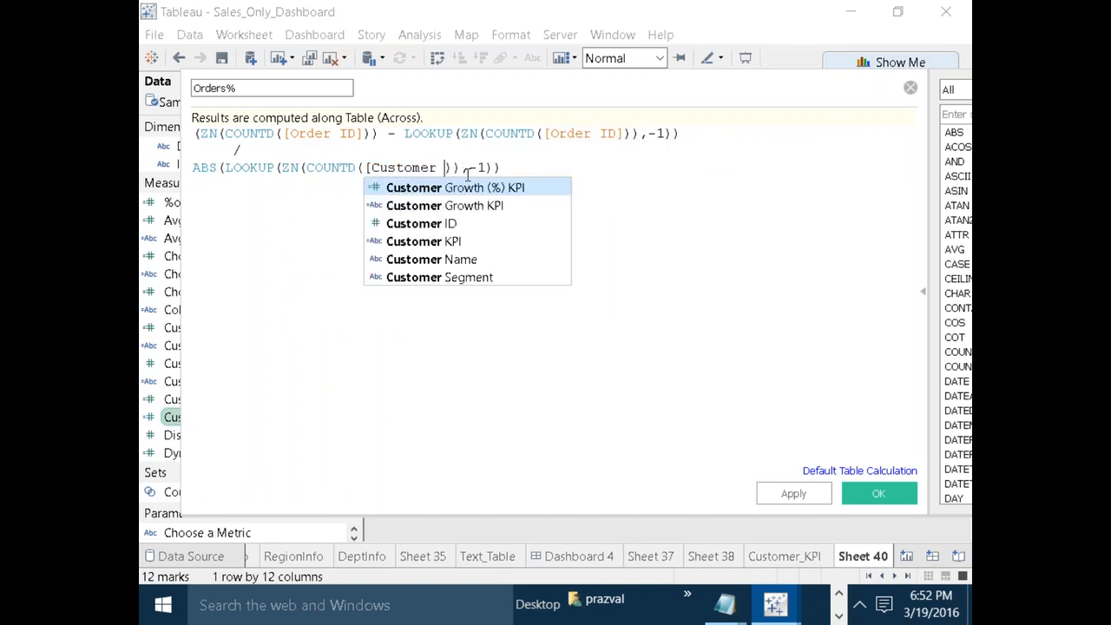
key("BackSpace")
key("BackSpace")
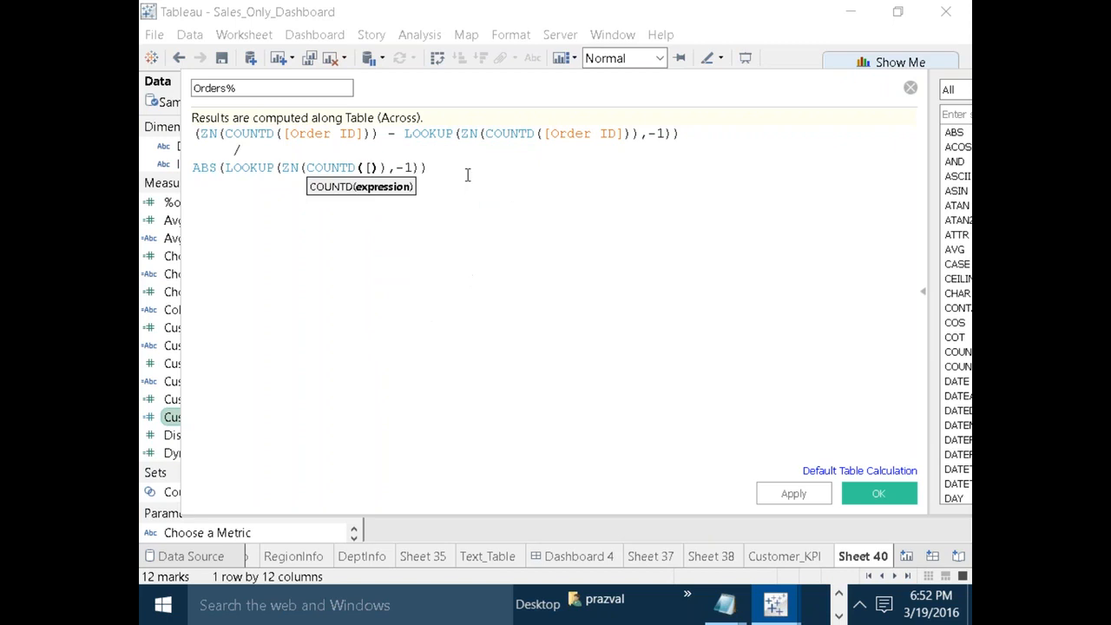
type("or")
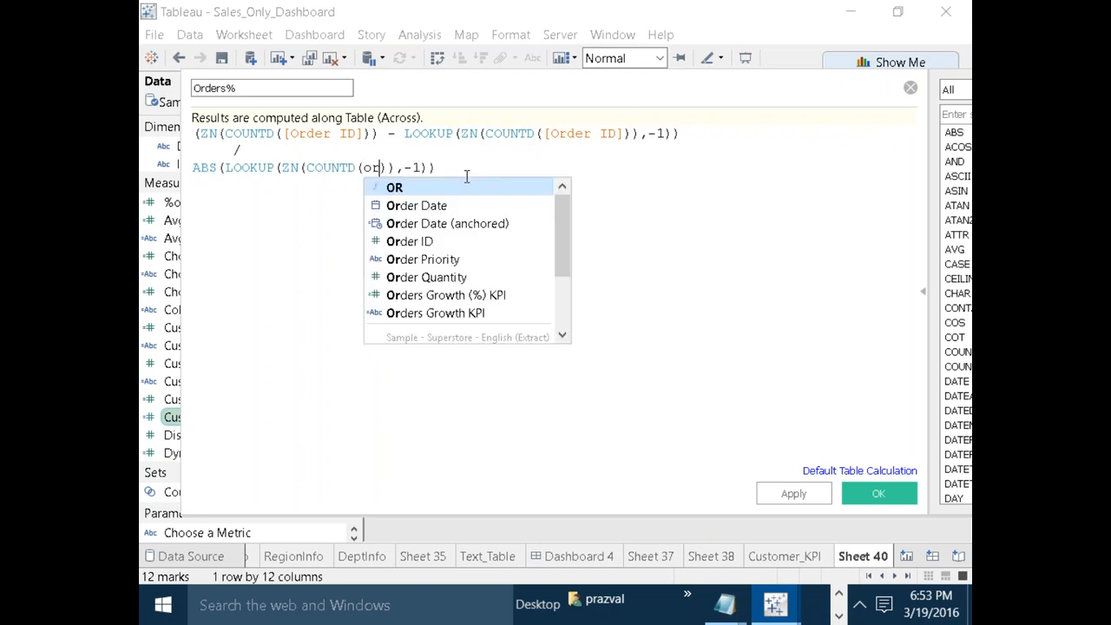
double_click(437, 241)
left_click(621, 263)
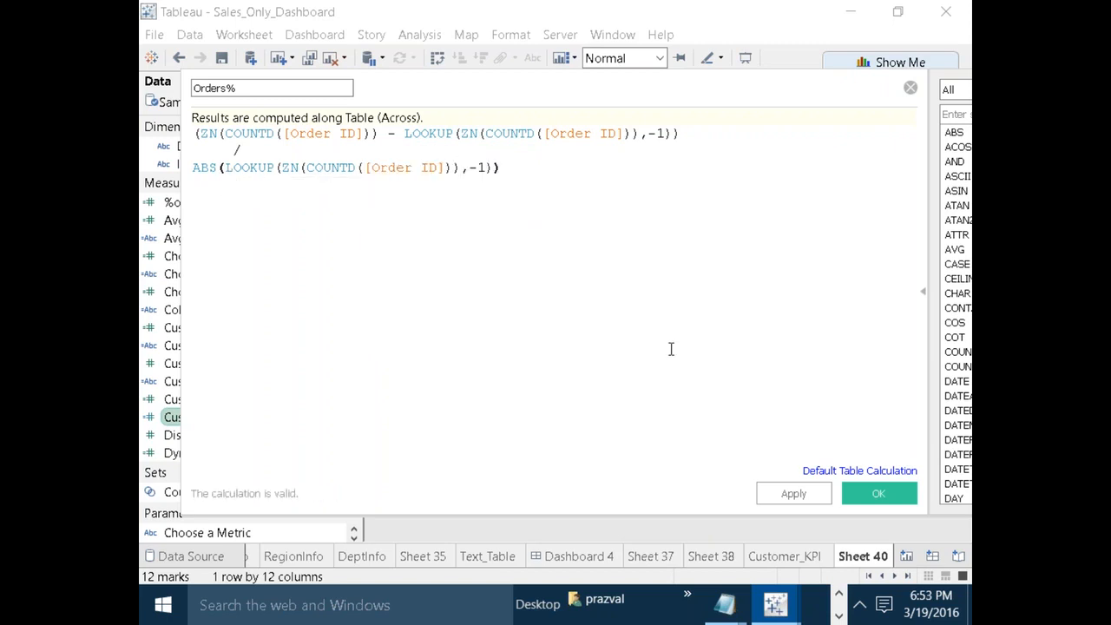
left_click(791, 495)
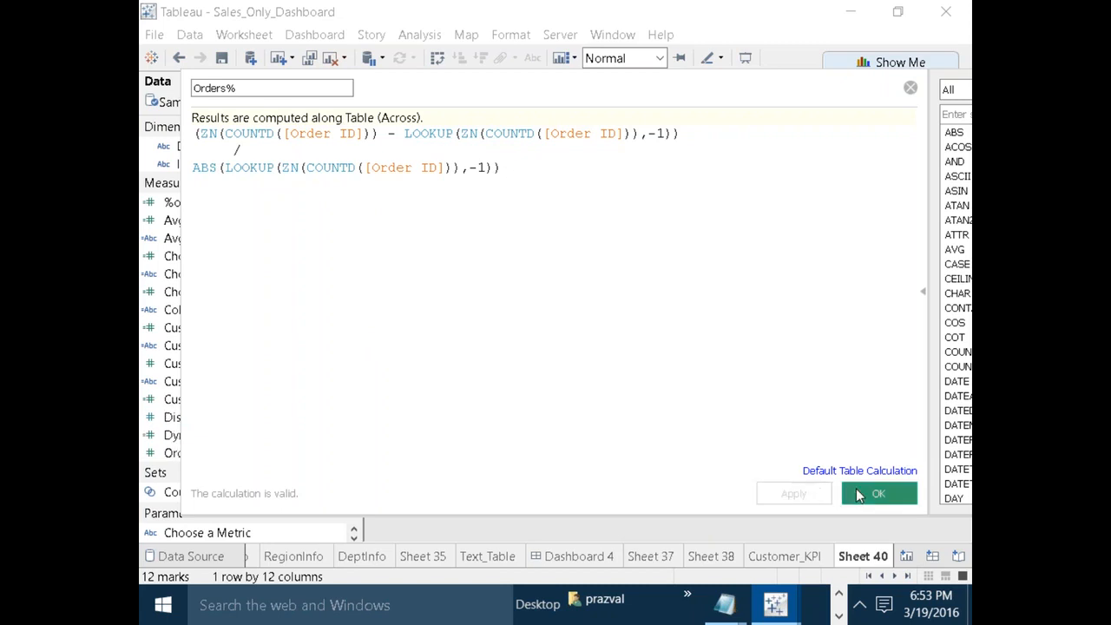
left_click(856, 492)
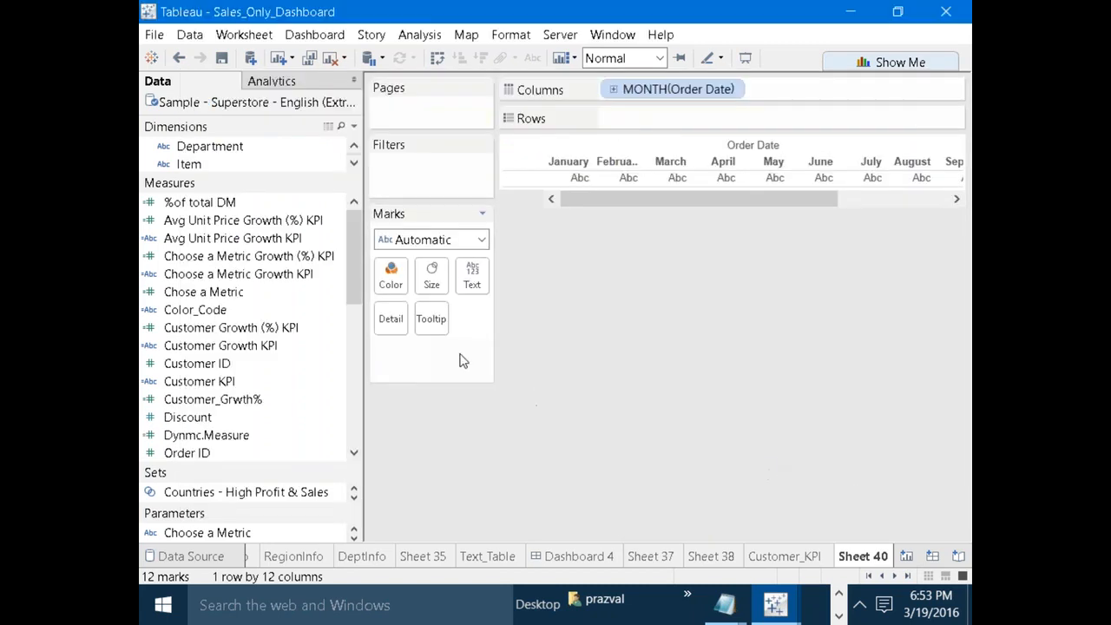
Create a new calculated field named Orders_KPI.
left_click(355, 128)
left_click(347, 145)
type("Orders_KPI")
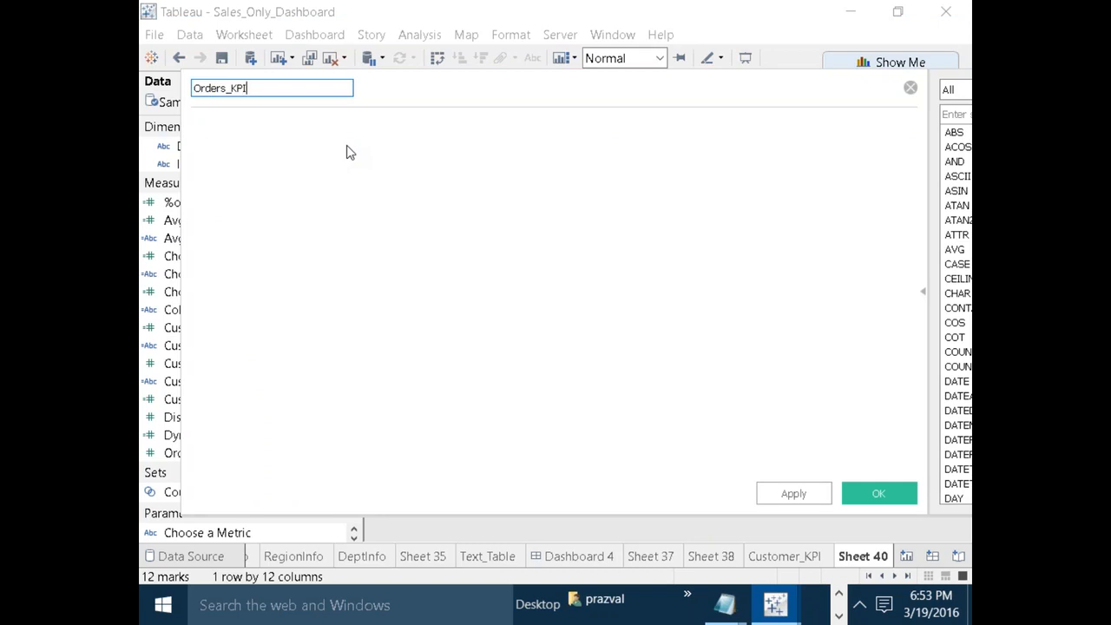
Begin the Orders_KPI formula with the condition IF LAST()=0 THEN.
left_click(347, 176)
type("IF ")
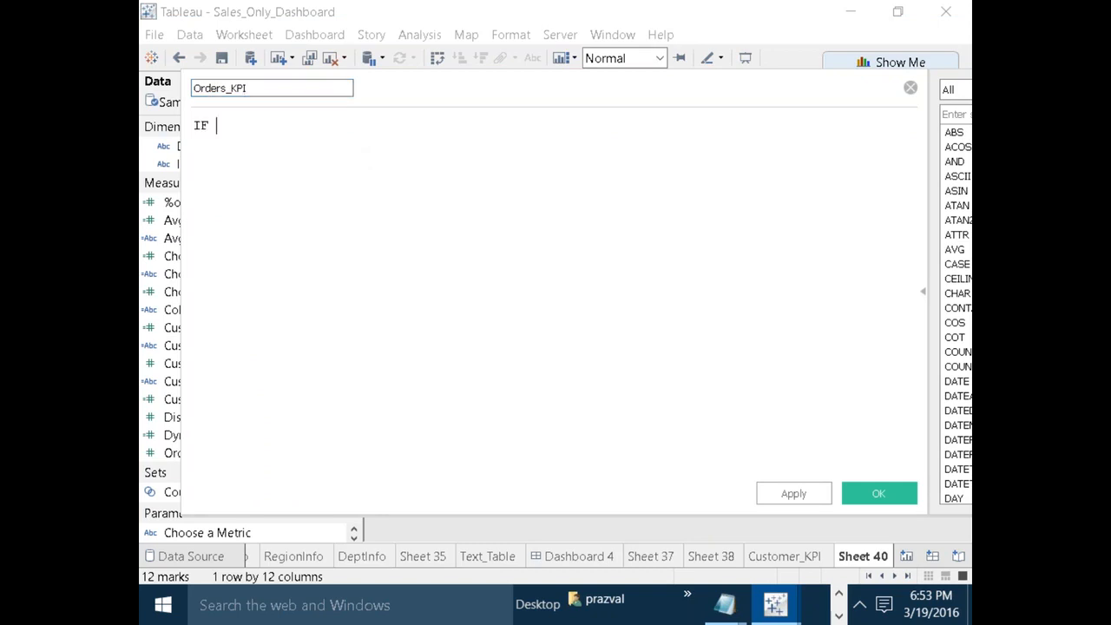
type("LAST")
key("Return")
type("=0 THEN")
key("Return")
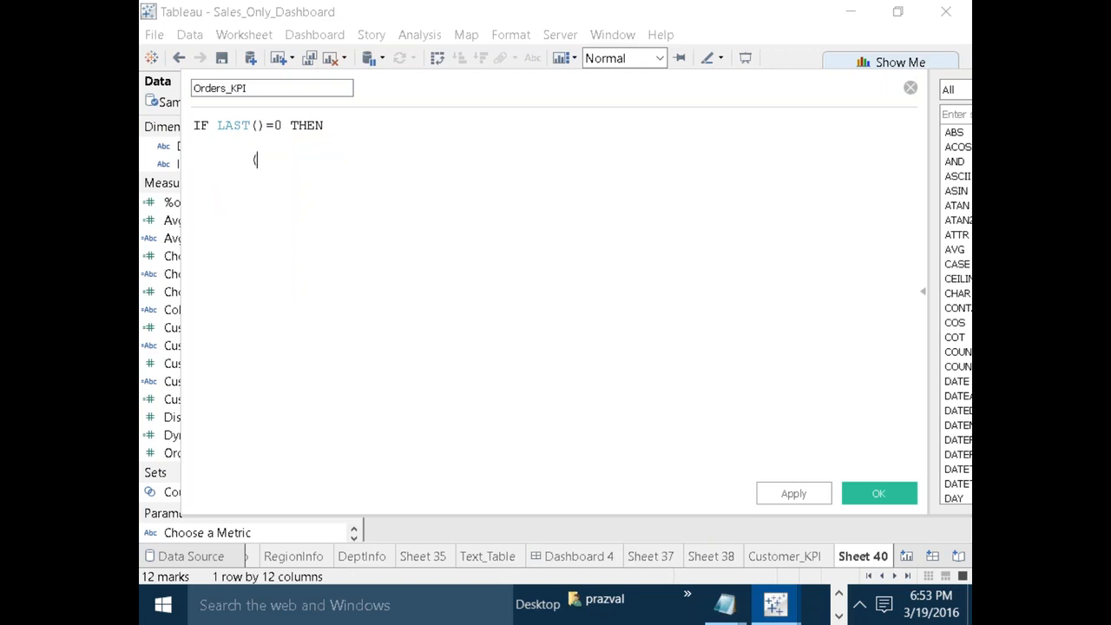
Add an opening parenthesis and the nested condition IF [Orders%] > LOOKUP([Orders%],-1) THEN "Positive" to the formula.
type("(")
key("Tab")
type("IF")
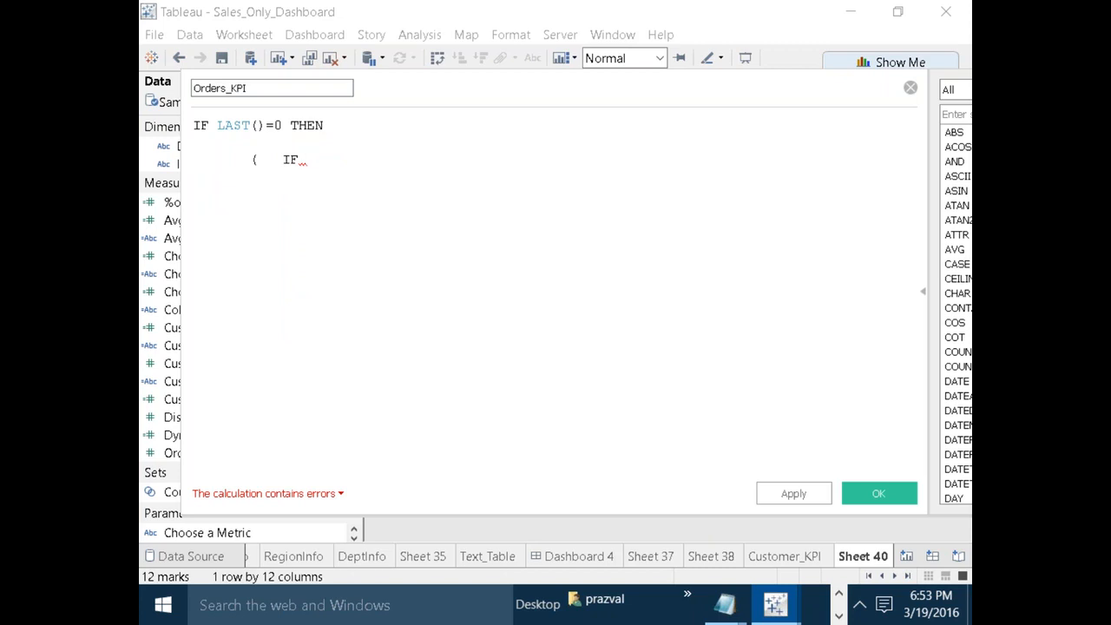
type(" ORD")
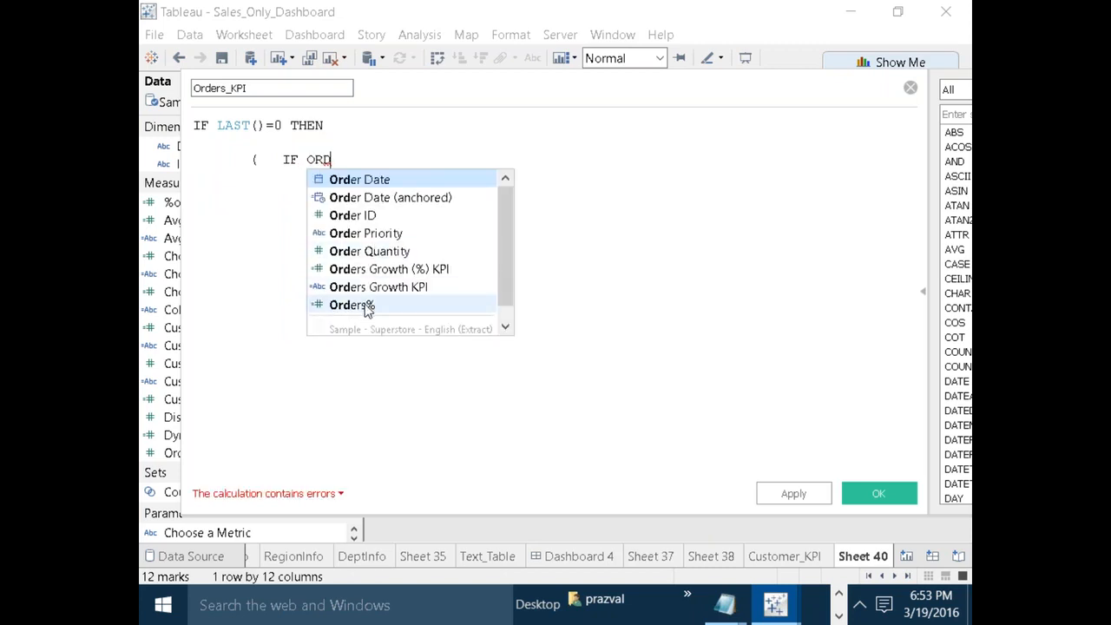
double_click(365, 306)
type("> LOOKUP(")
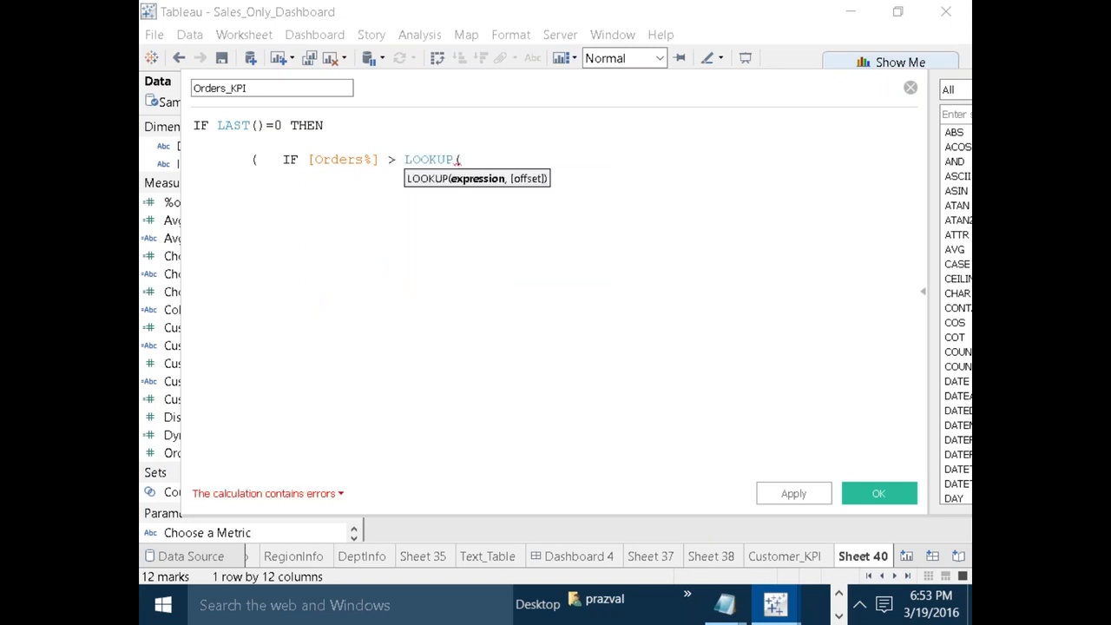
type("ORD")
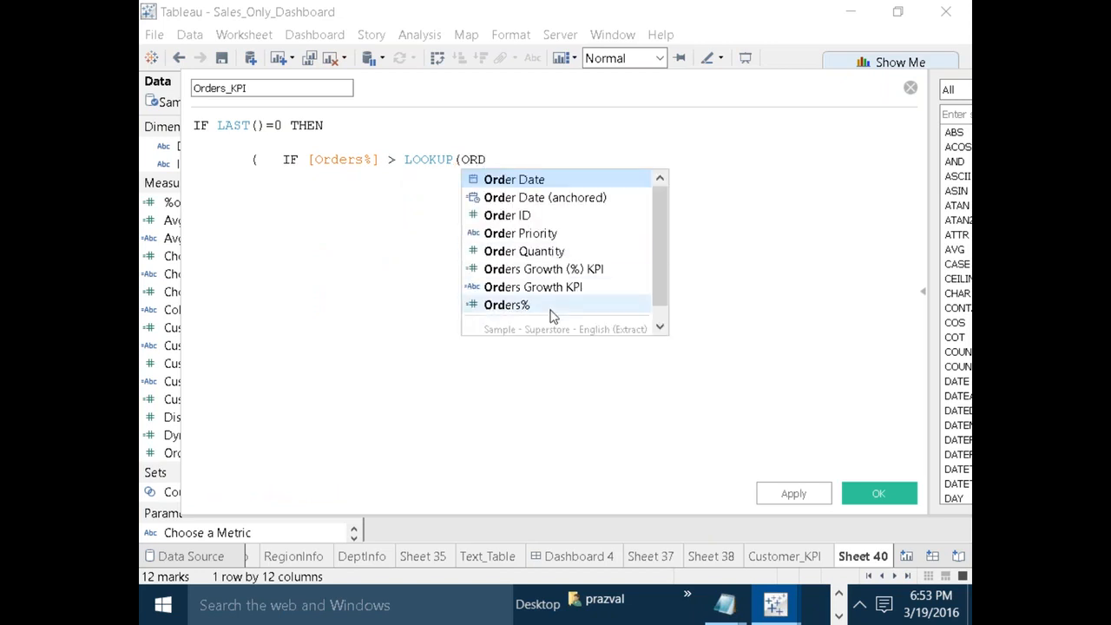
left_click(512, 305)
type(",")
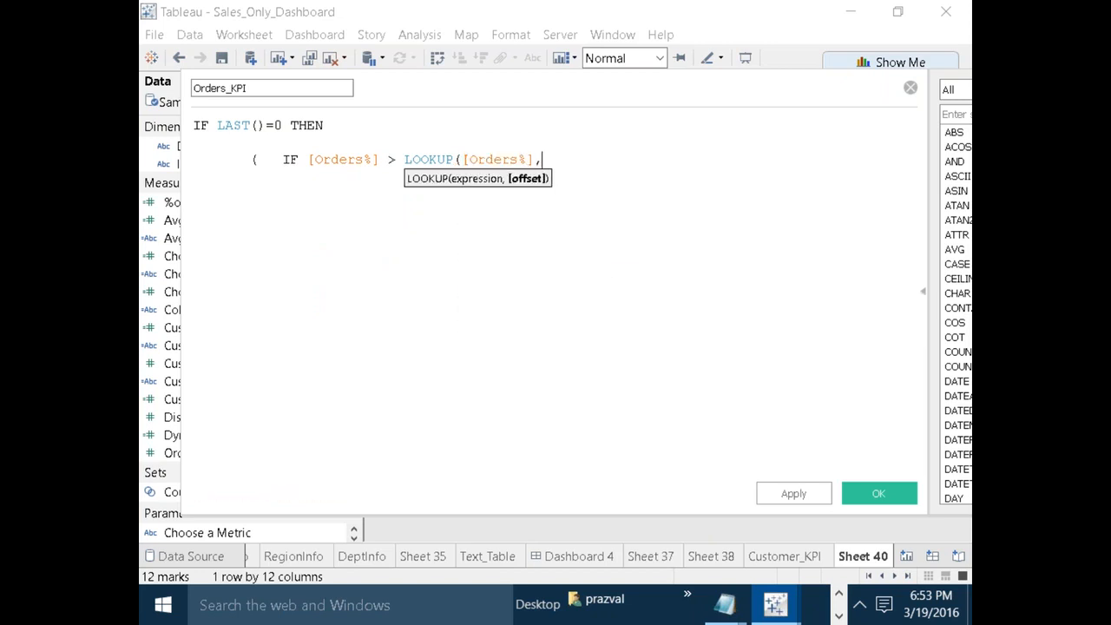
type("-1)")
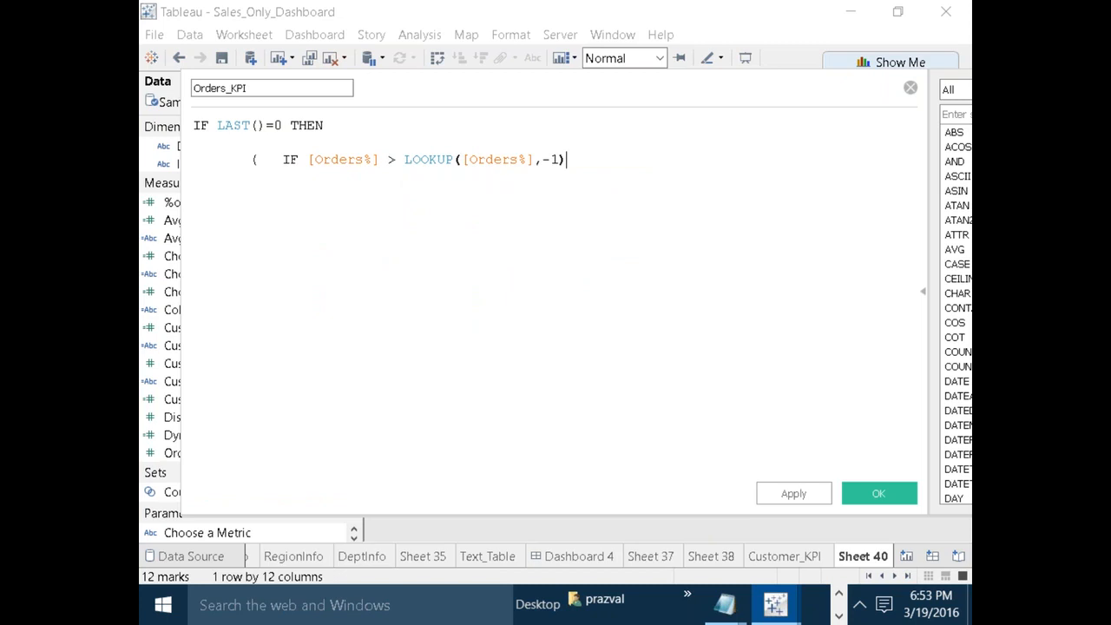
type(" THEN \"Positiv")
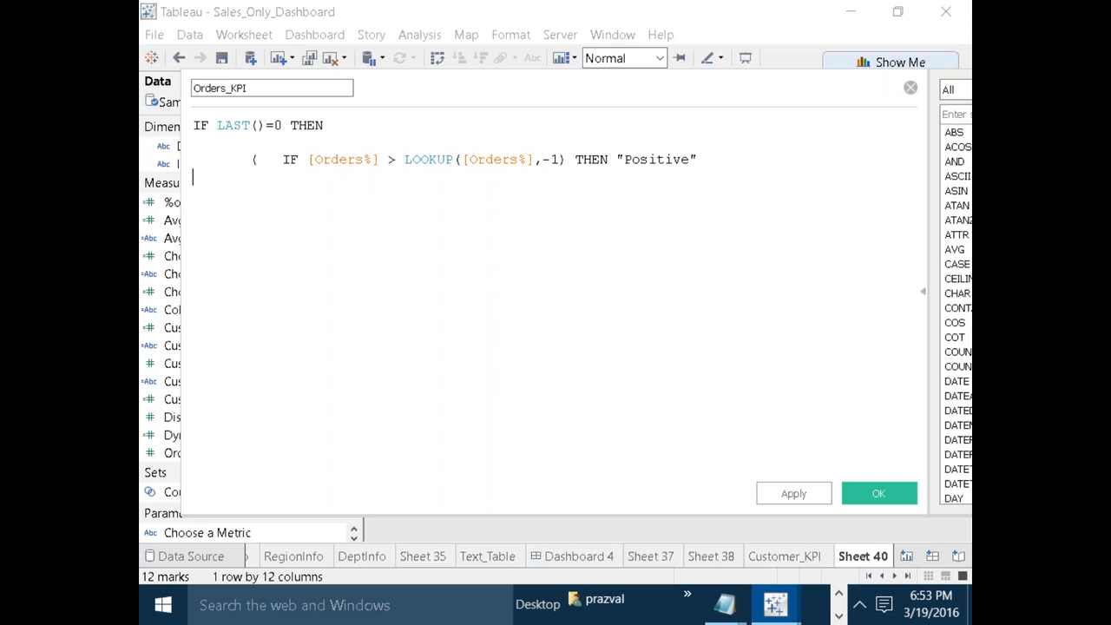
type("e\"")
Add the branch ELSEIF [Orders%]<LOOKUP([Orders%],-1) THEN "Negative" under the nested condition.
key("Return")
type("ELSEI")
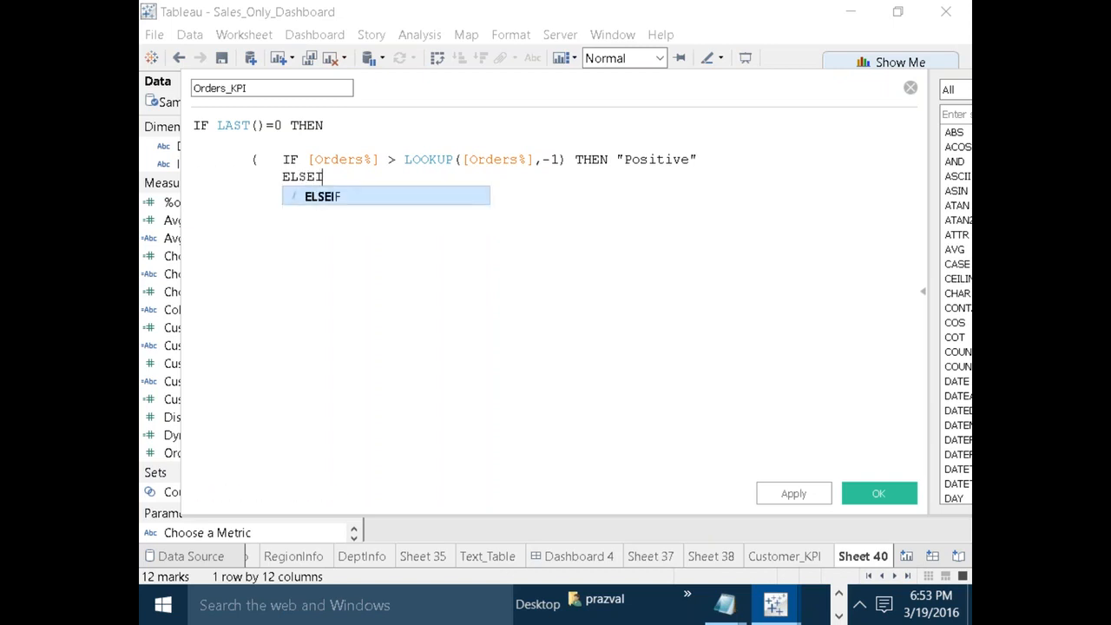
type("F ORDER")
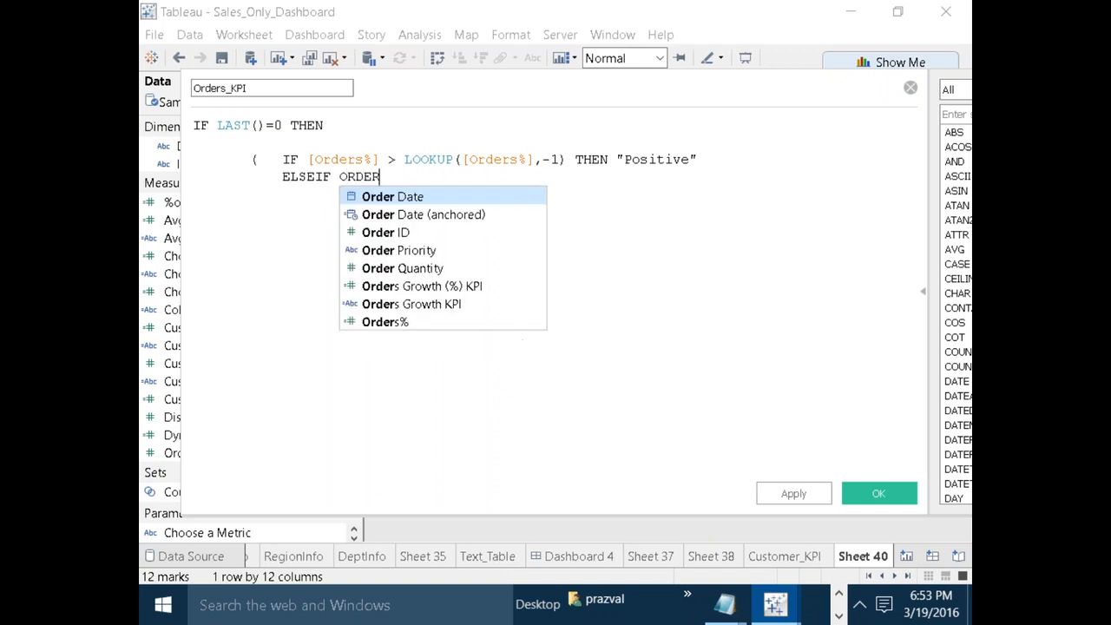
left_click(457, 324)
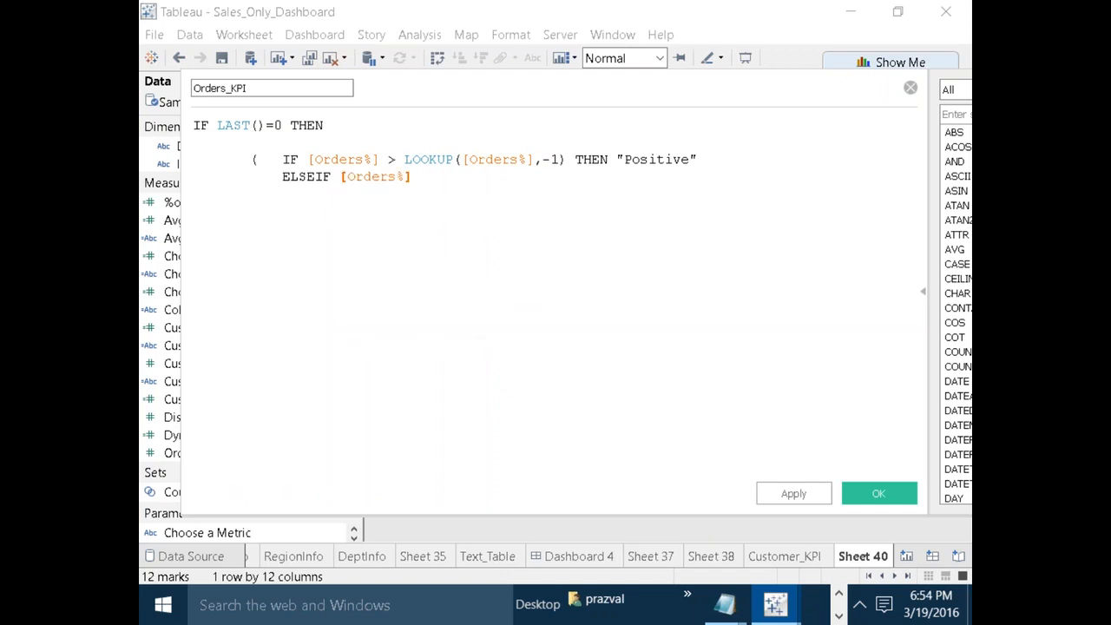
type("<LOOKU")
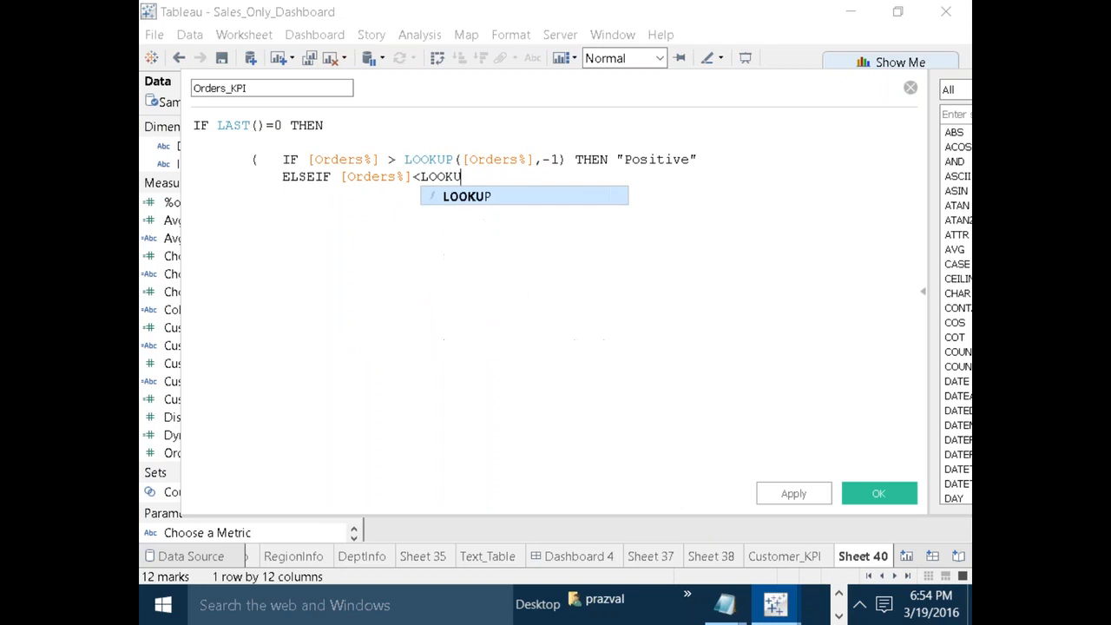
type("P(ORD")
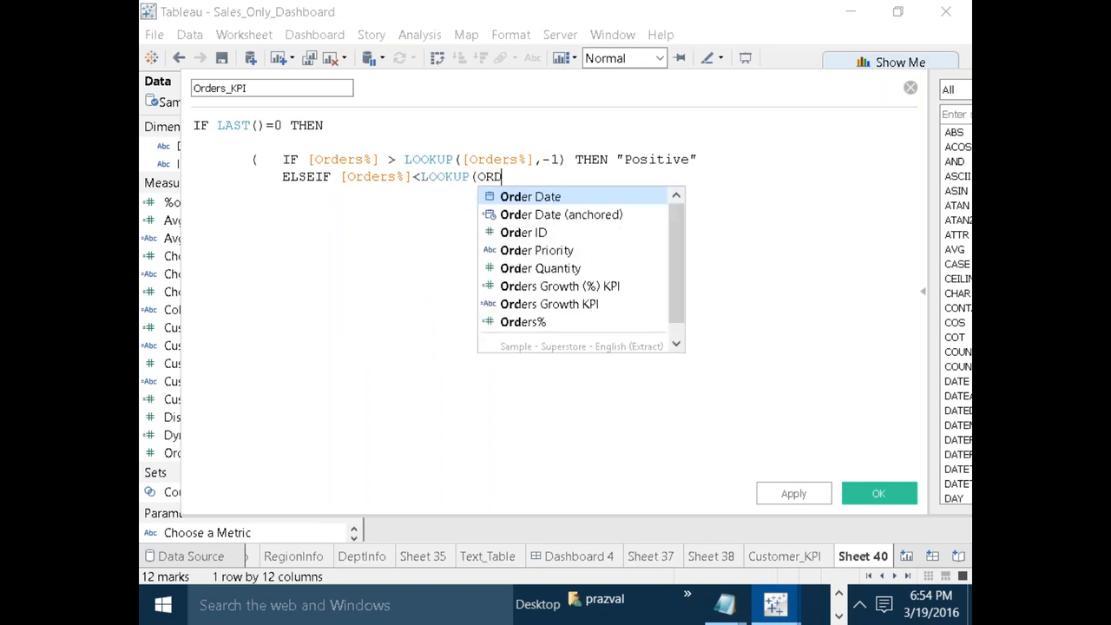
left_click(486, 323)
type(",-1) THEN \"Negative")
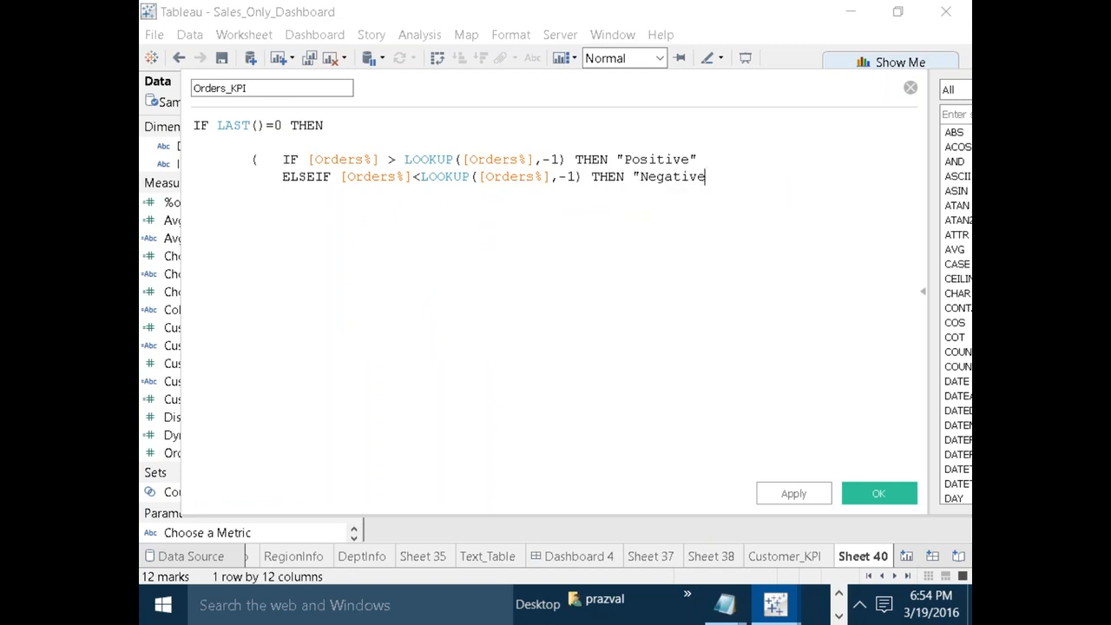
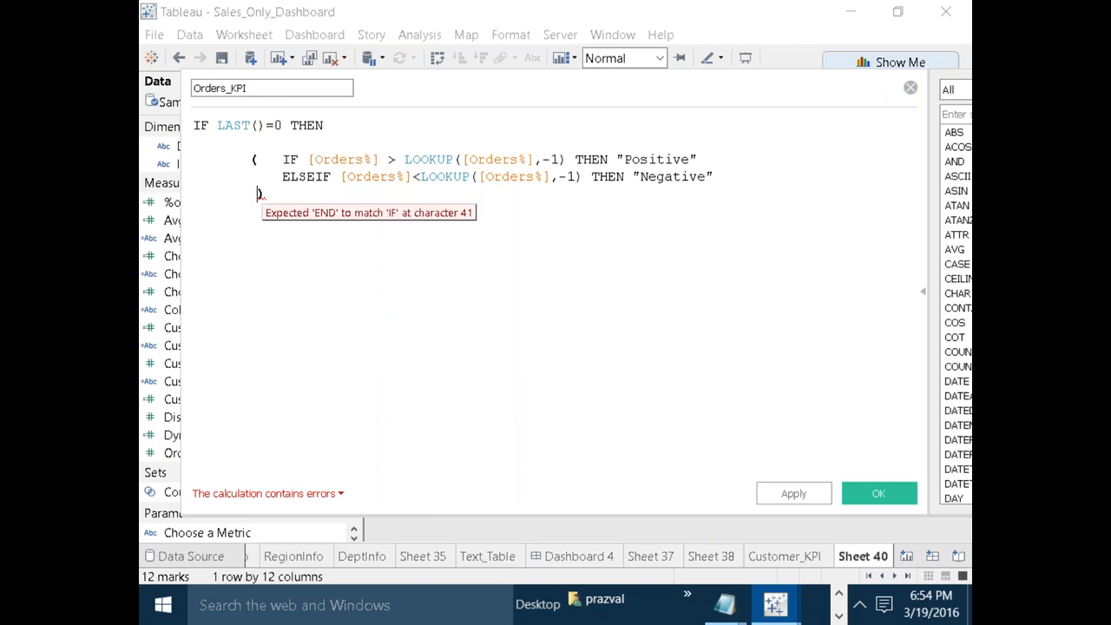
Close the nested IF with end on its own line before the closing parenthesis.
left_click(257, 194)
key("Return")
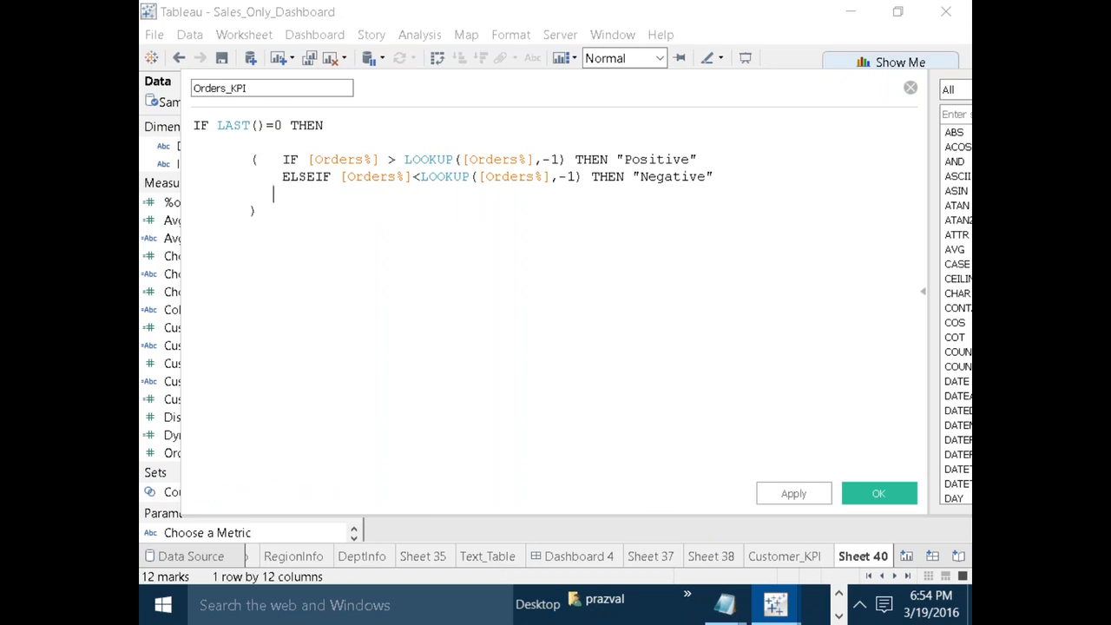
type("end")
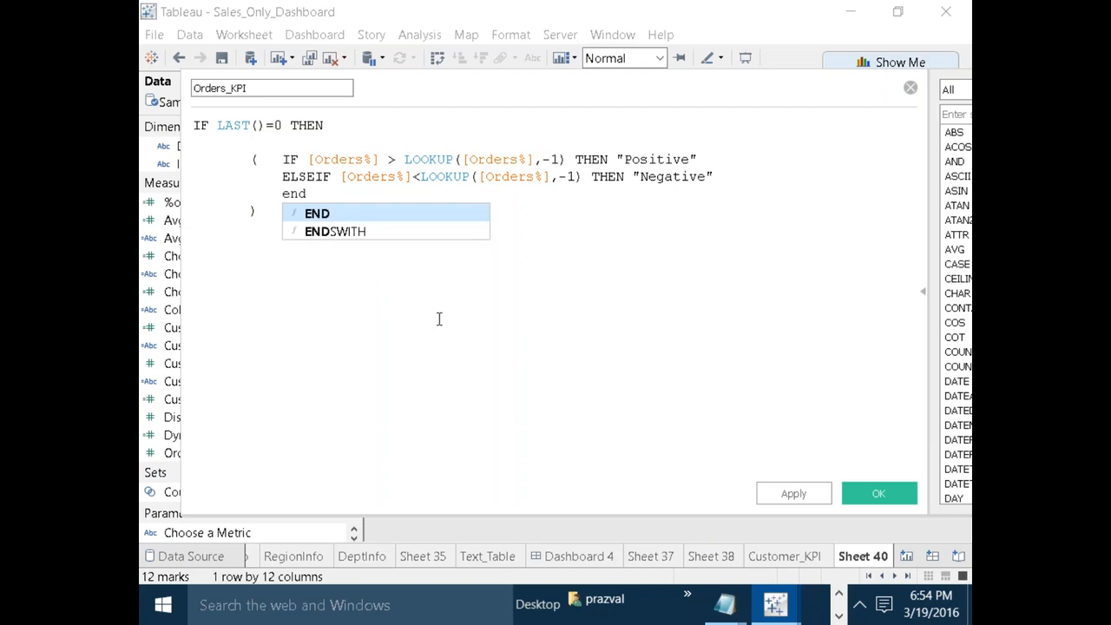
Finish the outer condition with Else "Not Last Month" and END, and save the Orders_KPI calculation.
left_click(260, 212)
key("Return")
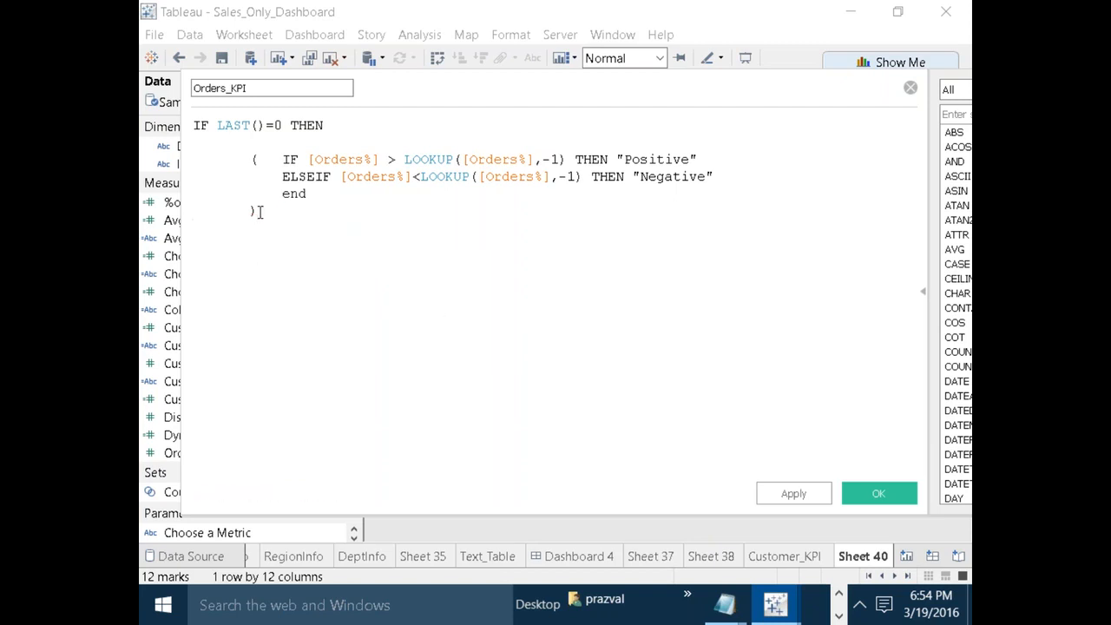
type("Else \"Not Last Month")
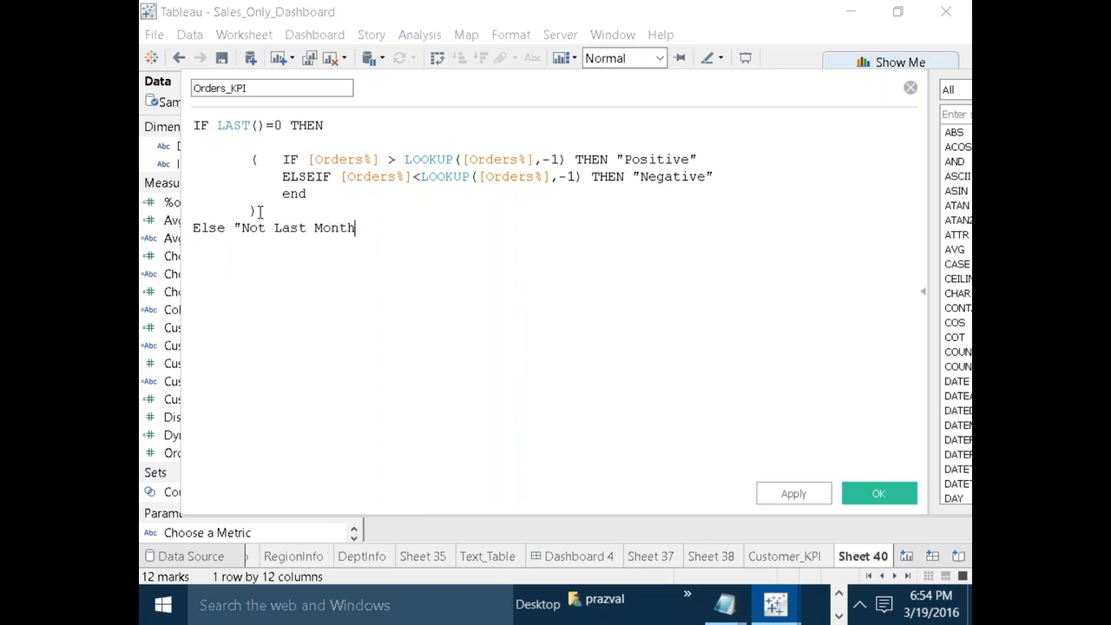
type("\"")
key("Return")
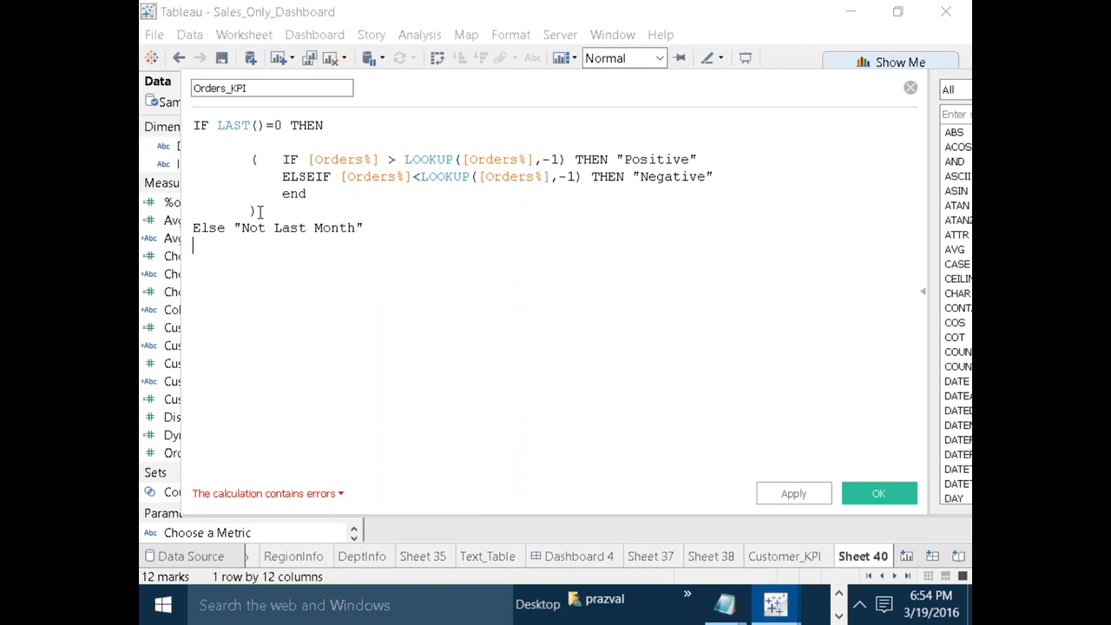
type("RND")
key("BackSpace")
key("BackSpace")
key("BackSpace")
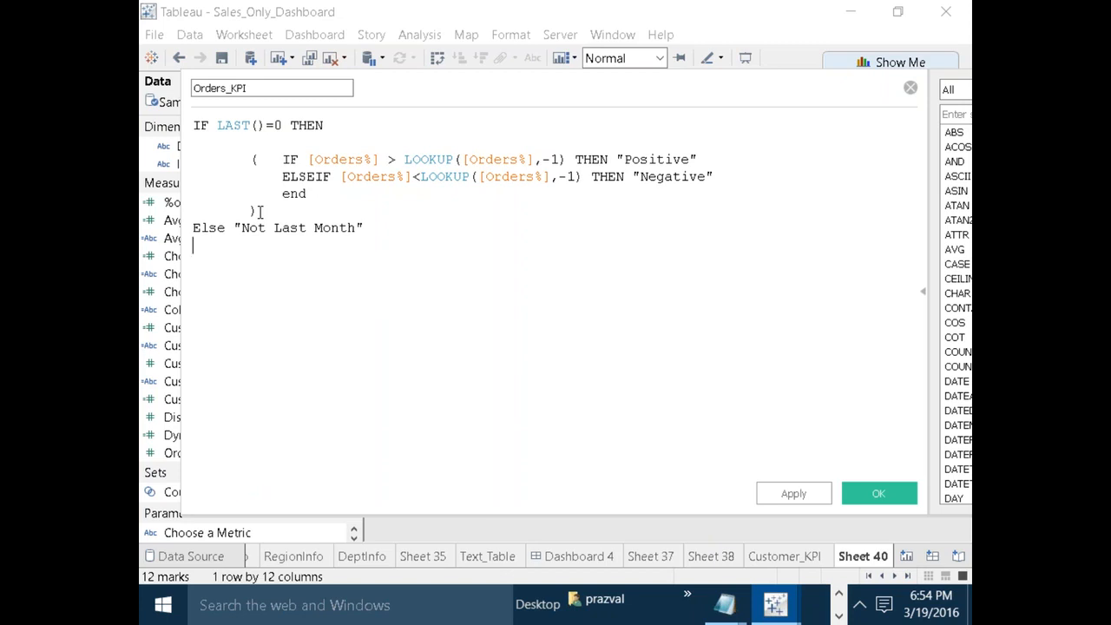
type("END")
key("Return")
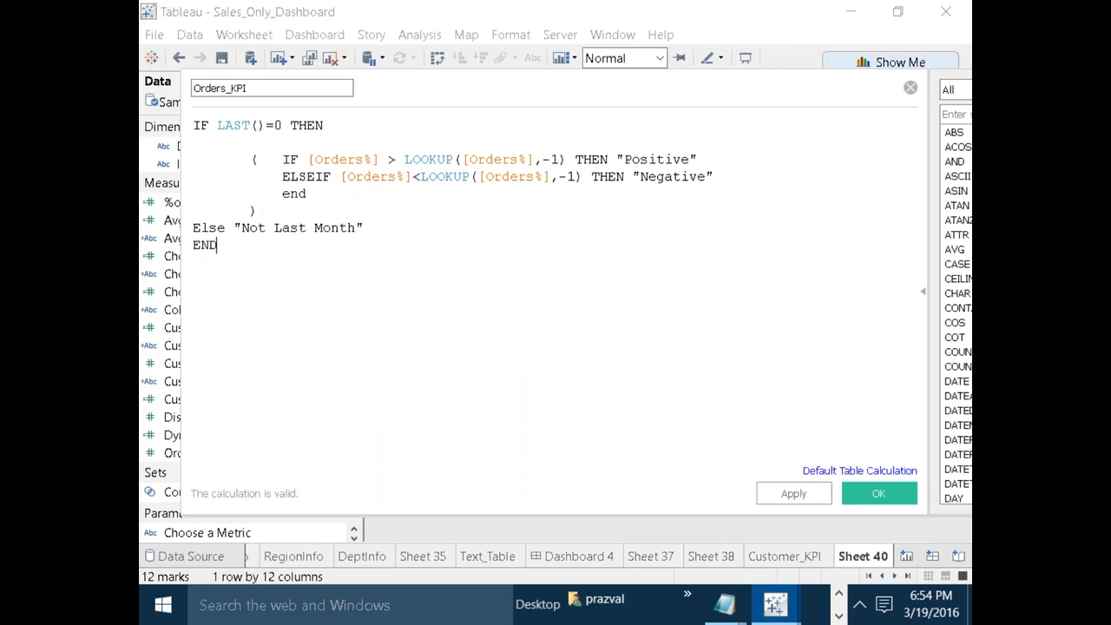
left_click(866, 493)
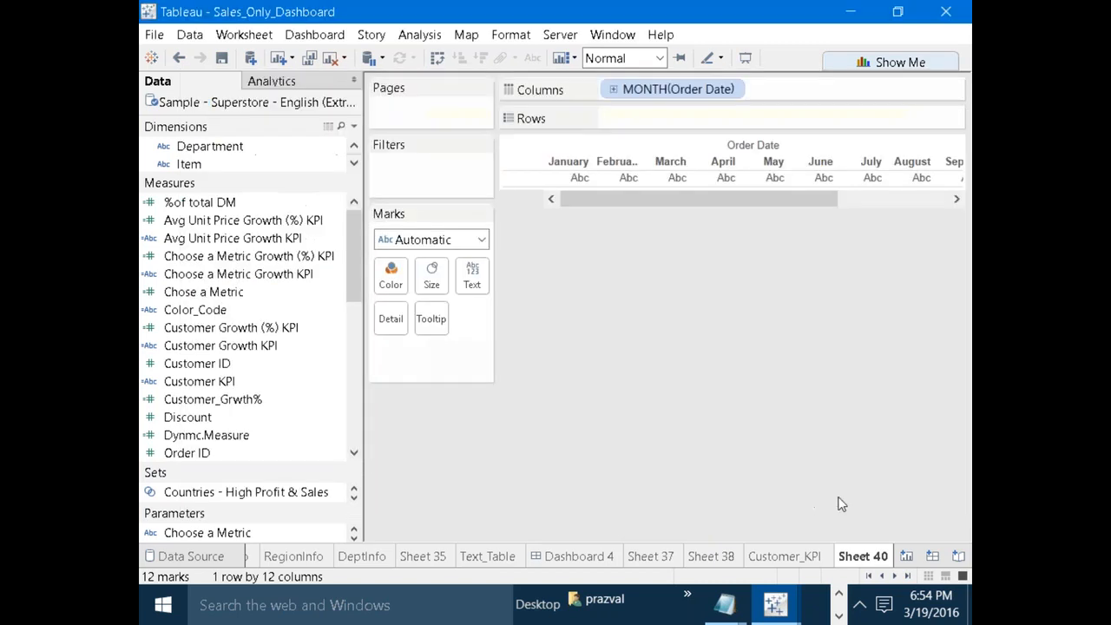
Rename the Sheet 40 worksheet as Orders_KPI.
right_click(859, 556)
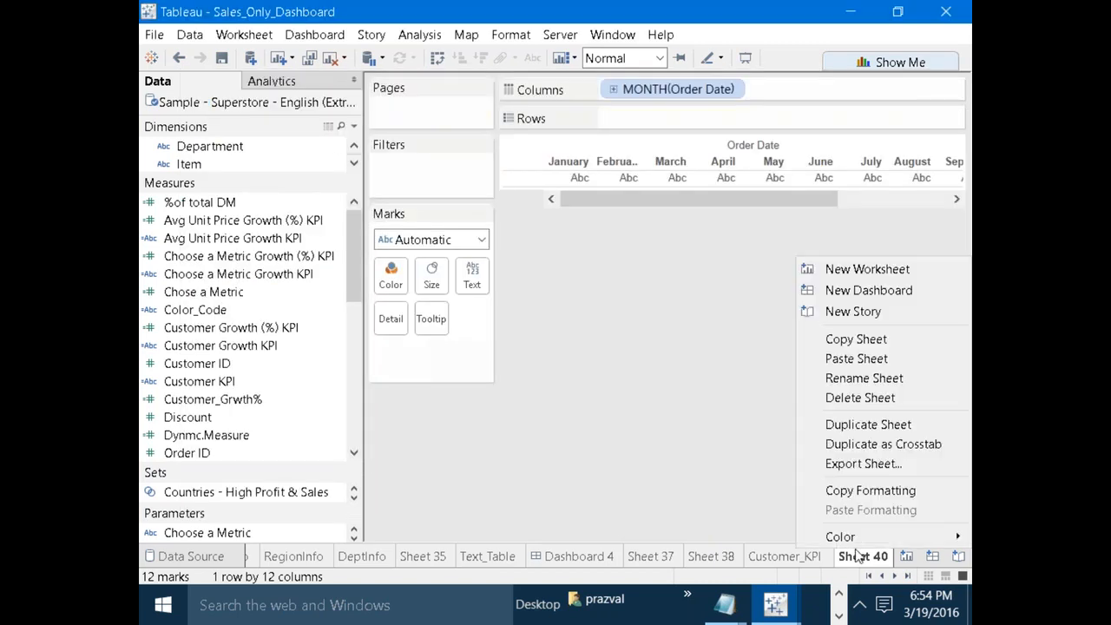
left_click(866, 382)
type("Orders_KPI")
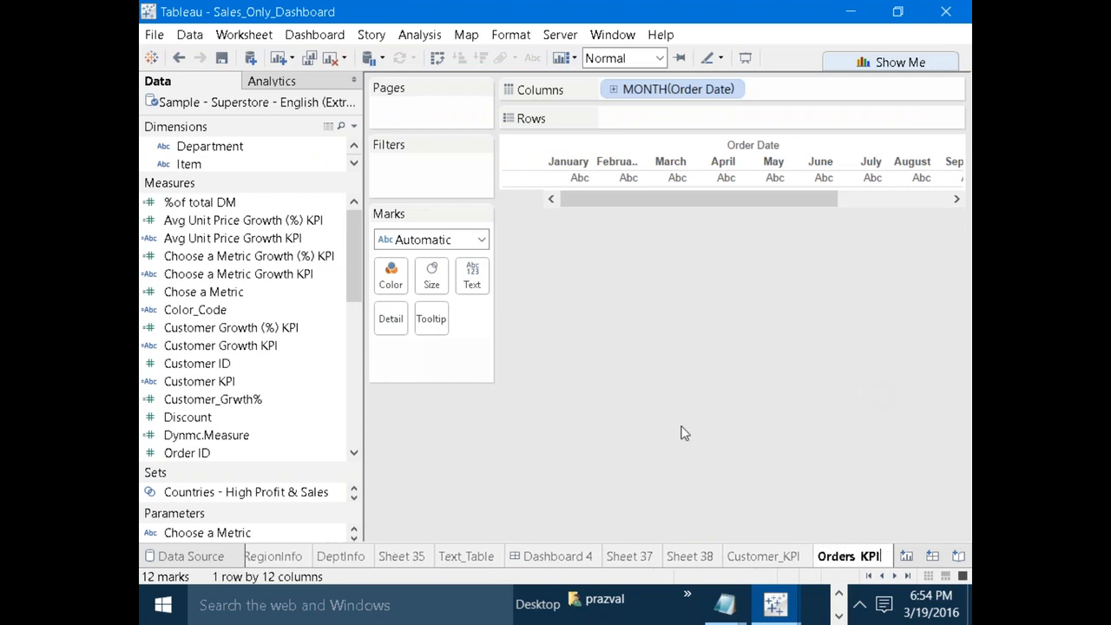
key("Return")
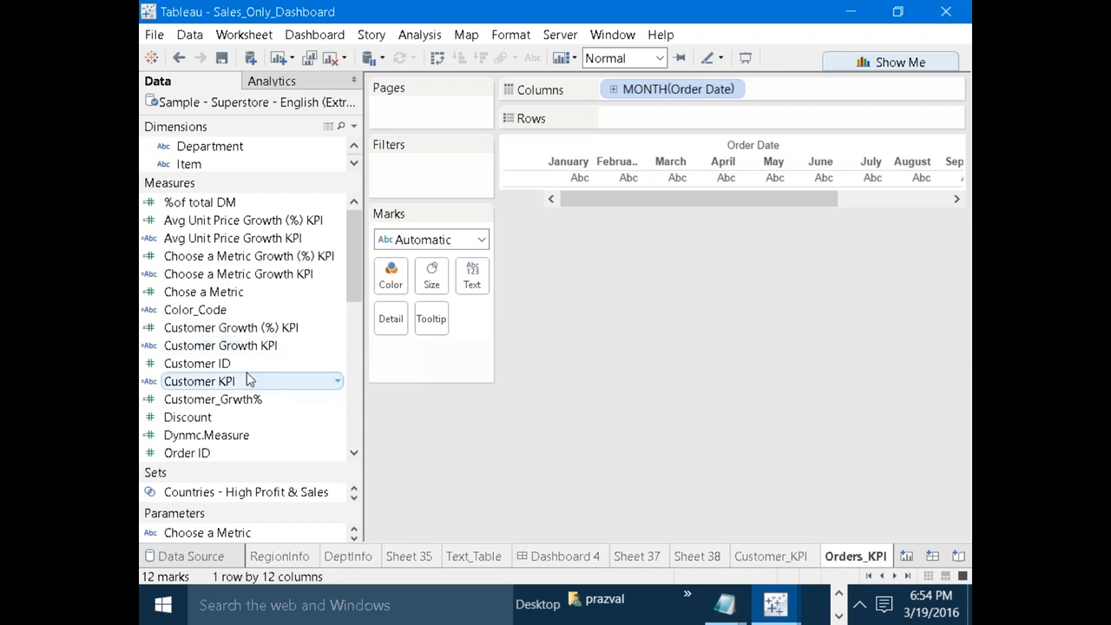
Color the marks by the Orders_KPI measure and exclude the Not Last Month value from the view.
left_click_drag(350, 287, 354, 332)
left_click_drag(237, 382, 391, 274)
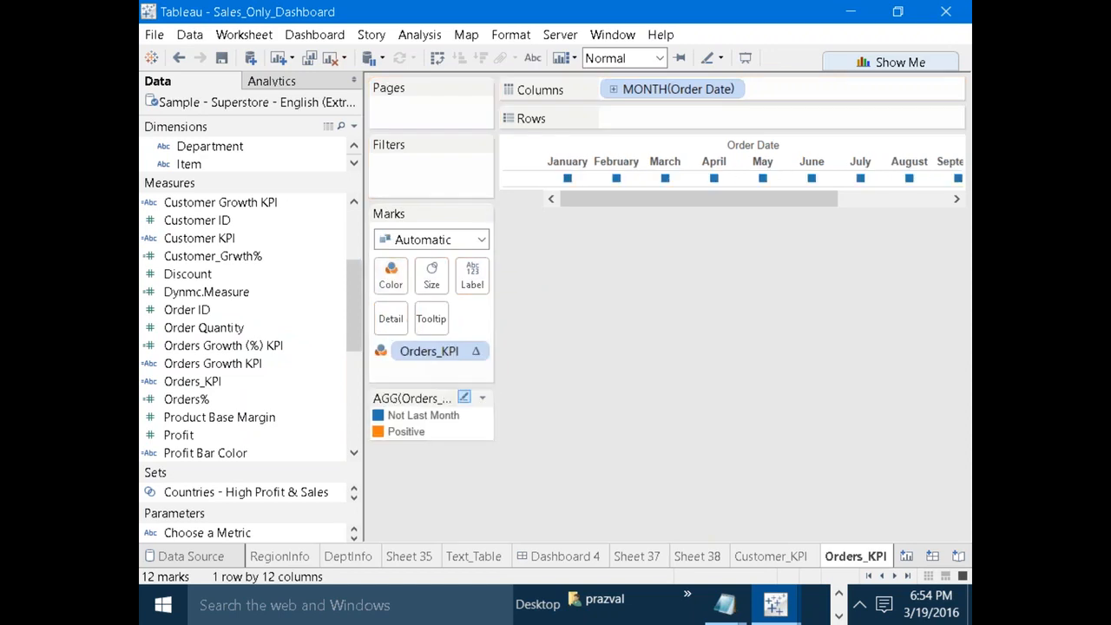
left_click(405, 417)
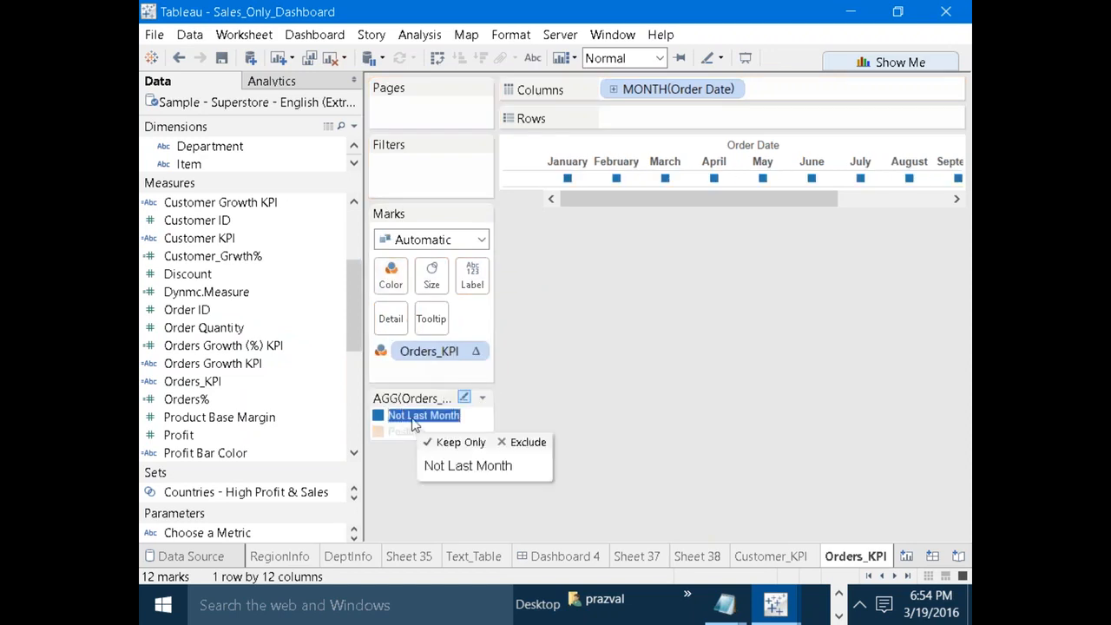
left_click(515, 444)
Enlarge the December cell and set the mark type to Shape, with Orders_KPI assigned to shape.
left_click_drag(580, 188, 622, 208)
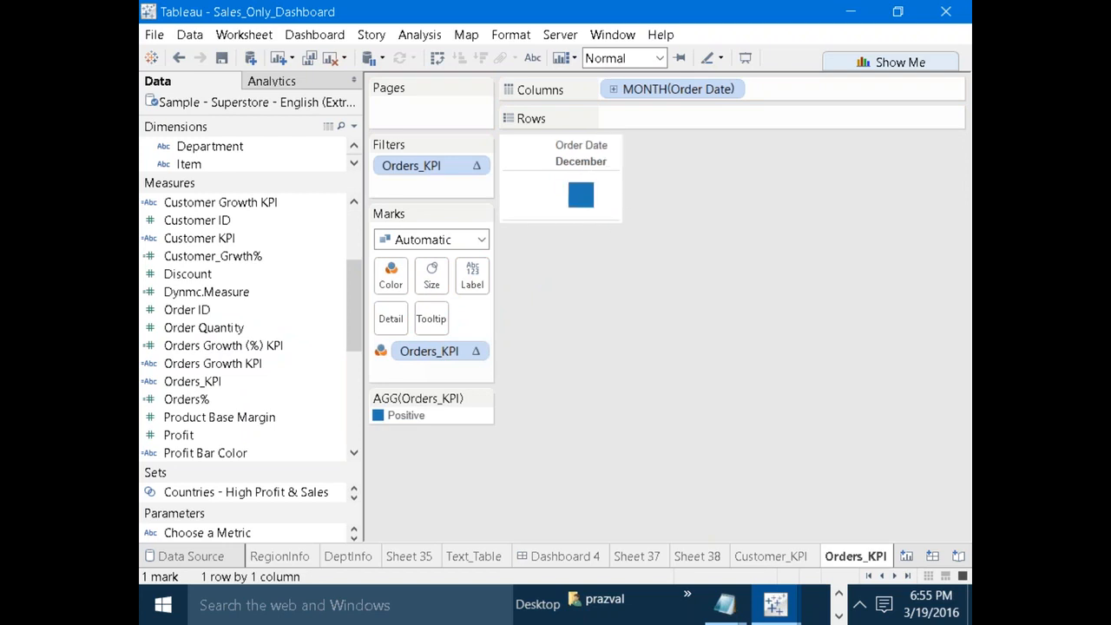
left_click(480, 239)
left_click(416, 393)
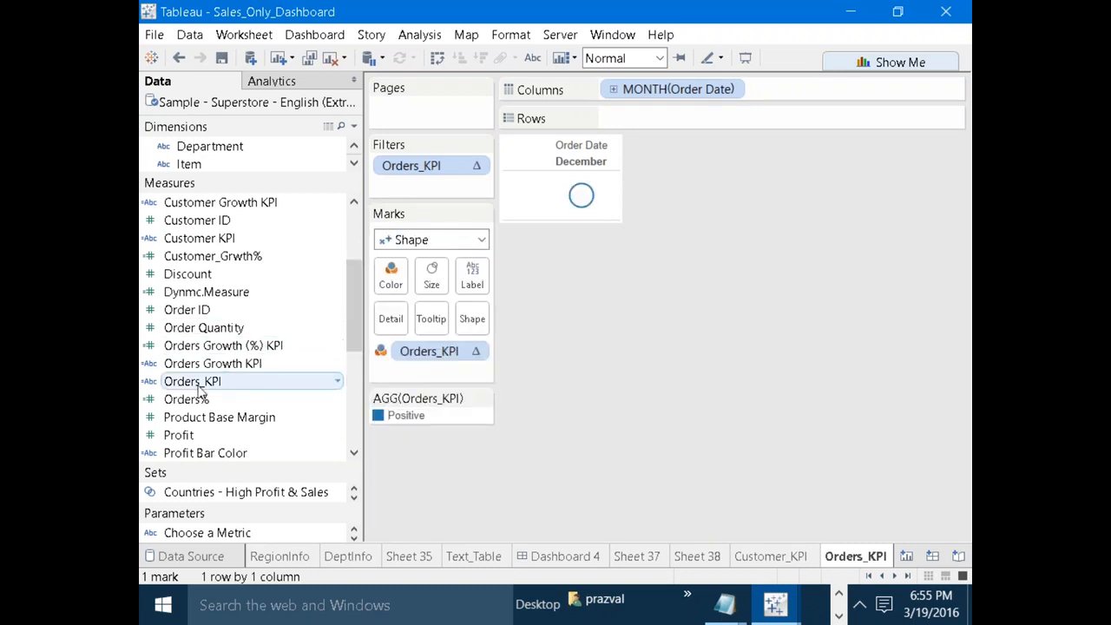
left_click_drag(198, 390, 473, 320)
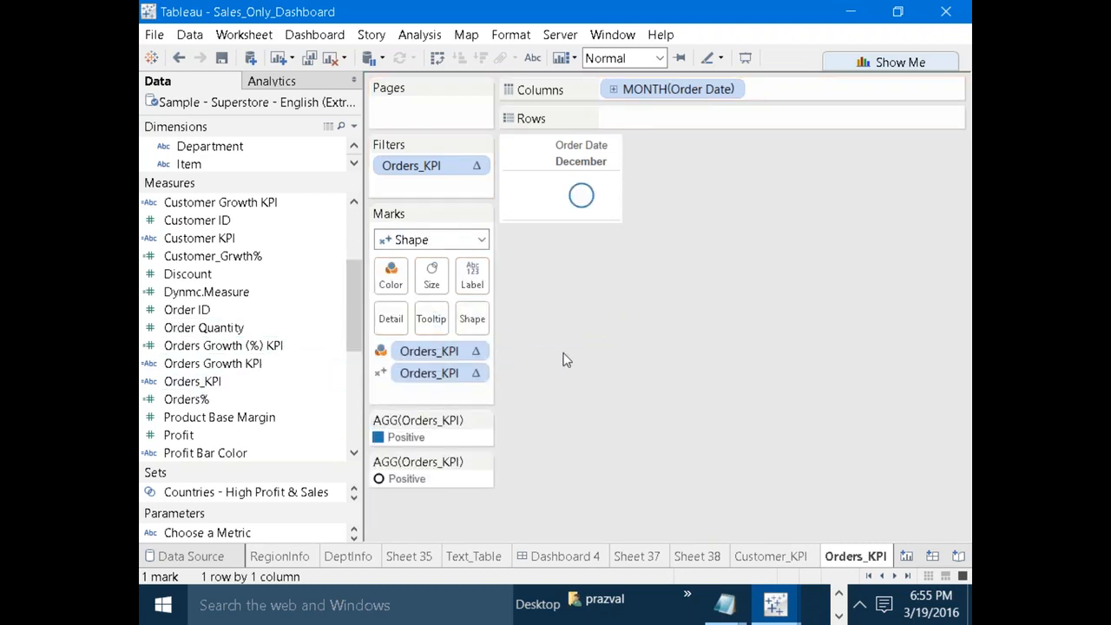
Assign the yellow triangle from the KPI shape palette to the Positive value of Orders_KPI.
left_click(473, 318)
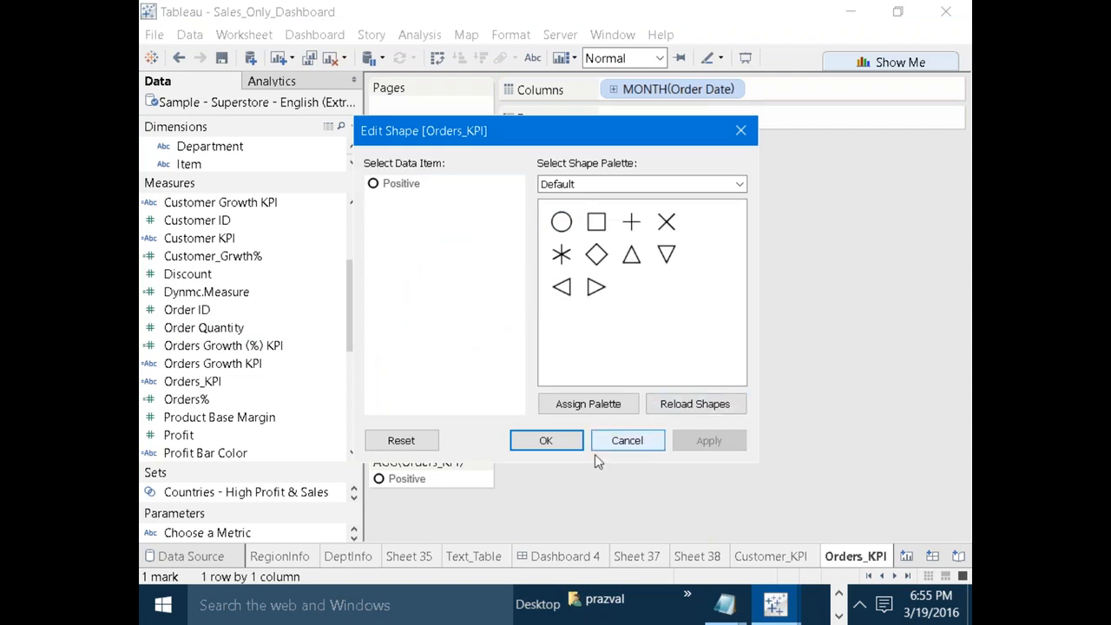
left_click(569, 445)
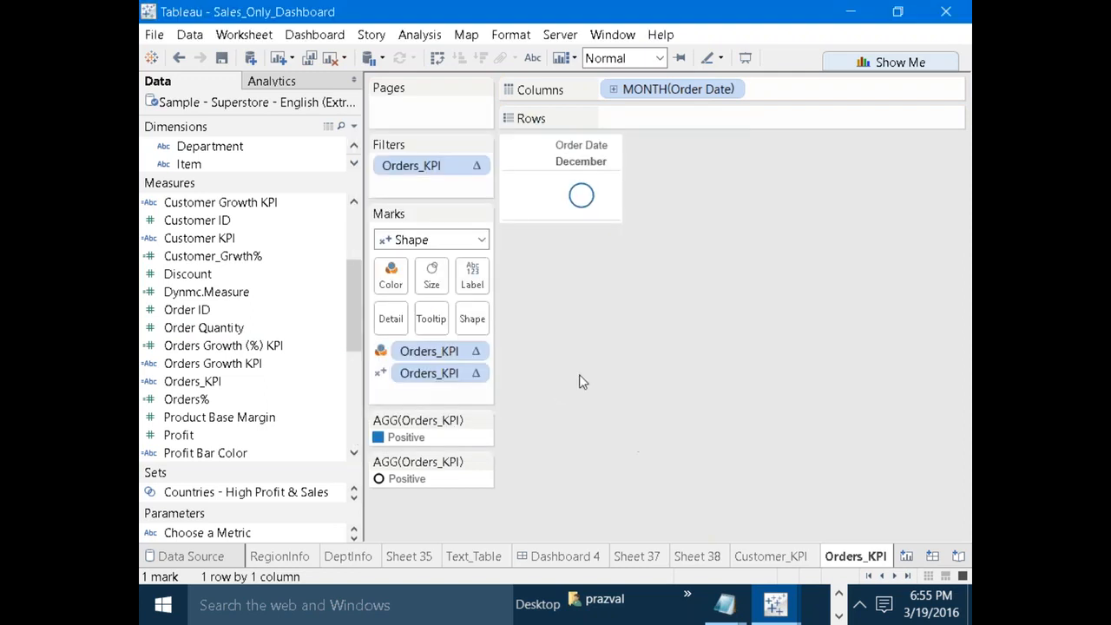
left_click(473, 319)
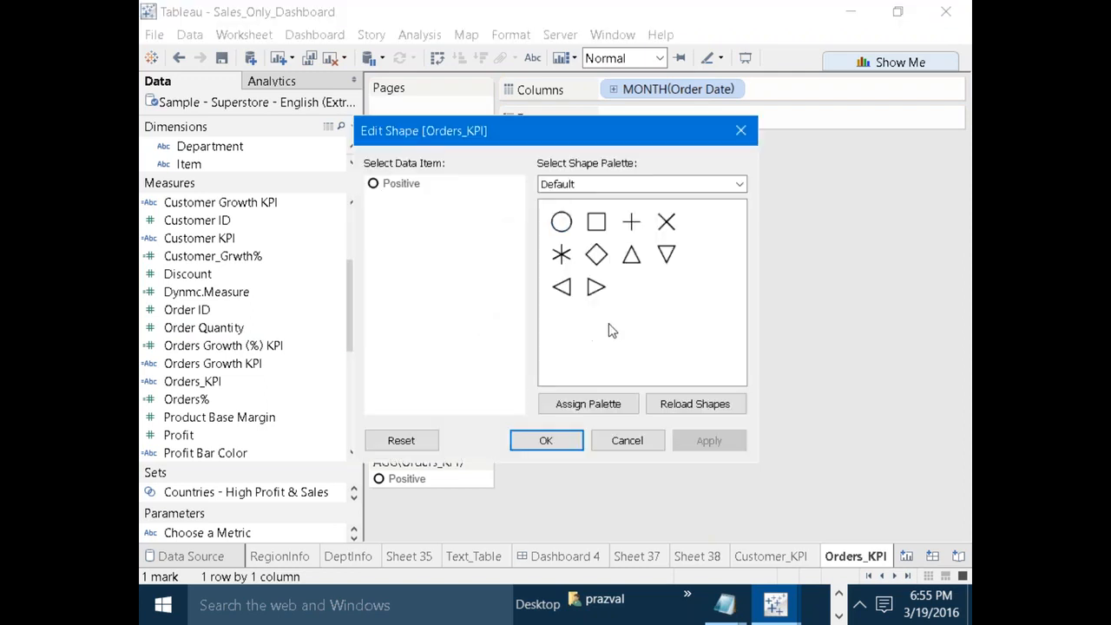
left_click(739, 184)
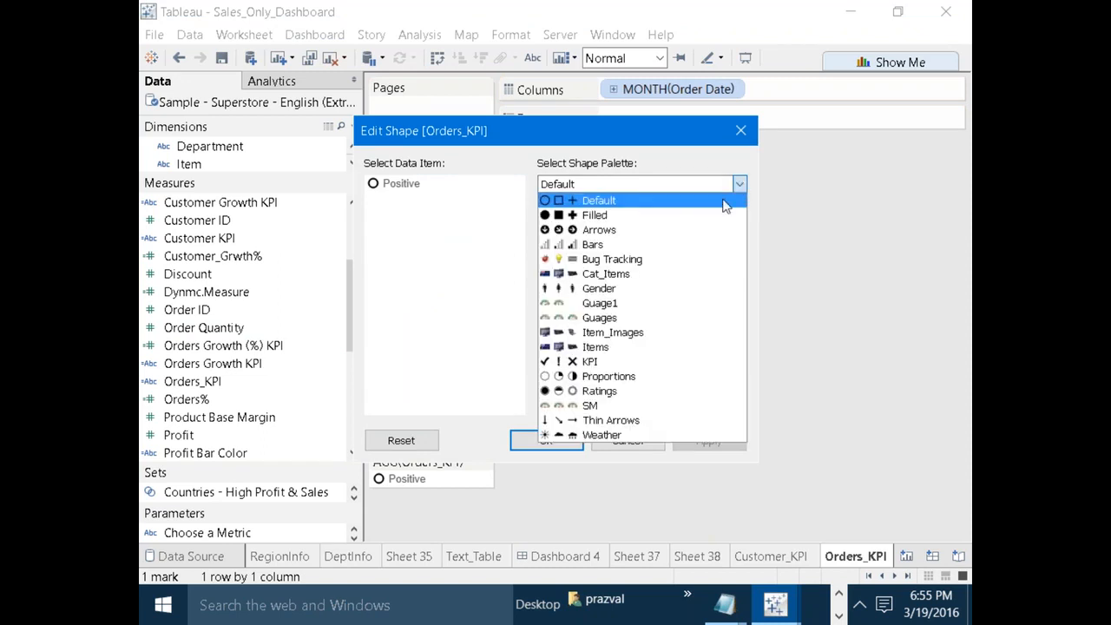
left_click(590, 363)
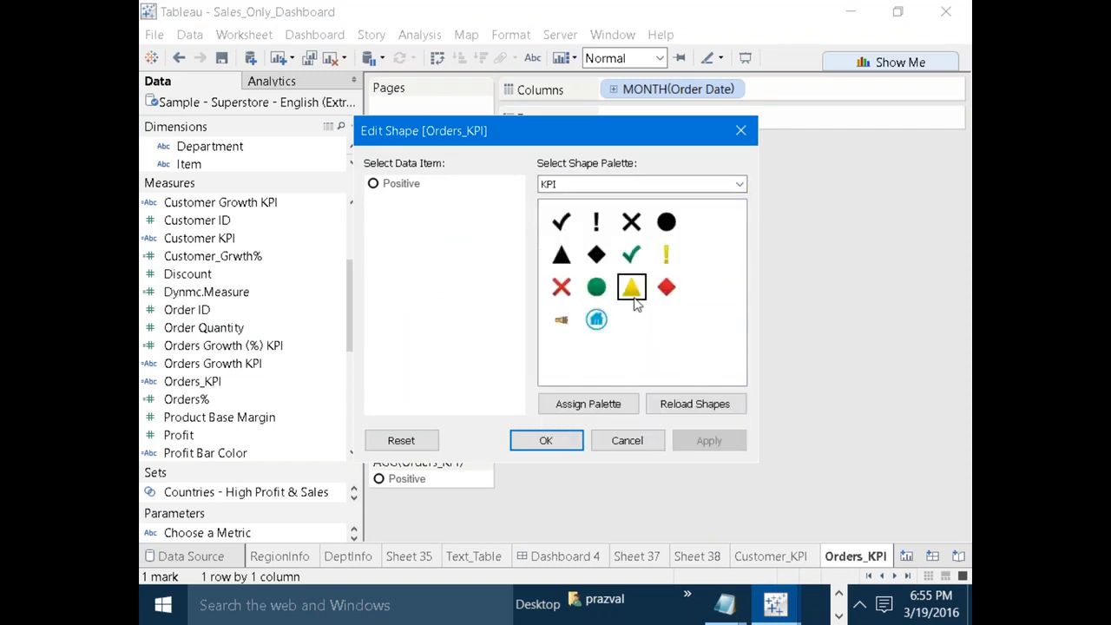
left_click(403, 190)
left_click(631, 286)
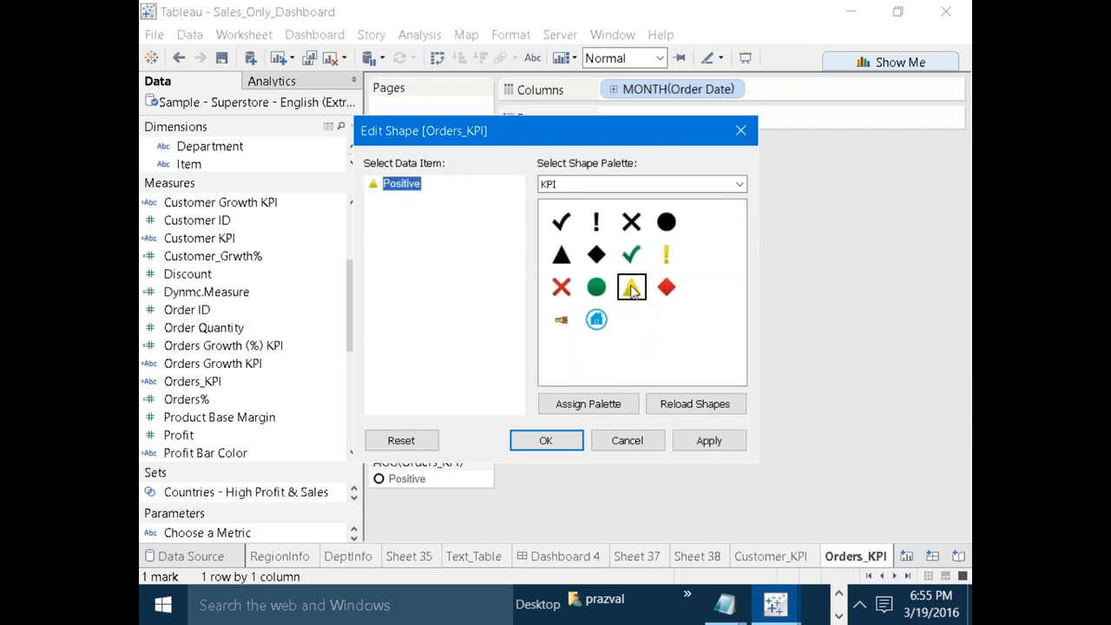
left_click(707, 441)
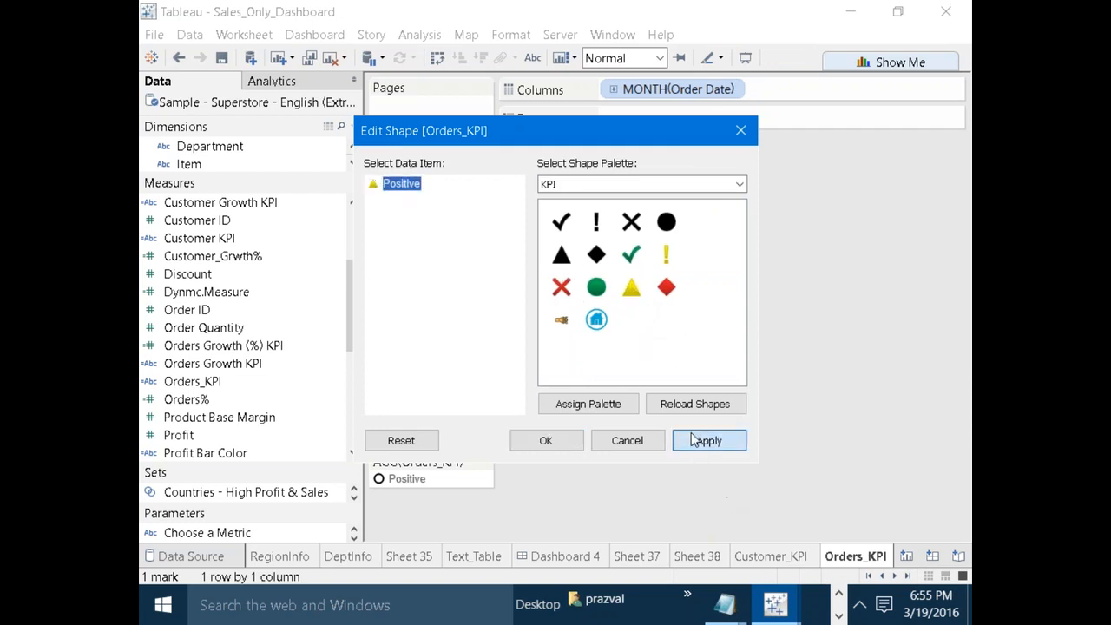
left_click(558, 441)
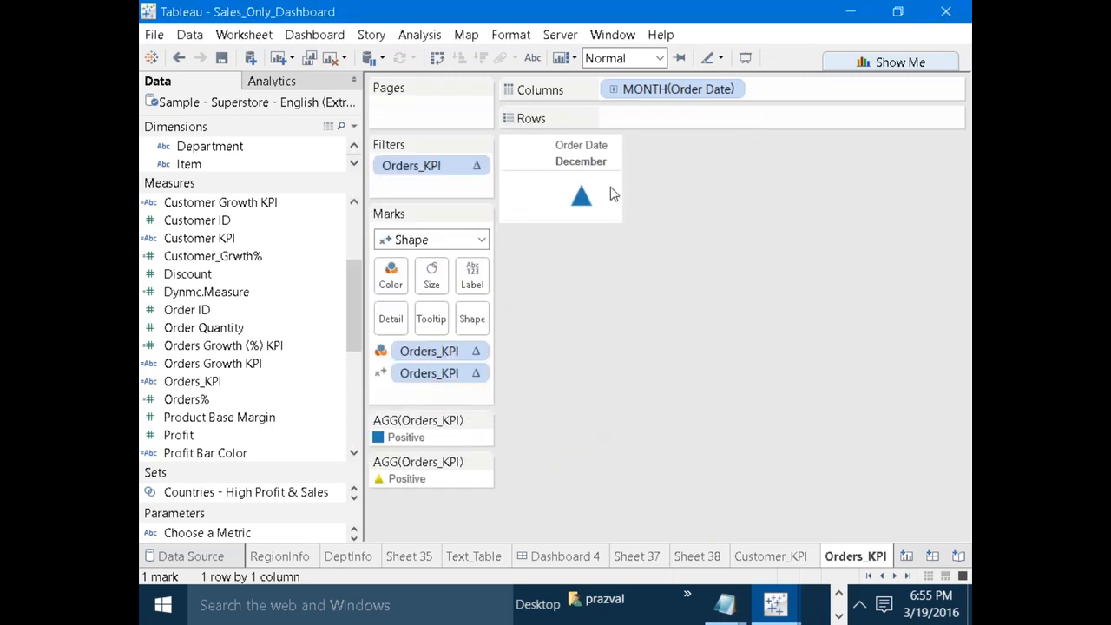
Hide the Order Date column field label and the month header in the Orders_KPI sheet.
right_click(582, 143)
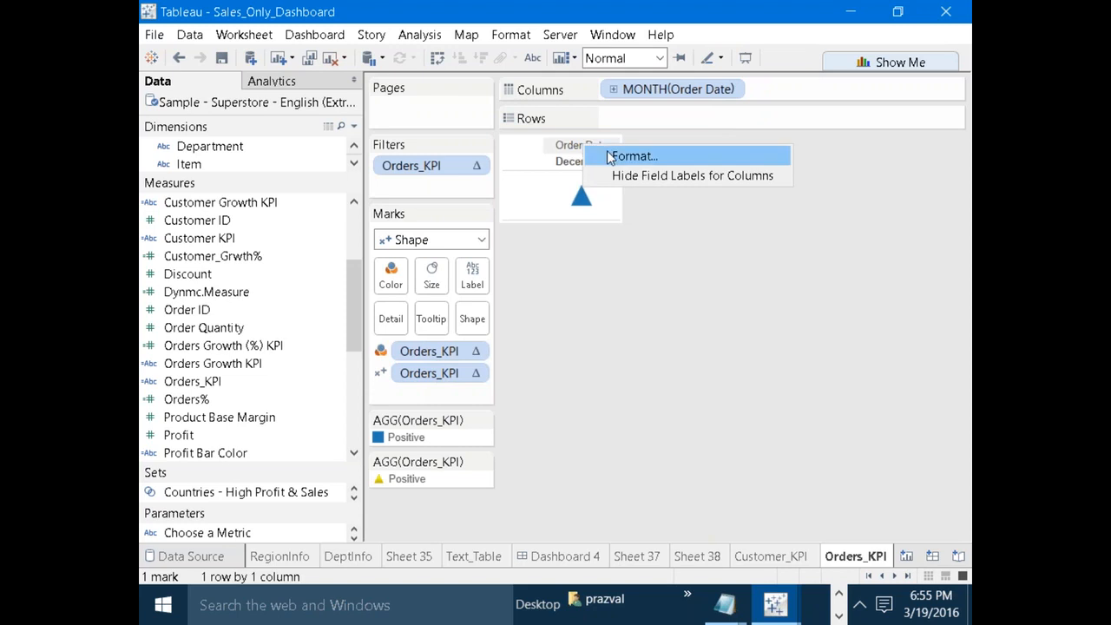
left_click(591, 173)
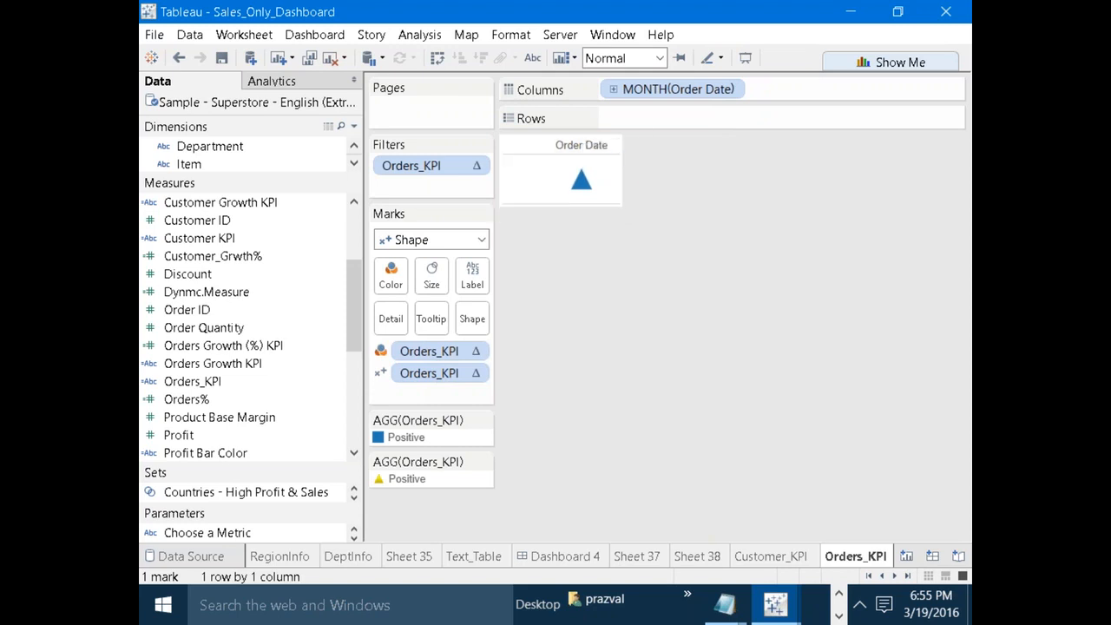
right_click(647, 90)
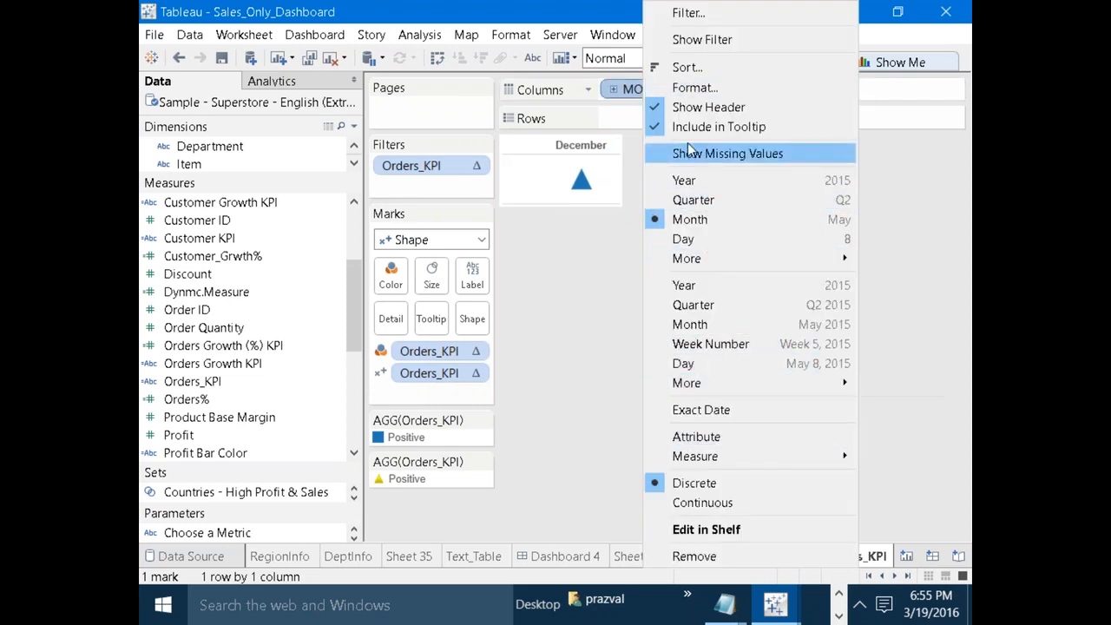
left_click(681, 111)
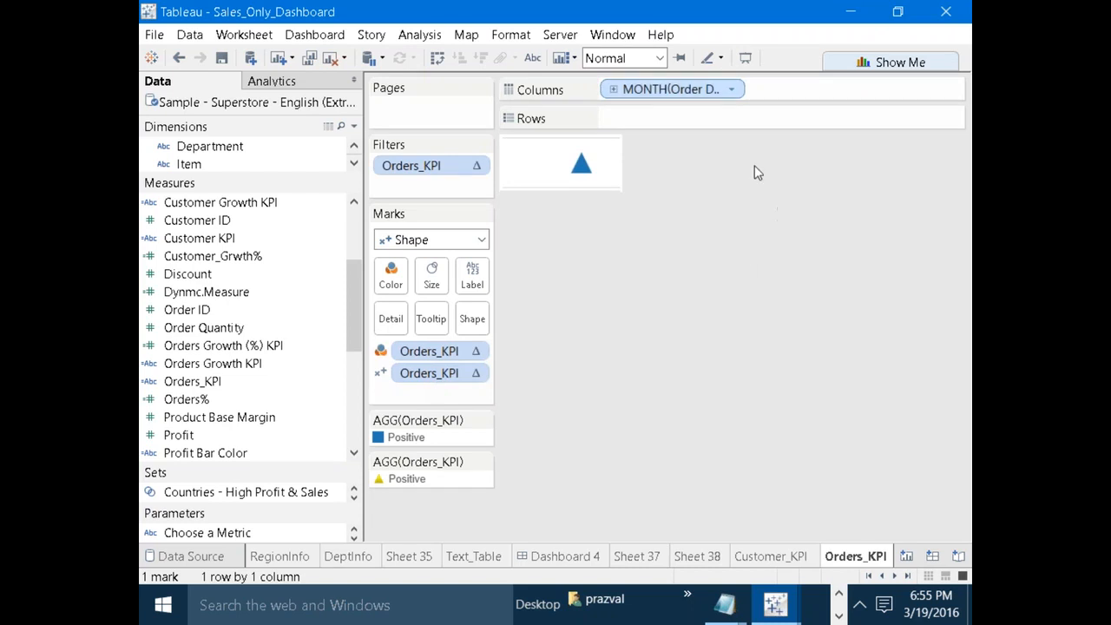
On Dashboard 4, widen the container holding the Customers and Orders tiles to about 339 px.
left_click(568, 556)
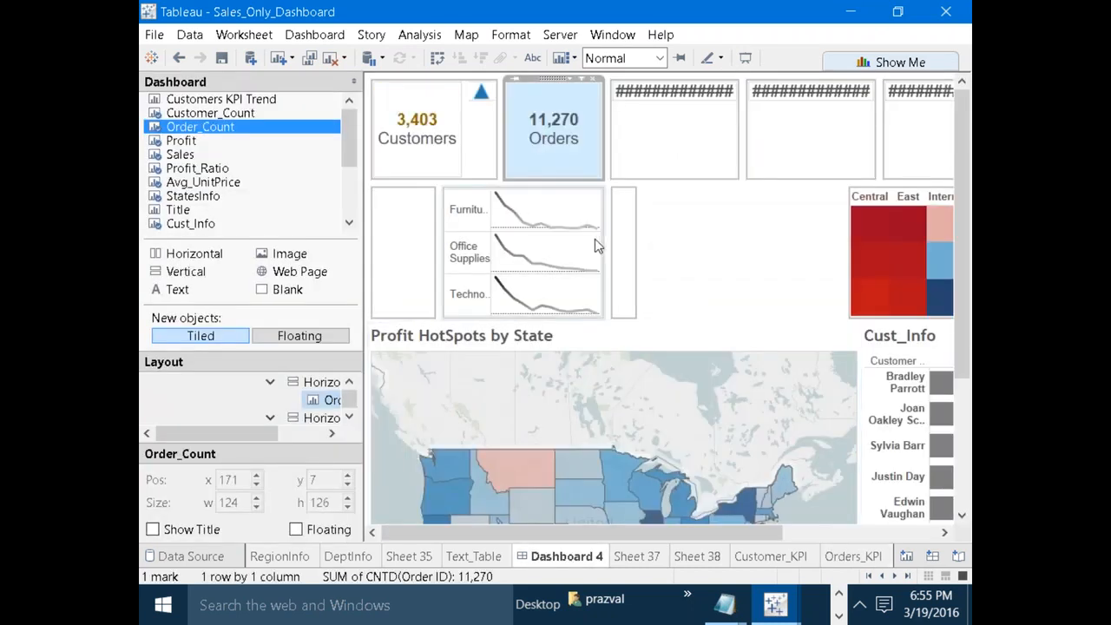
mouse_move(546, 178)
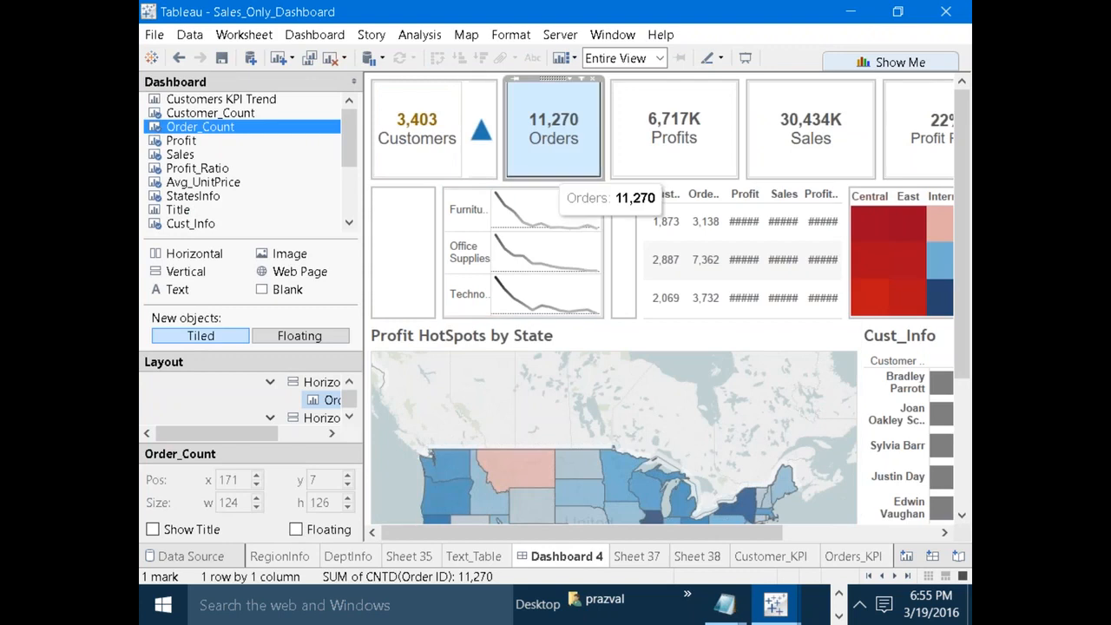
left_click(606, 160)
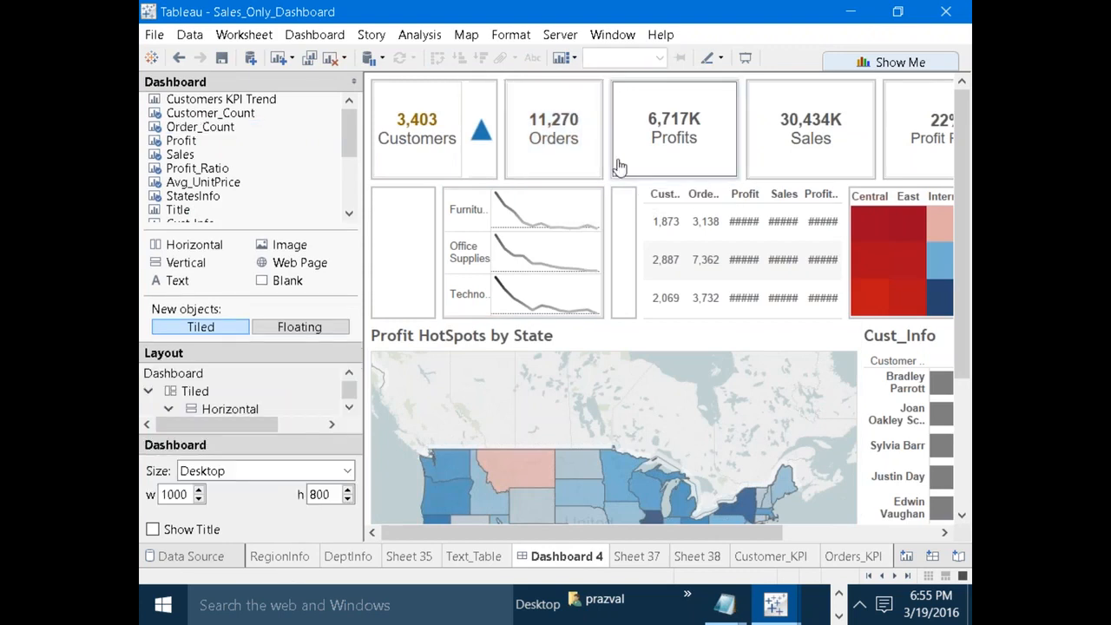
left_click(622, 156)
left_click_drag(622, 155, 637, 156)
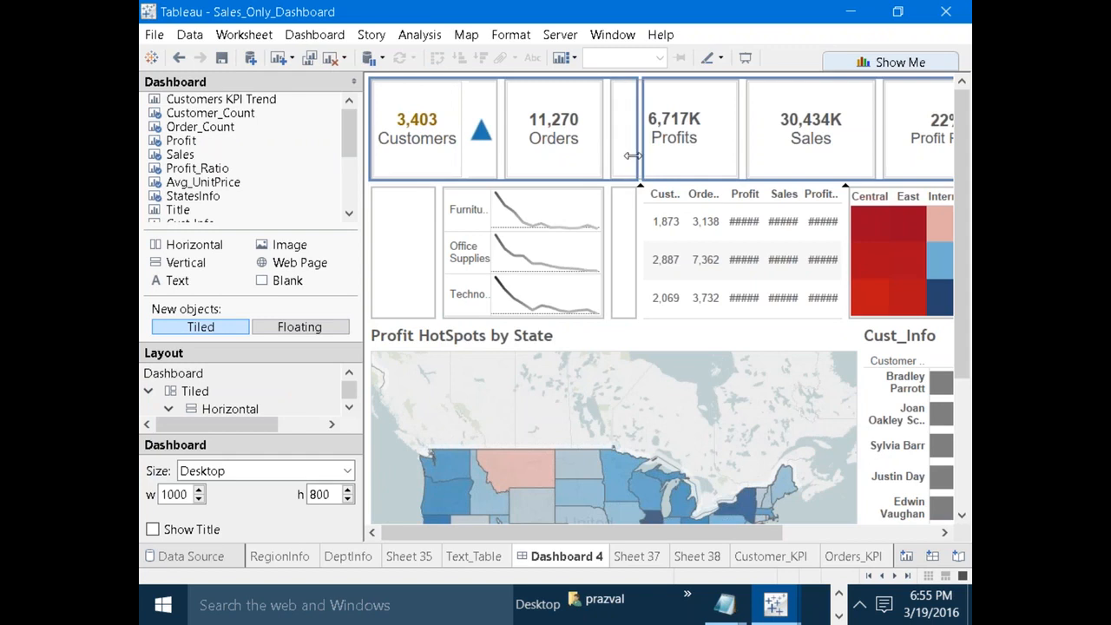
Try to narrow the Orders tile by moving its edge toward the Customers indicator.
left_click(614, 161)
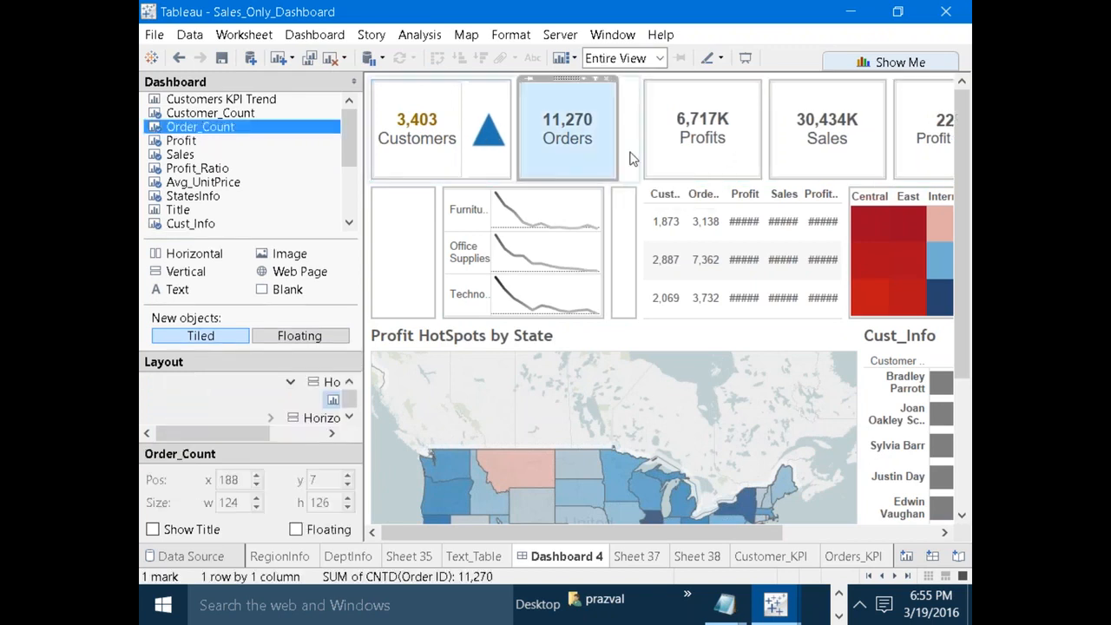
left_click(617, 155)
left_click_drag(617, 152, 605, 152)
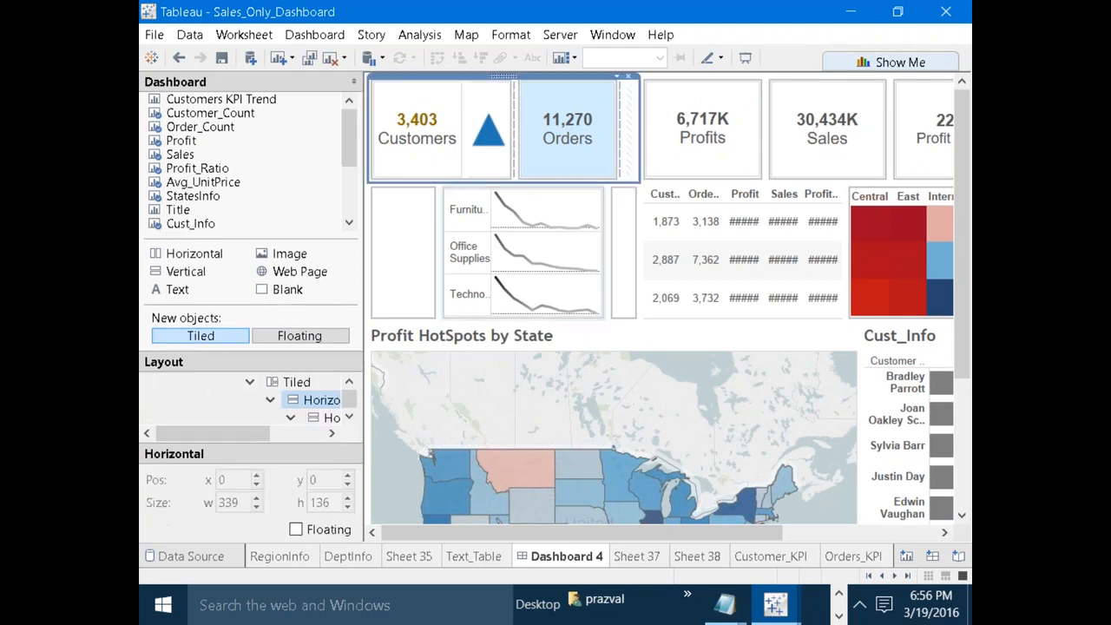
left_click(536, 176)
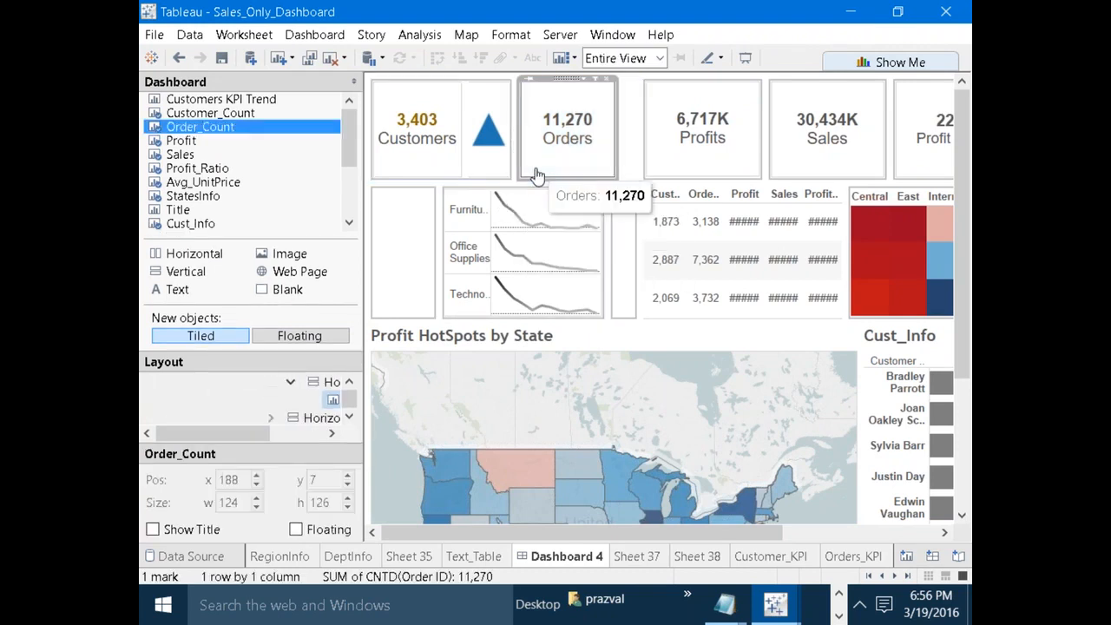
Try to place the Orders_KPI sheet in the gap between the Orders and Profits tiles.
mouse_move(330, 155)
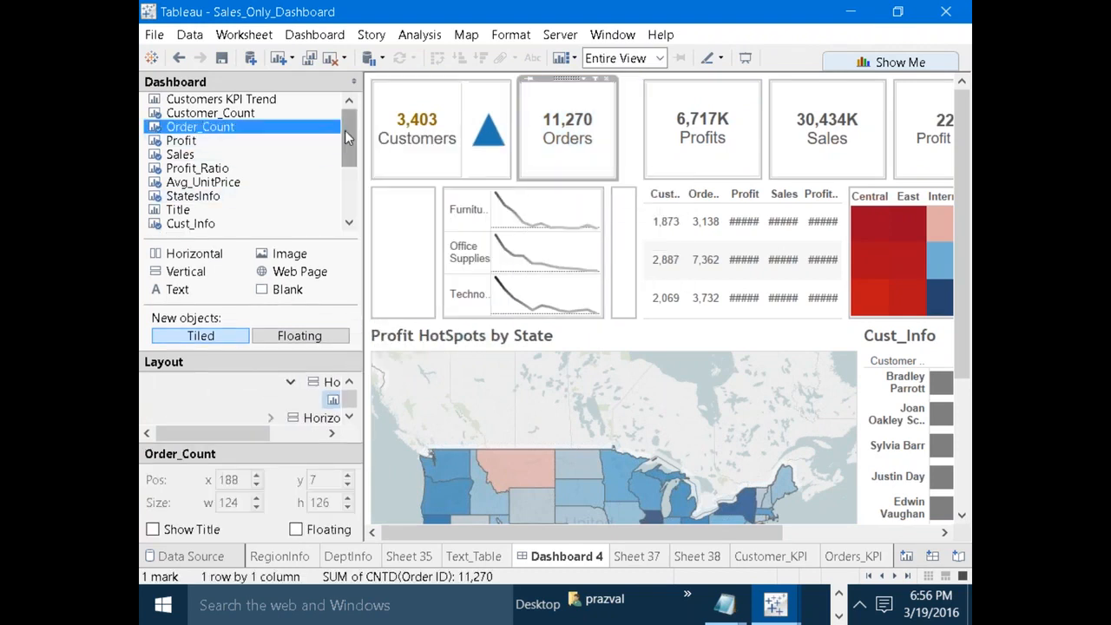
scroll(348, 135, "down", 3)
left_click(195, 224)
mouse_move(214, 228)
left_mouse_down()
mouse_move(365, 174)
mouse_move(712, 130)
mouse_move(623, 141)
left_mouse_up()
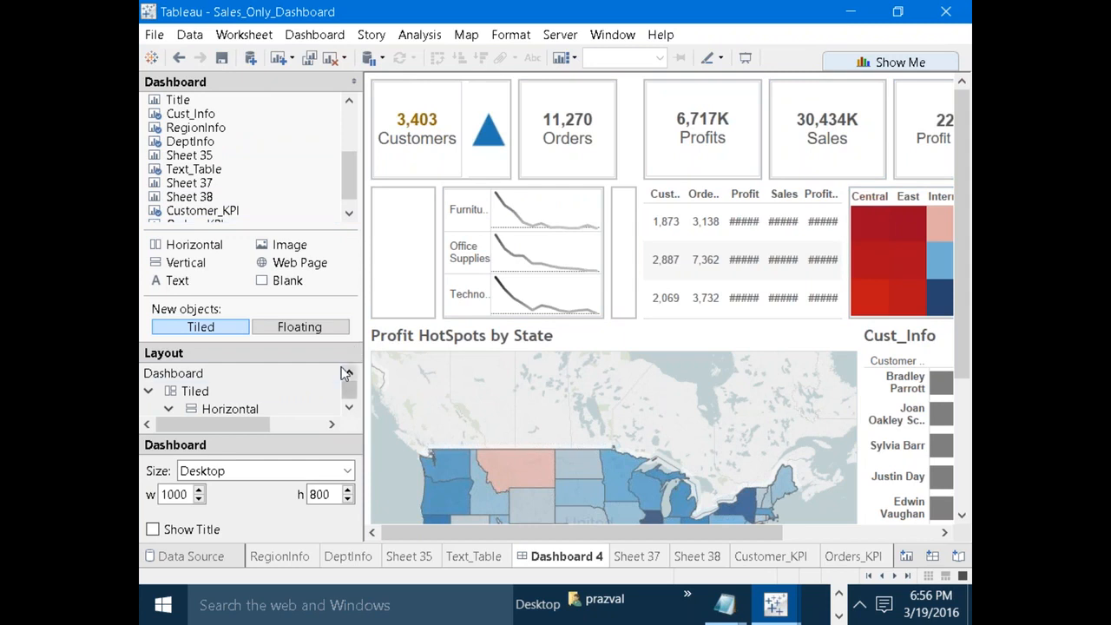
Examine the dashboard's layout hierarchy for the horizontal container that holds the tiles.
left_click(255, 413)
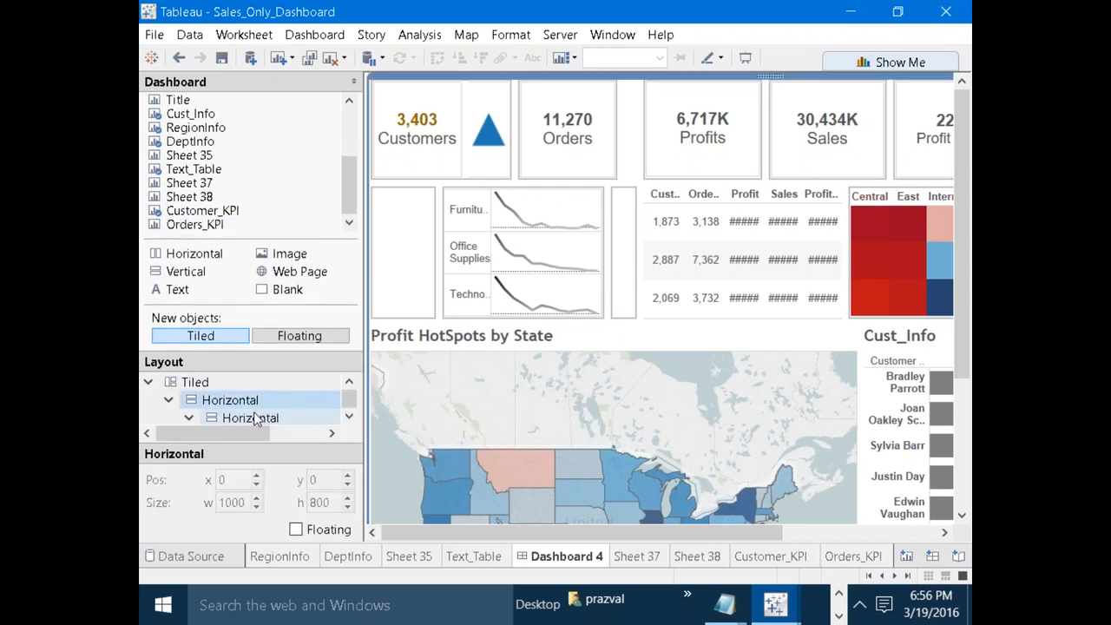
left_click(348, 417)
left_click(349, 417)
left_click(348, 416)
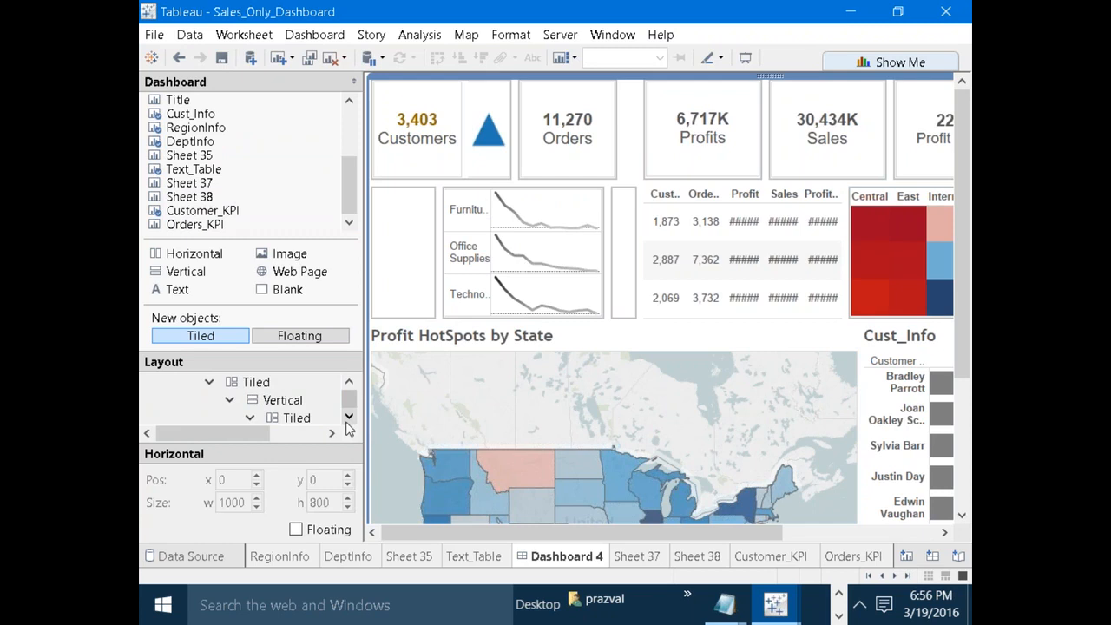
left_click(296, 405)
left_click(348, 382)
left_click(348, 381)
left_click(282, 400)
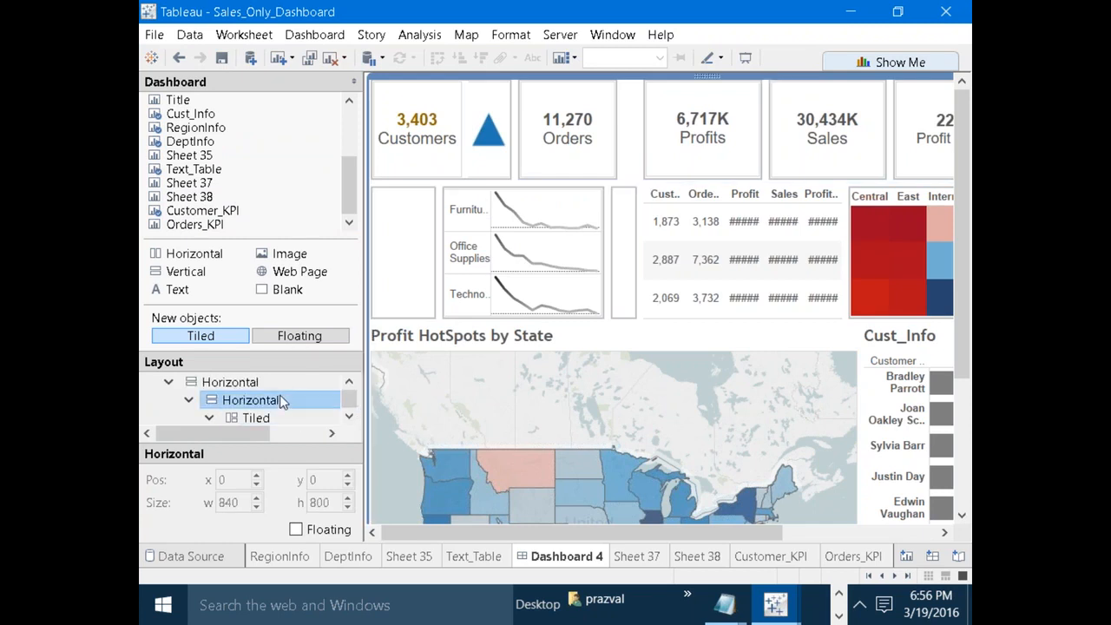
Add the Orders_KPI sheet beside the Orders tile, inside the container shared with the Customers tile.
left_click(586, 165)
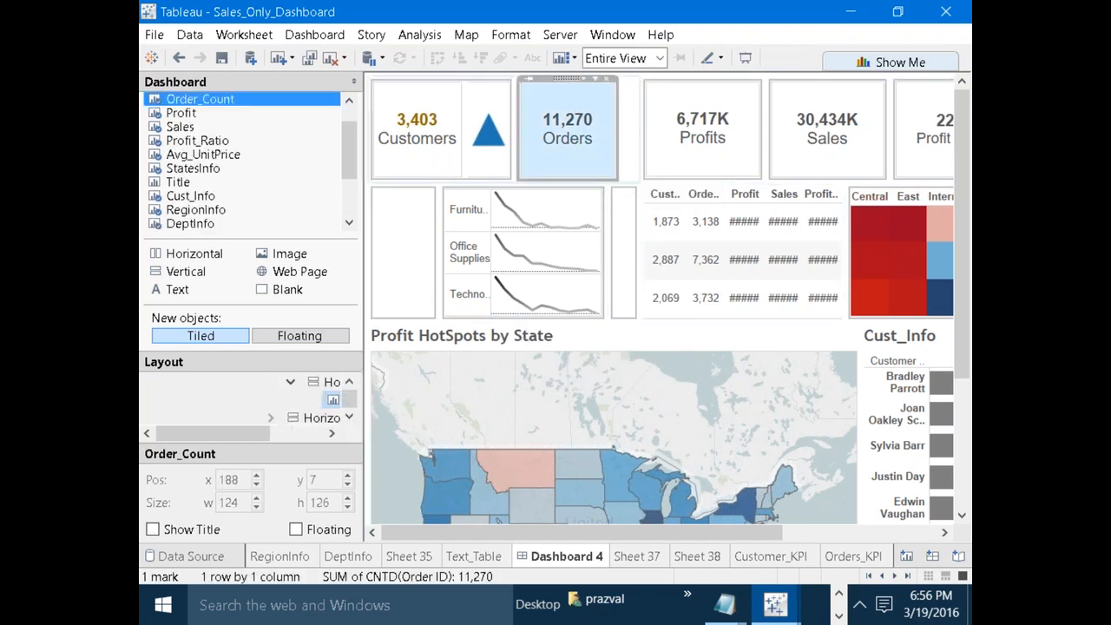
left_click(628, 160)
left_click(606, 160)
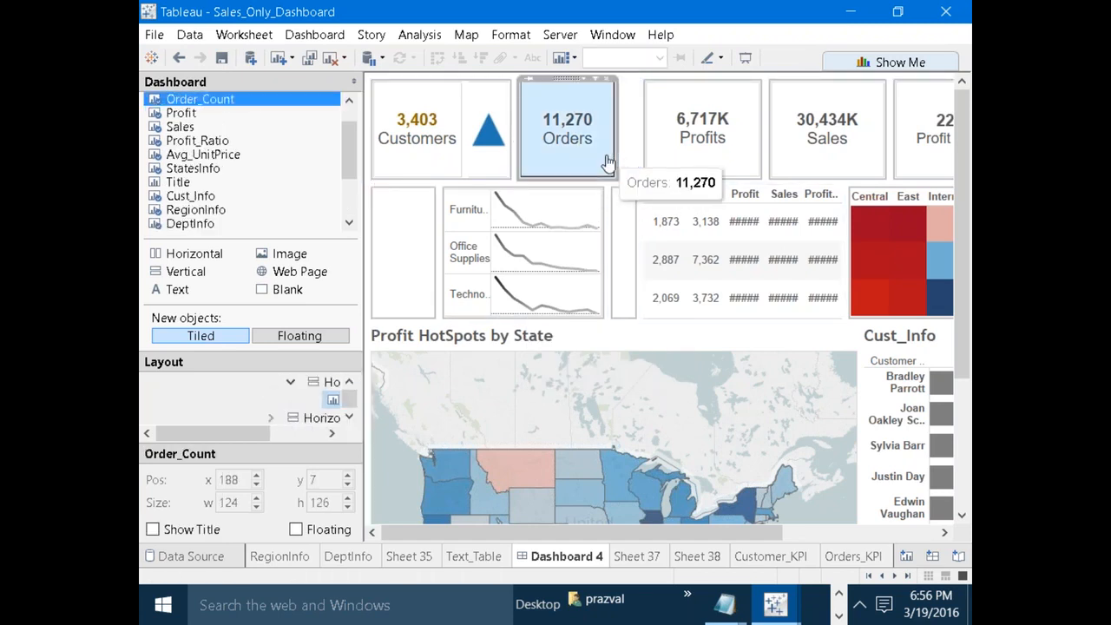
left_click(573, 161)
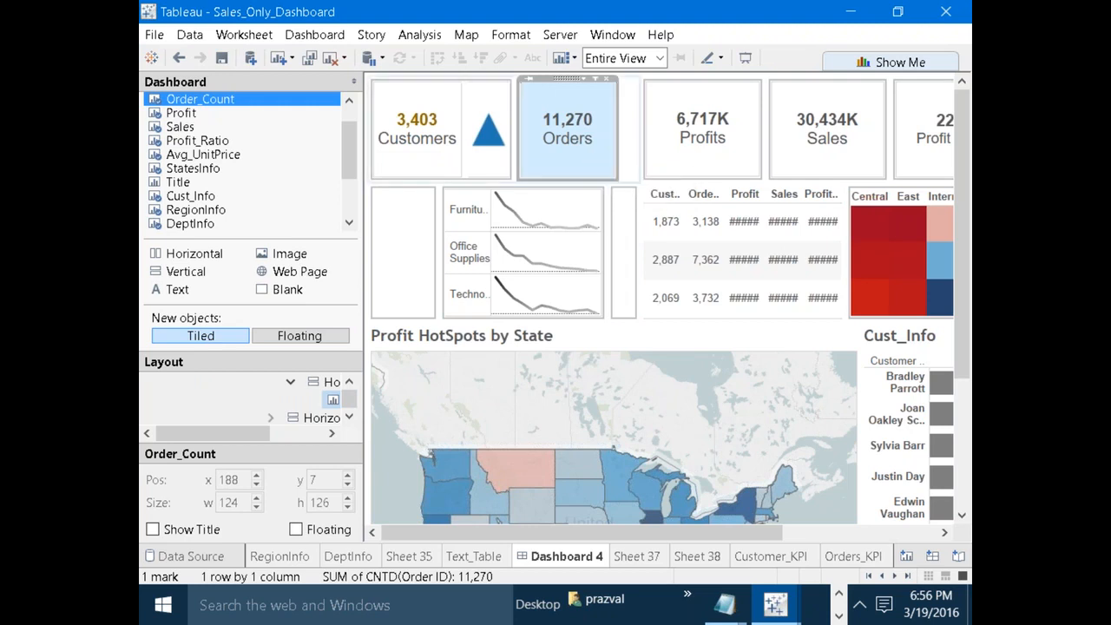
left_click(629, 160)
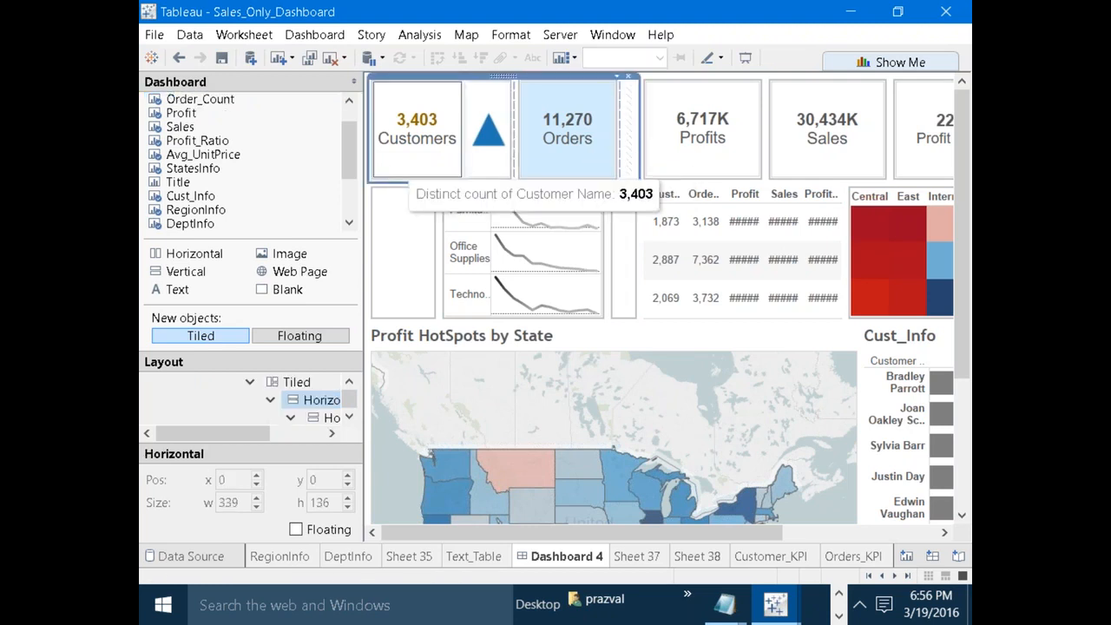
scroll(347, 169, "down", 2)
left_click_drag(194, 227, 617, 145)
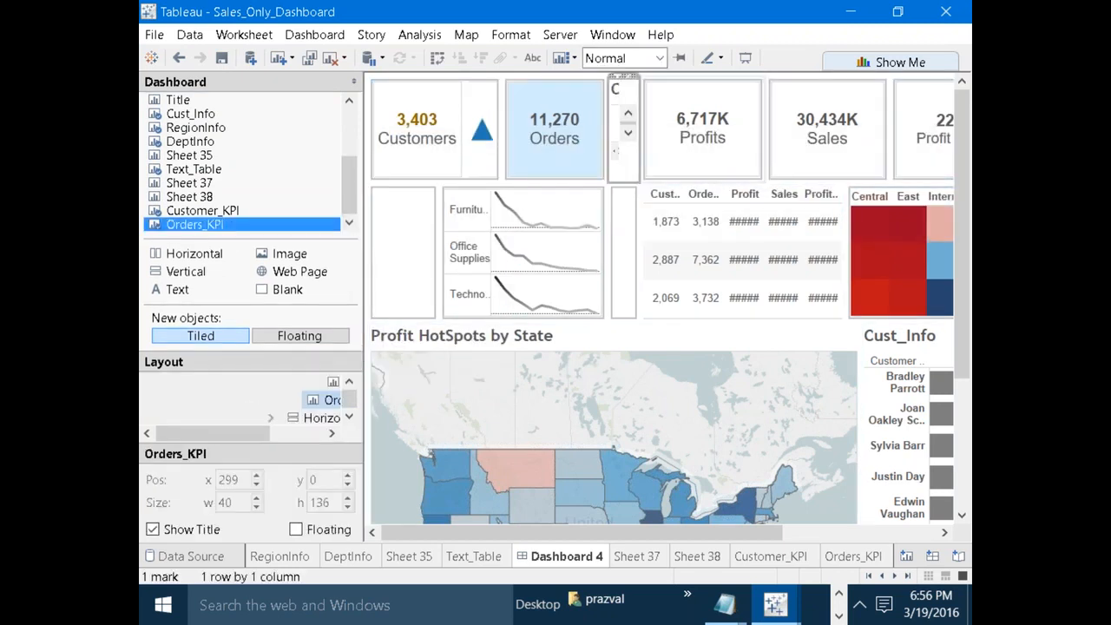
Fit the Orders_KPI sheet to Entire View and widen it to about 44 px.
left_click(660, 59)
left_click(633, 132)
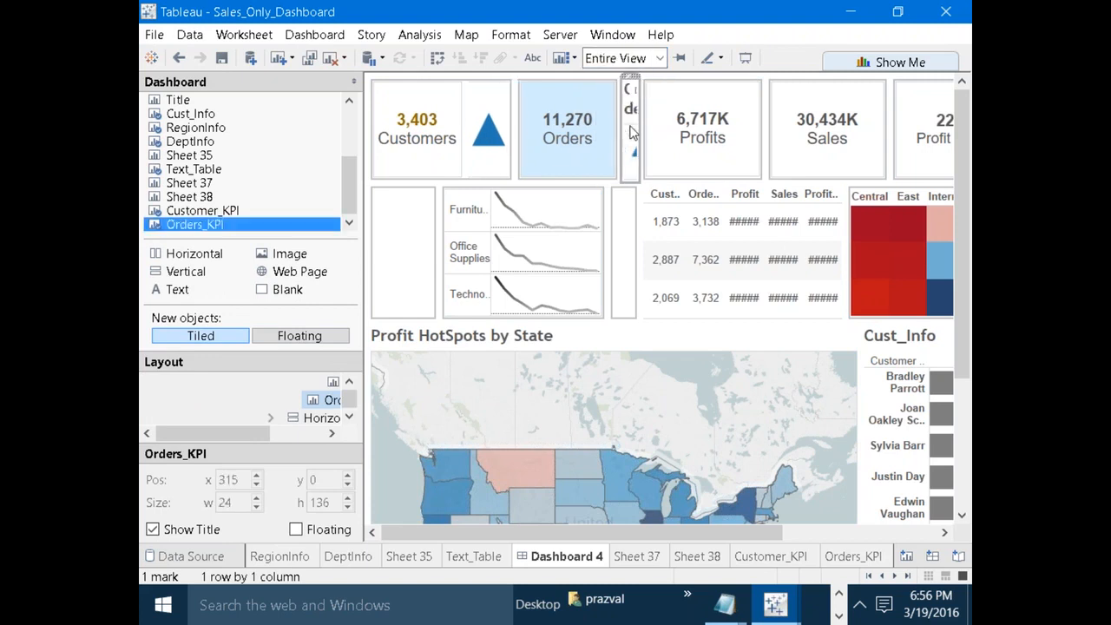
left_click_drag(621, 140, 609, 141)
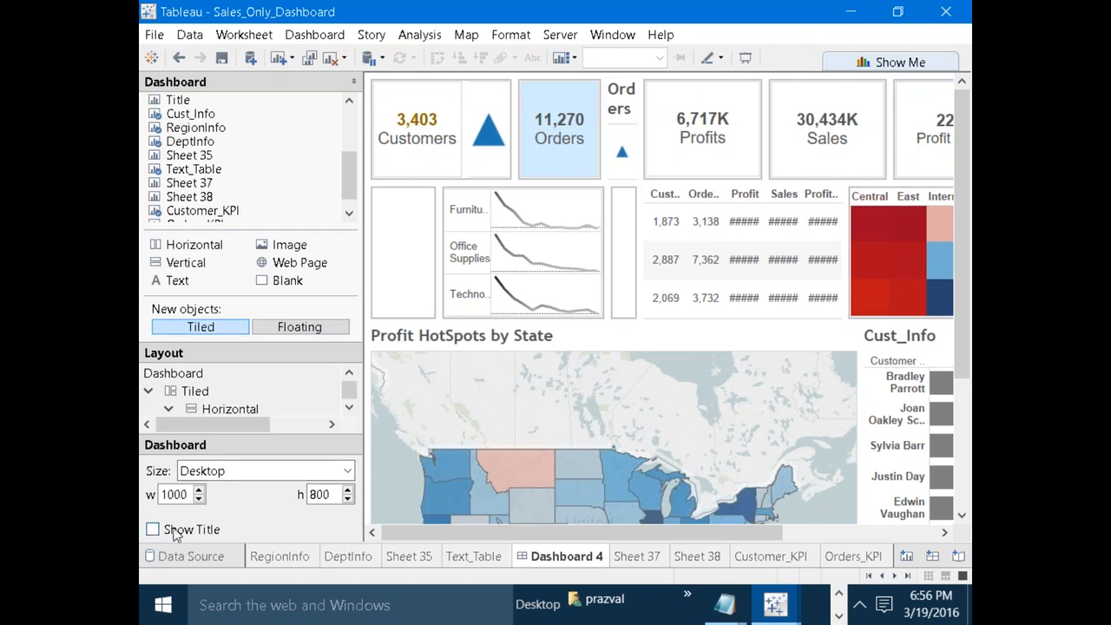
Hide the Orders_KPI title and shorten the tile row so the sheet is about 130 px high.
left_click(627, 111)
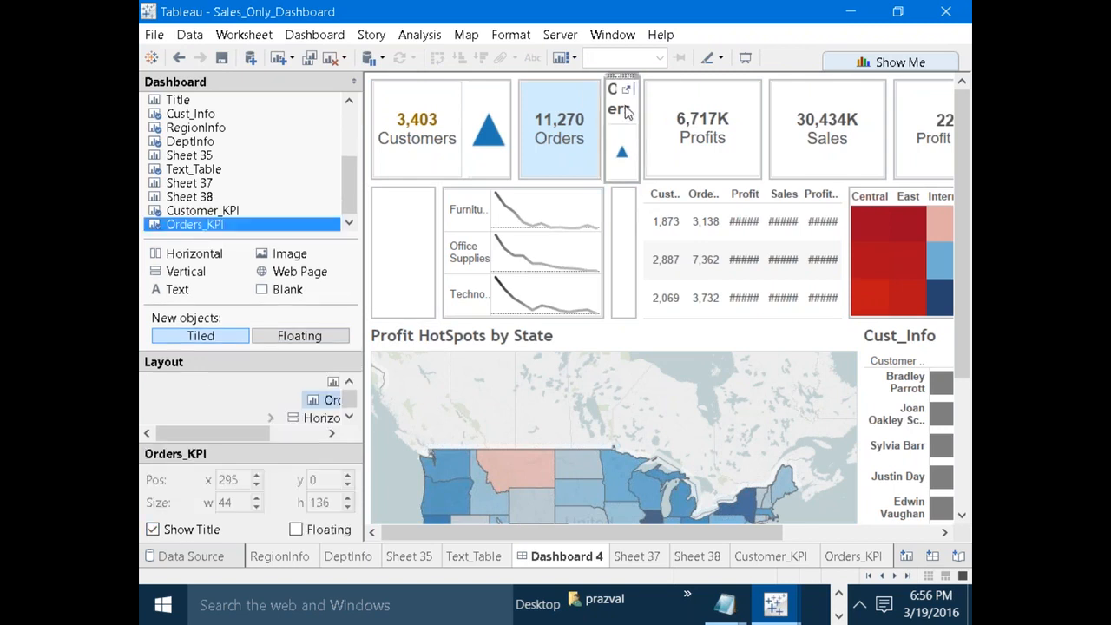
left_click(152, 530)
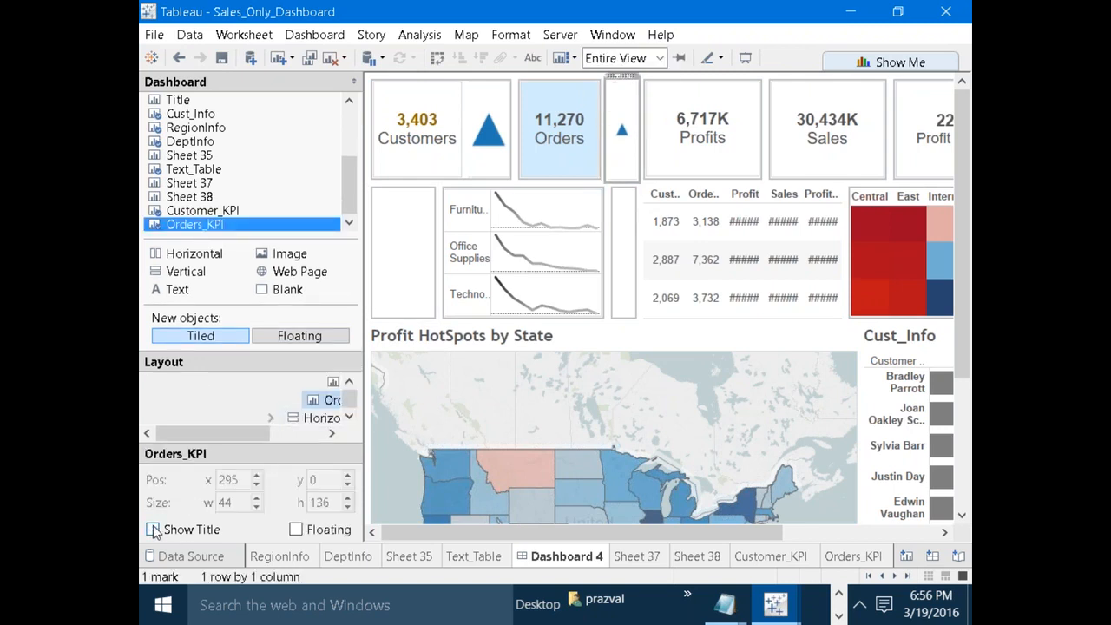
left_click_drag(618, 184, 617, 178)
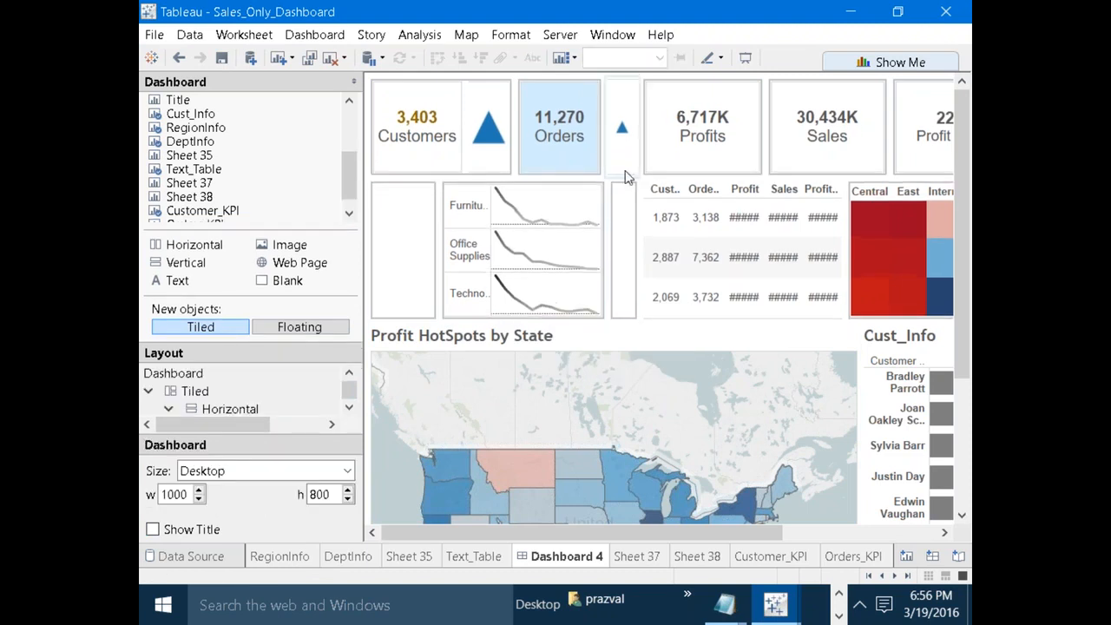
left_click(612, 161)
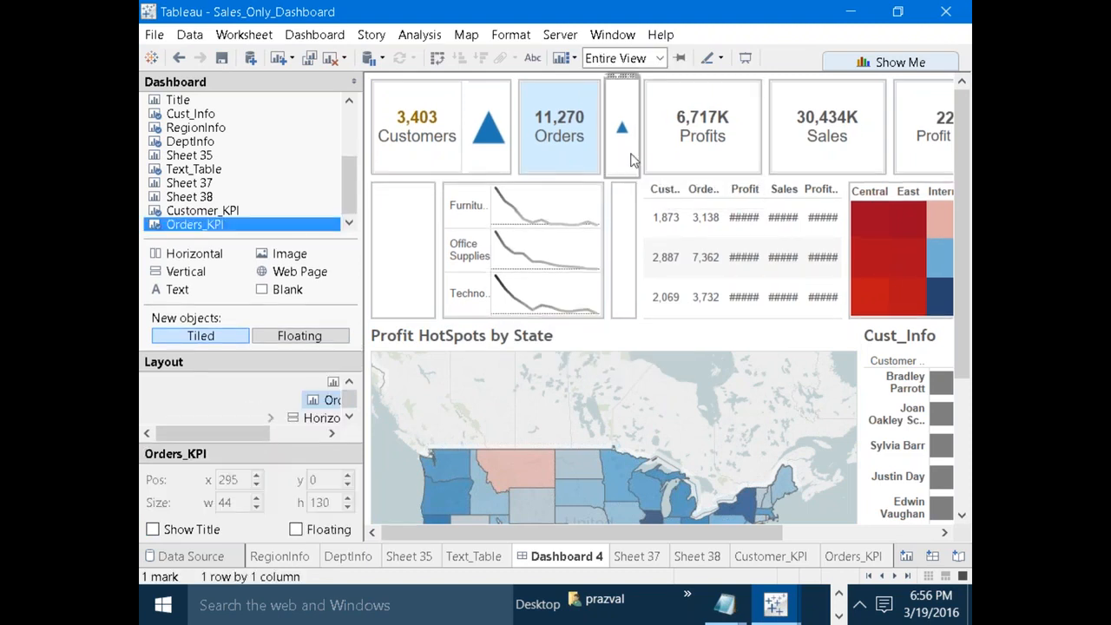
Widen the Orders_KPI sheet on the dashboard until the Profits tile starts at about x 389 px.
left_click_drag(639, 152, 659, 152)
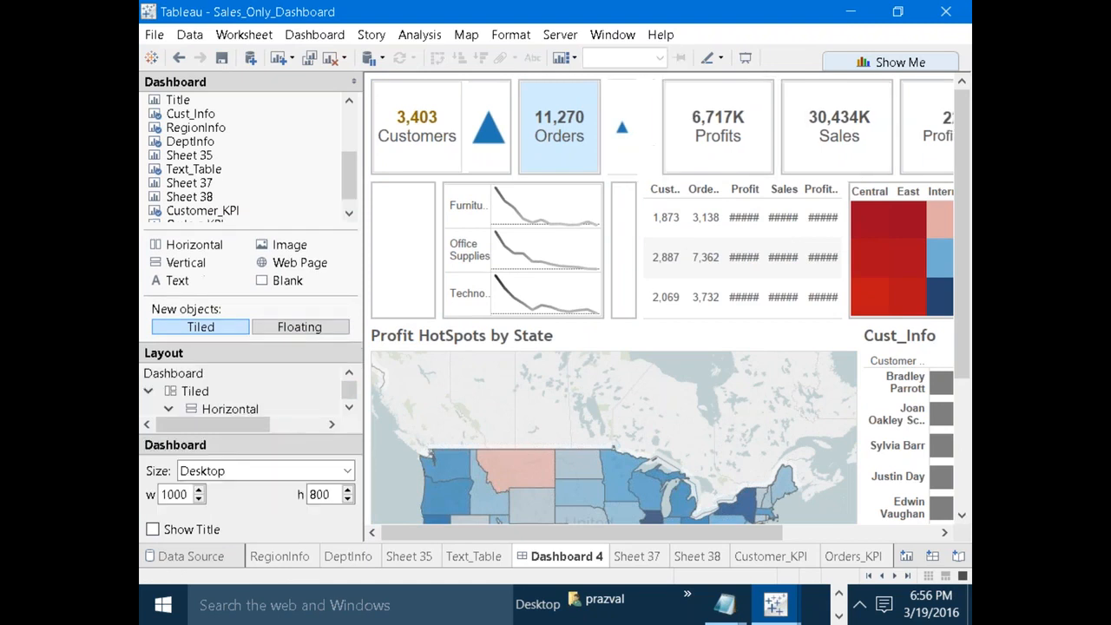
left_click(636, 157)
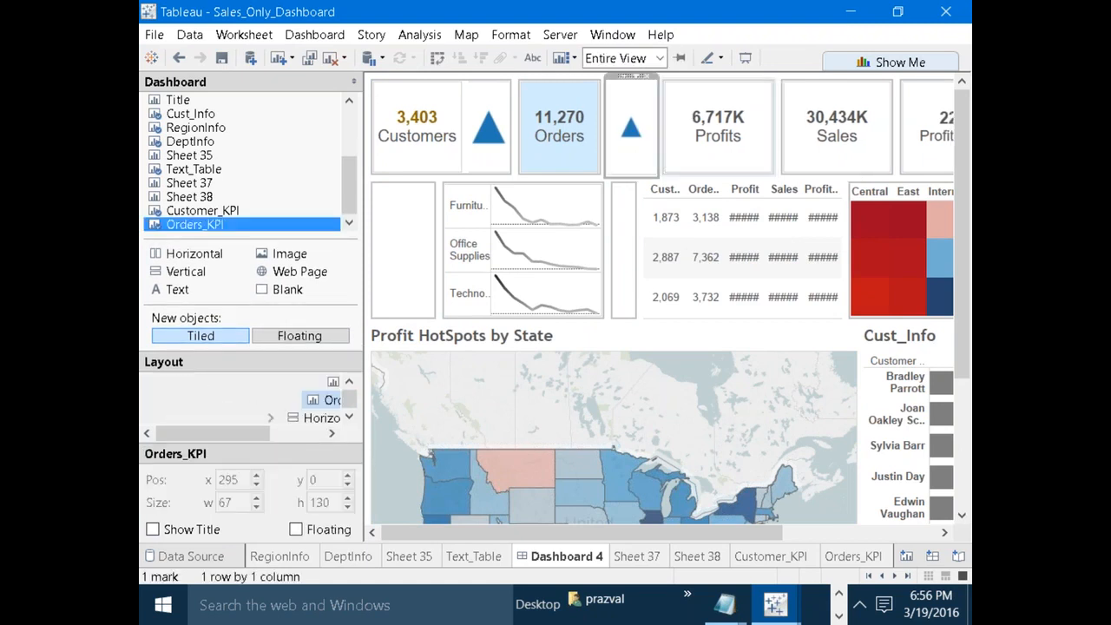
left_click_drag(661, 150, 669, 151)
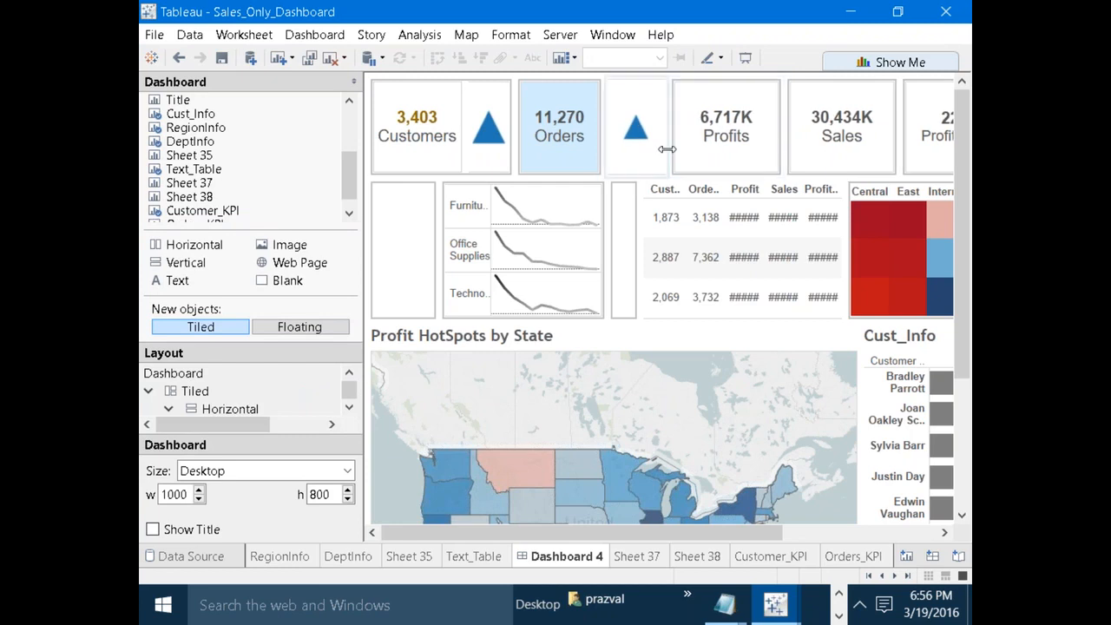
left_click_drag(670, 153, 679, 153)
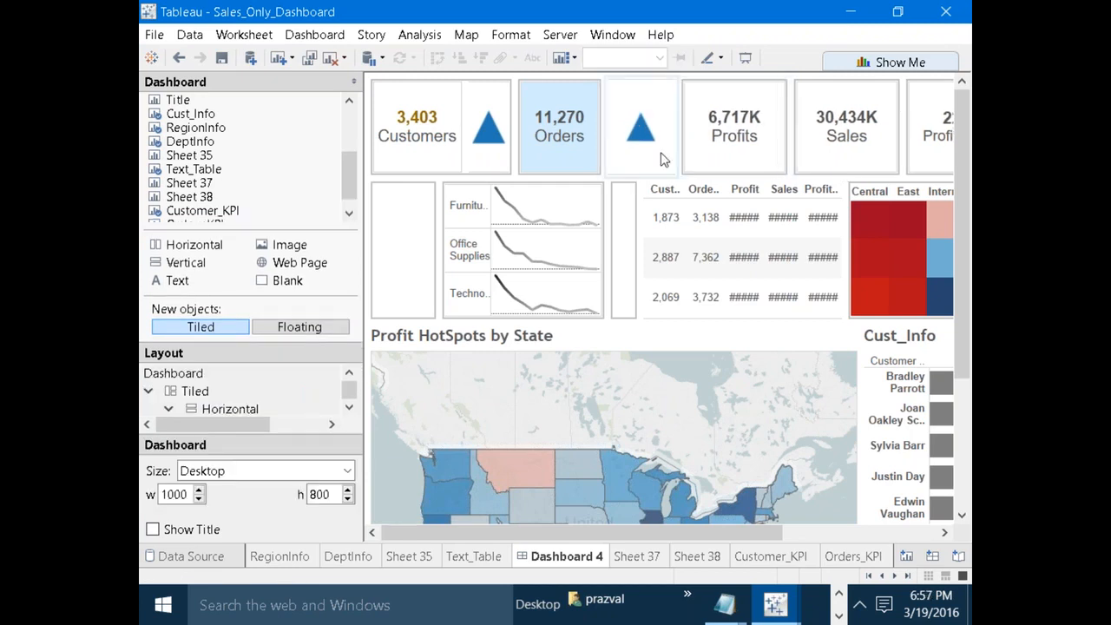
left_click(748, 139)
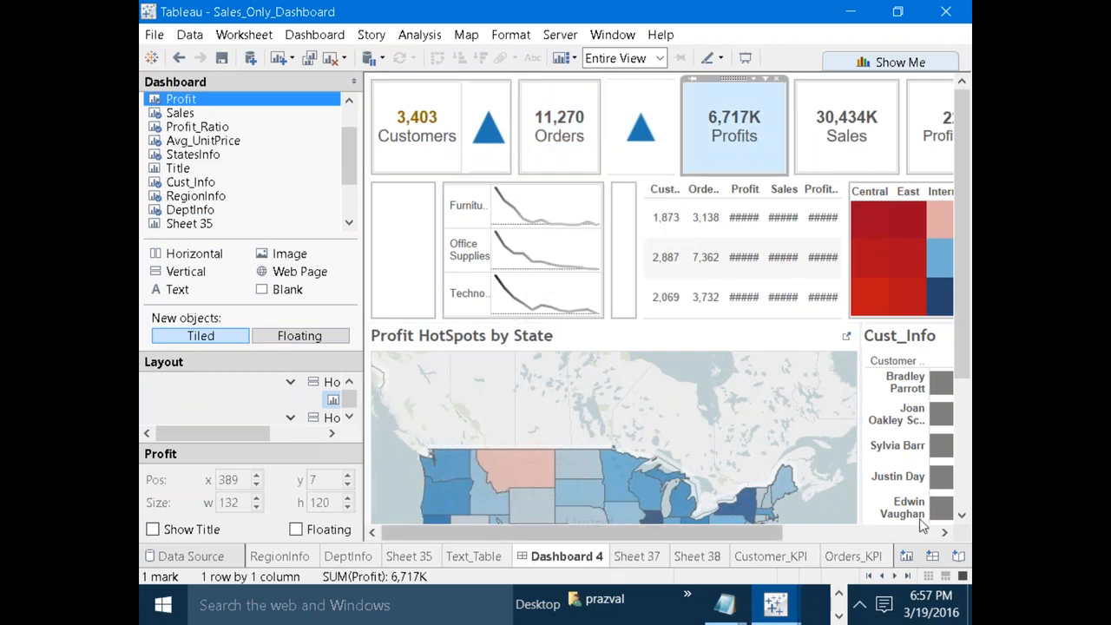
Enlarge the triangle mark on the Orders_KPI worksheet to a size clearly above the default.
left_click(854, 556)
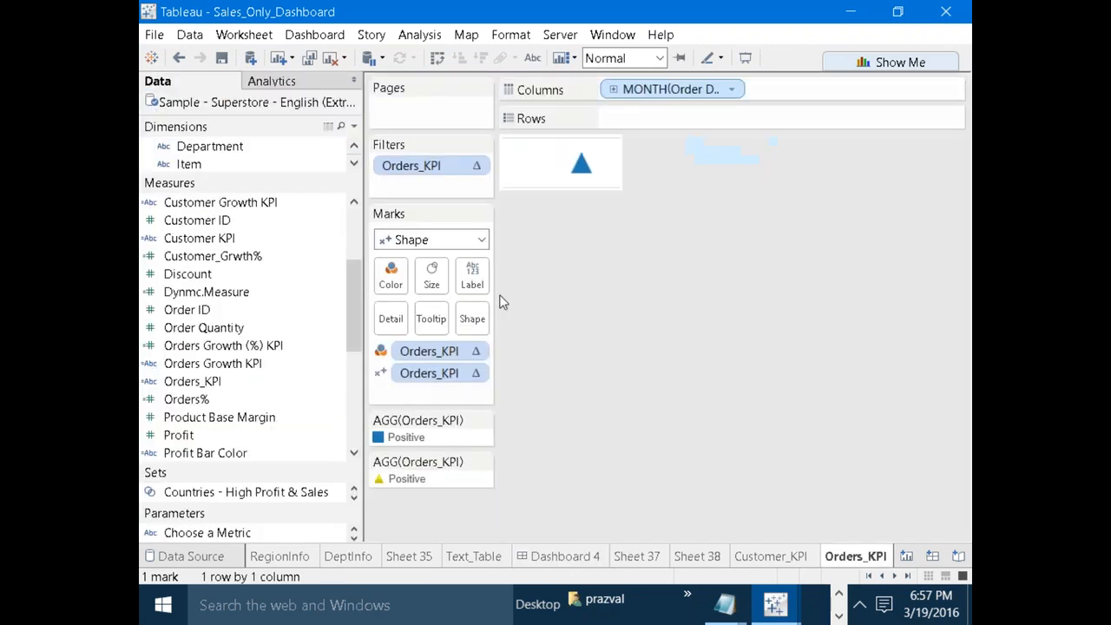
left_click(431, 276)
left_click_drag(460, 317, 490, 318)
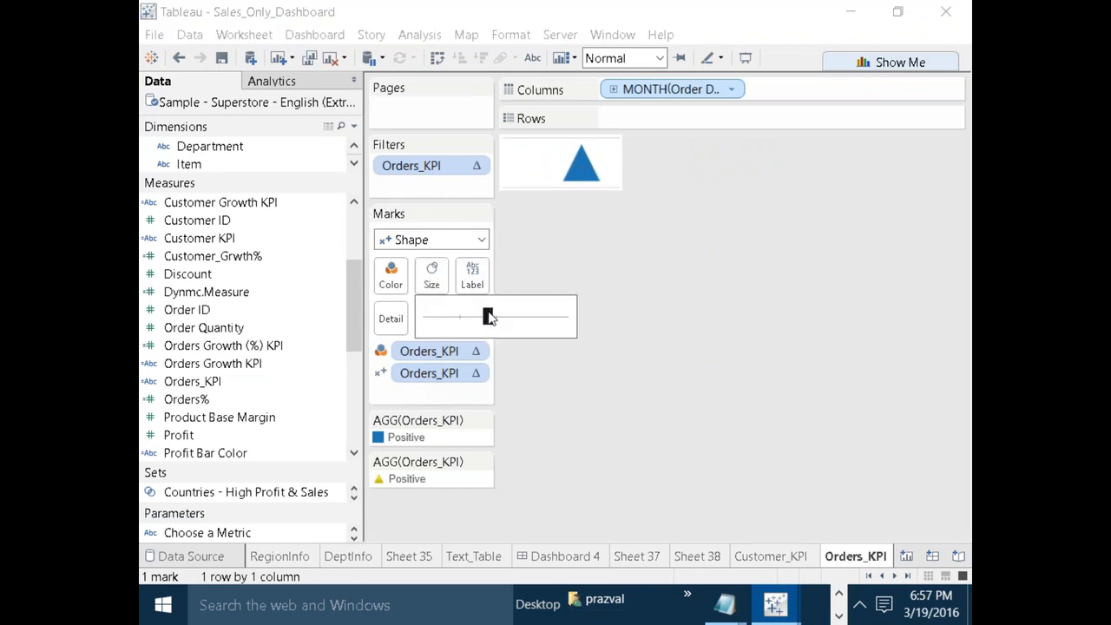
Narrow the Orders_KPI sheet on Dashboard 4 so the Profits tile starts at about x 353 px.
left_click(565, 555)
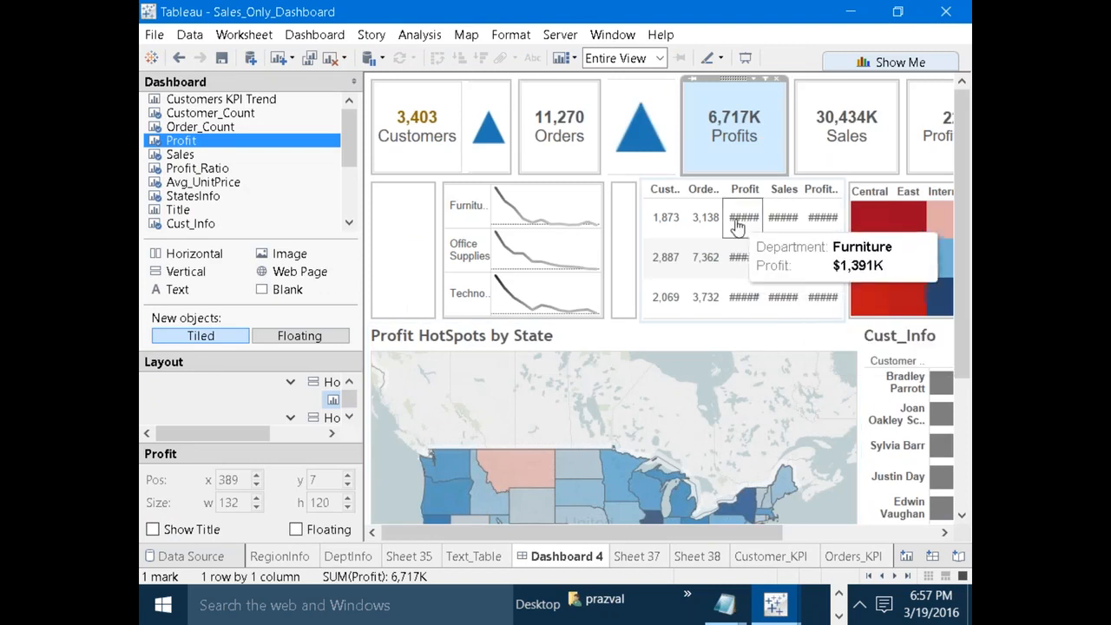
left_click(642, 145)
left_click_drag(679, 144, 653, 141)
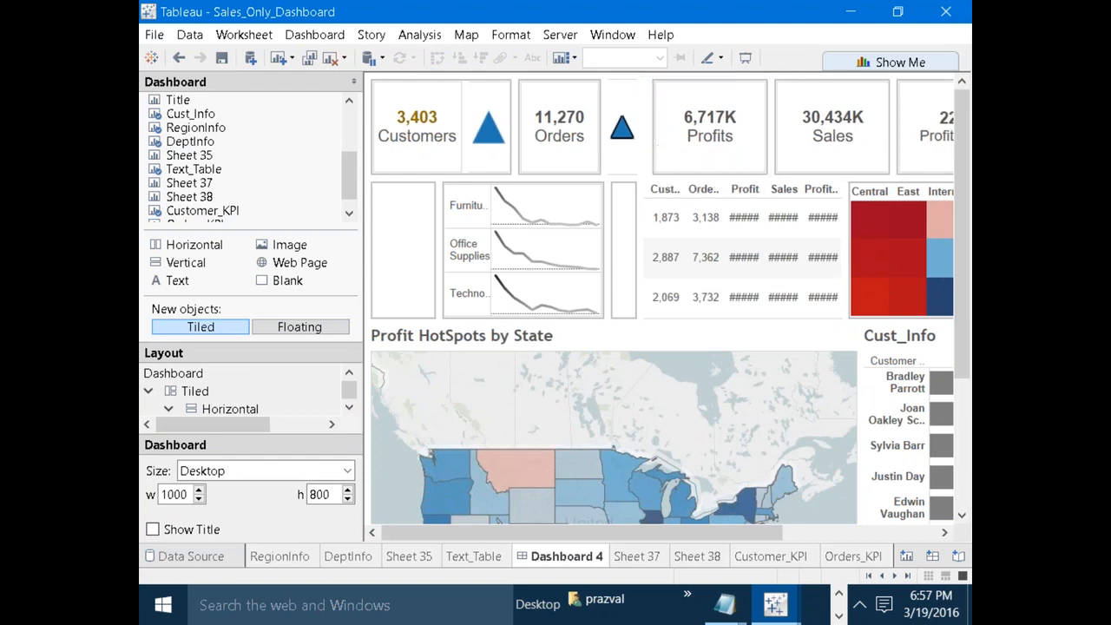
left_click(717, 146)
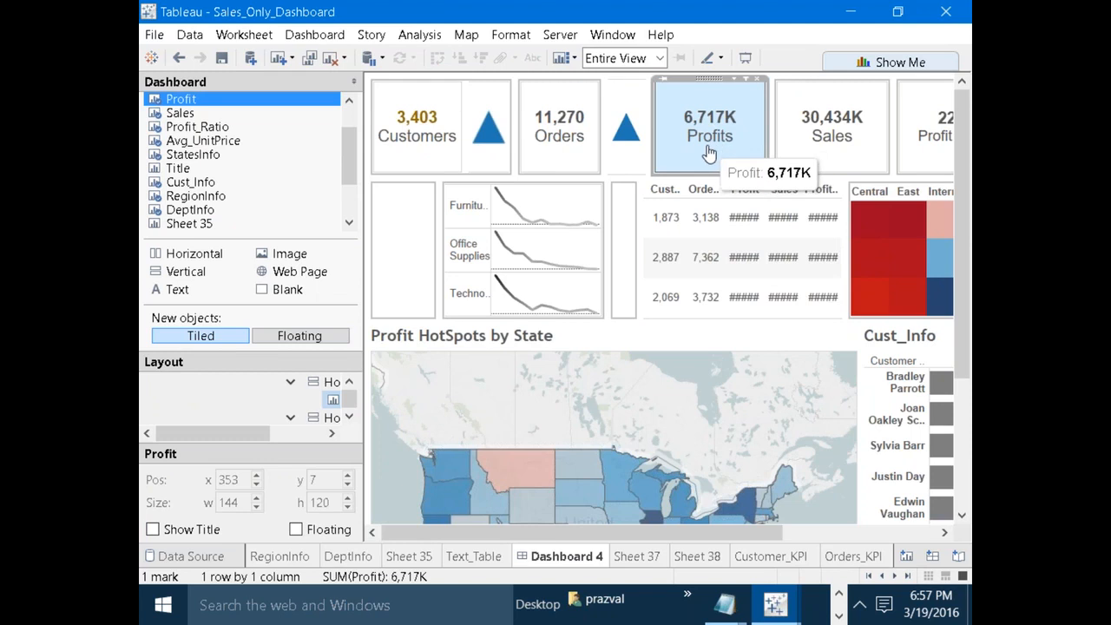
Add a new worksheet and start a calculated field named Profit%.
left_click(907, 556)
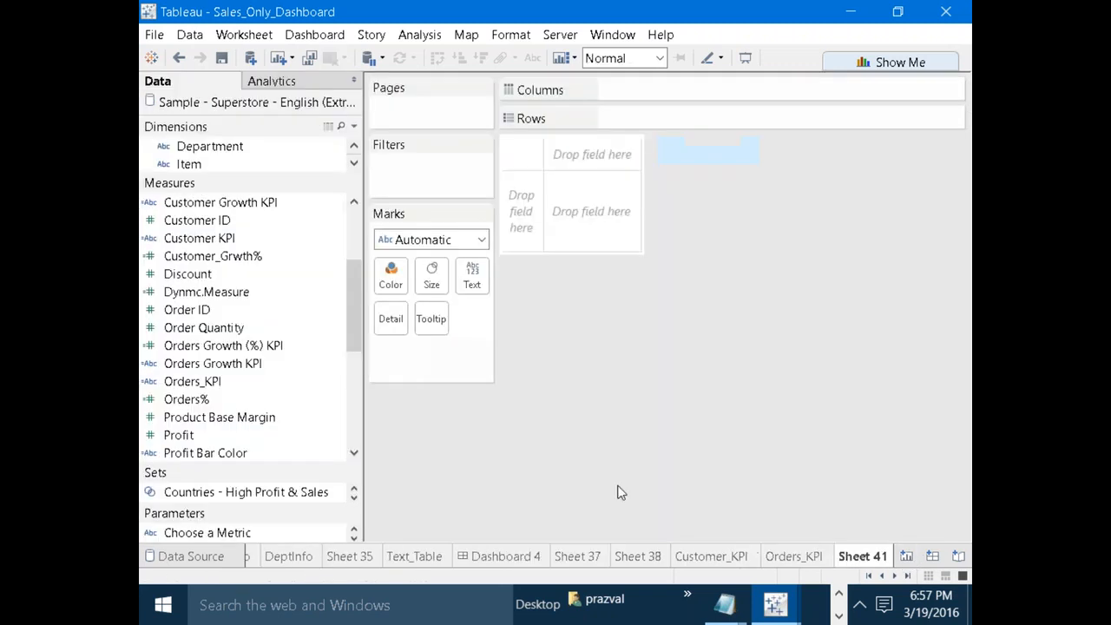
left_click(354, 126)
left_click(342, 145)
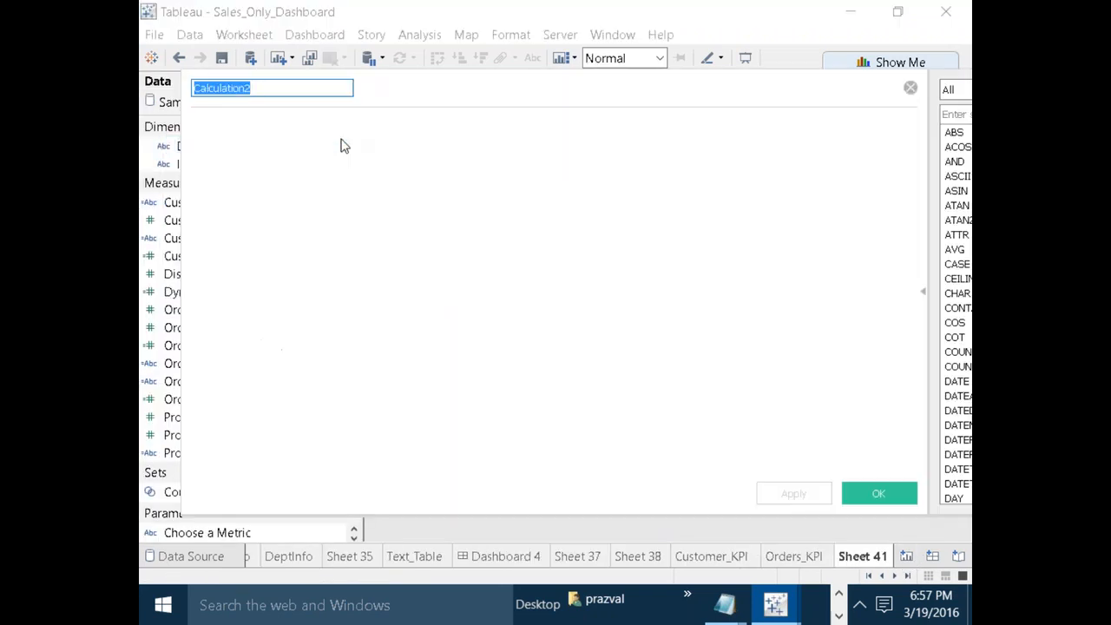
type("Profit%")
left_click(315, 181)
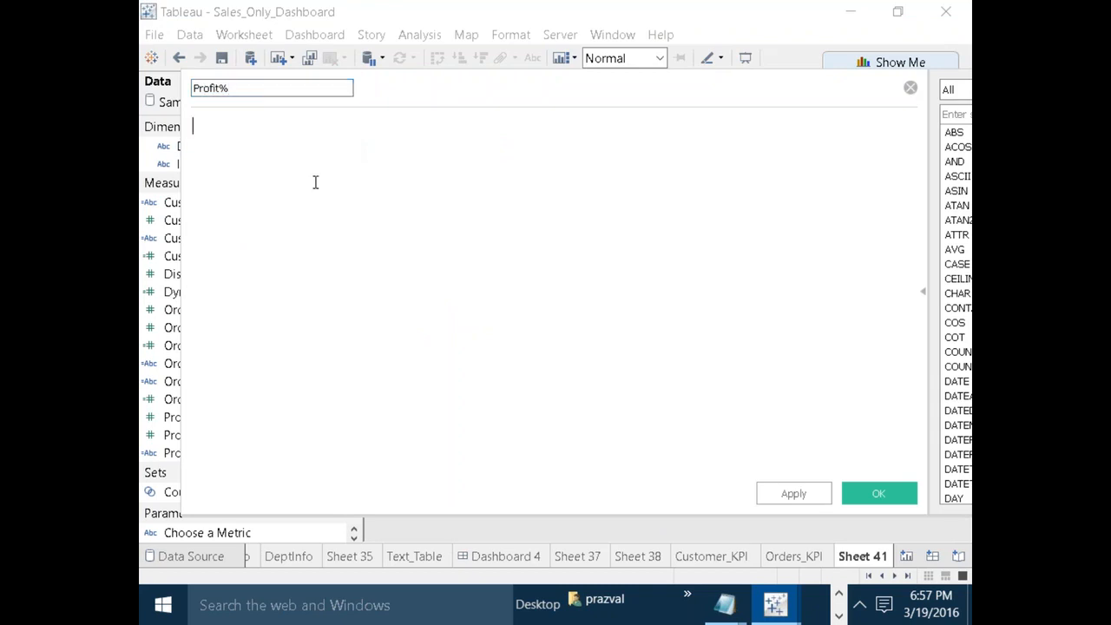
type("ZN")
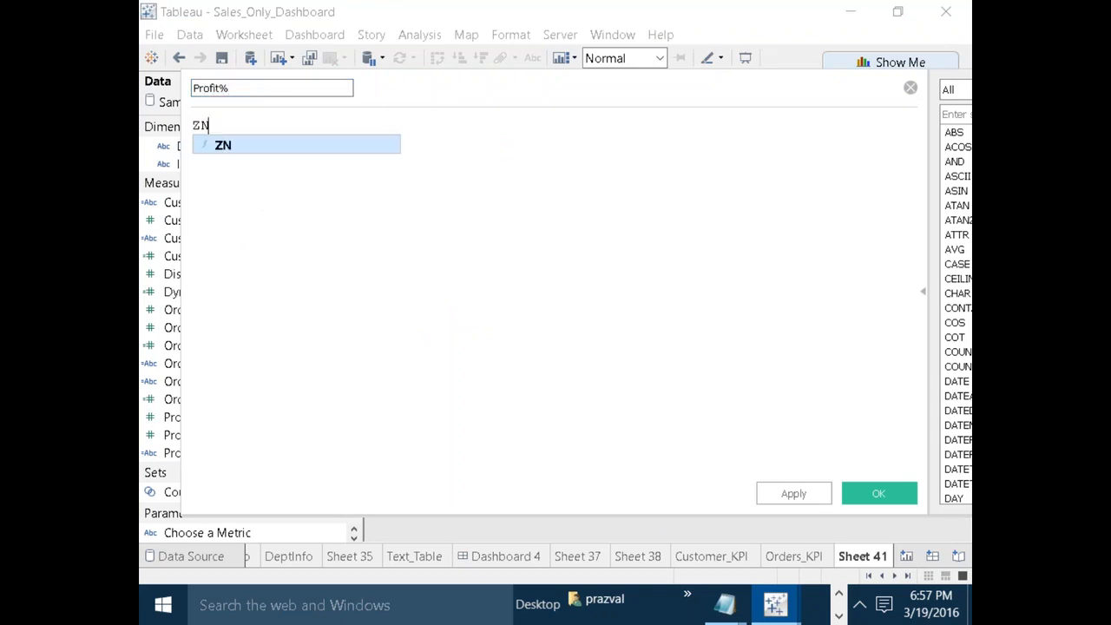
type("(SU")
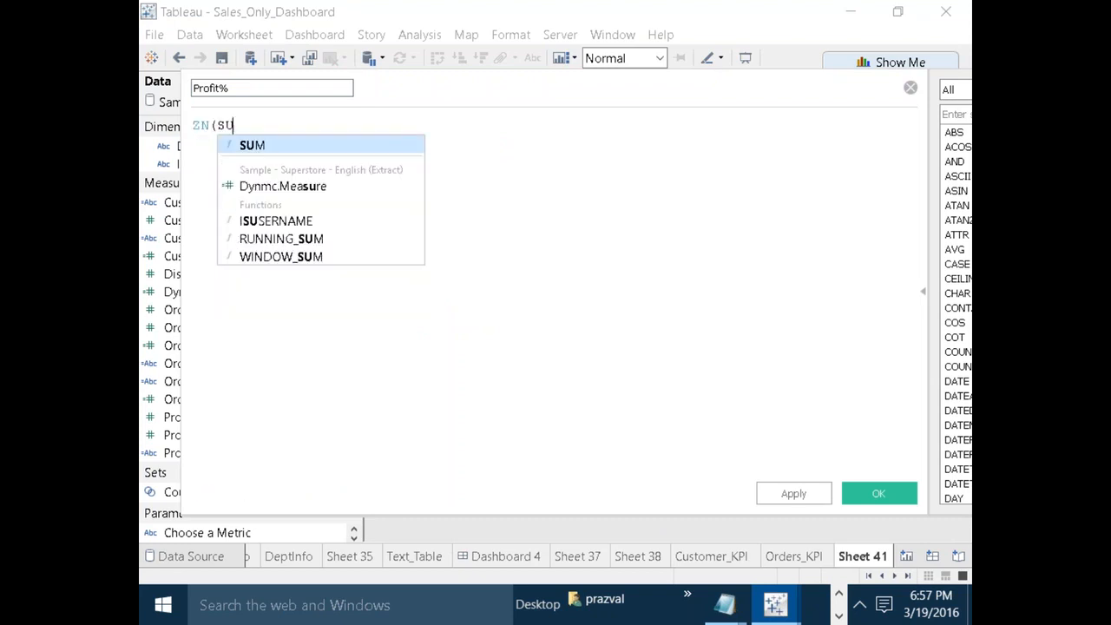
key("BackSpace")
key("BackSpace")
key("BackSpace")
key("BackSpace")
key("BackSpace")
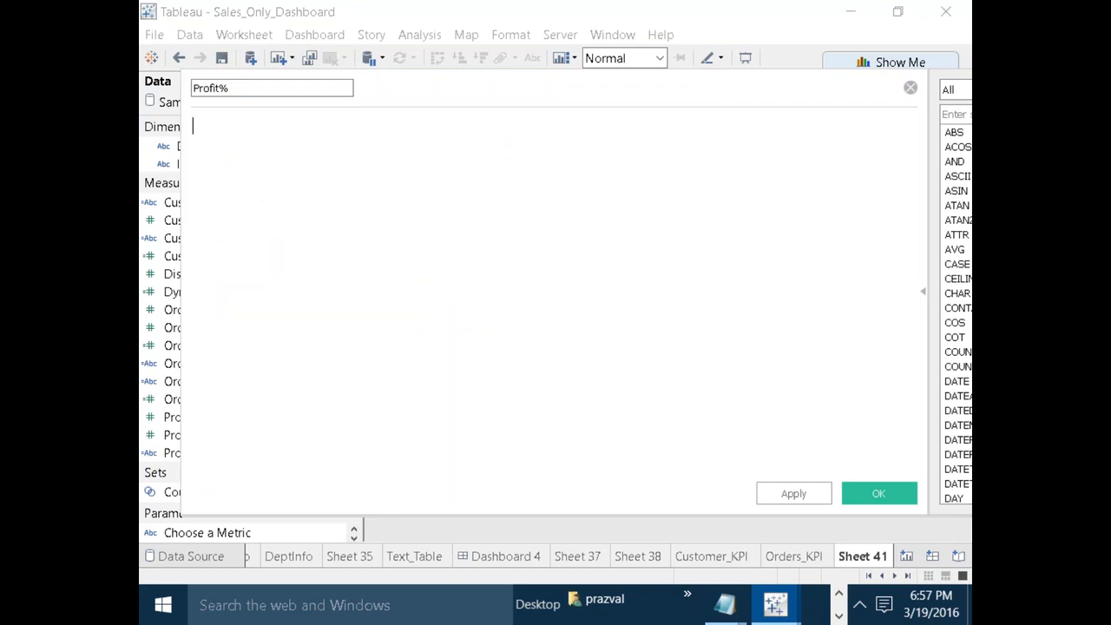
Write the profit change formula as ZN(SUM([Profit])) - LOOKUP(ZN(SUM([Profit])),-1) with extra closing parentheses.
type("ZN(")
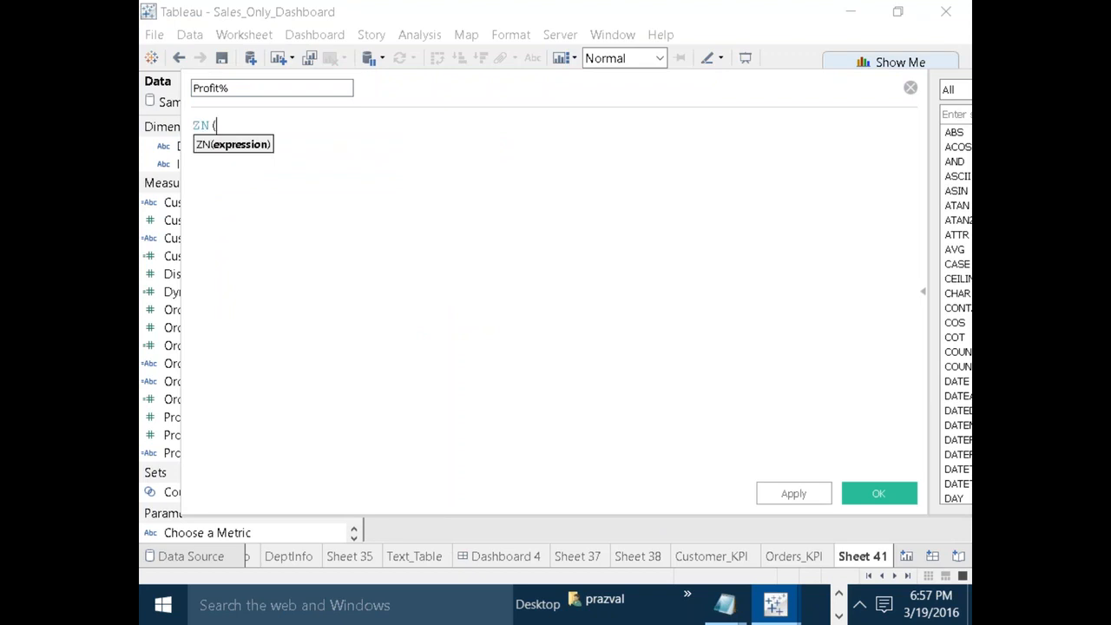
type("SUM(PRO")
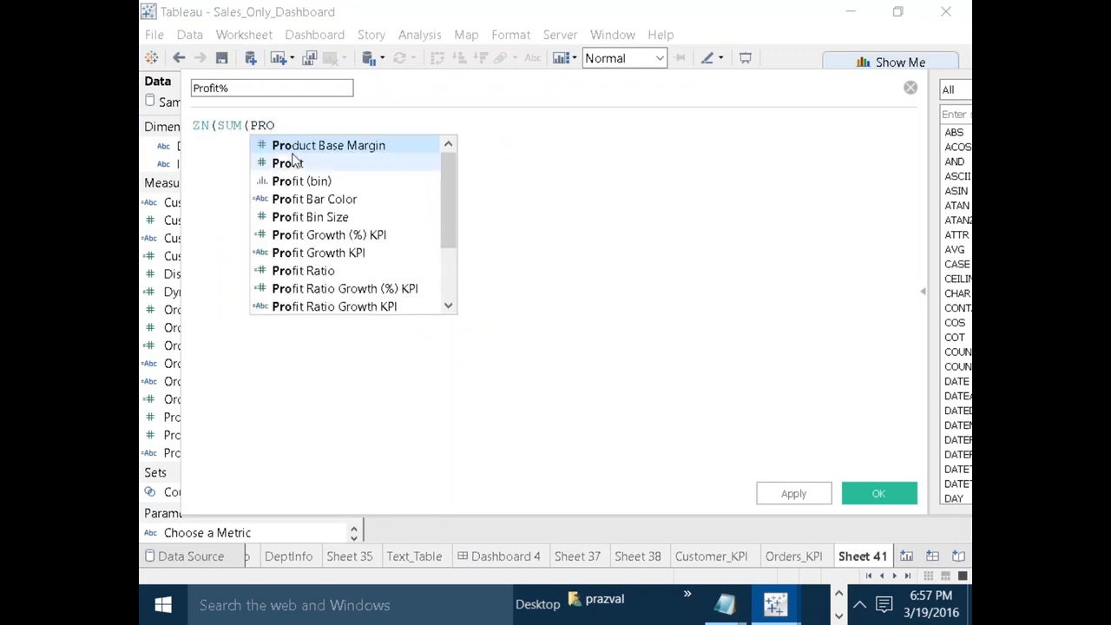
left_click(290, 165)
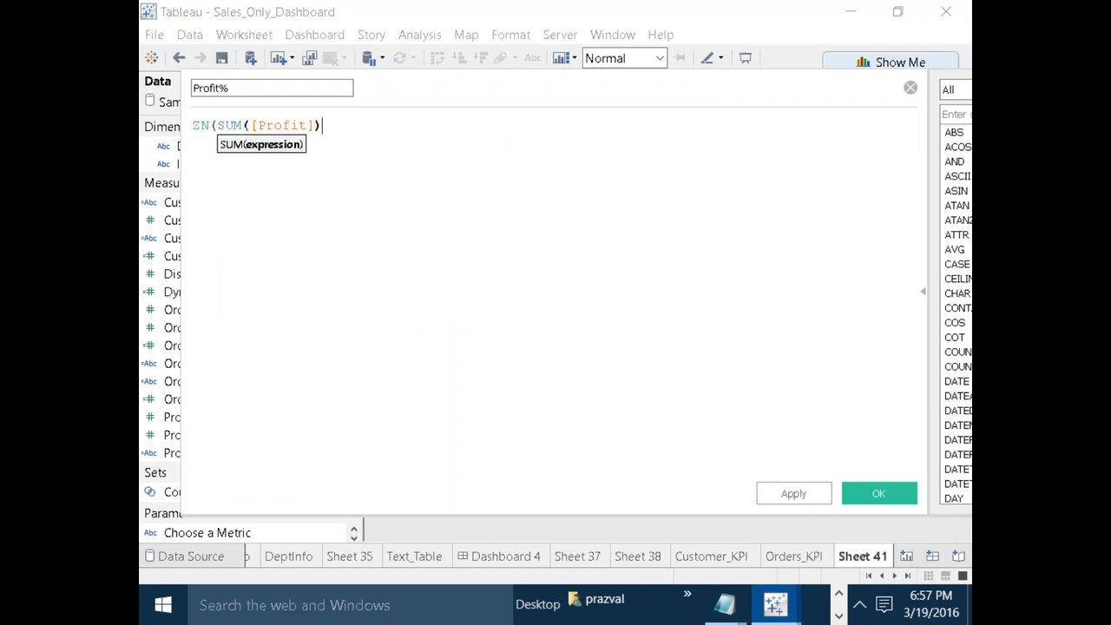
type(") - LO")
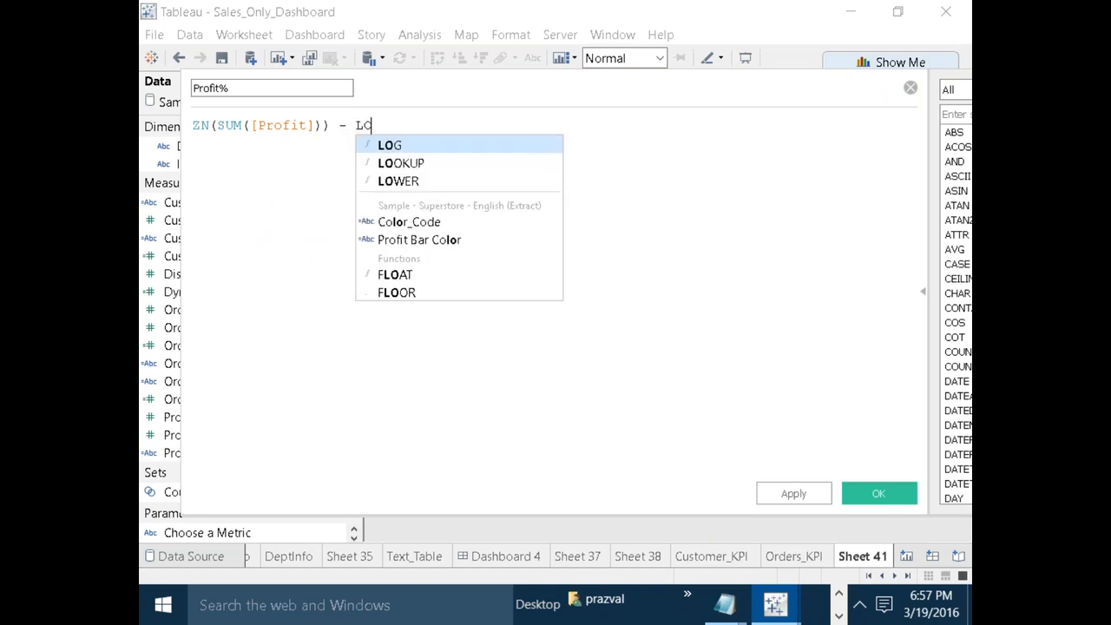
type("OKUP(ZN")
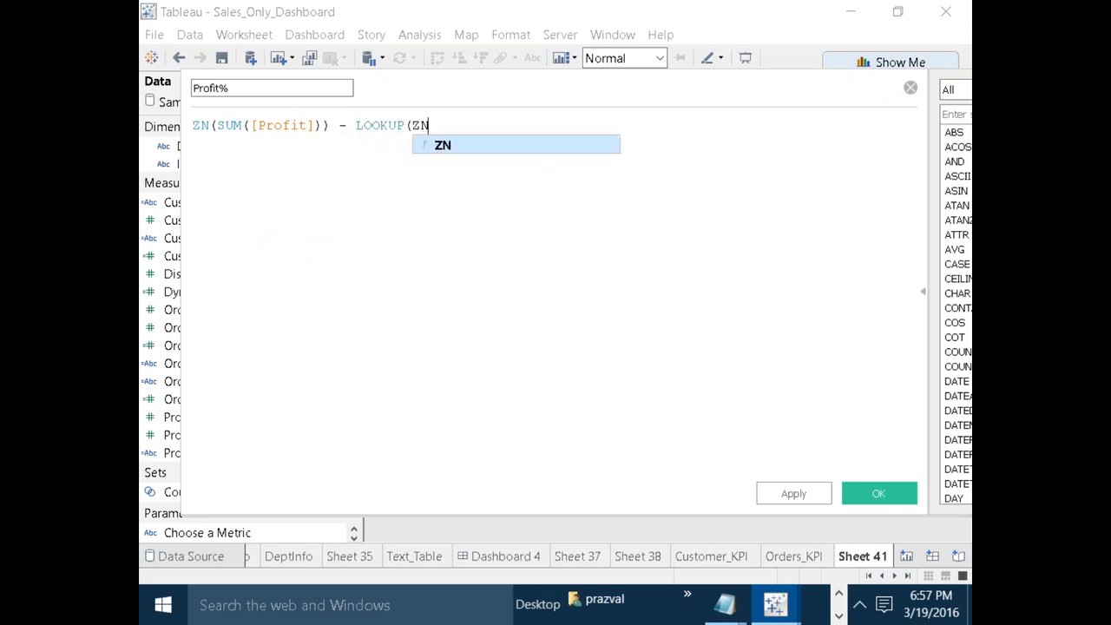
type("(SUM(")
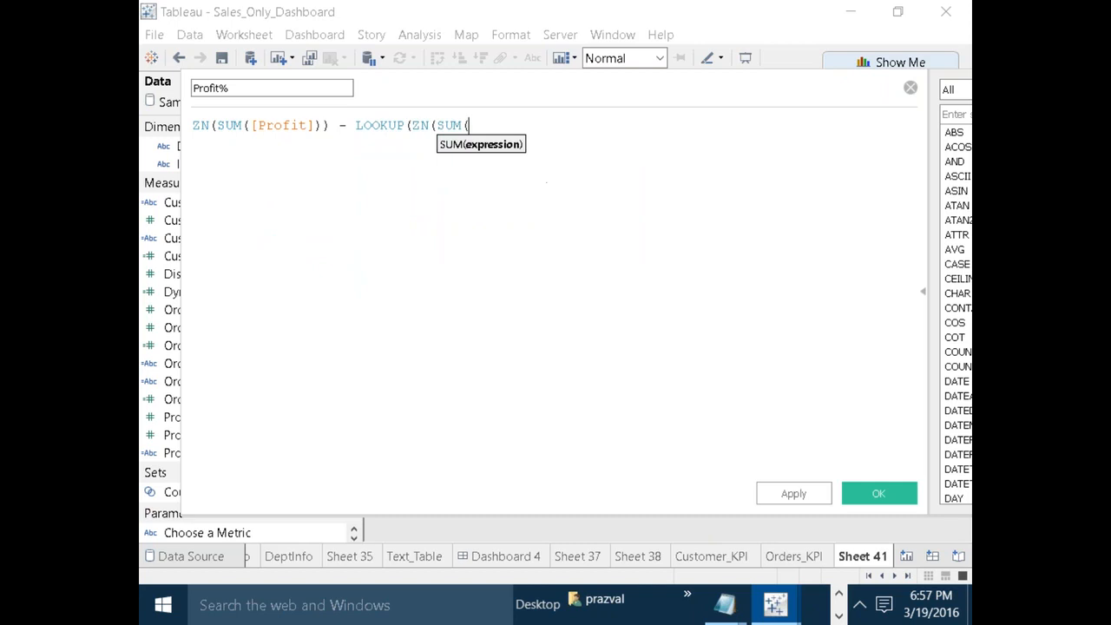
type("[pro")
key("Down")
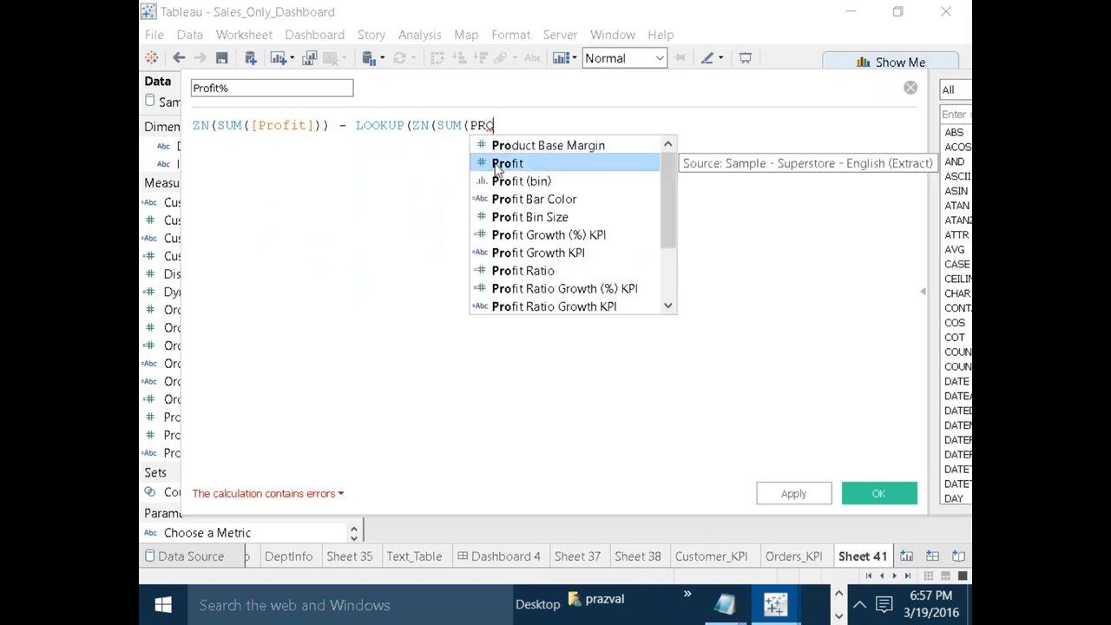
key("Return")
type("))")
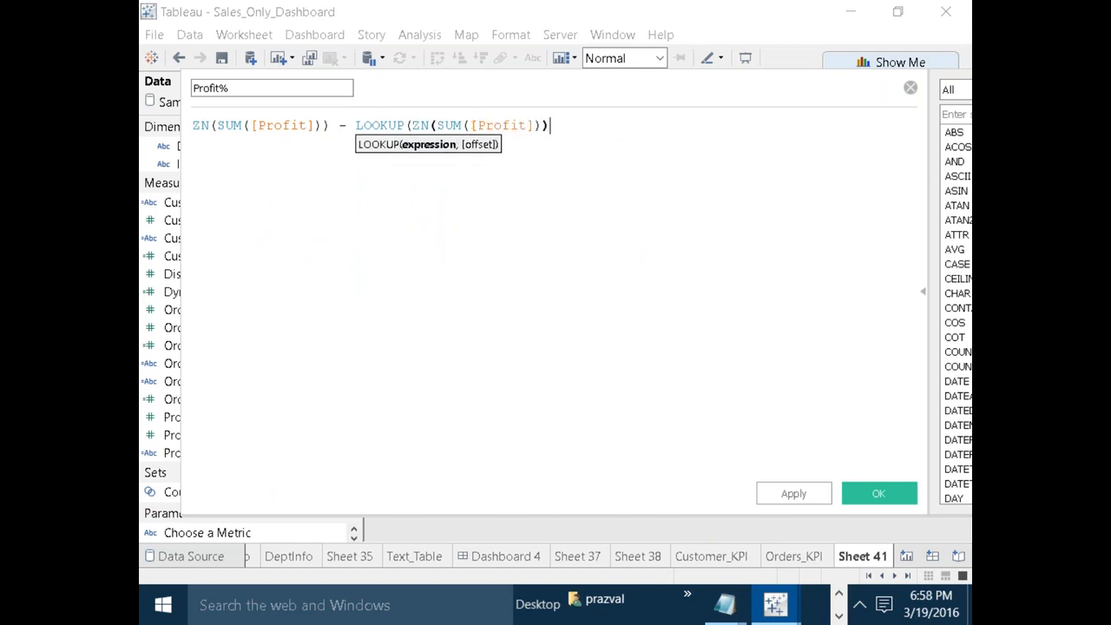
type(",-1))")
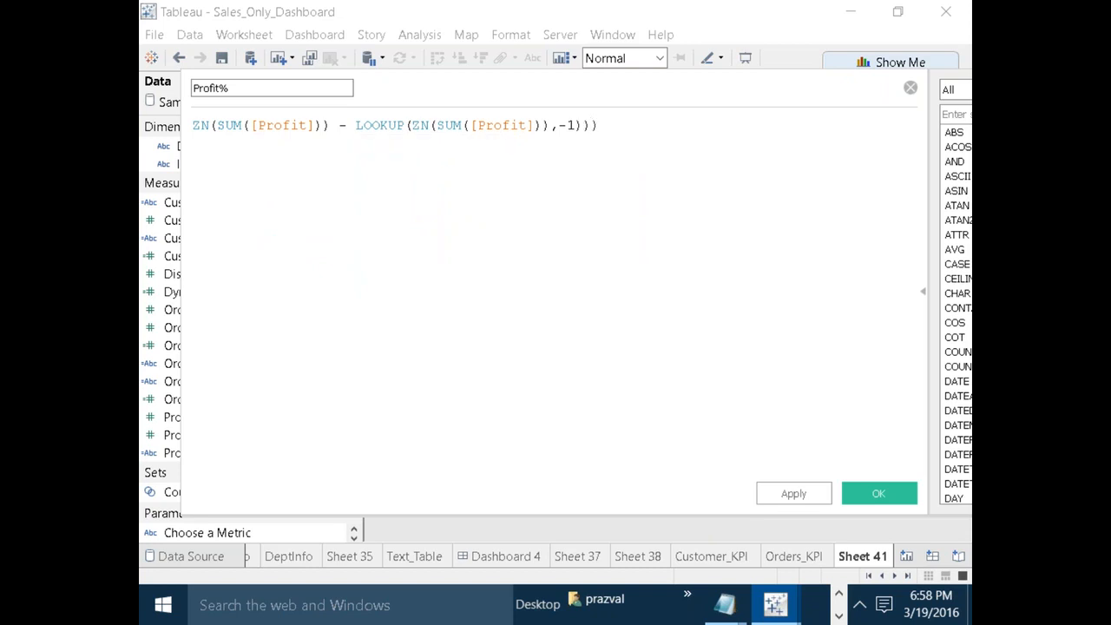
Insert an opening parenthesis at the very start of the Profit% formula.
key("Left")
key("Left")
key("Left")
key("Left")
key("Left")
key("Left")
key("Left")
key("Left")
key("Left")
key("Left")
key("Left")
key("Left")
key("Left")
key("Left")
key("Left")
key("Left")
key("Left")
key("Left")
key("Left")
key("Left")
key("Left")
key("Left")
key("Left")
key("Left")
key("Left")
type("(")
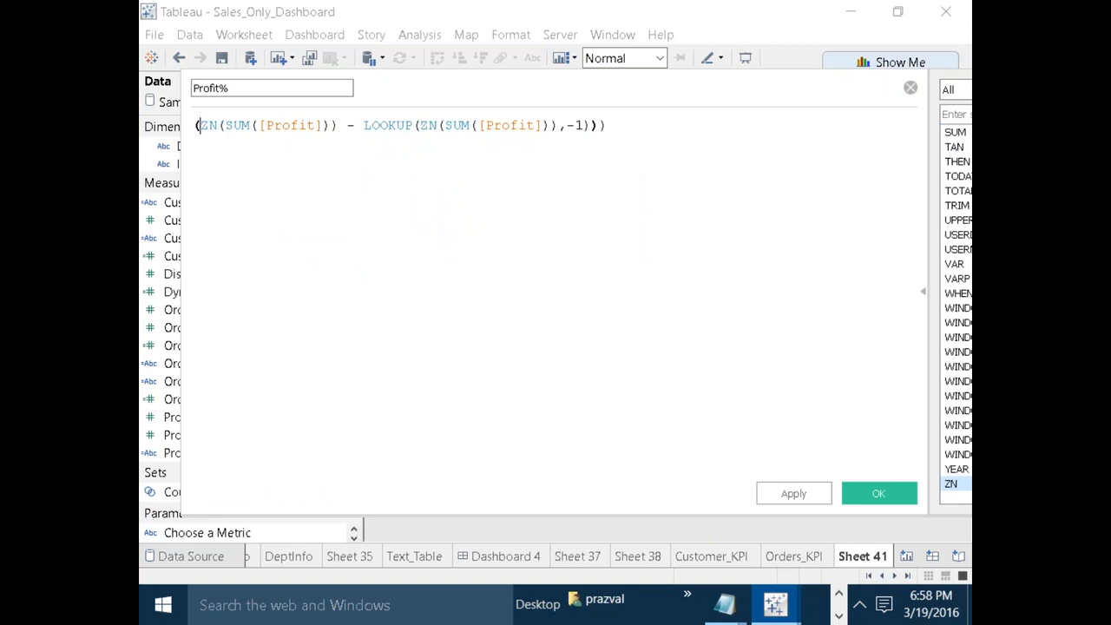
Divide the profit difference by a copy of its LOOKUP expression wrapped in ABS, placing the slash and divisor on separate lines.
left_click(623, 123)
key("Return")
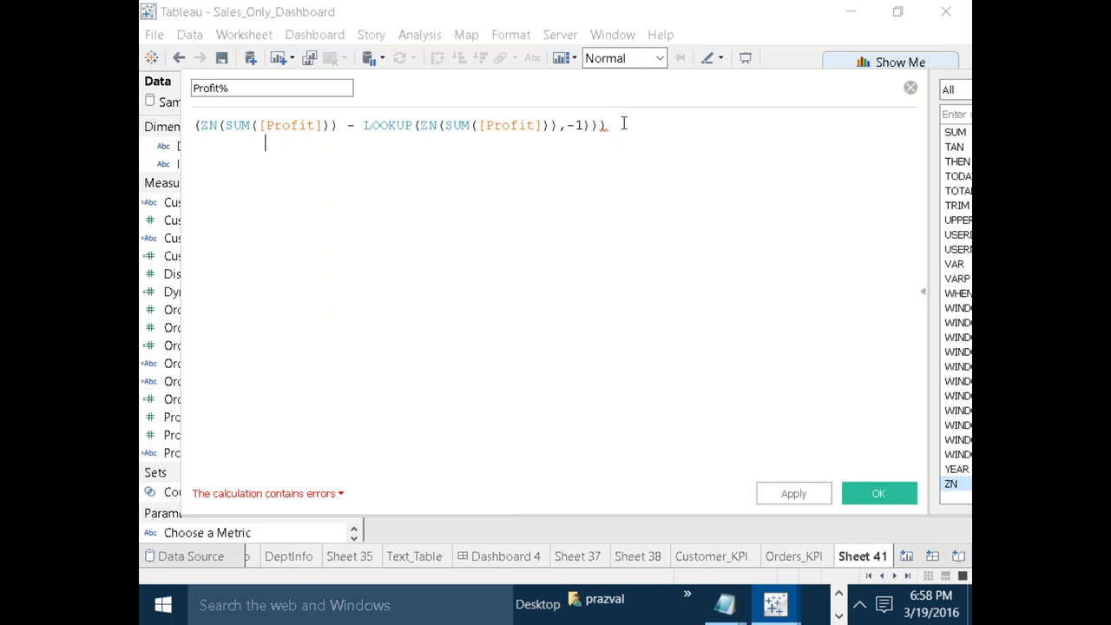
type("/")
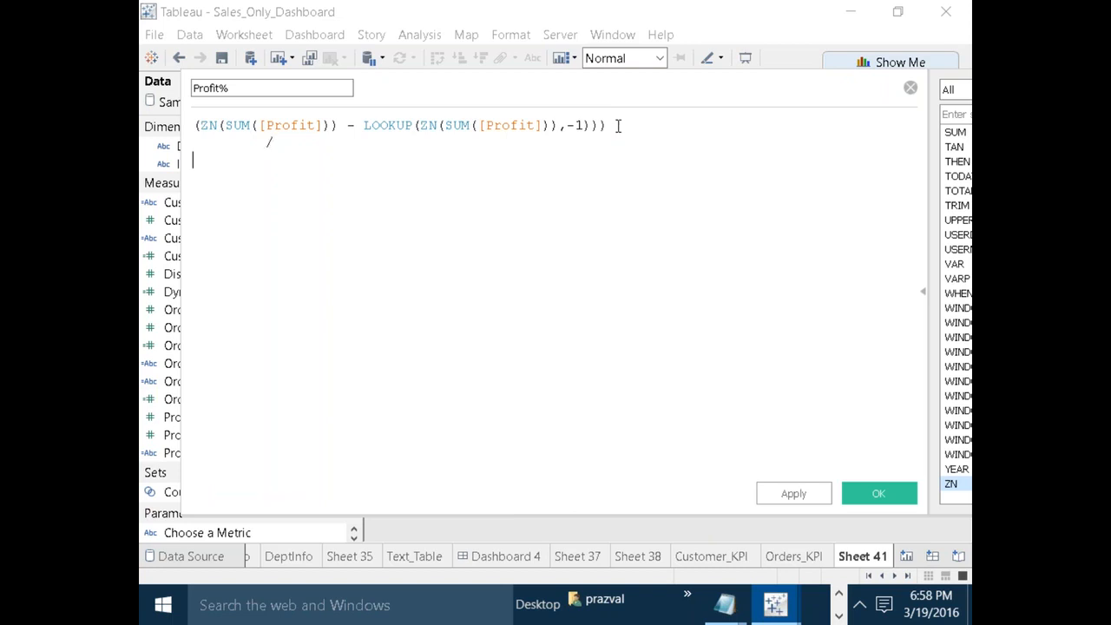
left_click_drag(364, 126, 654, 121)
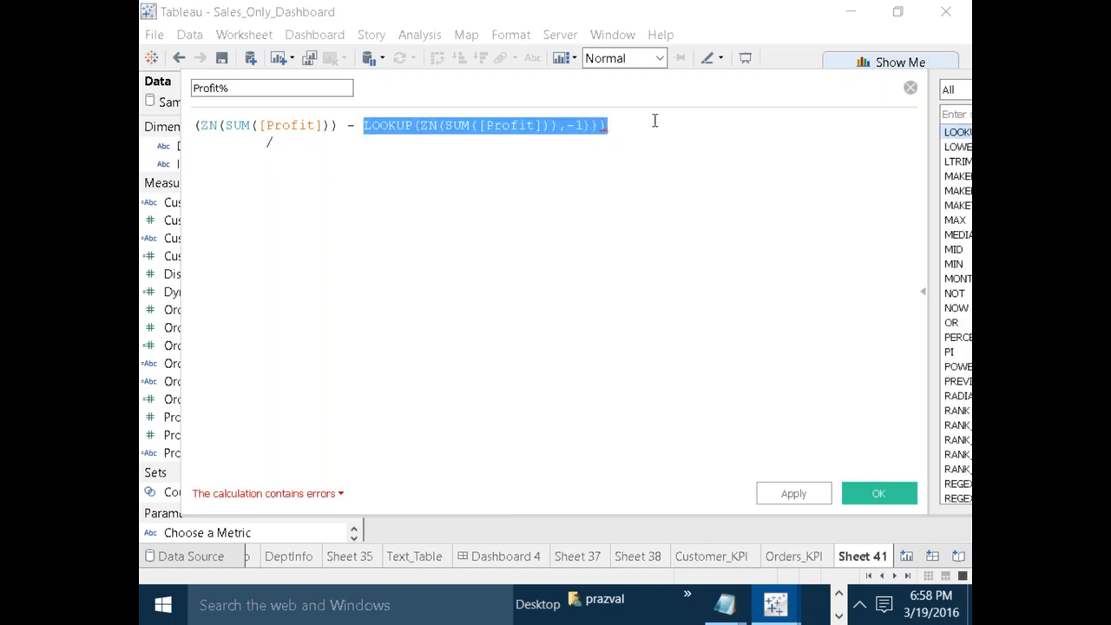
key("ctrl+c")
left_click(217, 178)
key("ctrl+v")
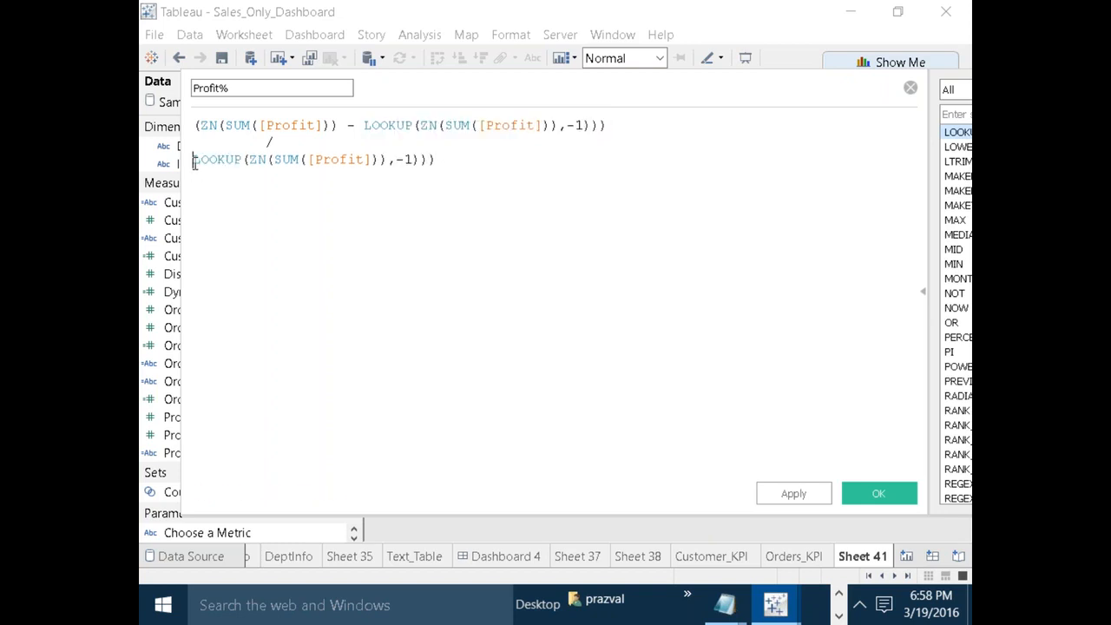
left_click(195, 163)
type("ab")
key("Return")
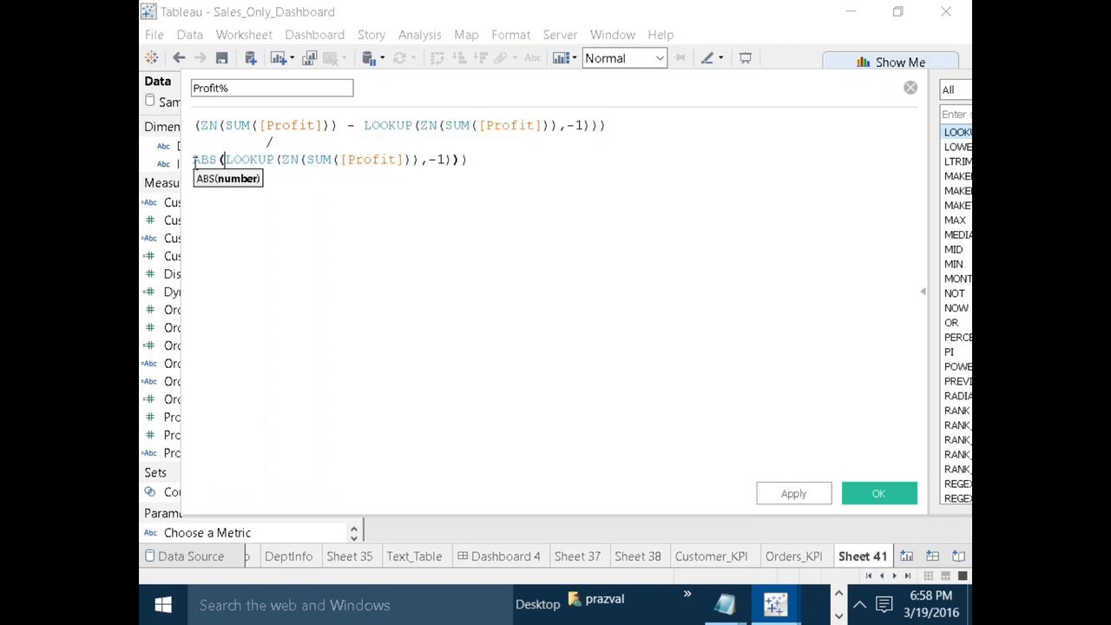
Remove the surplus closing parenthesis from the difference and divisor lines, and save the Profit% calculated field.
left_click(503, 153)
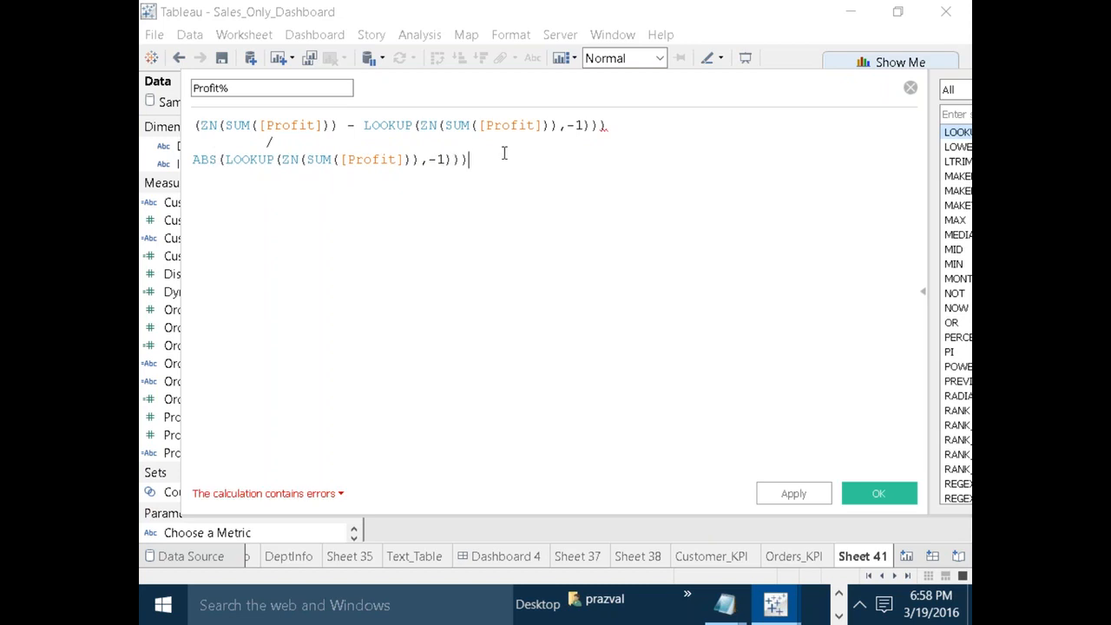
type(")")
key("BackSpace")
key("BackSpace")
left_click(482, 151)
left_click(476, 159)
key("BackSpace")
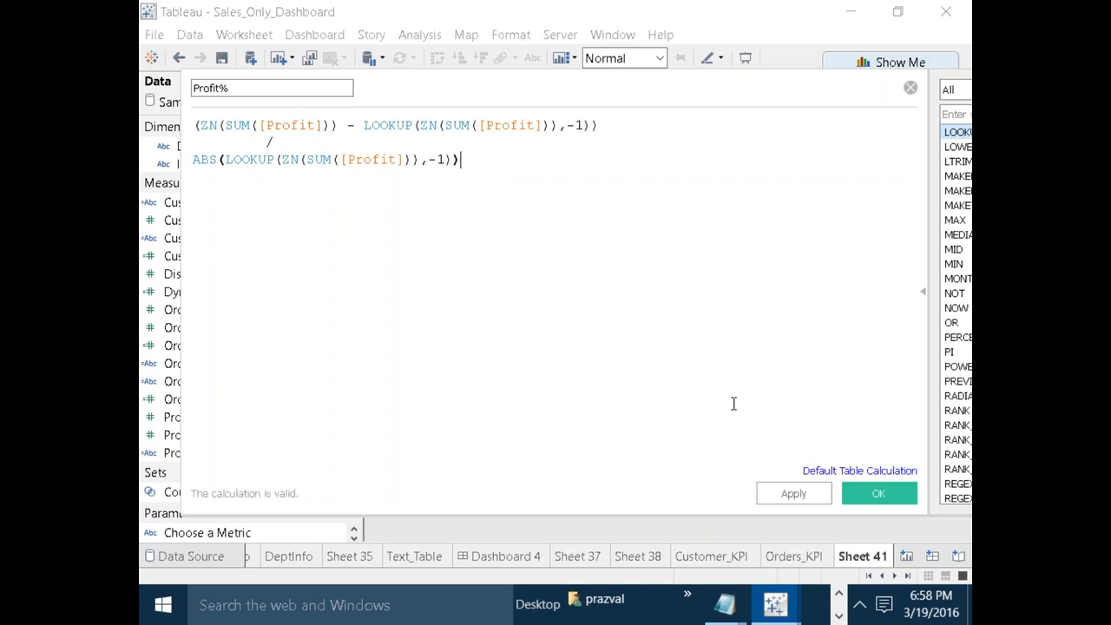
left_click(869, 494)
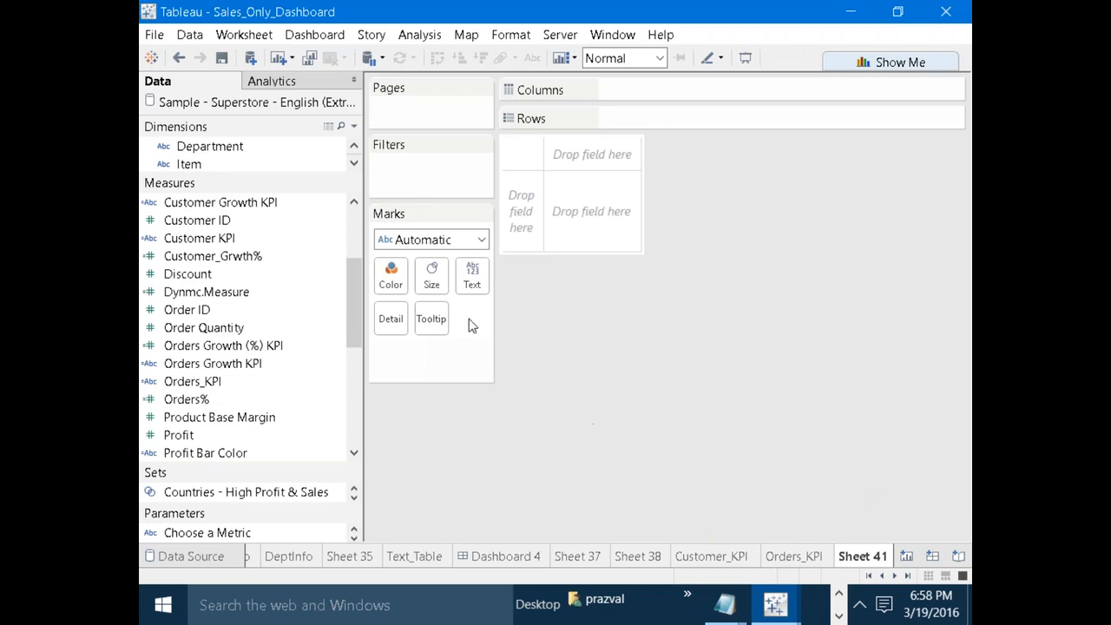
Create a calculated field named Profit_KPI and begin its formula with IF LAST()=0 THEN.
left_click(353, 126)
left_click(344, 145)
type("Profit_KPI")
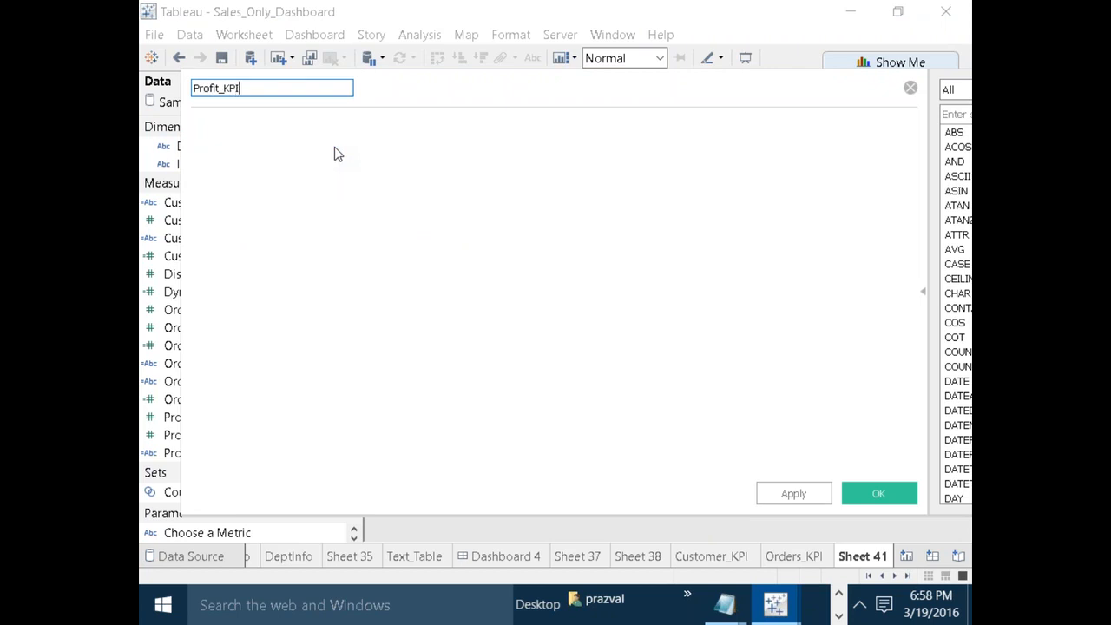
left_click(346, 160)
type("IF")
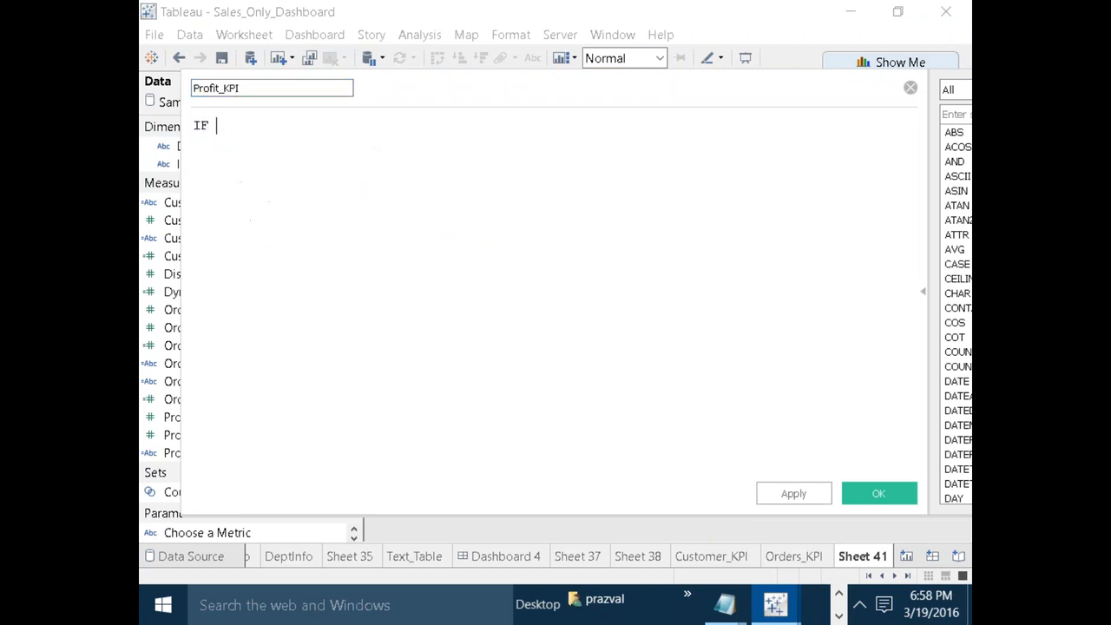
type(" LAST()=0 THEN")
key("BackSpace")
key("BackSpace")
key("BackSpace")
key("BackSpace")
type("THEN")
key("Return")
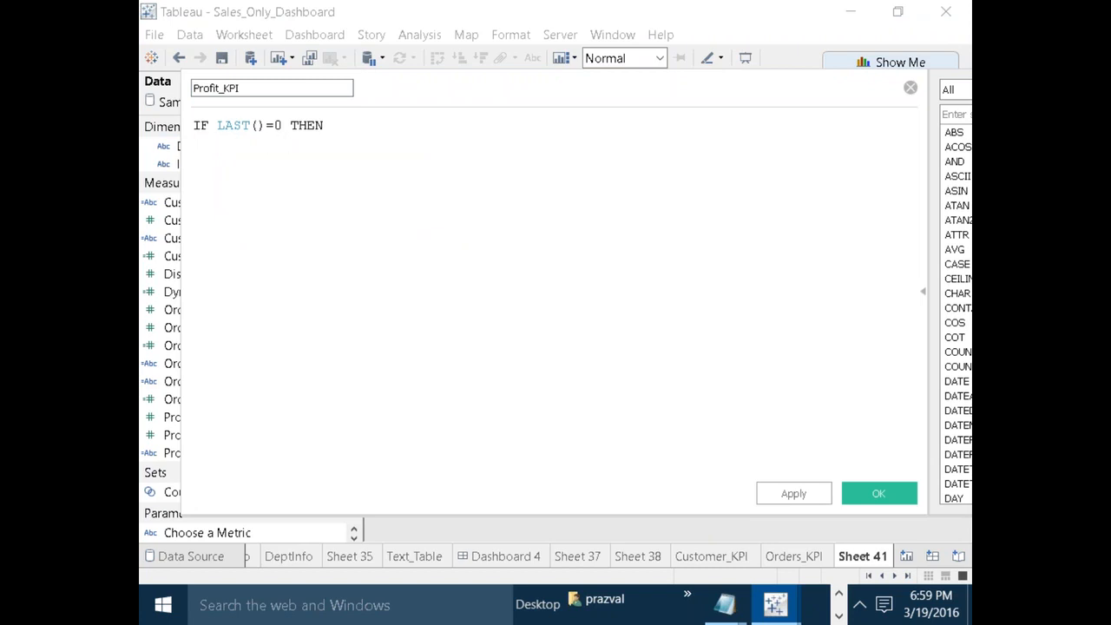
Add the nested condition (IF [Profit%] > LOOKUP([Profit%],-1) THEN "Positive" on the second line of the formula.
type("(IF PRO")
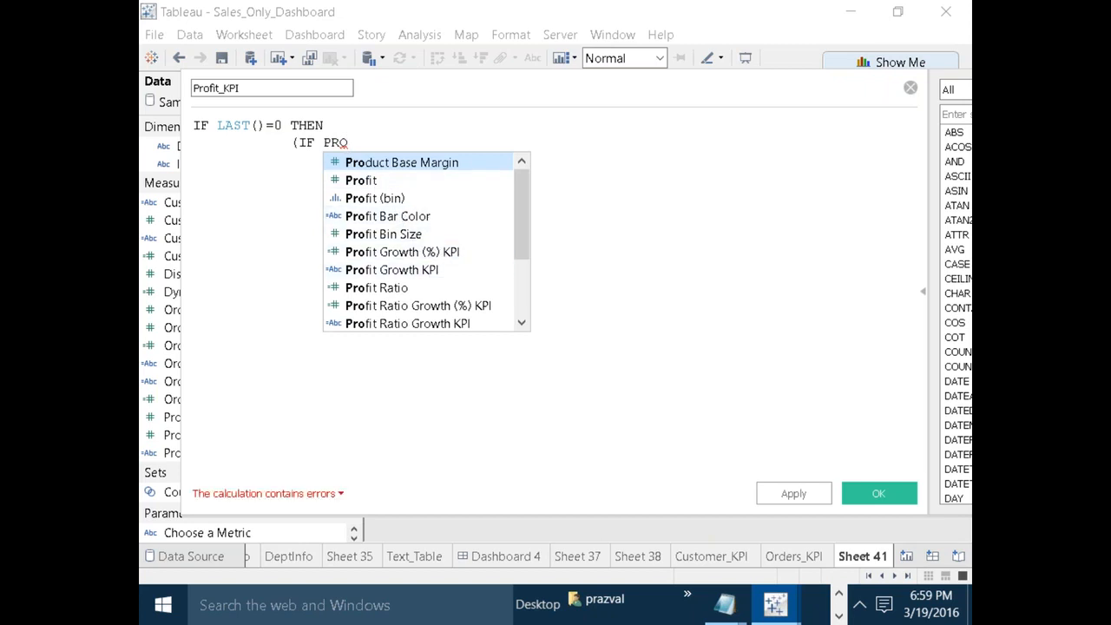
left_click_drag(516, 224, 522, 264)
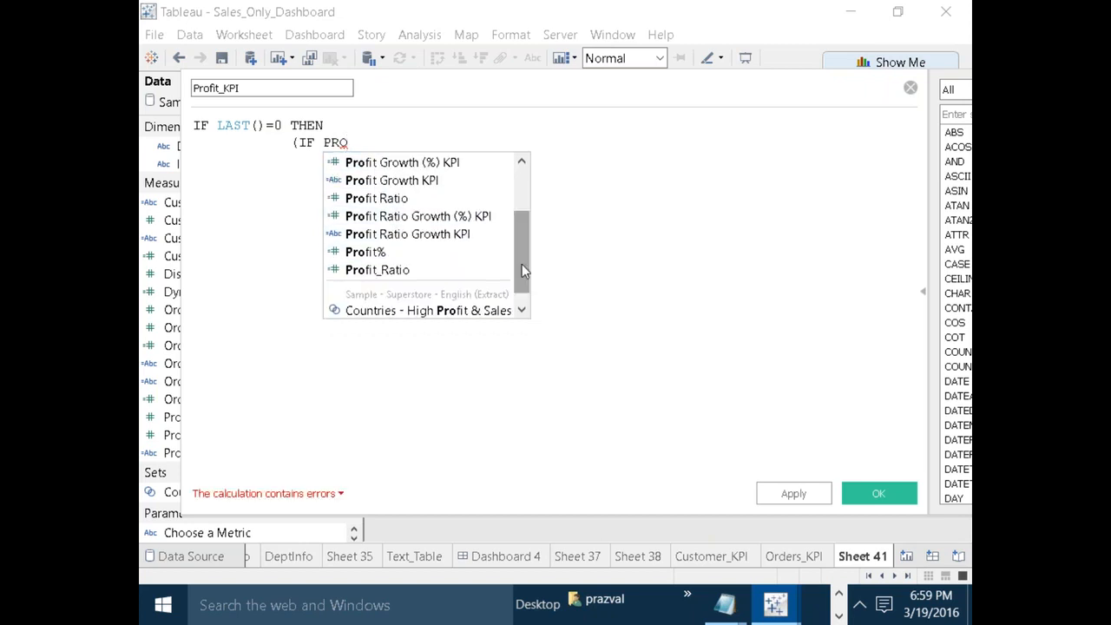
double_click(411, 252)
type("> ")
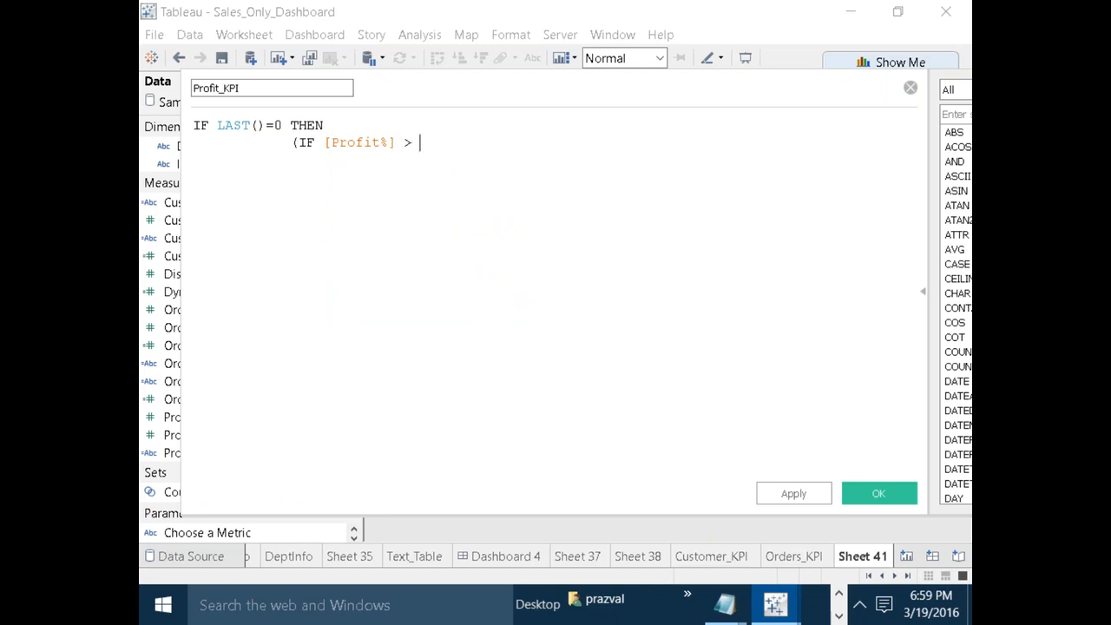
type("LOOKUP(PROFI")
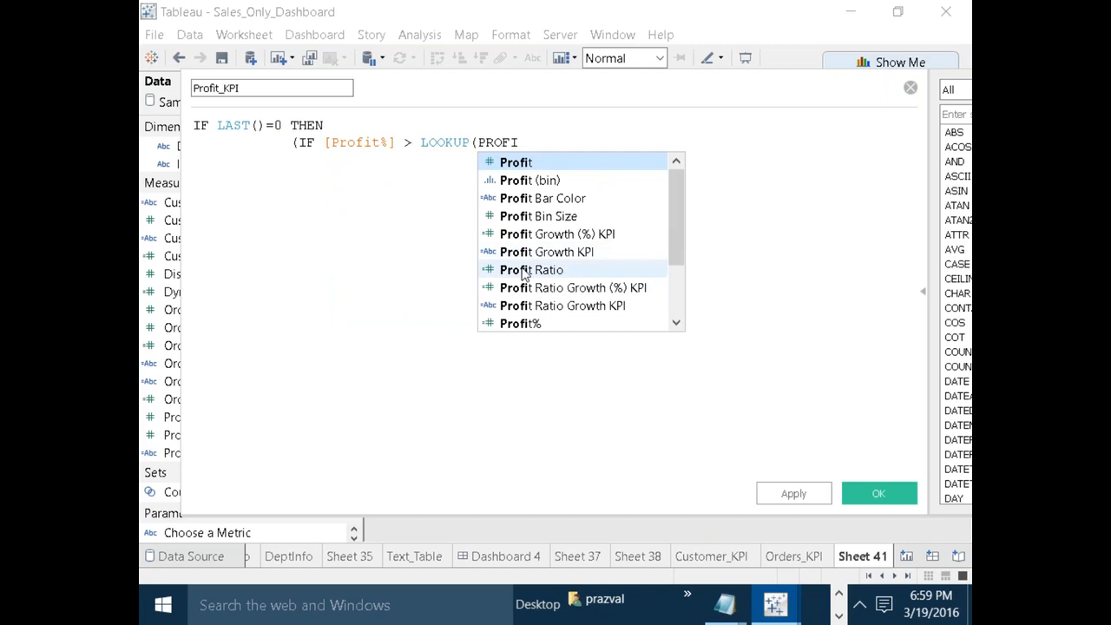
double_click(527, 322)
type(",")
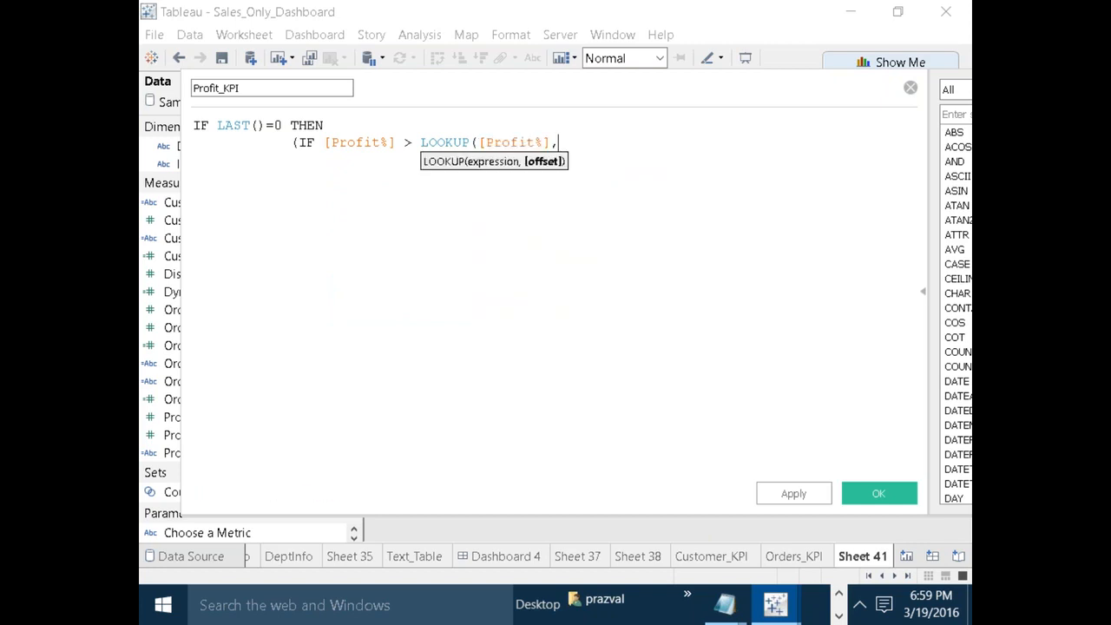
type("-1) THEN \"Posit")
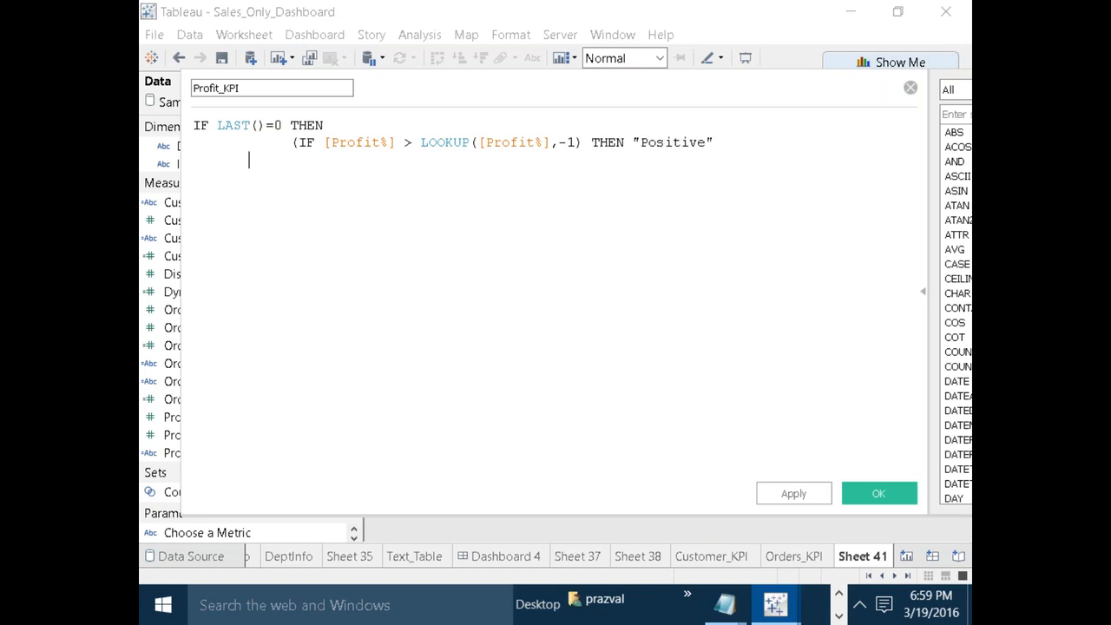
type("ive\"")
key("Return")
Add the branch ELSEIF [Profit%]< LOOKUP([Profit%],-1) THEN "negative" below the "Positive" condition.
type("ELSEIF PROFIT")
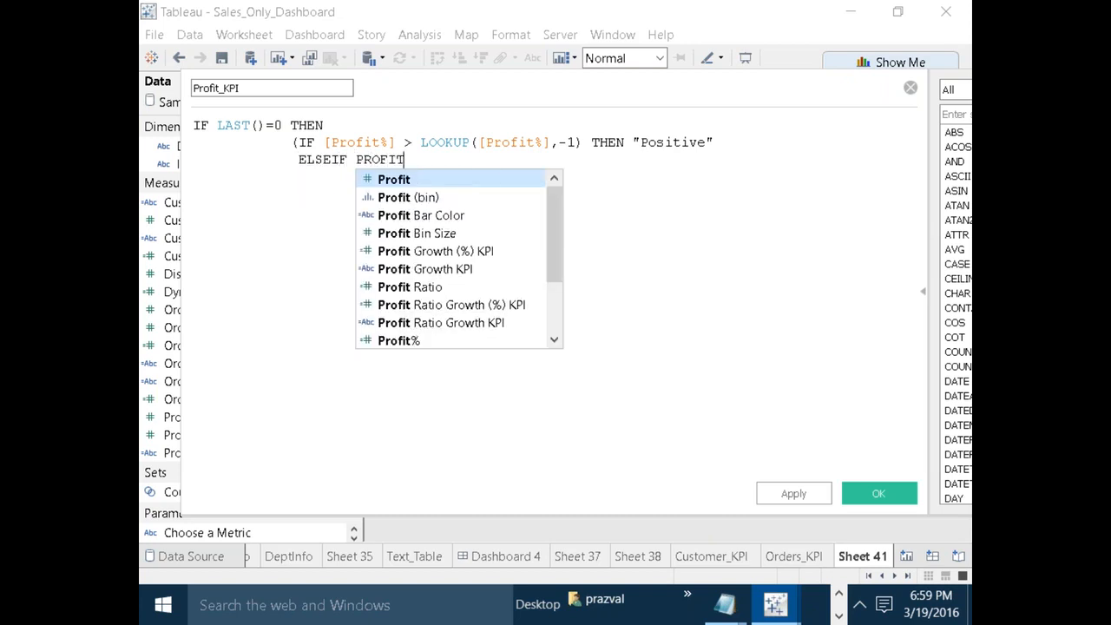
double_click(399, 340)
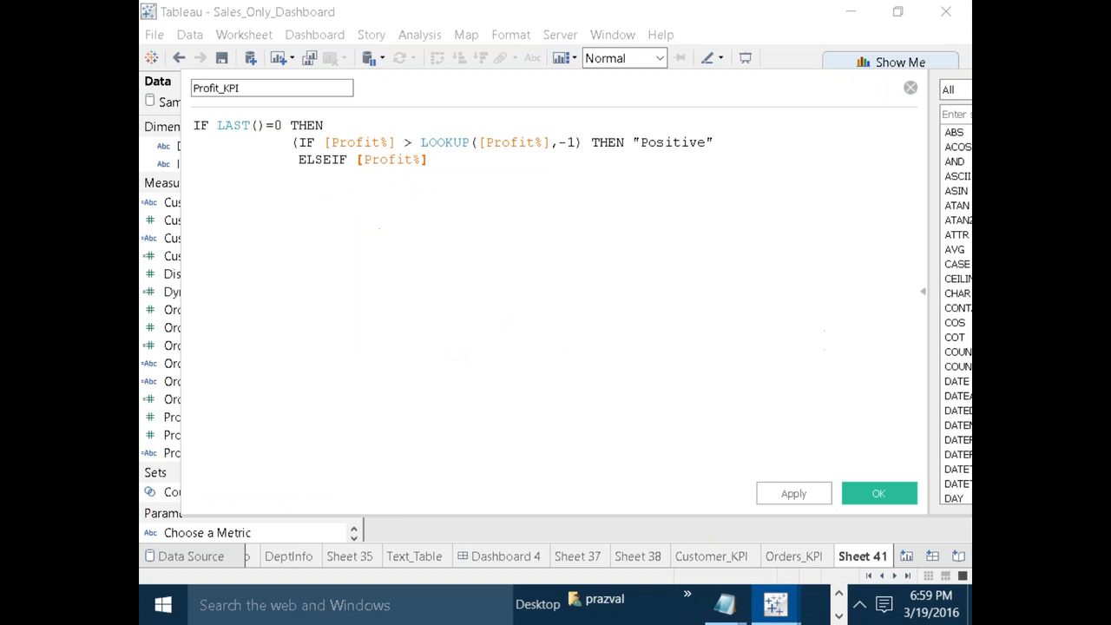
type("< LOOKUP(")
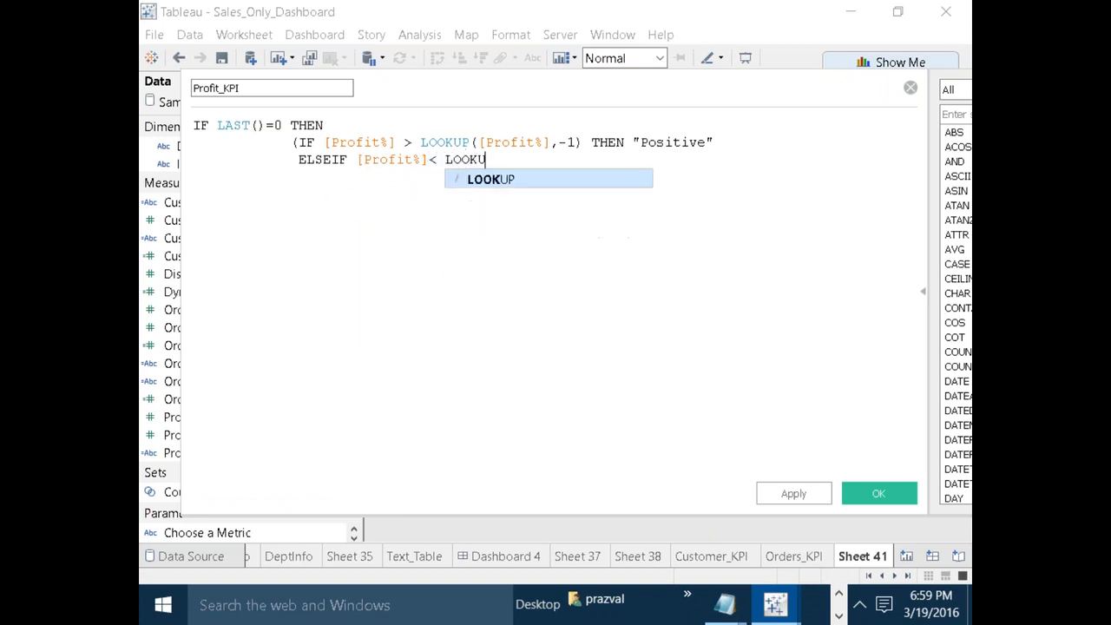
type("PRO")
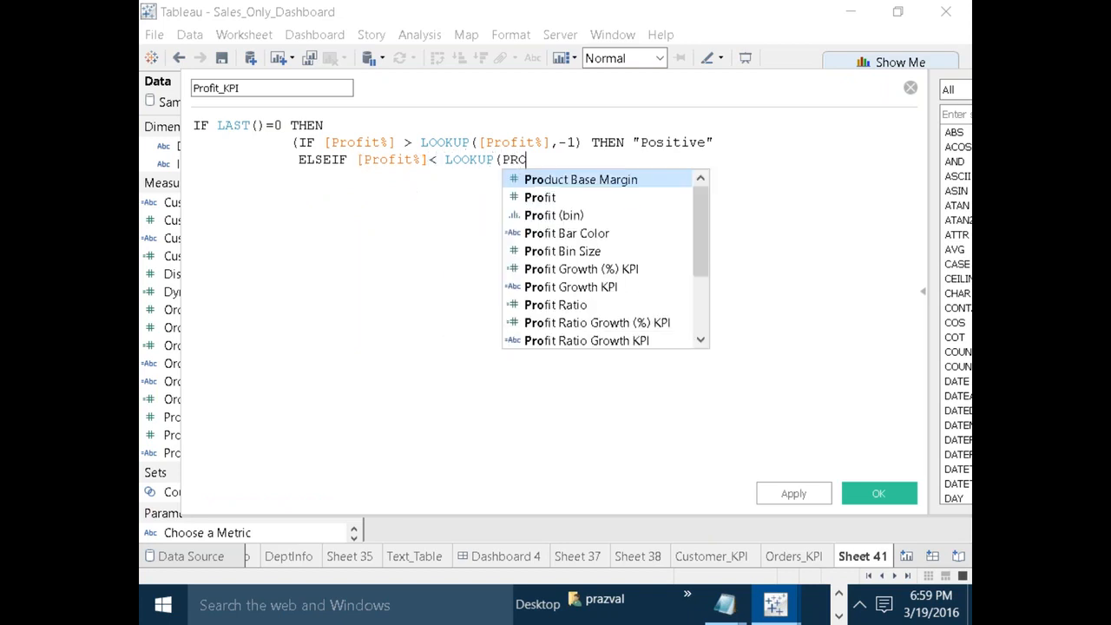
left_click_drag(701, 257, 704, 327)
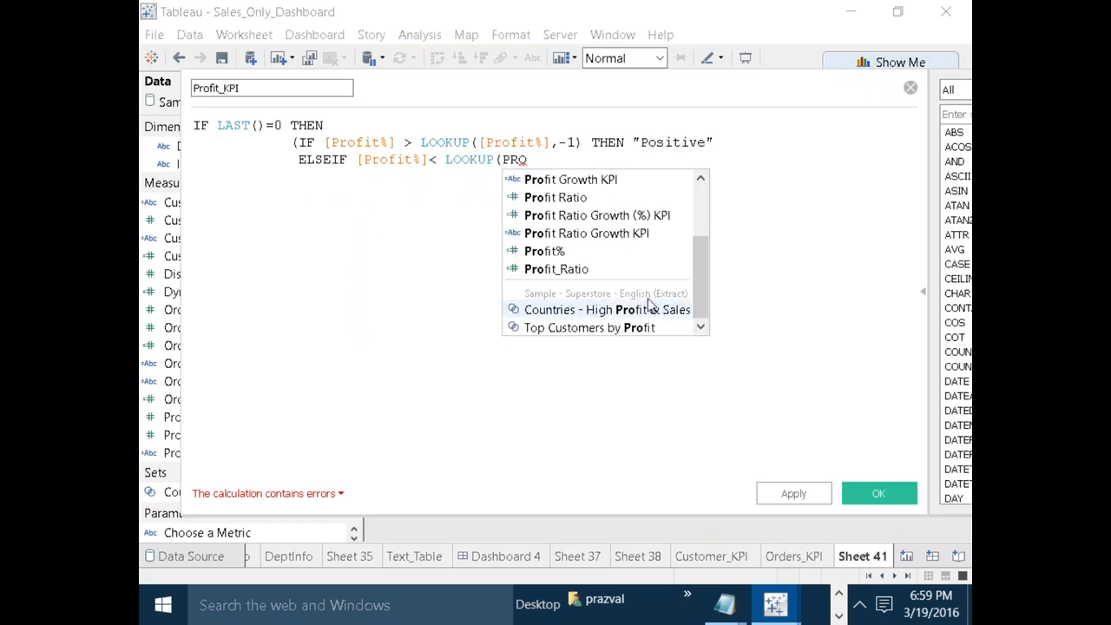
left_click(546, 251)
type(",")
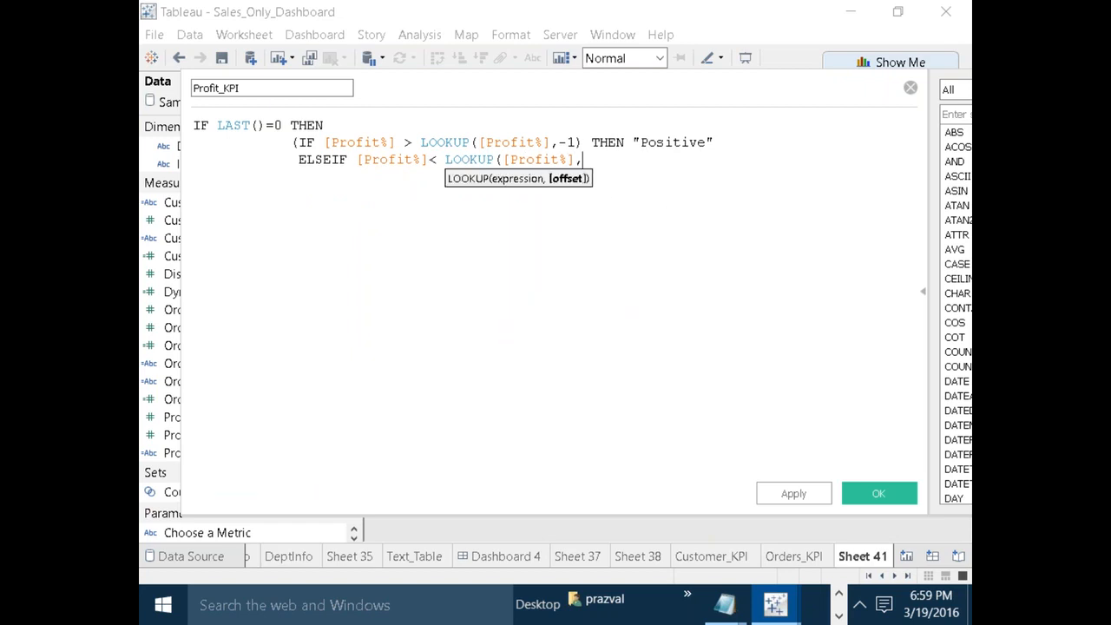
type("-1)")
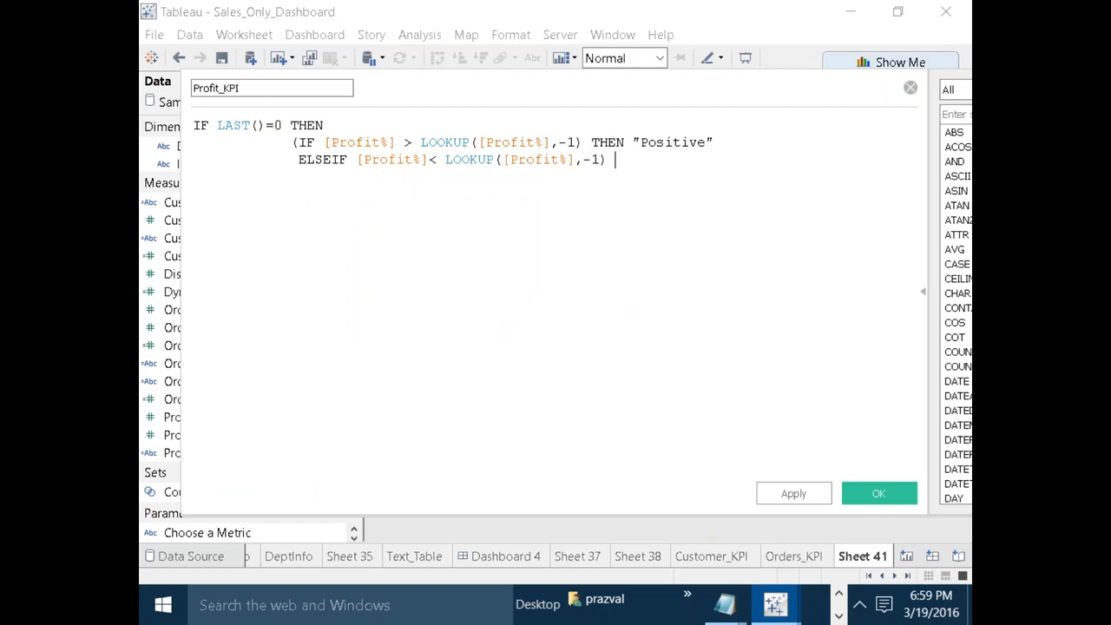
type(" THEN \"negative")
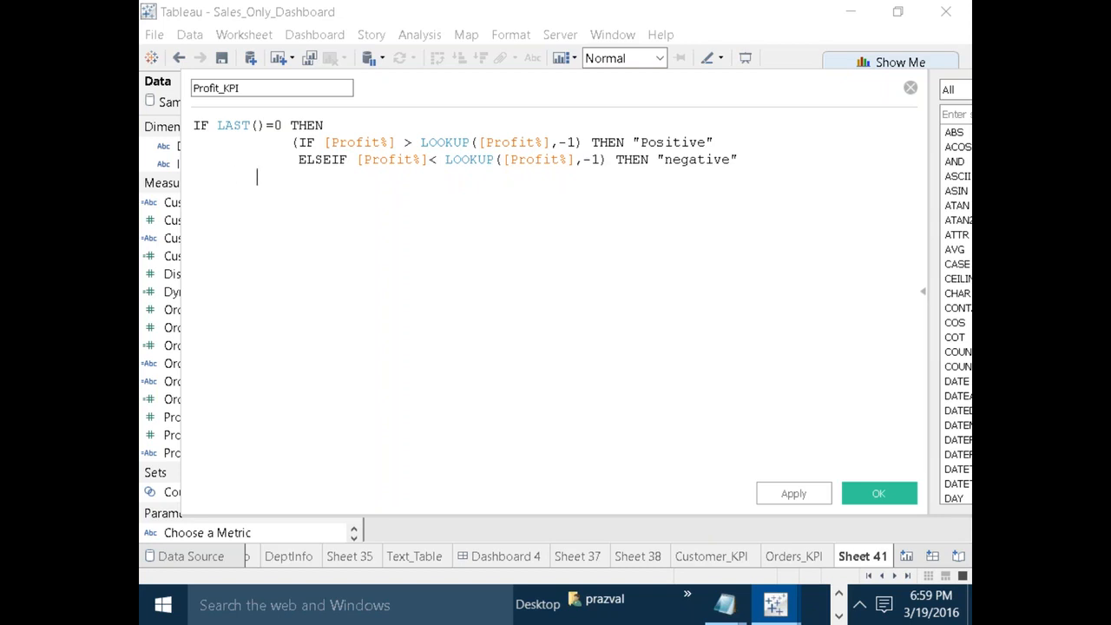
Close the nested condition with END and a parenthesis, finish with ELSE "No month" END, and save the Profit_KPI field.
type("END ")
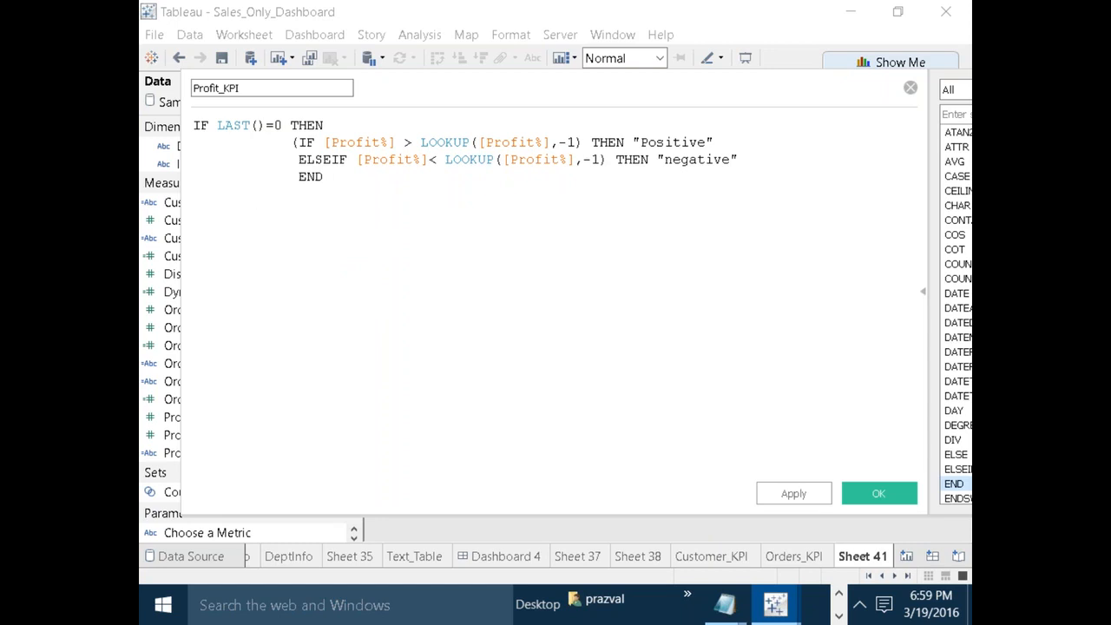
type("ELSE \"No month")
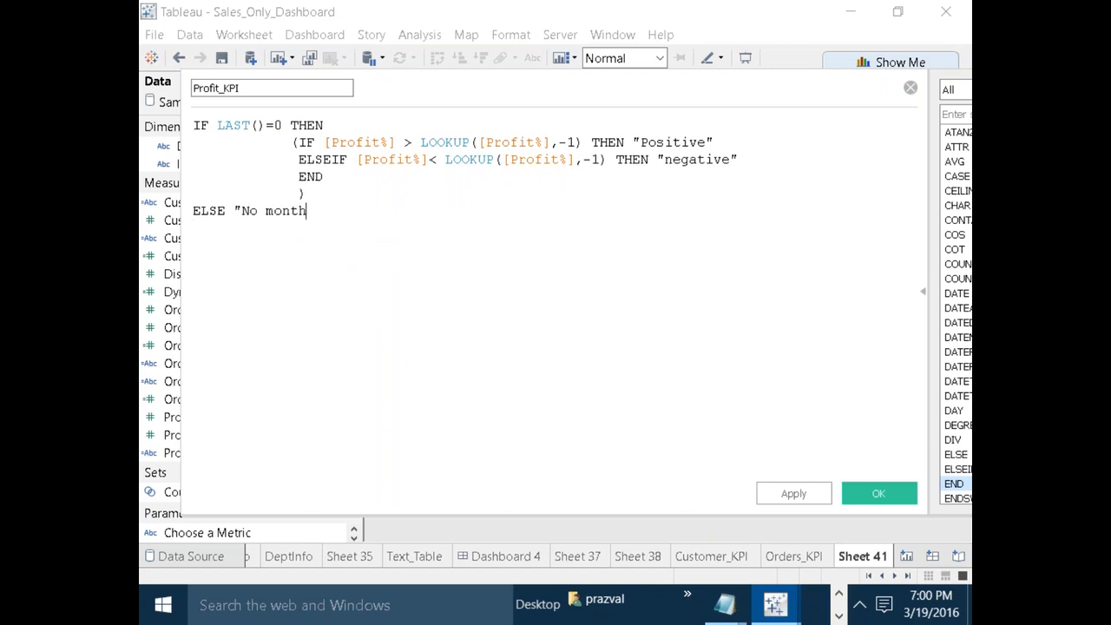
type("END")
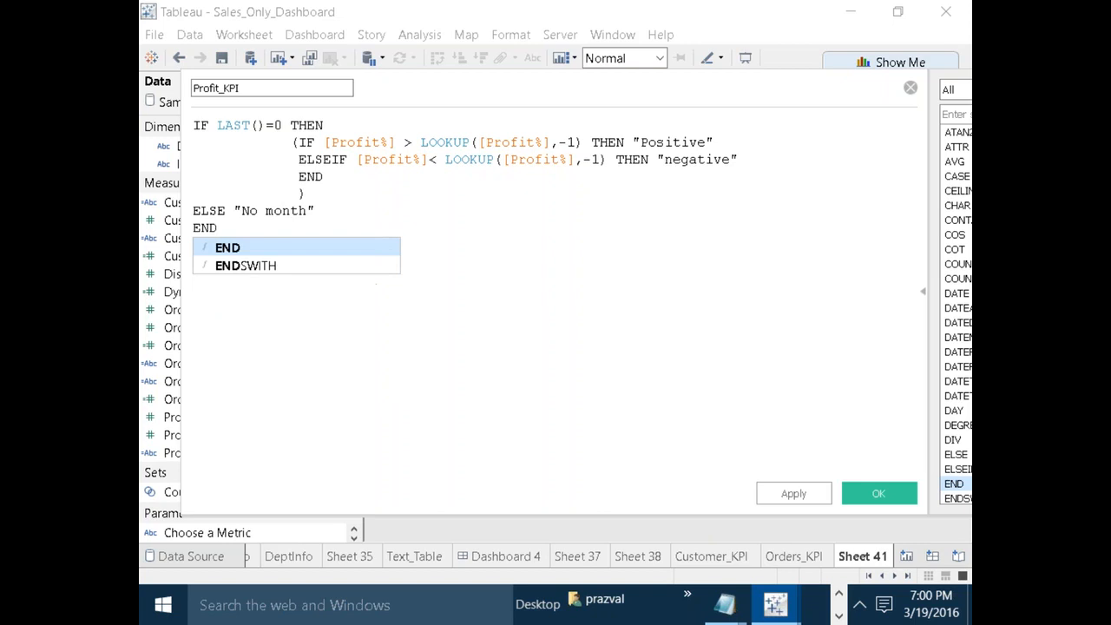
left_click(793, 492)
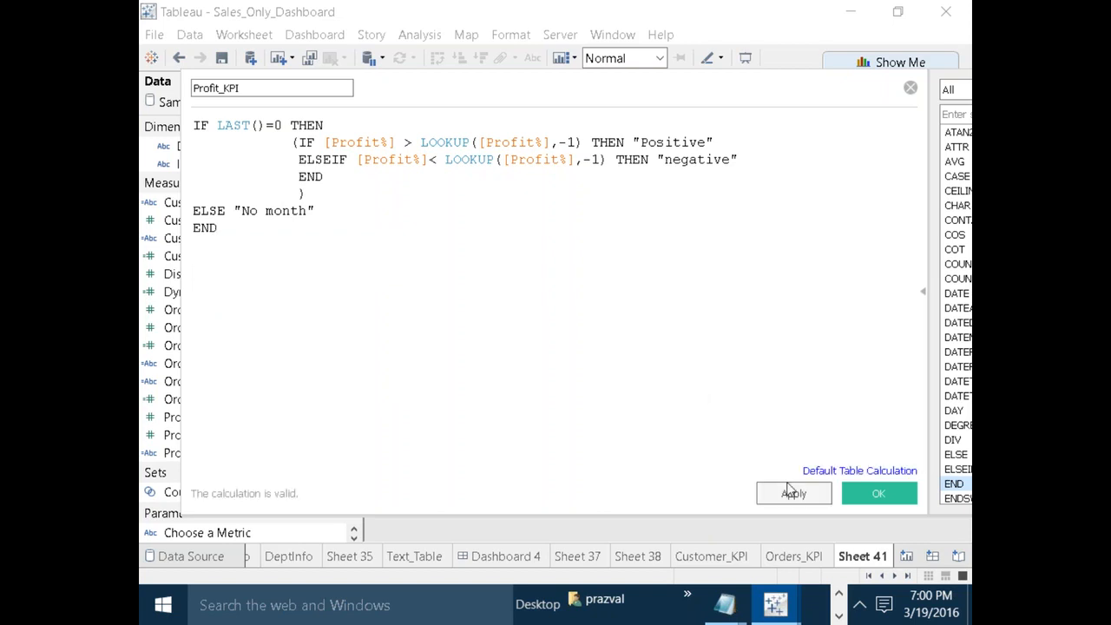
left_click(872, 494)
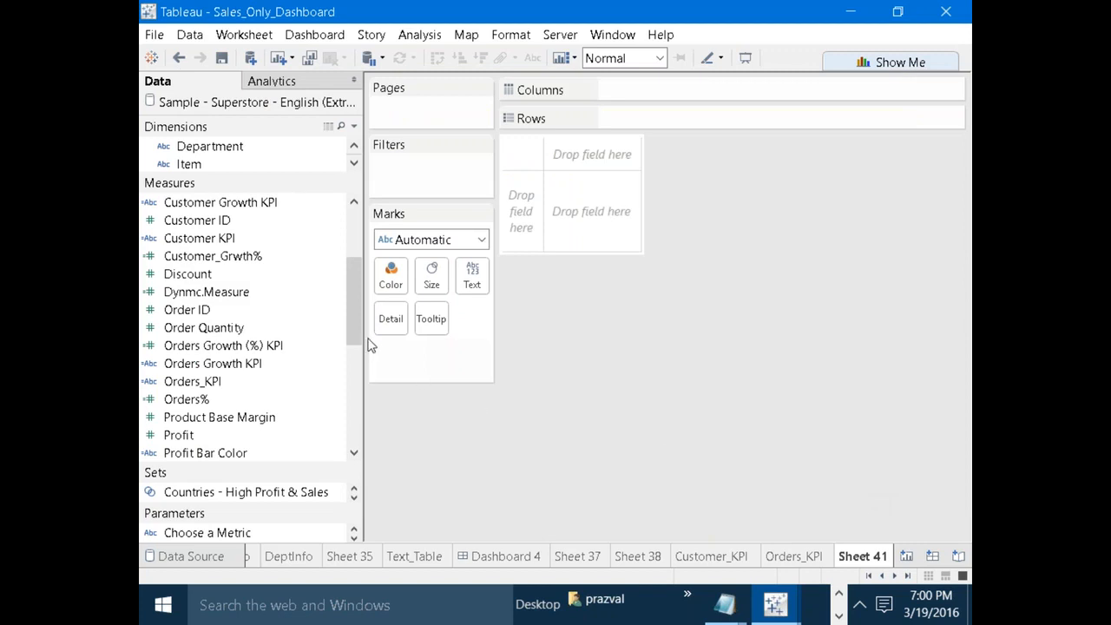
Place Order Date on Columns and set it to the discrete month level.
scroll(347, 271, "up", 3)
left_click_drag(253, 182, 251, 371)
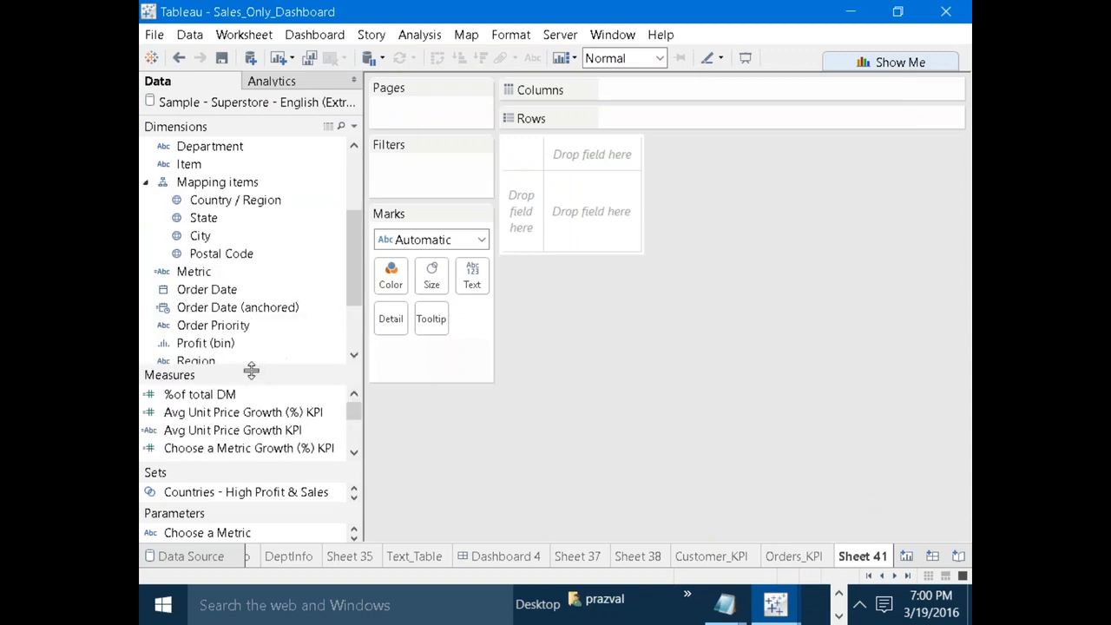
left_click_drag(223, 290, 634, 90)
right_click(638, 90)
left_click(694, 222)
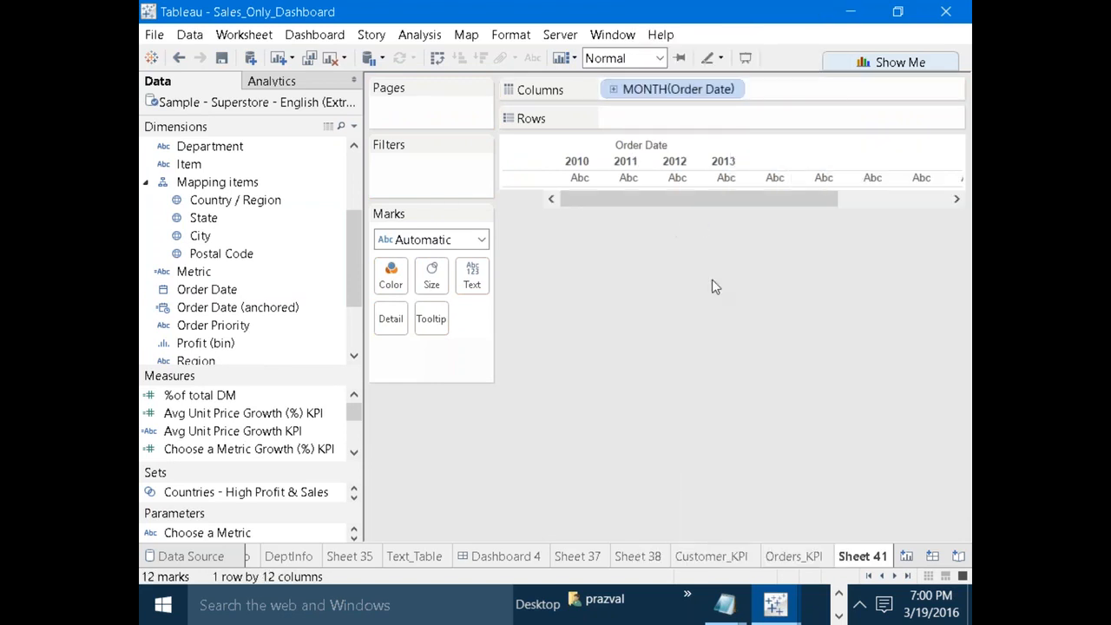
Color the marks by Profit_KPI and exclude the "No month" value from the view.
left_click_drag(353, 272, 357, 312)
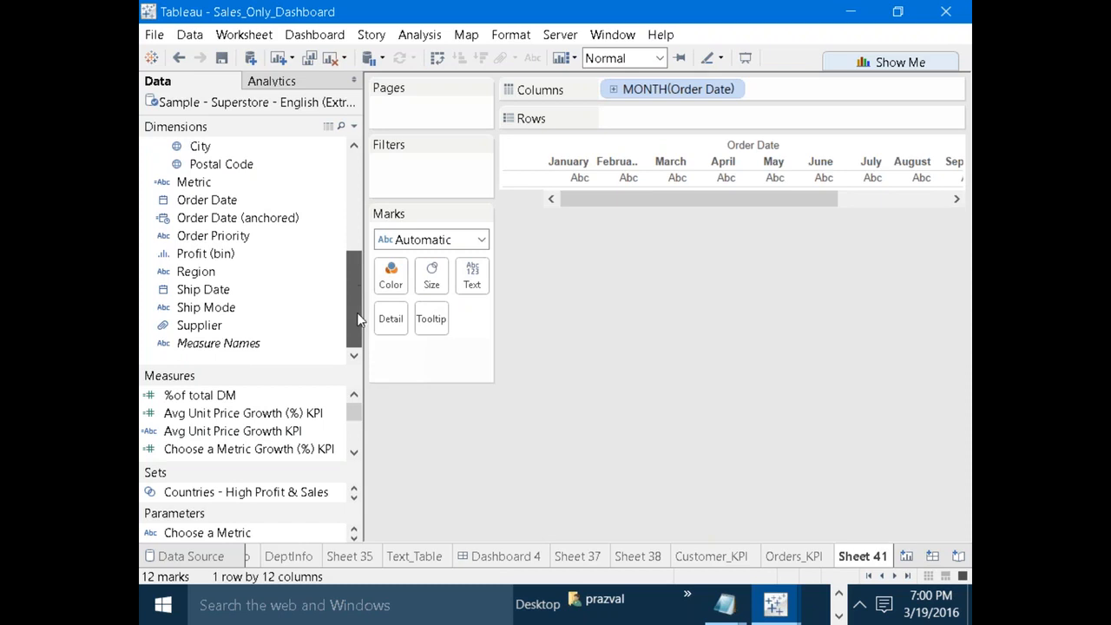
left_click_drag(301, 368, 280, 213)
left_click_drag(353, 293, 368, 444)
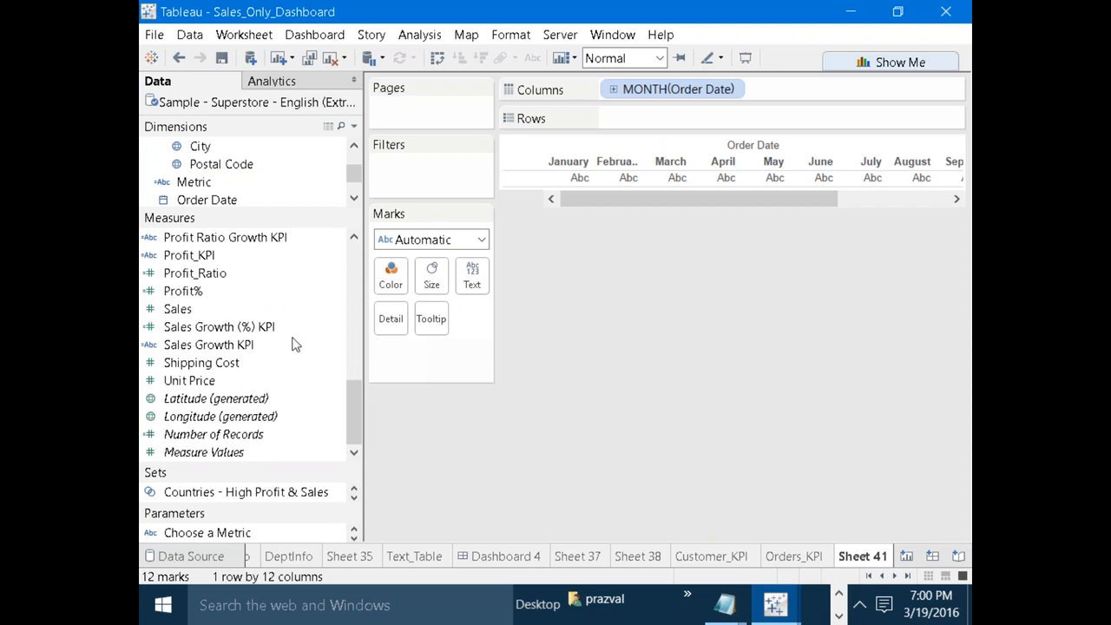
left_click_drag(195, 255, 397, 272)
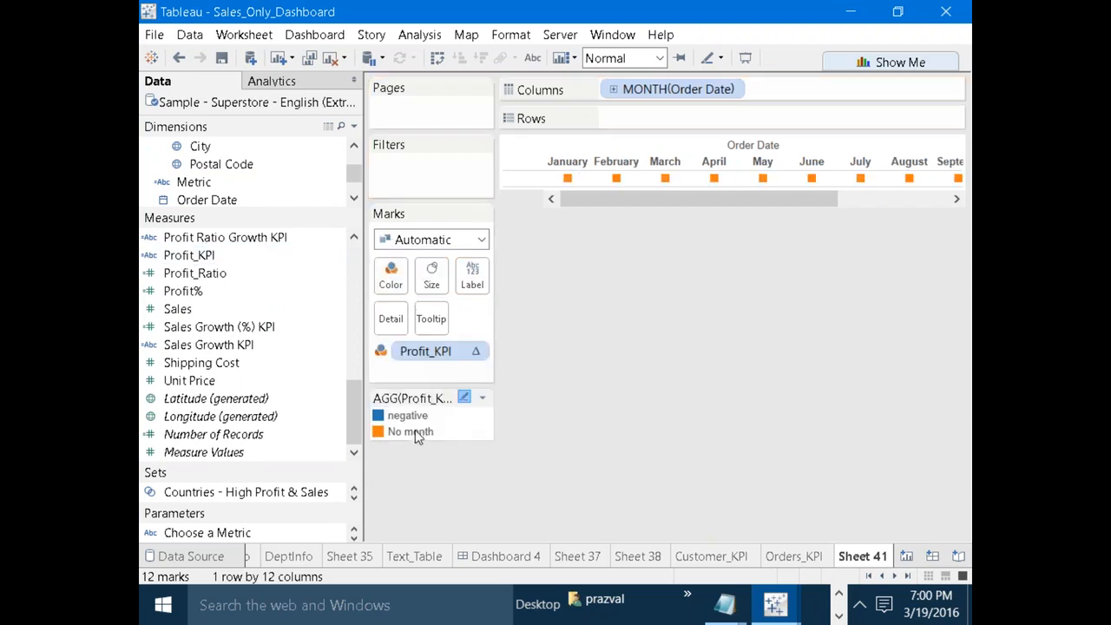
left_click(415, 433)
left_click(526, 451)
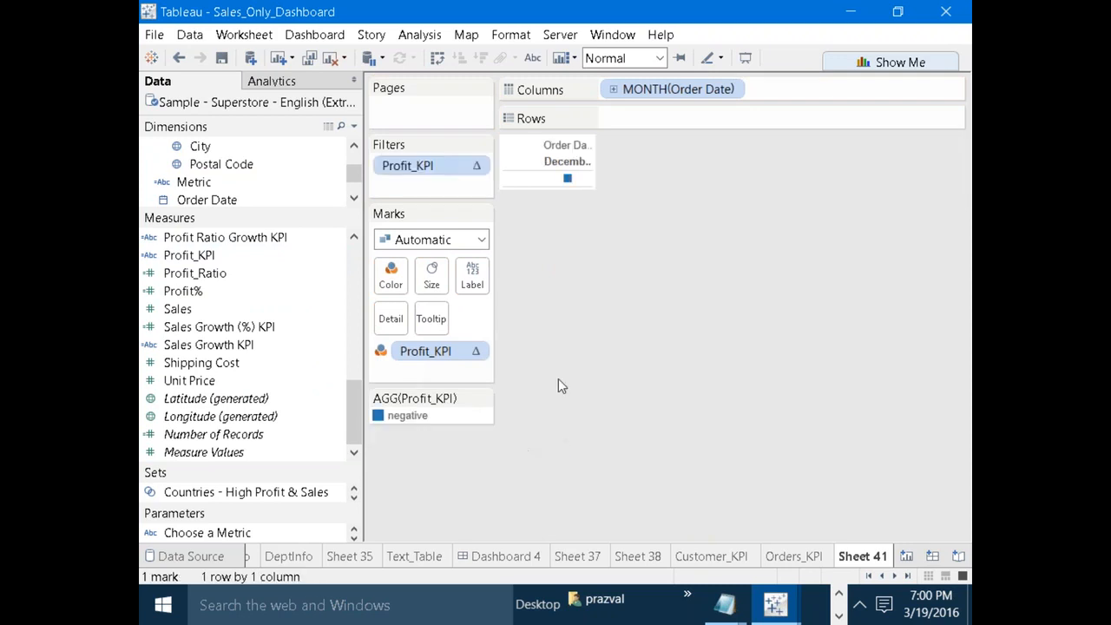
Change the mark type to Shape and use the filled downward triangle.
left_click(482, 239)
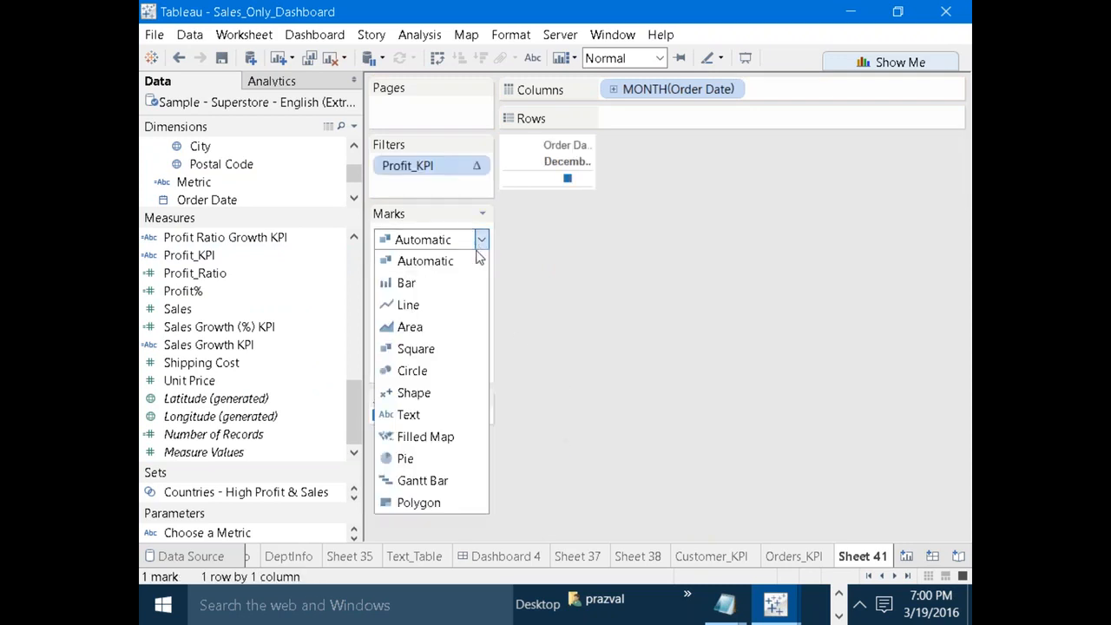
left_click(415, 392)
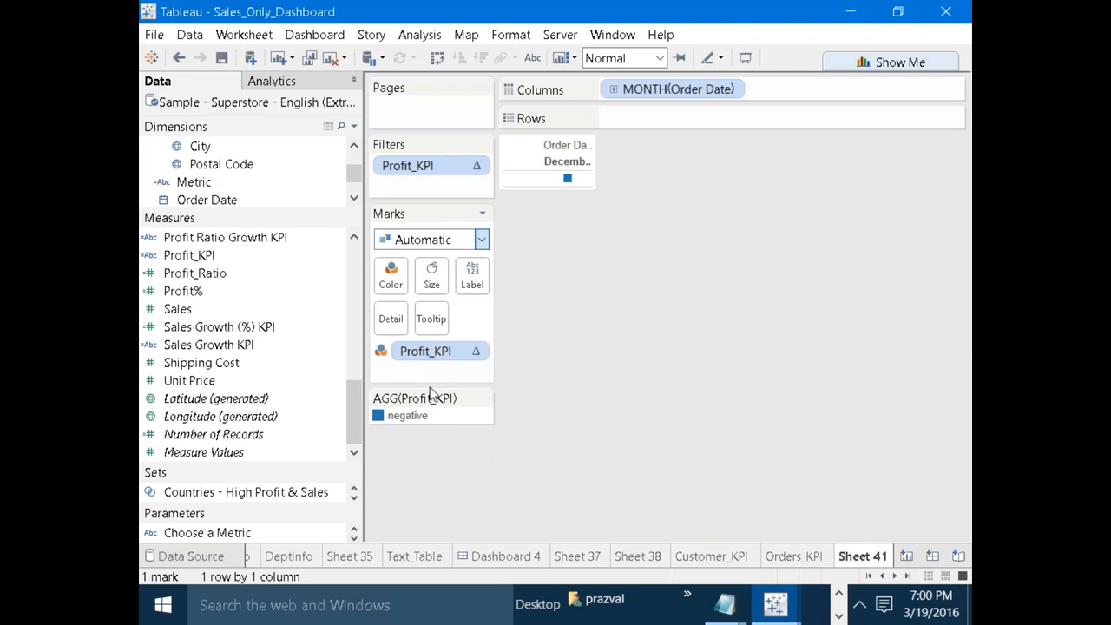
left_click(480, 320)
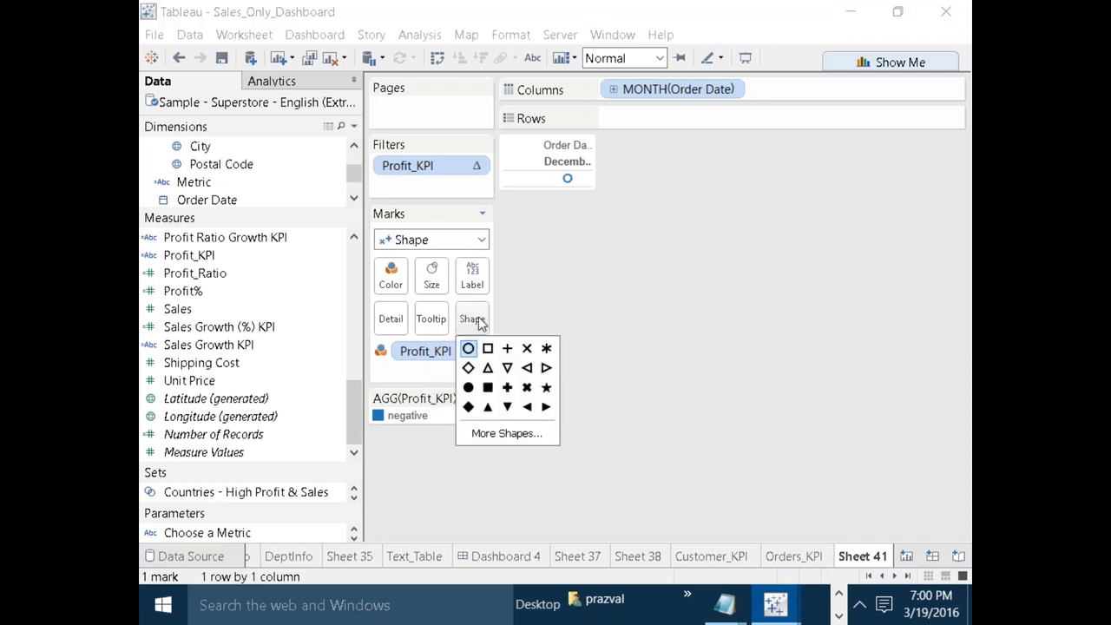
left_click(508, 408)
left_click(760, 422)
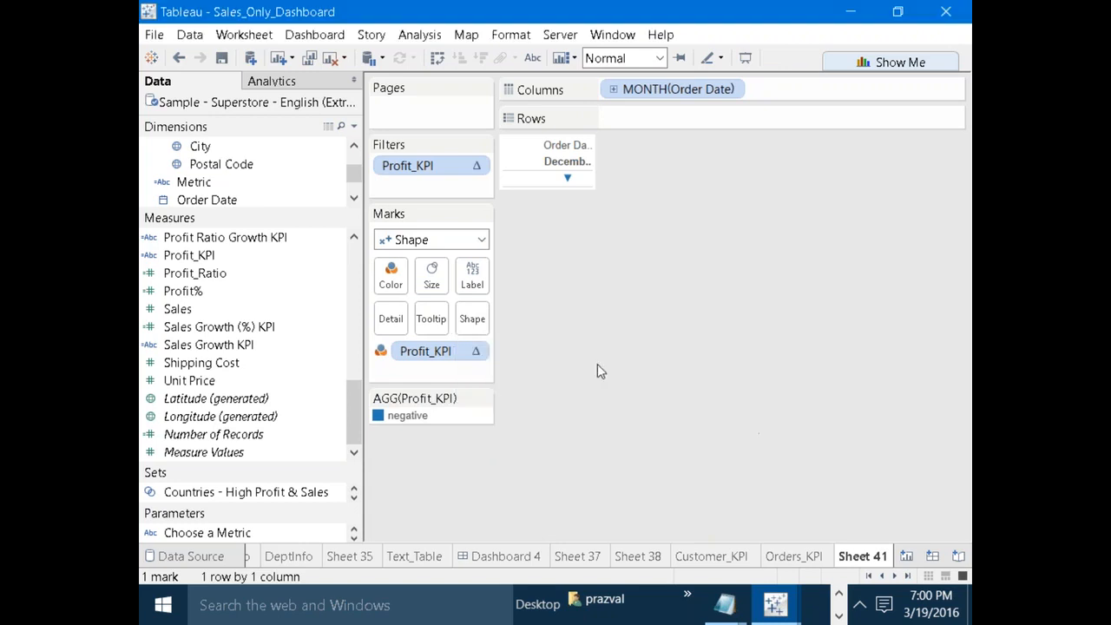
Assign red to the negative value of Profit_KPI and apply the color.
left_click(484, 400)
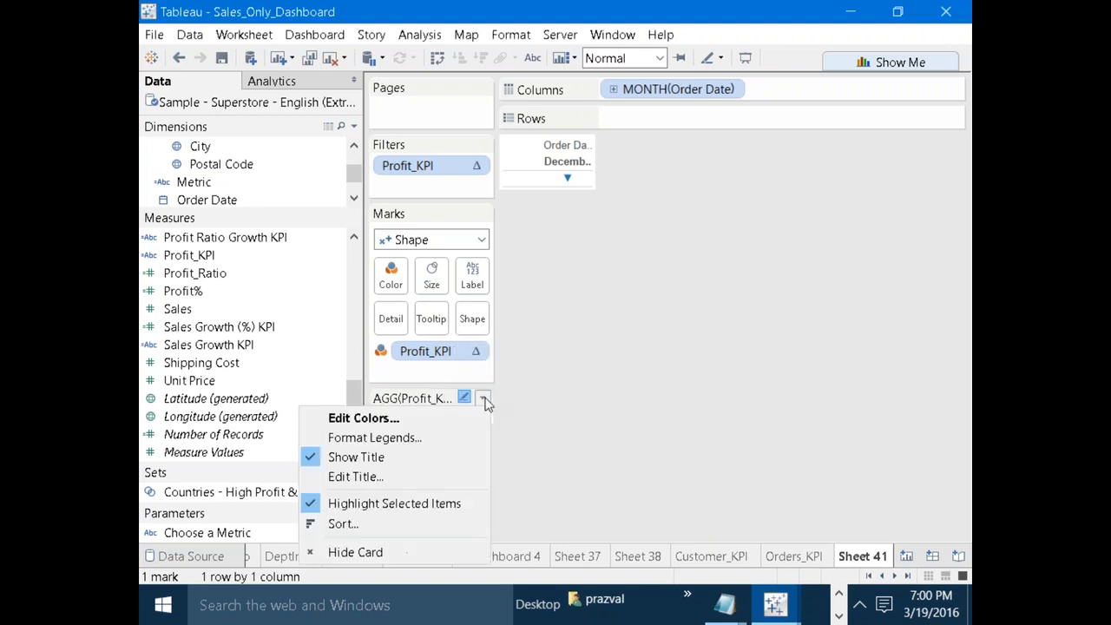
left_click(444, 419)
left_click(413, 189)
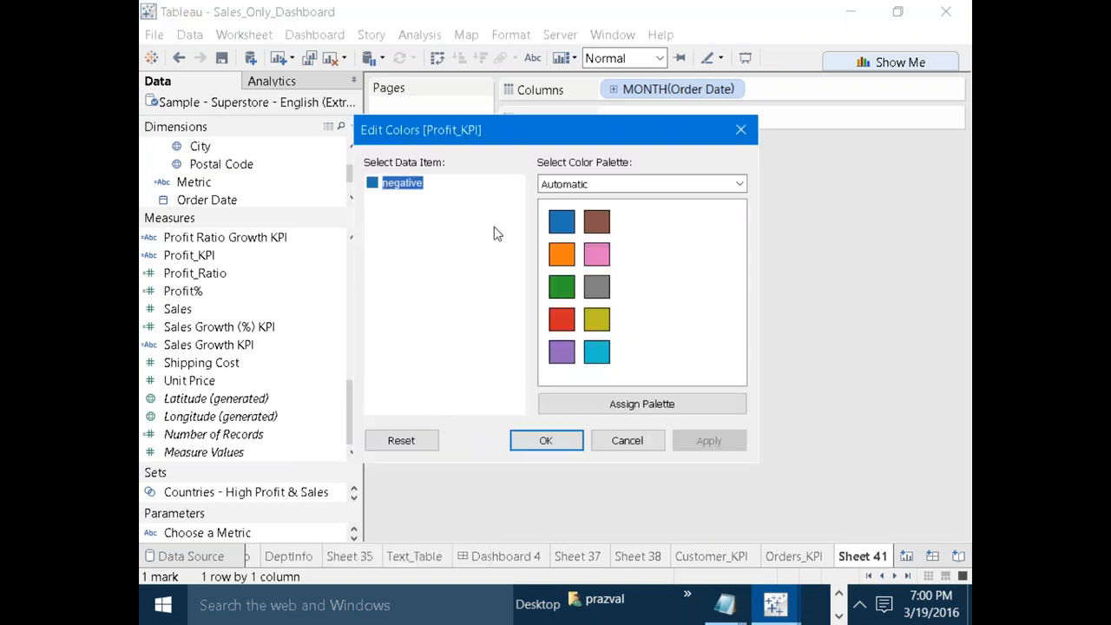
left_click(561, 319)
left_click(696, 444)
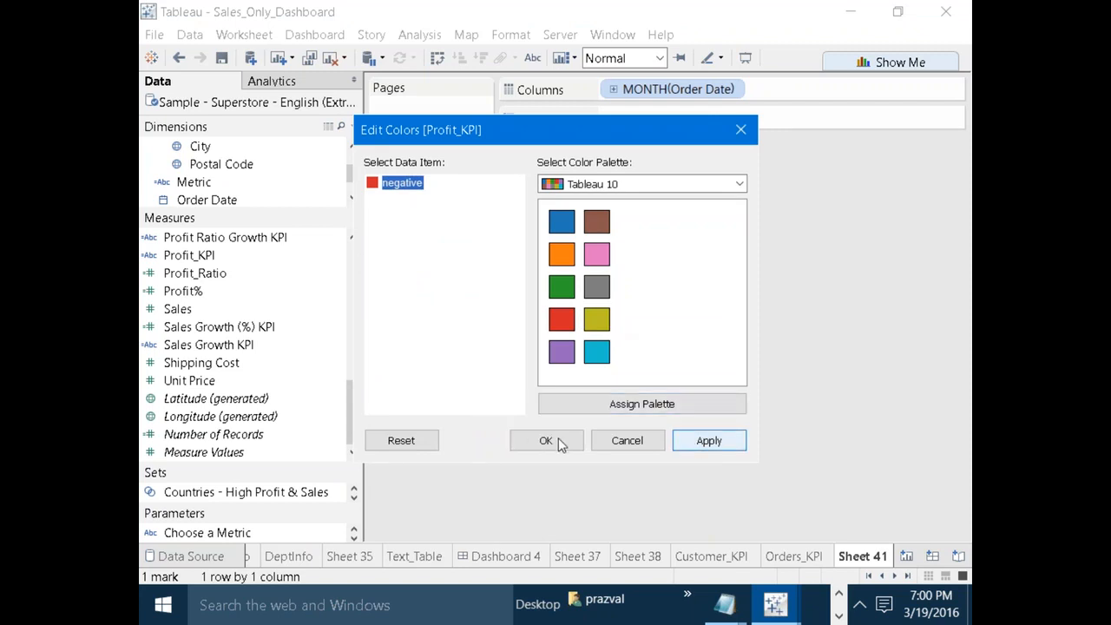
Close the color settings, enlarge the cell holding the triangle, and hide the Order Date month header.
left_click(740, 129)
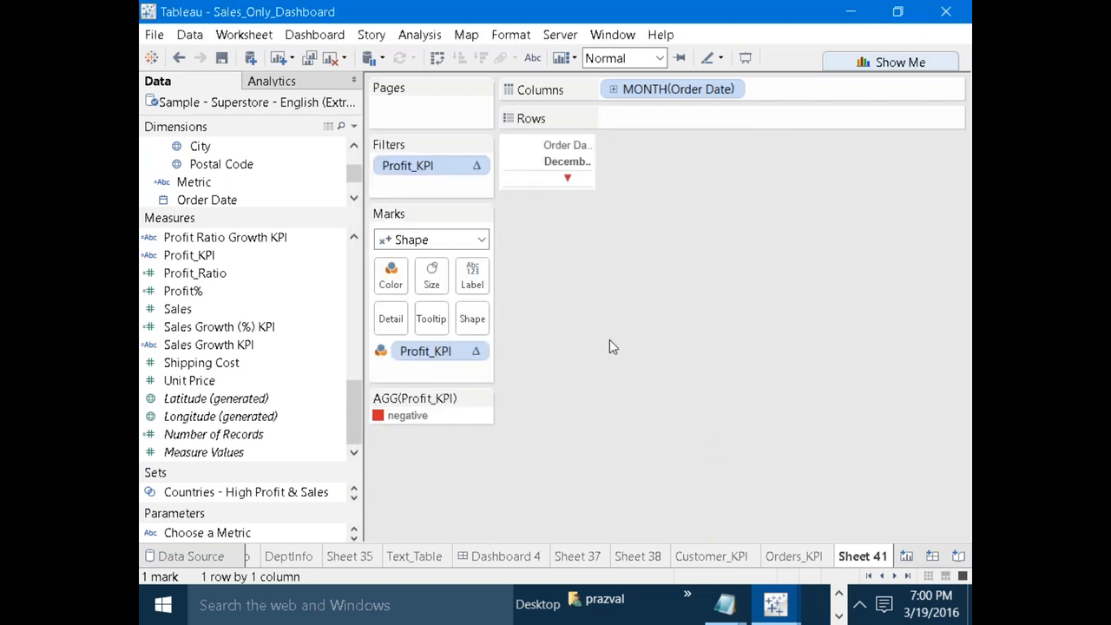
left_click_drag(586, 184, 629, 193)
right_click(647, 91)
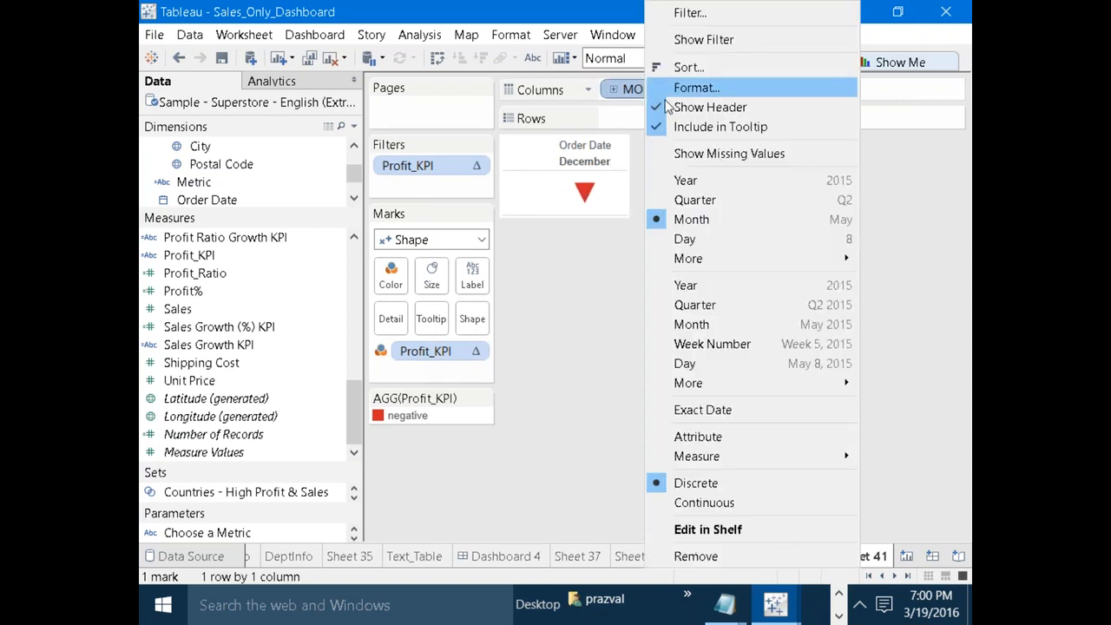
left_click(691, 113)
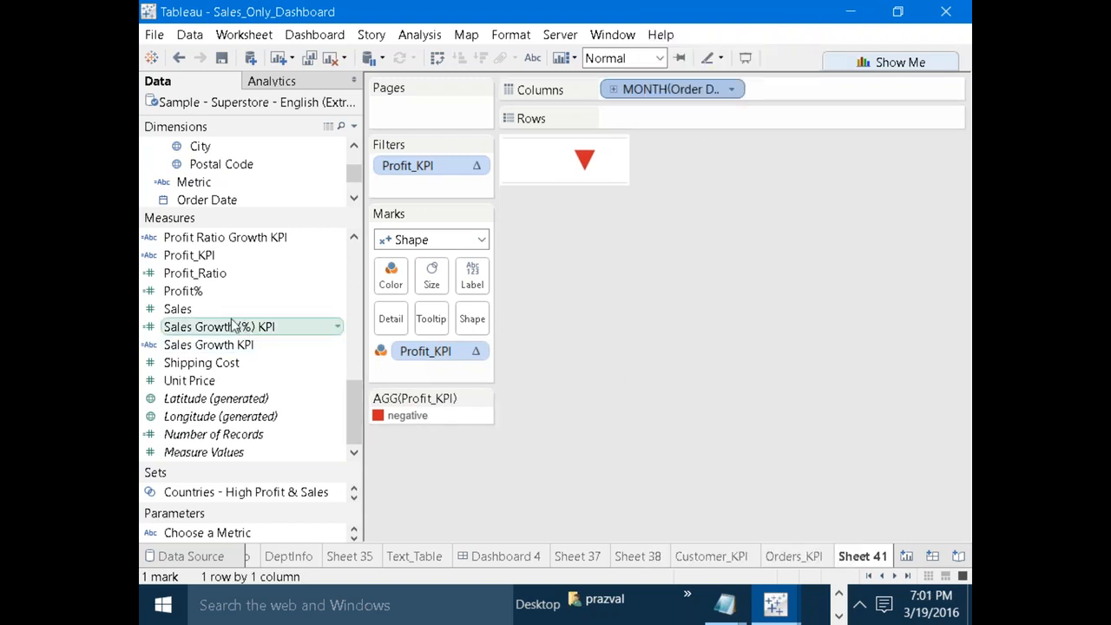
Add Profit% as the mark label and set Profit_Ratio's default number format to Percentage with 2 decimal places.
left_click_drag(187, 292, 472, 276)
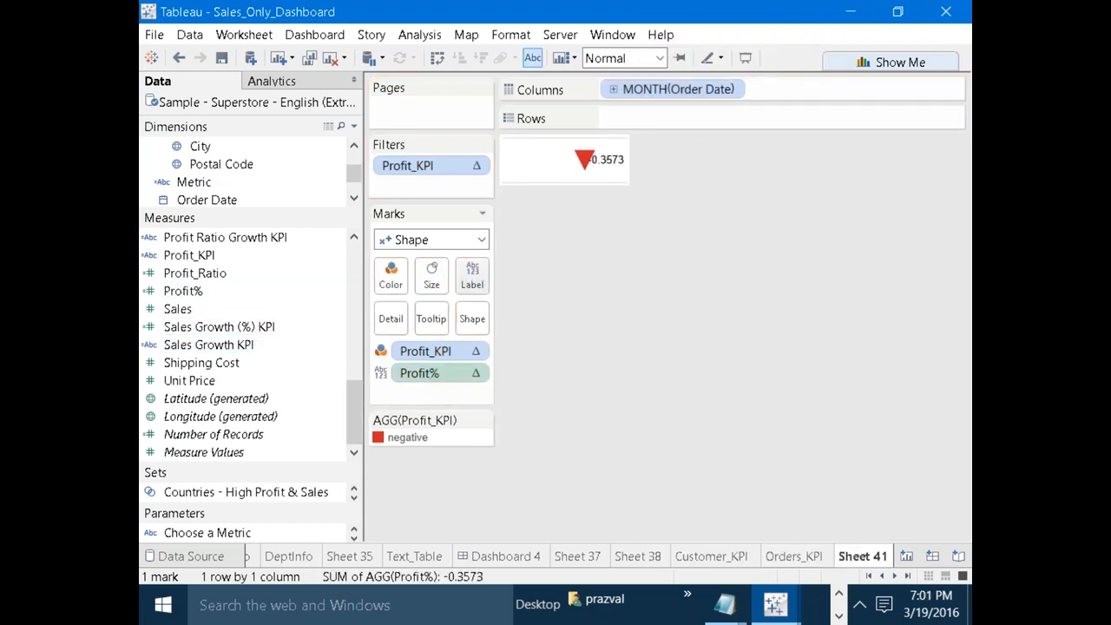
right_click(225, 274)
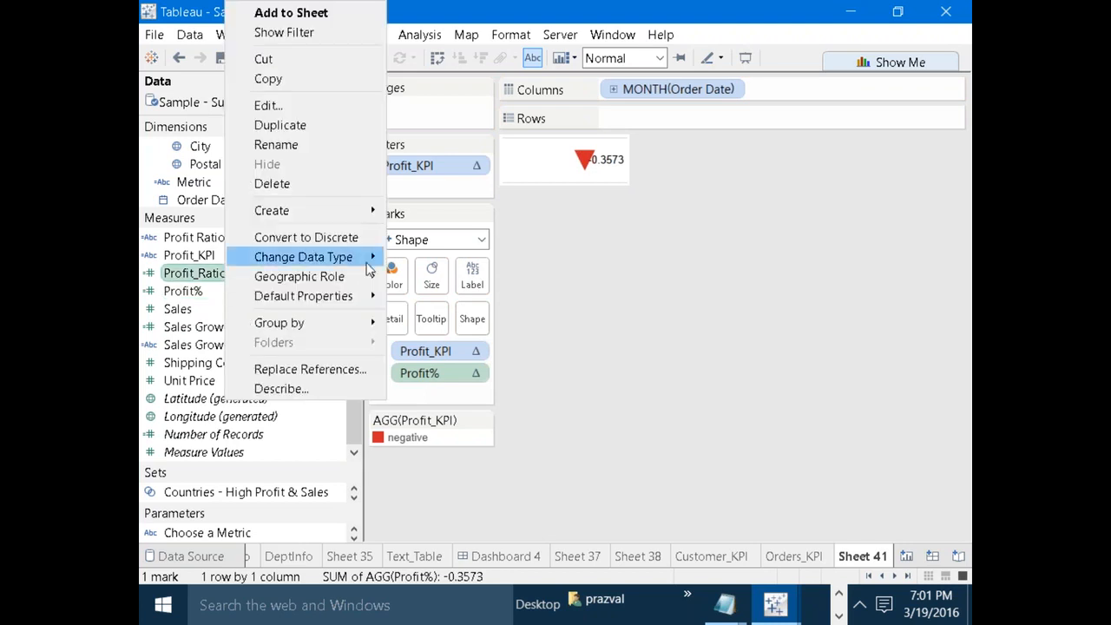
mouse_move(369, 296)
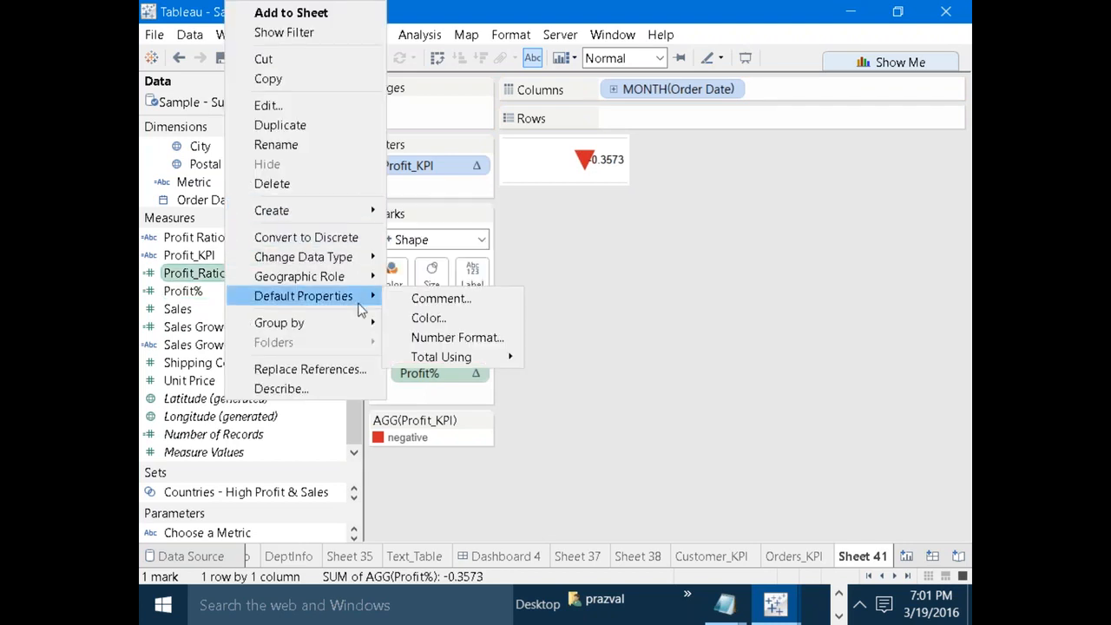
left_click(457, 337)
left_click(464, 285)
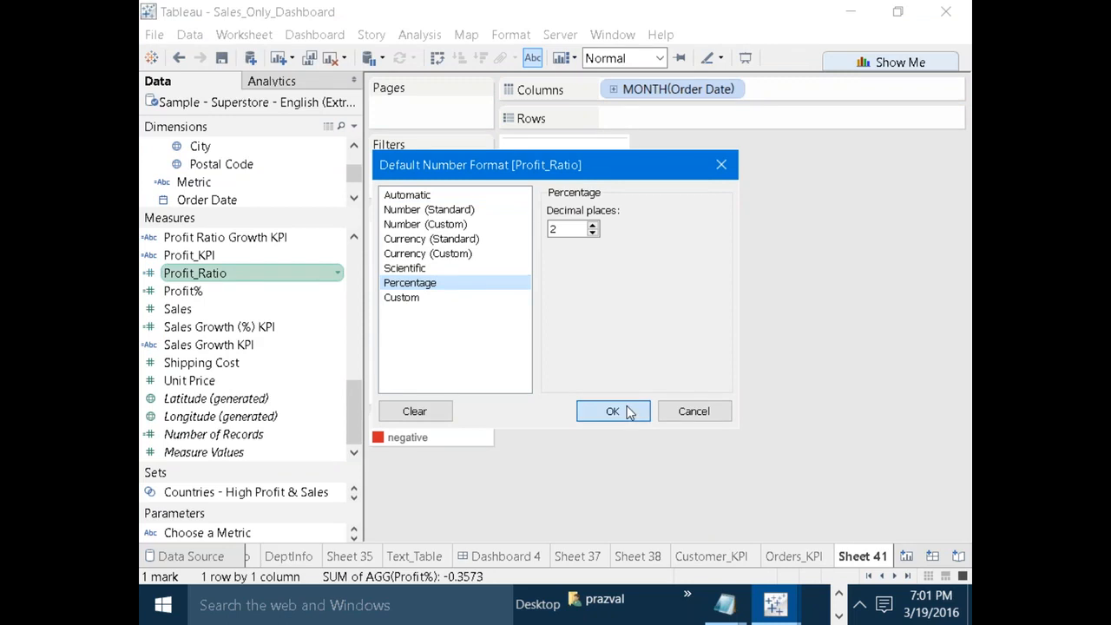
left_click(613, 411)
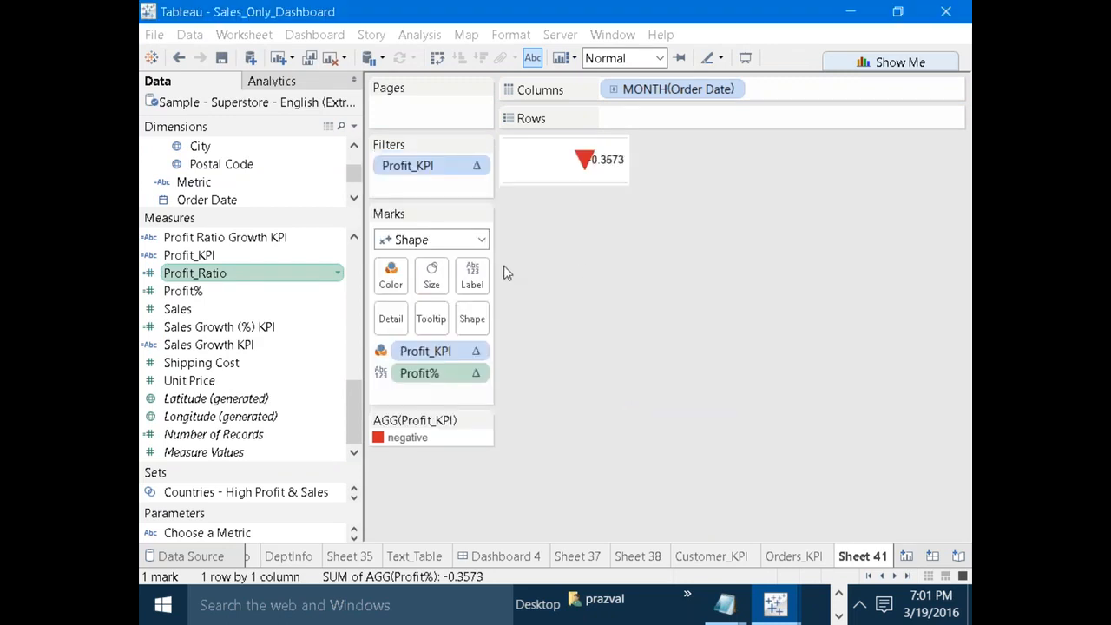
Turn off the mark labels and set Profit%'s default number format to Percentage with 2 decimal places.
left_click(474, 276)
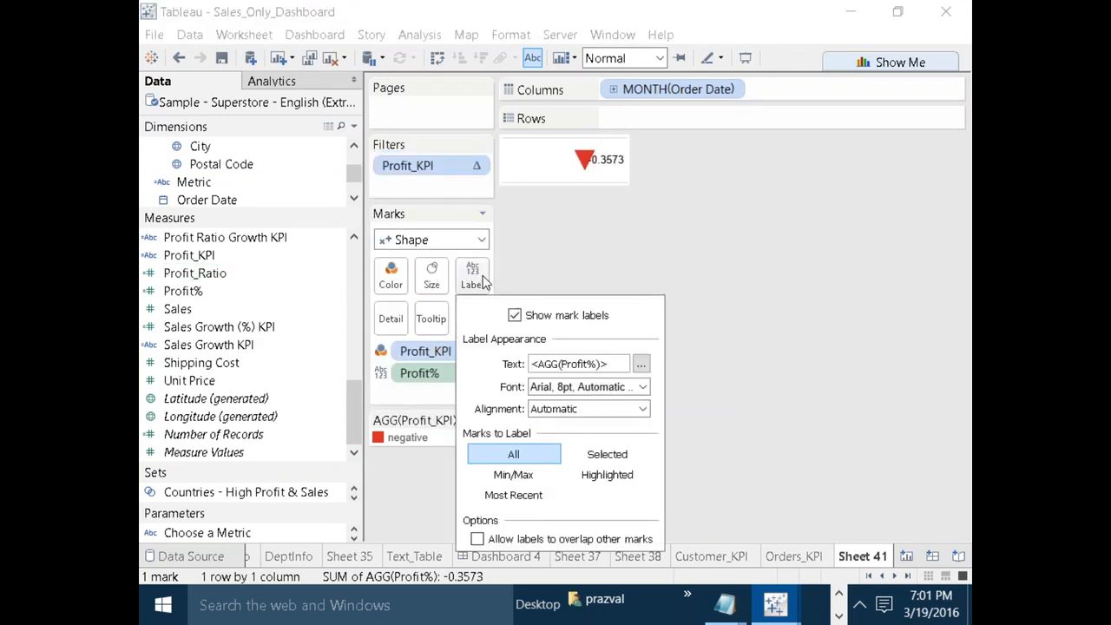
left_click(515, 316)
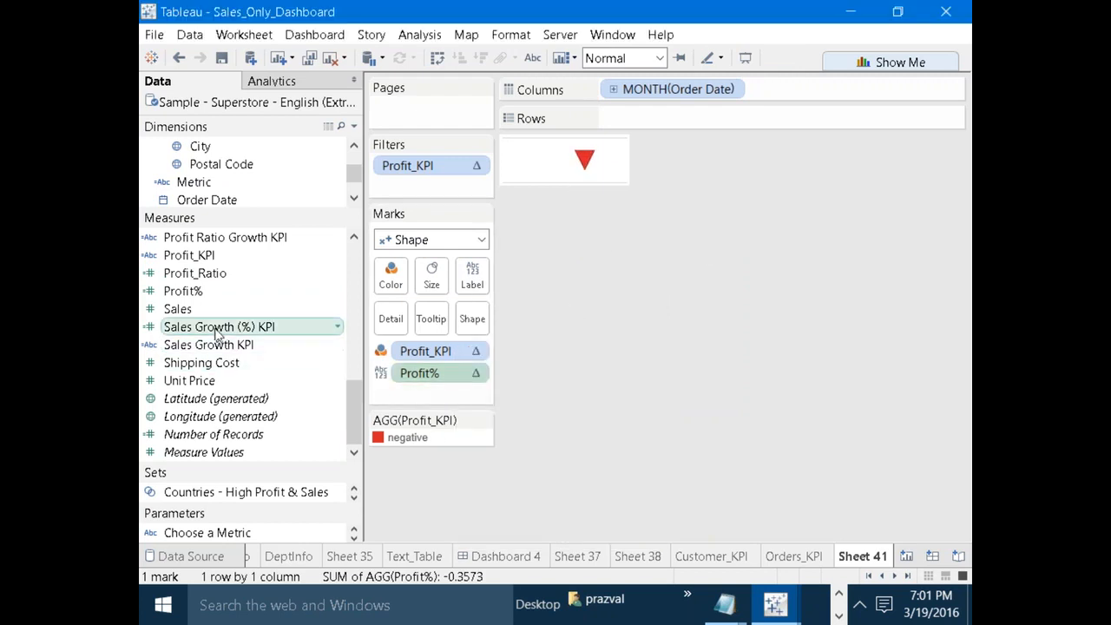
right_click(198, 293)
mouse_move(276, 276)
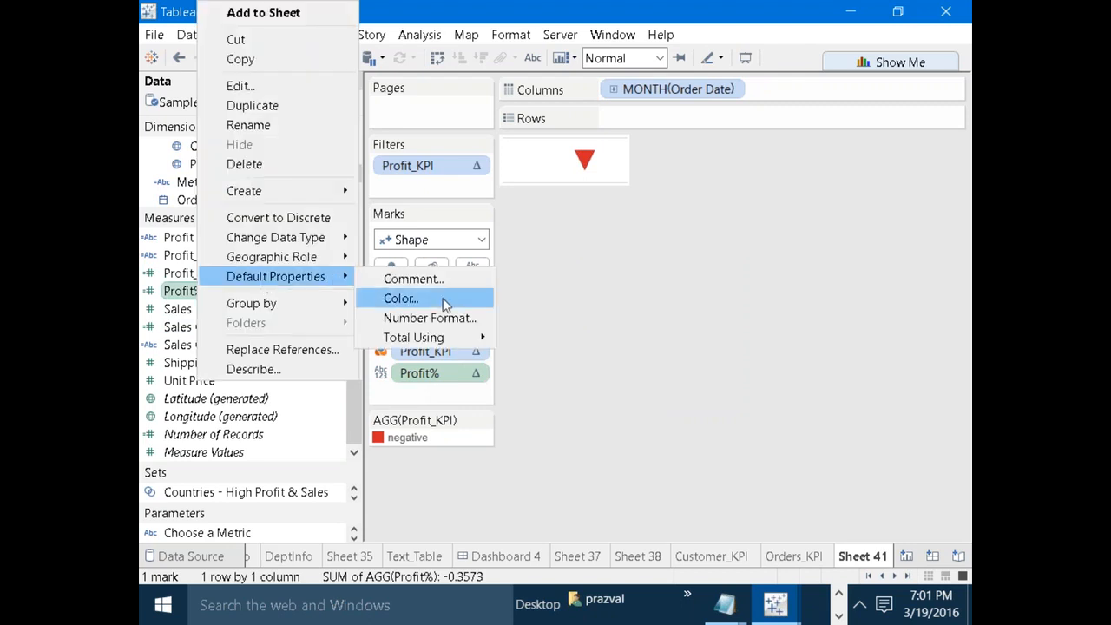
left_click(450, 318)
left_click(410, 287)
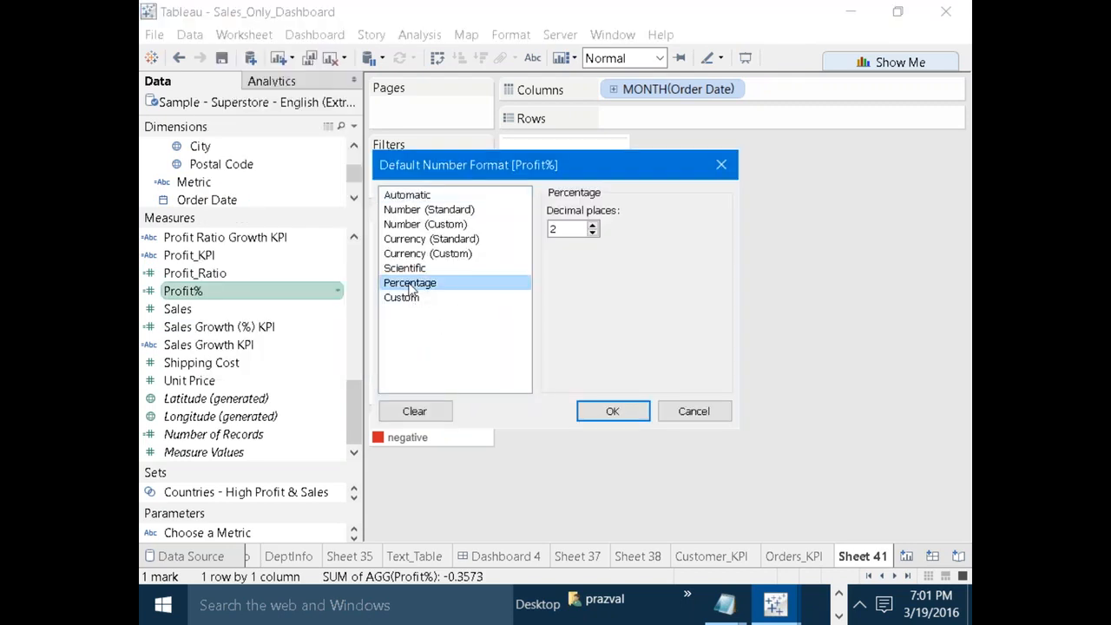
left_click(625, 422)
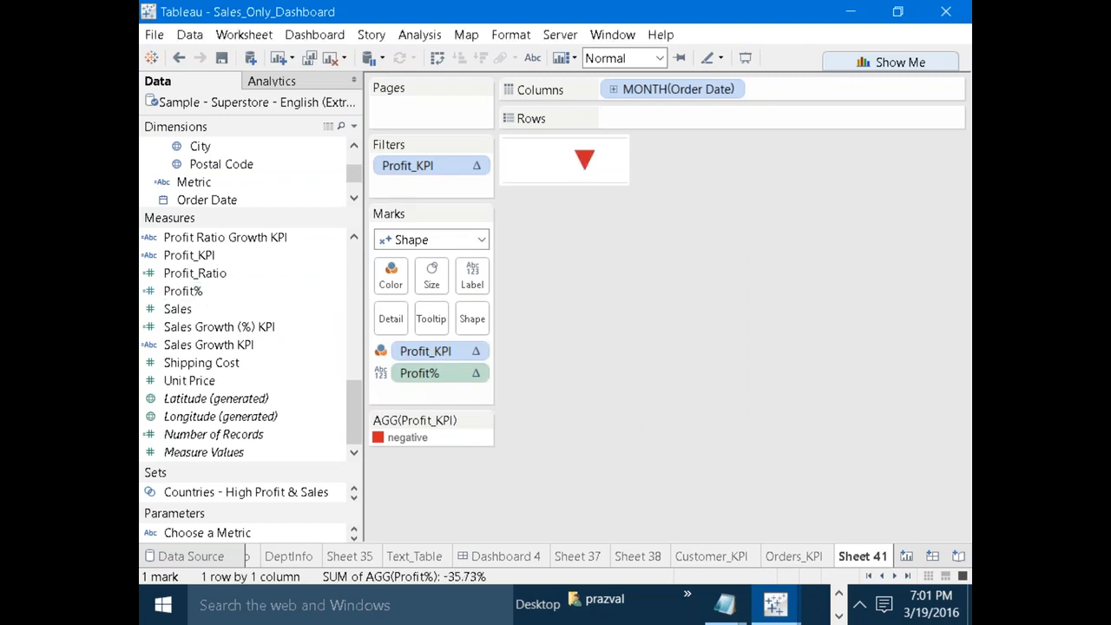
mouse_move(588, 165)
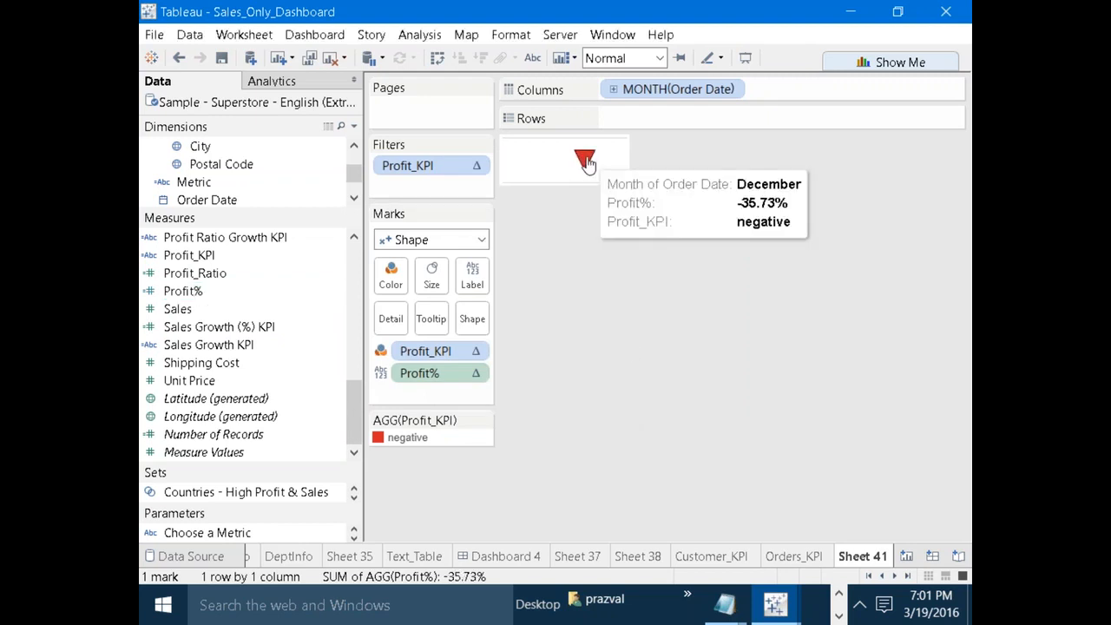
Rename the worksheet Sheet 41 as Profit_KPI.
right_click(862, 563)
left_click(854, 393)
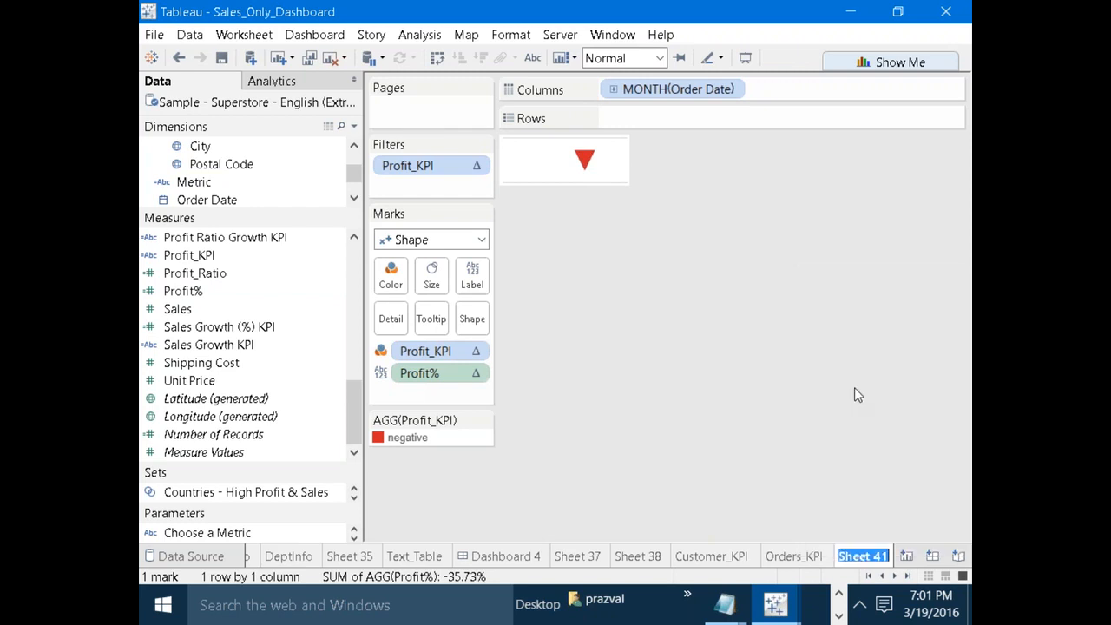
type("Profit_KPI")
key("Return")
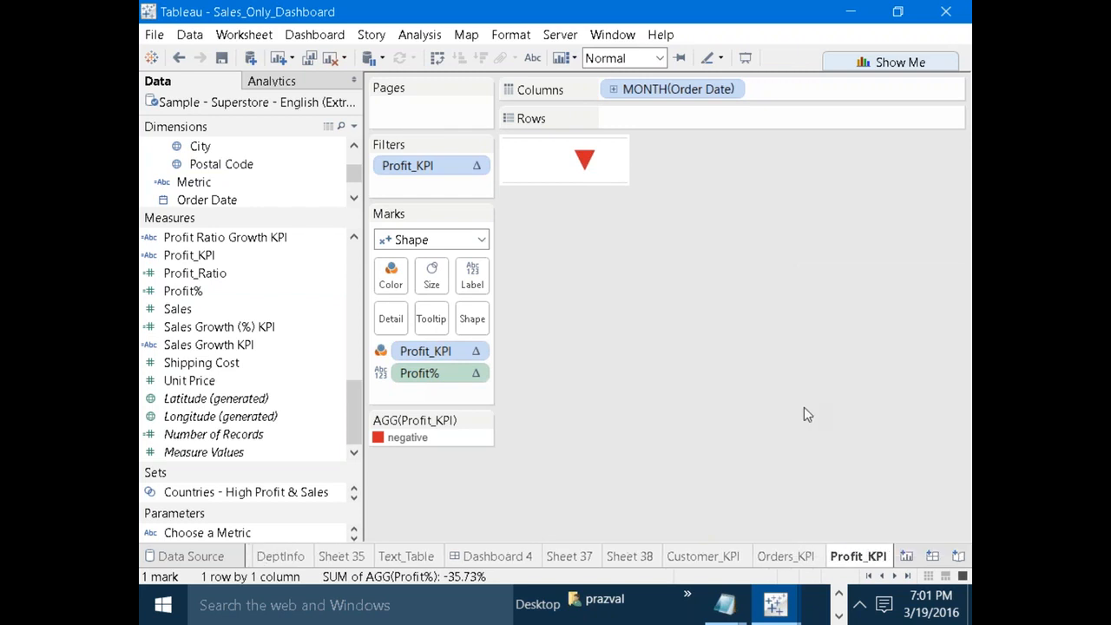
Place the Profit_KPI sheet on Dashboard 4 inside the Profits tile, directly beside the profit figure.
left_click(519, 556)
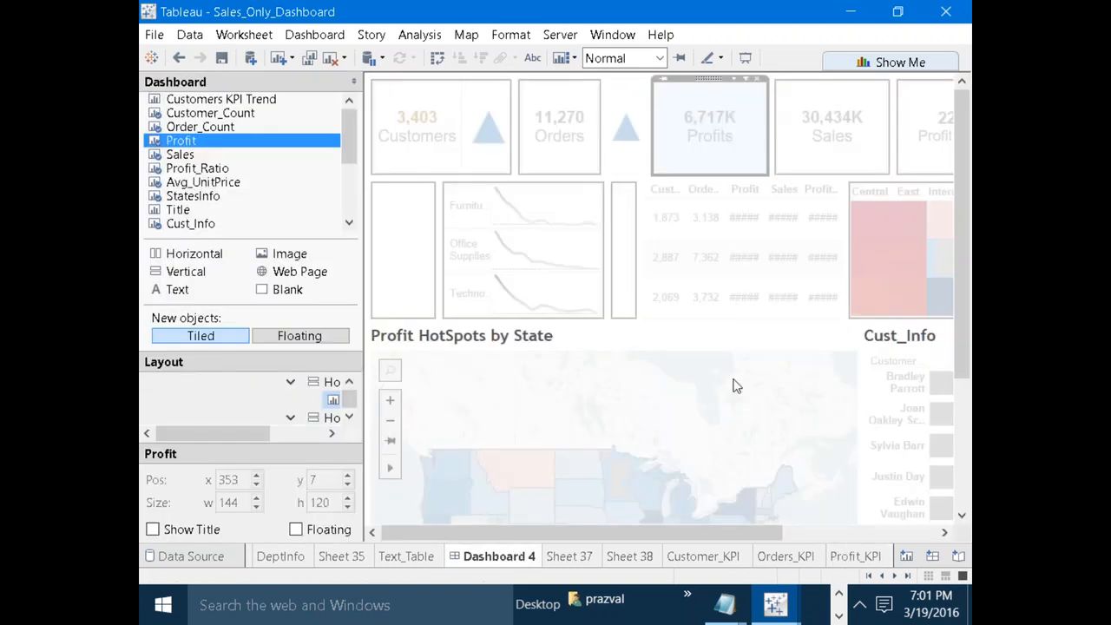
left_click(636, 399)
left_click_drag(592, 534, 747, 533)
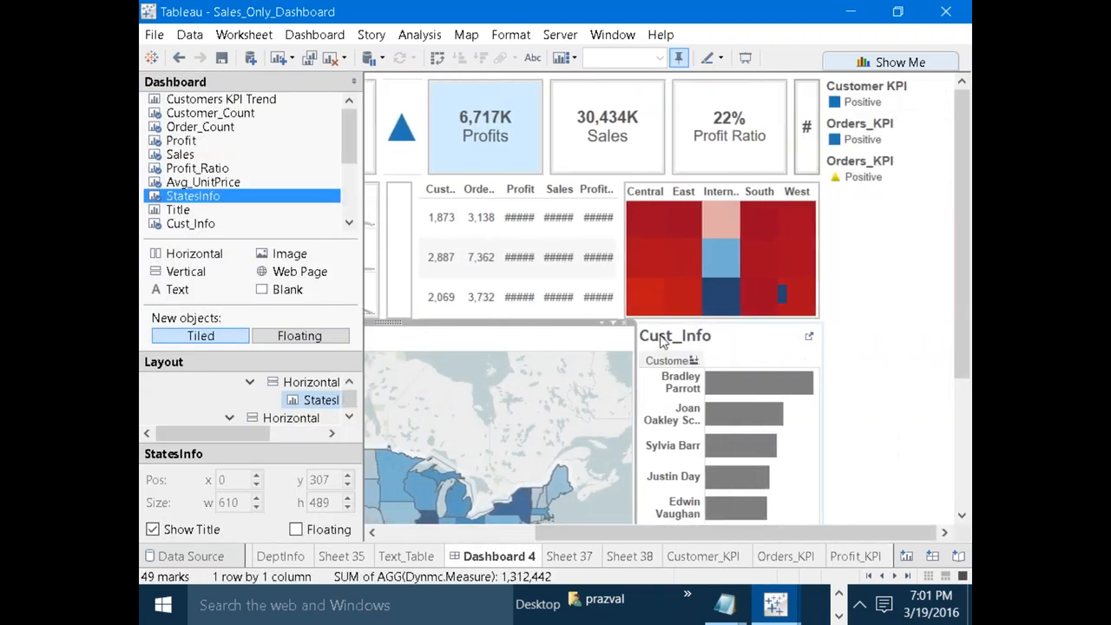
left_click(518, 168)
left_click(351, 214)
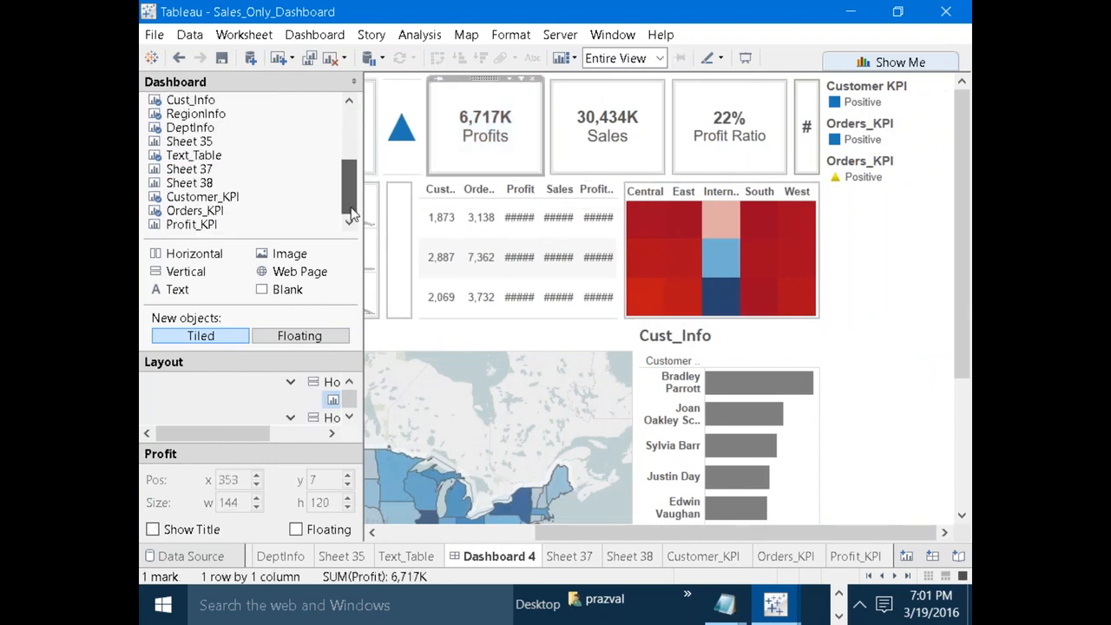
left_click_drag(219, 226, 529, 136)
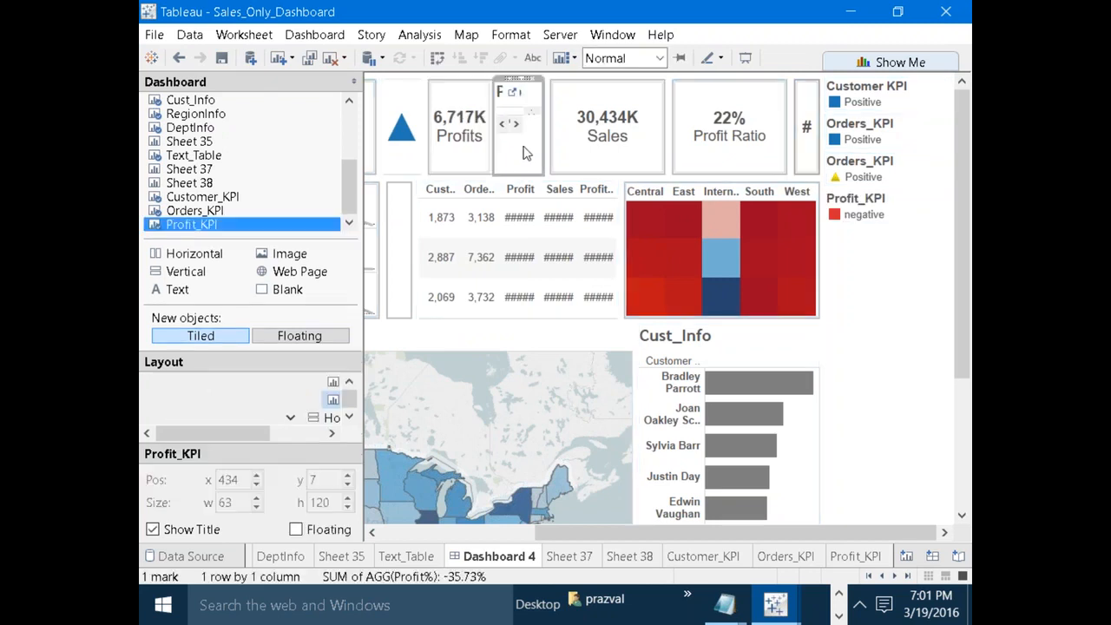
Fit the Profit_KPI indicator to Entire View, hide its title, and narrow it in favor of the profit figure.
left_click(659, 58)
left_click(632, 132)
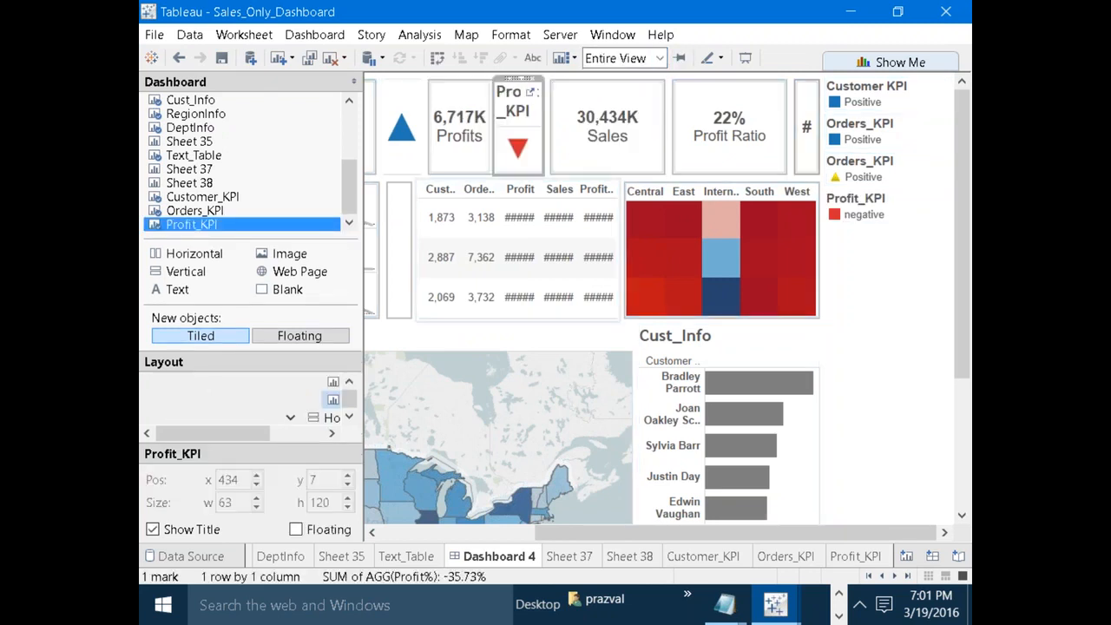
left_click(153, 529)
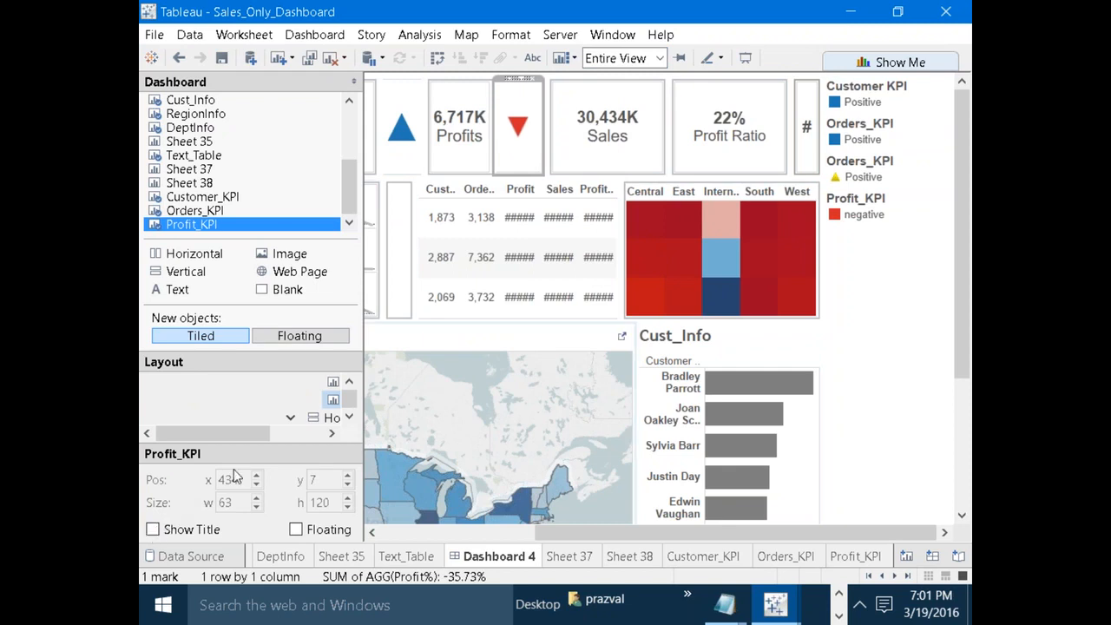
left_click_drag(490, 145, 508, 145)
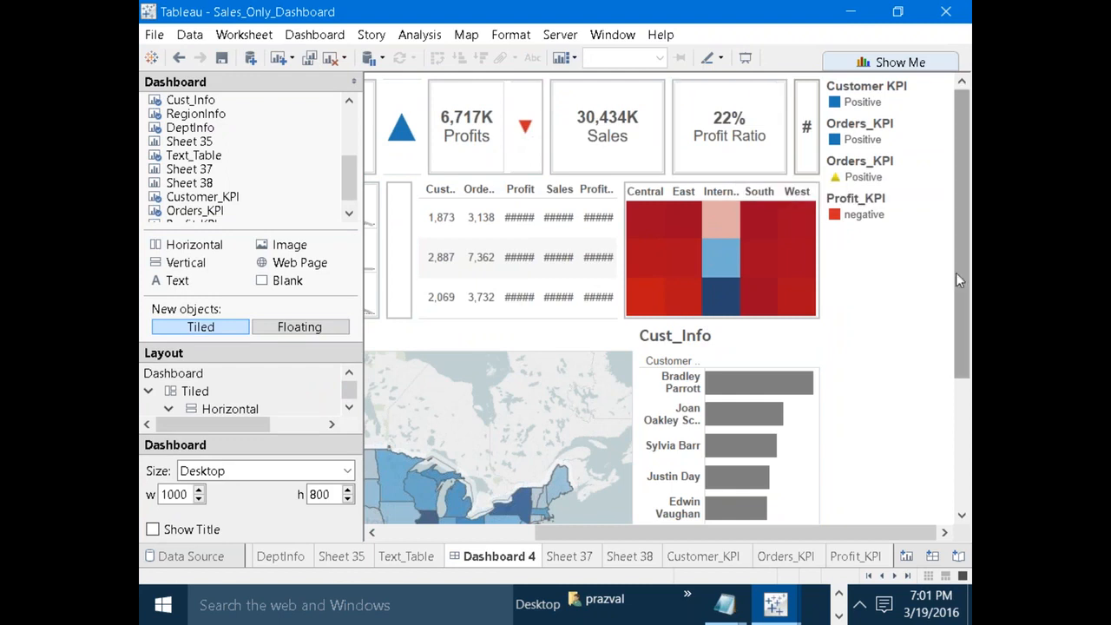
Remove the vertical layout container holding the four KPI legends from the dashboard.
left_click(922, 356)
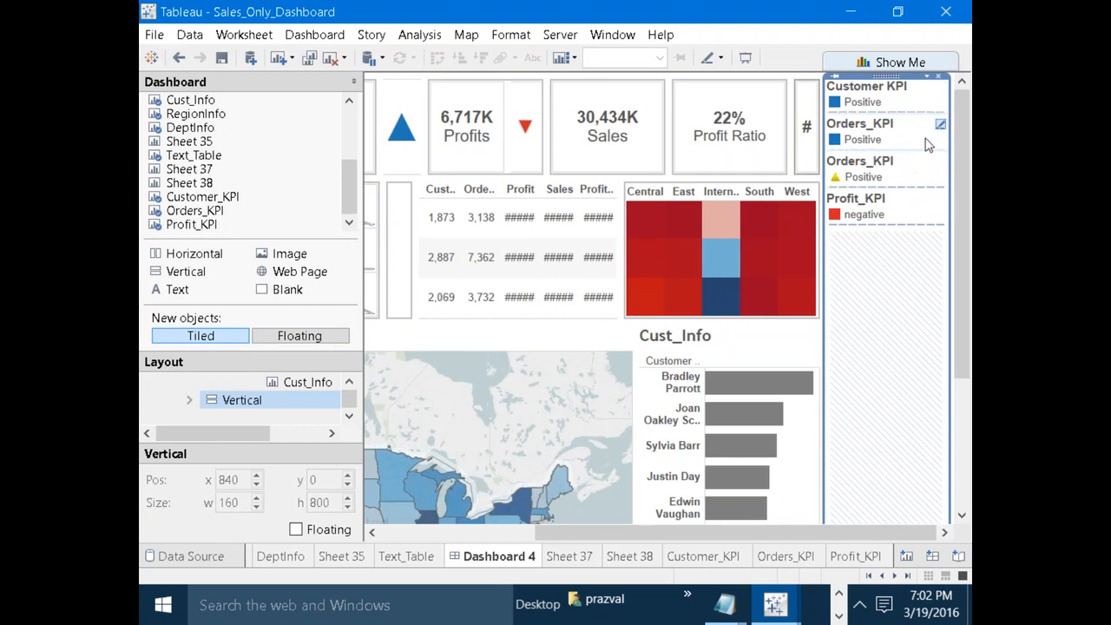
left_click(939, 77)
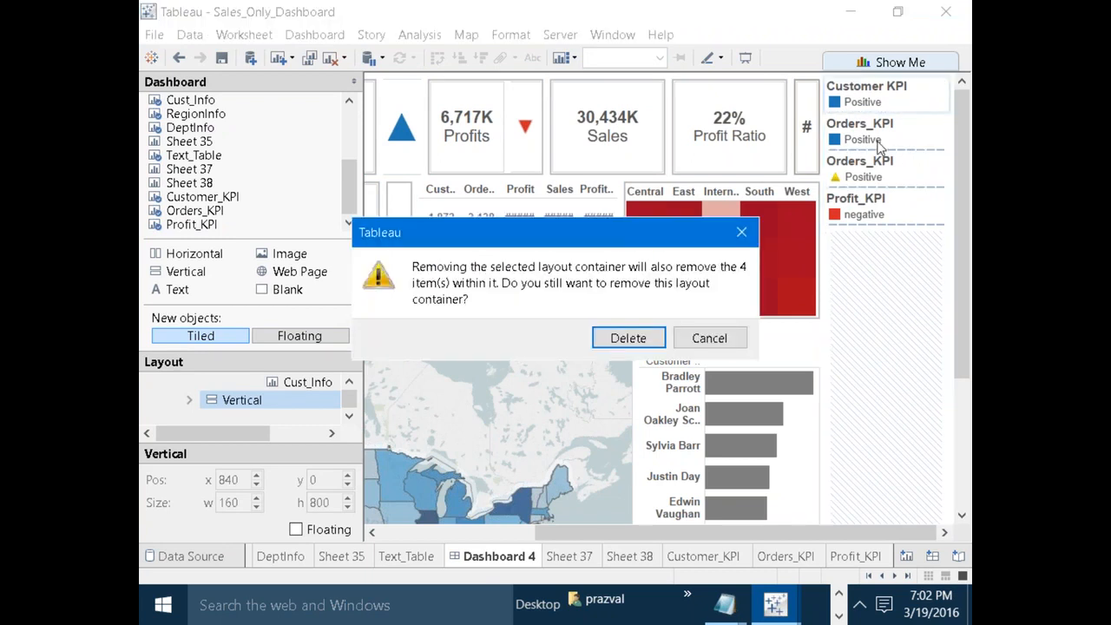
left_click(630, 340)
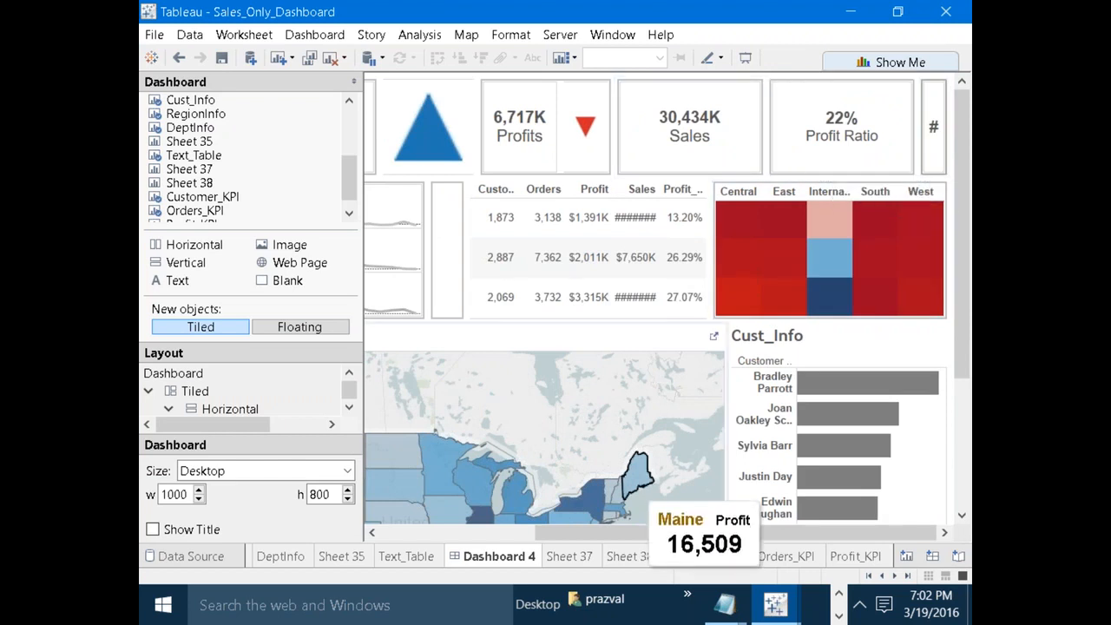
Narrow the Orders_KPI indicator by moving the boundary between it and the Profits tile.
left_click_drag(479, 148, 458, 146)
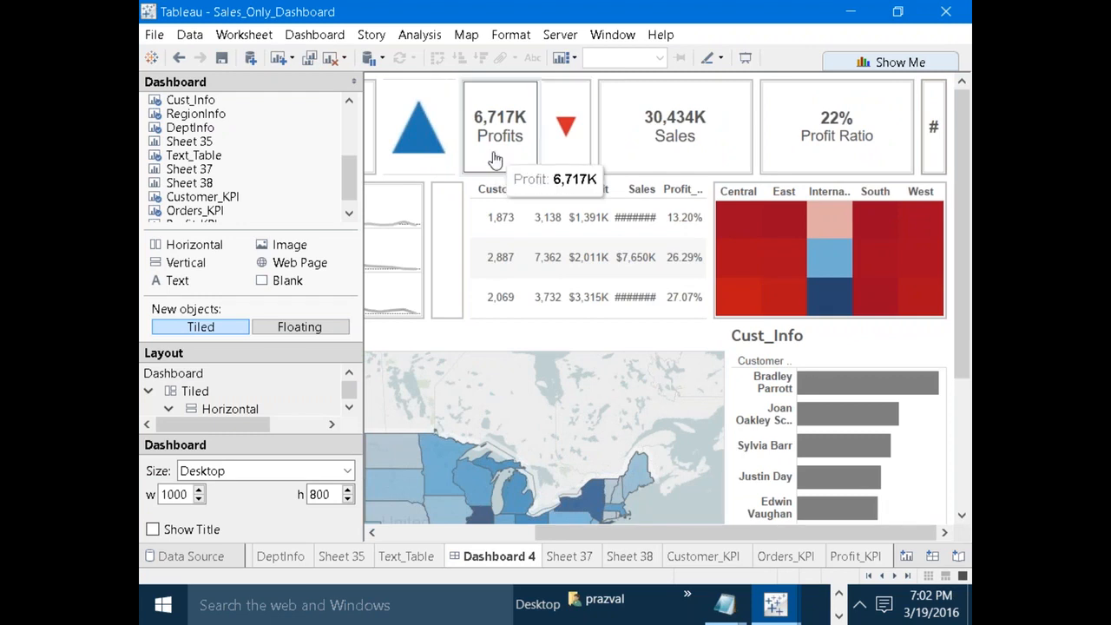
left_click_drag(578, 531, 397, 536)
left_click(673, 159)
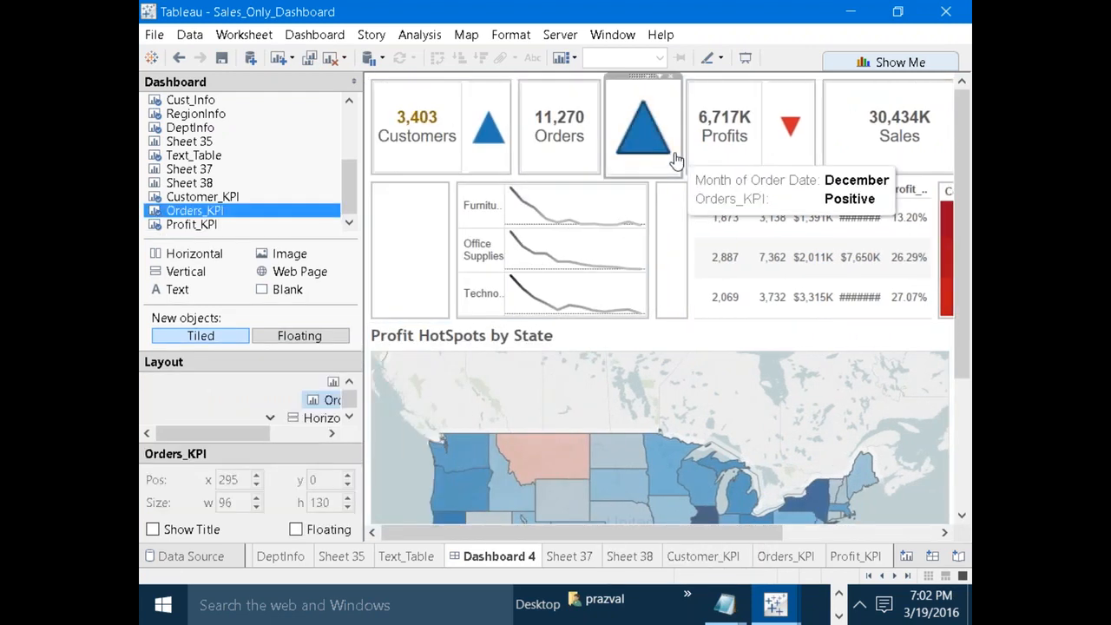
left_click_drag(675, 153, 661, 154)
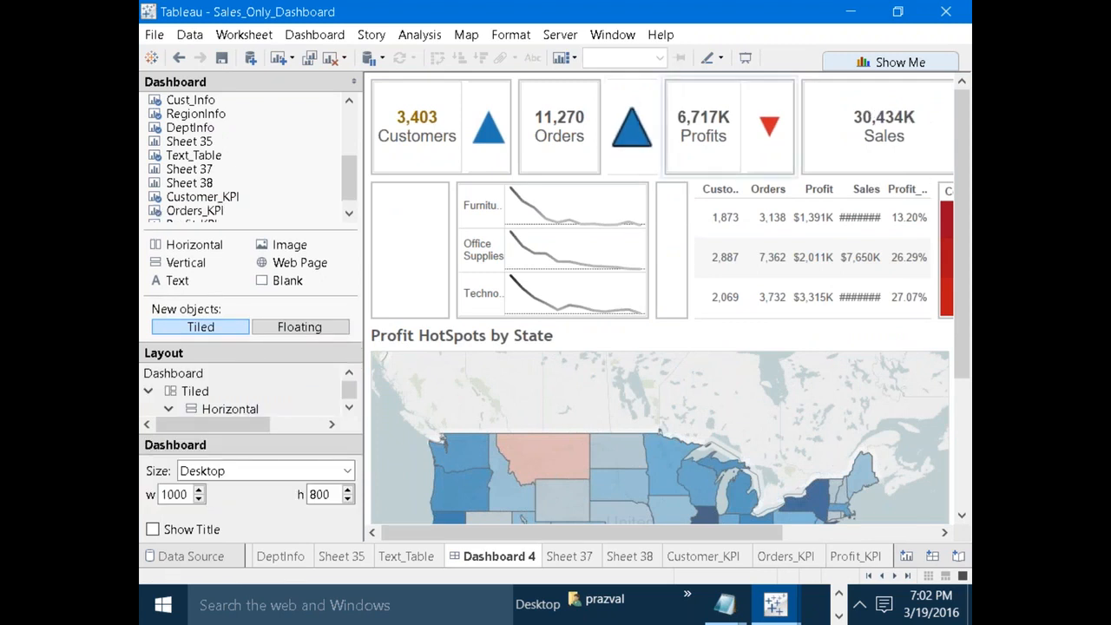
Examine the sizes and nesting of the horizontal layout containers around the Orders and Customers tiles.
left_click(574, 163)
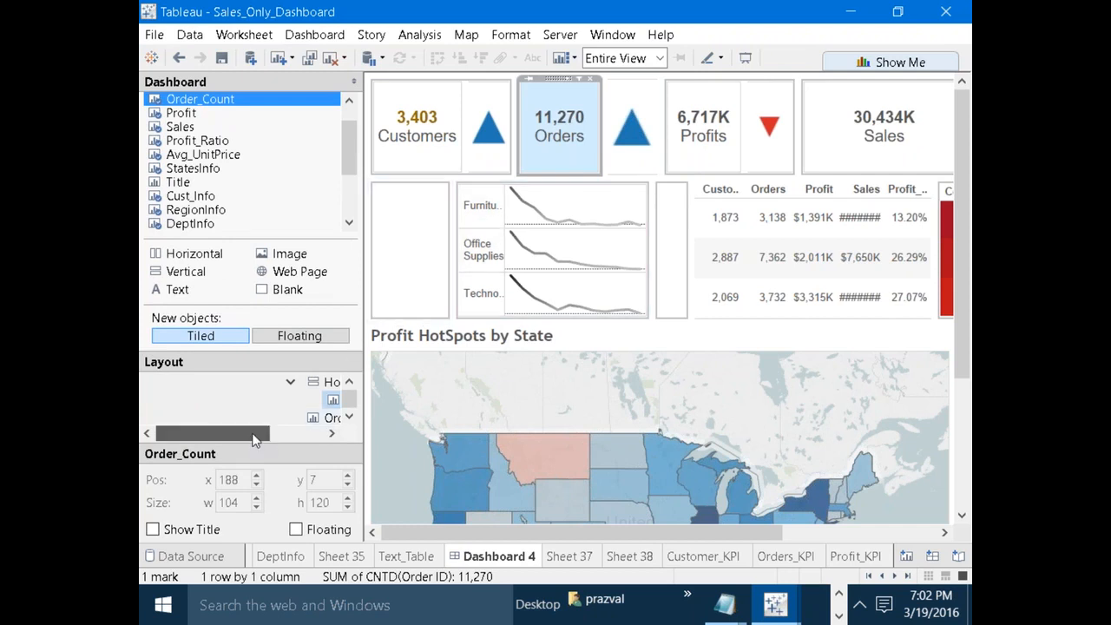
left_click_drag(253, 435, 275, 434)
left_click(296, 389)
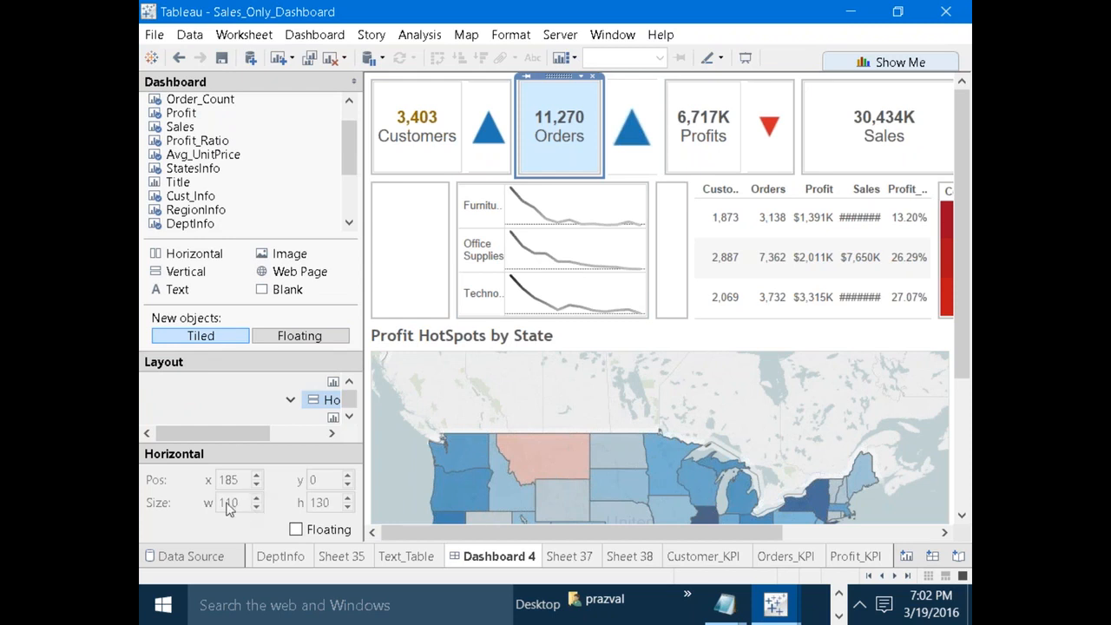
left_click(349, 382)
left_click(349, 382)
left_click(349, 382)
left_click(323, 418)
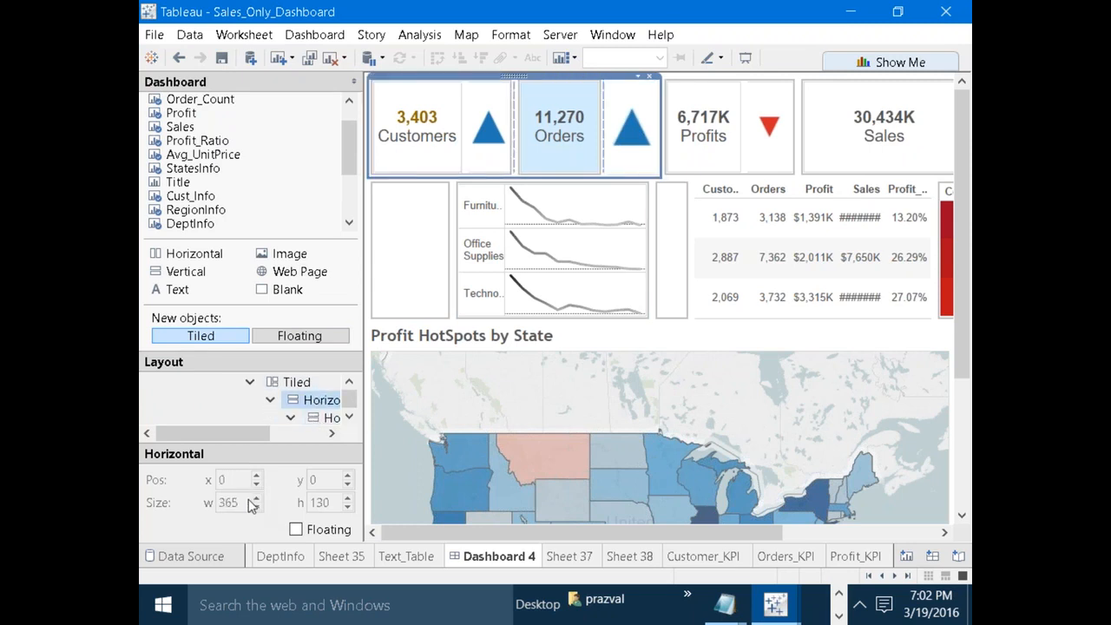
left_click_drag(240, 436, 289, 428)
left_click(291, 423)
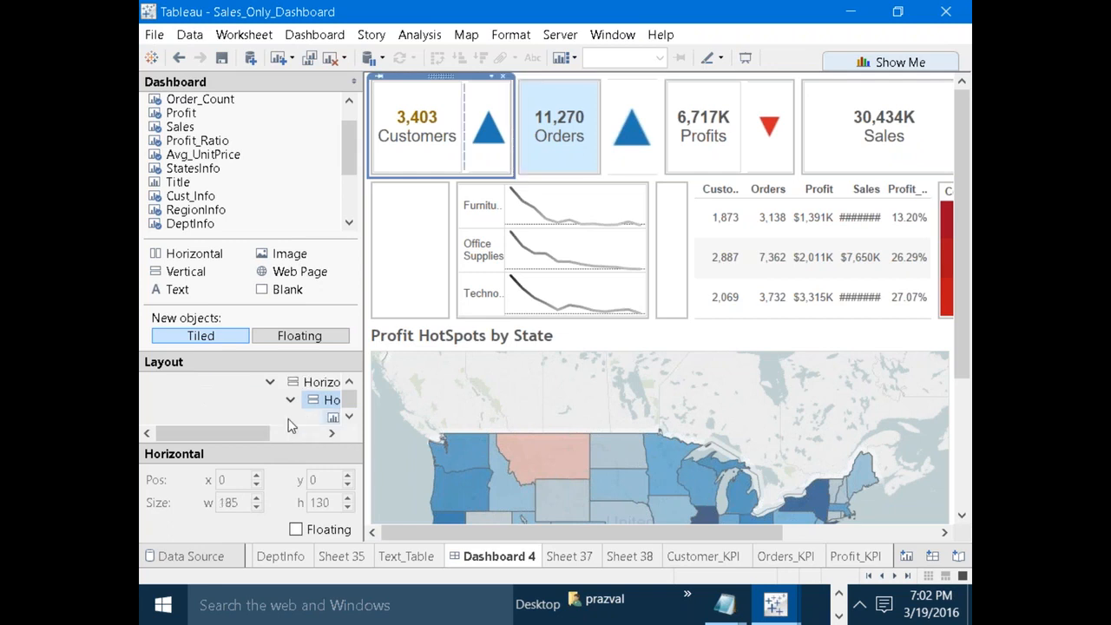
left_click(331, 432)
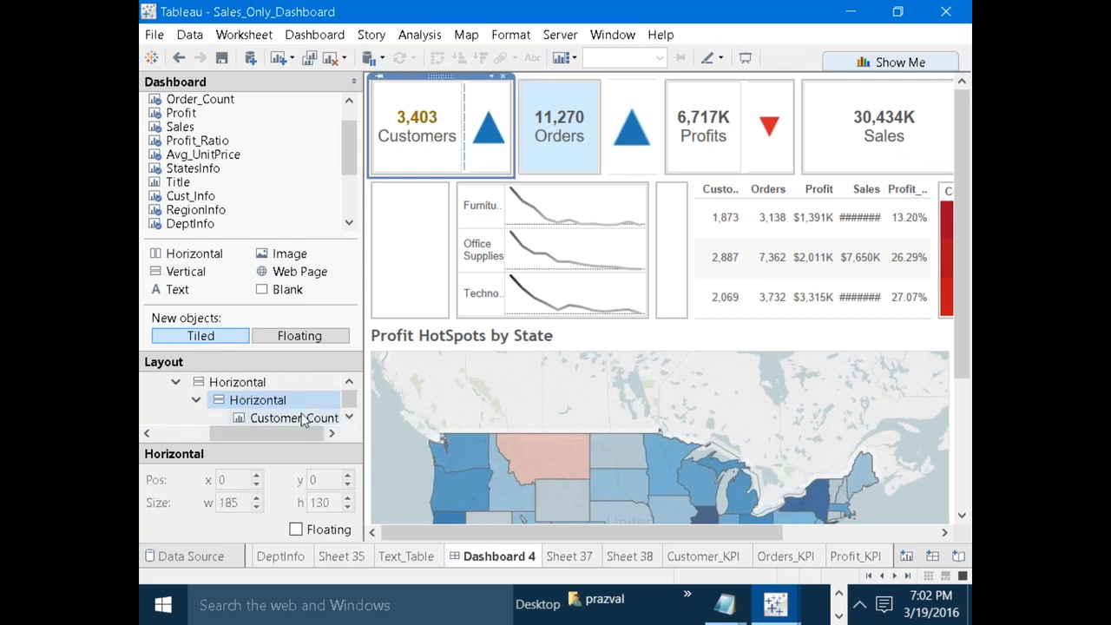
left_click(302, 418)
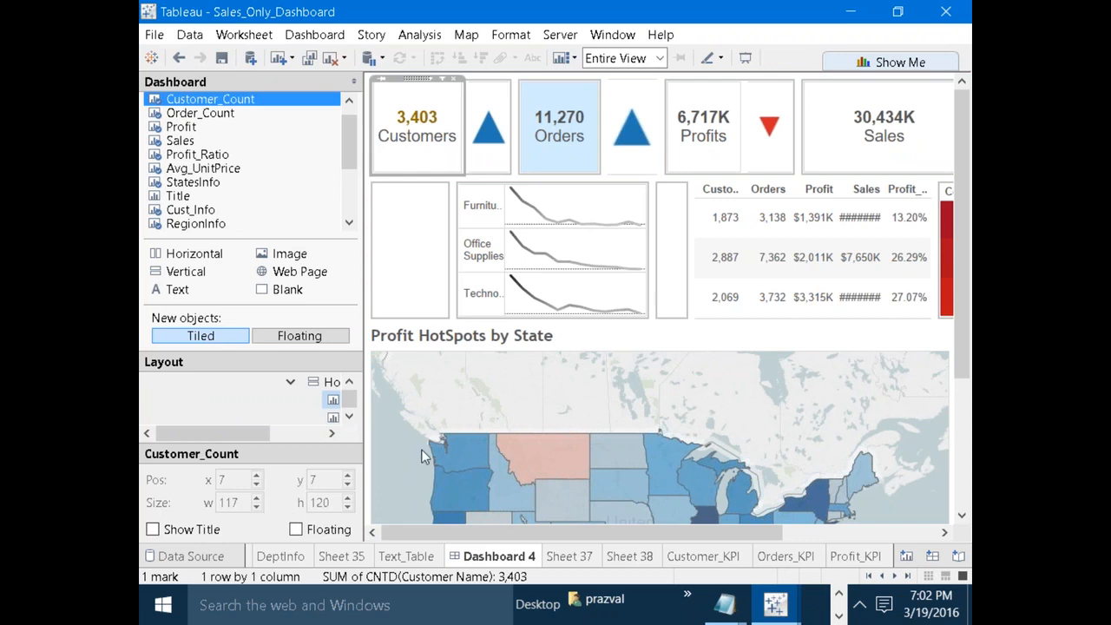
Narrow the Orders tile and shift the Profits tile closer by moving the boundaries on both sides of the Orders indicator.
left_click(520, 165)
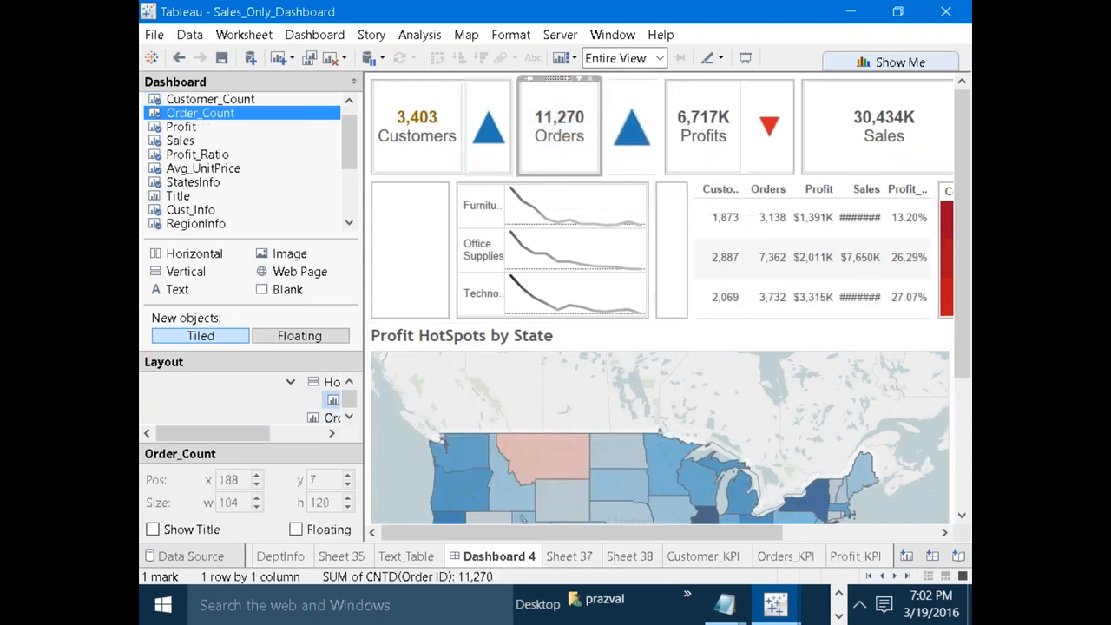
left_click(481, 160)
left_click_drag(603, 155, 594, 154)
left_click_drag(661, 152, 652, 152)
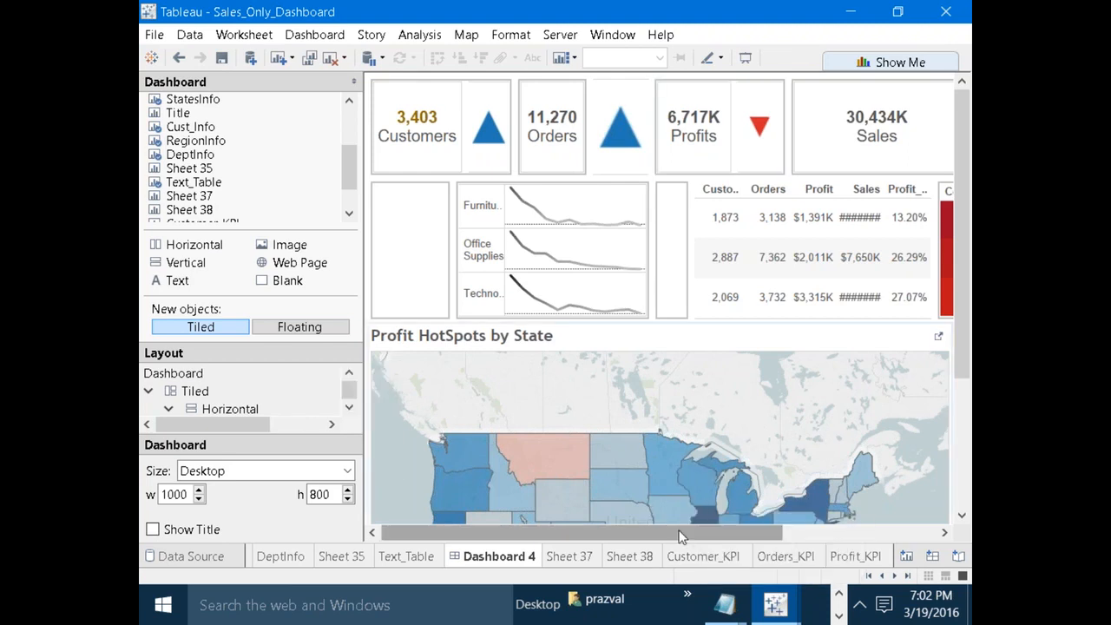
left_click_drag(683, 533, 840, 533)
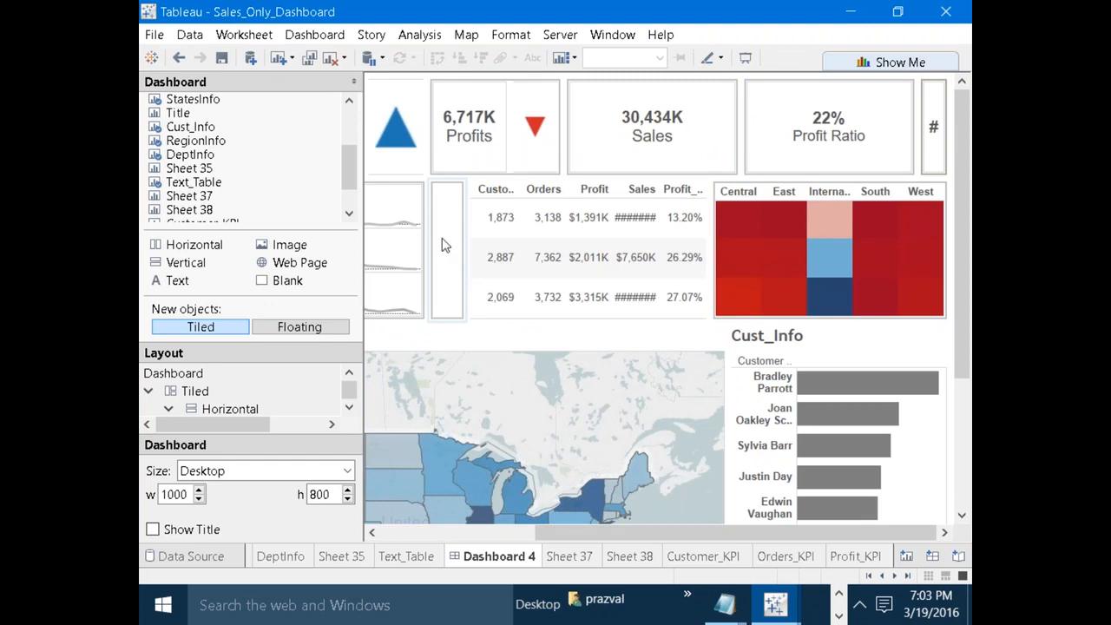
left_click_drag(538, 533, 365, 512)
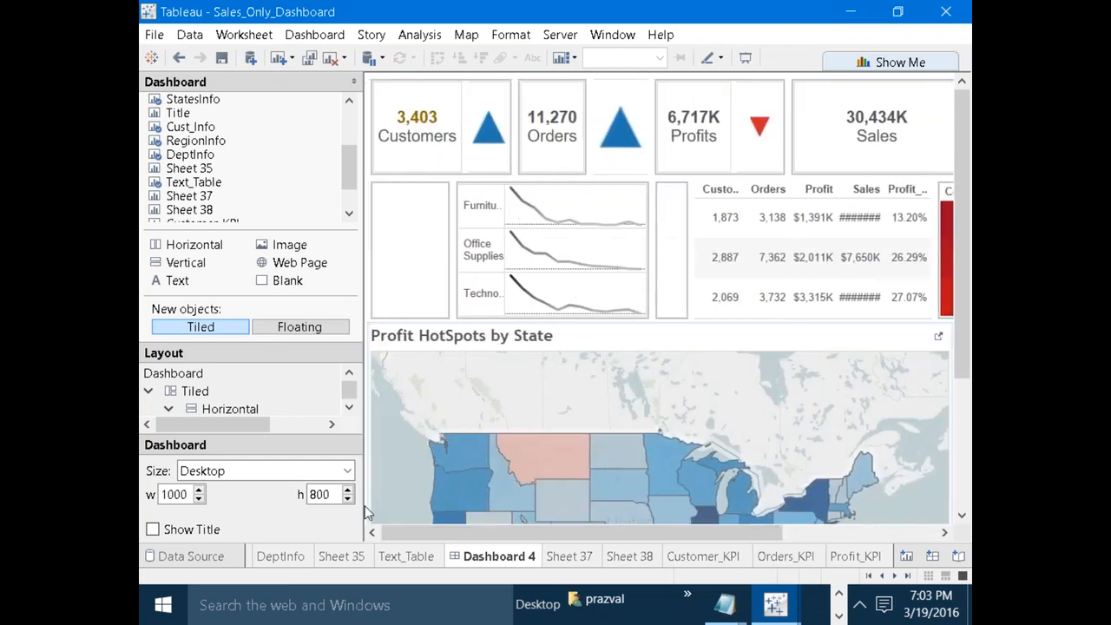
On SS Dashboard, examine the month-over-month trend tooltips of the Office Supplies and Technology indicators beside the departmental trend lines.
left_click(868, 576)
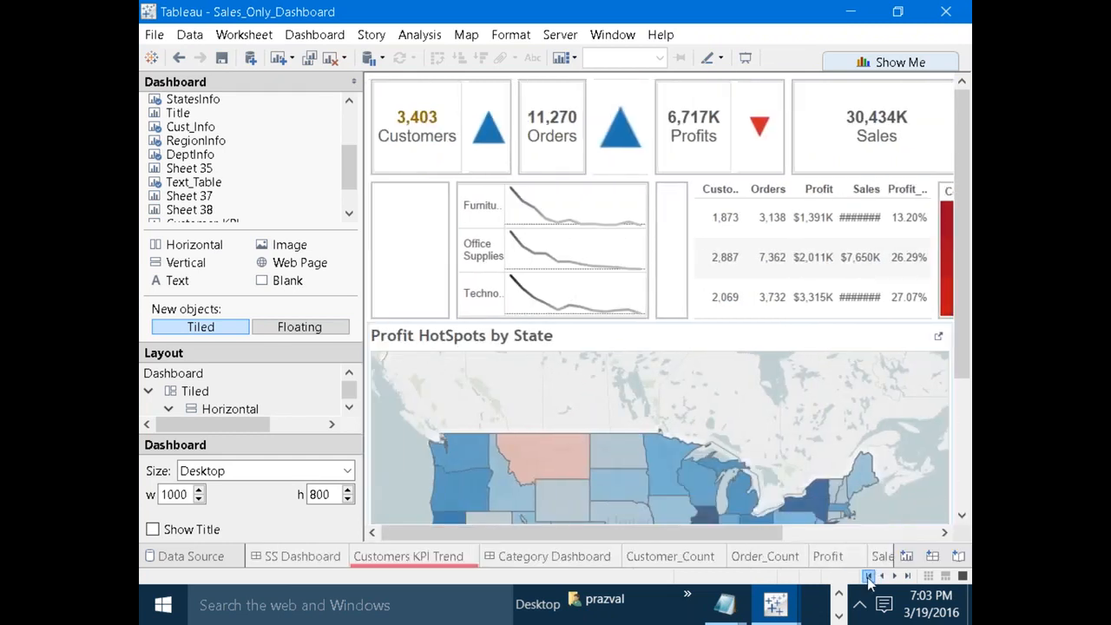
left_click(328, 558)
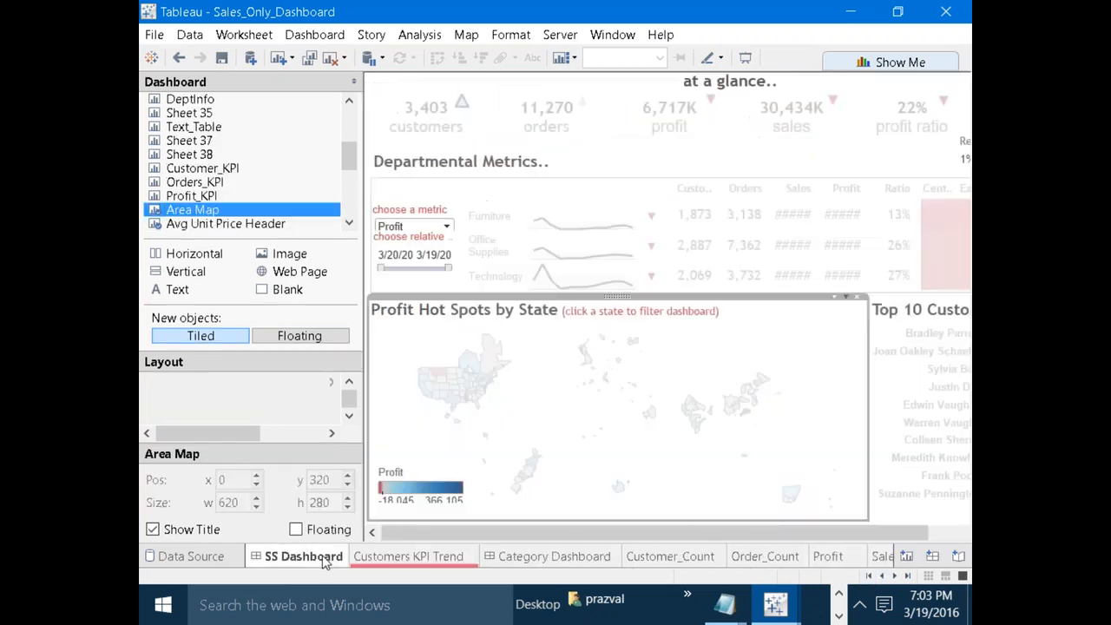
left_click(618, 209)
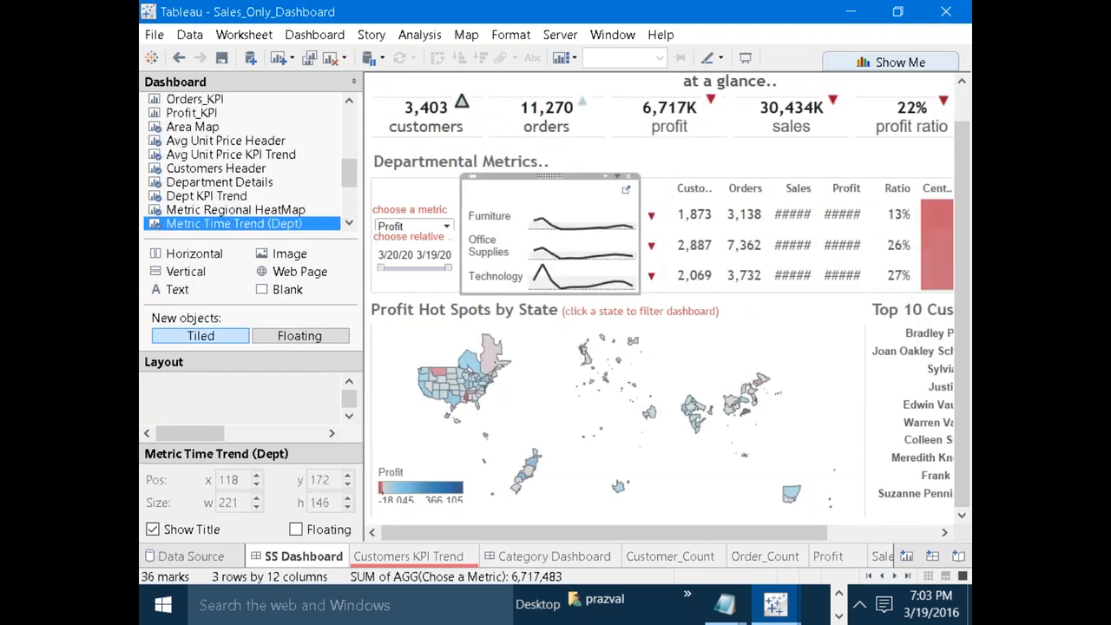
left_click(653, 250)
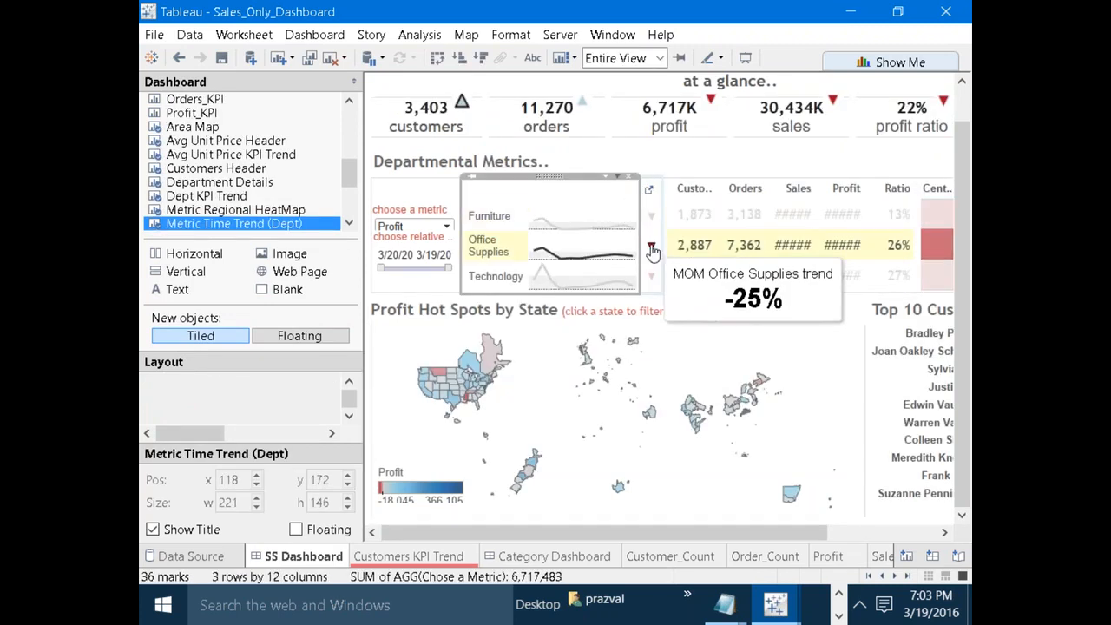
left_click(651, 276)
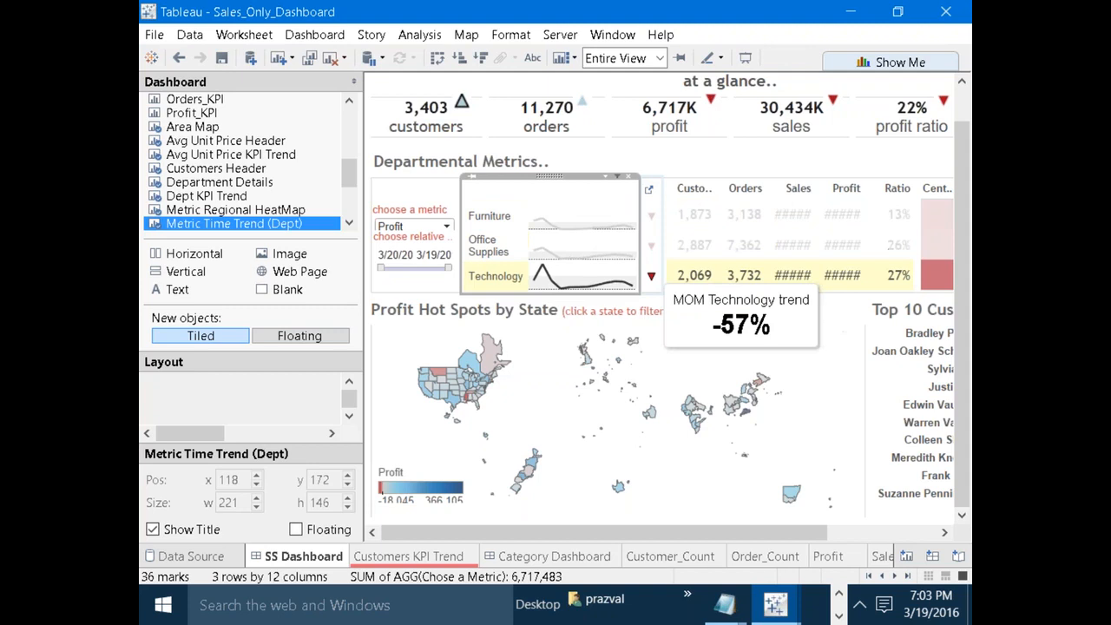
left_click(652, 250)
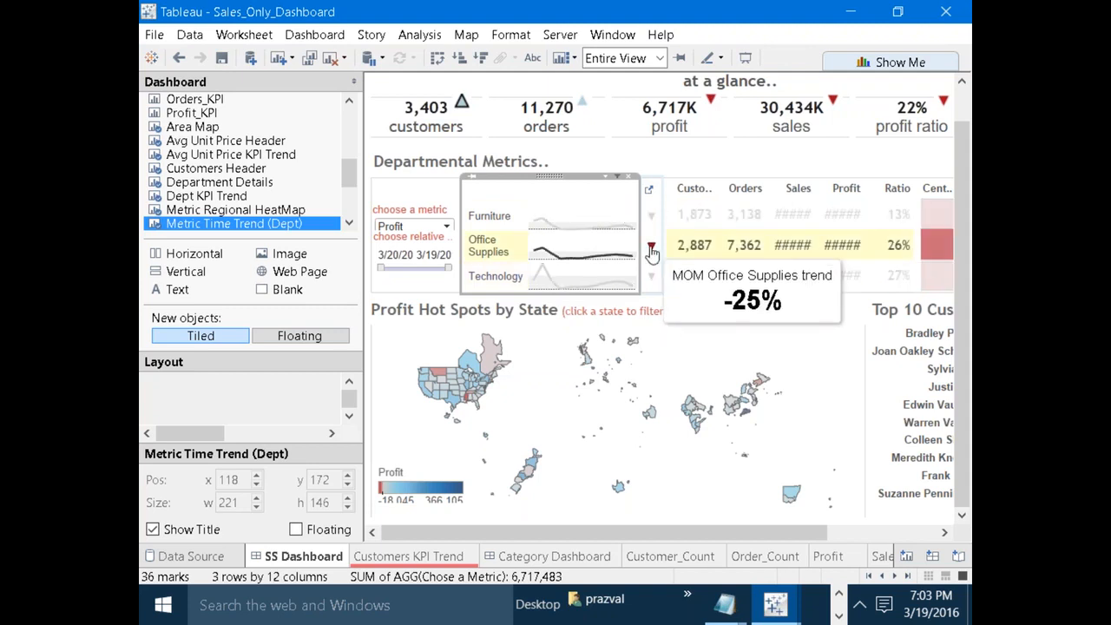
left_click(652, 250)
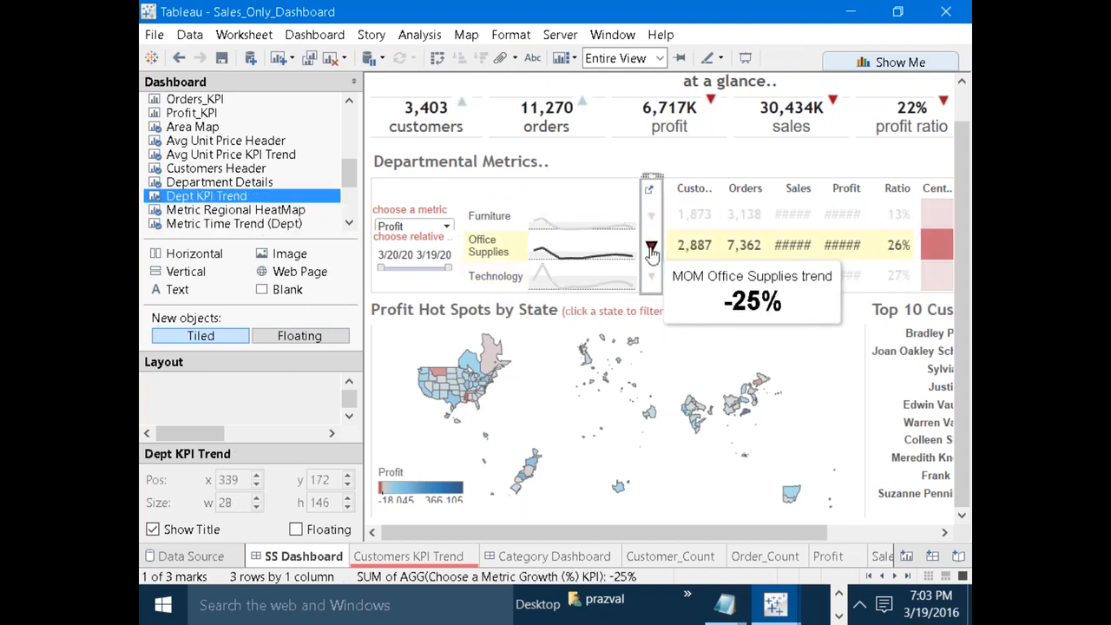
mouse_move(651, 258)
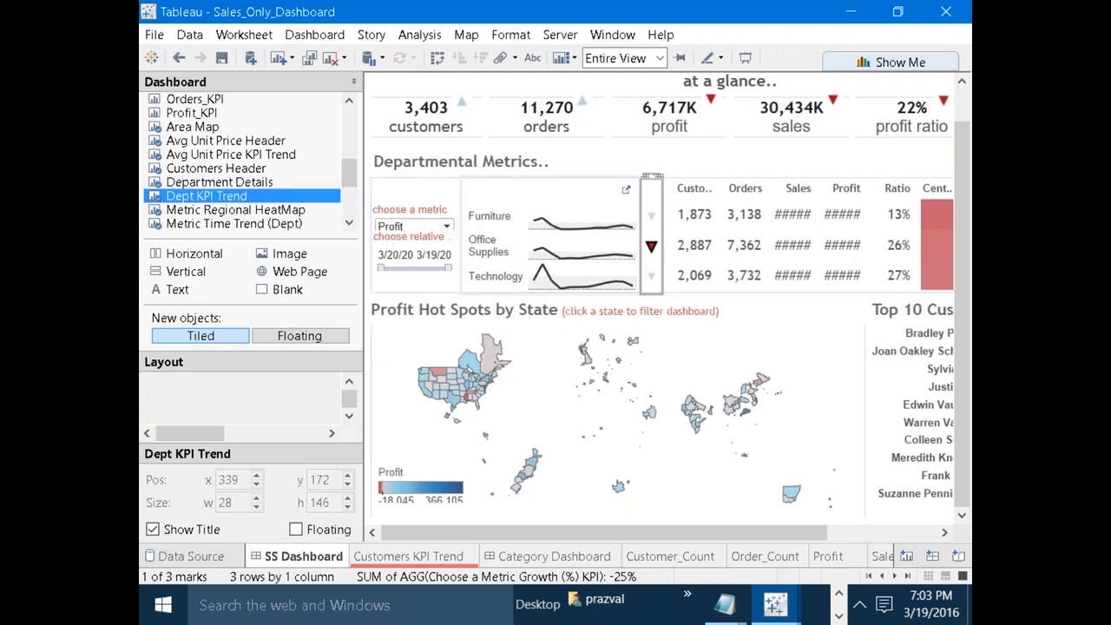
Set the SS Dashboard metric to Orders and check the departmental growth indicators for that metric.
left_click(447, 228)
left_click(424, 243)
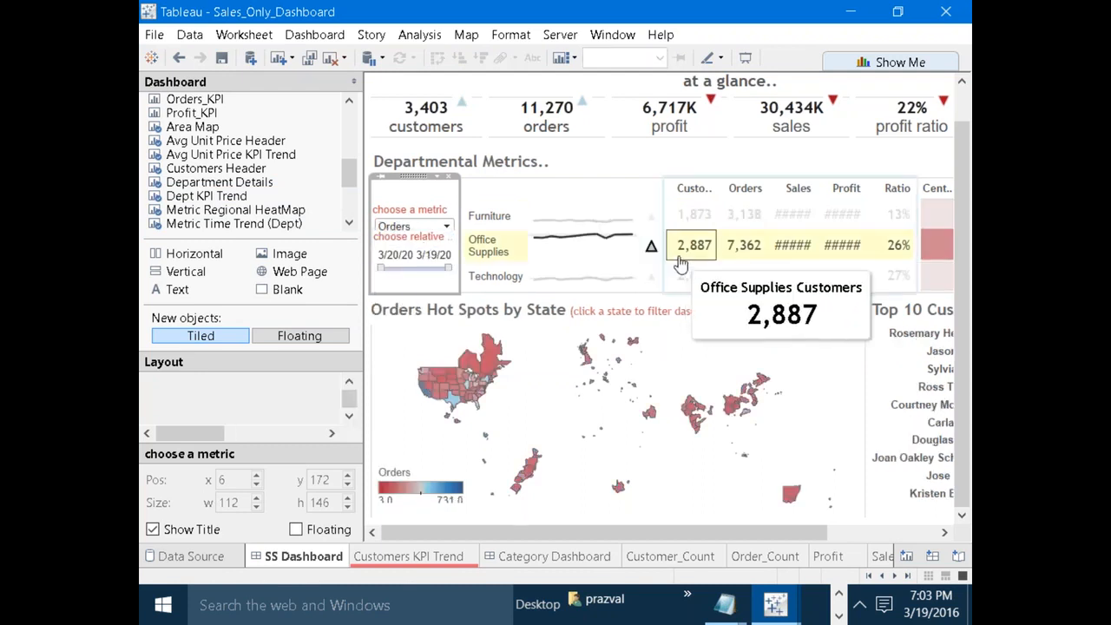
left_click(652, 222)
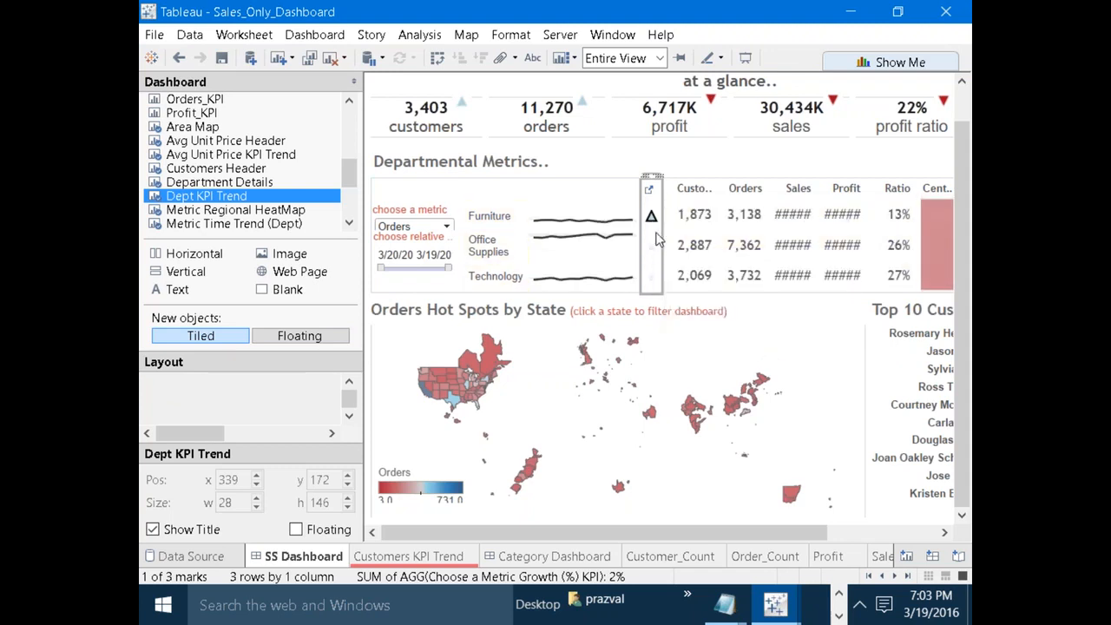
left_click(657, 239)
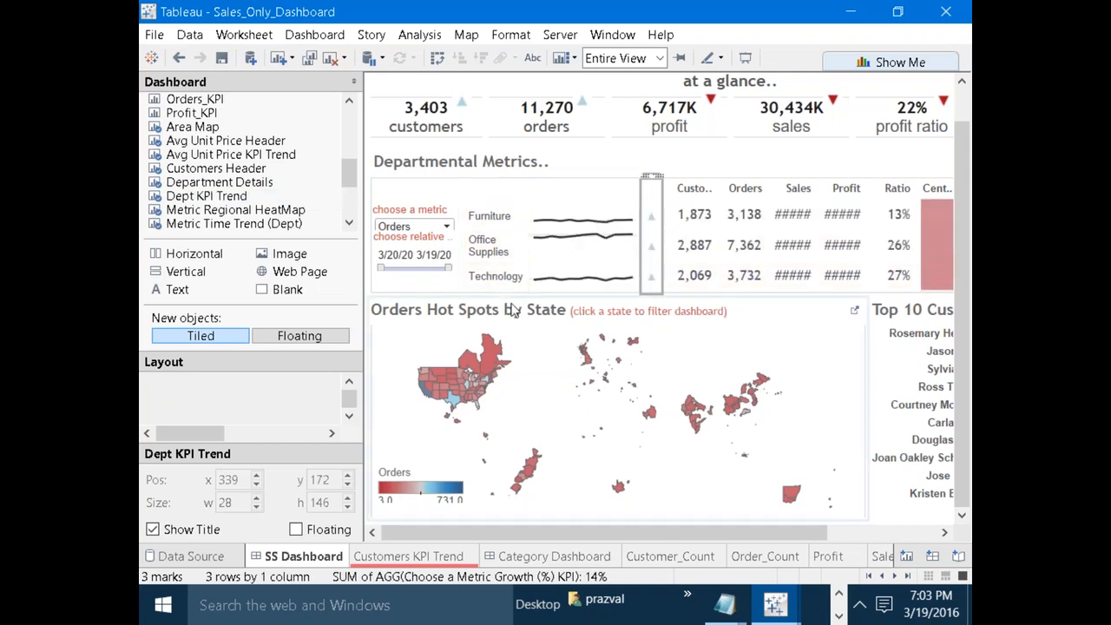
Add a new worksheet and start a calculated field named Dynamic.Measure%.
left_click(894, 576)
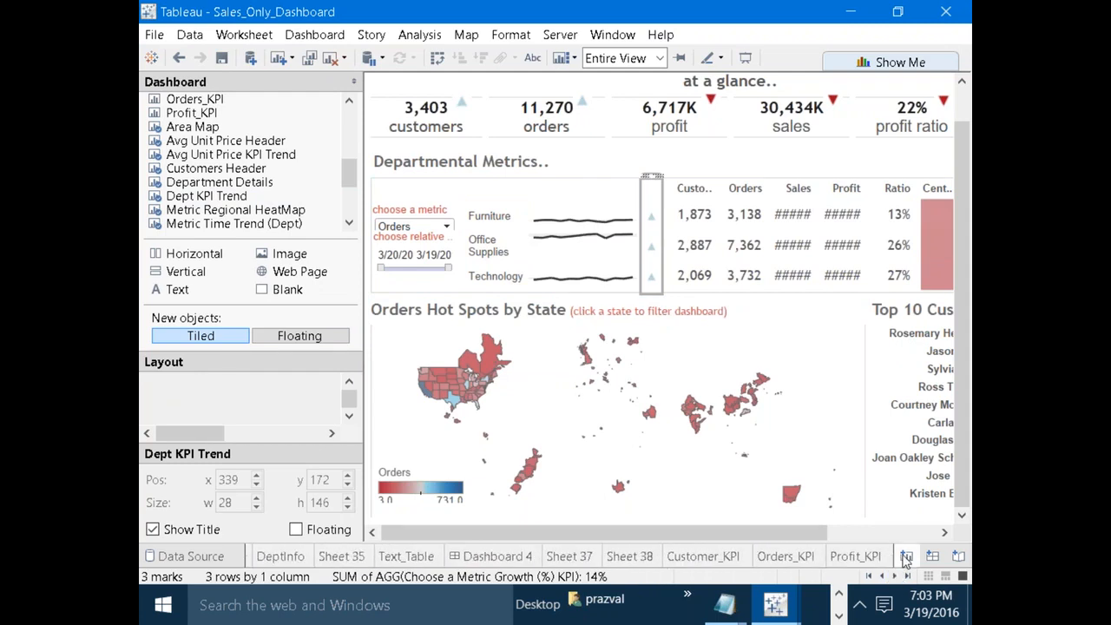
left_click(906, 556)
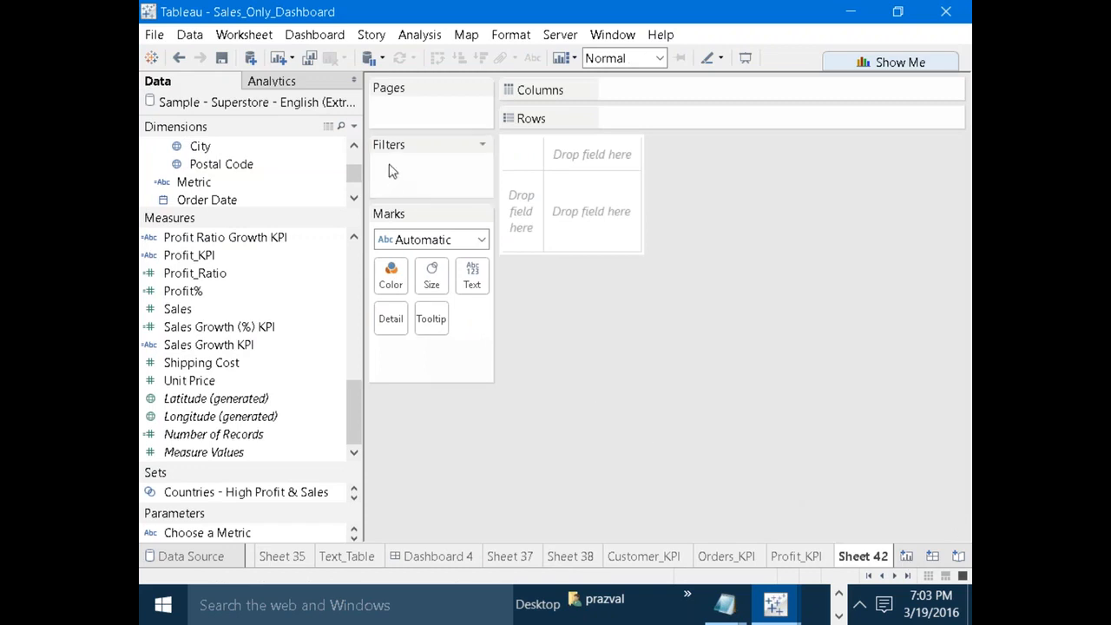
left_click(354, 127)
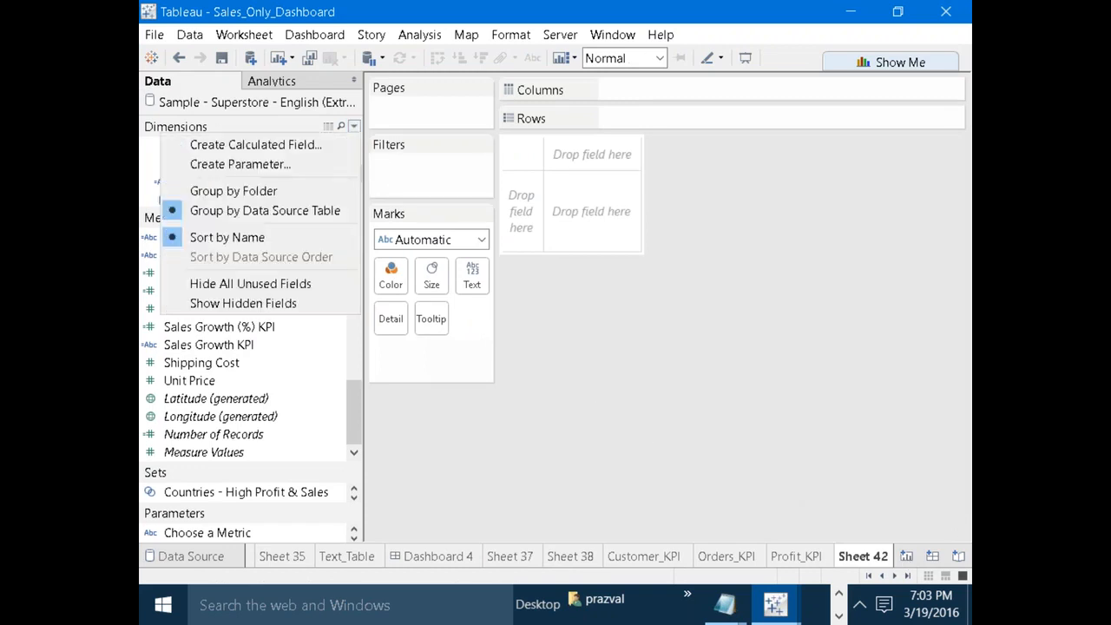
left_click(325, 143)
left_click(354, 127)
left_click(340, 145)
type("Dynamic.Measure")
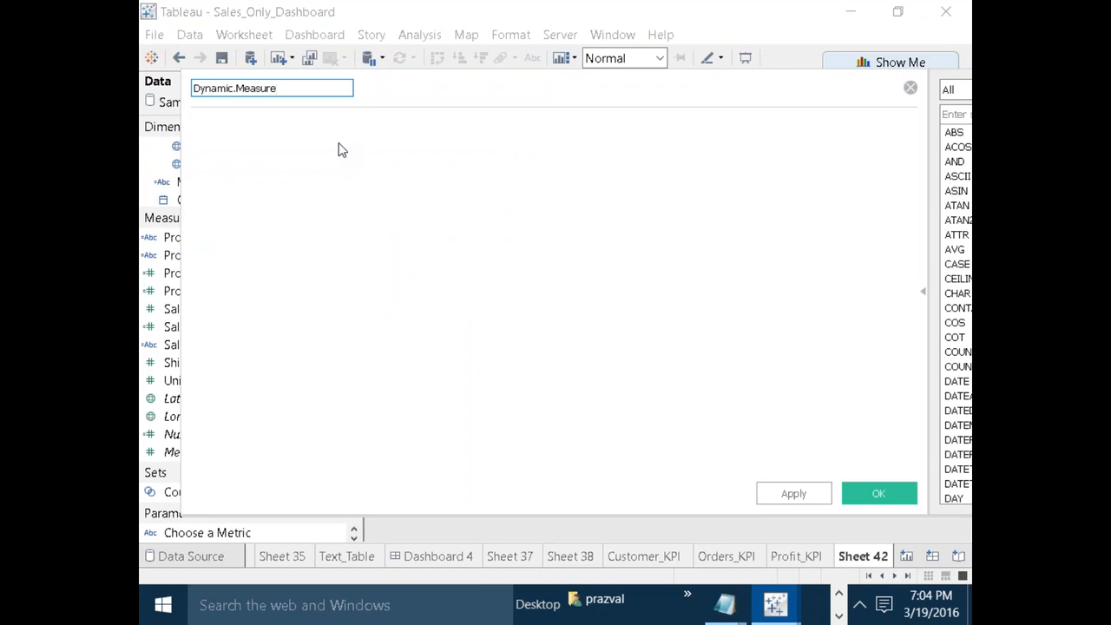
type("%")
Begin the Dynamic.Measure% formula with the current-period value ZN(SUM([Dynmc.Measure])).
left_click(297, 162)
type("ZN(SUM")
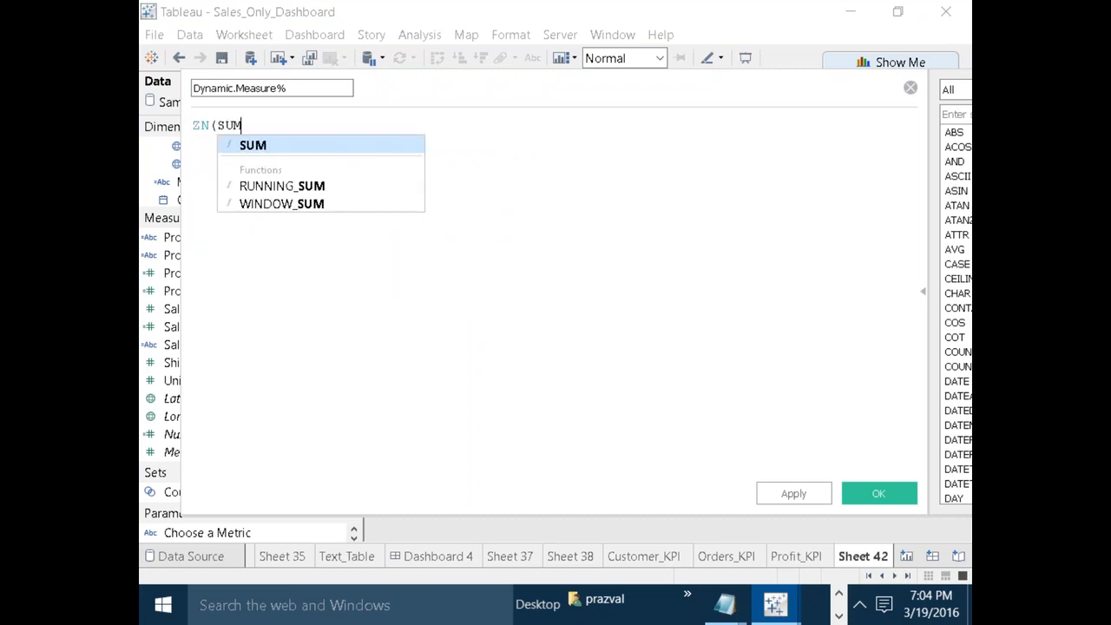
type("([Dyn")
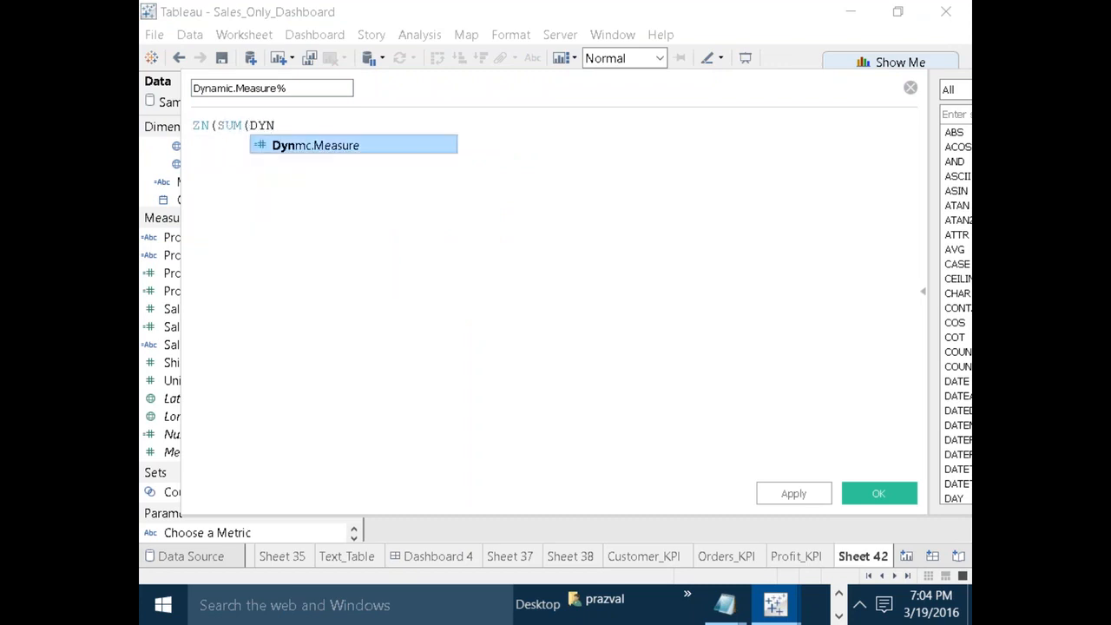
left_click(308, 148)
type(")) ")
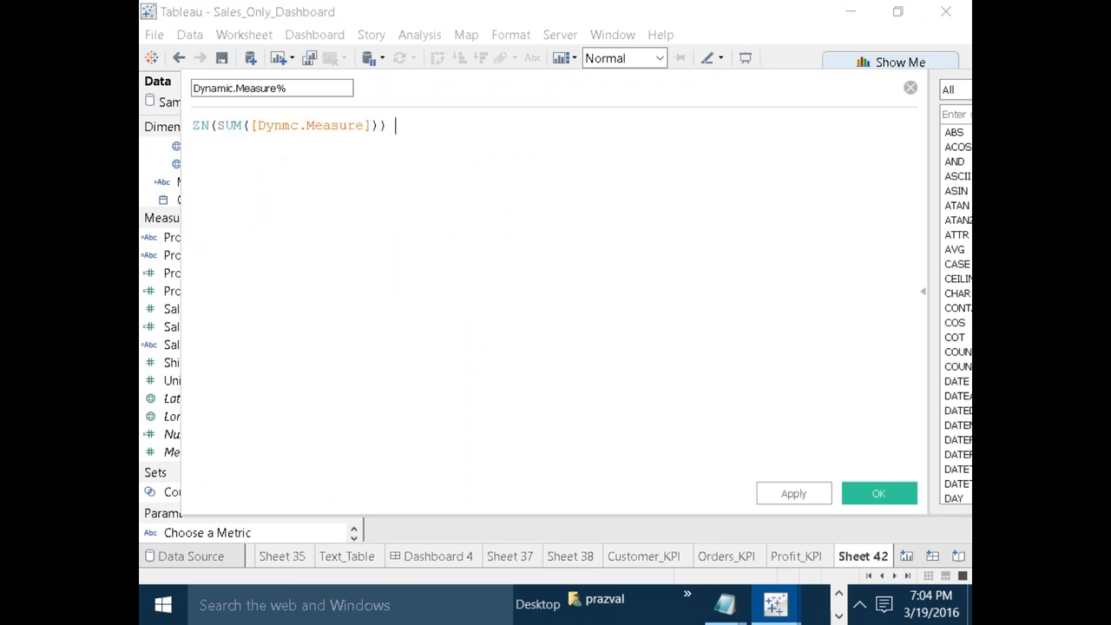
Subtract the previous period's value from it using LOOKUP(ZN(SUM([Dynmc.Measure])),-1).
type("- LOOKU")
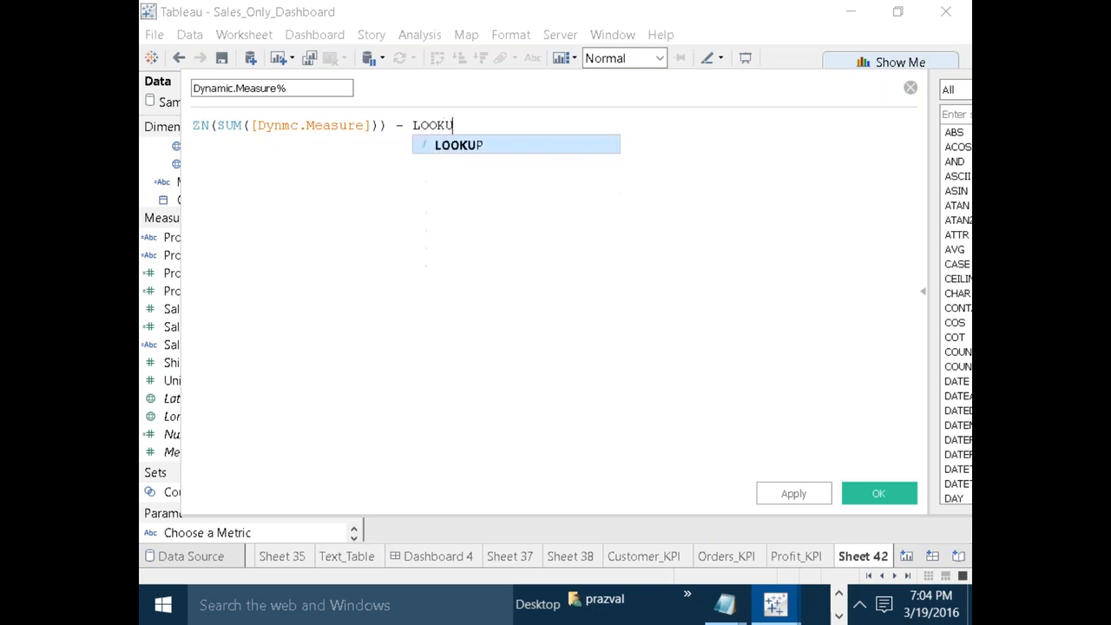
type("P(ZN(")
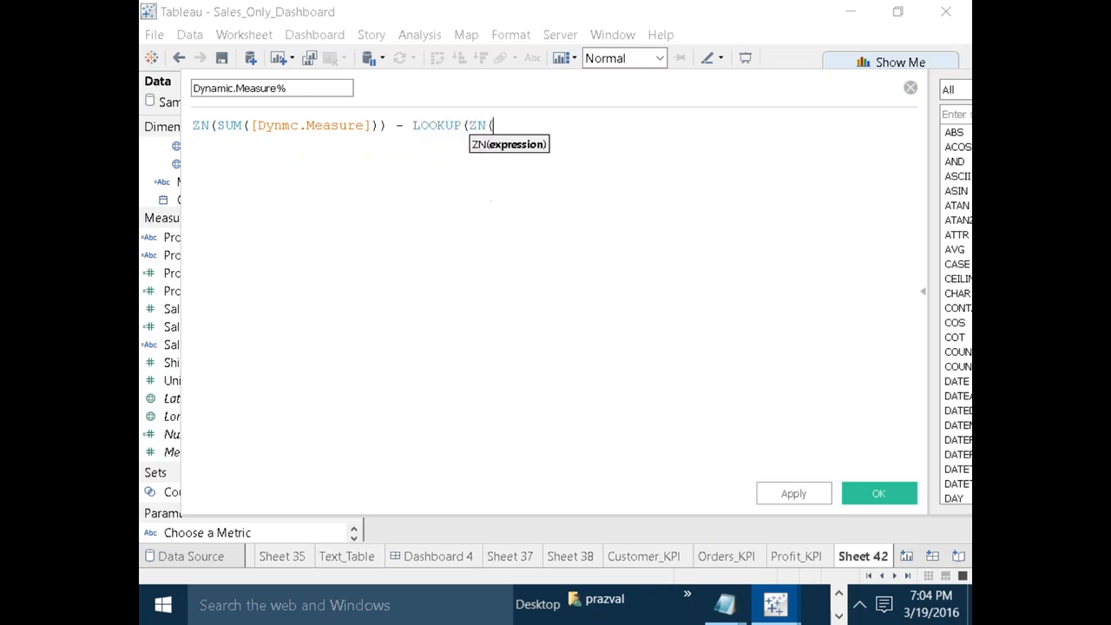
type("SUM(DY")
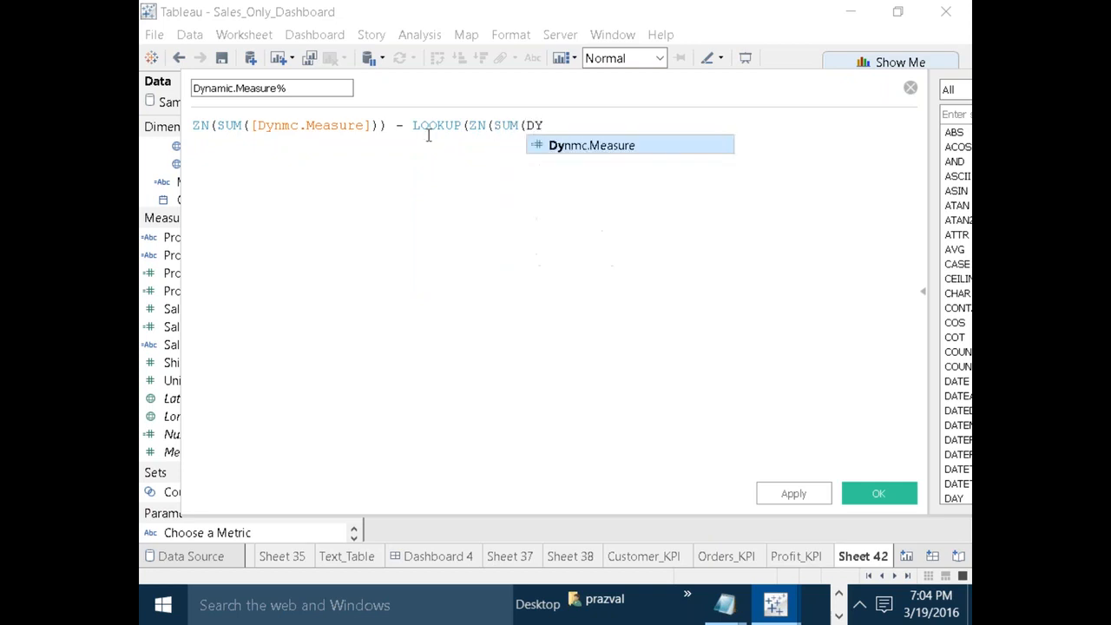
left_click(562, 149)
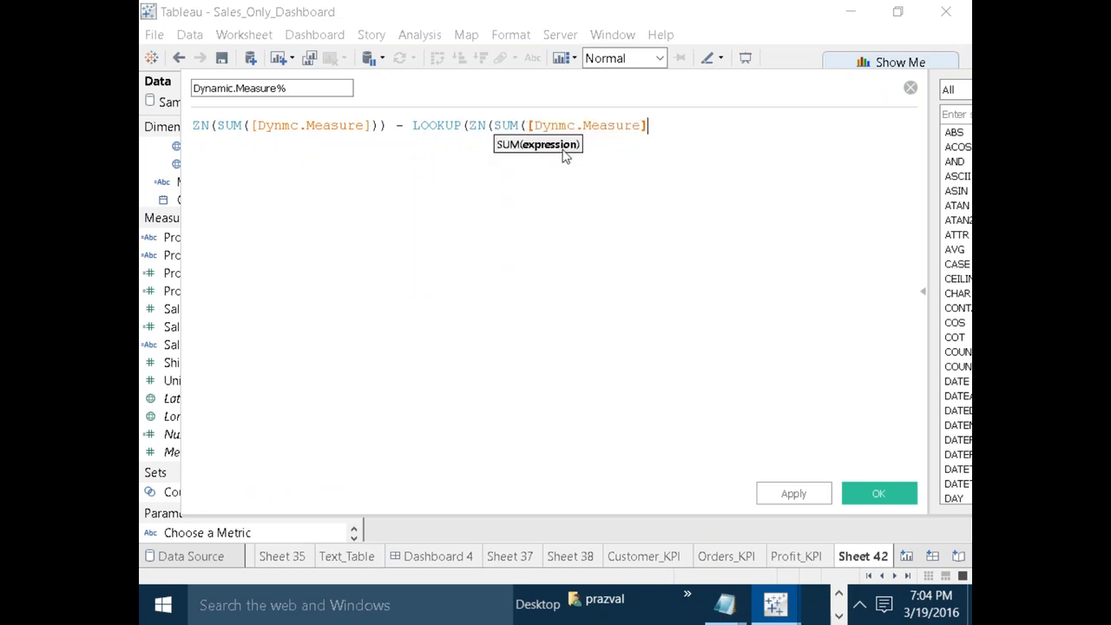
type(")),-")
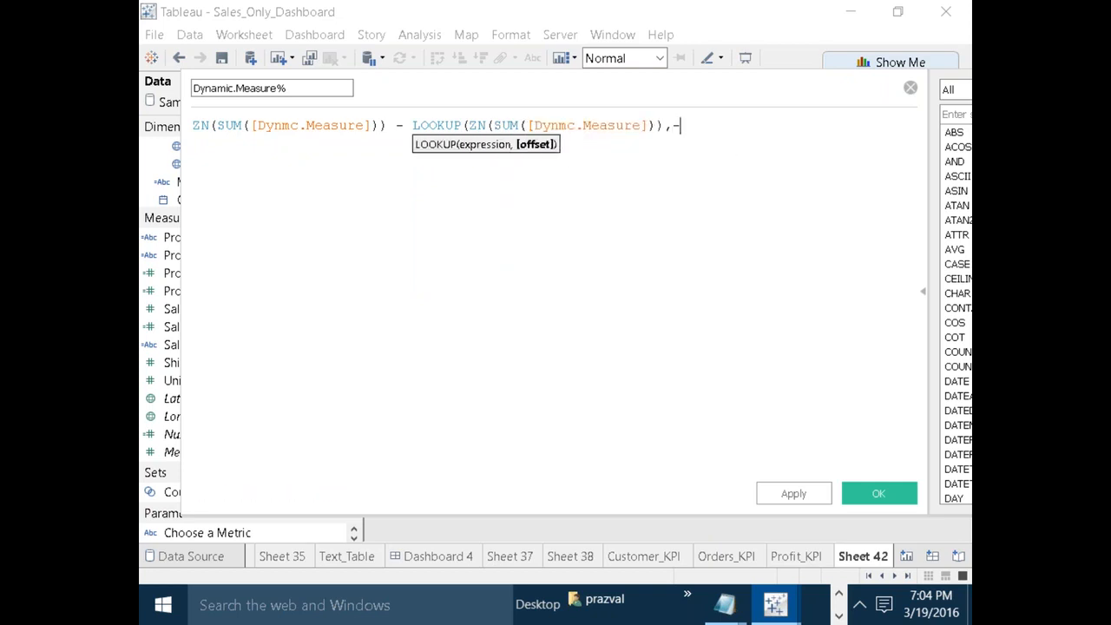
type("1)")
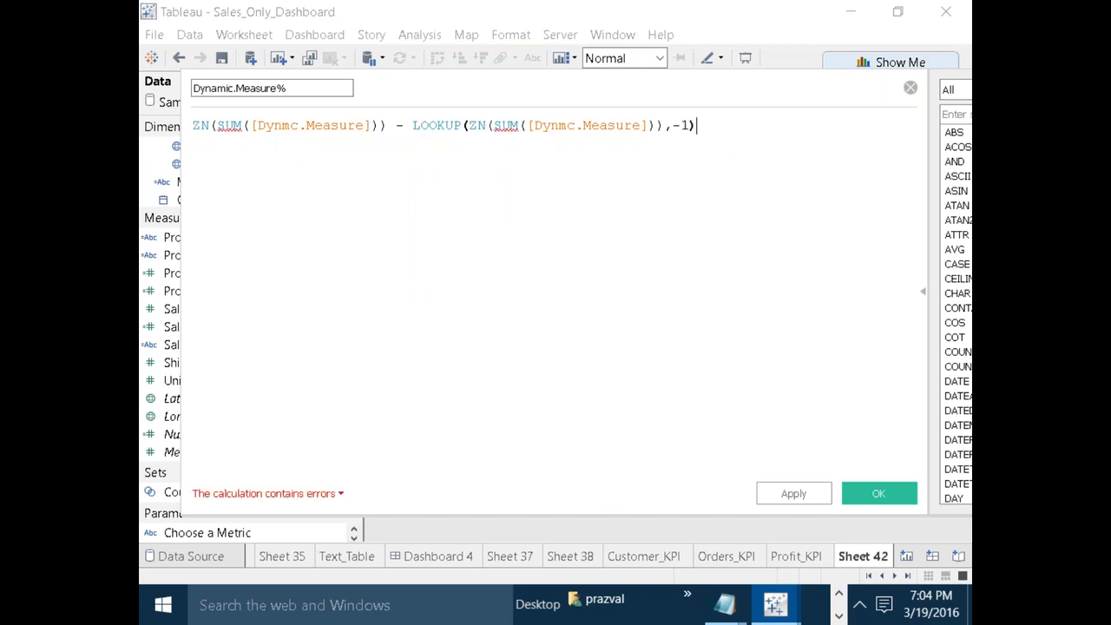
type(")")
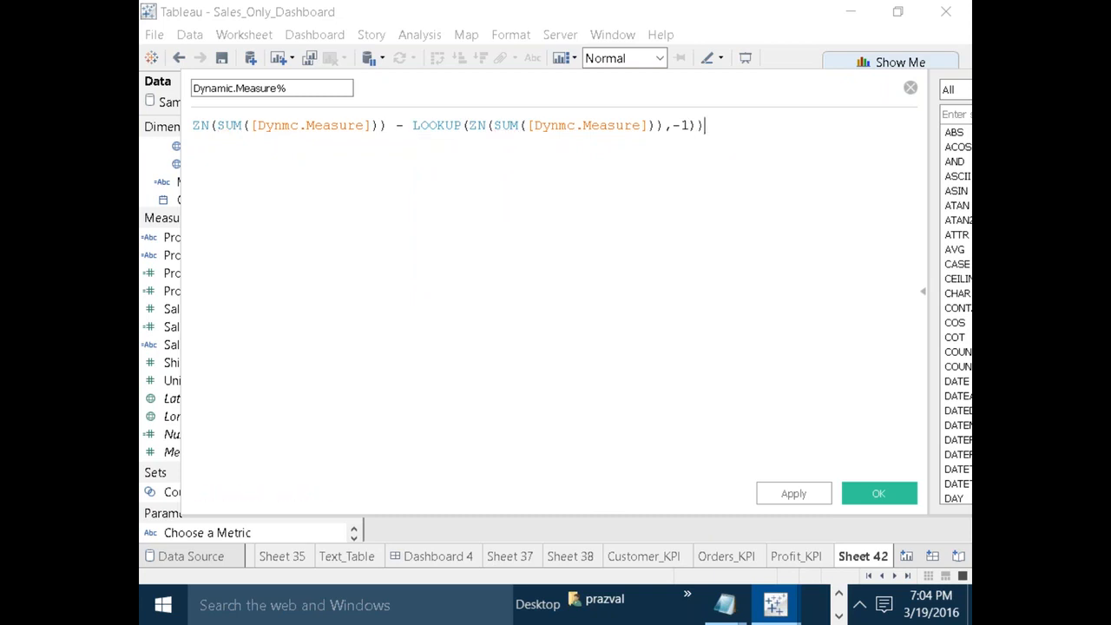
Enclose the whole difference in parentheses, adding the closing one at the end and the opening one before the first ZN.
type(")")
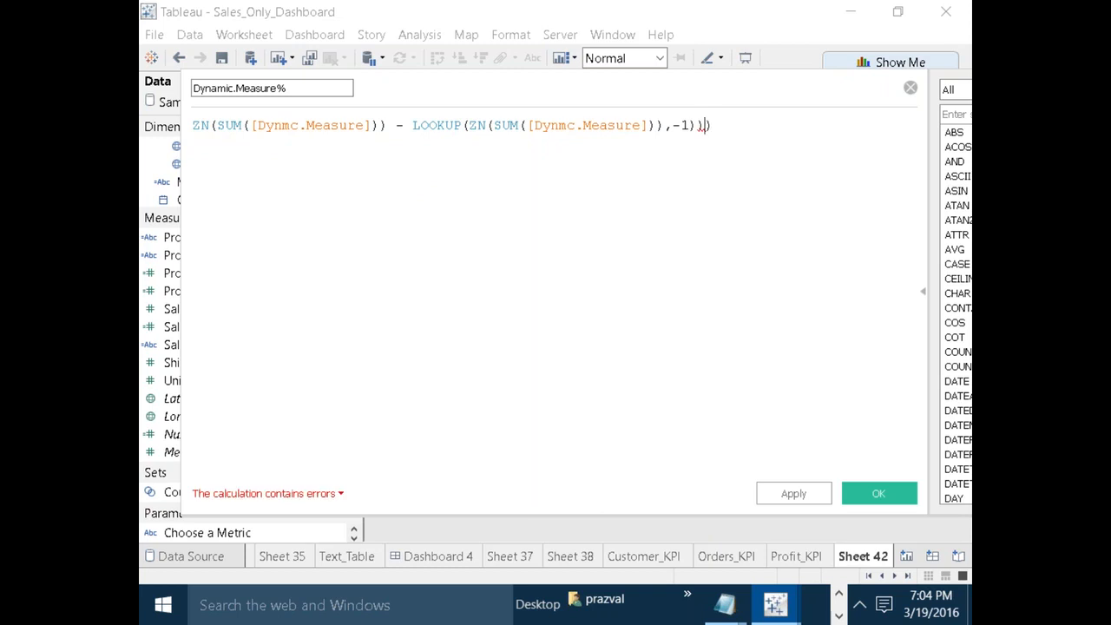
key("Left")
key("Left")
key("Left")
key("Left")
key("Left")
key("Left")
key("Left")
key("Left")
key("Left")
key("Left")
key("Left")
key("Left")
key("Left")
key("Left")
key("Left")
key("Left")
key("Left")
key("Left")
key("Left")
key("Left")
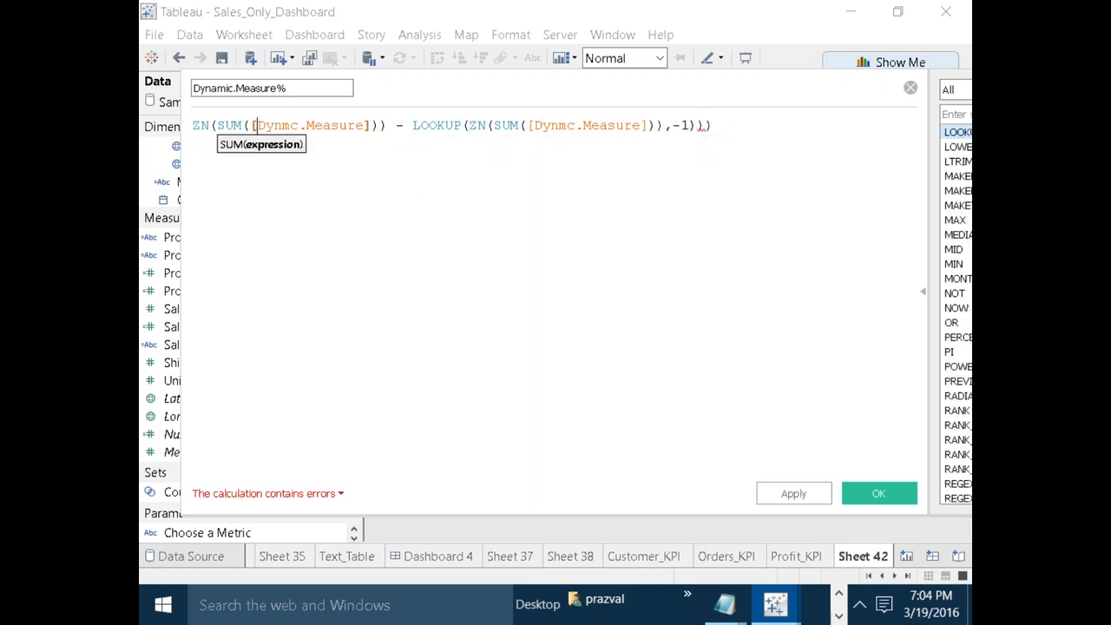
key("Left")
key("Left")
key("Left")
key("Left")
key("Left")
key("Left")
key("Left")
type("(")
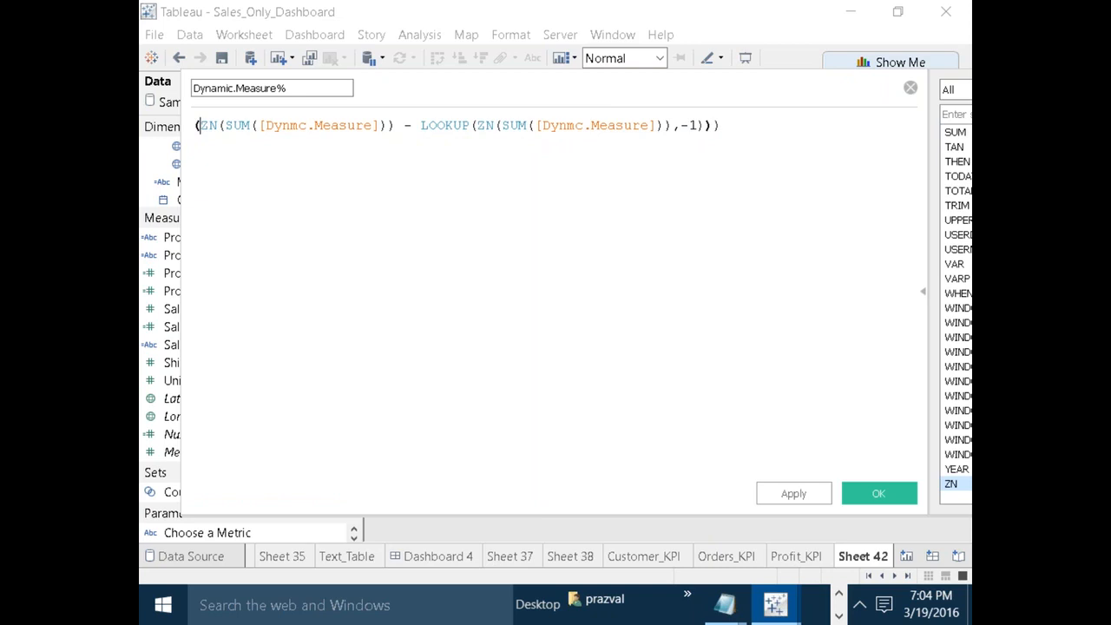
Remove the surplus closing parenthesis after the difference and put a division operator on its own line below.
left_click(760, 129)
type("/")
key("Return")
left_click(730, 128)
key("BackSpace")
key("Return")
Copy the LOOKUP(ZN(SUM([Dynmc.Measure])),-1) expression and paste it below the division operator as the divisor.
left_click(420, 126)
left_click_drag(420, 126, 704, 122)
key("ctrl+c")
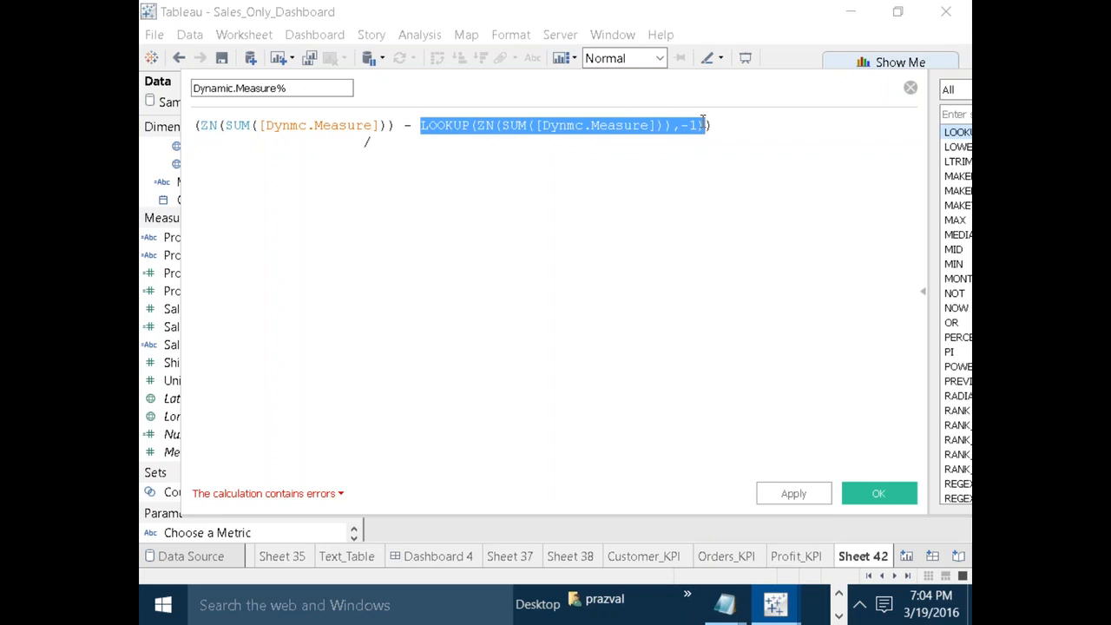
left_click(389, 148)
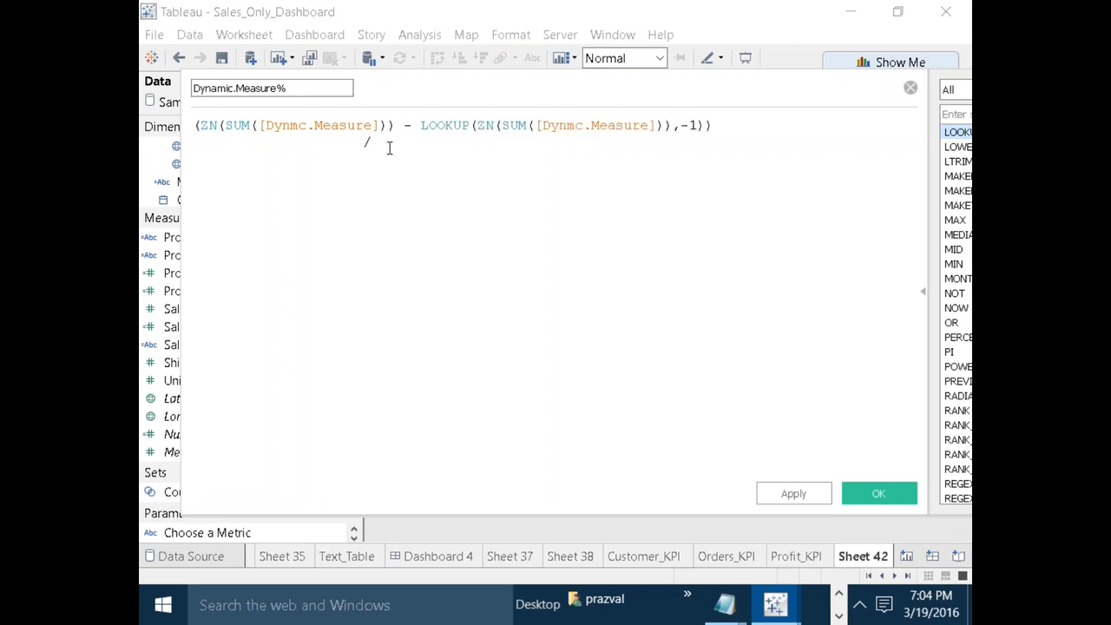
key("ctrl+v")
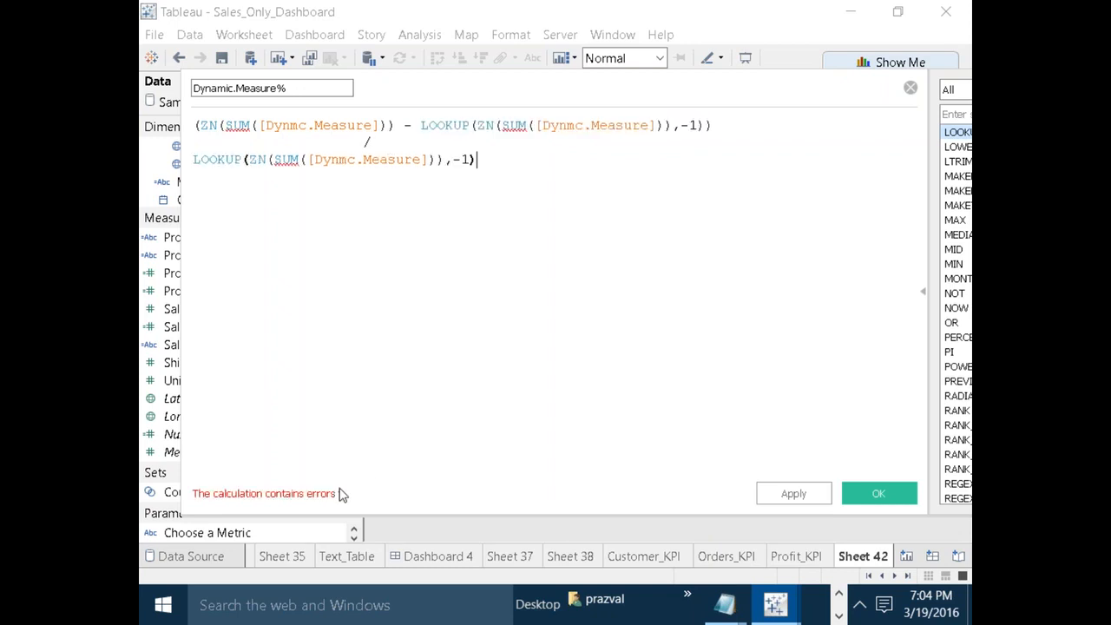
Check the calculation's error details and remove SUM and its surplus parenthesis from the first term, leaving ZN([Dynmc.Measure]).
left_click(342, 493)
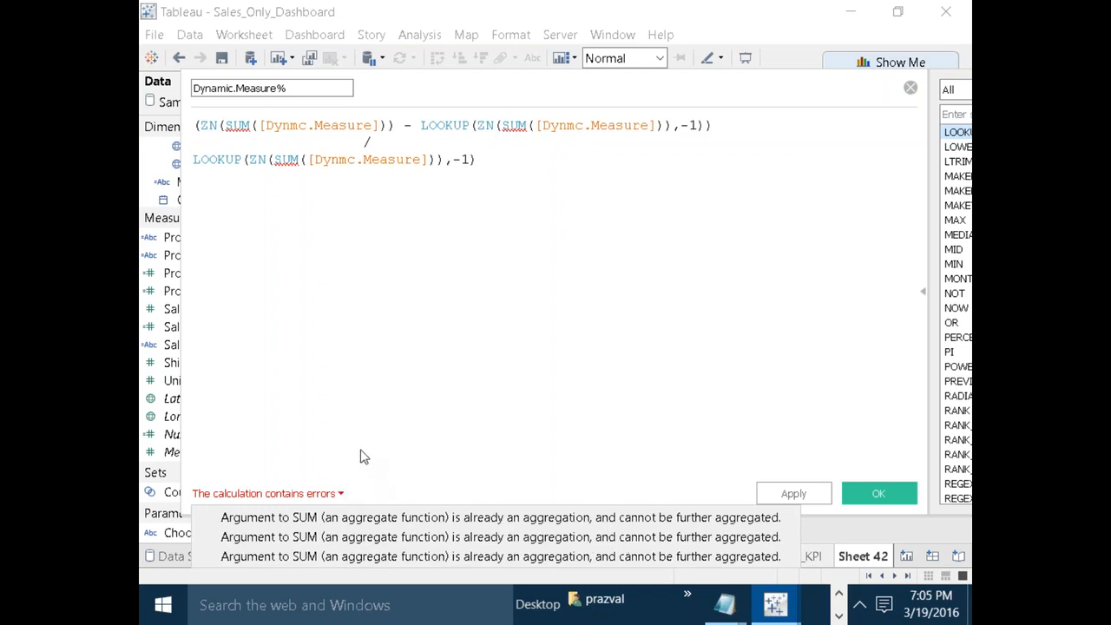
left_click(263, 126)
left_click_drag(266, 125, 290, 127)
left_click(295, 240)
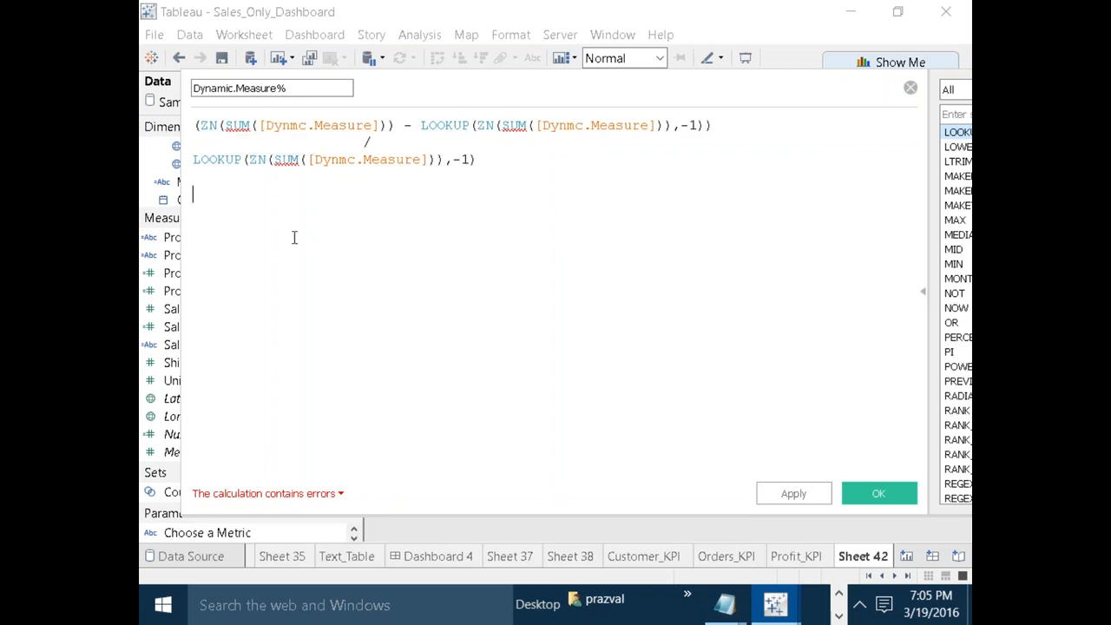
left_click(256, 128)
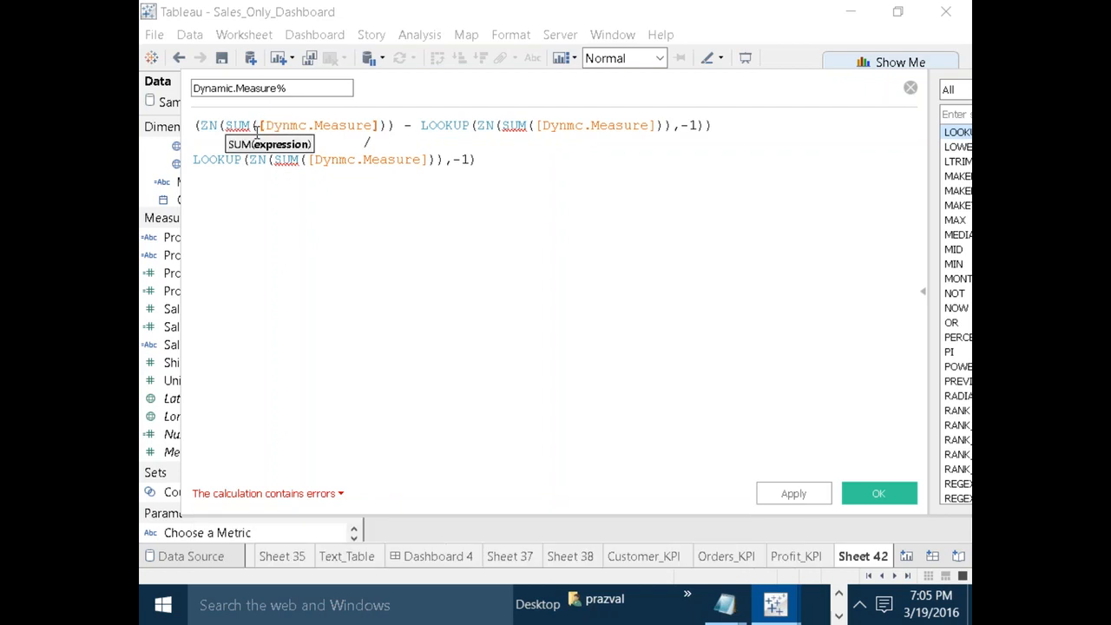
key("BackSpace")
key("BackSpace")
key("BackSpace")
key("BackSpace")
key("BackSpace")
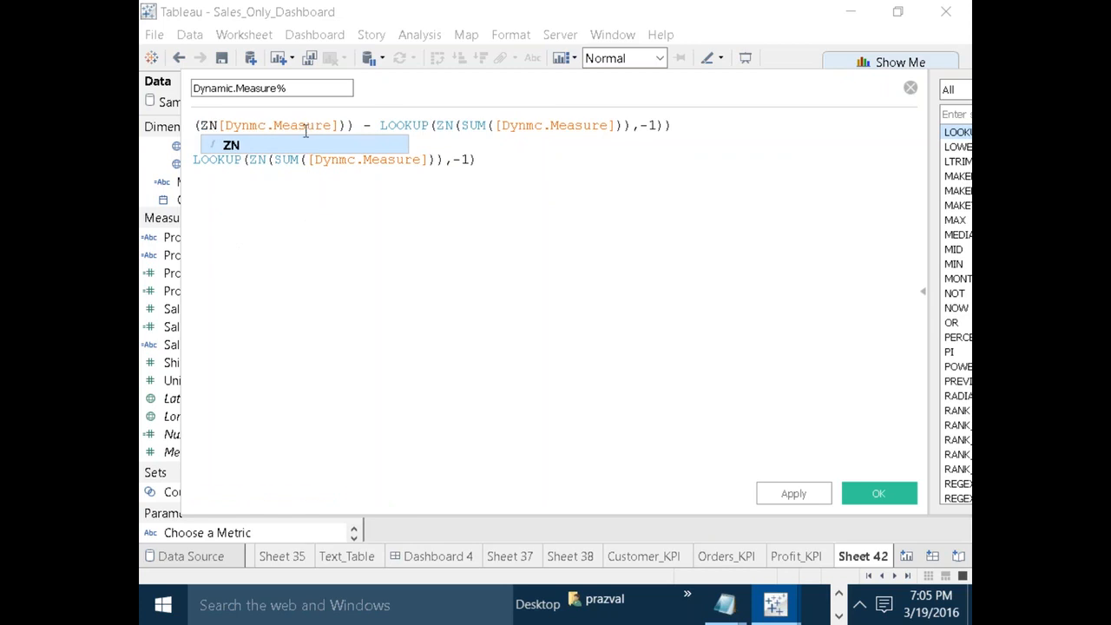
type("(")
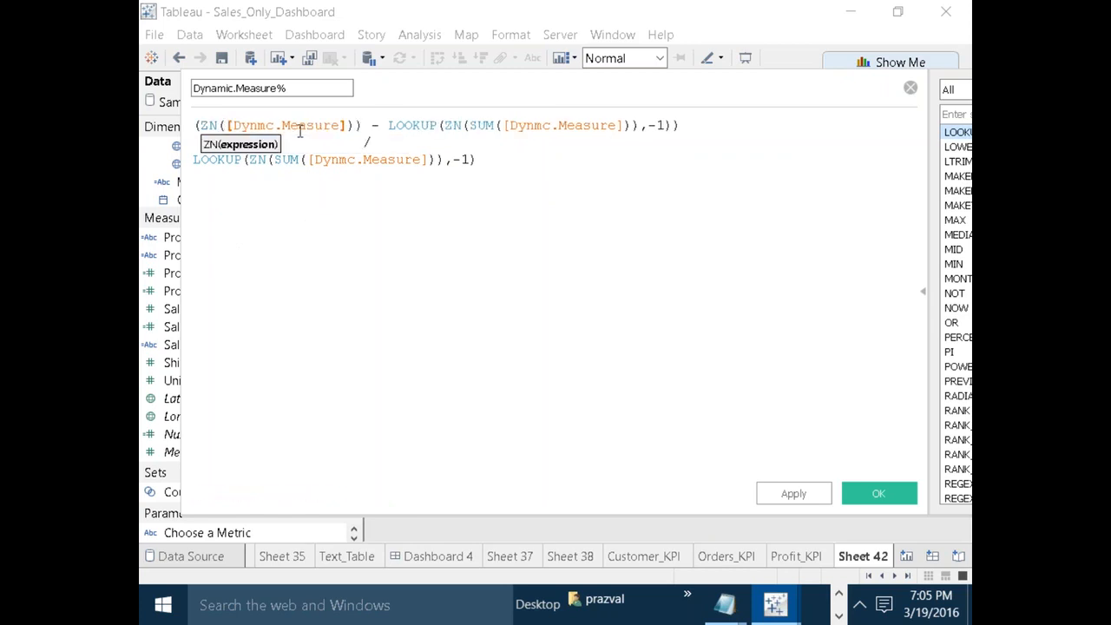
left_click(368, 128)
key("Delete")
key("BackSpace")
Remove SUM and its closing parenthesis from the subtracted term, leaving LOOKUP(ZN([Dynmc.Measure]),-1).
left_click(486, 128)
key("BackSpace")
key("BackSpace")
key("BackSpace")
key("BackSpace")
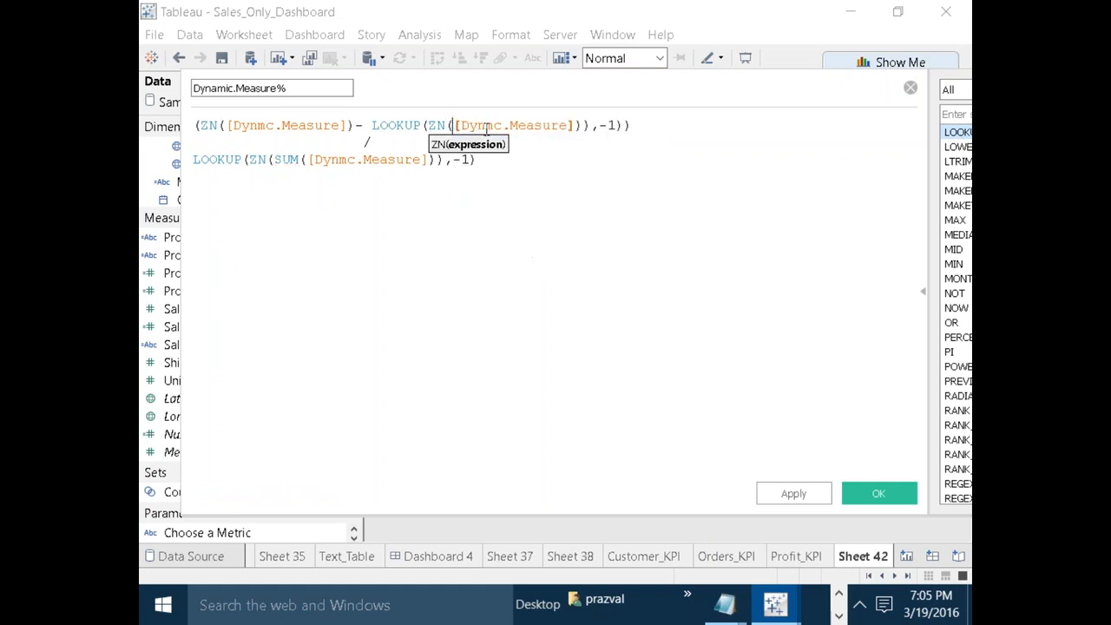
left_click(594, 127)
key("BackSpace")
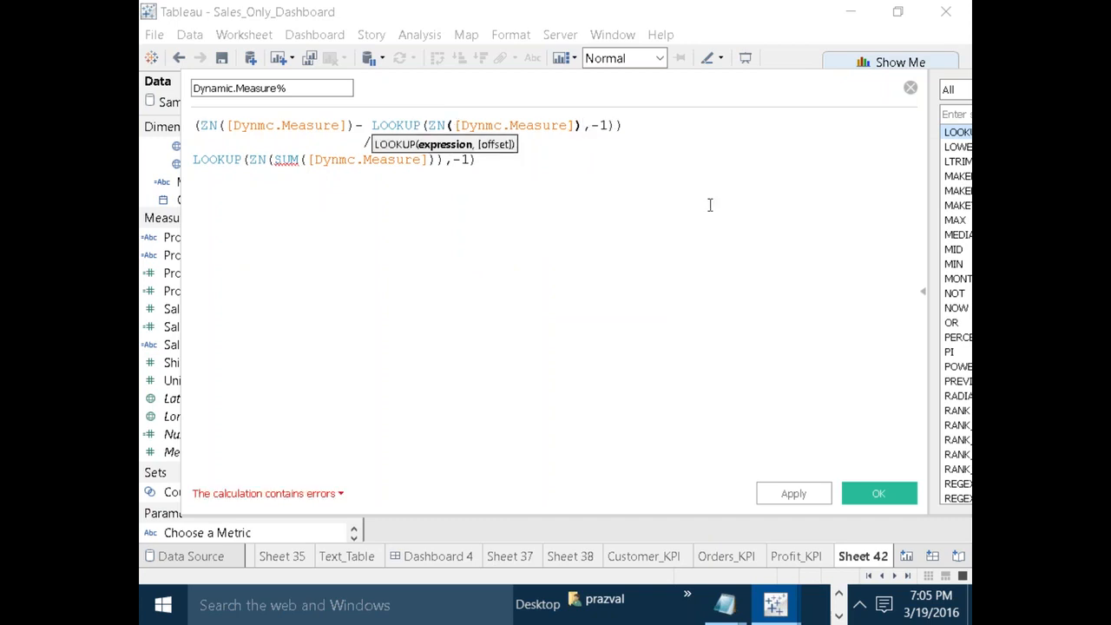
Remove SUM and its parentheses from the divisor below the division operator so that it reads LOOKUP(ZN([Dynmc.Measure]),-1).
left_click(303, 160)
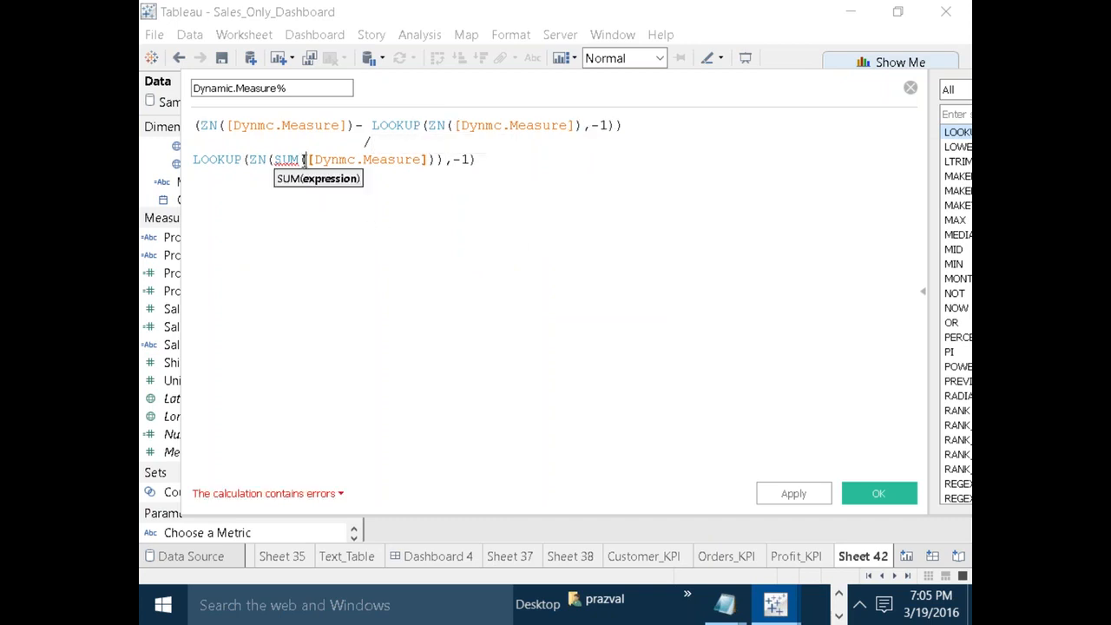
key("BackSpace")
key("BackSpace")
key("BackSpace")
key("BackSpace")
key("BackSpace")
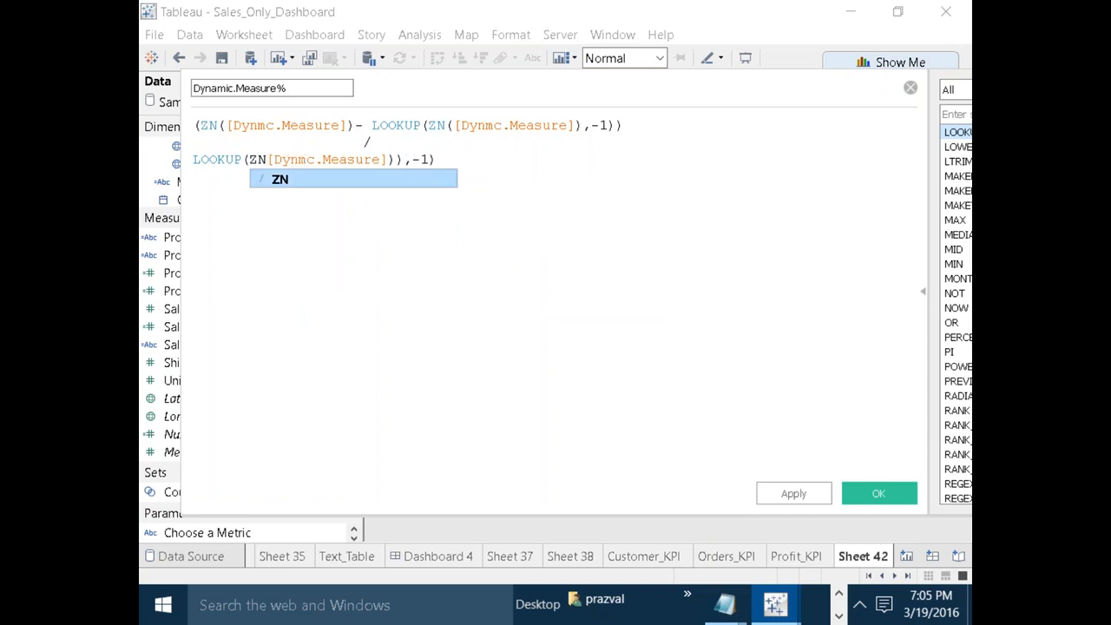
left_click(540, 258)
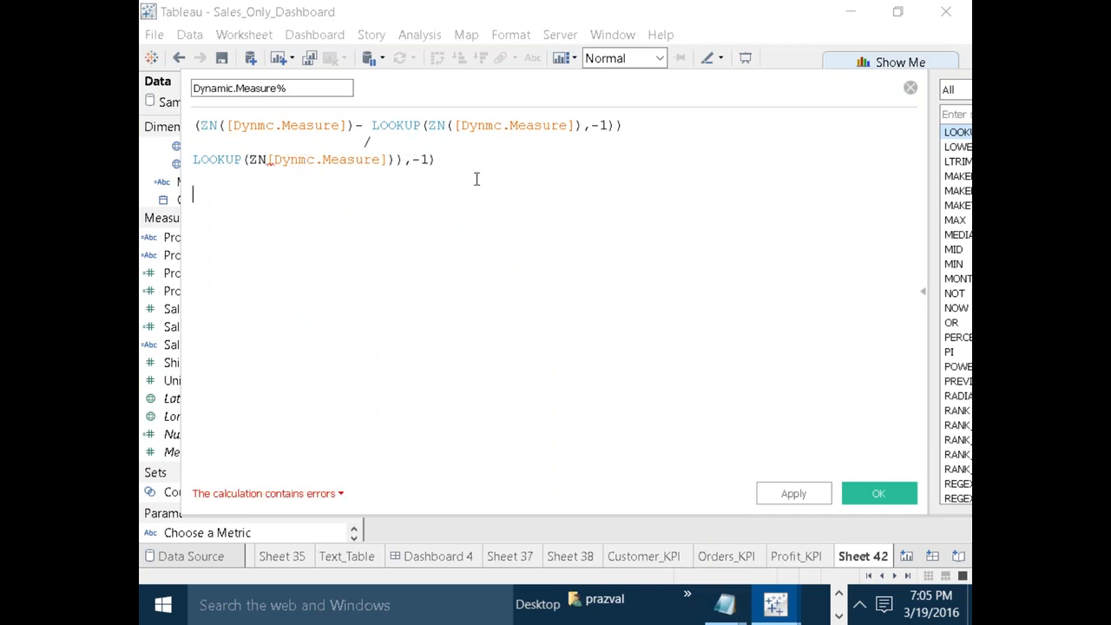
left_click(402, 163)
key("BackSpace")
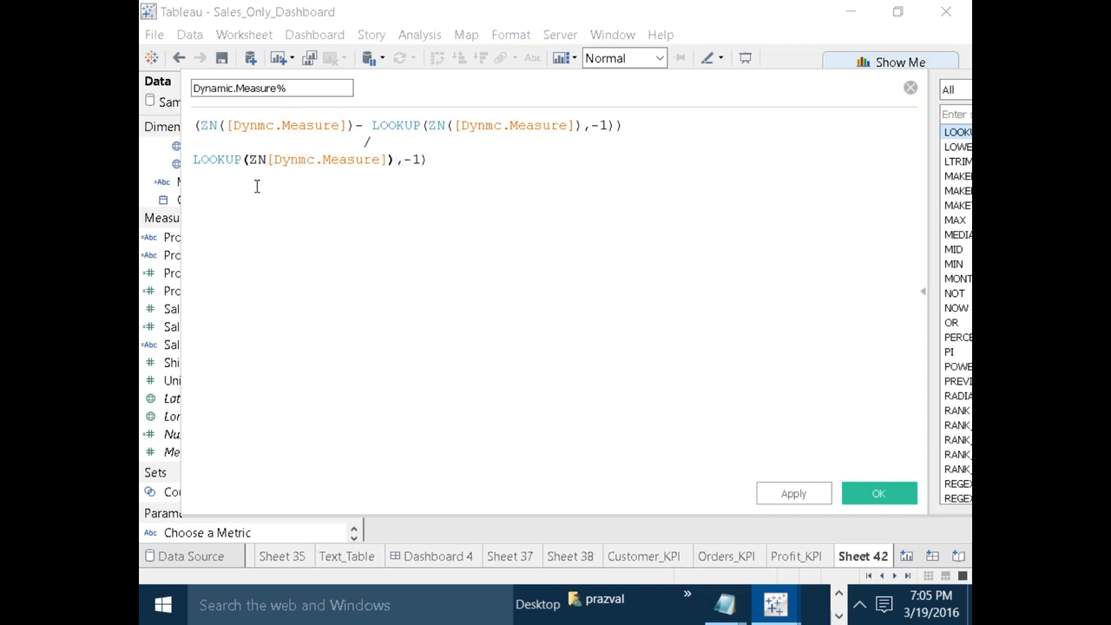
left_click(268, 159)
type("(")
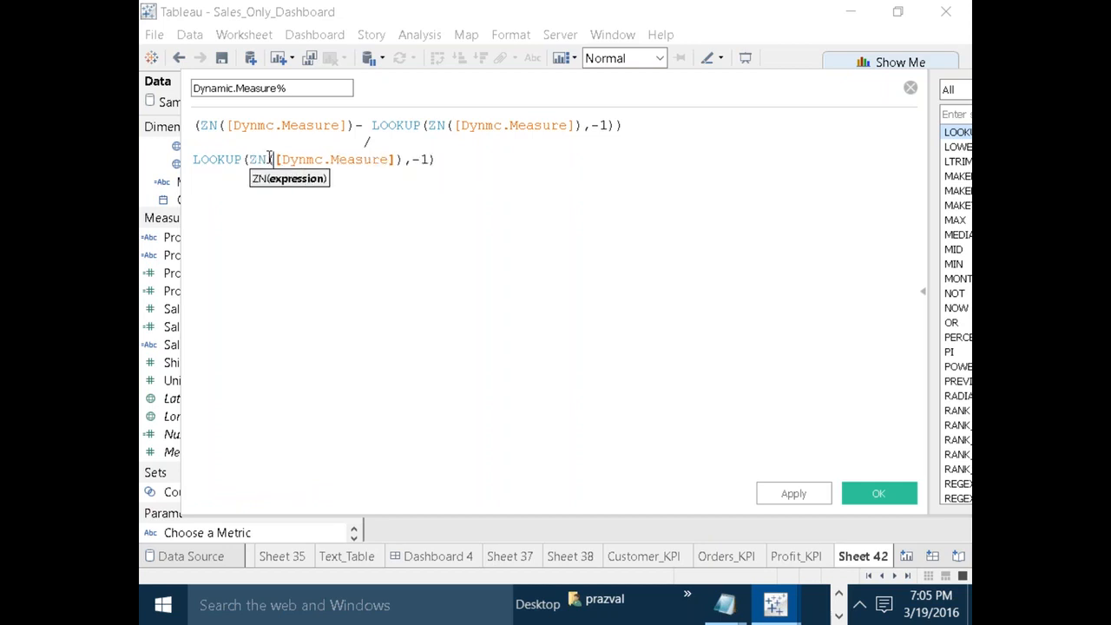
Enlarge the formula text for review and save the Dynamic.Measure% calculation.
left_click(442, 226)
scroll(442, 226, "up", 3, "ctrl")
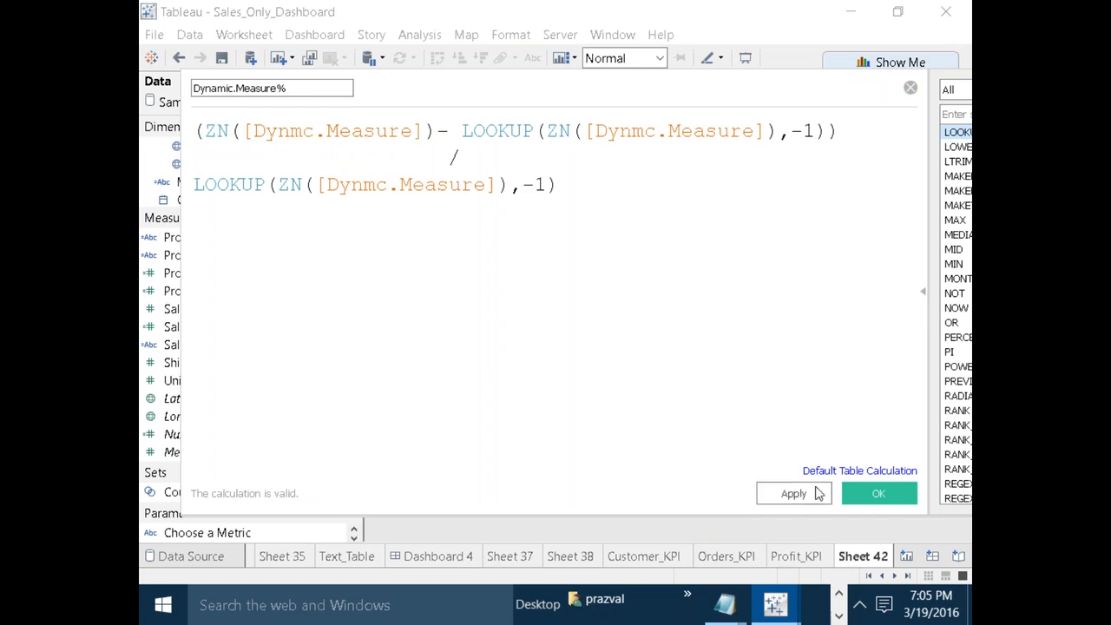
left_click(876, 493)
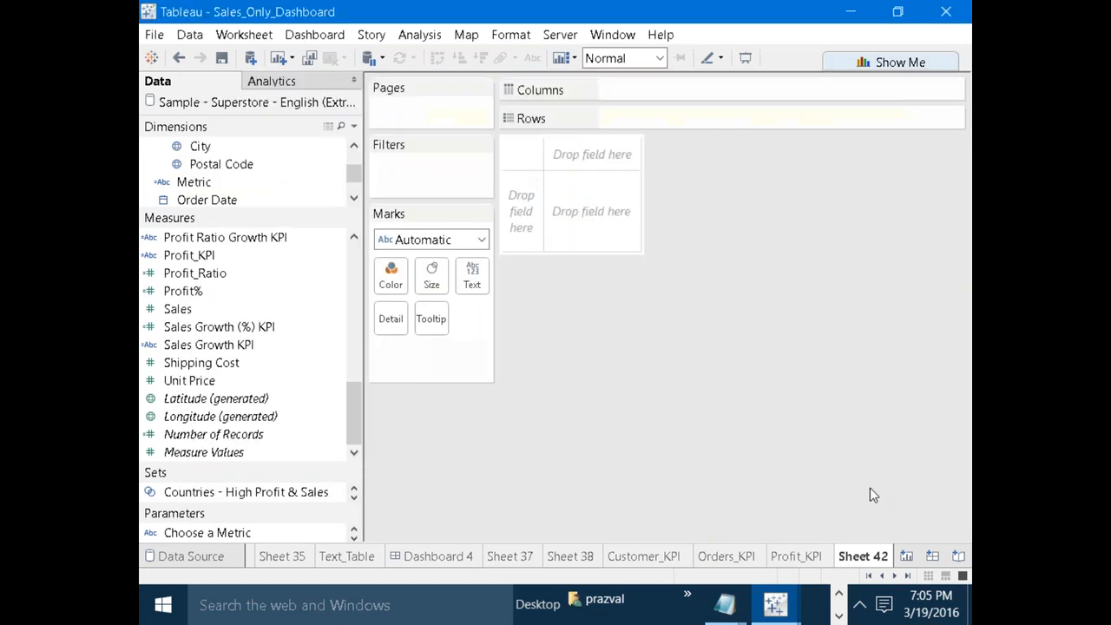
Create a new calculated field named Dynamic.MeasureKPI.
left_click(354, 129)
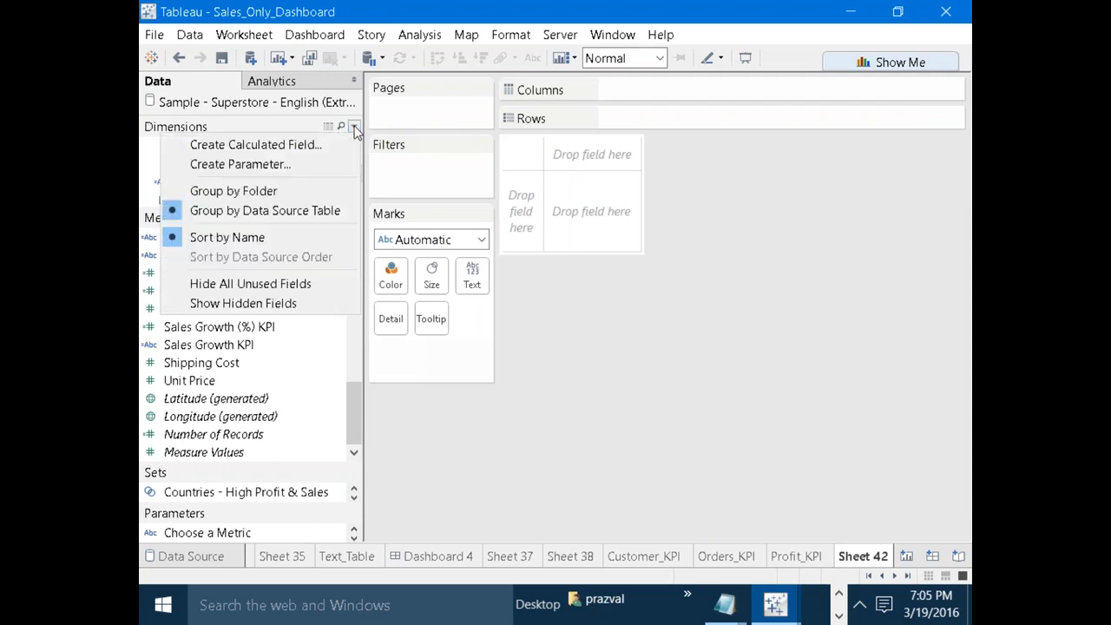
left_click(346, 144)
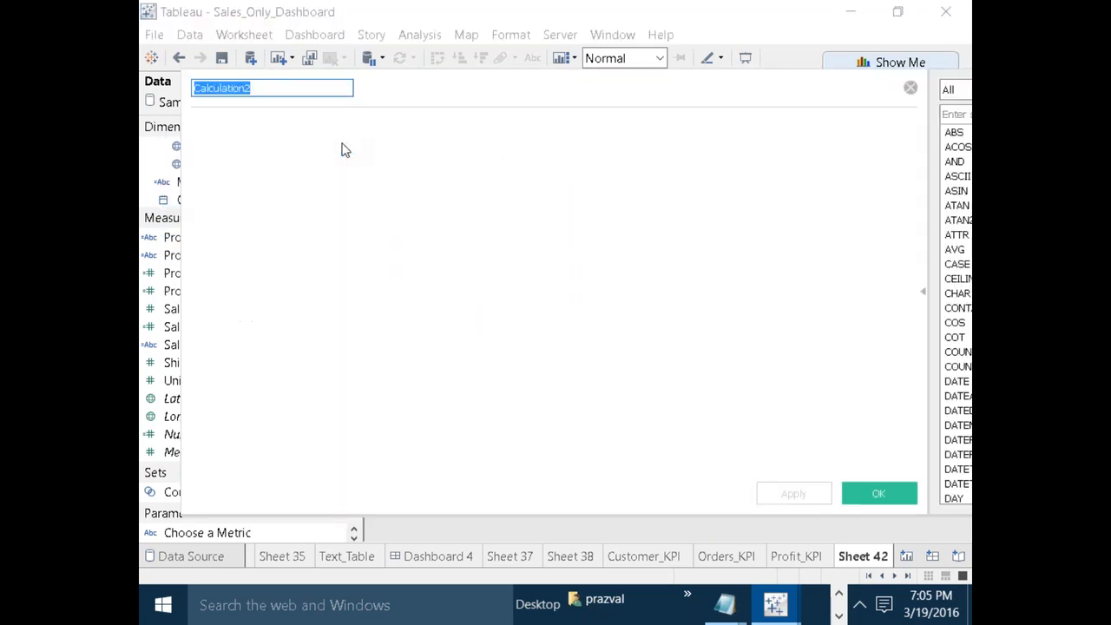
type("Dynamic.MeasureKPI")
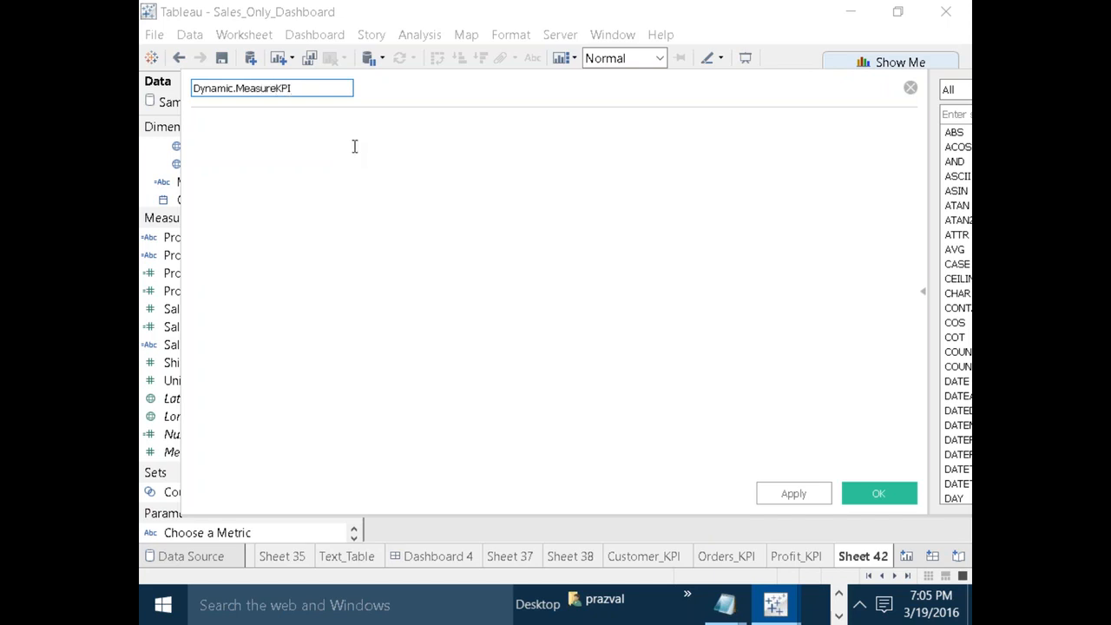
Begin the KPI formula with the condition IF LAST()=0 THEN, followed by a new line.
left_click(354, 146)
type("IF LAS")
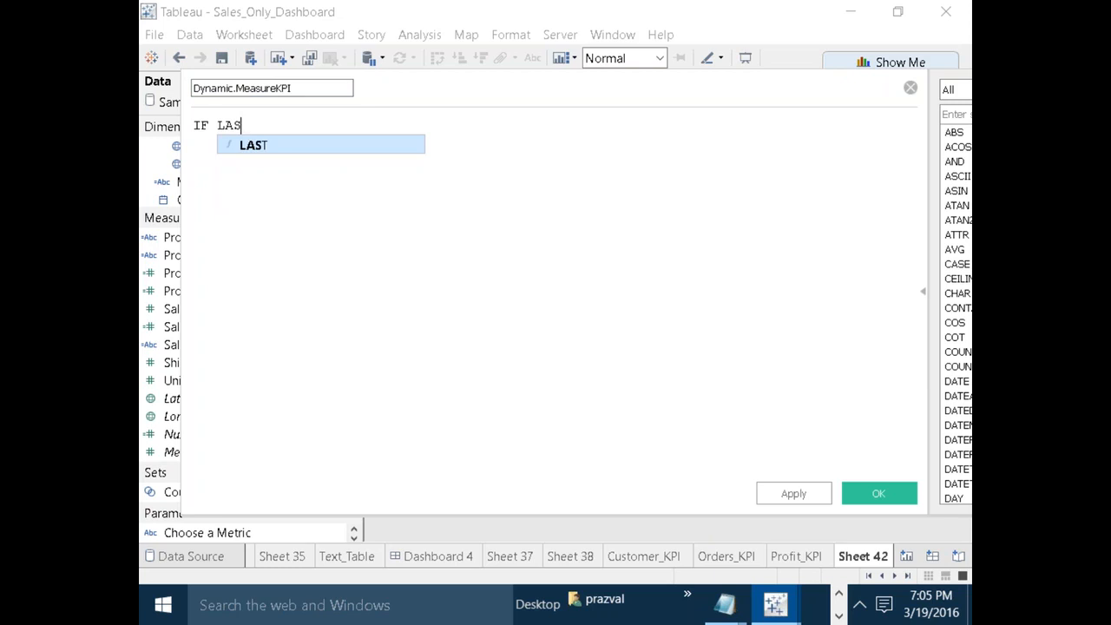
type("T()=")
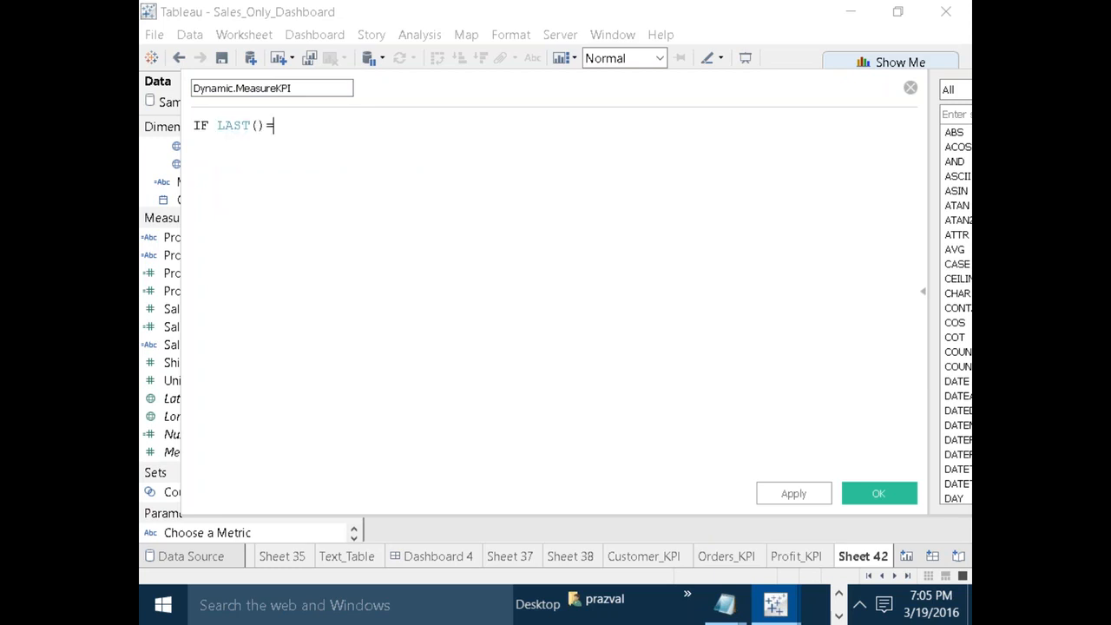
type("0 THEN")
key("Return")
Add the nested condition ( IF [Dynamic.Measure%] > LOOKUP([Dynamic.Measure%],-1) THEN "Positive" on the second line.
type("( IF DYN")
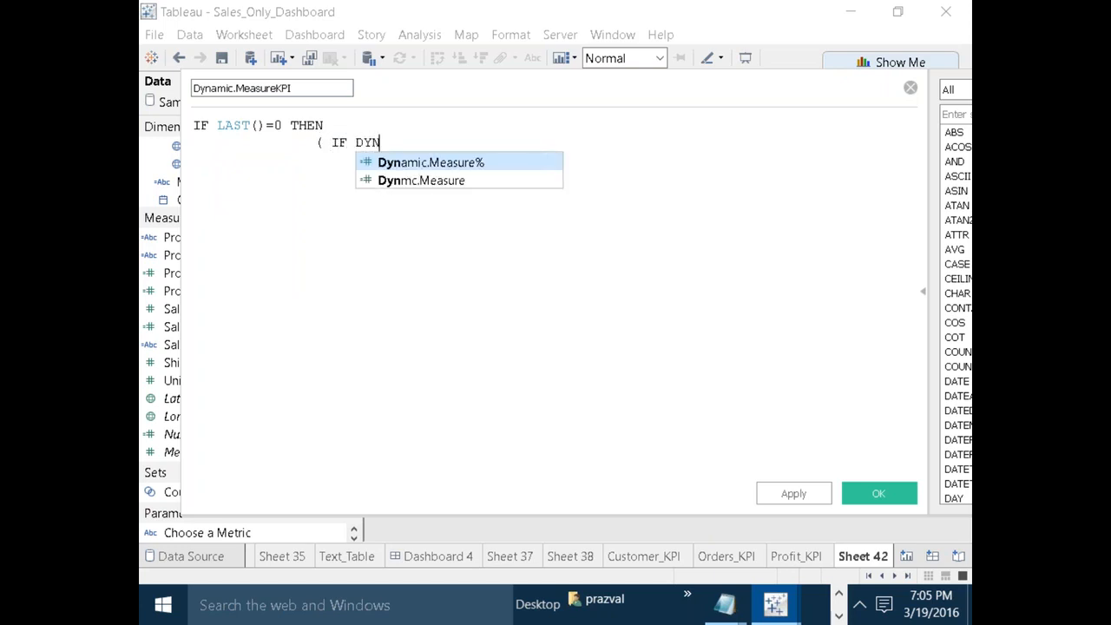
key("Return")
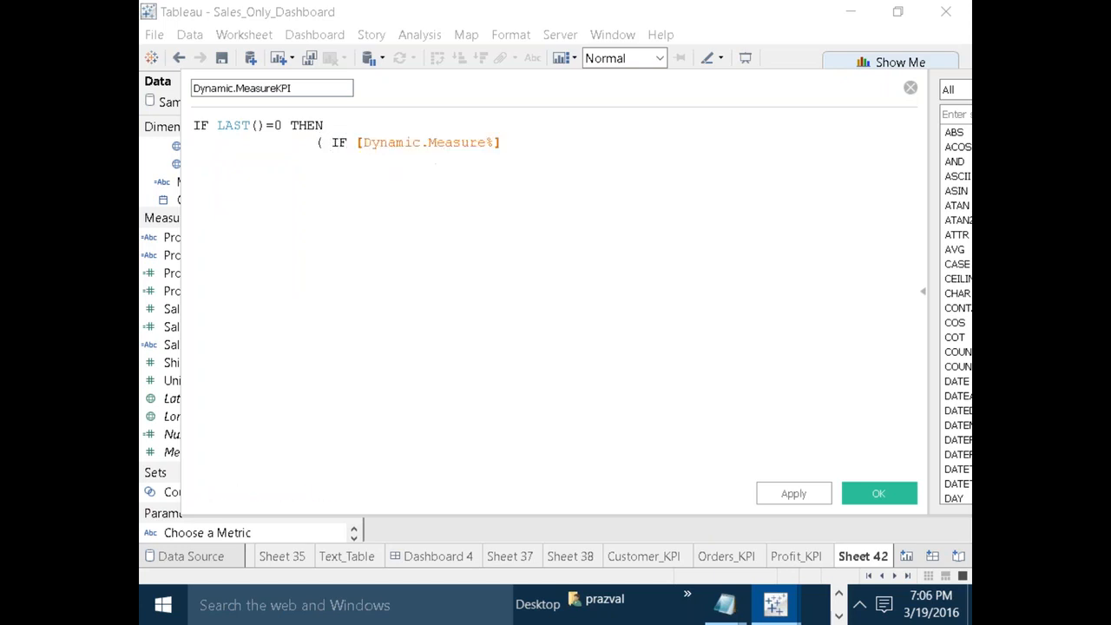
type("> L")
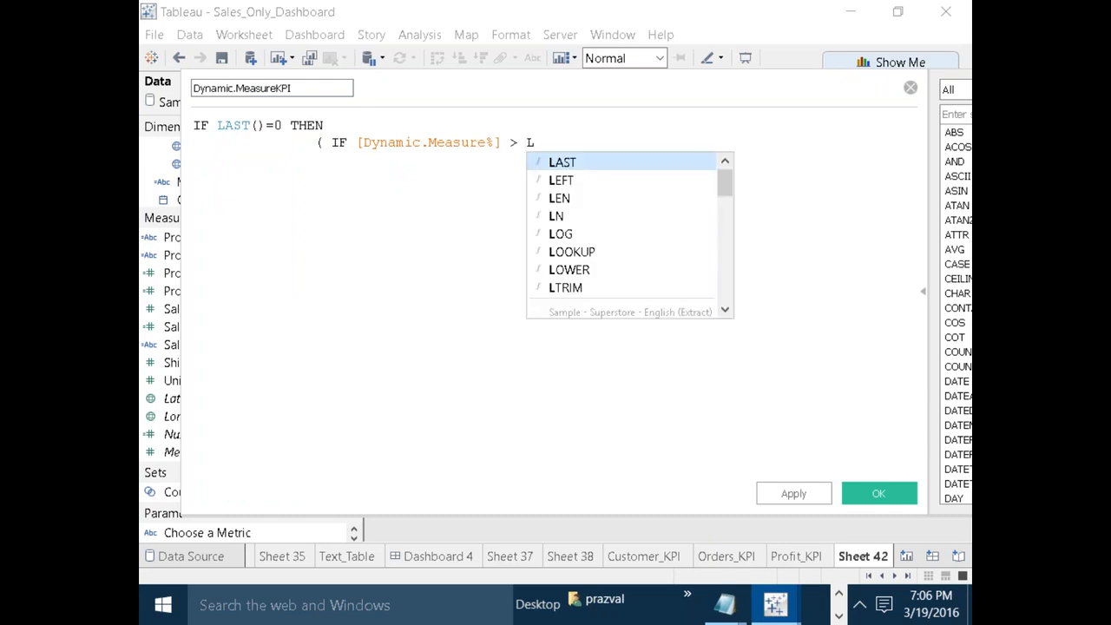
type("OOKUP(")
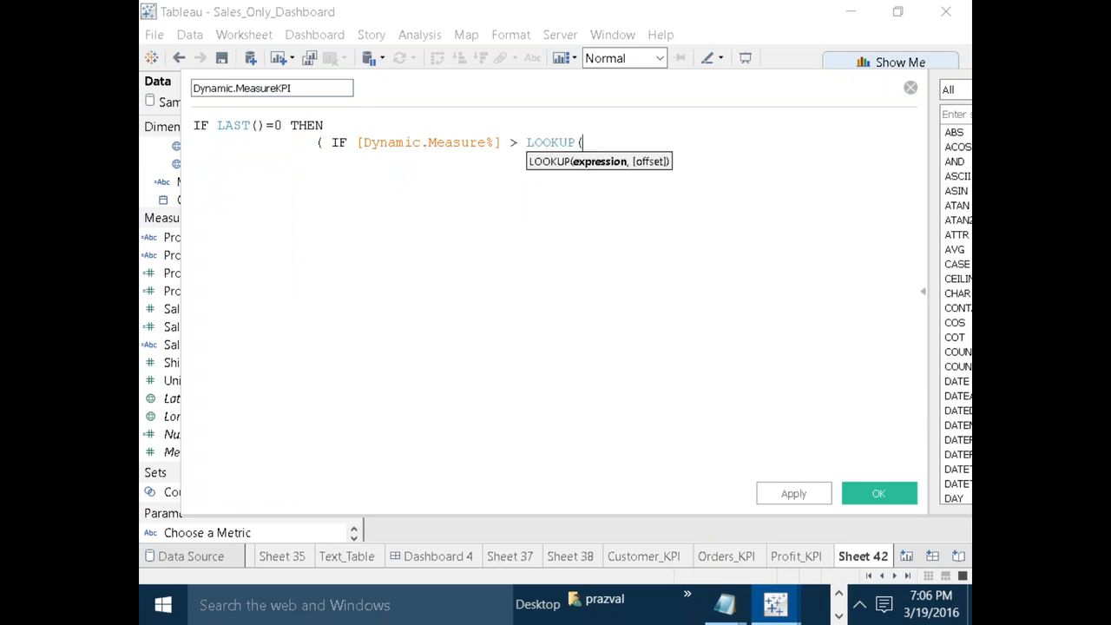
type("DYN")
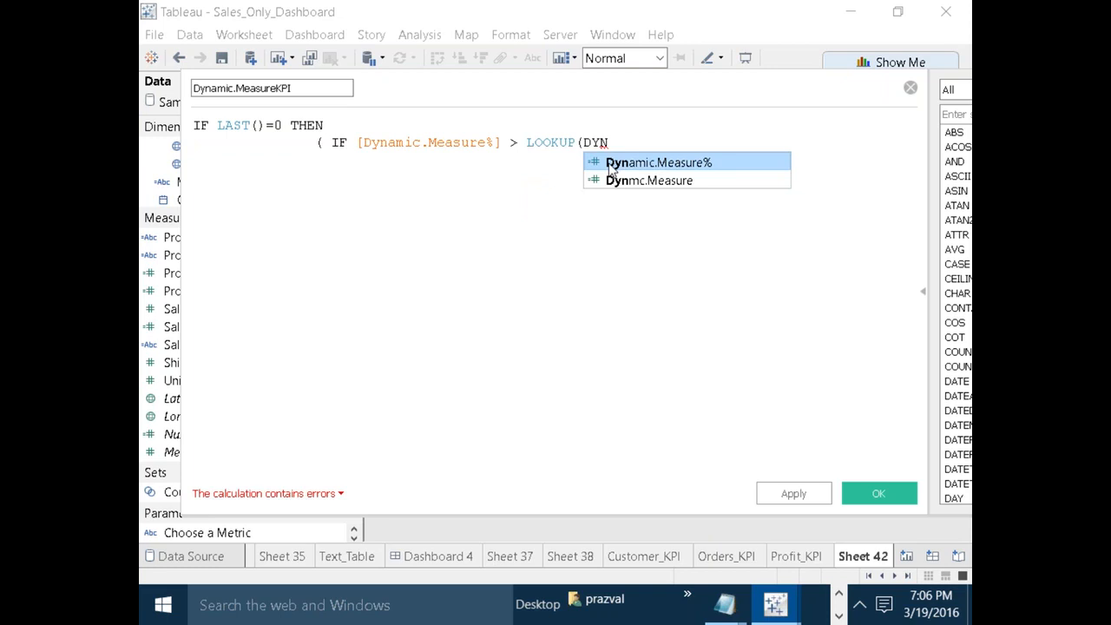
double_click(611, 169)
type(",-1")
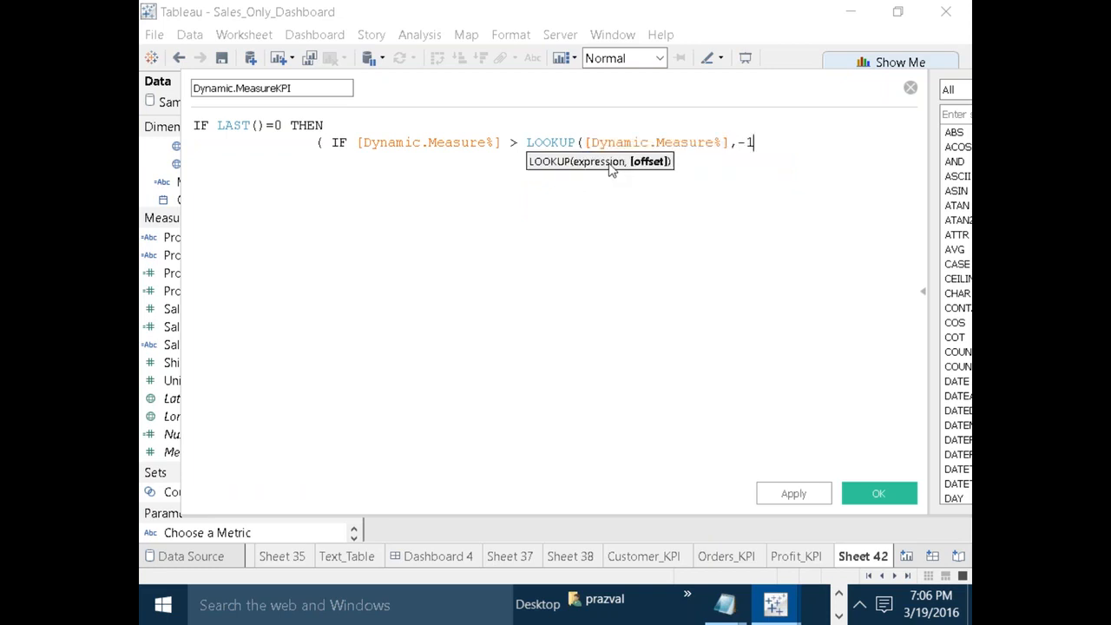
type(") THE")
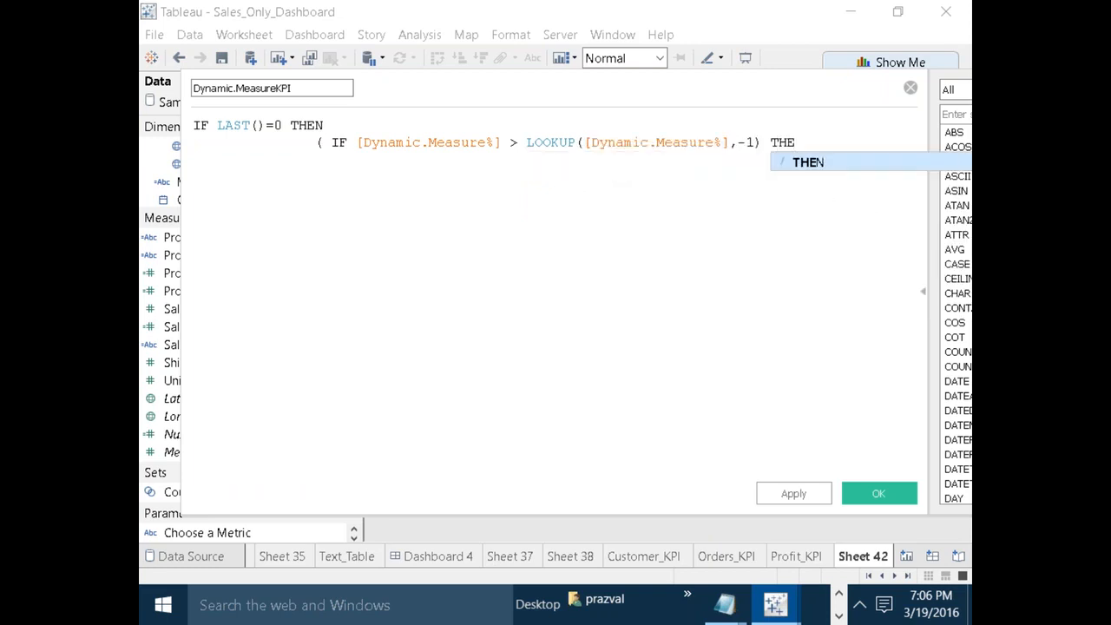
type("N \"Positve")
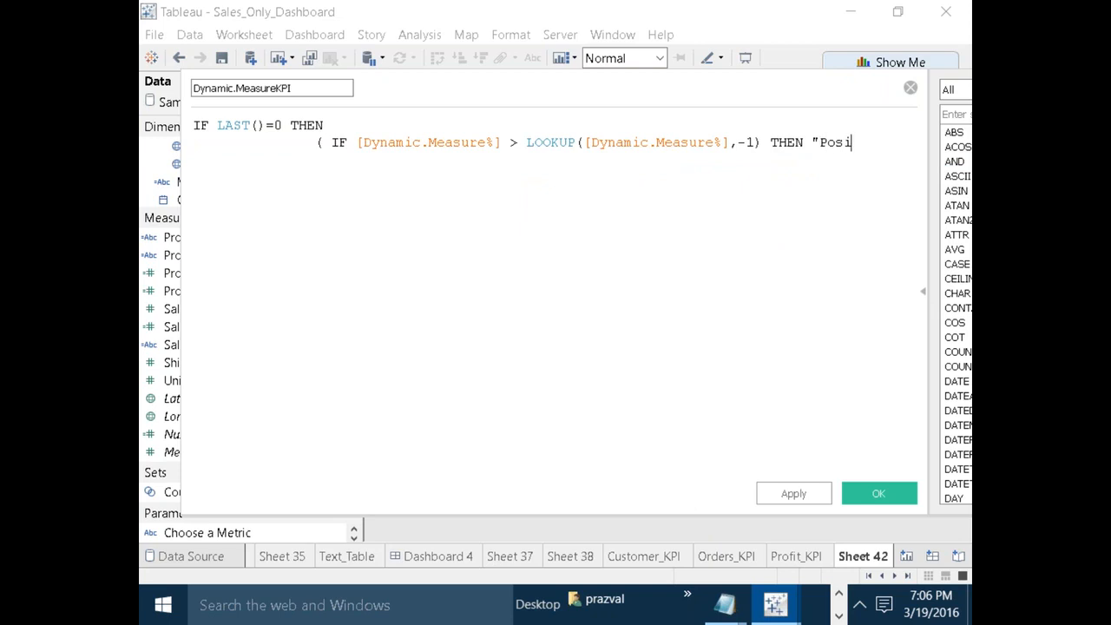
key("BackSpace")
type("ive")
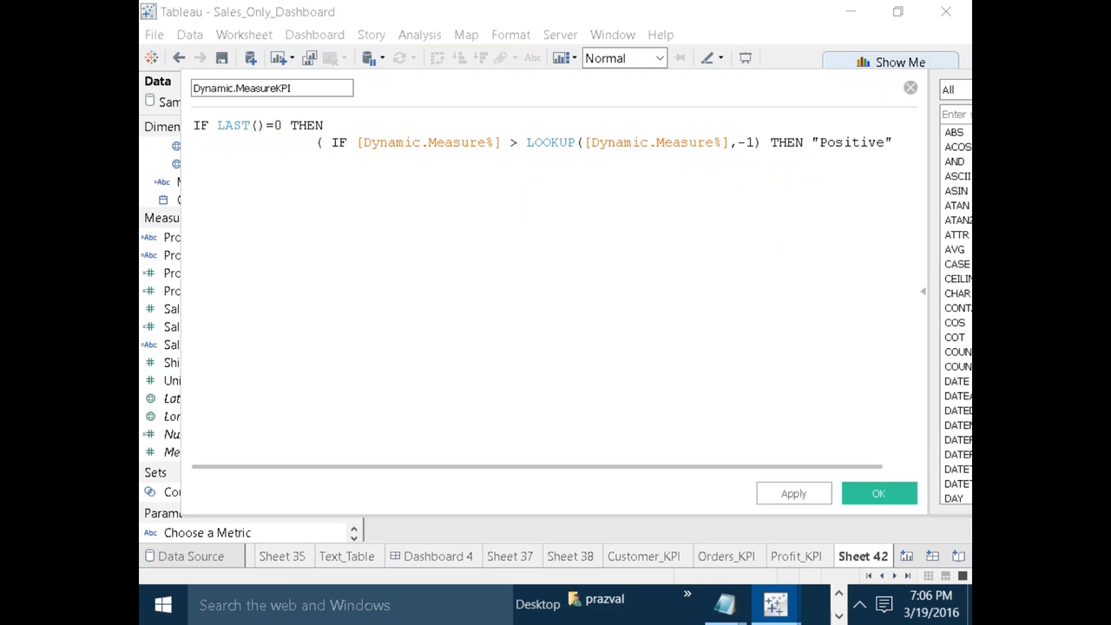
Add the line ELSE [Dynamic.Measure%]<LOOKUP([Dynamic.Measure%],-1) THEN "Negative" below the positive condition.
key("Return")
type("ELSE DYN")
key("Return")
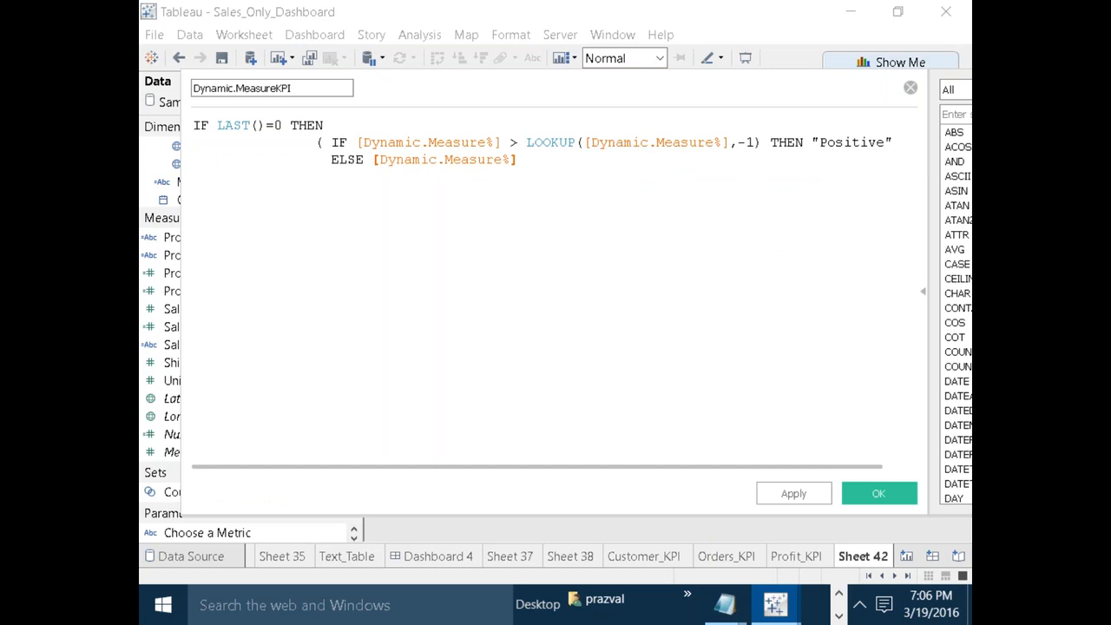
type("<LO")
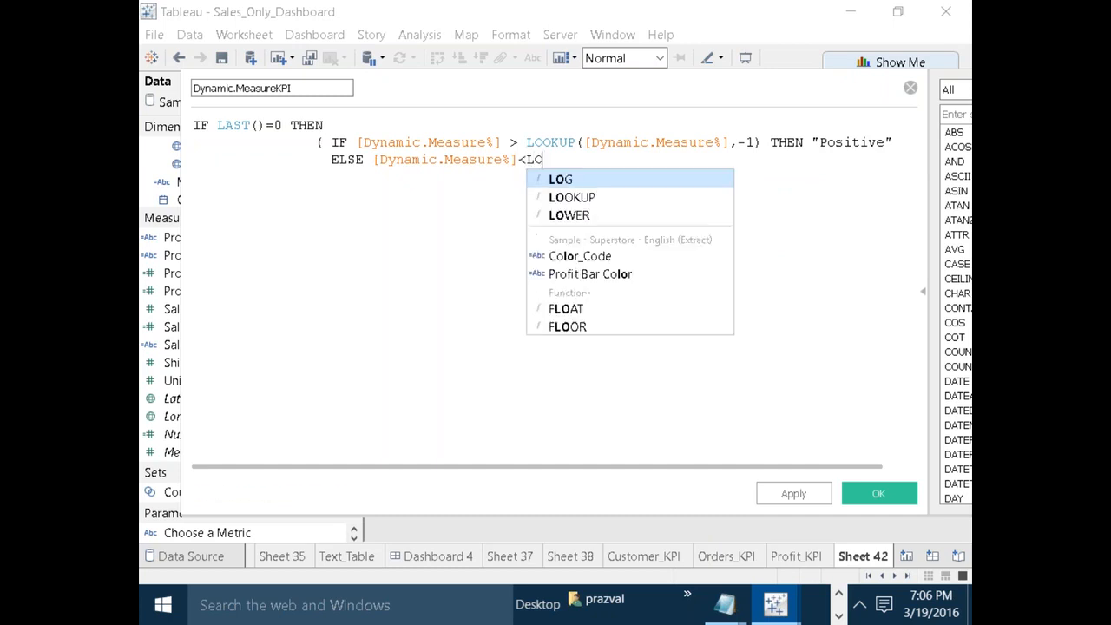
type("OKUP")
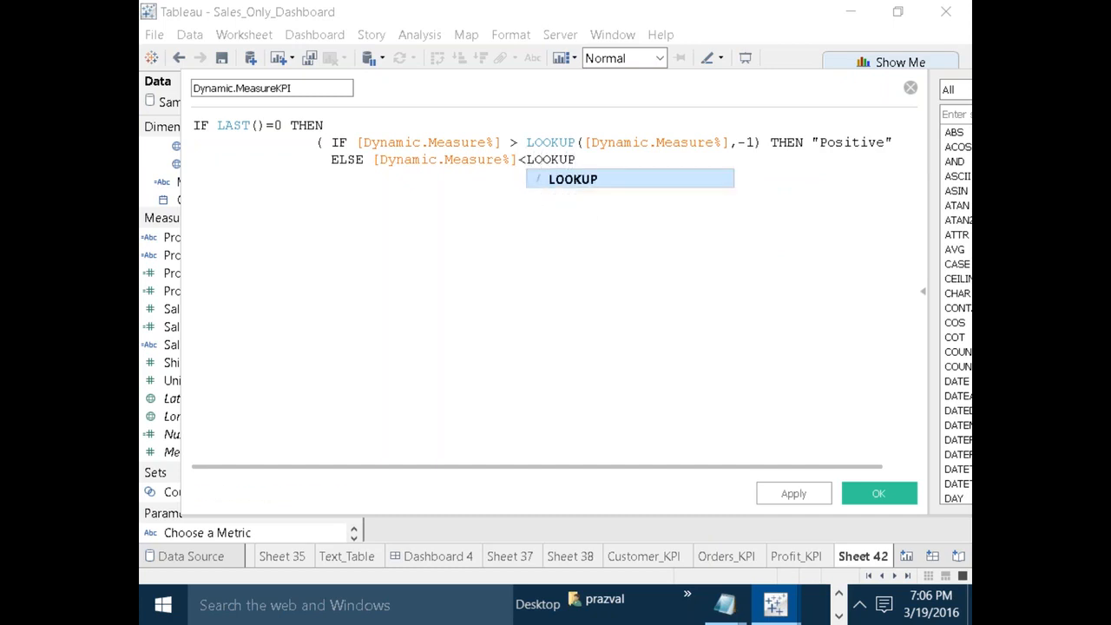
type("(DYNA")
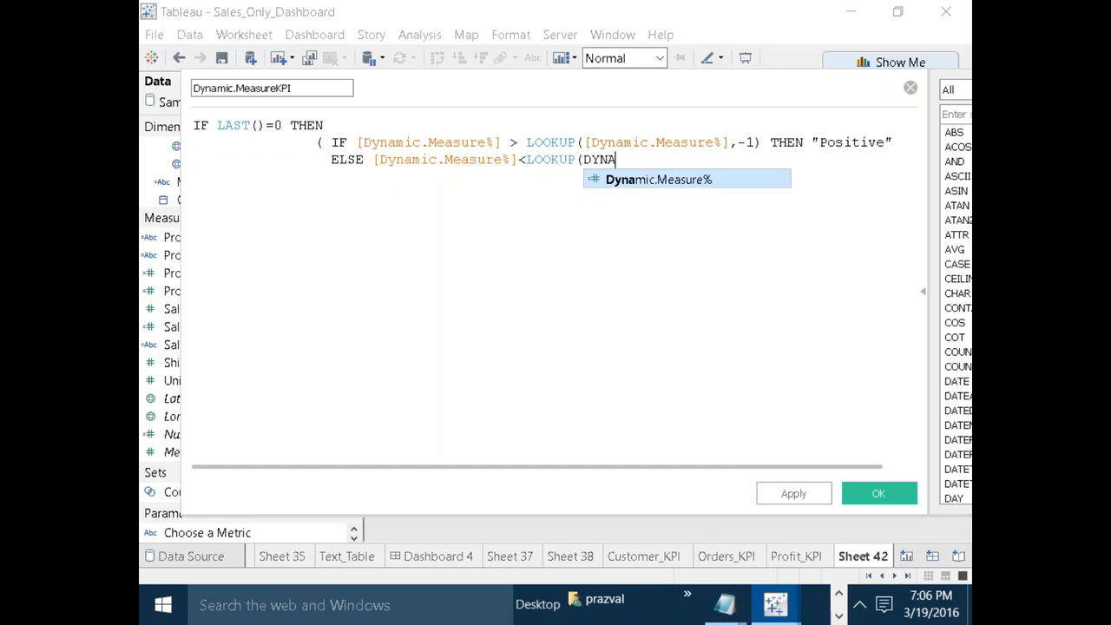
key("Return")
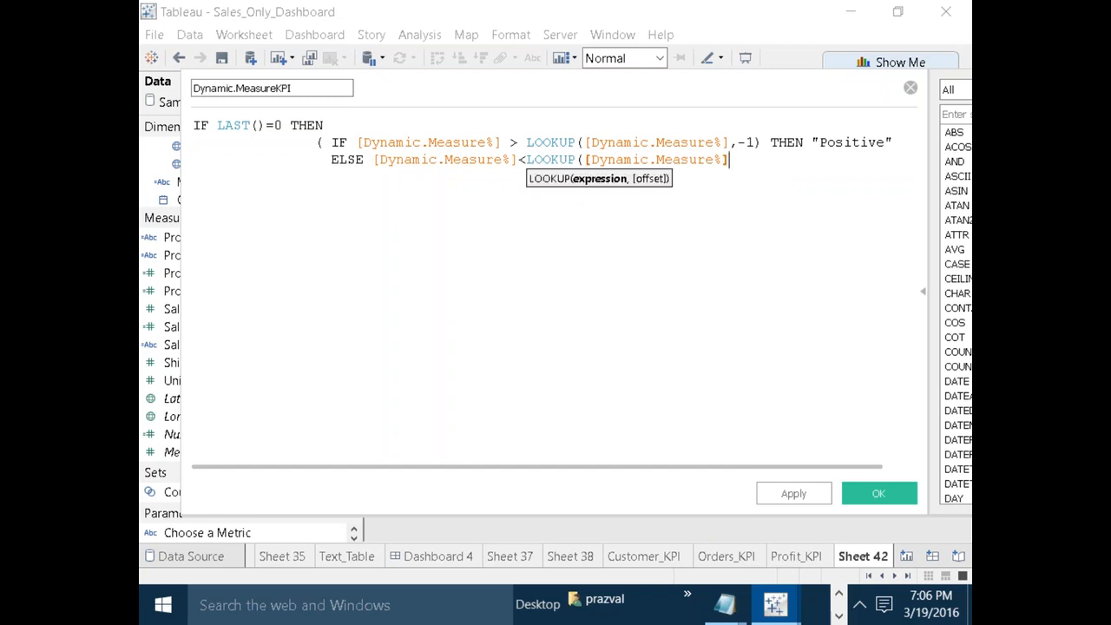
type(",-1)")
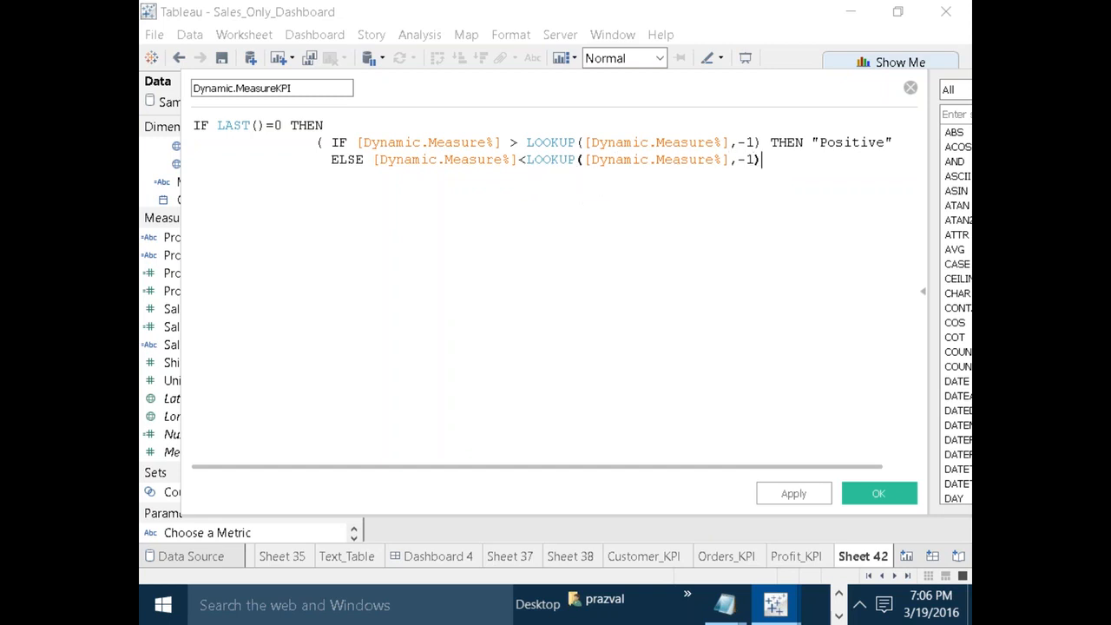
type("THEN \"Negativ")
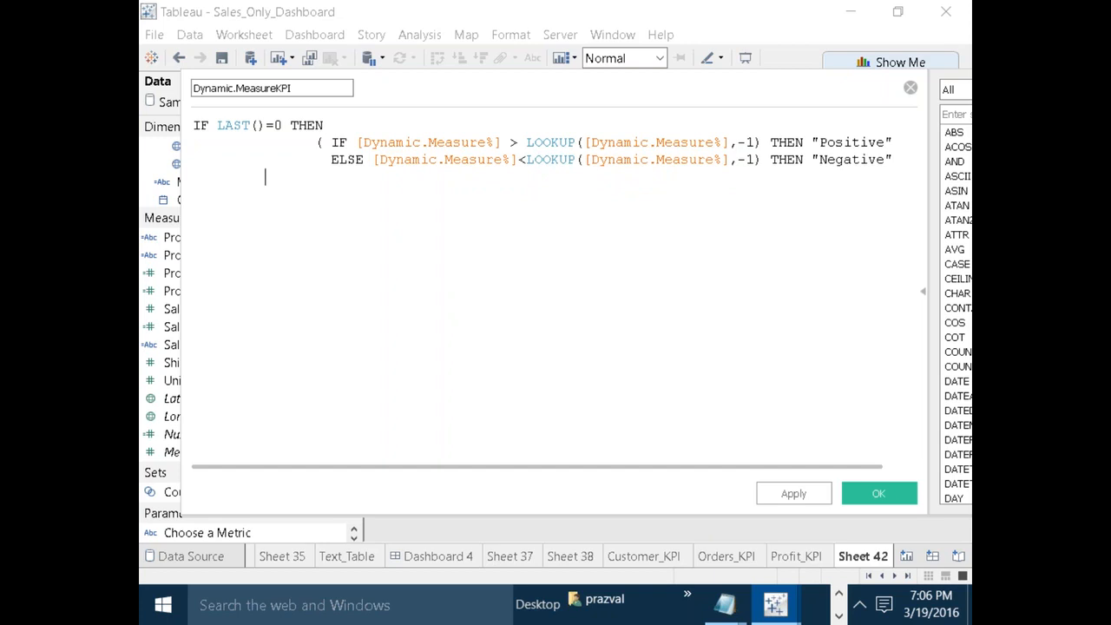
Close the nested condition with END and a closing parenthesis, and finish the formula with ELSE "No VALue" and END.
type("END")
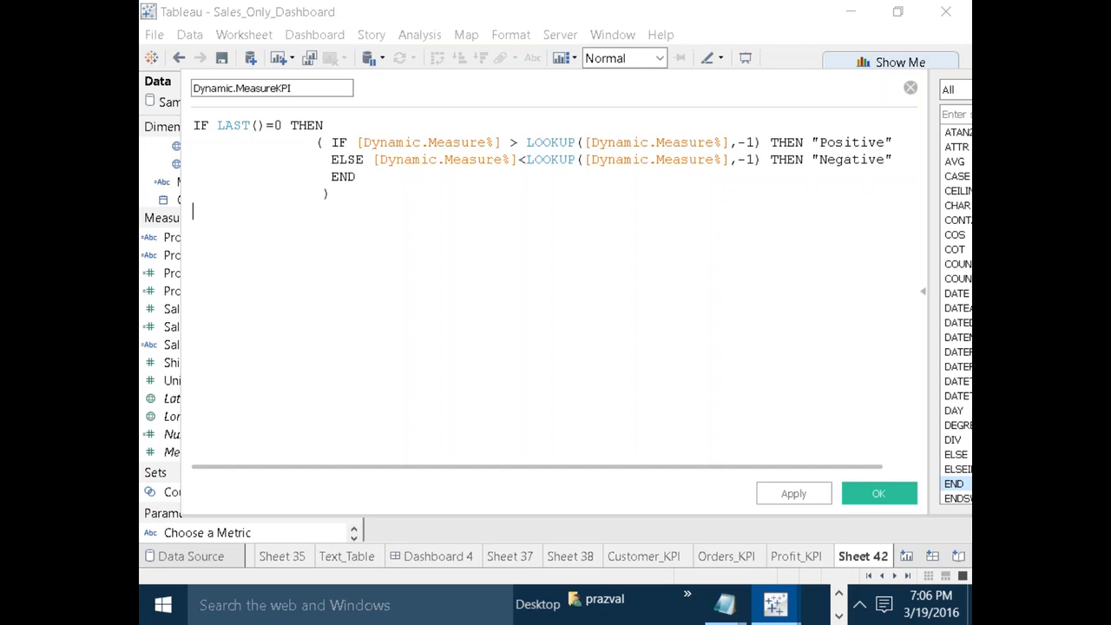
type("ELSE \"No VALue\"")
key("Return")
type("END")
Check the formula's error details, change ELSE to ELSEIF in the "Negative" condition, and save the Dynamic.MeasureKPI calculation.
left_click(719, 193)
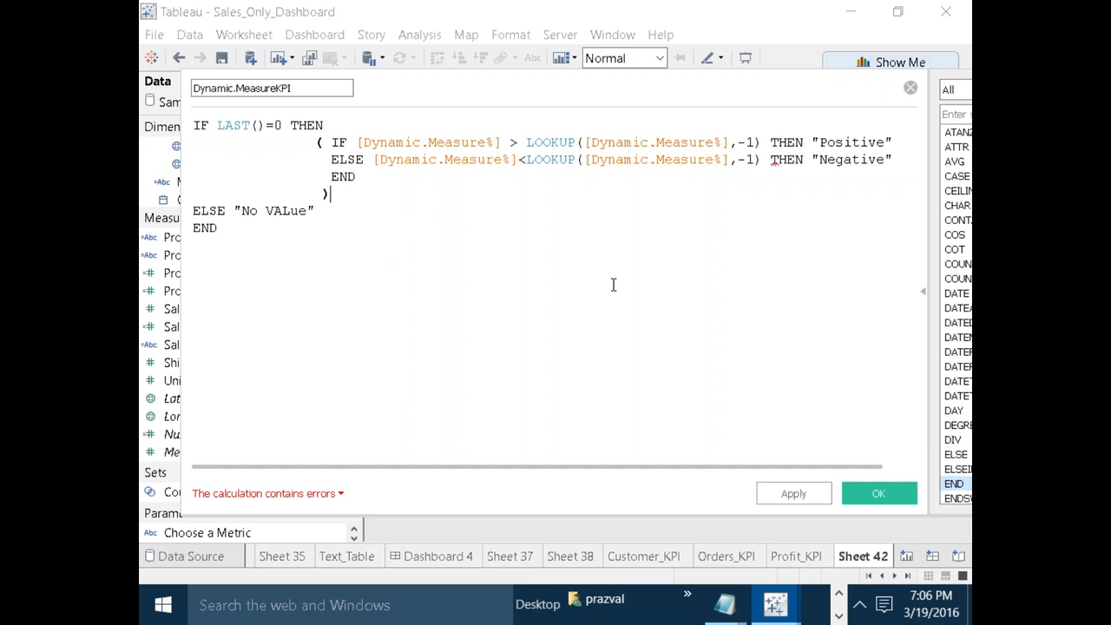
left_click(343, 495)
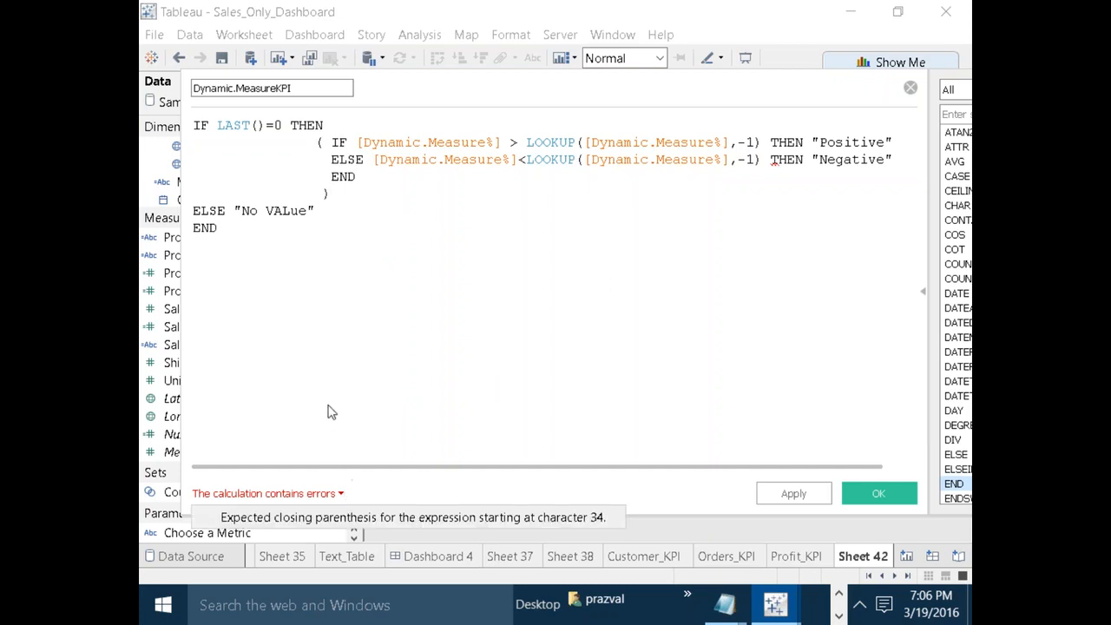
left_click(322, 377)
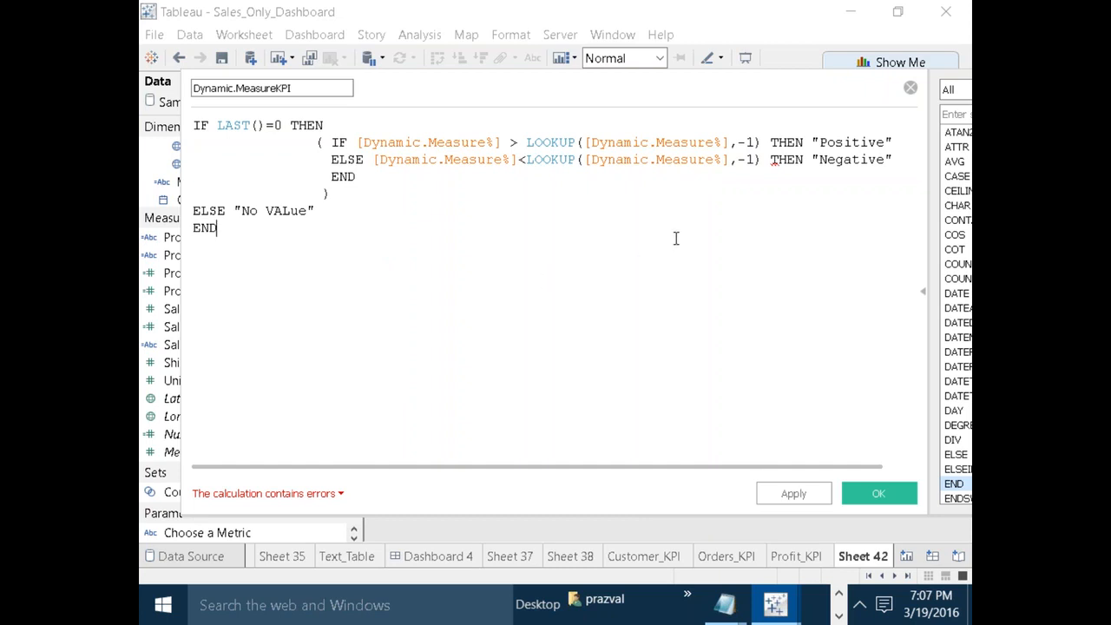
left_click(335, 494)
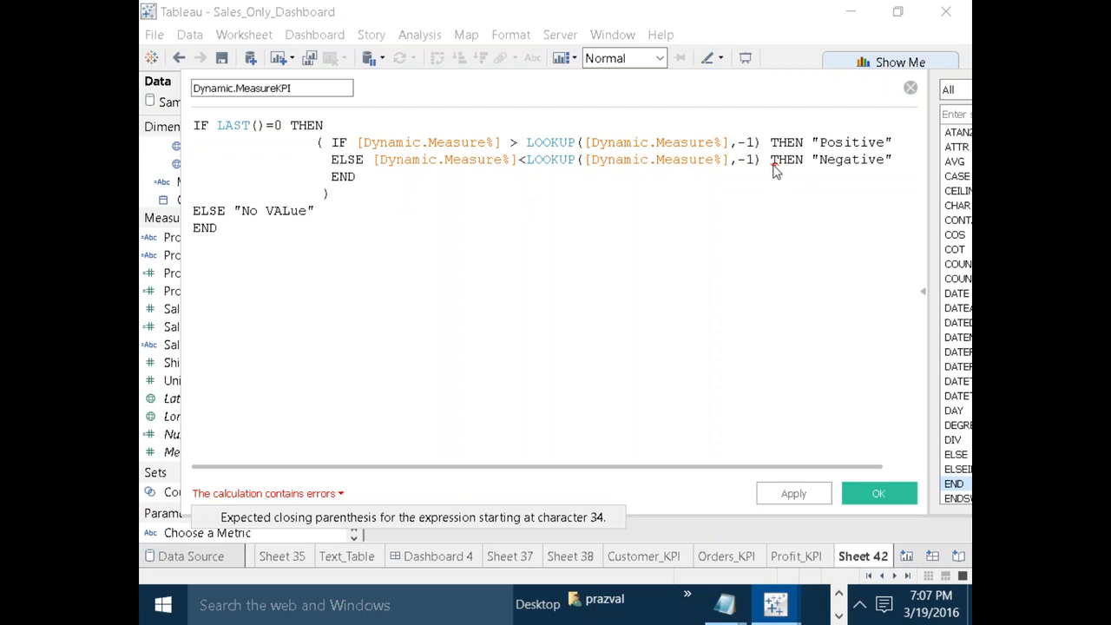
left_click(363, 160)
type("IF")
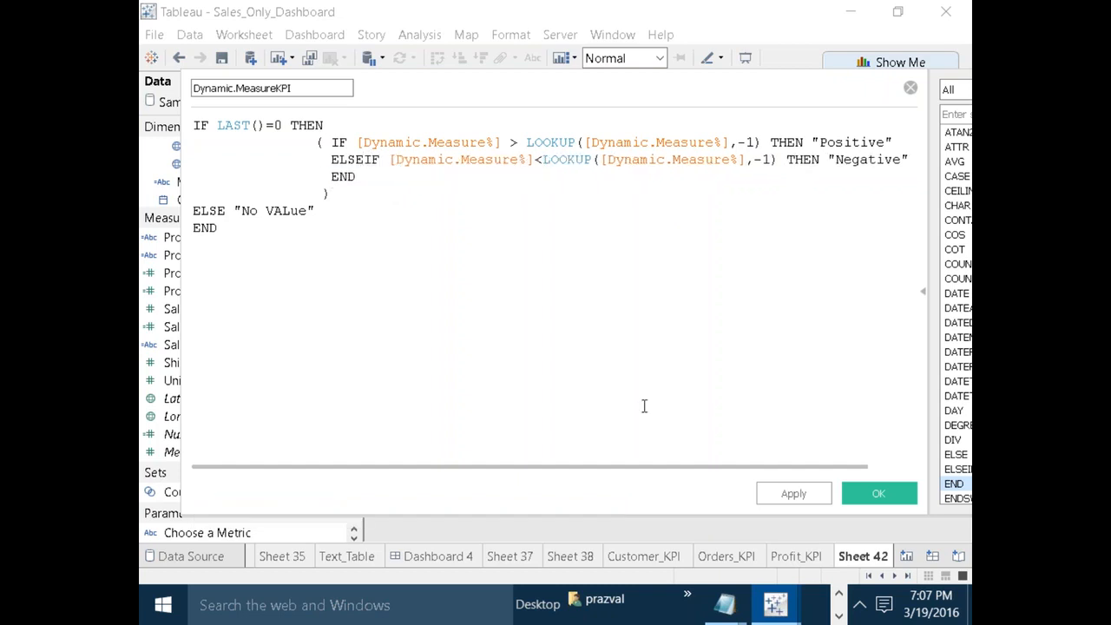
left_click(793, 493)
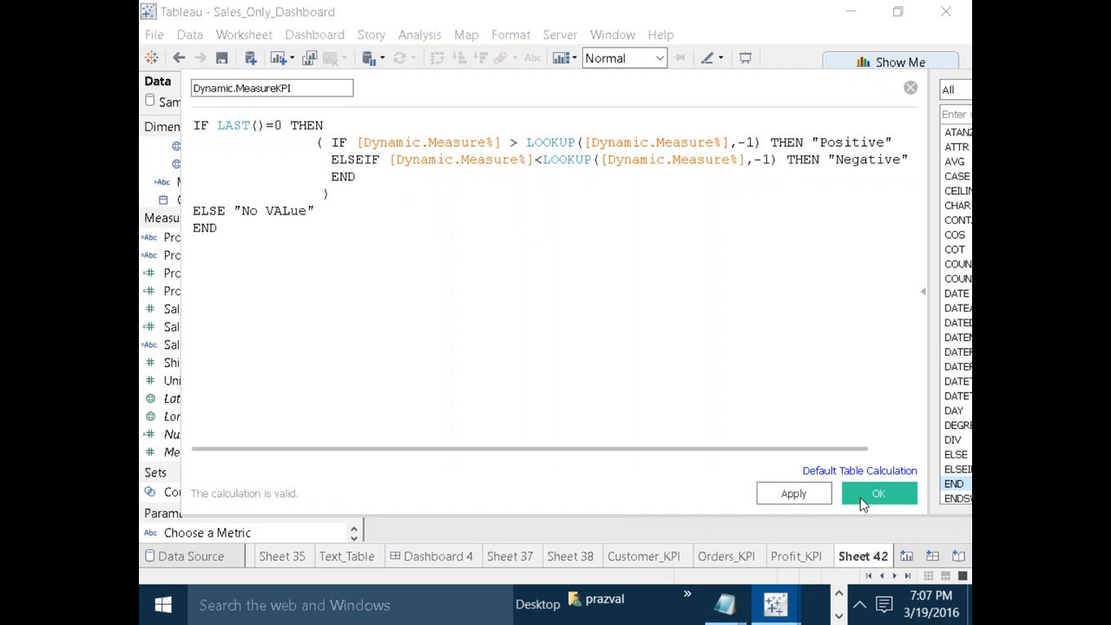
left_click(864, 502)
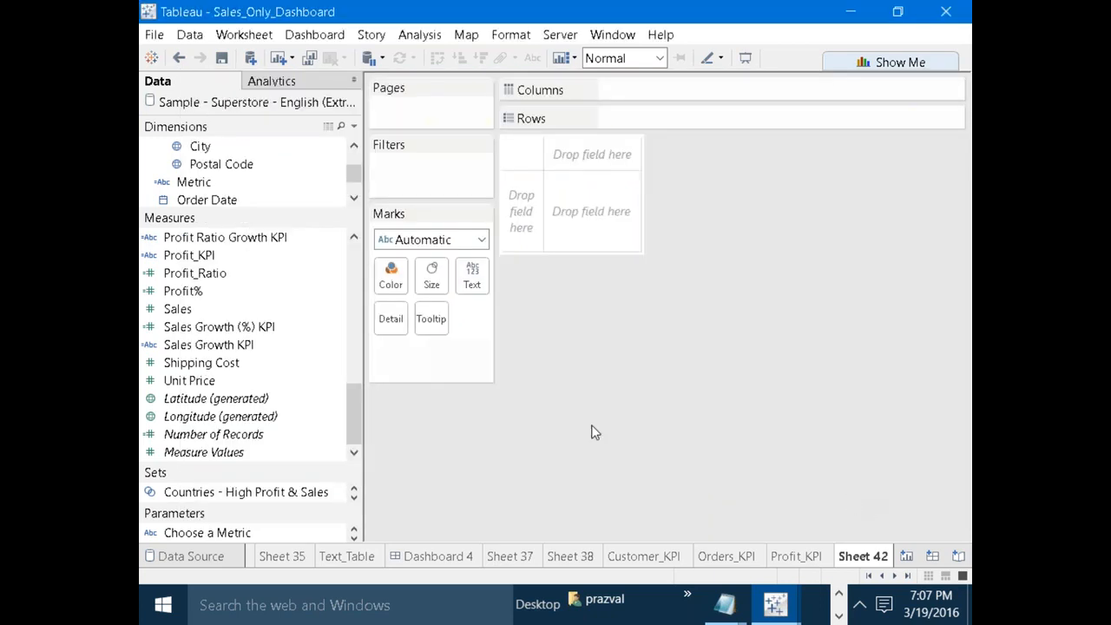
Place Department on the worksheet's rows, hide its header, and make the rows slightly taller.
left_click_drag(239, 209, 241, 338)
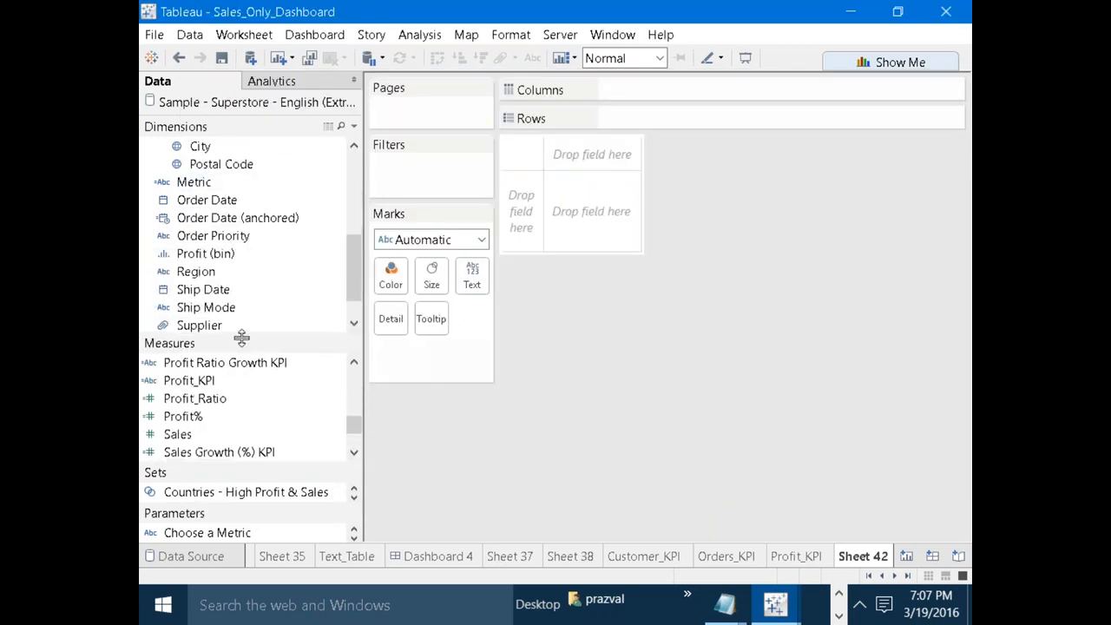
left_click_drag(351, 263, 351, 184)
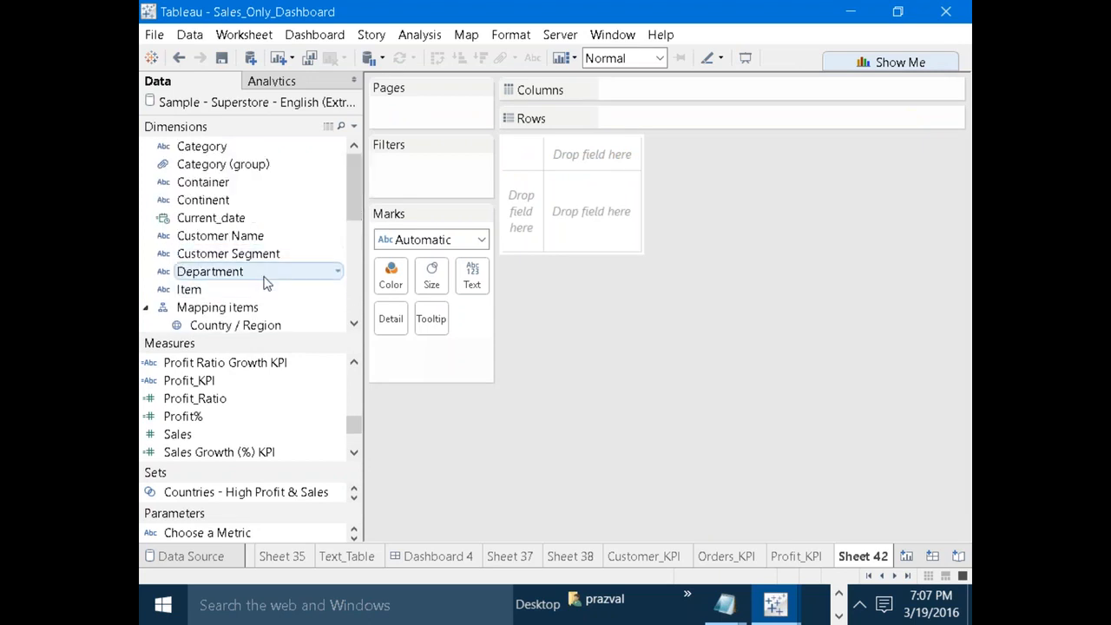
mouse_move(266, 279)
left_mouse_down()
mouse_move(602, 191)
mouse_move(659, 100)
mouse_move(602, 116)
left_mouse_up()
right_click(665, 118)
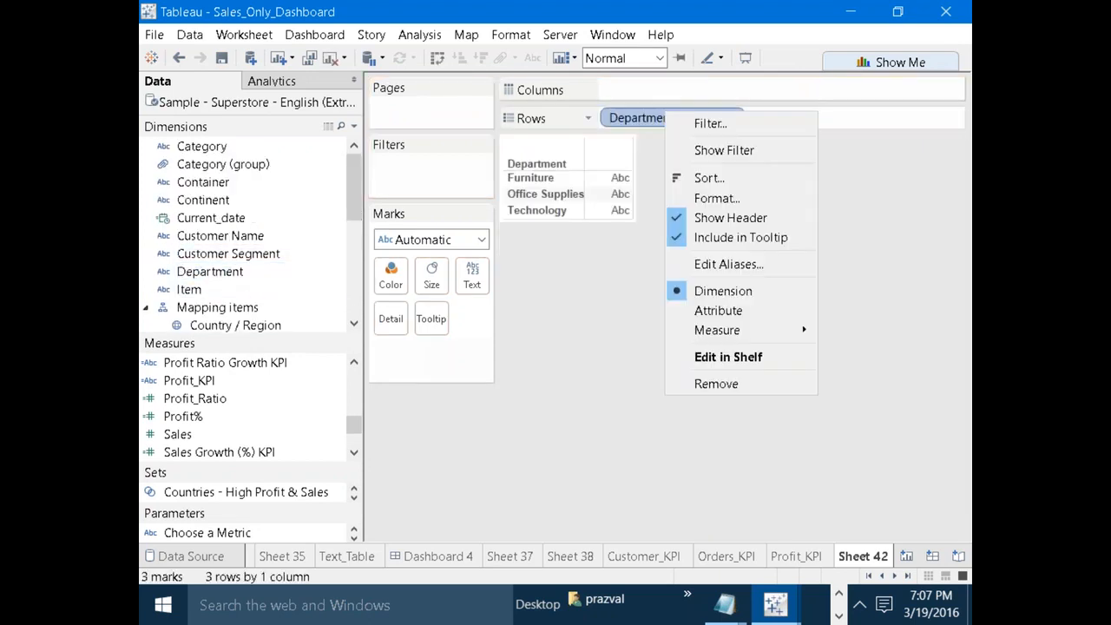
left_click(685, 219)
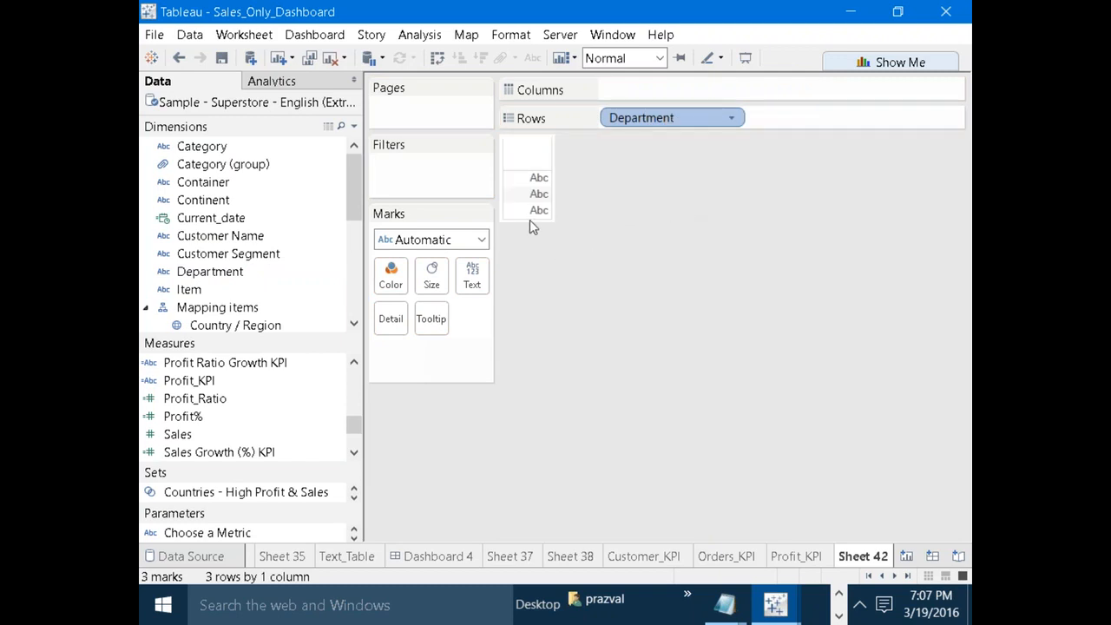
left_click_drag(530, 221, 529, 248)
Place Order Date on the worksheet's columns and set it to the discrete Month level.
left_click_drag(354, 194, 350, 244)
left_click(206, 273)
left_click_drag(205, 272, 657, 87)
right_click(658, 88)
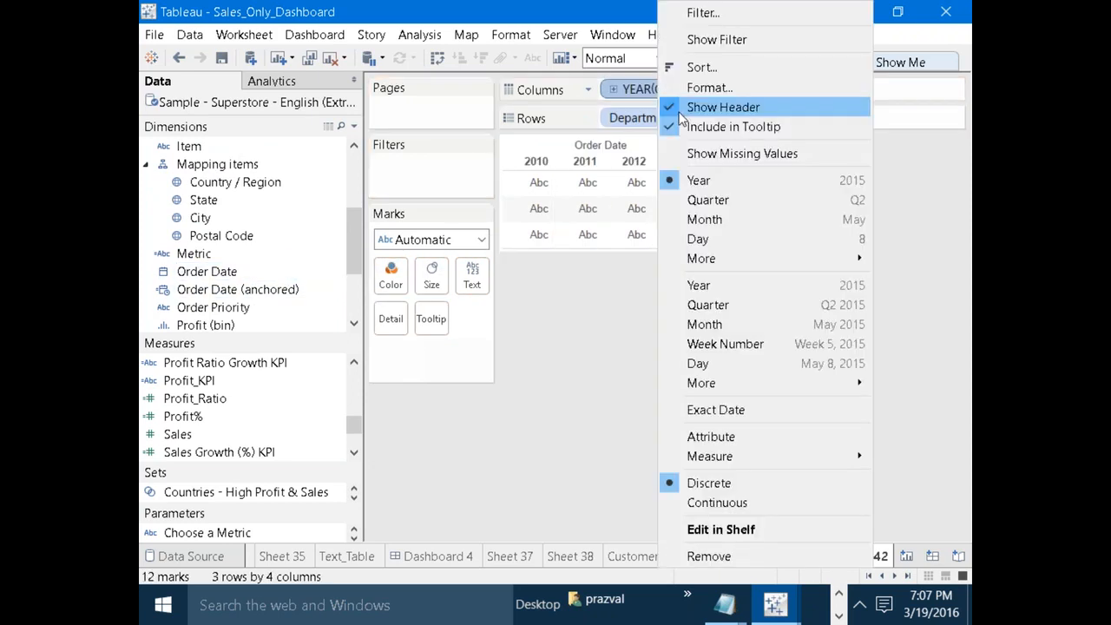
left_click(715, 224)
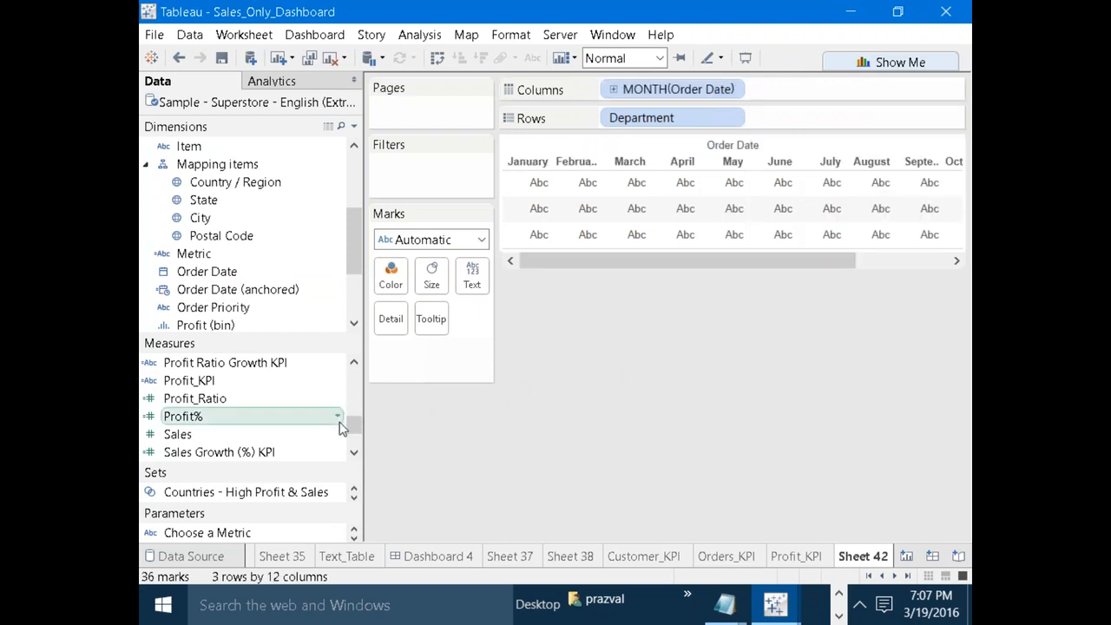
Color the marks by Dynamic.MeasureKPI and set the mark type to Shape.
left_click_drag(350, 423, 354, 391)
left_click_drag(251, 417, 390, 274)
left_click(480, 241)
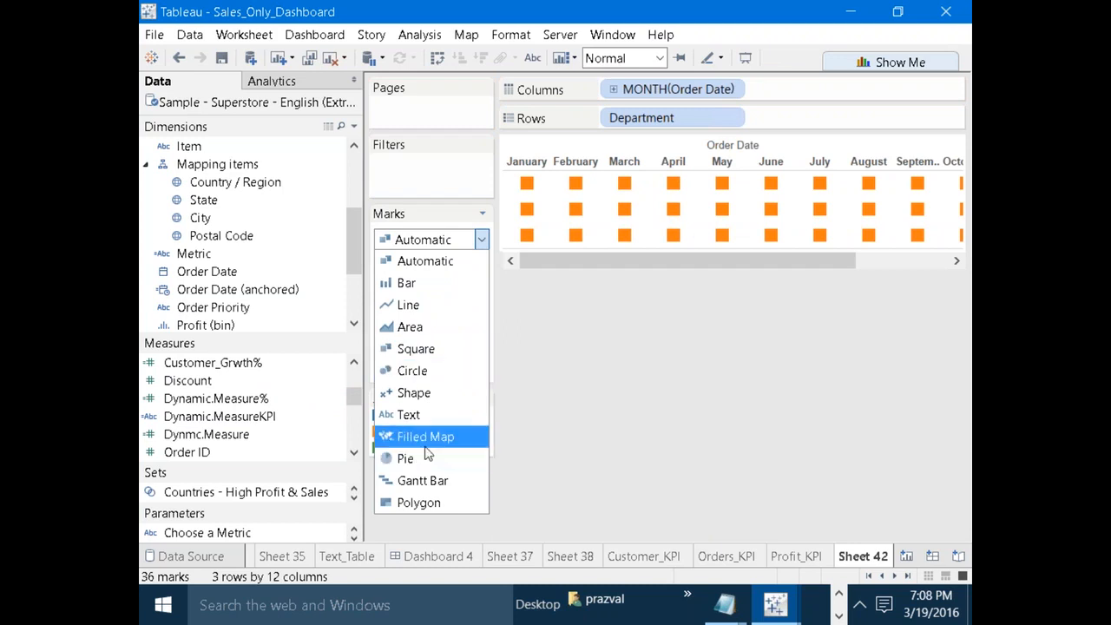
left_click(411, 392)
left_click(480, 326)
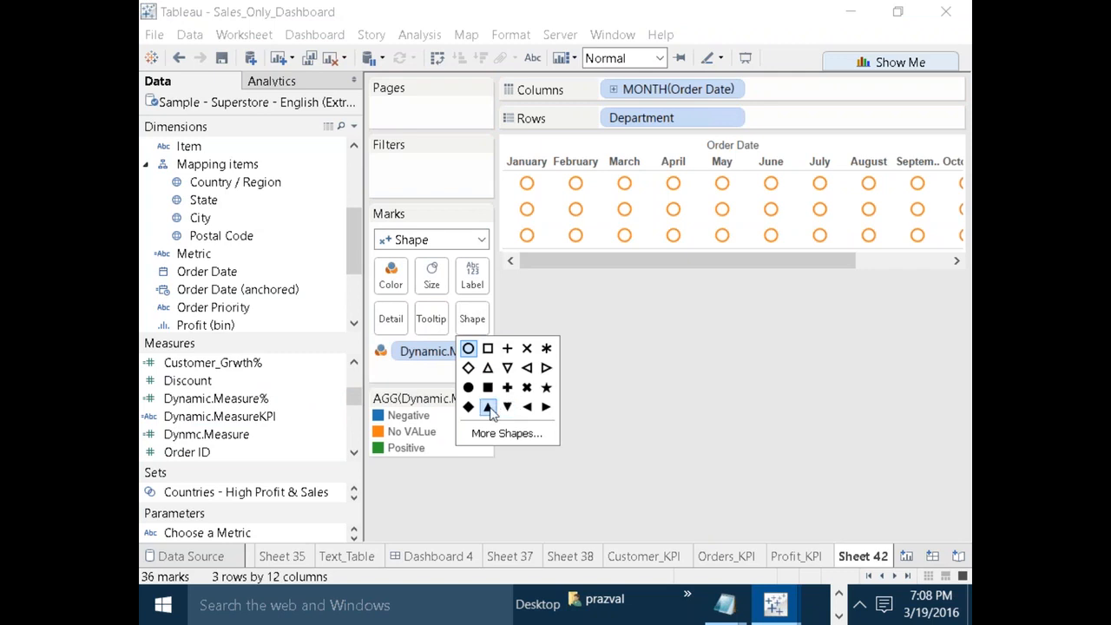
left_click(733, 419)
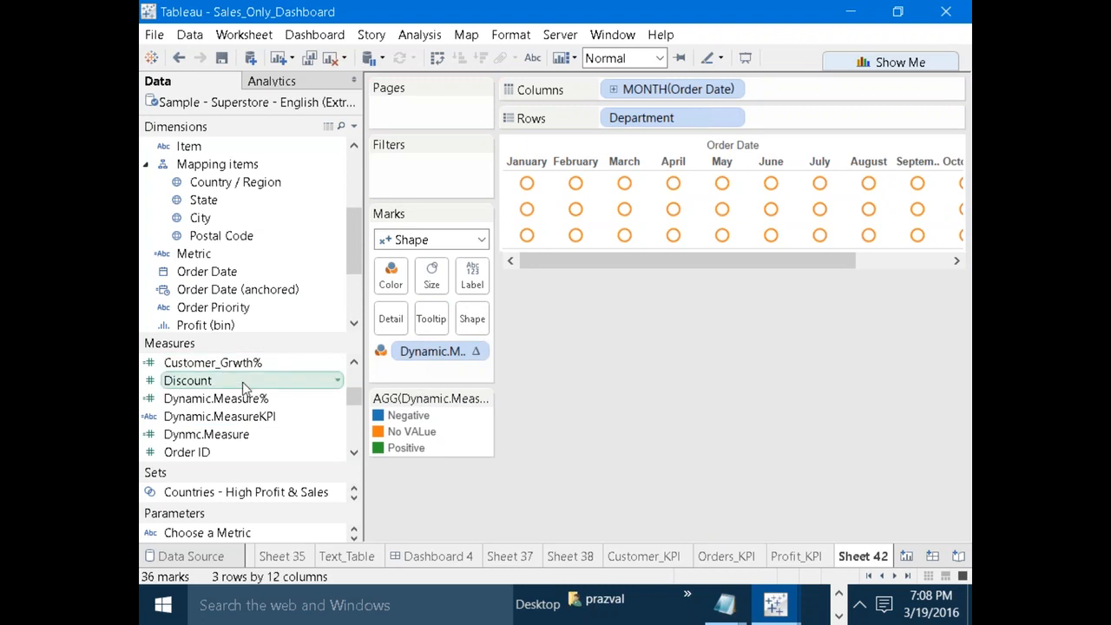
Assign Dynamic.MeasureKPI to the mark shapes, using a downward triangle for Negative and an upward triangle for Positive.
left_click_drag(208, 418, 472, 319)
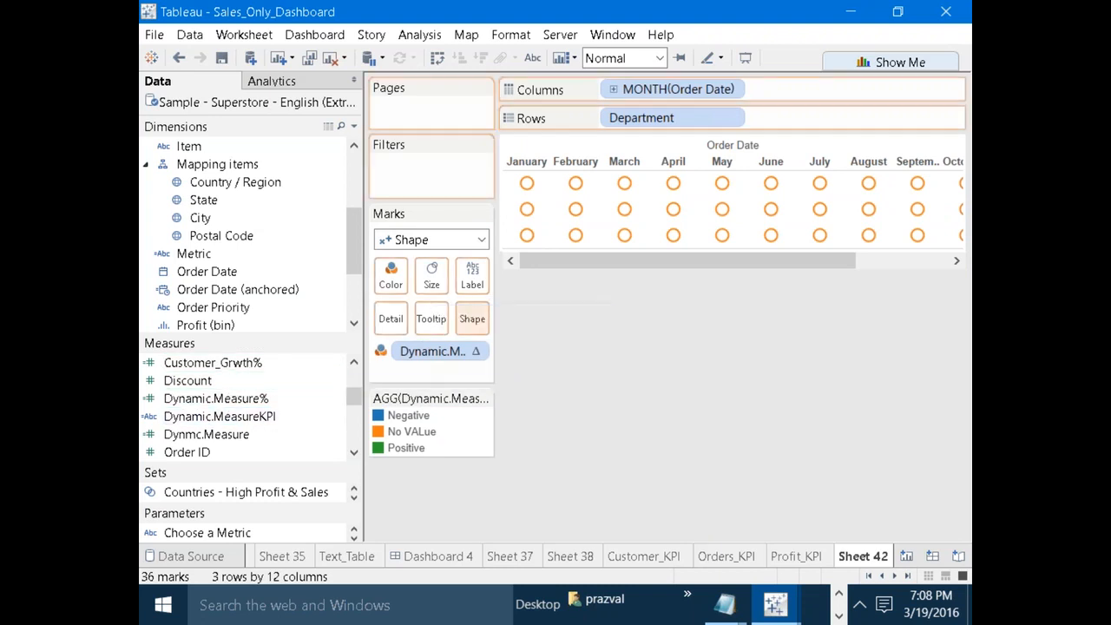
left_click(483, 486)
left_click(428, 478)
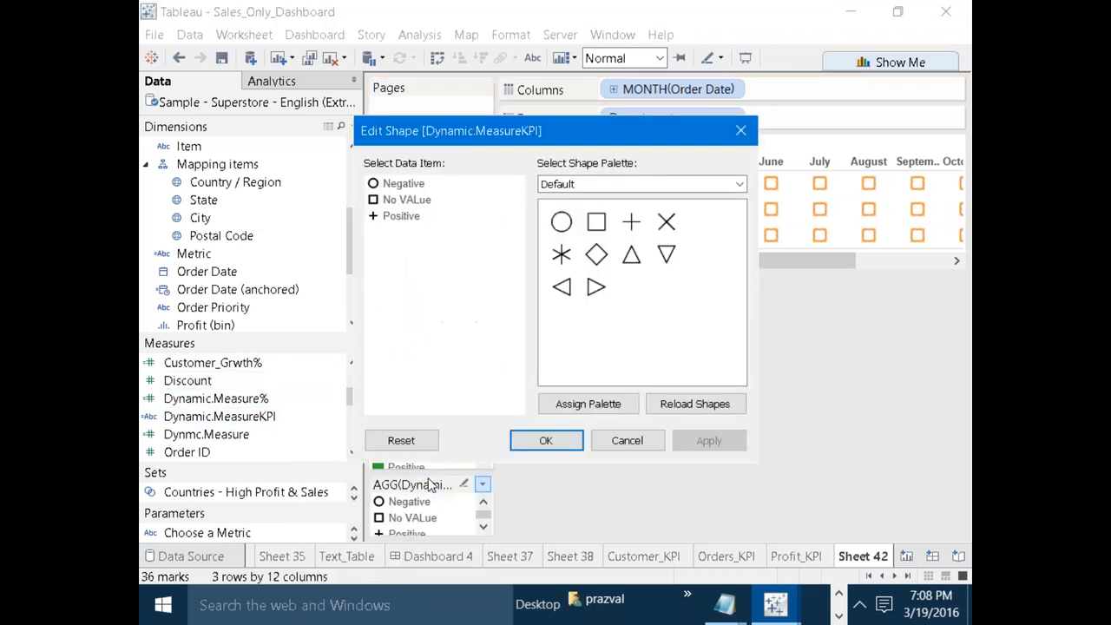
left_click(403, 185)
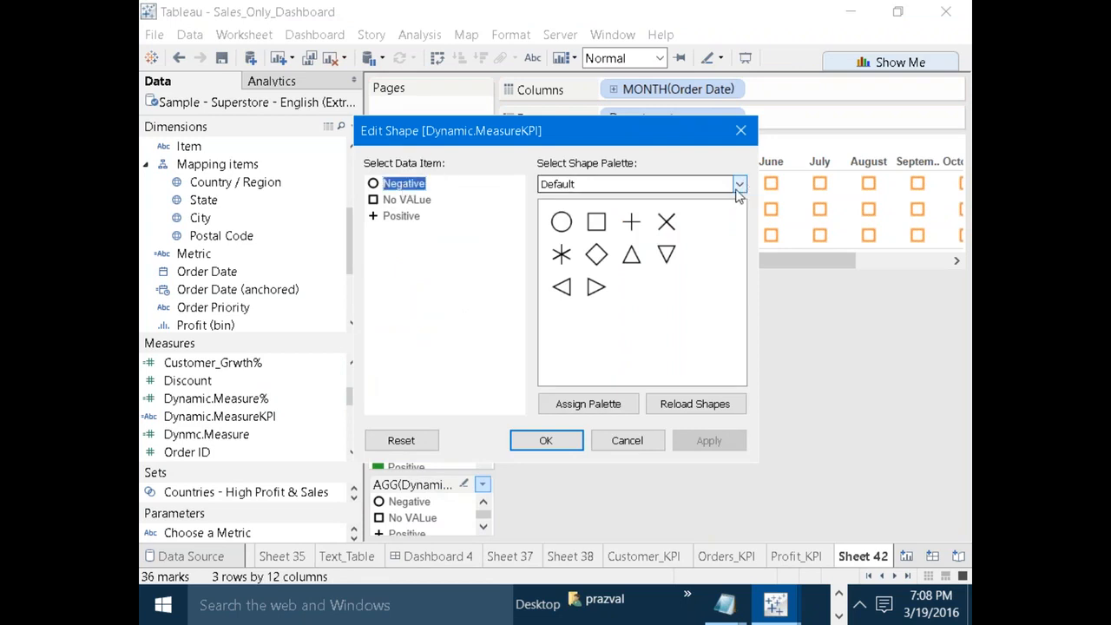
left_click(663, 255)
left_click(408, 216)
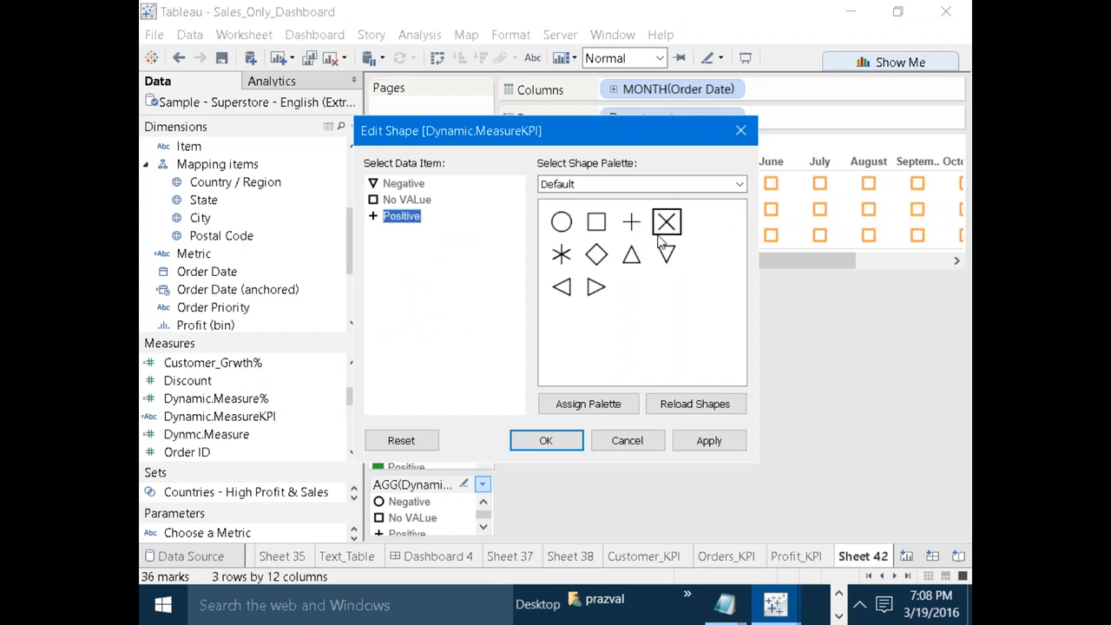
left_click(634, 257)
left_click(701, 440)
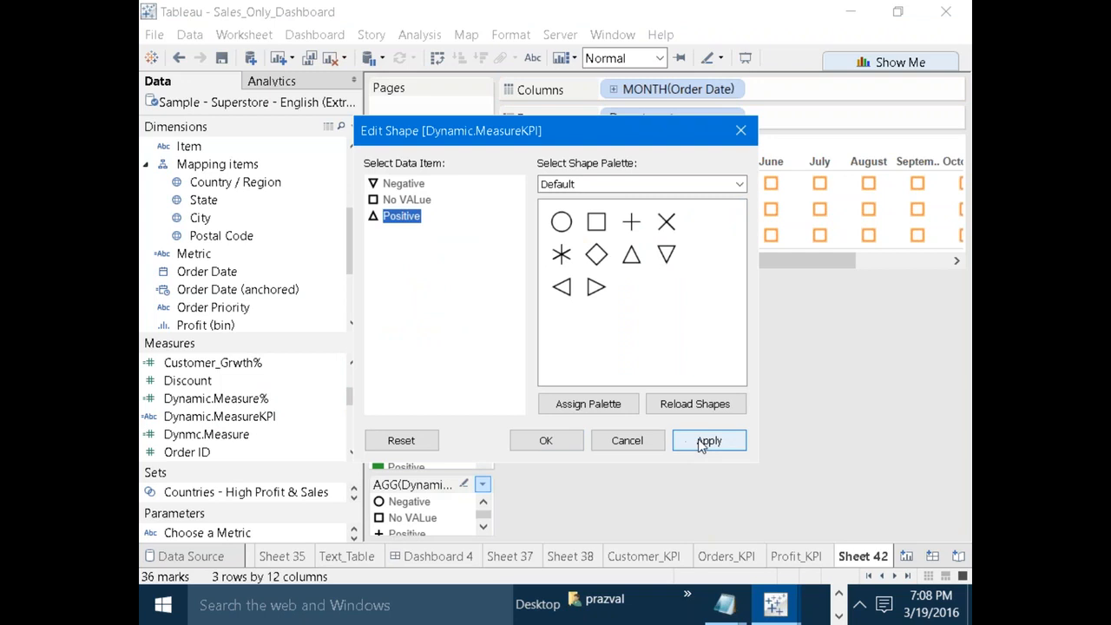
left_click(570, 445)
Exclude the No VALue item from the view and widen the remaining month column.
left_click(430, 518)
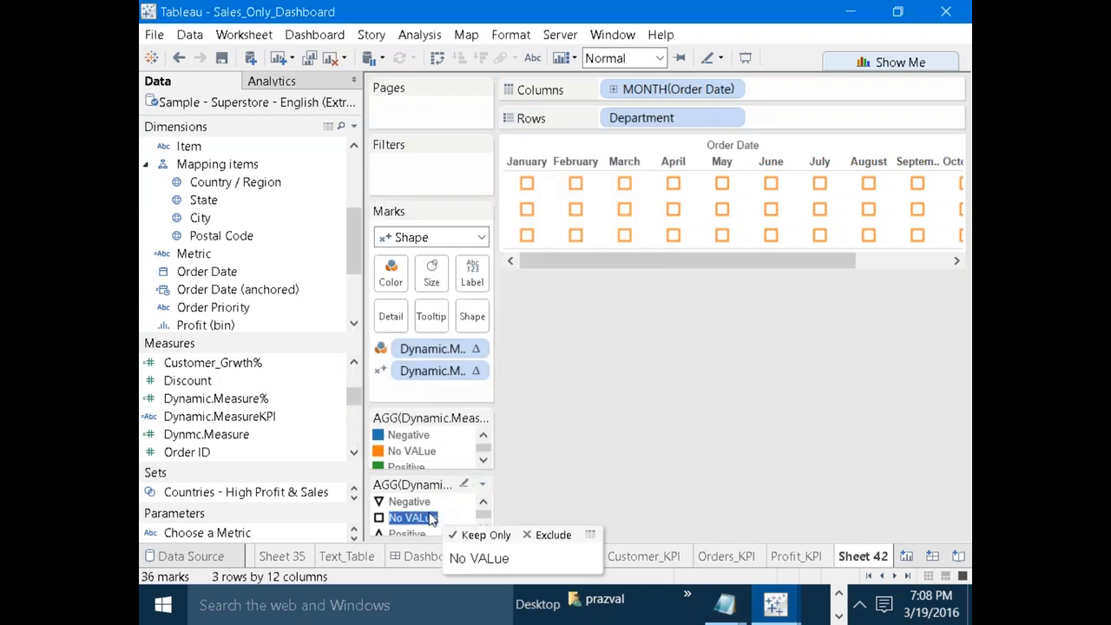
left_click(547, 534)
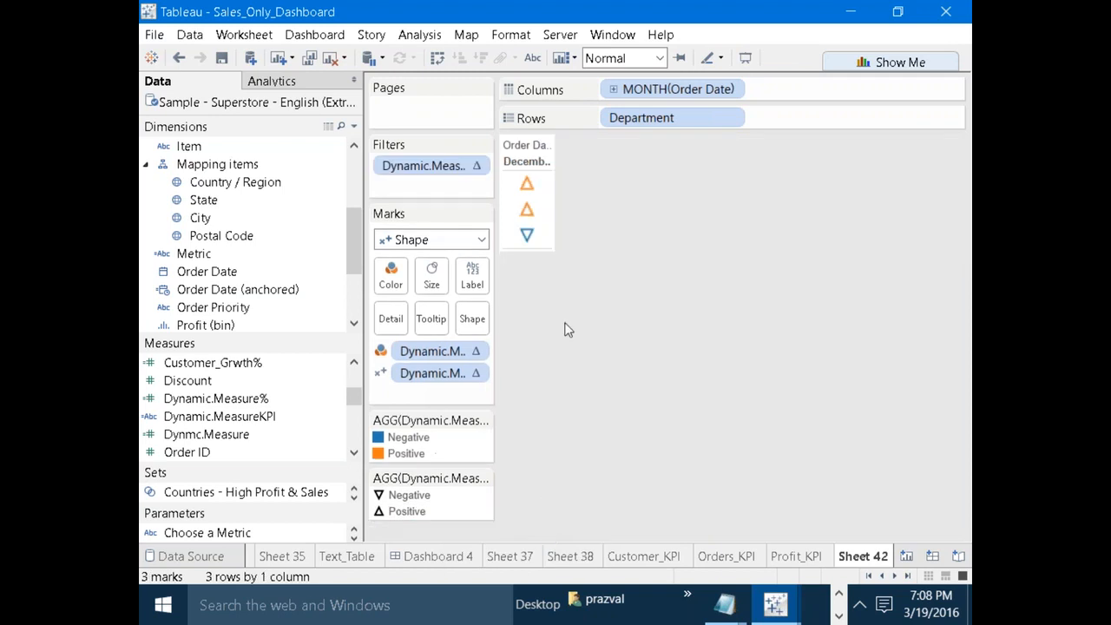
left_click_drag(554, 244, 586, 232)
Set the Dynamic.MeasureKPI colors to green for Positive and red for Negative.
left_click(483, 421)
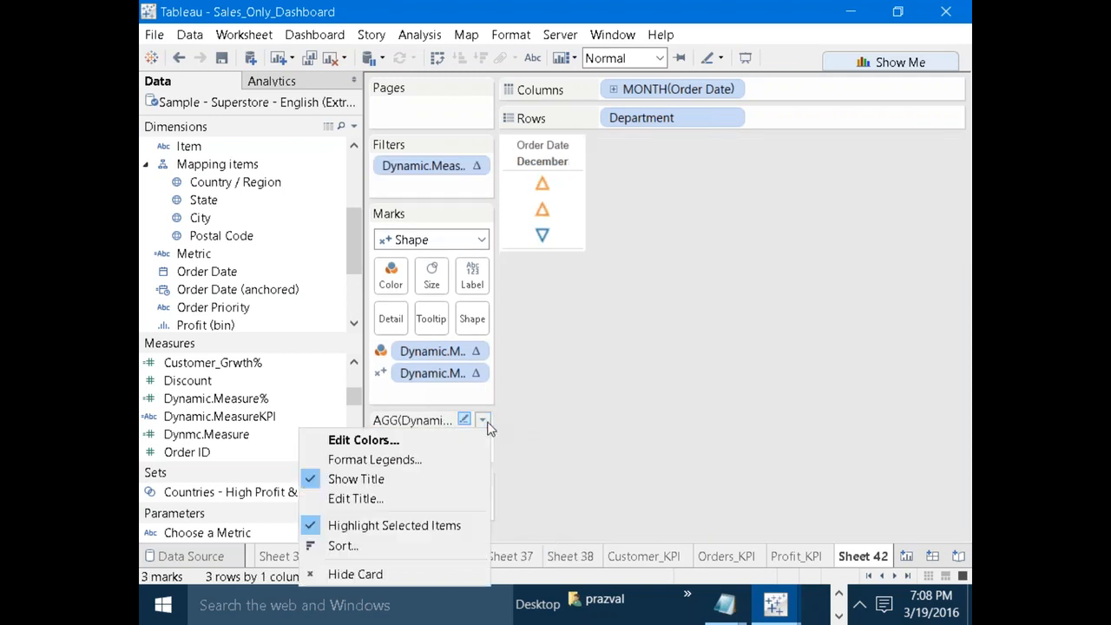
left_click(456, 438)
left_click(408, 200)
left_click(559, 289)
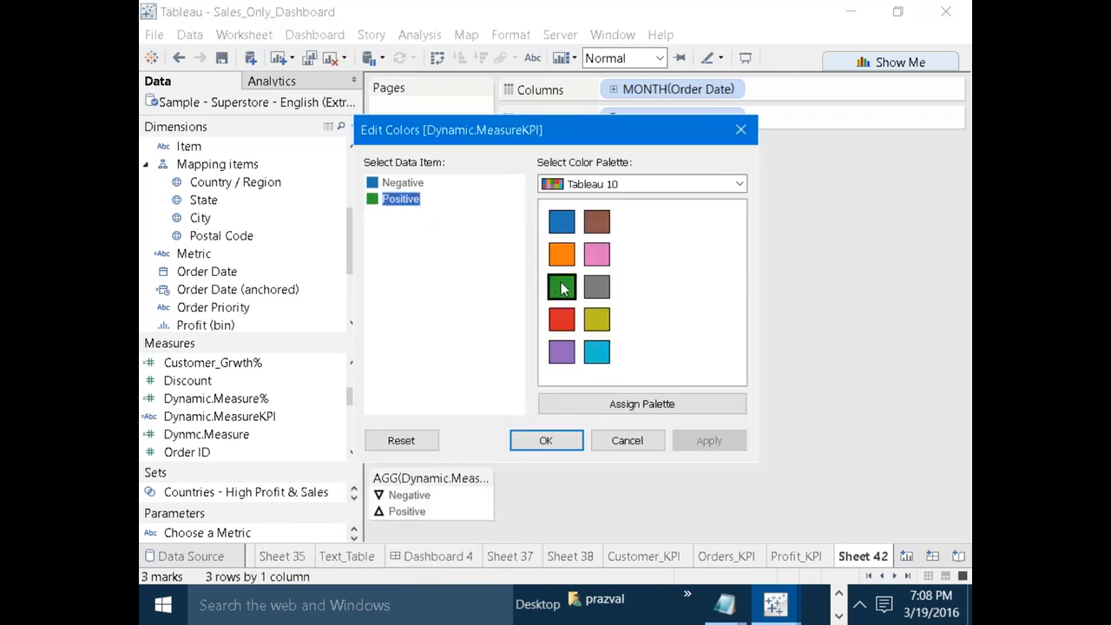
left_click(420, 184)
left_click(562, 320)
left_click(710, 440)
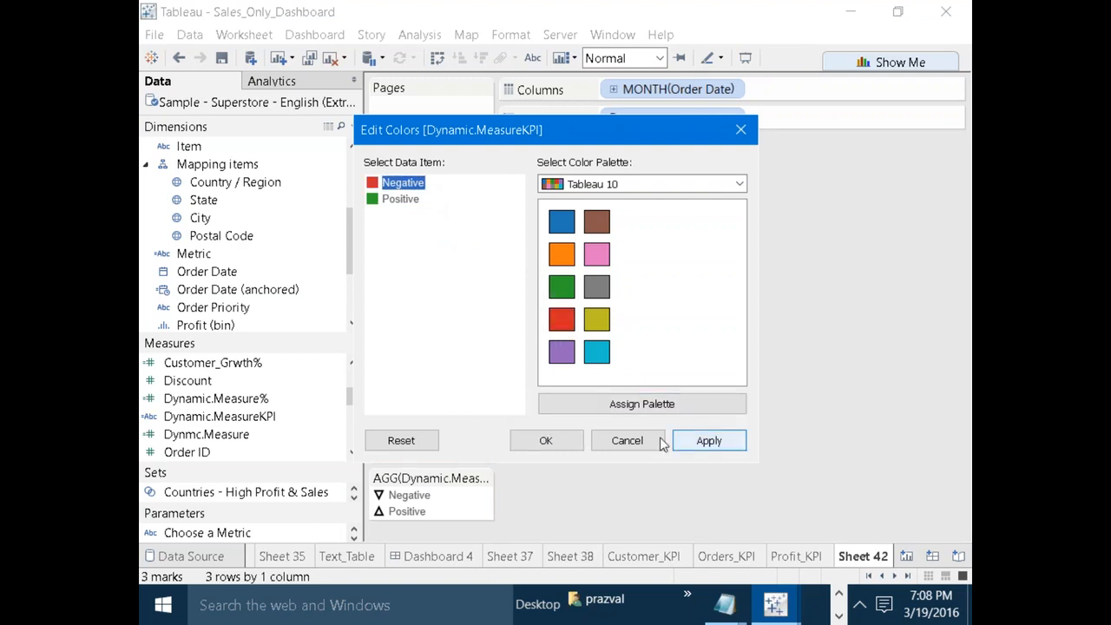
left_click(547, 441)
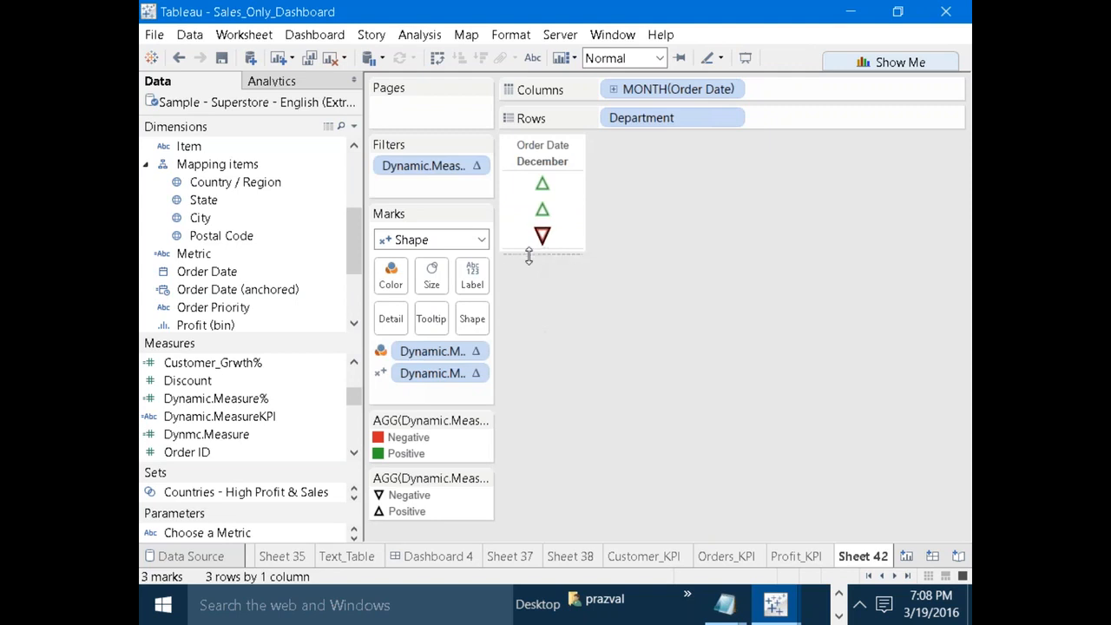
Increase the row height of the KPI view slightly and hide the Order Date month header.
left_click_drag(528, 252, 528, 264)
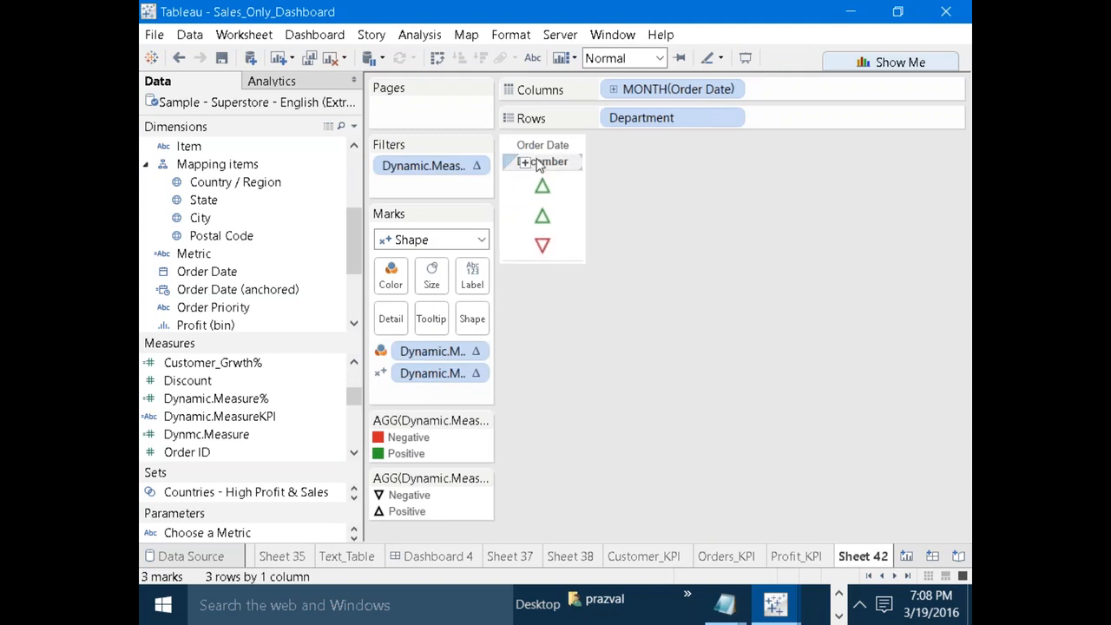
right_click(647, 90)
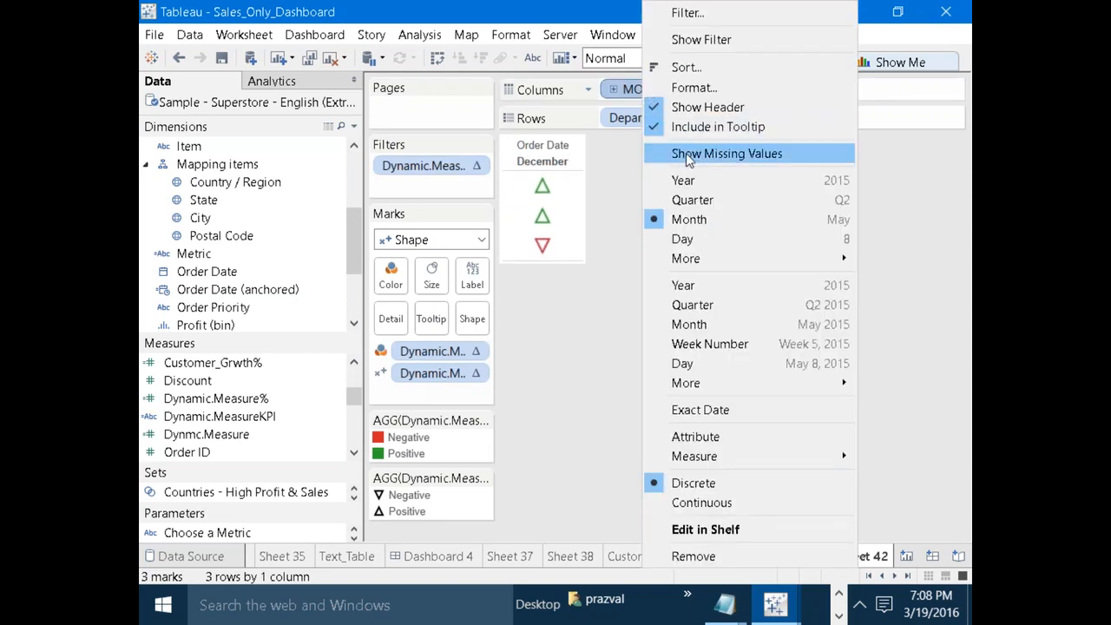
left_click(695, 107)
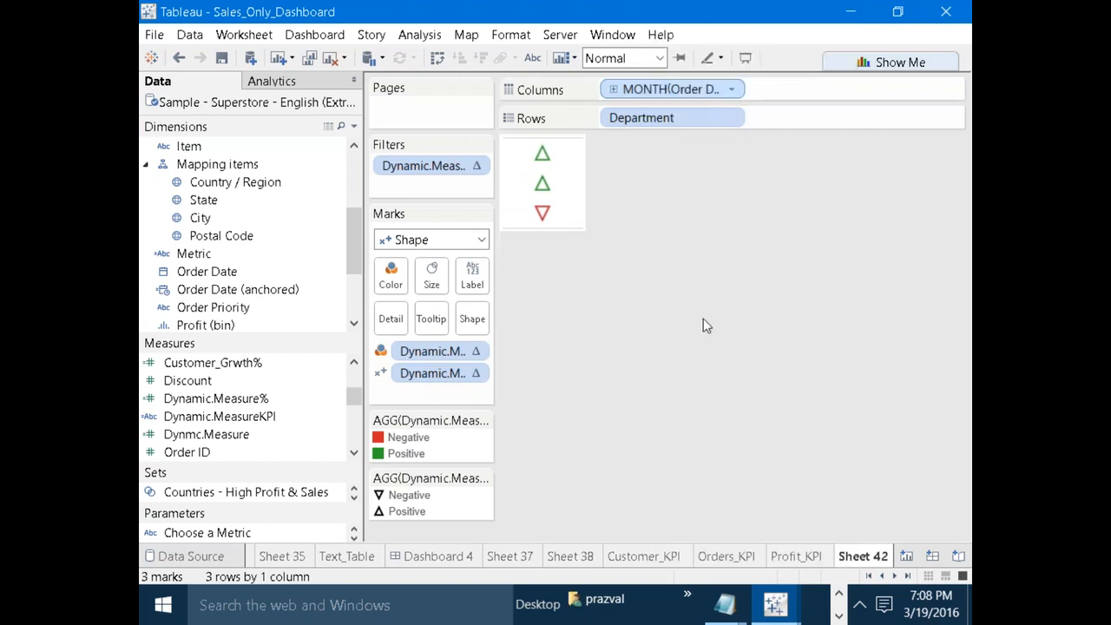
Rename the worksheet Dept KPI and switch to Dashboard 4.
right_click(864, 556)
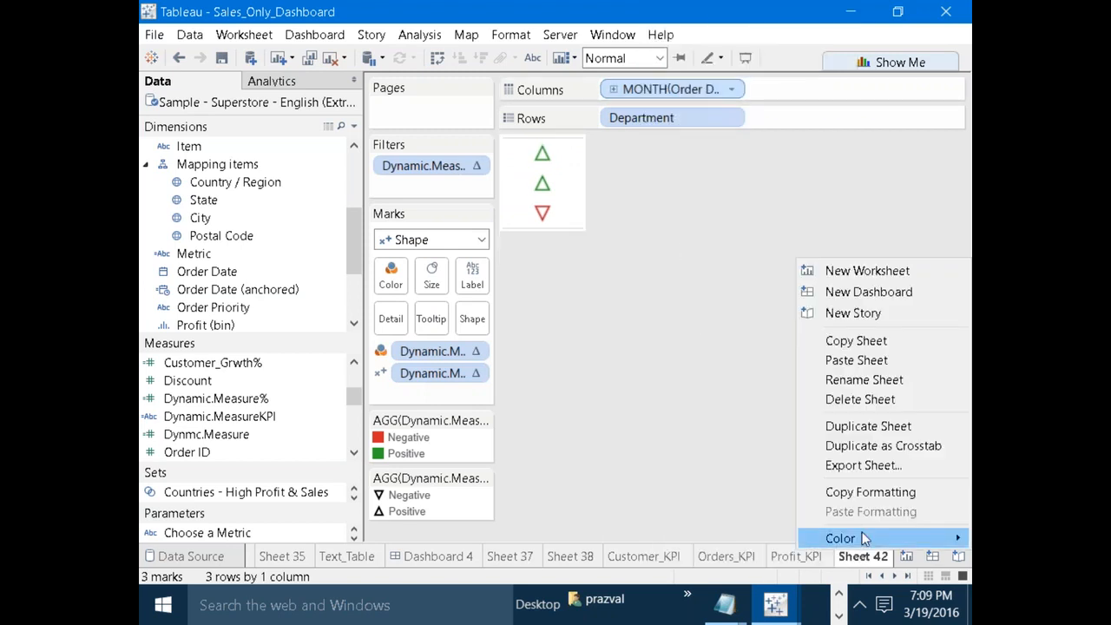
left_click(859, 382)
type("De")
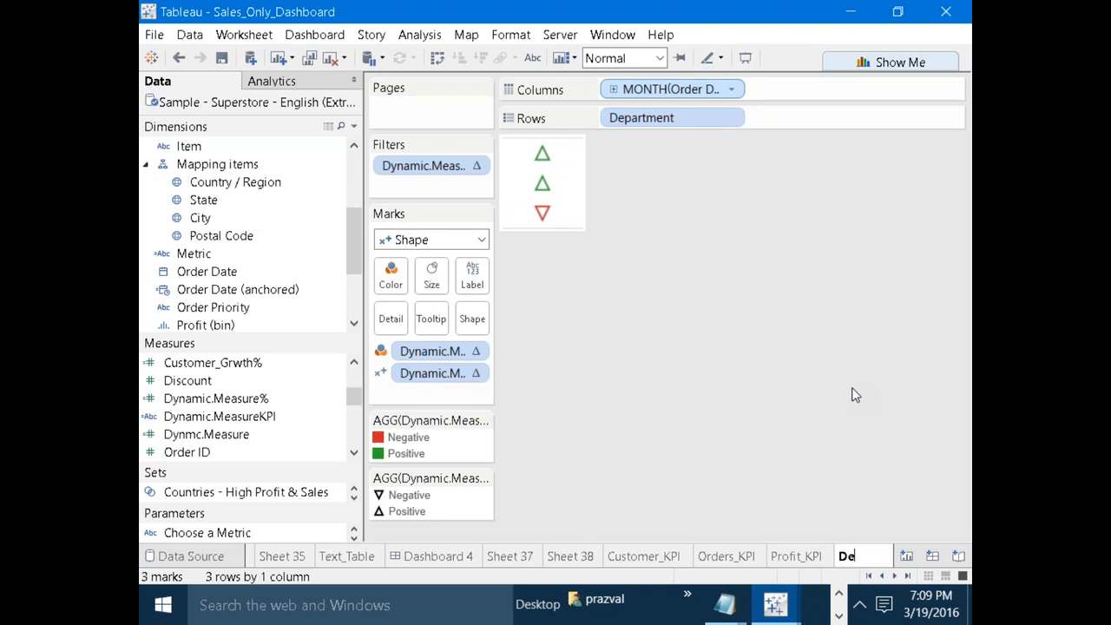
type("pt KPI")
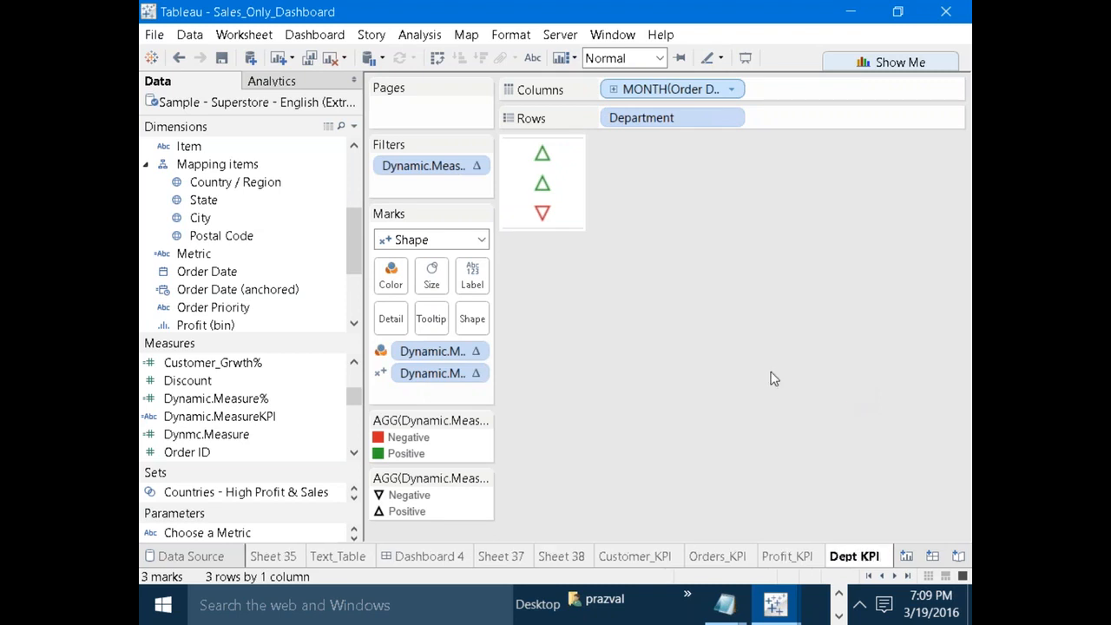
key("Return")
left_click(438, 556)
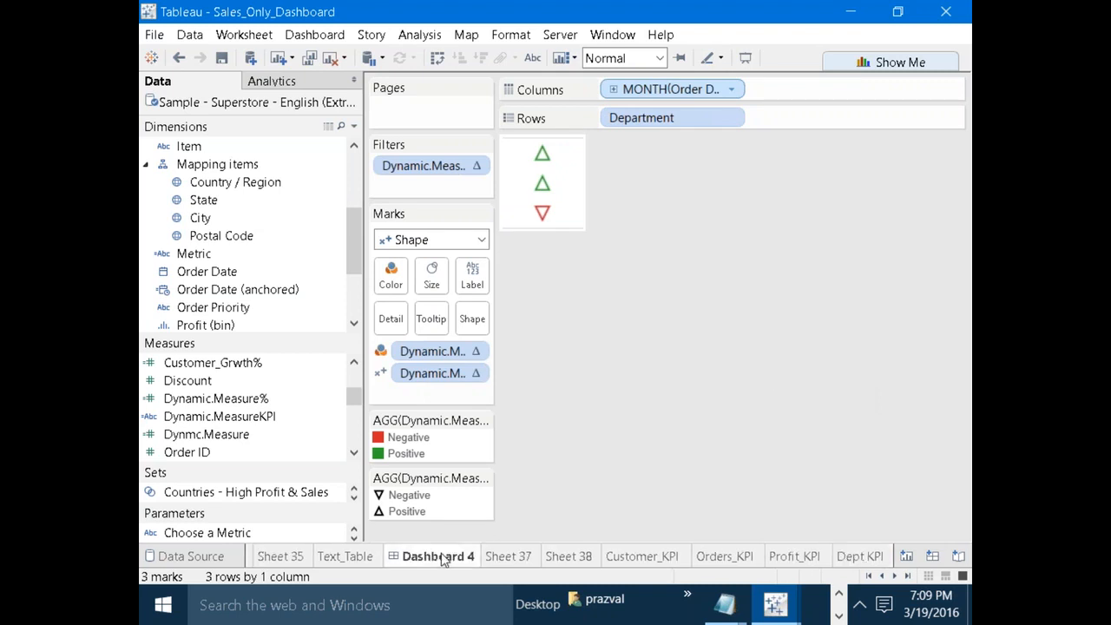
Try to place the Dept KPI sheet above the department trend lines on the dashboard.
left_click(625, 327)
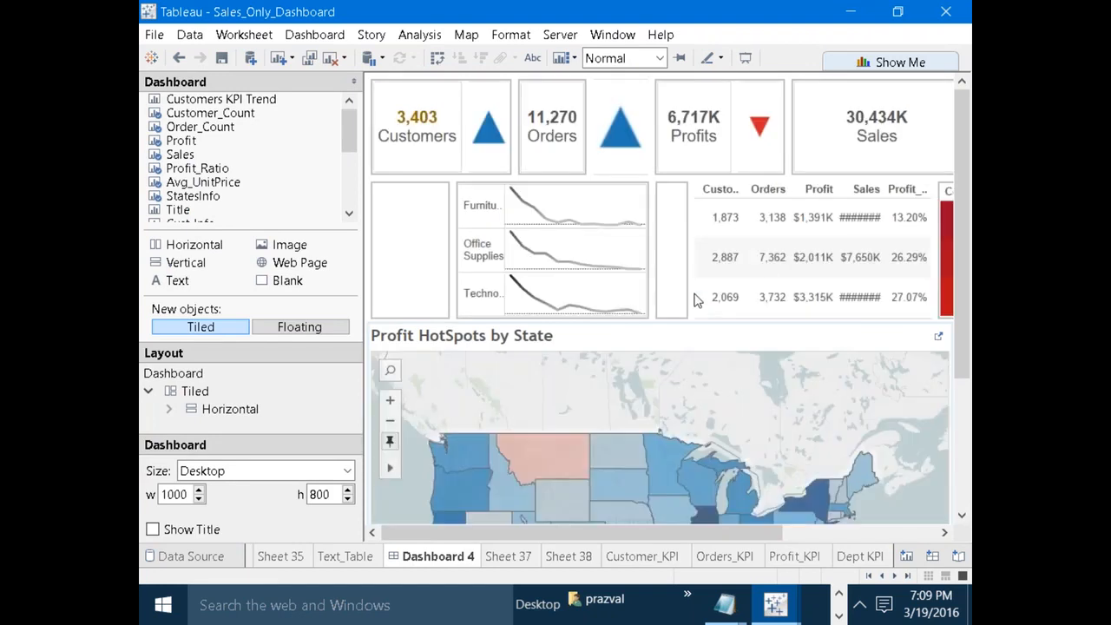
left_click_drag(347, 143, 346, 191)
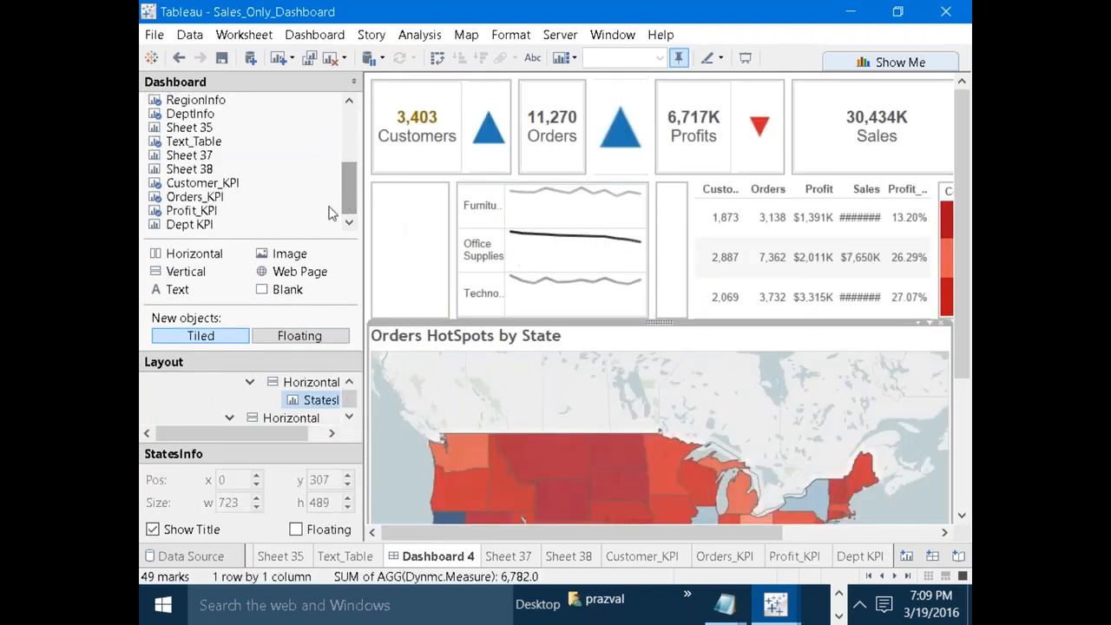
left_click(190, 224)
left_click_drag(190, 225, 665, 251)
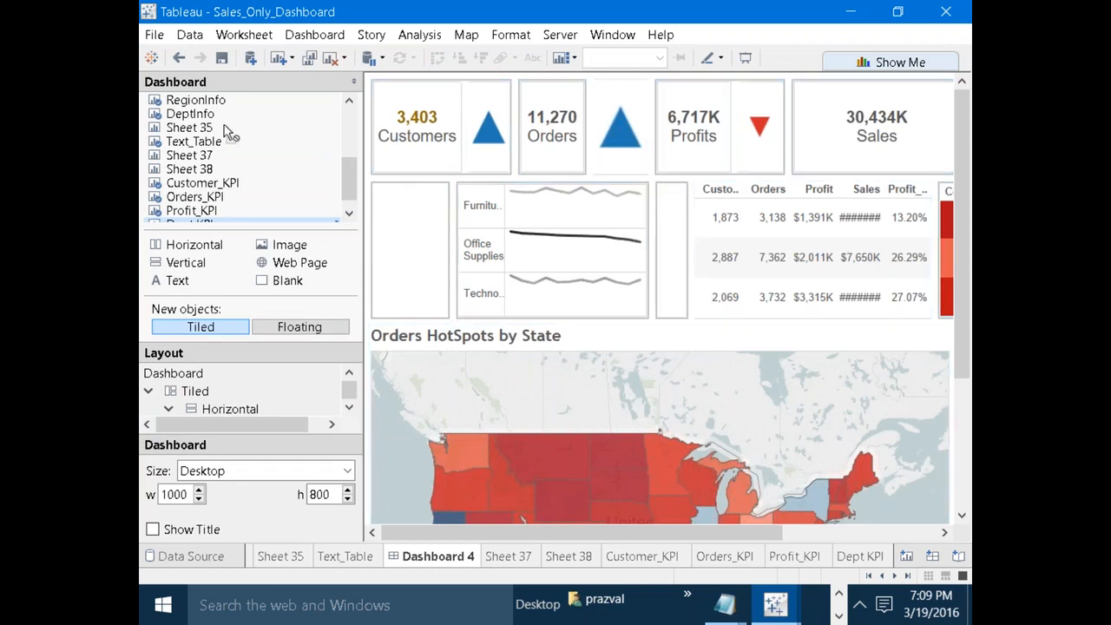
left_click_drag(348, 176, 350, 193)
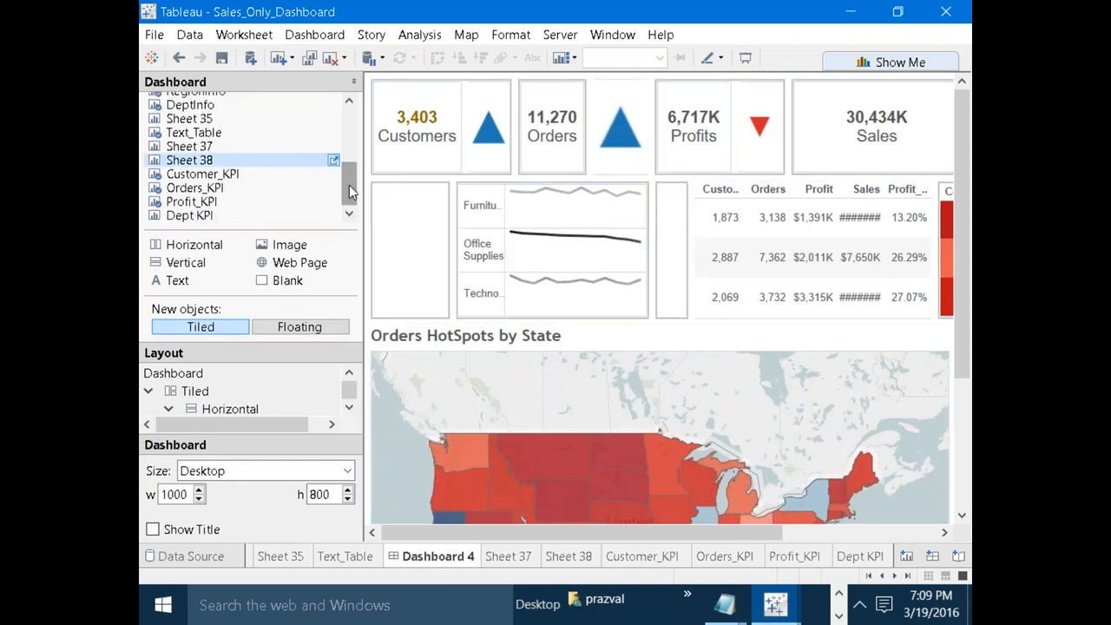
left_click(202, 216)
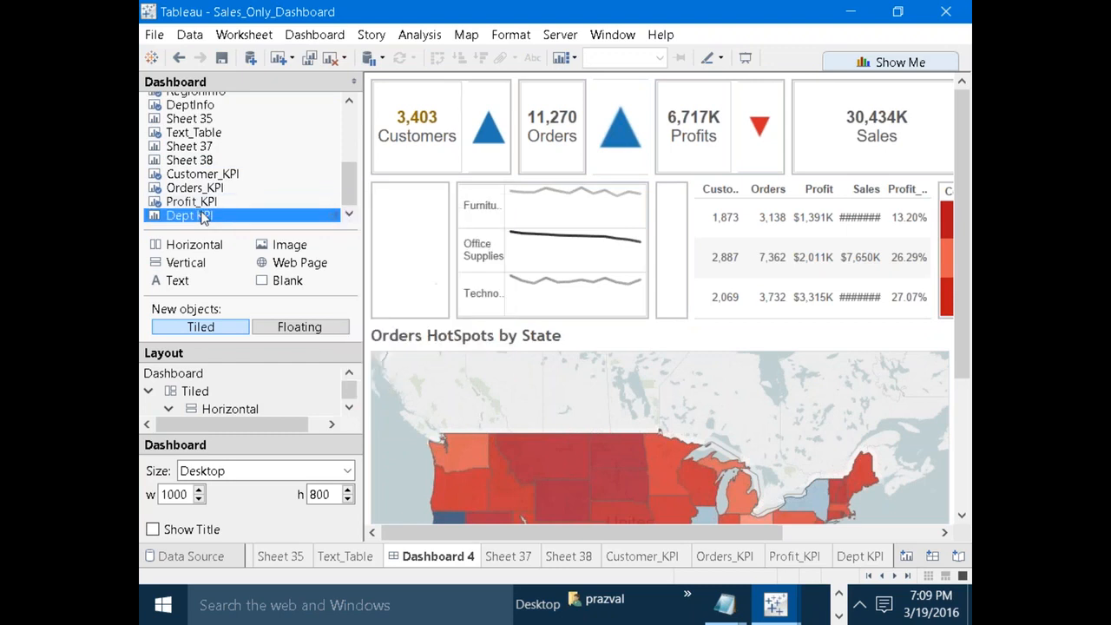
left_click_drag(204, 217, 660, 193)
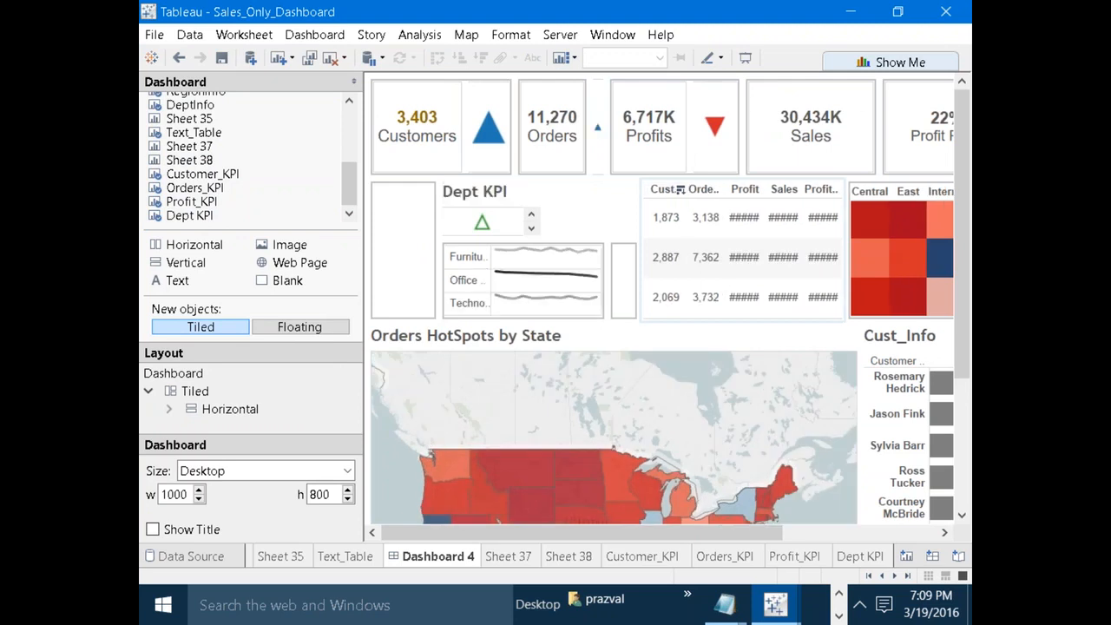
Place the Dept KPI sheet between the department trend lines and the metrics table, and remove the empty container beneath it.
left_click(209, 216)
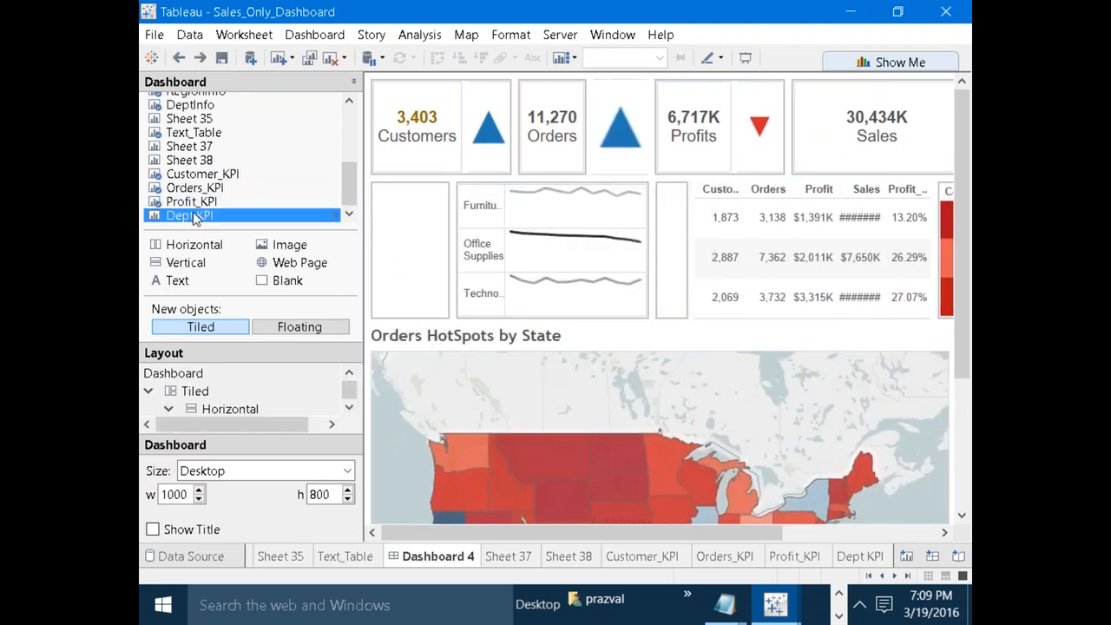
left_click_drag(589, 209, 670, 248)
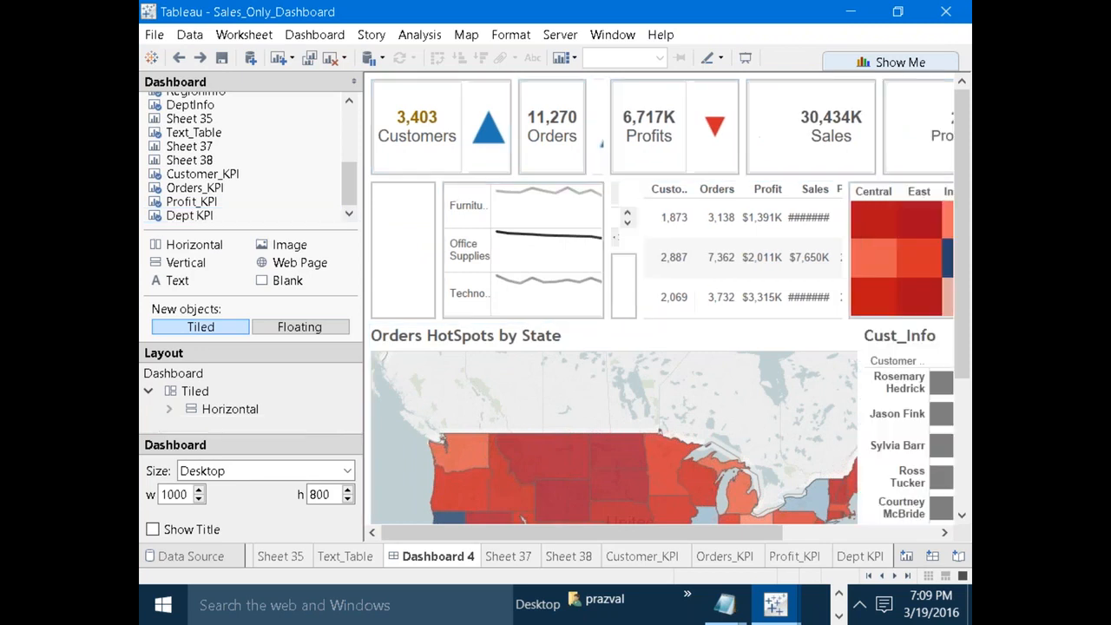
left_click(621, 249)
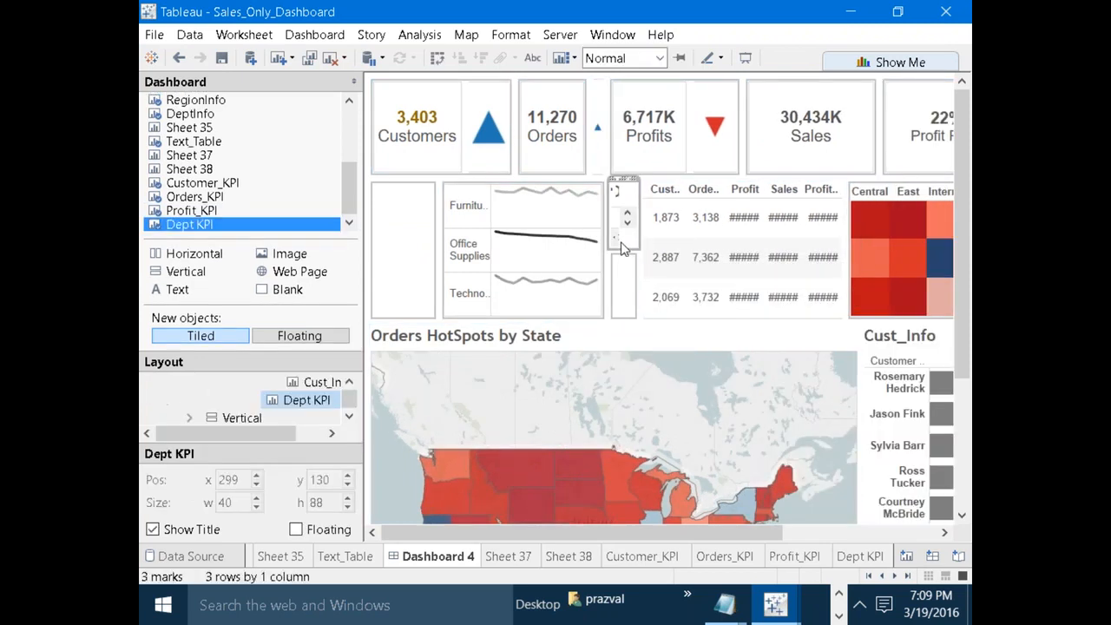
left_click(625, 277)
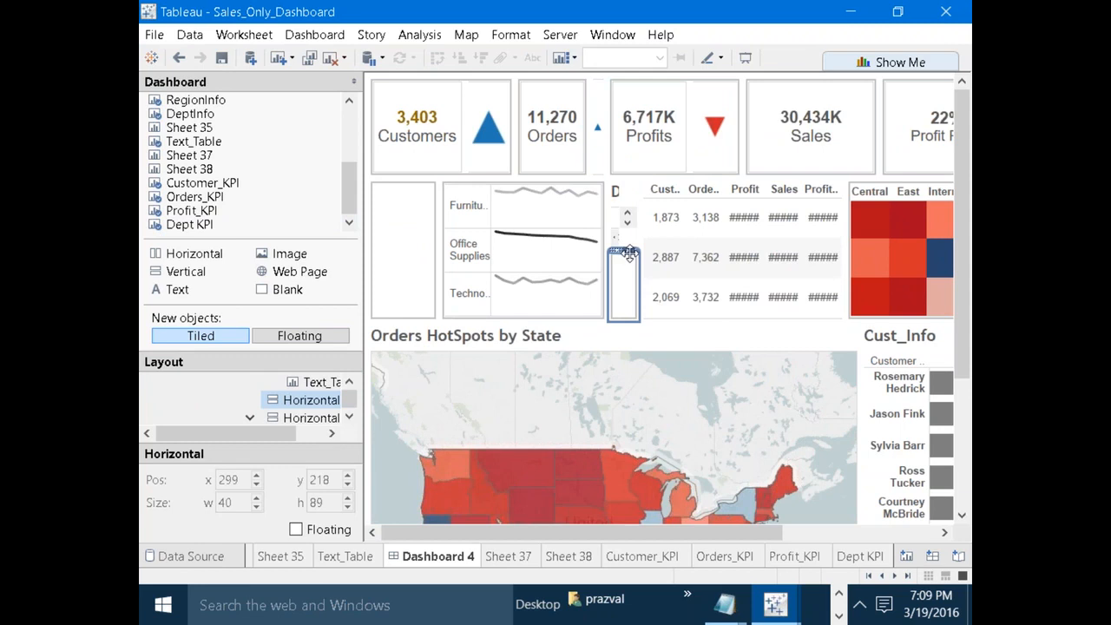
left_click(621, 256)
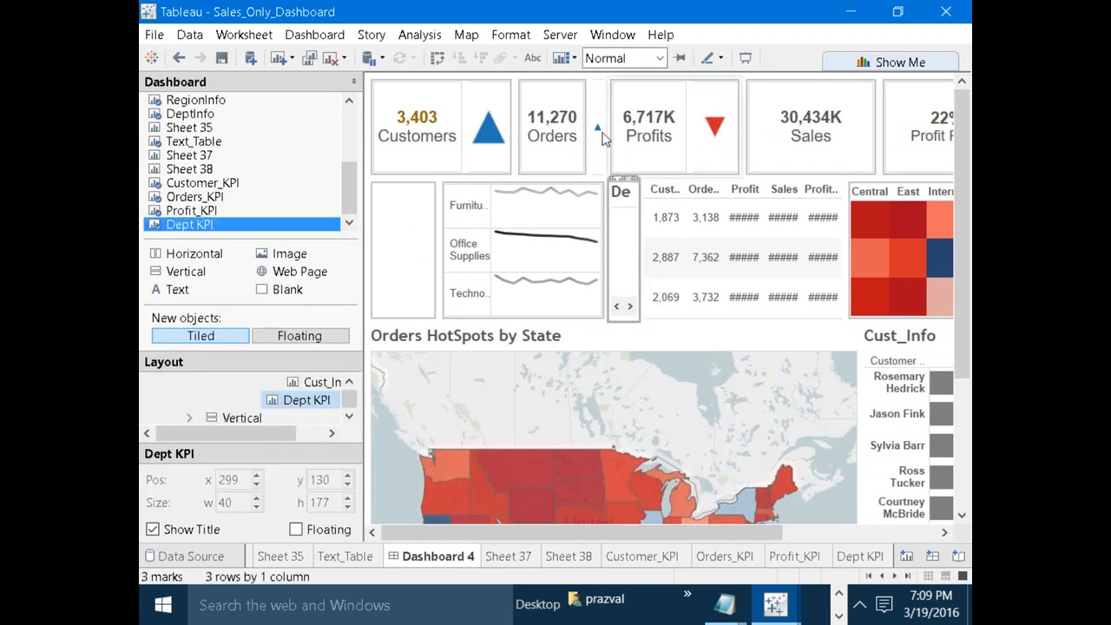
Set the Dept KPI sheet to fit Entire View and hide its title on the dashboard.
left_click(623, 58)
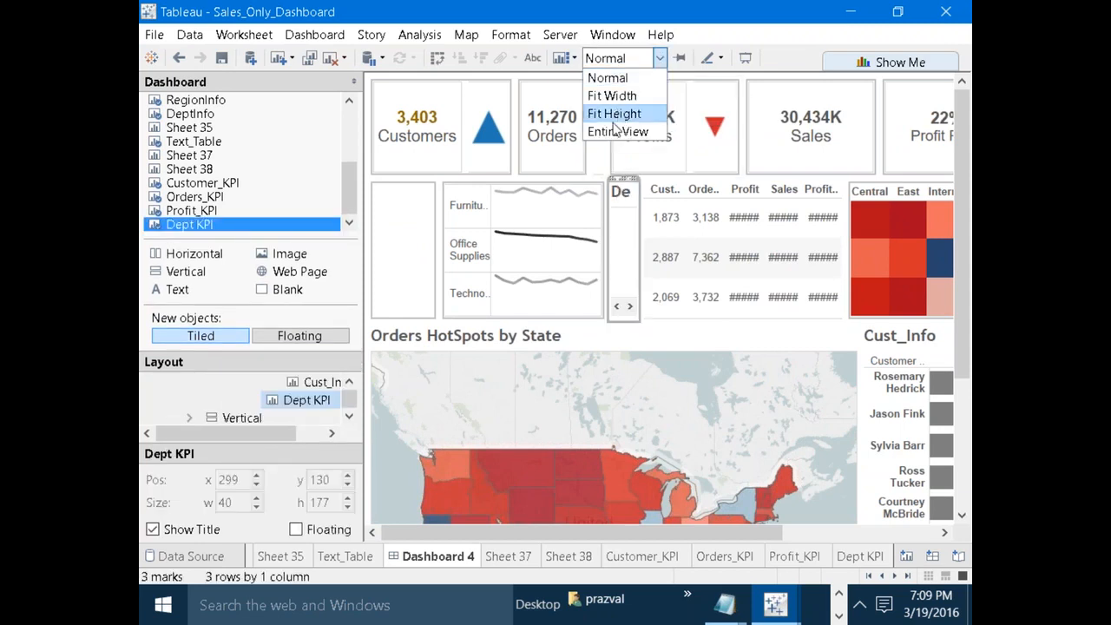
left_click(616, 131)
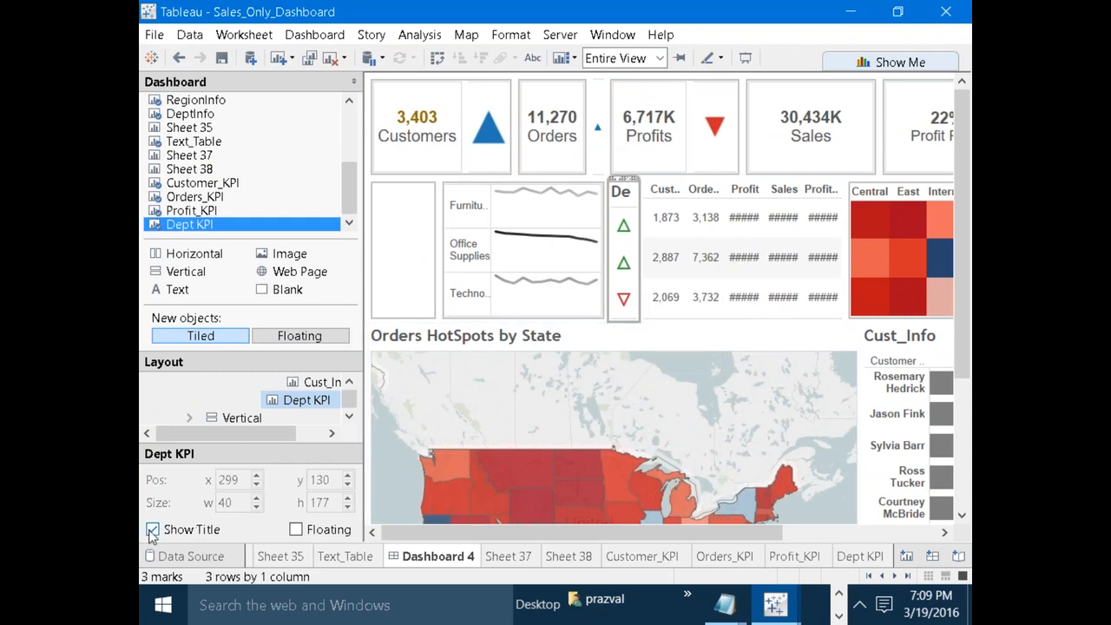
left_click(196, 531)
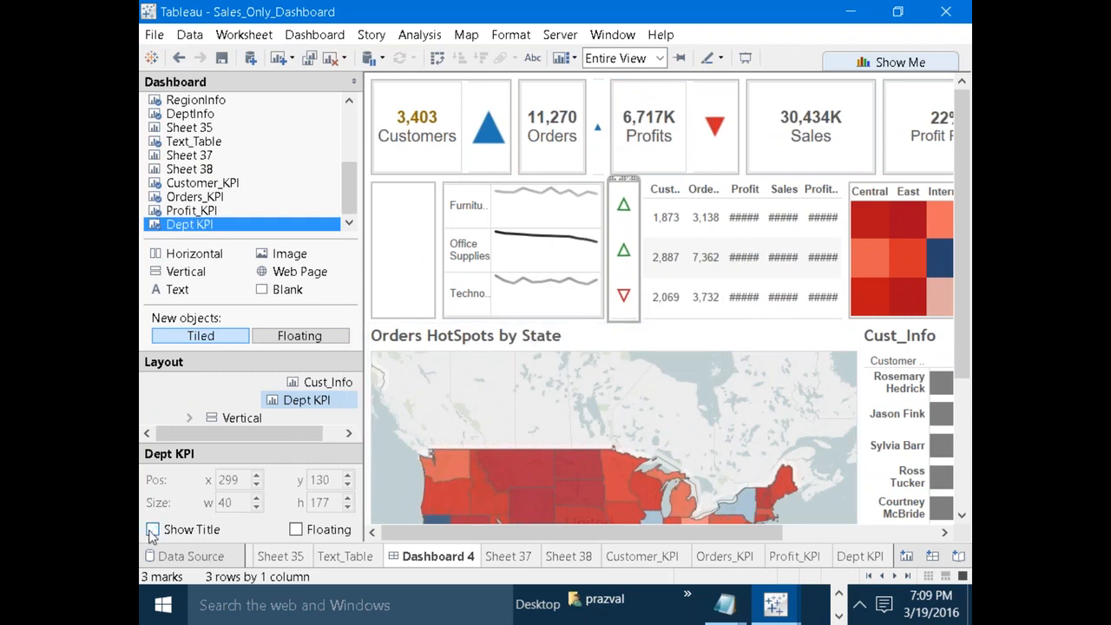
left_click(690, 339)
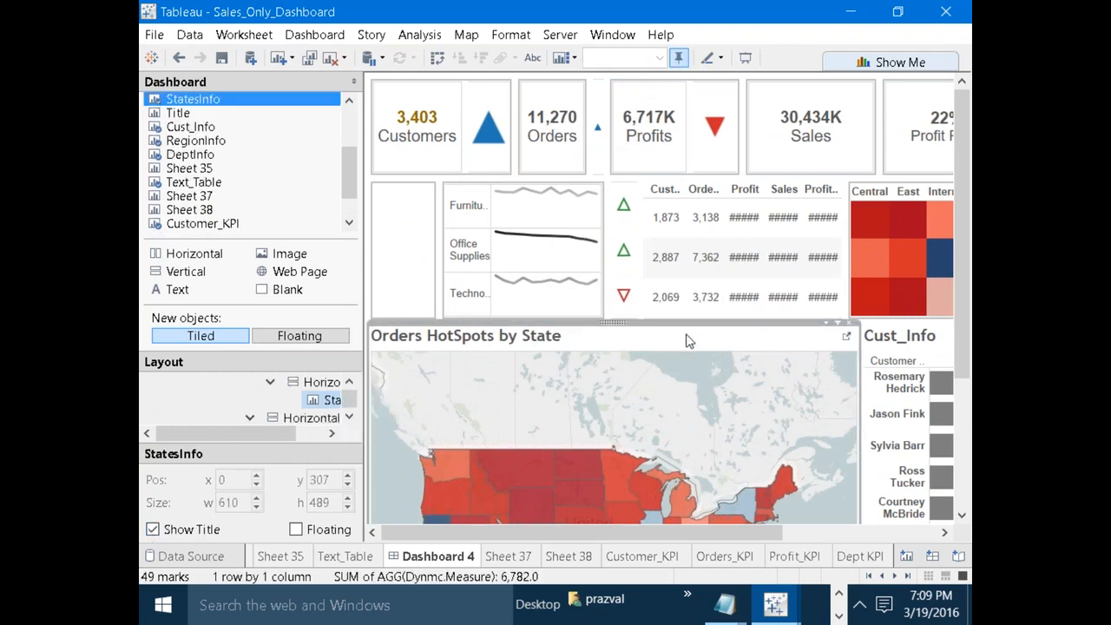
Preview the whole dashboard in presentation mode and return to editing.
left_click(746, 58)
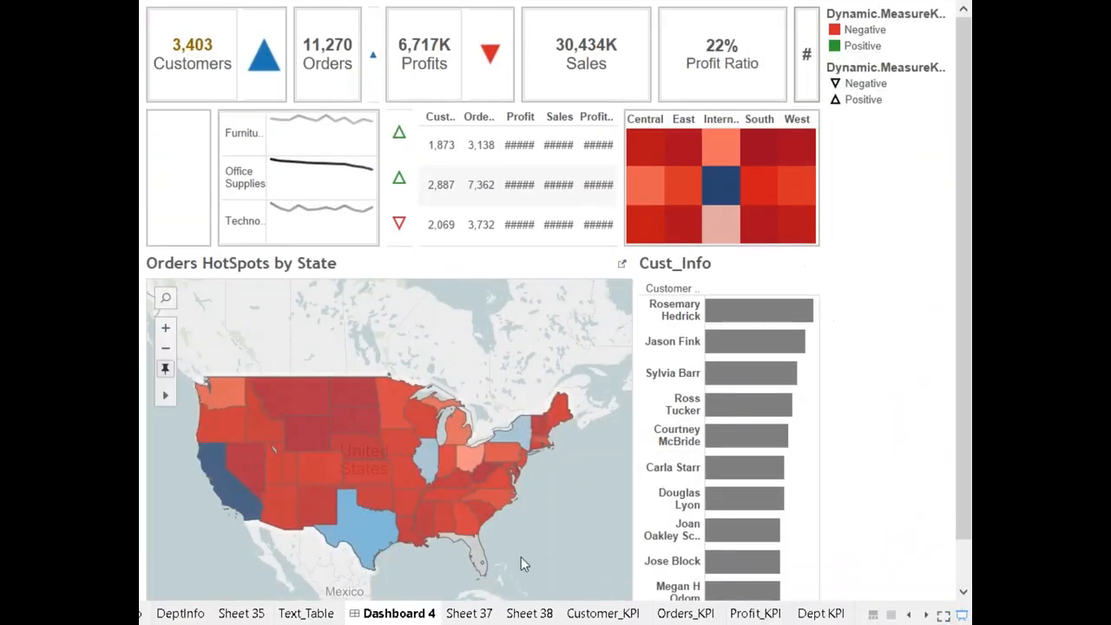
left_click_drag(957, 405, 968, 535)
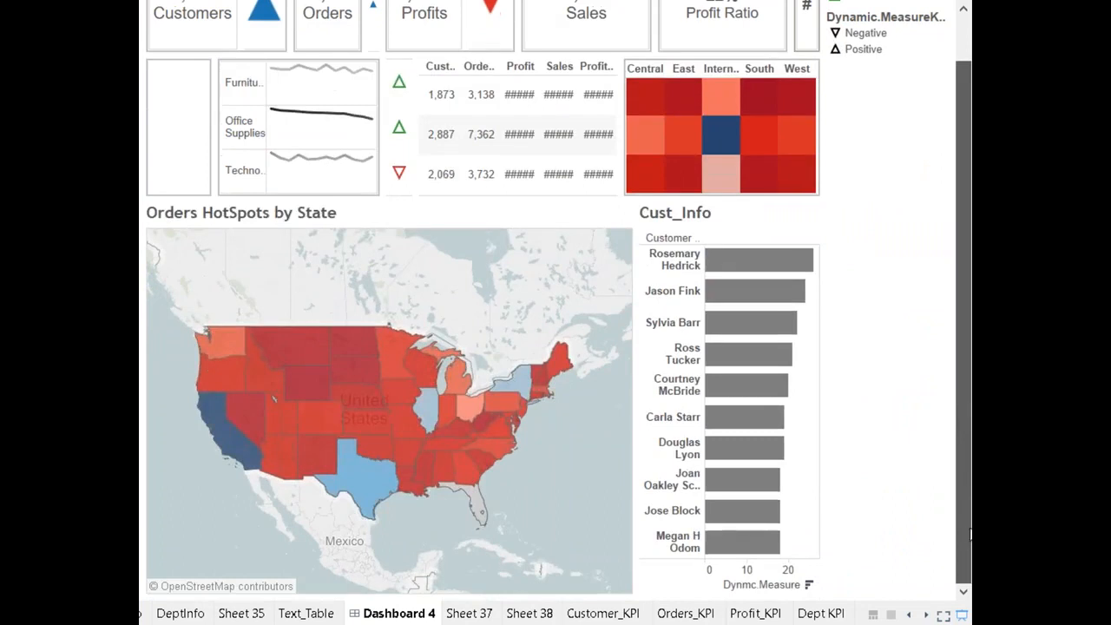
left_click(962, 616)
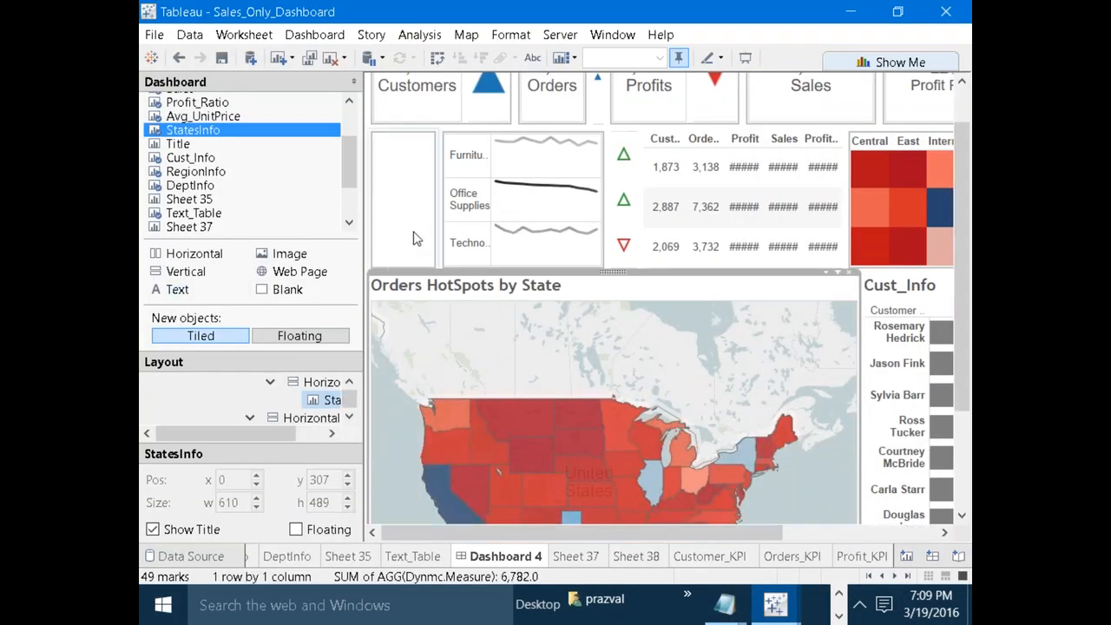
Check the Sheet 37 and Profit_KPI worksheets and return to Dashboard 4.
left_click(414, 239)
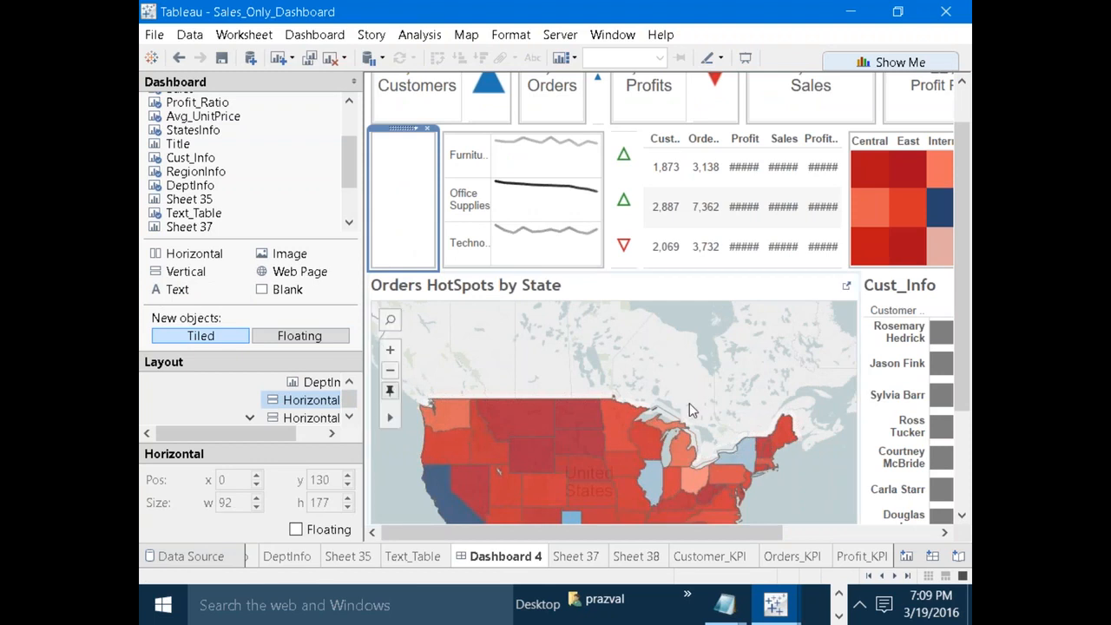
left_click(576, 555)
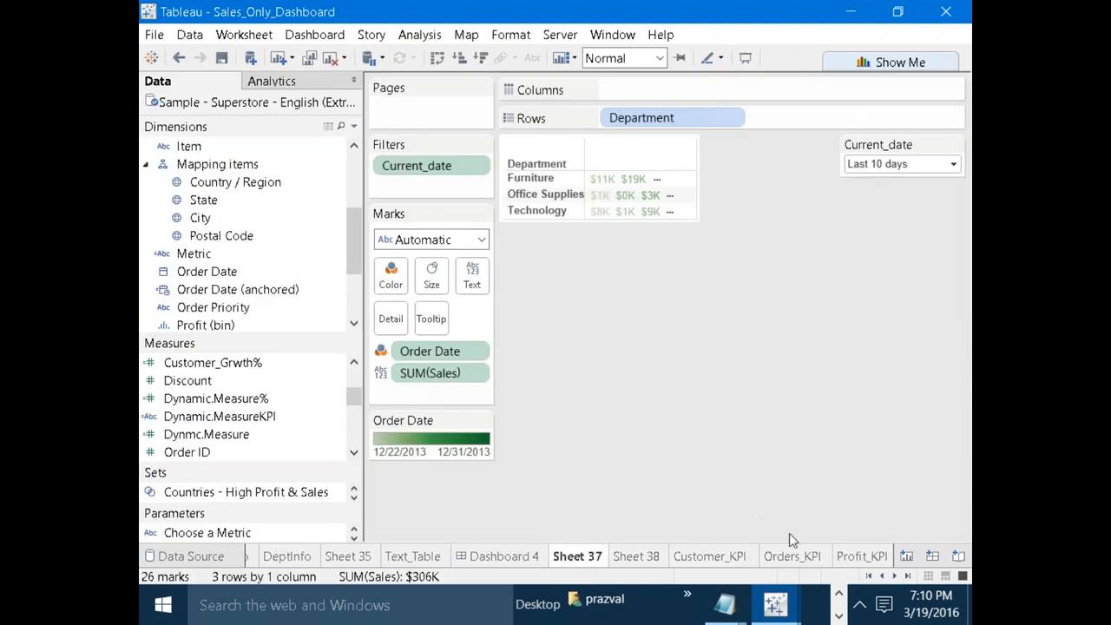
left_click(858, 559)
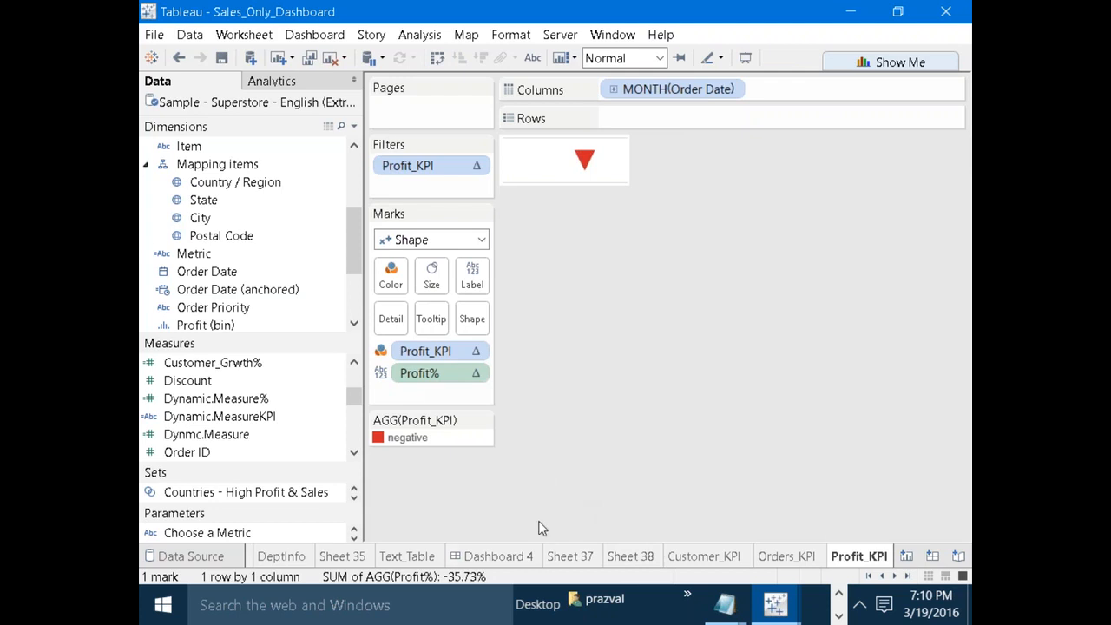
left_click(517, 557)
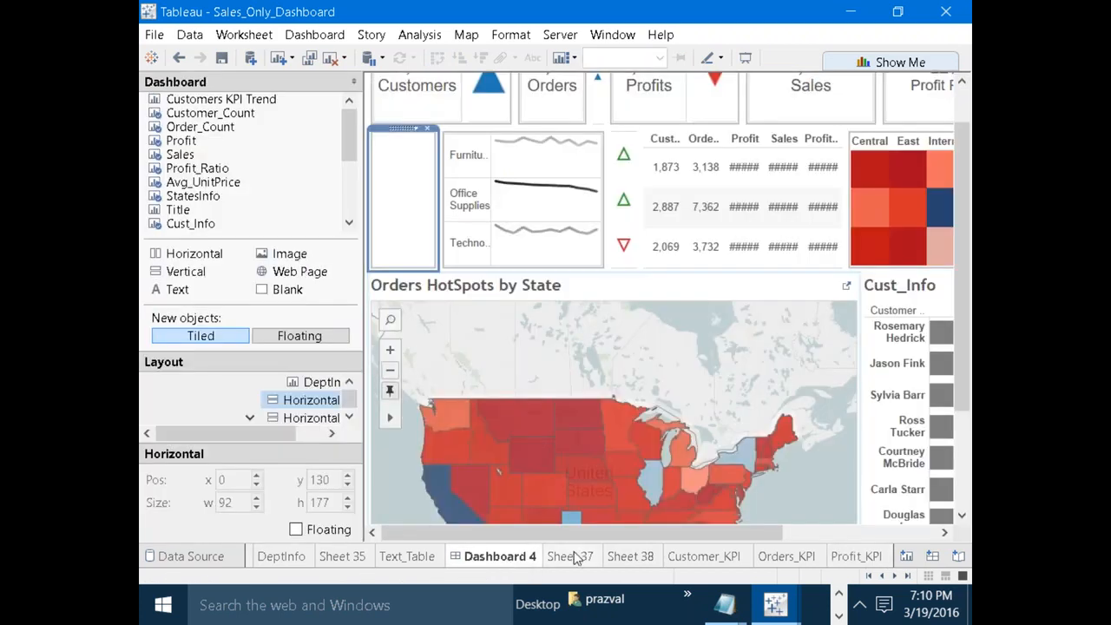
Open the SS Dashboard and review its metric and relative date controls, including the available metric options.
left_click(869, 575)
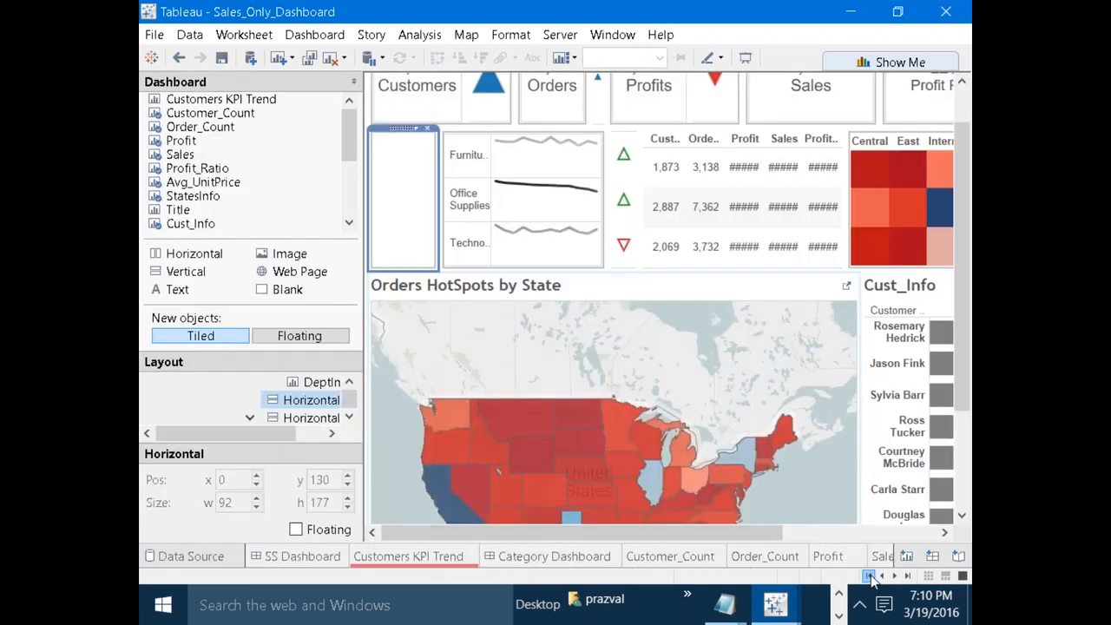
left_click(309, 560)
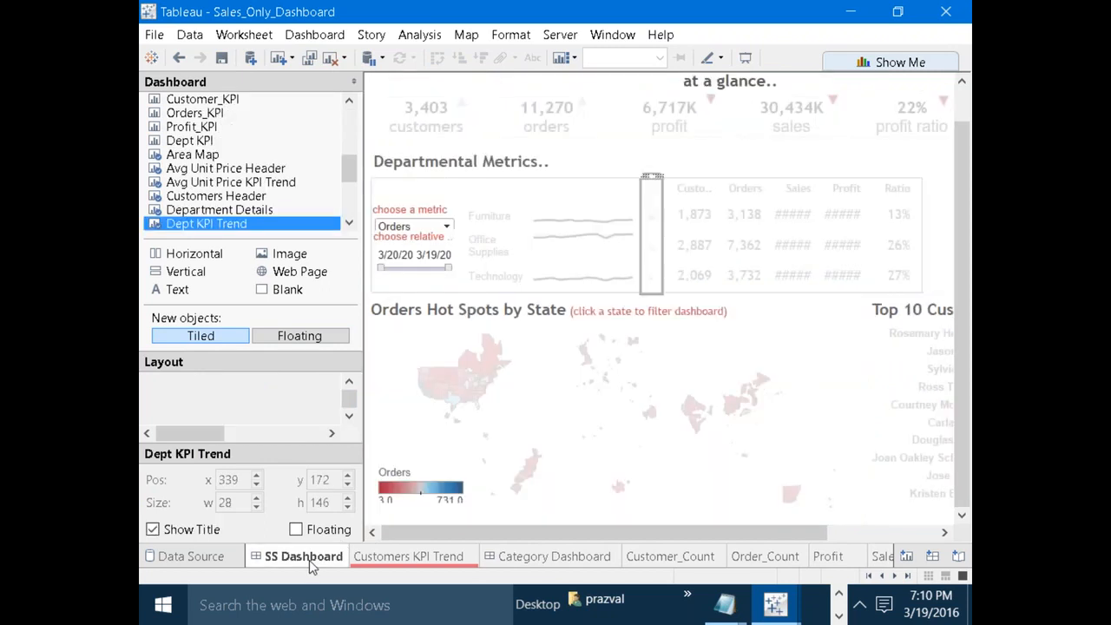
left_click(419, 220)
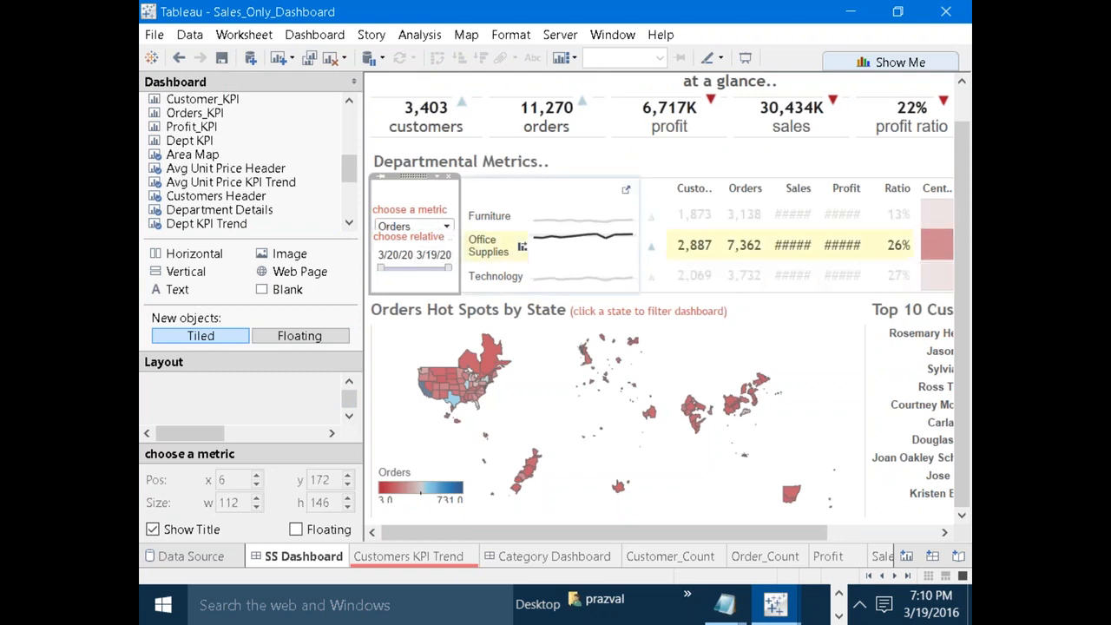
left_click(447, 227)
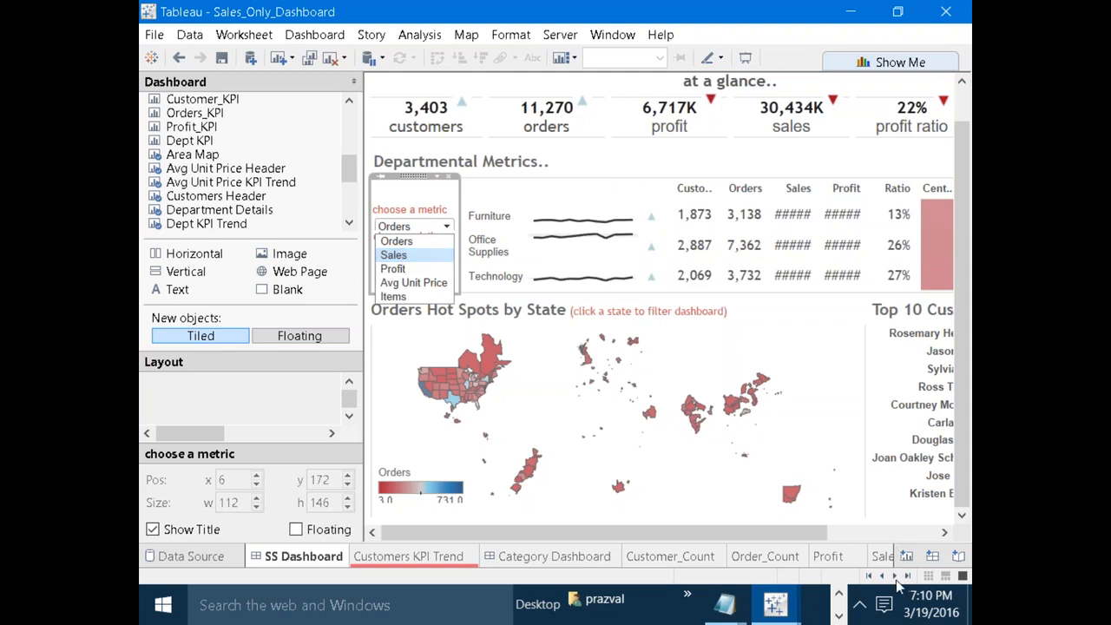
left_click(427, 201)
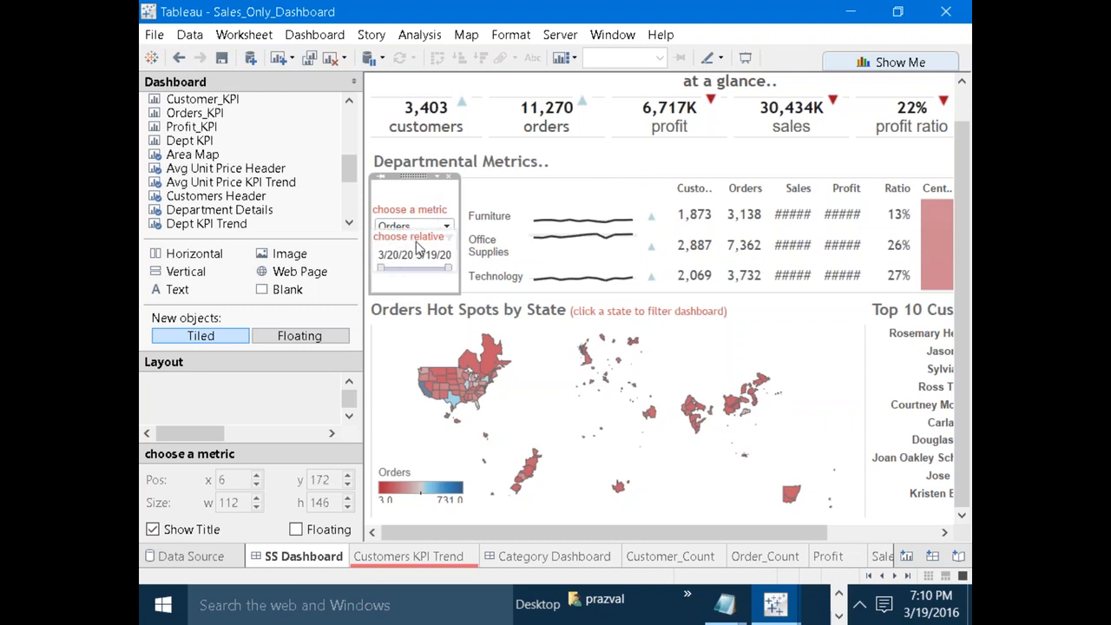
Open Sheet 37 and apply its Current_date filter to all worksheets using this data source.
left_click(894, 576)
left_click(894, 577)
left_click(894, 577)
left_click(894, 577)
left_click(894, 577)
left_click(894, 577)
left_click(894, 577)
left_click(894, 577)
left_click(894, 578)
left_click(894, 577)
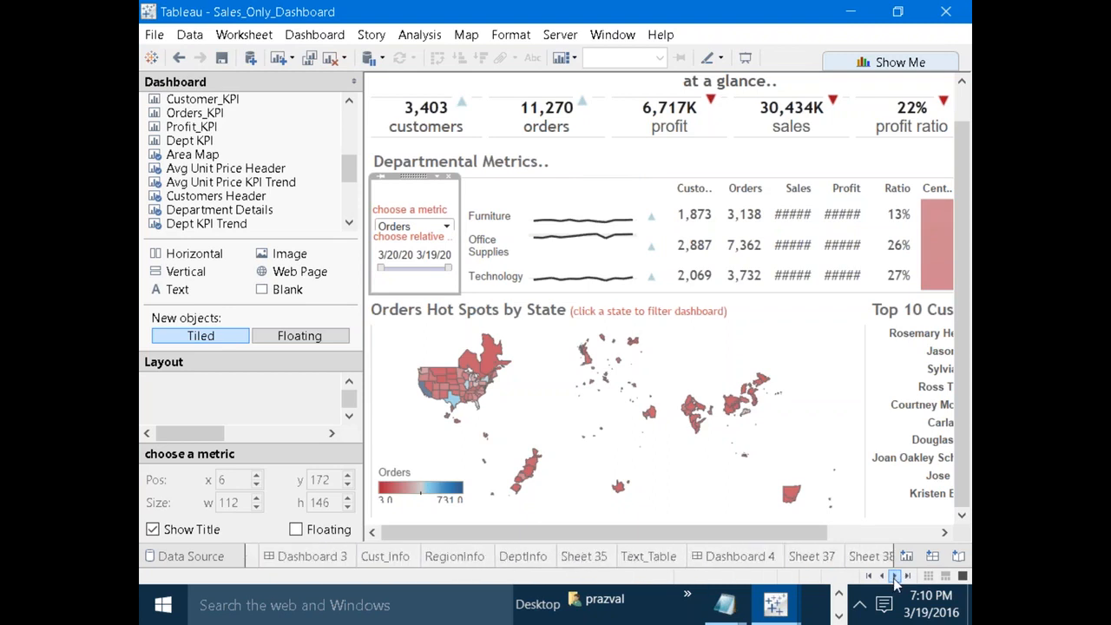
left_click(802, 564)
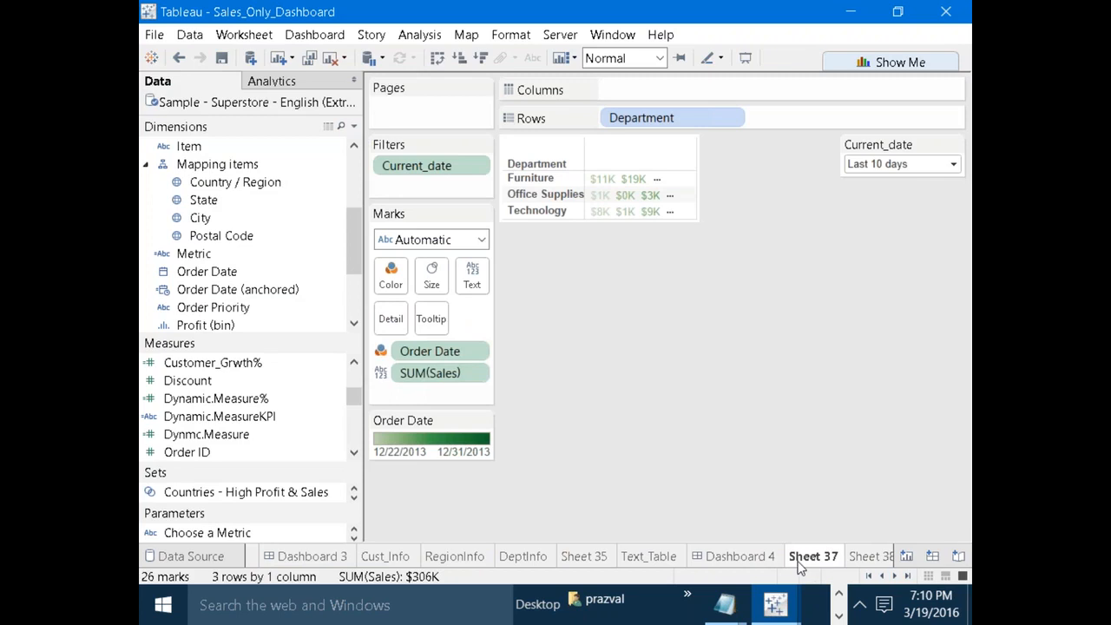
right_click(415, 173)
mouse_move(572, 101)
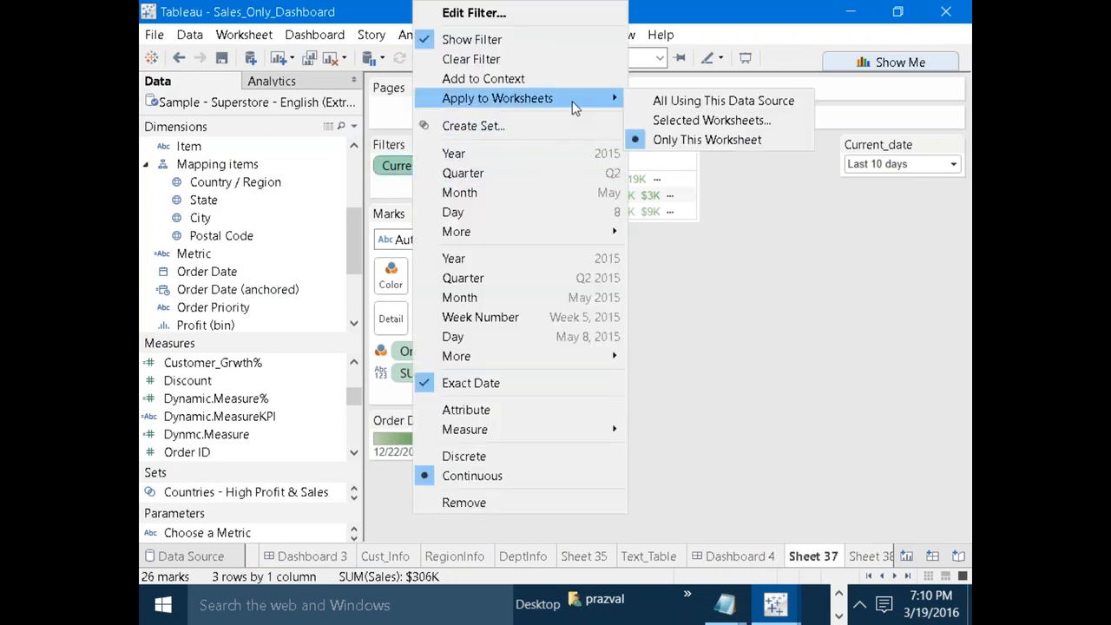
left_click(657, 102)
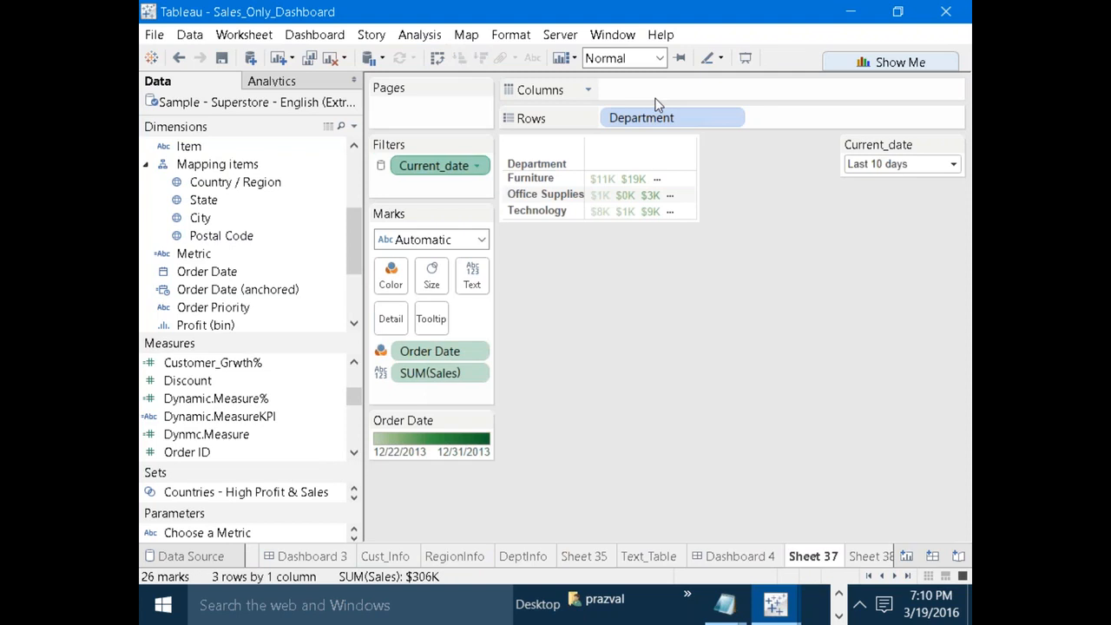
Add a Country / Region filter keeping only United States of America and apply it to all worksheets using this data source.
left_click_drag(217, 182, 432, 195)
left_click_drag(727, 209, 723, 337)
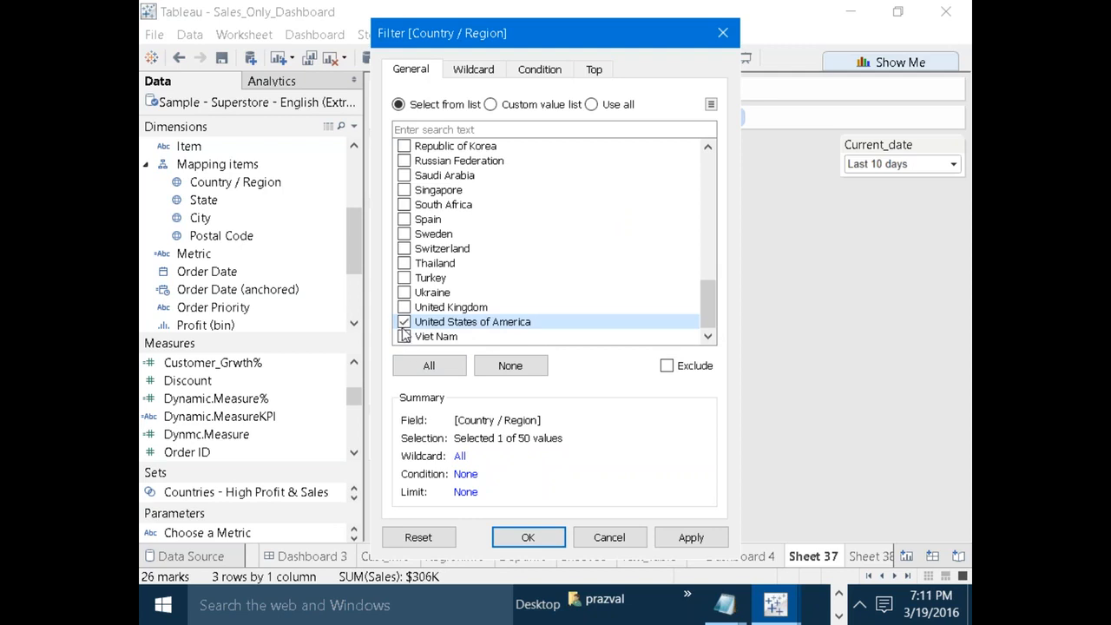
left_click(692, 535)
left_click(527, 537)
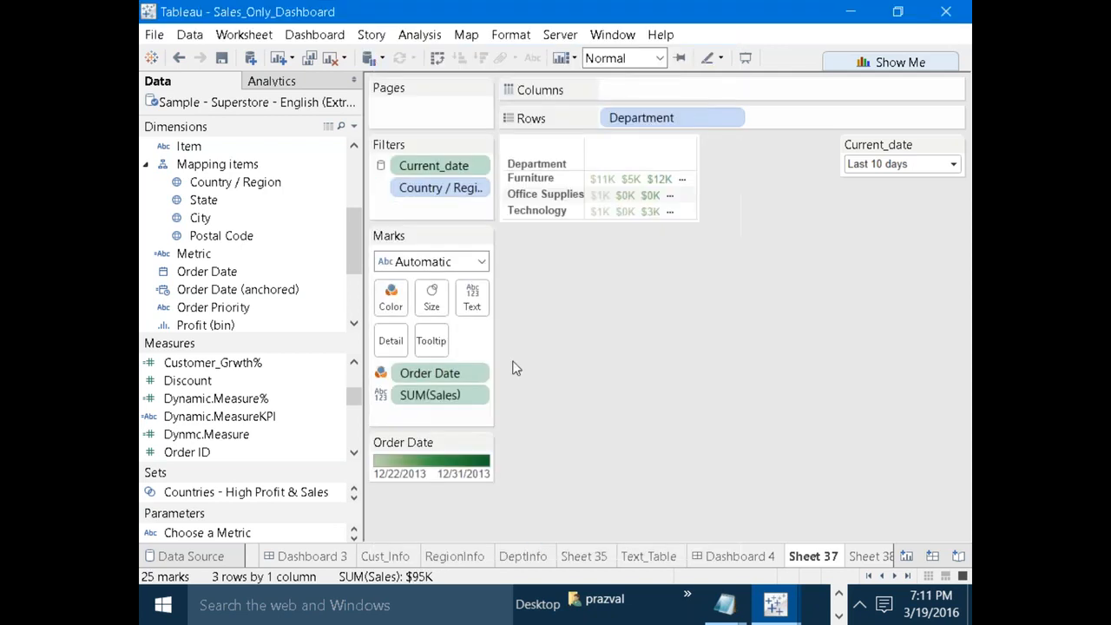
right_click(412, 194)
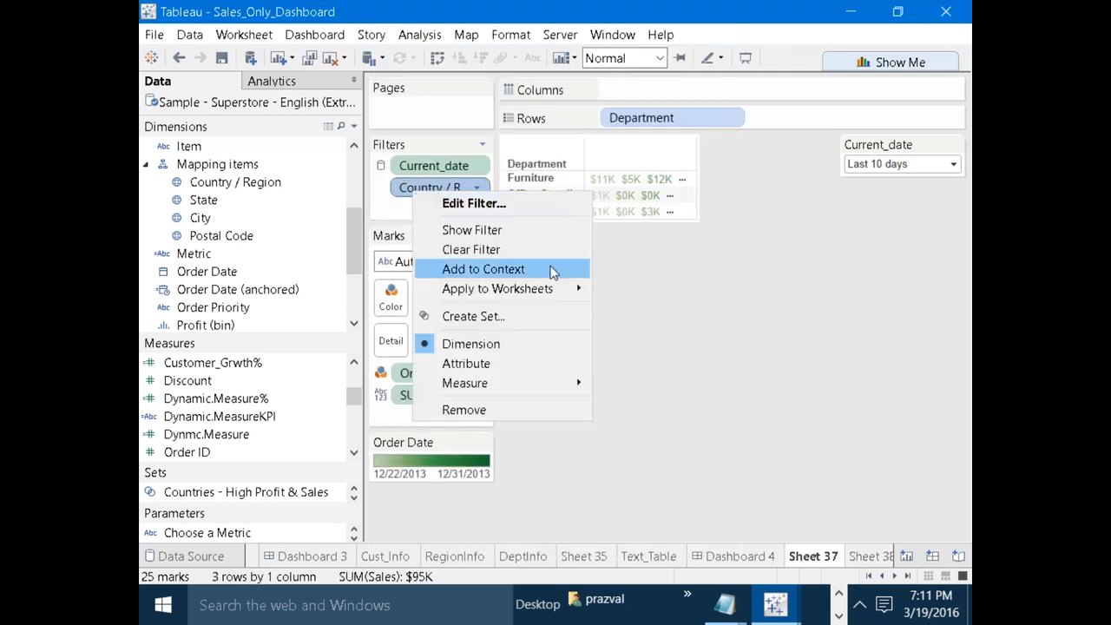
mouse_move(566, 290)
left_click(653, 292)
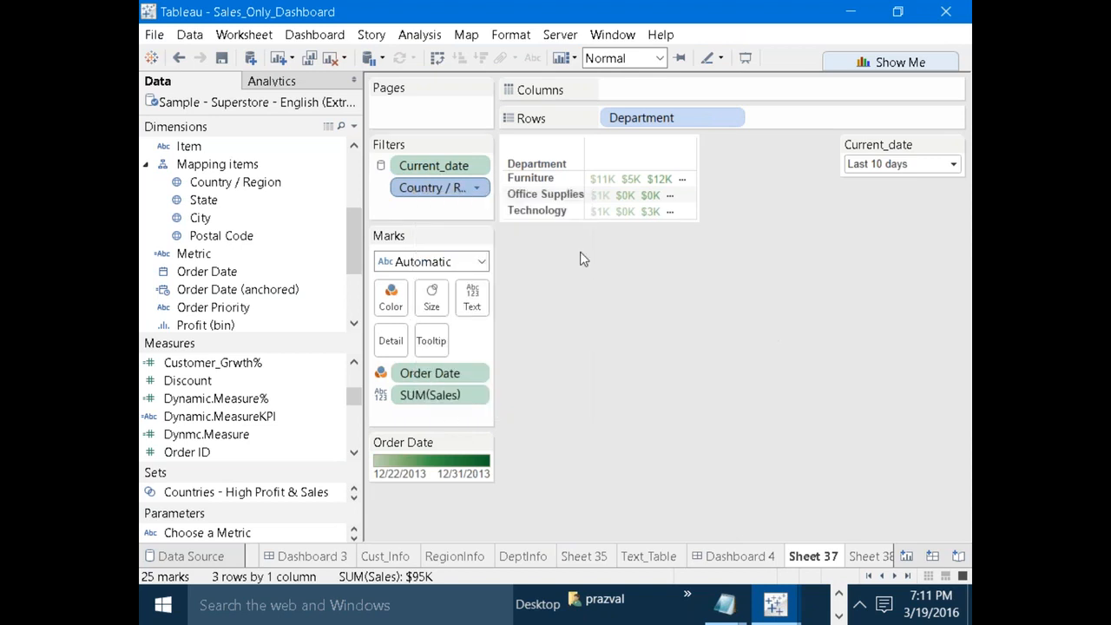
Add the Country / Region filter on Sheet 37 to context and return to Dashboard 4.
right_click(444, 192)
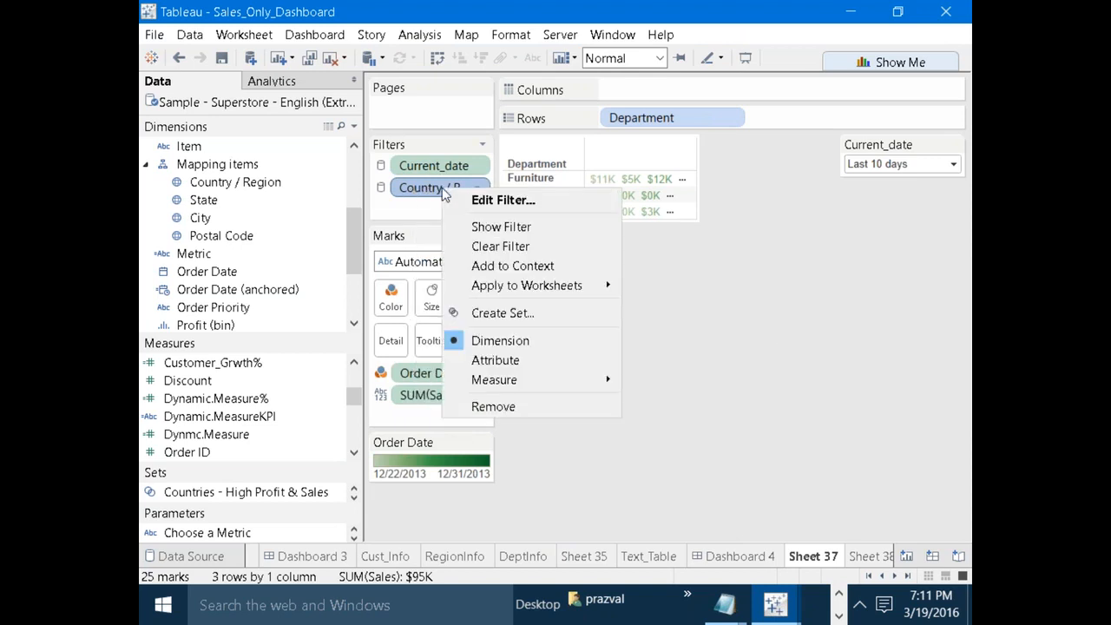
left_click(501, 265)
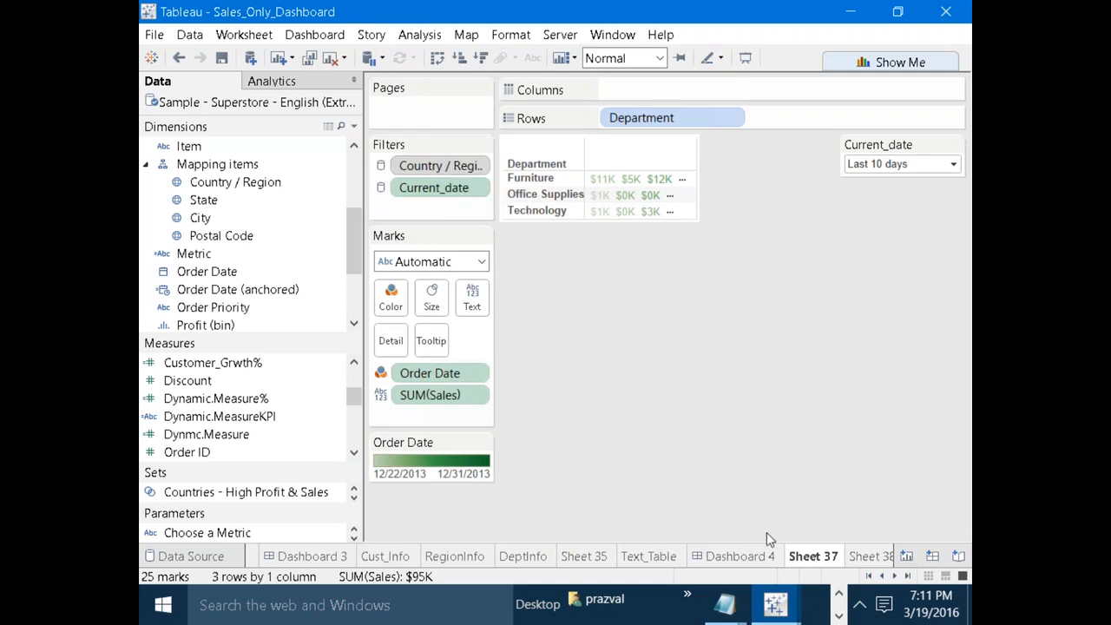
left_click(738, 556)
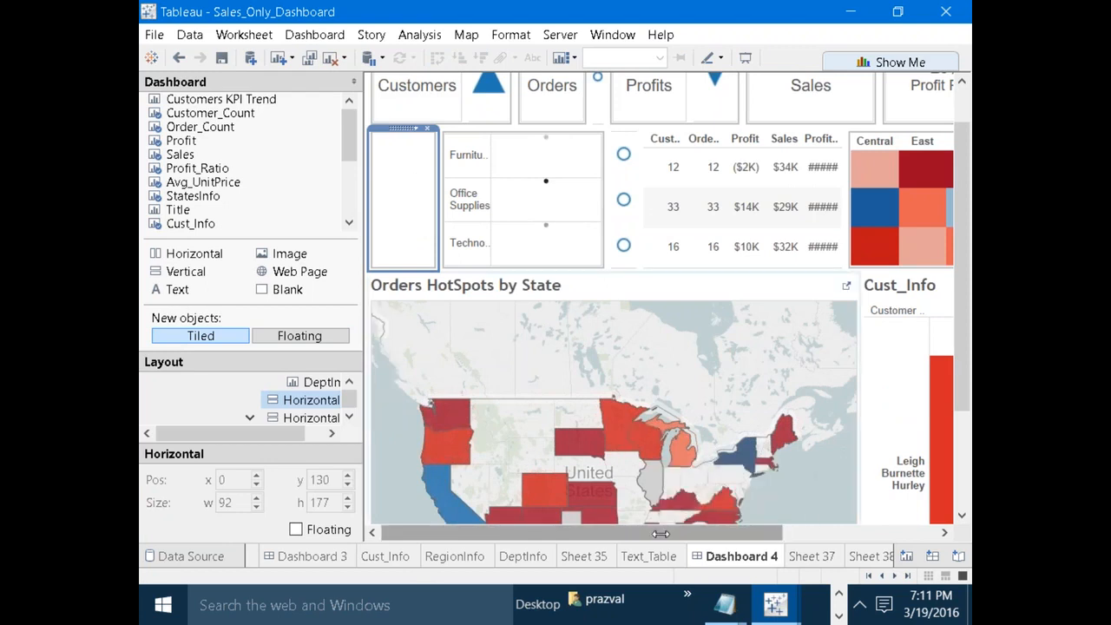
Delete the vertical layout container with the two dynamic measure legends from Dashboard 4, confirming removal of its items.
left_click_drag(661, 531, 815, 531)
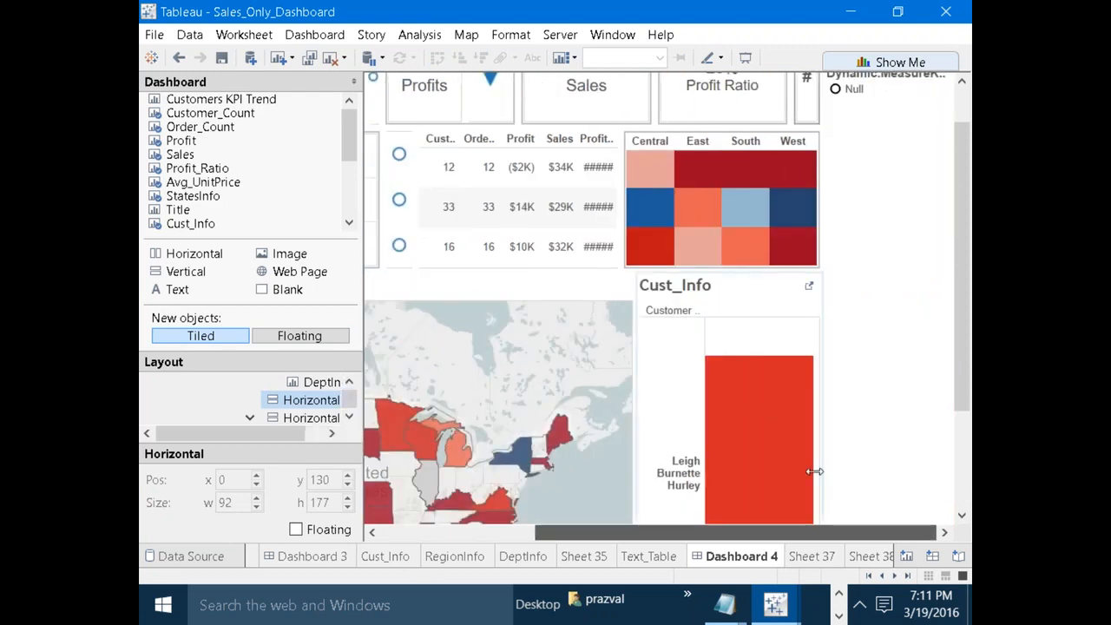
left_click_drag(962, 327, 962, 295)
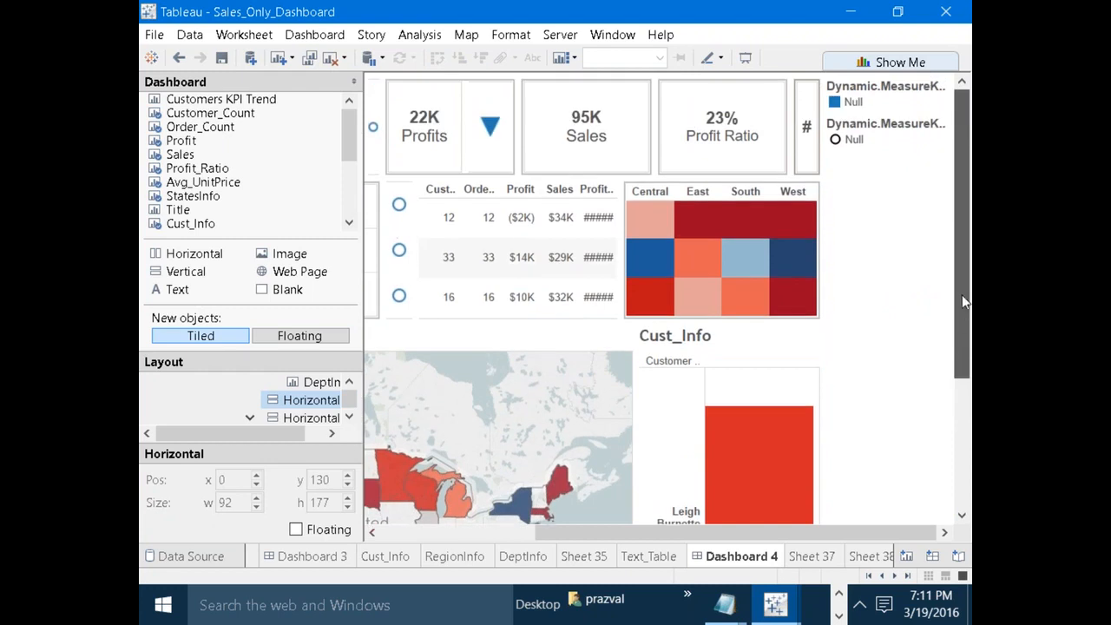
left_click(921, 270)
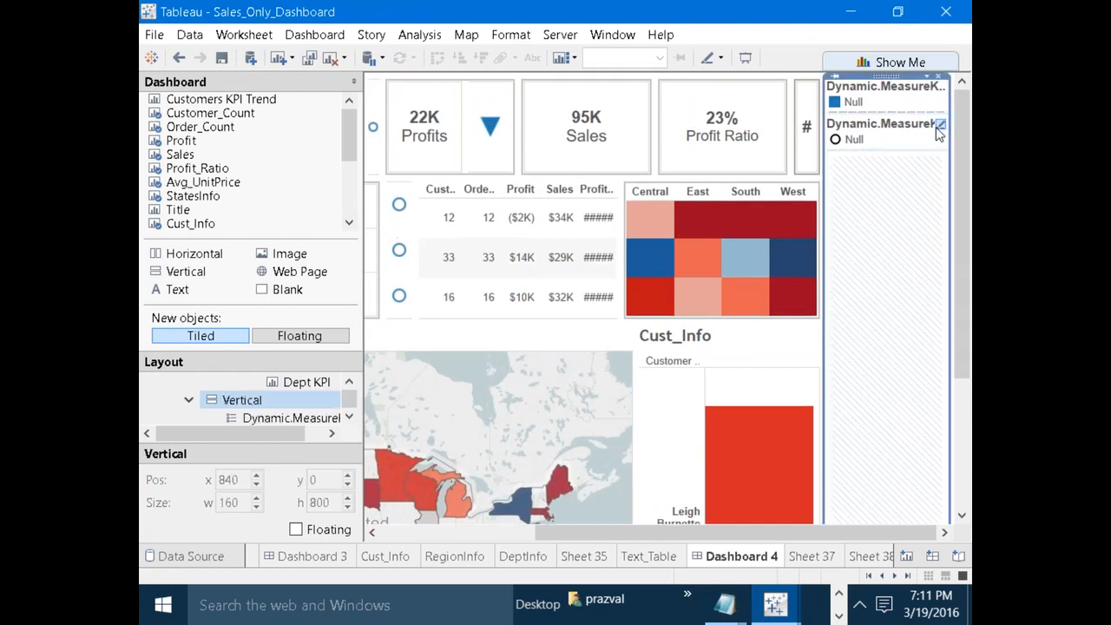
left_click(938, 78)
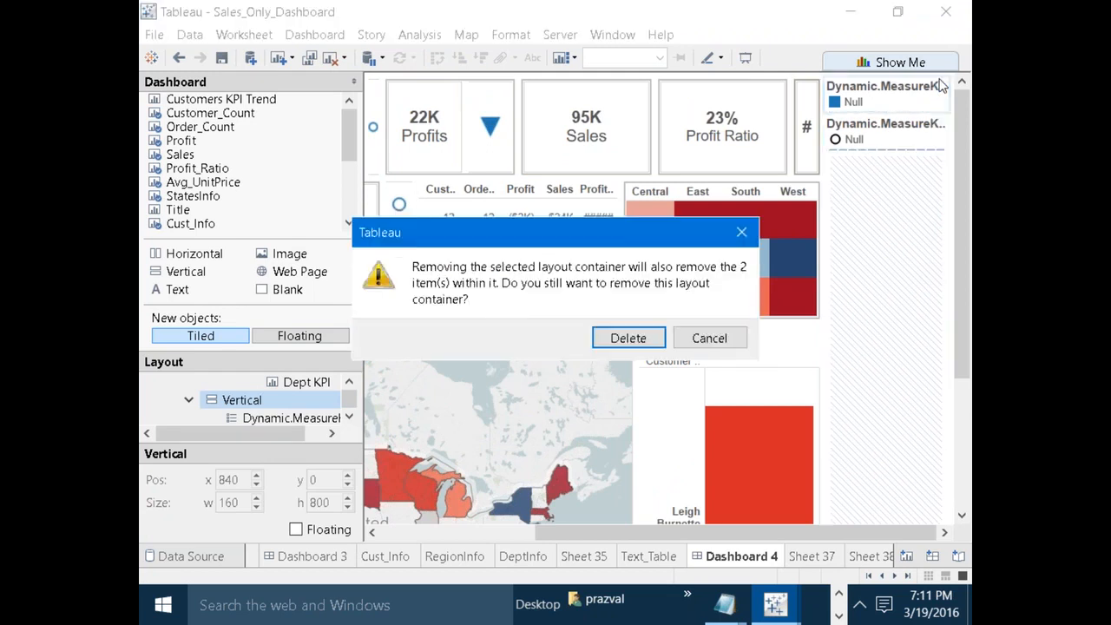
left_click(627, 338)
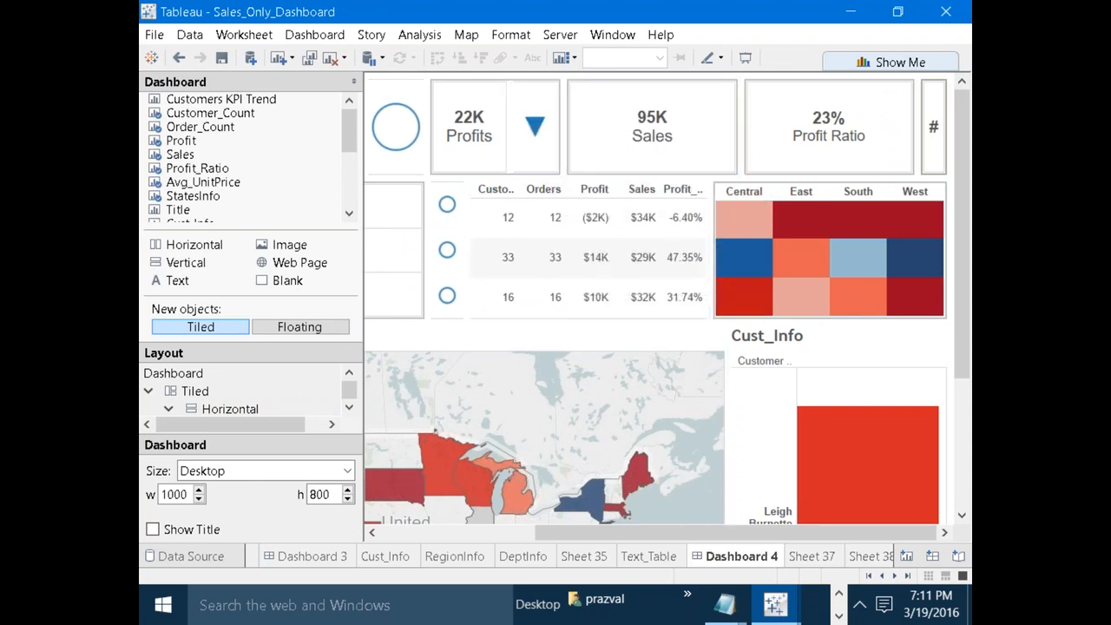
Show the Choose a Metric parameter control on the dashboard.
left_click(574, 60)
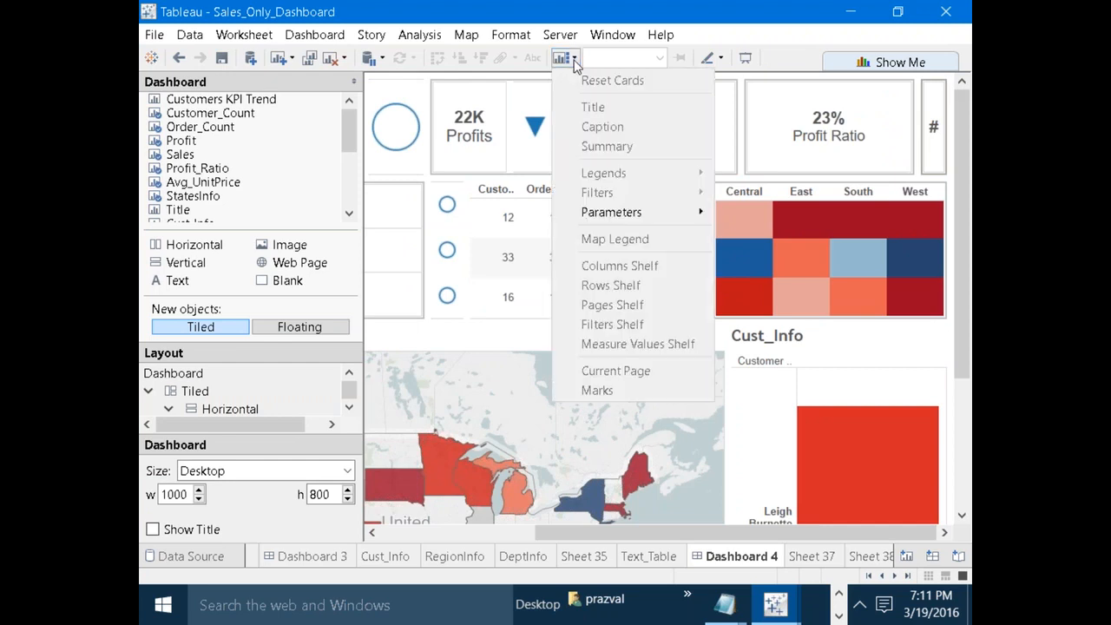
mouse_move(669, 219)
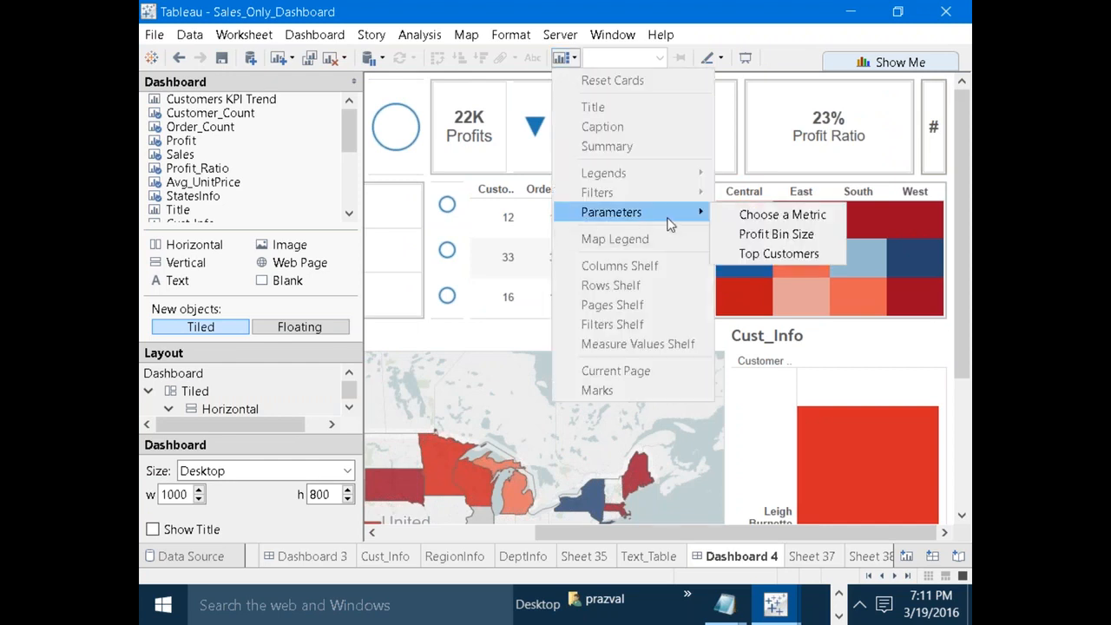
left_click(722, 224)
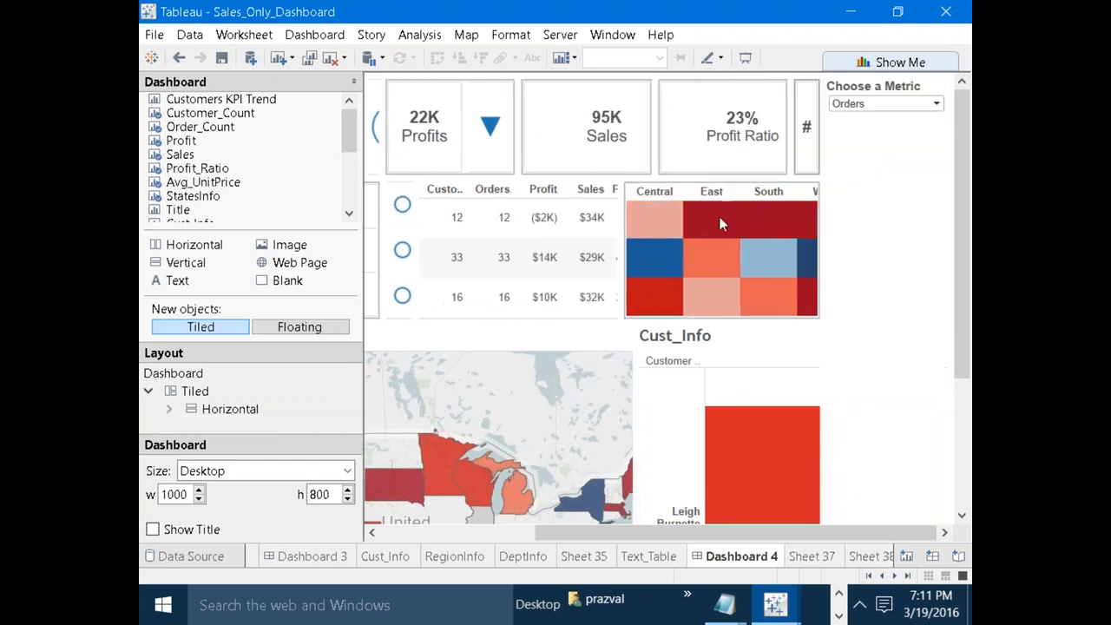
mouse_move(621, 538)
left_mouse_down()
mouse_move(459, 539)
mouse_move(620, 538)
left_mouse_up()
Float the Choose a Metric container over the empty box beside DeptInfo and shrink it to about 93 by 99 pixels.
left_click(930, 158)
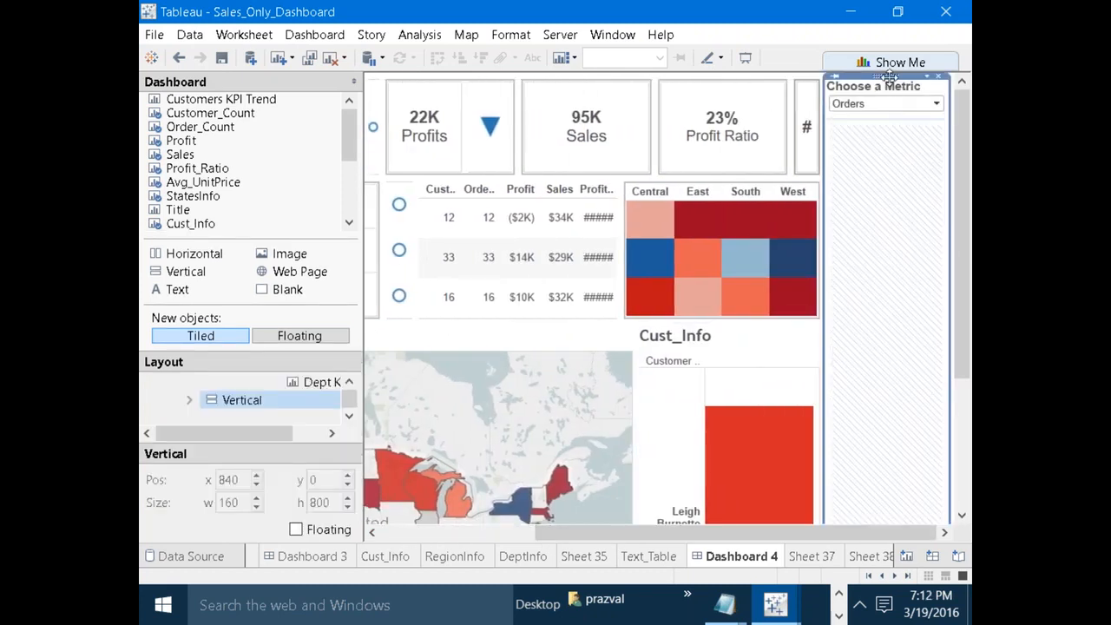
left_click_drag(889, 77, 386, 195)
left_click_drag(608, 531, 376, 530)
mouse_move(602, 183)
left_mouse_down()
mouse_move(438, 198)
mouse_move(406, 183)
left_mouse_up()
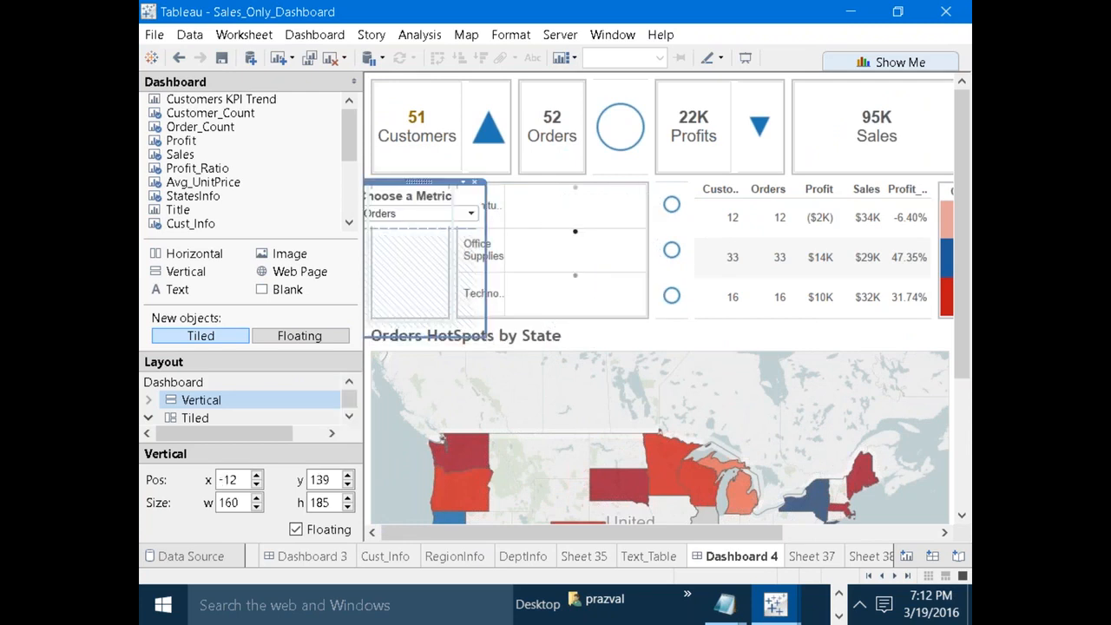
mouse_move(487, 336)
left_mouse_down()
mouse_move(444, 293)
mouse_move(440, 272)
left_mouse_up()
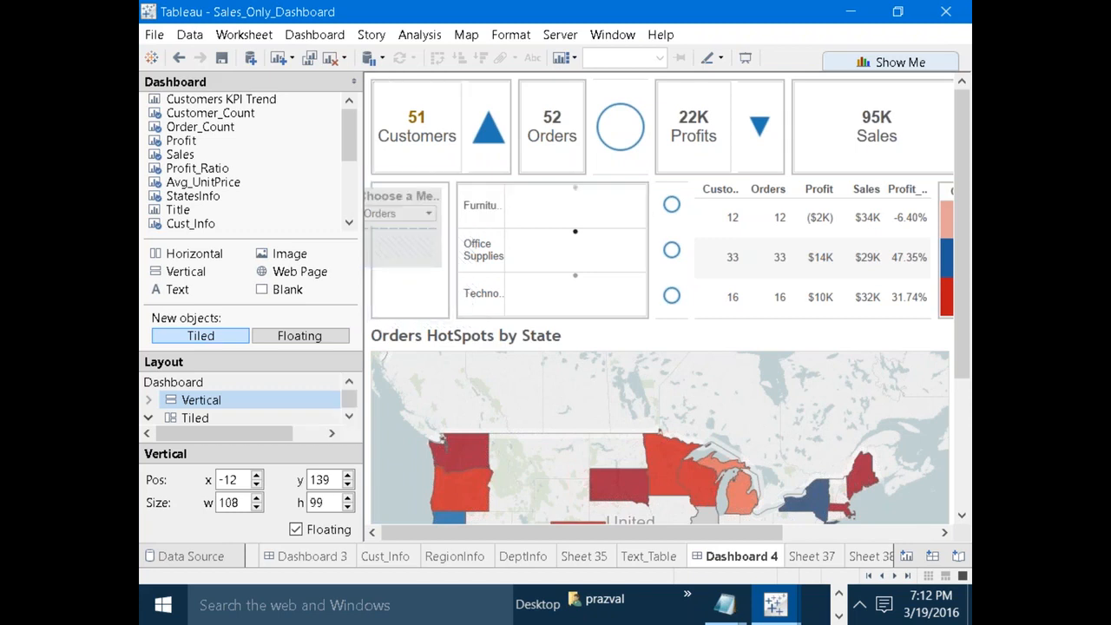
left_click_drag(412, 178, 376, 188)
left_click_drag(459, 236, 373, 184)
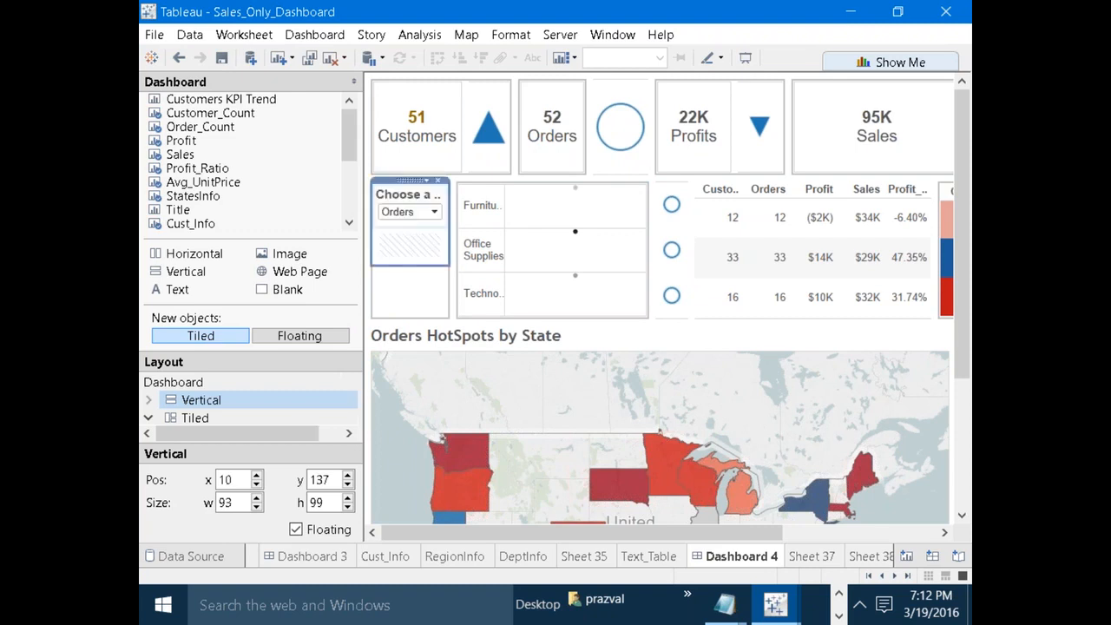
Widen the empty horizontal container to about 144 pixels and the floating Choose a Metric container to about 128 pixels.
left_click(404, 292)
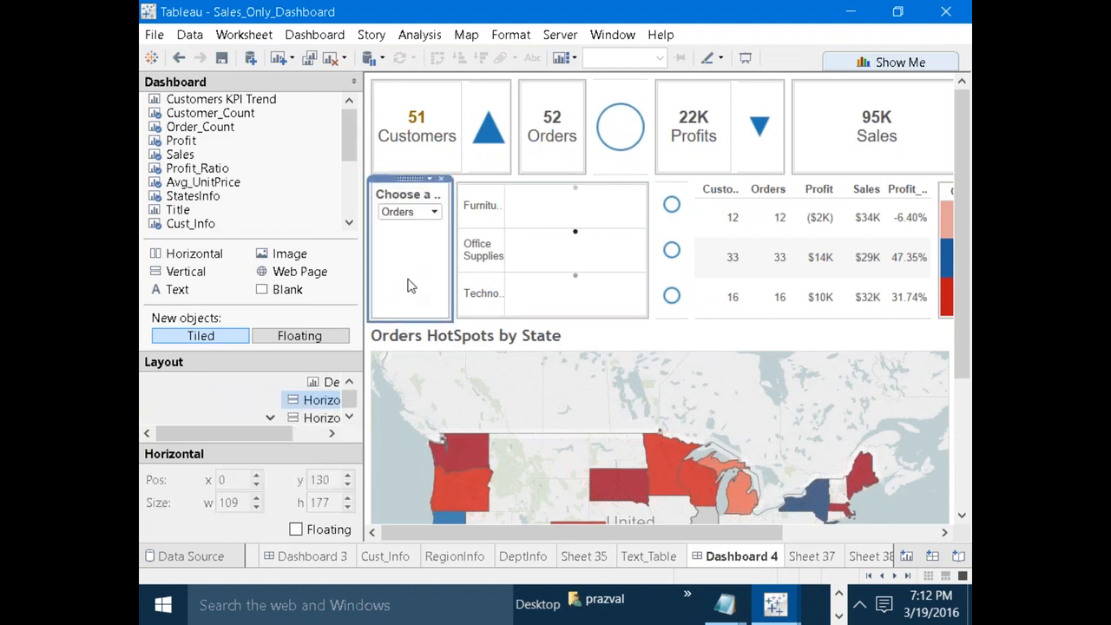
left_click_drag(455, 264, 477, 265)
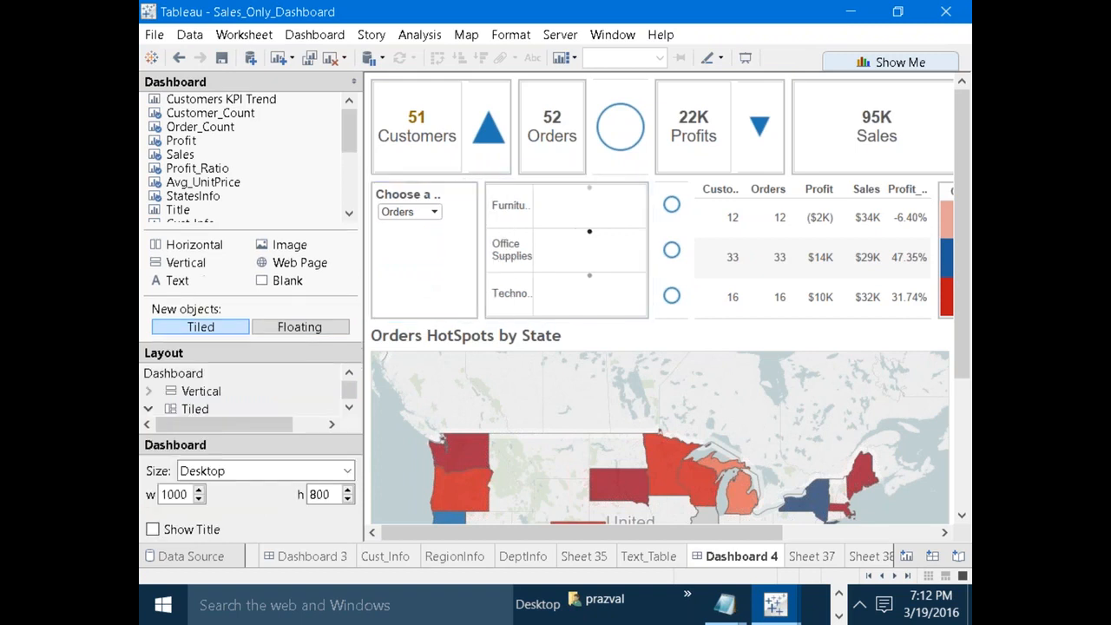
left_click(458, 265)
mouse_move(447, 250)
left_mouse_down()
mouse_move(478, 246)
mouse_move(464, 266)
left_mouse_up()
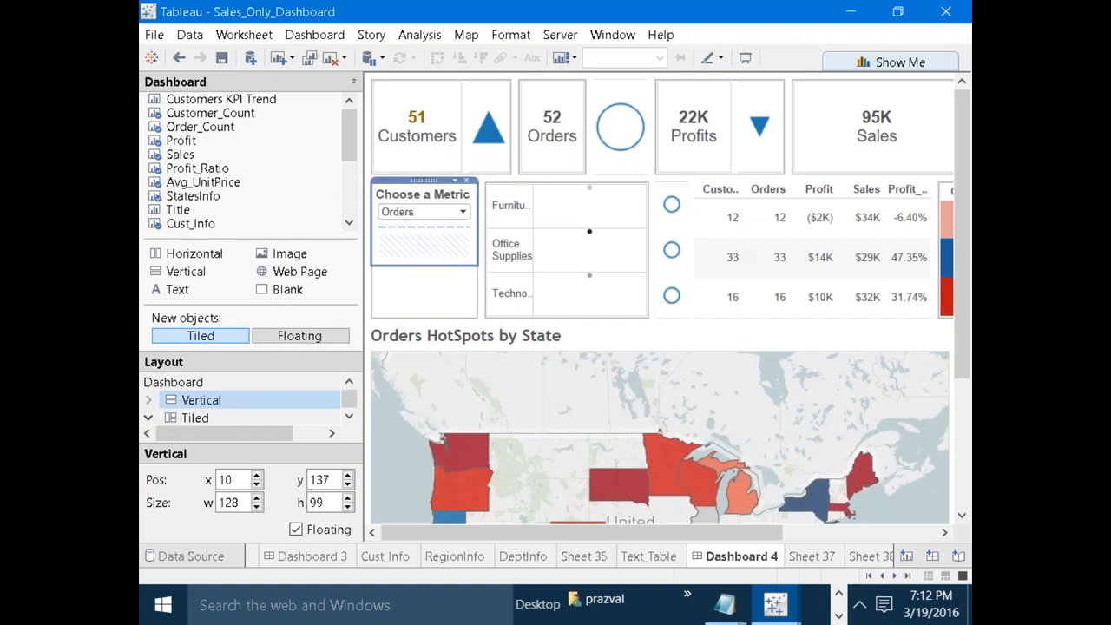
left_click(449, 276)
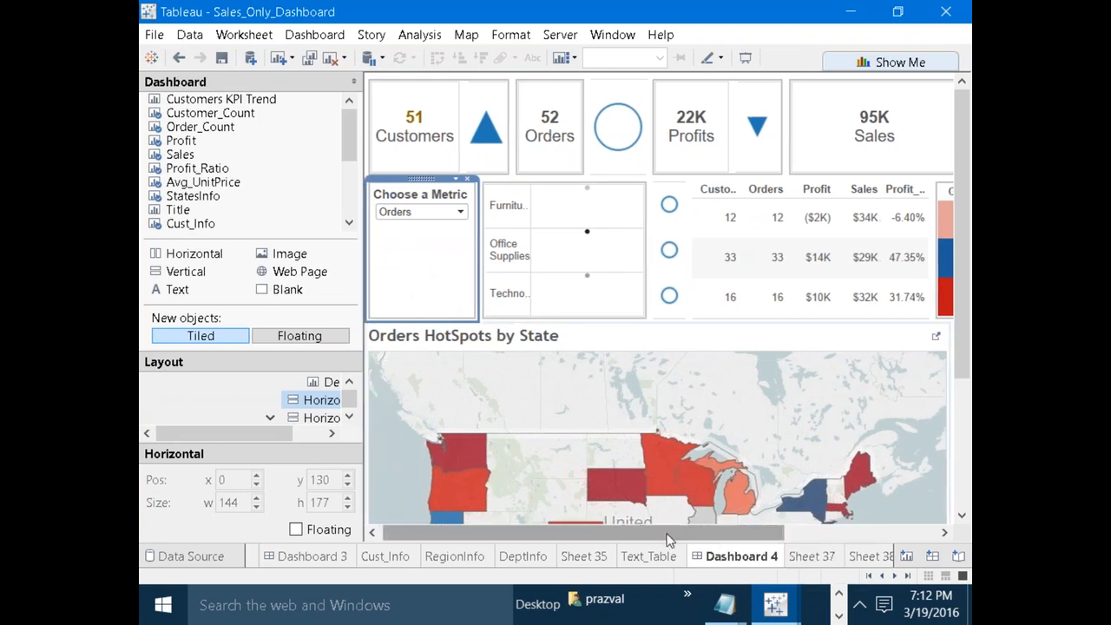
Show the Current_date filter of the DeptInfo sheet on the dashboard.
left_click(638, 258)
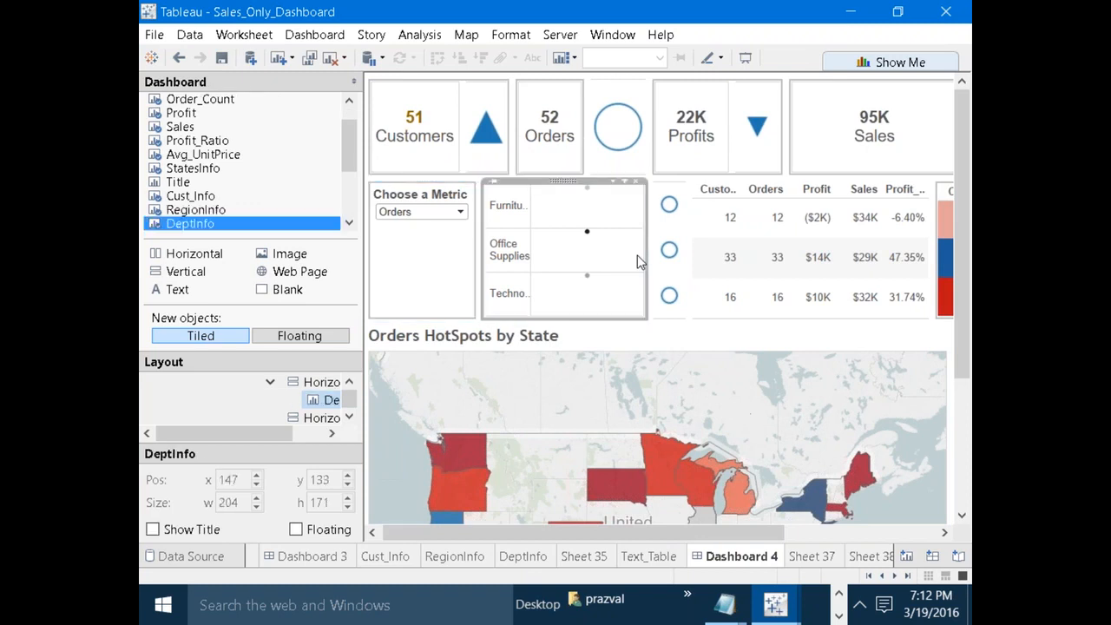
left_click(614, 182)
mouse_move(653, 311)
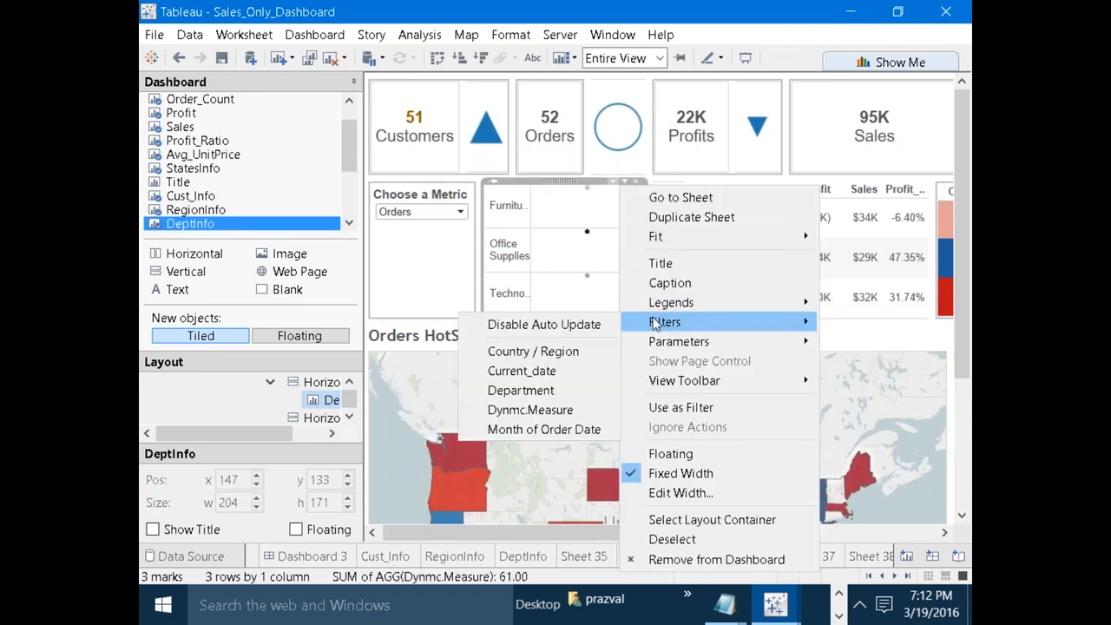
left_click(538, 370)
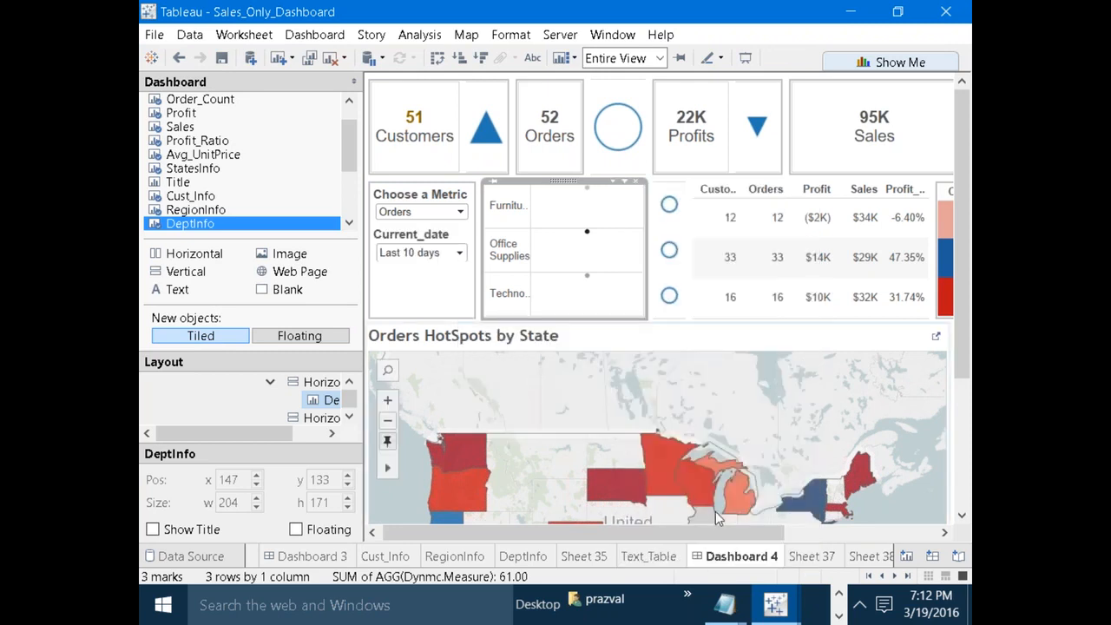
Examine the Current_date control's relative date options and select the floating container that holds both controls.
left_click(422, 290)
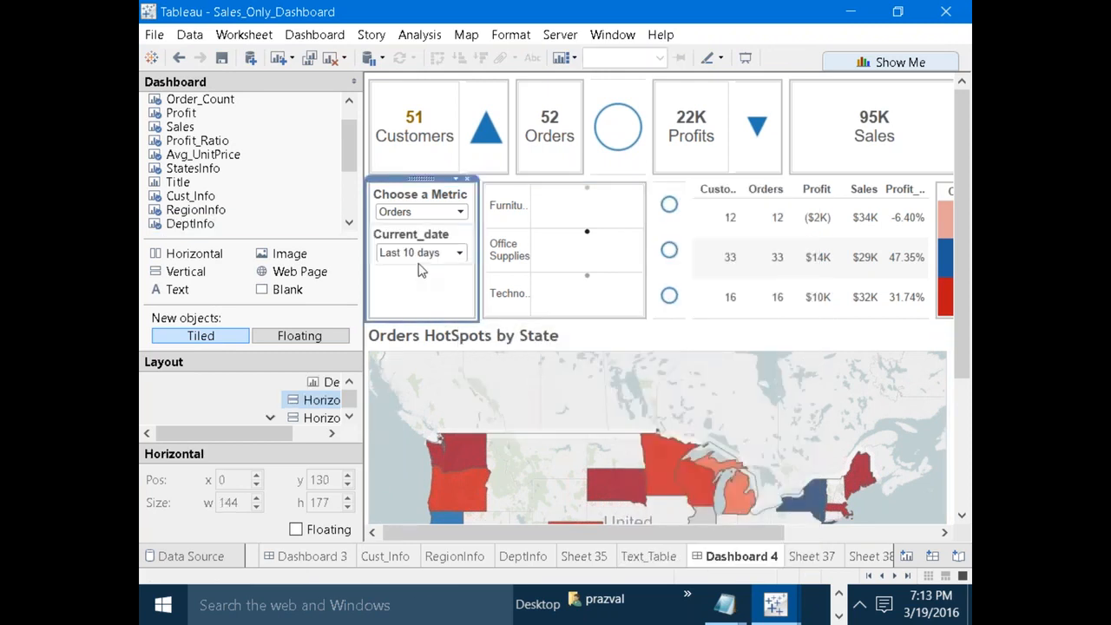
left_click(422, 269)
left_click(419, 258)
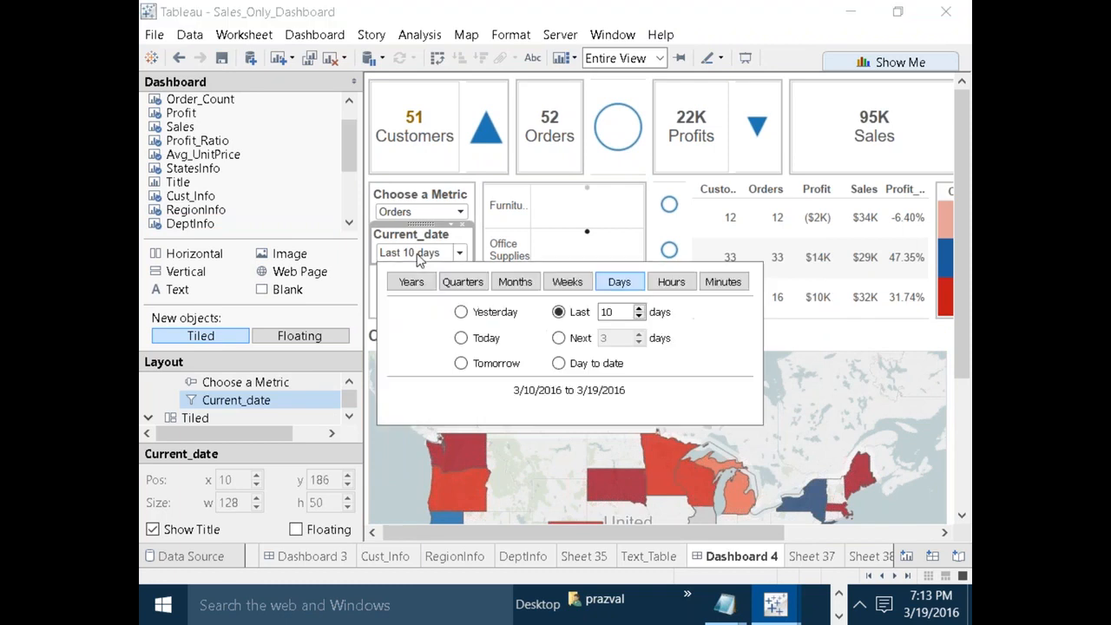
left_click(402, 224)
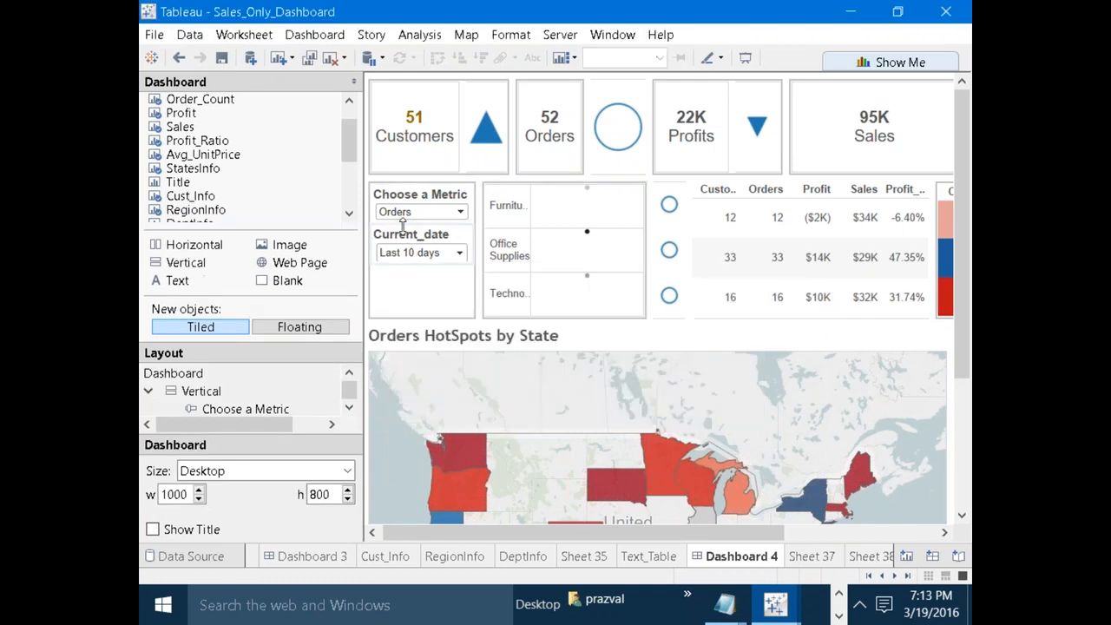
left_click(398, 270)
left_click(391, 267)
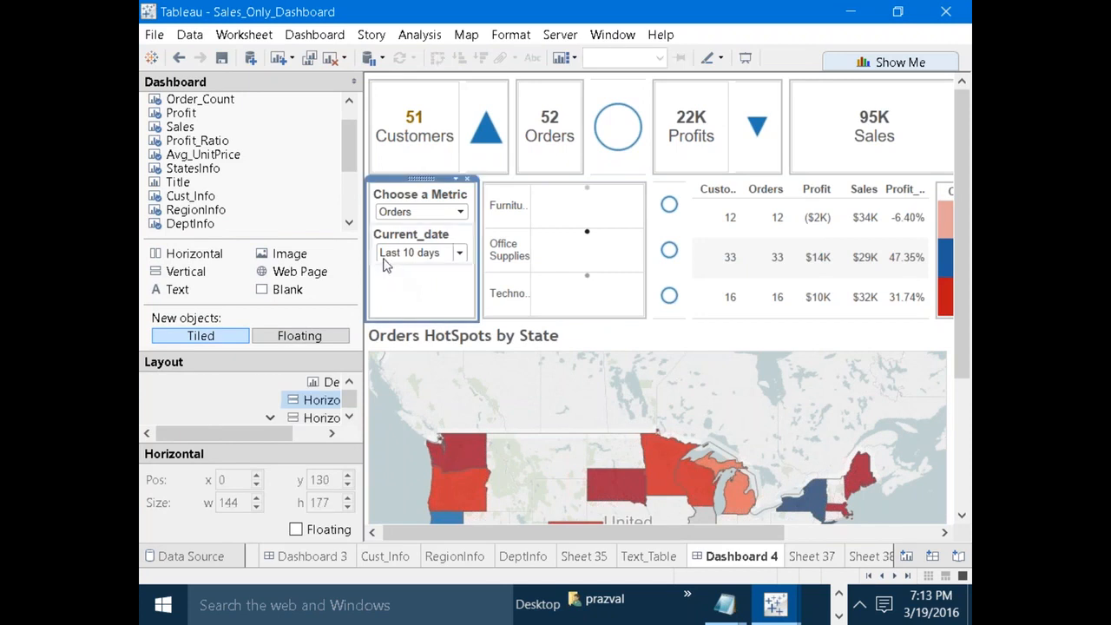
left_click(386, 258)
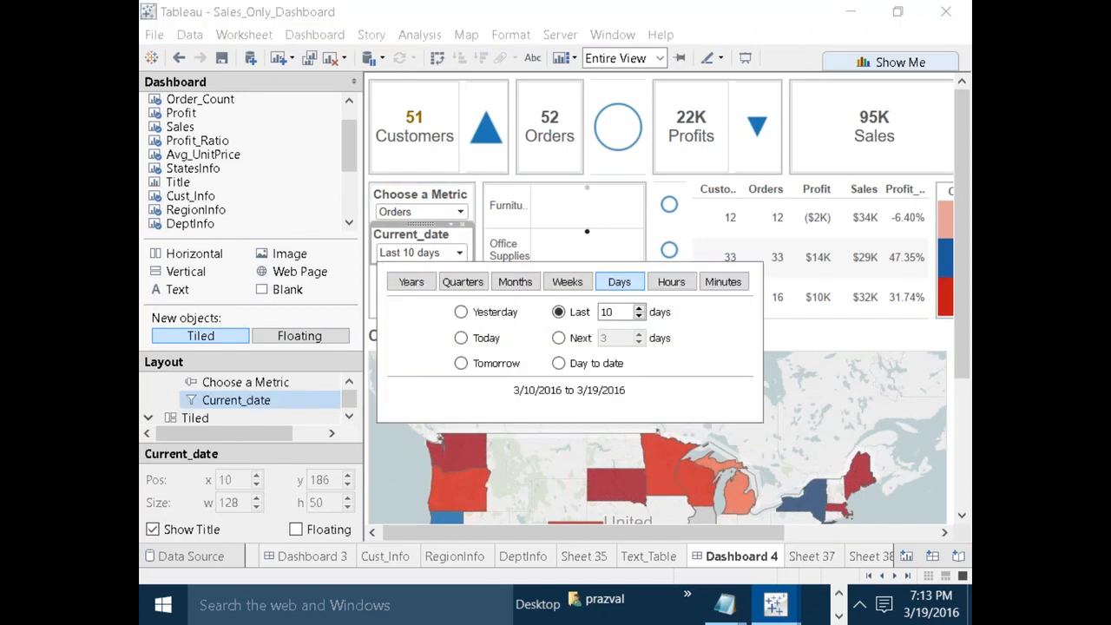
double_click(424, 224)
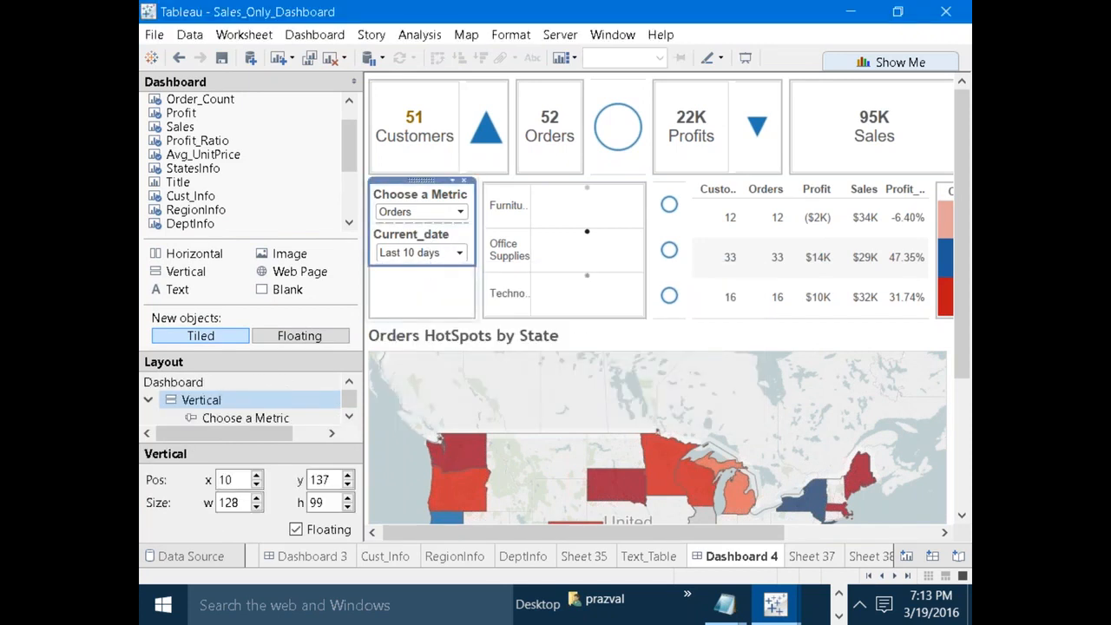
Extend the floating control container to the bottom of its box and move Current_date down, leaving a gap below Choose a Metric.
left_click_drag(432, 265, 434, 323)
left_click(424, 259)
left_click(461, 240)
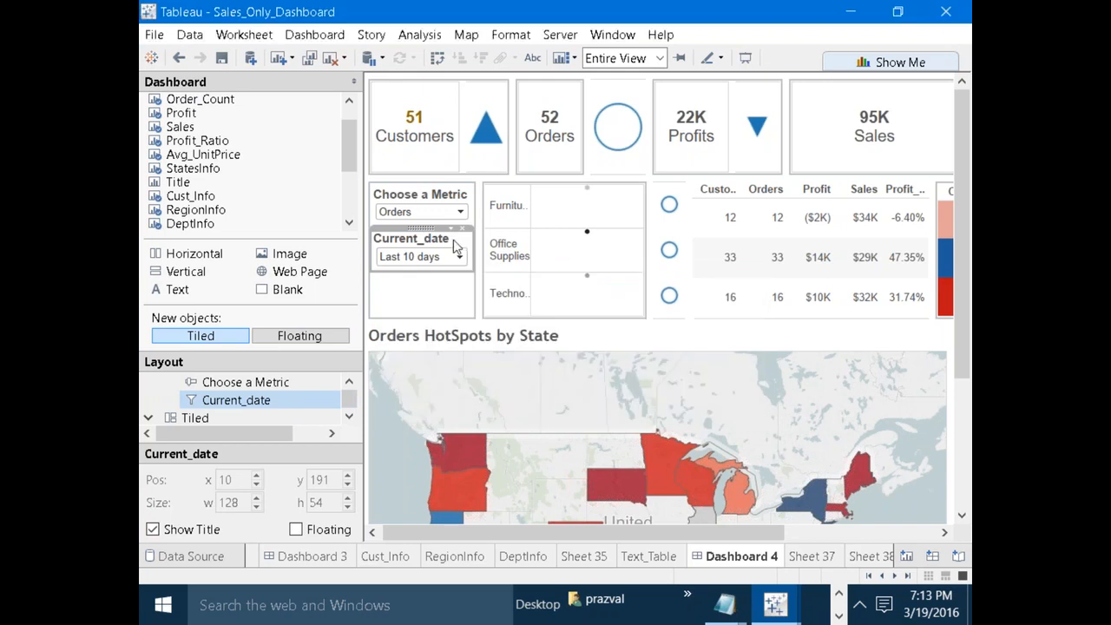
left_click_drag(397, 228, 397, 256)
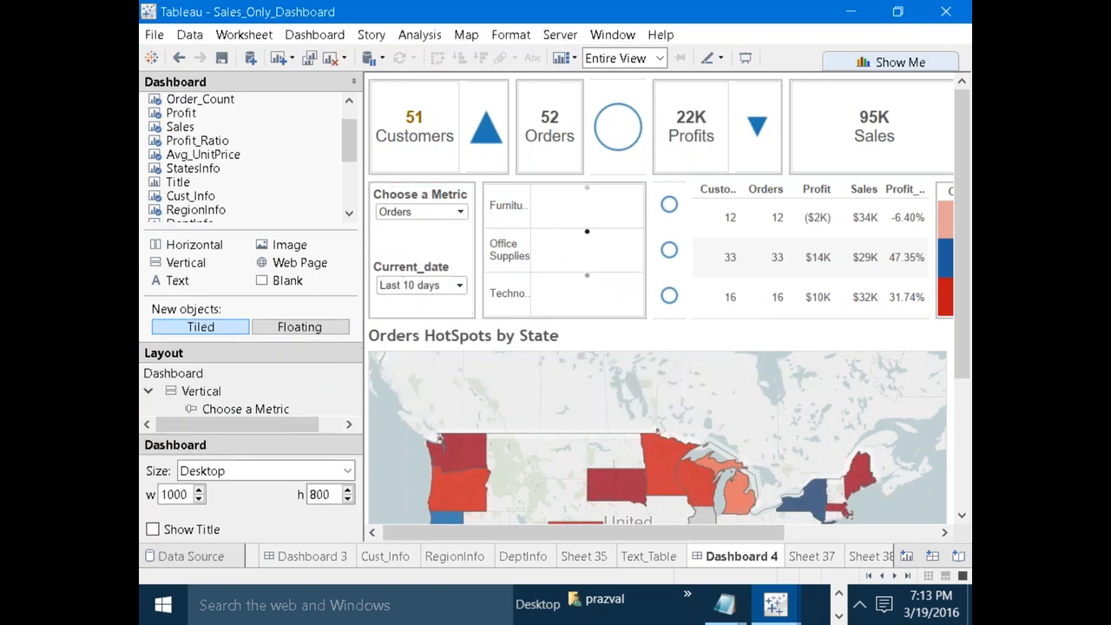
Check the relocated Current_date options and preview the whole dashboard in presentation mode, then return to editing.
left_click(460, 285)
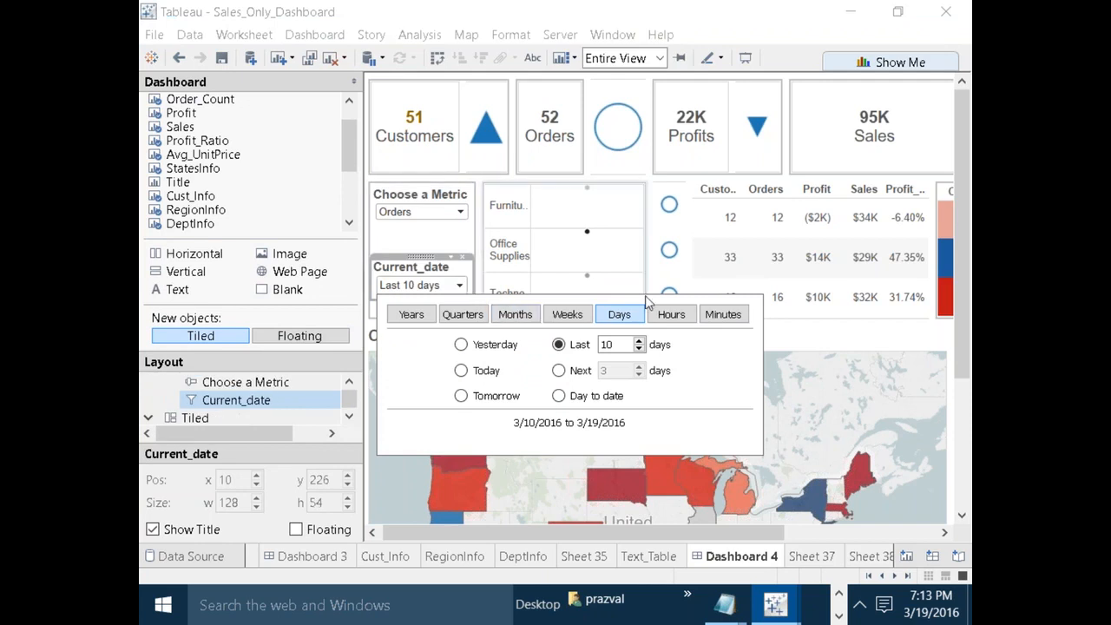
left_click(745, 57)
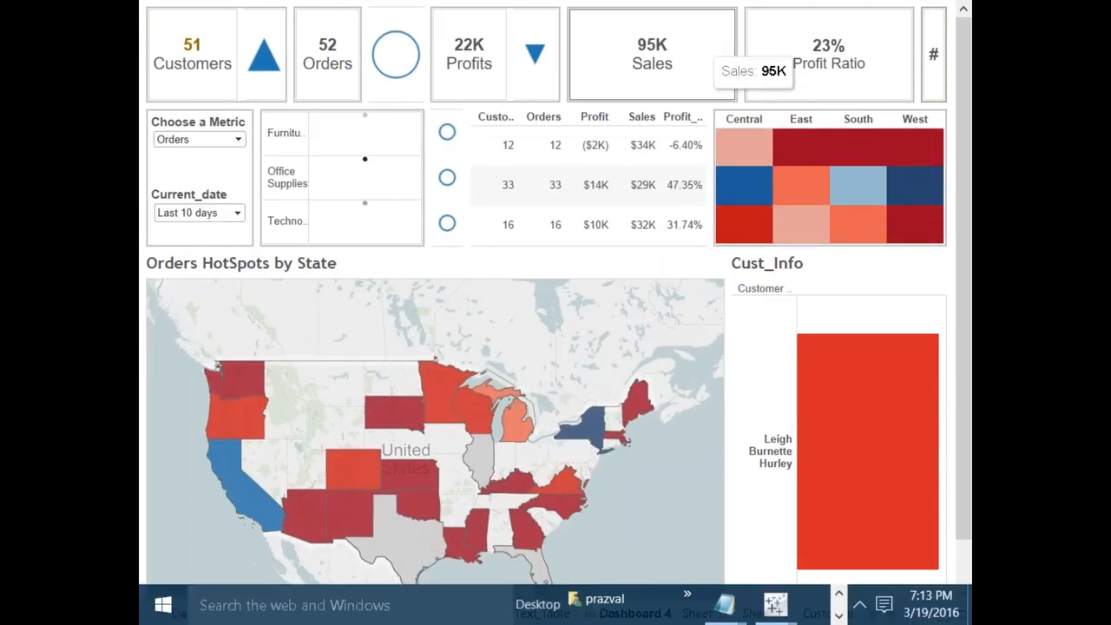
left_click_drag(965, 252, 965, 313)
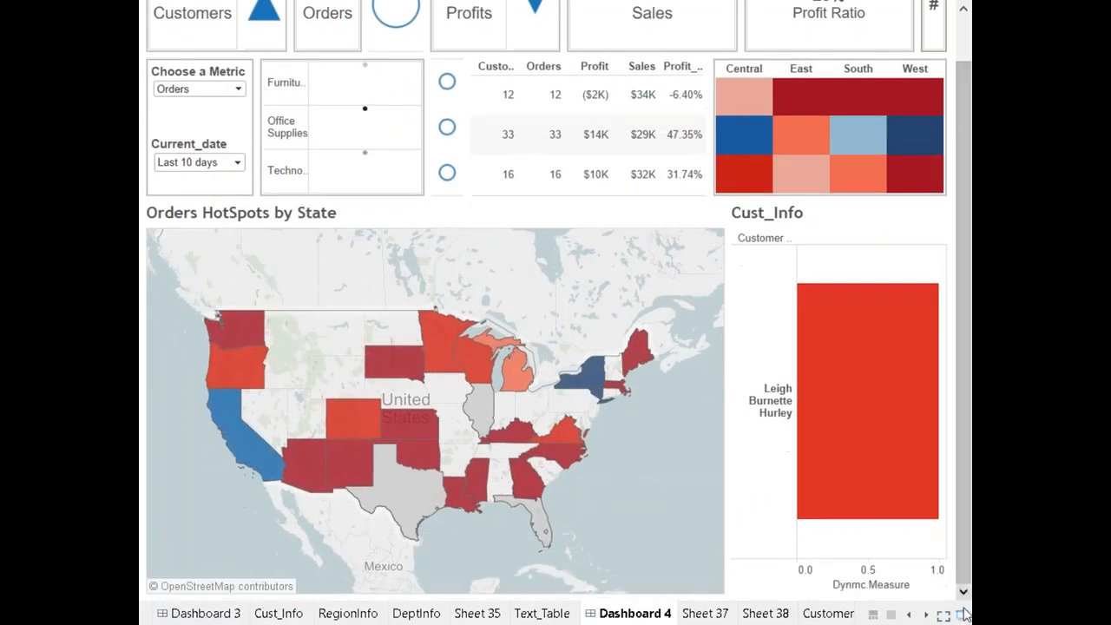
left_click(961, 614)
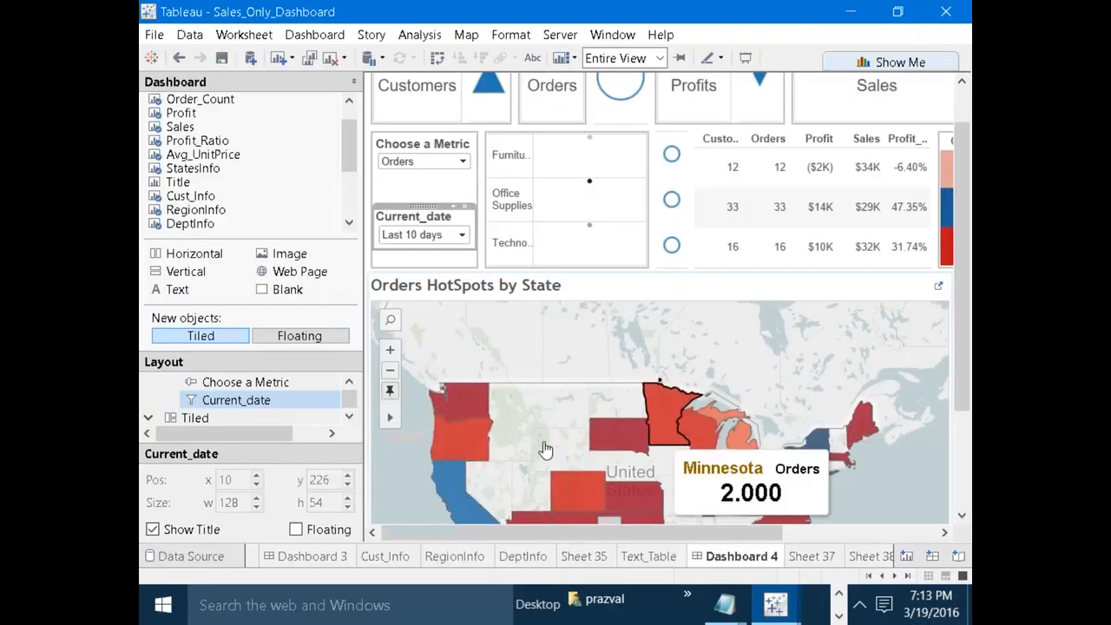
Show the dashboard title above the KPI tiles on Dashboard 4.
left_click(869, 577)
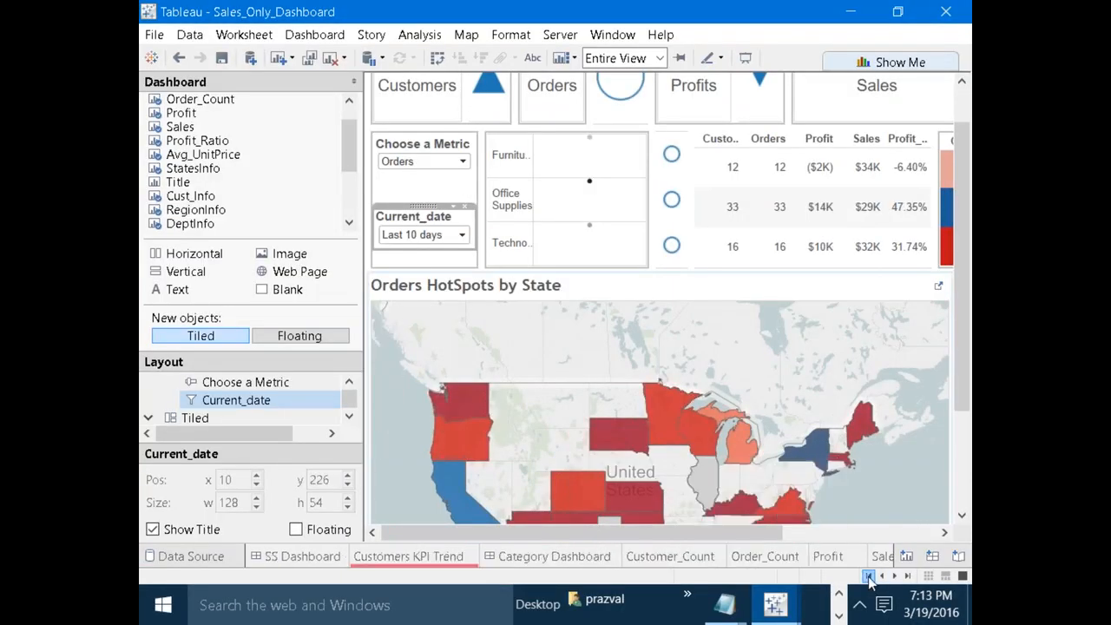
left_click_drag(965, 388, 965, 247)
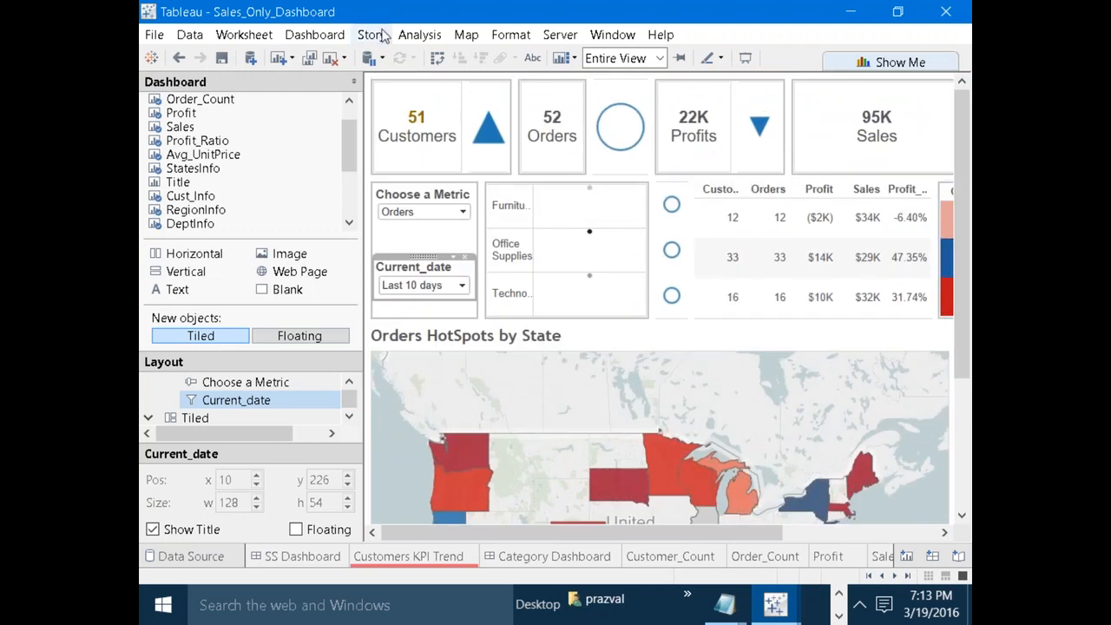
left_click(315, 35)
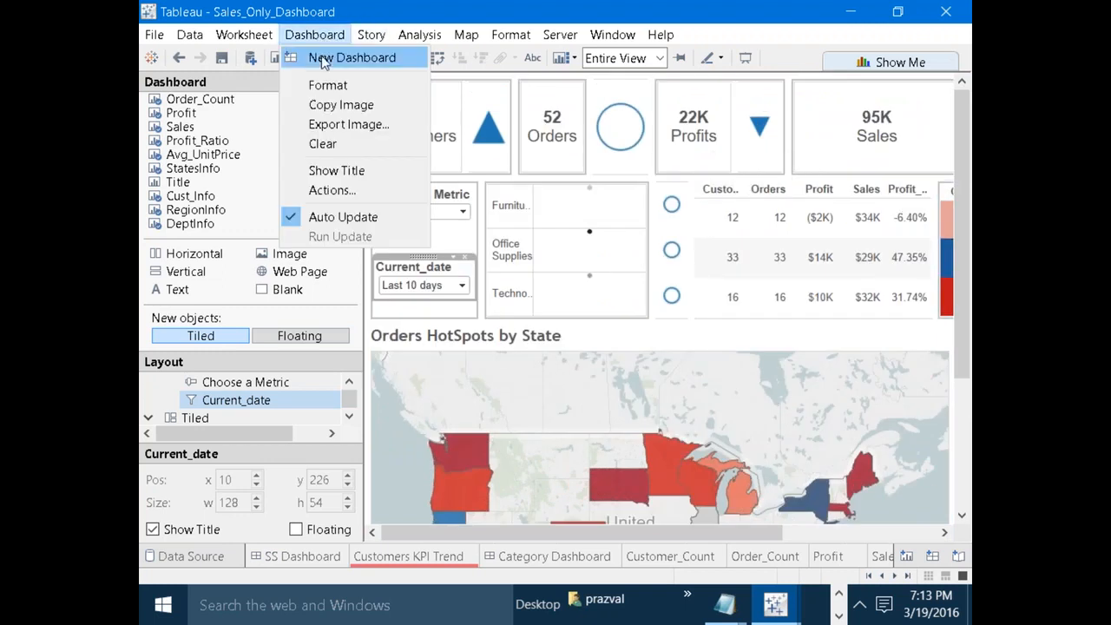
left_click(335, 169)
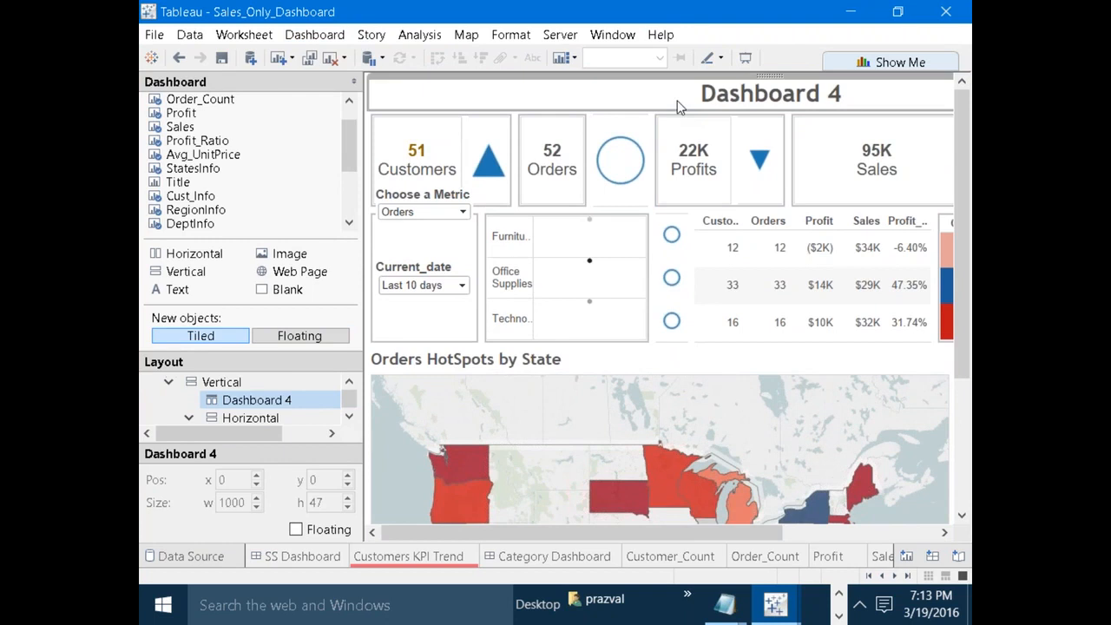
Replace the dashboard title's sheet name placeholder with the text "Superstore Metric Info" and apply it.
double_click(678, 106)
left_click_drag(750, 226, 615, 226)
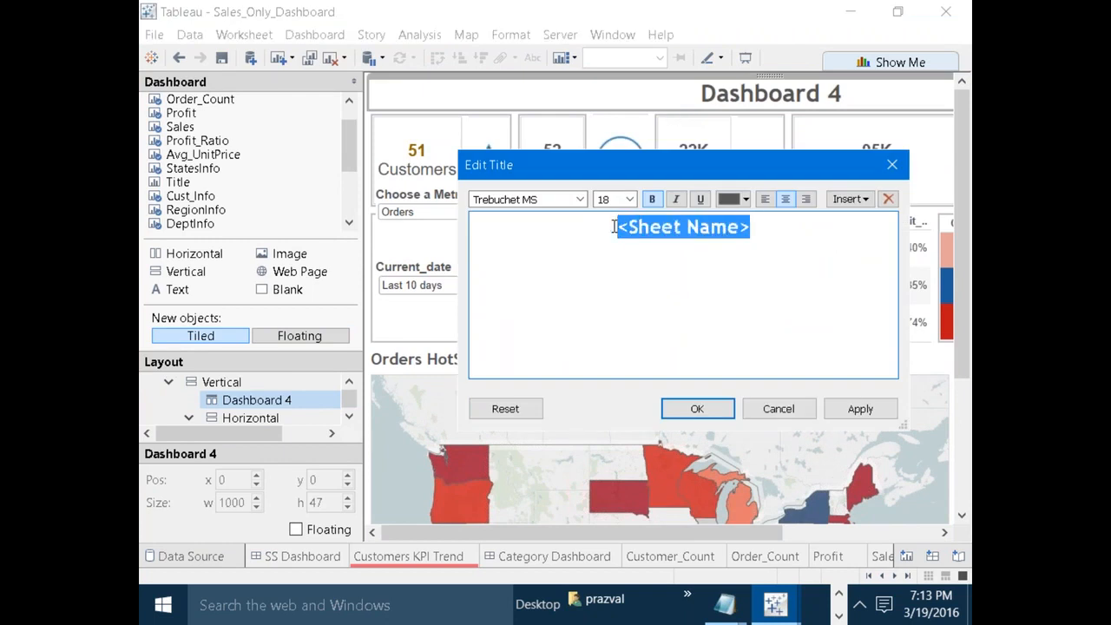
type("Superstore Metric")
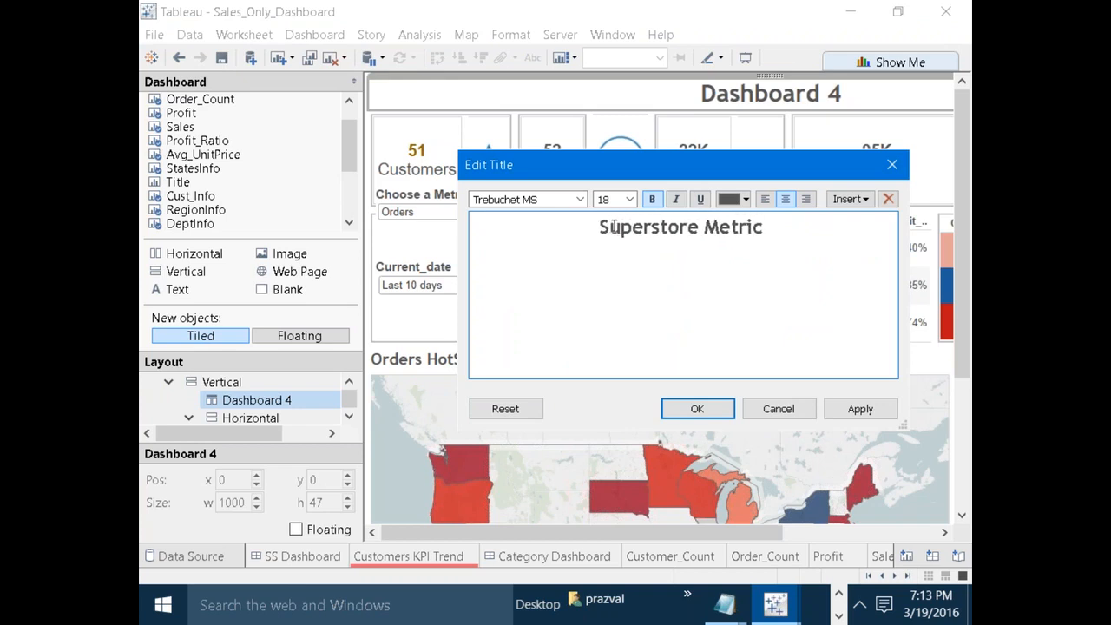
type(" Info")
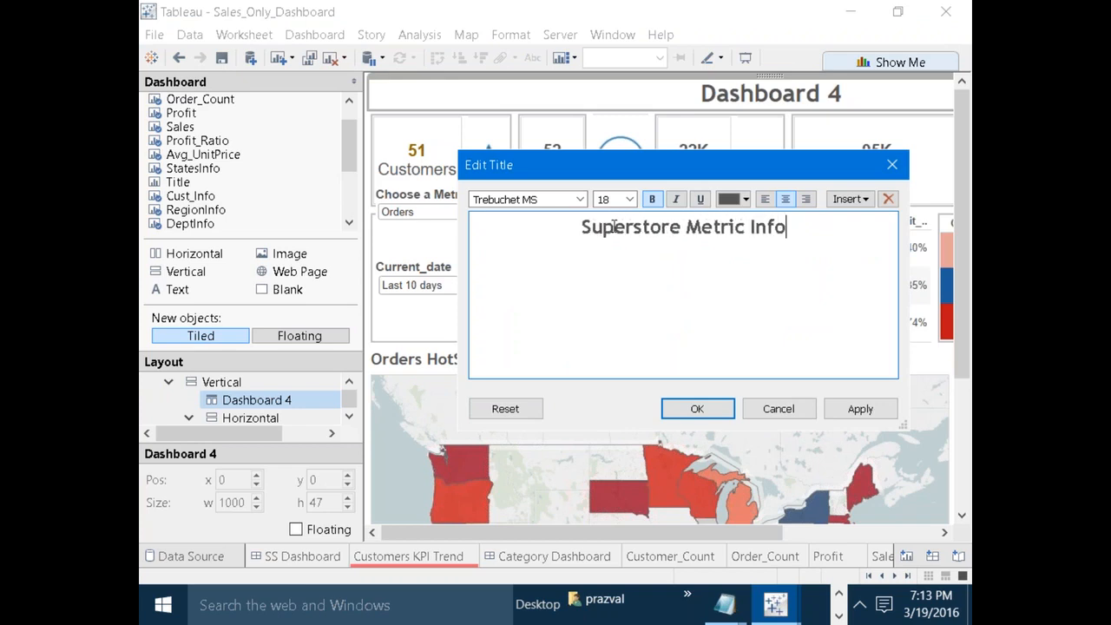
left_click(838, 416)
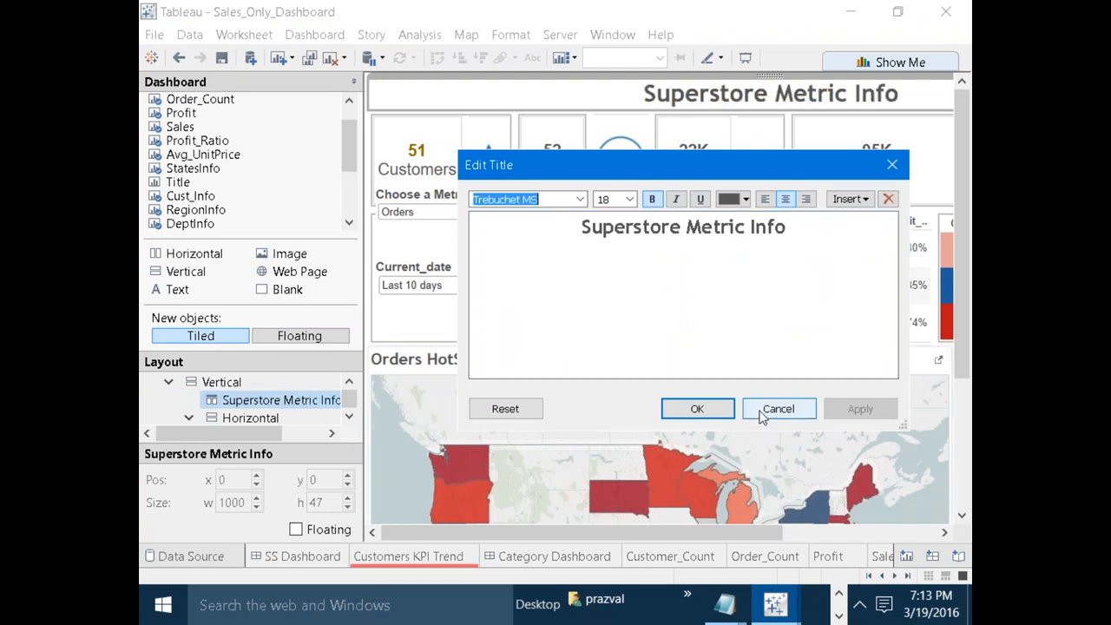
left_click(697, 409)
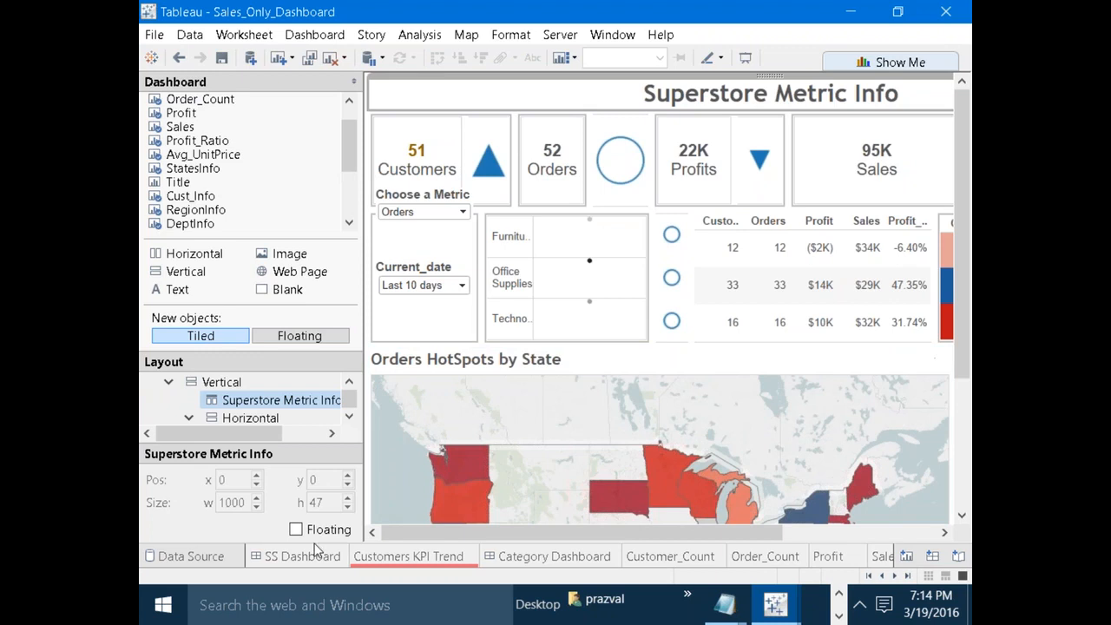
Open the SS Dashboard sheet to review its layout as a reference.
left_click(263, 555)
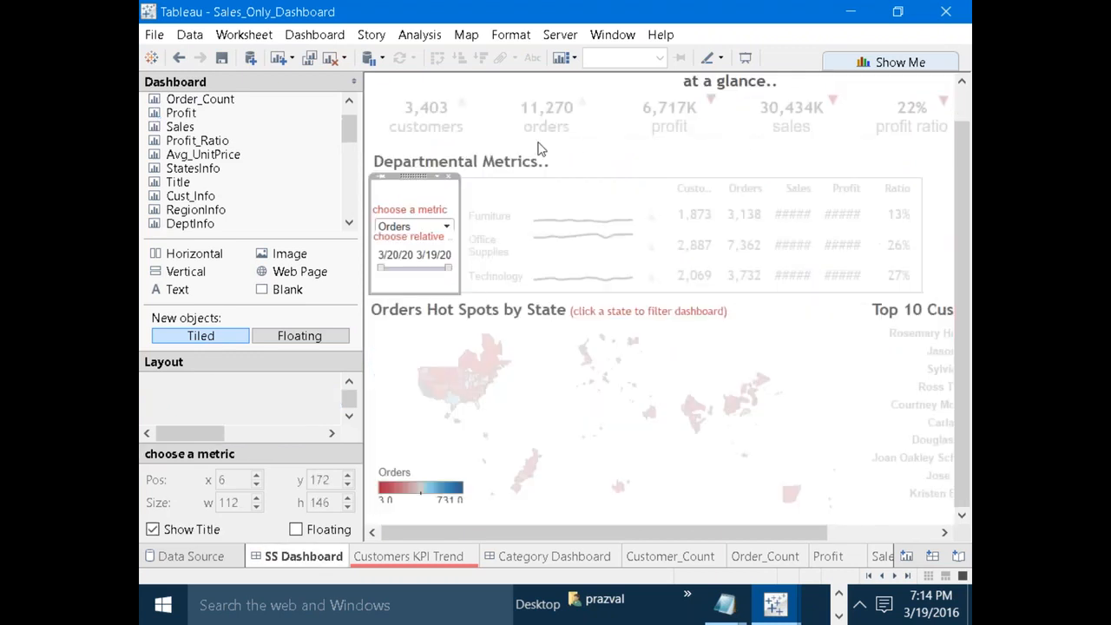
Filter the SS Dashboard to South Dakota using the Orders Hot Spots by State map.
left_click(610, 166)
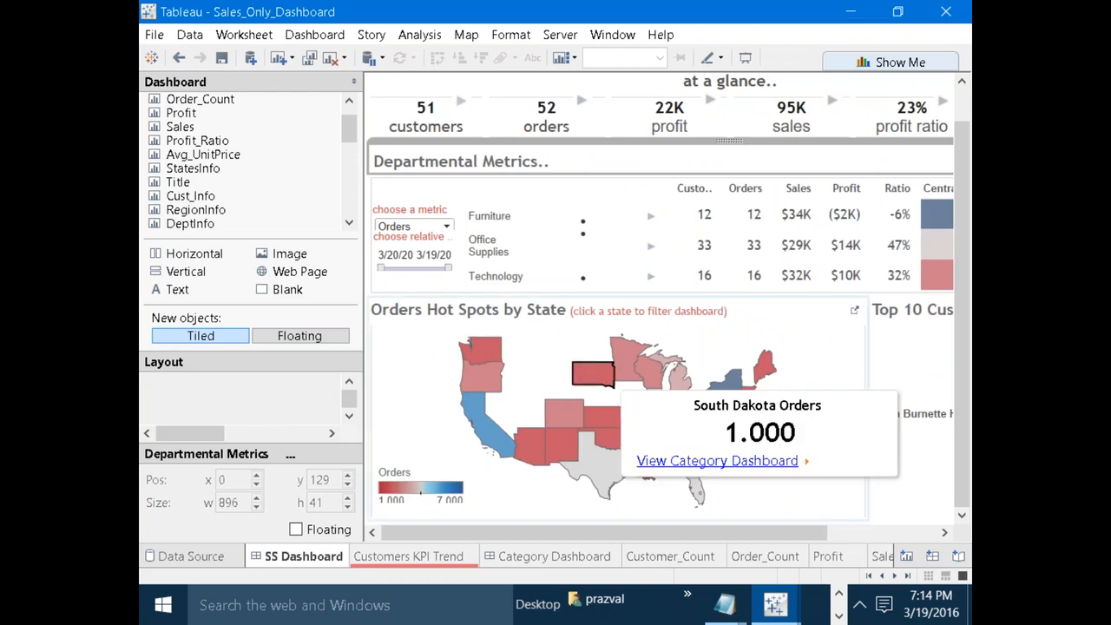
left_click(609, 382)
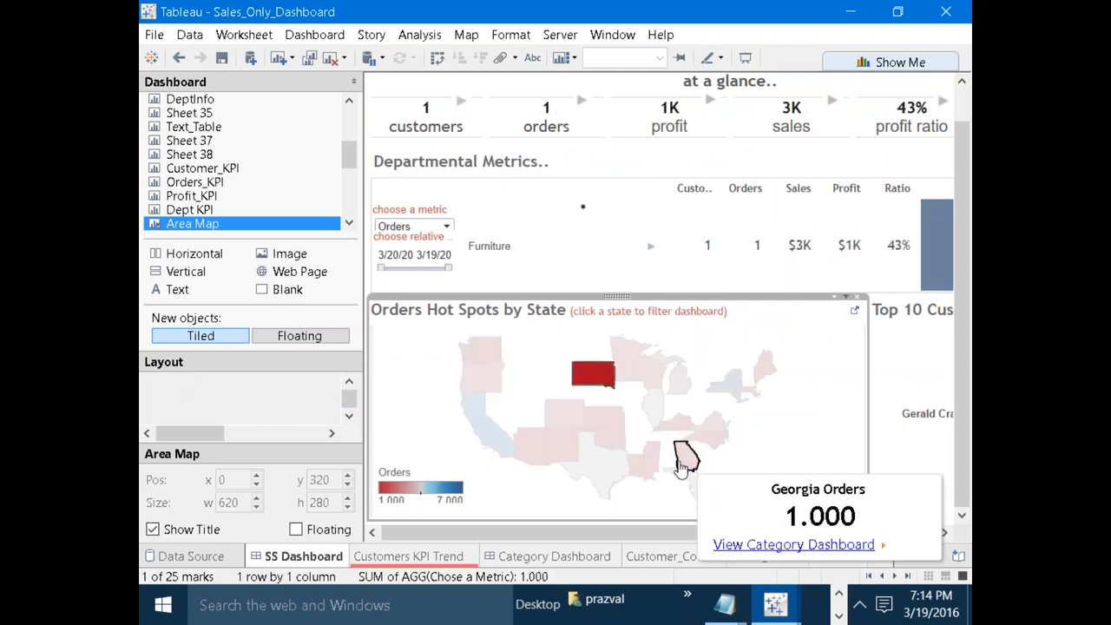
Hide all sheets used by Dashboard 4 and by Dashboard 3.
left_click(894, 577)
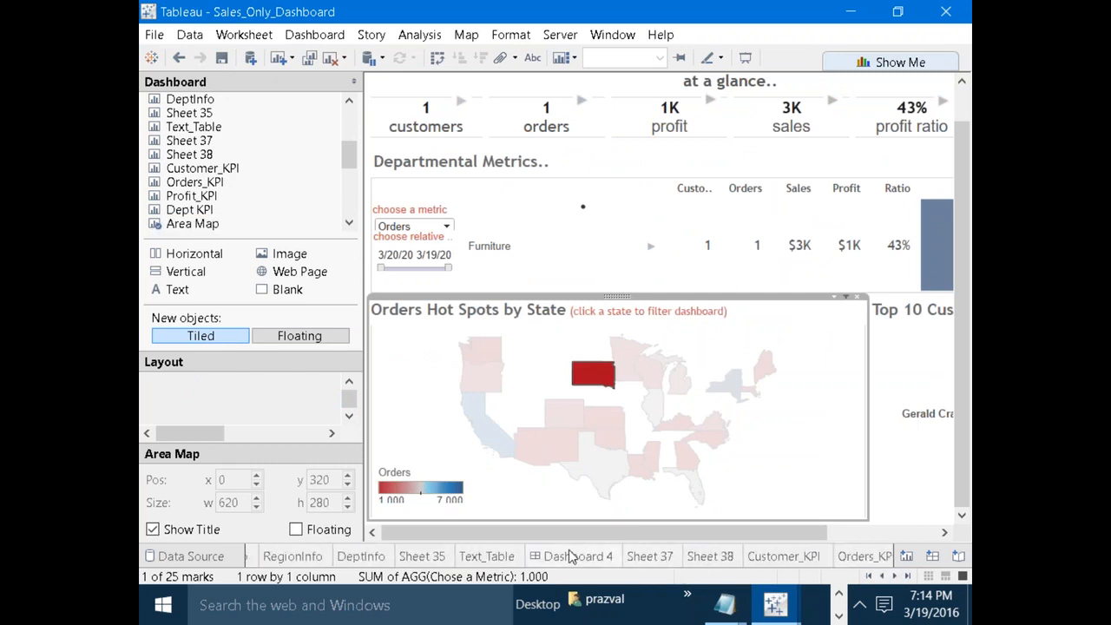
right_click(572, 556)
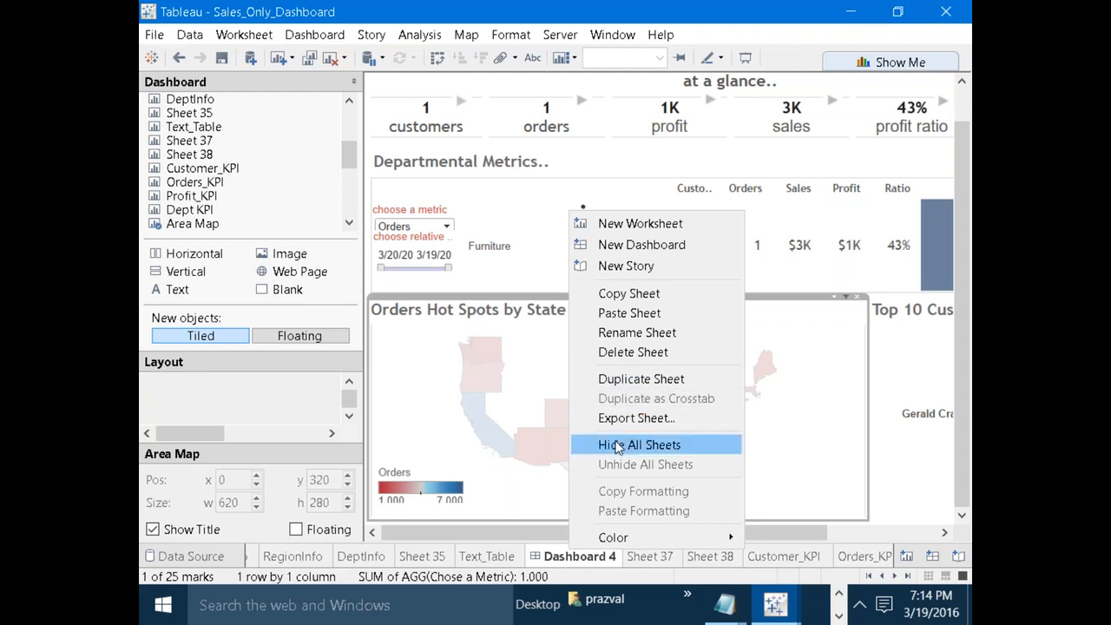
left_click(618, 446)
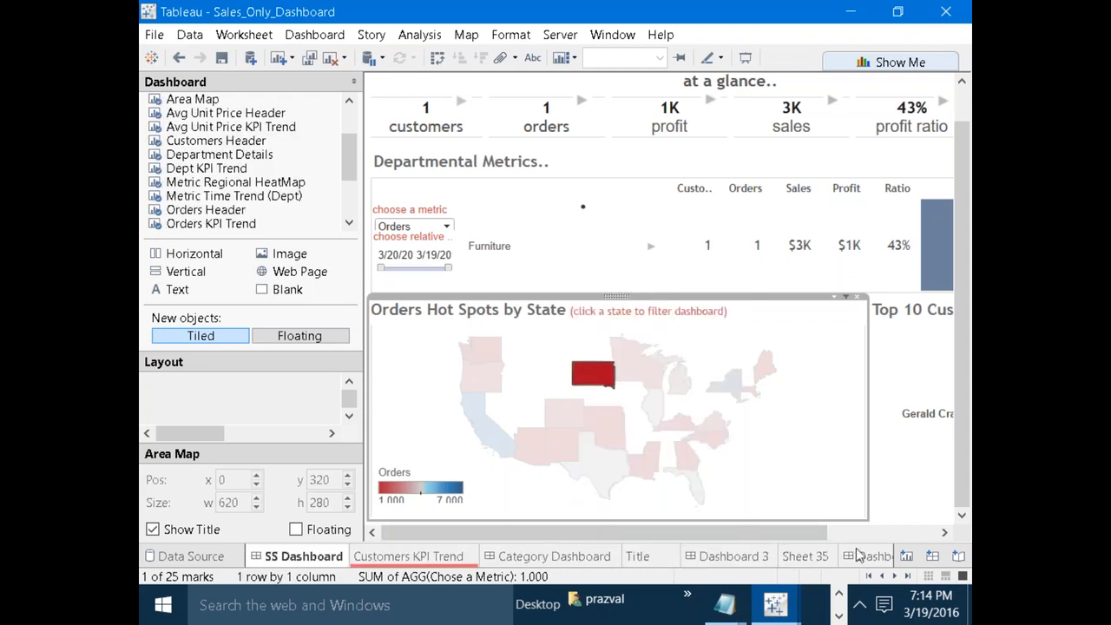
right_click(738, 562)
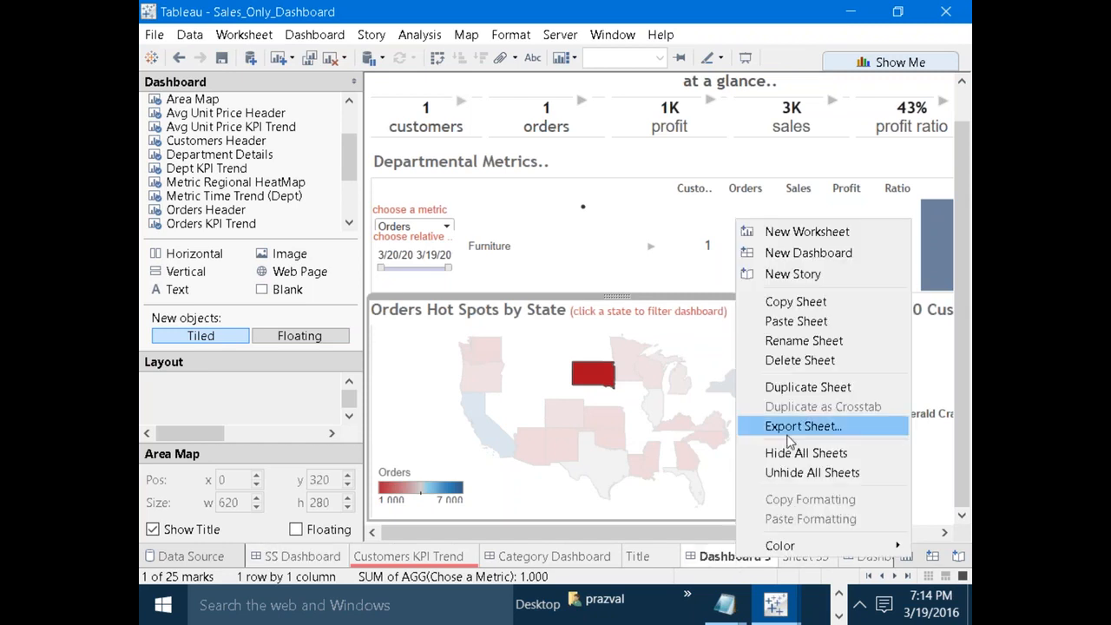
left_click(785, 454)
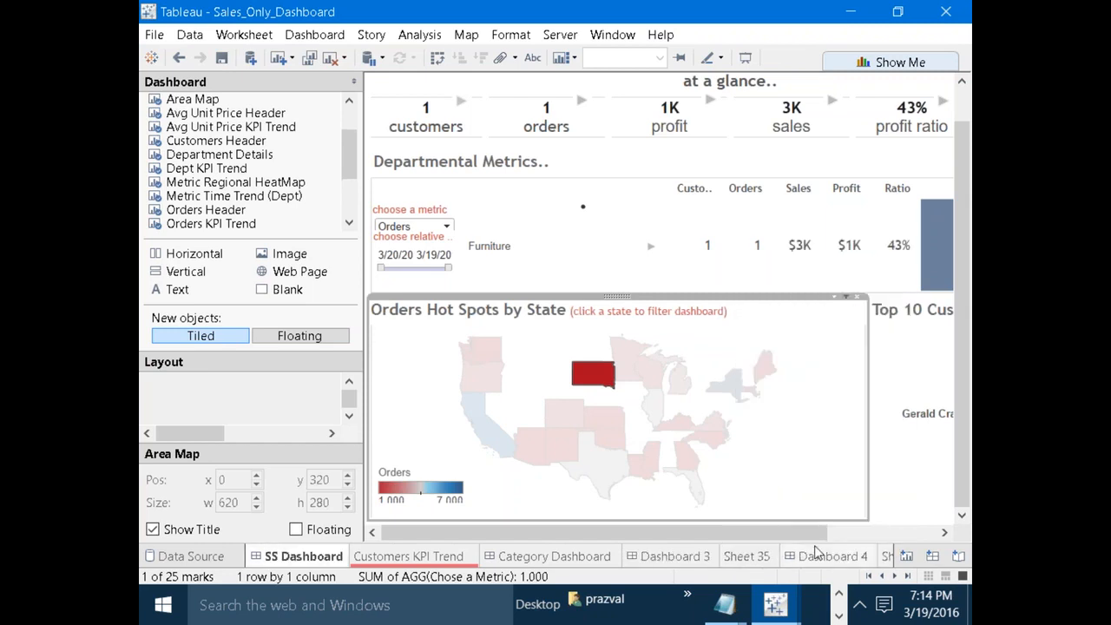
Show the Category Dashboard in presentation mode and examine the options for choosing a metric.
left_click(573, 557)
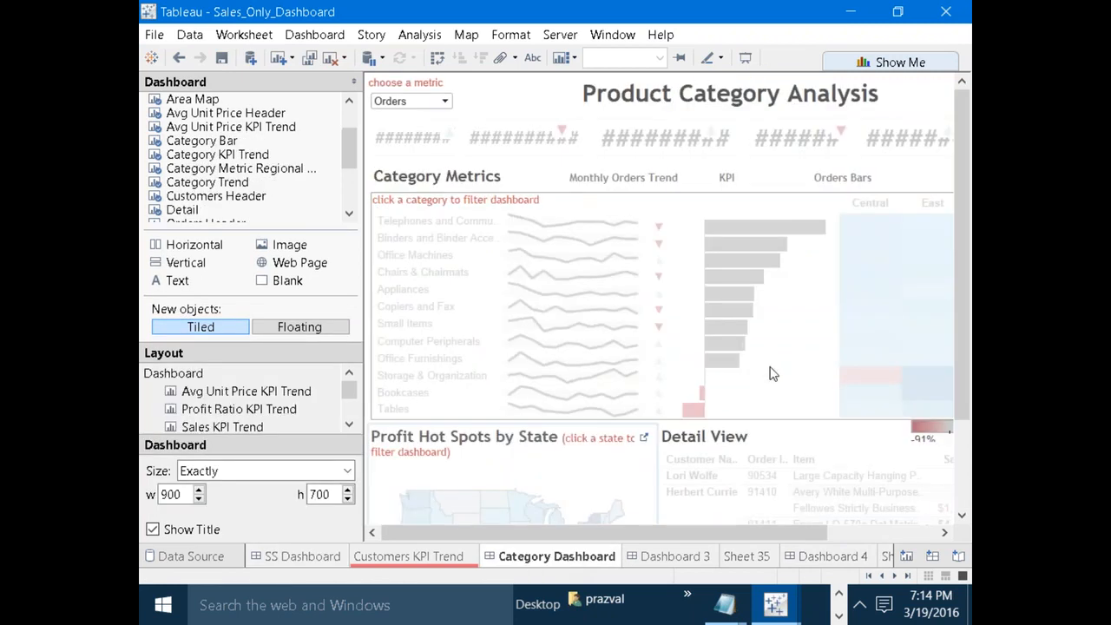
left_click(773, 374)
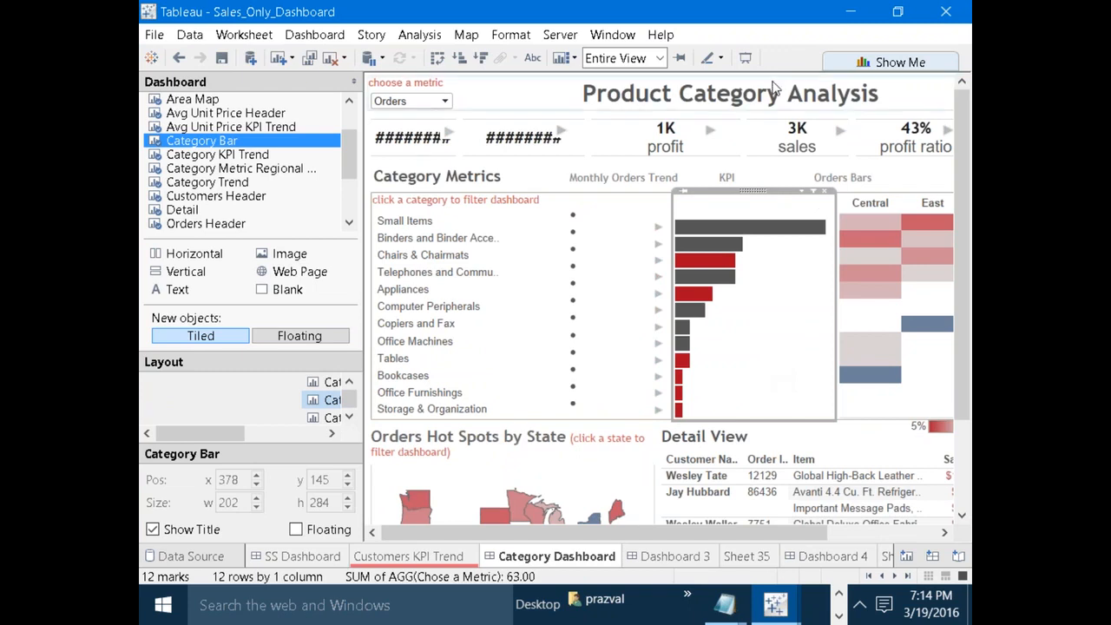
left_click(745, 59)
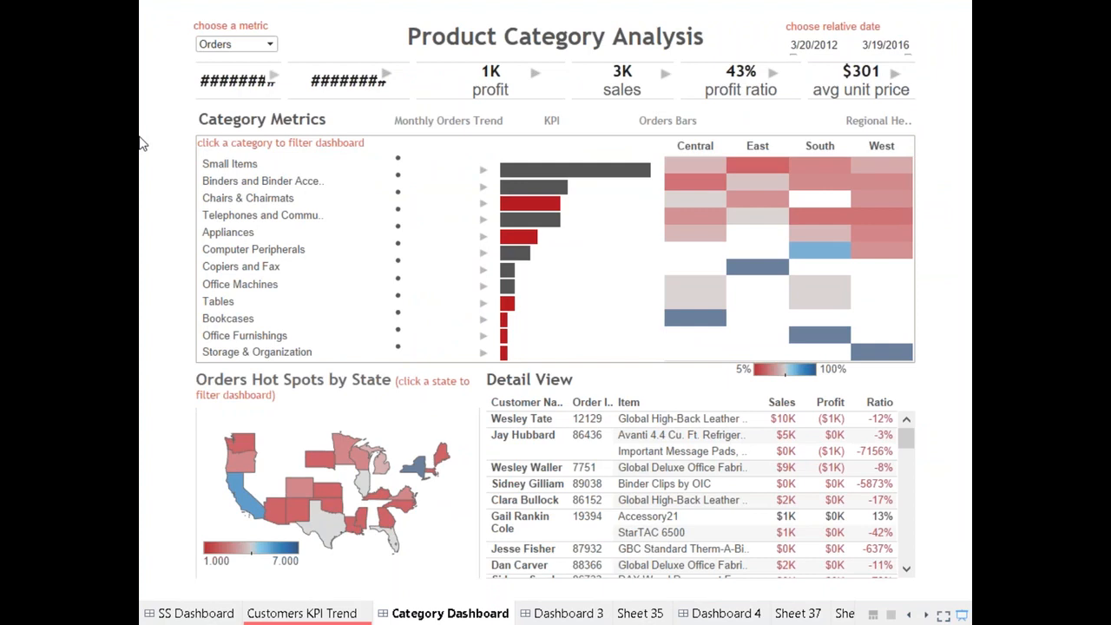
mouse_move(274, 80)
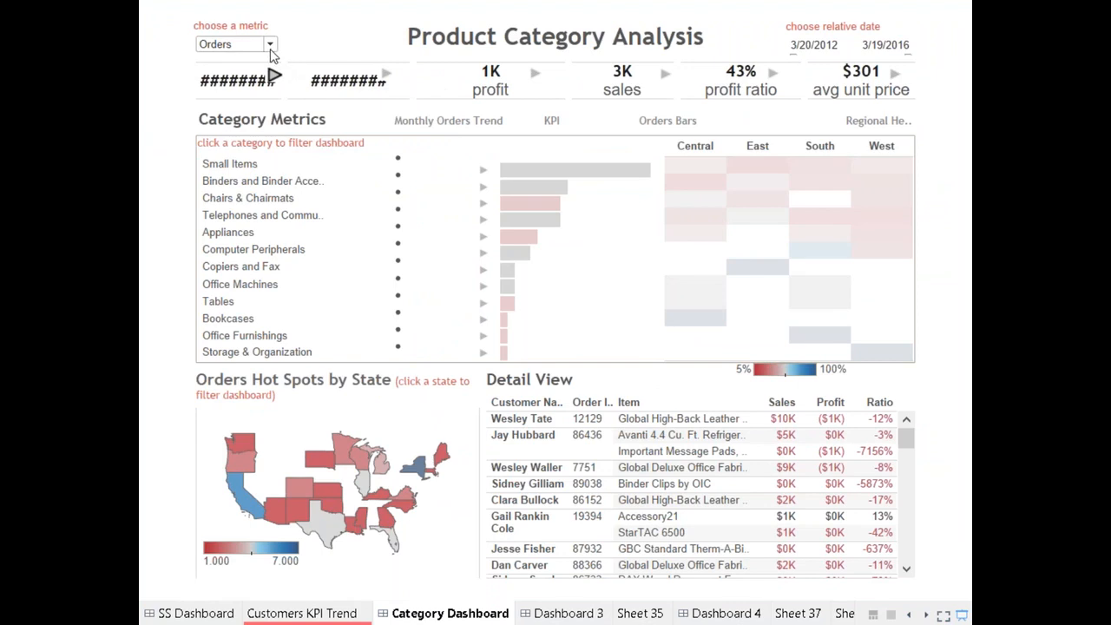
left_click(269, 45)
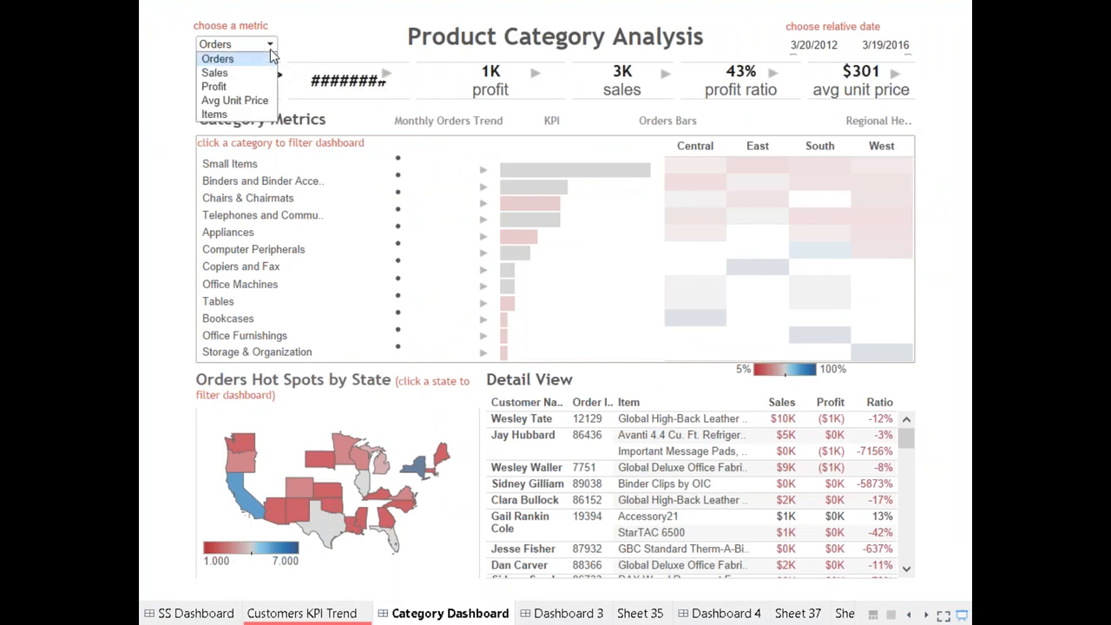
left_click(146, 161)
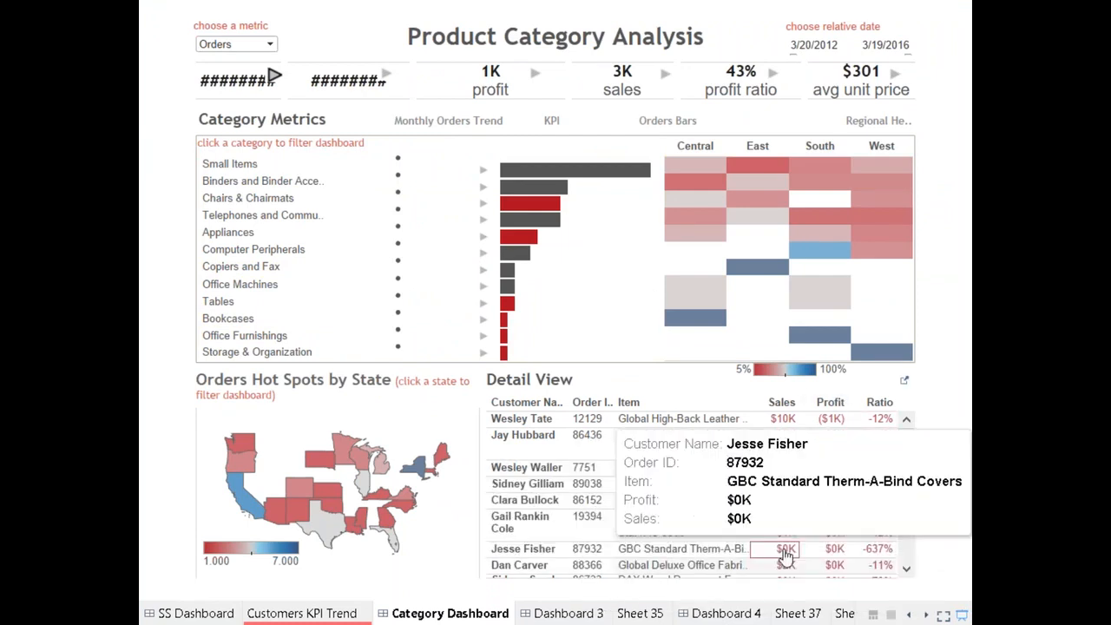
Review Dashboard 4, the SS Dashboard and the Category Dashboard in presentation mode, and return to the authoring view.
left_click(723, 614)
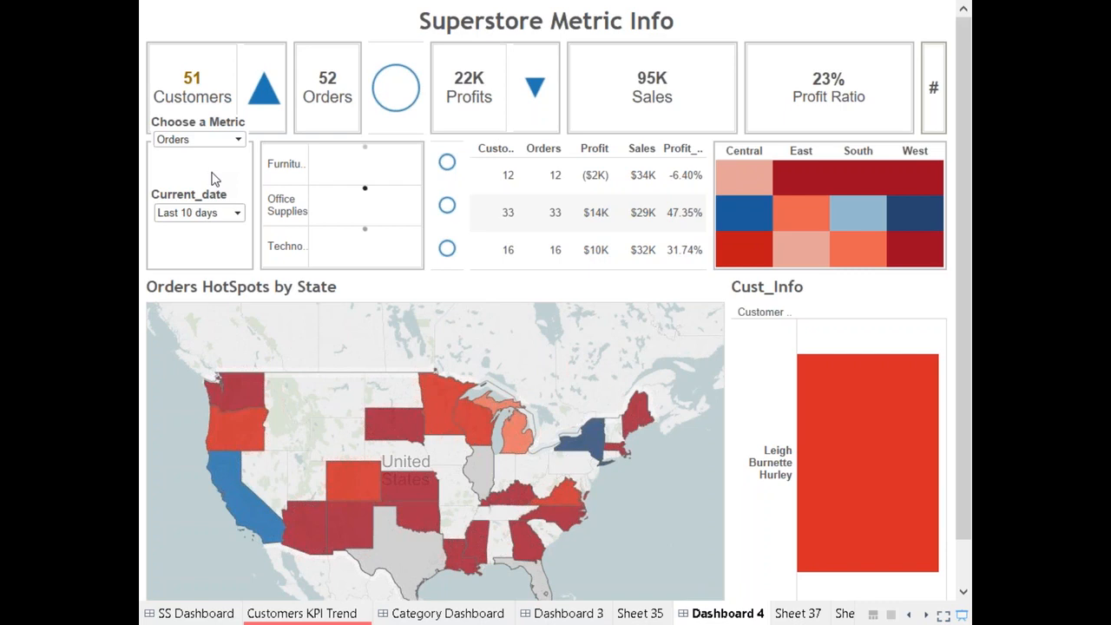
left_click(964, 614)
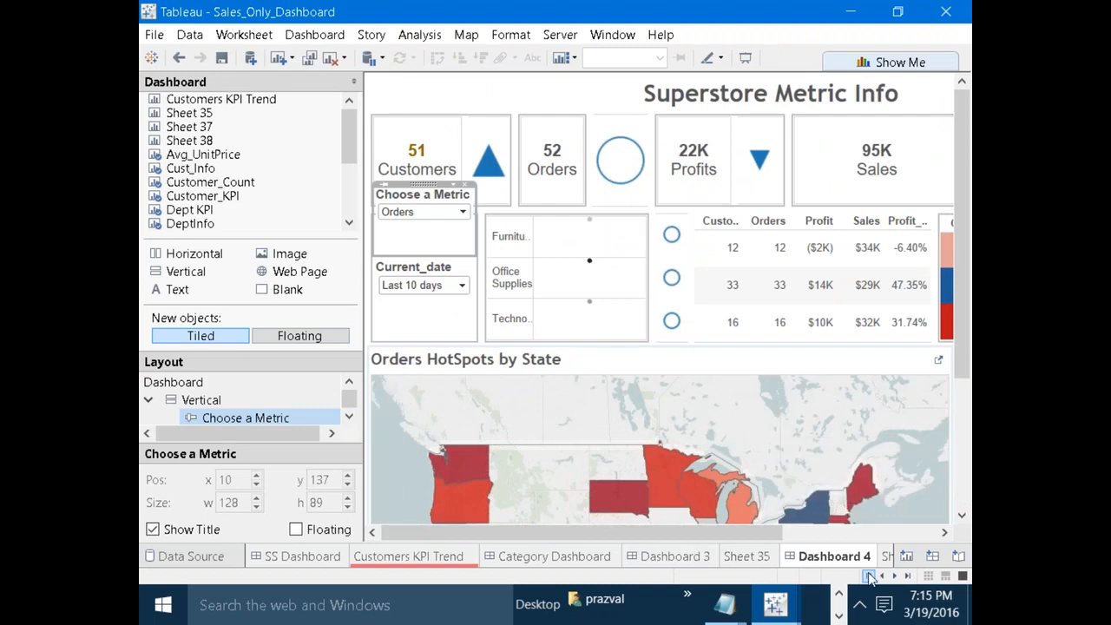
left_click(304, 556)
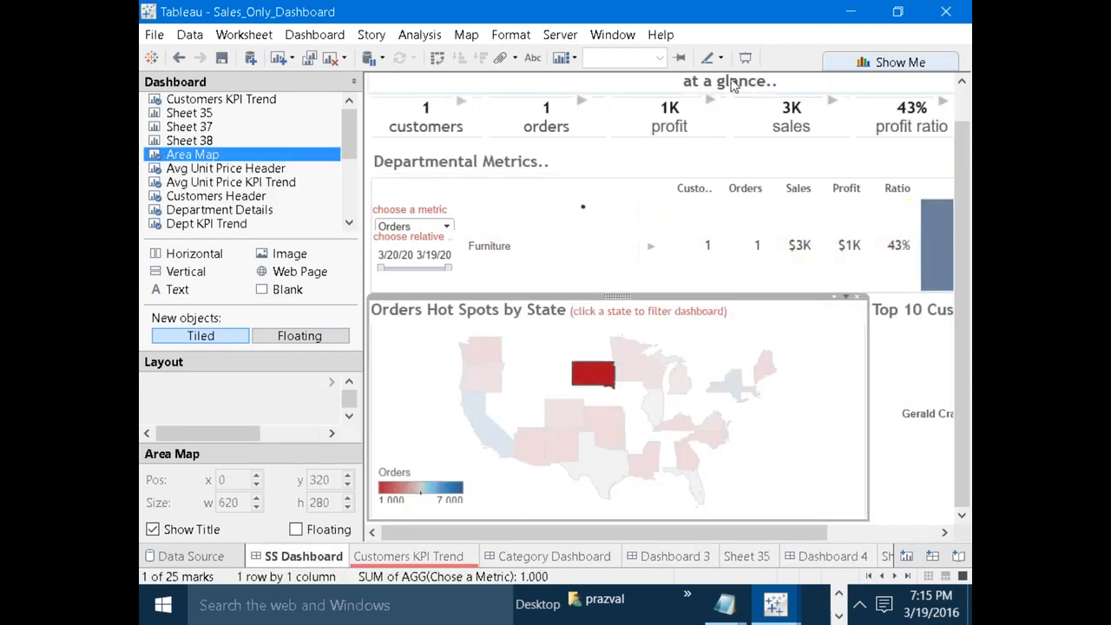
left_click(745, 59)
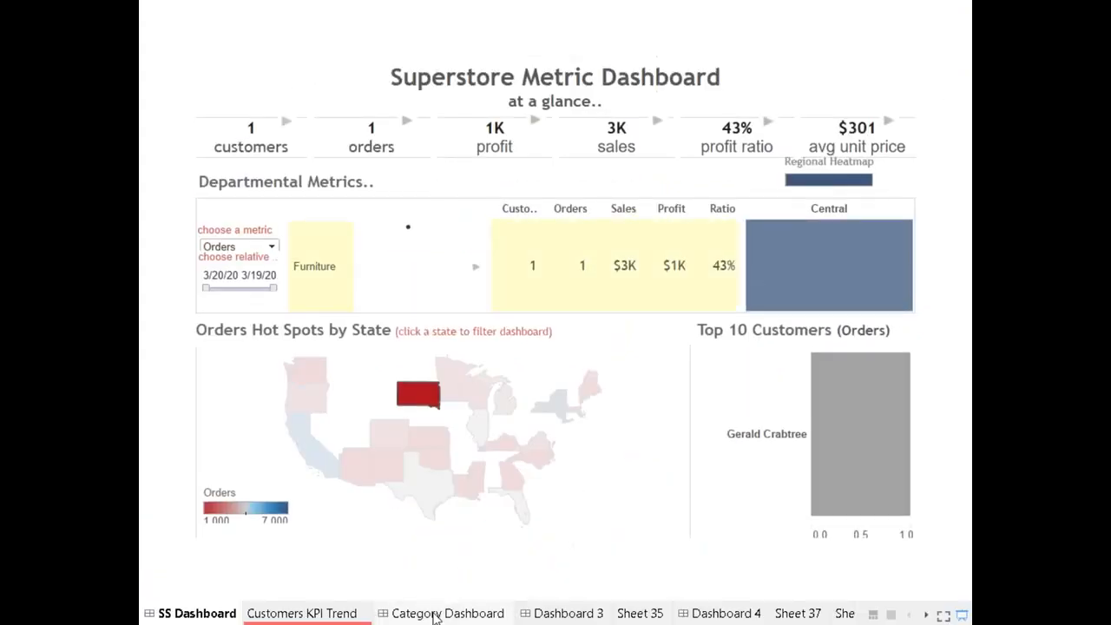
left_click(436, 614)
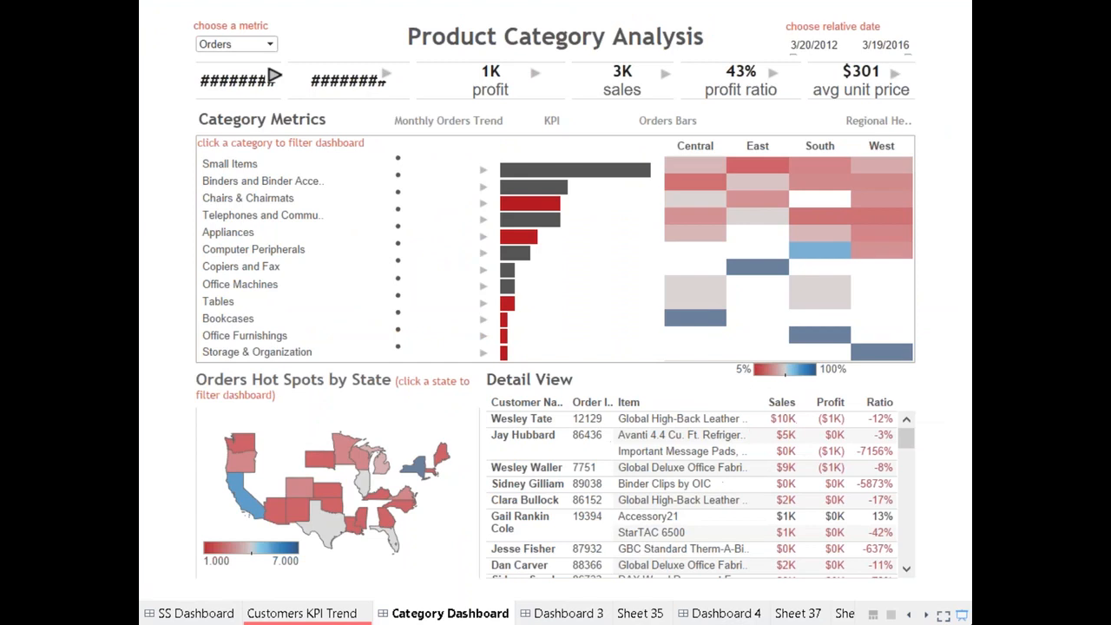
left_click(964, 614)
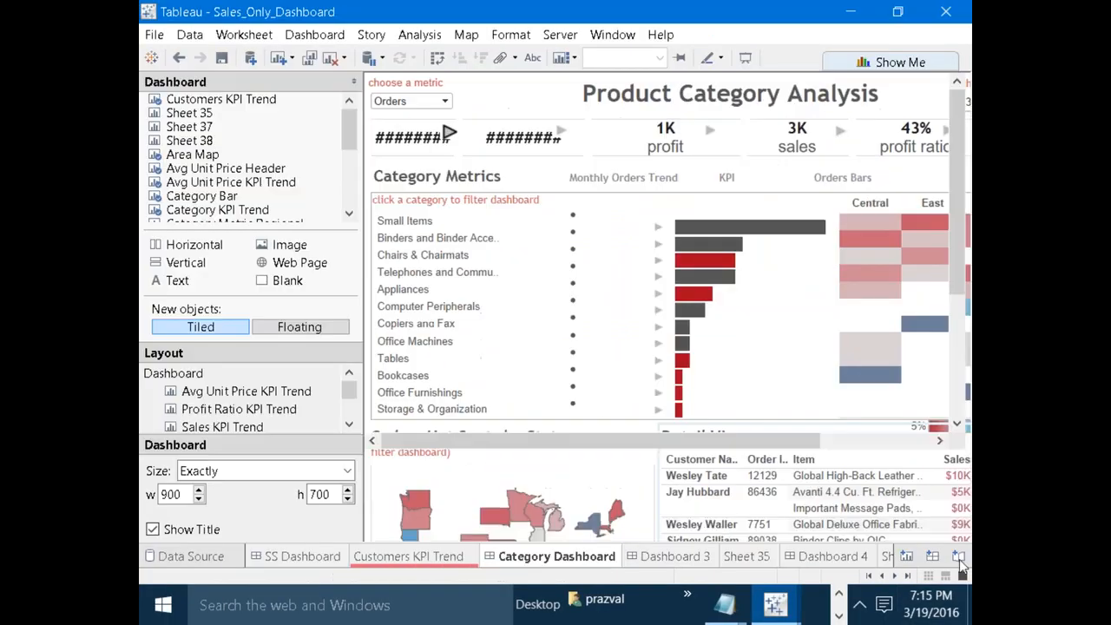
left_click(323, 560)
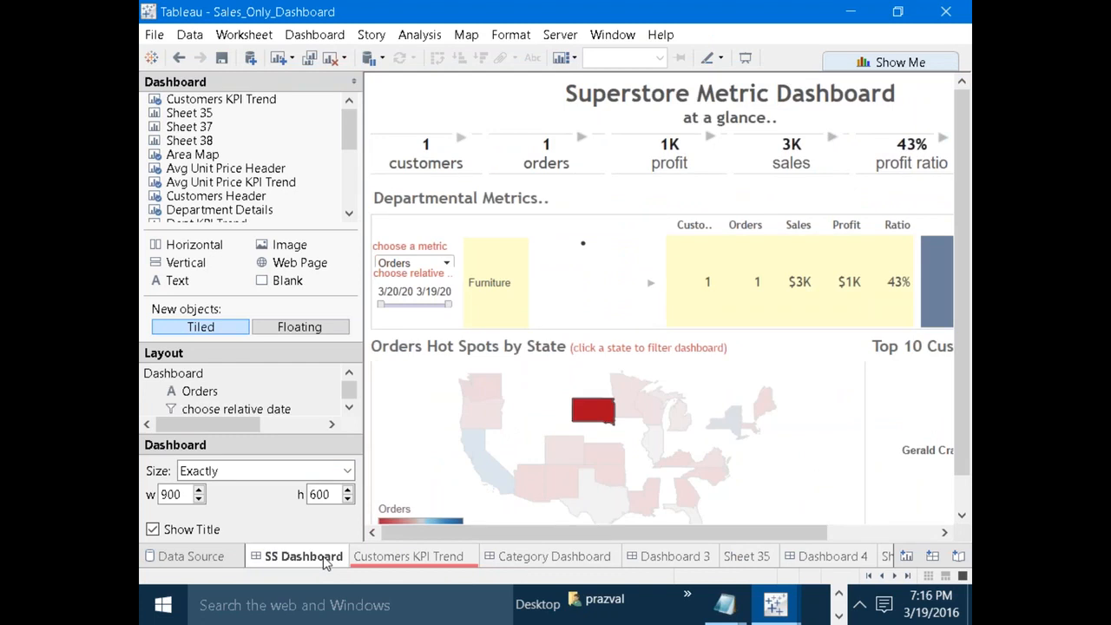
left_click(775, 603)
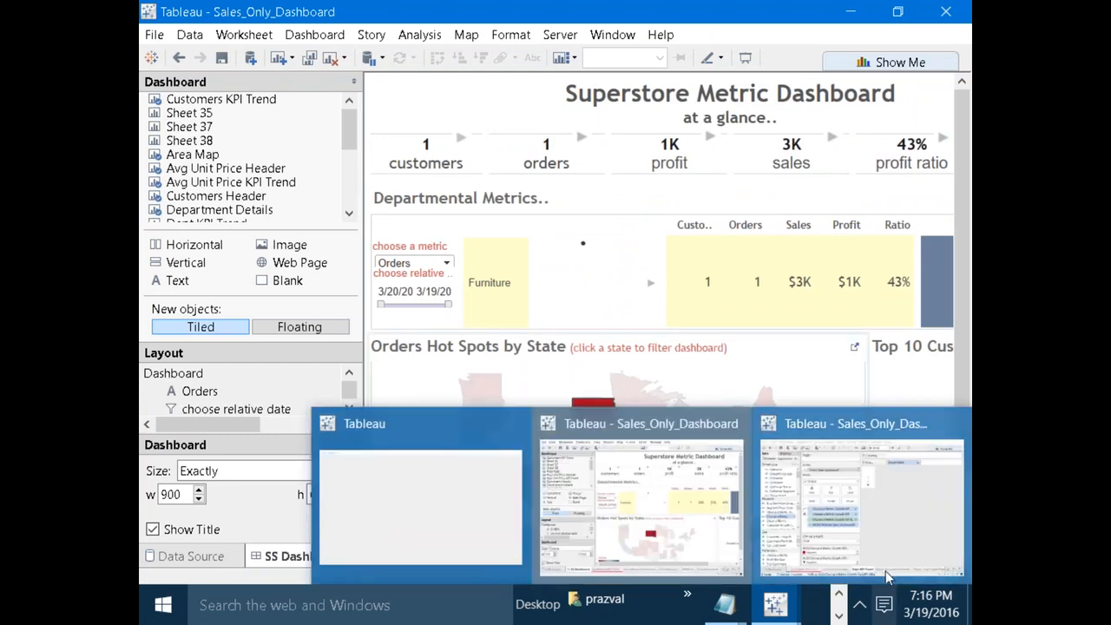
left_click(805, 376)
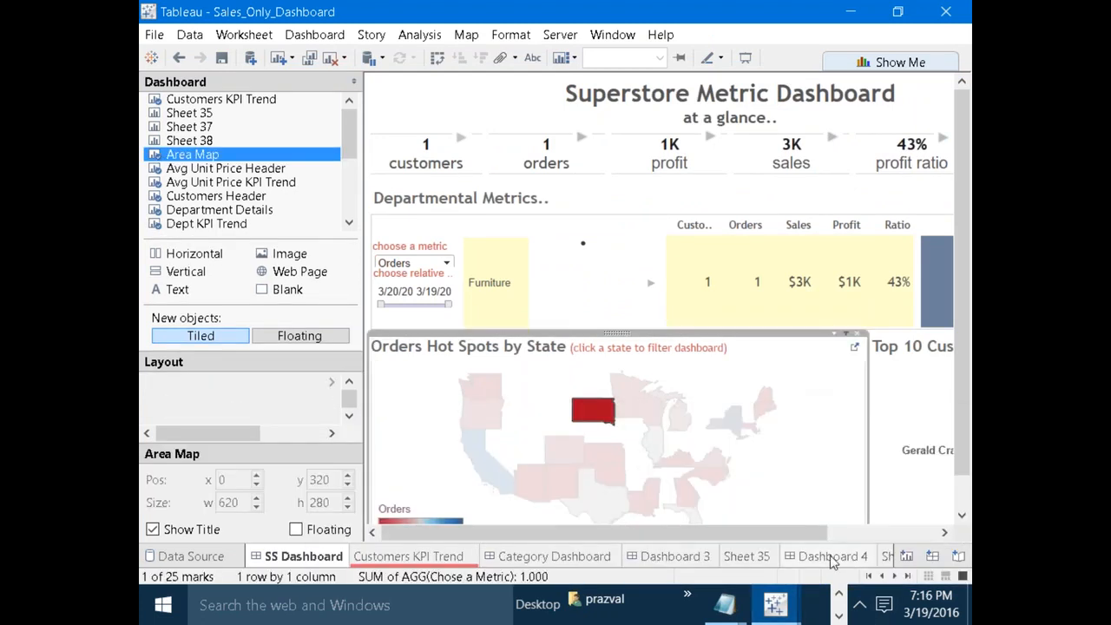
Open the Current_date calculated field for editing from Sheet 37.
left_click(832, 556)
left_click(894, 576)
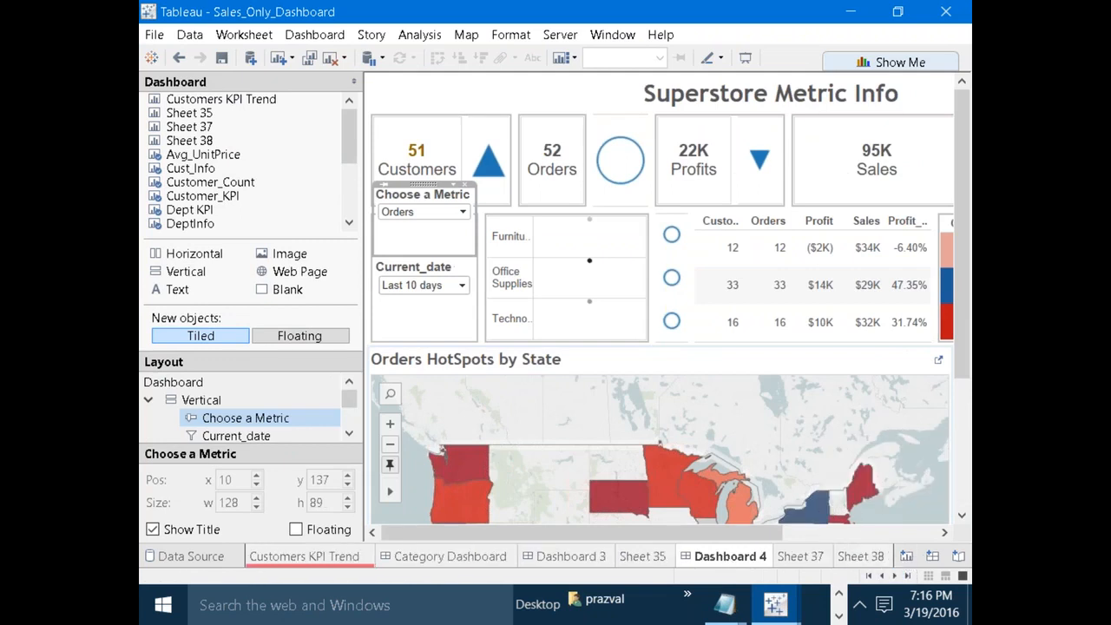
left_click(800, 556)
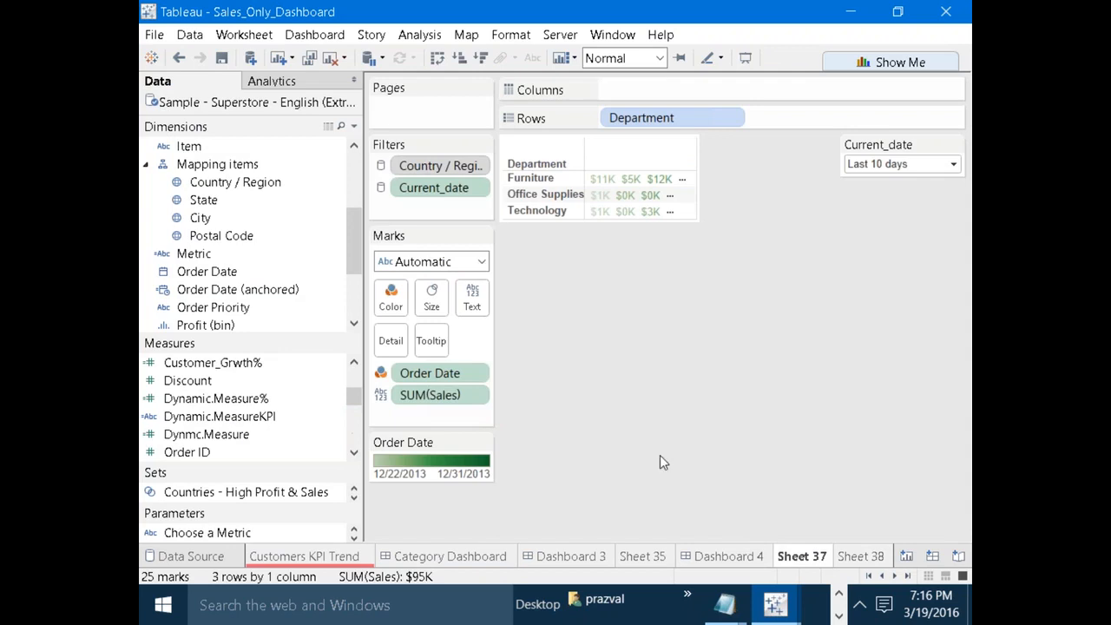
left_click_drag(352, 227, 350, 197)
left_click(223, 218)
right_click(223, 217)
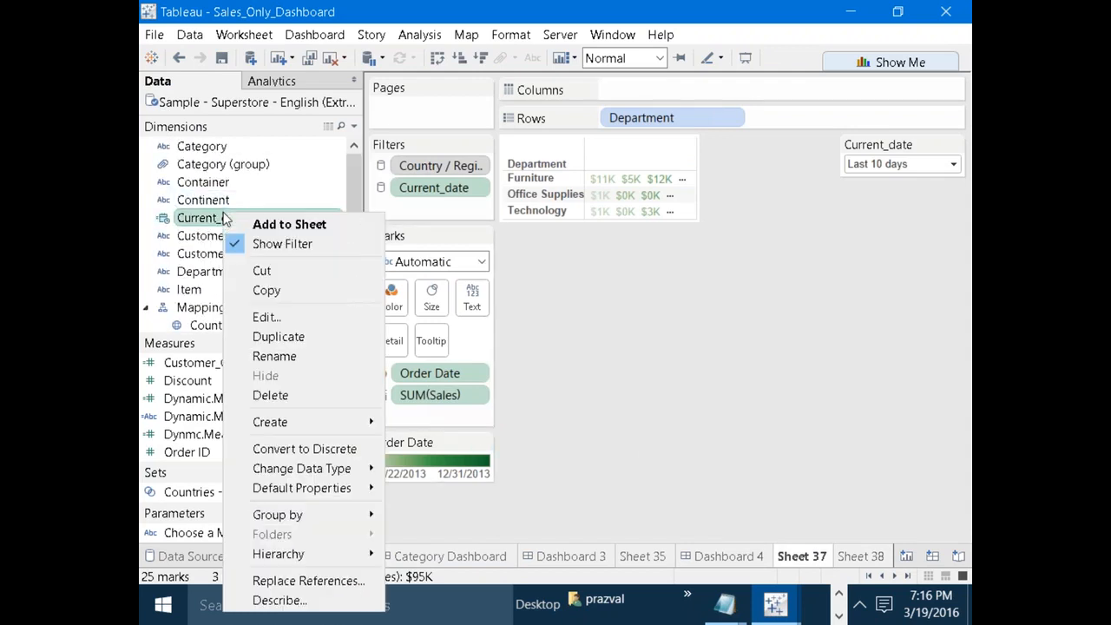
left_click(270, 314)
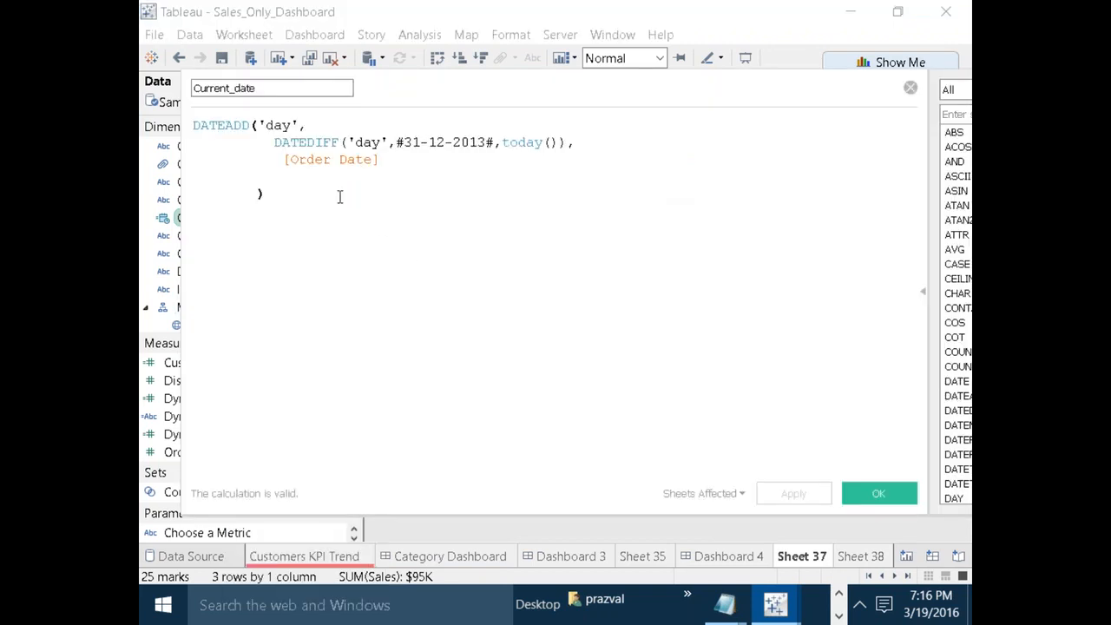
Enlarge and examine the DATEADD formula of Current_date, and close the calculation editor without changing it.
scroll(339, 198, "up", 3)
scroll(339, 197, "up", 1)
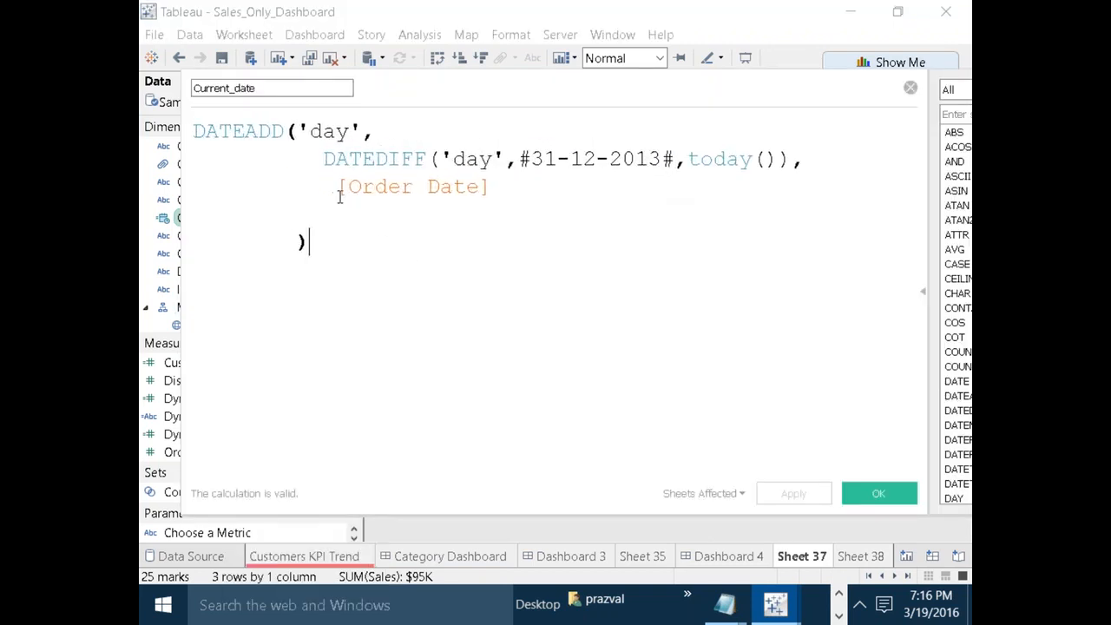
left_click_drag(194, 130, 312, 231)
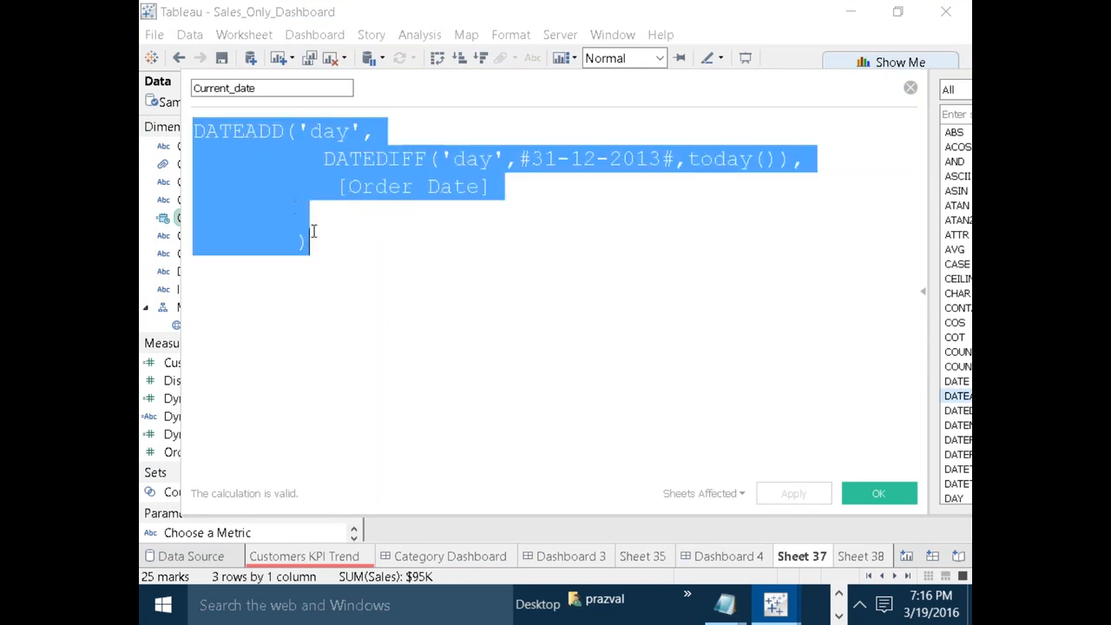
left_click(314, 232)
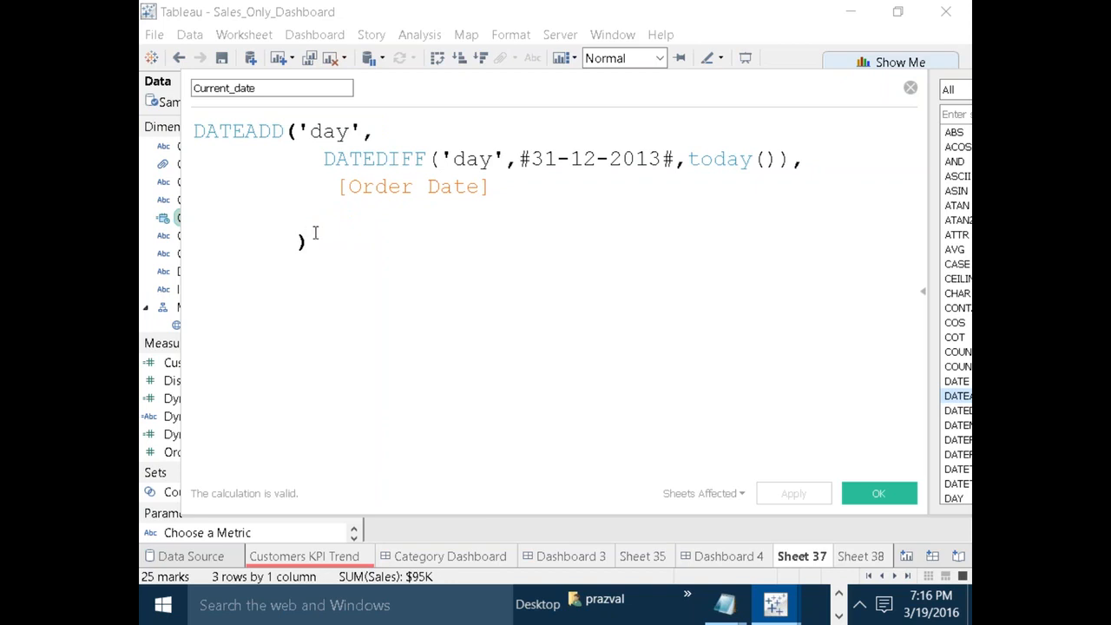
left_click(910, 87)
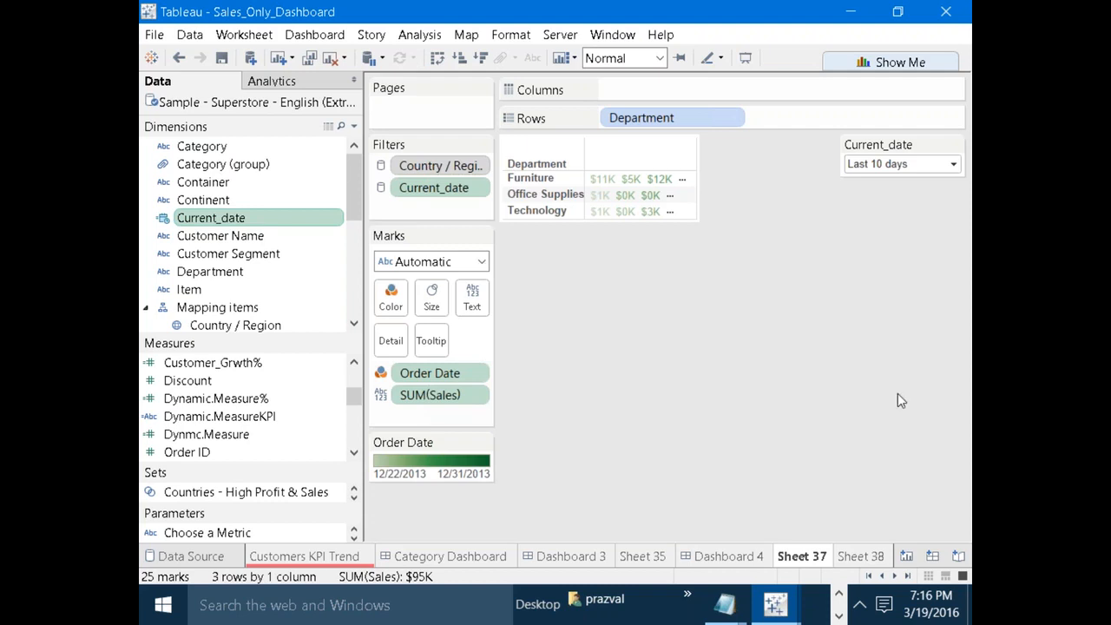
Add a new blank dashboard to the workbook and return to the Category Dashboard.
left_click(935, 559)
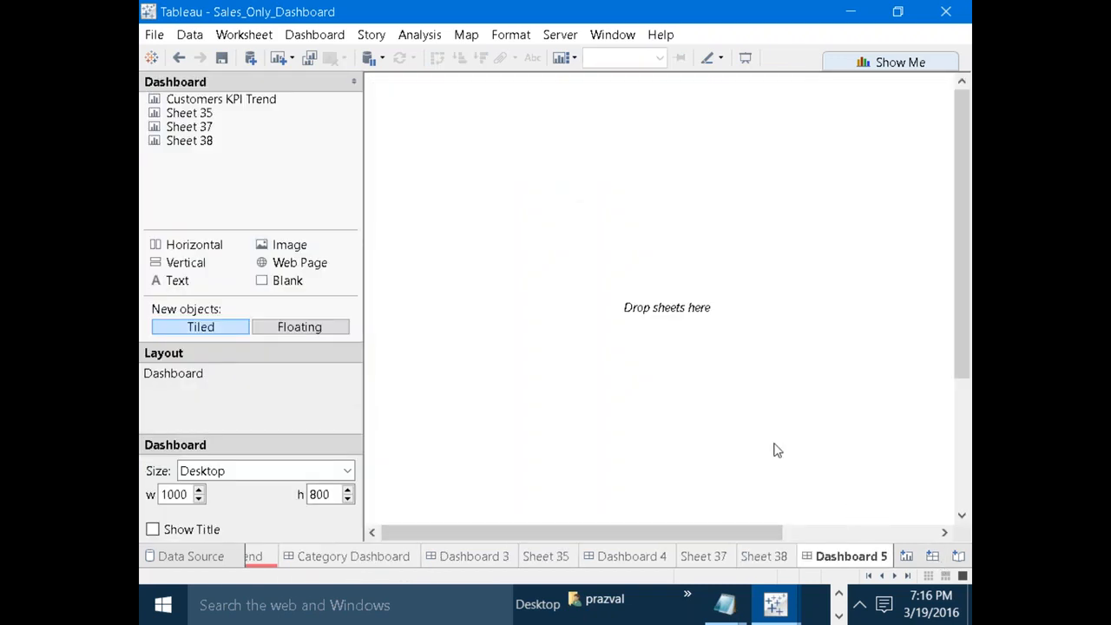
left_click(658, 560)
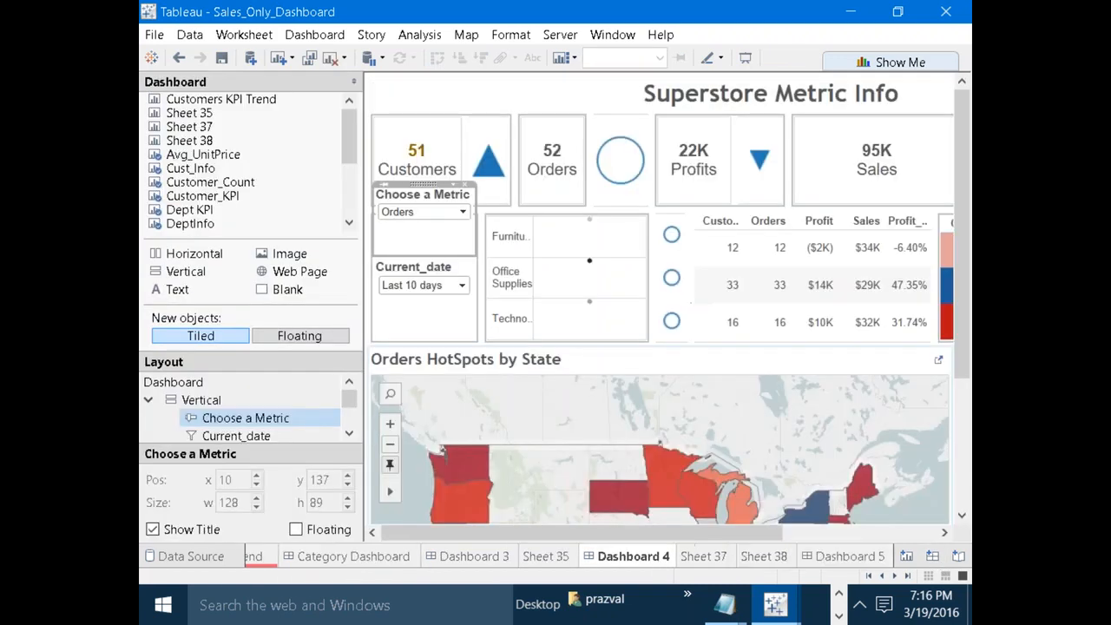
left_click(375, 556)
left_click(869, 576)
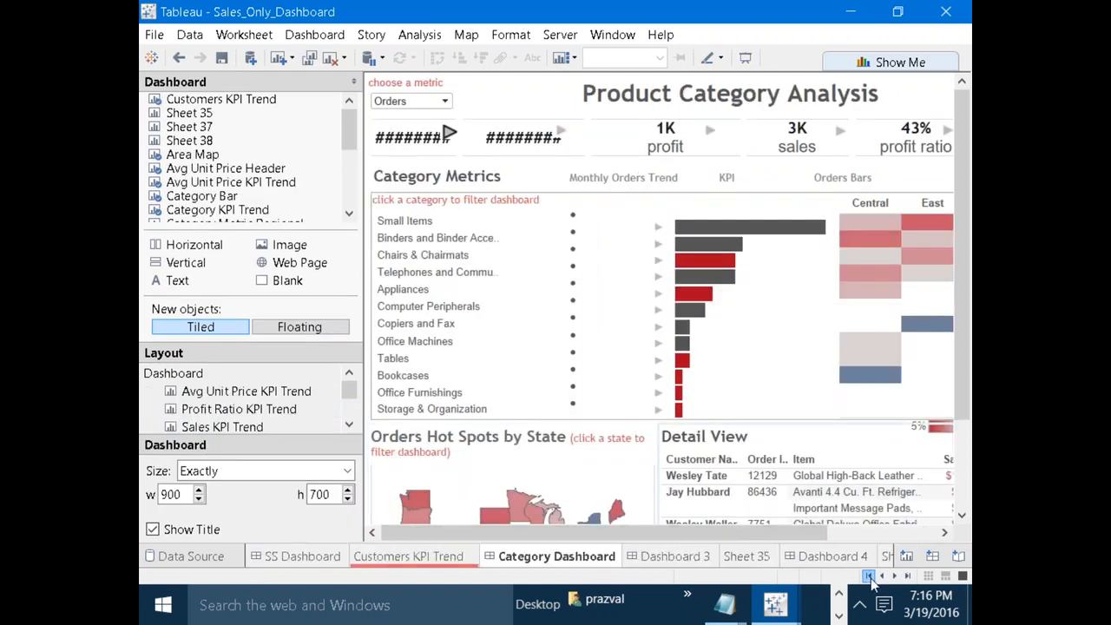
Examine the Binders and Binder Accessories bar in the Category Dashboard's orders bar chart.
left_click(697, 250)
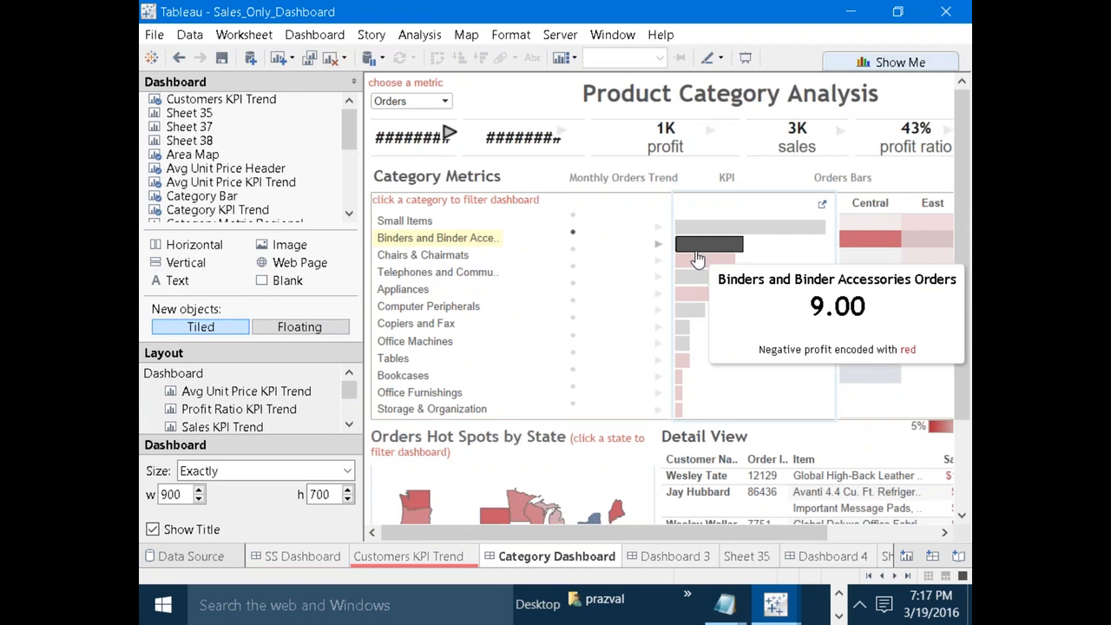
left_click(705, 249)
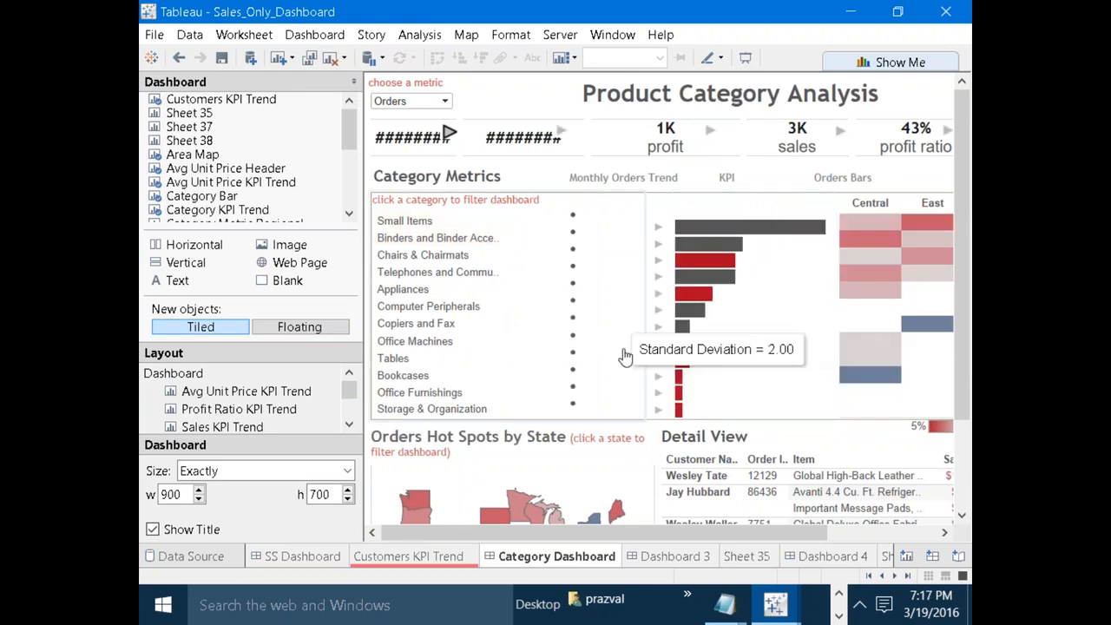
Open Dashboard 3, then switch to Notepad to read the YOY Growth% formula note and return to the dashboard.
left_click(669, 556)
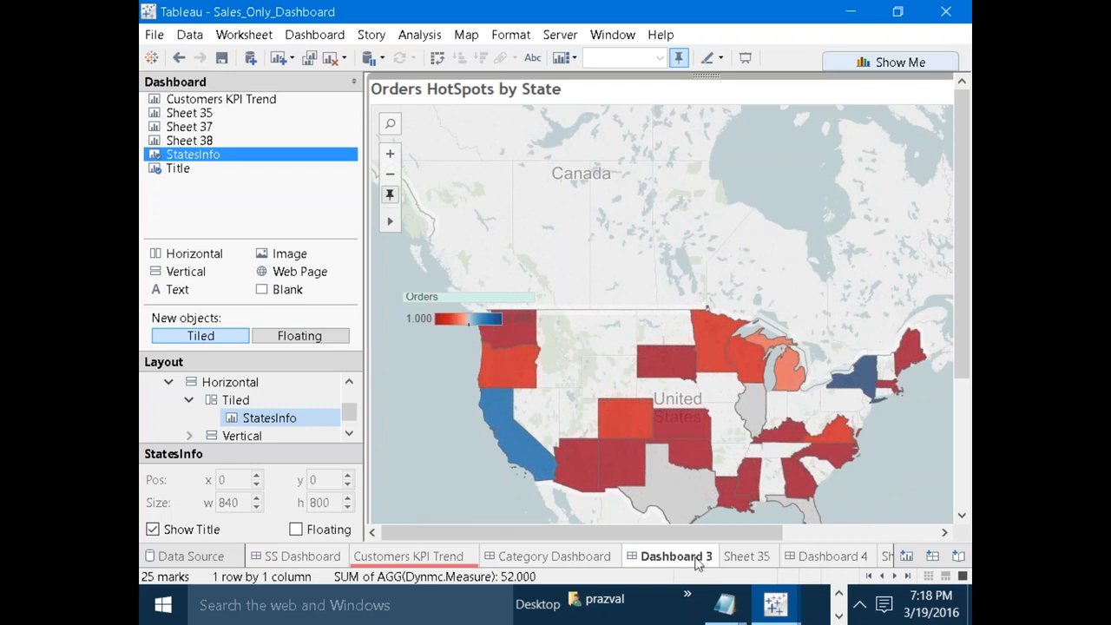
mouse_move(722, 604)
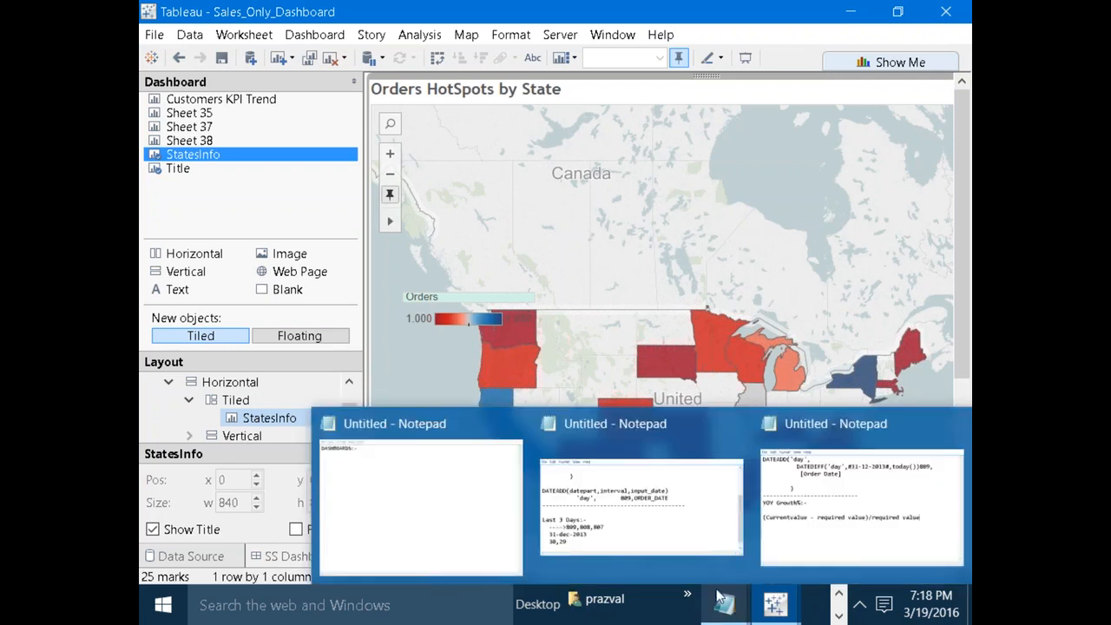
left_click(777, 522)
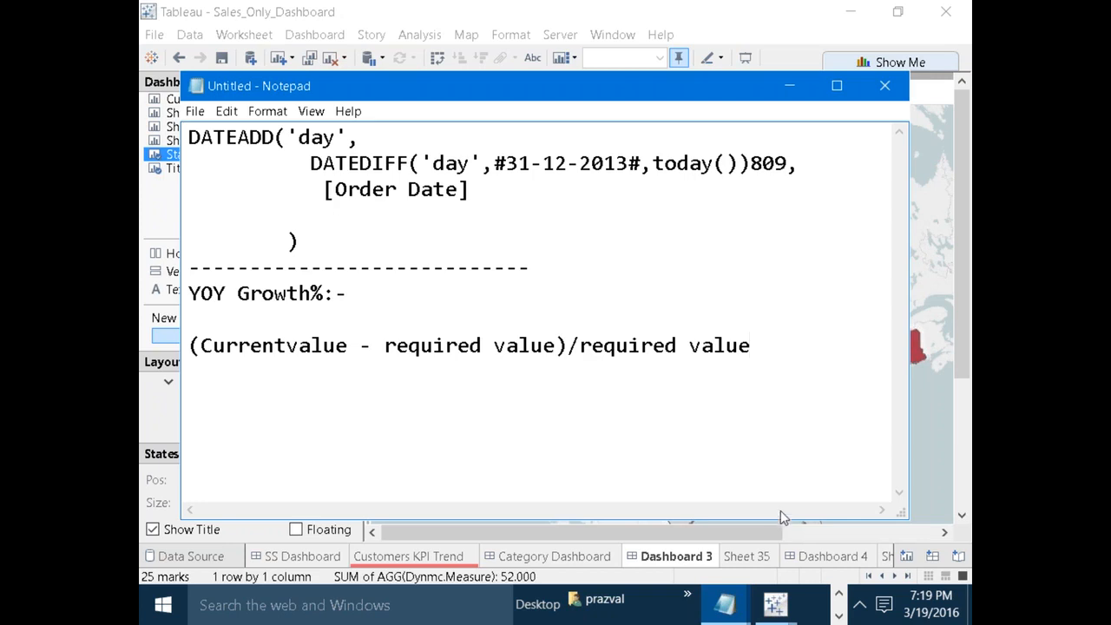
left_click(790, 90)
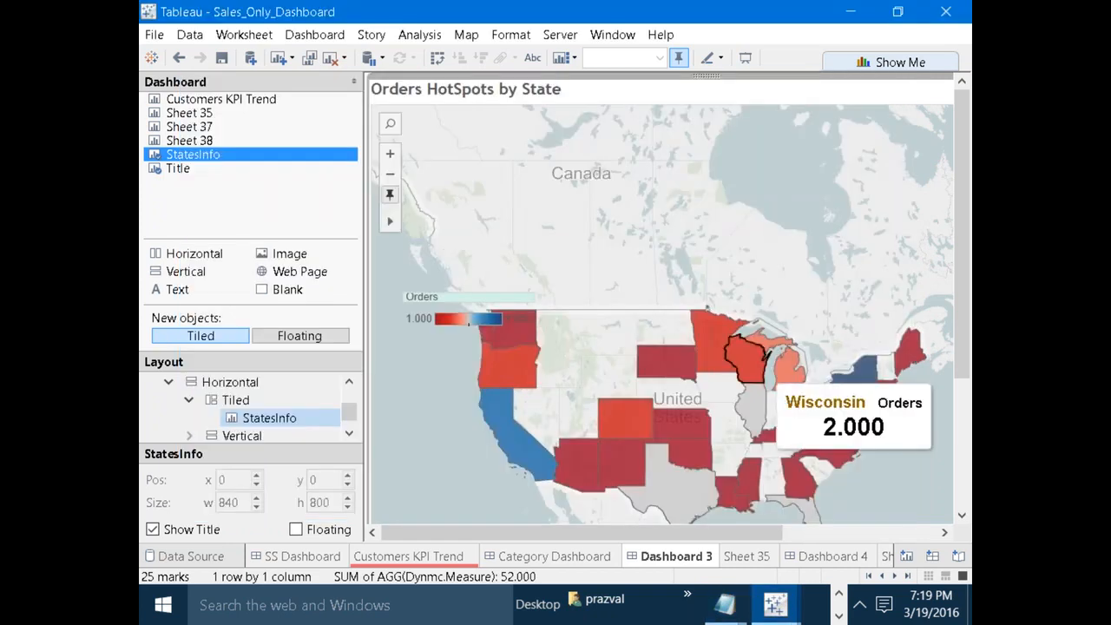
Add a new worksheet with Continent on the rows and average Discount on the columns.
left_click(906, 558)
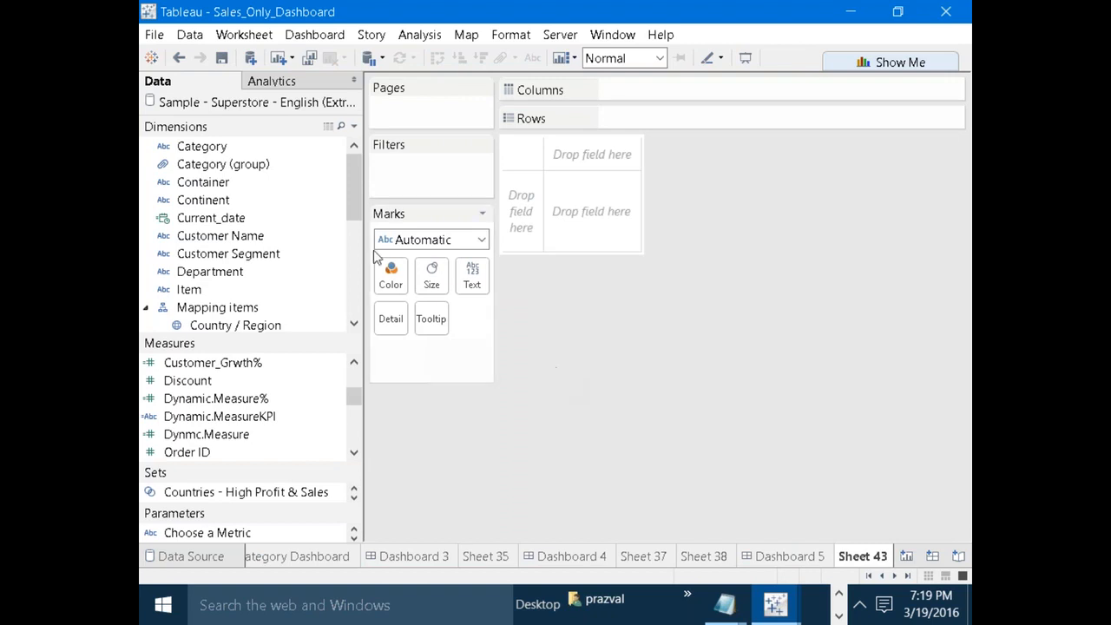
left_click_drag(203, 200, 620, 120)
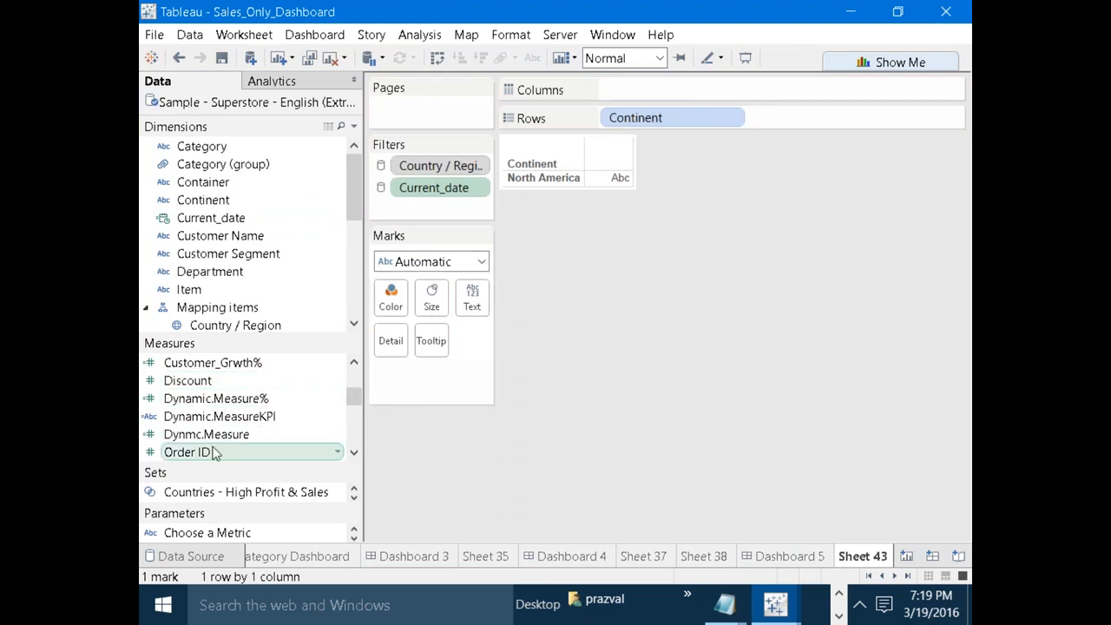
left_click_drag(188, 380, 609, 90)
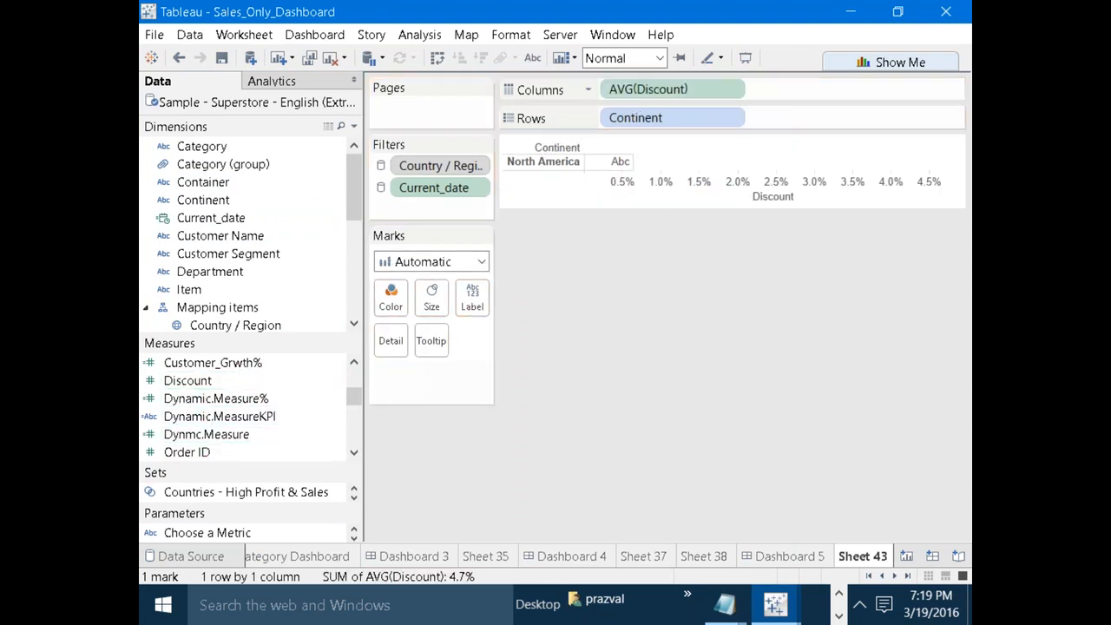
Try a reversed scale on the Discount axis and switch the Reversed option off again.
right_click(647, 202)
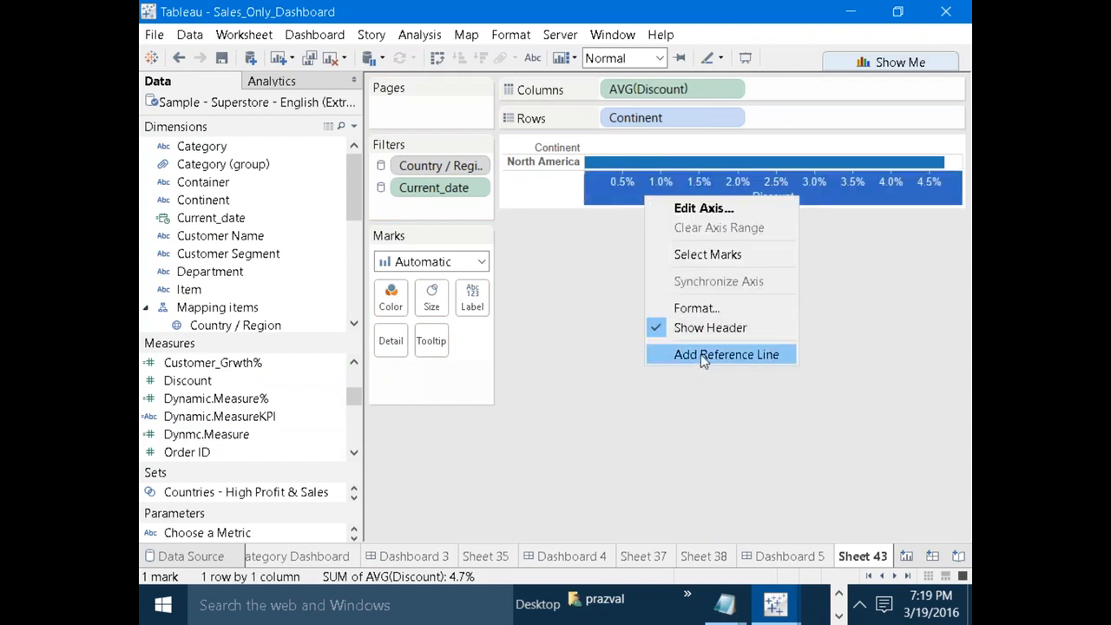
left_click(688, 209)
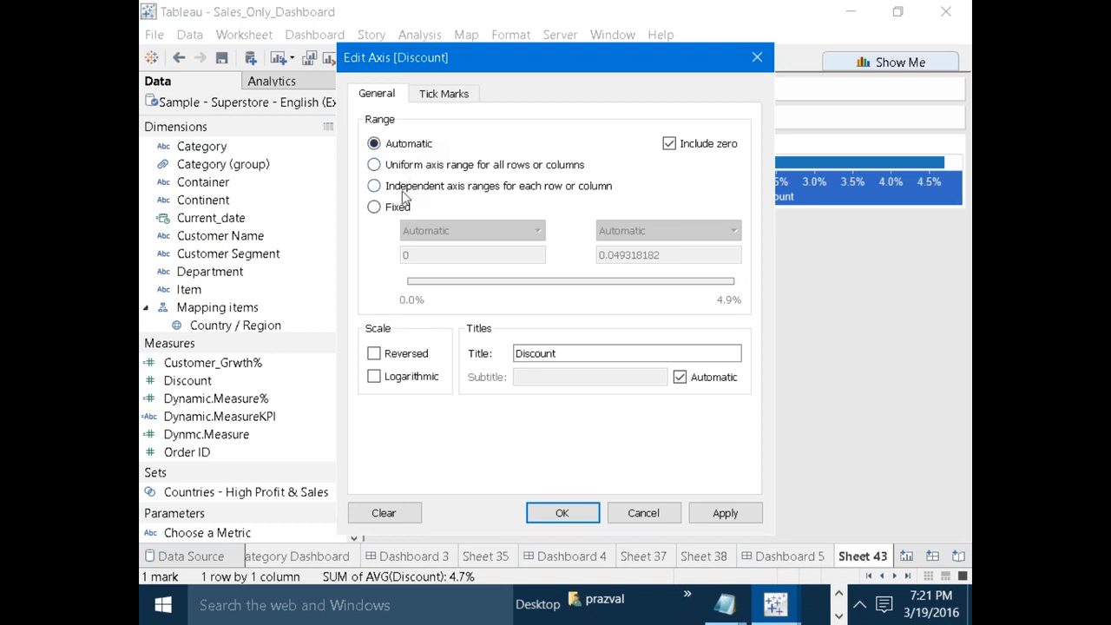
left_click(374, 354)
left_click(718, 513)
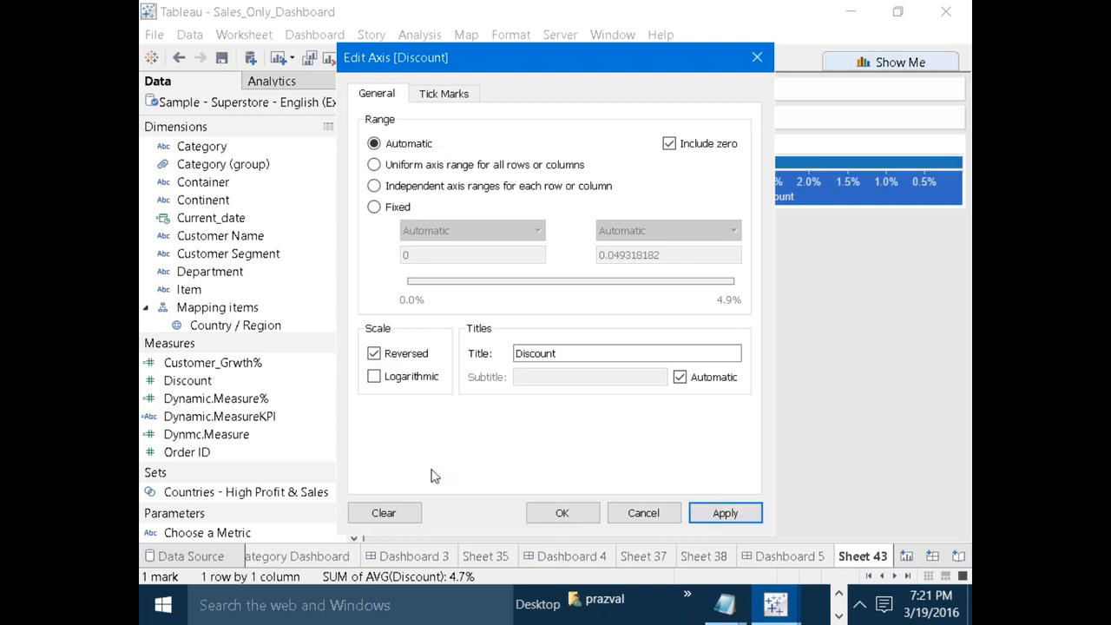
left_click(375, 354)
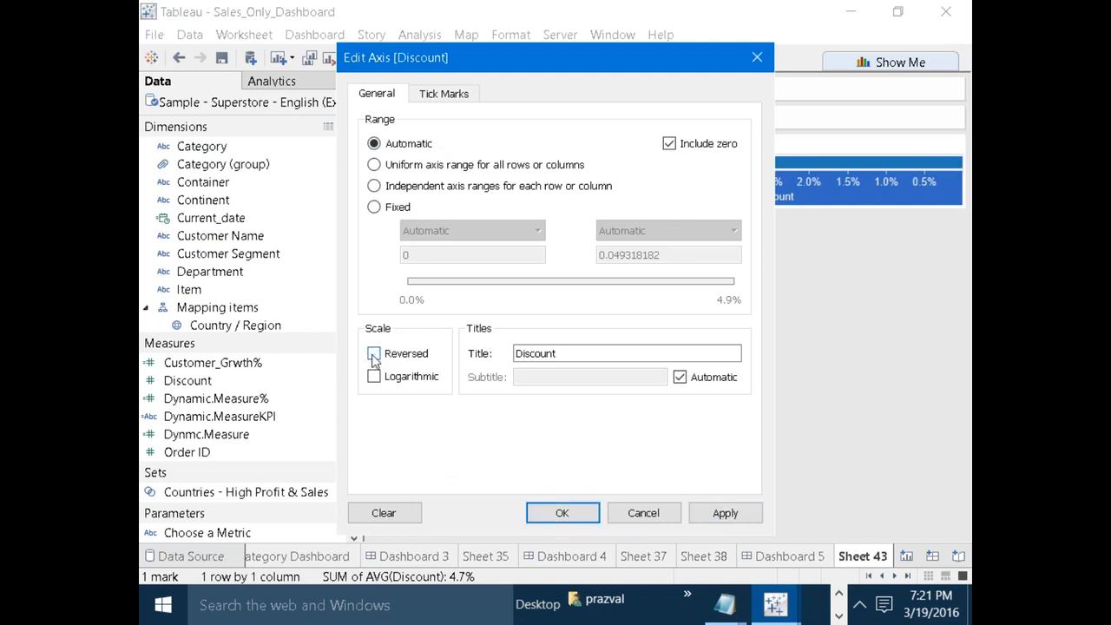
Apply a logarithmic scale to the Discount axis and close the axis settings.
left_click(375, 379)
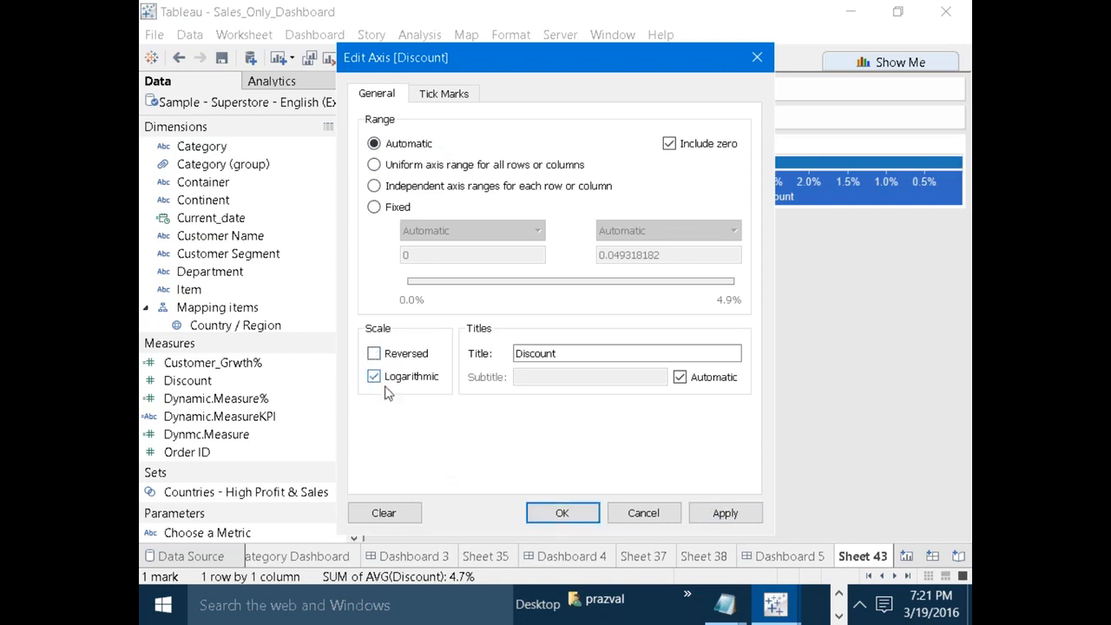
left_click(714, 514)
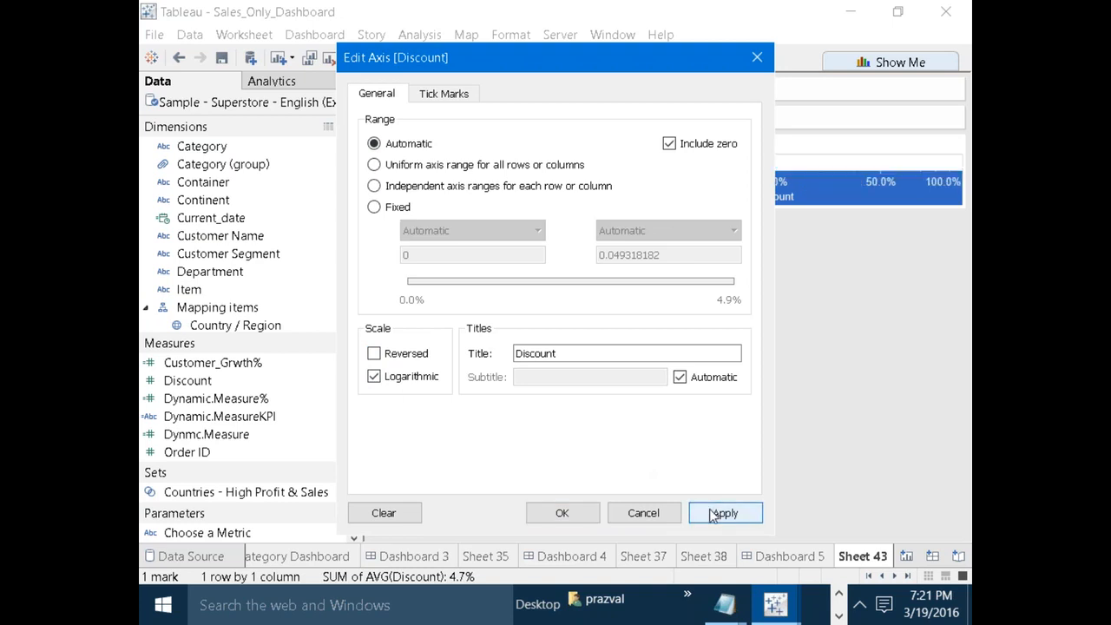
left_click(413, 379)
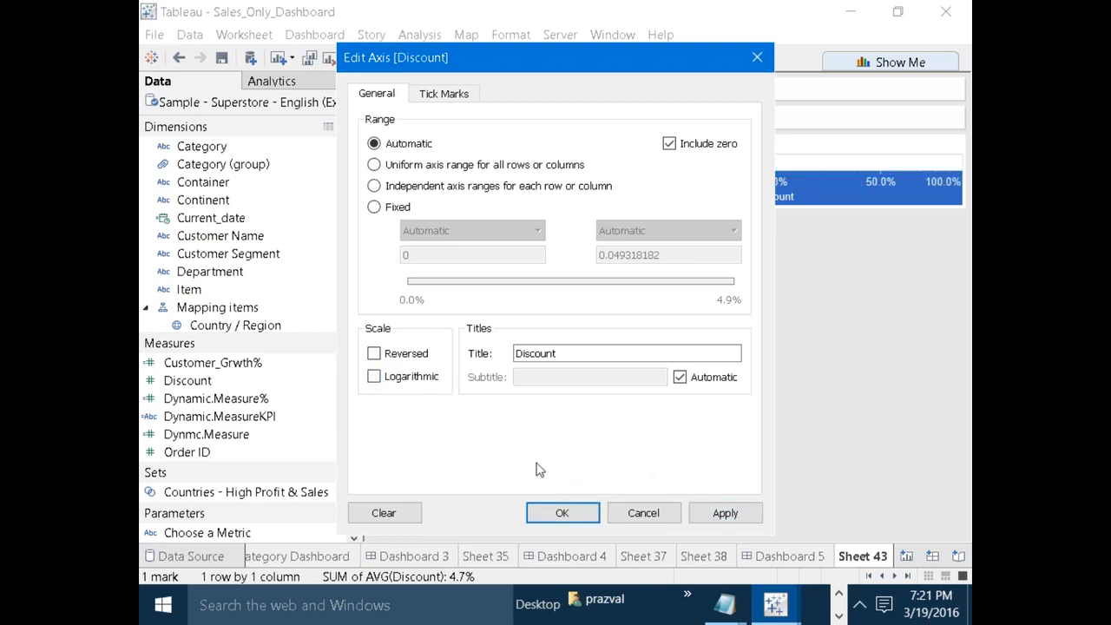
left_click(649, 519)
Add another new worksheet and place the sum of Profit on the rows.
left_click(278, 57)
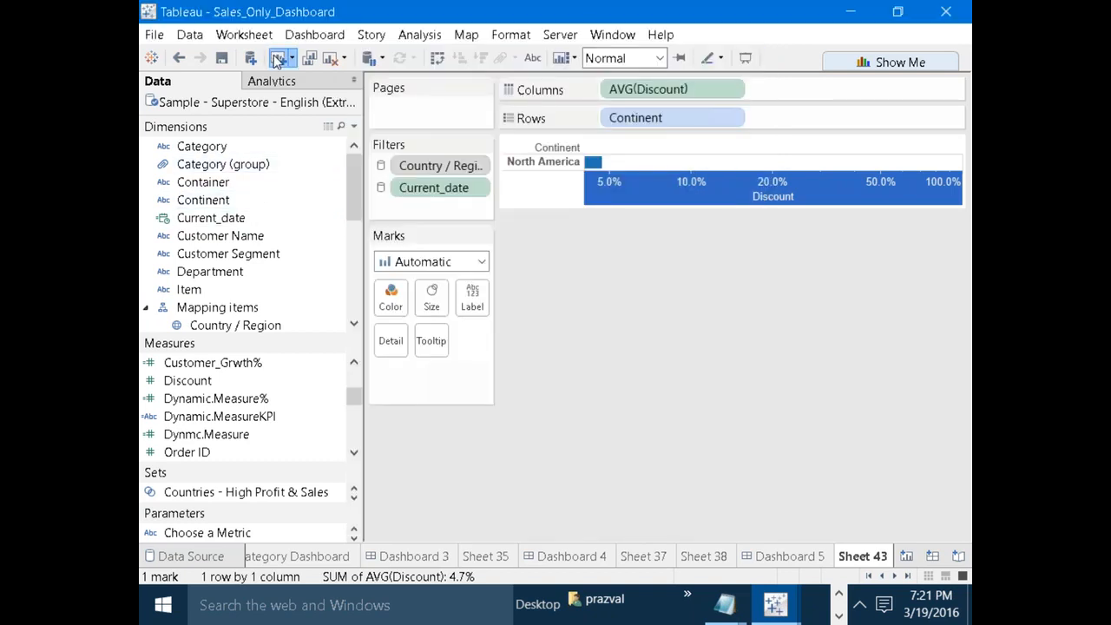
left_click_drag(347, 392, 353, 415)
left_click(189, 387)
mouse_move(189, 387)
left_mouse_down()
mouse_move(434, 281)
mouse_move(650, 124)
mouse_move(647, 107)
mouse_move(607, 115)
mouse_move(646, 116)
left_mouse_up()
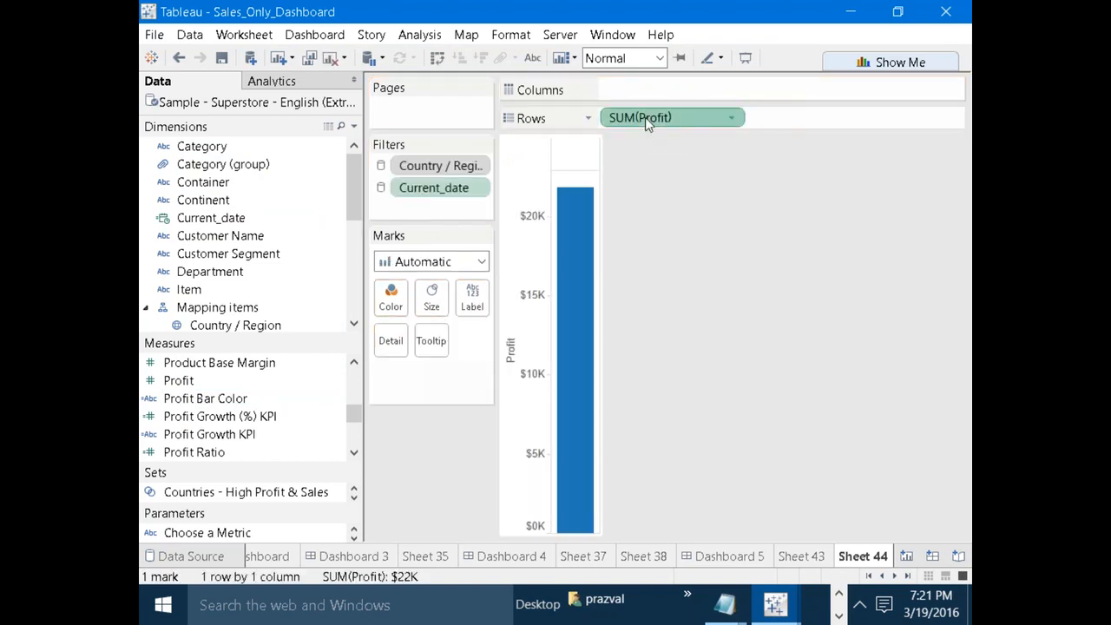
right_click(645, 118)
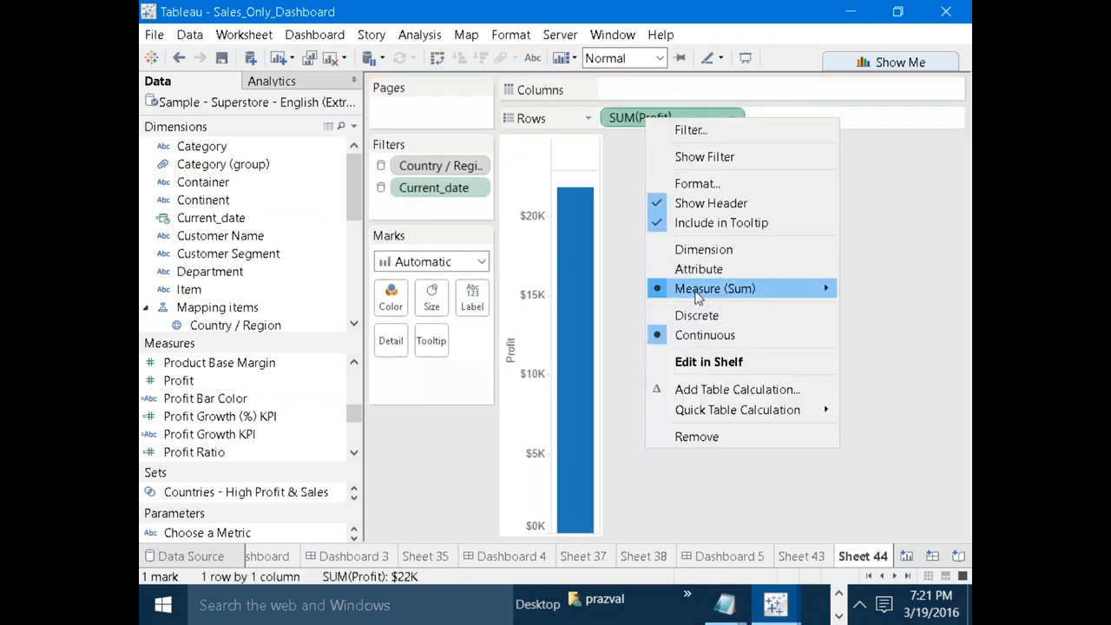
Make the Profit axis both logarithmic and reversed, and deselect it in the chart.
left_click(513, 280)
right_click(515, 280)
left_click(524, 282)
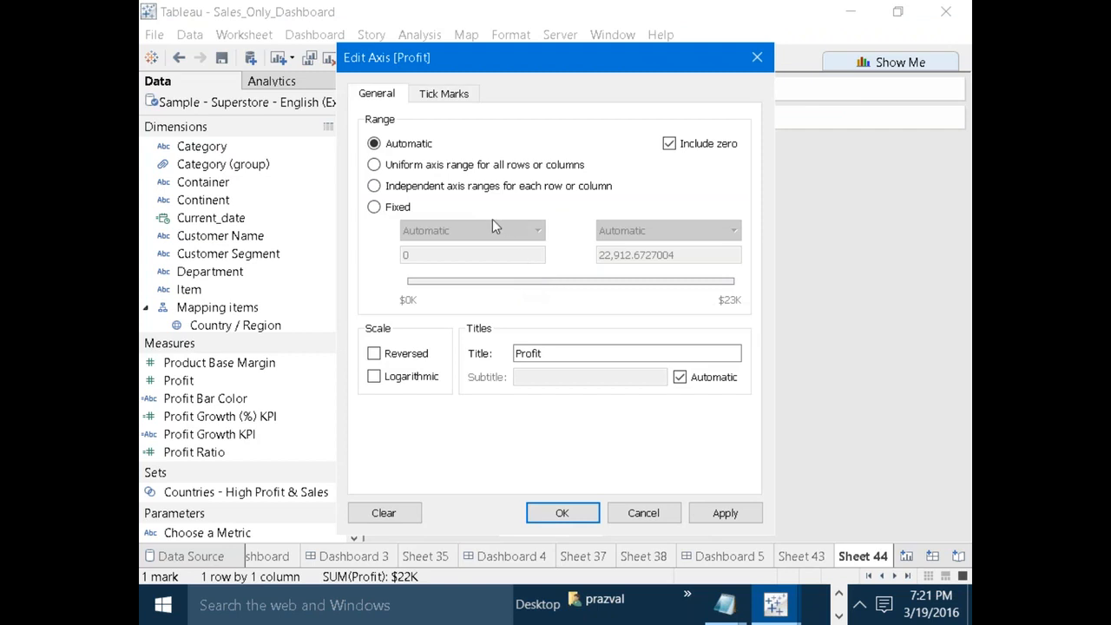
left_click(376, 376)
left_click(376, 354)
left_click(702, 515)
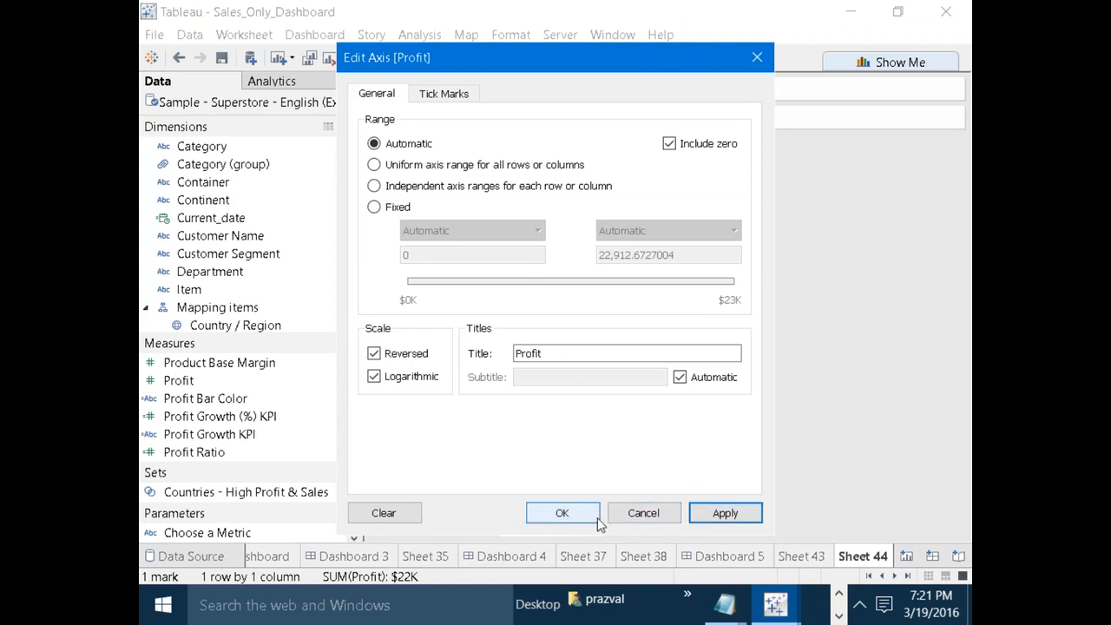
left_click(562, 514)
left_click(680, 428)
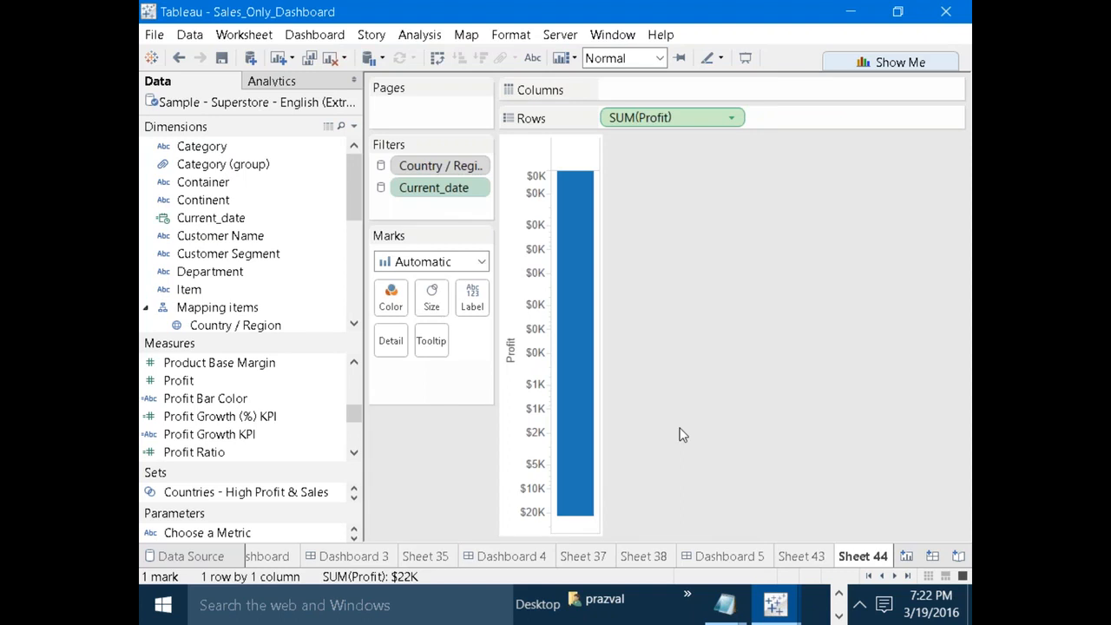
Turn off the reversed scale on the Profit axis in Sheet 44.
right_click(528, 425)
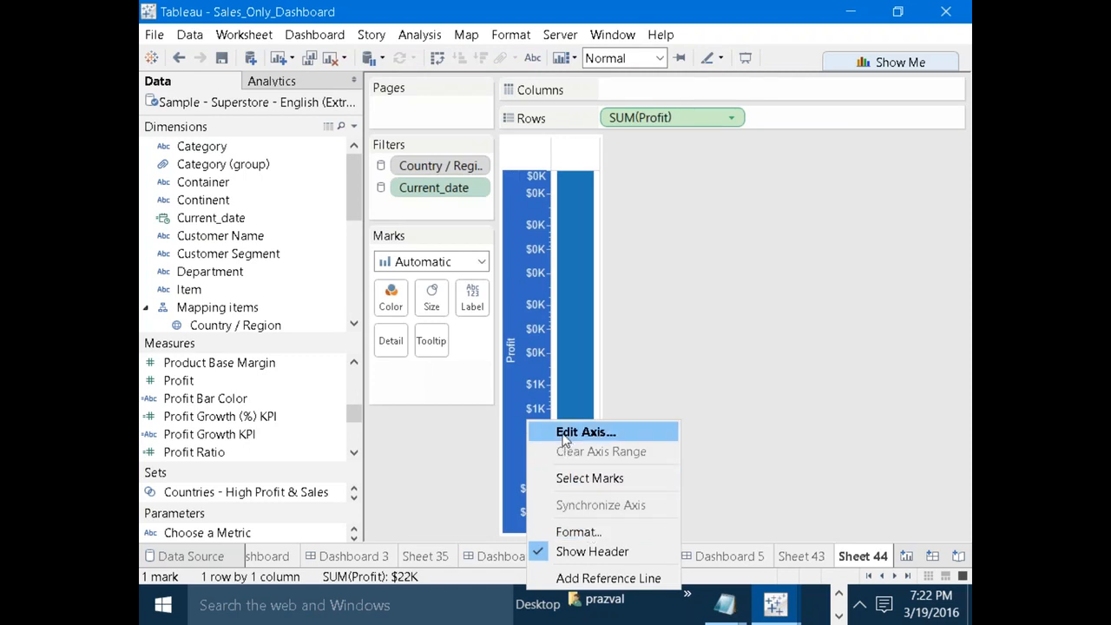
left_click(564, 434)
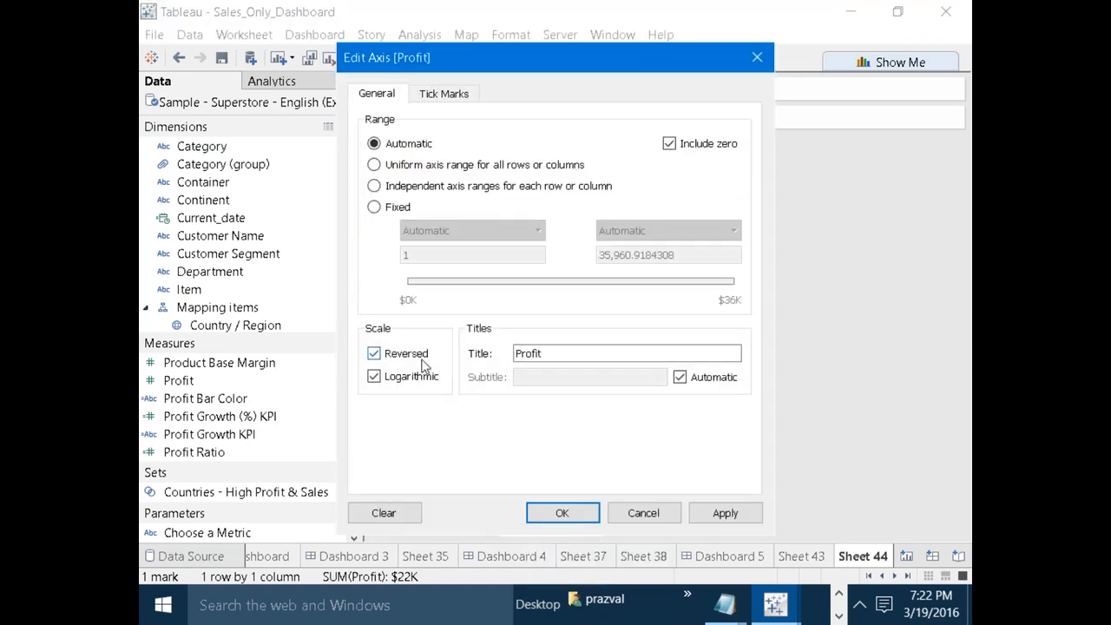
left_click(373, 353)
left_click(722, 516)
left_click(589, 517)
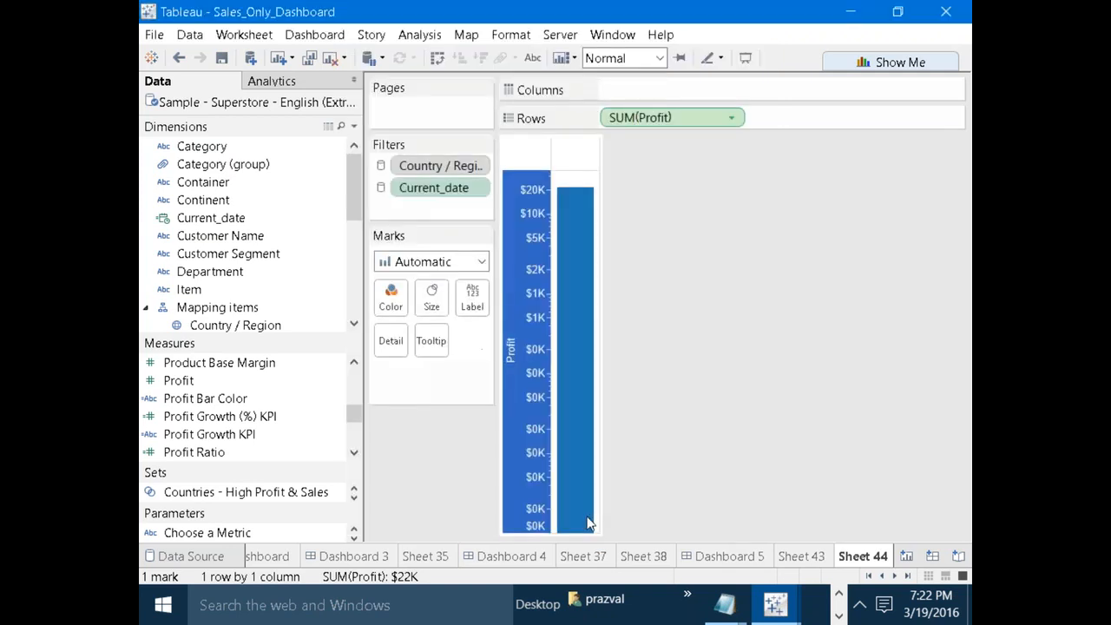
left_click(712, 408)
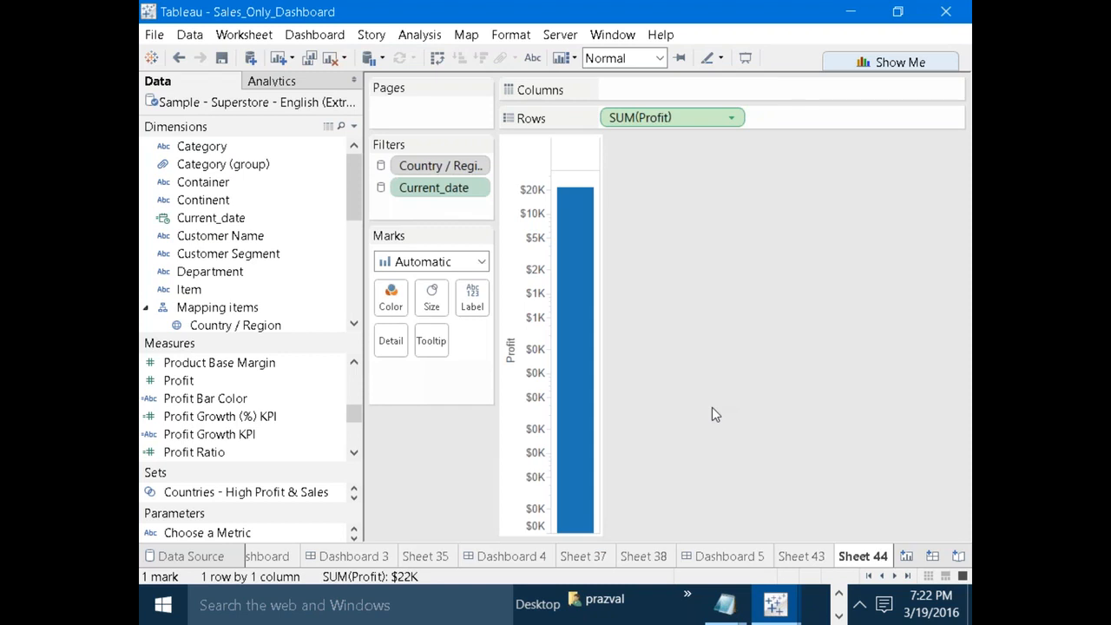
Review the range and scale options of the Profit axis and close them without changes.
right_click(538, 364)
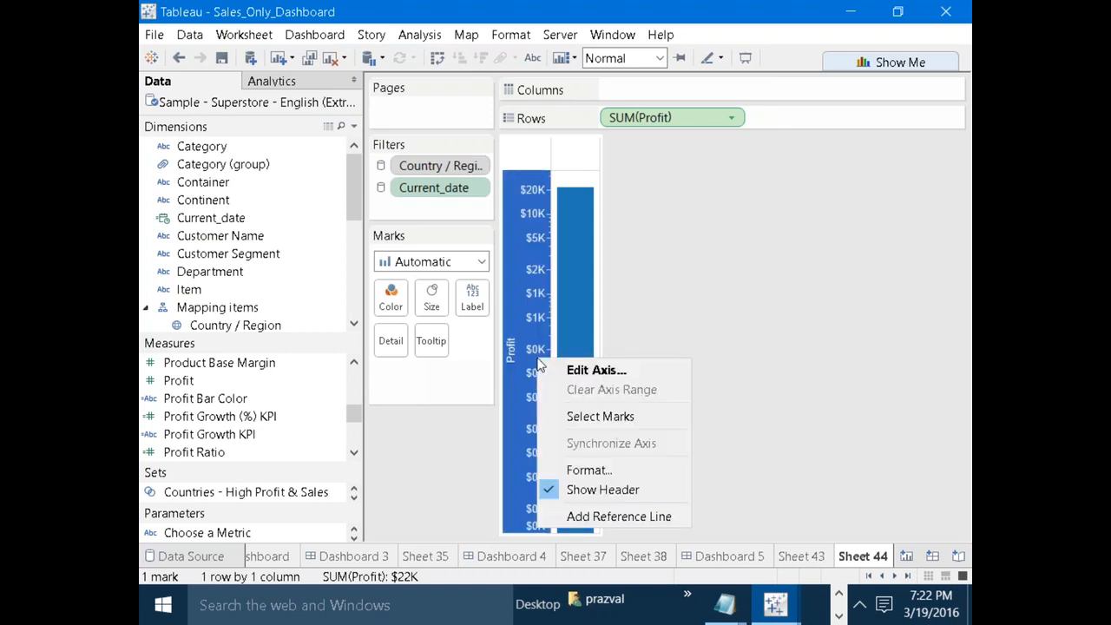
left_click(555, 366)
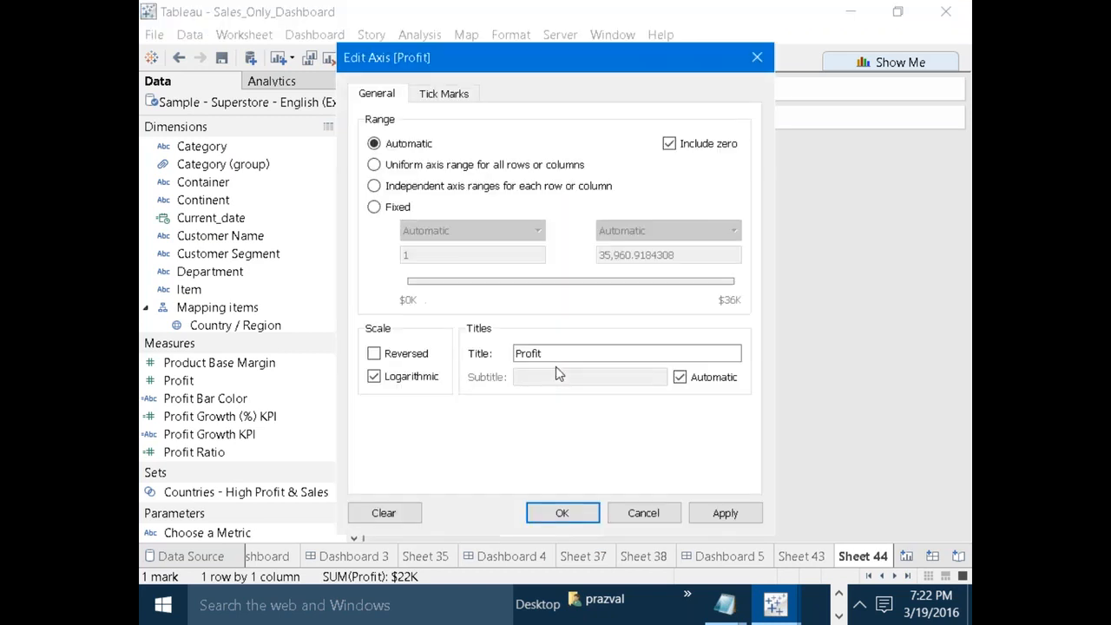
left_click(759, 57)
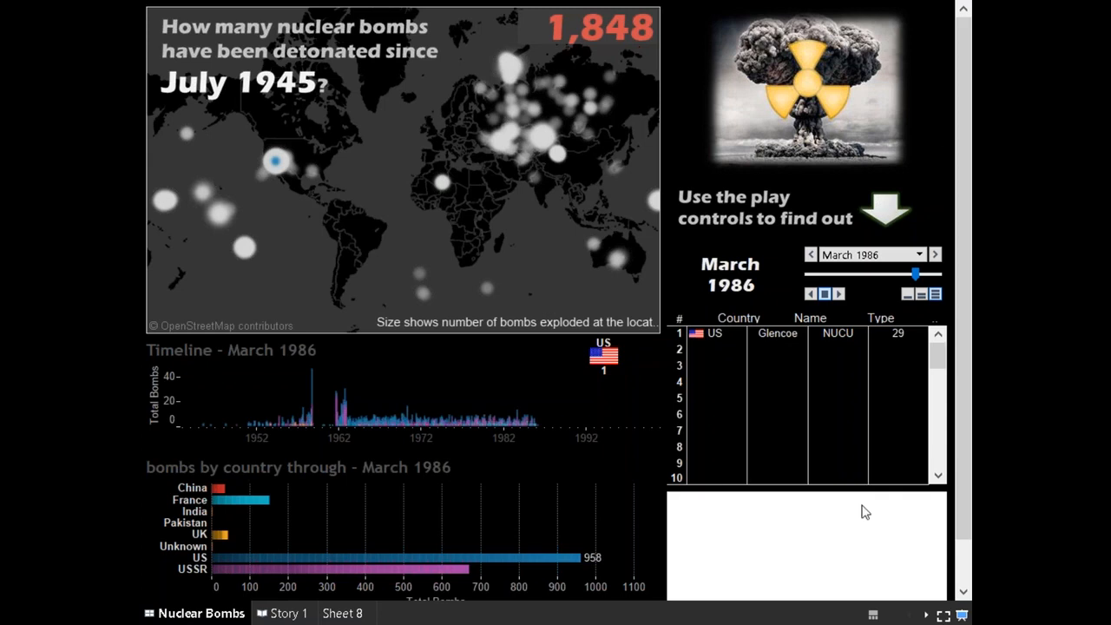
Play the Nuclear Bombs dashboard's timeline forward and backward while examining the map marks, and leave presentation mode.
left_click(838, 294)
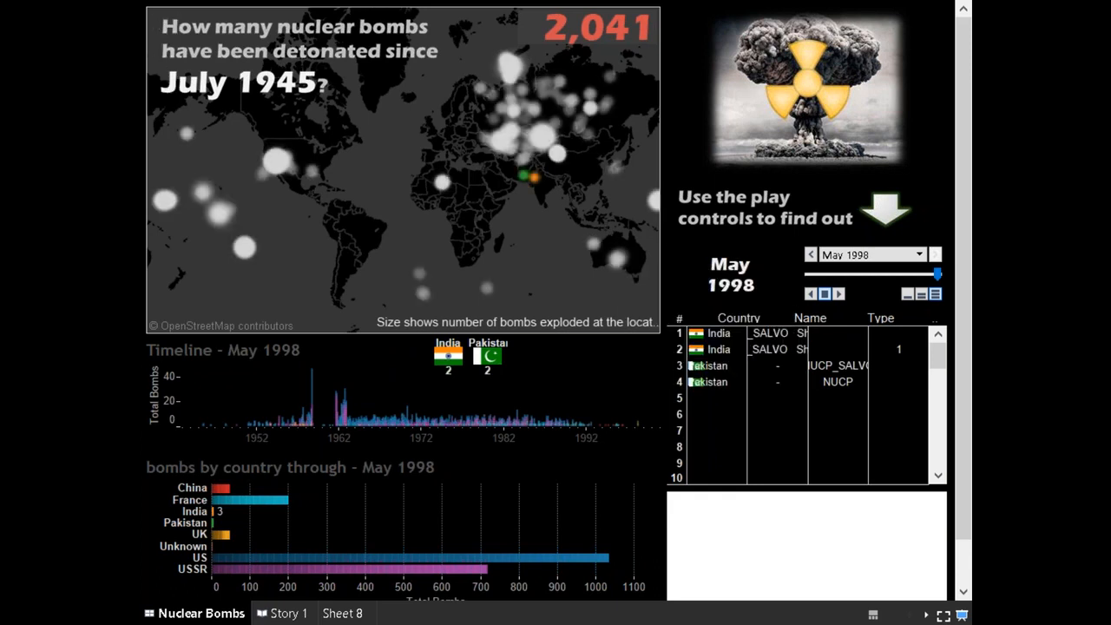
mouse_move(504, 116)
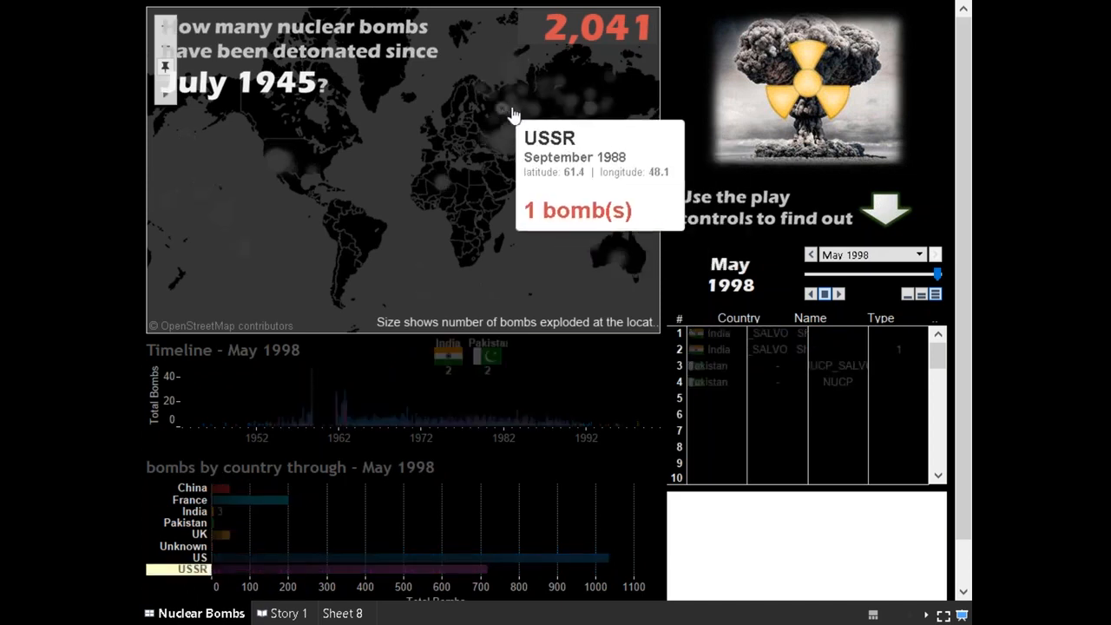
left_click(810, 294)
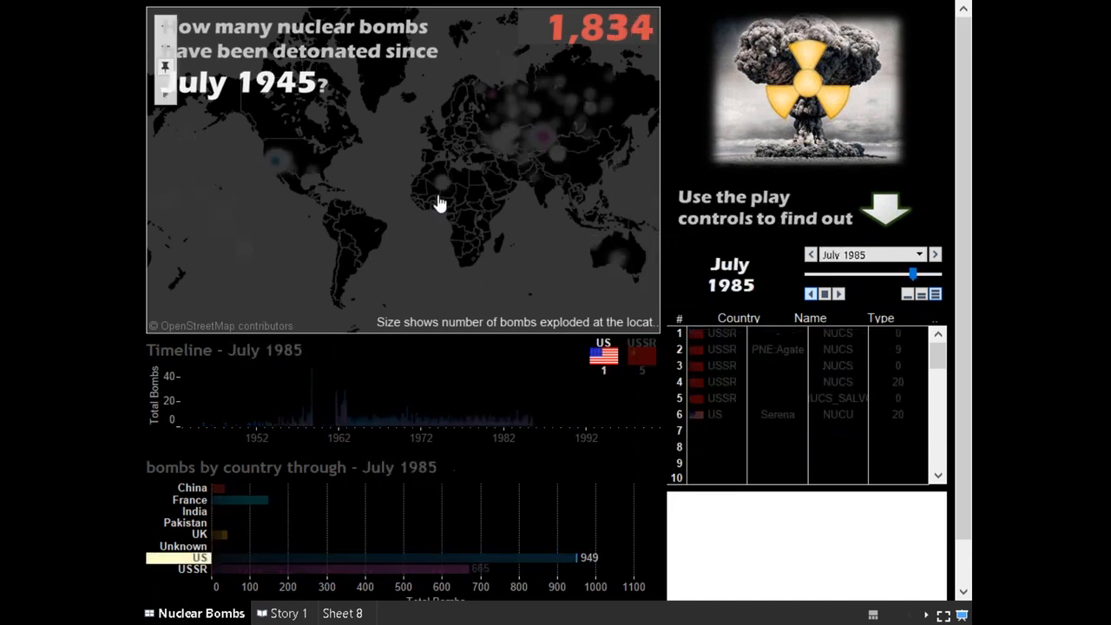
mouse_move(285, 166)
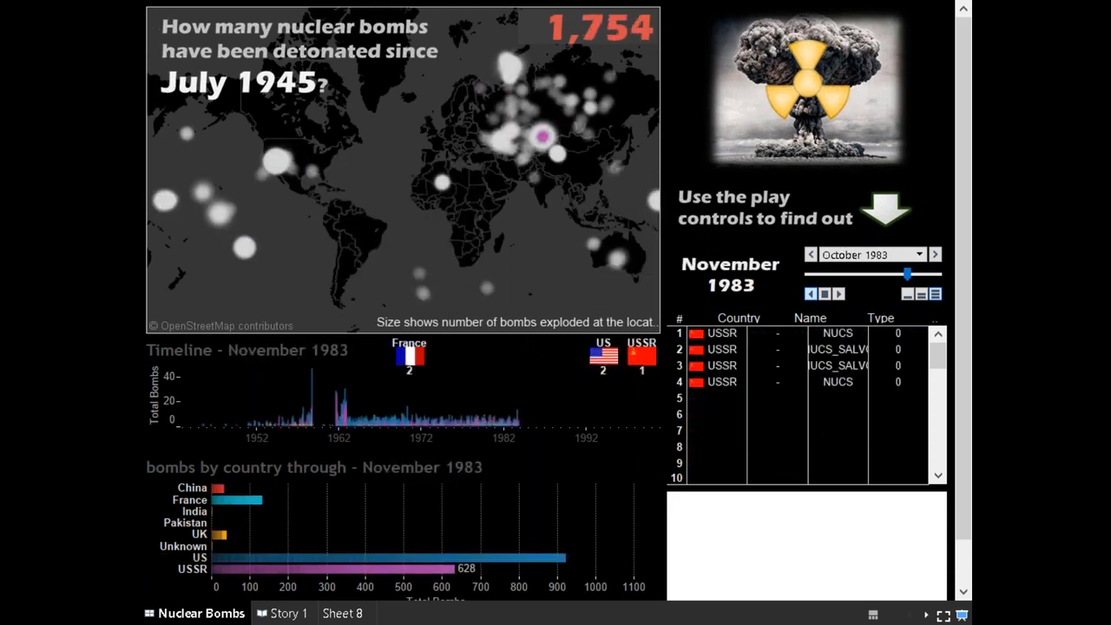
left_click(962, 614)
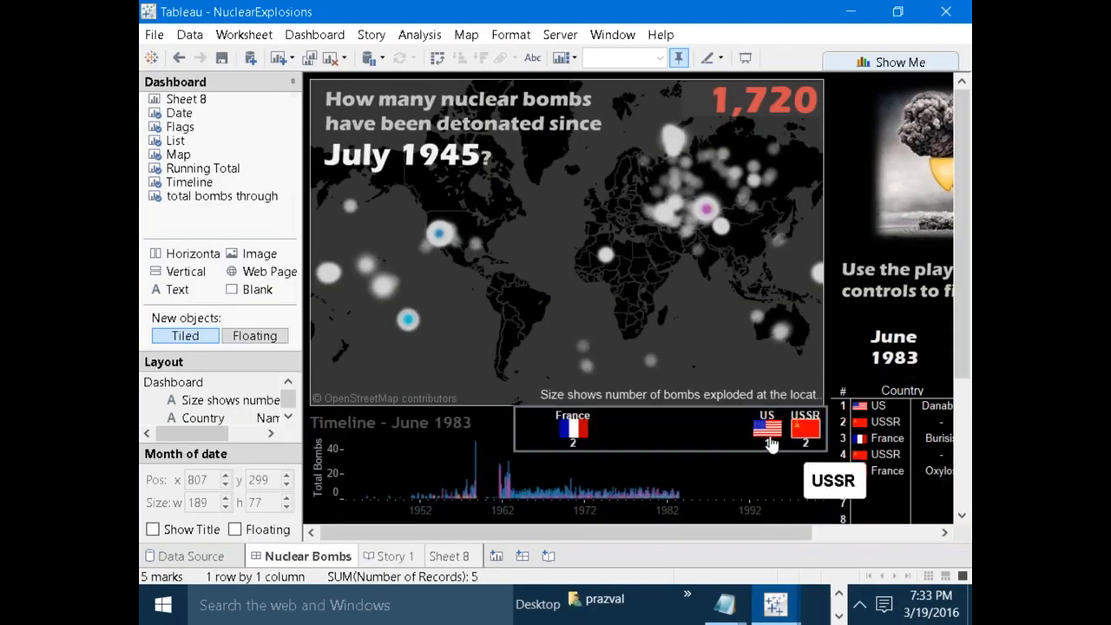
Plot Country on a map in Sheet 8 and select the US mark.
left_click(448, 555)
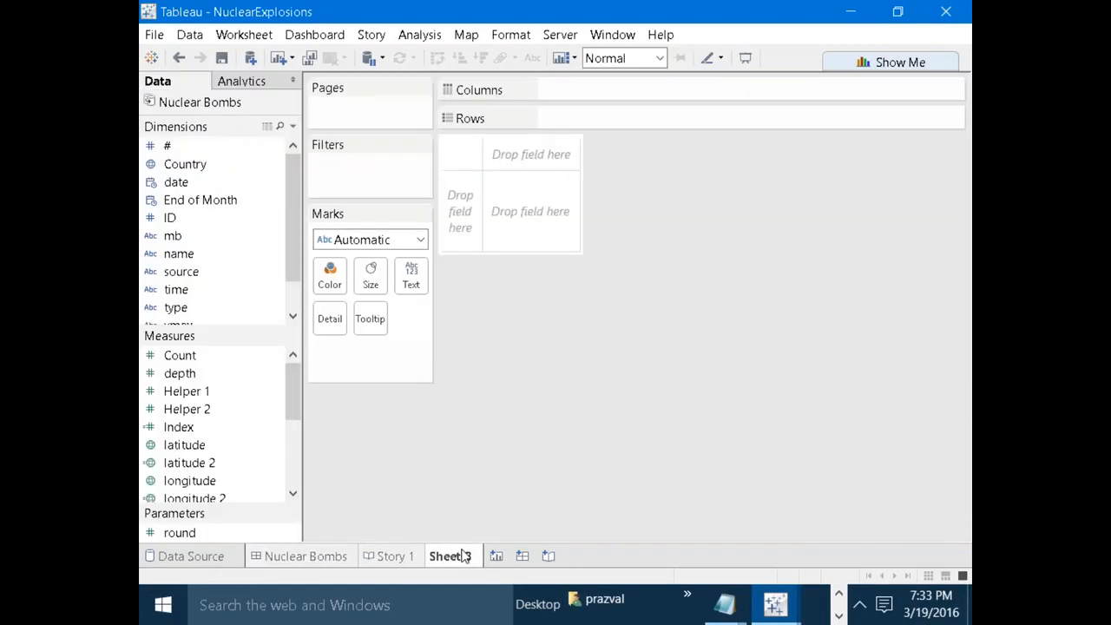
left_click(209, 166)
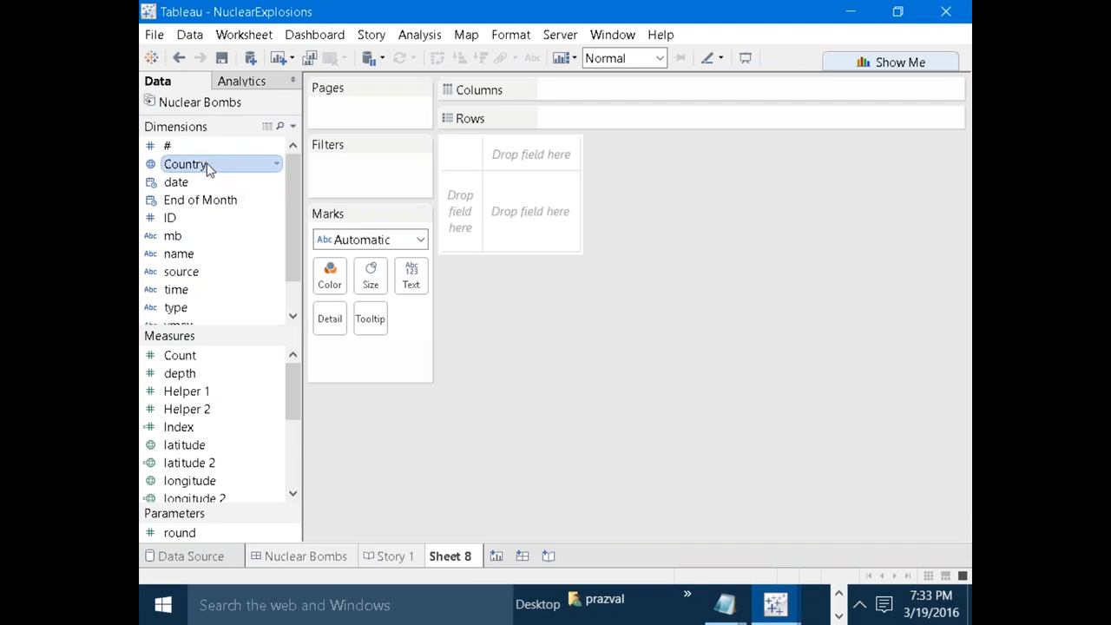
double_click(208, 166)
left_click(472, 330)
Add the Latitude (generated) and Longitude (generated) measures to the country marks as tooltip fields.
mouse_move(293, 391)
left_mouse_down()
mouse_move(294, 455)
mouse_move(292, 400)
left_mouse_up()
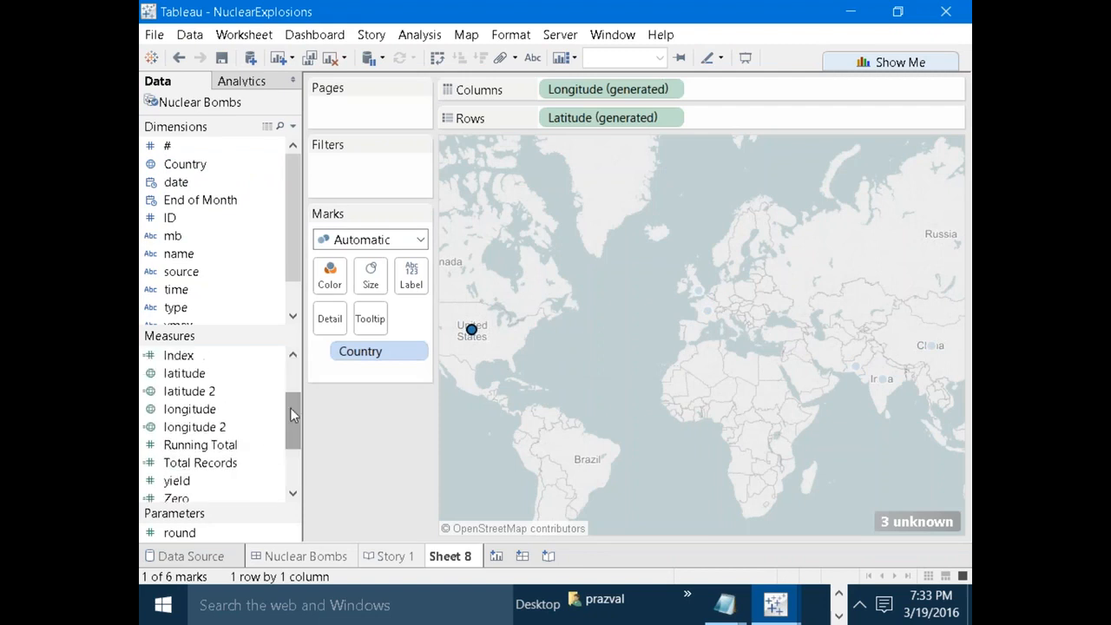
left_click_drag(291, 443, 273, 464)
left_click_drag(186, 434, 356, 320)
left_click_drag(217, 445, 375, 320)
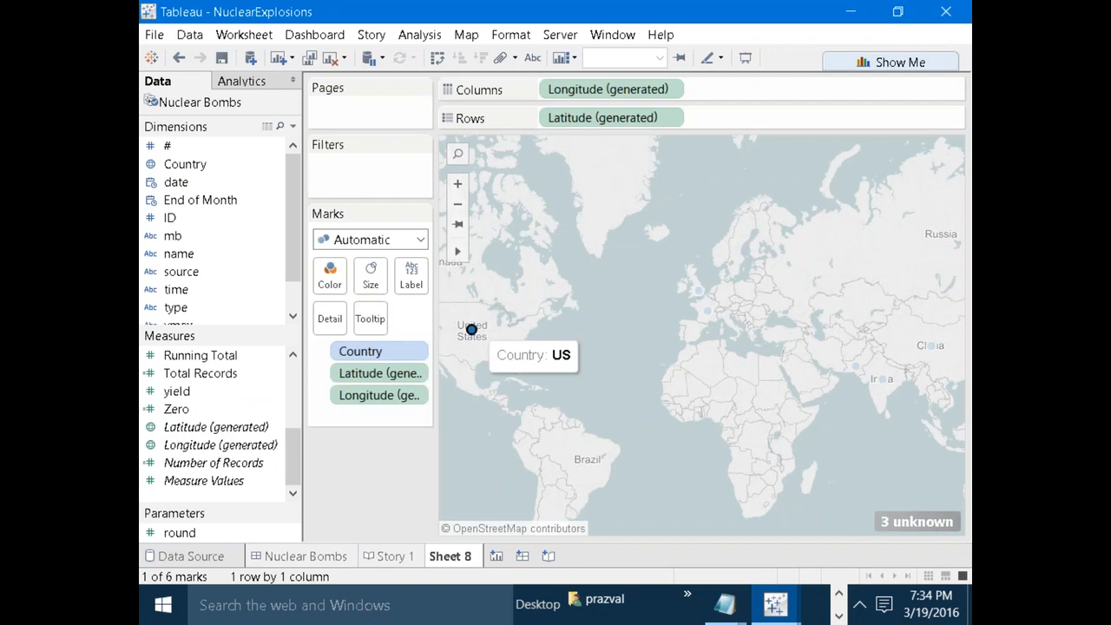
Insert Latitude (generated) and Longitude (generated) on separate lines below Country in the tooltip text, and save the tooltip.
left_click(385, 319)
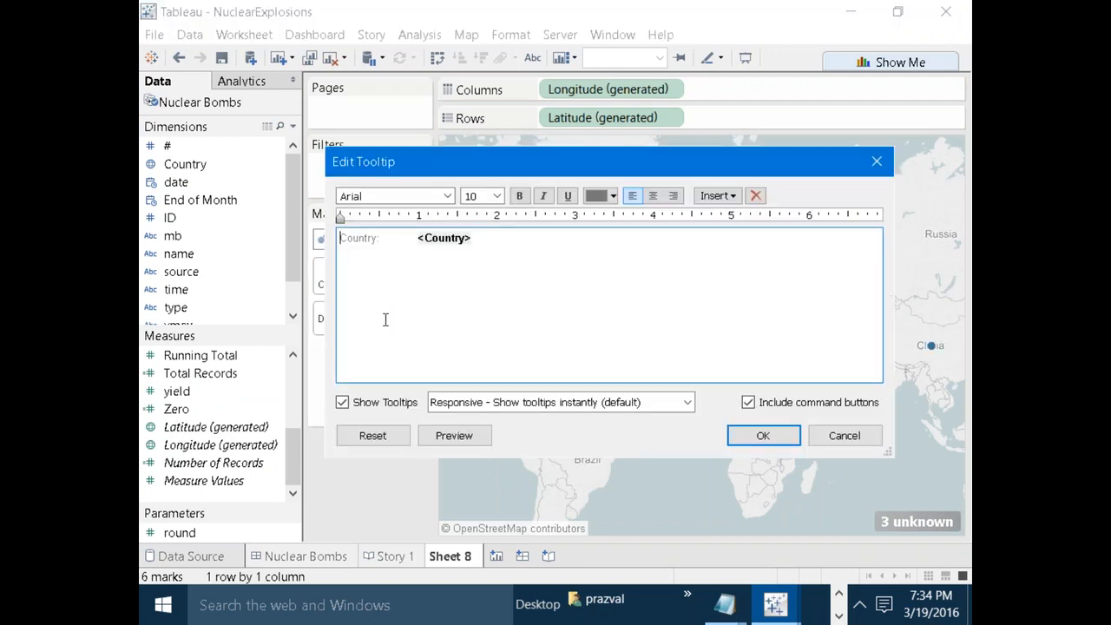
left_click(537, 251)
left_click(717, 195)
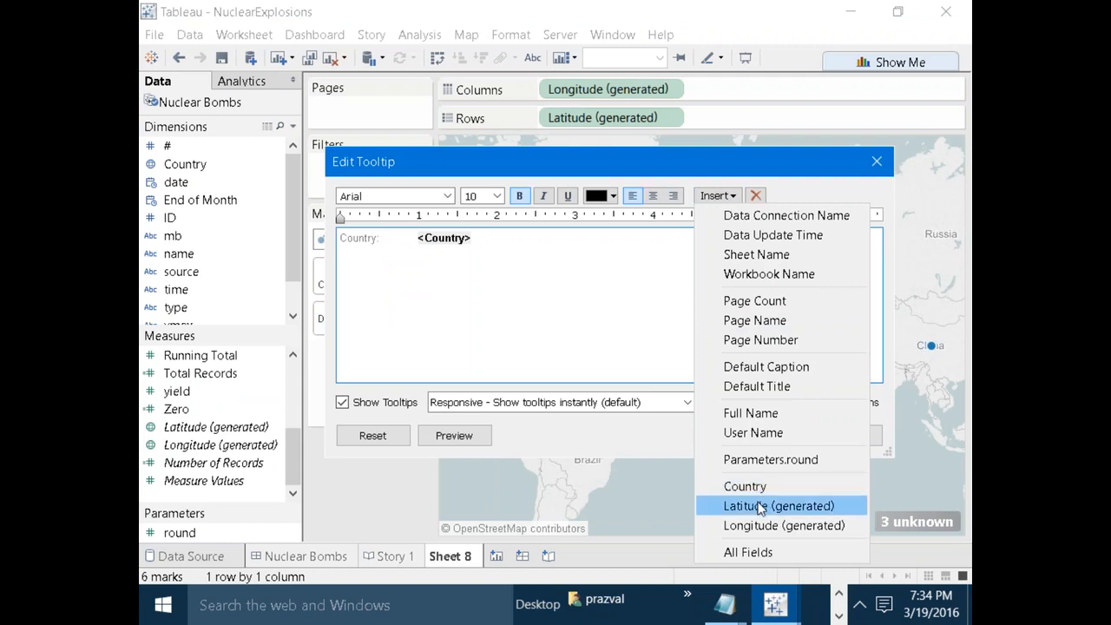
left_click(764, 506)
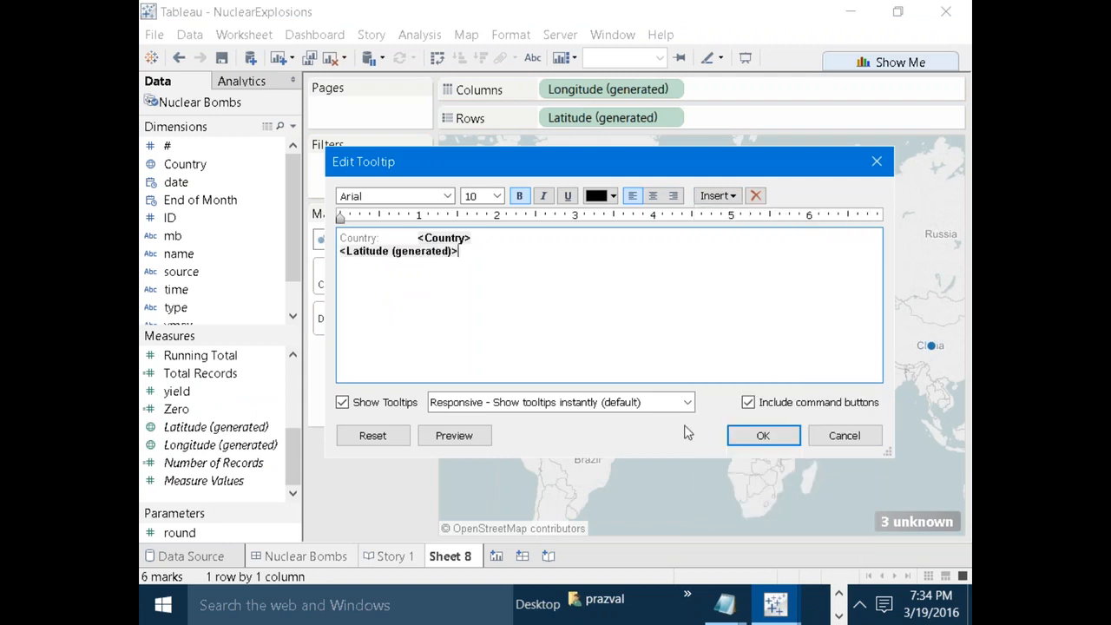
left_click(717, 195)
left_click(754, 525)
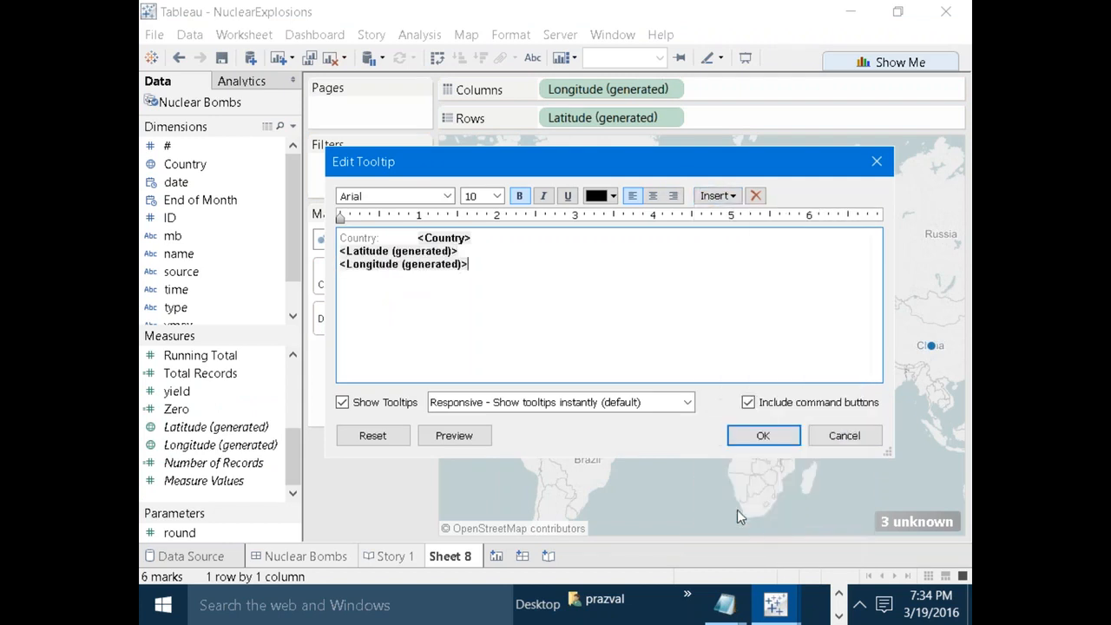
left_click(651, 402)
left_click(775, 436)
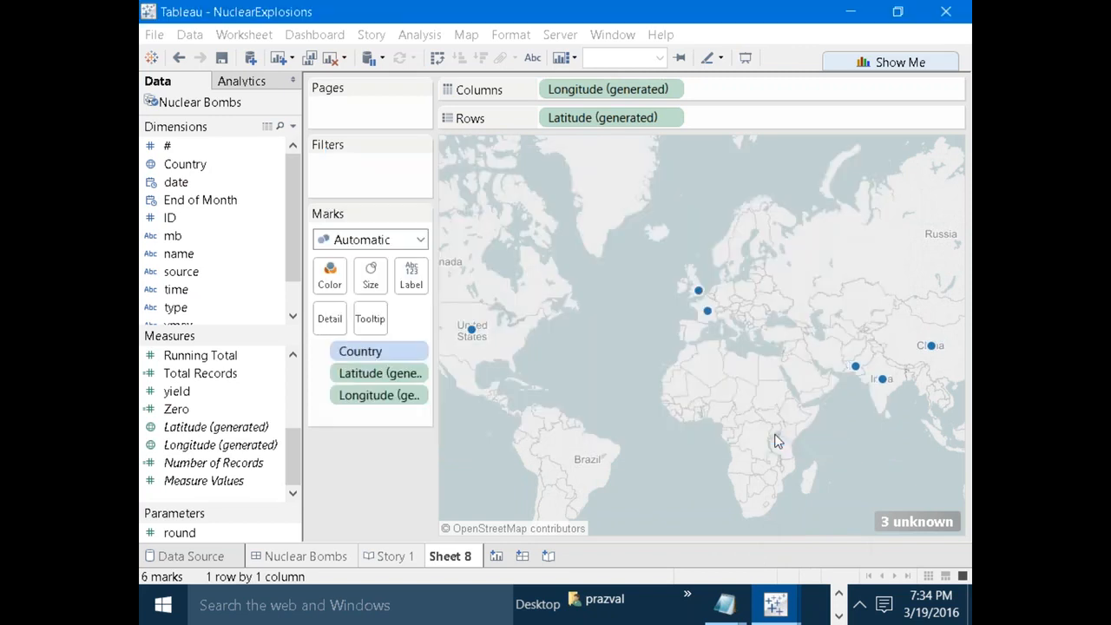
Check the coordinates in the US mark's tooltip and clear the selection.
left_click(472, 330)
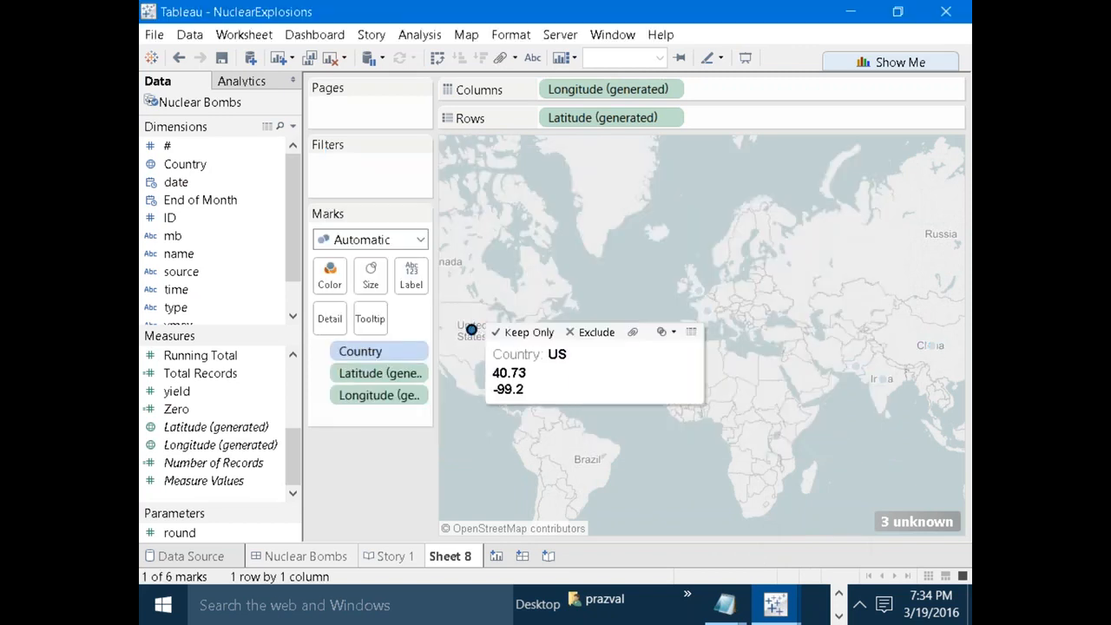
left_click(519, 374)
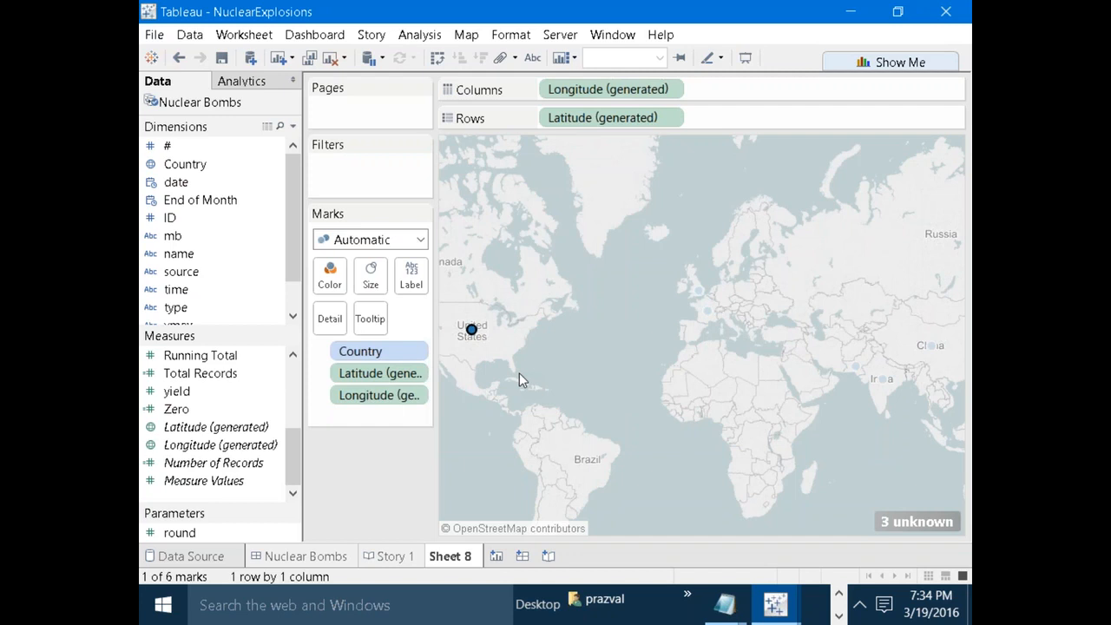
left_click(382, 482)
Widen the field list and examine the Latitude (generated) and Longitude (generated) measures.
left_click_drag(300, 422, 336, 423)
left_click(265, 429)
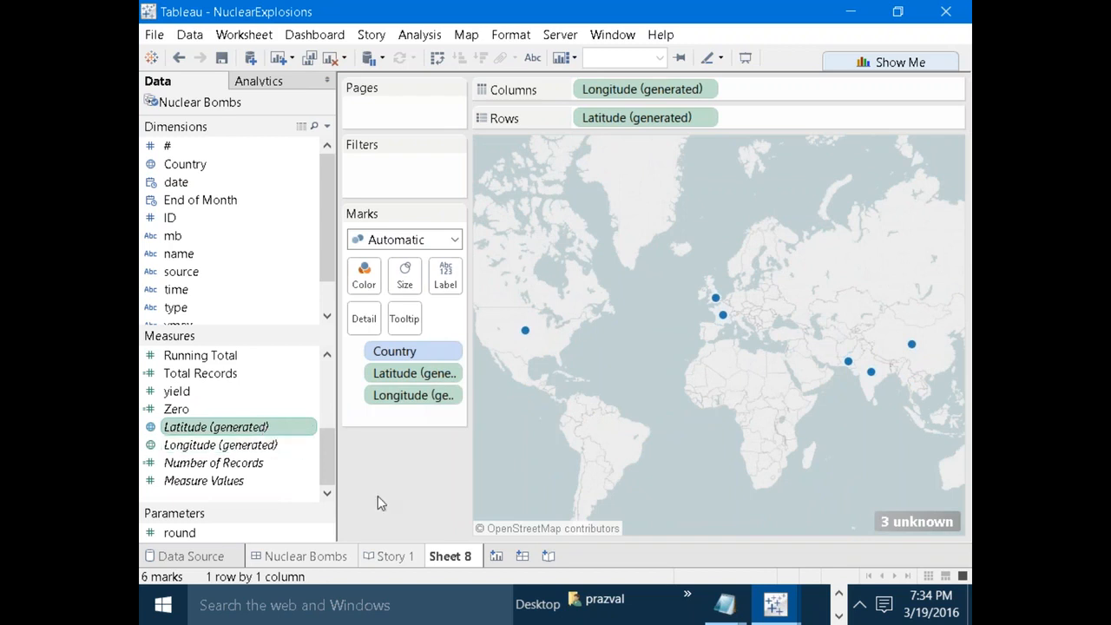
mouse_move(322, 449)
left_mouse_down()
mouse_move(328, 391)
mouse_move(325, 437)
left_mouse_up()
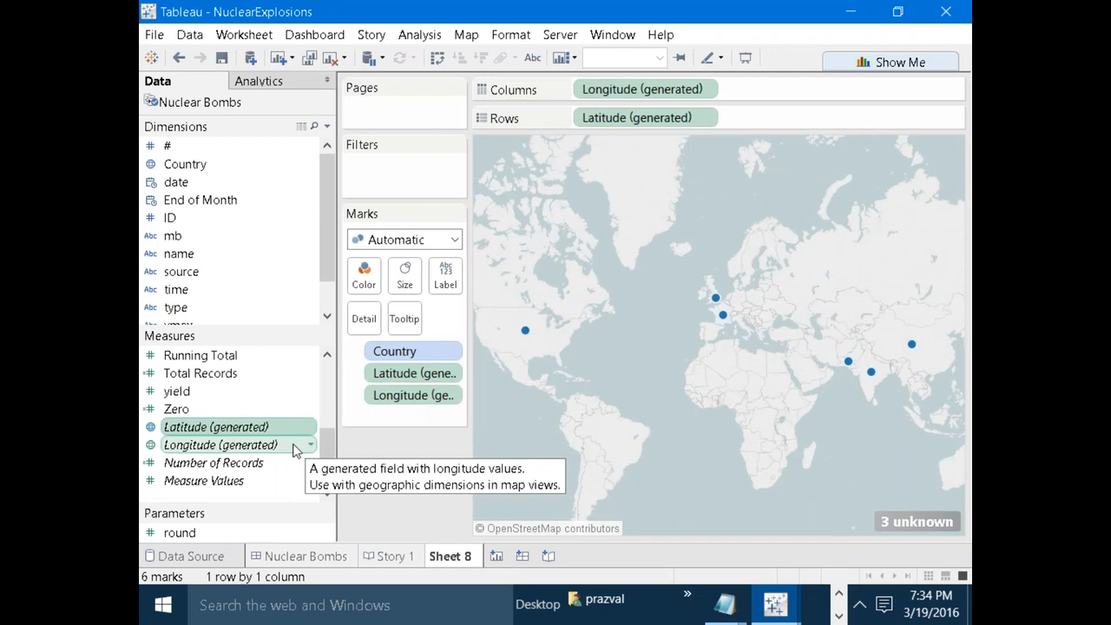
left_click(272, 445)
left_click(258, 427)
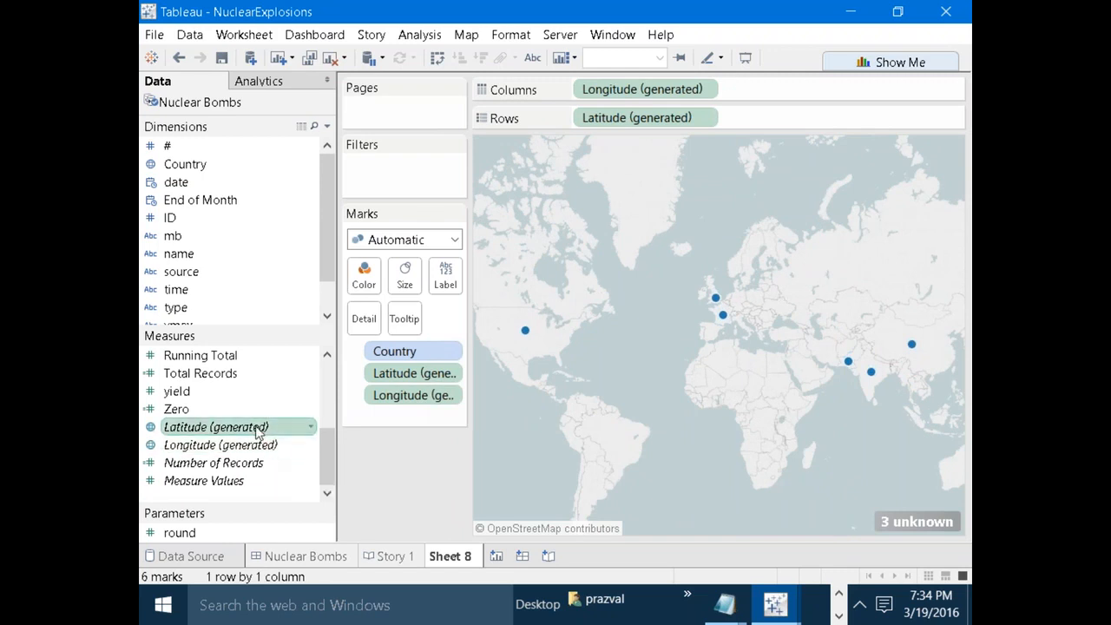
left_click(258, 446)
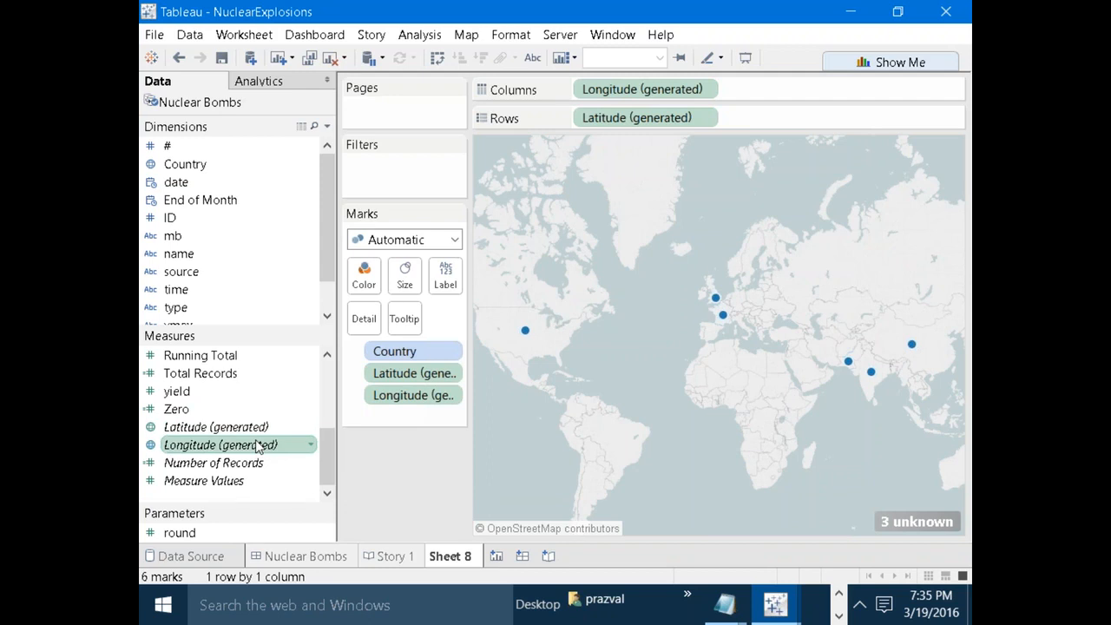
left_click(328, 127)
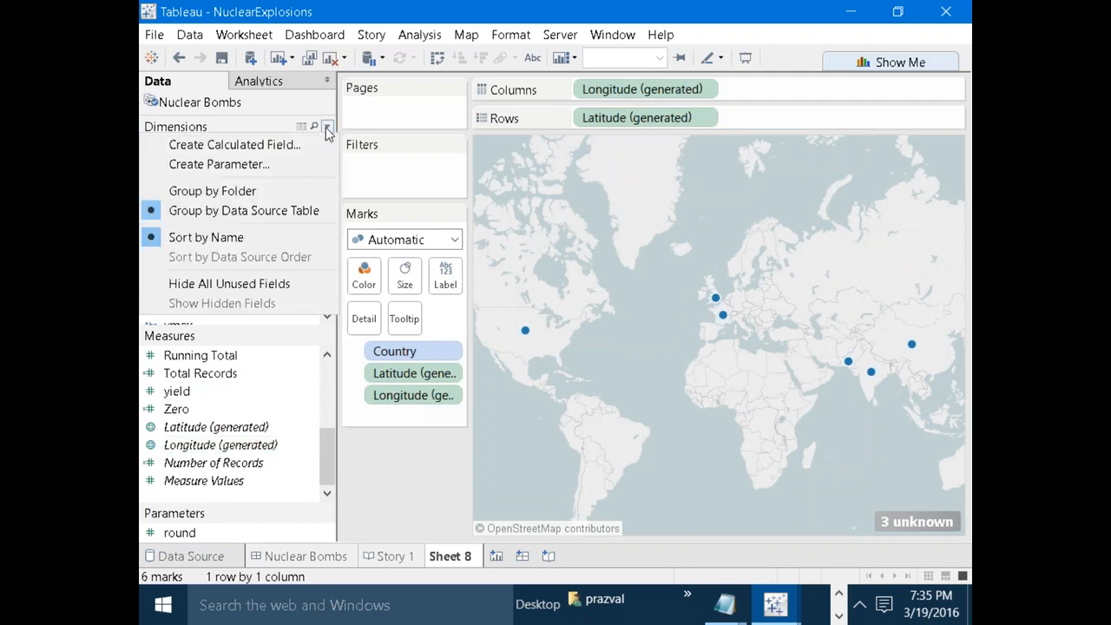
left_click(314, 145)
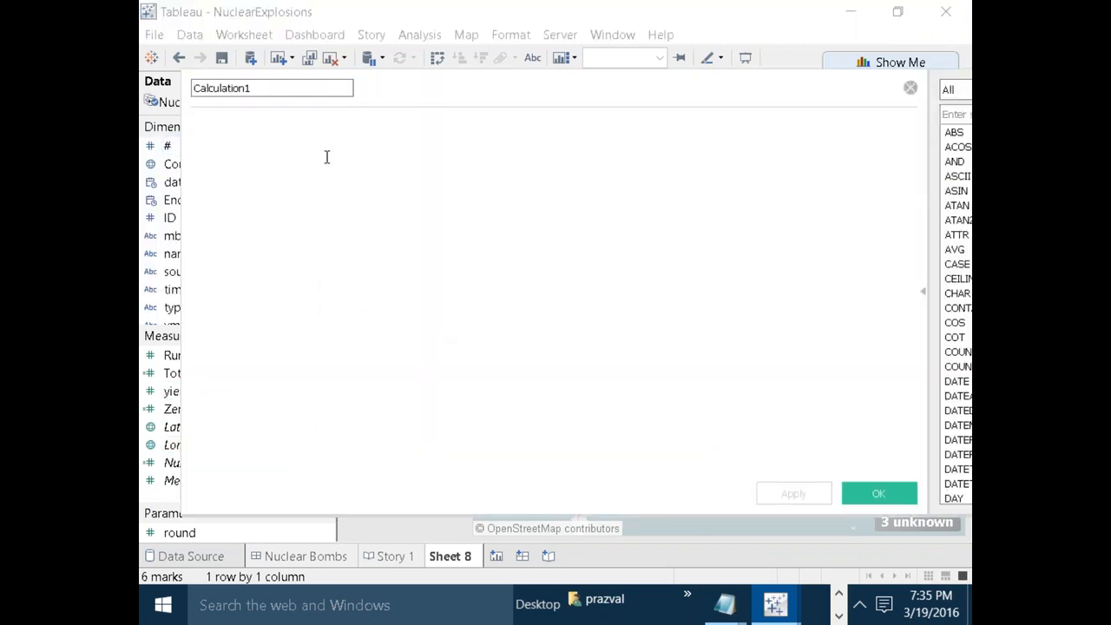
type("ROUND (")
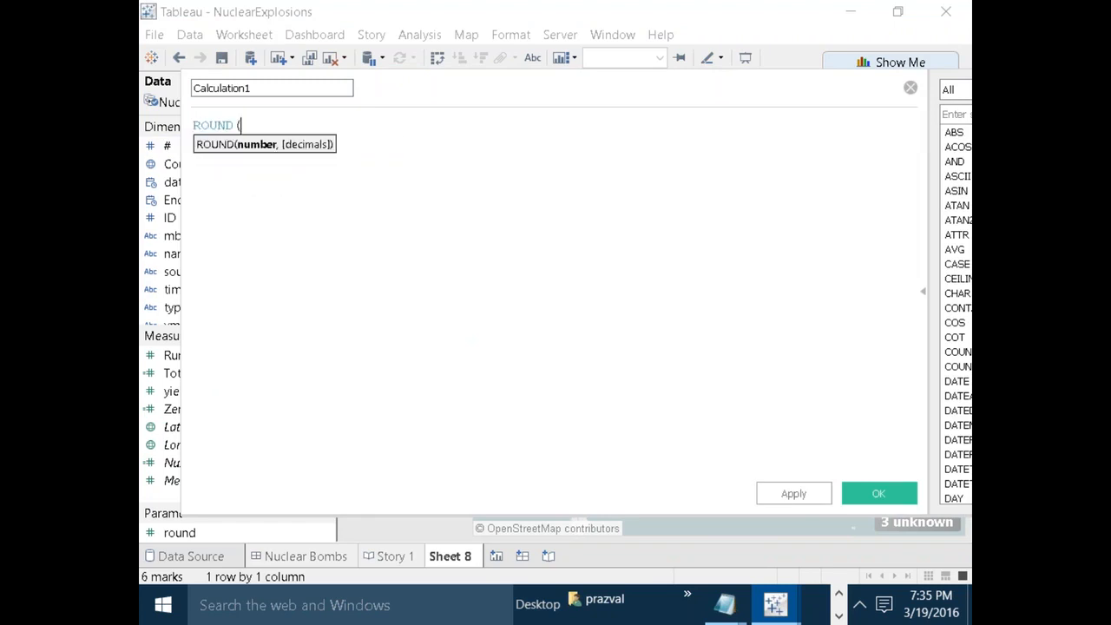
type("LAT")
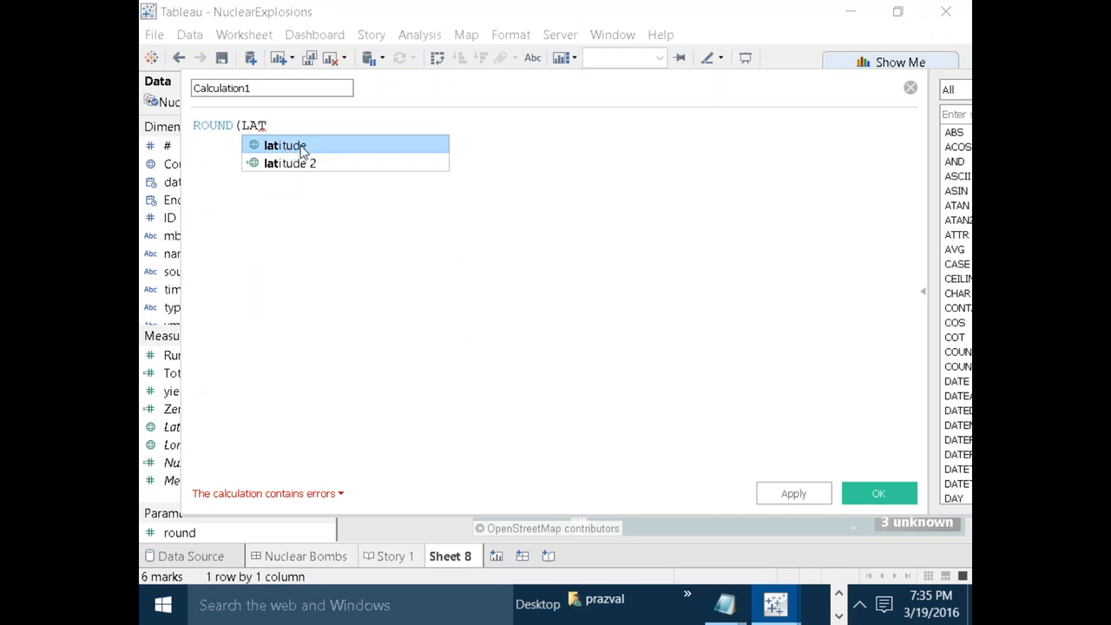
left_click(455, 248)
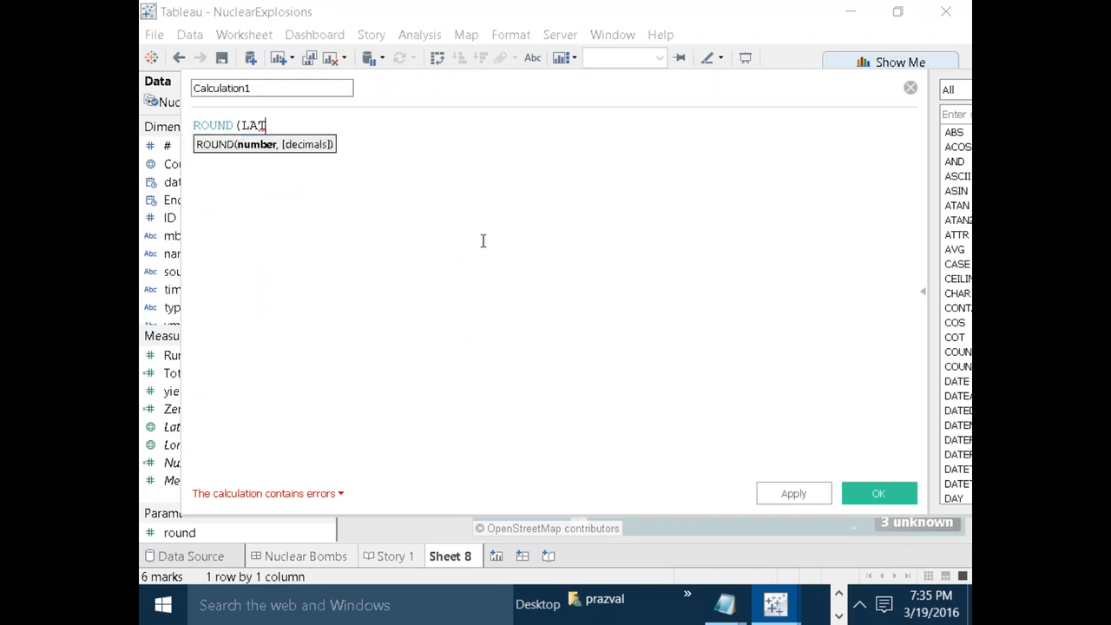
left_click(909, 91)
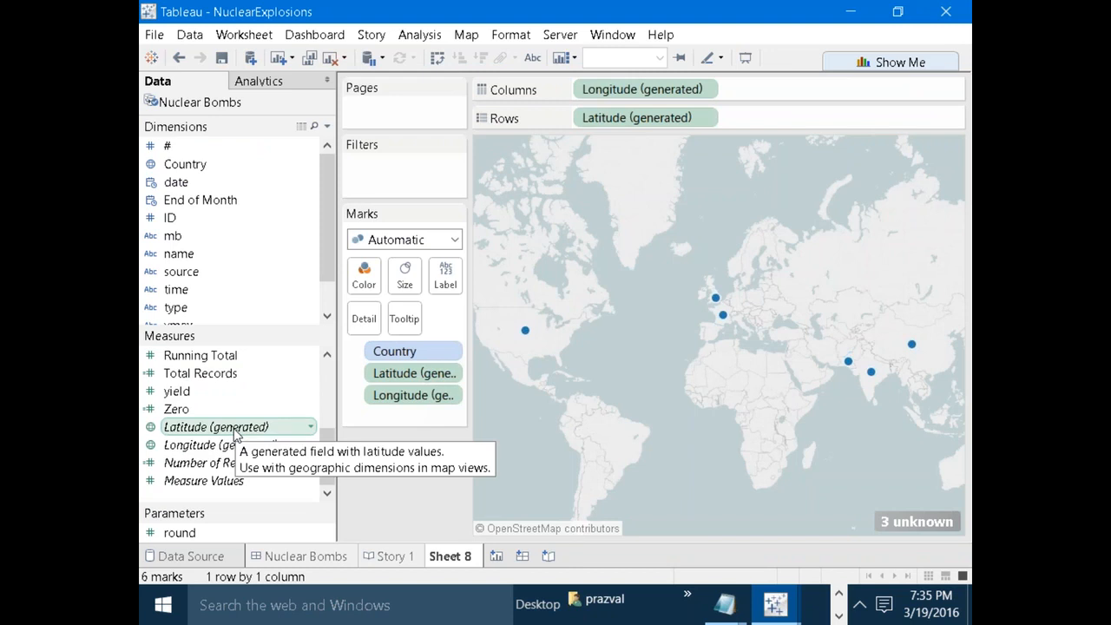
Compare the data source's latitude and longitude measures with the generated latitude and longitude measures.
left_click_drag(330, 458, 328, 396)
left_click(221, 463)
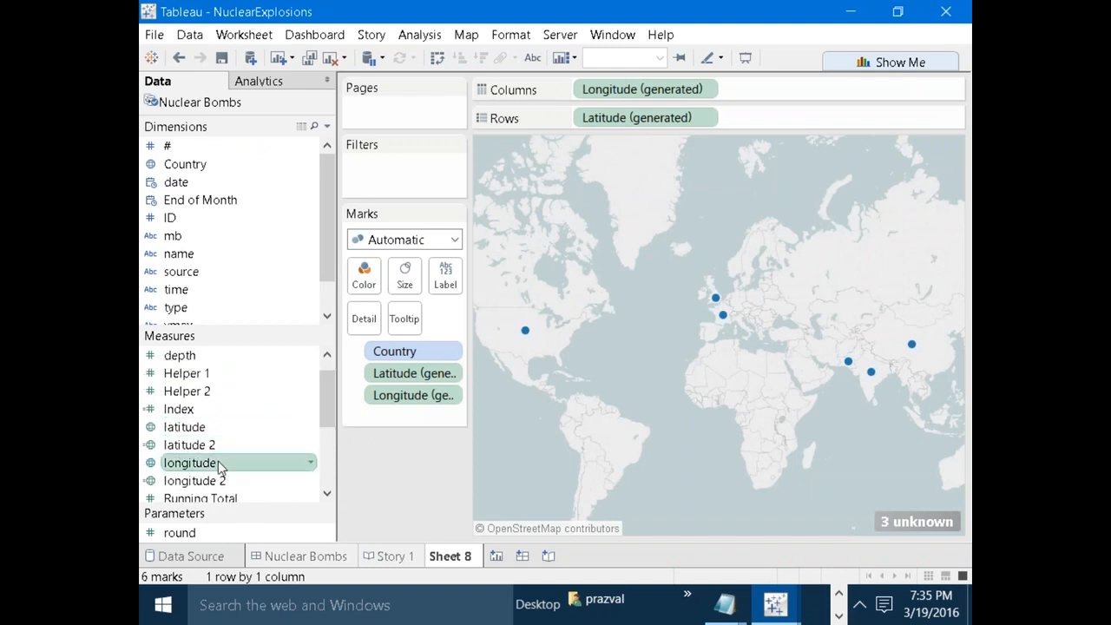
left_click(194, 429)
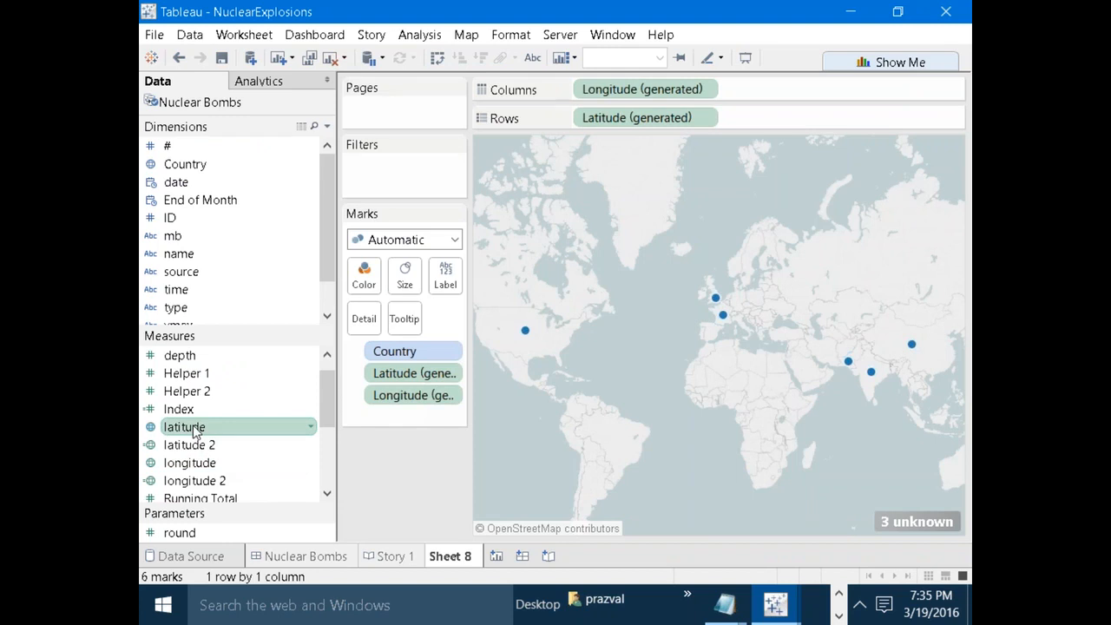
left_click(203, 463)
left_click(189, 429)
left_click_drag(322, 422, 323, 451)
left_click(236, 462)
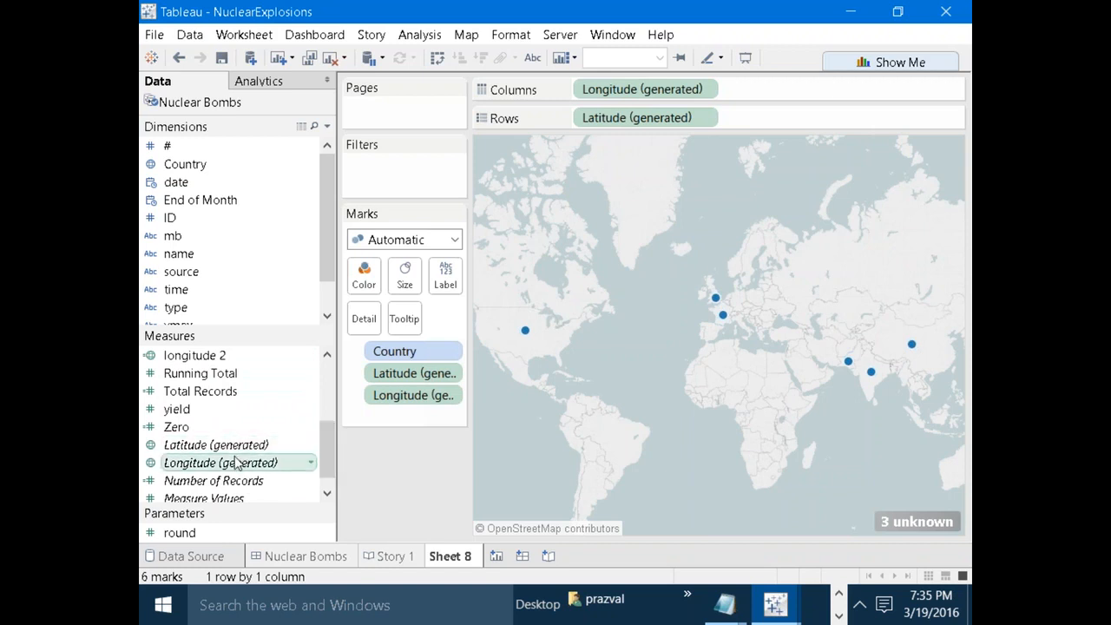
left_click_drag(324, 441, 323, 389)
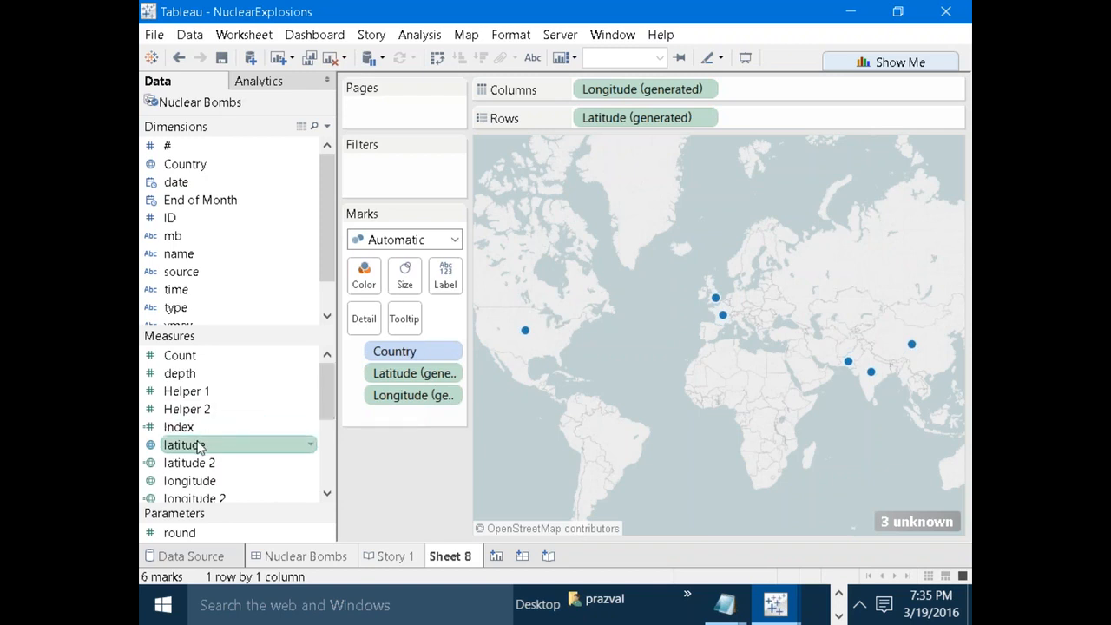
Create a calculated field named Lat1 with the formula ROUND([latitude],1).
left_click(327, 126)
left_click(293, 145)
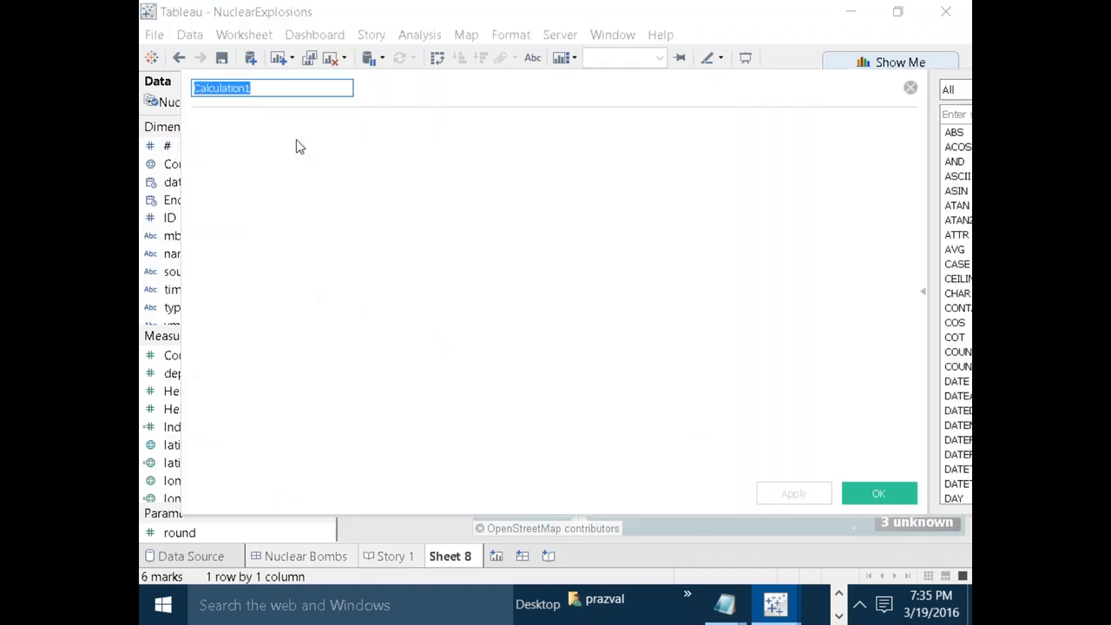
type("Lat1")
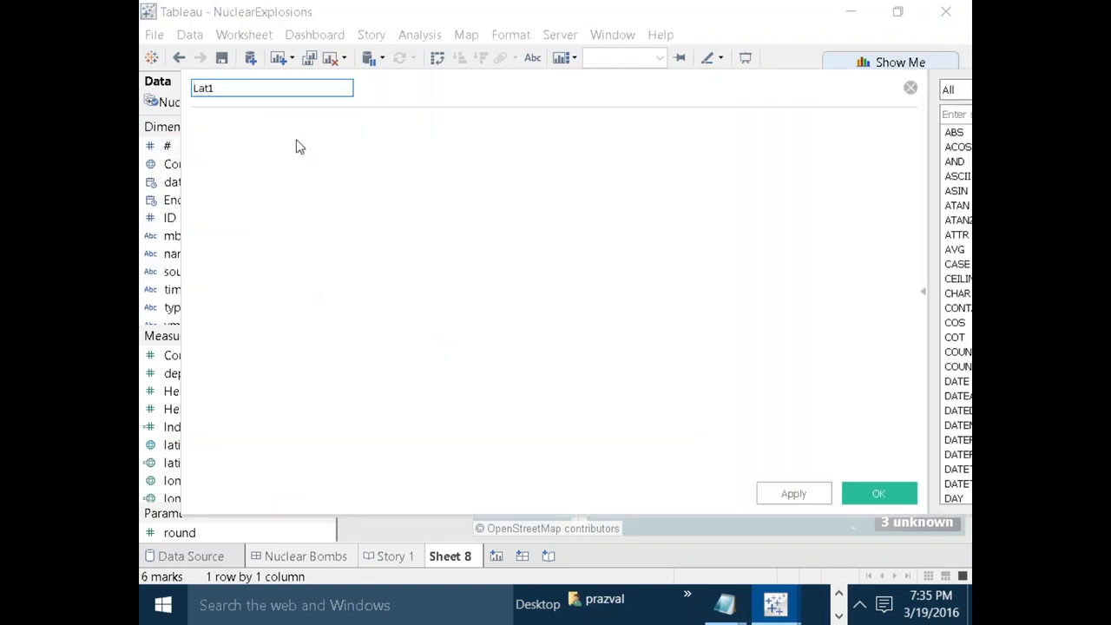
left_click(327, 172)
type("round")
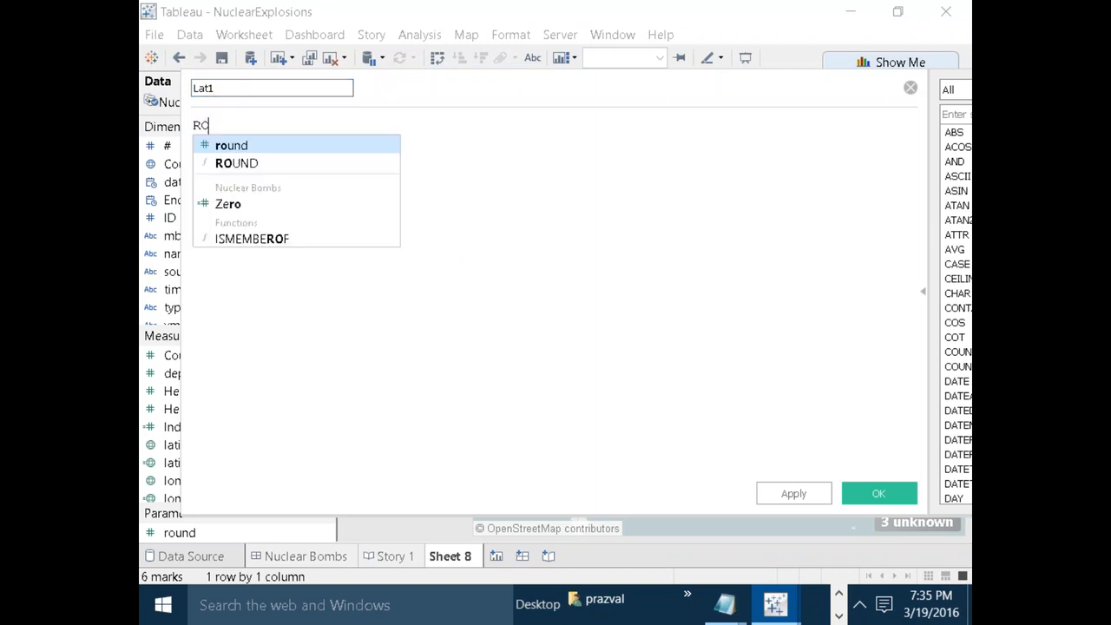
key("Down")
key("Return")
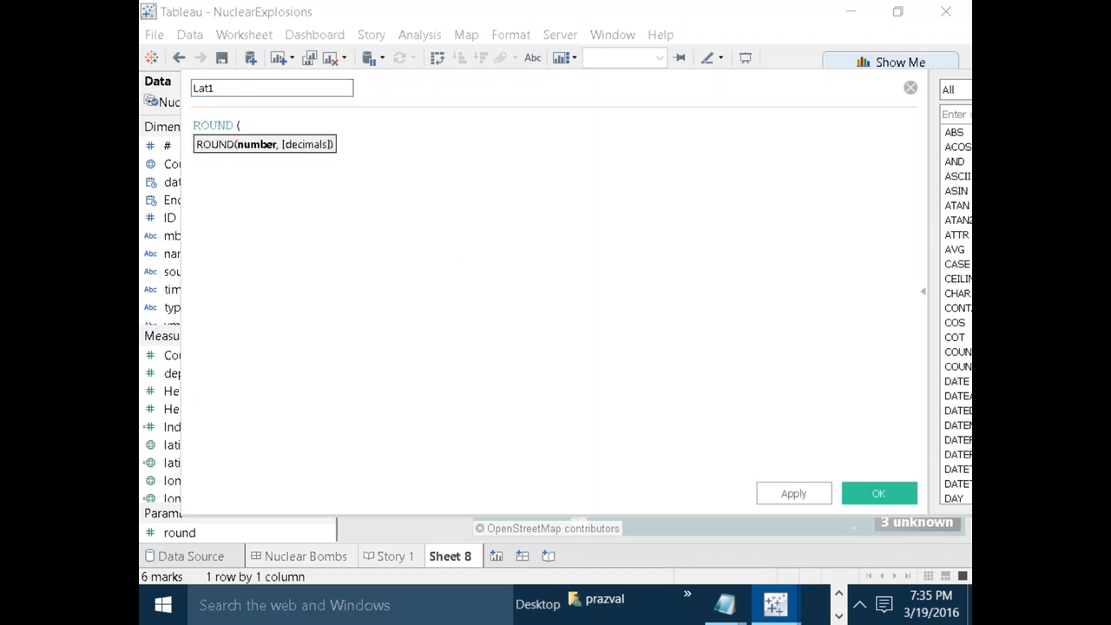
type("lat")
left_click(299, 151)
type(",1)")
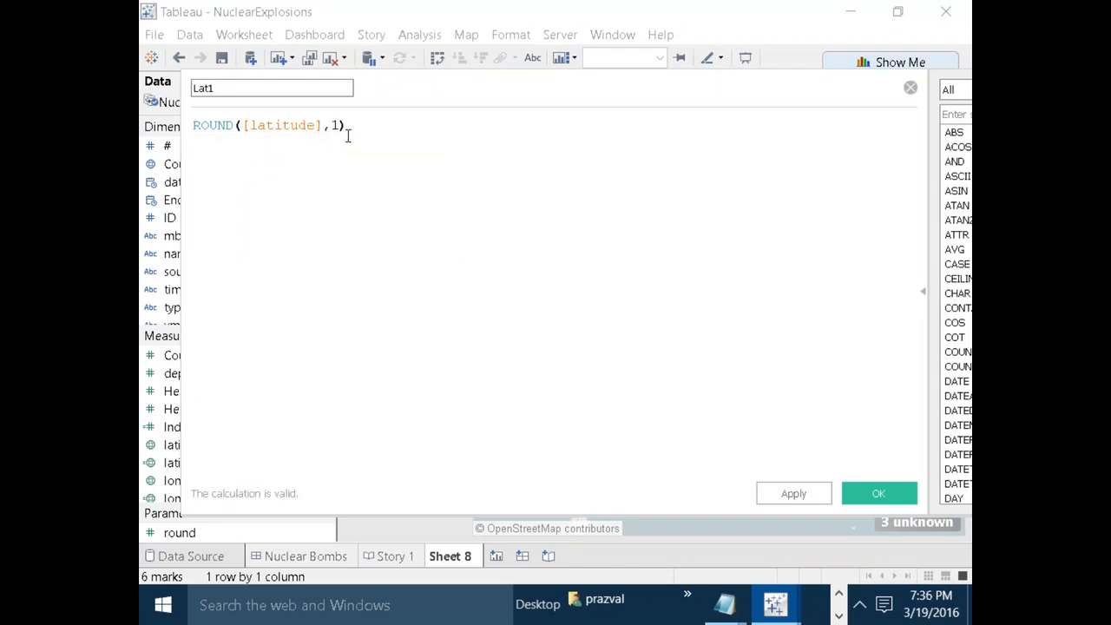
double_click(338, 125)
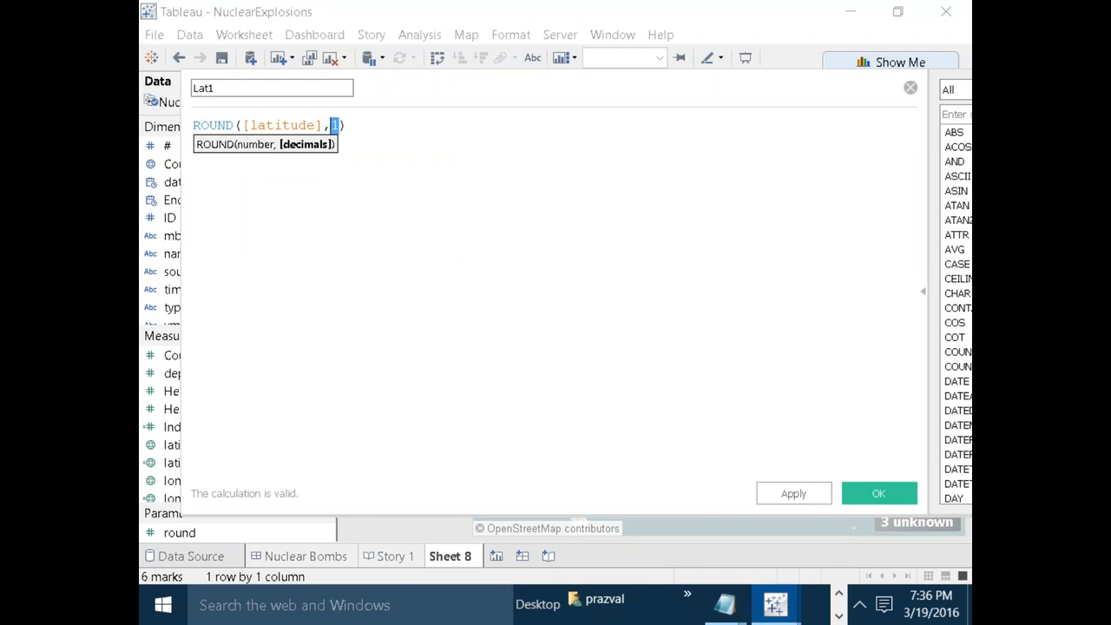
left_click(793, 493)
left_click(863, 496)
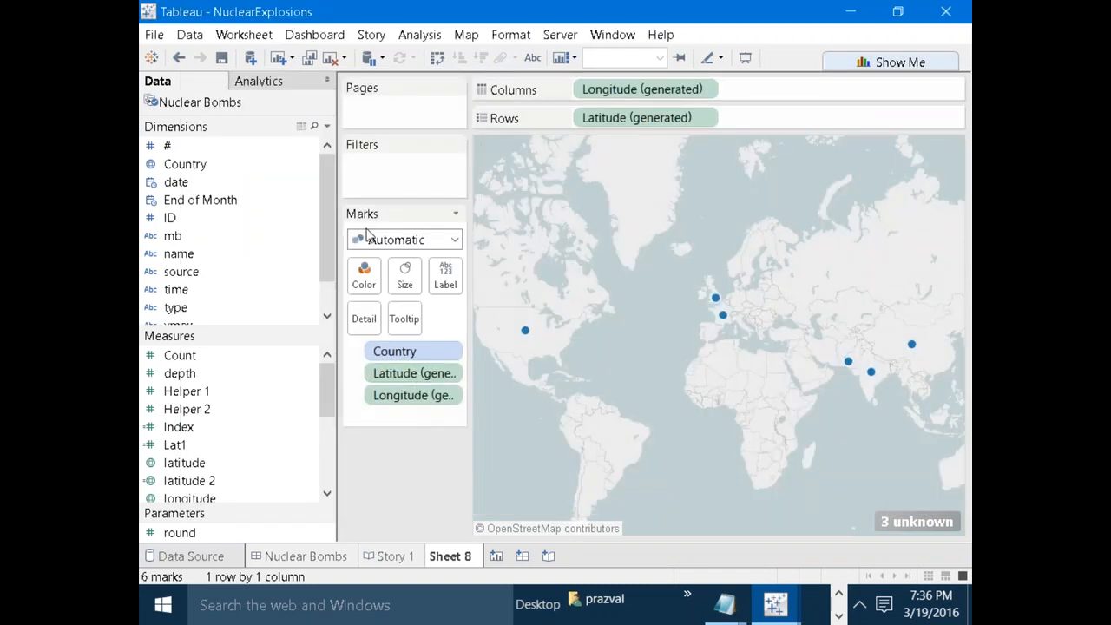
Create a calculated field named Long1 with the formula ROUND([longitude],1).
left_click(326, 126)
left_click(310, 145)
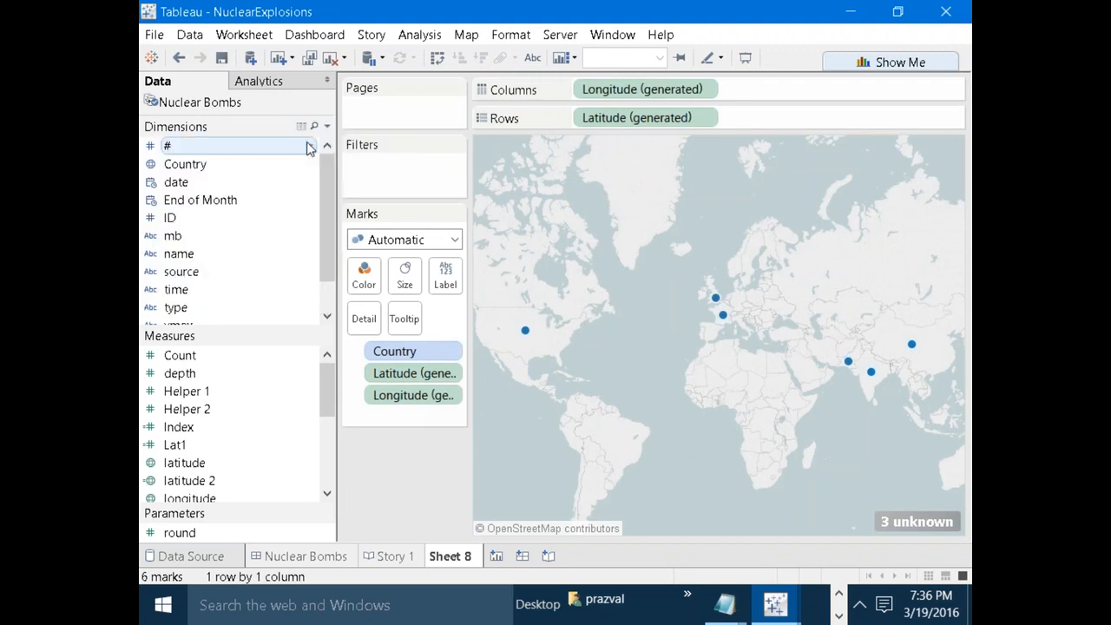
type("Long1")
left_click(309, 160)
type("round")
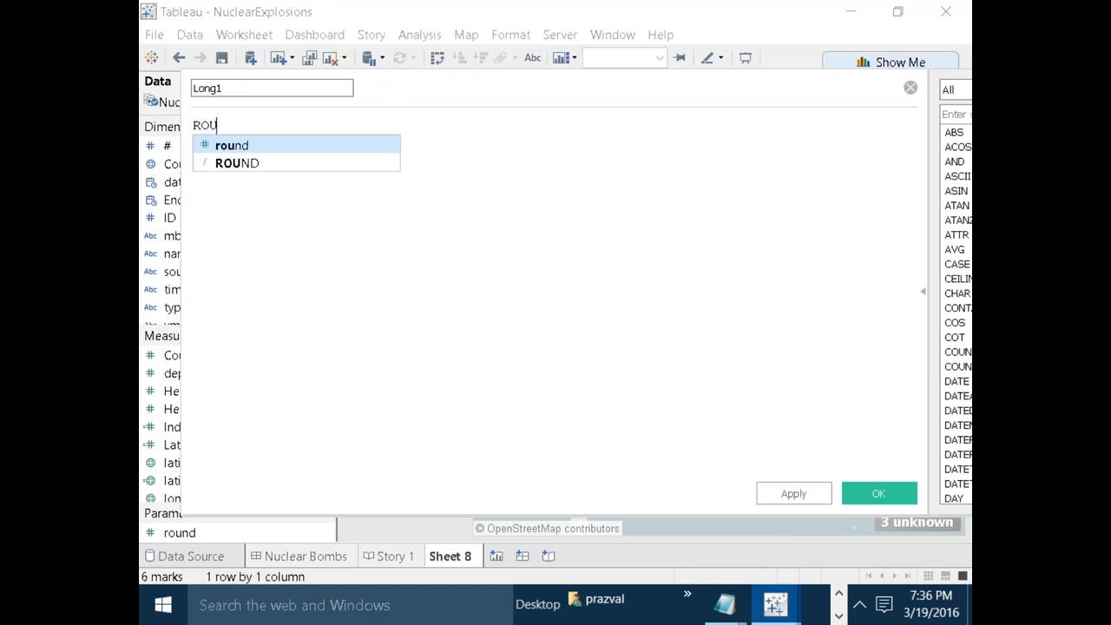
key("Down")
key("Return")
type("long")
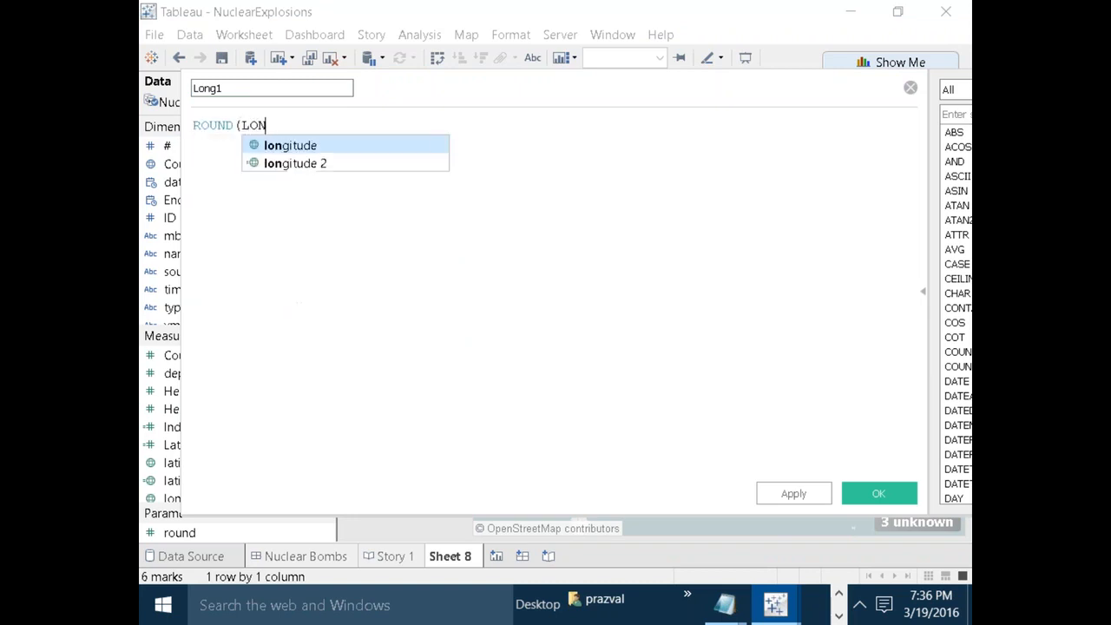
left_click(294, 147)
type(",1)")
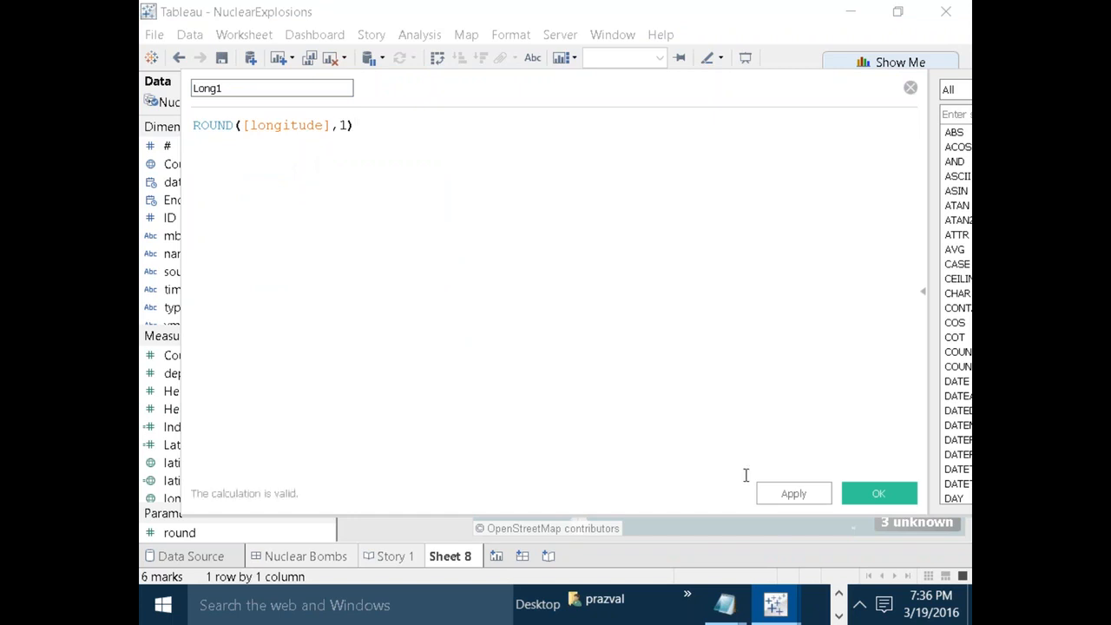
left_click(806, 495)
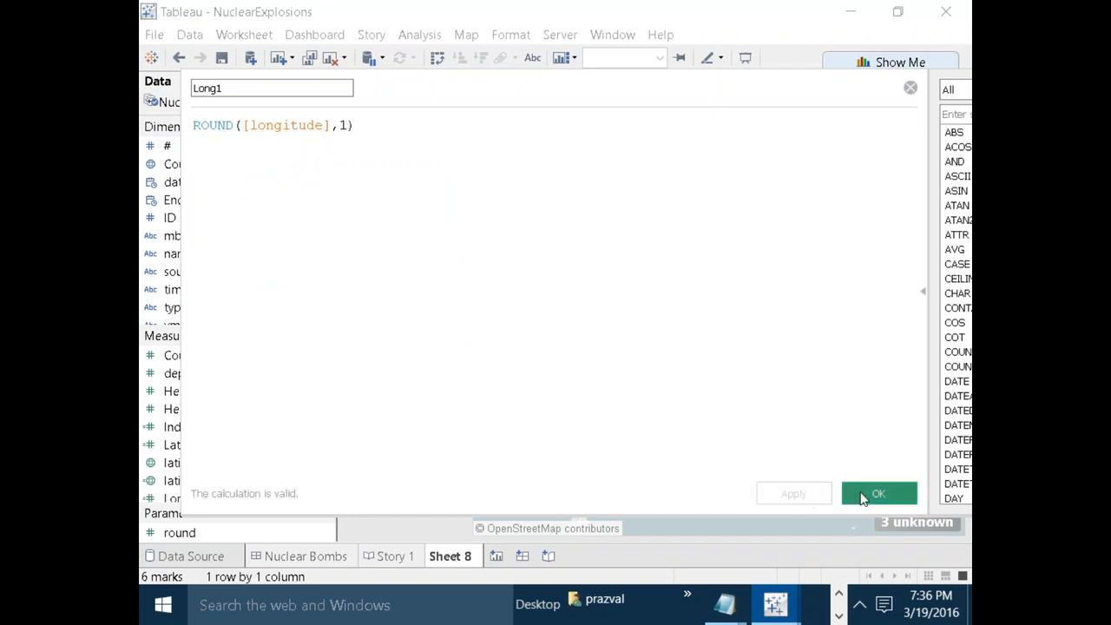
left_click(872, 494)
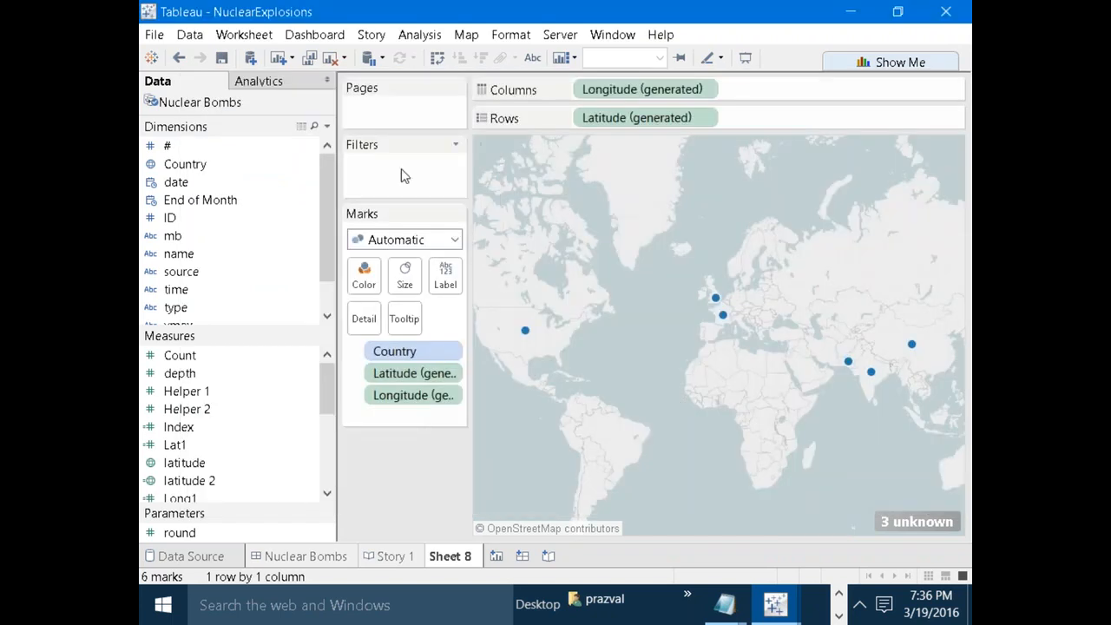
Clear the sheet and plot Long1 on Columns against Lat1 on Rows, with Country as detail.
left_click(332, 59)
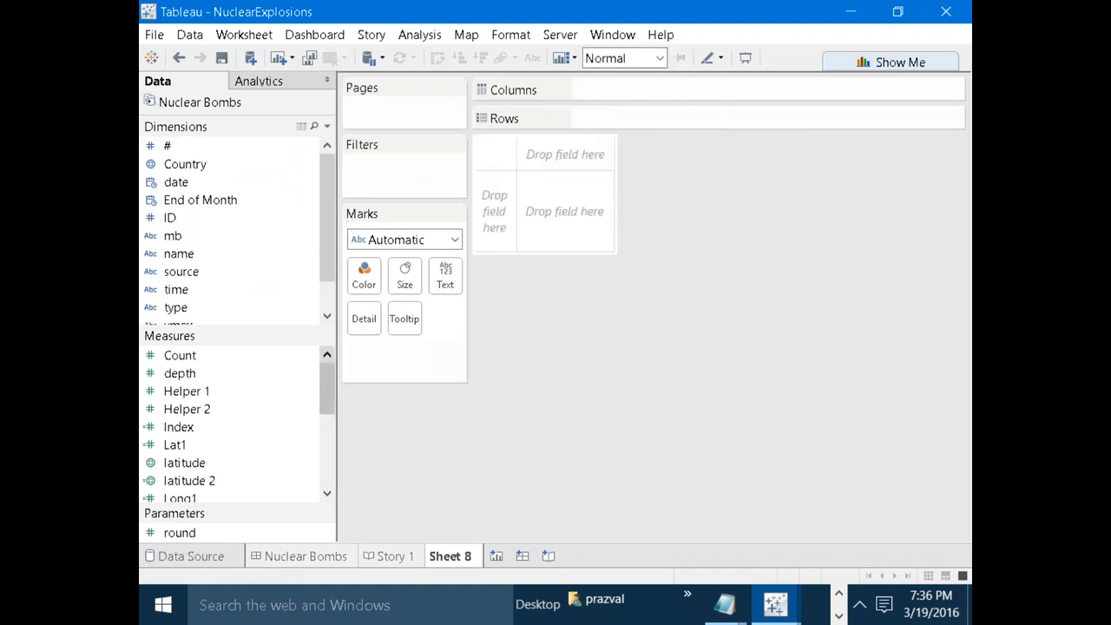
mouse_move(324, 374)
left_mouse_down()
mouse_move(328, 442)
mouse_move(323, 394)
left_mouse_up()
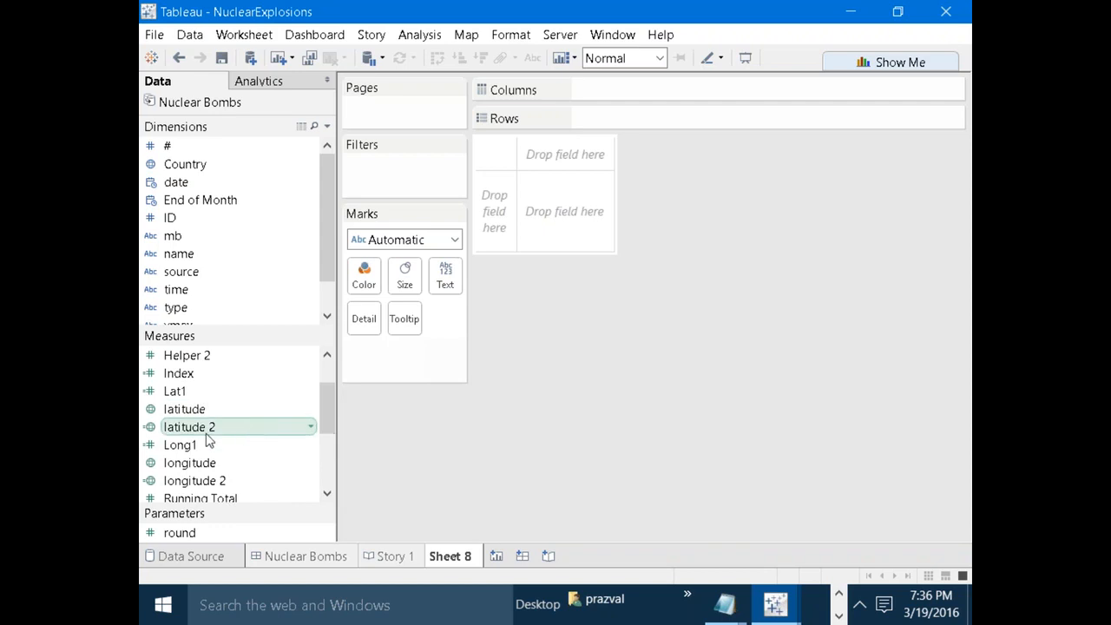
left_click_drag(318, 446, 612, 94)
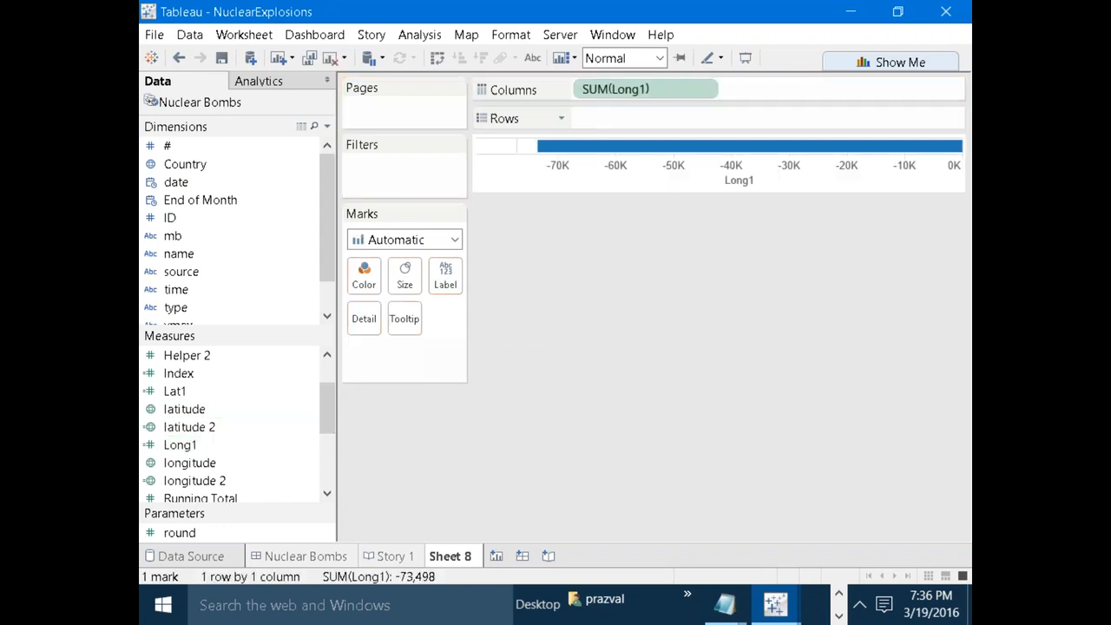
mouse_move(229, 389)
left_mouse_down()
mouse_move(325, 358)
mouse_move(596, 196)
mouse_move(614, 128)
mouse_move(638, 120)
mouse_move(628, 129)
left_mouse_up()
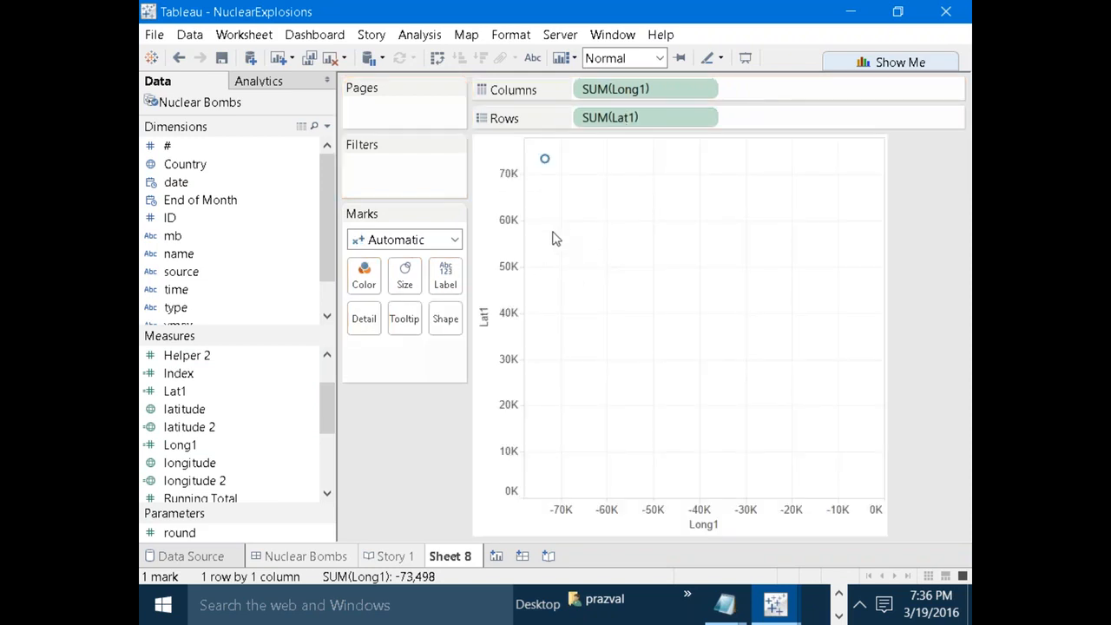
left_click_drag(326, 197, 321, 175)
left_click_drag(194, 173, 364, 318)
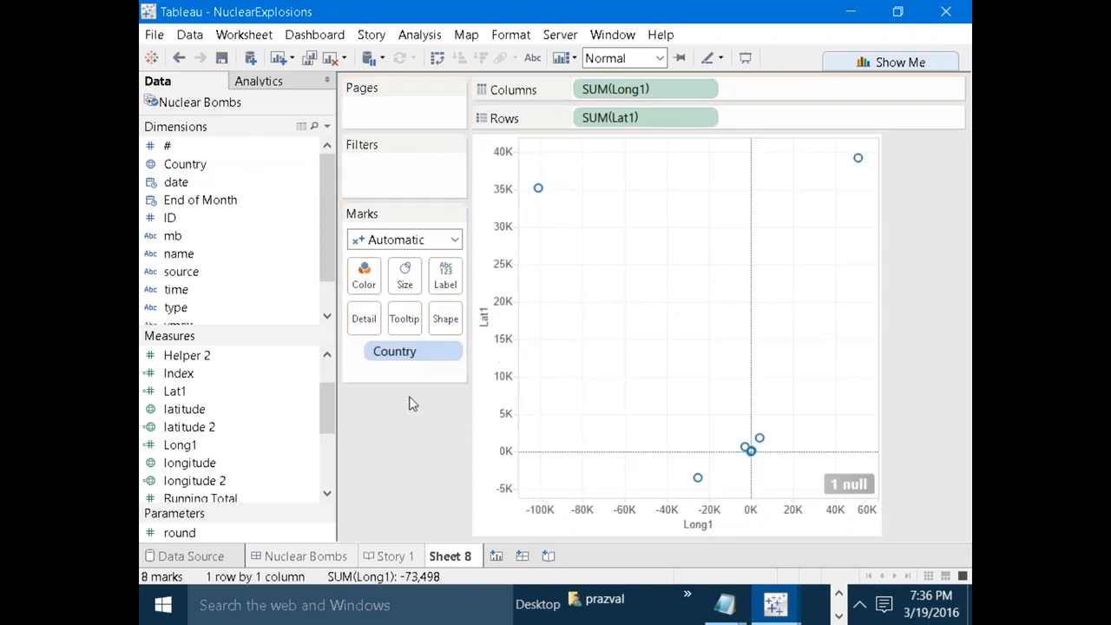
Assign the Longitude geographic role to the Long1 measure.
left_click_drag(326, 402, 327, 432)
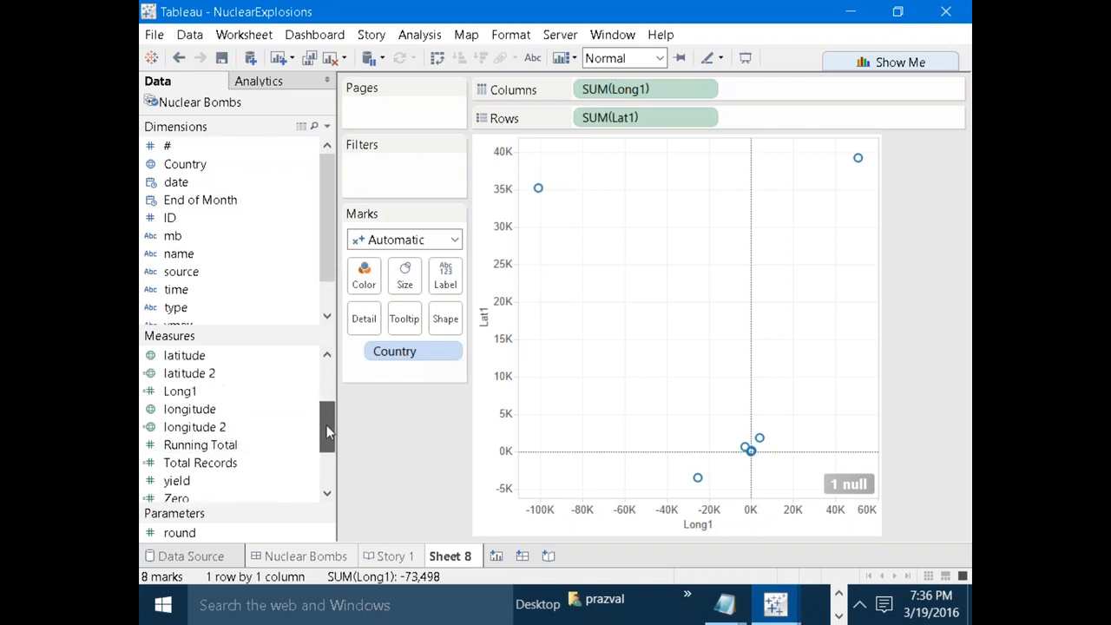
left_click(150, 392)
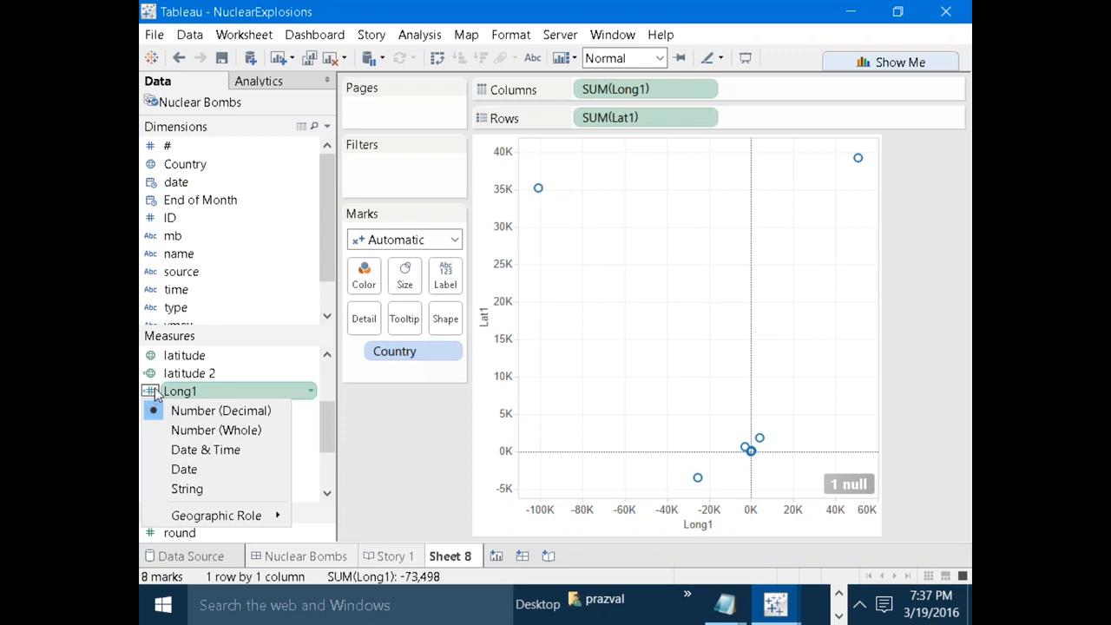
left_click(374, 415)
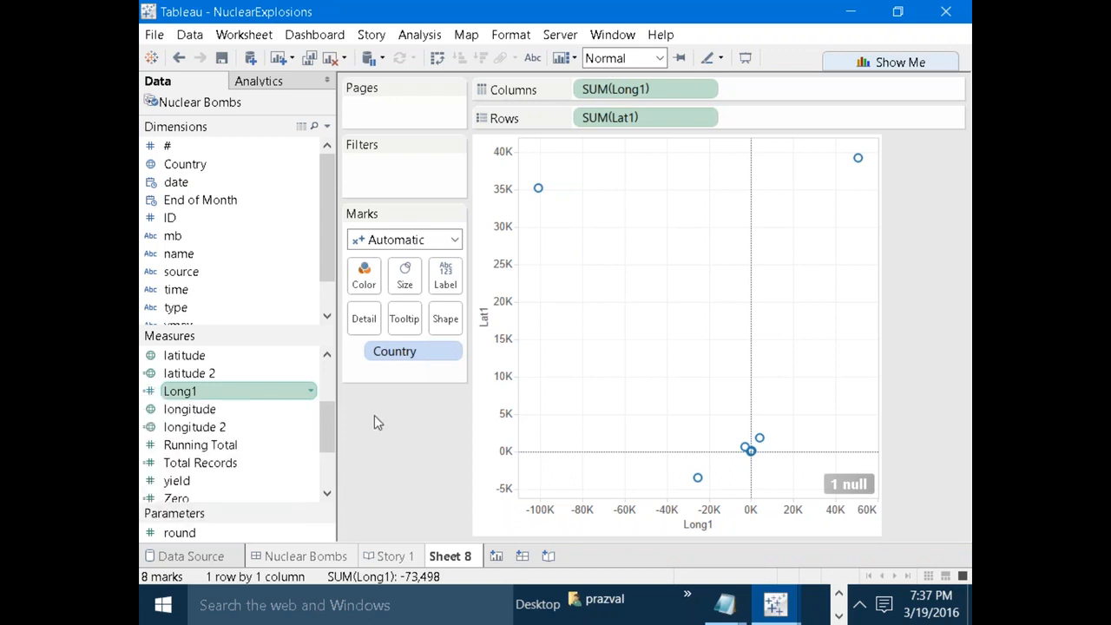
right_click(185, 391)
mouse_move(332, 300)
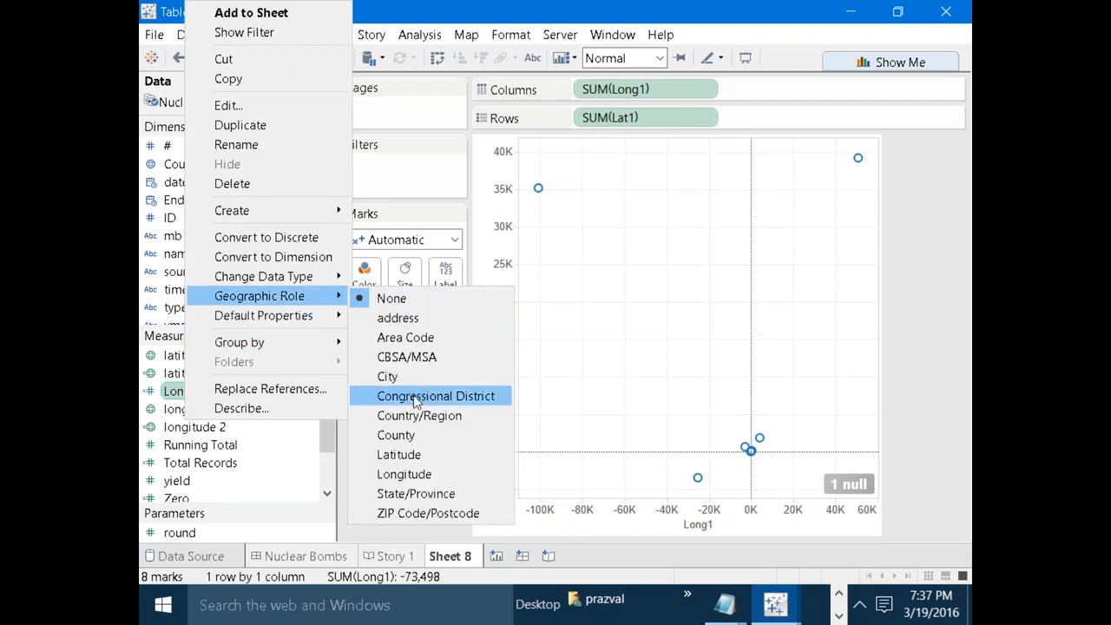
left_click(410, 475)
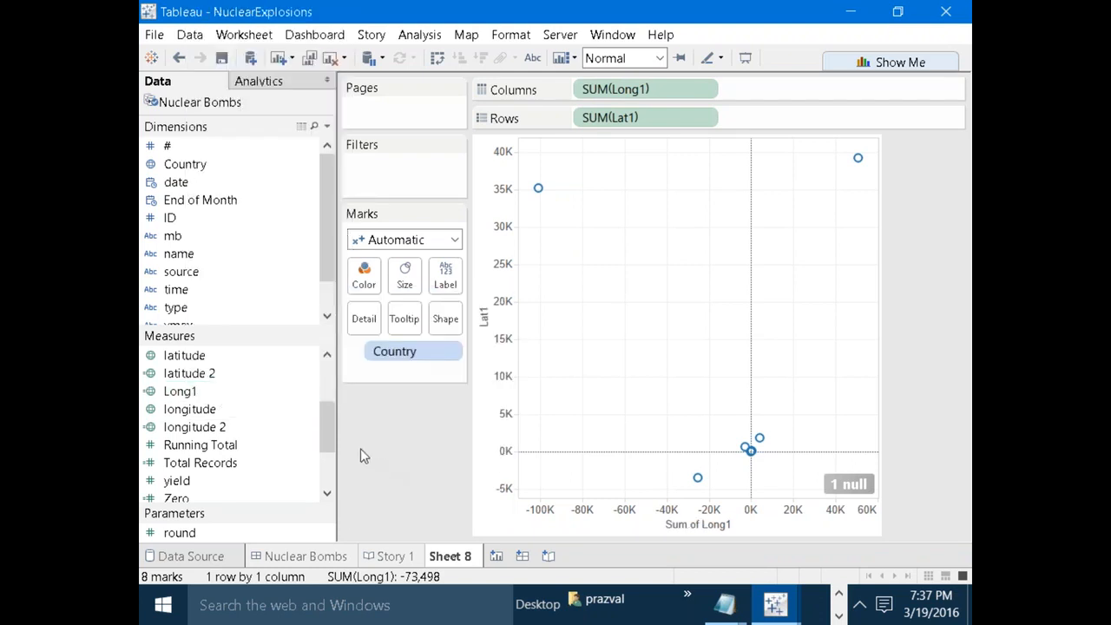
Assign the Latitude geographic role to the Lat1 measure.
left_click_drag(327, 444, 325, 354)
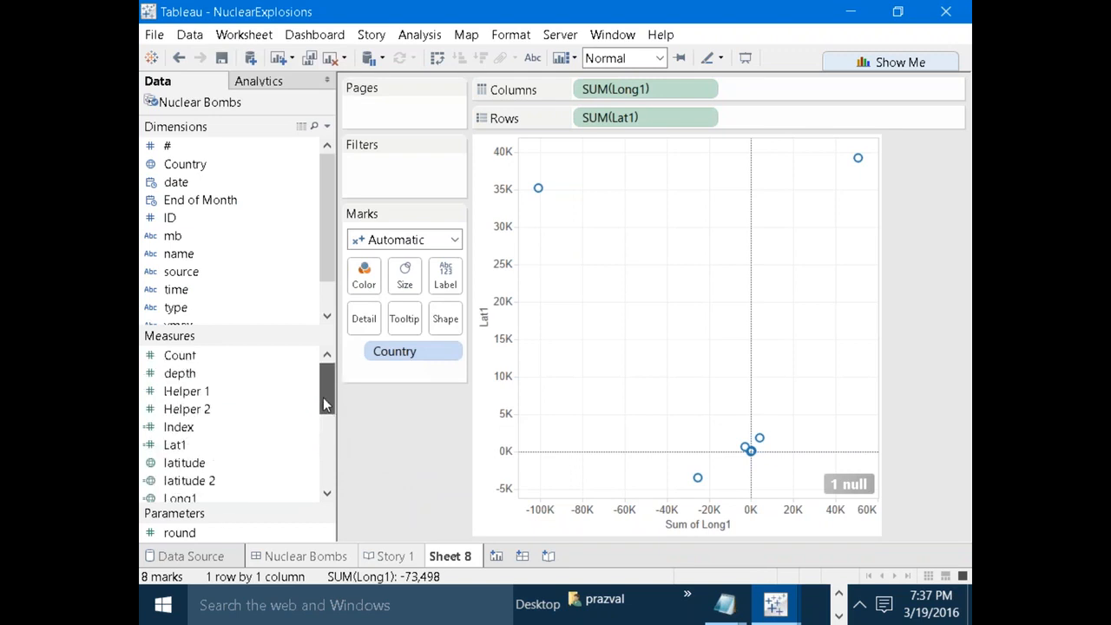
right_click(206, 446)
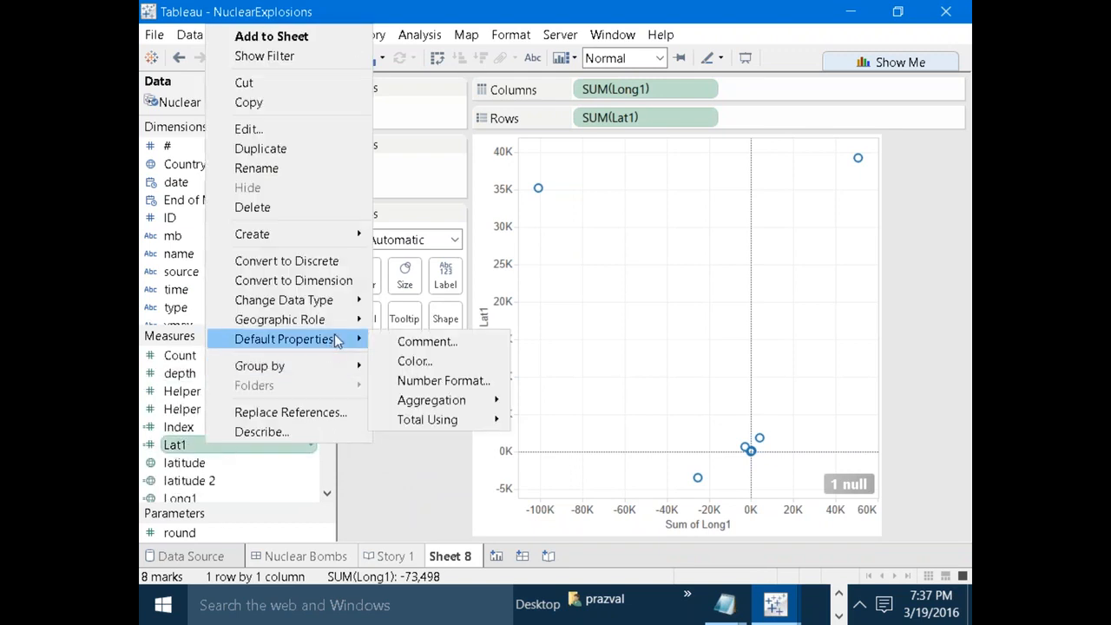
mouse_move(347, 321)
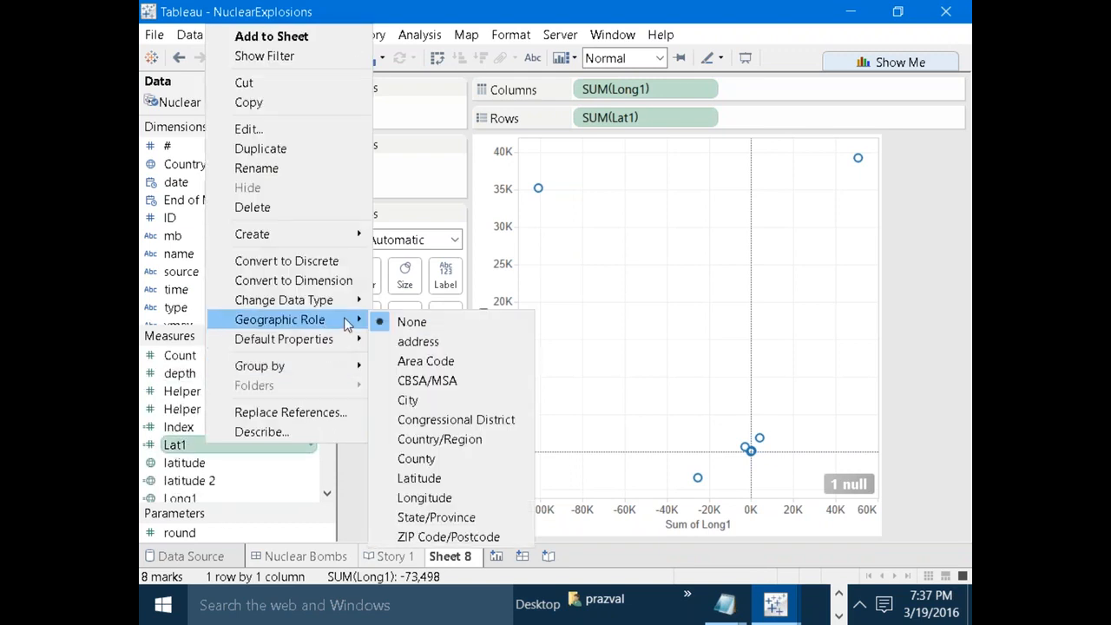
left_click(424, 477)
Clear the sheet and build a map with Long1 on Columns, Lat1 on Rows and Country as detail.
left_click_drag(396, 350, 405, 446)
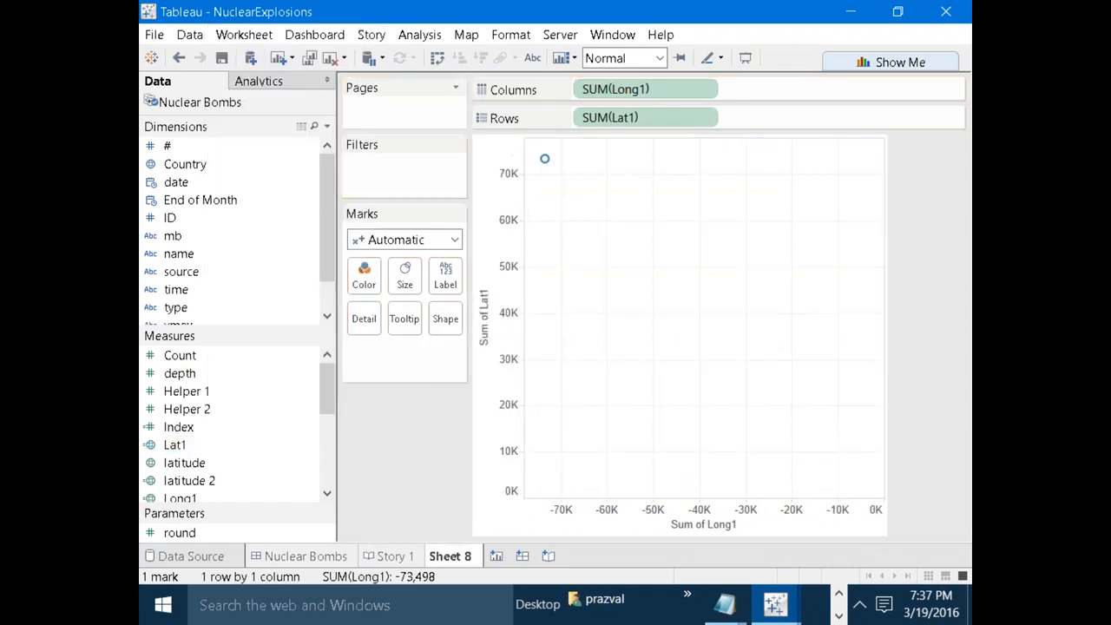
left_click(330, 59)
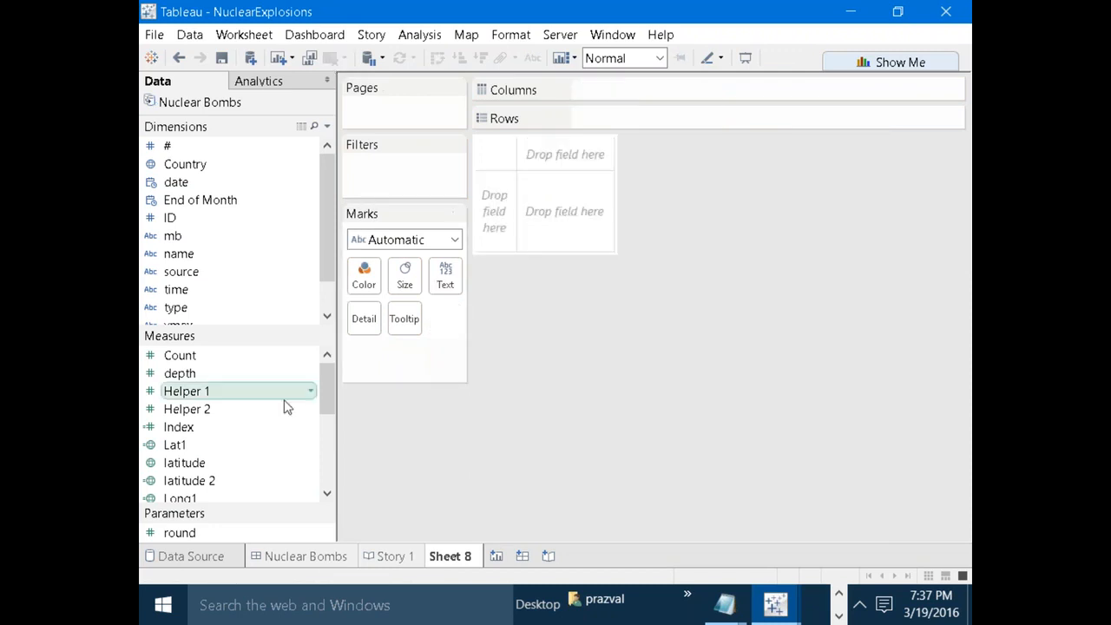
left_click_drag(320, 409, 329, 423)
mouse_move(187, 447)
left_mouse_down()
mouse_move(660, 166)
mouse_move(599, 95)
left_mouse_up()
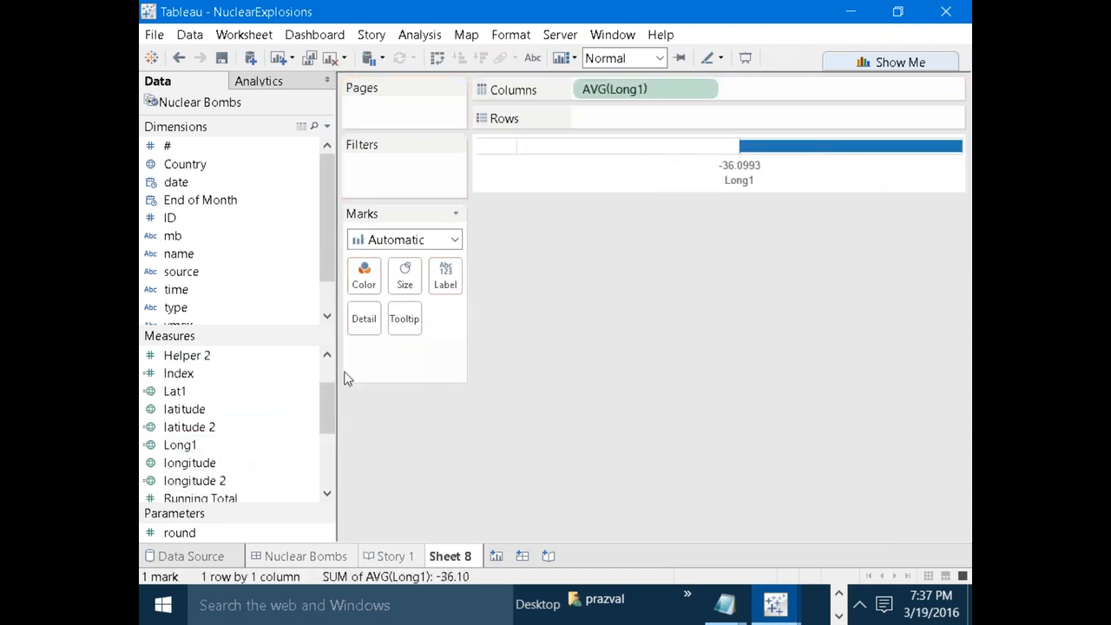
left_click_drag(194, 391, 608, 120)
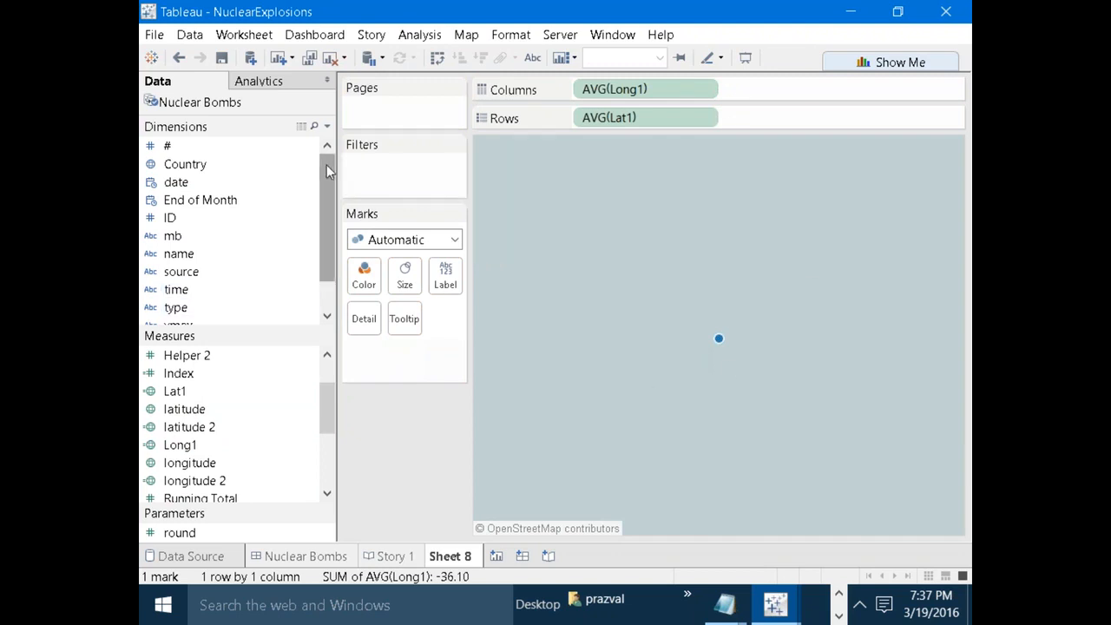
left_click_drag(219, 162, 365, 318)
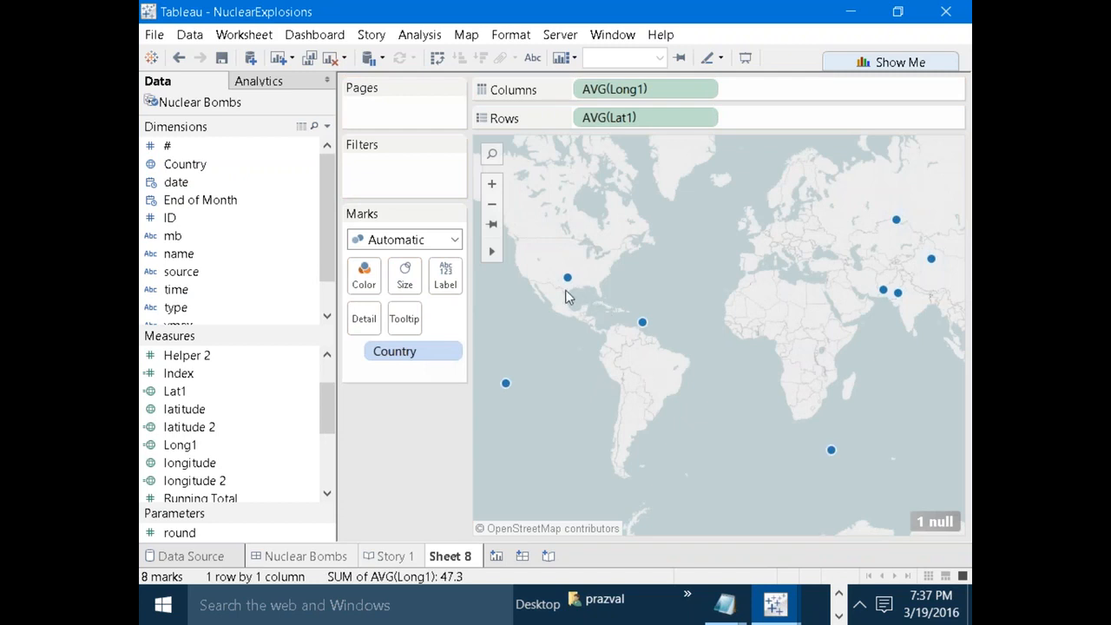
Check the Lat1 and Long1 values in the US mark's tooltip and deselect the mark.
left_click(568, 296)
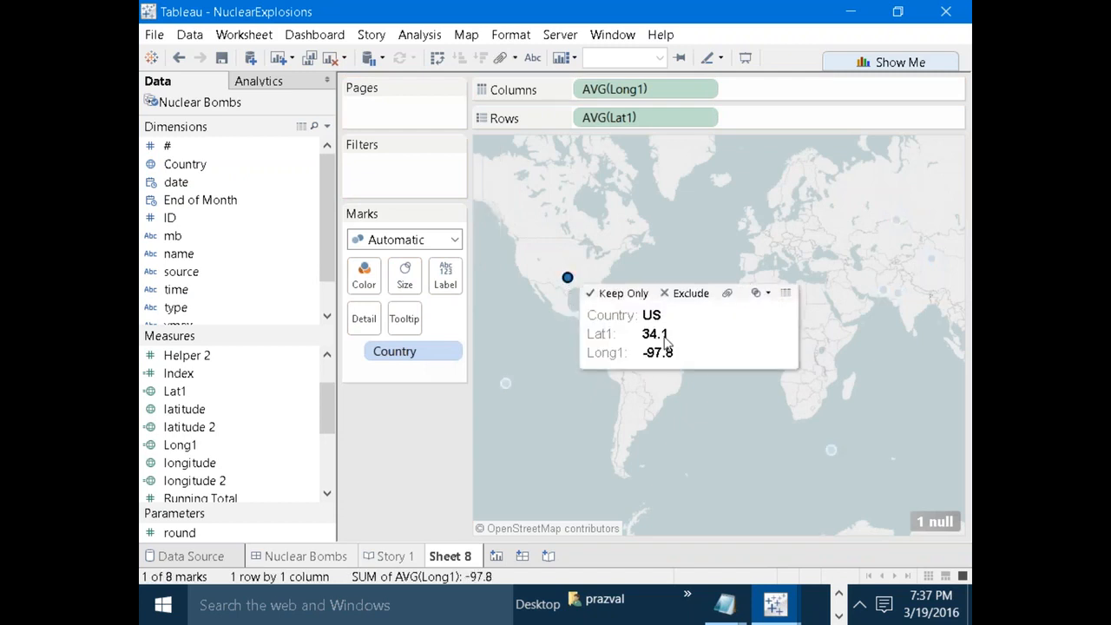
left_click(534, 389)
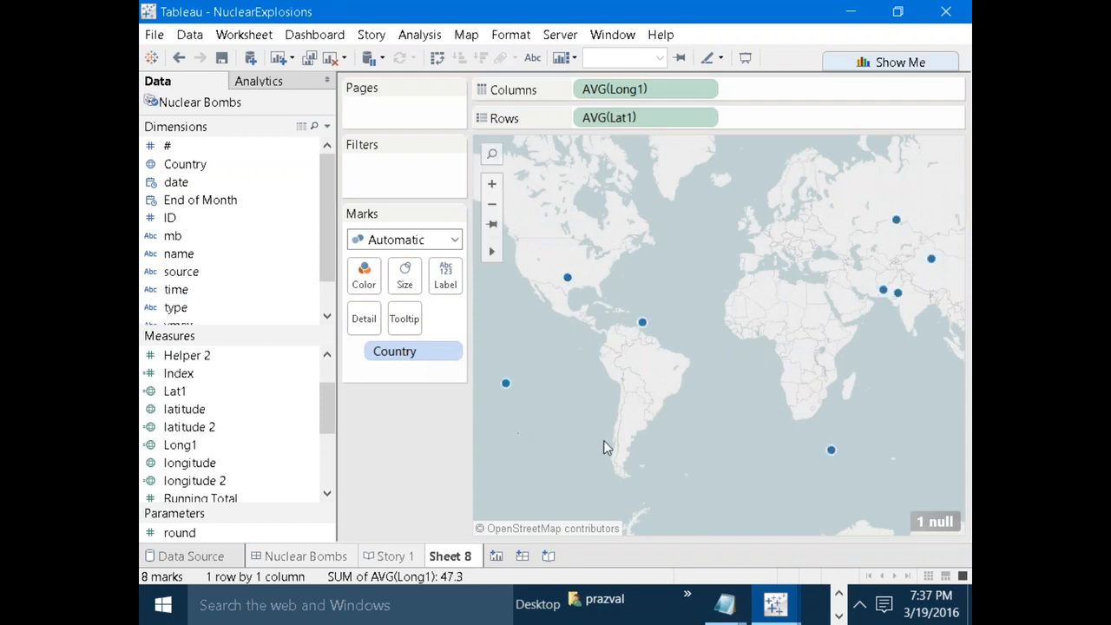
Set the month control on the Nuclear Bombs dashboard to July 1945 and examine the map for that month.
left_click(344, 561)
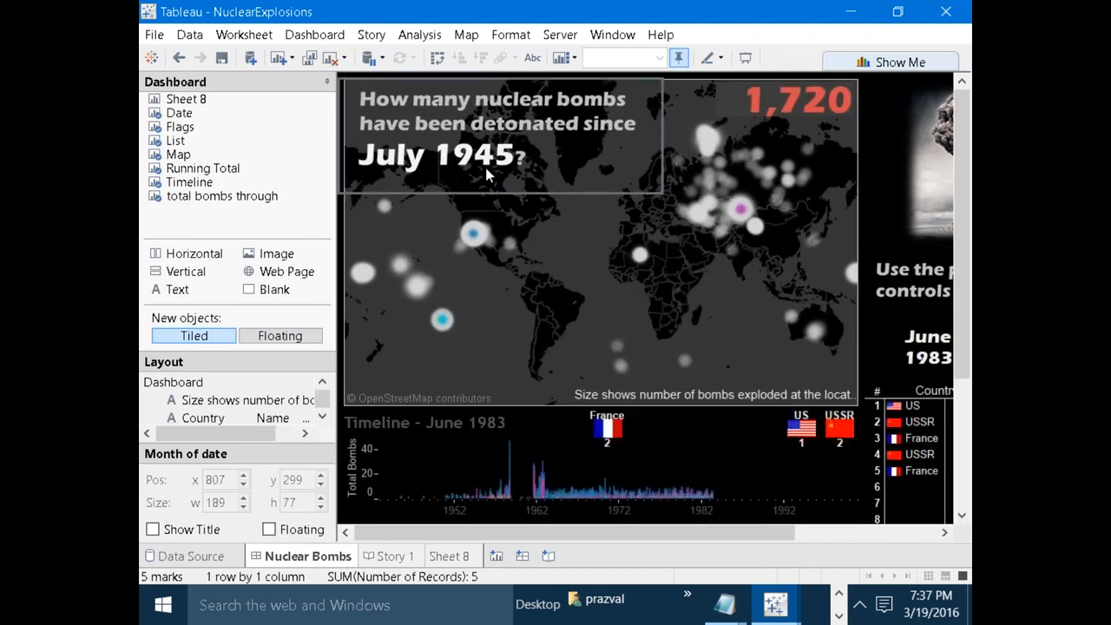
left_click_drag(743, 527, 883, 528)
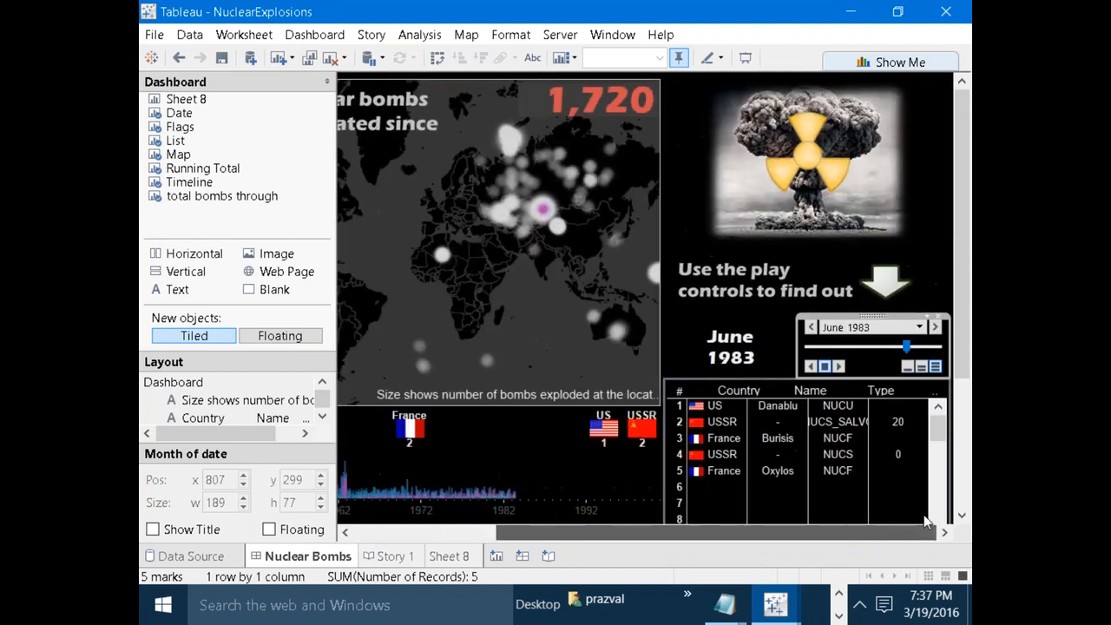
left_click_drag(909, 349, 800, 347)
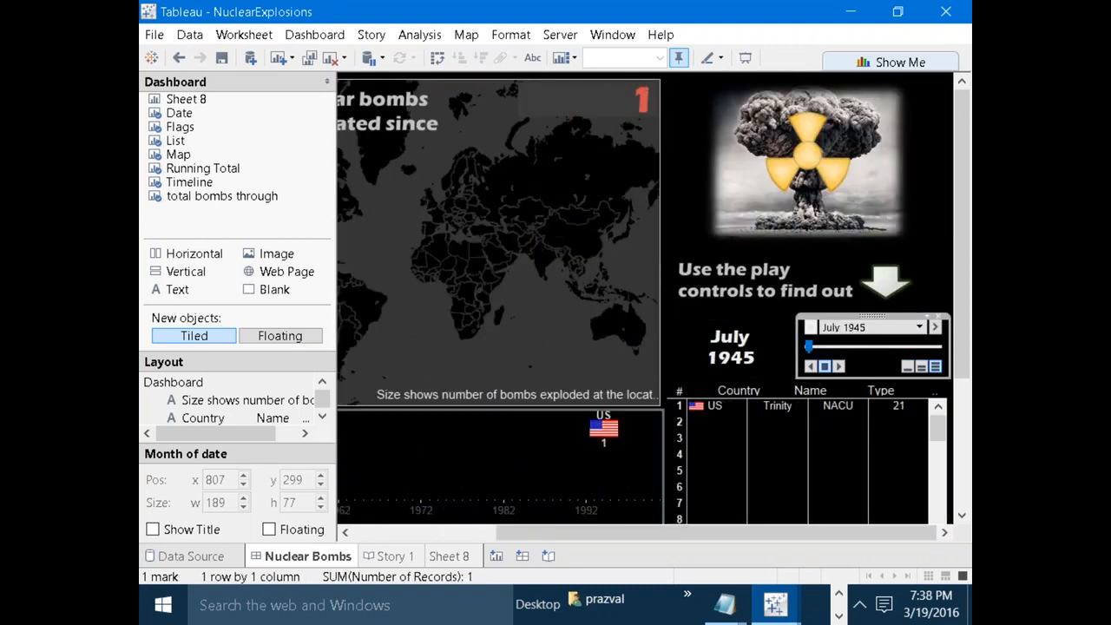
left_click_drag(632, 530, 489, 530)
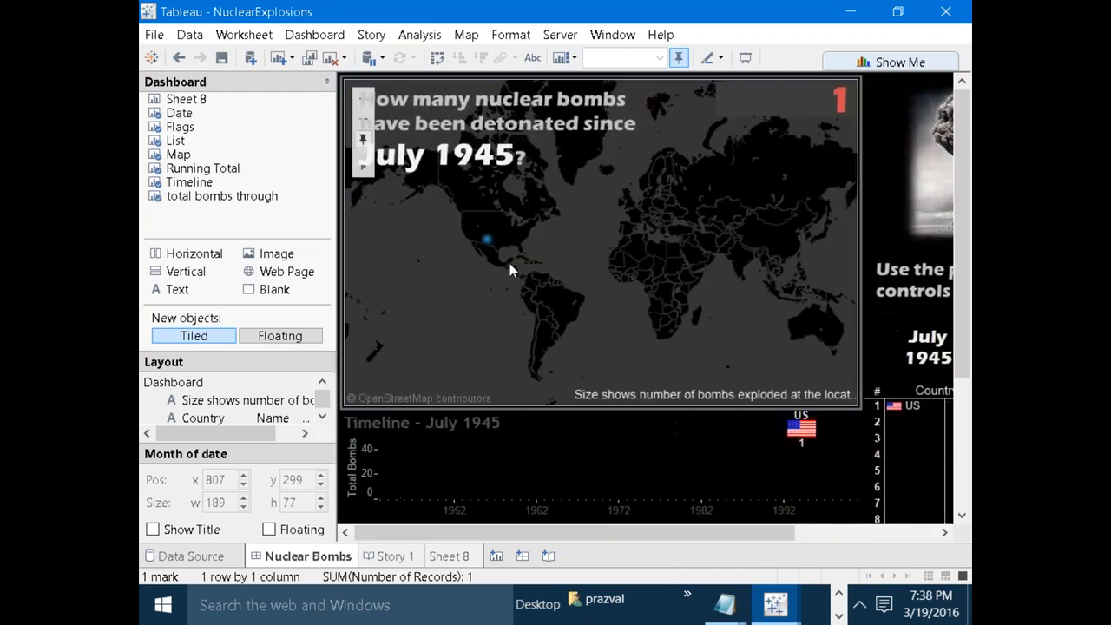
Return to Sheet 8, add the date field to Pages and choose the month-and-year level for it.
left_click(449, 557)
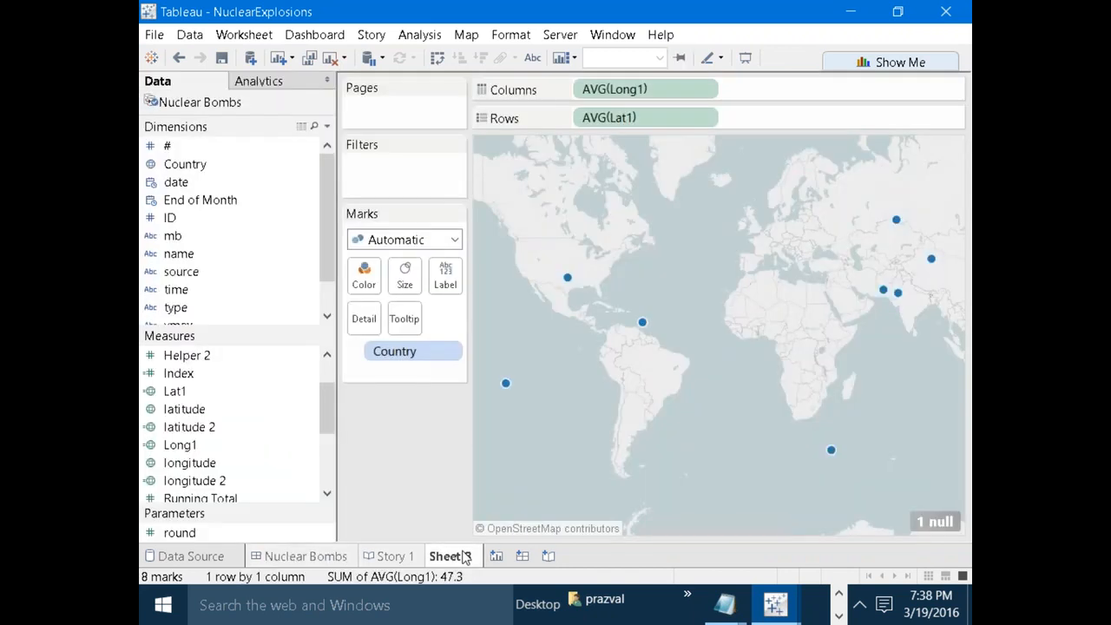
mouse_move(179, 189)
left_mouse_down()
mouse_move(374, 122)
mouse_move(368, 108)
left_mouse_up()
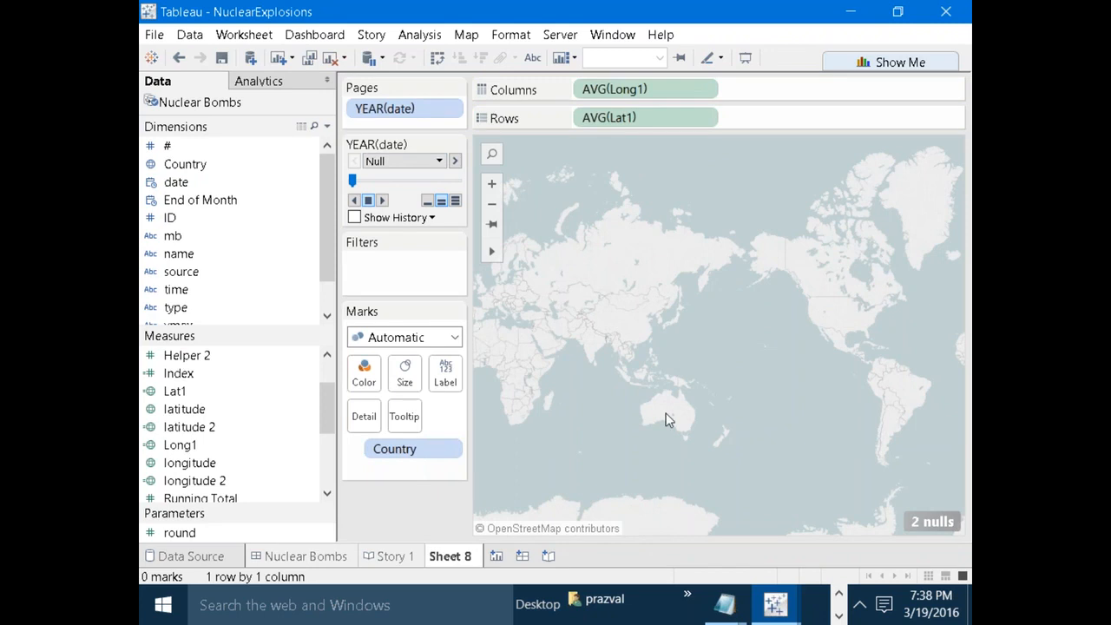
right_click(393, 120)
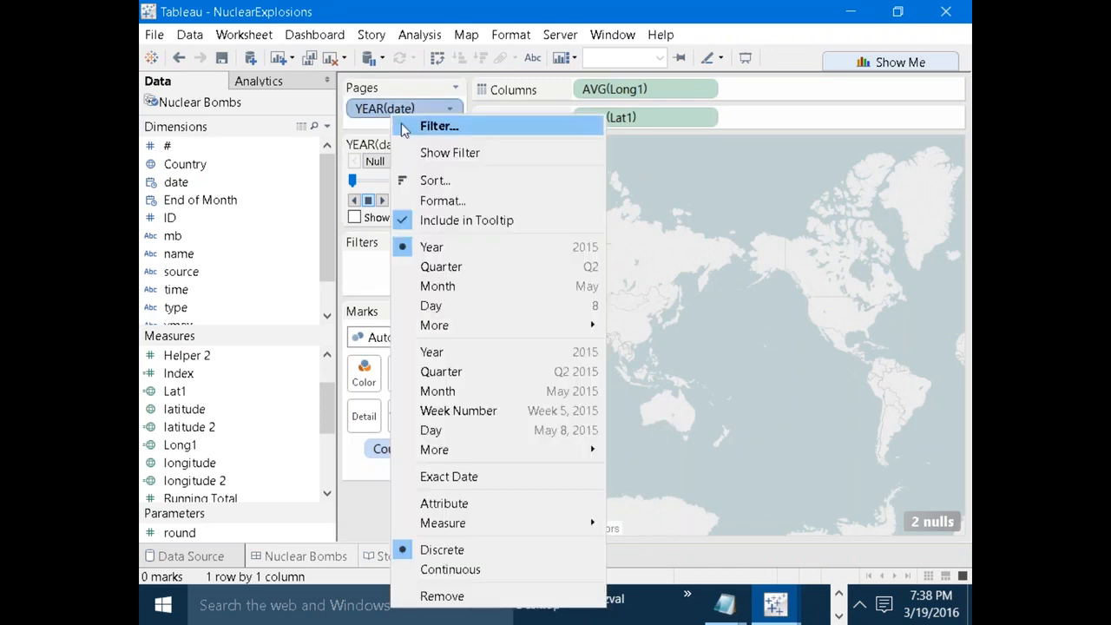
mouse_move(516, 336)
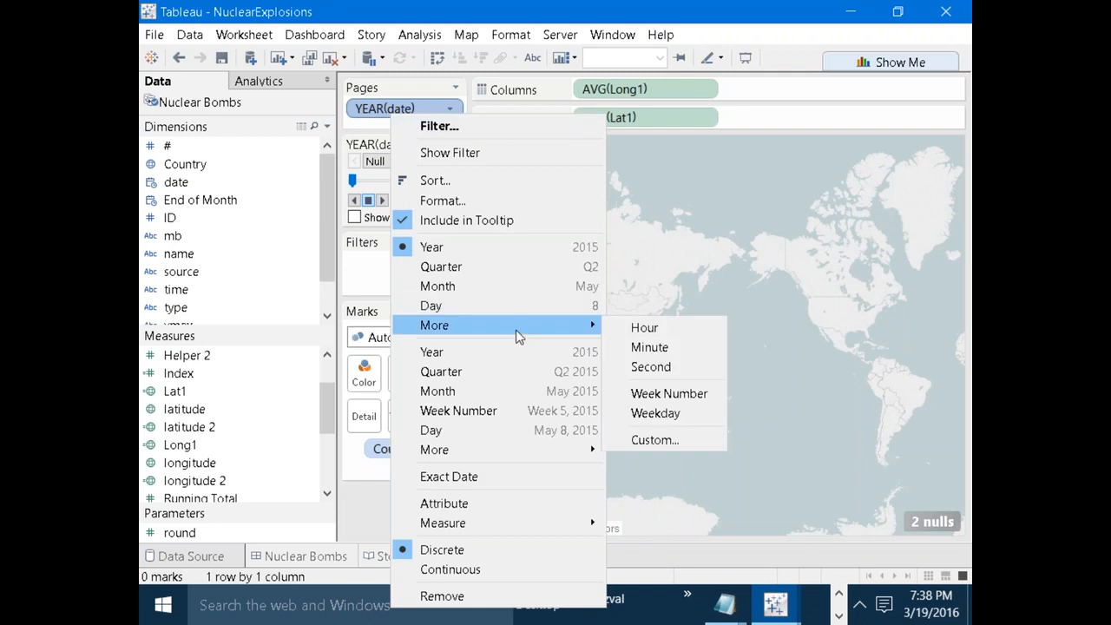
left_click(558, 391)
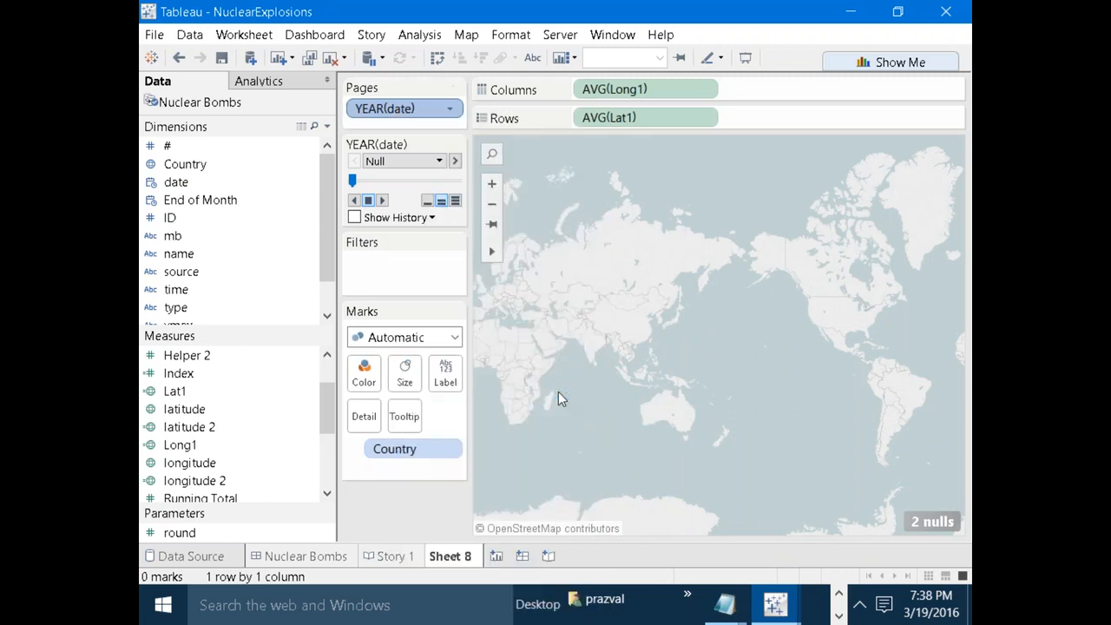
Set the page month to July 1945 and check the Lat1 and Long1 values in the US mark's tooltip.
left_click(403, 163)
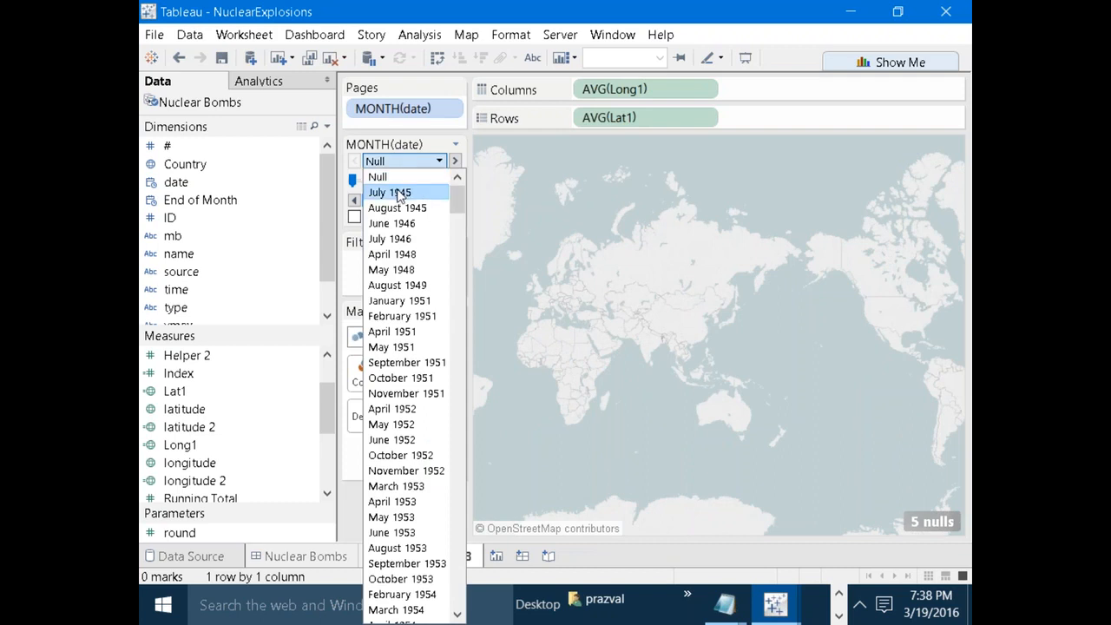
left_click(400, 193)
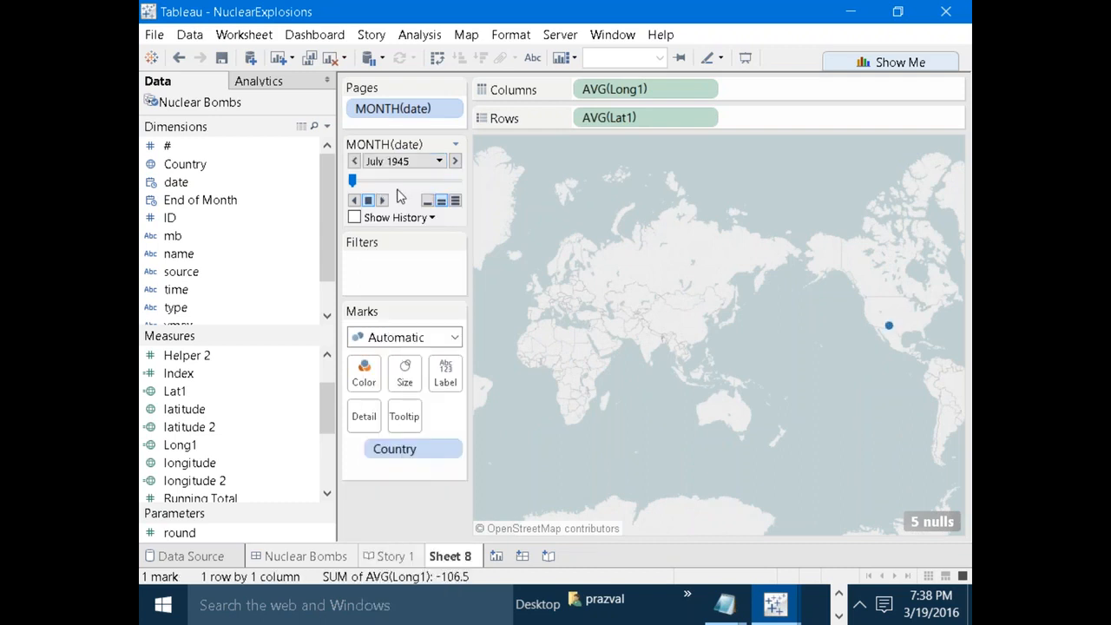
mouse_move(884, 324)
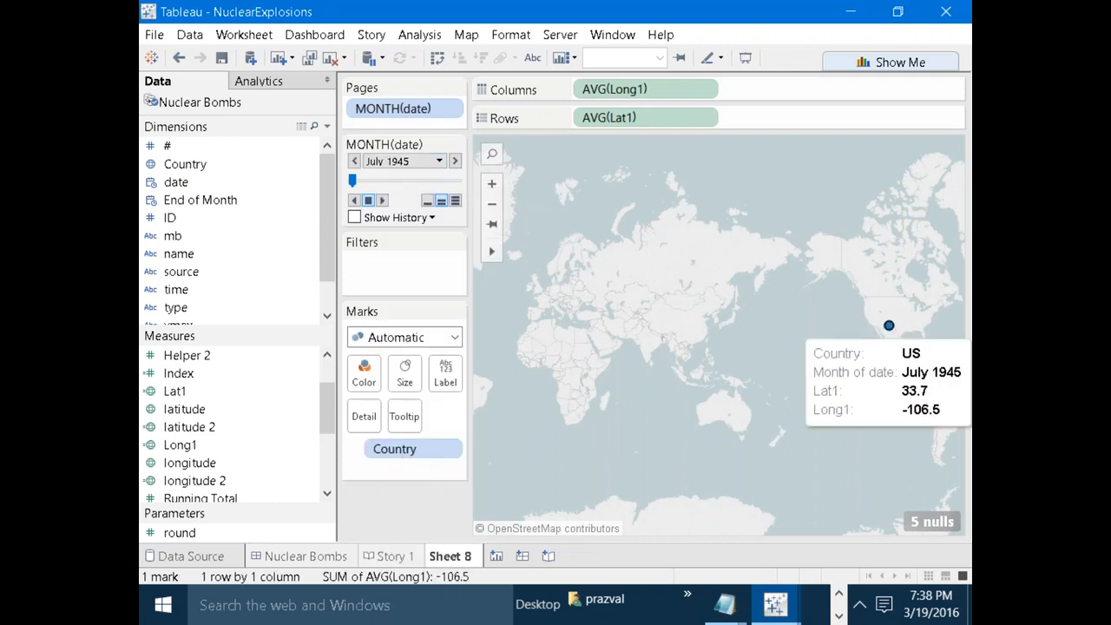
mouse_move(781, 351)
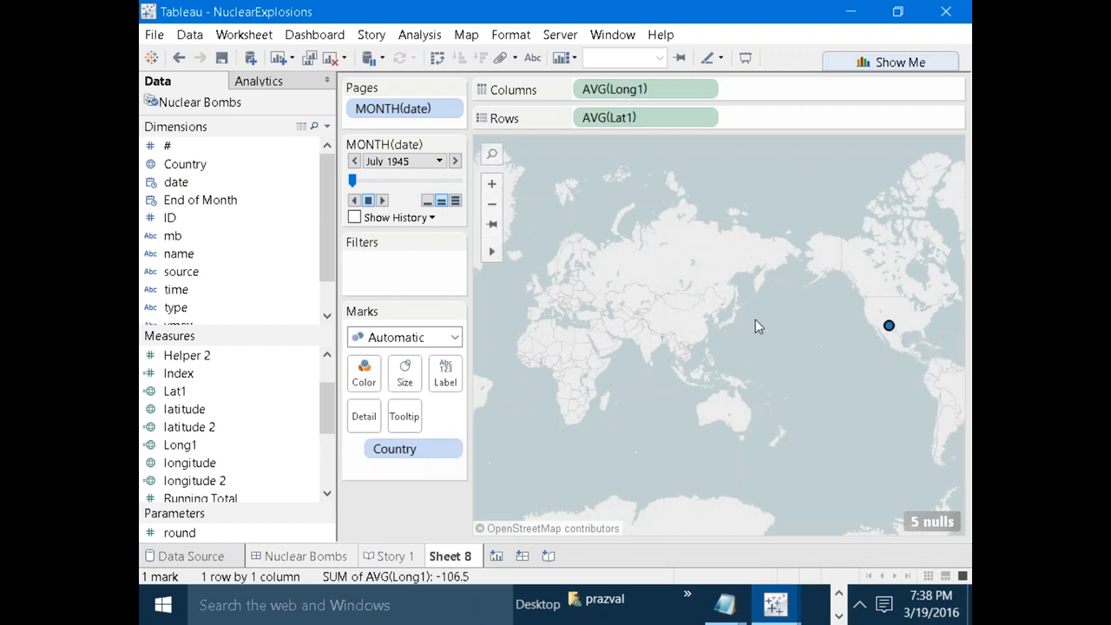
Compare with the US mark's tooltip on the Nuclear Bombs dashboard map and return to Sheet 8.
left_click(317, 556)
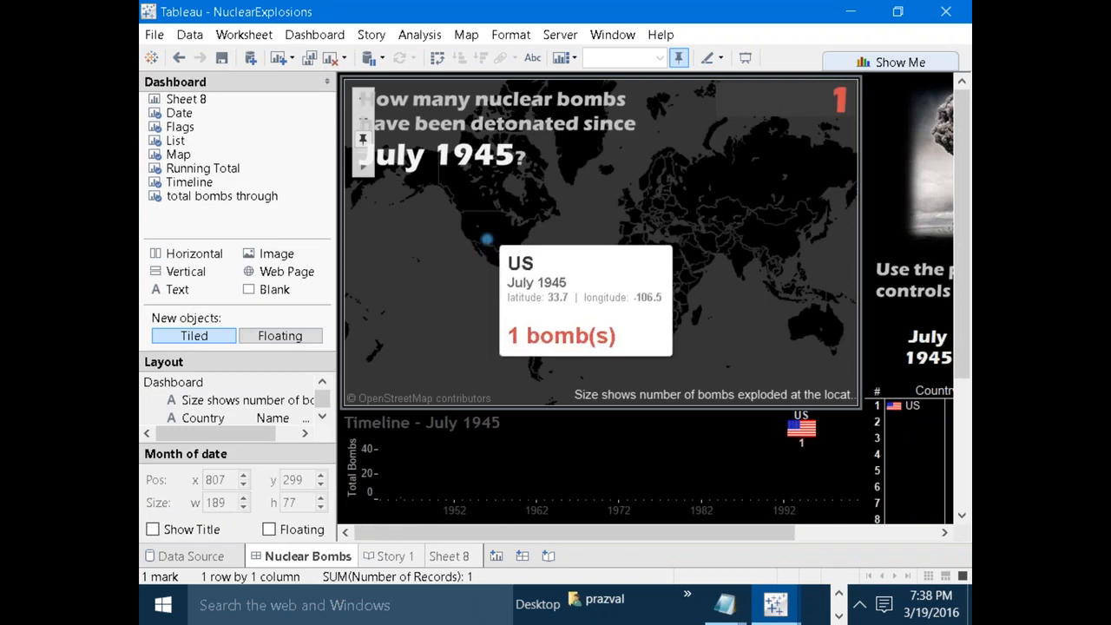
left_click(486, 242)
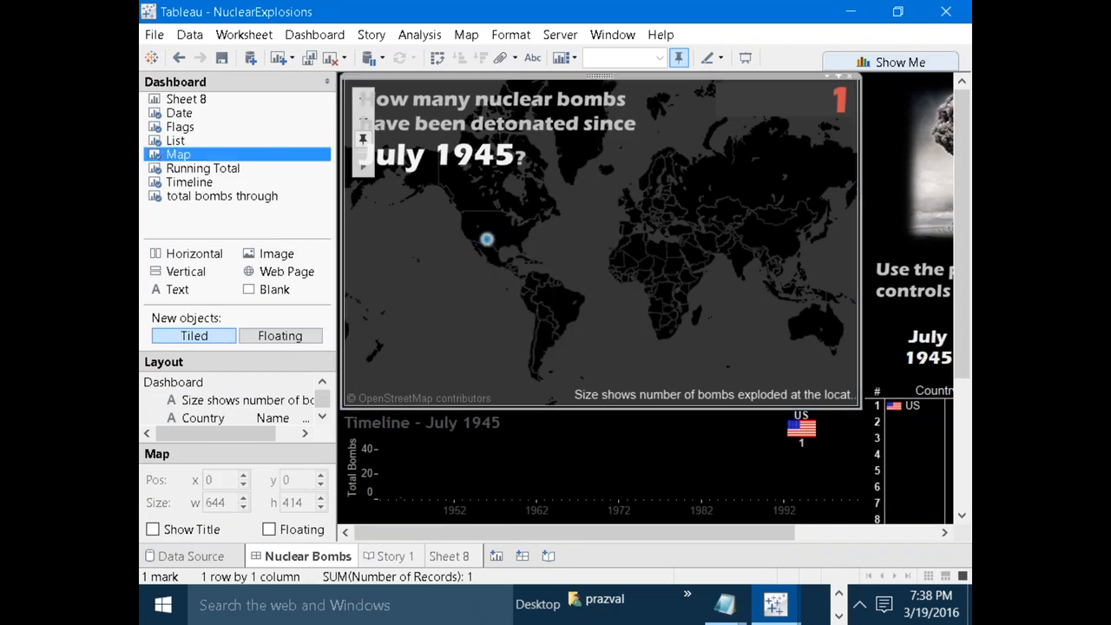
left_click(466, 561)
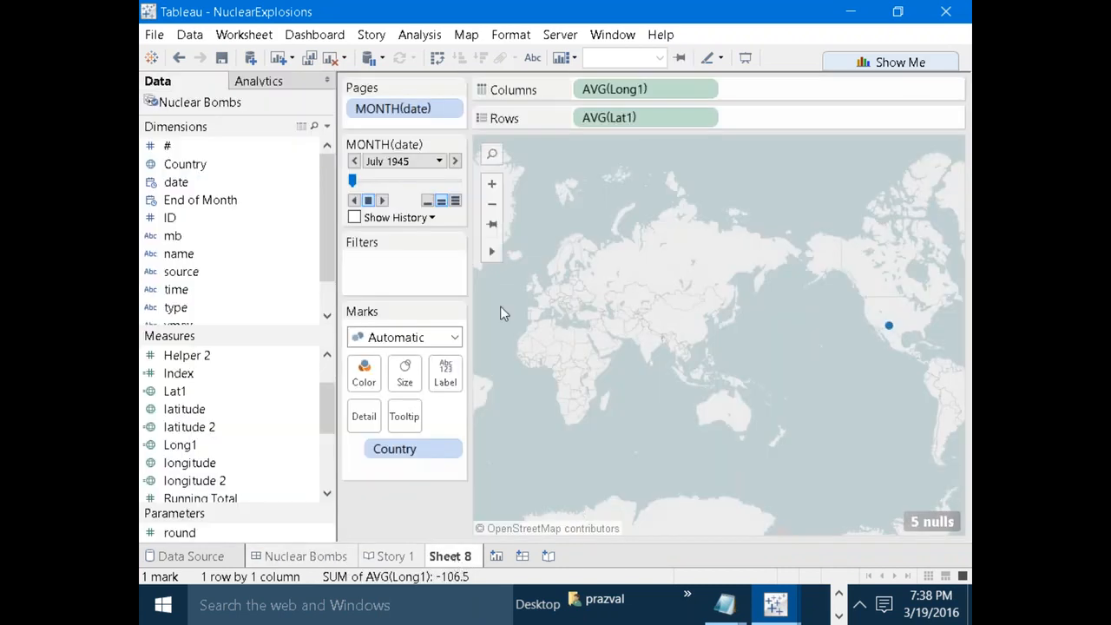
Try the Filled Map mark type on the Sheet 8 map.
left_click(453, 337)
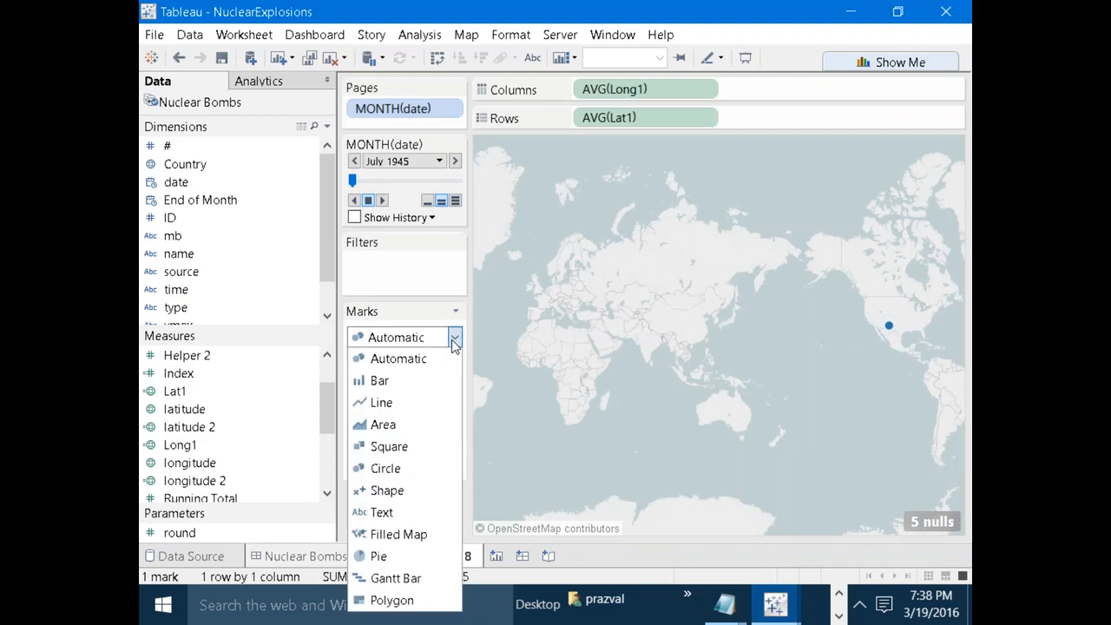
left_click(398, 536)
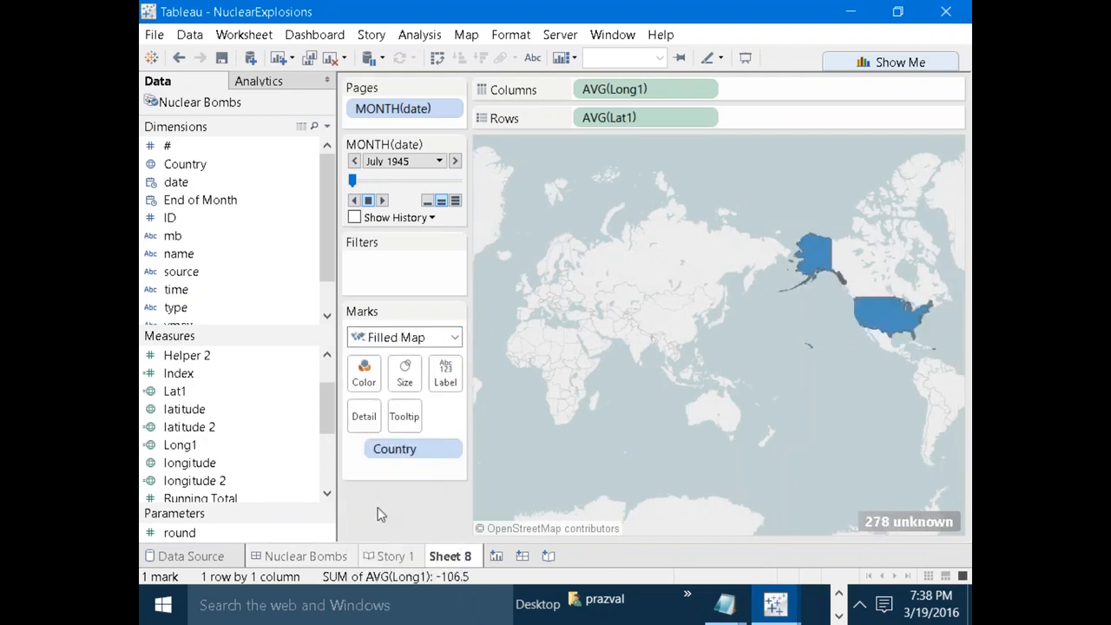
left_click(454, 336)
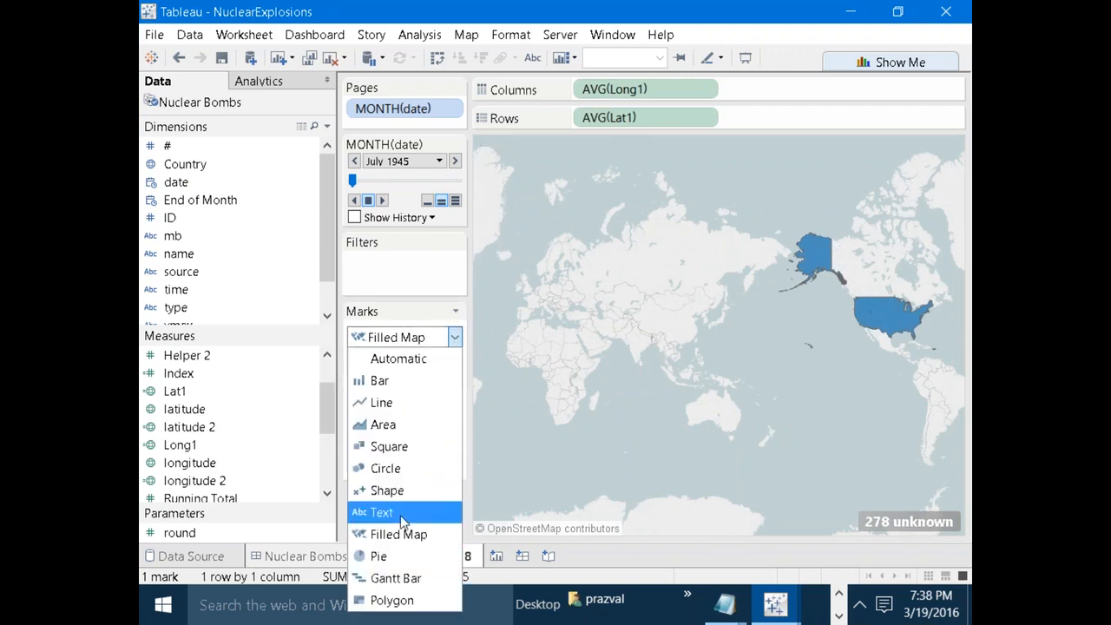
left_click(452, 341)
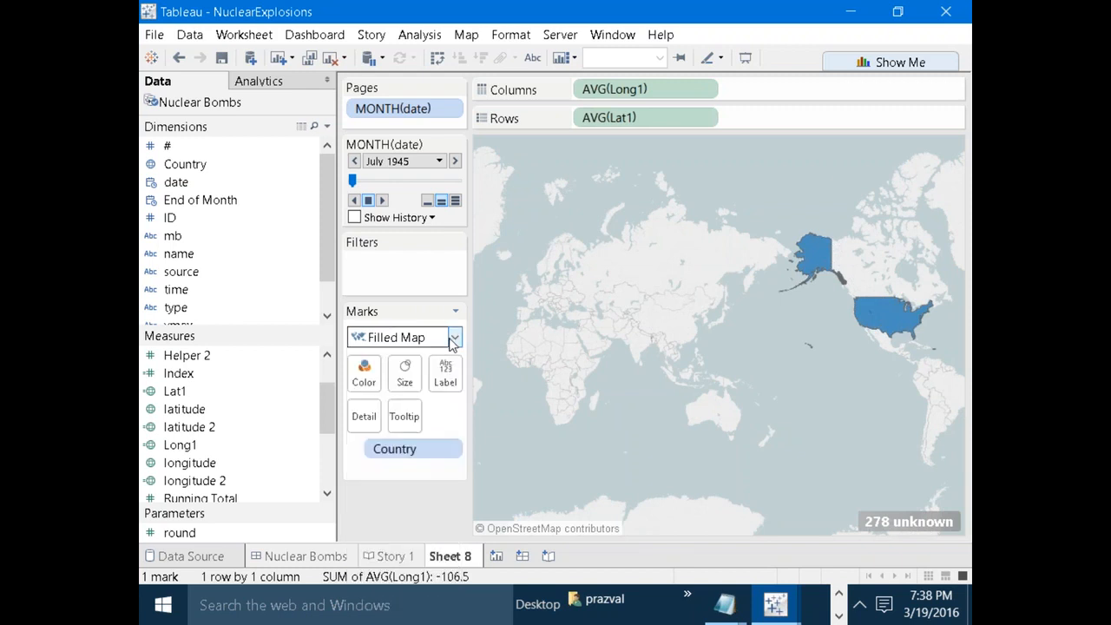
Set the mark type to Circle and give the map background the Dark style.
left_click(454, 338)
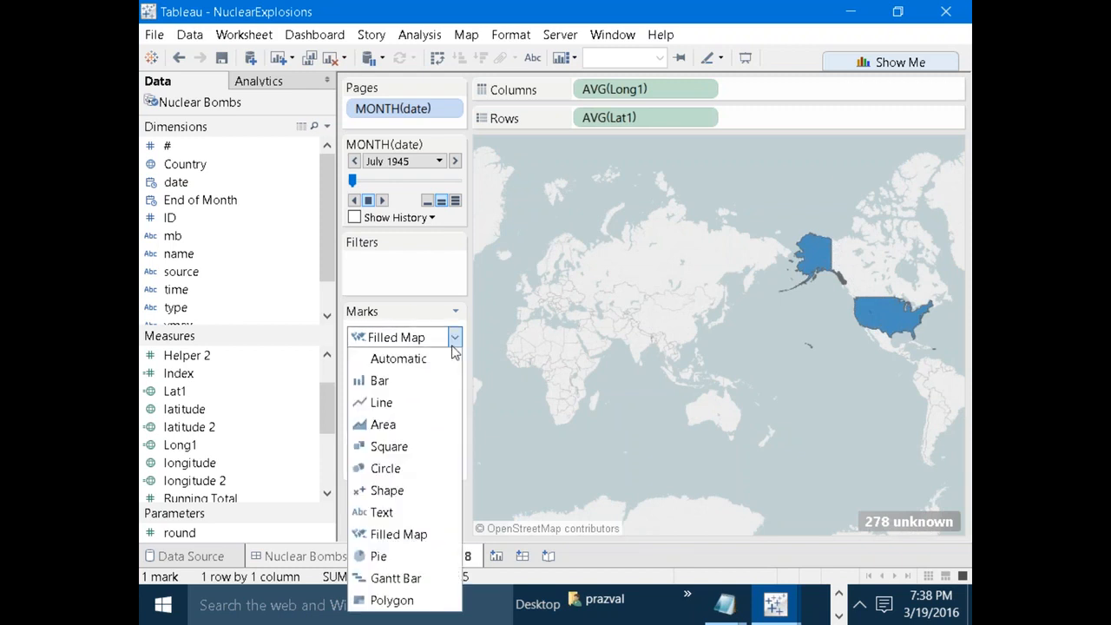
left_click(397, 469)
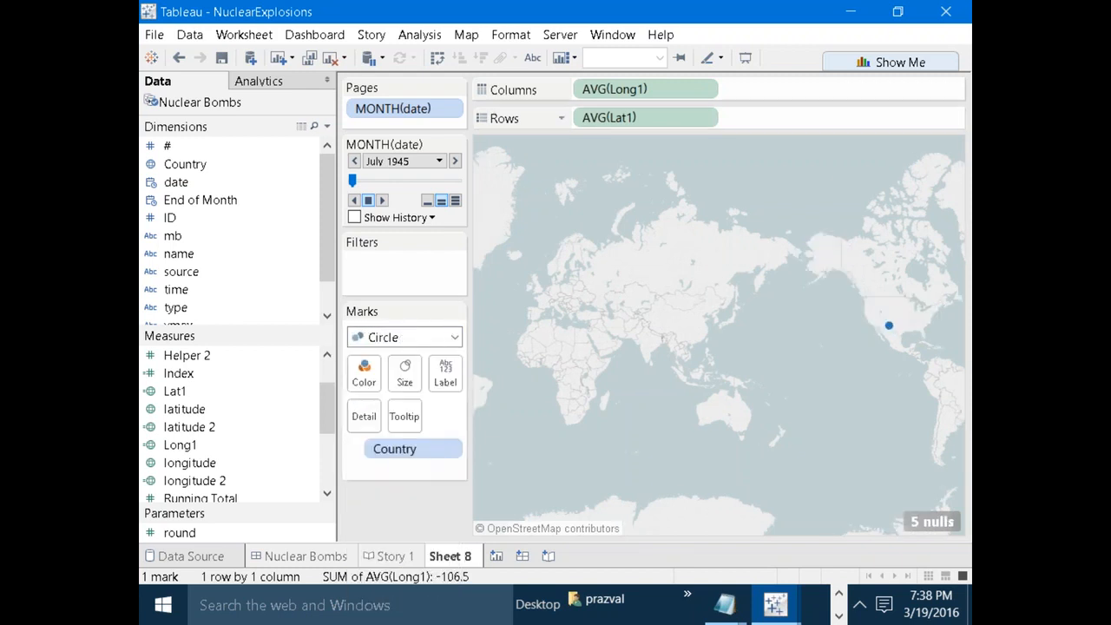
left_click(466, 34)
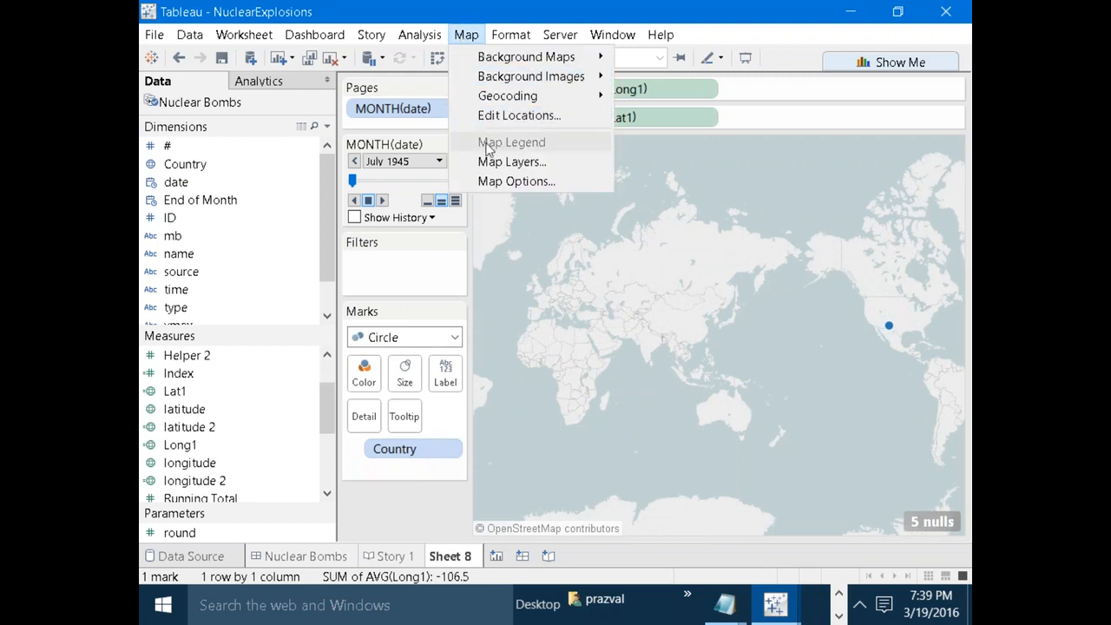
left_click(510, 162)
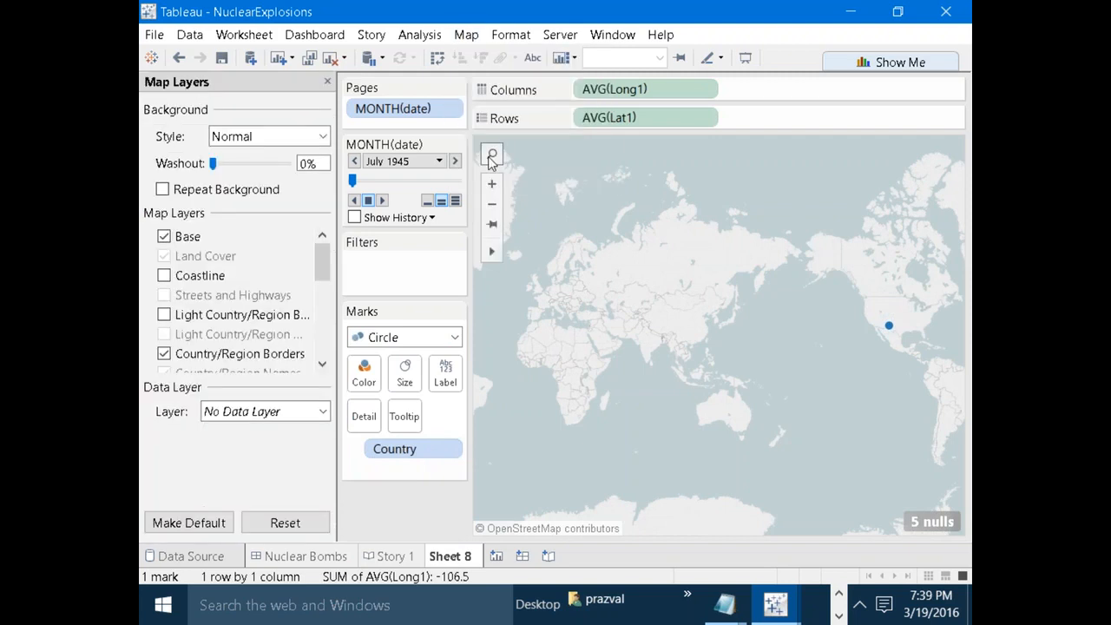
left_click(321, 136)
left_click(284, 192)
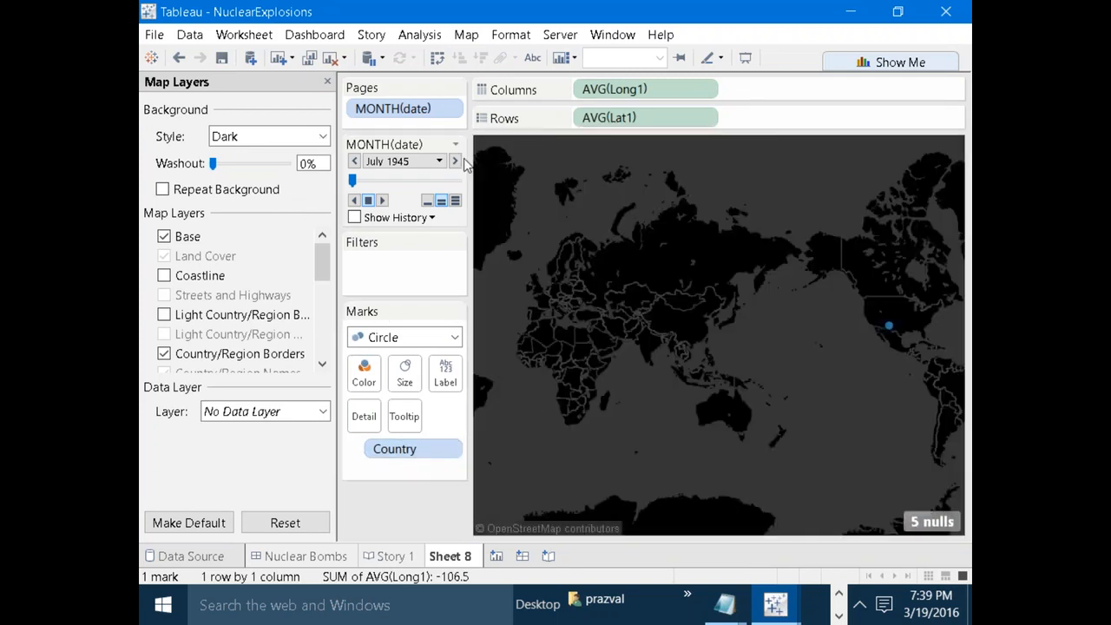
left_click(326, 81)
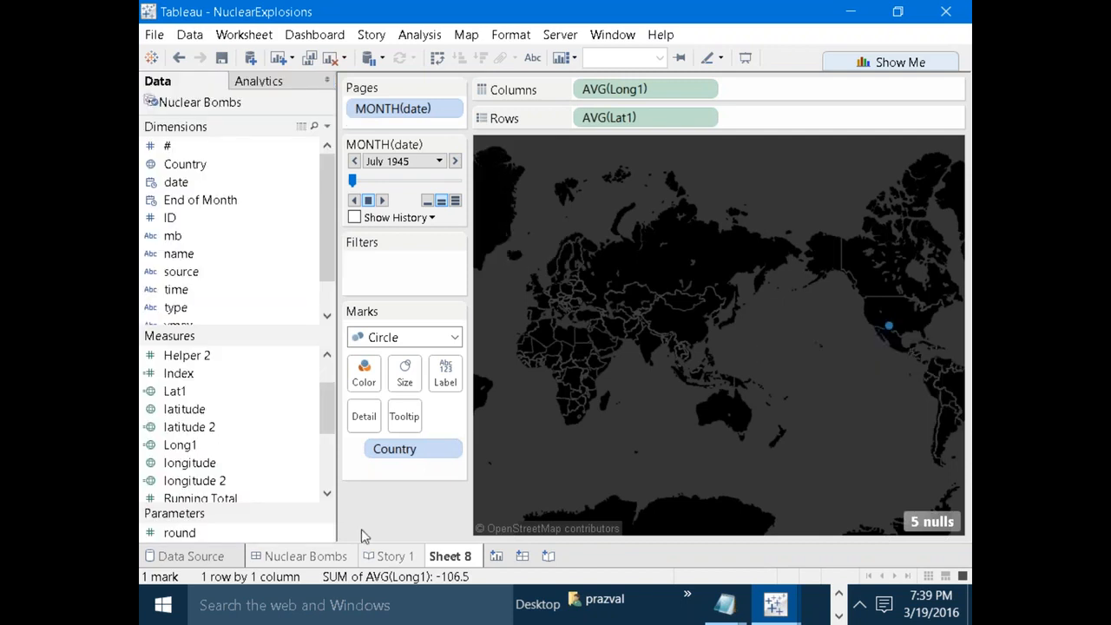
Play the Nuclear Bombs dashboard from July 1945 to October 1952 in presentation mode, examine its map marks and leave presentation mode.
left_click(330, 558)
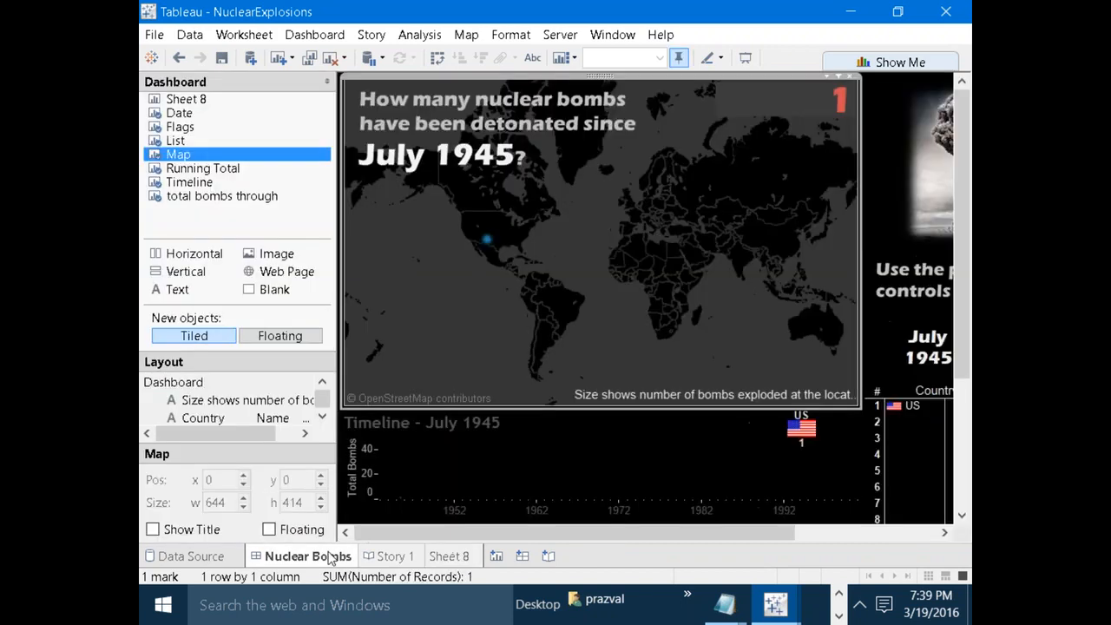
left_click(820, 117)
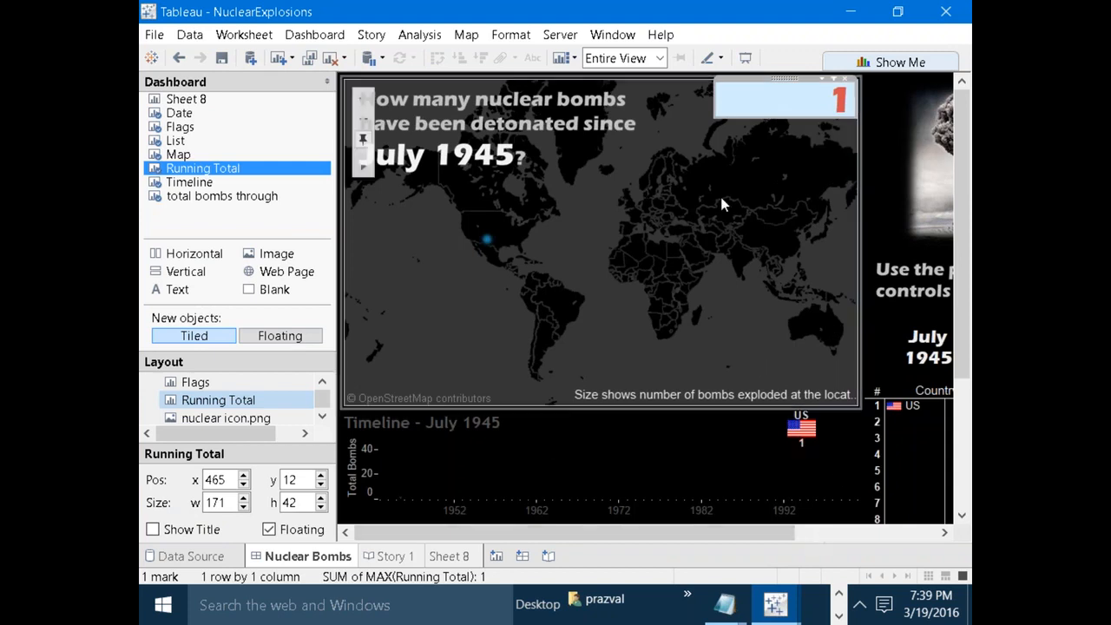
left_click(747, 58)
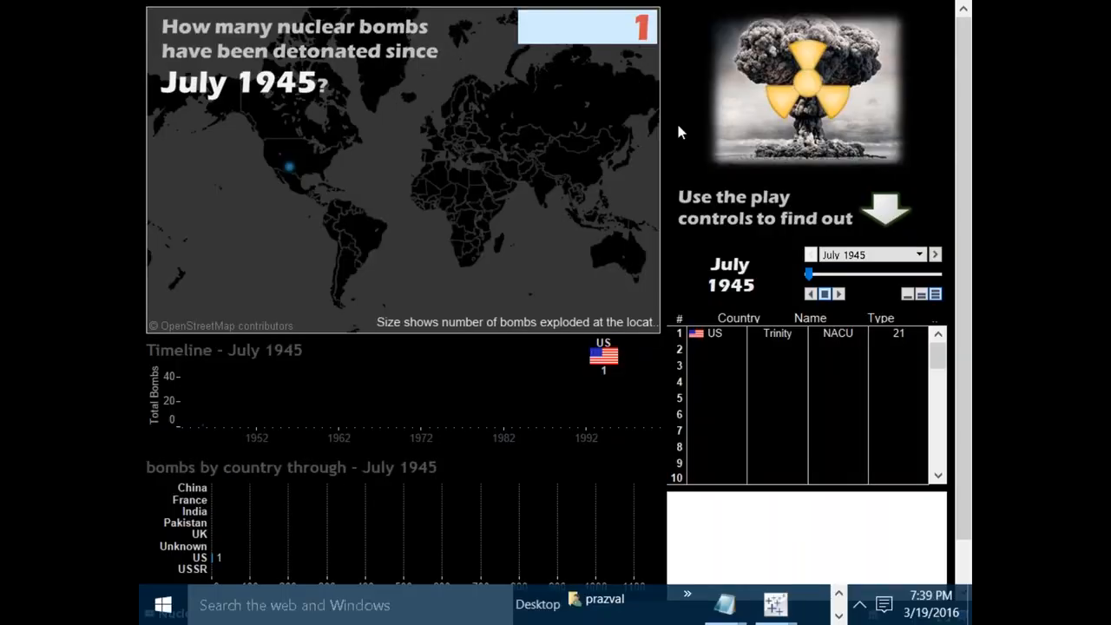
left_click(840, 296)
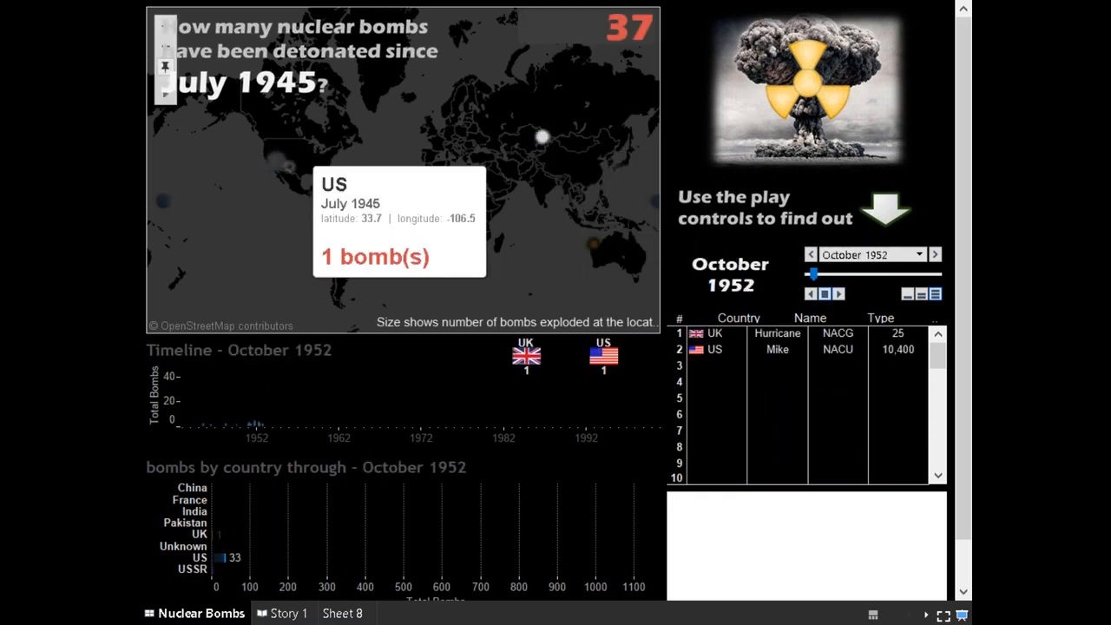
mouse_move(176, 199)
left_click_drag(176, 199, 385, 204)
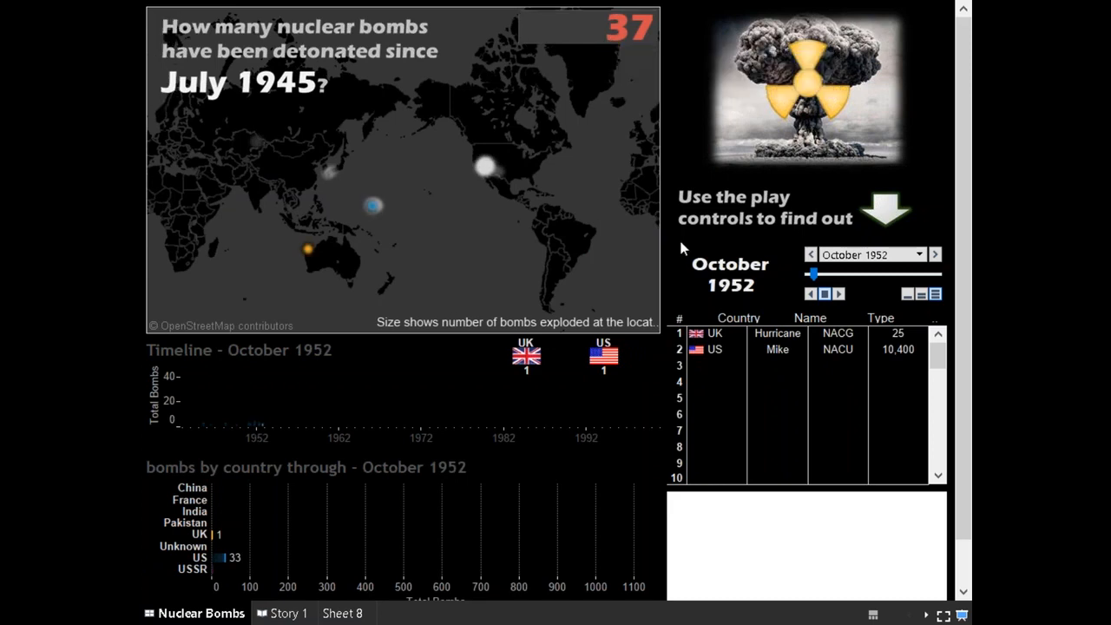
left_click(961, 612)
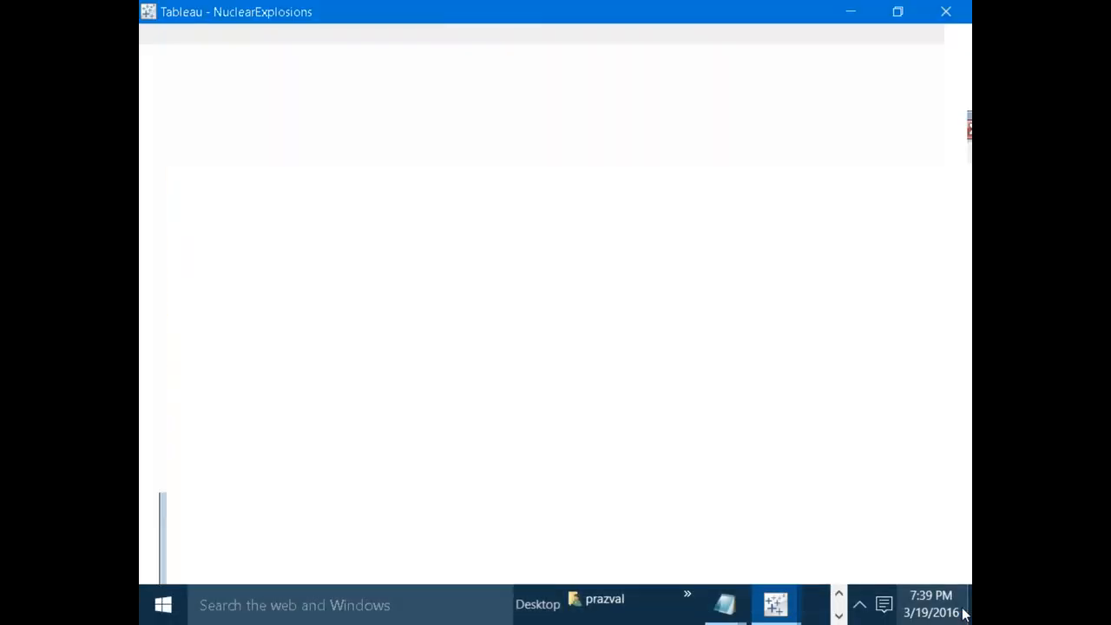
Return to Sheet 8, add Number of Records to the marks as detail and check the US mark's tooltip.
left_click(457, 556)
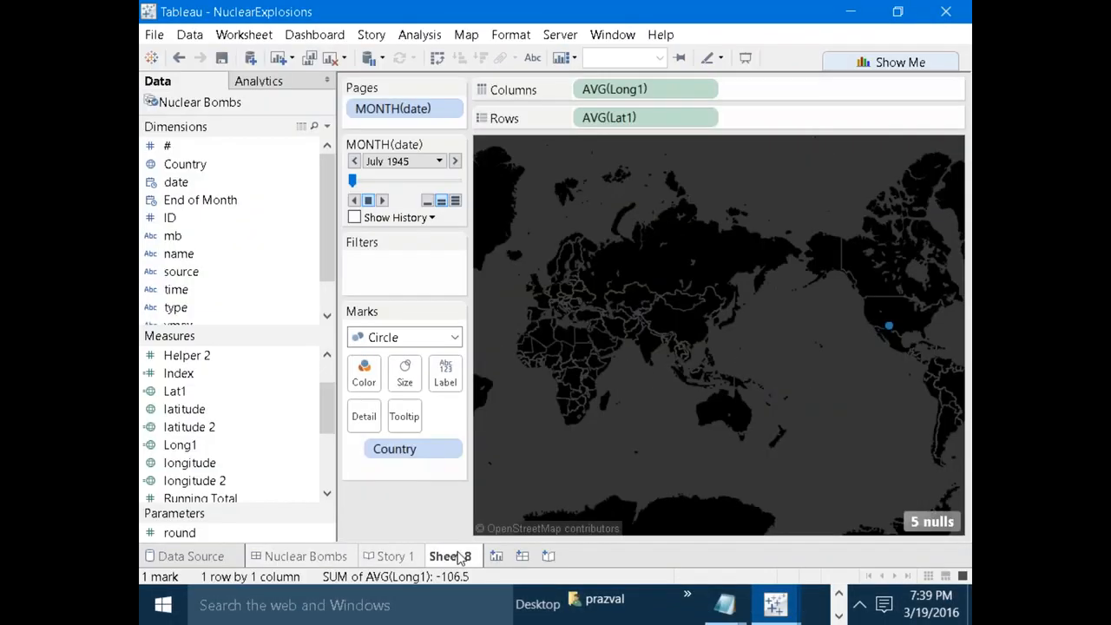
left_click_drag(328, 416, 328, 469)
left_click_drag(235, 469, 434, 417)
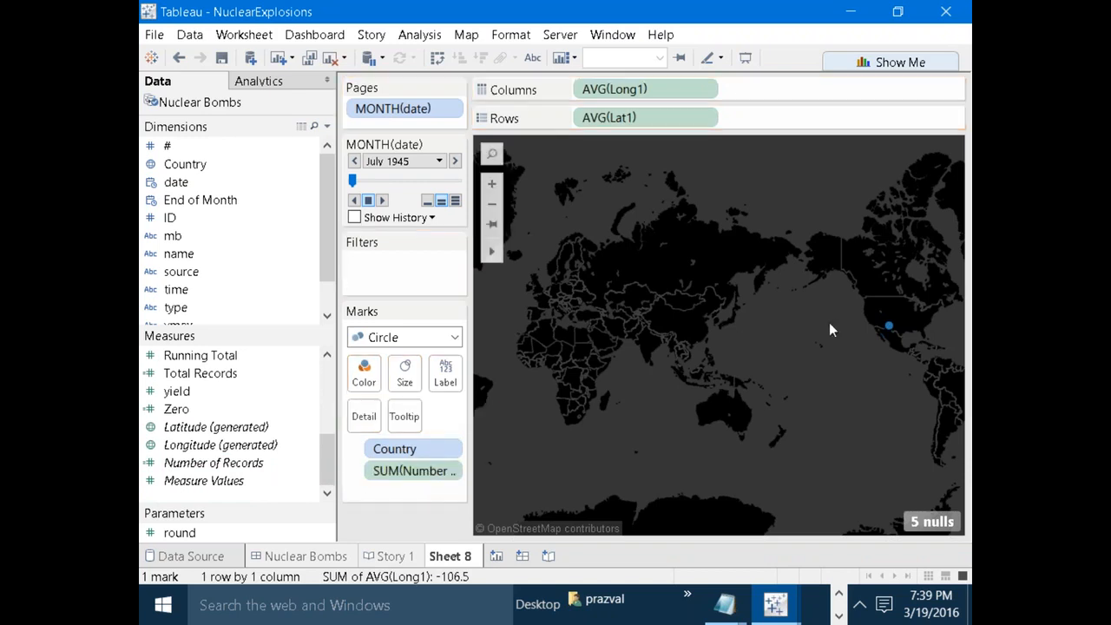
left_click(889, 330)
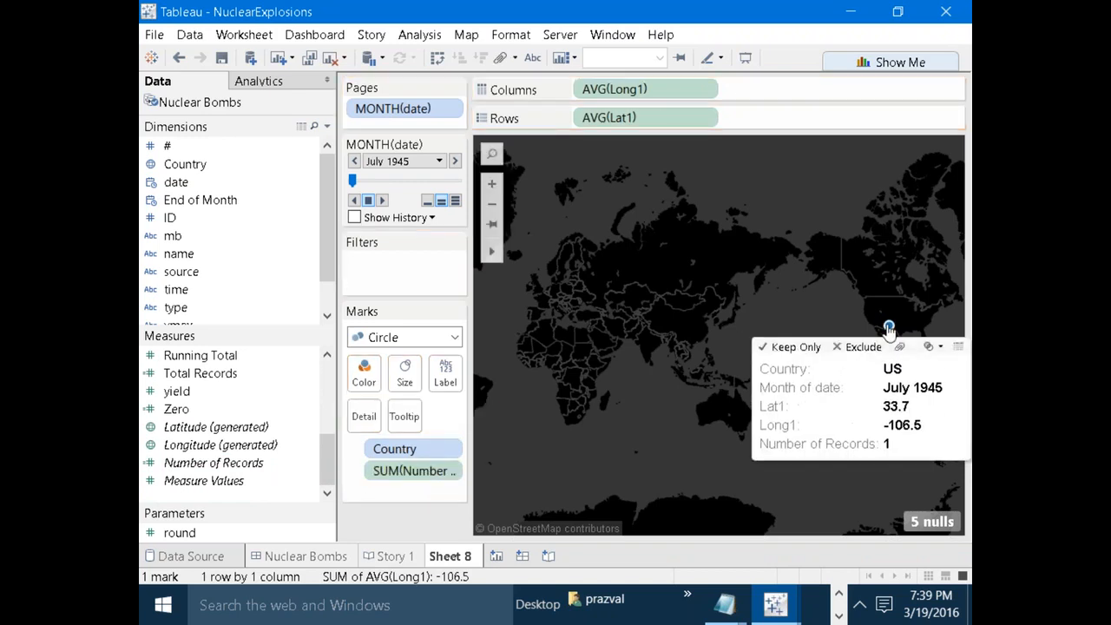
Edit the map's tooltip, deleting the Month of date entry and the Country label while keeping the <Country> field.
left_click(405, 417)
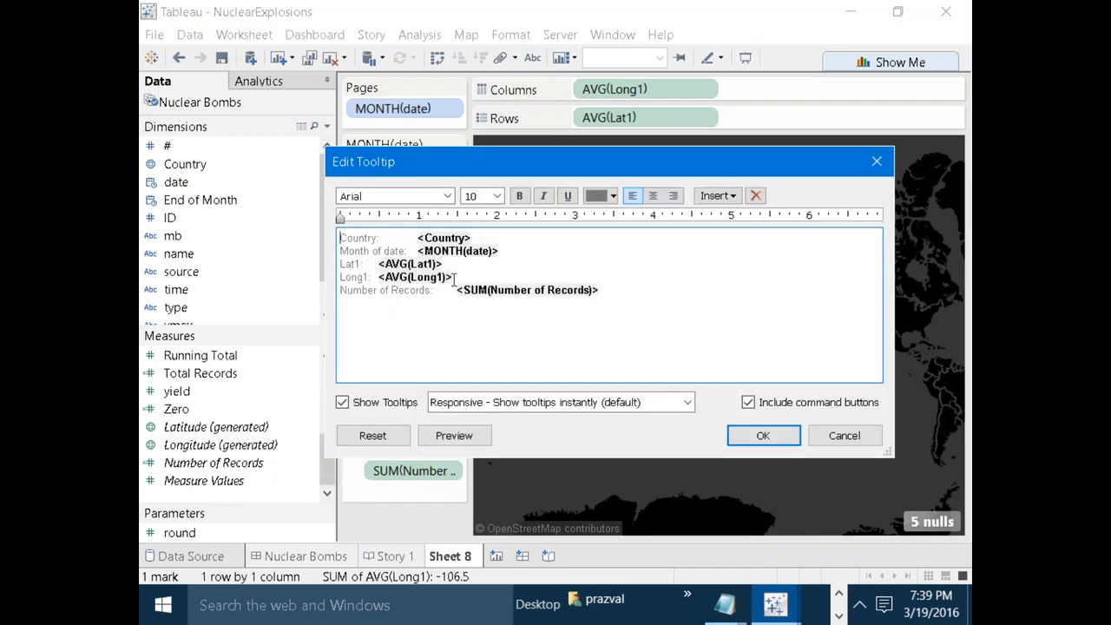
left_click_drag(504, 253, 361, 251)
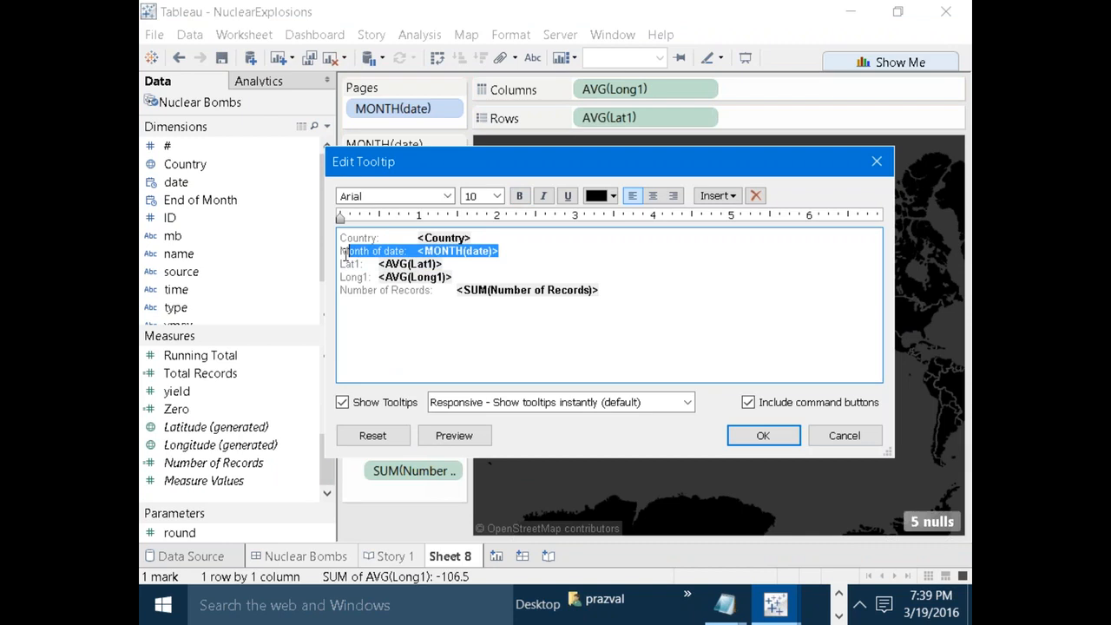
key("BackSpace")
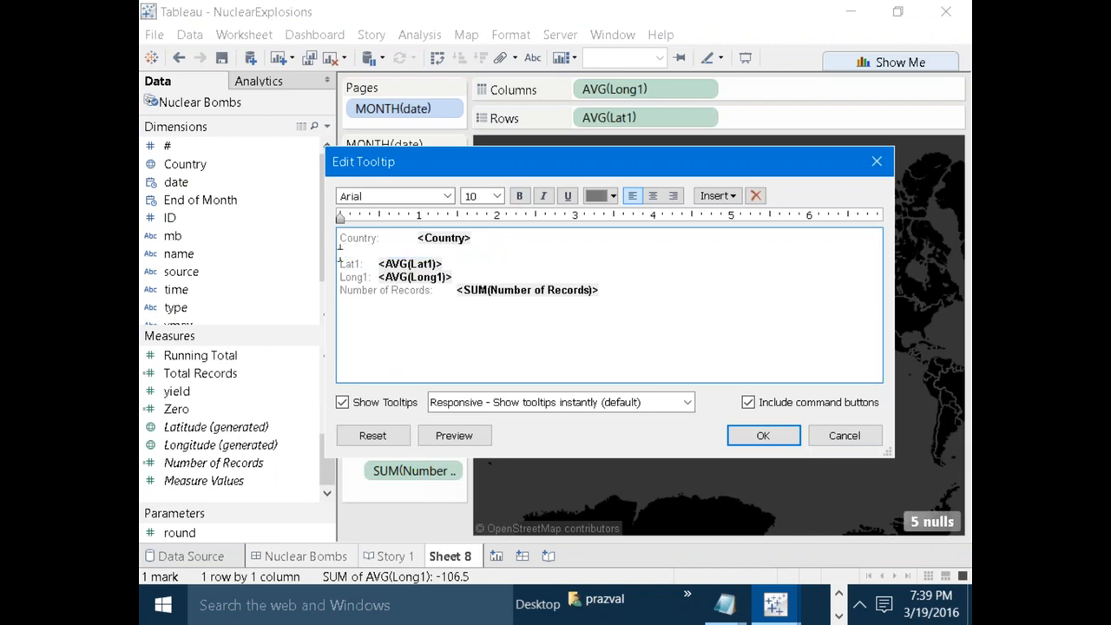
key("BackSpace")
key("BackSpace")
key("BackSpace")
key("BackSpace")
key("BackSpace")
key("BackSpace")
key("BackSpace")
key("BackSpace")
key("BackSpace")
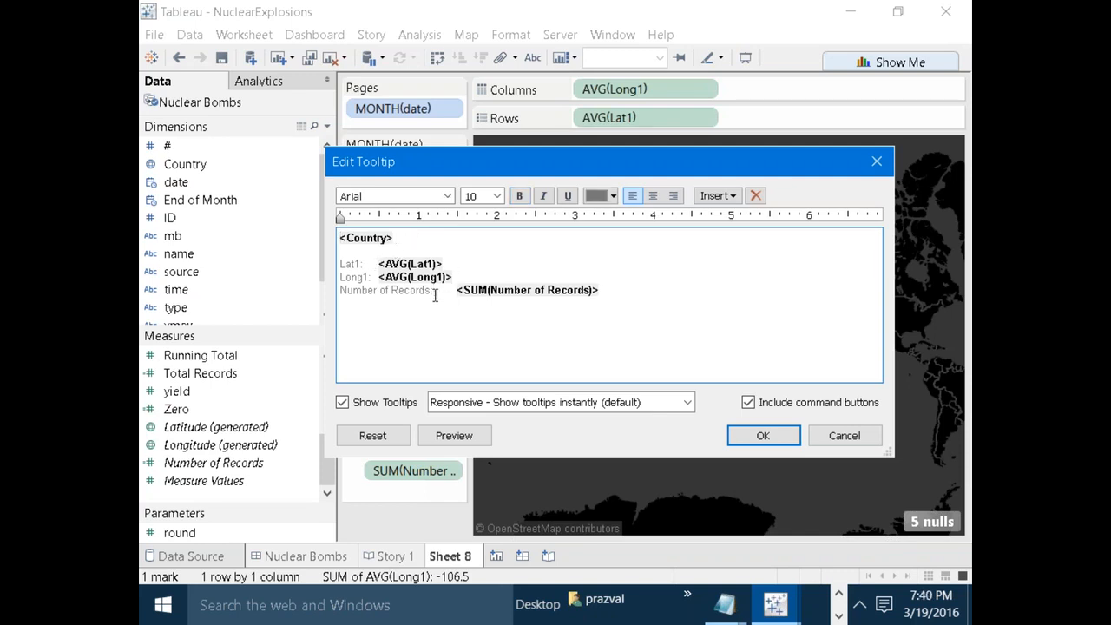
Replace the Number of Records label in the tooltip with "Bomb(s):" and apply the tooltip changes.
key("BackSpace")
key("BackSpace")
key("BackSpace")
key("BackSpace")
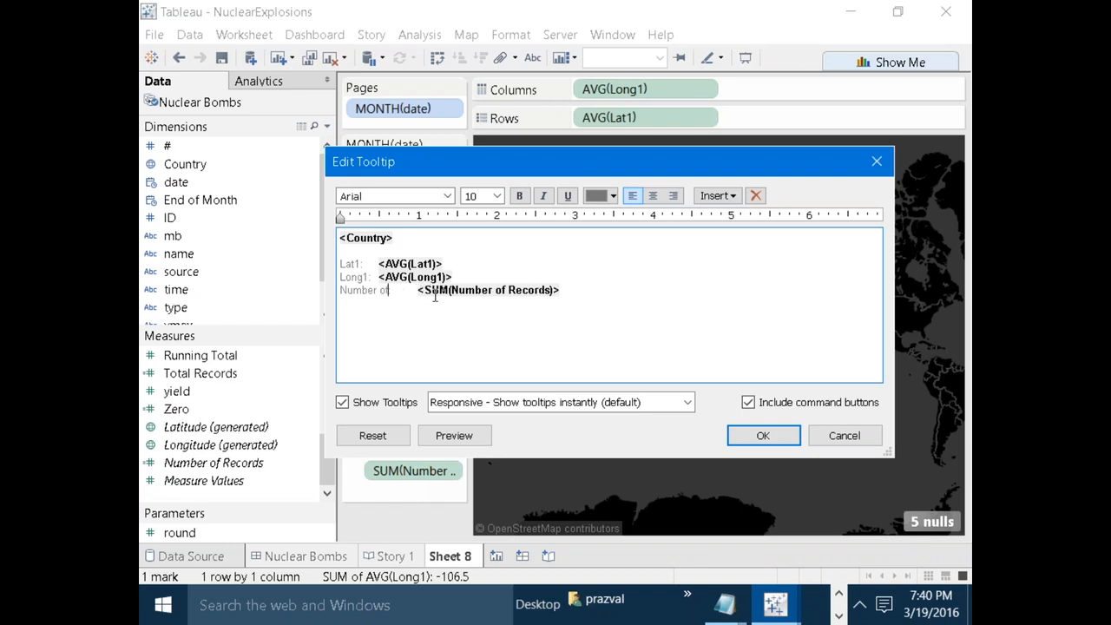
key("BackSpace")
key("BackSpace")
key("BackSpace")
key("BackSpace")
key("BackSpace")
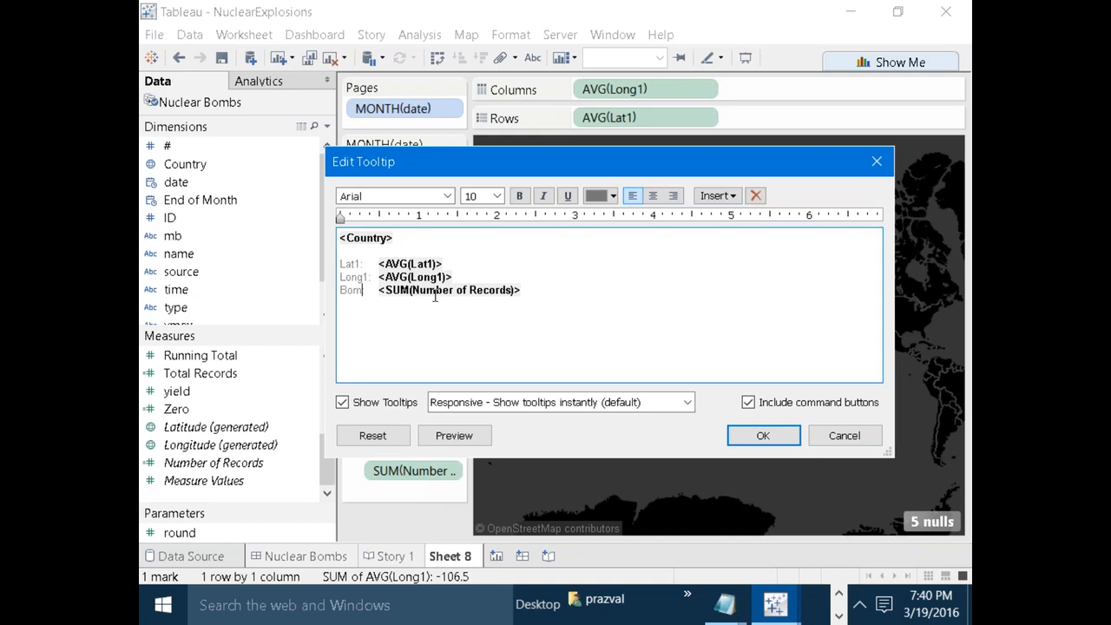
type("(s):")
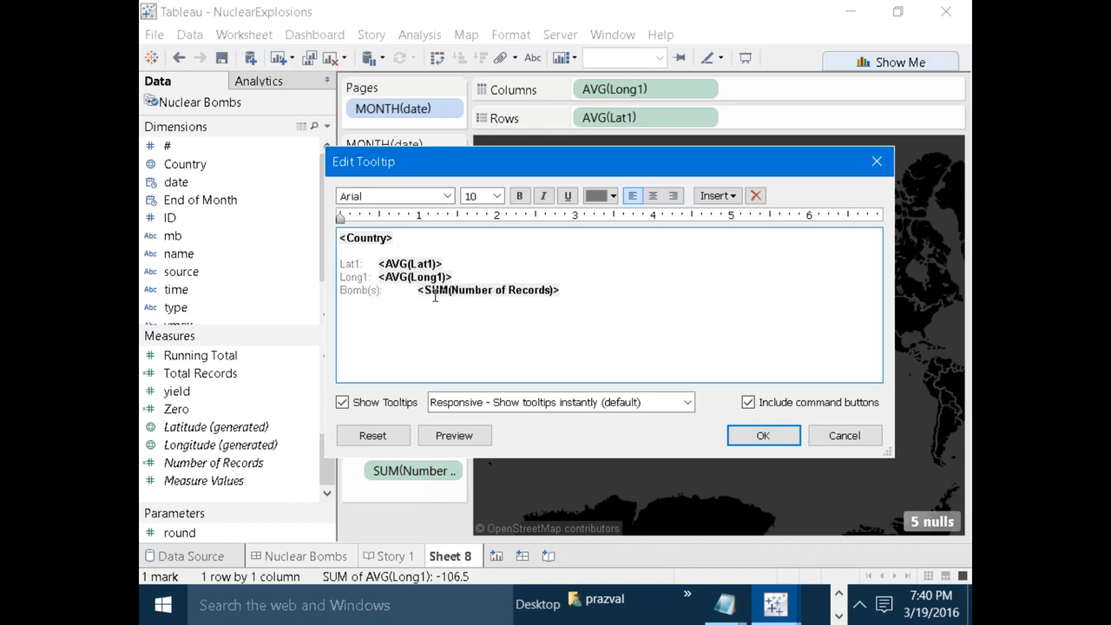
left_click(760, 436)
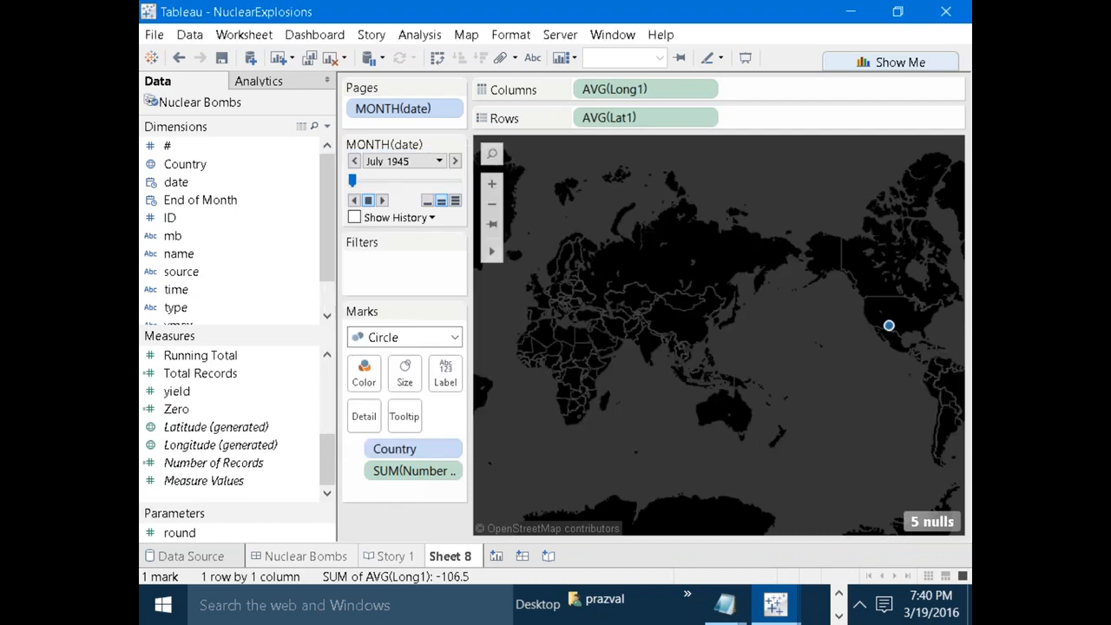
Play Sheet 8's map month by month from July 1945 in presentation mode, watch how its marks change and leave presentation mode.
right_click(465, 566)
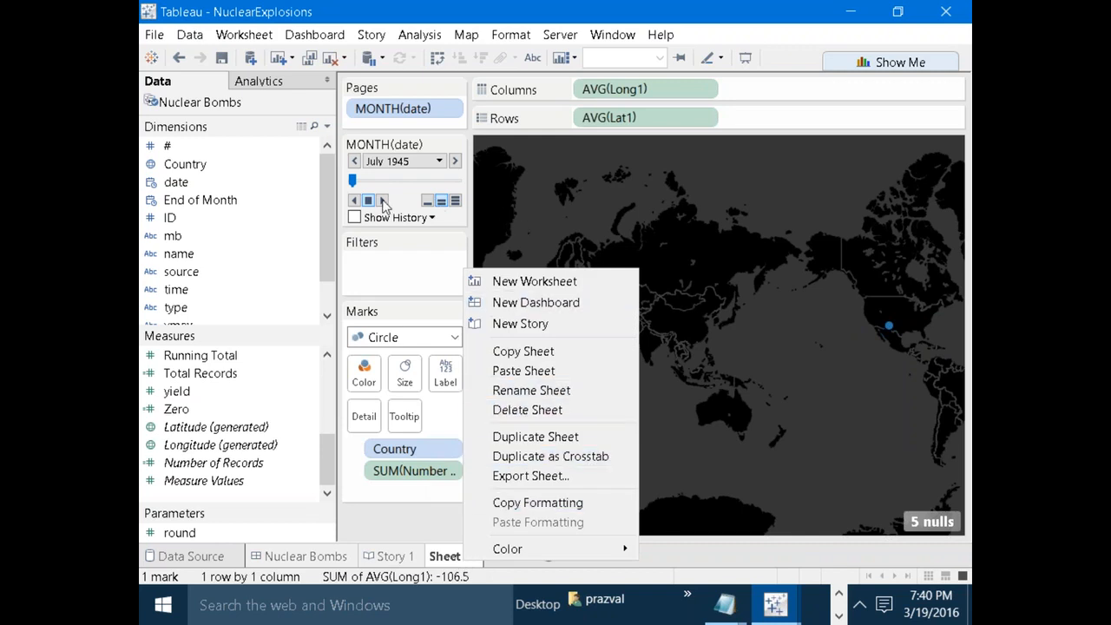
left_click(817, 449)
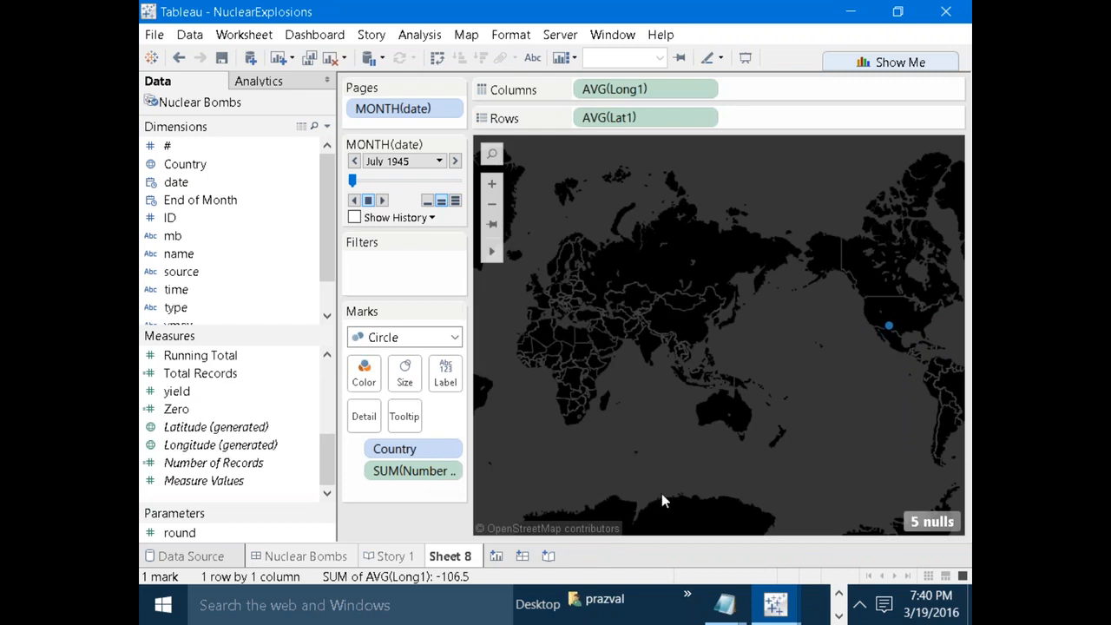
left_click(745, 57)
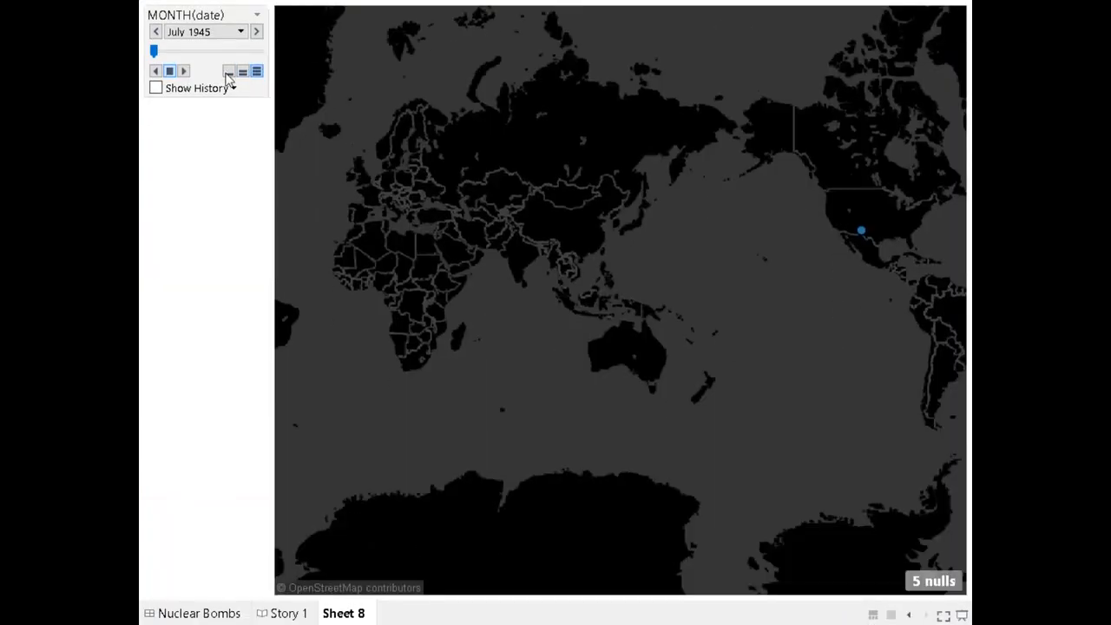
left_click(182, 71)
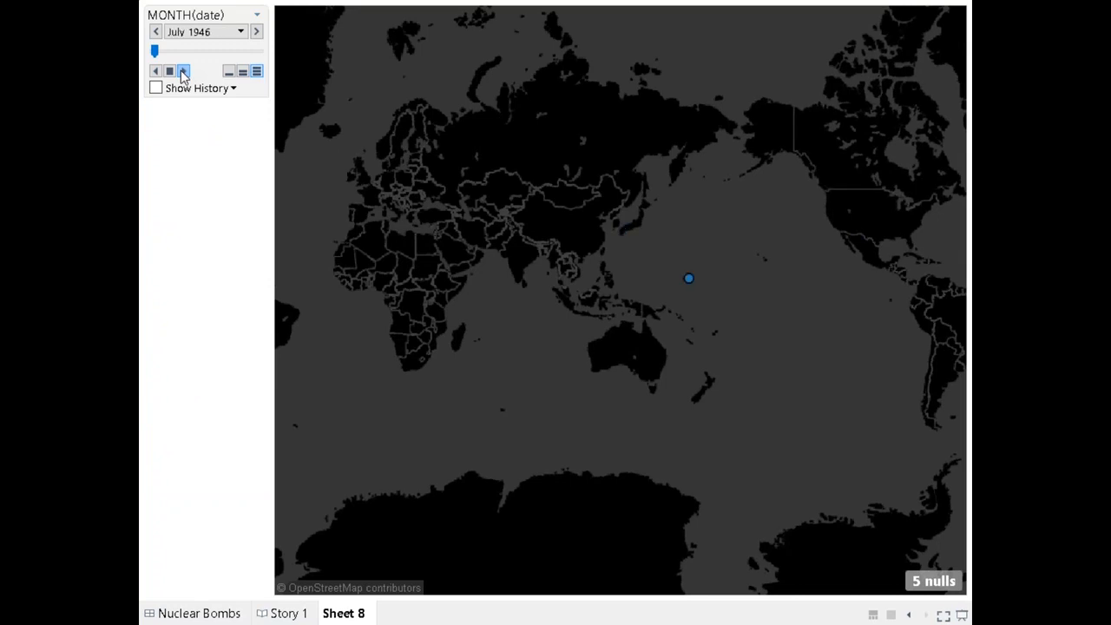
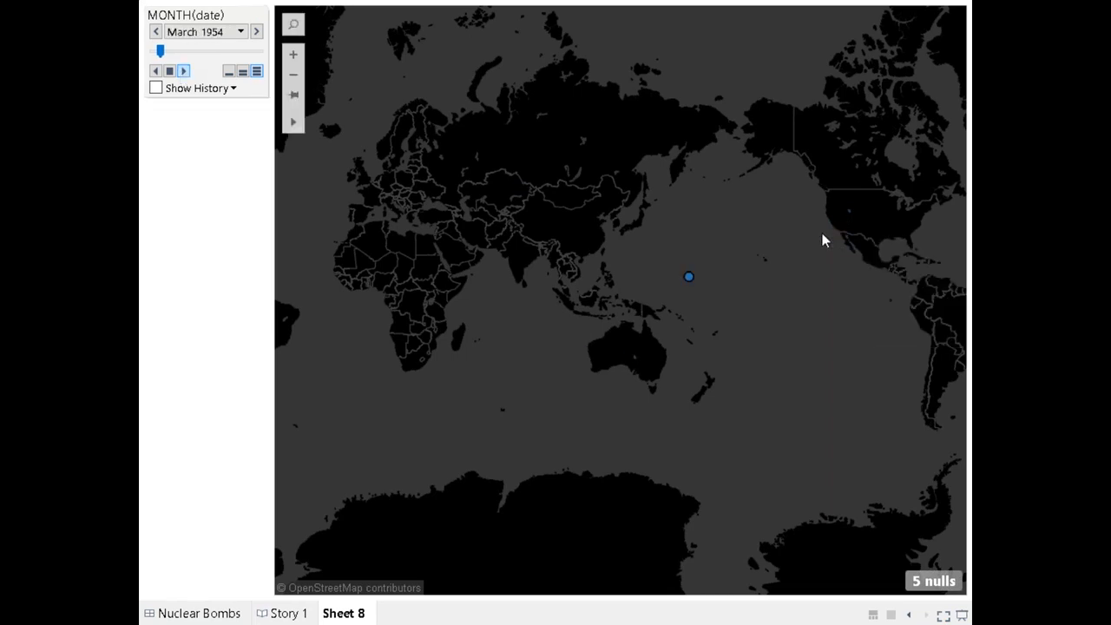
left_click(962, 615)
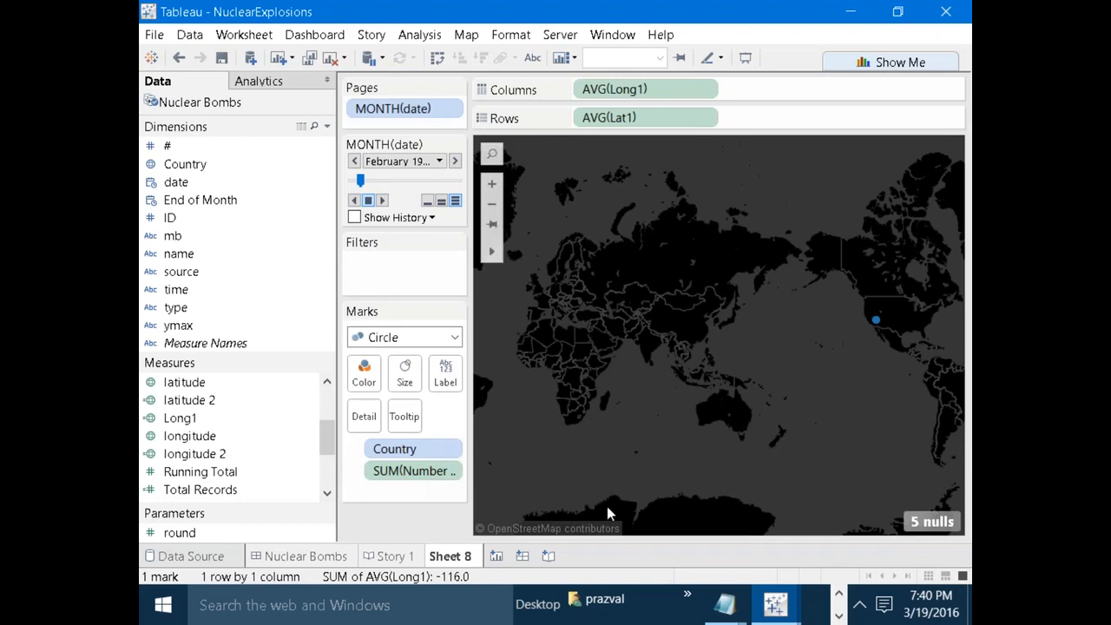
Play the Nuclear Bombs dashboard from October 1952 to December 1956 in presentation mode for comparison and leave presentation mode.
left_click(300, 555)
mouse_move(678, 252)
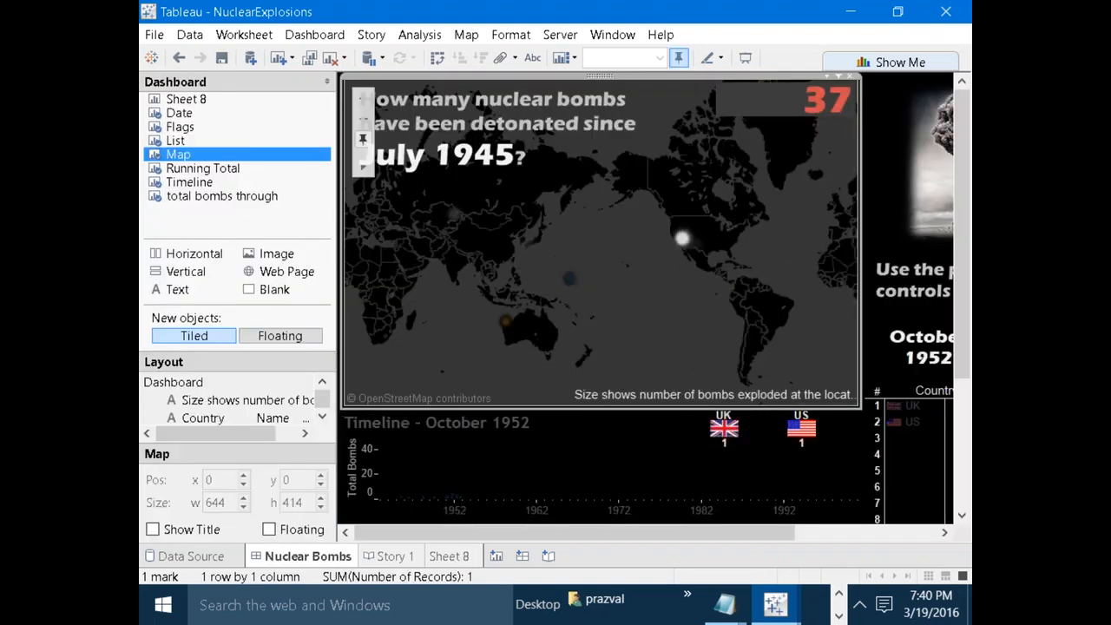
left_click(744, 58)
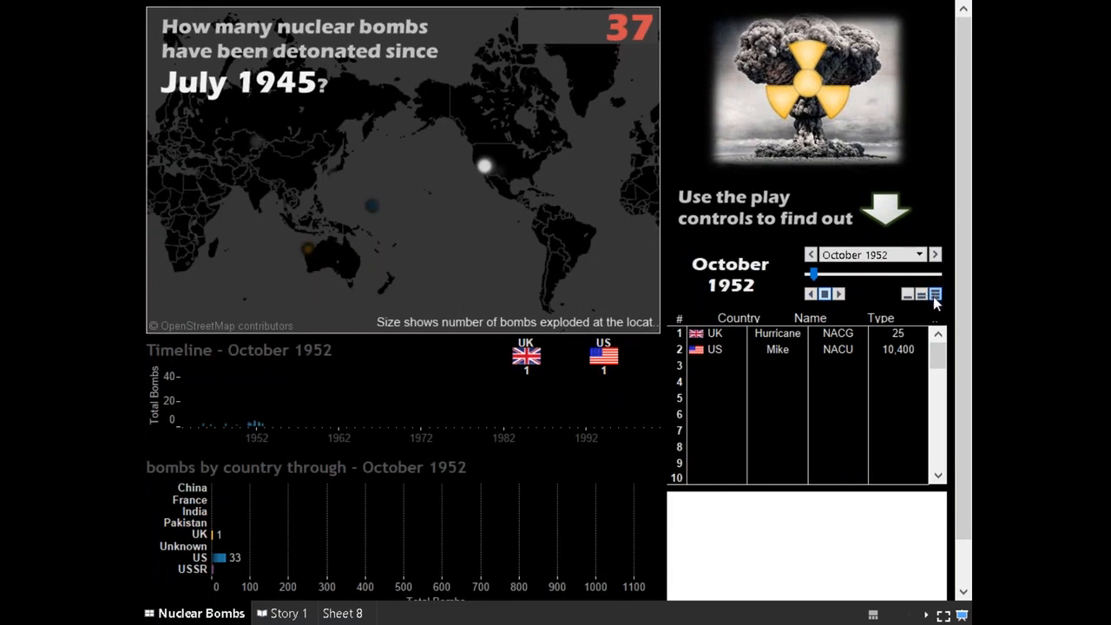
left_click(838, 293)
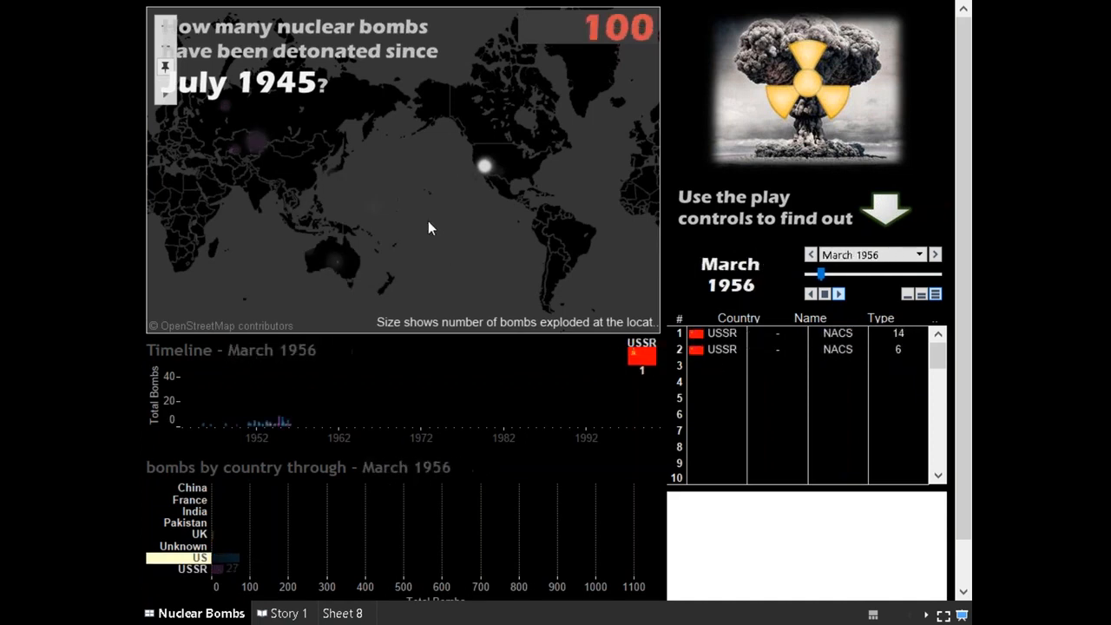
left_click(961, 615)
Return to Sheet 8 and turn on page history for all marks, with length All and Marks shown.
left_click(457, 550)
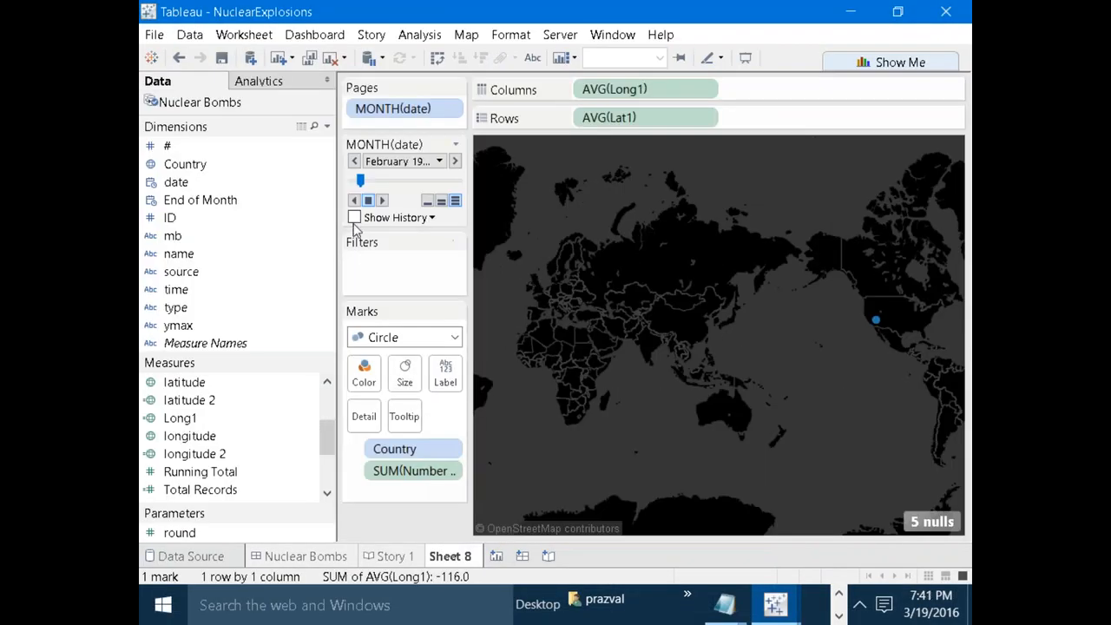
left_click(428, 218)
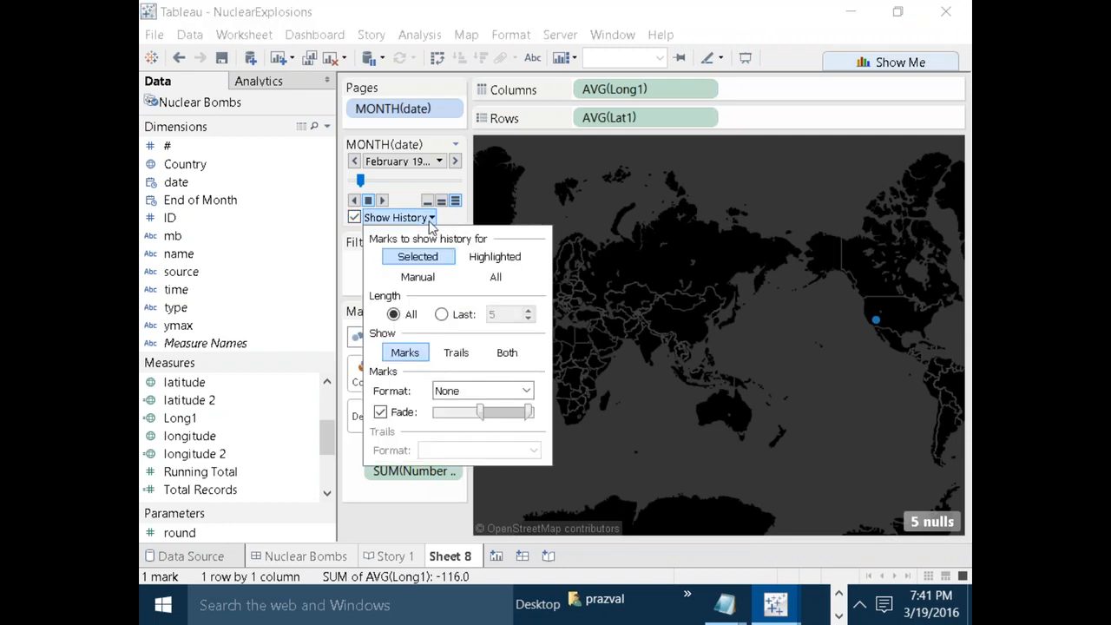
left_click(491, 280)
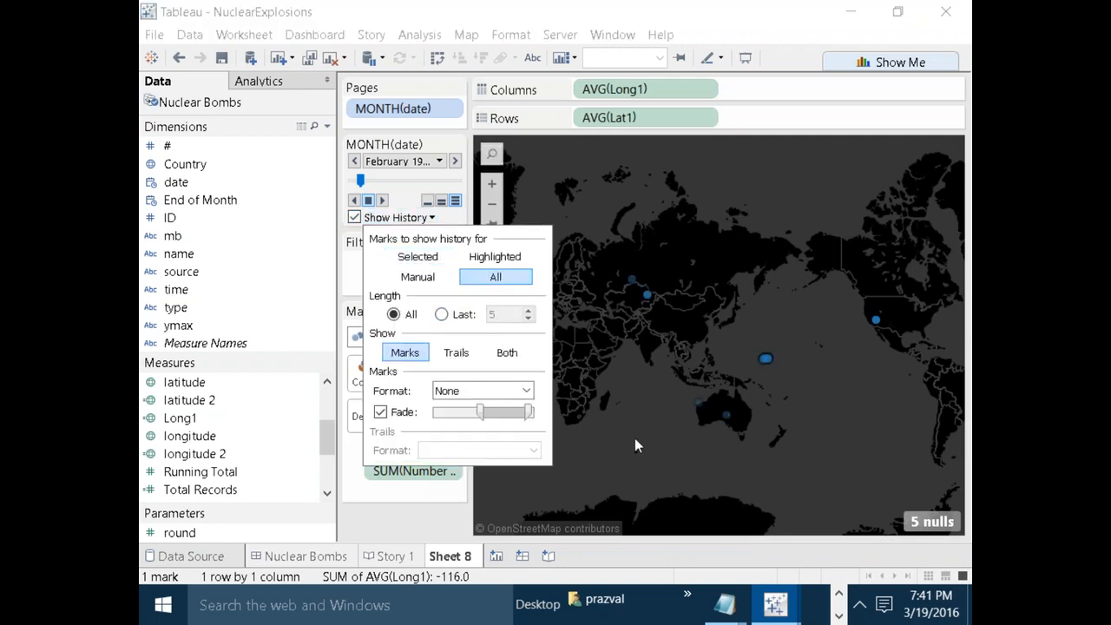
left_click(648, 458)
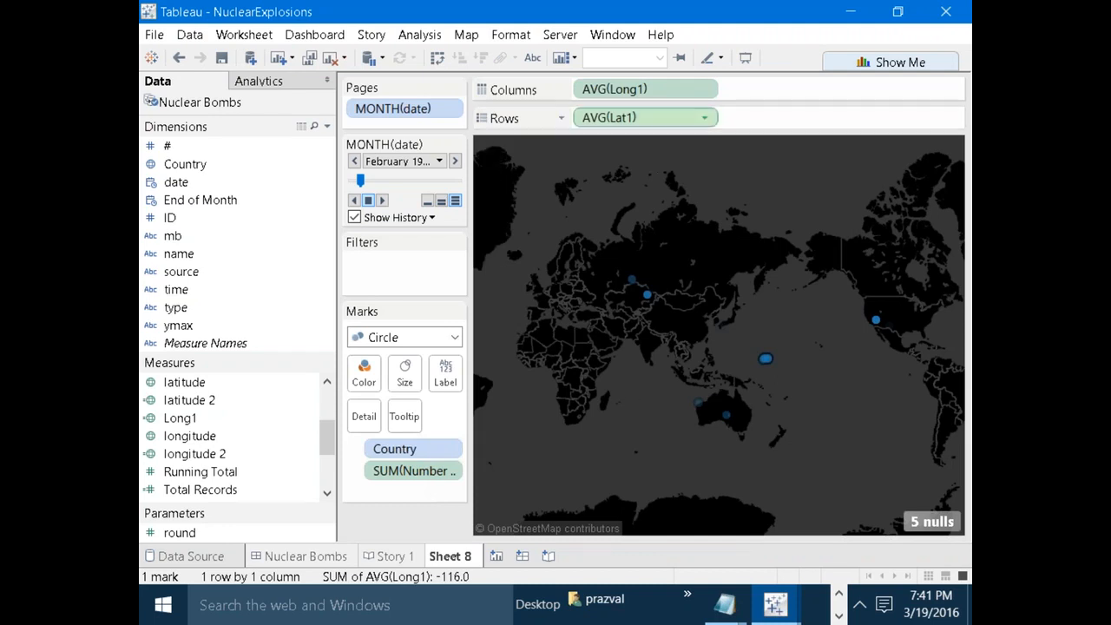
Play Sheet 8's map with its mark history in presentation mode and leave presentation mode.
left_click(745, 57)
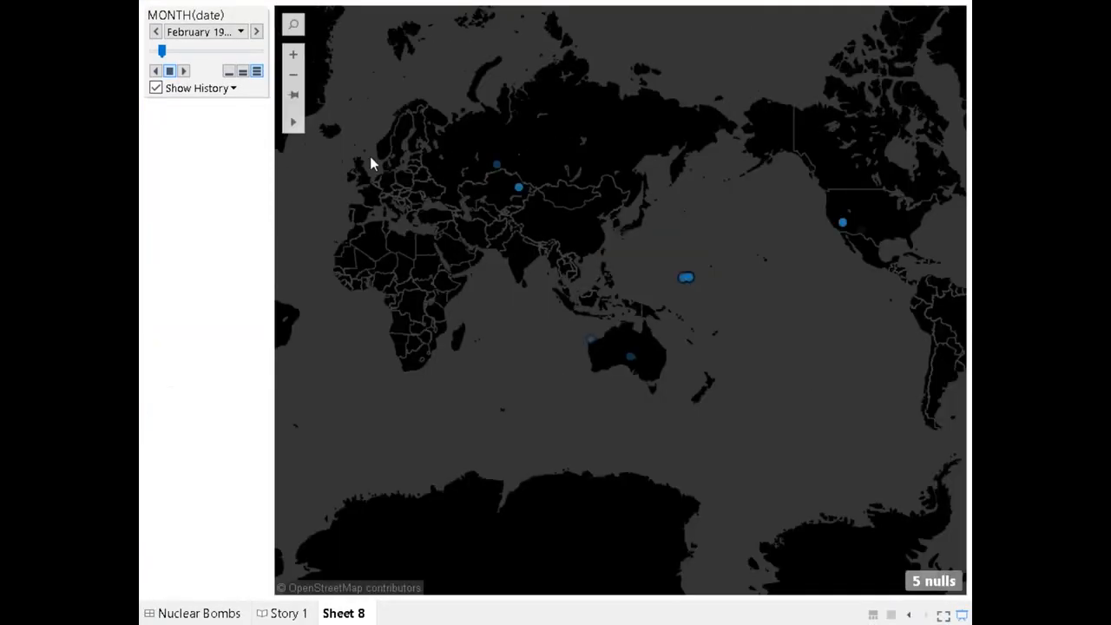
left_click(185, 71)
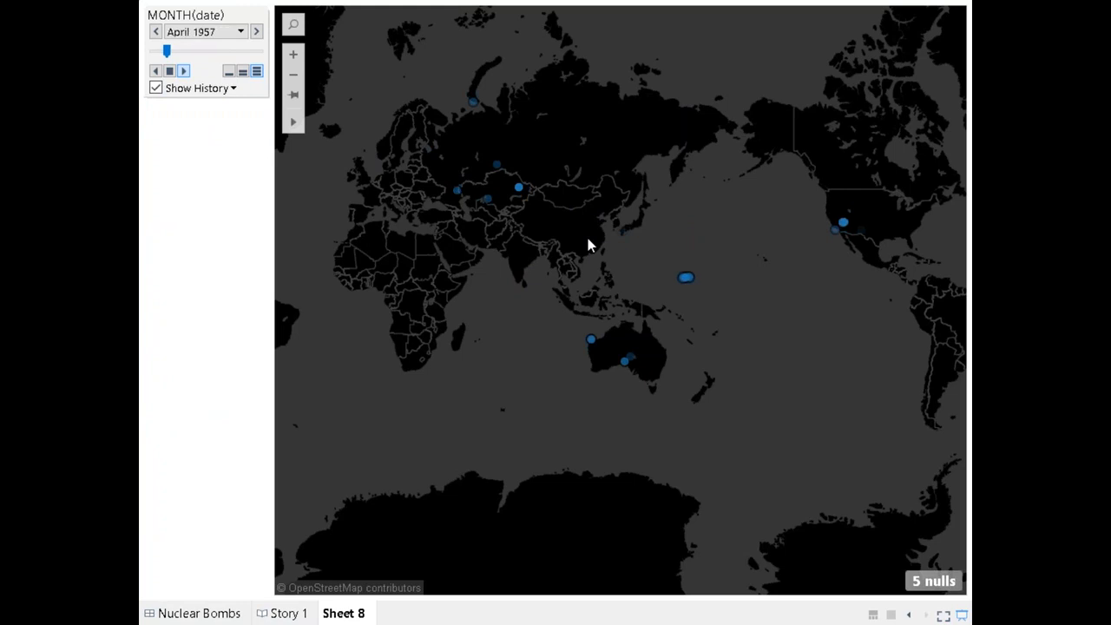
left_click(962, 616)
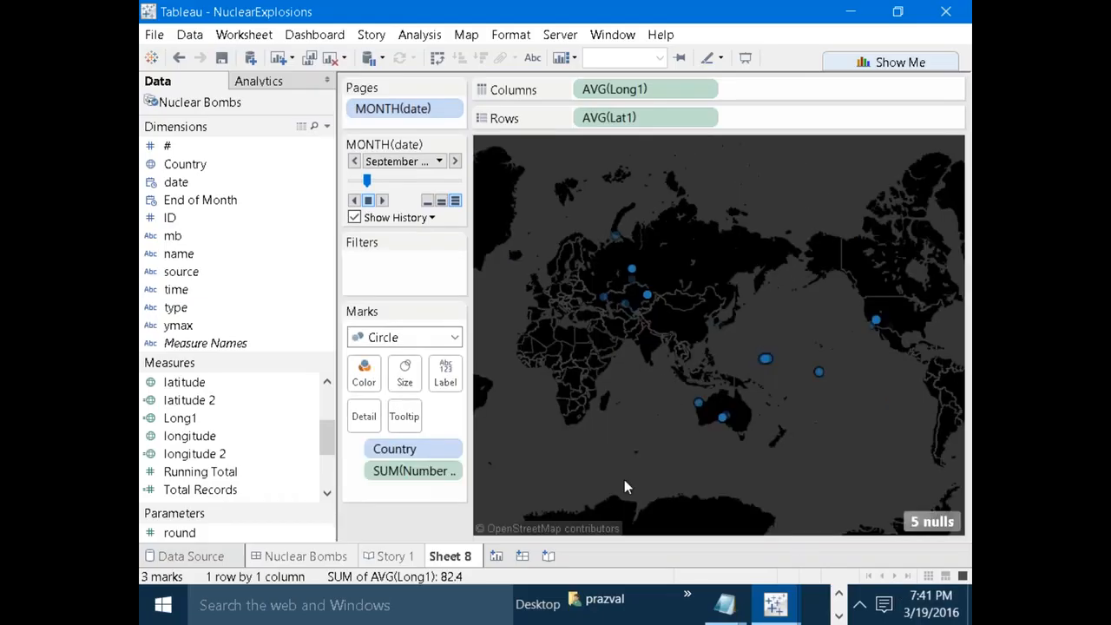
Play the Nuclear Bombs dashboard from December 1956 to August 1966 in presentation mode, checking the map marks' tooltips, and leave presentation mode.
left_click(298, 554)
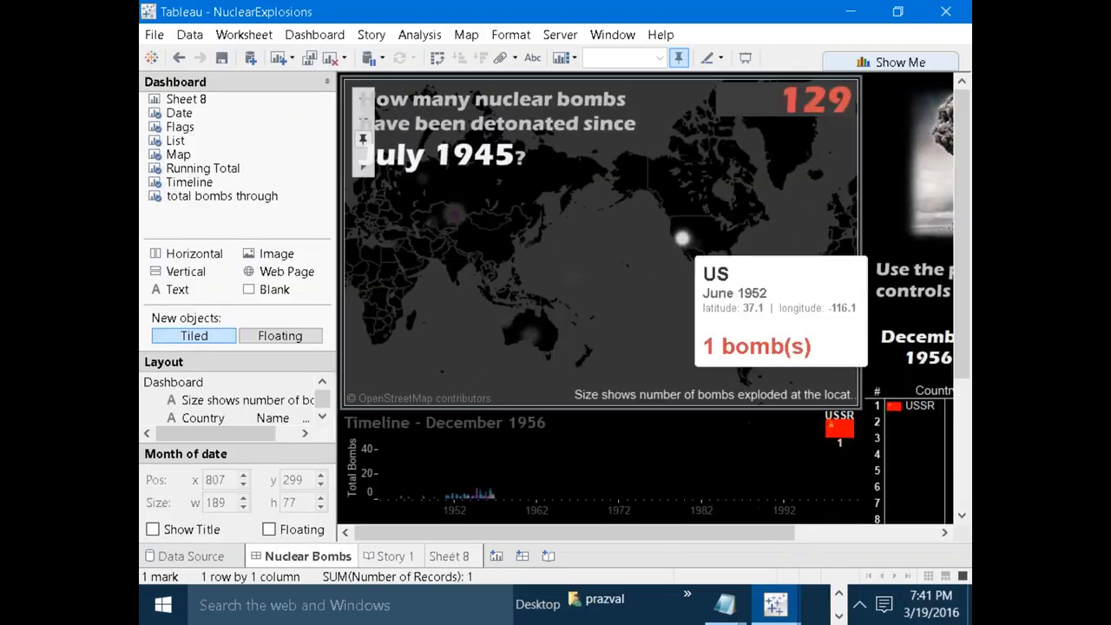
left_click(745, 61)
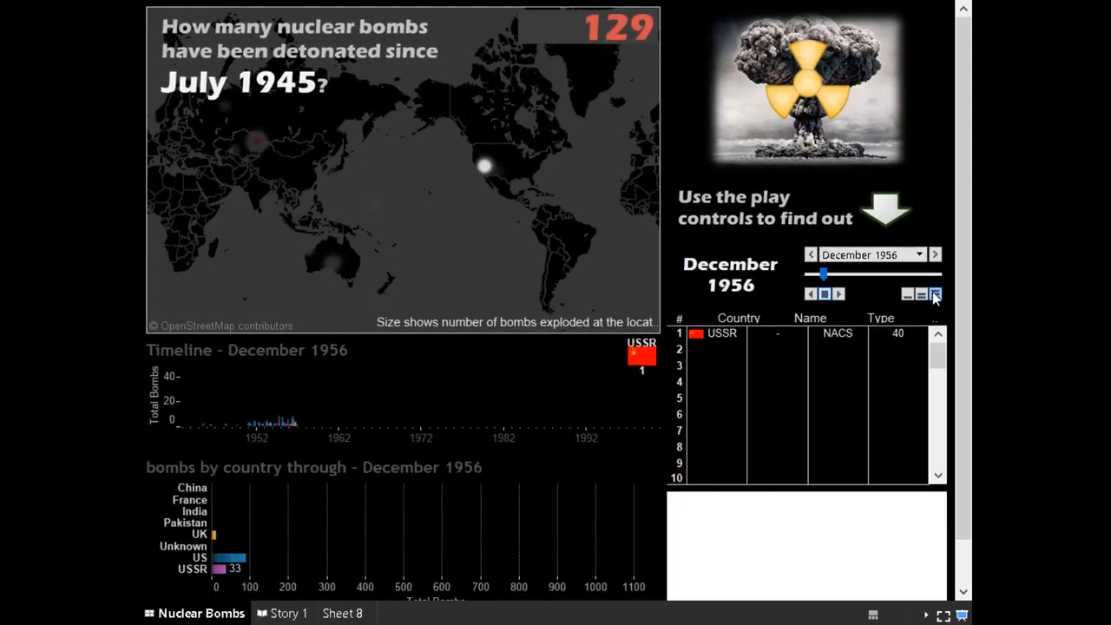
left_click(839, 294)
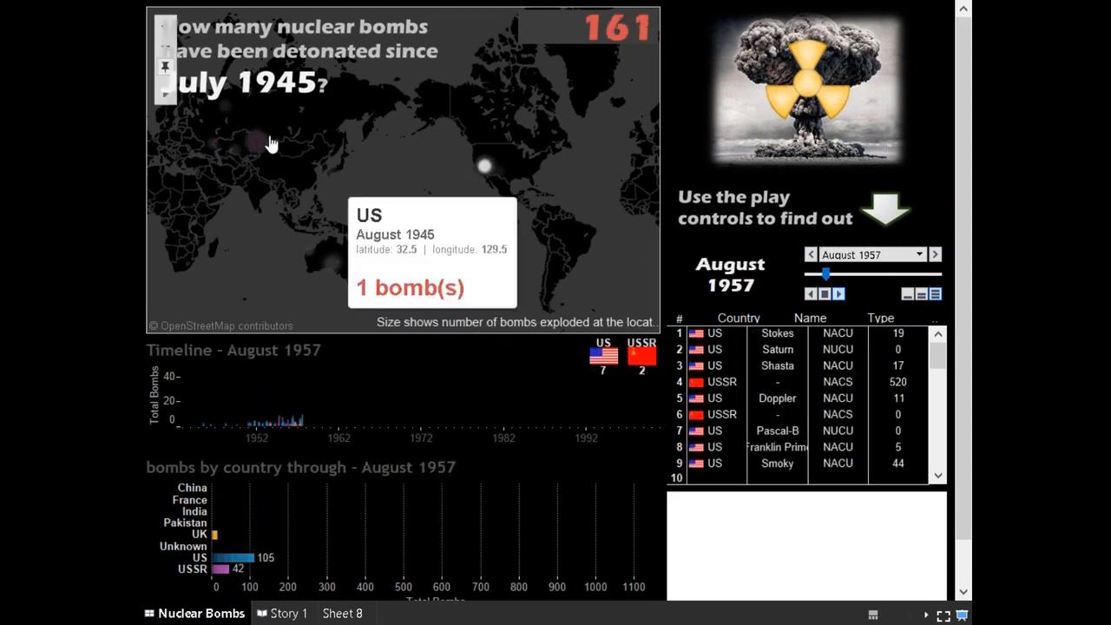
mouse_move(267, 139)
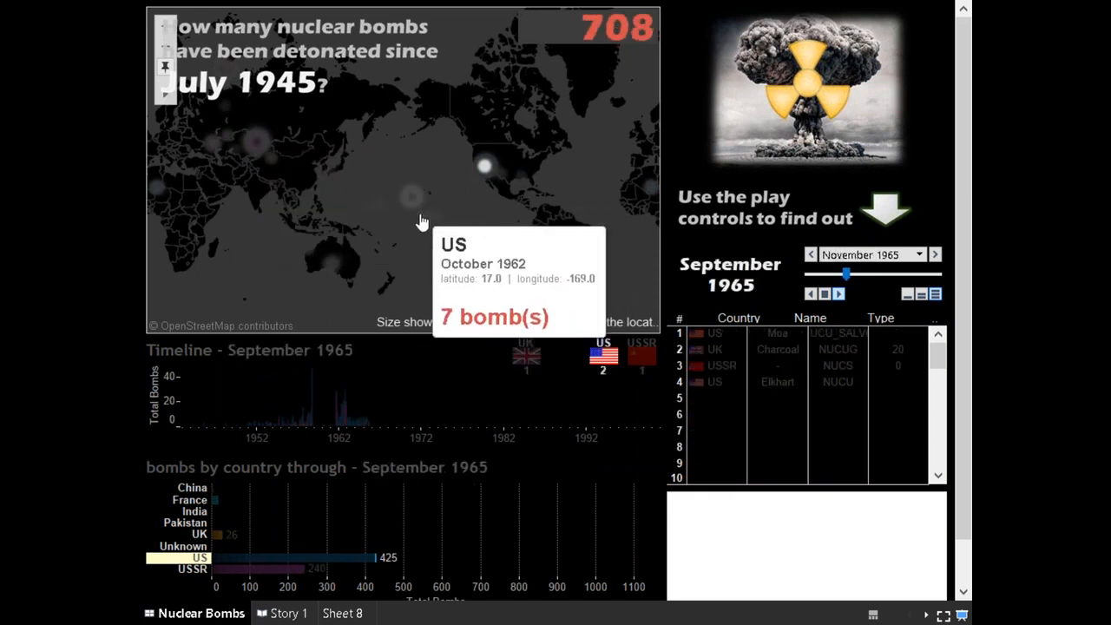
left_click(962, 614)
Examine the Flags view above the timeline on the Nuclear Bombs dashboard.
left_click(645, 449)
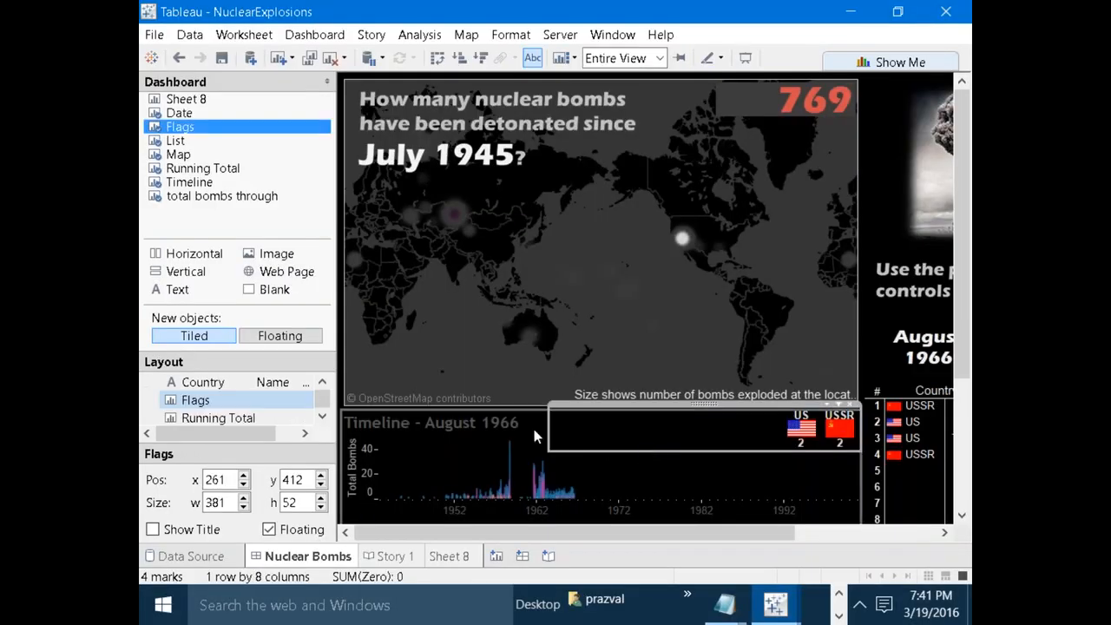
left_click(534, 428)
left_click(615, 441)
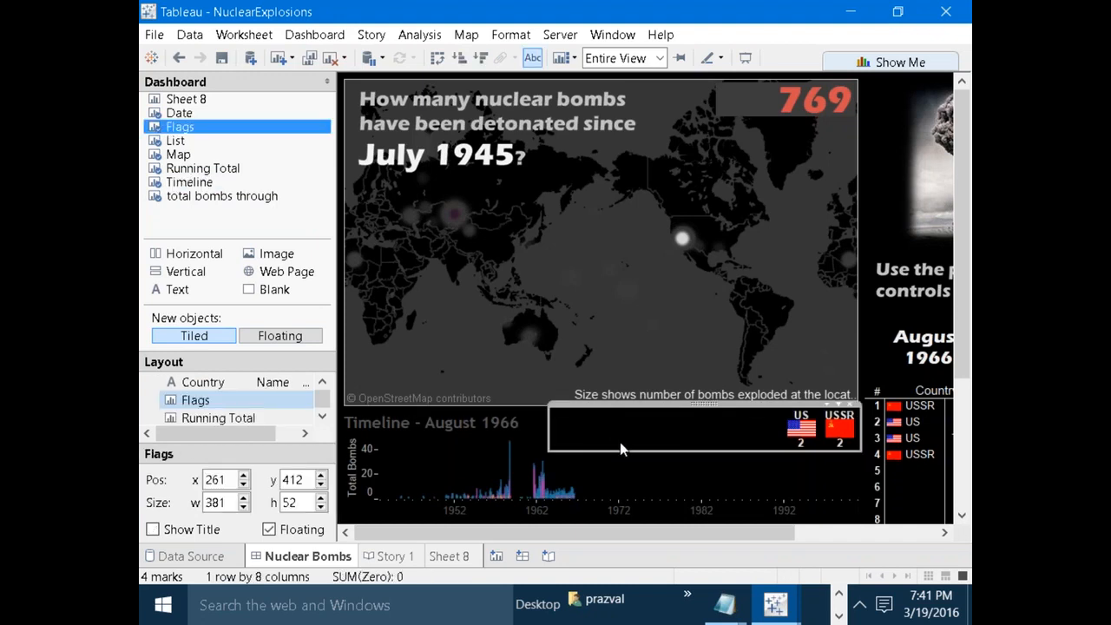
left_click(533, 425)
left_click(652, 439)
mouse_move(820, 425)
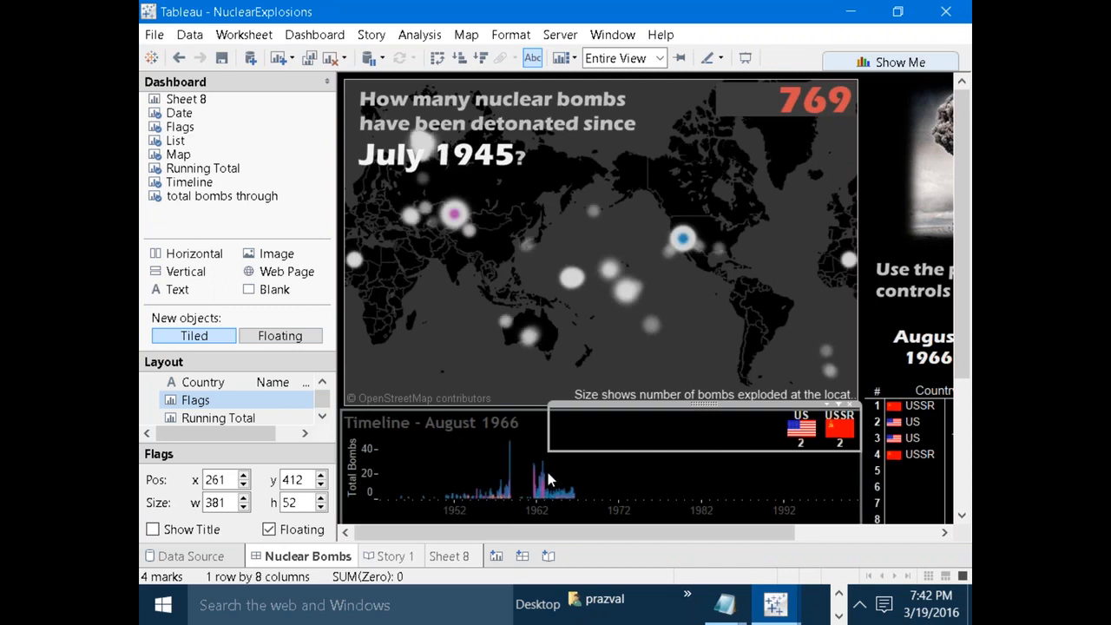
Create a new worksheet with Country on columns and add a Country filter that excludes Null.
left_click(498, 555)
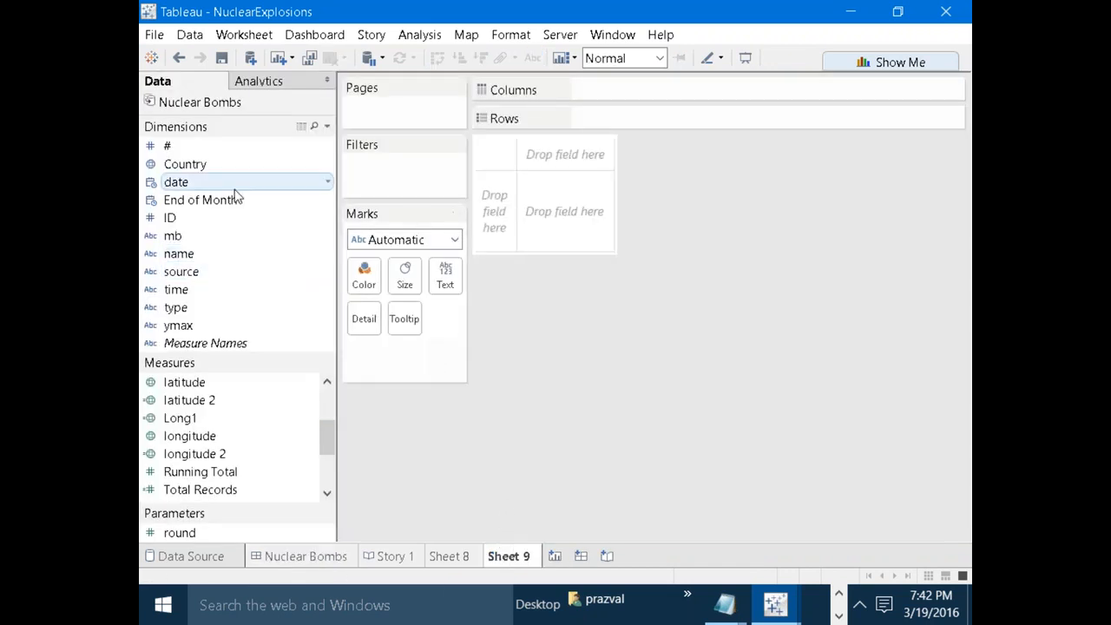
left_click_drag(184, 167, 633, 90)
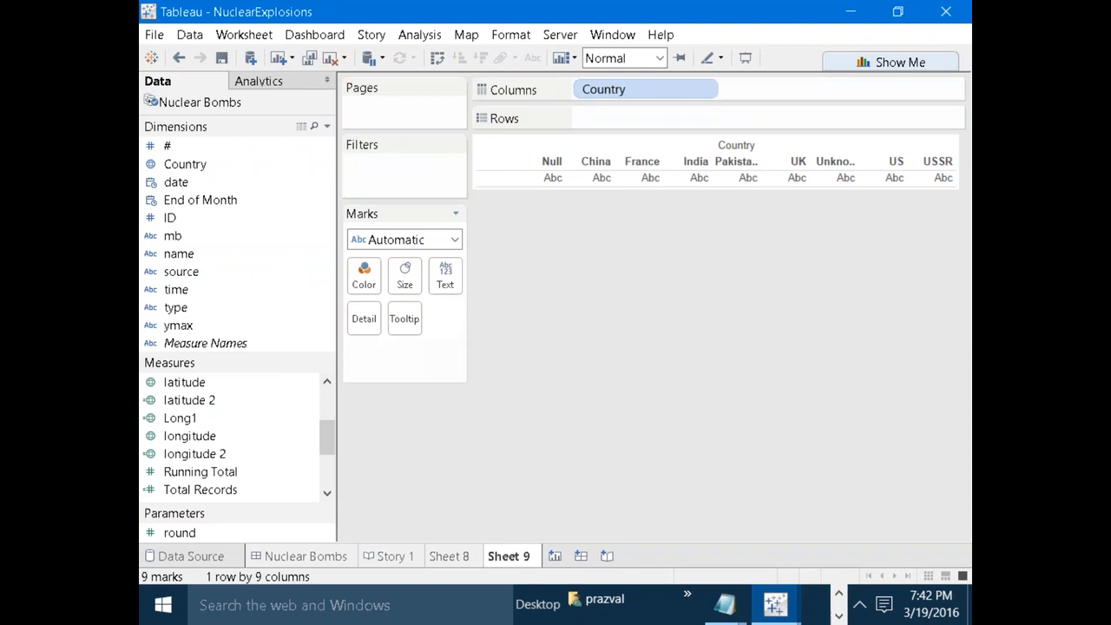
left_click_drag(195, 164, 395, 174)
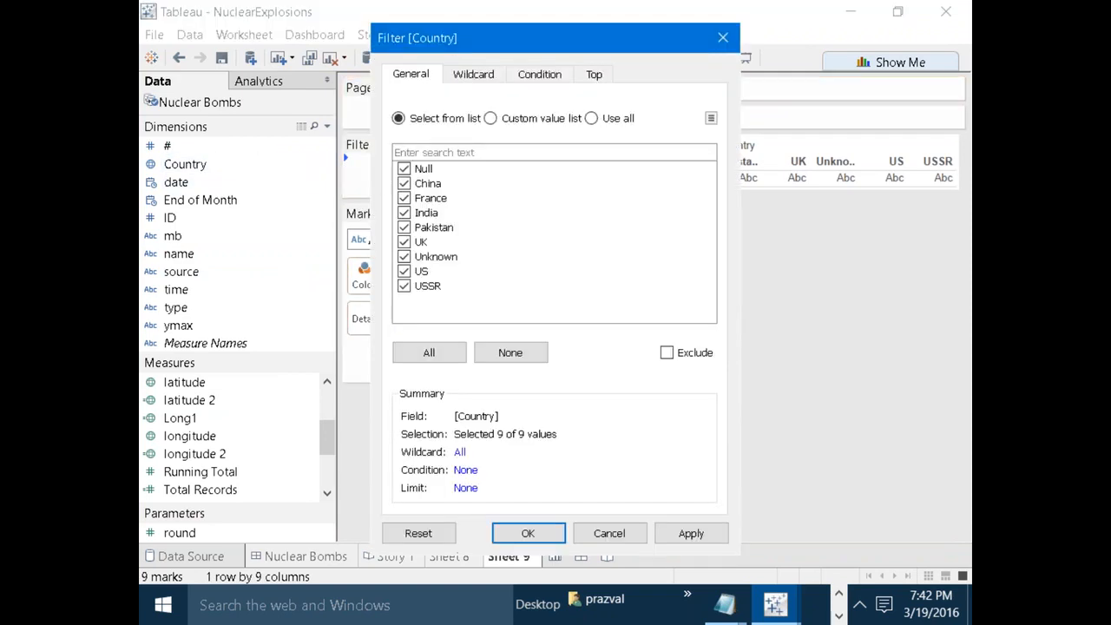
left_click(666, 354)
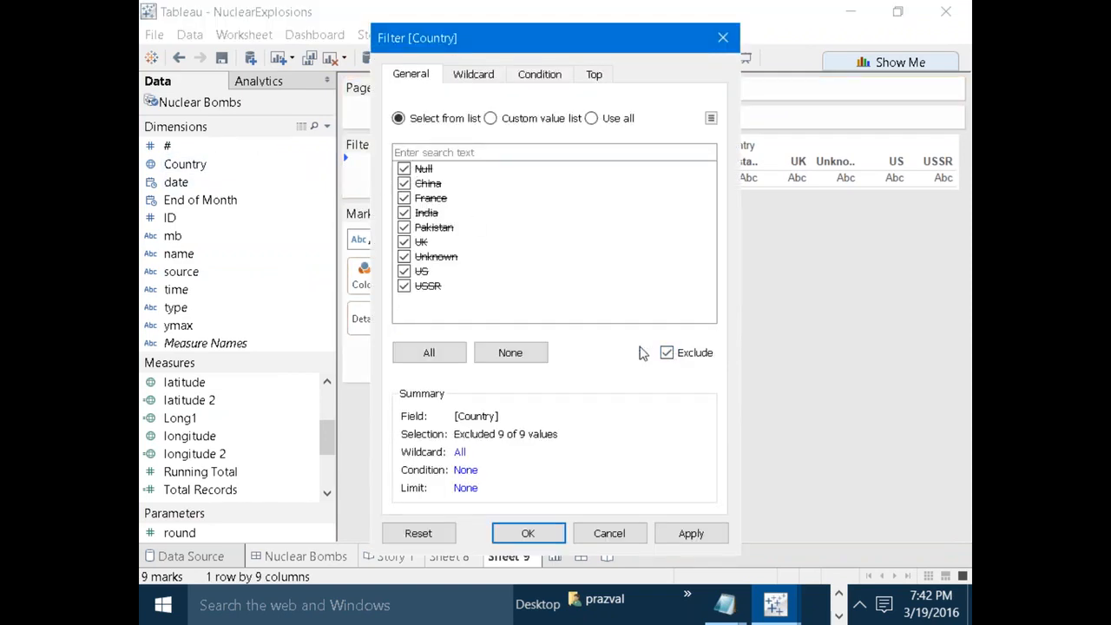
left_click(496, 352)
left_click(405, 169)
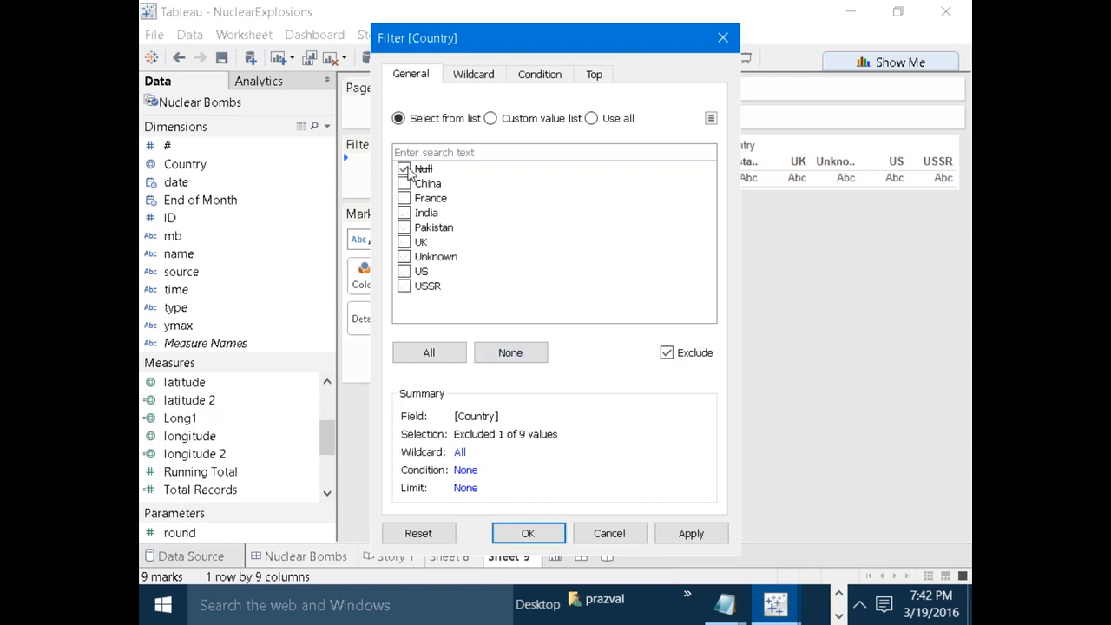
left_click(682, 534)
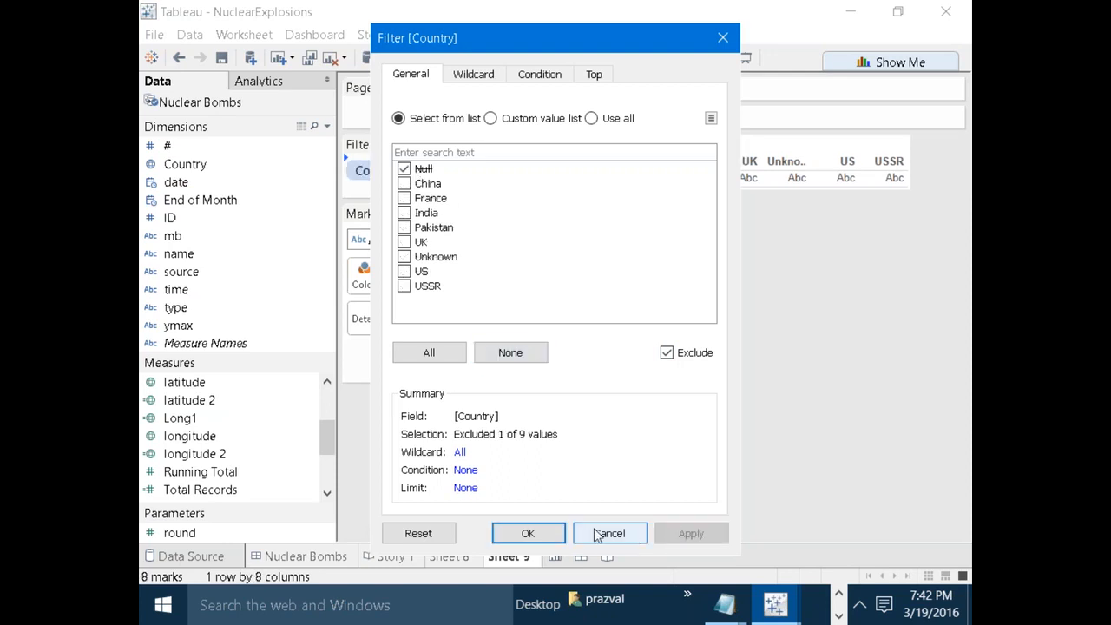
left_click(528, 533)
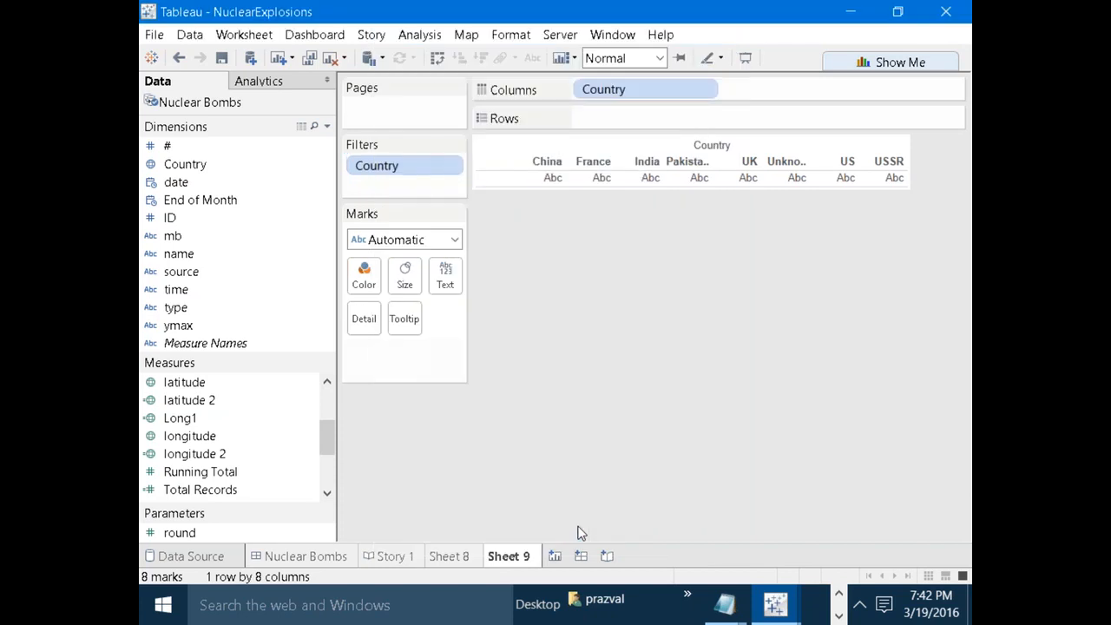
Check the dashboard's detonation list, page control and US flag on Nuclear Bombs, and return to Sheet 9.
left_click(345, 557)
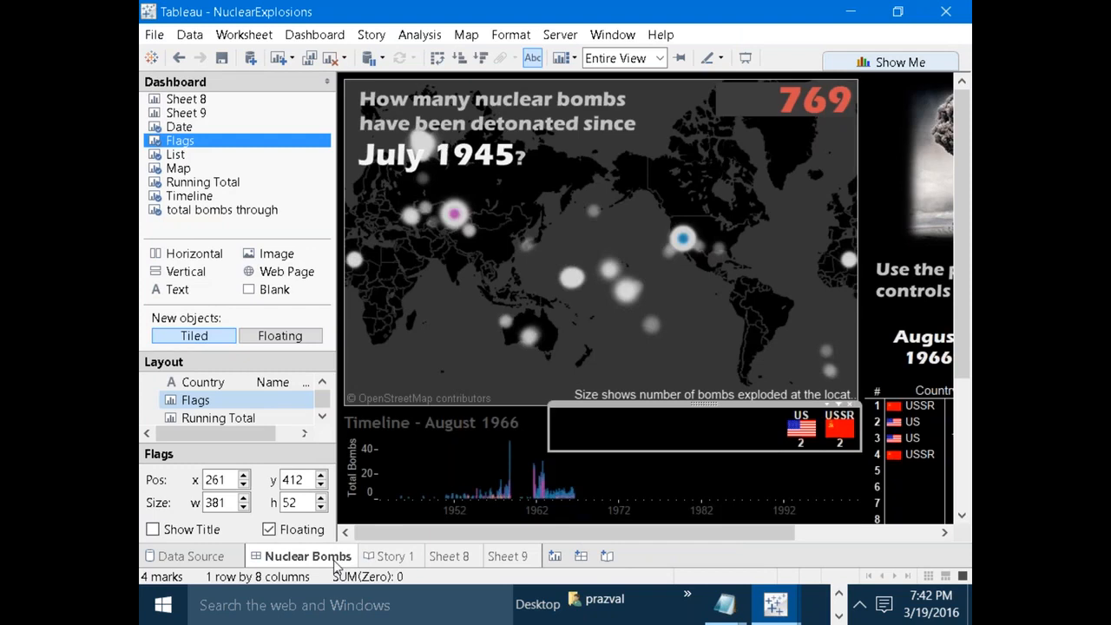
left_click_drag(738, 528, 926, 503)
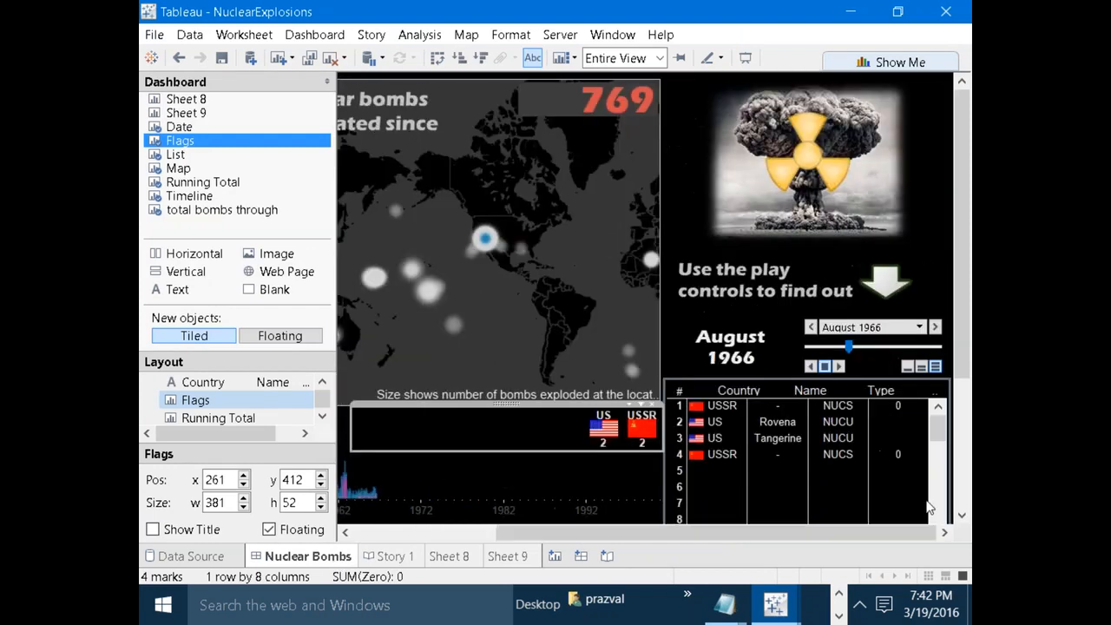
left_click(927, 499)
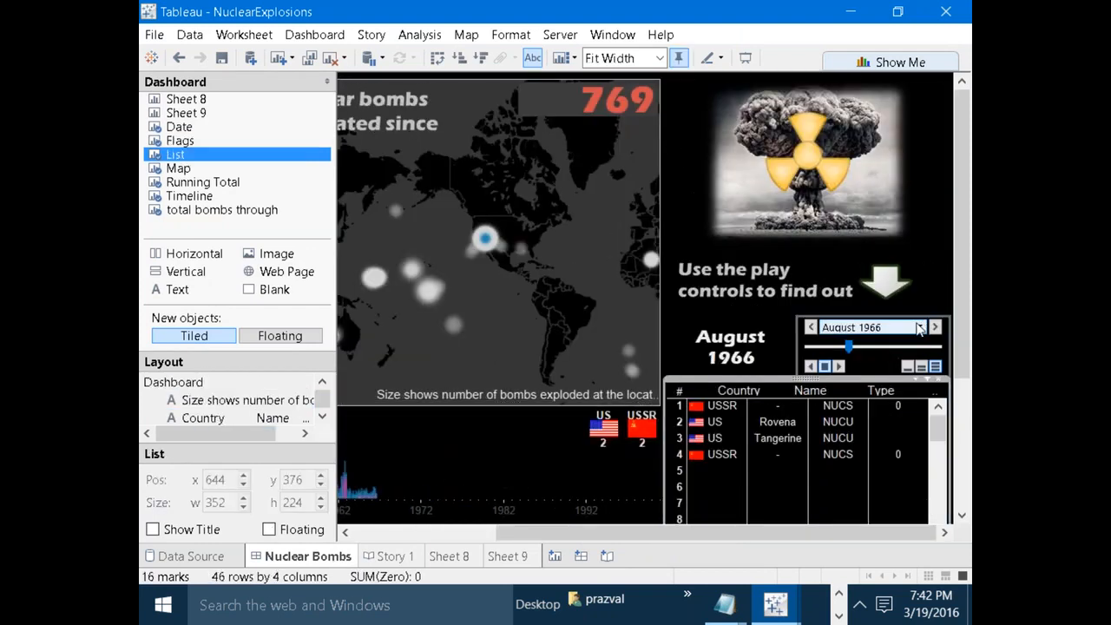
left_click(609, 427)
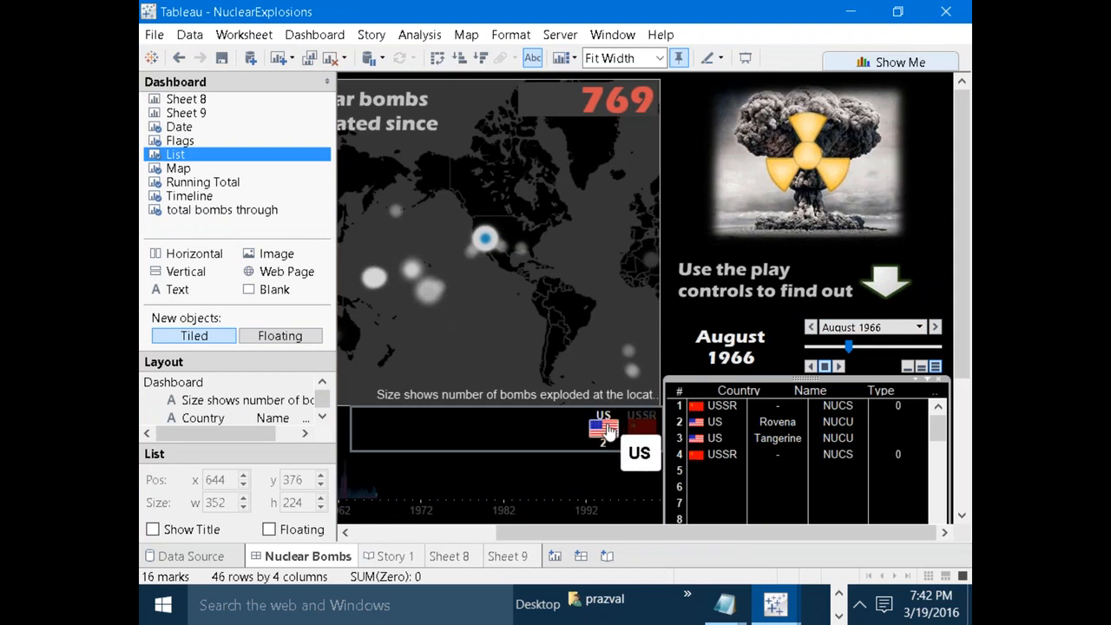
left_click(511, 556)
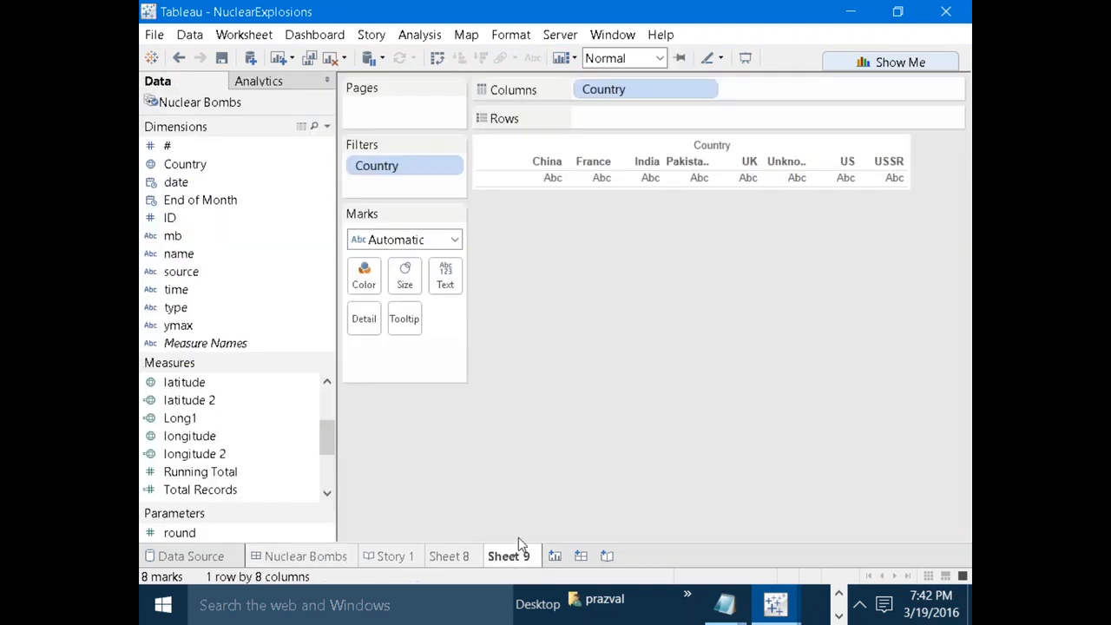
Add the date field to the pages of Sheet 9 and set its level to month and year (May 2015 style).
left_click_drag(176, 182, 382, 116)
right_click(386, 112)
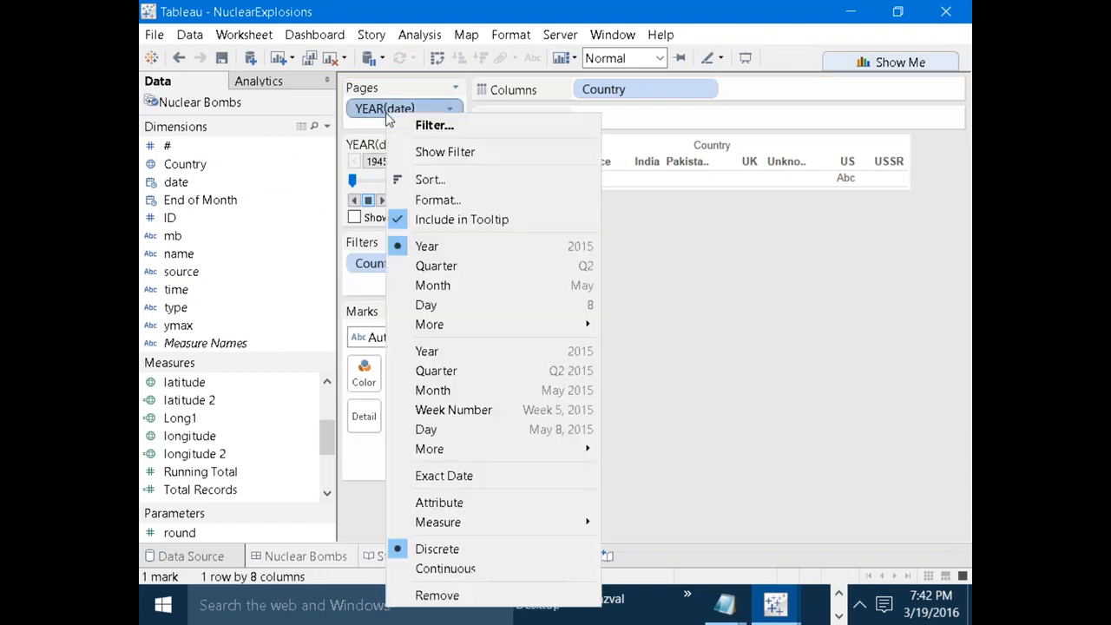
left_click(466, 283)
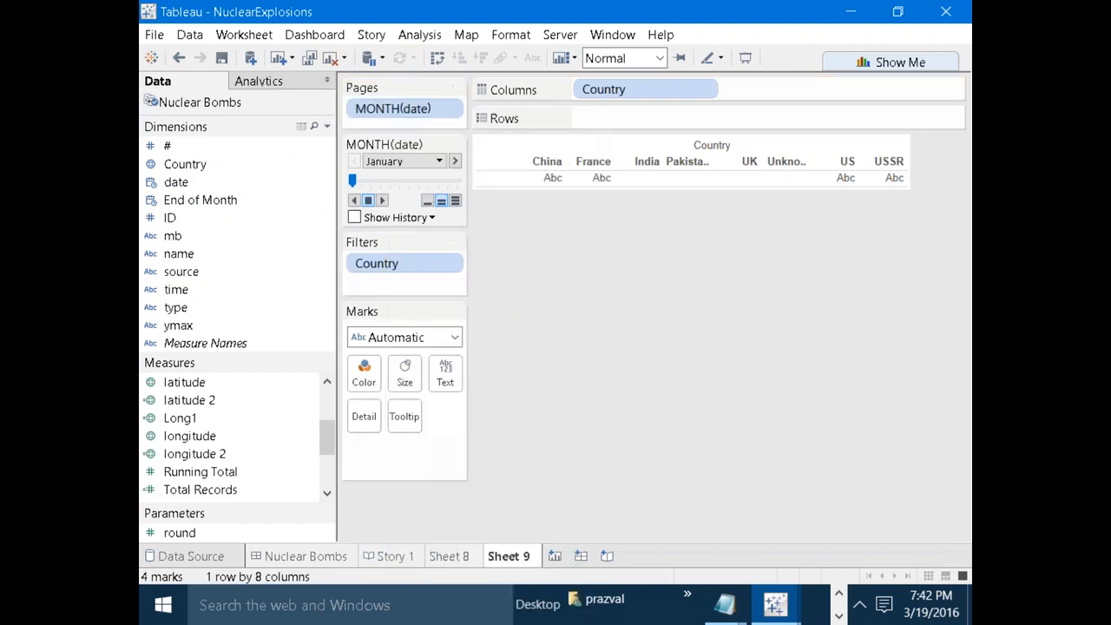
left_click(439, 162)
left_click(390, 116)
right_click(392, 113)
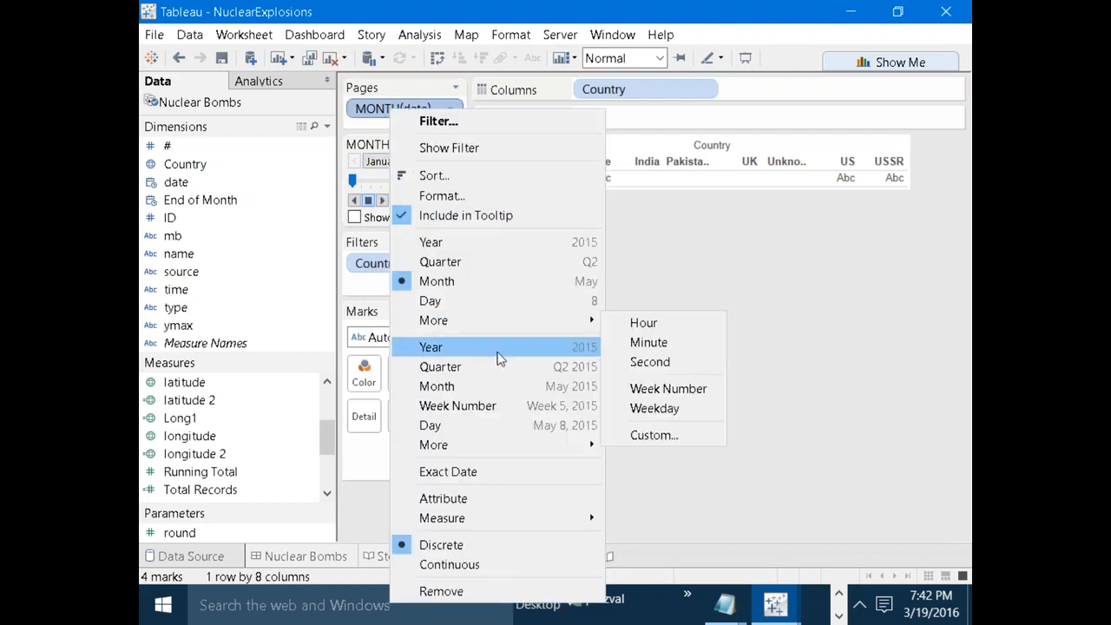
left_click(468, 389)
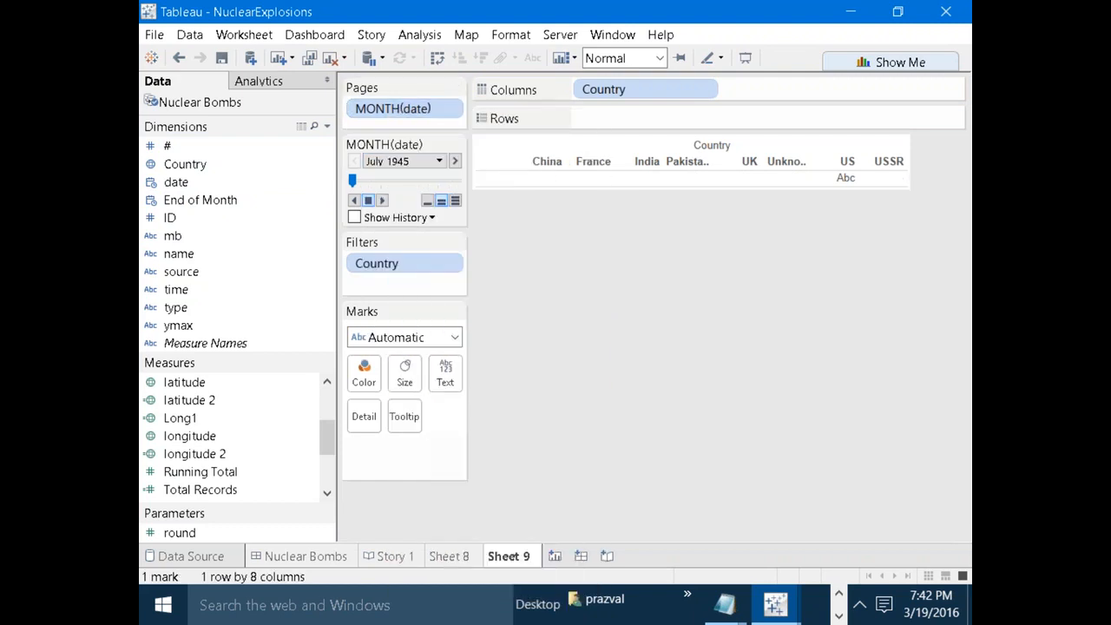
Make the row slightly taller, set the mark type to Shape and assign Country to the shapes.
left_click_drag(501, 188, 508, 209)
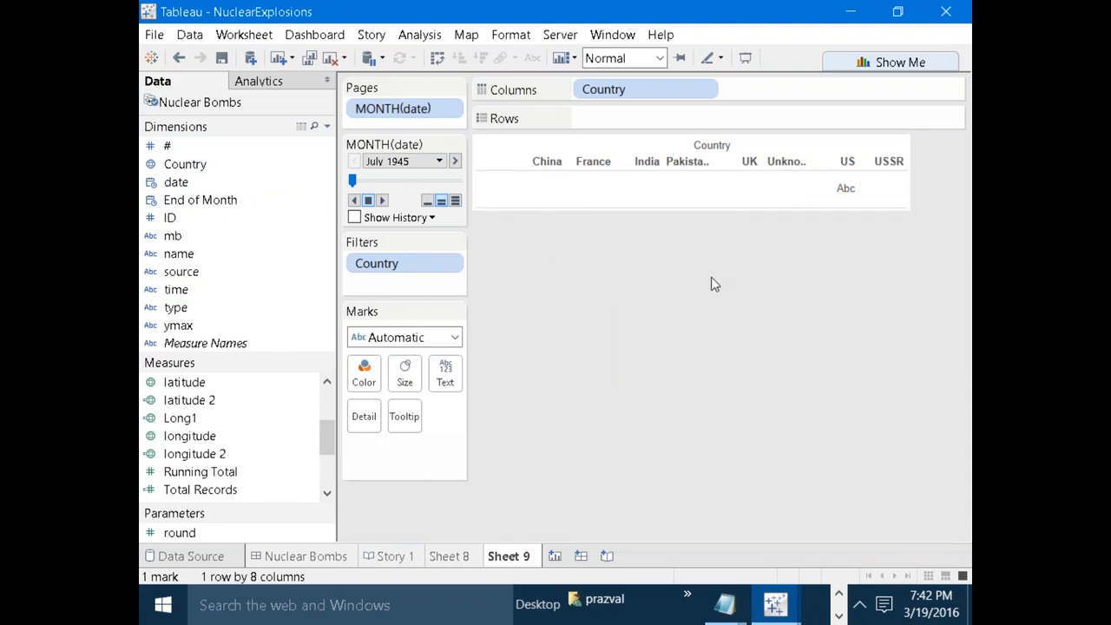
left_click(455, 338)
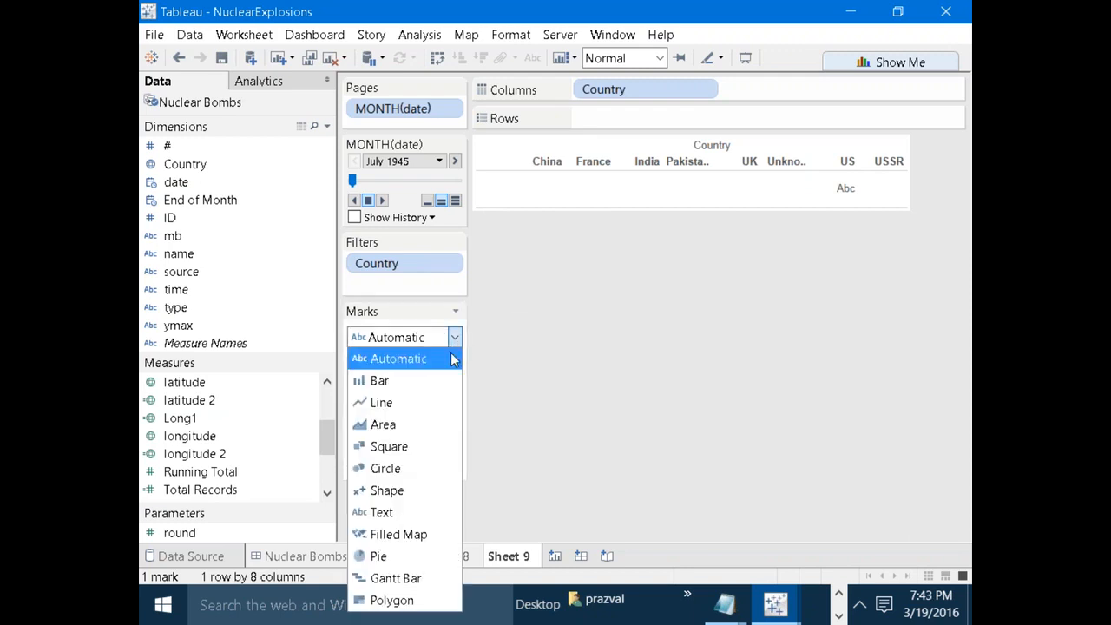
left_click(414, 490)
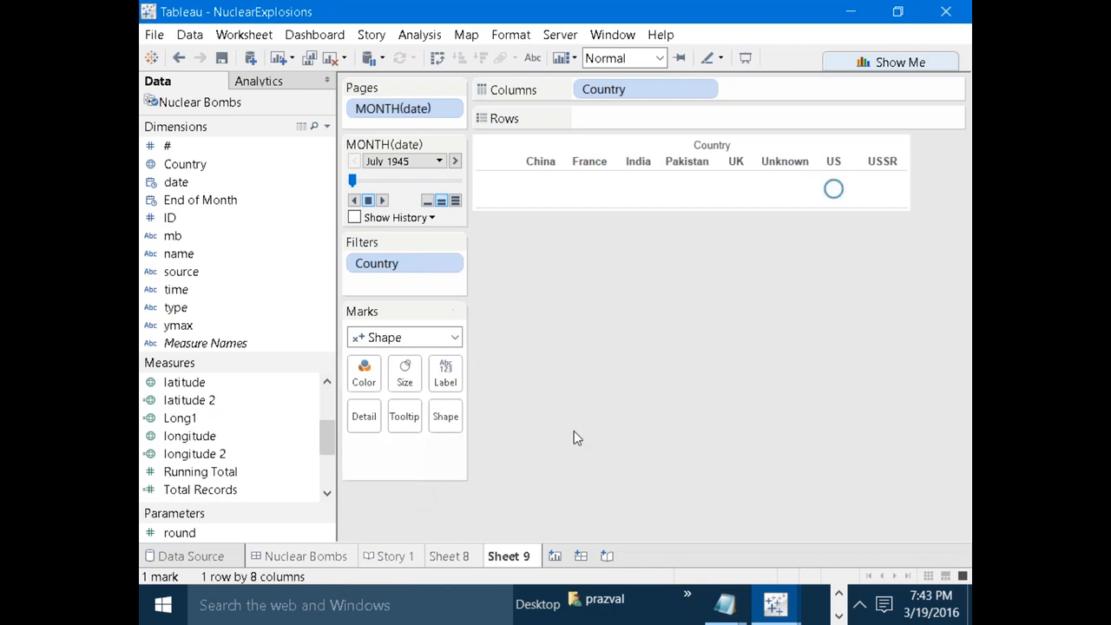
left_click_drag(185, 164, 445, 416)
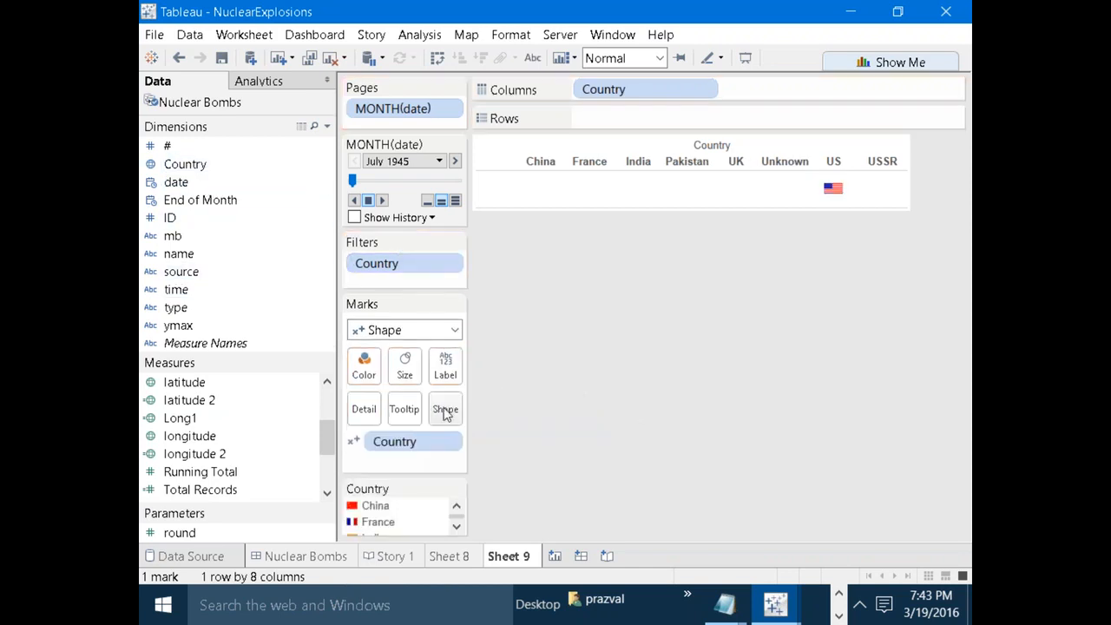
Hide the Country header on columns, then heighten the row and enlarge the flag marks.
right_click(632, 90)
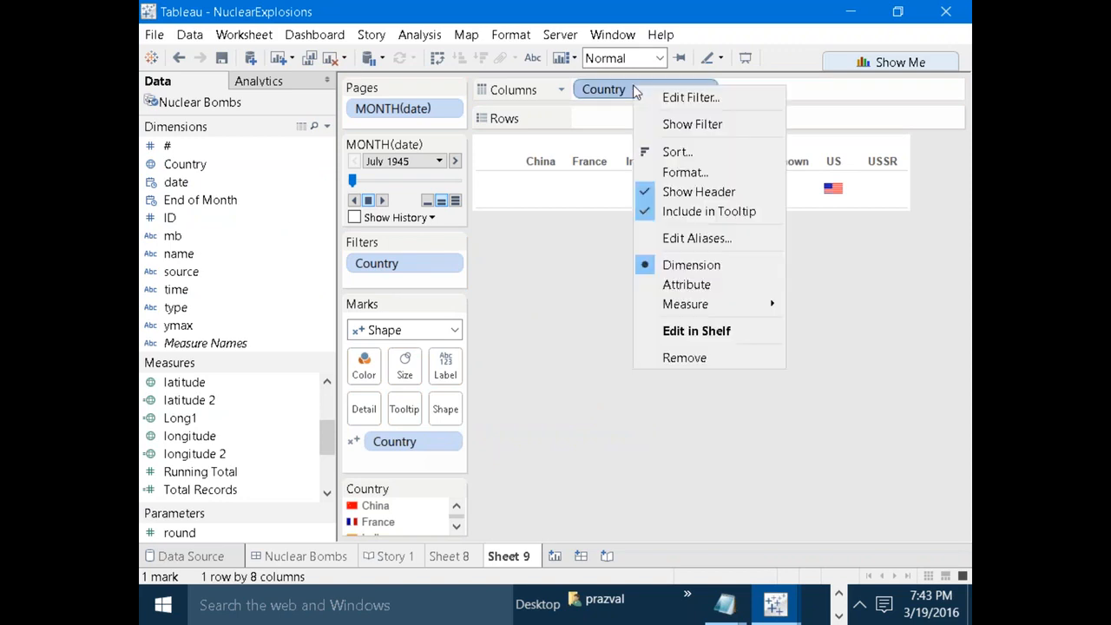
left_click(686, 203)
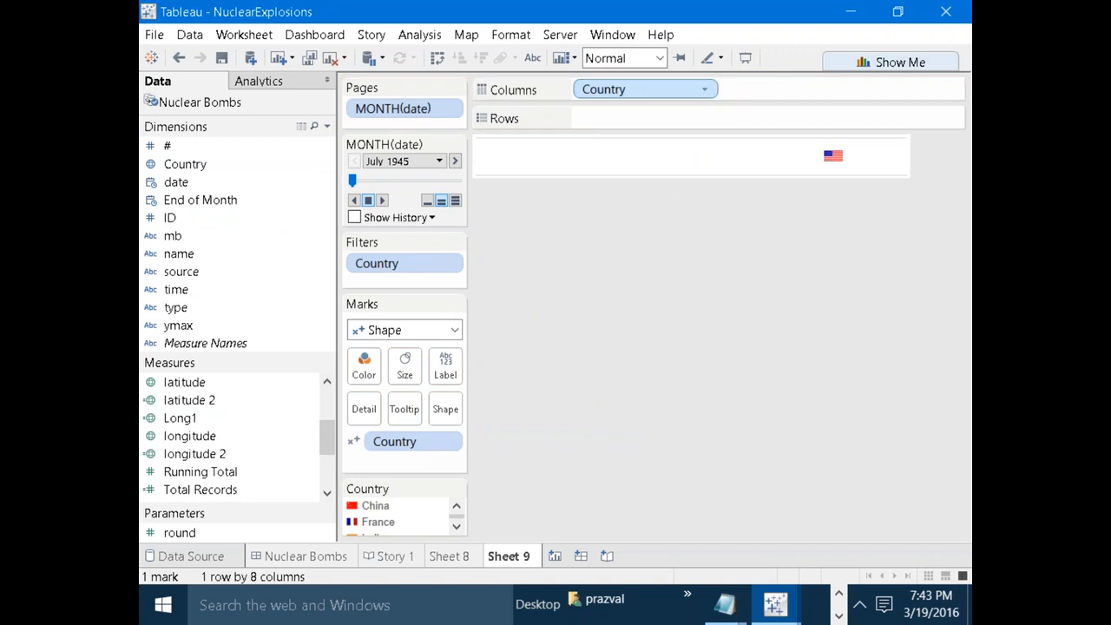
left_click_drag(583, 174, 588, 201)
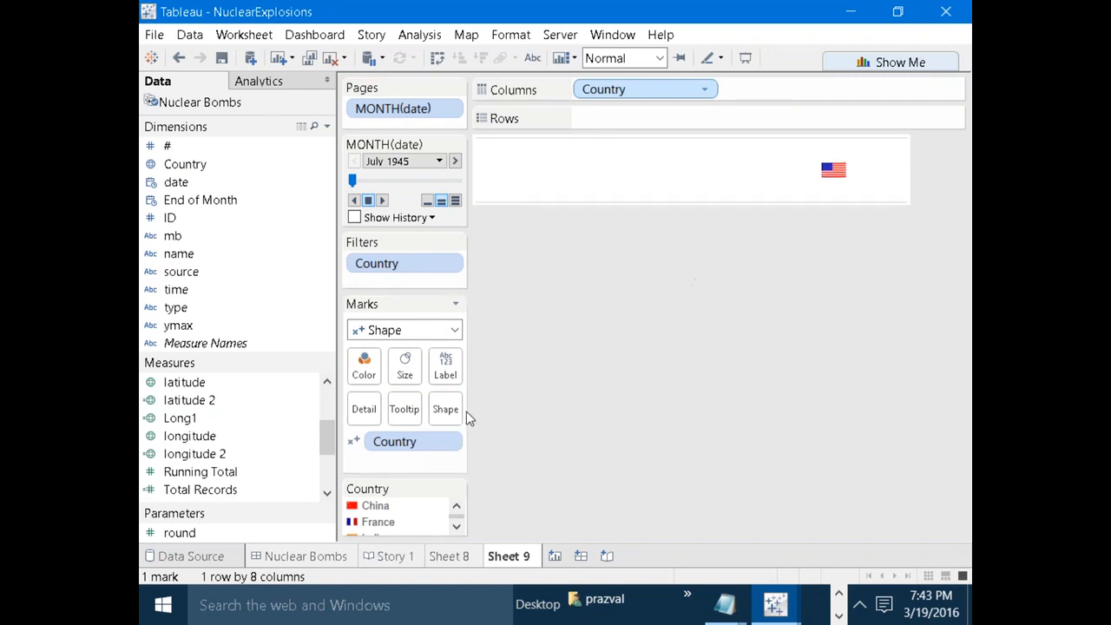
left_click(405, 369)
left_click_drag(455, 409, 488, 406)
left_click(647, 410)
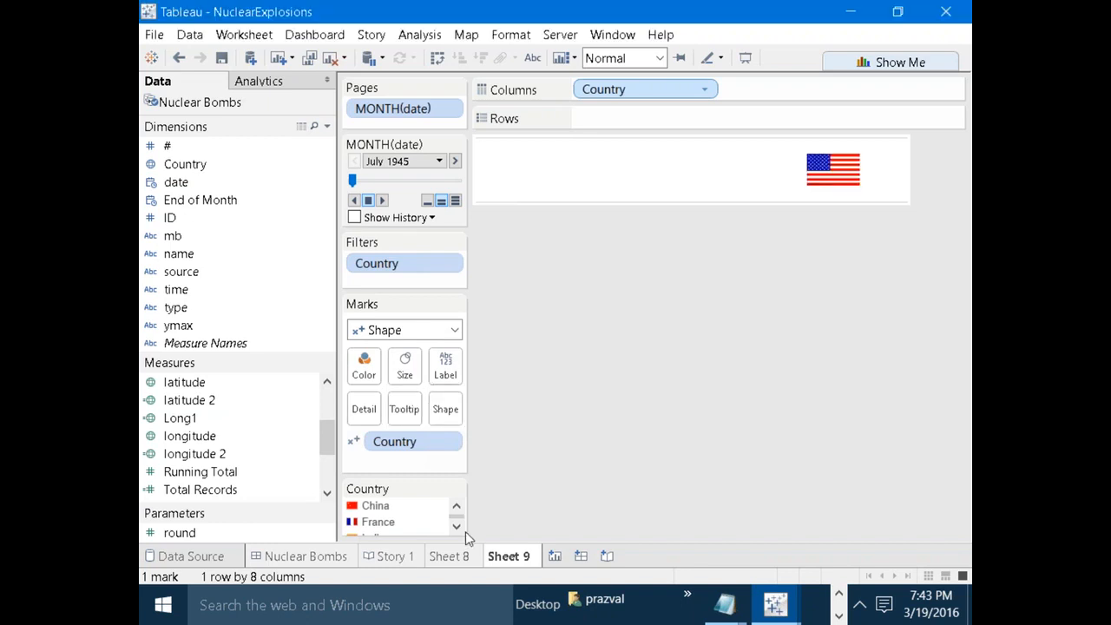
Compare Sheet 9 with the Flags view on the Nuclear Bombs dashboard, examining the country names and numbers around the flags.
left_click(312, 556)
mouse_move(605, 432)
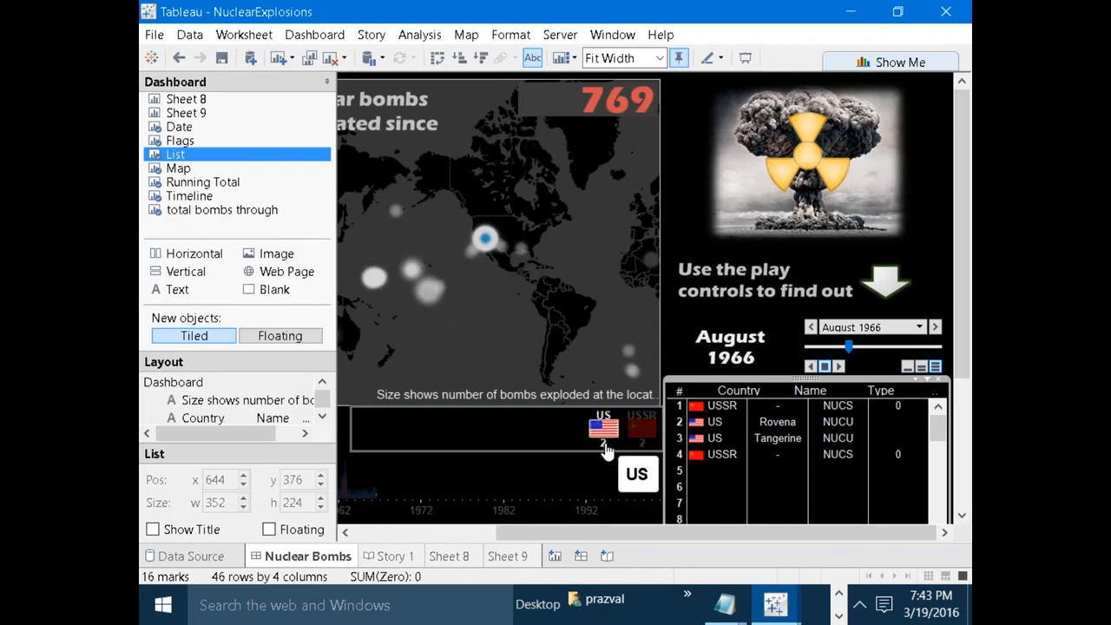
left_click(508, 555)
mouse_move(827, 153)
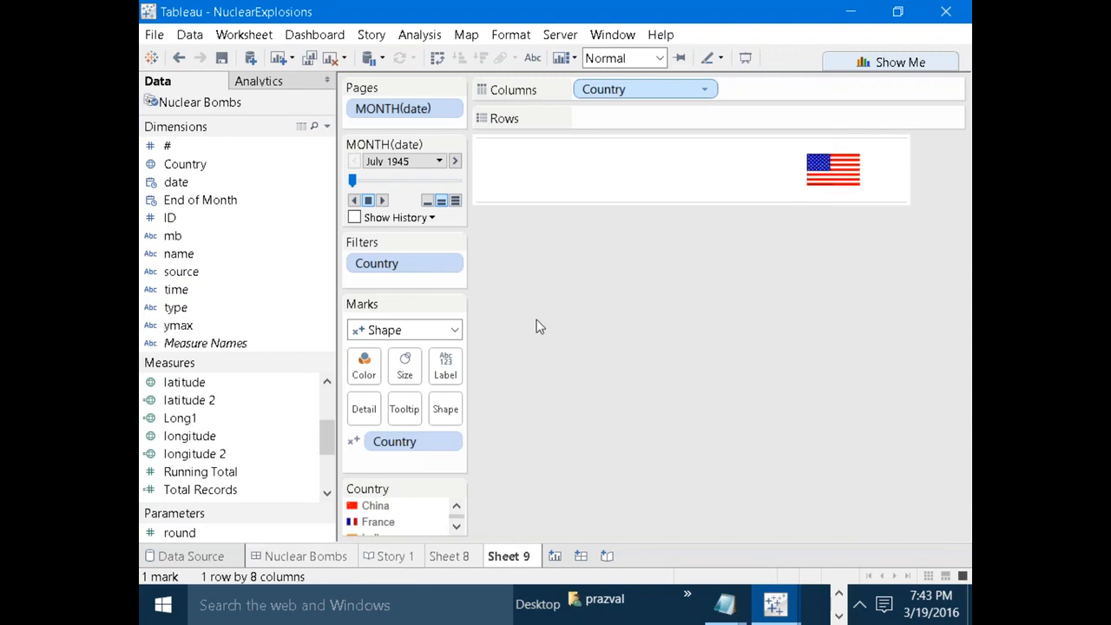
left_click(345, 559)
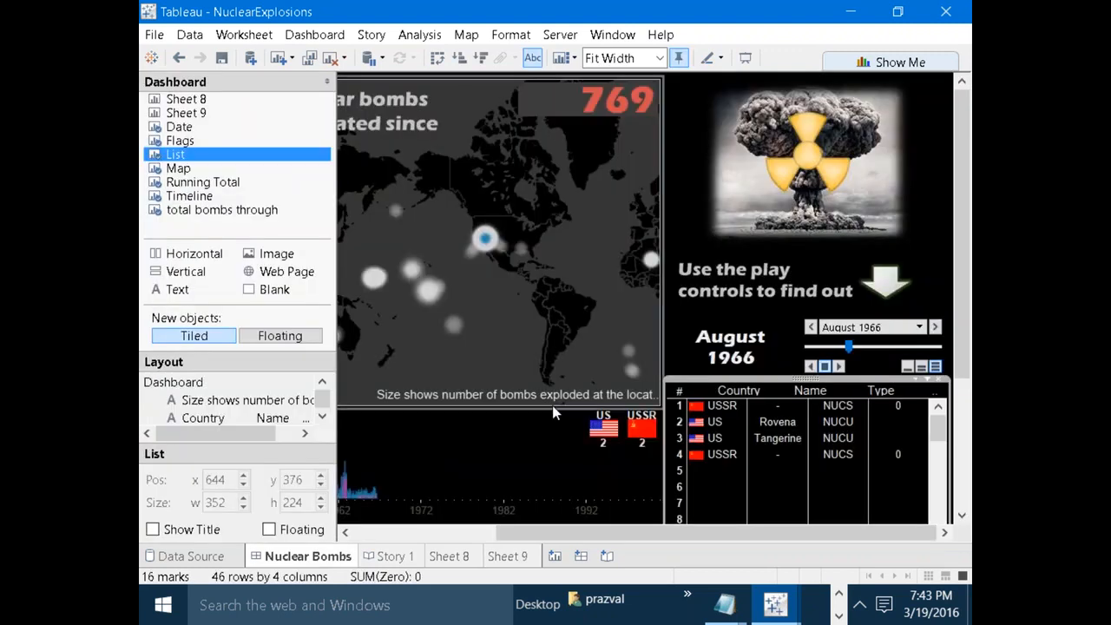
left_click(601, 425)
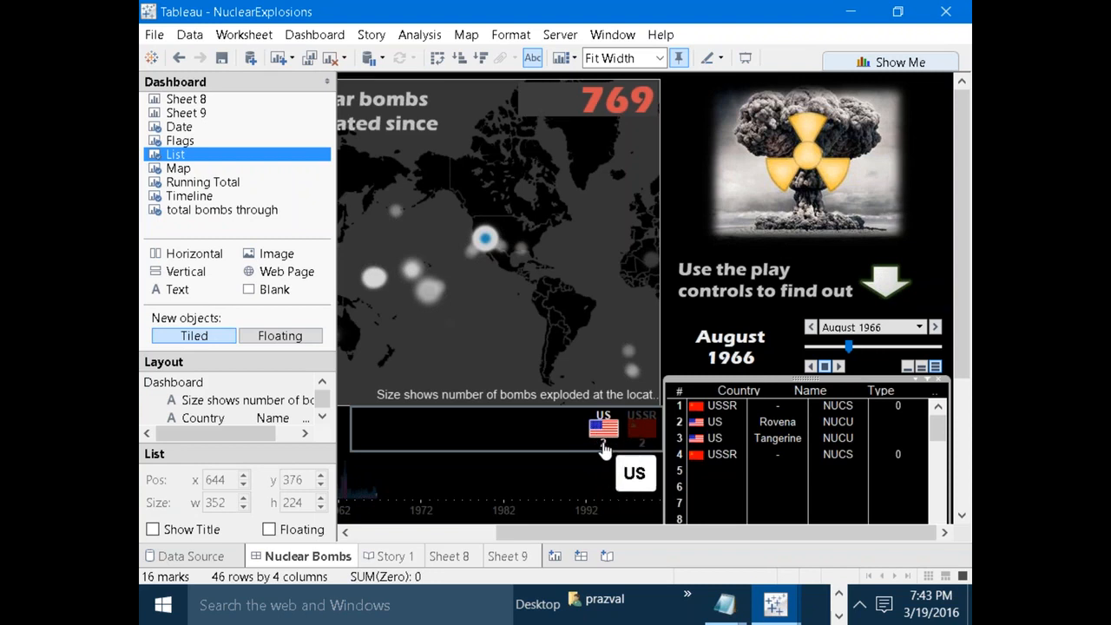
left_click(551, 437)
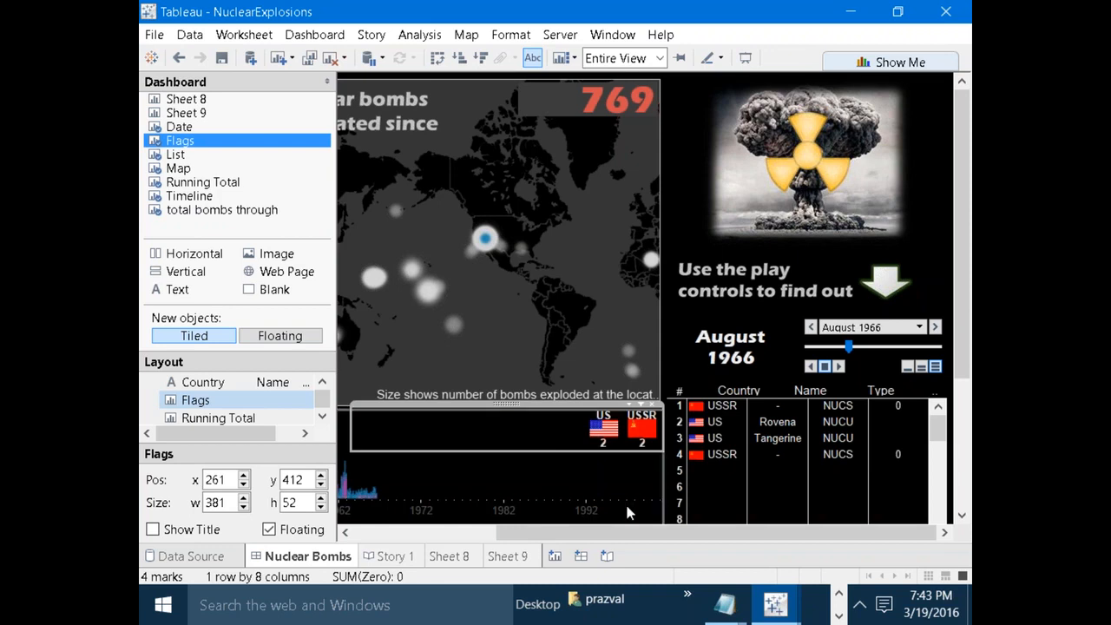
left_click(512, 557)
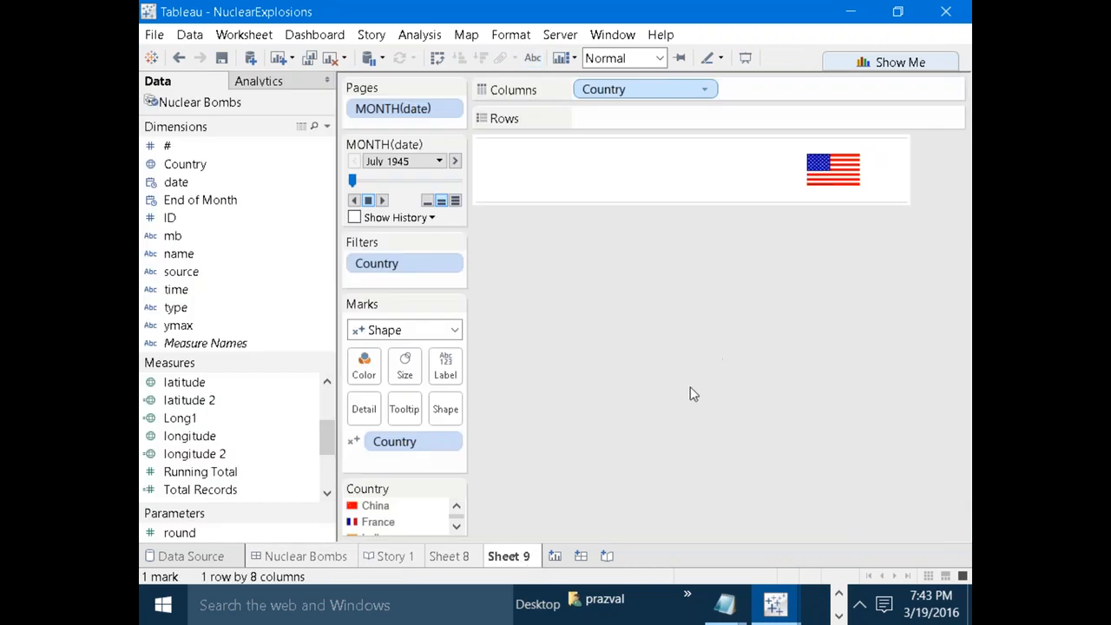
Heighten the flag row a little more and create a calculated field named zero with the formula 0.
left_click_drag(589, 201, 589, 221)
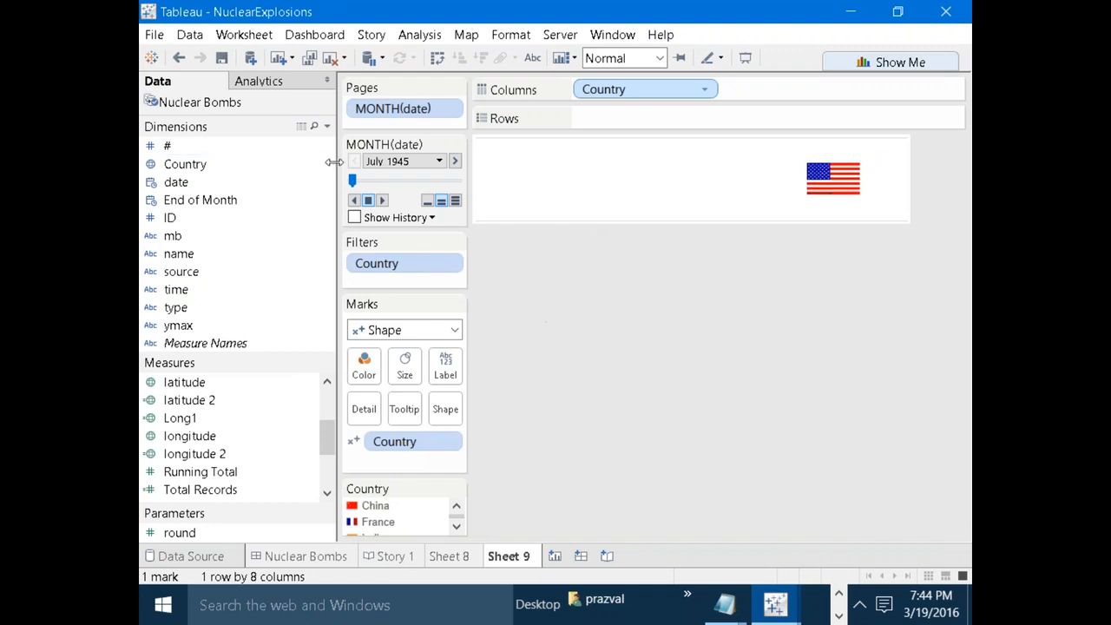
left_click(327, 127)
left_click(311, 141)
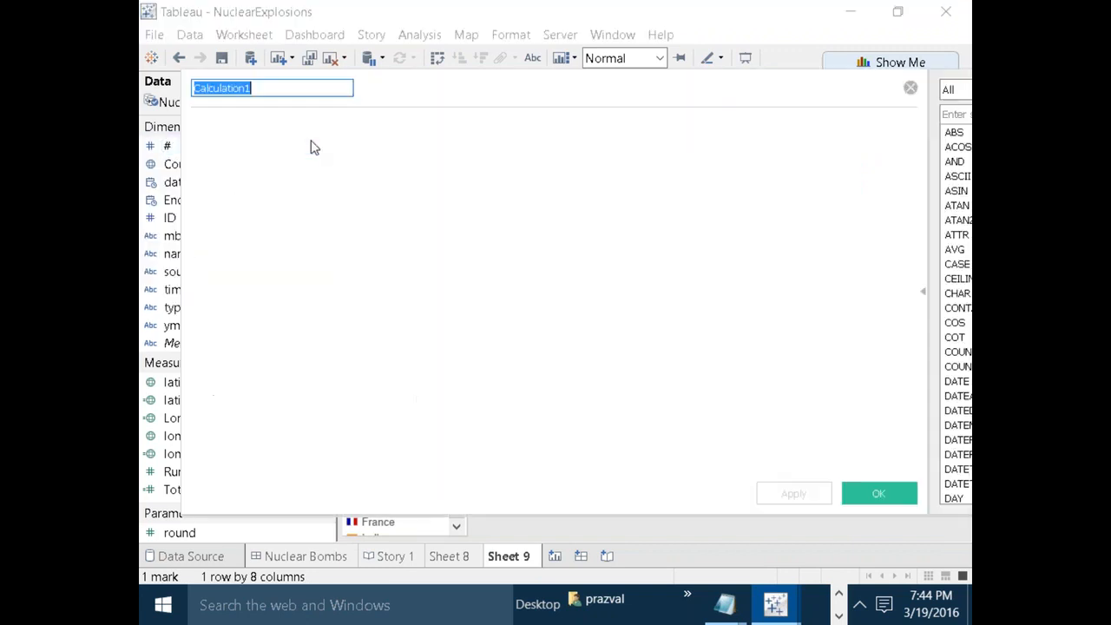
type("Zero")
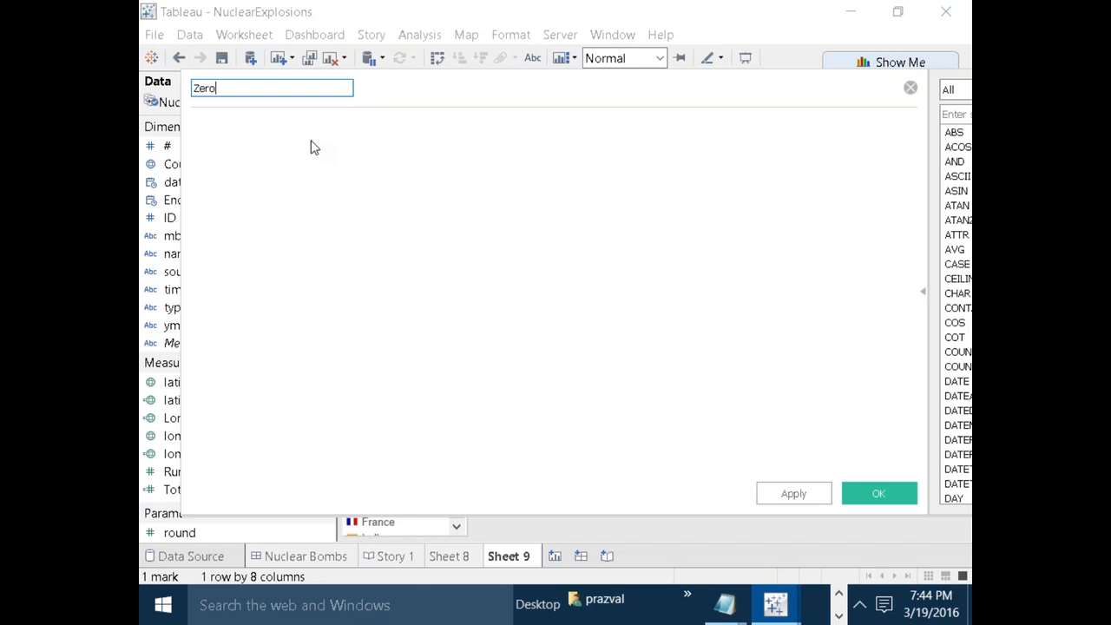
left_click(313, 160)
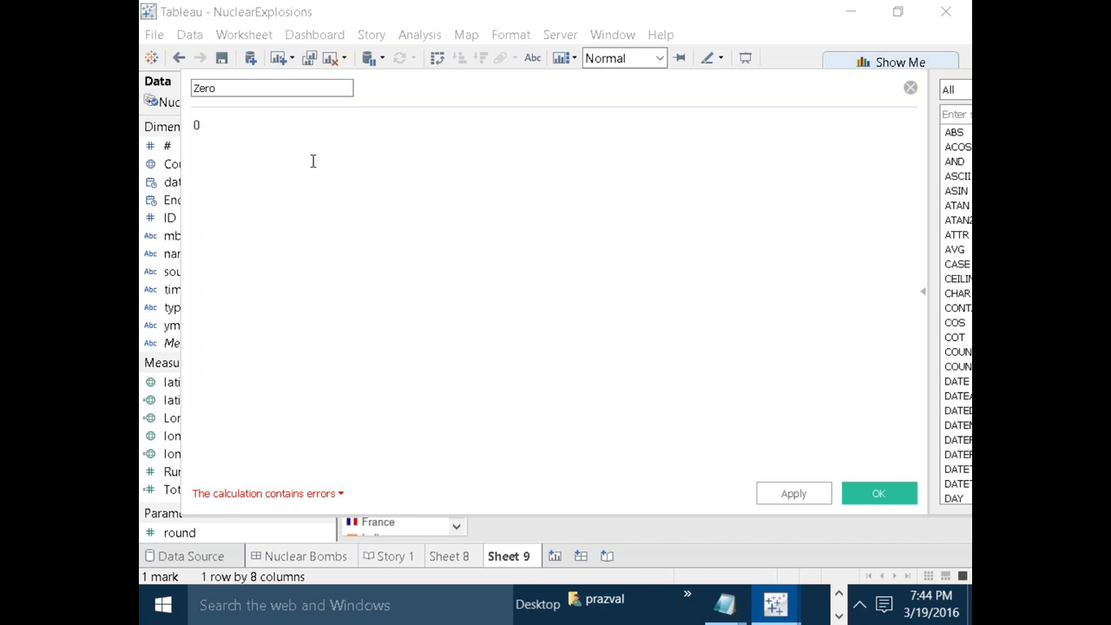
left_click(207, 90)
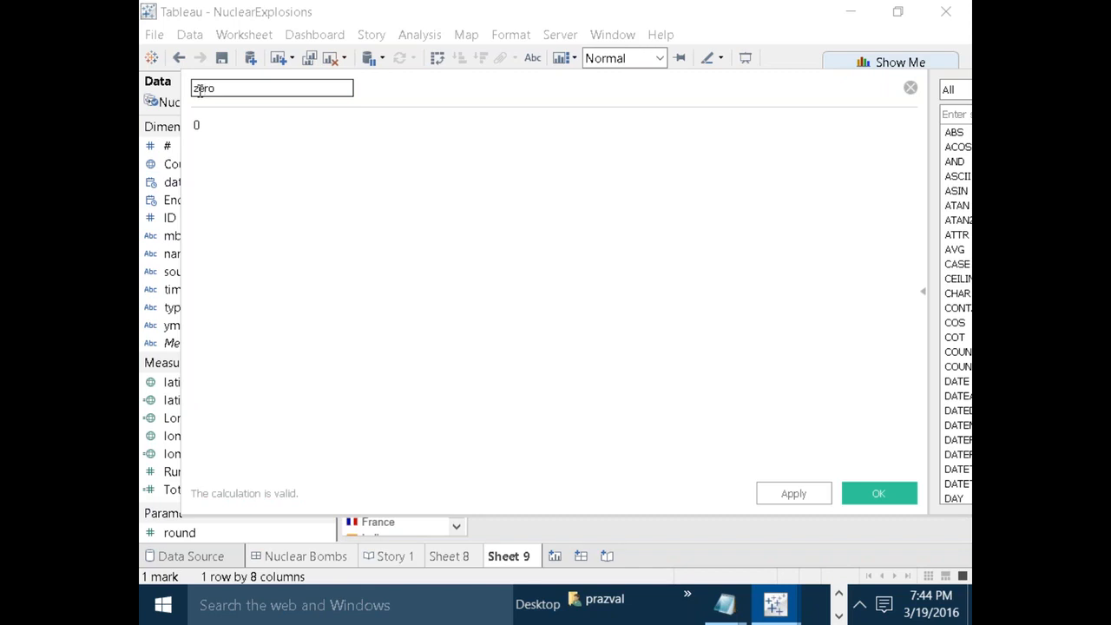
left_click(784, 494)
left_click(877, 494)
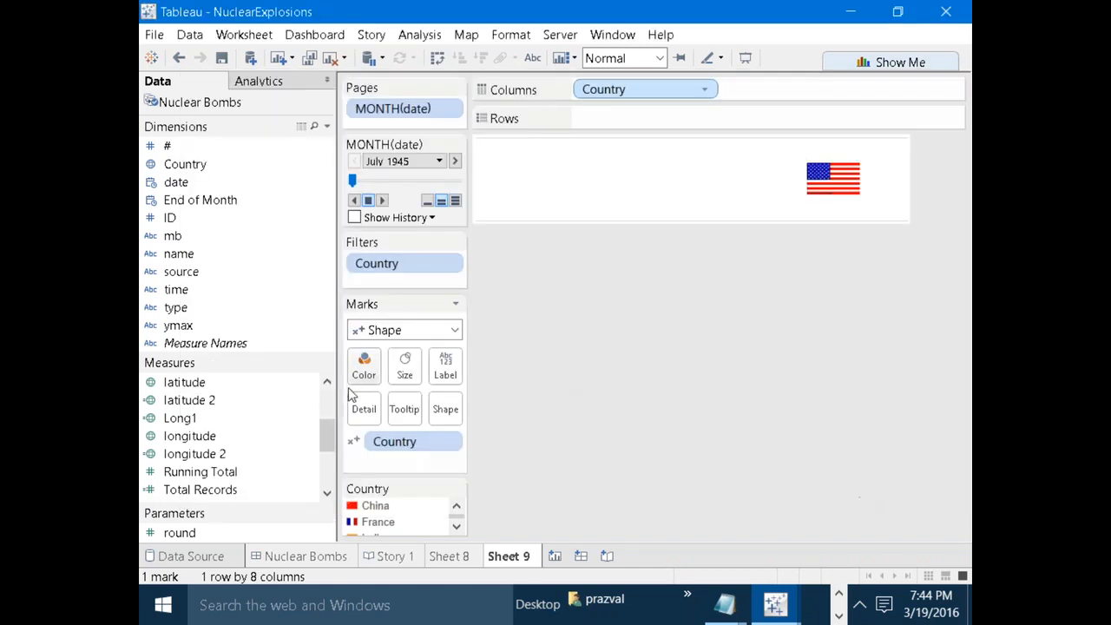
Add the zero measure twice to columns after Country and combine the two as a dual axis.
mouse_move(327, 428)
left_mouse_down()
mouse_move(328, 409)
mouse_move(326, 450)
left_mouse_up()
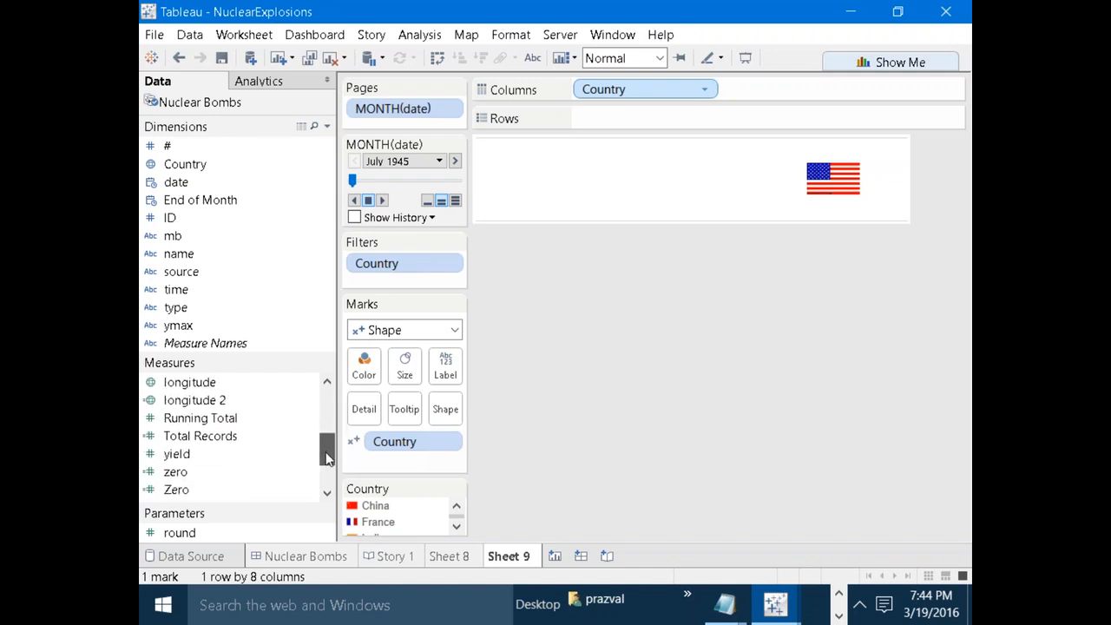
left_click_drag(203, 471, 779, 87)
left_click_drag(175, 471, 904, 94)
right_click(881, 96)
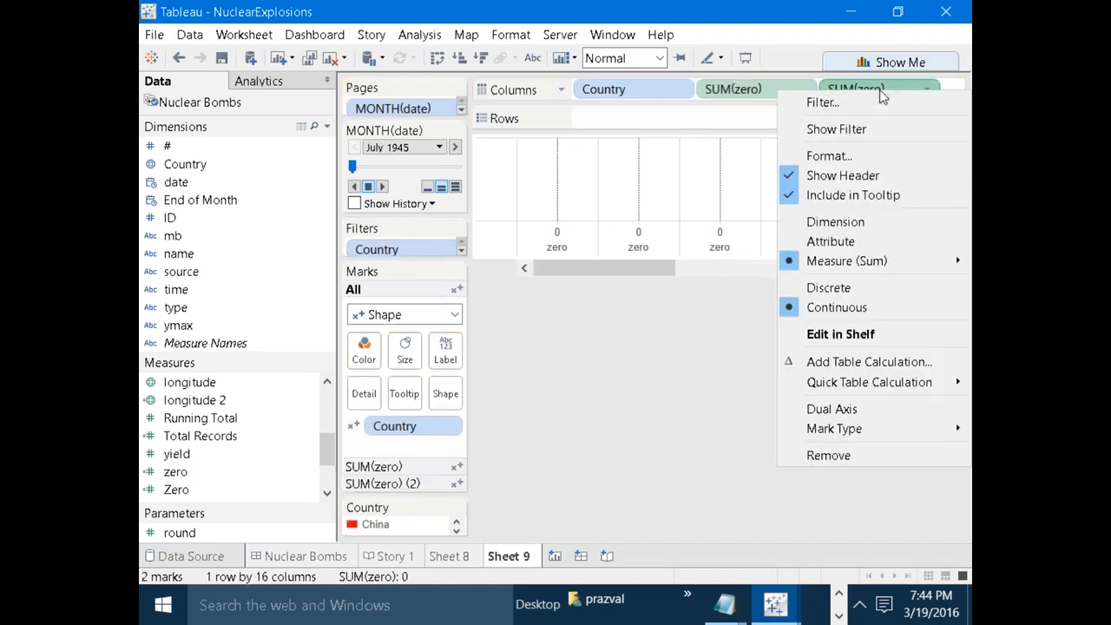
left_click(818, 409)
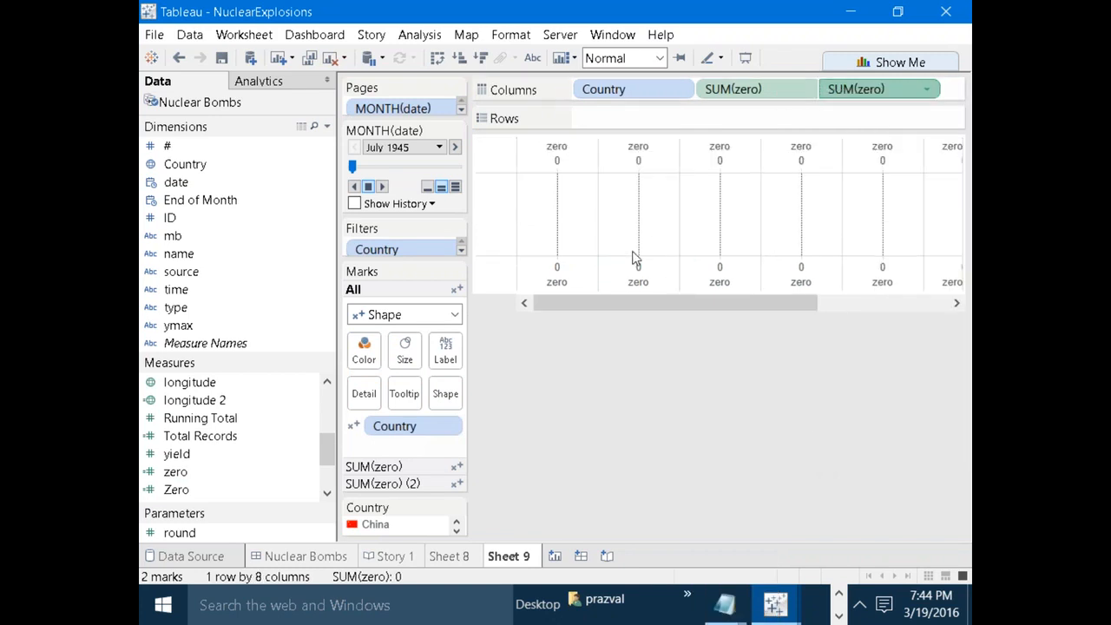
Hide the axis headers of the two SUM(zero) measures on columns.
right_click(747, 97)
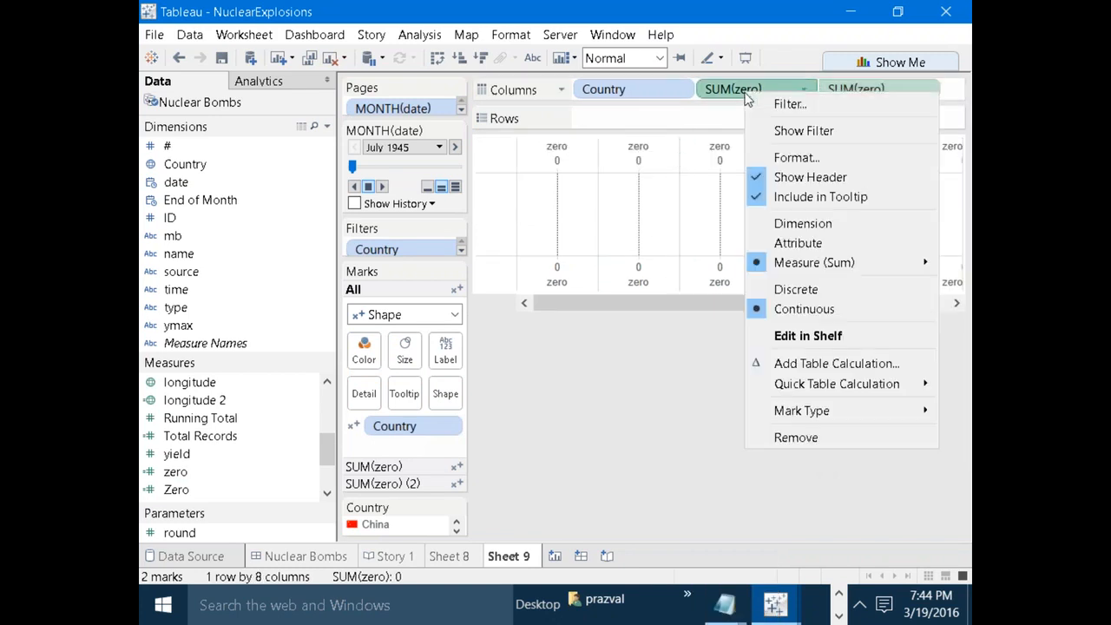
left_click(779, 181)
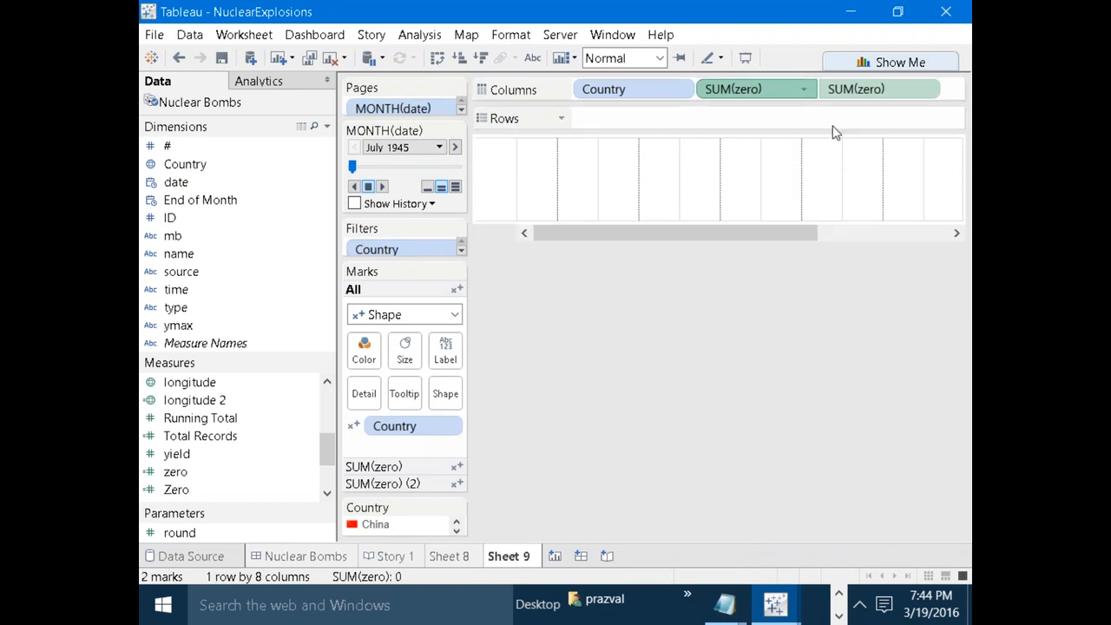
right_click(840, 102)
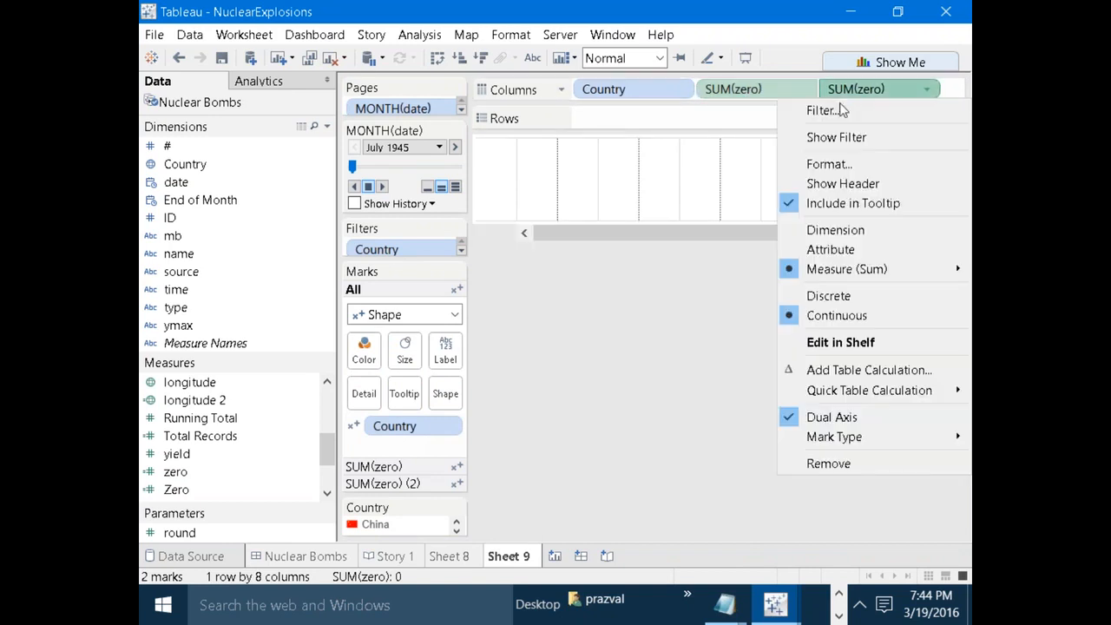
left_click(835, 186)
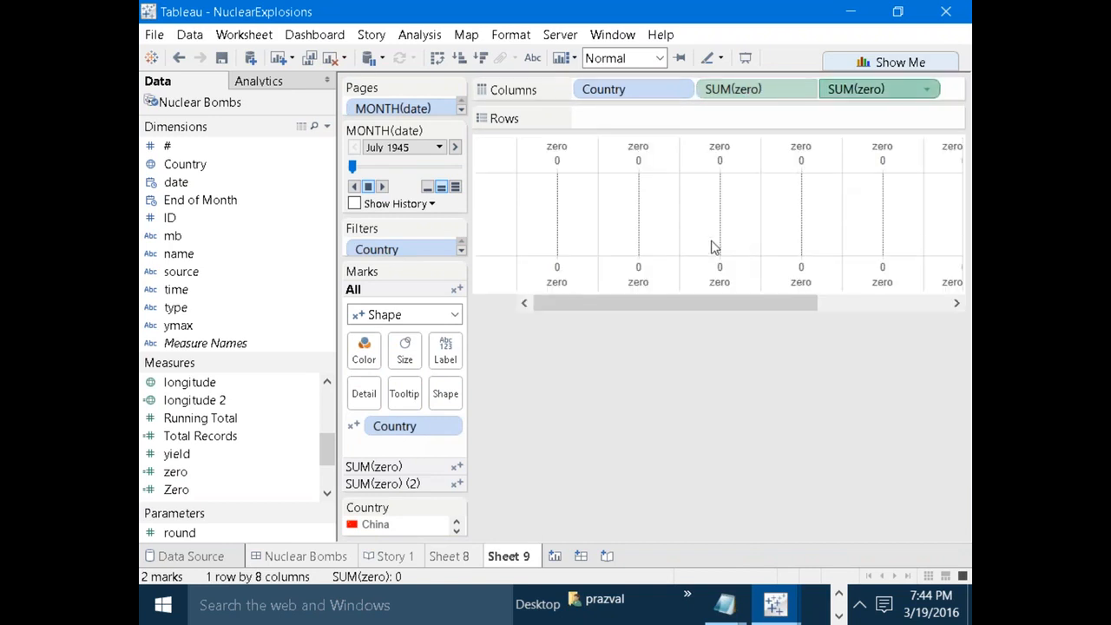
right_click(735, 92)
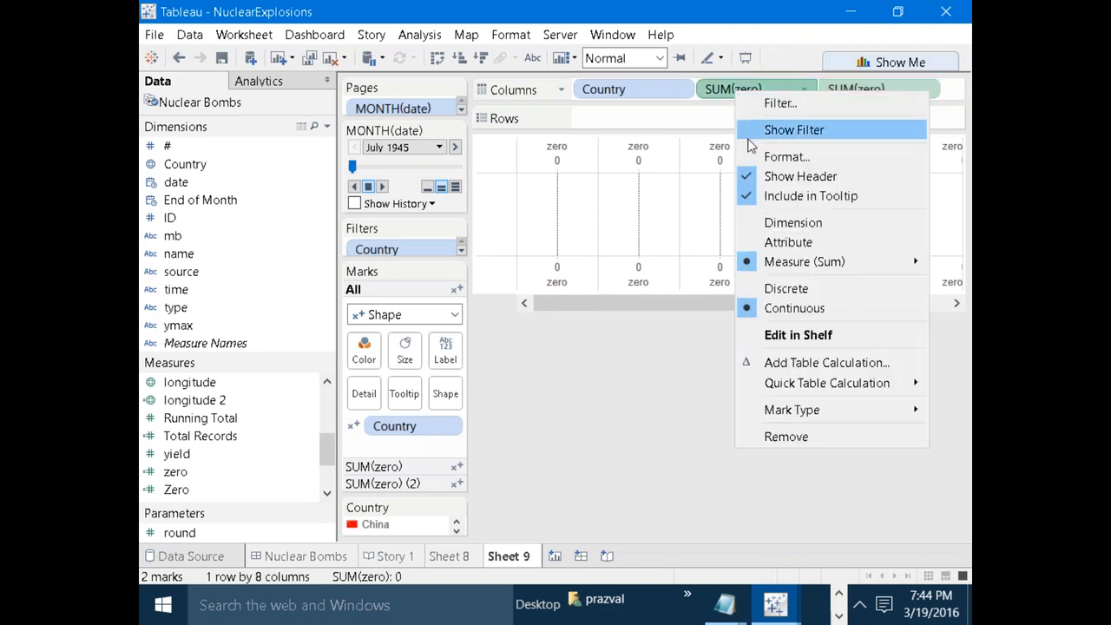
left_click(762, 178)
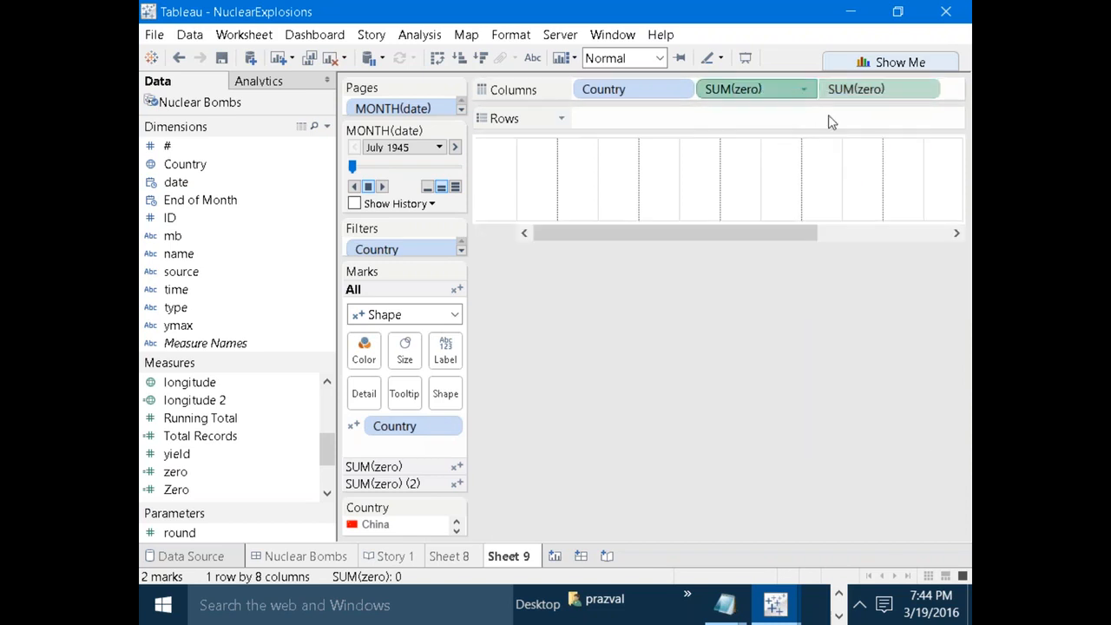
Remove the zero lines from the Sheet 9 flag view by setting them to None.
left_click_drag(737, 235, 855, 235)
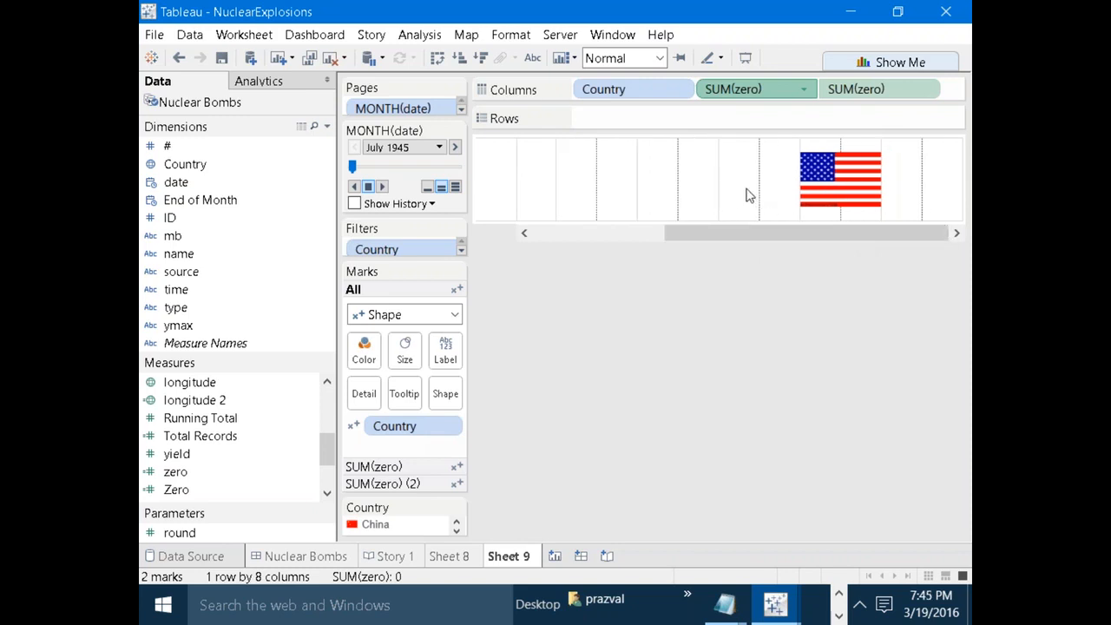
left_click(511, 35)
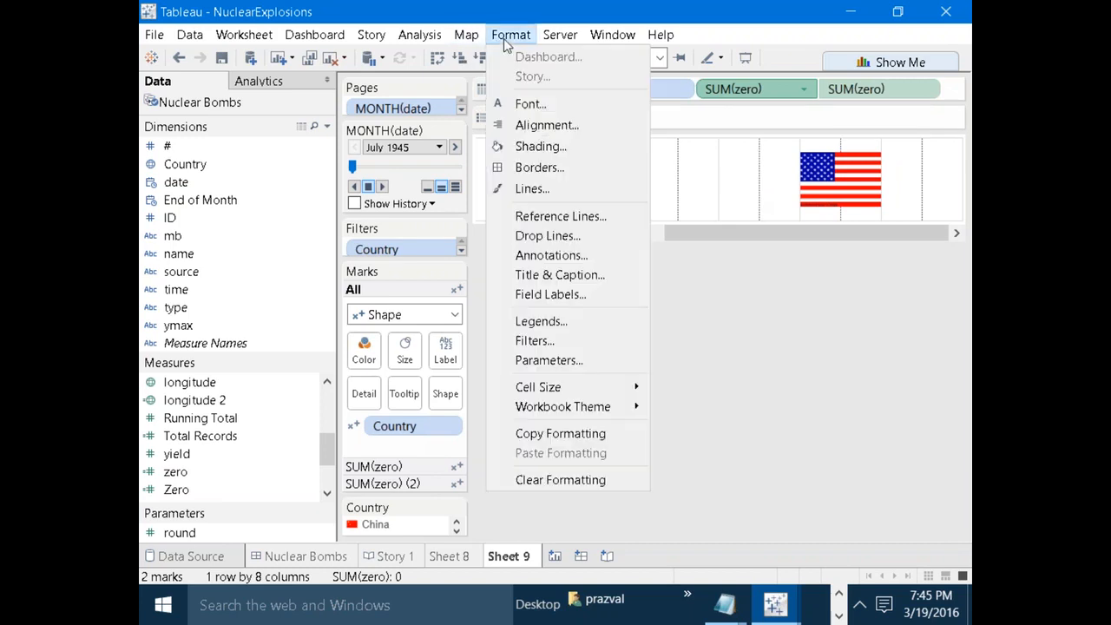
left_click(532, 190)
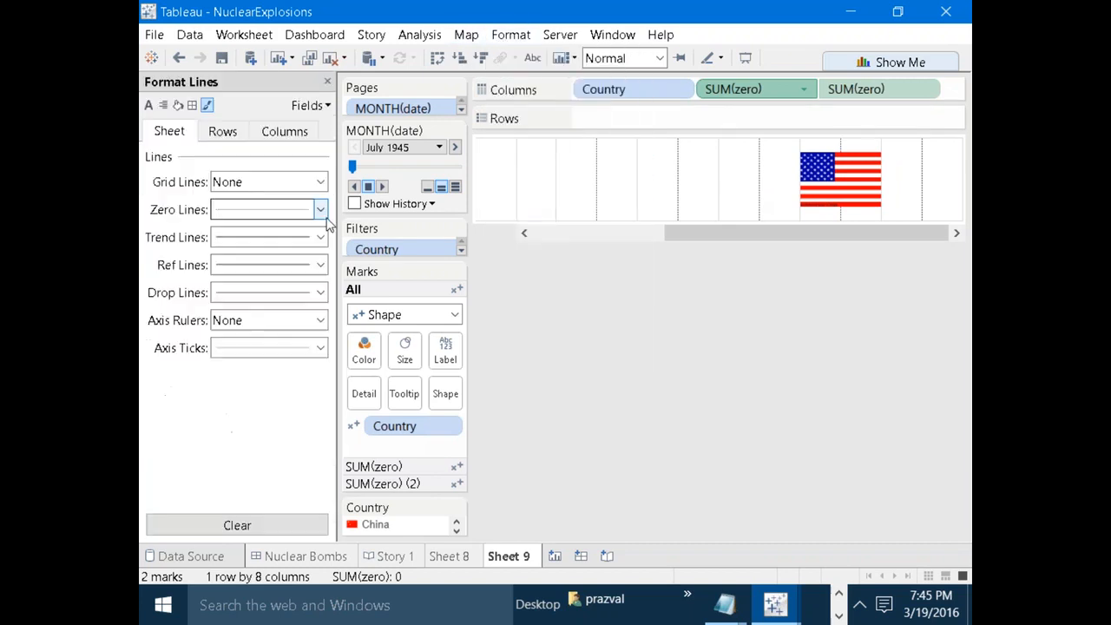
left_click(318, 210)
left_click(305, 235)
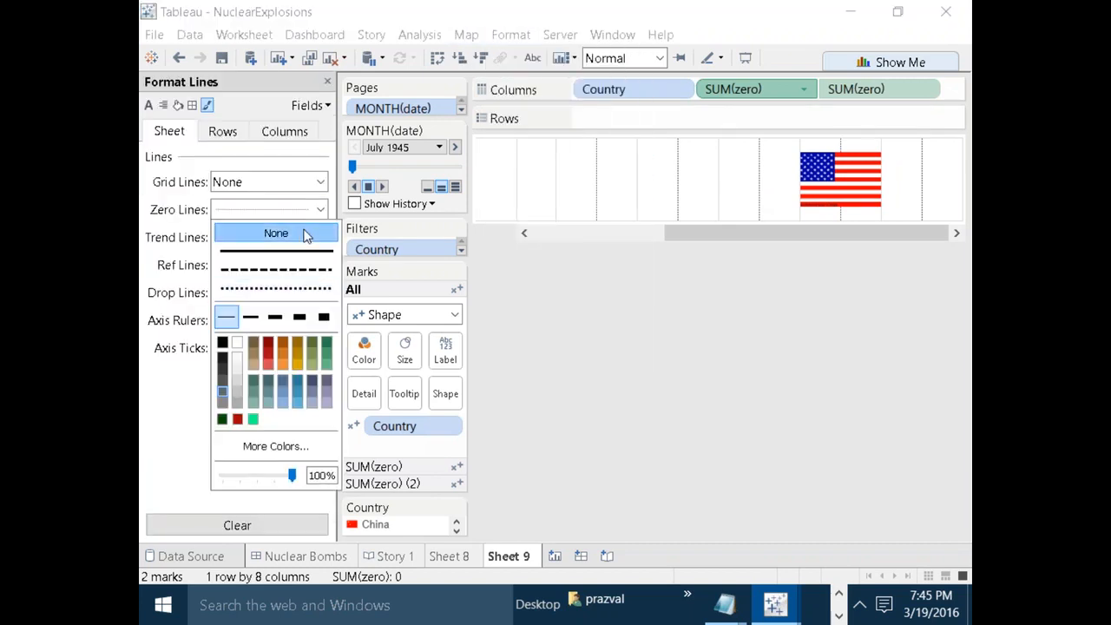
left_click(633, 383)
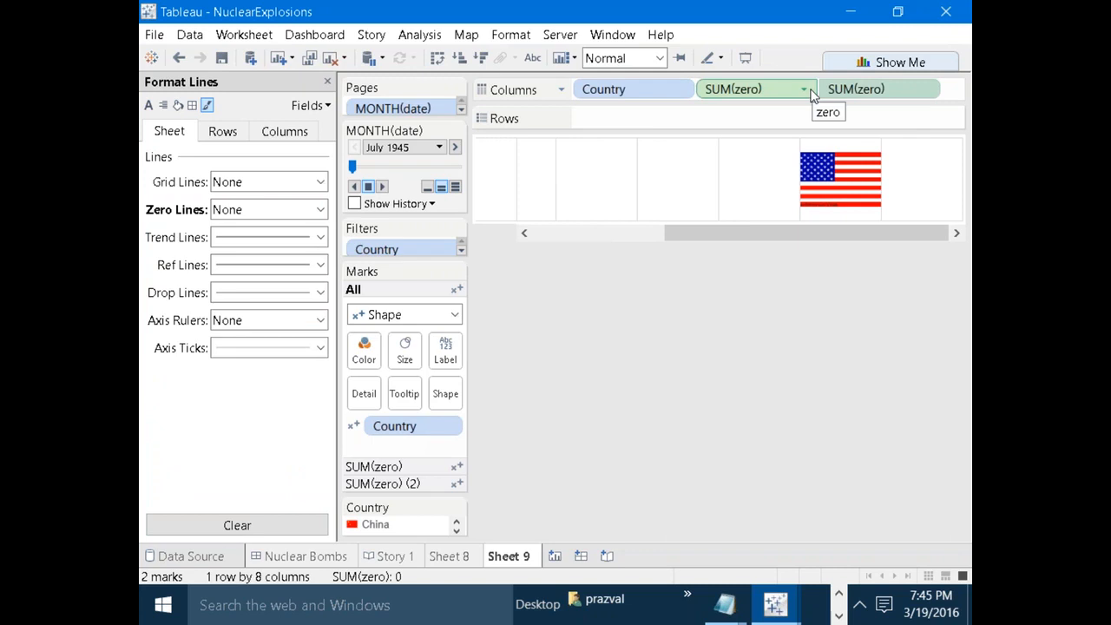
Label the first SUM(zero) marks with Country and align the labels top center.
left_click(429, 465)
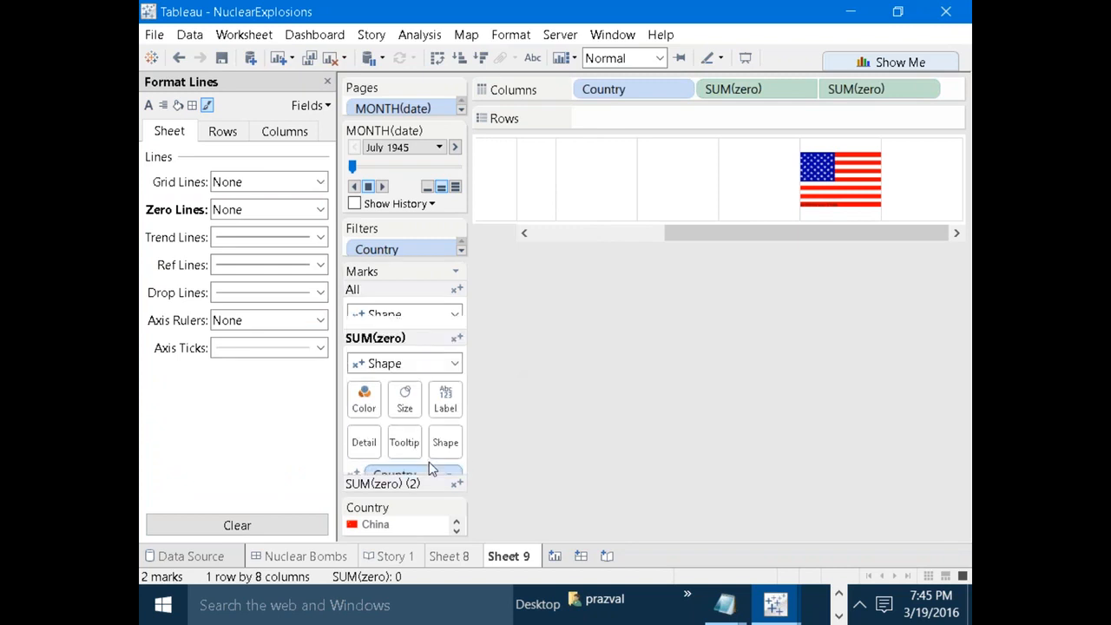
left_click(327, 81)
left_click_drag(208, 177, 445, 368)
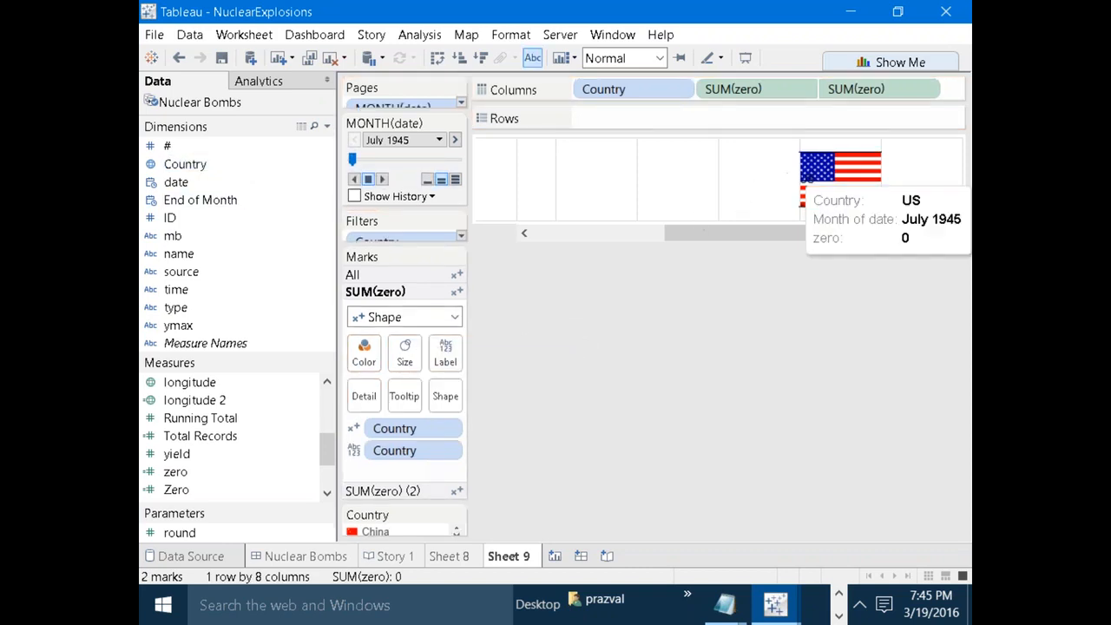
left_click(445, 358)
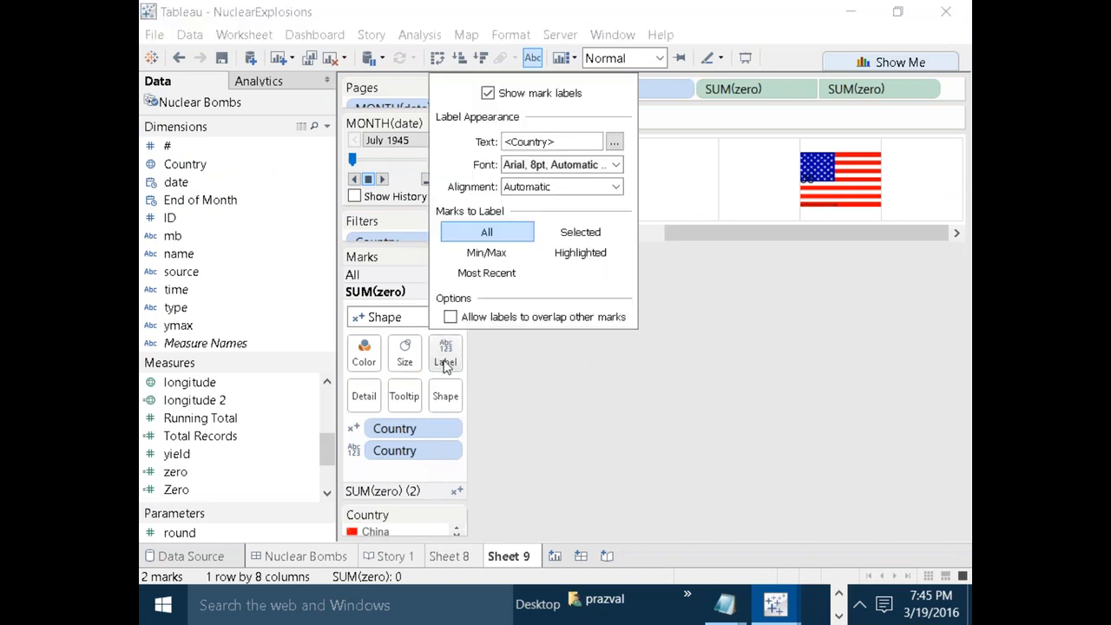
left_click(616, 186)
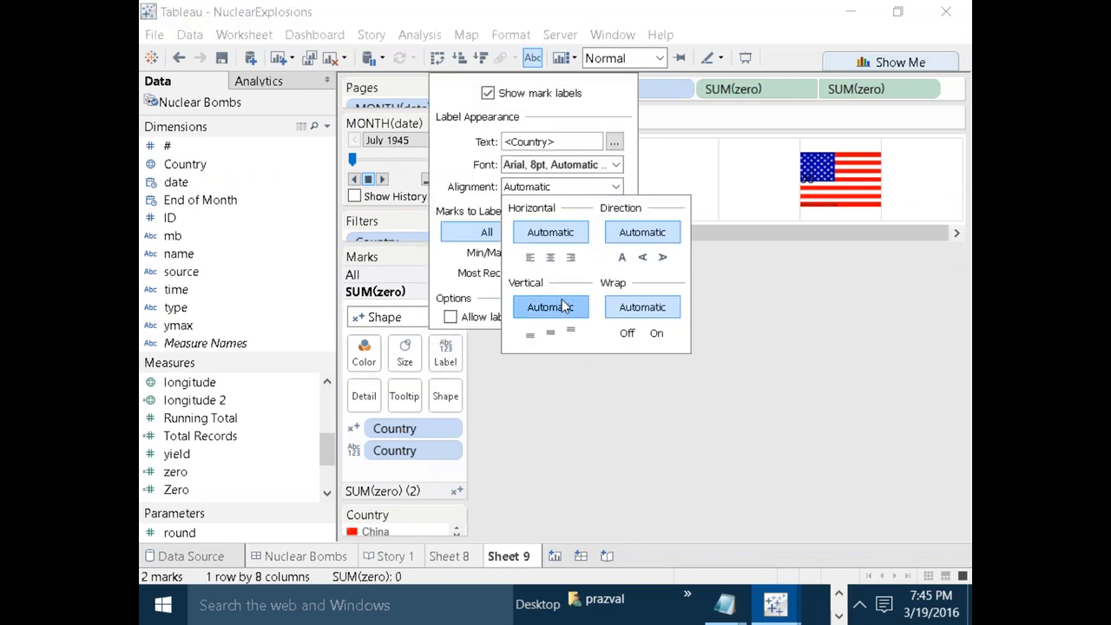
left_click(572, 333)
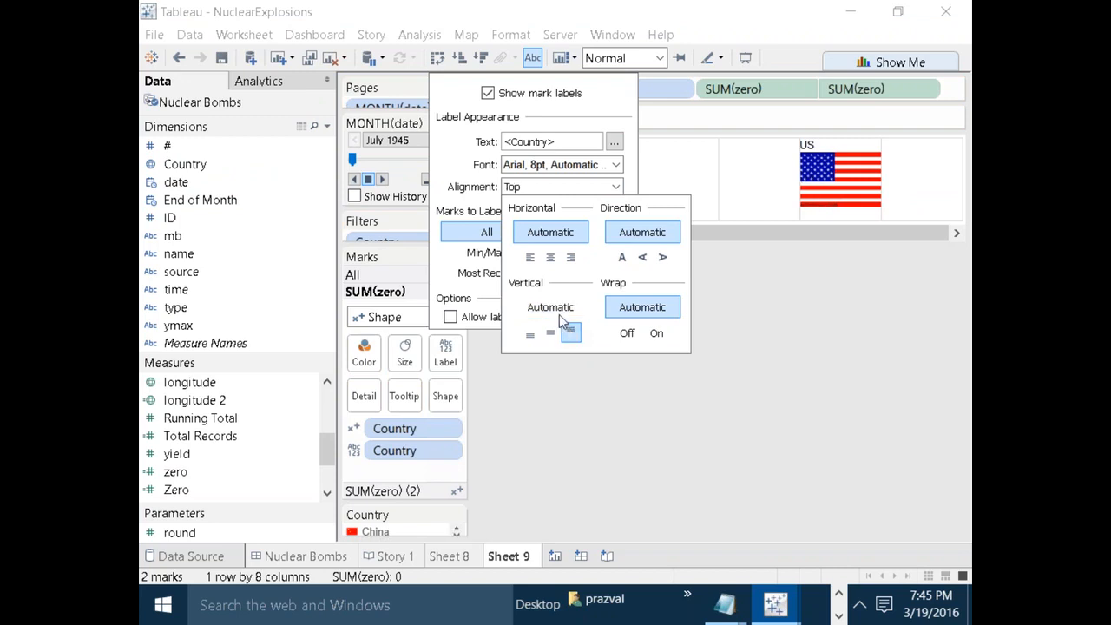
left_click(550, 258)
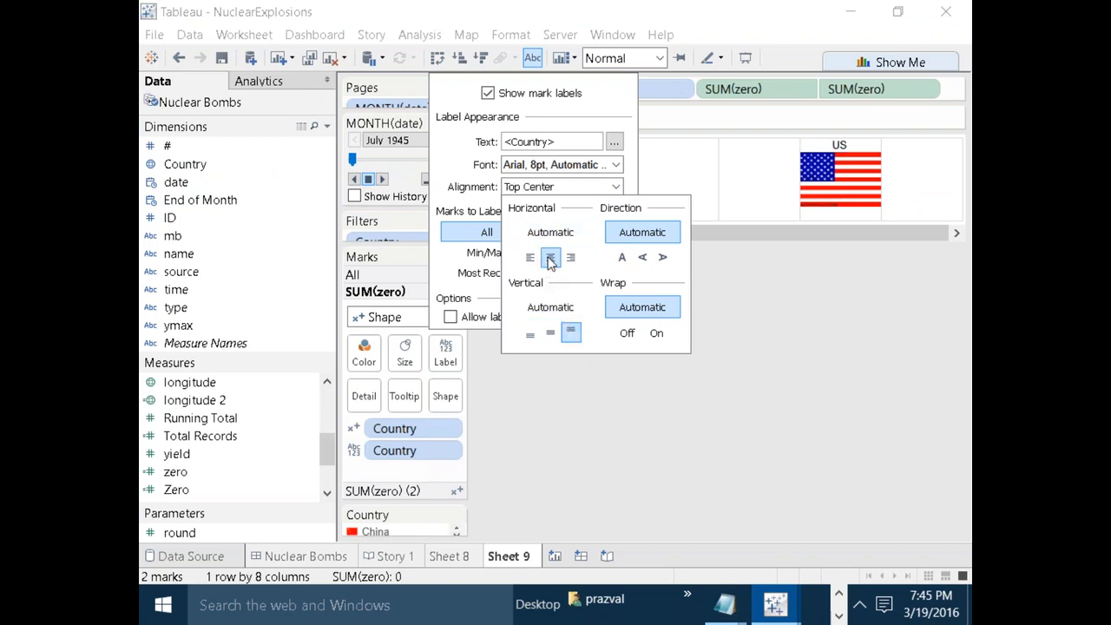
left_click(882, 295)
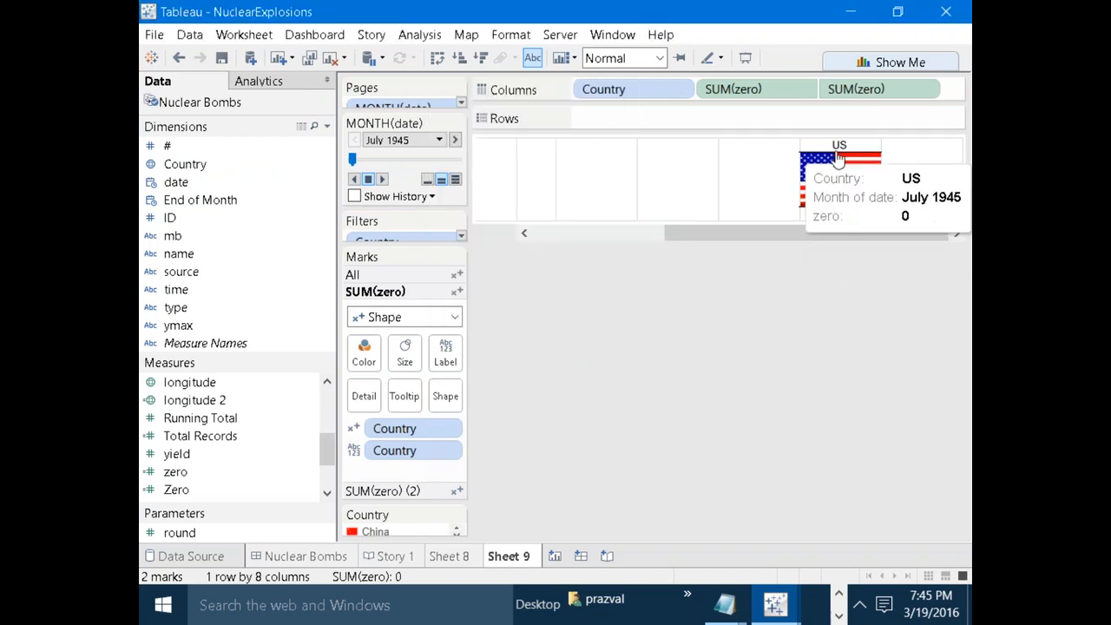
Label the second SUM(zero) marks with Number of Records and align the labels bottom center.
left_click(415, 492)
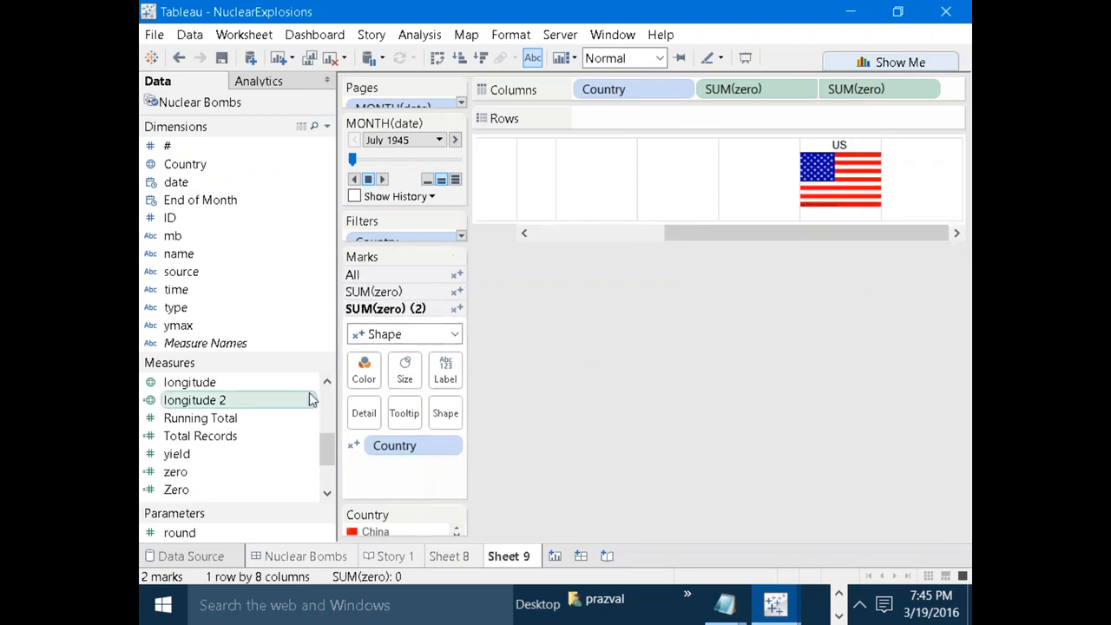
left_click_drag(330, 441, 330, 465)
left_click(234, 474)
left_click_drag(233, 476, 448, 368)
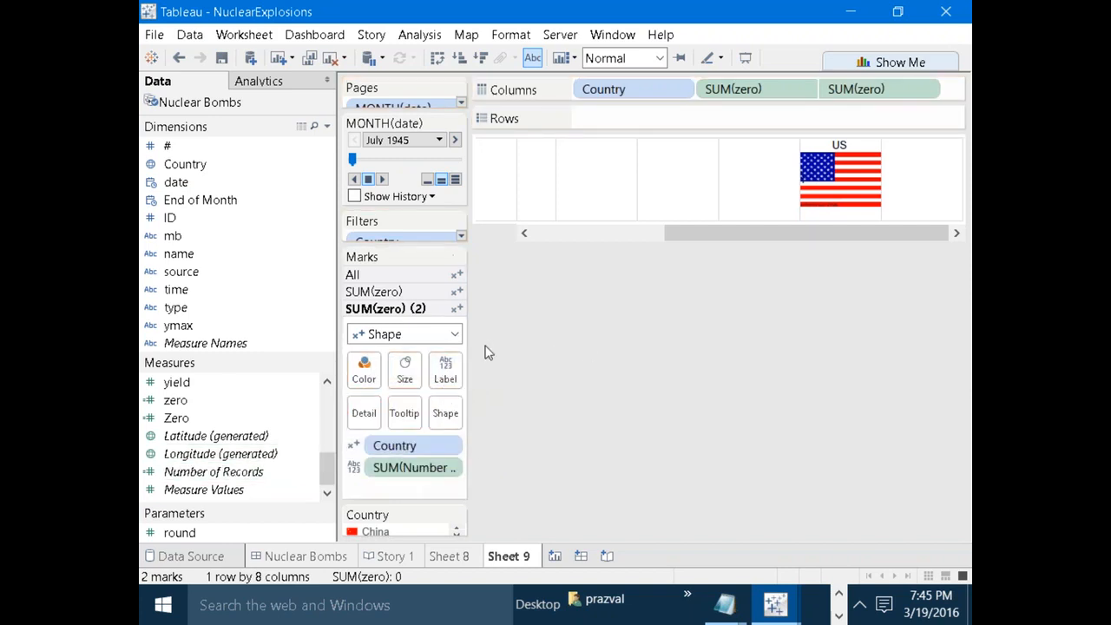
left_click(448, 369)
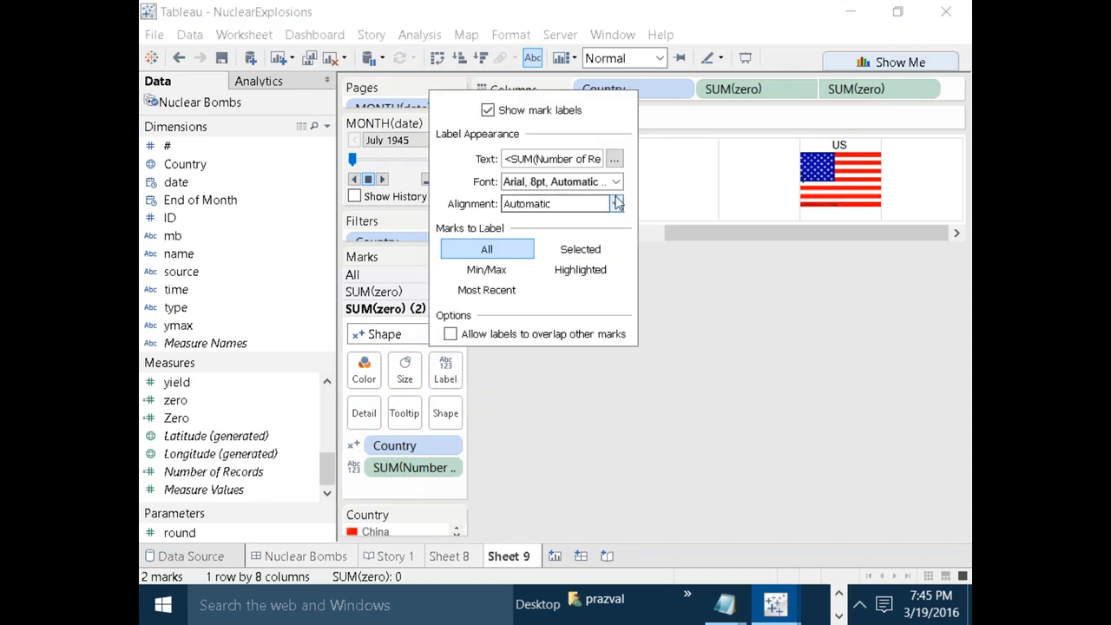
left_click(616, 203)
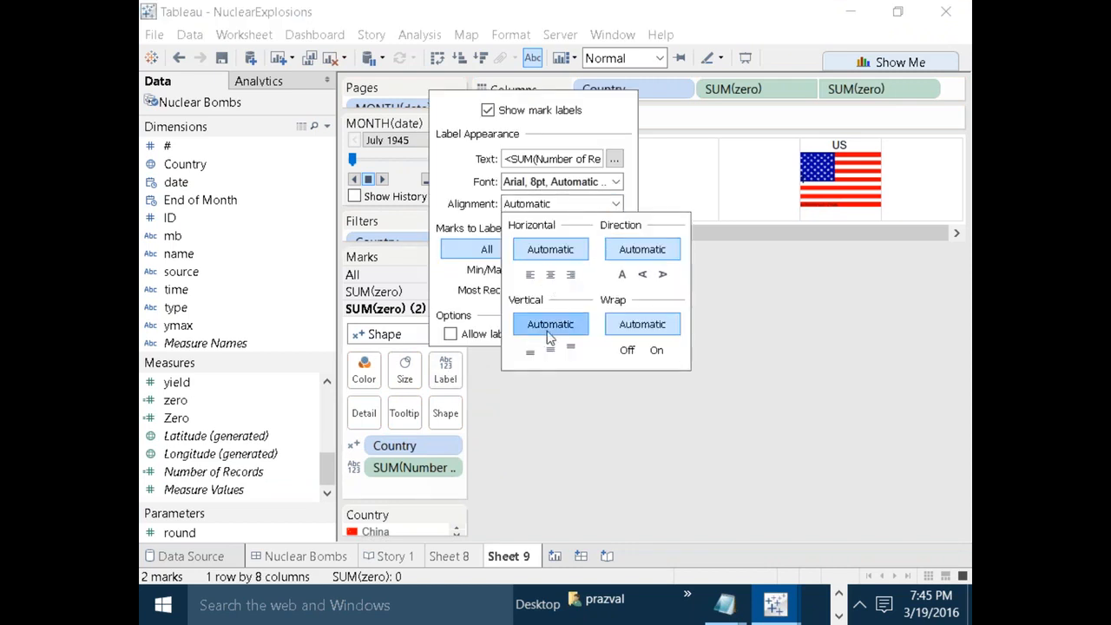
left_click(531, 352)
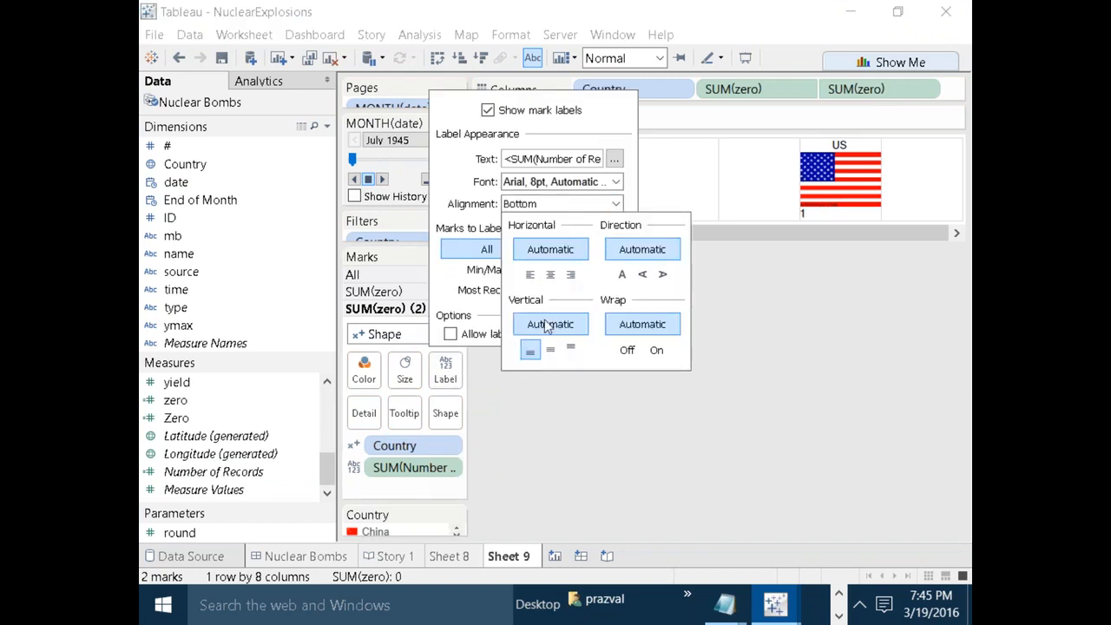
left_click(551, 276)
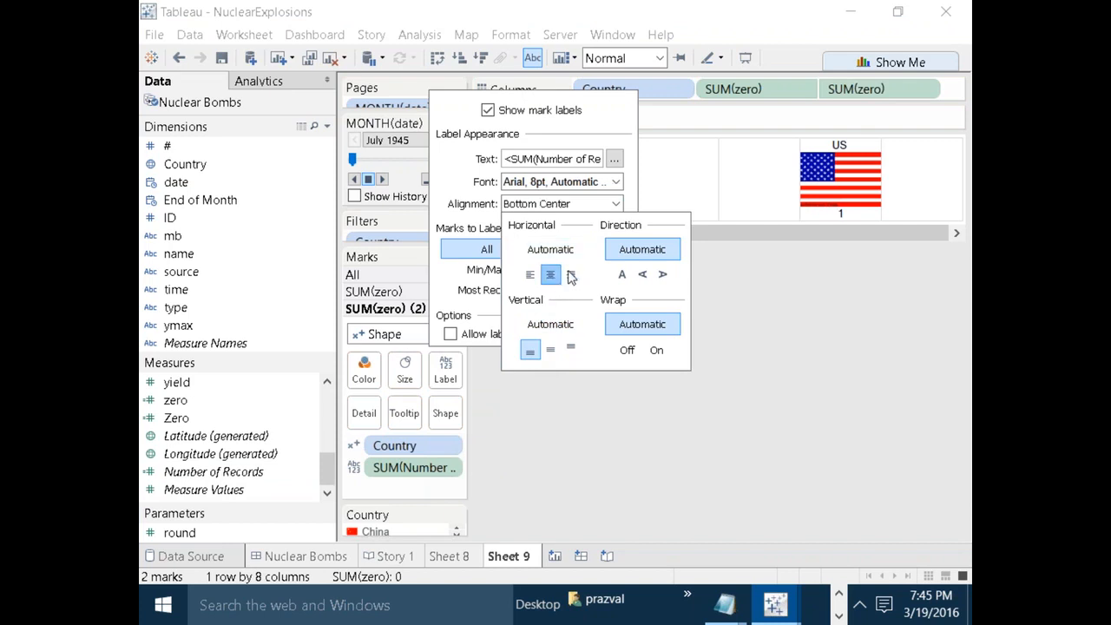
left_click(824, 313)
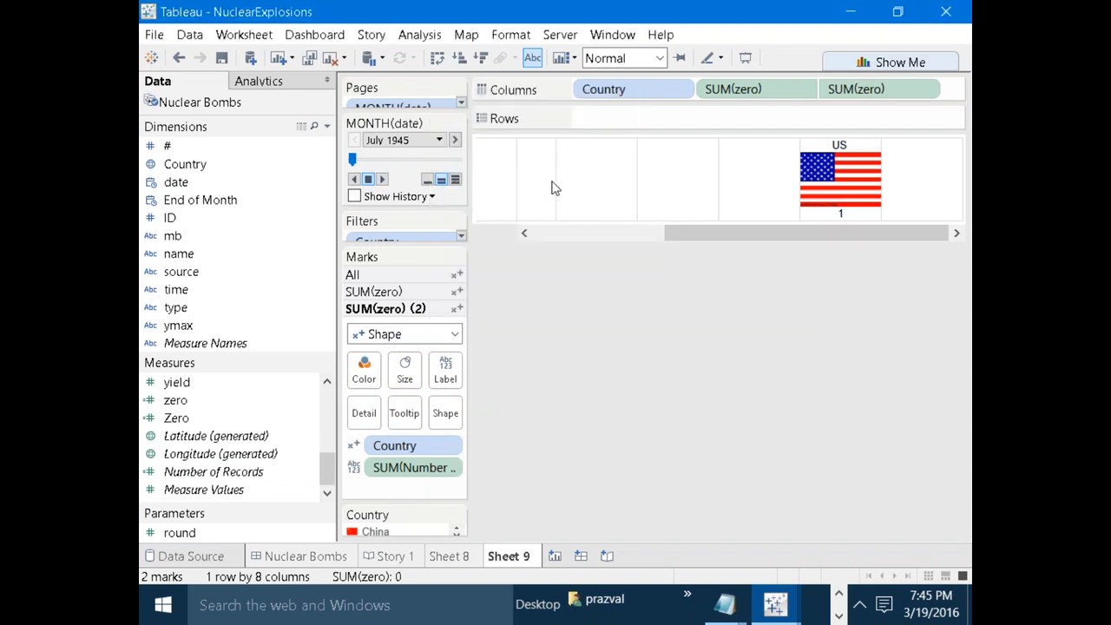
Check the flags on the Nuclear Bombs dashboard and set Sheet 9's column divider pane border to None.
left_click(330, 560)
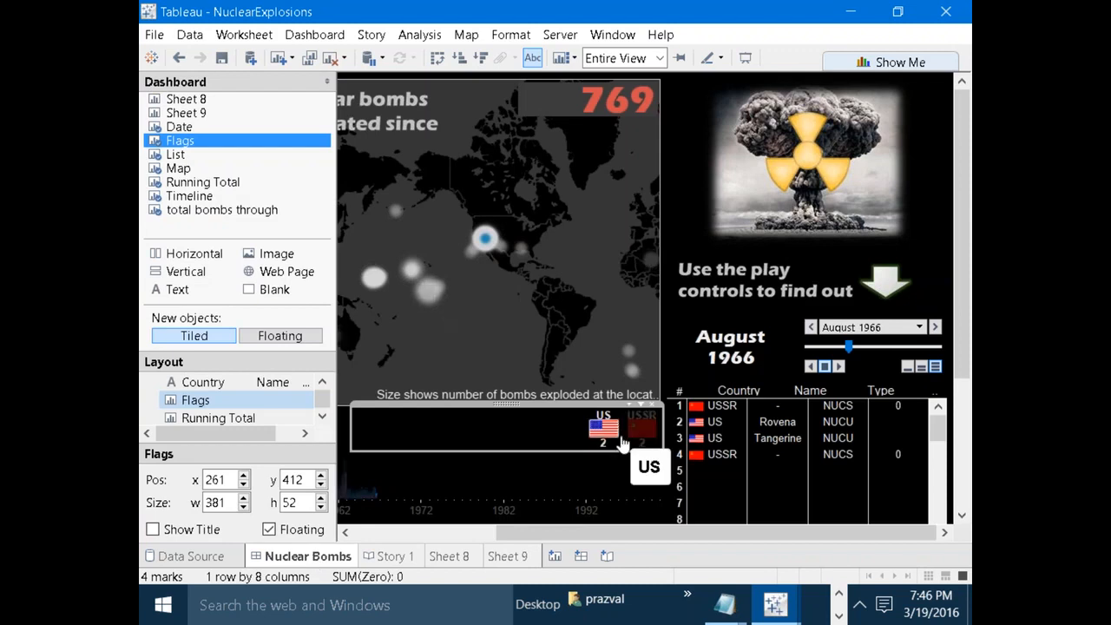
left_click(506, 560)
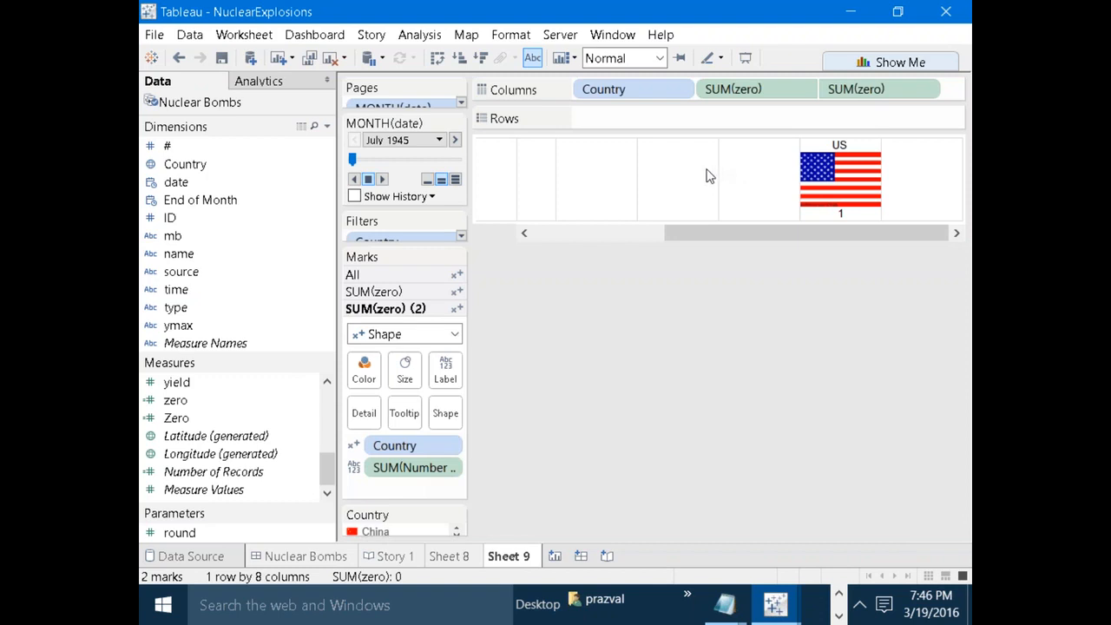
left_click(508, 35)
left_click(531, 167)
left_click(271, 131)
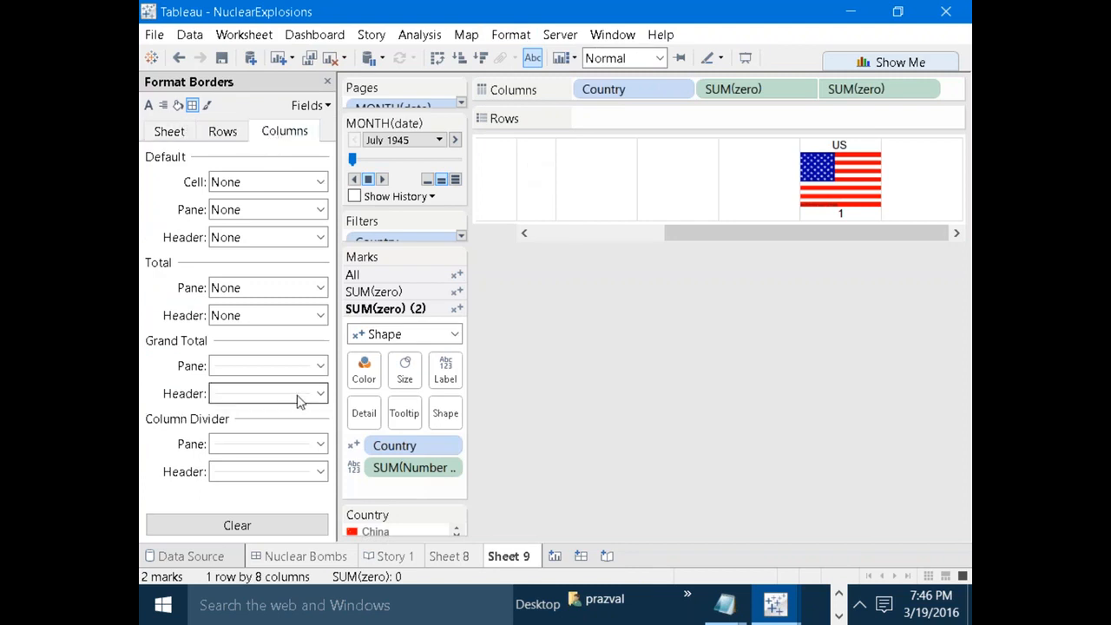
left_click(320, 444)
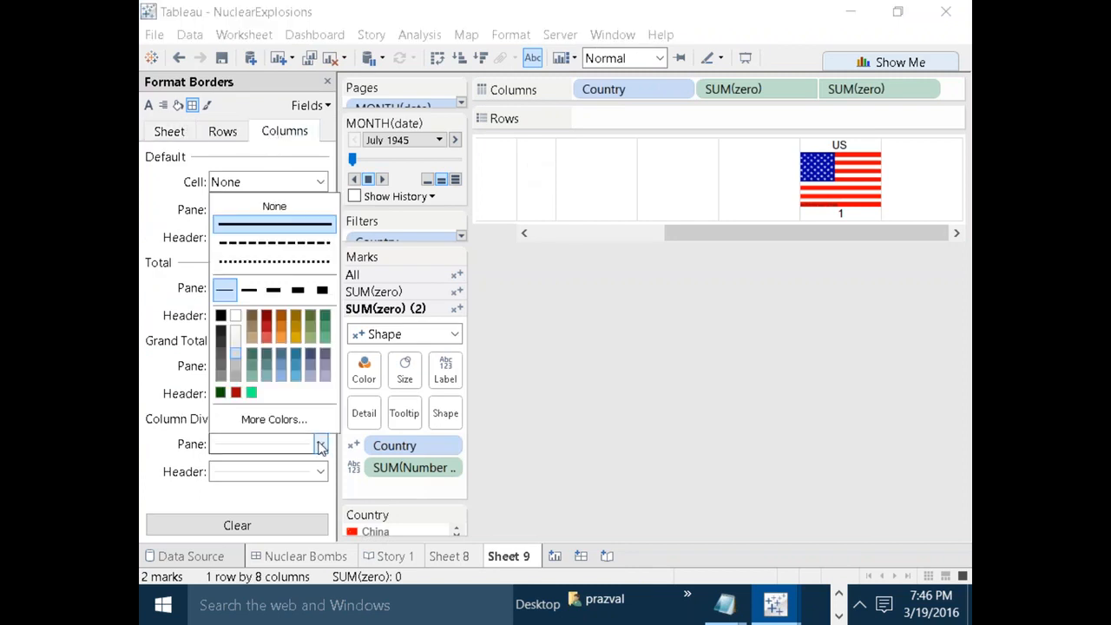
left_click(272, 206)
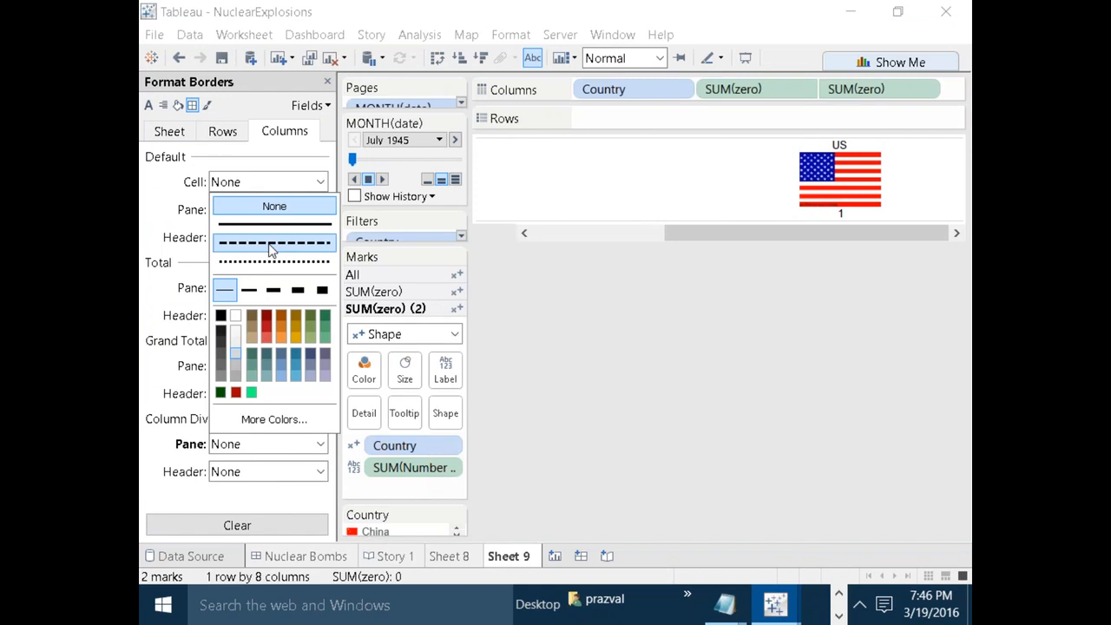
left_click(641, 421)
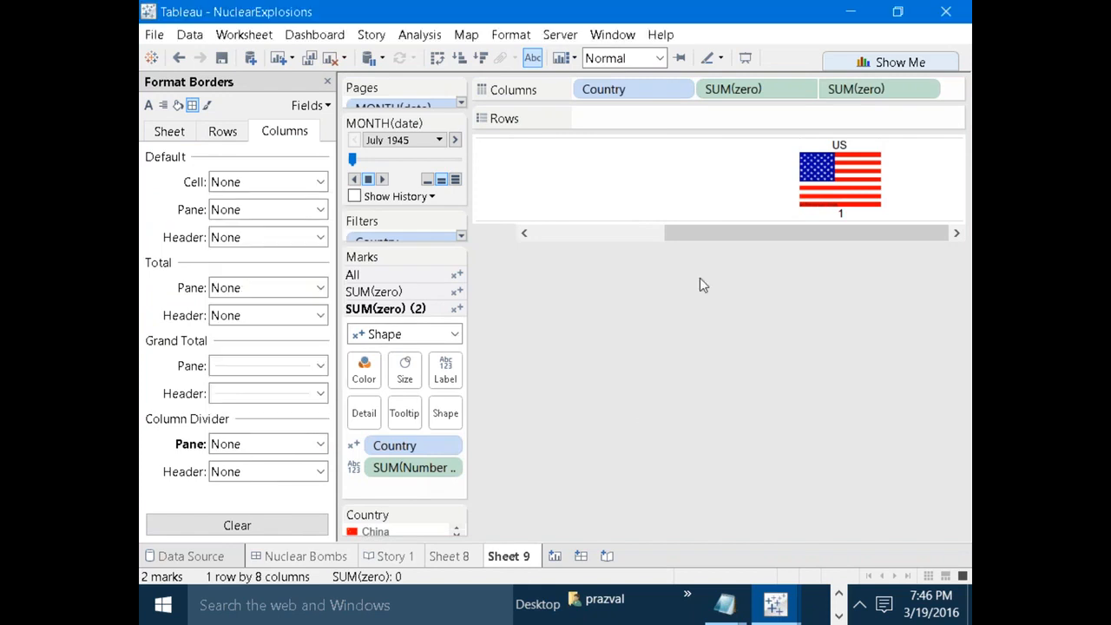
left_click(327, 81)
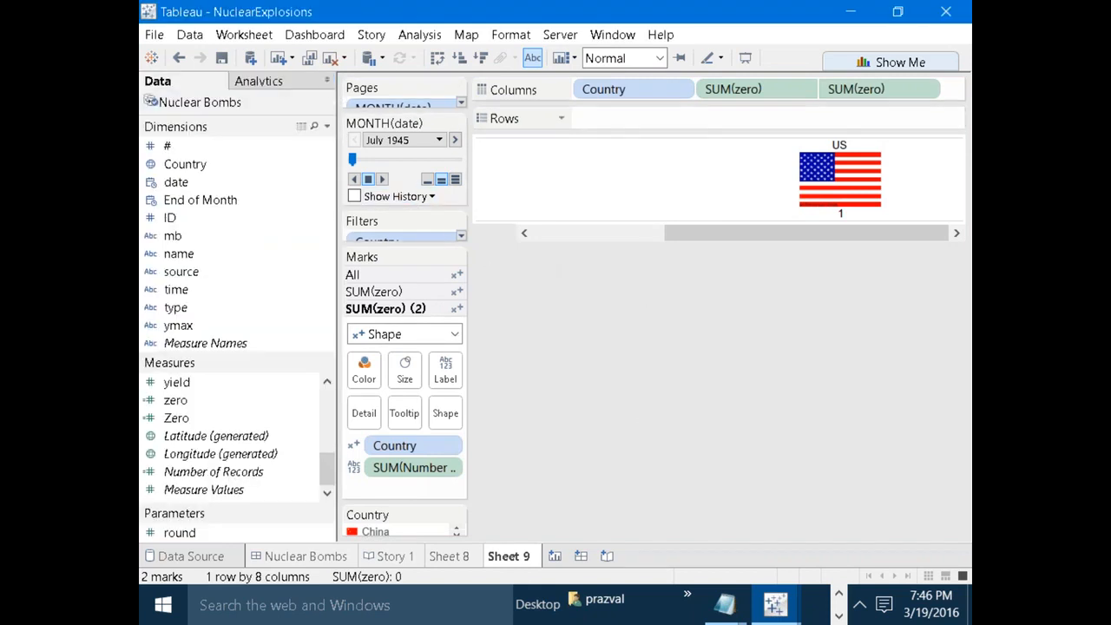
Shade the whole Sheet 9 worksheet background dark gray.
left_click(510, 35)
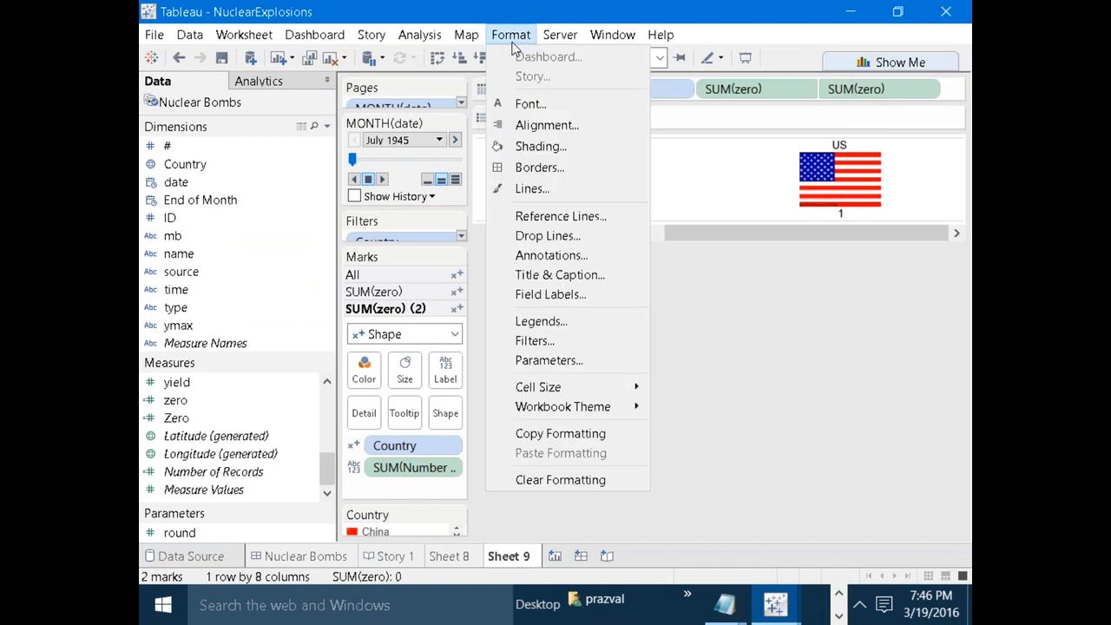
left_click(535, 147)
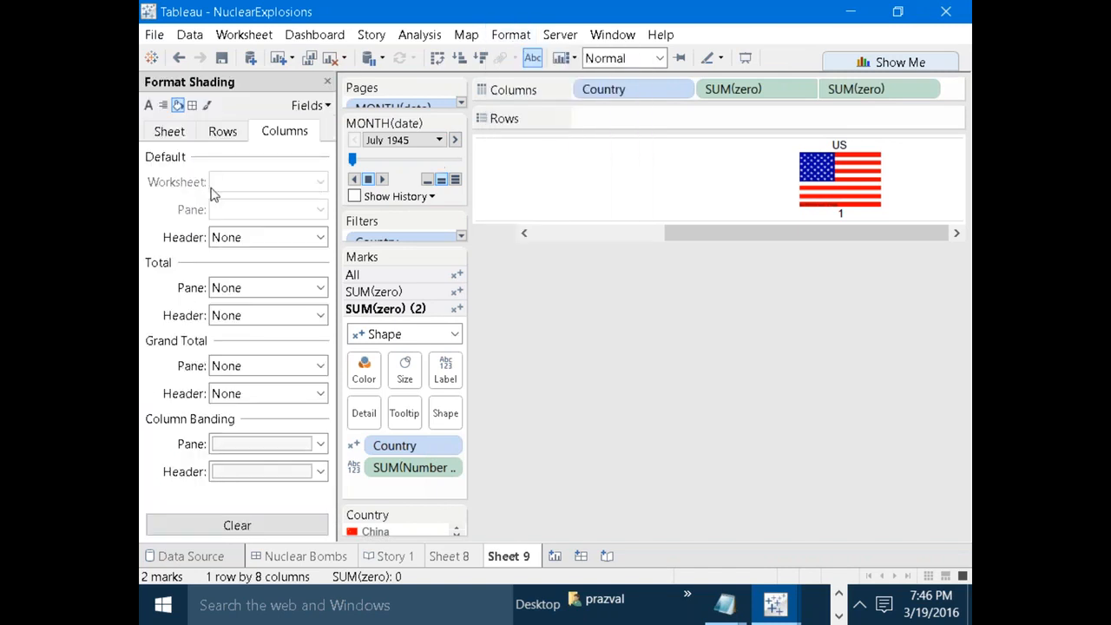
left_click(168, 133)
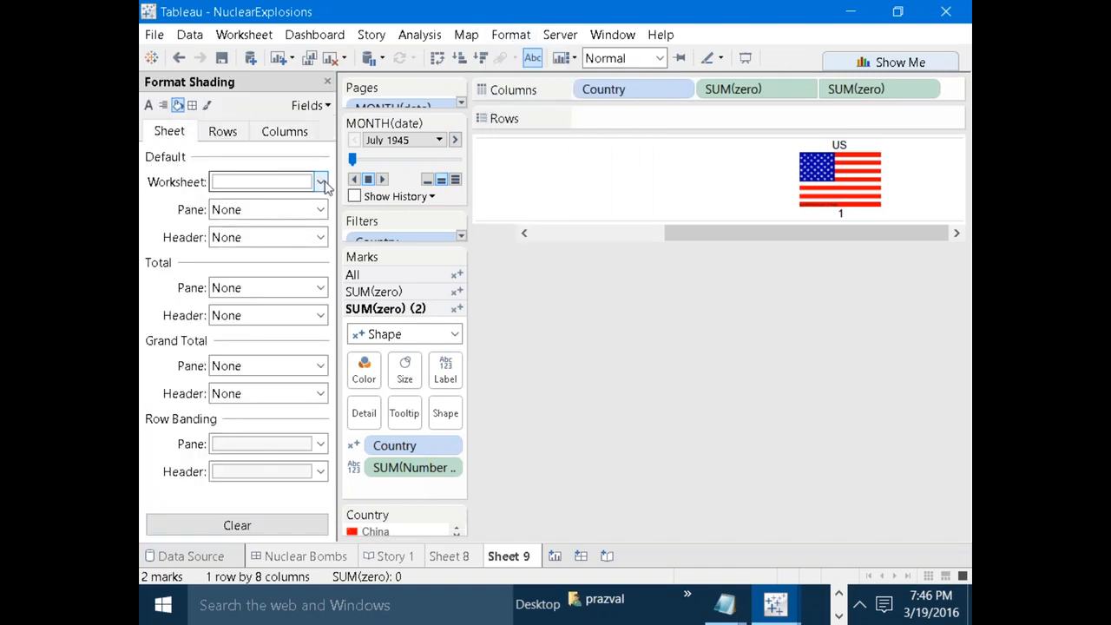
left_click(320, 181)
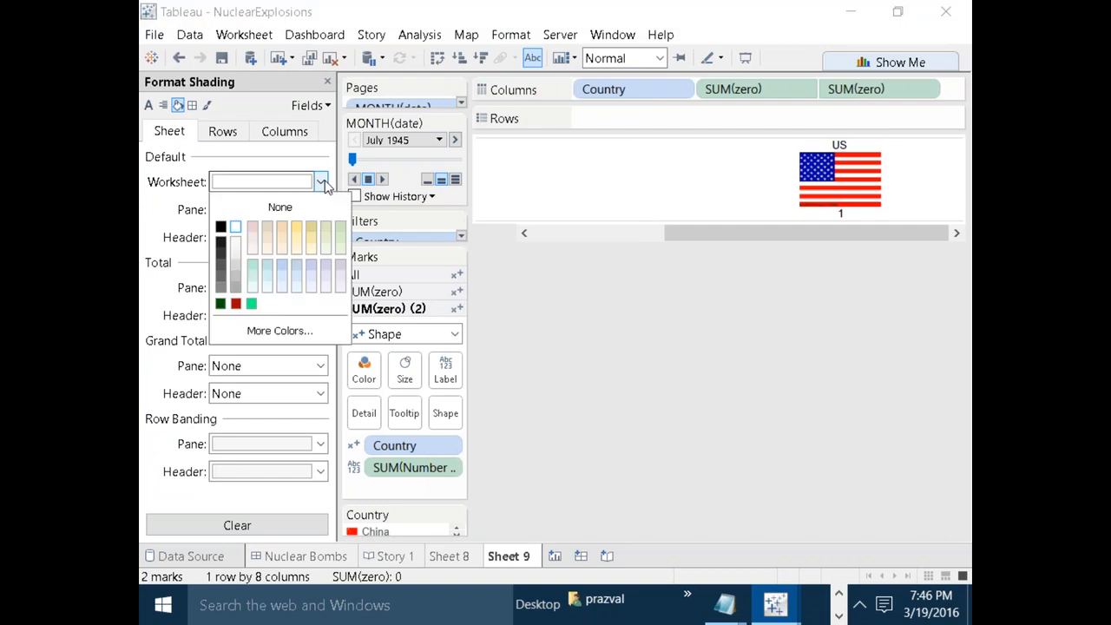
left_click(218, 252)
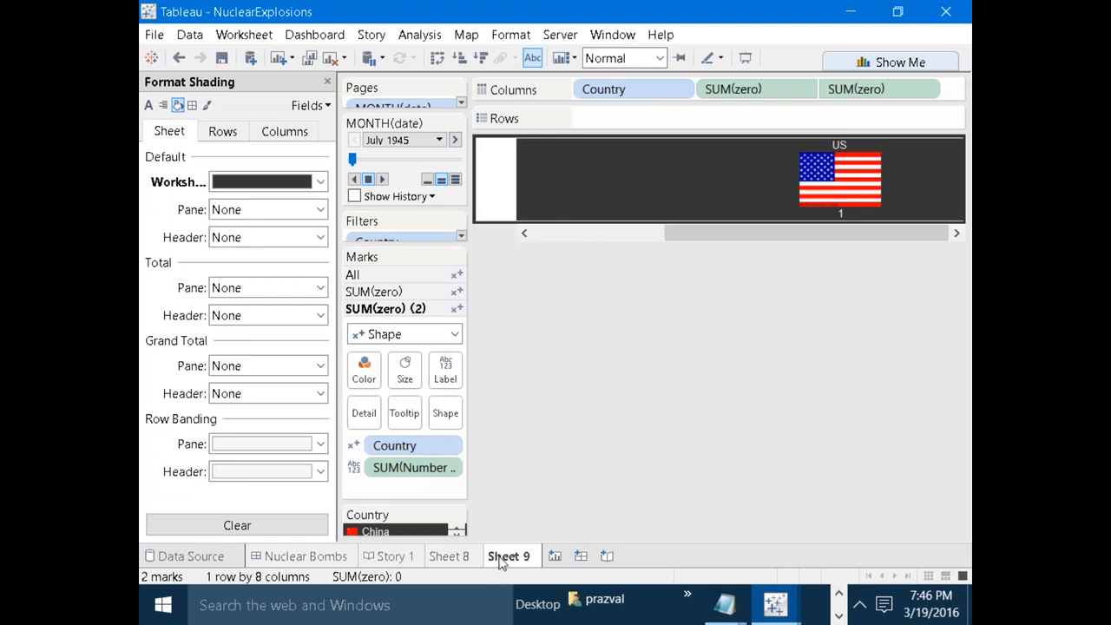
Rename Sheet 8 as map, in lowercase.
right_click(463, 557)
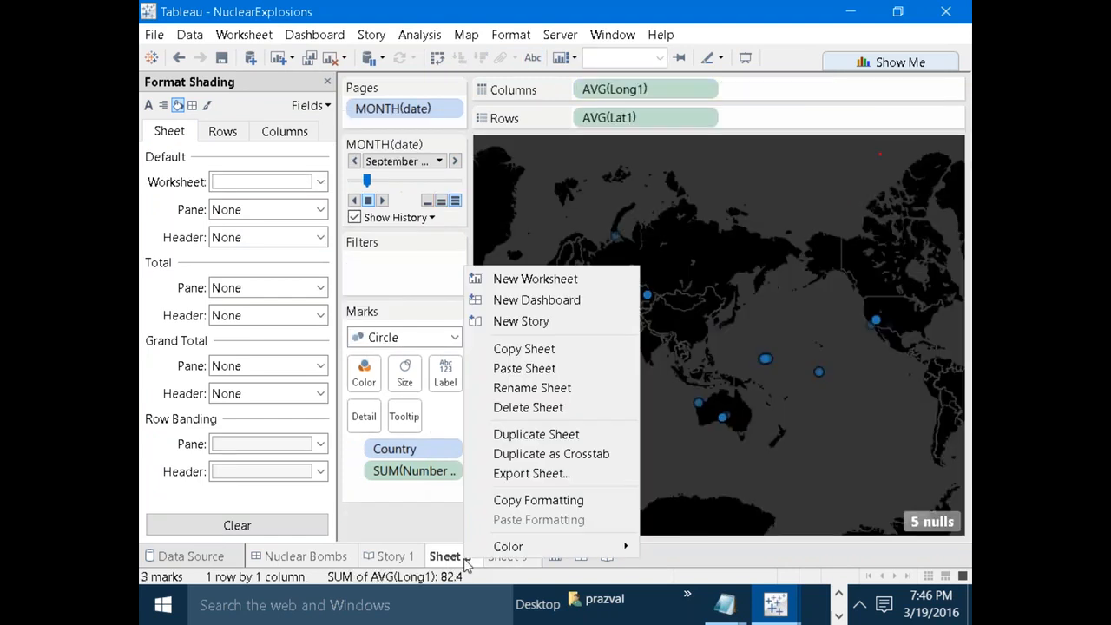
left_click(515, 387)
type("Mp")
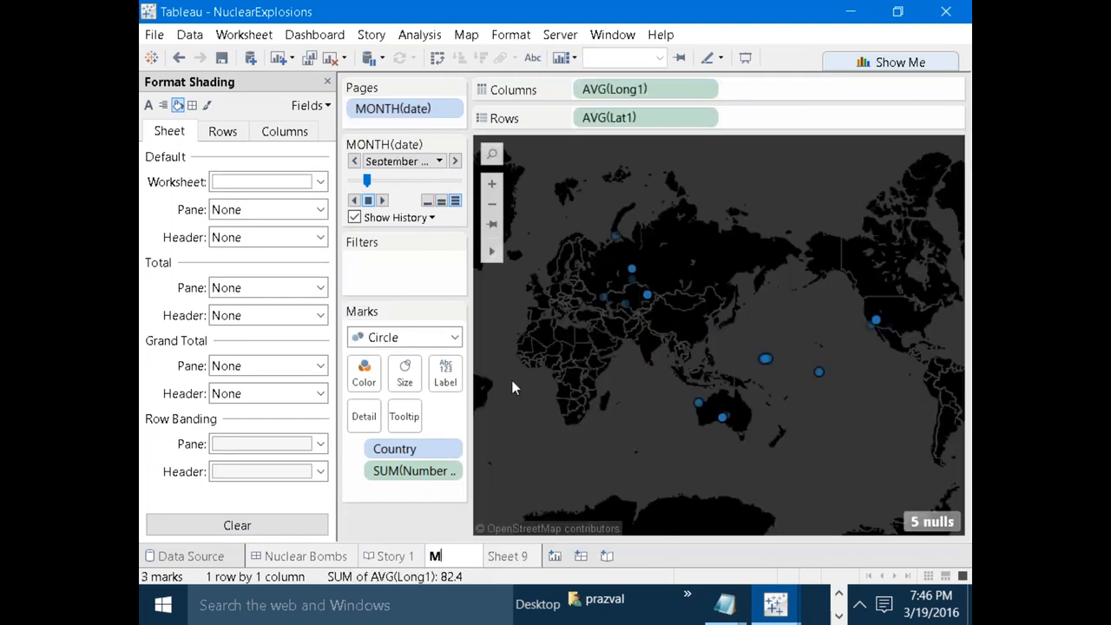
left_click(523, 558)
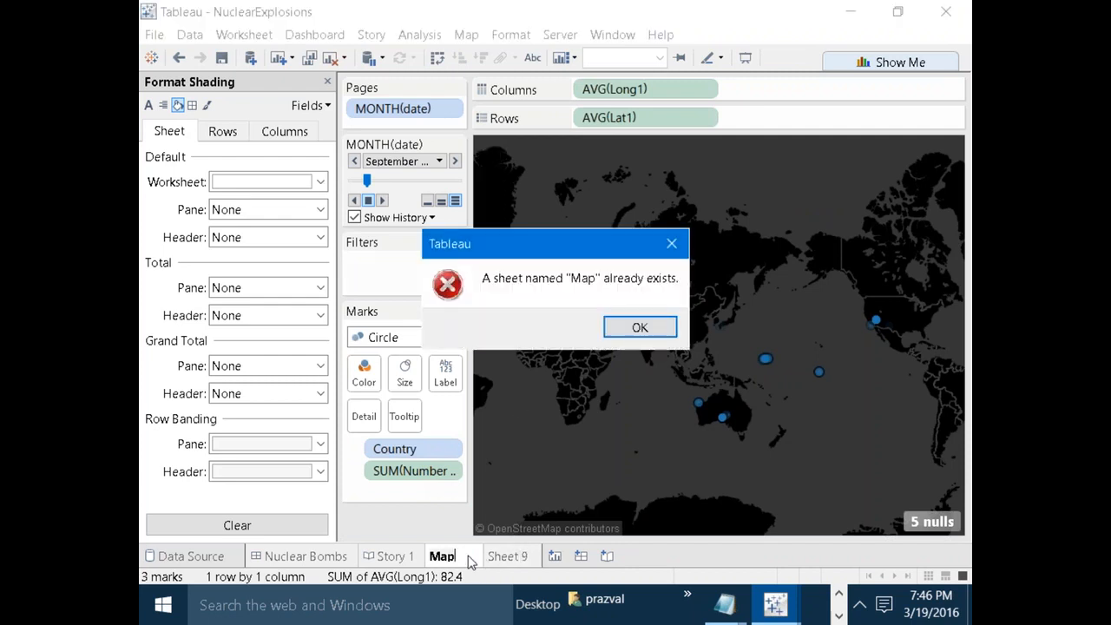
left_click(640, 326)
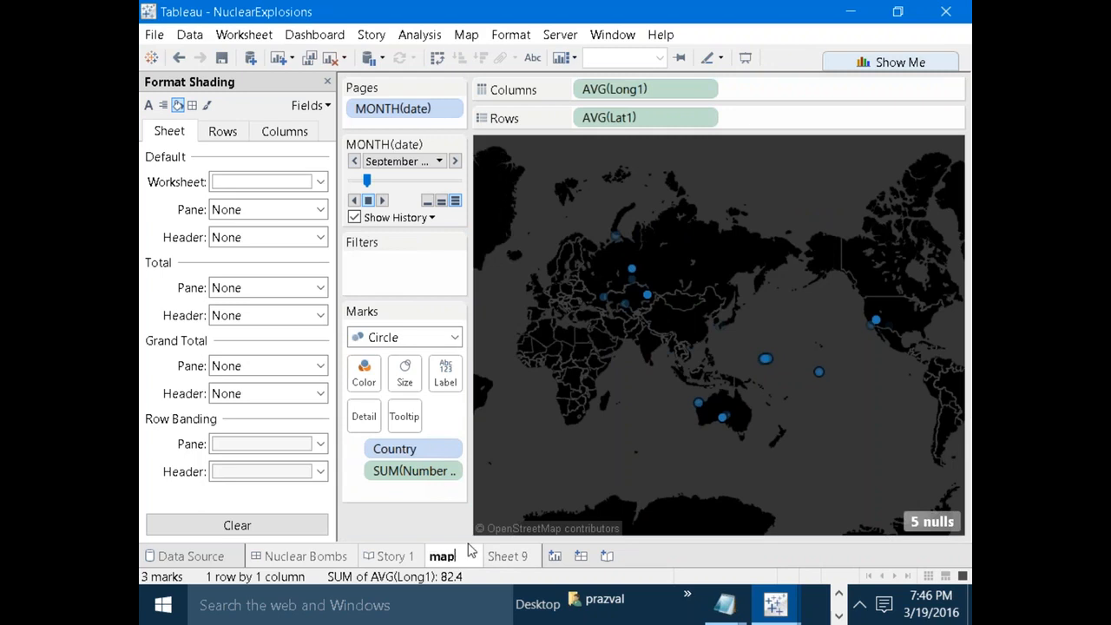
Rename Sheet 9 as Country.
double_click(499, 556)
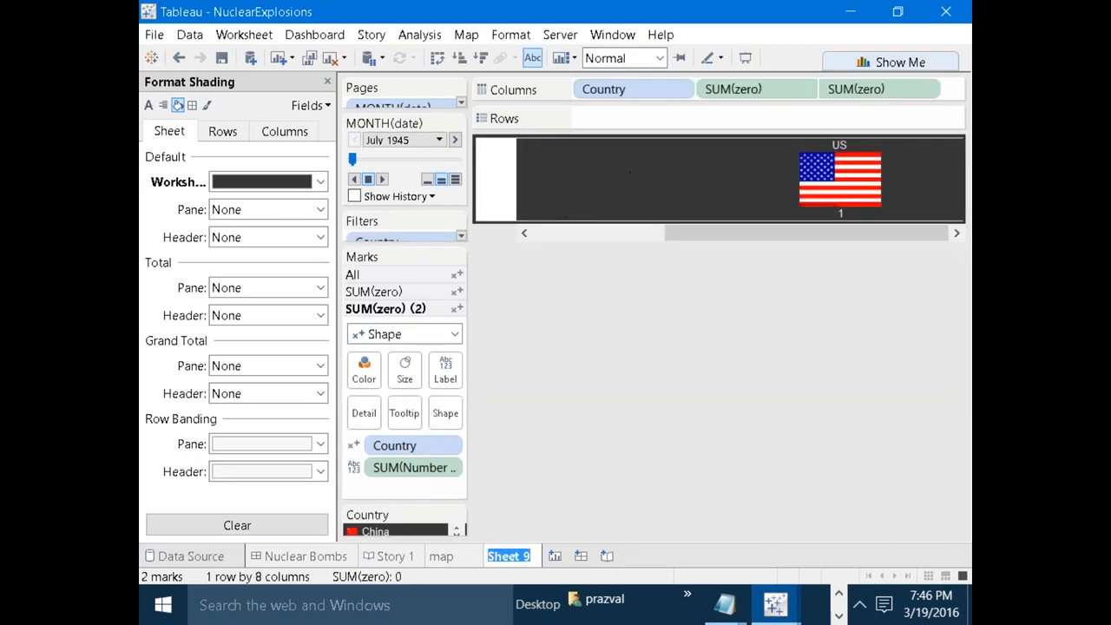
right_click(503, 557)
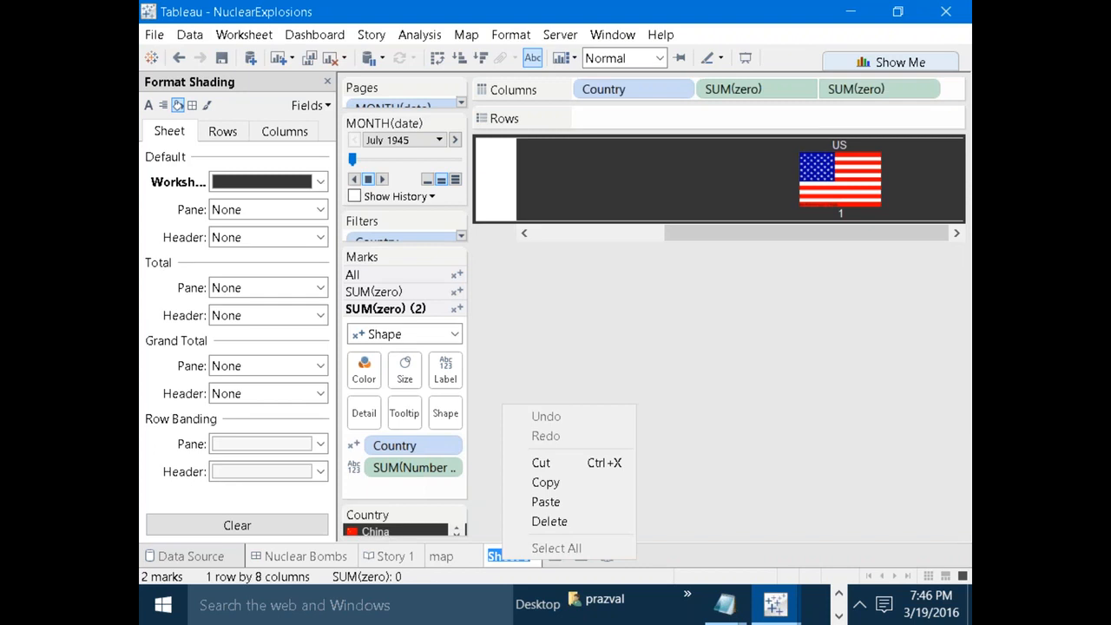
key("Escape")
type("Country")
key("Return")
Close the shading format pane on the Nuclear Bombs dashboard, examine its month and year view, and create a new worksheet.
left_click(337, 557)
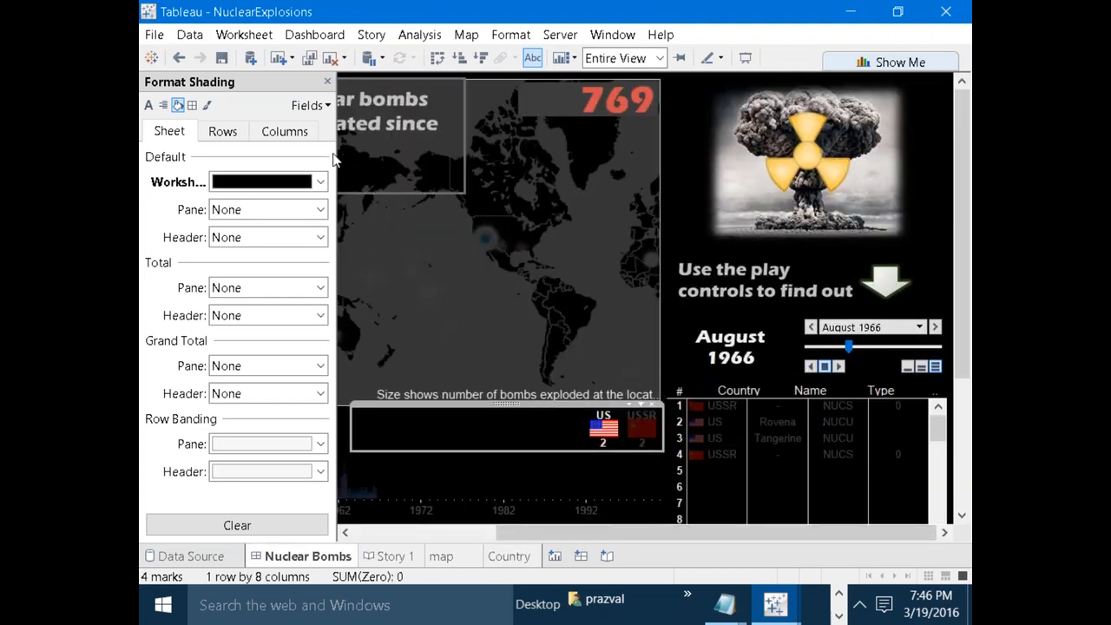
left_click(328, 82)
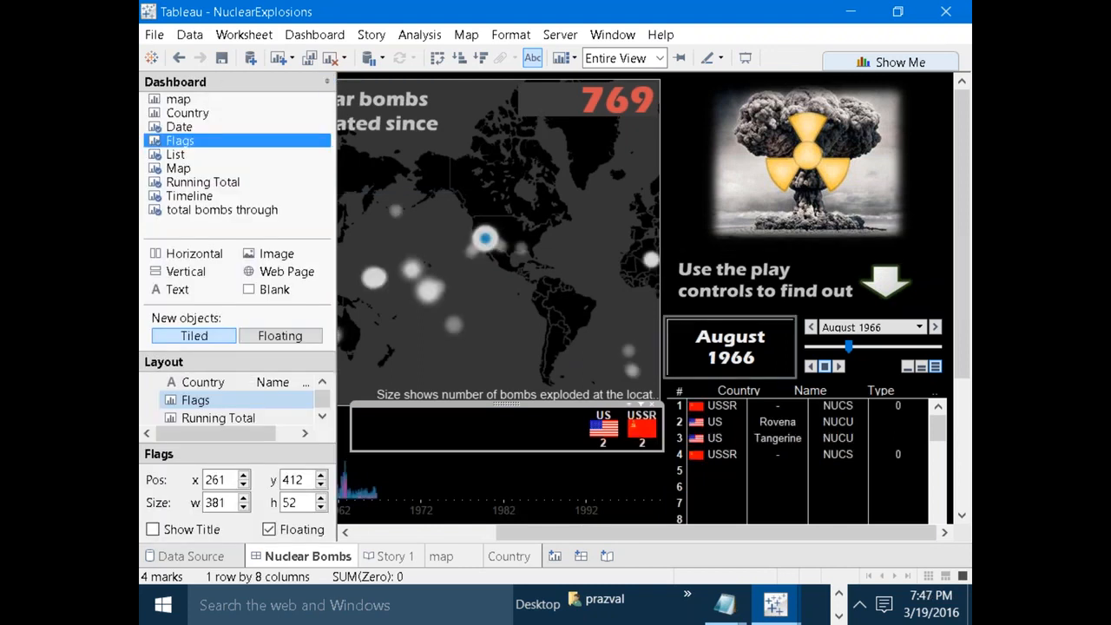
left_click(747, 354)
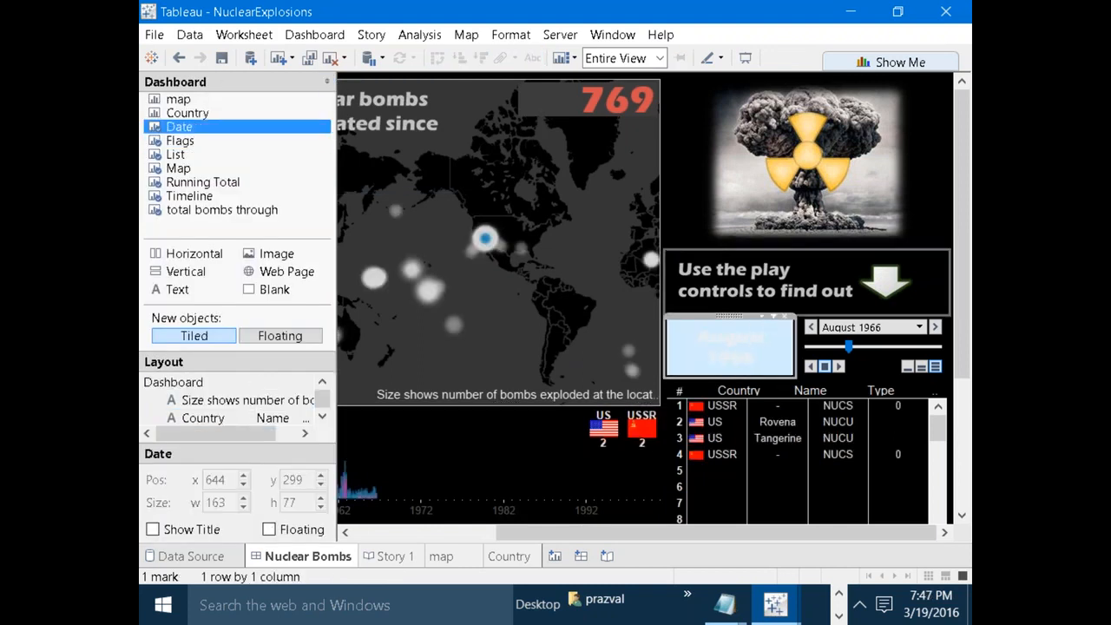
left_click(717, 313)
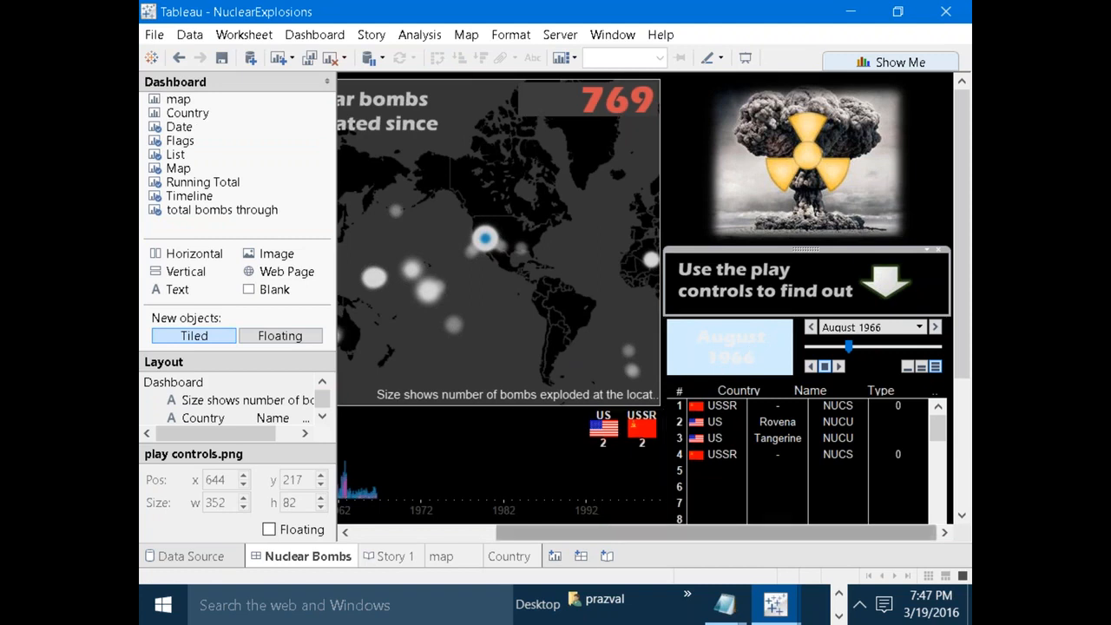
left_click(786, 380)
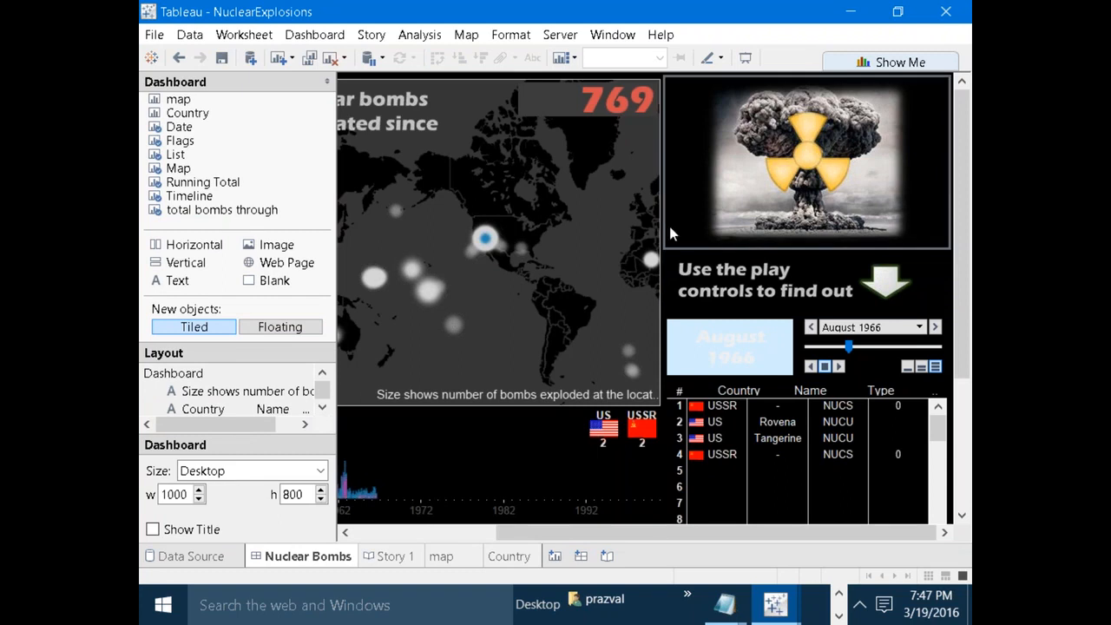
left_click(670, 230)
left_click(687, 335)
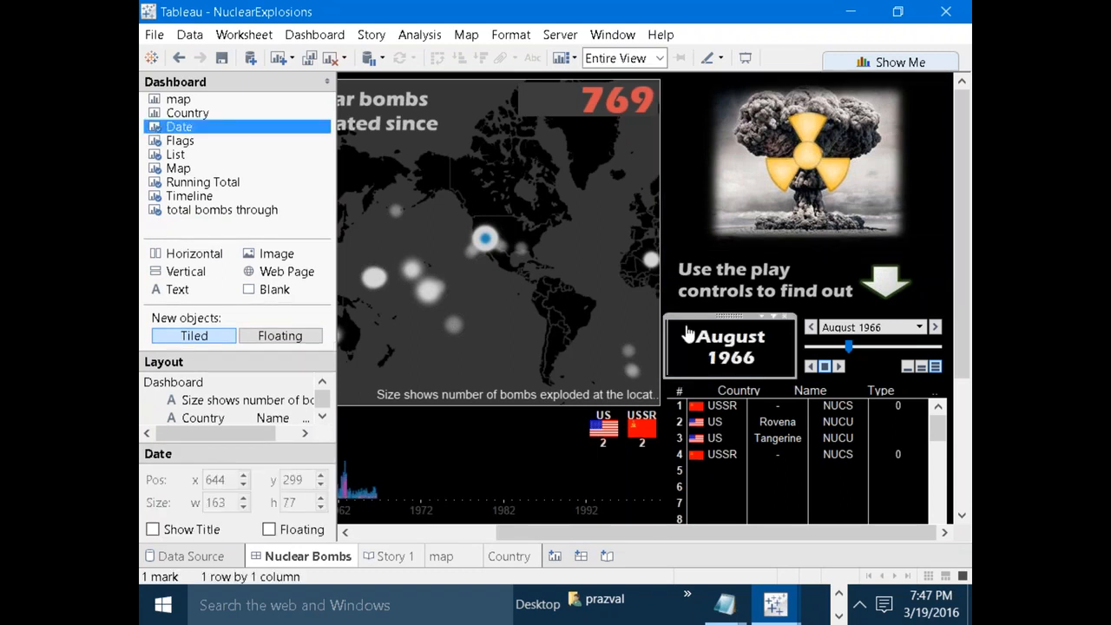
left_click(556, 557)
left_click_drag(173, 191, 640, 121)
right_click(632, 118)
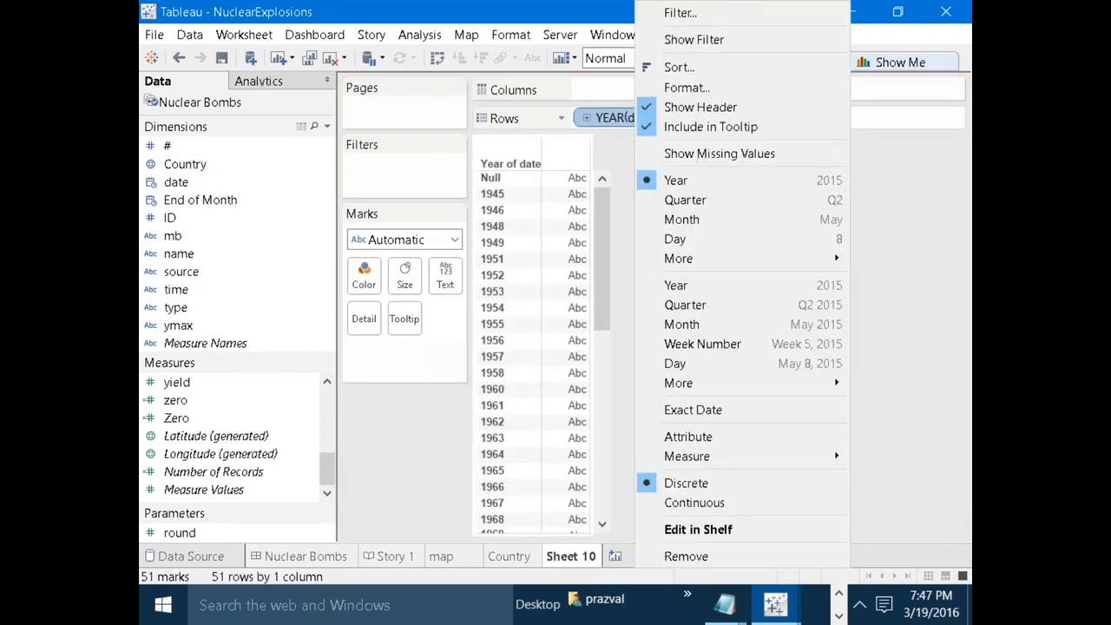
left_click(702, 324)
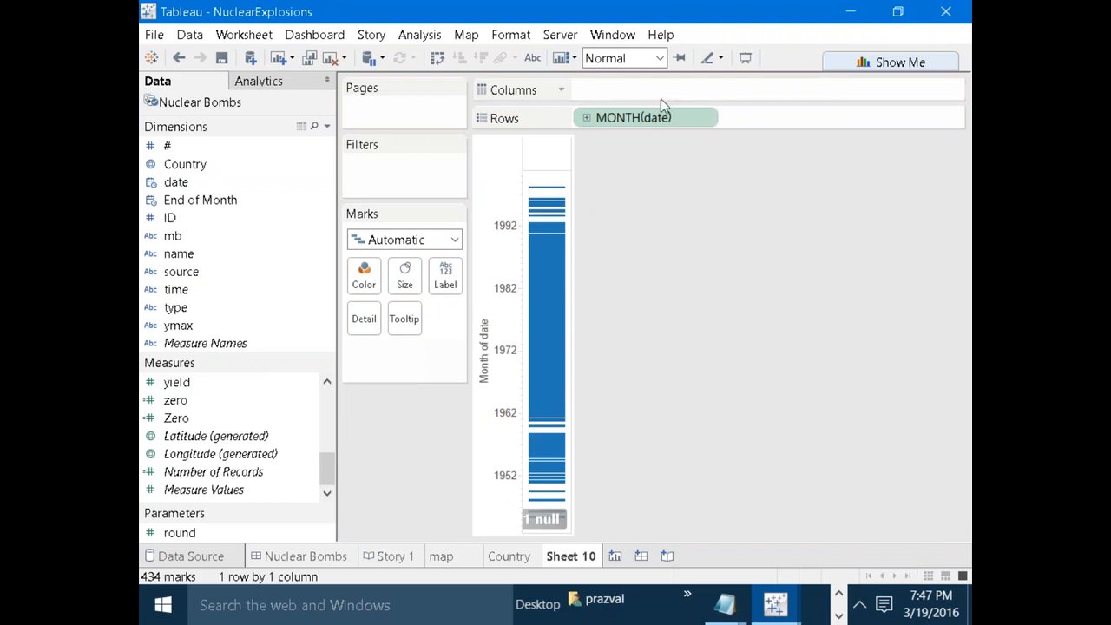
left_click_drag(621, 118, 746, 286)
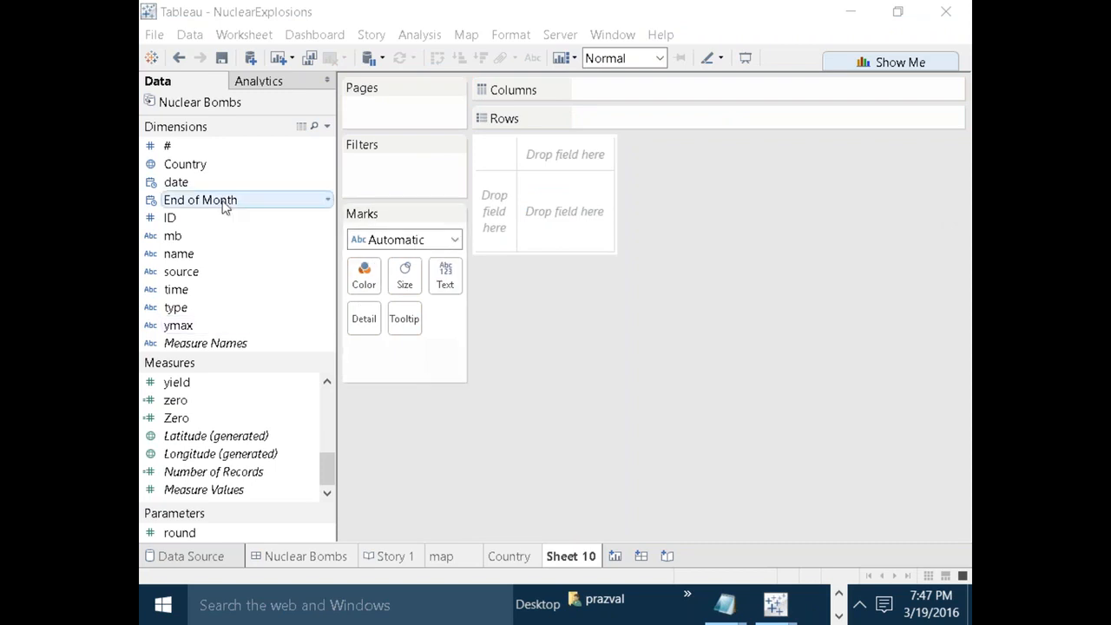
Add the date field twice as text marks on Sheet 10, set as discrete Month and discrete Year.
left_click_drag(179, 181, 448, 278)
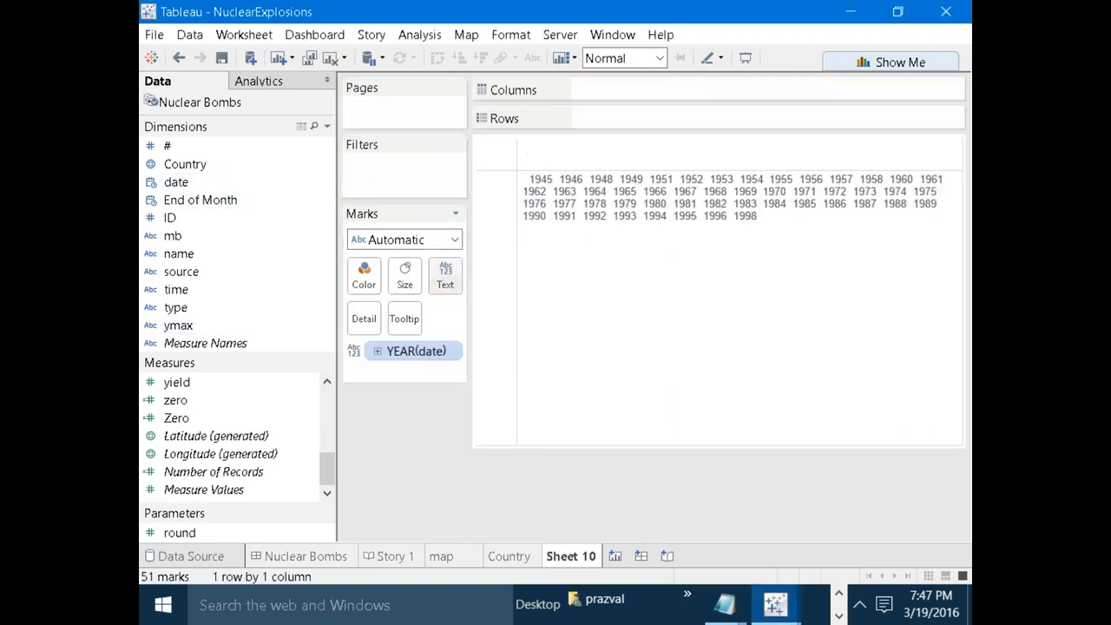
left_click_drag(176, 181, 446, 276)
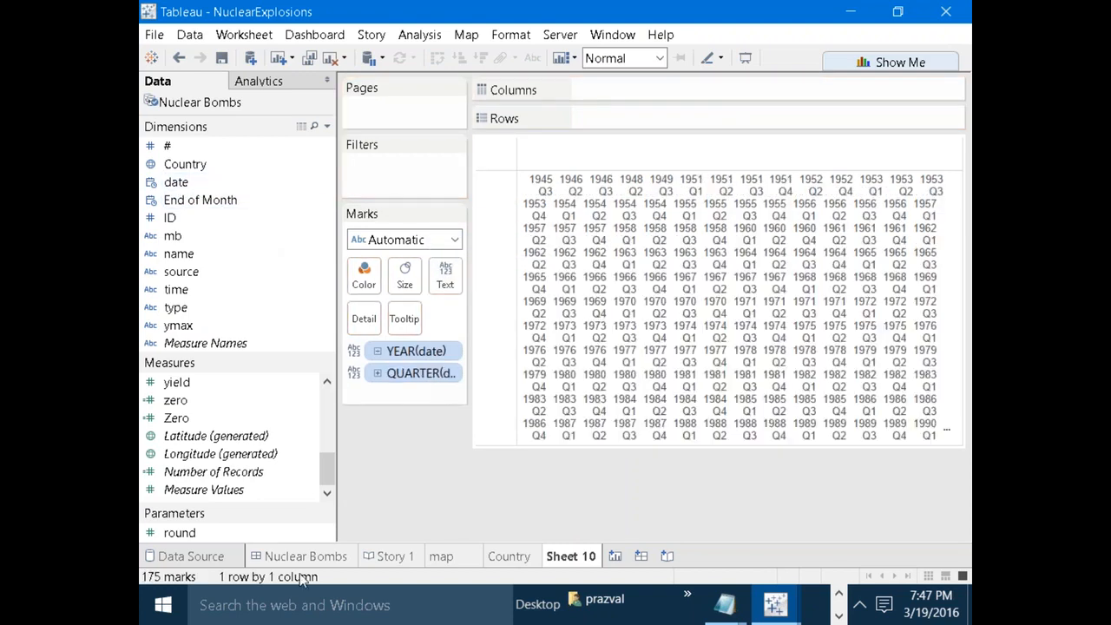
left_click(305, 557)
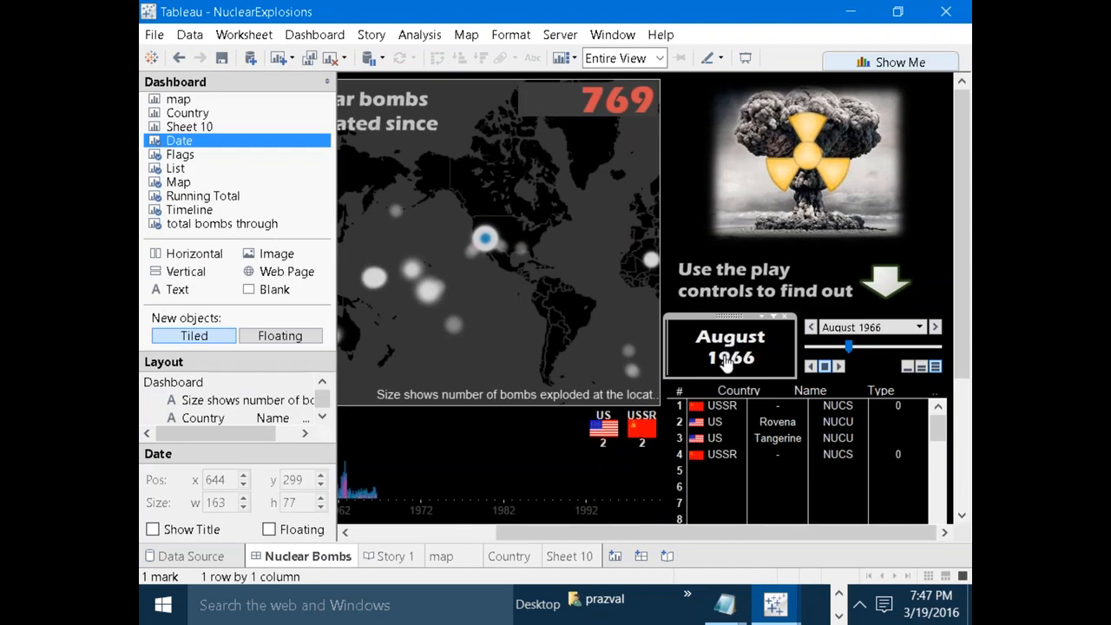
left_click(571, 556)
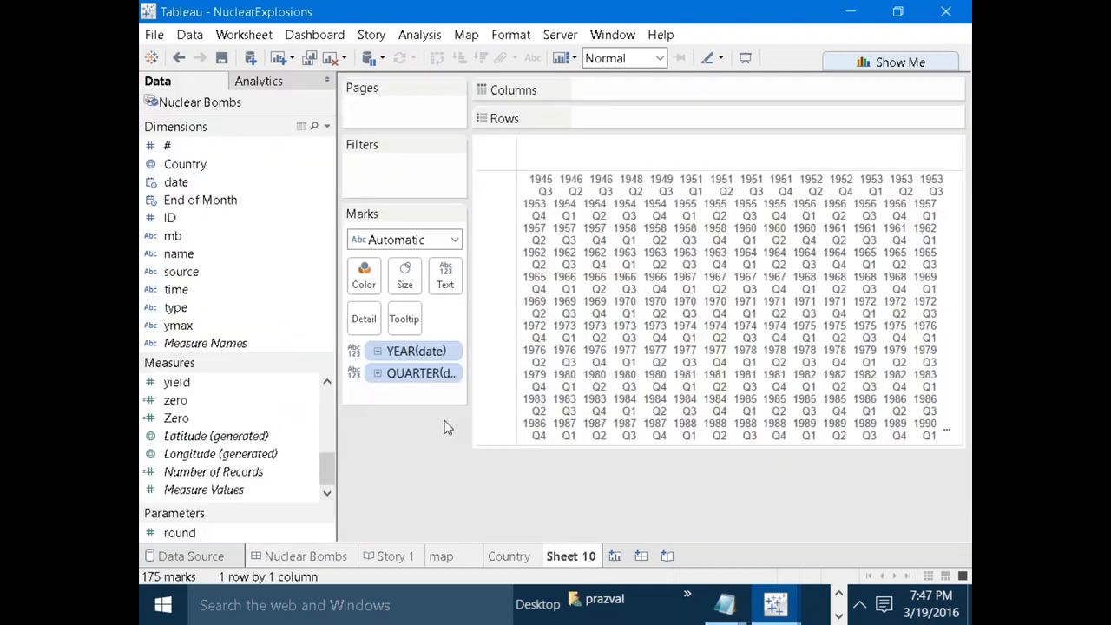
right_click(405, 354)
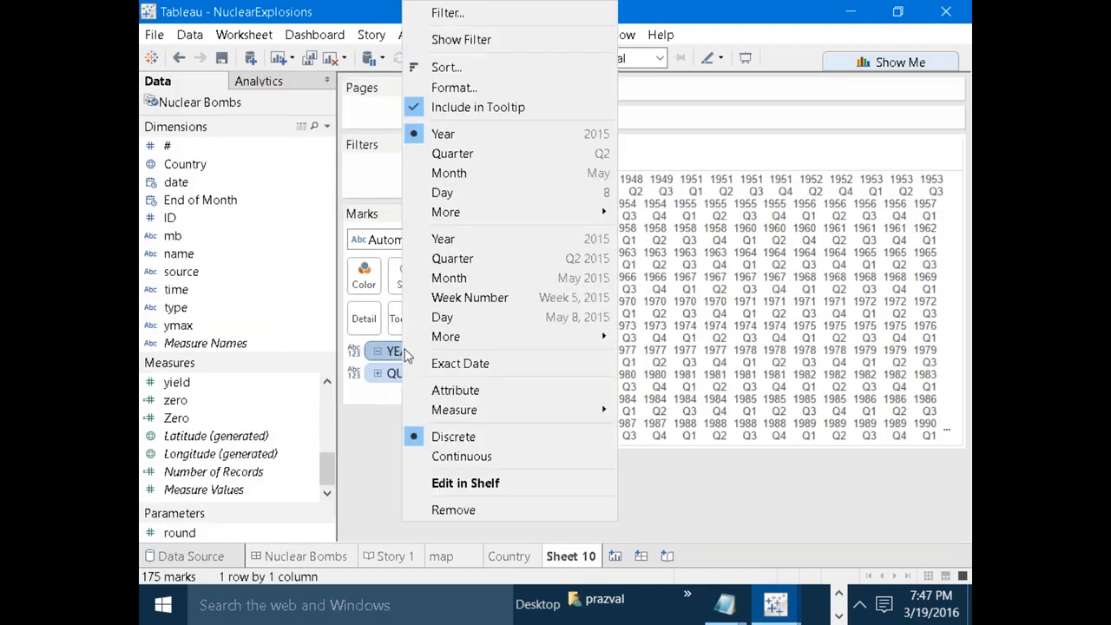
left_click(442, 174)
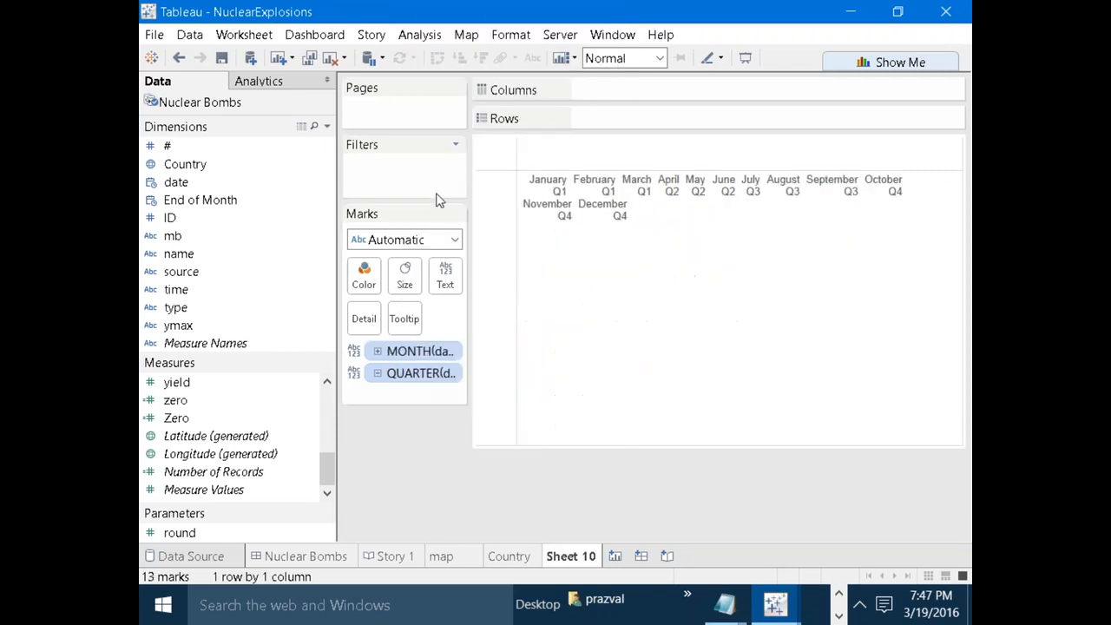
right_click(425, 384)
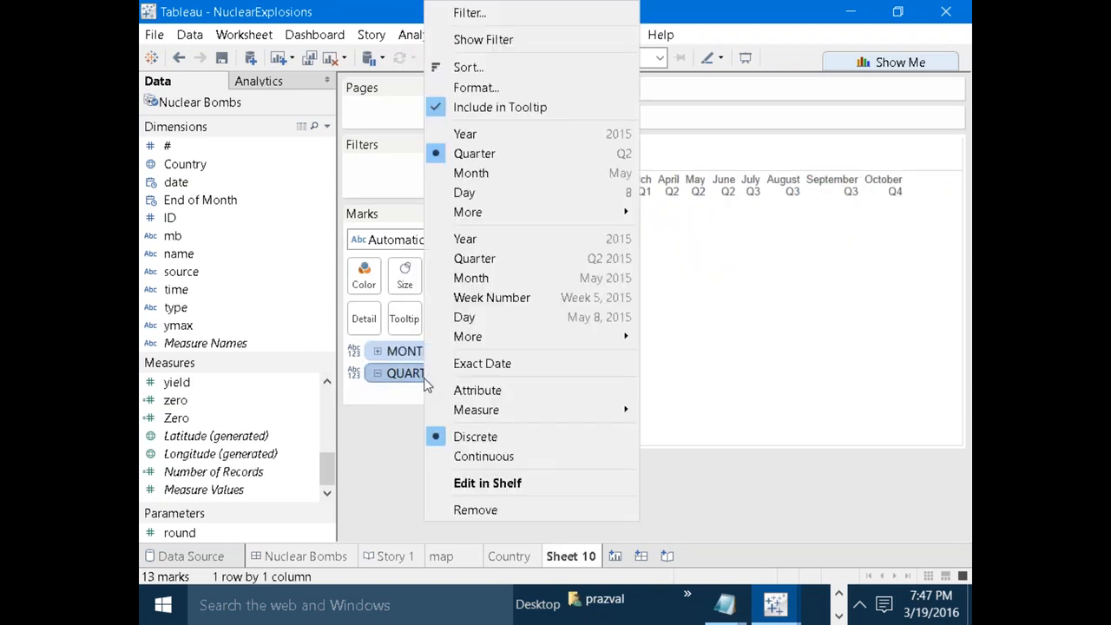
left_click(465, 138)
Page Sheet 10 by date at the month-and-year level and select the July 1945 page.
left_click_drag(176, 182, 386, 111)
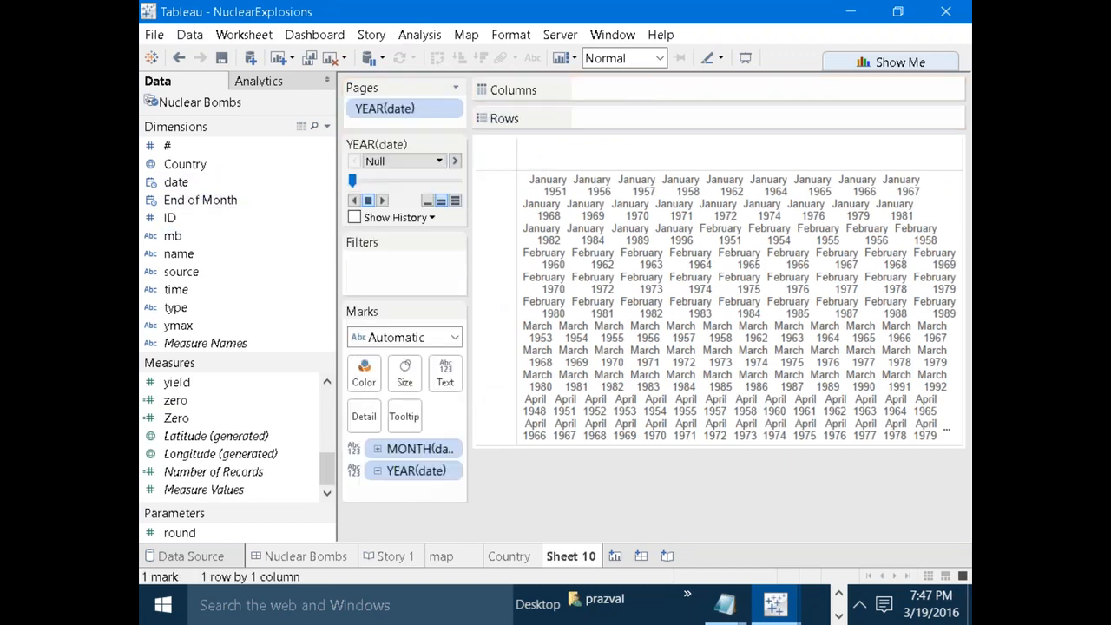
left_click(438, 160)
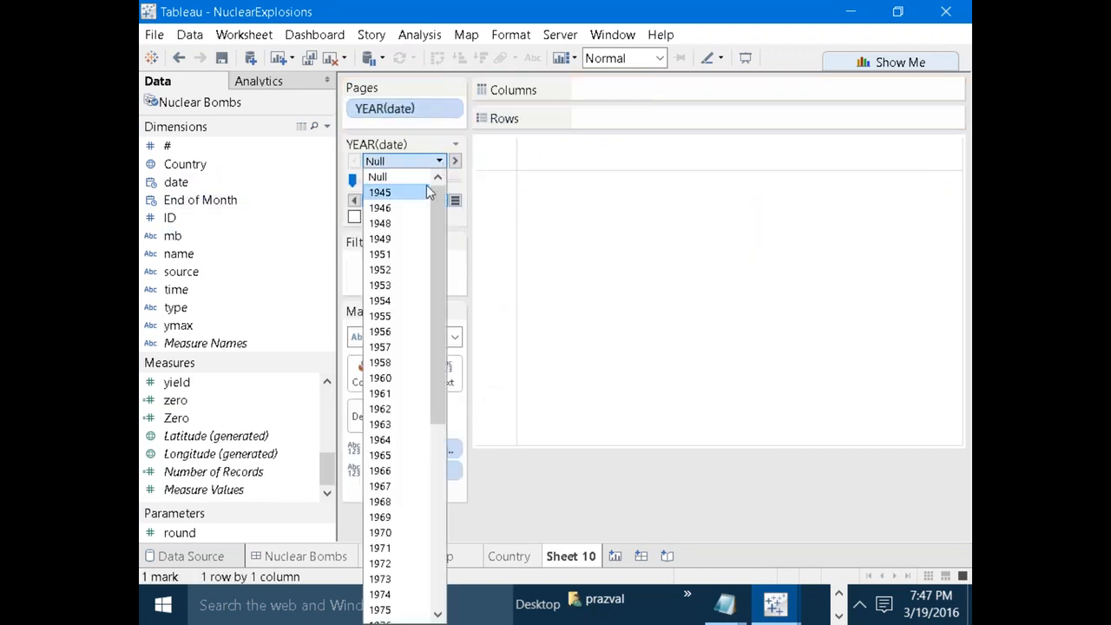
left_click(404, 113)
right_click(405, 112)
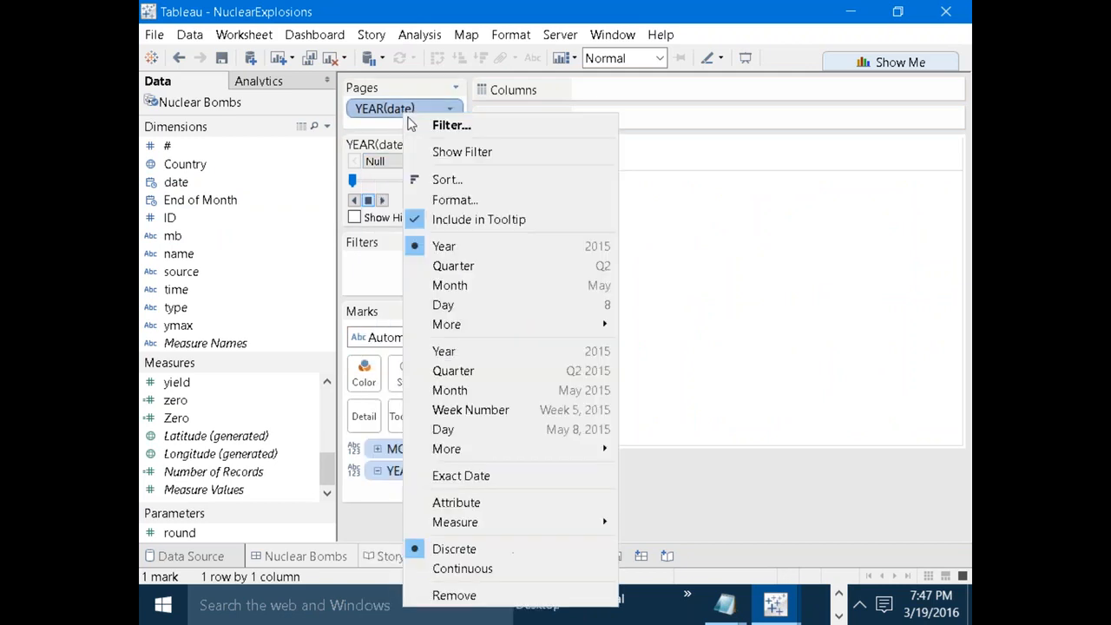
left_click(475, 392)
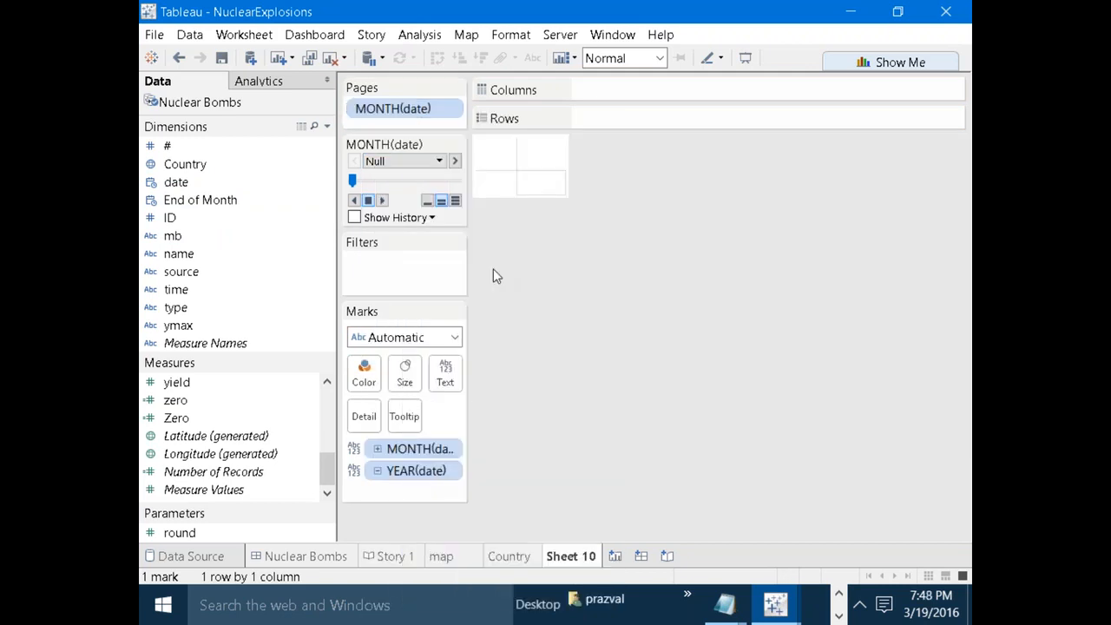
left_click(437, 164)
left_click(391, 190)
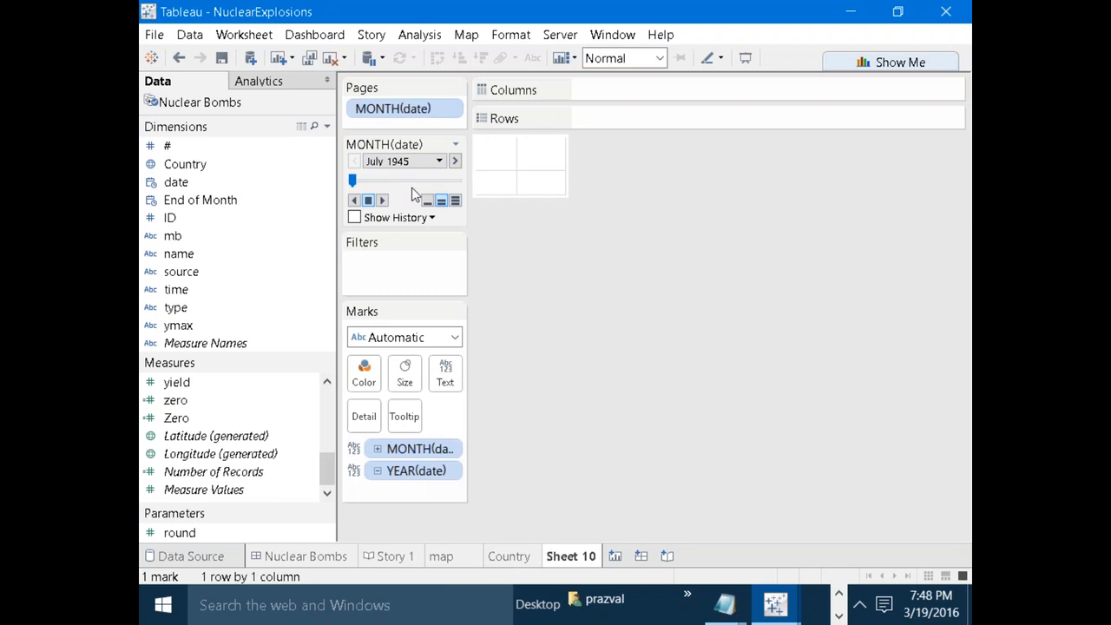
Enlarge the Sheet 10 view cell and set the text alignment to center.
left_click_drag(541, 194, 616, 208)
left_click(444, 373)
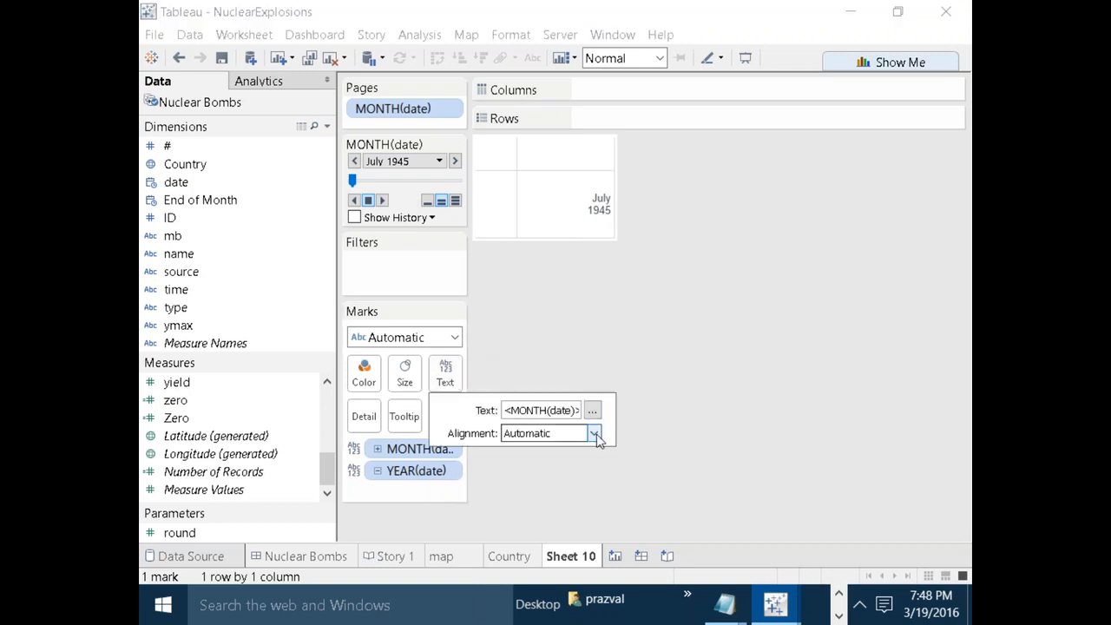
left_click(593, 433)
left_click(551, 328)
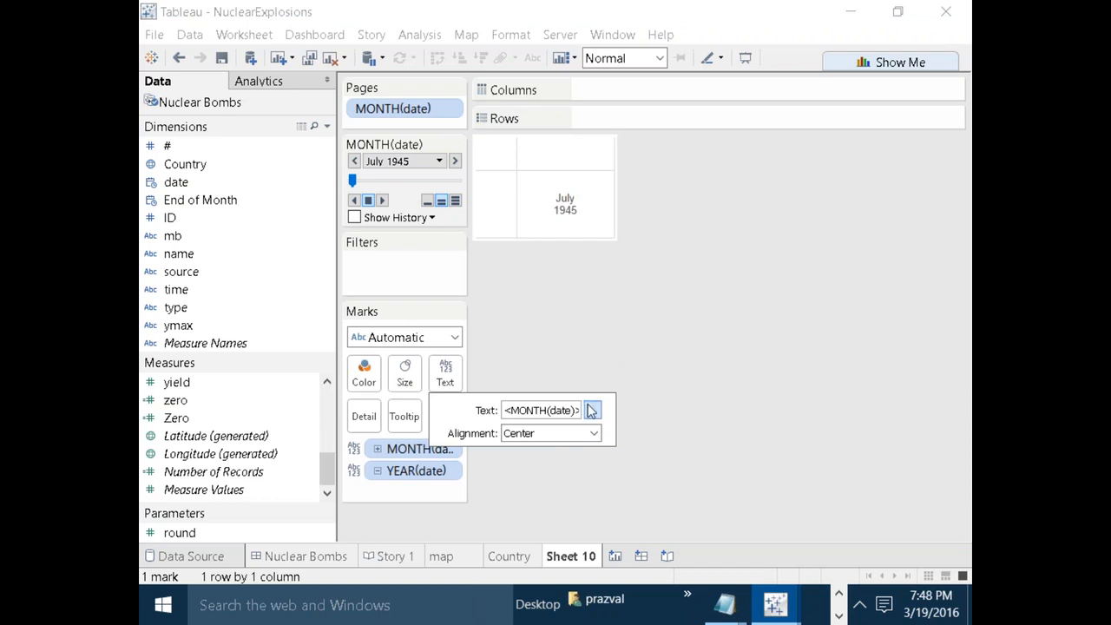
Format the whole month and year label as bold text at size 16.
left_click(591, 410)
key("ctrl+a")
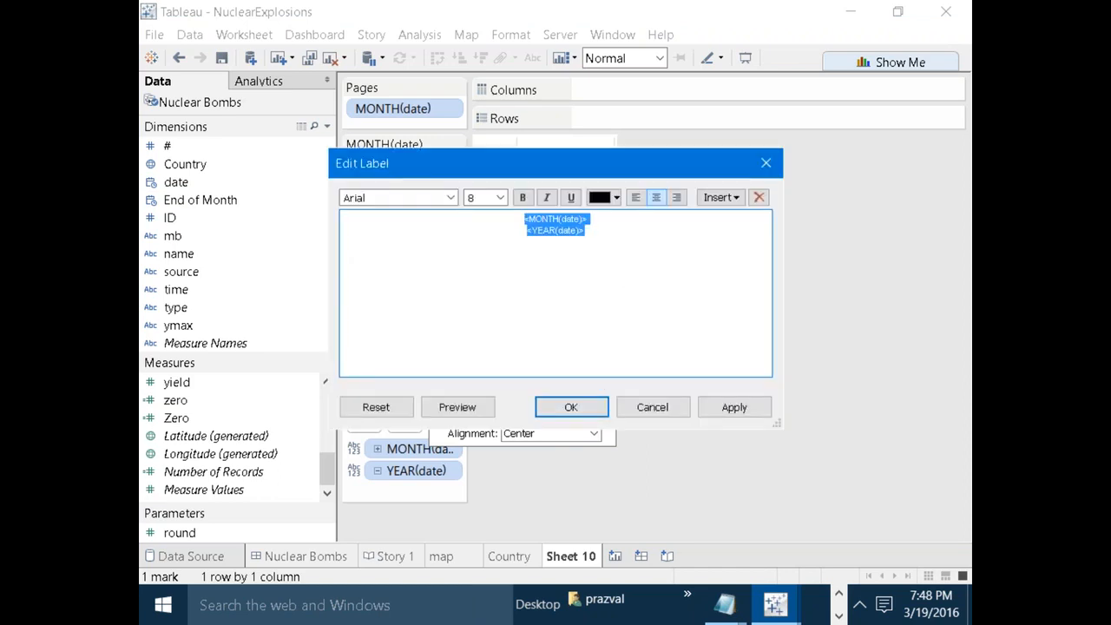
left_click(500, 197)
left_click(480, 301)
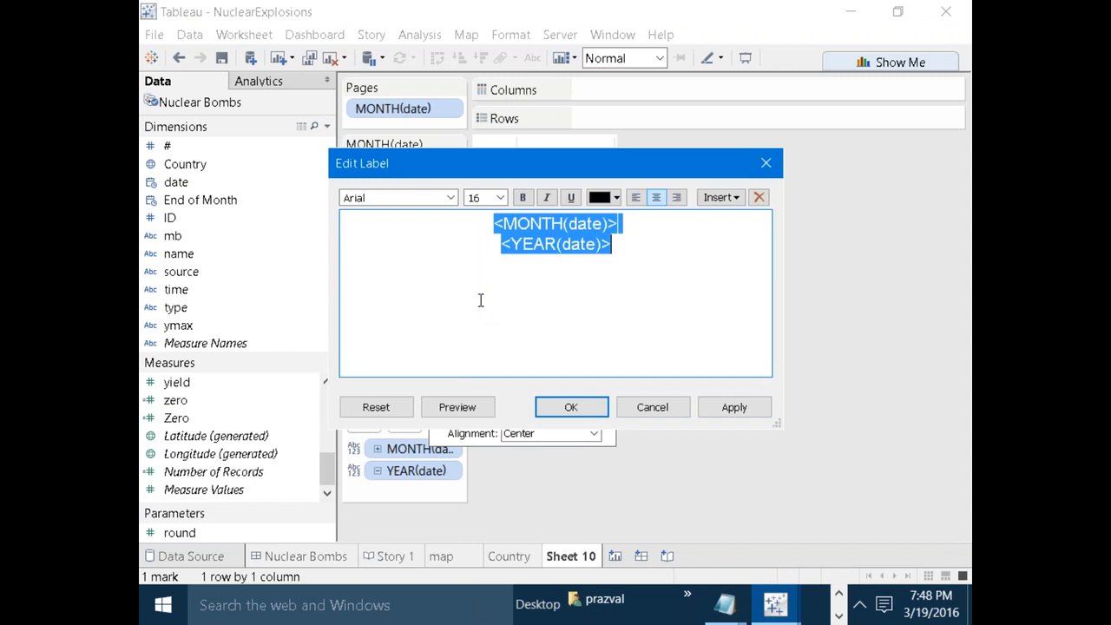
key("ctrl+b")
left_click(710, 409)
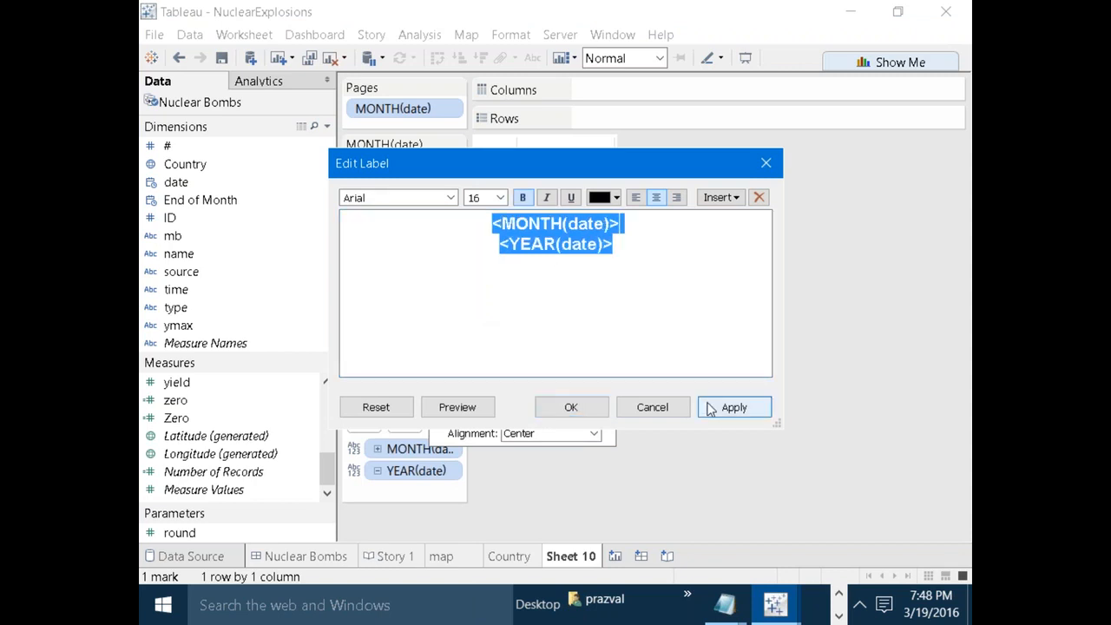
left_click(599, 407)
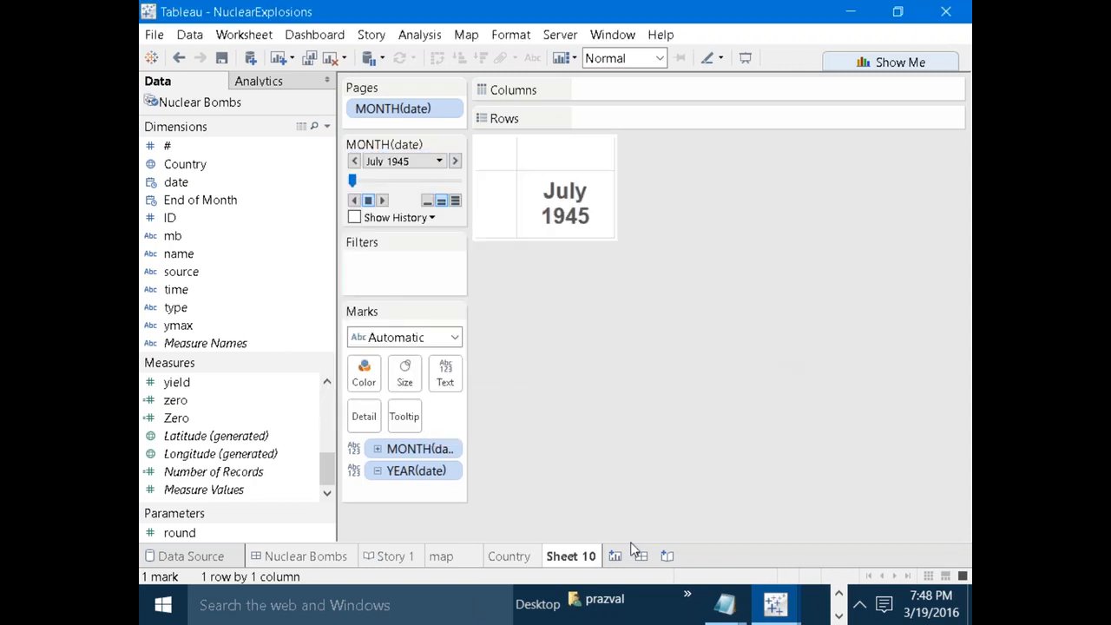
Rename Sheet 10 as Month_Info.
right_click(570, 560)
left_click(628, 384)
type("Month l")
type("nfo")
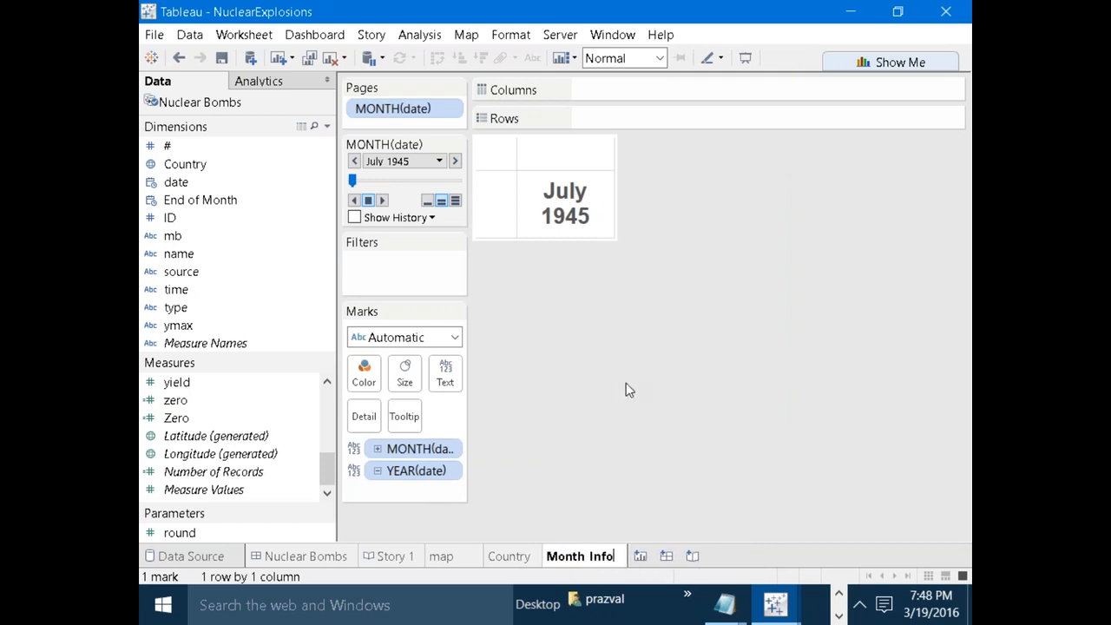
left_click(716, 387)
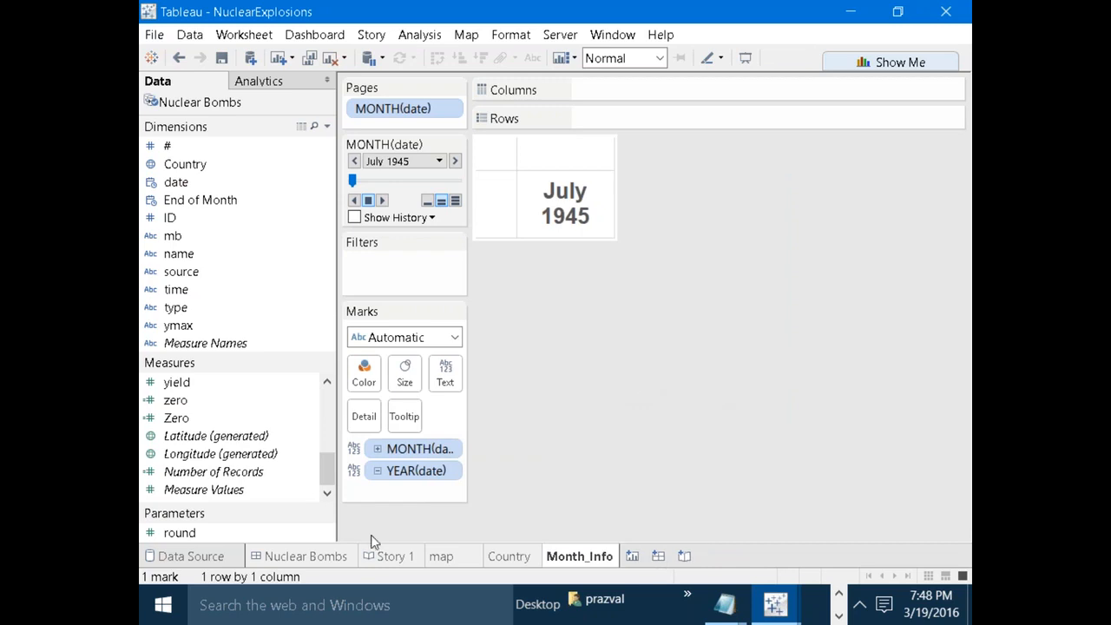
Create a new worksheet for the dashboard's bomb list, put # on the rows and exclude the Null row.
left_click(347, 555)
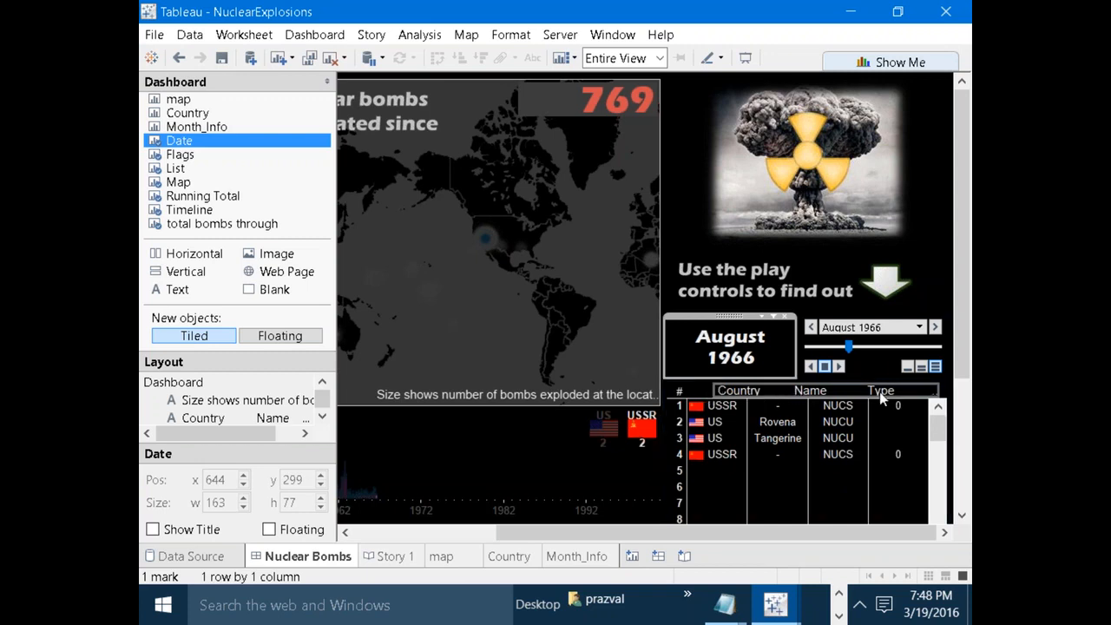
scroll(886, 395, "down", 4)
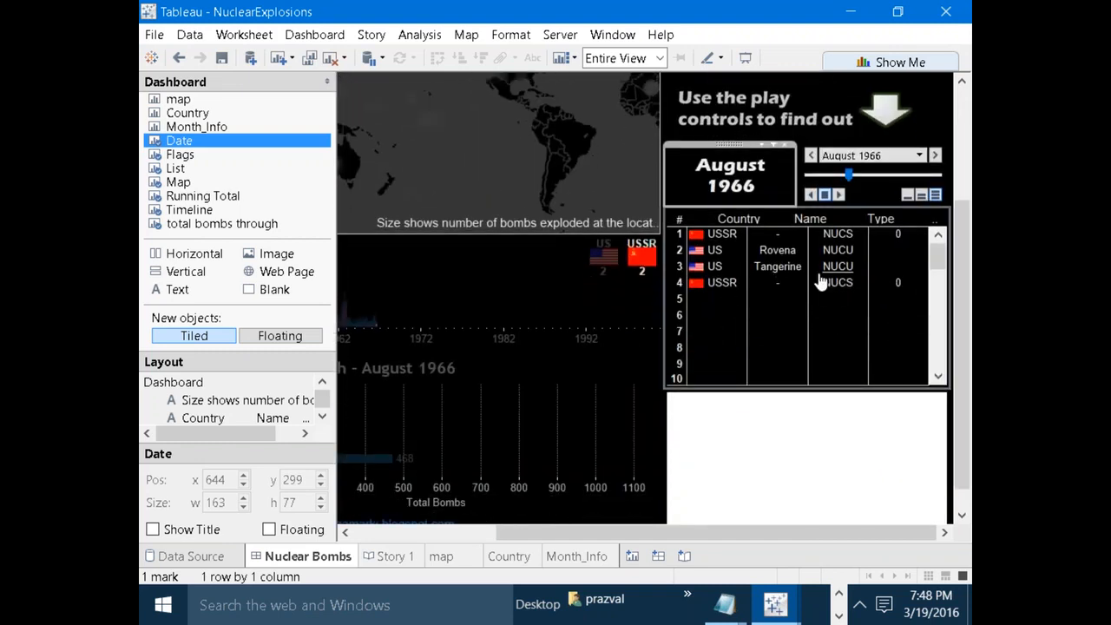
left_click(633, 555)
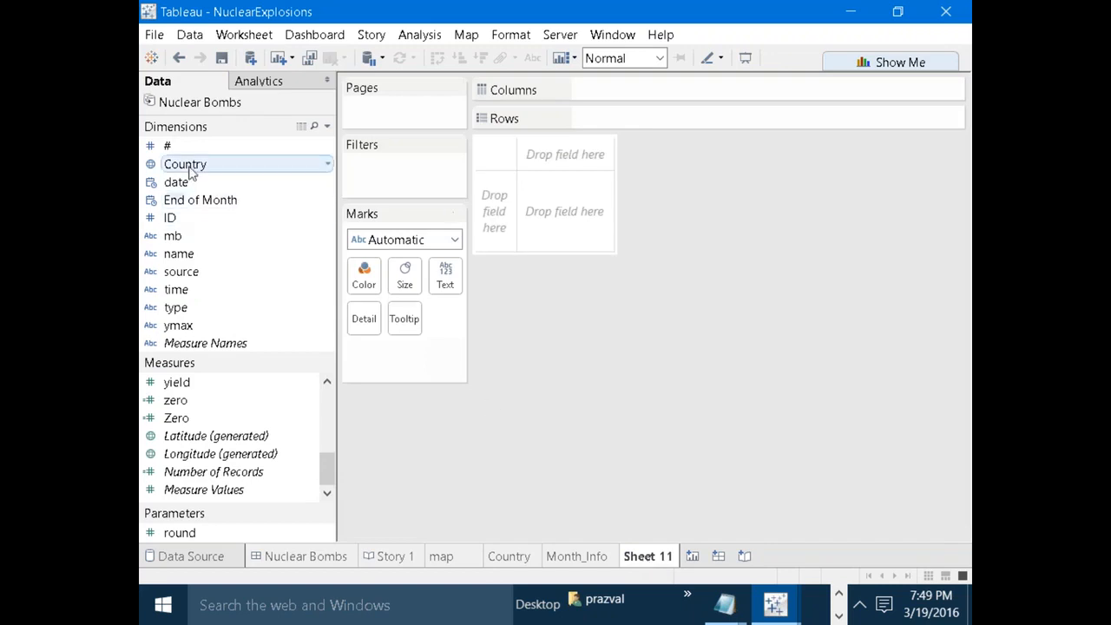
left_click_drag(168, 145, 588, 118)
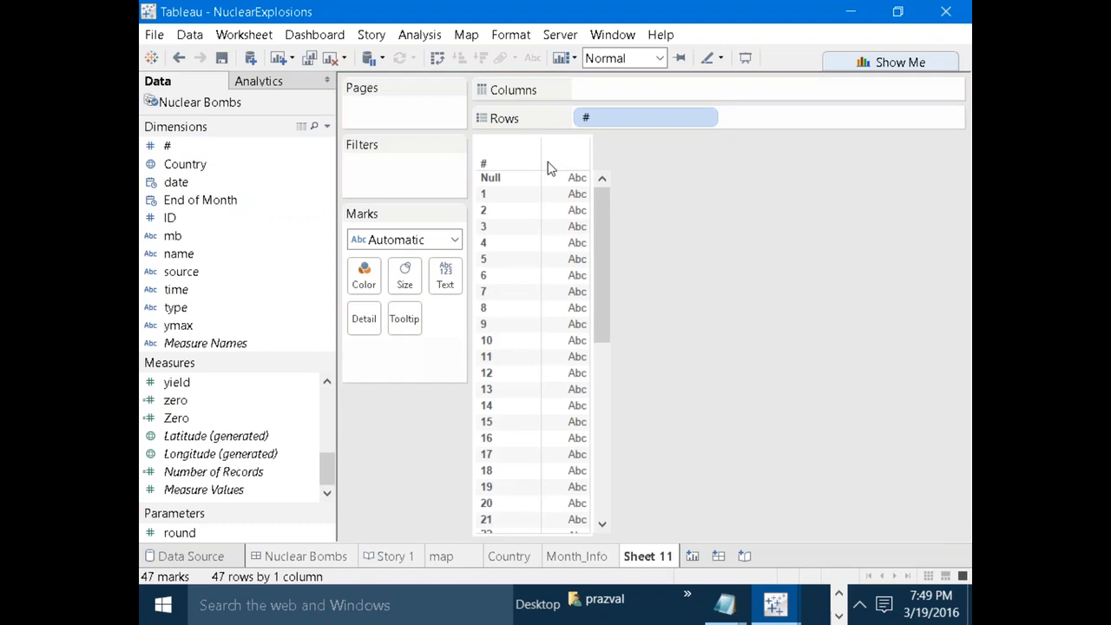
left_click(503, 178)
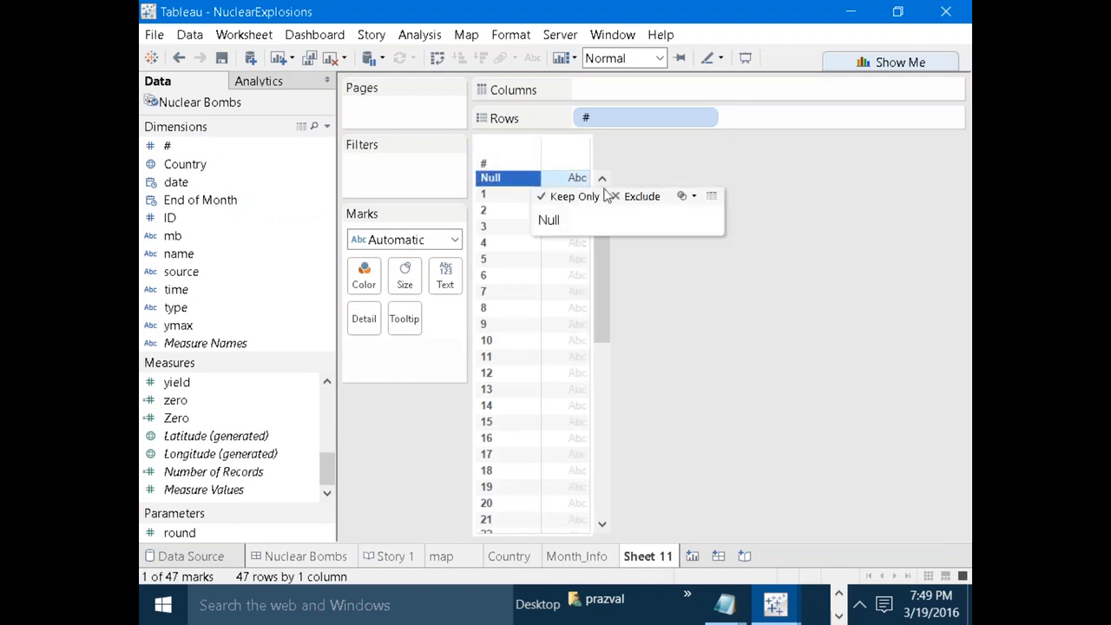
left_click(639, 197)
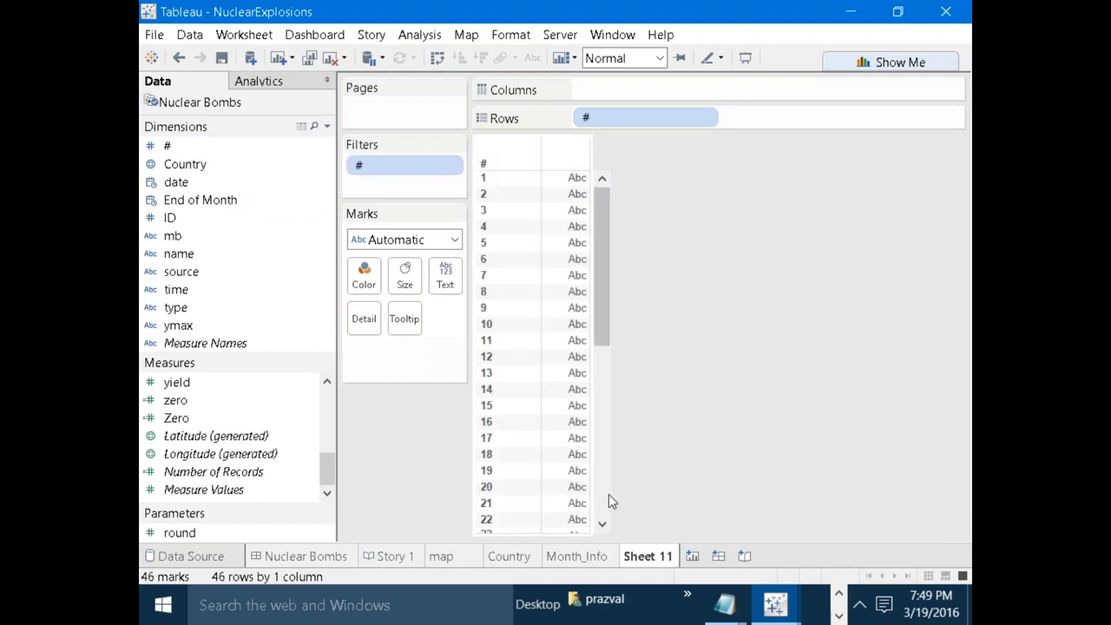
Add Country, name and type to the rows after #, following the column order of the dashboard's List view.
left_click(351, 557)
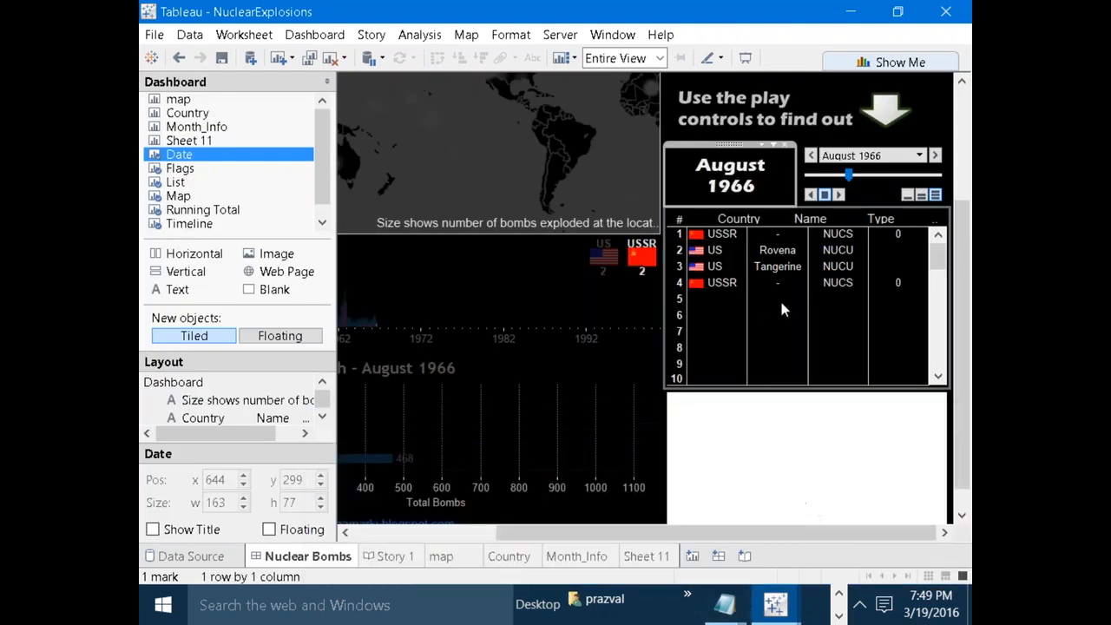
left_click(780, 298)
left_click(646, 556)
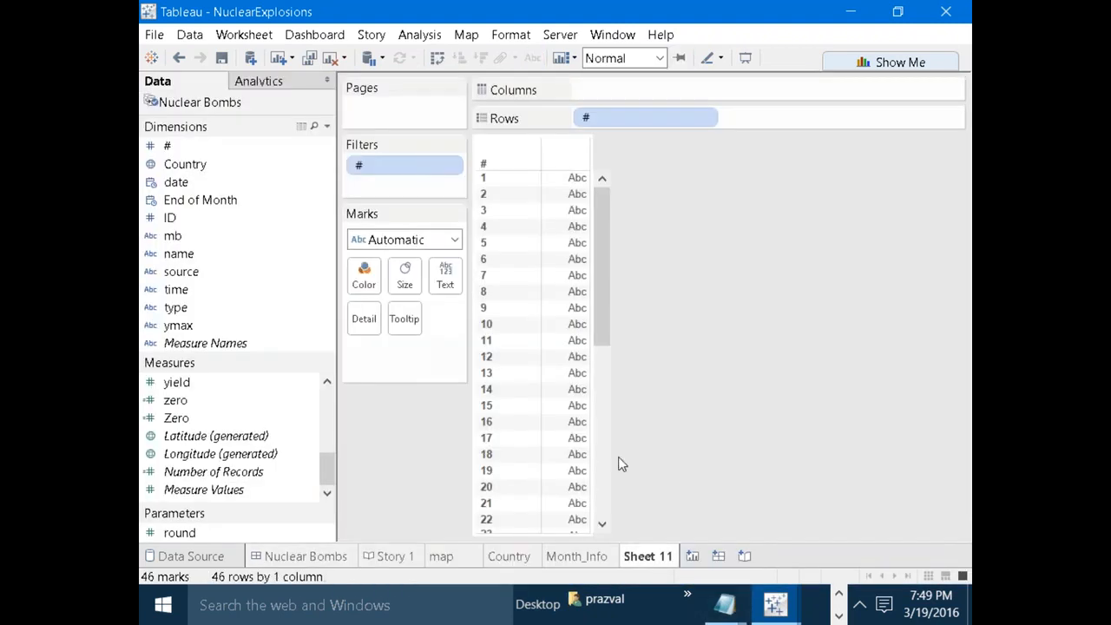
left_click_drag(185, 164, 738, 117)
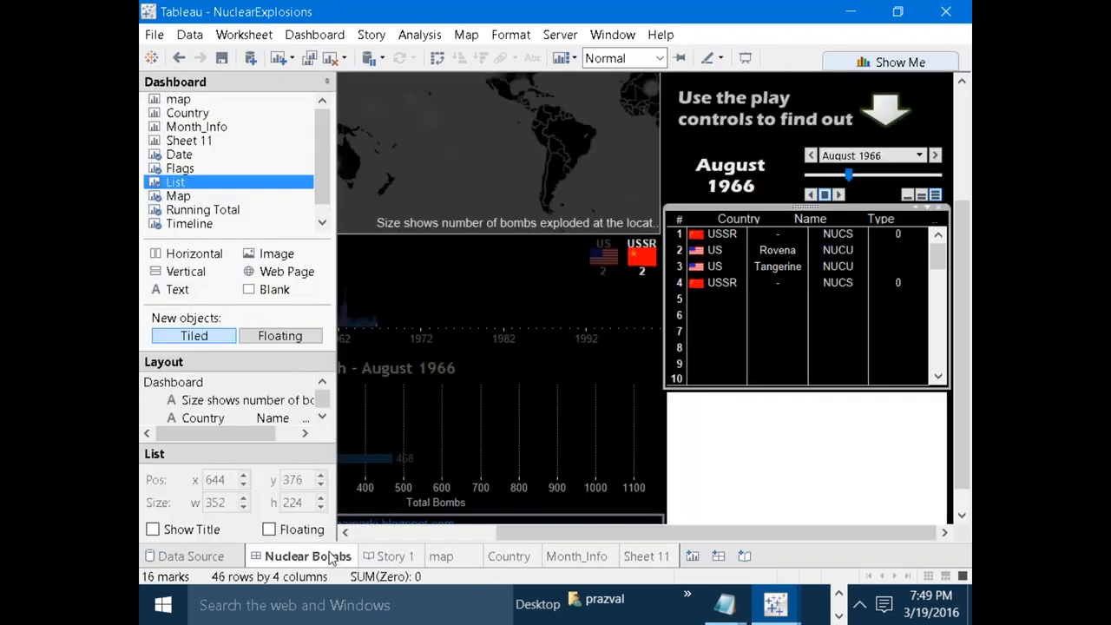
left_click(333, 556)
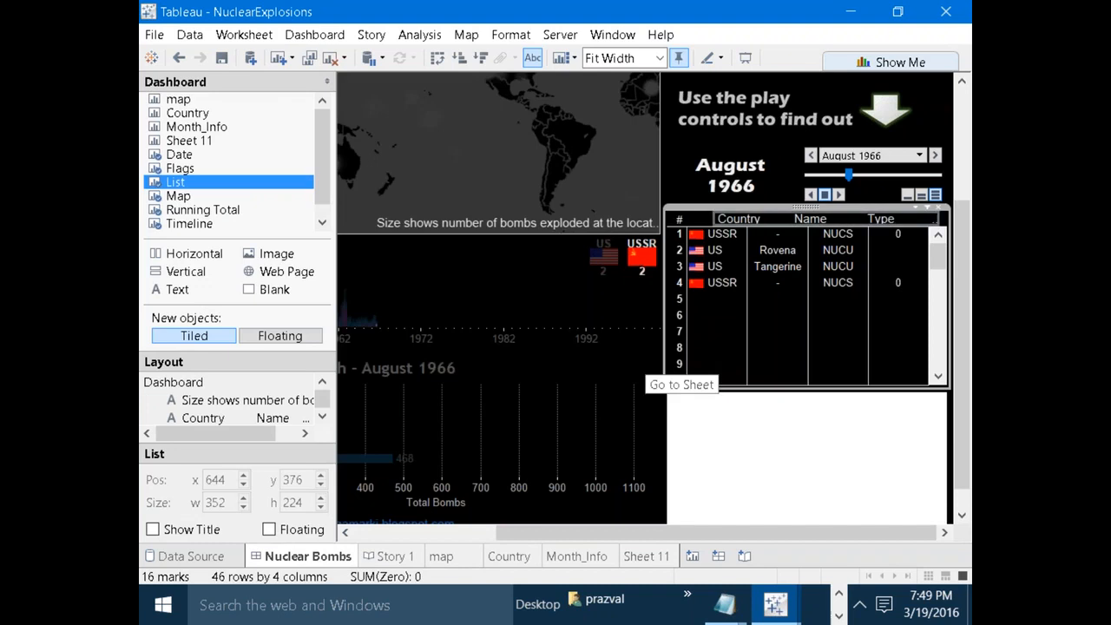
left_click(657, 562)
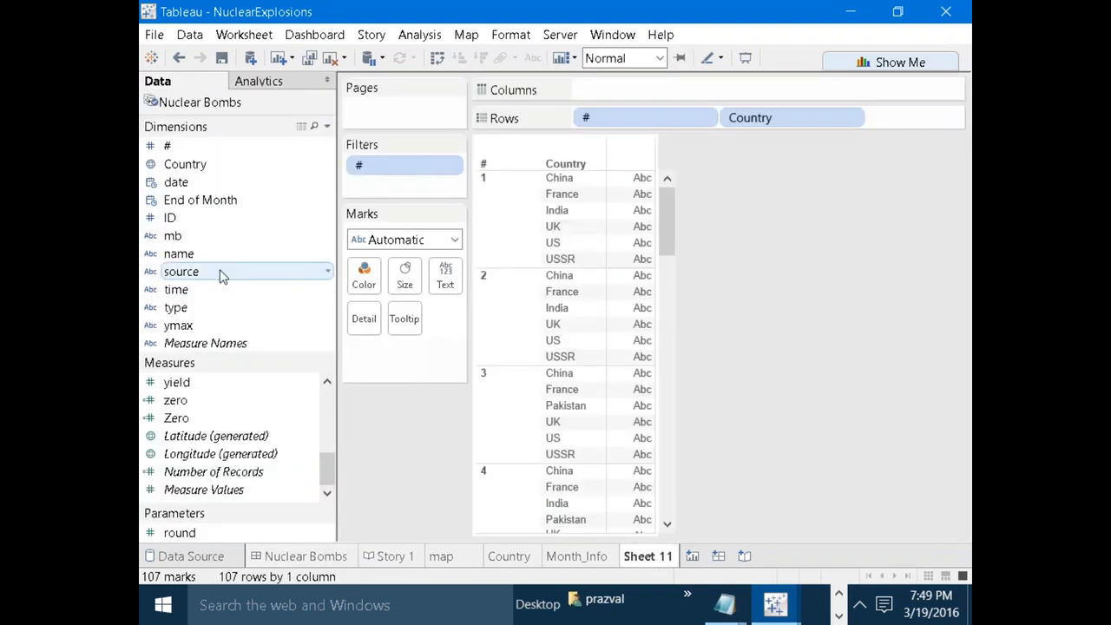
left_click_drag(178, 253, 874, 117)
left_click(610, 289)
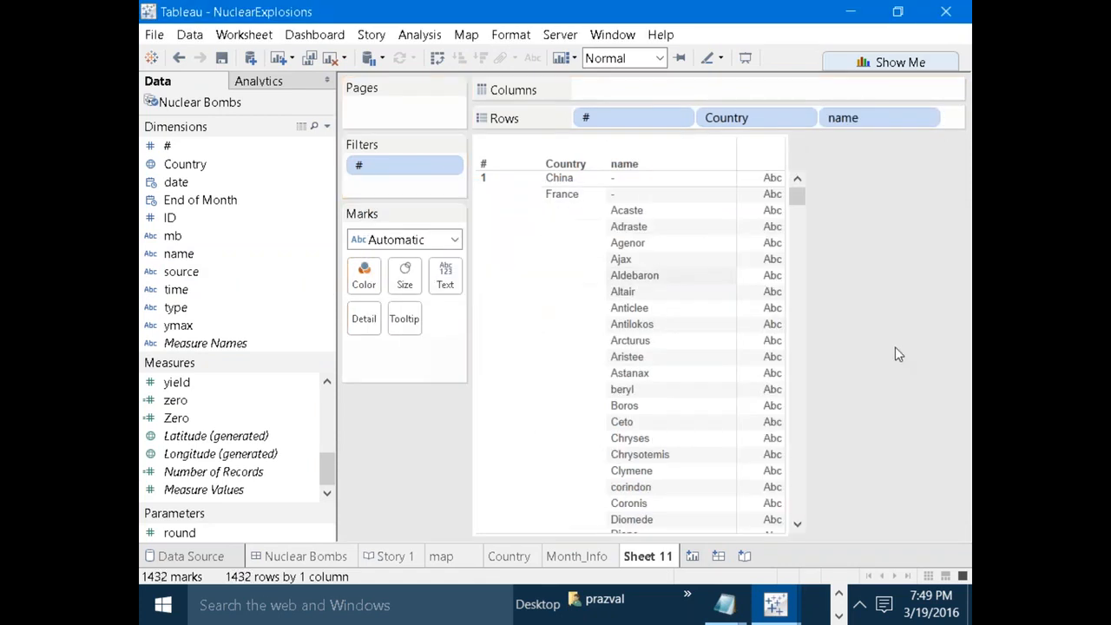
left_click_drag(191, 310, 953, 121)
Page Sheet 11 by date at the month-and-year level.
left_click_drag(178, 182, 376, 123)
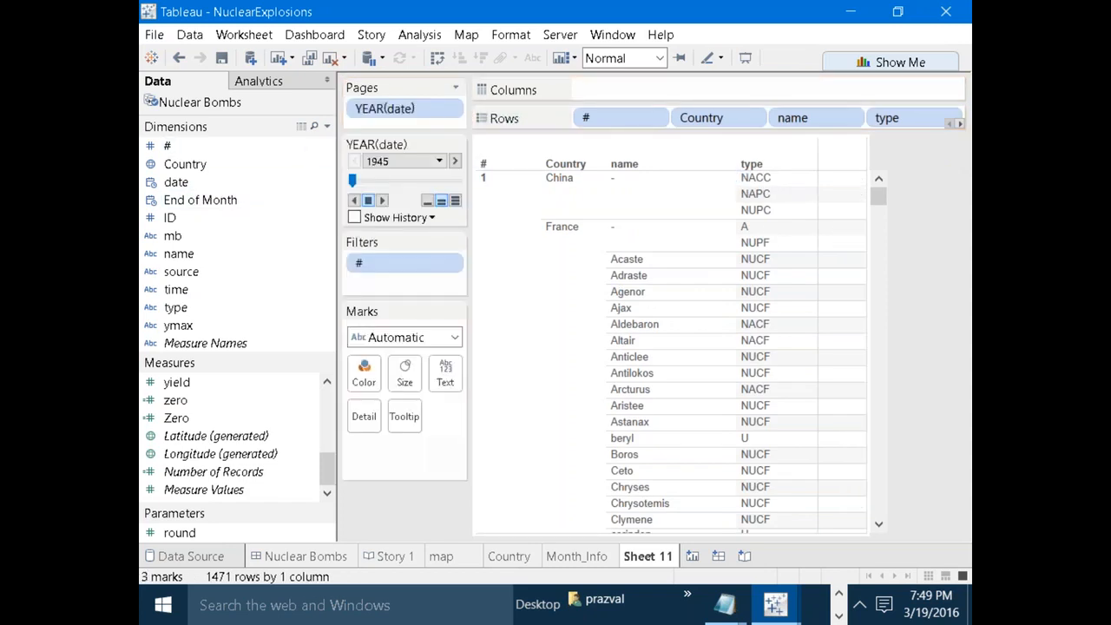
right_click(385, 111)
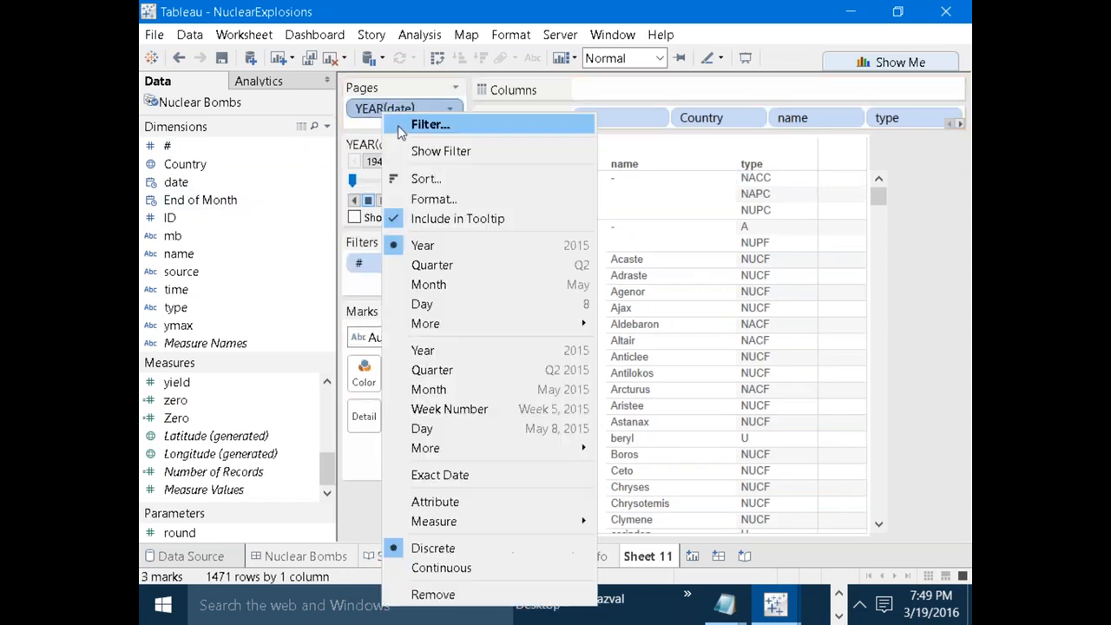
left_click(450, 390)
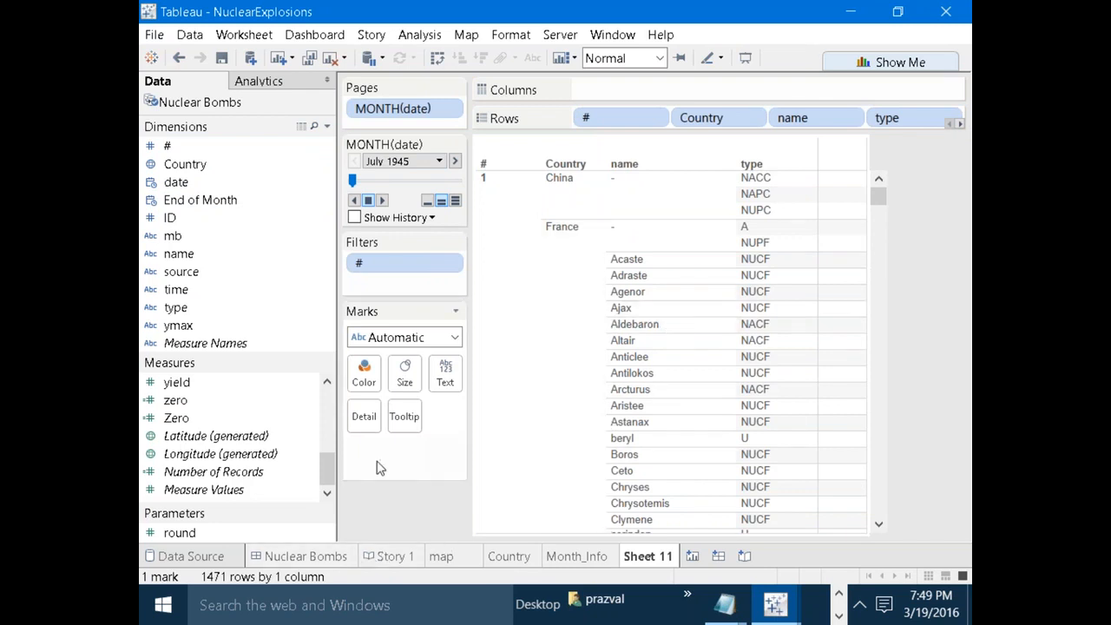
Move the dashboard's date pager to July 1945 and compare its List view with the Sheet 11 table.
left_click(343, 556)
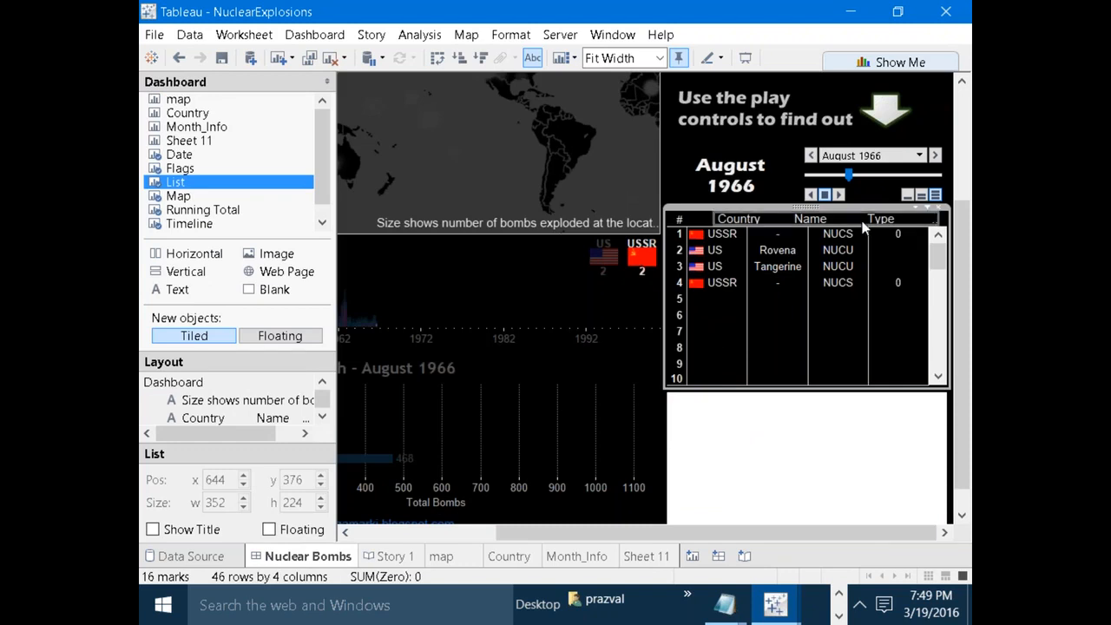
left_click_drag(849, 175, 807, 173)
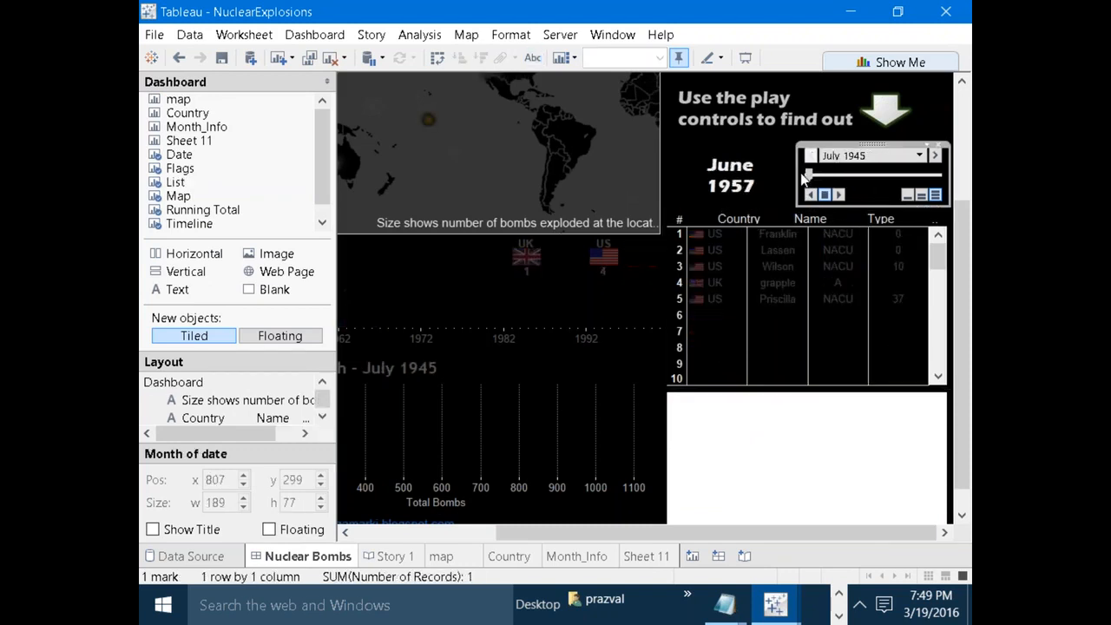
left_click(794, 469)
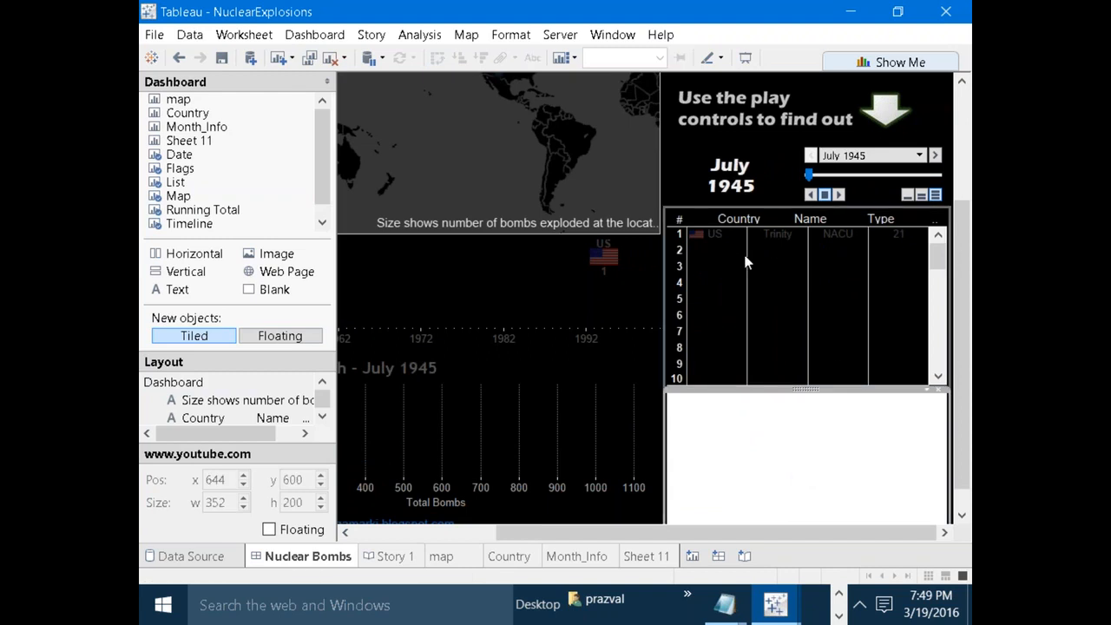
left_click(778, 273)
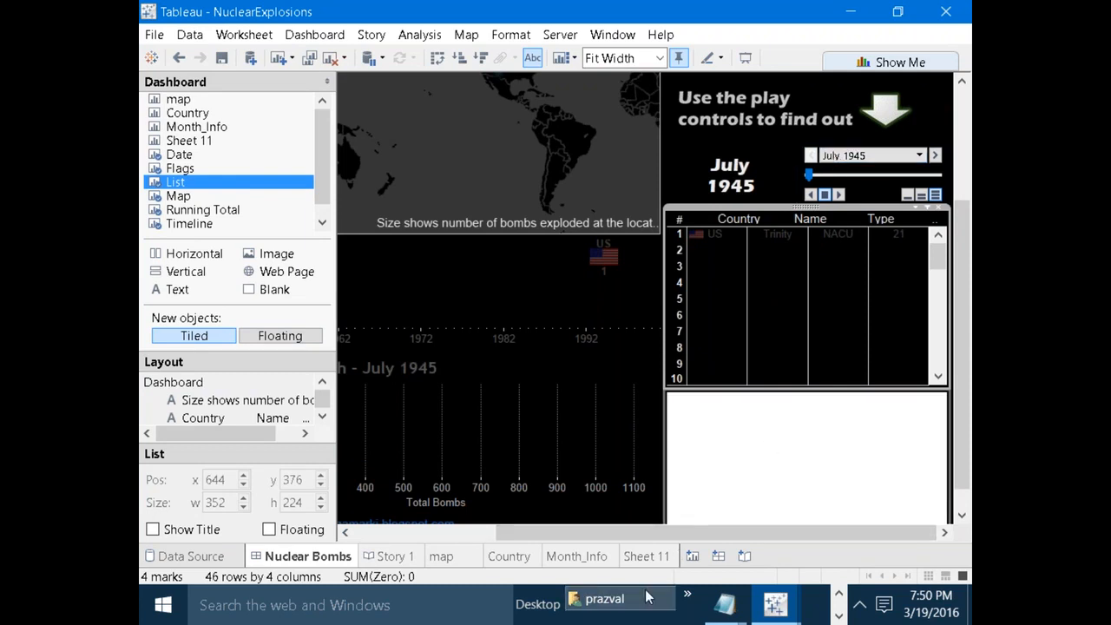
left_click(642, 558)
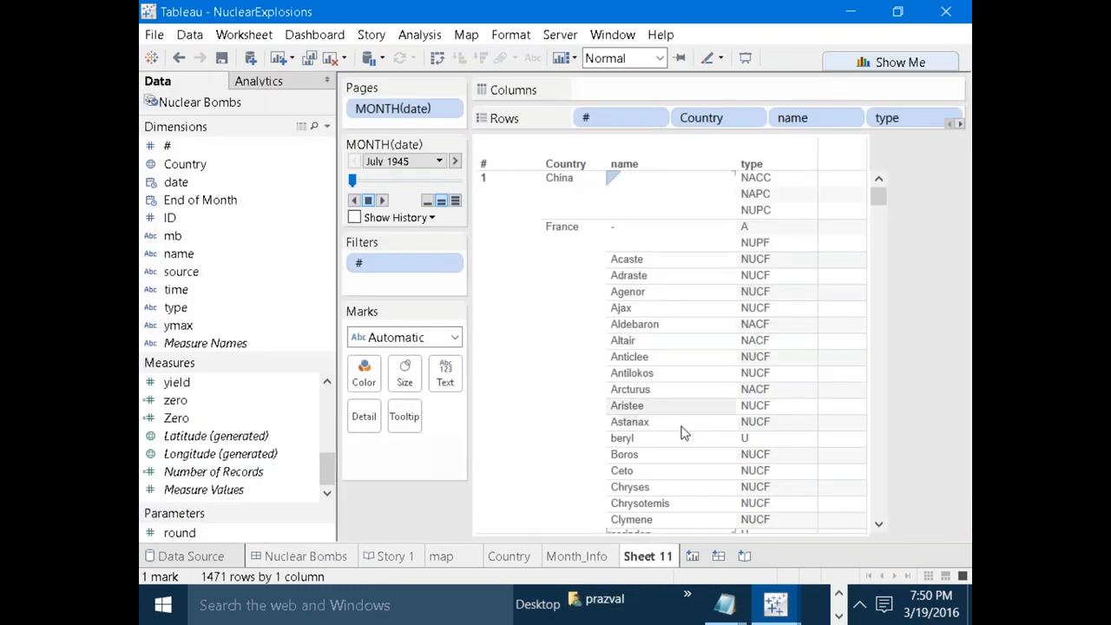
left_click_drag(879, 198, 858, 183)
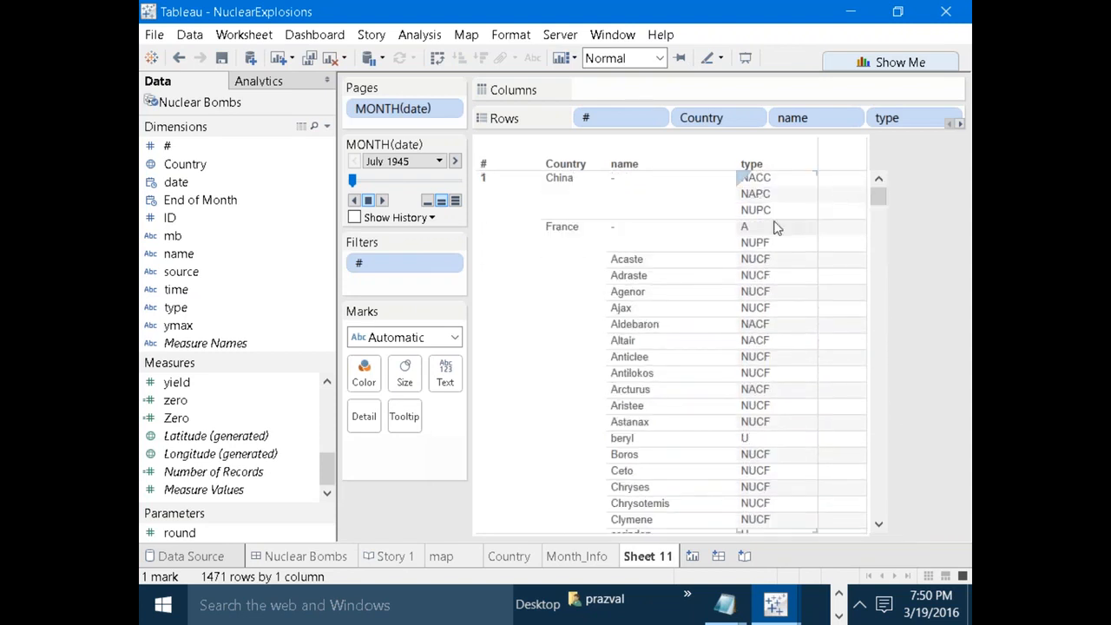
left_click(306, 556)
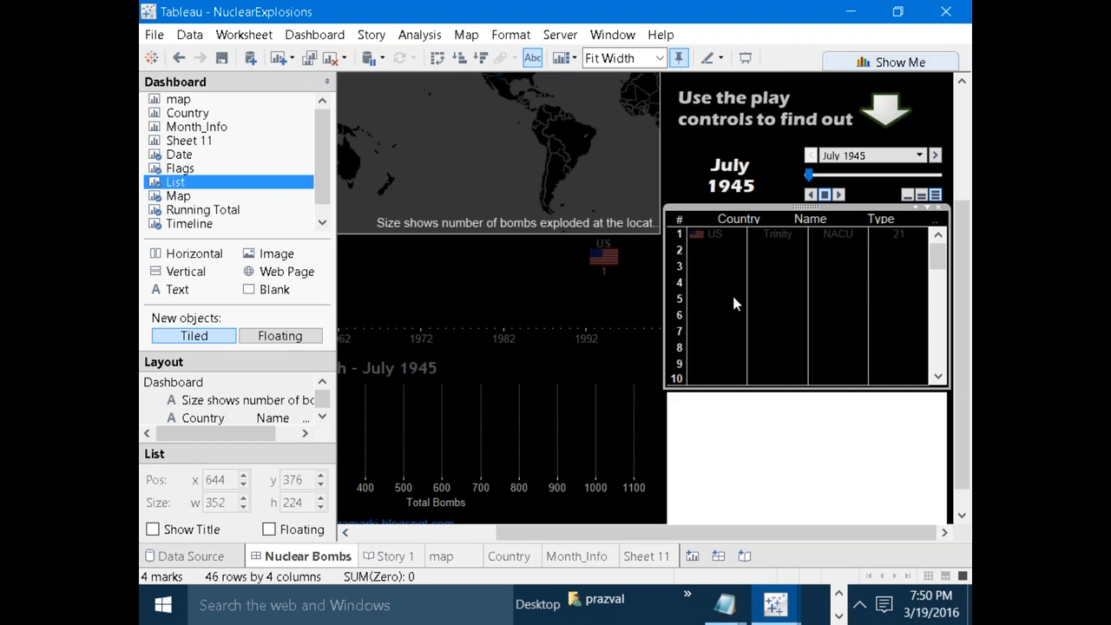
left_click(647, 556)
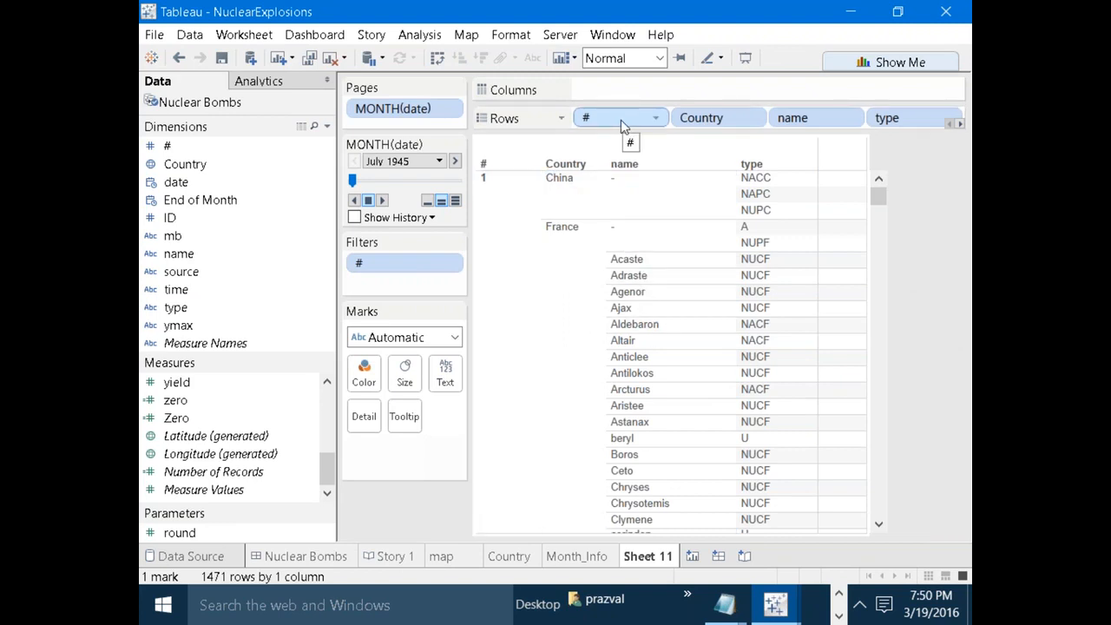
left_click_drag(879, 198, 903, 168)
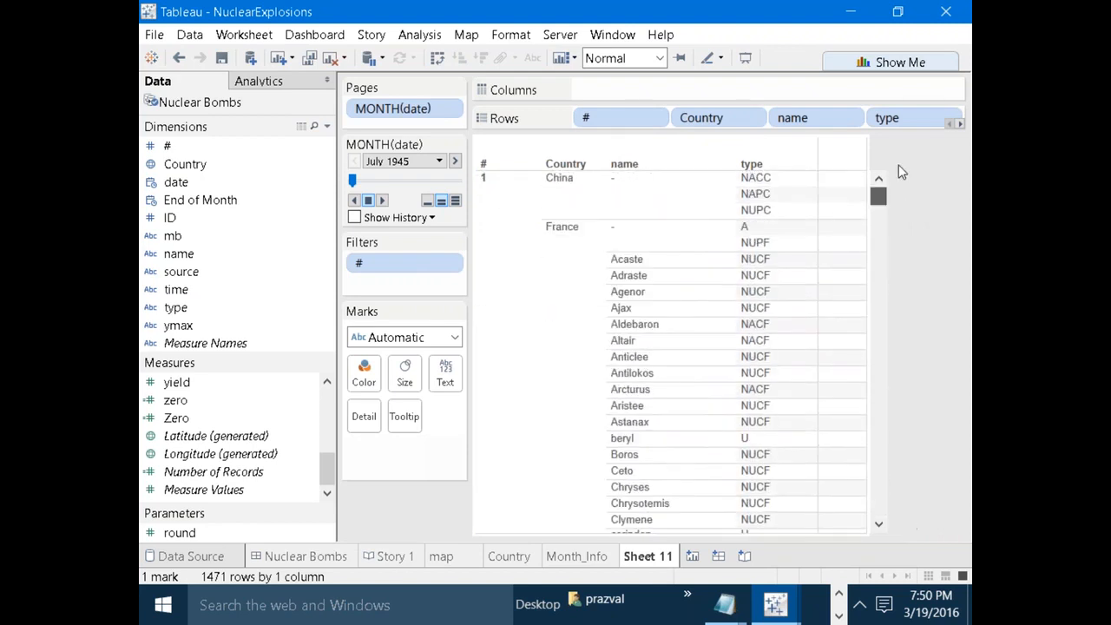
left_click(444, 373)
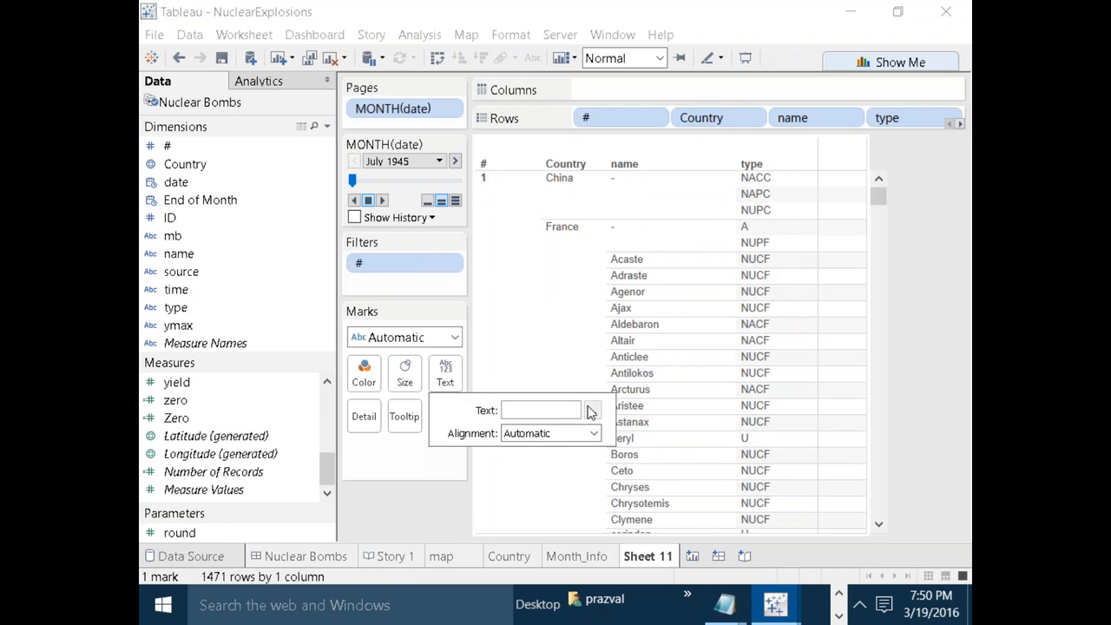
left_click(595, 433)
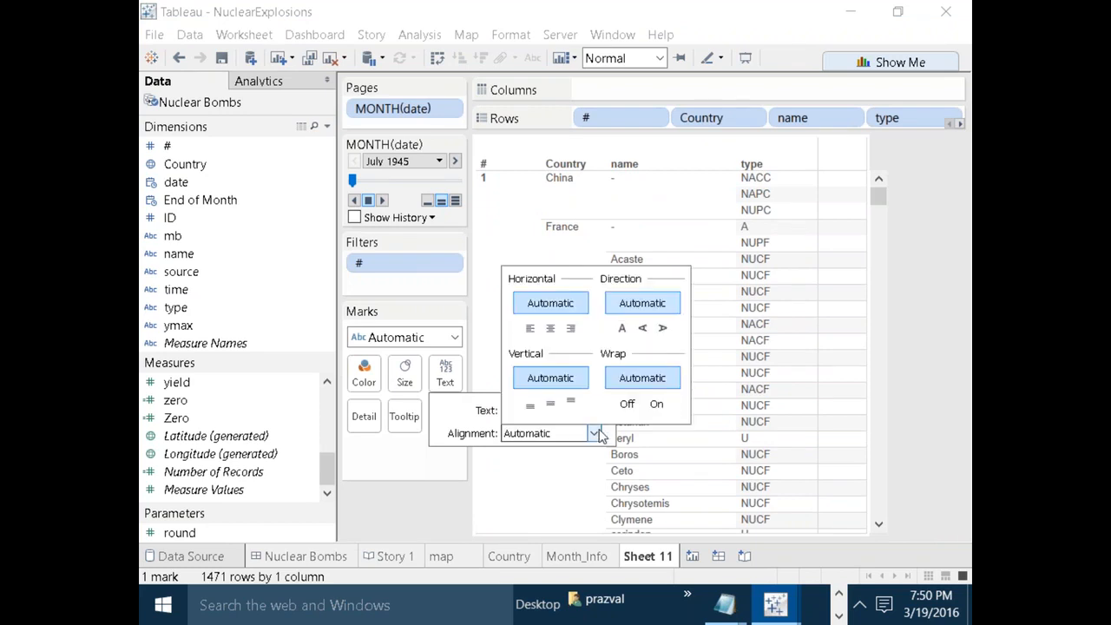
left_click(946, 320)
mouse_move(871, 186)
left_mouse_down()
mouse_move(889, 527)
mouse_move(857, 179)
left_mouse_up()
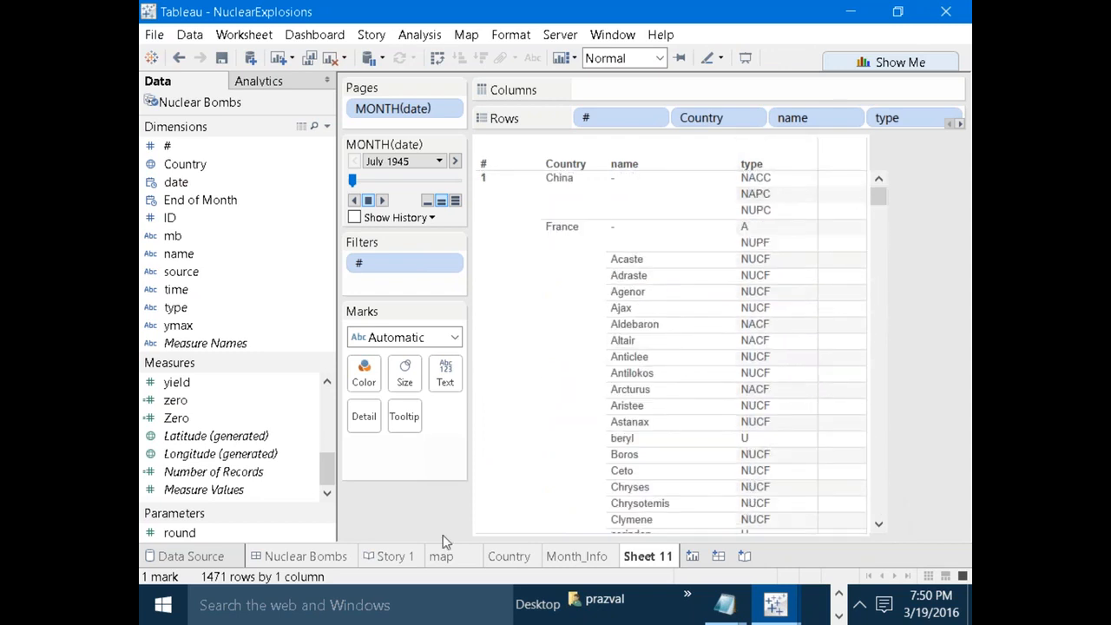
Recheck the dashboard's List view and remove #, Country, name and type from the Sheet 11 rows.
left_click(305, 557)
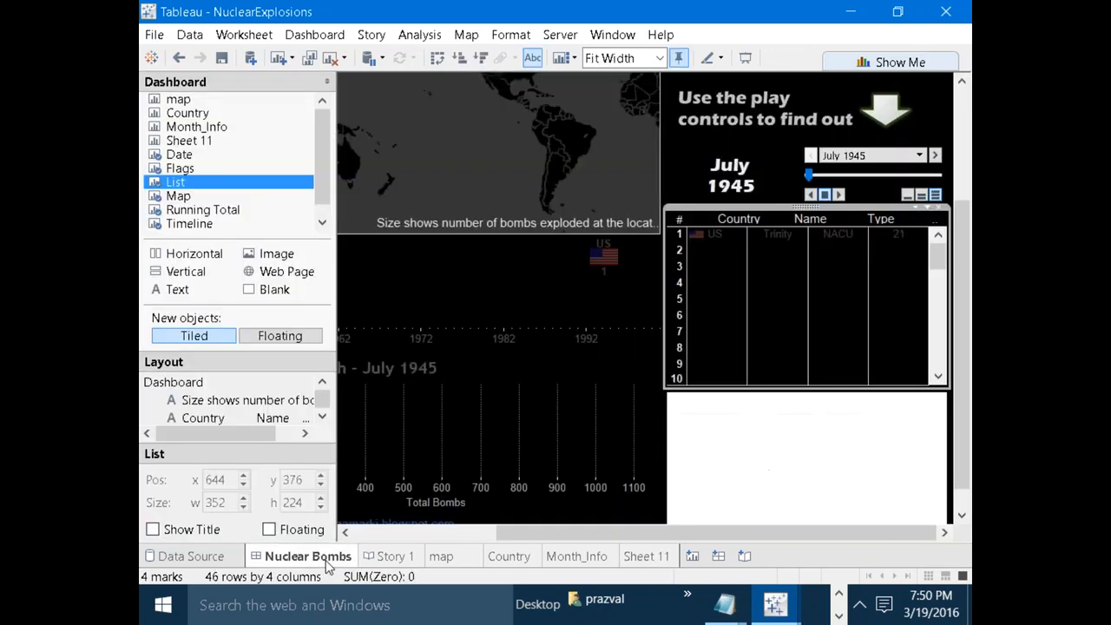
left_click(774, 187)
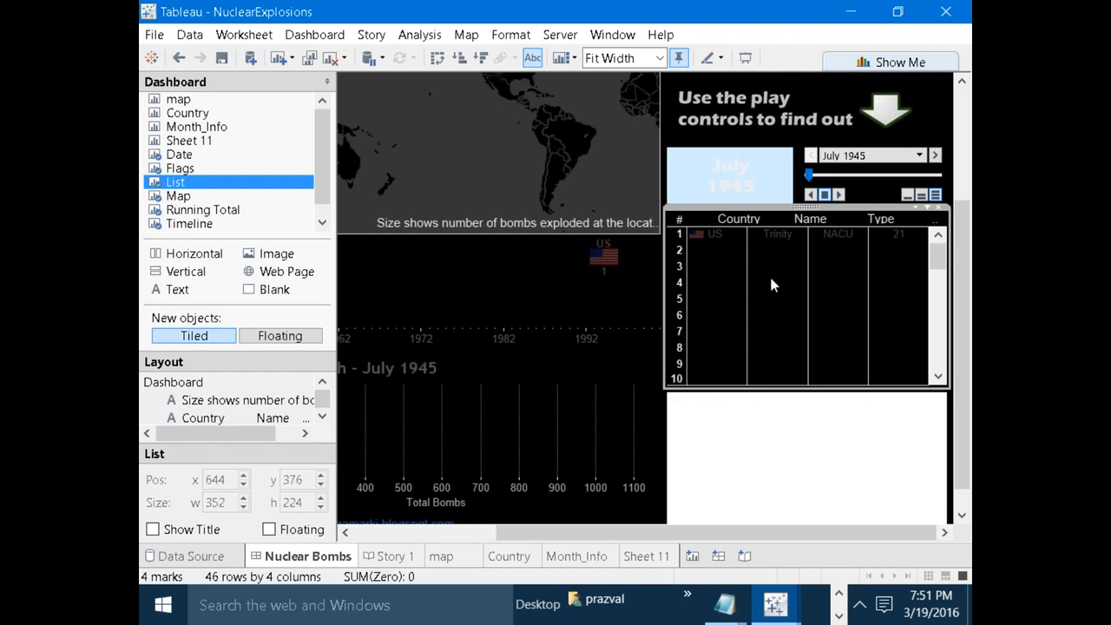
left_click(646, 557)
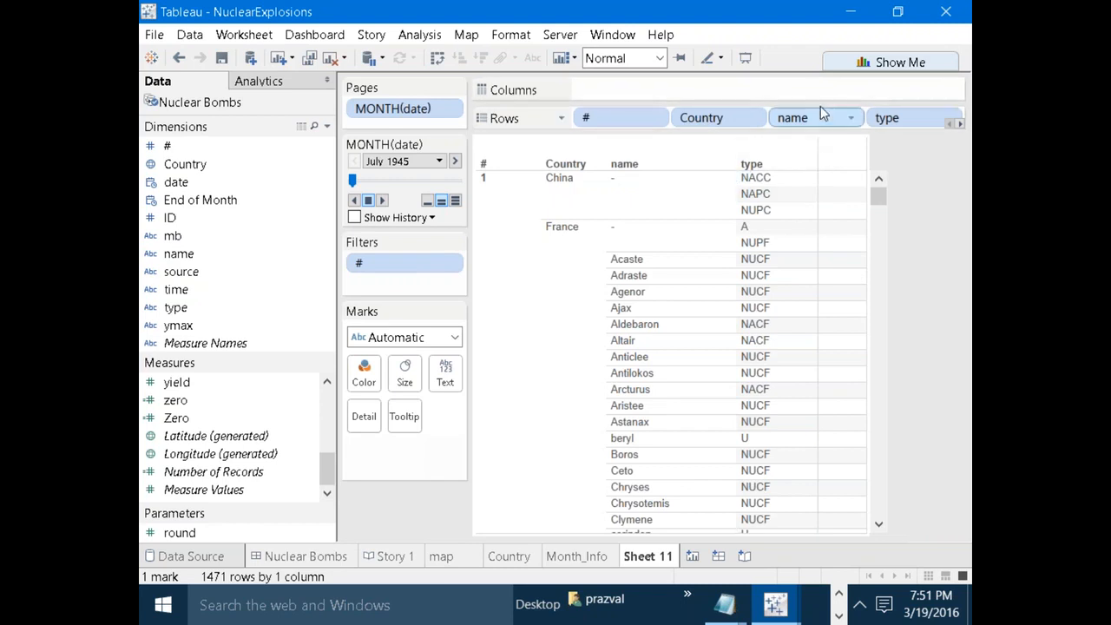
left_click_drag(701, 118, 946, 356)
left_click_drag(767, 115, 868, 347)
left_click_drag(801, 119, 738, 174)
left_click_drag(659, 117, 735, 290)
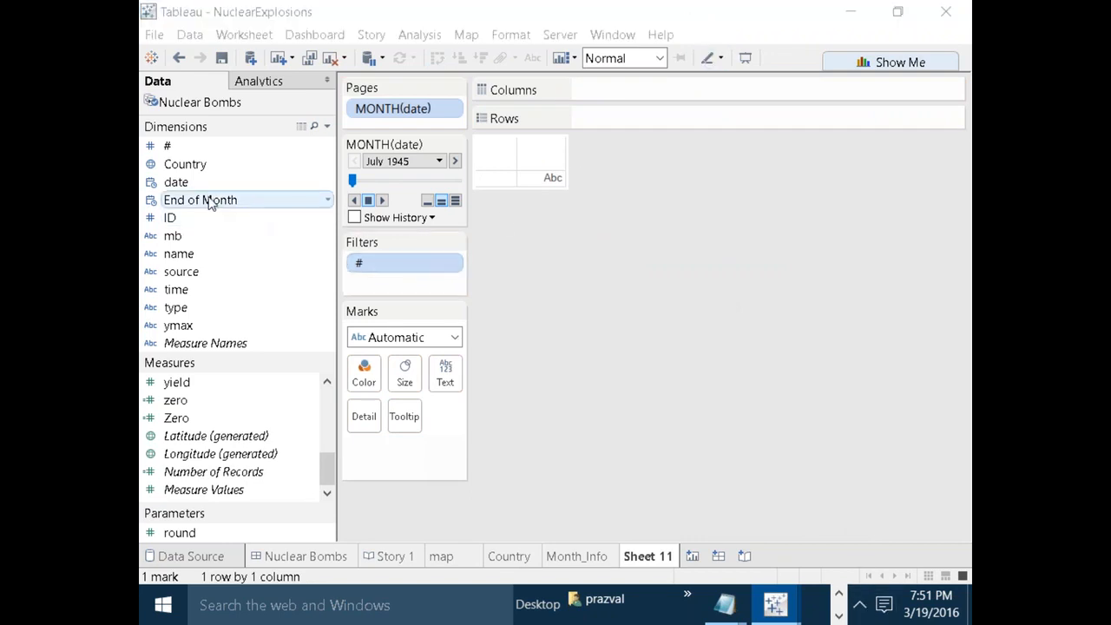
Put # and Country on the Sheet 11 rows and select the US mark in row 1.
mouse_move(174, 145)
left_mouse_down()
mouse_move(491, 136)
mouse_move(575, 110)
left_mouse_up()
mouse_move(604, 225)
left_mouse_down()
mouse_move(603, 394)
mouse_move(603, 228)
left_mouse_up()
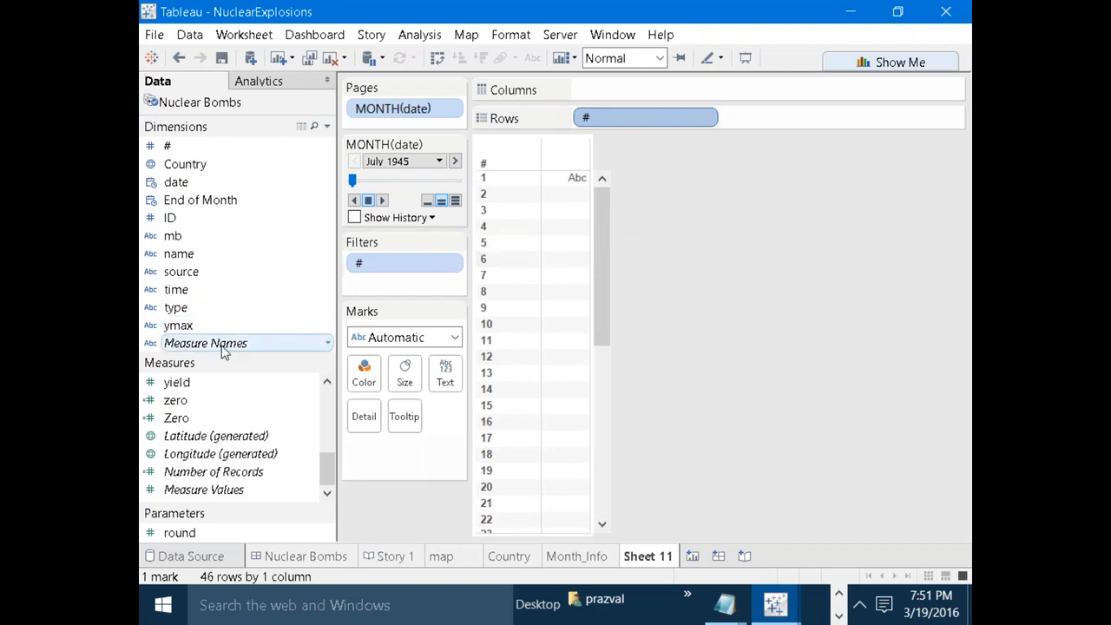
left_click_drag(190, 164, 767, 113)
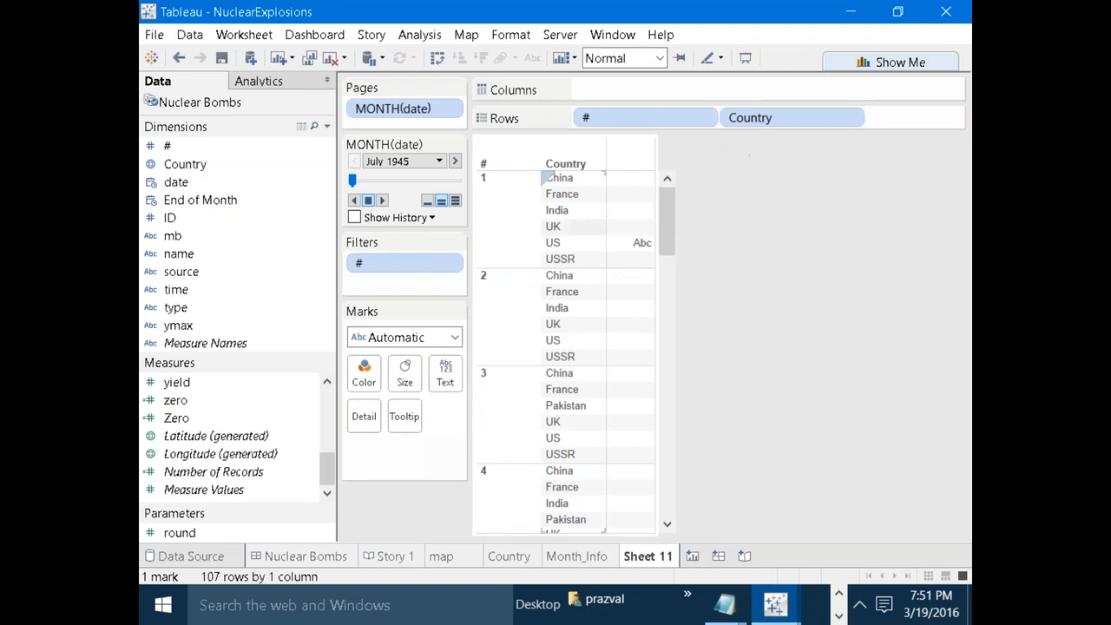
left_click_drag(667, 216, 672, 191)
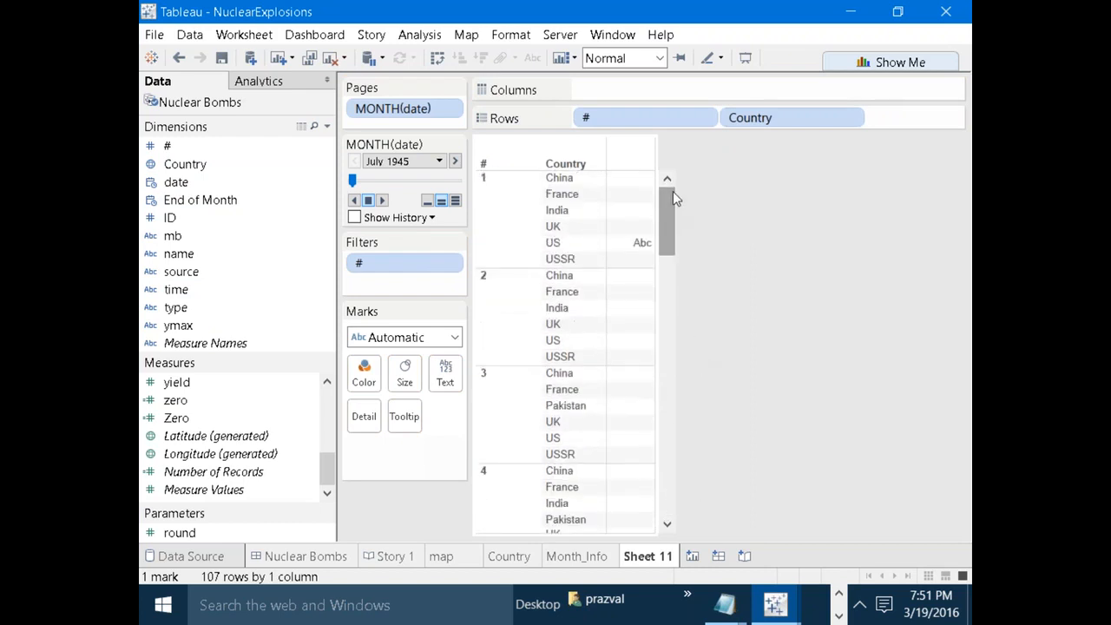
left_click(646, 241)
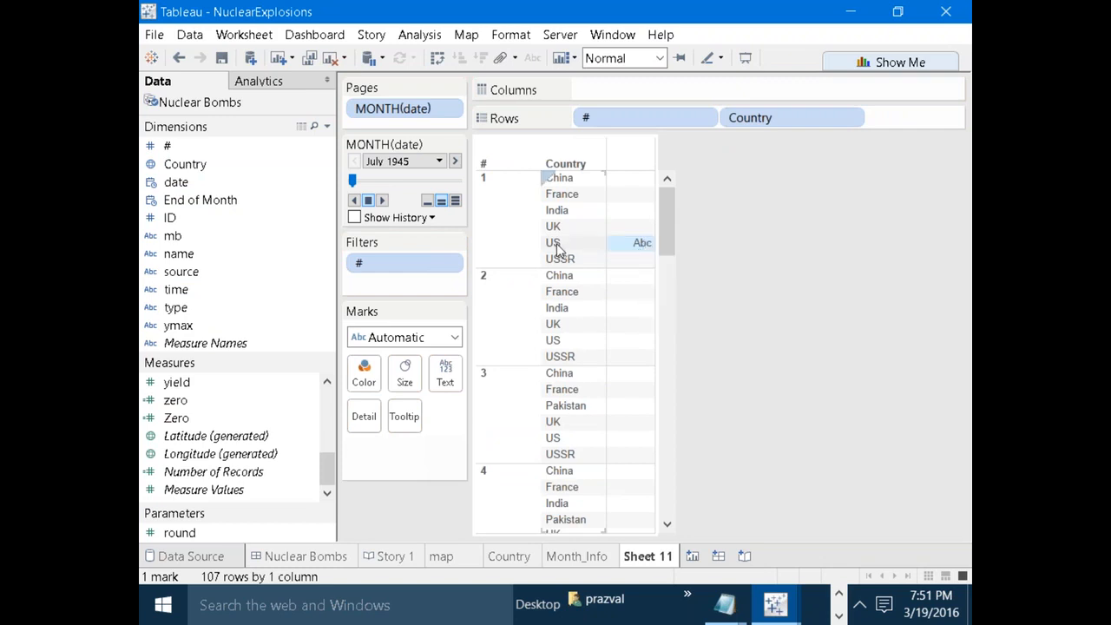
Add type after Country on the Sheet 11 rows and select the mark for the US NACU type under number 1.
left_click(786, 237)
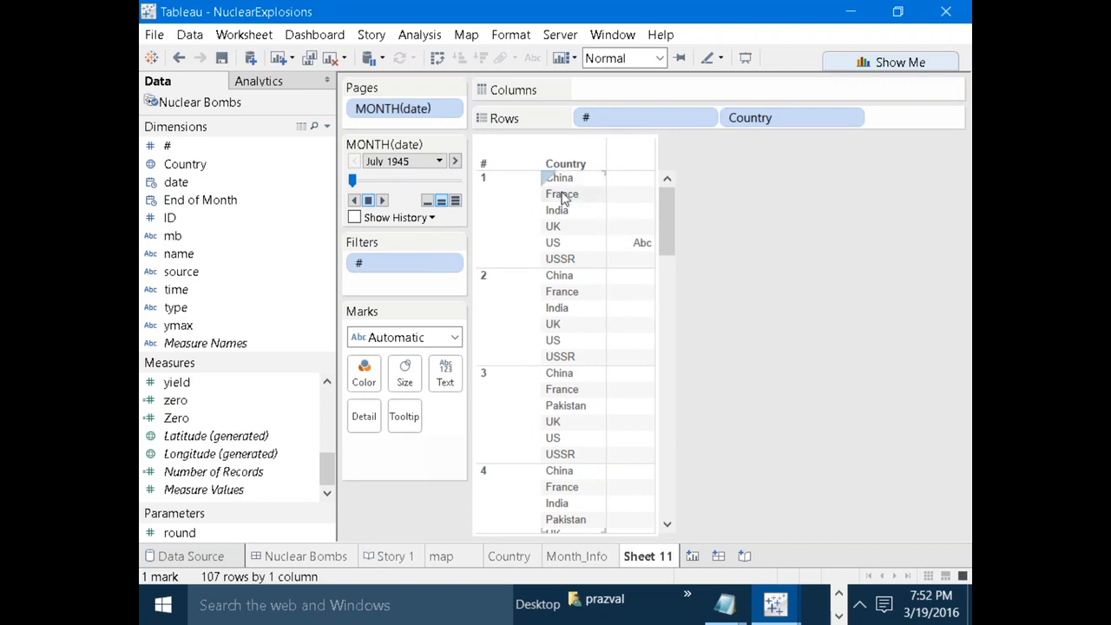
mouse_move(198, 313)
left_mouse_down()
mouse_move(421, 278)
mouse_move(885, 110)
mouse_move(897, 119)
mouse_move(871, 114)
left_mouse_up()
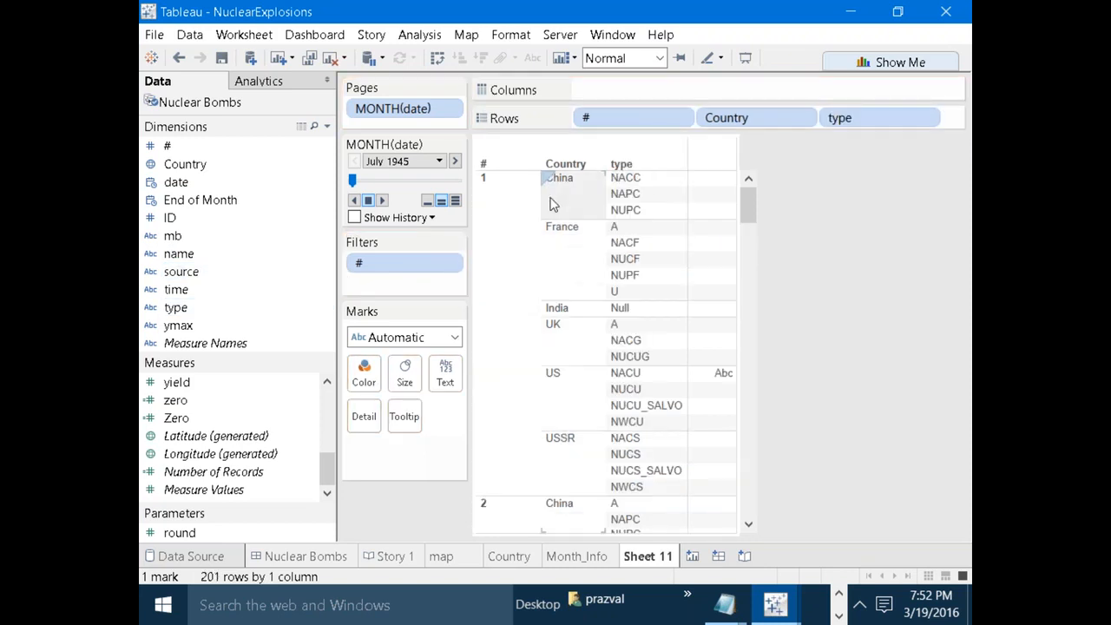
left_click(719, 379)
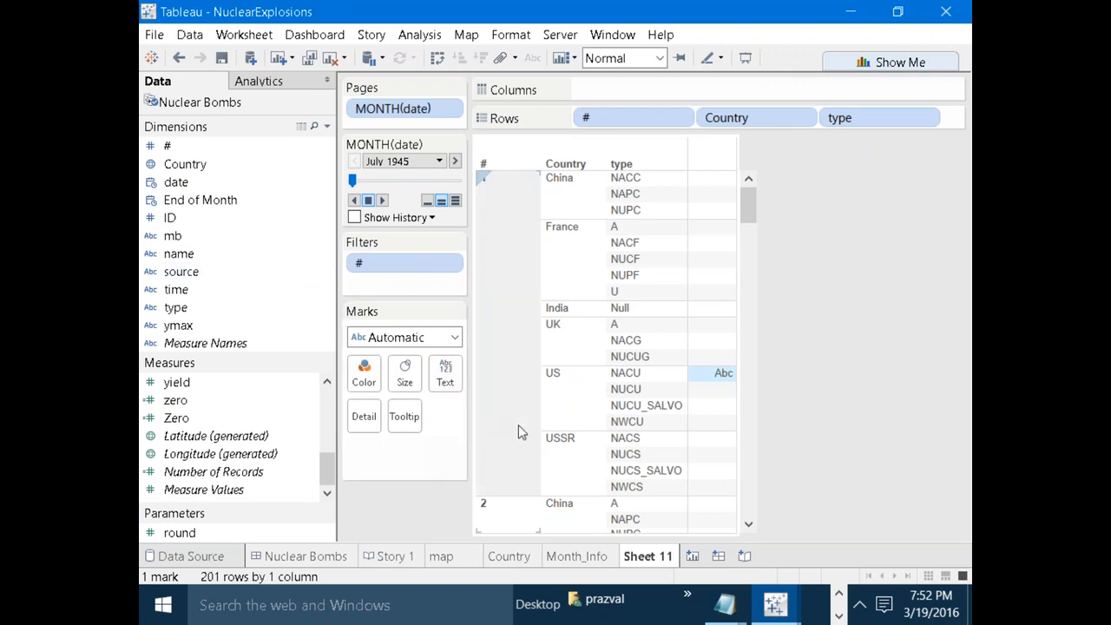
Check the dashboard's List view and insert name between Country and type on the Sheet 11 rows.
left_click(306, 557)
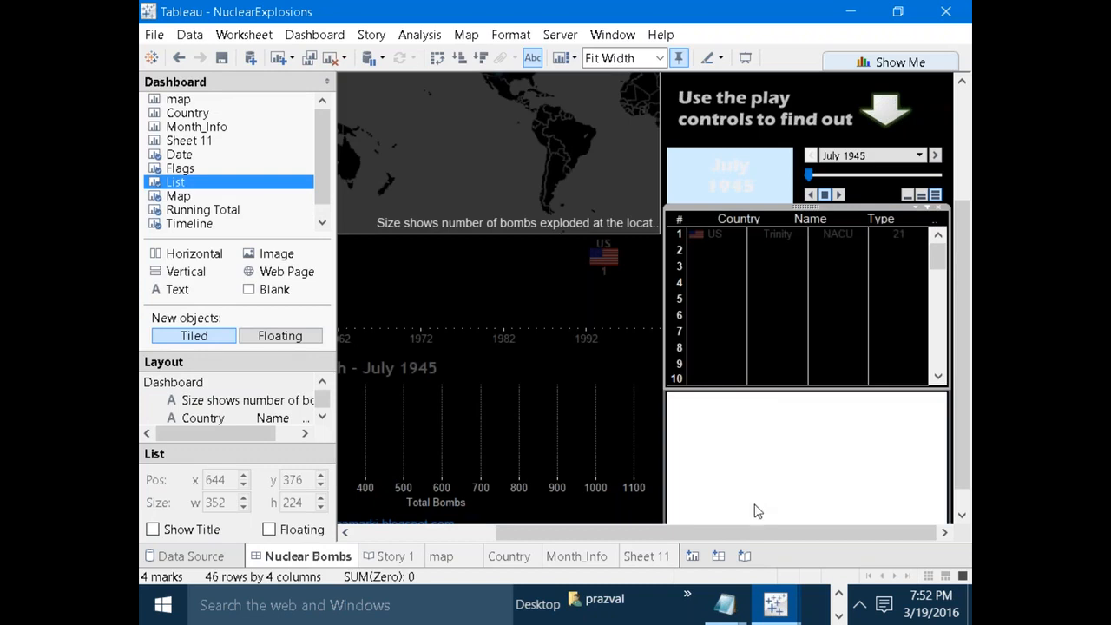
left_click(648, 563)
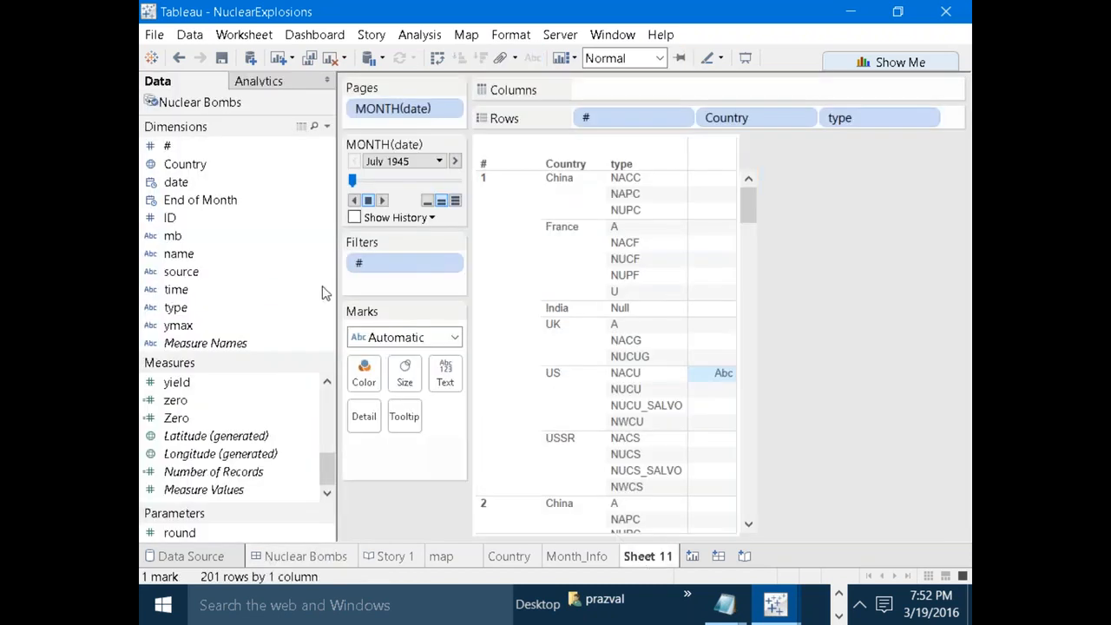
left_click_drag(177, 254, 820, 117)
left_click(590, 292)
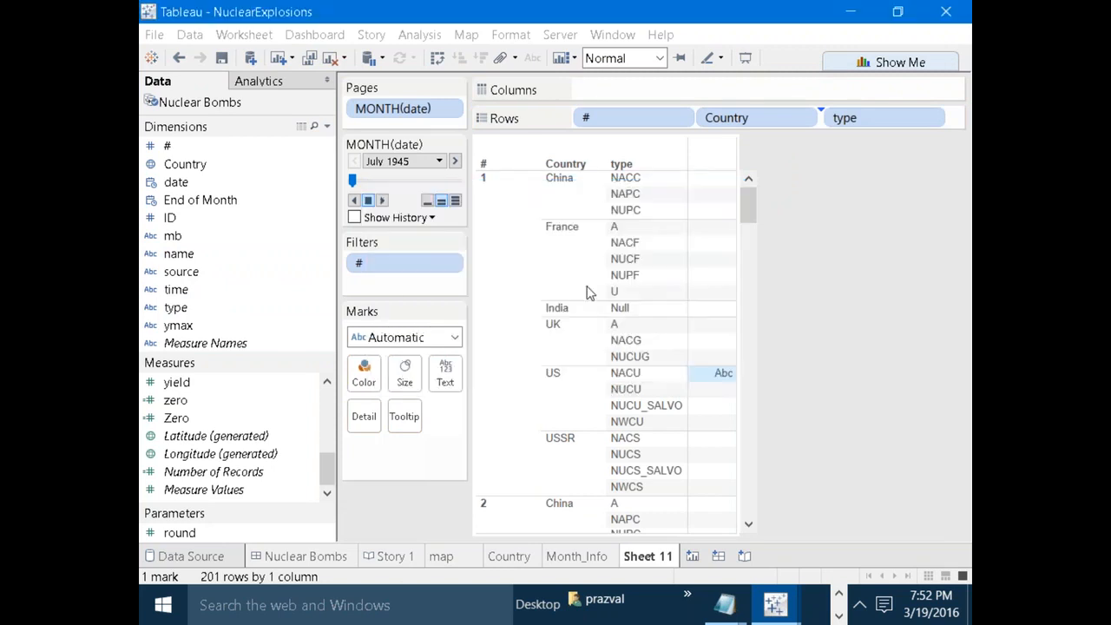
left_click_drag(879, 196, 910, 457)
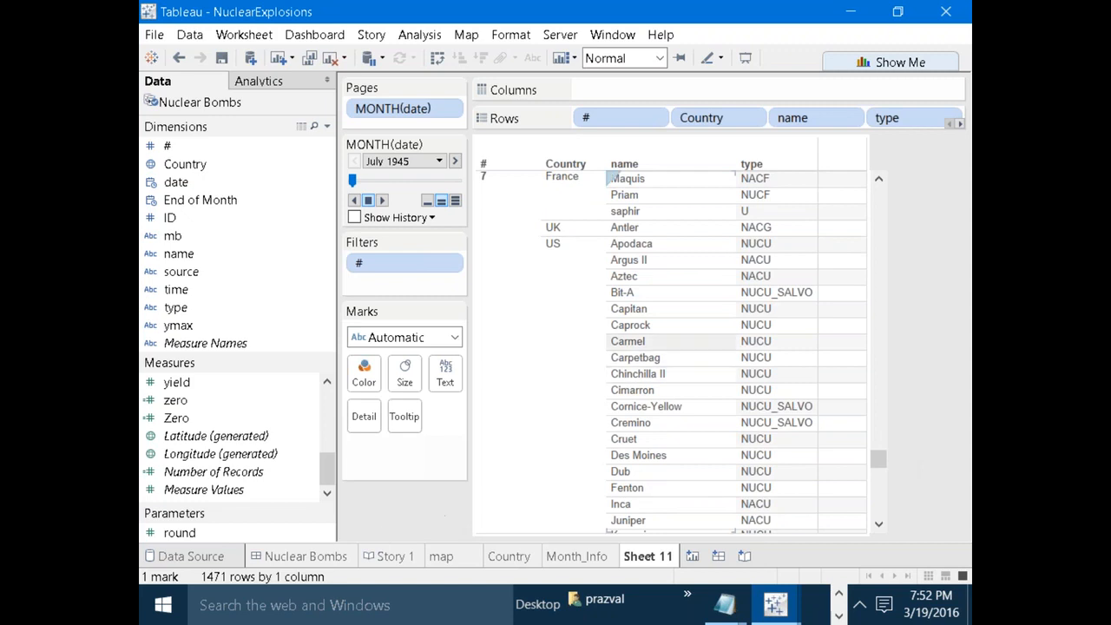
Review the dashboard's List view against the Sheet 11 table and inspect the Timeline view.
left_click(323, 557)
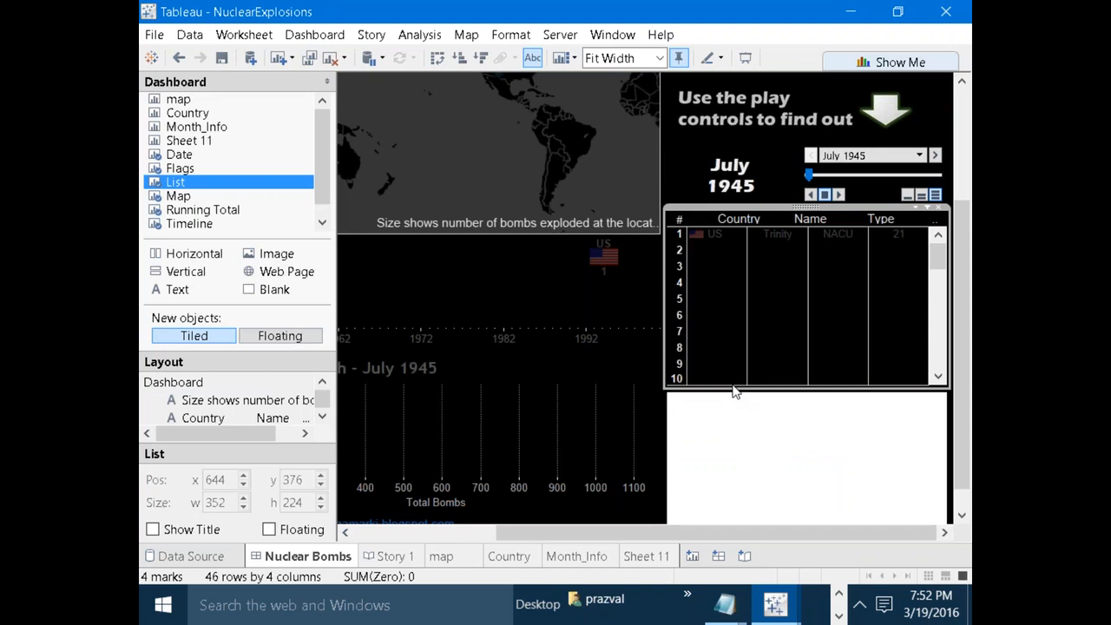
left_click(838, 520)
mouse_move(809, 531)
left_mouse_down()
mouse_move(782, 532)
mouse_move(805, 531)
left_mouse_up()
left_click(734, 330)
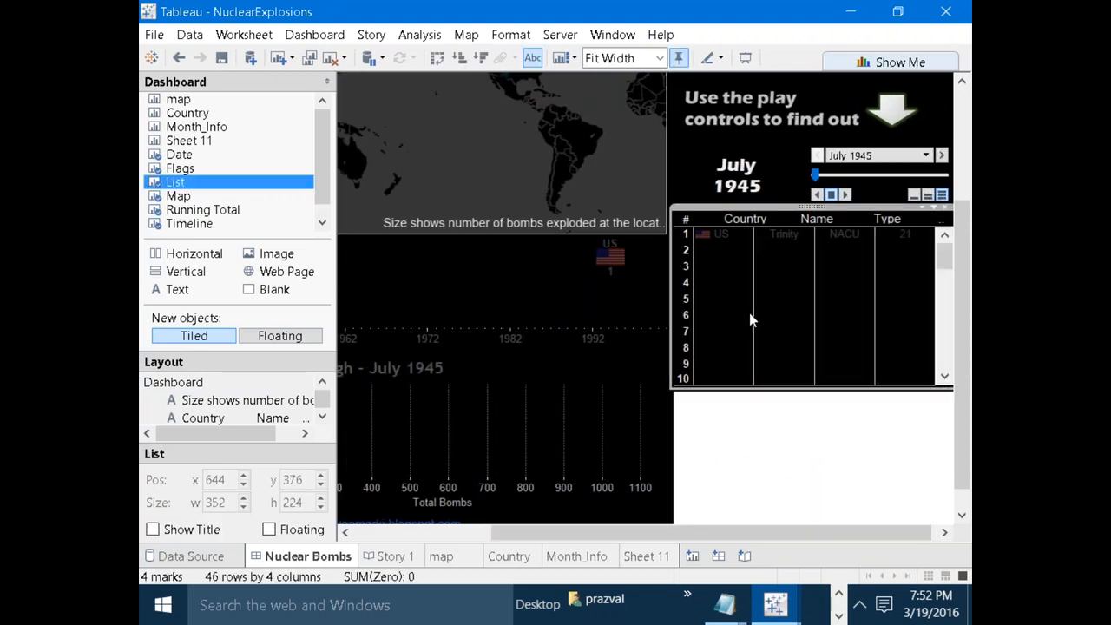
left_click_drag(647, 532, 508, 541)
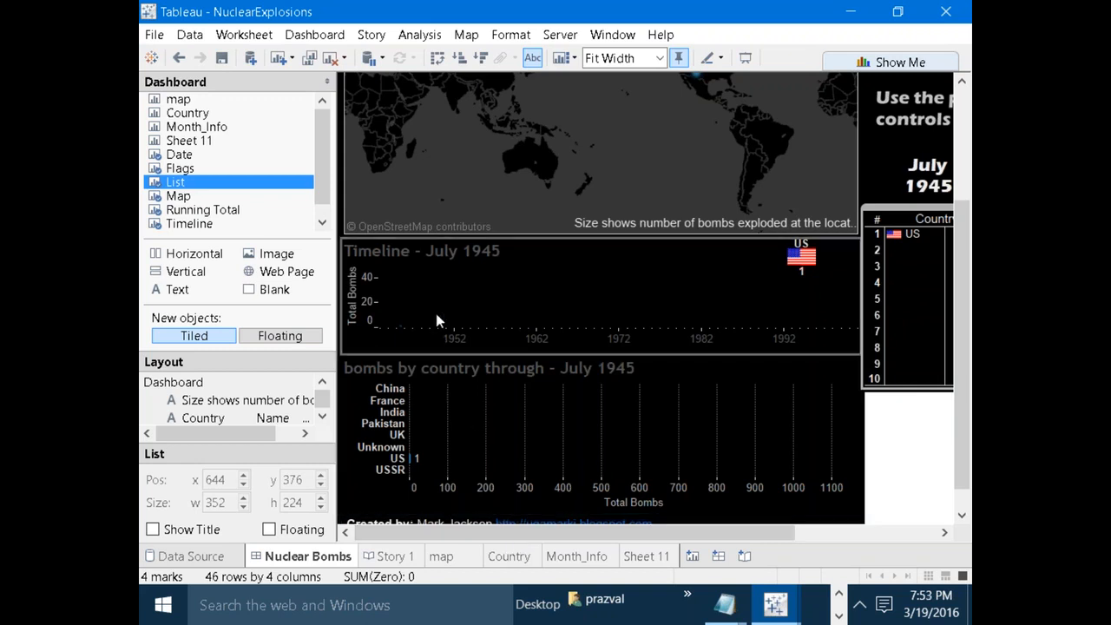
left_click(421, 291)
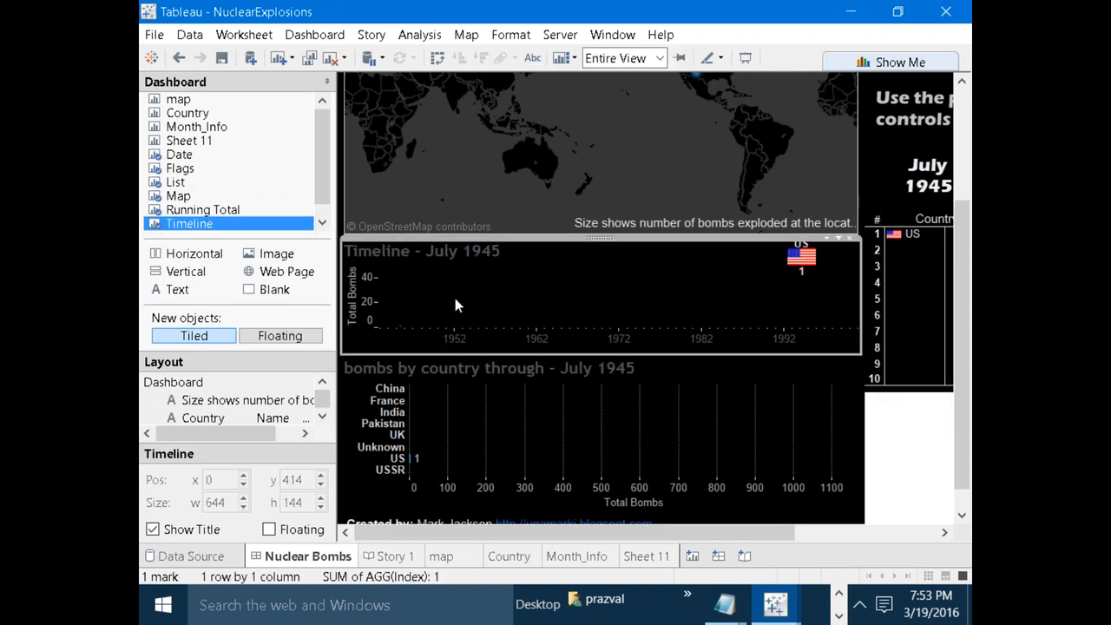
Create a new worksheet with the year of date on Rows and exclude the Null year.
left_click(691, 556)
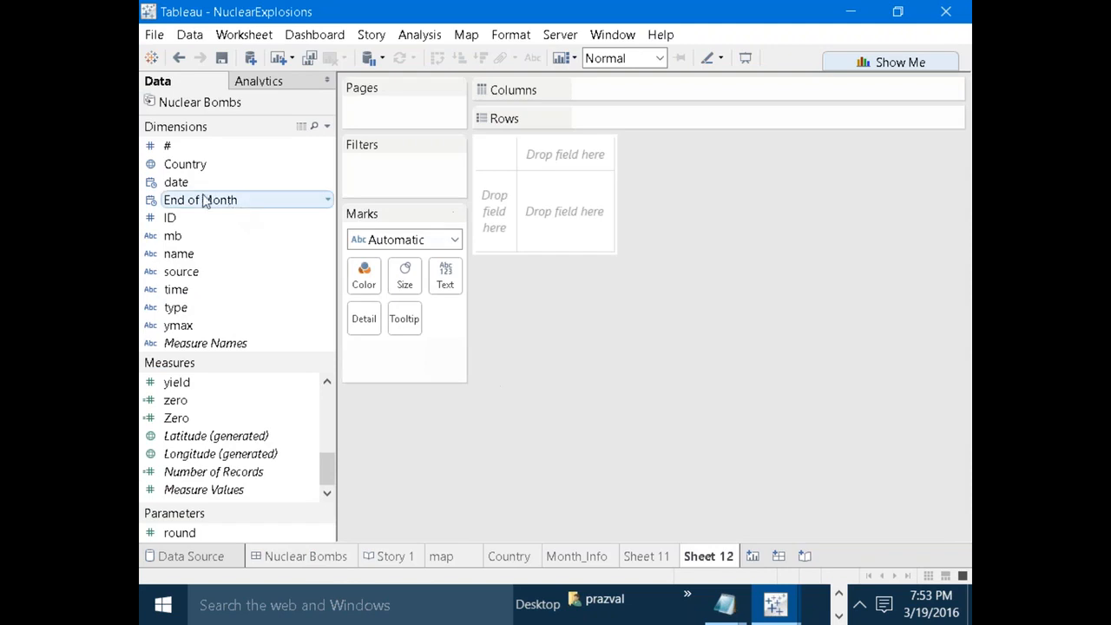
left_click_drag(174, 183, 583, 113)
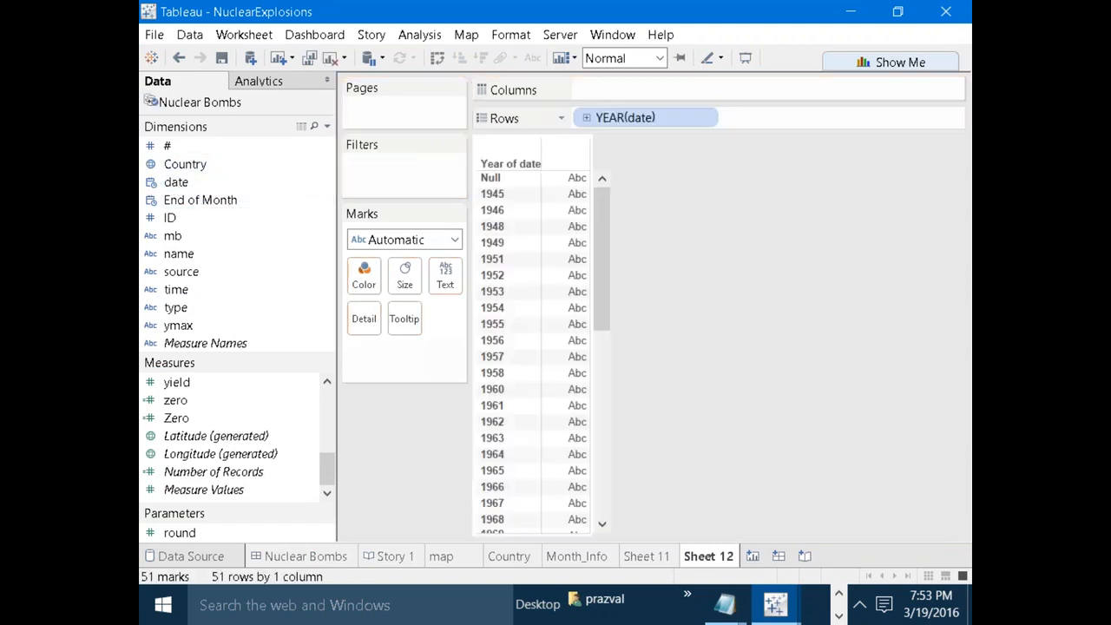
left_click(437, 57)
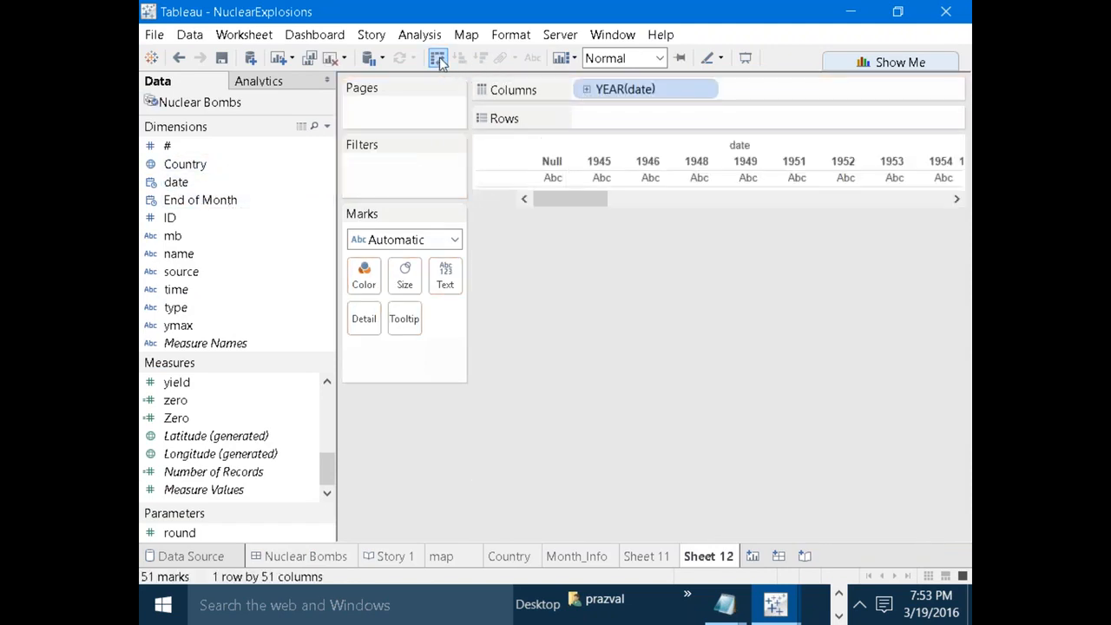
left_click(552, 167)
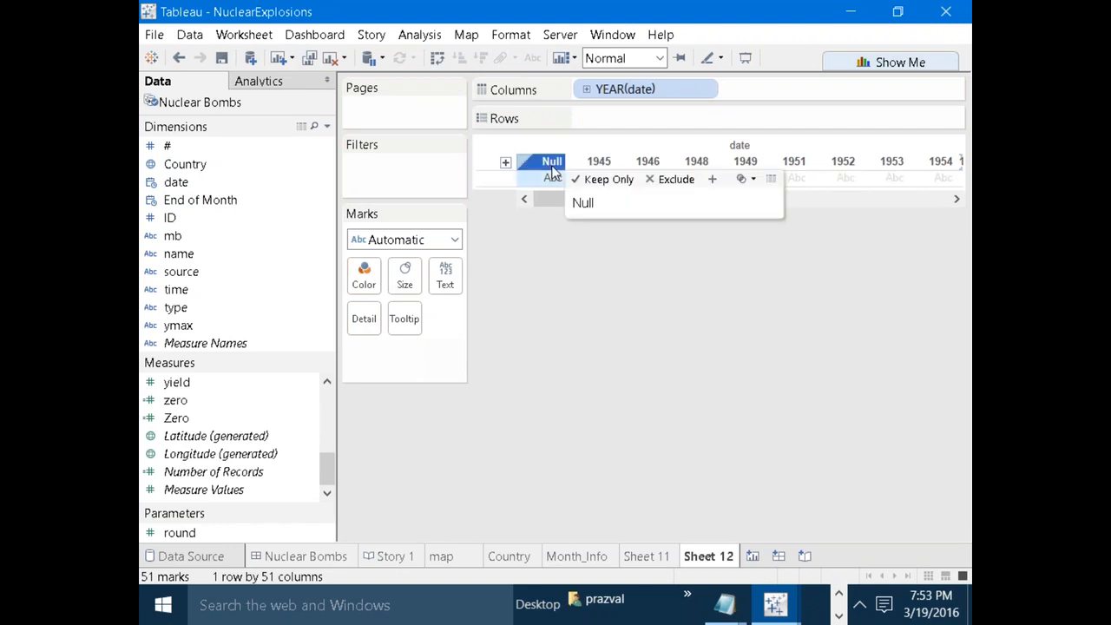
left_click(653, 180)
mouse_move(625, 89)
left_mouse_down()
mouse_move(640, 115)
mouse_move(612, 119)
left_mouse_up()
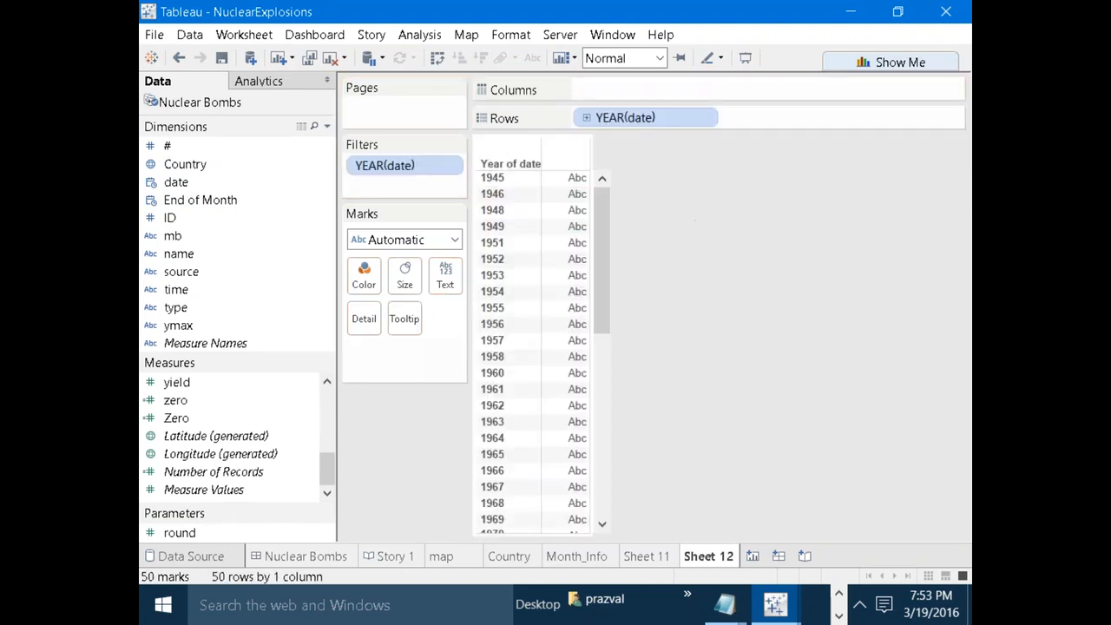
Plot the sum of Count by year of date, with the year on Columns and Count on Rows.
scroll(327, 465, "up", 1)
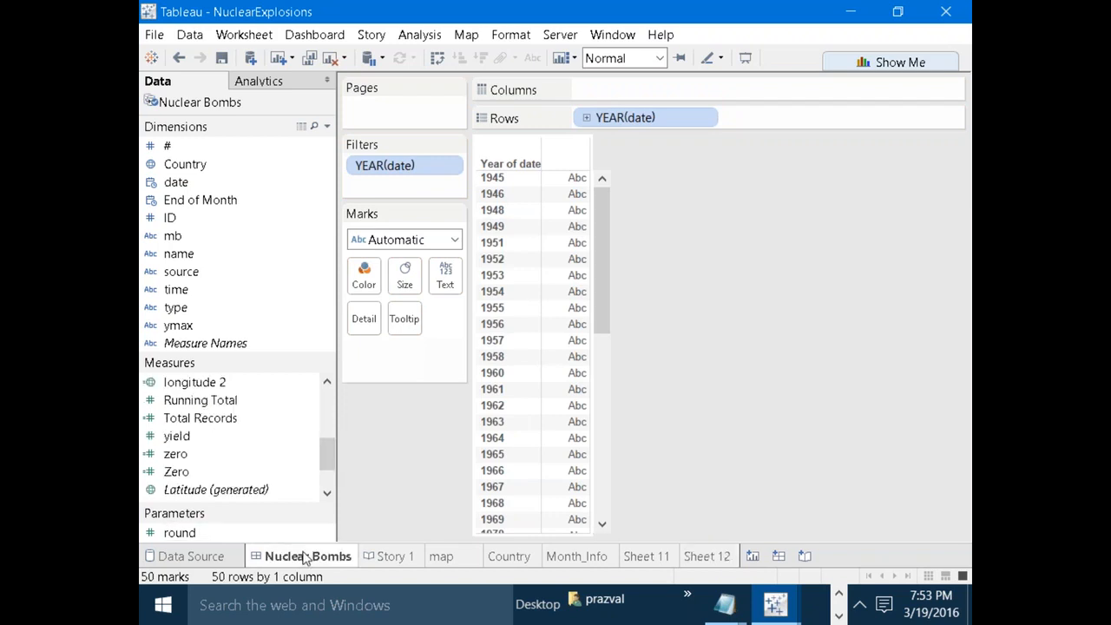
left_click(306, 555)
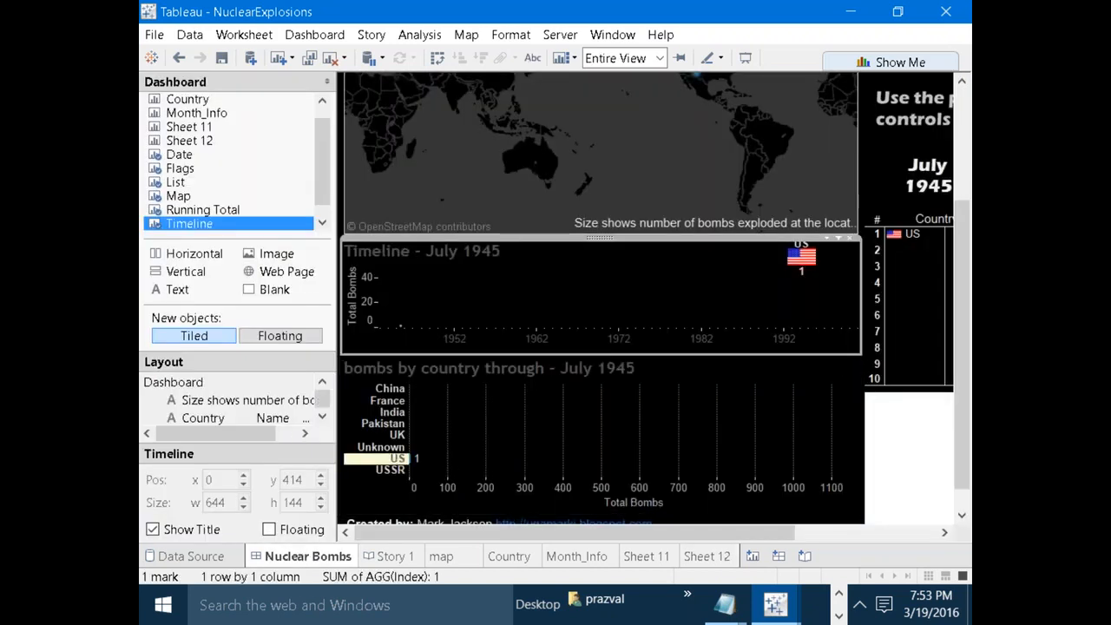
left_click(717, 556)
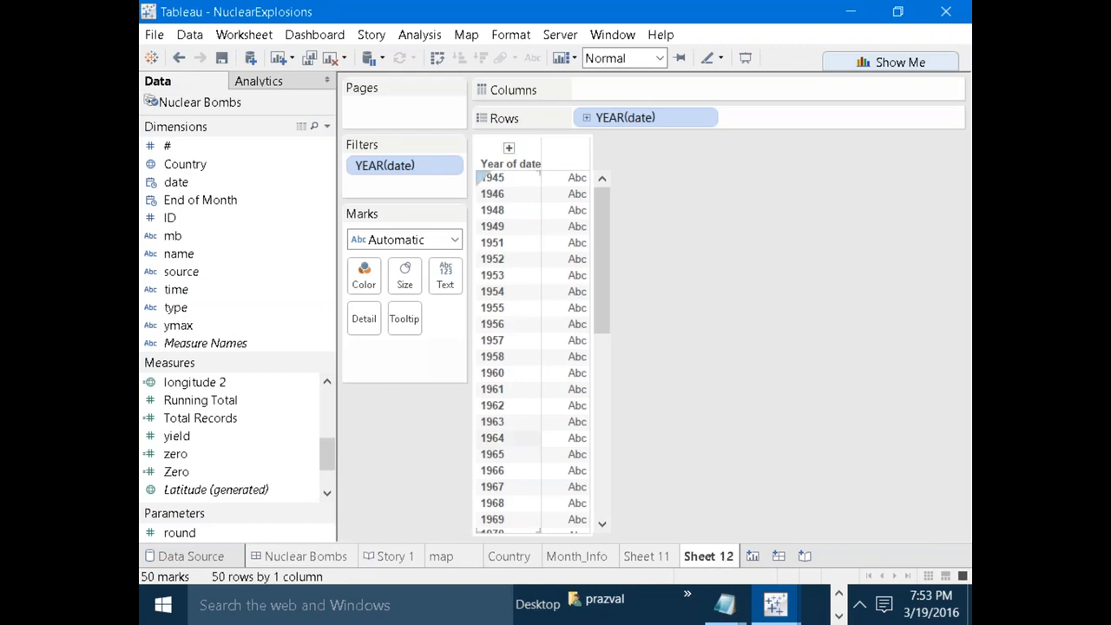
left_click_drag(327, 453, 314, 386)
left_click_drag(183, 386, 617, 91)
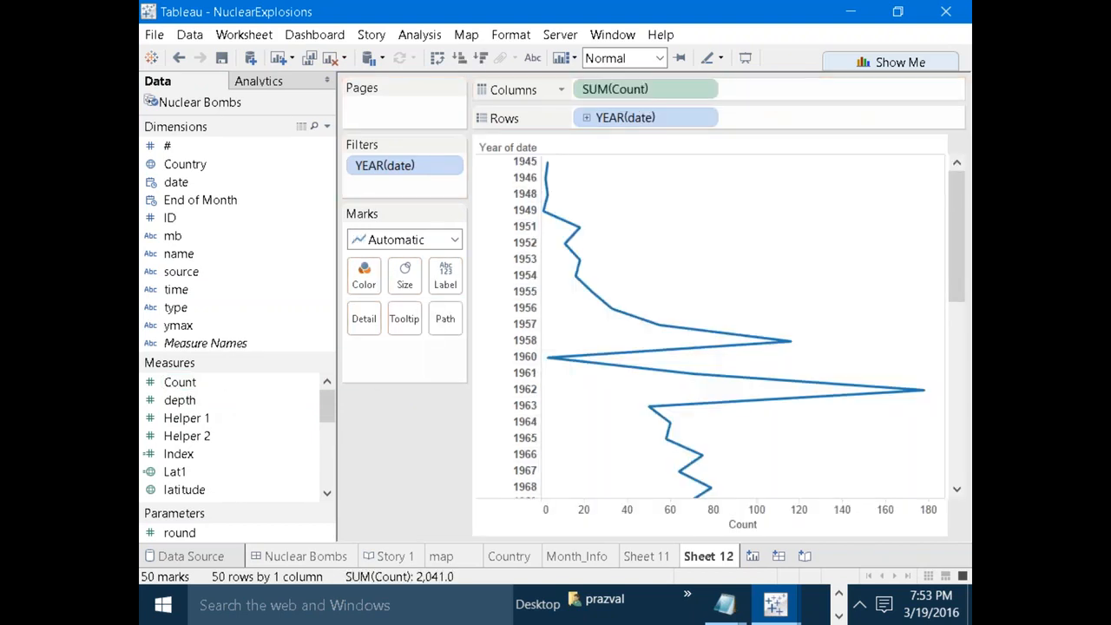
left_click(437, 58)
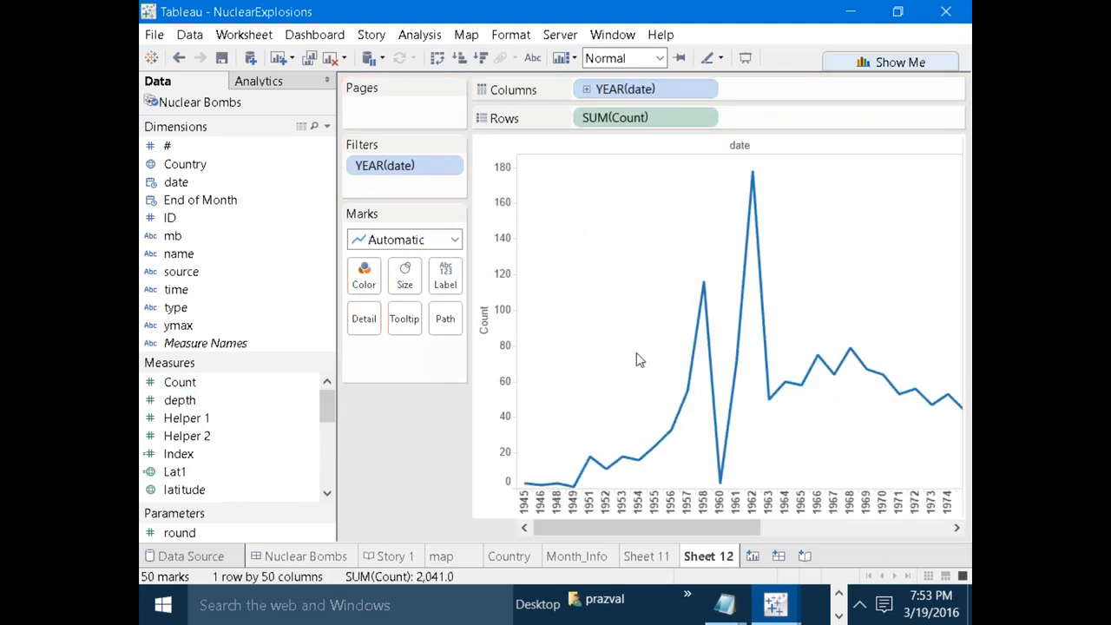
Check the dashboard's Timeline view and page Sheet 12 by date at the month-and-year level.
left_click(311, 558)
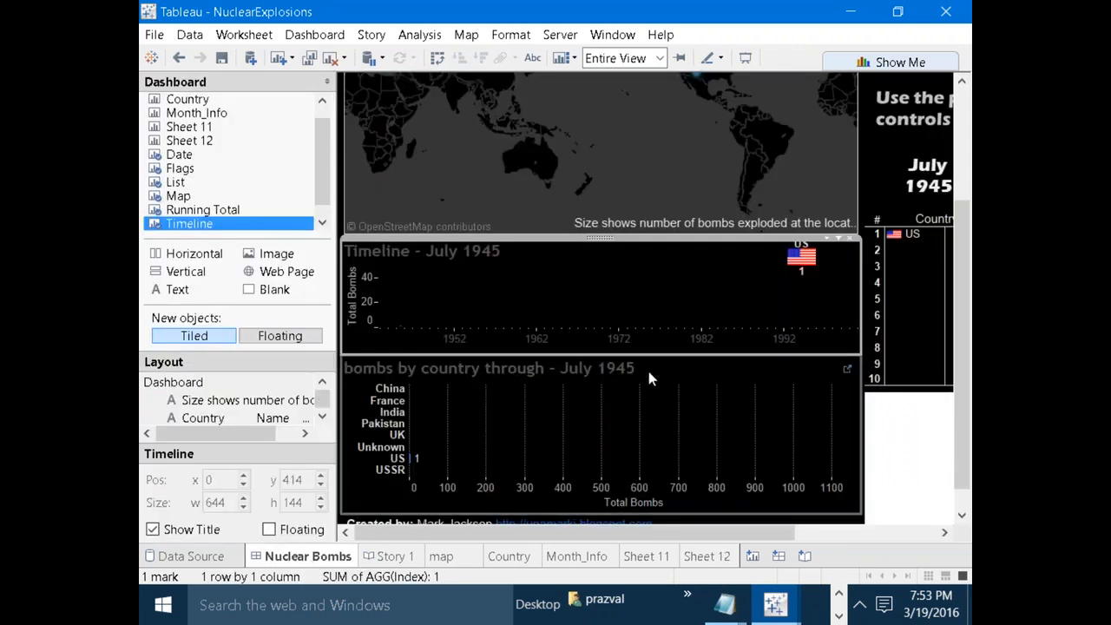
left_click(710, 557)
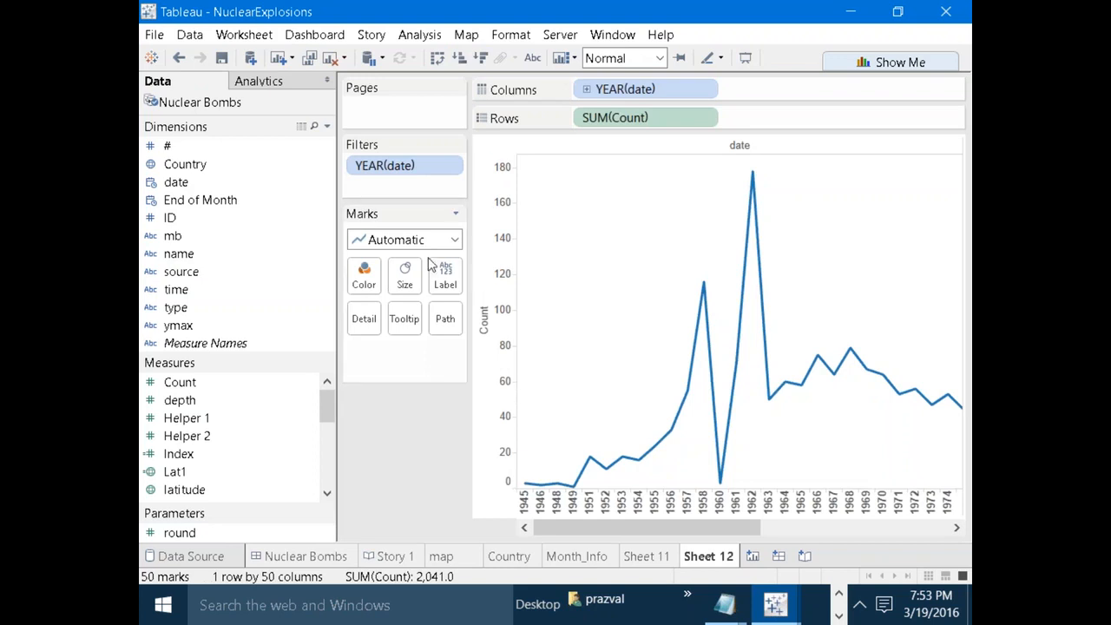
mouse_move(176, 183)
left_mouse_down()
mouse_move(310, 144)
mouse_move(347, 101)
mouse_move(365, 104)
left_mouse_up()
right_click(385, 115)
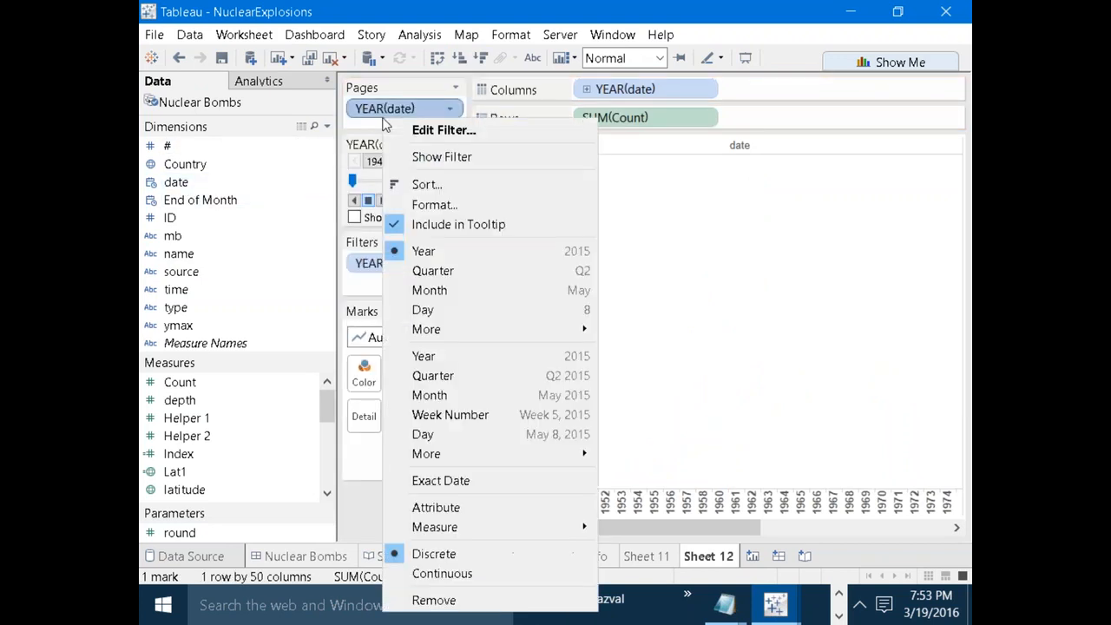
left_click(432, 396)
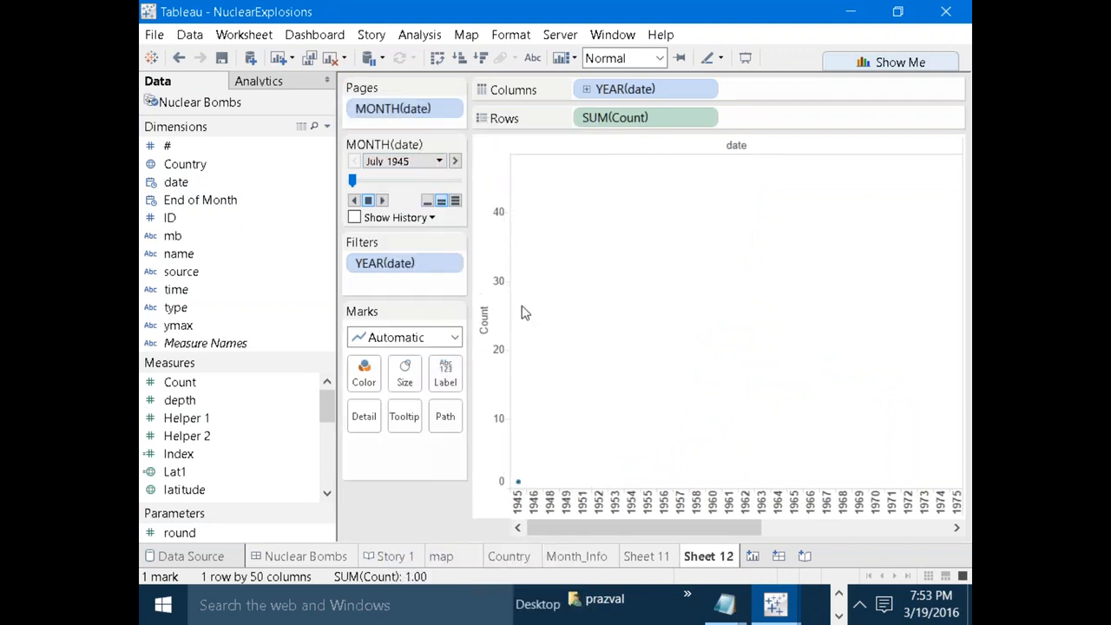
Play the Sheet 12 month pages forward and turn on their history.
left_click(382, 201)
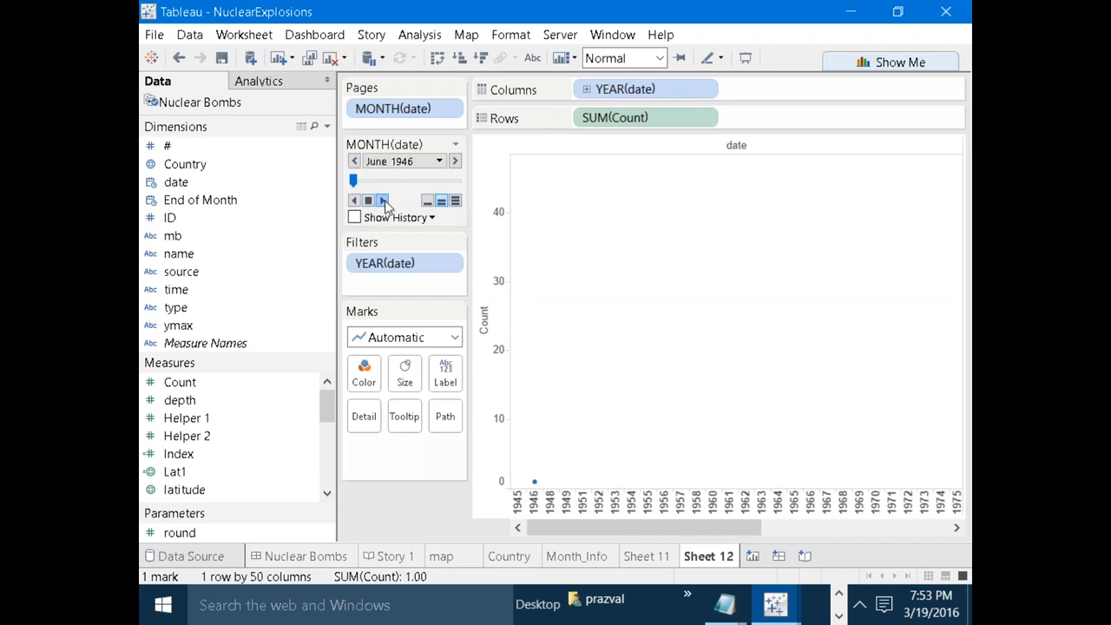
left_click(355, 218)
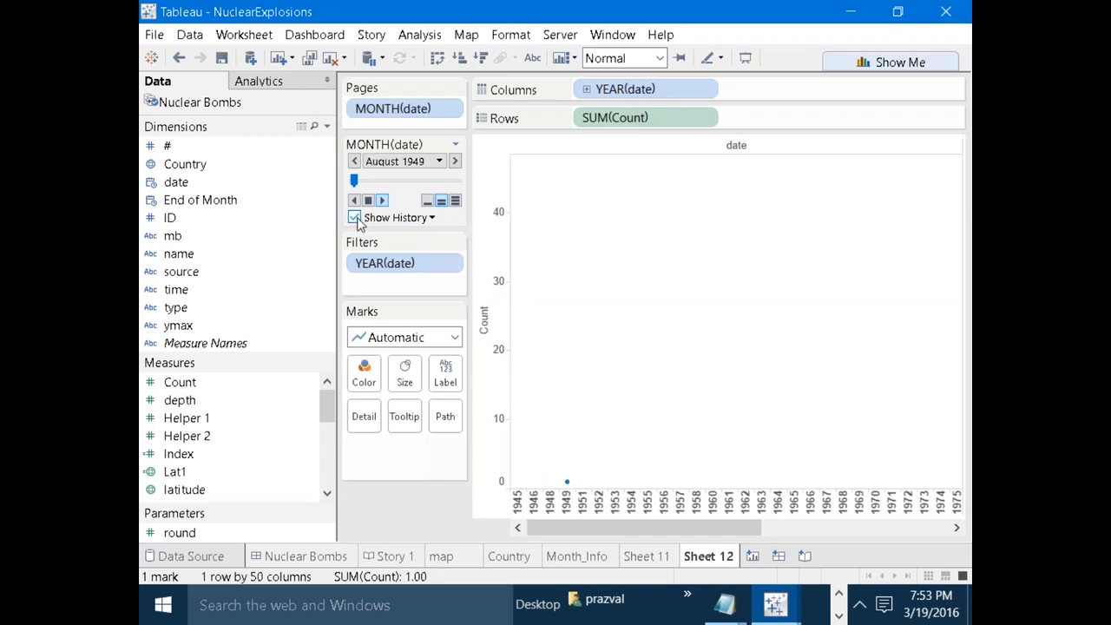
Set the Sheet 12 mark type to Bar and return the date pager to July 1945.
left_click(455, 339)
left_click(421, 388)
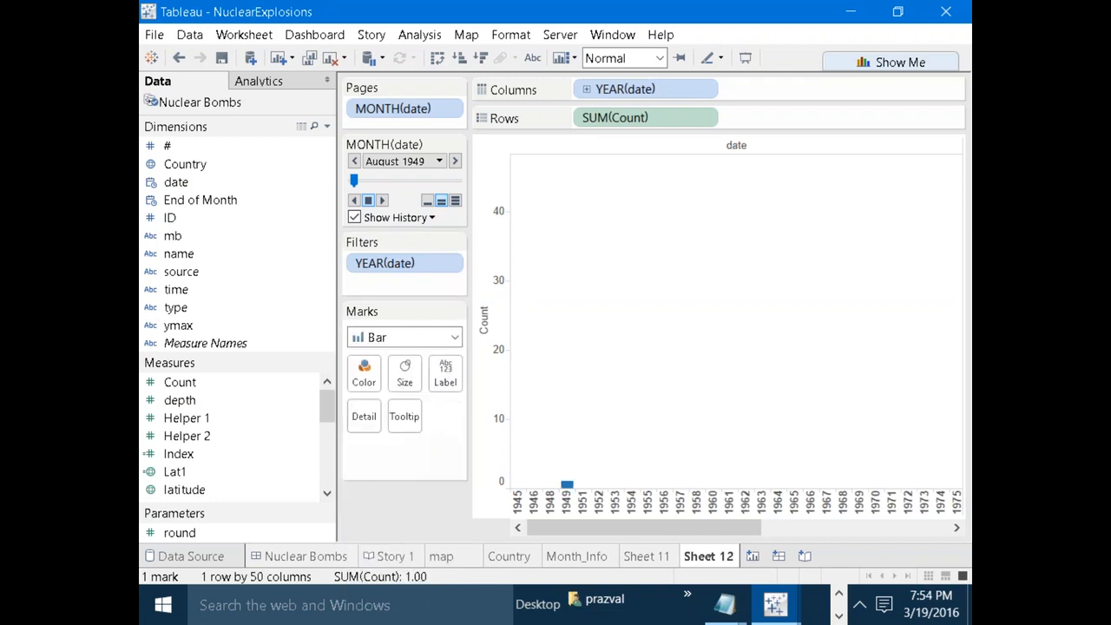
left_click_drag(354, 180, 352, 179)
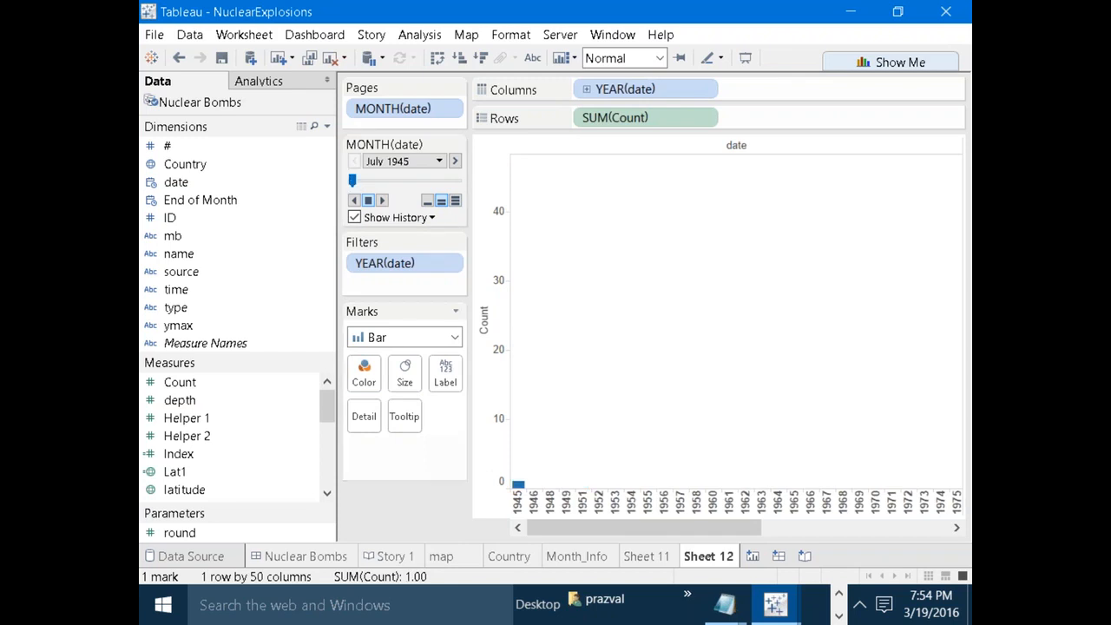
Open the bar size setting and fit the Sheet 12 chart to Entire View.
left_click(404, 372)
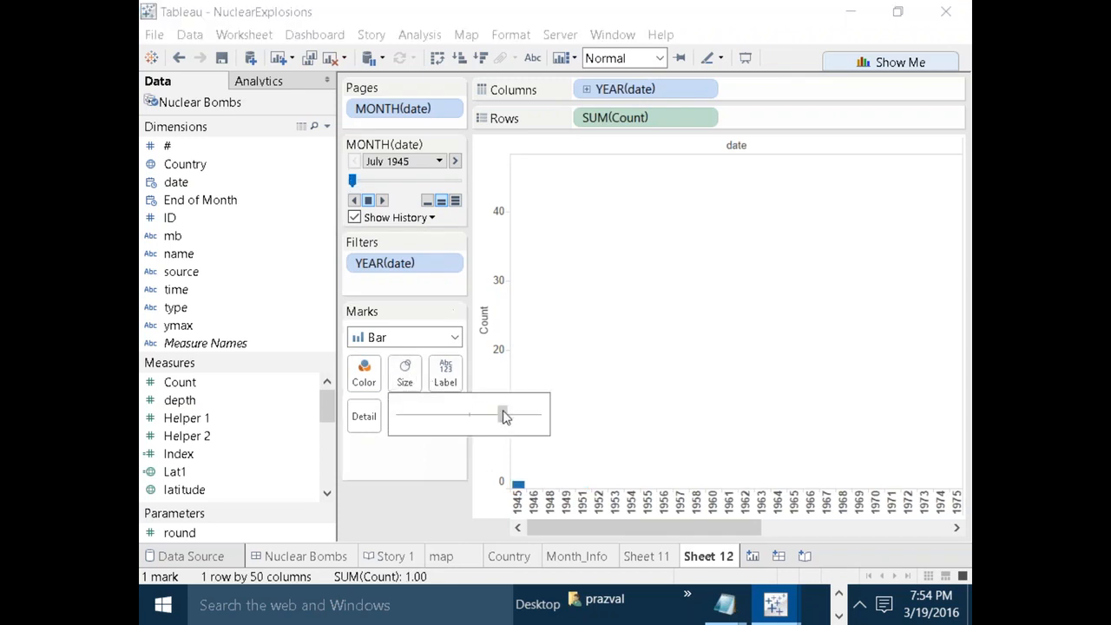
left_click(659, 58)
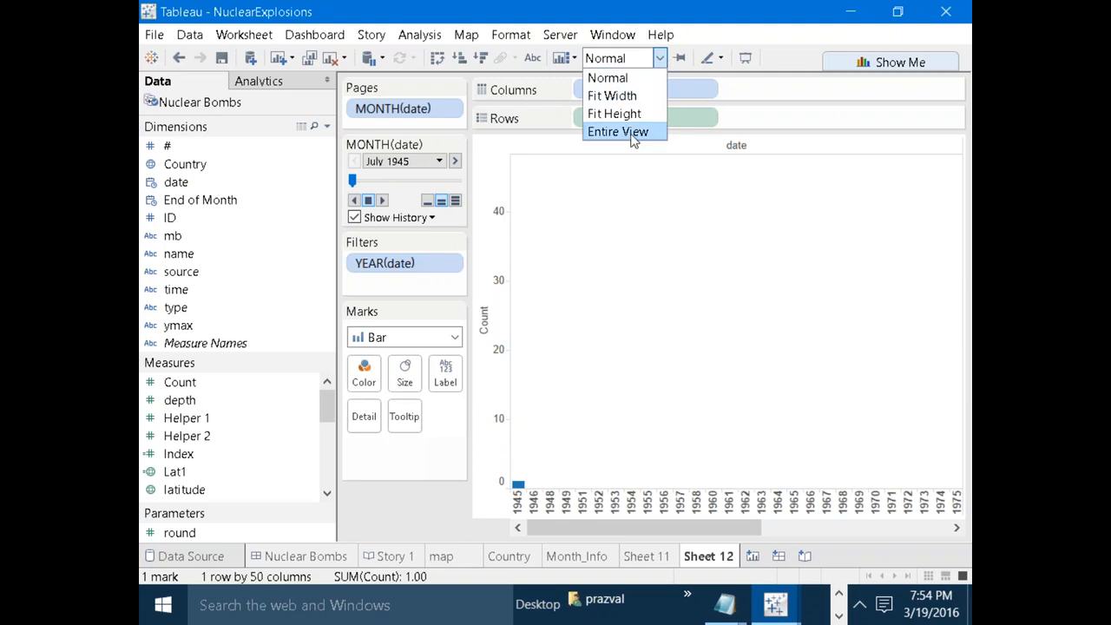
left_click(634, 133)
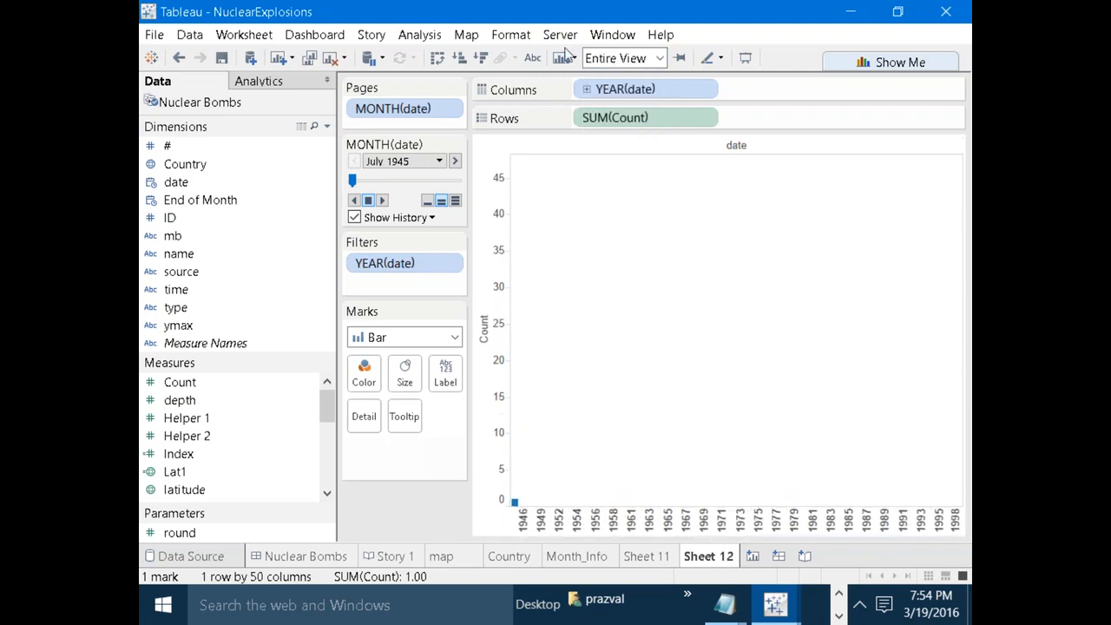
Shade the whole Sheet 12 worksheet background dark gray.
left_click(503, 40)
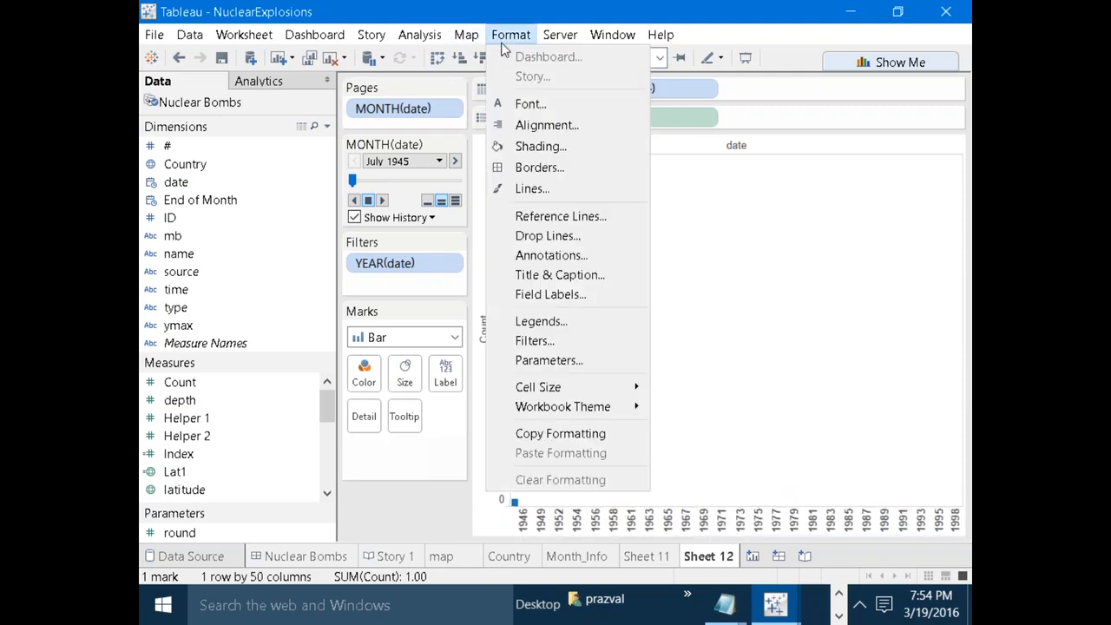
left_click(532, 145)
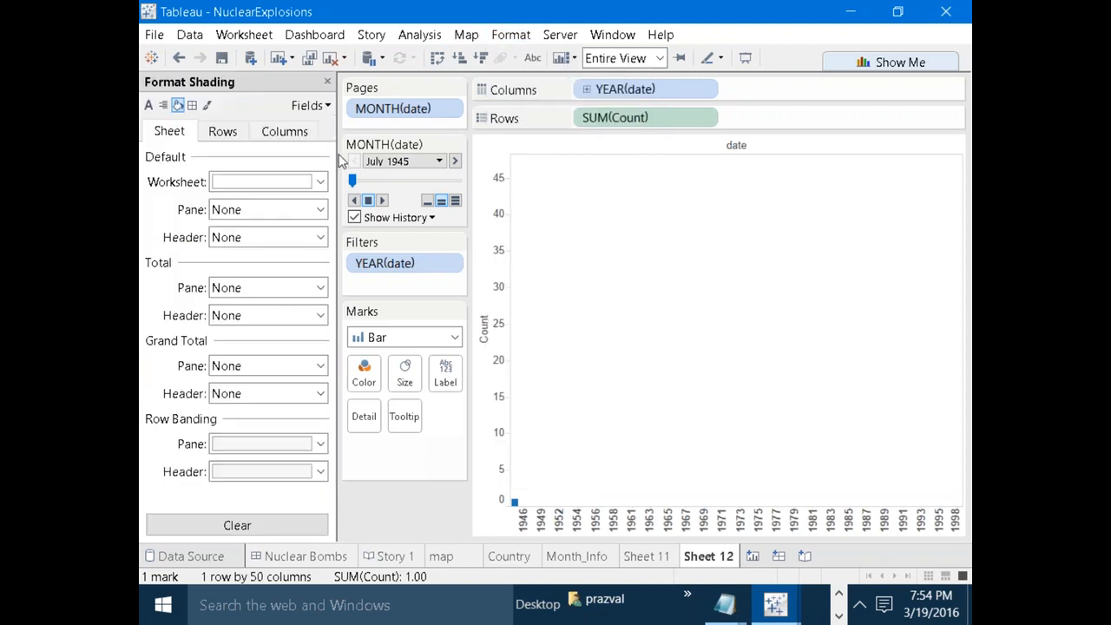
left_click(320, 182)
left_click(218, 264)
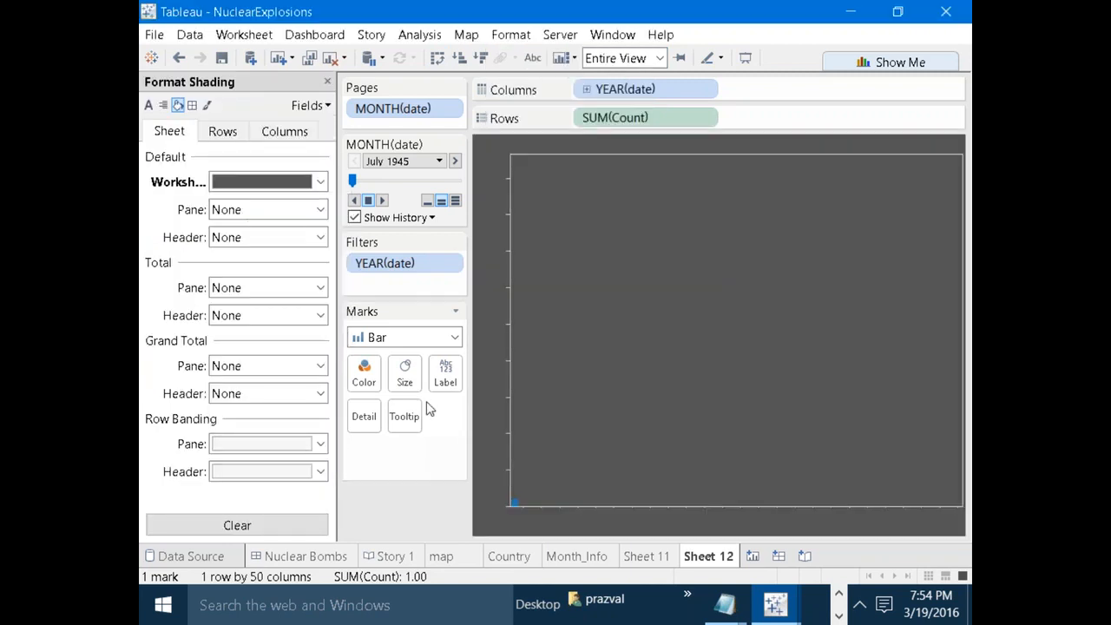
Play the Sheet 12 month pages forward from July 1945, and set the page history to show for all marks.
left_click(489, 351)
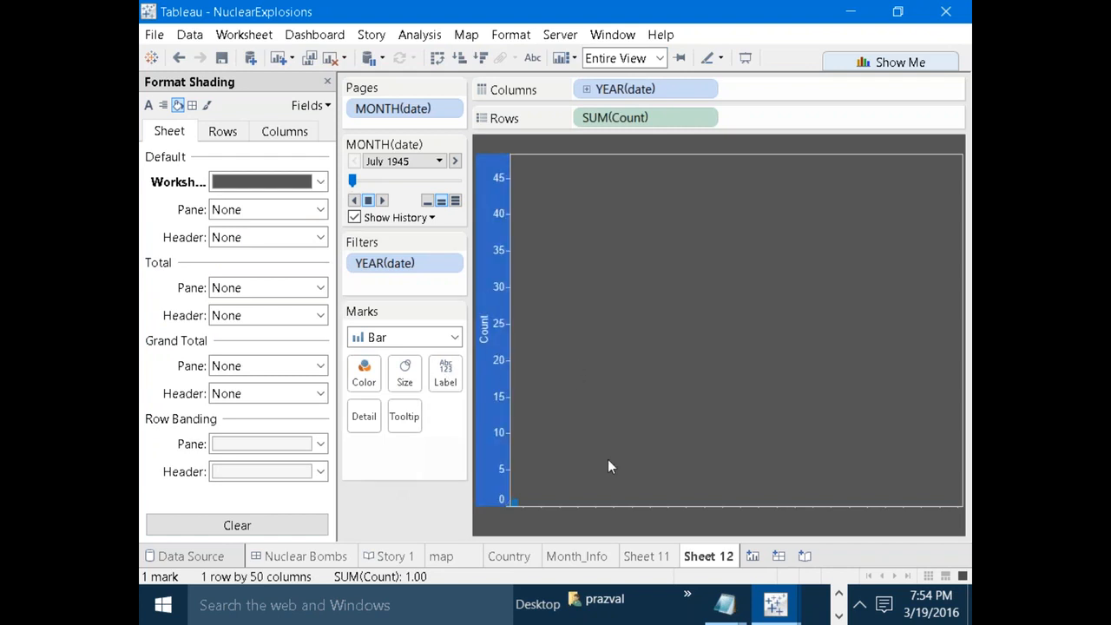
left_click(610, 515)
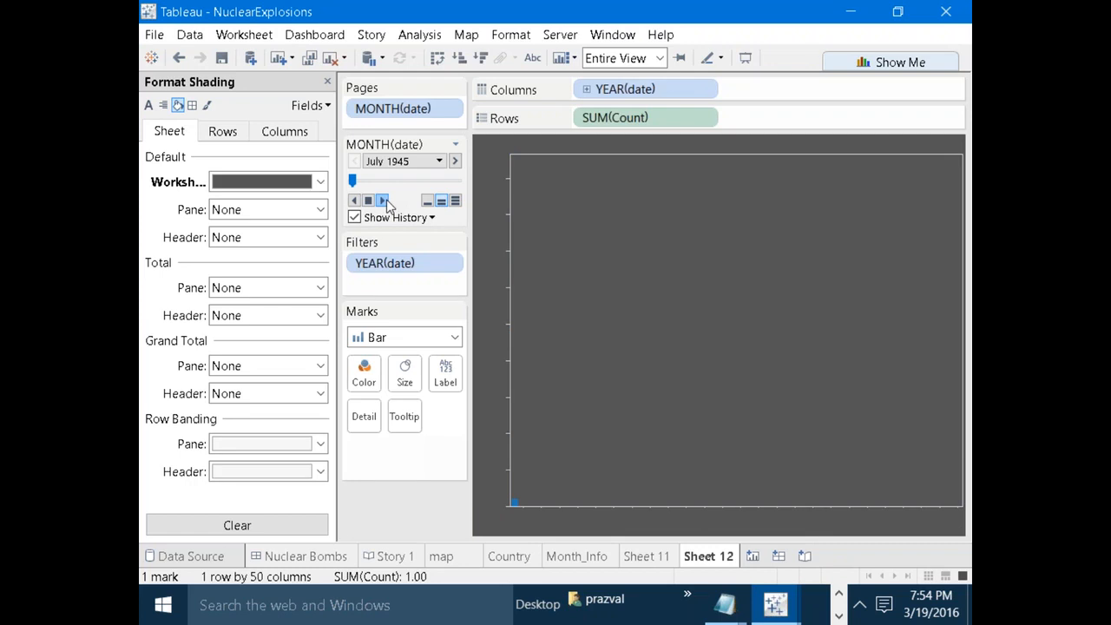
left_click(386, 202)
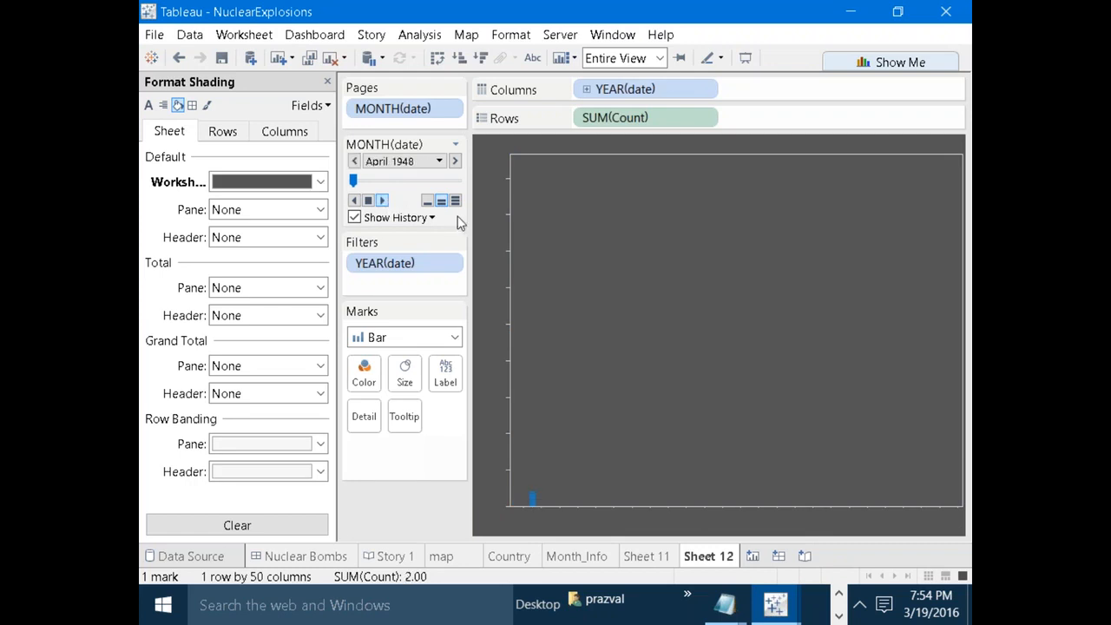
left_click(429, 218)
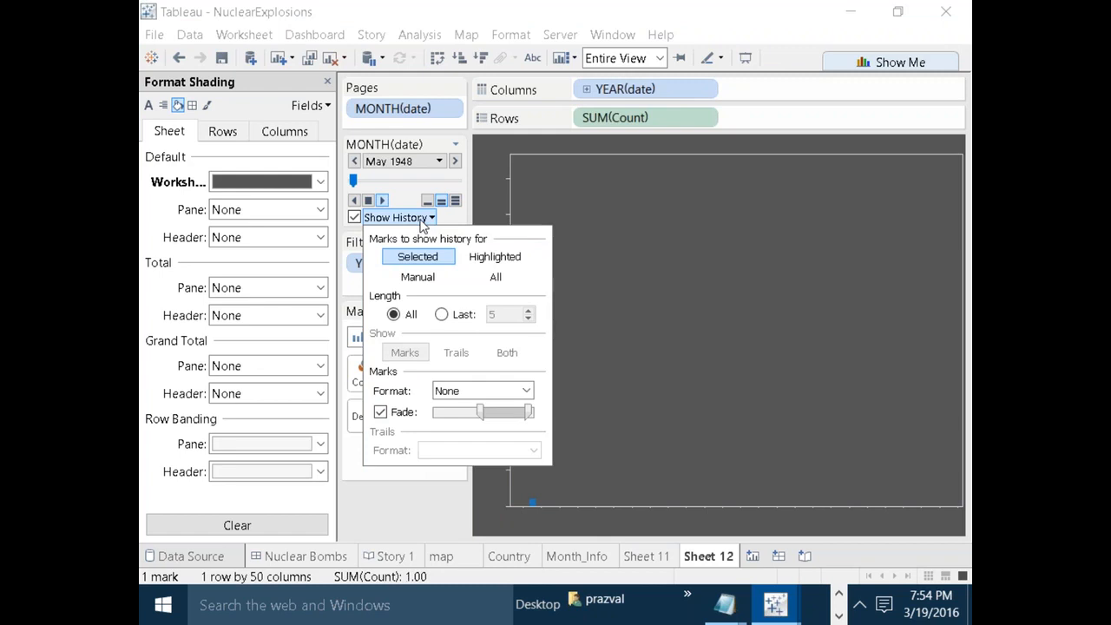
left_click(496, 276)
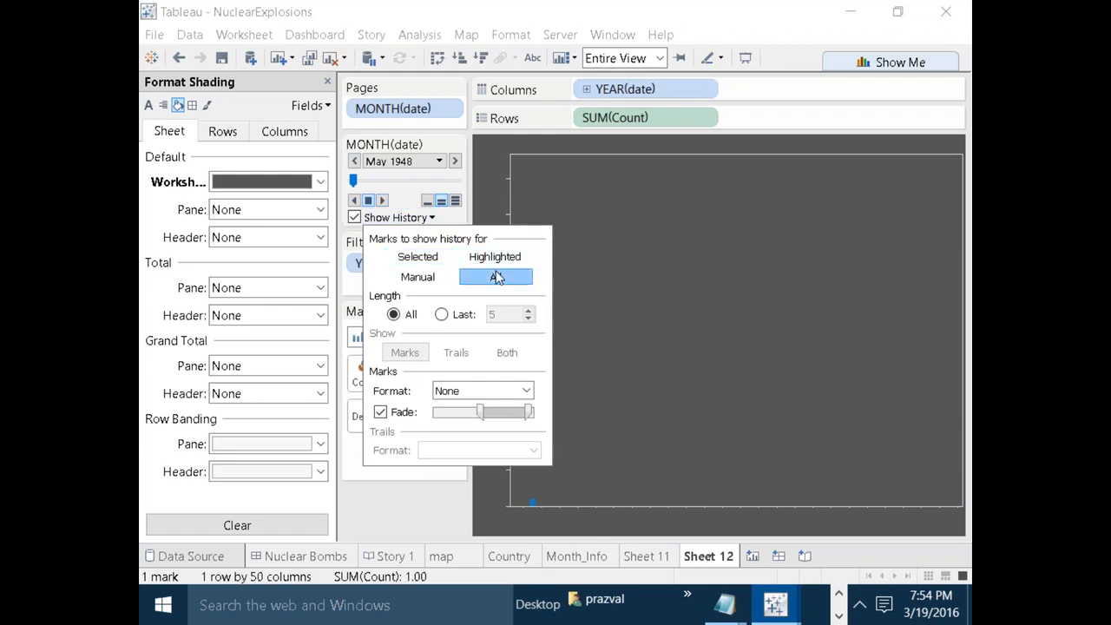
left_click(400, 519)
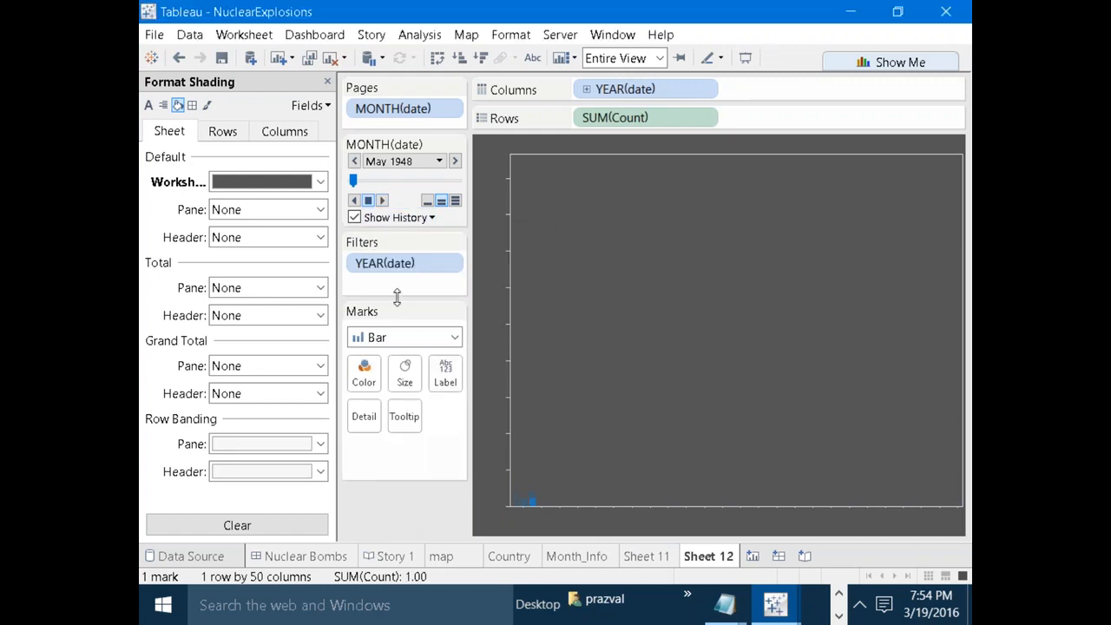
left_click(327, 81)
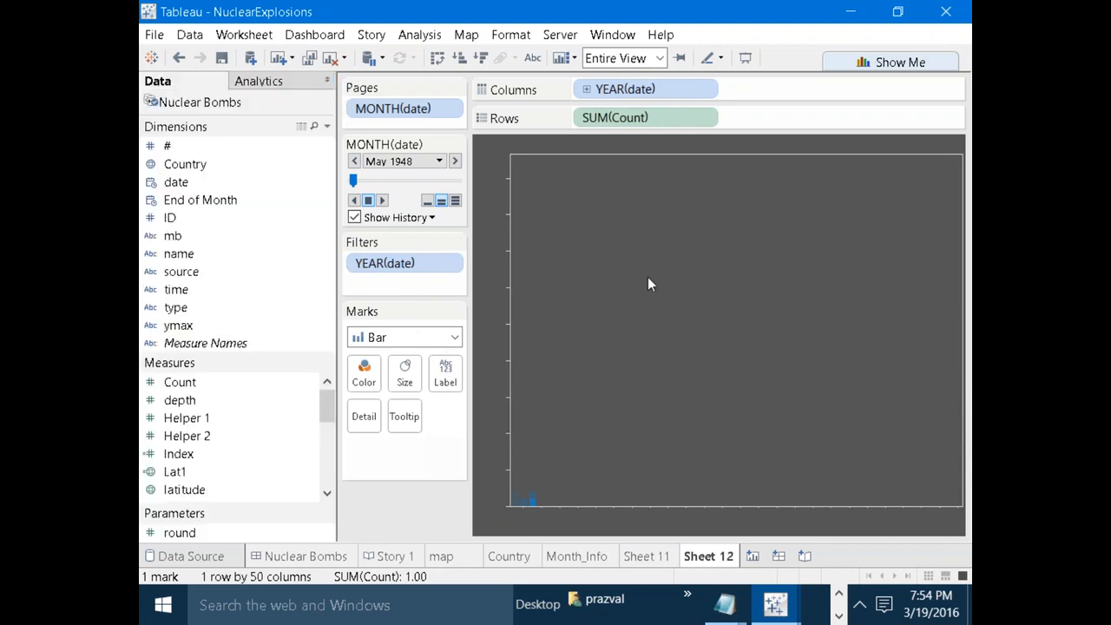
Examine the Nuclear Bombs dashboard's layout, including the map, explosion image, play controls image and date view.
left_click(306, 556)
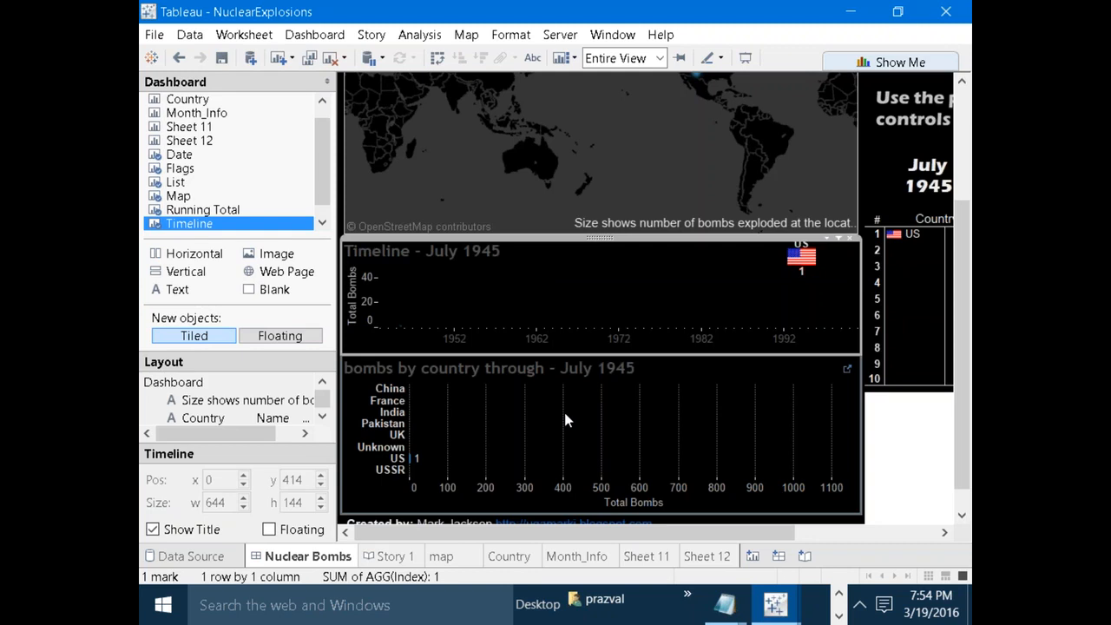
left_click_drag(537, 531, 754, 514)
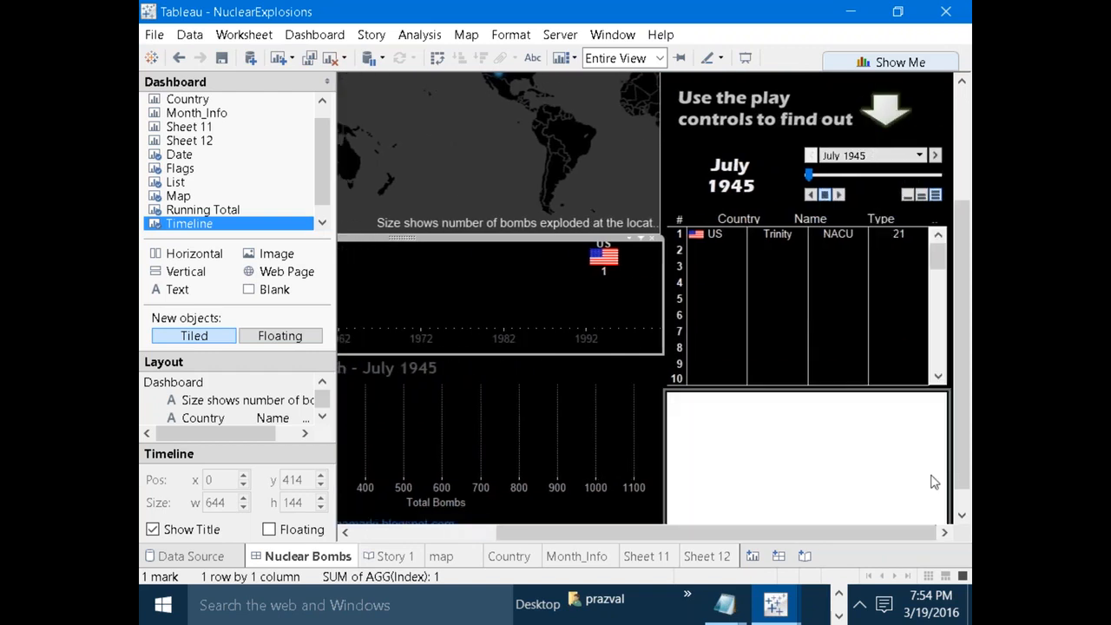
left_click_drag(963, 474, 966, 261)
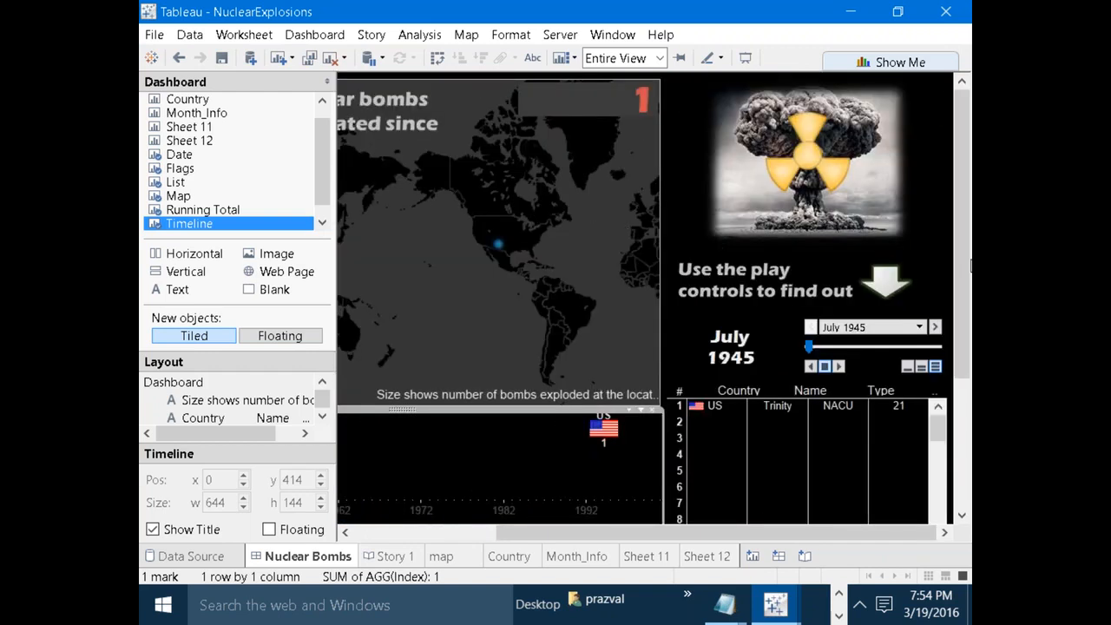
left_click(619, 152)
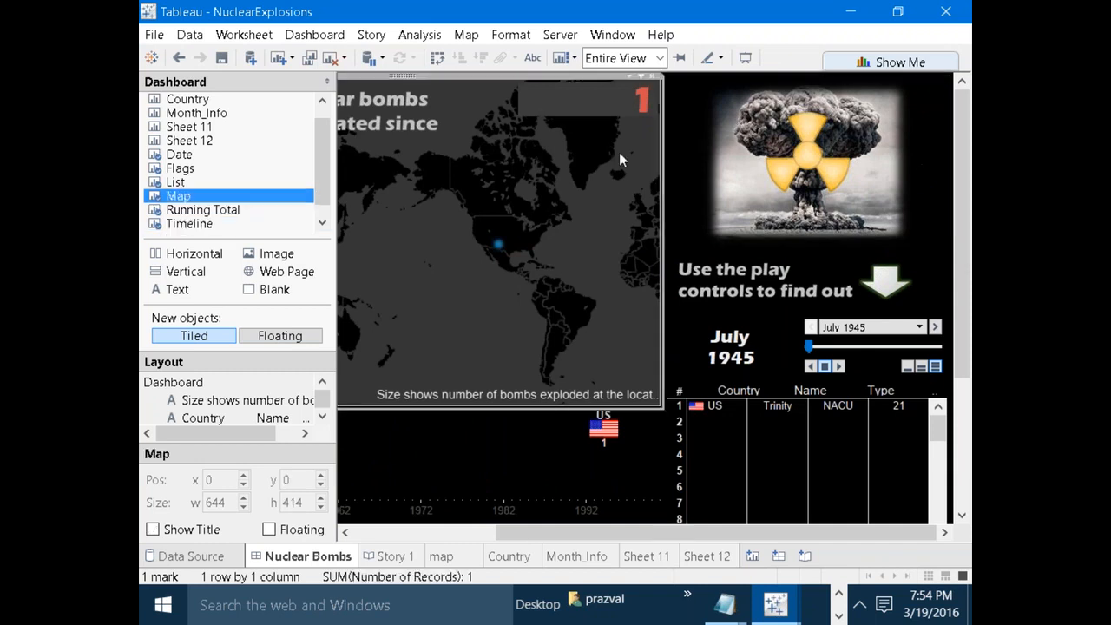
left_click(682, 150)
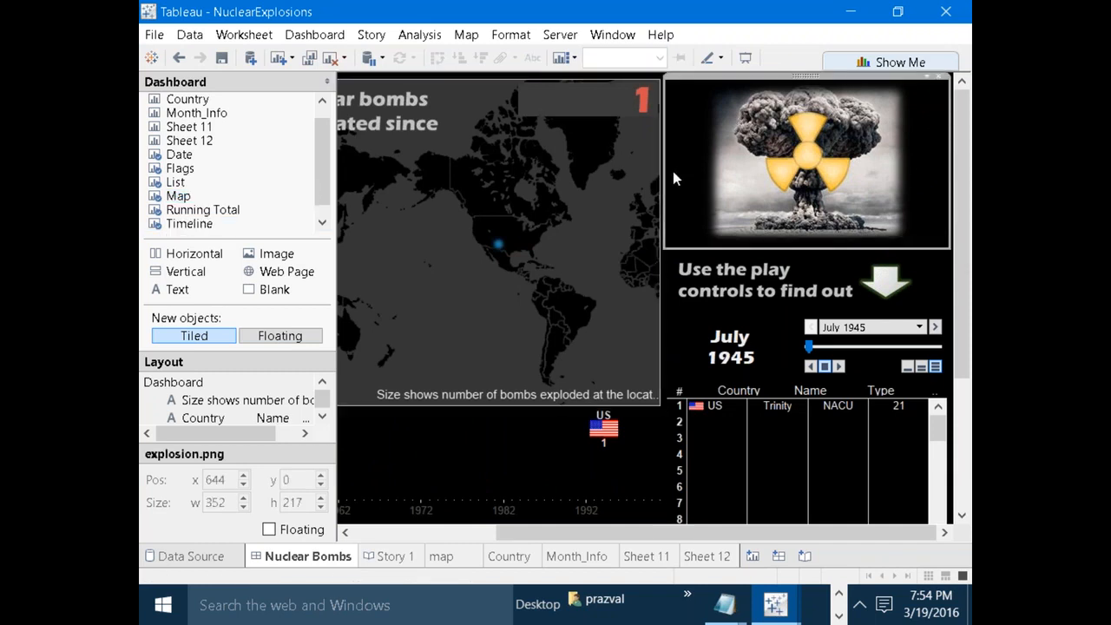
left_click(709, 299)
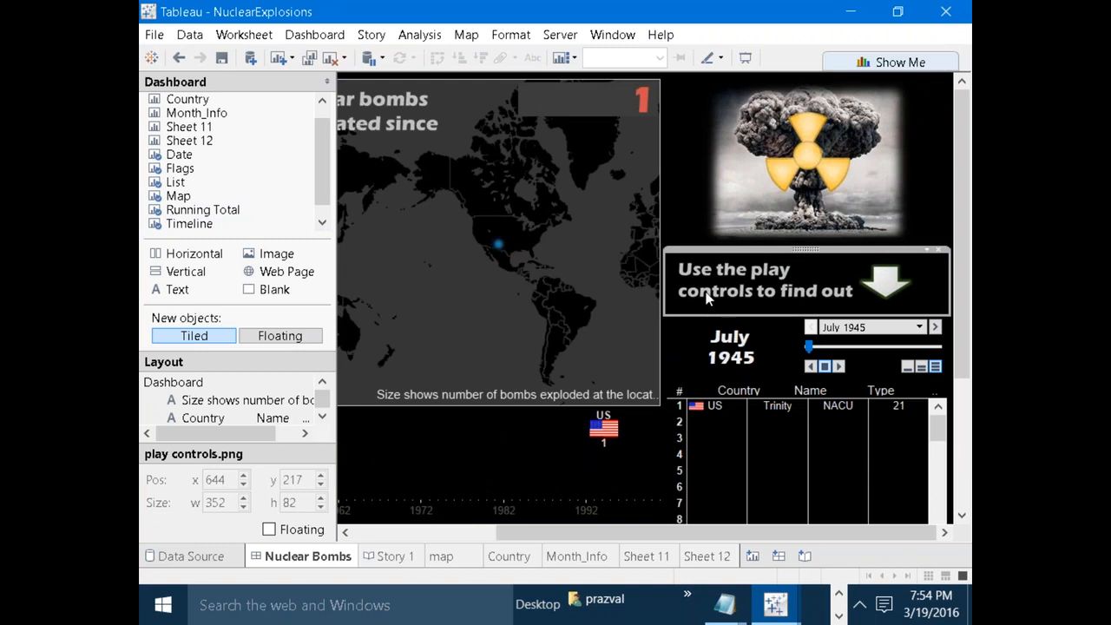
left_click(692, 341)
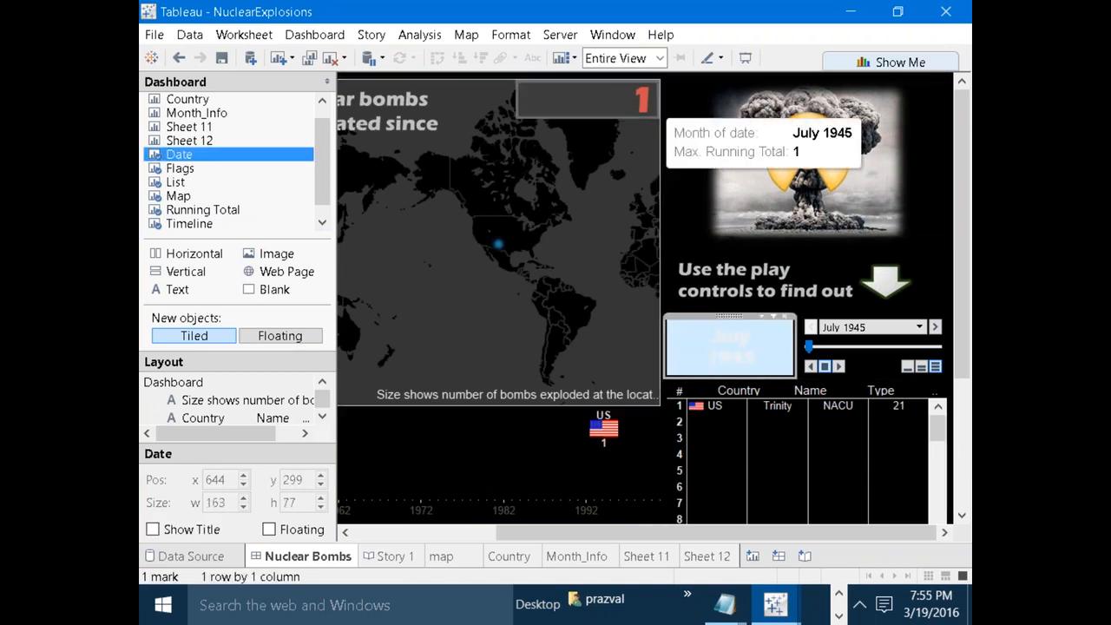
Minimize the workbook window to reveal the desktop.
left_click_drag(496, 8, 491, 115)
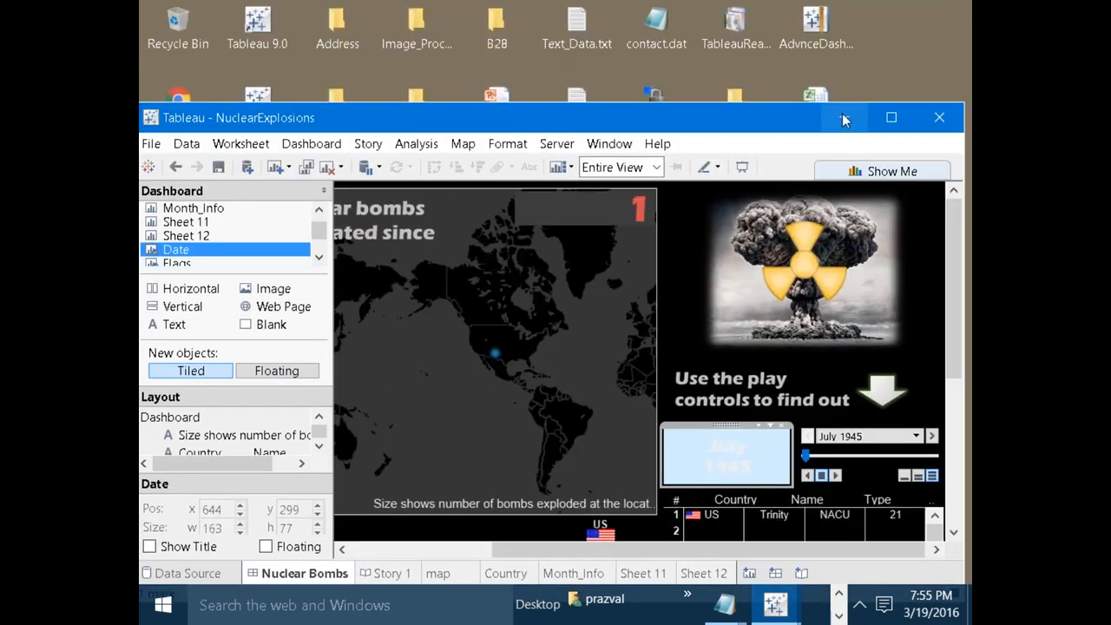
left_click(842, 117)
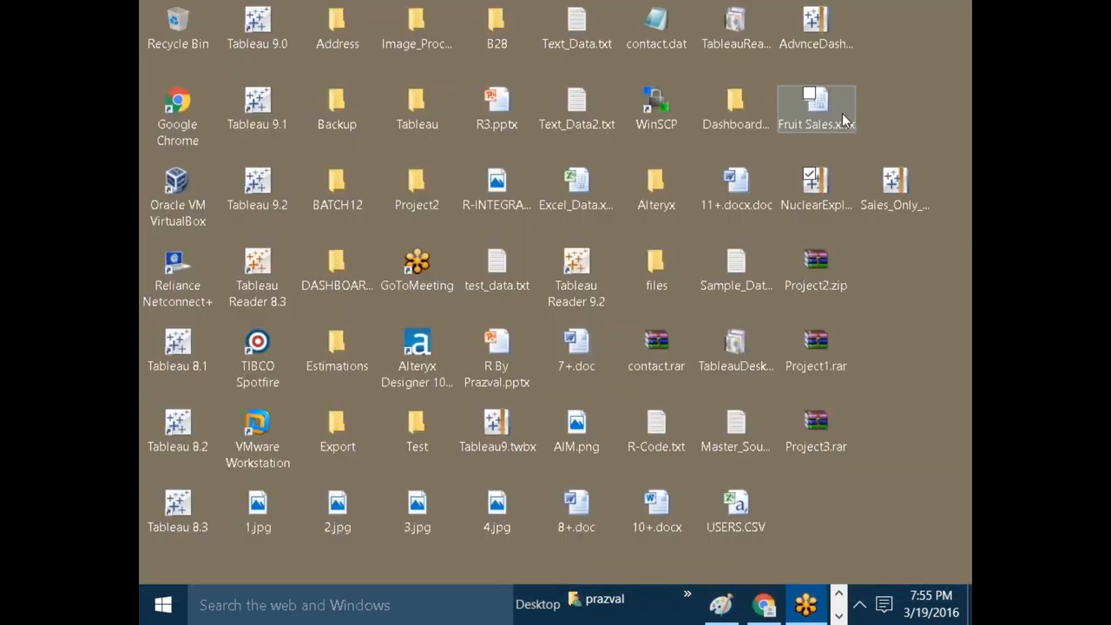